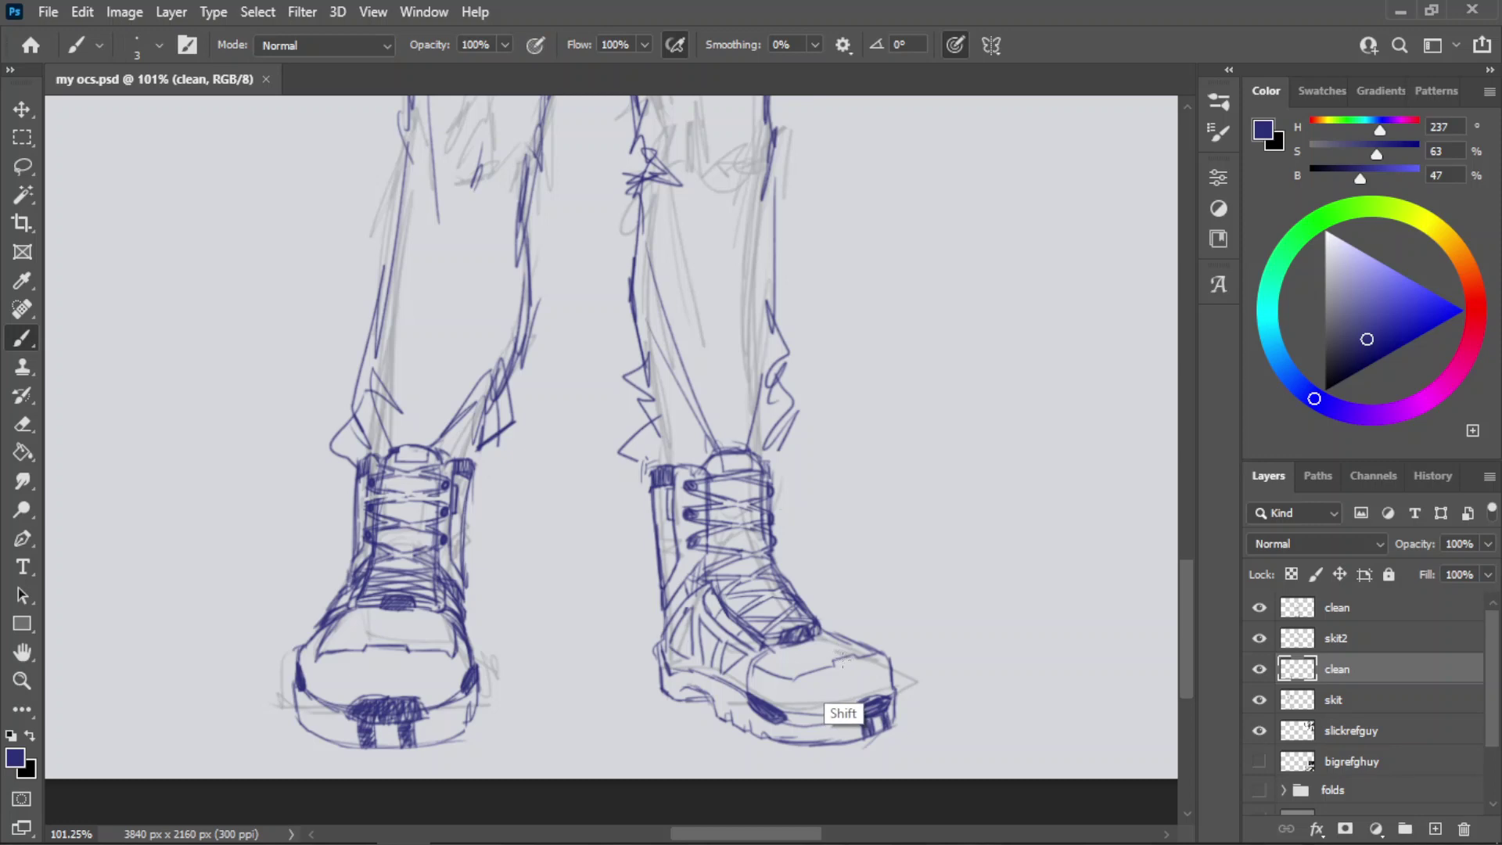
- Check the toe seam height between the boots with a temporary guide stroke, and lasso the front-facing boot's toe cap and lower laces
{"action": "left_click_drag", "start_coordinate": [836, 654], "coordinate": [378, 704]}
{"action": "key", "text": "ctrl+z"}
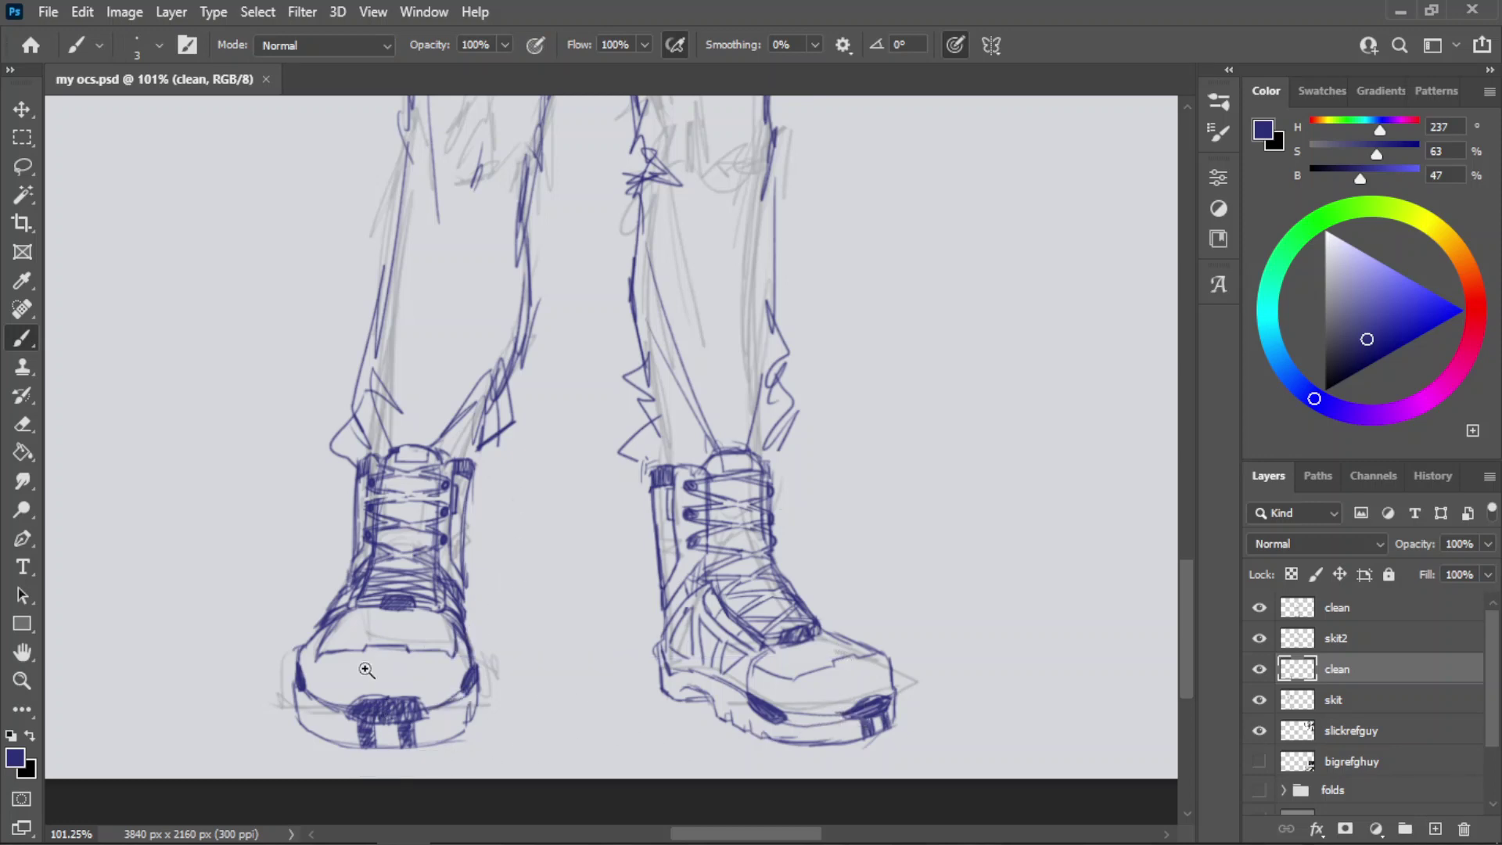
{"action": "key", "text": "z"}
{"action": "left_click", "coordinate": [334, 657]}
{"action": "key", "text": "b"}
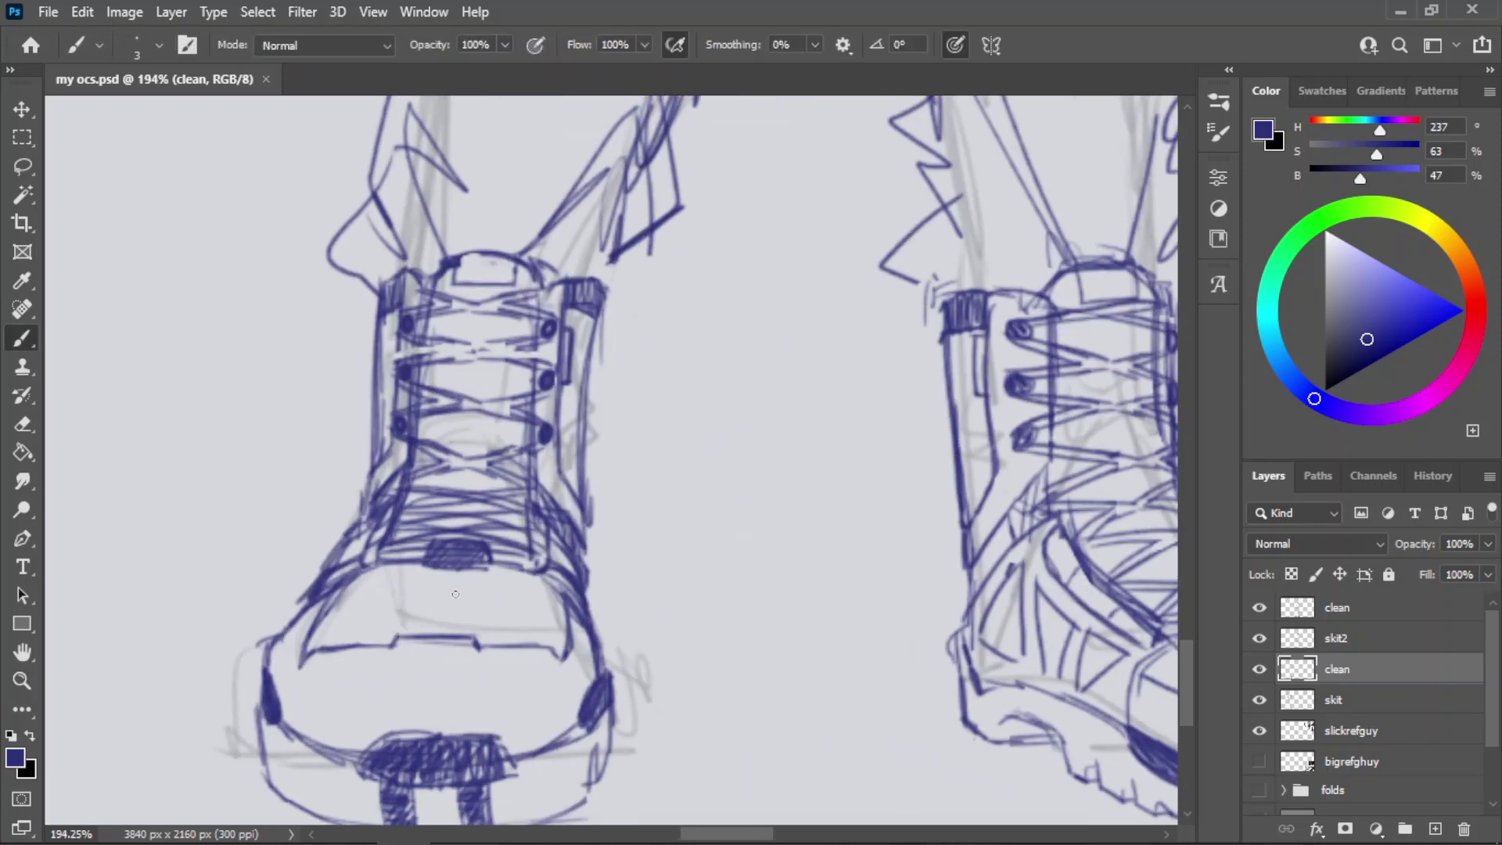
{"action": "key", "text": "l"}
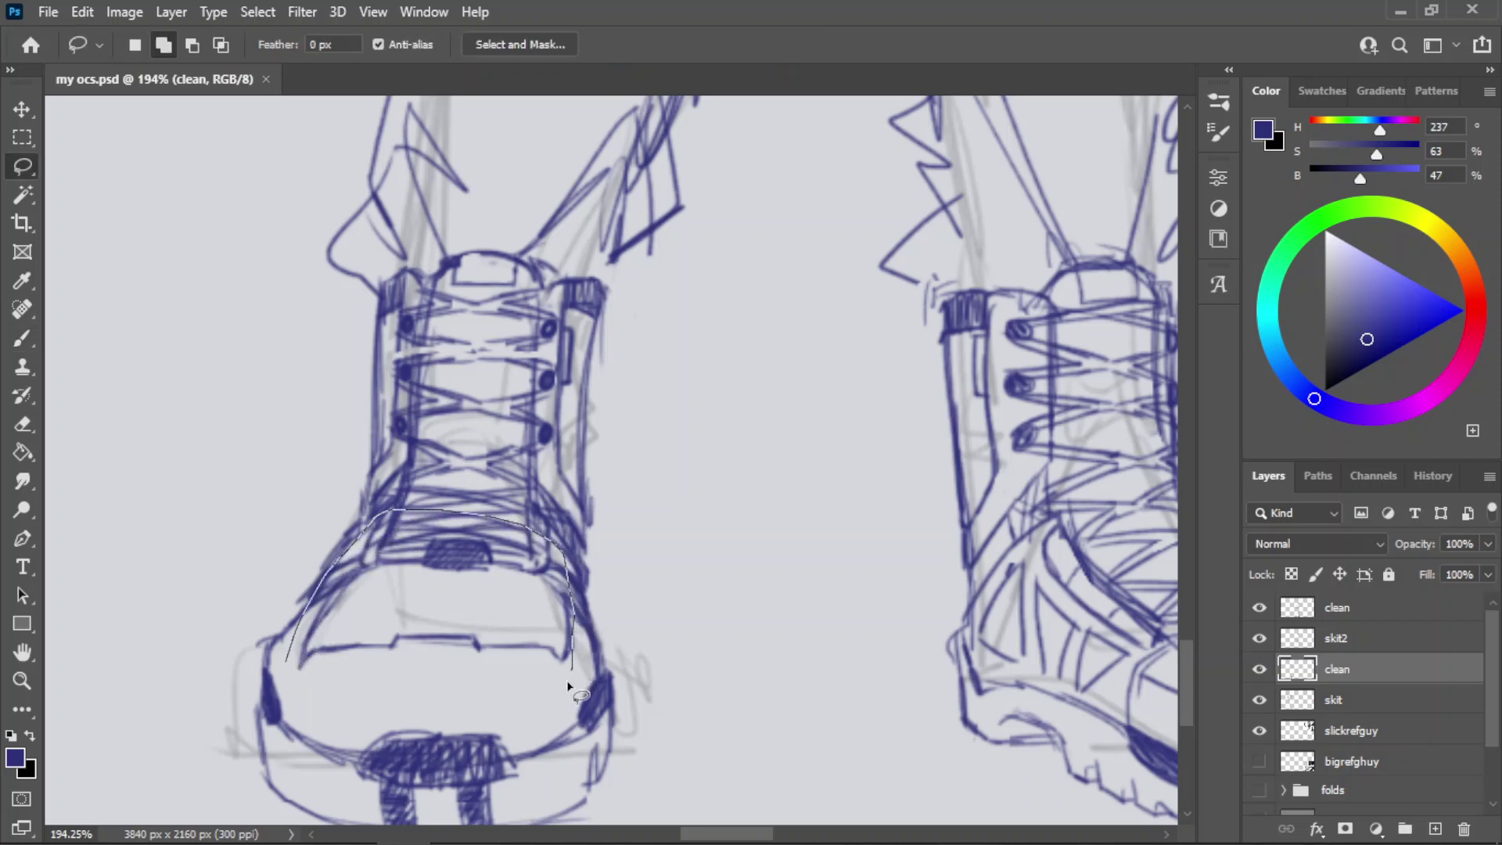
{"action": "left_click_drag", "start_coordinate": [285, 686], "coordinate": [290, 691]}
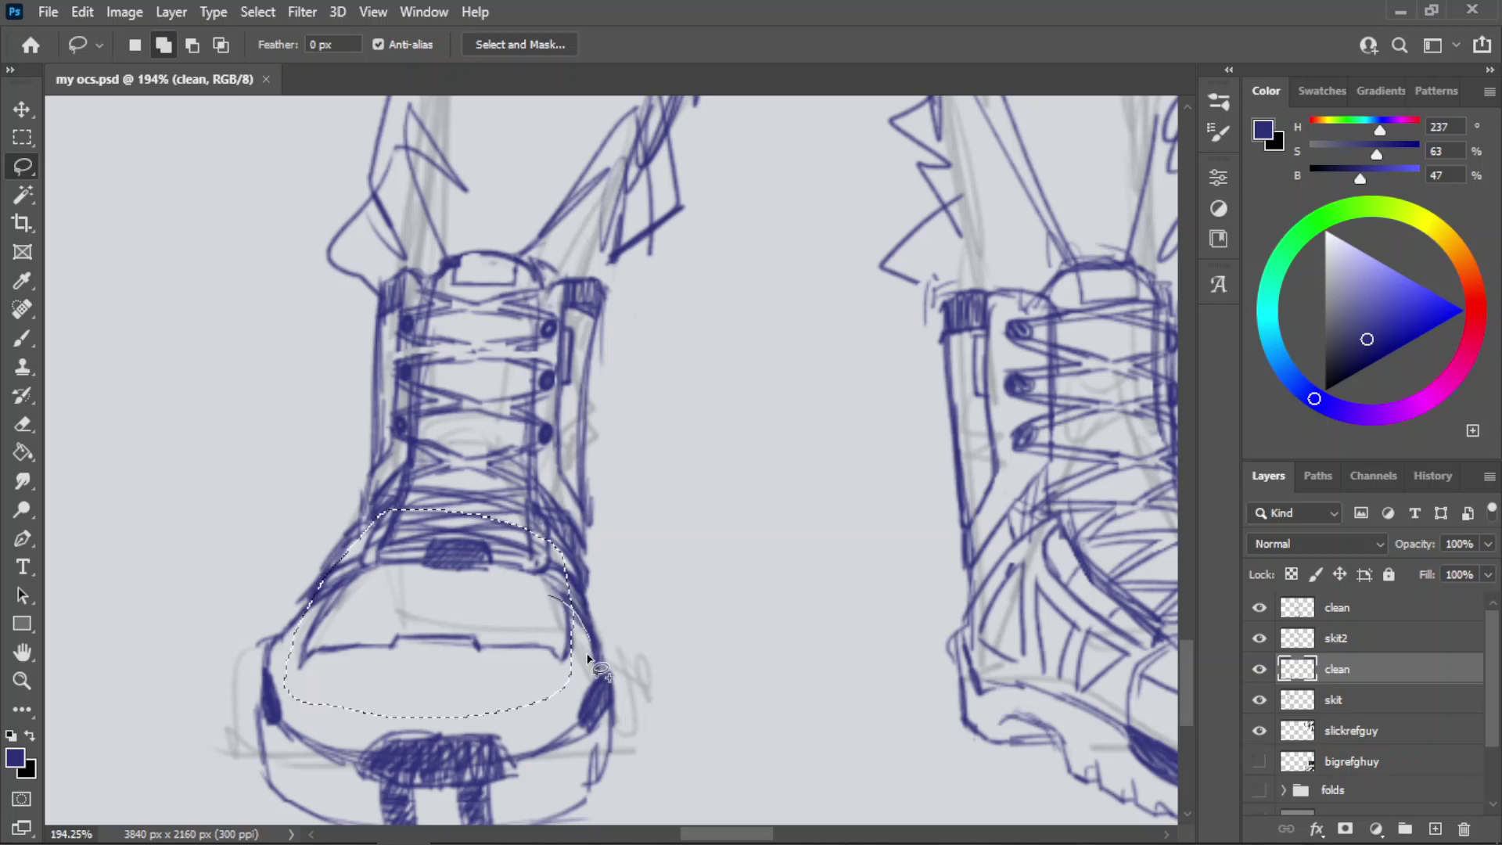
{"action": "left_click_drag", "start_coordinate": [532, 653], "coordinate": [539, 661]}
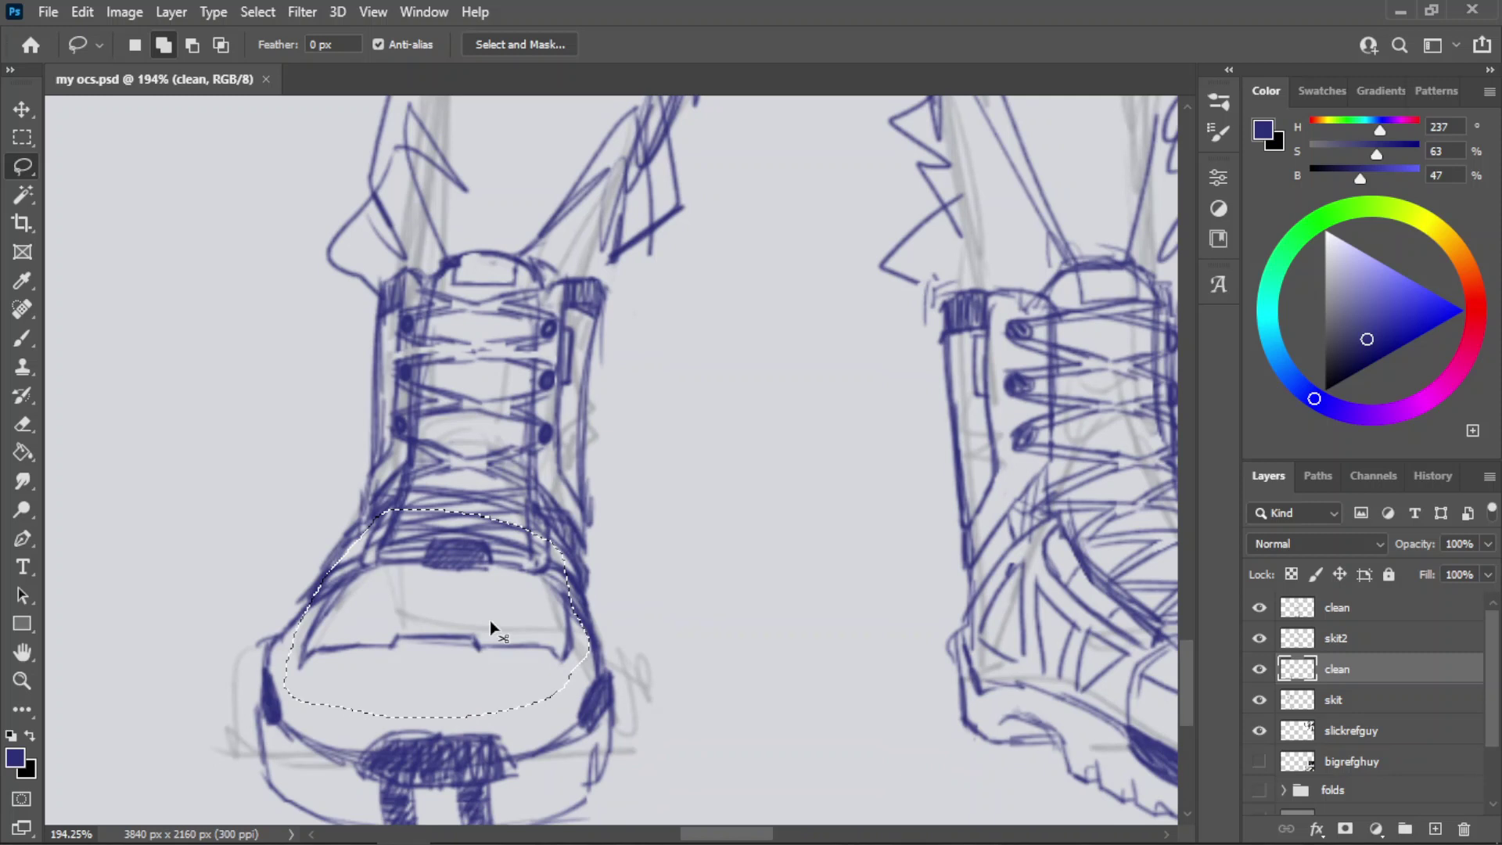
- Activate the topmost "clean" layer and try moving the selected toe section slightly downward
{"action": "key", "text": "ctrl+t"}
{"action": "left_click", "coordinate": [728, 333]}
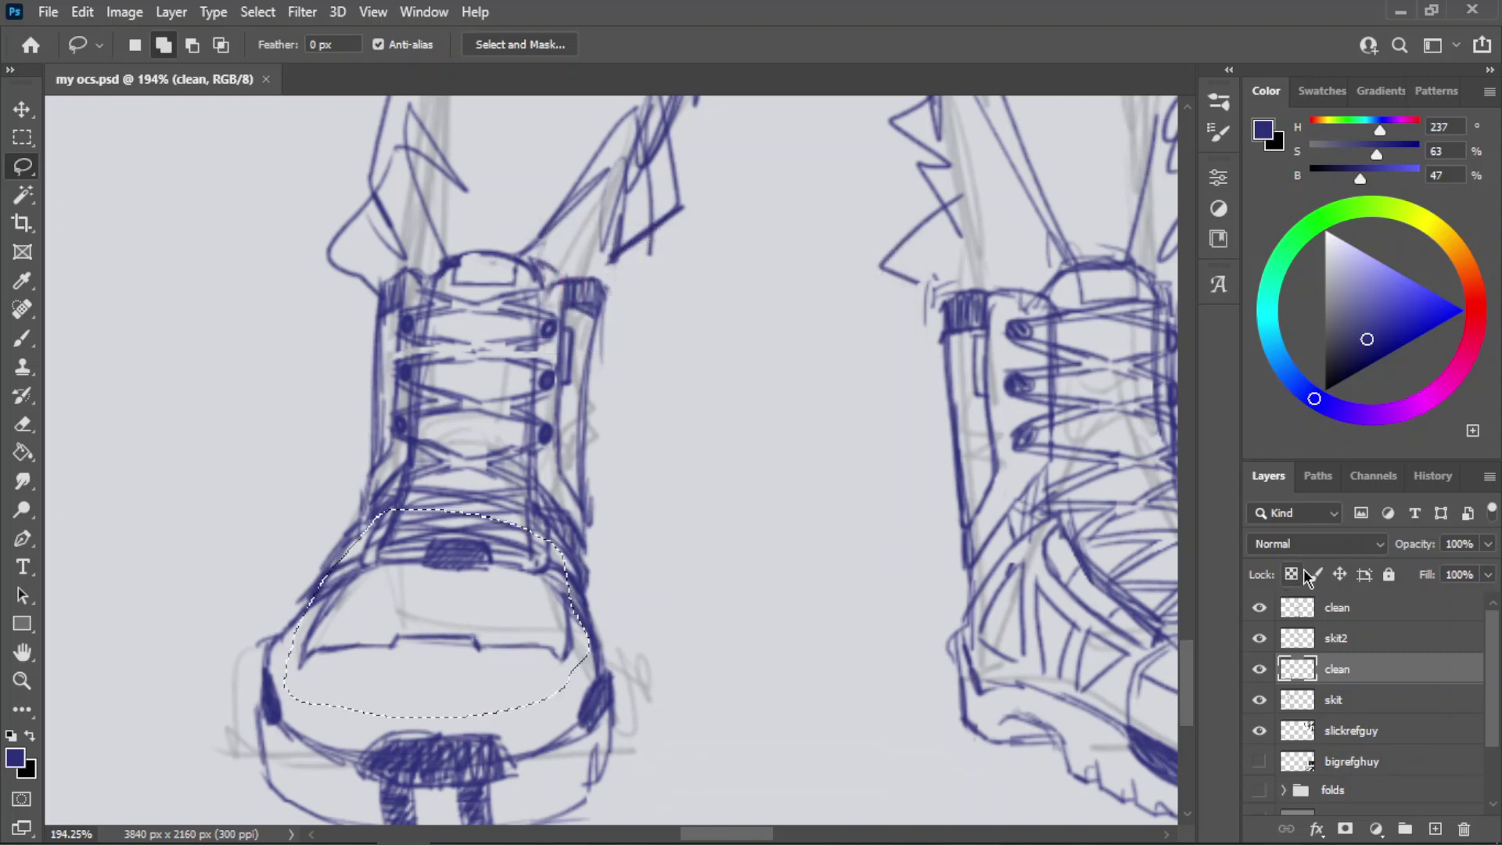
{"action": "left_click", "coordinate": [1328, 615]}
{"action": "key", "text": "ctrl+t"}
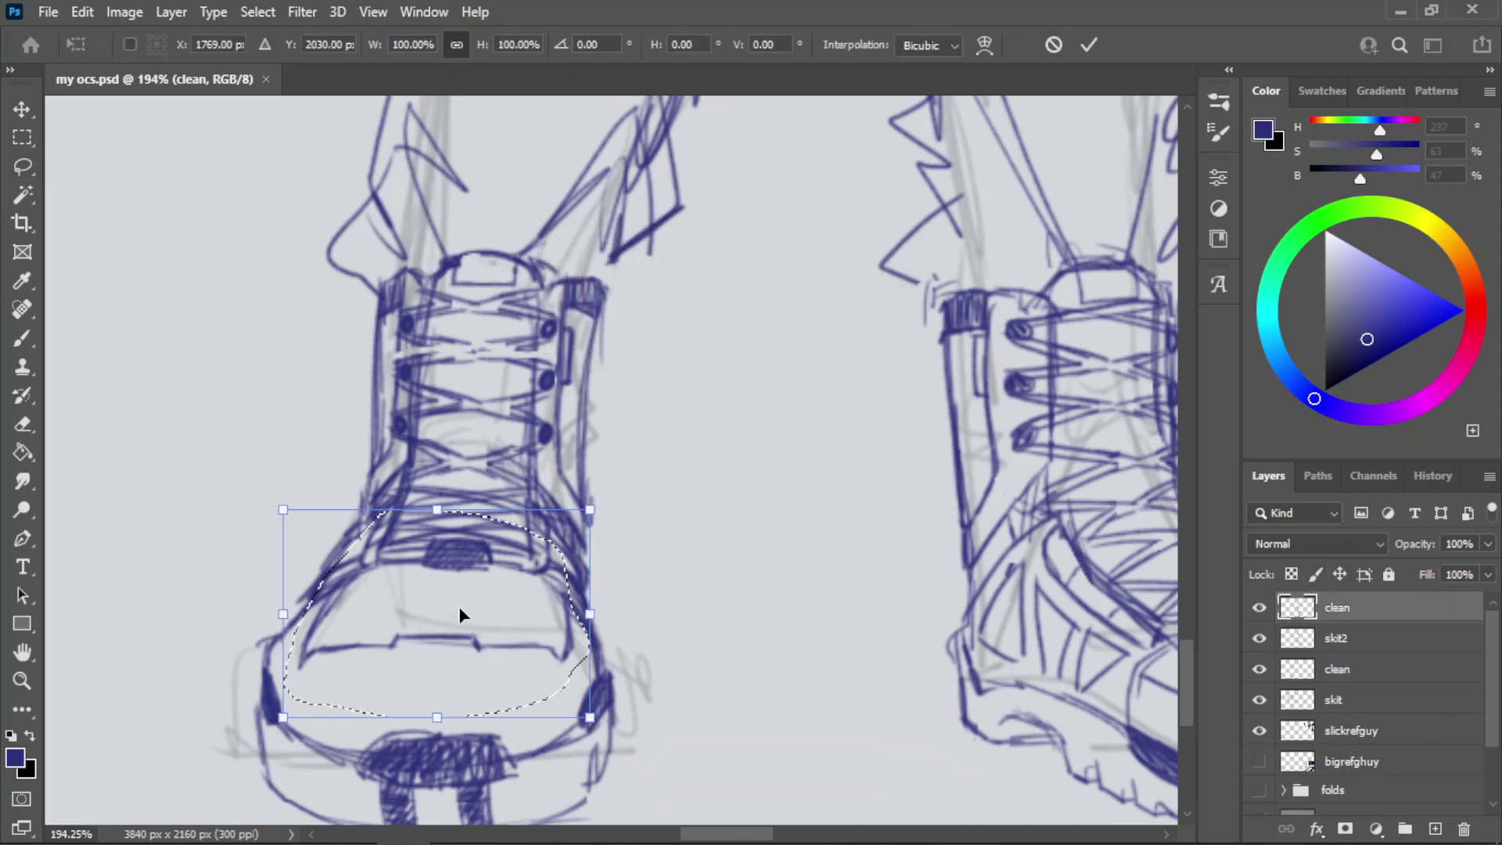
{"action": "mouse_move", "coordinate": [459, 613]}
{"action": "left_mouse_down"}
{"action": "mouse_move", "coordinate": [449, 628]}
{"action": "mouse_move", "coordinate": [452, 615]}
{"action": "left_mouse_up"}
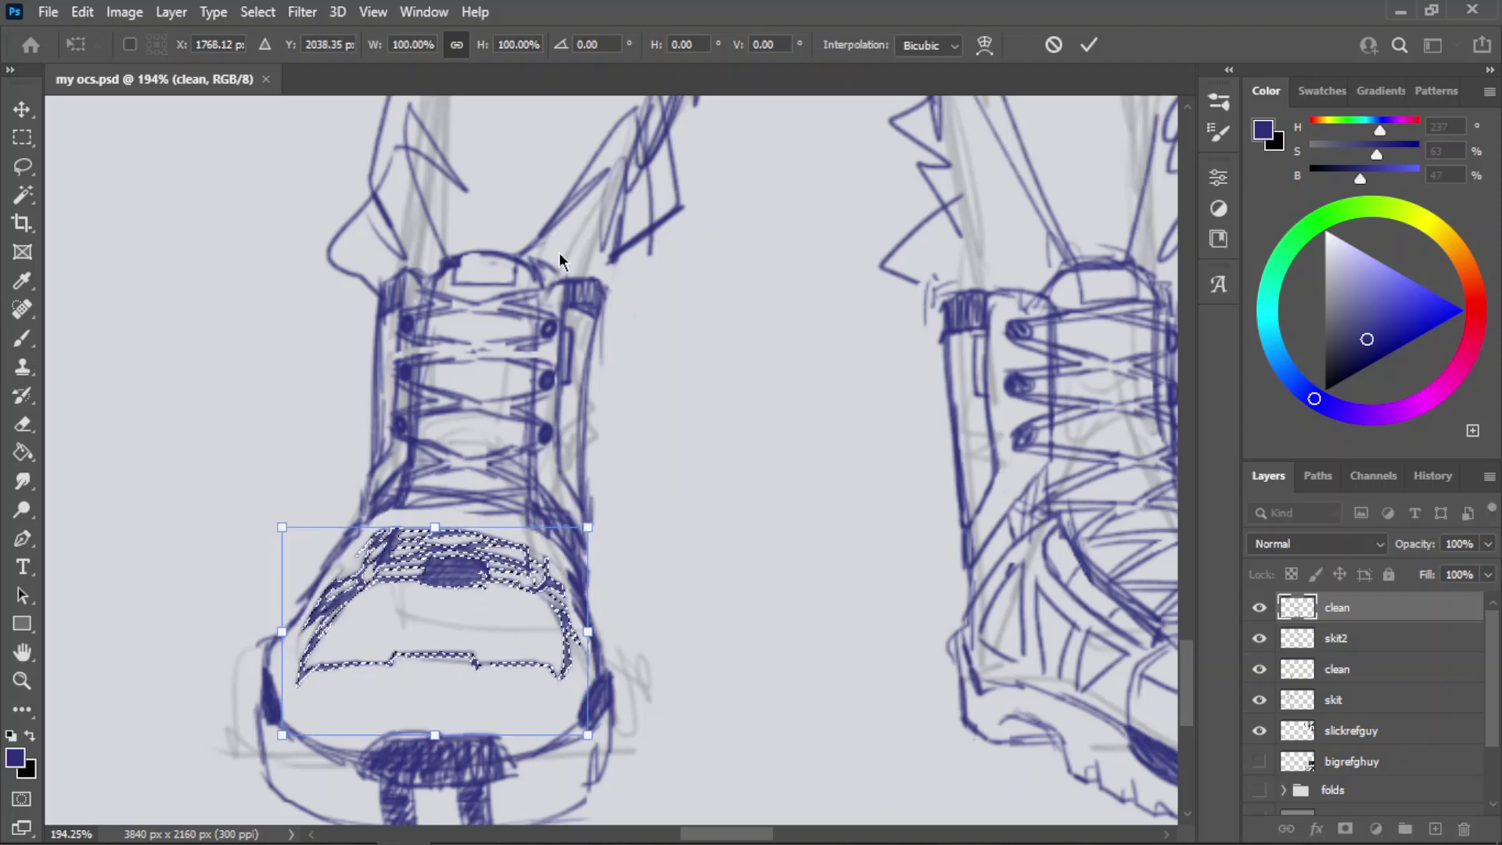
{"action": "left_click", "coordinate": [1053, 45]}
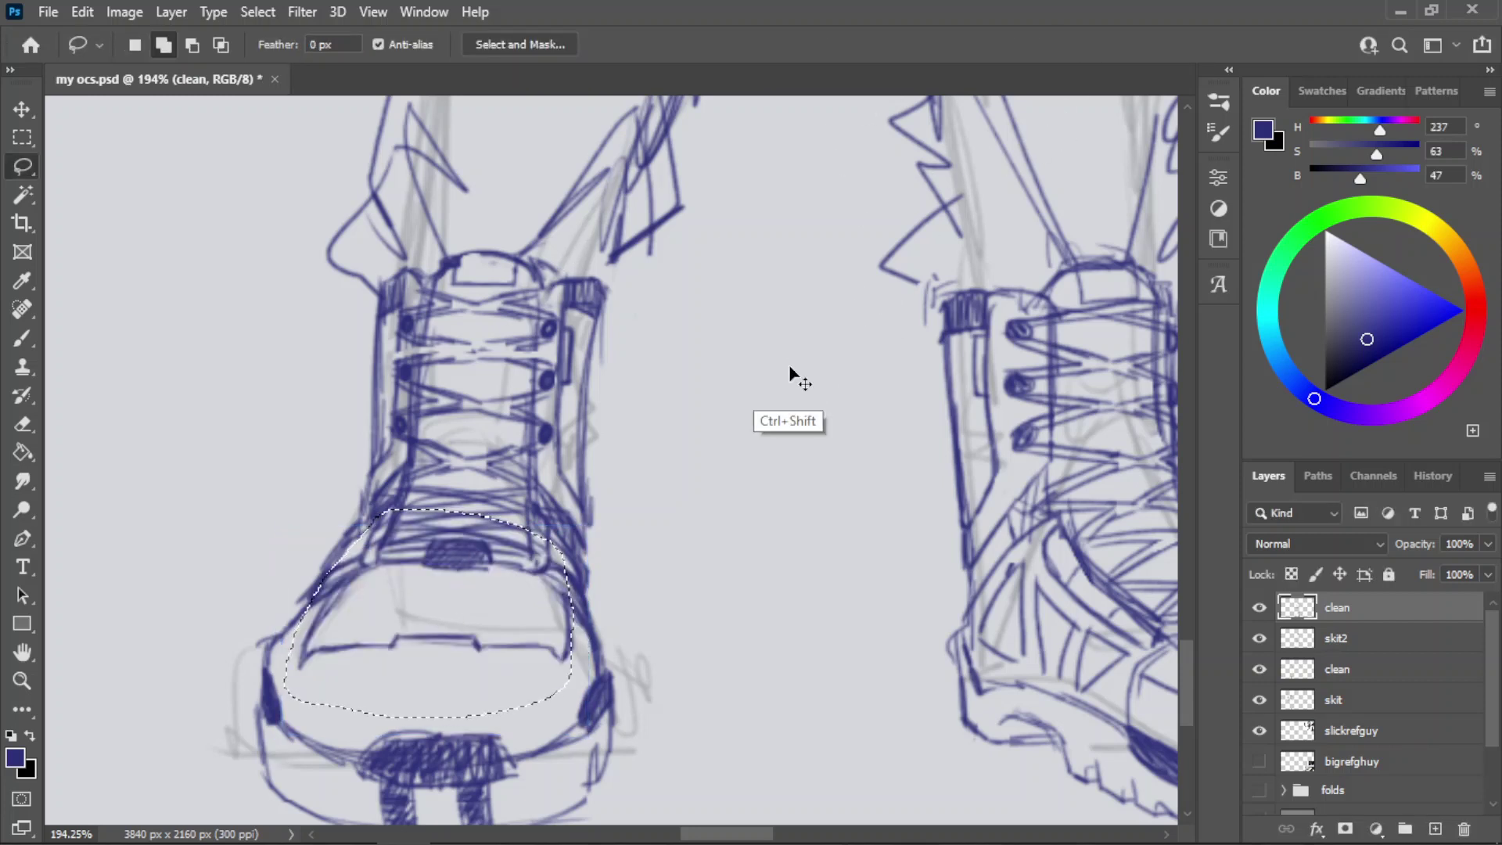
- Transform the selected toe section to sit about 7 px lower on the boot, and deselect it
{"action": "key", "text": "ctrl+t"}
{"action": "left_click_drag", "start_coordinate": [402, 568], "coordinate": [413, 595]}
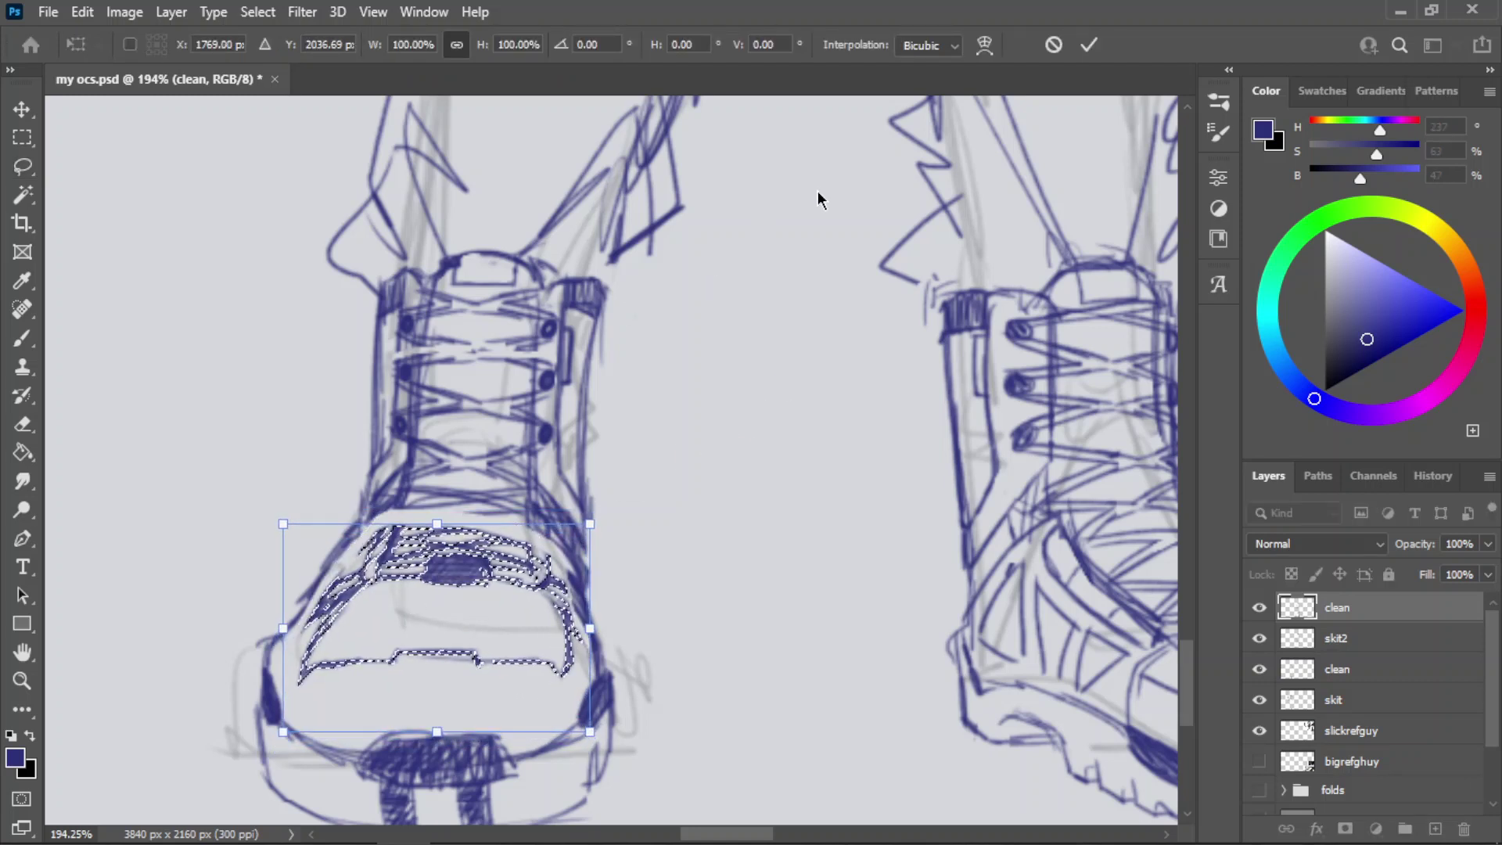
{"action": "left_click", "coordinate": [1089, 46]}
{"action": "key", "text": "ctrl+d"}
- Compare the toe seam and lace end heights with the other boot using straight guide strokes, and undo back to before the move
{"action": "key", "text": "z"}
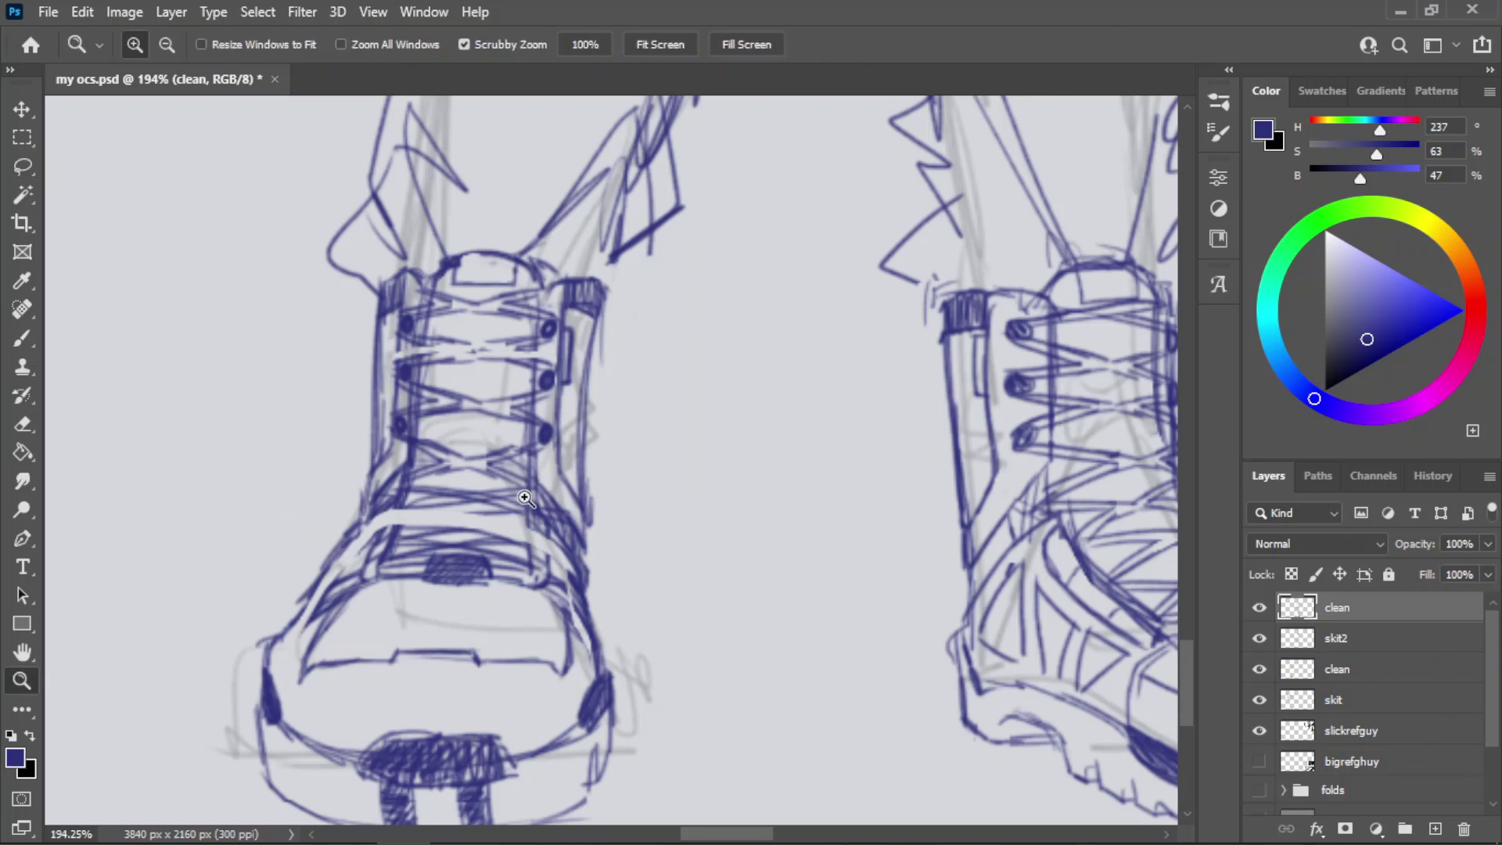
{"action": "left_click_drag", "start_coordinate": [523, 496], "coordinate": [487, 500]}
{"action": "key", "text": "b"}
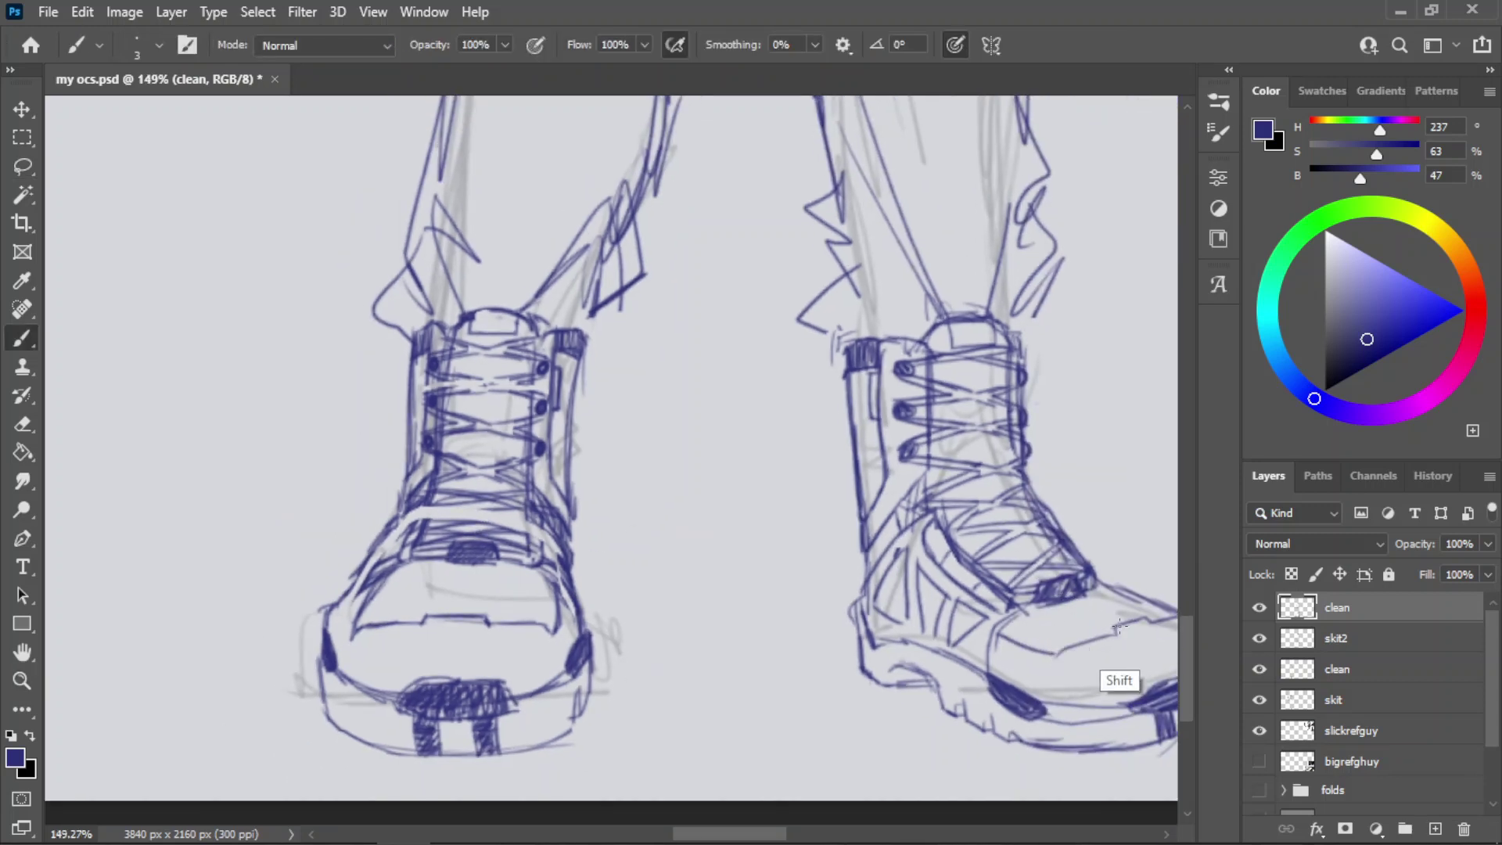
{"action": "left_click_drag", "start_coordinate": [1120, 623], "coordinate": [471, 645]}
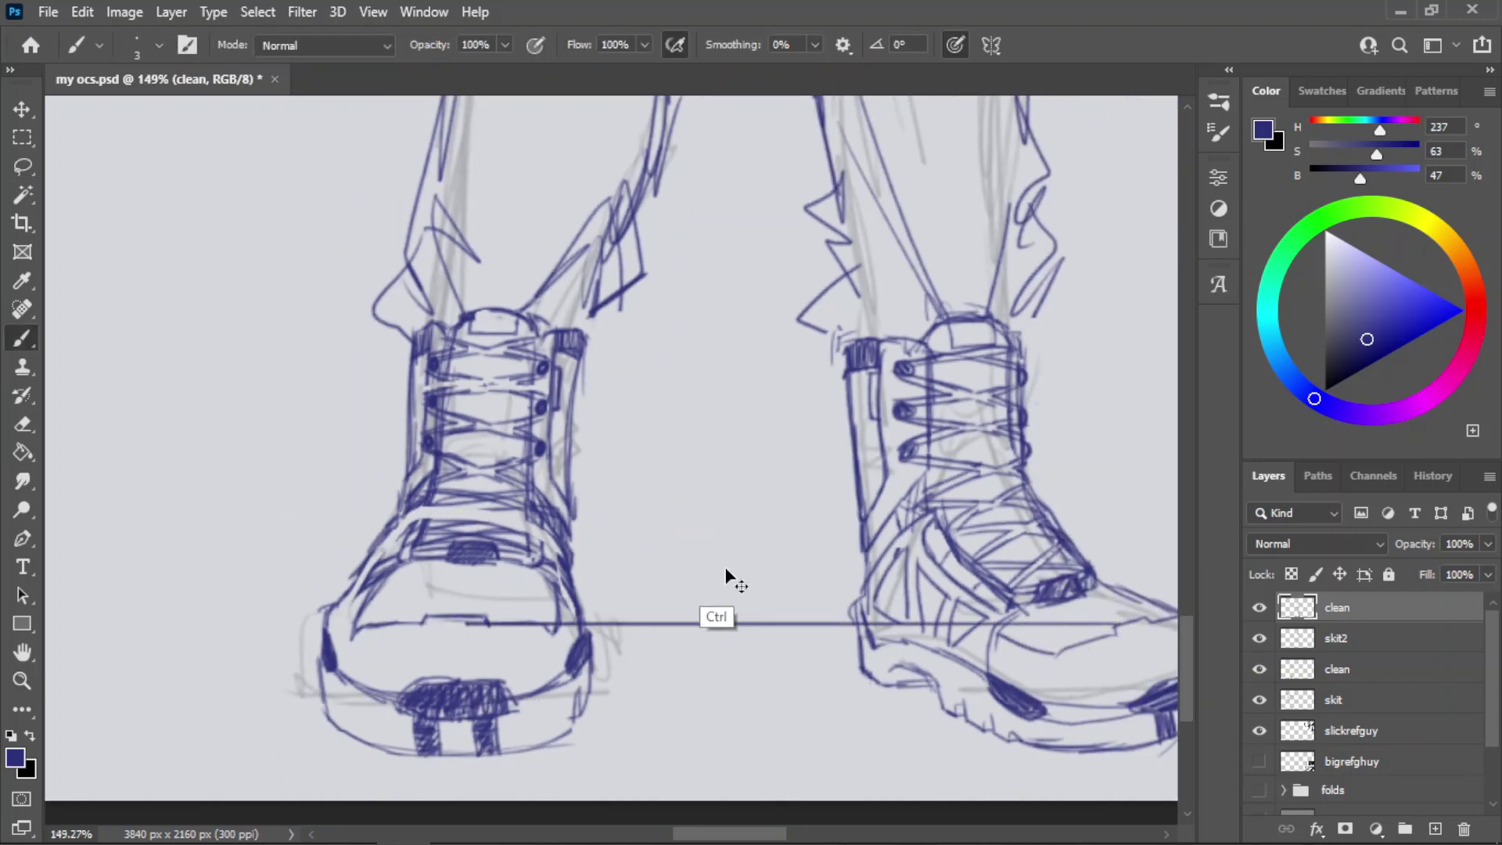
{"action": "key", "text": "ctrl+z"}
{"action": "left_click_drag", "start_coordinate": [1066, 598], "coordinate": [472, 600]}
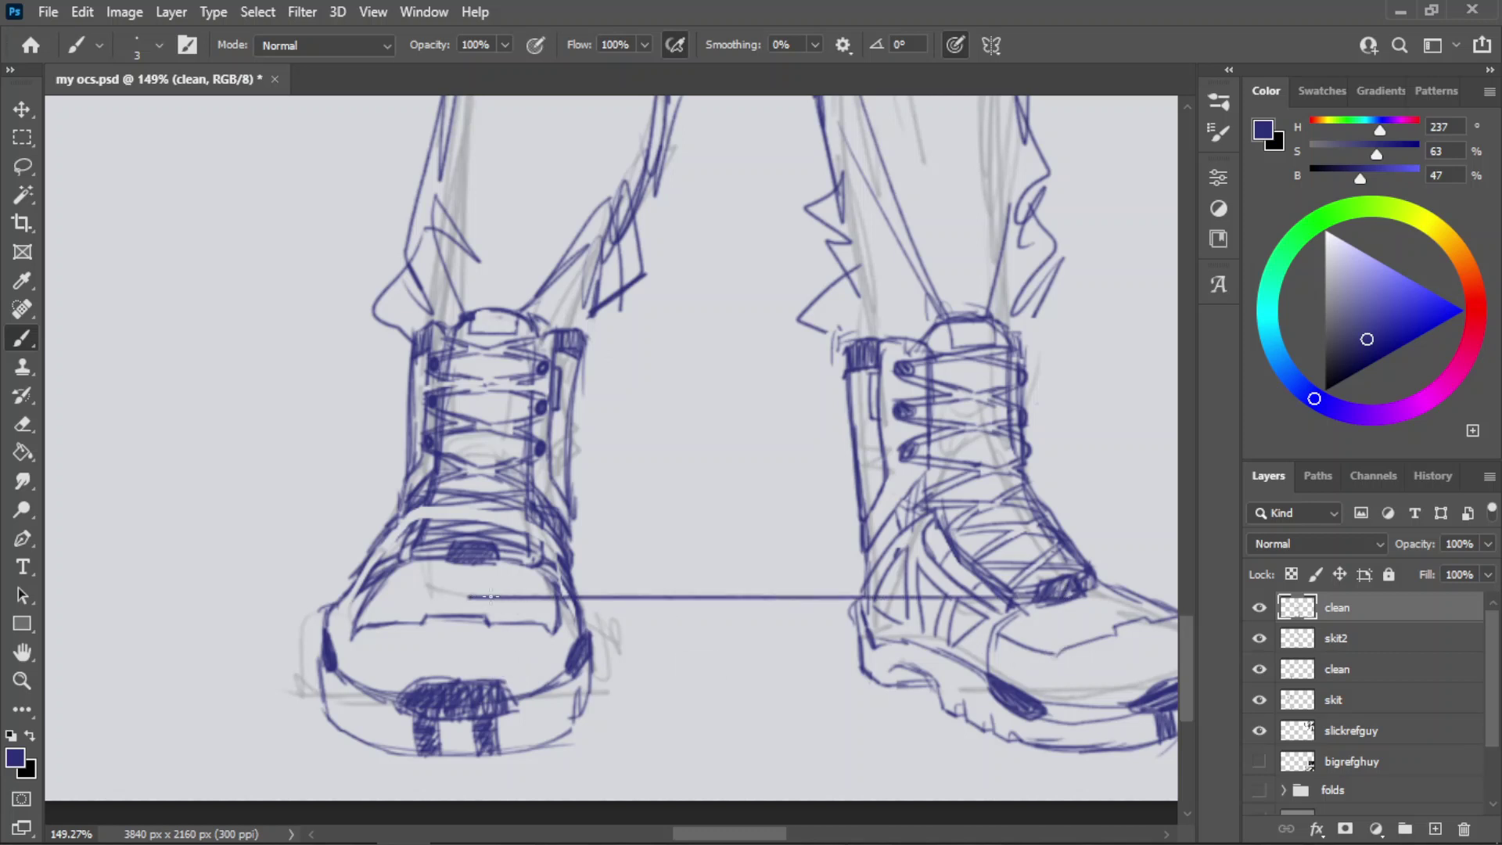
{"action": "key", "text": "ctrl+z"}
{"action": "key", "text": "ctrl+z"}
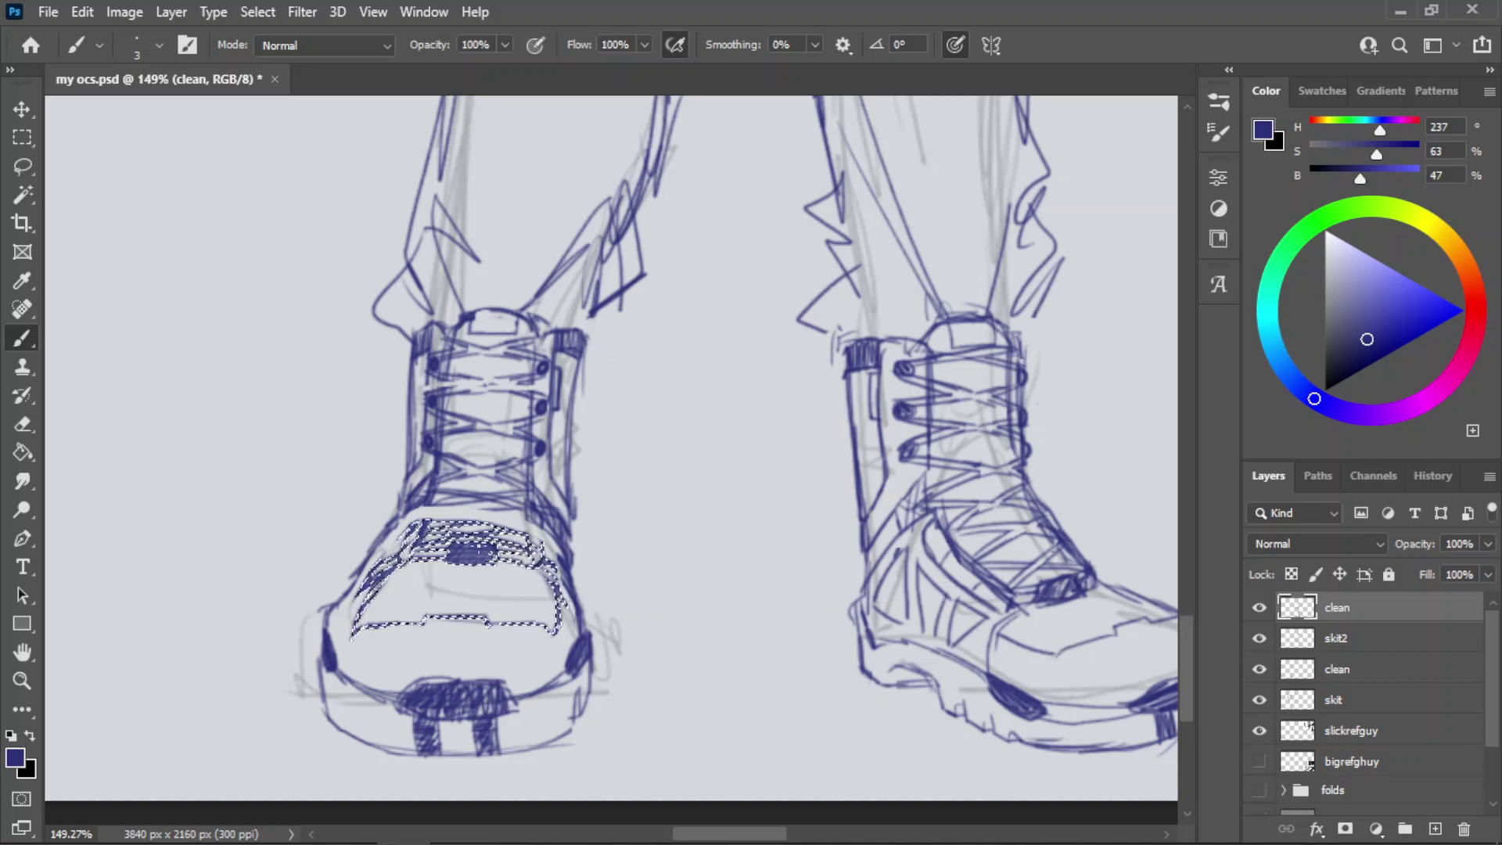
- Move the lassoed toe section straight down by about 7 px, and clear the selection
{"action": "key", "text": "ctrl+t"}
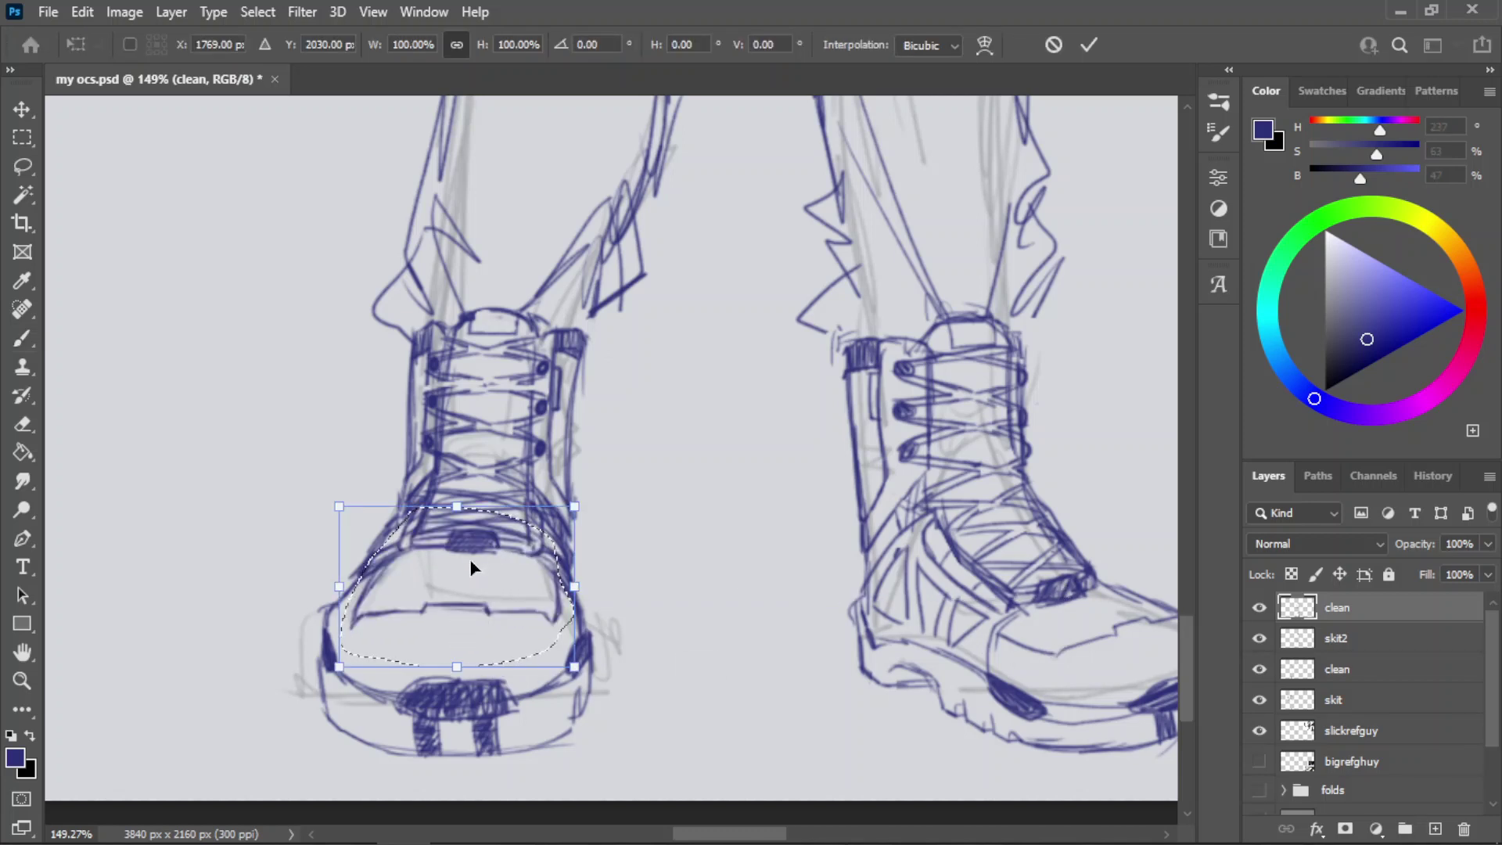
{"action": "left_click_drag", "start_coordinate": [469, 559], "coordinate": [469, 564]}
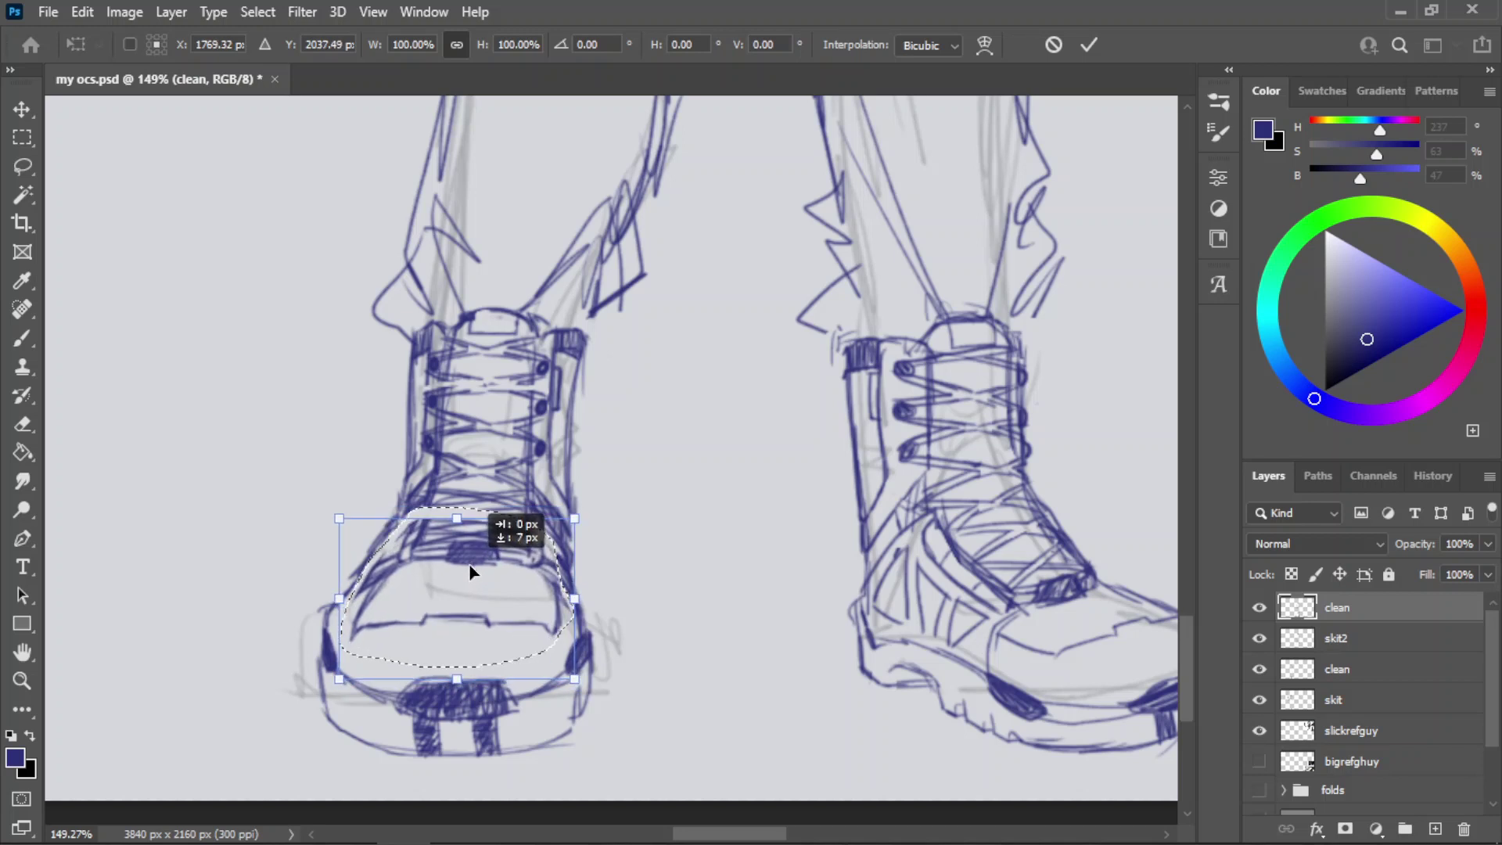
{"action": "left_click", "coordinate": [1090, 44]}
{"action": "key", "text": "b"}
{"action": "key", "text": "ctrl+d"}
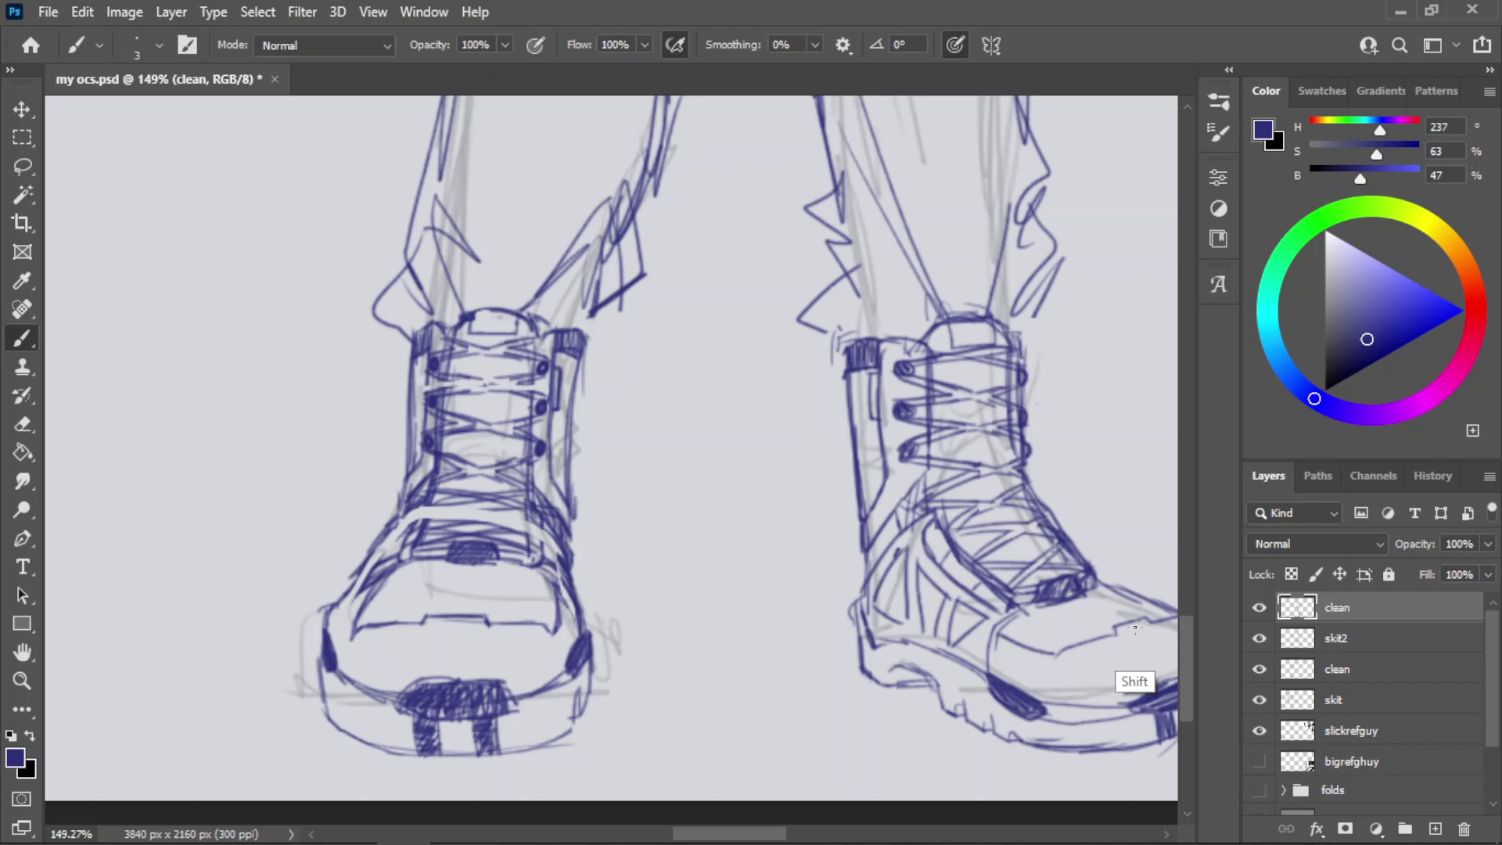
- Check the moved toe seam against the other boot with a straight guide stroke, and undo both the guide and the move
{"action": "left_click_drag", "start_coordinate": [1126, 624], "coordinate": [446, 592]}
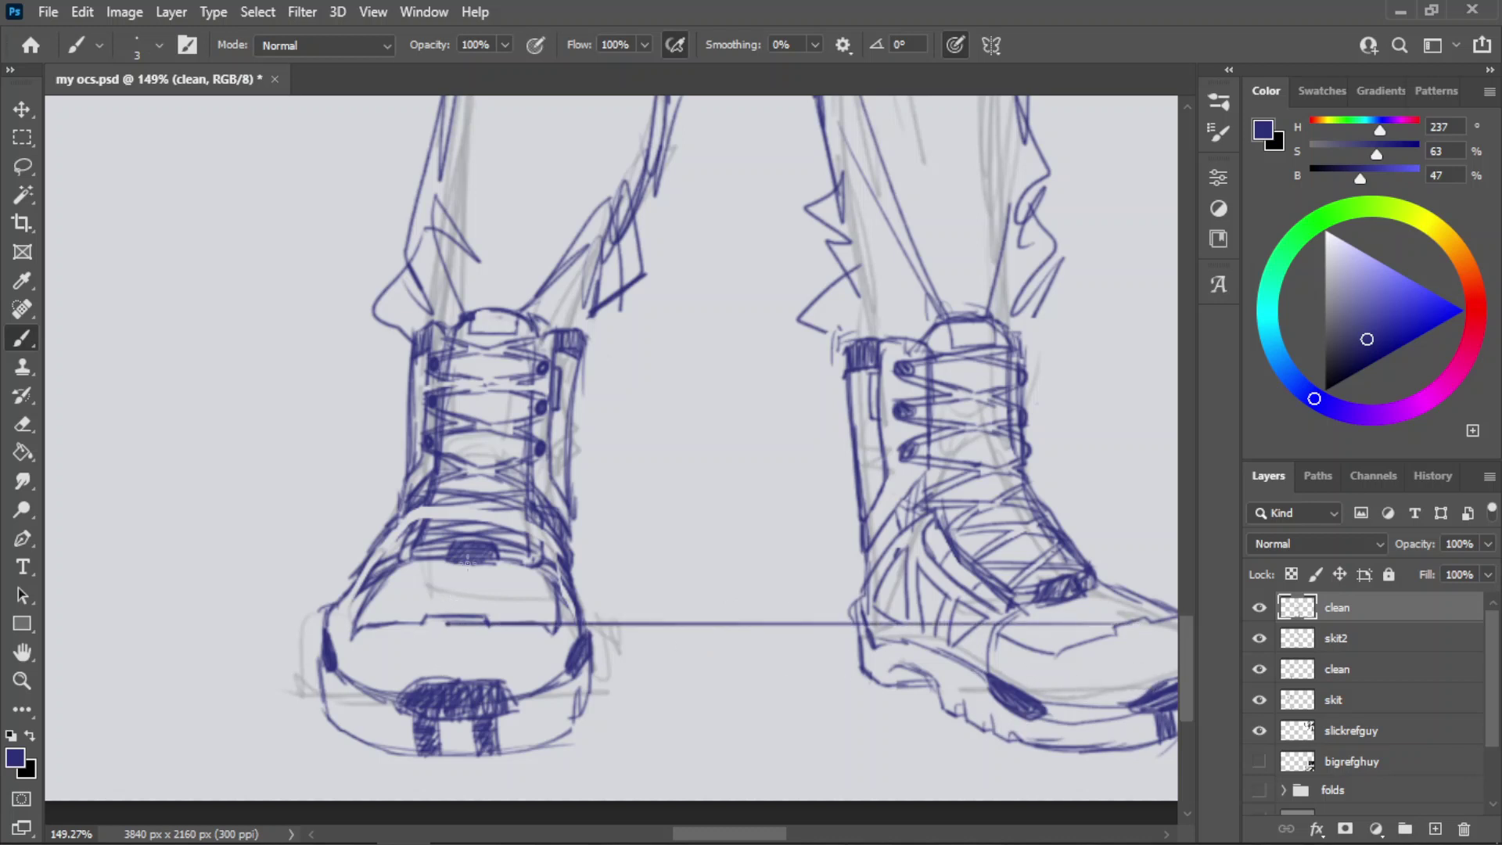
{"action": "key", "text": "ctrl+z"}
{"action": "key", "text": "ctrl+z"}
{"action": "key", "text": "ctrl+t"}
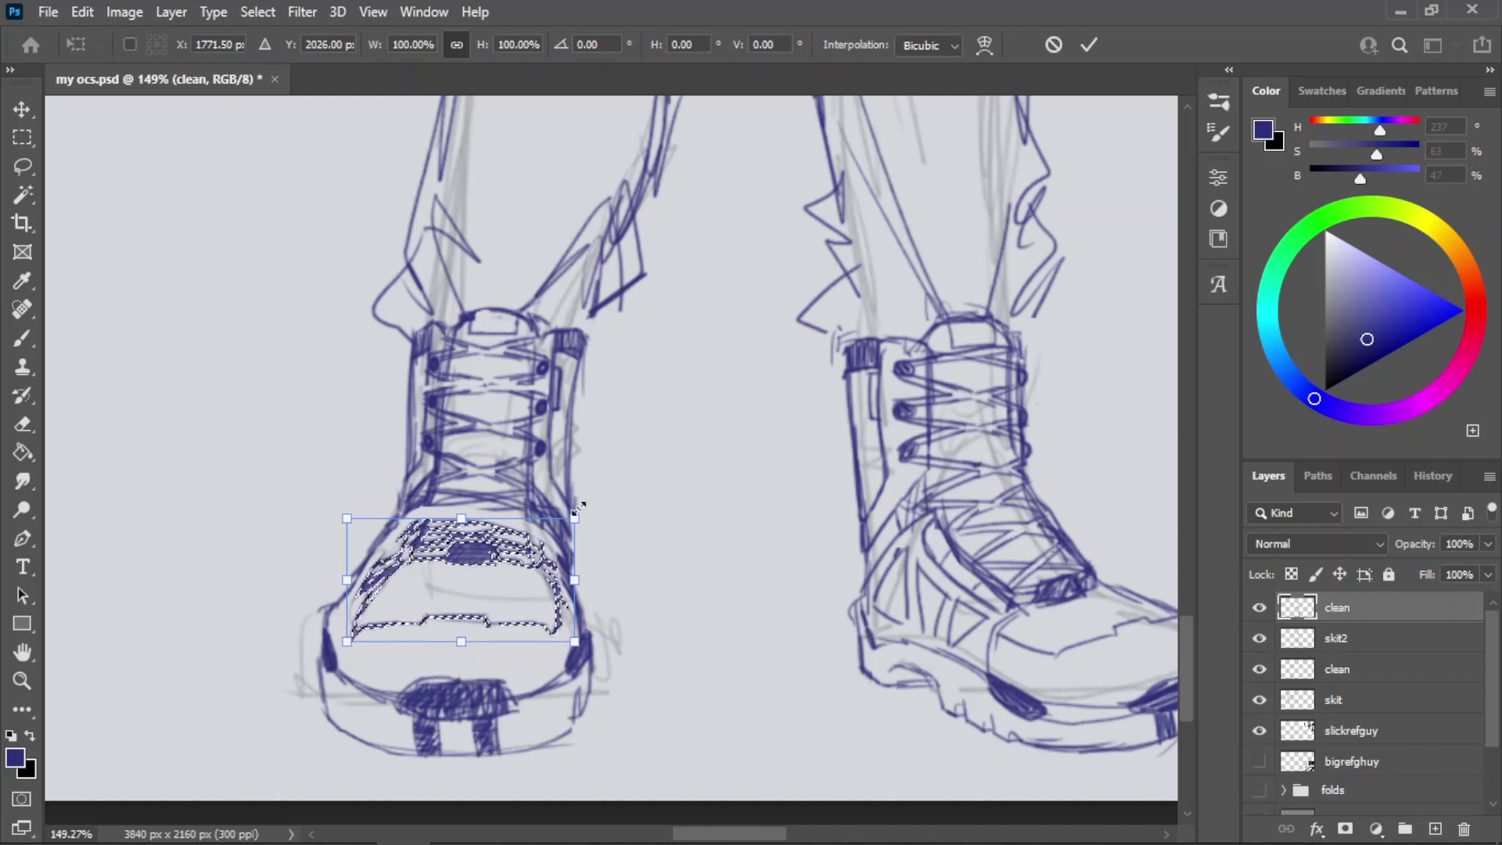
{"action": "left_click", "coordinate": [1086, 45]}
{"action": "key", "text": "b"}
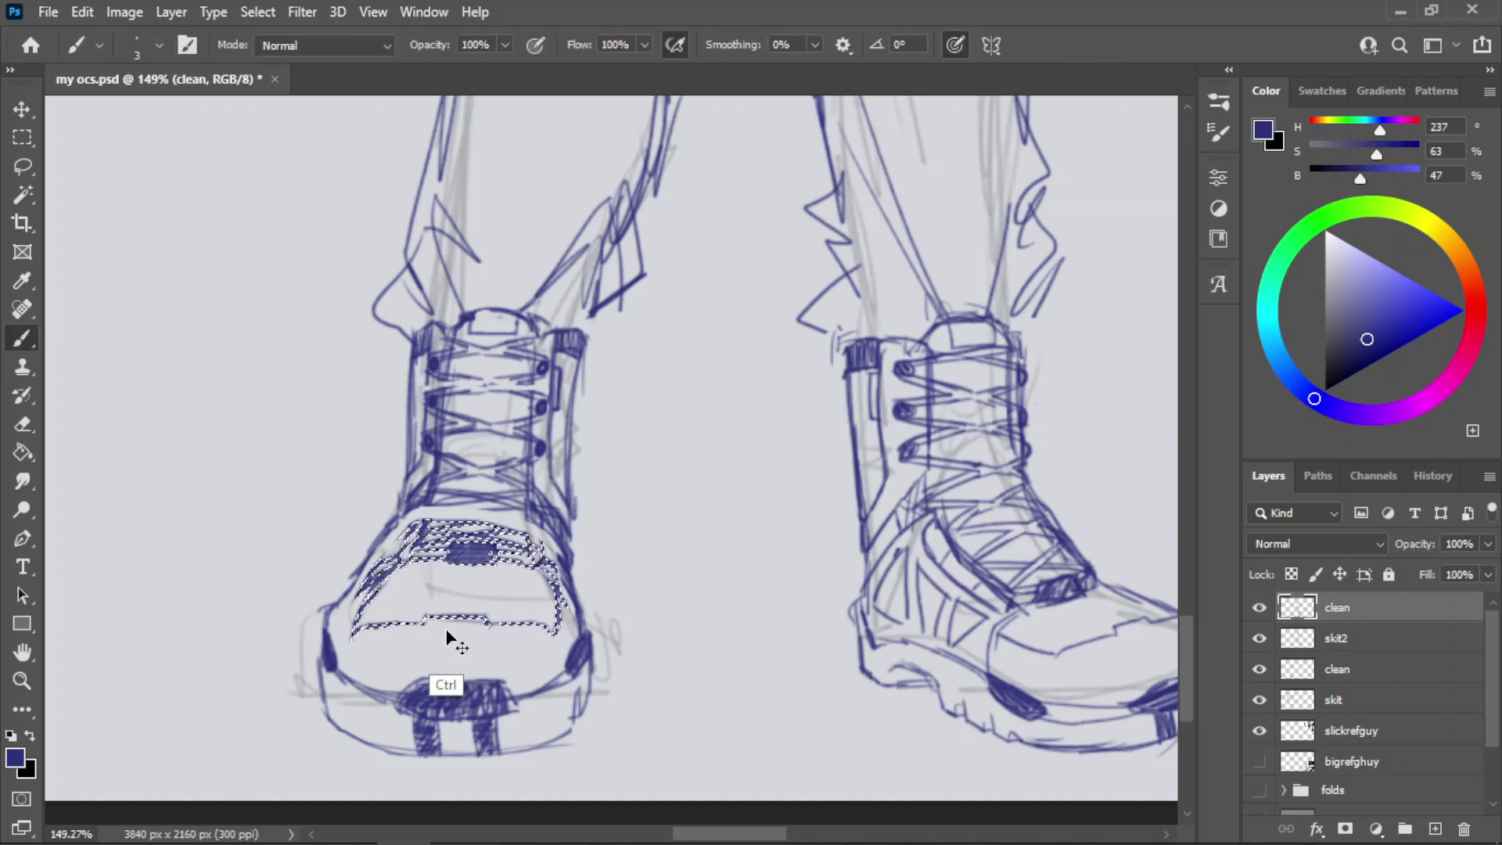
{"action": "key", "text": "ctrl+z"}
- Move the lassoed toe section about 14 px down and 3 px left, apply the transform, and deselect
{"action": "key", "text": "ctrl+t"}
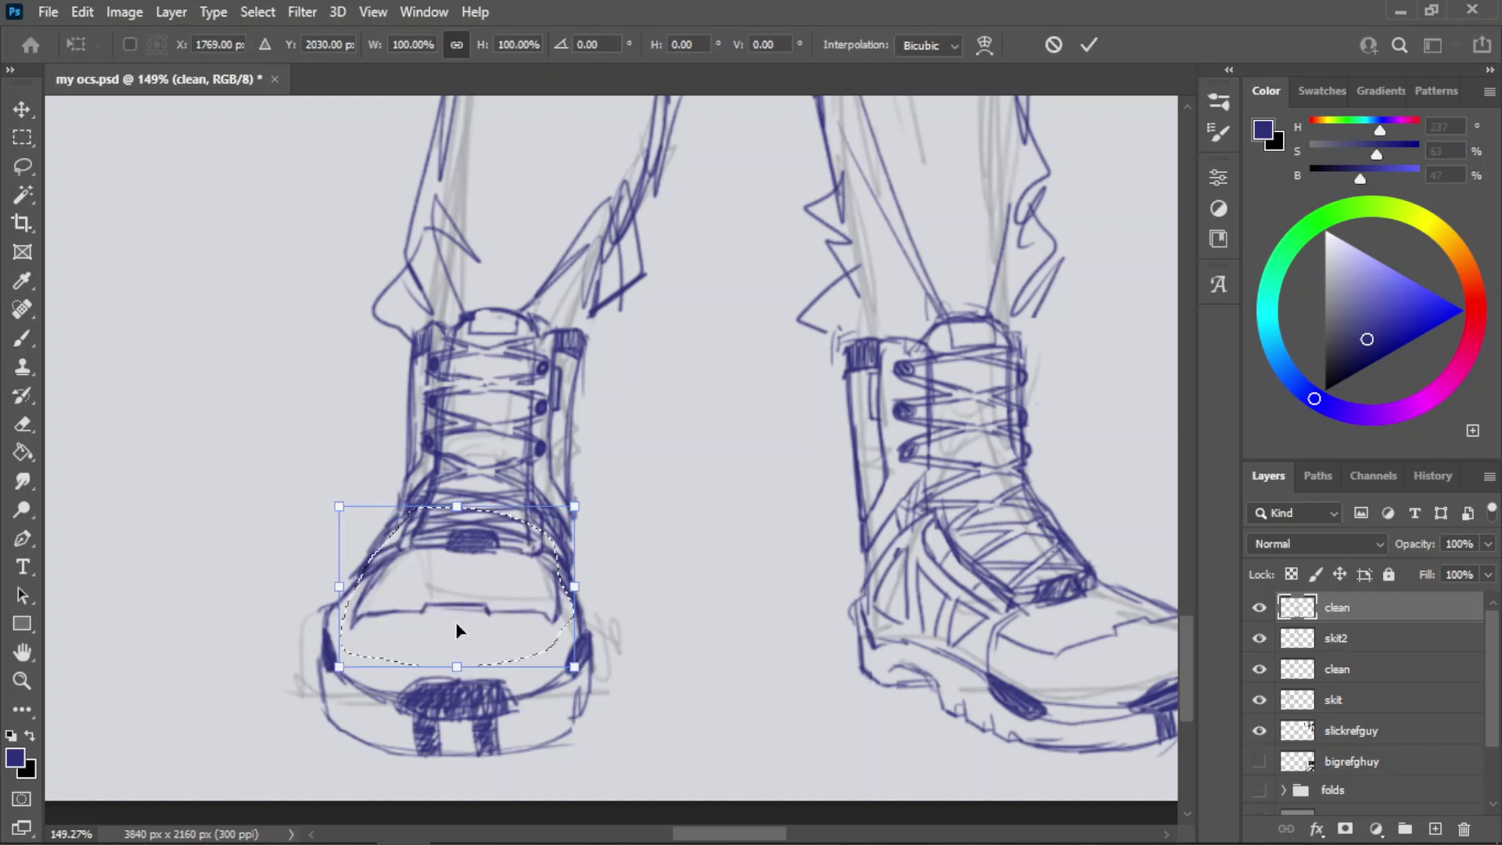
{"action": "mouse_move", "coordinate": [456, 624]}
{"action": "left_mouse_down"}
{"action": "mouse_move", "coordinate": [457, 638]}
{"action": "mouse_move", "coordinate": [480, 619]}
{"action": "left_mouse_up"}
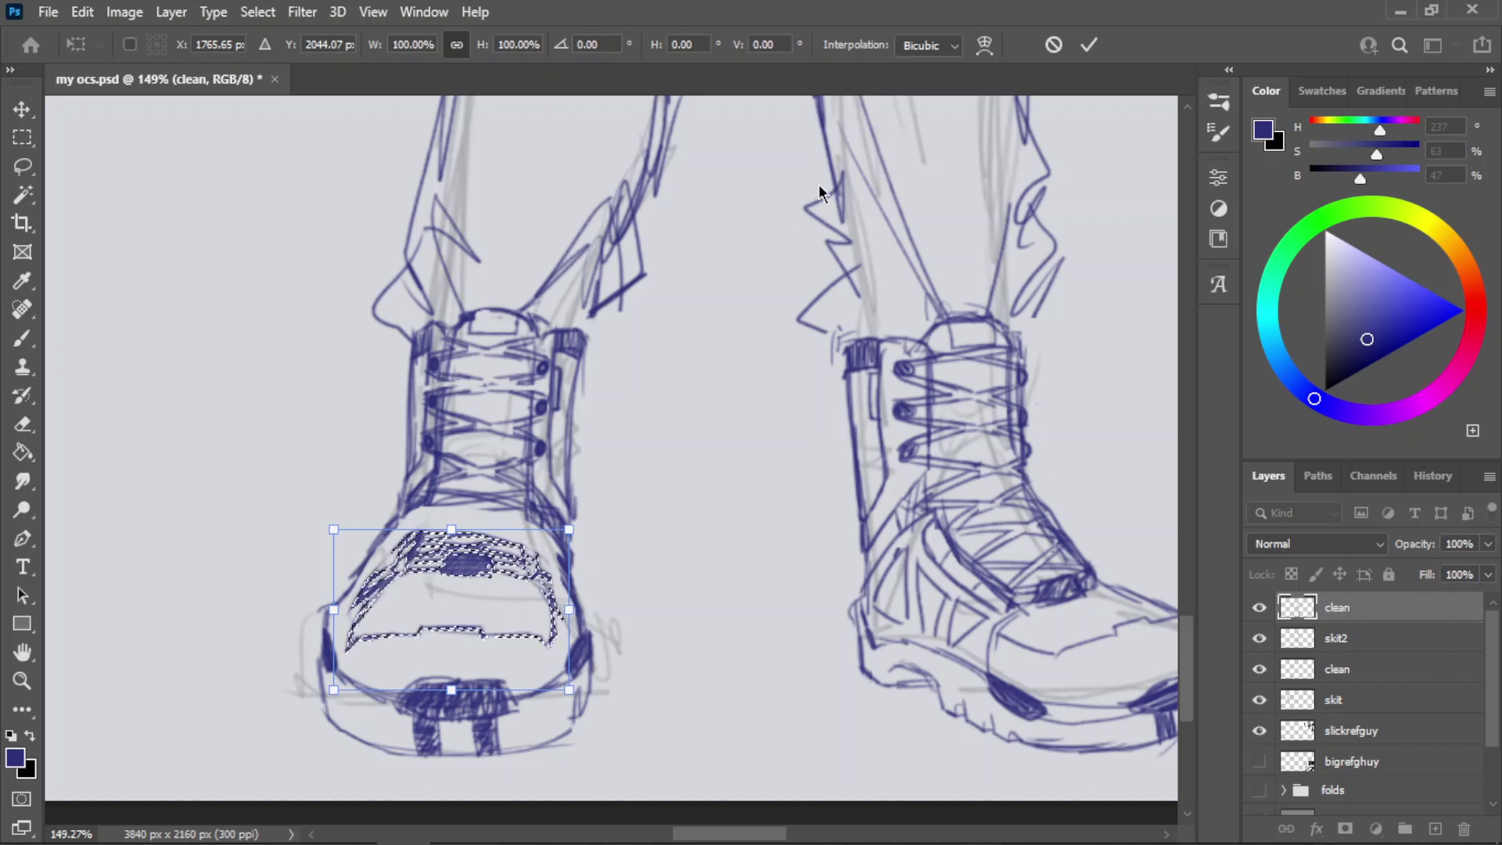
{"action": "key", "text": "Return"}
{"action": "key", "text": "b"}
{"action": "key", "text": "ctrl+d"}
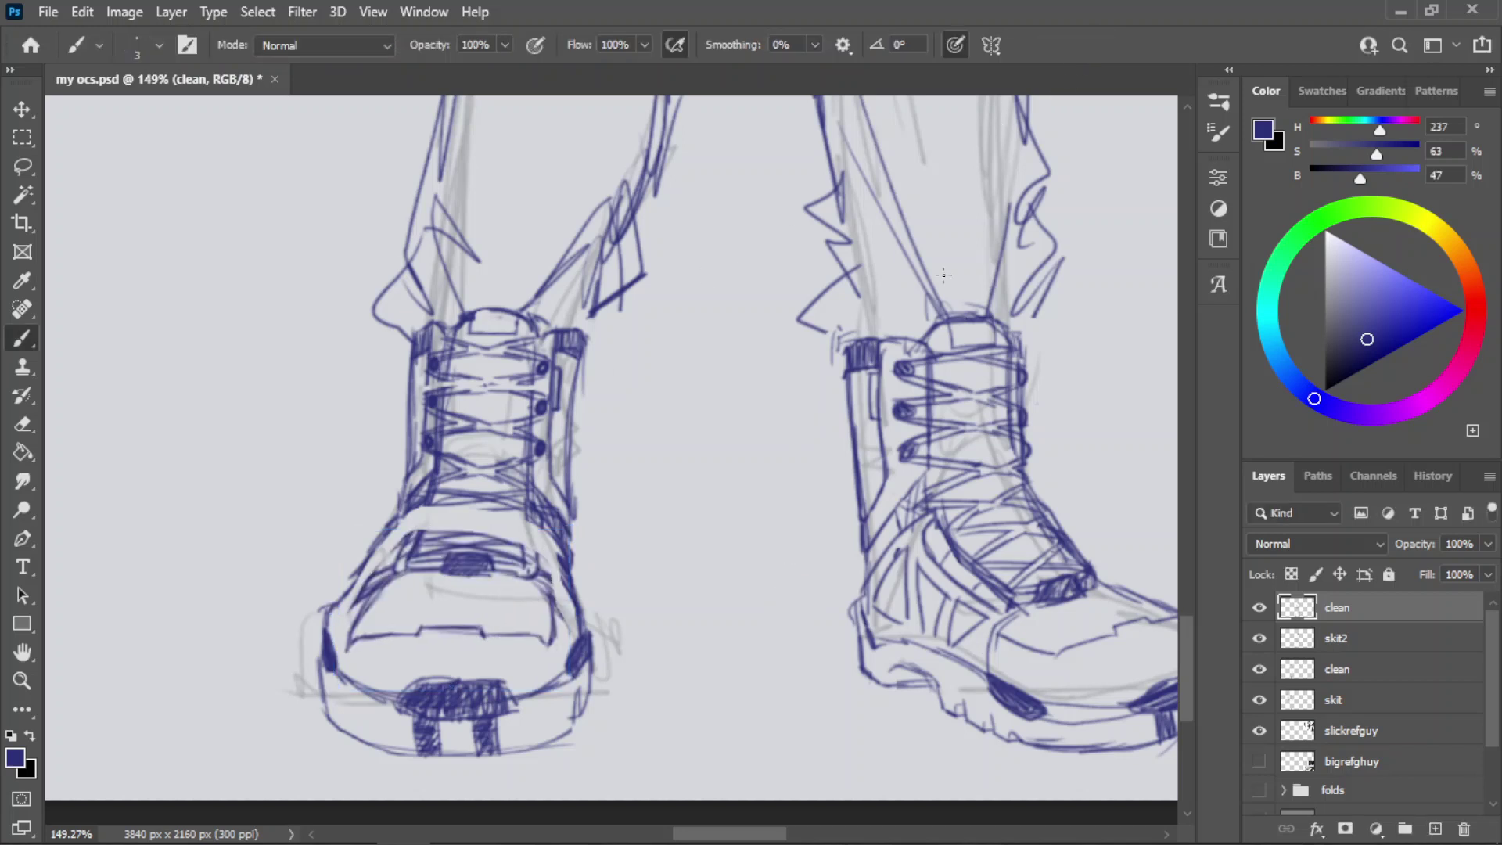
- Check the tongue top and toe seam heights across both boots with temporary horizontal guide strokes
{"action": "left_click", "coordinate": [469, 321], "text": "shift"}
{"action": "key", "text": "ctrl+z"}
{"action": "left_click_drag", "start_coordinate": [968, 315], "coordinate": [498, 342]}
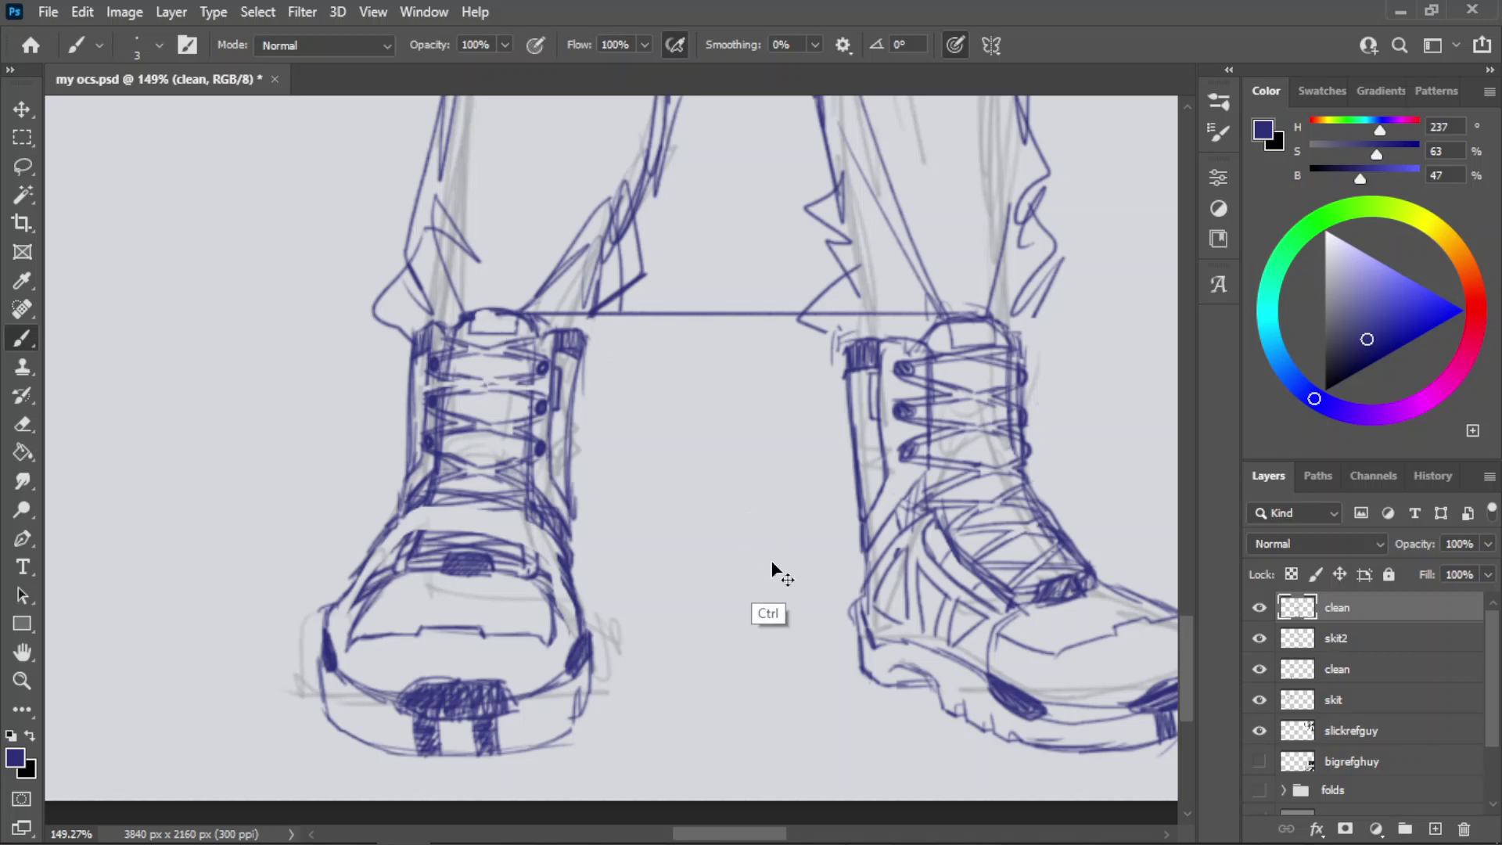
{"action": "key", "text": "ctrl+z"}
{"action": "left_click", "coordinate": [1124, 620]}
{"action": "left_click", "coordinate": [653, 620], "text": "shift"}
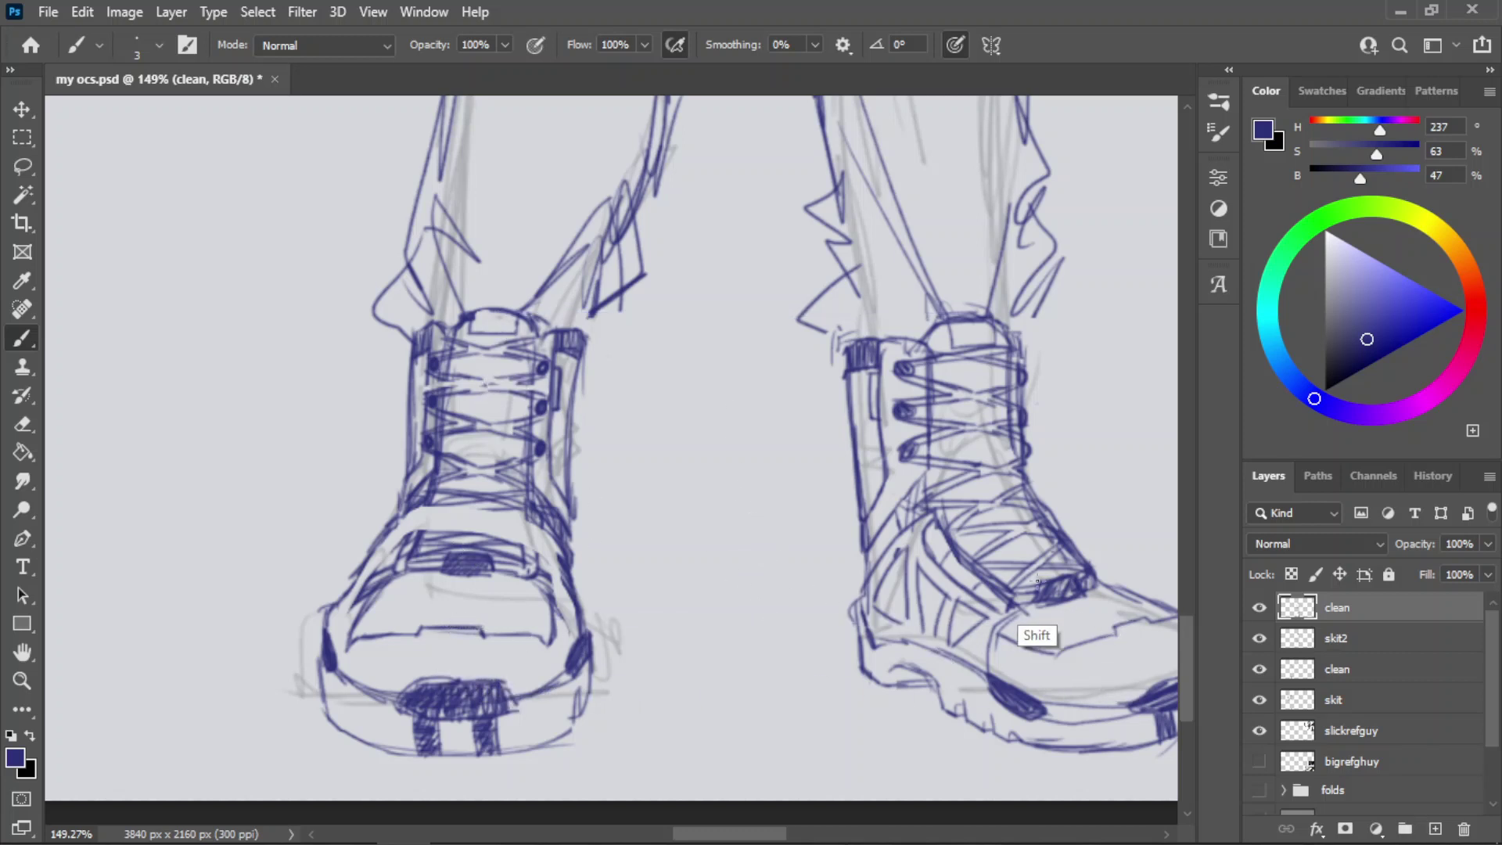
- Lasso the lower lace section above the front-facing boot's toe cap and move it down by about 6 px
{"action": "key", "text": "z"}
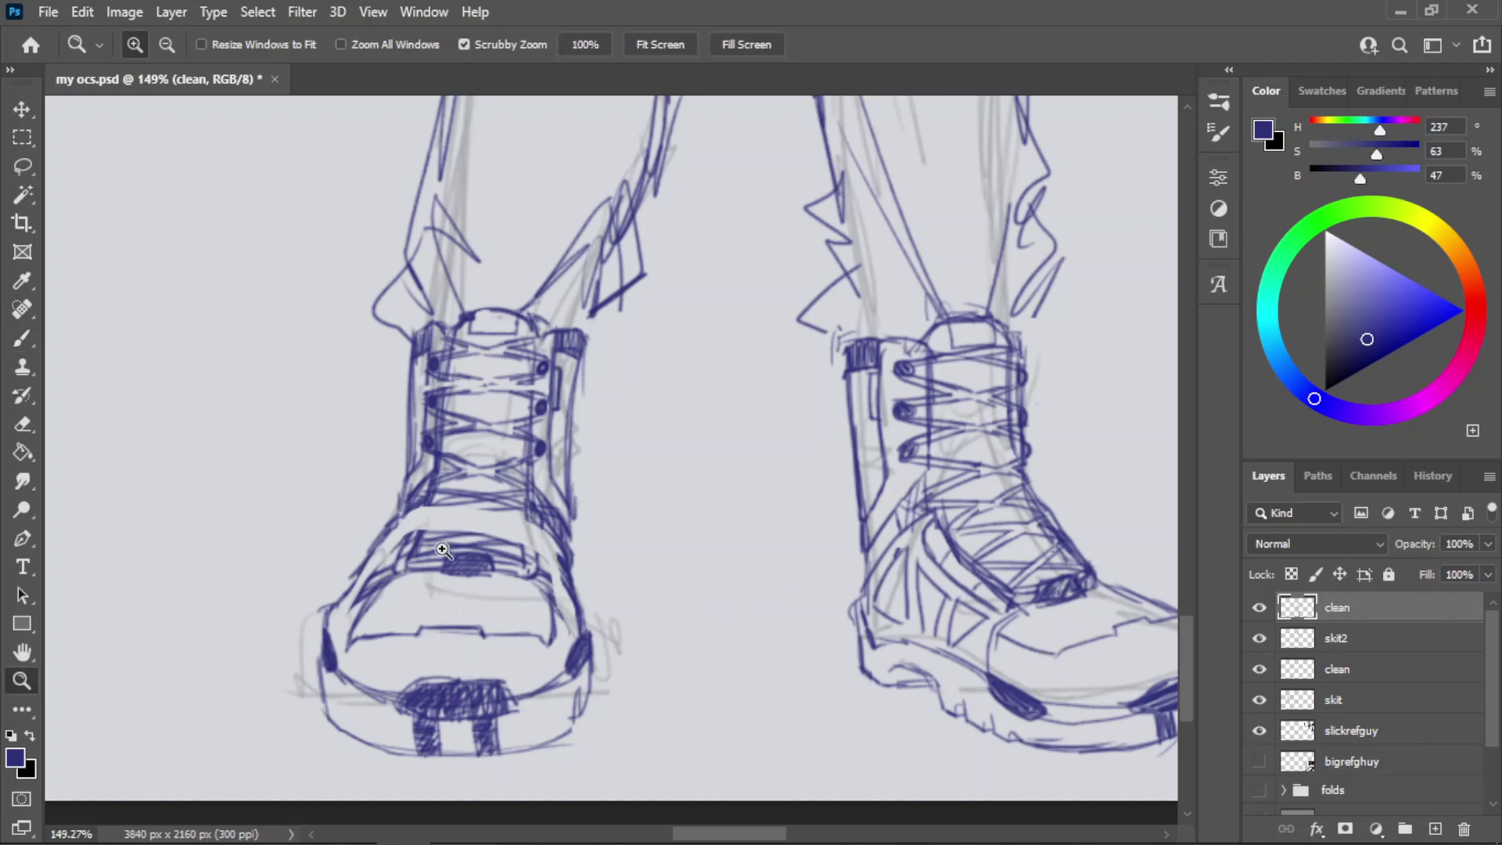
{"action": "left_click_drag", "start_coordinate": [442, 550], "coordinate": [462, 550]}
{"action": "key", "text": "l"}
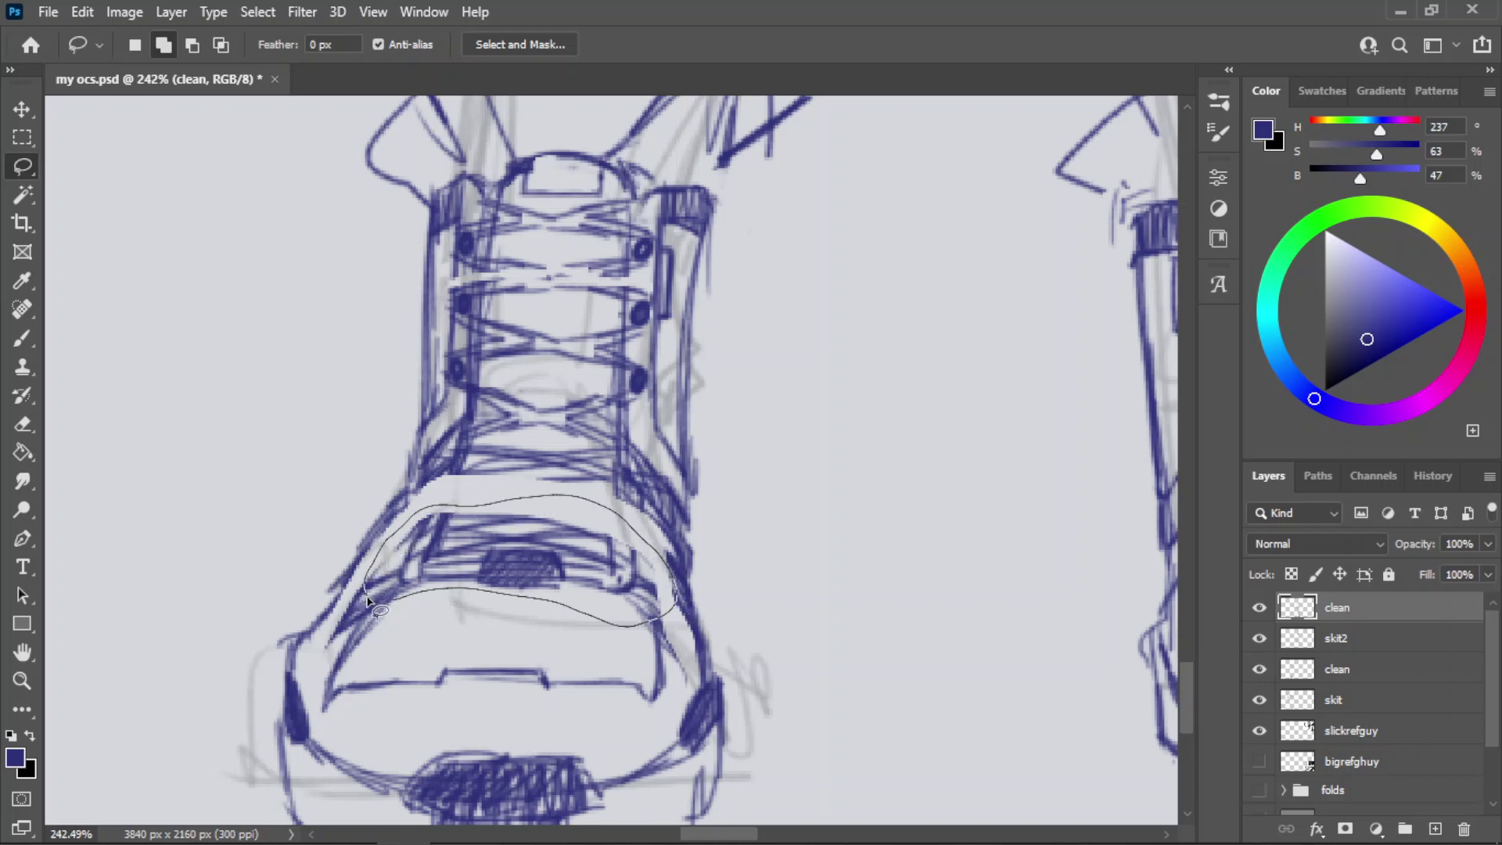
{"action": "left_click_drag", "start_coordinate": [368, 601], "coordinate": [375, 609]}
{"action": "key", "text": "ctrl+t"}
{"action": "mouse_move", "coordinate": [547, 571]}
{"action": "left_mouse_down"}
{"action": "mouse_move", "coordinate": [532, 552]}
{"action": "mouse_move", "coordinate": [530, 565]}
{"action": "left_mouse_up"}
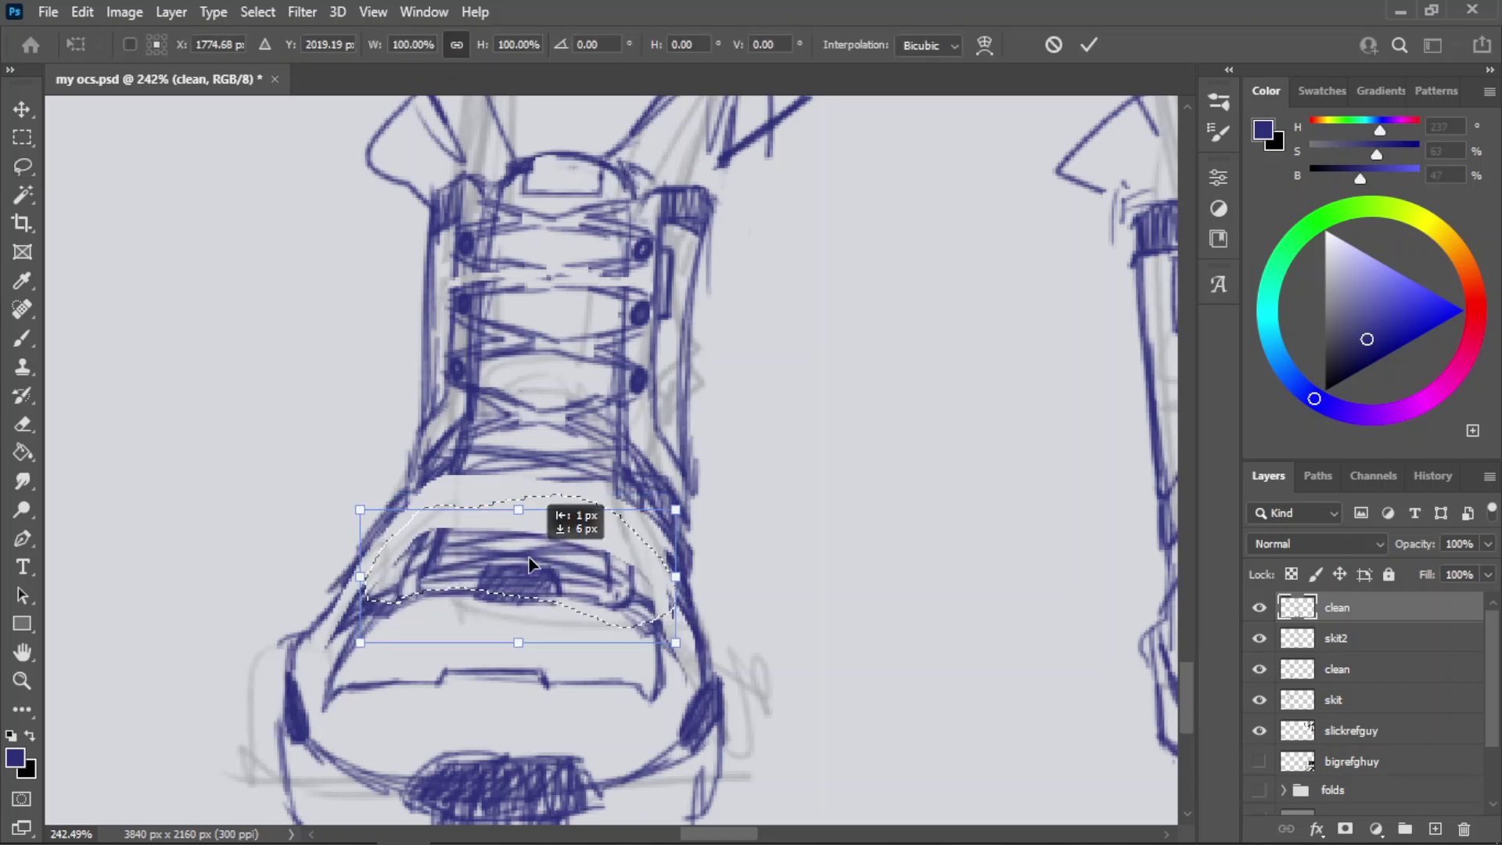
{"action": "left_click", "coordinate": [1089, 44]}
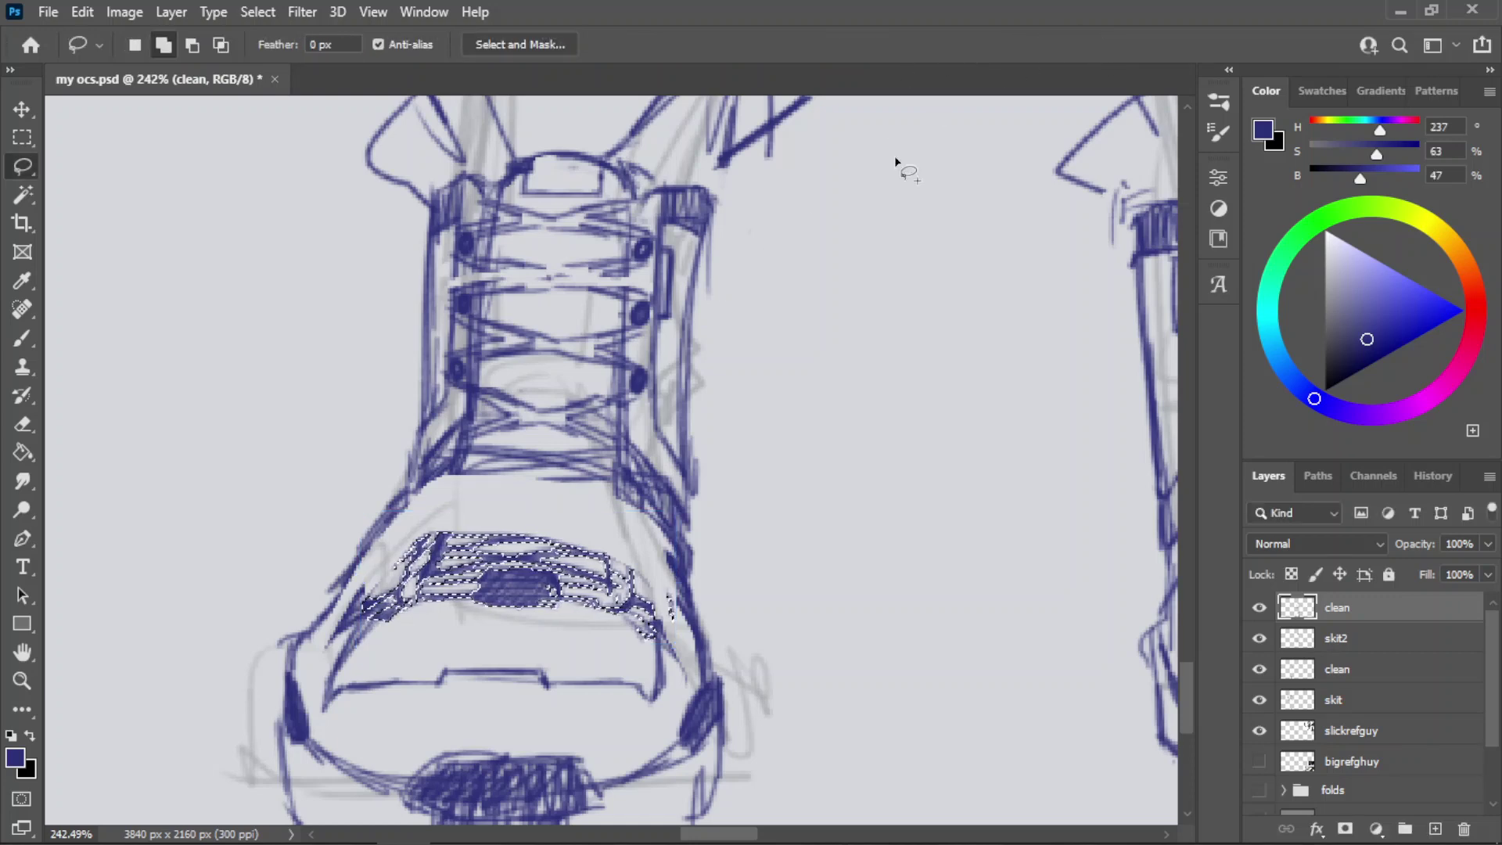
- Deselect the lace section and redraw the toe cap's broken right edge with the Brush
{"action": "left_click", "coordinate": [488, 507]}
{"action": "left_click_drag", "start_coordinate": [561, 493], "coordinate": [502, 510]}
{"action": "mouse_move", "coordinate": [602, 540]}
{"action": "left_mouse_down"}
{"action": "mouse_move", "coordinate": [715, 560]}
{"action": "mouse_move", "coordinate": [648, 560]}
{"action": "mouse_move", "coordinate": [661, 579]}
{"action": "left_mouse_up"}
{"action": "key", "text": "e"}
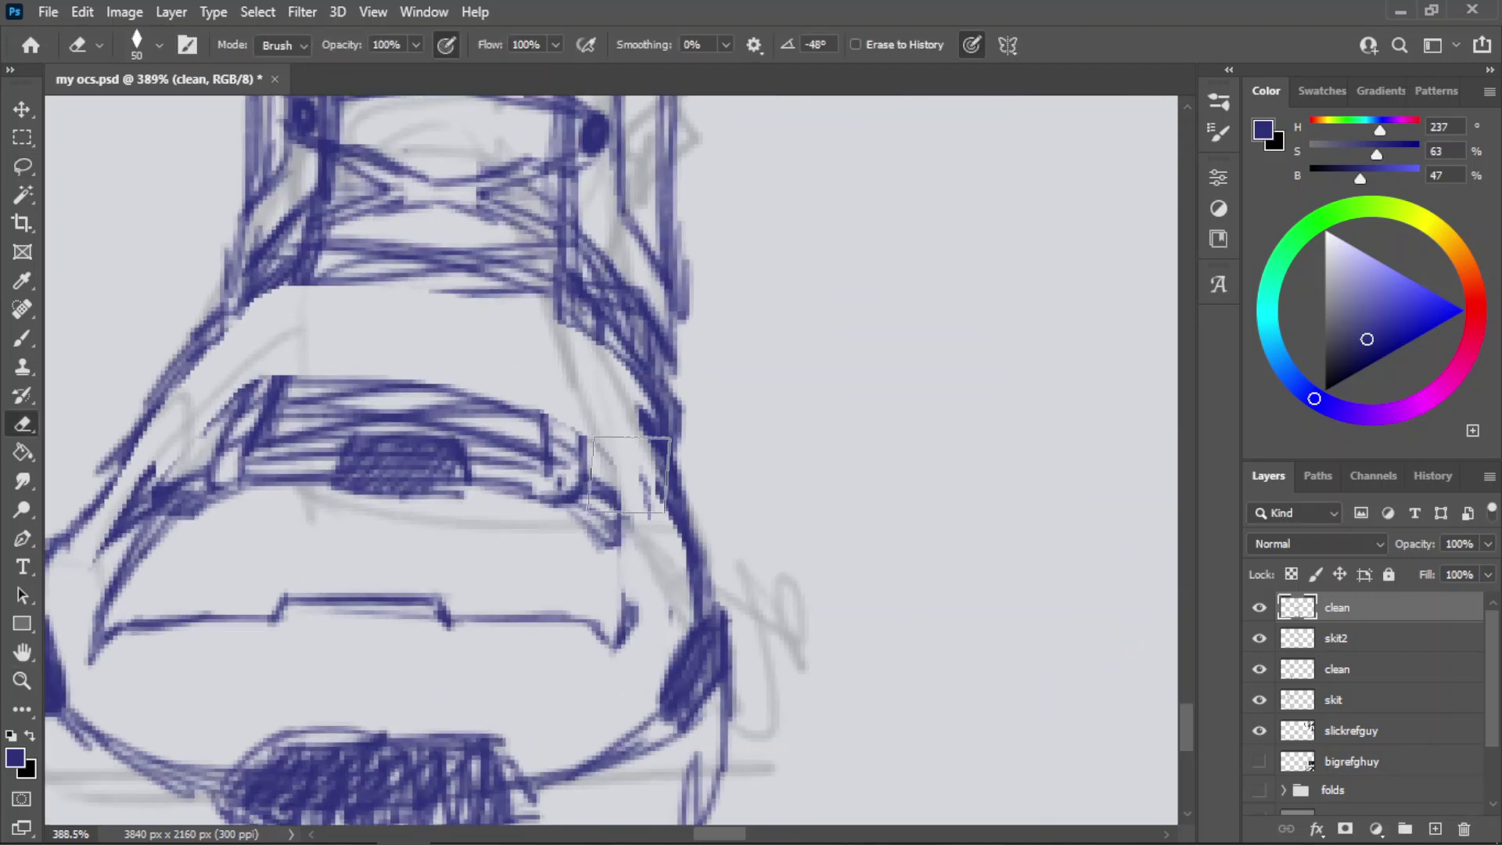
{"action": "key", "text": "b"}
{"action": "left_click_drag", "start_coordinate": [659, 510], "coordinate": [629, 602]}
{"action": "left_click_drag", "start_coordinate": [616, 511], "coordinate": [632, 550]}
- Erase the stray lines at the toe cap's upper left corner and redraw the outer edge beside the lower laces
{"action": "key", "text": "e"}
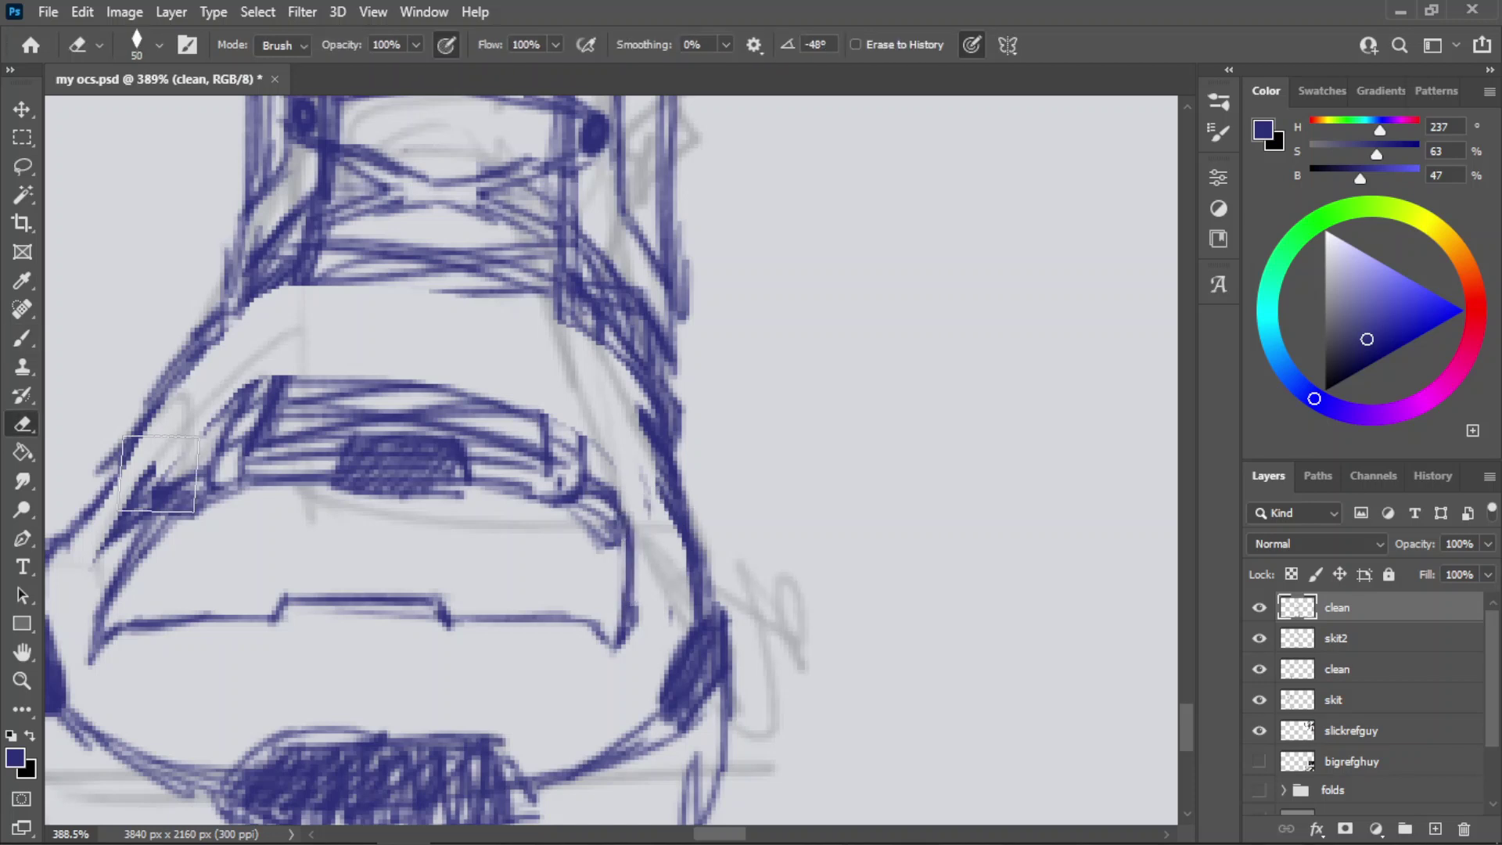
{"action": "left_click_drag", "start_coordinate": [157, 479], "coordinate": [133, 510]}
{"action": "key", "text": "b"}
{"action": "key", "text": "b"}
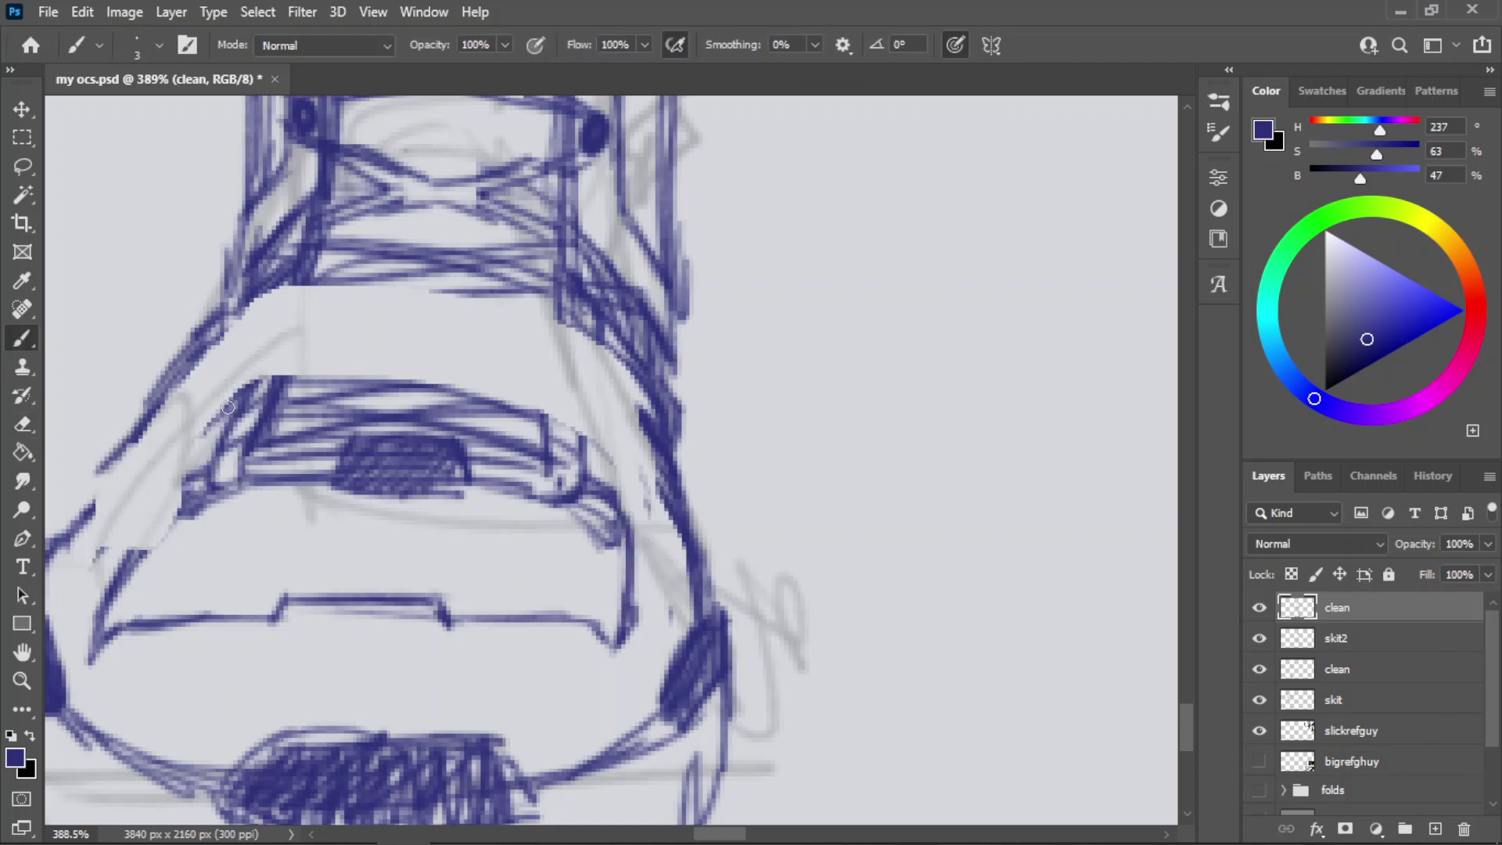
{"action": "left_click_drag", "start_coordinate": [212, 433], "coordinate": [192, 491]}
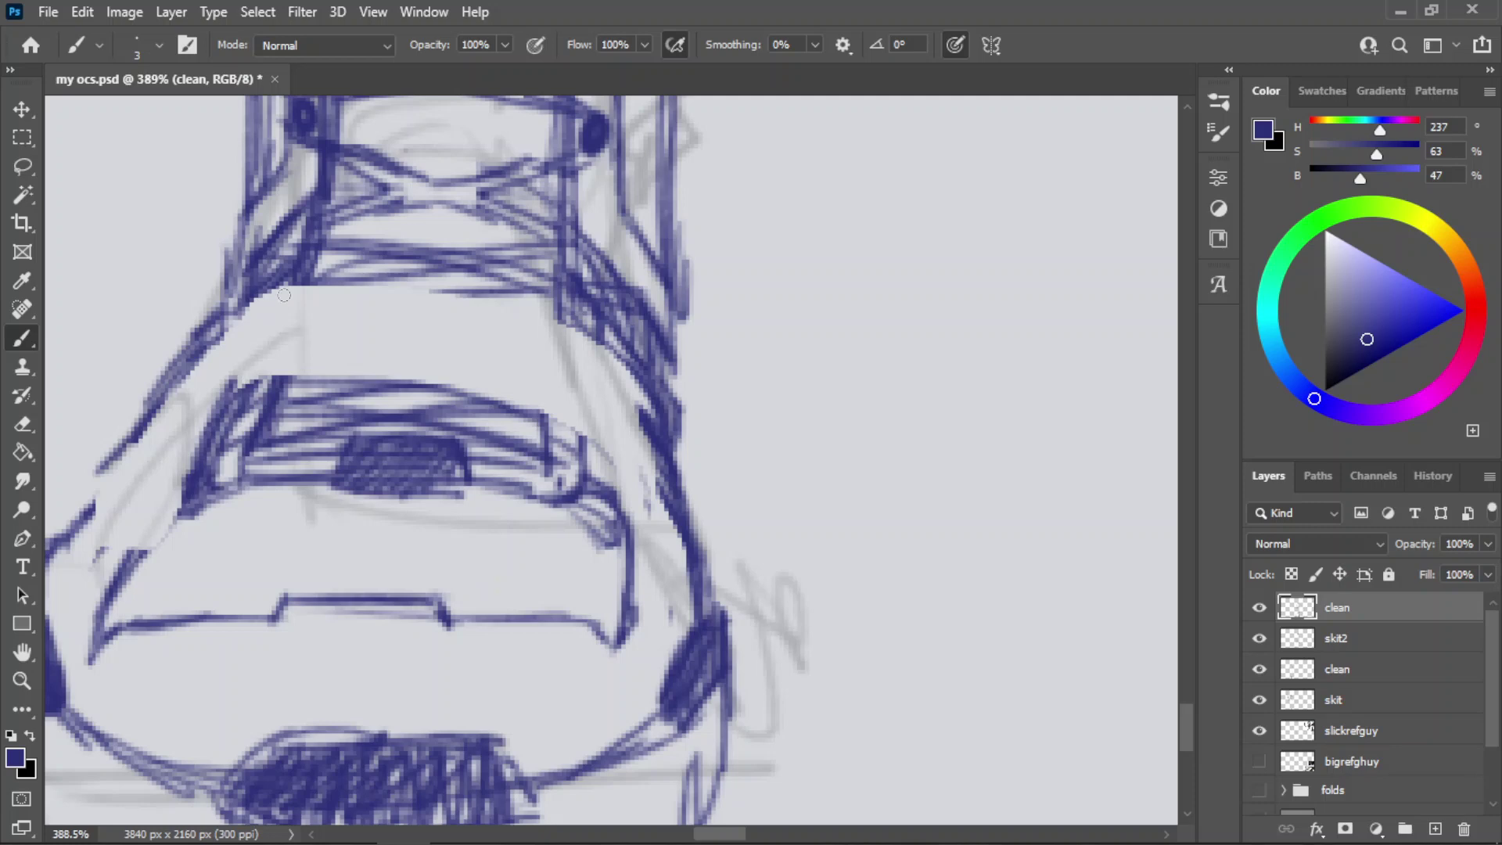
- Draw a line across the blank gap to reconnect the left edge of the upper and lower lace sections
{"action": "mouse_move", "coordinate": [305, 271]}
{"action": "left_mouse_down"}
{"action": "mouse_move", "coordinate": [270, 438]}
{"action": "mouse_move", "coordinate": [271, 391]}
{"action": "left_mouse_up"}
{"action": "key", "text": "ctrl+z"}
{"action": "key", "text": "ctrl+z"}
{"action": "key", "text": "z"}
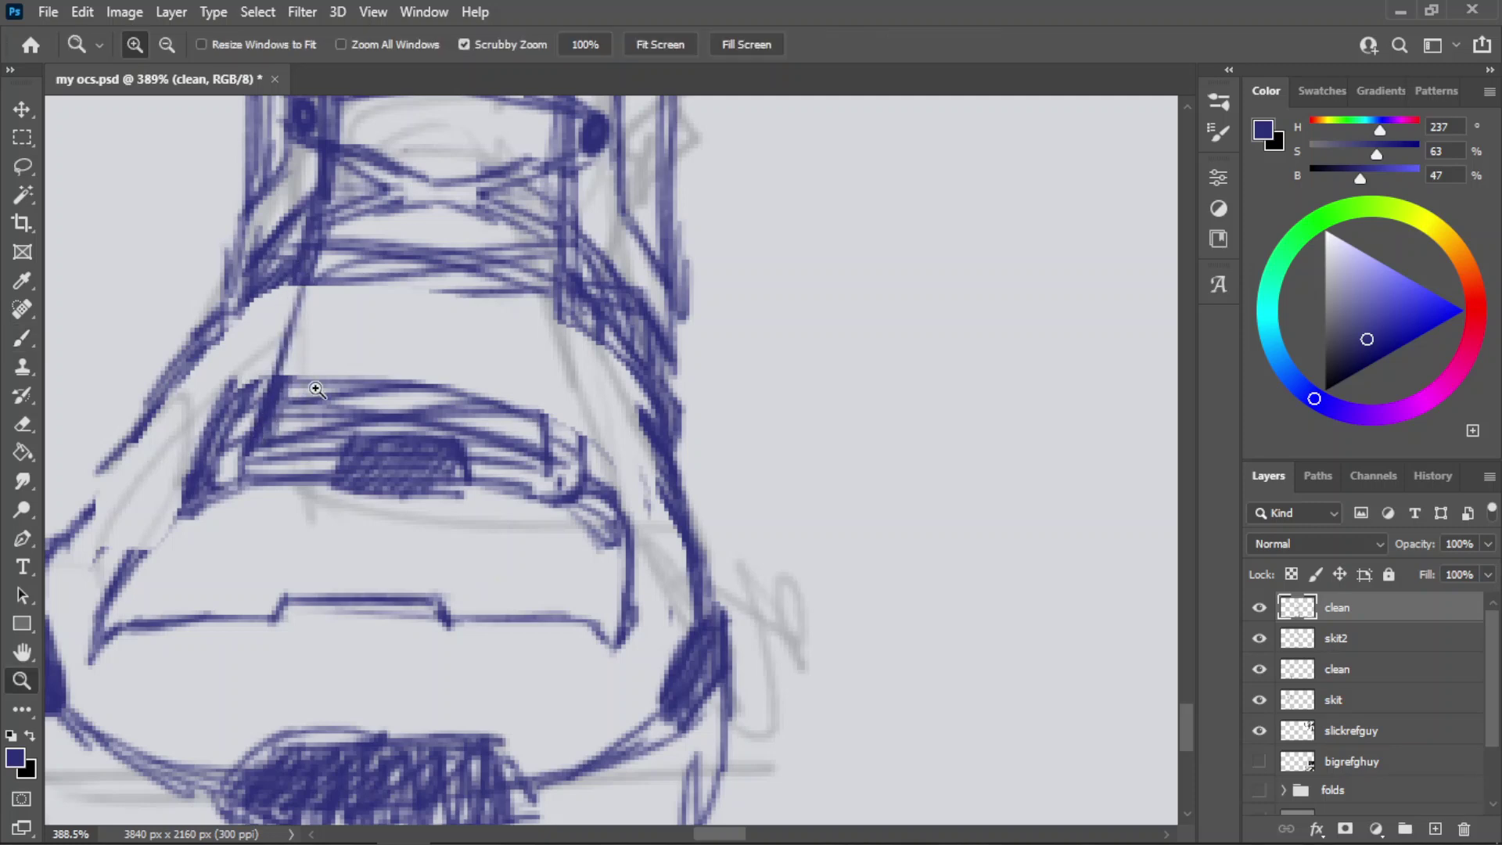
{"action": "left_click_drag", "start_coordinate": [387, 445], "coordinate": [334, 454]}
{"action": "key", "text": "b"}
{"action": "left_click_drag", "start_coordinate": [722, 385], "coordinate": [413, 420]}
{"action": "key", "text": "ctrl+z"}
- Draw the curved upper corners of the front-facing boot's toe cap on both sides of the lower laces
{"action": "key", "text": "z"}
{"action": "left_click", "coordinate": [414, 420]}
{"action": "key", "text": "b"}
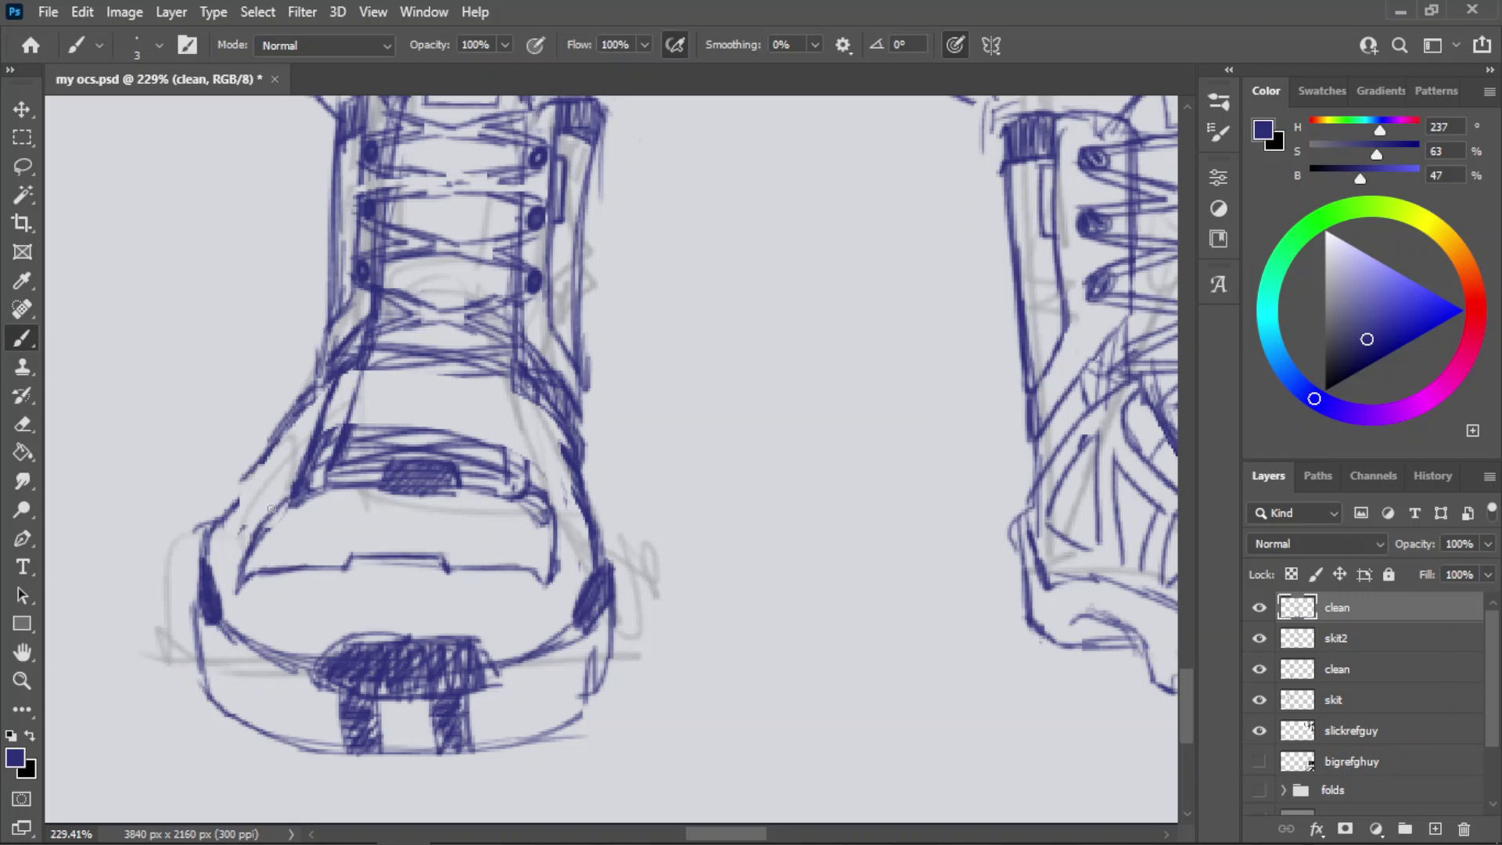
{"action": "left_click_drag", "start_coordinate": [260, 518], "coordinate": [284, 508]}
{"action": "key", "text": "ctrl+z"}
{"action": "key", "text": "z"}
{"action": "mouse_move", "coordinate": [371, 423]}
{"action": "left_mouse_down"}
{"action": "mouse_move", "coordinate": [292, 486]}
{"action": "mouse_move", "coordinate": [367, 455]}
{"action": "left_mouse_up"}
{"action": "key", "text": "b"}
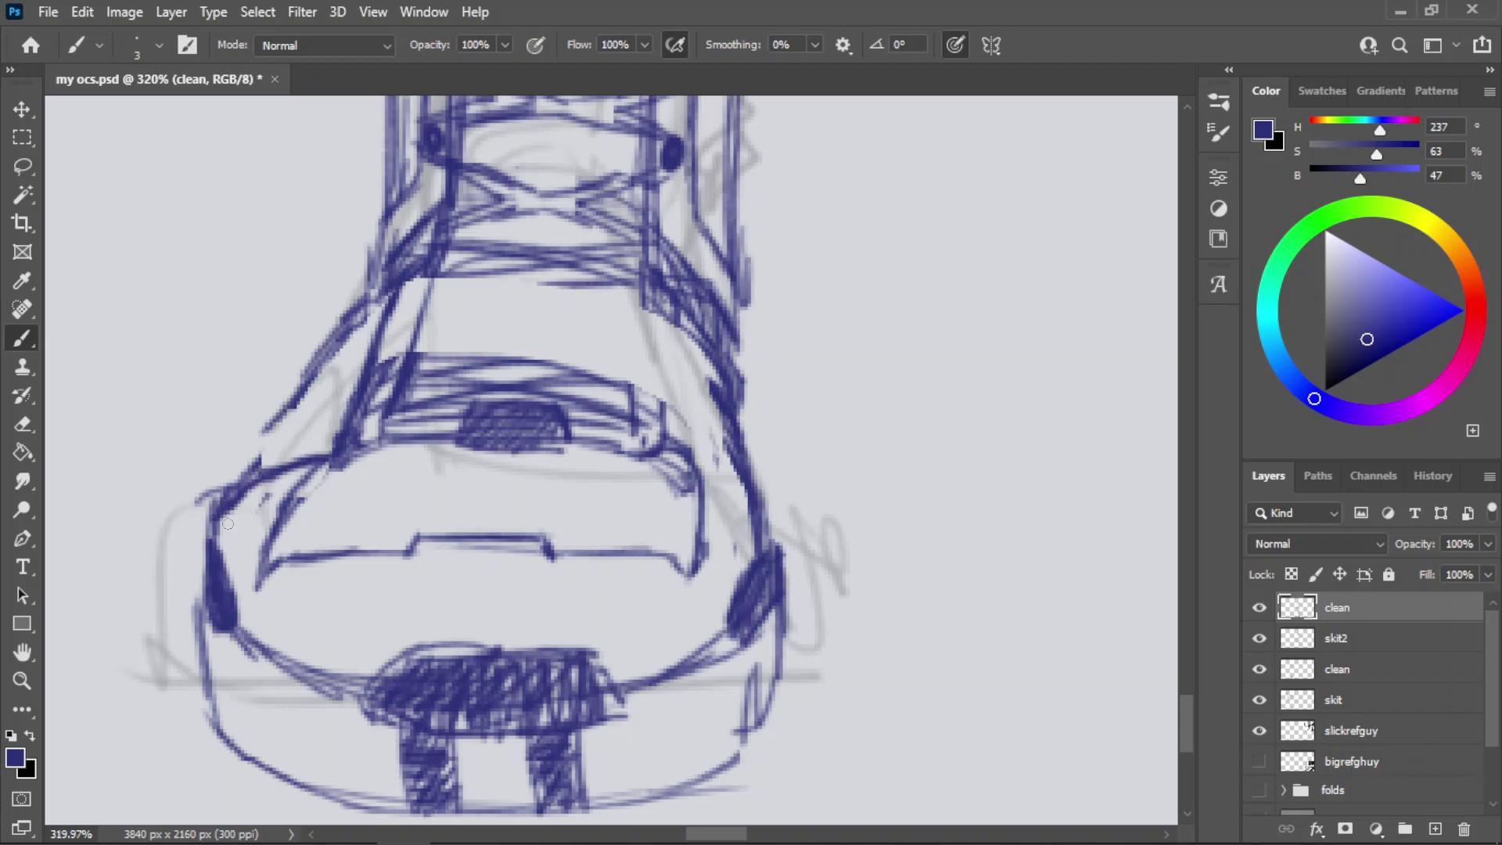
{"action": "left_click_drag", "start_coordinate": [680, 449], "coordinate": [756, 521]}
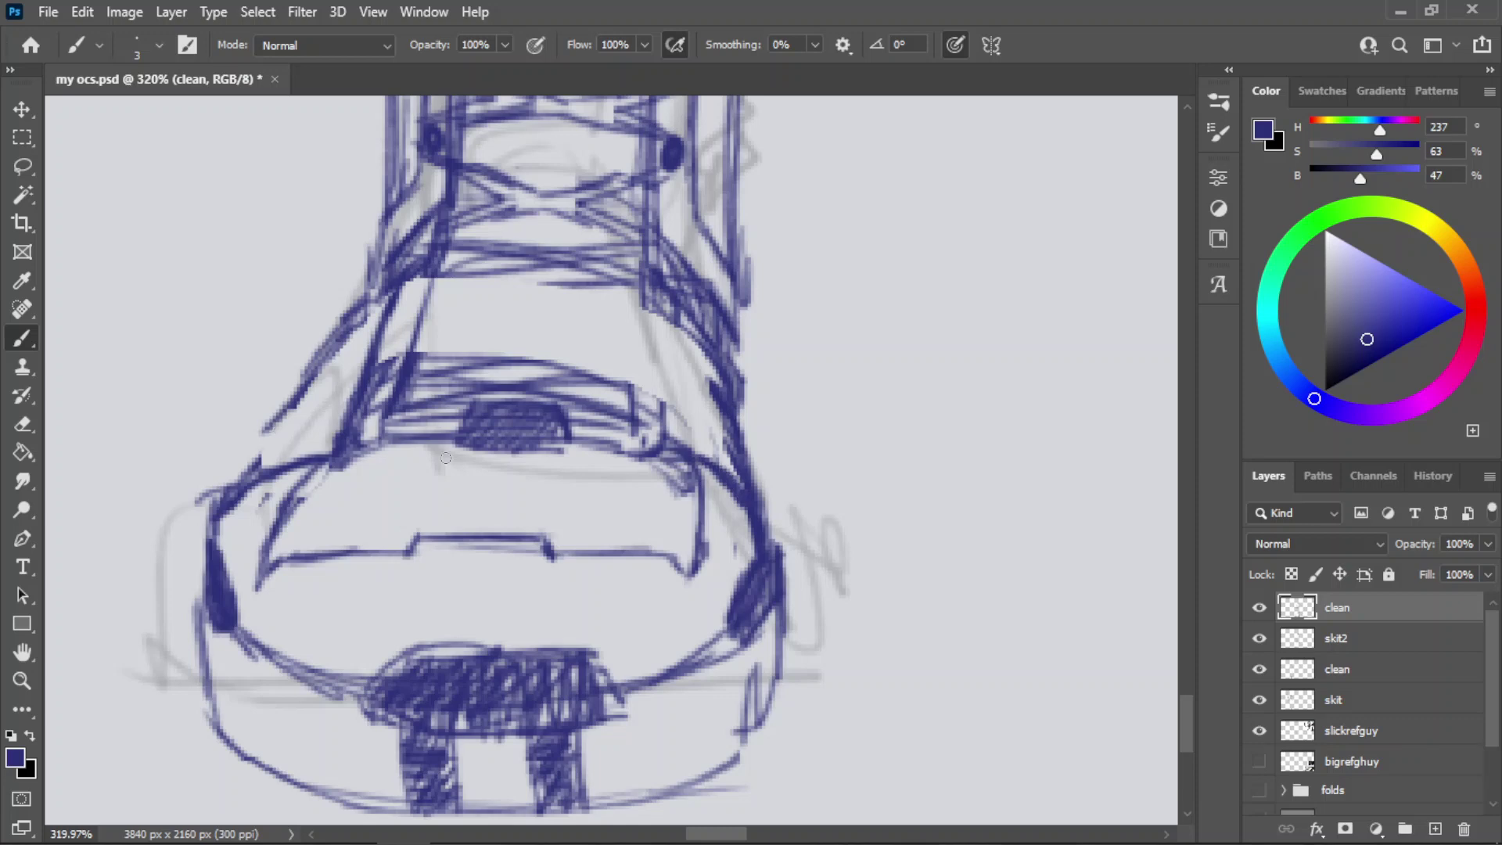
- Redraw the boot's left outer edge from the ankle down to the toe cap as a continuous line
{"action": "key", "text": "z"}
{"action": "left_click_drag", "start_coordinate": [545, 478], "coordinate": [476, 516]}
{"action": "left_click_drag", "start_coordinate": [516, 399], "coordinate": [600, 399]}
{"action": "key", "text": "b"}
{"action": "left_click_drag", "start_coordinate": [346, 512], "coordinate": [280, 598]}
{"action": "left_click_drag", "start_coordinate": [340, 517], "coordinate": [296, 582]}
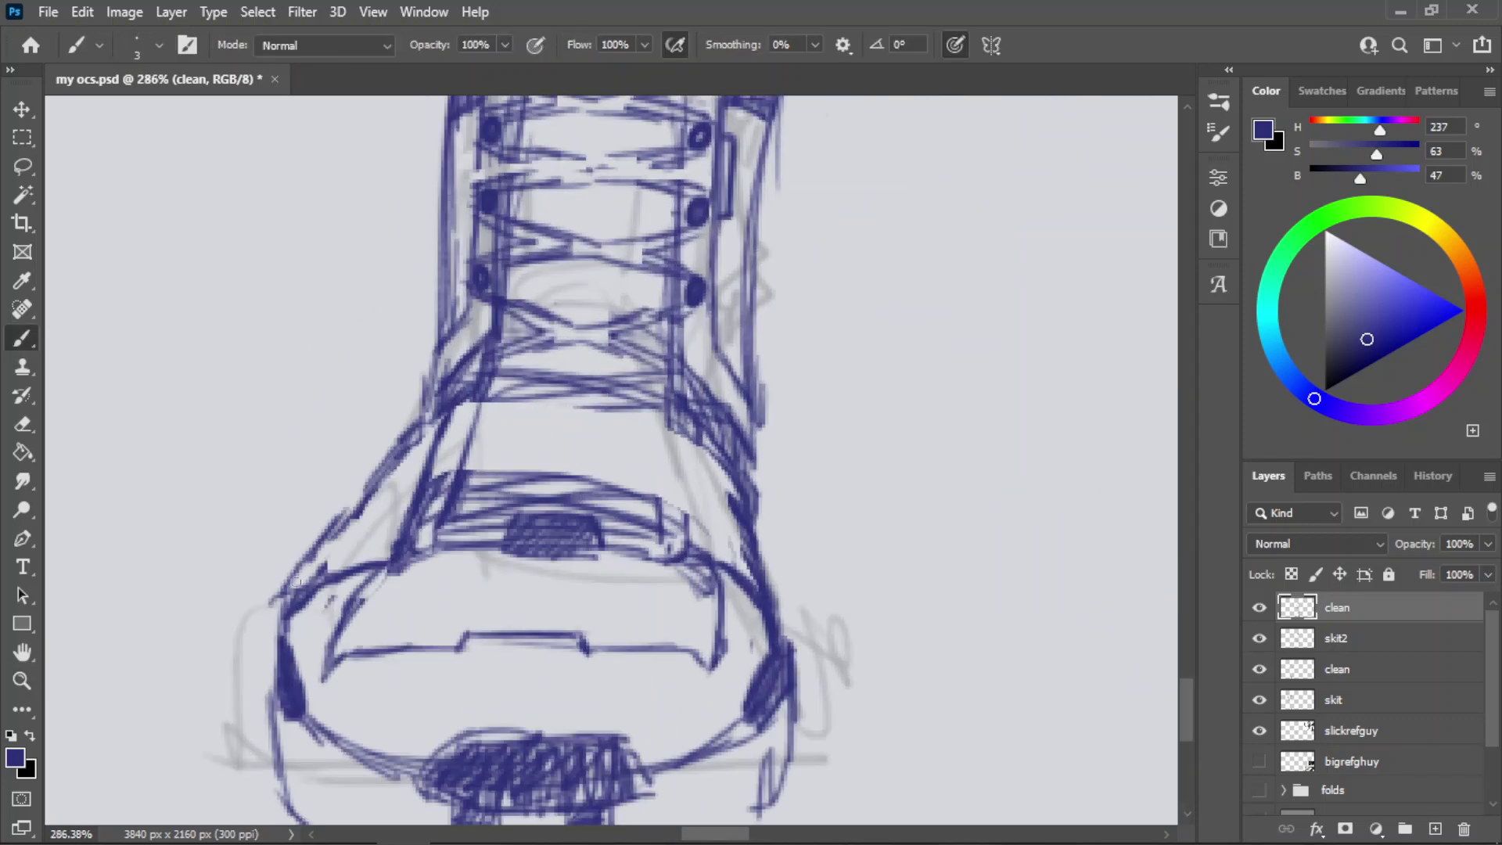
{"action": "key", "text": "ctrl+z"}
{"action": "key", "text": "ctrl+z"}
{"action": "key", "text": "ctrl+z"}
{"action": "mouse_move", "coordinate": [360, 508]}
{"action": "left_mouse_down"}
{"action": "mouse_move", "coordinate": [305, 601]}
{"action": "mouse_move", "coordinate": [391, 468]}
{"action": "left_mouse_up"}
{"action": "left_click_drag", "start_coordinate": [315, 576], "coordinate": [377, 485]}
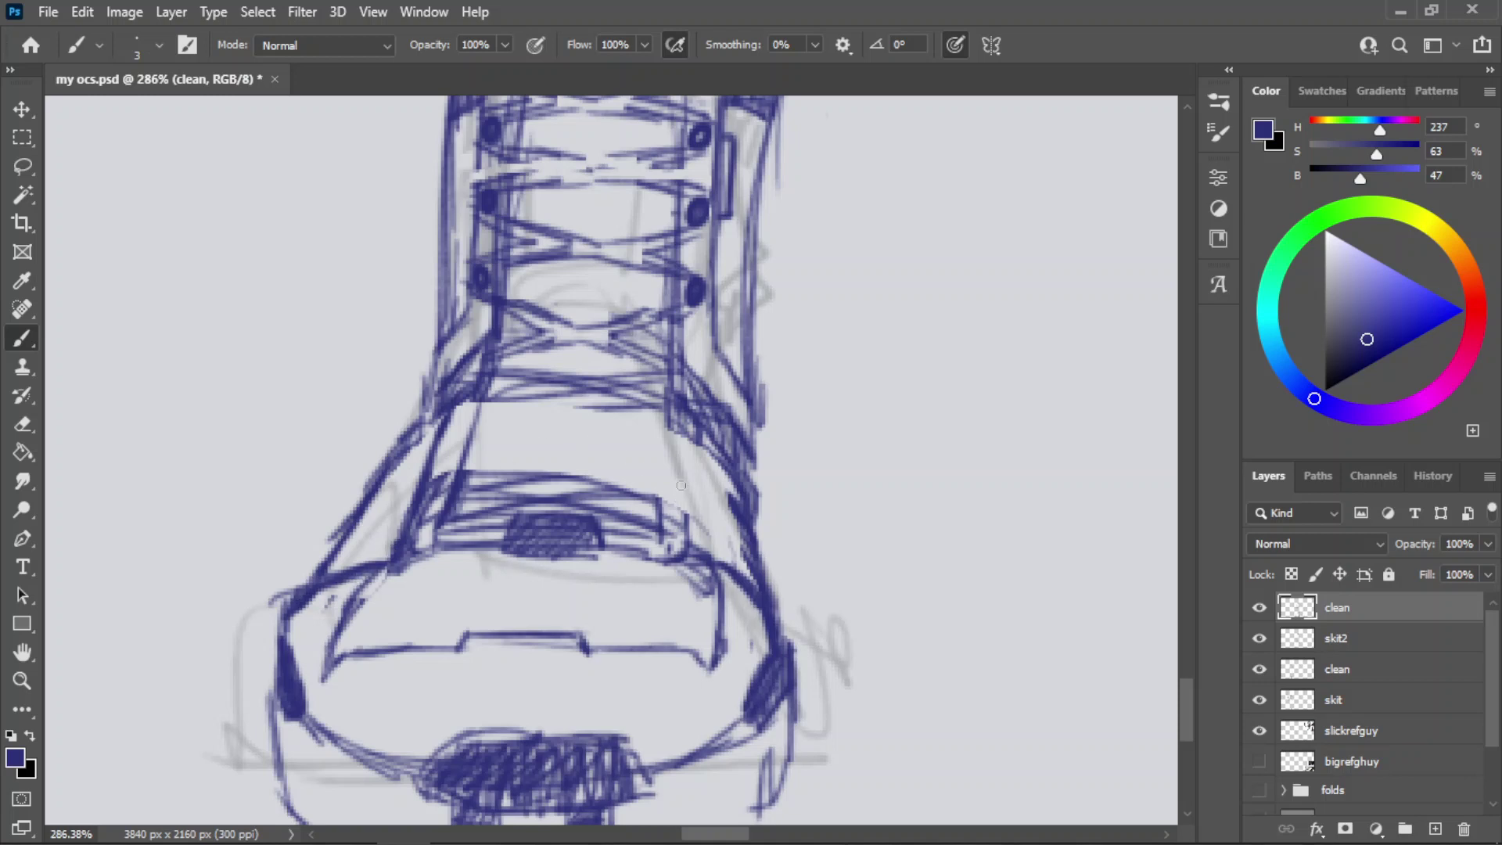
- Draw the right edge of the lower lace section and erase the old lace lines inside it
{"action": "left_click_drag", "start_coordinate": [686, 384], "coordinate": [667, 529]}
{"action": "key", "text": "ctrl+z"}
{"action": "key", "text": "e"}
{"action": "mouse_move", "coordinate": [618, 469]}
{"action": "left_mouse_down"}
{"action": "mouse_move", "coordinate": [546, 477]}
{"action": "mouse_move", "coordinate": [603, 483]}
{"action": "mouse_move", "coordinate": [583, 390]}
{"action": "mouse_move", "coordinate": [516, 427]}
{"action": "mouse_move", "coordinate": [491, 480]}
{"action": "mouse_move", "coordinate": [610, 471]}
{"action": "left_mouse_up"}
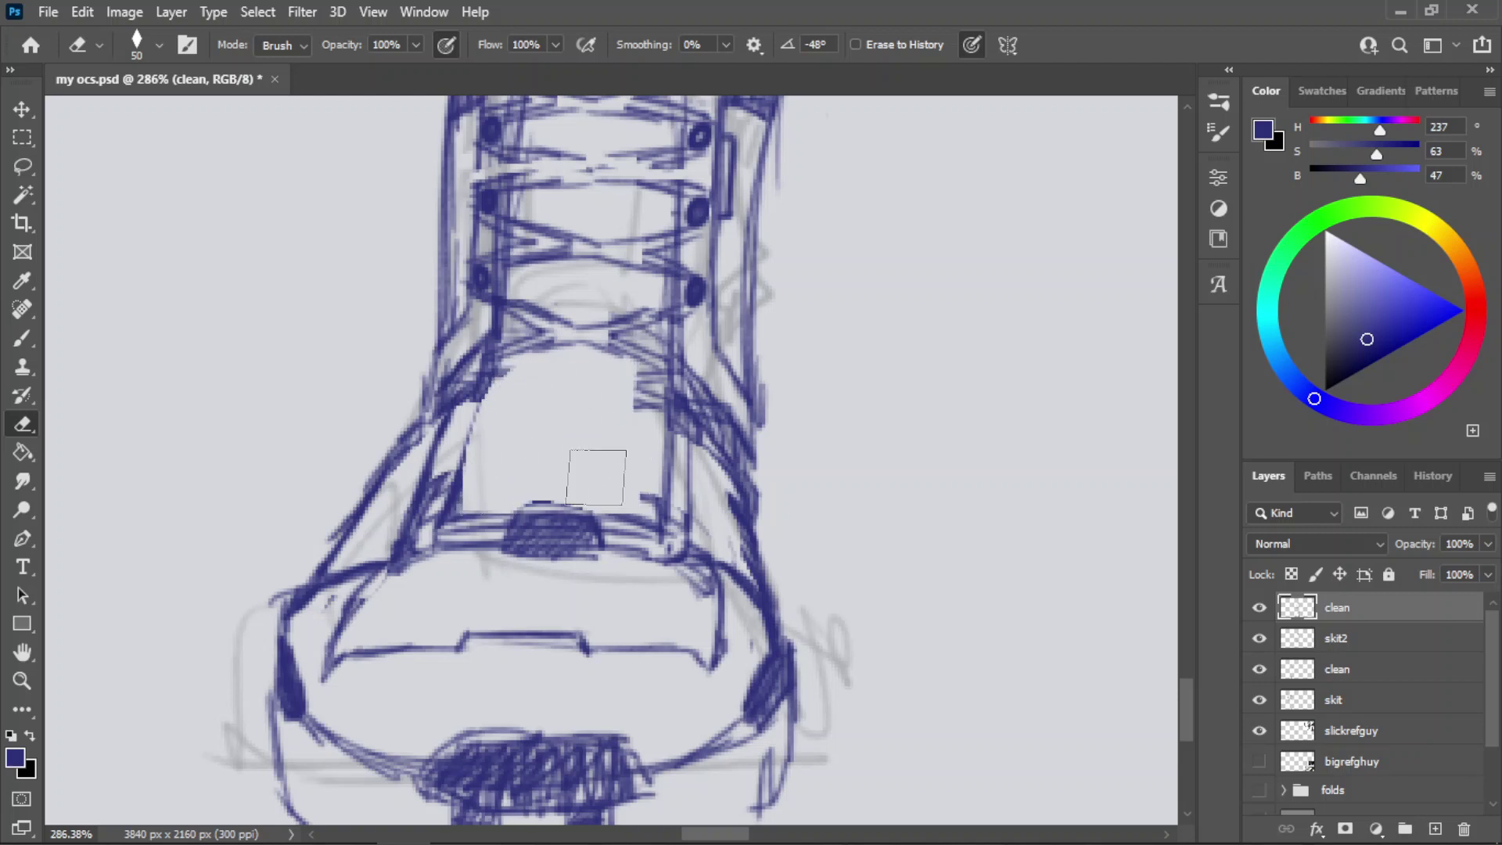
- Draw the lowest diagonal lace line across the blank area just above the toe cap
{"action": "key", "text": "b"}
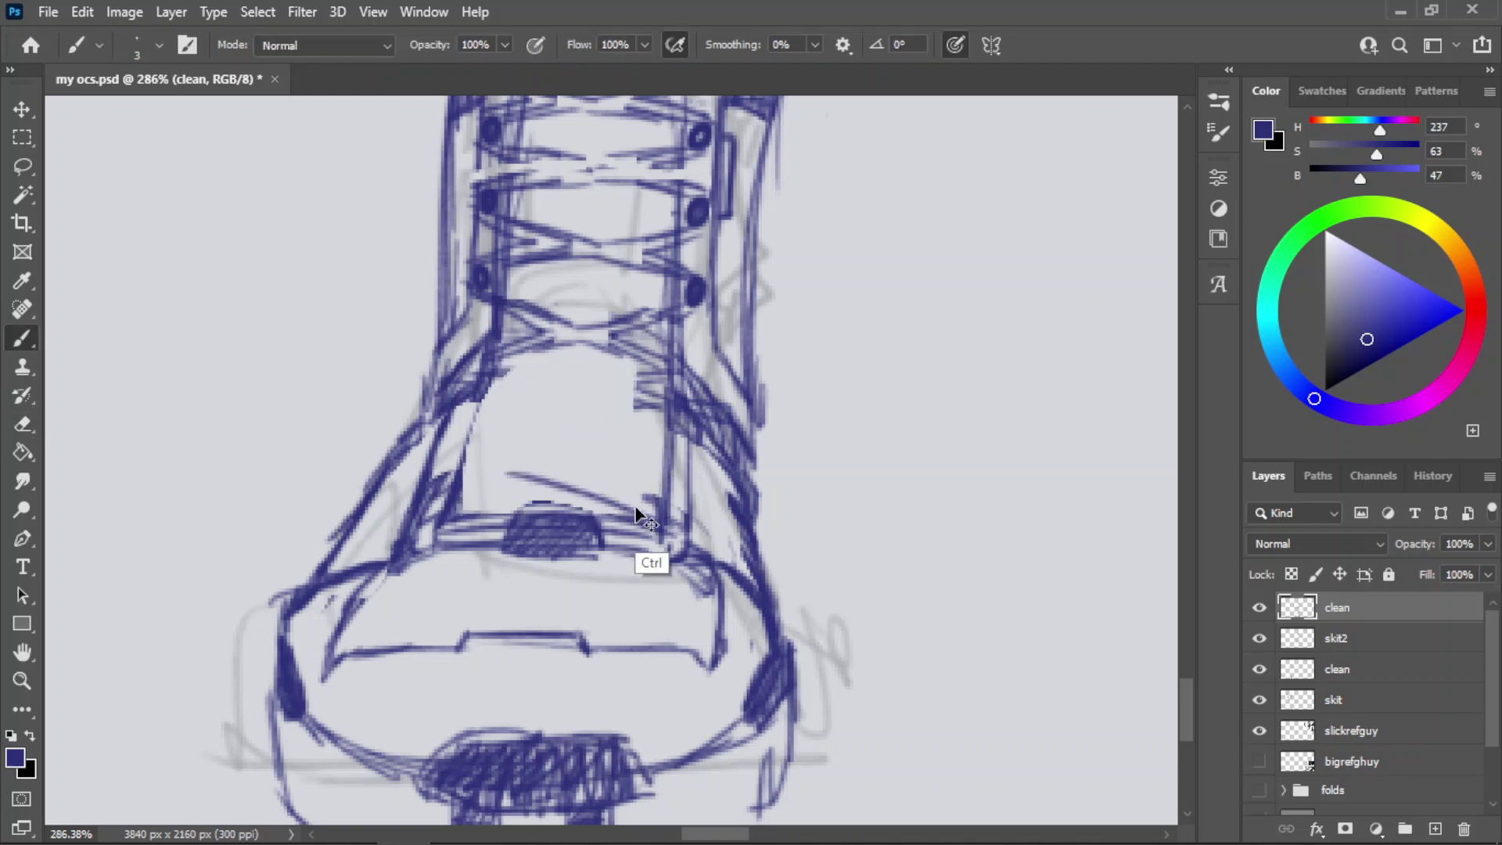
{"action": "left_click_drag", "start_coordinate": [664, 514], "coordinate": [462, 476]}
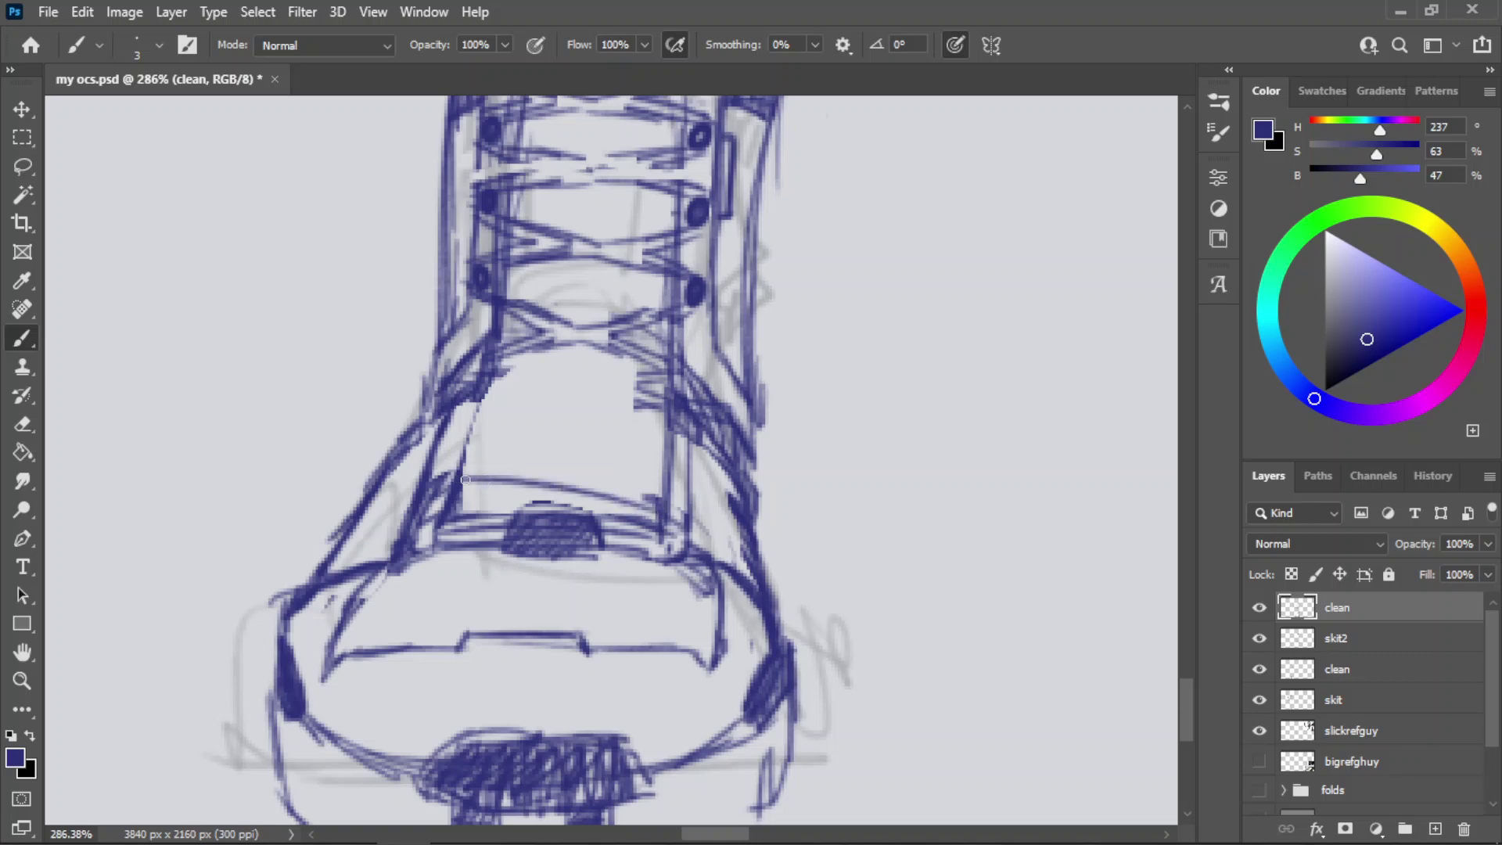
{"action": "key", "text": "ctrl+z"}
{"action": "left_click_drag", "start_coordinate": [665, 518], "coordinate": [503, 488]}
{"action": "key", "text": "ctrl+z"}
{"action": "left_click_drag", "start_coordinate": [655, 509], "coordinate": [461, 463]}
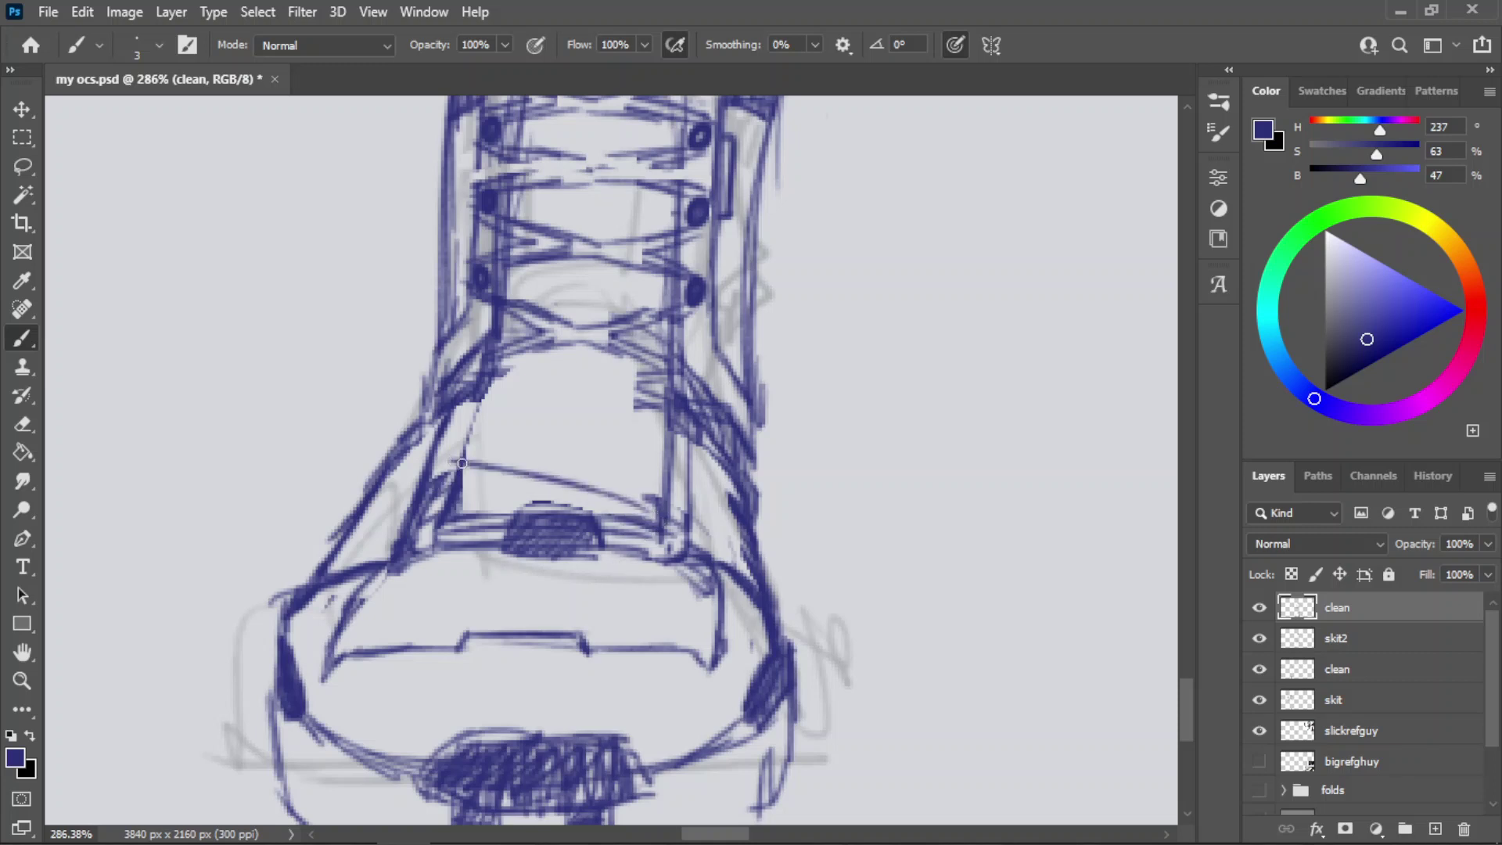
- Add crossing lace lines above the toe cap to form two criss-crossed rows
{"action": "mouse_move", "coordinate": [443, 517]}
{"action": "left_mouse_down"}
{"action": "mouse_move", "coordinate": [670, 471]}
{"action": "mouse_move", "coordinate": [483, 416]}
{"action": "left_mouse_up"}
{"action": "key", "text": "ctrl+z"}
{"action": "key", "text": "ctrl+z"}
{"action": "mouse_move", "coordinate": [671, 470]}
{"action": "left_mouse_down"}
{"action": "mouse_move", "coordinate": [446, 417]}
{"action": "mouse_move", "coordinate": [685, 418]}
{"action": "left_mouse_up"}
{"action": "key", "text": "ctrl+z"}
{"action": "mouse_move", "coordinate": [464, 463]}
{"action": "left_mouse_down"}
{"action": "mouse_move", "coordinate": [667, 419]}
{"action": "mouse_move", "coordinate": [640, 393]}
{"action": "mouse_move", "coordinate": [654, 377]}
{"action": "left_mouse_up"}
{"action": "key", "text": "ctrl+z"}
- Undo the rising lace line of the second row and try redrawing it at a flatter angle
{"action": "key", "text": "e"}
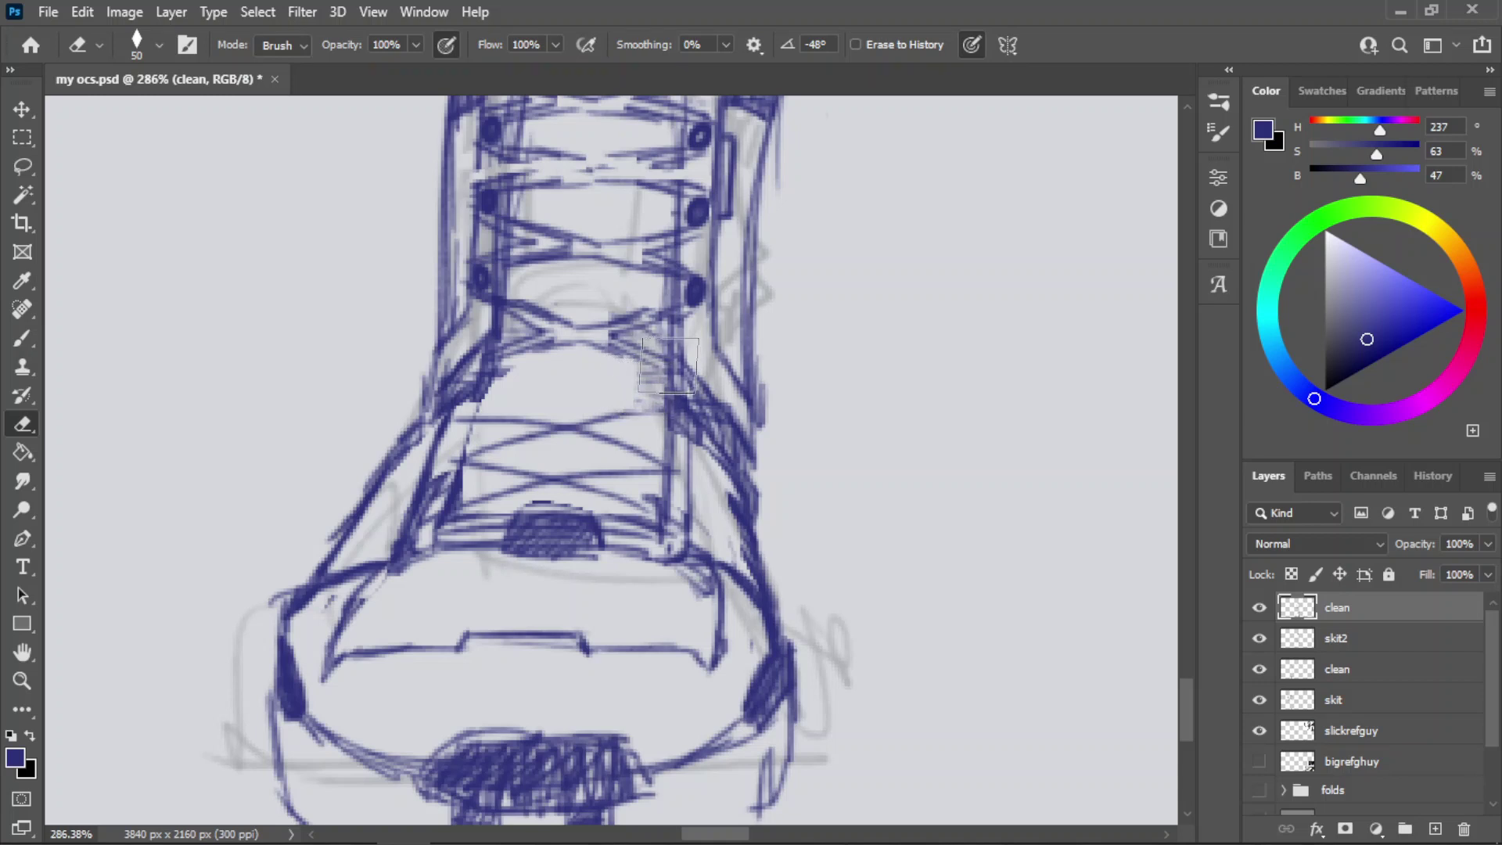
{"action": "key", "text": "b"}
{"action": "key", "text": "ctrl+z"}
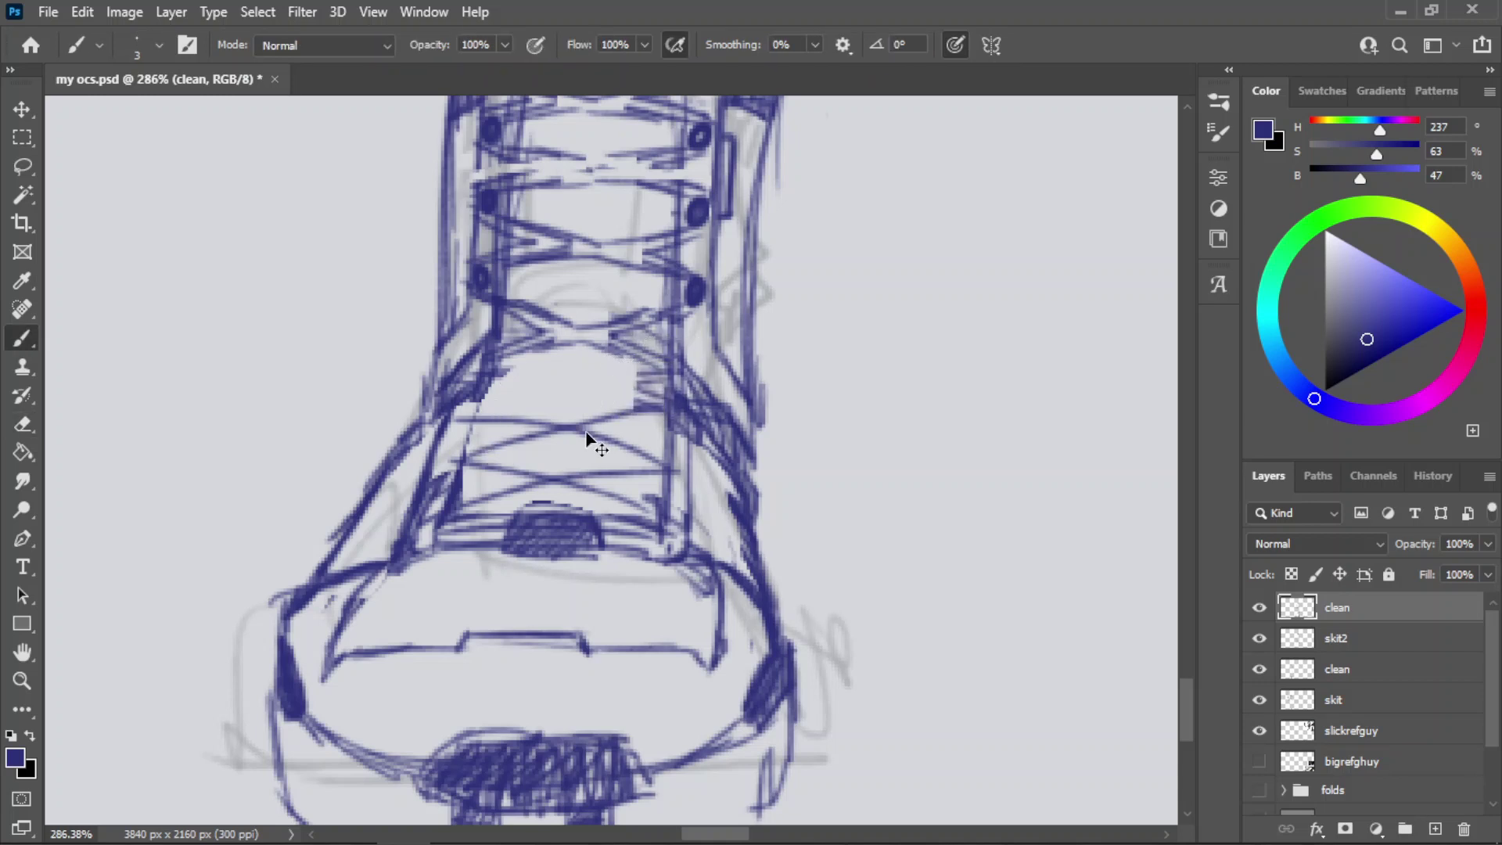
{"action": "key", "text": "ctrl+z"}
{"action": "mouse_move", "coordinate": [670, 429]}
{"action": "left_mouse_down"}
{"action": "mouse_move", "coordinate": [465, 496]}
{"action": "mouse_move", "coordinate": [457, 465]}
{"action": "left_mouse_up"}
{"action": "key", "text": "ctrl+z"}
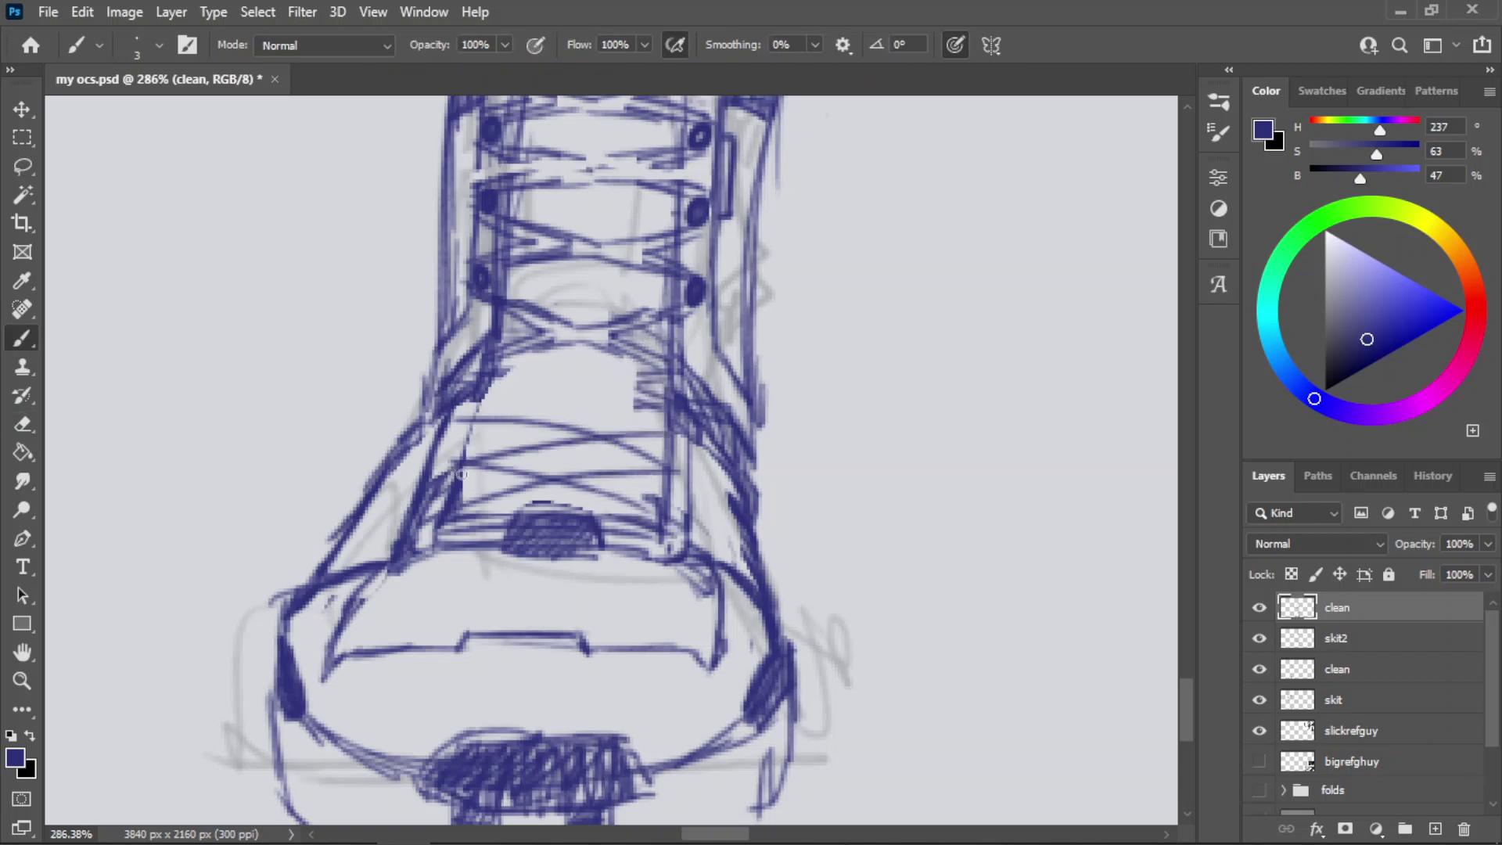
- Try erasing the leftover lace stubs at the right of the blank area, and undo the erasing
{"action": "key", "text": "e"}
{"action": "left_click_drag", "start_coordinate": [636, 374], "coordinate": [640, 407]}
{"action": "mouse_move", "coordinate": [653, 374]}
{"action": "left_mouse_down"}
{"action": "mouse_move", "coordinate": [654, 413]}
{"action": "mouse_move", "coordinate": [433, 448]}
{"action": "mouse_move", "coordinate": [651, 431]}
{"action": "left_mouse_up"}
{"action": "key", "text": "ctrl+z"}
{"action": "key", "text": "b"}
{"action": "key", "text": "ctrl+z"}
{"action": "key", "text": "ctrl+z"}
{"action": "key", "text": "ctrl+z"}
{"action": "key", "text": "ctrl+z"}
- Redraw the second row's rising lace line from the left edge to the right edge of the lace section
{"action": "left_click_drag", "start_coordinate": [453, 453], "coordinate": [655, 436]}
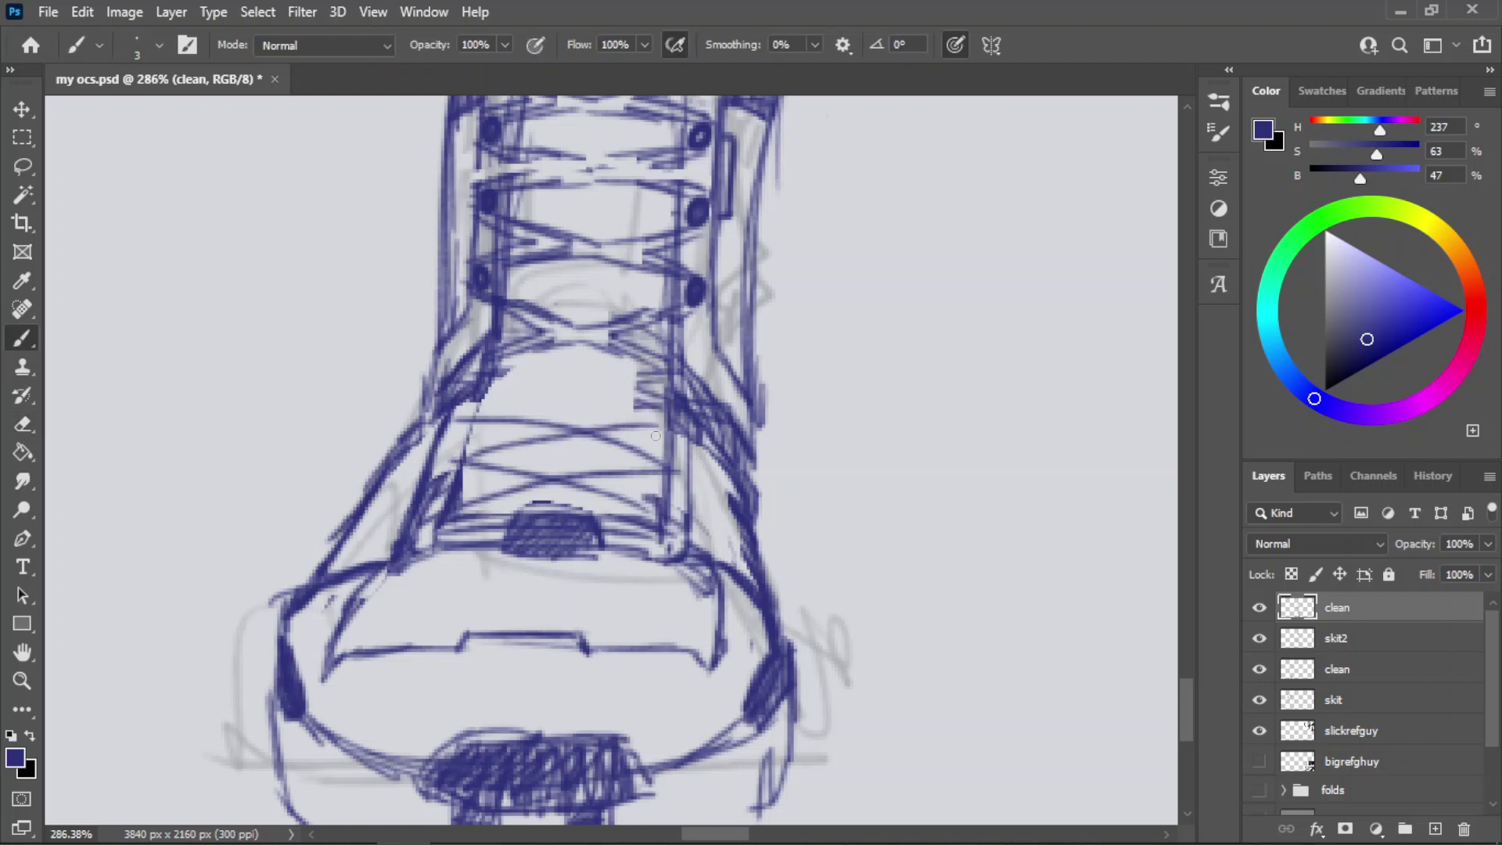
{"action": "key", "text": "ctrl+z"}
{"action": "left_click_drag", "start_coordinate": [461, 461], "coordinate": [674, 441]}
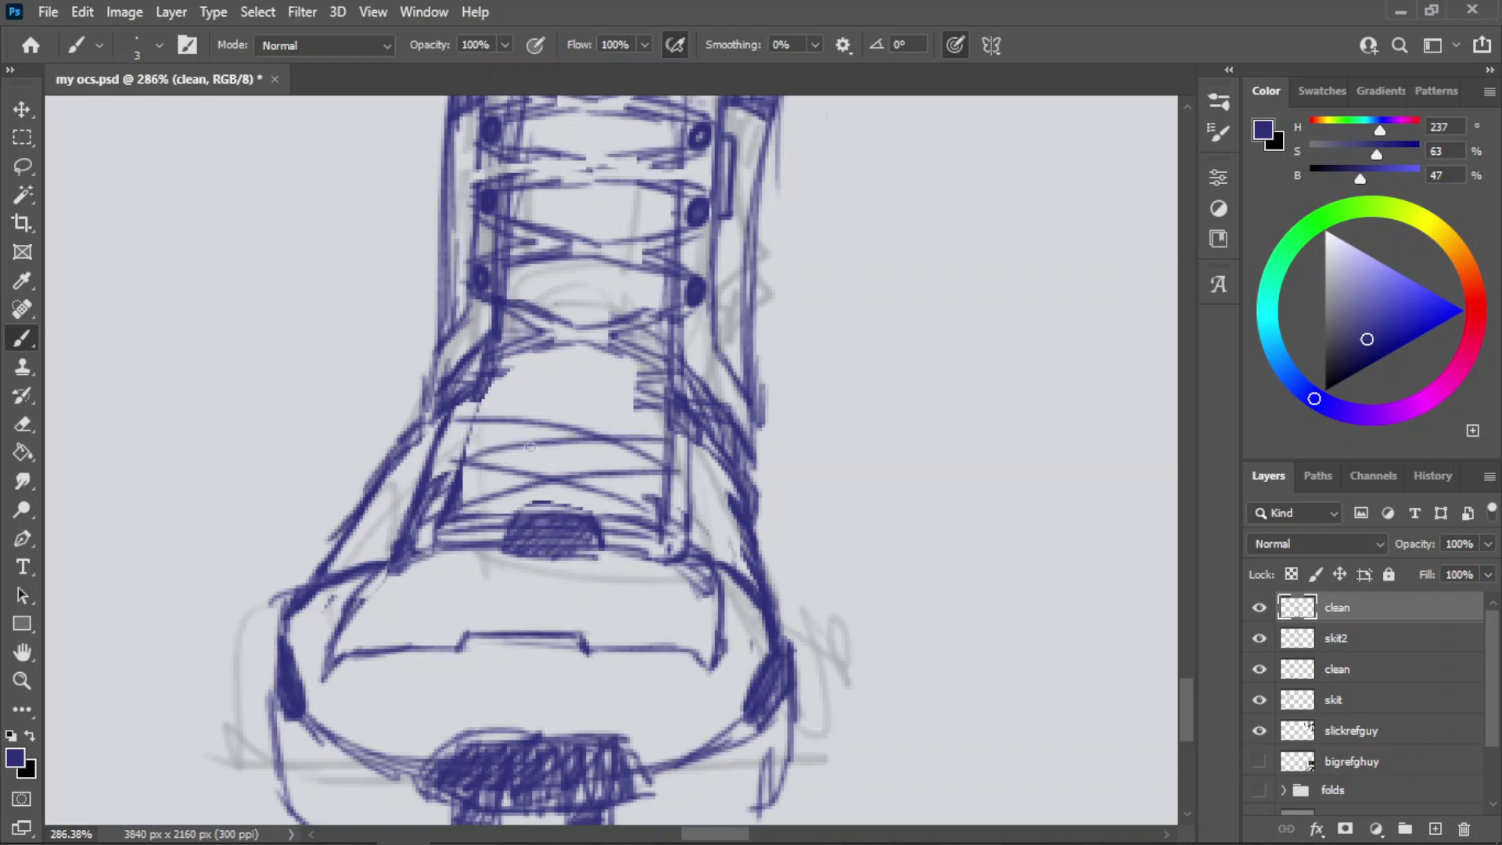
{"action": "key", "text": "ctrl+z"}
{"action": "left_click_drag", "start_coordinate": [466, 461], "coordinate": [674, 426]}
- Erase the leftover lace stubs below the upper laces and sketch a third row of lace lines there
{"action": "key", "text": "e"}
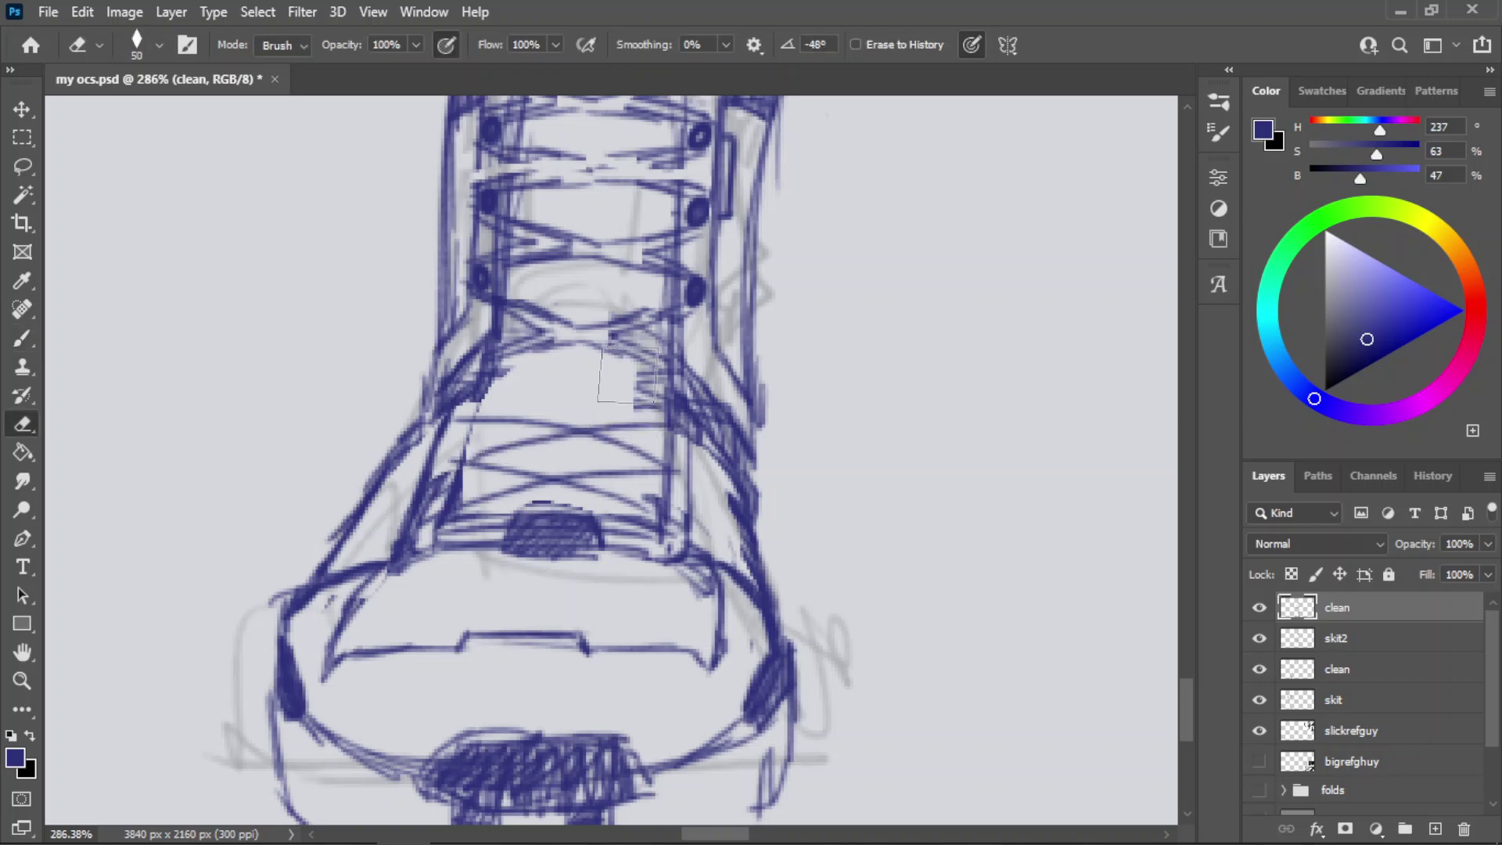
{"action": "mouse_move", "coordinate": [620, 376]}
{"action": "left_mouse_down"}
{"action": "mouse_move", "coordinate": [643, 379]}
{"action": "mouse_move", "coordinate": [495, 375]}
{"action": "left_mouse_up"}
{"action": "key", "text": "b"}
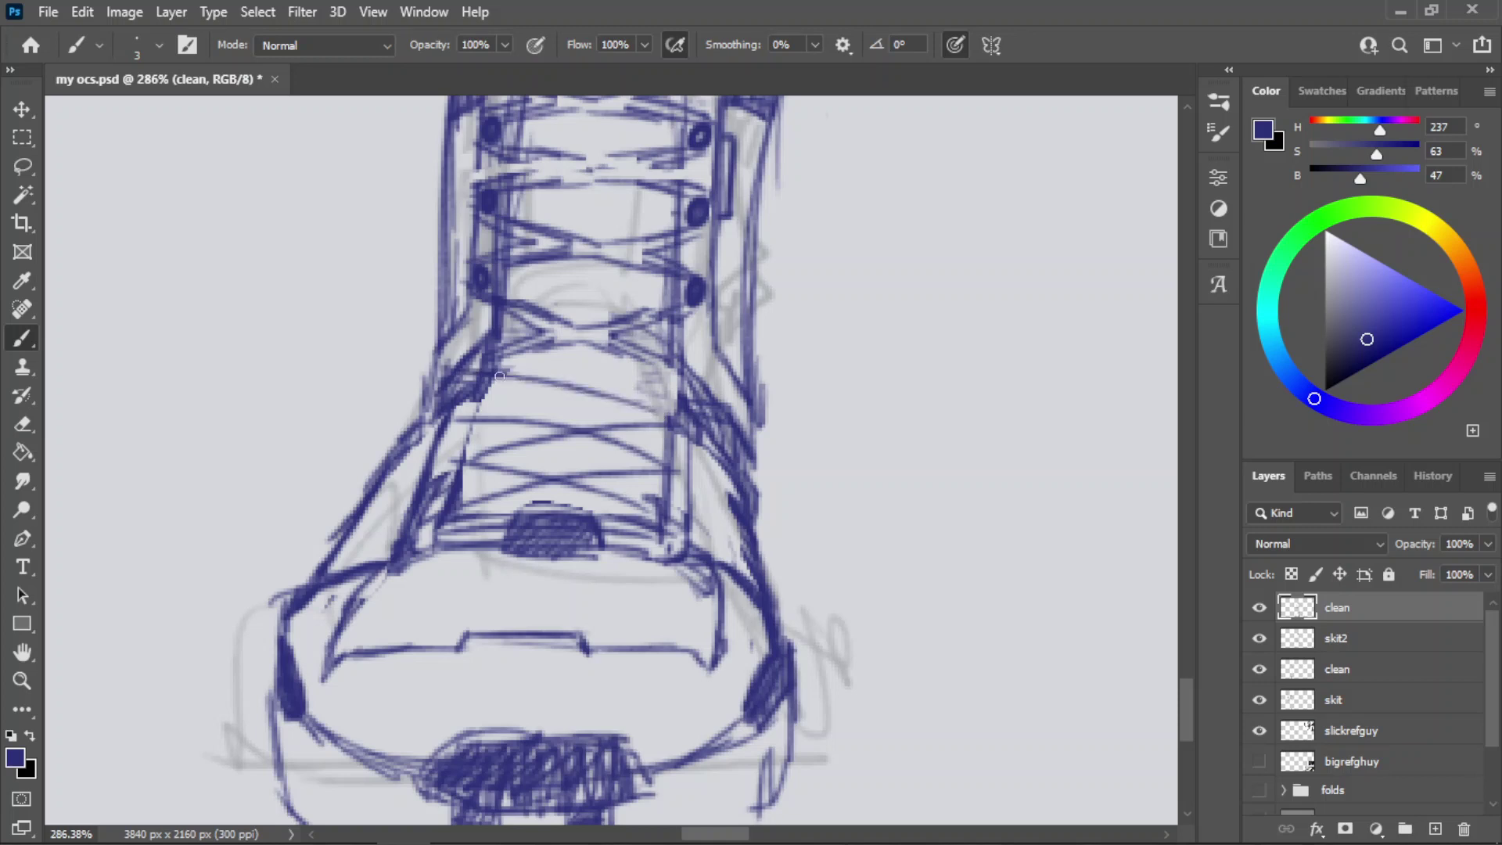
{"action": "key", "text": "ctrl+z"}
{"action": "mouse_move", "coordinate": [662, 423]}
{"action": "left_mouse_down"}
{"action": "mouse_move", "coordinate": [497, 381]}
{"action": "mouse_move", "coordinate": [637, 380]}
{"action": "left_mouse_up"}
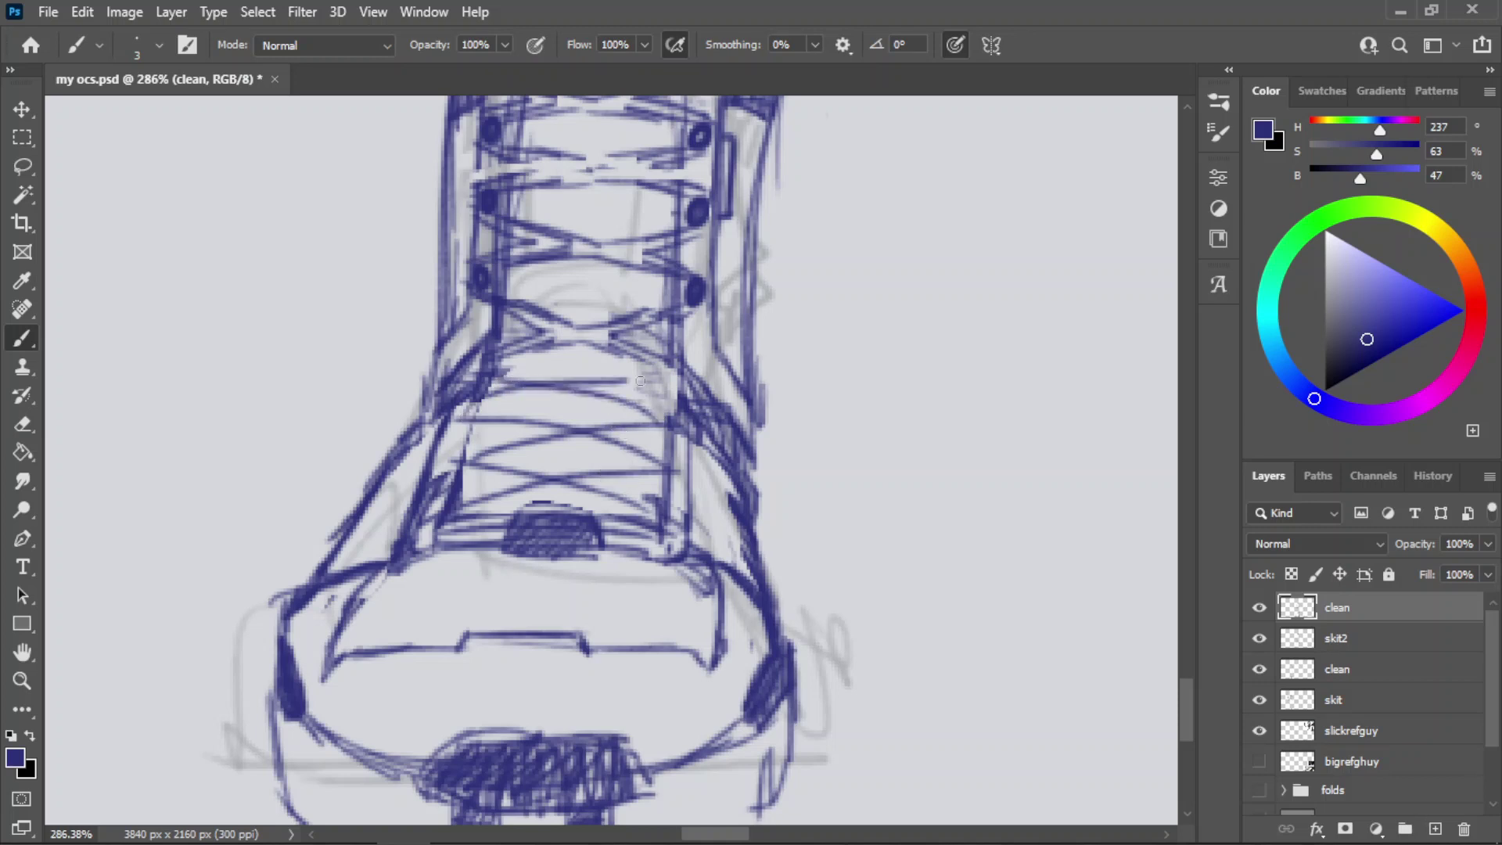
{"action": "key", "text": "ctrl+z"}
- Refine the third lace row's right end and redraw the diagonal side line running down from it
{"action": "mouse_move", "coordinate": [470, 416]}
{"action": "left_mouse_down"}
{"action": "mouse_move", "coordinate": [676, 371]}
{"action": "mouse_move", "coordinate": [524, 407]}
{"action": "mouse_move", "coordinate": [673, 385]}
{"action": "mouse_move", "coordinate": [737, 443]}
{"action": "left_mouse_up"}
{"action": "key", "text": "ctrl+z"}
{"action": "key", "text": "ctrl+z"}
{"action": "key", "text": "ctrl+z"}
{"action": "key", "text": "e"}
{"action": "key", "text": "b"}
{"action": "key", "text": "ctrl+z"}
{"action": "left_click_drag", "start_coordinate": [688, 369], "coordinate": [742, 438]}
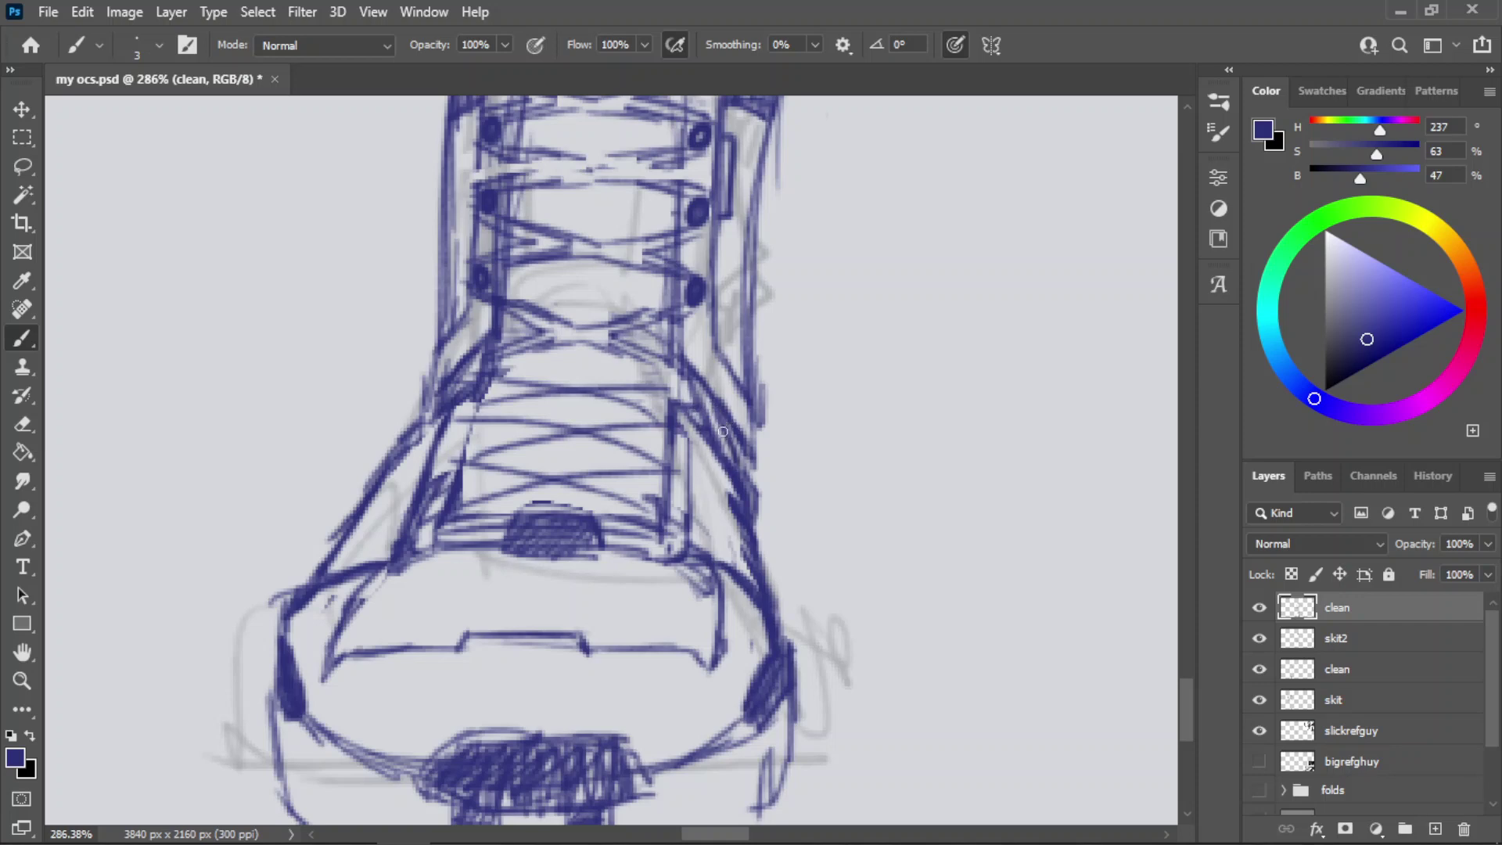
- Save the document
{"action": "key", "text": "z"}
{"action": "left_click_drag", "start_coordinate": [693, 431], "coordinate": [585, 448]}
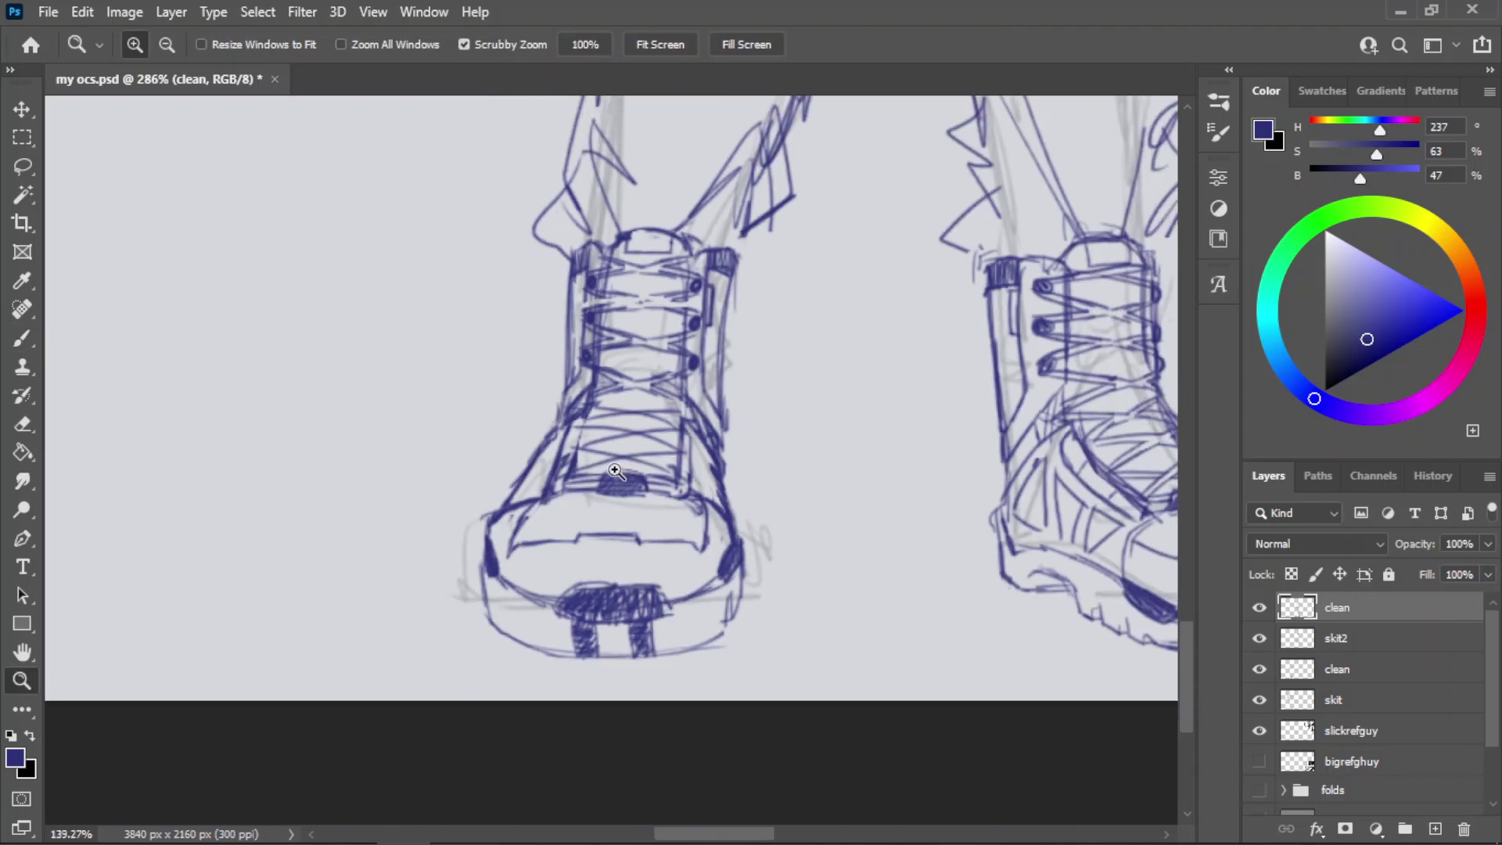
{"action": "key", "text": "ctrl+s"}
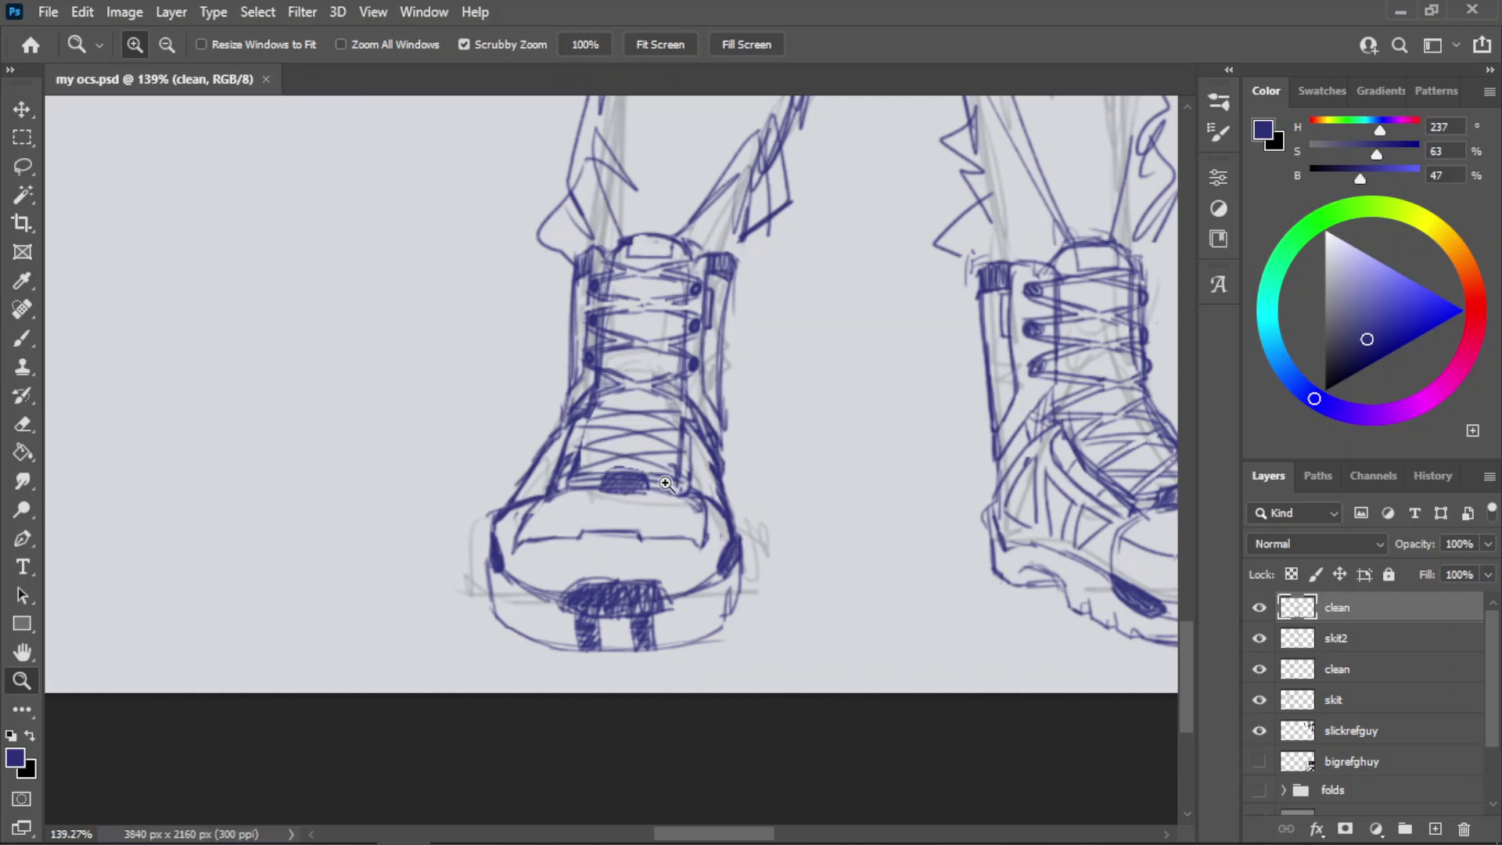
- Clean up the right edge of the lower lace section and darken its left edge with short added strokes
{"action": "scroll", "coordinate": [656, 436], "scroll_direction": "up", "scroll_amount": 5}
{"action": "key", "text": "e"}
{"action": "mouse_move", "coordinate": [789, 489]}
{"action": "left_mouse_down"}
{"action": "mouse_move", "coordinate": [798, 553]}
{"action": "mouse_move", "coordinate": [763, 603]}
{"action": "mouse_move", "coordinate": [782, 630]}
{"action": "mouse_move", "coordinate": [784, 452]}
{"action": "left_mouse_up"}
{"action": "key", "text": "b"}
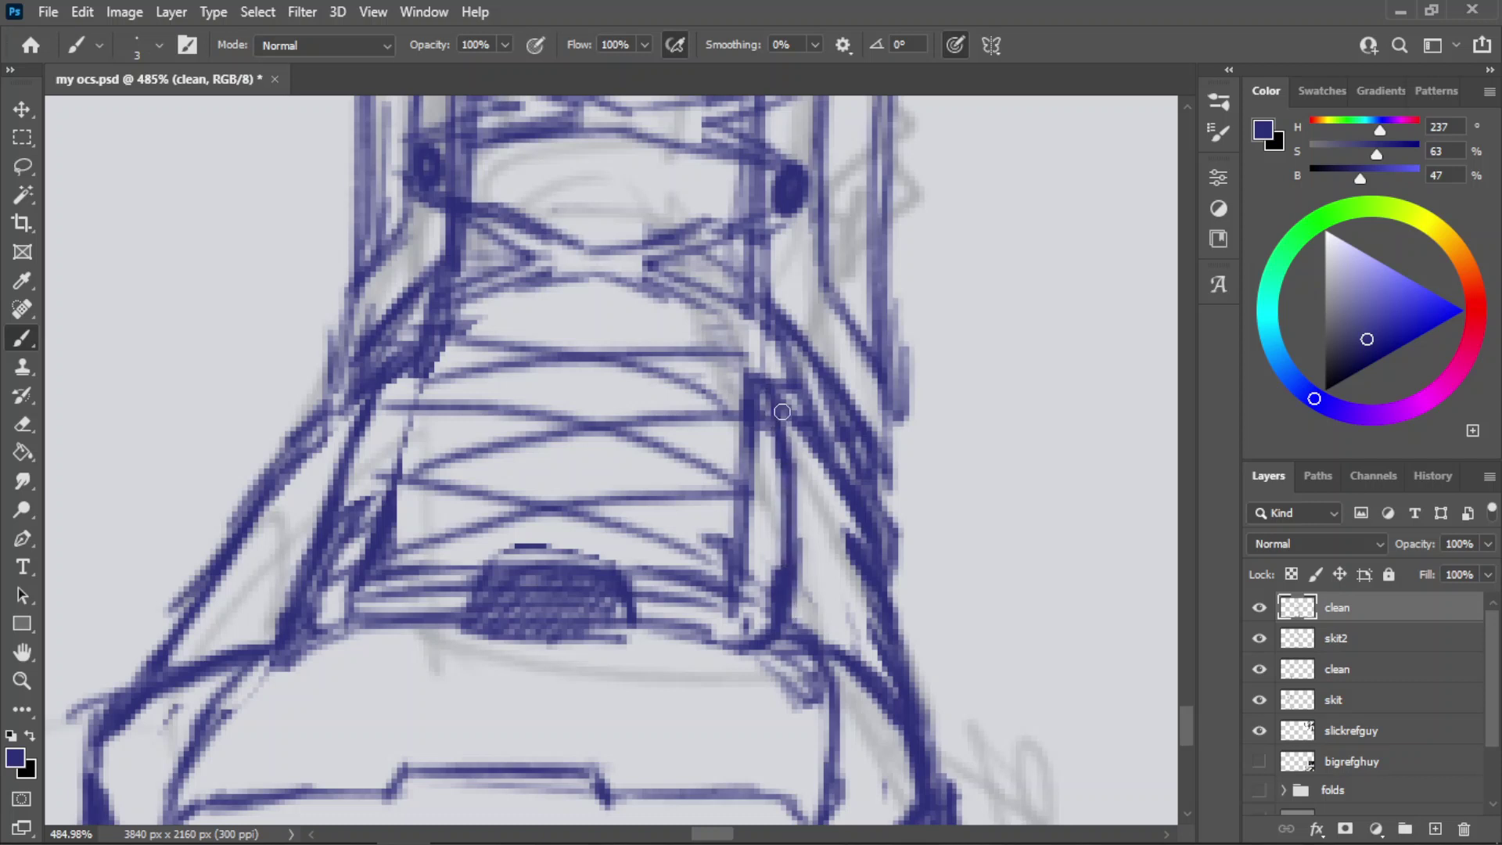
{"action": "mouse_move", "coordinate": [376, 380]}
{"action": "left_mouse_down"}
{"action": "mouse_move", "coordinate": [322, 560]}
{"action": "mouse_move", "coordinate": [322, 547]}
{"action": "left_mouse_up"}
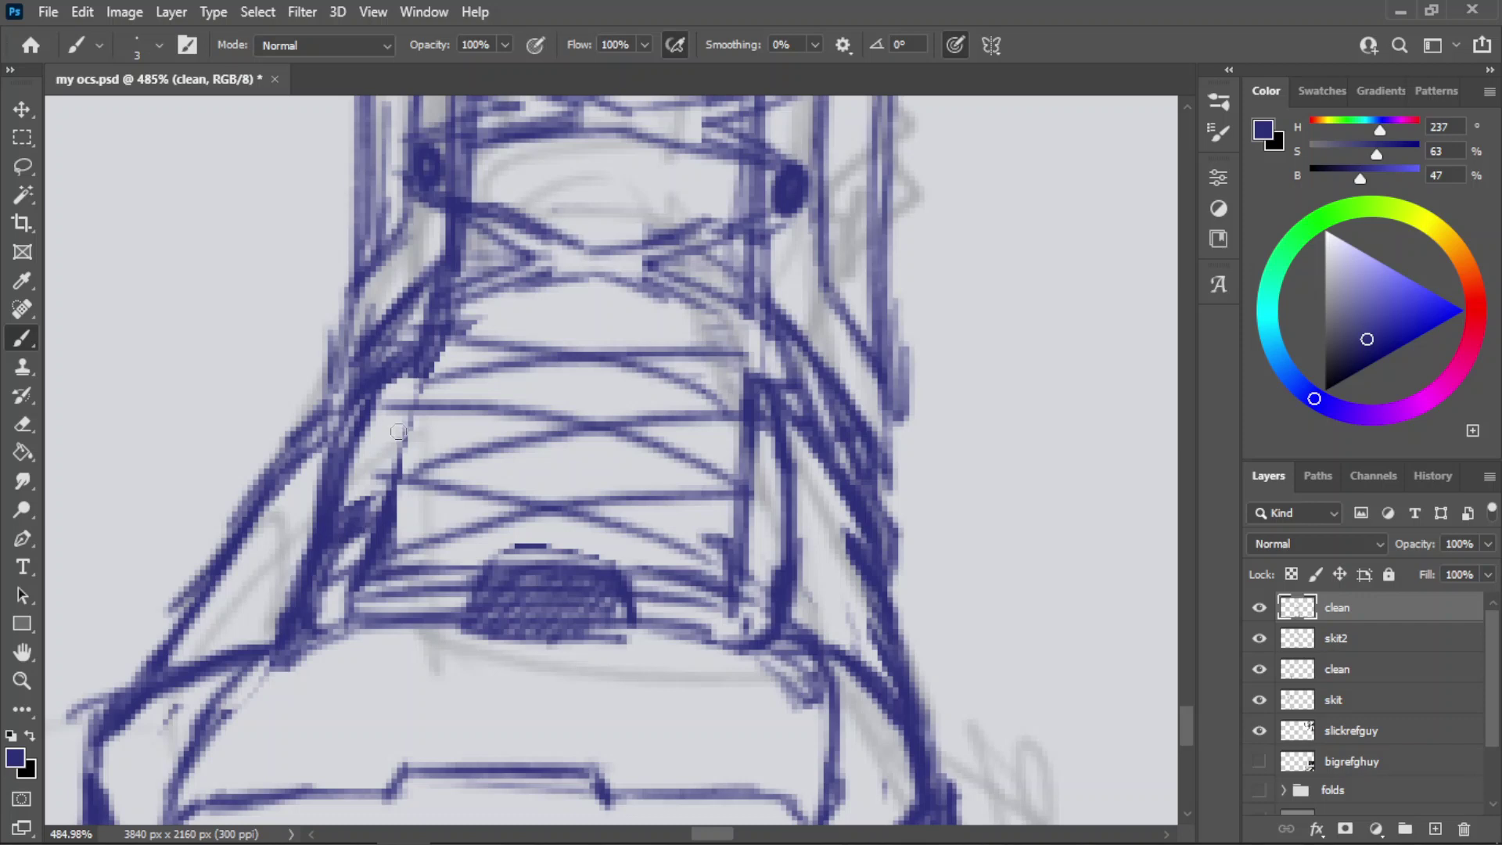
{"action": "left_click_drag", "start_coordinate": [398, 431], "coordinate": [332, 465]}
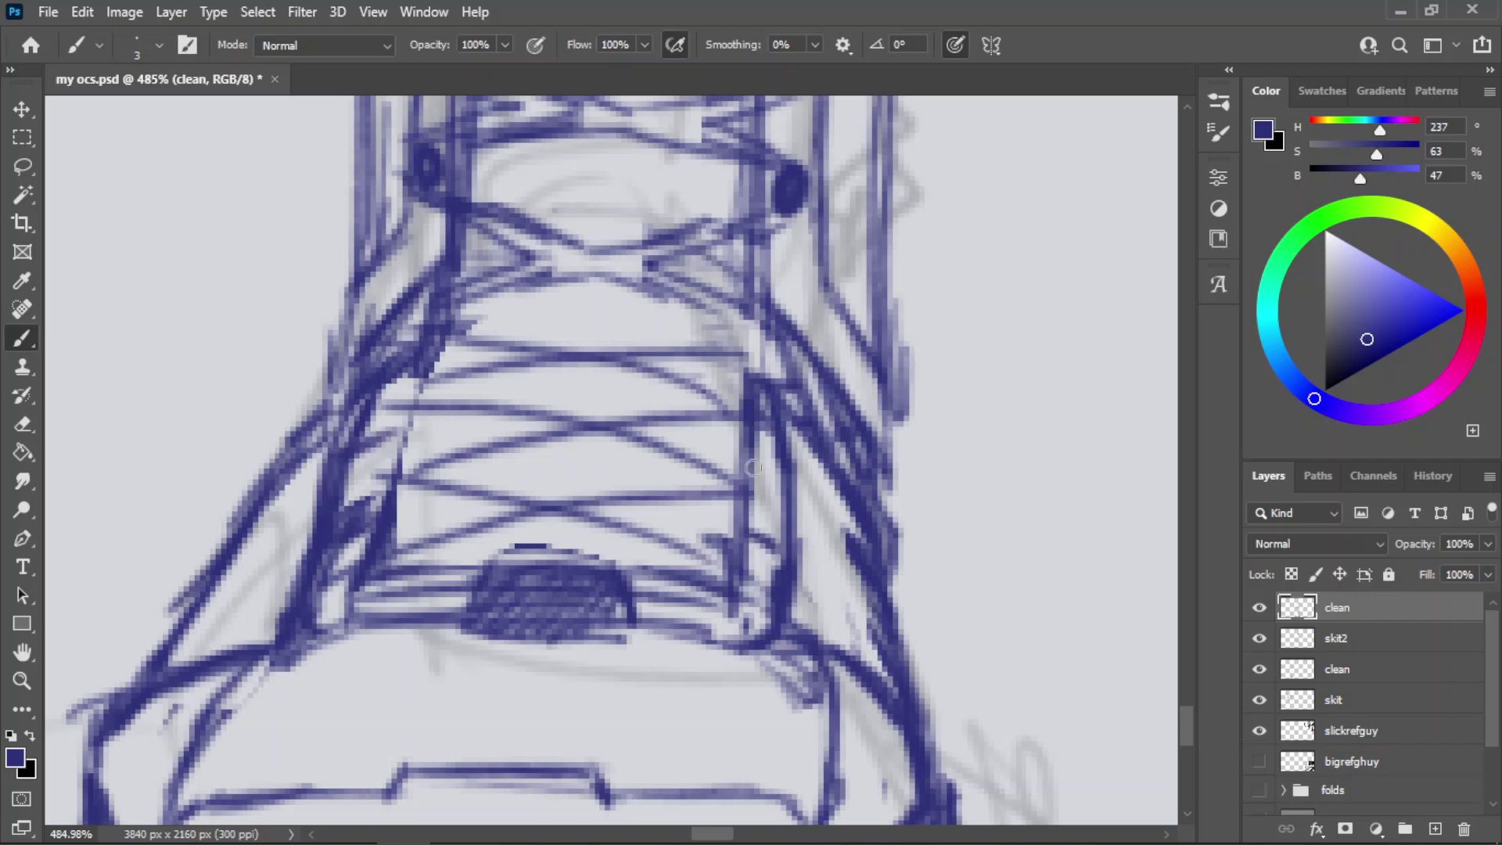
- Outline a small triangular panel on the boot's right side, between the lace section and the outer edge
{"action": "key", "text": "z"}
{"action": "mouse_move", "coordinate": [784, 478]}
{"action": "left_mouse_down"}
{"action": "mouse_move", "coordinate": [620, 368]}
{"action": "mouse_move", "coordinate": [425, 411]}
{"action": "left_mouse_up"}
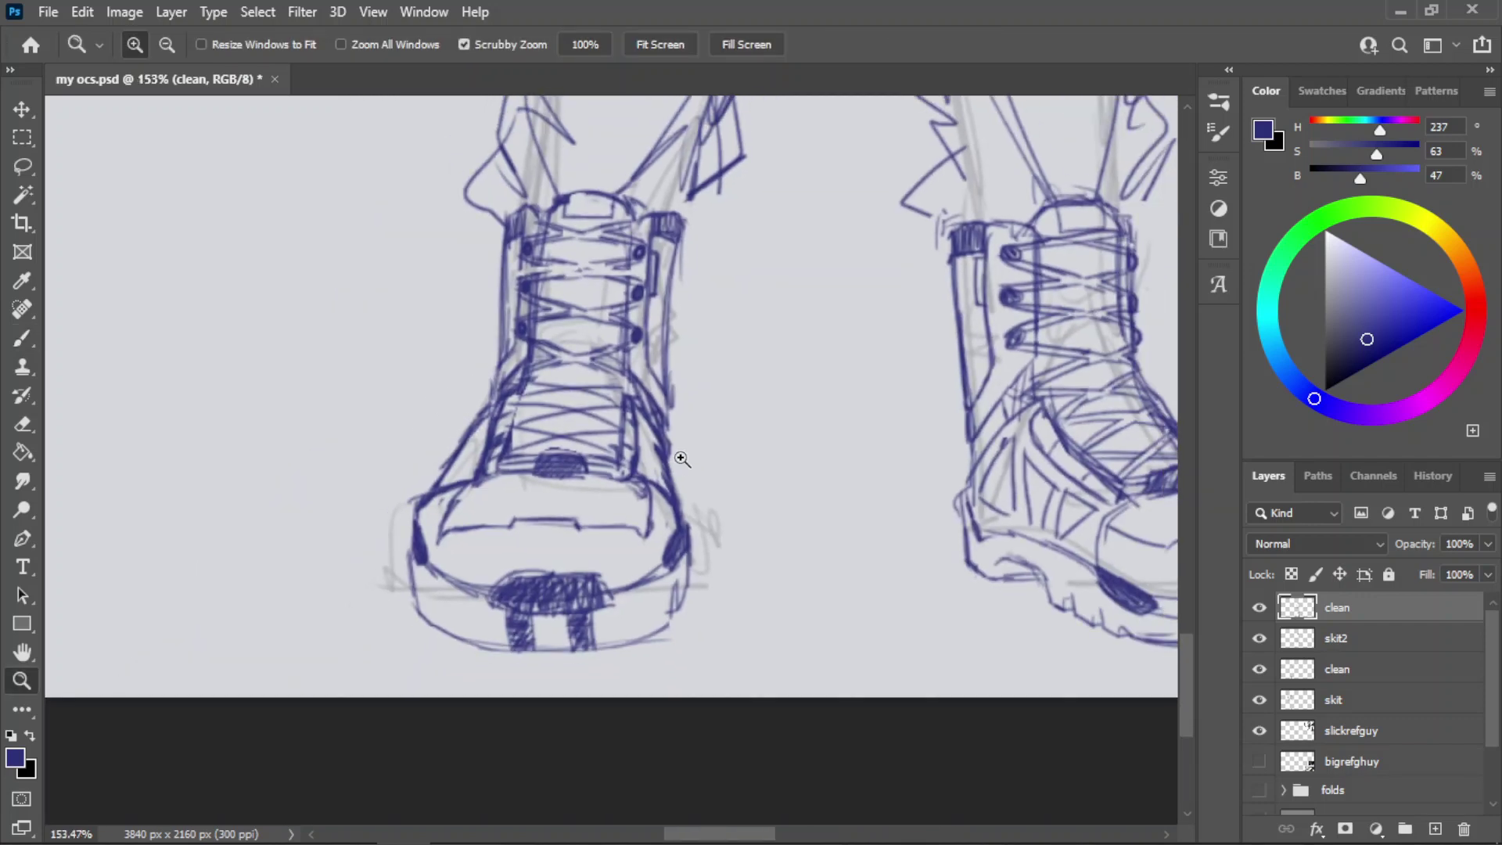
{"action": "left_click_drag", "start_coordinate": [674, 470], "coordinate": [751, 472]}
{"action": "key", "text": "b"}
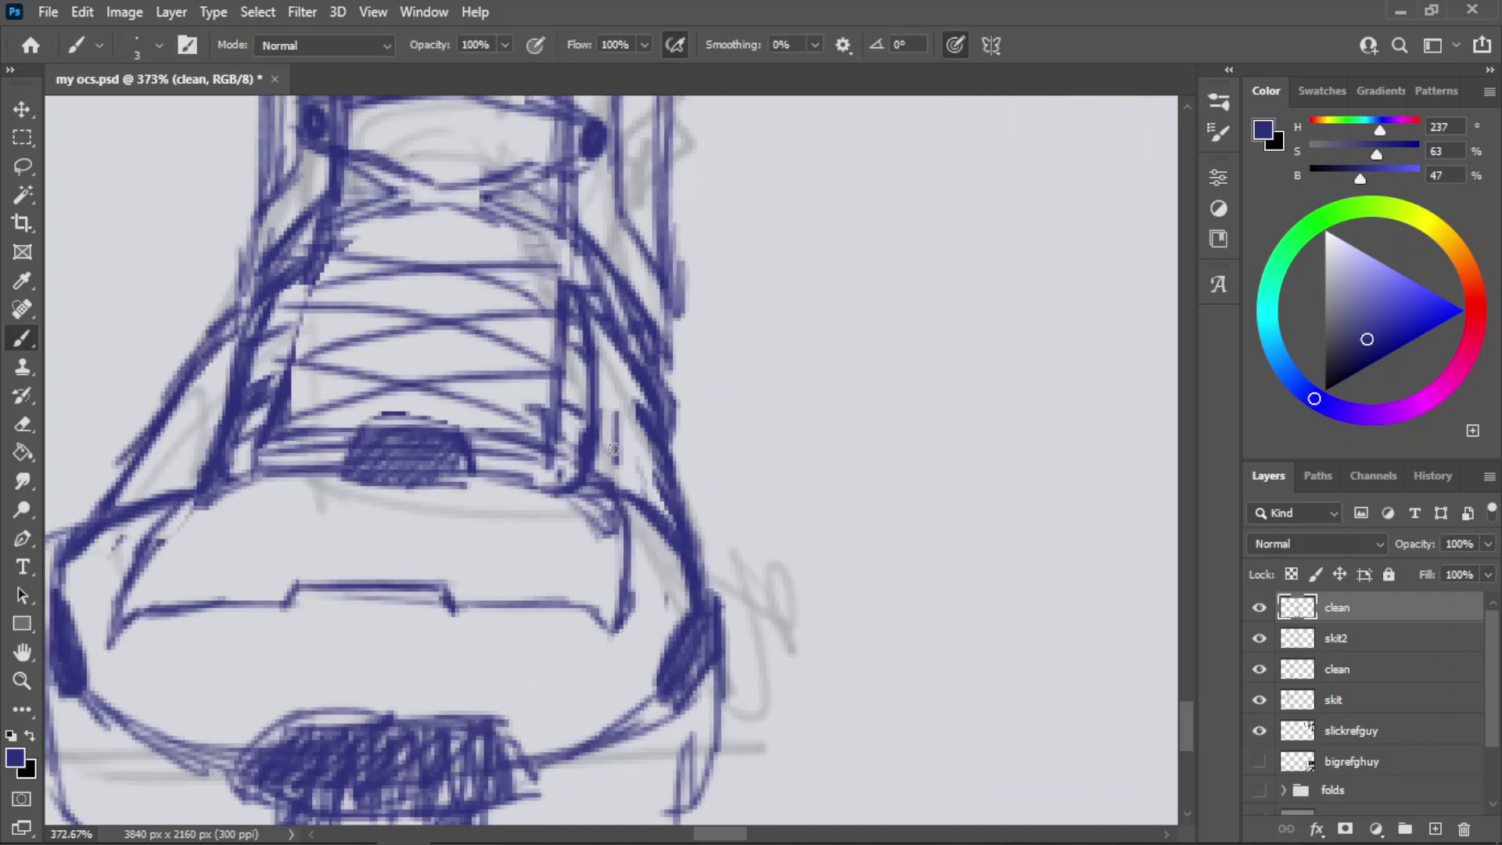
{"action": "key", "text": "ctrl+z"}
{"action": "left_click_drag", "start_coordinate": [610, 413], "coordinate": [610, 467]}
{"action": "mouse_move", "coordinate": [613, 426]}
{"action": "left_mouse_down"}
{"action": "mouse_move", "coordinate": [665, 489]}
{"action": "mouse_move", "coordinate": [665, 513]}
{"action": "left_mouse_up"}
{"action": "left_click_drag", "start_coordinate": [610, 464], "coordinate": [665, 501]}
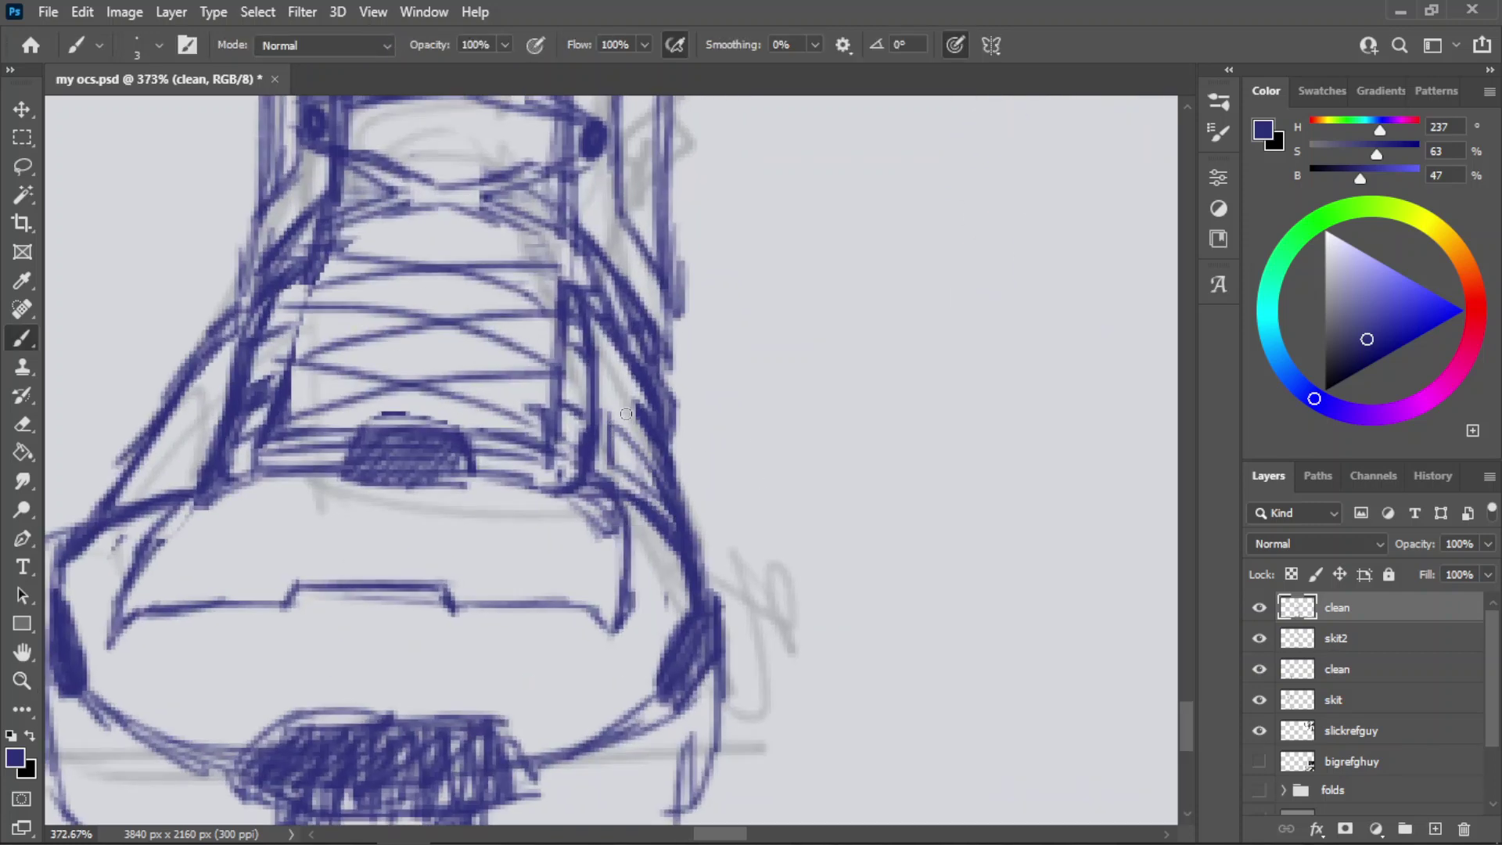
- Add a diagonal line above the right side's triangular panel, running down to the outer edge
{"action": "left_click_drag", "start_coordinate": [614, 409], "coordinate": [667, 487]}
{"action": "key", "text": "ctrl+z"}
{"action": "key", "text": "ctrl+z"}
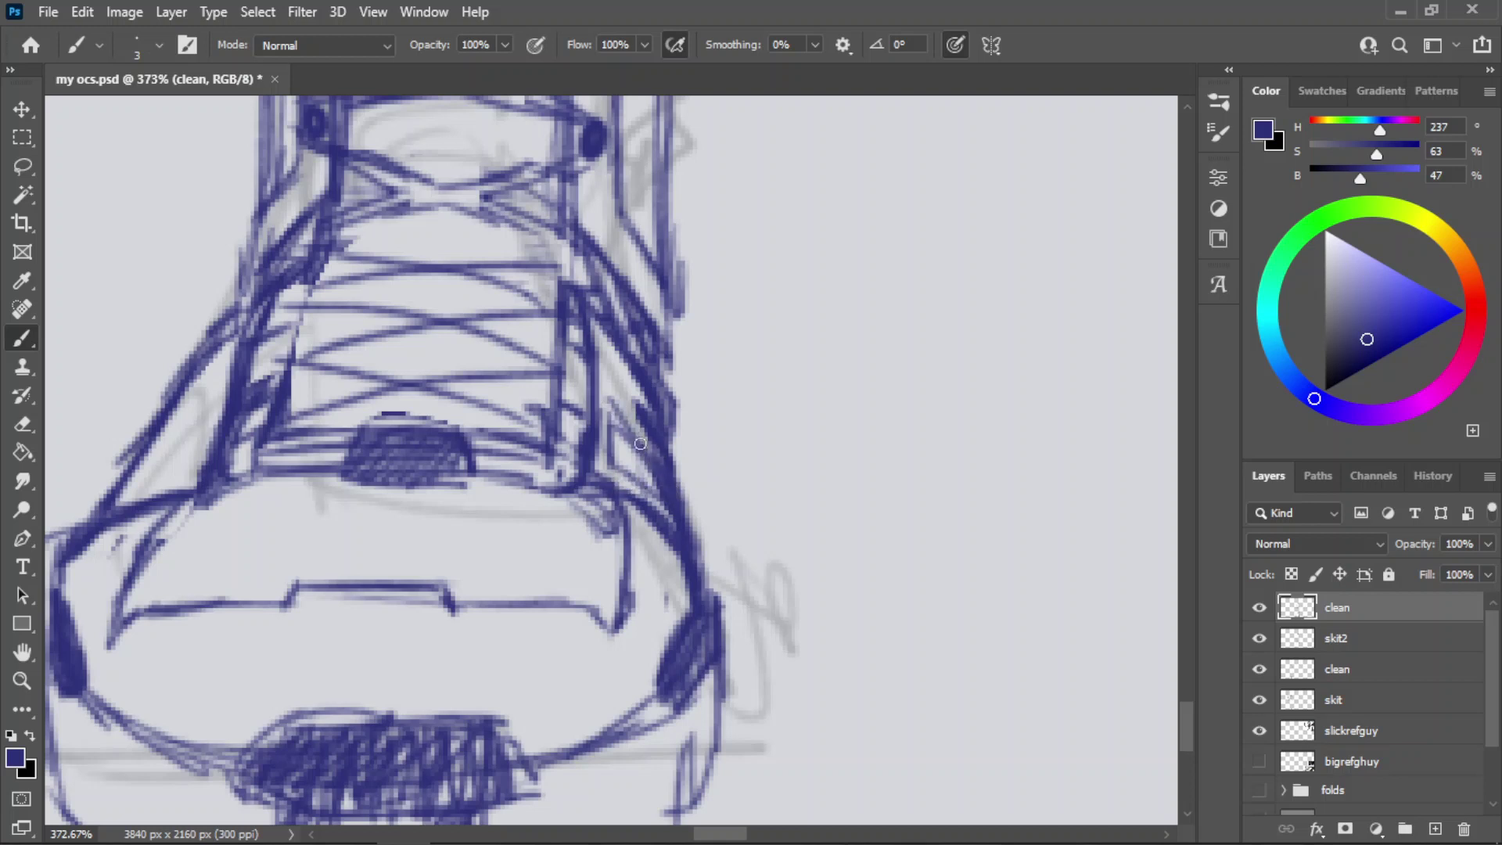
{"action": "key", "text": "ctrl+z"}
{"action": "left_click_drag", "start_coordinate": [609, 395], "coordinate": [672, 485]}
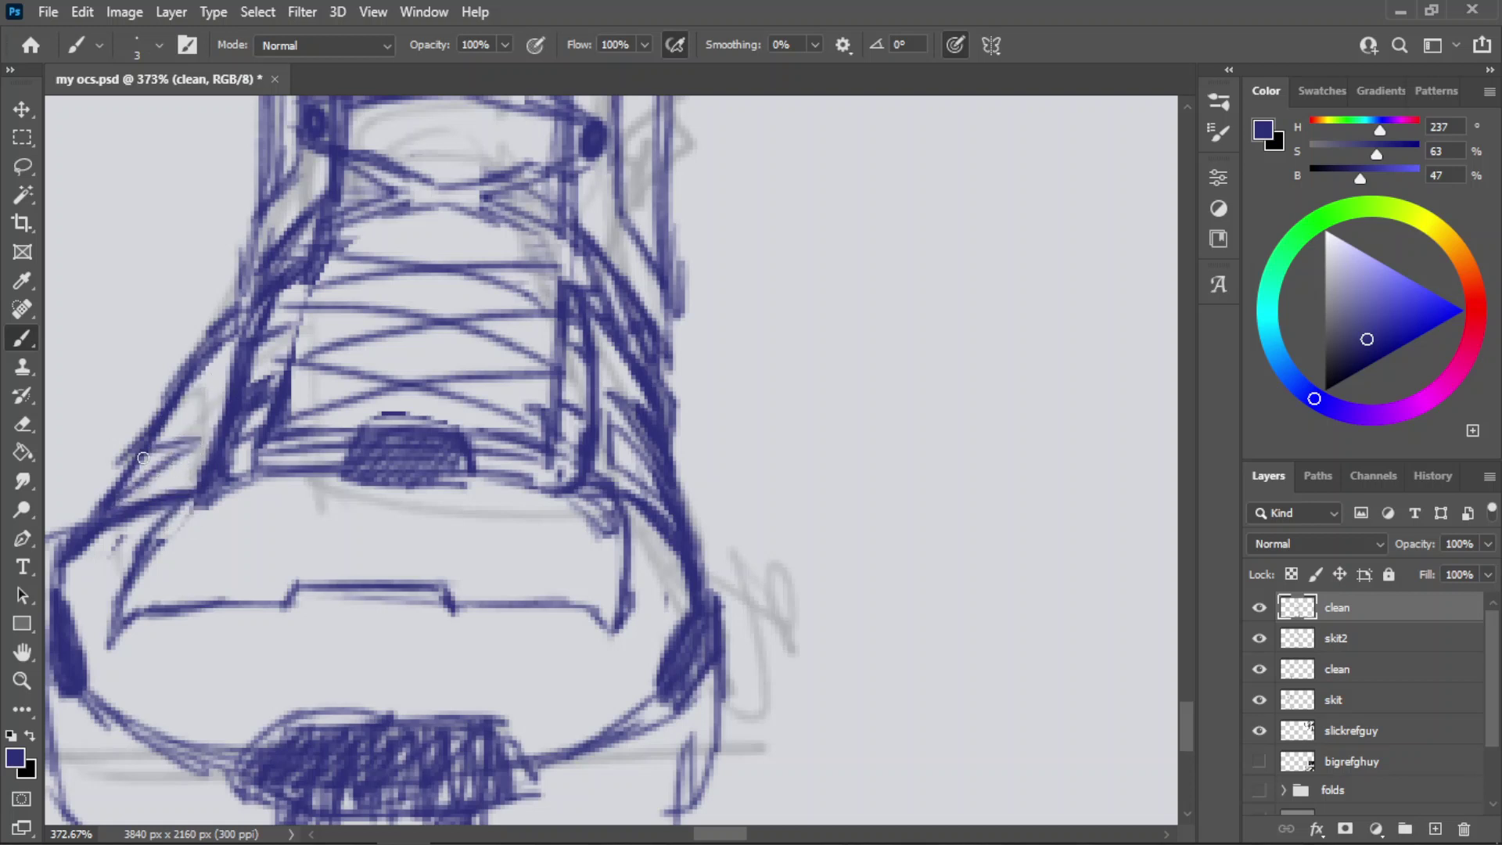
- Draw matching triangular panel lines on the boot's left side, between the lace section and the outer edge
{"action": "key", "text": "ctrl+z"}
{"action": "key", "text": "ctrl+z"}
{"action": "mouse_move", "coordinate": [195, 438]}
{"action": "left_mouse_down"}
{"action": "mouse_move", "coordinate": [170, 481]}
{"action": "mouse_move", "coordinate": [141, 481]}
{"action": "mouse_move", "coordinate": [191, 435]}
{"action": "mouse_move", "coordinate": [139, 462]}
{"action": "mouse_move", "coordinate": [168, 444]}
{"action": "mouse_move", "coordinate": [147, 453]}
{"action": "mouse_move", "coordinate": [151, 439]}
{"action": "mouse_move", "coordinate": [209, 398]}
{"action": "left_mouse_up"}
{"action": "key", "text": "ctrl+z"}
{"action": "key", "text": "ctrl+z"}
{"action": "key", "text": "ctrl+z"}
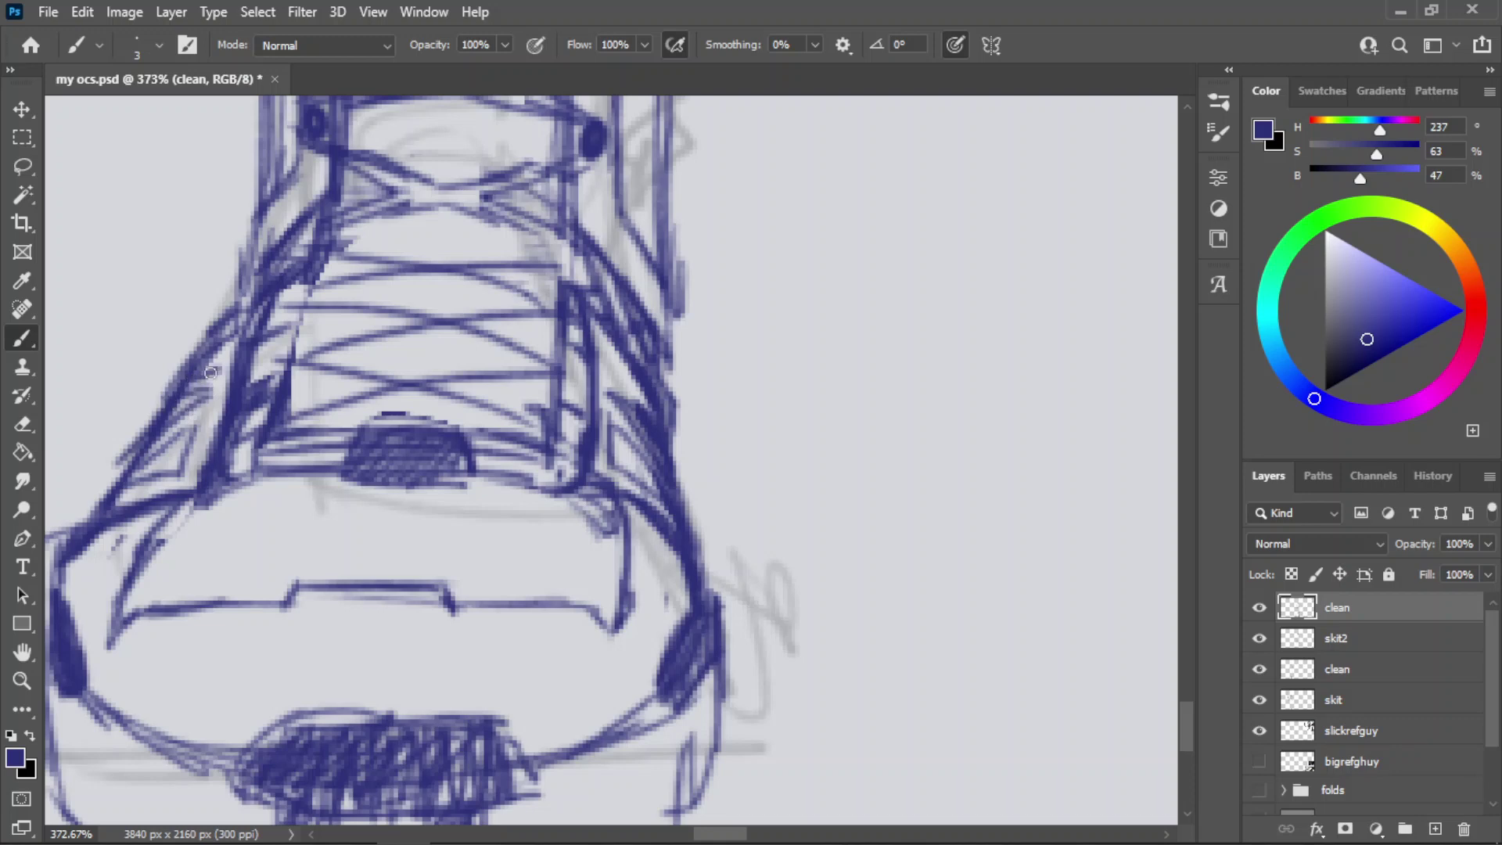
- Save the sketch with the added side panels
{"action": "key", "text": "z"}
{"action": "left_click_drag", "start_coordinate": [499, 419], "coordinate": [365, 500]}
{"action": "key", "text": "ctrl+s"}
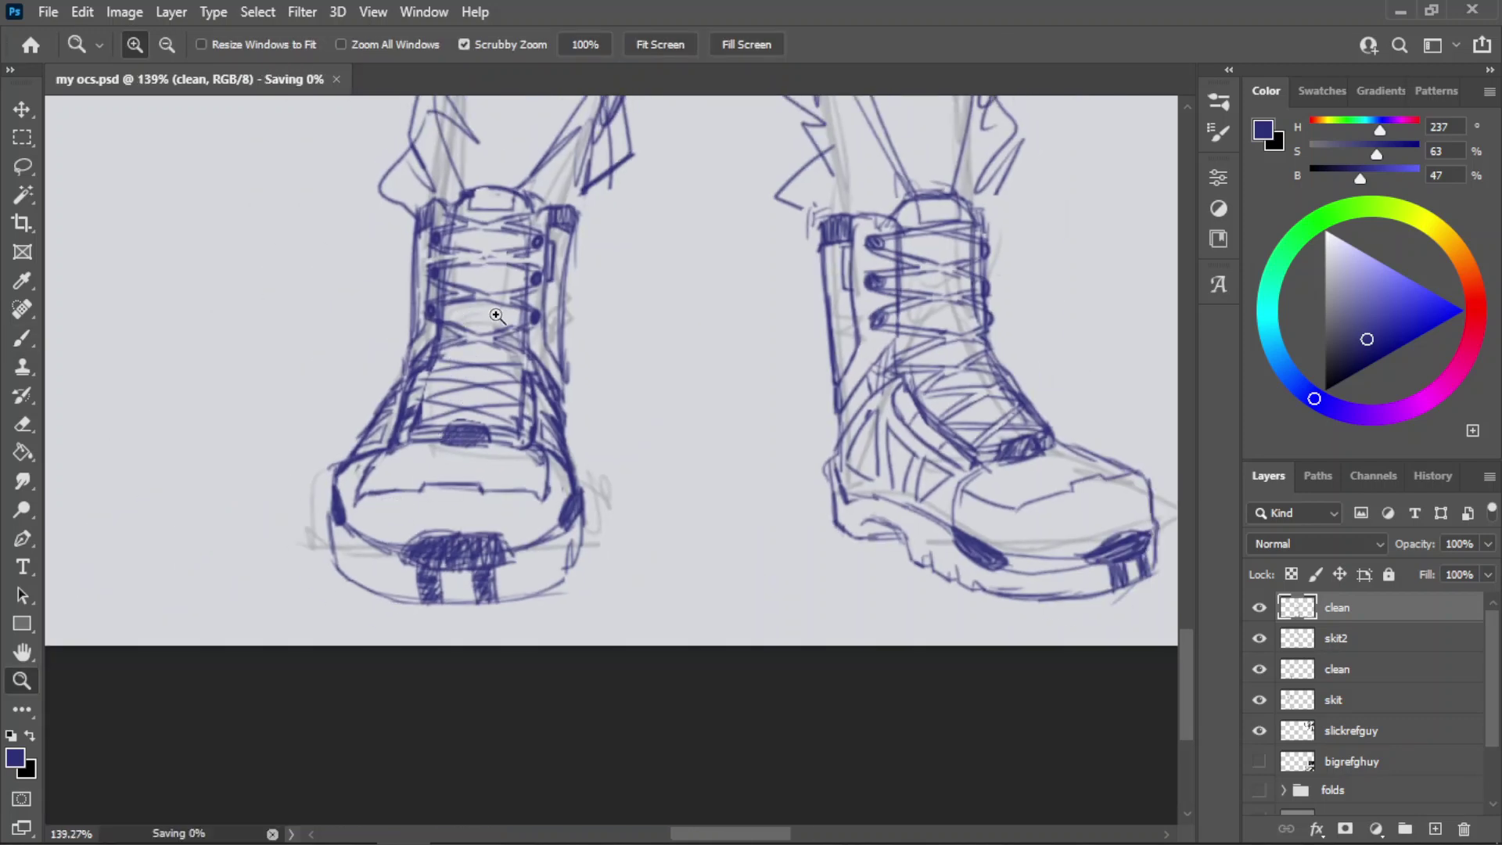
- Reduce the eraser size and erase the middle of the top crossing in the lower lace section
{"action": "left_click_drag", "start_coordinate": [419, 363], "coordinate": [621, 326]}
{"action": "key", "text": "b"}
{"action": "key", "text": "e"}
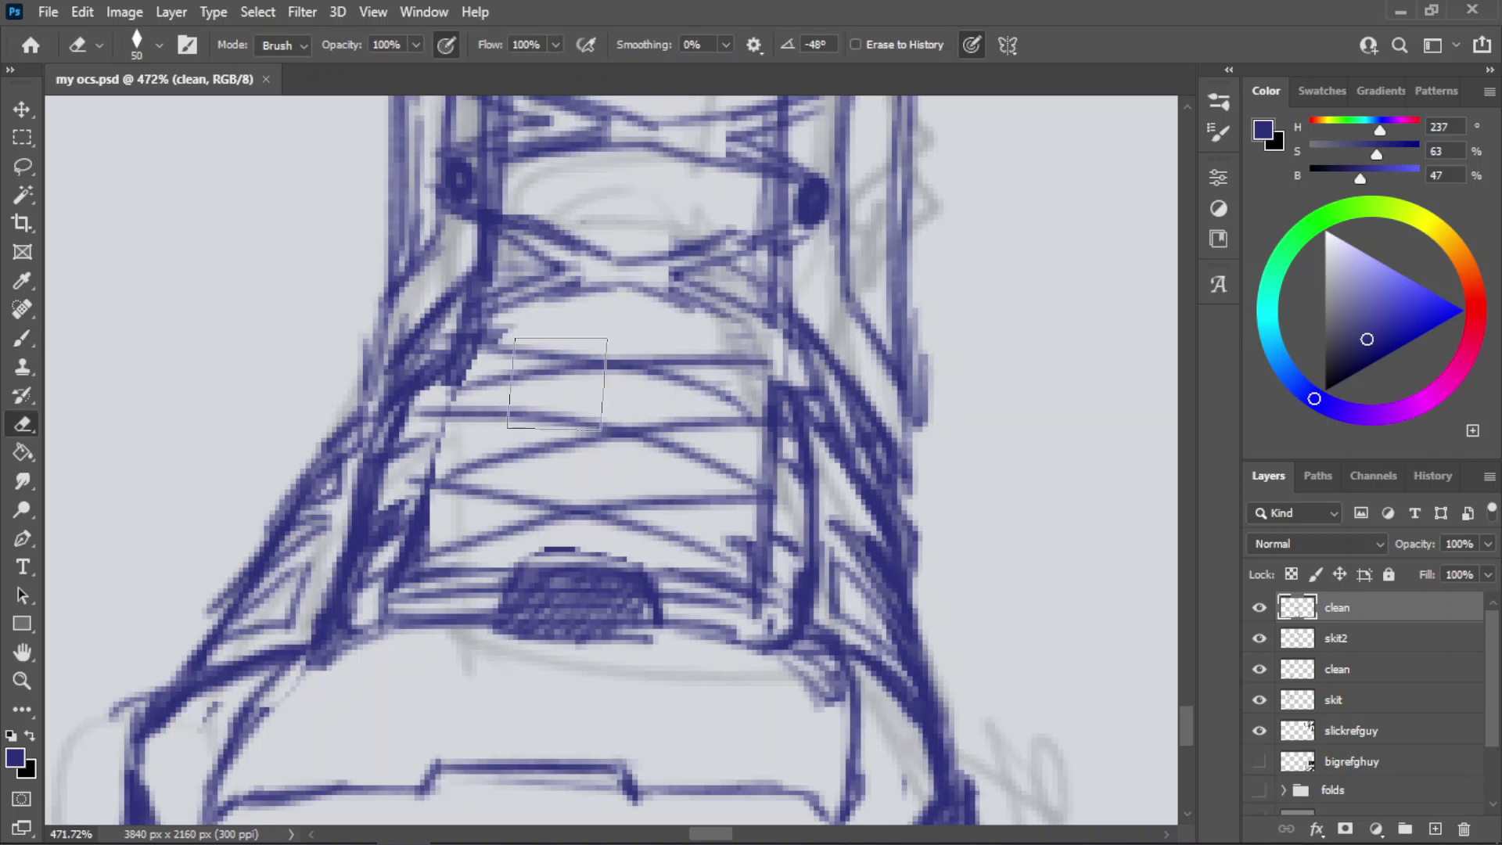
{"action": "key", "text": "bracketleft"}
{"action": "key", "text": "bracketleft"}
{"action": "key", "text": "bracketleft"}
{"action": "mouse_move", "coordinate": [524, 368]}
{"action": "left_mouse_down"}
{"action": "mouse_move", "coordinate": [598, 359]}
{"action": "mouse_move", "coordinate": [508, 358]}
{"action": "mouse_move", "coordinate": [536, 365]}
{"action": "mouse_move", "coordinate": [590, 302]}
{"action": "mouse_move", "coordinate": [503, 347]}
{"action": "mouse_move", "coordinate": [475, 340]}
{"action": "mouse_move", "coordinate": [581, 356]}
{"action": "left_mouse_up"}
{"action": "key", "text": "b"}
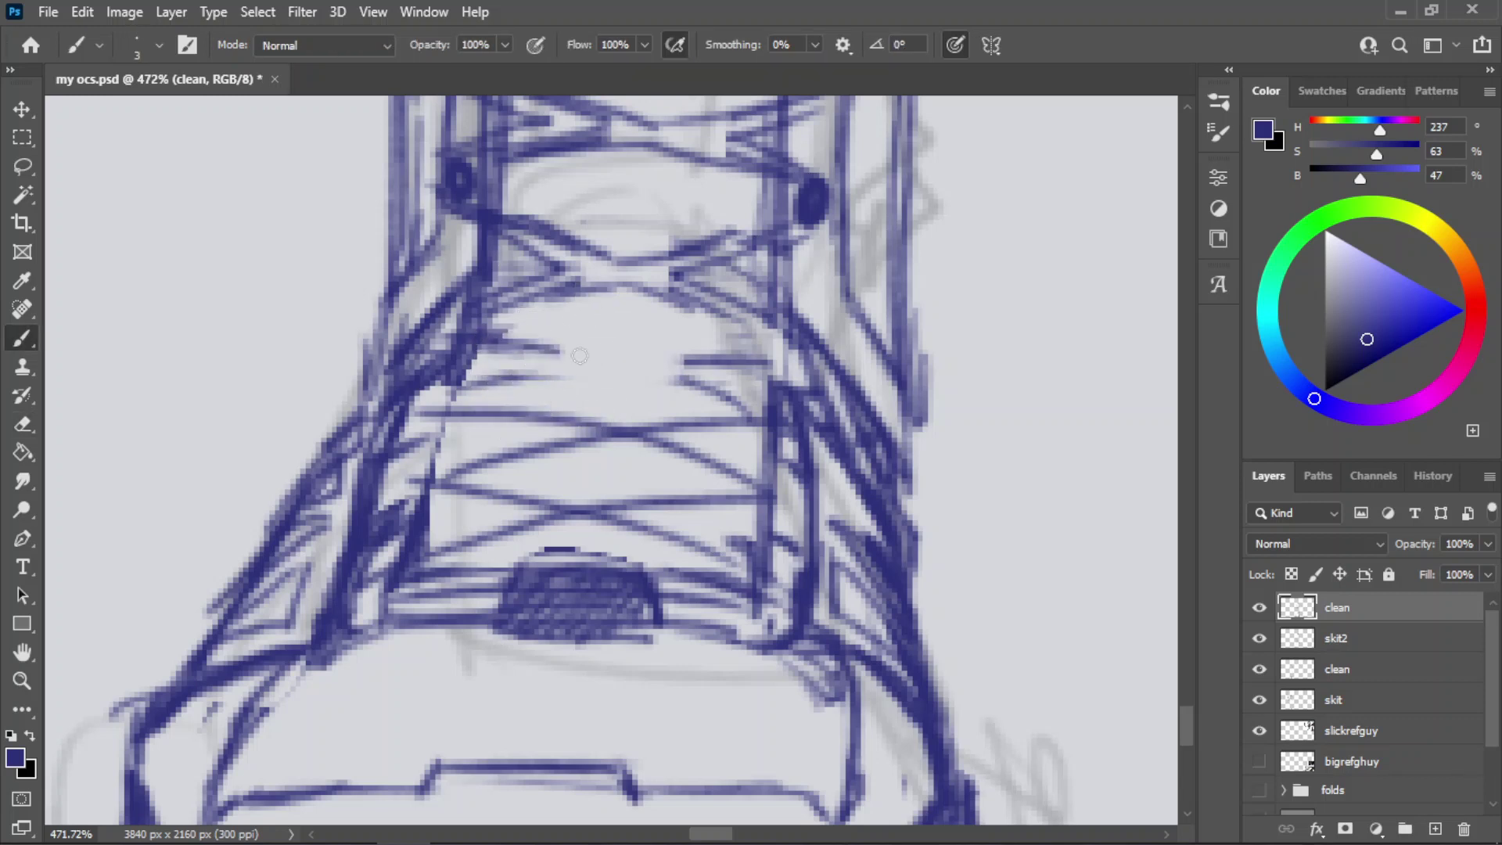
- Redraw the top lace crossing with doubled lines at its ends, matching the laces above
{"action": "key", "text": "ctrl+z"}
{"action": "mouse_move", "coordinate": [483, 338]}
{"action": "left_mouse_down"}
{"action": "mouse_move", "coordinate": [621, 366]}
{"action": "mouse_move", "coordinate": [751, 358]}
{"action": "left_mouse_up"}
{"action": "mouse_move", "coordinate": [462, 391]}
{"action": "left_mouse_down"}
{"action": "mouse_move", "coordinate": [594, 379]}
{"action": "mouse_move", "coordinate": [576, 384]}
{"action": "mouse_move", "coordinate": [757, 415]}
{"action": "left_mouse_up"}
{"action": "key", "text": "ctrl+z"}
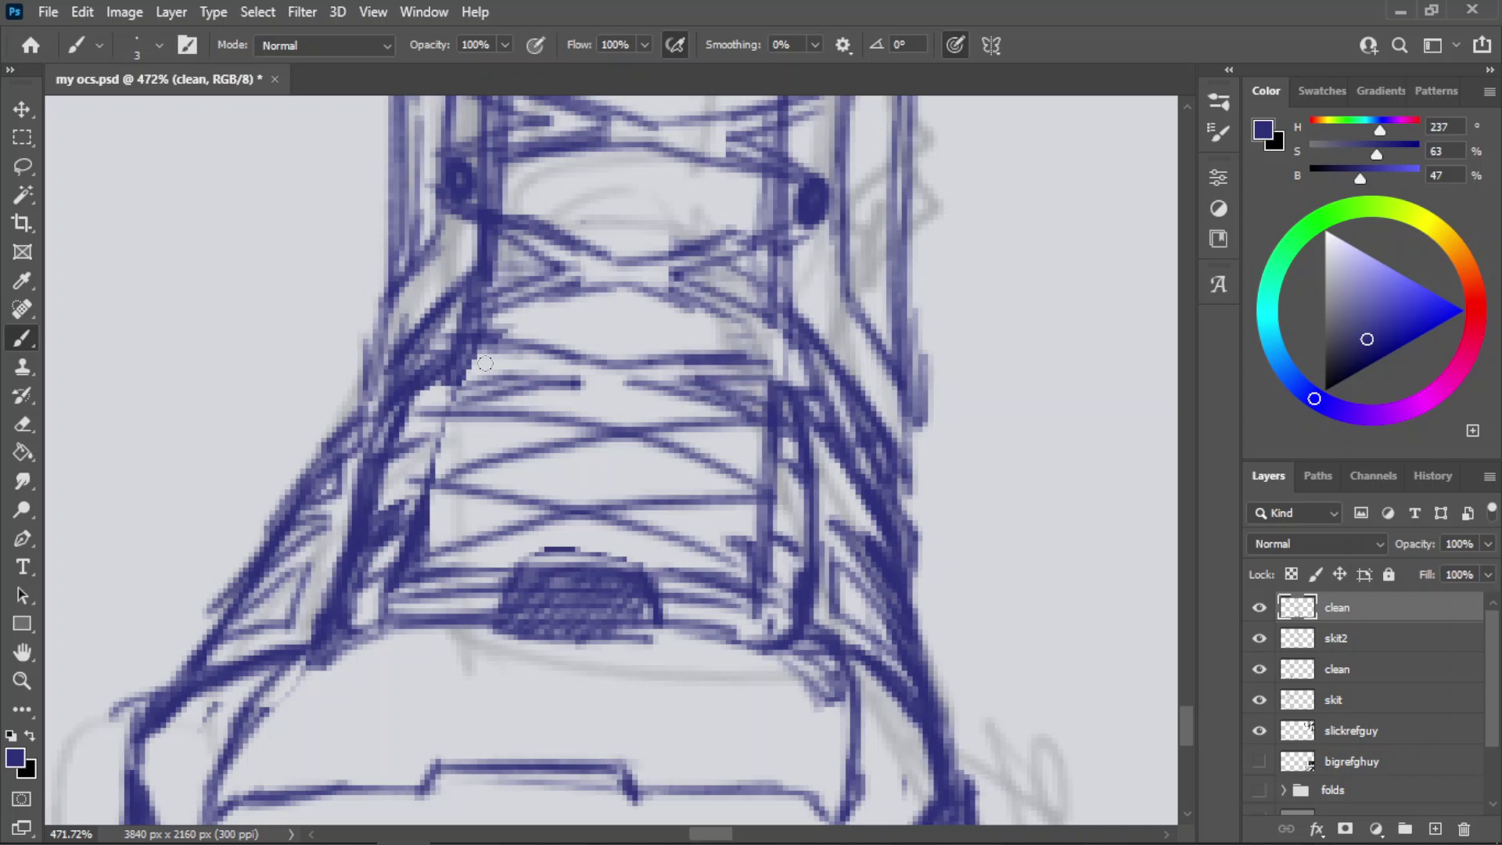
{"action": "mouse_move", "coordinate": [536, 366]}
{"action": "left_mouse_down"}
{"action": "mouse_move", "coordinate": [455, 391]}
{"action": "mouse_move", "coordinate": [640, 445]}
{"action": "mouse_move", "coordinate": [661, 436]}
{"action": "left_mouse_up"}
- Erase the middle of the second lace crossing and redraw its lower lines as a shallow peak
{"action": "key", "text": "e"}
{"action": "left_click_drag", "start_coordinate": [549, 434], "coordinate": [597, 438]}
{"action": "key", "text": "b"}
{"action": "left_click_drag", "start_coordinate": [468, 470], "coordinate": [586, 458]}
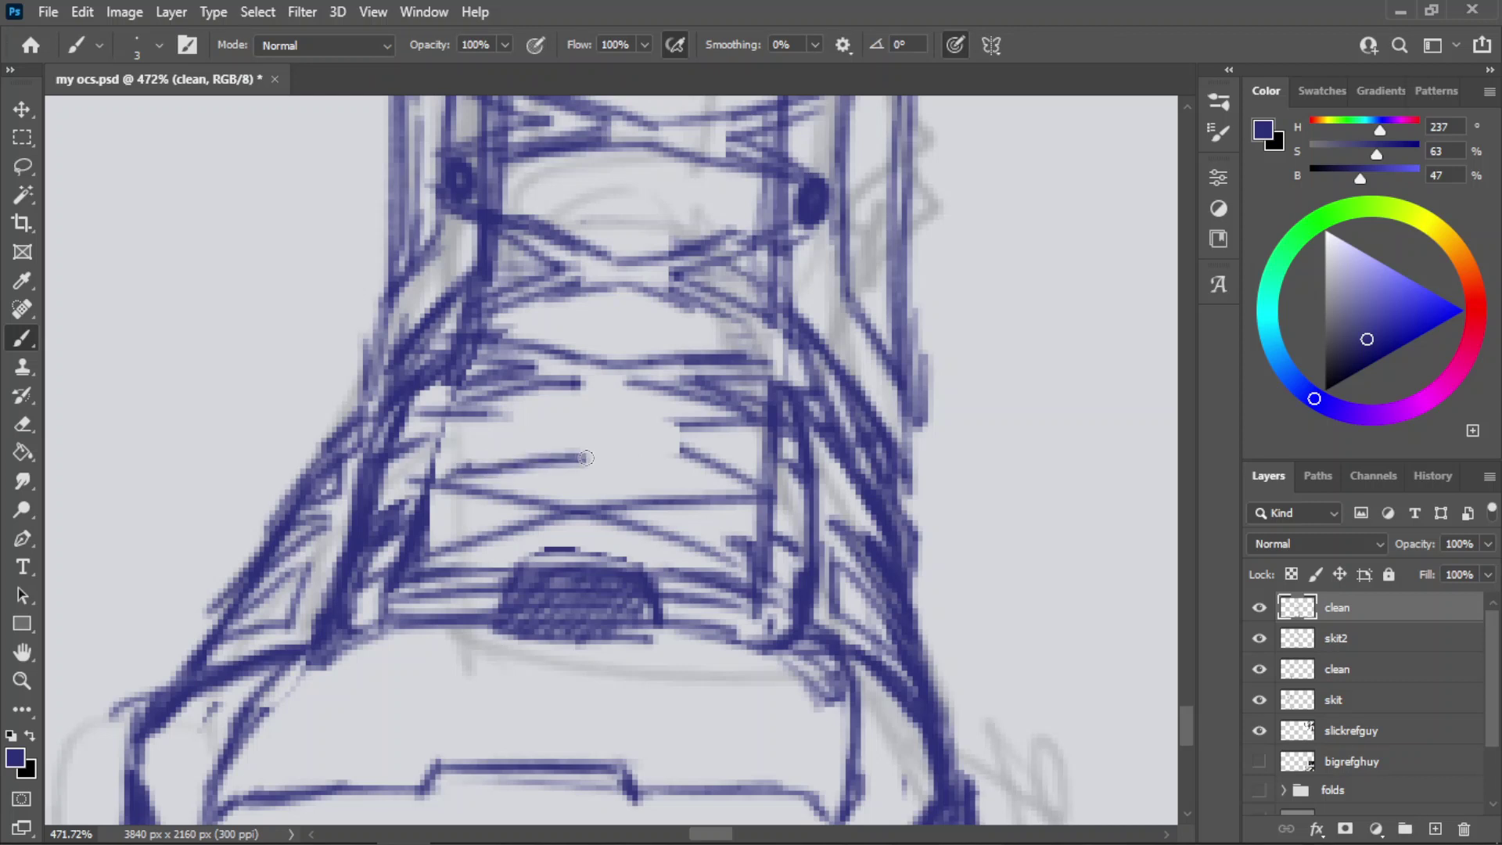
{"action": "key", "text": "ctrl+z"}
{"action": "mouse_move", "coordinate": [453, 479]}
{"action": "left_mouse_down"}
{"action": "mouse_move", "coordinate": [585, 448]}
{"action": "mouse_move", "coordinate": [743, 491]}
{"action": "left_mouse_up"}
- Erase the middle of the lowest lace crossing and redraw its upper lines as a shallow V
{"action": "key", "text": "e"}
{"action": "mouse_move", "coordinate": [622, 476]}
{"action": "left_mouse_down"}
{"action": "mouse_move", "coordinate": [556, 508]}
{"action": "mouse_move", "coordinate": [652, 518]}
{"action": "left_mouse_up"}
{"action": "key", "text": "b"}
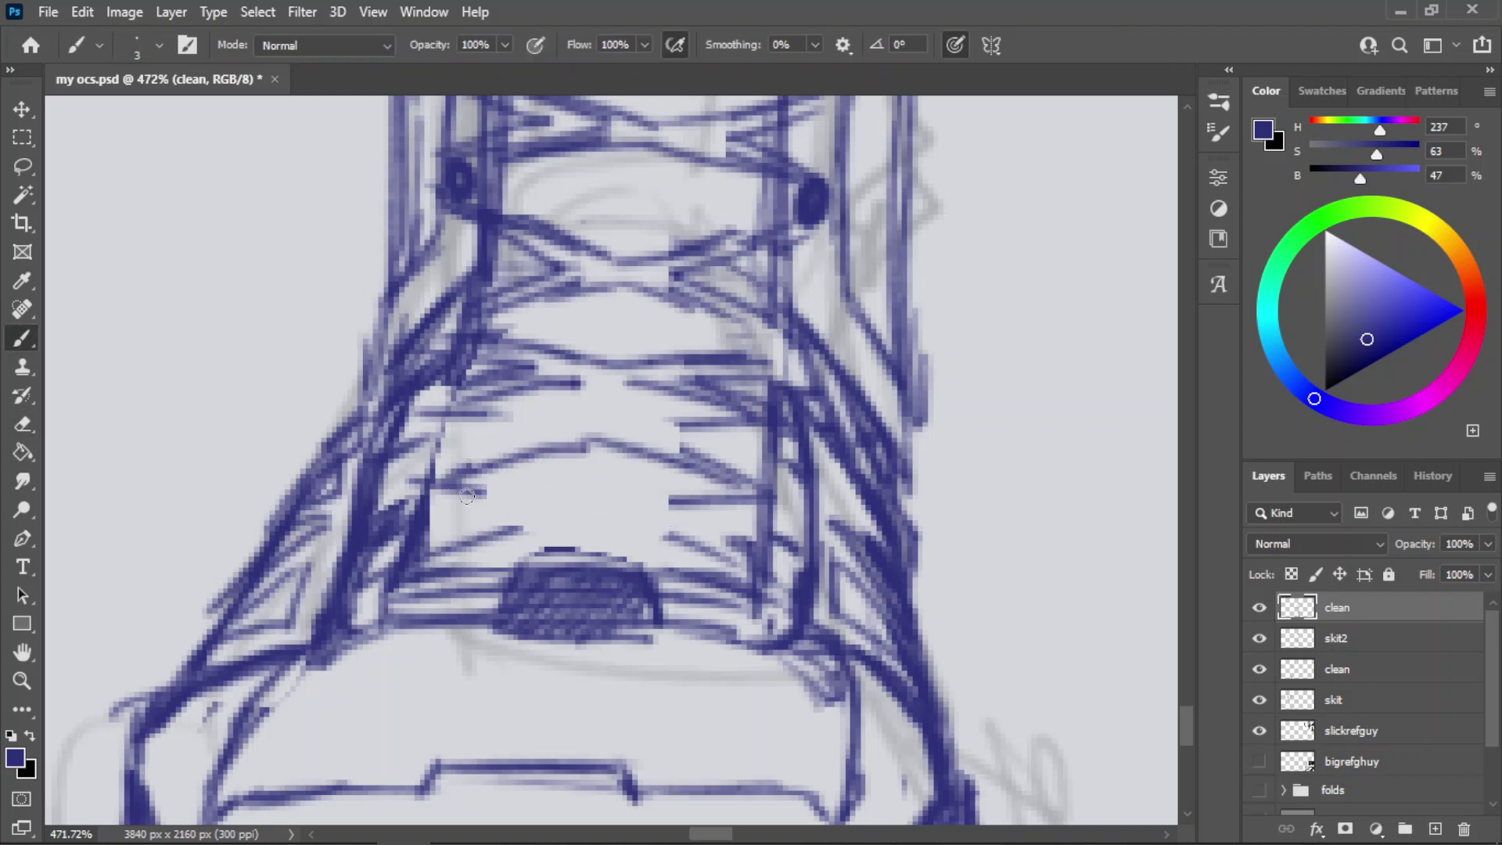
{"action": "mouse_move", "coordinate": [436, 472]}
{"action": "left_mouse_down"}
{"action": "mouse_move", "coordinate": [575, 510]}
{"action": "mouse_move", "coordinate": [711, 489]}
{"action": "left_mouse_up"}
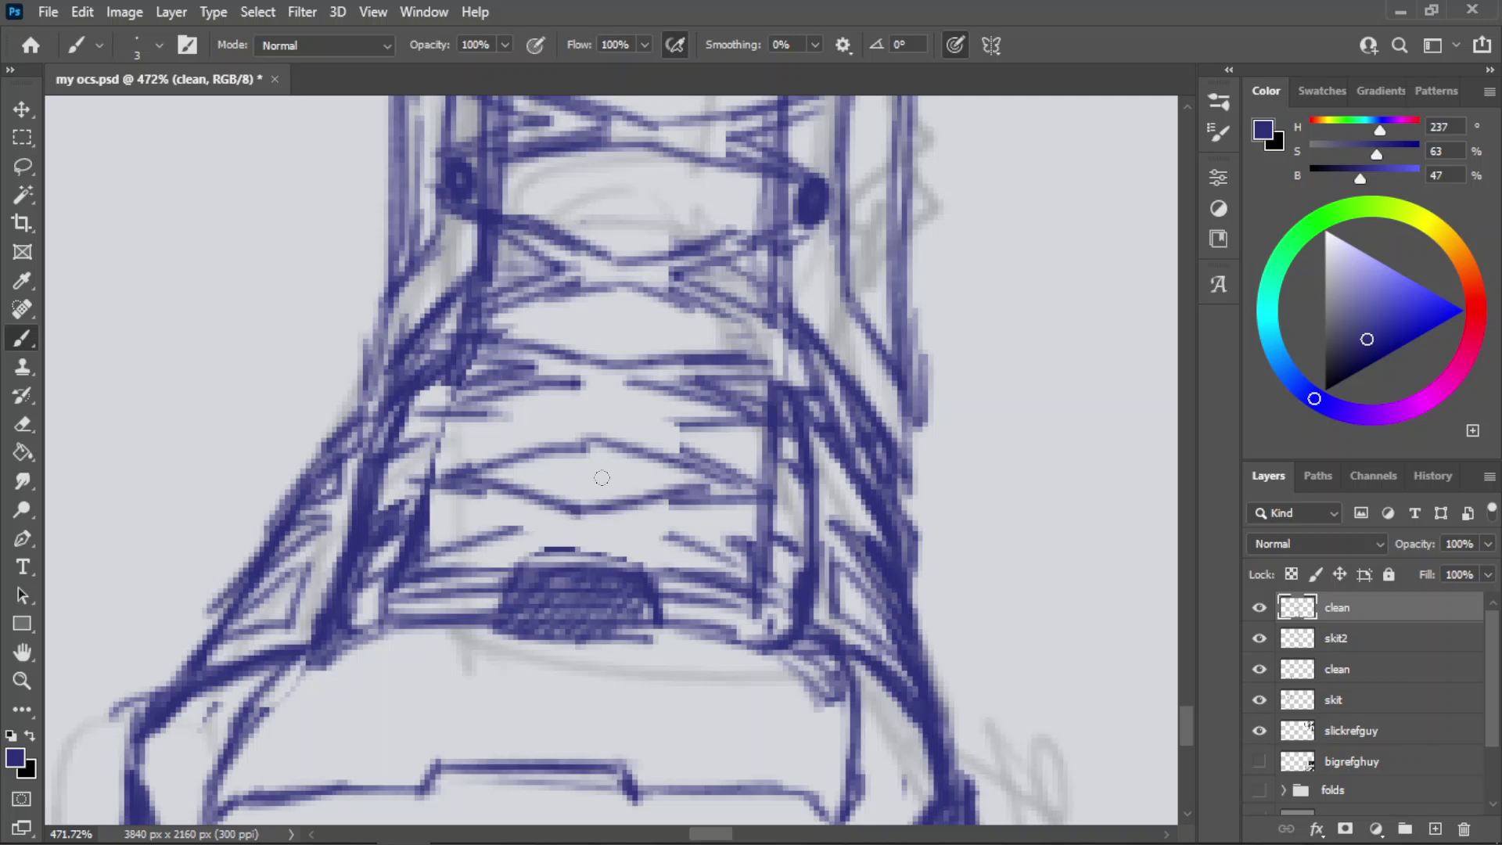
- Redraw the peak of the second lace crossing and add doubled lines at both of its ends
{"action": "left_click_drag", "start_coordinate": [483, 472], "coordinate": [608, 439]}
{"action": "mouse_move", "coordinate": [469, 413]}
{"action": "left_mouse_down"}
{"action": "mouse_move", "coordinate": [691, 412]}
{"action": "mouse_move", "coordinate": [643, 418]}
{"action": "mouse_move", "coordinate": [576, 472]}
{"action": "mouse_move", "coordinate": [505, 476]}
{"action": "mouse_move", "coordinate": [743, 434]}
{"action": "mouse_move", "coordinate": [665, 431]}
{"action": "mouse_move", "coordinate": [771, 438]}
{"action": "left_mouse_up"}
{"action": "mouse_move", "coordinate": [680, 429]}
{"action": "left_mouse_down"}
{"action": "mouse_move", "coordinate": [742, 443]}
{"action": "mouse_move", "coordinate": [770, 481]}
{"action": "left_mouse_up"}
{"action": "left_click_drag", "start_coordinate": [442, 429], "coordinate": [532, 429]}
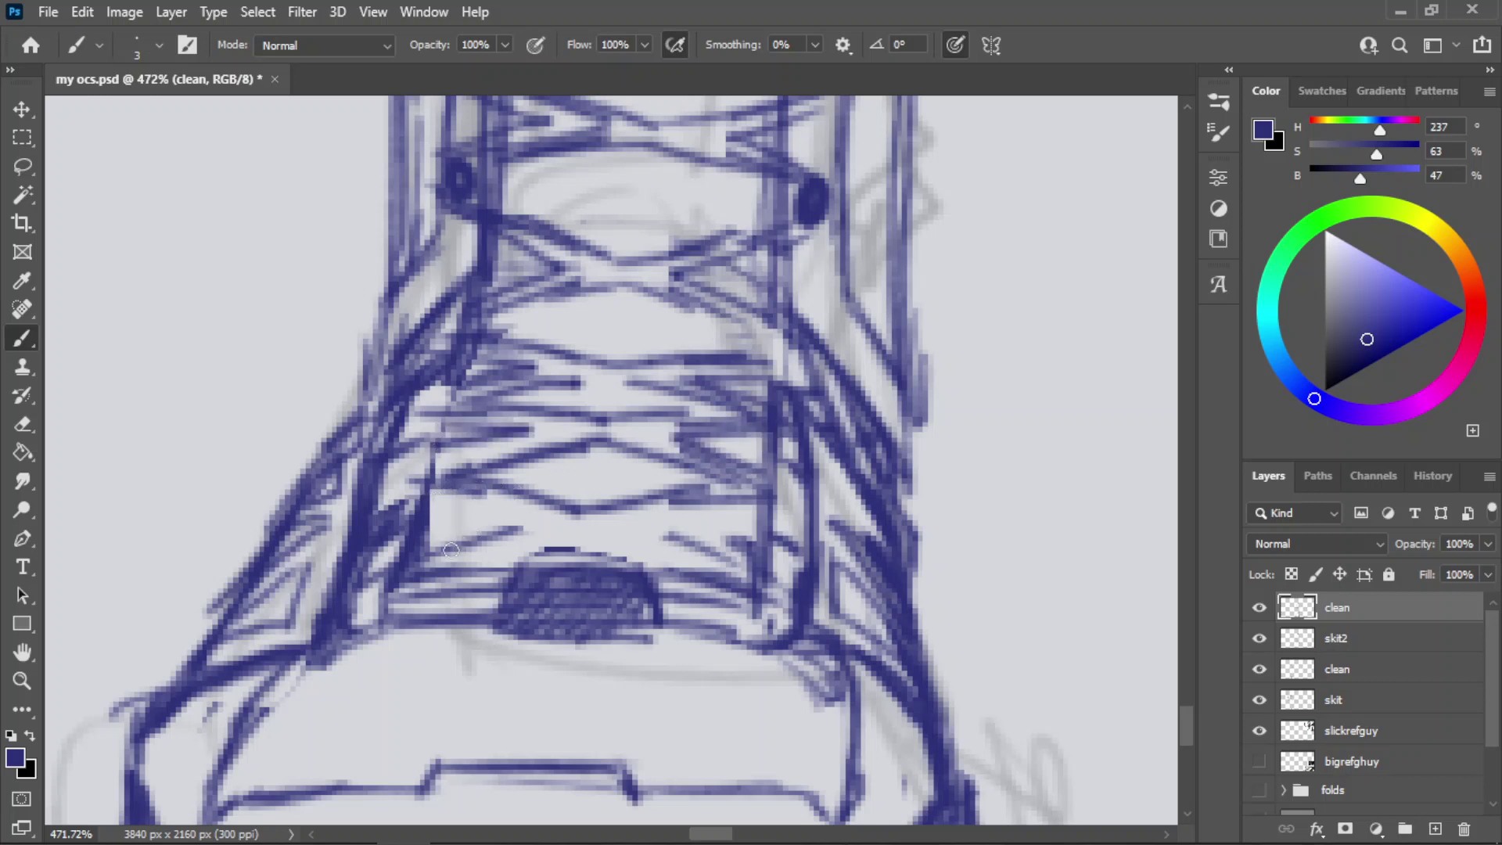
- Redraw the lower lines of the lowest lace crossing as a shallow peak and double the lines at its ends
{"action": "left_click_drag", "start_coordinate": [446, 553], "coordinate": [570, 519]}
{"action": "key", "text": "ctrl+z"}
{"action": "left_click_drag", "start_coordinate": [446, 553], "coordinate": [554, 523]}
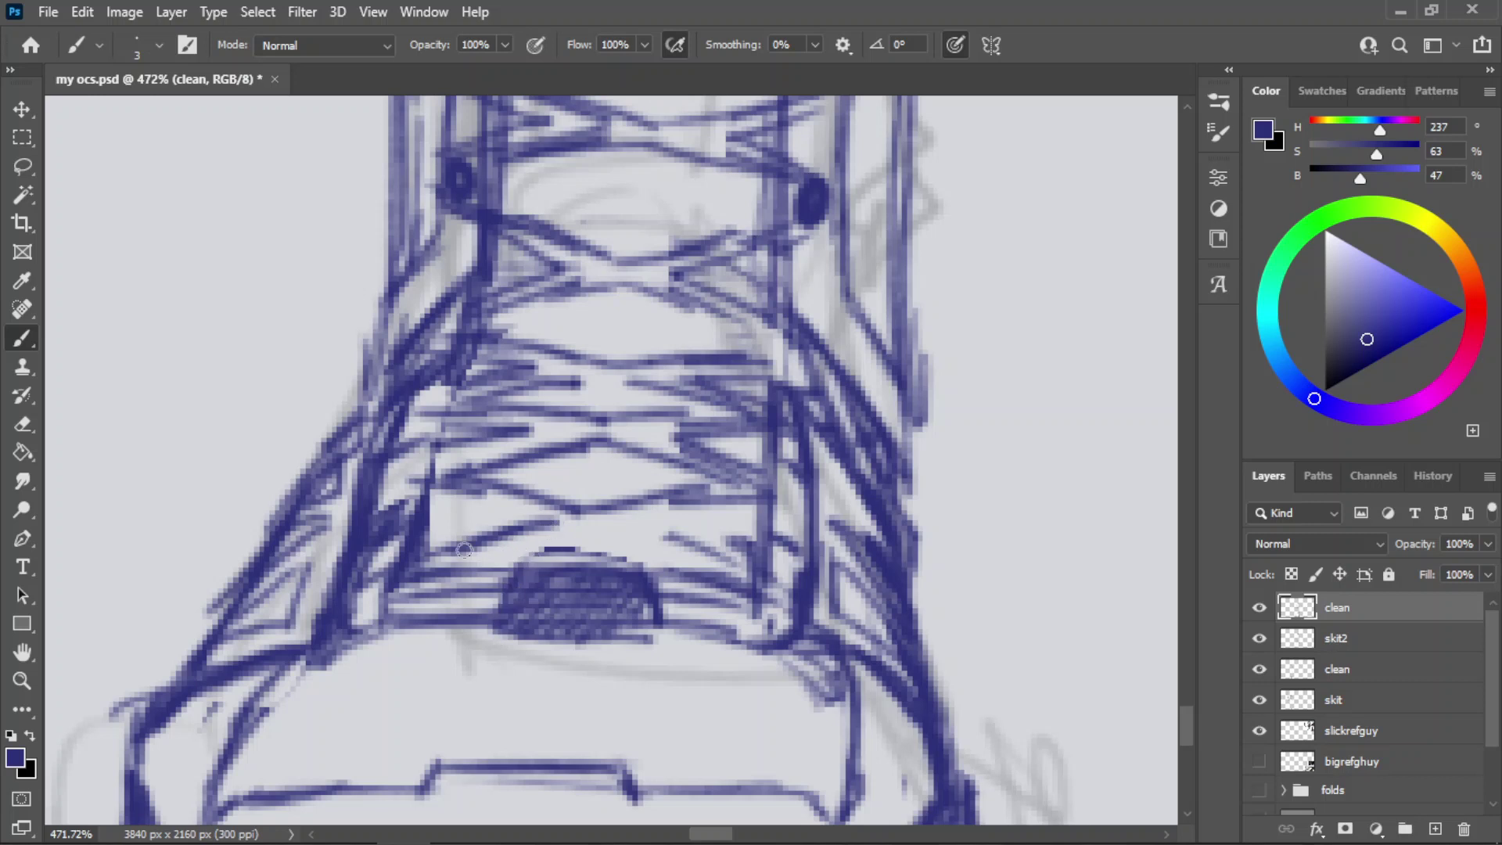
{"action": "mouse_move", "coordinate": [464, 550]}
{"action": "left_mouse_down"}
{"action": "mouse_move", "coordinate": [574, 532]}
{"action": "mouse_move", "coordinate": [733, 567]}
{"action": "left_mouse_up"}
{"action": "key", "text": "ctrl+z"}
{"action": "left_click_drag", "start_coordinate": [579, 528], "coordinate": [745, 569]}
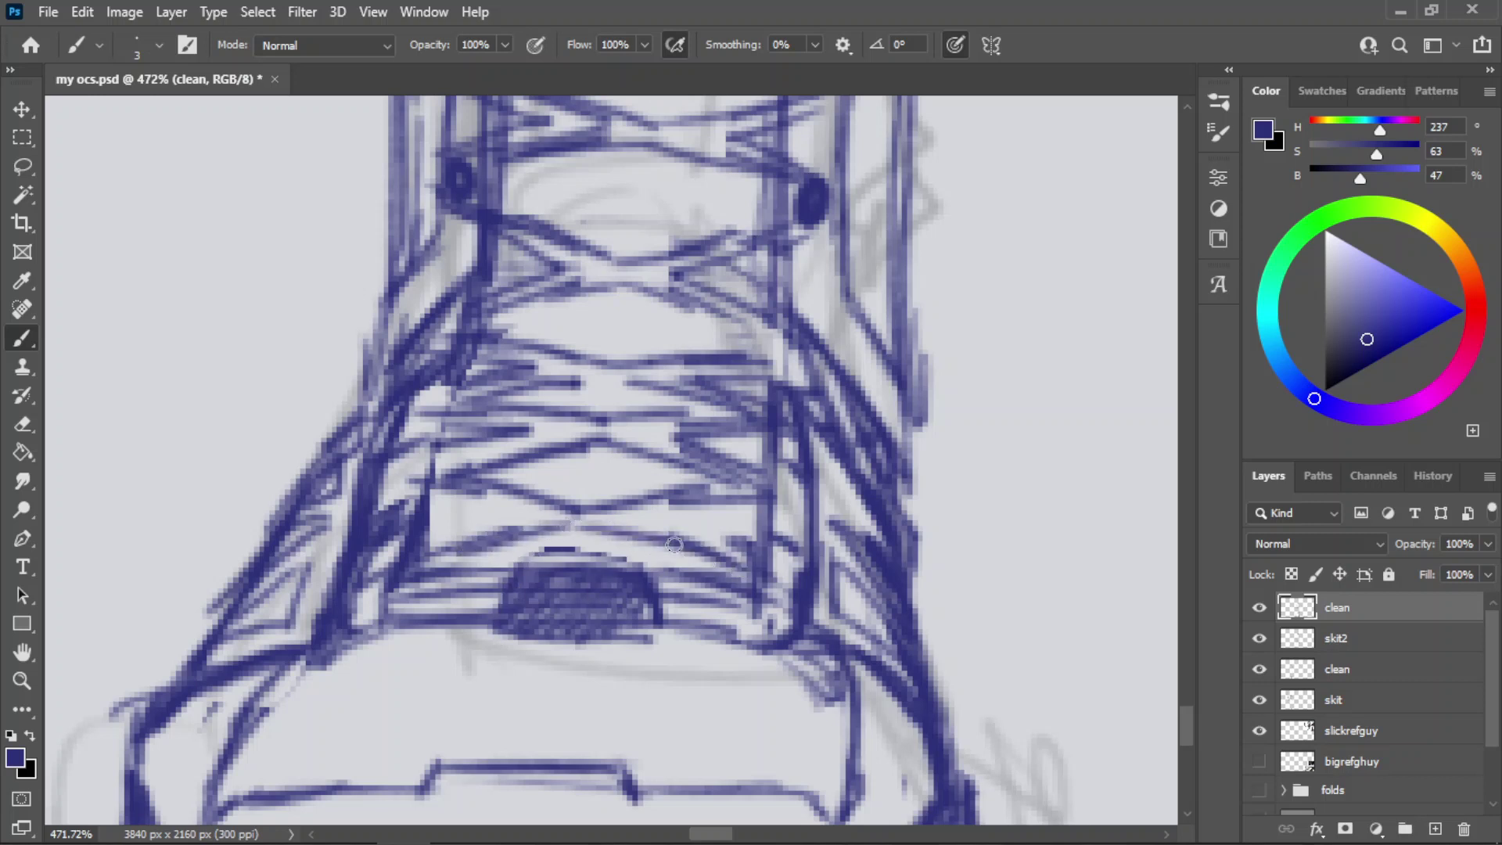
{"action": "key", "text": "ctrl+z"}
{"action": "mouse_move", "coordinate": [762, 514]}
{"action": "left_mouse_down"}
{"action": "mouse_move", "coordinate": [658, 518]}
{"action": "mouse_move", "coordinate": [753, 546]}
{"action": "left_mouse_up"}
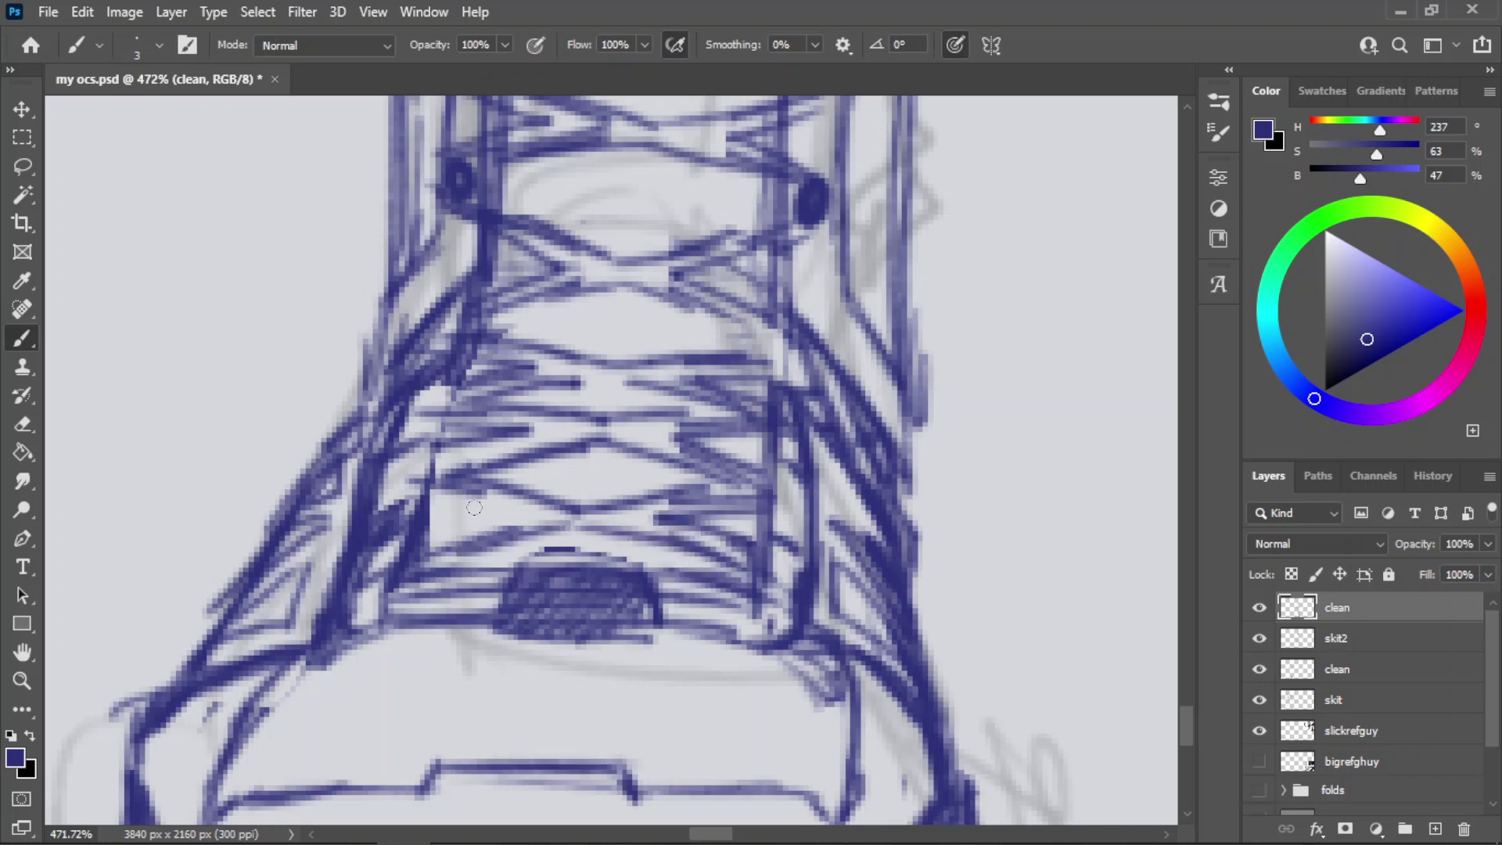
{"action": "left_click_drag", "start_coordinate": [441, 499], "coordinate": [532, 512]}
- Save the sketch with the redrawn lower laces
{"action": "key", "text": "z"}
{"action": "mouse_move", "coordinate": [735, 396]}
{"action": "left_mouse_down"}
{"action": "mouse_move", "coordinate": [692, 323]}
{"action": "mouse_move", "coordinate": [577, 376]}
{"action": "left_mouse_up"}
{"action": "key", "text": "ctrl+s"}
- Try straight horizontal guide lines between the two boots to compare the heights of their soles
{"action": "left_click_drag", "start_coordinate": [833, 304], "coordinate": [883, 307]}
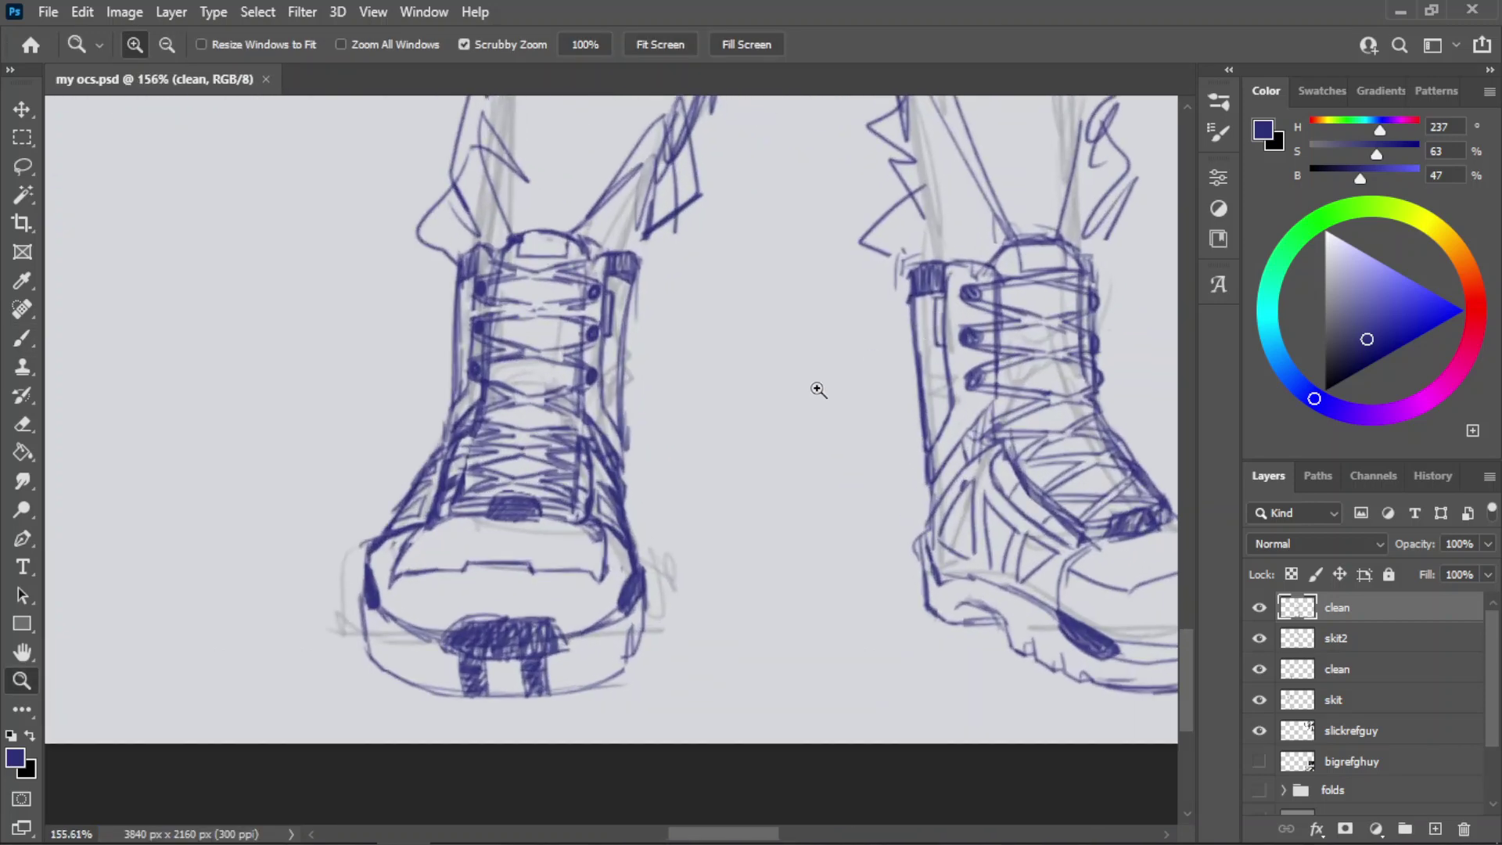
{"action": "mouse_move", "coordinate": [548, 420]}
{"action": "left_mouse_down"}
{"action": "mouse_move", "coordinate": [578, 471]}
{"action": "mouse_move", "coordinate": [643, 500]}
{"action": "mouse_move", "coordinate": [728, 469]}
{"action": "left_mouse_up"}
{"action": "key", "text": "b"}
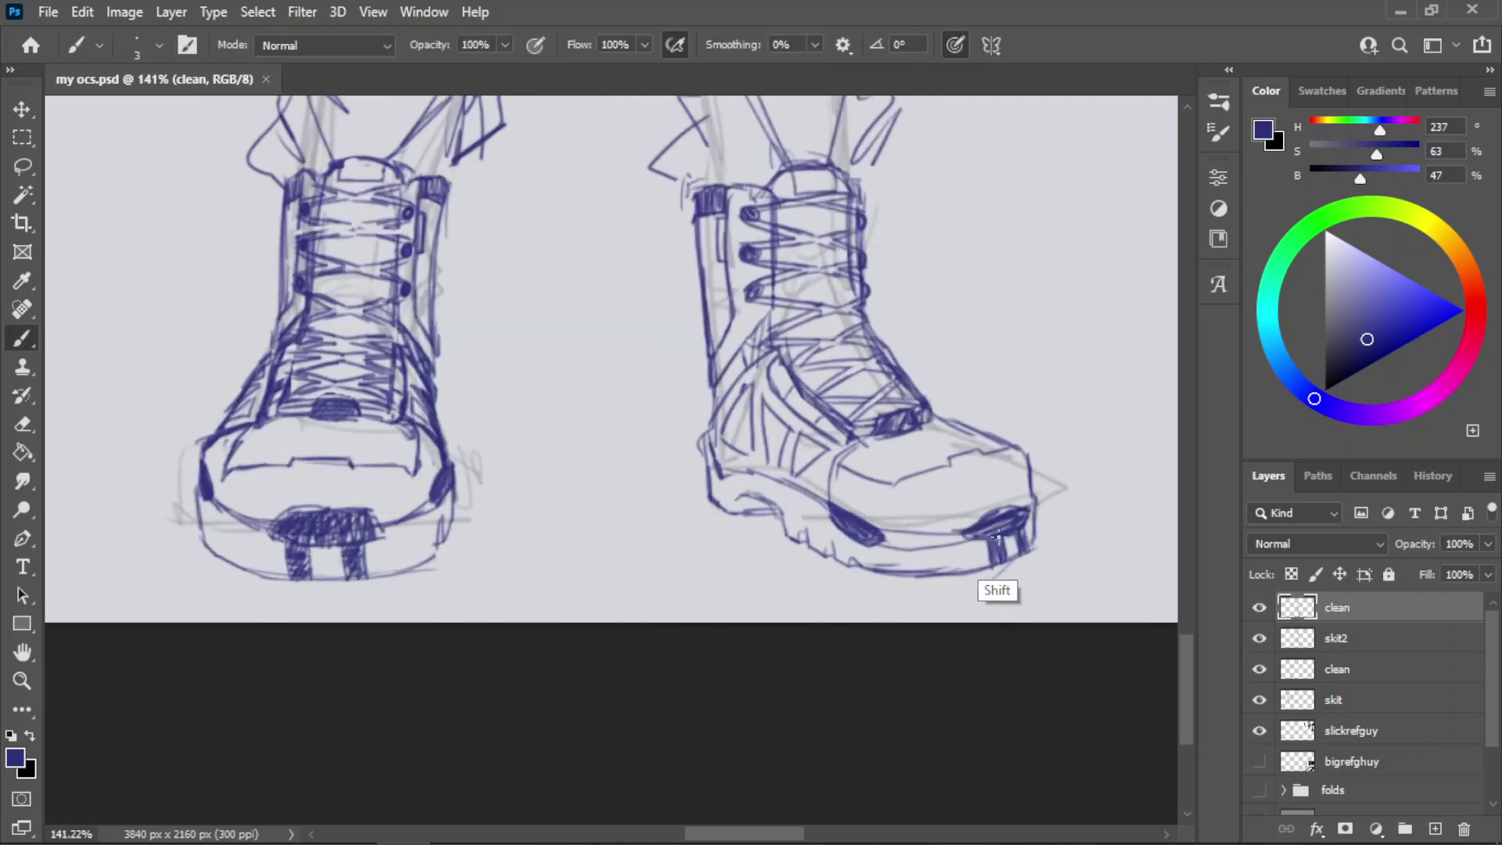
{"action": "left_click", "coordinate": [317, 537], "text": "shift"}
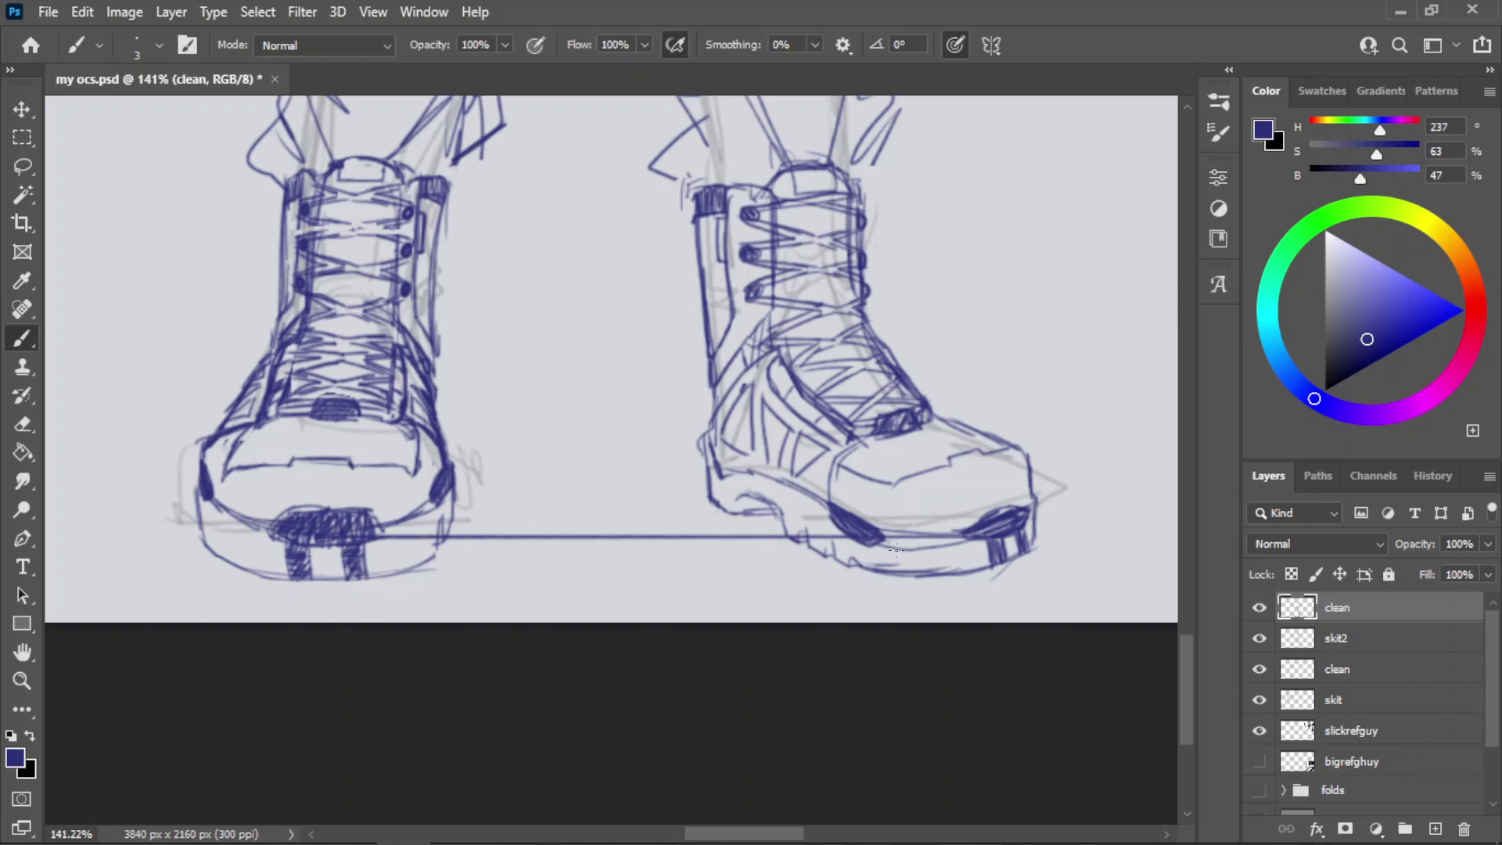
{"action": "key", "text": "ctrl+z"}
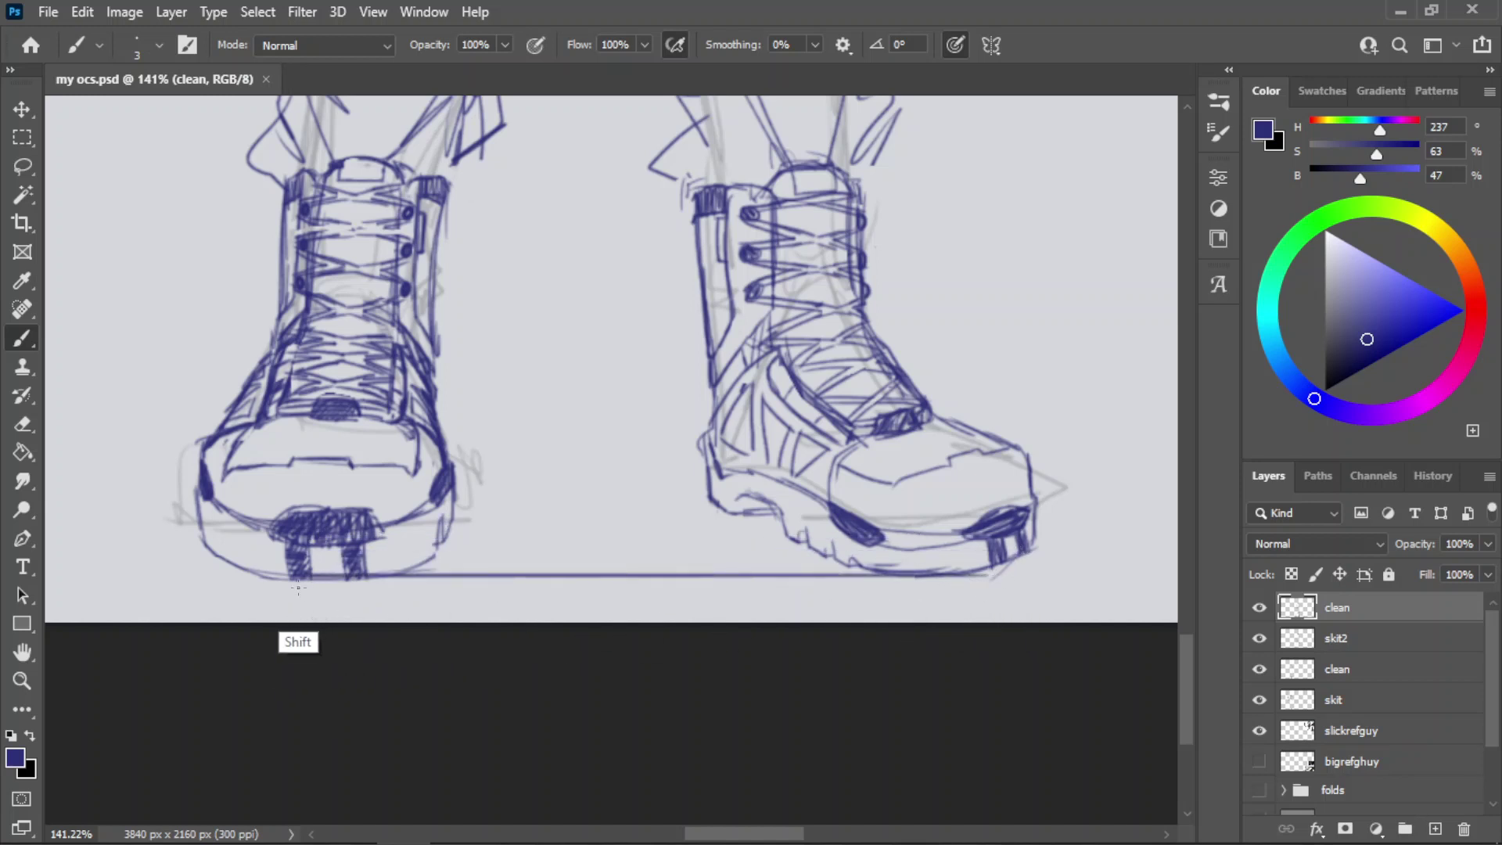
{"action": "key", "text": "z"}
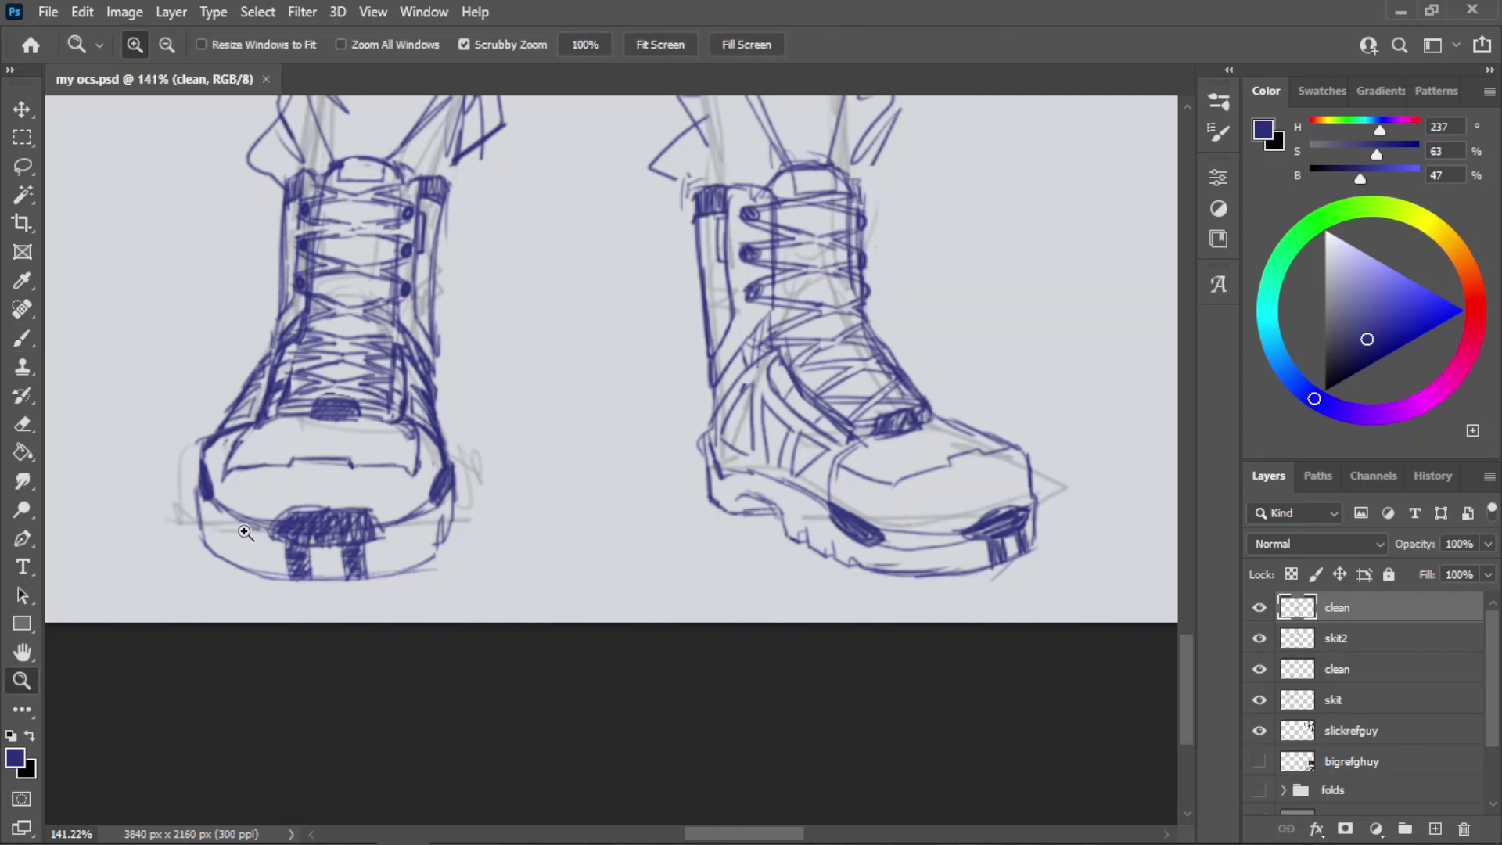
- Lasso the toe cap seam of the front-facing boot, shift it downward with Free Transform, deselect, and save the sketch
{"action": "left_click_drag", "start_coordinate": [247, 533], "coordinate": [294, 528]}
{"action": "left_click_drag", "start_coordinate": [437, 487], "coordinate": [379, 522]}
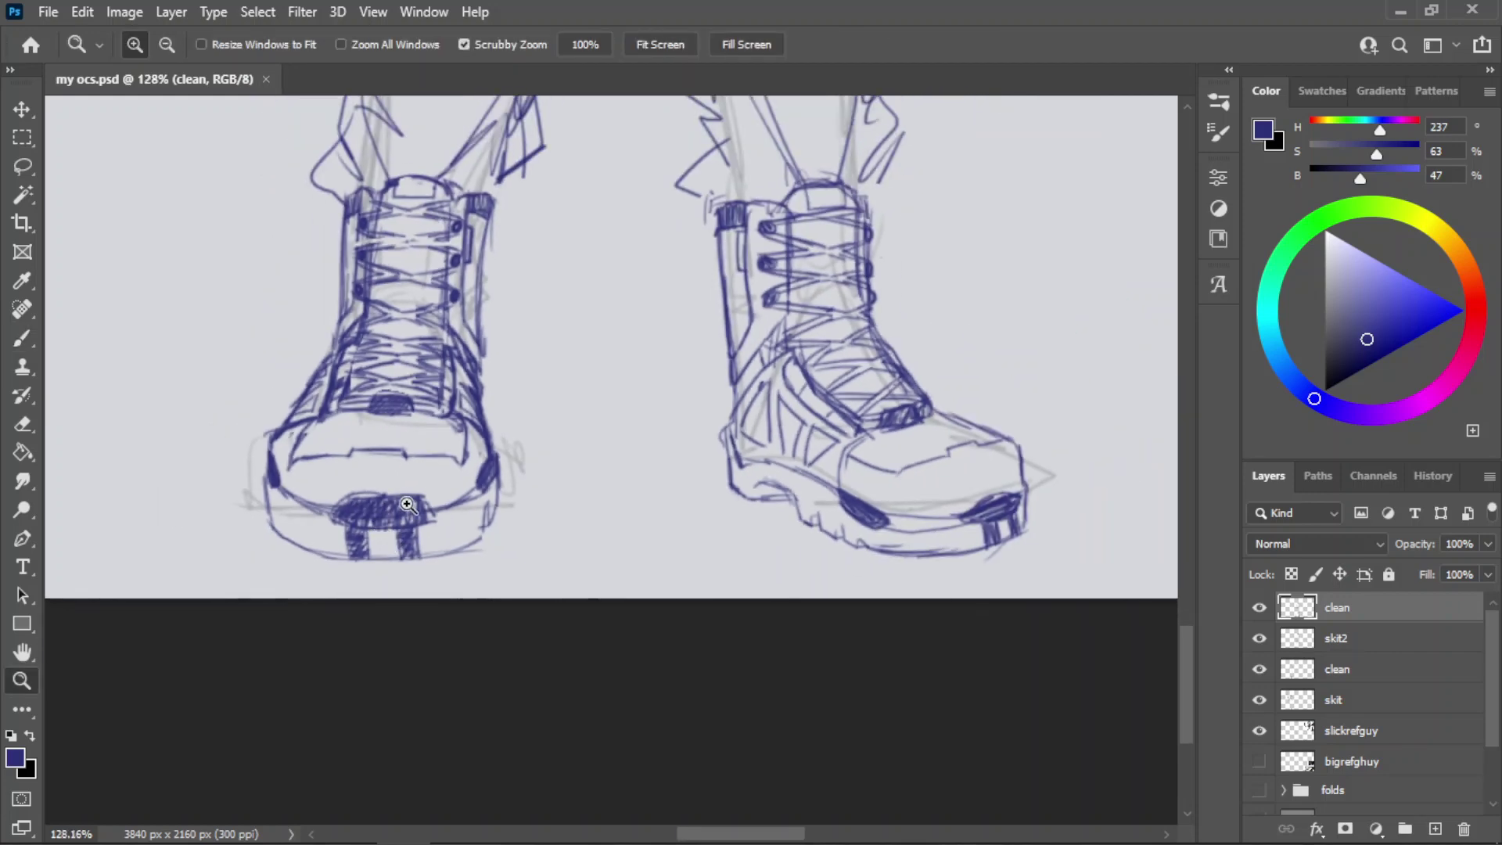
{"action": "left_click_drag", "start_coordinate": [252, 462], "coordinate": [305, 460]}
{"action": "key", "text": "l"}
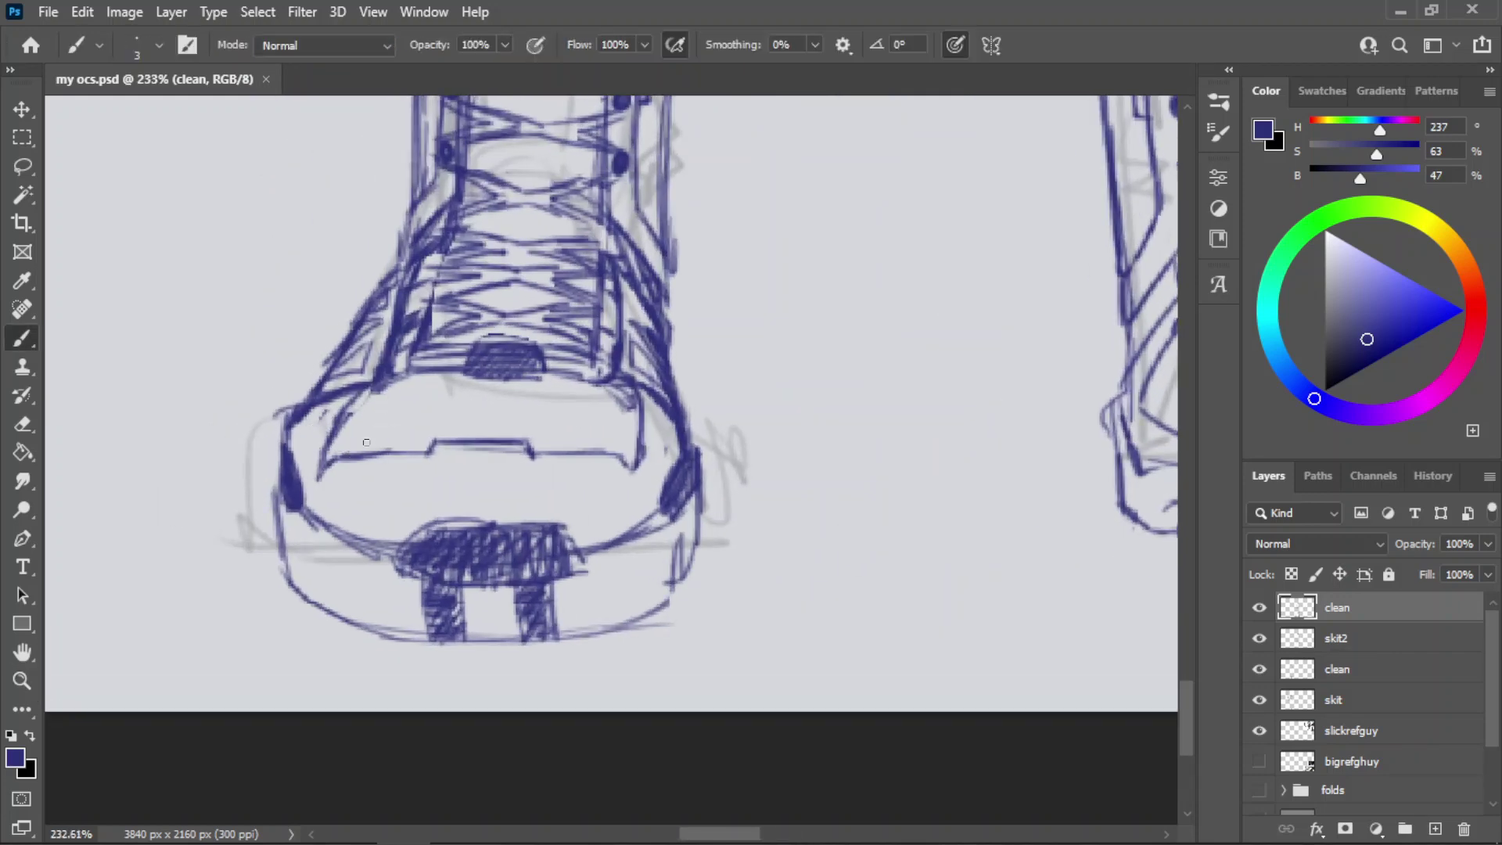
{"action": "left_click_drag", "start_coordinate": [371, 510], "coordinate": [615, 492]}
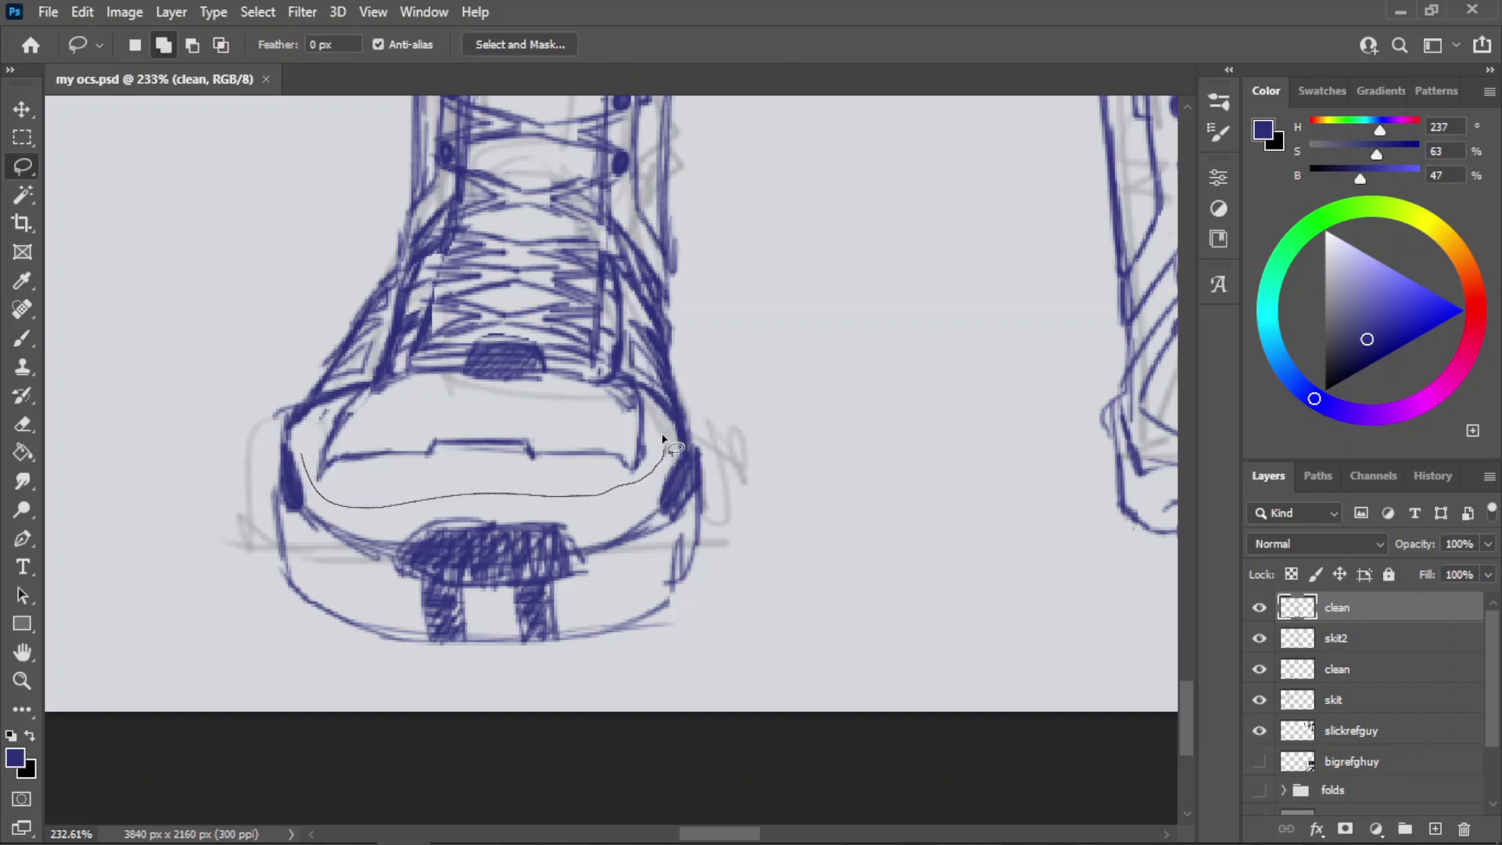
{"action": "mouse_move", "coordinate": [662, 438]}
{"action": "left_mouse_down"}
{"action": "mouse_move", "coordinate": [384, 408]}
{"action": "mouse_move", "coordinate": [326, 430]}
{"action": "left_mouse_up"}
{"action": "key", "text": "ctrl+t"}
{"action": "mouse_move", "coordinate": [471, 445]}
{"action": "left_mouse_down"}
{"action": "mouse_move", "coordinate": [475, 431]}
{"action": "mouse_move", "coordinate": [483, 495]}
{"action": "mouse_move", "coordinate": [470, 508]}
{"action": "left_mouse_up"}
{"action": "left_click", "coordinate": [1088, 44]}
{"action": "key", "text": "ctrl+d"}
{"action": "key", "text": "z"}
{"action": "left_click_drag", "start_coordinate": [558, 436], "coordinate": [503, 498]}
{"action": "key", "text": "ctrl+s"}
- Examine both full-body character sketches, comparing the torso, gloved hands and outstretched fist for areas that need refining
{"action": "left_click_drag", "start_coordinate": [671, 464], "coordinate": [585, 552]}
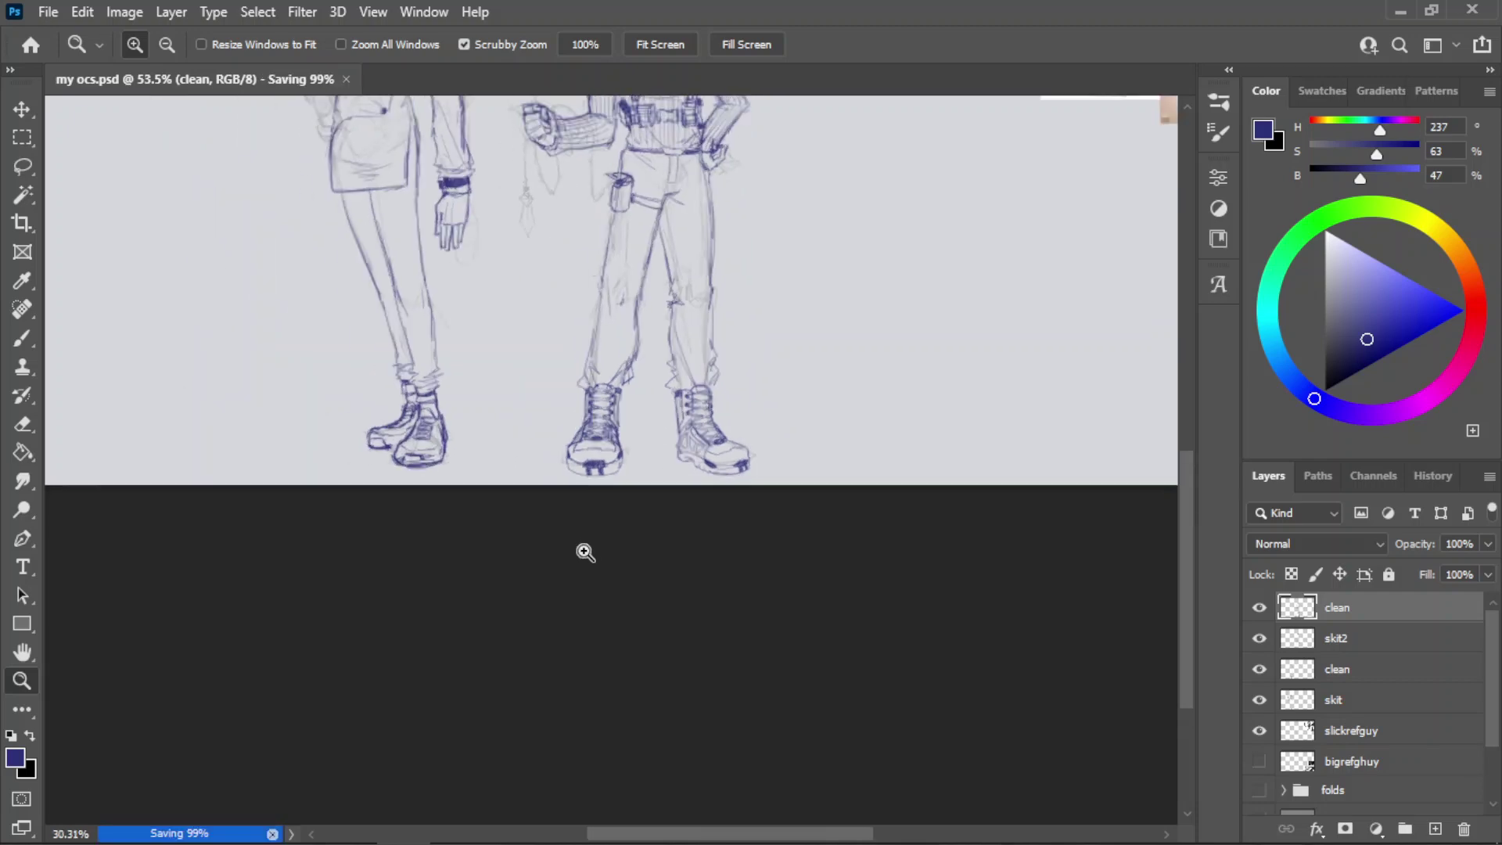
{"action": "left_click_drag", "start_coordinate": [638, 229], "coordinate": [700, 560]}
{"action": "left_click_drag", "start_coordinate": [699, 584], "coordinate": [644, 662]}
{"action": "left_click_drag", "start_coordinate": [736, 168], "coordinate": [810, 440]}
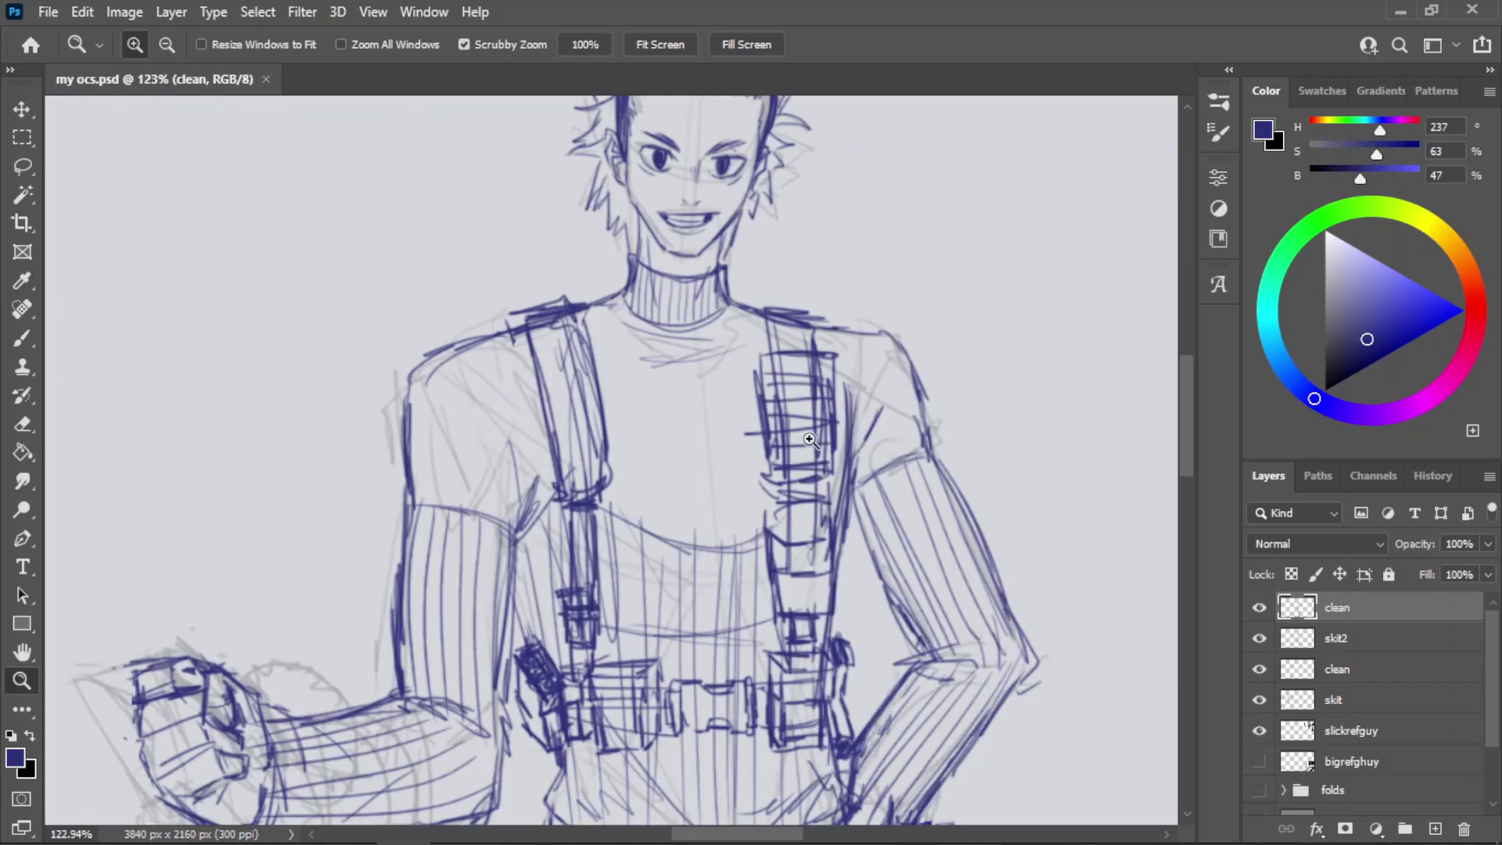
{"action": "left_click_drag", "start_coordinate": [665, 474], "coordinate": [643, 477]}
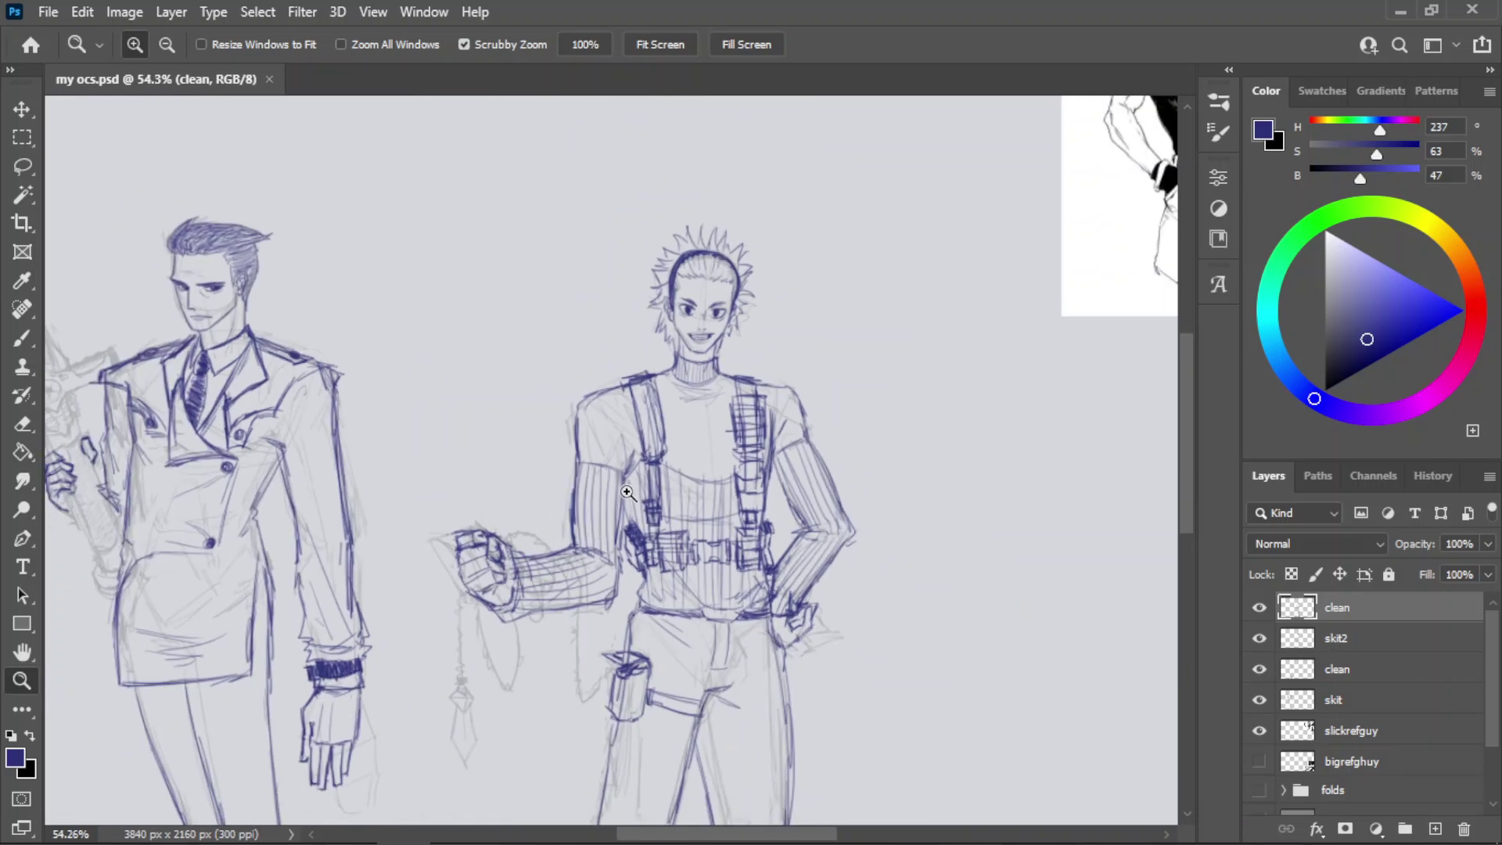
{"action": "left_click_drag", "start_coordinate": [682, 363], "coordinate": [600, 474]}
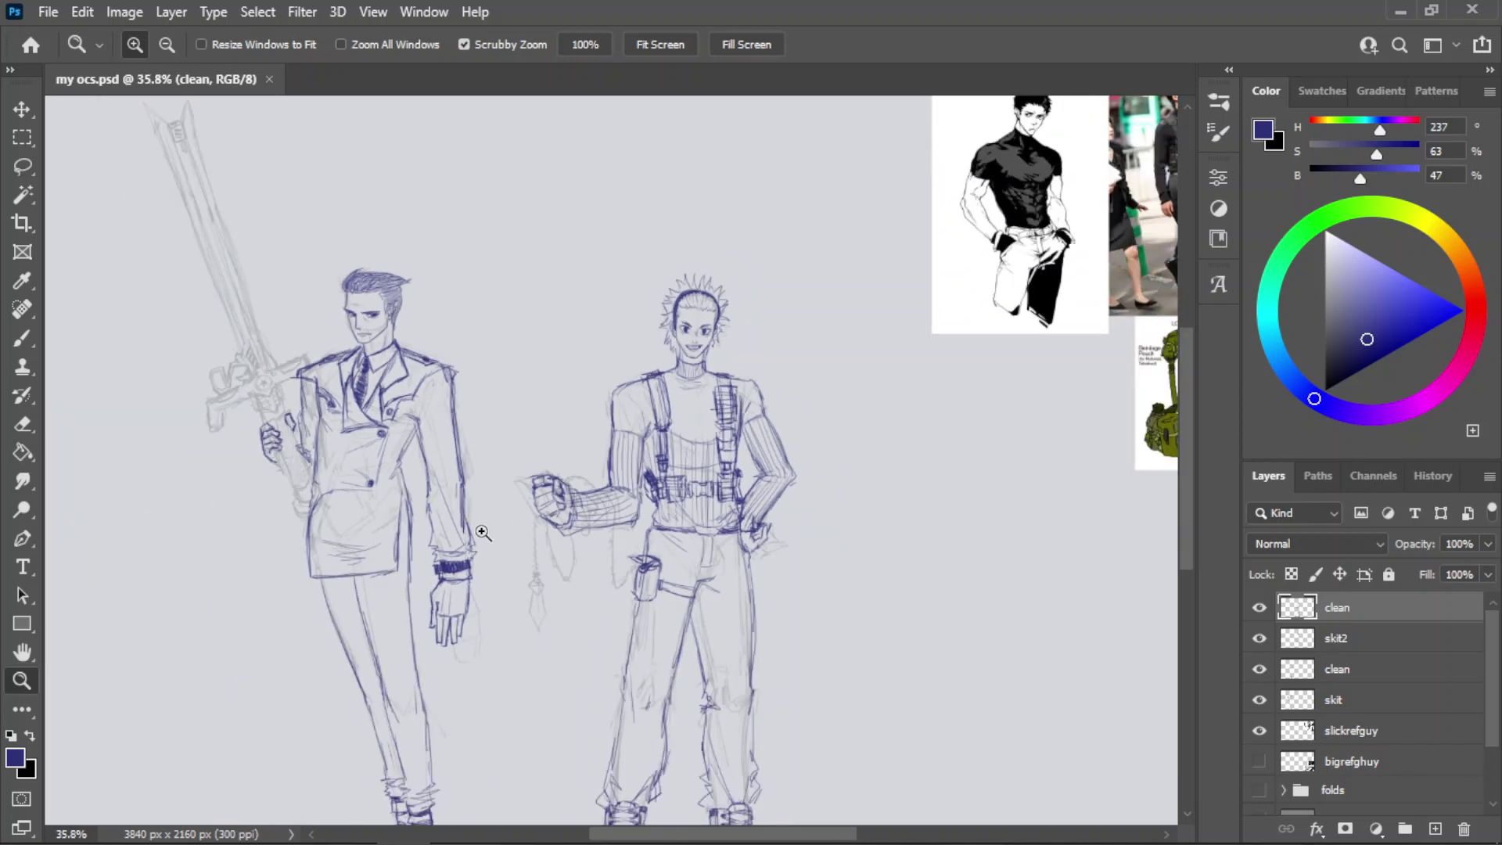
{"action": "left_click_drag", "start_coordinate": [454, 537], "coordinate": [542, 503]}
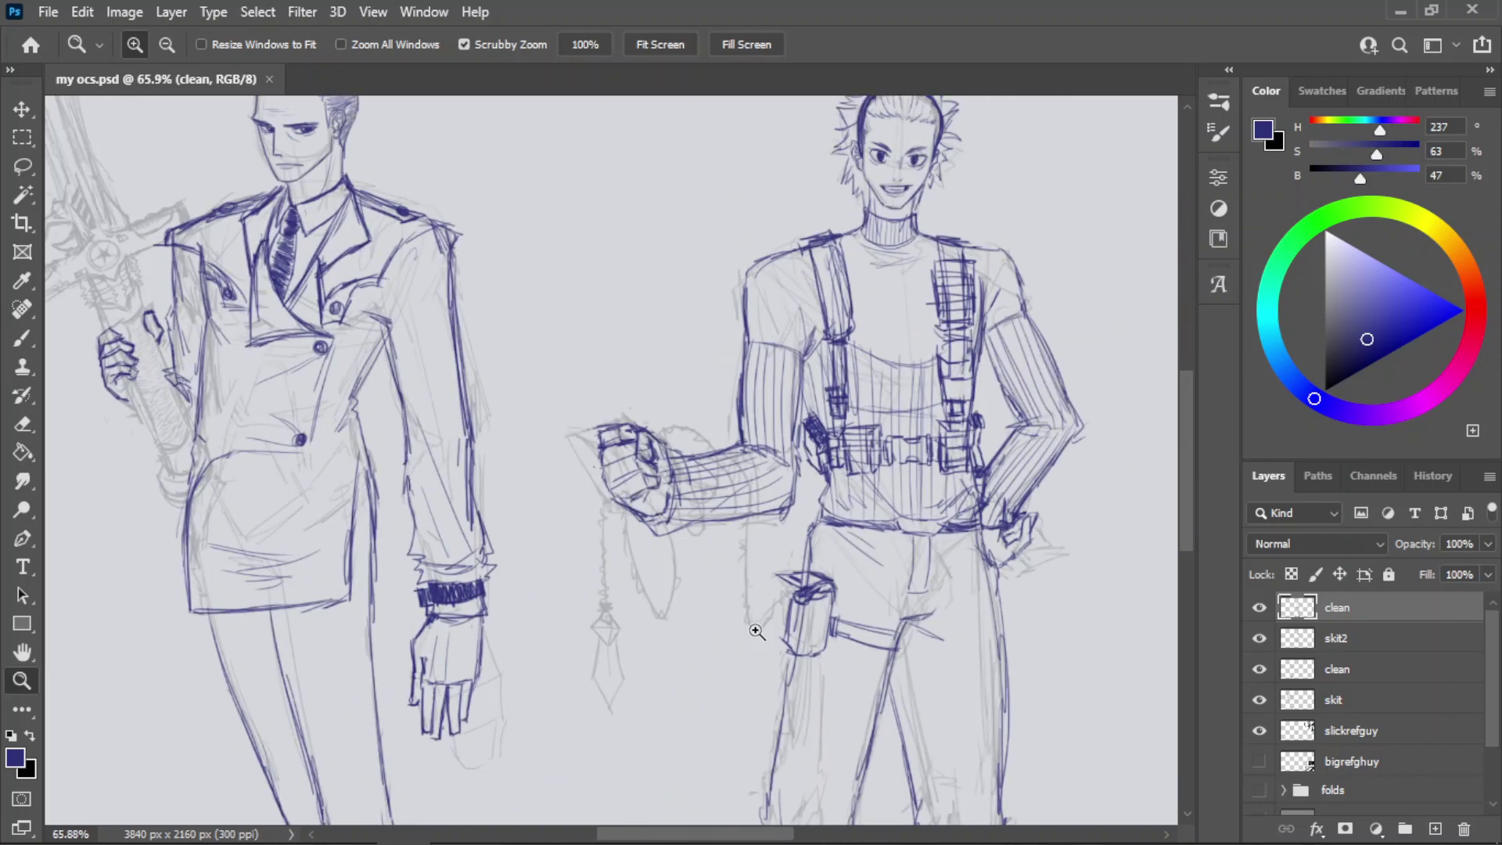
{"action": "mouse_move", "coordinate": [626, 479]}
{"action": "left_mouse_down"}
{"action": "mouse_move", "coordinate": [661, 469]}
{"action": "mouse_move", "coordinate": [620, 503]}
{"action": "left_mouse_up"}
{"action": "left_click_drag", "start_coordinate": [730, 424], "coordinate": [540, 452]}
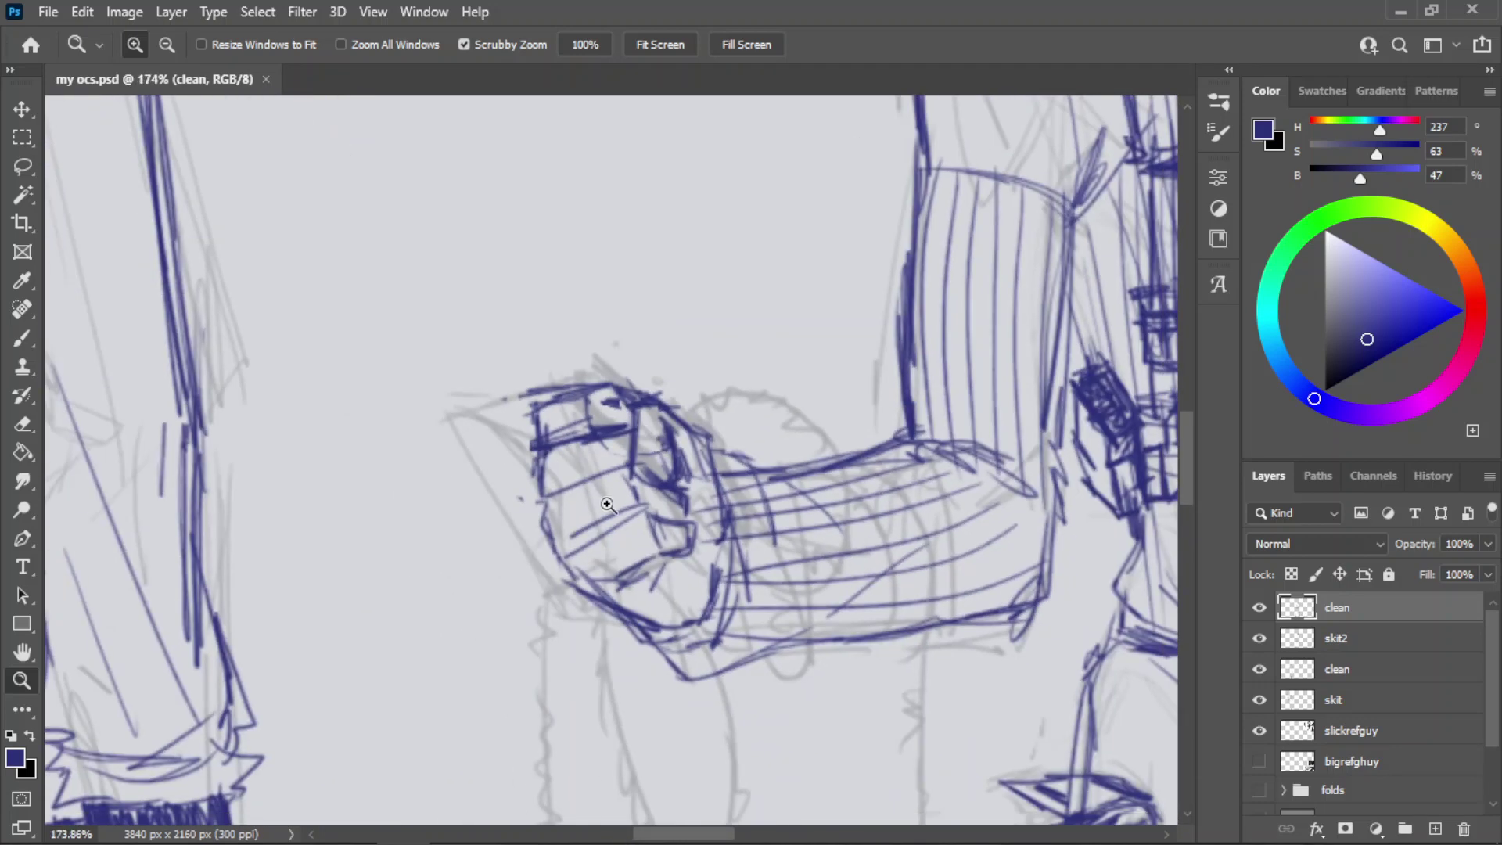
{"action": "mouse_move", "coordinate": [614, 416]}
{"action": "left_mouse_down"}
{"action": "mouse_move", "coordinate": [554, 437]}
{"action": "mouse_move", "coordinate": [528, 605]}
{"action": "left_mouse_up"}
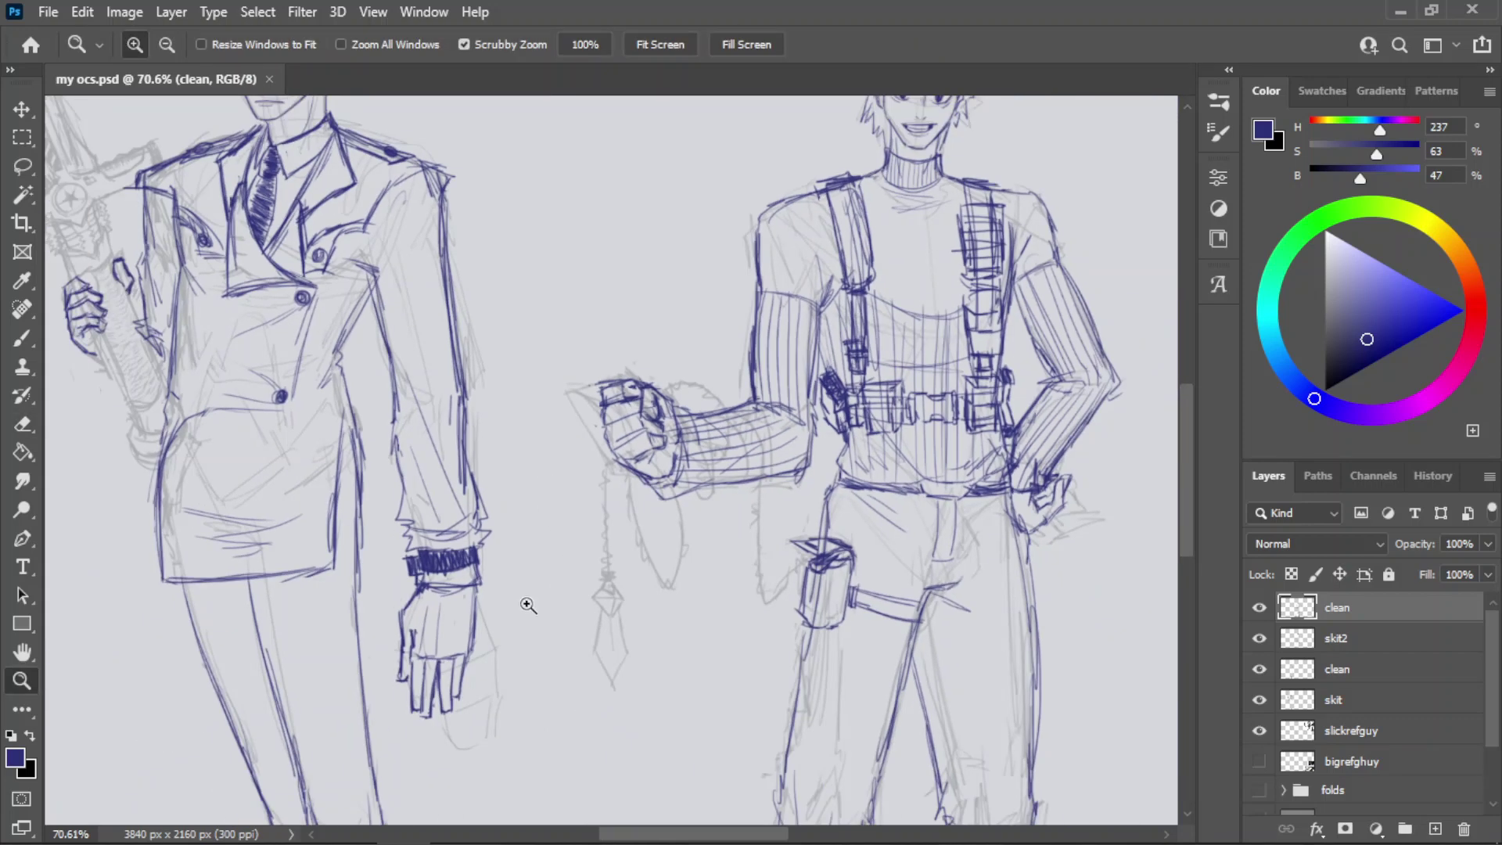
{"action": "left_click_drag", "start_coordinate": [608, 485], "coordinate": [581, 510]}
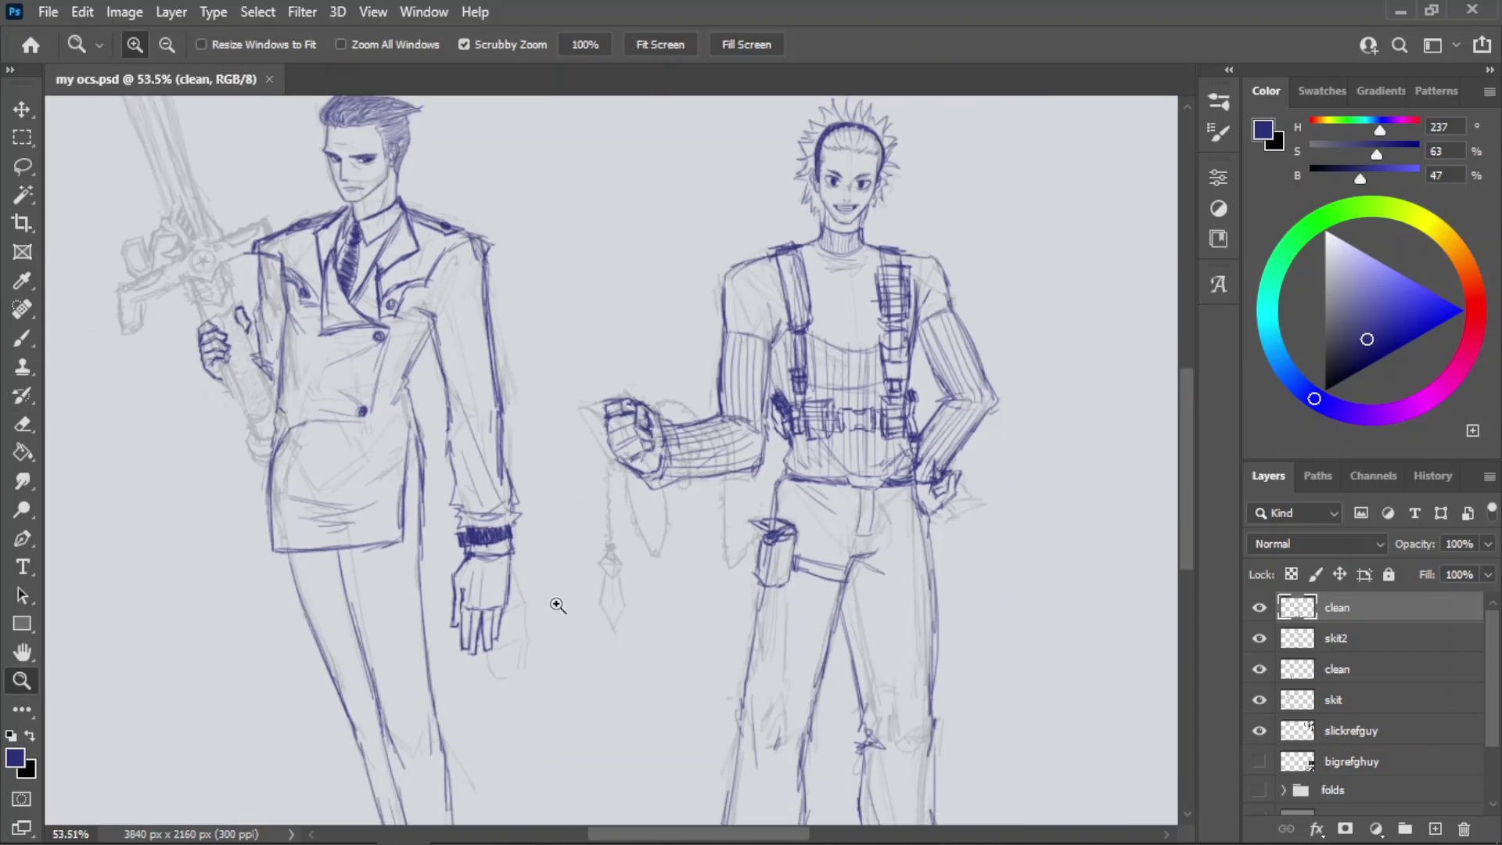
{"action": "mouse_move", "coordinate": [557, 605]}
{"action": "left_mouse_down"}
{"action": "mouse_move", "coordinate": [621, 560]}
{"action": "mouse_move", "coordinate": [539, 621]}
{"action": "left_mouse_up"}
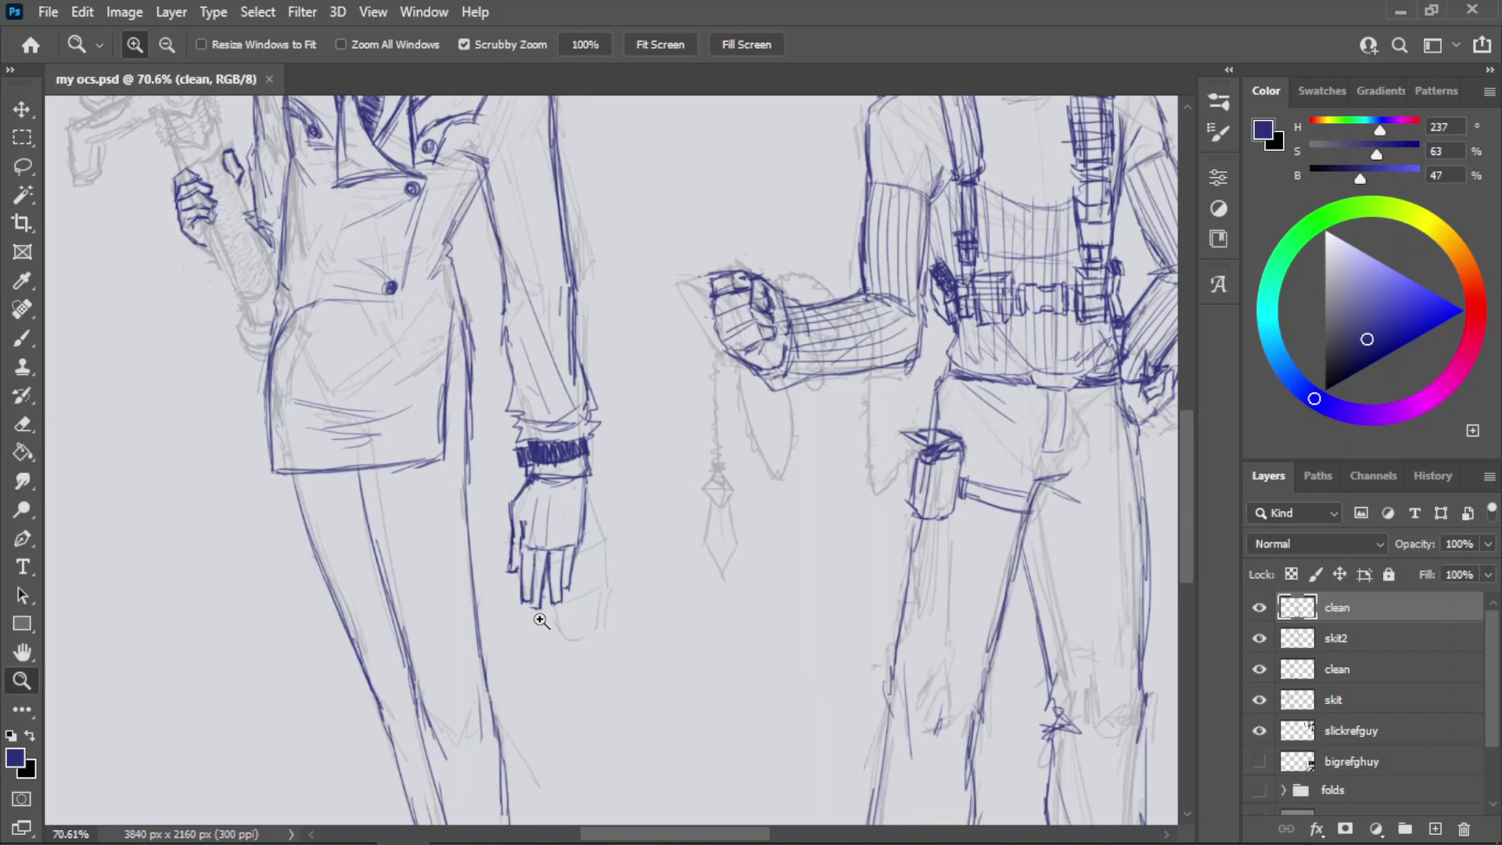
{"action": "left_click_drag", "start_coordinate": [686, 443], "coordinate": [624, 540]}
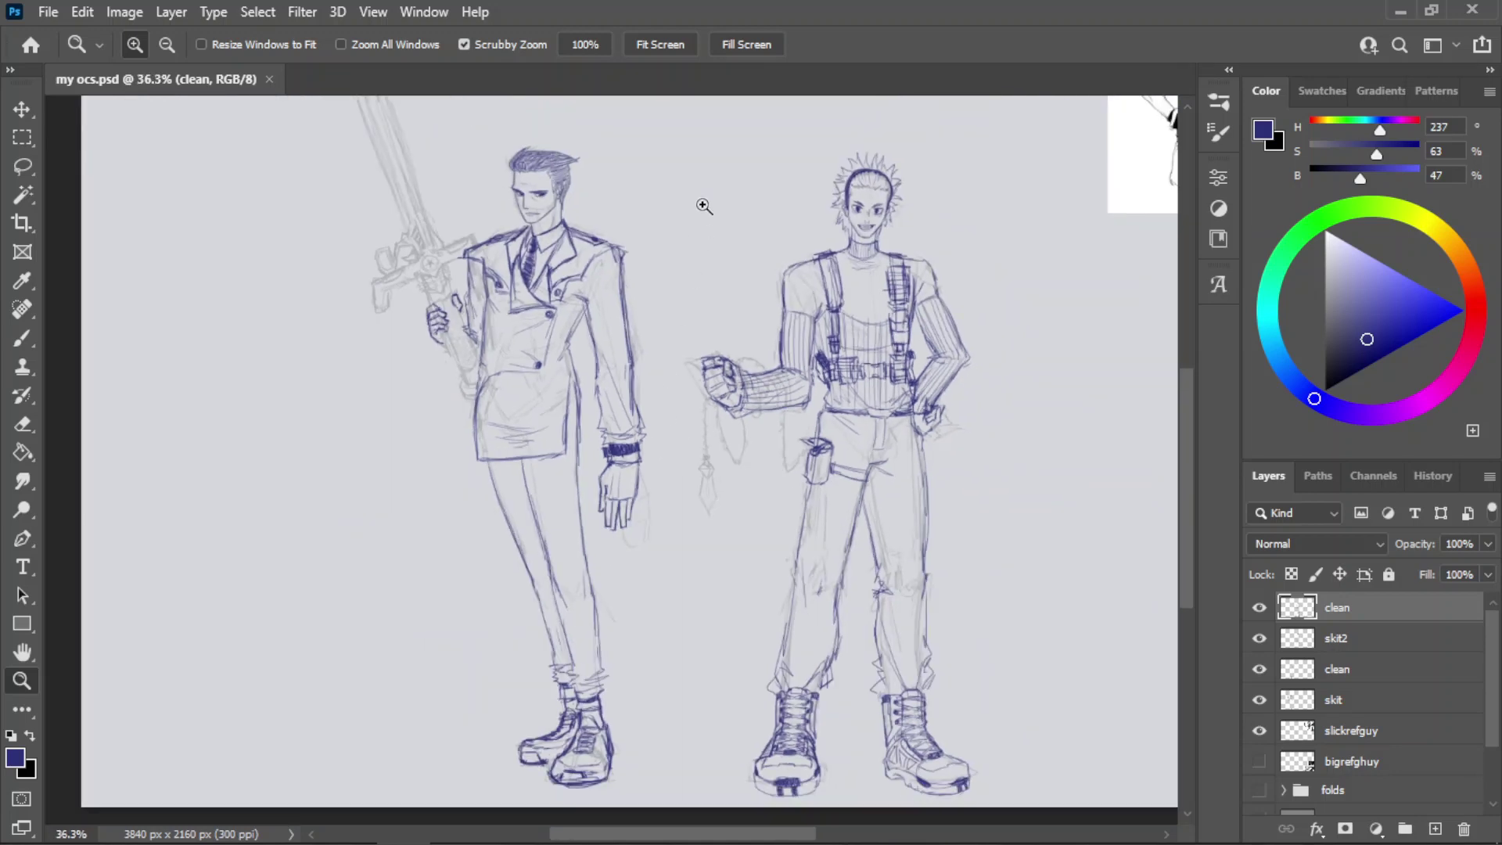
{"action": "left_click_drag", "start_coordinate": [703, 209], "coordinate": [836, 254]}
{"action": "left_click_drag", "start_coordinate": [679, 503], "coordinate": [628, 532]}
{"action": "left_click", "coordinate": [680, 47]}
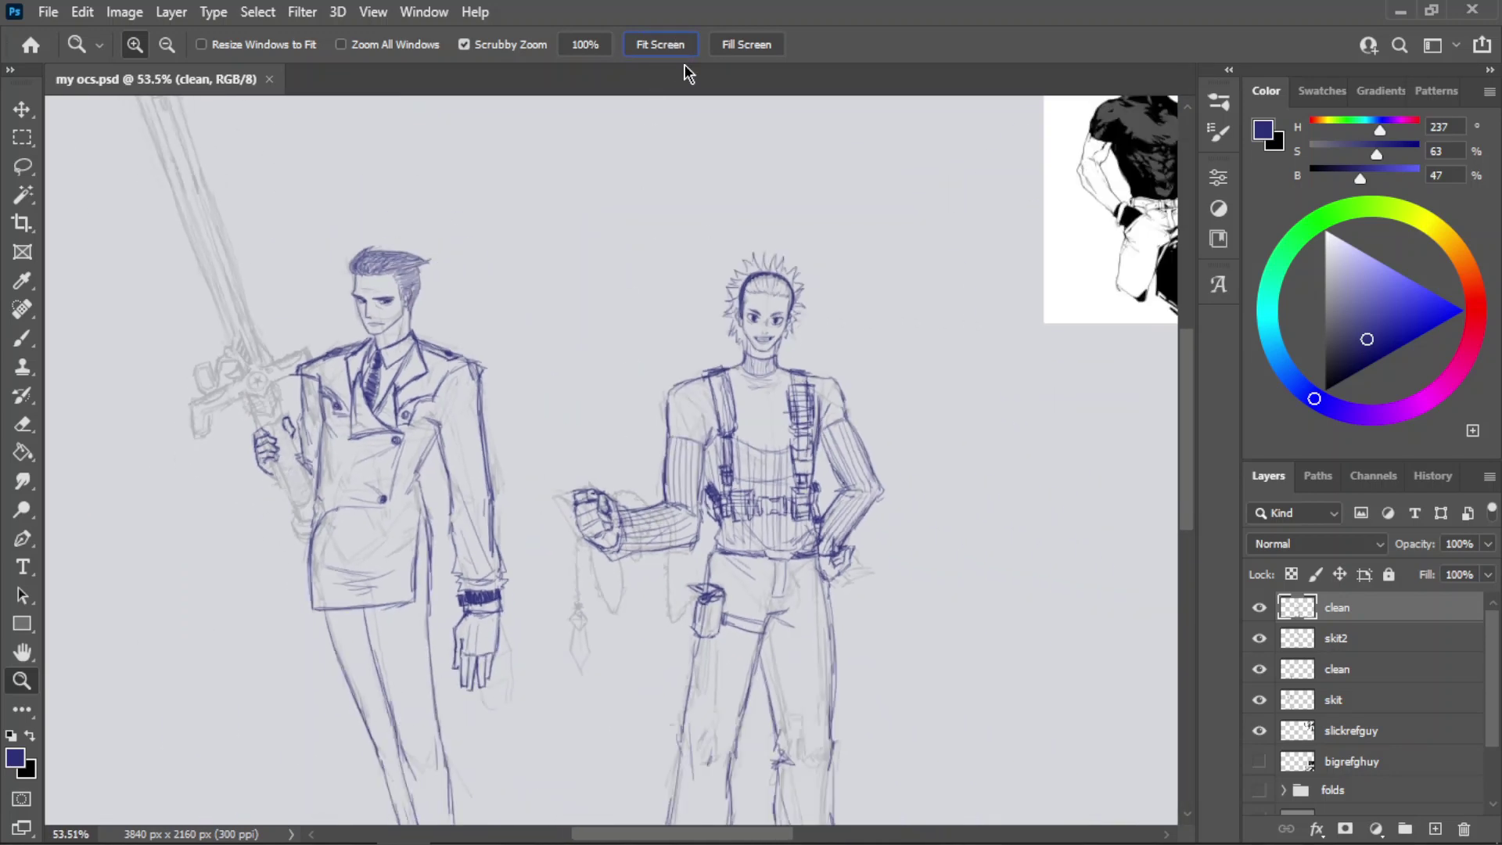
{"action": "left_click", "coordinate": [504, 508]}
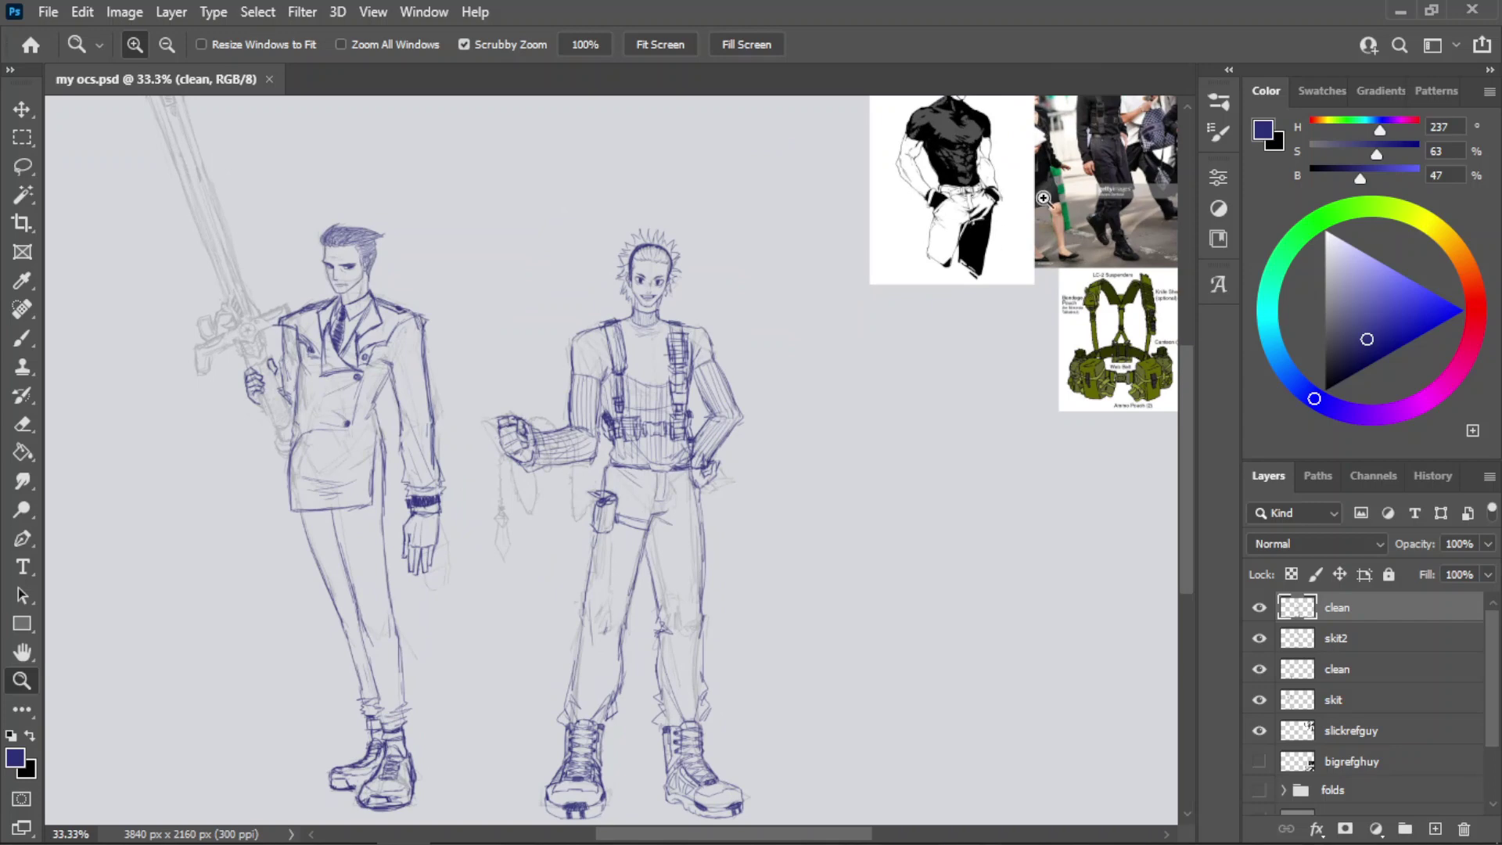
{"action": "key", "text": "alt+Tab"}
{"action": "key", "text": "alt+Tab"}
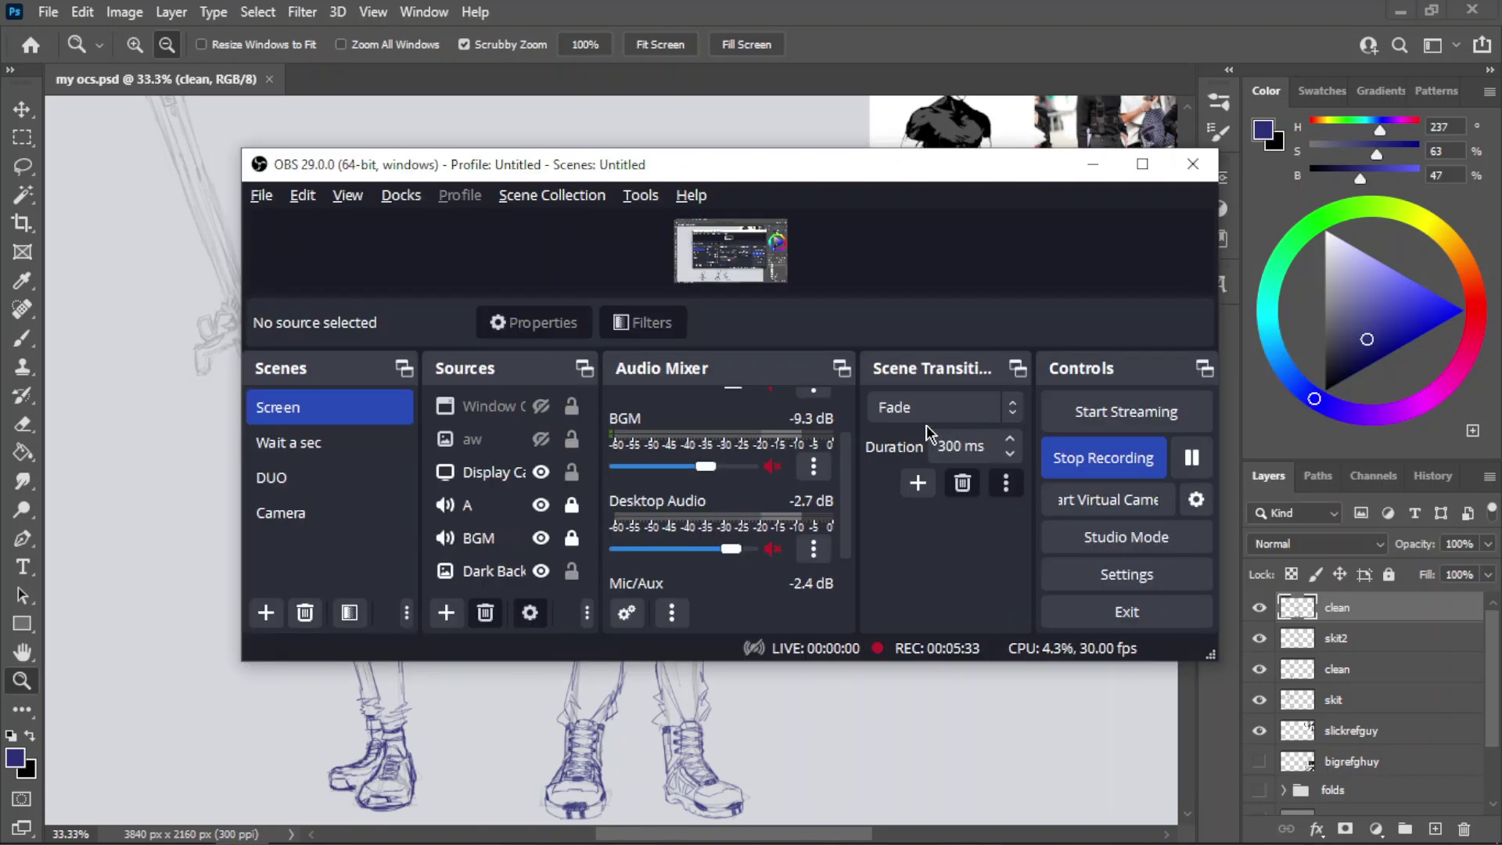
{"action": "left_click", "coordinate": [1200, 463]}
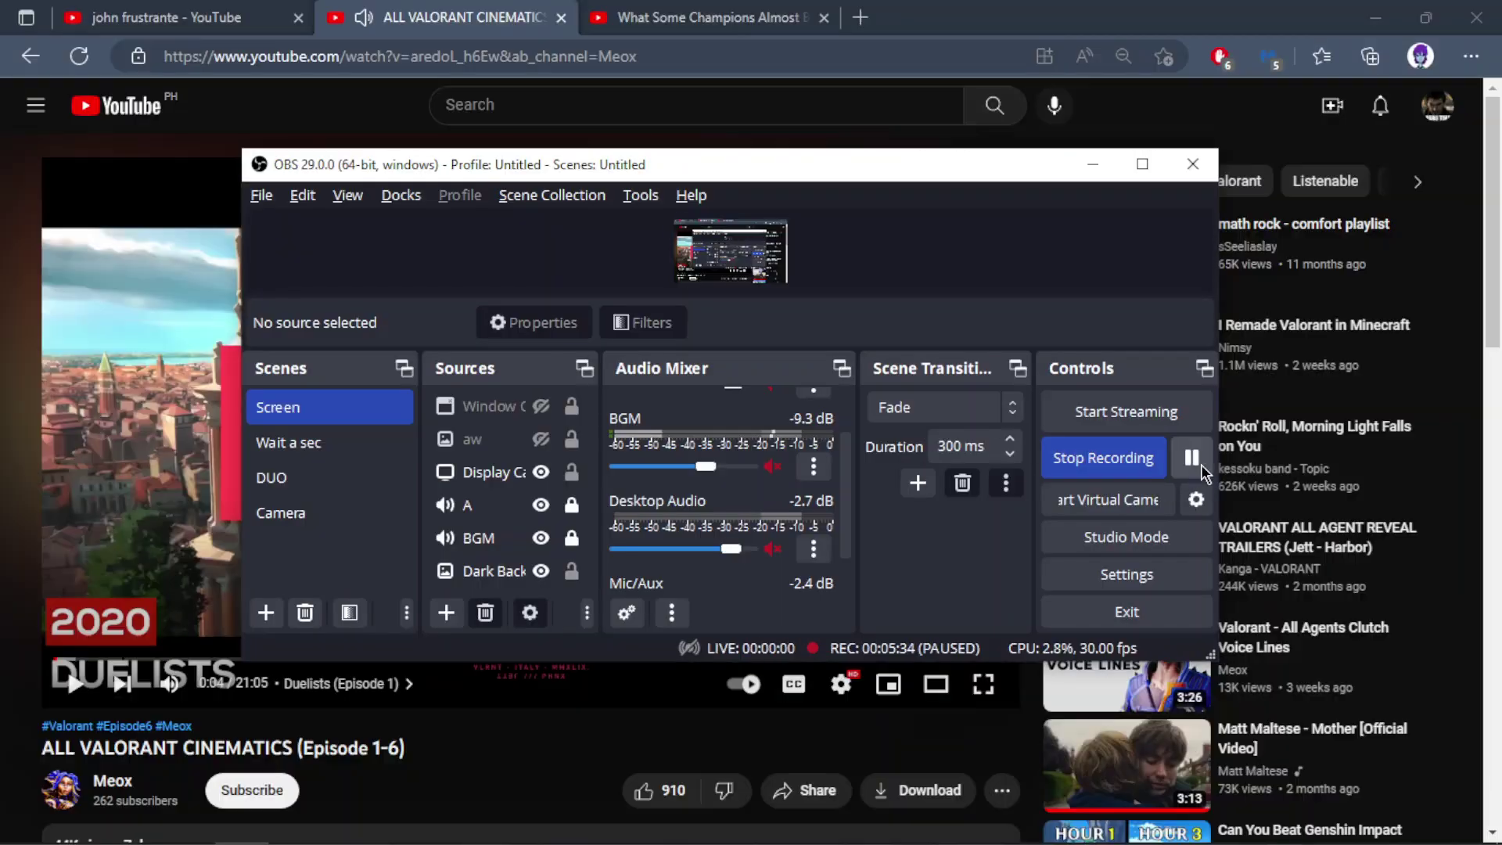
{"action": "key", "text": "alt+Tab"}
{"action": "key", "text": "Tab"}
{"action": "key", "text": "Tab"}
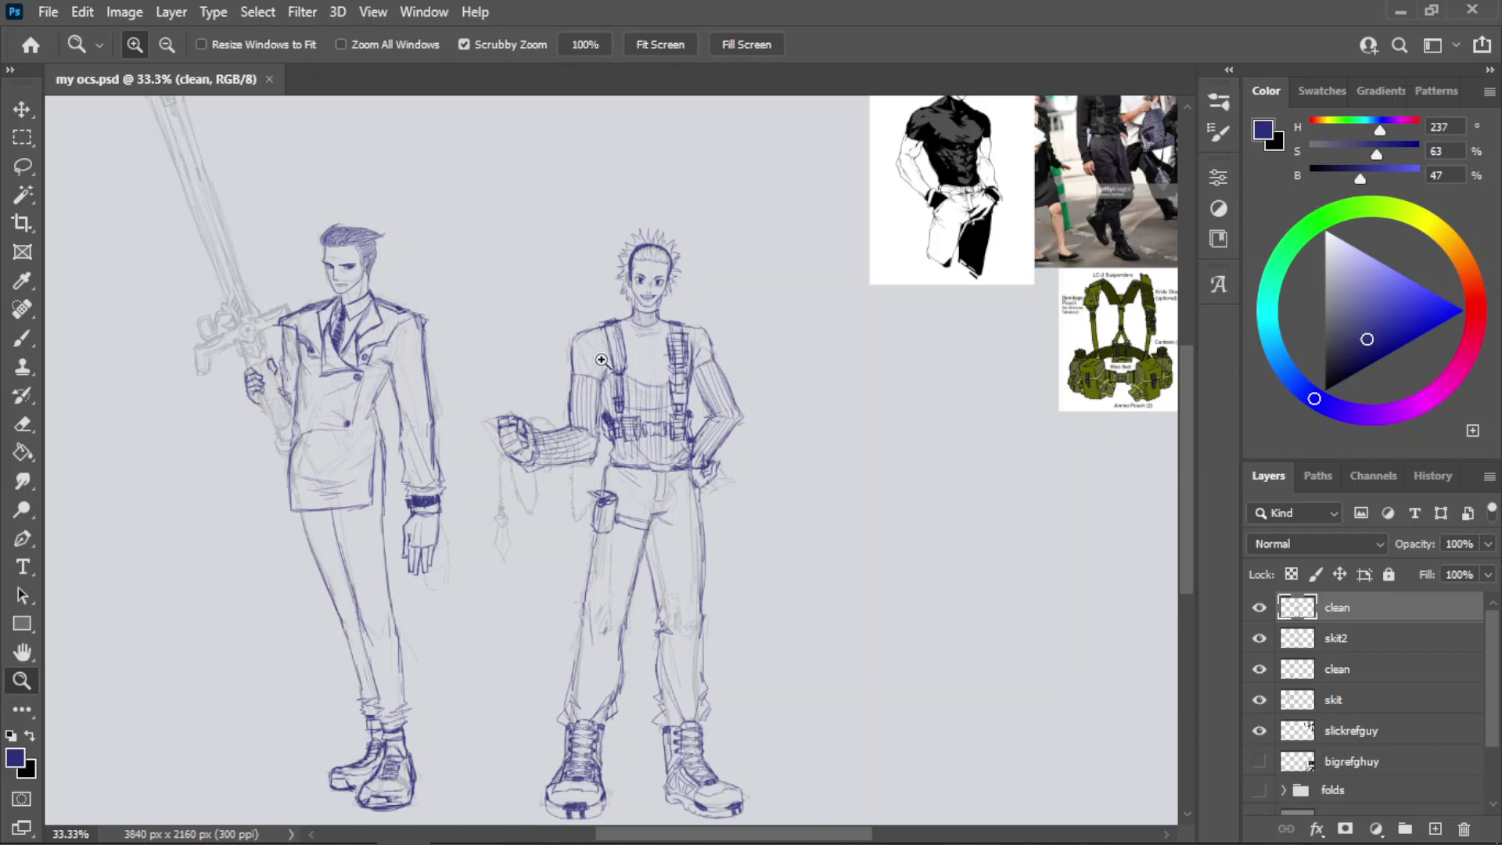
- Hide and reshow the top clean layer to compare its line art with the rough sketch around the outstretched fist
{"action": "left_click_drag", "start_coordinate": [381, 555], "coordinate": [498, 533]}
{"action": "left_click_drag", "start_coordinate": [615, 495], "coordinate": [492, 598]}
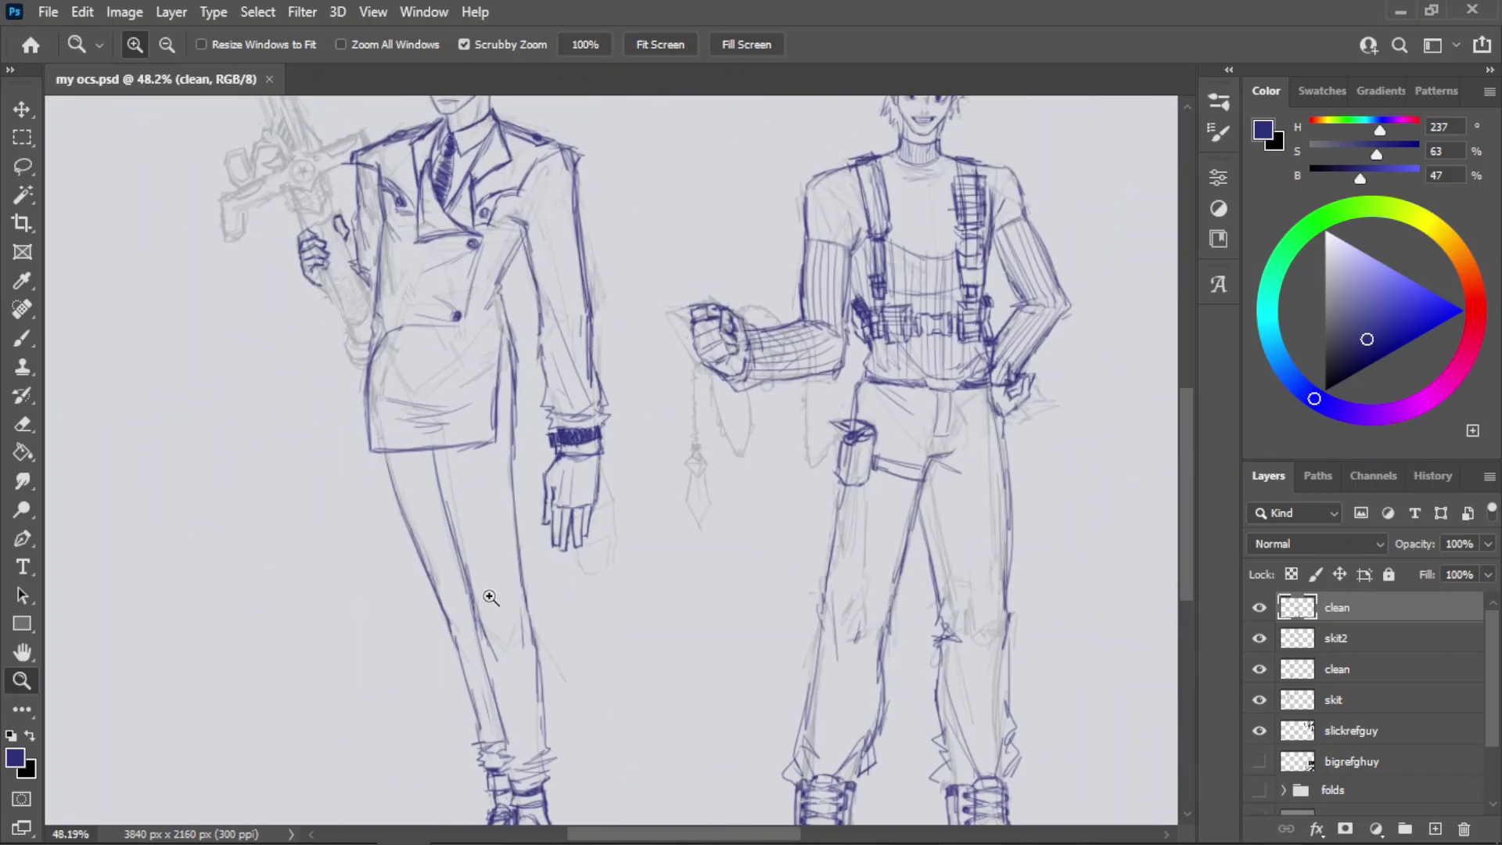
{"action": "left_click_drag", "start_coordinate": [867, 292], "coordinate": [907, 294]}
{"action": "left_click_drag", "start_coordinate": [449, 371], "coordinate": [585, 373]}
{"action": "left_click", "coordinate": [1259, 608]}
{"action": "left_click", "coordinate": [1259, 608]}
{"action": "mouse_move", "coordinate": [636, 324]}
{"action": "left_mouse_down"}
{"action": "mouse_move", "coordinate": [584, 397]}
{"action": "mouse_move", "coordinate": [685, 385]}
{"action": "left_mouse_up"}
- Enlarge the eraser to 150 and try erasing the outstretched fist's lines at full opacity
{"action": "key", "text": "e"}
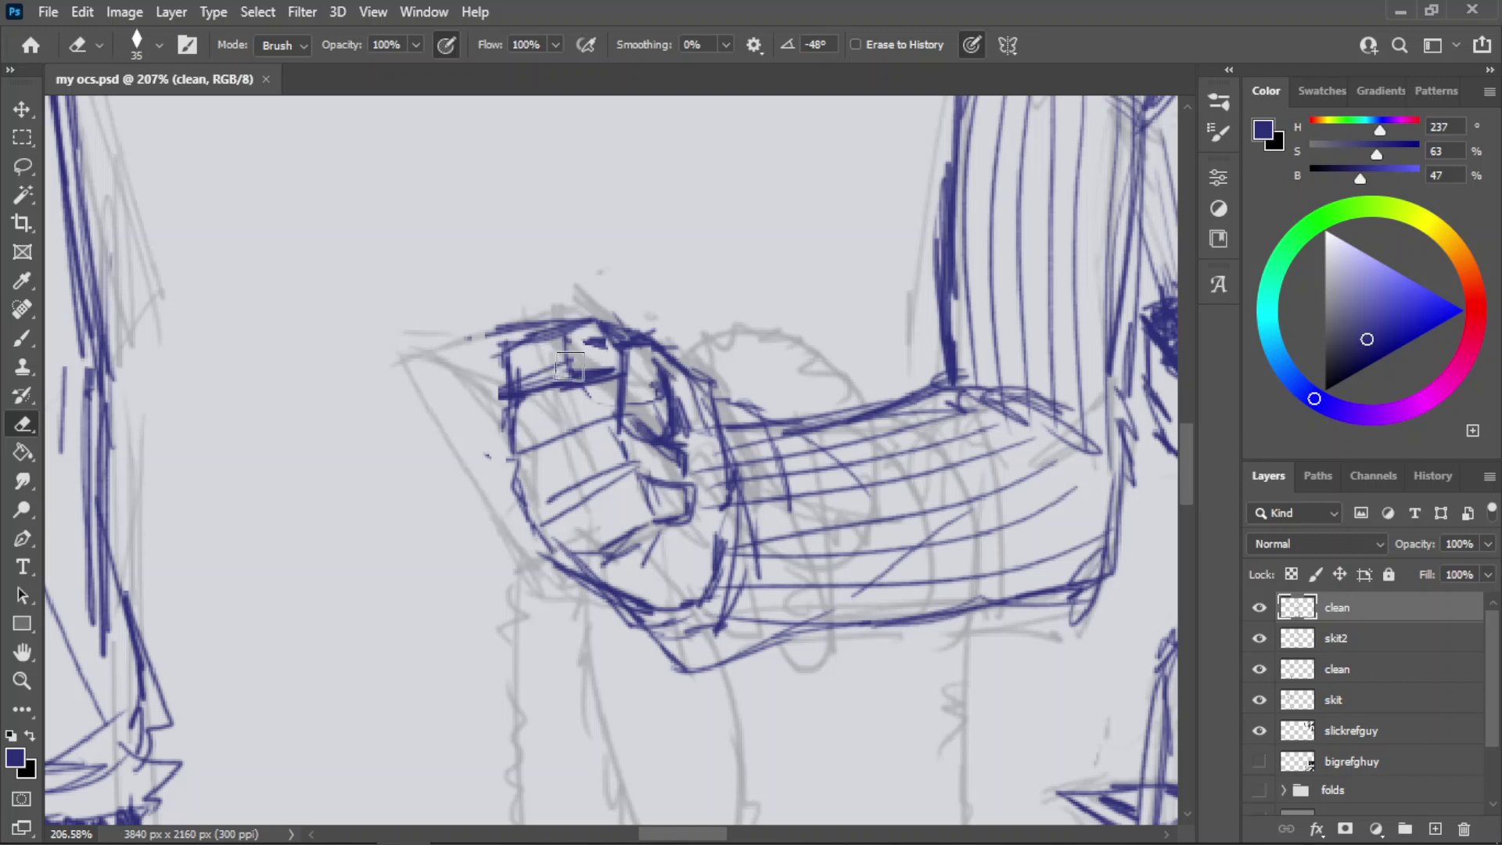
{"action": "key", "text": "bracketright"}
{"action": "key", "text": "bracketright"}
{"action": "key", "text": "bracketright"}
{"action": "key", "text": "bracketright"}
{"action": "key", "text": "bracketright"}
{"action": "key", "text": "bracketright"}
{"action": "key", "text": "bracketright"}
{"action": "key", "text": "bracketright"}
{"action": "key", "text": "bracketright"}
{"action": "key", "text": "bracketright"}
{"action": "mouse_move", "coordinate": [628, 476]}
{"action": "left_mouse_down"}
{"action": "mouse_move", "coordinate": [618, 423]}
{"action": "mouse_move", "coordinate": [634, 375]}
{"action": "mouse_move", "coordinate": [548, 423]}
{"action": "mouse_move", "coordinate": [590, 409]}
{"action": "left_mouse_up"}
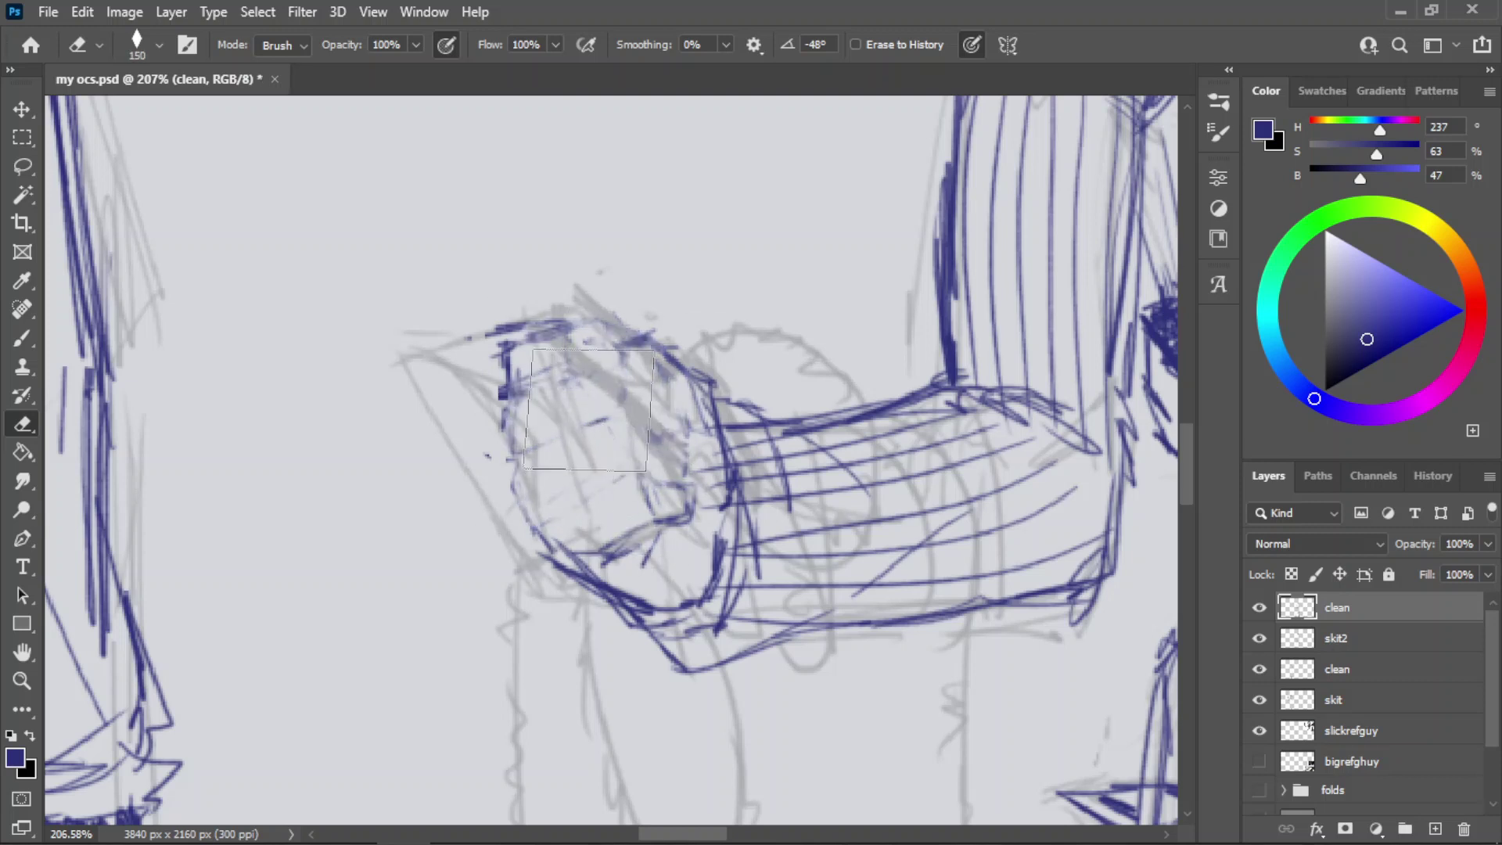
{"action": "key", "text": "ctrl+z"}
- Fade the fist's lines with the eraser at 50% and 20% opacity, and restore the eraser opacity to 100%
{"action": "key", "text": "5"}
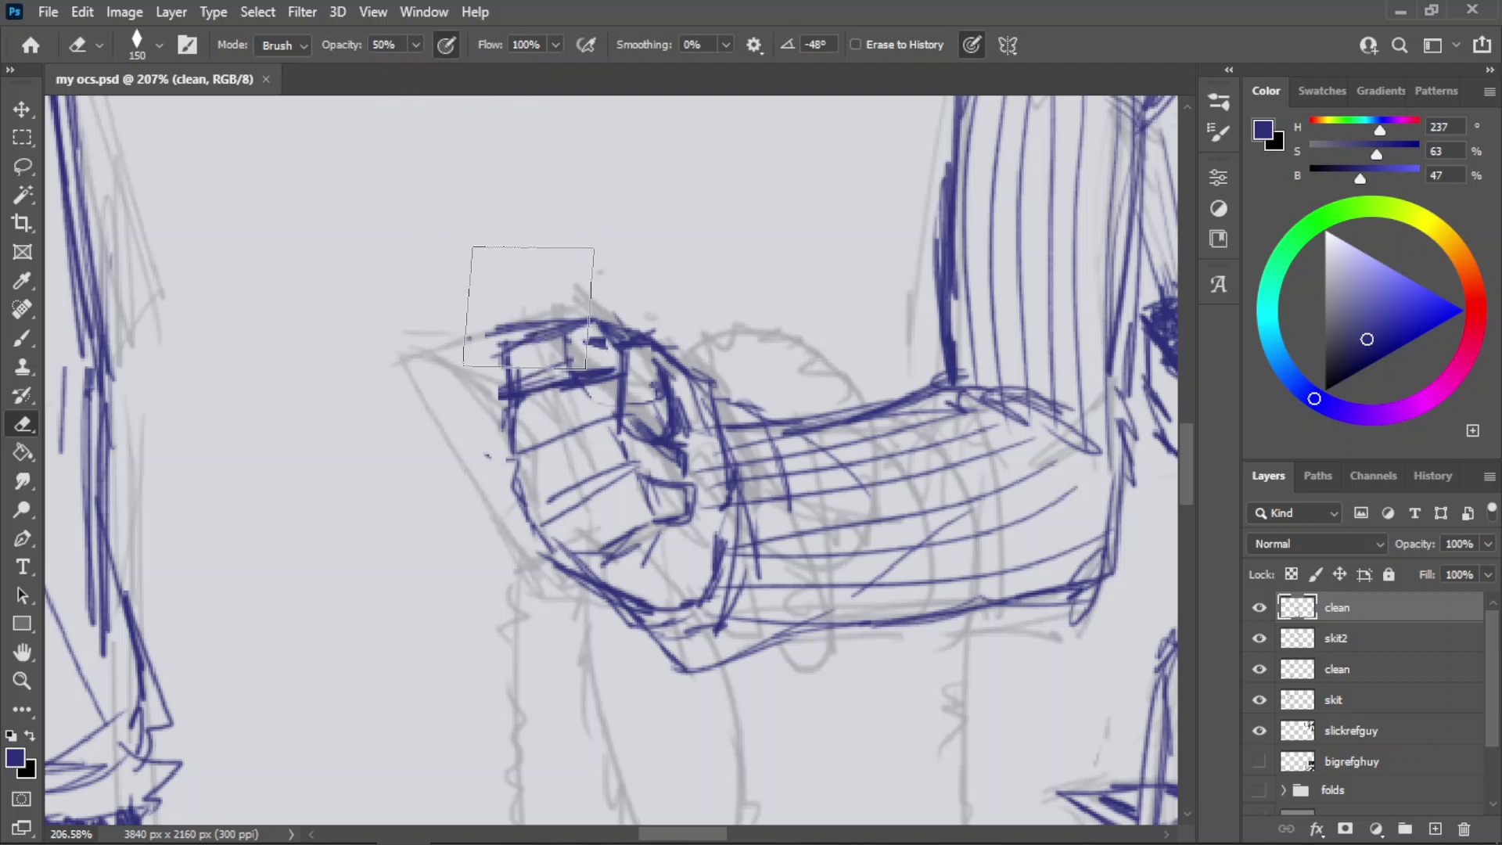
{"action": "mouse_move", "coordinate": [528, 306]}
{"action": "left_mouse_down"}
{"action": "mouse_move", "coordinate": [582, 516]}
{"action": "mouse_move", "coordinate": [626, 384]}
{"action": "mouse_move", "coordinate": [673, 438]}
{"action": "mouse_move", "coordinate": [640, 512]}
{"action": "mouse_move", "coordinate": [616, 355]}
{"action": "left_mouse_up"}
{"action": "key", "text": "2"}
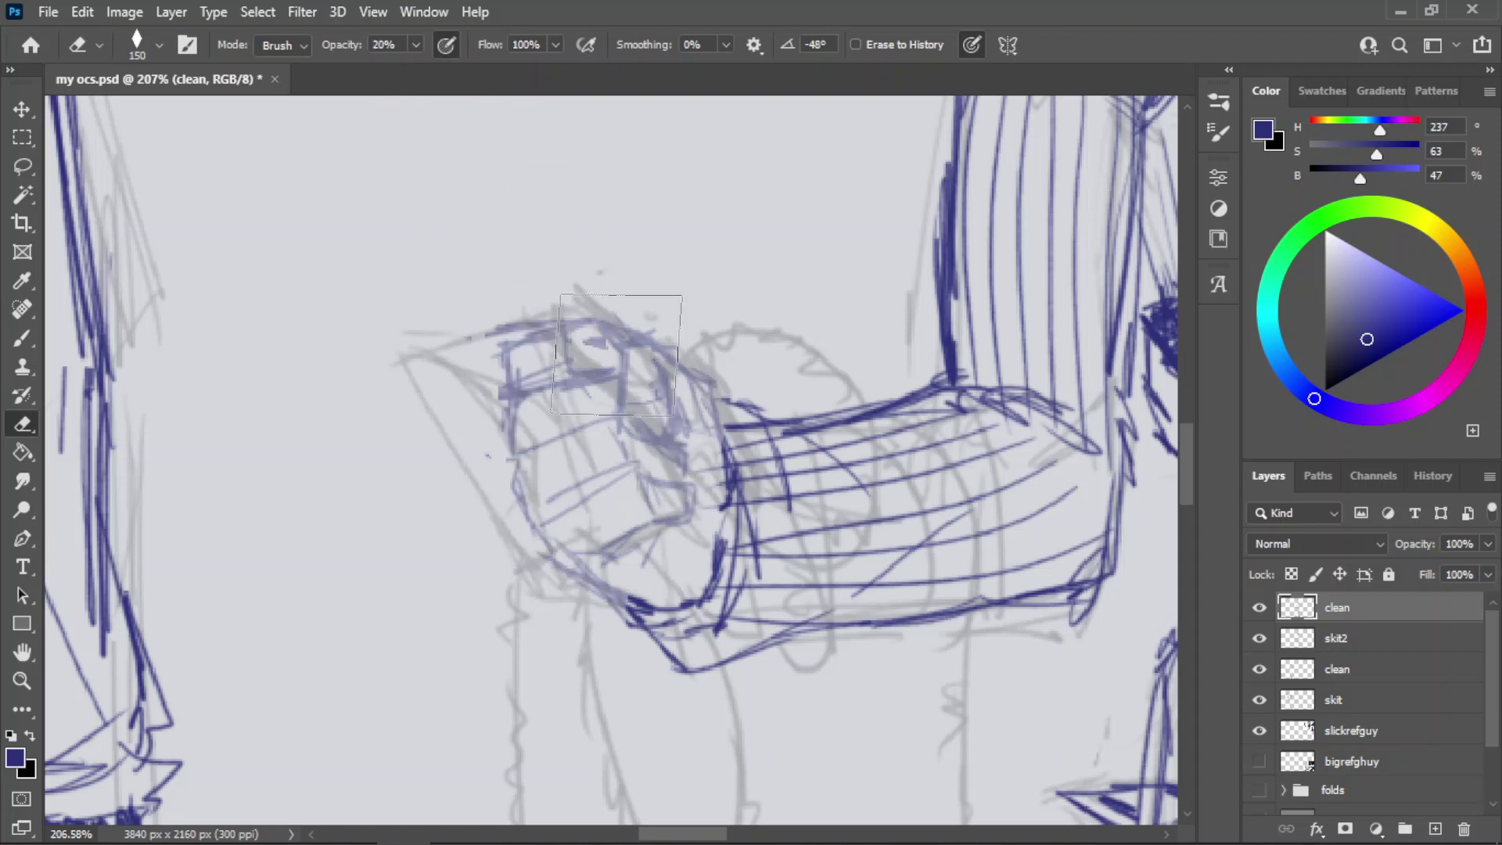
{"action": "key", "text": "0"}
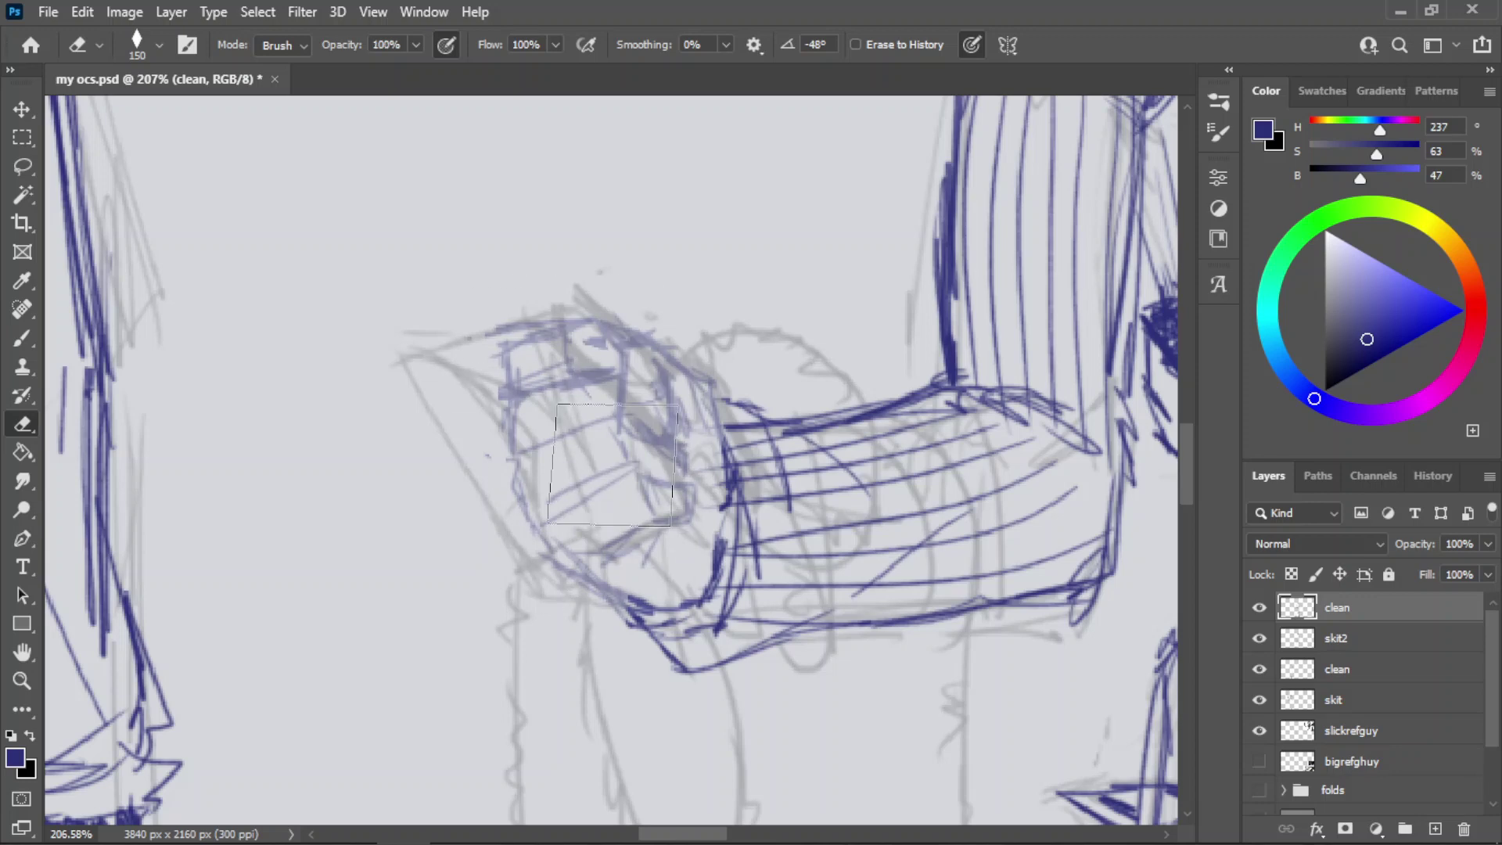
- Try to redraw the line at the back of the outstretched fist's thumb, where it meets the wrist
{"action": "key", "text": "b"}
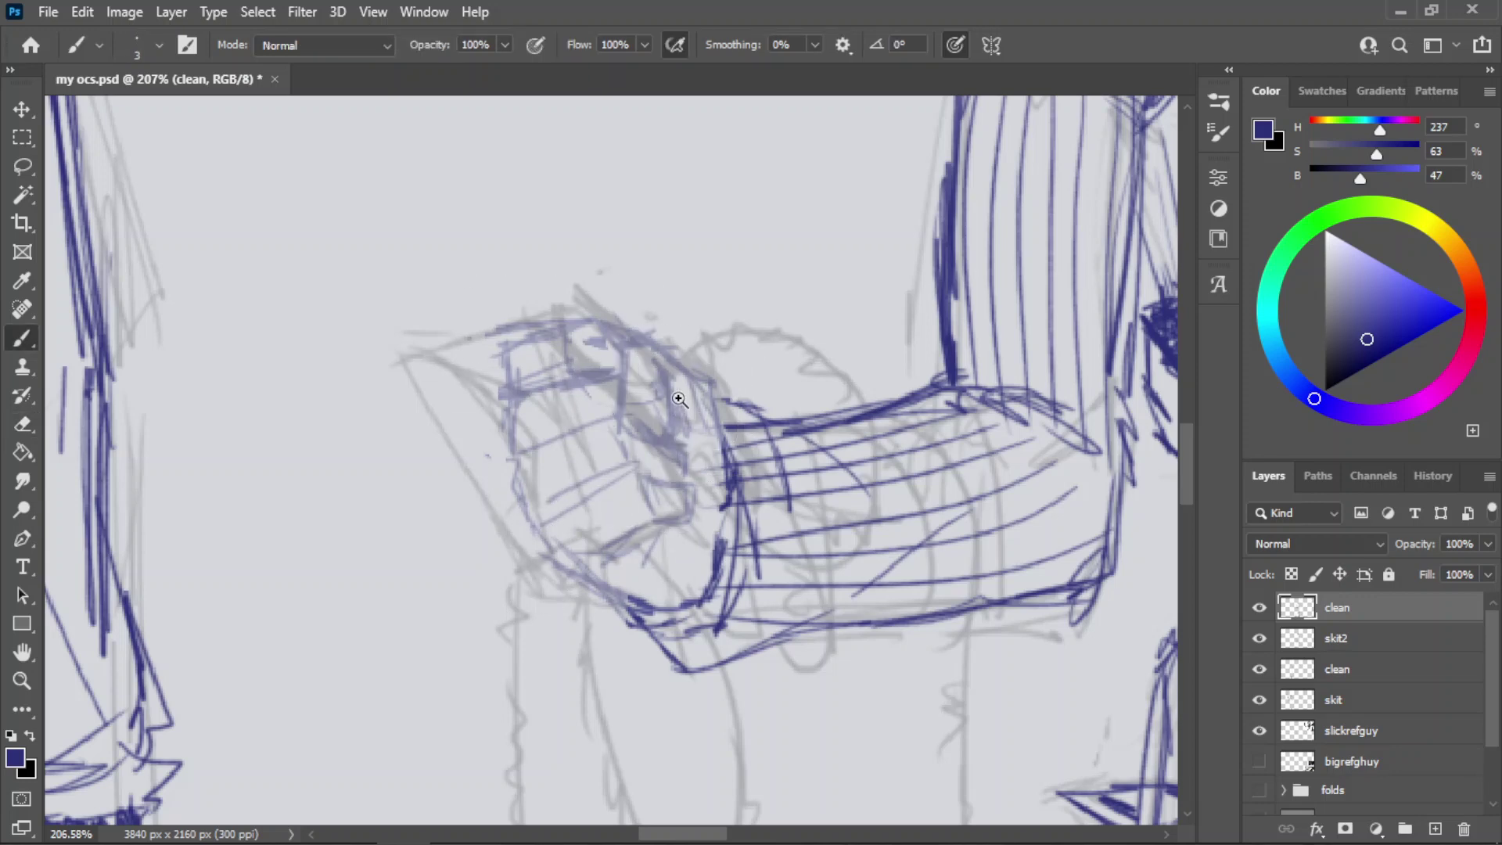
{"action": "left_click_drag", "start_coordinate": [679, 399], "coordinate": [752, 379]}
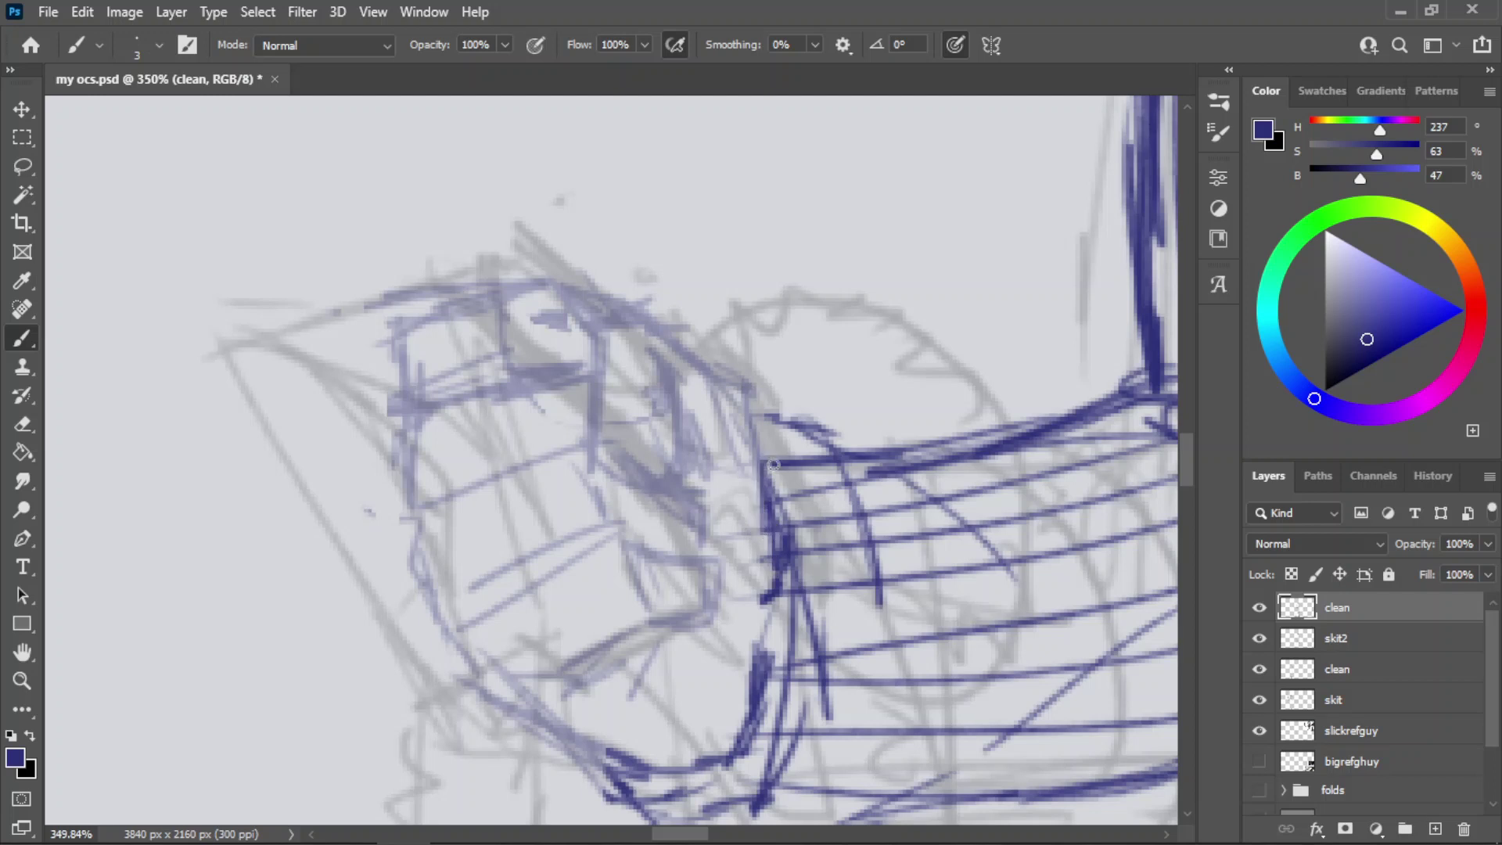
{"action": "key", "text": "ctrl+z"}
{"action": "key", "text": "ctrl+z"}
{"action": "mouse_move", "coordinate": [767, 446]}
{"action": "left_mouse_down"}
{"action": "mouse_move", "coordinate": [770, 548]}
{"action": "mouse_move", "coordinate": [771, 532]}
{"action": "left_mouse_up"}
{"action": "key", "text": "ctrl+z"}
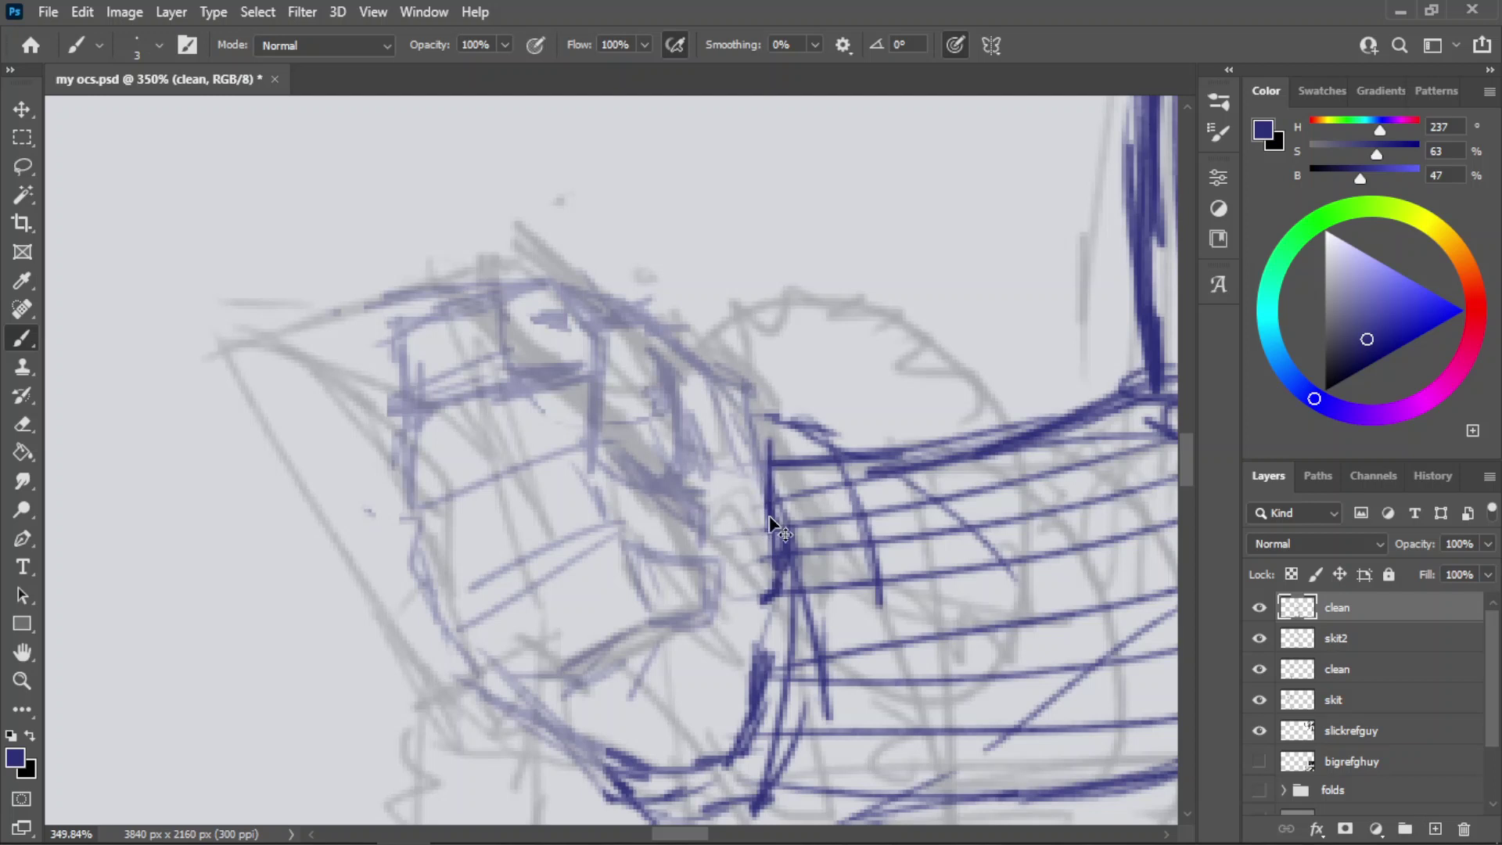
{"action": "key", "text": "ctrl+z"}
{"action": "mouse_move", "coordinate": [762, 412]}
{"action": "left_mouse_down"}
{"action": "mouse_move", "coordinate": [775, 519]}
{"action": "mouse_move", "coordinate": [771, 497]}
{"action": "left_mouse_up"}
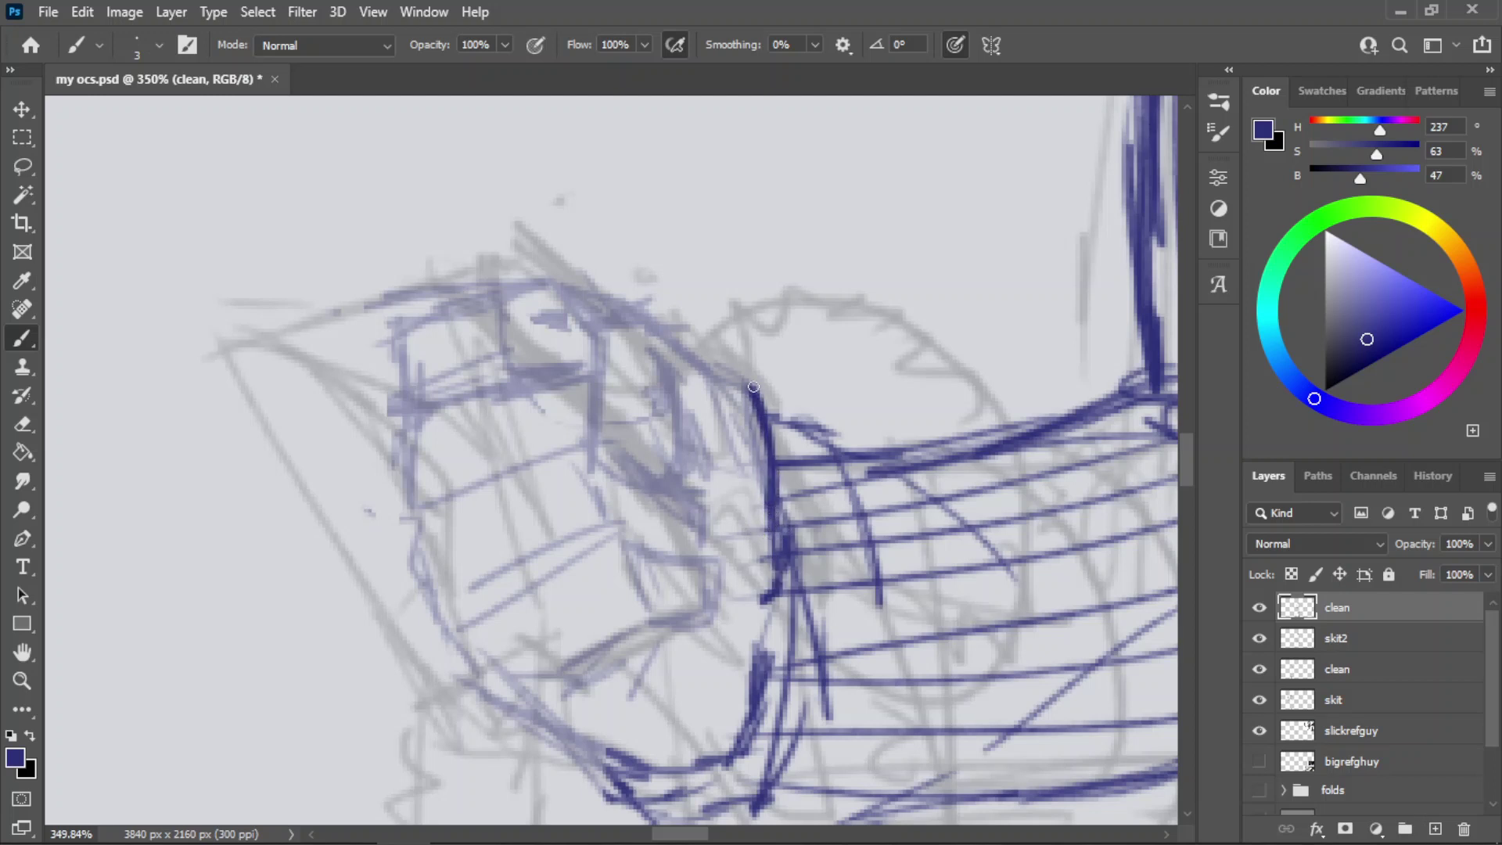
- Try to extend the thumb's outer contour from the wrist over its knuckle with a thick curved line
{"action": "left_click_drag", "start_coordinate": [672, 345], "coordinate": [748, 391]}
{"action": "key", "text": "ctrl+z"}
{"action": "mouse_move", "coordinate": [706, 341]}
{"action": "left_mouse_down"}
{"action": "mouse_move", "coordinate": [772, 473]}
{"action": "mouse_move", "coordinate": [746, 375]}
{"action": "left_mouse_up"}
{"action": "key", "text": "ctrl+z"}
{"action": "mouse_move", "coordinate": [724, 349]}
{"action": "left_mouse_down"}
{"action": "mouse_move", "coordinate": [641, 339]}
{"action": "mouse_move", "coordinate": [654, 333]}
{"action": "mouse_move", "coordinate": [605, 398]}
{"action": "left_mouse_up"}
{"action": "key", "text": "ctrl+z"}
{"action": "key", "text": "ctrl+z"}
{"action": "key", "text": "ctrl+z"}
{"action": "left_click_drag", "start_coordinate": [613, 341], "coordinate": [606, 430]}
{"action": "key", "text": "ctrl+z"}
{"action": "key", "text": "ctrl+z"}
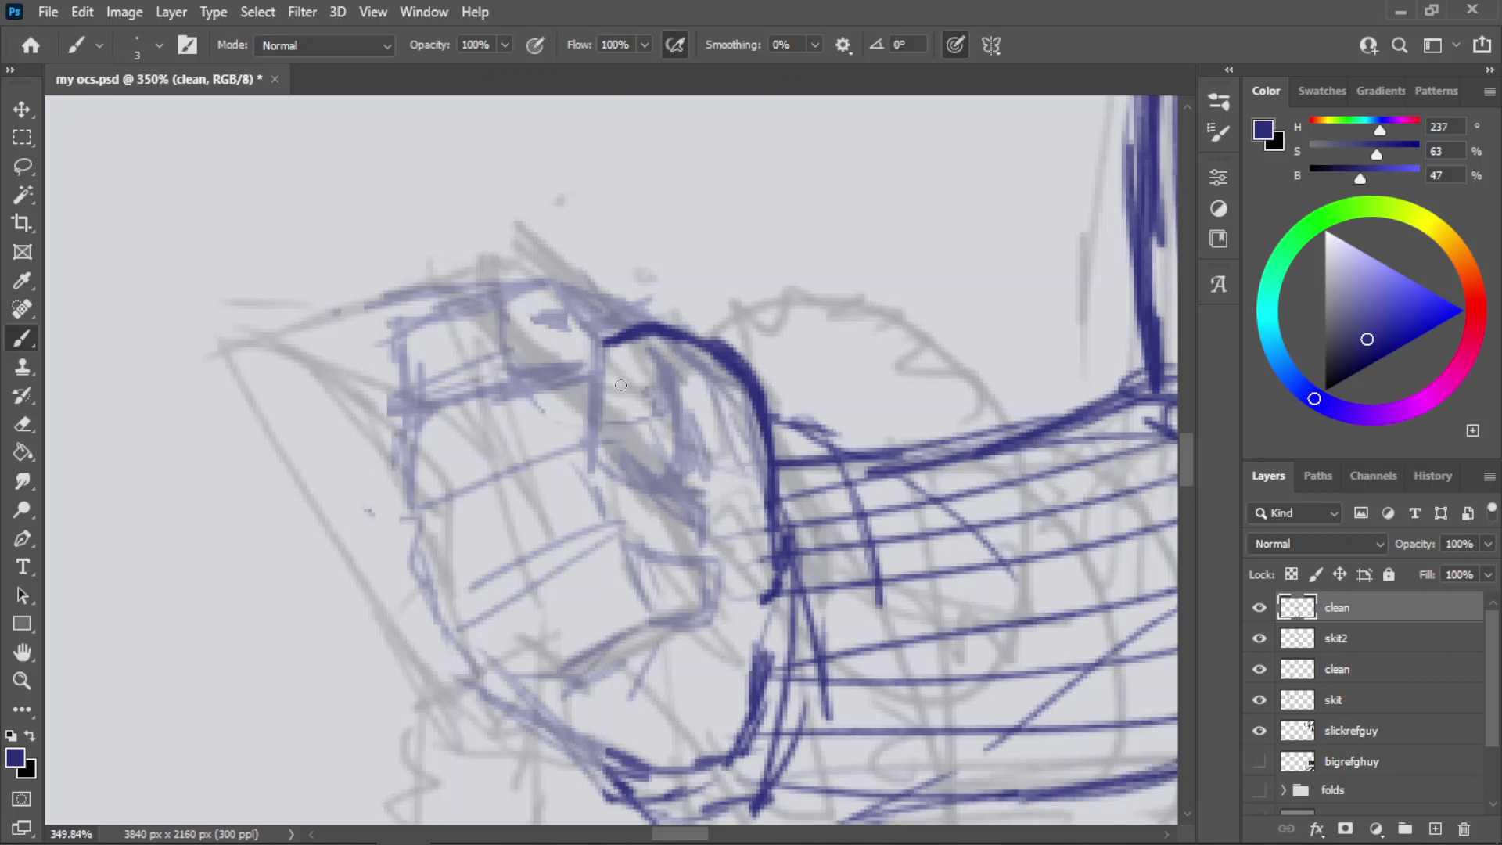
- Try to outline the thumb's rounded tip and inner edge, with a short crease beside it
{"action": "mouse_move", "coordinate": [616, 342]}
{"action": "left_mouse_down"}
{"action": "mouse_move", "coordinate": [615, 443]}
{"action": "mouse_move", "coordinate": [602, 443]}
{"action": "left_mouse_up"}
{"action": "key", "text": "ctrl+z"}
{"action": "key", "text": "ctrl+z"}
{"action": "key", "text": "ctrl+z"}
{"action": "left_click_drag", "start_coordinate": [605, 345], "coordinate": [607, 457]}
{"action": "key", "text": "ctrl+z"}
{"action": "mouse_move", "coordinate": [605, 391]}
{"action": "left_mouse_down"}
{"action": "mouse_move", "coordinate": [608, 458]}
{"action": "mouse_move", "coordinate": [639, 478]}
{"action": "mouse_move", "coordinate": [694, 435]}
{"action": "mouse_move", "coordinate": [679, 374]}
{"action": "mouse_move", "coordinate": [691, 452]}
{"action": "left_mouse_up"}
{"action": "key", "text": "ctrl+z"}
{"action": "key", "text": "ctrl+z"}
{"action": "key", "text": "ctrl+z"}
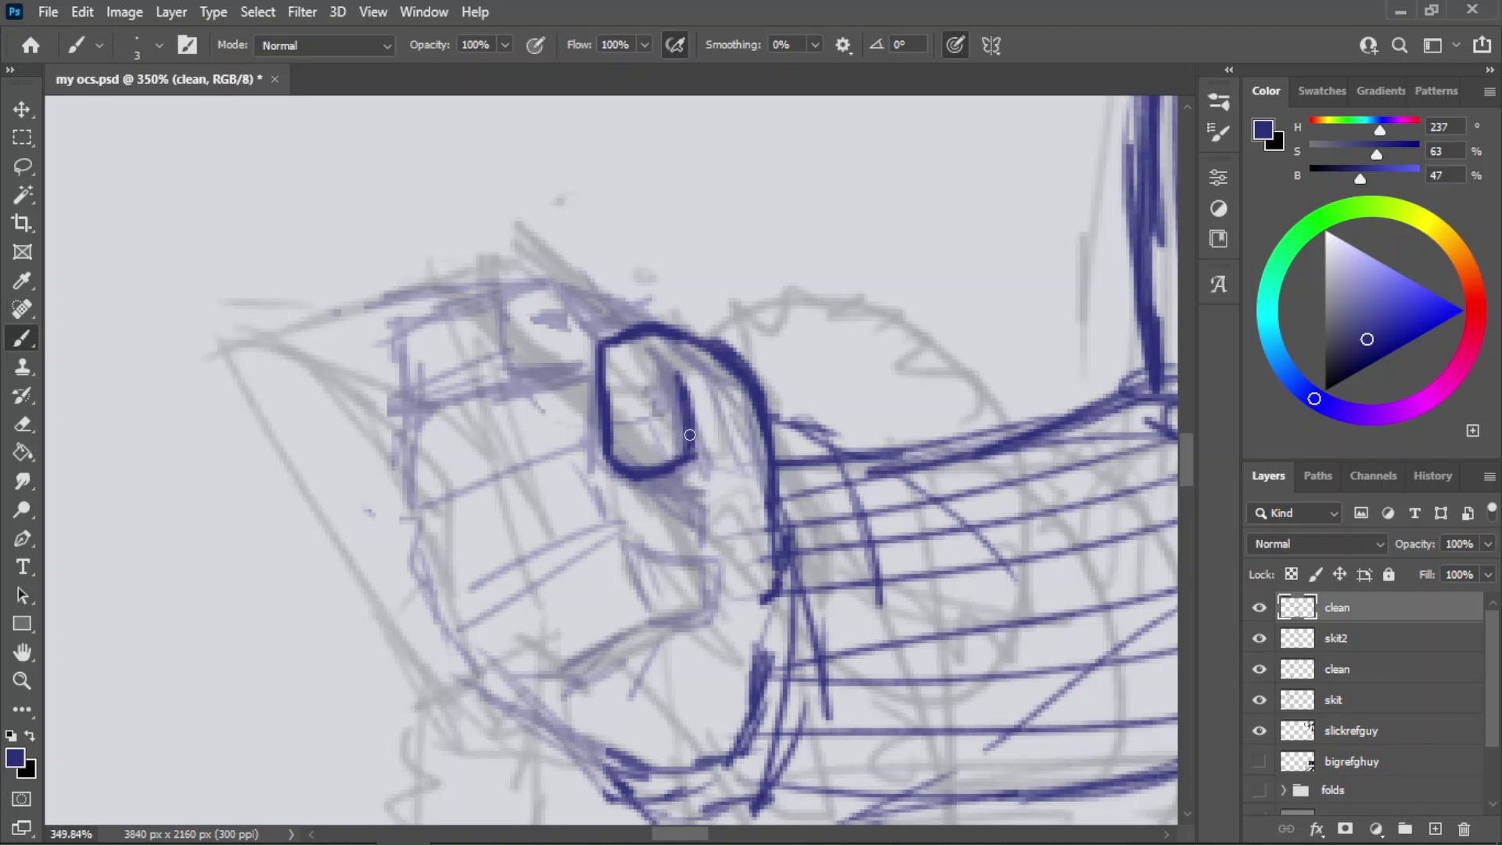
{"action": "left_click_drag", "start_coordinate": [692, 411], "coordinate": [726, 398]}
- Try fading the redrawn thumb with the eraser at 20% opacity
{"action": "key", "text": "z"}
{"action": "left_click_drag", "start_coordinate": [721, 415], "coordinate": [571, 502]}
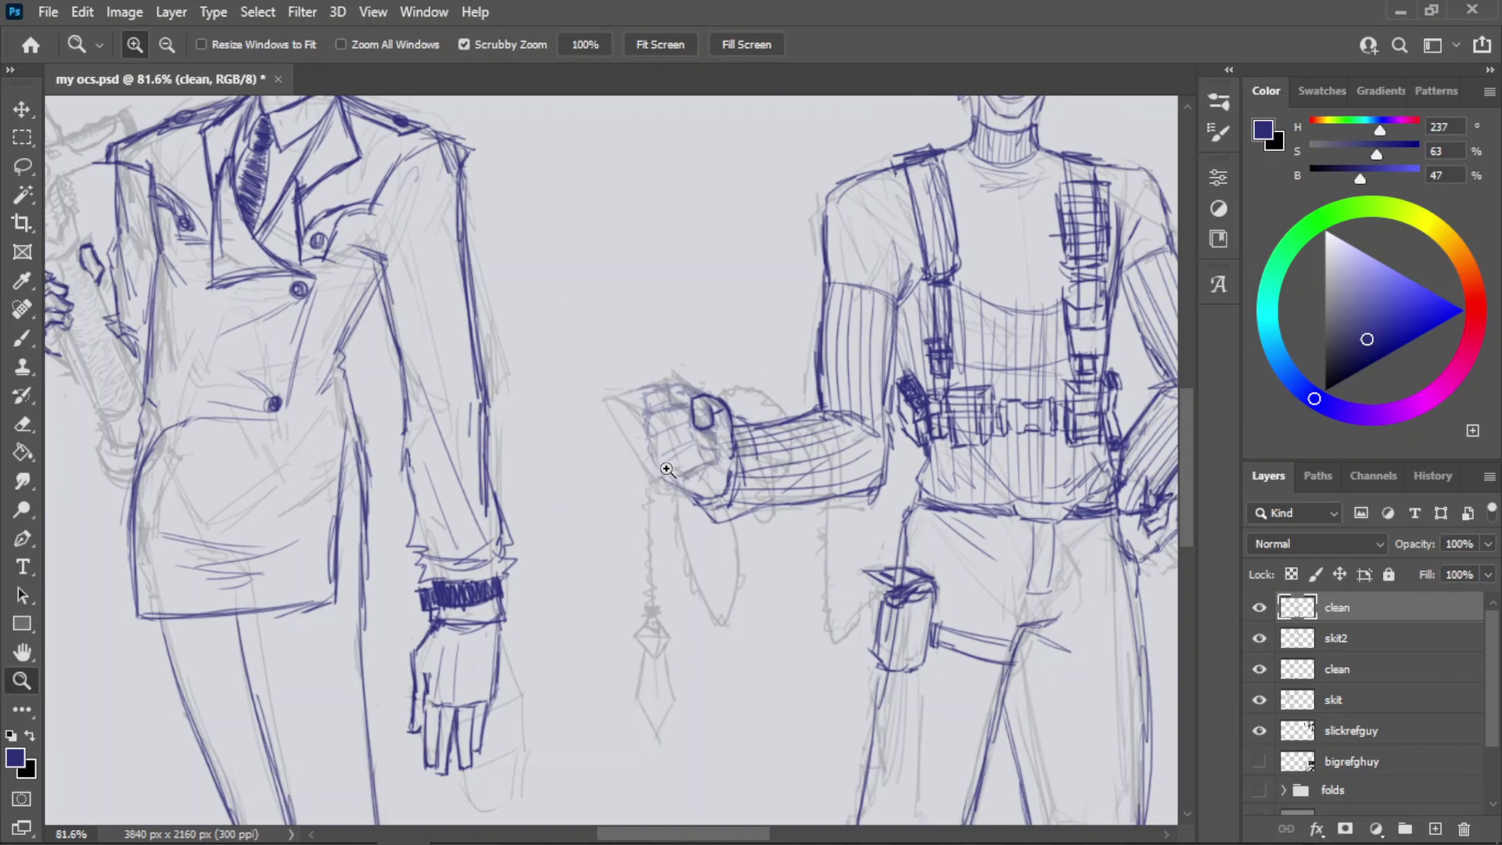
{"action": "left_click_drag", "start_coordinate": [706, 430], "coordinate": [737, 416]}
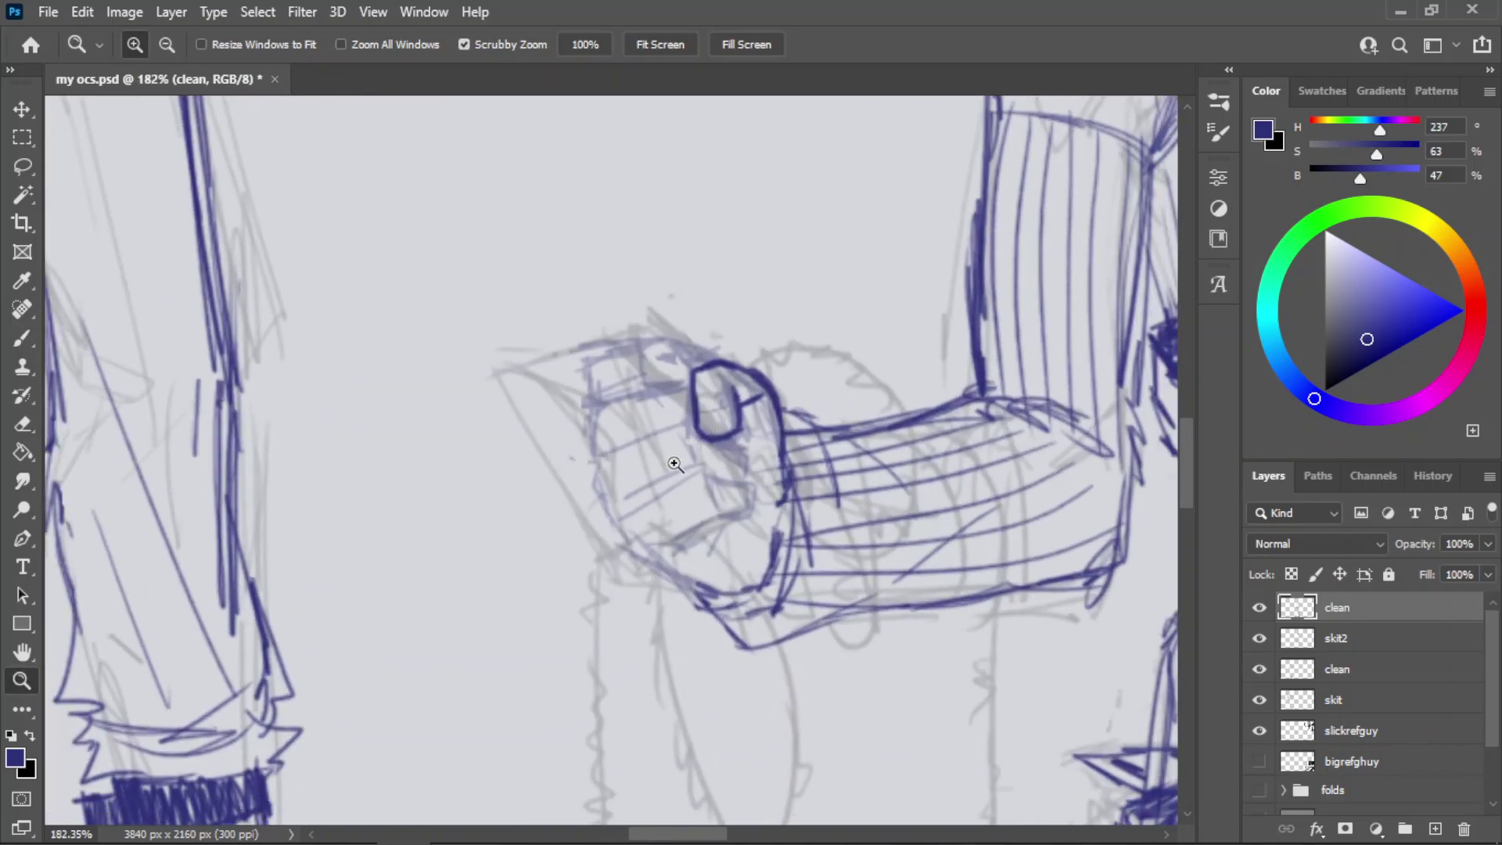
{"action": "key", "text": "e"}
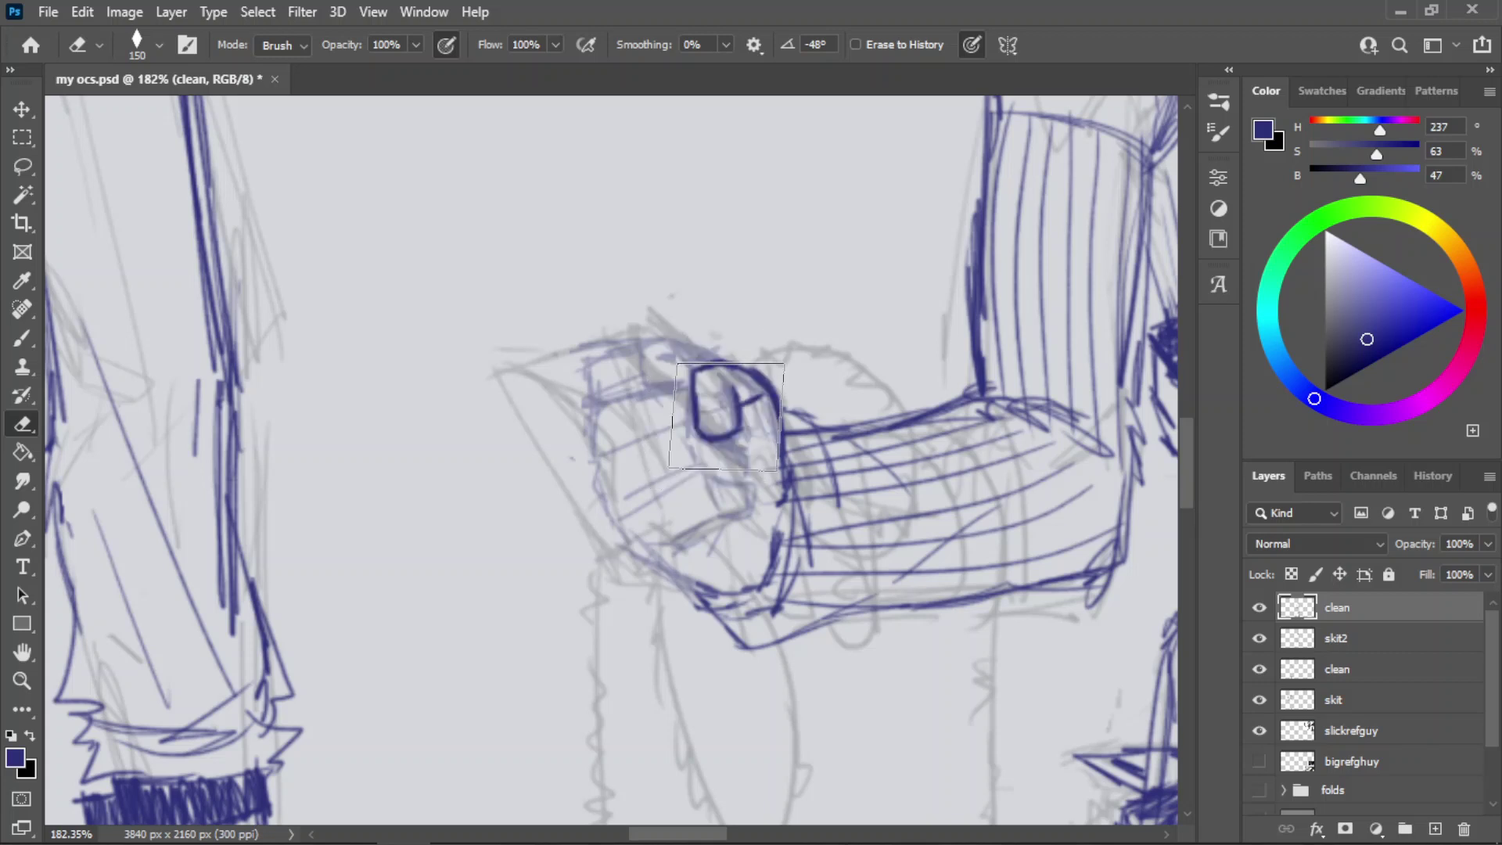
{"action": "key", "text": "2"}
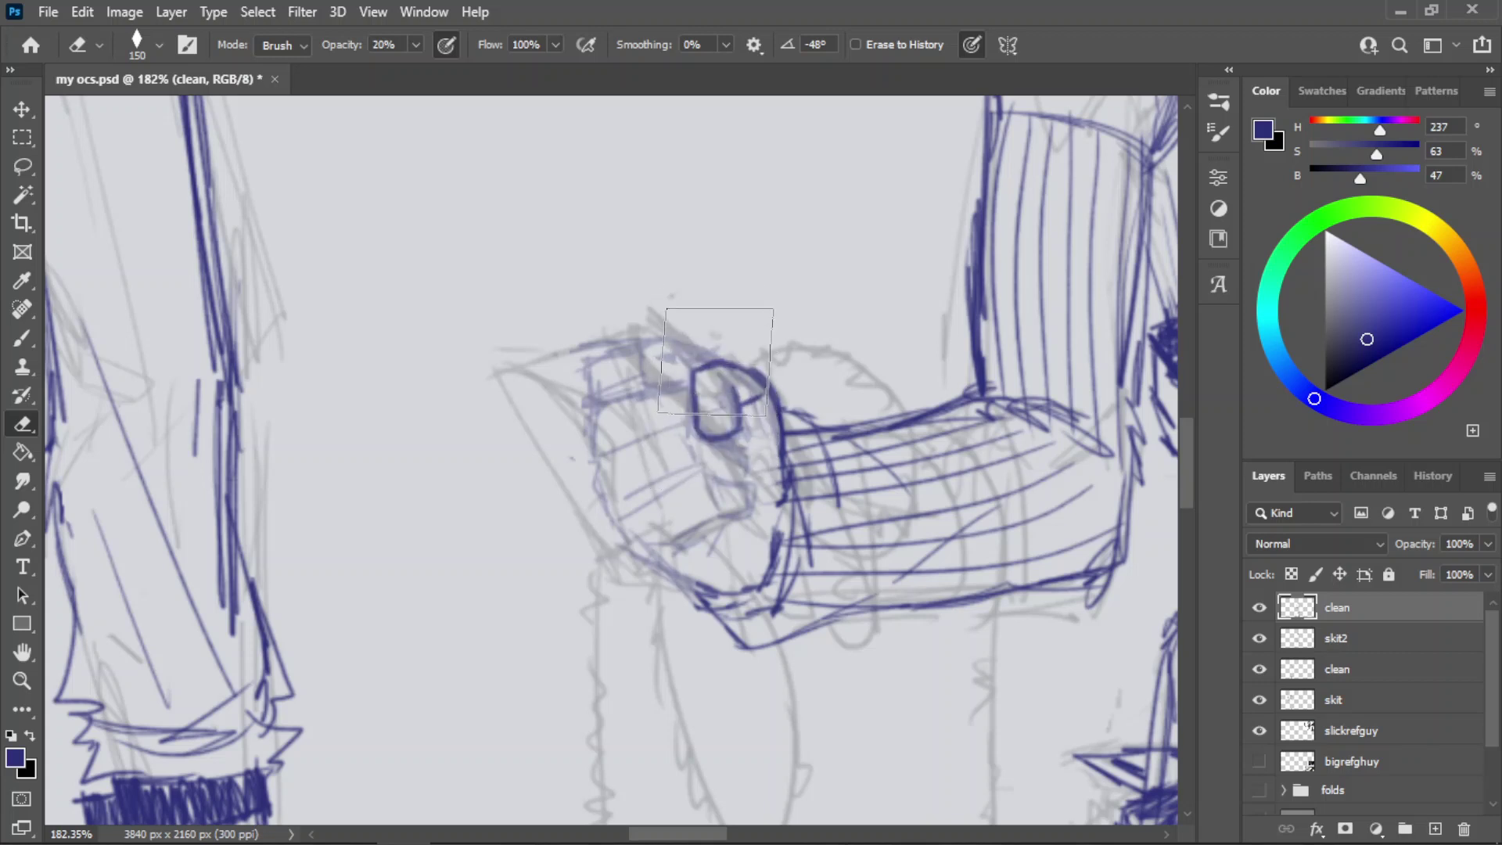
{"action": "left_click_drag", "start_coordinate": [716, 363], "coordinate": [718, 403]}
- Undo the fade and all of the redrawn thumb lines on the outstretched fist
{"action": "key", "text": "ctrl+z"}
{"action": "key", "text": "ctrl+z"}
{"action": "key", "text": "ctrl+z"}
{"action": "key", "text": "ctrl+z"}
{"action": "key", "text": "ctrl+z"}
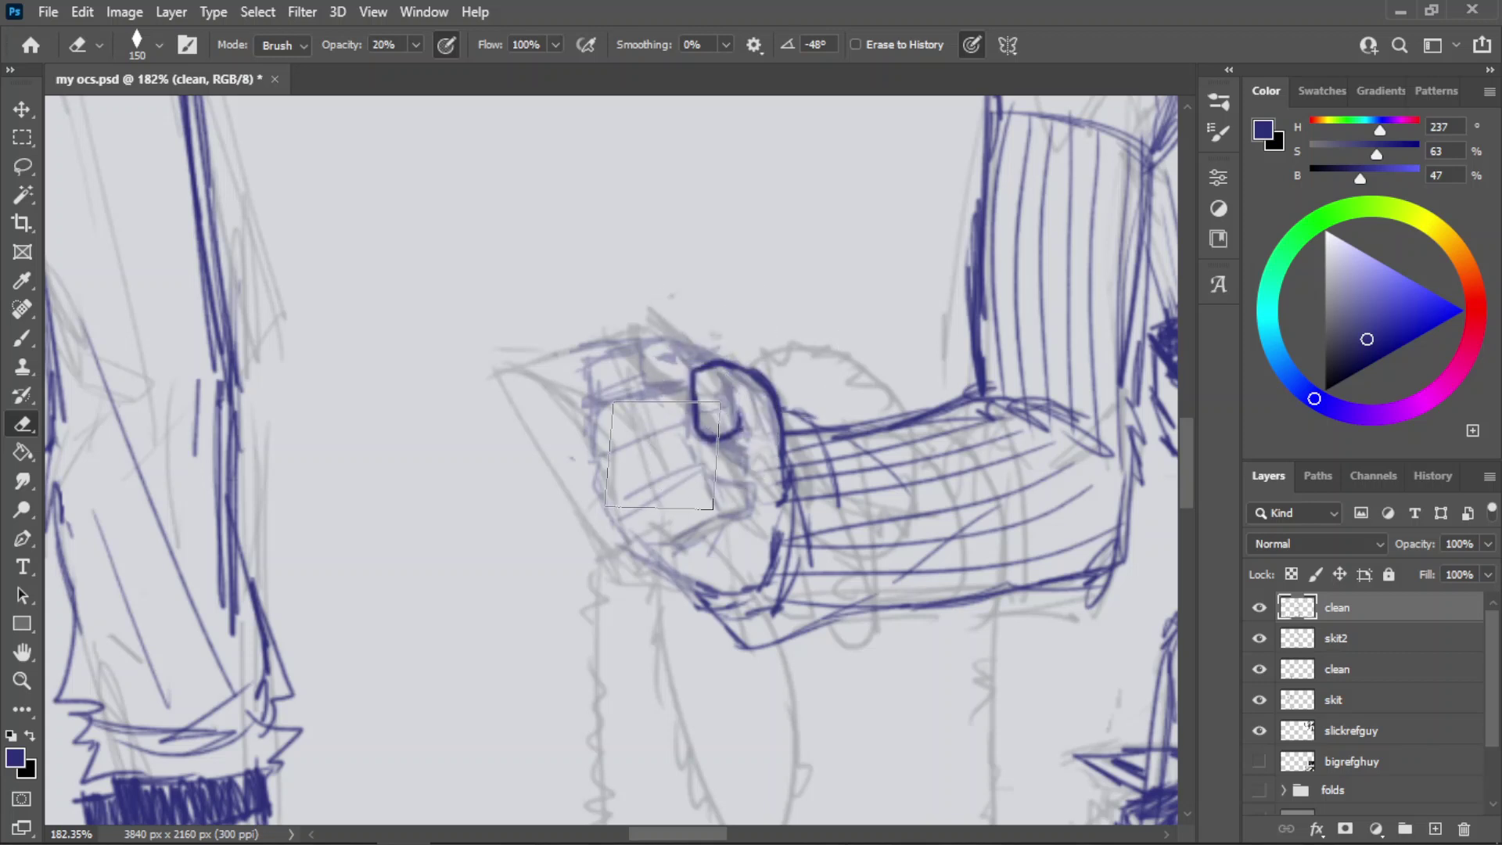
{"action": "key", "text": "ctrl+z"}
{"action": "key", "text": "ctrl+z"}
{"action": "key", "text": "ctrl+z"}
{"action": "key", "text": "ctrl+z"}
{"action": "key", "text": "ctrl+z"}
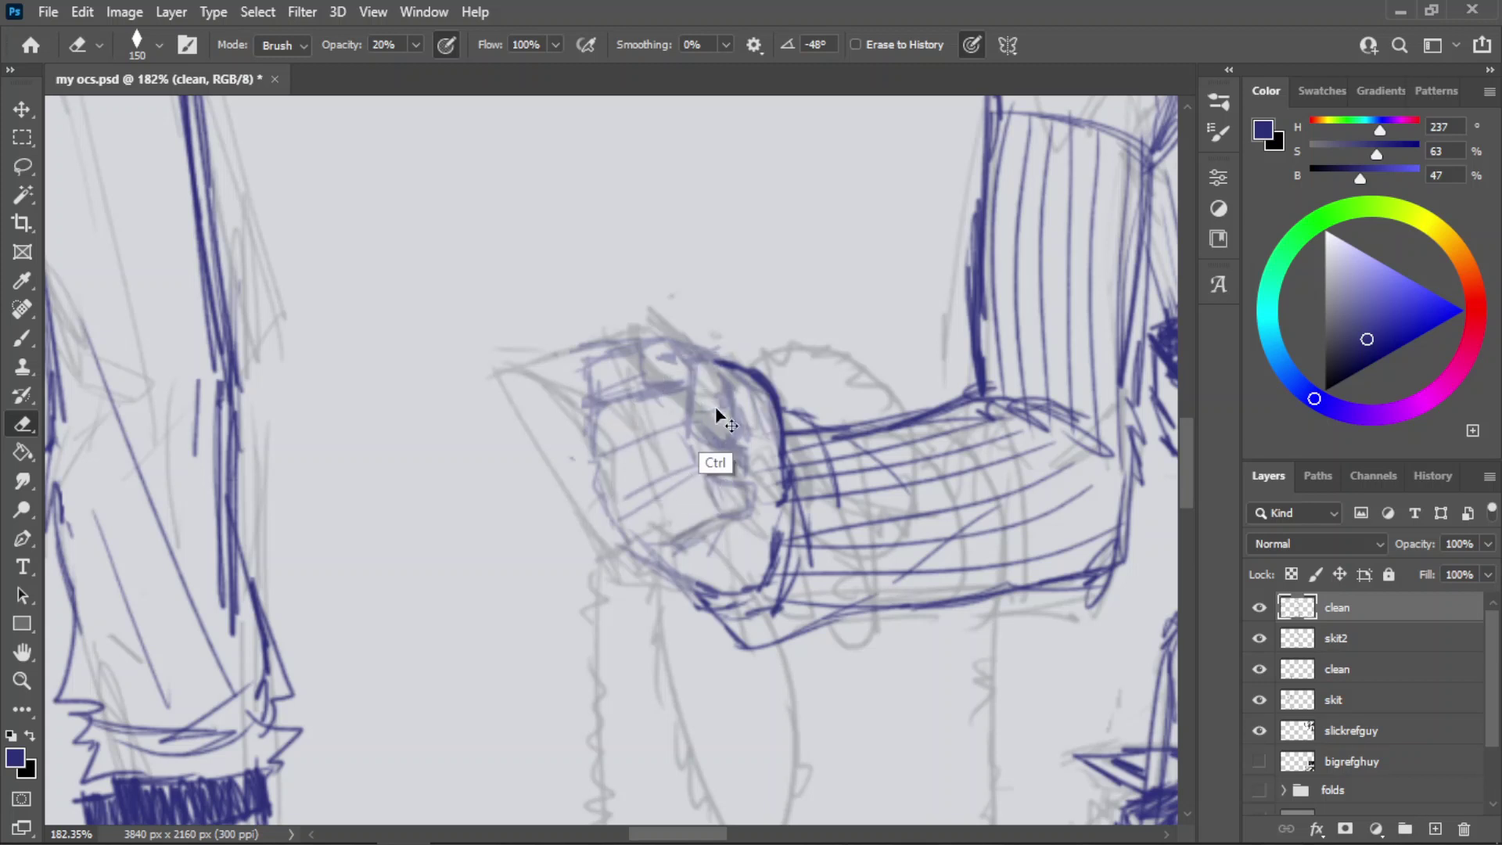
{"action": "key", "text": "ctrl+z"}
{"action": "key", "text": "ctrl+z"}
{"action": "key", "text": "ctrl+z"}
{"action": "key", "text": "ctrl+z"}
{"action": "key", "text": "ctrl+z"}
{"action": "key", "text": "ctrl+z"}
- Draw the thumb's back edge with the brush, running from the wrist up toward its knuckle
{"action": "key", "text": "b"}
{"action": "key", "text": "ctrl+space"}
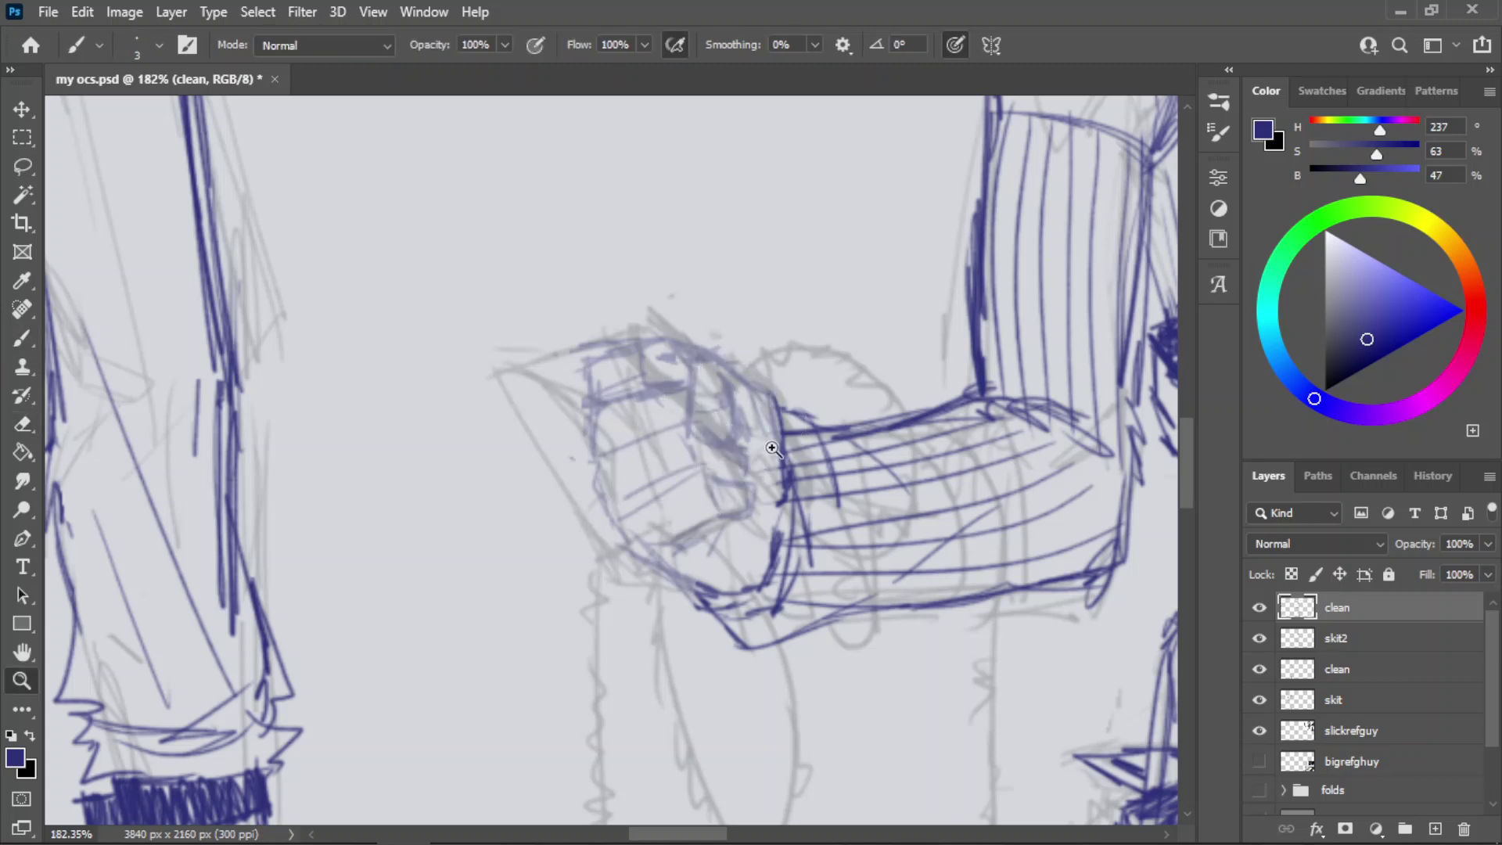
{"action": "left_click_drag", "start_coordinate": [745, 414], "coordinate": [792, 450]}
{"action": "mouse_move", "coordinate": [795, 463]}
{"action": "left_mouse_down"}
{"action": "mouse_move", "coordinate": [785, 371]}
{"action": "mouse_move", "coordinate": [753, 327]}
{"action": "mouse_move", "coordinate": [767, 350]}
{"action": "mouse_move", "coordinate": [707, 325]}
{"action": "mouse_move", "coordinate": [688, 336]}
{"action": "mouse_move", "coordinate": [732, 314]}
{"action": "mouse_move", "coordinate": [684, 342]}
{"action": "mouse_move", "coordinate": [745, 354]}
{"action": "mouse_move", "coordinate": [695, 430]}
{"action": "left_mouse_up"}
{"action": "key", "text": "ctrl+z"}
{"action": "key", "text": "ctrl+z"}
{"action": "key", "text": "ctrl+z"}
- Outline the thumb's inner side and rounded tip, and join its arched top to the wrist line
{"action": "left_click_drag", "start_coordinate": [682, 342], "coordinate": [703, 452]}
{"action": "key", "text": "ctrl+z"}
{"action": "key", "text": "ctrl+z"}
{"action": "key", "text": "ctrl+z"}
{"action": "key", "text": "ctrl+z"}
{"action": "mouse_move", "coordinate": [684, 353]}
{"action": "left_mouse_down"}
{"action": "mouse_move", "coordinate": [702, 450]}
{"action": "mouse_move", "coordinate": [736, 458]}
{"action": "mouse_move", "coordinate": [756, 424]}
{"action": "mouse_move", "coordinate": [747, 370]}
{"action": "left_mouse_up"}
{"action": "key", "text": "ctrl+z"}
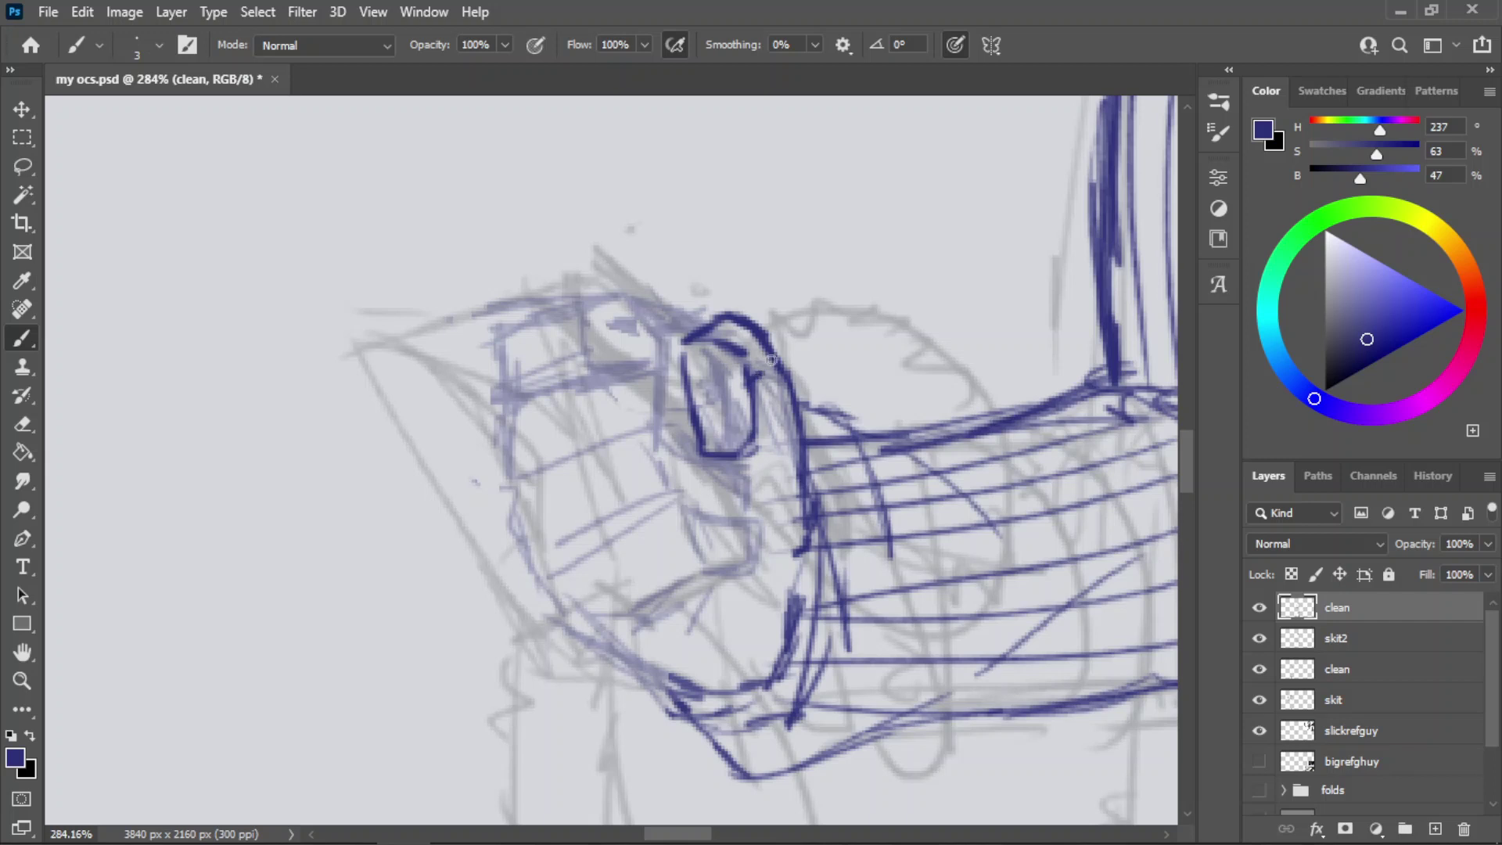
{"action": "left_click_drag", "start_coordinate": [769, 341], "coordinate": [804, 413]}
- Draw short curved strokes for the bends of the stacked fingers beside the thumb
{"action": "mouse_move", "coordinate": [685, 341]}
{"action": "left_mouse_down"}
{"action": "mouse_move", "coordinate": [623, 312]}
{"action": "mouse_move", "coordinate": [642, 312]}
{"action": "mouse_move", "coordinate": [667, 449]}
{"action": "mouse_move", "coordinate": [663, 577]}
{"action": "left_mouse_up"}
{"action": "key", "text": "ctrl+z"}
{"action": "key", "text": "ctrl+z"}
{"action": "key", "text": "ctrl+z"}
{"action": "key", "text": "ctrl+z"}
{"action": "key", "text": "ctrl+z"}
{"action": "key", "text": "ctrl+z"}
{"action": "key", "text": "ctrl+z"}
{"action": "key", "text": "ctrl+z"}
{"action": "left_click_drag", "start_coordinate": [659, 524], "coordinate": [663, 578]}
- Draw the fist's top edge outward from the thumb and round it down around the index finger's knuckle
{"action": "mouse_move", "coordinate": [640, 312]}
{"action": "left_mouse_down"}
{"action": "mouse_move", "coordinate": [615, 330]}
{"action": "mouse_move", "coordinate": [600, 324]}
{"action": "mouse_move", "coordinate": [633, 313]}
{"action": "mouse_move", "coordinate": [606, 310]}
{"action": "mouse_move", "coordinate": [661, 316]}
{"action": "mouse_move", "coordinate": [687, 341]}
{"action": "mouse_move", "coordinate": [644, 310]}
{"action": "mouse_move", "coordinate": [569, 310]}
{"action": "mouse_move", "coordinate": [654, 320]}
{"action": "mouse_move", "coordinate": [609, 302]}
{"action": "mouse_move", "coordinate": [521, 323]}
{"action": "left_mouse_up"}
{"action": "key", "text": "ctrl+z"}
{"action": "key", "text": "ctrl+z"}
{"action": "key", "text": "ctrl+z"}
{"action": "key", "text": "ctrl+z"}
{"action": "key", "text": "ctrl+z"}
{"action": "key", "text": "ctrl+z"}
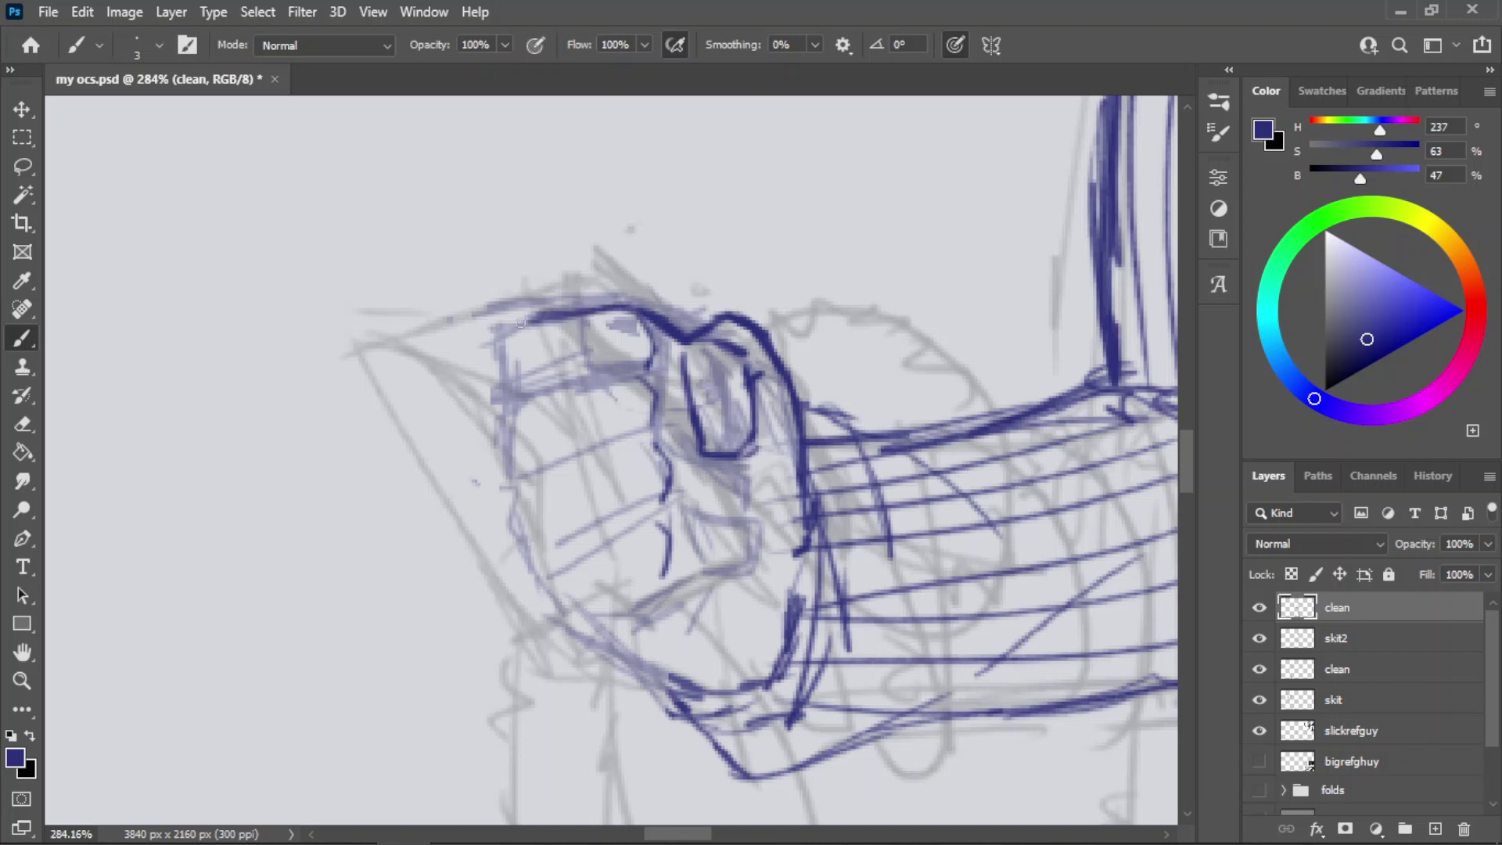
{"action": "key", "text": "ctrl+z"}
{"action": "left_click_drag", "start_coordinate": [609, 309], "coordinate": [505, 326]}
{"action": "key", "text": "ctrl+z"}
{"action": "left_click_drag", "start_coordinate": [624, 310], "coordinate": [510, 325]}
{"action": "key", "text": "ctrl+z"}
{"action": "key", "text": "ctrl+z"}
{"action": "mouse_move", "coordinate": [623, 307]}
{"action": "left_mouse_down"}
{"action": "mouse_move", "coordinate": [517, 320]}
{"action": "mouse_move", "coordinate": [500, 332]}
{"action": "mouse_move", "coordinate": [519, 325]}
{"action": "mouse_move", "coordinate": [513, 391]}
{"action": "left_mouse_up"}
- Draw the index finger's underside and the curled segments of the lower fingers, down to the little finger's lower edge
{"action": "mouse_move", "coordinate": [522, 396]}
{"action": "left_mouse_down"}
{"action": "mouse_move", "coordinate": [665, 370]}
{"action": "mouse_move", "coordinate": [648, 381]}
{"action": "mouse_move", "coordinate": [659, 387]}
{"action": "mouse_move", "coordinate": [641, 378]}
{"action": "mouse_move", "coordinate": [660, 389]}
{"action": "mouse_move", "coordinate": [651, 442]}
{"action": "mouse_move", "coordinate": [681, 451]}
{"action": "mouse_move", "coordinate": [646, 435]}
{"action": "mouse_move", "coordinate": [709, 473]}
{"action": "mouse_move", "coordinate": [647, 432]}
{"action": "mouse_move", "coordinate": [699, 465]}
{"action": "left_mouse_up"}
{"action": "key", "text": "ctrl+z"}
{"action": "key", "text": "ctrl+z"}
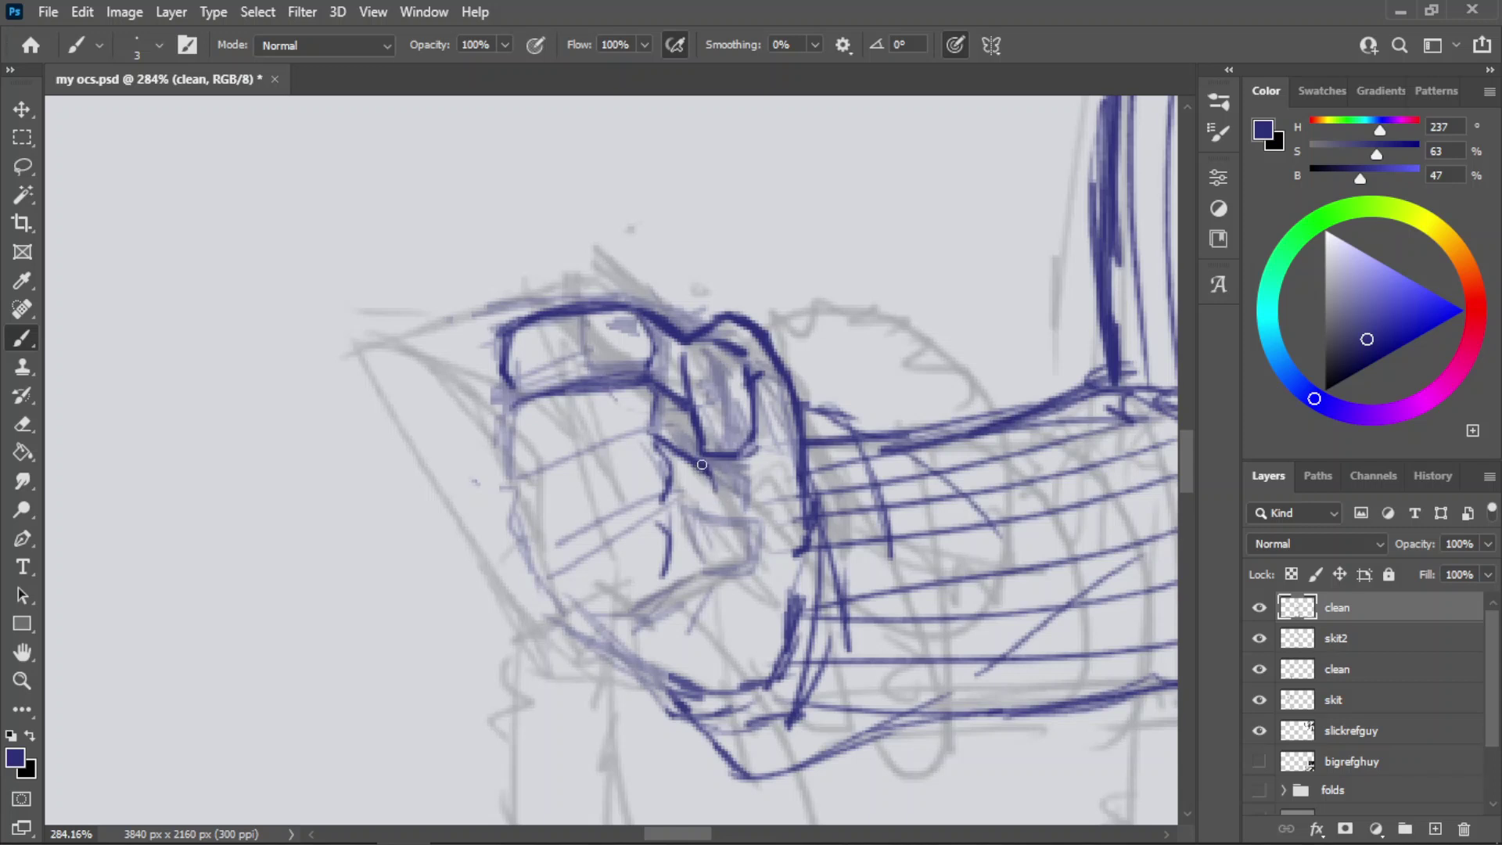
{"action": "left_click_drag", "start_coordinate": [666, 501], "coordinate": [693, 541]}
{"action": "key", "text": "ctrl+z"}
{"action": "key", "text": "ctrl+z"}
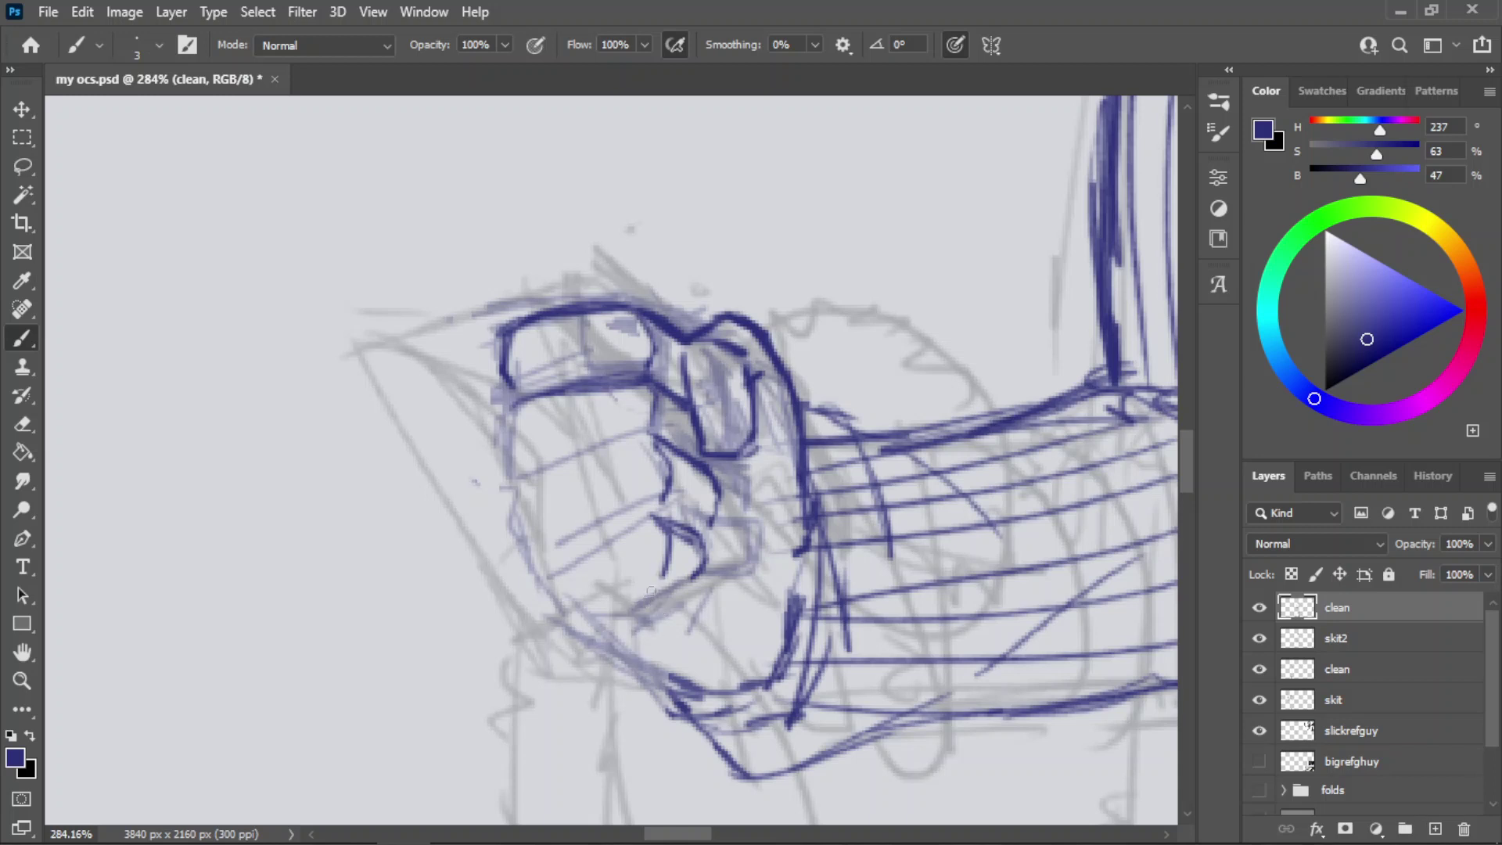
{"action": "left_click_drag", "start_coordinate": [643, 604], "coordinate": [606, 616]}
- Draw two slanted dividing lines to separate the middle, ring and little fingers
{"action": "left_click_drag", "start_coordinate": [652, 515], "coordinate": [557, 577]}
{"action": "key", "text": "ctrl+z"}
{"action": "key", "text": "ctrl+z"}
{"action": "key", "text": "ctrl+z"}
{"action": "left_click_drag", "start_coordinate": [651, 520], "coordinate": [566, 558]}
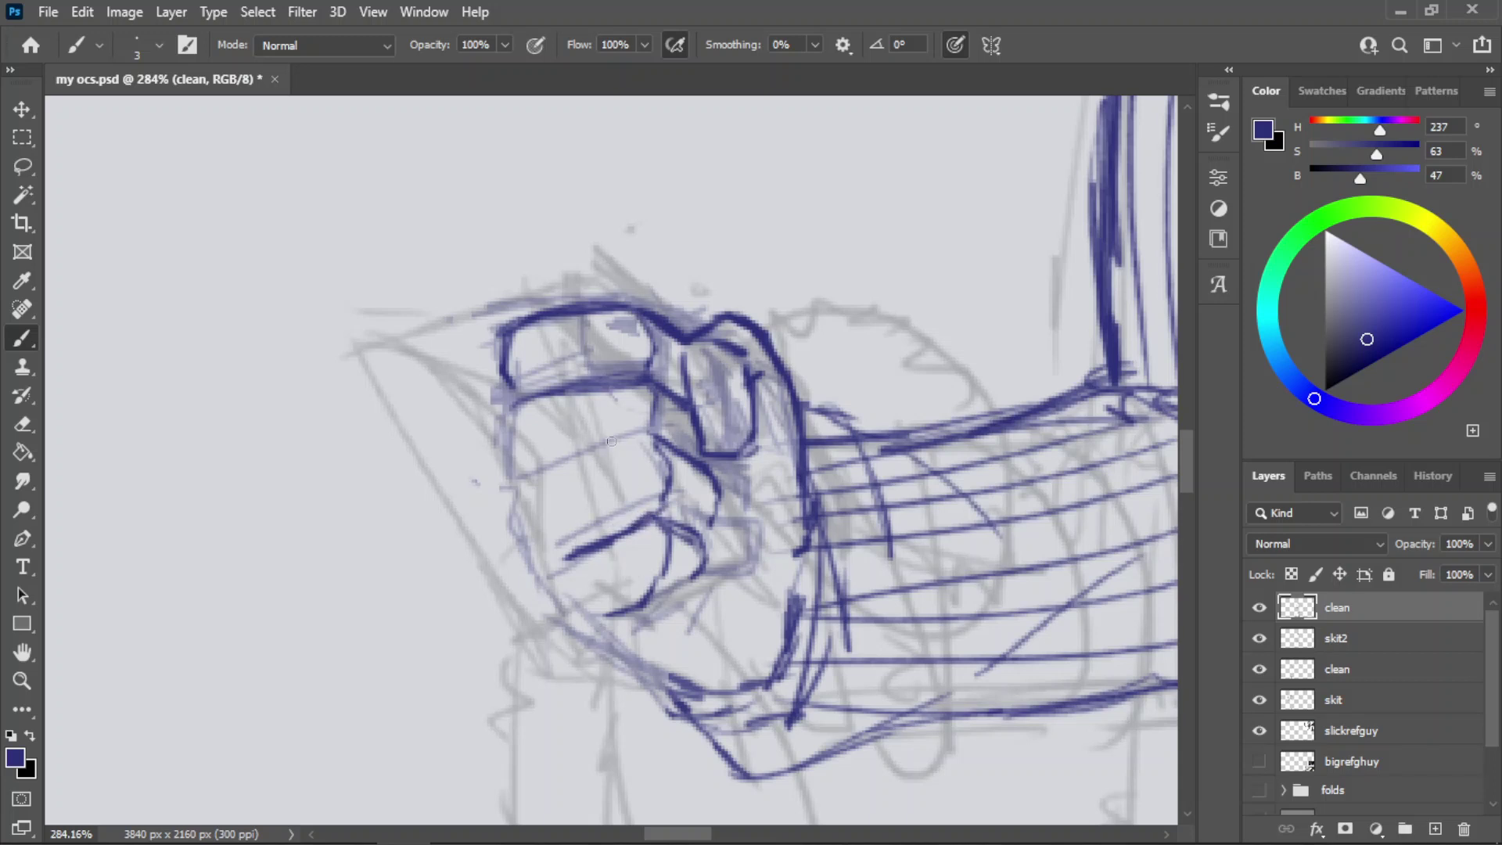
{"action": "left_click_drag", "start_coordinate": [641, 431], "coordinate": [537, 471]}
{"action": "key", "text": "ctrl+z"}
{"action": "left_click_drag", "start_coordinate": [650, 430], "coordinate": [526, 472]}
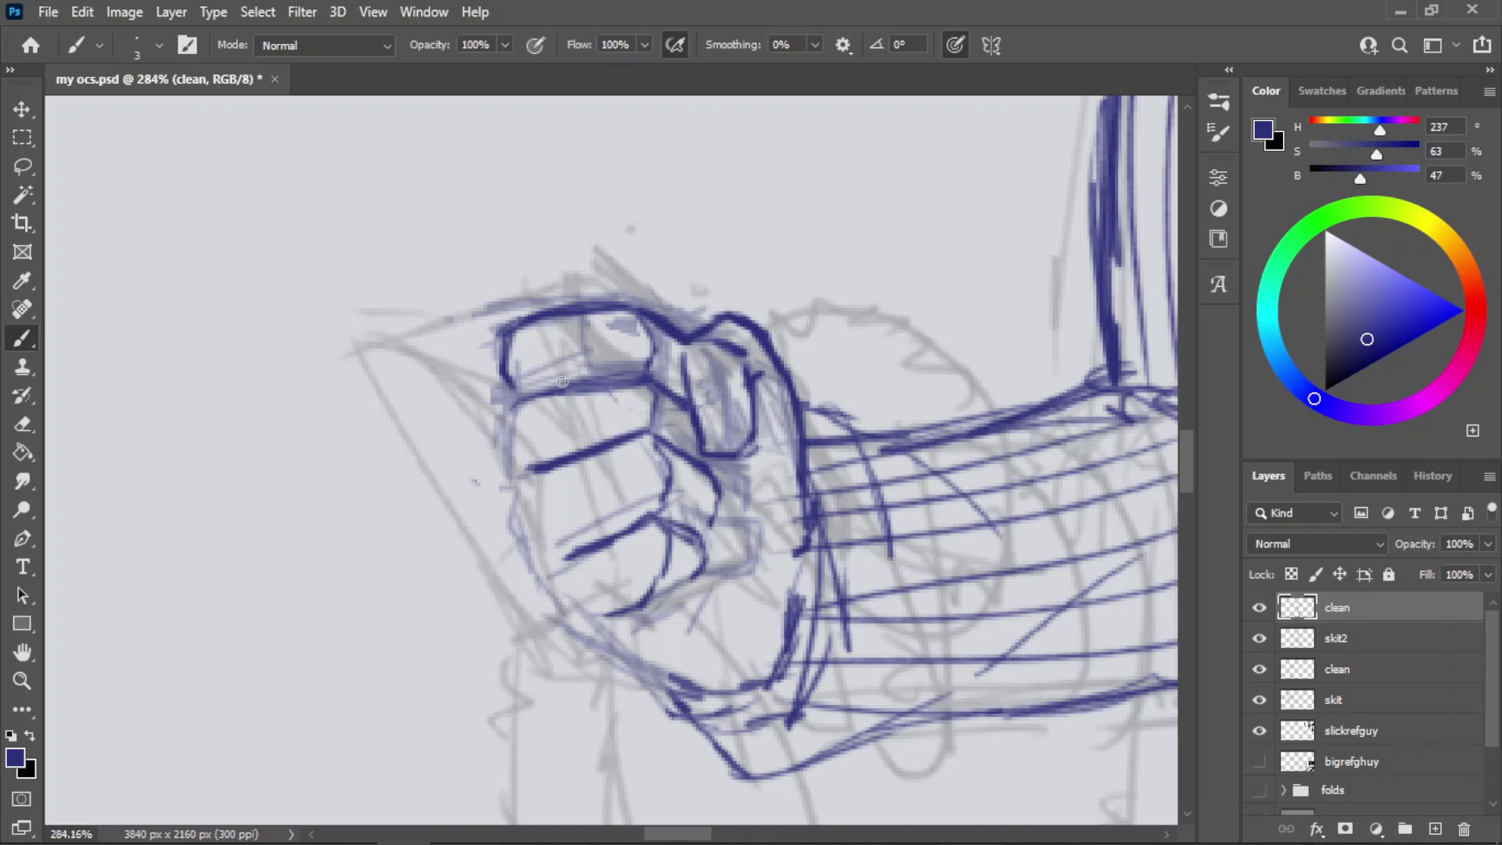
- Erase the outer ends of the two upper finger dividers at 100% opacity and redraw the second divider at a gentler slant
{"action": "key", "text": "e"}
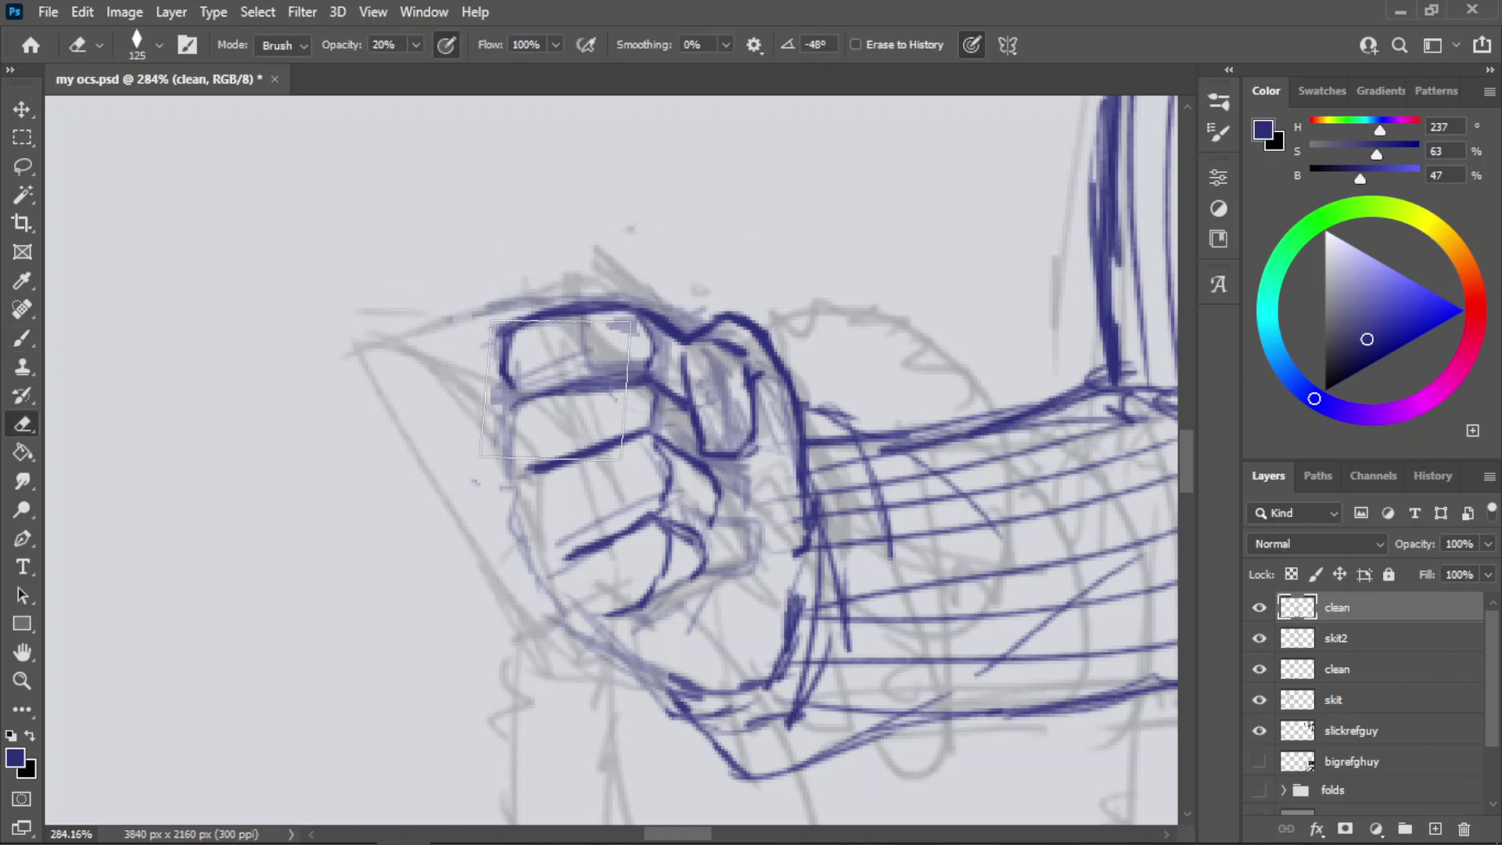
{"action": "mouse_move", "coordinate": [552, 383]}
{"action": "left_mouse_down"}
{"action": "mouse_move", "coordinate": [634, 379]}
{"action": "mouse_move", "coordinate": [556, 386]}
{"action": "left_mouse_up"}
{"action": "key", "text": "0"}
{"action": "key", "text": "b"}
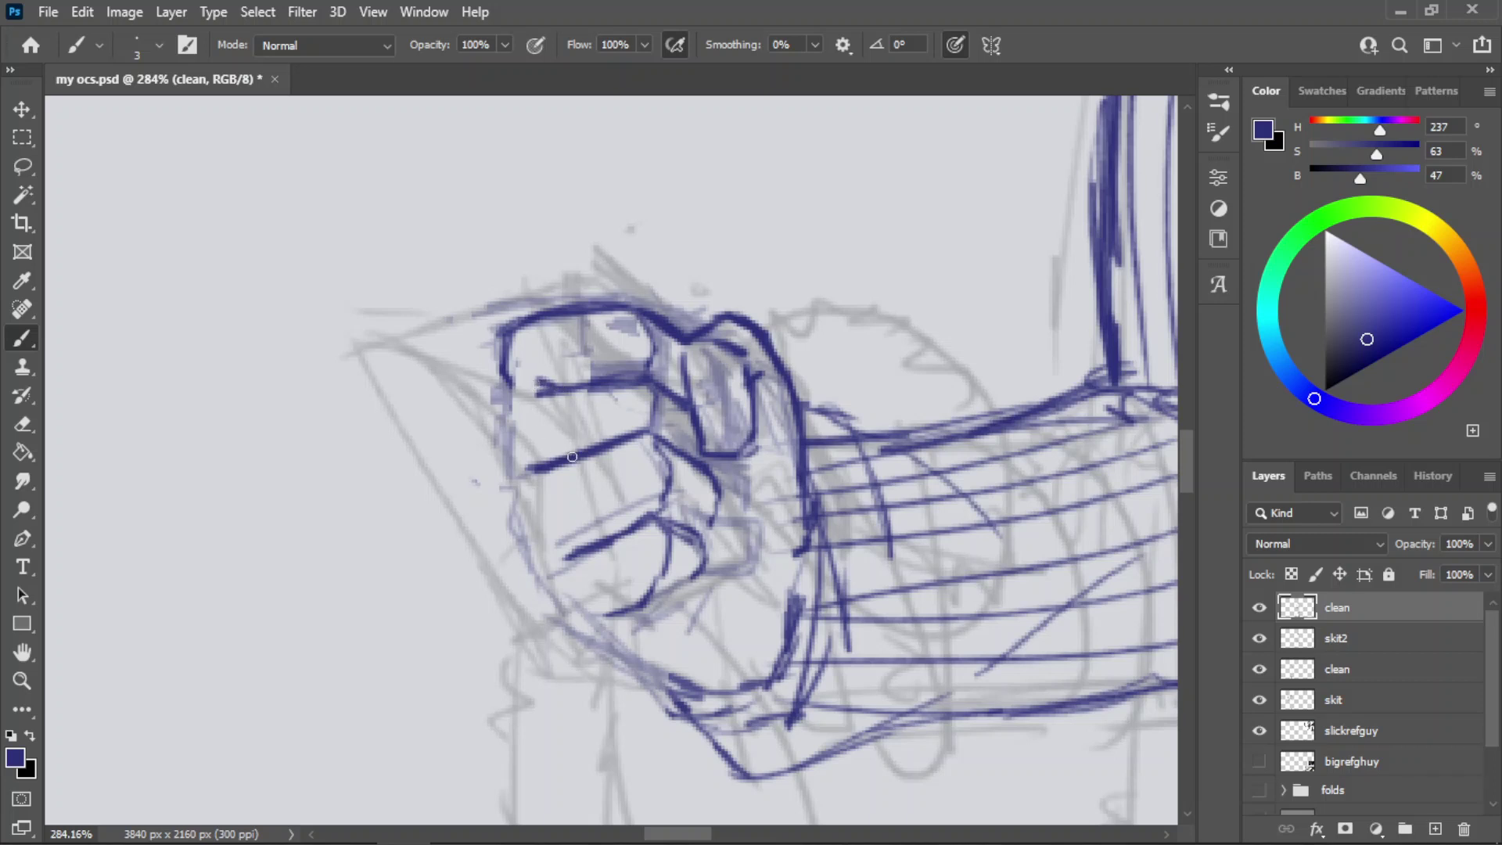
{"action": "key", "text": "e"}
{"action": "mouse_move", "coordinate": [520, 474]}
{"action": "left_mouse_down"}
{"action": "mouse_move", "coordinate": [669, 420]}
{"action": "mouse_move", "coordinate": [548, 451]}
{"action": "left_mouse_up"}
{"action": "key", "text": "b"}
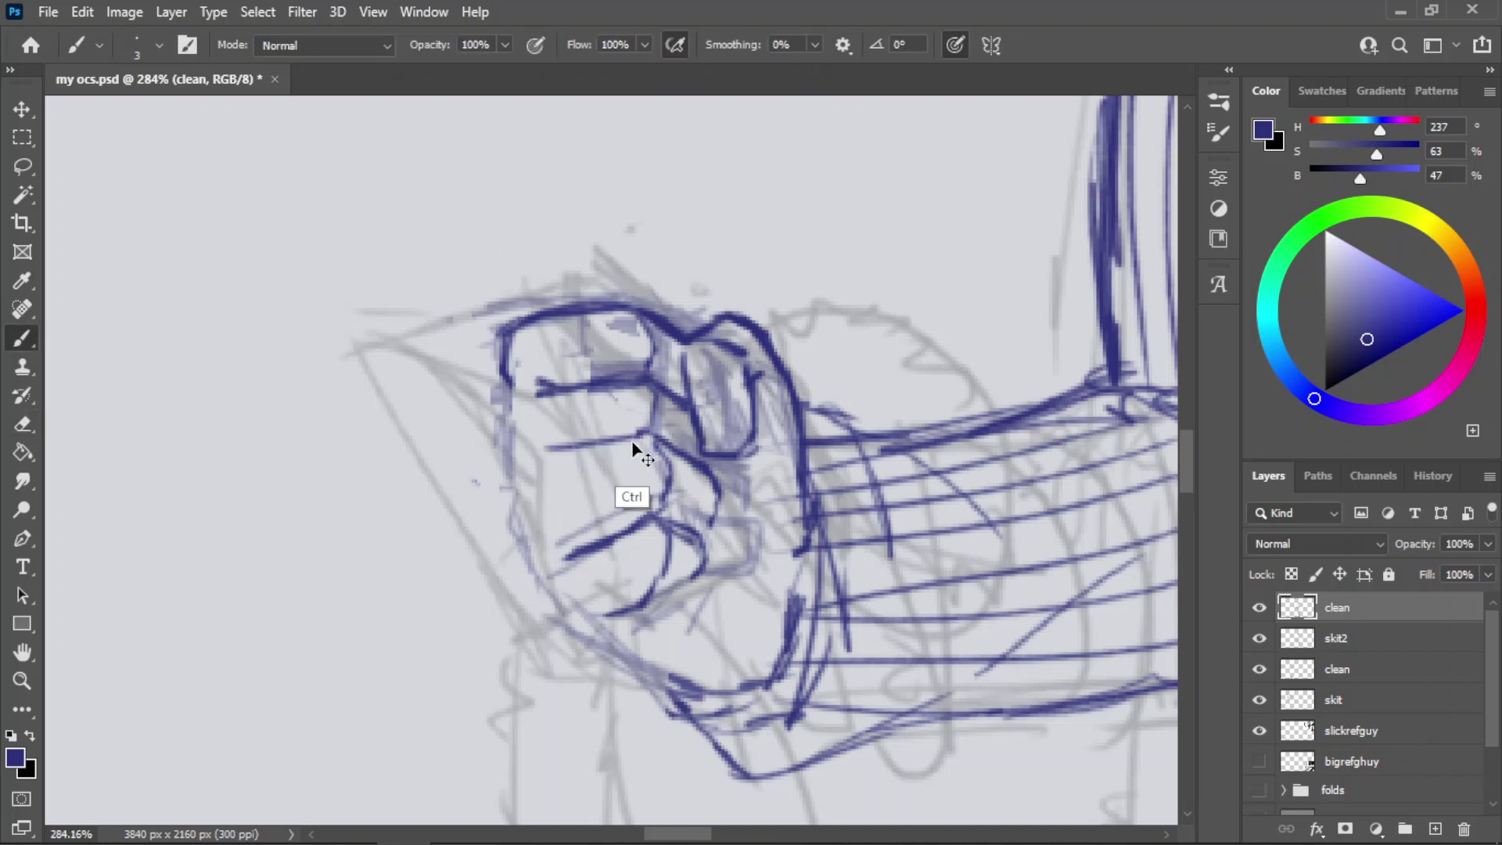
{"action": "left_click_drag", "start_coordinate": [648, 433], "coordinate": [546, 455]}
{"action": "key", "text": "ctrl+z"}
{"action": "key", "text": "ctrl+z"}
{"action": "mouse_move", "coordinate": [648, 432]}
{"action": "left_mouse_down"}
{"action": "mouse_move", "coordinate": [544, 457]}
{"action": "mouse_move", "coordinate": [626, 439]}
{"action": "left_mouse_up"}
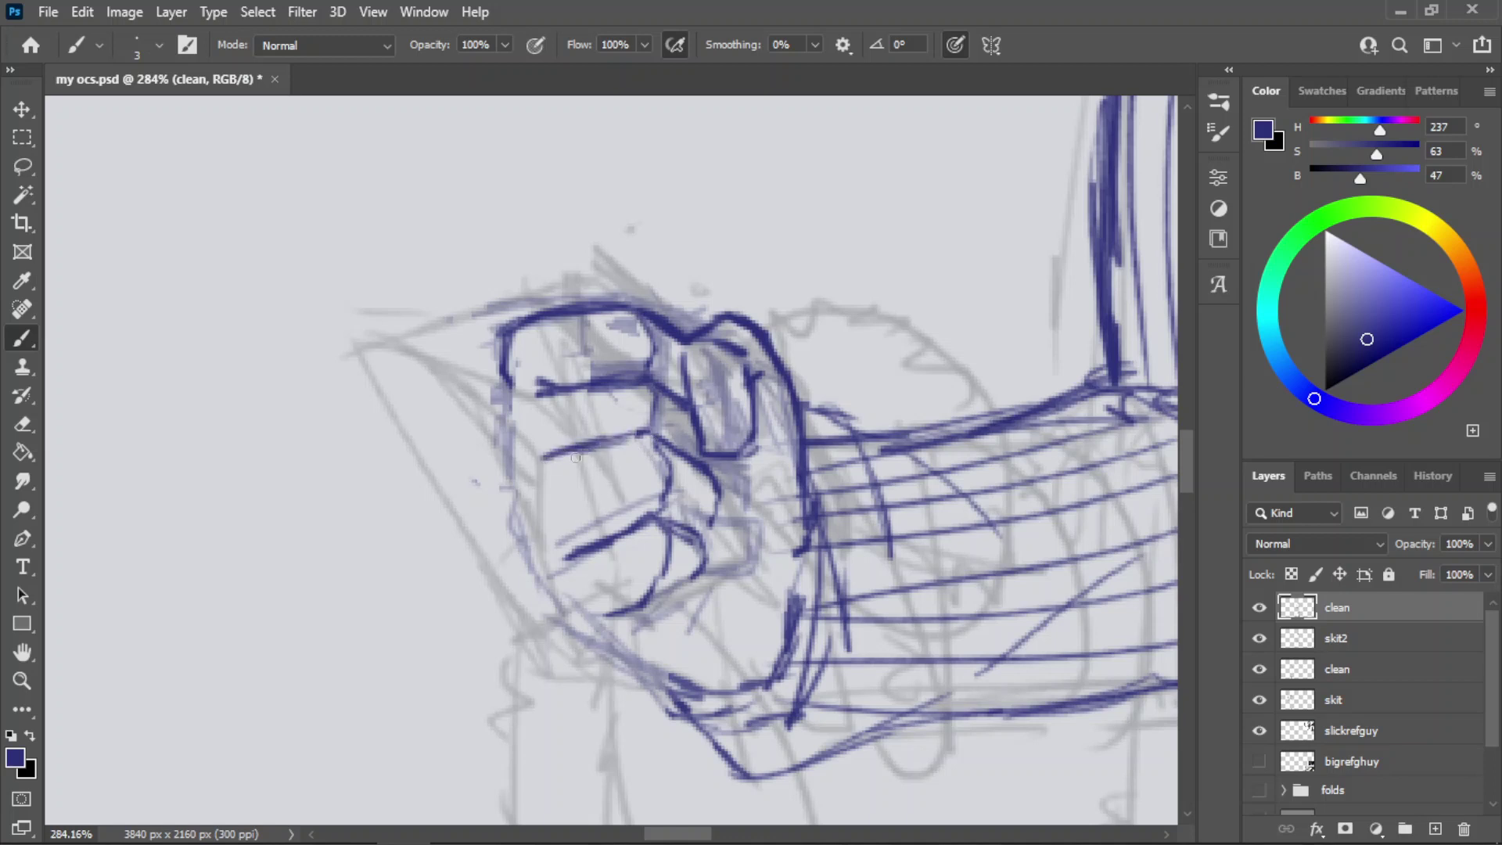
- Trim and redraw the lowest finger divider, and replace the little finger's lower edge with a flatter line
{"action": "key", "text": "e"}
{"action": "mouse_move", "coordinate": [602, 524]}
{"action": "left_mouse_down"}
{"action": "mouse_move", "coordinate": [579, 559]}
{"action": "mouse_move", "coordinate": [634, 528]}
{"action": "mouse_move", "coordinate": [574, 533]}
{"action": "mouse_move", "coordinate": [589, 536]}
{"action": "left_mouse_up"}
{"action": "key", "text": "b"}
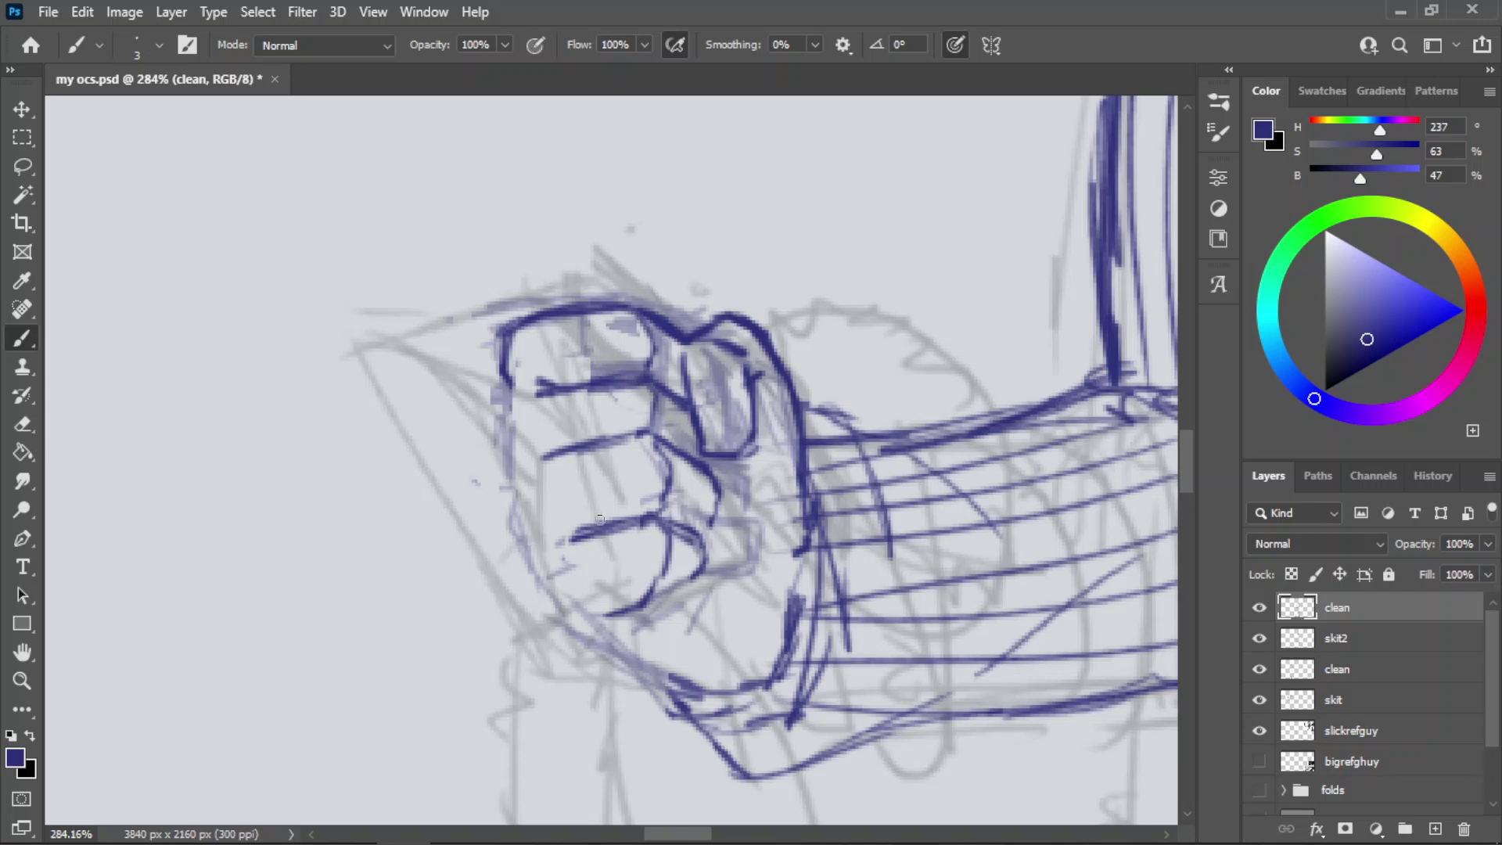
{"action": "key", "text": "ctrl+z"}
{"action": "mouse_move", "coordinate": [648, 593]}
{"action": "left_mouse_down"}
{"action": "mouse_move", "coordinate": [576, 595]}
{"action": "mouse_move", "coordinate": [642, 624]}
{"action": "mouse_move", "coordinate": [659, 622]}
{"action": "mouse_move", "coordinate": [666, 593]}
{"action": "left_mouse_up"}
{"action": "key", "text": "e"}
{"action": "key", "text": "b"}
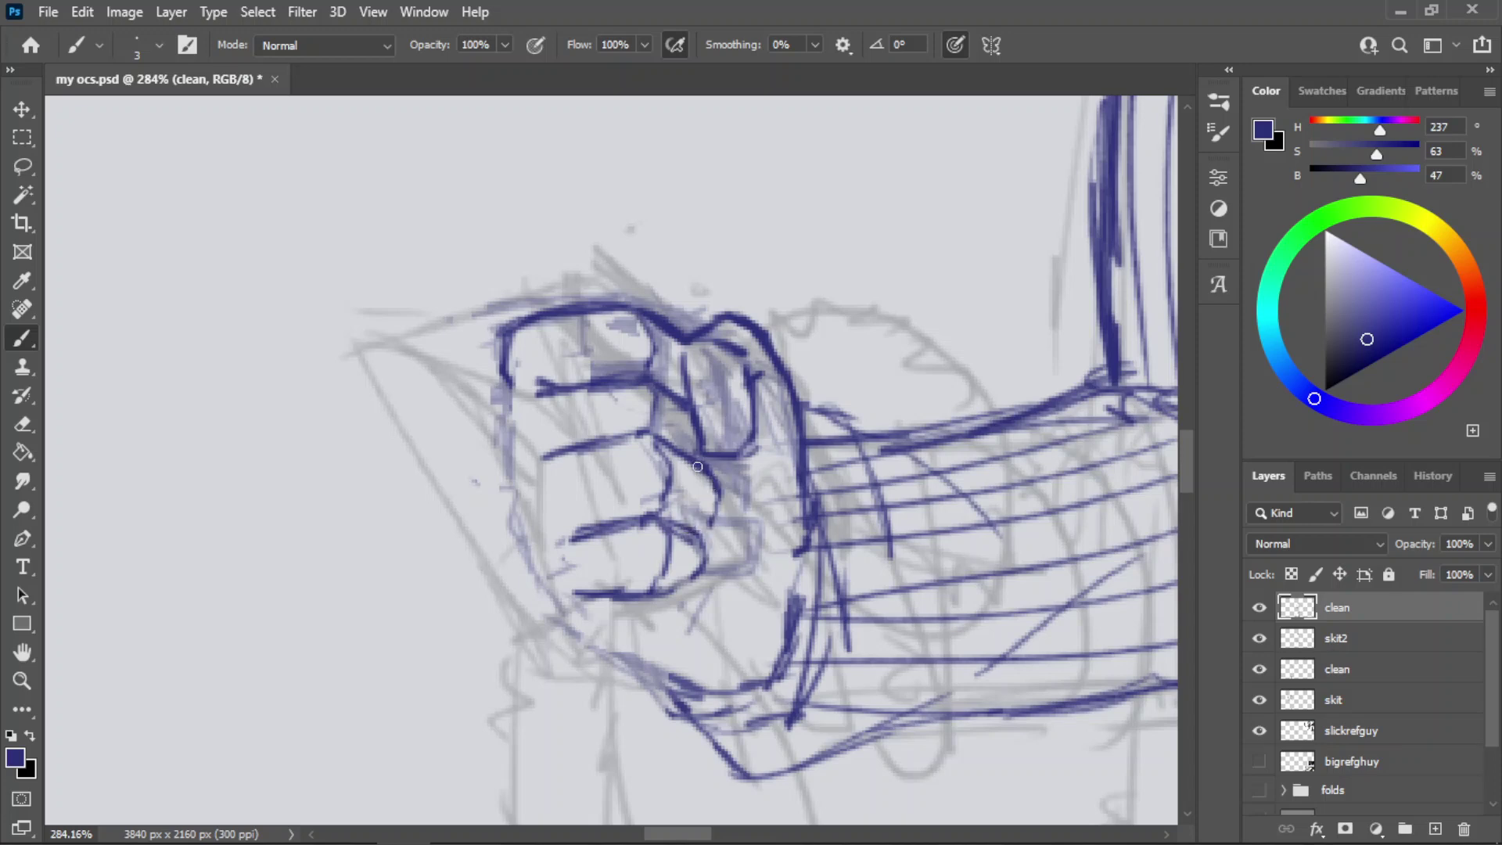
- Erase the thumb's inner outline and the faded lines within it, keeping its outer contour
{"action": "mouse_move", "coordinate": [697, 467]}
{"action": "left_mouse_down"}
{"action": "mouse_move", "coordinate": [718, 504]}
{"action": "mouse_move", "coordinate": [694, 523]}
{"action": "mouse_move", "coordinate": [711, 493]}
{"action": "mouse_move", "coordinate": [579, 532]}
{"action": "left_mouse_up"}
{"action": "key", "text": "z"}
{"action": "left_click_drag", "start_coordinate": [706, 407], "coordinate": [792, 385]}
{"action": "left_click_drag", "start_coordinate": [659, 462], "coordinate": [553, 504]}
{"action": "left_click_drag", "start_coordinate": [709, 433], "coordinate": [771, 425]}
{"action": "key", "text": "e"}
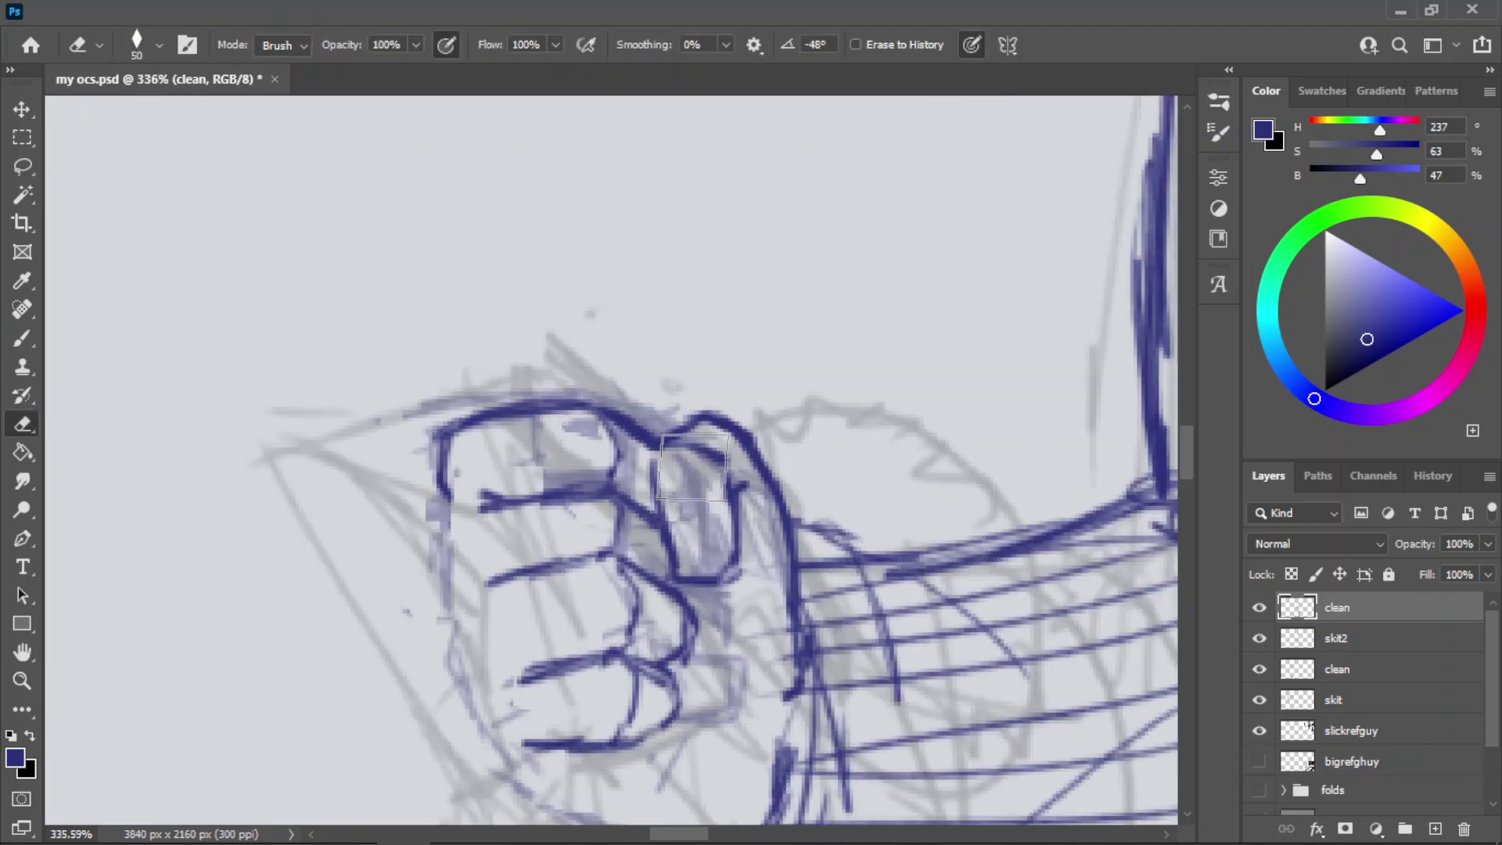
{"action": "mouse_move", "coordinate": [694, 468]}
{"action": "left_mouse_down"}
{"action": "mouse_move", "coordinate": [722, 542]}
{"action": "mouse_move", "coordinate": [708, 547]}
{"action": "mouse_move", "coordinate": [665, 500]}
{"action": "mouse_move", "coordinate": [688, 489]}
{"action": "mouse_move", "coordinate": [673, 450]}
{"action": "mouse_move", "coordinate": [634, 456]}
{"action": "left_mouse_up"}
- Redraw the thumb's inner edge with the brush, running down alongside the index finger
{"action": "key", "text": "b"}
{"action": "key", "text": "ctrl+z"}
{"action": "key", "text": "ctrl+z"}
{"action": "mouse_move", "coordinate": [694, 417]}
{"action": "left_mouse_down"}
{"action": "mouse_move", "coordinate": [645, 462]}
{"action": "mouse_move", "coordinate": [646, 511]}
{"action": "mouse_move", "coordinate": [635, 478]}
{"action": "mouse_move", "coordinate": [657, 542]}
{"action": "left_mouse_up"}
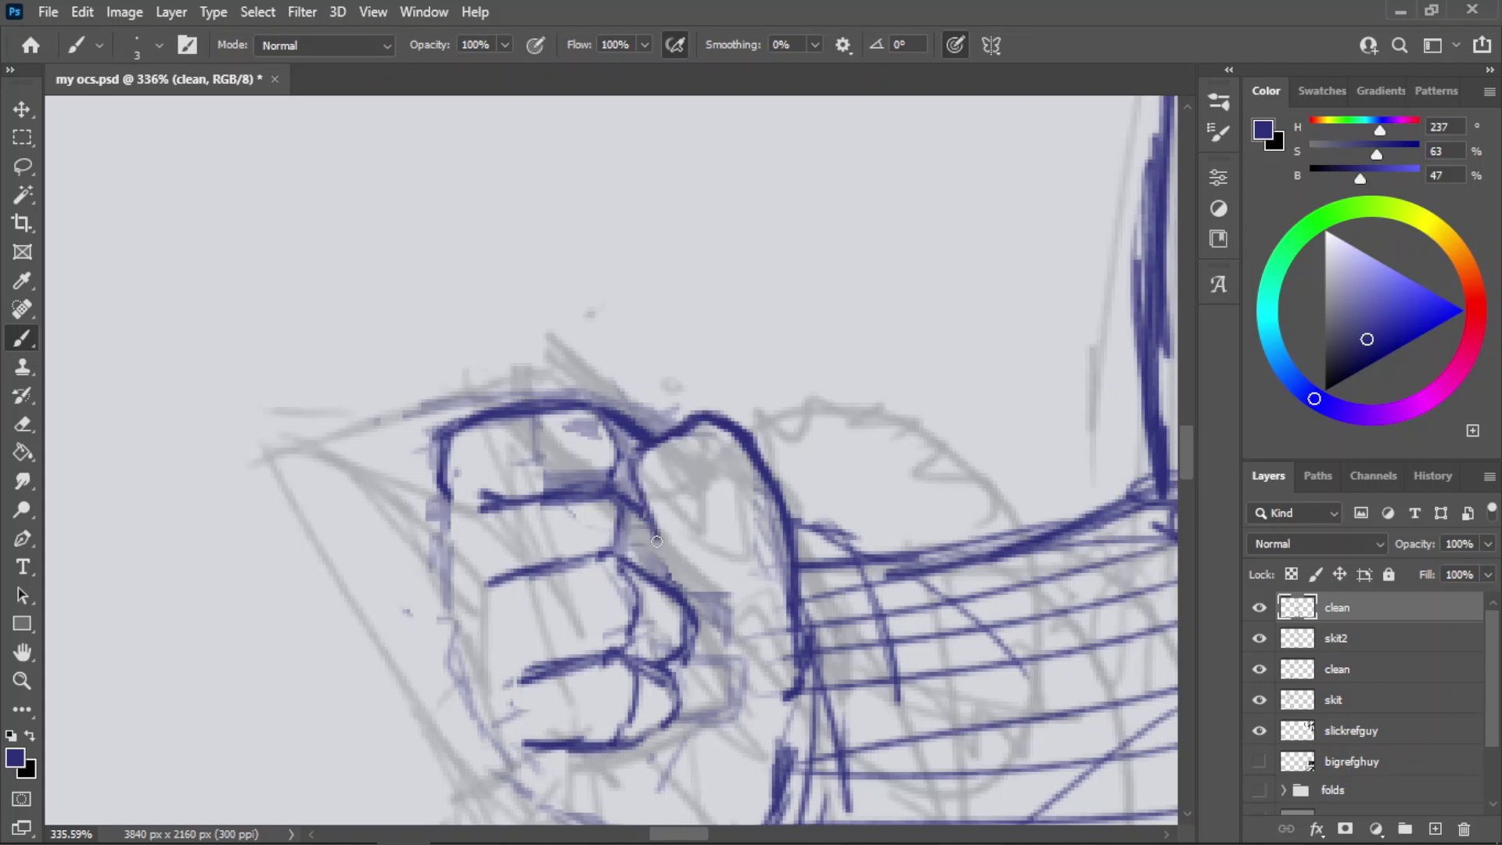
{"action": "left_click_drag", "start_coordinate": [636, 464], "coordinate": [654, 549]}
{"action": "left_click_drag", "start_coordinate": [646, 497], "coordinate": [657, 562]}
- Close the thumb's shape with a rounded lower end and a line up its wrist side
{"action": "mouse_move", "coordinate": [636, 464]}
{"action": "left_mouse_down"}
{"action": "mouse_move", "coordinate": [656, 565]}
{"action": "mouse_move", "coordinate": [736, 582]}
{"action": "left_mouse_up"}
{"action": "mouse_move", "coordinate": [728, 582]}
{"action": "left_mouse_down"}
{"action": "mouse_move", "coordinate": [730, 522]}
{"action": "mouse_move", "coordinate": [704, 464]}
{"action": "mouse_move", "coordinate": [738, 484]}
{"action": "mouse_move", "coordinate": [723, 505]}
{"action": "mouse_move", "coordinate": [732, 488]}
{"action": "left_mouse_up"}
{"action": "key", "text": "ctrl+z"}
{"action": "key", "text": "ctrl+z"}
{"action": "key", "text": "ctrl+z"}
{"action": "key", "text": "ctrl+z"}
{"action": "key", "text": "ctrl+z"}
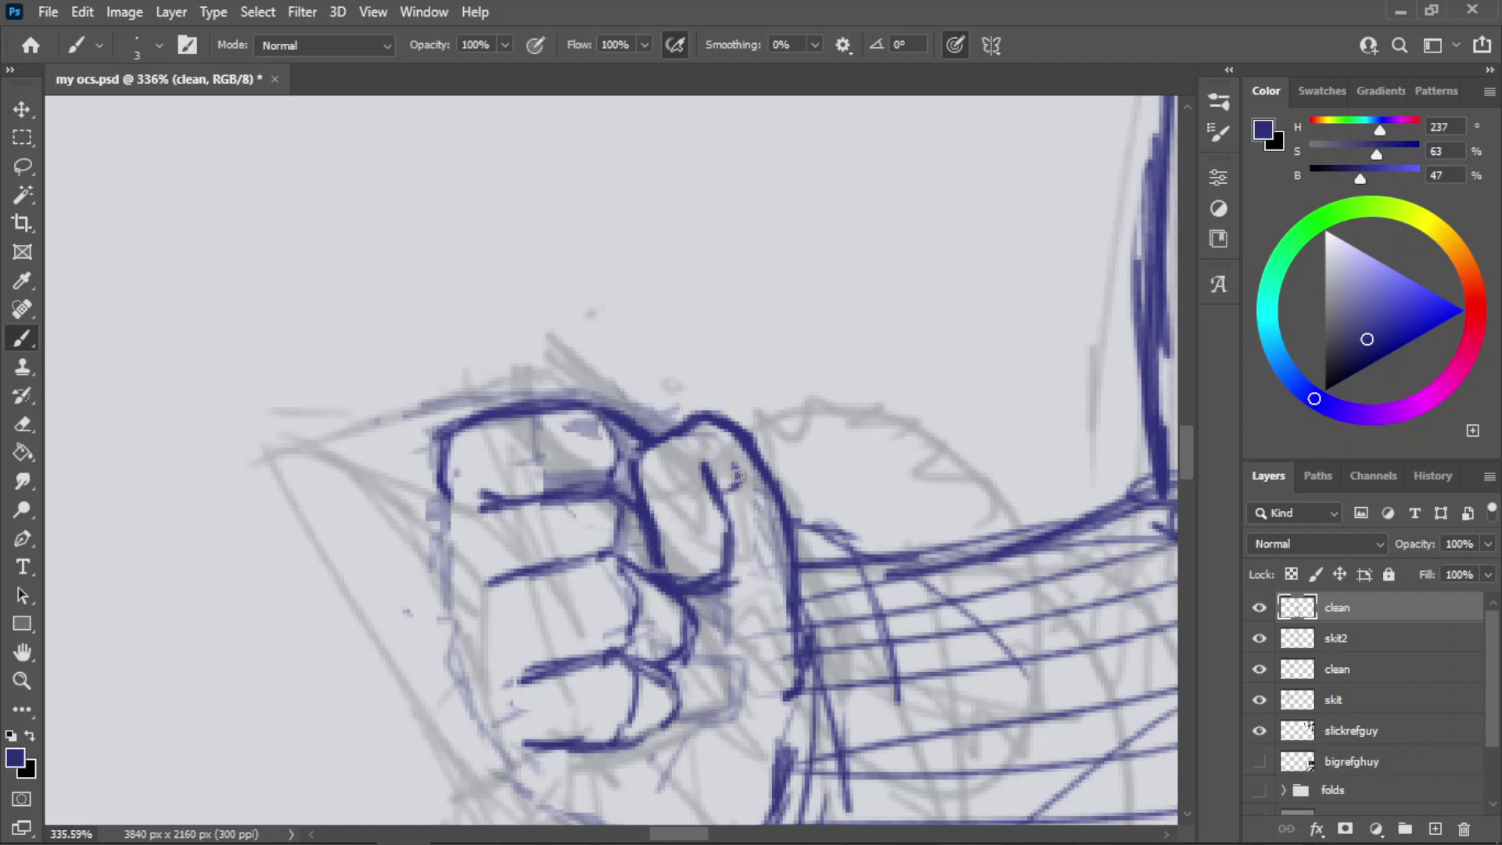
- Replace the hooked mark at the upper end of the thumb's wrist-side line with a smaller forked crease
{"action": "key", "text": "z"}
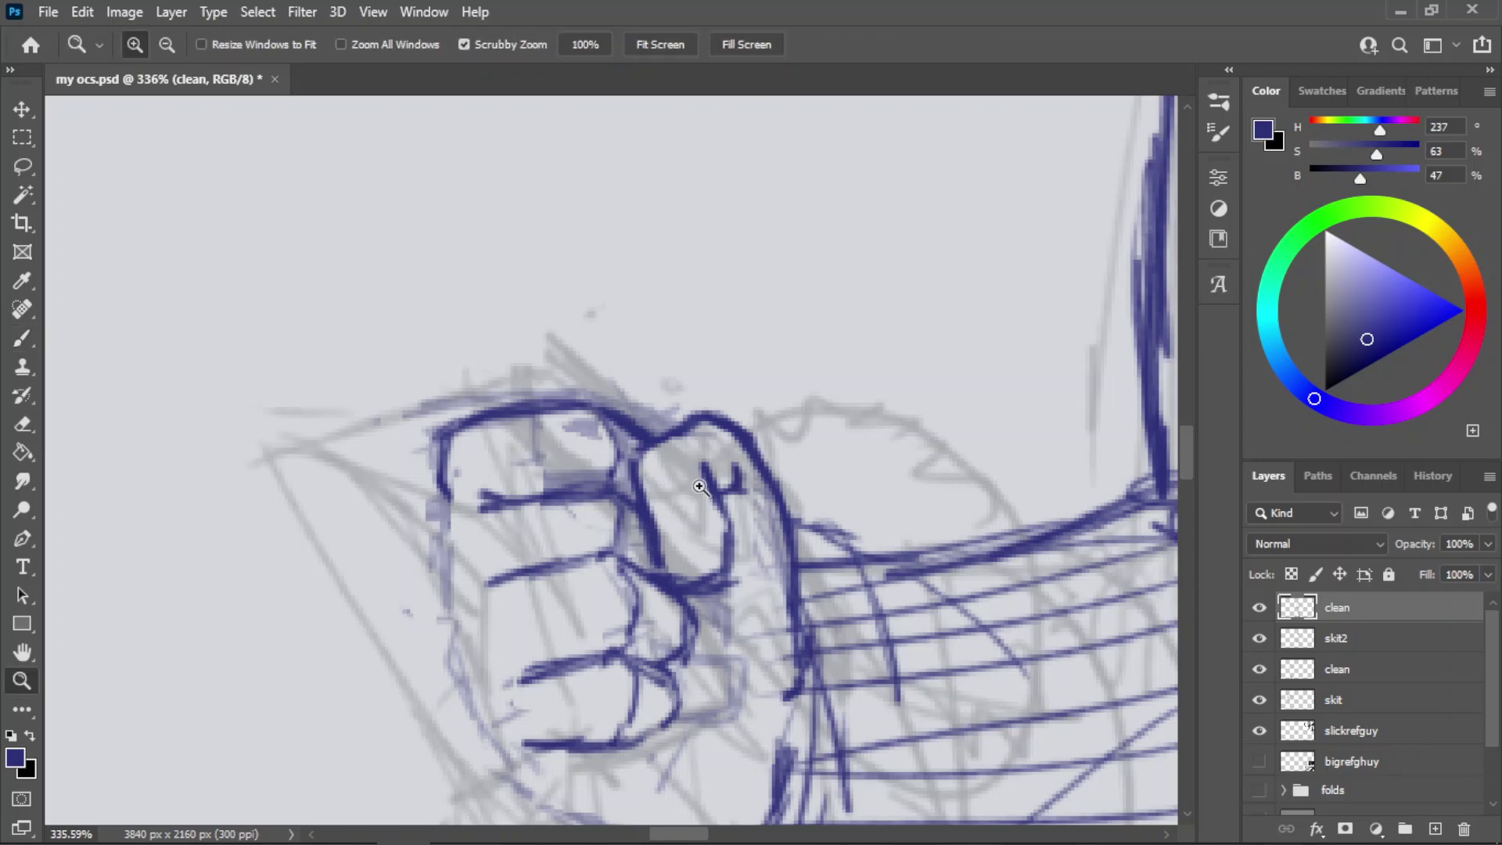
{"action": "left_click_drag", "start_coordinate": [721, 483], "coordinate": [634, 517]}
{"action": "left_click_drag", "start_coordinate": [707, 487], "coordinate": [877, 452]}
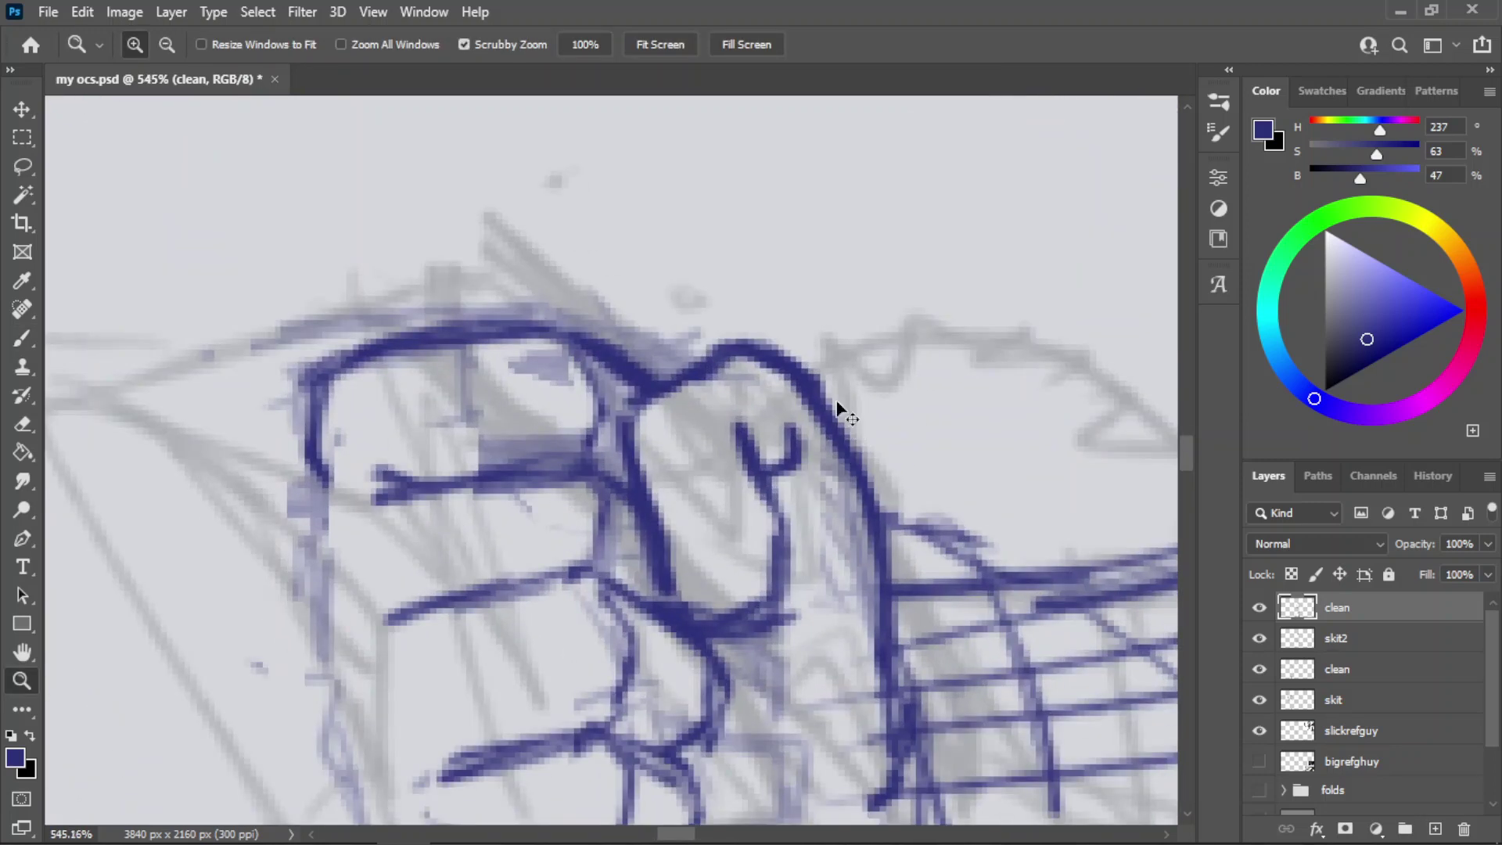
{"action": "key", "text": "ctrl+z"}
{"action": "key", "text": "ctrl+z"}
{"action": "key", "text": "ctrl+z"}
{"action": "key", "text": "b"}
{"action": "mouse_move", "coordinate": [784, 438]}
{"action": "left_mouse_down"}
{"action": "mouse_move", "coordinate": [779, 588]}
{"action": "mouse_move", "coordinate": [780, 479]}
{"action": "mouse_move", "coordinate": [733, 498]}
{"action": "mouse_move", "coordinate": [763, 475]}
{"action": "left_mouse_up"}
{"action": "key", "text": "ctrl+z"}
{"action": "key", "text": "z"}
{"action": "key", "text": "b"}
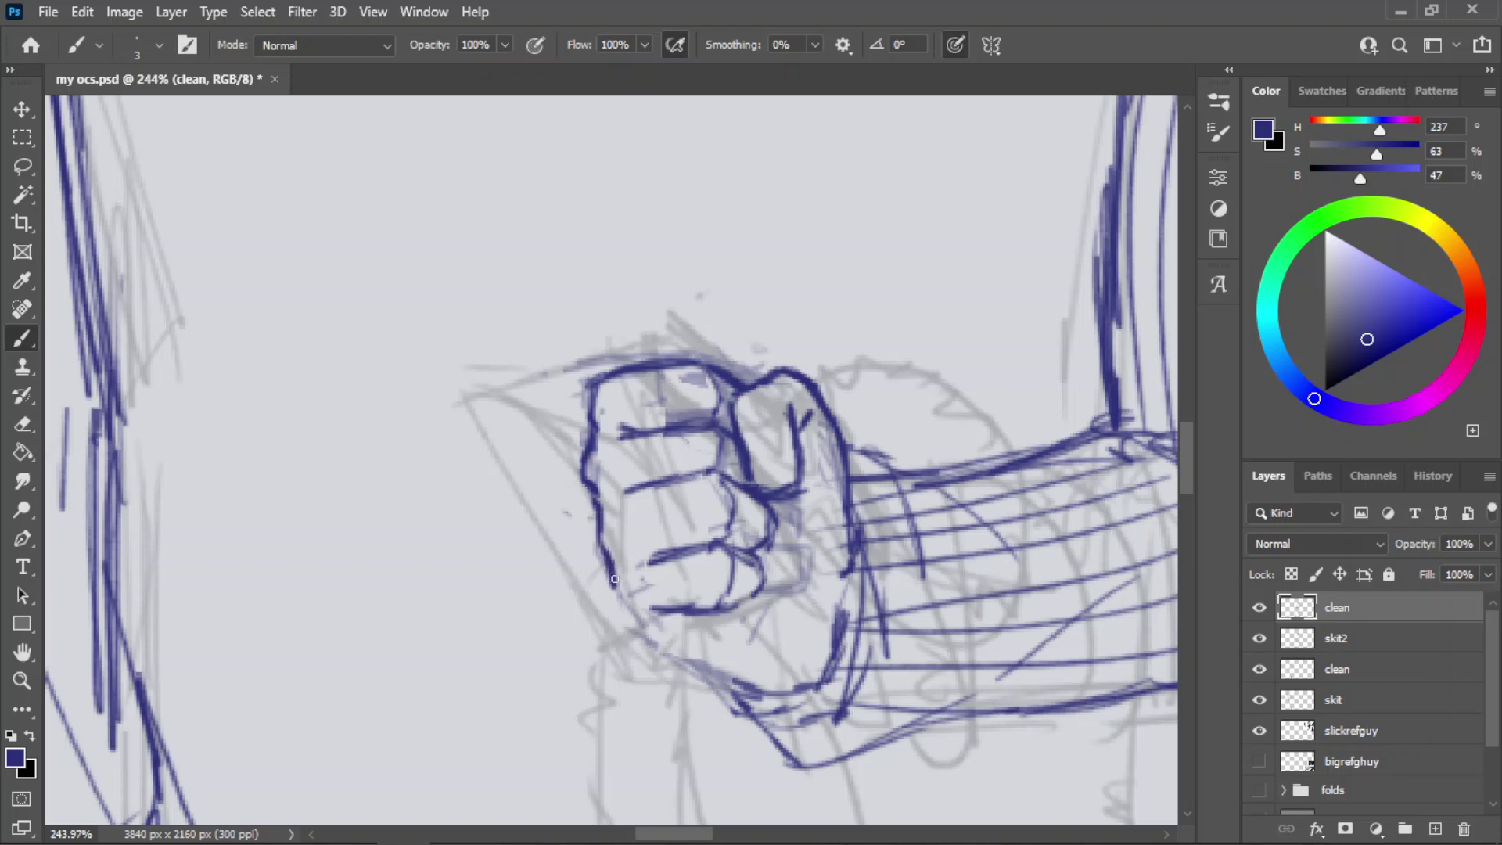
- Erase the slanted dividing line between the fist's two lowest fingers and redraw it flatter
{"action": "key", "text": "e"}
{"action": "mouse_move", "coordinate": [648, 562]}
{"action": "left_mouse_down"}
{"action": "mouse_move", "coordinate": [702, 550]}
{"action": "mouse_move", "coordinate": [642, 547]}
{"action": "left_mouse_up"}
{"action": "key", "text": "b"}
{"action": "key", "text": "ctrl+z"}
{"action": "key", "text": "ctrl+z"}
{"action": "key", "text": "ctrl+z"}
{"action": "key", "text": "e"}
{"action": "key", "text": "b"}
{"action": "key", "text": "ctrl+z"}
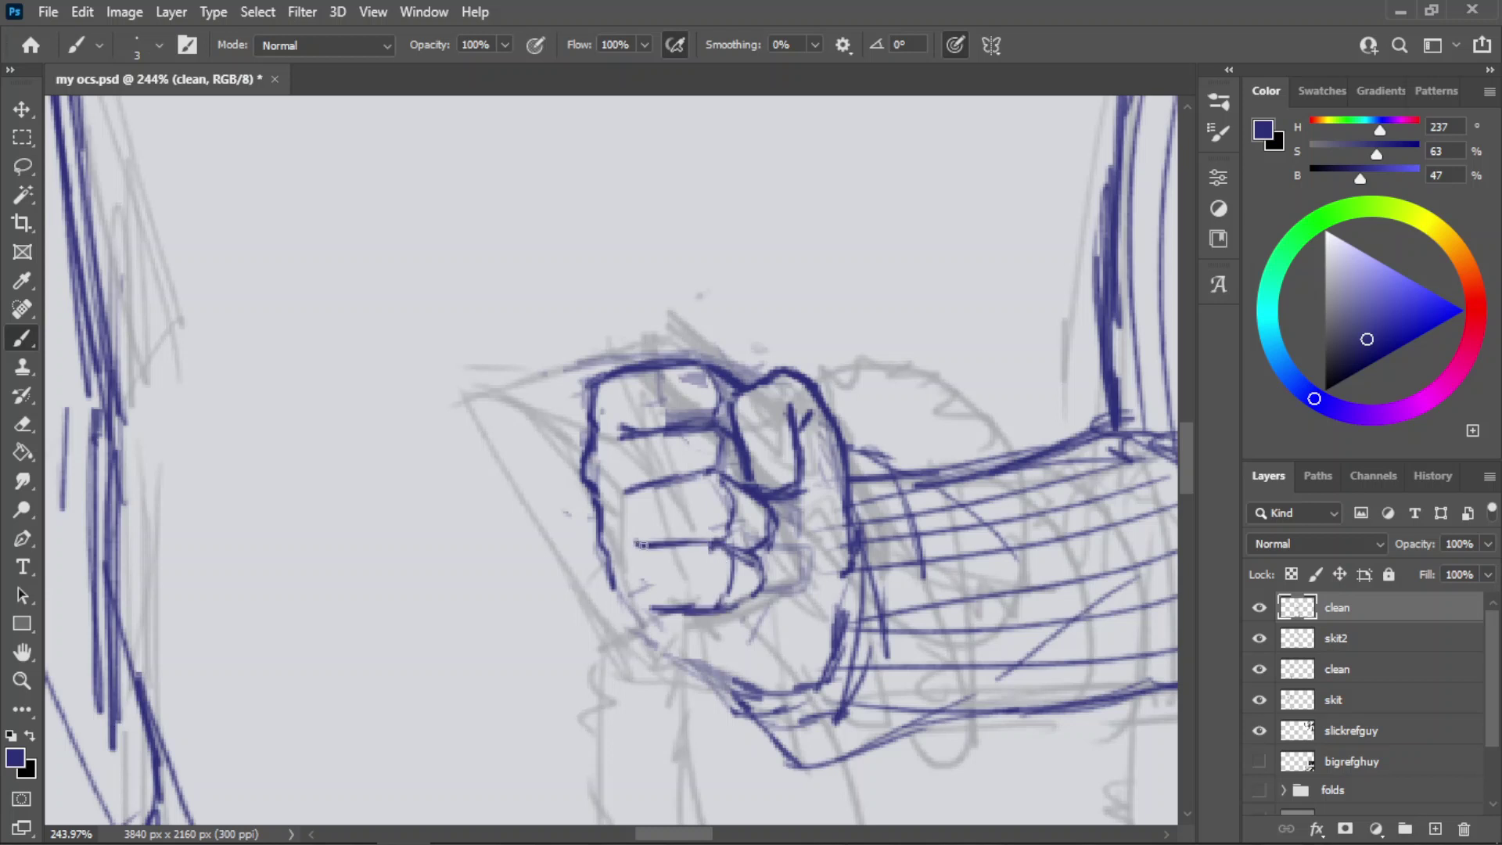
- Erase the second finger divider from the top of the fist and redraw it as a nearly horizontal line
{"action": "key", "text": "e"}
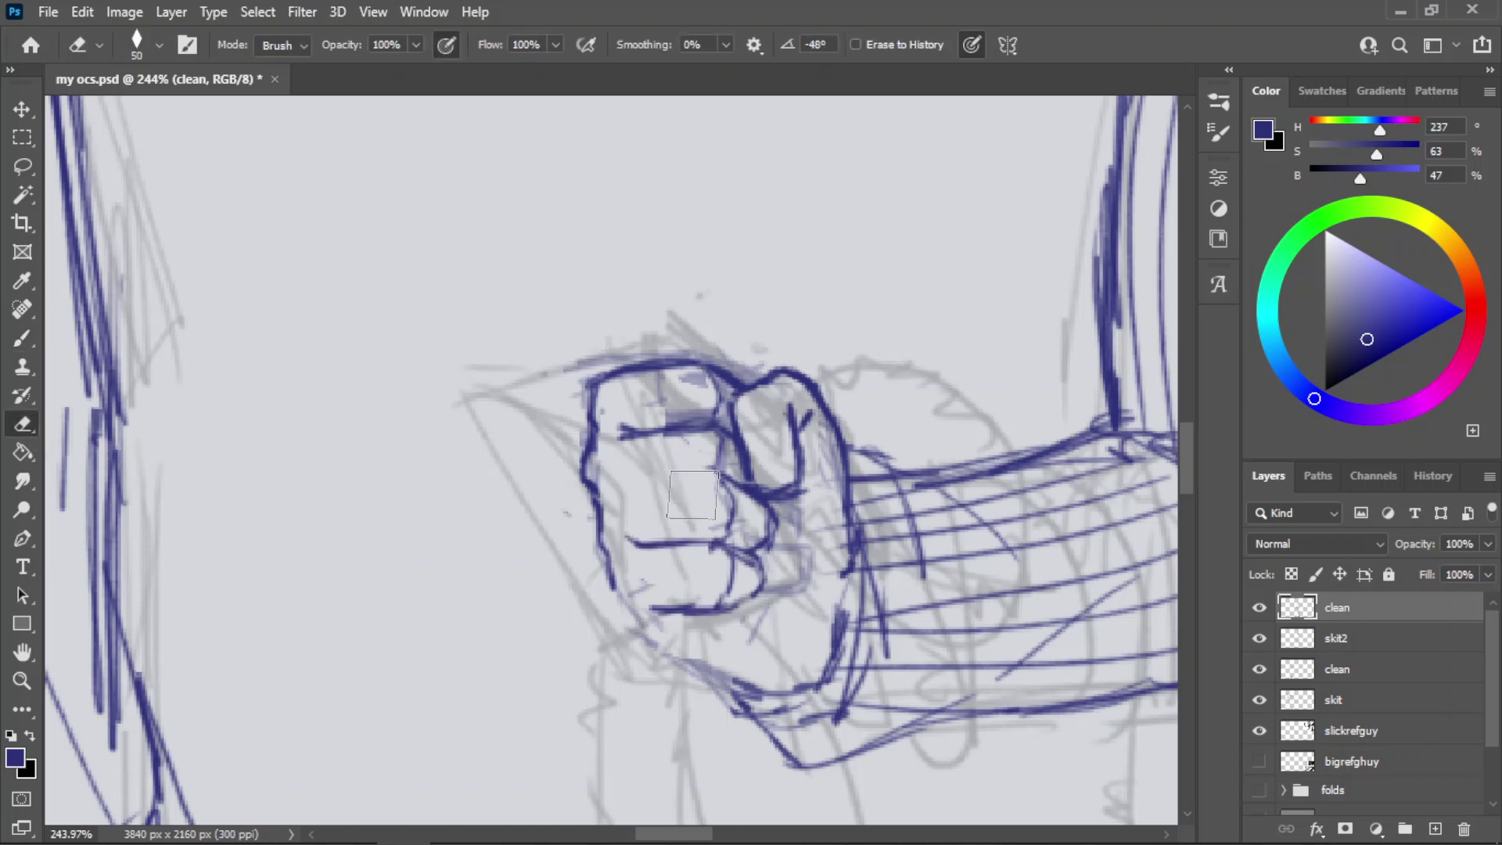
{"action": "key", "text": "b"}
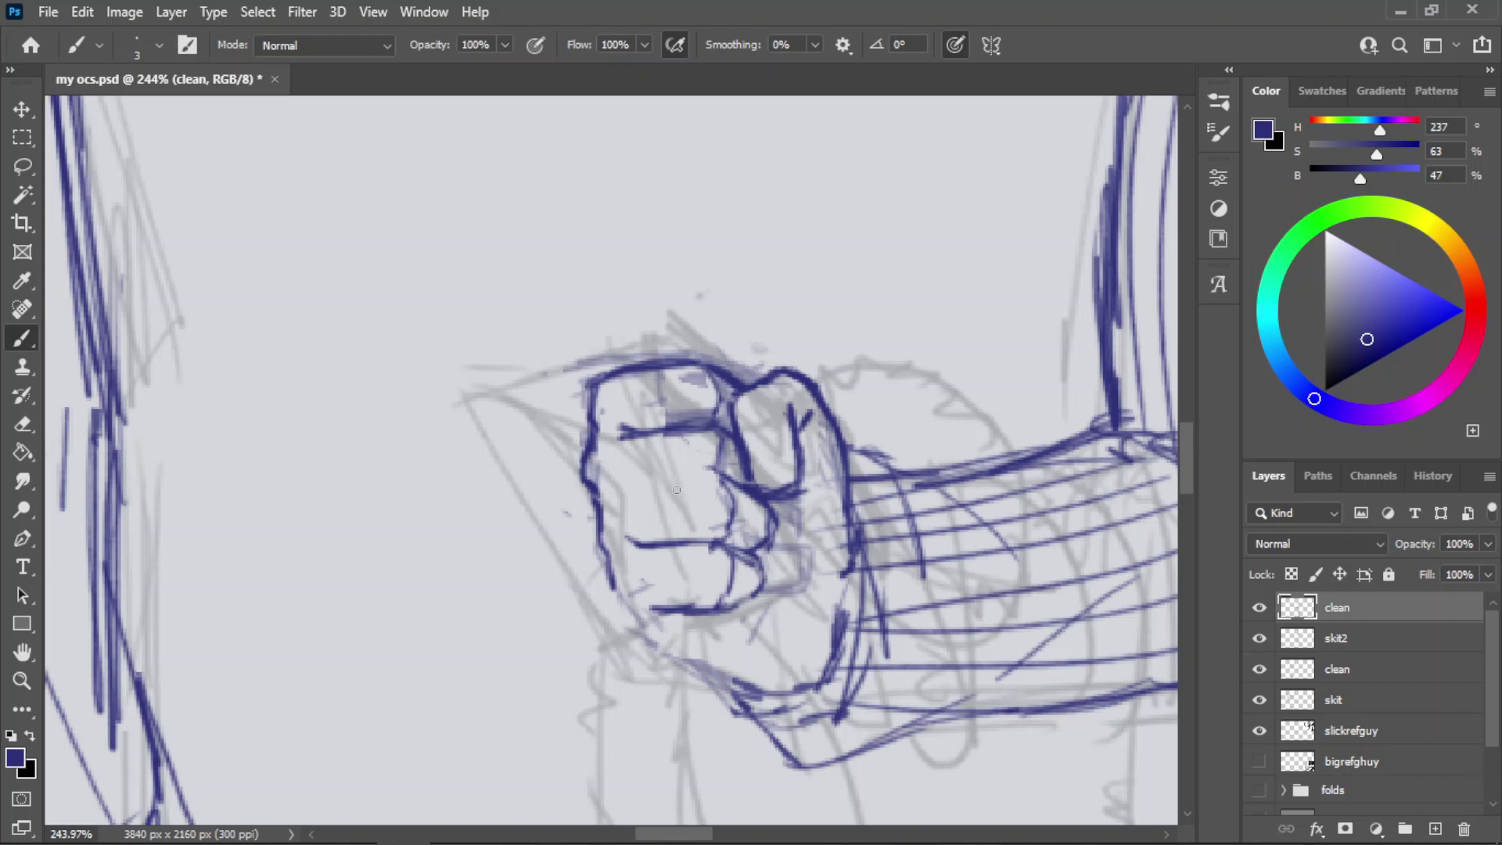
{"action": "left_click_drag", "start_coordinate": [718, 475], "coordinate": [640, 491]}
{"action": "key", "text": "ctrl+z"}
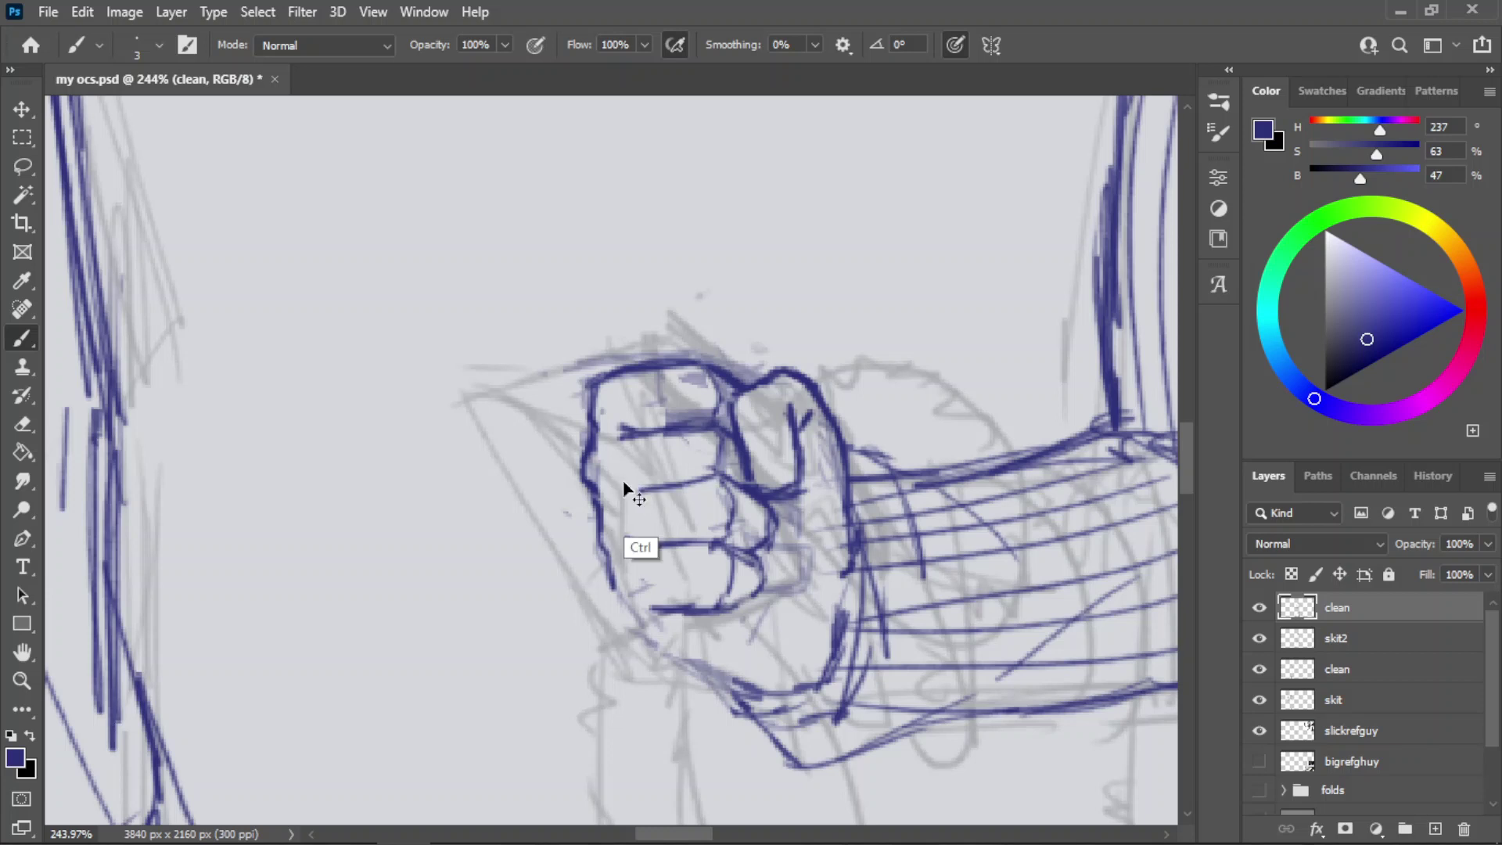
{"action": "left_click_drag", "start_coordinate": [639, 493], "coordinate": [729, 486]}
{"action": "key", "text": "ctrl+z"}
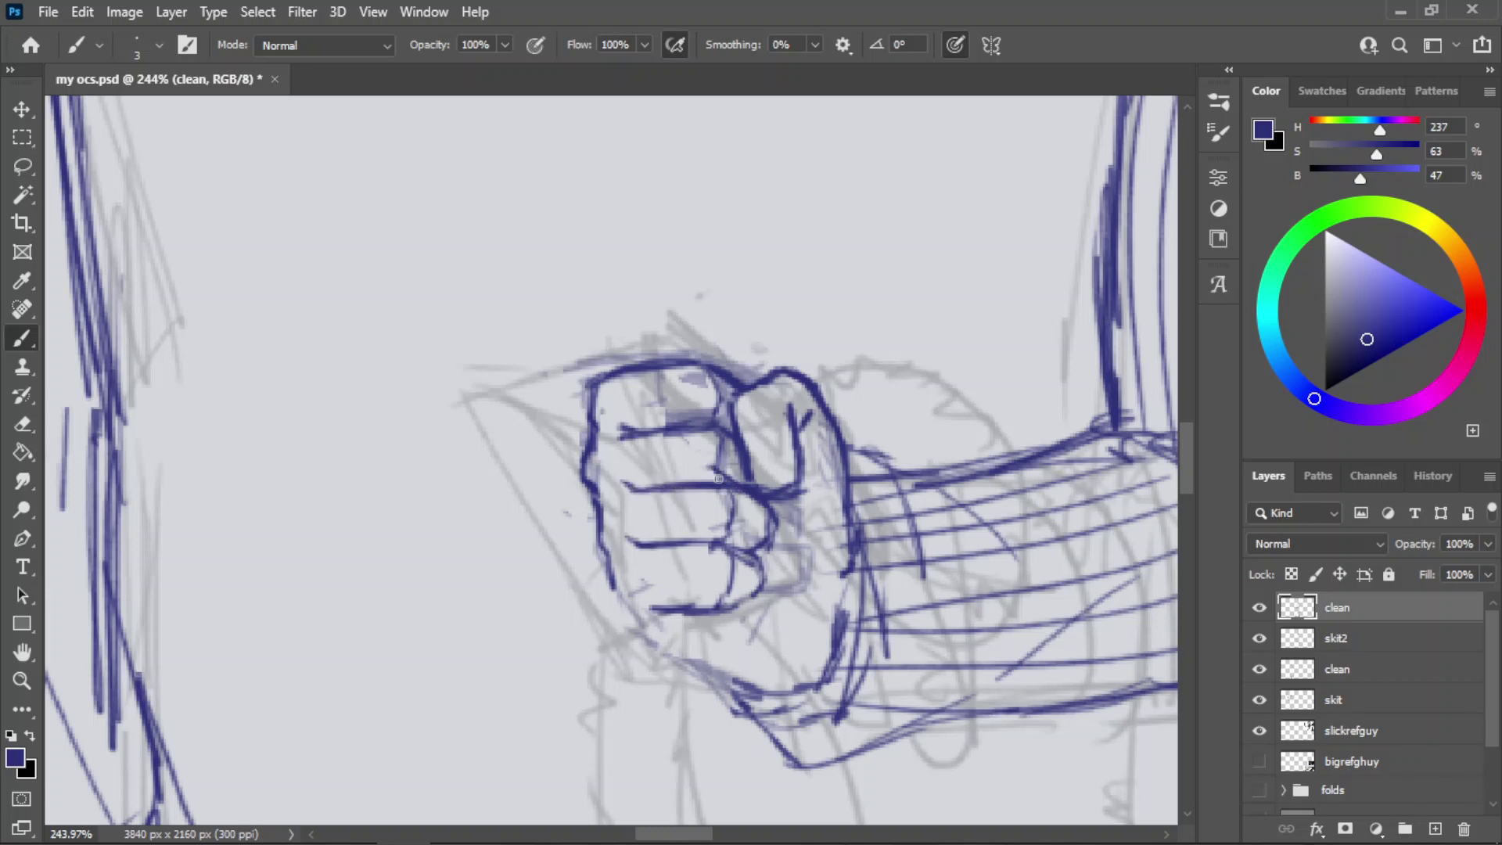
- Replace the fist's arched upper contour with a lower, flatter line joining the thumb
{"action": "key", "text": "e"}
{"action": "left_click_drag", "start_coordinate": [638, 354], "coordinate": [696, 352]}
{"action": "key", "text": "b"}
{"action": "mouse_move", "coordinate": [605, 378]}
{"action": "left_mouse_down"}
{"action": "mouse_move", "coordinate": [688, 373]}
{"action": "mouse_move", "coordinate": [658, 374]}
{"action": "left_mouse_up"}
{"action": "key", "text": "ctrl+z"}
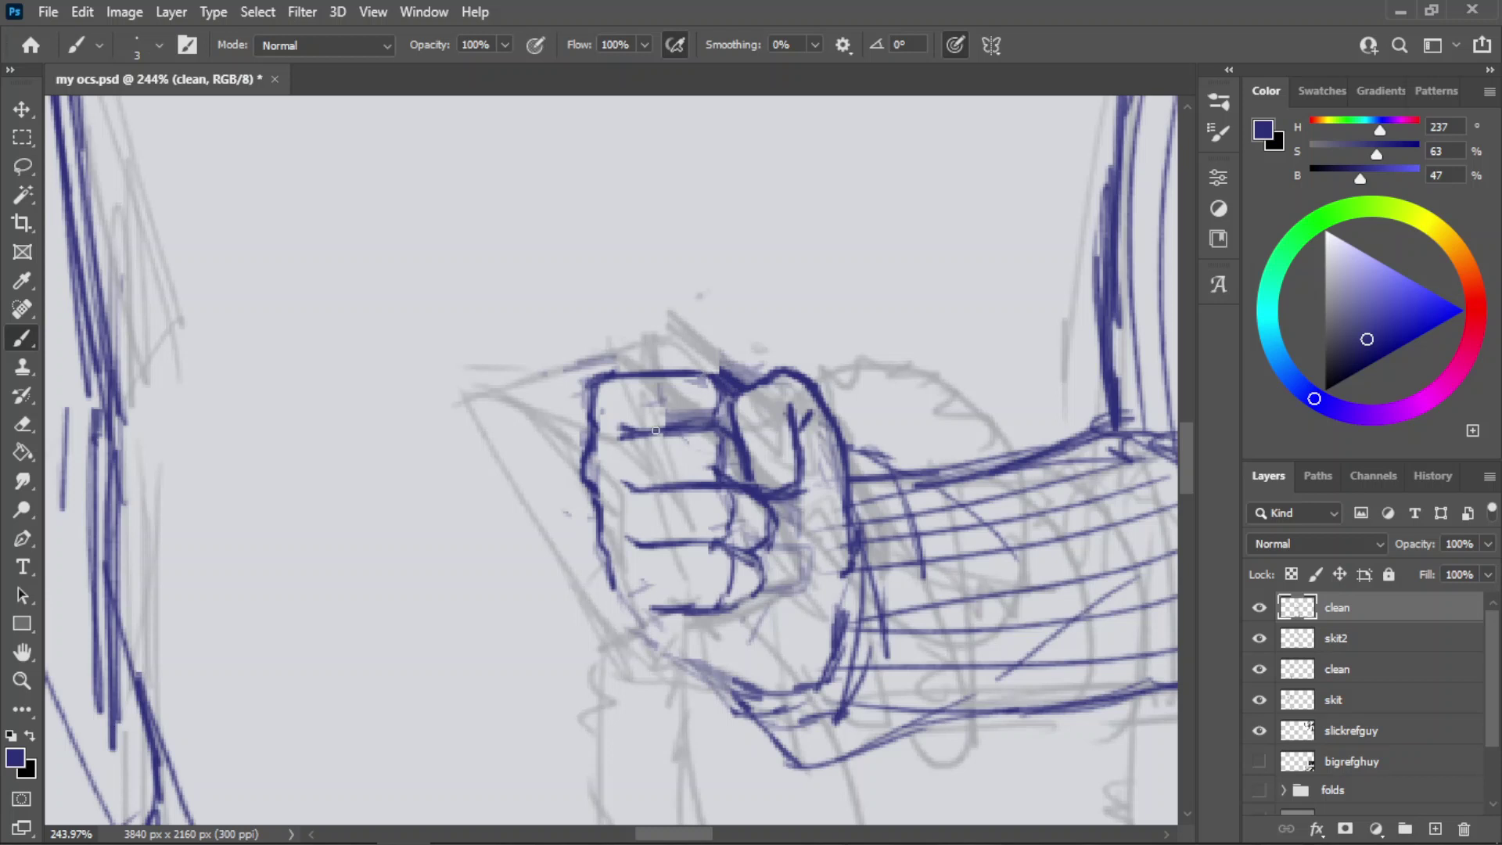
{"action": "key", "text": "e"}
{"action": "mouse_move", "coordinate": [723, 374]}
{"action": "left_mouse_down"}
{"action": "mouse_move", "coordinate": [645, 383]}
{"action": "mouse_move", "coordinate": [692, 366]}
{"action": "mouse_move", "coordinate": [712, 377]}
{"action": "left_mouse_up"}
{"action": "key", "text": "b"}
{"action": "key", "text": "ctrl+z"}
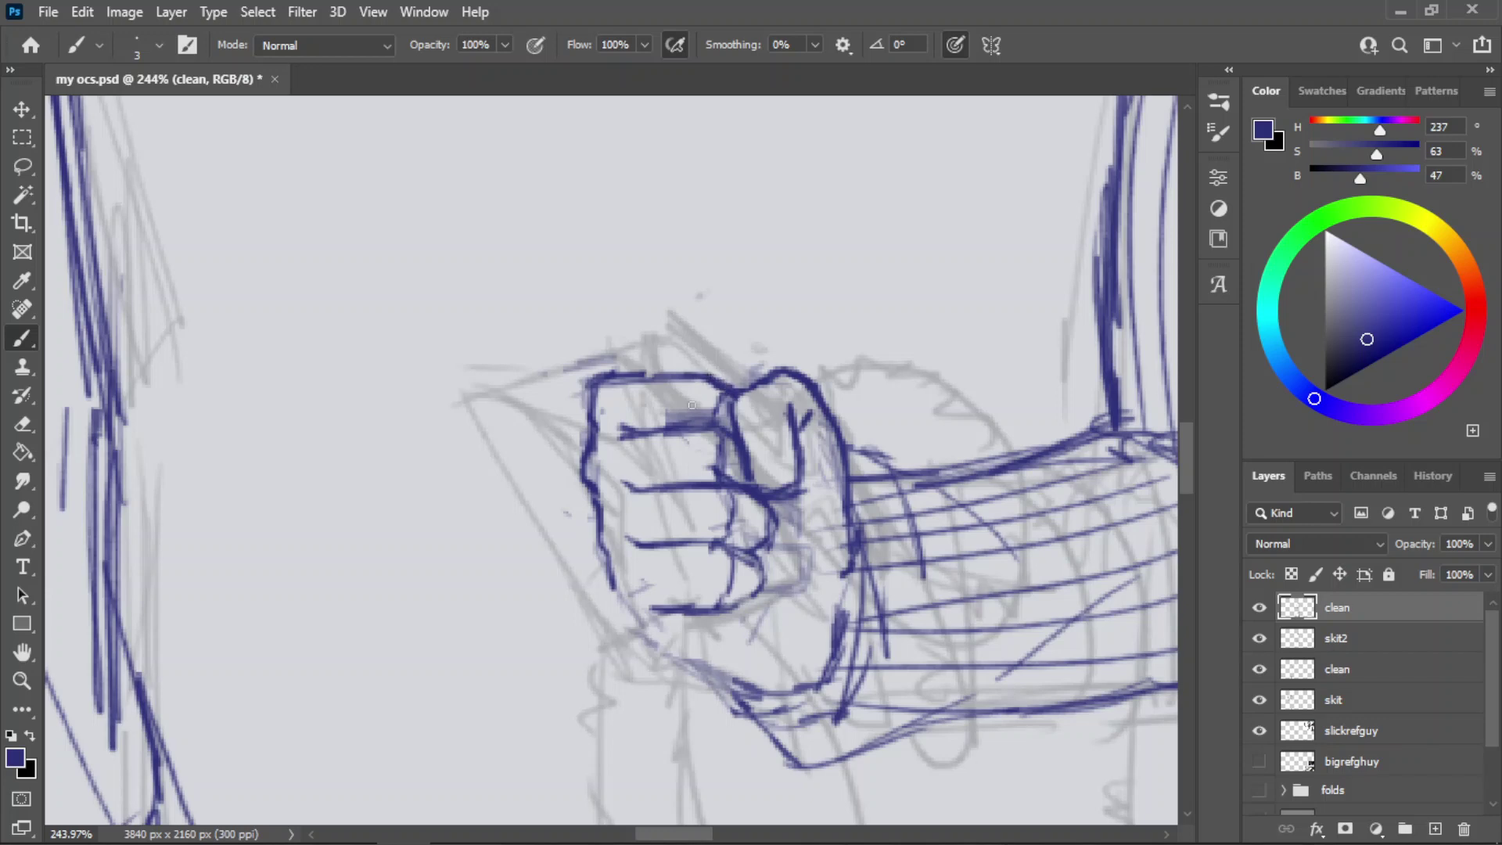
- Erase the smudged line beneath the uppermost finger and redraw it as a clean straight divider
{"action": "key", "text": "z"}
{"action": "mouse_move", "coordinate": [683, 447]}
{"action": "left_mouse_down"}
{"action": "mouse_move", "coordinate": [614, 441]}
{"action": "mouse_move", "coordinate": [767, 443]}
{"action": "left_mouse_up"}
{"action": "key", "text": "e"}
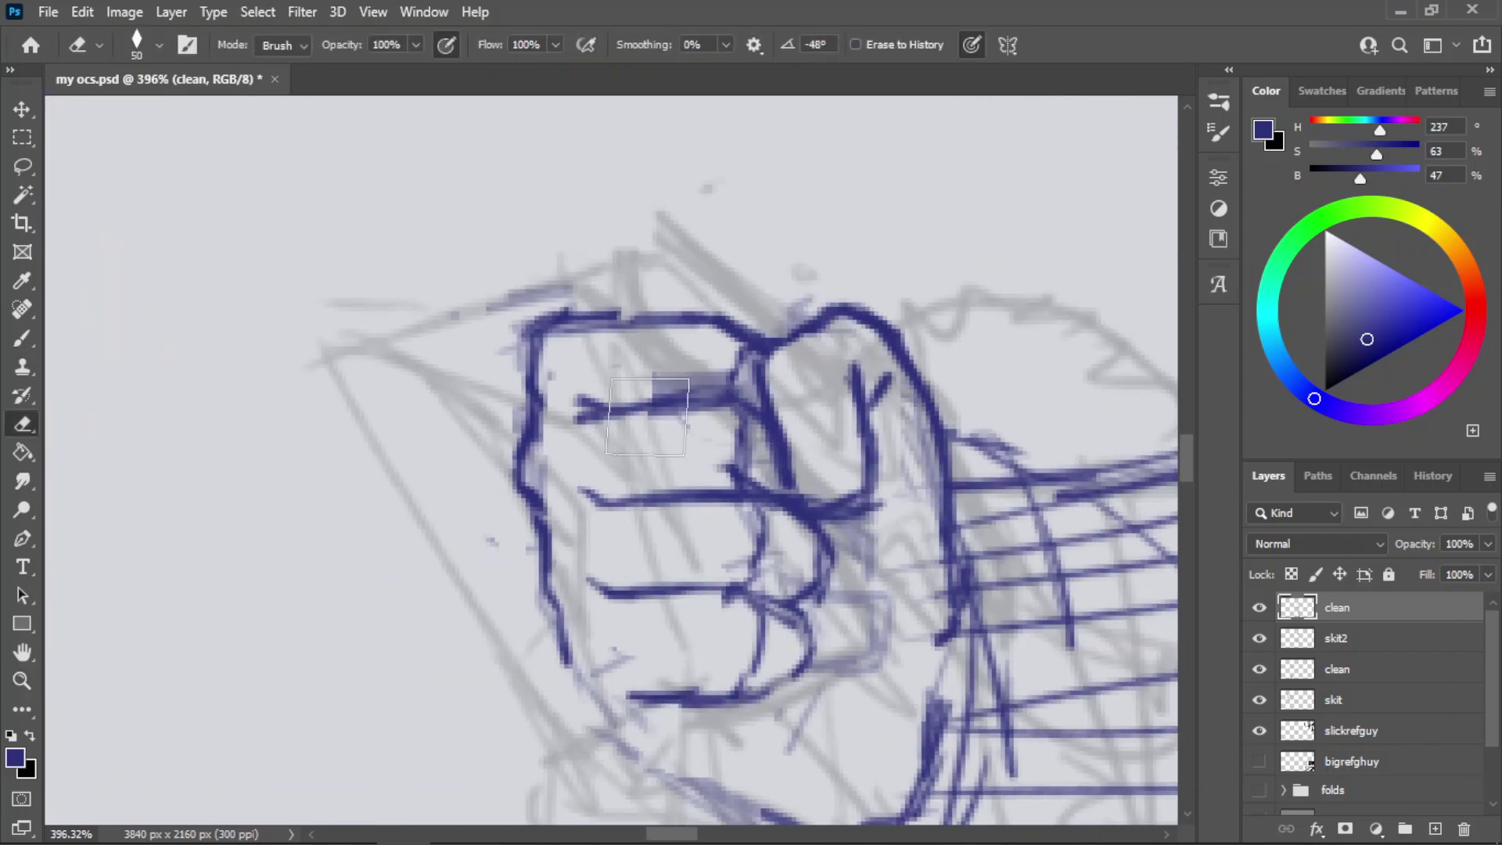
{"action": "mouse_move", "coordinate": [679, 408]}
{"action": "left_mouse_down"}
{"action": "mouse_move", "coordinate": [618, 408]}
{"action": "mouse_move", "coordinate": [723, 410]}
{"action": "left_mouse_up"}
{"action": "key", "text": "b"}
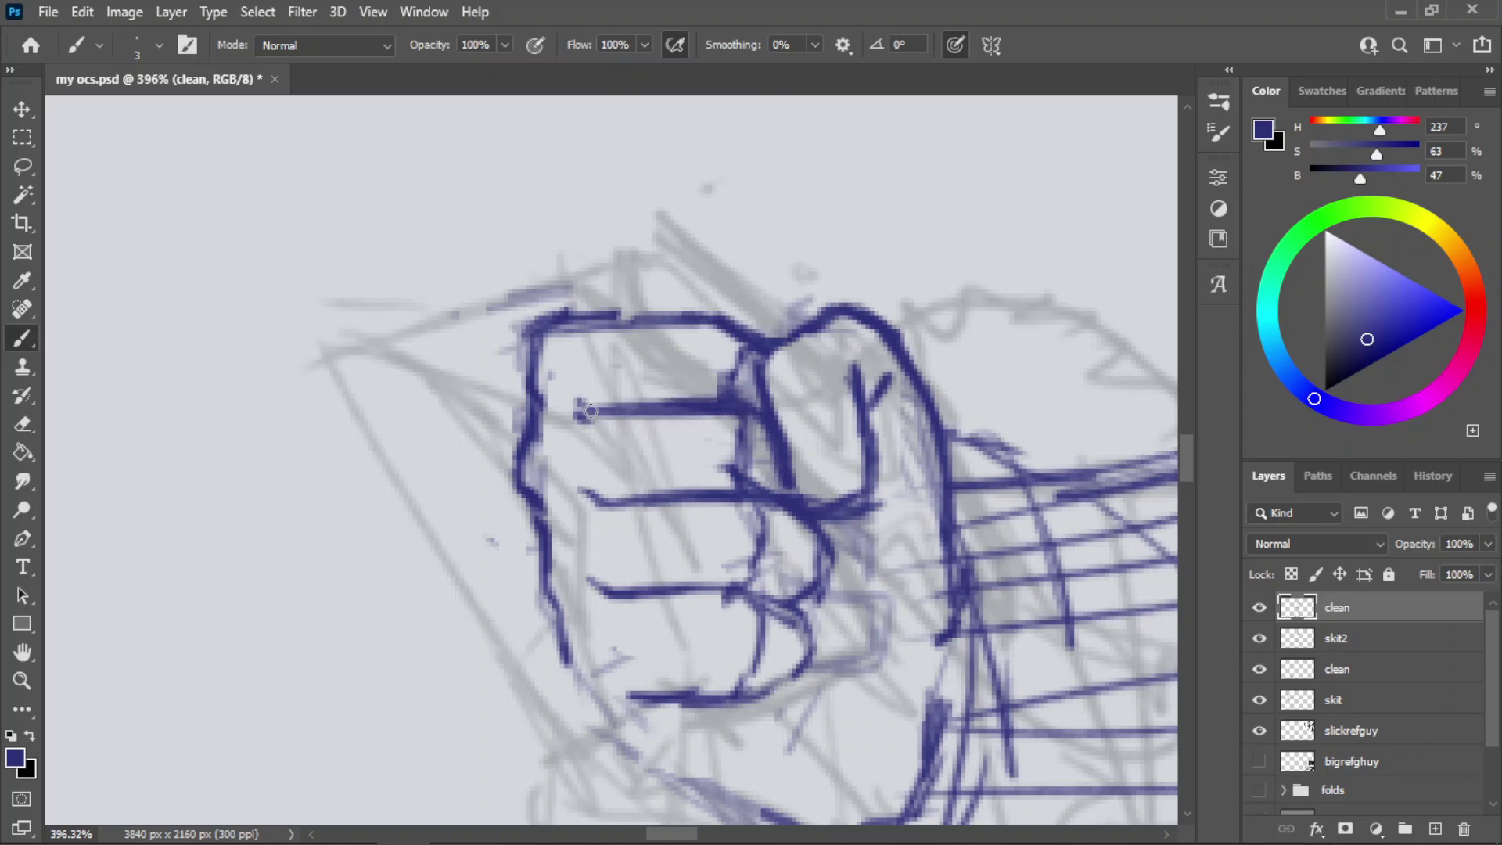
- Trim the knuckle-side end of the uppermost finger divider and finish it with a short tapered stroke
{"action": "key", "text": "z"}
{"action": "mouse_move", "coordinate": [664, 436]}
{"action": "left_mouse_down"}
{"action": "mouse_move", "coordinate": [603, 474]}
{"action": "mouse_move", "coordinate": [689, 453]}
{"action": "left_mouse_up"}
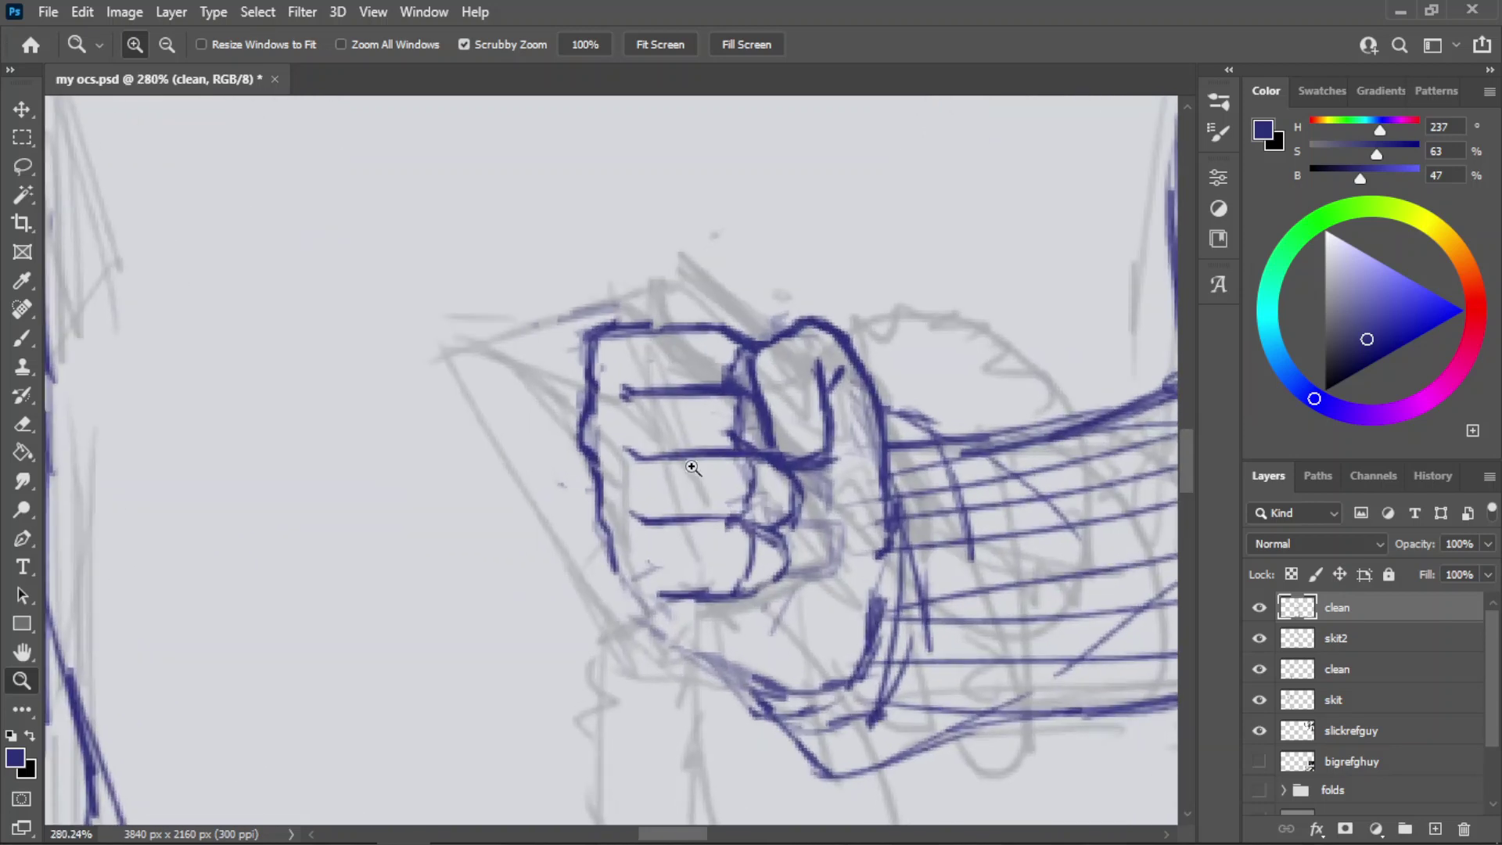
{"action": "key", "text": "e"}
{"action": "key", "text": "e"}
{"action": "left_click", "coordinate": [633, 395]}
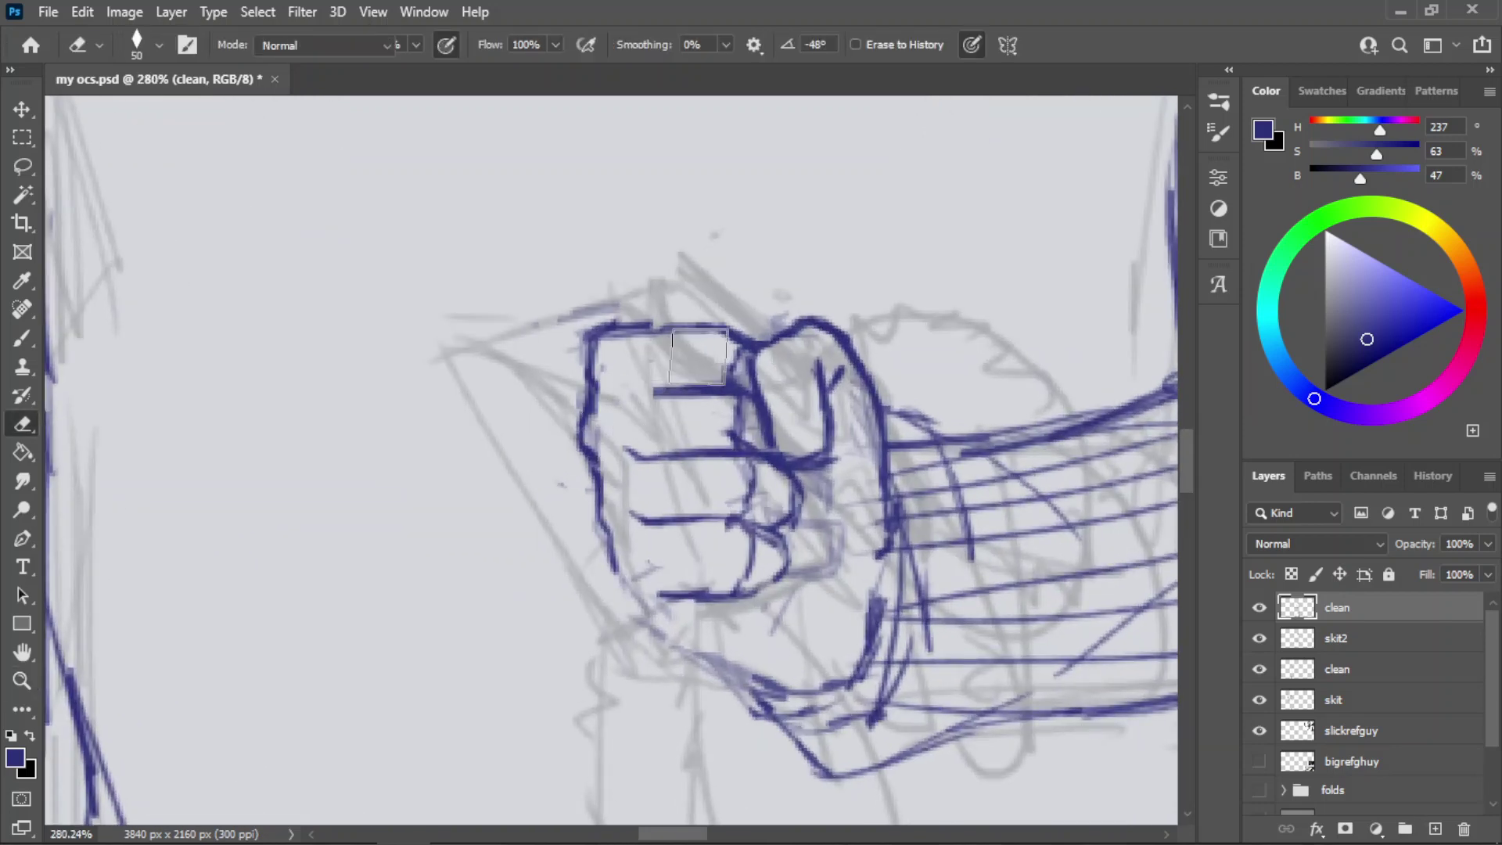
{"action": "key", "text": "b"}
{"action": "key", "text": "z"}
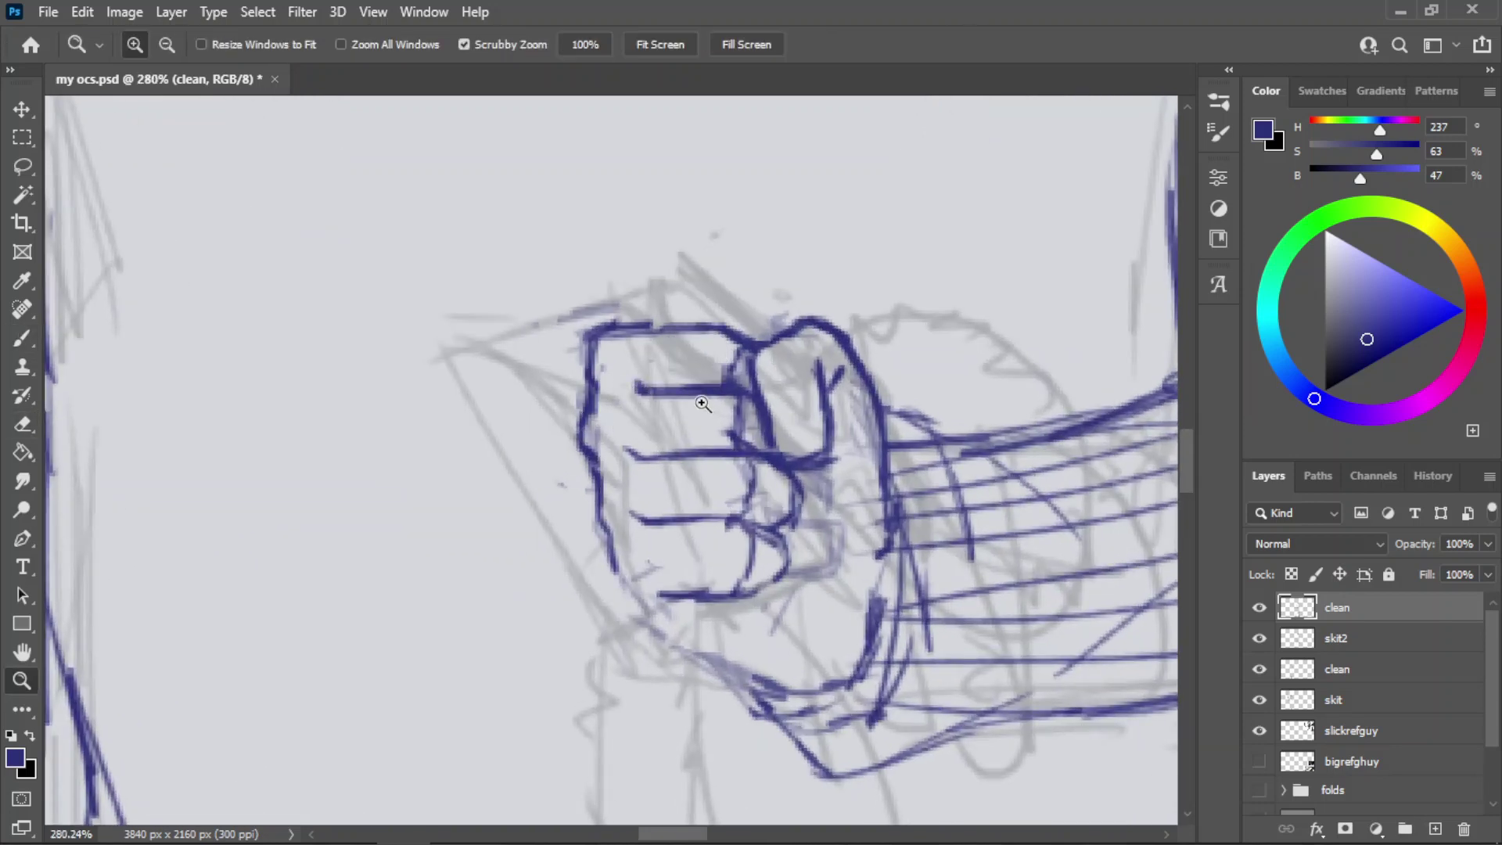
- Erase the fist's fingers, knuckle contour and thumb, keeping the wrist-side outline and the lower edge of the palm
{"action": "left_click_drag", "start_coordinate": [657, 395], "coordinate": [603, 399]}
{"action": "left_click_drag", "start_coordinate": [696, 409], "coordinate": [618, 452]}
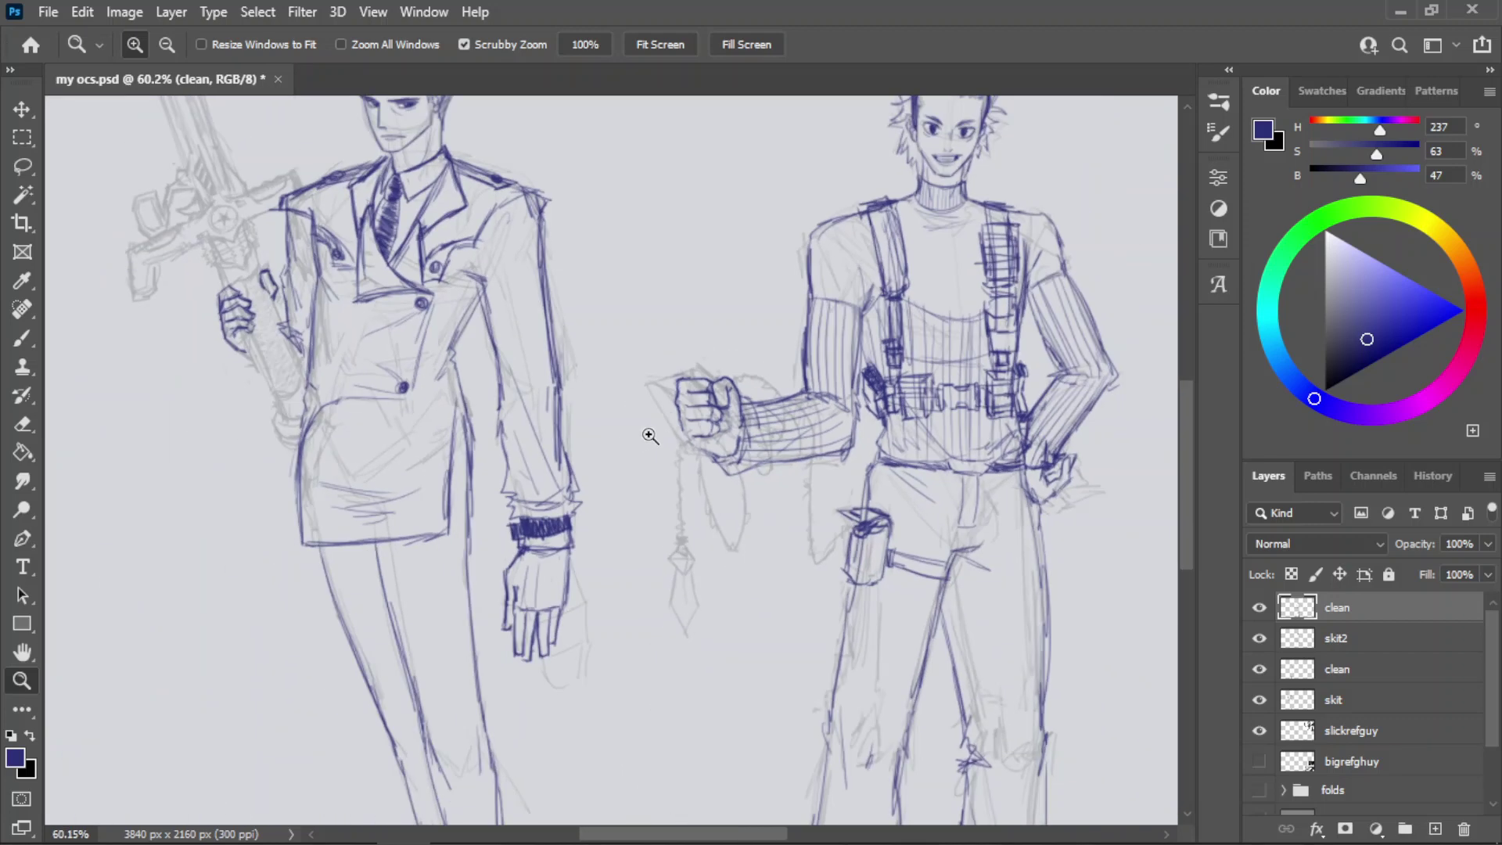
{"action": "left_click_drag", "start_coordinate": [712, 410], "coordinate": [765, 415]}
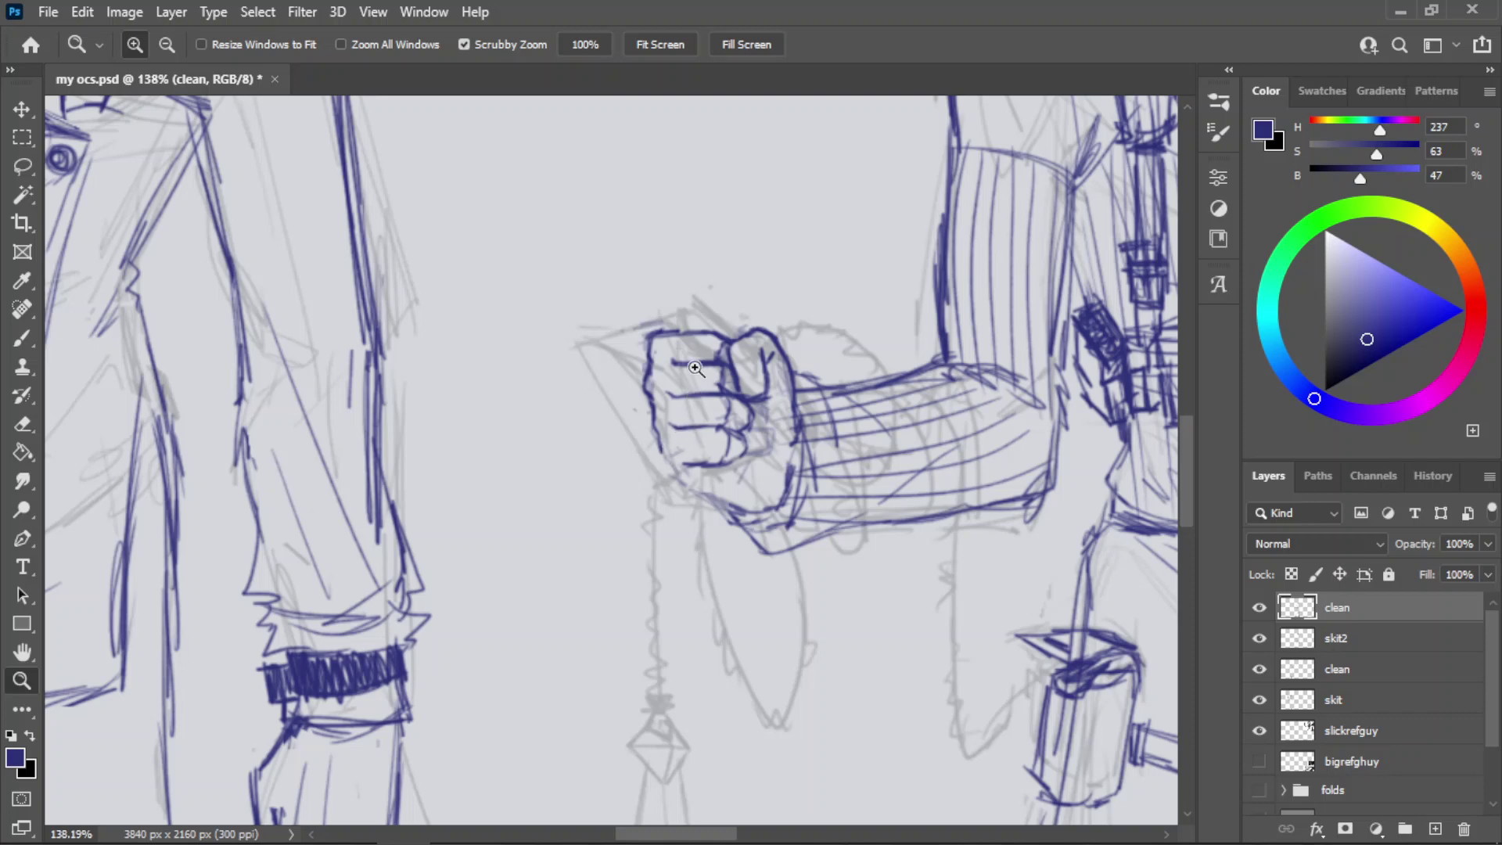
{"action": "left_click_drag", "start_coordinate": [695, 368], "coordinate": [618, 407]}
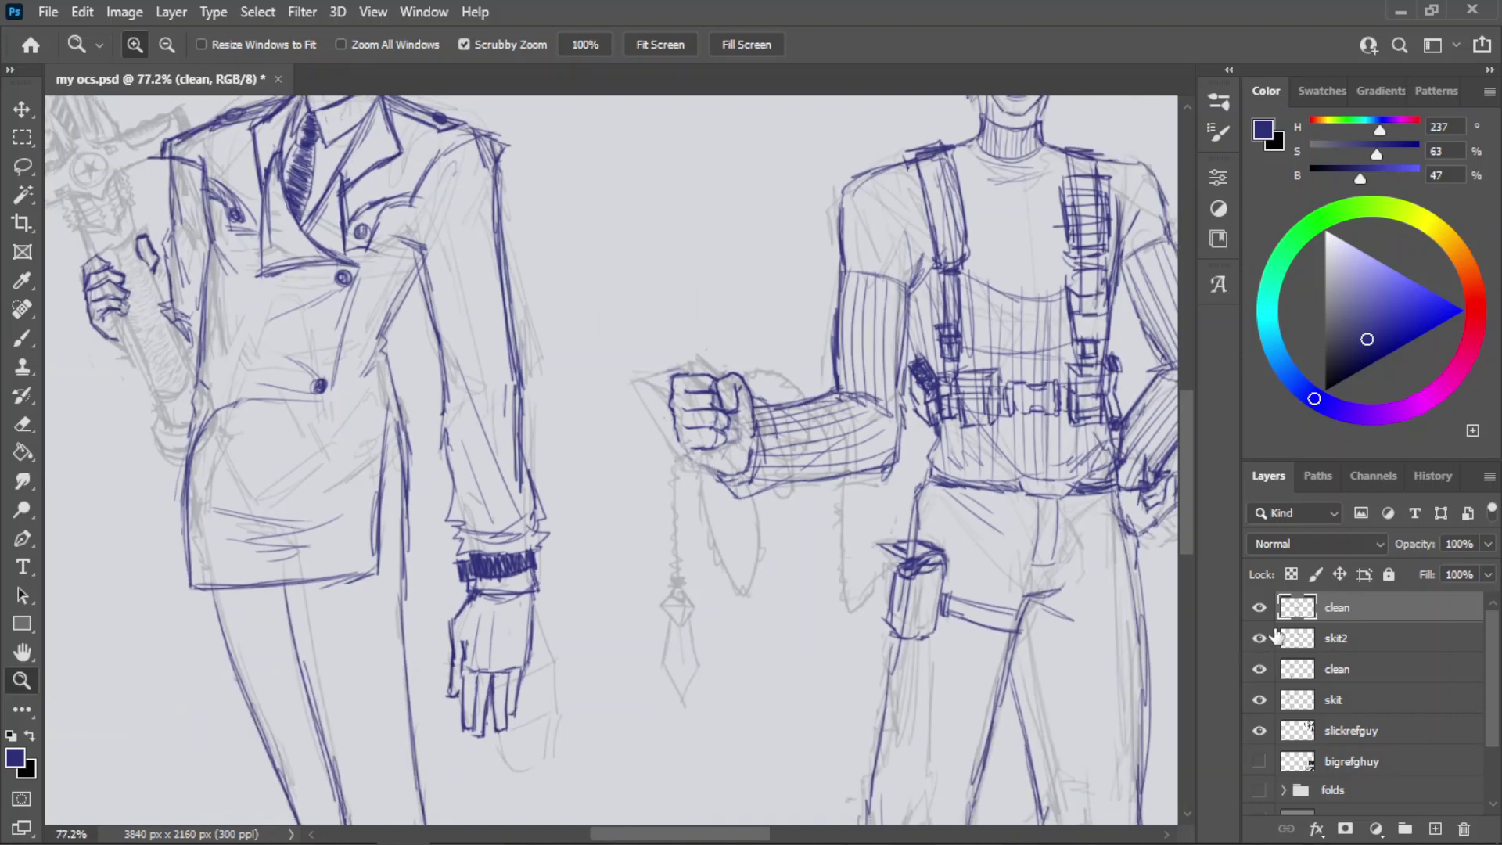
{"action": "left_click", "coordinate": [1254, 612]}
{"action": "key", "text": "ctrl+z"}
{"action": "left_click_drag", "start_coordinate": [705, 376], "coordinate": [782, 374]}
{"action": "key", "text": "e"}
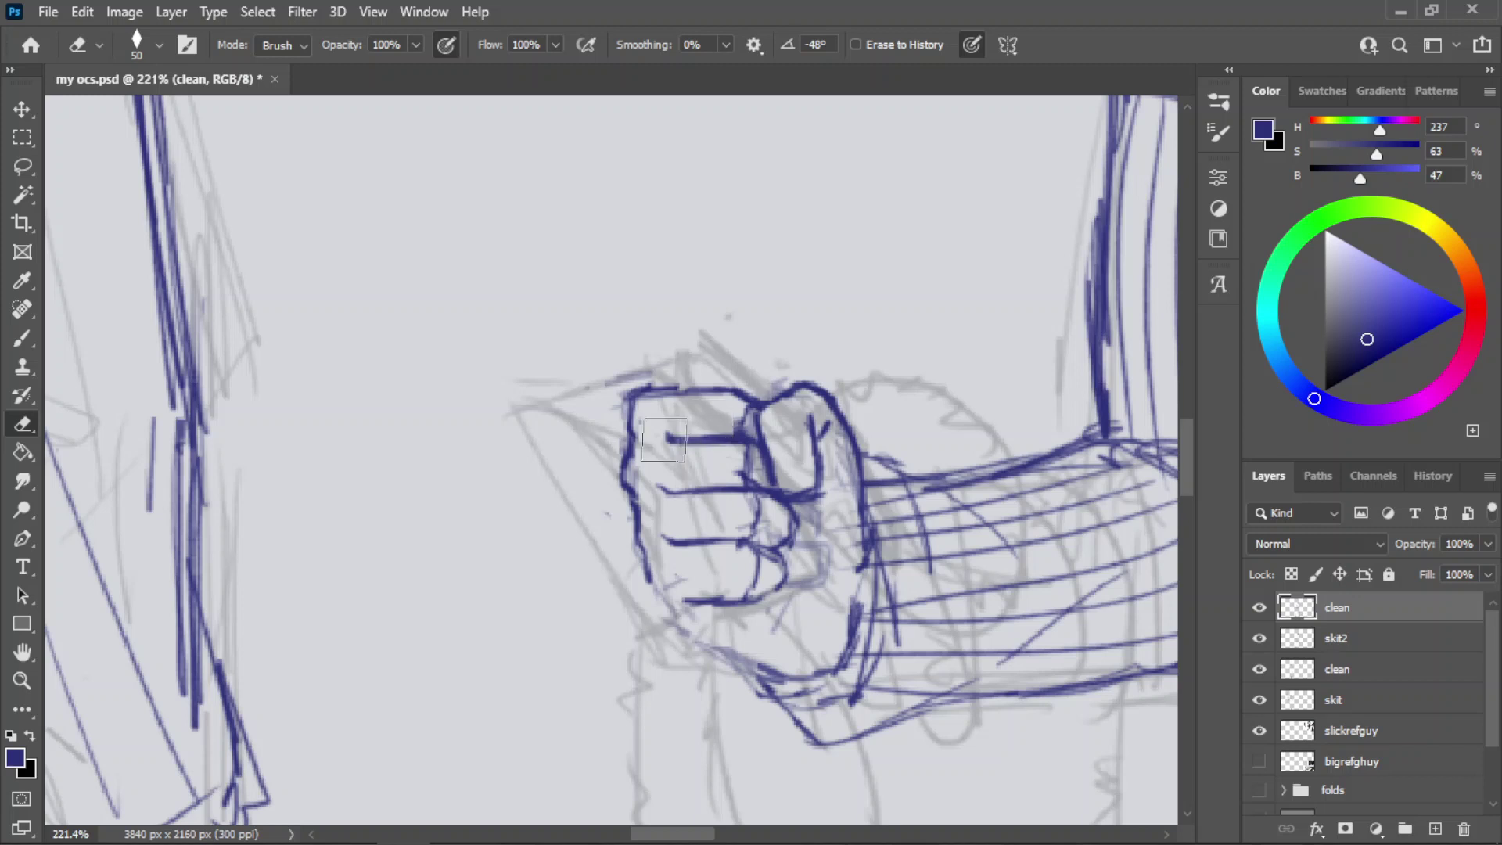
{"action": "mouse_move", "coordinate": [664, 440]}
{"action": "left_mouse_down"}
{"action": "mouse_move", "coordinate": [707, 363]}
{"action": "mouse_move", "coordinate": [809, 393]}
{"action": "mouse_move", "coordinate": [749, 561]}
{"action": "mouse_move", "coordinate": [770, 605]}
{"action": "mouse_move", "coordinate": [711, 580]}
{"action": "mouse_move", "coordinate": [669, 479]}
{"action": "mouse_move", "coordinate": [682, 484]}
{"action": "mouse_move", "coordinate": [659, 342]}
{"action": "mouse_move", "coordinate": [684, 322]}
{"action": "mouse_move", "coordinate": [789, 552]}
{"action": "mouse_move", "coordinate": [771, 489]}
{"action": "left_mouse_up"}
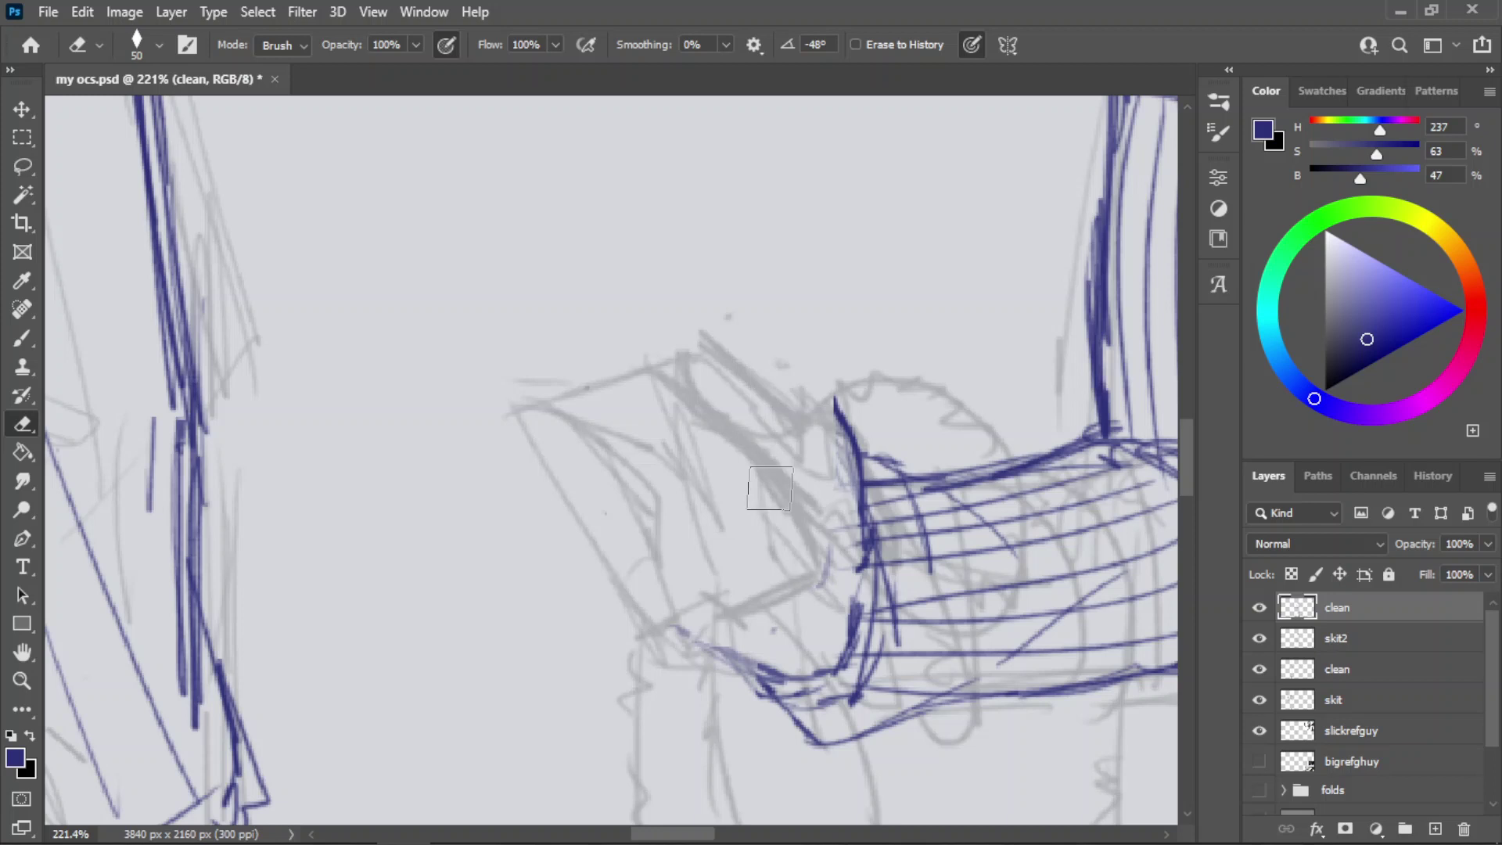
- Sketch a rounded thumb form beside the wrist-side outline, with a line running down its inner side toward the palm
{"action": "key", "text": "b"}
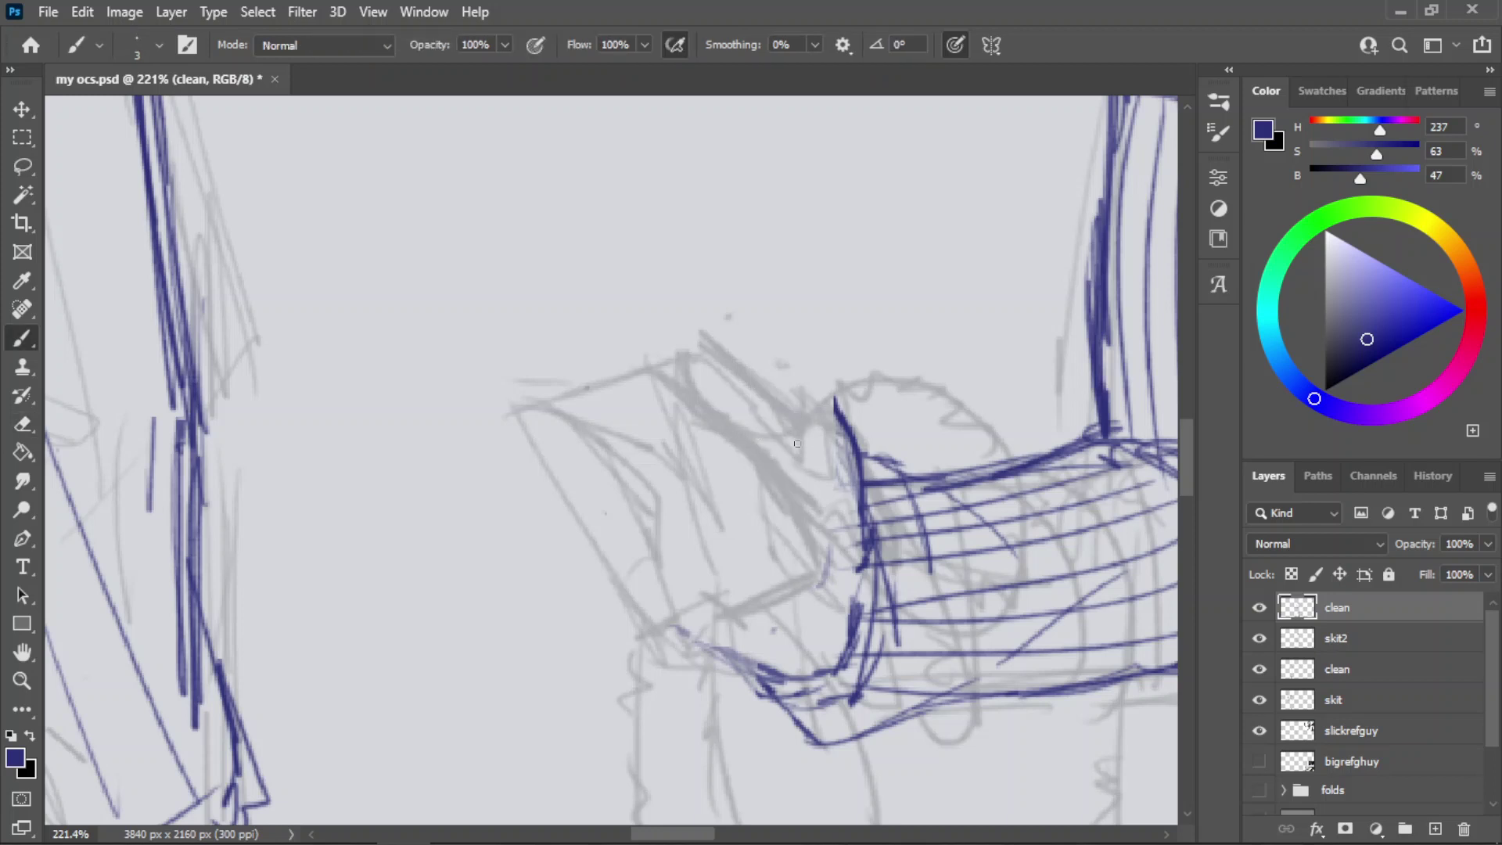
{"action": "mouse_move", "coordinate": [835, 414]}
{"action": "left_mouse_down"}
{"action": "mouse_move", "coordinate": [792, 413]}
{"action": "mouse_move", "coordinate": [780, 452]}
{"action": "mouse_move", "coordinate": [800, 512]}
{"action": "left_mouse_up"}
{"action": "left_click_drag", "start_coordinate": [777, 492], "coordinate": [799, 555]}
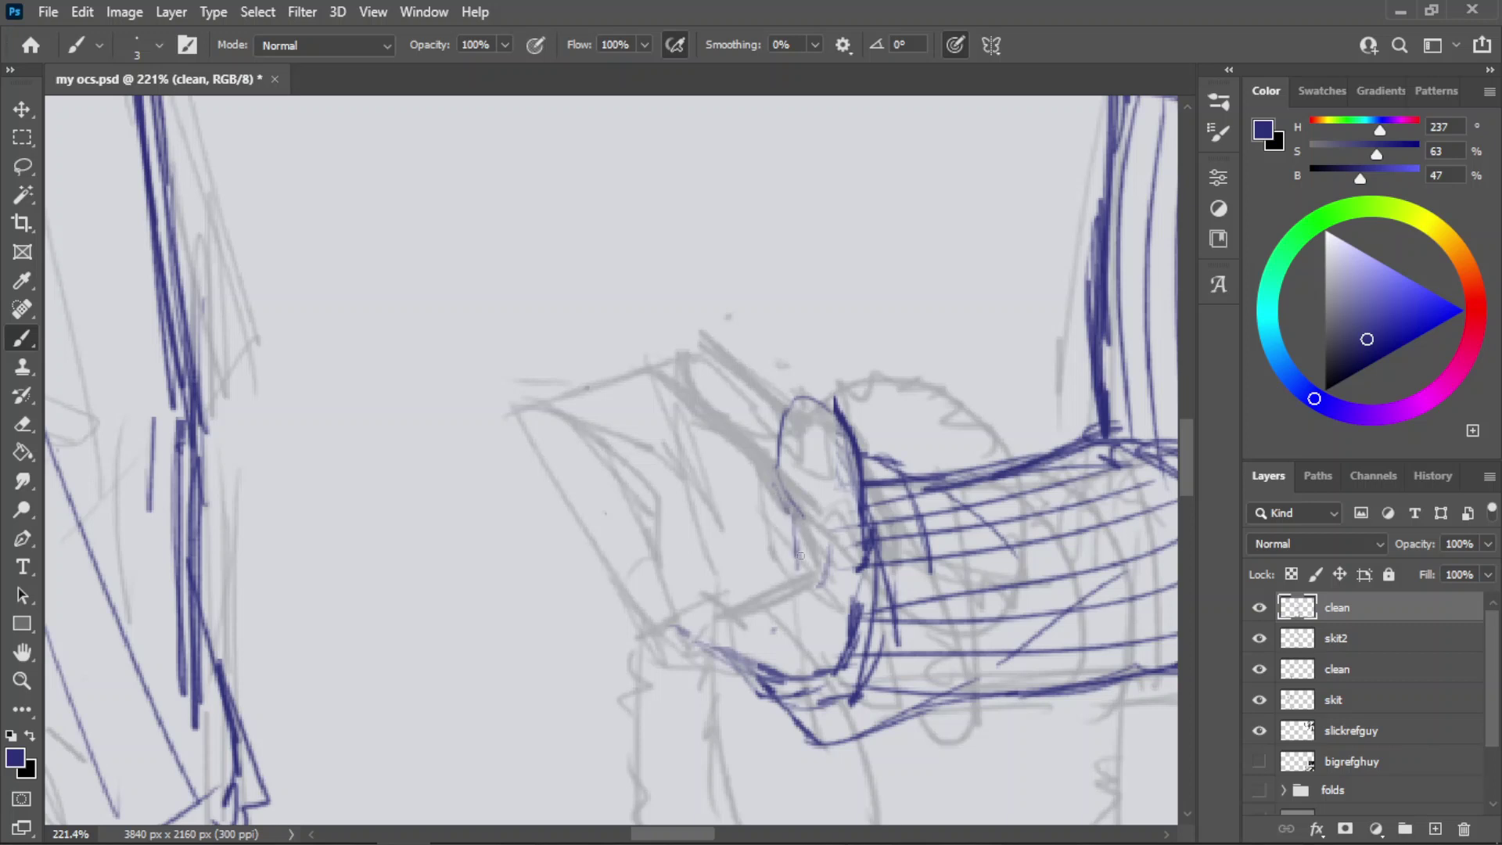
{"action": "left_click_drag", "start_coordinate": [736, 599], "coordinate": [802, 628]}
{"action": "key", "text": "ctrl+z"}
{"action": "left_click_drag", "start_coordinate": [739, 558], "coordinate": [782, 581]}
- Sketch the hand's outer contour from the lower palm up past the knuckles, with short finger marks inside it
{"action": "mouse_move", "coordinate": [656, 452]}
{"action": "left_mouse_down"}
{"action": "mouse_move", "coordinate": [738, 451]}
{"action": "mouse_move", "coordinate": [682, 443]}
{"action": "left_mouse_up"}
{"action": "key", "text": "ctrl+z"}
{"action": "left_click_drag", "start_coordinate": [702, 510], "coordinate": [720, 530]}
{"action": "left_click_drag", "start_coordinate": [670, 588], "coordinate": [718, 650]}
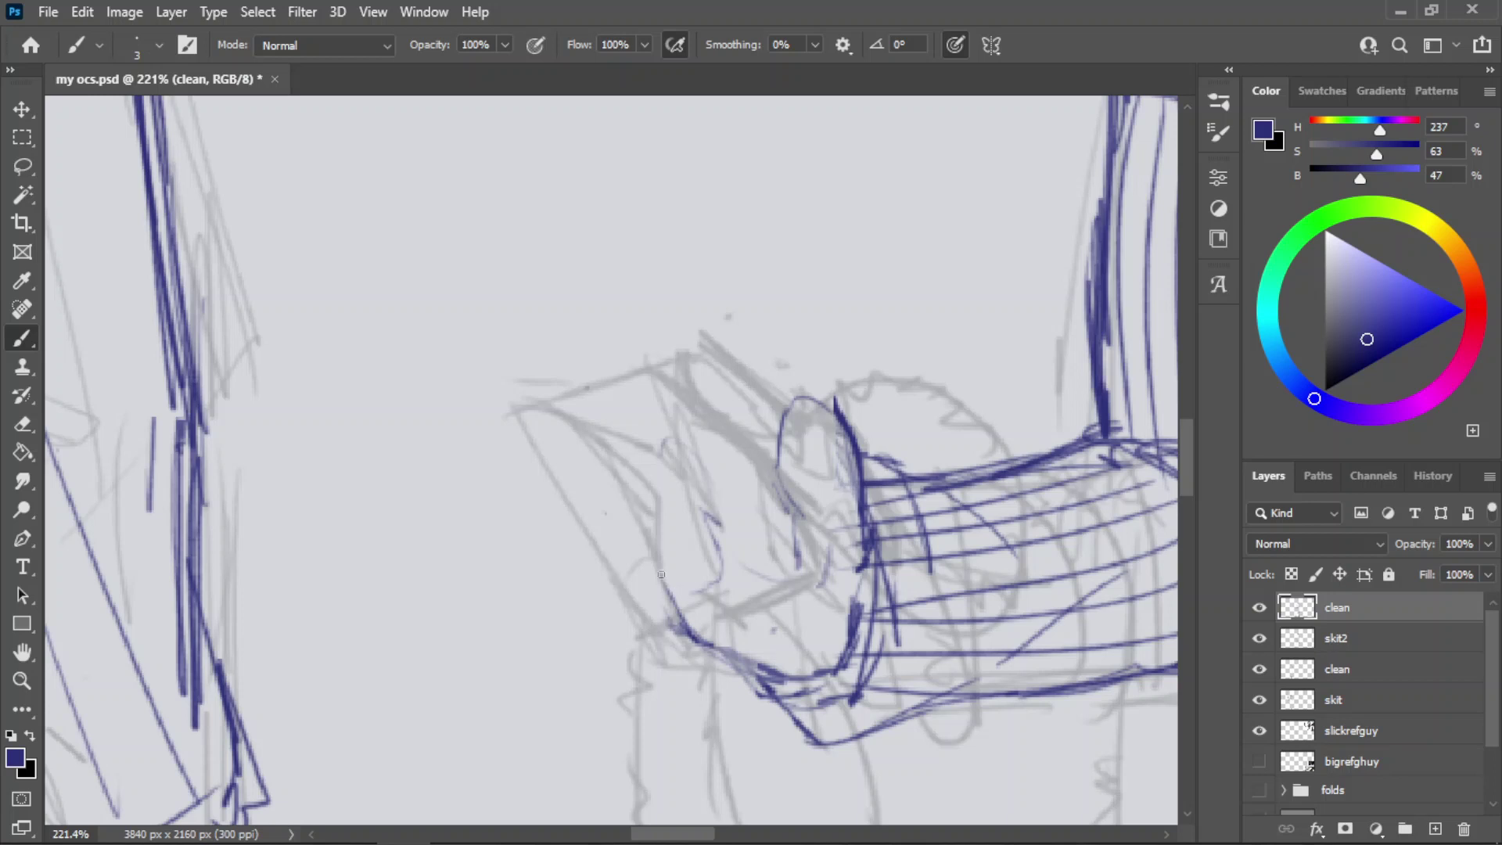
{"action": "left_click_drag", "start_coordinate": [648, 555], "coordinate": [656, 538]}
{"action": "left_click_drag", "start_coordinate": [642, 487], "coordinate": [673, 435]}
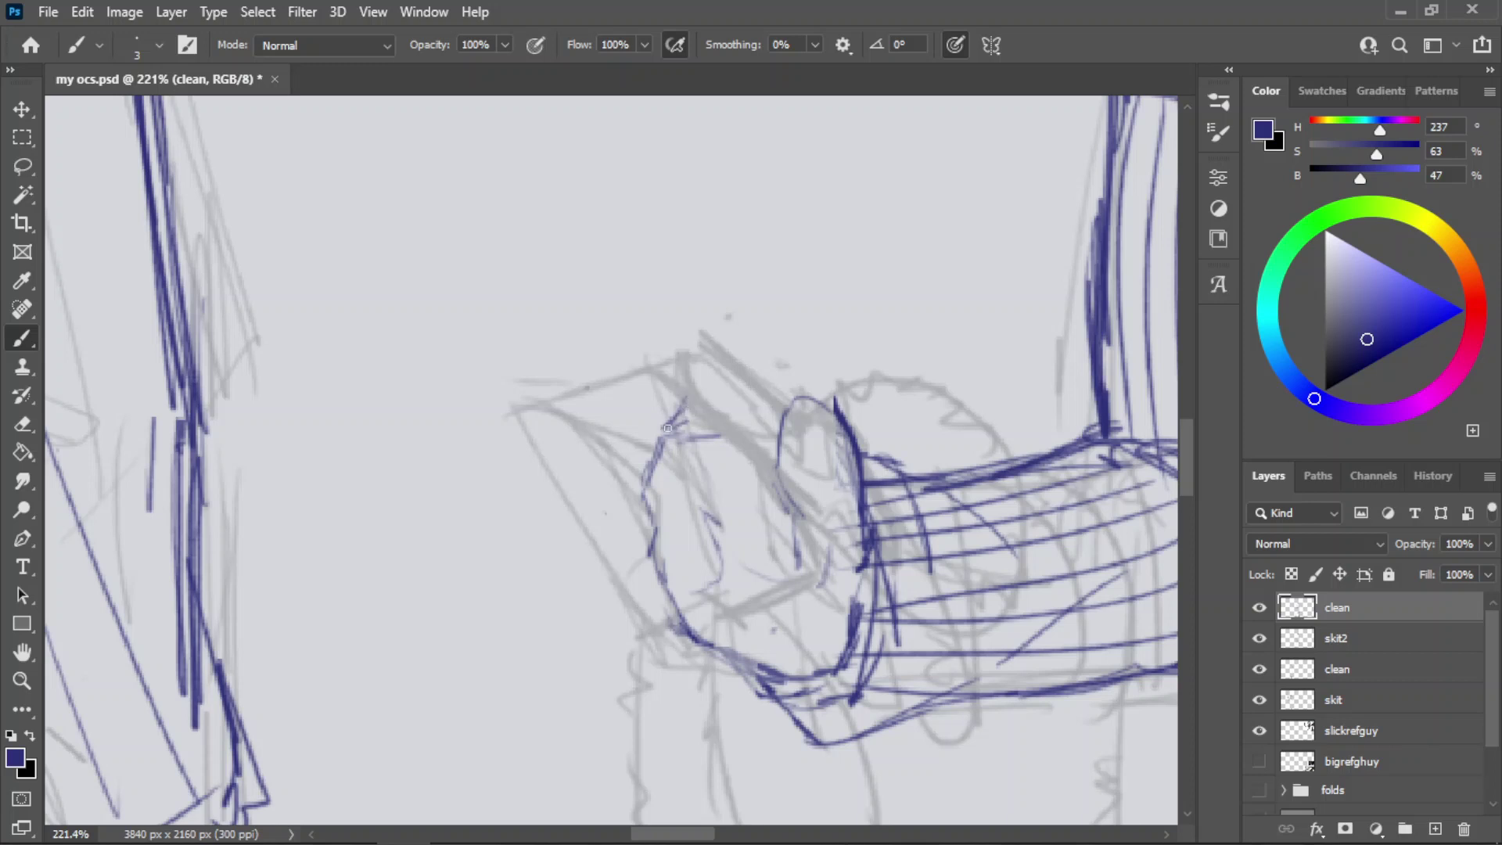
- Sketch the bent index finger rising from the outer contour and sloping down toward the thumb
{"action": "left_click_drag", "start_coordinate": [664, 430], "coordinate": [699, 374]}
{"action": "mouse_move", "coordinate": [682, 438]}
{"action": "left_mouse_down"}
{"action": "mouse_move", "coordinate": [708, 376]}
{"action": "mouse_move", "coordinate": [676, 404]}
{"action": "mouse_move", "coordinate": [710, 581]}
{"action": "left_mouse_up"}
{"action": "key", "text": "e"}
{"action": "key", "text": "ctrl+z"}
{"action": "key", "text": "b"}
{"action": "left_click_drag", "start_coordinate": [659, 427], "coordinate": [694, 365]}
{"action": "mouse_move", "coordinate": [679, 393]}
{"action": "left_mouse_down"}
{"action": "mouse_move", "coordinate": [699, 366]}
{"action": "mouse_move", "coordinate": [734, 383]}
{"action": "mouse_move", "coordinate": [724, 361]}
{"action": "mouse_move", "coordinate": [754, 409]}
{"action": "left_mouse_up"}
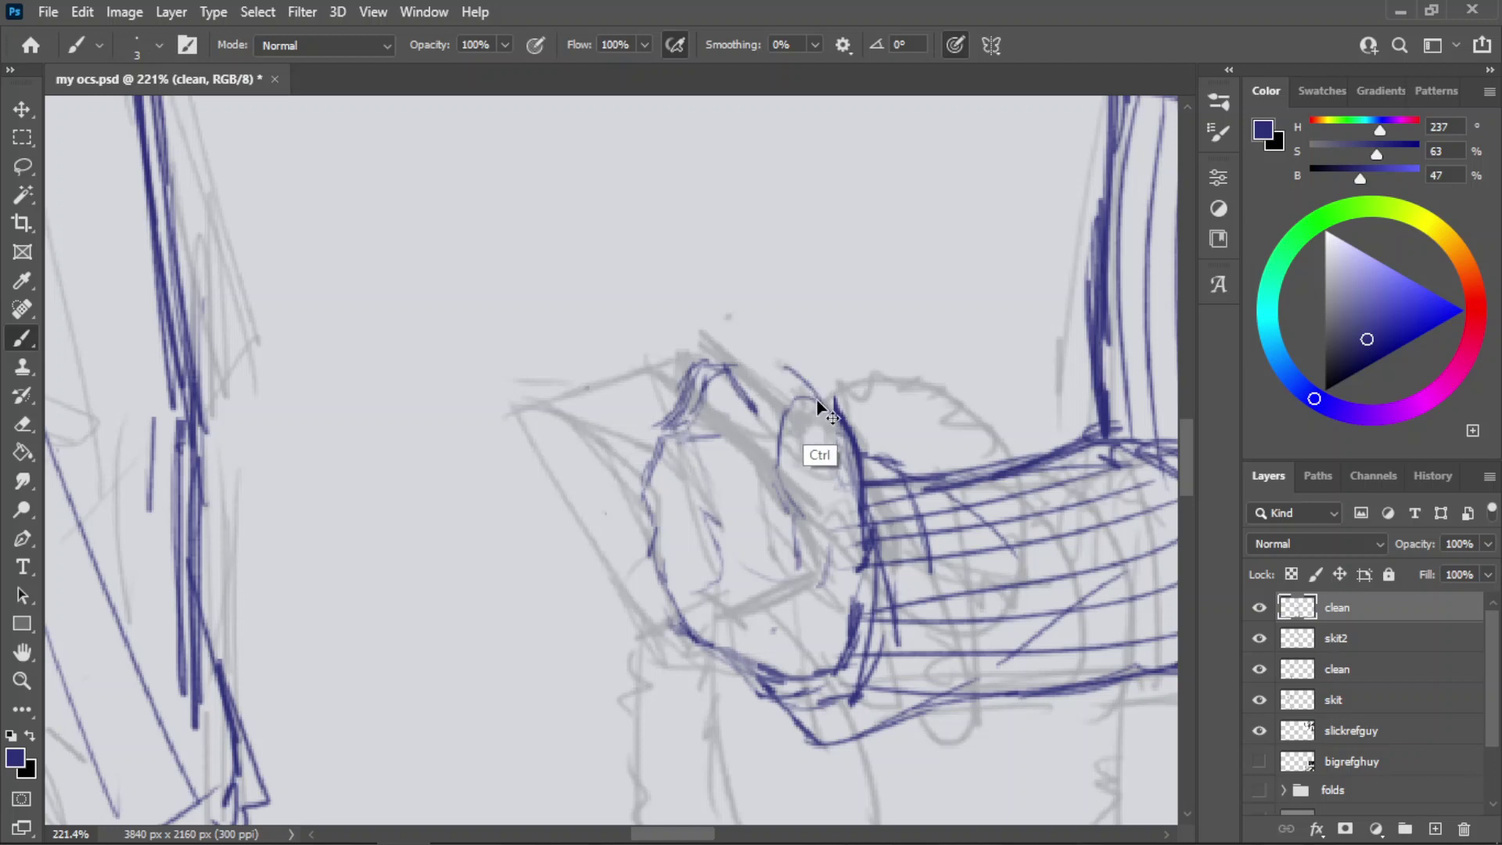
- Sketch the thumb's tip bending over toward the index finger, reworking its upper contour and rounded underside
{"action": "mouse_move", "coordinate": [818, 415]}
{"action": "left_mouse_down"}
{"action": "mouse_move", "coordinate": [783, 376]}
{"action": "mouse_move", "coordinate": [838, 404]}
{"action": "mouse_move", "coordinate": [777, 370]}
{"action": "mouse_move", "coordinate": [796, 375]}
{"action": "mouse_move", "coordinate": [791, 403]}
{"action": "mouse_move", "coordinate": [769, 422]}
{"action": "left_mouse_up"}
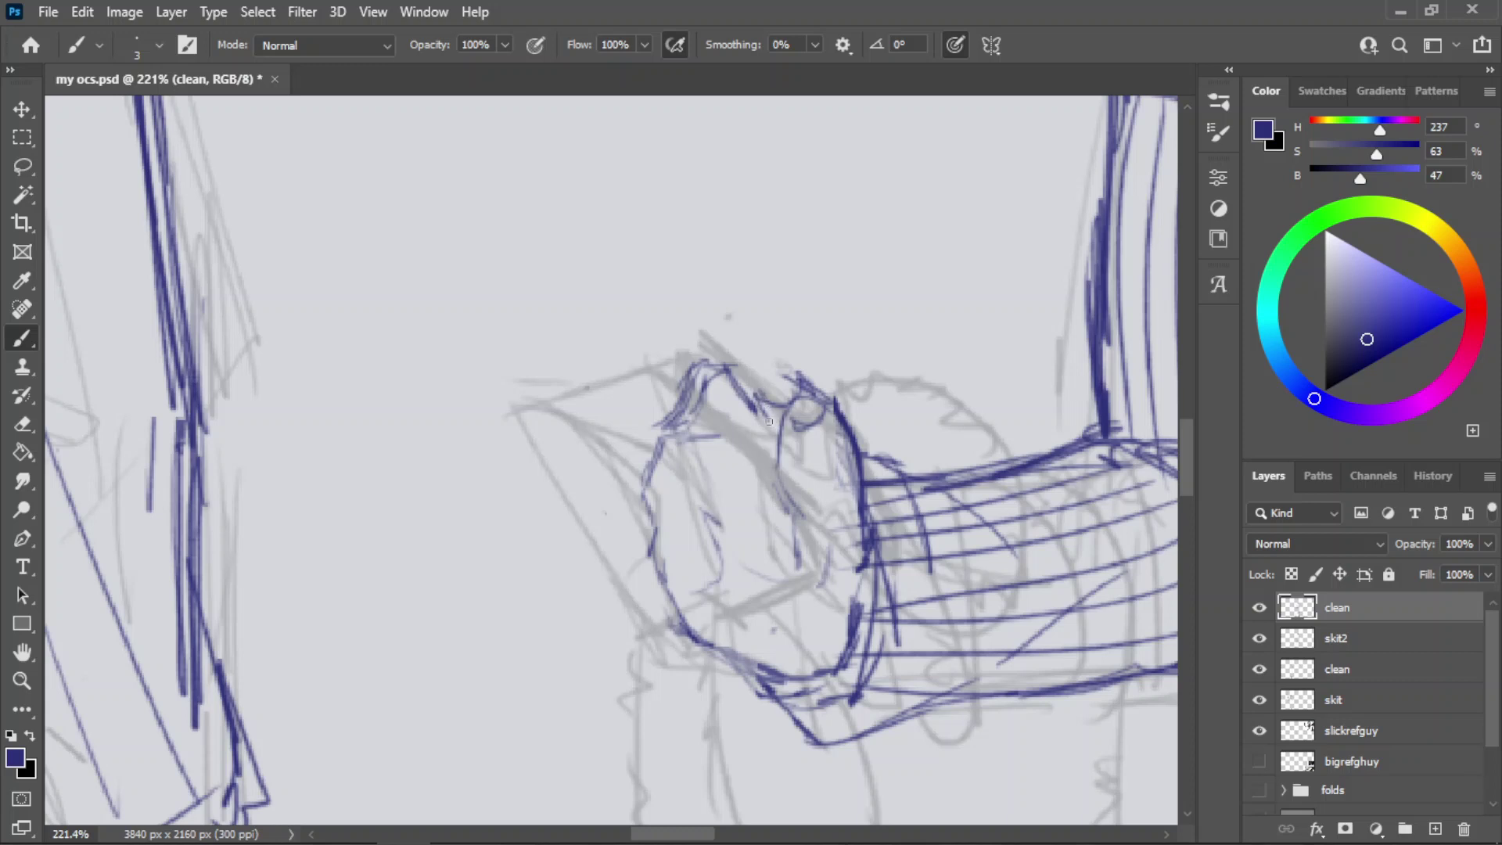
{"action": "mouse_move", "coordinate": [790, 372]}
{"action": "left_mouse_down"}
{"action": "mouse_move", "coordinate": [753, 356]}
{"action": "mouse_move", "coordinate": [783, 389]}
{"action": "mouse_move", "coordinate": [797, 363]}
{"action": "mouse_move", "coordinate": [765, 371]}
{"action": "mouse_move", "coordinate": [790, 353]}
{"action": "mouse_move", "coordinate": [737, 359]}
{"action": "mouse_move", "coordinate": [729, 380]}
{"action": "mouse_move", "coordinate": [730, 360]}
{"action": "mouse_move", "coordinate": [758, 365]}
{"action": "mouse_move", "coordinate": [715, 360]}
{"action": "left_mouse_up"}
{"action": "mouse_move", "coordinate": [716, 361]}
{"action": "left_mouse_down"}
{"action": "mouse_move", "coordinate": [731, 388]}
{"action": "mouse_move", "coordinate": [771, 394]}
{"action": "mouse_move", "coordinate": [727, 374]}
{"action": "mouse_move", "coordinate": [748, 406]}
{"action": "left_mouse_up"}
{"action": "key", "text": "ctrl+z"}
{"action": "key", "text": "ctrl+z"}
{"action": "key", "text": "ctrl+z"}
{"action": "key", "text": "ctrl+z"}
{"action": "key", "text": "ctrl+z"}
{"action": "mouse_move", "coordinate": [749, 402]}
{"action": "left_mouse_down"}
{"action": "mouse_move", "coordinate": [781, 399]}
{"action": "mouse_move", "coordinate": [749, 396]}
{"action": "mouse_move", "coordinate": [757, 408]}
{"action": "left_mouse_up"}
{"action": "key", "text": "ctrl+z"}
{"action": "key", "text": "ctrl+z"}
{"action": "key", "text": "ctrl+z"}
{"action": "mouse_move", "coordinate": [779, 404]}
{"action": "left_mouse_down"}
{"action": "mouse_move", "coordinate": [747, 391]}
{"action": "mouse_move", "coordinate": [772, 362]}
{"action": "mouse_move", "coordinate": [820, 396]}
{"action": "mouse_move", "coordinate": [793, 366]}
{"action": "mouse_move", "coordinate": [800, 378]}
{"action": "mouse_move", "coordinate": [720, 359]}
{"action": "mouse_move", "coordinate": [786, 368]}
{"action": "mouse_move", "coordinate": [759, 365]}
{"action": "mouse_move", "coordinate": [756, 349]}
{"action": "mouse_move", "coordinate": [780, 372]}
{"action": "left_mouse_up"}
{"action": "key", "text": "ctrl+z"}
{"action": "key", "text": "ctrl+z"}
{"action": "key", "text": "ctrl+z"}
{"action": "key", "text": "e"}
{"action": "key", "text": "b"}
{"action": "key", "text": "ctrl+z"}
{"action": "key", "text": "ctrl+z"}
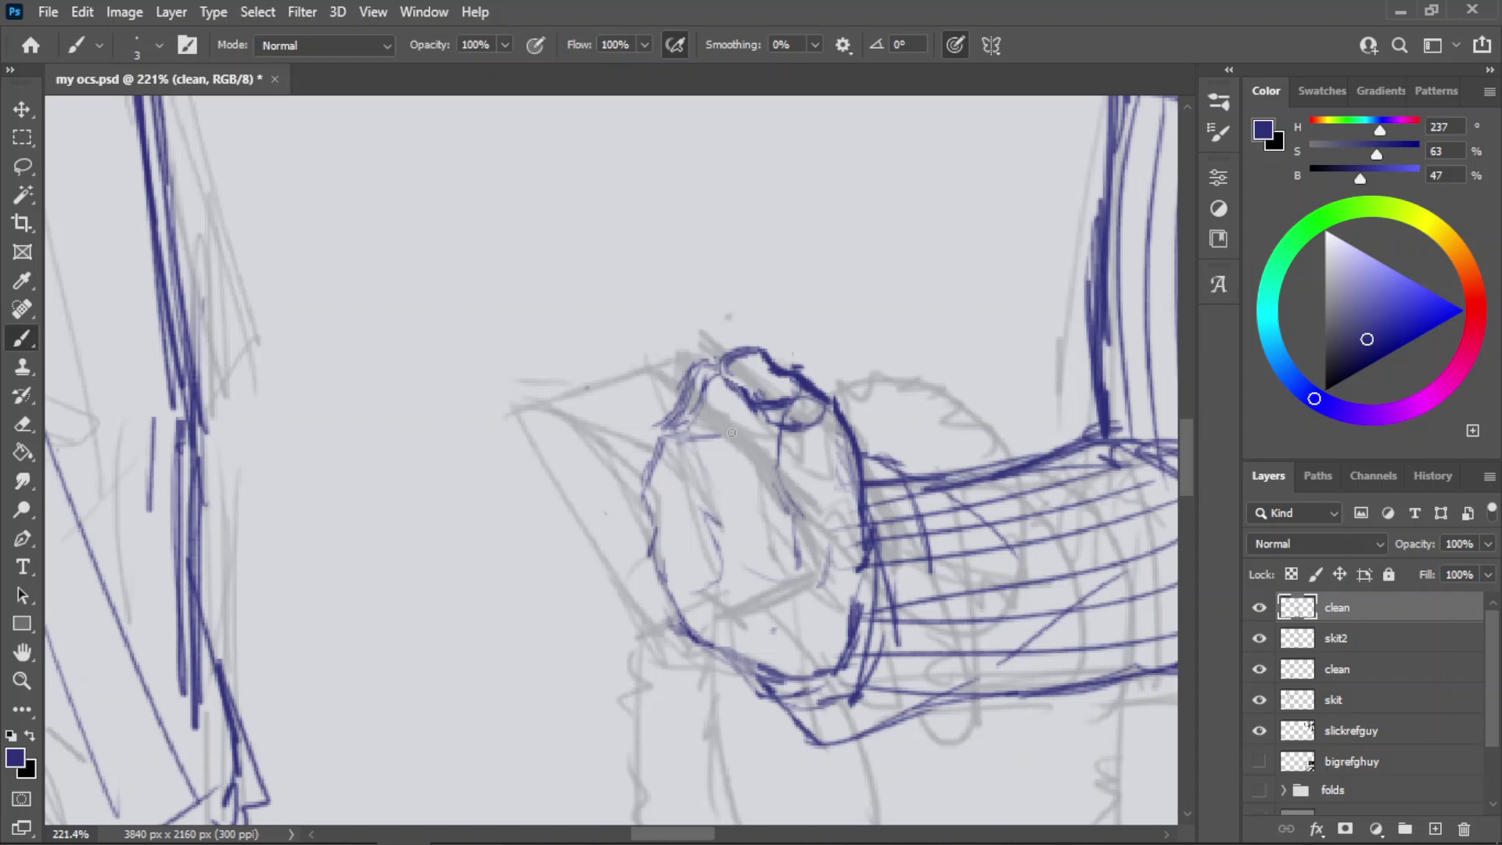
- Erase the rough thumb tip and redraw it as a narrower tapered shape pointing at the index finger
{"action": "key", "text": "e"}
{"action": "mouse_move", "coordinate": [756, 360]}
{"action": "left_mouse_down"}
{"action": "mouse_move", "coordinate": [775, 376]}
{"action": "mouse_move", "coordinate": [749, 368]}
{"action": "mouse_move", "coordinate": [870, 369]}
{"action": "mouse_move", "coordinate": [769, 427]}
{"action": "left_mouse_up"}
{"action": "key", "text": "z"}
{"action": "key", "text": "b"}
{"action": "key", "text": "ctrl+z"}
{"action": "mouse_move", "coordinate": [809, 379]}
{"action": "left_mouse_down"}
{"action": "mouse_move", "coordinate": [739, 430]}
{"action": "mouse_move", "coordinate": [752, 438]}
{"action": "mouse_move", "coordinate": [801, 381]}
{"action": "mouse_move", "coordinate": [784, 436]}
{"action": "left_mouse_up"}
{"action": "key", "text": "ctrl+z"}
{"action": "left_click_drag", "start_coordinate": [742, 436], "coordinate": [790, 474]}
{"action": "key", "text": "ctrl+z"}
{"action": "mouse_move", "coordinate": [799, 378]}
{"action": "left_mouse_down"}
{"action": "mouse_move", "coordinate": [831, 400]}
{"action": "mouse_move", "coordinate": [802, 373]}
{"action": "mouse_move", "coordinate": [664, 362]}
{"action": "left_mouse_up"}
{"action": "key", "text": "ctrl+z"}
{"action": "mouse_move", "coordinate": [769, 373]}
{"action": "left_mouse_down"}
{"action": "mouse_move", "coordinate": [678, 363]}
{"action": "mouse_move", "coordinate": [692, 353]}
{"action": "mouse_move", "coordinate": [677, 381]}
{"action": "mouse_move", "coordinate": [715, 425]}
{"action": "mouse_move", "coordinate": [792, 400]}
{"action": "left_mouse_up"}
{"action": "left_click_drag", "start_coordinate": [791, 401], "coordinate": [754, 442]}
{"action": "key", "text": "ctrl+z"}
{"action": "key", "text": "ctrl+z"}
{"action": "key", "text": "ctrl+z"}
{"action": "mouse_move", "coordinate": [678, 384]}
{"action": "left_mouse_down"}
{"action": "mouse_move", "coordinate": [729, 430]}
{"action": "mouse_move", "coordinate": [786, 416]}
{"action": "mouse_move", "coordinate": [759, 432]}
{"action": "mouse_move", "coordinate": [705, 405]}
{"action": "mouse_move", "coordinate": [679, 361]}
{"action": "mouse_move", "coordinate": [781, 396]}
{"action": "mouse_move", "coordinate": [705, 364]}
{"action": "mouse_move", "coordinate": [741, 381]}
{"action": "mouse_move", "coordinate": [726, 372]}
{"action": "mouse_move", "coordinate": [791, 369]}
{"action": "mouse_move", "coordinate": [836, 402]}
{"action": "mouse_move", "coordinate": [645, 468]}
{"action": "mouse_move", "coordinate": [708, 426]}
{"action": "left_mouse_up"}
{"action": "key", "text": "ctrl+z"}
{"action": "key", "text": "ctrl+z"}
- Lasso the hand's finger-side contour and move it slightly outward, away from the thumb
{"action": "key", "text": "z"}
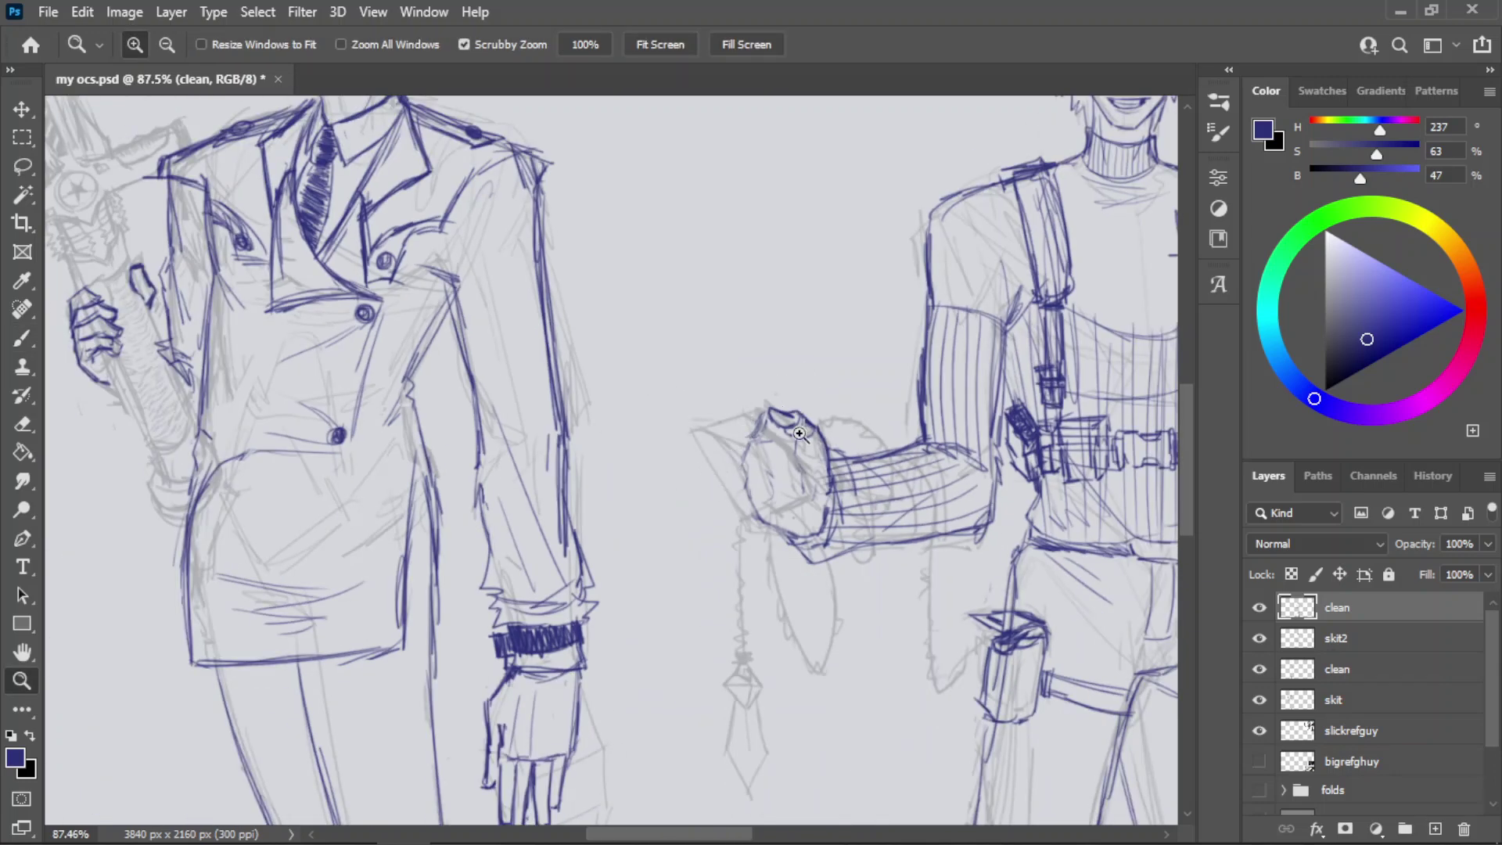
{"action": "left_click_drag", "start_coordinate": [805, 416], "coordinate": [852, 416]}
{"action": "key", "text": "e"}
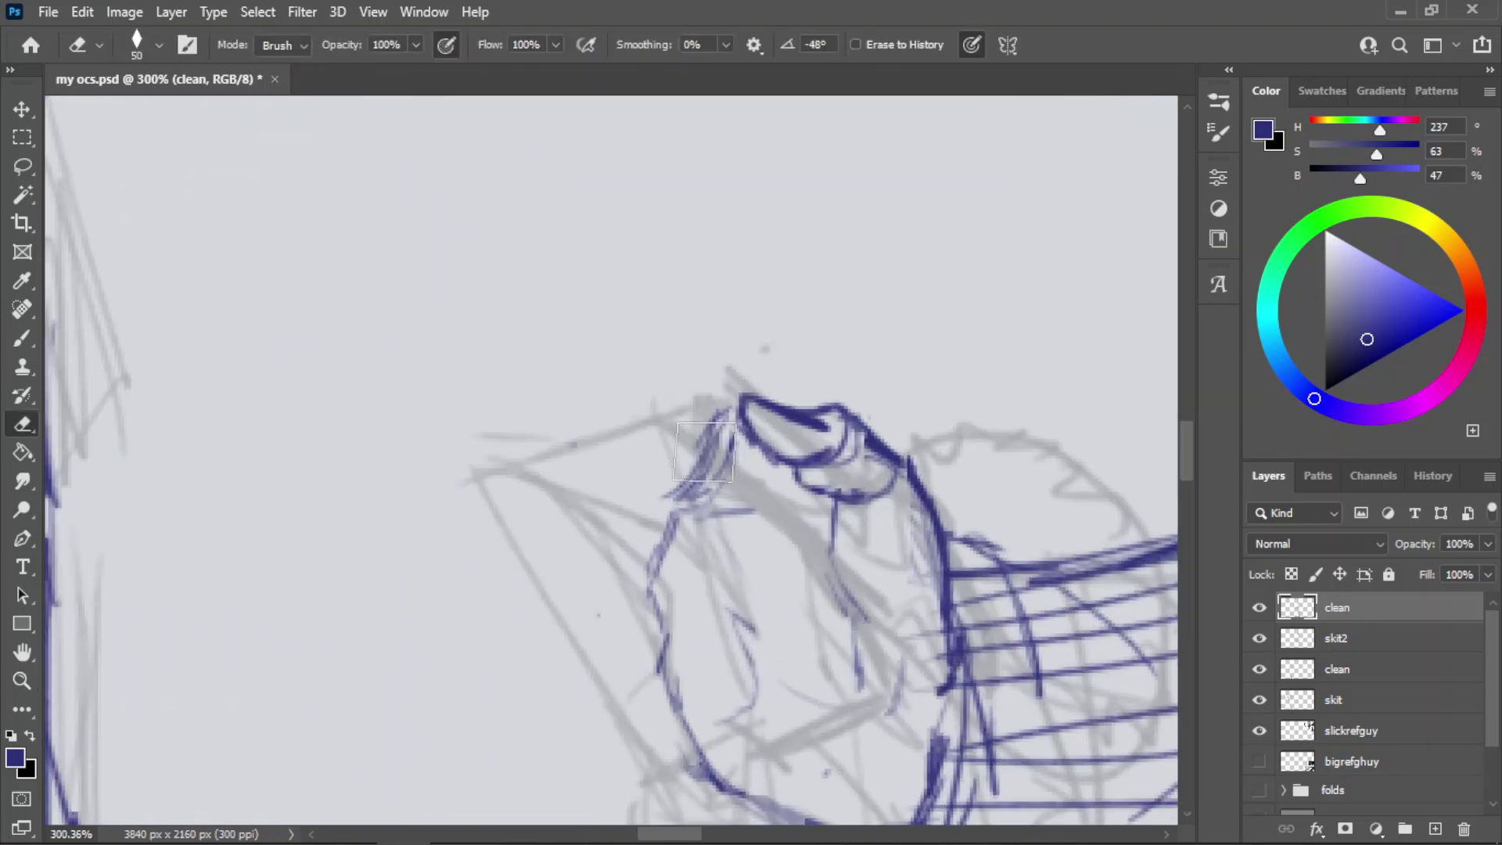
{"action": "key", "text": "ctrl+z"}
{"action": "key", "text": "b"}
{"action": "key", "text": "l"}
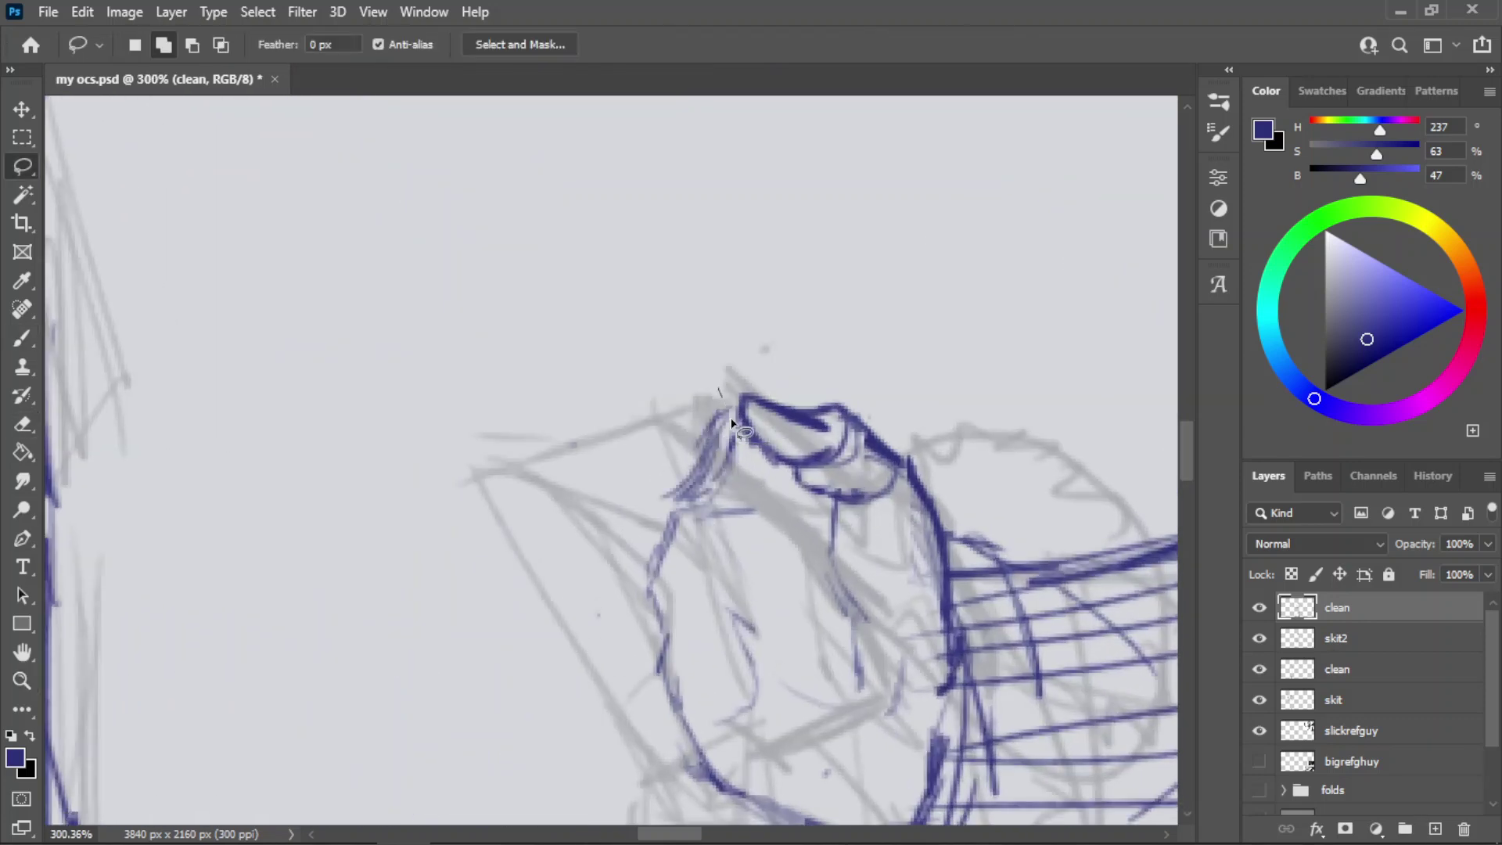
{"action": "mouse_move", "coordinate": [718, 389]}
{"action": "left_mouse_down"}
{"action": "mouse_move", "coordinate": [804, 594]}
{"action": "mouse_move", "coordinate": [794, 757]}
{"action": "mouse_move", "coordinate": [588, 493]}
{"action": "mouse_move", "coordinate": [667, 396]}
{"action": "left_mouse_up"}
{"action": "key", "text": "ctrl+t"}
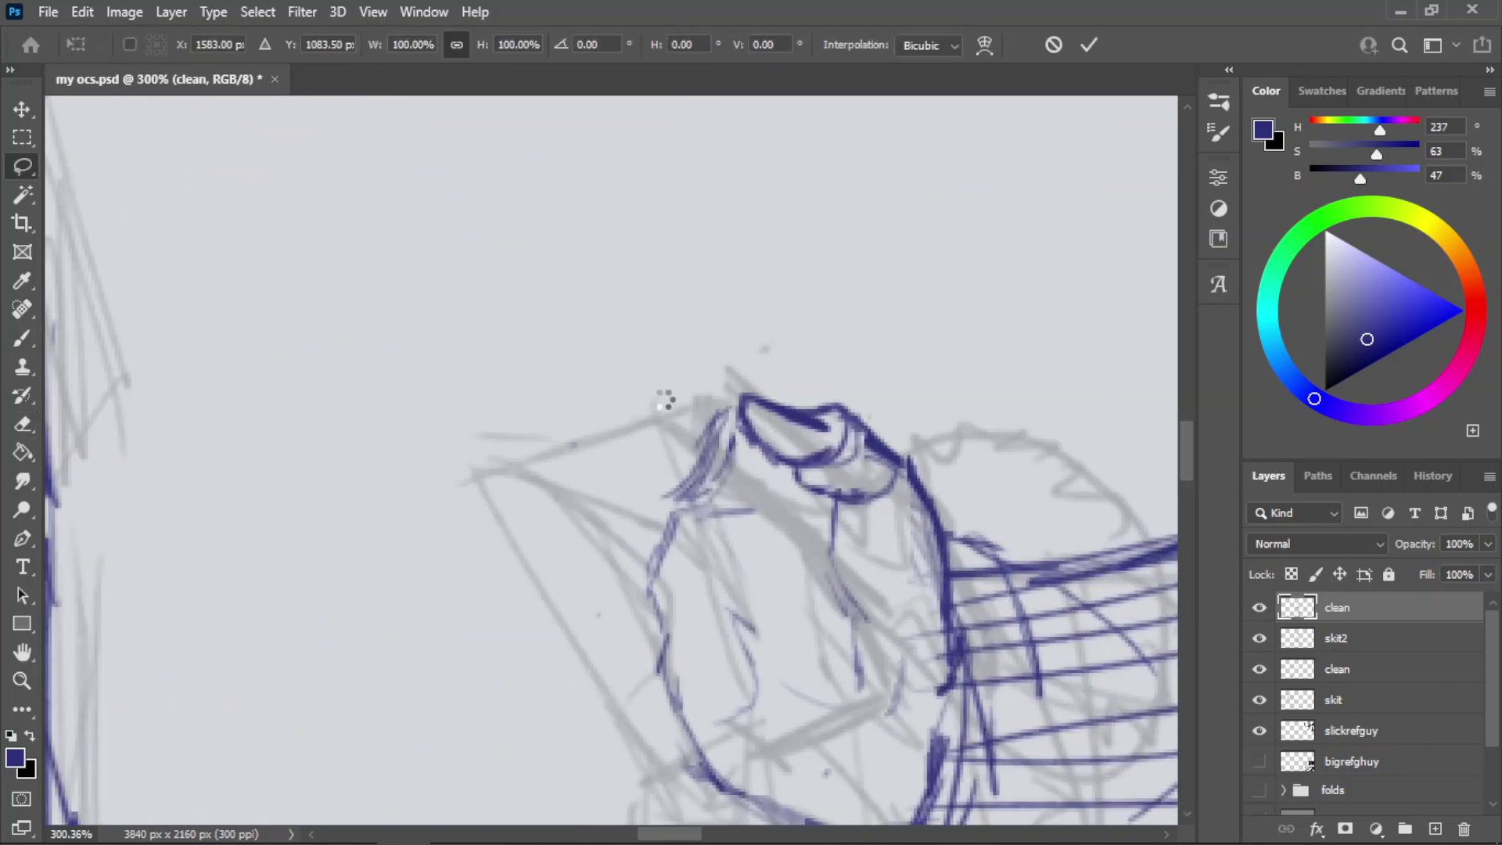
{"action": "left_click_drag", "start_coordinate": [674, 548], "coordinate": [672, 553]}
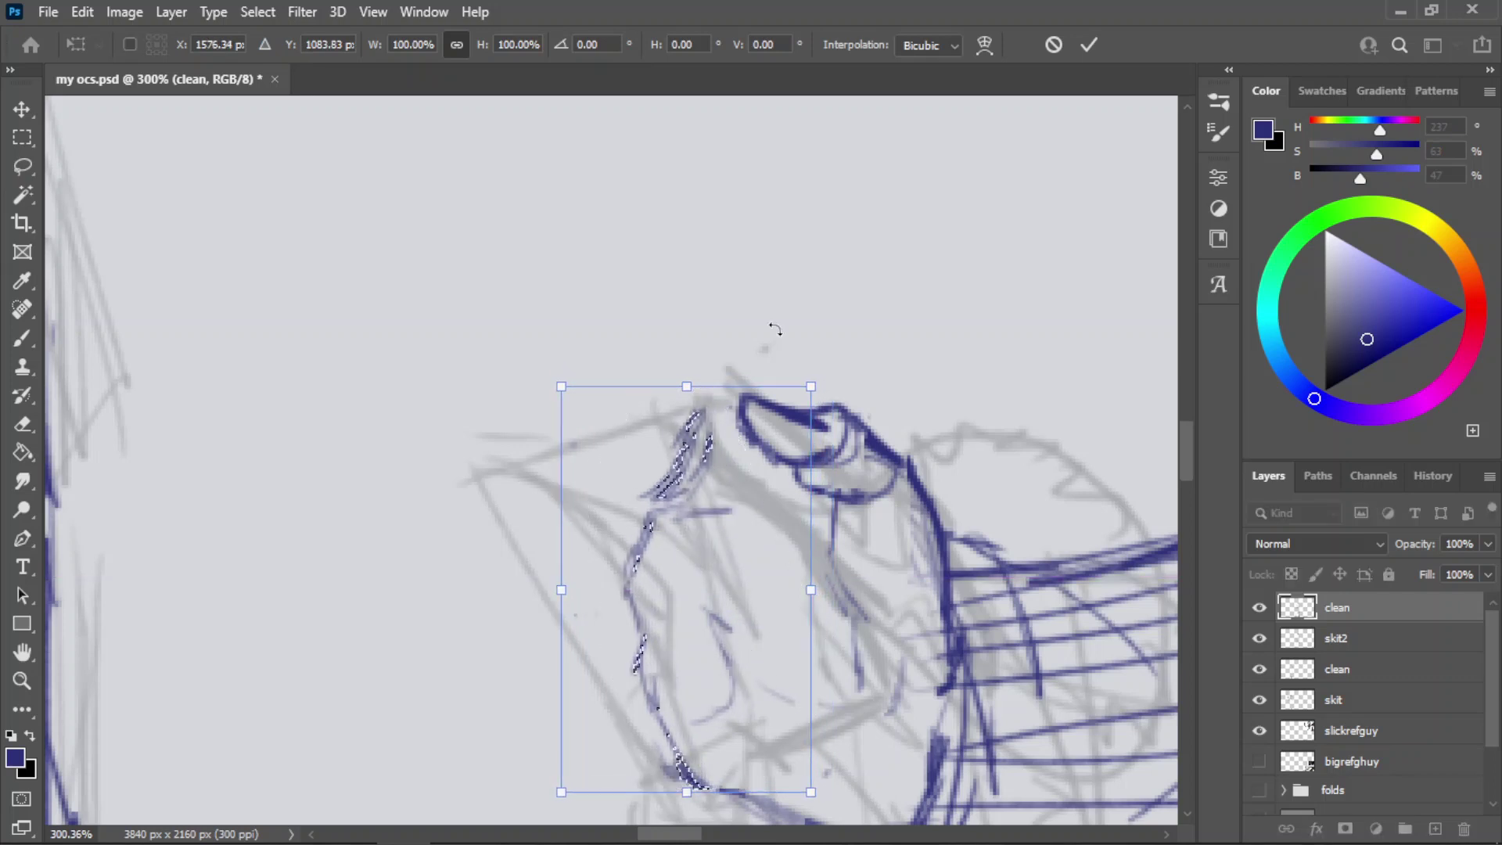
{"action": "left_click", "coordinate": [1089, 45]}
{"action": "key", "text": "ctrl+d"}
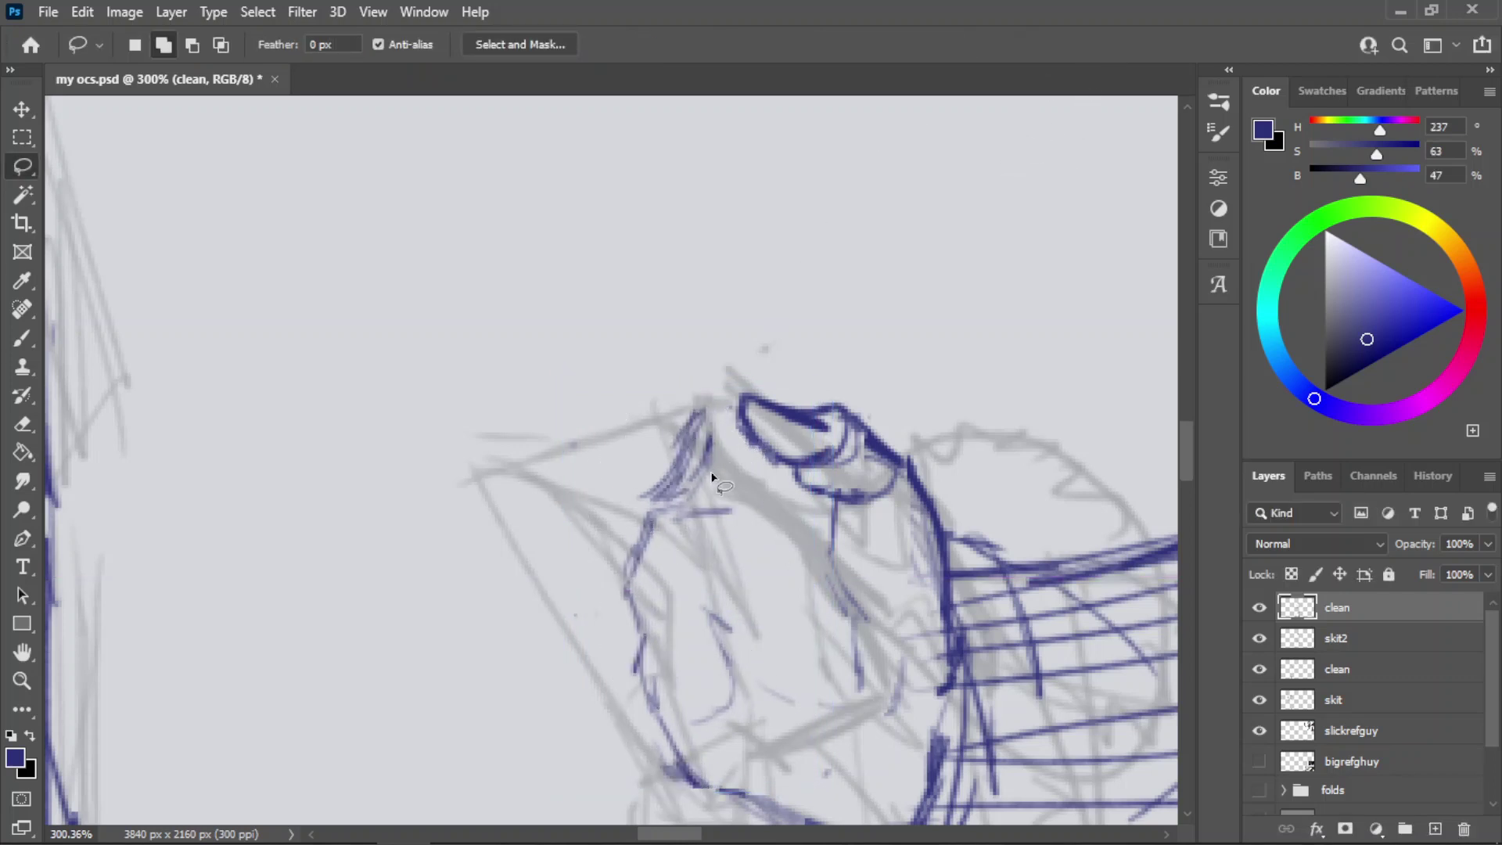
- Try a diagonal line from the index fingertip across the inside of the thumb tip
{"action": "key", "text": "b"}
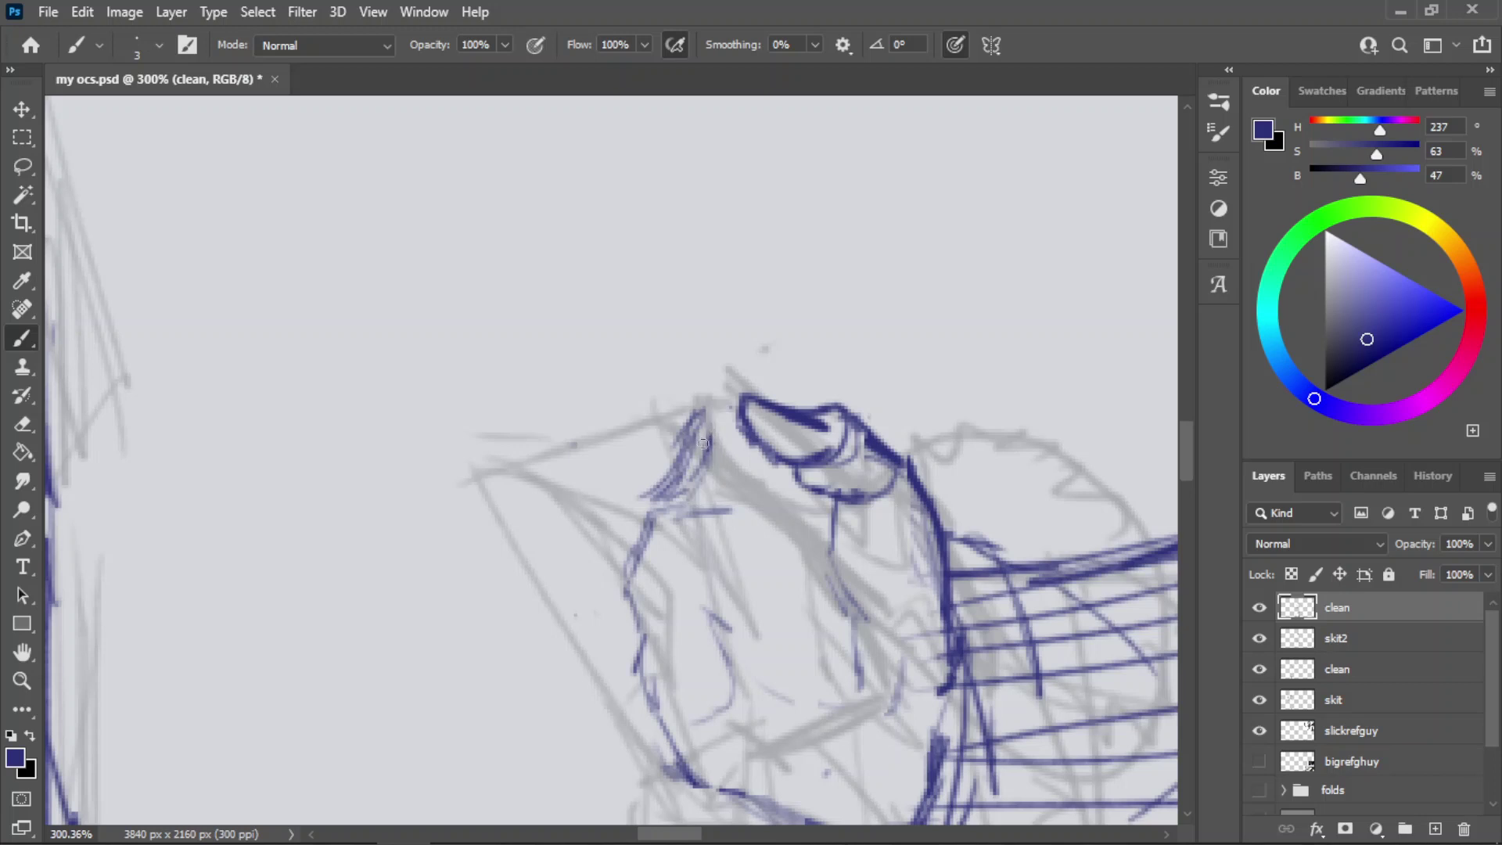
{"action": "left_click_drag", "start_coordinate": [715, 401], "coordinate": [814, 449]}
{"action": "key", "text": "ctrl+z"}
{"action": "left_click_drag", "start_coordinate": [721, 402], "coordinate": [812, 449]}
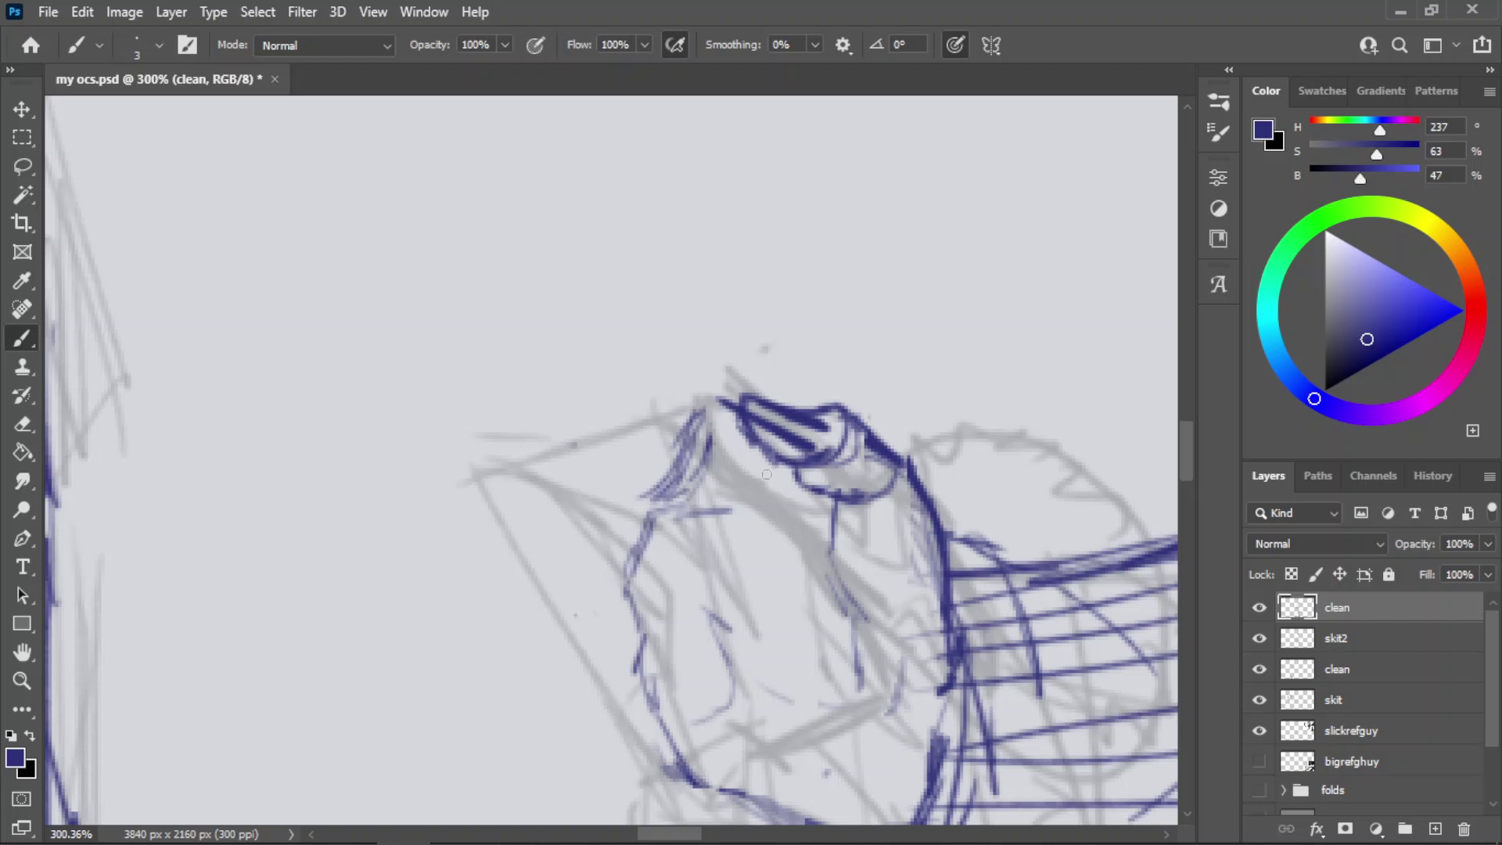
{"action": "key", "text": "ctrl+z"}
- Try a boxy folded finger extending from the index fingertip beneath the thumb tip
{"action": "mouse_move", "coordinate": [714, 412]}
{"action": "left_mouse_down"}
{"action": "mouse_move", "coordinate": [824, 460]}
{"action": "mouse_move", "coordinate": [814, 511]}
{"action": "left_mouse_up"}
{"action": "key", "text": "ctrl+z"}
{"action": "mouse_move", "coordinate": [725, 495]}
{"action": "left_mouse_down"}
{"action": "mouse_move", "coordinate": [815, 512]}
{"action": "mouse_move", "coordinate": [712, 497]}
{"action": "left_mouse_up"}
{"action": "key", "text": "ctrl+z"}
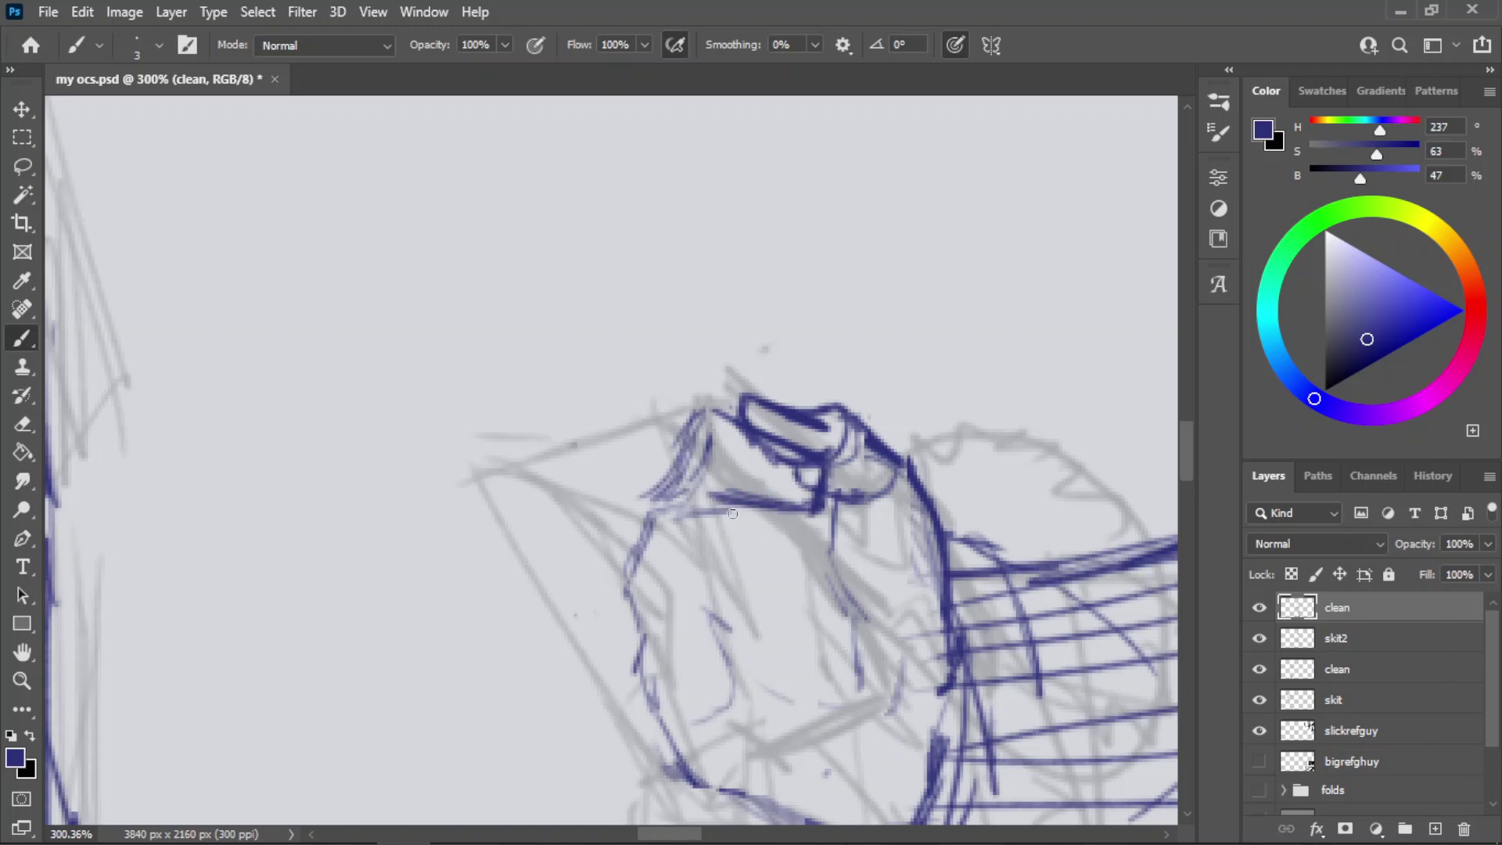
{"action": "left_click_drag", "start_coordinate": [813, 512], "coordinate": [699, 483]}
{"action": "left_click_drag", "start_coordinate": [810, 503], "coordinate": [744, 491]}
{"action": "key", "text": "ctrl+z"}
{"action": "key", "text": "ctrl+z"}
{"action": "key", "text": "ctrl+z"}
{"action": "key", "text": "ctrl+z"}
{"action": "key", "text": "ctrl+z"}
{"action": "key", "text": "ctrl+z"}
{"action": "key", "text": "ctrl+z"}
{"action": "key", "text": "ctrl+z"}
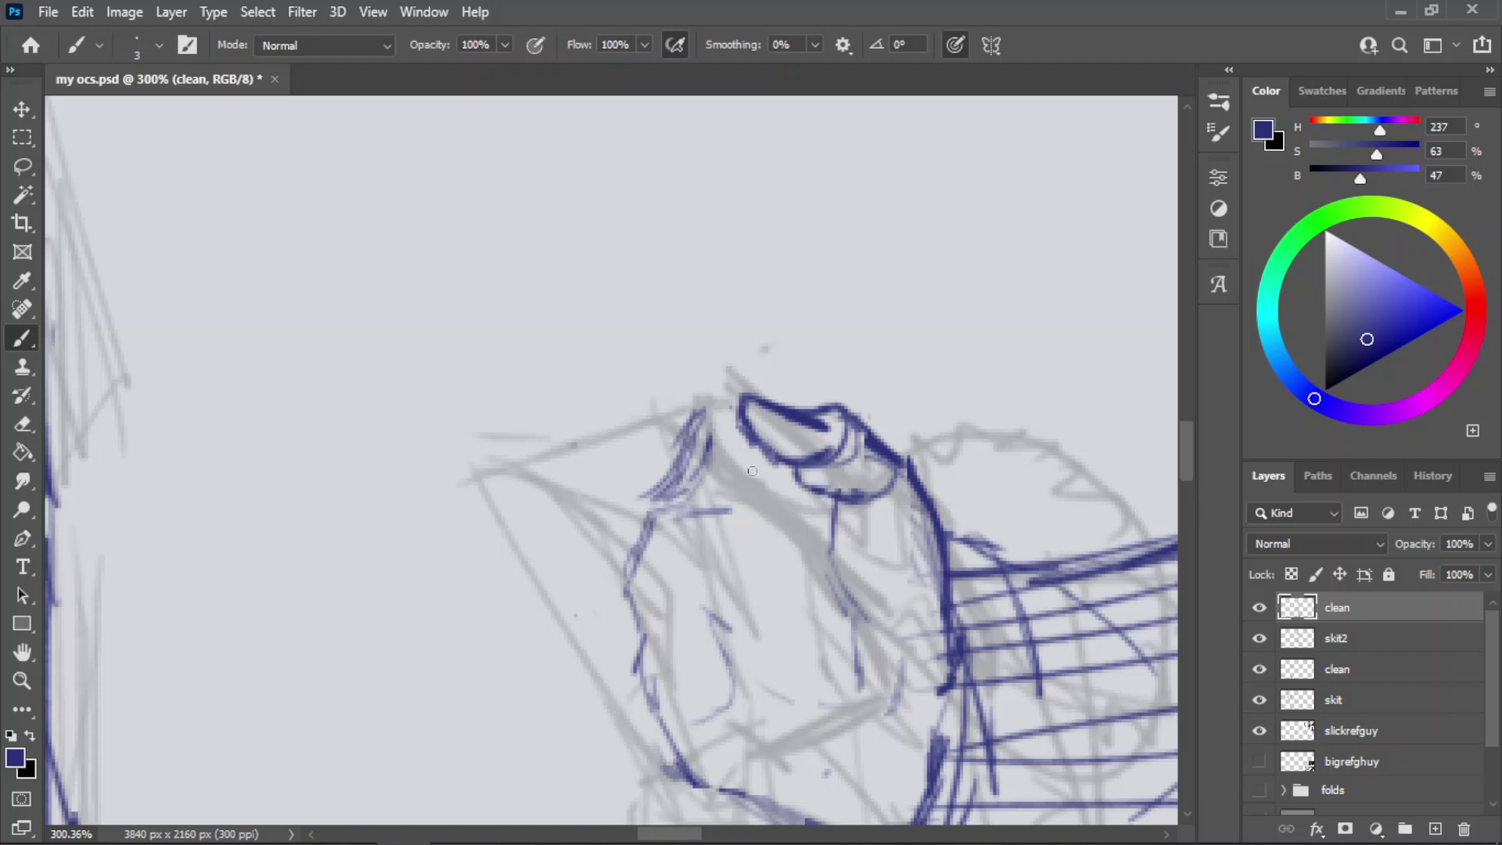
{"action": "key", "text": "ctrl+z"}
{"action": "key", "text": "ctrl+z"}
- Draw the index fingertip in darker lines as a short rounded form meeting the thumb's tip
{"action": "left_click_drag", "start_coordinate": [730, 397], "coordinate": [734, 422]}
{"action": "key", "text": "ctrl+z"}
{"action": "key", "text": "ctrl+z"}
{"action": "left_click_drag", "start_coordinate": [679, 432], "coordinate": [732, 420]}
{"action": "mouse_move", "coordinate": [677, 446]}
{"action": "left_mouse_down"}
{"action": "mouse_move", "coordinate": [720, 417]}
{"action": "mouse_move", "coordinate": [740, 423]}
{"action": "left_mouse_up"}
{"action": "mouse_move", "coordinate": [733, 420]}
{"action": "left_mouse_down"}
{"action": "mouse_move", "coordinate": [712, 485]}
{"action": "mouse_move", "coordinate": [734, 489]}
{"action": "mouse_move", "coordinate": [677, 489]}
{"action": "mouse_move", "coordinate": [734, 490]}
{"action": "mouse_move", "coordinate": [748, 456]}
{"action": "mouse_move", "coordinate": [670, 479]}
{"action": "mouse_move", "coordinate": [670, 495]}
{"action": "left_mouse_up"}
{"action": "key", "text": "ctrl+z"}
{"action": "key", "text": "ctrl+z"}
{"action": "key", "text": "ctrl+z"}
{"action": "left_click_drag", "start_coordinate": [681, 438], "coordinate": [663, 502]}
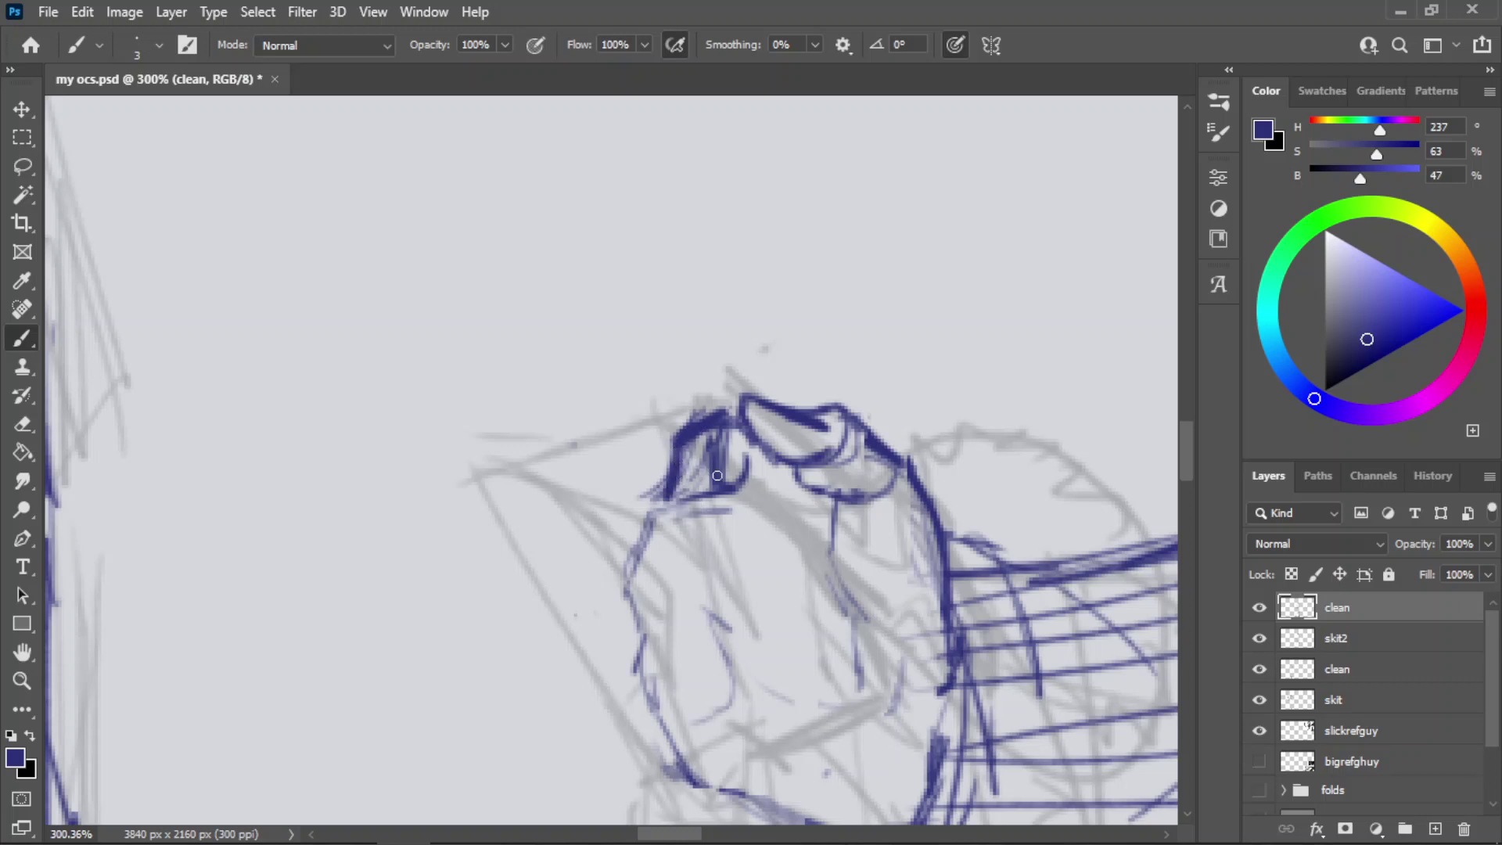
- Draw the rounded index fingertip and a boxy folded finger end just beneath the thumb's tip
{"action": "mouse_move", "coordinate": [718, 436]}
{"action": "left_mouse_down"}
{"action": "mouse_move", "coordinate": [705, 485]}
{"action": "mouse_move", "coordinate": [723, 422]}
{"action": "mouse_move", "coordinate": [708, 478]}
{"action": "mouse_move", "coordinate": [756, 432]}
{"action": "mouse_move", "coordinate": [817, 452]}
{"action": "mouse_move", "coordinate": [790, 451]}
{"action": "mouse_move", "coordinate": [800, 504]}
{"action": "mouse_move", "coordinate": [721, 486]}
{"action": "left_mouse_up"}
{"action": "key", "text": "ctrl+z"}
{"action": "key", "text": "e"}
{"action": "key", "text": "b"}
{"action": "key", "text": "ctrl+z"}
{"action": "mouse_move", "coordinate": [819, 462]}
{"action": "left_mouse_down"}
{"action": "mouse_move", "coordinate": [835, 501]}
{"action": "mouse_move", "coordinate": [796, 507]}
{"action": "left_mouse_up"}
{"action": "key", "text": "ctrl+z"}
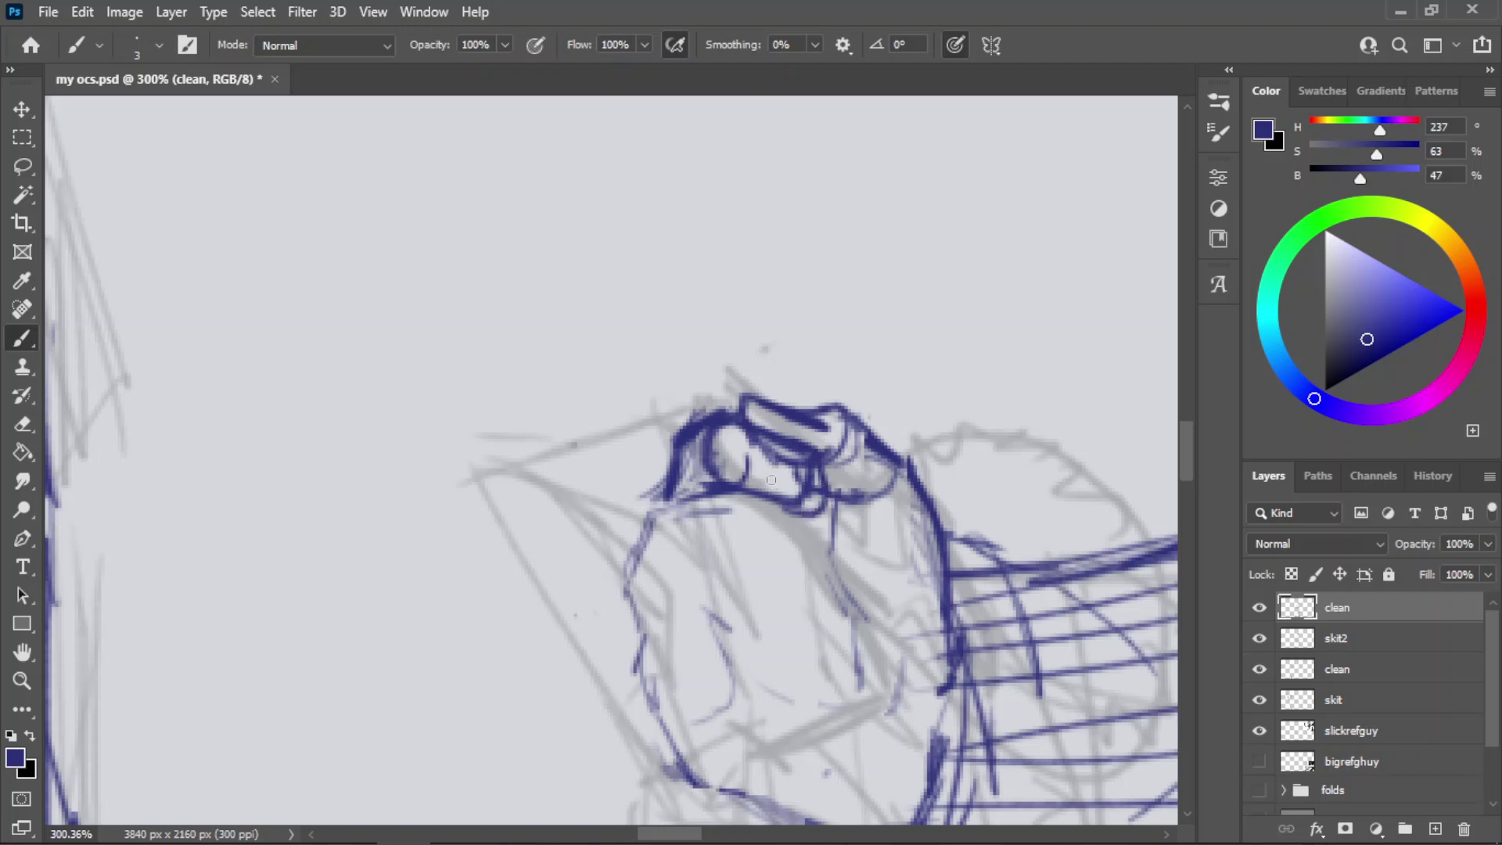
- Go over the hand's outer finger-side contour in darker lines from the index finger down to the lower palm
{"action": "mouse_move", "coordinate": [662, 501]}
{"action": "left_mouse_down"}
{"action": "mouse_move", "coordinate": [630, 679]}
{"action": "mouse_move", "coordinate": [656, 722]}
{"action": "left_mouse_up"}
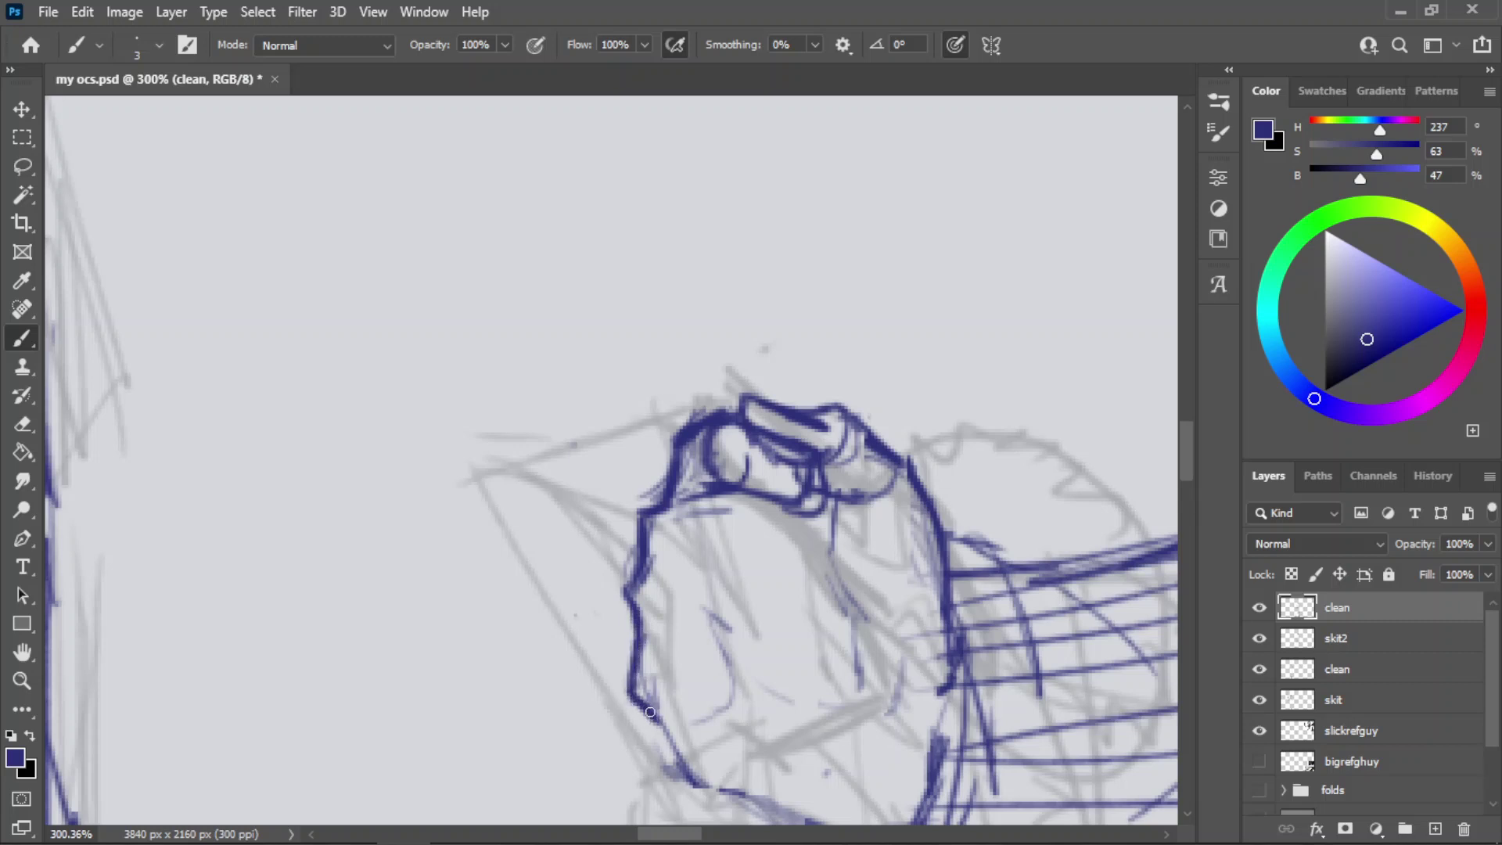
{"action": "key", "text": "ctrl+z"}
{"action": "mouse_move", "coordinate": [637, 643]}
{"action": "left_mouse_down"}
{"action": "mouse_move", "coordinate": [642, 704]}
{"action": "mouse_move", "coordinate": [665, 738]}
{"action": "left_mouse_up"}
{"action": "mouse_move", "coordinate": [638, 671]}
{"action": "left_mouse_down"}
{"action": "mouse_move", "coordinate": [698, 787]}
{"action": "mouse_move", "coordinate": [765, 808]}
{"action": "left_mouse_up"}
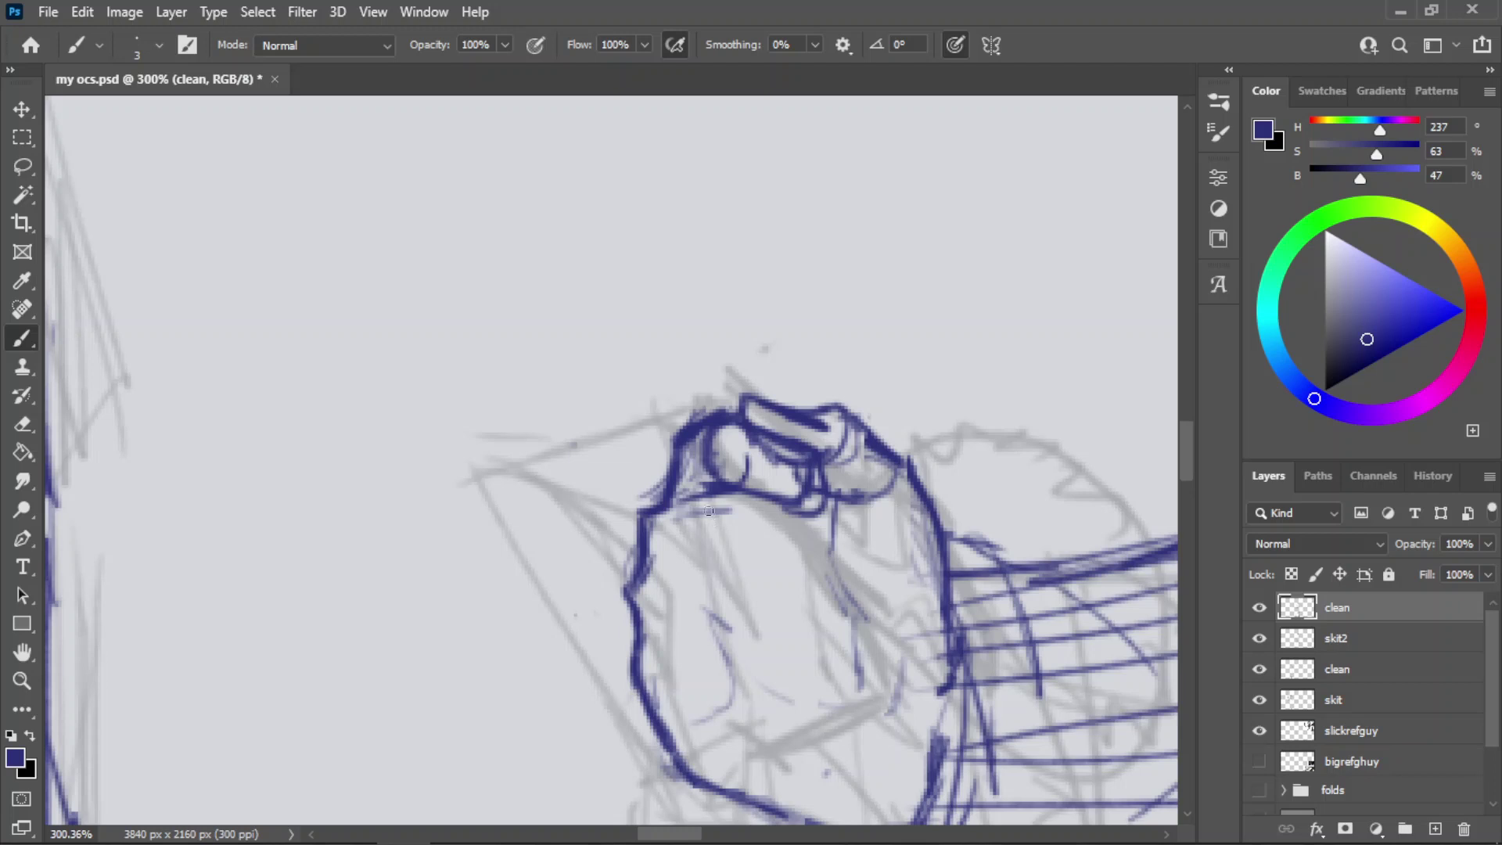
- Outline the index fingertip as a closed rounded shape beneath the thumb and darken the line along its lower edge
{"action": "mouse_move", "coordinate": [689, 500]}
{"action": "left_mouse_down"}
{"action": "mouse_move", "coordinate": [759, 507]}
{"action": "mouse_move", "coordinate": [697, 499]}
{"action": "mouse_move", "coordinate": [738, 449]}
{"action": "mouse_move", "coordinate": [791, 468]}
{"action": "mouse_move", "coordinate": [780, 417]}
{"action": "mouse_move", "coordinate": [804, 452]}
{"action": "left_mouse_up"}
{"action": "key", "text": "e"}
{"action": "key", "text": "b"}
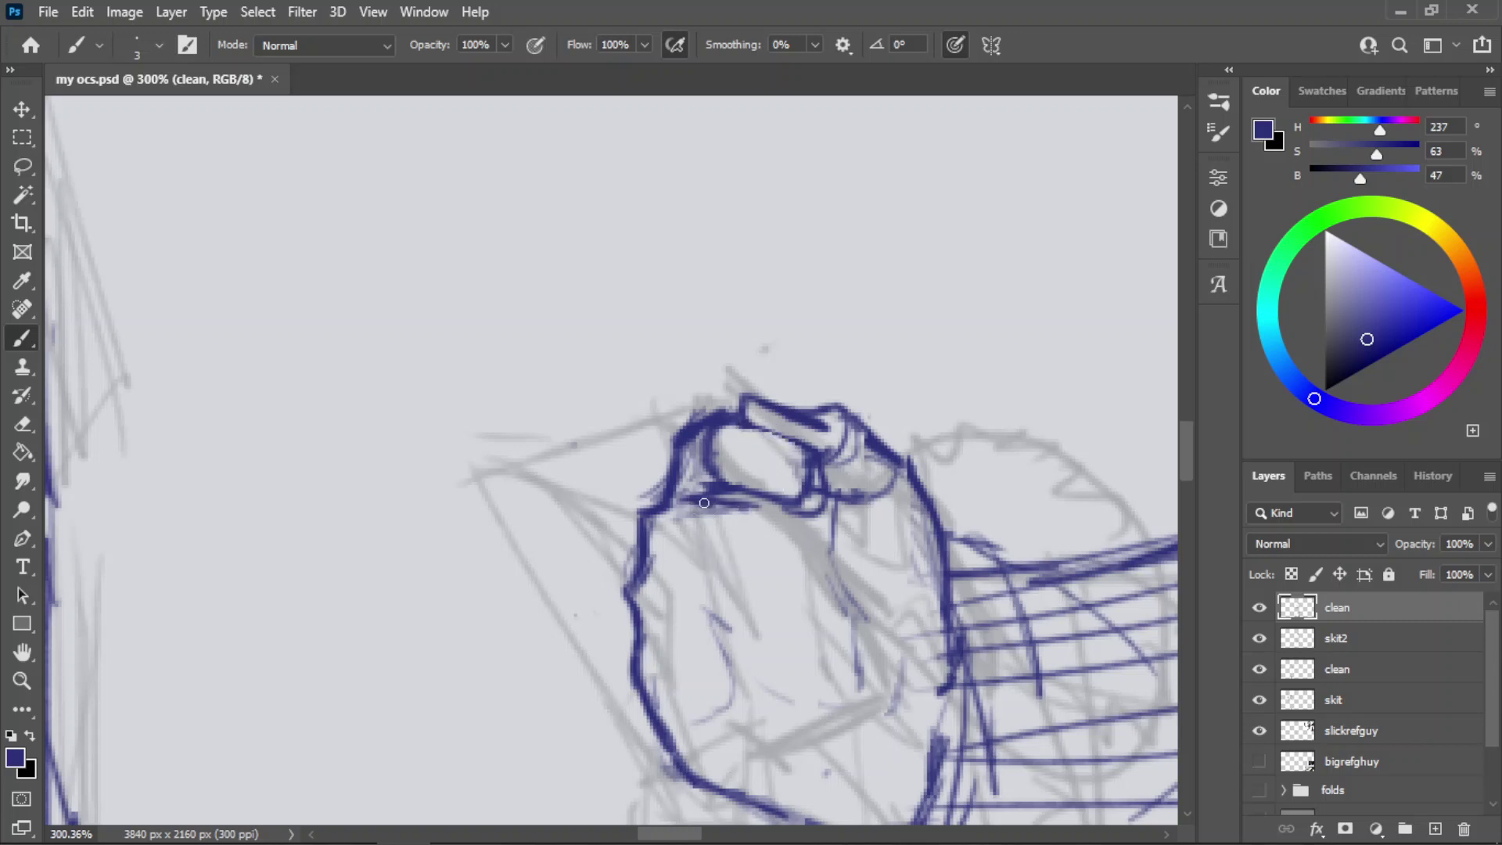
{"action": "left_click_drag", "start_coordinate": [704, 503], "coordinate": [717, 511]}
{"action": "key", "text": "e"}
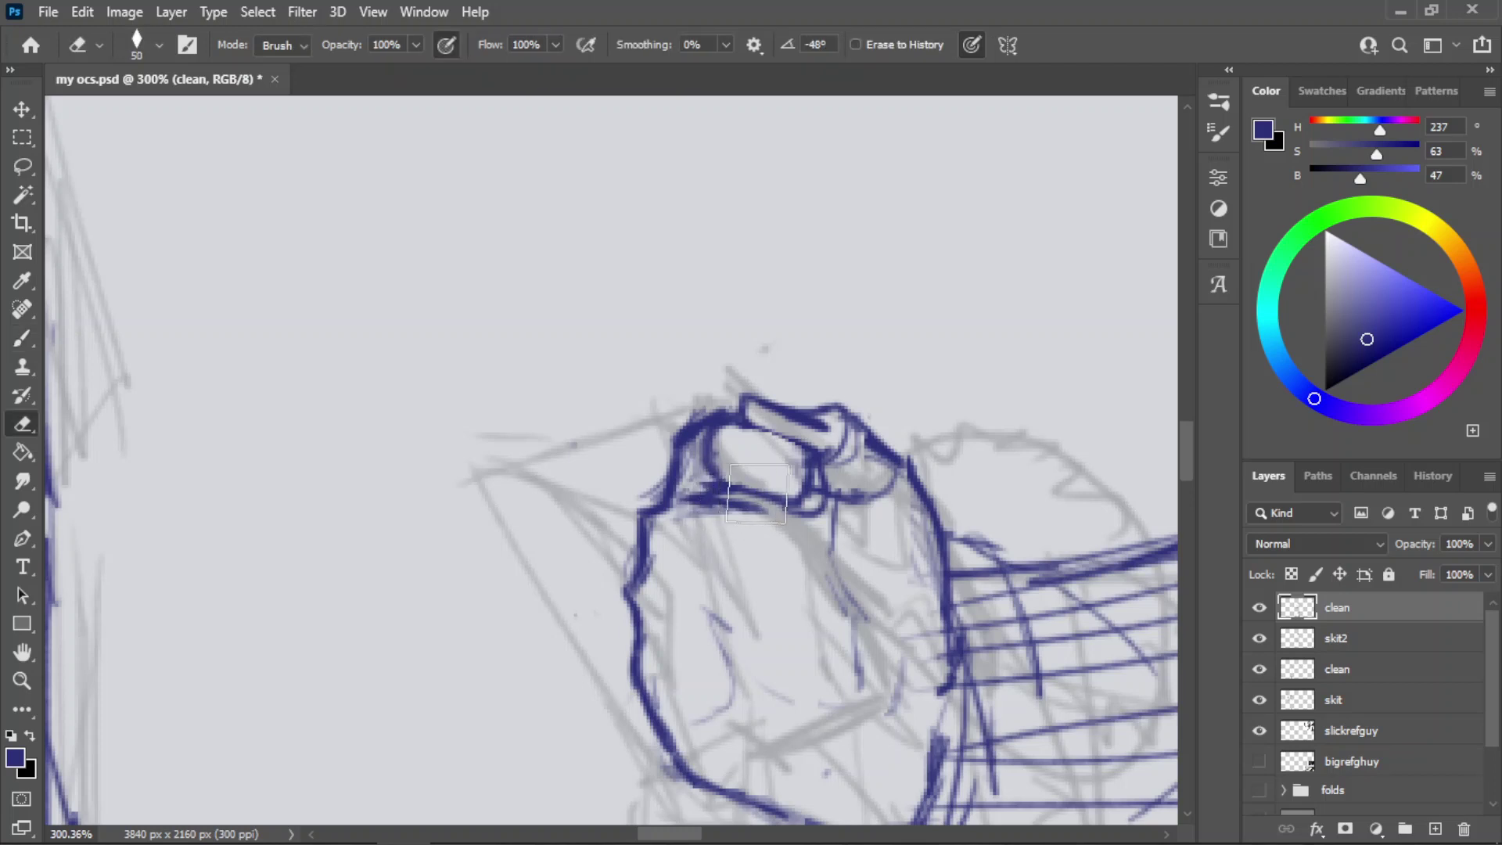
{"action": "key", "text": "b"}
{"action": "mouse_move", "coordinate": [708, 505]}
{"action": "left_mouse_down"}
{"action": "mouse_move", "coordinate": [787, 494]}
{"action": "mouse_move", "coordinate": [777, 566]}
{"action": "left_mouse_up"}
{"action": "key", "text": "ctrl+z"}
{"action": "key", "text": "ctrl+z"}
- Try stacked folded fingers inside the palm, using three parallel lines closed by short vertical edges
{"action": "left_click_drag", "start_coordinate": [790, 508], "coordinate": [789, 546]}
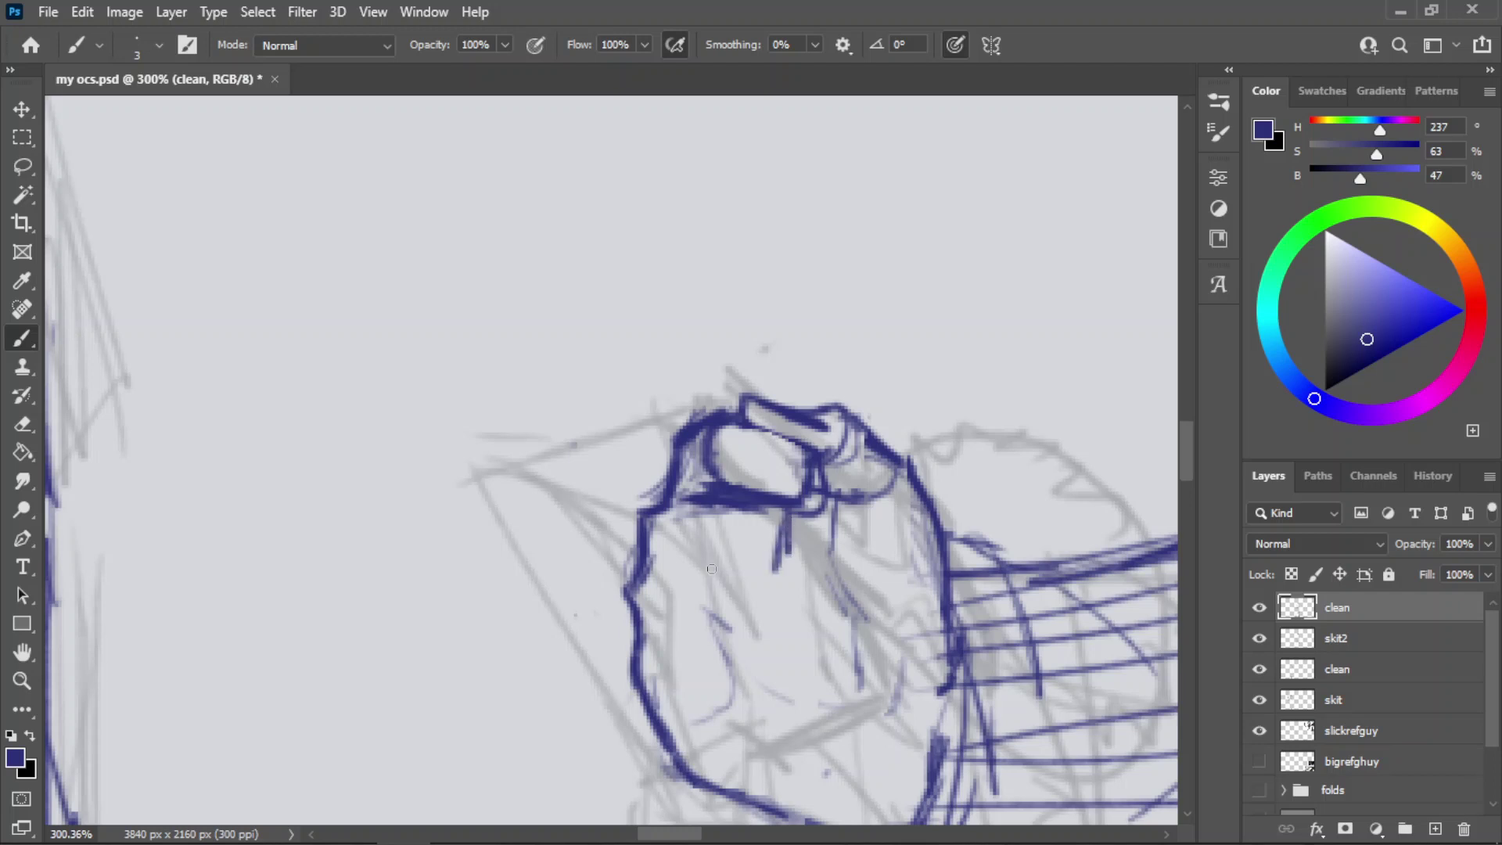
{"action": "key", "text": "ctrl+z"}
{"action": "mouse_move", "coordinate": [689, 557]}
{"action": "left_mouse_down"}
{"action": "mouse_move", "coordinate": [694, 571]}
{"action": "mouse_move", "coordinate": [788, 588]}
{"action": "left_mouse_up"}
{"action": "key", "text": "ctrl+z"}
{"action": "mouse_move", "coordinate": [693, 613]}
{"action": "left_mouse_down"}
{"action": "mouse_move", "coordinate": [740, 633]}
{"action": "mouse_move", "coordinate": [777, 685]}
{"action": "mouse_move", "coordinate": [783, 644]}
{"action": "mouse_move", "coordinate": [776, 687]}
{"action": "left_mouse_up"}
{"action": "left_click_drag", "start_coordinate": [776, 688], "coordinate": [671, 678]}
{"action": "key", "text": "ctrl+z"}
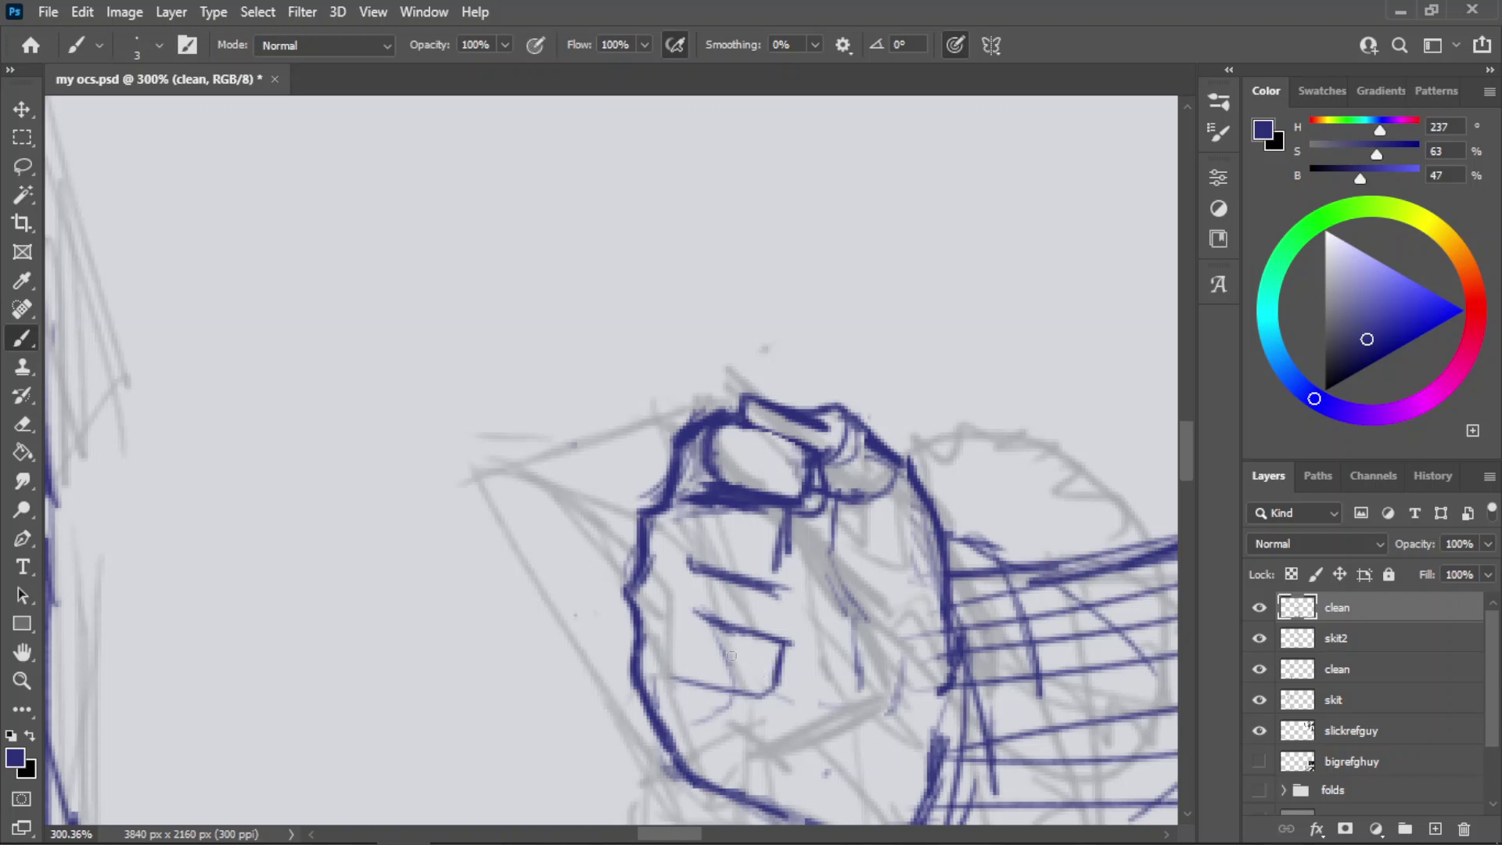
{"action": "key", "text": "ctrl+z"}
{"action": "left_click_drag", "start_coordinate": [675, 657], "coordinate": [775, 684]}
{"action": "key", "text": "ctrl+z"}
{"action": "key", "text": "ctrl+z"}
{"action": "left_click_drag", "start_coordinate": [681, 669], "coordinate": [773, 685]}
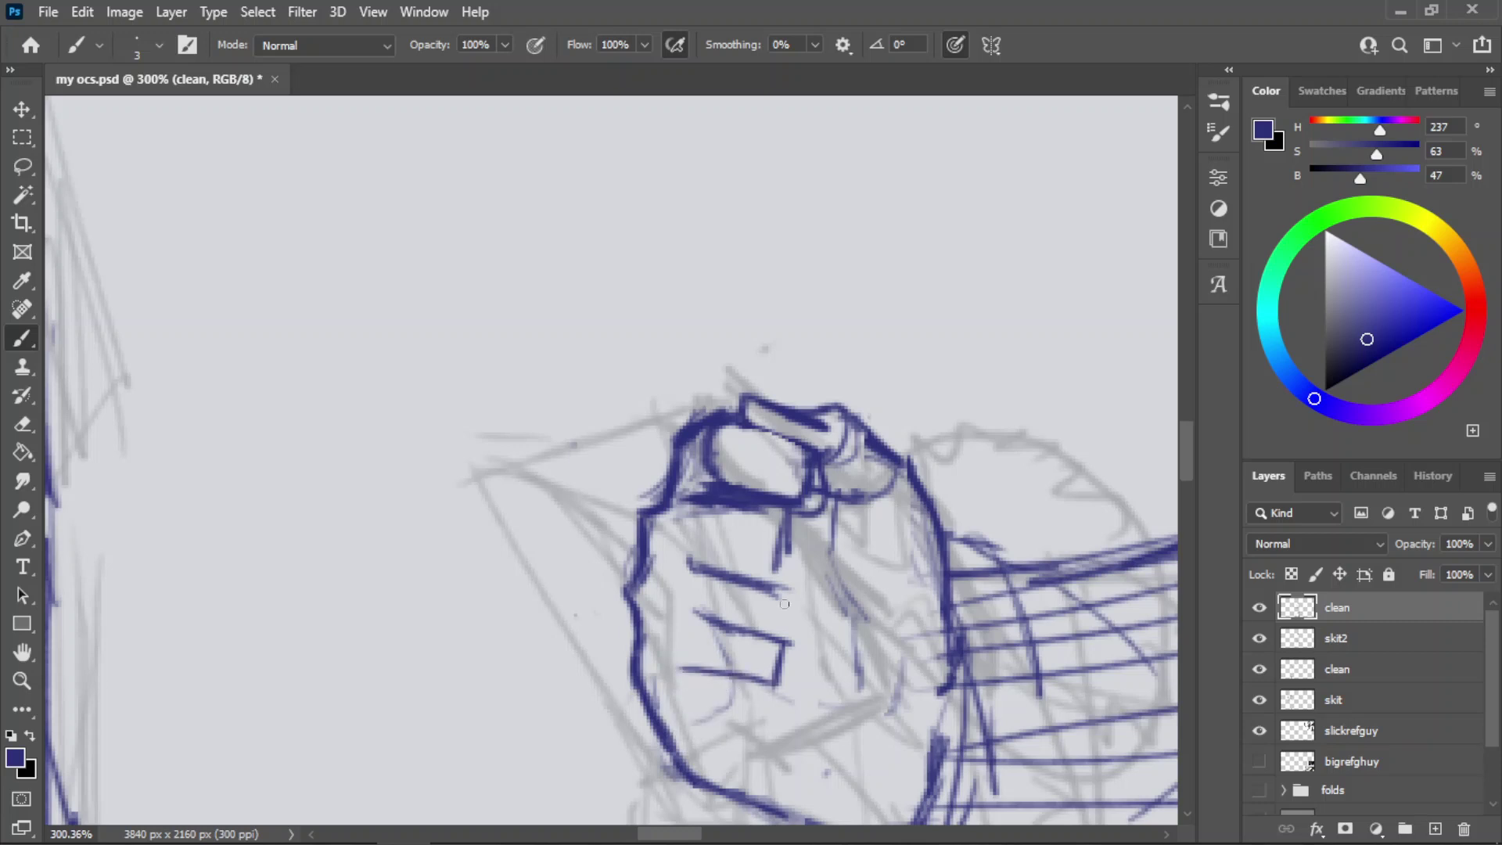
{"action": "left_click_drag", "start_coordinate": [784, 588], "coordinate": [779, 631]}
{"action": "key", "text": "e"}
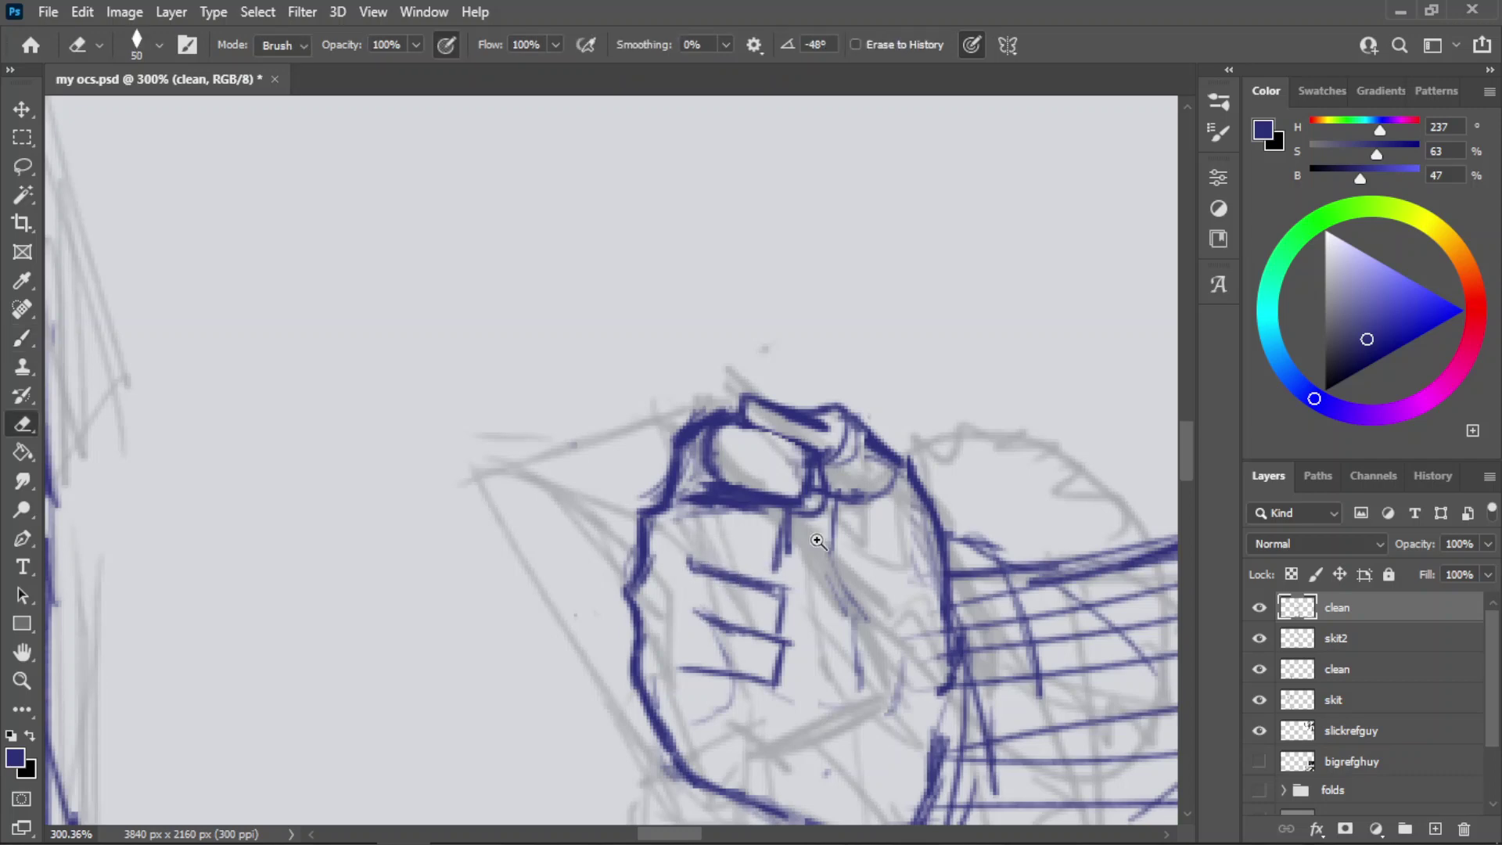
- Erase the parallel folded-finger lines inside the palm, keeping the short vertical edge beneath the index fingertip
{"action": "key", "text": "z"}
{"action": "mouse_move", "coordinate": [815, 532]}
{"action": "left_mouse_down"}
{"action": "mouse_move", "coordinate": [661, 527]}
{"action": "mouse_move", "coordinate": [862, 525]}
{"action": "left_mouse_up"}
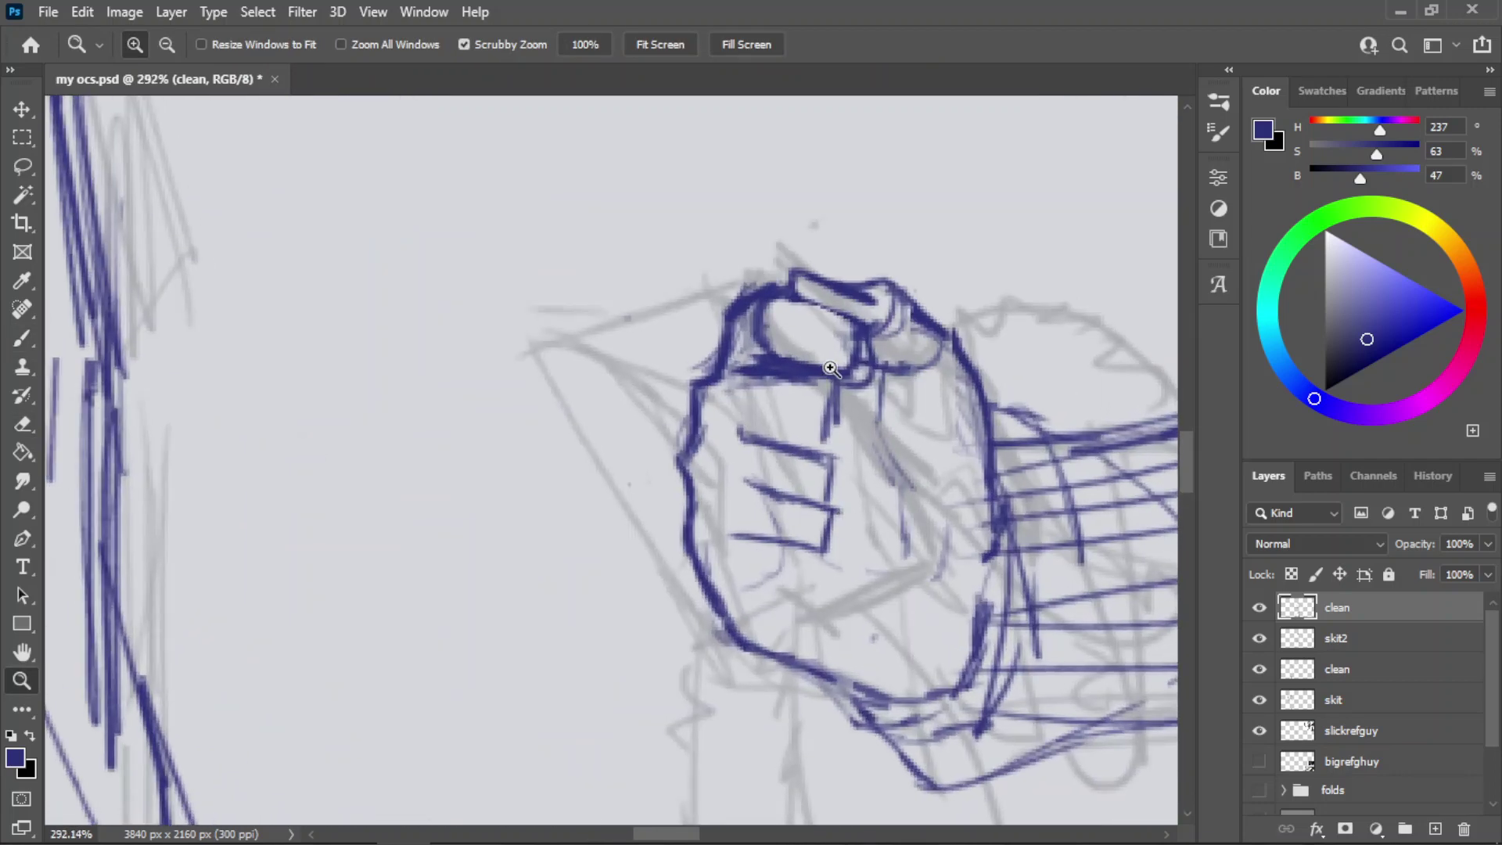
{"action": "left_click_drag", "start_coordinate": [745, 402], "coordinate": [637, 452]}
{"action": "left_click_drag", "start_coordinate": [801, 410], "coordinate": [869, 392]}
{"action": "key", "text": "e"}
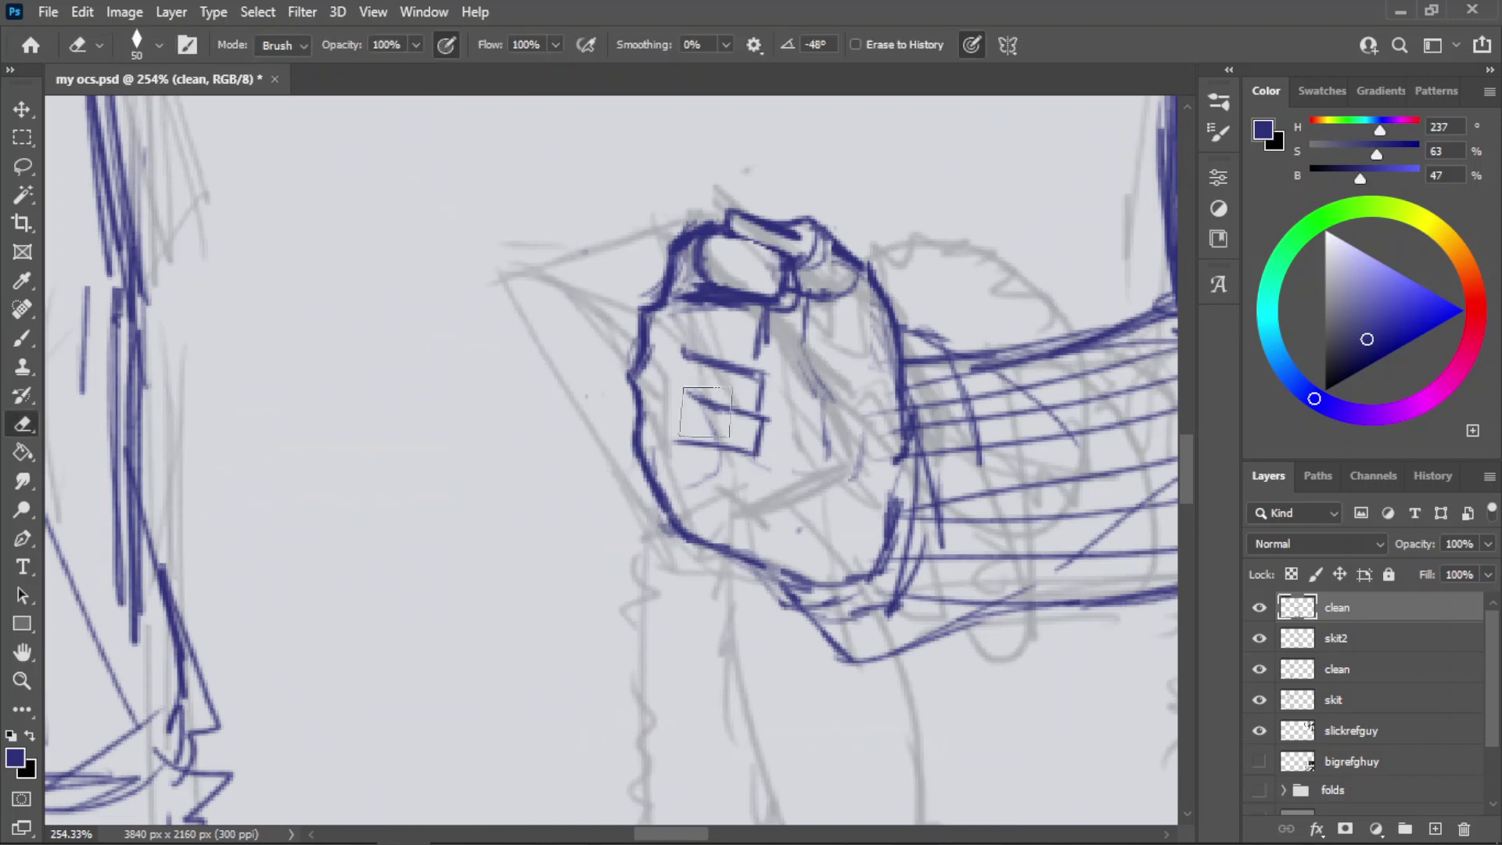
{"action": "mouse_move", "coordinate": [696, 367]}
{"action": "left_mouse_down"}
{"action": "mouse_move", "coordinate": [716, 352]}
{"action": "mouse_move", "coordinate": [720, 445]}
{"action": "mouse_move", "coordinate": [769, 455]}
{"action": "left_mouse_up"}
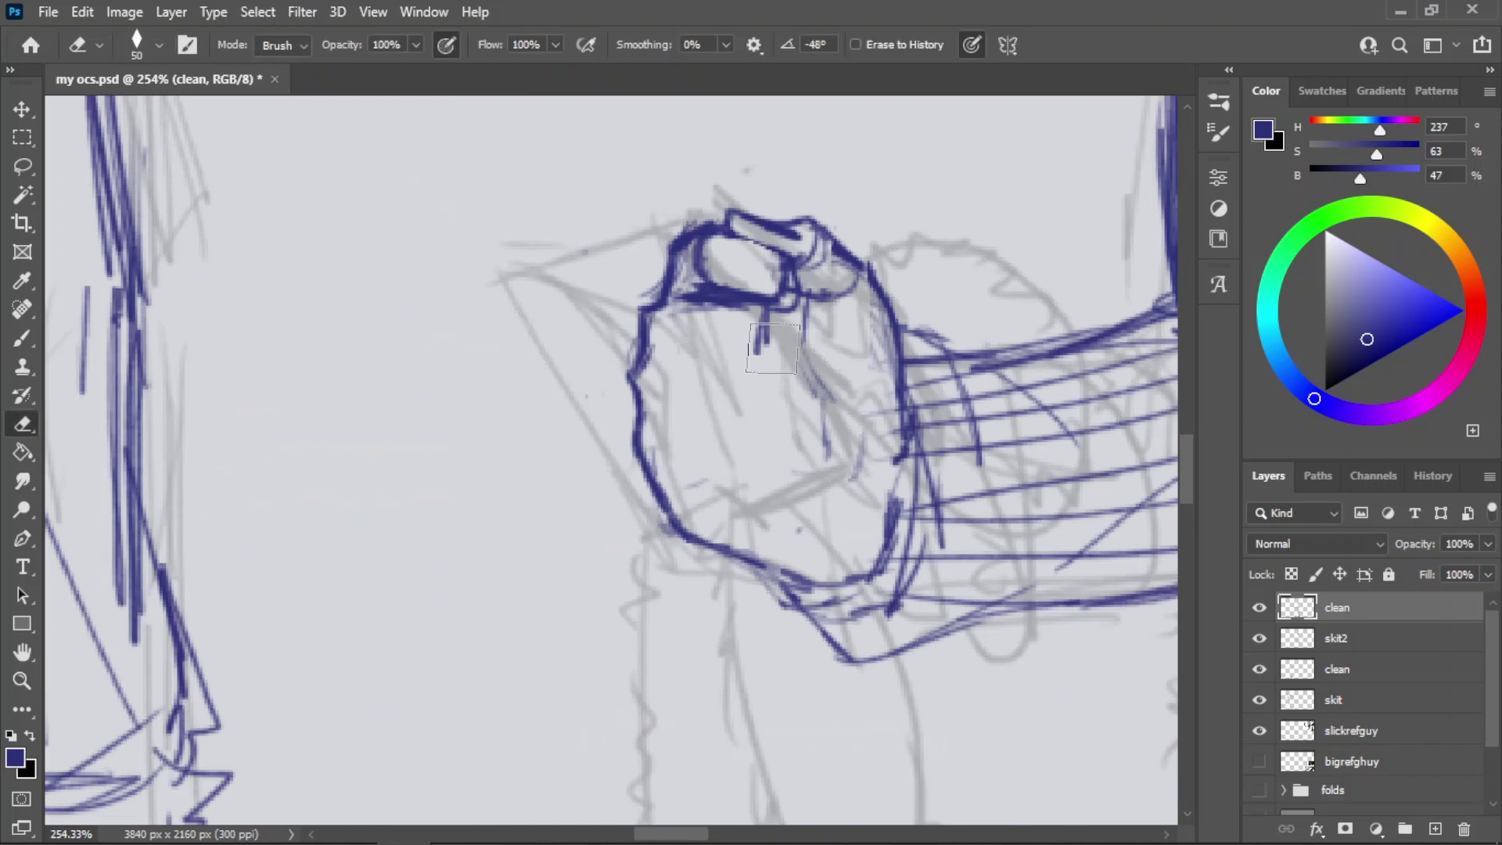
- Redraw the folded fingers' separations as three near-horizontal lines joined by short vertical edges
{"action": "key", "text": "z"}
{"action": "left_click_drag", "start_coordinate": [713, 342], "coordinate": [785, 325]}
{"action": "key", "text": "b"}
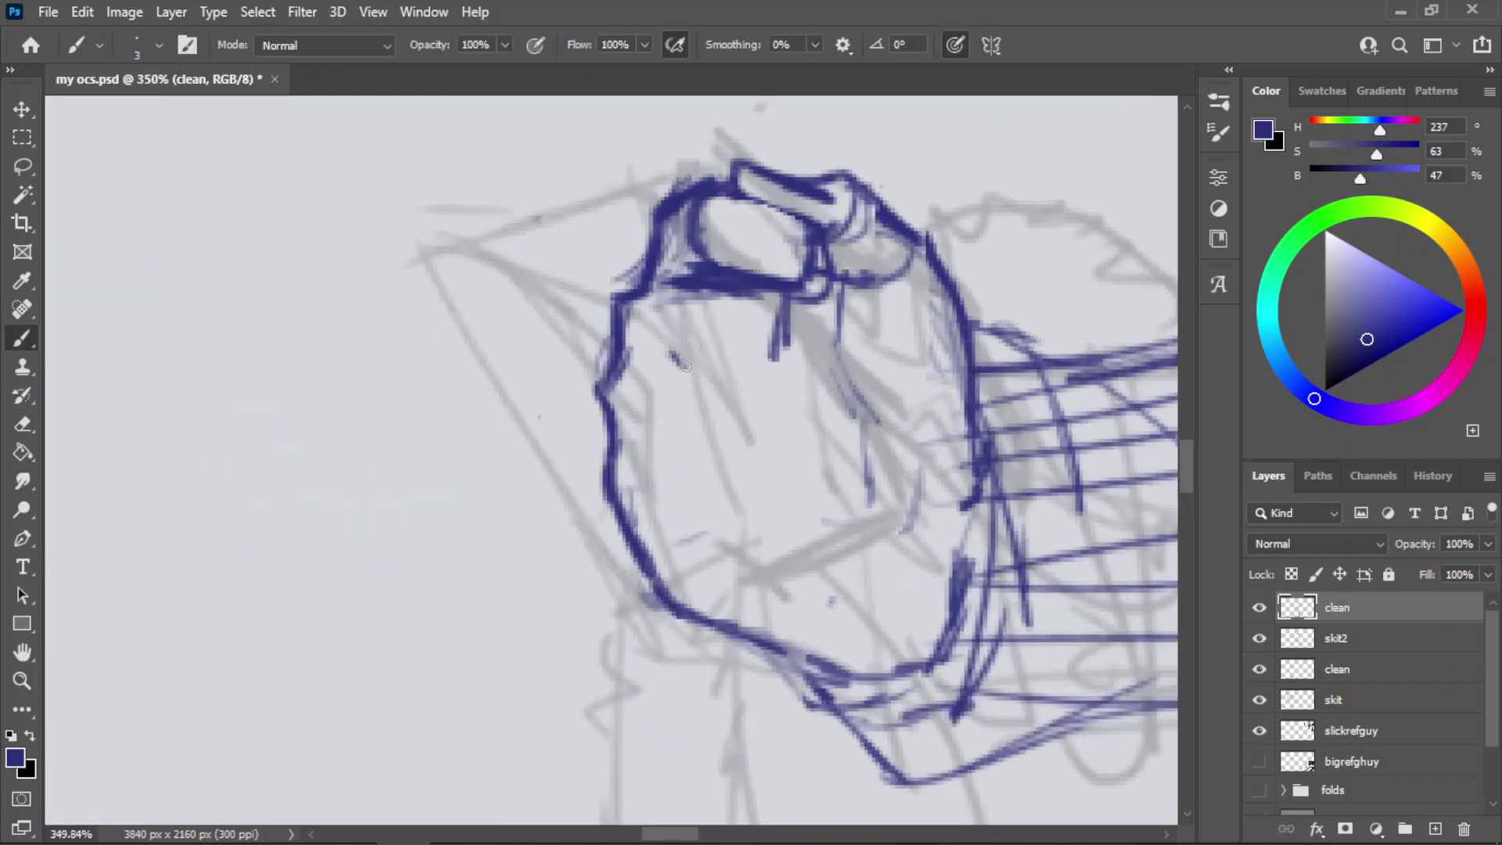
{"action": "left_click_drag", "start_coordinate": [672, 359], "coordinate": [778, 378]}
{"action": "left_click_drag", "start_coordinate": [775, 390], "coordinate": [778, 437]}
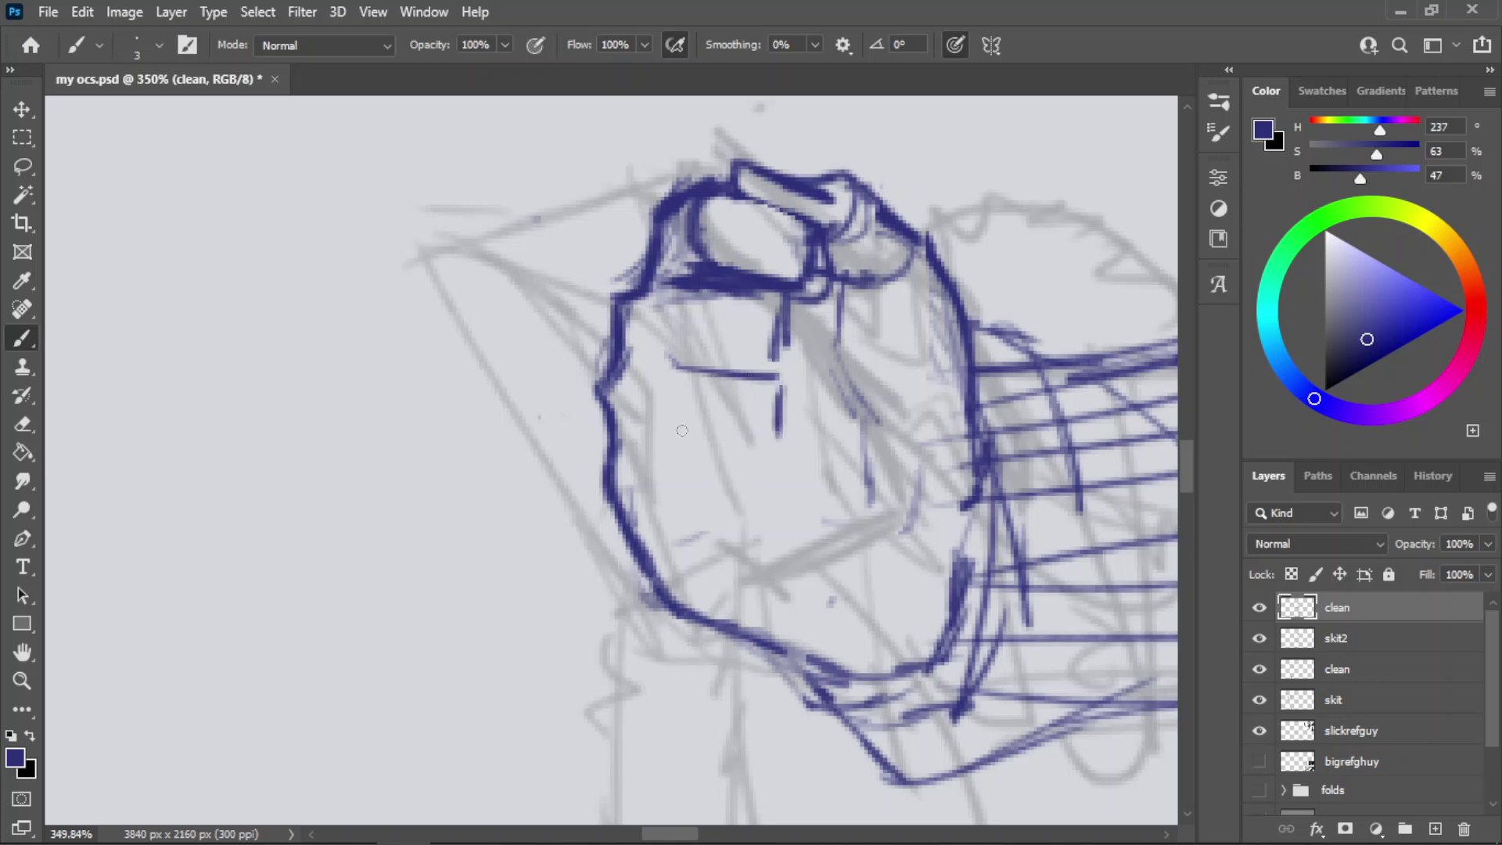
{"action": "key", "text": "ctrl+z"}
{"action": "mouse_move", "coordinate": [688, 428]}
{"action": "left_mouse_down"}
{"action": "mouse_move", "coordinate": [765, 454]}
{"action": "mouse_move", "coordinate": [774, 508]}
{"action": "mouse_move", "coordinate": [776, 461]}
{"action": "mouse_move", "coordinate": [769, 507]}
{"action": "mouse_move", "coordinate": [659, 497]}
{"action": "left_mouse_up"}
{"action": "key", "text": "ctrl+z"}
{"action": "key", "text": "ctrl+z"}
{"action": "key", "text": "ctrl+z"}
{"action": "mouse_move", "coordinate": [763, 514]}
{"action": "left_mouse_down"}
{"action": "mouse_move", "coordinate": [658, 508]}
{"action": "mouse_move", "coordinate": [711, 514]}
{"action": "mouse_move", "coordinate": [675, 514]}
{"action": "mouse_move", "coordinate": [695, 519]}
{"action": "mouse_move", "coordinate": [729, 513]}
{"action": "left_mouse_up"}
{"action": "key", "text": "ctrl+z"}
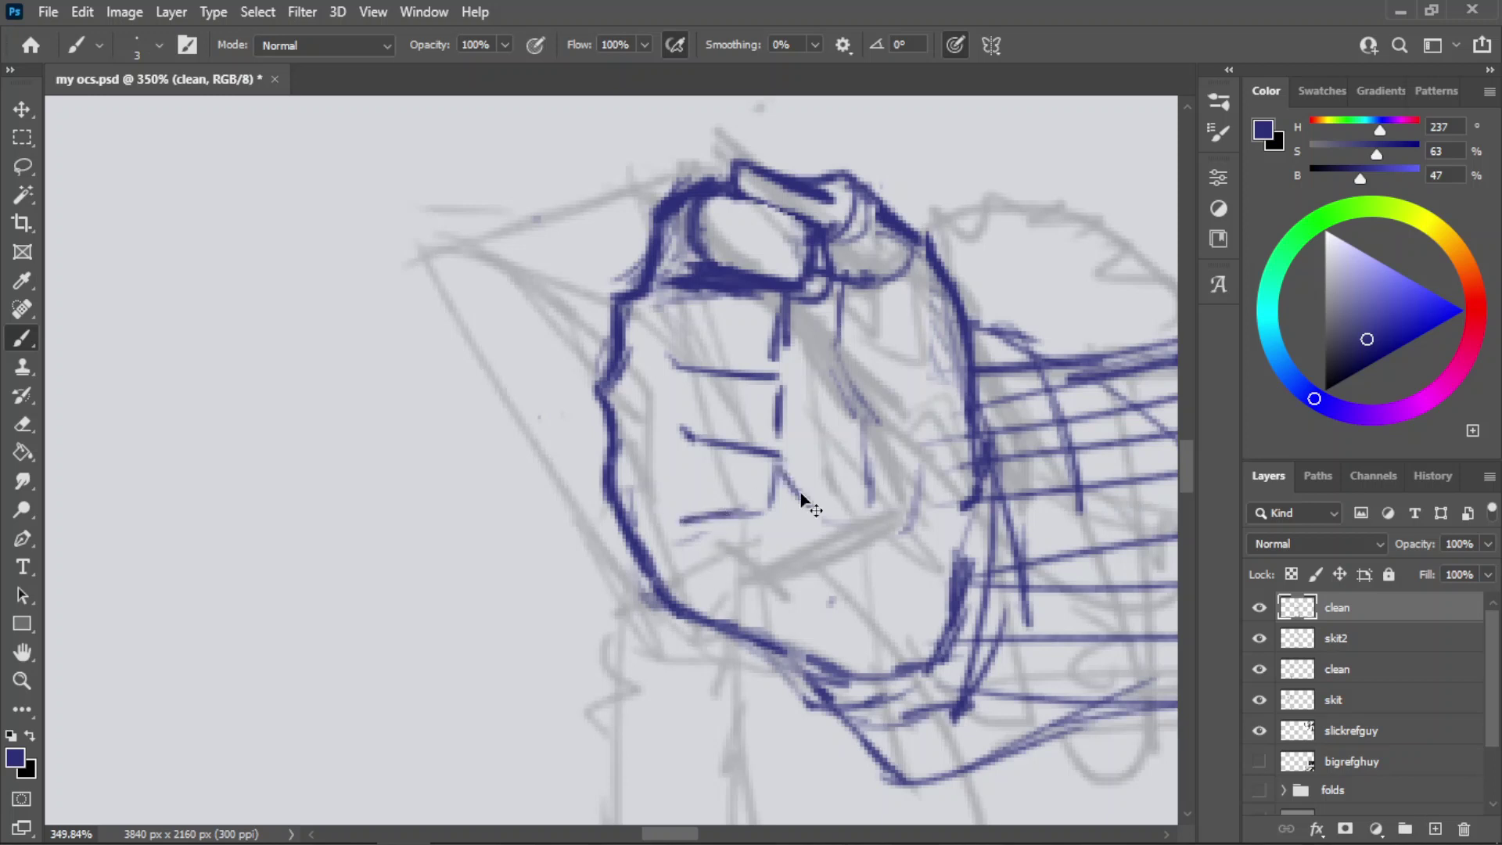
- Add a rounded, inward-curling tip to the lowest folded finger
{"action": "mouse_move", "coordinate": [778, 463]}
{"action": "left_mouse_down"}
{"action": "mouse_move", "coordinate": [807, 527]}
{"action": "mouse_move", "coordinate": [752, 524]}
{"action": "mouse_move", "coordinate": [764, 539]}
{"action": "mouse_move", "coordinate": [816, 518]}
{"action": "mouse_move", "coordinate": [797, 548]}
{"action": "mouse_move", "coordinate": [756, 525]}
{"action": "mouse_move", "coordinate": [742, 557]}
{"action": "left_mouse_up"}
{"action": "mouse_move", "coordinate": [741, 555]}
{"action": "left_mouse_down"}
{"action": "mouse_move", "coordinate": [807, 547]}
{"action": "mouse_move", "coordinate": [771, 550]}
{"action": "mouse_move", "coordinate": [813, 531]}
{"action": "mouse_move", "coordinate": [748, 547]}
{"action": "mouse_move", "coordinate": [773, 547]}
{"action": "mouse_move", "coordinate": [724, 525]}
{"action": "mouse_move", "coordinate": [734, 544]}
{"action": "mouse_move", "coordinate": [802, 546]}
{"action": "mouse_move", "coordinate": [757, 542]}
{"action": "mouse_move", "coordinate": [745, 517]}
{"action": "mouse_move", "coordinate": [768, 552]}
{"action": "mouse_move", "coordinate": [791, 545]}
{"action": "mouse_move", "coordinate": [759, 560]}
{"action": "mouse_move", "coordinate": [815, 531]}
{"action": "left_mouse_up"}
{"action": "key", "text": "ctrl+z"}
{"action": "key", "text": "ctrl+z"}
{"action": "key", "text": "ctrl+z"}
{"action": "key", "text": "ctrl+z"}
{"action": "key", "text": "ctrl+z"}
{"action": "key", "text": "ctrl+z"}
{"action": "key", "text": "ctrl+z"}
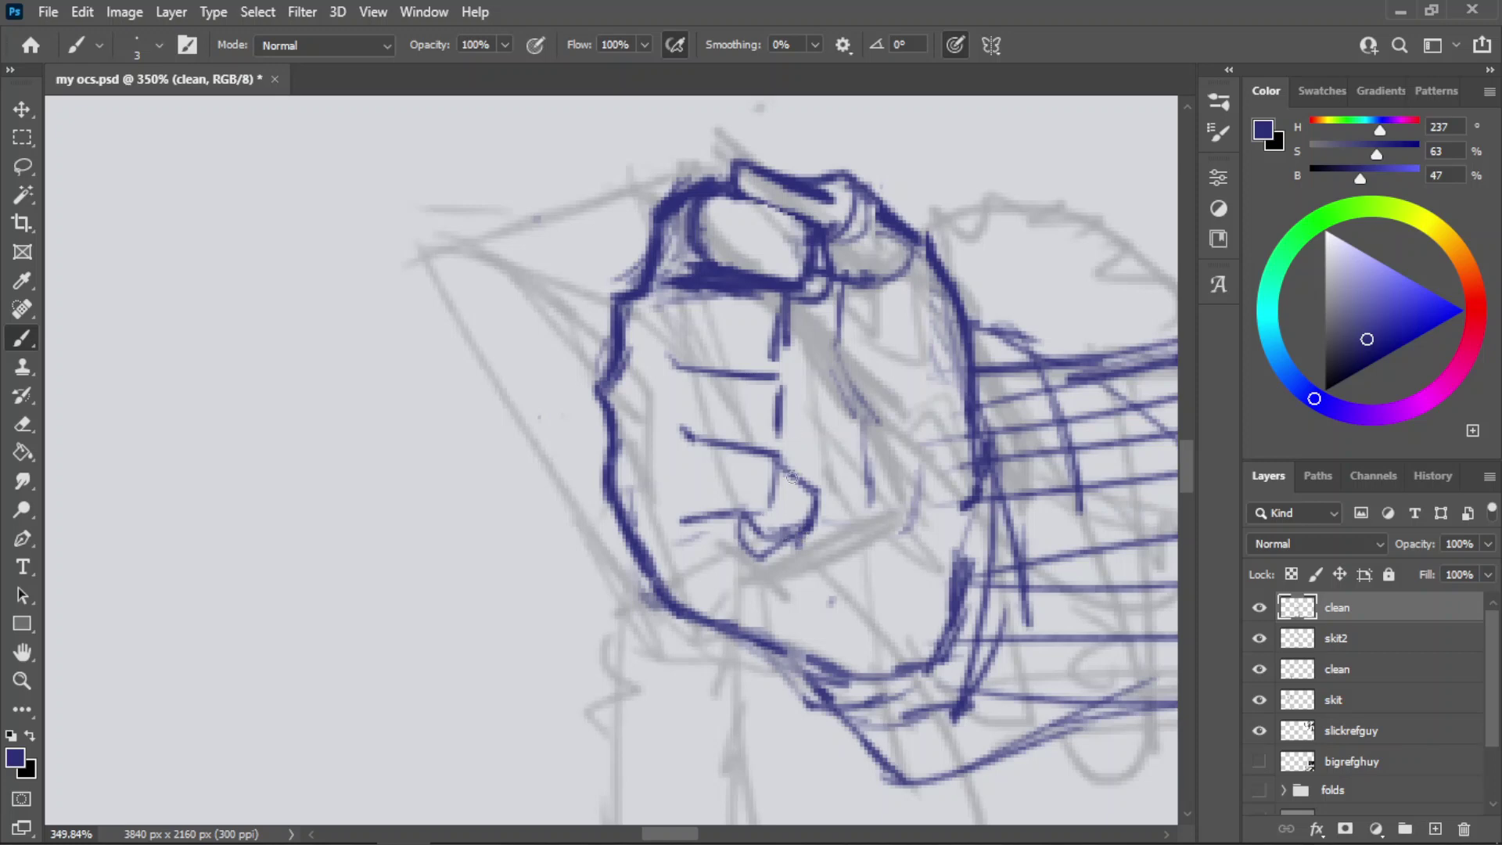
- Draw matching rounded tips on the middle and upper folded fingers
{"action": "key", "text": "z"}
{"action": "left_click_drag", "start_coordinate": [745, 472], "coordinate": [631, 507]}
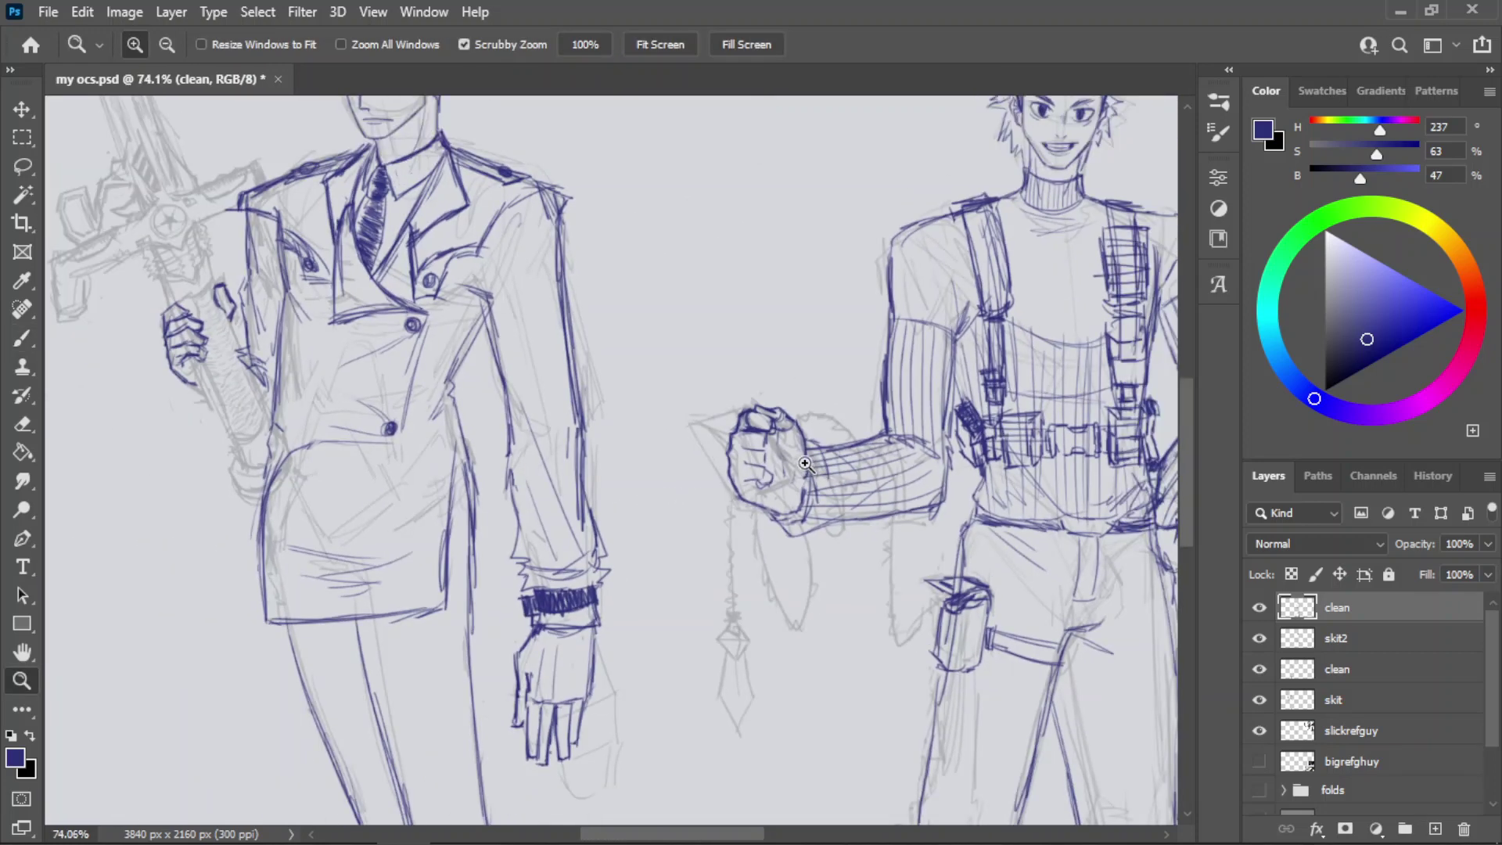
{"action": "mouse_move", "coordinate": [732, 457]}
{"action": "left_mouse_down"}
{"action": "mouse_move", "coordinate": [856, 485]}
{"action": "mouse_move", "coordinate": [620, 518]}
{"action": "mouse_move", "coordinate": [667, 503]}
{"action": "left_mouse_up"}
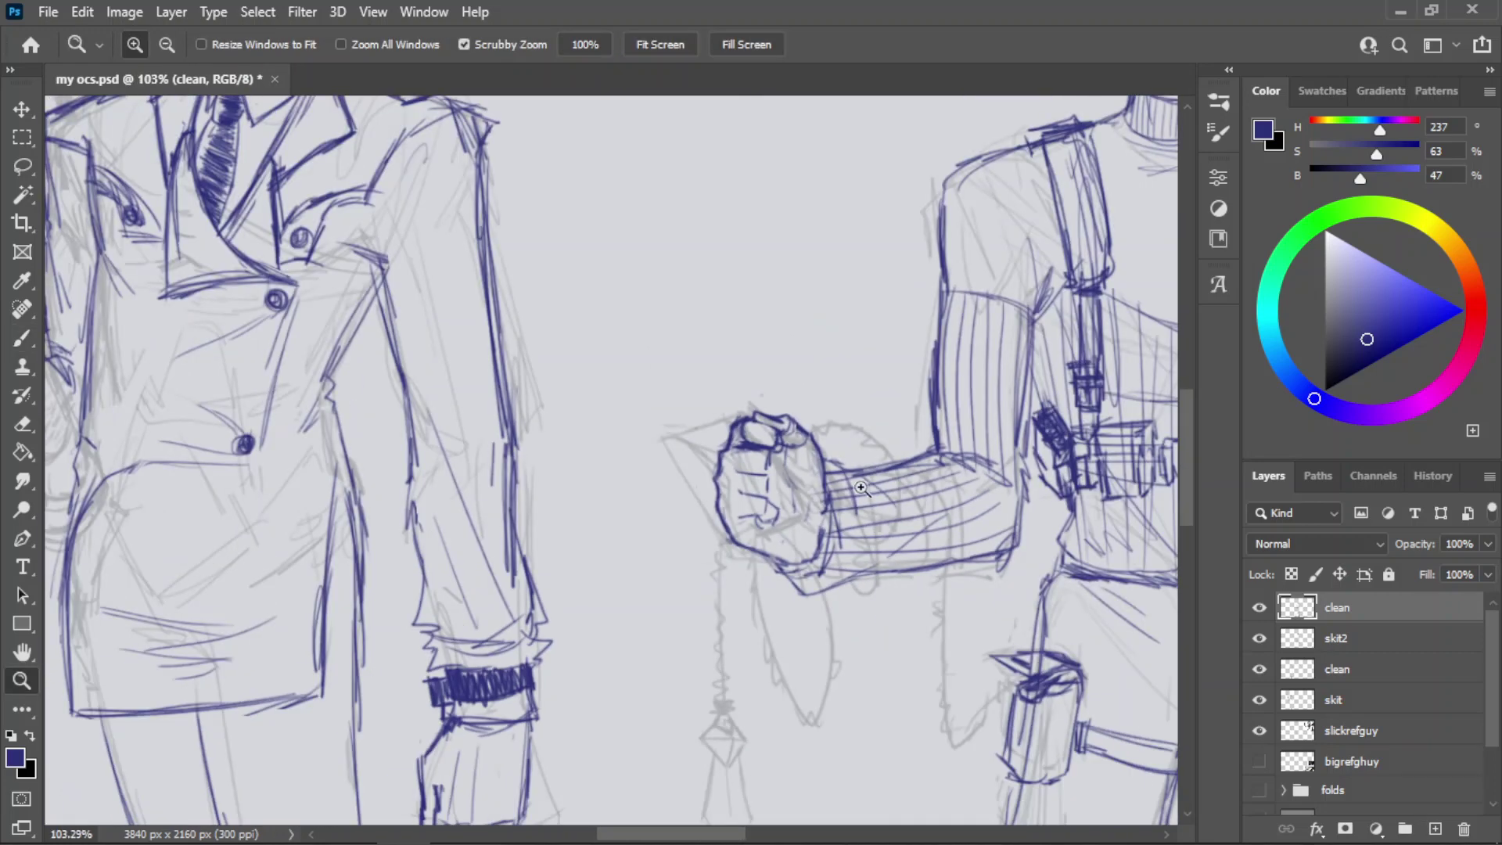
{"action": "left_click_drag", "start_coordinate": [818, 470], "coordinate": [898, 481]}
{"action": "key", "text": "b"}
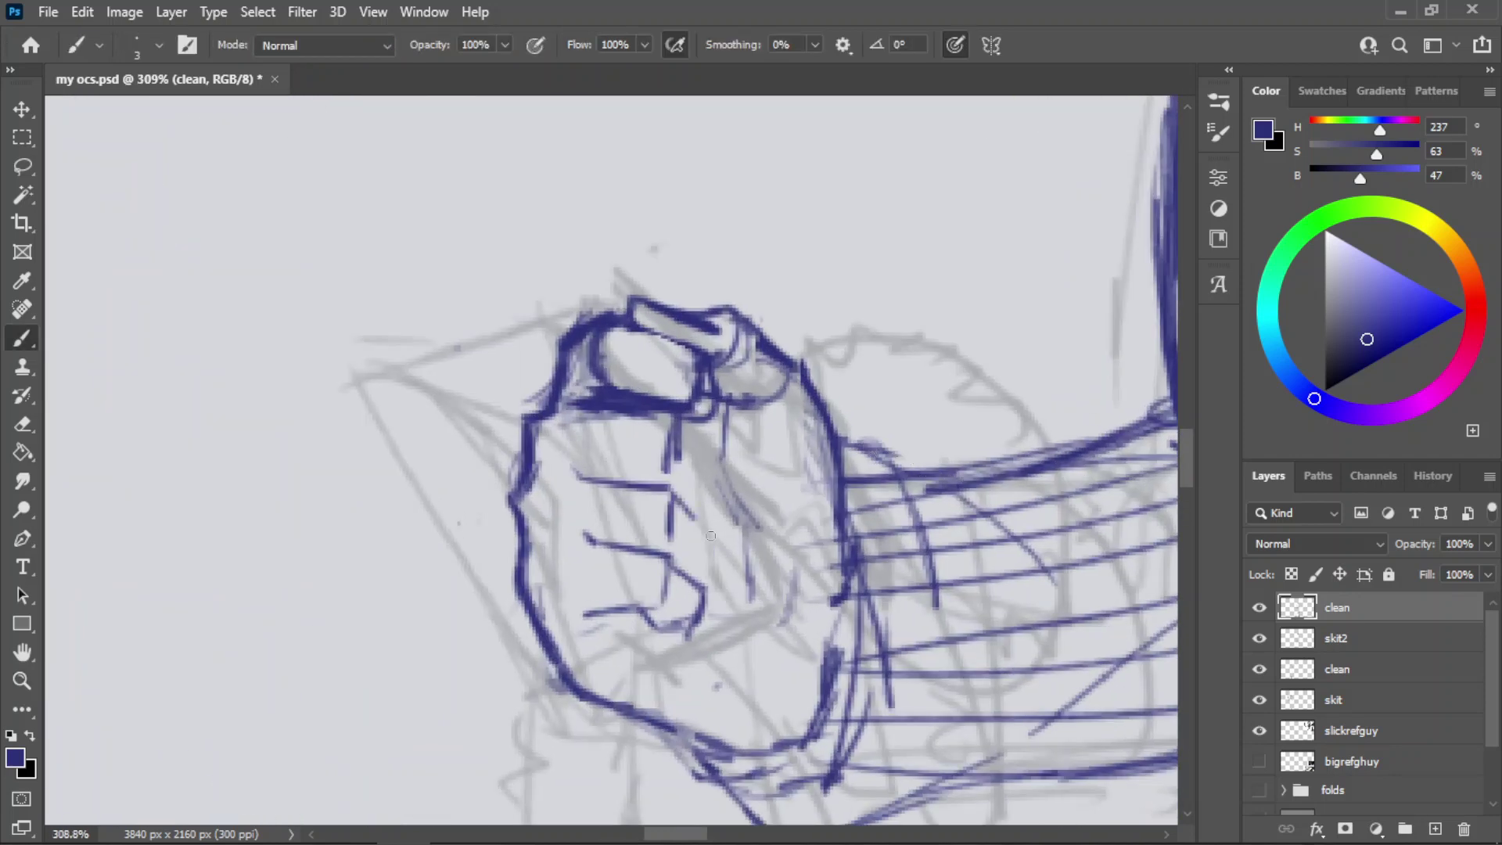
{"action": "mouse_move", "coordinate": [708, 544]}
{"action": "left_mouse_down"}
{"action": "mouse_move", "coordinate": [671, 499]}
{"action": "mouse_move", "coordinate": [703, 578]}
{"action": "mouse_move", "coordinate": [693, 516]}
{"action": "left_mouse_up"}
{"action": "key", "text": "ctrl+z"}
{"action": "left_click_drag", "start_coordinate": [676, 435], "coordinate": [713, 476]}
{"action": "key", "text": "ctrl+z"}
{"action": "mouse_move", "coordinate": [678, 421]}
{"action": "left_mouse_down"}
{"action": "mouse_move", "coordinate": [703, 457]}
{"action": "mouse_move", "coordinate": [692, 506]}
{"action": "left_mouse_up"}
{"action": "left_click_drag", "start_coordinate": [667, 432], "coordinate": [655, 478]}
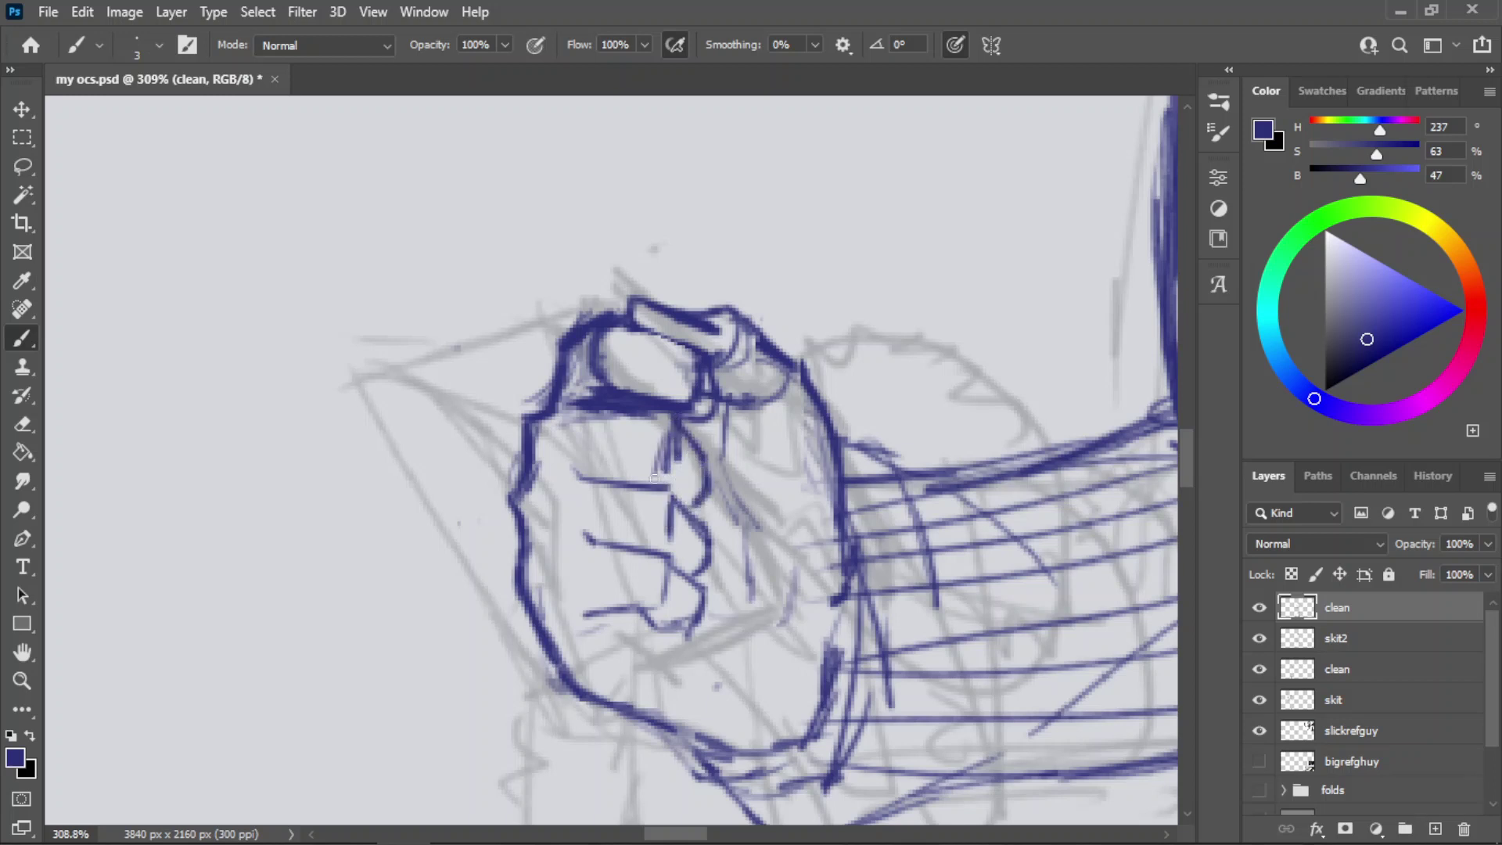
- Clean up the upper folded finger and redraw its curled tip and separating line
{"action": "key", "text": "ctrl+z"}
{"action": "key", "text": "e"}
{"action": "left_click_drag", "start_coordinate": [659, 456], "coordinate": [674, 444]}
{"action": "key", "text": "b"}
{"action": "mouse_move", "coordinate": [605, 478]}
{"action": "left_mouse_down"}
{"action": "mouse_move", "coordinate": [654, 483]}
{"action": "mouse_move", "coordinate": [619, 475]}
{"action": "mouse_move", "coordinate": [667, 460]}
{"action": "mouse_move", "coordinate": [673, 417]}
{"action": "mouse_move", "coordinate": [699, 479]}
{"action": "left_mouse_up"}
{"action": "key", "text": "ctrl+z"}
{"action": "key", "text": "ctrl+z"}
{"action": "mouse_move", "coordinate": [674, 421]}
{"action": "left_mouse_down"}
{"action": "mouse_move", "coordinate": [700, 478]}
{"action": "mouse_move", "coordinate": [581, 520]}
{"action": "left_mouse_up"}
{"action": "key", "text": "e"}
- Try a short slanted line beneath the lowest folded finger
{"action": "key", "text": "z"}
{"action": "left_click_drag", "start_coordinate": [736, 476], "coordinate": [838, 429]}
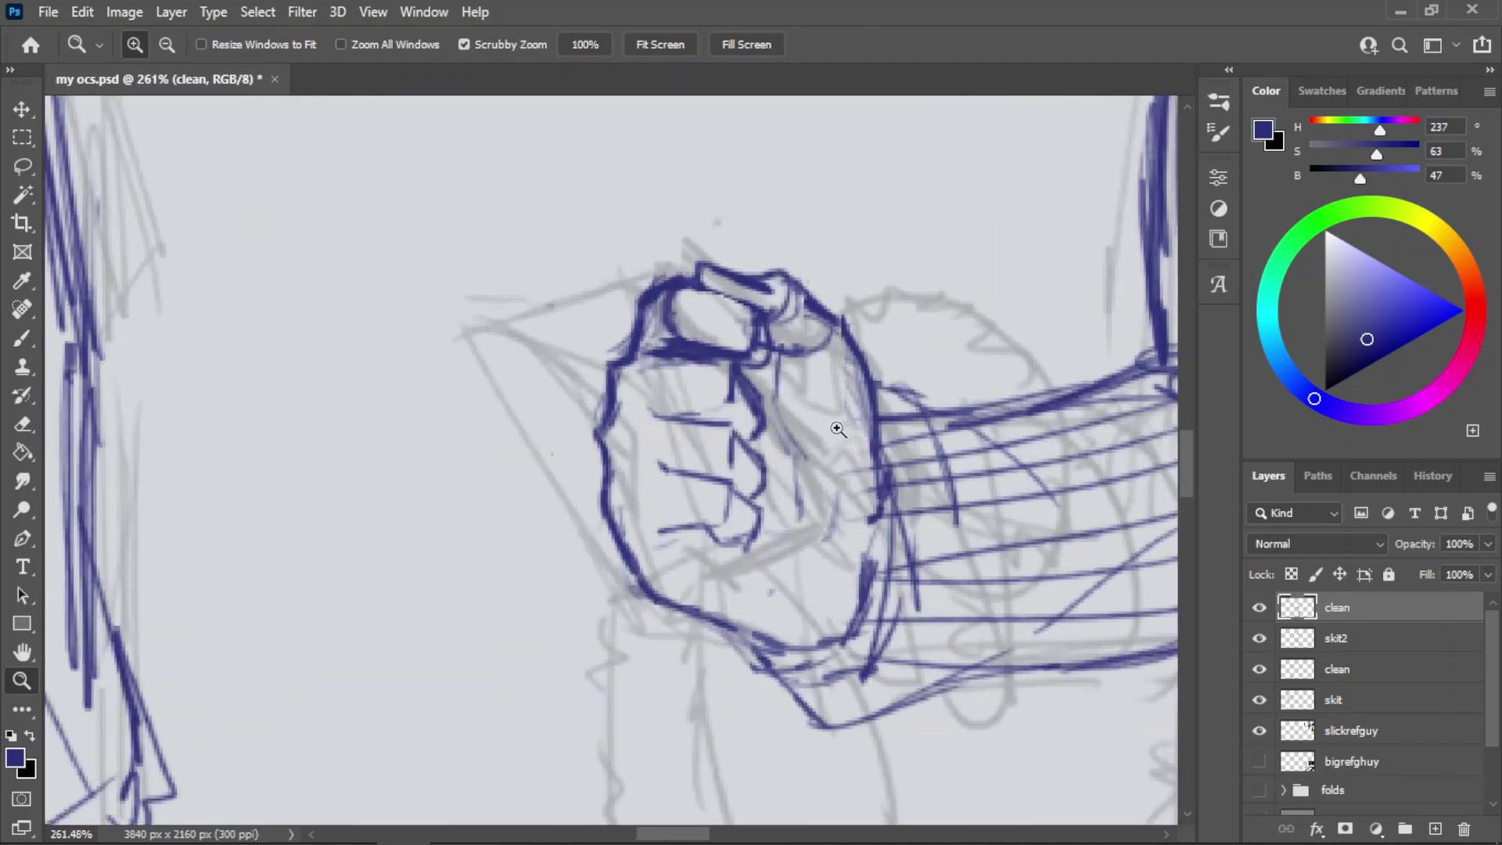
{"action": "left_click_drag", "start_coordinate": [738, 513], "coordinate": [774, 513]}
{"action": "key", "text": "b"}
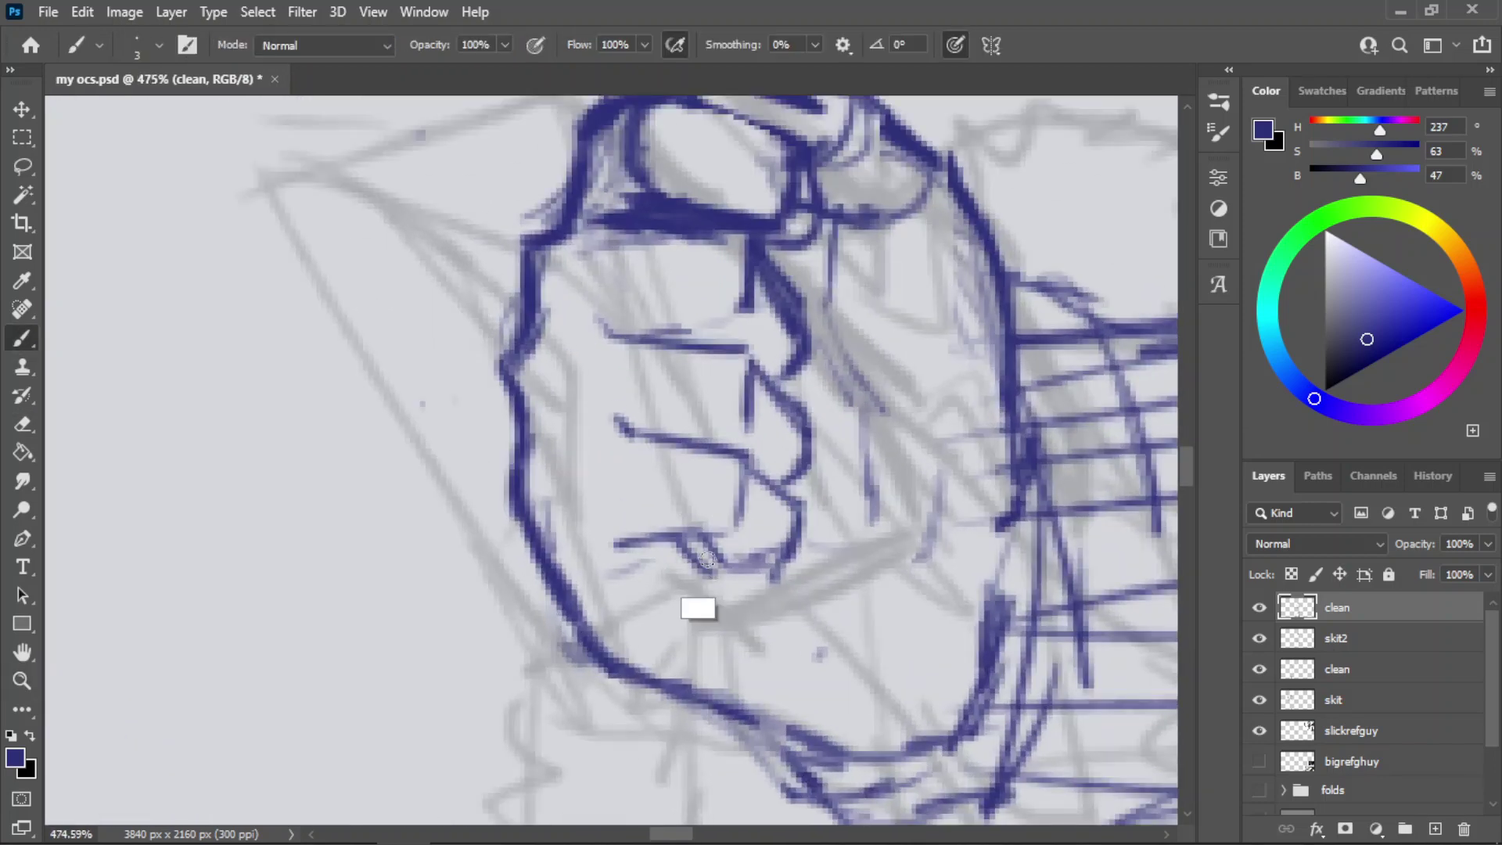
{"action": "mouse_move", "coordinate": [688, 534]}
{"action": "left_mouse_down"}
{"action": "mouse_move", "coordinate": [717, 568]}
{"action": "mouse_move", "coordinate": [699, 571]}
{"action": "mouse_move", "coordinate": [742, 565]}
{"action": "mouse_move", "coordinate": [694, 602]}
{"action": "left_mouse_up"}
{"action": "key", "text": "ctrl+z"}
{"action": "key", "text": "z"}
{"action": "key", "text": "ctrl+s"}
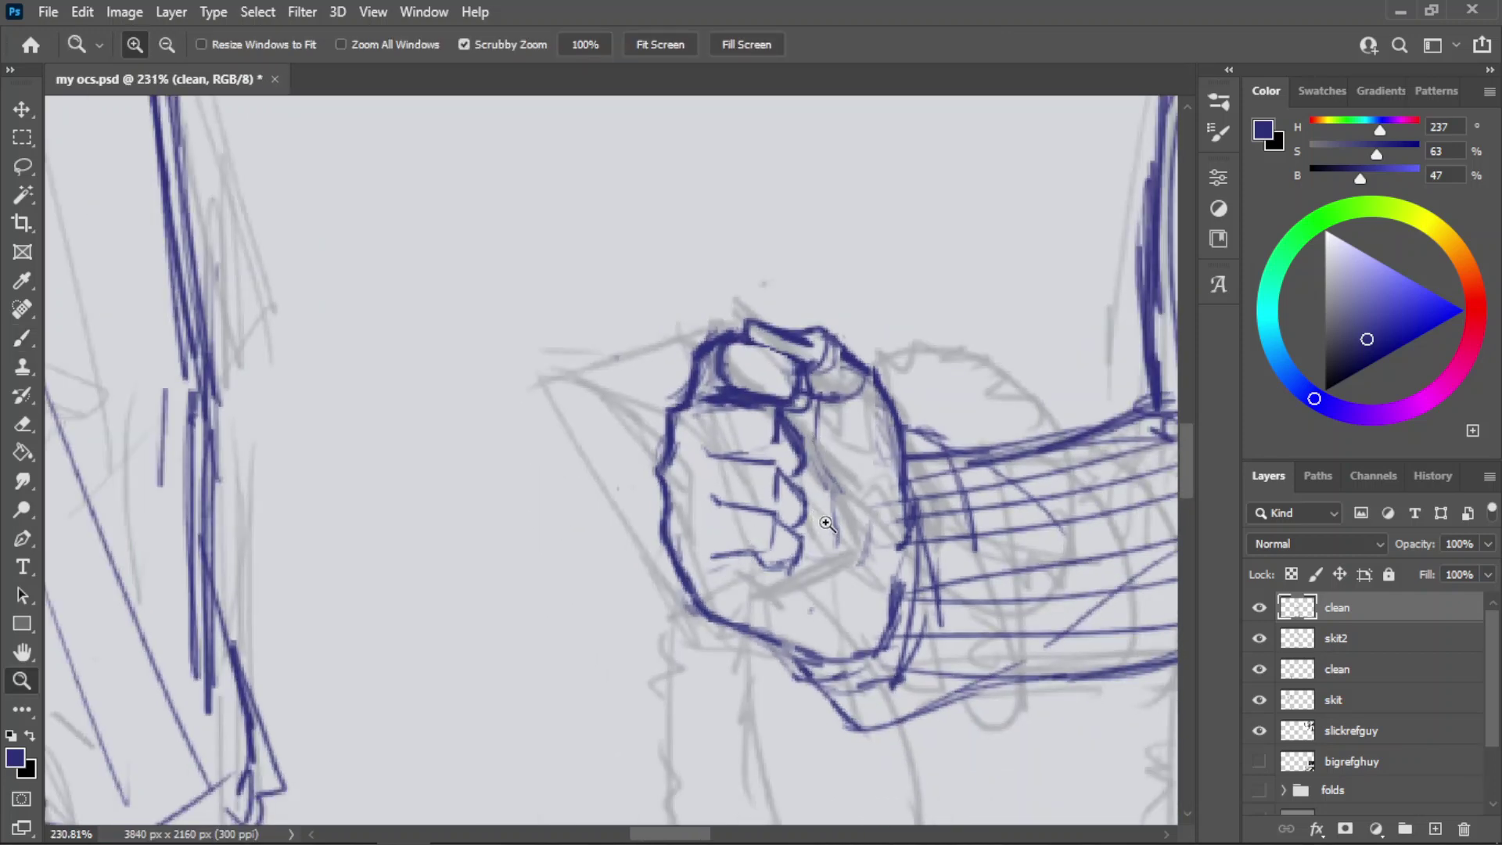
{"action": "mouse_move", "coordinate": [778, 483]}
{"action": "left_mouse_down"}
{"action": "mouse_move", "coordinate": [763, 506]}
{"action": "mouse_move", "coordinate": [864, 457]}
{"action": "mouse_move", "coordinate": [924, 454]}
{"action": "left_mouse_up"}
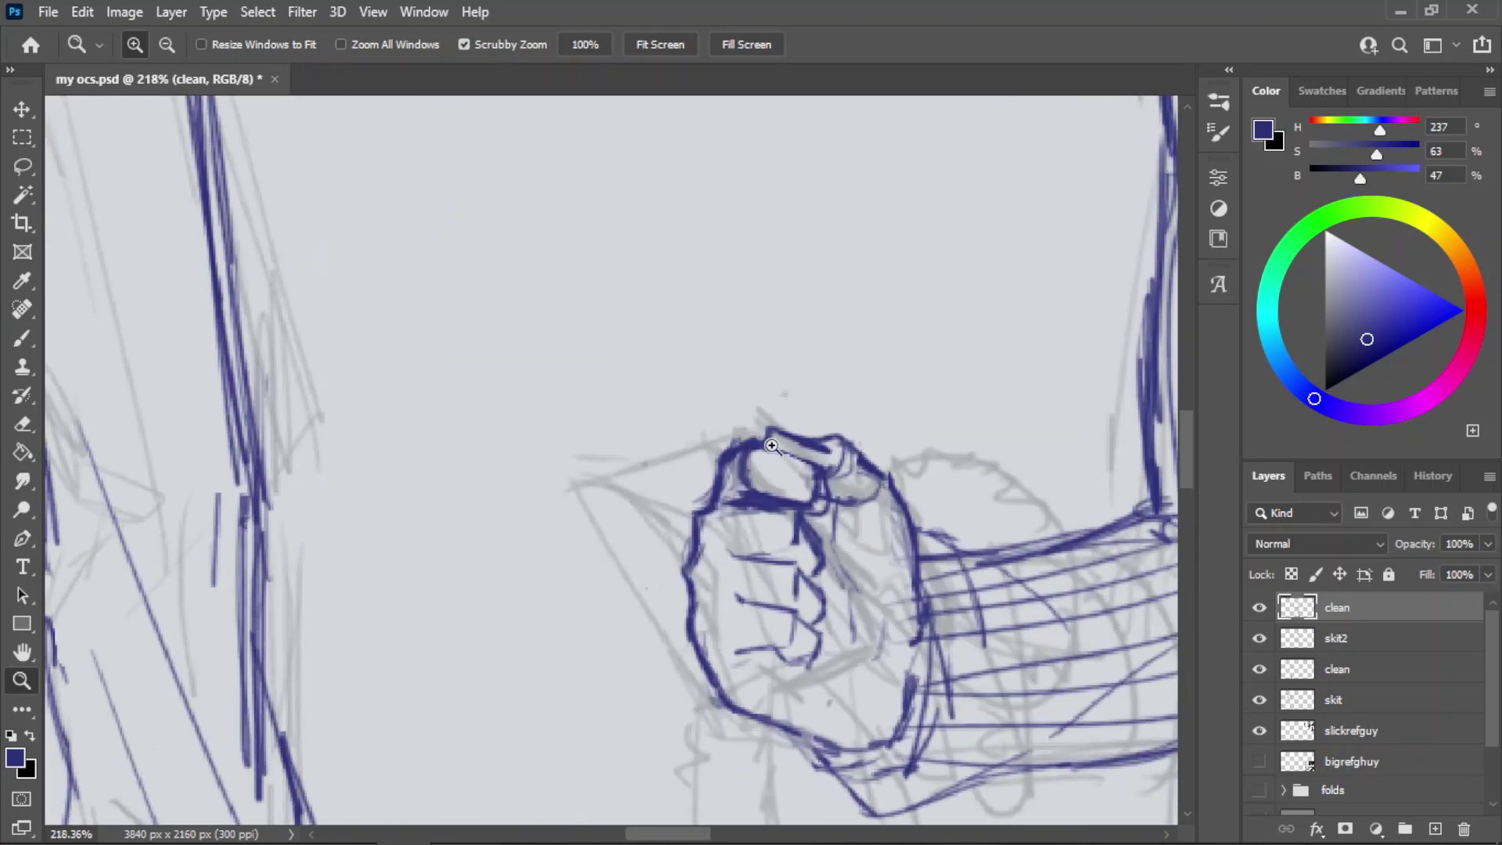
- Lasso the thumb and index fingertips and reshape them with Free Transform
{"action": "key", "text": "e"}
{"action": "key", "text": "z"}
{"action": "mouse_move", "coordinate": [744, 436]}
{"action": "left_mouse_down"}
{"action": "mouse_move", "coordinate": [724, 446]}
{"action": "mouse_move", "coordinate": [849, 450]}
{"action": "left_mouse_up"}
{"action": "key", "text": "e"}
{"action": "key", "text": "l"}
{"action": "mouse_move", "coordinate": [691, 419]}
{"action": "left_mouse_down"}
{"action": "mouse_move", "coordinate": [761, 451]}
{"action": "mouse_move", "coordinate": [773, 416]}
{"action": "mouse_move", "coordinate": [674, 400]}
{"action": "mouse_move", "coordinate": [731, 431]}
{"action": "mouse_move", "coordinate": [774, 393]}
{"action": "mouse_move", "coordinate": [771, 428]}
{"action": "mouse_move", "coordinate": [755, 426]}
{"action": "mouse_move", "coordinate": [806, 430]}
{"action": "mouse_move", "coordinate": [792, 433]}
{"action": "mouse_move", "coordinate": [869, 484]}
{"action": "left_mouse_up"}
{"action": "key", "text": "ctrl+t"}
{"action": "left_click", "coordinate": [1080, 50]}
{"action": "key", "text": "ctrl+d"}
{"action": "key", "text": "z"}
{"action": "key", "text": "b"}
{"action": "key", "text": "e"}
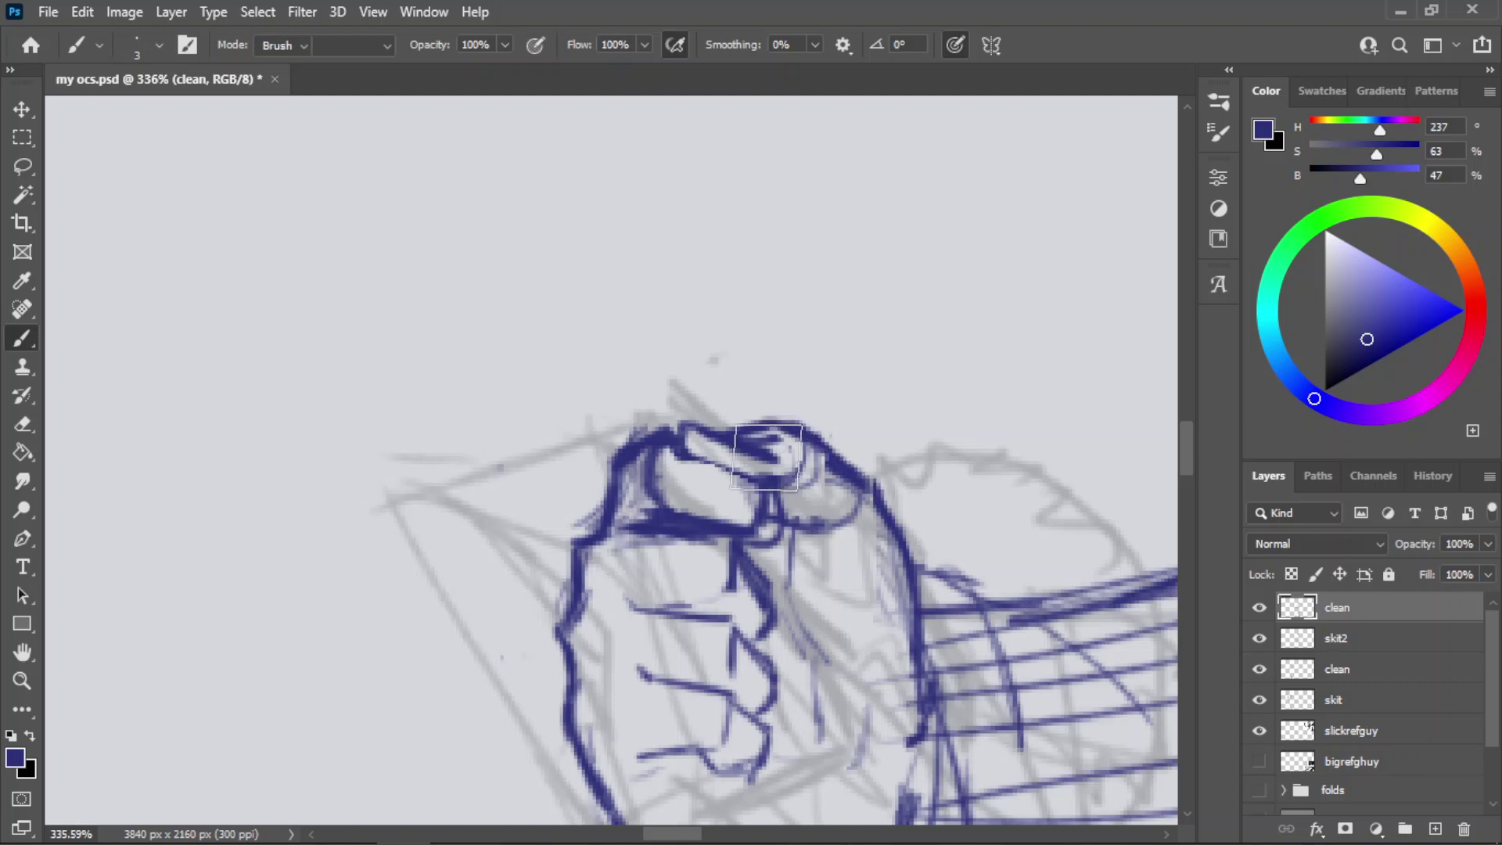
- Erase stray marks along the thumb's upper edge and touch up the outline of its tip
{"action": "mouse_move", "coordinate": [771, 428]}
{"action": "left_mouse_down"}
{"action": "mouse_move", "coordinate": [785, 437]}
{"action": "mouse_move", "coordinate": [749, 429]}
{"action": "mouse_move", "coordinate": [774, 420]}
{"action": "mouse_move", "coordinate": [781, 434]}
{"action": "left_mouse_up"}
{"action": "key", "text": "b"}
{"action": "key", "text": "b"}
{"action": "mouse_move", "coordinate": [686, 425]}
{"action": "left_mouse_down"}
{"action": "mouse_move", "coordinate": [765, 451]}
{"action": "mouse_move", "coordinate": [698, 462]}
{"action": "mouse_move", "coordinate": [763, 474]}
{"action": "left_mouse_up"}
{"action": "mouse_move", "coordinate": [687, 445]}
{"action": "left_mouse_down"}
{"action": "mouse_move", "coordinate": [788, 474]}
{"action": "mouse_move", "coordinate": [680, 478]}
{"action": "left_mouse_up"}
{"action": "key", "text": "ctrl+z"}
{"action": "key", "text": "ctrl+z"}
- Erase the upper folded finger's tip and redraw it rounder, reworking the separating line beside it
{"action": "key", "text": "z"}
{"action": "scroll", "coordinate": [770, 562], "scroll_direction": "down", "scroll_amount": 5}
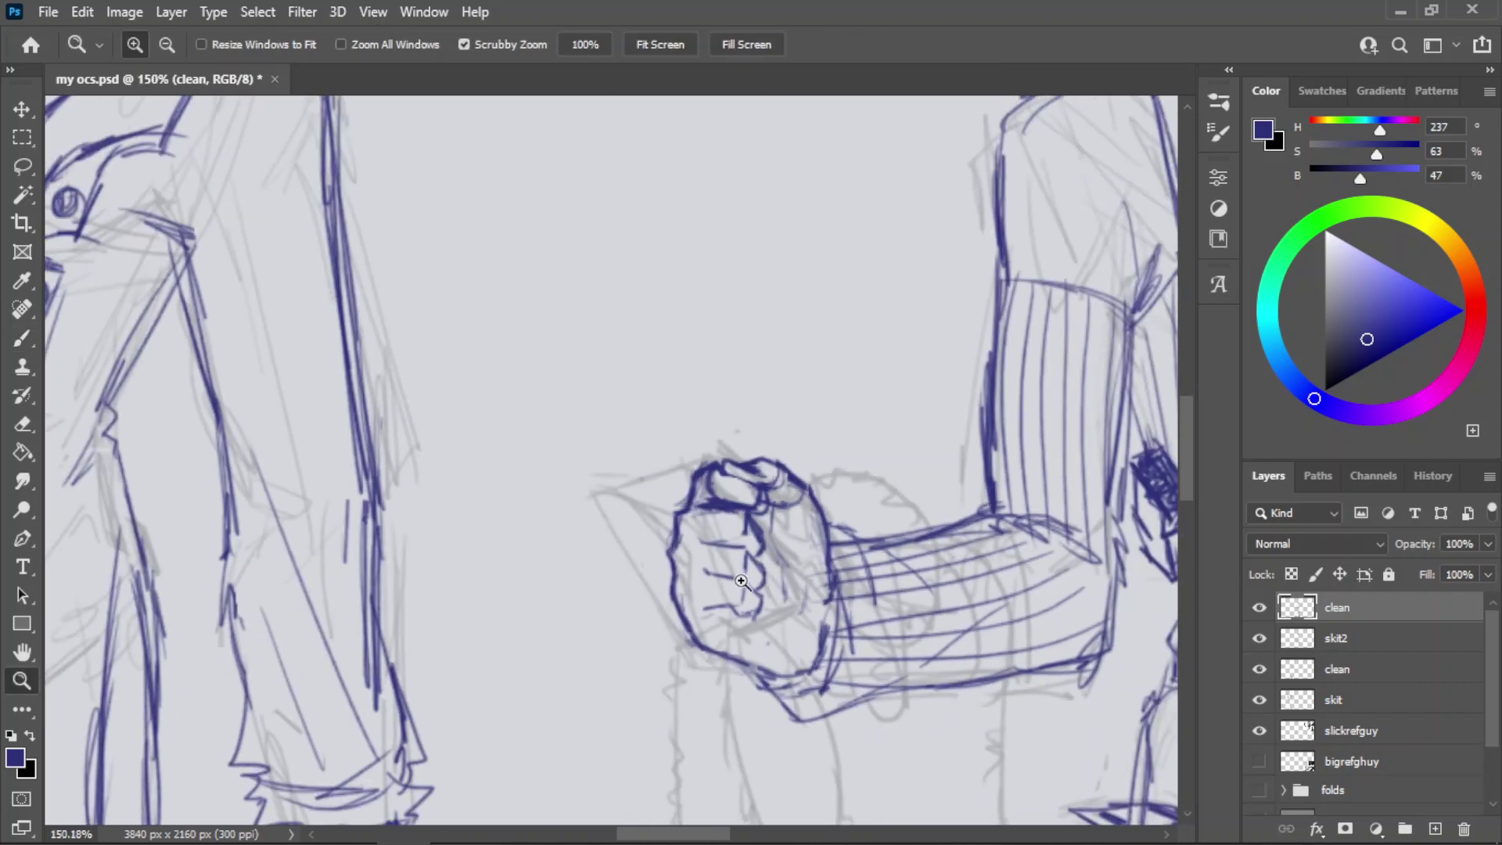
{"action": "left_click_drag", "start_coordinate": [752, 553], "coordinate": [876, 540]}
{"action": "key", "text": "e"}
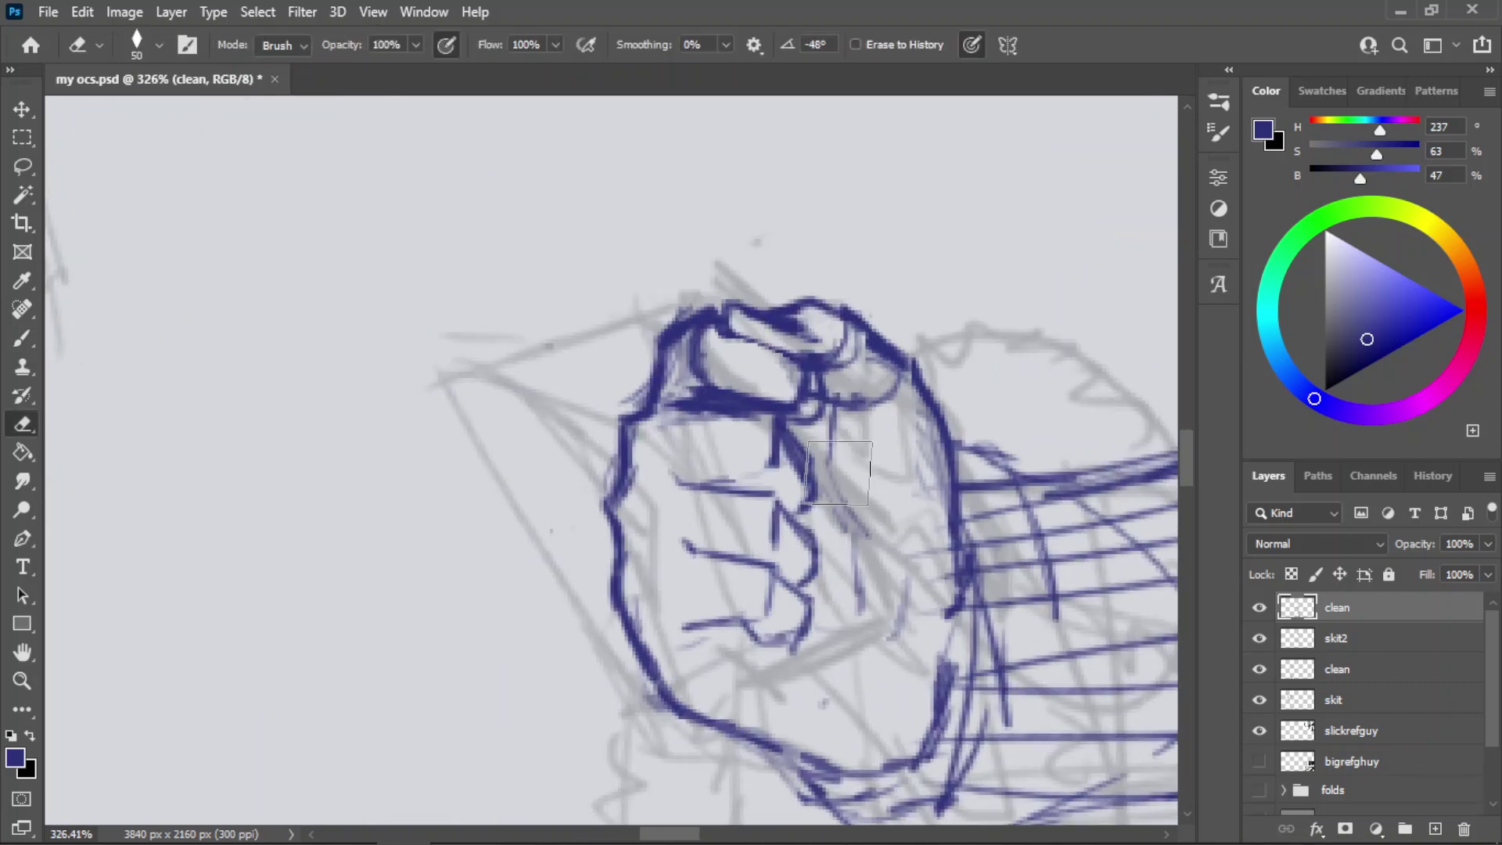
{"action": "mouse_move", "coordinate": [806, 465]}
{"action": "left_mouse_down"}
{"action": "mouse_move", "coordinate": [818, 500]}
{"action": "mouse_move", "coordinate": [808, 455]}
{"action": "mouse_move", "coordinate": [810, 502]}
{"action": "mouse_move", "coordinate": [715, 488]}
{"action": "mouse_move", "coordinate": [765, 477]}
{"action": "mouse_move", "coordinate": [726, 486]}
{"action": "left_mouse_up"}
{"action": "key", "text": "b"}
{"action": "key", "text": "ctrl+z"}
{"action": "key", "text": "ctrl+z"}
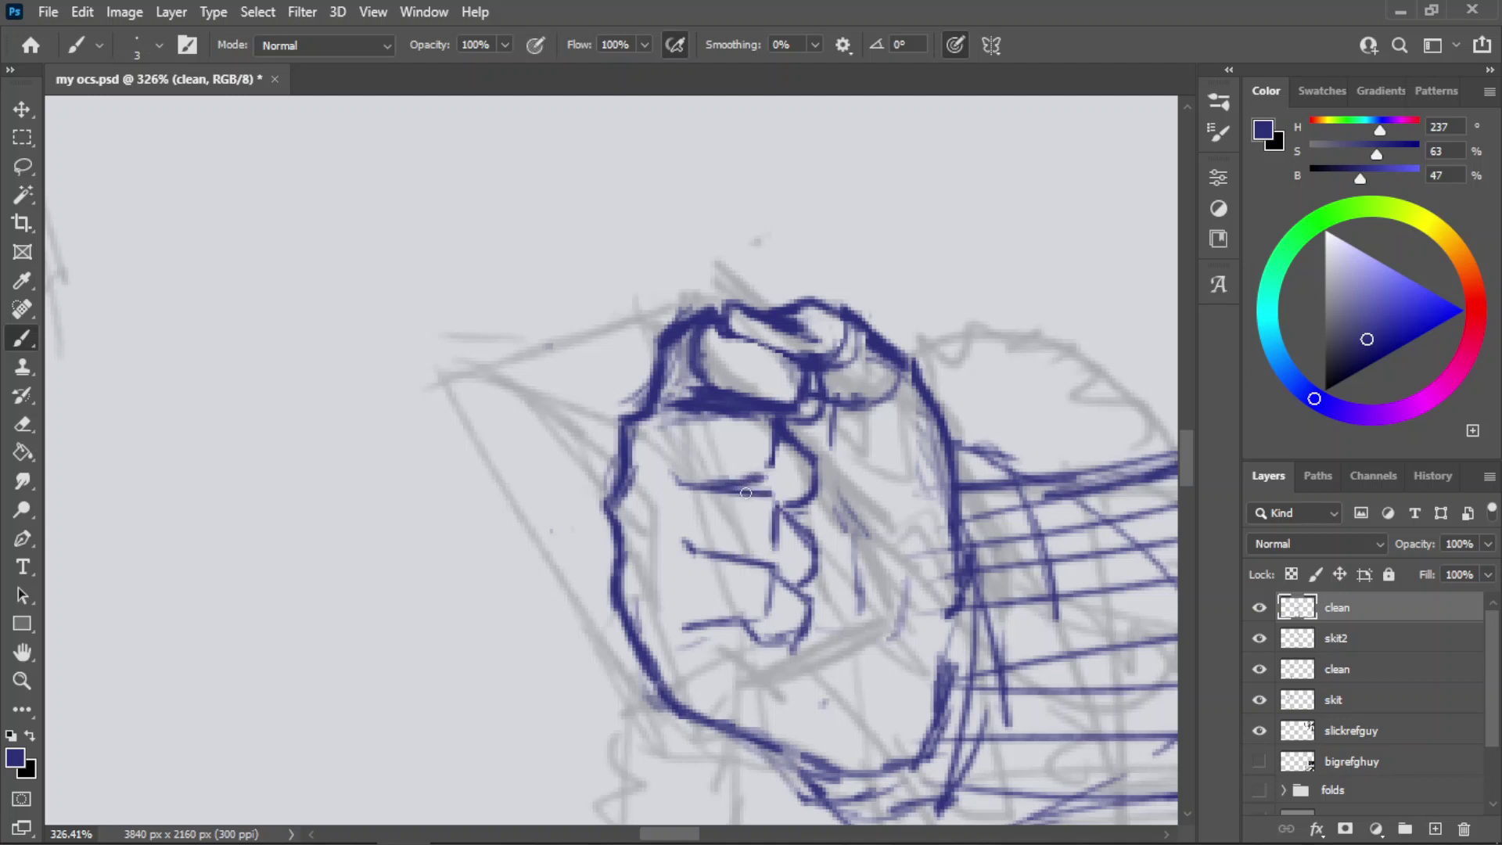
{"action": "key", "text": "ctrl+z"}
{"action": "key", "text": "ctrl+z"}
- Erase the fingers, thumb tip and outer hand contour, keeping the lines near the wrist, and save the document
{"action": "key", "text": "z"}
{"action": "left_click_drag", "start_coordinate": [728, 489], "coordinate": [677, 529]}
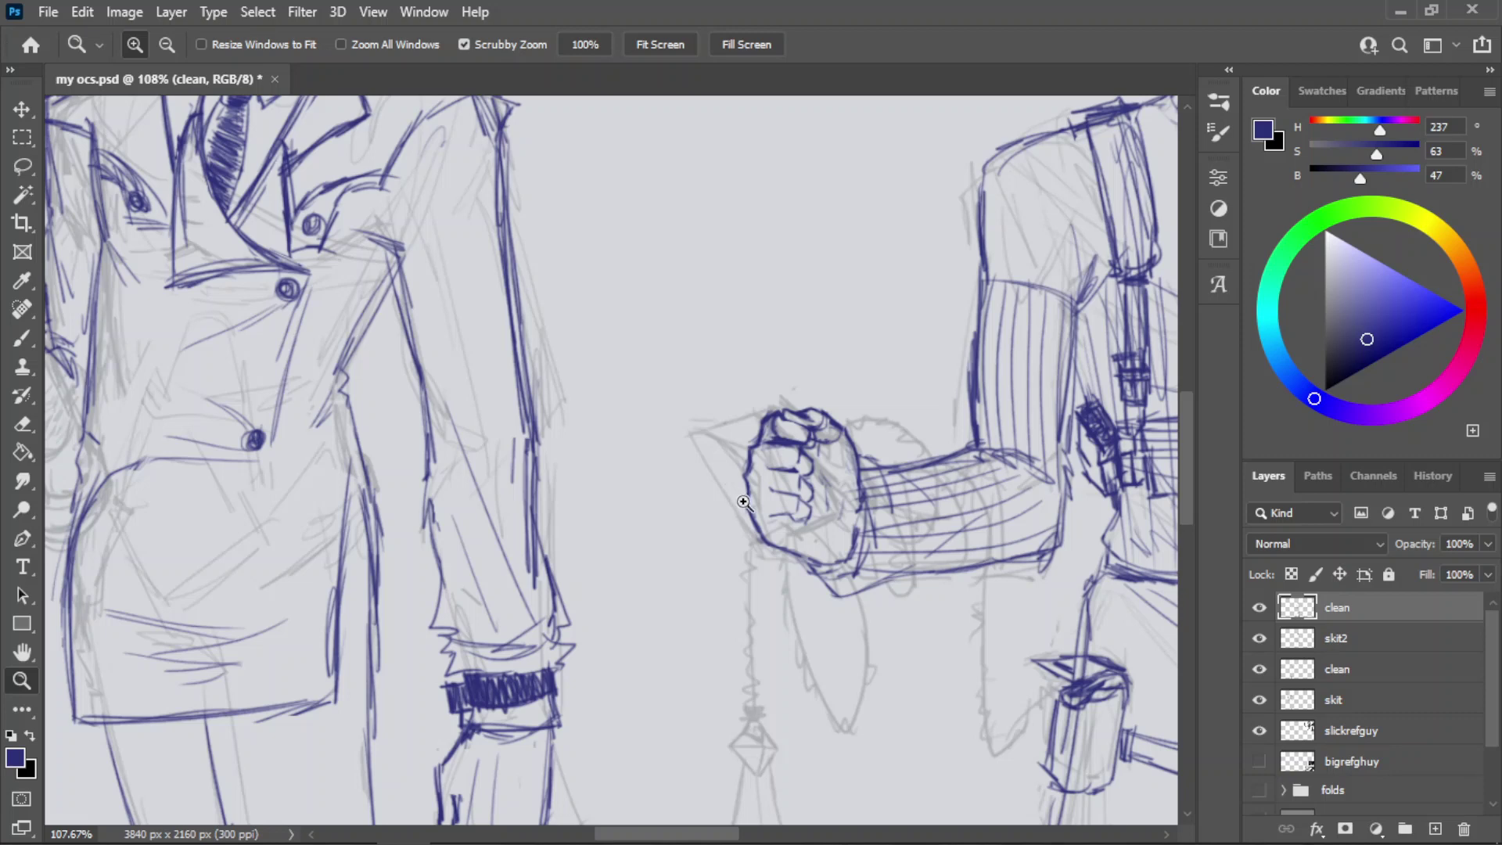
{"action": "mouse_move", "coordinate": [830, 459]}
{"action": "left_mouse_down"}
{"action": "mouse_move", "coordinate": [774, 443]}
{"action": "mouse_move", "coordinate": [889, 469]}
{"action": "mouse_move", "coordinate": [861, 448]}
{"action": "mouse_move", "coordinate": [900, 548]}
{"action": "mouse_move", "coordinate": [820, 651]}
{"action": "mouse_move", "coordinate": [880, 605]}
{"action": "left_mouse_up"}
{"action": "key", "text": "e"}
{"action": "key", "text": "ctrl+s"}
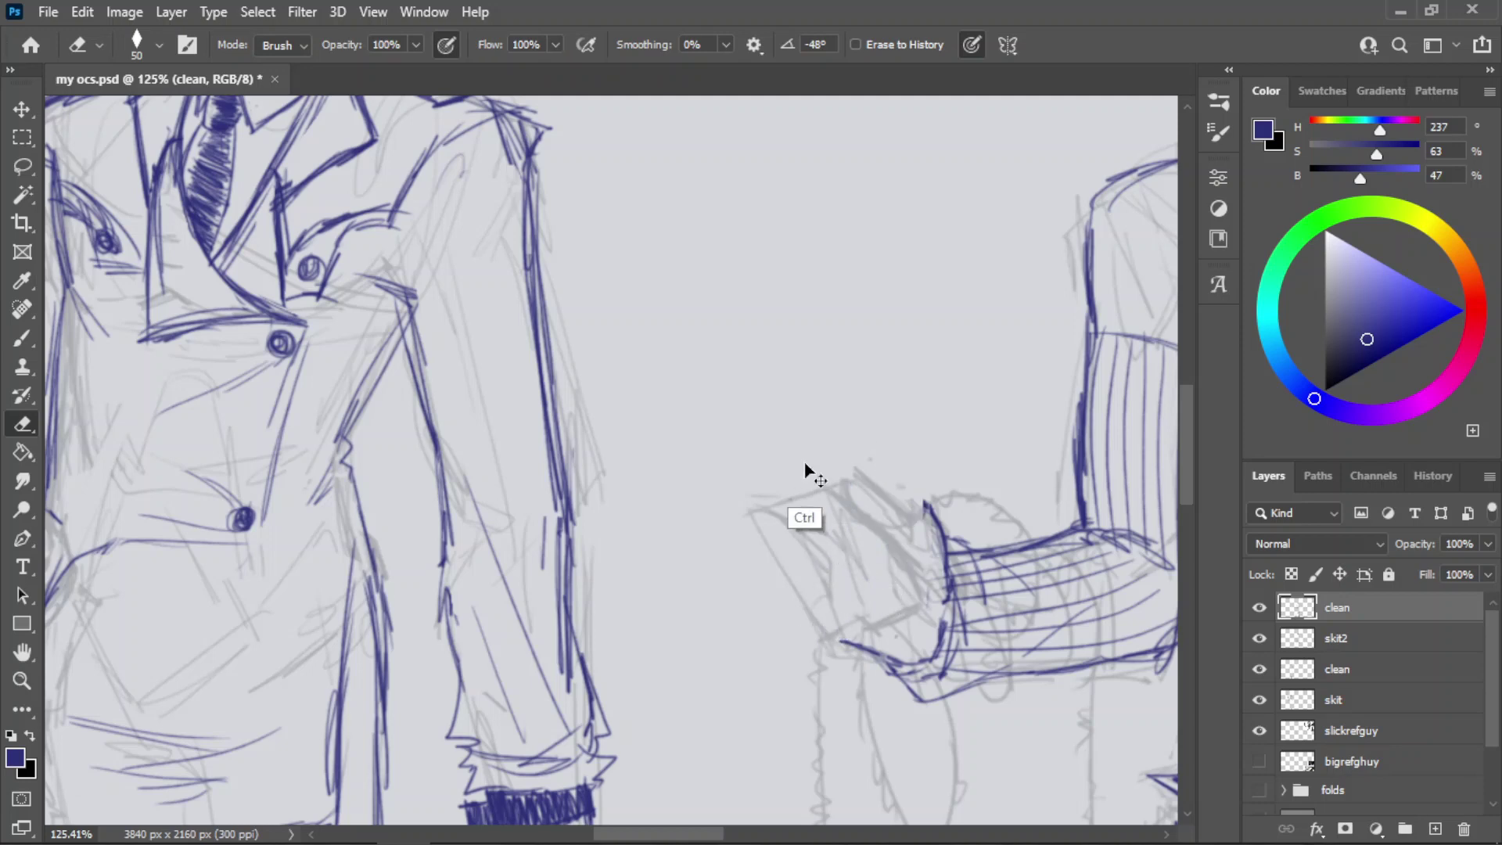
- Draw a U-shaped curve for the thumb's base beside the wrist contour, with a second curve inside it
{"action": "key", "text": "z"}
{"action": "left_click_drag", "start_coordinate": [820, 474], "coordinate": [751, 492]}
{"action": "left_click_drag", "start_coordinate": [880, 498], "coordinate": [1009, 476]}
{"action": "key", "text": "b"}
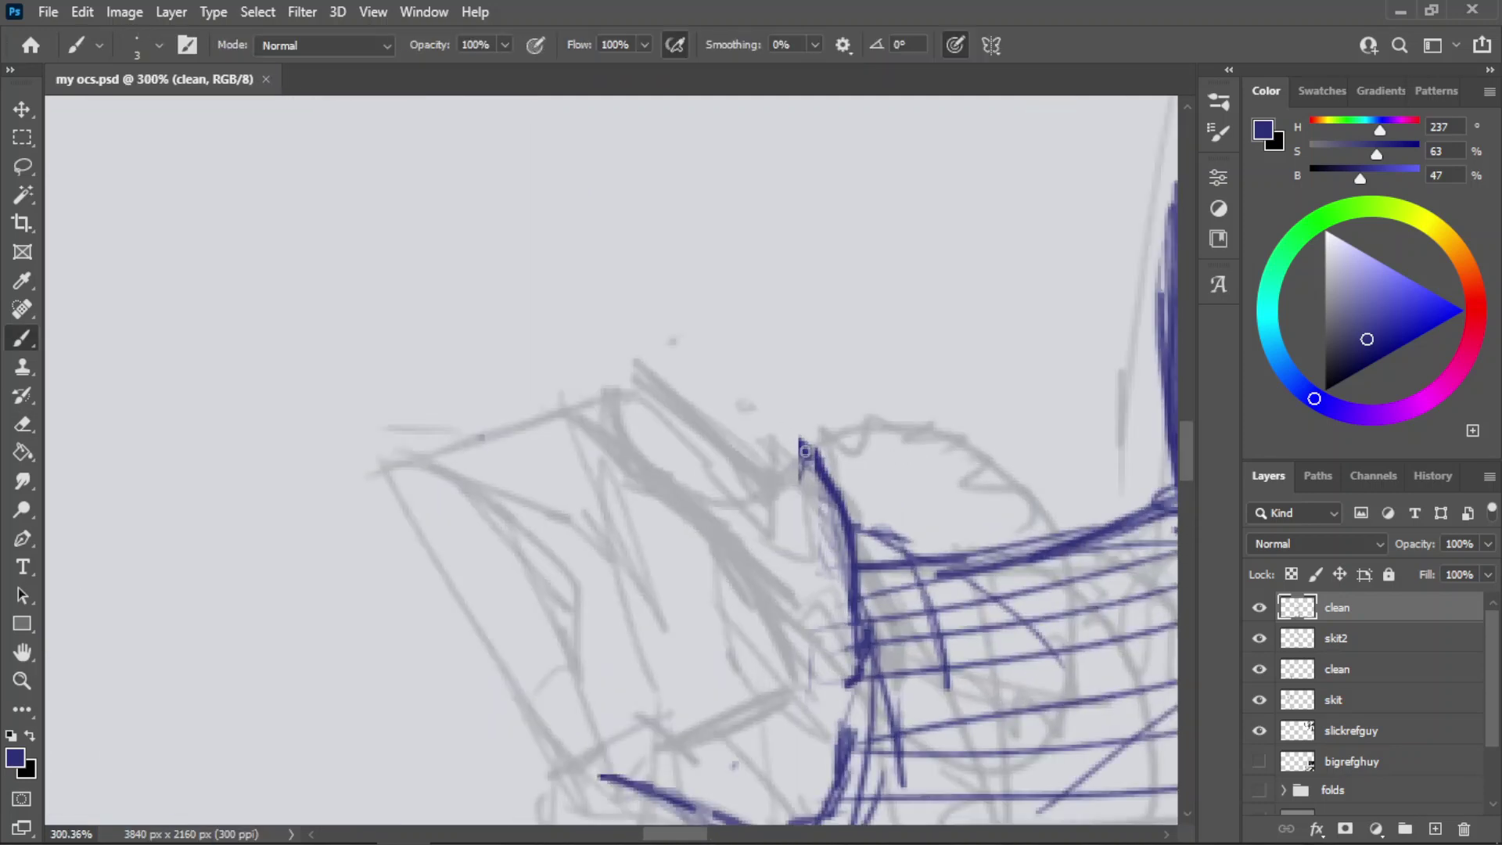
{"action": "mouse_move", "coordinate": [795, 452]}
{"action": "left_mouse_down"}
{"action": "mouse_move", "coordinate": [810, 507]}
{"action": "mouse_move", "coordinate": [771, 519]}
{"action": "mouse_move", "coordinate": [743, 481]}
{"action": "mouse_move", "coordinate": [748, 457]}
{"action": "left_mouse_up"}
{"action": "key", "text": "ctrl+z"}
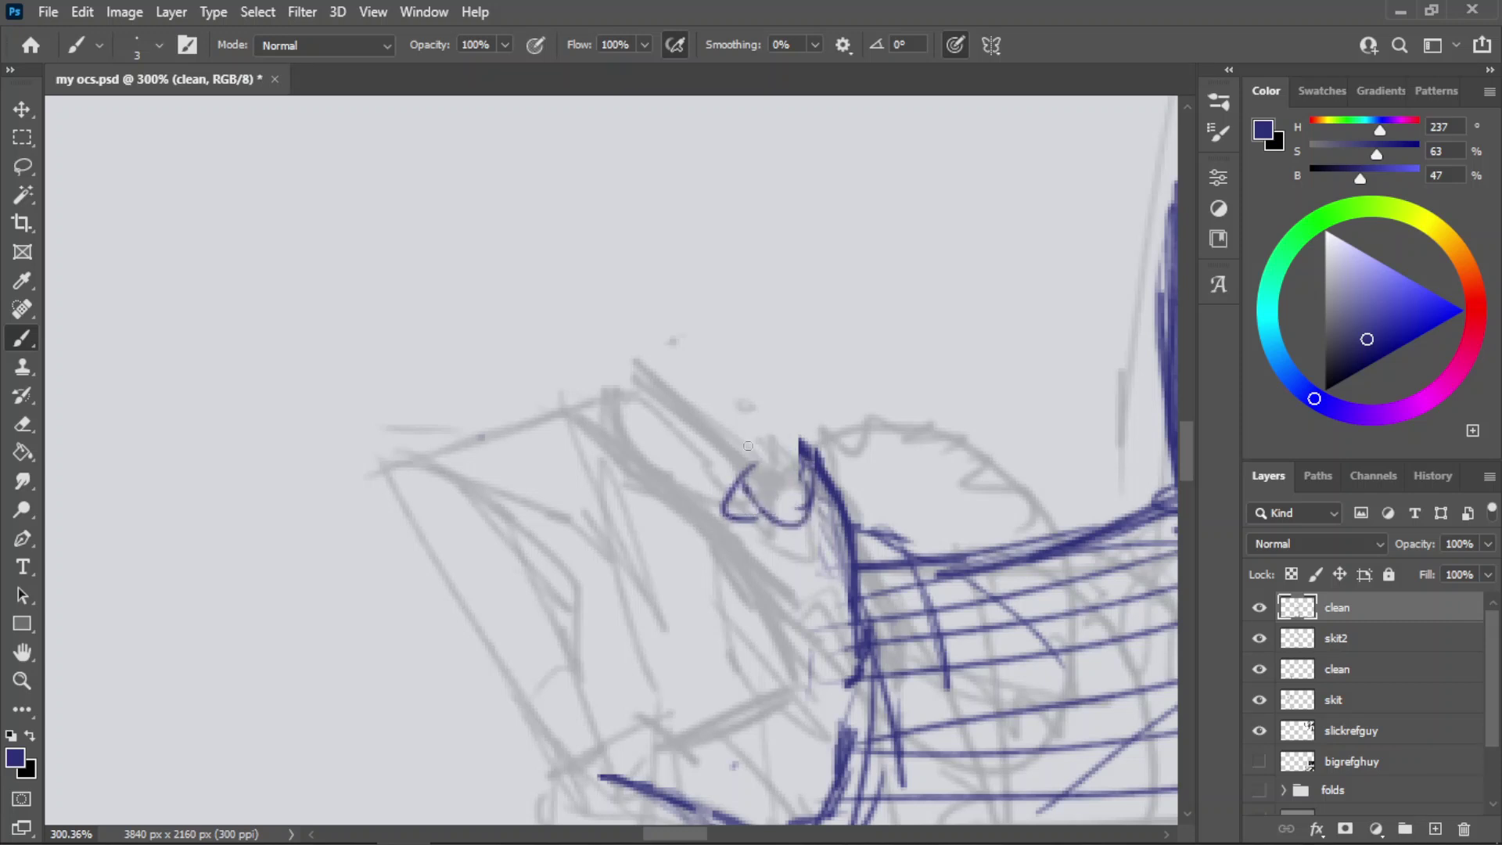
{"action": "key", "text": "ctrl+z"}
{"action": "mouse_move", "coordinate": [788, 433]}
{"action": "left_mouse_down"}
{"action": "mouse_move", "coordinate": [698, 472]}
{"action": "mouse_move", "coordinate": [729, 489]}
{"action": "mouse_move", "coordinate": [687, 415]}
{"action": "left_mouse_up"}
{"action": "key", "text": "ctrl+z"}
{"action": "key", "text": "ctrl+z"}
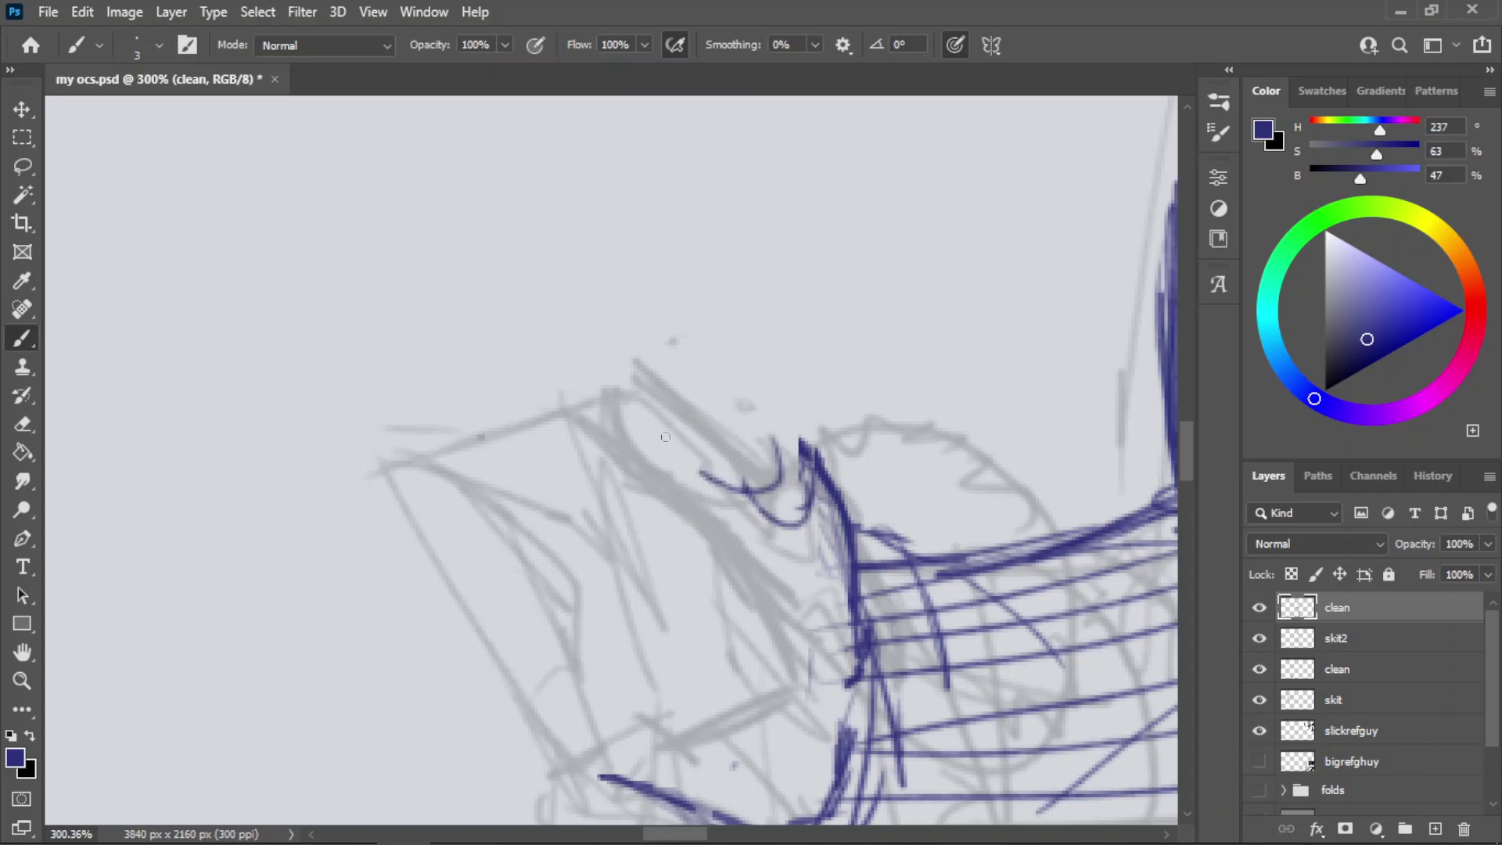
- Draw the thumb's tapered outline with a darker upper edge running from its tip to the hand's contour
{"action": "mouse_move", "coordinate": [739, 486]}
{"action": "left_mouse_down"}
{"action": "mouse_move", "coordinate": [657, 427]}
{"action": "mouse_move", "coordinate": [667, 402]}
{"action": "mouse_move", "coordinate": [756, 442]}
{"action": "left_mouse_up"}
{"action": "key", "text": "ctrl+z"}
{"action": "left_click_drag", "start_coordinate": [662, 399], "coordinate": [817, 454]}
{"action": "key", "text": "ctrl+z"}
- Darken the thumb's lower edge from its tip to its base and add a short line down from the tip
{"action": "mouse_move", "coordinate": [639, 446]}
{"action": "left_mouse_down"}
{"action": "mouse_move", "coordinate": [718, 509]}
{"action": "mouse_move", "coordinate": [730, 498]}
{"action": "mouse_move", "coordinate": [685, 448]}
{"action": "left_mouse_up"}
{"action": "key", "text": "ctrl+z"}
{"action": "key", "text": "ctrl+z"}
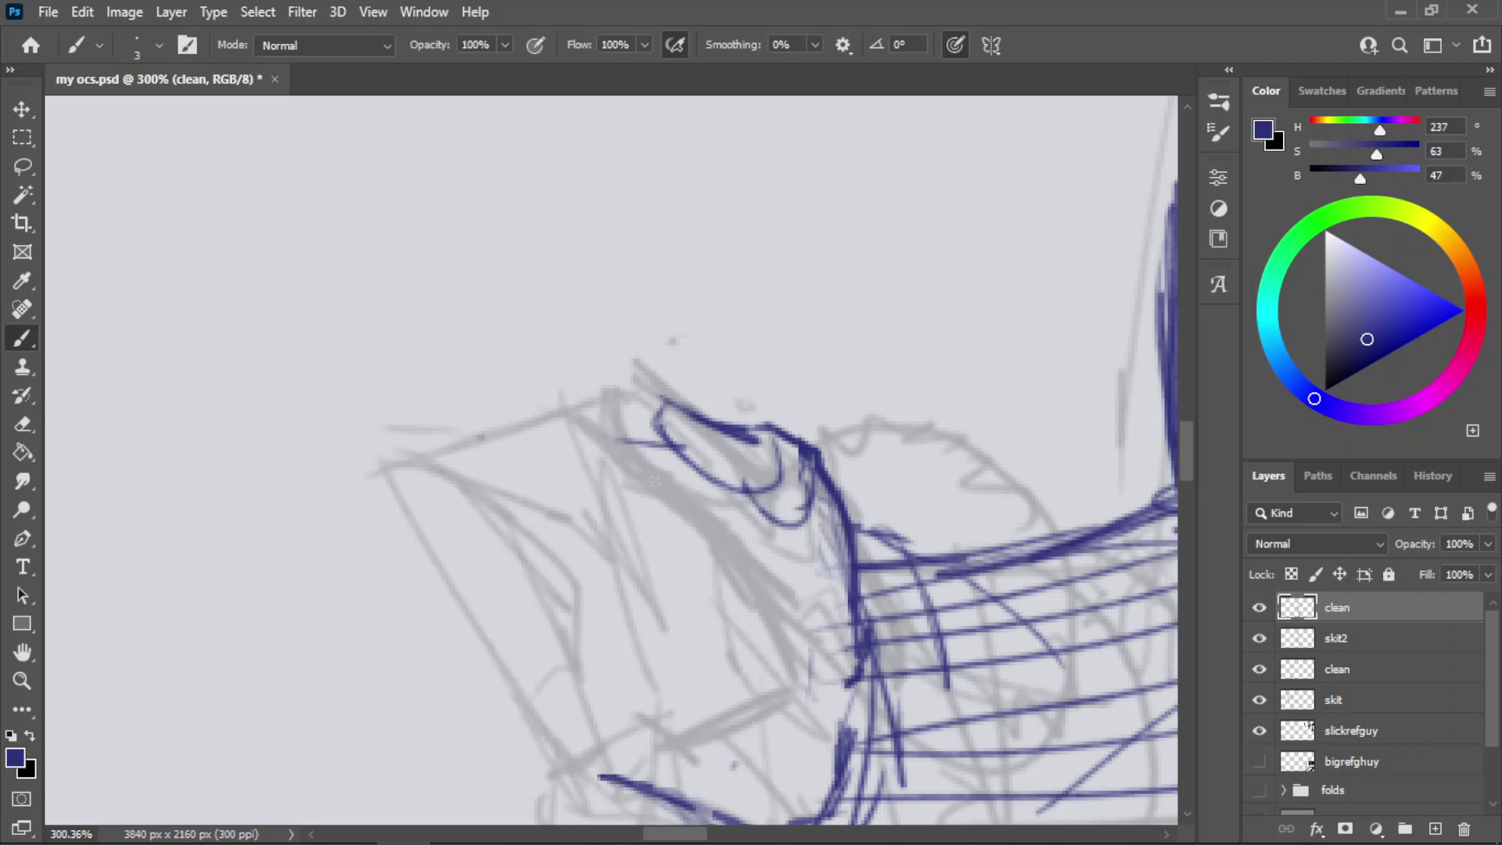
{"action": "mouse_move", "coordinate": [647, 435]}
{"action": "left_mouse_down"}
{"action": "mouse_move", "coordinate": [649, 471]}
{"action": "mouse_move", "coordinate": [644, 450]}
{"action": "mouse_move", "coordinate": [718, 478]}
{"action": "left_mouse_up"}
{"action": "left_click_drag", "start_coordinate": [659, 436], "coordinate": [730, 500]}
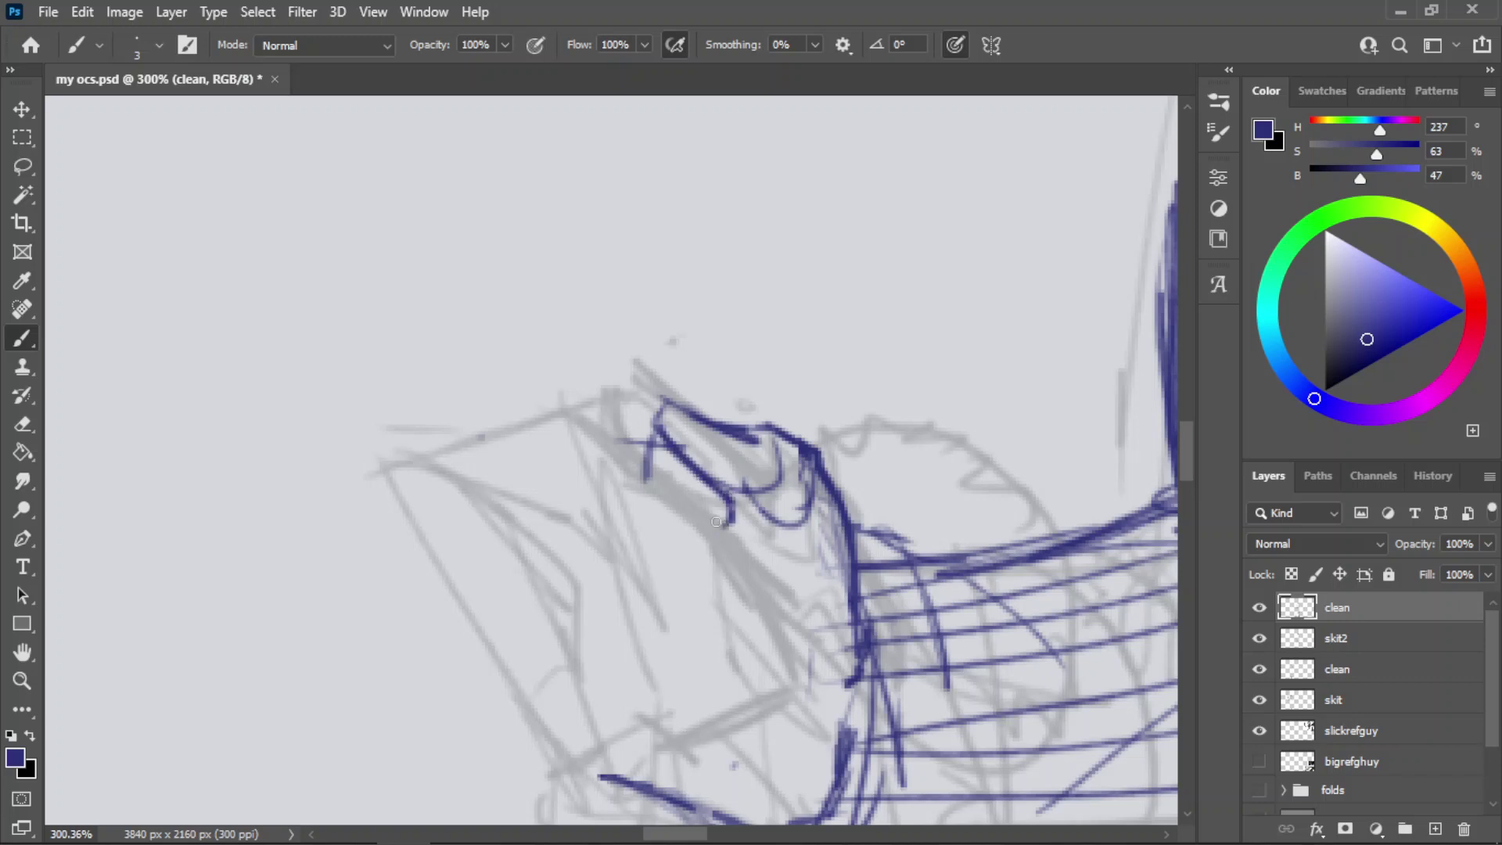
- Outline the index fingertip under the thumb, closing it with a slanted lower edge
{"action": "left_click_drag", "start_coordinate": [632, 496], "coordinate": [708, 532]}
{"action": "key", "text": "ctrl+z"}
{"action": "left_click_drag", "start_coordinate": [609, 501], "coordinate": [723, 546]}
{"action": "mouse_move", "coordinate": [654, 436]}
{"action": "left_mouse_down"}
{"action": "mouse_move", "coordinate": [639, 494]}
{"action": "mouse_move", "coordinate": [646, 441]}
{"action": "mouse_move", "coordinate": [655, 470]}
{"action": "mouse_move", "coordinate": [639, 513]}
{"action": "mouse_move", "coordinate": [711, 537]}
{"action": "left_mouse_up"}
{"action": "key", "text": "ctrl+z"}
{"action": "key", "text": "ctrl+z"}
{"action": "key", "text": "ctrl+z"}
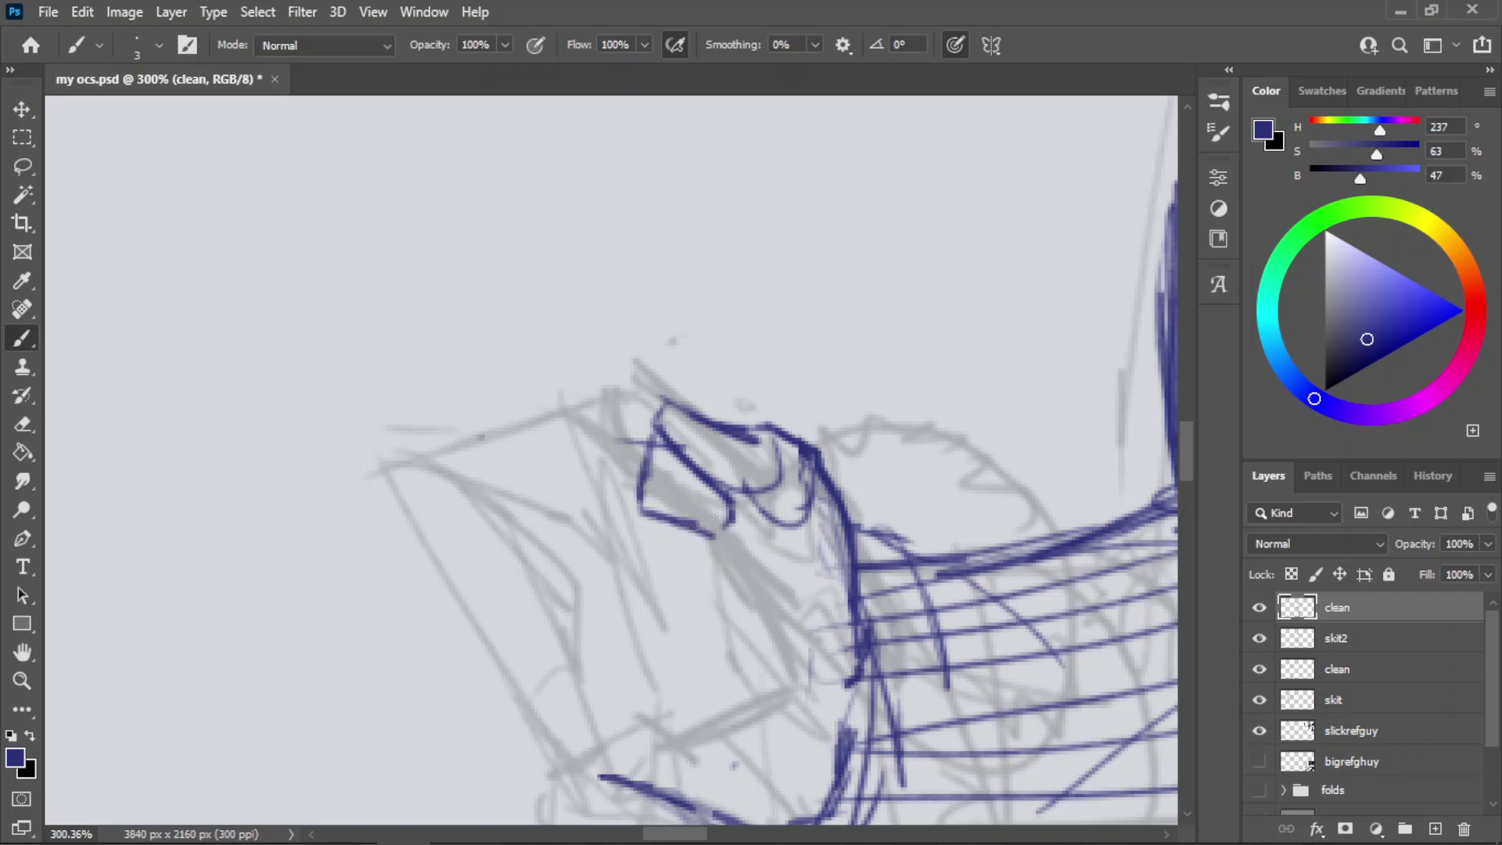
- Draw the bent index finger's upper contour from the thumb tip to the knuckle, with a short drop at its end
{"action": "mouse_move", "coordinate": [656, 429]}
{"action": "left_mouse_down"}
{"action": "mouse_move", "coordinate": [573, 469]}
{"action": "mouse_move", "coordinate": [583, 522]}
{"action": "mouse_move", "coordinate": [601, 514]}
{"action": "mouse_move", "coordinate": [559, 501]}
{"action": "left_mouse_up"}
{"action": "key", "text": "ctrl+z"}
{"action": "key", "text": "ctrl+z"}
{"action": "key", "text": "ctrl+z"}
{"action": "mouse_move", "coordinate": [568, 484]}
{"action": "left_mouse_down"}
{"action": "mouse_move", "coordinate": [562, 517]}
{"action": "mouse_move", "coordinate": [528, 546]}
{"action": "left_mouse_up"}
{"action": "left_click_drag", "start_coordinate": [535, 540], "coordinate": [547, 575]}
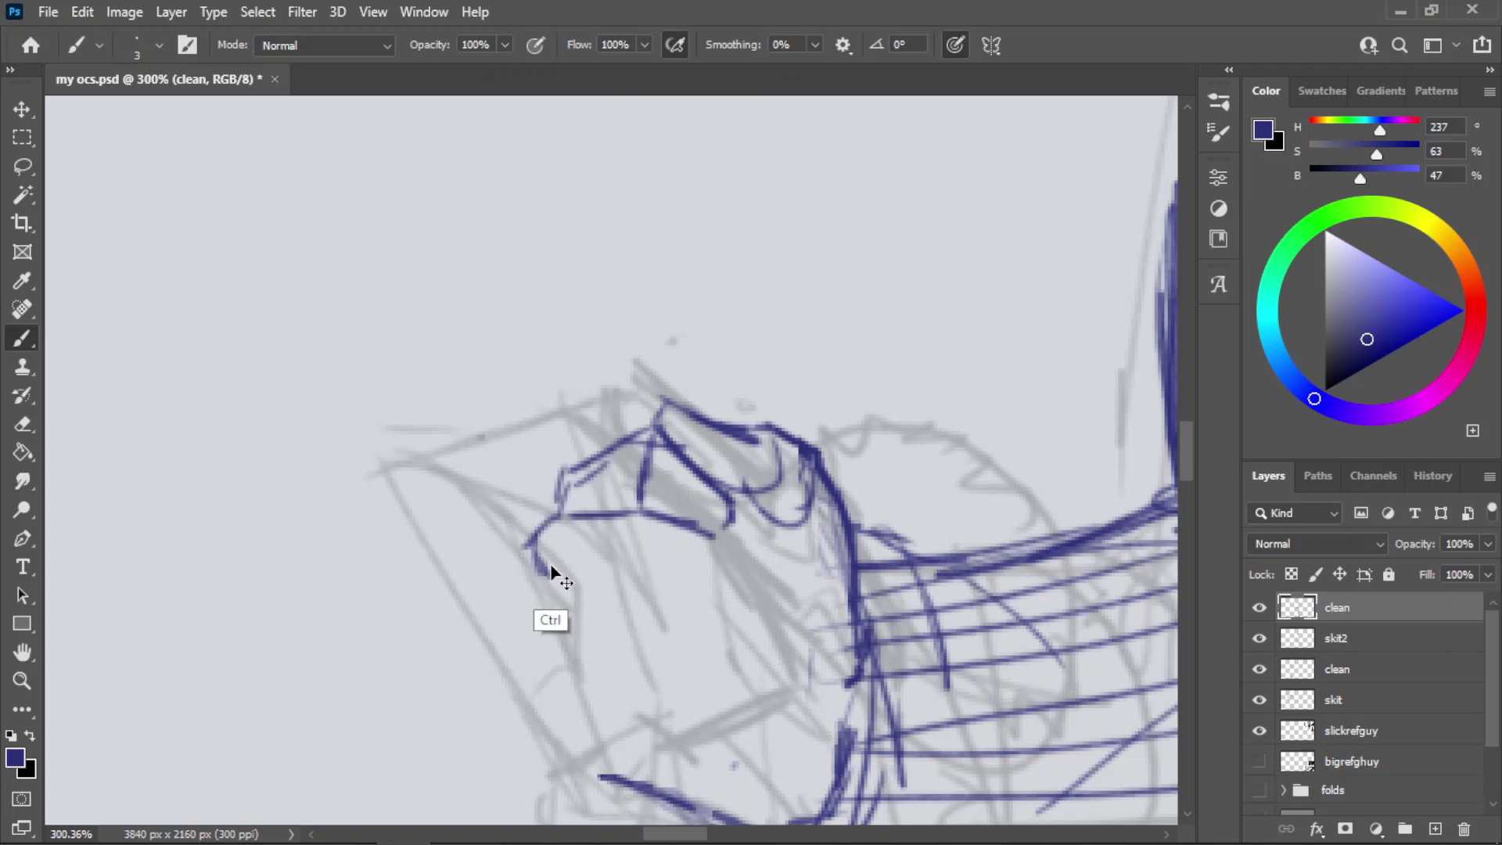
{"action": "key", "text": "ctrl+z"}
{"action": "key", "text": "ctrl+z"}
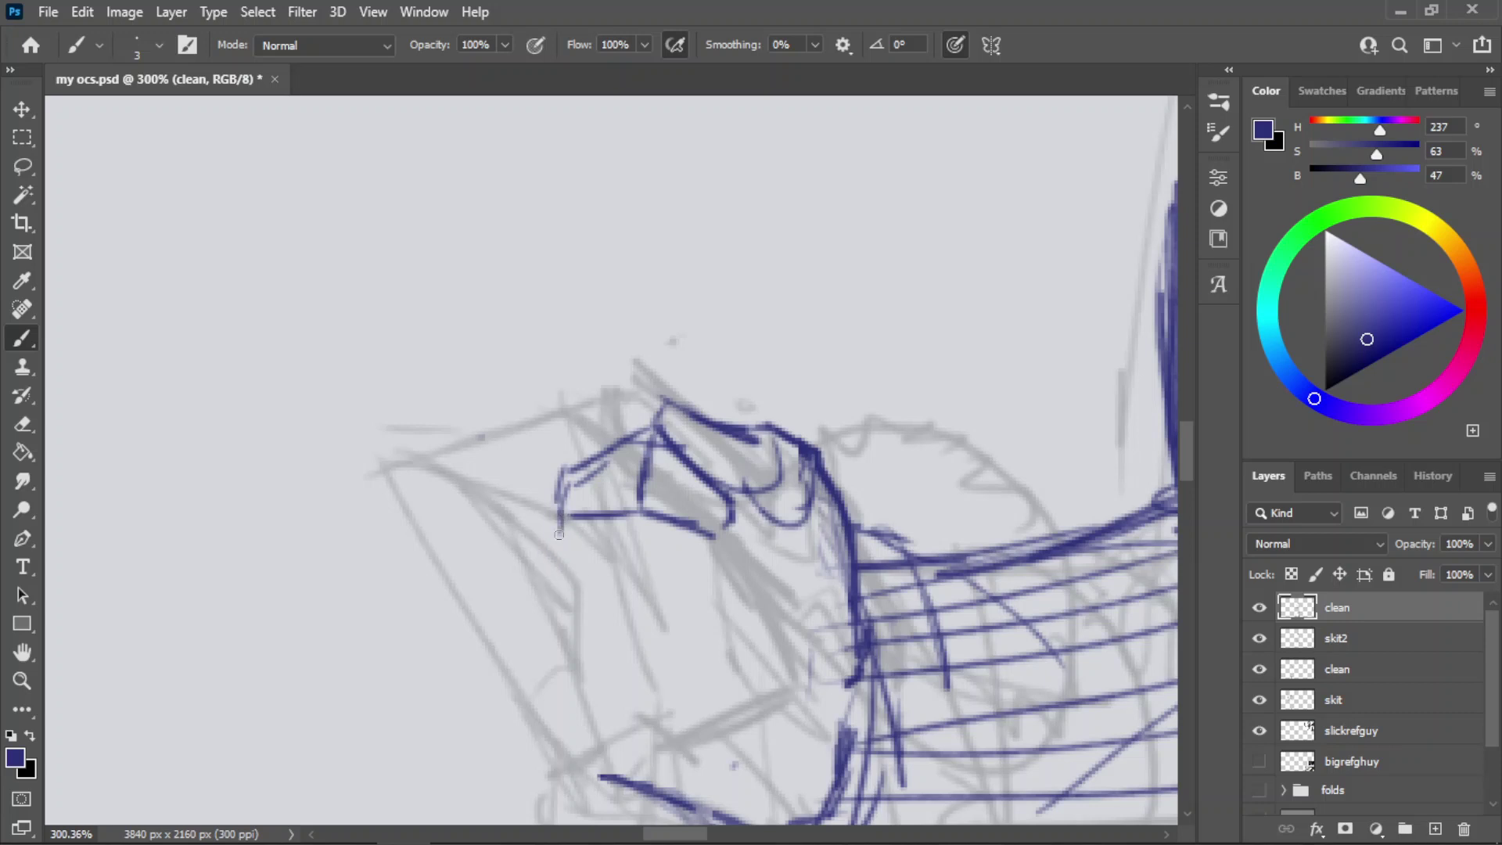
- Draw the bumpy outer knuckle contour down to the hand's lower edge and add the first folded finger below the index finger
{"action": "mouse_move", "coordinate": [559, 534]}
{"action": "left_mouse_down"}
{"action": "mouse_move", "coordinate": [541, 552]}
{"action": "mouse_move", "coordinate": [557, 599]}
{"action": "mouse_move", "coordinate": [545, 646]}
{"action": "mouse_move", "coordinate": [581, 756]}
{"action": "mouse_move", "coordinate": [604, 784]}
{"action": "mouse_move", "coordinate": [679, 810]}
{"action": "left_mouse_up"}
{"action": "mouse_move", "coordinate": [600, 592]}
{"action": "left_mouse_down"}
{"action": "mouse_move", "coordinate": [702, 595]}
{"action": "mouse_move", "coordinate": [672, 579]}
{"action": "mouse_move", "coordinate": [683, 589]}
{"action": "left_mouse_up"}
{"action": "key", "text": "ctrl+z"}
{"action": "key", "text": "ctrl+z"}
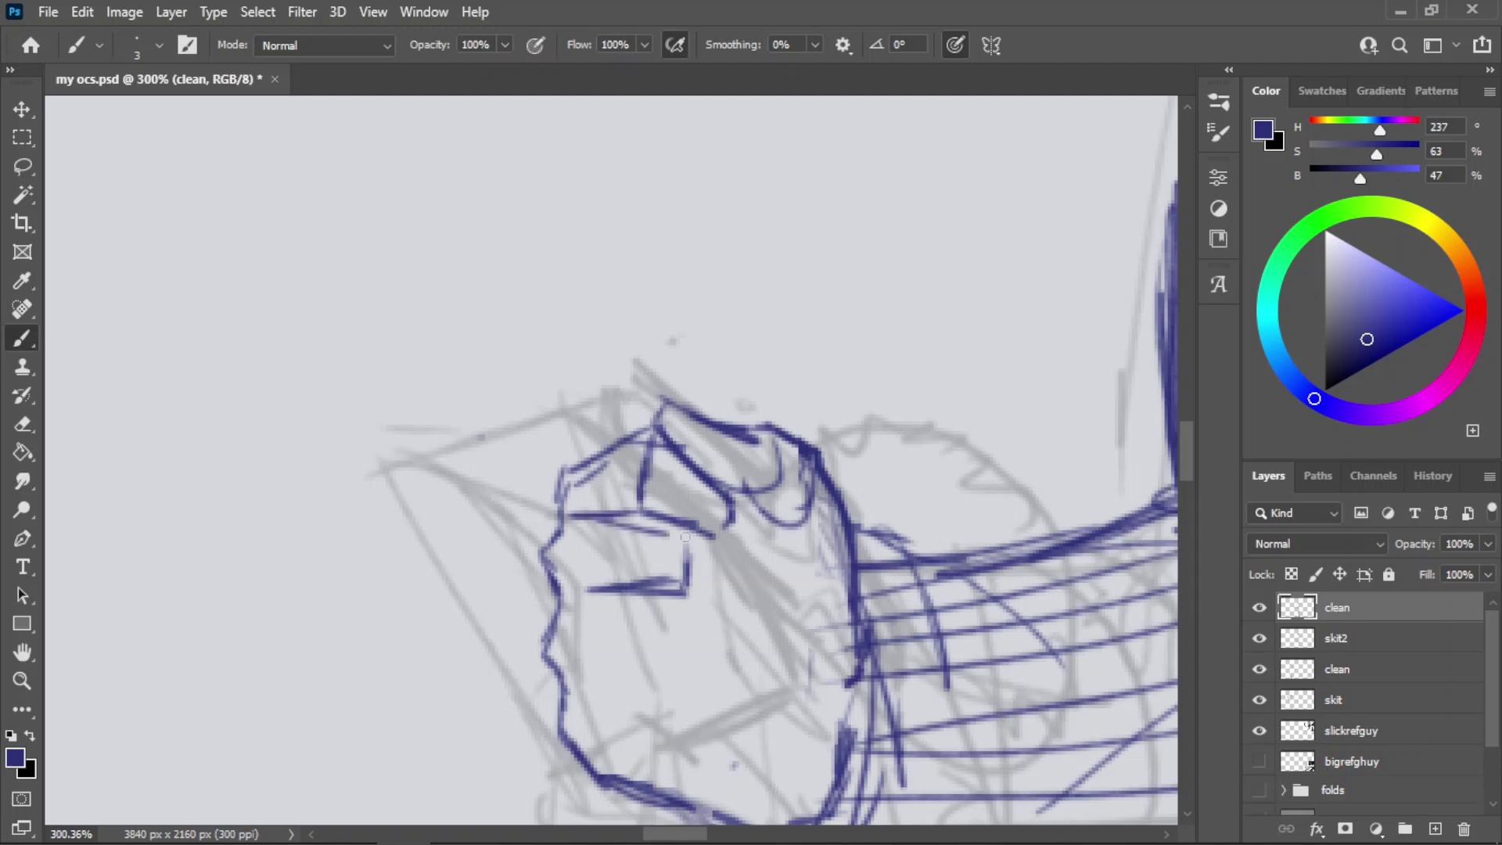
{"action": "mouse_move", "coordinate": [608, 525]}
{"action": "left_mouse_down"}
{"action": "mouse_move", "coordinate": [686, 537]}
{"action": "mouse_move", "coordinate": [737, 583]}
{"action": "left_mouse_up"}
{"action": "key", "text": "ctrl+z"}
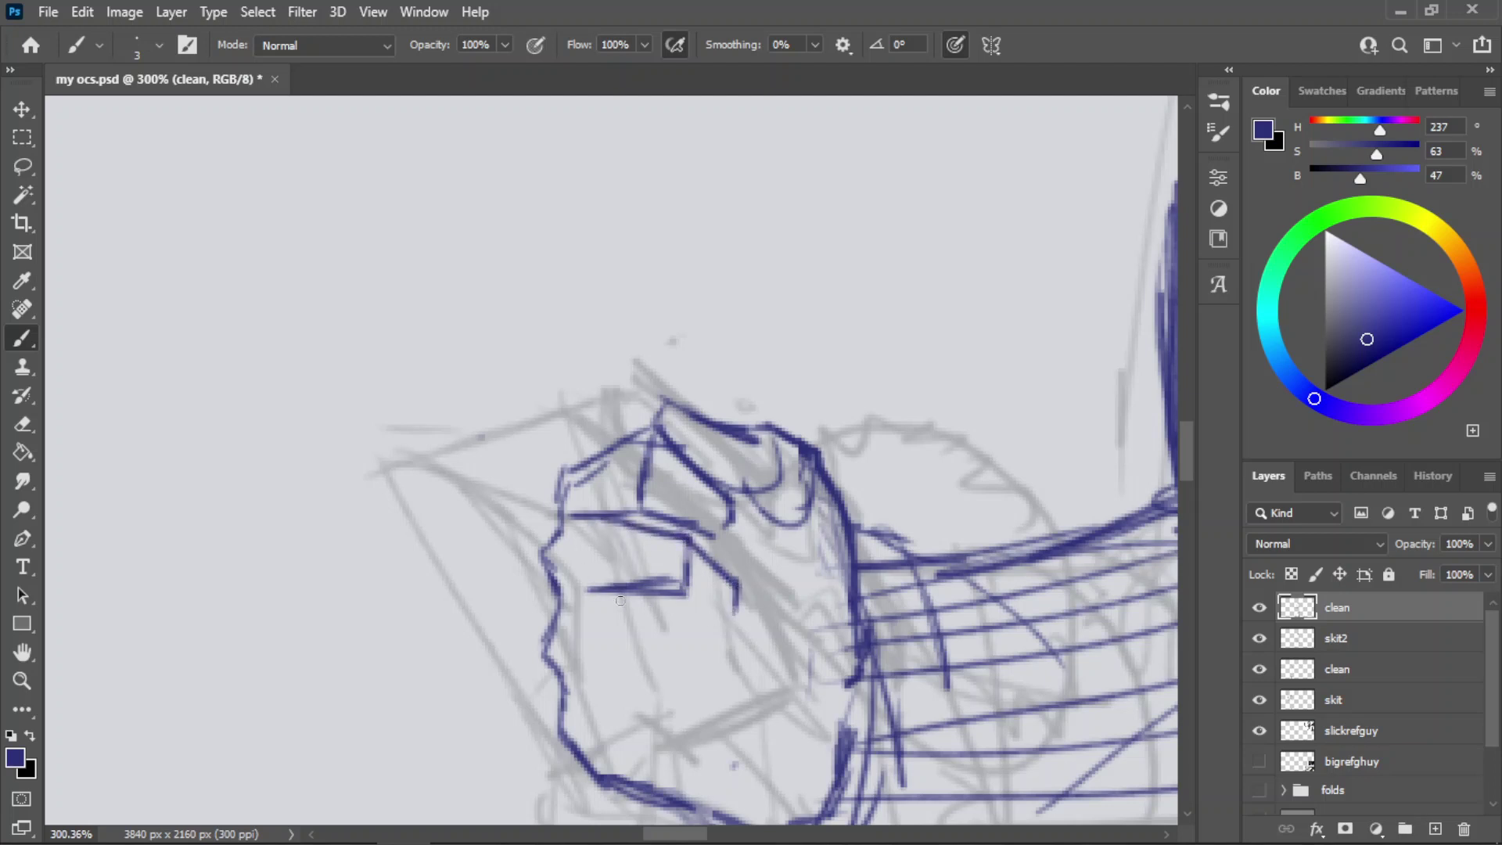
- Draw the second folded finger's squared end and a short palm crease beside it
{"action": "key", "text": "ctrl+z"}
{"action": "mouse_move", "coordinate": [610, 634]}
{"action": "left_mouse_down"}
{"action": "mouse_move", "coordinate": [691, 656]}
{"action": "mouse_move", "coordinate": [700, 619]}
{"action": "mouse_move", "coordinate": [698, 653]}
{"action": "left_mouse_up"}
{"action": "key", "text": "ctrl+z"}
{"action": "mouse_move", "coordinate": [658, 591]}
{"action": "left_mouse_down"}
{"action": "mouse_move", "coordinate": [713, 606]}
{"action": "mouse_move", "coordinate": [735, 646]}
{"action": "mouse_move", "coordinate": [733, 632]}
{"action": "left_mouse_up"}
{"action": "key", "text": "ctrl+z"}
{"action": "key", "text": "ctrl+z"}
{"action": "left_click_drag", "start_coordinate": [736, 608], "coordinate": [726, 667]}
{"action": "key", "text": "ctrl+z"}
{"action": "key", "text": "ctrl+z"}
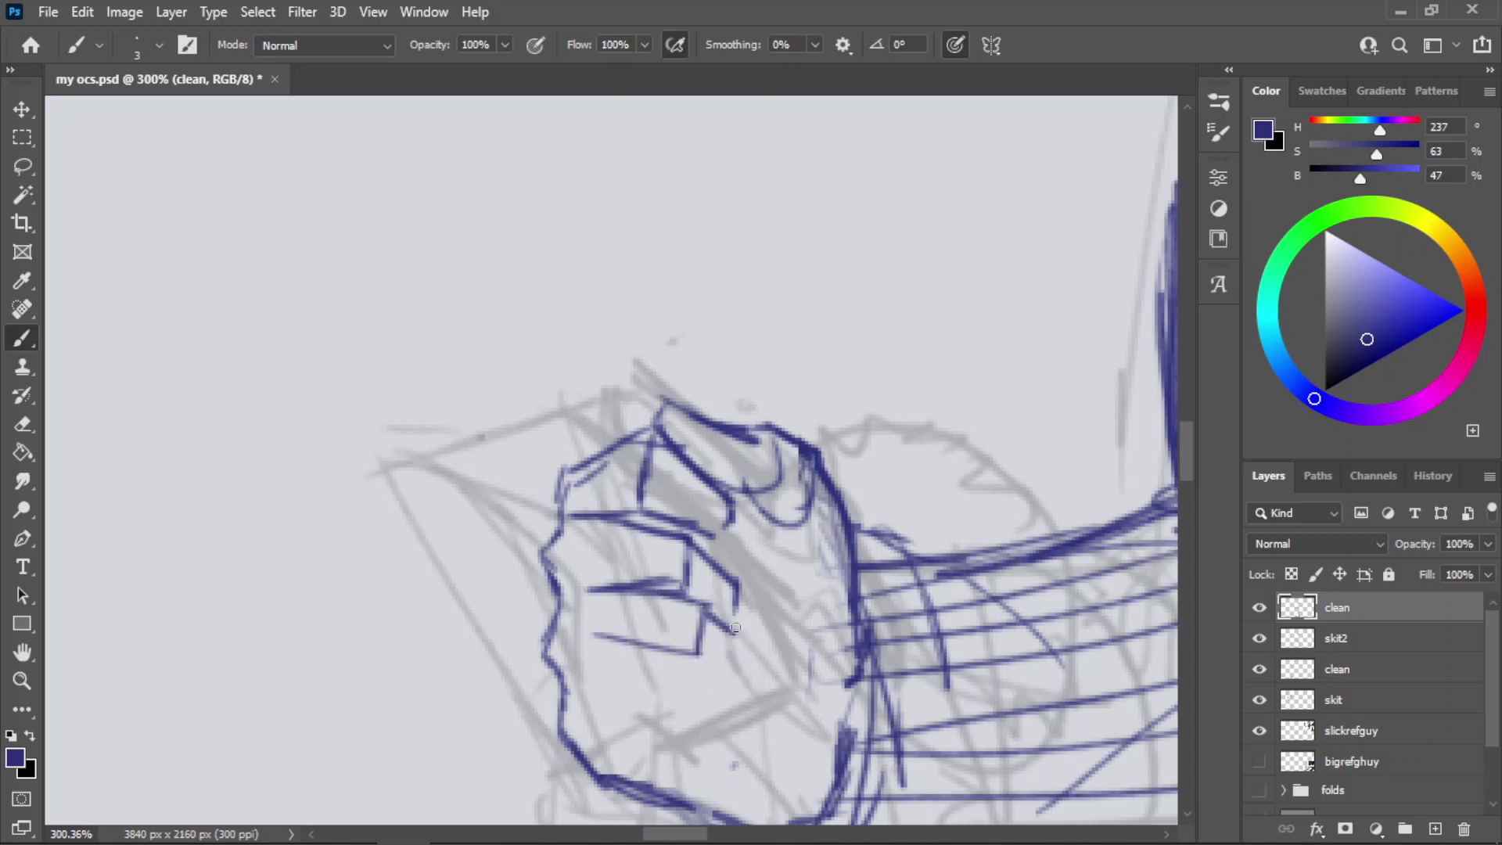
{"action": "left_click_drag", "start_coordinate": [736, 606], "coordinate": [736, 660]}
{"action": "key", "text": "ctrl+z"}
- Draw the separating lines and tips of the remaining folded fingers down to the lower part of the palm
{"action": "mouse_move", "coordinate": [588, 672]}
{"action": "left_mouse_down"}
{"action": "mouse_move", "coordinate": [692, 702]}
{"action": "mouse_move", "coordinate": [699, 719]}
{"action": "left_mouse_up"}
{"action": "key", "text": "ctrl+z"}
{"action": "key", "text": "ctrl+z"}
{"action": "mouse_move", "coordinate": [594, 712]}
{"action": "left_mouse_down"}
{"action": "mouse_move", "coordinate": [728, 717]}
{"action": "mouse_move", "coordinate": [681, 706]}
{"action": "mouse_move", "coordinate": [702, 704]}
{"action": "left_mouse_up"}
{"action": "key", "text": "ctrl+z"}
{"action": "key", "text": "ctrl+z"}
{"action": "key", "text": "ctrl+z"}
{"action": "key", "text": "ctrl+z"}
{"action": "mouse_move", "coordinate": [662, 652]}
{"action": "left_mouse_down"}
{"action": "mouse_move", "coordinate": [710, 666]}
{"action": "mouse_move", "coordinate": [740, 703]}
{"action": "mouse_move", "coordinate": [722, 699]}
{"action": "mouse_move", "coordinate": [716, 728]}
{"action": "left_mouse_up"}
{"action": "key", "text": "ctrl+z"}
{"action": "key", "text": "ctrl+z"}
{"action": "key", "text": "ctrl+z"}
{"action": "mouse_move", "coordinate": [731, 675]}
{"action": "left_mouse_down"}
{"action": "mouse_move", "coordinate": [723, 712]}
{"action": "mouse_move", "coordinate": [688, 710]}
{"action": "mouse_move", "coordinate": [719, 712]}
{"action": "mouse_move", "coordinate": [699, 699]}
{"action": "mouse_move", "coordinate": [729, 677]}
{"action": "left_mouse_up"}
{"action": "key", "text": "z"}
{"action": "left_click_drag", "start_coordinate": [751, 507], "coordinate": [654, 514]}
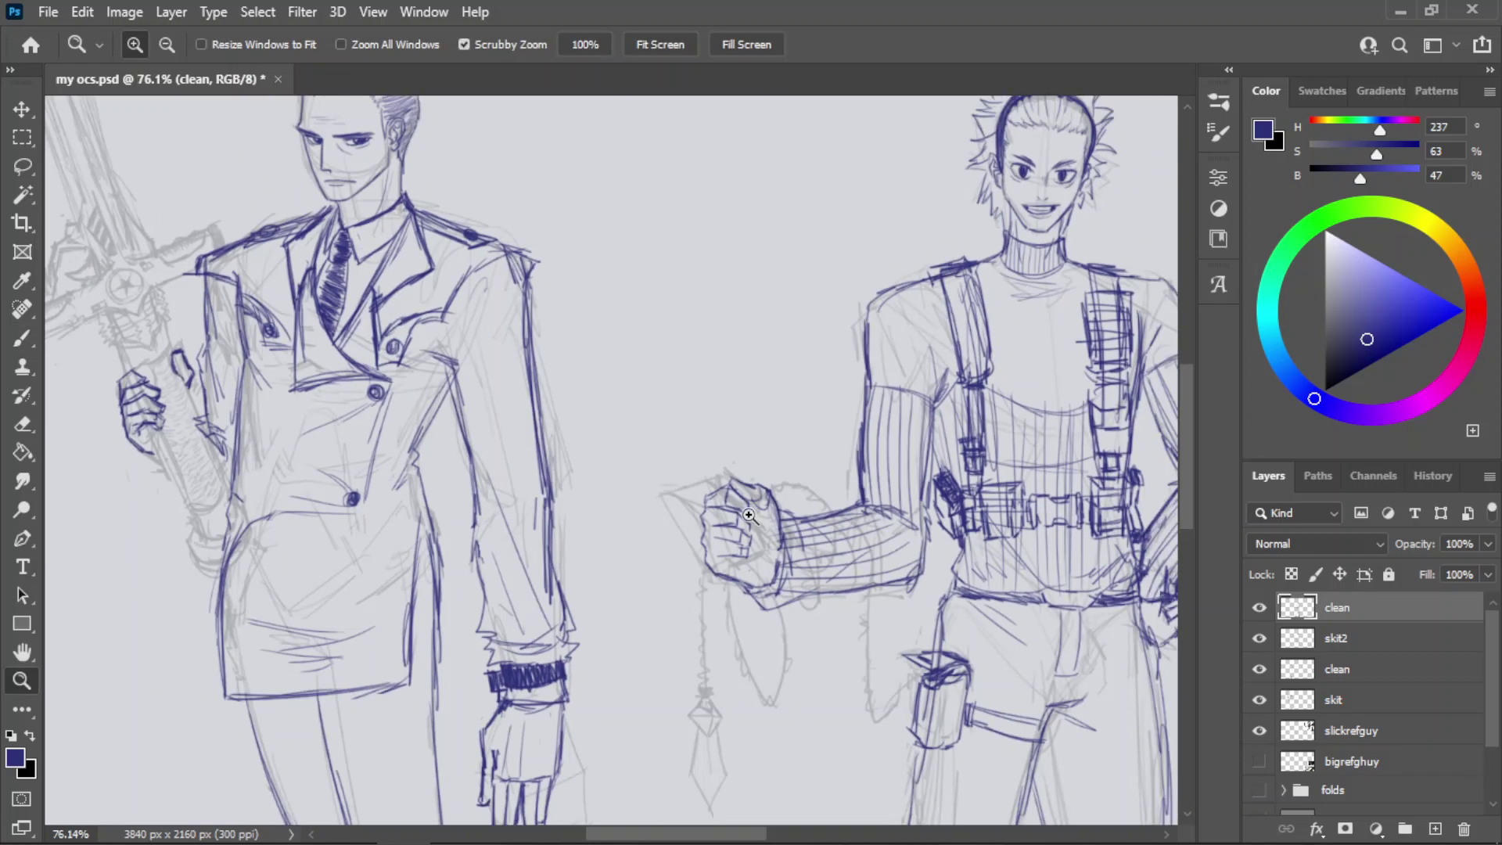
- Erase the folded fingers and outer knuckle contour, keeping the thumb and wrist lines, and save the document
{"action": "left_click_drag", "start_coordinate": [748, 532], "coordinate": [806, 520]}
{"action": "scroll", "coordinate": [704, 566], "scroll_direction": "down", "scroll_amount": 5}
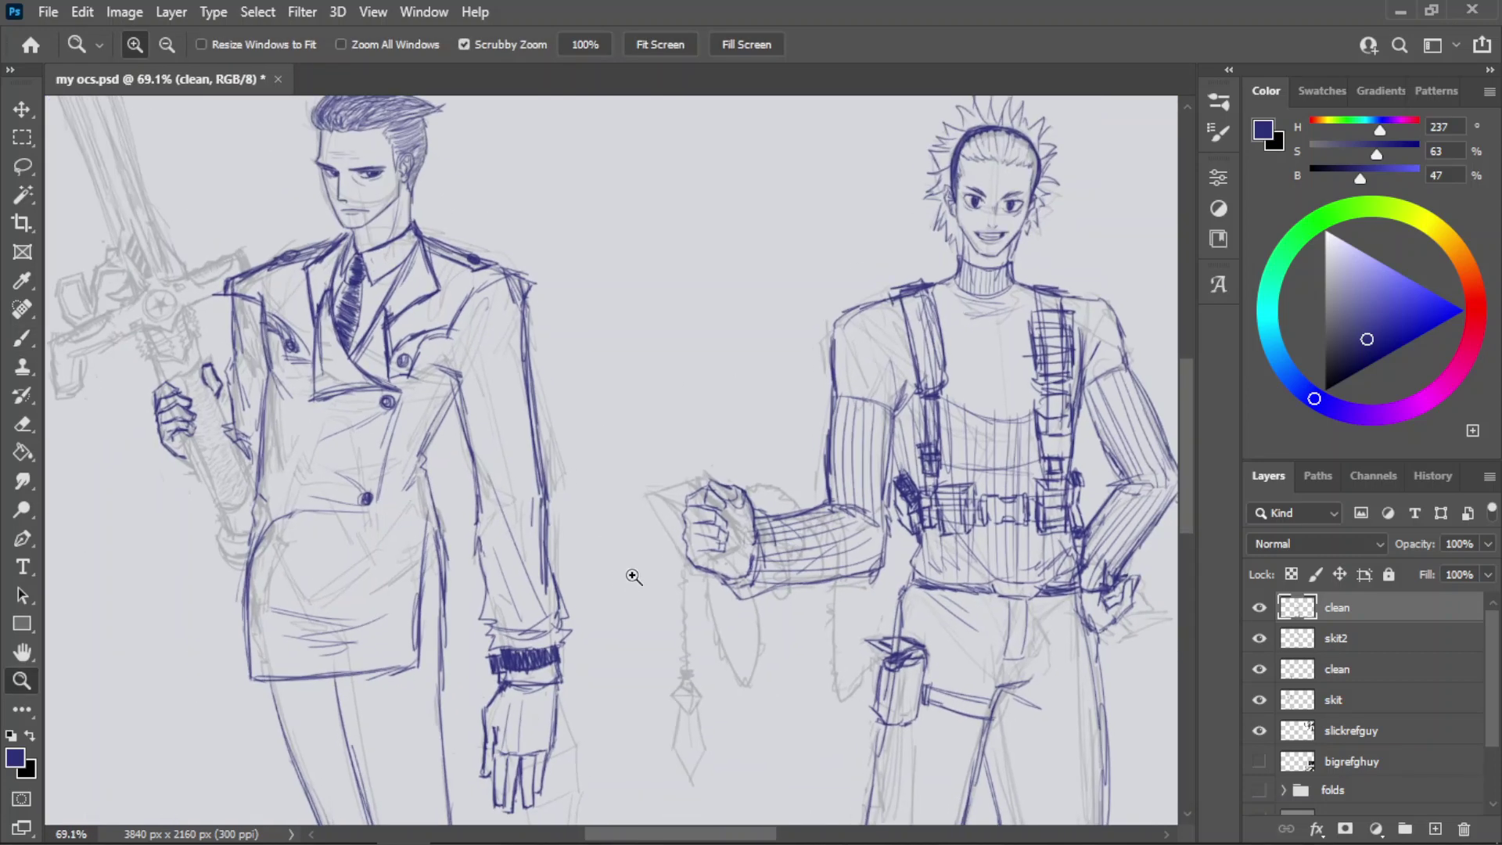
{"action": "key", "text": "ctrl+s"}
{"action": "scroll", "coordinate": [698, 551], "scroll_direction": "up", "scroll_amount": 6}
{"action": "key", "text": "e"}
{"action": "mouse_move", "coordinate": [699, 551]}
{"action": "left_mouse_down"}
{"action": "mouse_move", "coordinate": [695, 485]}
{"action": "mouse_move", "coordinate": [654, 453]}
{"action": "mouse_move", "coordinate": [699, 436]}
{"action": "mouse_move", "coordinate": [730, 454]}
{"action": "mouse_move", "coordinate": [740, 438]}
{"action": "mouse_move", "coordinate": [637, 560]}
{"action": "mouse_move", "coordinate": [697, 580]}
{"action": "mouse_move", "coordinate": [708, 548]}
{"action": "left_mouse_up"}
{"action": "key", "text": "z"}
{"action": "scroll", "coordinate": [709, 536], "scroll_direction": "down", "scroll_amount": 5}
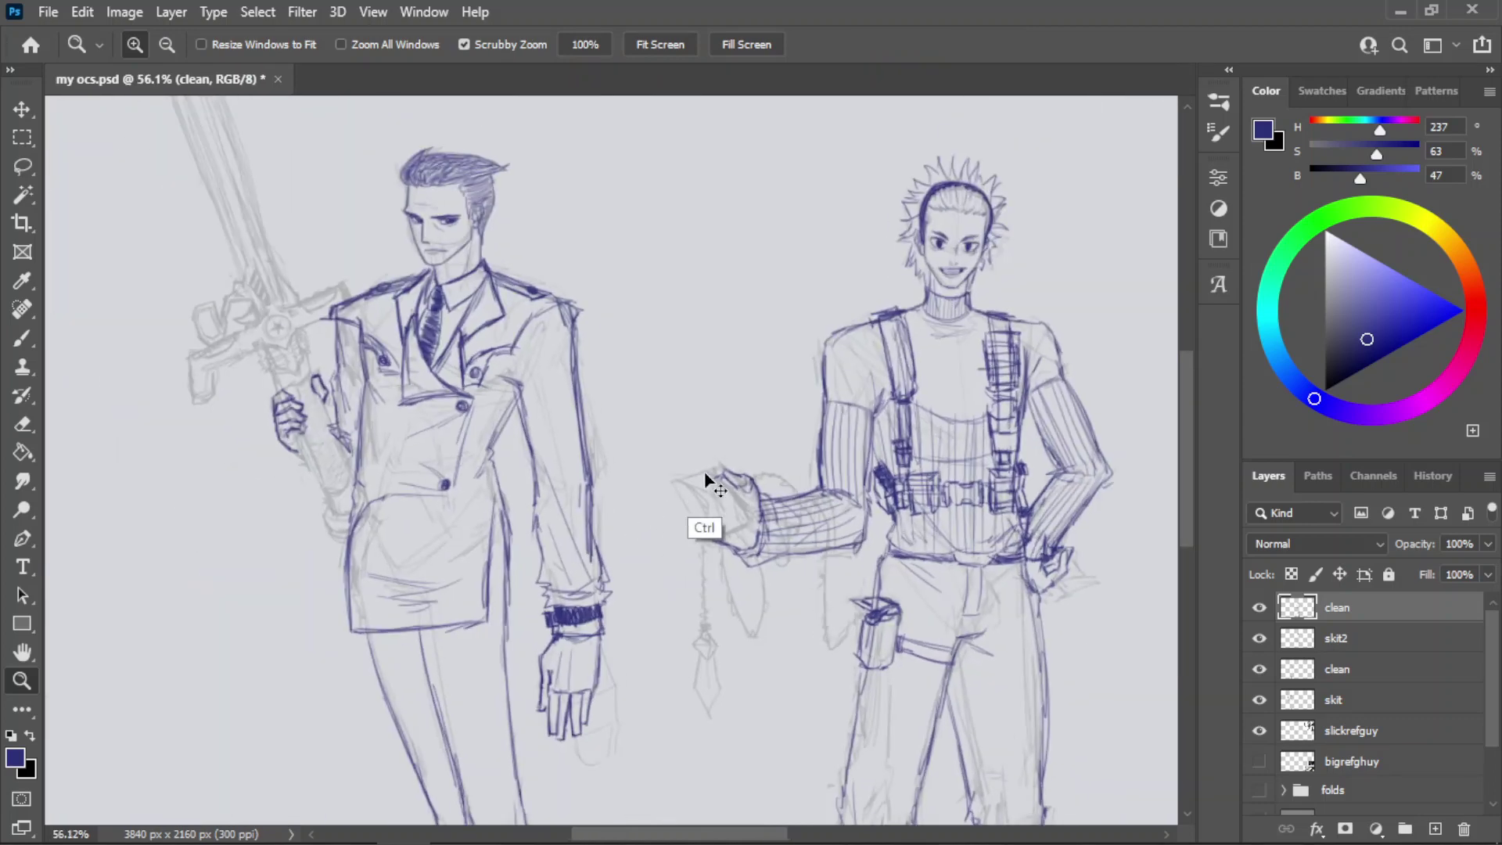
{"action": "key", "text": "ctrl+s"}
{"action": "scroll", "coordinate": [1053, 576], "scroll_direction": "up", "scroll_amount": 3}
{"action": "key", "text": "alt+Tab"}
{"action": "key", "text": "alt+Tab"}
{"action": "key", "text": "alt+Tab"}
{"action": "key", "text": "alt+Tab"}
{"action": "key", "text": "alt+Tab"}
{"action": "key", "text": "alt+Tab"}
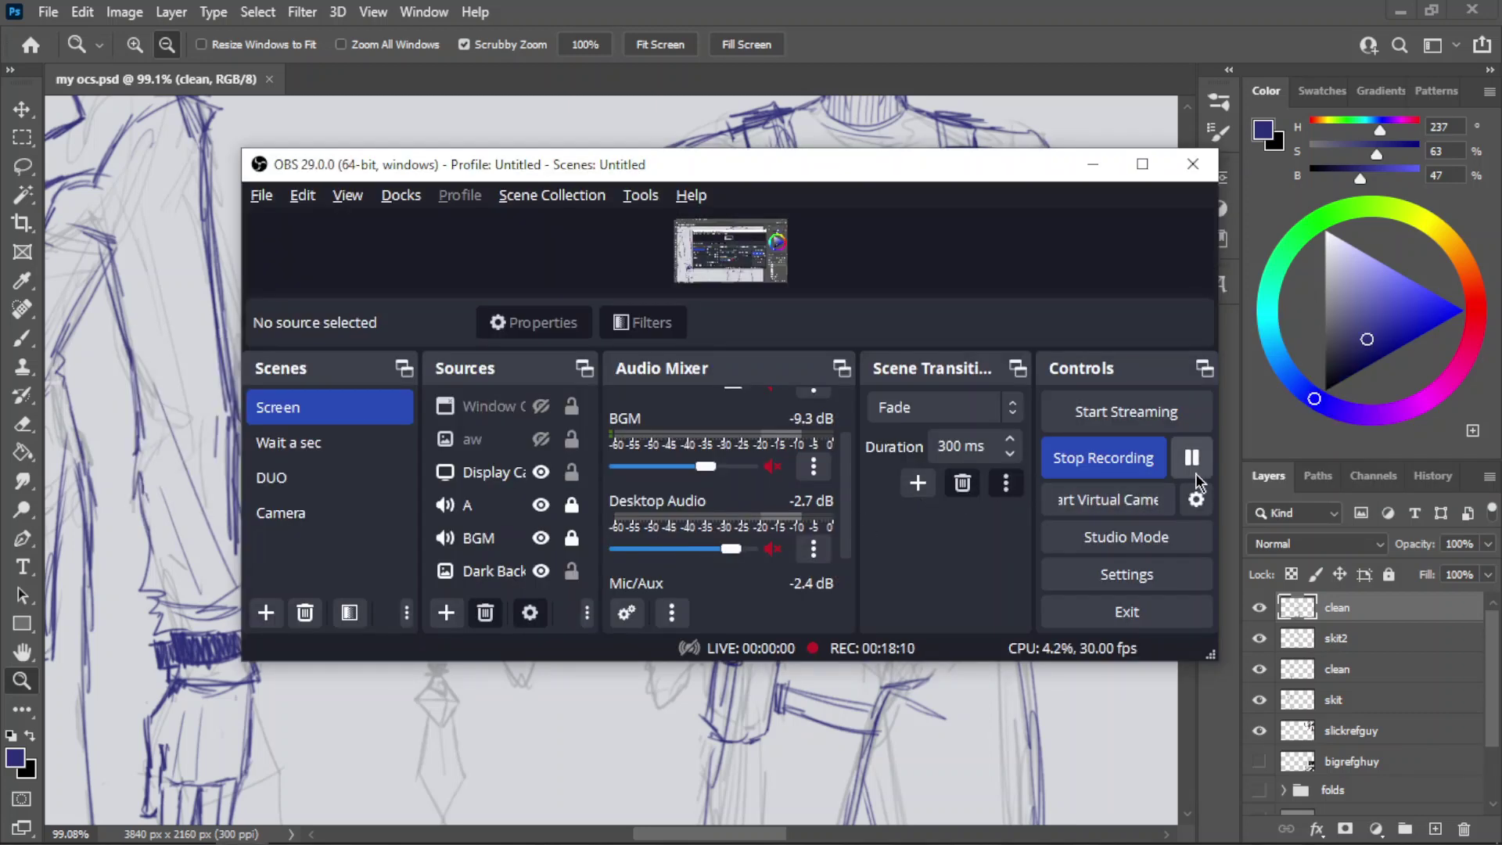
{"action": "scroll", "coordinate": [829, 501], "scroll_direction": "down", "scroll_amount": 1}
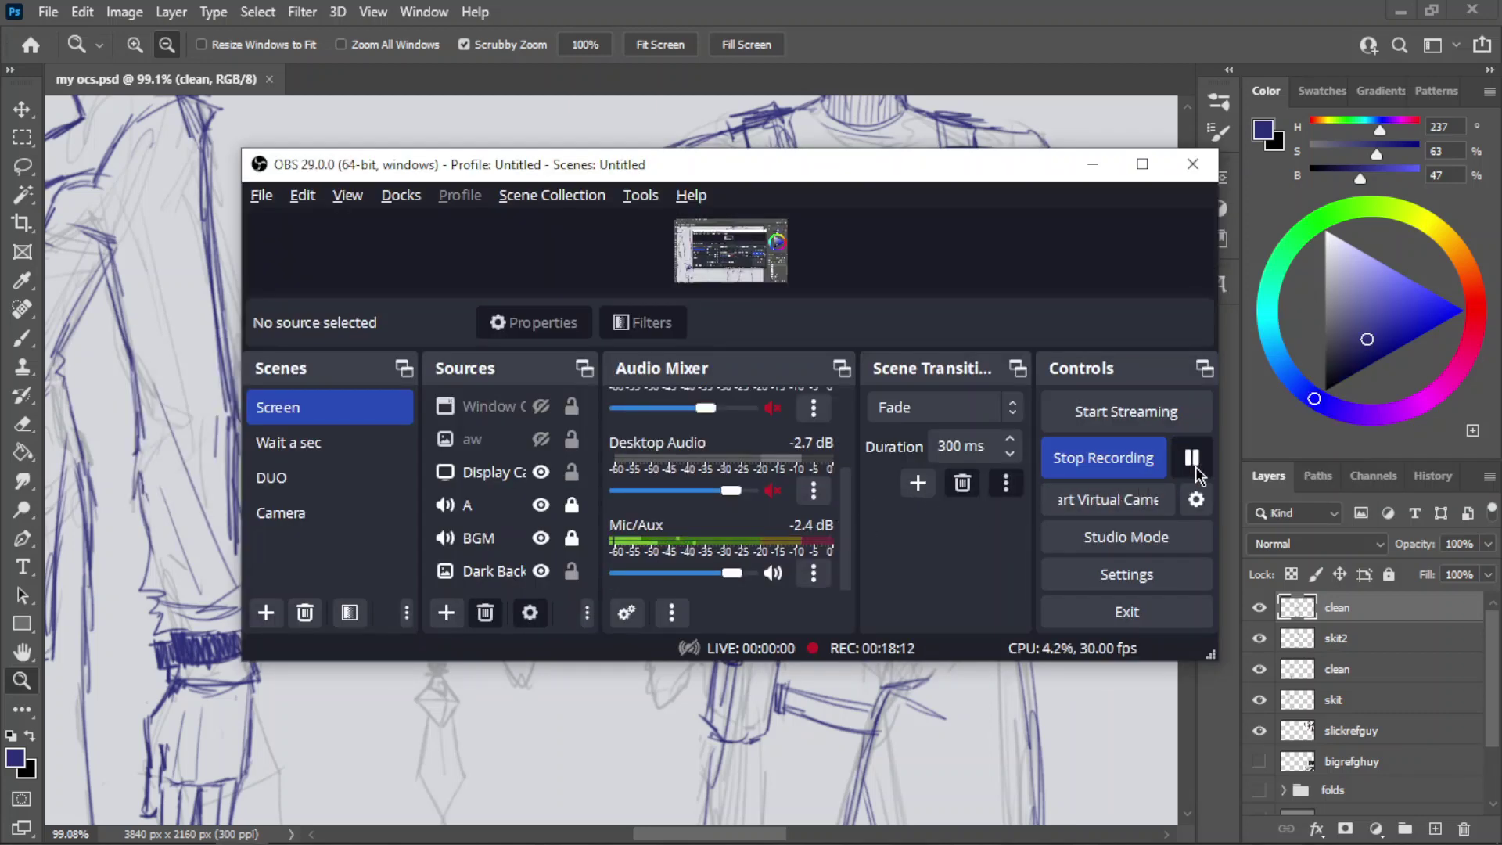
{"action": "left_click", "coordinate": [1106, 18]}
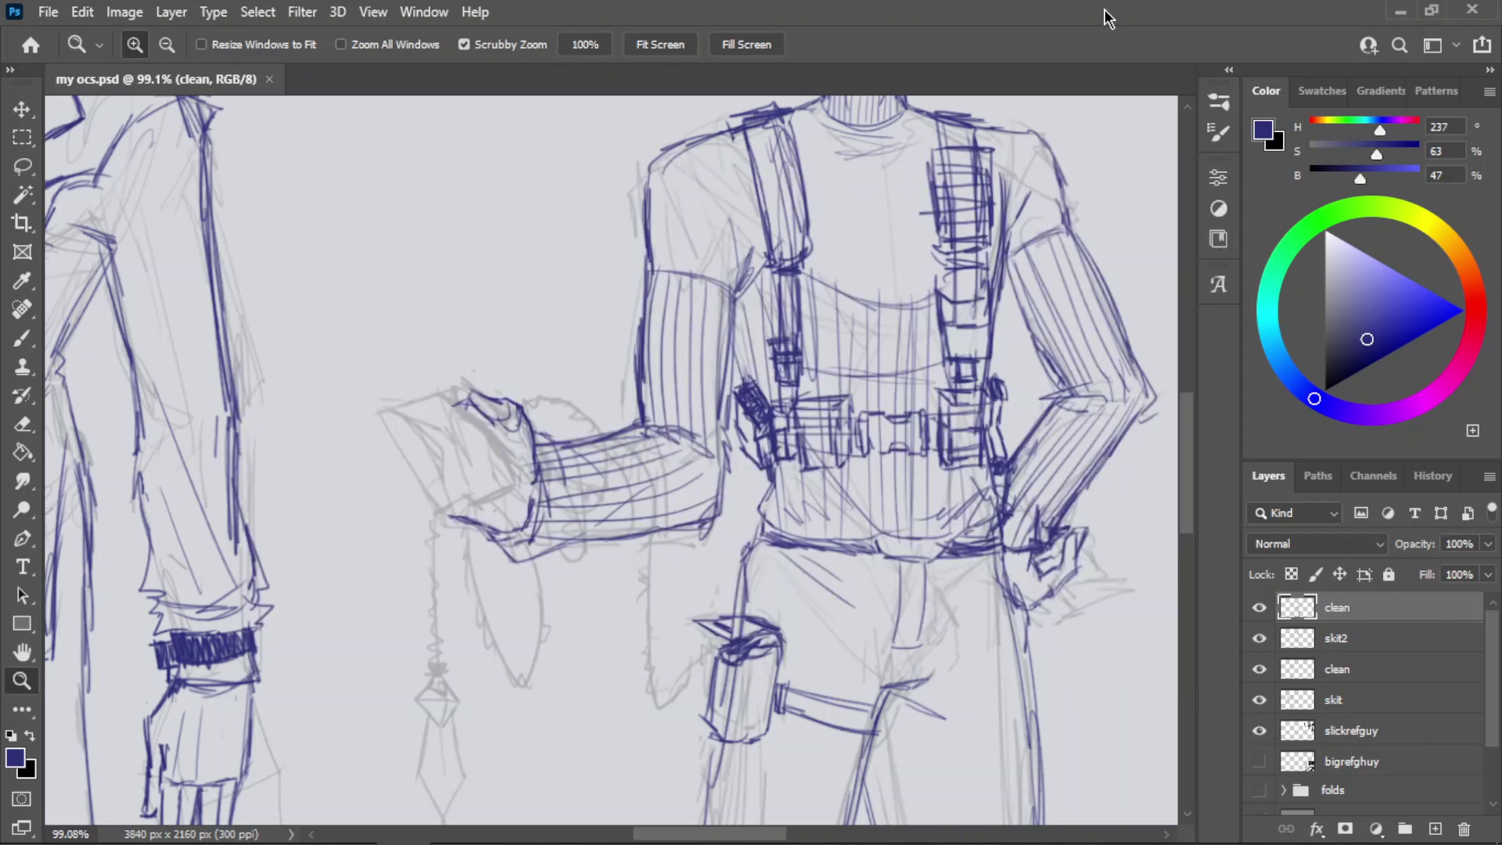
- Draw a thin curve down across the palm to mark where the folded fingertips end
{"action": "left_click", "coordinate": [441, 414]}
{"action": "key", "text": "b"}
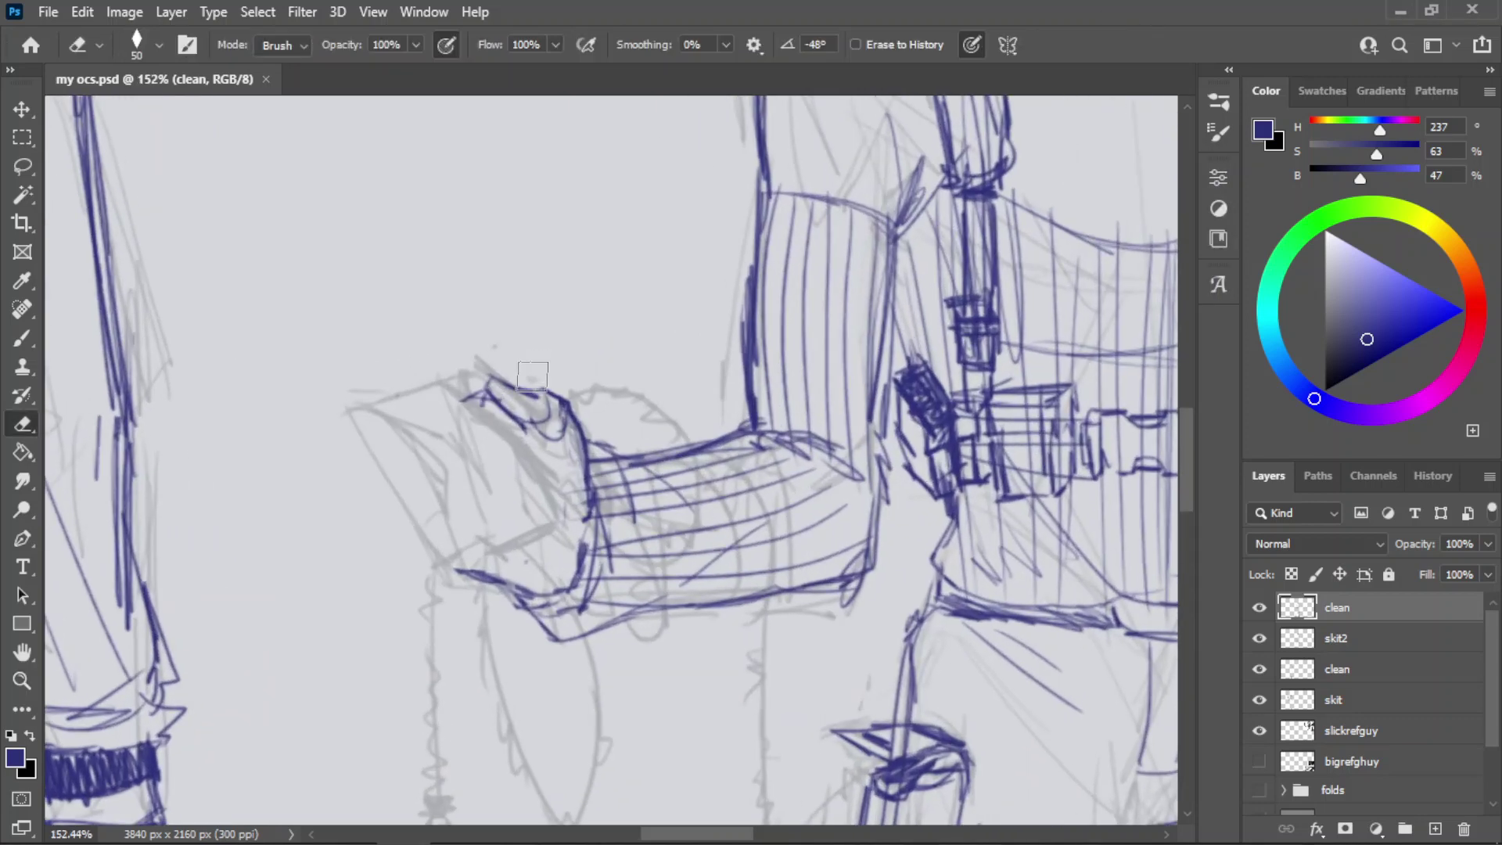
{"action": "key", "text": "z"}
{"action": "left_click", "coordinate": [480, 470]}
{"action": "key", "text": "b"}
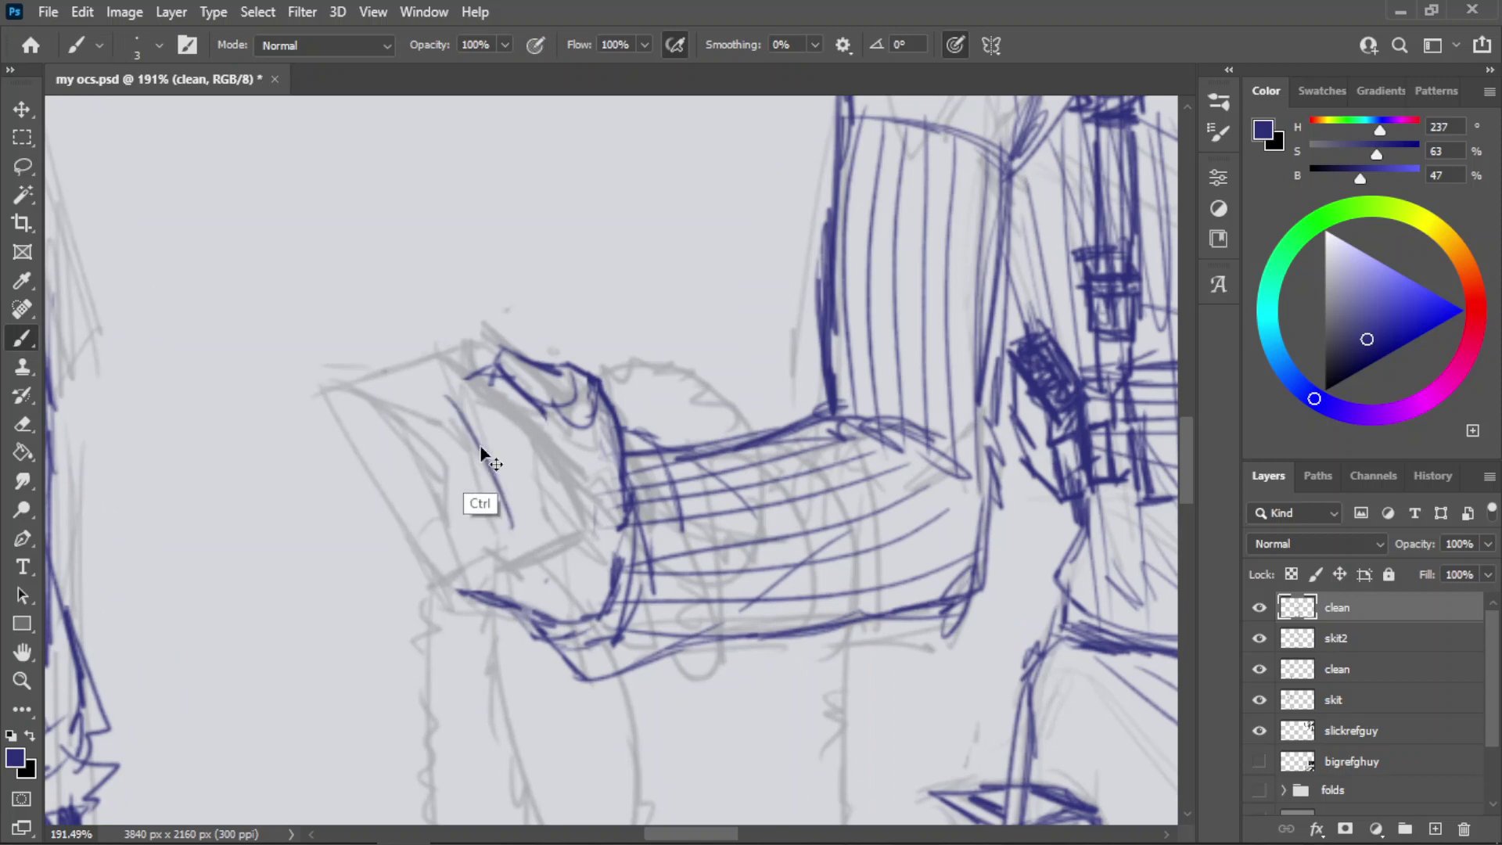
{"action": "left_click_drag", "start_coordinate": [547, 558], "coordinate": [552, 575]}
{"action": "key", "text": "ctrl+z"}
{"action": "mouse_move", "coordinate": [479, 421]}
{"action": "left_mouse_down"}
{"action": "mouse_move", "coordinate": [572, 586]}
{"action": "mouse_move", "coordinate": [589, 578]}
{"action": "mouse_move", "coordinate": [556, 545]}
{"action": "mouse_move", "coordinate": [550, 587]}
{"action": "left_mouse_up"}
{"action": "key", "text": "ctrl+z"}
{"action": "key", "text": "ctrl+z"}
{"action": "key", "text": "ctrl+z"}
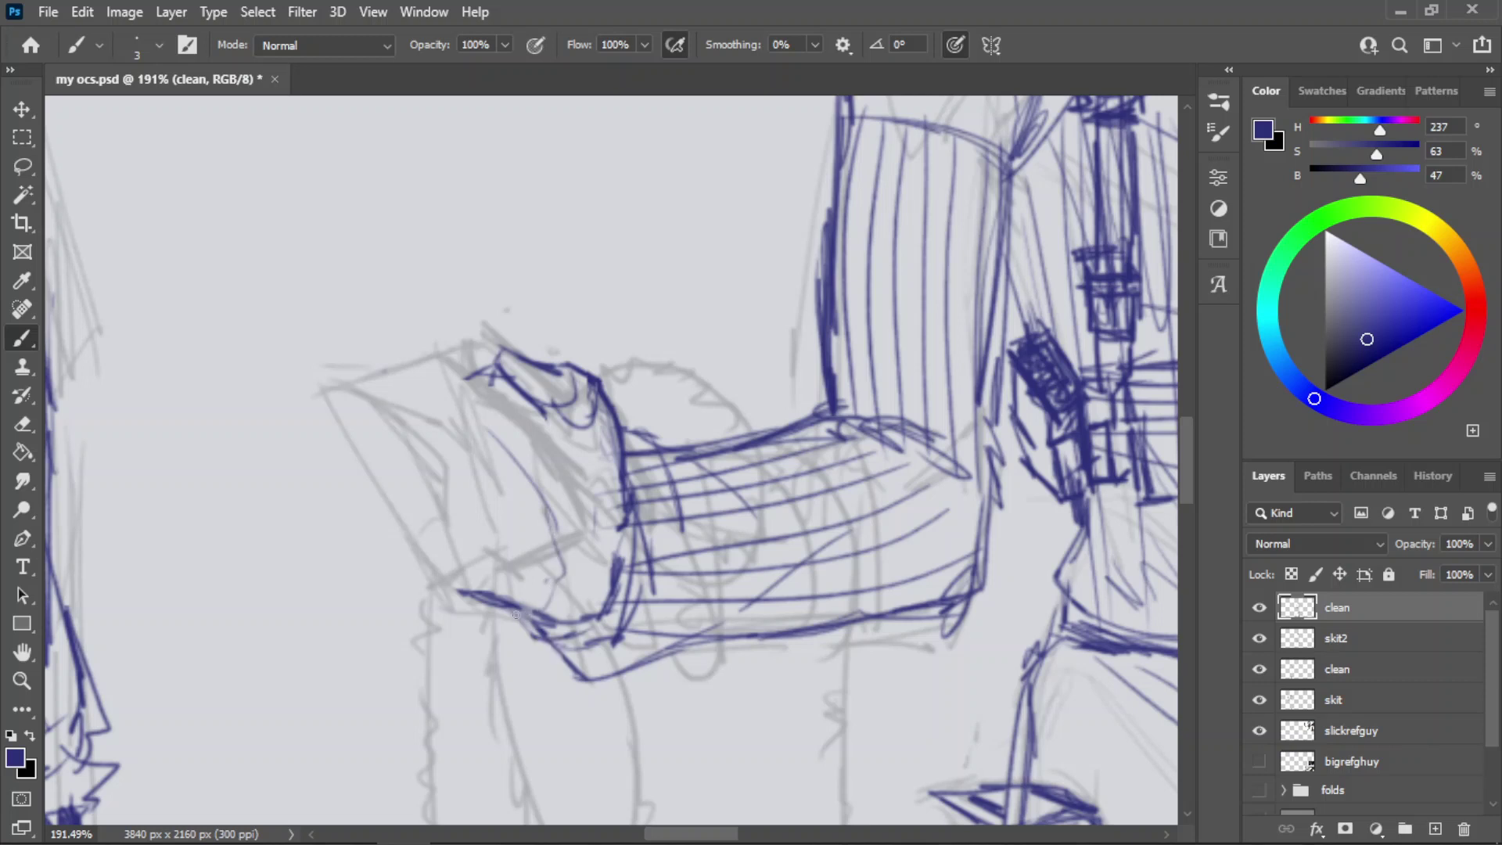
- Draw the outer knuckle contour as a thin curve rising from the hand's lower edge
{"action": "key", "text": "ctrl+z"}
{"action": "left_click_drag", "start_coordinate": [457, 573], "coordinate": [446, 453]}
{"action": "key", "text": "ctrl+z"}
{"action": "left_click_drag", "start_coordinate": [449, 552], "coordinate": [435, 441]}
{"action": "key", "text": "ctrl+z"}
{"action": "key", "text": "ctrl+z"}
{"action": "key", "text": "ctrl+z"}
{"action": "left_click_drag", "start_coordinate": [460, 578], "coordinate": [428, 439]}
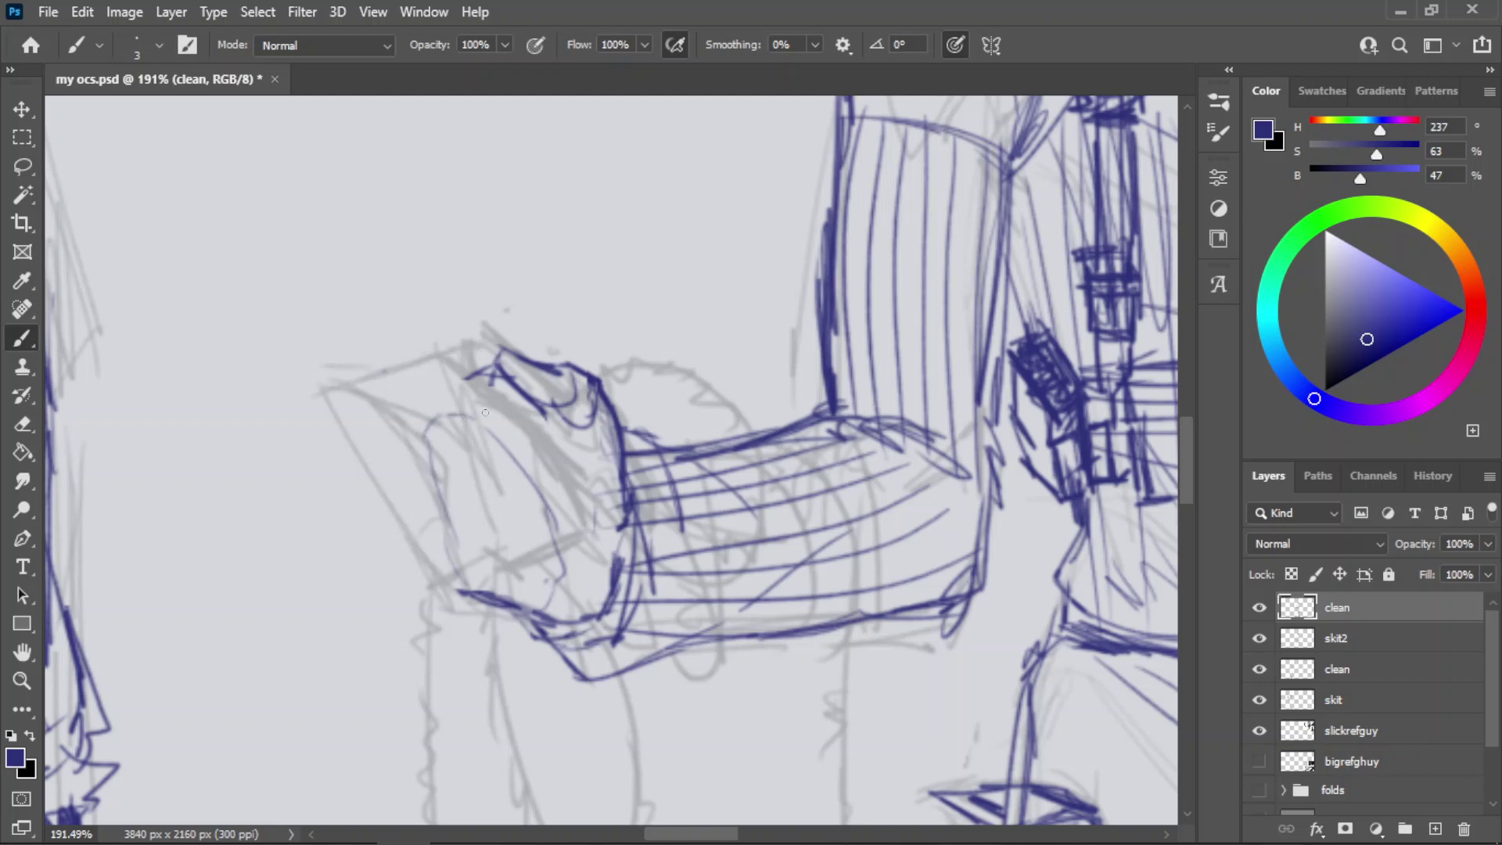
- Draw the top edge of the folded fingers from the knuckle contour across to the fingertip line
{"action": "key", "text": "ctrl+z"}
{"action": "left_click_drag", "start_coordinate": [520, 424], "coordinate": [439, 418]}
{"action": "key", "text": "ctrl+z"}
{"action": "key", "text": "ctrl+z"}
{"action": "key", "text": "ctrl+z"}
{"action": "key", "text": "ctrl+z"}
{"action": "key", "text": "ctrl+z"}
{"action": "left_click_drag", "start_coordinate": [568, 448], "coordinate": [438, 419]}
{"action": "key", "text": "ctrl+z"}
- Draw the first folded finger's squared tip and the slanted line separating it from the finger below
{"action": "mouse_move", "coordinate": [527, 431]}
{"action": "left_mouse_down"}
{"action": "mouse_move", "coordinate": [483, 425]}
{"action": "mouse_move", "coordinate": [531, 432]}
{"action": "mouse_move", "coordinate": [541, 474]}
{"action": "mouse_move", "coordinate": [540, 449]}
{"action": "mouse_move", "coordinate": [495, 466]}
{"action": "mouse_move", "coordinate": [532, 467]}
{"action": "mouse_move", "coordinate": [460, 467]}
{"action": "mouse_move", "coordinate": [552, 487]}
{"action": "left_mouse_up"}
{"action": "key", "text": "ctrl+z"}
{"action": "key", "text": "ctrl+z"}
{"action": "key", "text": "ctrl+z"}
{"action": "key", "text": "ctrl+z"}
{"action": "left_click_drag", "start_coordinate": [466, 460], "coordinate": [552, 487]}
{"action": "key", "text": "ctrl+z"}
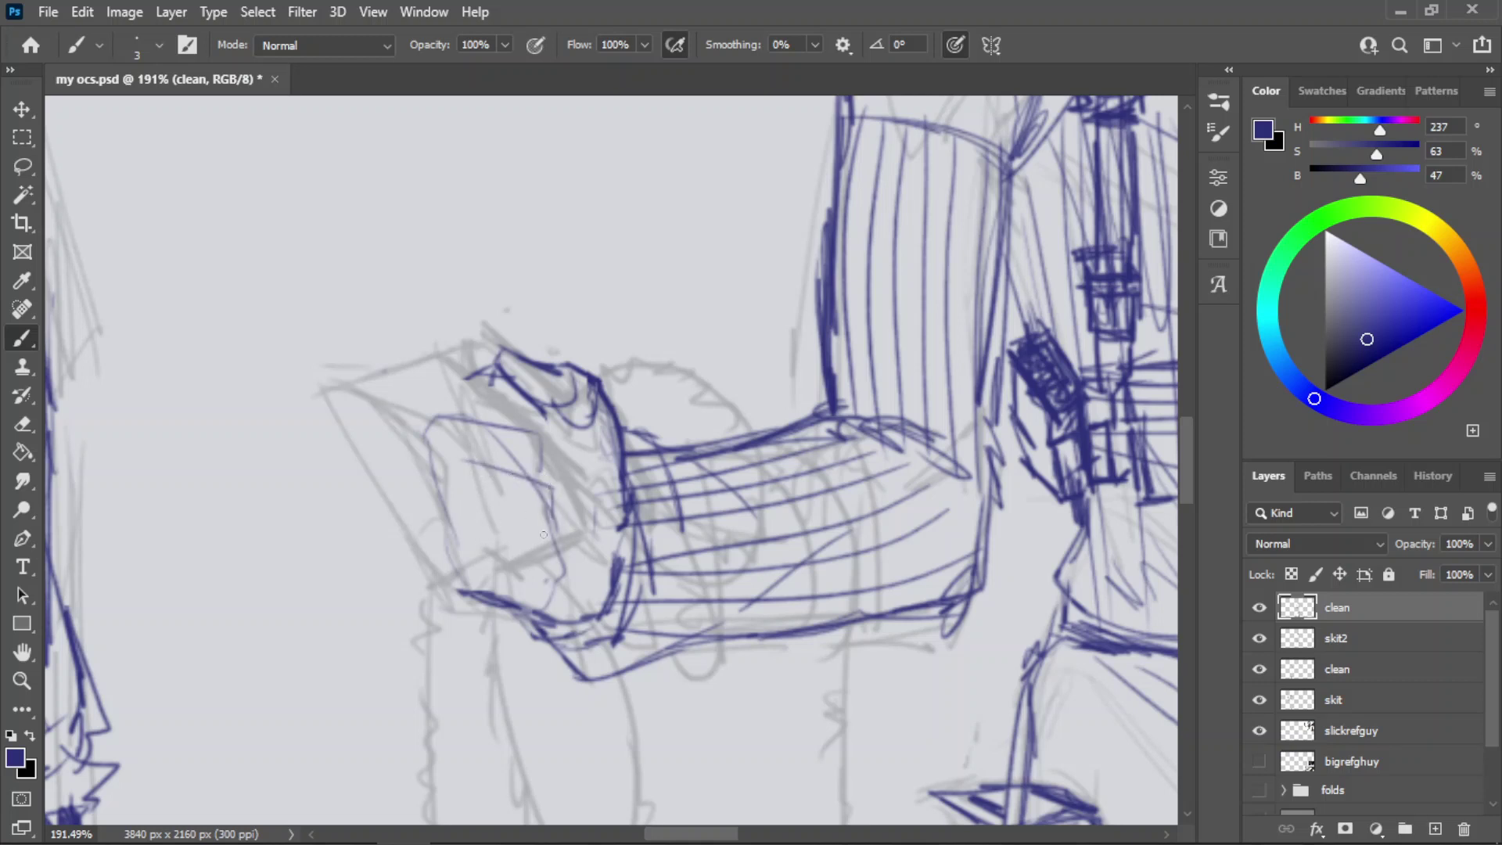
- Draw the separating lines and tips of the lower folded fingers, ending with a short curve near the hand's lower edge
{"action": "key", "text": "ctrl+z"}
{"action": "left_click_drag", "start_coordinate": [483, 523], "coordinate": [550, 521]}
{"action": "key", "text": "ctrl+z"}
{"action": "key", "text": "ctrl+z"}
{"action": "key", "text": "ctrl+z"}
{"action": "mouse_move", "coordinate": [486, 564]}
{"action": "left_mouse_down"}
{"action": "mouse_move", "coordinate": [564, 557]}
{"action": "mouse_move", "coordinate": [487, 567]}
{"action": "mouse_move", "coordinate": [549, 565]}
{"action": "mouse_move", "coordinate": [537, 536]}
{"action": "mouse_move", "coordinate": [489, 558]}
{"action": "mouse_move", "coordinate": [562, 552]}
{"action": "left_mouse_up"}
{"action": "key", "text": "ctrl+z"}
{"action": "key", "text": "ctrl+z"}
{"action": "key", "text": "ctrl+z"}
{"action": "key", "text": "ctrl+z"}
{"action": "key", "text": "ctrl+z"}
{"action": "key", "text": "ctrl+z"}
{"action": "key", "text": "z"}
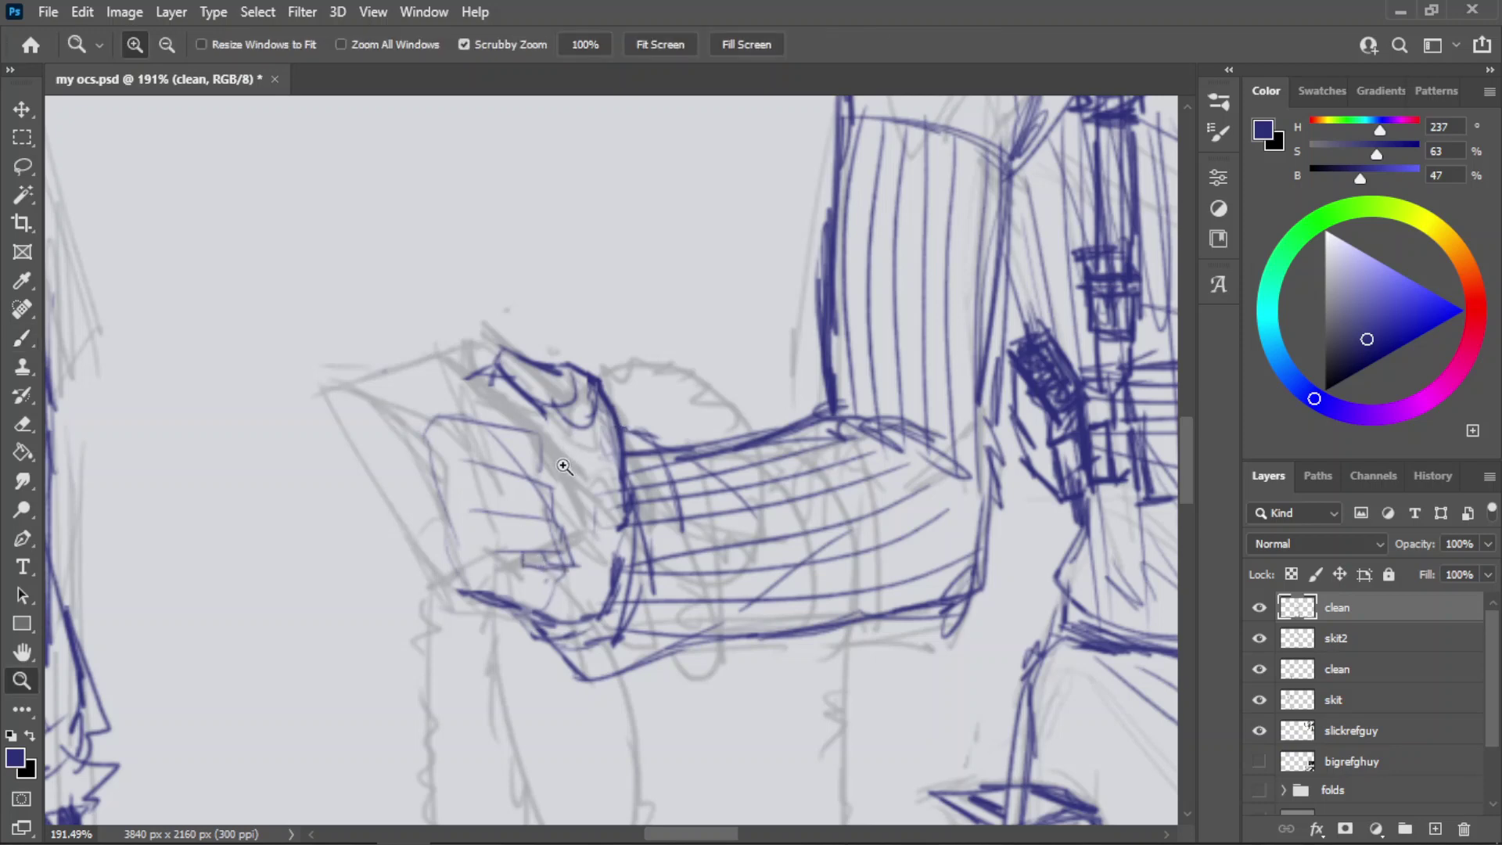
- Draw the bent index finger's contour from the thumb tip to the top knuckle, with its inner edge below the thumb
{"action": "left_click_drag", "start_coordinate": [557, 469], "coordinate": [497, 503]}
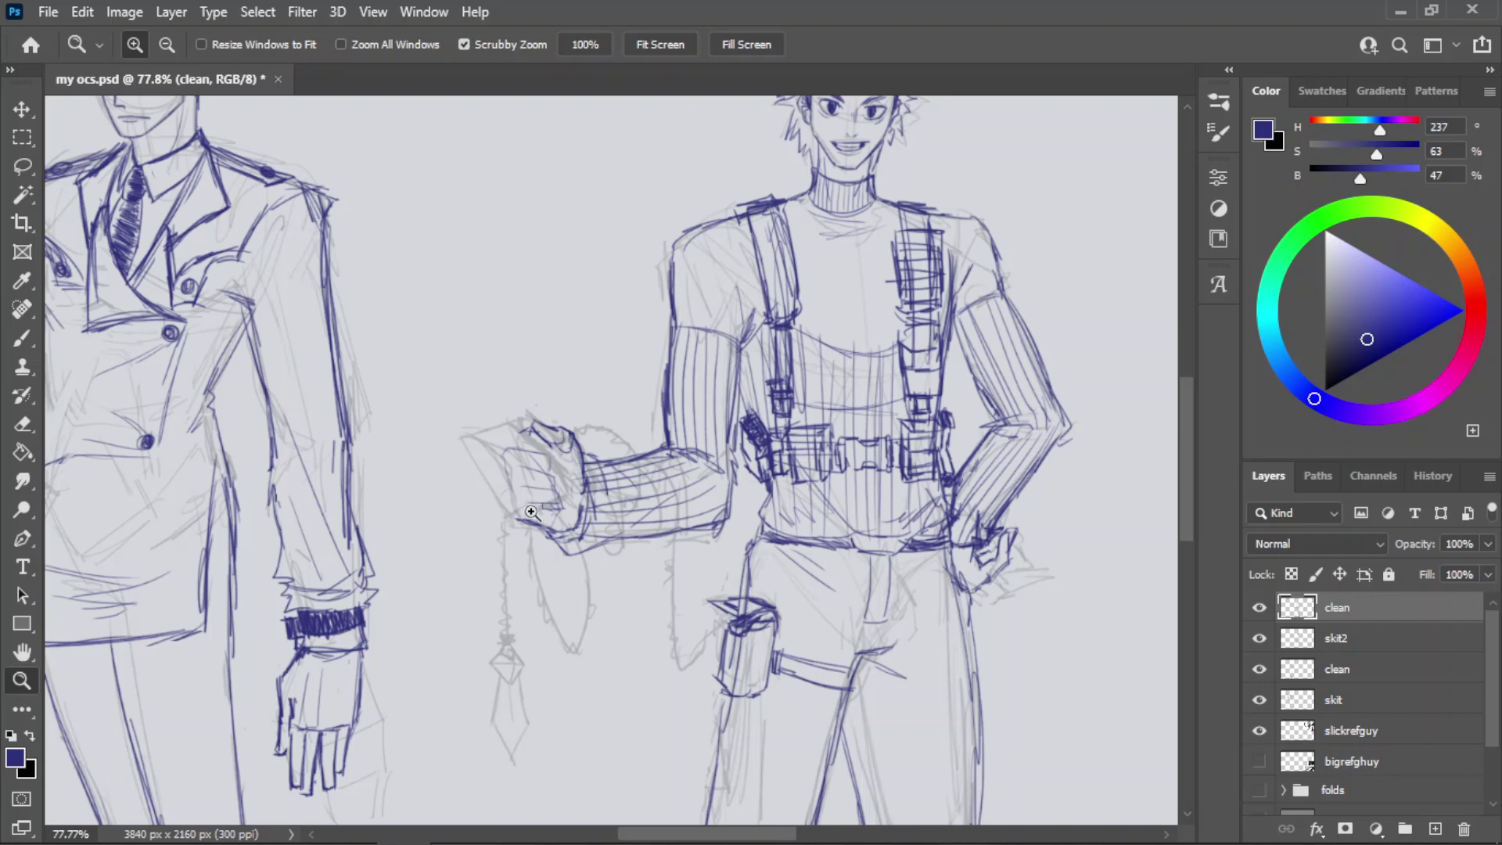
{"action": "scroll", "coordinate": [538, 507], "scroll_direction": "up", "scroll_amount": 6}
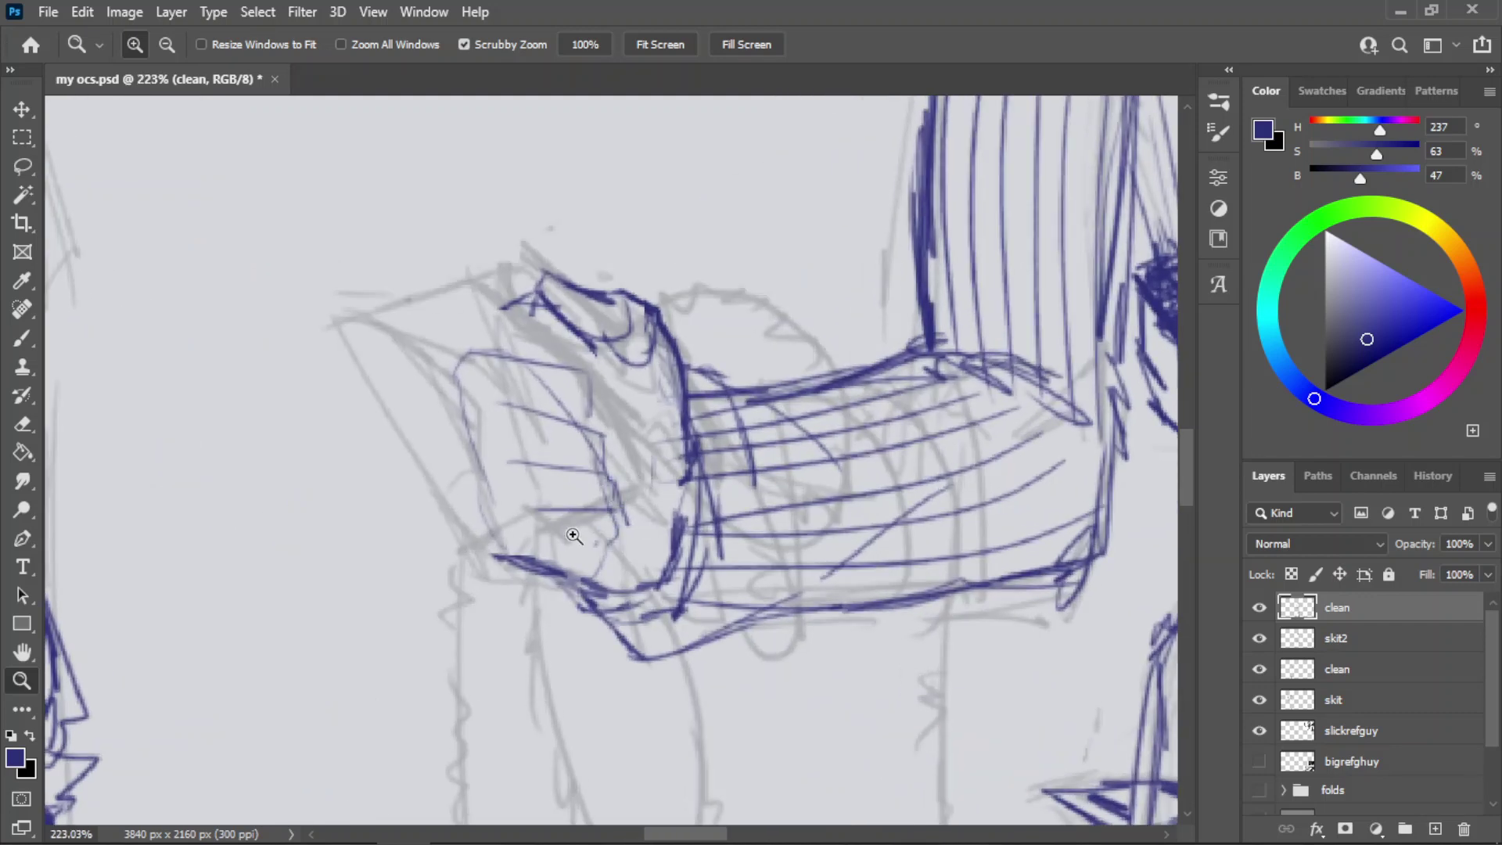
{"action": "scroll", "coordinate": [588, 468], "scroll_direction": "up", "scroll_amount": 1}
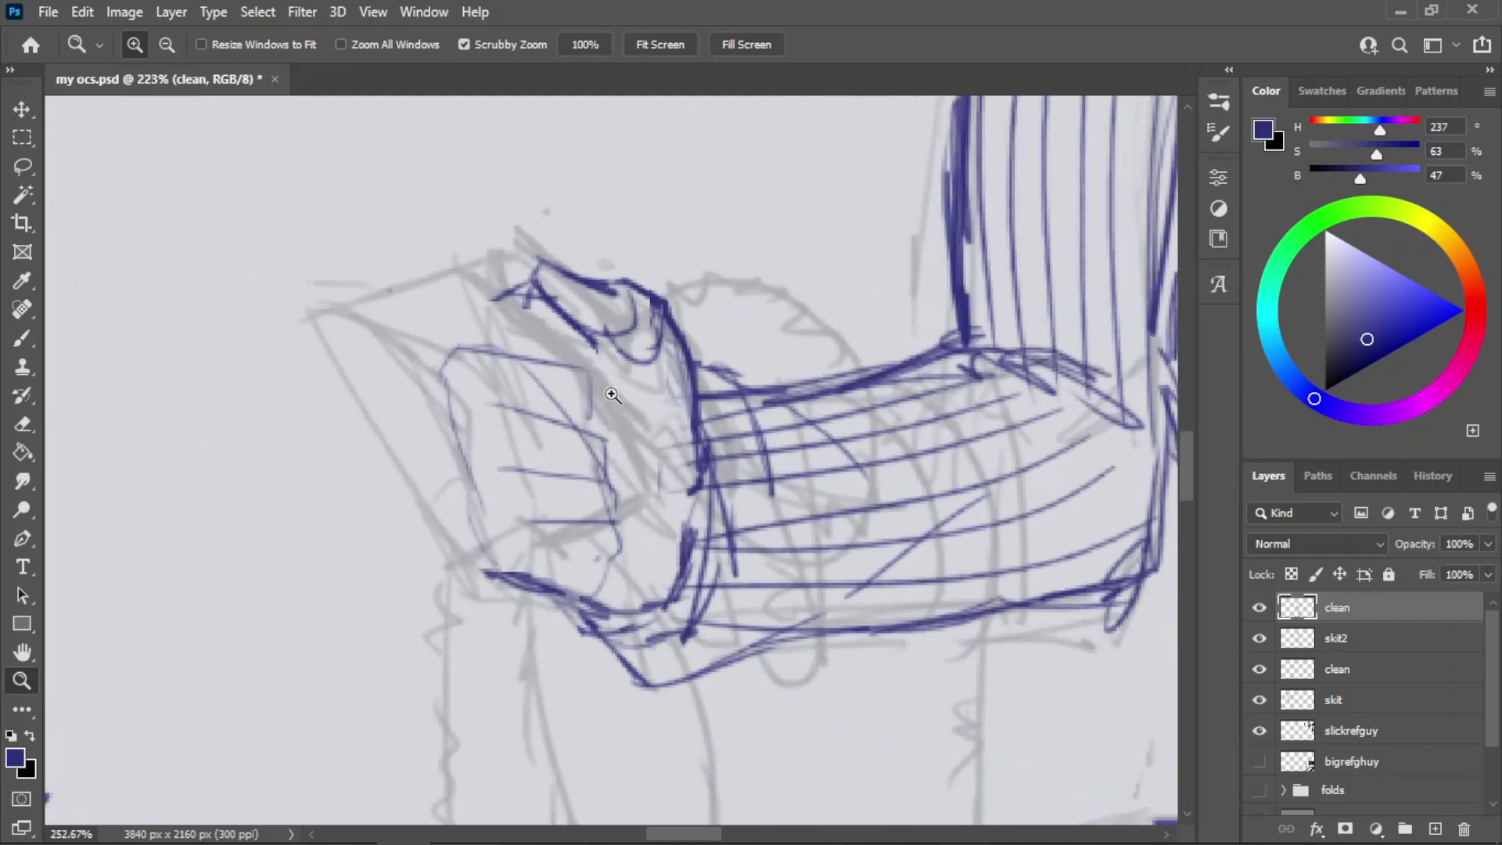
{"action": "key", "text": "b"}
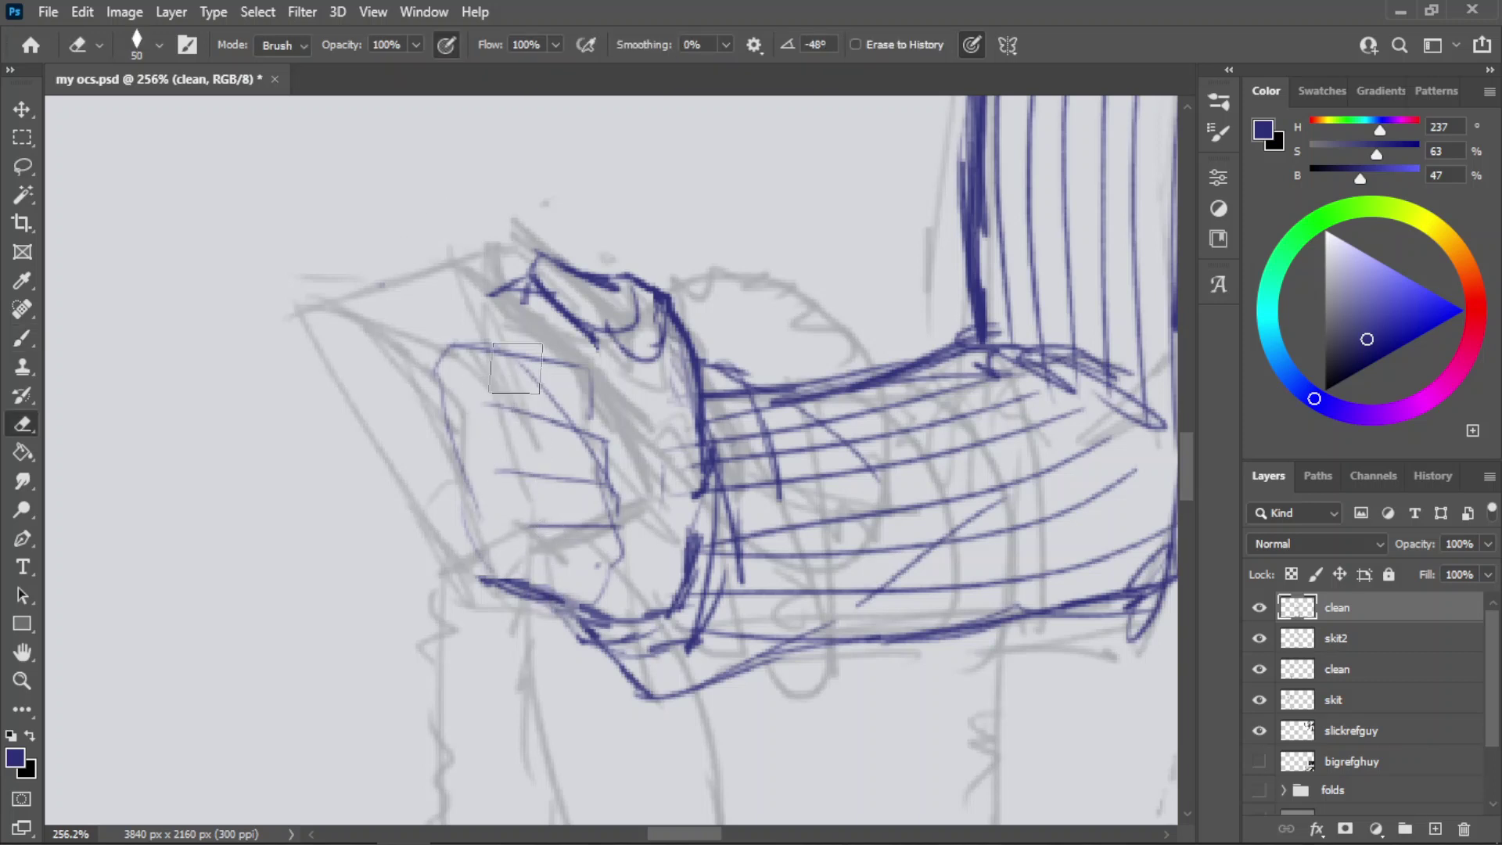
{"action": "left_click_drag", "start_coordinate": [491, 404], "coordinate": [577, 415]}
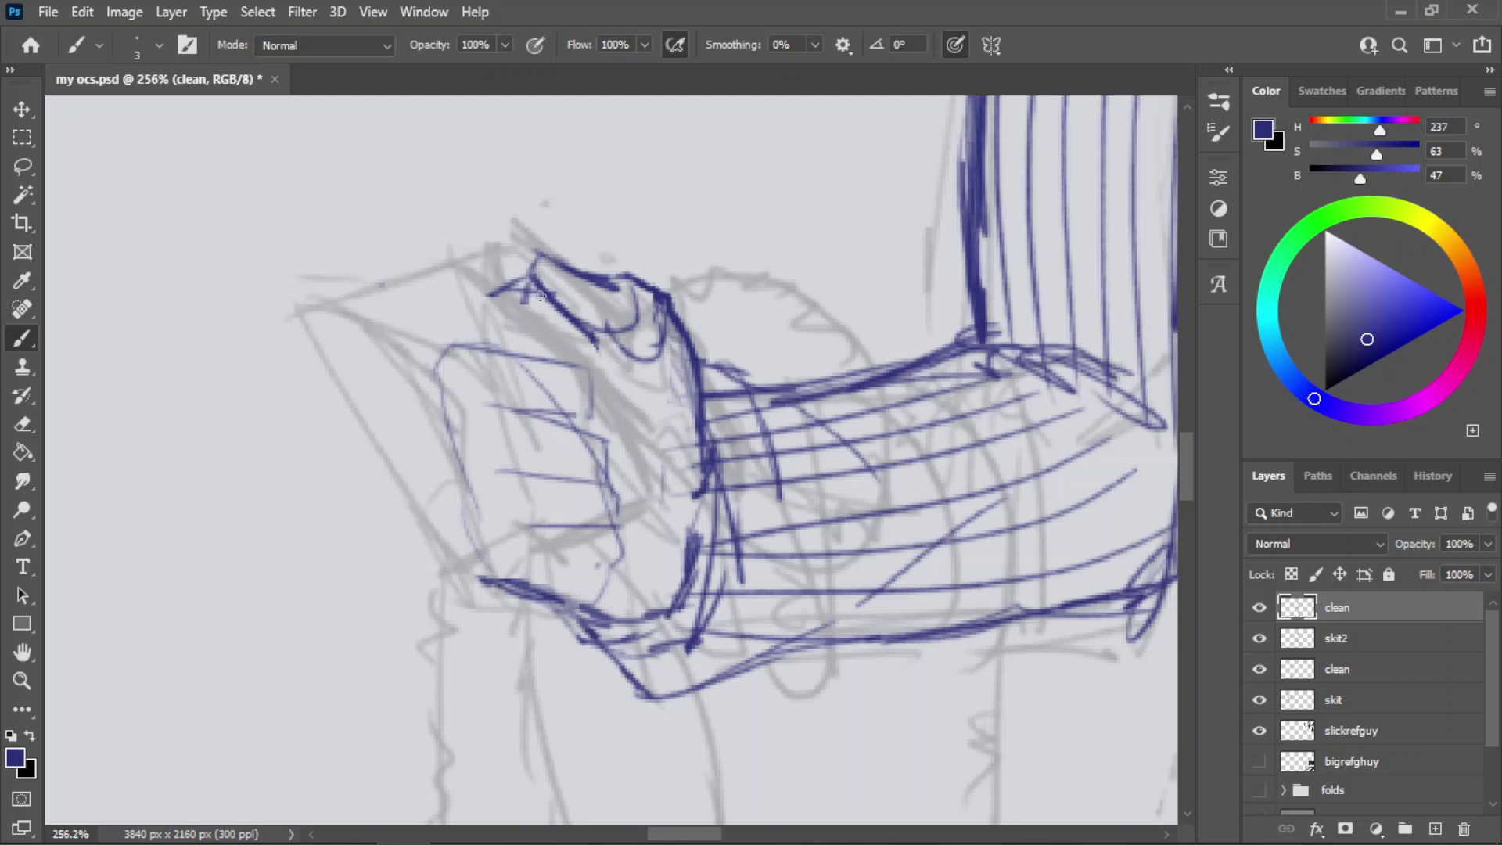
{"action": "left_click_drag", "start_coordinate": [525, 276], "coordinate": [461, 313]}
{"action": "key", "text": "ctrl+z"}
{"action": "key", "text": "ctrl+z"}
{"action": "mouse_move", "coordinate": [534, 276]}
{"action": "left_mouse_down"}
{"action": "mouse_move", "coordinate": [466, 307]}
{"action": "mouse_move", "coordinate": [454, 336]}
{"action": "left_mouse_up"}
{"action": "left_click_drag", "start_coordinate": [529, 288], "coordinate": [509, 335]}
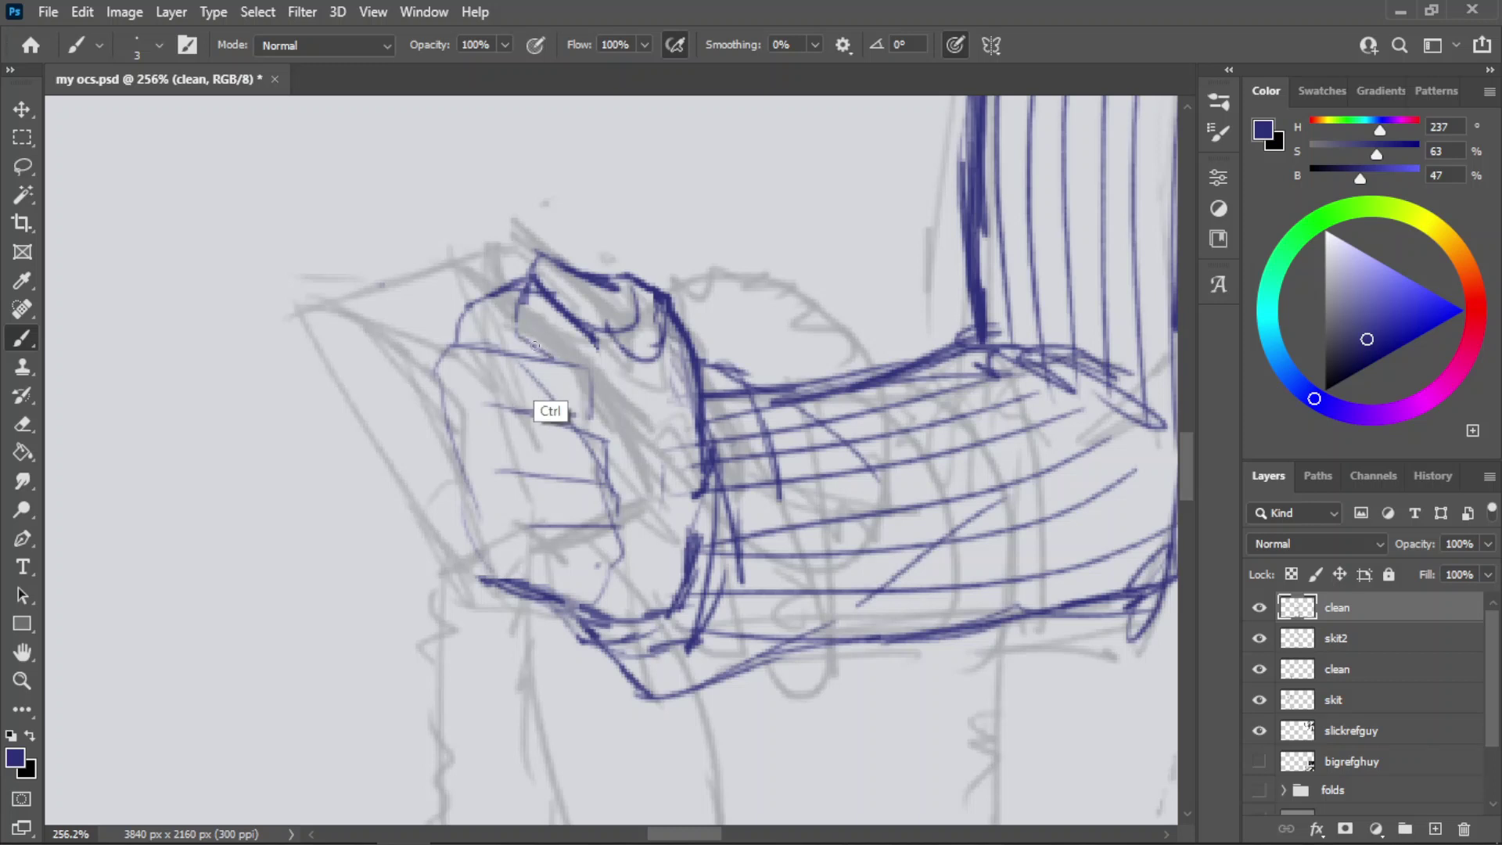
{"action": "left_click_drag", "start_coordinate": [517, 331], "coordinate": [590, 369]}
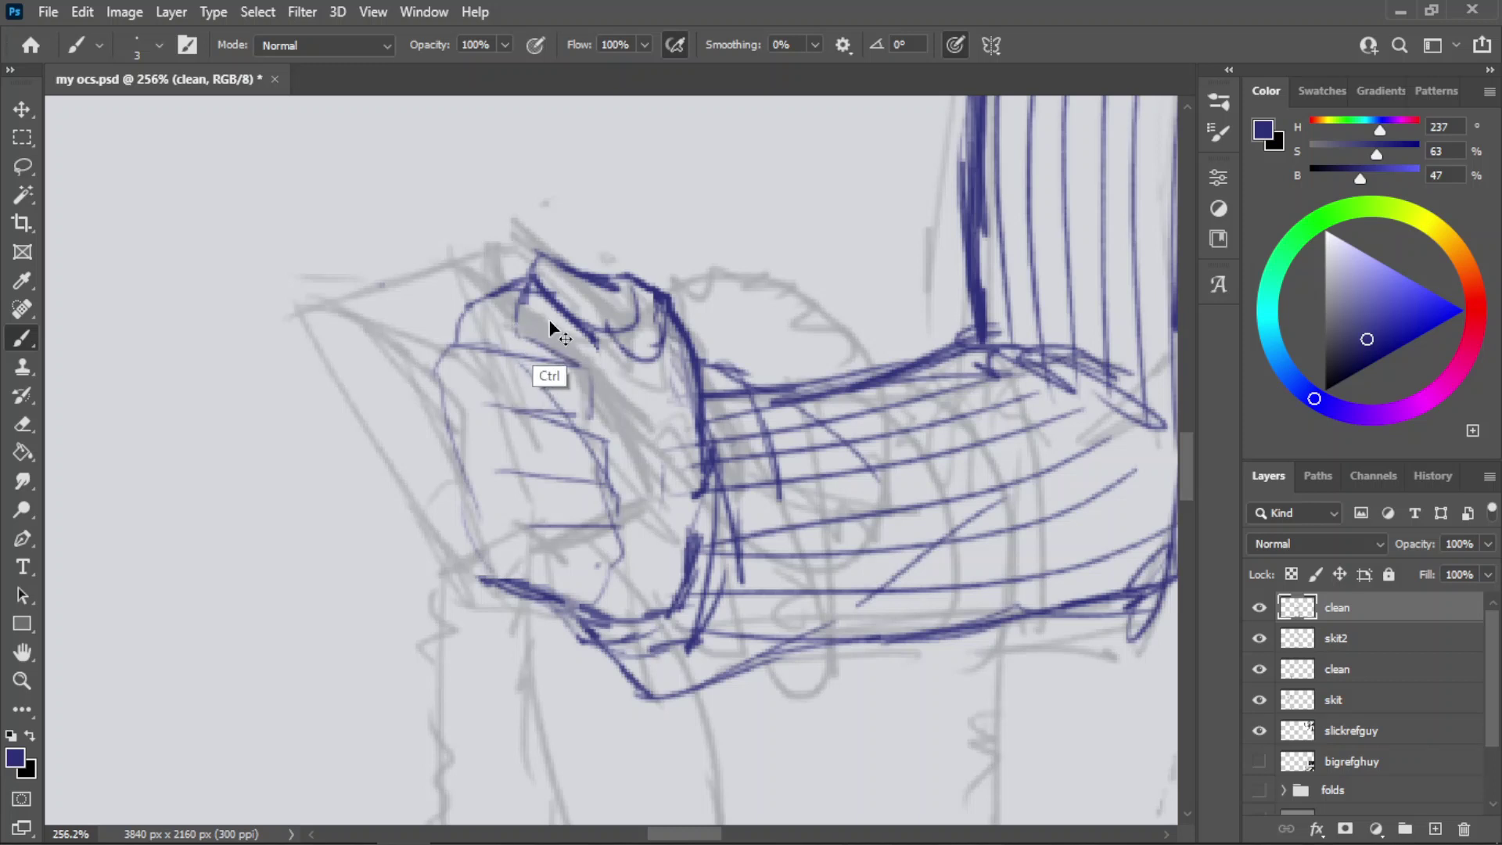
- Erase the thumb's dark lower edge, redraw it thinner, and add the rounded index fingertip beneath it
{"action": "key", "text": "e"}
{"action": "left_click_drag", "start_coordinate": [549, 303], "coordinate": [599, 338]}
{"action": "key", "text": "b"}
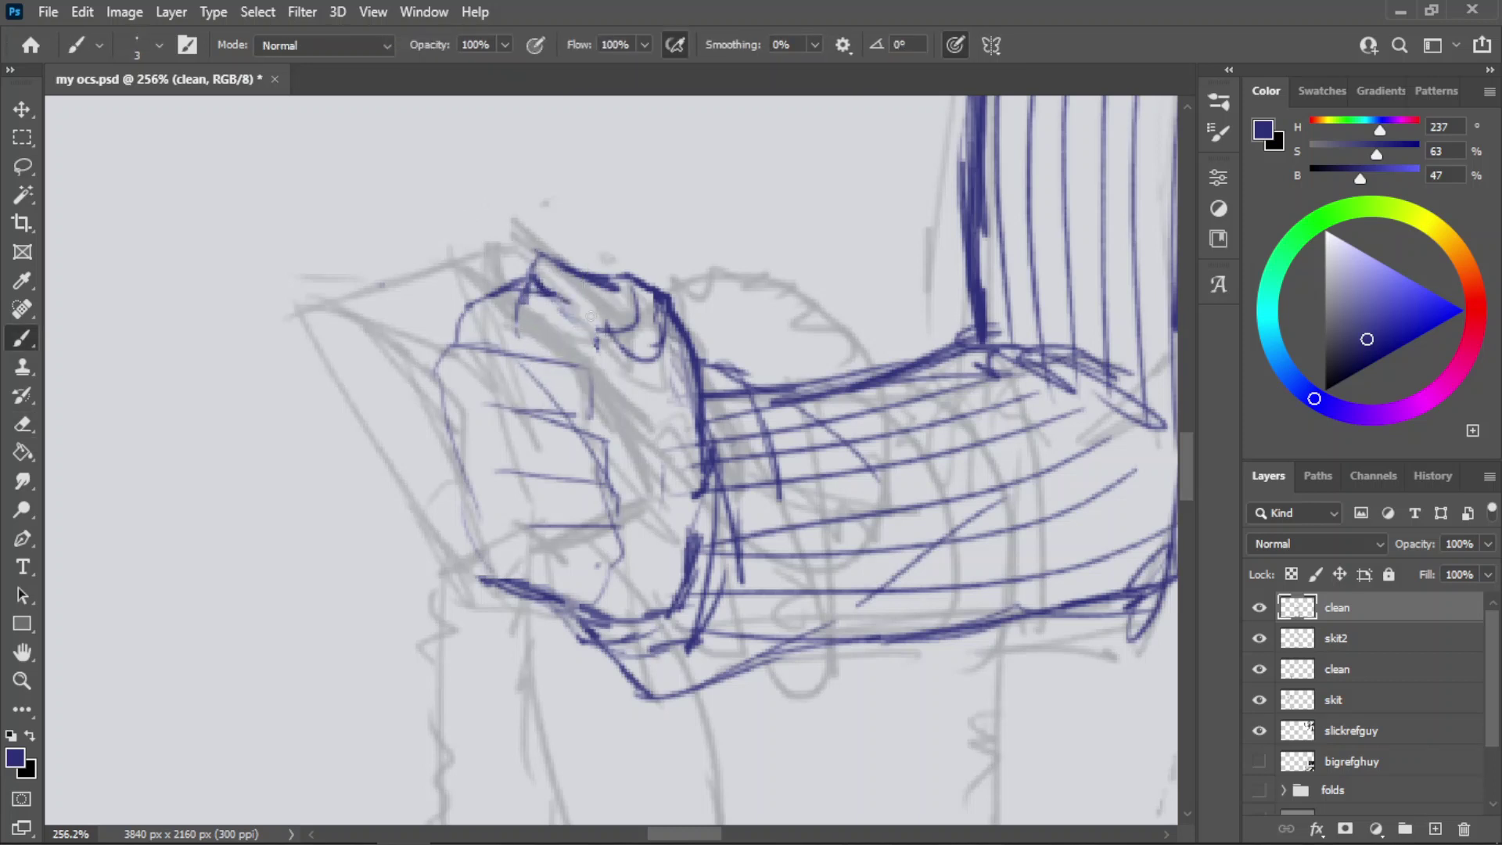
{"action": "mouse_move", "coordinate": [536, 282]}
{"action": "left_mouse_down"}
{"action": "mouse_move", "coordinate": [624, 361]}
{"action": "mouse_move", "coordinate": [618, 390]}
{"action": "mouse_move", "coordinate": [587, 378]}
{"action": "left_mouse_up"}
{"action": "key", "text": "ctrl+z"}
{"action": "key", "text": "ctrl+z"}
{"action": "key", "text": "ctrl+z"}
{"action": "key", "text": "ctrl+z"}
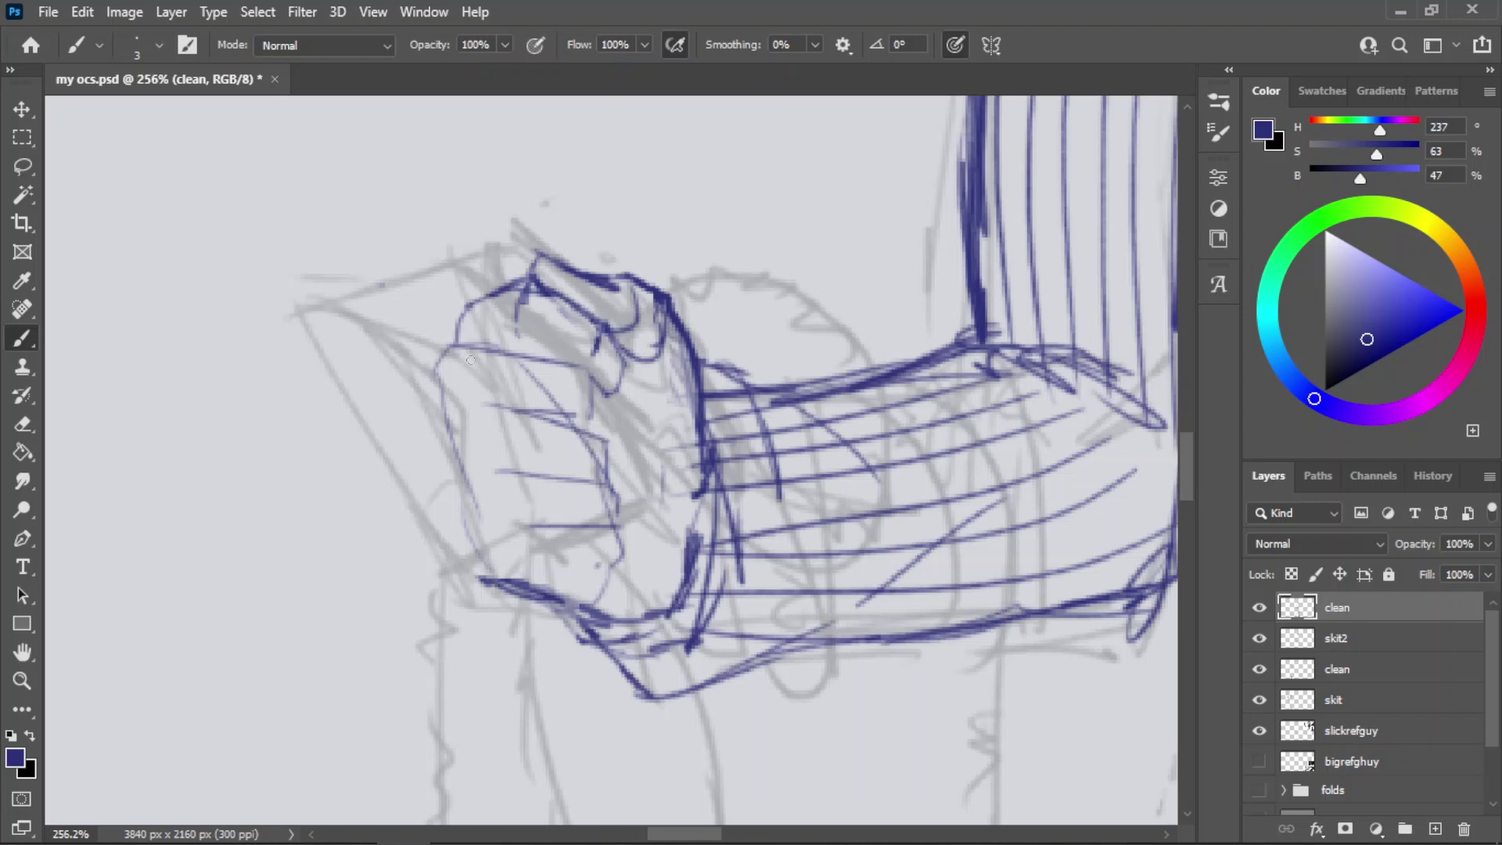
- Draw a palm crease running down from the index fingertip between the folded fingers and the wrist
{"action": "key", "text": "z"}
{"action": "left_click_drag", "start_coordinate": [520, 295], "coordinate": [496, 357]}
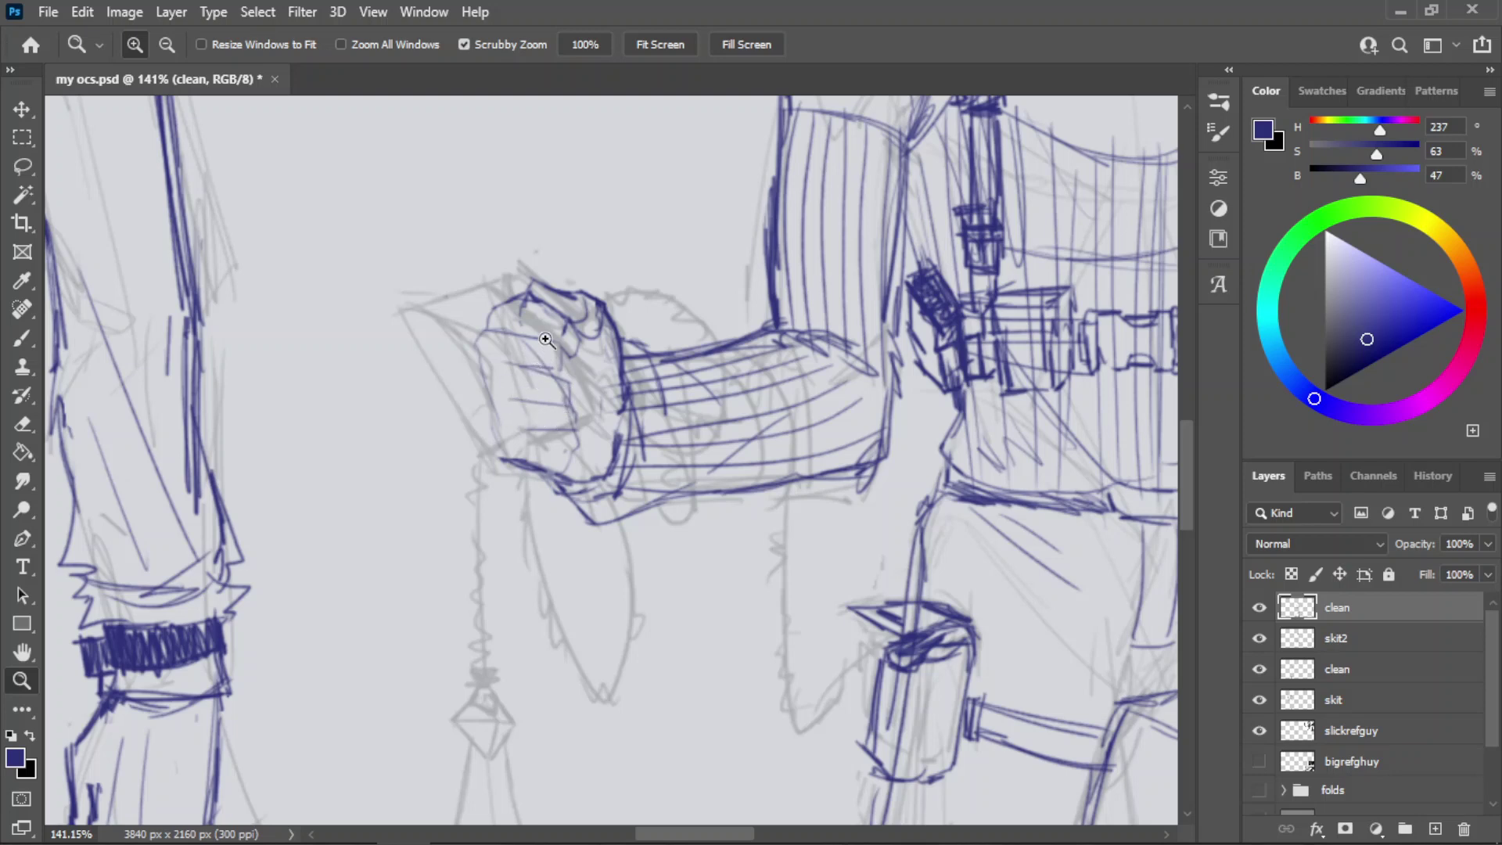
{"action": "left_click_drag", "start_coordinate": [546, 338], "coordinate": [618, 327]}
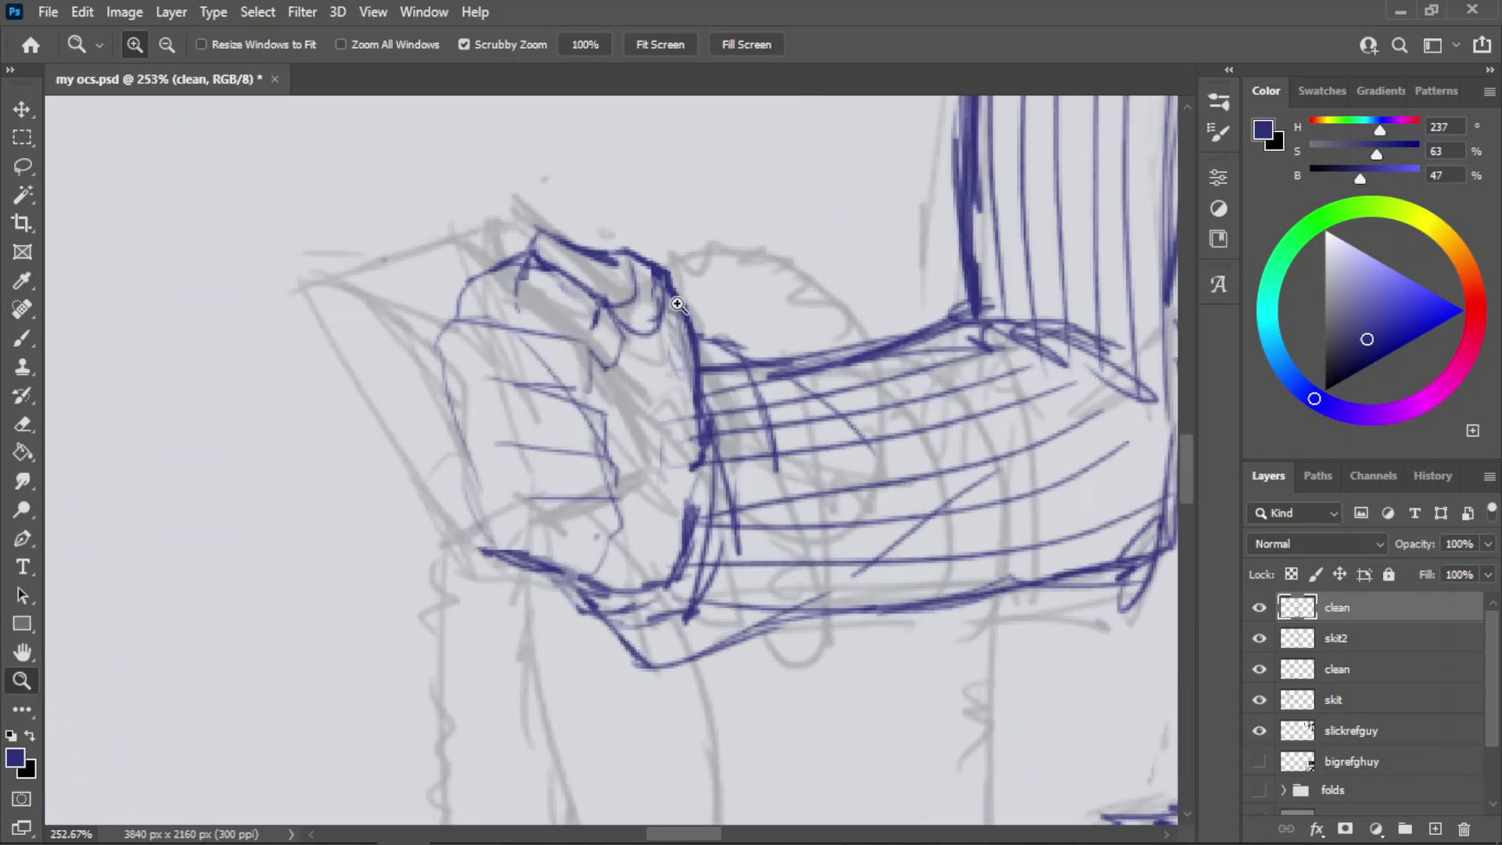
{"action": "key", "text": "b"}
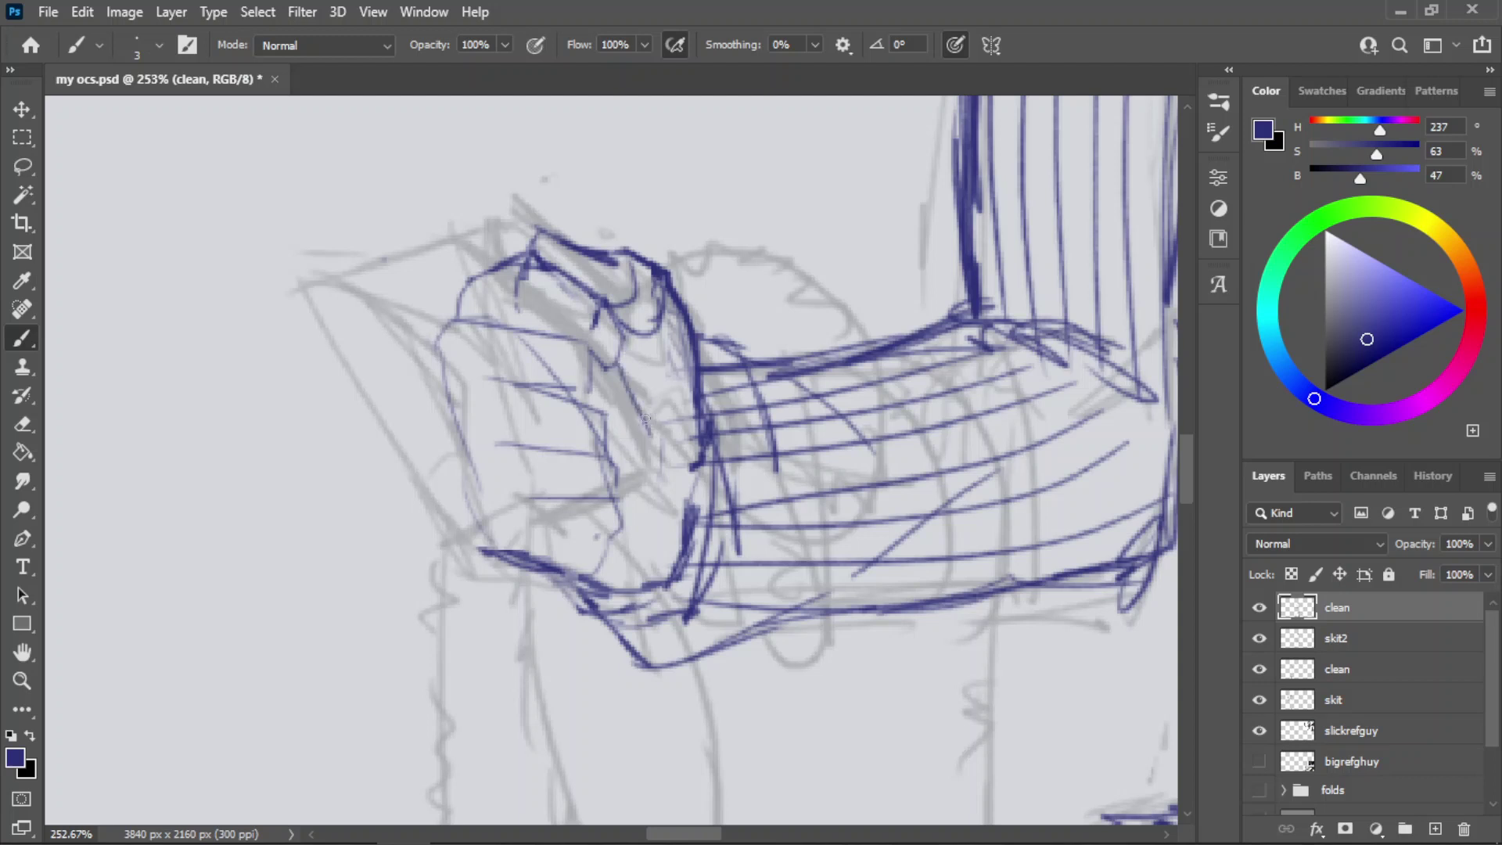
{"action": "left_click_drag", "start_coordinate": [615, 338], "coordinate": [657, 459]}
{"action": "key", "text": "ctrl+z"}
{"action": "left_click_drag", "start_coordinate": [616, 335], "coordinate": [659, 458]}
{"action": "key", "text": "ctrl+z"}
{"action": "left_click_drag", "start_coordinate": [616, 335], "coordinate": [659, 457]}
{"action": "key", "text": "ctrl+z"}
{"action": "key", "text": "ctrl+z"}
{"action": "key", "text": "ctrl+shift+z"}
{"action": "left_click_drag", "start_coordinate": [614, 366], "coordinate": [651, 461]}
{"action": "key", "text": "ctrl+z"}
{"action": "key", "text": "ctrl+z"}
{"action": "left_click_drag", "start_coordinate": [598, 363], "coordinate": [639, 462]}
{"action": "key", "text": "z"}
{"action": "left_click_drag", "start_coordinate": [622, 371], "coordinate": [544, 437]}
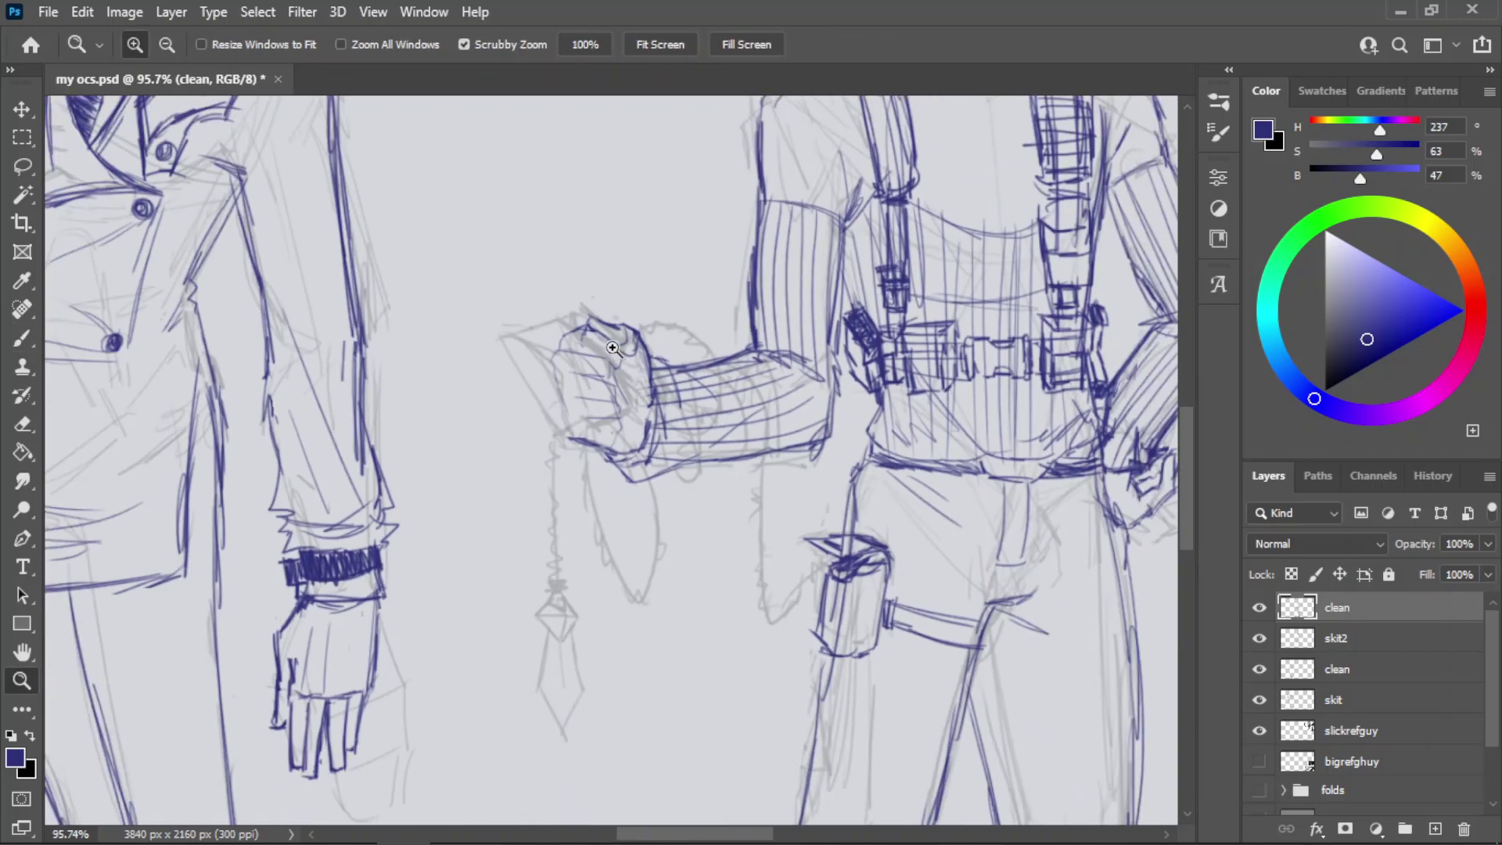
- Lasso the folded fingers of the outstretched fist, scale them proportionally to 102.73%, and deselect
{"action": "left_click_drag", "start_coordinate": [616, 349], "coordinate": [665, 358]}
{"action": "left_click_drag", "start_coordinate": [554, 320], "coordinate": [522, 363]}
{"action": "left_click_drag", "start_coordinate": [617, 440], "coordinate": [659, 443]}
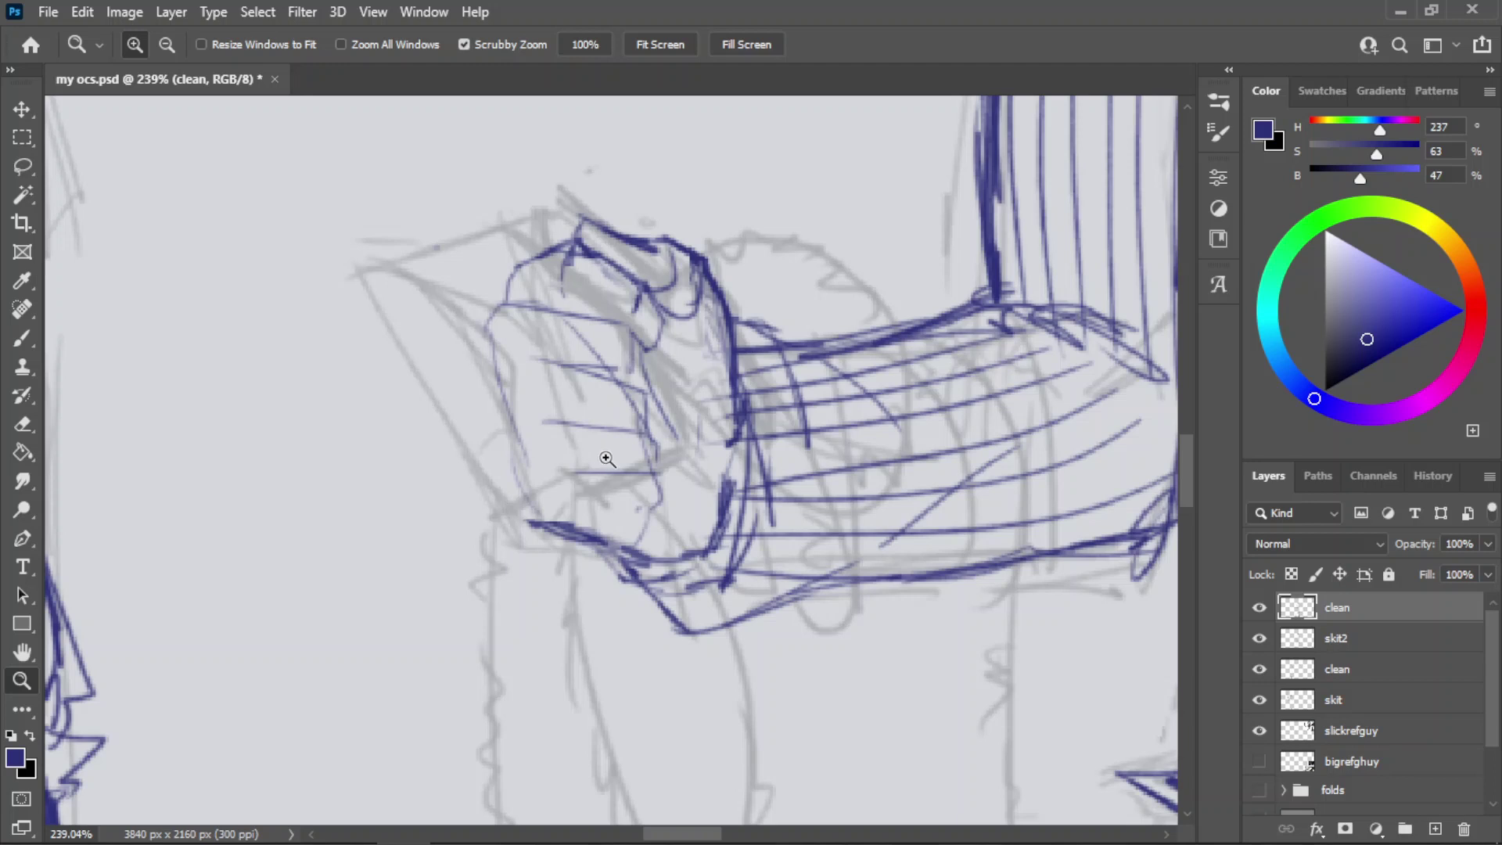
{"action": "key", "text": "e"}
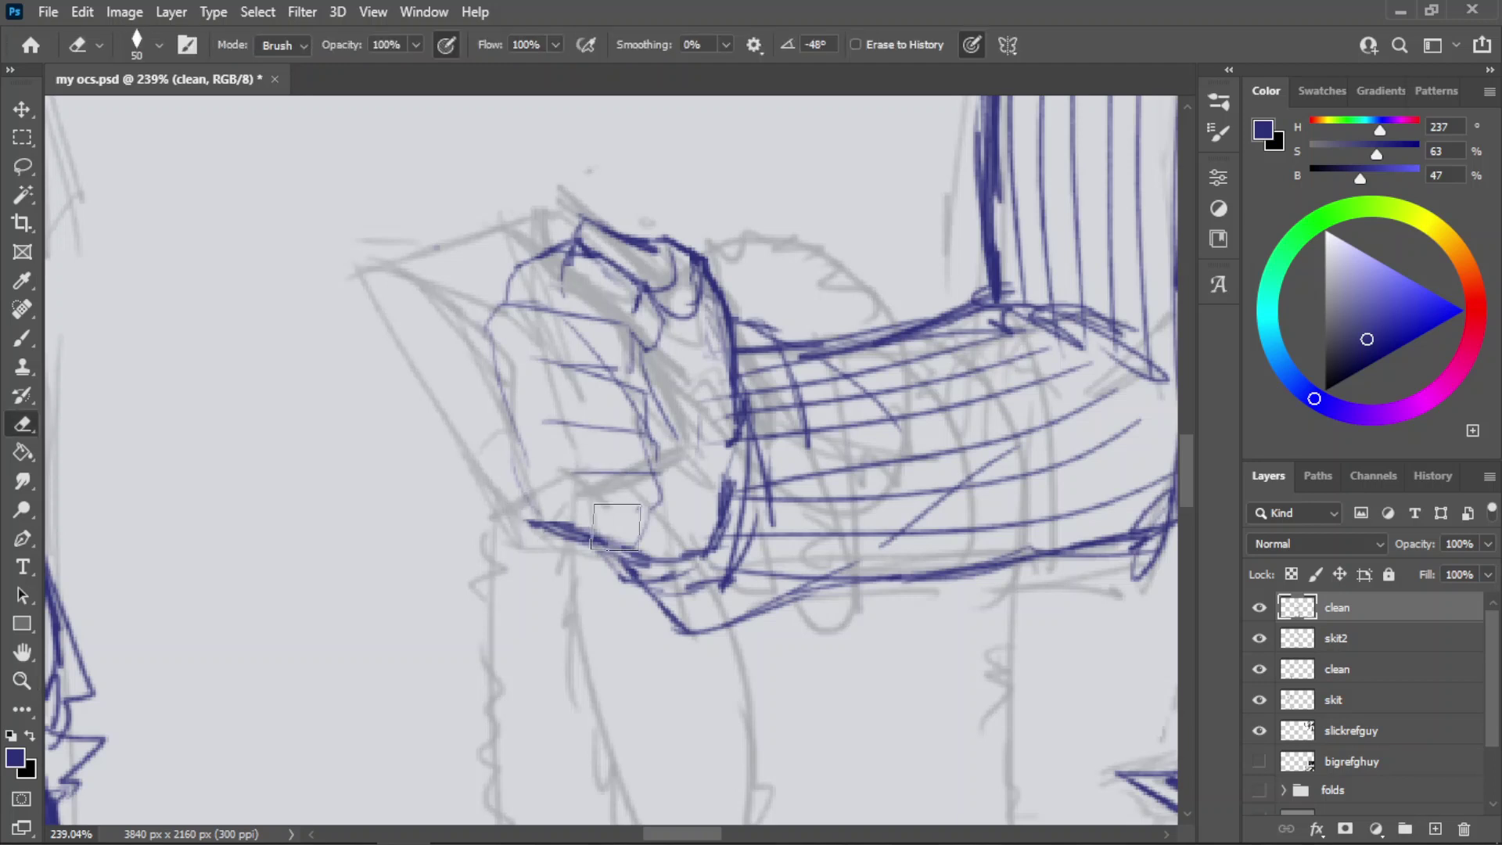
{"action": "key", "text": "l"}
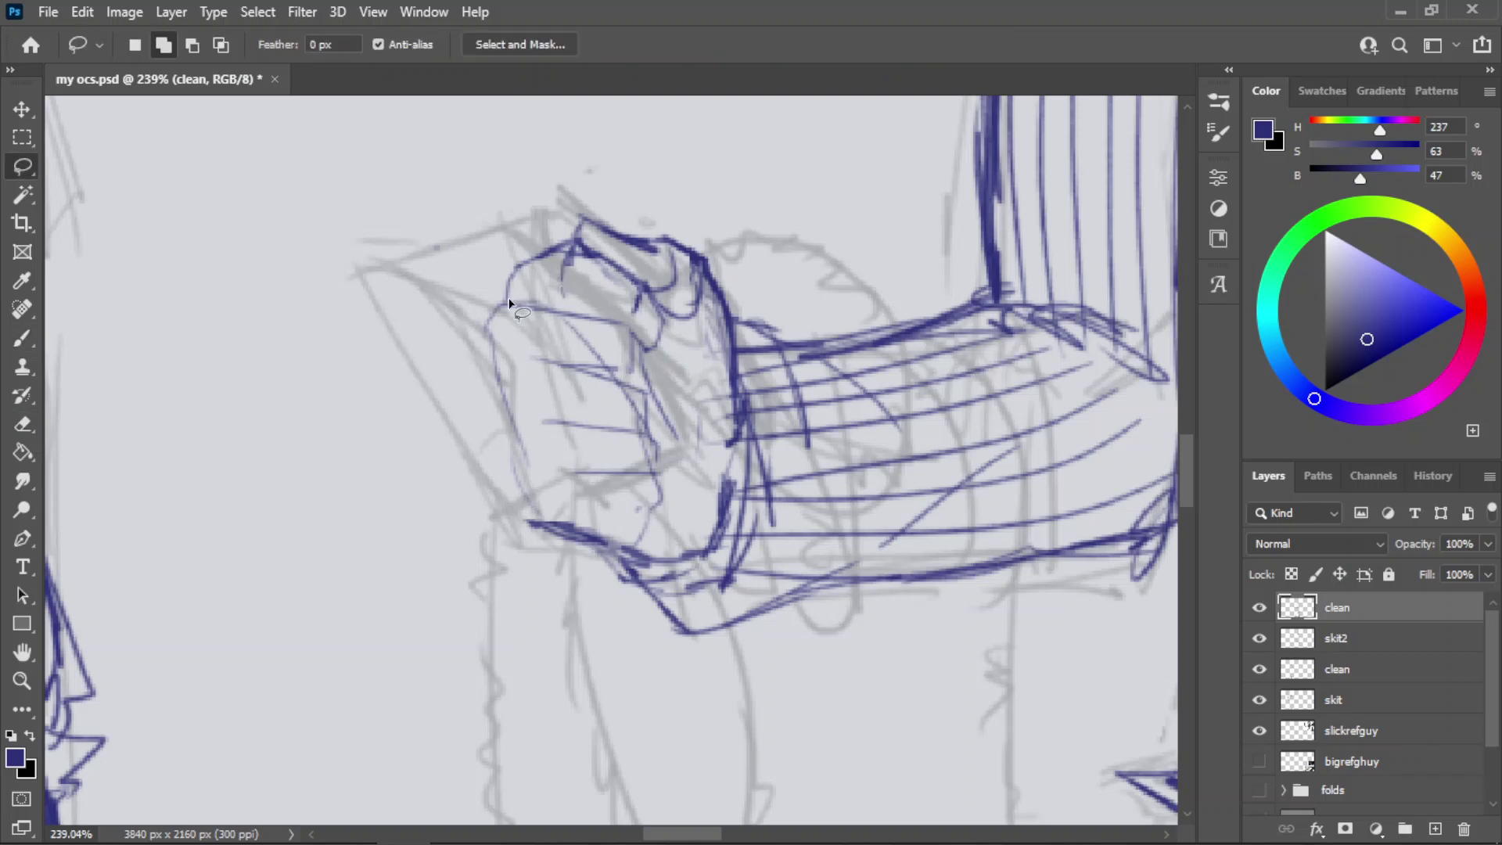
{"action": "left_click_drag", "start_coordinate": [509, 298], "coordinate": [651, 349]}
{"action": "mouse_move", "coordinate": [683, 463]}
{"action": "left_mouse_down"}
{"action": "mouse_move", "coordinate": [605, 537]}
{"action": "mouse_move", "coordinate": [566, 511]}
{"action": "mouse_move", "coordinate": [490, 503]}
{"action": "mouse_move", "coordinate": [449, 429]}
{"action": "mouse_move", "coordinate": [470, 305]}
{"action": "left_mouse_up"}
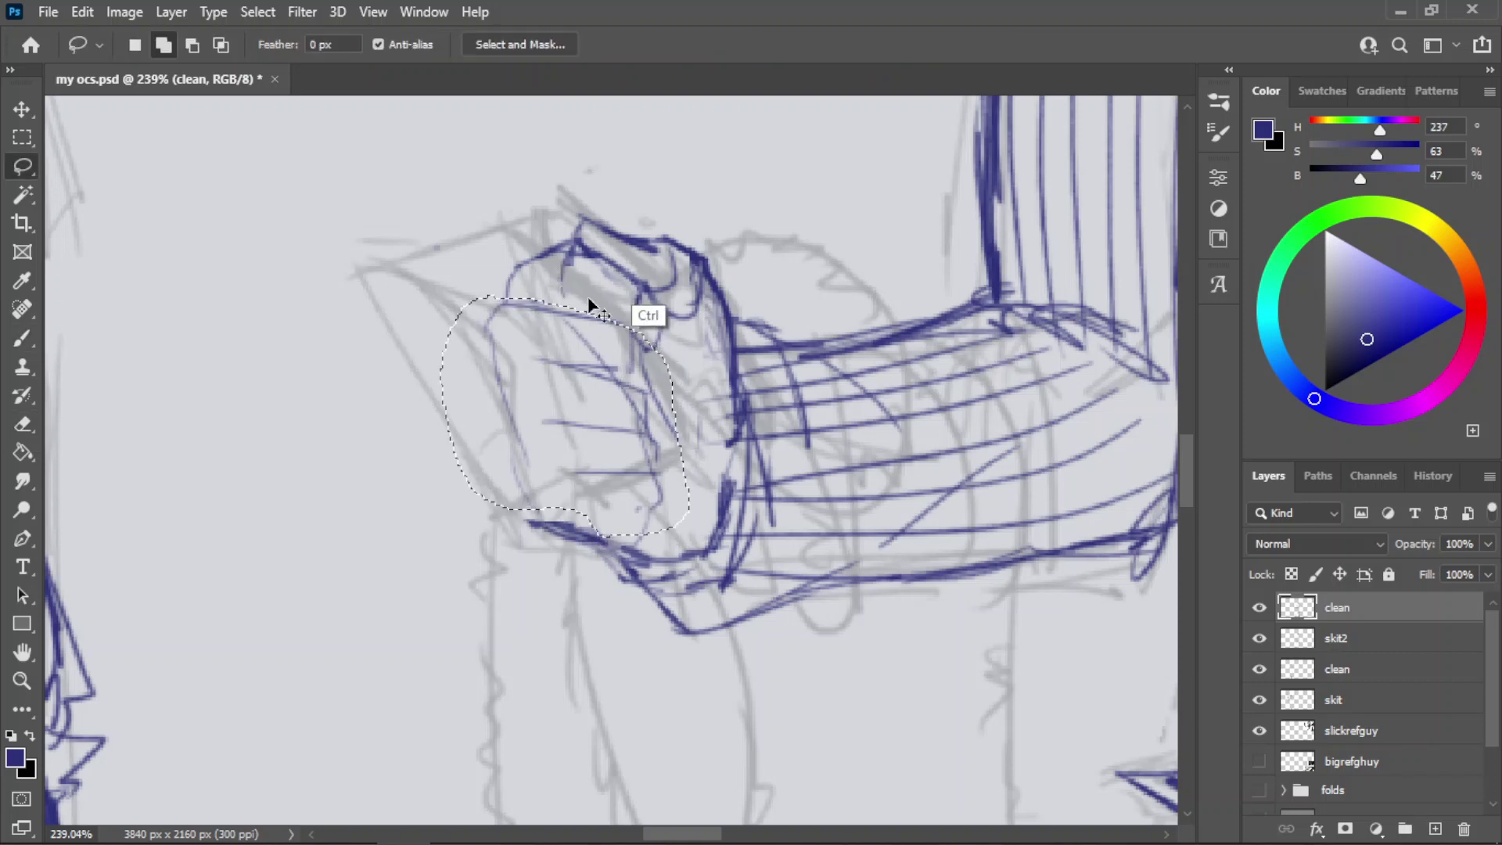
{"action": "key", "text": "ctrl+t"}
{"action": "left_click_drag", "start_coordinate": [565, 536], "coordinate": [566, 542]}
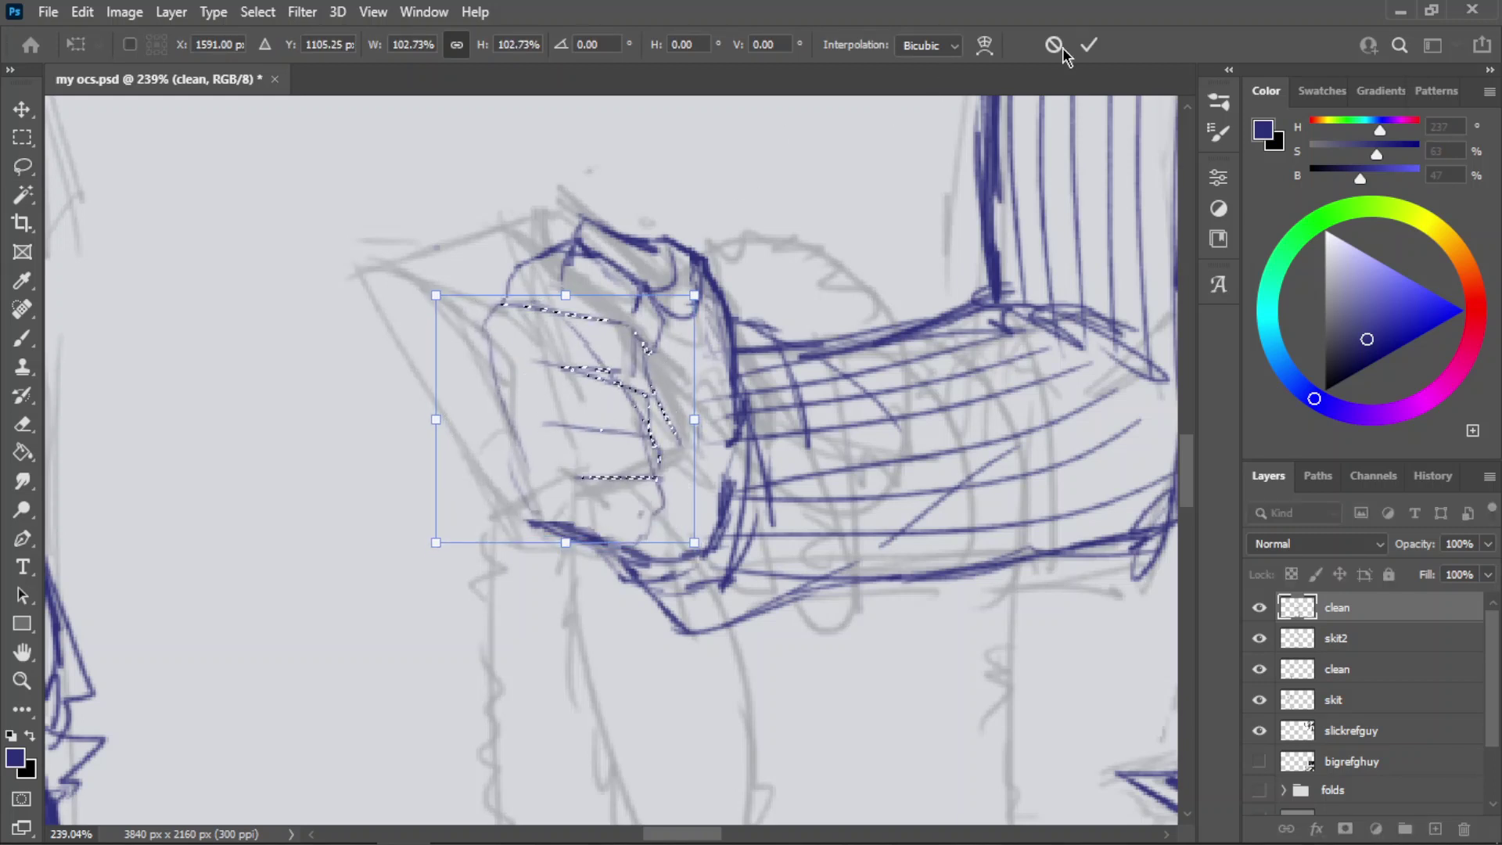
{"action": "left_click", "coordinate": [1089, 45]}
{"action": "key", "text": "ctrl+d"}
- Erase the short curve beneath the lowest folded finger and save the document
{"action": "key", "text": "e"}
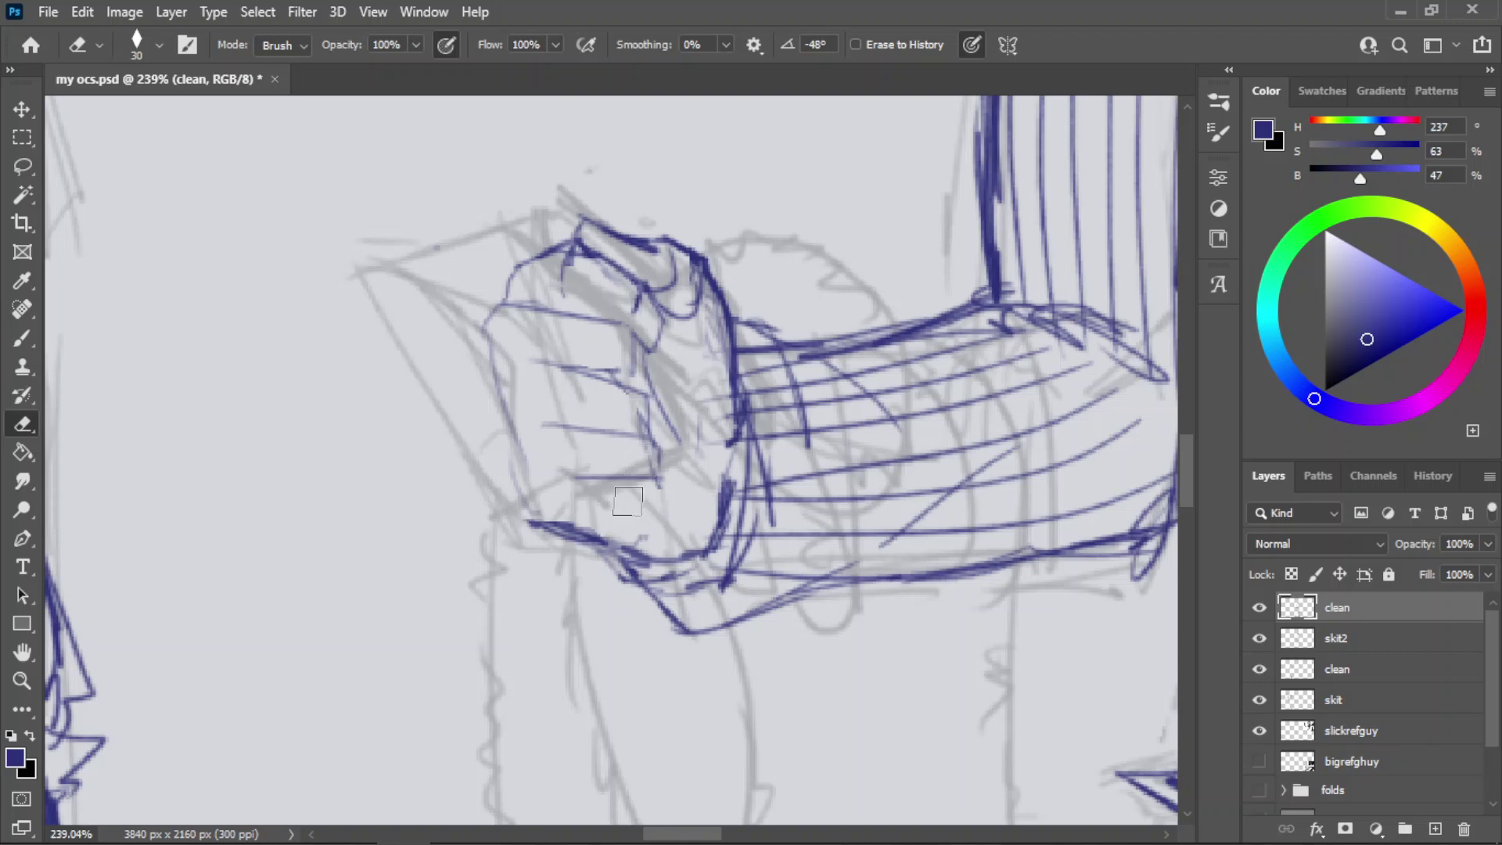
{"action": "key", "text": "b"}
{"action": "key", "text": "ctrl+s"}
{"action": "key", "text": "z"}
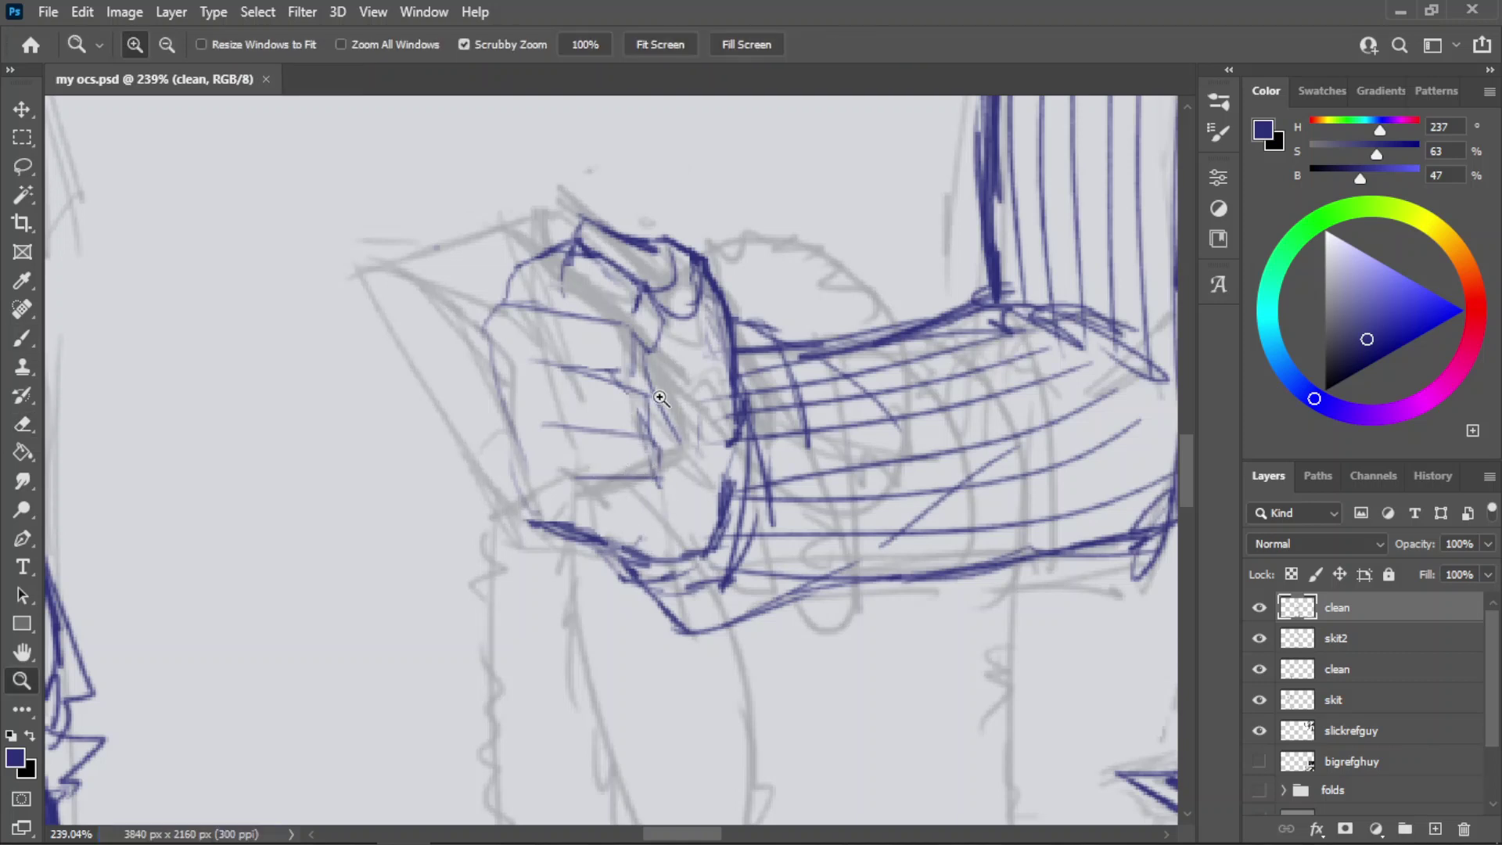
- Erase the fist's dark lower edge and redraw it as a slanted line curving up around the heel to the wrist
{"action": "key", "text": "e"}
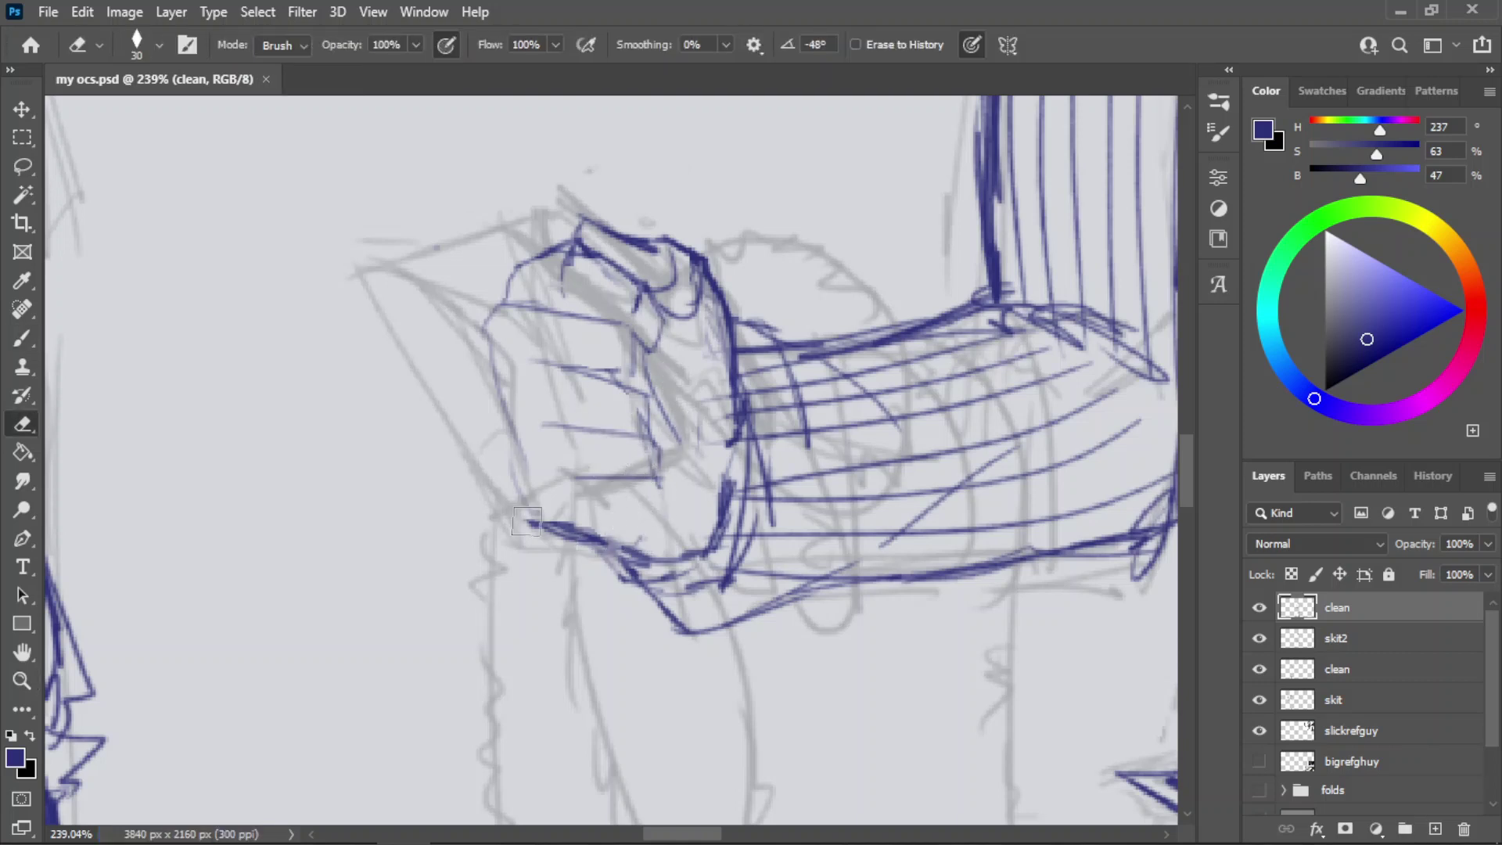
{"action": "mouse_move", "coordinate": [528, 521]}
{"action": "left_mouse_down"}
{"action": "mouse_move", "coordinate": [648, 553]}
{"action": "mouse_move", "coordinate": [700, 524]}
{"action": "mouse_move", "coordinate": [718, 472]}
{"action": "left_mouse_up"}
{"action": "key", "text": "b"}
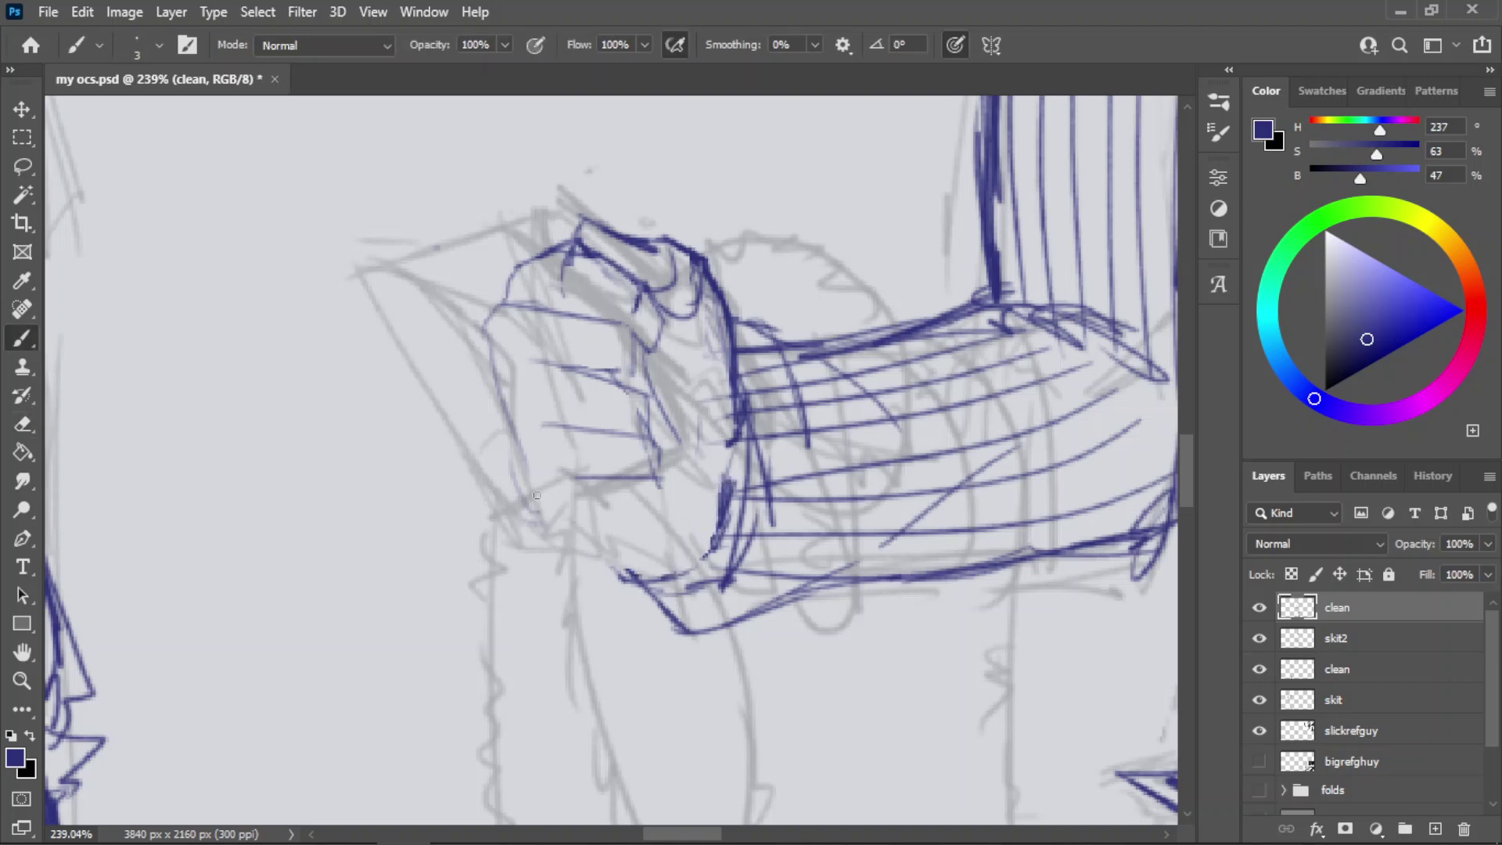
{"action": "mouse_move", "coordinate": [534, 495]}
{"action": "left_mouse_down"}
{"action": "mouse_move", "coordinate": [647, 528]}
{"action": "mouse_move", "coordinate": [630, 531]}
{"action": "mouse_move", "coordinate": [617, 517]}
{"action": "mouse_move", "coordinate": [664, 523]}
{"action": "mouse_move", "coordinate": [628, 546]}
{"action": "mouse_move", "coordinate": [688, 545]}
{"action": "left_mouse_up"}
{"action": "key", "text": "ctrl+z"}
{"action": "key", "text": "ctrl+z"}
{"action": "key", "text": "ctrl+z"}
{"action": "key", "text": "ctrl+z"}
{"action": "mouse_move", "coordinate": [573, 508]}
{"action": "left_mouse_down"}
{"action": "mouse_move", "coordinate": [654, 553]}
{"action": "mouse_move", "coordinate": [695, 547]}
{"action": "left_mouse_up"}
{"action": "key", "text": "ctrl+z"}
{"action": "key", "text": "ctrl+z"}
{"action": "mouse_move", "coordinate": [595, 535]}
{"action": "left_mouse_down"}
{"action": "mouse_move", "coordinate": [695, 549]}
{"action": "mouse_move", "coordinate": [626, 547]}
{"action": "mouse_move", "coordinate": [650, 561]}
{"action": "mouse_move", "coordinate": [707, 535]}
{"action": "left_mouse_up"}
{"action": "key", "text": "ctrl+z"}
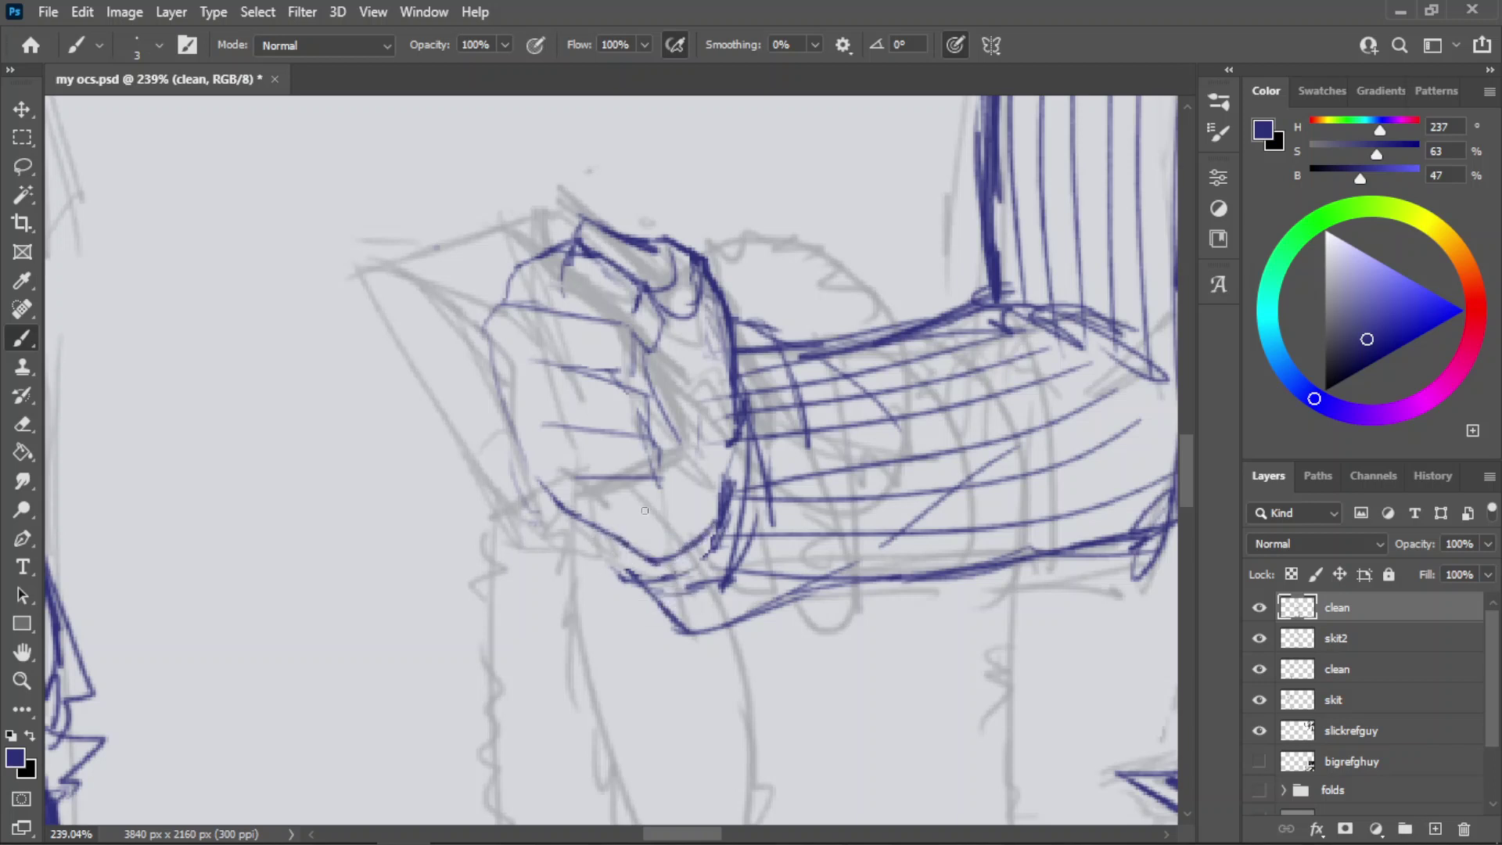
- Erase the sleeve cuff's lower corner and redraw it as a line slanting from the heel of the hand into the forearm's underside
{"action": "key", "text": "e"}
{"action": "mouse_move", "coordinate": [610, 579]}
{"action": "left_mouse_down"}
{"action": "mouse_move", "coordinate": [711, 630]}
{"action": "mouse_move", "coordinate": [763, 614]}
{"action": "left_mouse_up"}
{"action": "key", "text": "b"}
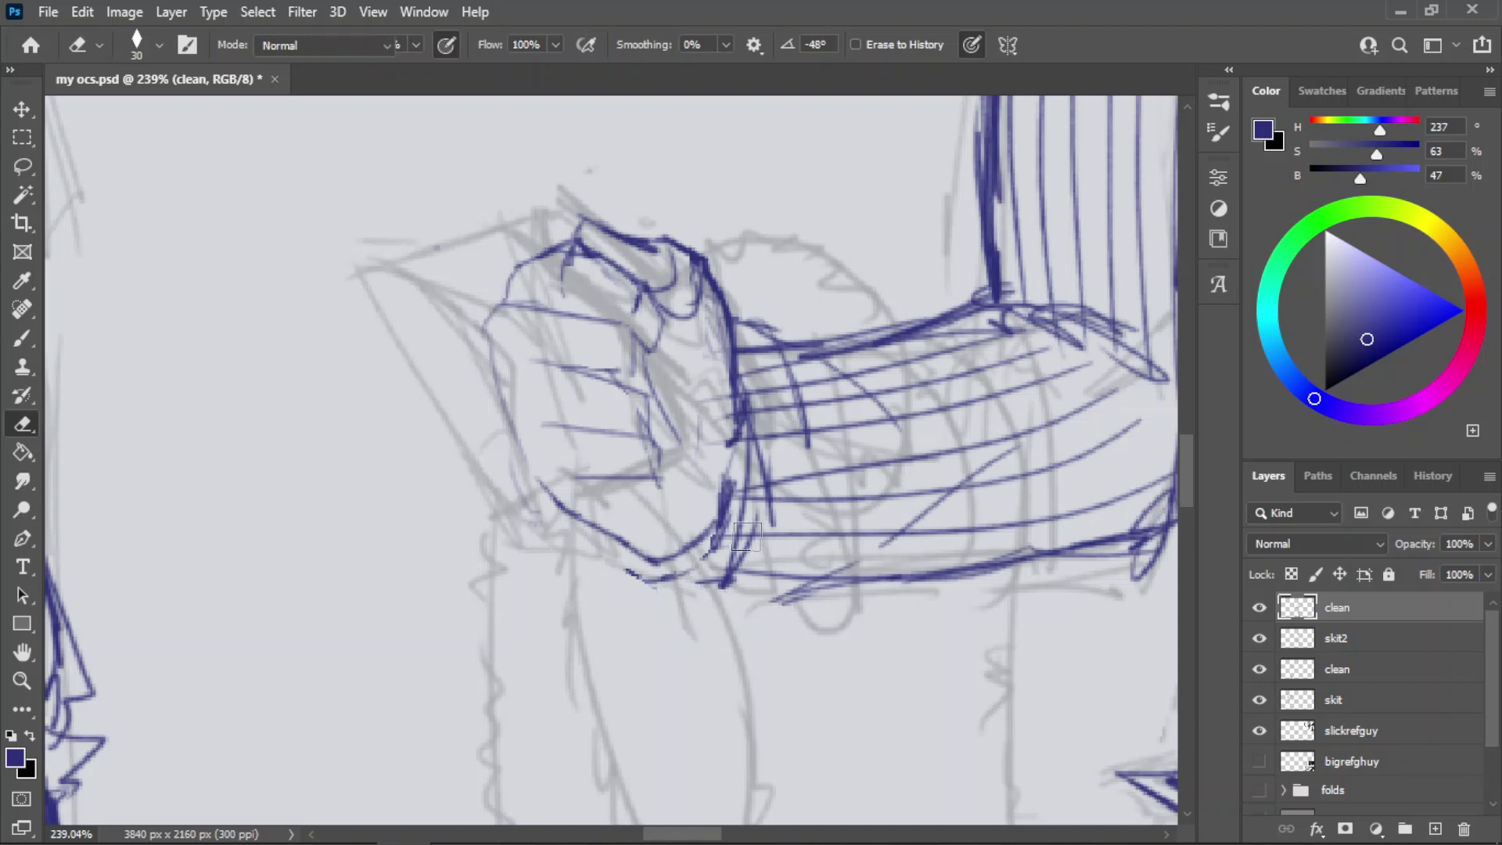
{"action": "mouse_move", "coordinate": [609, 521]}
{"action": "left_mouse_down"}
{"action": "mouse_move", "coordinate": [658, 583]}
{"action": "mouse_move", "coordinate": [631, 579]}
{"action": "mouse_move", "coordinate": [674, 581]}
{"action": "left_mouse_up"}
{"action": "key", "text": "ctrl+z"}
{"action": "mouse_move", "coordinate": [644, 585]}
{"action": "left_mouse_down"}
{"action": "mouse_move", "coordinate": [662, 612]}
{"action": "mouse_move", "coordinate": [756, 602]}
{"action": "left_mouse_up"}
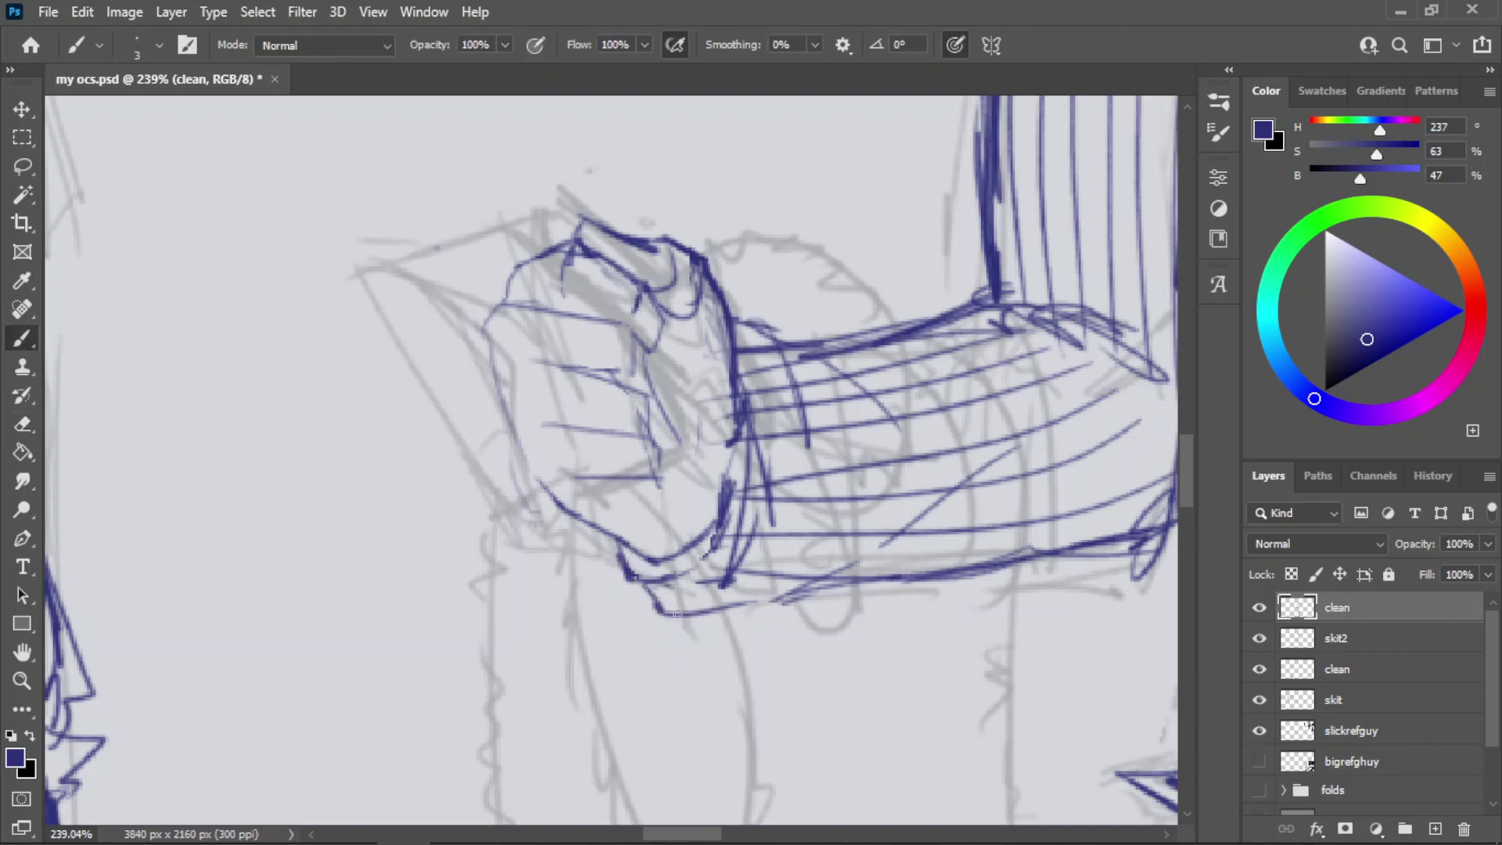
{"action": "left_click_drag", "start_coordinate": [629, 582], "coordinate": [665, 619]}
{"action": "key", "text": "ctrl+z"}
{"action": "key", "text": "ctrl+z"}
{"action": "key", "text": "ctrl+z"}
{"action": "mouse_move", "coordinate": [616, 547]}
{"action": "left_mouse_down"}
{"action": "mouse_move", "coordinate": [669, 623]}
{"action": "mouse_move", "coordinate": [628, 591]}
{"action": "mouse_move", "coordinate": [671, 583]}
{"action": "mouse_move", "coordinate": [695, 613]}
{"action": "mouse_move", "coordinate": [819, 596]}
{"action": "left_mouse_up"}
{"action": "key", "text": "ctrl+z"}
{"action": "key", "text": "ctrl+z"}
{"action": "key", "text": "e"}
{"action": "key", "text": "b"}
{"action": "key", "text": "ctrl+z"}
{"action": "key", "text": "ctrl+z"}
{"action": "left_click_drag", "start_coordinate": [698, 618], "coordinate": [810, 596]}
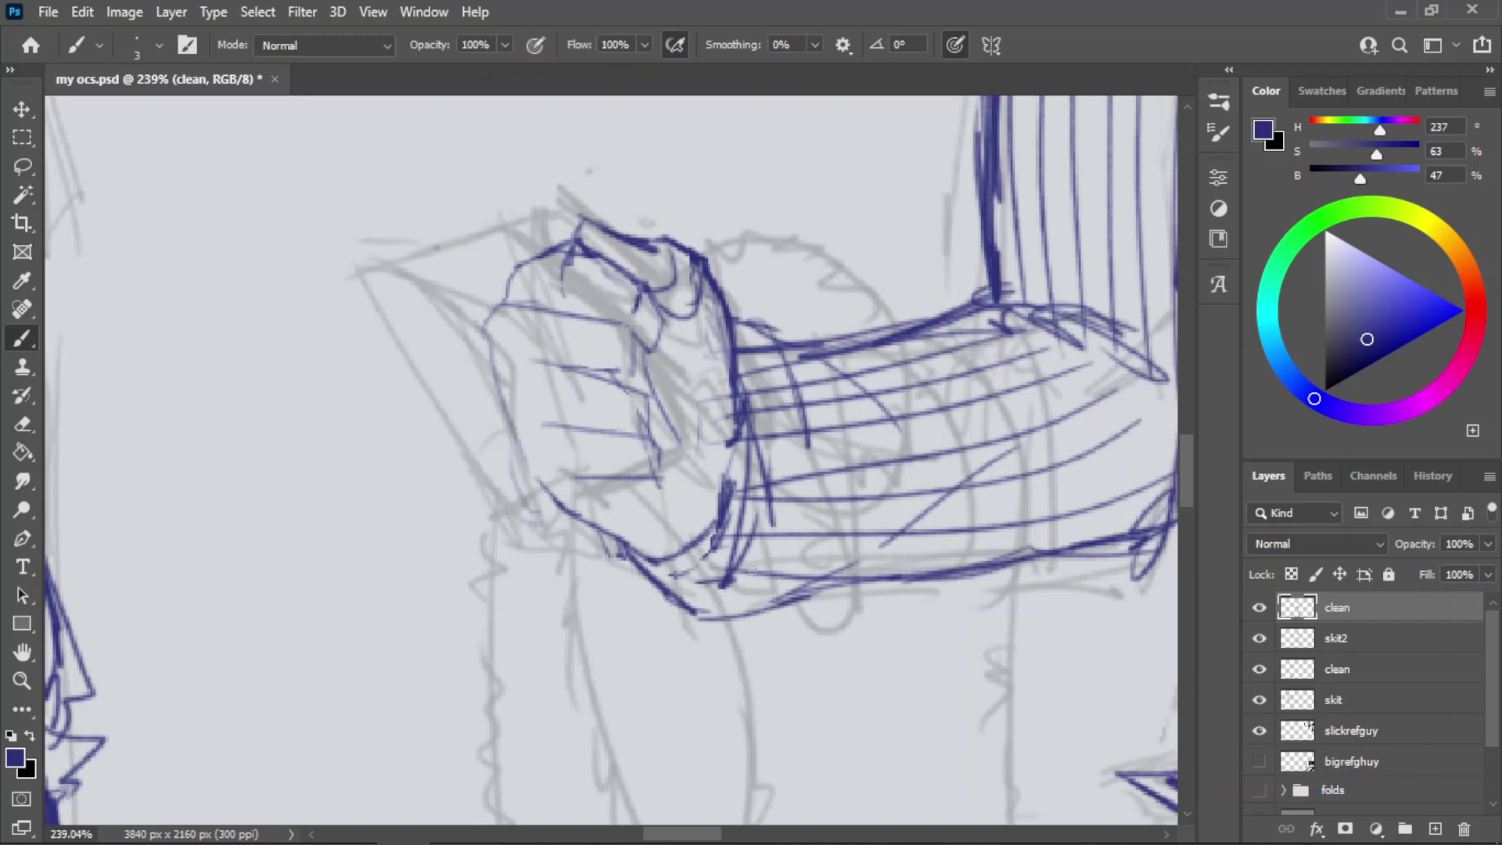
- Erase the fist's finger, thumb and knuckle lines, keeping the wrist and the heel of the hand
{"action": "key", "text": "z"}
{"action": "scroll", "coordinate": [688, 492], "scroll_direction": "down", "scroll_amount": 5}
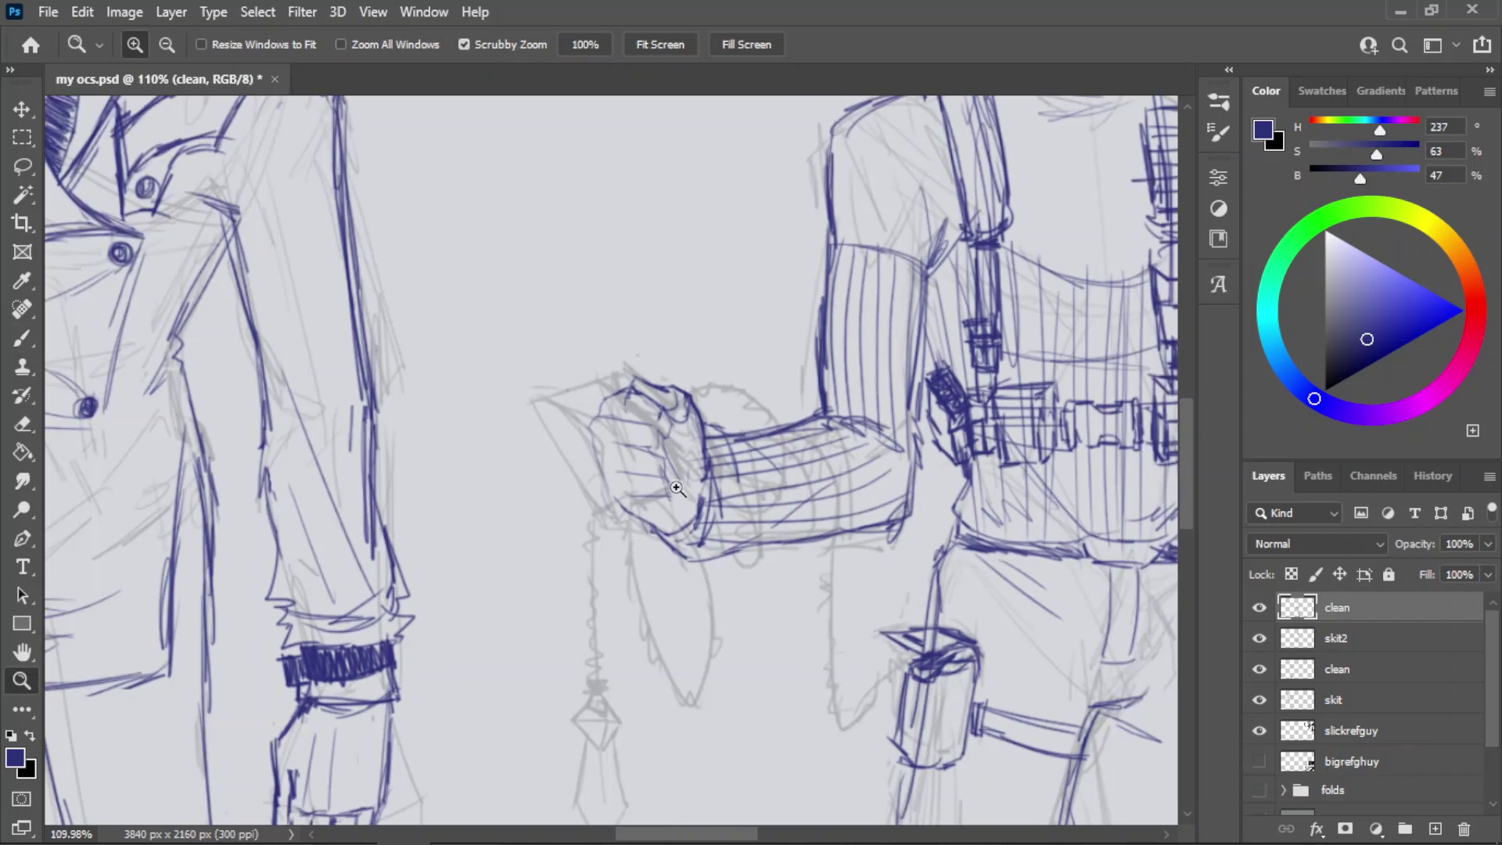
{"action": "scroll", "coordinate": [677, 488], "scroll_direction": "down", "scroll_amount": 3}
{"action": "scroll", "coordinate": [704, 481], "scroll_direction": "up", "scroll_amount": 3}
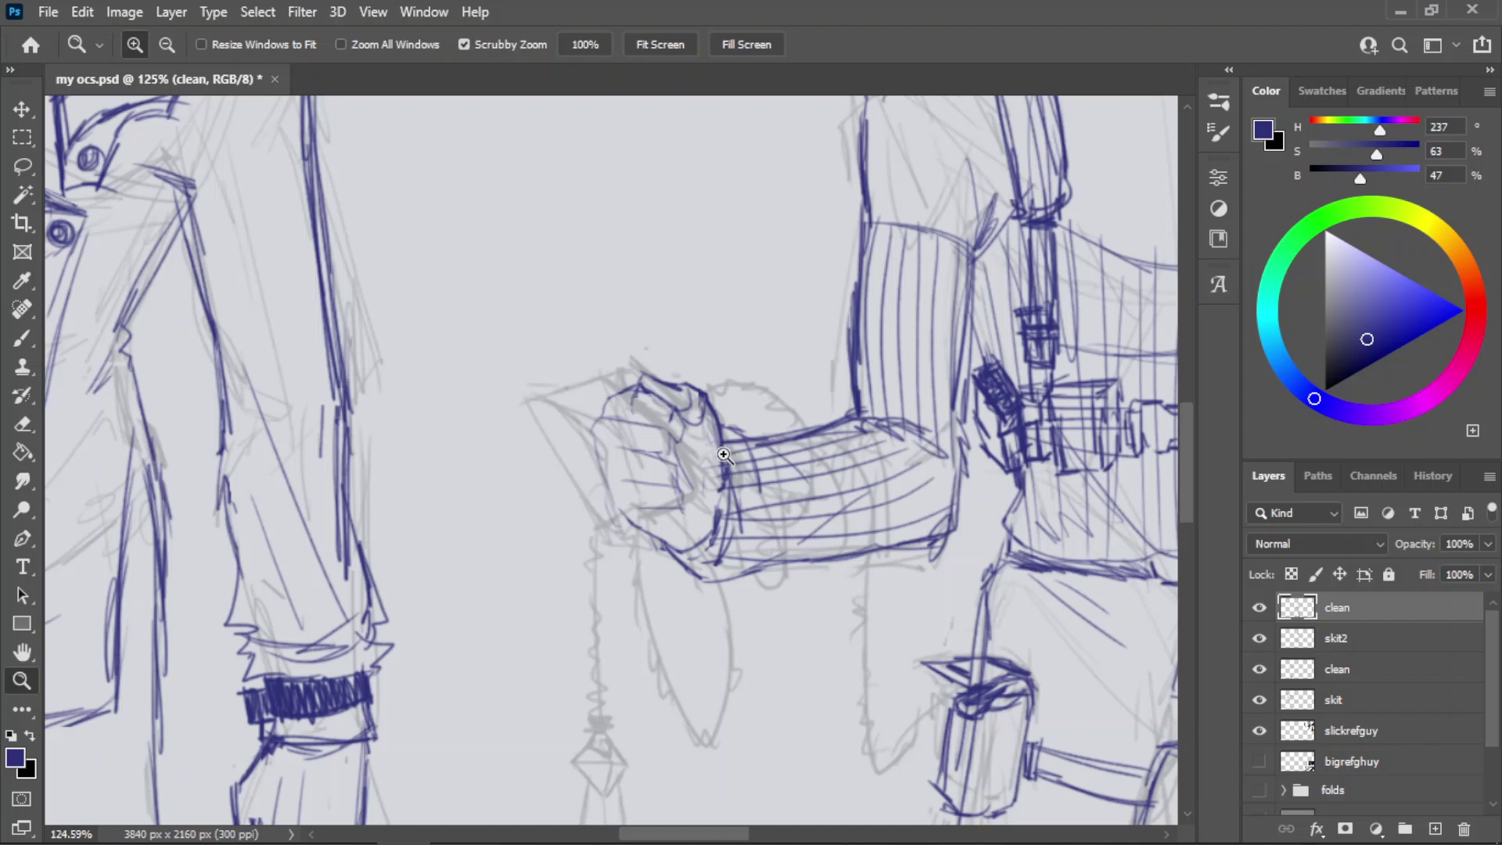
{"action": "key", "text": "e"}
{"action": "mouse_move", "coordinate": [639, 432]}
{"action": "left_mouse_down"}
{"action": "mouse_move", "coordinate": [674, 434]}
{"action": "mouse_move", "coordinate": [668, 418]}
{"action": "mouse_move", "coordinate": [662, 451]}
{"action": "mouse_move", "coordinate": [683, 439]}
{"action": "mouse_move", "coordinate": [679, 386]}
{"action": "mouse_move", "coordinate": [695, 391]}
{"action": "mouse_move", "coordinate": [680, 396]}
{"action": "mouse_move", "coordinate": [652, 515]}
{"action": "mouse_move", "coordinate": [664, 502]}
{"action": "mouse_move", "coordinate": [673, 441]}
{"action": "mouse_move", "coordinate": [619, 466]}
{"action": "mouse_move", "coordinate": [603, 511]}
{"action": "mouse_move", "coordinate": [652, 541]}
{"action": "mouse_move", "coordinate": [675, 500]}
{"action": "left_mouse_up"}
{"action": "key", "text": "z"}
{"action": "left_click_drag", "start_coordinate": [693, 431], "coordinate": [735, 403]}
{"action": "key", "text": "b"}
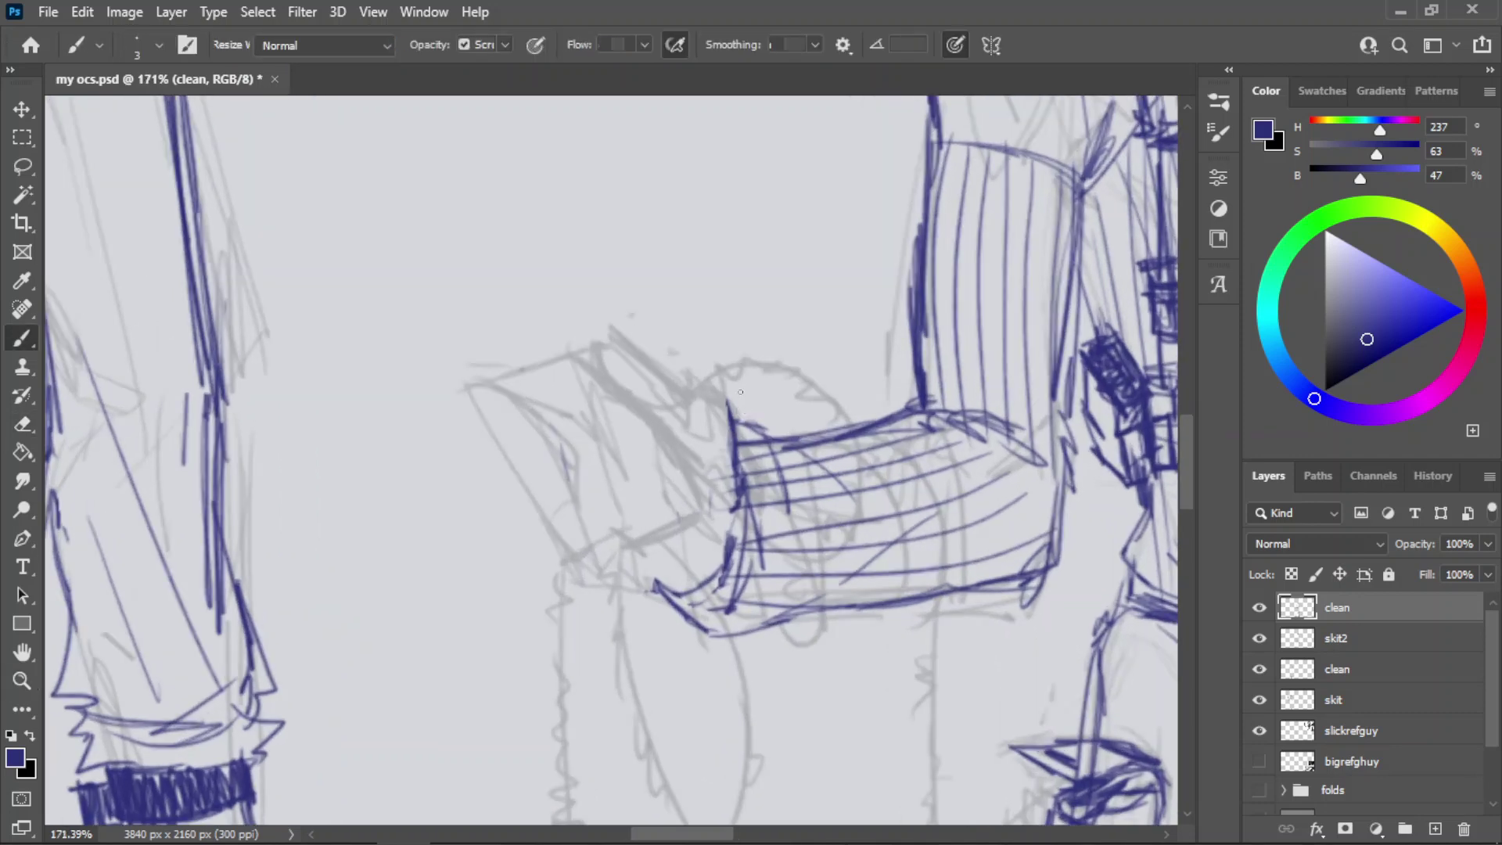
- Try blocking in the hand with straight slanted lines for the palm and its outer edge down to the wrist
{"action": "mouse_move", "coordinate": [582, 396]}
{"action": "left_mouse_down"}
{"action": "mouse_move", "coordinate": [657, 519]}
{"action": "mouse_move", "coordinate": [647, 452]}
{"action": "mouse_move", "coordinate": [679, 486]}
{"action": "left_mouse_up"}
{"action": "key", "text": "ctrl+z"}
{"action": "key", "text": "ctrl+z"}
{"action": "mouse_move", "coordinate": [589, 394]}
{"action": "left_mouse_down"}
{"action": "mouse_move", "coordinate": [679, 457]}
{"action": "mouse_move", "coordinate": [709, 533]}
{"action": "mouse_move", "coordinate": [655, 513]}
{"action": "mouse_move", "coordinate": [640, 586]}
{"action": "left_mouse_up"}
{"action": "key", "text": "ctrl+z"}
{"action": "left_click_drag", "start_coordinate": [656, 516], "coordinate": [645, 562]}
{"action": "mouse_move", "coordinate": [588, 380]}
{"action": "left_mouse_down"}
{"action": "mouse_move", "coordinate": [575, 480]}
{"action": "mouse_move", "coordinate": [612, 573]}
{"action": "left_mouse_up"}
{"action": "key", "text": "ctrl+z"}
{"action": "key", "text": "ctrl+z"}
{"action": "mouse_move", "coordinate": [563, 468]}
{"action": "left_mouse_down"}
{"action": "mouse_move", "coordinate": [640, 572]}
{"action": "mouse_move", "coordinate": [693, 598]}
{"action": "left_mouse_up"}
- Try adding the upper finger plane and the line from the fingertips to the wrist, and undo the last top strokes
{"action": "mouse_move", "coordinate": [612, 384]}
{"action": "left_mouse_down"}
{"action": "mouse_move", "coordinate": [672, 461]}
{"action": "mouse_move", "coordinate": [661, 444]}
{"action": "left_mouse_up"}
{"action": "key", "text": "ctrl+z"}
{"action": "key", "text": "ctrl+z"}
{"action": "key", "text": "ctrl+z"}
{"action": "mouse_move", "coordinate": [607, 403]}
{"action": "left_mouse_down"}
{"action": "mouse_move", "coordinate": [630, 425]}
{"action": "mouse_move", "coordinate": [595, 362]}
{"action": "mouse_move", "coordinate": [725, 422]}
{"action": "left_mouse_up"}
{"action": "key", "text": "ctrl+z"}
{"action": "key", "text": "ctrl+z"}
{"action": "key", "text": "ctrl+z"}
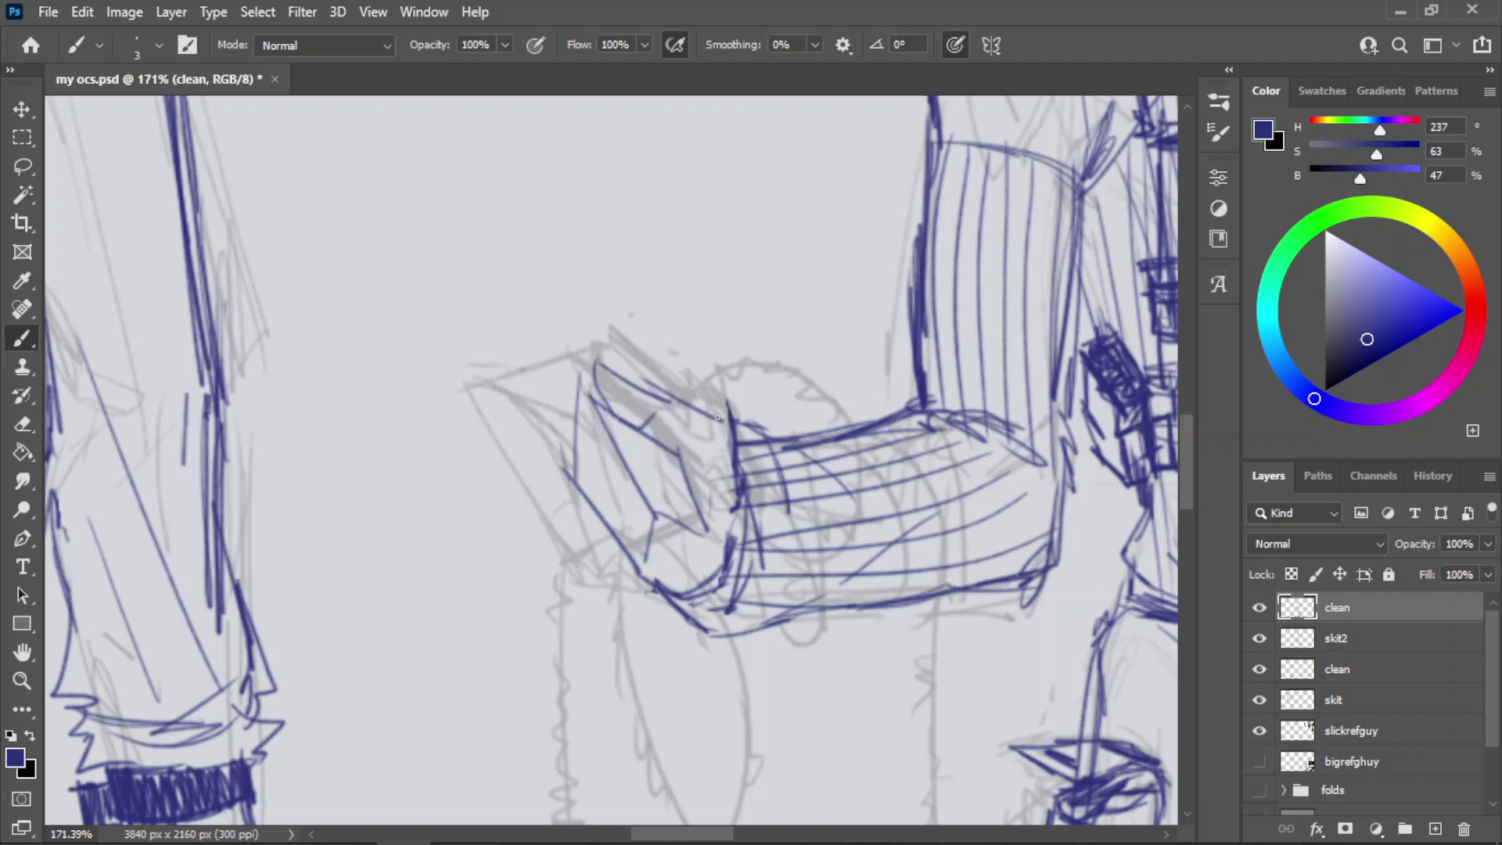
{"action": "key", "text": "ctrl+z"}
{"action": "mouse_move", "coordinate": [648, 391]}
{"action": "left_mouse_down"}
{"action": "mouse_move", "coordinate": [729, 420]}
{"action": "mouse_move", "coordinate": [655, 407]}
{"action": "mouse_move", "coordinate": [798, 383]}
{"action": "left_mouse_up"}
{"action": "key", "text": "z"}
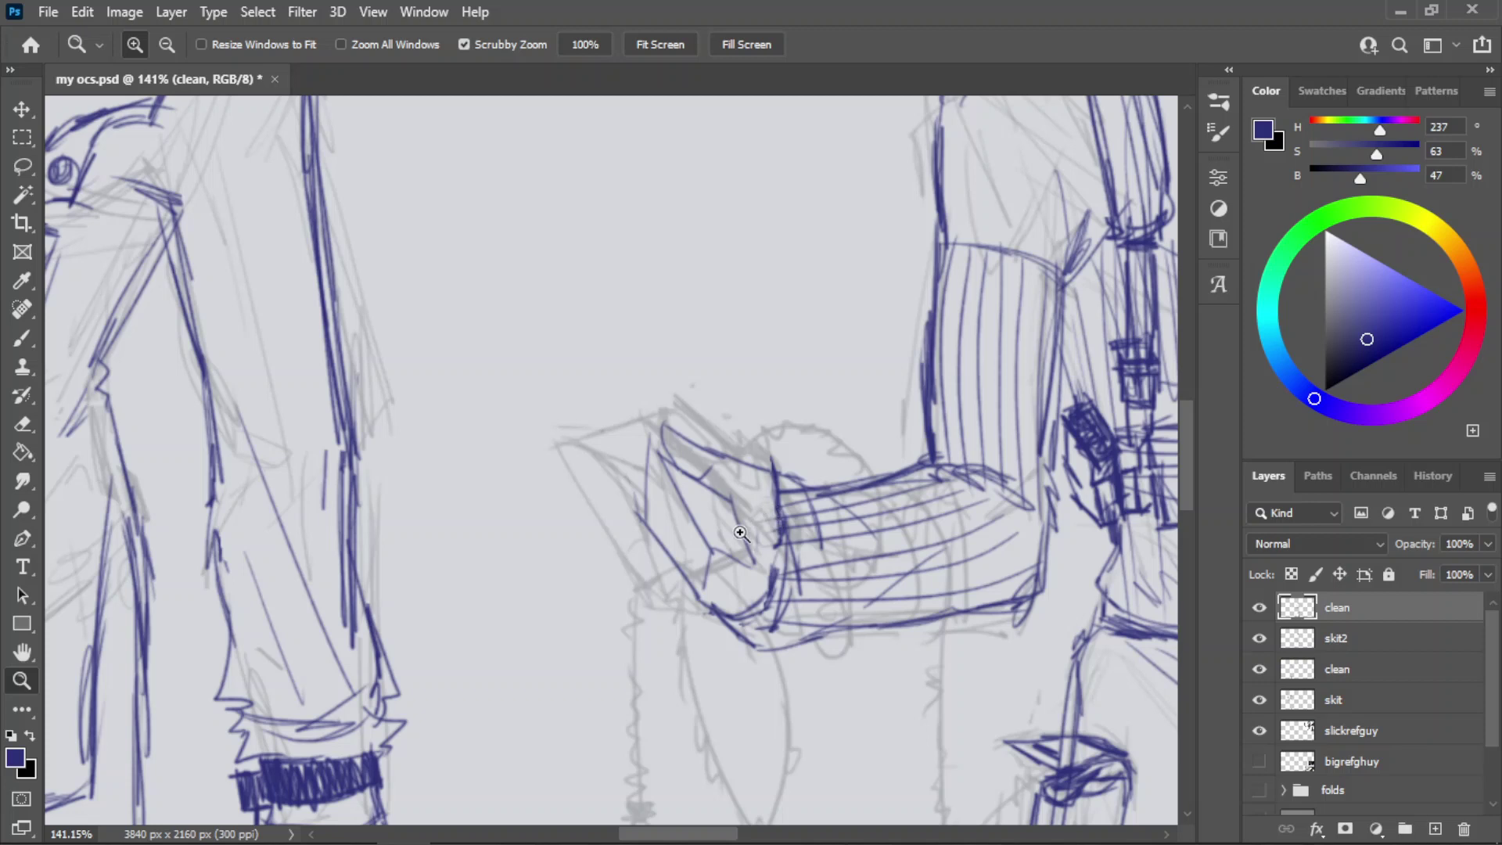
{"action": "key", "text": "ctrl+z"}
{"action": "key", "text": "ctrl+z"}
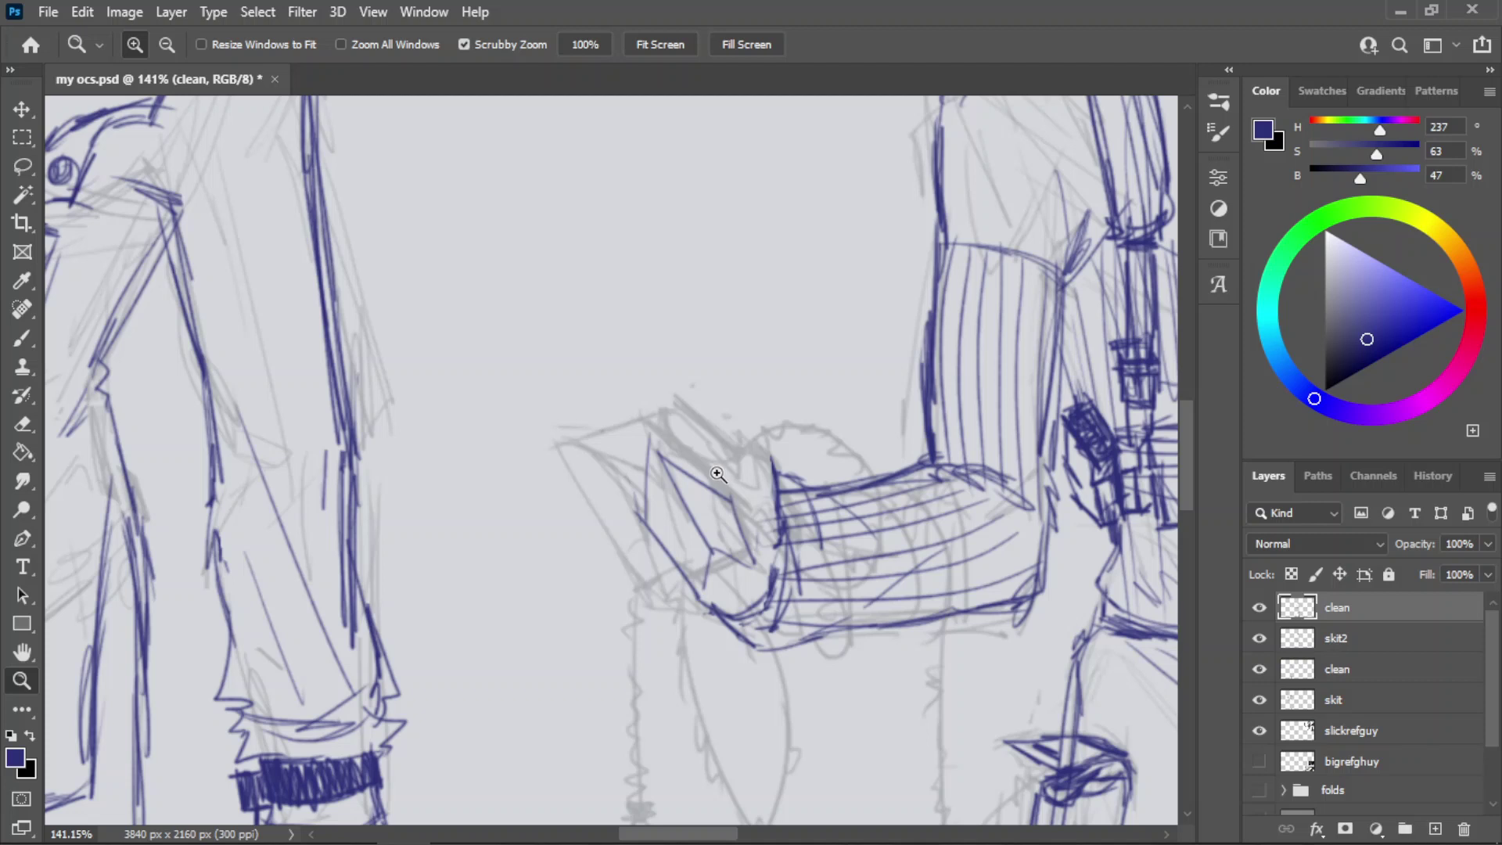
- Erase the drafted inner lines of the blocked-in hand
{"action": "key", "text": "e"}
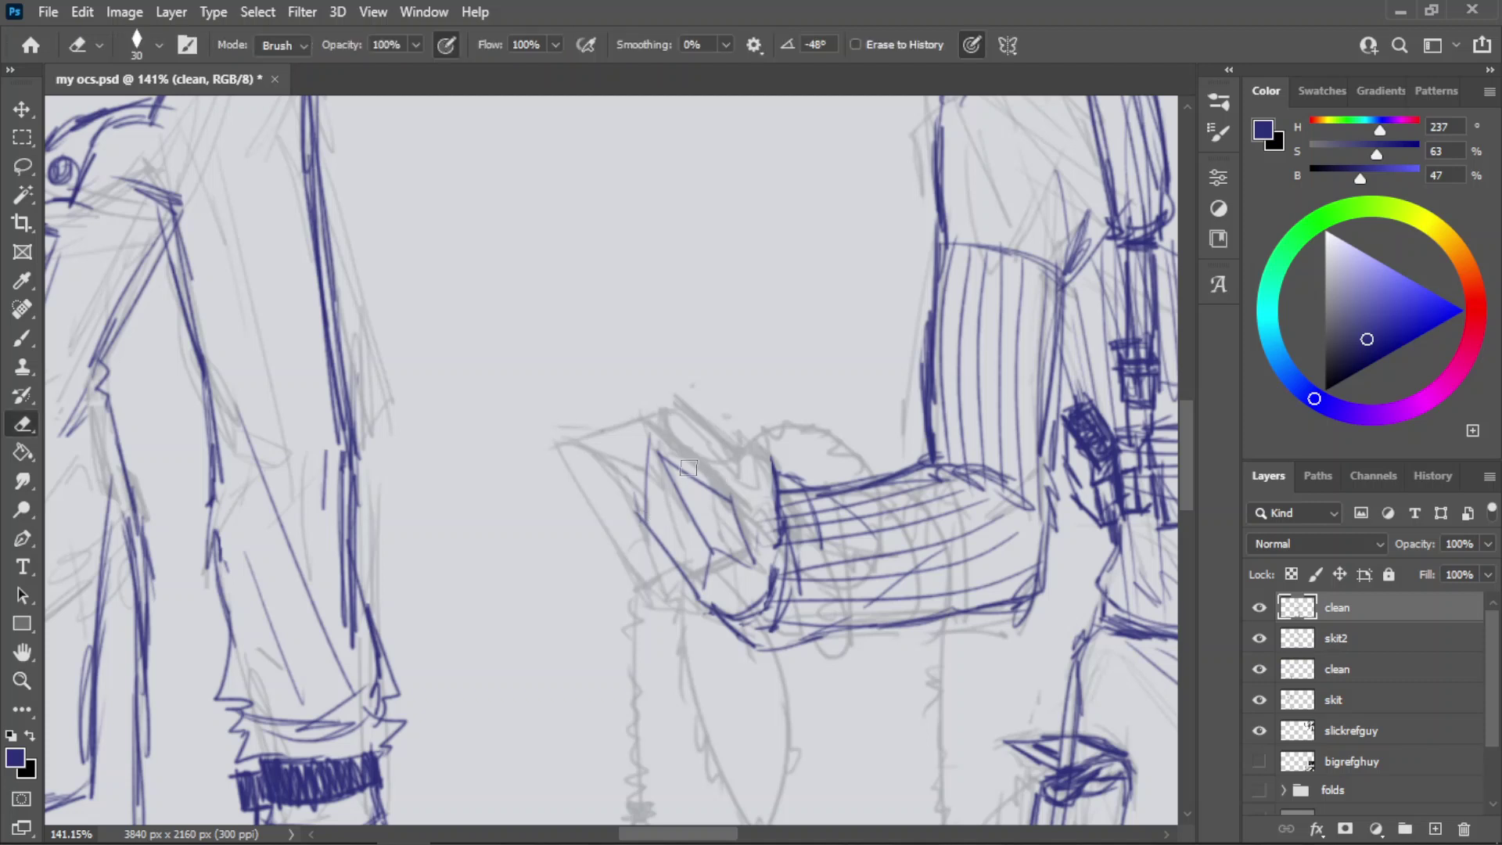
{"action": "mouse_move", "coordinate": [657, 418]}
{"action": "left_mouse_down"}
{"action": "mouse_move", "coordinate": [656, 468]}
{"action": "mouse_move", "coordinate": [650, 446]}
{"action": "mouse_move", "coordinate": [693, 491]}
{"action": "mouse_move", "coordinate": [713, 485]}
{"action": "mouse_move", "coordinate": [745, 568]}
{"action": "left_mouse_up"}
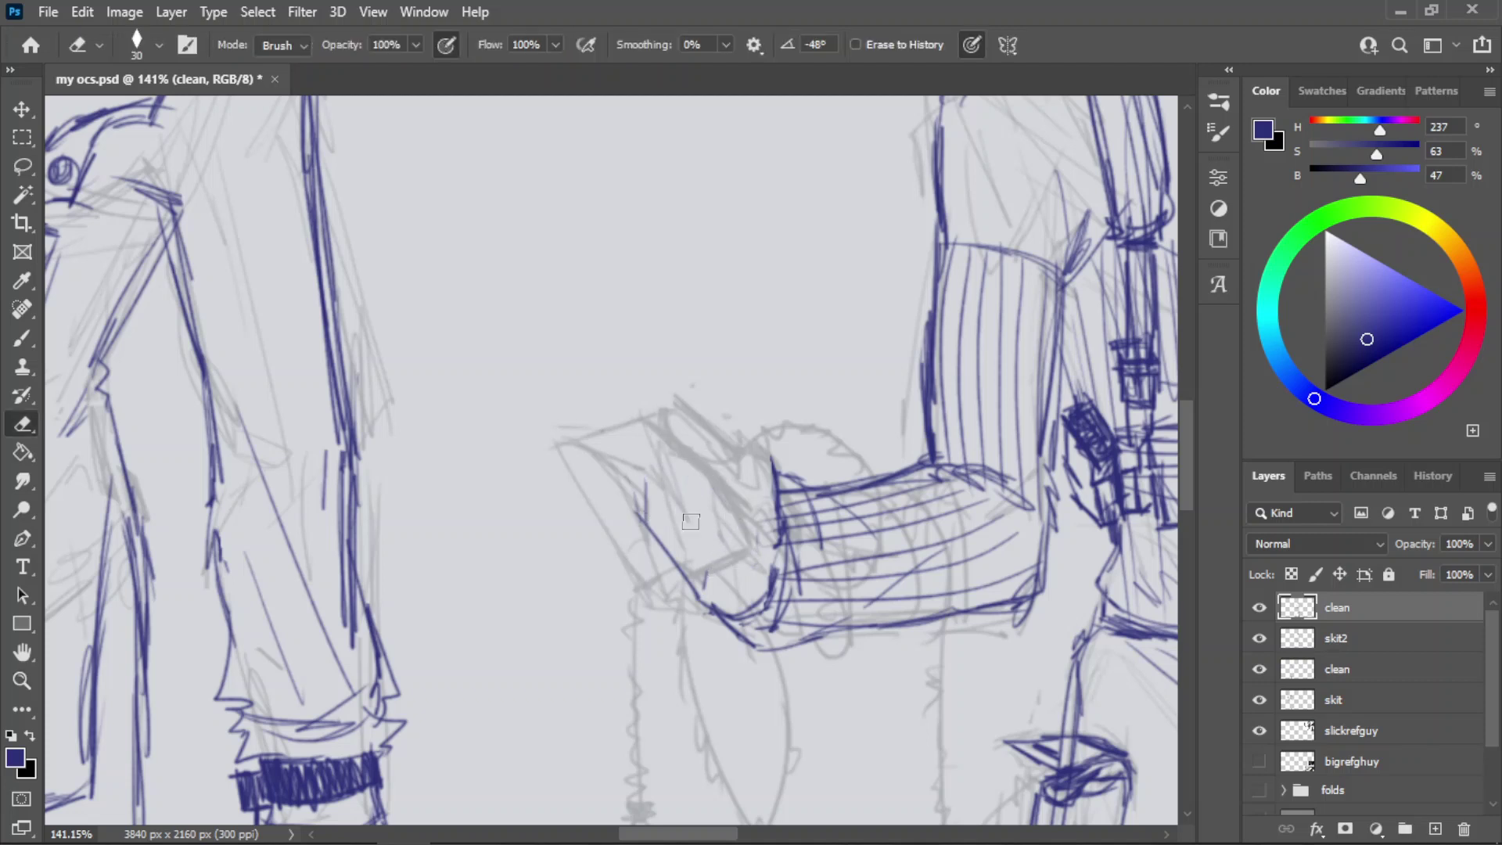
{"action": "left_click_drag", "start_coordinate": [660, 535], "coordinate": [695, 592]}
- Try a new slanted line for the hand's outer edge and undo the attempts along with the old edge
{"action": "key", "text": "b"}
{"action": "left_click_drag", "start_coordinate": [643, 470], "coordinate": [701, 573]}
{"action": "key", "text": "ctrl+z"}
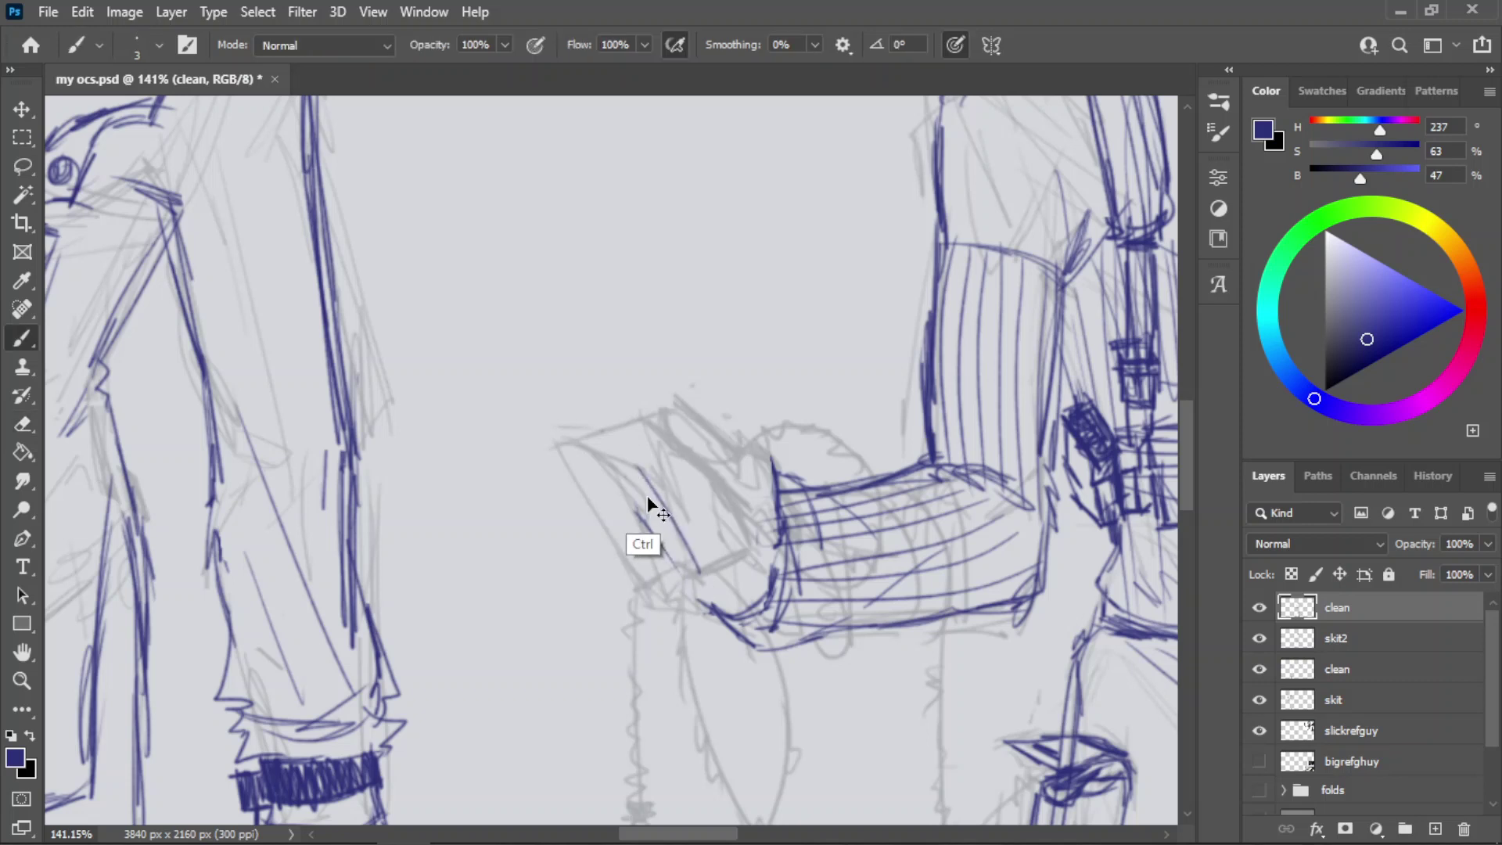
{"action": "key", "text": "ctrl+z"}
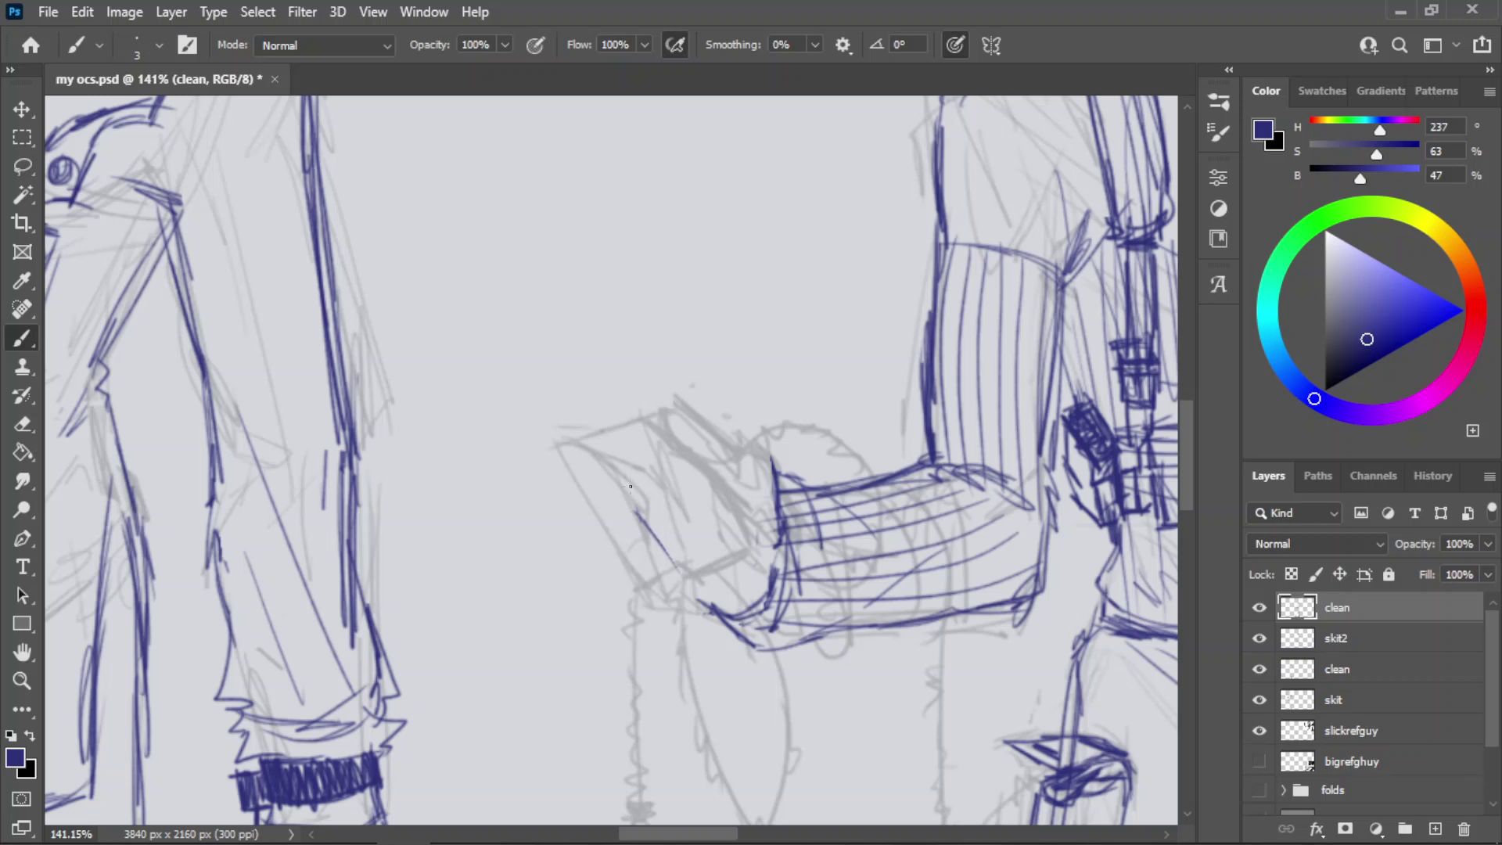
{"action": "key", "text": "ctrl+z"}
{"action": "key", "text": "ctrl+z"}
{"action": "left_click_drag", "start_coordinate": [625, 486], "coordinate": [634, 532]}
{"action": "key", "text": "ctrl+z"}
- Draw the hand's outer edge with slanted strokes running from the finger knuckles down to the heel
{"action": "key", "text": "e"}
{"action": "mouse_move", "coordinate": [663, 462]}
{"action": "left_mouse_down"}
{"action": "mouse_move", "coordinate": [712, 554]}
{"action": "mouse_move", "coordinate": [721, 496]}
{"action": "left_mouse_up"}
{"action": "key", "text": "b"}
{"action": "left_click_drag", "start_coordinate": [629, 470], "coordinate": [712, 611]}
{"action": "key", "text": "ctrl+z"}
{"action": "key", "text": "e"}
{"action": "key", "text": "b"}
{"action": "key", "text": "ctrl+z"}
{"action": "left_click_drag", "start_coordinate": [632, 470], "coordinate": [699, 591]}
{"action": "left_click_drag", "start_coordinate": [648, 498], "coordinate": [697, 592]}
{"action": "key", "text": "ctrl+z"}
{"action": "left_click_drag", "start_coordinate": [634, 447], "coordinate": [708, 583]}
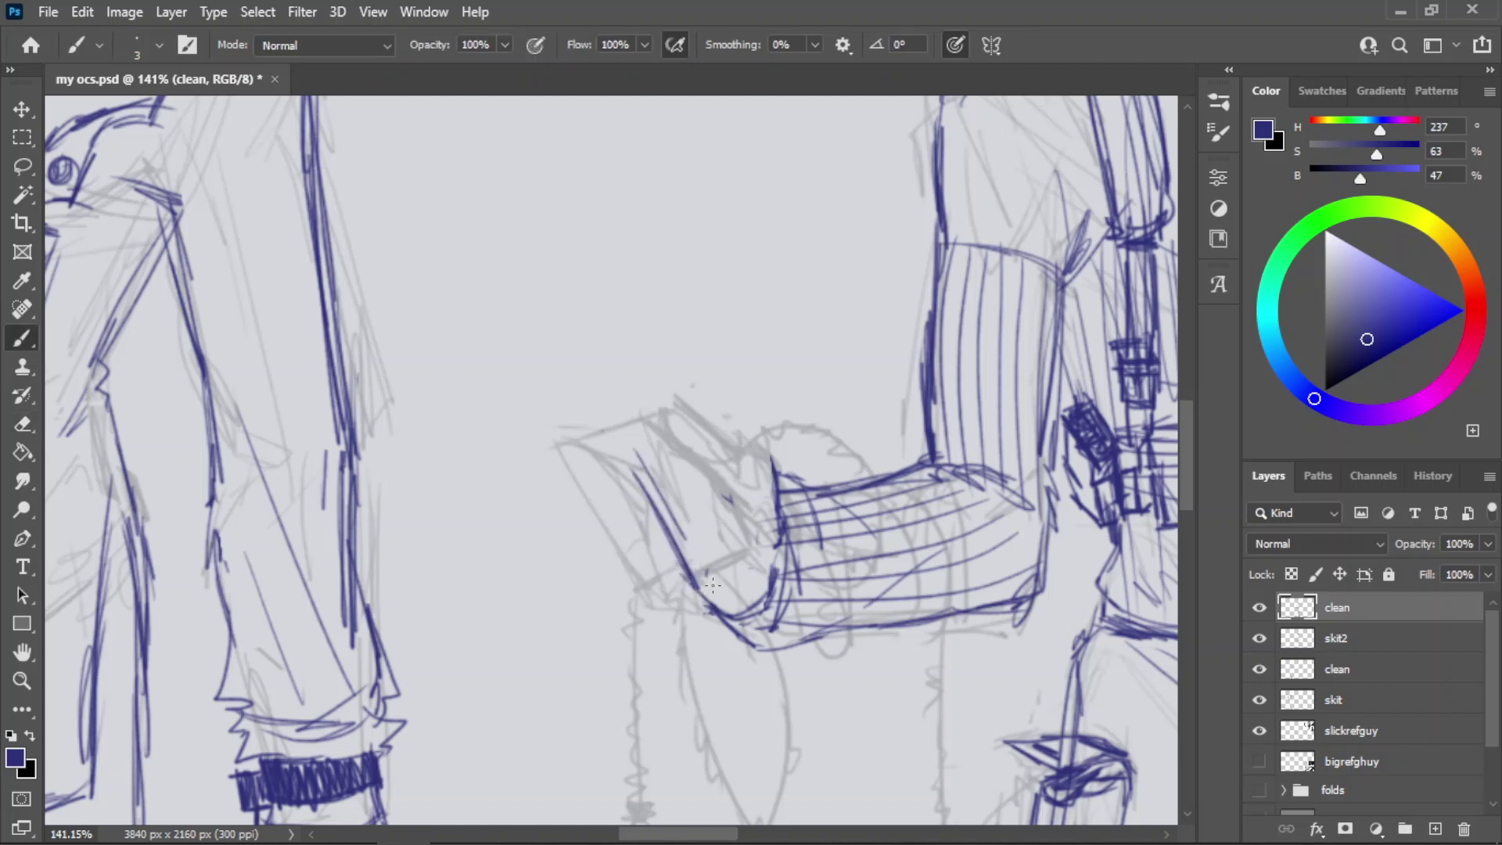
{"action": "key", "text": "ctrl+z"}
{"action": "left_click_drag", "start_coordinate": [635, 444], "coordinate": [707, 583]}
{"action": "key", "text": "ctrl+z"}
- Draw the top, inner and lower edges of the folded fingers to close them into an angular block
{"action": "left_click_drag", "start_coordinate": [634, 447], "coordinate": [721, 472]}
{"action": "key", "text": "ctrl+z"}
{"action": "key", "text": "ctrl+z"}
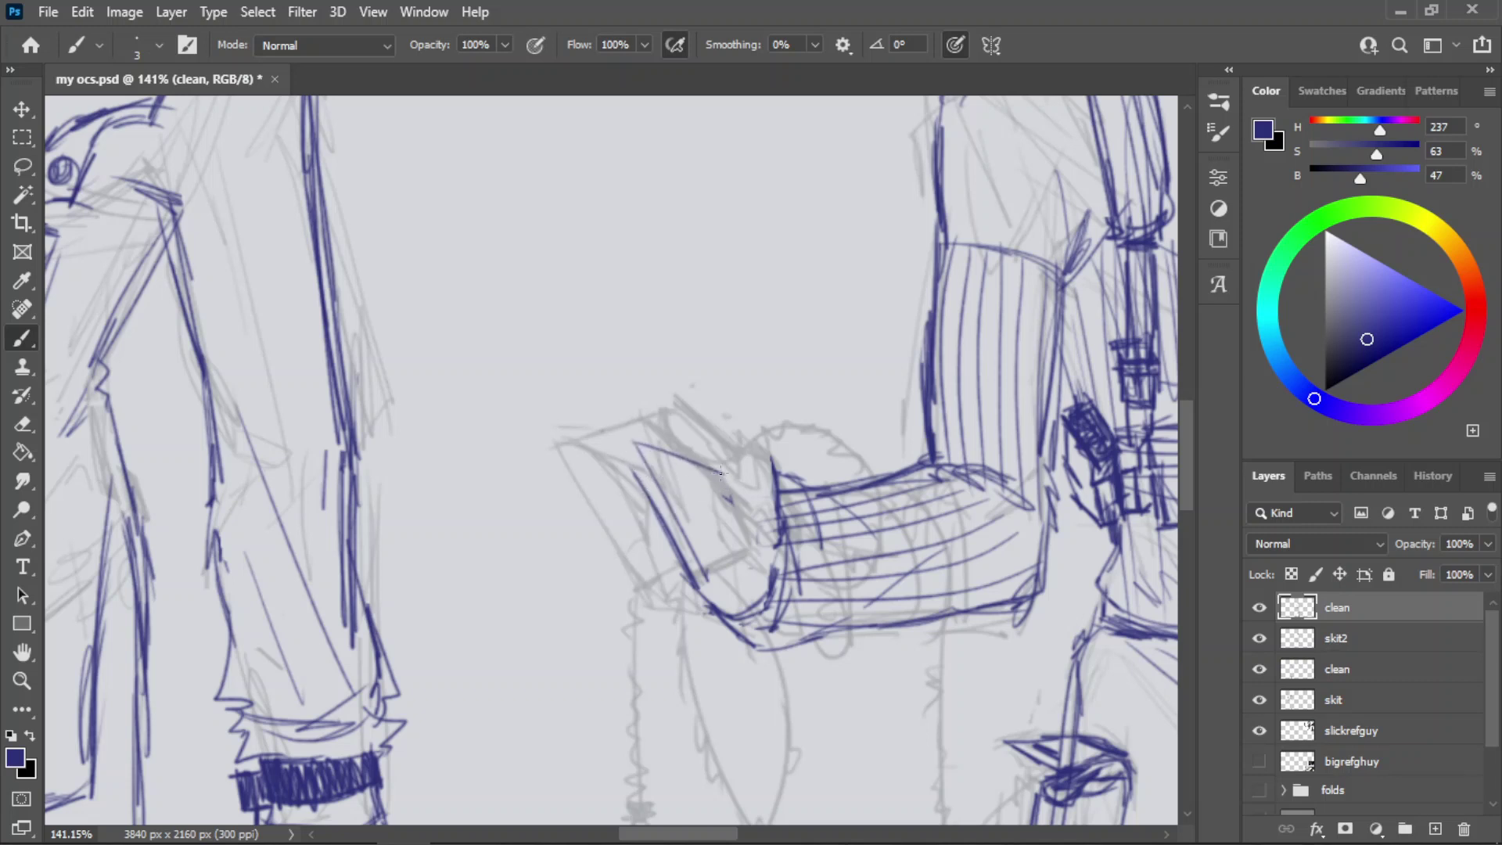
{"action": "key", "text": "ctrl+z"}
{"action": "mouse_move", "coordinate": [632, 441]}
{"action": "left_mouse_down"}
{"action": "mouse_move", "coordinate": [723, 477]}
{"action": "mouse_move", "coordinate": [750, 525]}
{"action": "left_mouse_up"}
{"action": "key", "text": "ctrl+z"}
{"action": "left_click_drag", "start_coordinate": [723, 475], "coordinate": [737, 560]}
{"action": "key", "text": "ctrl+z"}
- Draw the angular index finger above the folded fingers, and add the thumb shape joining it to the wrist
{"action": "mouse_move", "coordinate": [662, 394]}
{"action": "left_mouse_down"}
{"action": "mouse_move", "coordinate": [720, 462]}
{"action": "mouse_move", "coordinate": [713, 442]}
{"action": "left_mouse_up"}
{"action": "key", "text": "ctrl+z"}
{"action": "left_click_drag", "start_coordinate": [718, 446], "coordinate": [714, 472]}
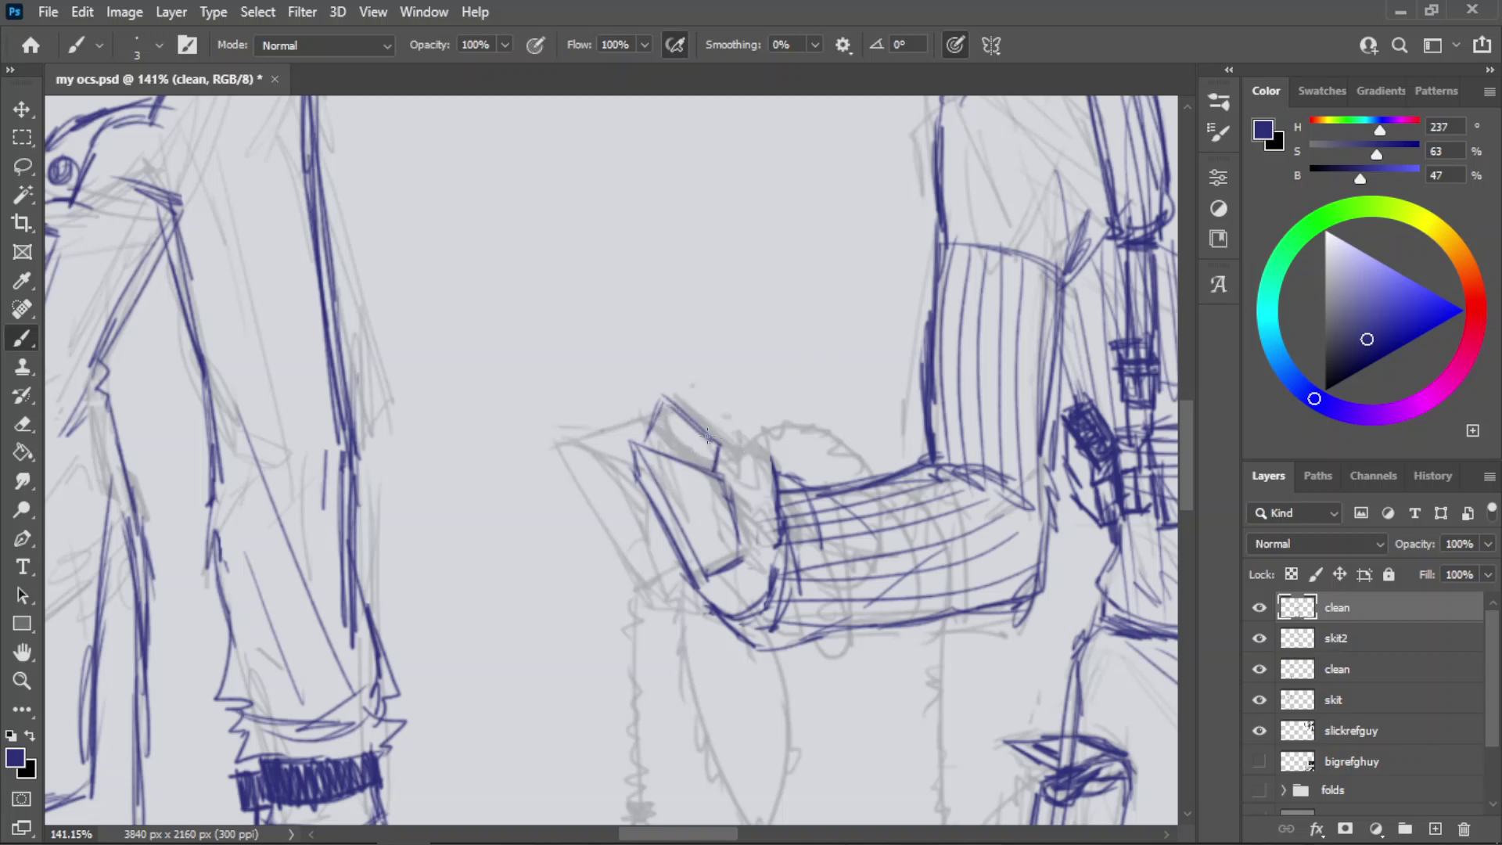
{"action": "key", "text": "ctrl+z"}
{"action": "mouse_move", "coordinate": [691, 406]}
{"action": "left_mouse_down"}
{"action": "mouse_move", "coordinate": [759, 428]}
{"action": "mouse_move", "coordinate": [775, 469]}
{"action": "mouse_move", "coordinate": [754, 455]}
{"action": "left_mouse_up"}
{"action": "key", "text": "ctrl+z"}
{"action": "key", "text": "ctrl+z"}
{"action": "key", "text": "ctrl+z"}
{"action": "left_click_drag", "start_coordinate": [729, 460], "coordinate": [748, 512]}
- Erase the excess lines at the hand's lower outer edge and the sleeve cuff's lower corner
{"action": "key", "text": "z"}
{"action": "left_click_drag", "start_coordinate": [700, 453], "coordinate": [588, 455]}
{"action": "left_click_drag", "start_coordinate": [788, 510], "coordinate": [867, 457]}
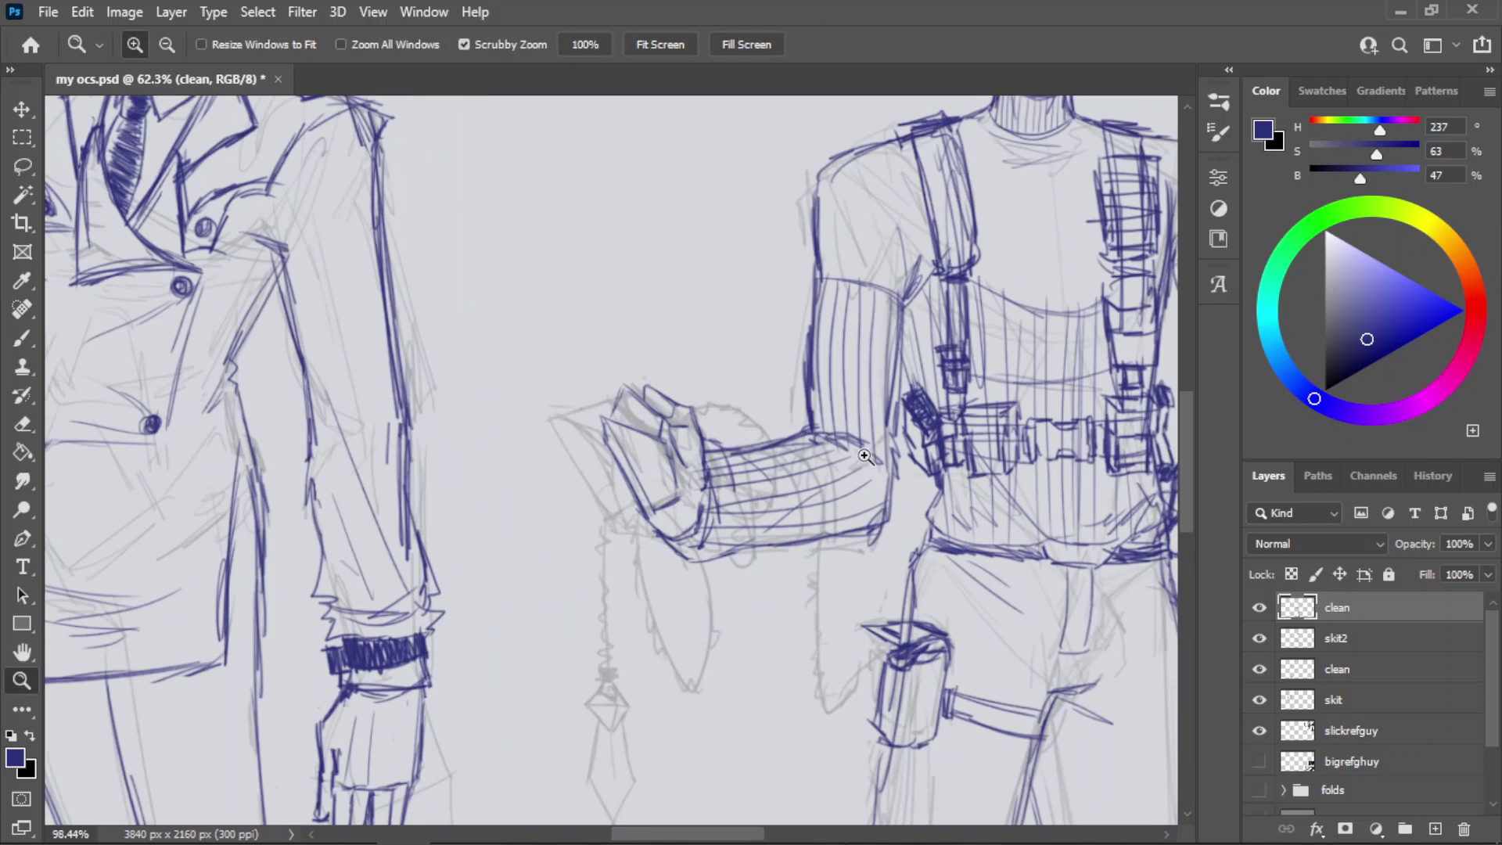
{"action": "key", "text": "e"}
{"action": "mouse_move", "coordinate": [648, 500]}
{"action": "left_mouse_down"}
{"action": "mouse_move", "coordinate": [704, 505]}
{"action": "mouse_move", "coordinate": [661, 542]}
{"action": "left_mouse_up"}
{"action": "key", "text": "b"}
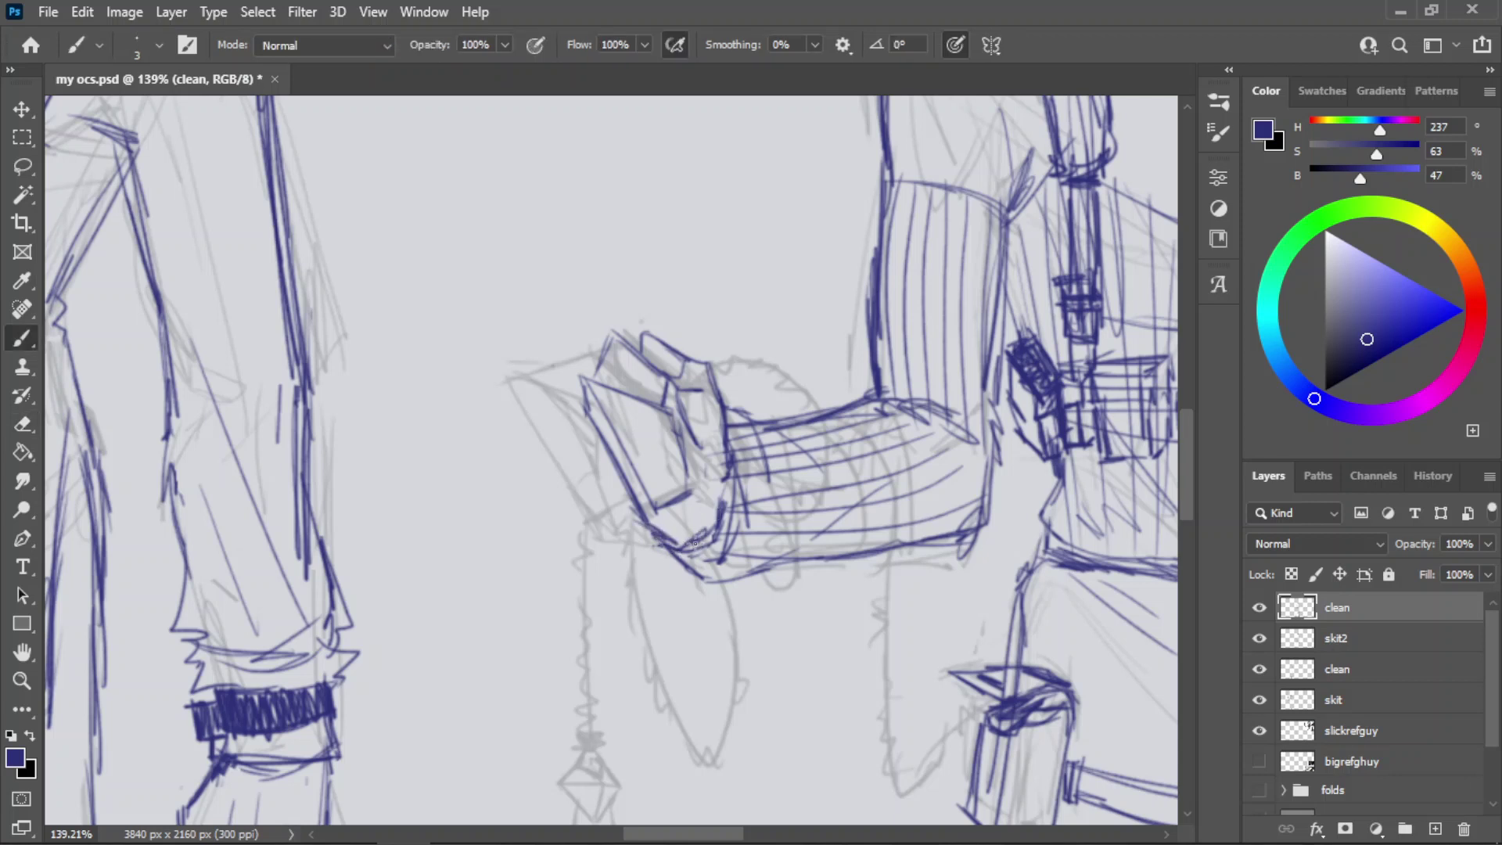
{"action": "key", "text": "e"}
{"action": "left_click_drag", "start_coordinate": [688, 573], "coordinate": [752, 580]}
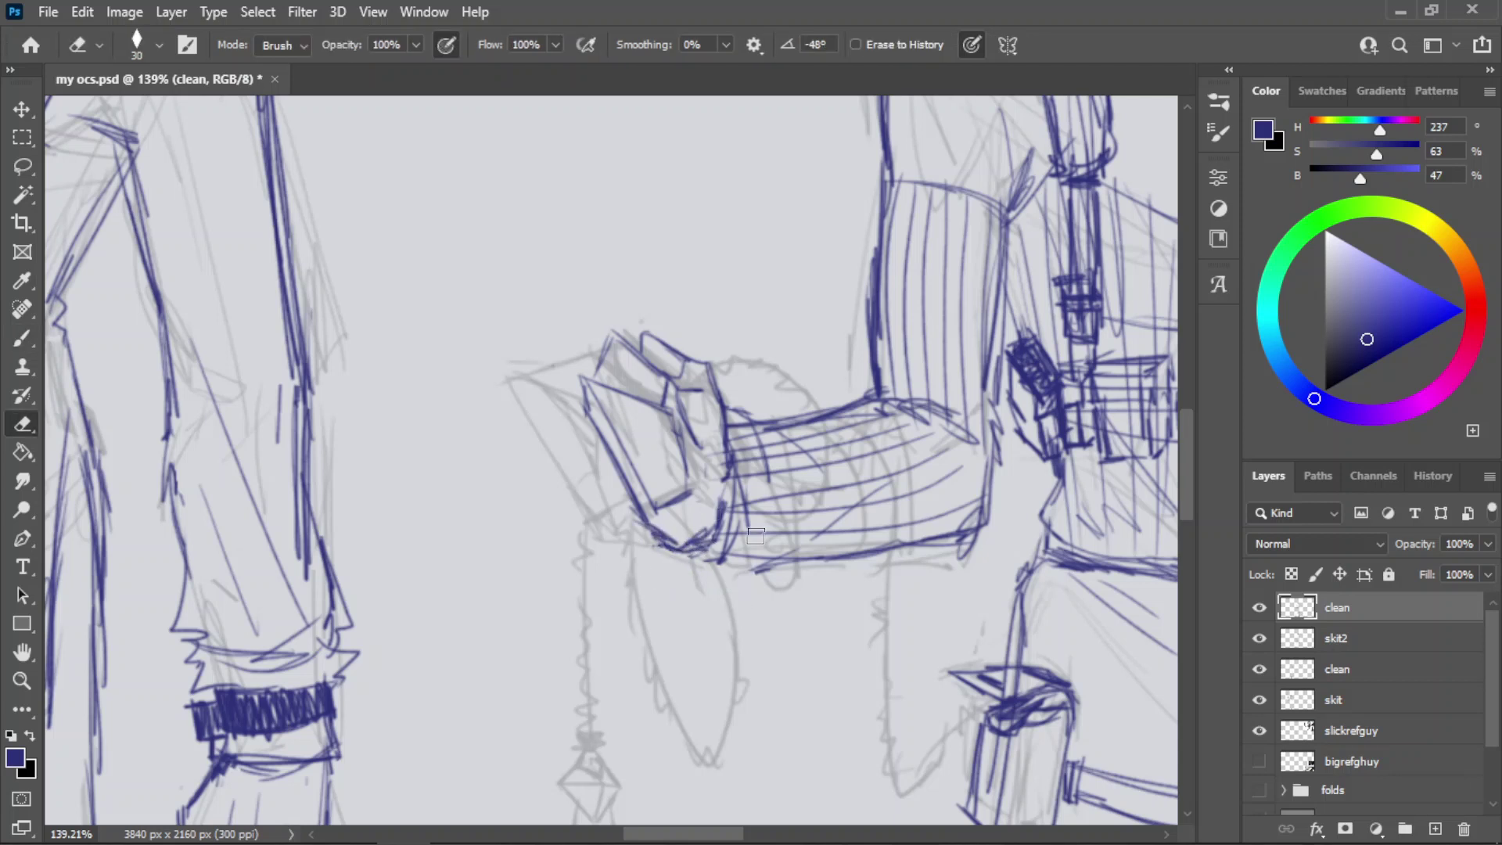
- Redraw the cuff's lower edge from the outer side of the hand's heel toward the forearm's underside
{"action": "key", "text": "b"}
{"action": "key", "text": "ctrl+z"}
{"action": "mouse_move", "coordinate": [661, 550]}
{"action": "left_mouse_down"}
{"action": "mouse_move", "coordinate": [759, 577]}
{"action": "mouse_move", "coordinate": [716, 568]}
{"action": "left_mouse_up"}
{"action": "key", "text": "ctrl+z"}
{"action": "key", "text": "ctrl+z"}
{"action": "key", "text": "ctrl+z"}
{"action": "mouse_move", "coordinate": [643, 521]}
{"action": "left_mouse_down"}
{"action": "mouse_move", "coordinate": [693, 617]}
{"action": "mouse_move", "coordinate": [726, 555]}
{"action": "left_mouse_up"}
- Clean up below the cuff and draw two short strokes running down from the heel's outer corner
{"action": "key", "text": "e"}
{"action": "mouse_move", "coordinate": [671, 607]}
{"action": "left_mouse_down"}
{"action": "mouse_move", "coordinate": [727, 607]}
{"action": "mouse_move", "coordinate": [661, 586]}
{"action": "left_mouse_up"}
{"action": "key", "text": "b"}
{"action": "left_click_drag", "start_coordinate": [638, 524], "coordinate": [662, 593]}
{"action": "left_click_drag", "start_coordinate": [637, 520], "coordinate": [656, 577]}
- Save the document after viewing both full character figures
{"action": "key", "text": "z"}
{"action": "left_click_drag", "start_coordinate": [655, 496], "coordinate": [559, 504]}
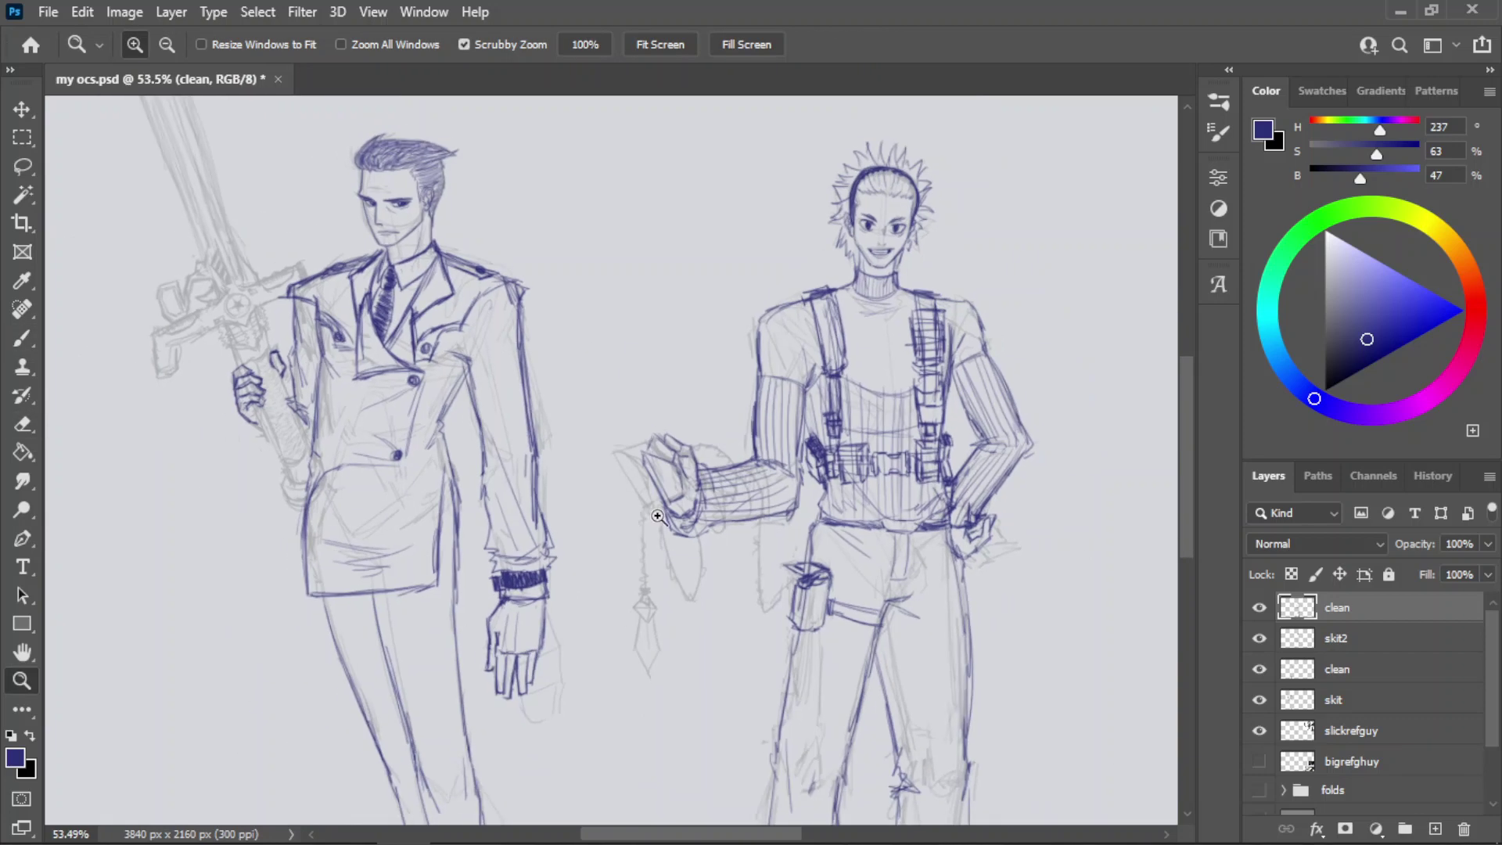
{"action": "left_click_drag", "start_coordinate": [637, 465], "coordinate": [661, 466]}
{"action": "key", "text": "ctrl+0"}
{"action": "key", "text": "ctrl+s"}
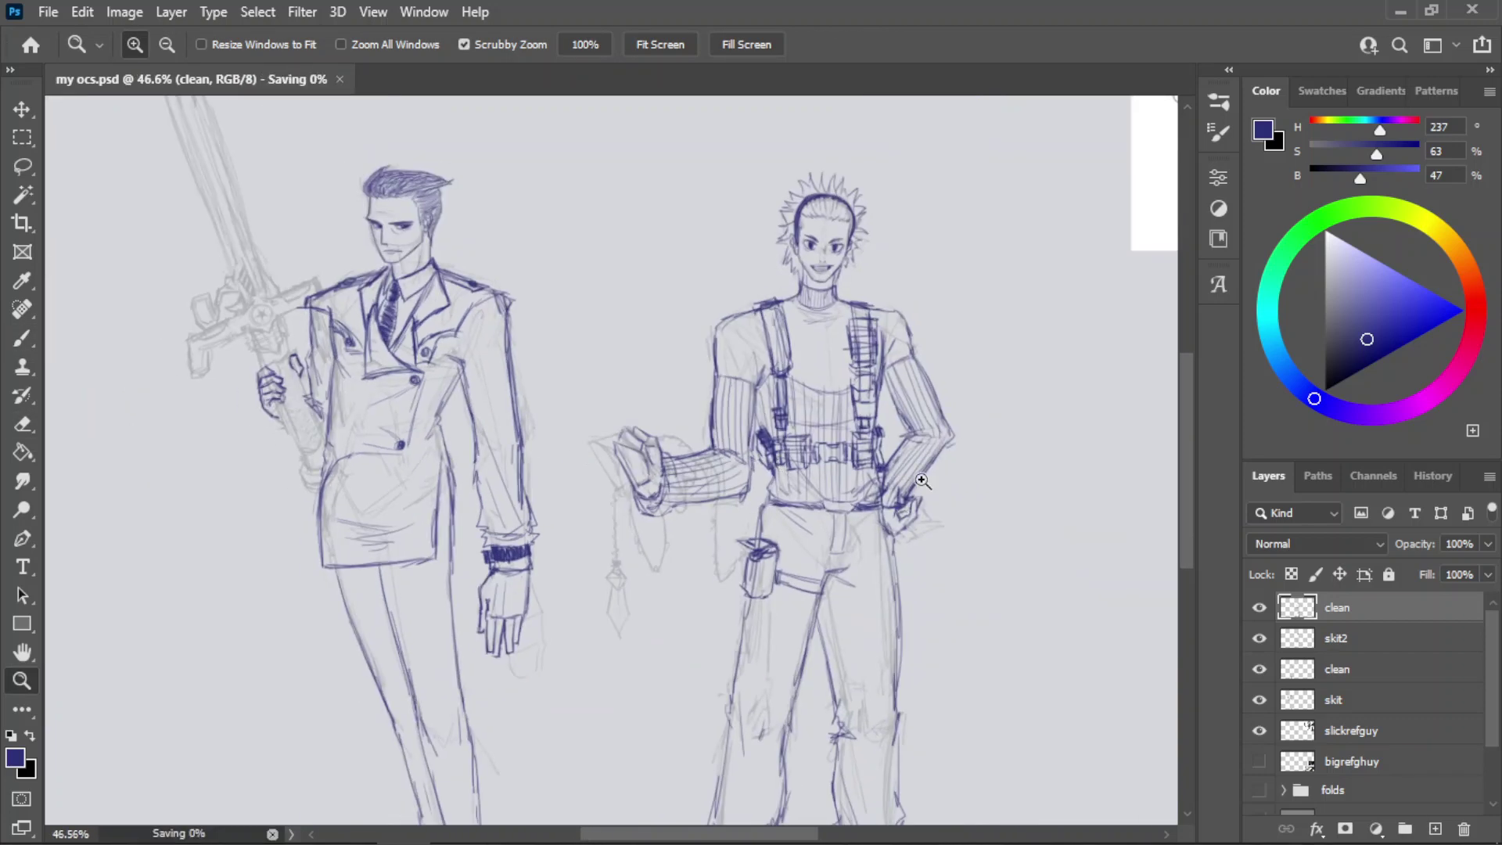
- Erase the old lines of the spiky-haired figure's hip hand below the sleeve cuff
{"action": "left_click", "coordinate": [1005, 518]}
{"action": "left_click", "coordinate": [988, 542]}
{"action": "left_click_drag", "start_coordinate": [988, 542], "coordinate": [1003, 543]}
{"action": "key", "text": "e"}
{"action": "mouse_move", "coordinate": [929, 476]}
{"action": "left_mouse_down"}
{"action": "mouse_move", "coordinate": [884, 532]}
{"action": "mouse_move", "coordinate": [878, 472]}
{"action": "mouse_move", "coordinate": [867, 522]}
{"action": "left_mouse_up"}
{"action": "mouse_move", "coordinate": [880, 578]}
{"action": "left_mouse_down"}
{"action": "mouse_move", "coordinate": [852, 585]}
{"action": "mouse_move", "coordinate": [849, 520]}
{"action": "mouse_move", "coordinate": [845, 552]}
{"action": "left_mouse_up"}
- Draw the thumb and palm outline of the hip hand, curving down from the cuff over the upper thigh
{"action": "key", "text": "b"}
{"action": "mouse_move", "coordinate": [867, 491]}
{"action": "left_mouse_down"}
{"action": "mouse_move", "coordinate": [855, 529]}
{"action": "mouse_move", "coordinate": [826, 499]}
{"action": "mouse_move", "coordinate": [808, 577]}
{"action": "left_mouse_up"}
{"action": "key", "text": "ctrl+z"}
{"action": "mouse_move", "coordinate": [817, 504]}
{"action": "left_mouse_down"}
{"action": "mouse_move", "coordinate": [825, 579]}
{"action": "mouse_move", "coordinate": [852, 577]}
{"action": "mouse_move", "coordinate": [834, 549]}
{"action": "mouse_move", "coordinate": [838, 572]}
{"action": "left_mouse_up"}
{"action": "key", "text": "ctrl+z"}
{"action": "key", "text": "ctrl+z"}
{"action": "key", "text": "ctrl+z"}
{"action": "mouse_move", "coordinate": [823, 527]}
{"action": "left_mouse_down"}
{"action": "mouse_move", "coordinate": [851, 590]}
{"action": "mouse_move", "coordinate": [824, 604]}
{"action": "mouse_move", "coordinate": [851, 596]}
{"action": "left_mouse_up"}
{"action": "key", "text": "ctrl+z"}
{"action": "key", "text": "ctrl+z"}
{"action": "key", "text": "ctrl+z"}
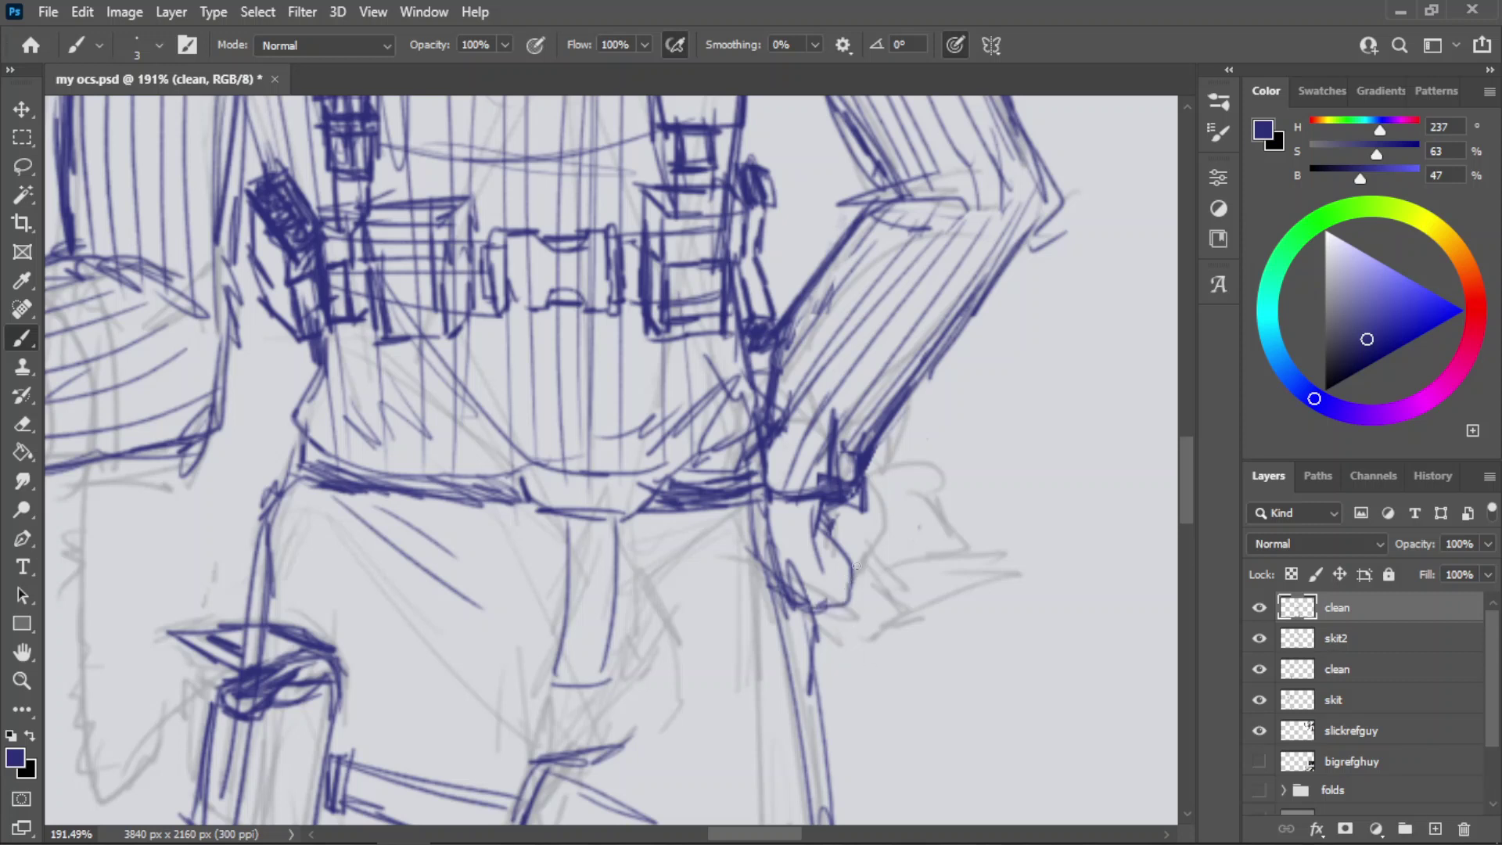
- Sketch the fist's slanted lower edge, an inner finger line and its outer edge beside the thumb
{"action": "left_click_drag", "start_coordinate": [847, 552], "coordinate": [881, 550]}
{"action": "key", "text": "ctrl+z"}
{"action": "key", "text": "ctrl+z"}
{"action": "mouse_move", "coordinate": [847, 603]}
{"action": "left_mouse_down"}
{"action": "mouse_move", "coordinate": [900, 576]}
{"action": "mouse_move", "coordinate": [880, 518]}
{"action": "left_mouse_up"}
{"action": "left_click_drag", "start_coordinate": [897, 576], "coordinate": [905, 516]}
{"action": "key", "text": "ctrl+z"}
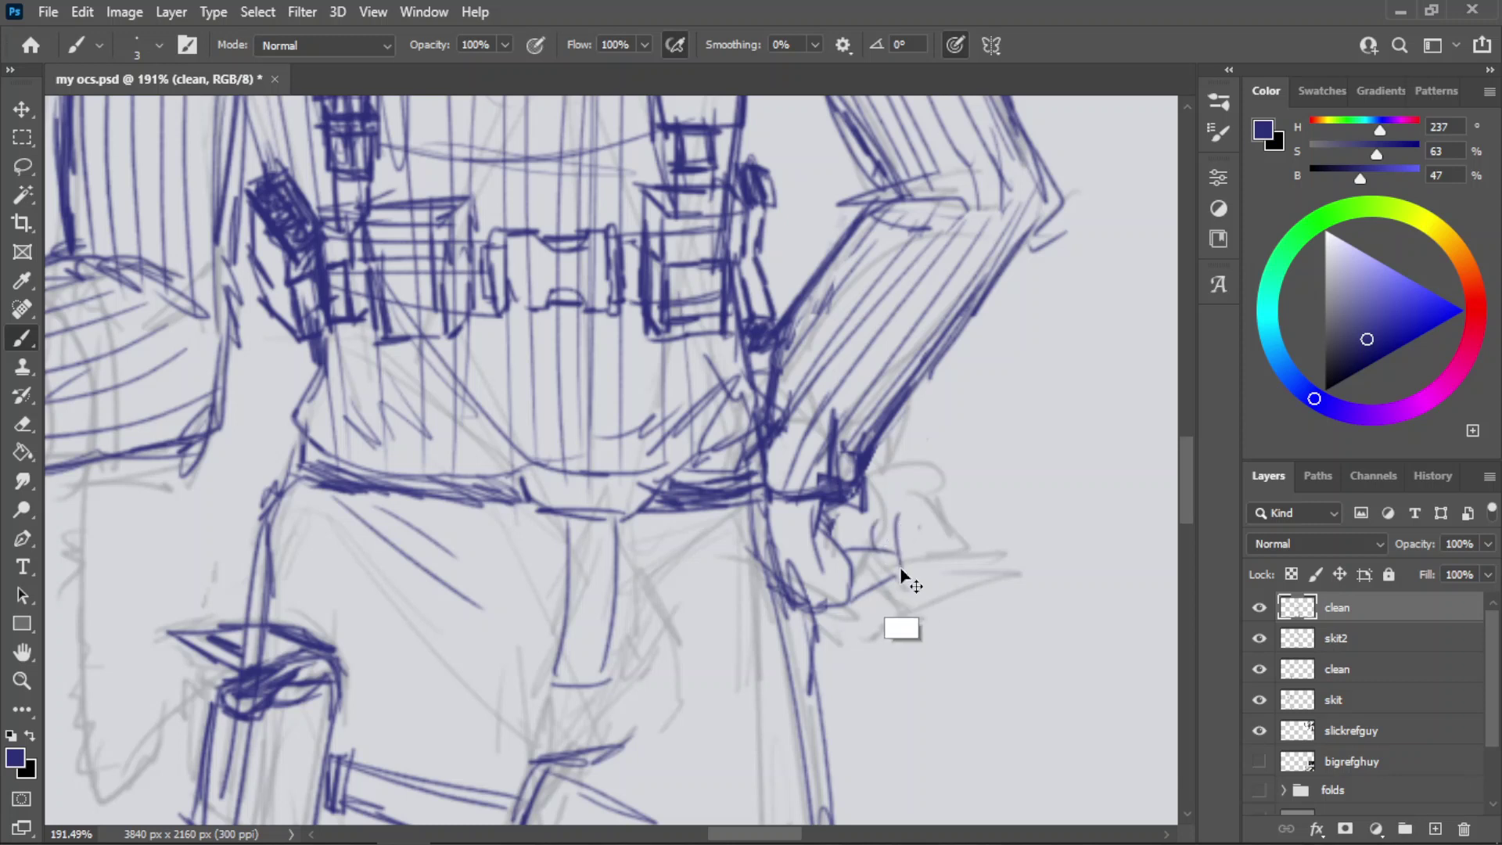
{"action": "key", "text": "ctrl+z"}
{"action": "mouse_move", "coordinate": [898, 574]}
{"action": "left_mouse_down"}
{"action": "mouse_move", "coordinate": [904, 510]}
{"action": "mouse_move", "coordinate": [867, 498]}
{"action": "mouse_move", "coordinate": [888, 538]}
{"action": "left_mouse_up"}
{"action": "key", "text": "ctrl+z"}
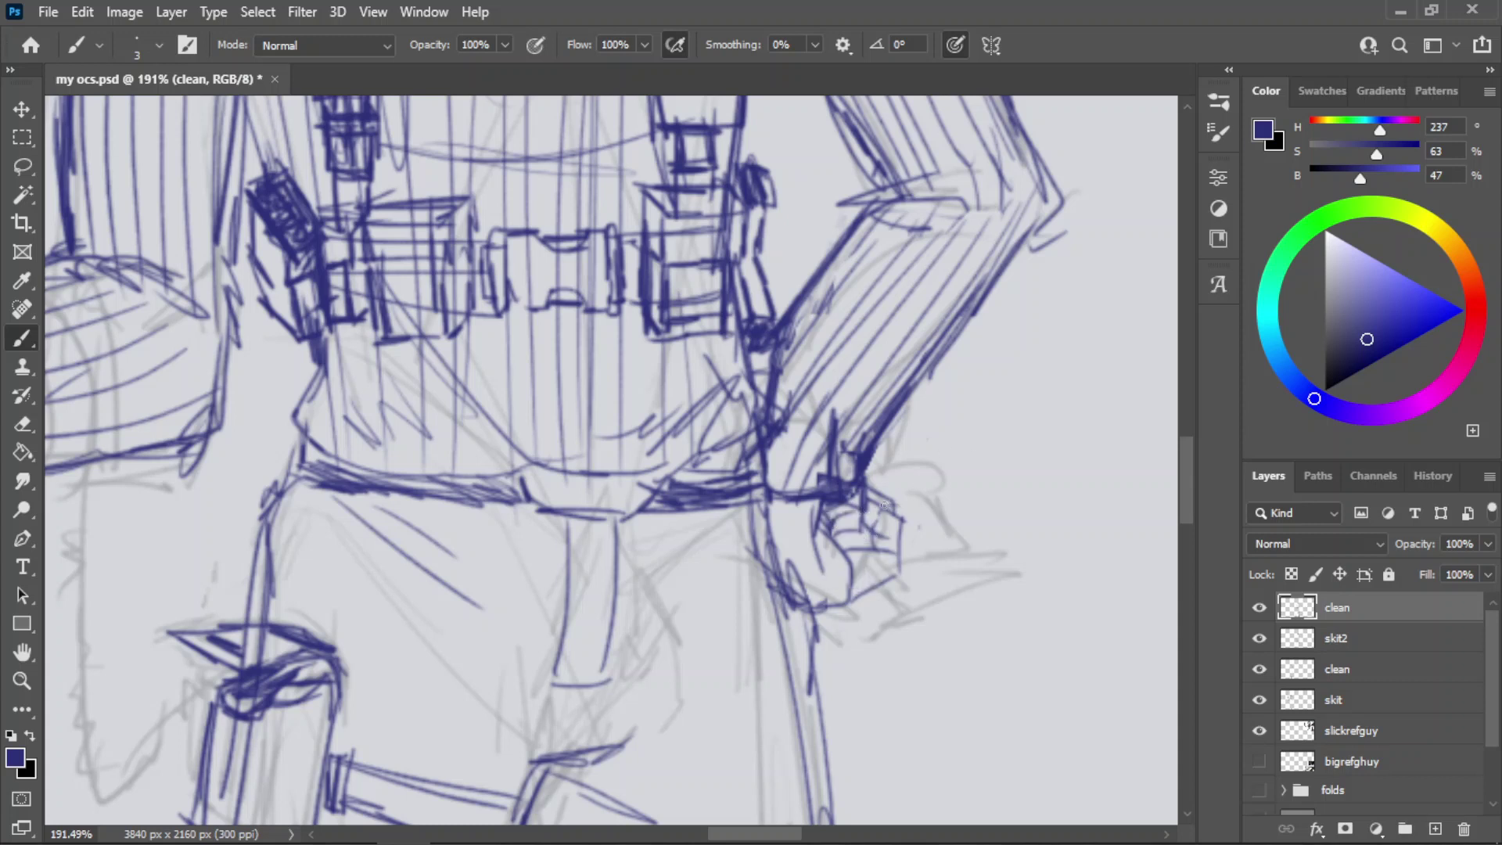
- Add angular folded-finger lines between the thumb and the fist's outer edge
{"action": "key", "text": "ctrl+z"}
{"action": "mouse_move", "coordinate": [881, 497]}
{"action": "left_mouse_down"}
{"action": "mouse_move", "coordinate": [913, 466]}
{"action": "mouse_move", "coordinate": [898, 515]}
{"action": "mouse_move", "coordinate": [913, 475]}
{"action": "mouse_move", "coordinate": [878, 493]}
{"action": "mouse_move", "coordinate": [873, 467]}
{"action": "mouse_move", "coordinate": [841, 504]}
{"action": "left_mouse_up"}
{"action": "key", "text": "ctrl+z"}
{"action": "key", "text": "ctrl+z"}
{"action": "key", "text": "ctrl+z"}
{"action": "key", "text": "ctrl+z"}
- Erase the finger protruding beside the cuff and sketch a replacement above the fist
{"action": "key", "text": "z"}
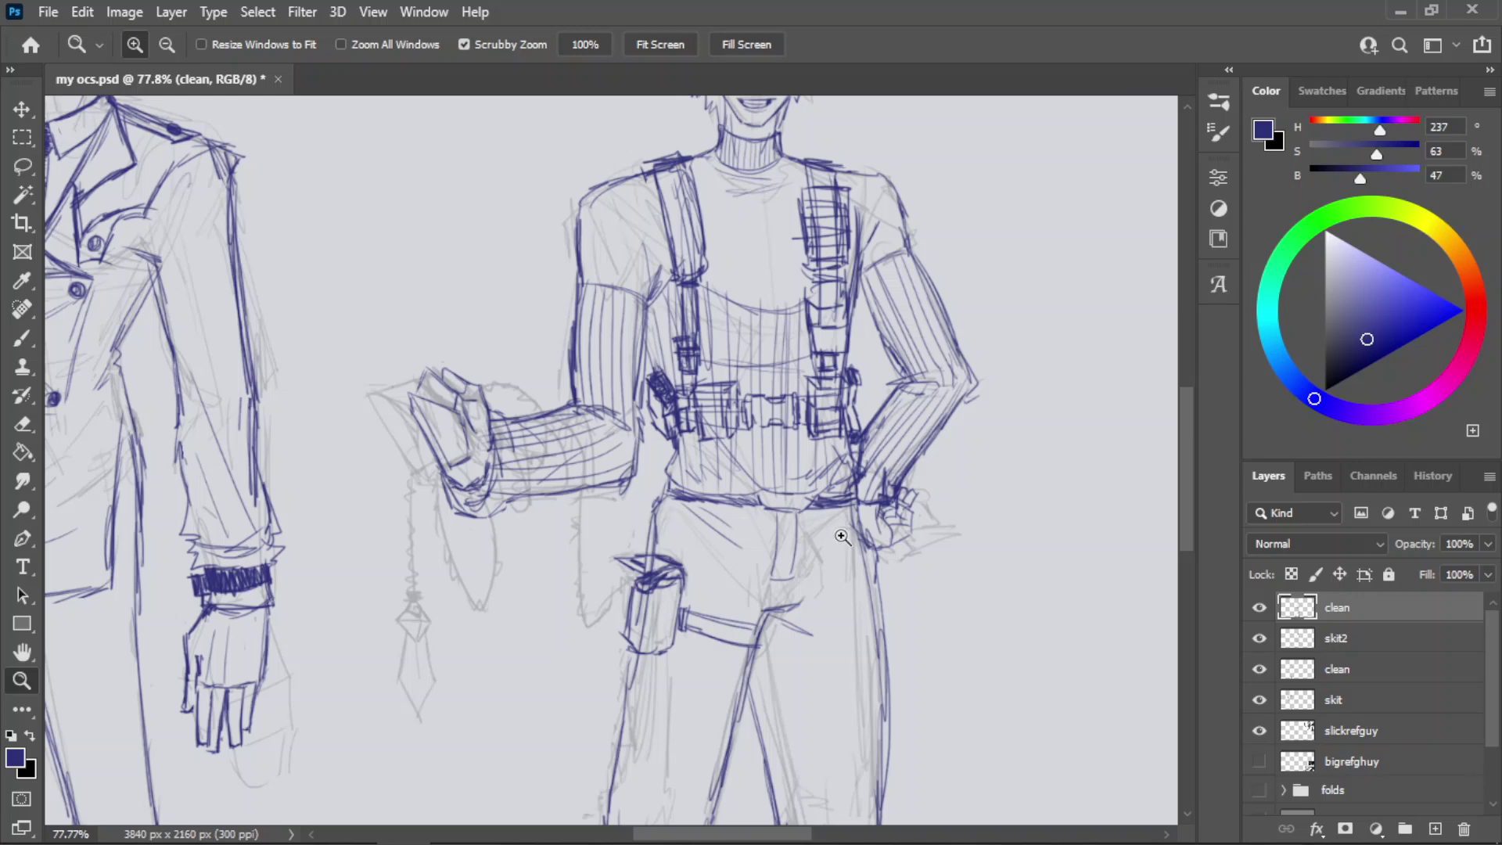
{"action": "mouse_move", "coordinate": [923, 503]}
{"action": "left_mouse_down"}
{"action": "mouse_move", "coordinate": [969, 503]}
{"action": "mouse_move", "coordinate": [907, 523]}
{"action": "left_mouse_up"}
{"action": "key", "text": "e"}
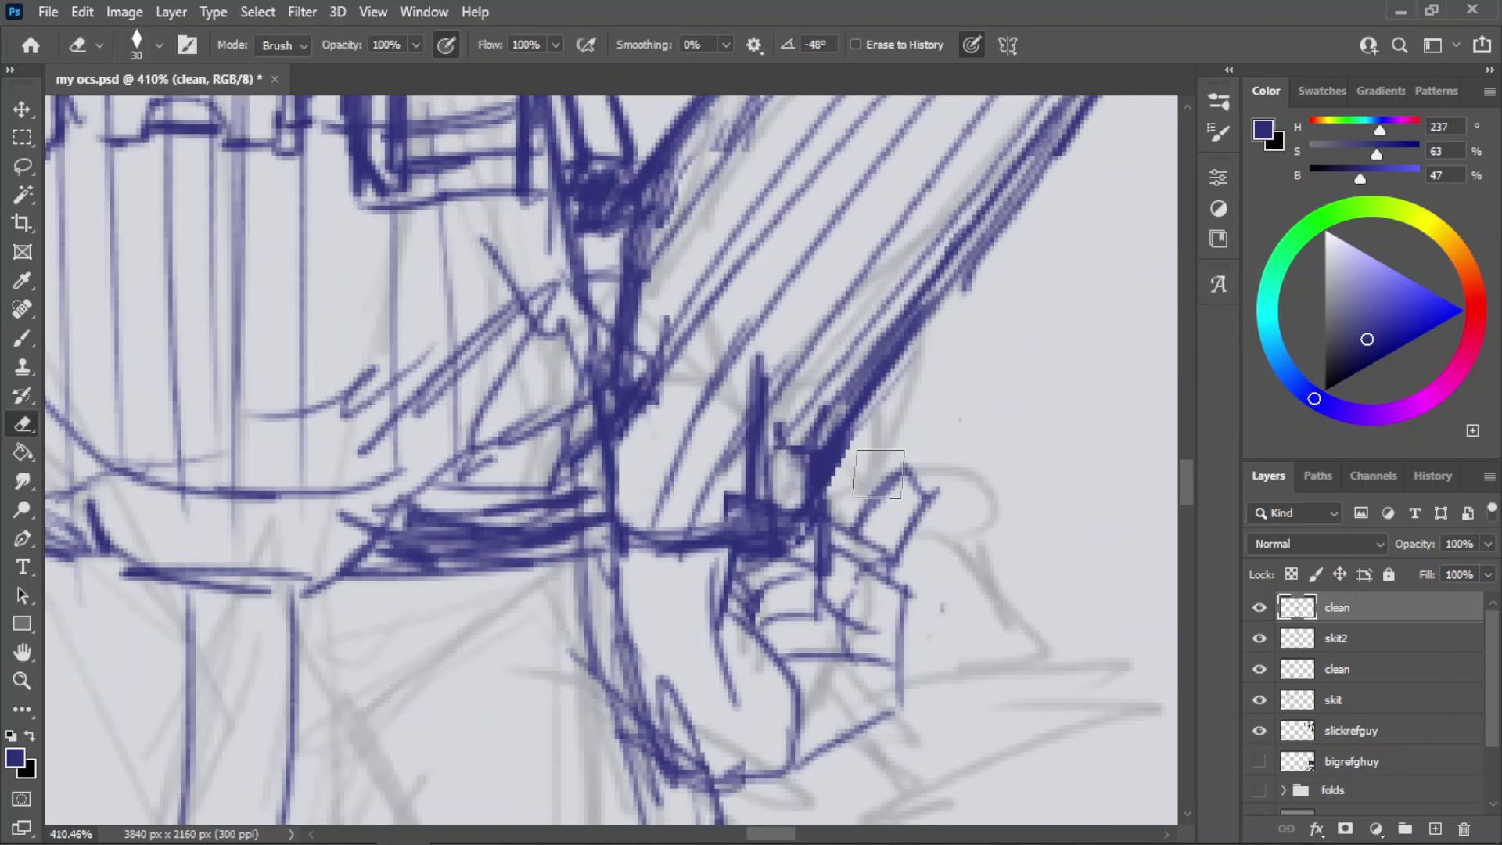
{"action": "mouse_move", "coordinate": [879, 475]}
{"action": "left_mouse_down"}
{"action": "mouse_move", "coordinate": [880, 501]}
{"action": "mouse_move", "coordinate": [927, 495]}
{"action": "mouse_move", "coordinate": [903, 498]}
{"action": "left_mouse_up"}
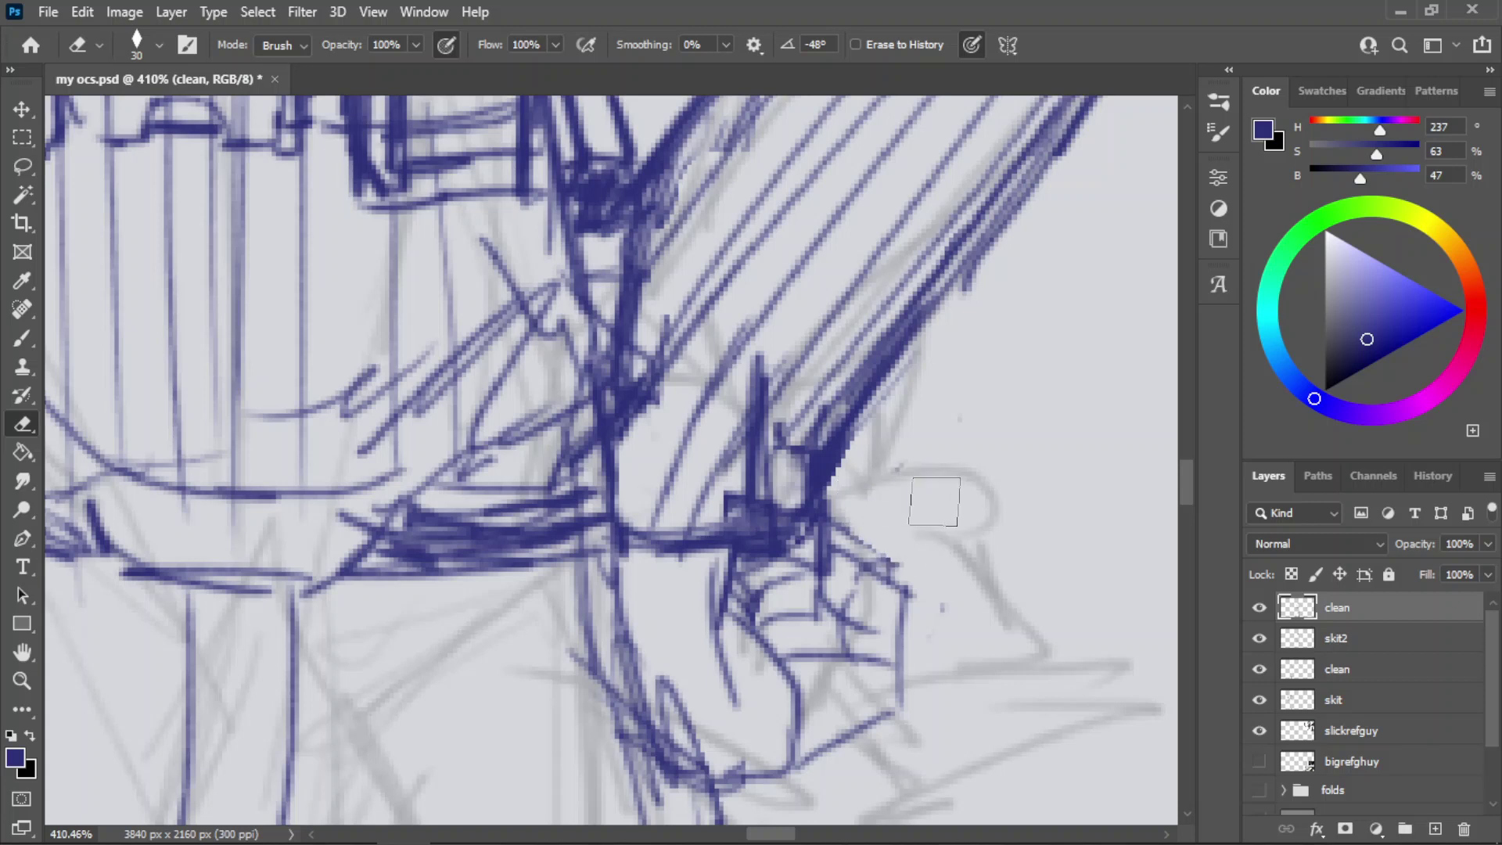
{"action": "key", "text": "b"}
{"action": "mouse_move", "coordinate": [872, 549]}
{"action": "left_mouse_down"}
{"action": "mouse_move", "coordinate": [945, 529]}
{"action": "mouse_move", "coordinate": [982, 543]}
{"action": "mouse_move", "coordinate": [989, 571]}
{"action": "mouse_move", "coordinate": [925, 580]}
{"action": "mouse_move", "coordinate": [963, 563]}
{"action": "mouse_move", "coordinate": [905, 590]}
{"action": "mouse_move", "coordinate": [992, 559]}
{"action": "mouse_move", "coordinate": [965, 527]}
{"action": "mouse_move", "coordinate": [886, 553]}
{"action": "left_mouse_up"}
{"action": "key", "text": "ctrl+z"}
{"action": "key", "text": "ctrl+z"}
{"action": "mouse_move", "coordinate": [829, 513]}
{"action": "left_mouse_down"}
{"action": "mouse_move", "coordinate": [895, 570]}
{"action": "mouse_move", "coordinate": [807, 542]}
{"action": "left_mouse_up"}
- Erase the finger strokes sticking out beyond the fist and save the document
{"action": "key", "text": "z"}
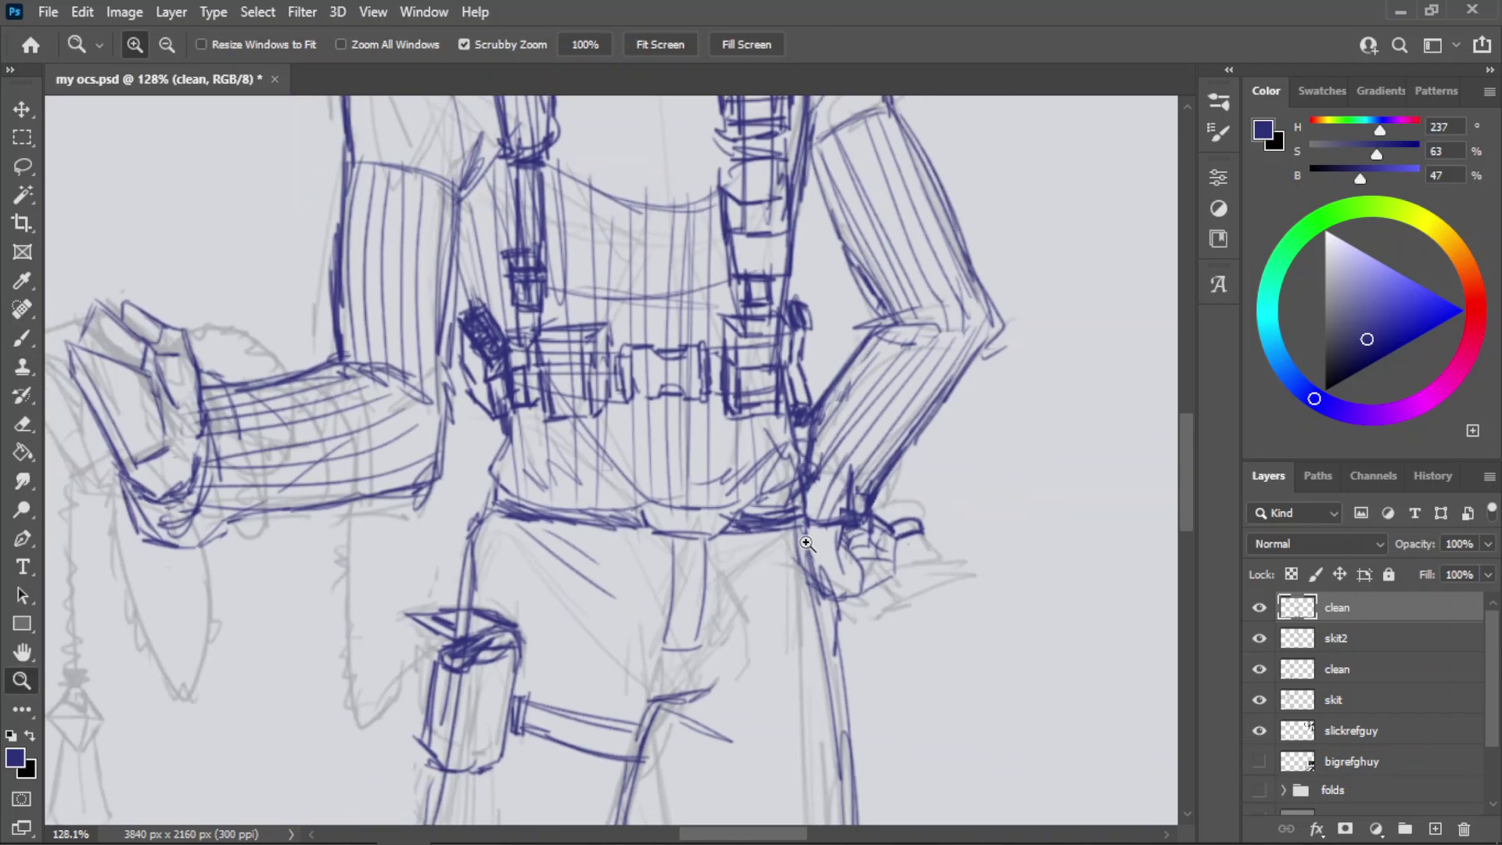
{"action": "left_click_drag", "start_coordinate": [935, 547], "coordinate": [973, 532]}
{"action": "key", "text": "e"}
{"action": "left_click_drag", "start_coordinate": [914, 479], "coordinate": [849, 577]}
{"action": "key", "text": "z"}
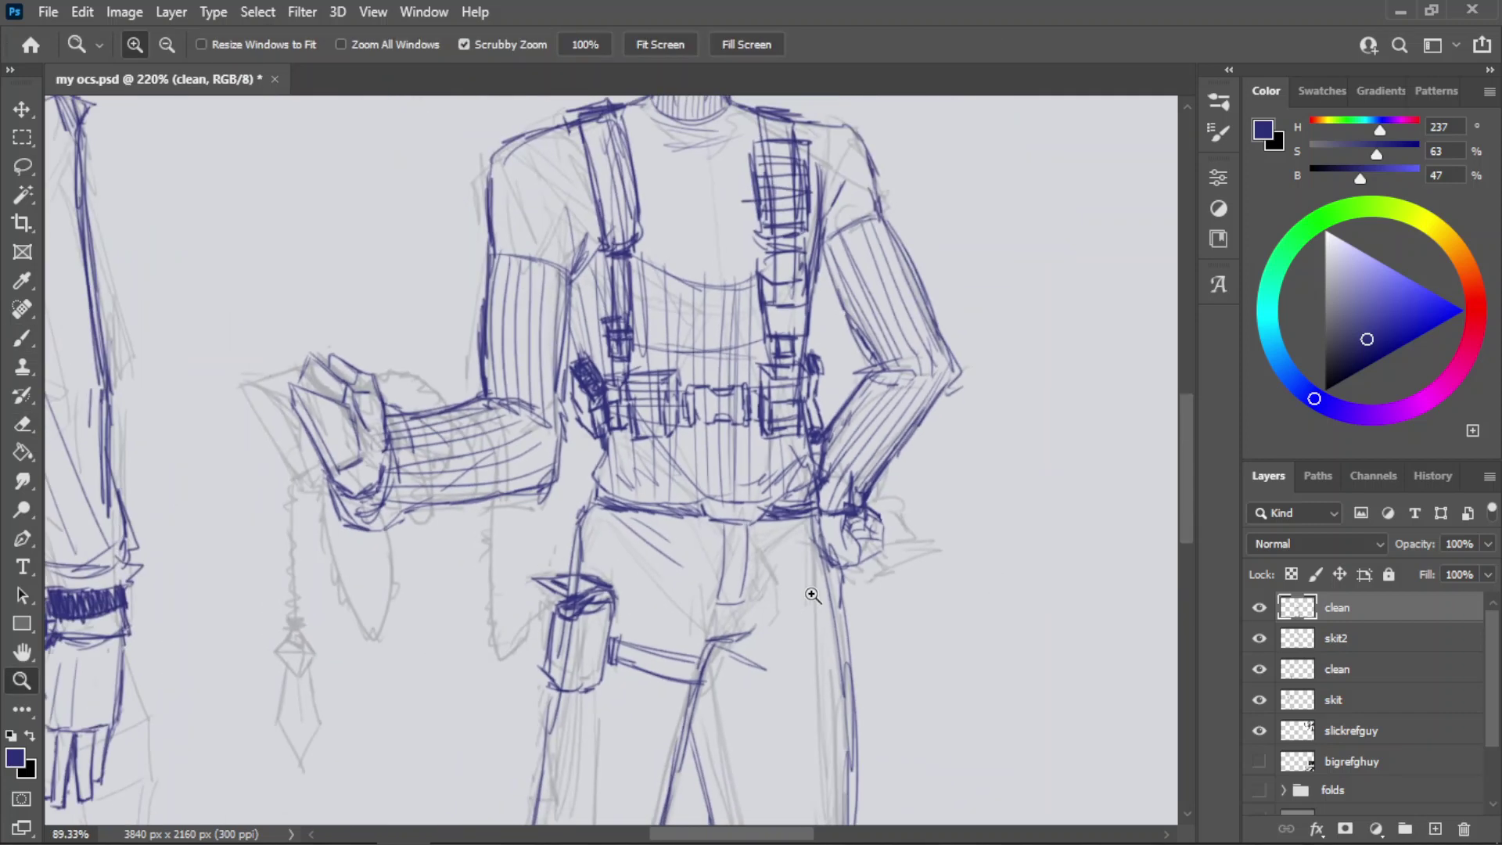
{"action": "key", "text": "ctrl+s"}
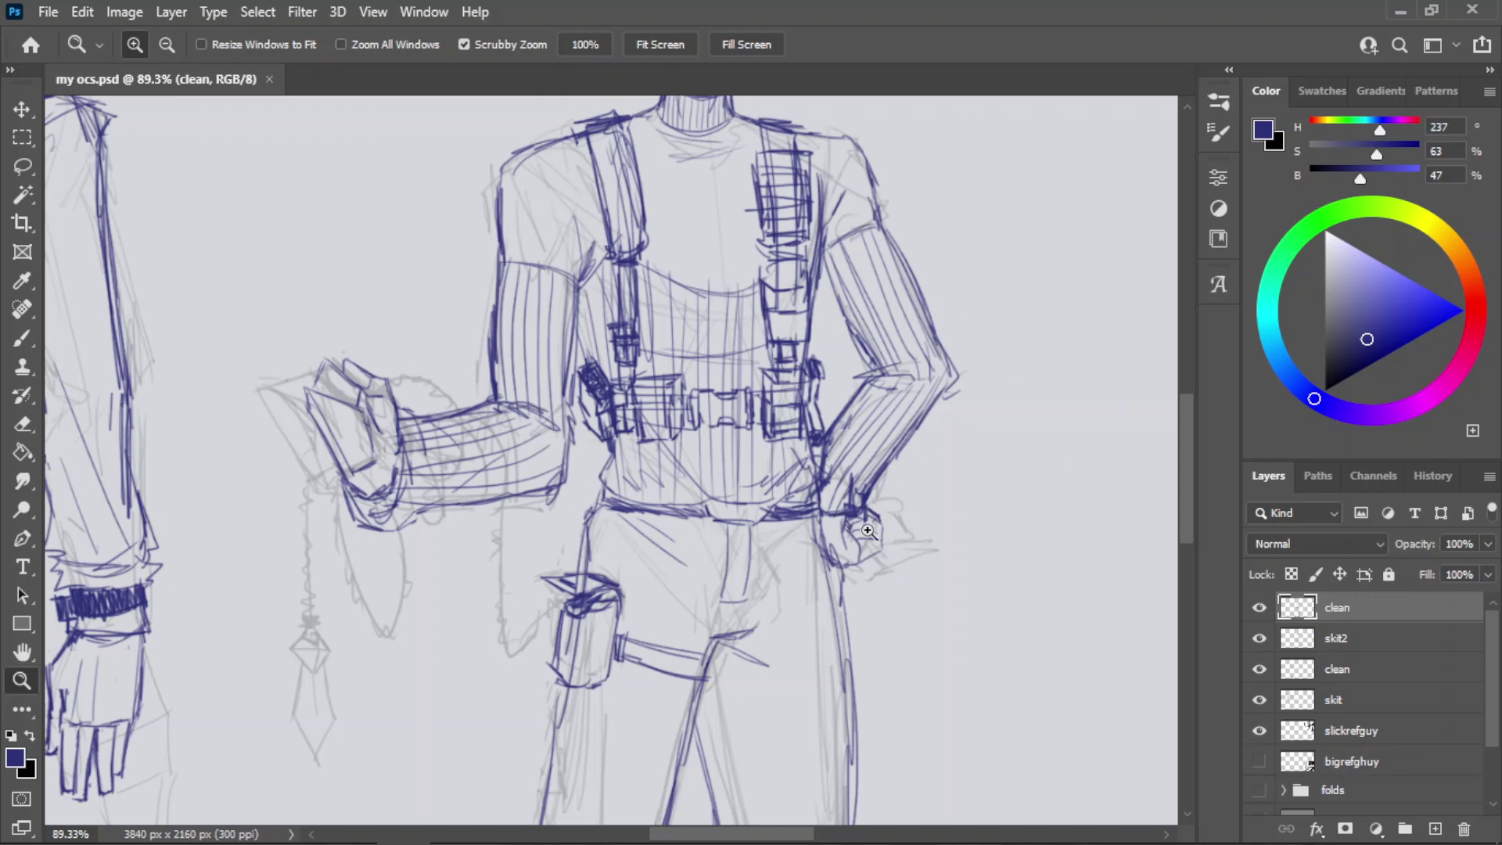
- Erase the folded finger lines between the cuff and the fist's lower outline
{"action": "left_click_drag", "start_coordinate": [868, 530], "coordinate": [960, 500]}
{"action": "key", "text": "e"}
{"action": "mouse_move", "coordinate": [907, 542]}
{"action": "left_mouse_down"}
{"action": "mouse_move", "coordinate": [882, 561]}
{"action": "mouse_move", "coordinate": [933, 512]}
{"action": "mouse_move", "coordinate": [909, 538]}
{"action": "mouse_move", "coordinate": [878, 490]}
{"action": "mouse_move", "coordinate": [852, 493]}
{"action": "mouse_move", "coordinate": [899, 480]}
{"action": "left_mouse_up"}
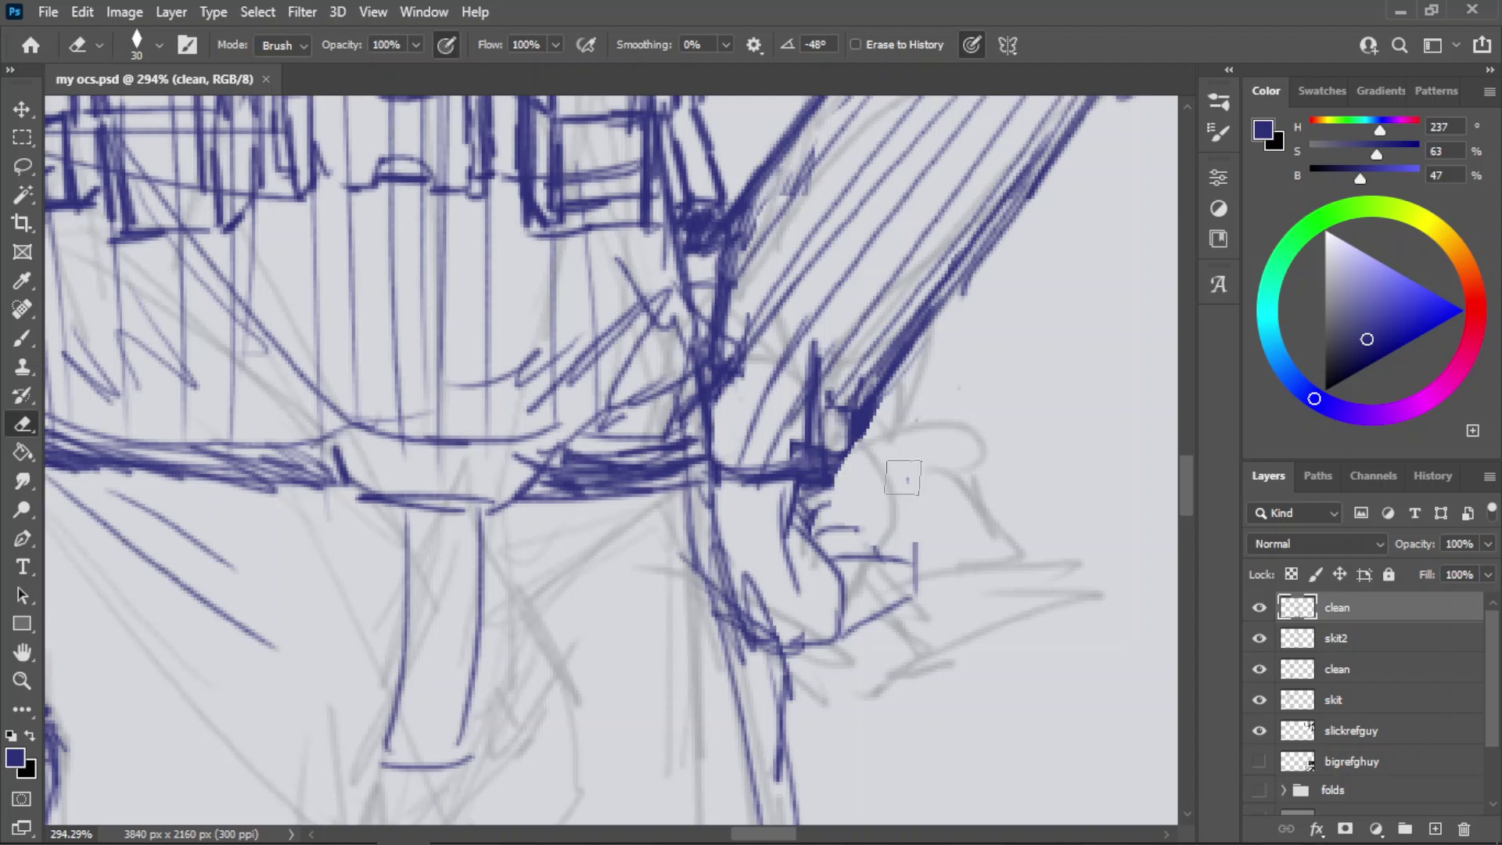
- Rework the fist with a short knuckle crease beside the thumb and a rounded upper finger
{"action": "key", "text": "b"}
{"action": "key", "text": "e"}
{"action": "left_click_drag", "start_coordinate": [906, 557], "coordinate": [885, 553]}
{"action": "key", "text": "b"}
{"action": "key", "text": "e"}
{"action": "mouse_move", "coordinate": [848, 534]}
{"action": "left_mouse_down"}
{"action": "mouse_move", "coordinate": [845, 518]}
{"action": "mouse_move", "coordinate": [895, 561]}
{"action": "mouse_move", "coordinate": [878, 542]}
{"action": "left_mouse_up"}
{"action": "key", "text": "b"}
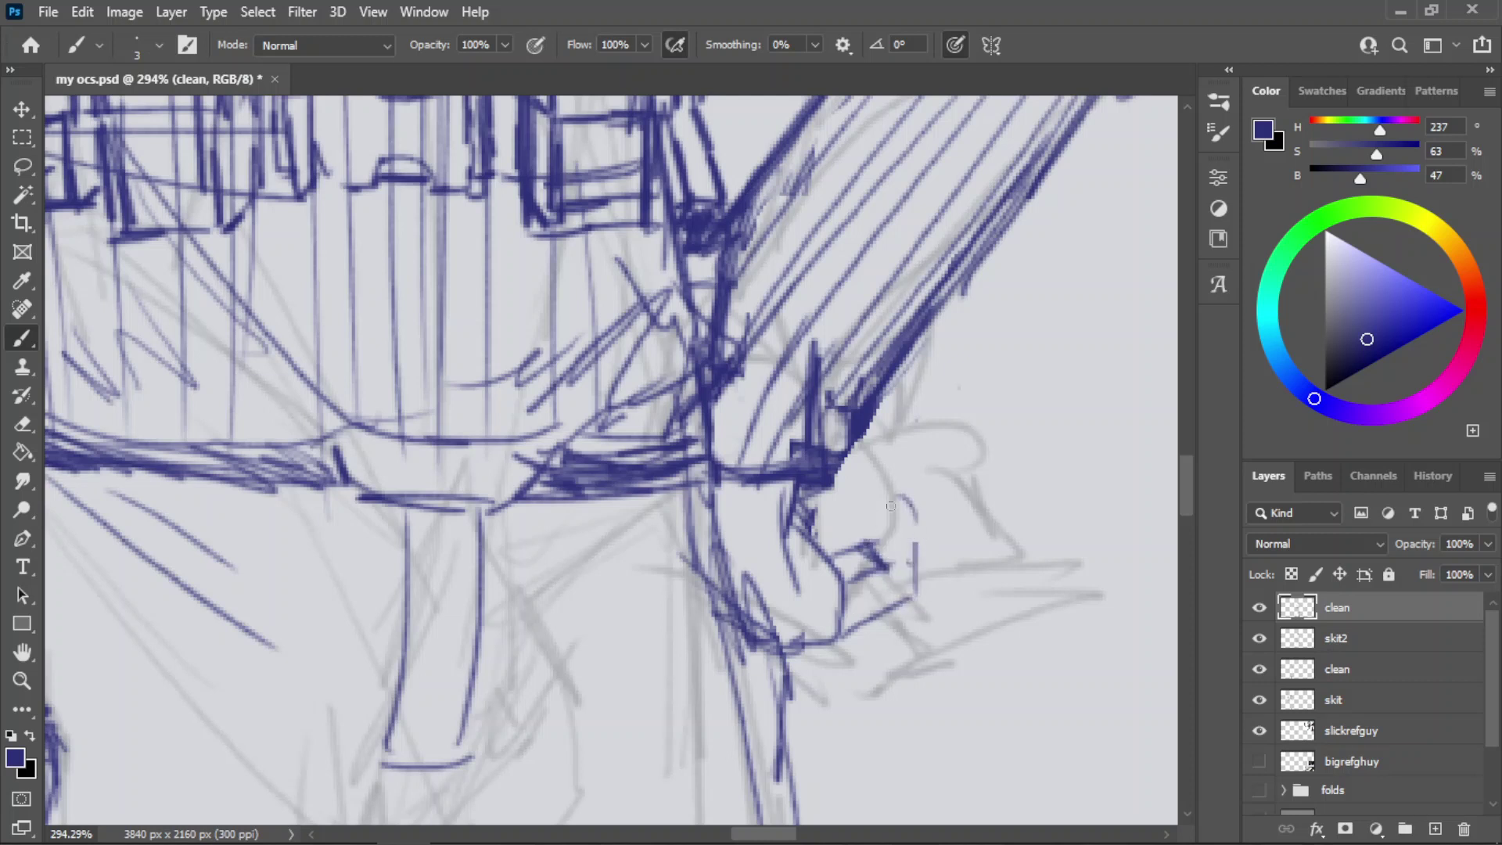
{"action": "mouse_move", "coordinate": [912, 520]}
{"action": "left_mouse_down"}
{"action": "mouse_move", "coordinate": [877, 496]}
{"action": "mouse_move", "coordinate": [885, 478]}
{"action": "mouse_move", "coordinate": [888, 530]}
{"action": "mouse_move", "coordinate": [913, 562]}
{"action": "mouse_move", "coordinate": [915, 601]}
{"action": "mouse_move", "coordinate": [904, 593]}
{"action": "left_mouse_up"}
{"action": "key", "text": "ctrl+z"}
{"action": "key", "text": "ctrl+z"}
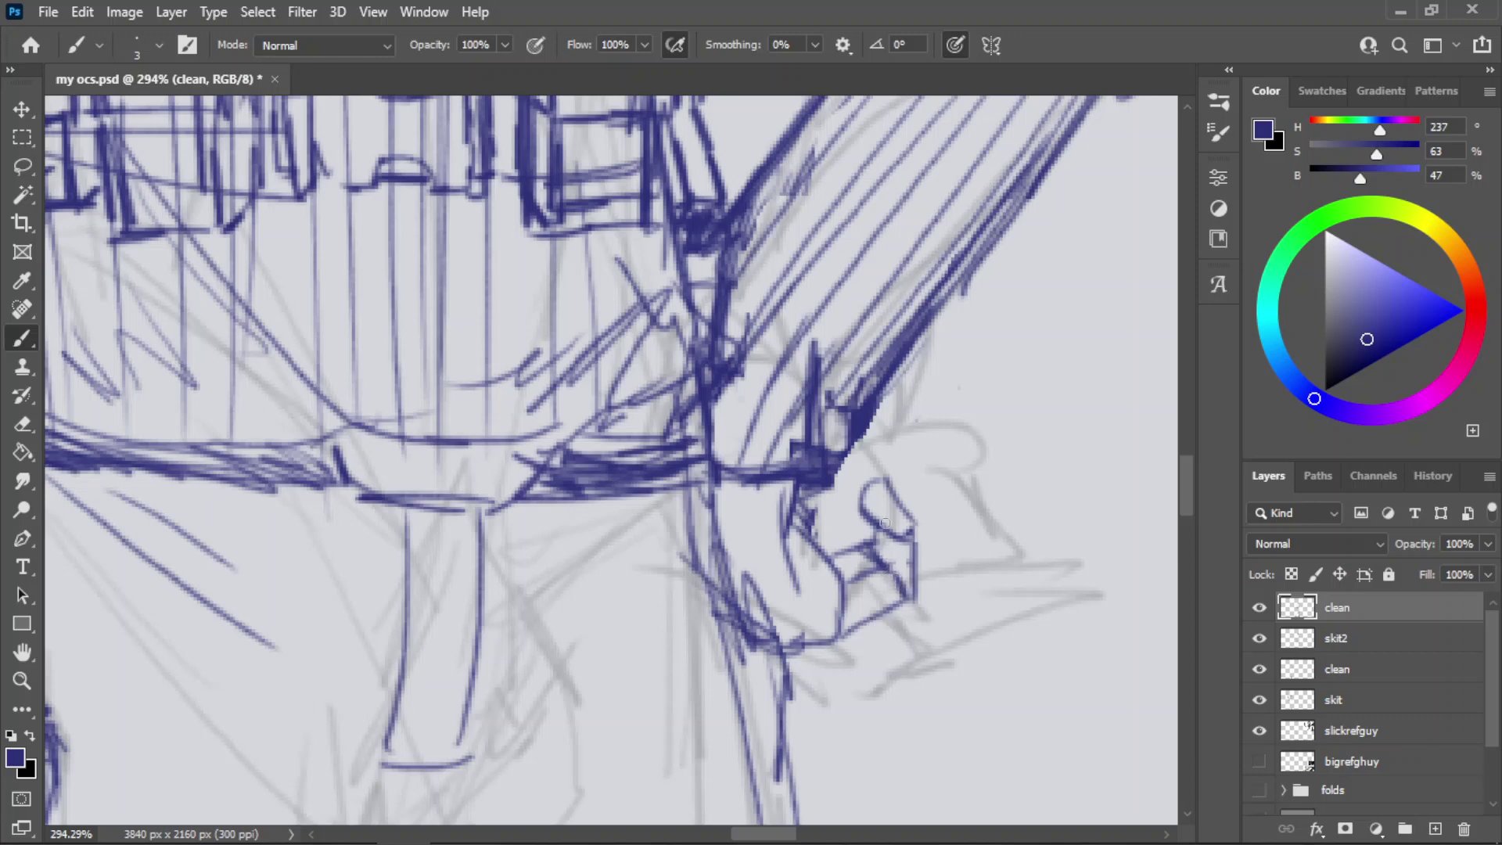
{"action": "key", "text": "z"}
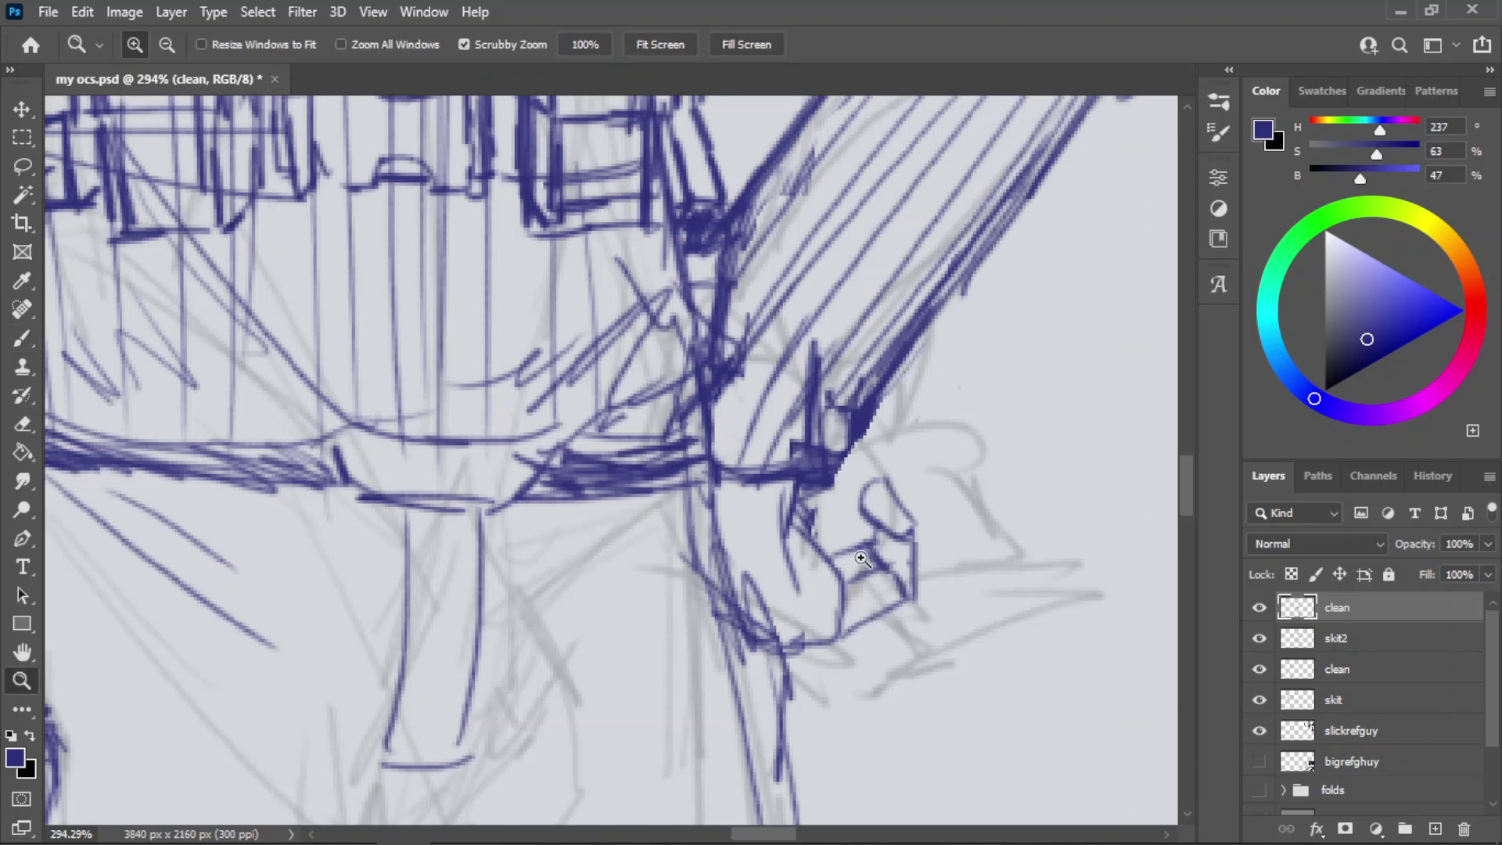
- Erase the upper finger, the knuckle crease and the outer corner of the hip fist
{"action": "left_click_drag", "start_coordinate": [895, 540], "coordinate": [785, 578]}
{"action": "mouse_move", "coordinate": [900, 541]}
{"action": "left_mouse_down"}
{"action": "mouse_move", "coordinate": [951, 520]}
{"action": "mouse_move", "coordinate": [916, 524]}
{"action": "mouse_move", "coordinate": [966, 438]}
{"action": "mouse_move", "coordinate": [947, 509]}
{"action": "left_mouse_up"}
{"action": "key", "text": "e"}
{"action": "key", "text": "b"}
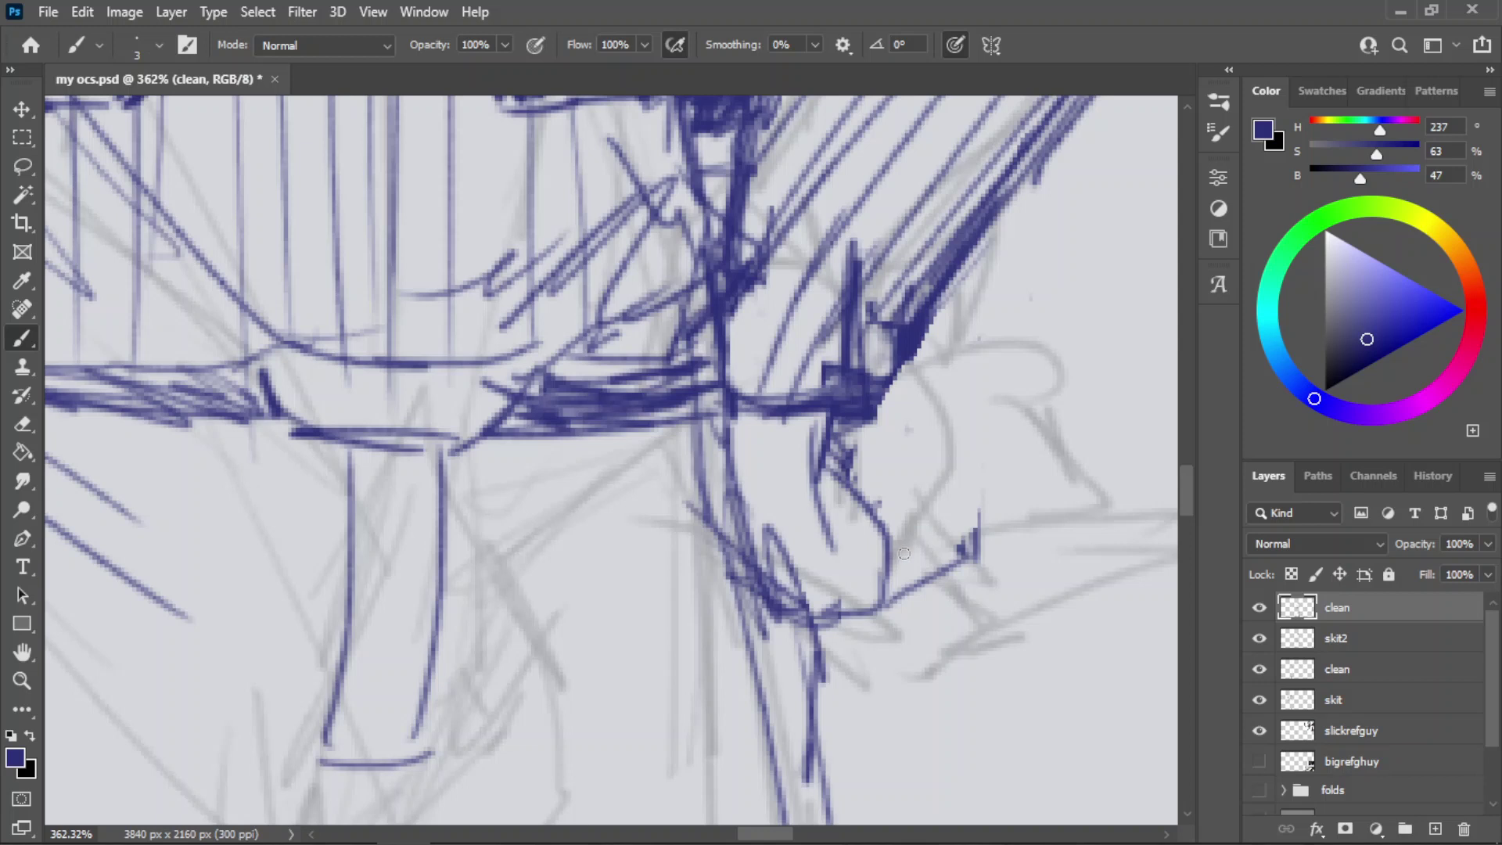
{"action": "key", "text": "e"}
{"action": "mouse_move", "coordinate": [979, 540]}
{"action": "left_mouse_down"}
{"action": "mouse_move", "coordinate": [883, 592]}
{"action": "mouse_move", "coordinate": [950, 567]}
{"action": "left_mouse_up"}
- Sketch a short lowest finger with a rounded tip extending outward from the thumb
{"action": "key", "text": "b"}
{"action": "key", "text": "ctrl+z"}
{"action": "mouse_move", "coordinate": [877, 601]}
{"action": "left_mouse_down"}
{"action": "mouse_move", "coordinate": [987, 546]}
{"action": "mouse_move", "coordinate": [974, 510]}
{"action": "mouse_move", "coordinate": [879, 517]}
{"action": "mouse_move", "coordinate": [903, 523]}
{"action": "mouse_move", "coordinate": [887, 526]}
{"action": "mouse_move", "coordinate": [964, 478]}
{"action": "left_mouse_up"}
{"action": "key", "text": "ctrl+z"}
{"action": "key", "text": "ctrl+z"}
{"action": "key", "text": "ctrl+z"}
{"action": "key", "text": "ctrl+z"}
{"action": "key", "text": "ctrl+z"}
{"action": "key", "text": "ctrl+z"}
{"action": "key", "text": "ctrl+z"}
{"action": "key", "text": "ctrl+z"}
{"action": "key", "text": "ctrl+z"}
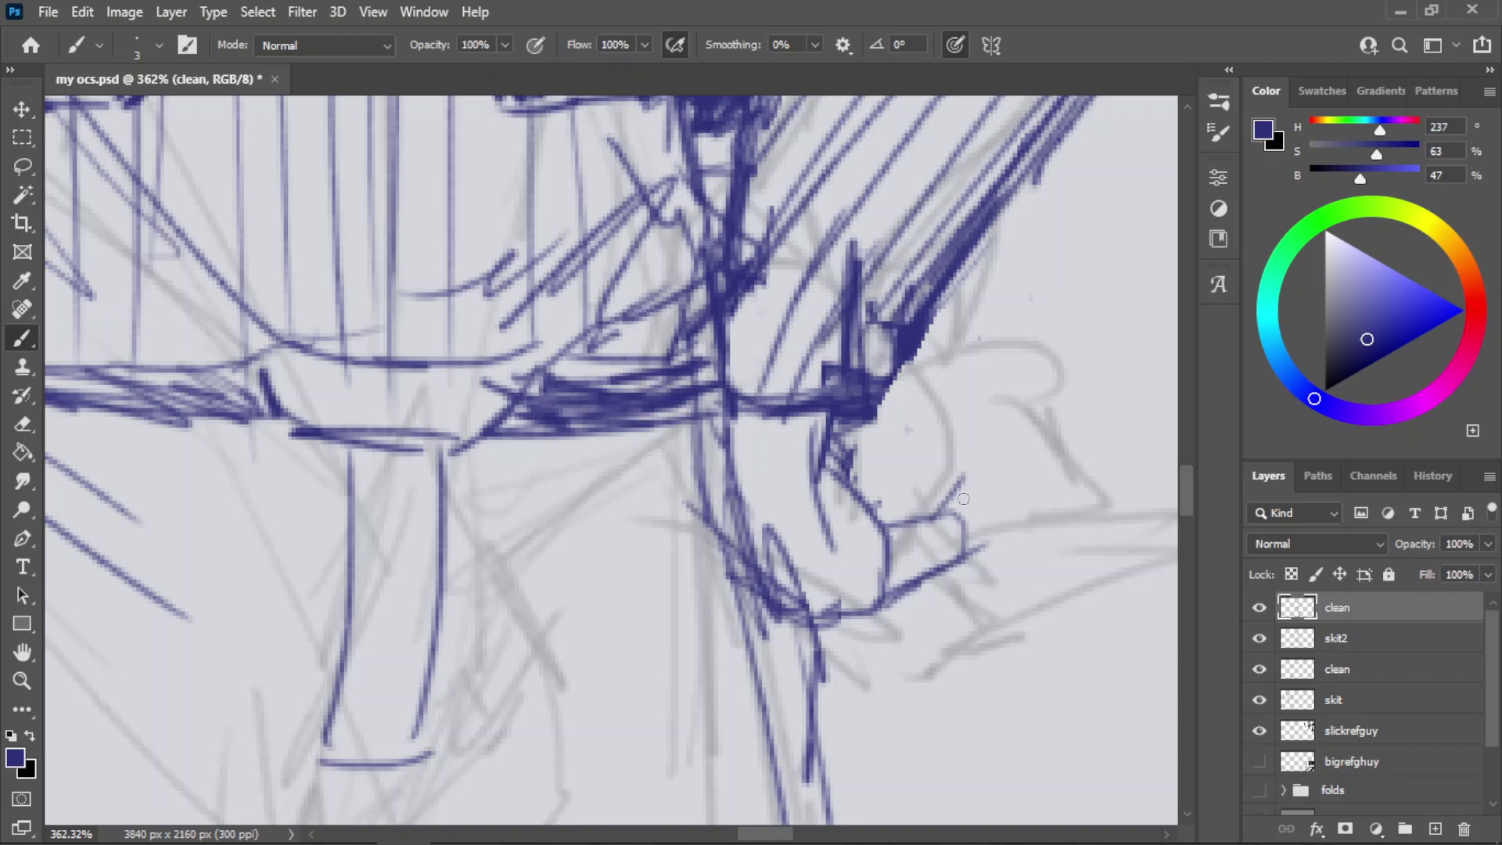
- Erase the lowest finger outline, leaving the thumb and a short stroke at its knuckle
{"action": "key", "text": "ctrl+z"}
{"action": "key", "text": "e"}
{"action": "mouse_move", "coordinate": [923, 602]}
{"action": "left_mouse_down"}
{"action": "mouse_move", "coordinate": [977, 529]}
{"action": "mouse_move", "coordinate": [941, 527]}
{"action": "mouse_move", "coordinate": [956, 510]}
{"action": "left_mouse_up"}
{"action": "key", "text": "b"}
{"action": "key", "text": "ctrl+z"}
{"action": "key", "text": "ctrl+z"}
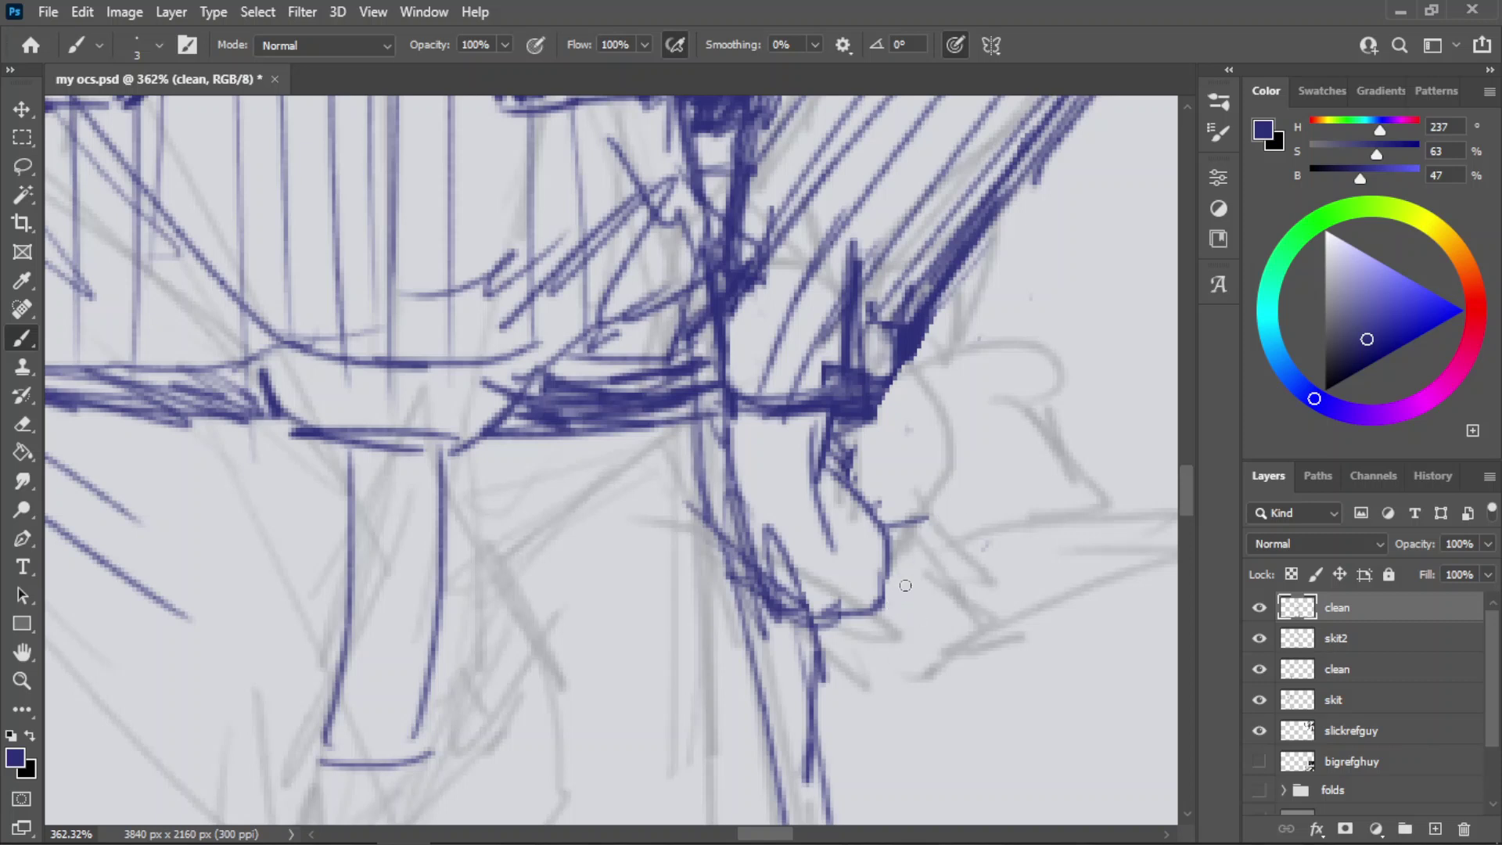
- Draw the lowest finger slanting steeply upward from the base of the palm, with a rounded top
{"action": "left_click_drag", "start_coordinate": [892, 604], "coordinate": [957, 512]}
{"action": "mouse_move", "coordinate": [914, 581]}
{"action": "left_mouse_down"}
{"action": "mouse_move", "coordinate": [963, 509]}
{"action": "mouse_move", "coordinate": [913, 500]}
{"action": "mouse_move", "coordinate": [920, 486]}
{"action": "mouse_move", "coordinate": [891, 511]}
{"action": "mouse_move", "coordinate": [917, 485]}
{"action": "mouse_move", "coordinate": [930, 552]}
{"action": "left_mouse_up"}
{"action": "key", "text": "ctrl+z"}
{"action": "key", "text": "ctrl+z"}
{"action": "key", "text": "e"}
{"action": "key", "text": "b"}
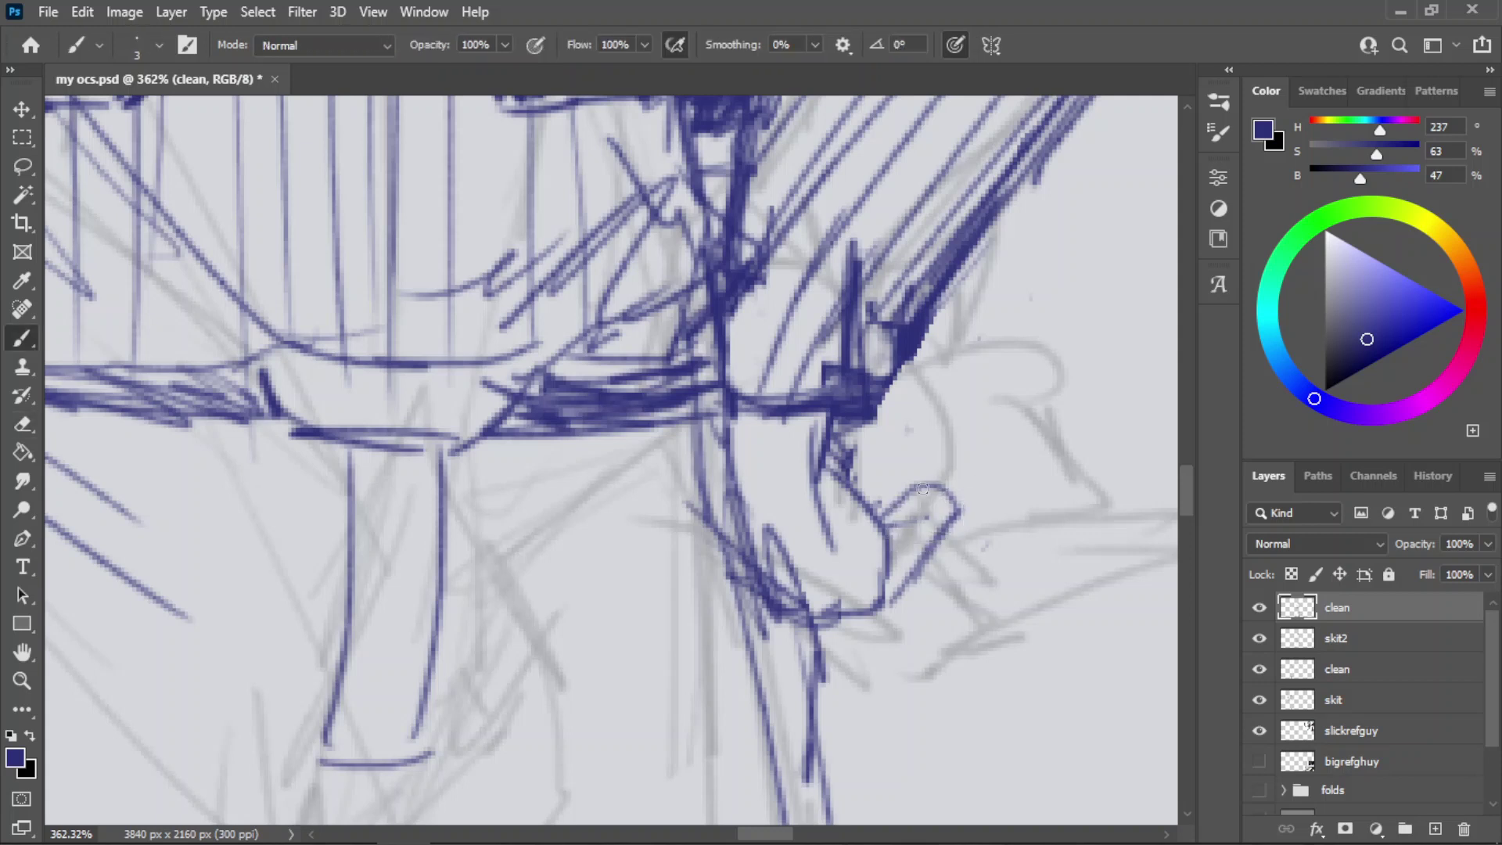
- Draw the next folded finger directly above the lowest one, with an angular outer edge
{"action": "mouse_move", "coordinate": [903, 485]}
{"action": "left_mouse_down"}
{"action": "mouse_move", "coordinate": [936, 446]}
{"action": "mouse_move", "coordinate": [962, 513]}
{"action": "left_mouse_up"}
{"action": "key", "text": "ctrl+z"}
{"action": "key", "text": "ctrl+z"}
{"action": "key", "text": "ctrl+z"}
{"action": "left_click_drag", "start_coordinate": [951, 462], "coordinate": [960, 514]}
{"action": "key", "text": "ctrl+z"}
{"action": "key", "text": "ctrl+z"}
{"action": "key", "text": "ctrl+z"}
{"action": "key", "text": "ctrl+z"}
- Shape the upper finger's top and inner edge between the cuff and the thumb
{"action": "mouse_move", "coordinate": [880, 469]}
{"action": "left_mouse_down"}
{"action": "mouse_move", "coordinate": [945, 460]}
{"action": "mouse_move", "coordinate": [898, 494]}
{"action": "mouse_move", "coordinate": [879, 495]}
{"action": "mouse_move", "coordinate": [913, 435]}
{"action": "mouse_move", "coordinate": [943, 463]}
{"action": "mouse_move", "coordinate": [919, 462]}
{"action": "left_mouse_up"}
{"action": "key", "text": "ctrl+z"}
{"action": "key", "text": "ctrl+z"}
{"action": "key", "text": "ctrl+z"}
{"action": "key", "text": "ctrl+z"}
{"action": "key", "text": "ctrl+z"}
{"action": "key", "text": "ctrl+z"}
{"action": "key", "text": "e"}
{"action": "key", "text": "b"}
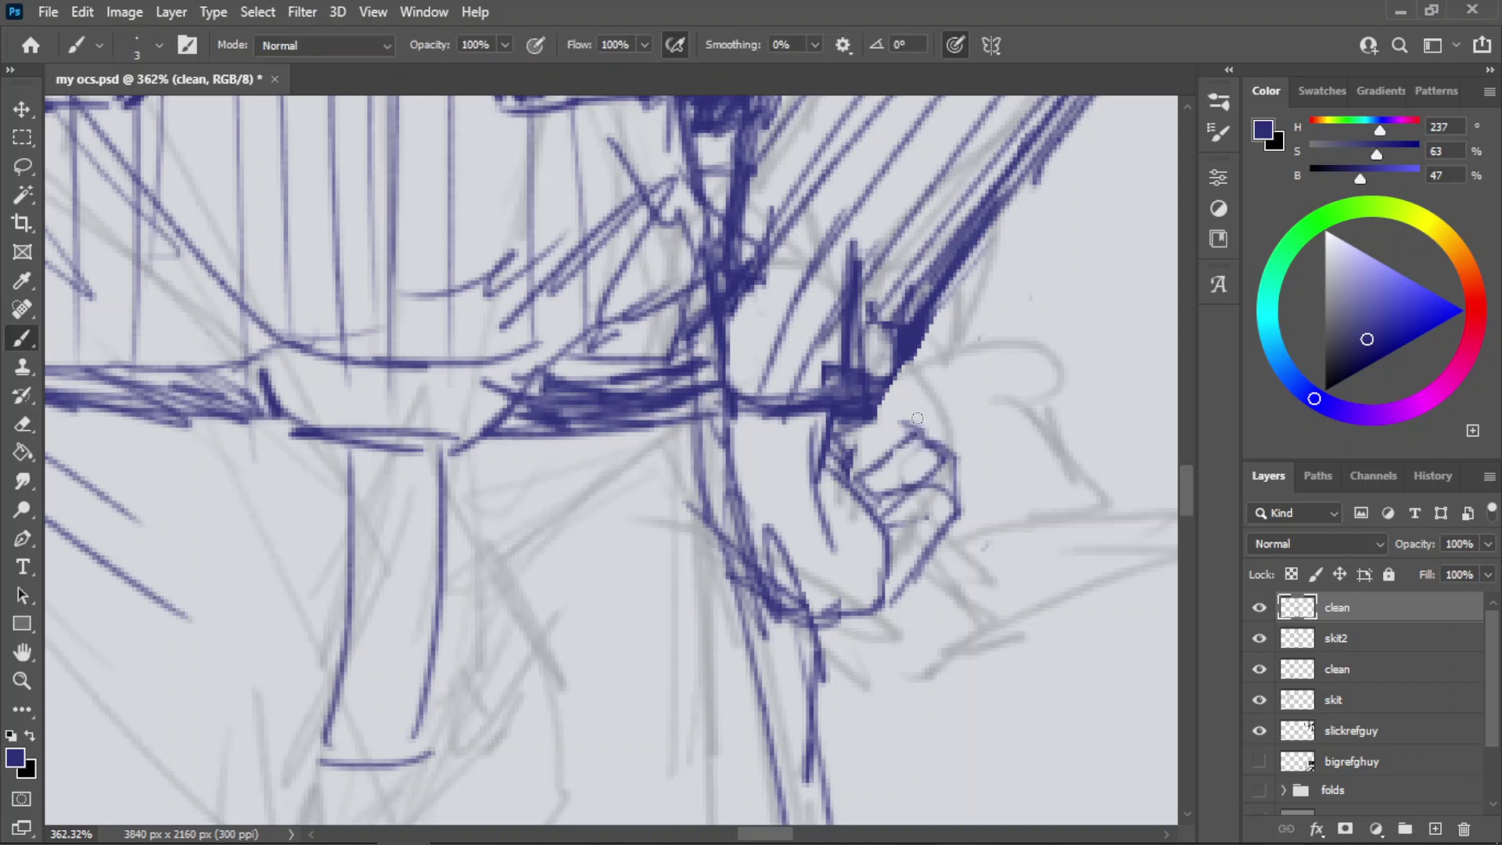
- Try an extra finger stroke below the cuff, and save the document while viewing both figures
{"action": "mouse_move", "coordinate": [897, 410]}
{"action": "left_mouse_down"}
{"action": "mouse_move", "coordinate": [915, 426]}
{"action": "mouse_move", "coordinate": [874, 403]}
{"action": "mouse_move", "coordinate": [851, 446]}
{"action": "mouse_move", "coordinate": [765, 509]}
{"action": "mouse_move", "coordinate": [749, 544]}
{"action": "left_mouse_up"}
{"action": "key", "text": "ctrl+z"}
{"action": "key", "text": "ctrl+z"}
{"action": "key", "text": "z"}
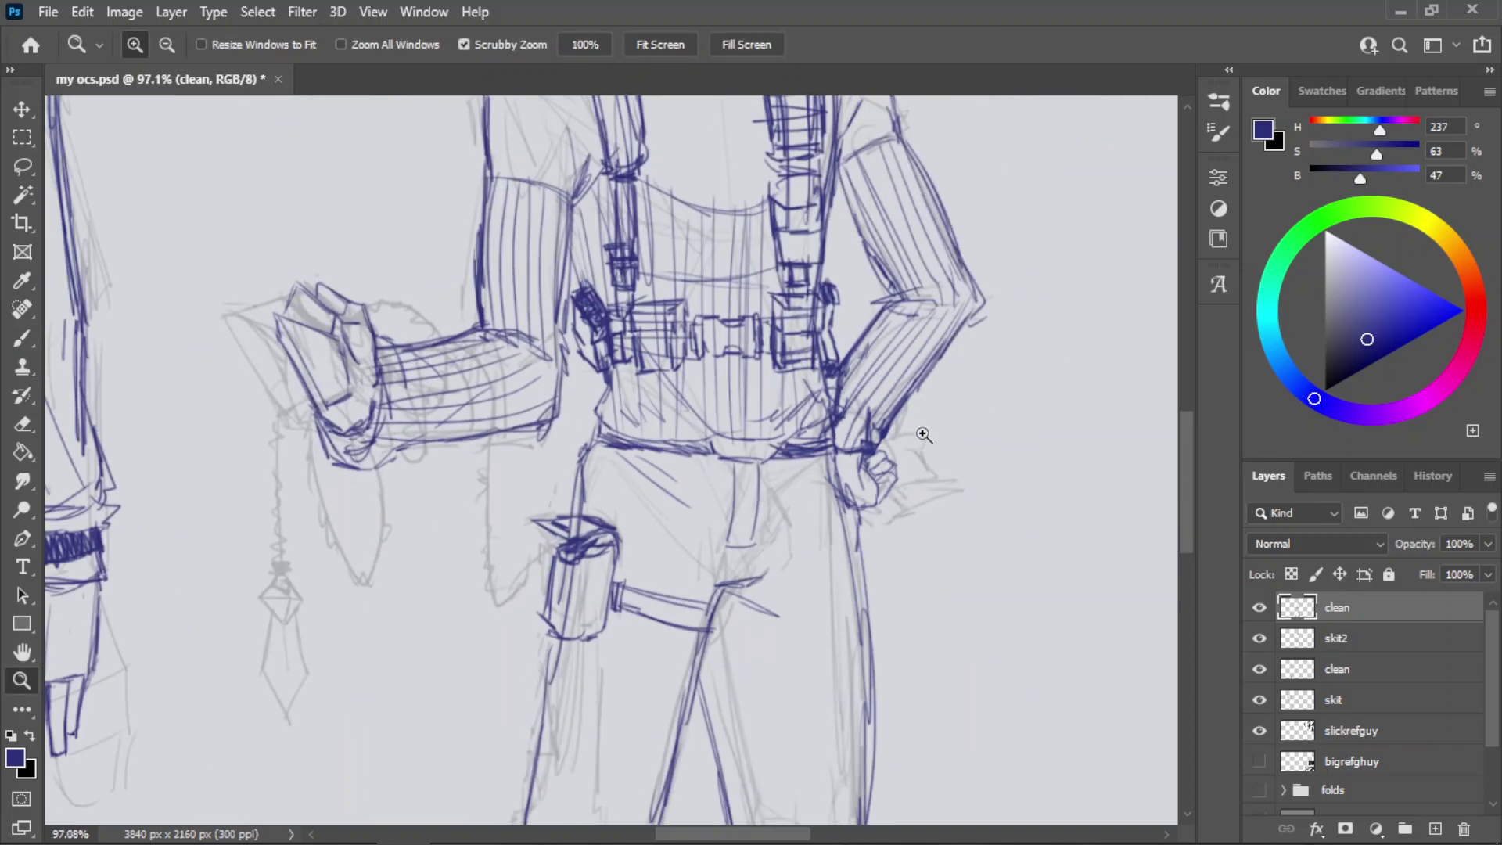
{"action": "key", "text": "ctrl+s"}
{"action": "left_click_drag", "start_coordinate": [810, 510], "coordinate": [739, 562]}
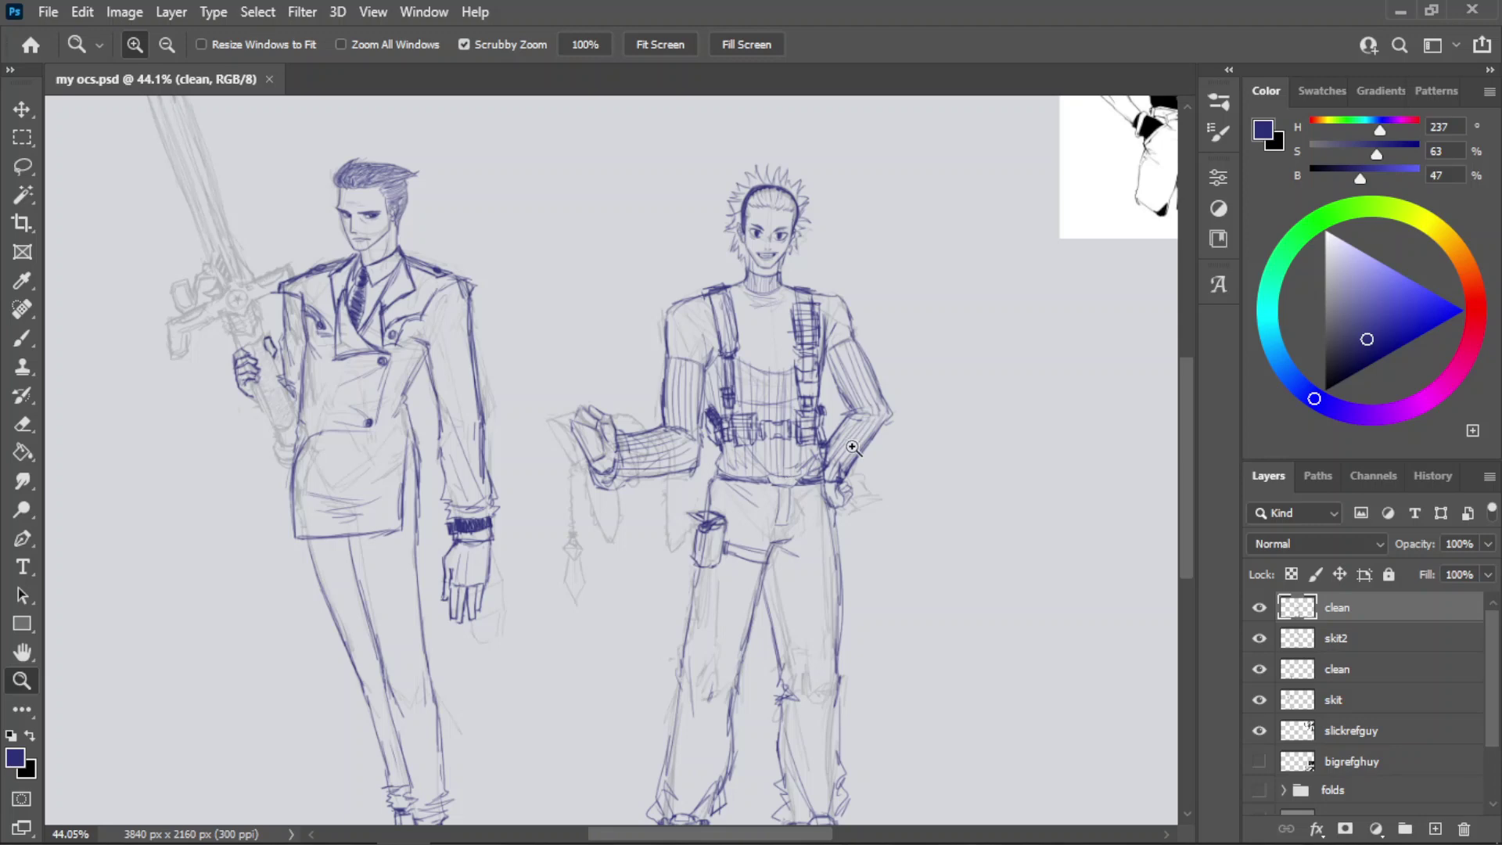
- Erase the upper folded fingers of the hip hand, keeping the lowest finger's slanted outer edge
{"action": "left_click_drag", "start_coordinate": [855, 500], "coordinate": [895, 542]}
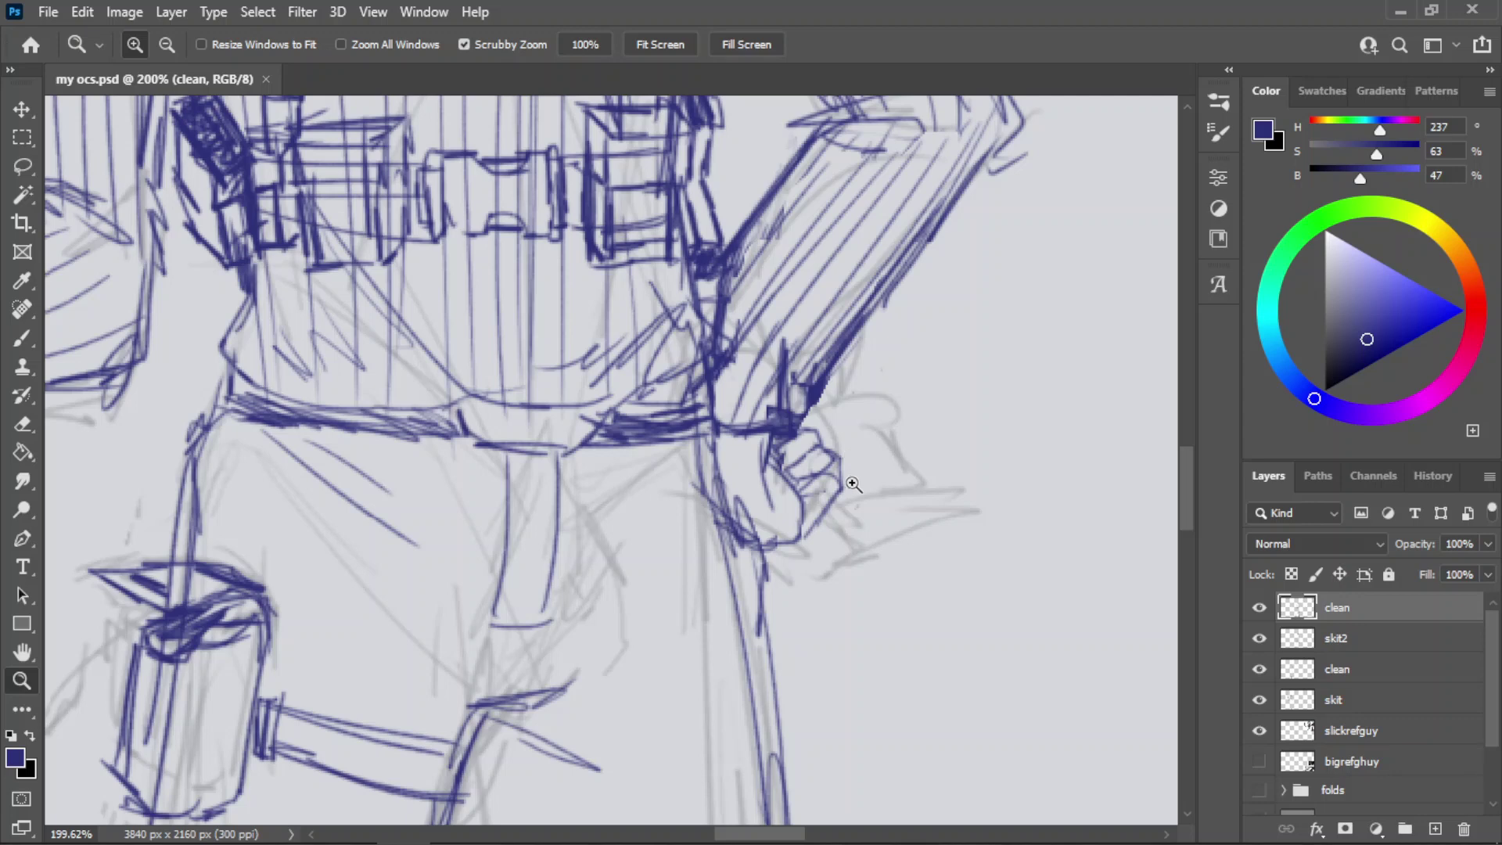
{"action": "left_click_drag", "start_coordinate": [899, 480], "coordinate": [859, 509]}
{"action": "key", "text": "e"}
{"action": "mouse_move", "coordinate": [885, 459]}
{"action": "left_mouse_down"}
{"action": "mouse_move", "coordinate": [922, 460]}
{"action": "mouse_move", "coordinate": [835, 479]}
{"action": "mouse_move", "coordinate": [825, 449]}
{"action": "mouse_move", "coordinate": [823, 504]}
{"action": "mouse_move", "coordinate": [786, 559]}
{"action": "left_mouse_up"}
- Draw short strokes from the thumb's knuckle for the inner edge of the lowest finger
{"action": "key", "text": "b"}
{"action": "mouse_move", "coordinate": [848, 469]}
{"action": "left_mouse_down"}
{"action": "mouse_move", "coordinate": [822, 507]}
{"action": "mouse_move", "coordinate": [879, 450]}
{"action": "mouse_move", "coordinate": [881, 490]}
{"action": "mouse_move", "coordinate": [855, 450]}
{"action": "mouse_move", "coordinate": [841, 483]}
{"action": "left_mouse_up"}
{"action": "key", "text": "ctrl+z"}
{"action": "key", "text": "z"}
{"action": "key", "text": "e"}
{"action": "key", "text": "b"}
{"action": "key", "text": "ctrl+z"}
{"action": "mouse_move", "coordinate": [811, 508]}
{"action": "left_mouse_down"}
{"action": "mouse_move", "coordinate": [847, 482]}
{"action": "mouse_move", "coordinate": [828, 493]}
{"action": "left_mouse_up"}
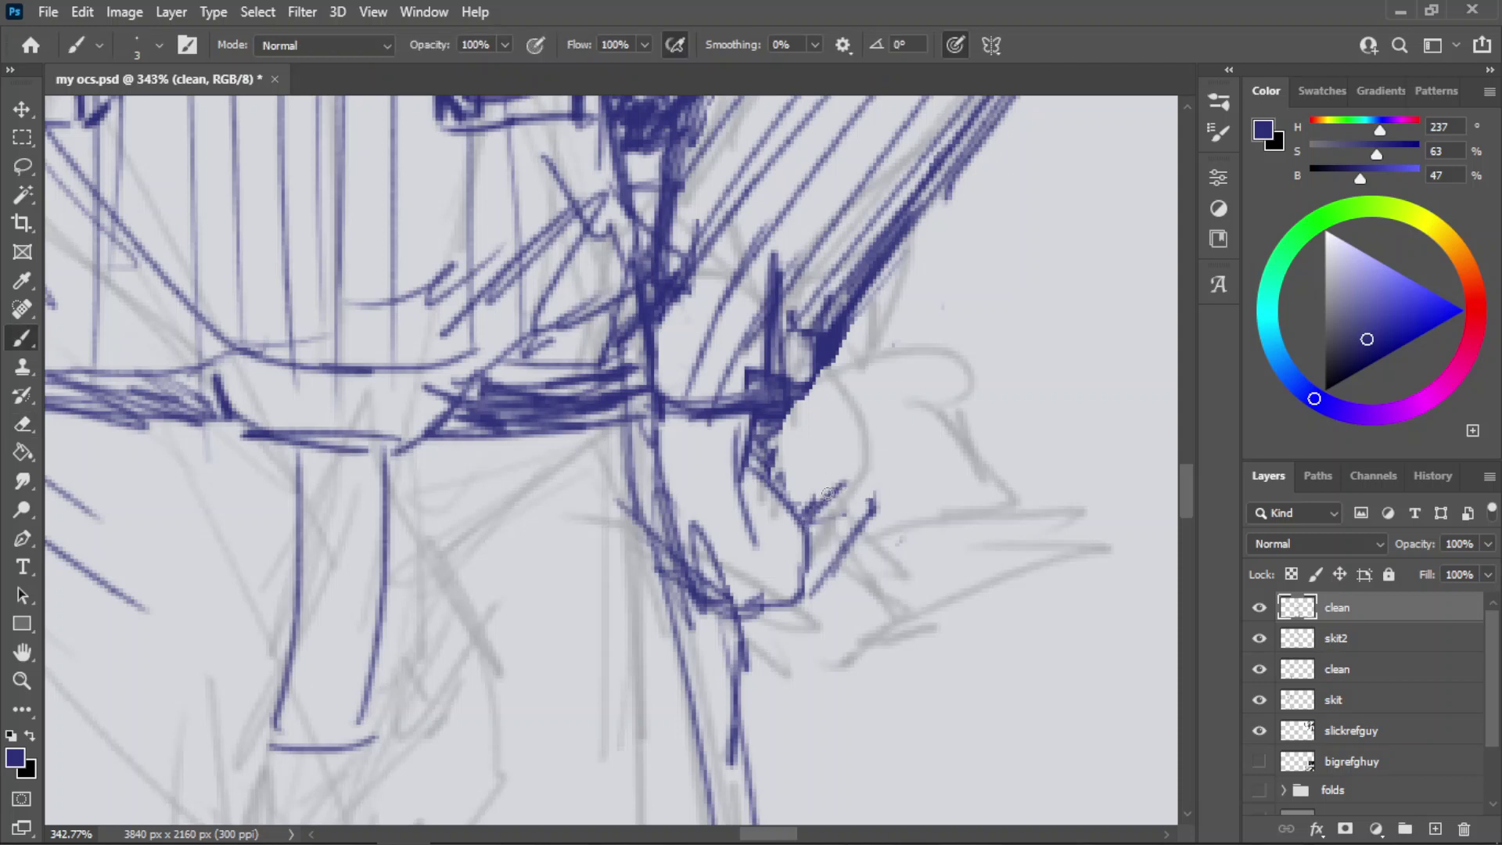
{"action": "mouse_move", "coordinate": [890, 456]}
{"action": "left_mouse_down"}
{"action": "mouse_move", "coordinate": [872, 508]}
{"action": "mouse_move", "coordinate": [875, 496]}
{"action": "left_mouse_up"}
{"action": "key", "text": "ctrl+z"}
{"action": "key", "text": "ctrl+z"}
- Extend the lowest finger upward with angular segments, trying out strokes for its tip
{"action": "left_click_drag", "start_coordinate": [870, 514], "coordinate": [896, 456]}
{"action": "mouse_move", "coordinate": [897, 456]}
{"action": "left_mouse_down"}
{"action": "mouse_move", "coordinate": [867, 430]}
{"action": "mouse_move", "coordinate": [846, 478]}
{"action": "mouse_move", "coordinate": [887, 382]}
{"action": "left_mouse_up"}
{"action": "key", "text": "ctrl+z"}
{"action": "left_click_drag", "start_coordinate": [862, 437], "coordinate": [889, 380]}
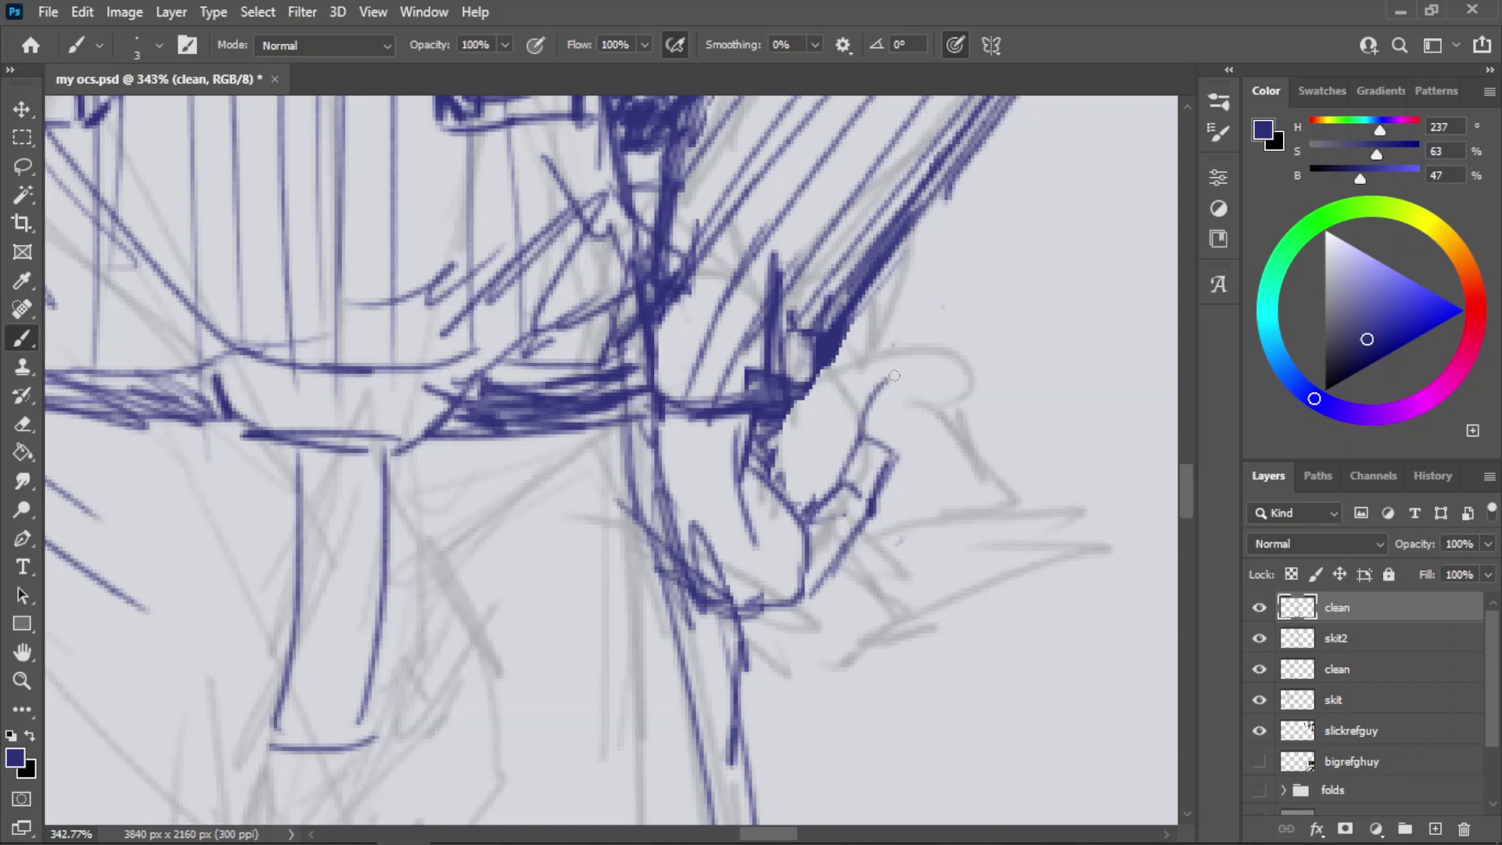
{"action": "key", "text": "ctrl+z"}
{"action": "mouse_move", "coordinate": [858, 439]}
{"action": "left_mouse_down"}
{"action": "mouse_move", "coordinate": [897, 405]}
{"action": "mouse_move", "coordinate": [883, 398]}
{"action": "mouse_move", "coordinate": [905, 398]}
{"action": "mouse_move", "coordinate": [885, 469]}
{"action": "mouse_move", "coordinate": [908, 393]}
{"action": "mouse_move", "coordinate": [893, 461]}
{"action": "left_mouse_up"}
{"action": "key", "text": "ctrl+z"}
{"action": "mouse_move", "coordinate": [908, 392]}
{"action": "left_mouse_down"}
{"action": "mouse_move", "coordinate": [876, 484]}
{"action": "mouse_move", "coordinate": [983, 459]}
{"action": "left_mouse_up"}
{"action": "key", "text": "ctrl+z"}
- Lasso the segmented finger, scale it to 91.49% width and 86.54% height, shift it toward the palm and deselect
{"action": "key", "text": "z"}
{"action": "key", "text": "b"}
{"action": "key", "text": "l"}
{"action": "mouse_move", "coordinate": [851, 475]}
{"action": "left_mouse_down"}
{"action": "mouse_move", "coordinate": [931, 525]}
{"action": "mouse_move", "coordinate": [842, 415]}
{"action": "mouse_move", "coordinate": [869, 501]}
{"action": "left_mouse_up"}
{"action": "key", "text": "ctrl+t"}
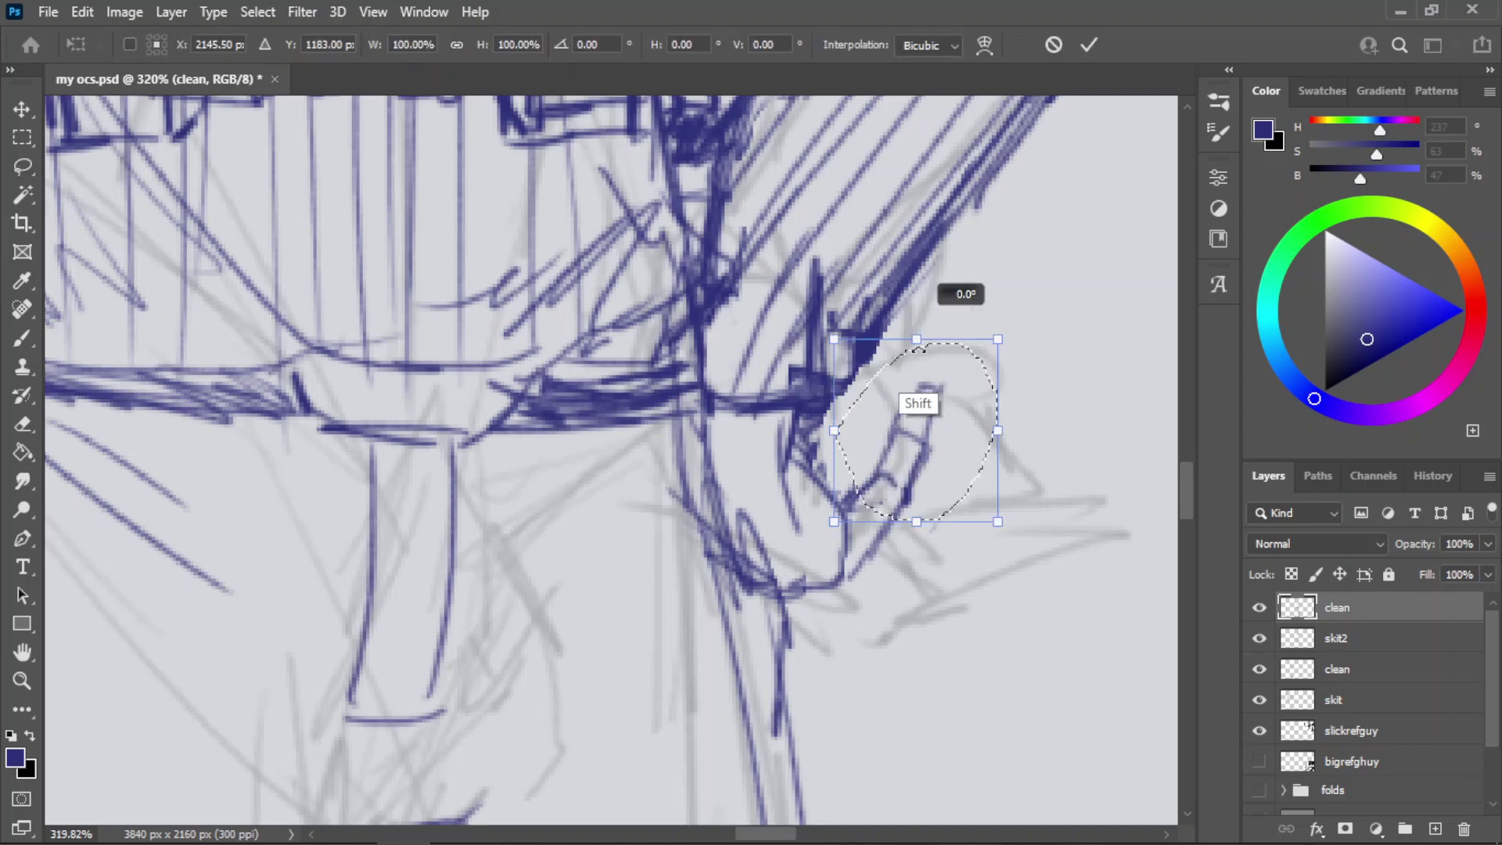
{"action": "left_click_drag", "start_coordinate": [997, 340], "coordinate": [983, 365]}
{"action": "left_click_drag", "start_coordinate": [917, 463], "coordinate": [907, 473]}
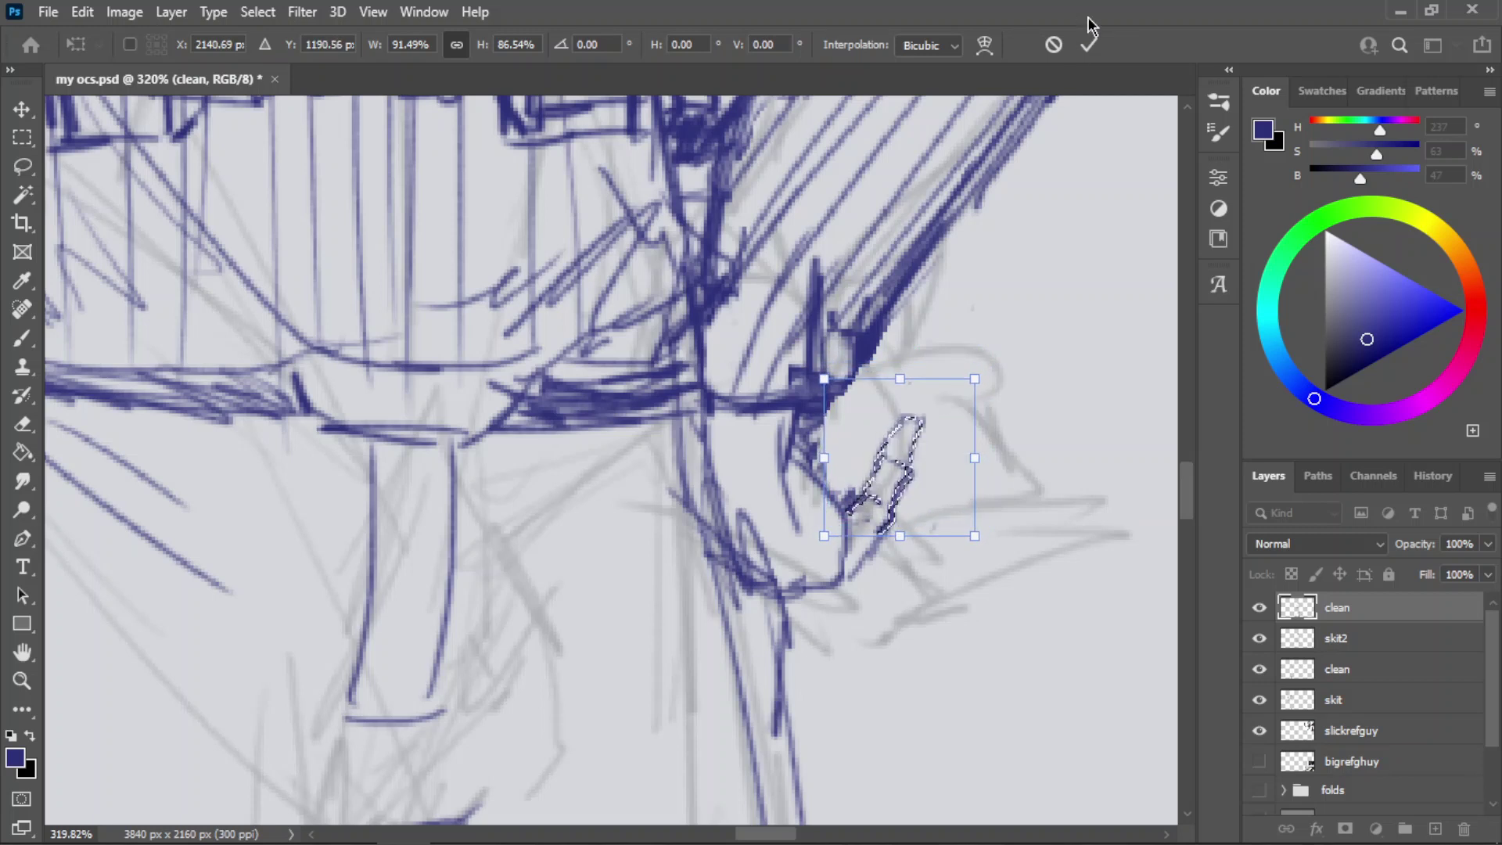
{"action": "left_click", "coordinate": [1089, 45]}
{"action": "key", "text": "ctrl+d"}
- Draw a second segmented finger alongside the first, rising from the thumb to just beside the cuff
{"action": "key", "text": "b"}
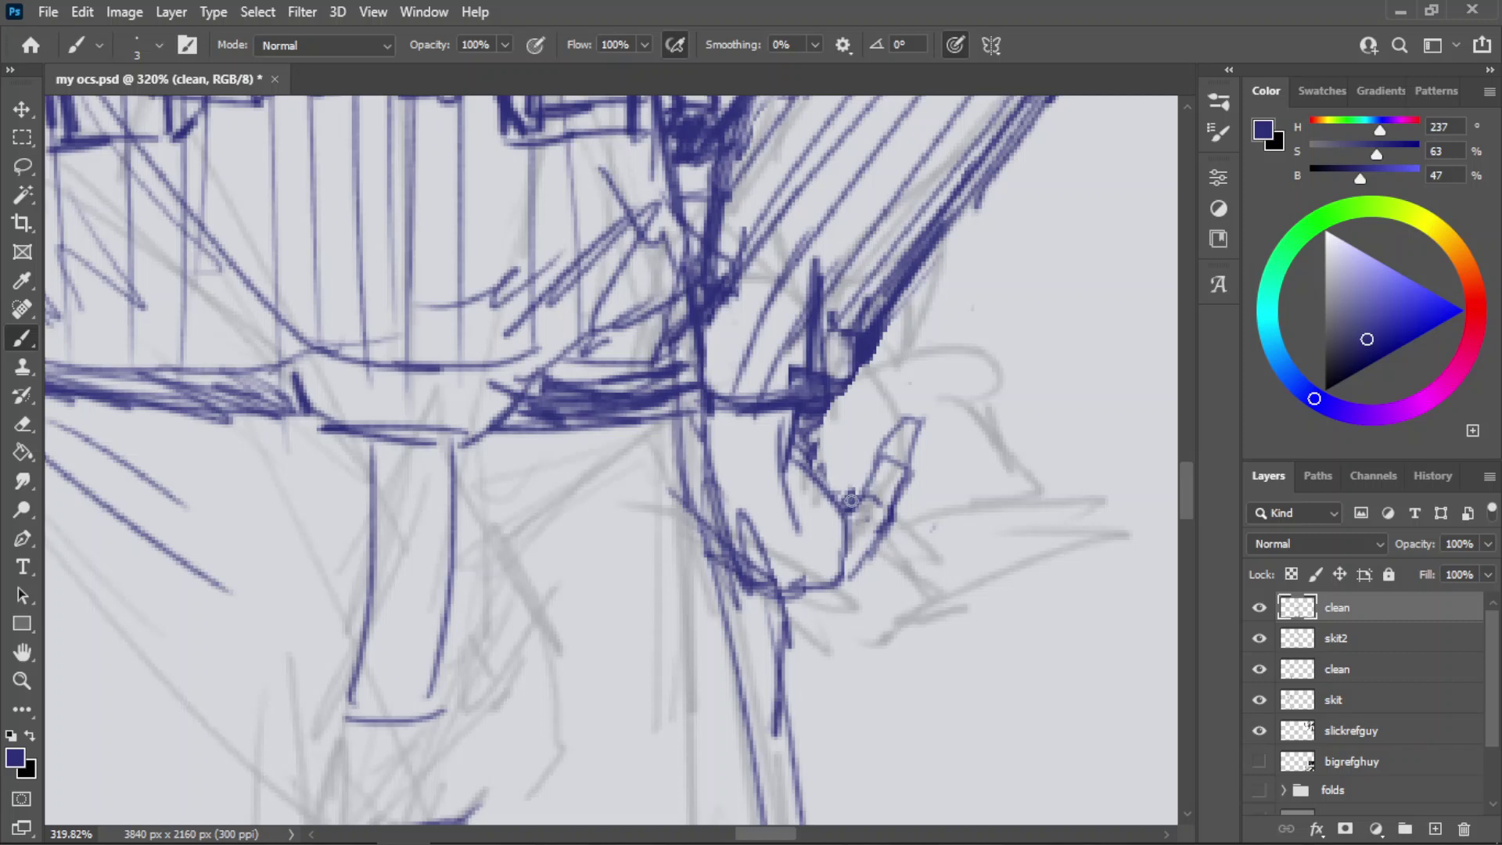
{"action": "left_click_drag", "start_coordinate": [832, 476], "coordinate": [855, 443]}
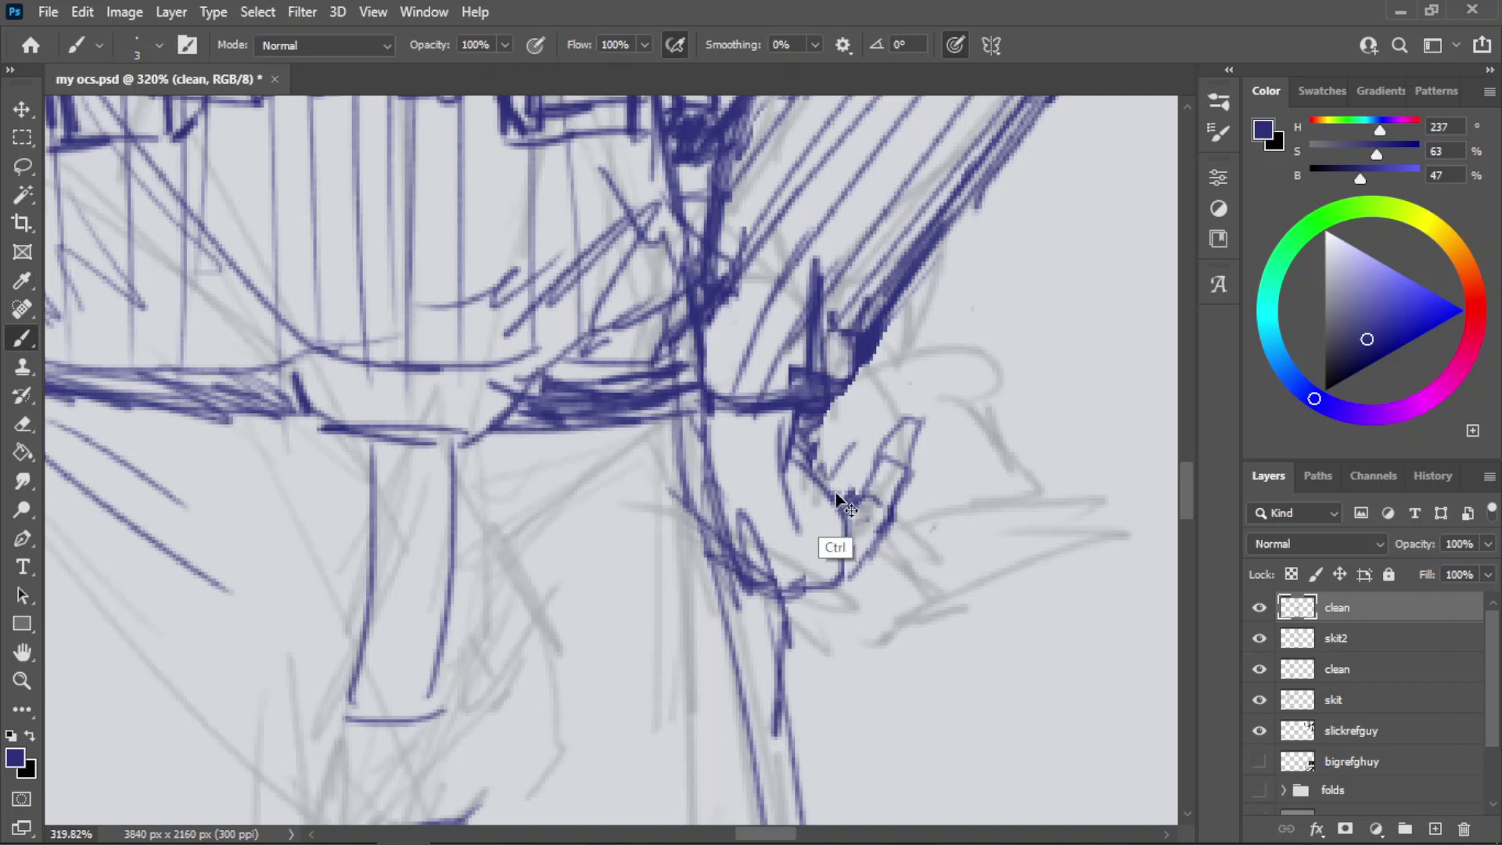
{"action": "key", "text": "ctrl+z"}
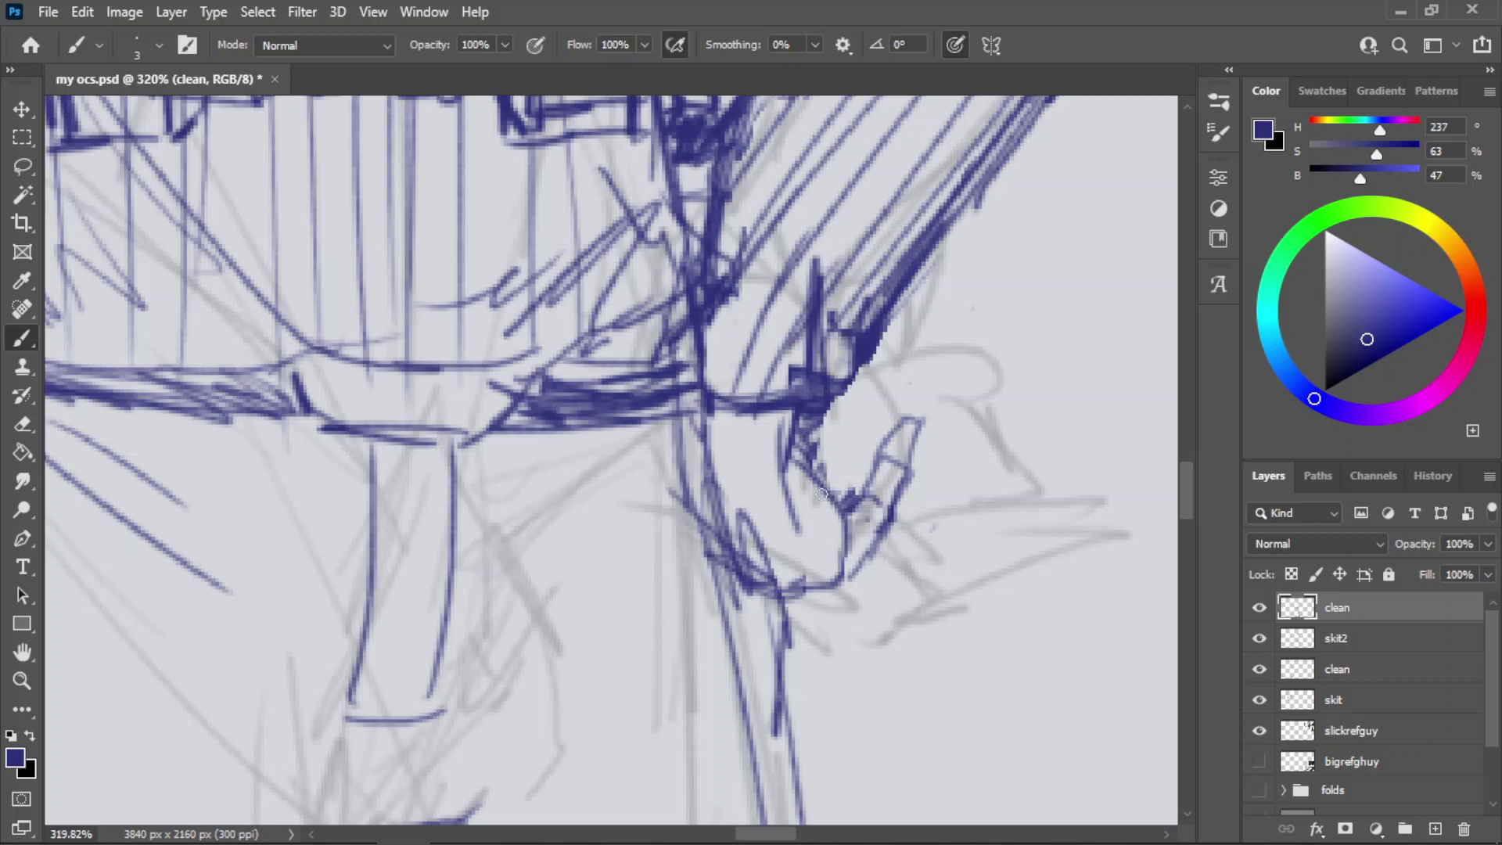
{"action": "key", "text": "ctrl+z"}
{"action": "mouse_move", "coordinate": [823, 476]}
{"action": "left_mouse_down"}
{"action": "mouse_move", "coordinate": [856, 430]}
{"action": "mouse_move", "coordinate": [875, 438]}
{"action": "mouse_move", "coordinate": [868, 423]}
{"action": "mouse_move", "coordinate": [907, 371]}
{"action": "left_mouse_up"}
{"action": "key", "text": "ctrl+z"}
{"action": "key", "text": "ctrl+z"}
{"action": "left_click_drag", "start_coordinate": [860, 428], "coordinate": [906, 376]}
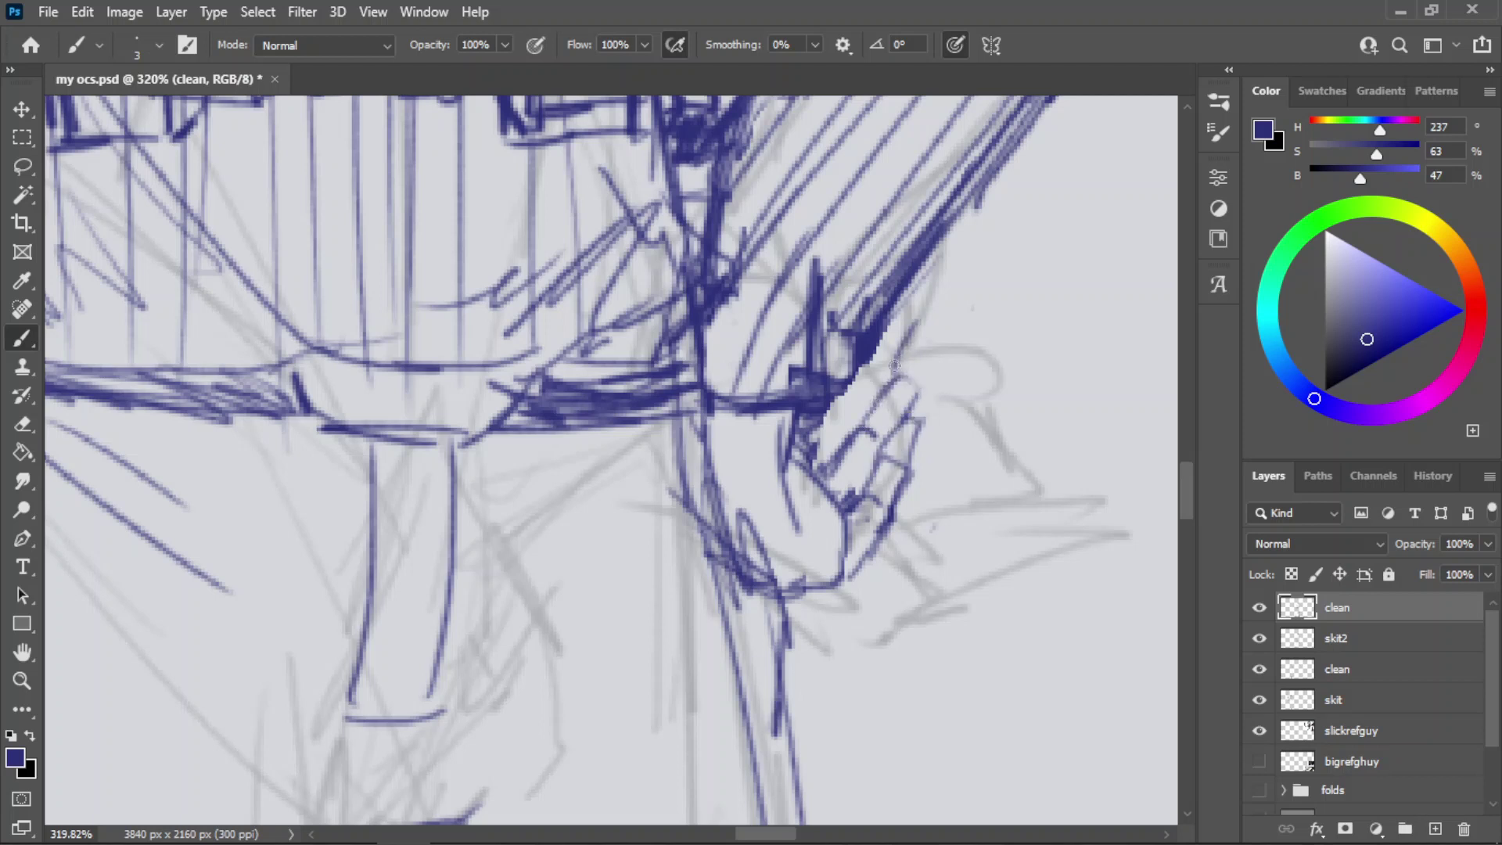
{"action": "mouse_move", "coordinate": [931, 317]}
{"action": "left_mouse_down"}
{"action": "mouse_move", "coordinate": [908, 395]}
{"action": "mouse_move", "coordinate": [946, 321]}
{"action": "left_mouse_up"}
{"action": "key", "text": "ctrl+z"}
{"action": "left_click_drag", "start_coordinate": [920, 381], "coordinate": [944, 331]}
{"action": "key", "text": "ctrl+z"}
{"action": "key", "text": "ctrl+z"}
{"action": "left_click_drag", "start_coordinate": [910, 404], "coordinate": [955, 320]}
{"action": "key", "text": "ctrl+z"}
{"action": "key", "text": "ctrl+z"}
{"action": "key", "text": "ctrl+z"}
{"action": "left_click_drag", "start_coordinate": [895, 380], "coordinate": [916, 339]}
{"action": "key", "text": "ctrl+z"}
- Undo the last strokes at the tip of the hip hand's second finger
{"action": "key", "text": "z"}
{"action": "left_click_drag", "start_coordinate": [896, 430], "coordinate": [824, 472]}
{"action": "left_click_drag", "start_coordinate": [958, 396], "coordinate": [1040, 402]}
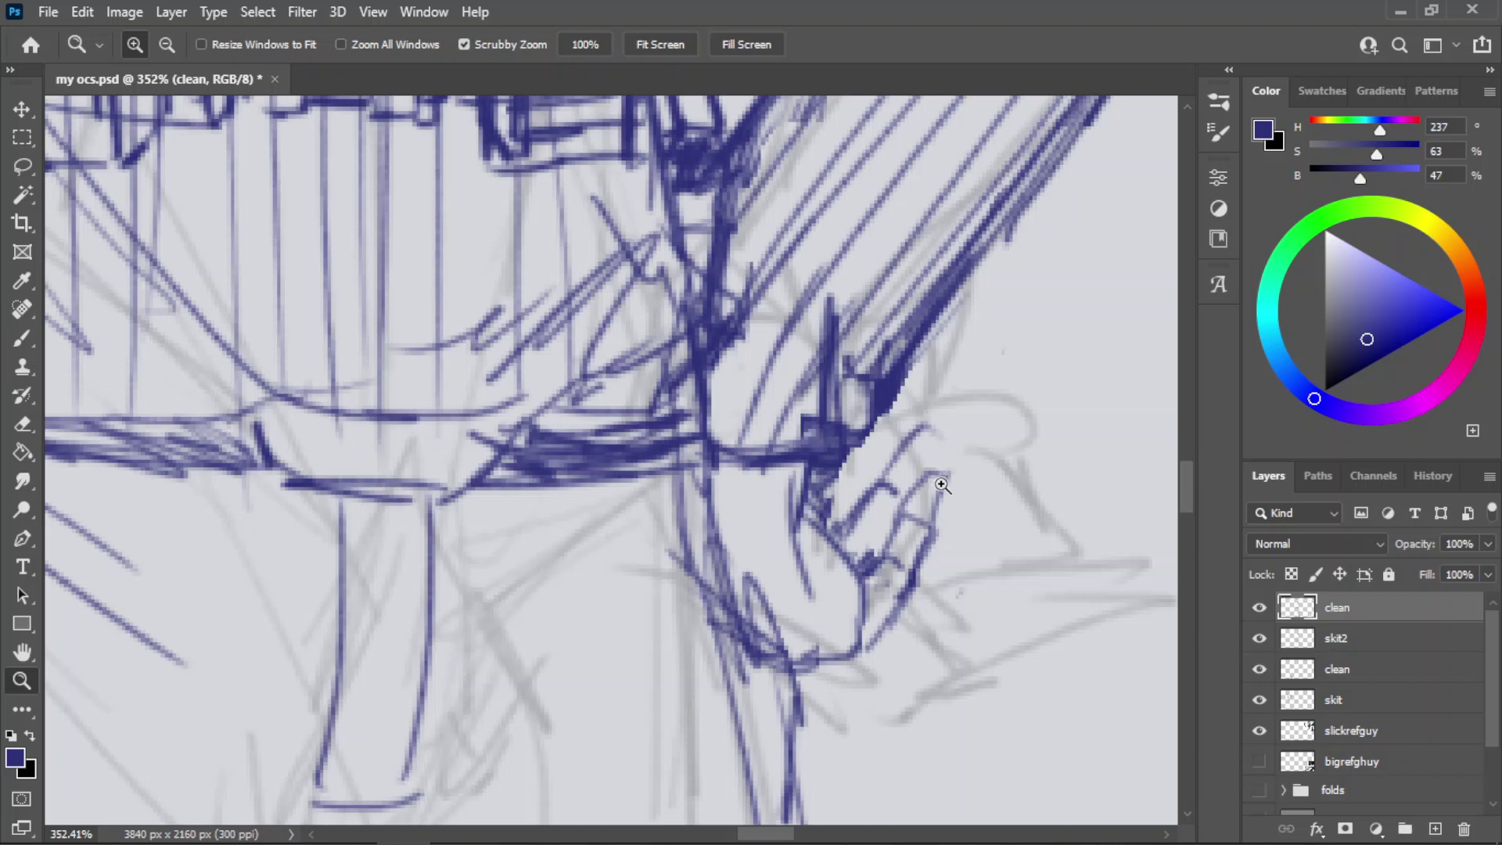
{"action": "key", "text": "b"}
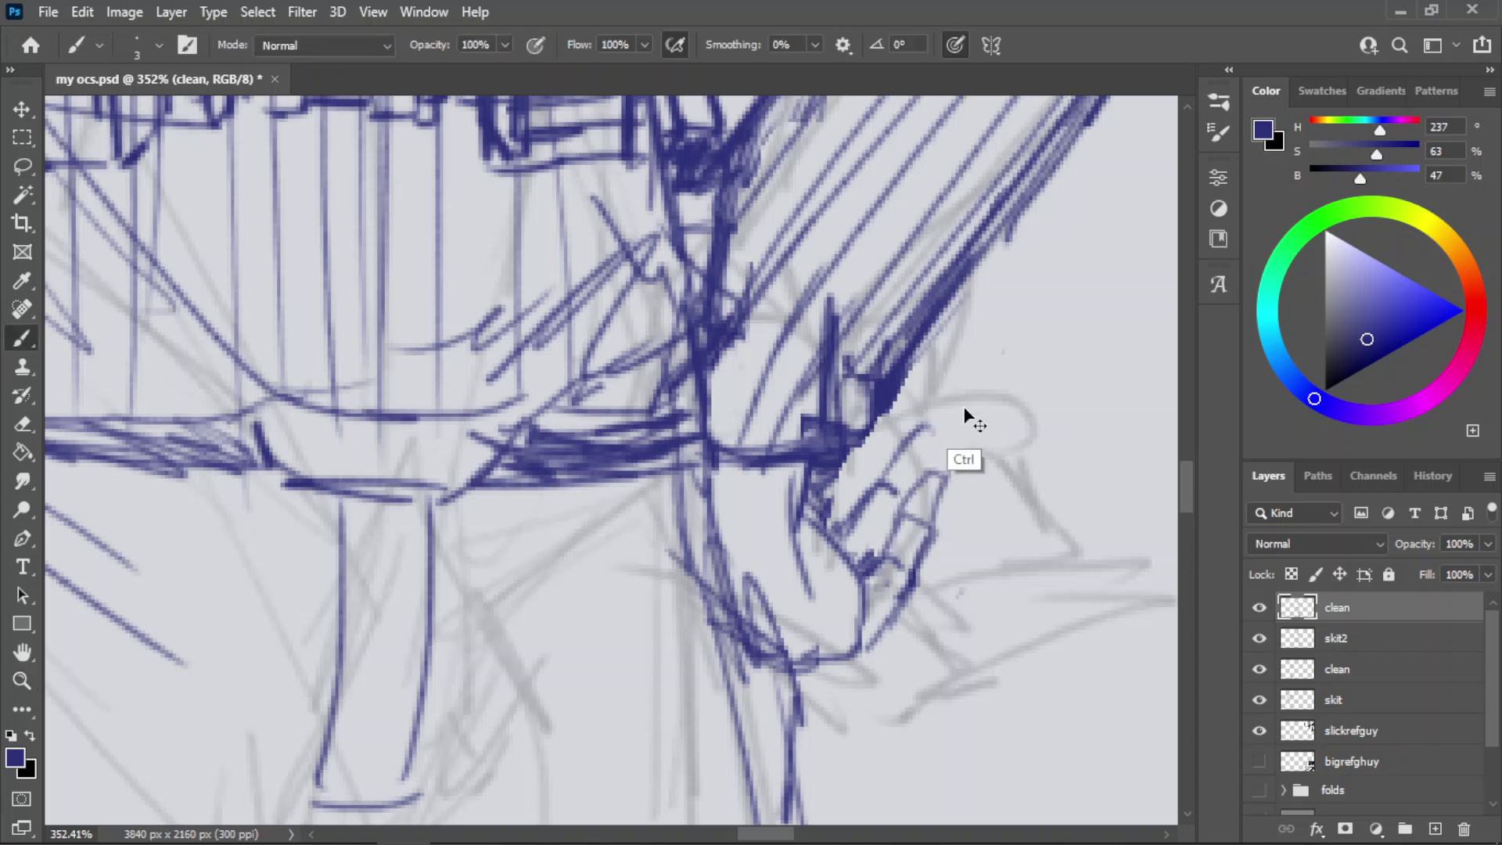
{"action": "key", "text": "ctrl+z"}
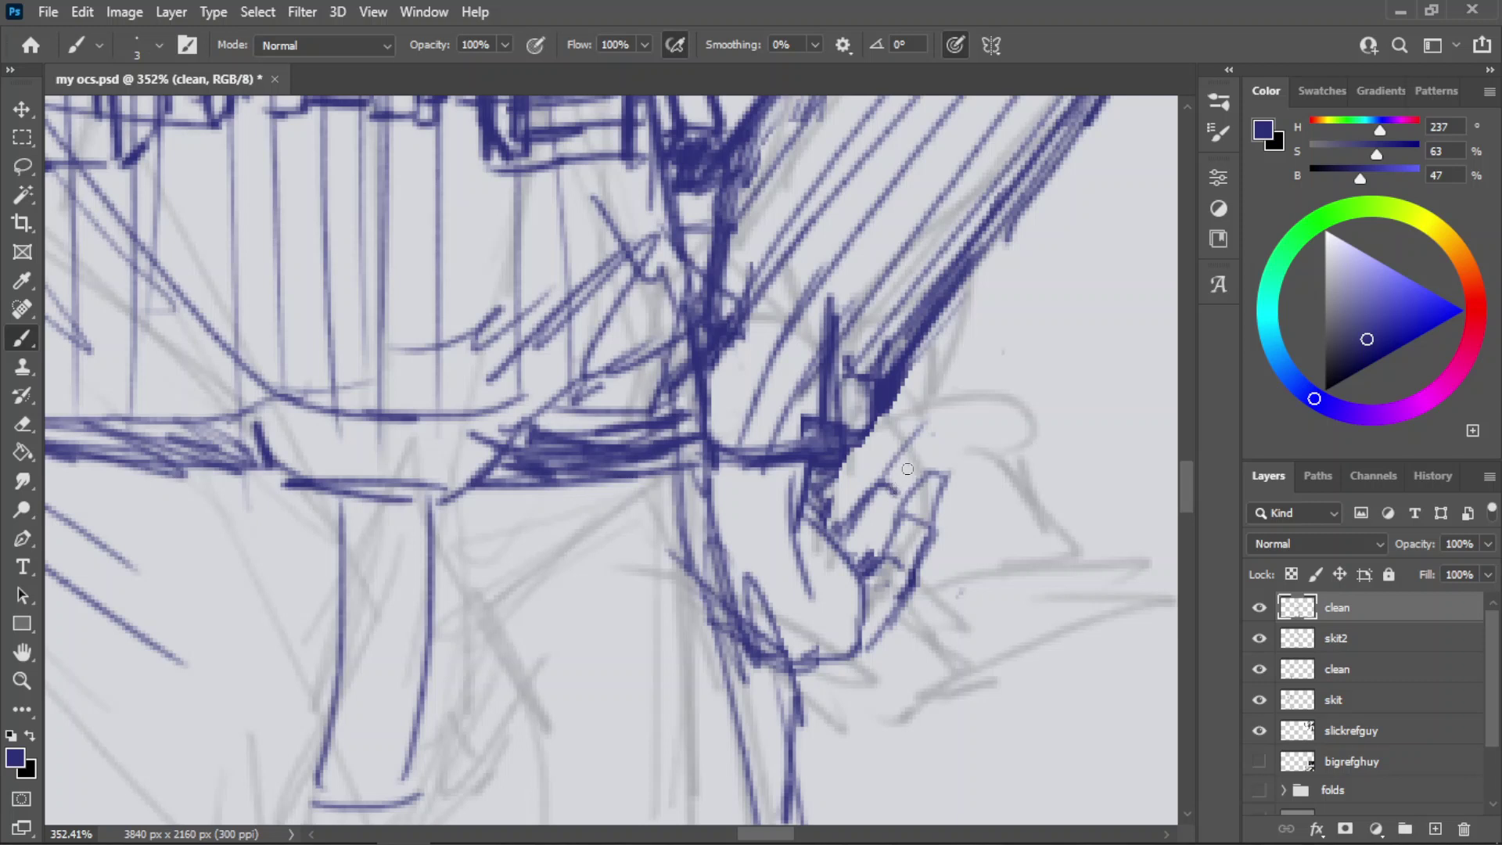
{"action": "key", "text": "ctrl+z"}
{"action": "key", "text": "ctrl+z"}
- Redraw the hip hand's second finger in angular segments, ending in a squared tip just outside the cuff
{"action": "mouse_move", "coordinate": [877, 480]}
{"action": "left_mouse_down"}
{"action": "mouse_move", "coordinate": [920, 426]}
{"action": "mouse_move", "coordinate": [899, 442]}
{"action": "mouse_move", "coordinate": [930, 431]}
{"action": "mouse_move", "coordinate": [896, 410]}
{"action": "mouse_move", "coordinate": [905, 399]}
{"action": "mouse_move", "coordinate": [922, 461]}
{"action": "mouse_move", "coordinate": [937, 396]}
{"action": "left_mouse_up"}
{"action": "key", "text": "ctrl+z"}
{"action": "key", "text": "ctrl+z"}
{"action": "key", "text": "ctrl+z"}
{"action": "key", "text": "ctrl+z"}
{"action": "key", "text": "ctrl+z"}
{"action": "key", "text": "ctrl+z"}
{"action": "mouse_move", "coordinate": [927, 455]}
{"action": "left_mouse_down"}
{"action": "mouse_move", "coordinate": [932, 404]}
{"action": "mouse_move", "coordinate": [889, 403]}
{"action": "mouse_move", "coordinate": [887, 447]}
{"action": "left_mouse_up"}
{"action": "key", "text": "ctrl+z"}
{"action": "key", "text": "ctrl+z"}
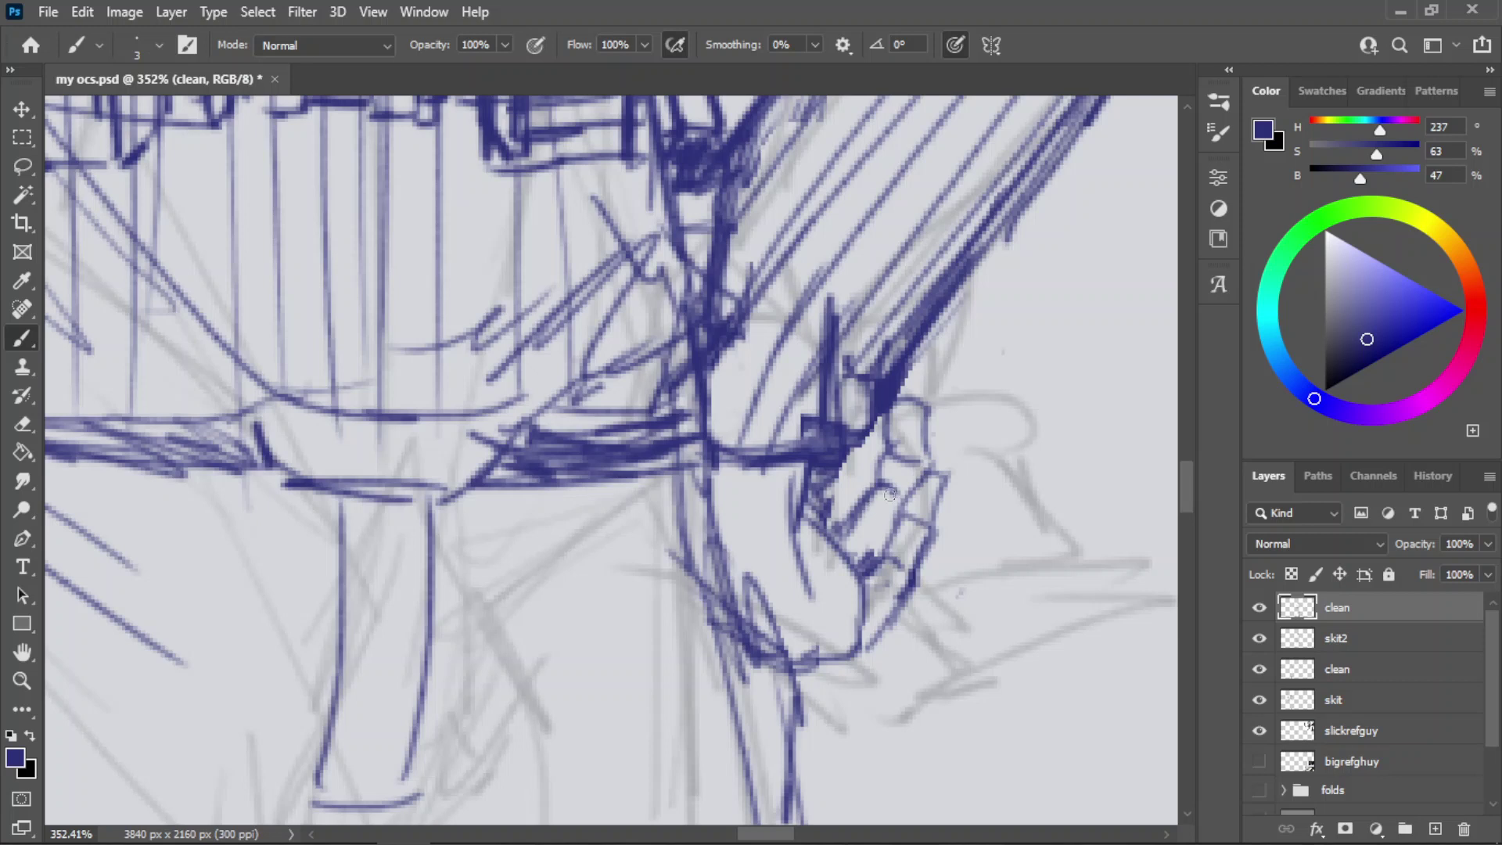
- Erase the stray knuckle lines in the hip hand's second finger and redraw the joint line toward the lowest finger
{"action": "key", "text": "e"}
{"action": "mouse_move", "coordinate": [896, 480]}
{"action": "left_mouse_down"}
{"action": "mouse_move", "coordinate": [946, 442]}
{"action": "mouse_move", "coordinate": [877, 486]}
{"action": "mouse_move", "coordinate": [885, 470]}
{"action": "mouse_move", "coordinate": [870, 497]}
{"action": "mouse_move", "coordinate": [897, 512]}
{"action": "mouse_move", "coordinate": [870, 500]}
{"action": "left_mouse_up"}
{"action": "key", "text": "b"}
{"action": "key", "text": "z"}
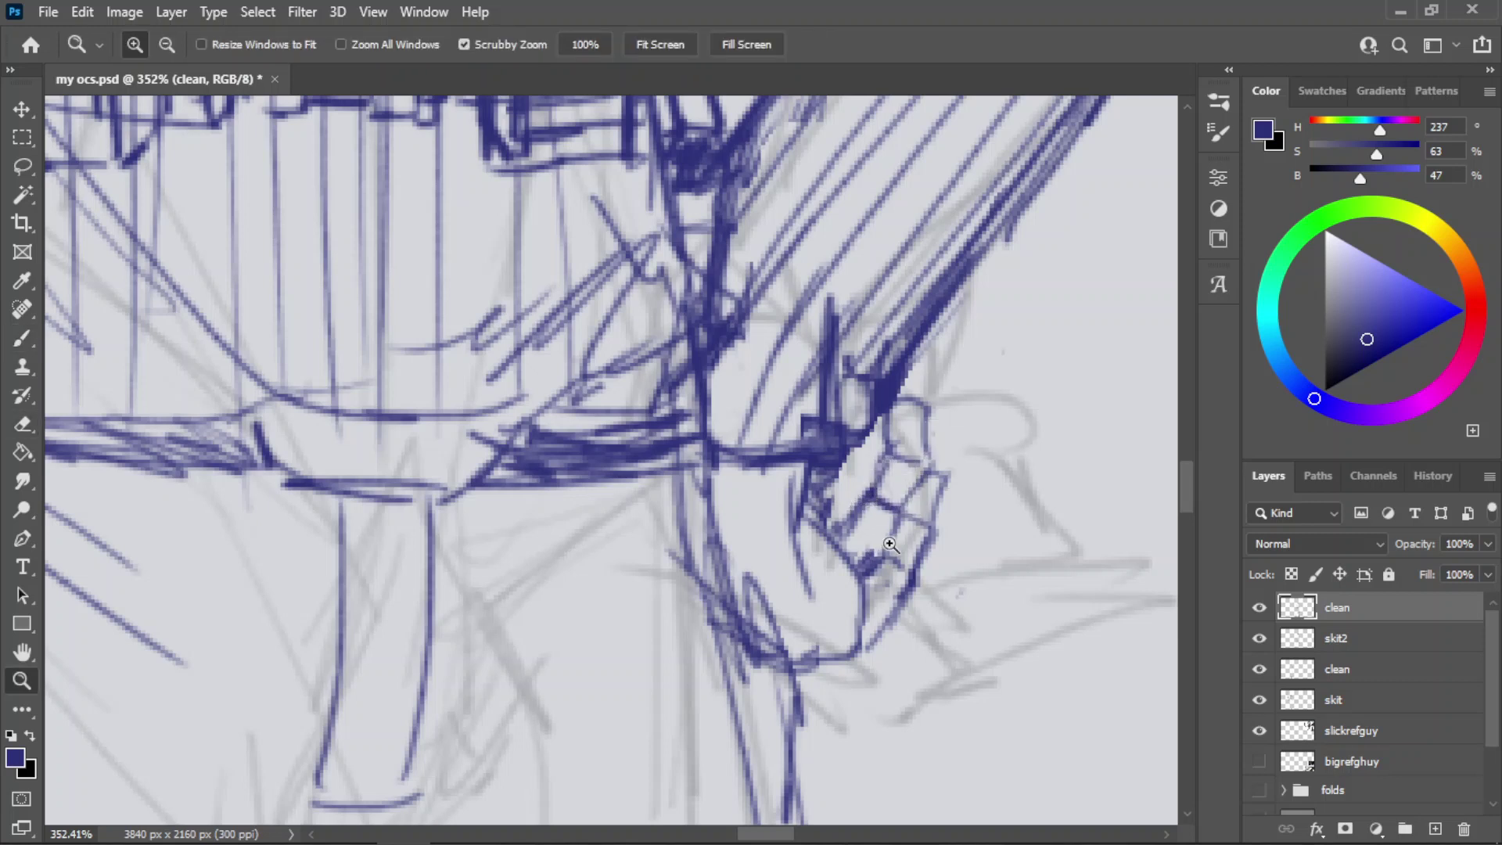
{"action": "mouse_move", "coordinate": [871, 553]}
{"action": "left_mouse_down"}
{"action": "mouse_move", "coordinate": [821, 536]}
{"action": "mouse_move", "coordinate": [962, 468]}
{"action": "left_mouse_up"}
{"action": "key", "text": "b"}
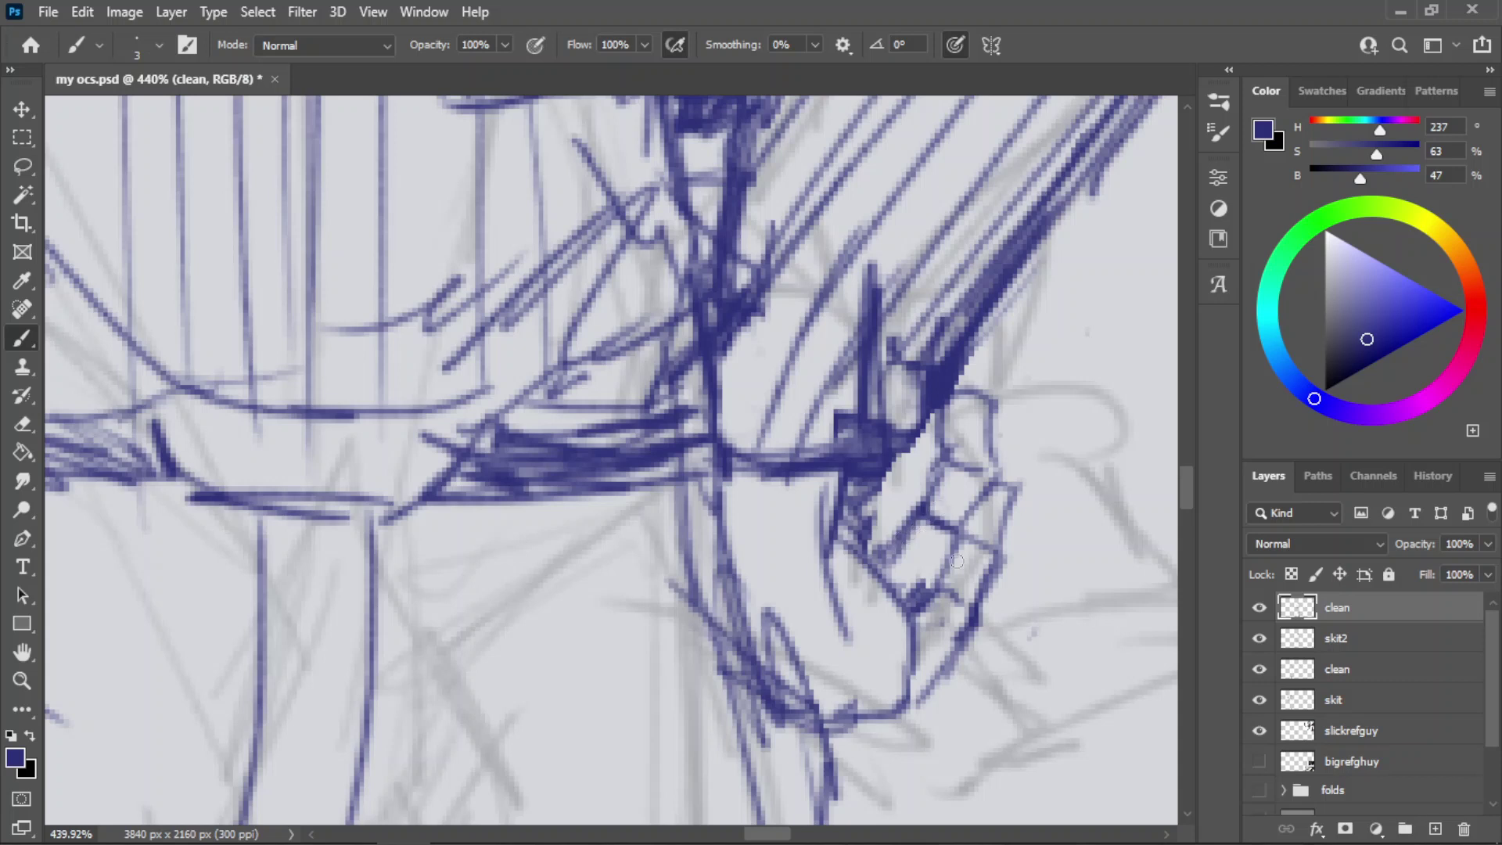
- Erase the tip of the hip hand's lowest finger and redraw the finger's outline with heavier lines
{"action": "key", "text": "e"}
{"action": "mouse_move", "coordinate": [1013, 481]}
{"action": "left_mouse_down"}
{"action": "mouse_move", "coordinate": [991, 527]}
{"action": "mouse_move", "coordinate": [1006, 498]}
{"action": "mouse_move", "coordinate": [955, 544]}
{"action": "mouse_move", "coordinate": [975, 505]}
{"action": "mouse_move", "coordinate": [964, 498]}
{"action": "mouse_move", "coordinate": [985, 484]}
{"action": "mouse_move", "coordinate": [995, 556]}
{"action": "mouse_move", "coordinate": [991, 527]}
{"action": "mouse_move", "coordinate": [965, 557]}
{"action": "mouse_move", "coordinate": [920, 526]}
{"action": "mouse_move", "coordinate": [902, 534]}
{"action": "mouse_move", "coordinate": [993, 520]}
{"action": "mouse_move", "coordinate": [913, 576]}
{"action": "mouse_move", "coordinate": [1012, 466]}
{"action": "left_mouse_up"}
{"action": "key", "text": "b"}
{"action": "key", "text": "z"}
{"action": "key", "text": "b"}
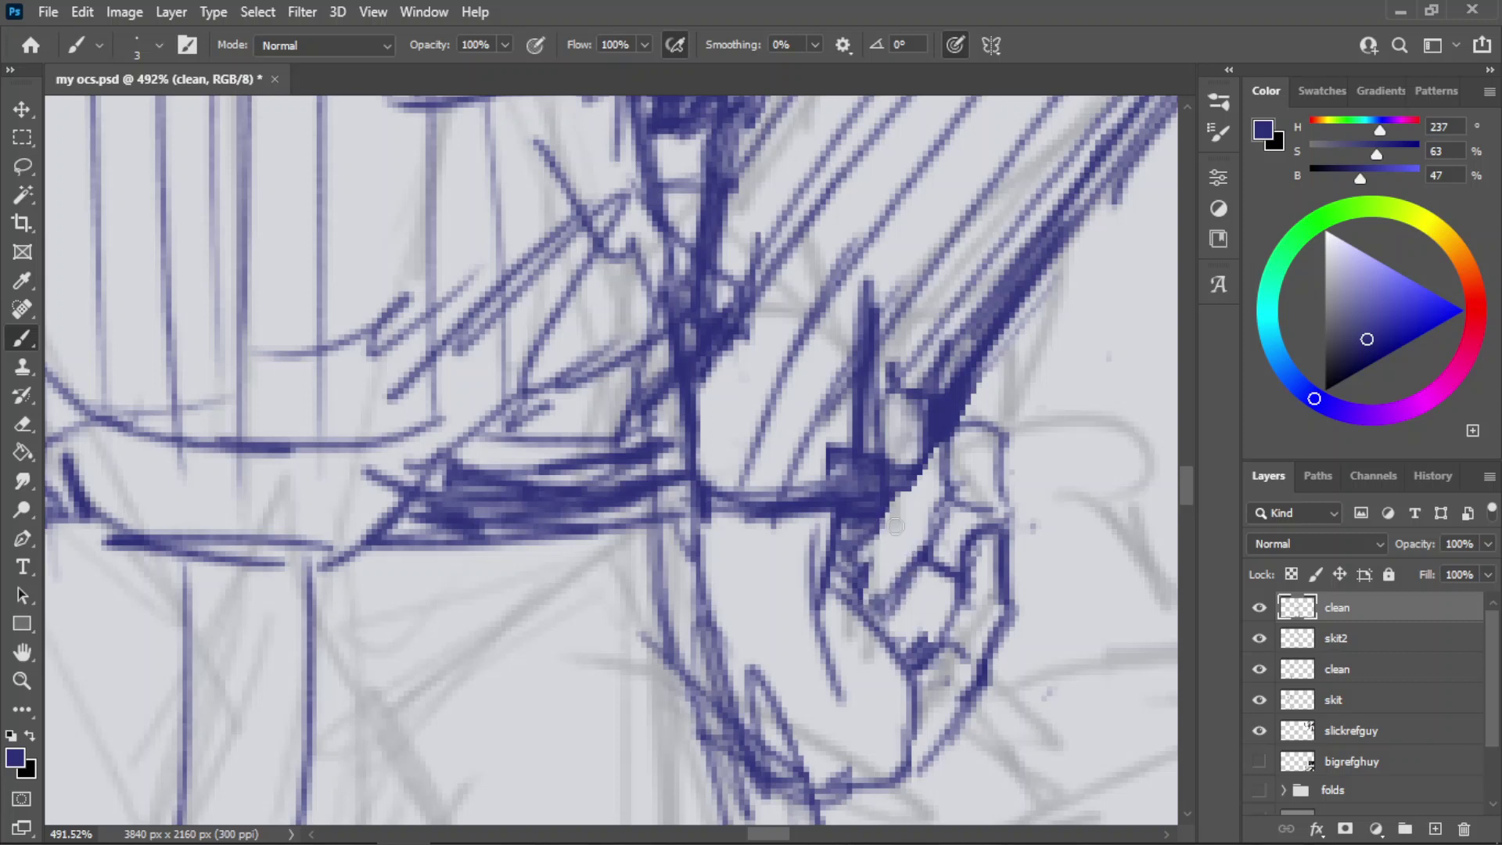
- Undo the last strokes beside the hip hand's palm and save the document
{"action": "mouse_move", "coordinate": [896, 526]}
{"action": "left_mouse_down"}
{"action": "mouse_move", "coordinate": [904, 557]}
{"action": "mouse_move", "coordinate": [873, 530]}
{"action": "mouse_move", "coordinate": [906, 538]}
{"action": "mouse_move", "coordinate": [913, 506]}
{"action": "mouse_move", "coordinate": [935, 497]}
{"action": "mouse_move", "coordinate": [915, 478]}
{"action": "mouse_move", "coordinate": [931, 478]}
{"action": "mouse_move", "coordinate": [751, 521]}
{"action": "left_mouse_up"}
{"action": "key", "text": "ctrl+z"}
{"action": "key", "text": "ctrl+z"}
{"action": "key", "text": "z"}
{"action": "key", "text": "ctrl+s"}
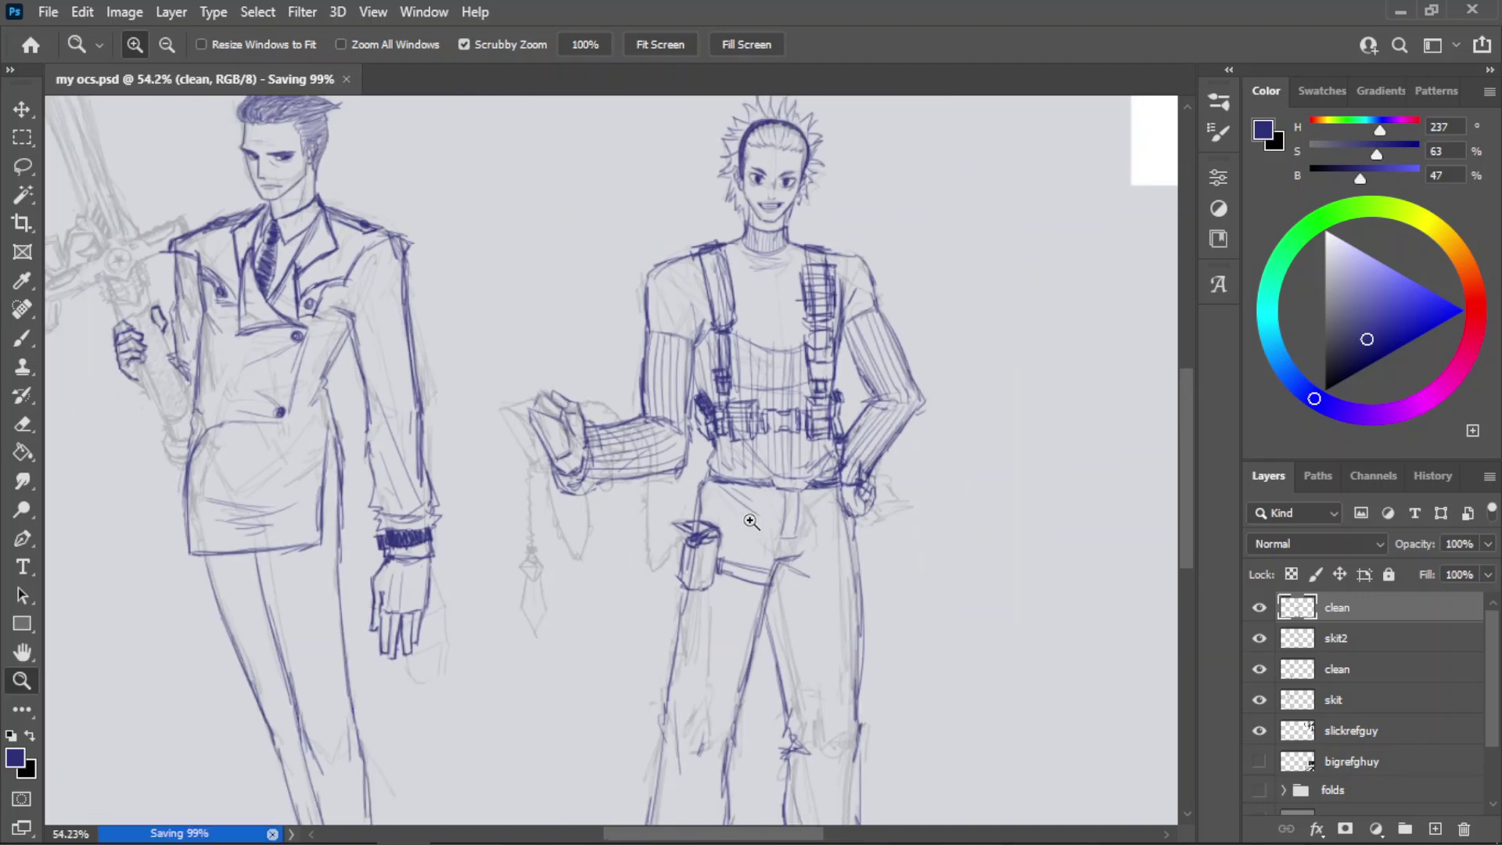
- Set the eraser's opacity to 20% and fade the old finger outlines of the spiky-haired figure's outstretched hand
{"action": "left_click_drag", "start_coordinate": [568, 423], "coordinate": [667, 421]}
{"action": "left_click_drag", "start_coordinate": [486, 418], "coordinate": [587, 412]}
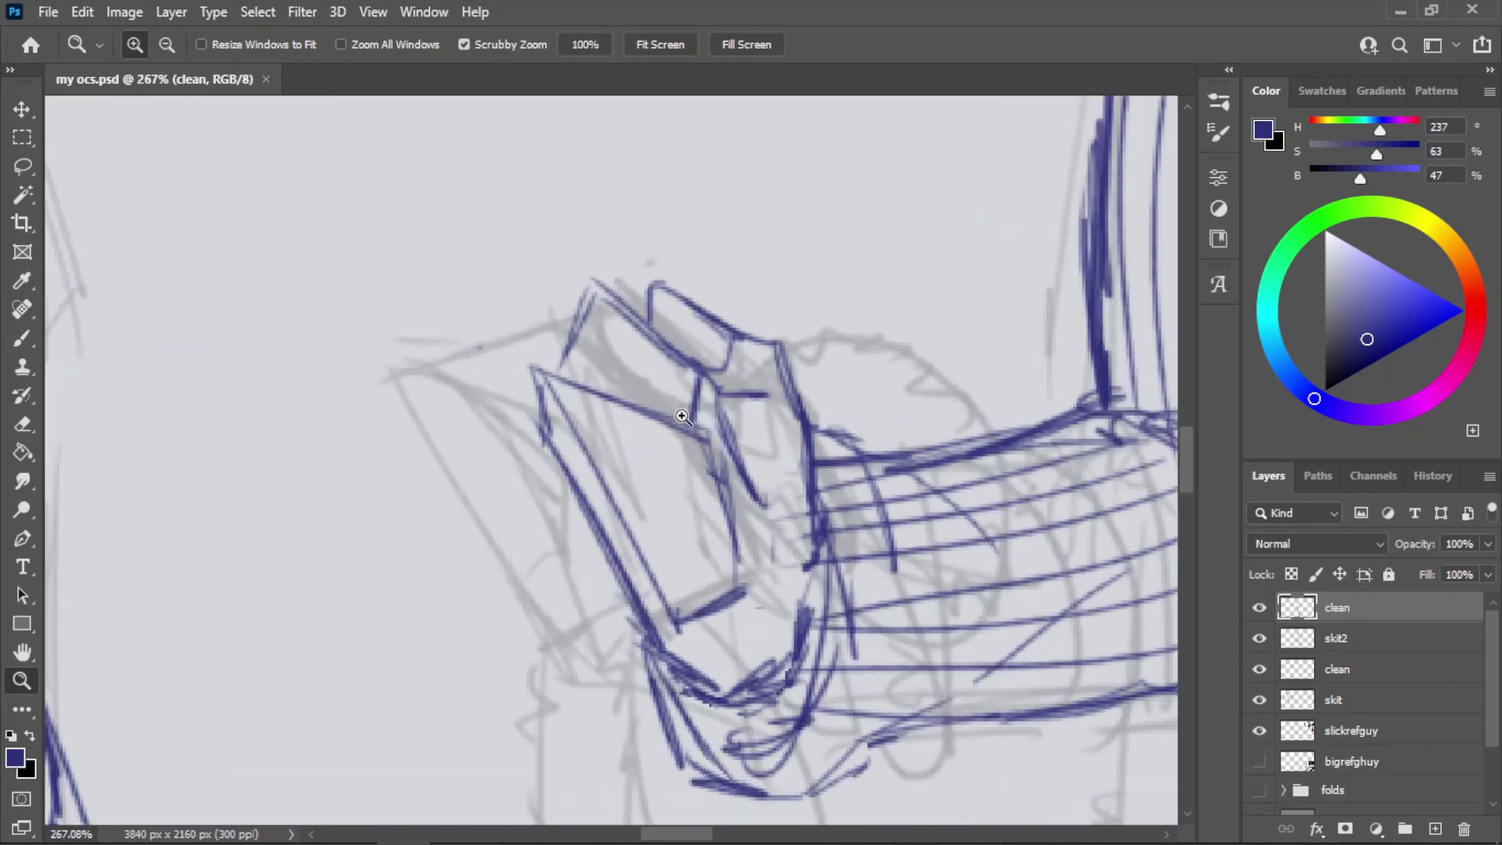
{"action": "mouse_move", "coordinate": [679, 409]}
{"action": "left_mouse_down"}
{"action": "mouse_move", "coordinate": [626, 422]}
{"action": "mouse_move", "coordinate": [624, 448]}
{"action": "mouse_move", "coordinate": [681, 426]}
{"action": "mouse_move", "coordinate": [735, 375]}
{"action": "left_mouse_up"}
{"action": "key", "text": "b"}
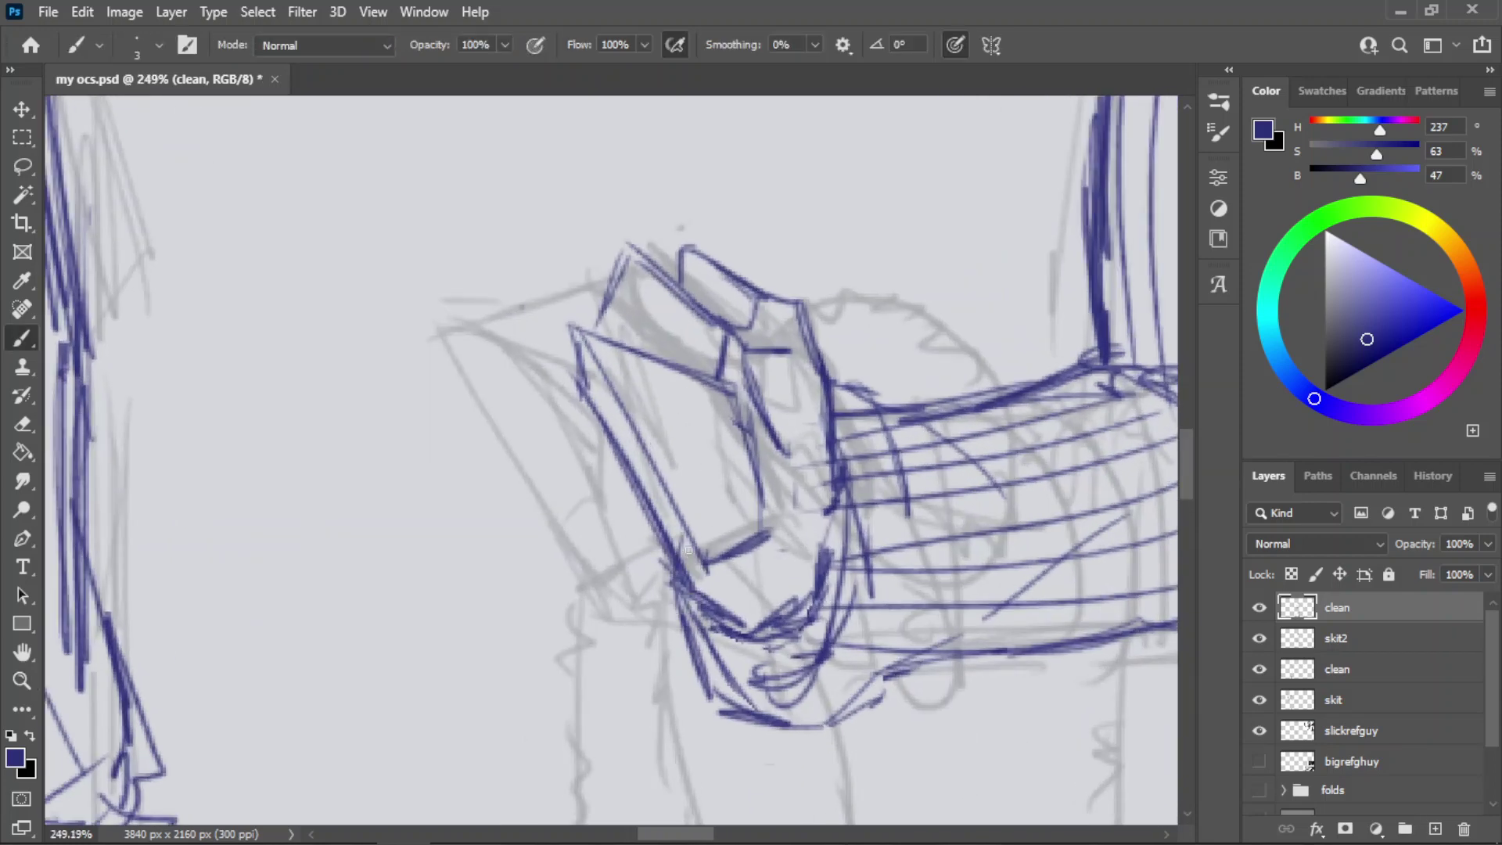
{"action": "key", "text": "e"}
{"action": "left_click_drag", "start_coordinate": [575, 327], "coordinate": [616, 344]}
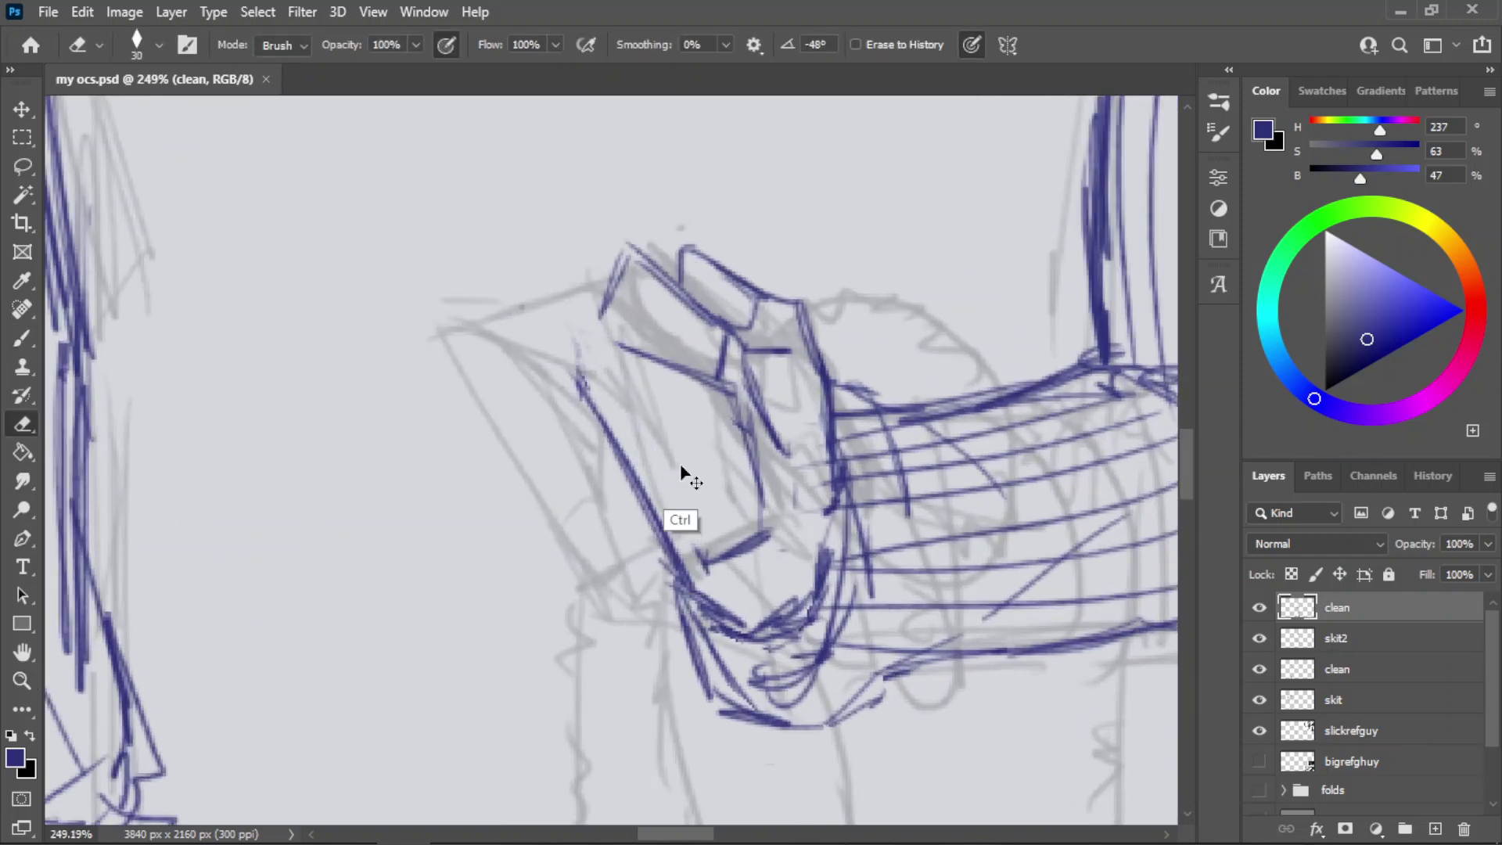
{"action": "key", "text": "ctrl+z"}
{"action": "key", "text": "2"}
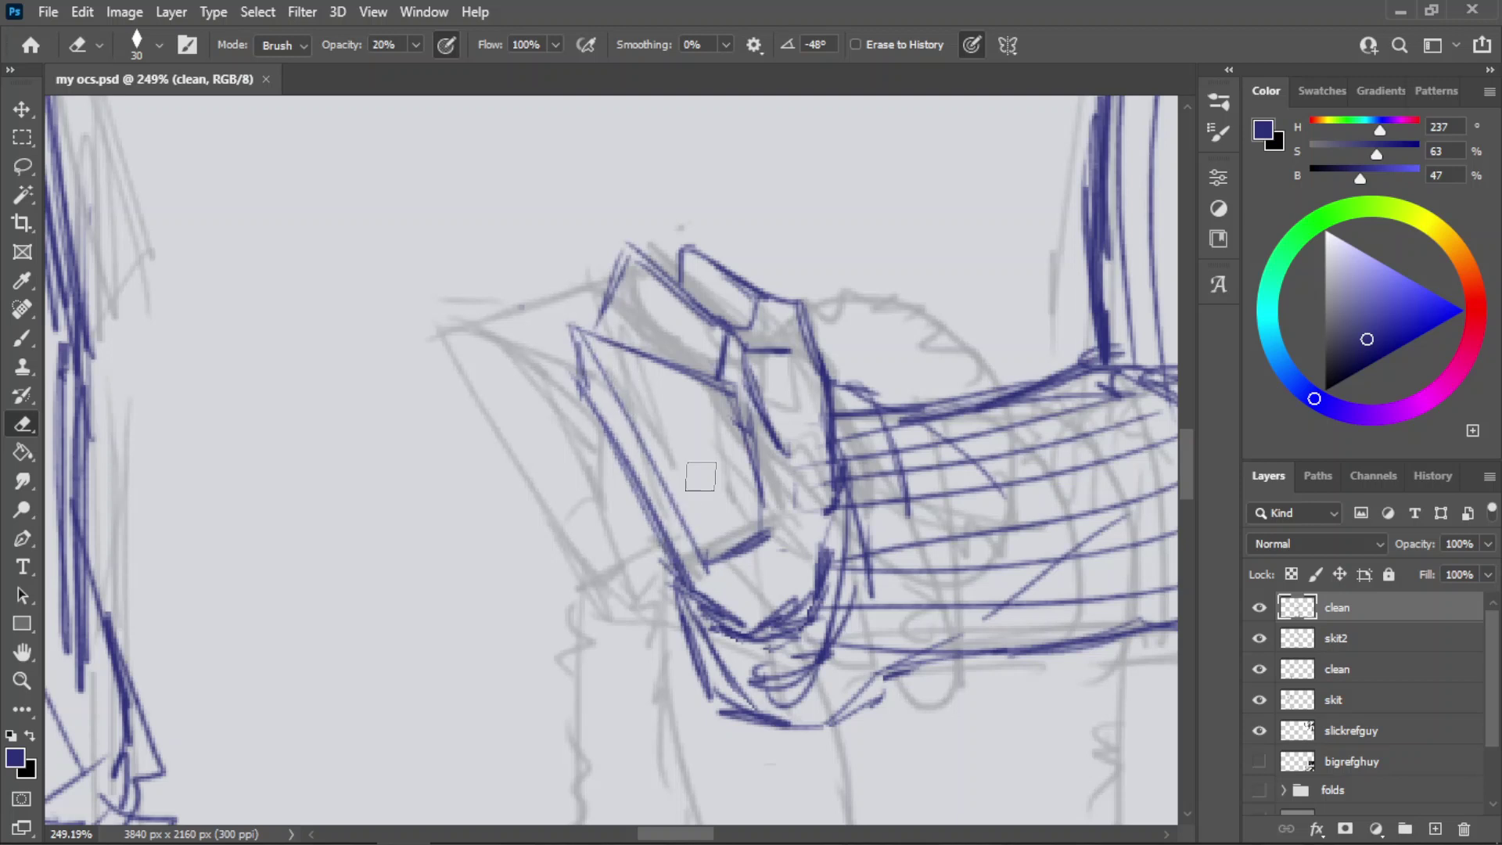
{"action": "left_click_drag", "start_coordinate": [626, 385], "coordinate": [676, 460]}
{"action": "left_click_drag", "start_coordinate": [589, 346], "coordinate": [711, 546]}
{"action": "mouse_move", "coordinate": [674, 471]}
{"action": "left_mouse_down"}
{"action": "mouse_move", "coordinate": [693, 545]}
{"action": "mouse_move", "coordinate": [762, 561]}
{"action": "mouse_move", "coordinate": [764, 507]}
{"action": "mouse_move", "coordinate": [756, 538]}
{"action": "left_mouse_up"}
{"action": "mouse_move", "coordinate": [695, 378]}
{"action": "left_mouse_down"}
{"action": "mouse_move", "coordinate": [718, 431]}
{"action": "mouse_move", "coordinate": [716, 406]}
{"action": "left_mouse_up"}
{"action": "mouse_move", "coordinate": [643, 258]}
{"action": "left_mouse_down"}
{"action": "mouse_move", "coordinate": [706, 360]}
{"action": "mouse_move", "coordinate": [601, 317]}
{"action": "left_mouse_up"}
{"action": "mouse_move", "coordinate": [601, 338]}
{"action": "left_mouse_down"}
{"action": "mouse_move", "coordinate": [674, 366]}
{"action": "mouse_move", "coordinate": [727, 412]}
{"action": "mouse_move", "coordinate": [724, 332]}
{"action": "left_mouse_up"}
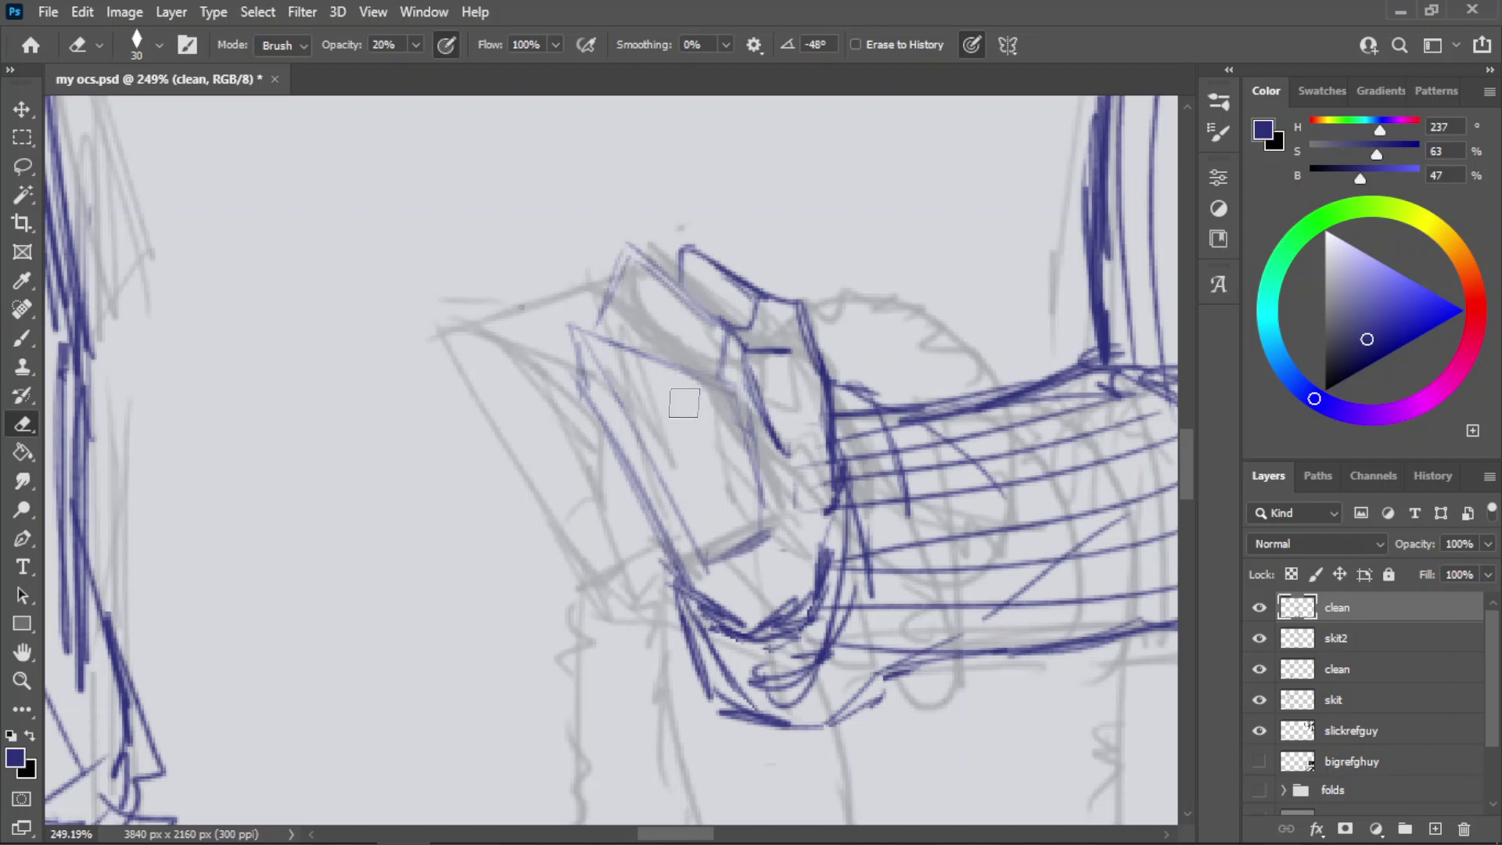
- Save the document and draw a stepped outer edge for the outstretched hand's fingers, down to the heel of the hand
{"action": "key", "text": "z"}
{"action": "left_click_drag", "start_coordinate": [677, 404], "coordinate": [568, 432]}
{"action": "key", "text": "ctrl+s"}
{"action": "left_click_drag", "start_coordinate": [672, 356], "coordinate": [736, 358]}
{"action": "key", "text": "b"}
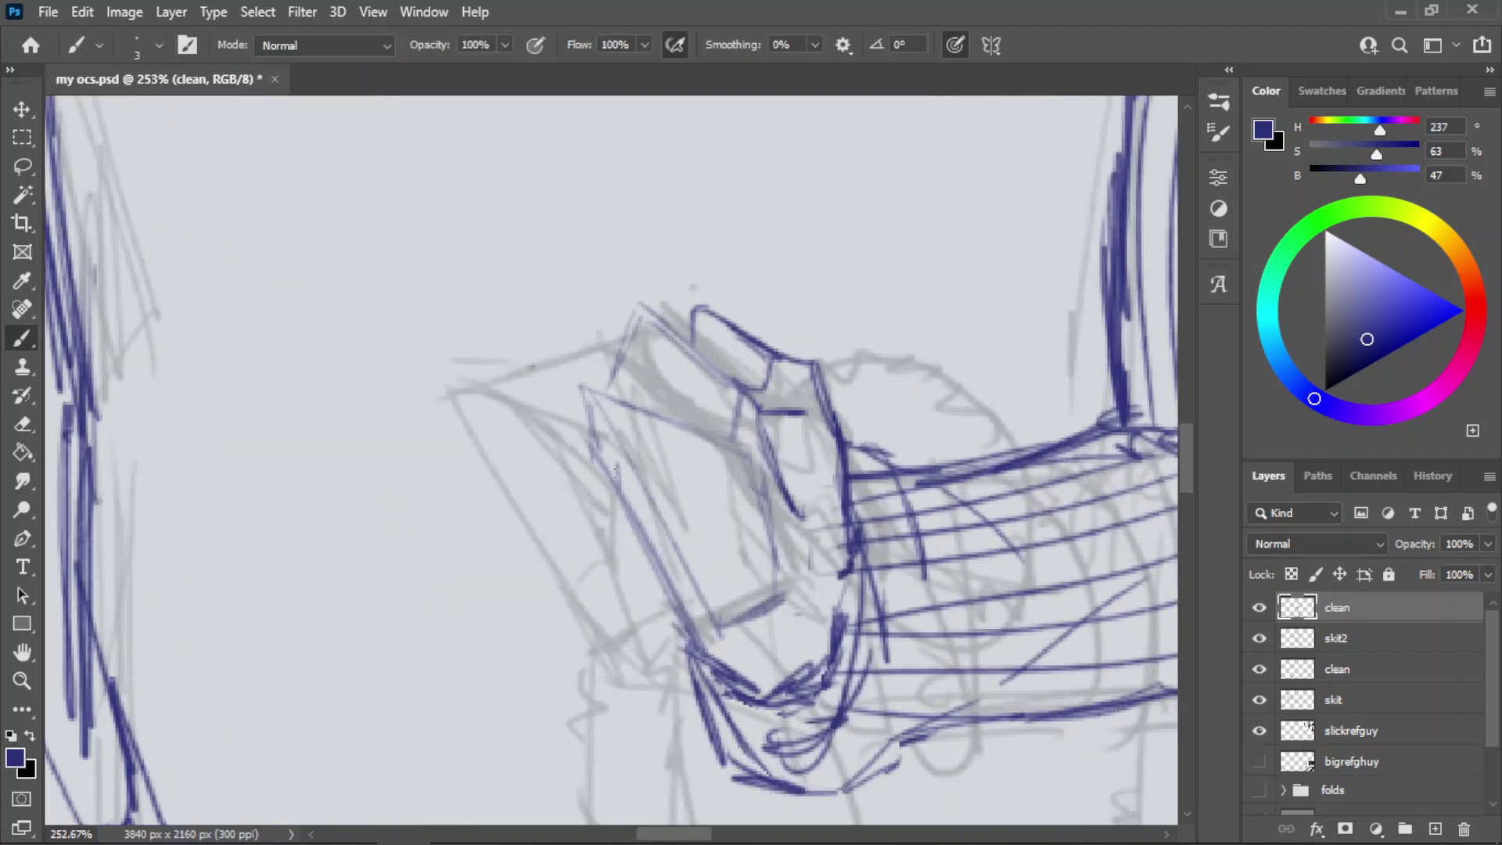
{"action": "mouse_move", "coordinate": [601, 491]}
{"action": "left_mouse_down"}
{"action": "mouse_move", "coordinate": [593, 452]}
{"action": "mouse_move", "coordinate": [665, 604]}
{"action": "mouse_move", "coordinate": [690, 622]}
{"action": "left_mouse_up"}
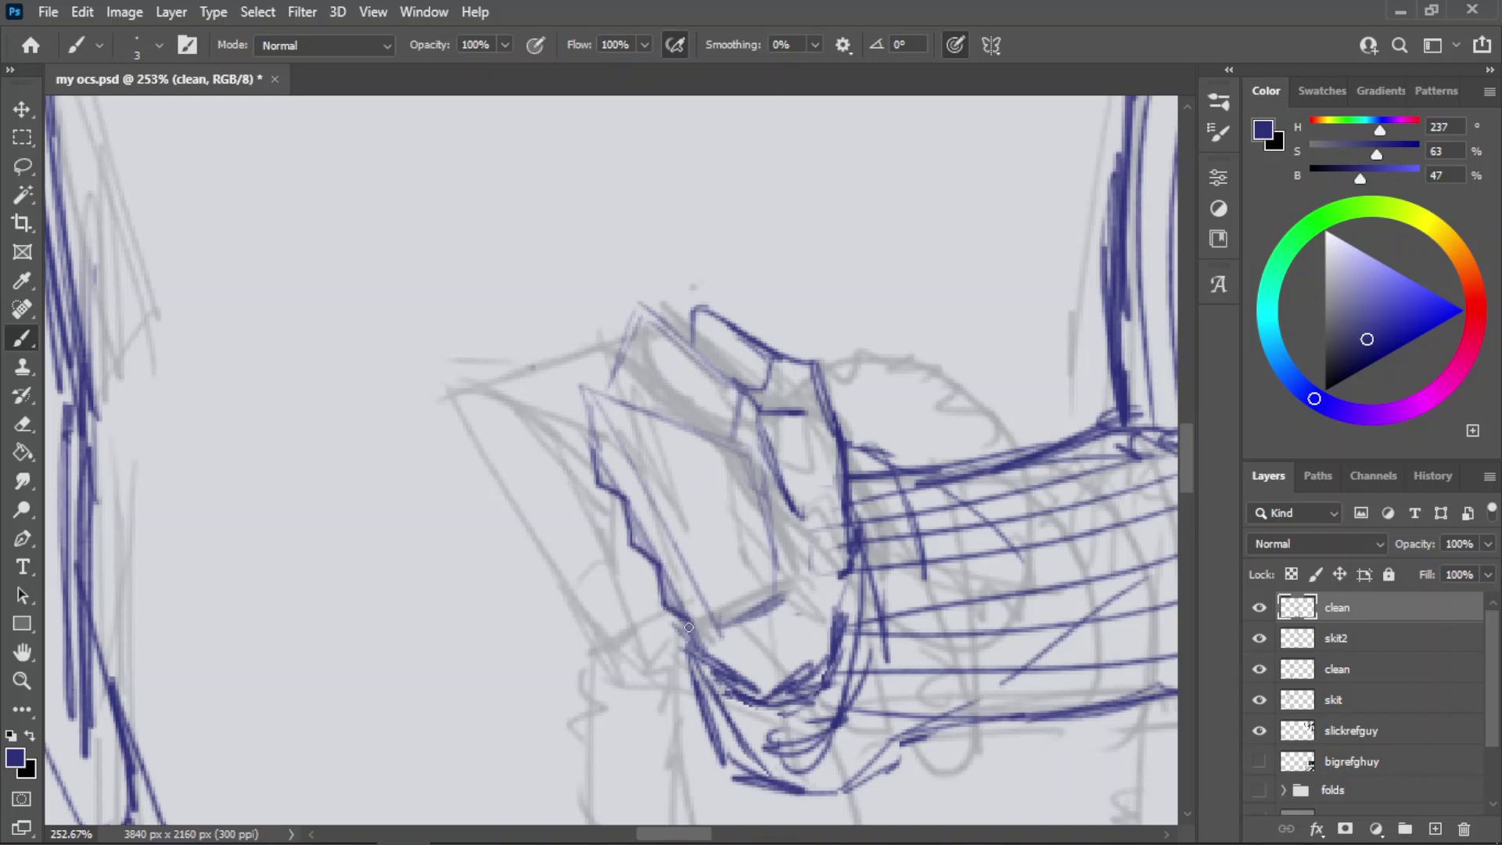
- Draw the outstretched hand's lowest curled finger and the dividing line with a rounded tip for the finger above
{"action": "mouse_move", "coordinate": [661, 560]}
{"action": "left_mouse_down"}
{"action": "mouse_move", "coordinate": [731, 680]}
{"action": "mouse_move", "coordinate": [662, 539]}
{"action": "mouse_move", "coordinate": [680, 616]}
{"action": "mouse_move", "coordinate": [709, 560]}
{"action": "left_mouse_up"}
{"action": "key", "text": "ctrl+z"}
{"action": "key", "text": "ctrl+z"}
{"action": "key", "text": "ctrl+z"}
{"action": "mouse_move", "coordinate": [678, 564]}
{"action": "left_mouse_down"}
{"action": "mouse_move", "coordinate": [698, 594]}
{"action": "mouse_move", "coordinate": [679, 554]}
{"action": "mouse_move", "coordinate": [762, 561]}
{"action": "left_mouse_up"}
{"action": "key", "text": "ctrl+z"}
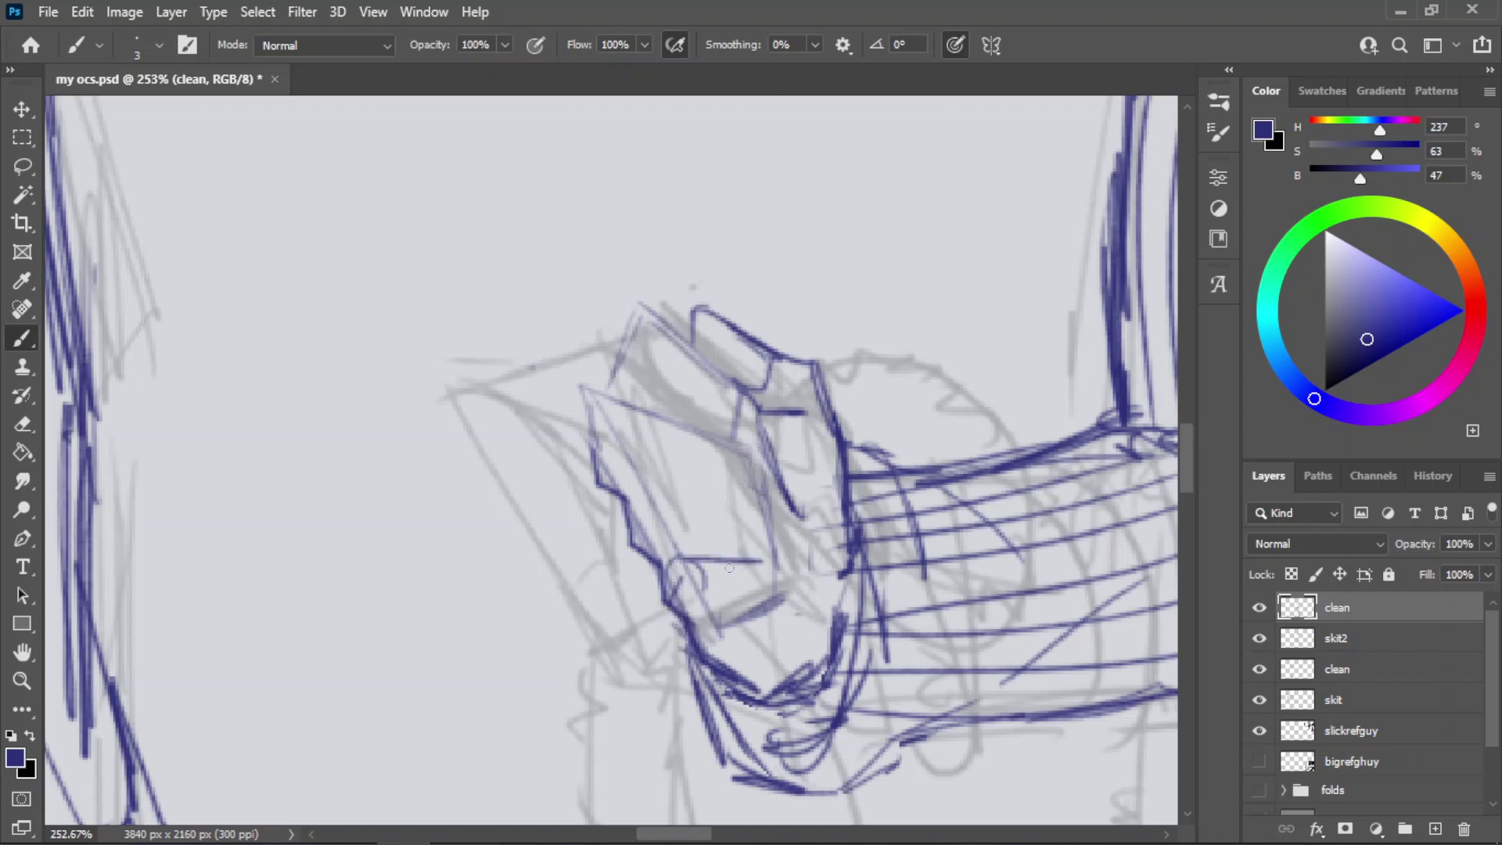
{"action": "left_click_drag", "start_coordinate": [694, 599], "coordinate": [760, 588]}
{"action": "key", "text": "ctrl+z"}
{"action": "mouse_move", "coordinate": [646, 497]}
{"action": "left_mouse_down"}
{"action": "mouse_move", "coordinate": [753, 508]}
{"action": "mouse_move", "coordinate": [753, 543]}
{"action": "left_mouse_up"}
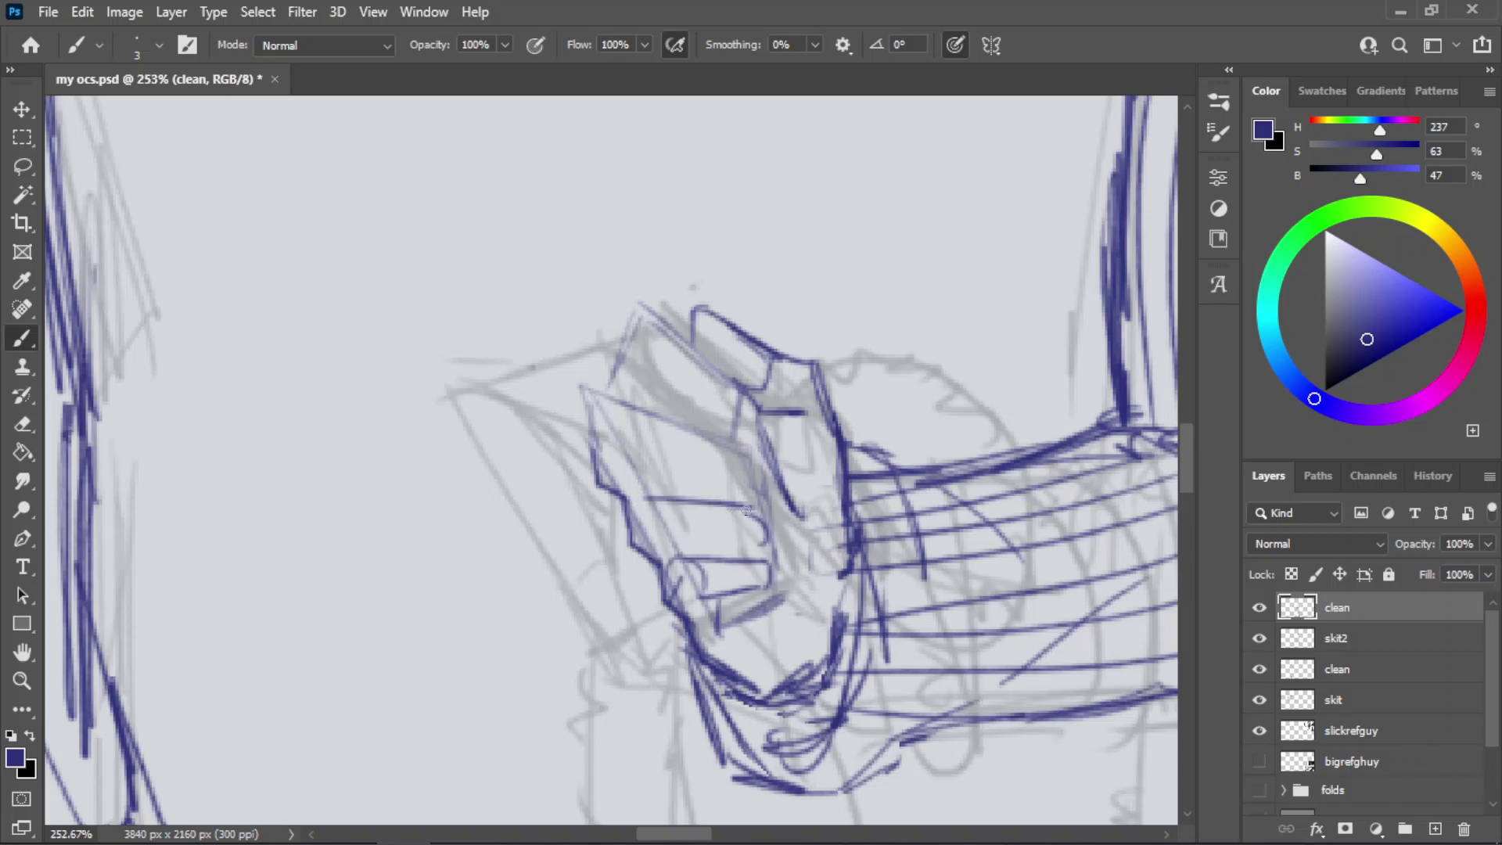
- Fade the lowest curled finger's overlapping lines, reset the eraser's opacity to 100% and redraw the finger's upper edge
{"action": "key", "text": "e"}
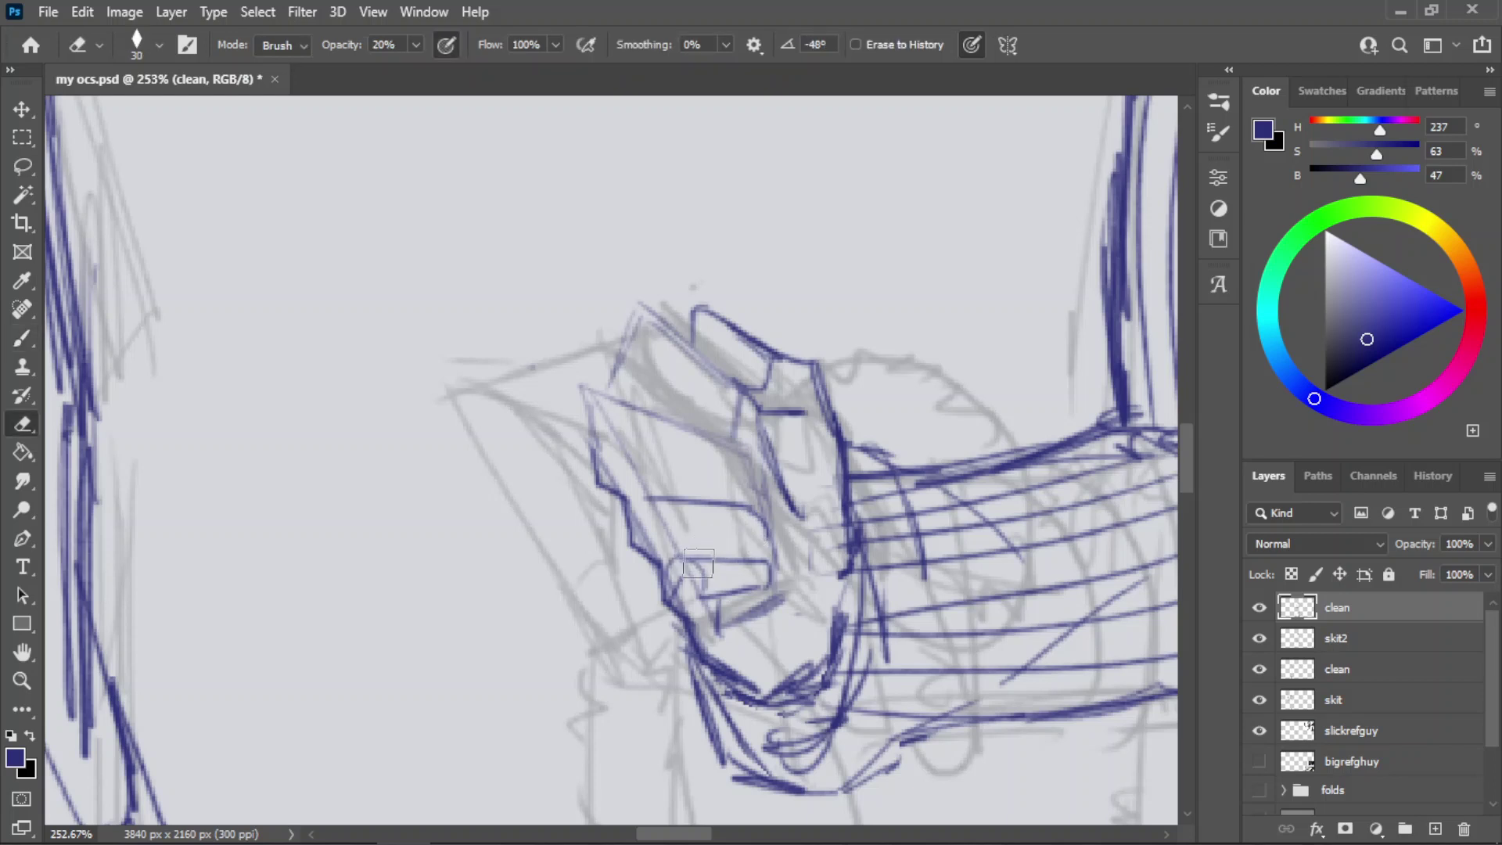
{"action": "mouse_move", "coordinate": [698, 563]}
{"action": "left_mouse_down"}
{"action": "mouse_move", "coordinate": [761, 551]}
{"action": "mouse_move", "coordinate": [760, 584]}
{"action": "left_mouse_up"}
{"action": "key", "text": "0"}
{"action": "key", "text": "b"}
{"action": "key", "text": "ctrl+z"}
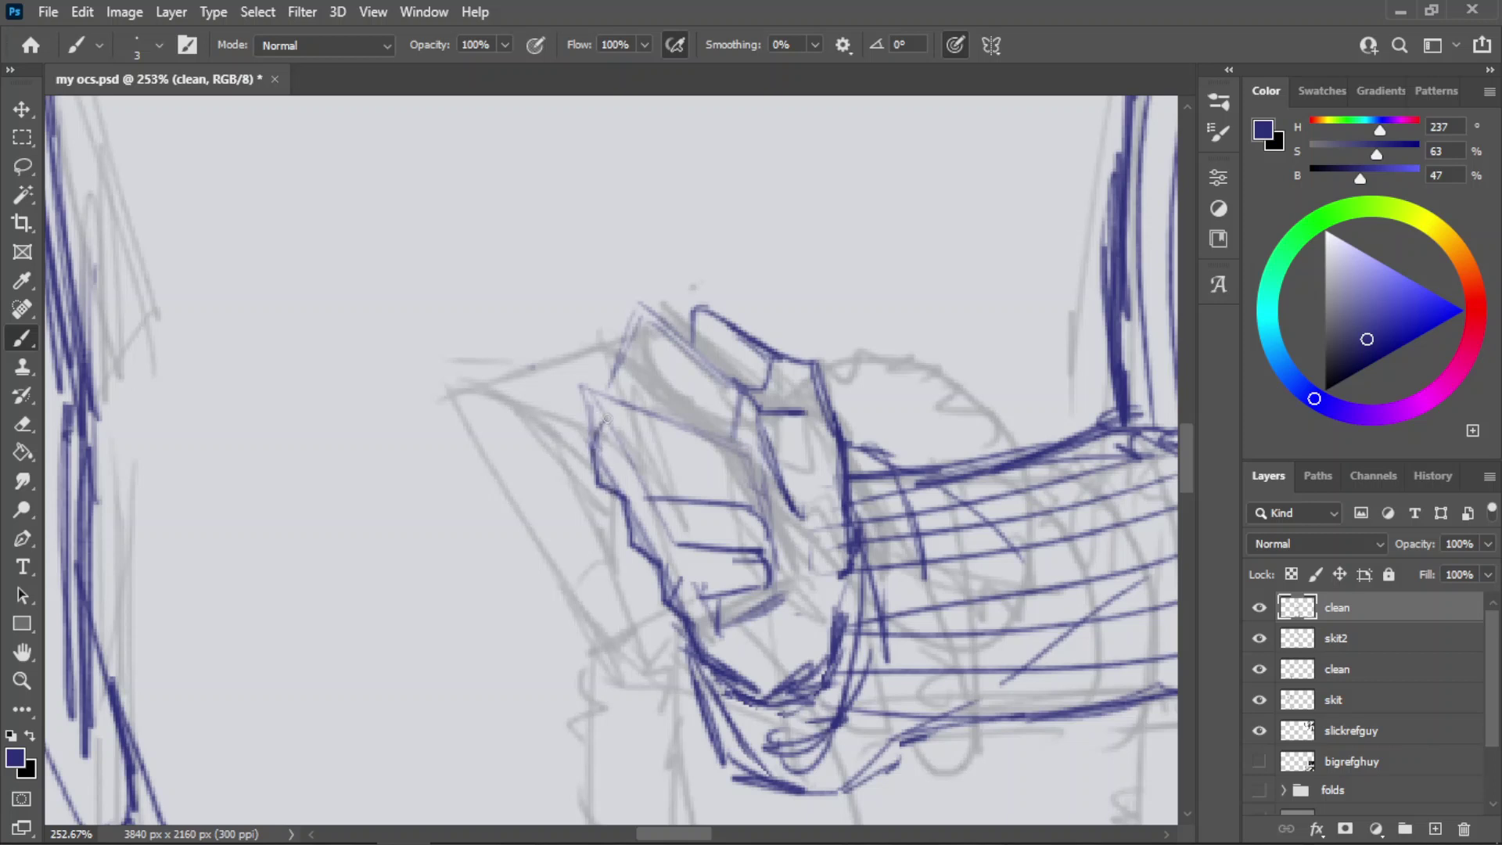
{"action": "key", "text": "ctrl+z"}
- Draw the upper edge of the next curled finger across the outstretched hand and bend its tip down toward the palm
{"action": "mouse_move", "coordinate": [597, 471]}
{"action": "left_mouse_down"}
{"action": "mouse_move", "coordinate": [605, 420]}
{"action": "mouse_move", "coordinate": [734, 450]}
{"action": "left_mouse_up"}
{"action": "key", "text": "ctrl+z"}
{"action": "key", "text": "ctrl+z"}
{"action": "left_click_drag", "start_coordinate": [613, 421], "coordinate": [749, 466]}
{"action": "key", "text": "ctrl+z"}
{"action": "left_click_drag", "start_coordinate": [606, 423], "coordinate": [748, 462]}
{"action": "key", "text": "ctrl+z"}
{"action": "key", "text": "ctrl+z"}
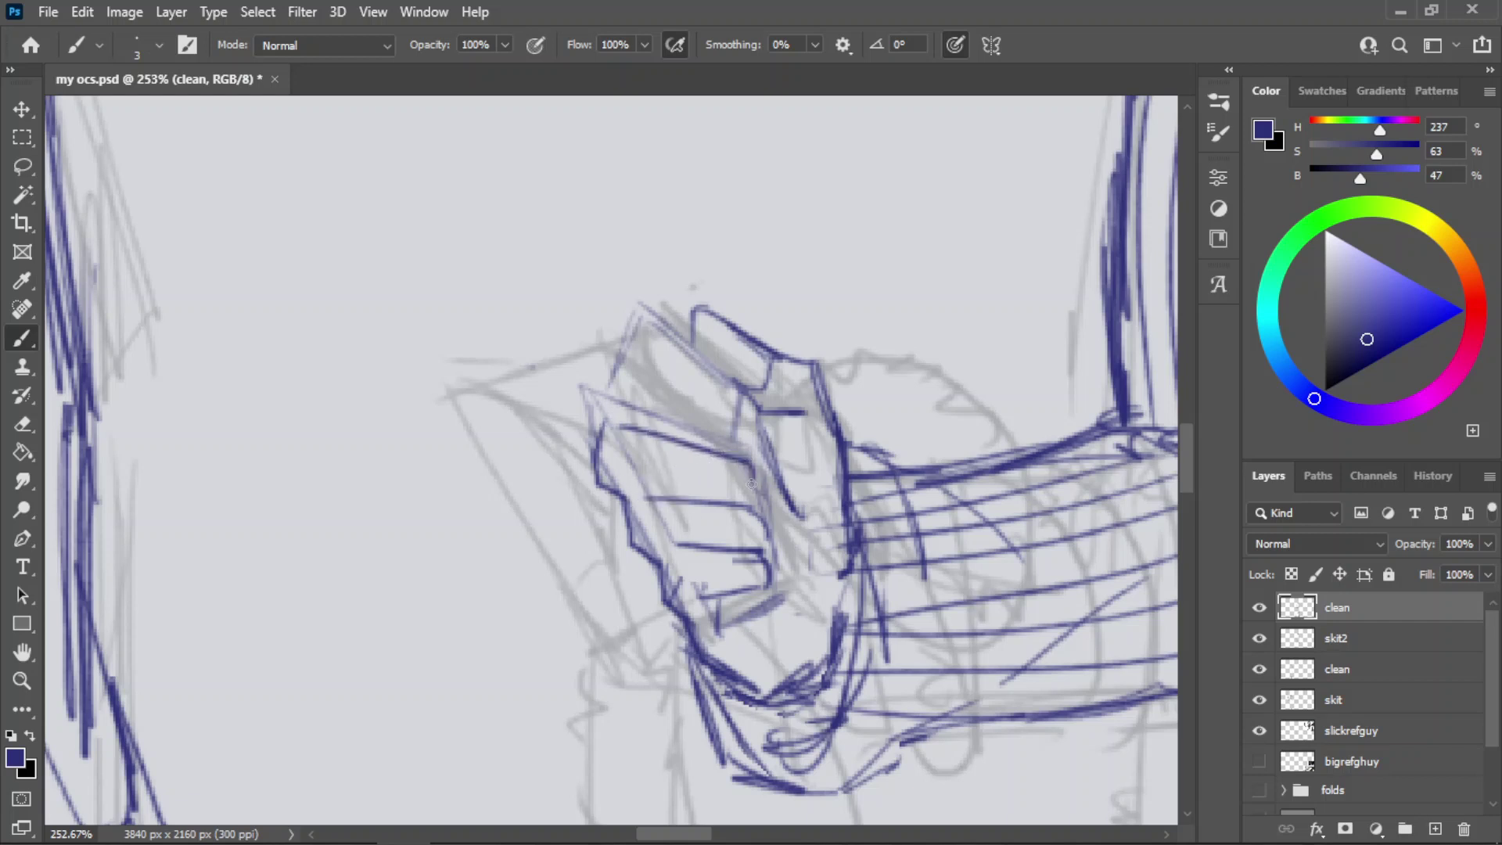
{"action": "left_click_drag", "start_coordinate": [750, 471], "coordinate": [758, 512]}
- Draw the outstretched hand's topmost curled finger with an angular knuckle and a slanted upper edge over the faded outline
{"action": "key", "text": "ctrl+space"}
{"action": "mouse_move", "coordinate": [671, 434]}
{"action": "left_mouse_down"}
{"action": "mouse_move", "coordinate": [622, 446]}
{"action": "mouse_move", "coordinate": [804, 396]}
{"action": "left_mouse_up"}
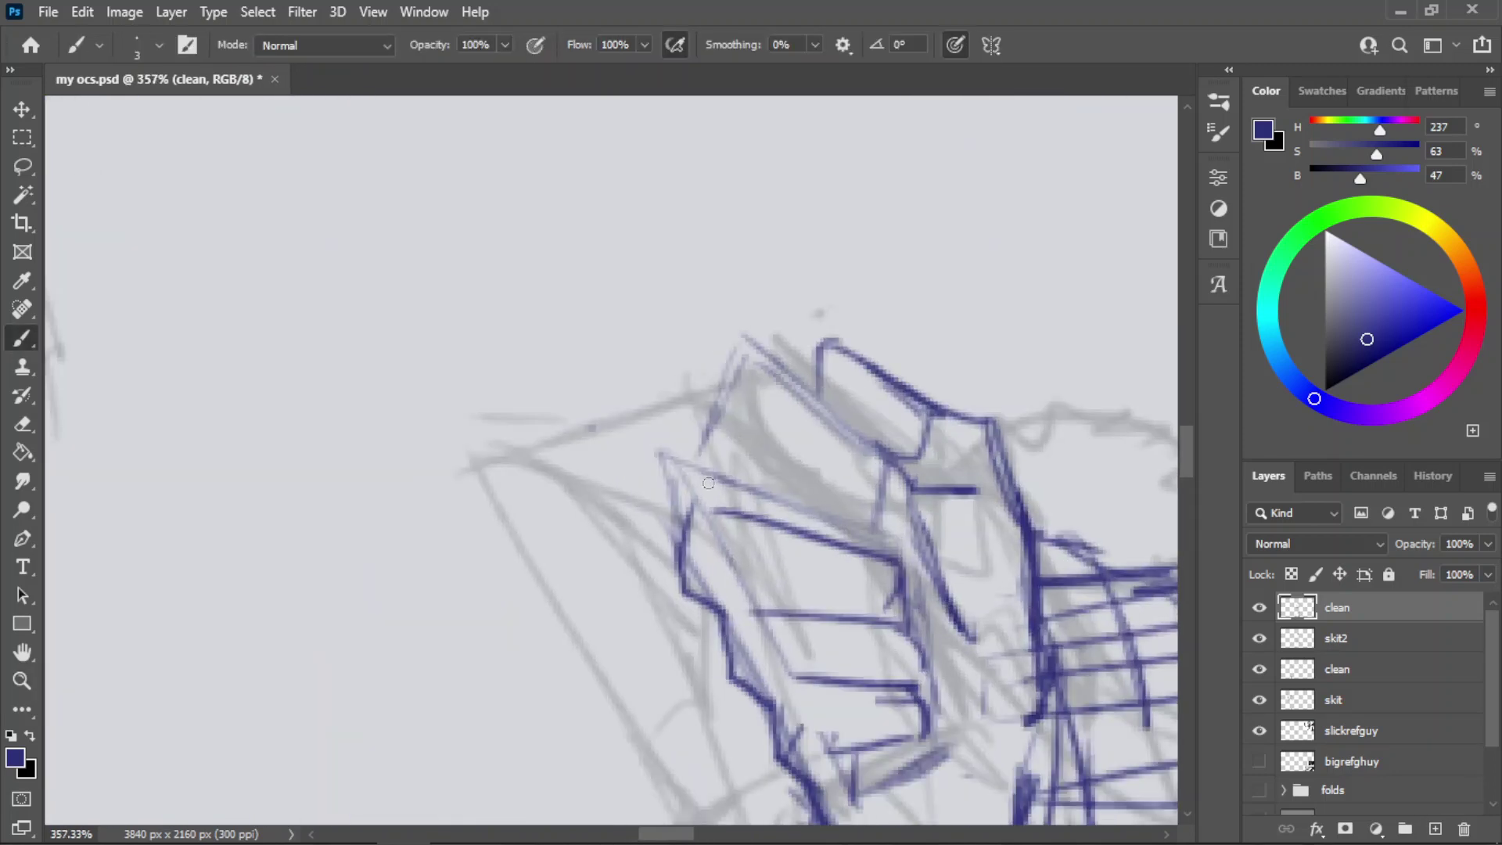
{"action": "key", "text": "ctrl+z"}
{"action": "left_click_drag", "start_coordinate": [702, 447], "coordinate": [727, 510]}
{"action": "key", "text": "ctrl+z"}
{"action": "key", "text": "ctrl+z"}
{"action": "left_click_drag", "start_coordinate": [699, 447], "coordinate": [693, 500]}
{"action": "left_click_drag", "start_coordinate": [698, 452], "coordinate": [731, 380]}
{"action": "key", "text": "ctrl+z"}
{"action": "mouse_move", "coordinate": [697, 448]}
{"action": "left_mouse_down"}
{"action": "mouse_move", "coordinate": [745, 381]}
{"action": "mouse_move", "coordinate": [845, 443]}
{"action": "left_mouse_up"}
{"action": "mouse_move", "coordinate": [724, 389]}
{"action": "left_mouse_down"}
{"action": "mouse_move", "coordinate": [870, 455]}
{"action": "mouse_move", "coordinate": [846, 449]}
{"action": "mouse_move", "coordinate": [879, 472]}
{"action": "mouse_move", "coordinate": [864, 506]}
{"action": "mouse_move", "coordinate": [883, 470]}
{"action": "mouse_move", "coordinate": [862, 511]}
{"action": "mouse_move", "coordinate": [879, 459]}
{"action": "mouse_move", "coordinate": [866, 520]}
{"action": "left_mouse_up"}
{"action": "key", "text": "ctrl+z"}
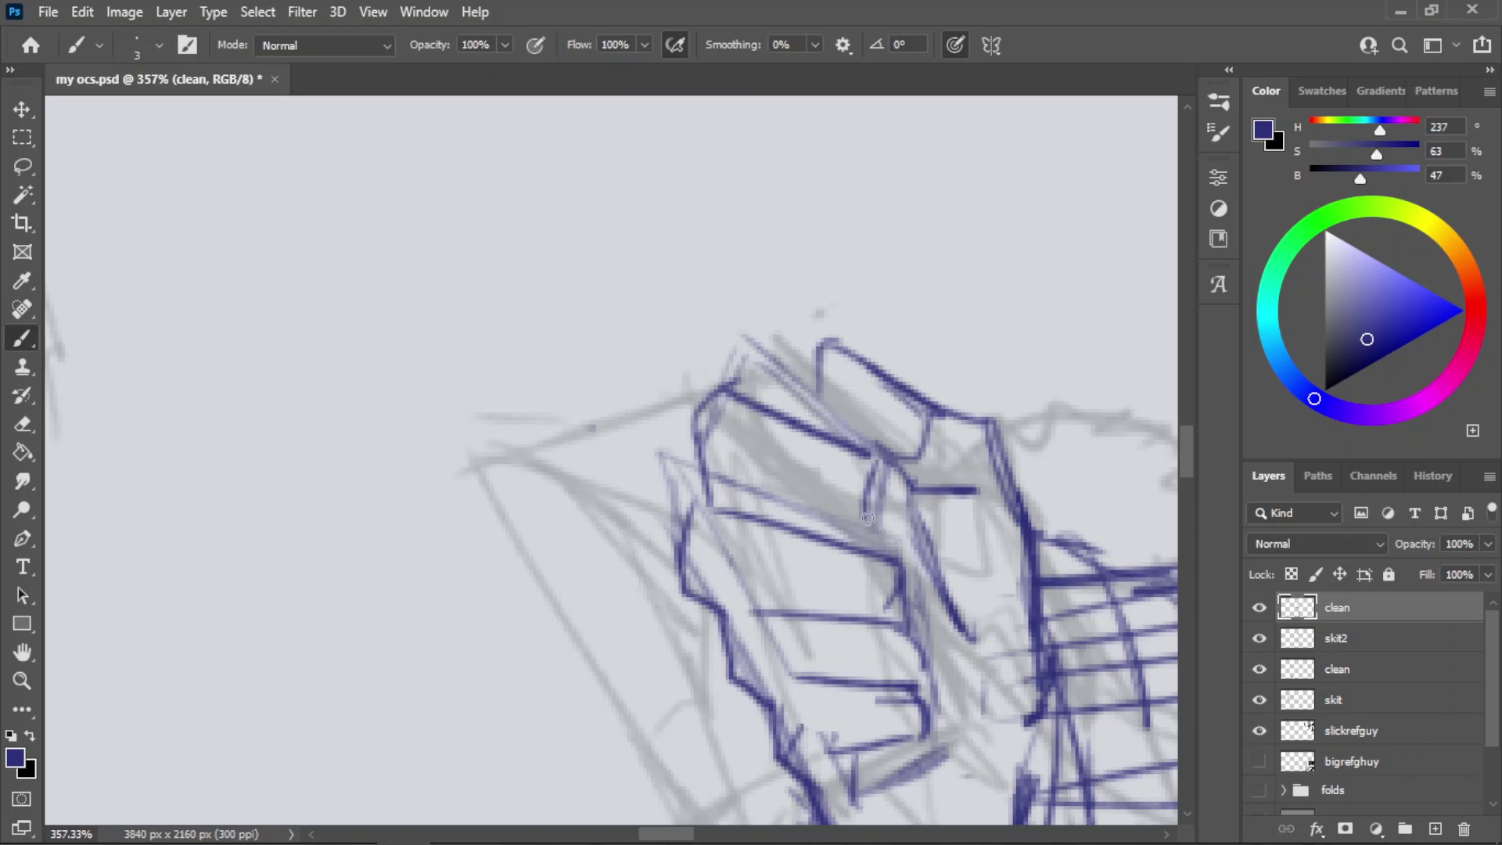
- Add the topmost curled finger's lower edge and tip, trying out strokes where it meets the thumb
{"action": "left_click_drag", "start_coordinate": [742, 491], "coordinate": [859, 536]}
{"action": "key", "text": "ctrl+z"}
{"action": "mouse_move", "coordinate": [728, 496]}
{"action": "left_mouse_down"}
{"action": "mouse_move", "coordinate": [855, 526]}
{"action": "mouse_move", "coordinate": [750, 504]}
{"action": "left_mouse_up"}
{"action": "key", "text": "ctrl+z"}
{"action": "left_click_drag", "start_coordinate": [857, 517], "coordinate": [854, 518]}
{"action": "left_click_drag", "start_coordinate": [883, 456], "coordinate": [919, 541]}
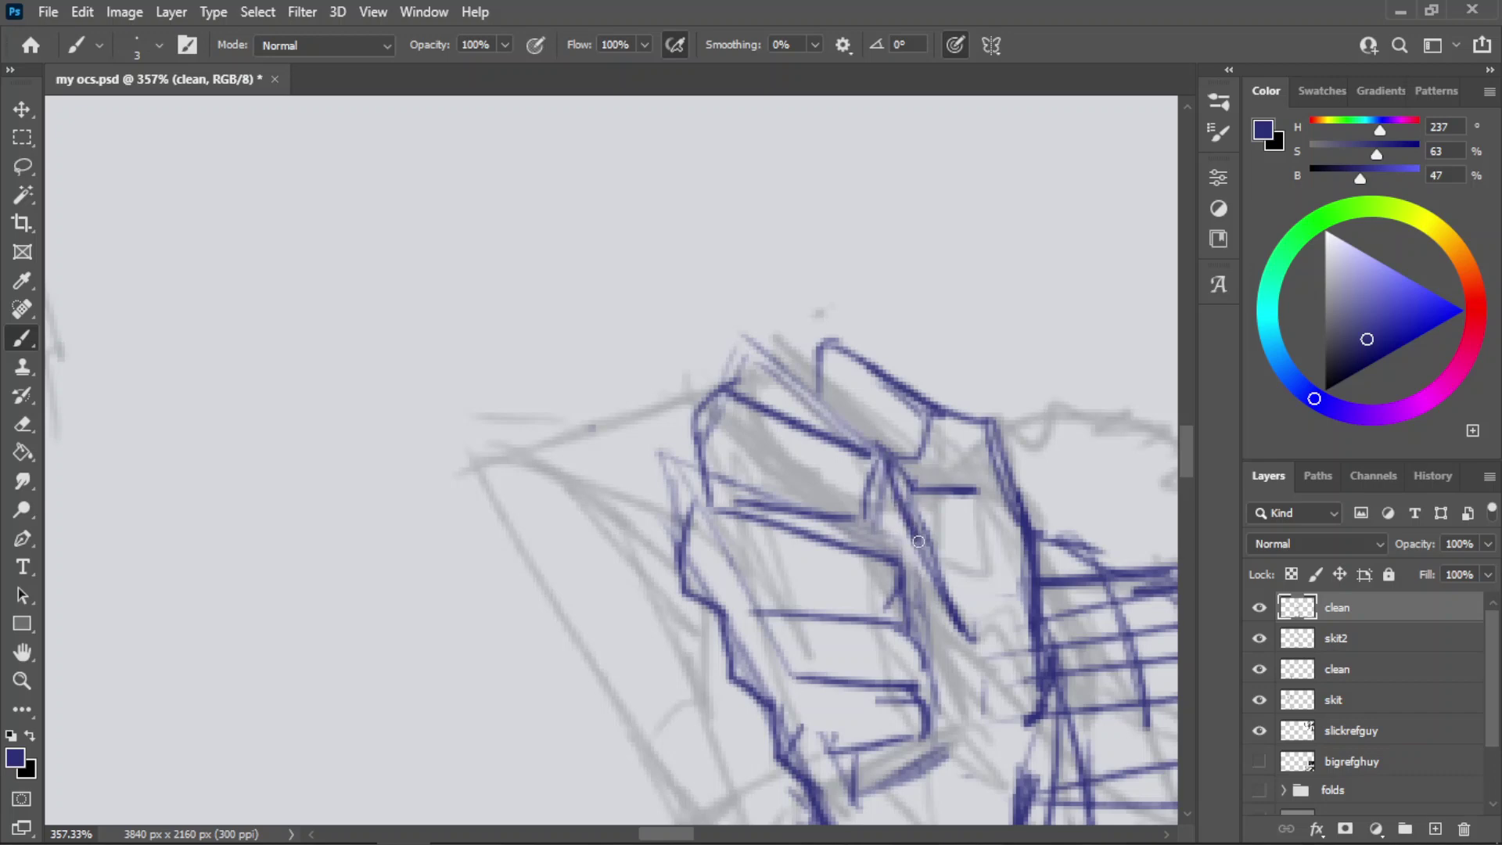
{"action": "key", "text": "ctrl+z"}
{"action": "mouse_move", "coordinate": [885, 460]}
{"action": "left_mouse_down"}
{"action": "mouse_move", "coordinate": [919, 532]}
{"action": "mouse_move", "coordinate": [895, 562]}
{"action": "mouse_move", "coordinate": [845, 525]}
{"action": "mouse_move", "coordinate": [880, 535]}
{"action": "mouse_move", "coordinate": [840, 521]}
{"action": "mouse_move", "coordinate": [891, 545]}
{"action": "left_mouse_up"}
{"action": "key", "text": "ctrl+z"}
- Undo the last stroke on the outstretched hand and save the document
{"action": "left_click_drag", "start_coordinate": [754, 424], "coordinate": [673, 423]}
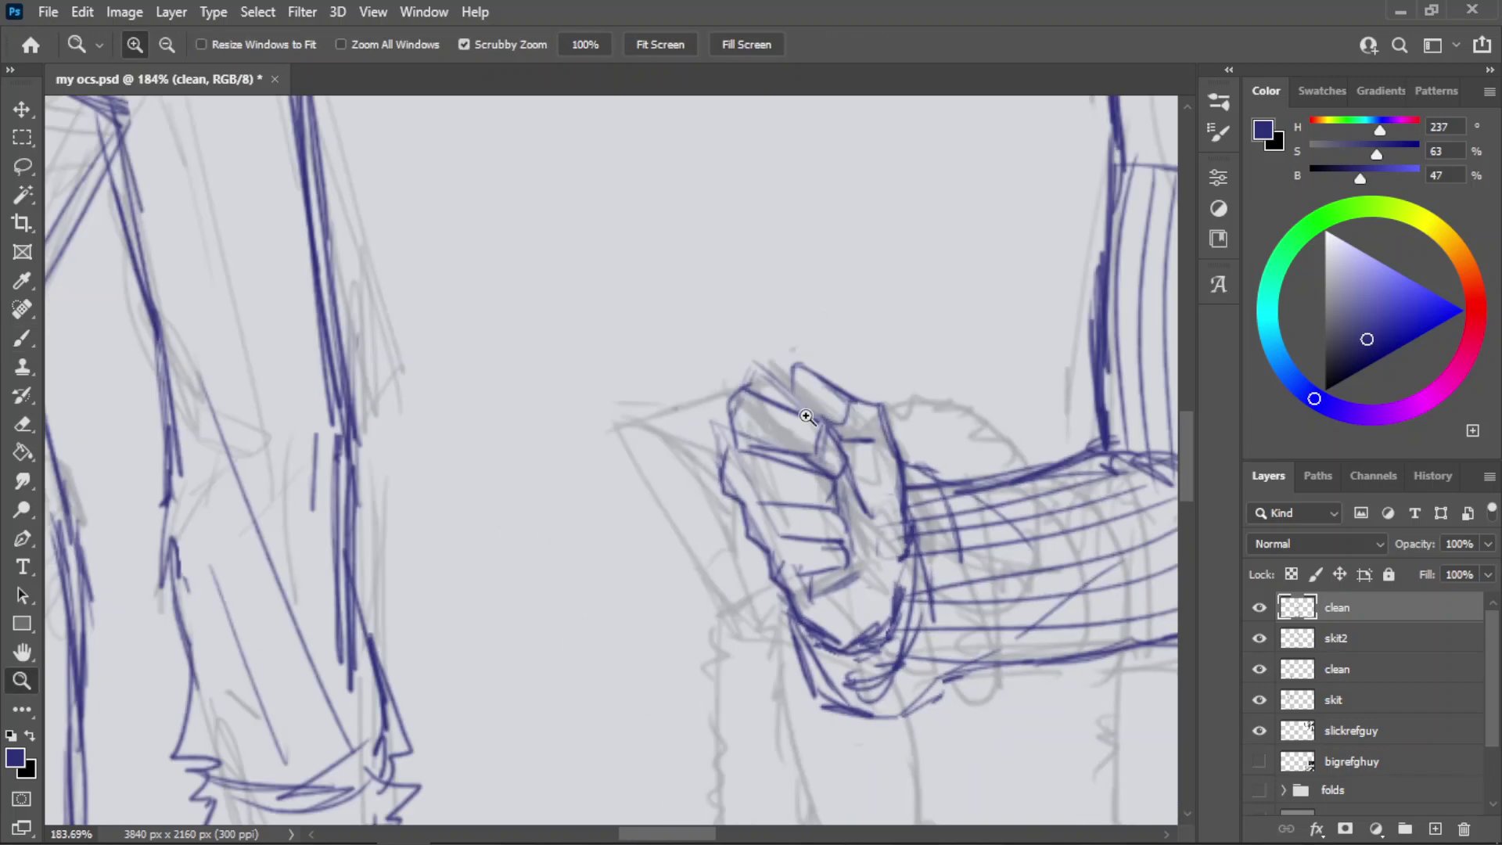
{"action": "left_click_drag", "start_coordinate": [817, 416], "coordinate": [898, 416]}
{"action": "mouse_move", "coordinate": [766, 388]}
{"action": "left_mouse_down"}
{"action": "mouse_move", "coordinate": [787, 435]}
{"action": "mouse_move", "coordinate": [829, 444]}
{"action": "mouse_move", "coordinate": [641, 442]}
{"action": "left_mouse_up"}
{"action": "key", "text": "ctrl+z"}
{"action": "key", "text": "z"}
{"action": "left_click_drag", "start_coordinate": [810, 479], "coordinate": [843, 499]}
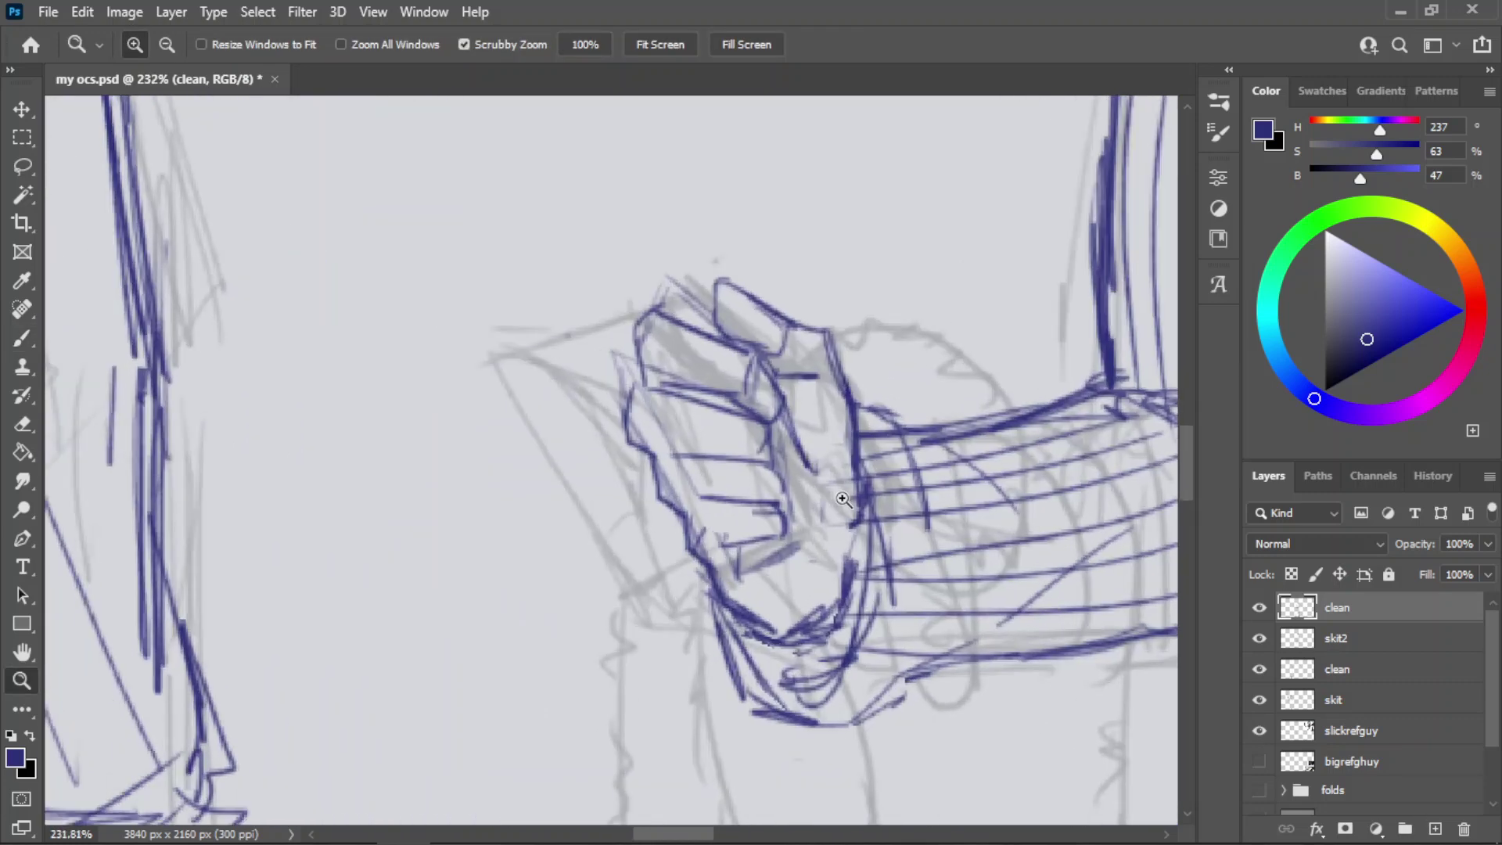
{"action": "key", "text": "ctrl+s"}
- Erase the rough lines at the heel of the outstretched hand, redraw its lower edge with cleaner strokes and save
{"action": "left_click_drag", "start_coordinate": [751, 501], "coordinate": [700, 540]}
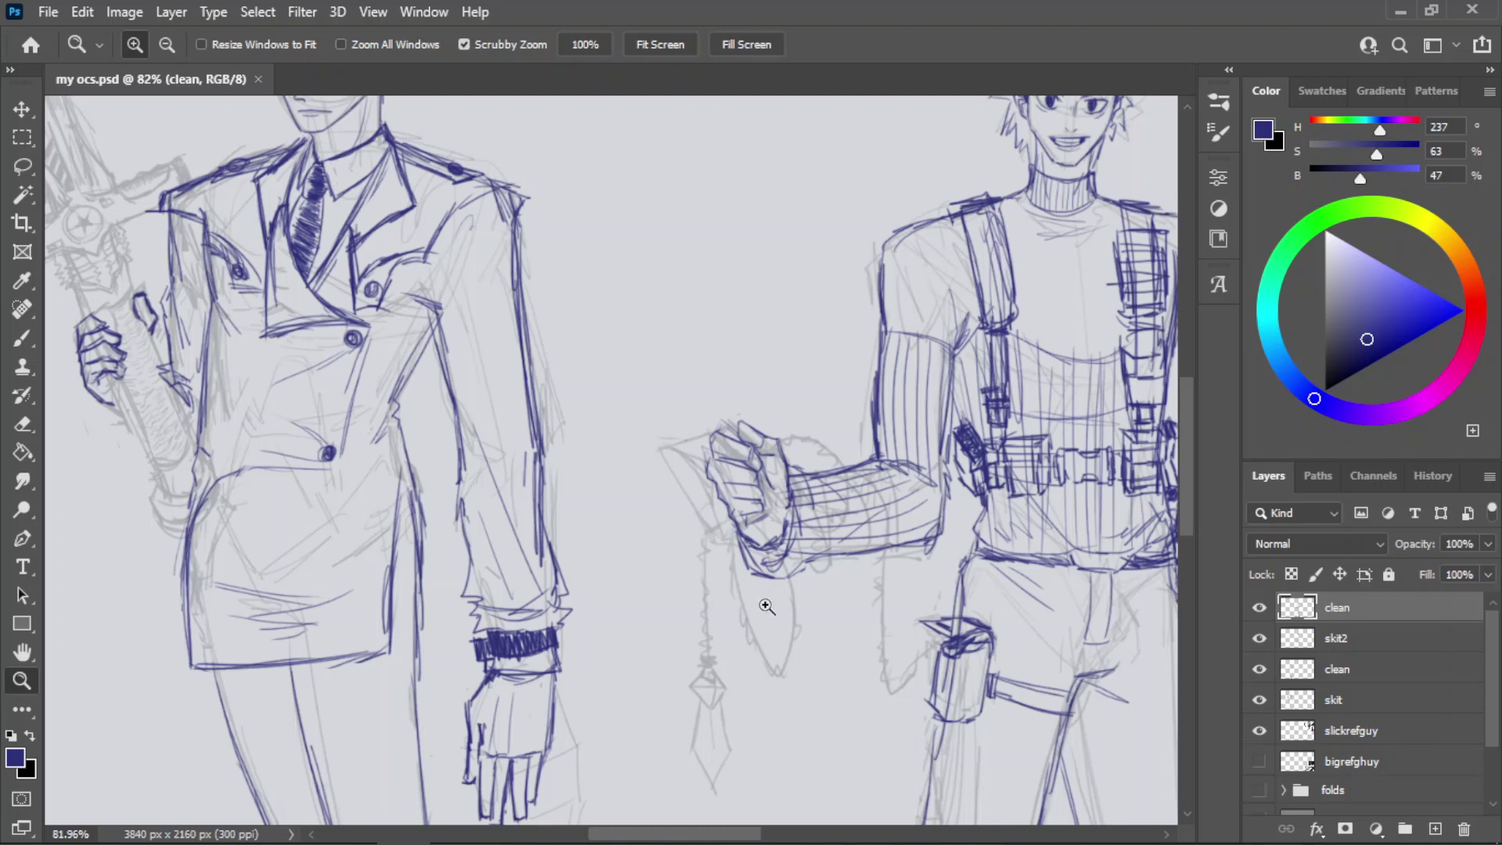
{"action": "left_click_drag", "start_coordinate": [788, 535], "coordinate": [959, 507]}
{"action": "key", "text": "e"}
{"action": "mouse_move", "coordinate": [748, 550]}
{"action": "left_mouse_down"}
{"action": "mouse_move", "coordinate": [722, 525]}
{"action": "mouse_move", "coordinate": [674, 520]}
{"action": "mouse_move", "coordinate": [754, 524]}
{"action": "mouse_move", "coordinate": [775, 490]}
{"action": "mouse_move", "coordinate": [727, 576]}
{"action": "mouse_move", "coordinate": [695, 564]}
{"action": "left_mouse_up"}
{"action": "key", "text": "b"}
{"action": "left_click_drag", "start_coordinate": [604, 522], "coordinate": [718, 589]}
{"action": "key", "text": "ctrl+z"}
{"action": "mouse_move", "coordinate": [610, 538]}
{"action": "left_mouse_down"}
{"action": "mouse_move", "coordinate": [685, 586]}
{"action": "mouse_move", "coordinate": [755, 587]}
{"action": "mouse_move", "coordinate": [727, 608]}
{"action": "mouse_move", "coordinate": [785, 530]}
{"action": "left_mouse_up"}
{"action": "mouse_move", "coordinate": [749, 587]}
{"action": "left_mouse_down"}
{"action": "mouse_move", "coordinate": [838, 543]}
{"action": "mouse_move", "coordinate": [880, 572]}
{"action": "left_mouse_up"}
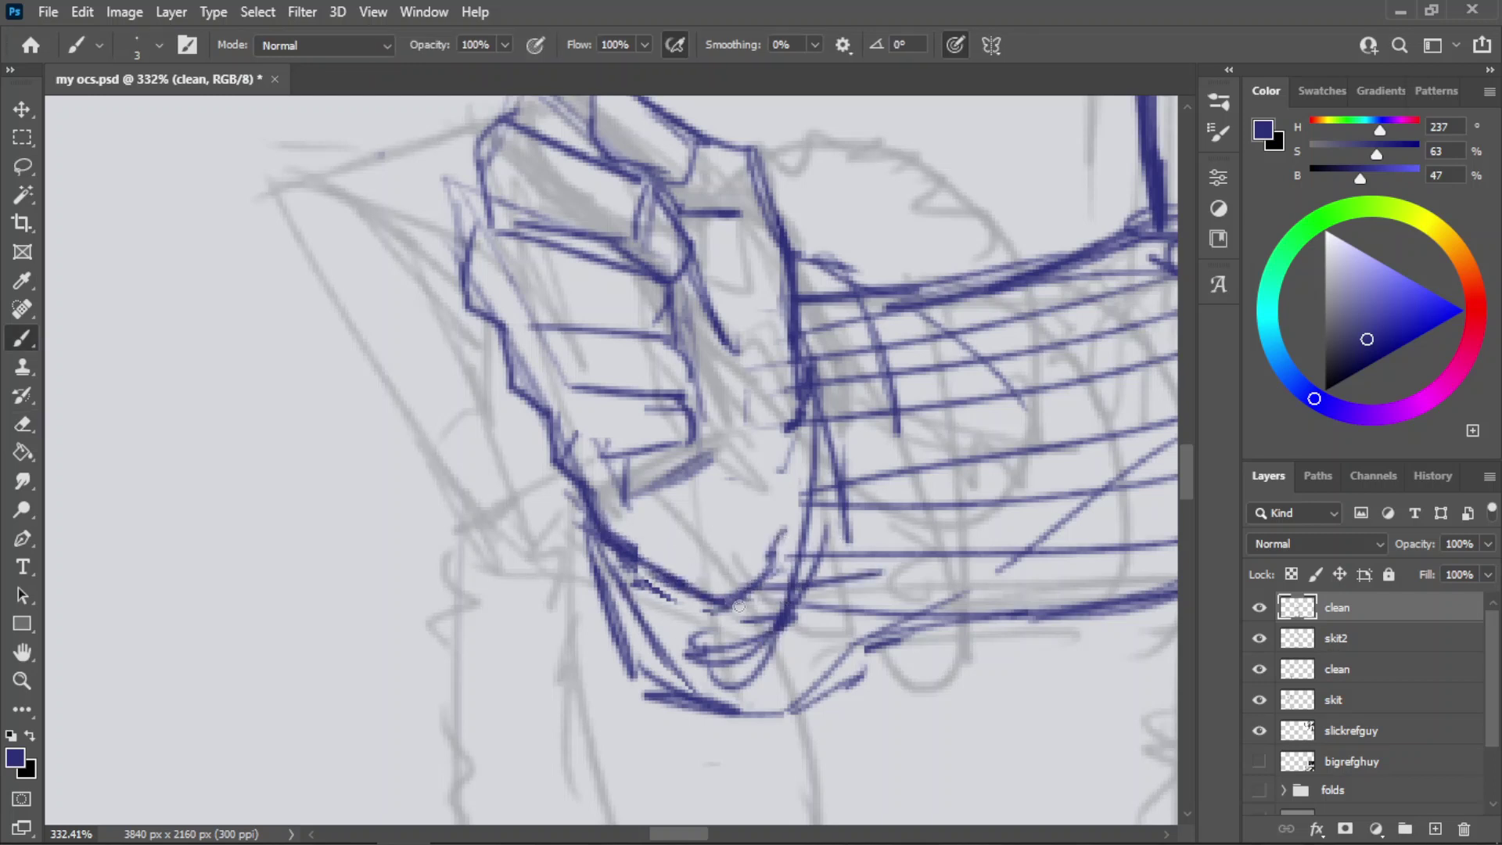
{"action": "mouse_move", "coordinate": [736, 605]}
{"action": "left_mouse_down"}
{"action": "mouse_move", "coordinate": [878, 573]}
{"action": "mouse_move", "coordinate": [785, 566]}
{"action": "mouse_move", "coordinate": [784, 468]}
{"action": "mouse_move", "coordinate": [779, 528]}
{"action": "mouse_move", "coordinate": [674, 557]}
{"action": "mouse_move", "coordinate": [635, 585]}
{"action": "left_mouse_up"}
{"action": "key", "text": "z"}
{"action": "key", "text": "ctrl+s"}
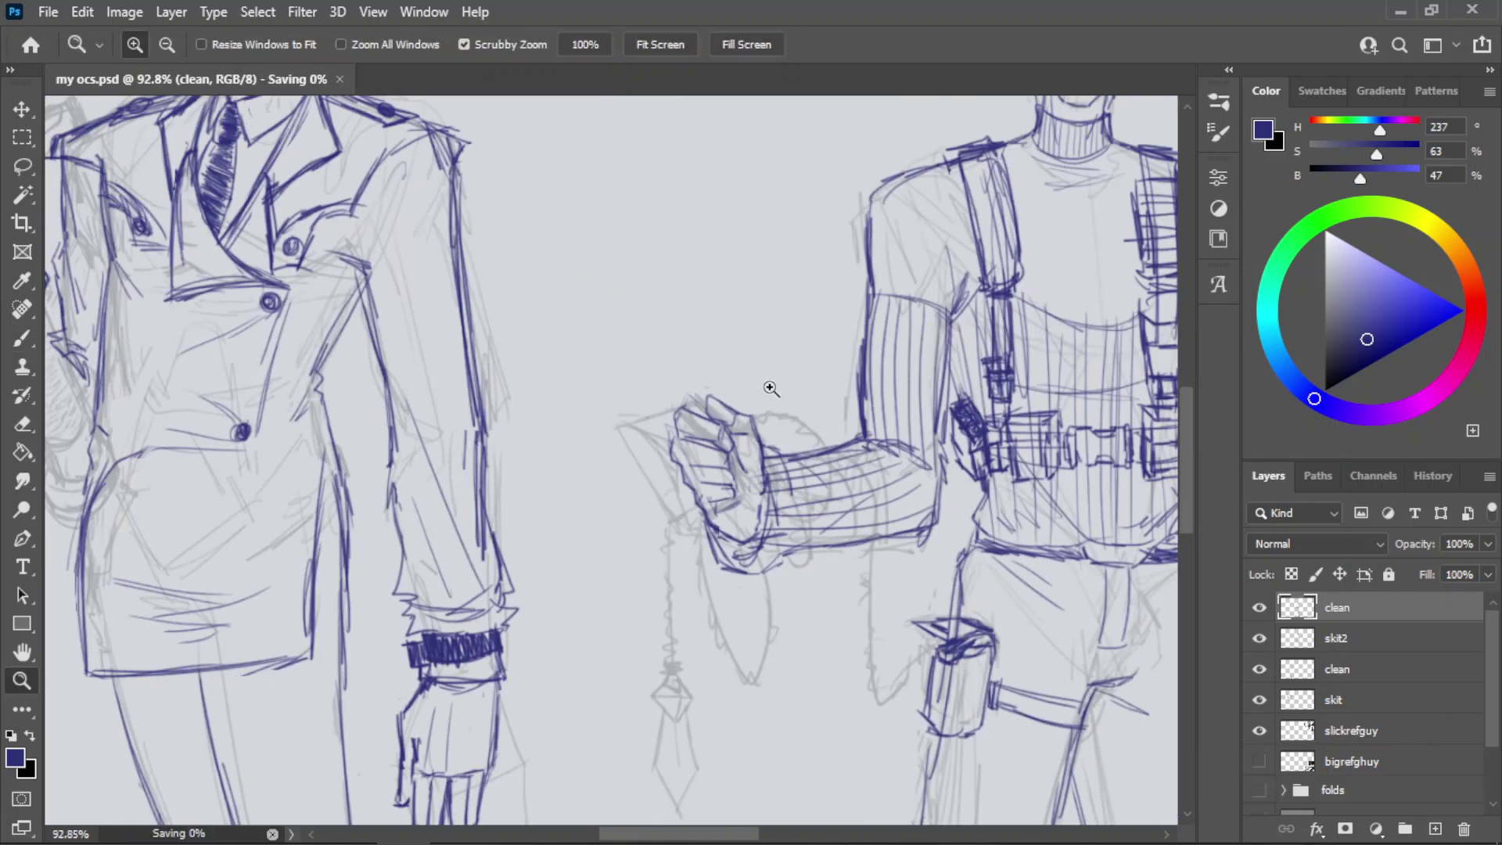
- Erase the ends of the sleeve's rib lines just above the hip hand's wrist
{"action": "left_click_drag", "start_coordinate": [759, 571], "coordinate": [691, 628]}
{"action": "scroll", "coordinate": [691, 629], "scroll_direction": "down", "scroll_amount": 3}
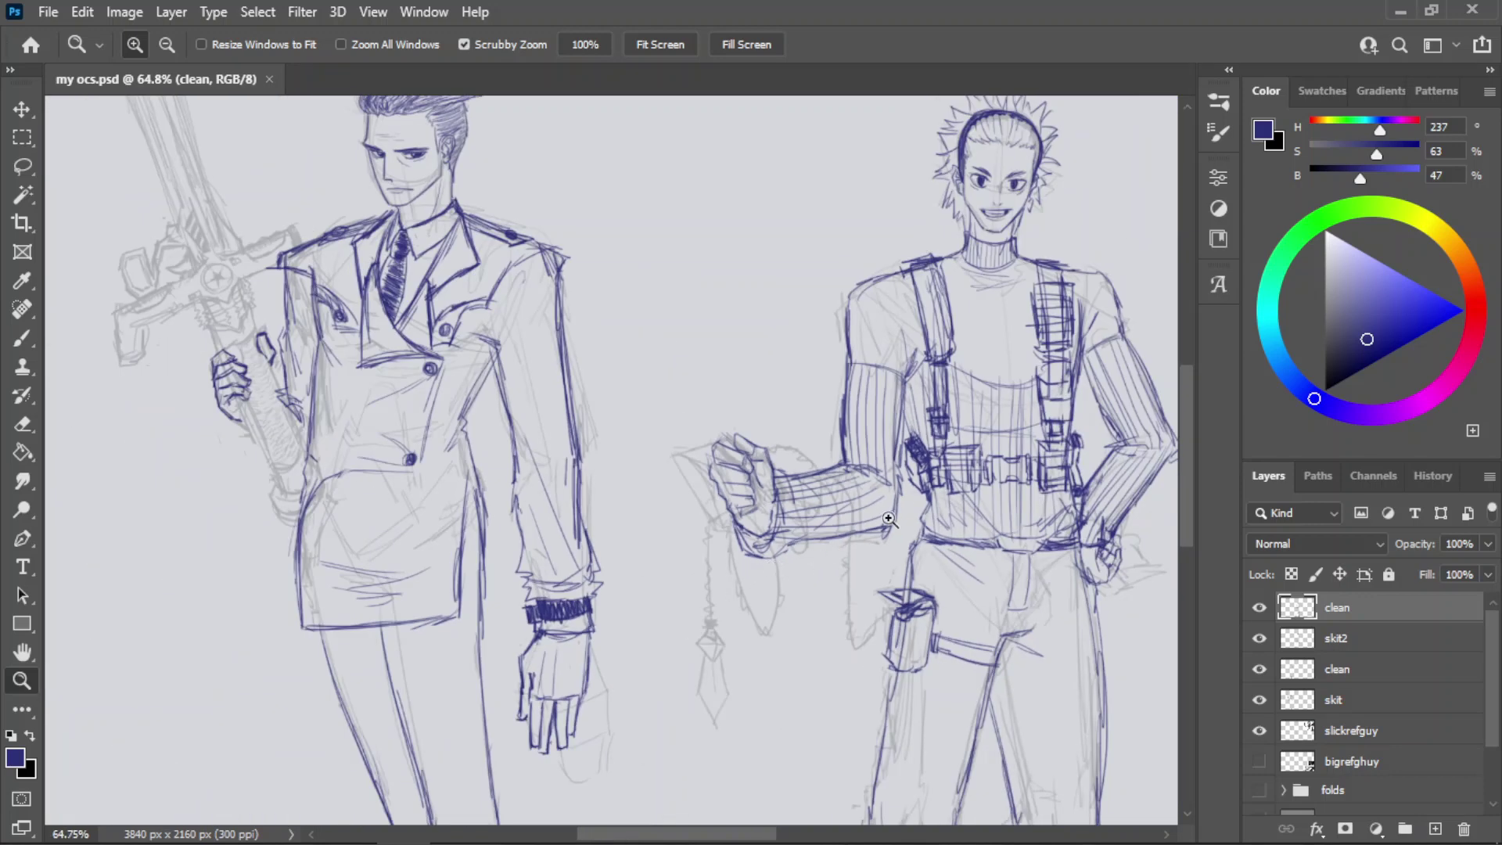
{"action": "scroll", "coordinate": [803, 432], "scroll_direction": "down", "scroll_amount": 2}
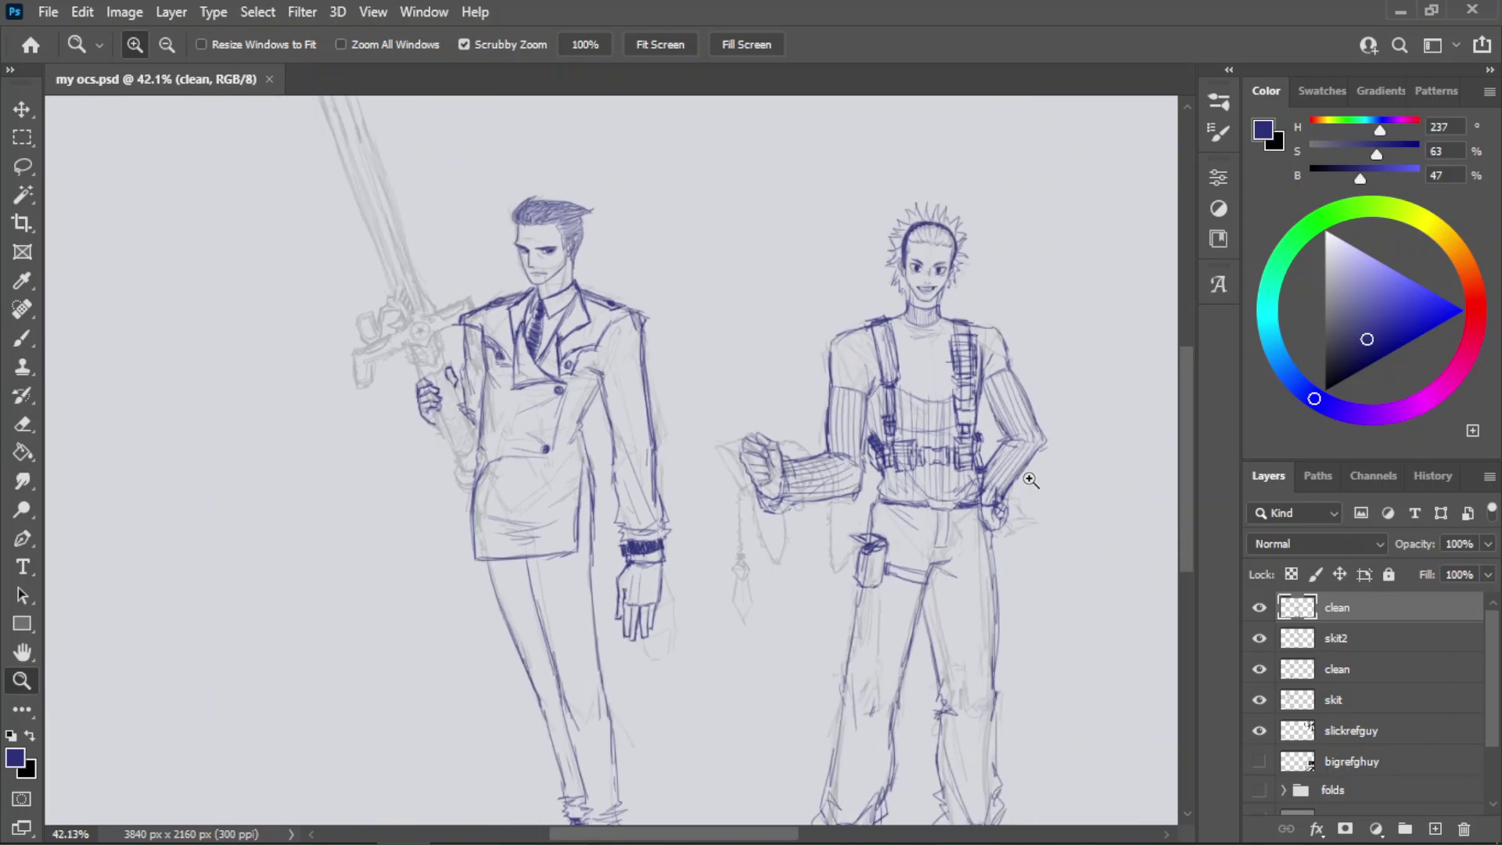
{"action": "scroll", "coordinate": [1031, 482], "scroll_direction": "up", "scroll_amount": 3}
{"action": "scroll", "coordinate": [935, 557], "scroll_direction": "up", "scroll_amount": 5}
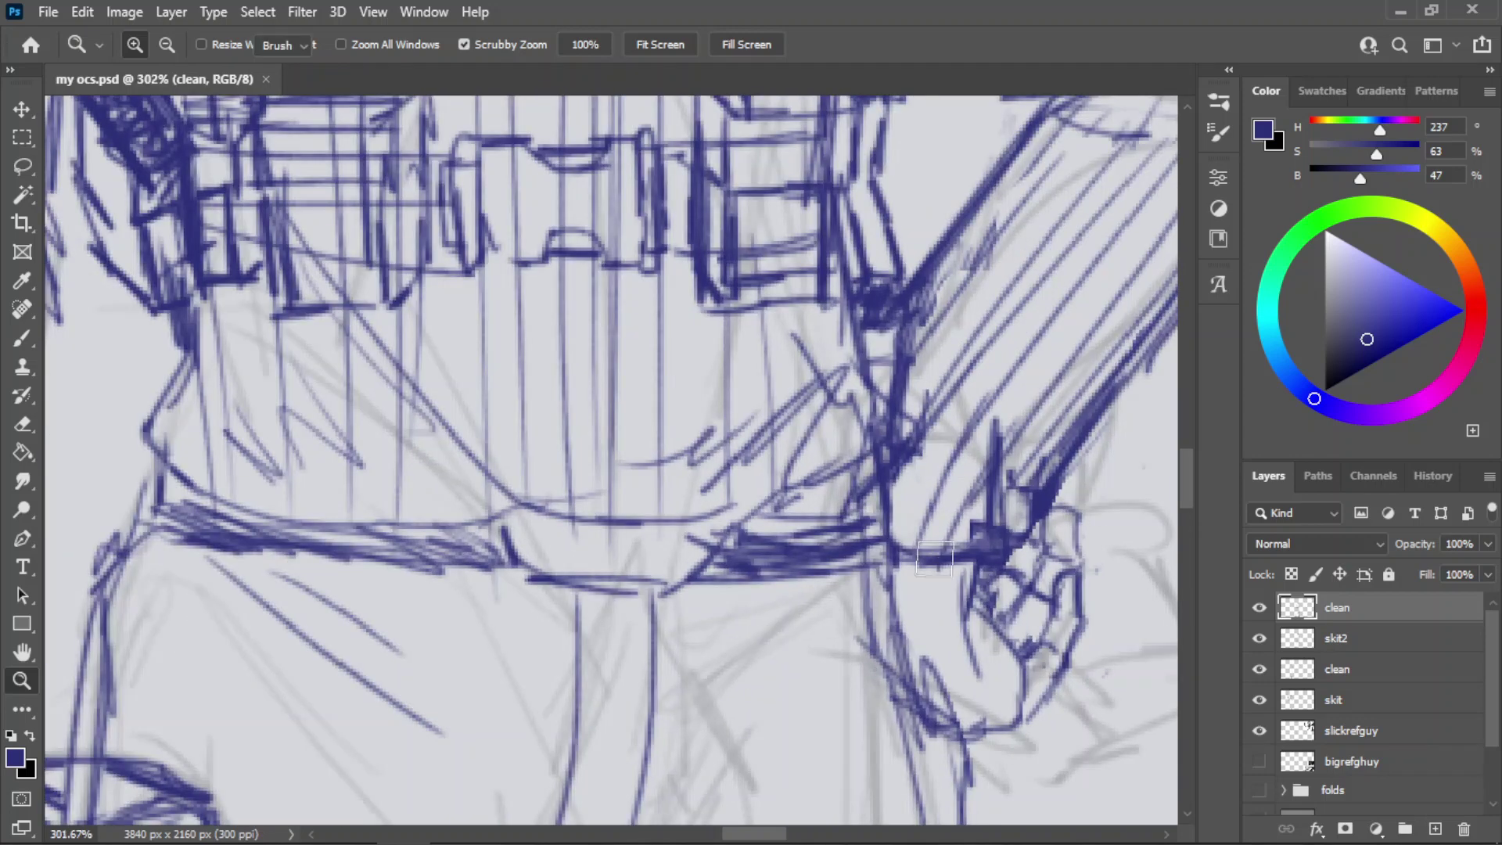
{"action": "key", "text": "e"}
{"action": "mouse_move", "coordinate": [934, 472]}
{"action": "left_mouse_down"}
{"action": "mouse_move", "coordinate": [923, 423]}
{"action": "mouse_move", "coordinate": [949, 402]}
{"action": "left_mouse_up"}
{"action": "key", "text": "b"}
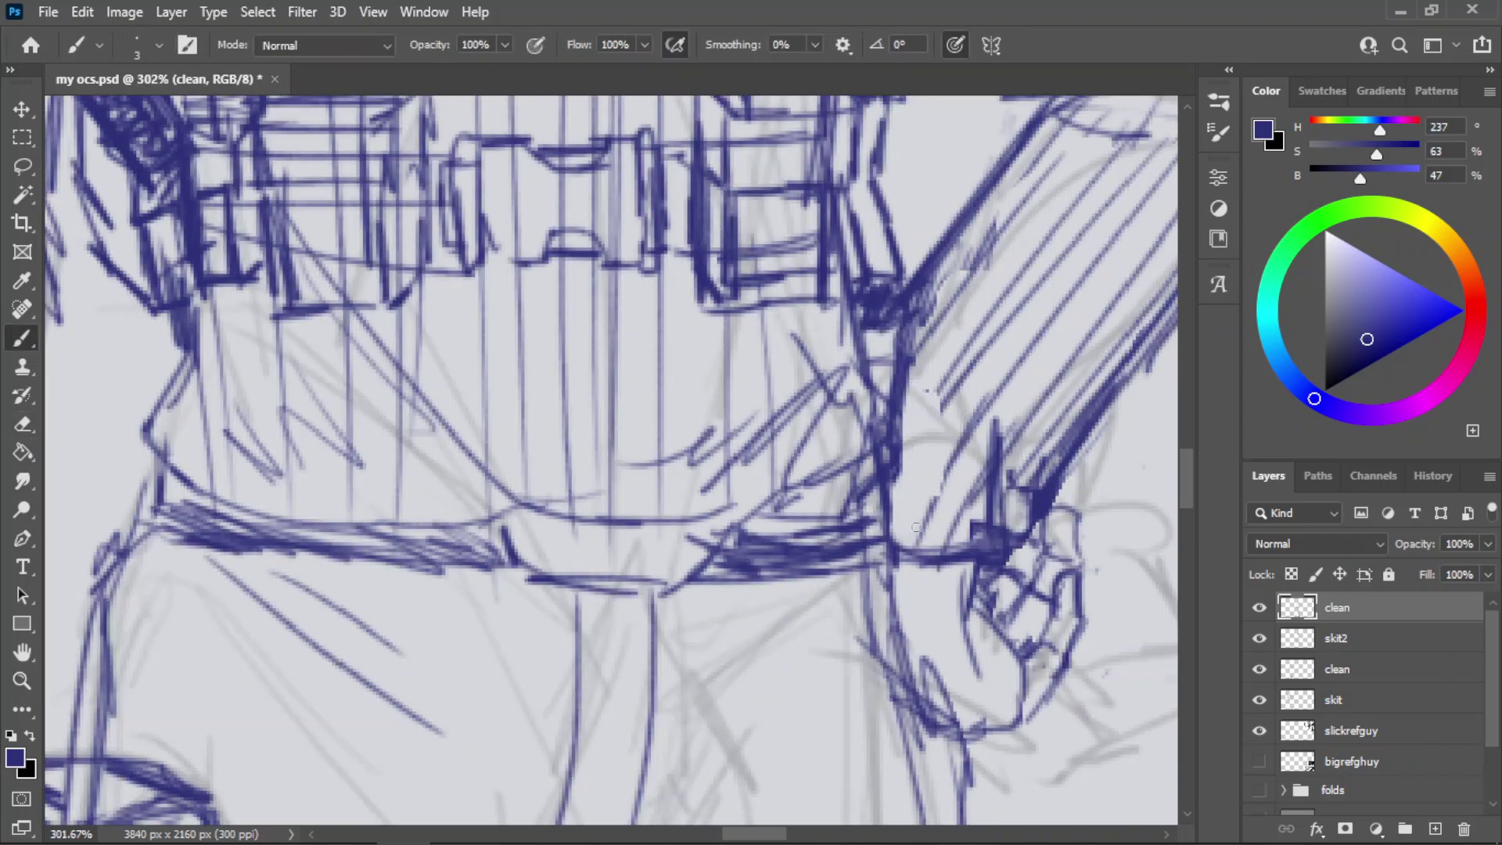
- Try out short strokes for the sleeve and cuff edge above the hip hand's wrist
{"action": "left_click_drag", "start_coordinate": [916, 539], "coordinate": [923, 410]}
{"action": "key", "text": "ctrl+z"}
{"action": "key", "text": "ctrl+z"}
{"action": "mouse_move", "coordinate": [892, 498]}
{"action": "left_mouse_down"}
{"action": "mouse_move", "coordinate": [929, 470]}
{"action": "mouse_move", "coordinate": [885, 499]}
{"action": "mouse_move", "coordinate": [954, 436]}
{"action": "mouse_move", "coordinate": [898, 509]}
{"action": "mouse_move", "coordinate": [960, 490]}
{"action": "left_mouse_up"}
{"action": "key", "text": "ctrl+z"}
{"action": "key", "text": "ctrl+z"}
{"action": "mouse_move", "coordinate": [892, 514]}
{"action": "left_mouse_down"}
{"action": "mouse_move", "coordinate": [951, 505]}
{"action": "mouse_move", "coordinate": [926, 526]}
{"action": "mouse_move", "coordinate": [967, 505]}
{"action": "left_mouse_up"}
{"action": "key", "text": "ctrl+z"}
{"action": "key", "text": "ctrl+z"}
- Select the lower clean layer and examine the suited figure's sword hand and lowered hand
{"action": "mouse_move", "coordinate": [957, 368]}
{"action": "left_mouse_down"}
{"action": "mouse_move", "coordinate": [893, 493]}
{"action": "mouse_move", "coordinate": [801, 447]}
{"action": "mouse_move", "coordinate": [726, 467]}
{"action": "left_mouse_up"}
{"action": "key", "text": "z"}
{"action": "left_click_drag", "start_coordinate": [467, 575], "coordinate": [517, 535]}
{"action": "left_click_drag", "start_coordinate": [653, 386], "coordinate": [639, 363]}
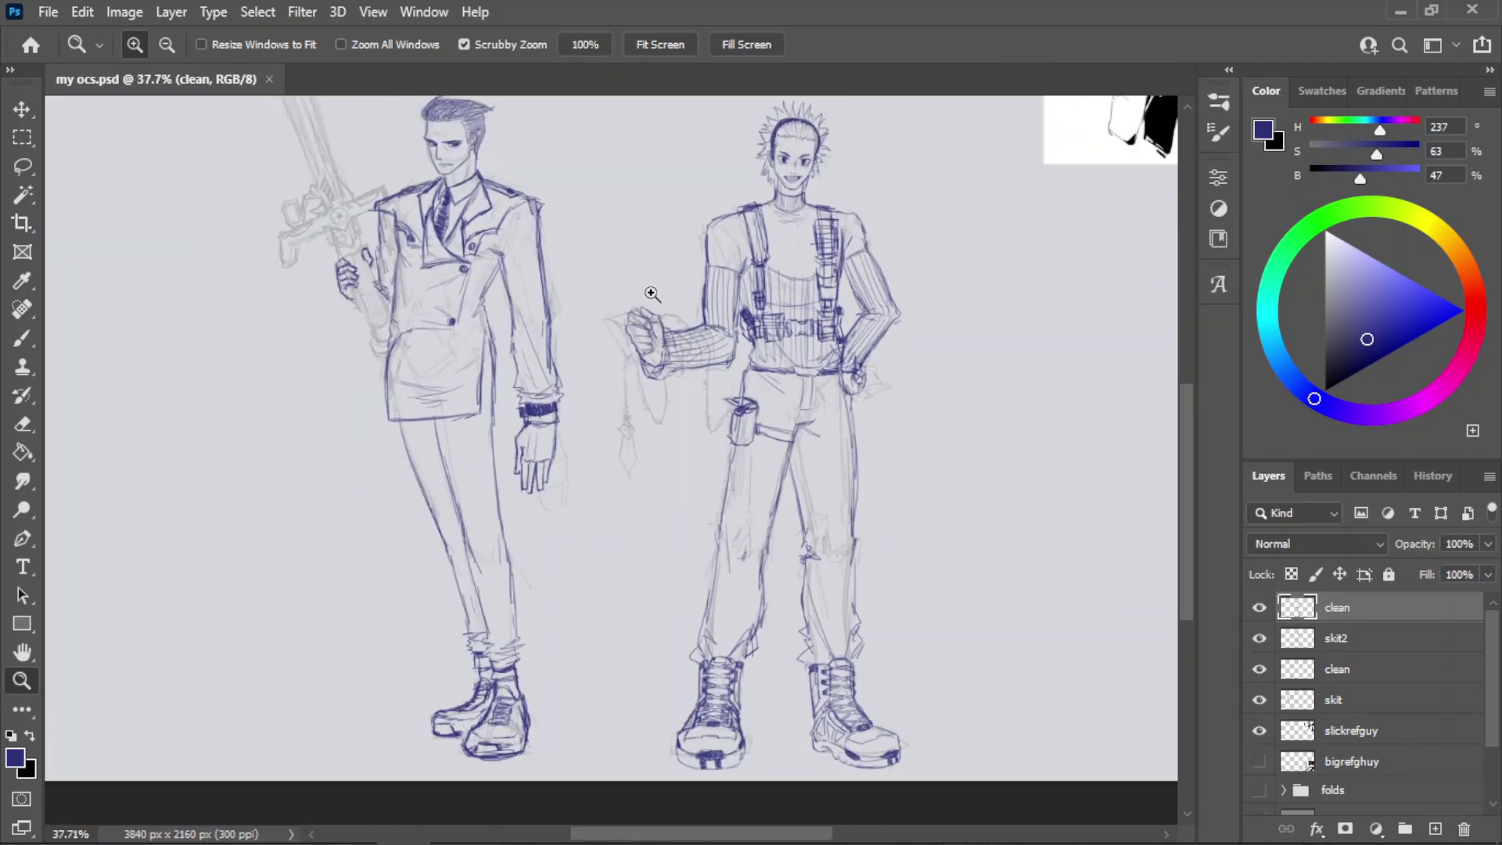
{"action": "left_click_drag", "start_coordinate": [652, 293], "coordinate": [514, 533]}
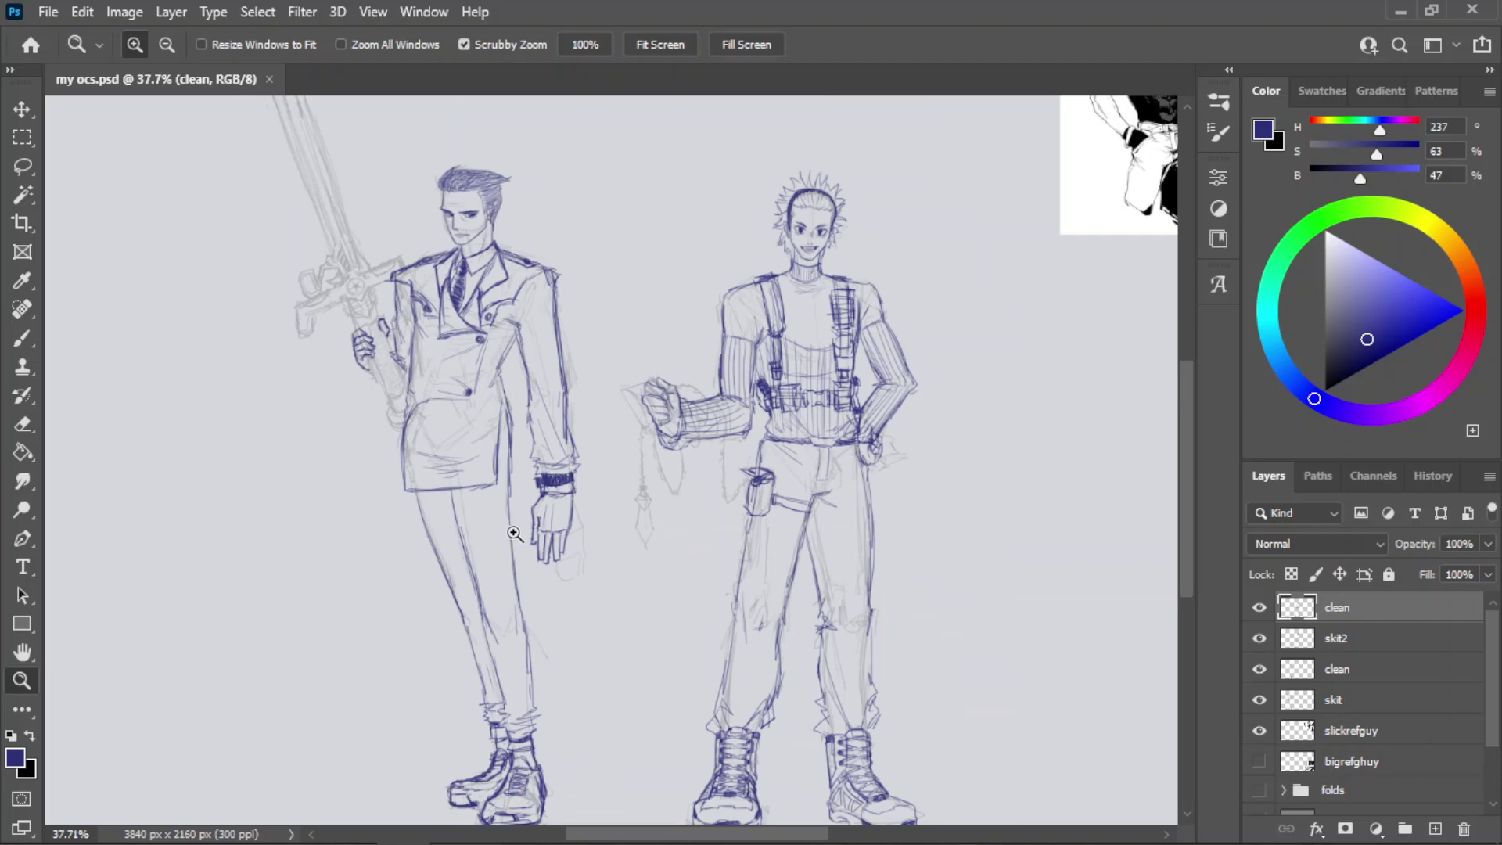
{"action": "left_click", "coordinate": [1334, 677]}
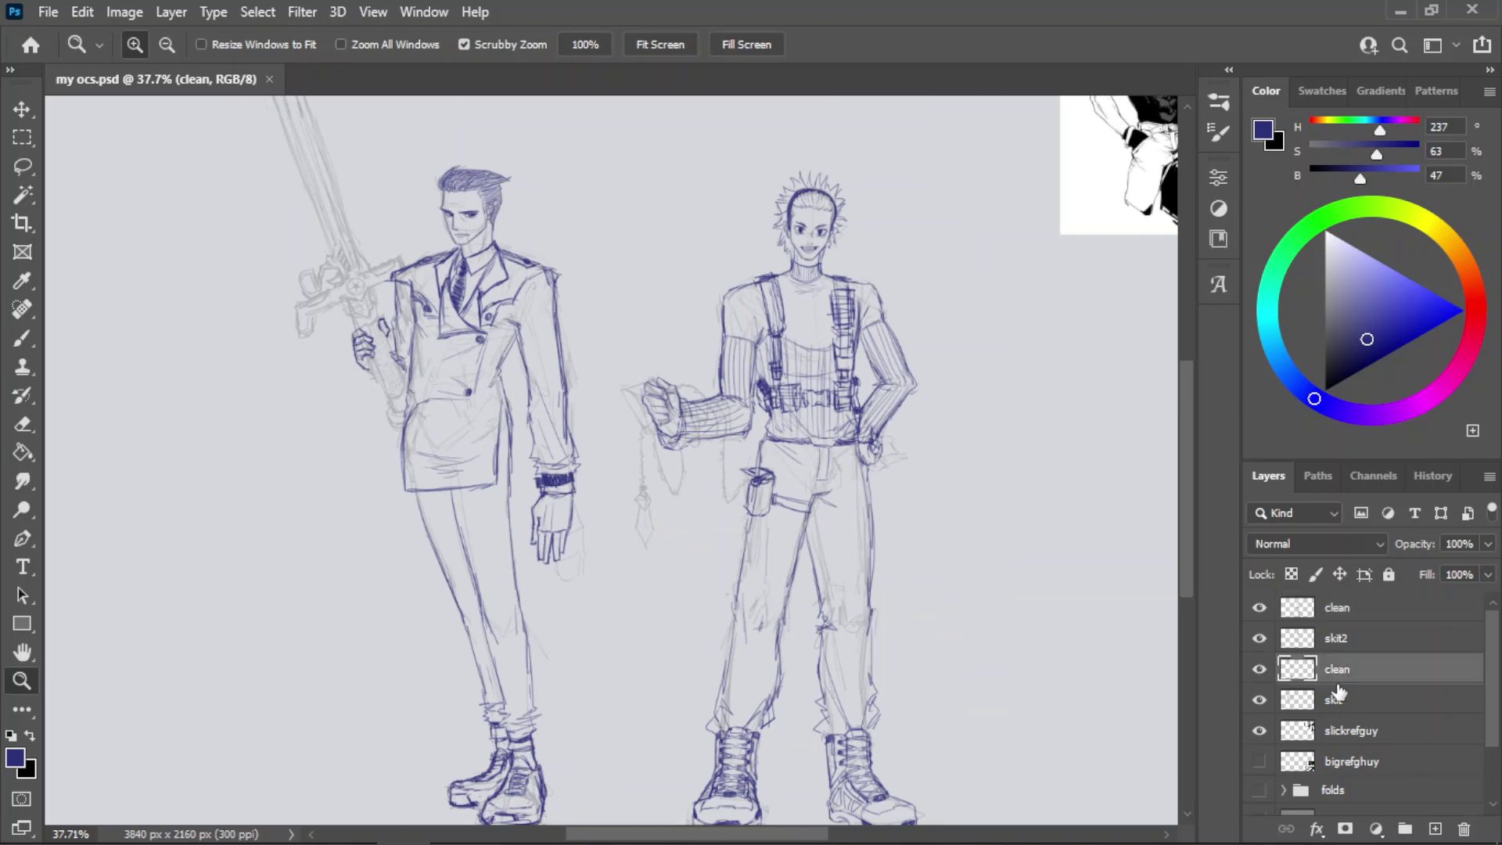
{"action": "left_click_drag", "start_coordinate": [460, 532], "coordinate": [538, 497]}
{"action": "left_click_drag", "start_coordinate": [270, 155], "coordinate": [478, 307]}
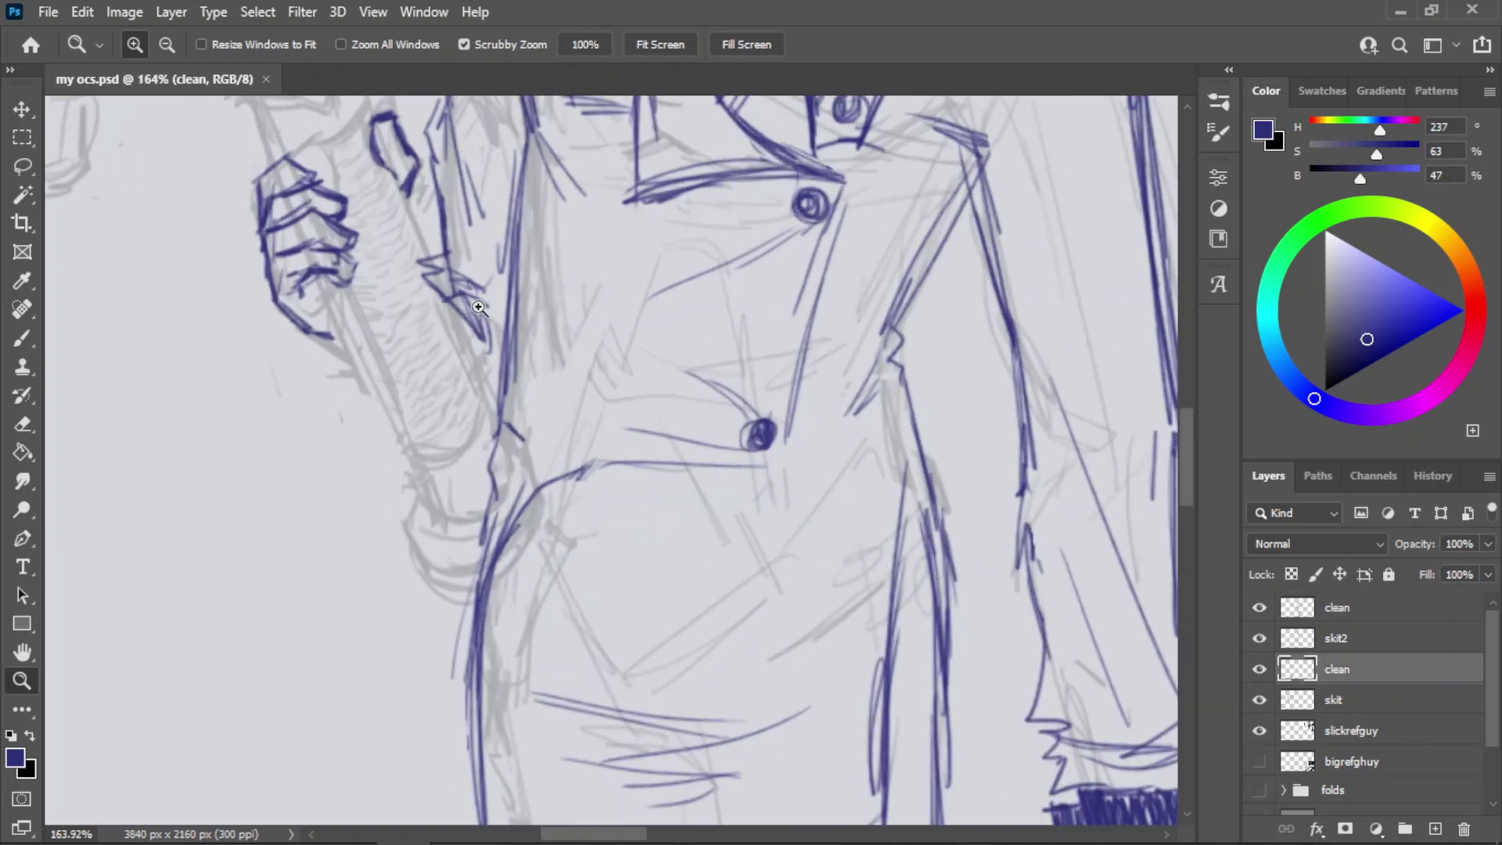
{"action": "left_click_drag", "start_coordinate": [551, 445], "coordinate": [494, 328]}
{"action": "left_click_drag", "start_coordinate": [417, 224], "coordinate": [512, 249]}
{"action": "left_click_drag", "start_coordinate": [409, 294], "coordinate": [301, 317]}
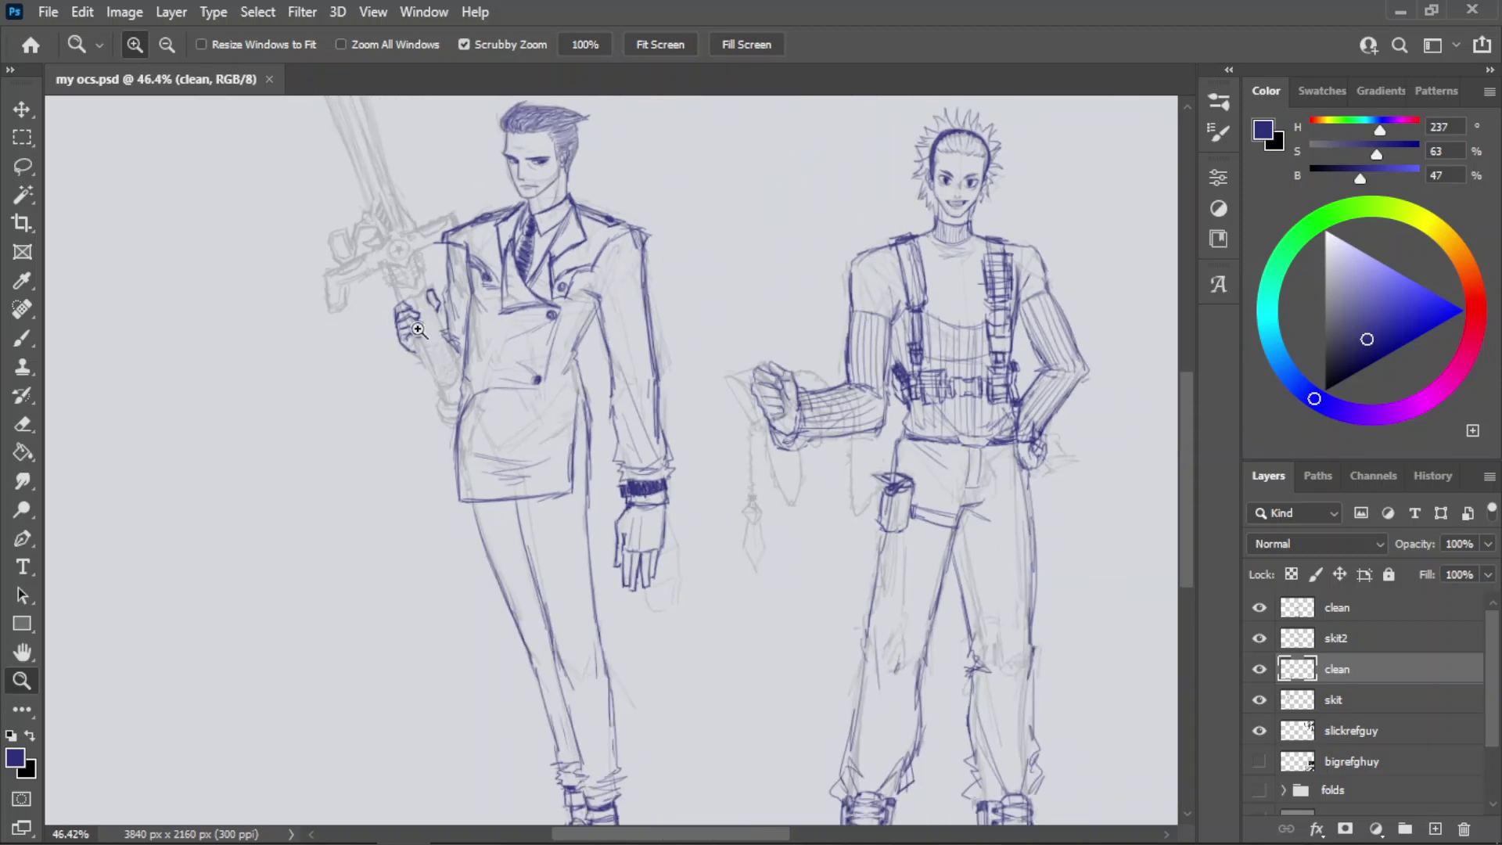
{"action": "left_click_drag", "start_coordinate": [645, 559], "coordinate": [706, 446]}
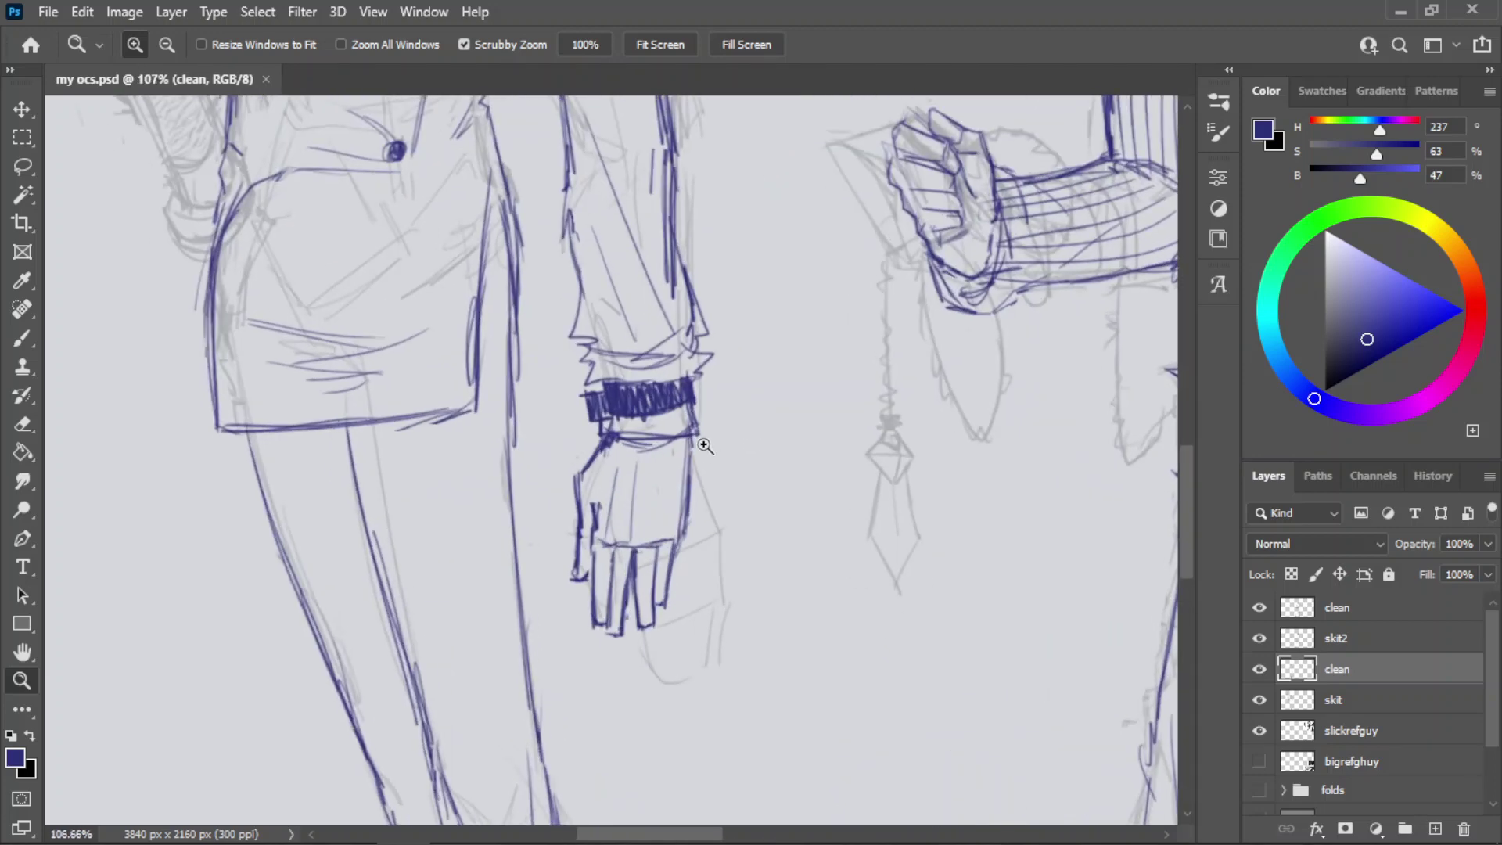
- Erase the suited figure's lowered hand below the wristband on the lower clean layer and save the file
{"action": "left_click_drag", "start_coordinate": [623, 527], "coordinate": [657, 524]}
{"action": "key", "text": "e"}
{"action": "mouse_move", "coordinate": [548, 406]}
{"action": "left_mouse_down"}
{"action": "mouse_move", "coordinate": [746, 368]}
{"action": "mouse_move", "coordinate": [740, 477]}
{"action": "mouse_move", "coordinate": [629, 532]}
{"action": "mouse_move", "coordinate": [615, 607]}
{"action": "mouse_move", "coordinate": [639, 636]}
{"action": "mouse_move", "coordinate": [554, 606]}
{"action": "mouse_move", "coordinate": [575, 629]}
{"action": "mouse_move", "coordinate": [599, 572]}
{"action": "mouse_move", "coordinate": [541, 558]}
{"action": "mouse_move", "coordinate": [563, 536]}
{"action": "mouse_move", "coordinate": [570, 571]}
{"action": "mouse_move", "coordinate": [700, 548]}
{"action": "mouse_move", "coordinate": [680, 738]}
{"action": "mouse_move", "coordinate": [630, 731]}
{"action": "left_mouse_up"}
{"action": "key", "text": "ctrl+s"}
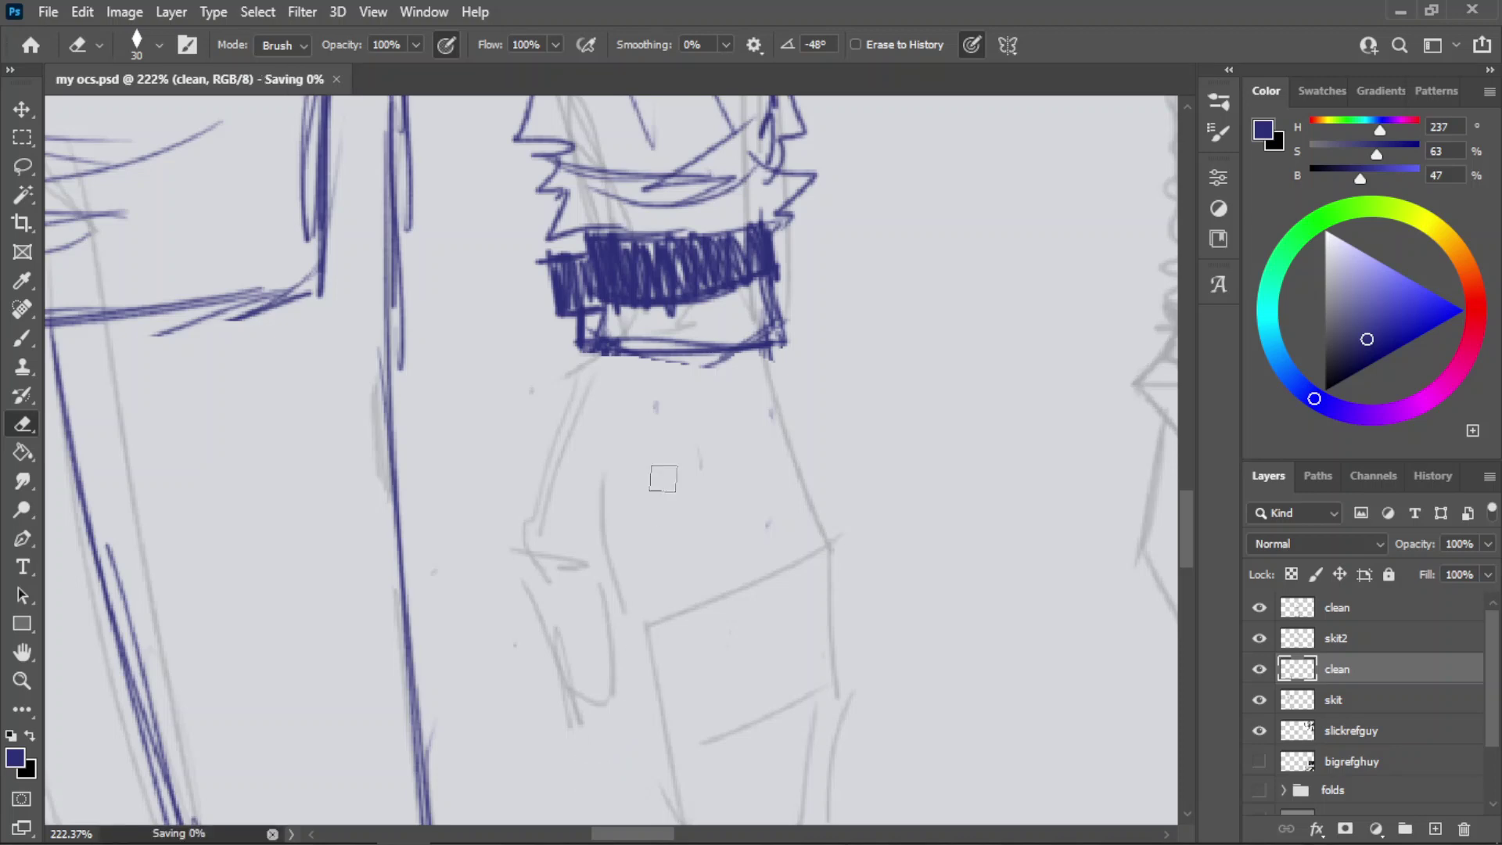
- Draw the little-finger-side edge of the hand below the coat cuff, continuing it into the curved knuckle line
{"action": "key", "text": "b"}
{"action": "key", "text": "z"}
{"action": "left_click_drag", "start_coordinate": [695, 464], "coordinate": [610, 438]}
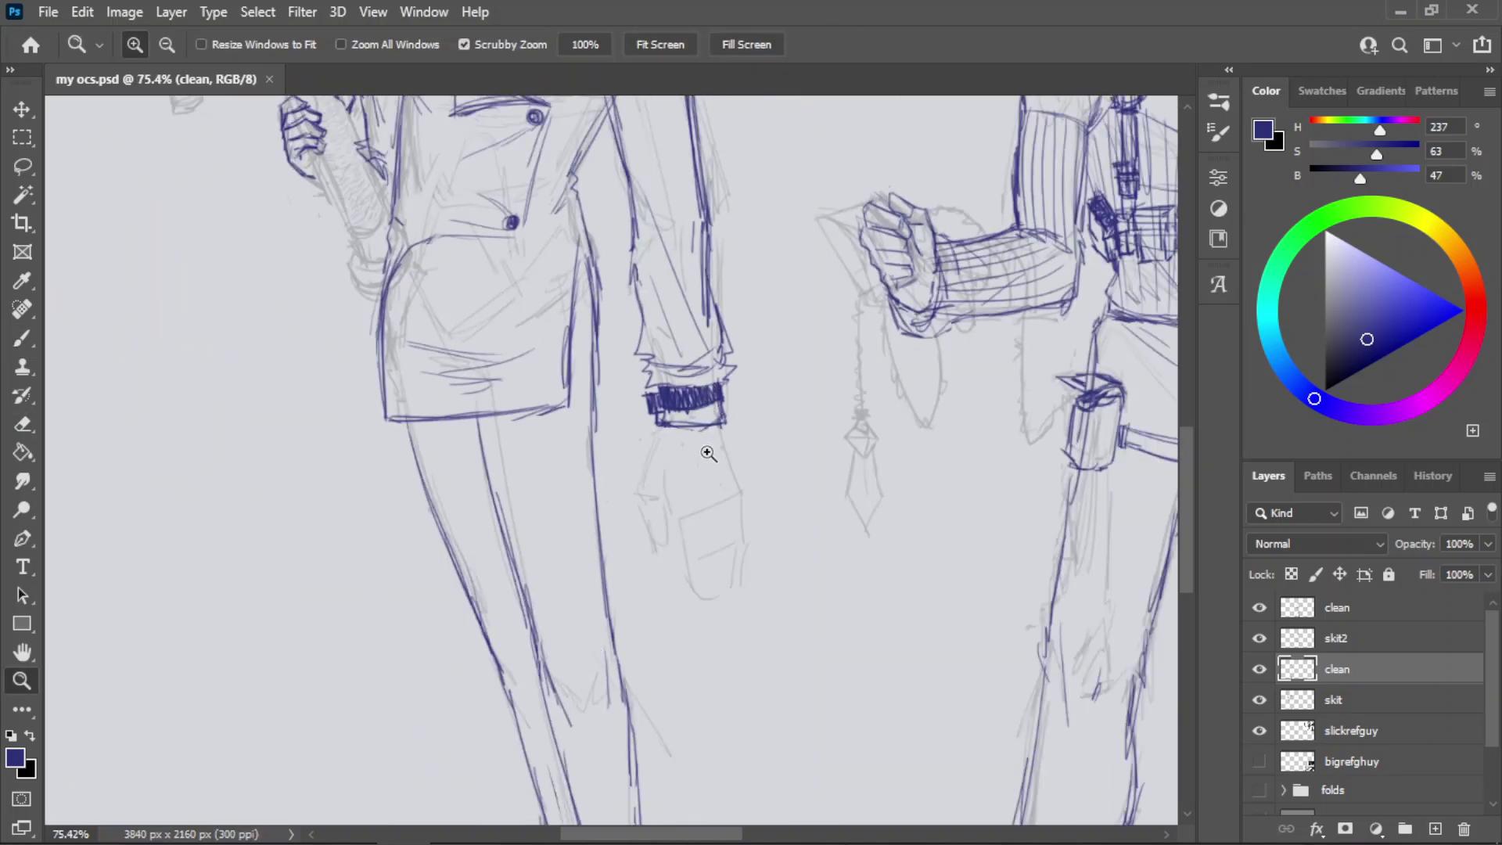
{"action": "scroll", "coordinate": [718, 426], "scroll_direction": "down", "scroll_amount": 3}
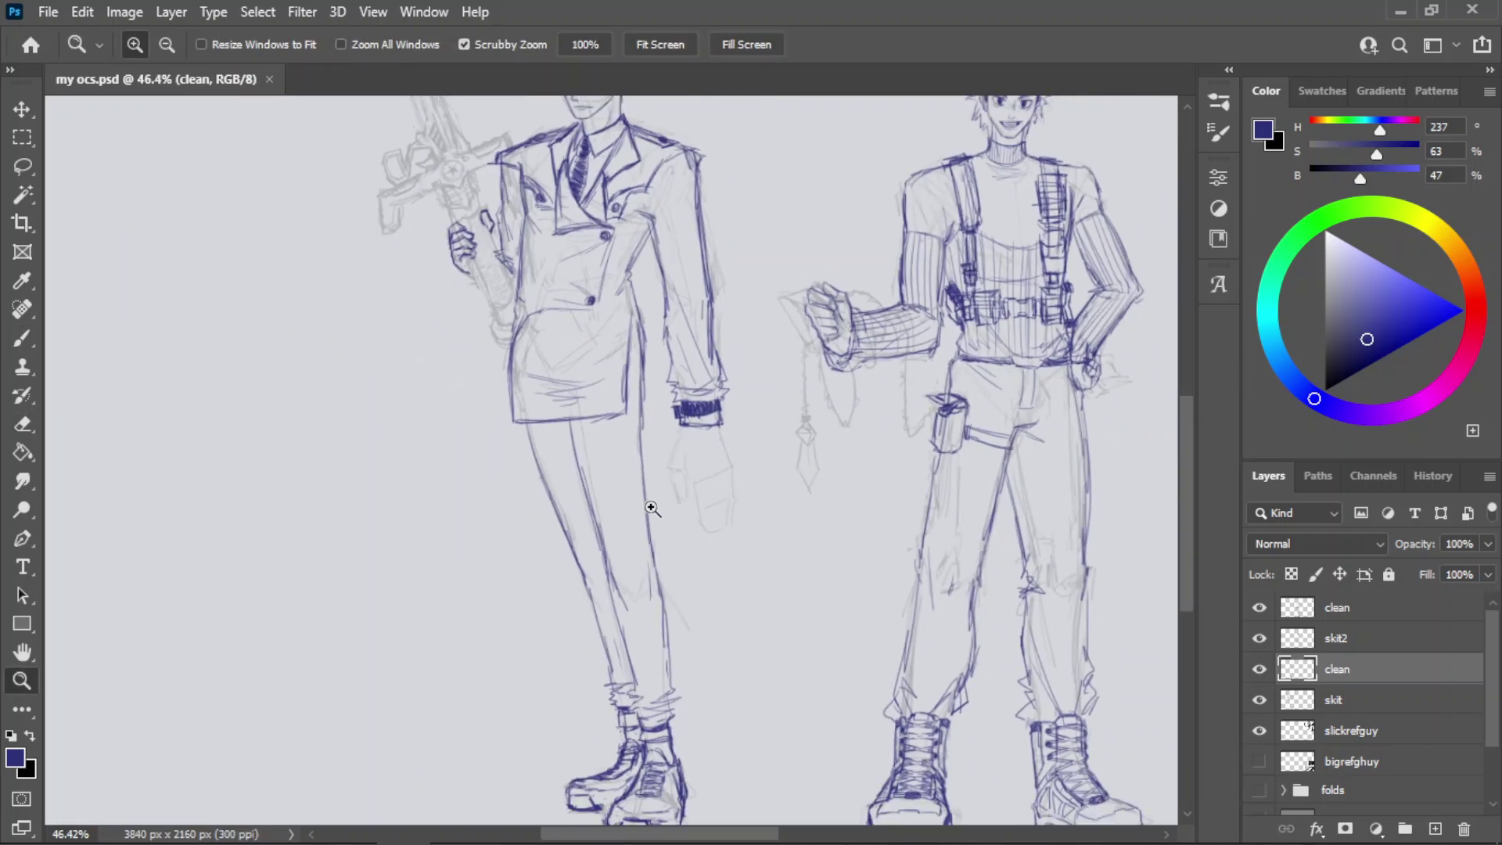
{"action": "scroll", "coordinate": [692, 438], "scroll_direction": "up", "scroll_amount": 7}
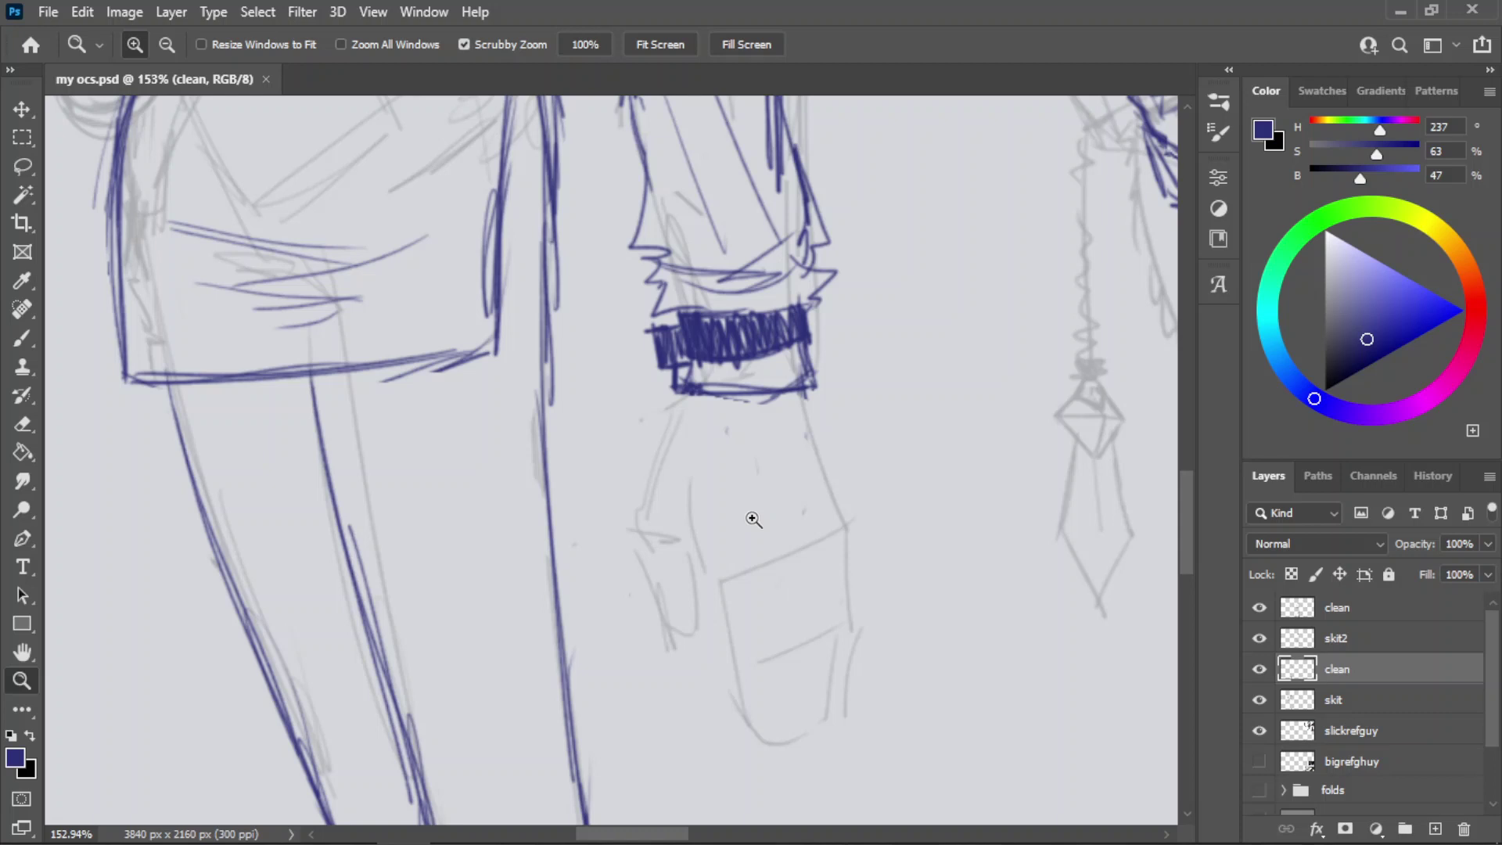
{"action": "key", "text": "b"}
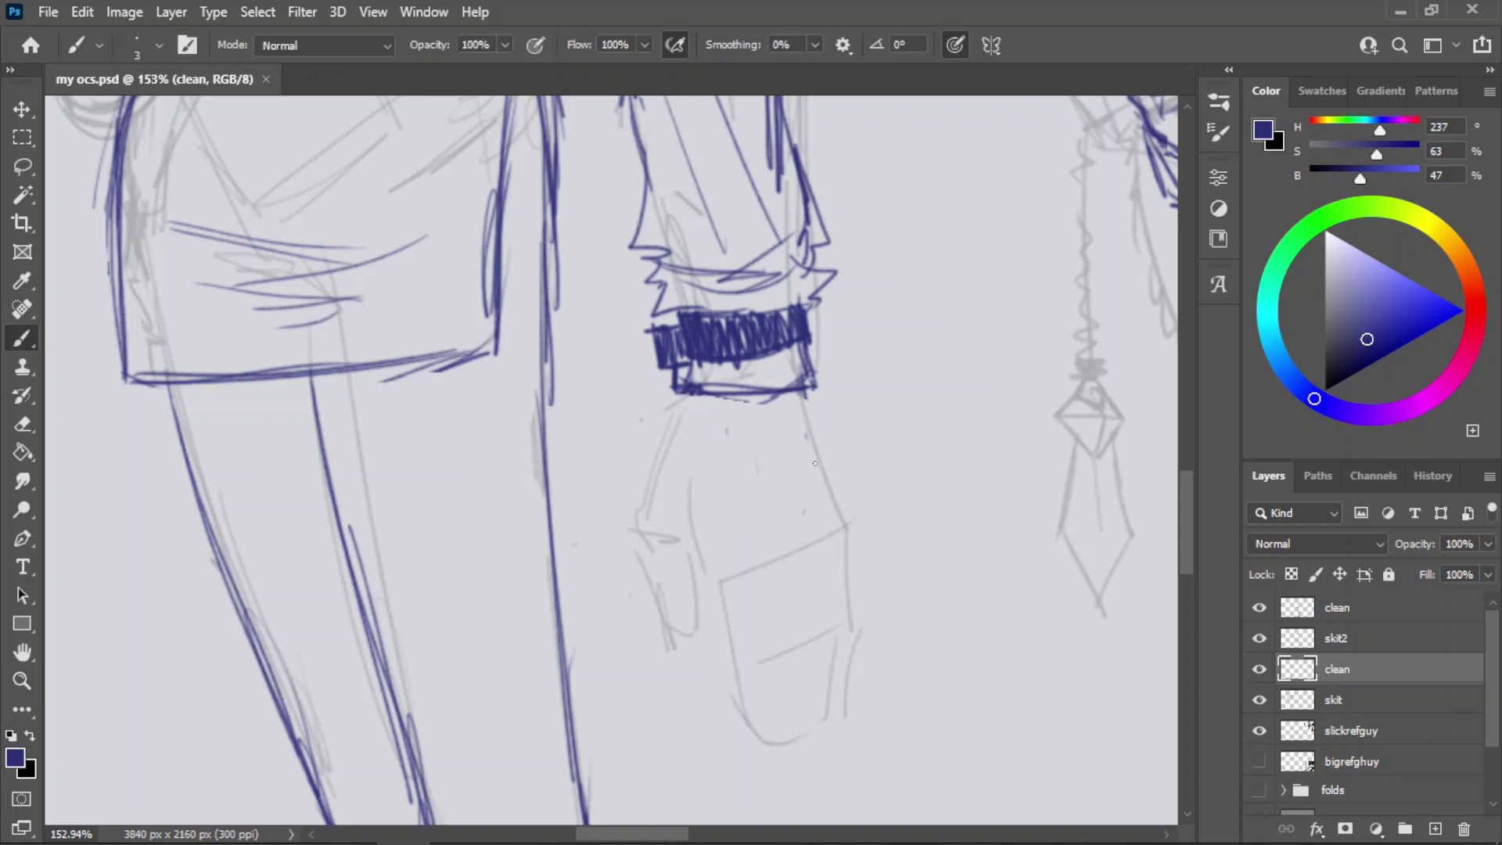
{"action": "key", "text": "ctrl+z"}
{"action": "mouse_move", "coordinate": [803, 396]}
{"action": "left_mouse_down"}
{"action": "mouse_move", "coordinate": [819, 550]}
{"action": "mouse_move", "coordinate": [712, 578]}
{"action": "left_mouse_up"}
{"action": "key", "text": "ctrl+z"}
{"action": "key", "text": "ctrl+z"}
{"action": "key", "text": "ctrl+z"}
{"action": "key", "text": "ctrl+z"}
- Draw the thumb-side edge of the back of the hand down from the cuff and join it to the knuckle line
{"action": "mouse_move", "coordinate": [678, 394]}
{"action": "left_mouse_down"}
{"action": "mouse_move", "coordinate": [677, 554]}
{"action": "mouse_move", "coordinate": [658, 516]}
{"action": "mouse_move", "coordinate": [672, 547]}
{"action": "mouse_move", "coordinate": [792, 564]}
{"action": "left_mouse_up"}
{"action": "key", "text": "ctrl+z"}
{"action": "key", "text": "ctrl+z"}
{"action": "key", "text": "ctrl+z"}
{"action": "key", "text": "ctrl+z"}
{"action": "key", "text": "ctrl+z"}
{"action": "key", "text": "ctrl+z"}
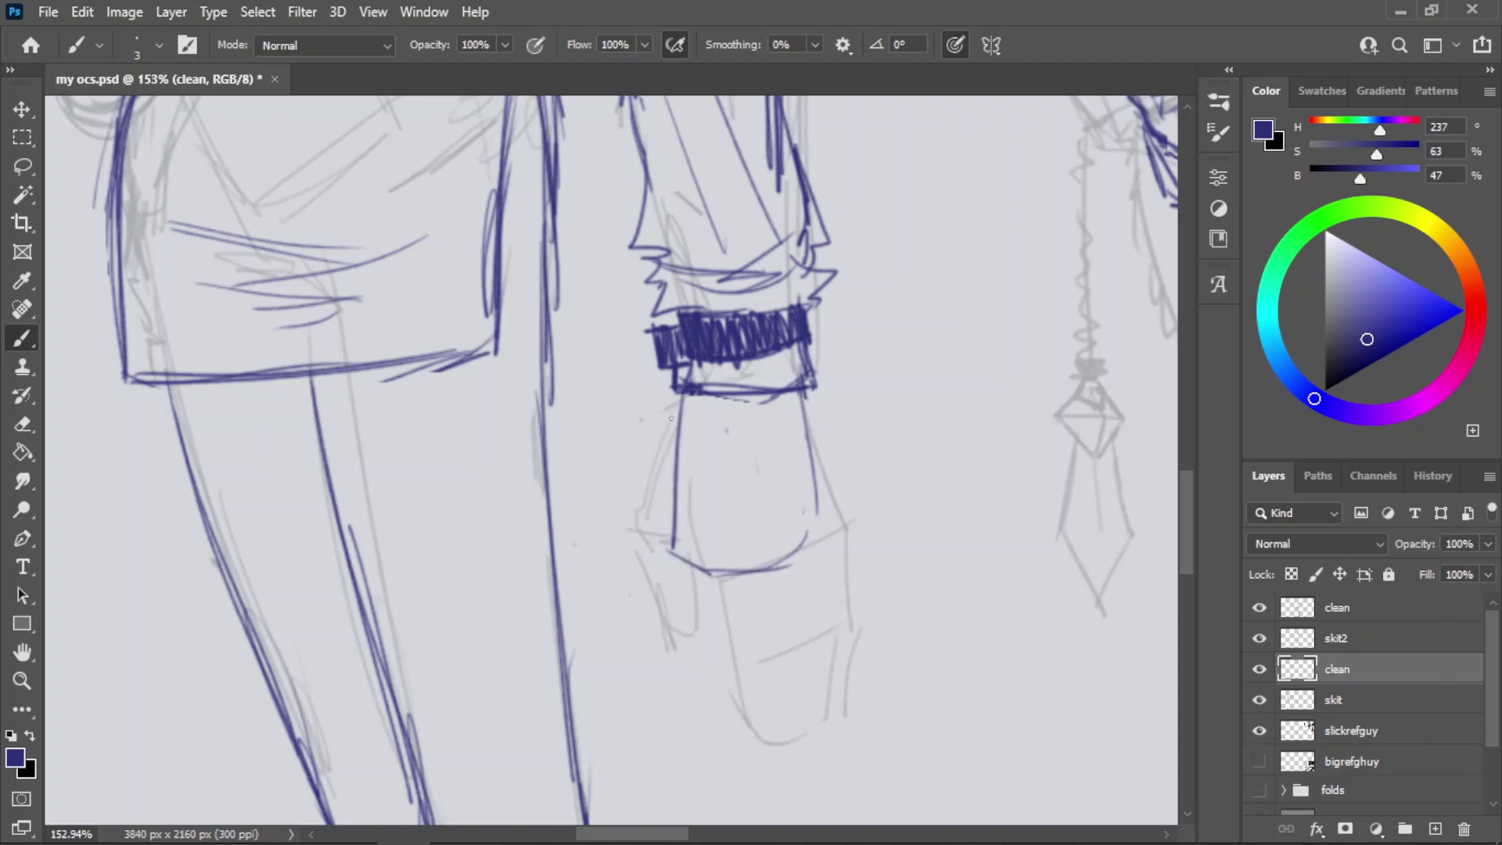
- Outline the angular thumb beside the hand, running from the cuff to a bent joint with short joint lines
{"action": "mouse_move", "coordinate": [677, 397]}
{"action": "left_mouse_down"}
{"action": "mouse_move", "coordinate": [654, 510]}
{"action": "mouse_move", "coordinate": [650, 479]}
{"action": "left_mouse_up"}
{"action": "key", "text": "ctrl+z"}
{"action": "key", "text": "ctrl+z"}
{"action": "left_click_drag", "start_coordinate": [681, 407], "coordinate": [645, 462]}
{"action": "key", "text": "ctrl+z"}
{"action": "key", "text": "ctrl+z"}
{"action": "mouse_move", "coordinate": [681, 406]}
{"action": "left_mouse_down"}
{"action": "mouse_move", "coordinate": [637, 458]}
{"action": "mouse_move", "coordinate": [670, 514]}
{"action": "mouse_move", "coordinate": [662, 485]}
{"action": "mouse_move", "coordinate": [625, 525]}
{"action": "mouse_move", "coordinate": [647, 528]}
{"action": "mouse_move", "coordinate": [651, 591]}
{"action": "left_mouse_up"}
{"action": "key", "text": "ctrl+z"}
{"action": "key", "text": "ctrl+z"}
{"action": "key", "text": "ctrl+z"}
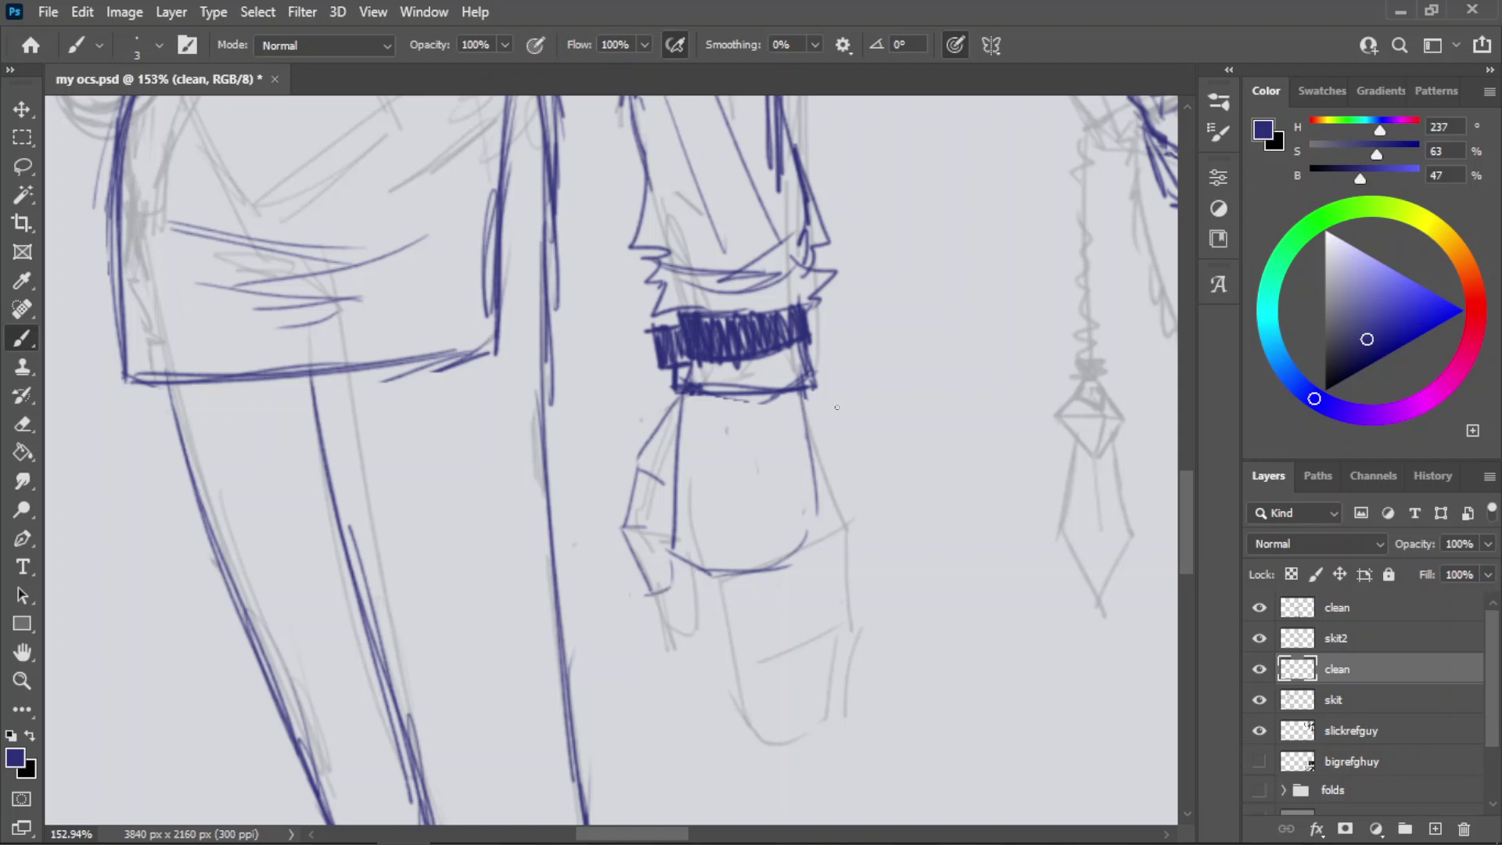
- Draw the upper segments of the index and middle fingers below the knuckle line, with their first joint lines
{"action": "key", "text": "ctrl+z"}
{"action": "mouse_move", "coordinate": [674, 559]}
{"action": "left_mouse_down"}
{"action": "mouse_move", "coordinate": [709, 688]}
{"action": "mouse_move", "coordinate": [700, 651]}
{"action": "left_mouse_up"}
{"action": "key", "text": "ctrl+z"}
{"action": "left_click_drag", "start_coordinate": [711, 572], "coordinate": [727, 646]}
{"action": "left_click_drag", "start_coordinate": [759, 566], "coordinate": [763, 646]}
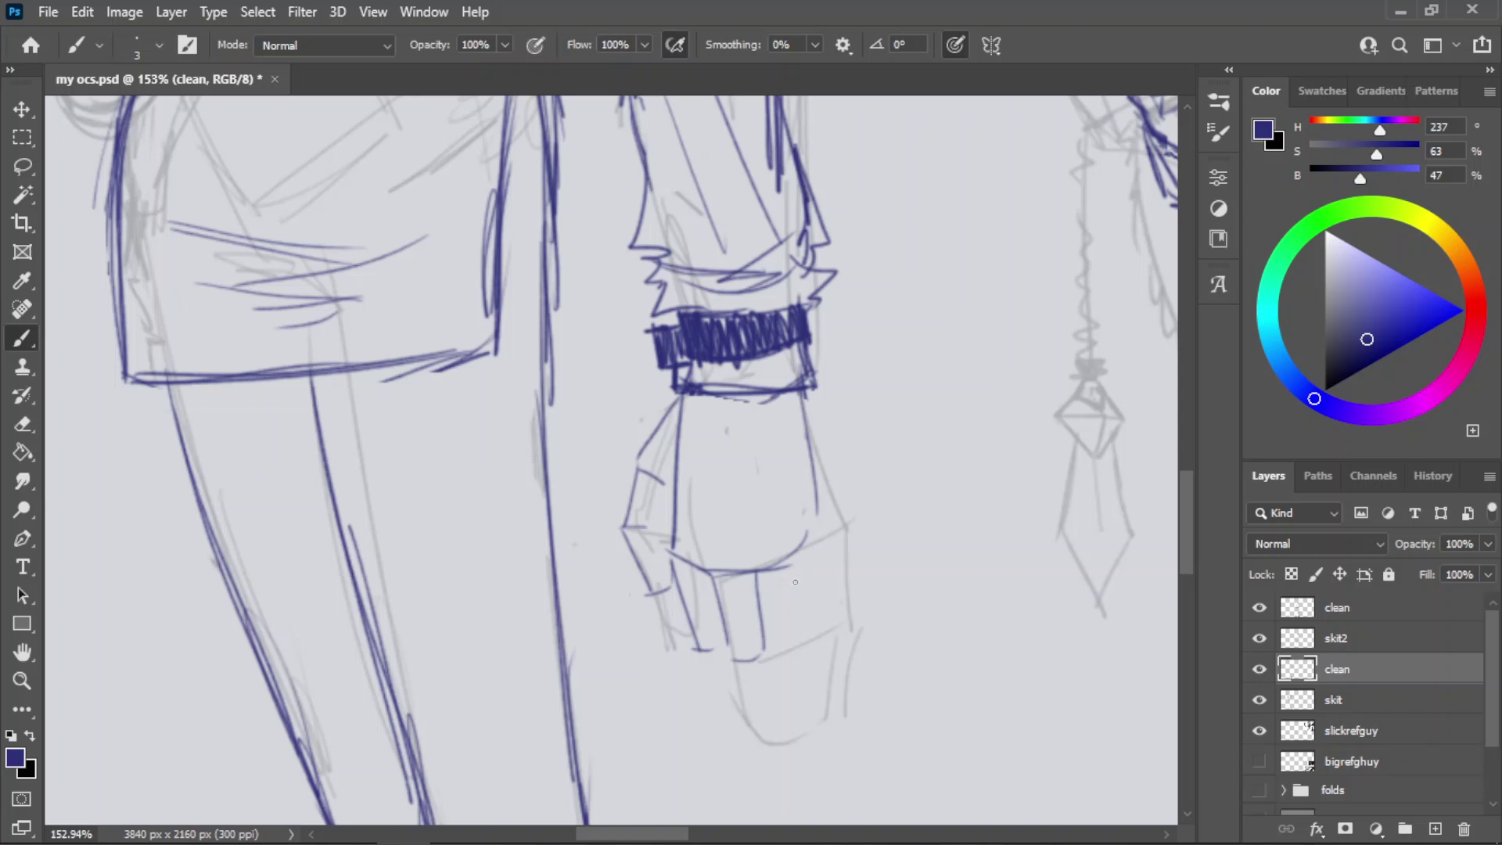
- Extend the index and middle fingers downward with tapering lower segments and a curved line at the middle fingertip
{"action": "left_click_drag", "start_coordinate": [724, 653], "coordinate": [750, 708]}
{"action": "key", "text": "ctrl+z"}
{"action": "left_click_drag", "start_coordinate": [704, 653], "coordinate": [732, 709]}
{"action": "left_click_drag", "start_coordinate": [696, 649], "coordinate": [737, 709]}
{"action": "left_click_drag", "start_coordinate": [725, 698], "coordinate": [749, 703]}
{"action": "key", "text": "ctrl+z"}
{"action": "mouse_move", "coordinate": [764, 649]}
{"action": "left_mouse_down"}
{"action": "mouse_move", "coordinate": [771, 698]}
{"action": "mouse_move", "coordinate": [742, 719]}
{"action": "left_mouse_up"}
{"action": "key", "text": "ctrl+z"}
- Draw the slanted inner edge of the ring finger, starting at the knuckle line beside the middle finger
{"action": "mouse_move", "coordinate": [795, 548]}
{"action": "left_mouse_down"}
{"action": "mouse_move", "coordinate": [796, 638]}
{"action": "mouse_move", "coordinate": [801, 627]}
{"action": "left_mouse_up"}
{"action": "key", "text": "ctrl+z"}
{"action": "key", "text": "ctrl+z"}
{"action": "key", "text": "ctrl+z"}
{"action": "left_click_drag", "start_coordinate": [761, 570], "coordinate": [780, 642]}
{"action": "key", "text": "ctrl+z"}
{"action": "key", "text": "ctrl+z"}
{"action": "left_click_drag", "start_coordinate": [760, 573], "coordinate": [782, 647]}
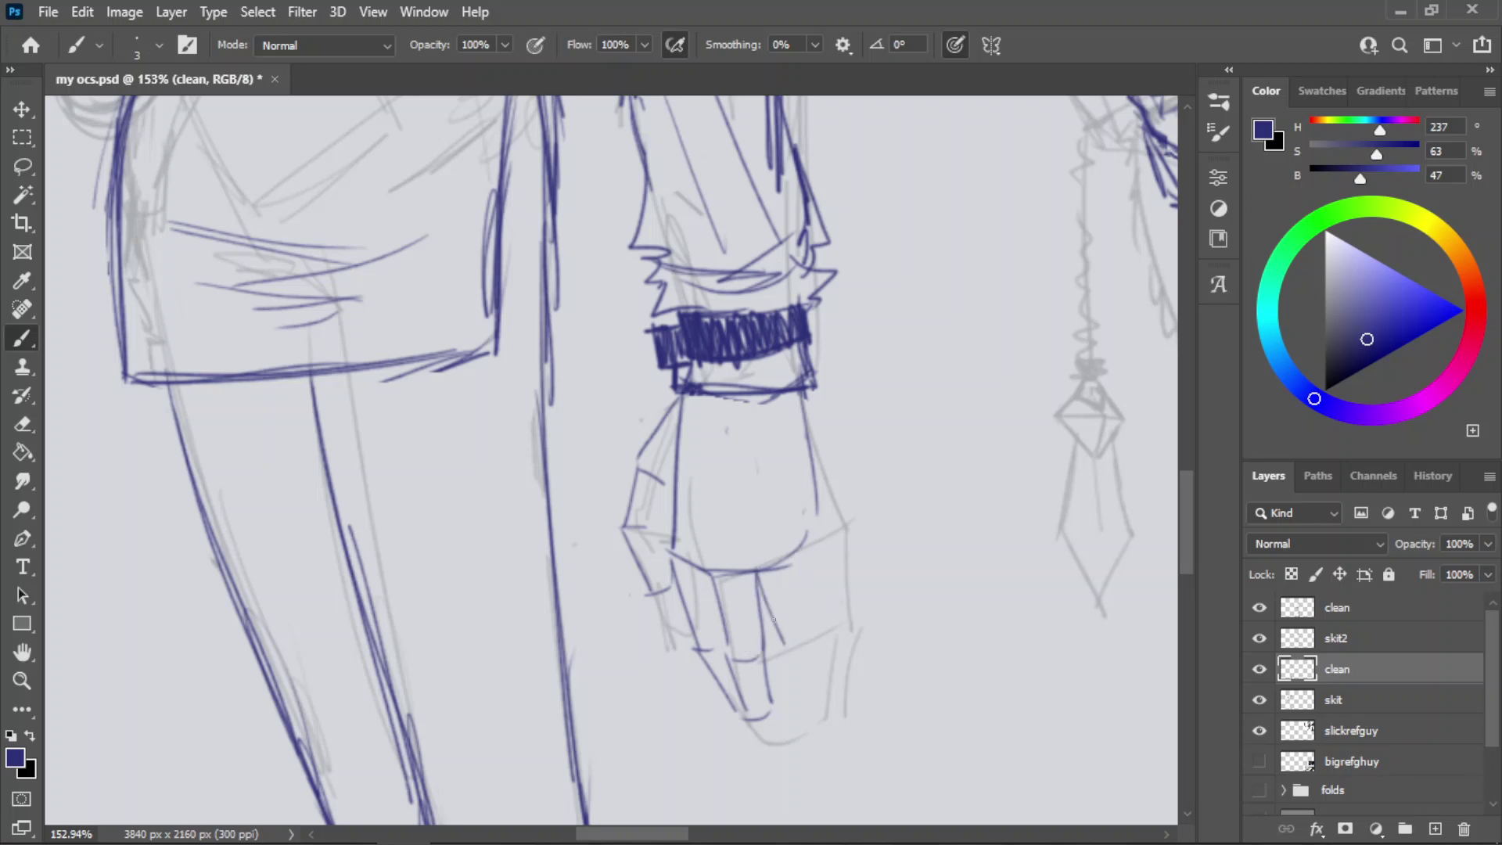
{"action": "key", "text": "ctrl+z"}
{"action": "left_click_drag", "start_coordinate": [757, 572], "coordinate": [776, 636]}
{"action": "key", "text": "ctrl+z"}
{"action": "left_click_drag", "start_coordinate": [765, 572], "coordinate": [783, 643]}
{"action": "key", "text": "ctrl+z"}
- Sketch the outer edge of the ring finger and the narrow little finger, adding joint and end lines
{"action": "left_click_drag", "start_coordinate": [793, 562], "coordinate": [803, 621]}
{"action": "key", "text": "ctrl+z"}
{"action": "key", "text": "ctrl+z"}
{"action": "left_click_drag", "start_coordinate": [794, 552], "coordinate": [806, 630]}
{"action": "key", "text": "ctrl+z"}
{"action": "key", "text": "ctrl+z"}
{"action": "key", "text": "ctrl+z"}
{"action": "left_click_drag", "start_coordinate": [815, 517], "coordinate": [796, 622]}
{"action": "key", "text": "ctrl+z"}
{"action": "key", "text": "ctrl+z"}
{"action": "key", "text": "ctrl+z"}
{"action": "left_click_drag", "start_coordinate": [796, 552], "coordinate": [804, 632]}
{"action": "key", "text": "ctrl+z"}
{"action": "left_click_drag", "start_coordinate": [817, 514], "coordinate": [819, 601]}
{"action": "key", "text": "ctrl+z"}
{"action": "left_click_drag", "start_coordinate": [801, 626], "coordinate": [817, 667]}
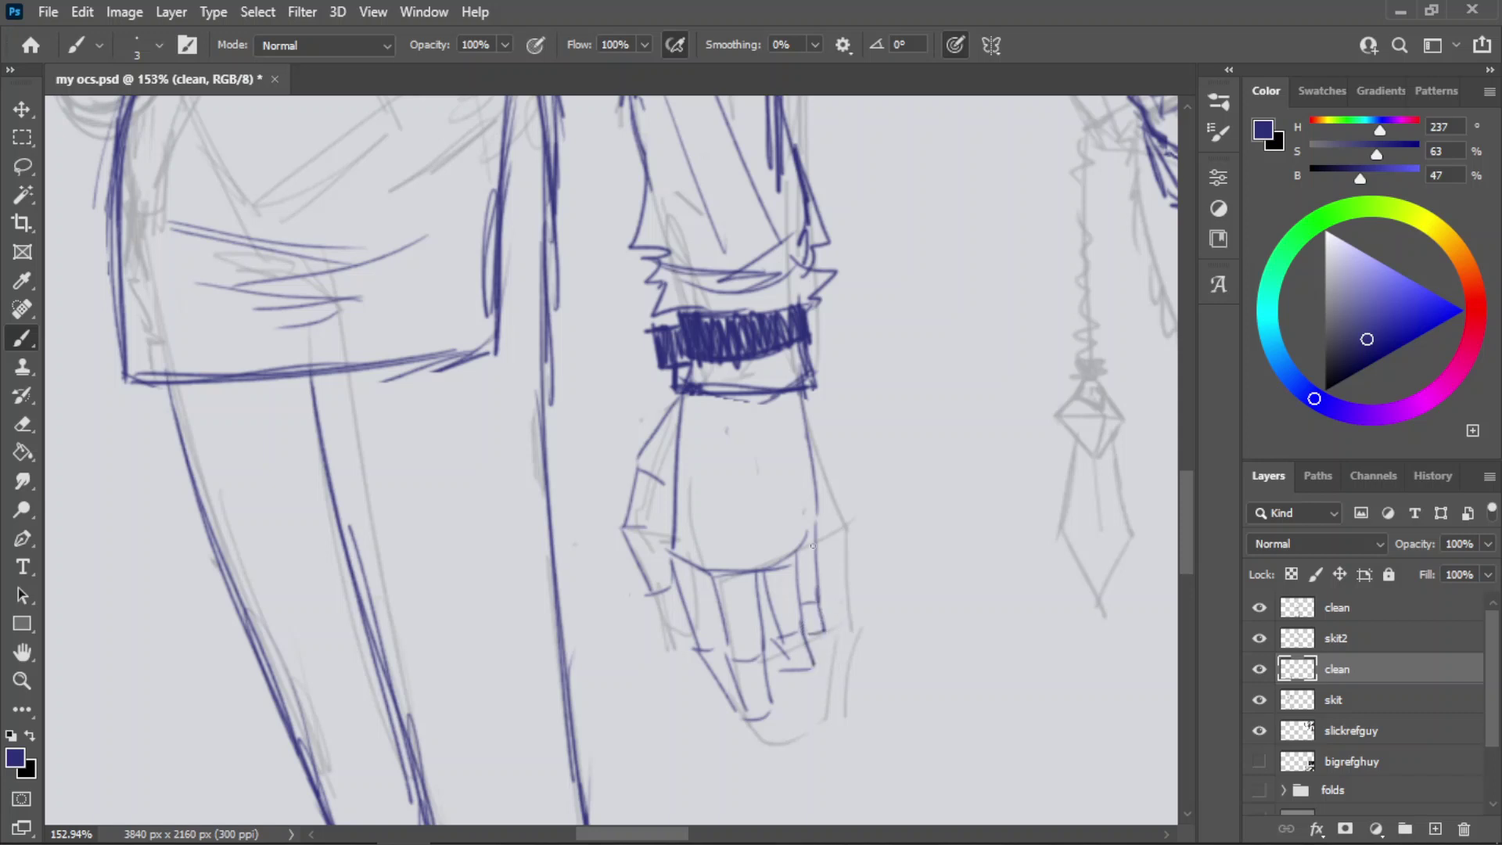
- Erase the stray stroke between the ring and little fingers and retouch the little finger's end
{"action": "key", "text": "z"}
{"action": "mouse_move", "coordinate": [857, 486]}
{"action": "left_mouse_down"}
{"action": "mouse_move", "coordinate": [777, 564]}
{"action": "mouse_move", "coordinate": [951, 599]}
{"action": "left_mouse_up"}
{"action": "key", "text": "e"}
{"action": "mouse_move", "coordinate": [807, 599]}
{"action": "left_mouse_down"}
{"action": "mouse_move", "coordinate": [825, 587]}
{"action": "mouse_move", "coordinate": [818, 606]}
{"action": "left_mouse_up"}
{"action": "key", "text": "b"}
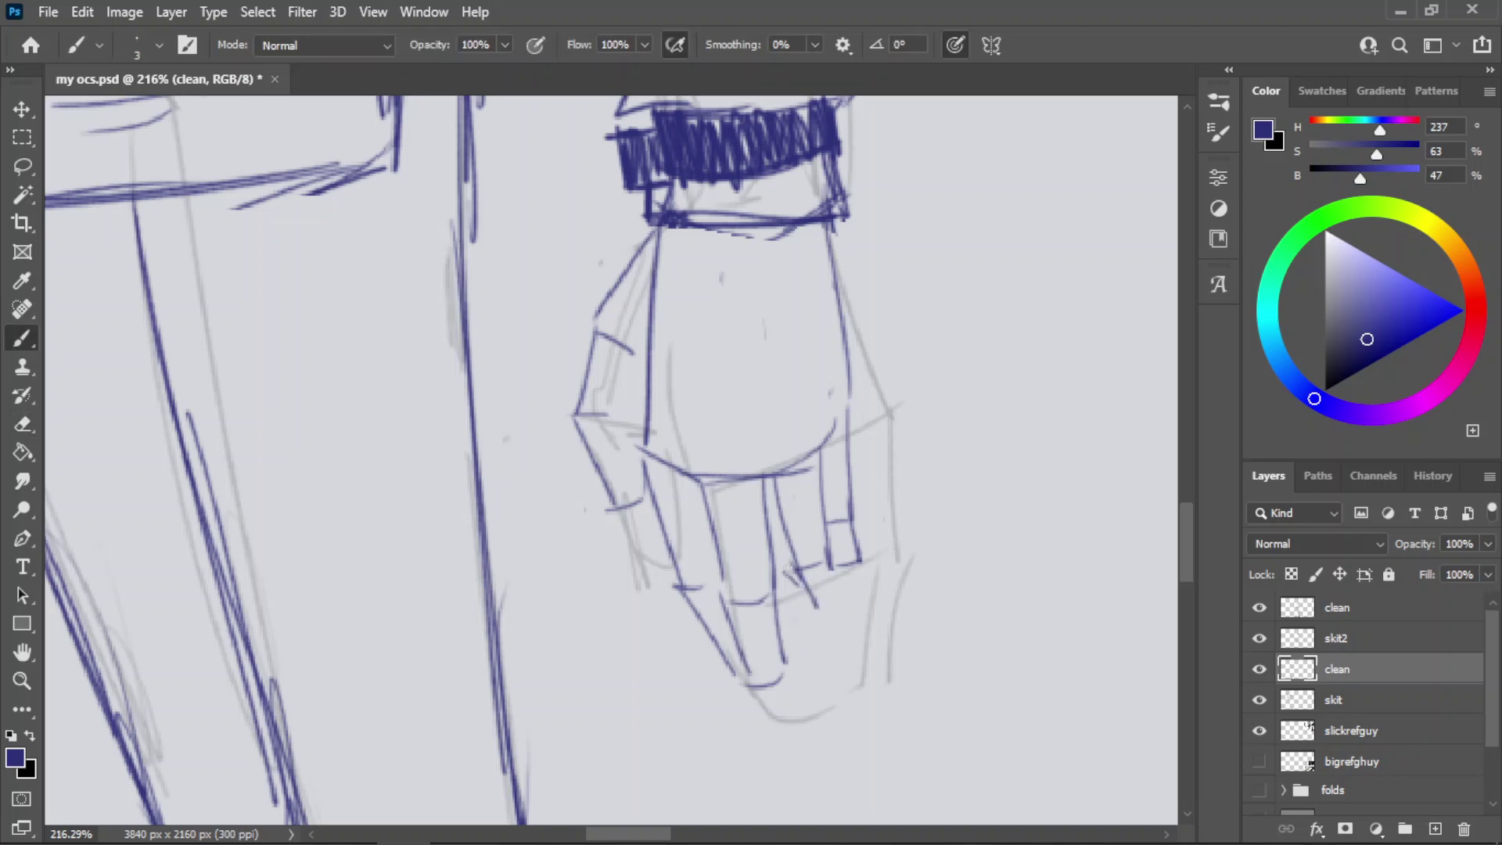
{"action": "left_click_drag", "start_coordinate": [825, 547], "coordinate": [834, 607]}
{"action": "key", "text": "z"}
{"action": "left_click_drag", "start_coordinate": [884, 473], "coordinate": [815, 536]}
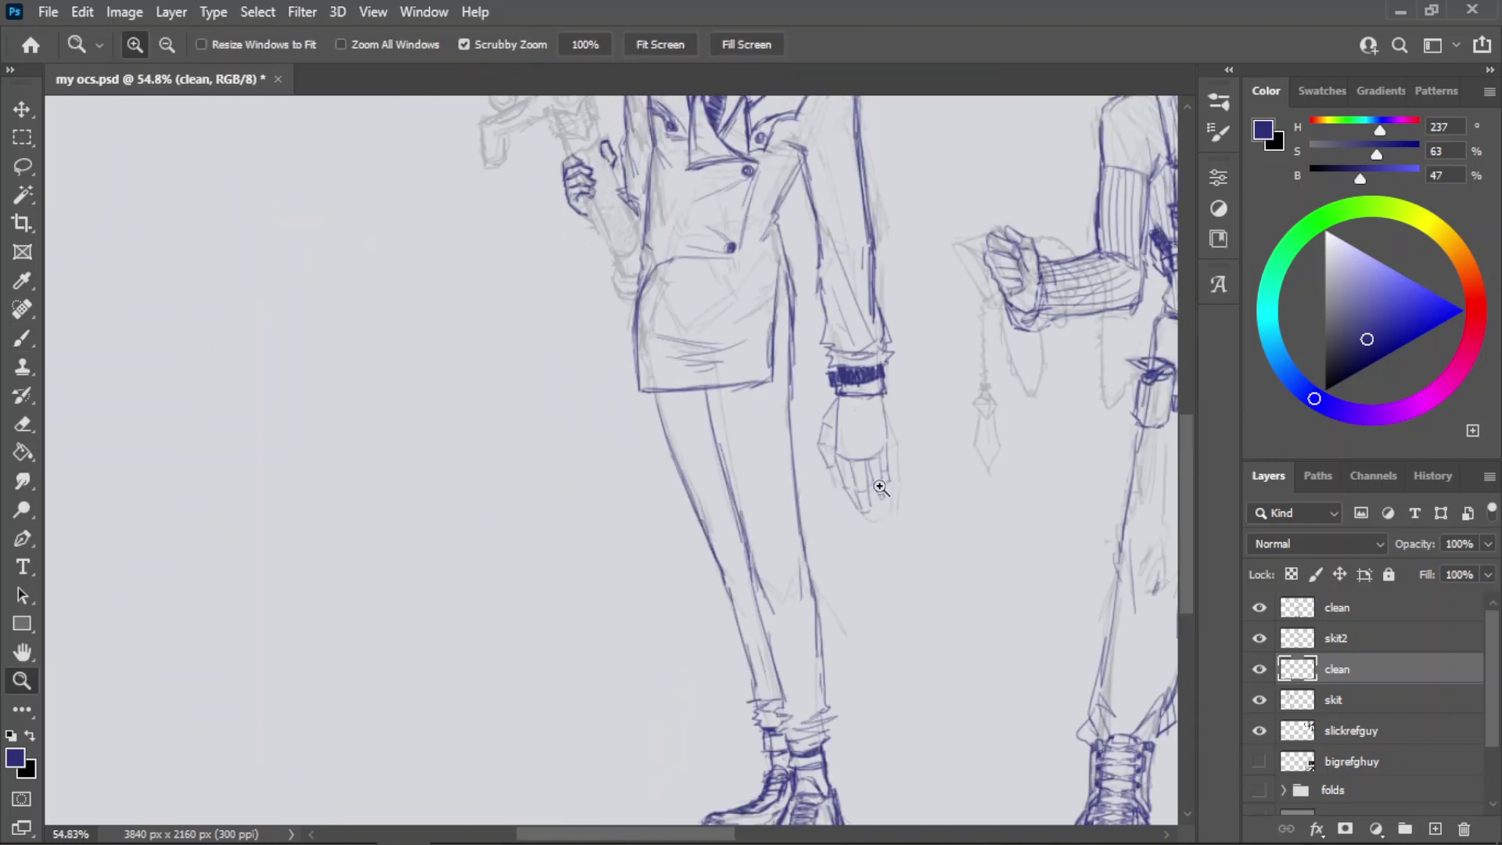
- Erase the ring finger's end line and redraw its inner edge as a slanted line from the knuckles
{"action": "left_click_drag", "start_coordinate": [879, 487], "coordinate": [1110, 468]}
{"action": "key", "text": "e"}
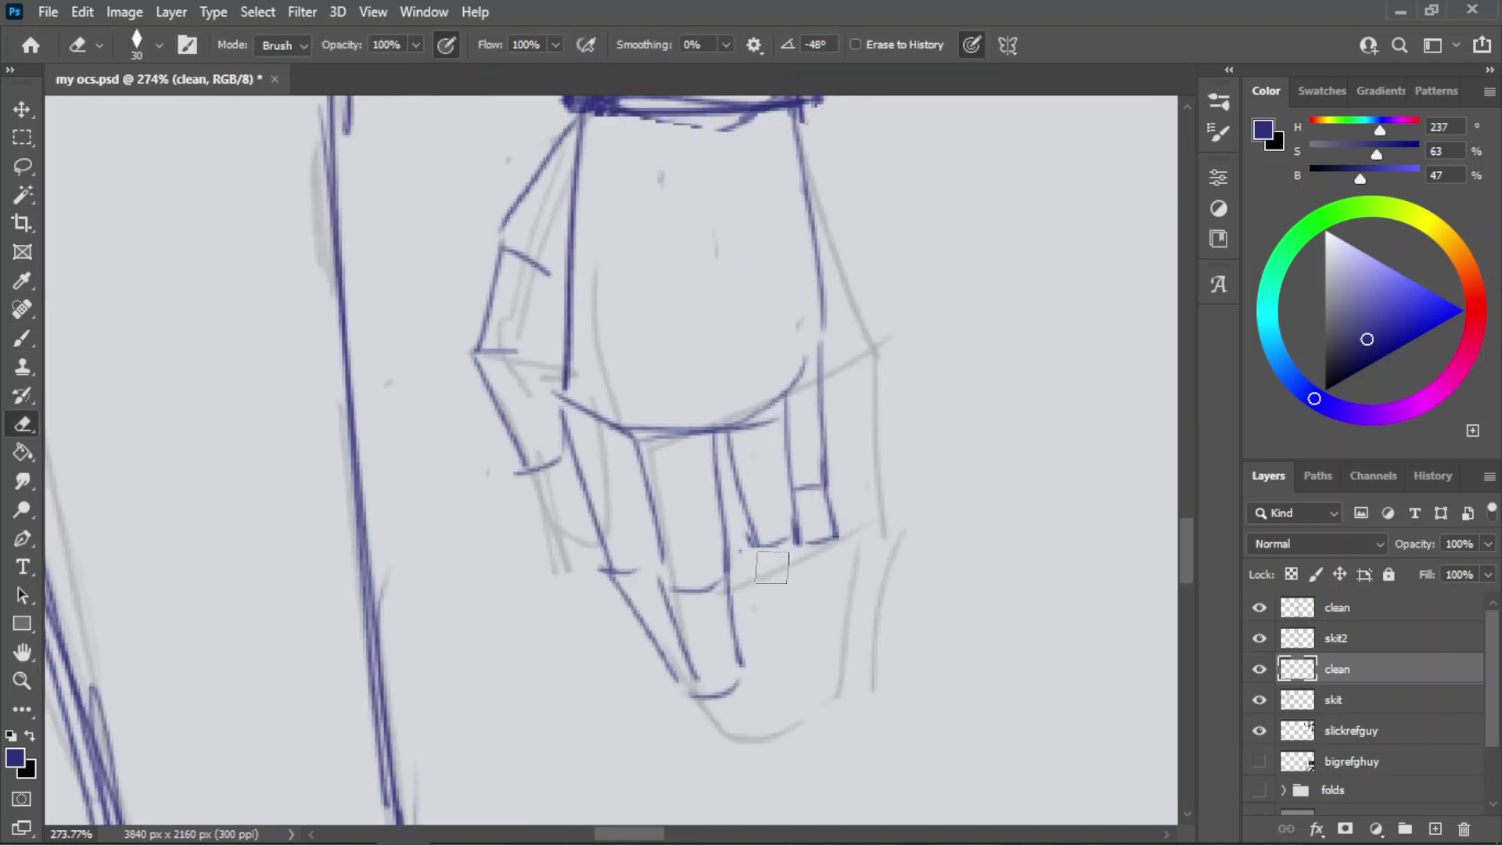
{"action": "left_click_drag", "start_coordinate": [771, 566], "coordinate": [774, 547]}
{"action": "key", "text": "b"}
{"action": "left_click_drag", "start_coordinate": [717, 432], "coordinate": [757, 562]}
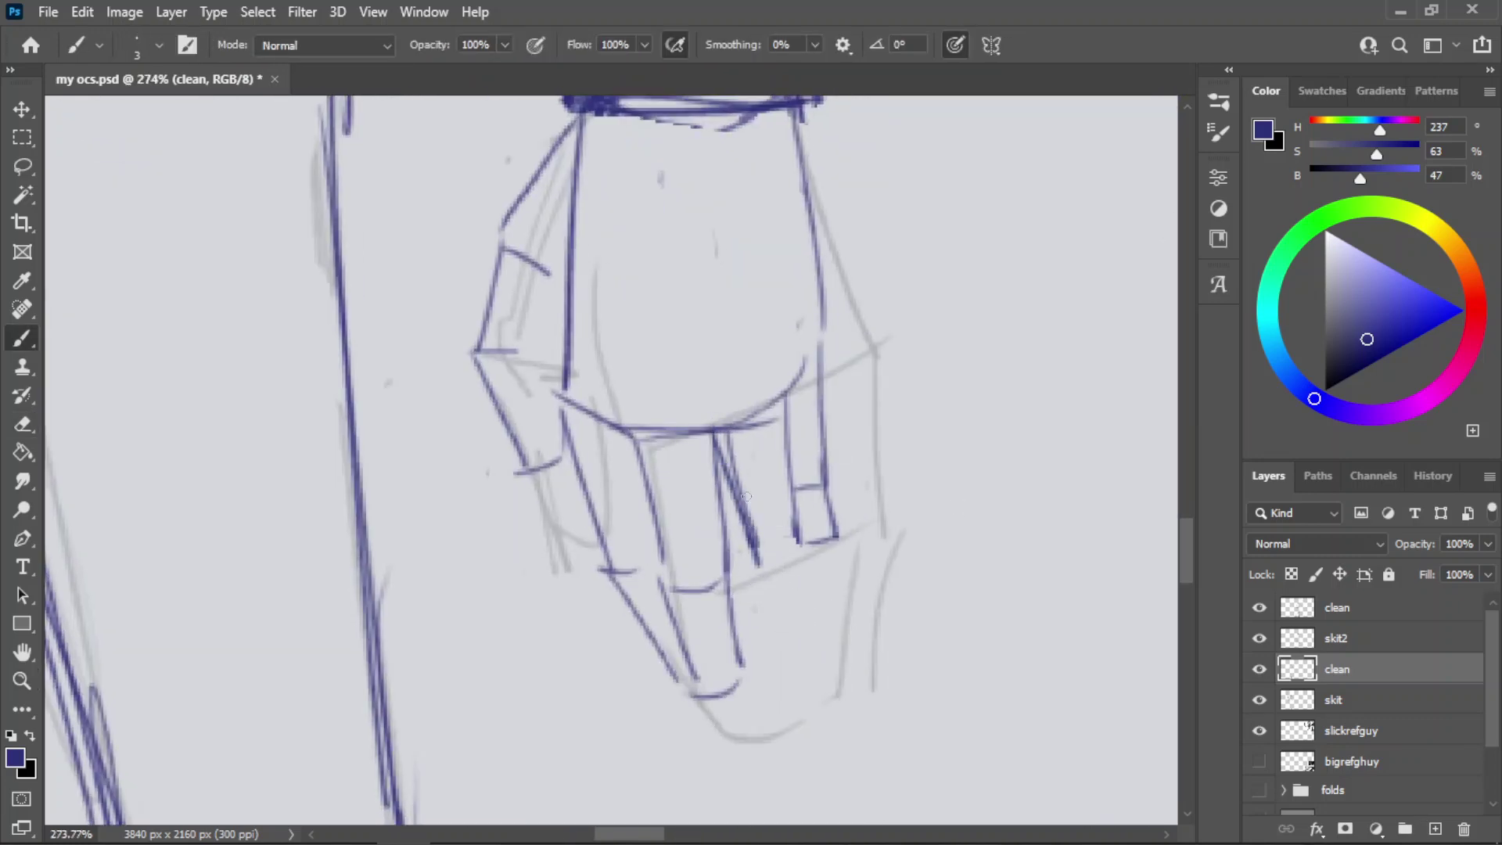
{"action": "key", "text": "ctrl+z"}
{"action": "left_click_drag", "start_coordinate": [724, 430], "coordinate": [759, 575]}
{"action": "left_click_drag", "start_coordinate": [711, 421], "coordinate": [752, 557]}
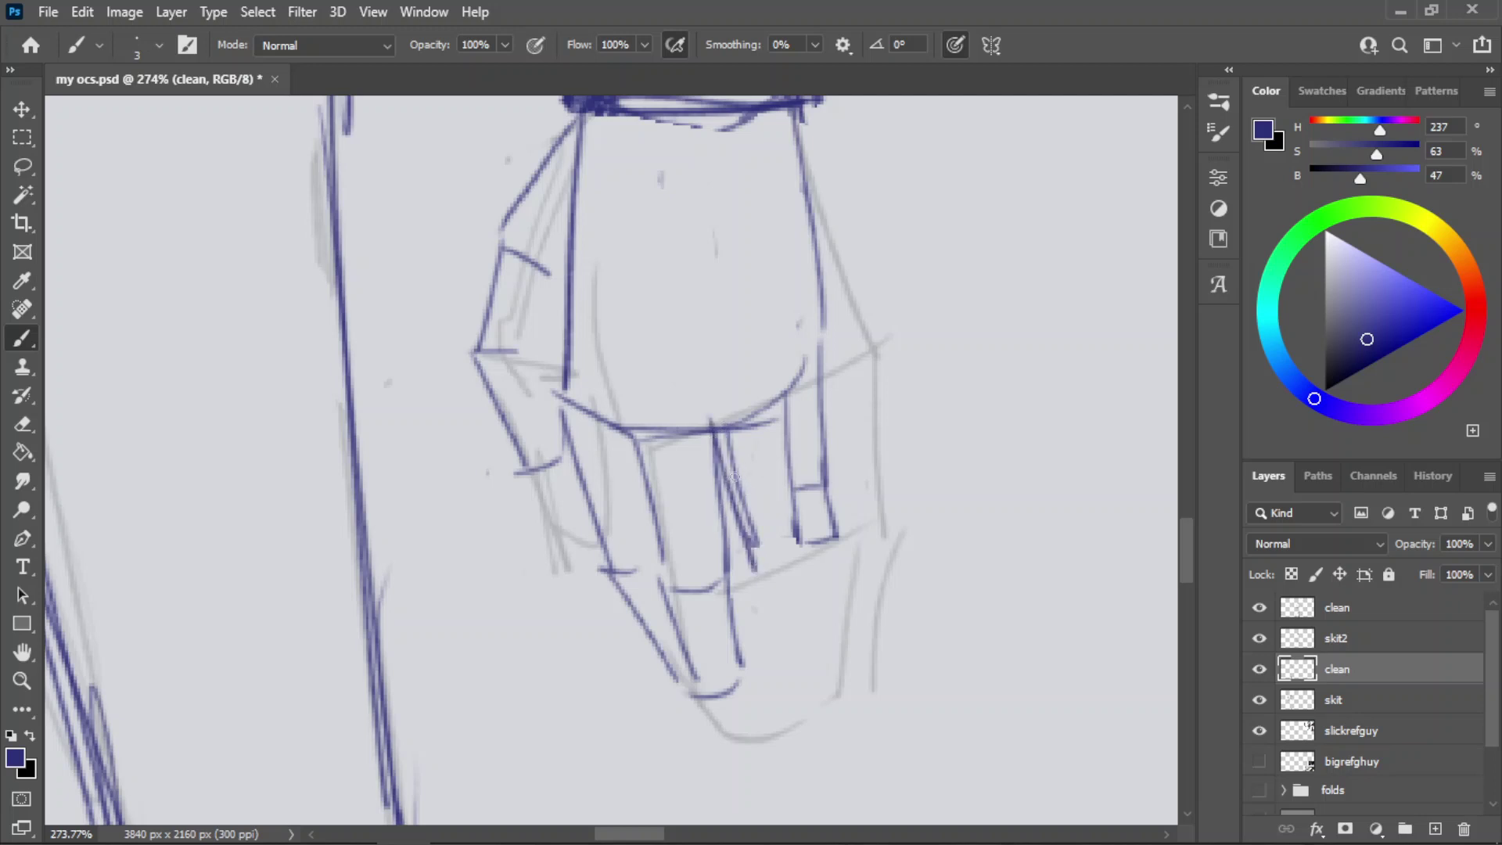
- Erase the outer edge of the ring finger and the little finger's lines below the knuckles
{"action": "key", "text": "e"}
{"action": "left_click_drag", "start_coordinate": [749, 444], "coordinate": [773, 559]}
{"action": "left_click_drag", "start_coordinate": [779, 423], "coordinate": [802, 571]}
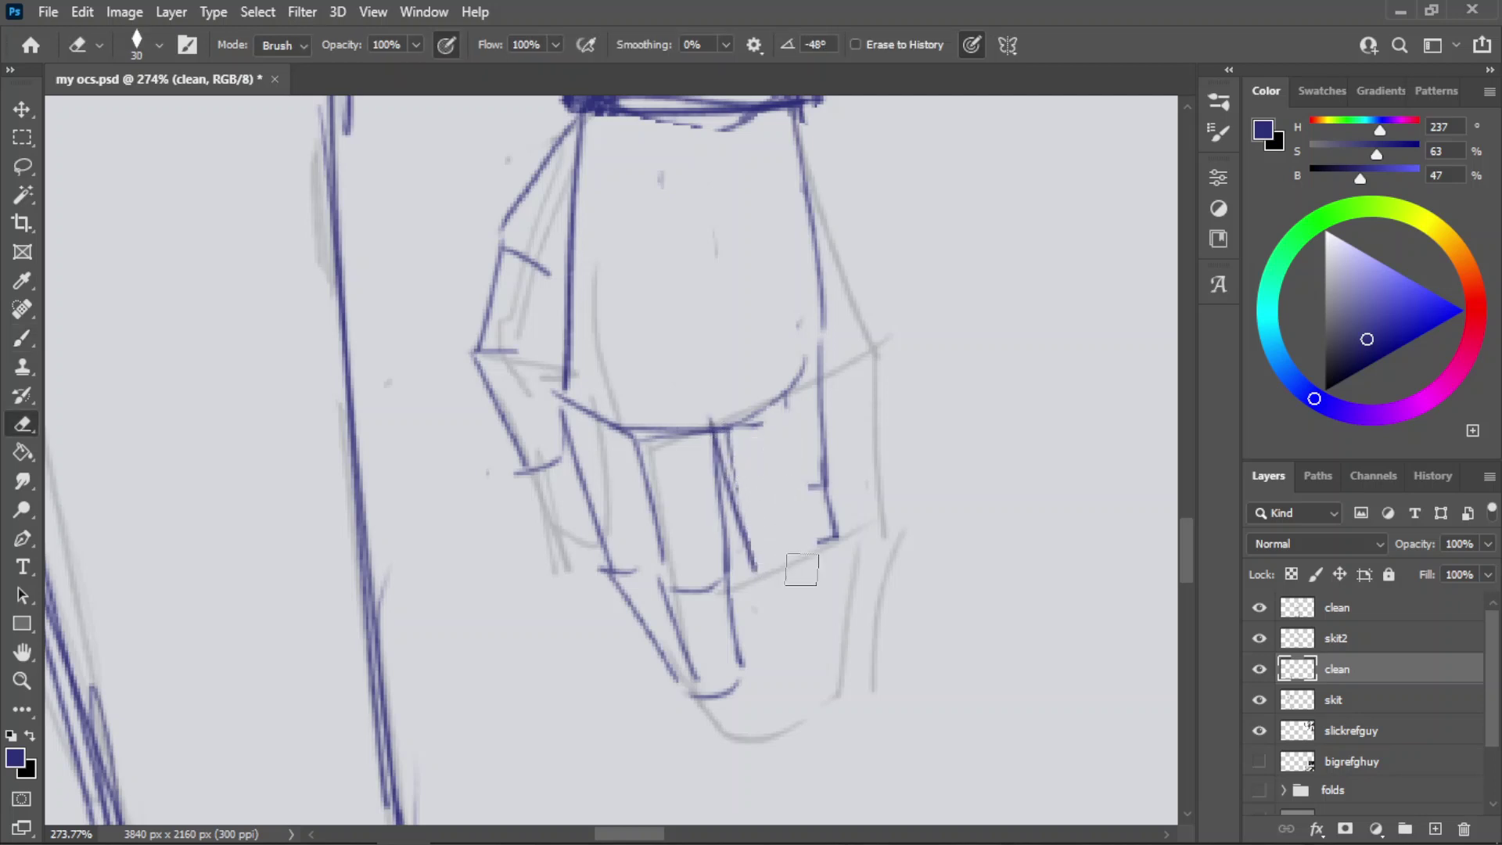
{"action": "left_click_drag", "start_coordinate": [822, 403], "coordinate": [830, 553]}
- Redraw the outer edge of the ring finger and add a curved joint line at its lower end
{"action": "key", "text": "b"}
{"action": "left_click_drag", "start_coordinate": [784, 396], "coordinate": [800, 539]}
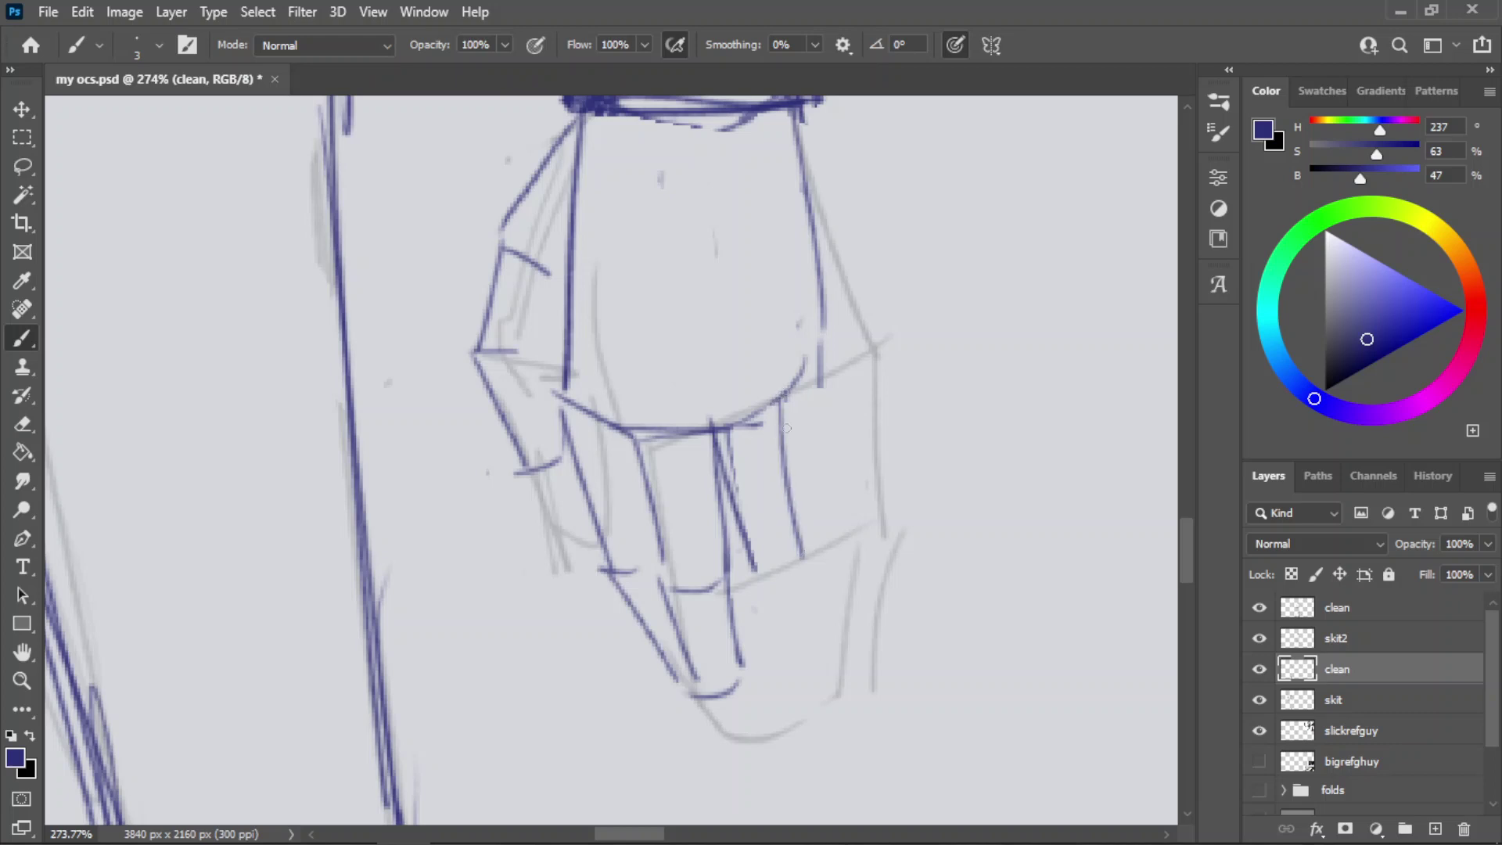
{"action": "key", "text": "ctrl+z"}
{"action": "mouse_move", "coordinate": [783, 399]}
{"action": "left_mouse_down"}
{"action": "mouse_move", "coordinate": [797, 543]}
{"action": "mouse_move", "coordinate": [756, 558]}
{"action": "mouse_move", "coordinate": [797, 545]}
{"action": "mouse_move", "coordinate": [780, 607]}
{"action": "left_mouse_up"}
{"action": "key", "text": "ctrl+z"}
{"action": "key", "text": "ctrl+z"}
{"action": "key", "text": "ctrl+z"}
{"action": "key", "text": "ctrl+z"}
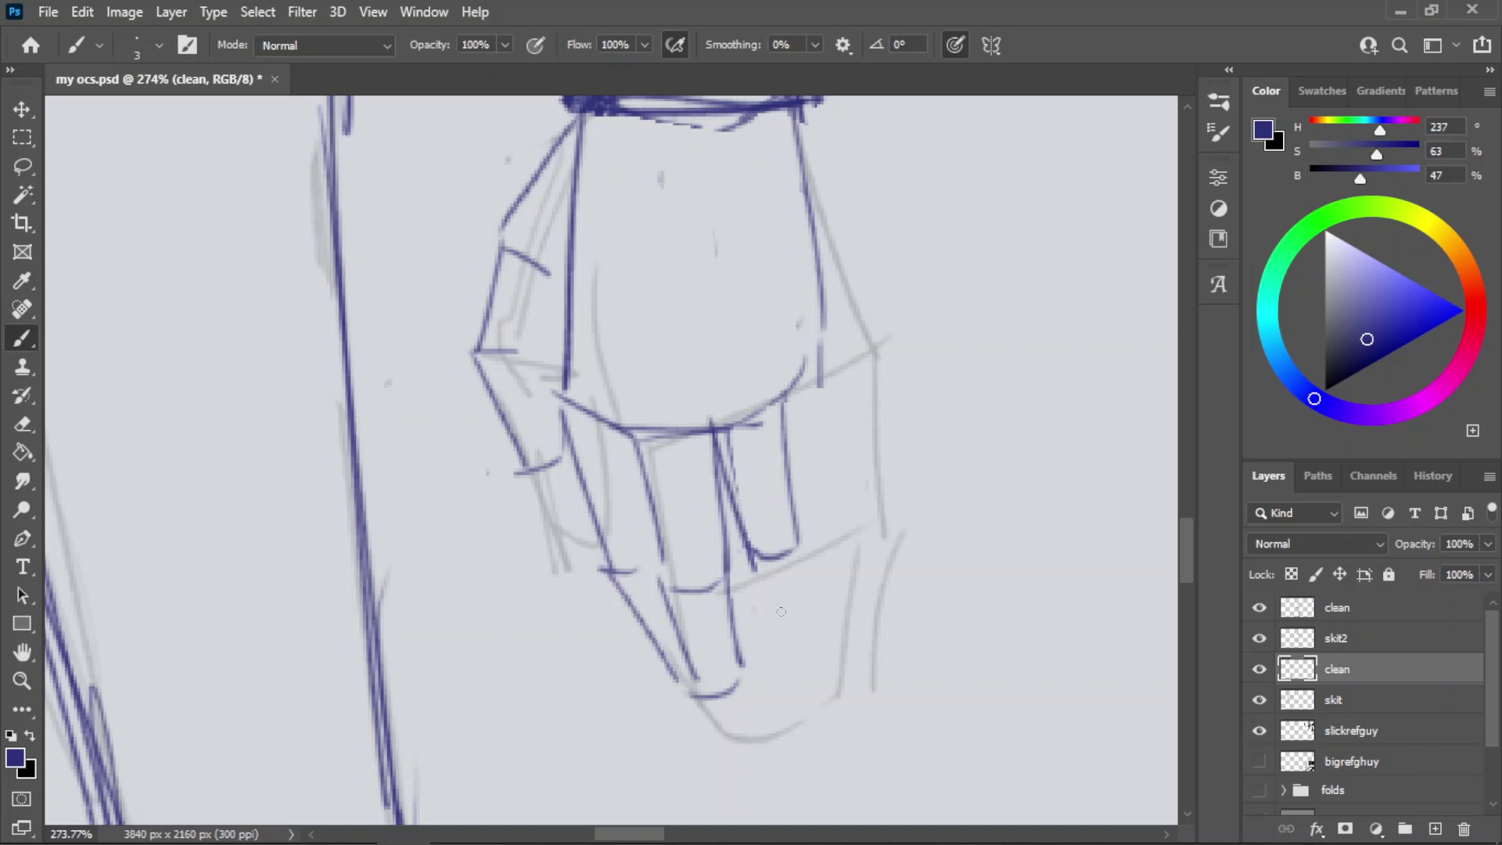
- Extend both edges of the ring finger below its first joint to form the next segment
{"action": "left_click_drag", "start_coordinate": [746, 541], "coordinate": [787, 624]}
{"action": "mouse_move", "coordinate": [797, 533]}
{"action": "left_mouse_down"}
{"action": "mouse_move", "coordinate": [819, 608]}
{"action": "mouse_move", "coordinate": [785, 609]}
{"action": "left_mouse_up"}
{"action": "key", "text": "ctrl+z"}
{"action": "key", "text": "ctrl+z"}
- Redraw the outer edge of the little finger down from the hand and add its first joint line
{"action": "mouse_move", "coordinate": [820, 385]}
{"action": "left_mouse_down"}
{"action": "mouse_move", "coordinate": [818, 510]}
{"action": "mouse_move", "coordinate": [826, 489]}
{"action": "mouse_move", "coordinate": [790, 479]}
{"action": "mouse_move", "coordinate": [826, 548]}
{"action": "left_mouse_up"}
{"action": "key", "text": "ctrl+z"}
{"action": "key", "text": "ctrl+z"}
{"action": "key", "text": "ctrl+z"}
{"action": "key", "text": "ctrl+z"}
{"action": "left_click_drag", "start_coordinate": [824, 487], "coordinate": [811, 604]}
{"action": "key", "text": "ctrl+z"}
- Finish the ring finger with a second joint line and a short, rounded, tapering fingertip
{"action": "mouse_move", "coordinate": [797, 515]}
{"action": "left_mouse_down"}
{"action": "mouse_move", "coordinate": [818, 606]}
{"action": "mouse_move", "coordinate": [785, 623]}
{"action": "mouse_move", "coordinate": [803, 656]}
{"action": "left_mouse_up"}
{"action": "key", "text": "ctrl+z"}
{"action": "left_click_drag", "start_coordinate": [811, 583], "coordinate": [822, 632]}
{"action": "key", "text": "ctrl+z"}
{"action": "key", "text": "ctrl+z"}
{"action": "left_click_drag", "start_coordinate": [808, 570], "coordinate": [831, 652]}
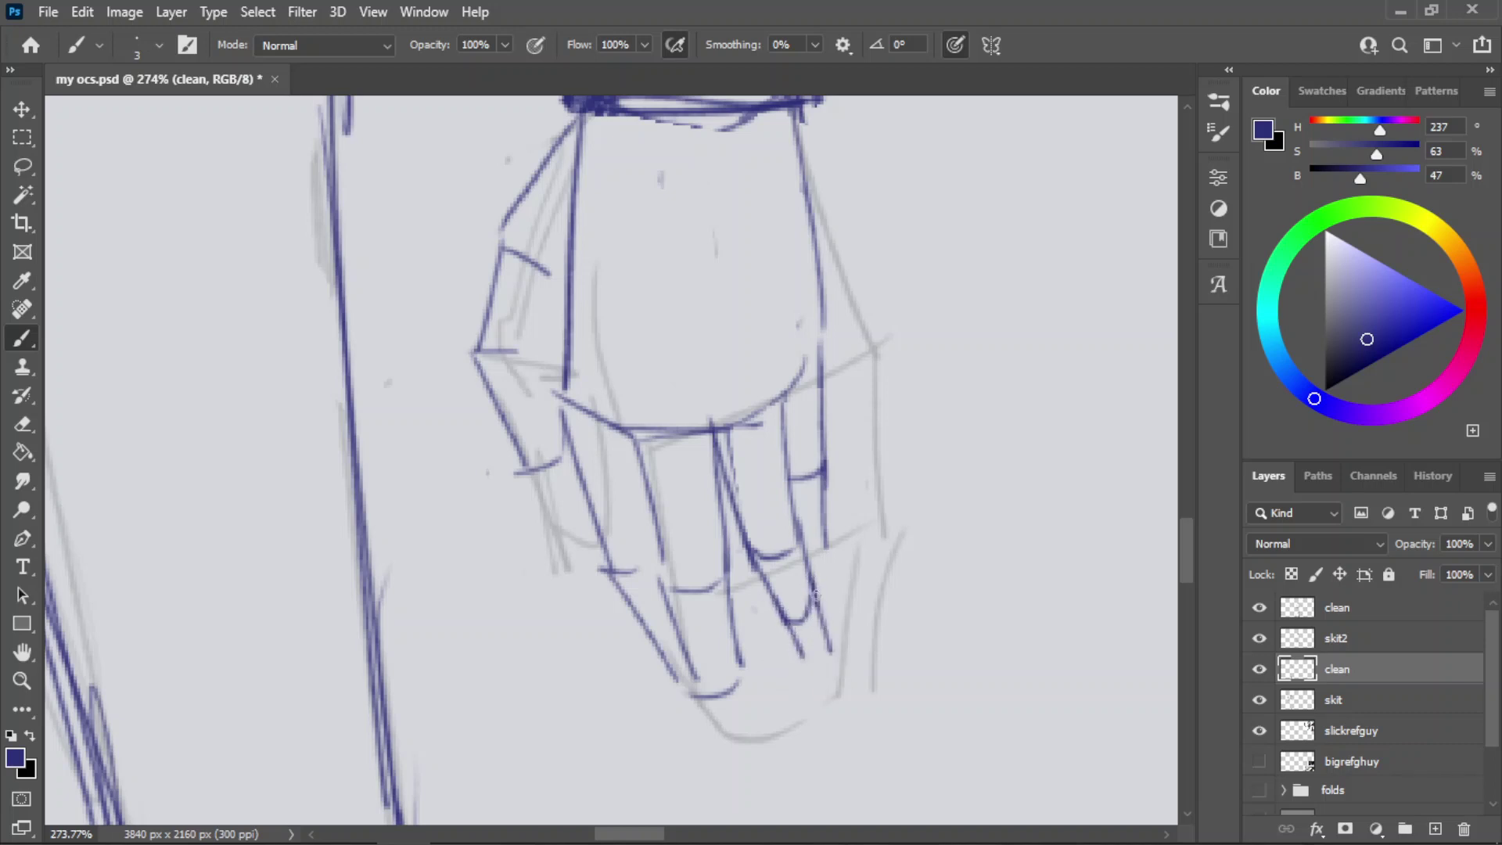
{"action": "key", "text": "ctrl+z"}
{"action": "mouse_move", "coordinate": [808, 570]}
{"action": "left_mouse_down"}
{"action": "mouse_move", "coordinate": [818, 604]}
{"action": "mouse_move", "coordinate": [776, 599]}
{"action": "mouse_move", "coordinate": [798, 644]}
{"action": "left_mouse_up"}
{"action": "key", "text": "ctrl+z"}
{"action": "key", "text": "ctrl+z"}
{"action": "key", "text": "ctrl+z"}
{"action": "key", "text": "ctrl+z"}
{"action": "key", "text": "ctrl+z"}
{"action": "left_click_drag", "start_coordinate": [767, 585], "coordinate": [787, 625]}
{"action": "left_click_drag", "start_coordinate": [813, 571], "coordinate": [792, 637]}
{"action": "left_click_drag", "start_coordinate": [766, 585], "coordinate": [791, 641]}
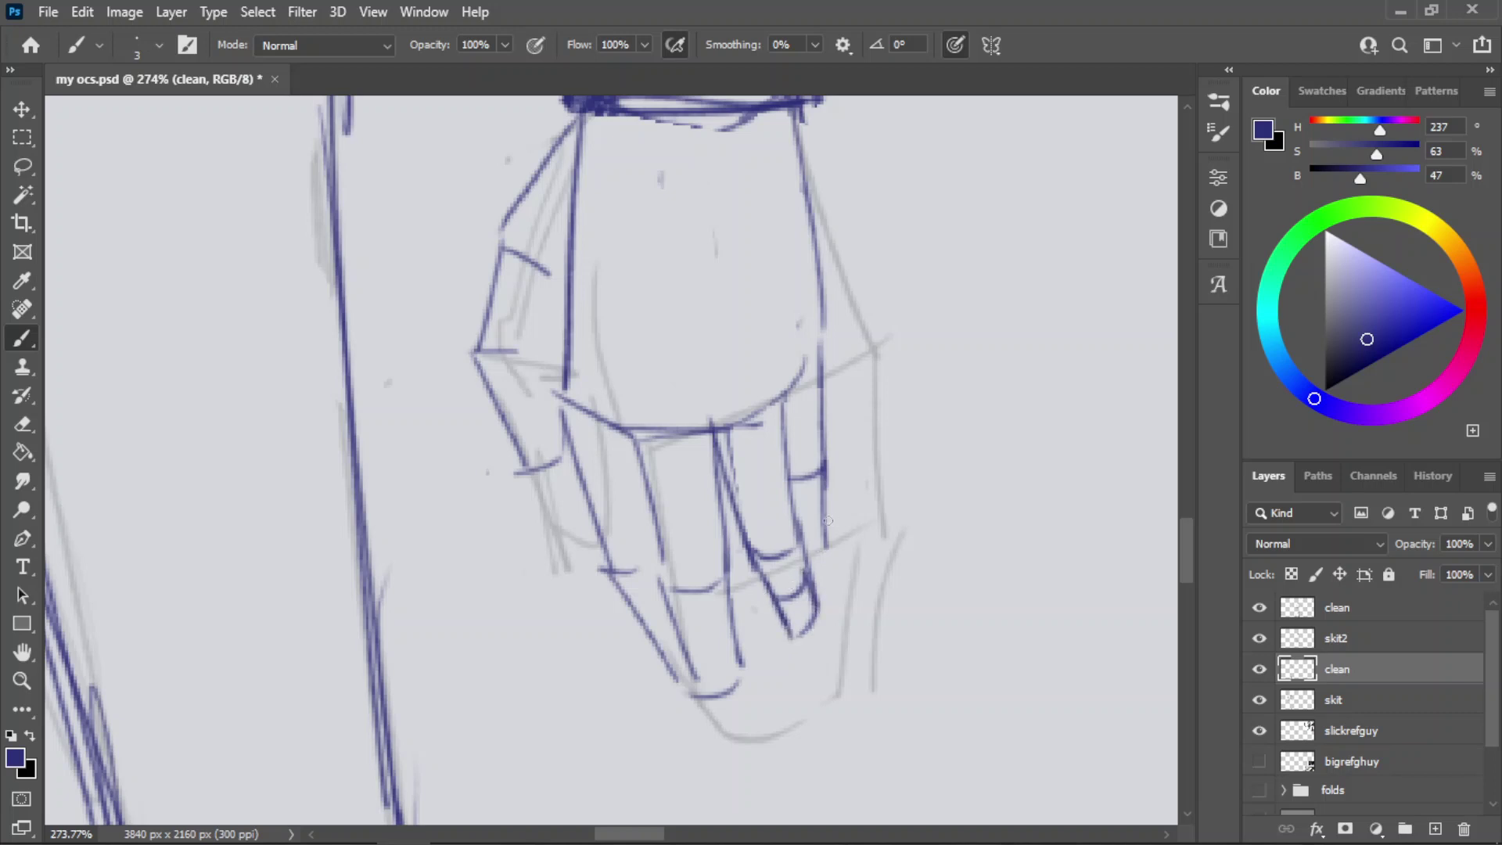
- Close the little finger with a curved tip behind the ring finger and save the document
{"action": "key", "text": "ctrl+z"}
{"action": "mouse_move", "coordinate": [821, 507]}
{"action": "left_mouse_down"}
{"action": "mouse_move", "coordinate": [794, 527]}
{"action": "mouse_move", "coordinate": [828, 531]}
{"action": "mouse_move", "coordinate": [824, 570]}
{"action": "left_mouse_up"}
{"action": "key", "text": "ctrl+z"}
{"action": "left_click_drag", "start_coordinate": [825, 515], "coordinate": [807, 583]}
{"action": "key", "text": "z"}
{"action": "mouse_move", "coordinate": [846, 450]}
{"action": "left_mouse_down"}
{"action": "mouse_move", "coordinate": [743, 449]}
{"action": "mouse_move", "coordinate": [1134, 450]}
{"action": "mouse_move", "coordinate": [783, 560]}
{"action": "left_mouse_up"}
{"action": "key", "text": "ctrl+s"}
- Erase around the little finger's base, then select the little finger and shift it slightly away from the ring finger
{"action": "left_click_drag", "start_coordinate": [838, 496], "coordinate": [902, 439]}
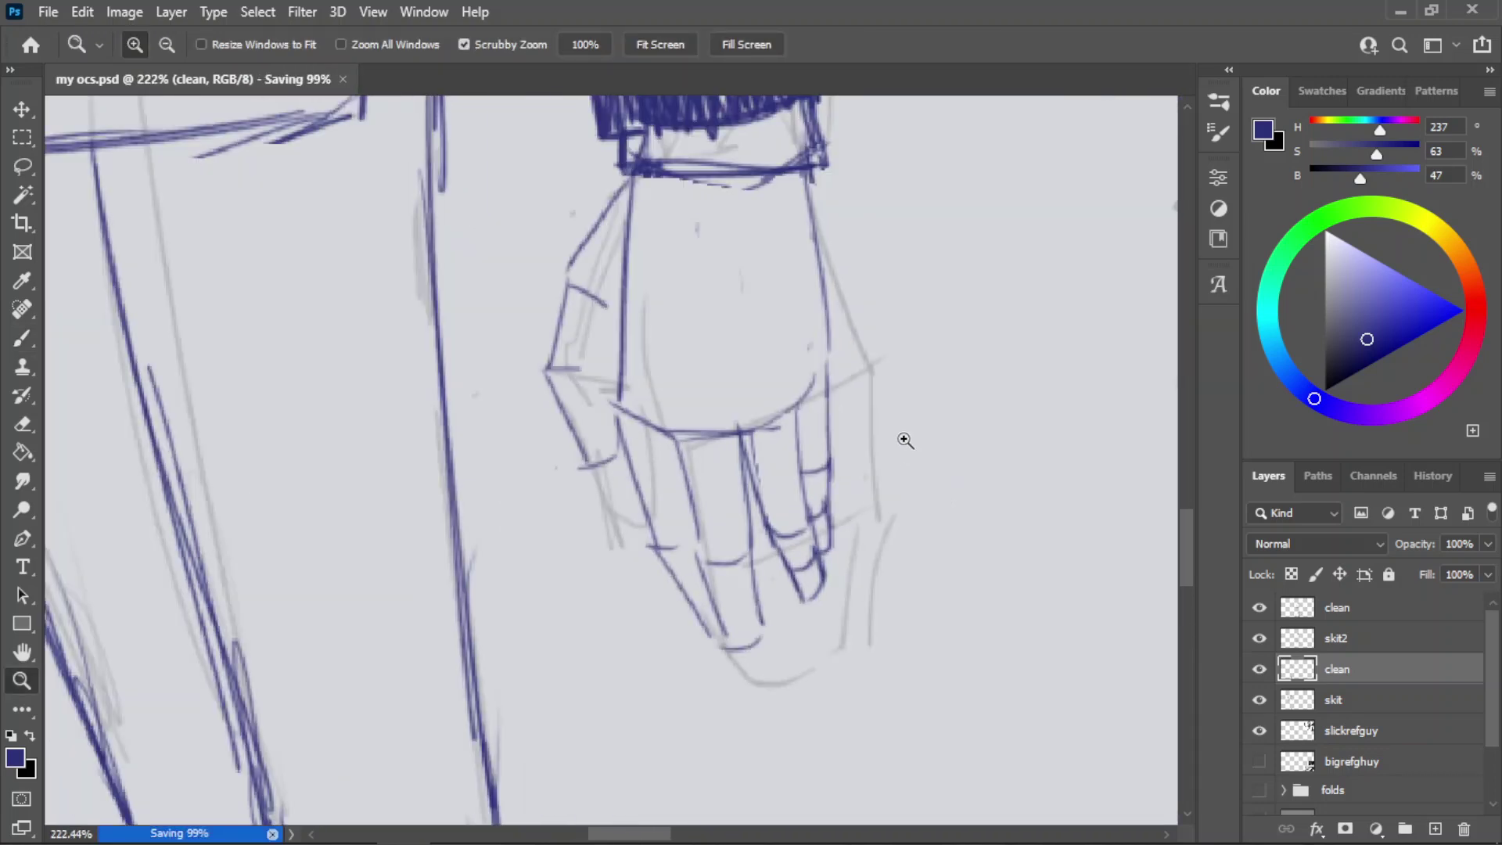
{"action": "key", "text": "b"}
{"action": "key", "text": "z"}
{"action": "key", "text": "e"}
{"action": "mouse_move", "coordinate": [811, 478]}
{"action": "left_mouse_down"}
{"action": "mouse_move", "coordinate": [847, 540]}
{"action": "mouse_move", "coordinate": [809, 480]}
{"action": "mouse_move", "coordinate": [840, 601]}
{"action": "mouse_move", "coordinate": [891, 437]}
{"action": "mouse_move", "coordinate": [859, 340]}
{"action": "mouse_move", "coordinate": [818, 378]}
{"action": "left_mouse_up"}
{"action": "key", "text": "l"}
{"action": "key", "text": "ctrl+t"}
{"action": "left_click_drag", "start_coordinate": [834, 472], "coordinate": [853, 468]}
{"action": "left_click", "coordinate": [1092, 48]}
{"action": "key", "text": "ctrl+d"}
{"action": "key", "text": "b"}
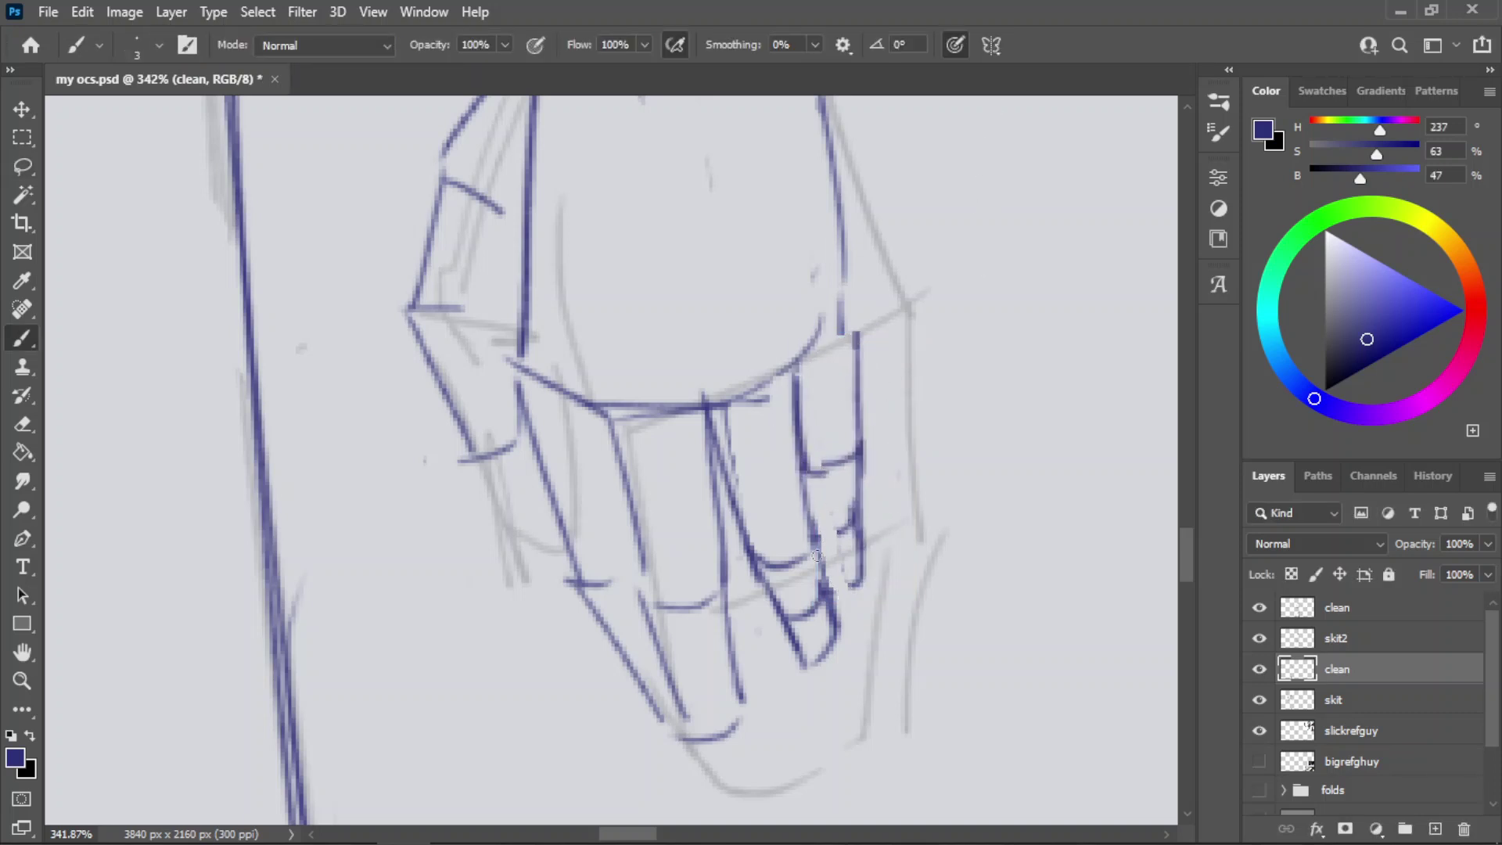
- Redraw the lines between the ring and little fingers to close the gap near their tips
{"action": "mouse_move", "coordinate": [804, 476]}
{"action": "left_mouse_down"}
{"action": "mouse_move", "coordinate": [830, 598]}
{"action": "mouse_move", "coordinate": [855, 582]}
{"action": "left_mouse_up"}
{"action": "key", "text": "z"}
{"action": "left_click_drag", "start_coordinate": [851, 491], "coordinate": [765, 596]}
{"action": "left_click_drag", "start_coordinate": [896, 448], "coordinate": [821, 543]}
{"action": "scroll", "coordinate": [929, 442], "scroll_direction": "up", "scroll_amount": 5}
- Redraw the hand's outer edge so it connects with the base of the moved little finger
{"action": "key", "text": "b"}
{"action": "mouse_move", "coordinate": [914, 442]}
{"action": "left_mouse_down"}
{"action": "mouse_move", "coordinate": [906, 369]}
{"action": "mouse_move", "coordinate": [929, 466]}
{"action": "left_mouse_up"}
{"action": "key", "text": "ctrl+z"}
{"action": "key", "text": "e"}
{"action": "key", "text": "b"}
{"action": "left_click_drag", "start_coordinate": [907, 384], "coordinate": [914, 512]}
{"action": "key", "text": "ctrl+z"}
{"action": "left_click_drag", "start_coordinate": [904, 395], "coordinate": [910, 292]}
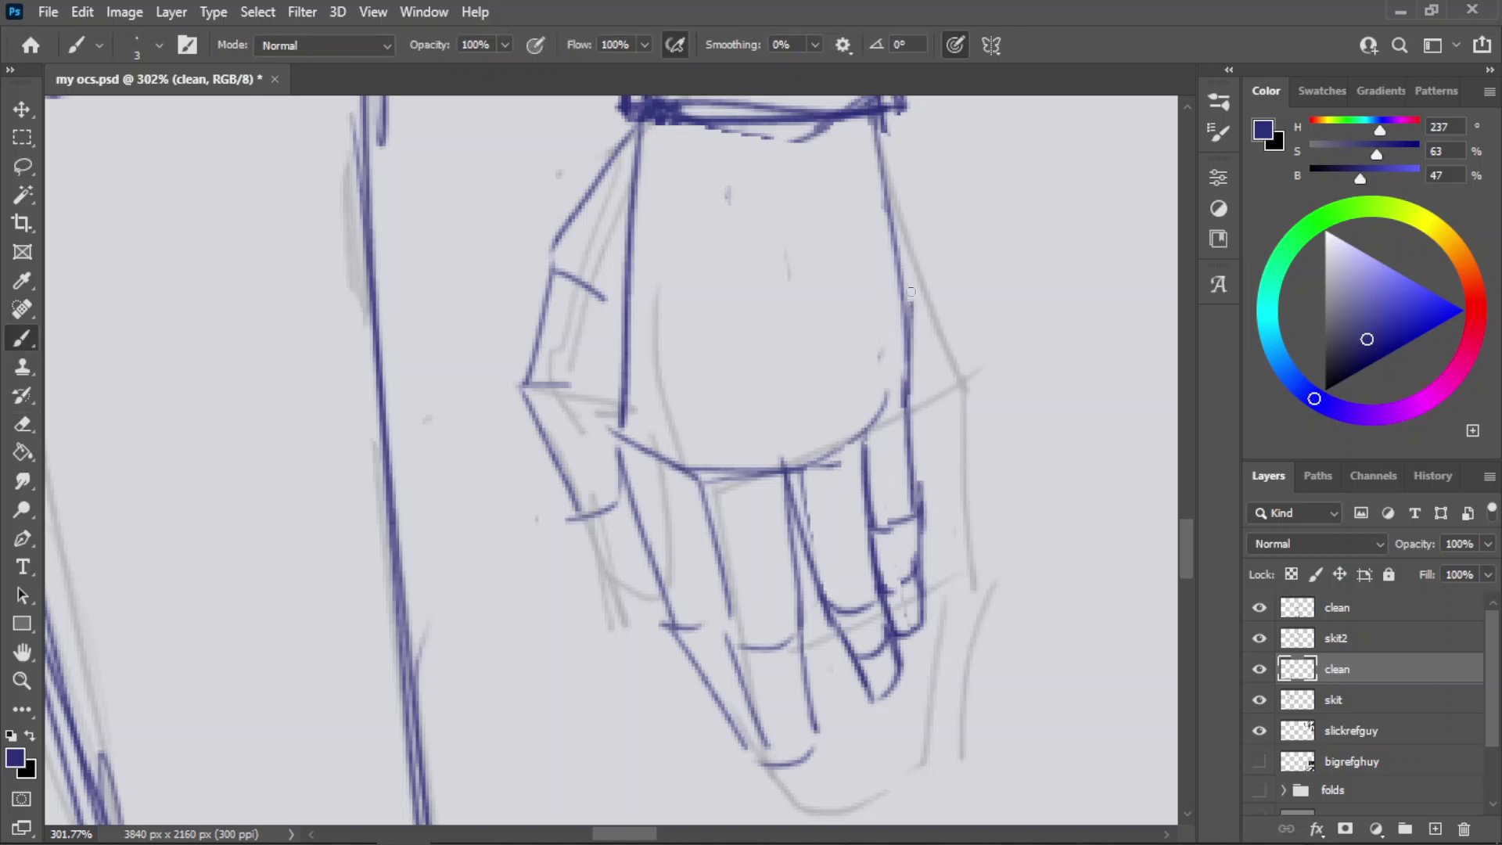
- Reinforce the hand's outer edge with a clean stroke from the cuff down toward the little finger
{"action": "left_click_drag", "start_coordinate": [884, 114], "coordinate": [913, 330]}
{"action": "key", "text": "ctrl+z"}
{"action": "key", "text": "ctrl+z"}
{"action": "left_click_drag", "start_coordinate": [885, 115], "coordinate": [912, 337]}
- Erase the thumb's angular outer outline and redraw it as a narrower curve running down to the thumb tip
{"action": "key", "text": "z"}
{"action": "mouse_move", "coordinate": [901, 415]}
{"action": "left_mouse_down"}
{"action": "mouse_move", "coordinate": [851, 424]}
{"action": "mouse_move", "coordinate": [771, 399]}
{"action": "mouse_move", "coordinate": [788, 346]}
{"action": "left_mouse_up"}
{"action": "key", "text": "e"}
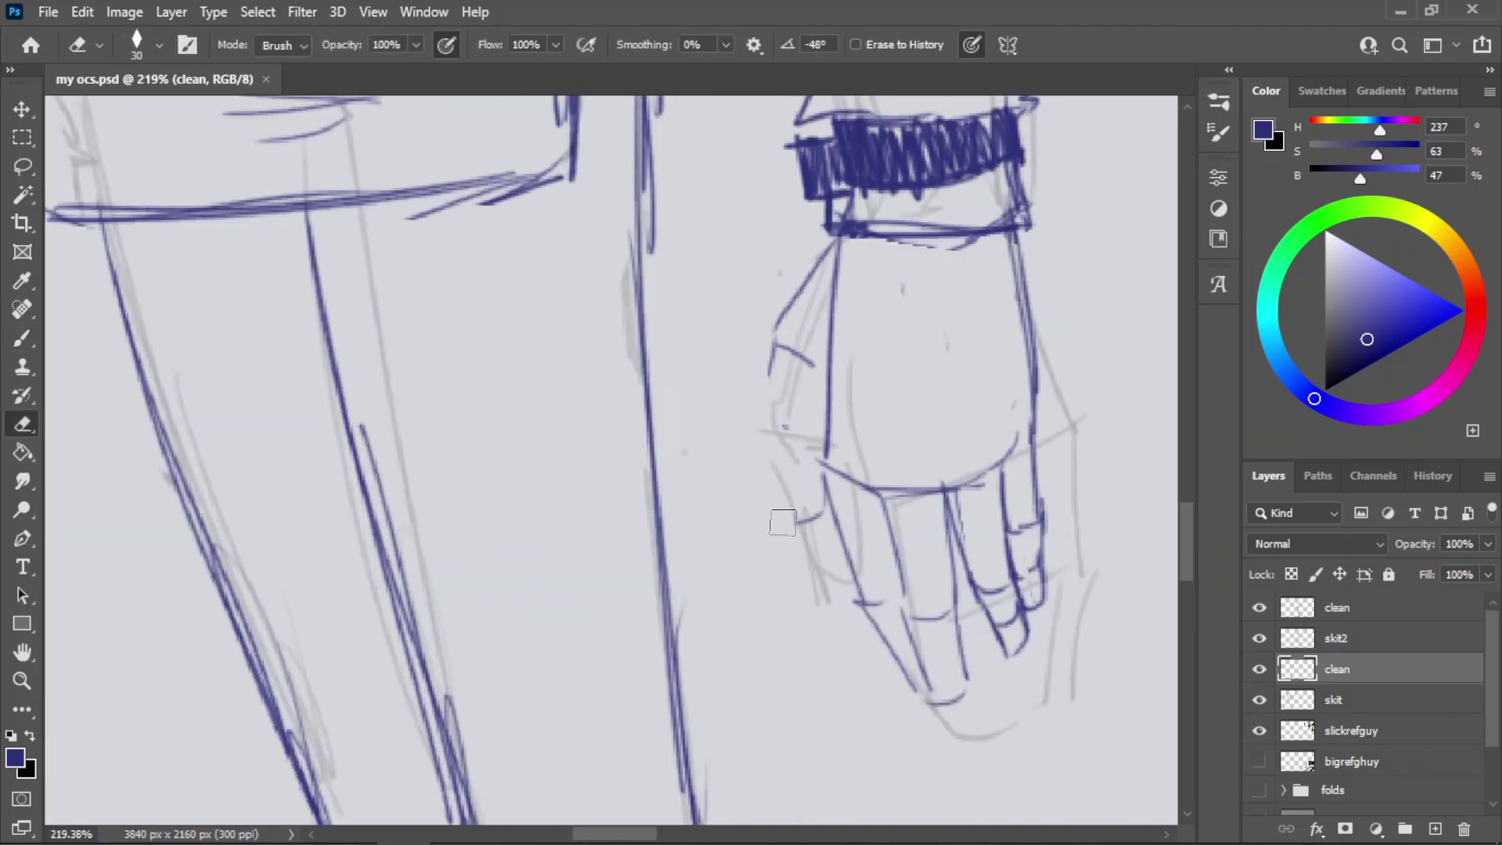
{"action": "left_click_drag", "start_coordinate": [783, 522], "coordinate": [805, 547]}
{"action": "key", "text": "b"}
{"action": "left_click_drag", "start_coordinate": [772, 344], "coordinate": [786, 452]}
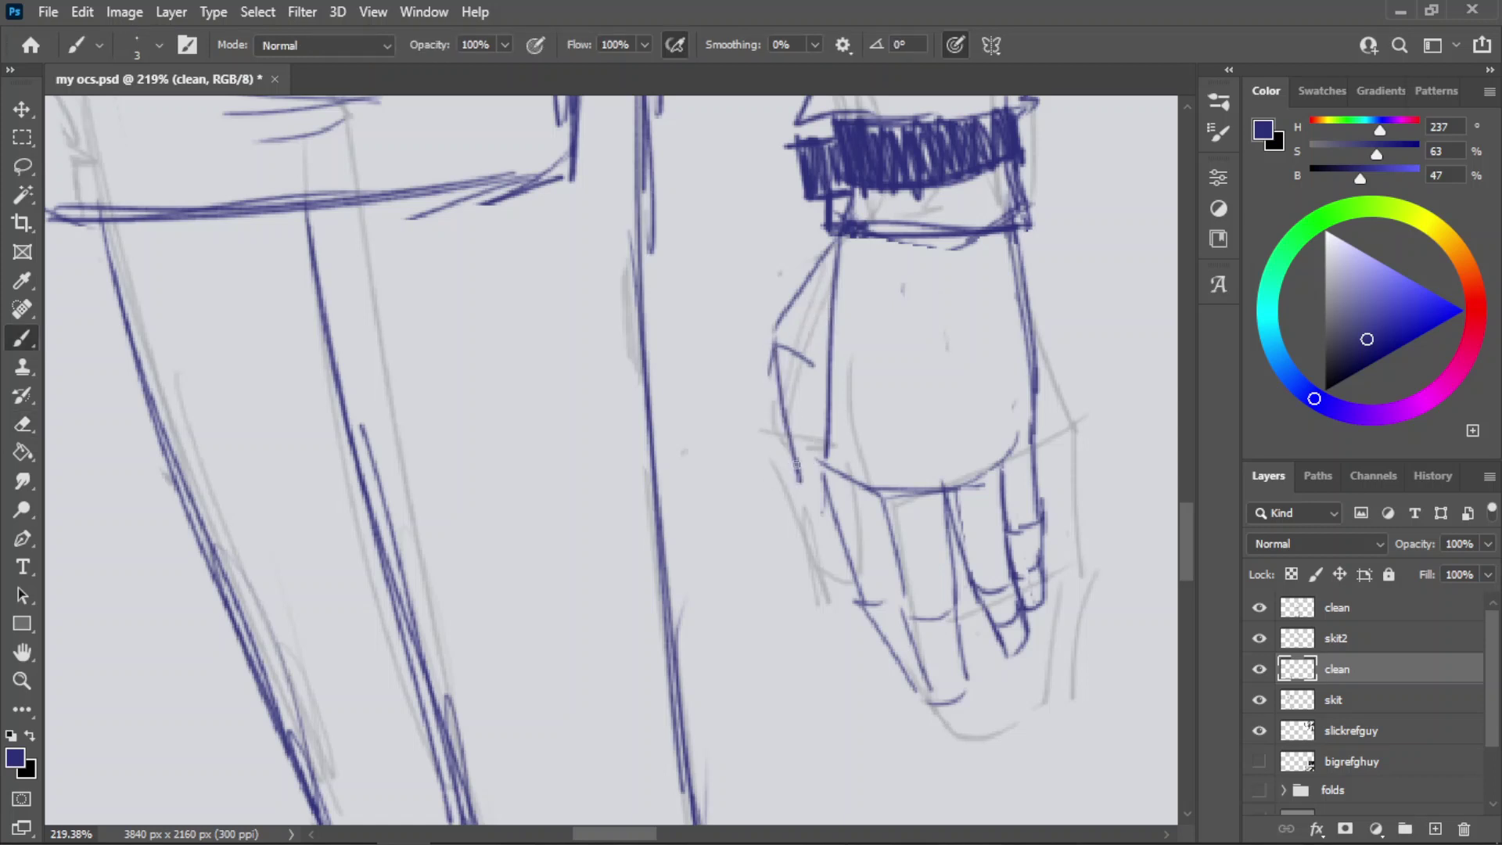
{"action": "key", "text": "ctrl+z"}
{"action": "key", "text": "ctrl+z"}
{"action": "left_click_drag", "start_coordinate": [784, 450], "coordinate": [815, 535]}
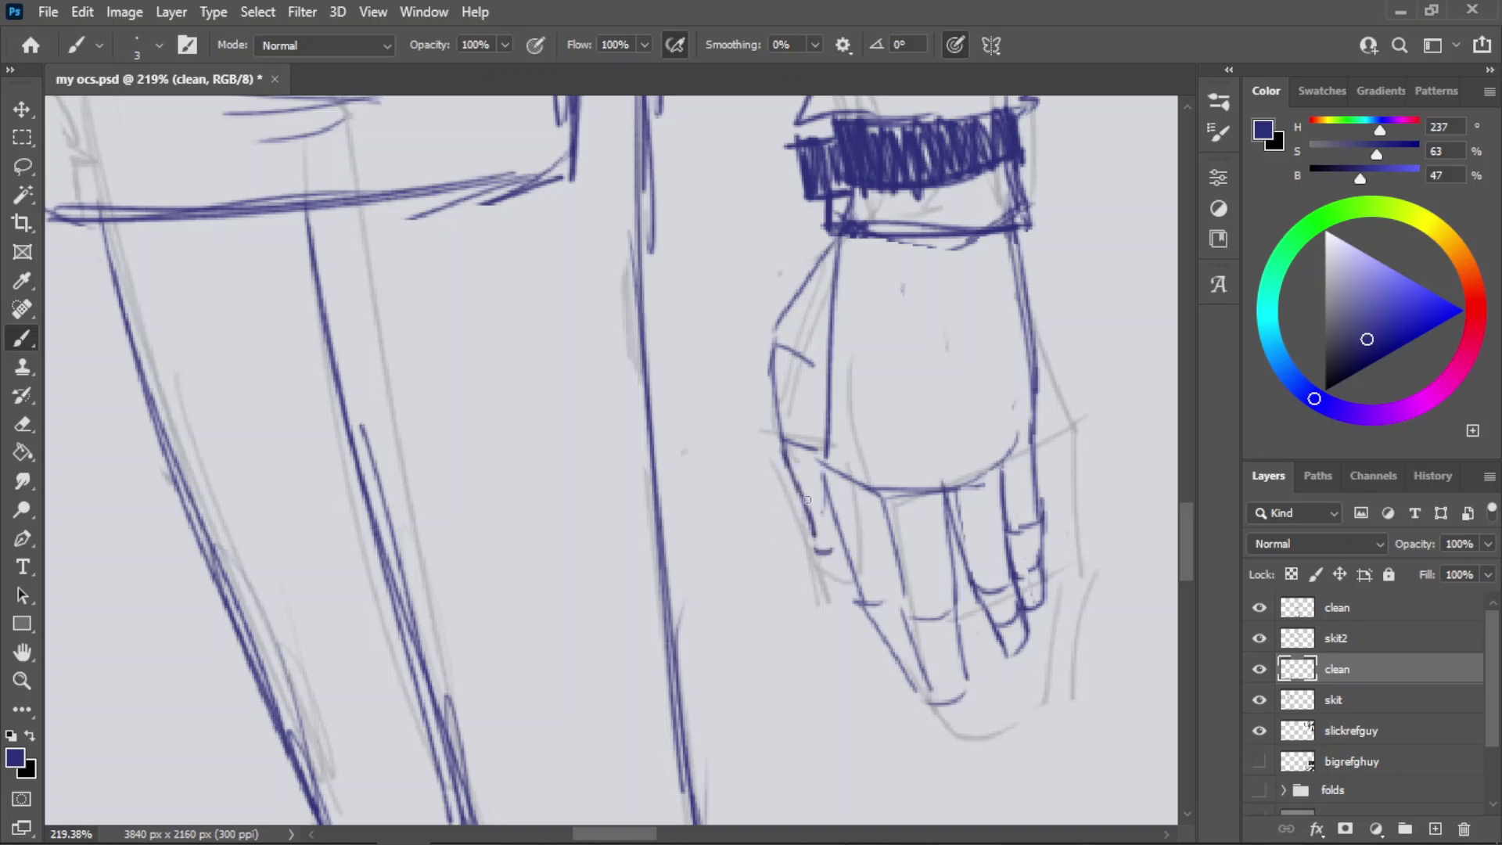
- Erase the upper thumb outline and redraw it closer to the palm, from the cuff down to the thumb joint
{"action": "key", "text": "z"}
{"action": "left_click_drag", "start_coordinate": [813, 548], "coordinate": [777, 520]}
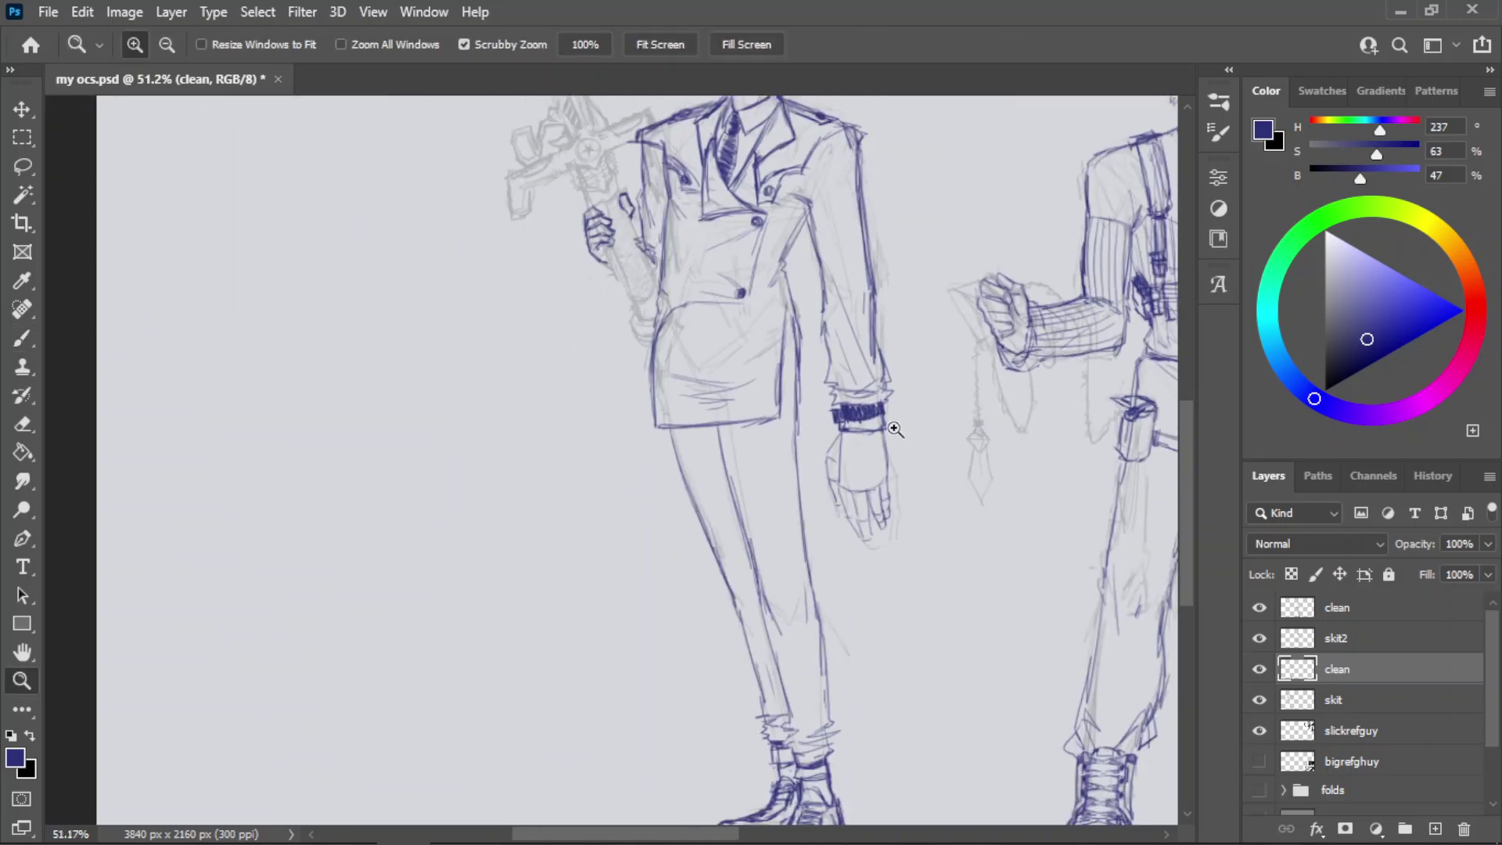
{"action": "left_click_drag", "start_coordinate": [894, 429], "coordinate": [967, 434]}
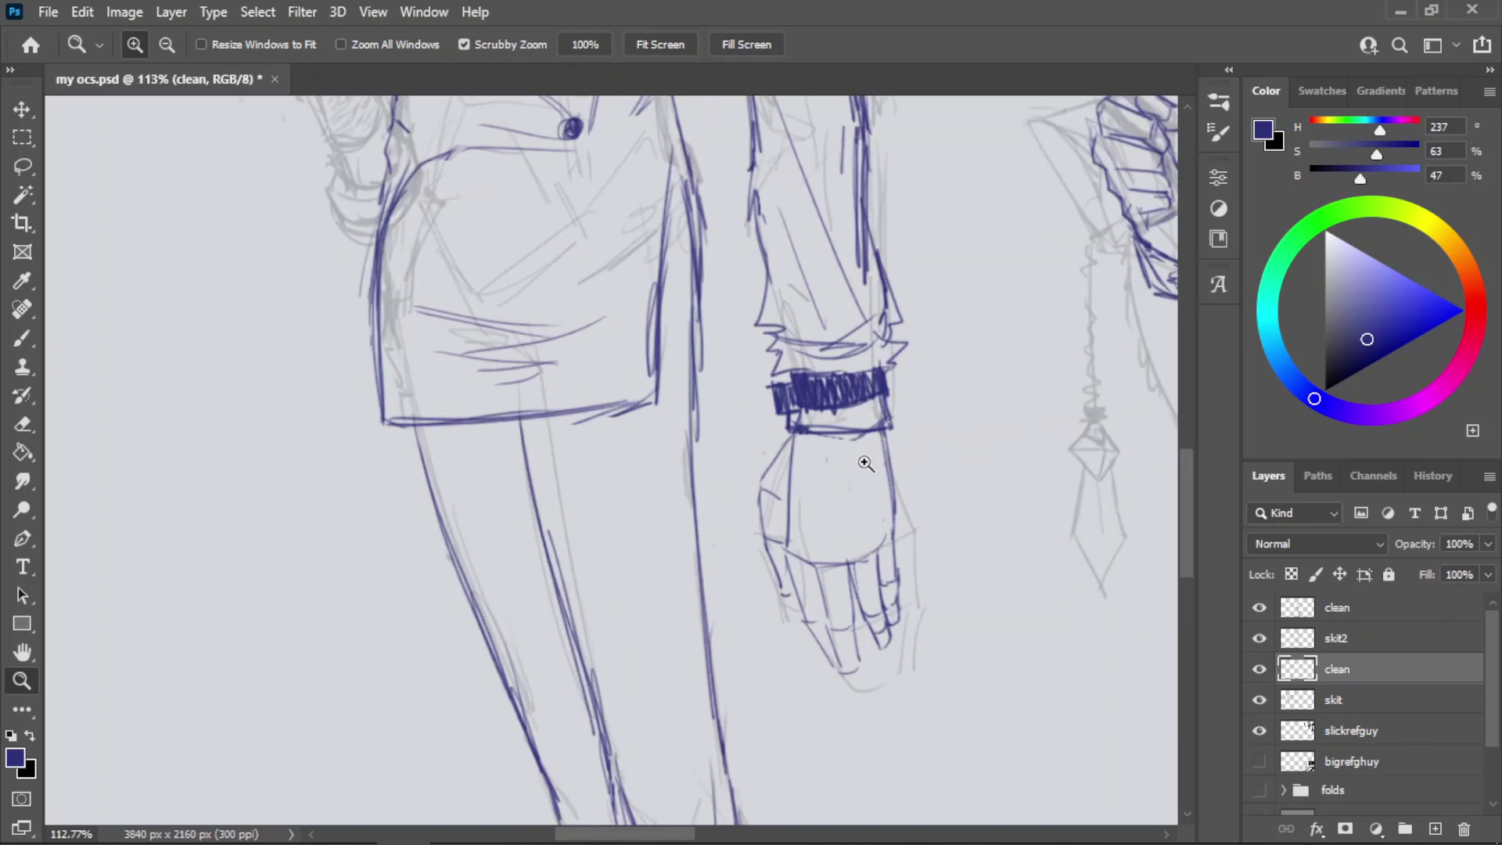
{"action": "key", "text": "e"}
{"action": "key", "text": "z"}
{"action": "left_click_drag", "start_coordinate": [746, 488], "coordinate": [808, 489]}
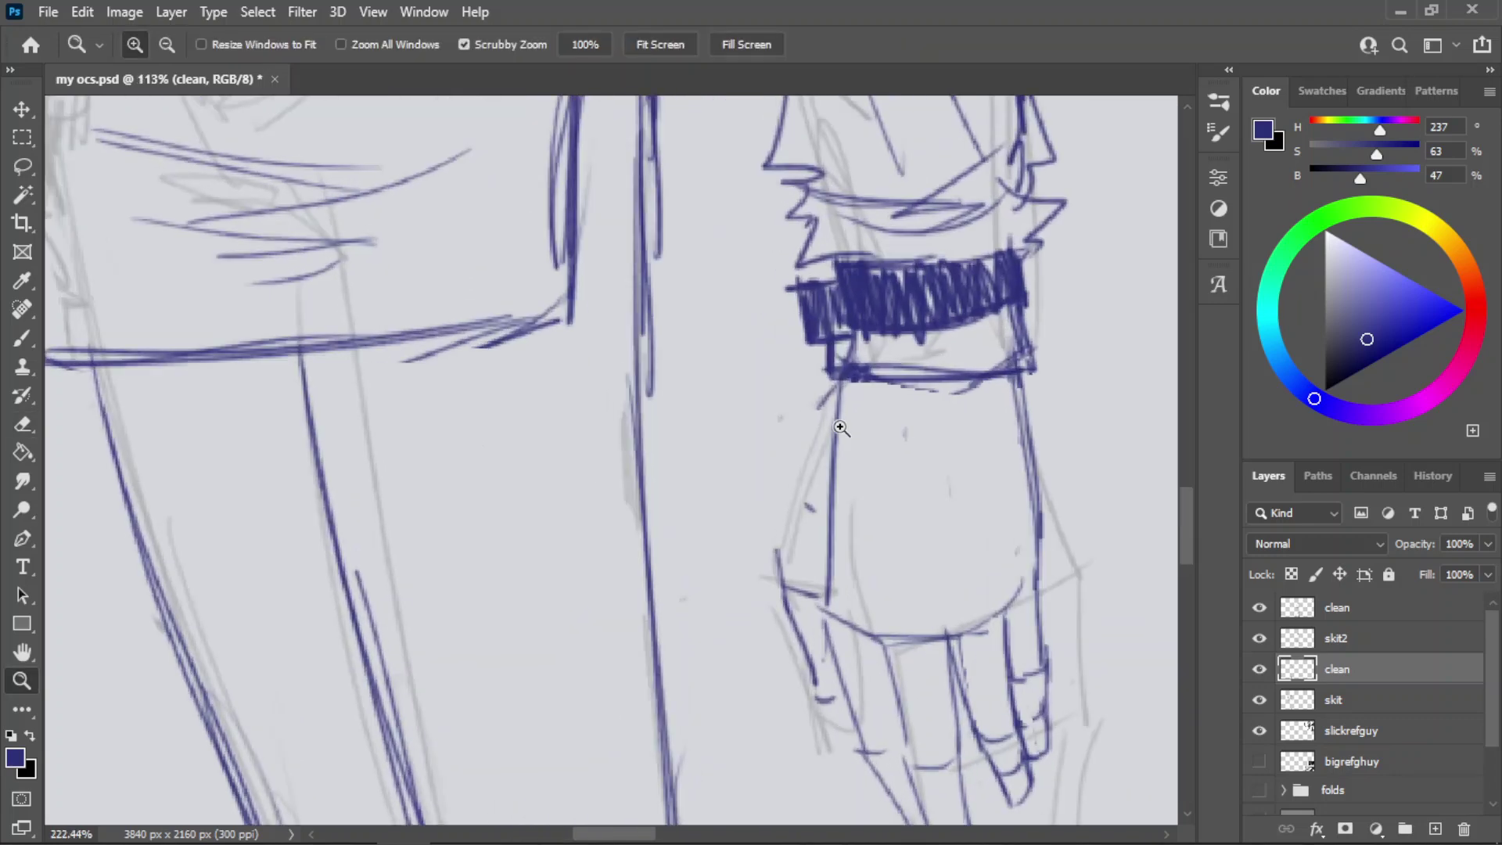
{"action": "key", "text": "b"}
{"action": "mouse_move", "coordinate": [836, 374]}
{"action": "left_mouse_down"}
{"action": "mouse_move", "coordinate": [778, 554]}
{"action": "mouse_move", "coordinate": [785, 492]}
{"action": "left_mouse_up"}
{"action": "key", "text": "ctrl+z"}
{"action": "key", "text": "ctrl+z"}
{"action": "mouse_move", "coordinate": [800, 588]}
{"action": "left_mouse_down"}
{"action": "mouse_move", "coordinate": [787, 487]}
{"action": "mouse_move", "coordinate": [801, 565]}
{"action": "mouse_move", "coordinate": [786, 629]}
{"action": "mouse_move", "coordinate": [770, 575]}
{"action": "mouse_move", "coordinate": [821, 538]}
{"action": "mouse_move", "coordinate": [822, 586]}
{"action": "mouse_move", "coordinate": [790, 597]}
{"action": "mouse_move", "coordinate": [835, 698]}
{"action": "left_mouse_up"}
{"action": "key", "text": "e"}
{"action": "key", "text": "b"}
{"action": "key", "text": "ctrl+z"}
{"action": "key", "text": "ctrl+z"}
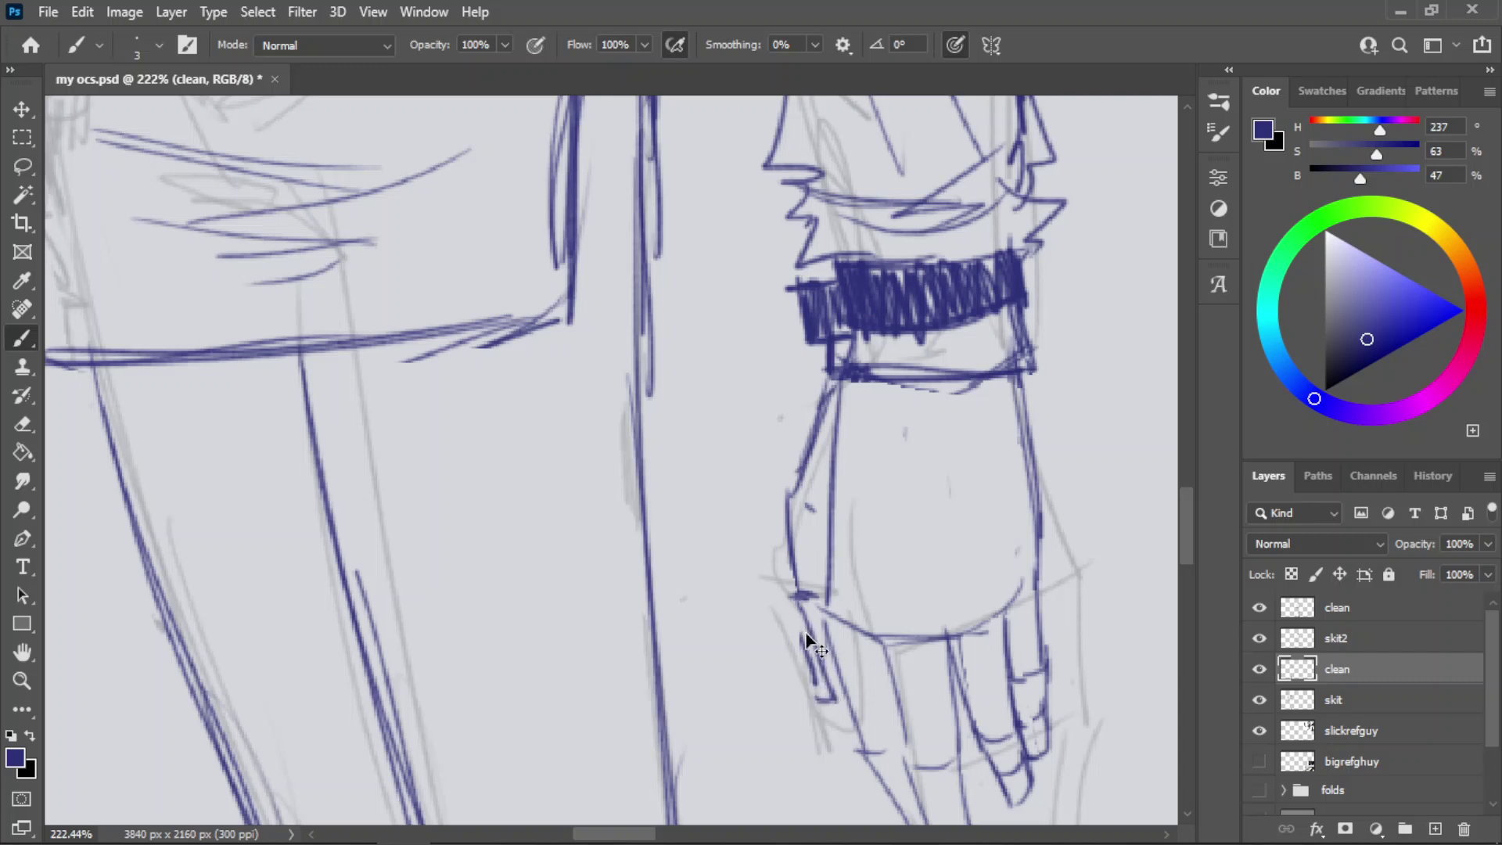
- Erase the thumb's slanted lower segment and redraw it straighter, ending at the thumb tip
{"action": "key", "text": "ctrl+z"}
{"action": "left_click_drag", "start_coordinate": [794, 595], "coordinate": [803, 693]}
{"action": "key", "text": "ctrl+z"}
{"action": "key", "text": "ctrl+z"}
{"action": "mouse_move", "coordinate": [791, 565]}
{"action": "left_mouse_down"}
{"action": "mouse_move", "coordinate": [800, 683]}
{"action": "mouse_move", "coordinate": [804, 533]}
{"action": "left_mouse_up"}
{"action": "key", "text": "ctrl+z"}
{"action": "key", "text": "e"}
{"action": "left_click_drag", "start_coordinate": [802, 593], "coordinate": [818, 698]}
{"action": "key", "text": "b"}
{"action": "left_click_drag", "start_coordinate": [787, 524], "coordinate": [798, 687]}
{"action": "key", "text": "ctrl+z"}
{"action": "left_click_drag", "start_coordinate": [795, 598], "coordinate": [805, 690]}
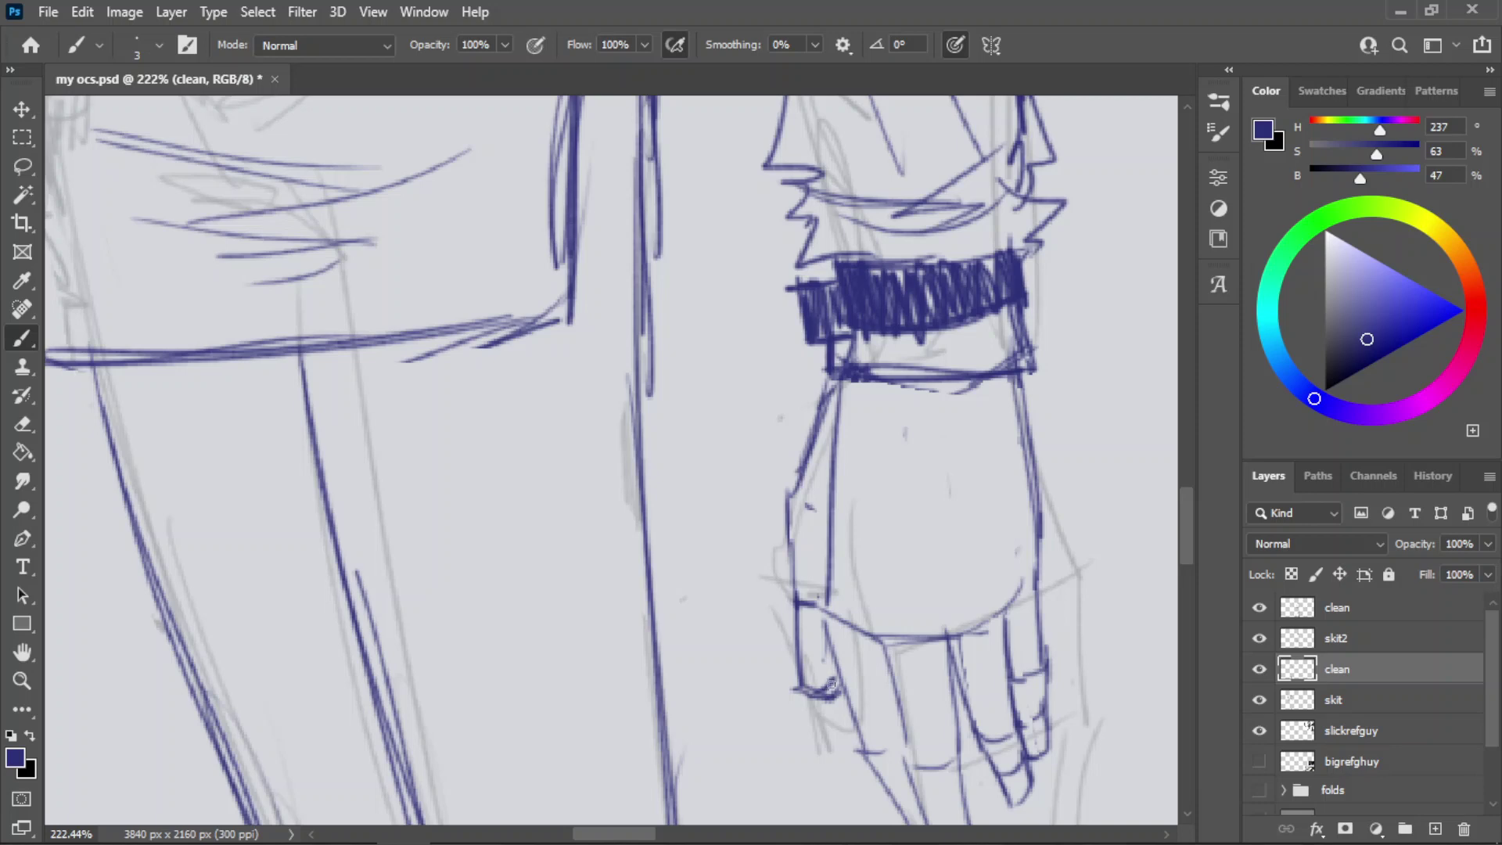
- Thicken the thumb's outer edge just below the cuff and save the document
{"action": "key", "text": "z"}
{"action": "mouse_move", "coordinate": [888, 473]}
{"action": "left_mouse_down"}
{"action": "mouse_move", "coordinate": [829, 533]}
{"action": "mouse_move", "coordinate": [1002, 460]}
{"action": "left_mouse_up"}
{"action": "key", "text": "b"}
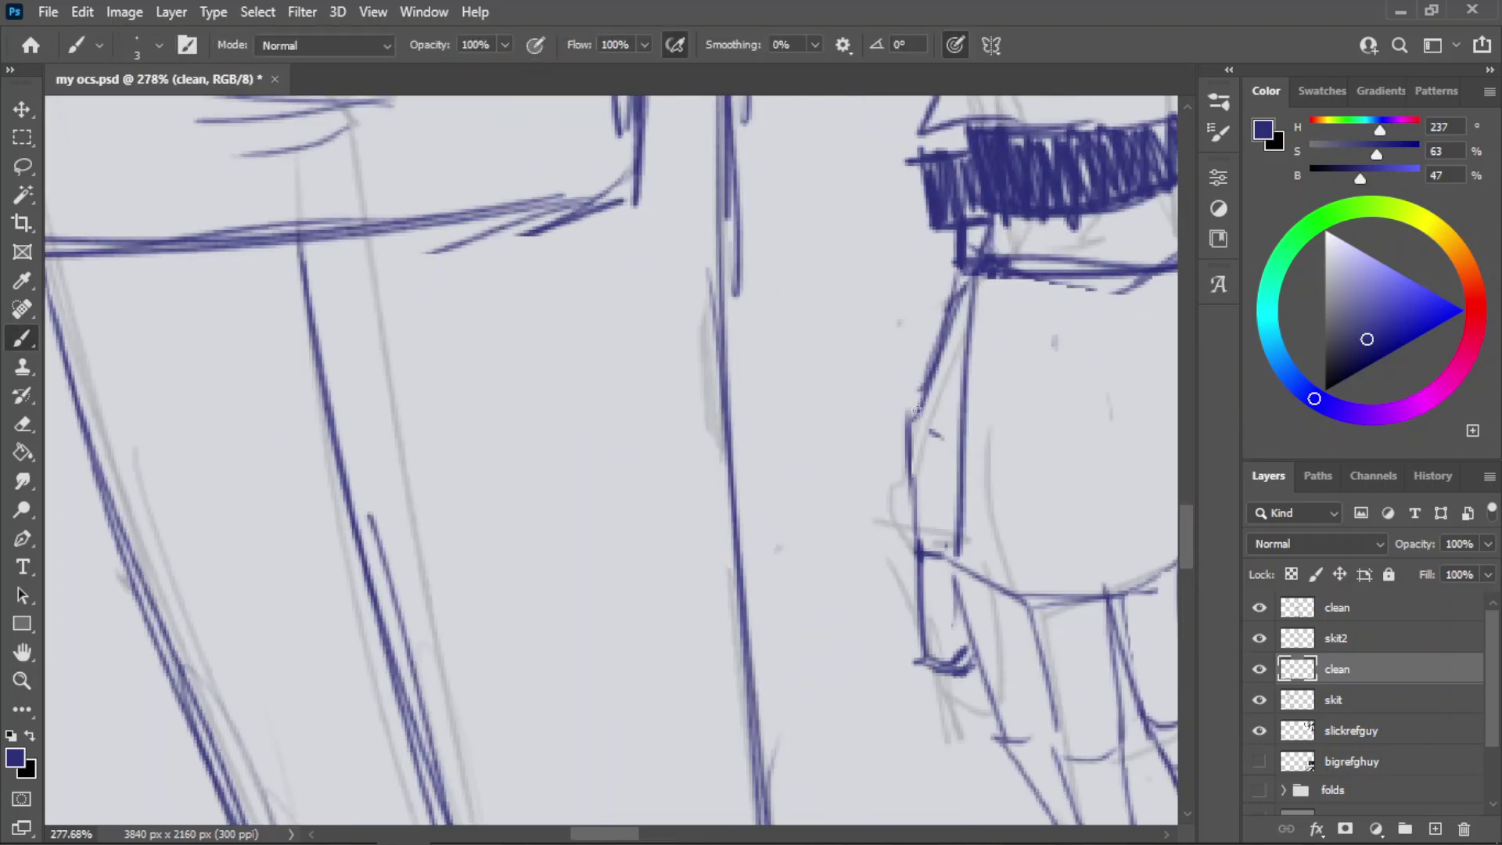
{"action": "left_click_drag", "start_coordinate": [954, 303], "coordinate": [921, 399]}
{"action": "key", "text": "ctrl+z"}
{"action": "left_click_drag", "start_coordinate": [958, 270], "coordinate": [926, 352]}
{"action": "key", "text": "z"}
{"action": "left_click_drag", "start_coordinate": [903, 421], "coordinate": [766, 479]}
{"action": "key", "text": "ctrl+s"}
- Erase the lower outer edge of the index finger and redraw it steeper, with a short closed tip
{"action": "left_click_drag", "start_coordinate": [847, 527], "coordinate": [771, 601]}
{"action": "left_click_drag", "start_coordinate": [917, 502], "coordinate": [1124, 543]}
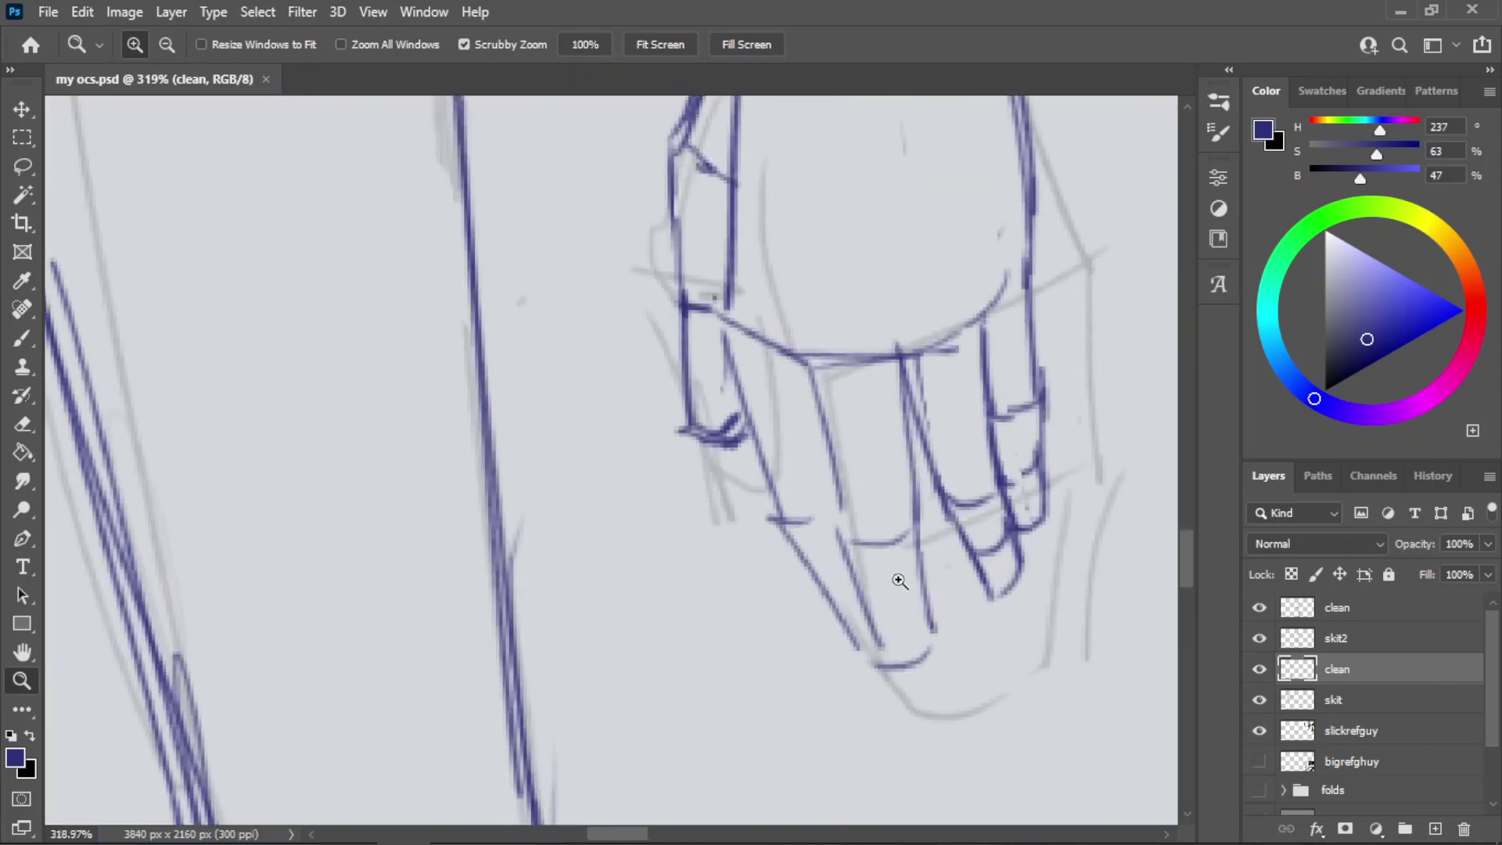
{"action": "key", "text": "e"}
{"action": "left_click_drag", "start_coordinate": [792, 562], "coordinate": [851, 637]}
{"action": "key", "text": "b"}
{"action": "key", "text": "ctrl+z"}
{"action": "mouse_move", "coordinate": [785, 525]}
{"action": "left_mouse_down"}
{"action": "mouse_move", "coordinate": [834, 642]}
{"action": "mouse_move", "coordinate": [872, 634]}
{"action": "left_mouse_up"}
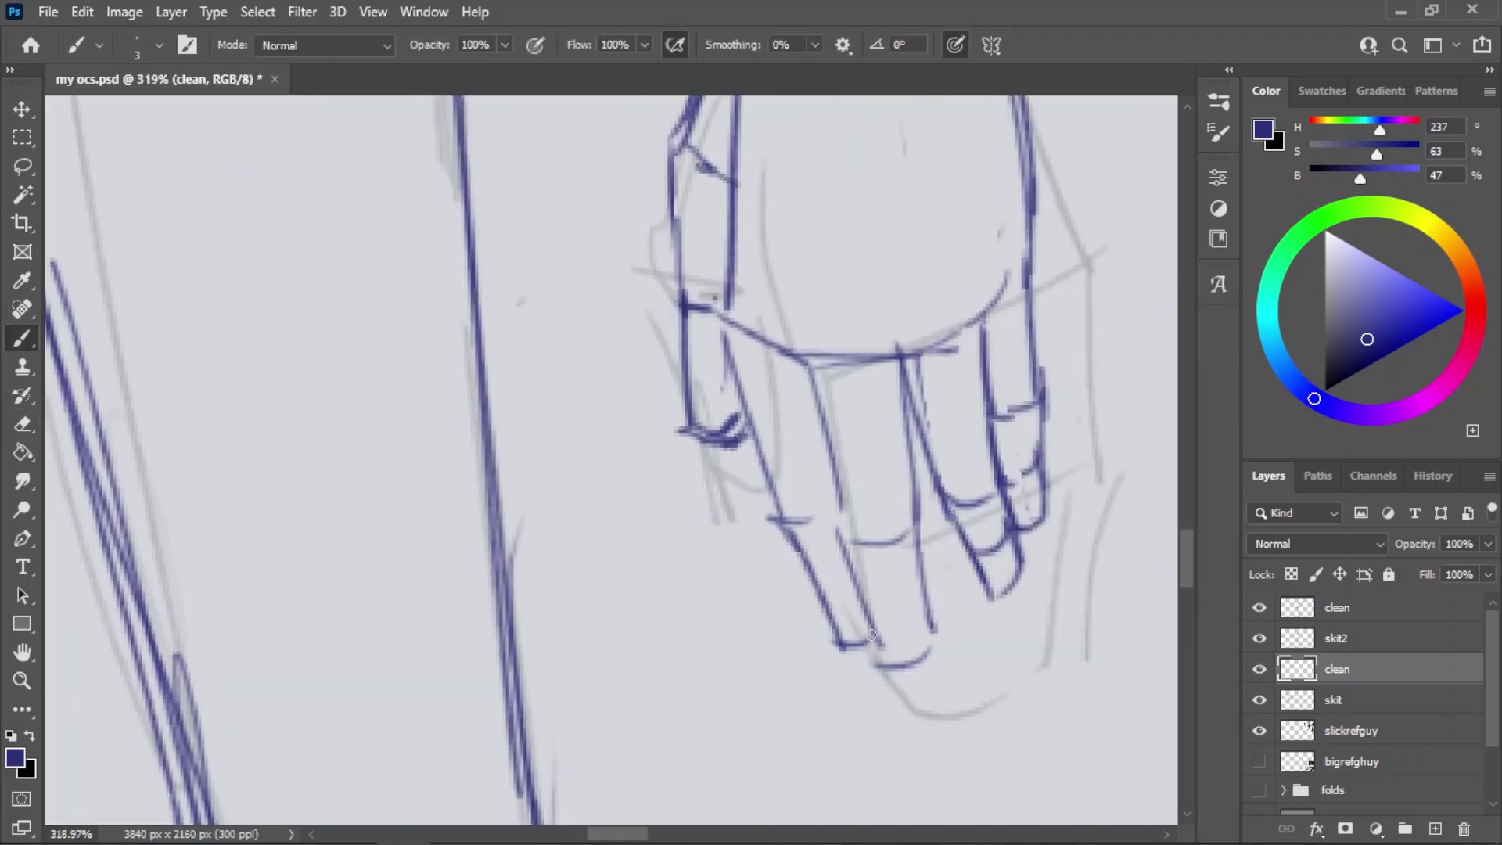
- Reinforce the middle finger's lower edge and its rounded tip with darker strokes
{"action": "left_click_drag", "start_coordinate": [841, 537], "coordinate": [887, 661]}
{"action": "key", "text": "ctrl+z"}
{"action": "mouse_move", "coordinate": [839, 528]}
{"action": "left_mouse_down"}
{"action": "mouse_move", "coordinate": [892, 663]}
{"action": "mouse_move", "coordinate": [927, 639]}
{"action": "left_mouse_up"}
{"action": "key", "text": "ctrl+z"}
{"action": "left_click_drag", "start_coordinate": [845, 536], "coordinate": [828, 395]}
{"action": "key", "text": "ctrl+z"}
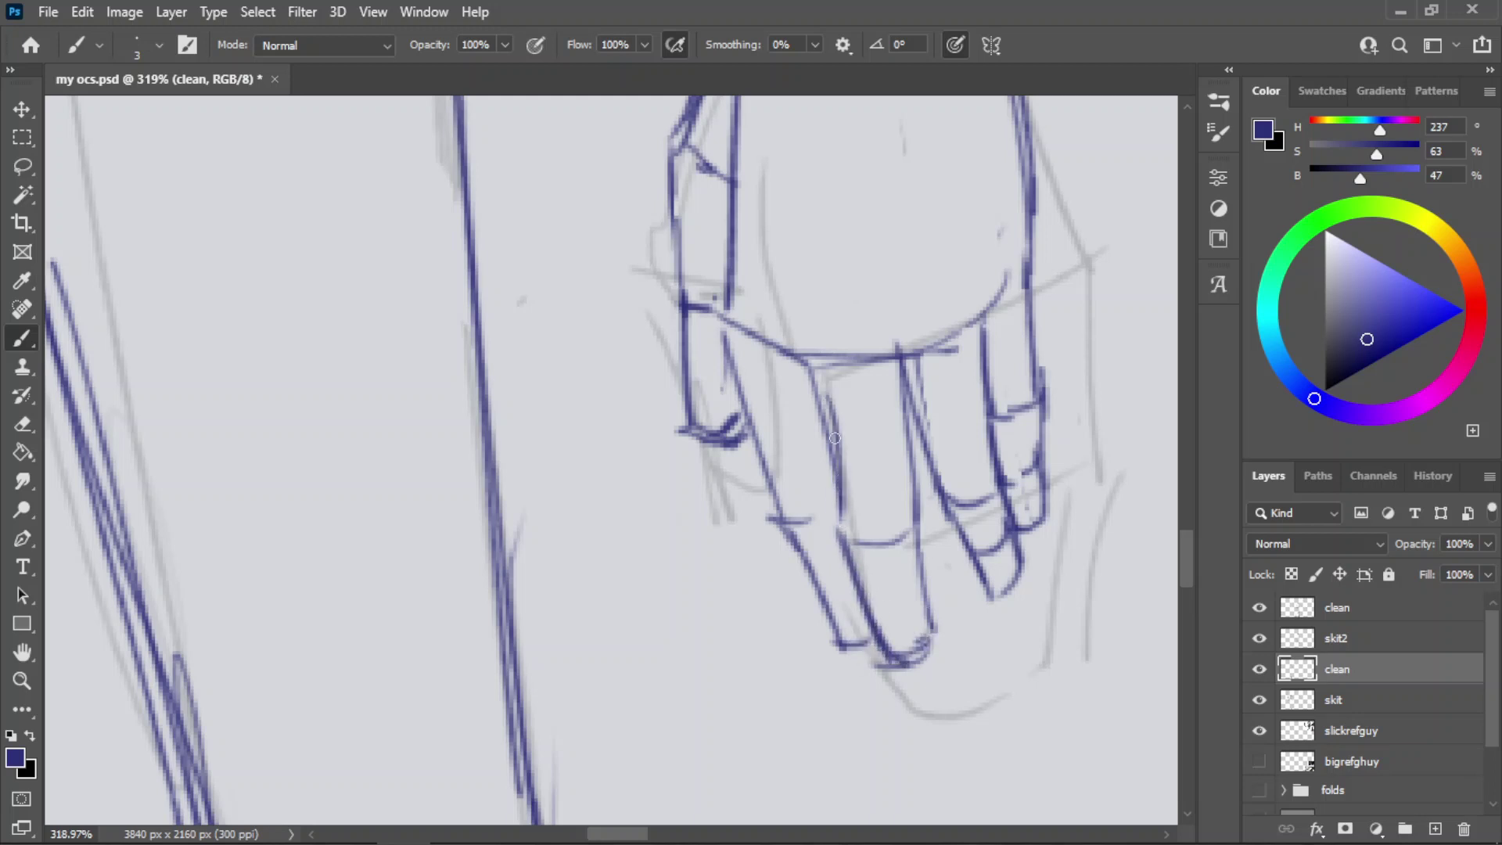
- Redraw the upper line between the index and middle fingers from the knuckle down, and save the document
{"action": "key", "text": "ctrl+z"}
{"action": "left_click_drag", "start_coordinate": [833, 501], "coordinate": [813, 360]}
{"action": "key", "text": "ctrl+z"}
{"action": "left_click_drag", "start_coordinate": [839, 518], "coordinate": [827, 446]}
{"action": "key", "text": "ctrl+z"}
{"action": "mouse_move", "coordinate": [815, 371]}
{"action": "left_mouse_down"}
{"action": "mouse_move", "coordinate": [843, 521]}
{"action": "mouse_move", "coordinate": [902, 532]}
{"action": "mouse_move", "coordinate": [871, 541]}
{"action": "mouse_move", "coordinate": [843, 585]}
{"action": "mouse_move", "coordinate": [853, 574]}
{"action": "left_mouse_up"}
{"action": "key", "text": "e"}
{"action": "key", "text": "b"}
{"action": "key", "text": "ctrl+z"}
{"action": "key", "text": "z"}
{"action": "scroll", "coordinate": [860, 563], "scroll_direction": "down", "scroll_amount": 3}
{"action": "key", "text": "ctrl+s"}
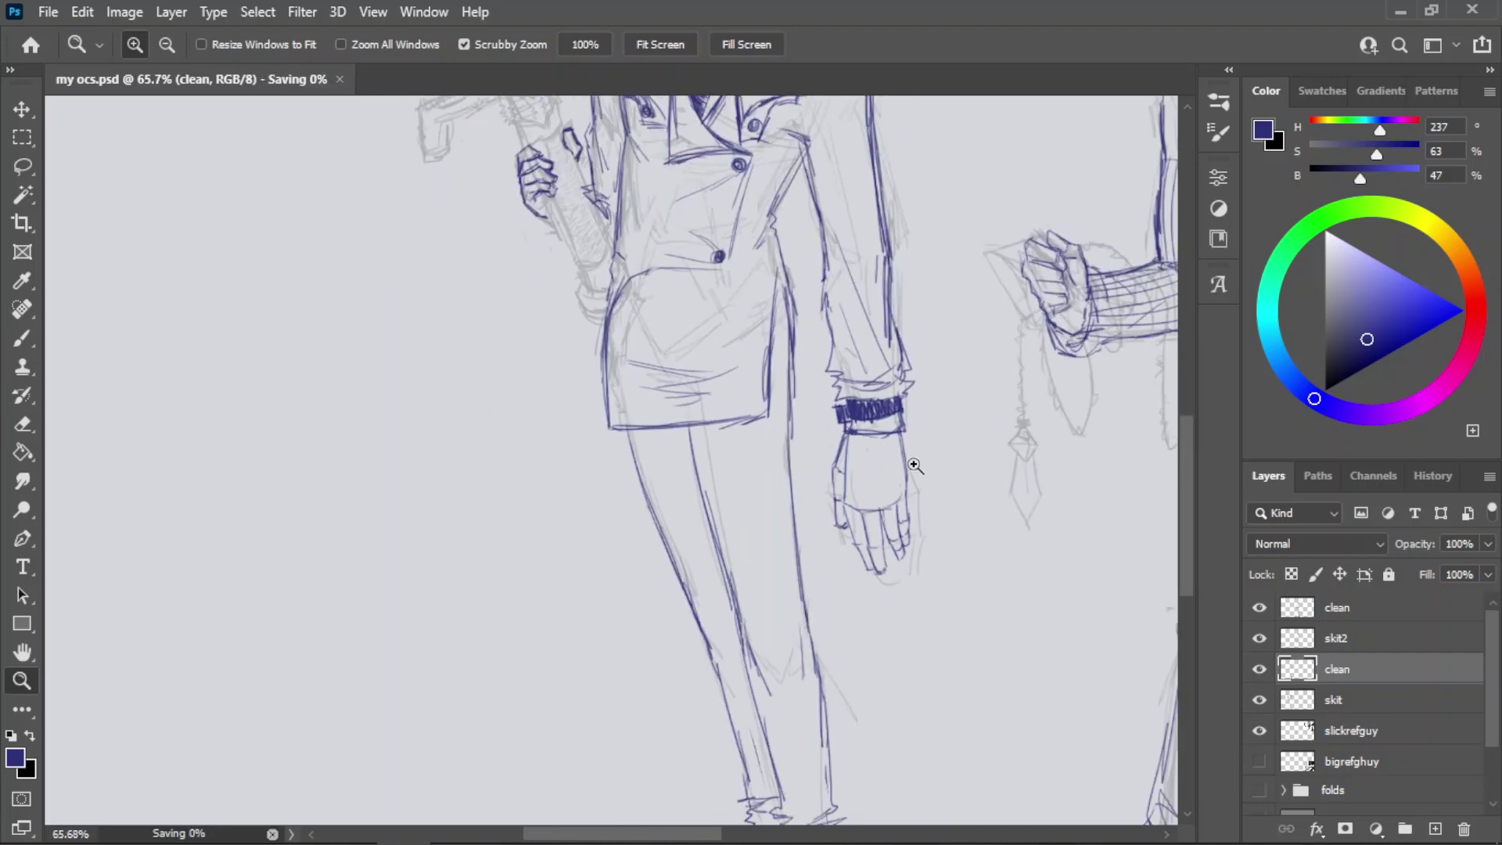
- Draw a short stroke above the middle finger's knuckle and a long tendon line on the thumb side of the hand's back
{"action": "scroll", "coordinate": [865, 485], "scroll_direction": "up", "scroll_amount": 6}
{"action": "key", "text": "b"}
{"action": "left_click_drag", "start_coordinate": [914, 601], "coordinate": [906, 397]}
{"action": "key", "text": "ctrl+z"}
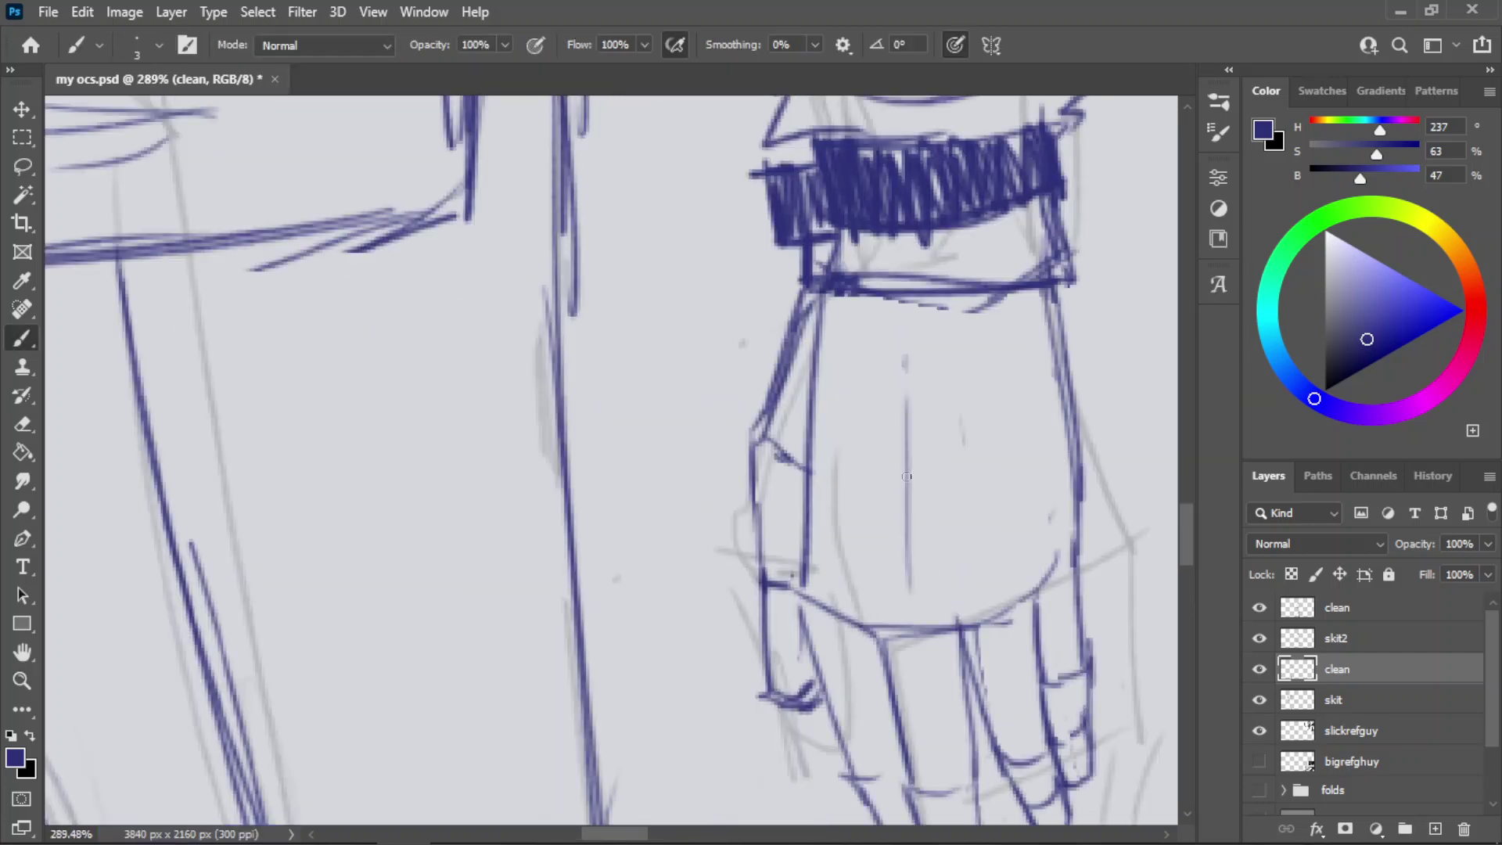
{"action": "key", "text": "ctrl+z"}
{"action": "left_click_drag", "start_coordinate": [903, 572], "coordinate": [914, 644]}
{"action": "key", "text": "ctrl+z"}
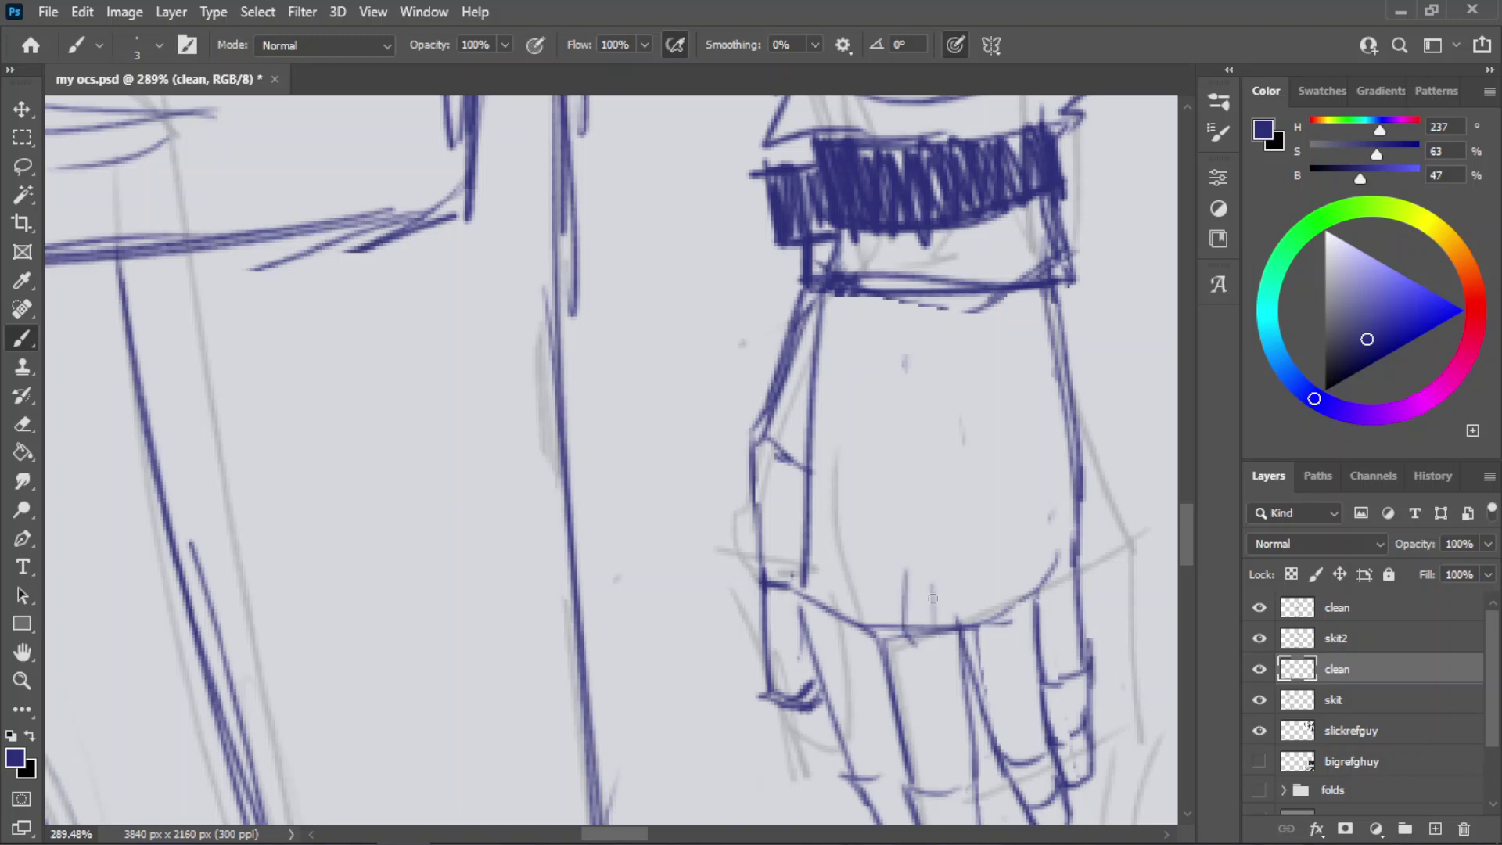
{"action": "left_click_drag", "start_coordinate": [833, 578], "coordinate": [847, 413]}
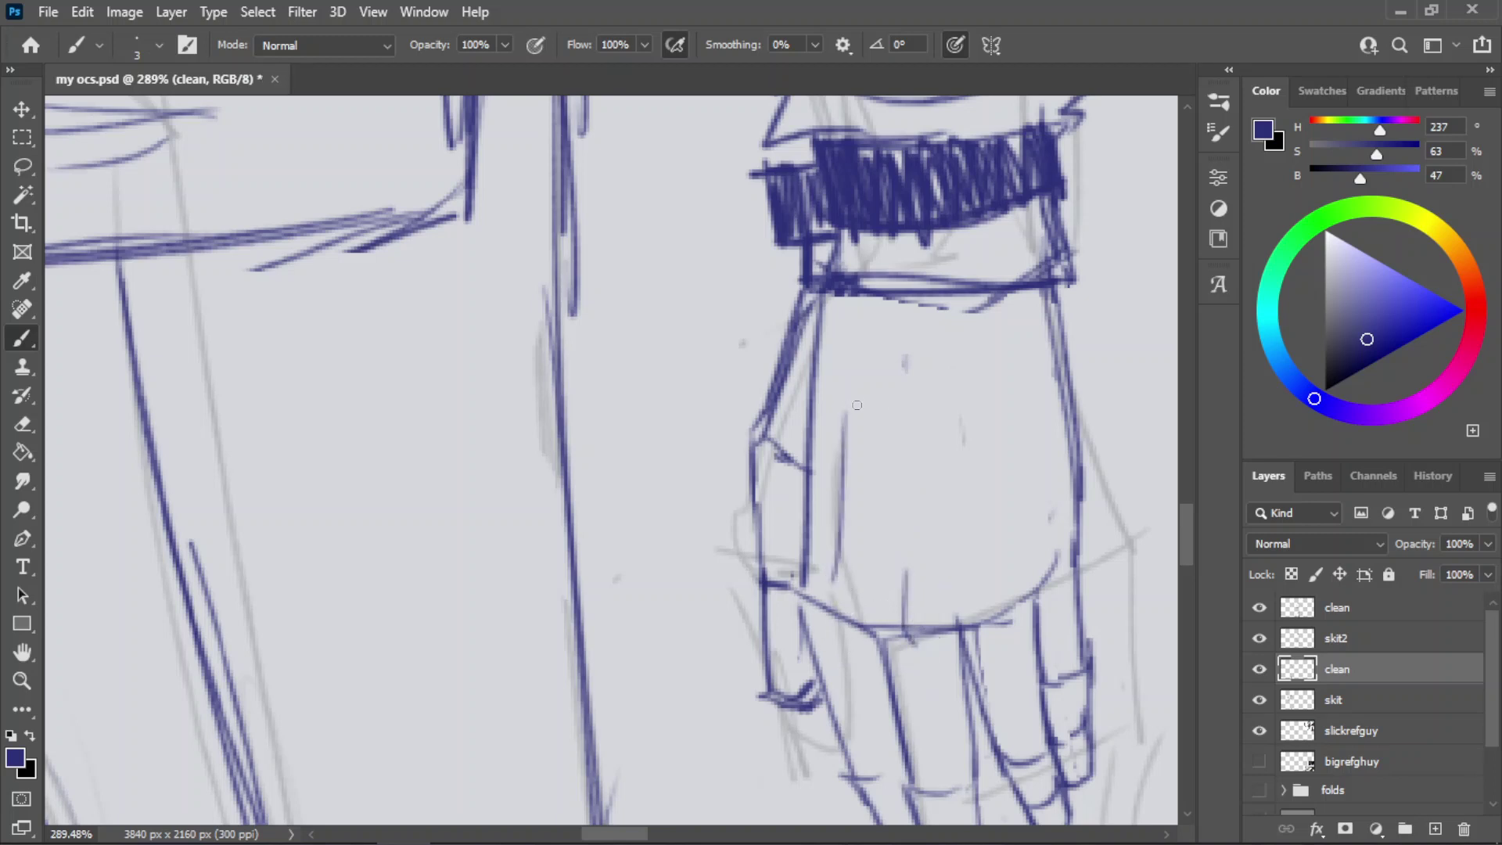
{"action": "key", "text": "ctrl+z"}
{"action": "left_click_drag", "start_coordinate": [844, 521], "coordinate": [845, 342]}
{"action": "left_click_drag", "start_coordinate": [1008, 611], "coordinate": [978, 625]}
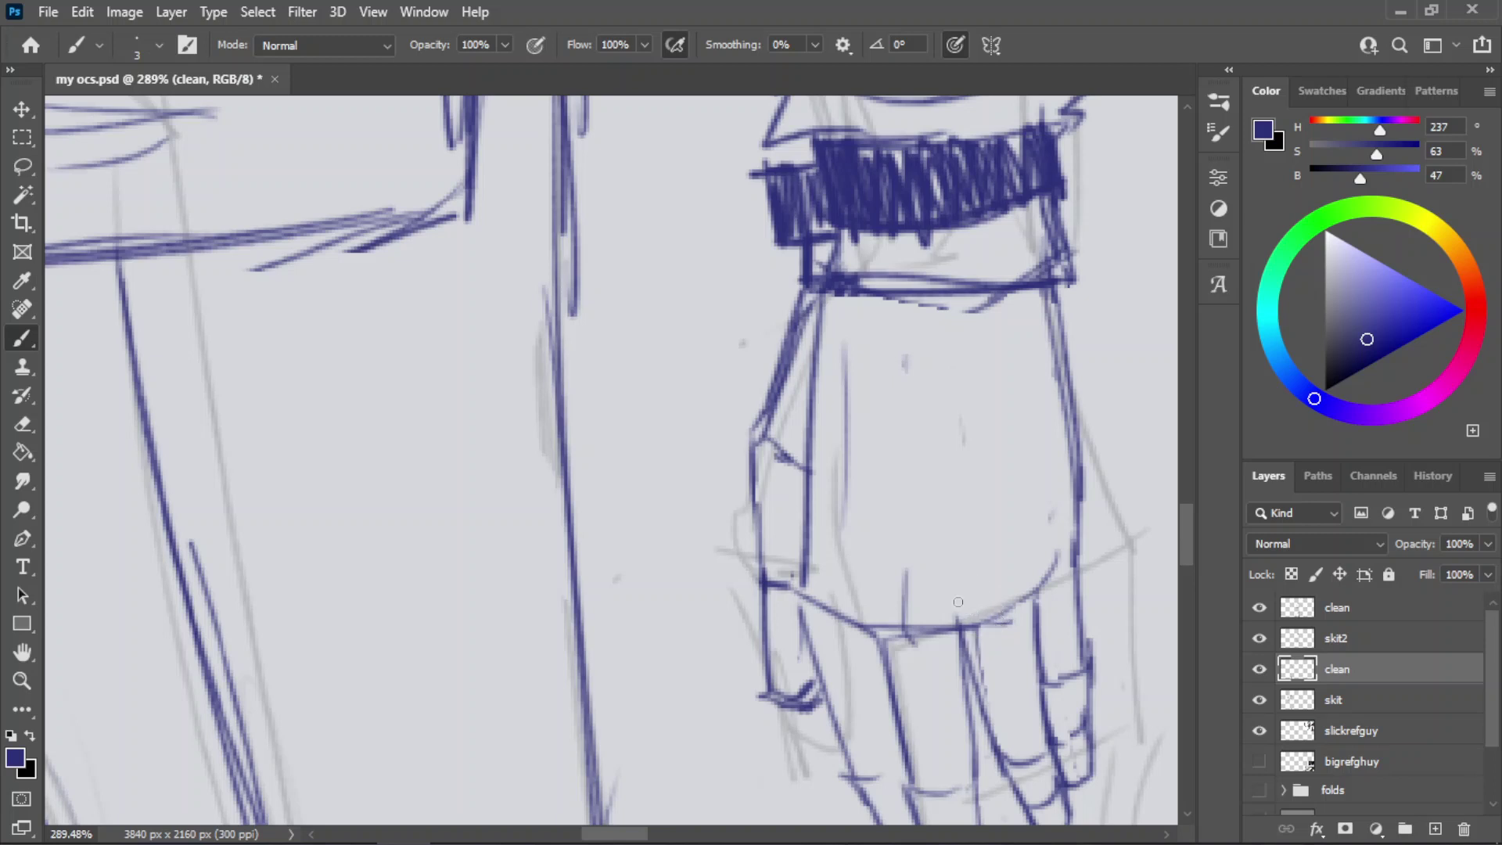
- Draw a long tendon line down the middle of the back of the hand and save the document
{"action": "key", "text": "ctrl+z"}
{"action": "key", "text": "ctrl+shift+z"}
{"action": "left_click_drag", "start_coordinate": [927, 595], "coordinate": [926, 372]}
{"action": "key", "text": "ctrl+z"}
{"action": "left_click_drag", "start_coordinate": [928, 587], "coordinate": [916, 331]}
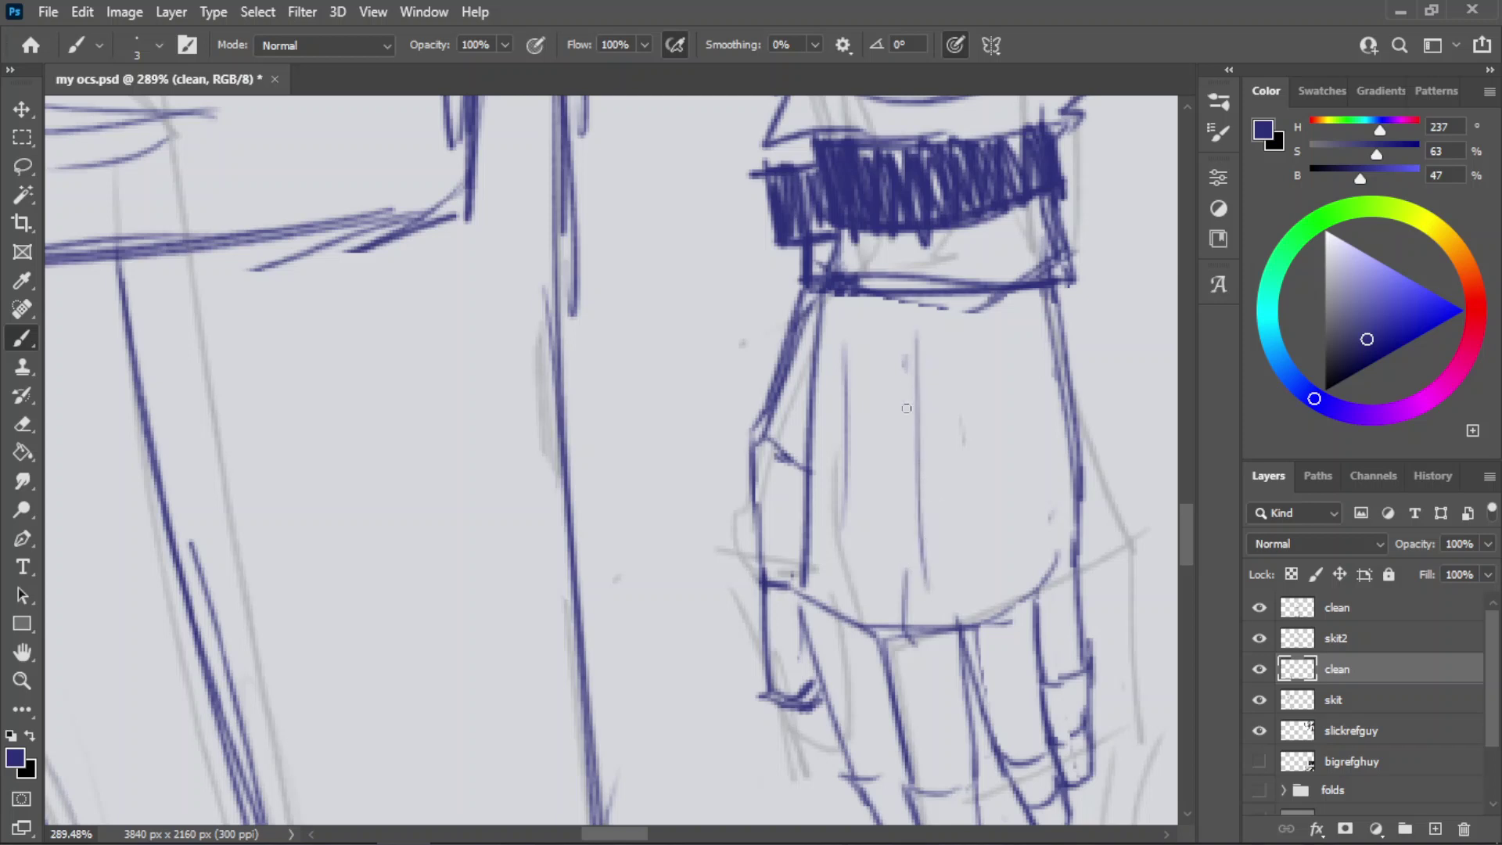
{"action": "left_click_drag", "start_coordinate": [907, 408], "coordinate": [906, 546]}
{"action": "key", "text": "ctrl+z"}
{"action": "left_click_drag", "start_coordinate": [906, 366], "coordinate": [901, 566]}
{"action": "key", "text": "ctrl+z"}
{"action": "mouse_move", "coordinate": [905, 454]}
{"action": "left_mouse_down"}
{"action": "mouse_move", "coordinate": [903, 604]}
{"action": "mouse_move", "coordinate": [902, 456]}
{"action": "left_mouse_up"}
{"action": "key", "text": "z"}
{"action": "left_click_drag", "start_coordinate": [896, 507], "coordinate": [763, 529]}
{"action": "mouse_move", "coordinate": [867, 464]}
{"action": "left_mouse_down"}
{"action": "mouse_move", "coordinate": [774, 519]}
{"action": "mouse_move", "coordinate": [817, 509]}
{"action": "mouse_move", "coordinate": [779, 578]}
{"action": "left_mouse_up"}
{"action": "key", "text": "ctrl+s"}
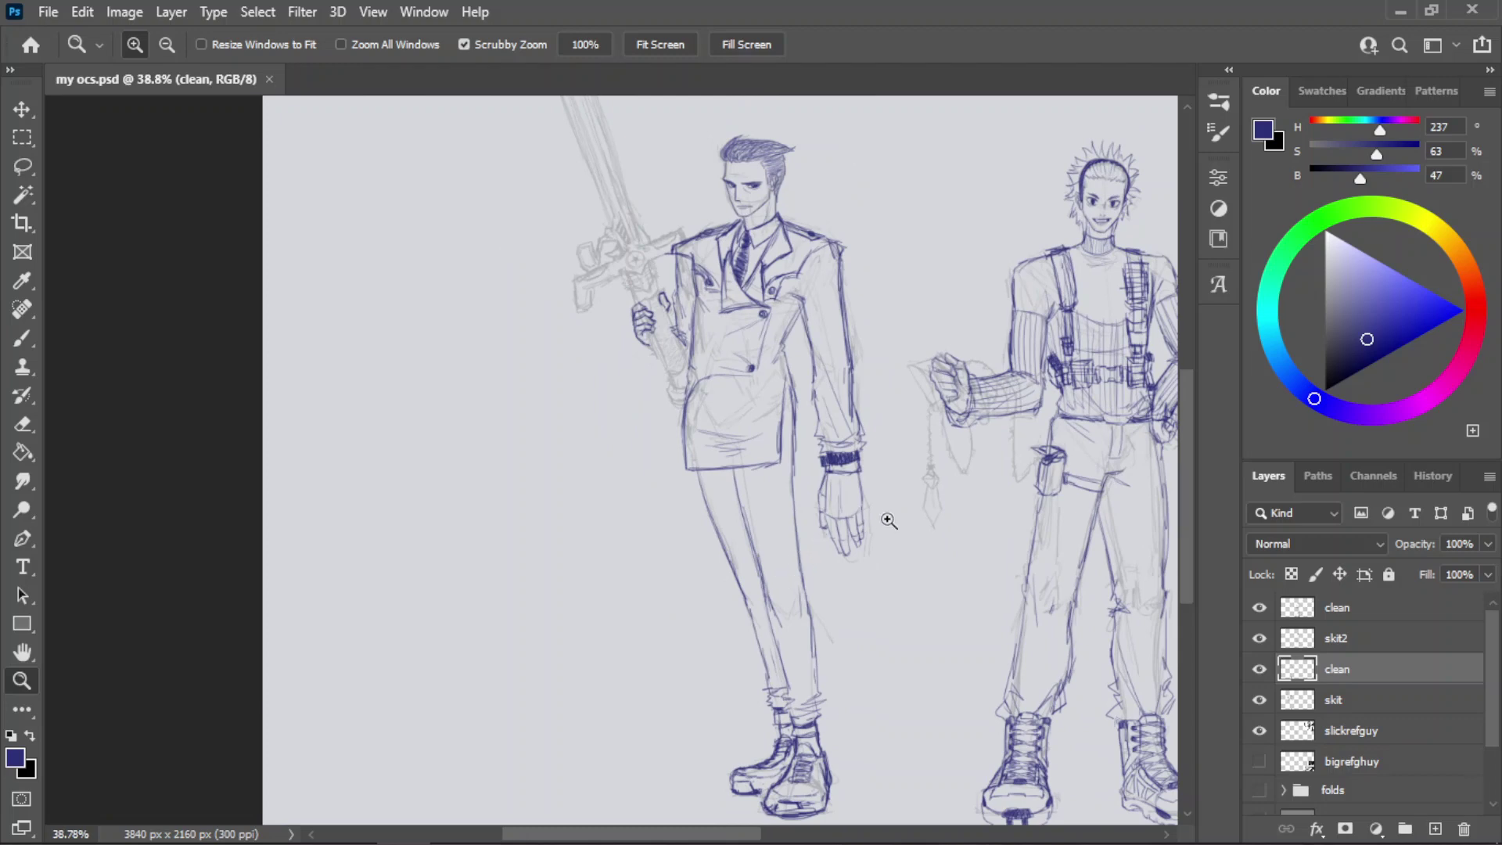
- Lasso the knuckle curve across the hand, squash it slightly upward with Free Transform, and deselect it
{"action": "left_click_drag", "start_coordinate": [888, 521], "coordinate": [995, 493]}
{"action": "key", "text": "b"}
{"action": "key", "text": "l"}
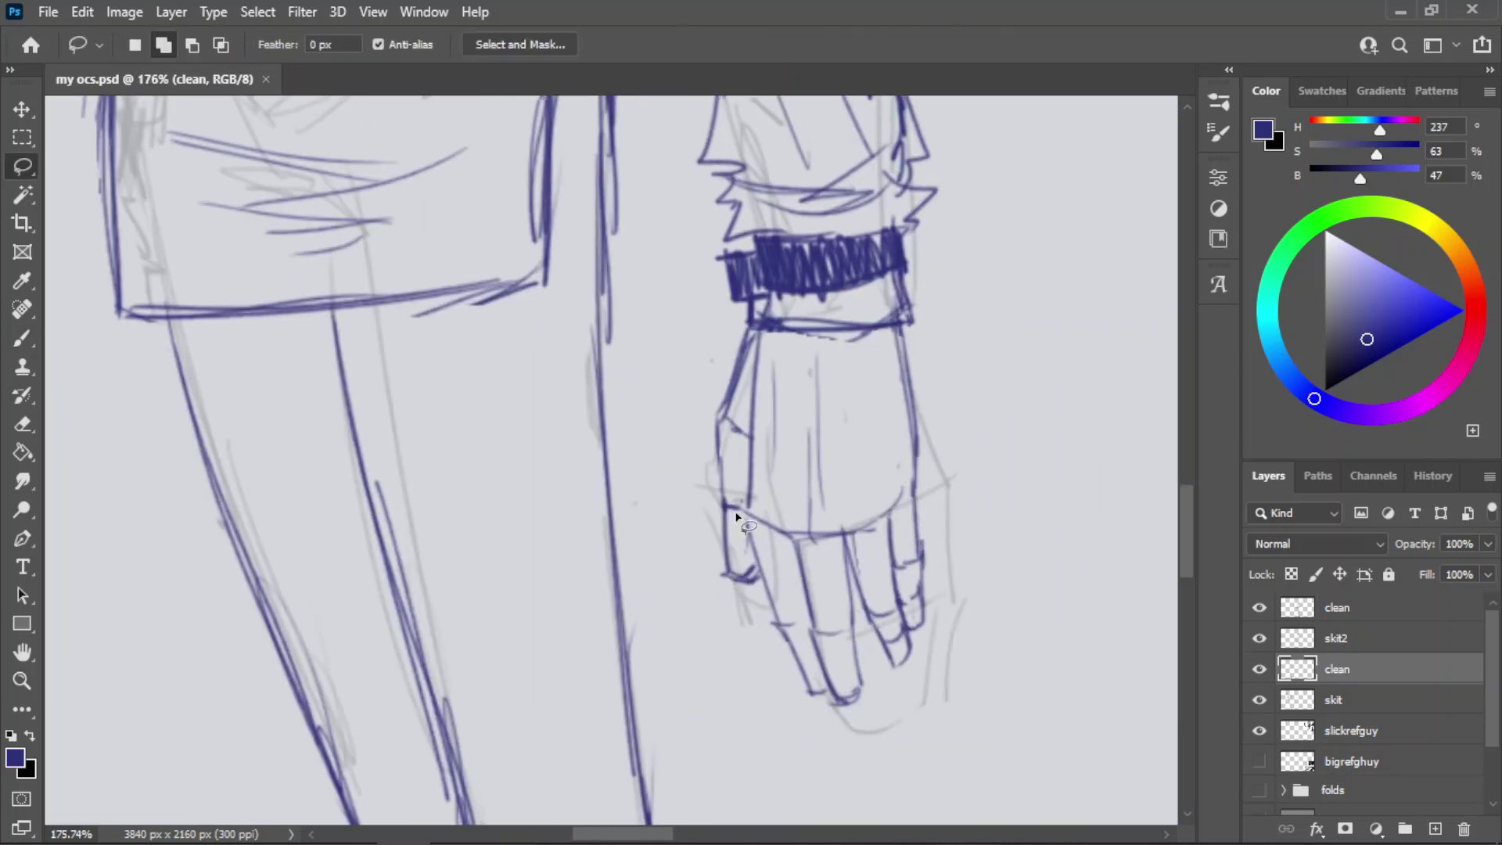
{"action": "mouse_move", "coordinate": [830, 552]}
{"action": "left_mouse_down"}
{"action": "mouse_move", "coordinate": [932, 459]}
{"action": "mouse_move", "coordinate": [865, 379]}
{"action": "mouse_move", "coordinate": [766, 415]}
{"action": "mouse_move", "coordinate": [739, 492]}
{"action": "left_mouse_up"}
{"action": "key", "text": "ctrl+t"}
{"action": "left_click_drag", "start_coordinate": [831, 551], "coordinate": [831, 534]}
{"action": "left_click", "coordinate": [1088, 45]}
{"action": "key", "text": "ctrl+d"}
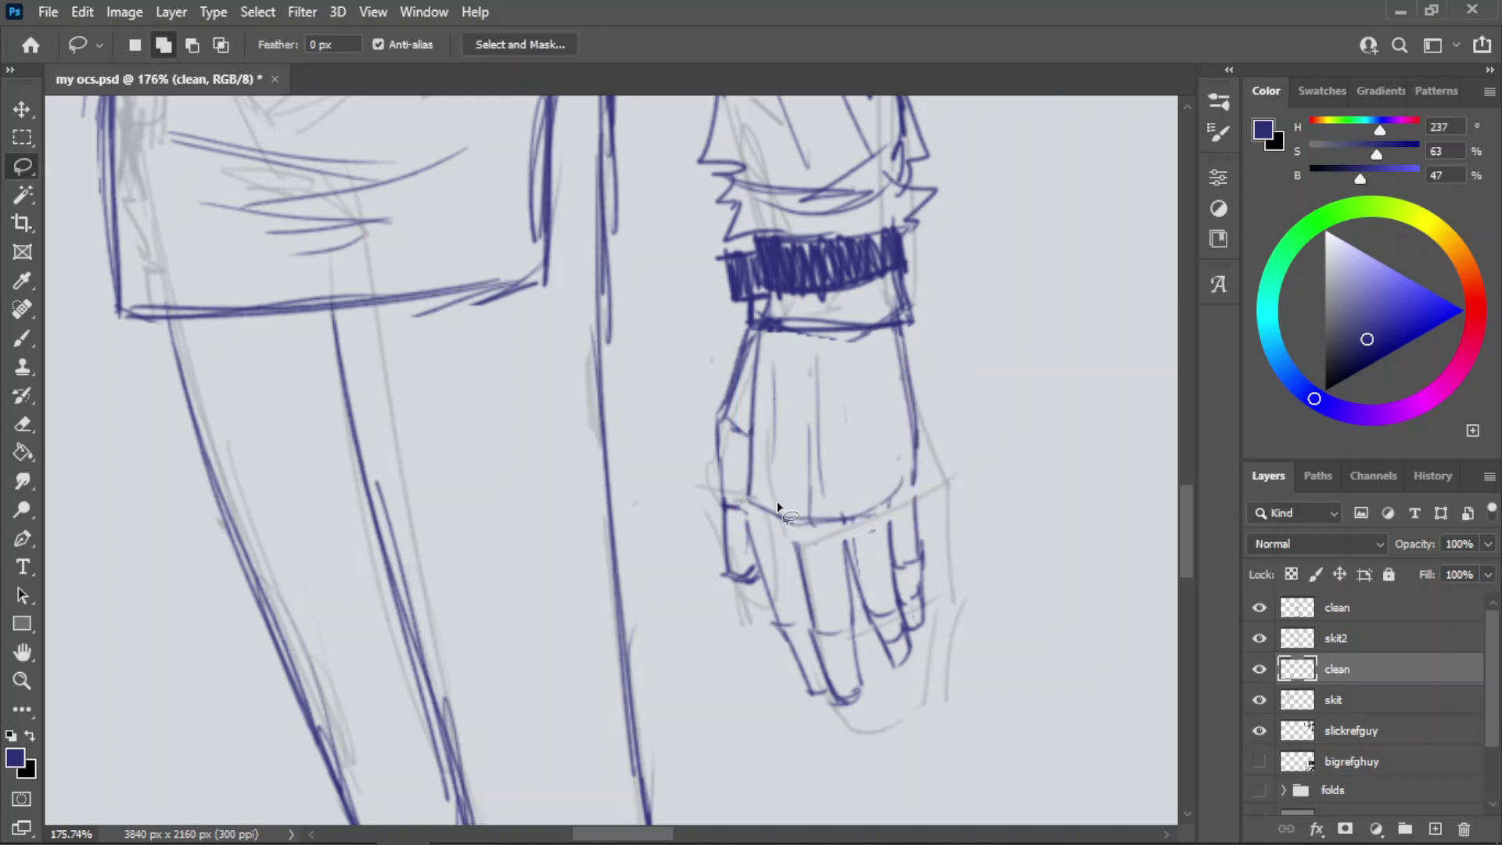
- Lasso the four fingers and stretch their height to 107.14% so they meet the knuckle curve
{"action": "mouse_move", "coordinate": [760, 513]}
{"action": "left_mouse_down"}
{"action": "mouse_move", "coordinate": [879, 514]}
{"action": "mouse_move", "coordinate": [901, 499]}
{"action": "mouse_move", "coordinate": [805, 708]}
{"action": "mouse_move", "coordinate": [739, 522]}
{"action": "mouse_move", "coordinate": [845, 480]}
{"action": "mouse_move", "coordinate": [843, 452]}
{"action": "left_mouse_up"}
{"action": "key", "text": "ctrl+t"}
{"action": "left_click", "coordinate": [1090, 52]}
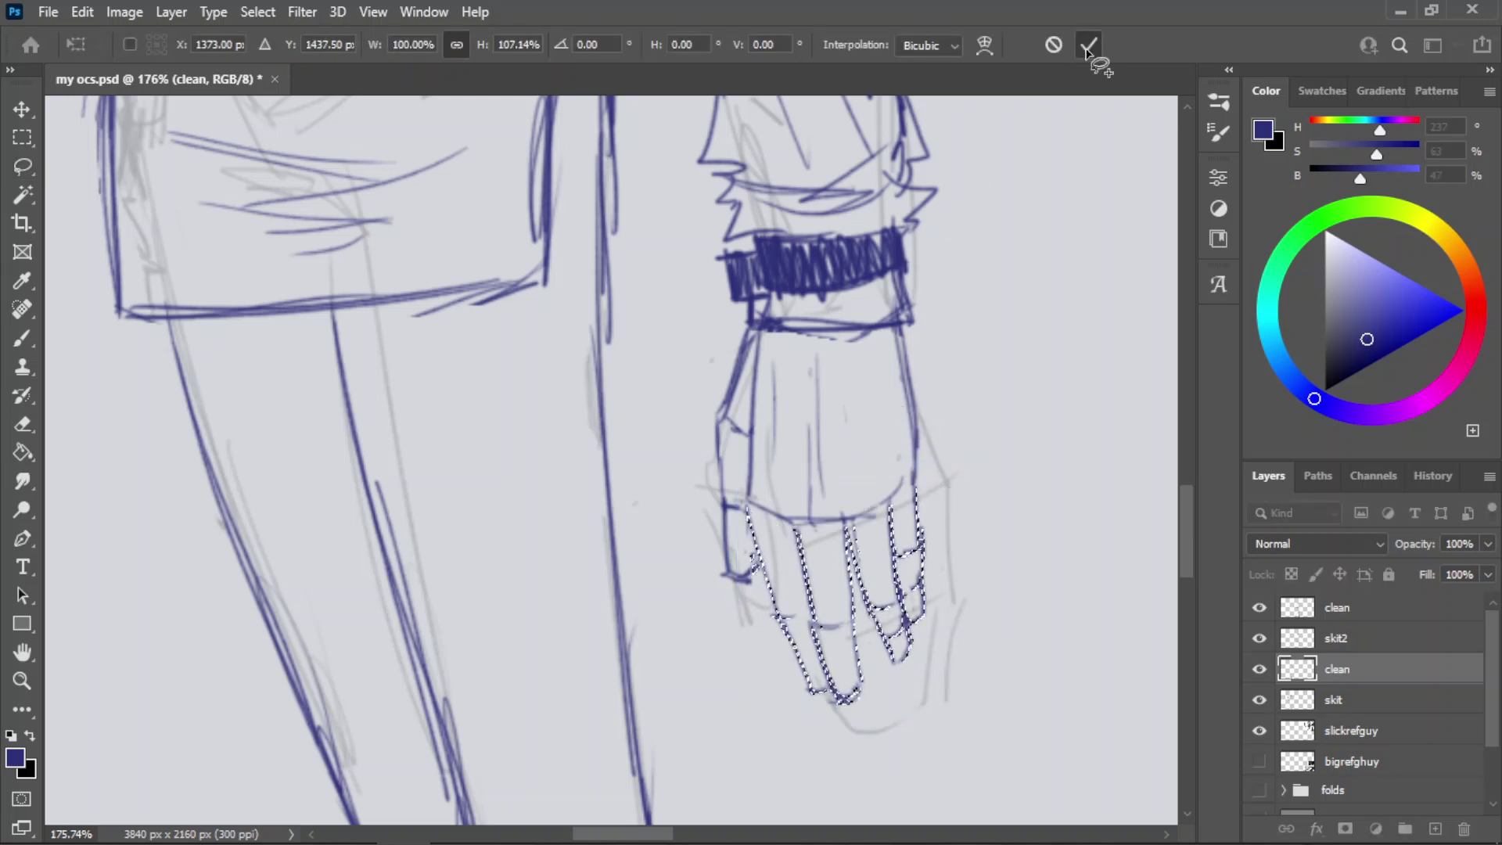
{"action": "key", "text": "ctrl+d"}
- Examine both full figures and compare the proportions of their arms and hands
{"action": "key", "text": "ctrl+space"}
{"action": "left_click_drag", "start_coordinate": [855, 516], "coordinate": [564, 575]}
{"action": "left_click_drag", "start_coordinate": [713, 289], "coordinate": [852, 333]}
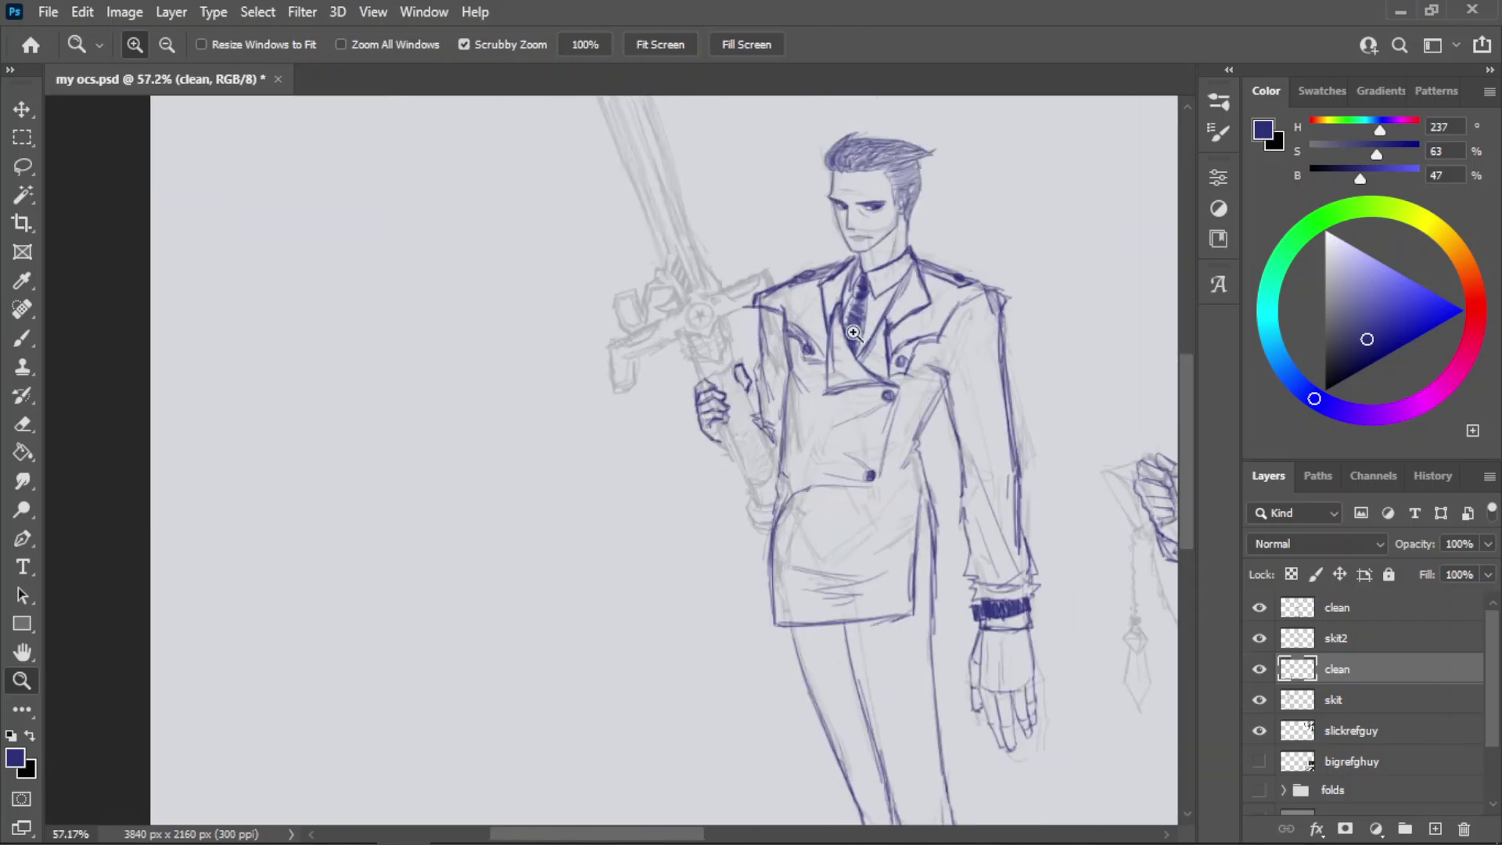
{"action": "left_click_drag", "start_coordinate": [731, 401], "coordinate": [685, 504]}
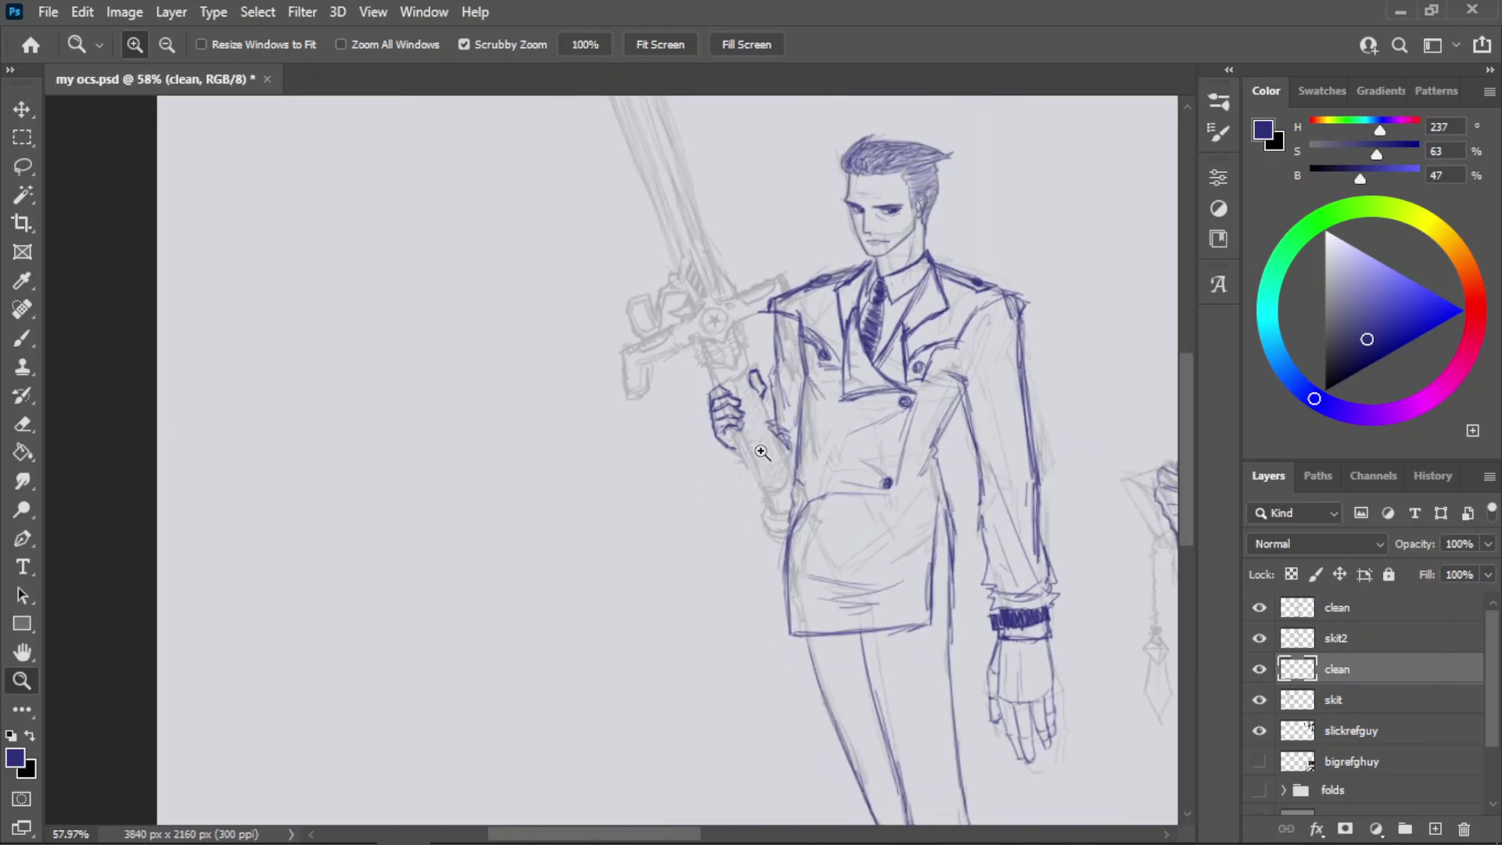
{"action": "left_click_drag", "start_coordinate": [761, 430], "coordinate": [853, 433]}
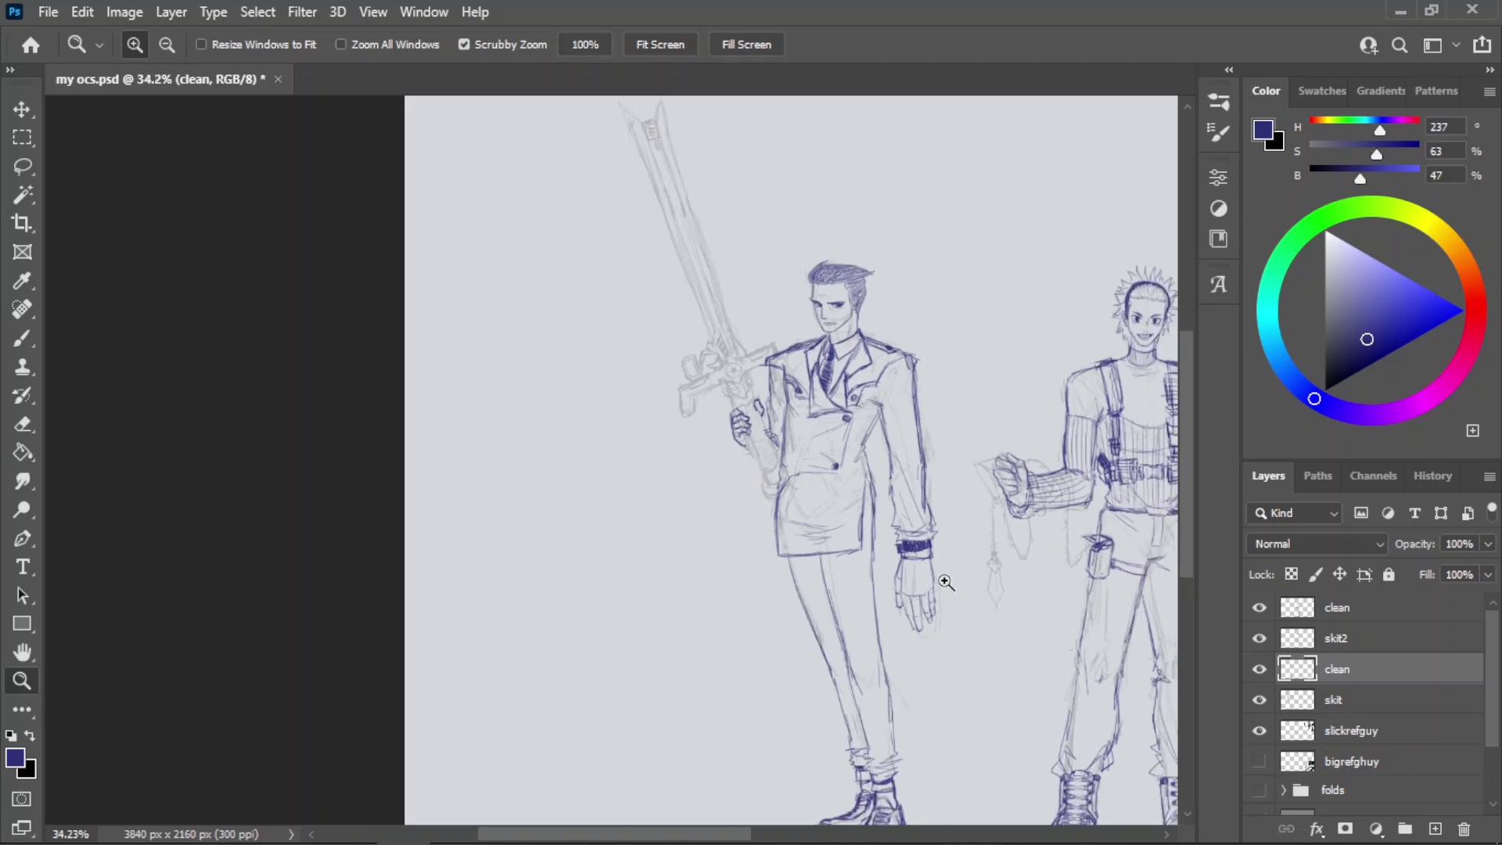
{"action": "left_click_drag", "start_coordinate": [945, 582], "coordinate": [682, 486]}
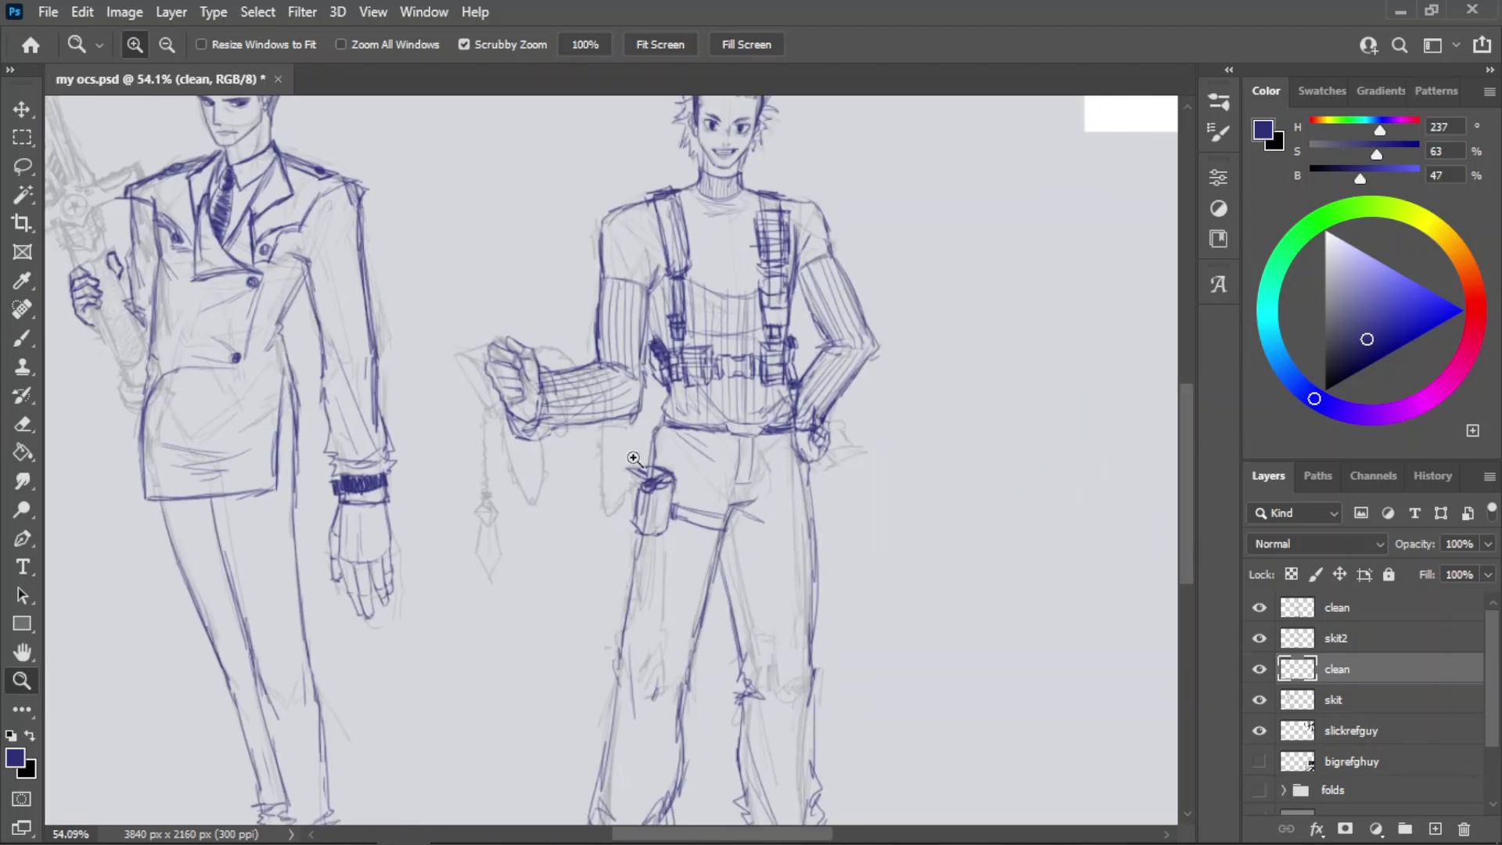
{"action": "left_click_drag", "start_coordinate": [309, 573], "coordinate": [406, 538]}
{"action": "left_click_drag", "start_coordinate": [553, 512], "coordinate": [537, 537]}
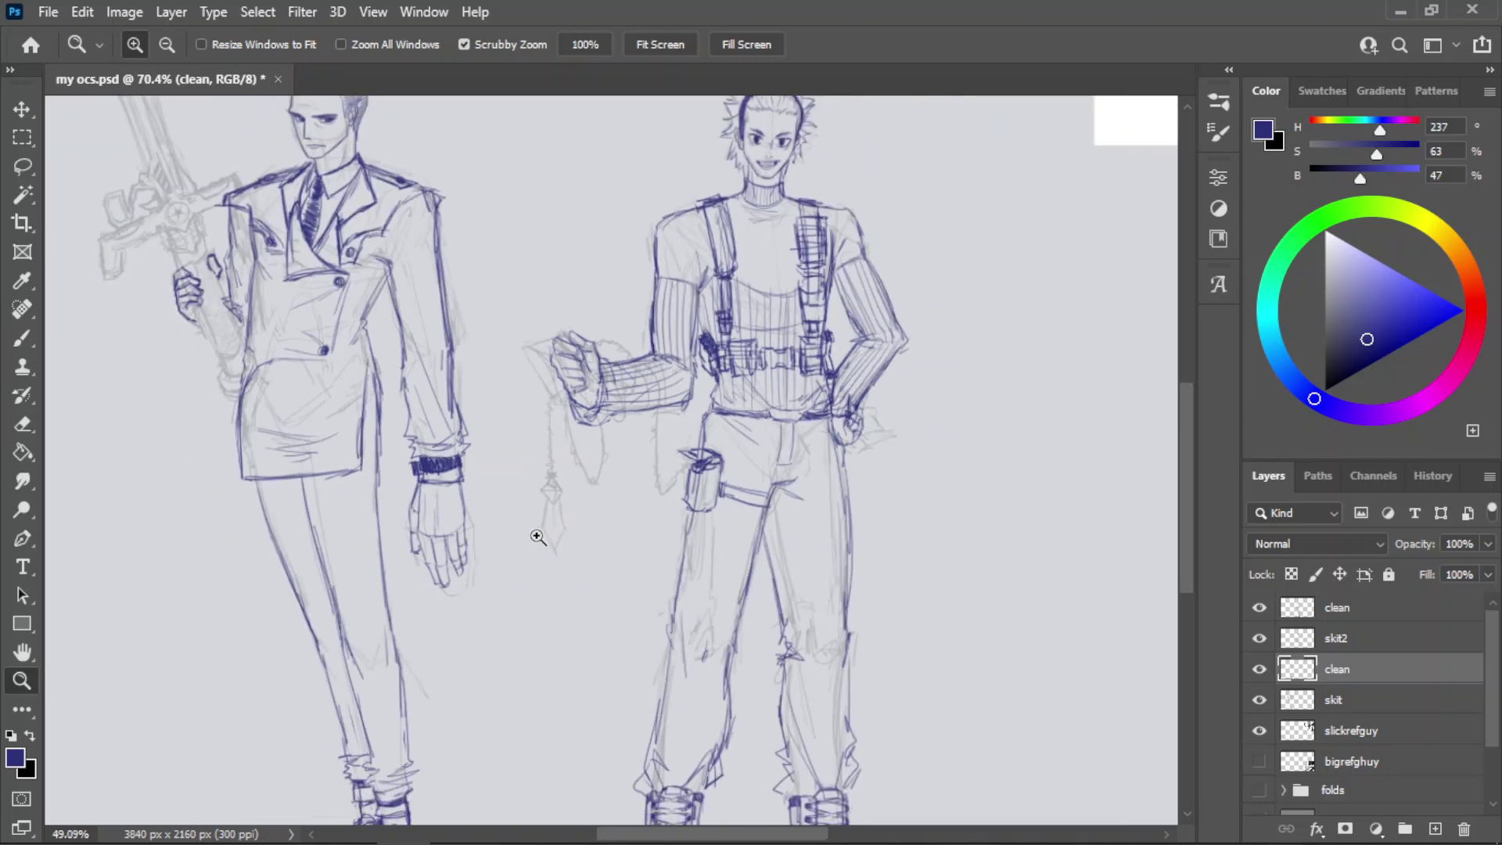
- Lasso the fingers of the second character's hand at the hip and try to transform them
{"action": "left_click_drag", "start_coordinate": [926, 384], "coordinate": [948, 395]}
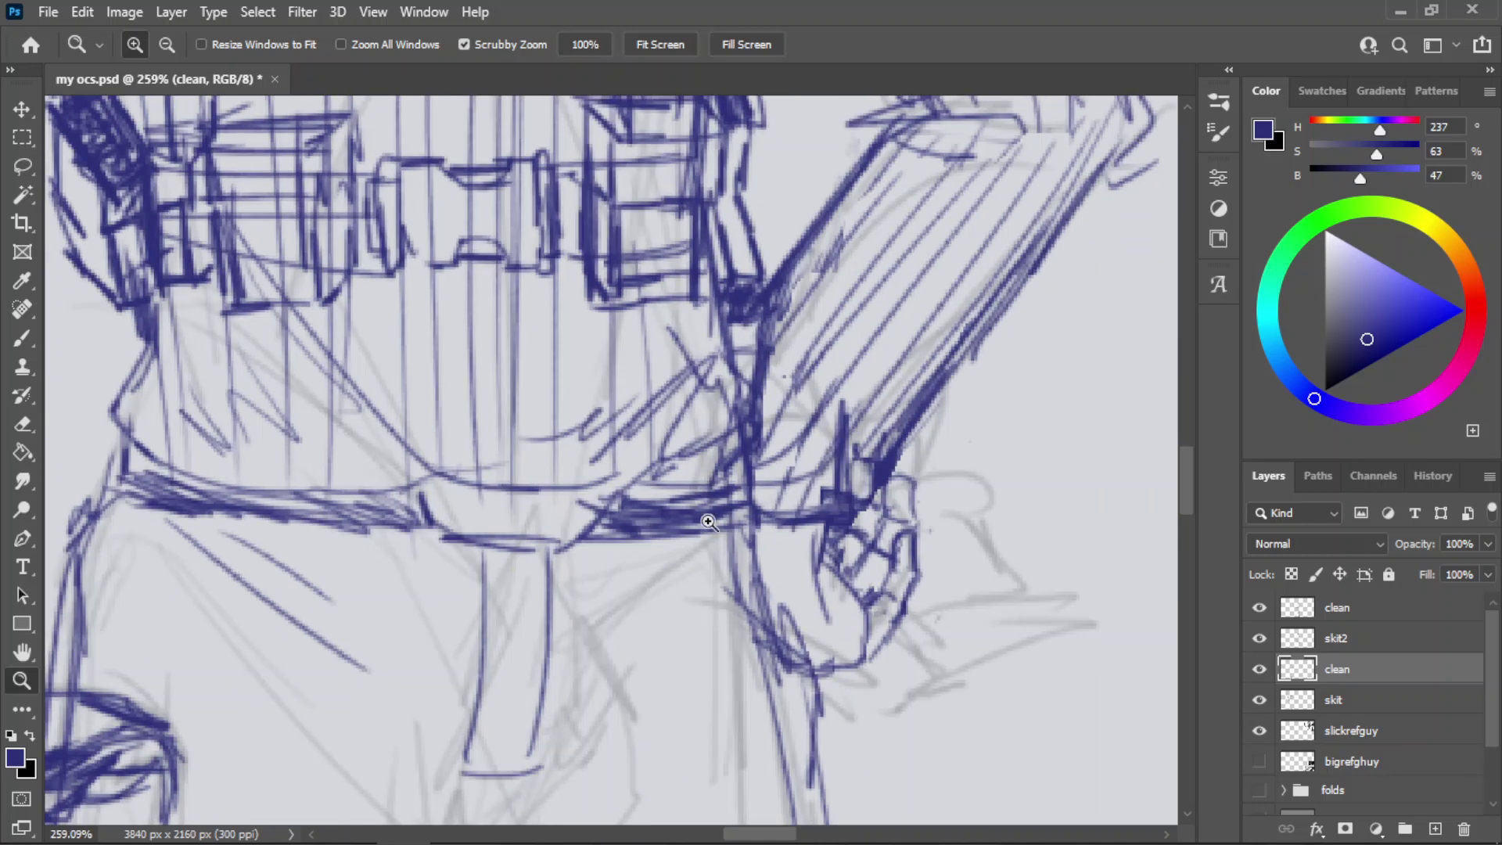
{"action": "key", "text": "b"}
{"action": "key", "text": "l"}
{"action": "mouse_move", "coordinate": [864, 575]}
{"action": "left_mouse_down"}
{"action": "mouse_move", "coordinate": [899, 657]}
{"action": "mouse_move", "coordinate": [949, 489]}
{"action": "mouse_move", "coordinate": [912, 471]}
{"action": "mouse_move", "coordinate": [882, 501]}
{"action": "mouse_move", "coordinate": [858, 592]}
{"action": "left_mouse_up"}
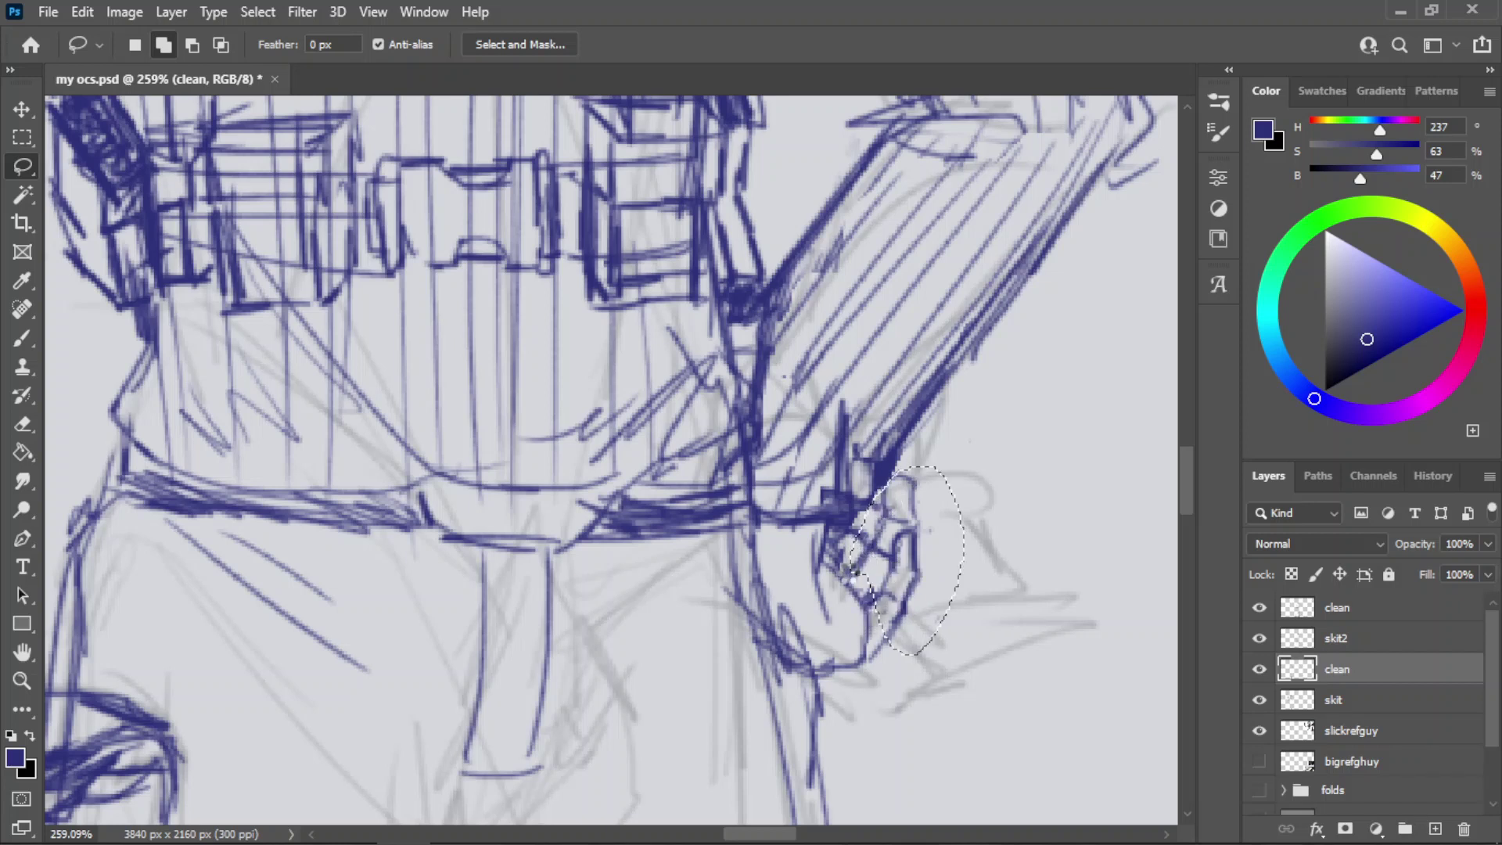
{"action": "key", "text": "t"}
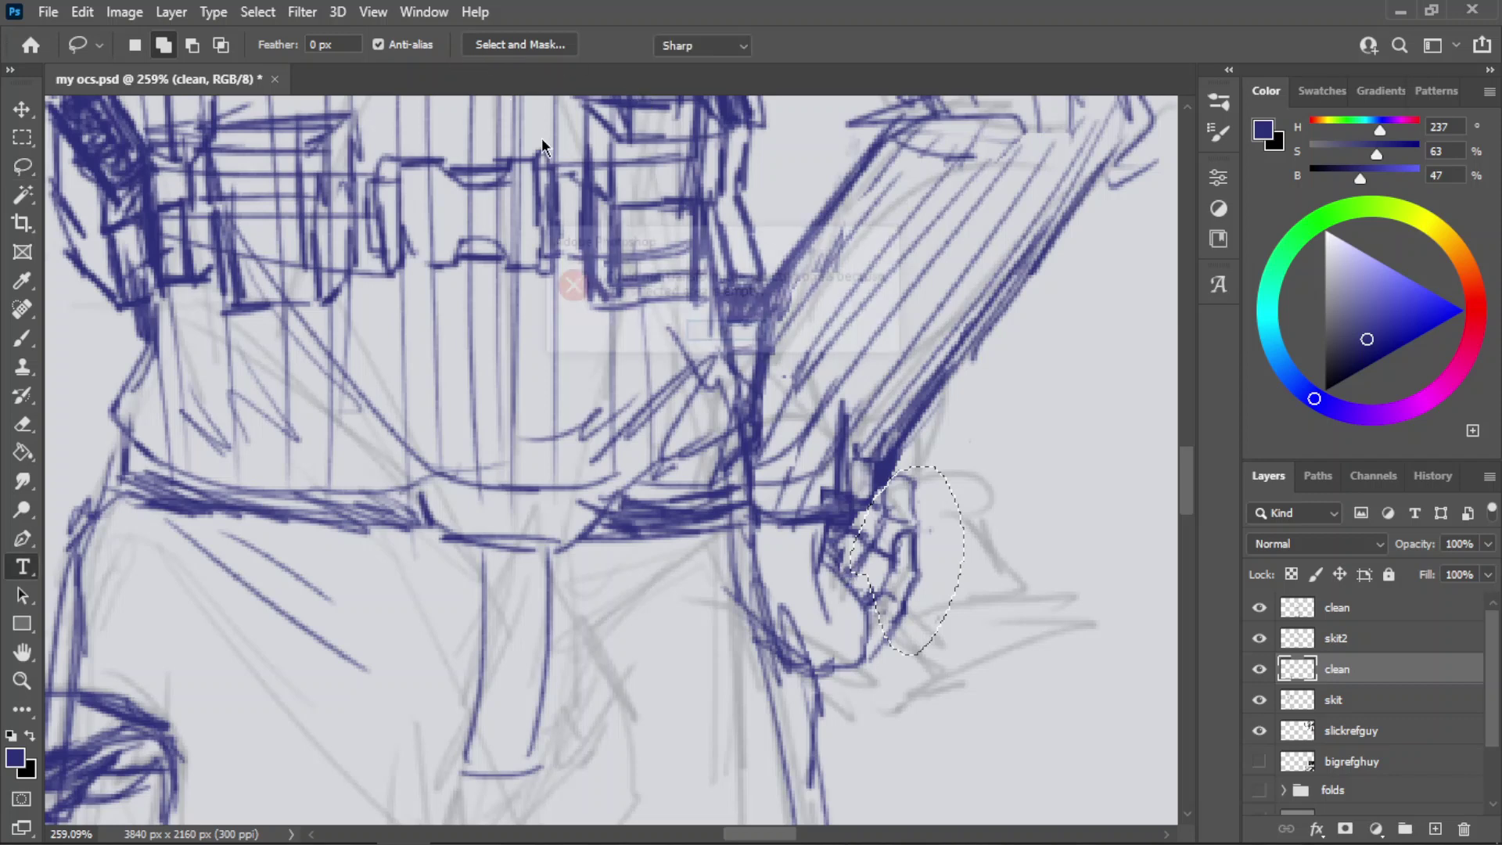
{"action": "key", "text": "ctrl+t"}
{"action": "left_click", "coordinate": [721, 329]}
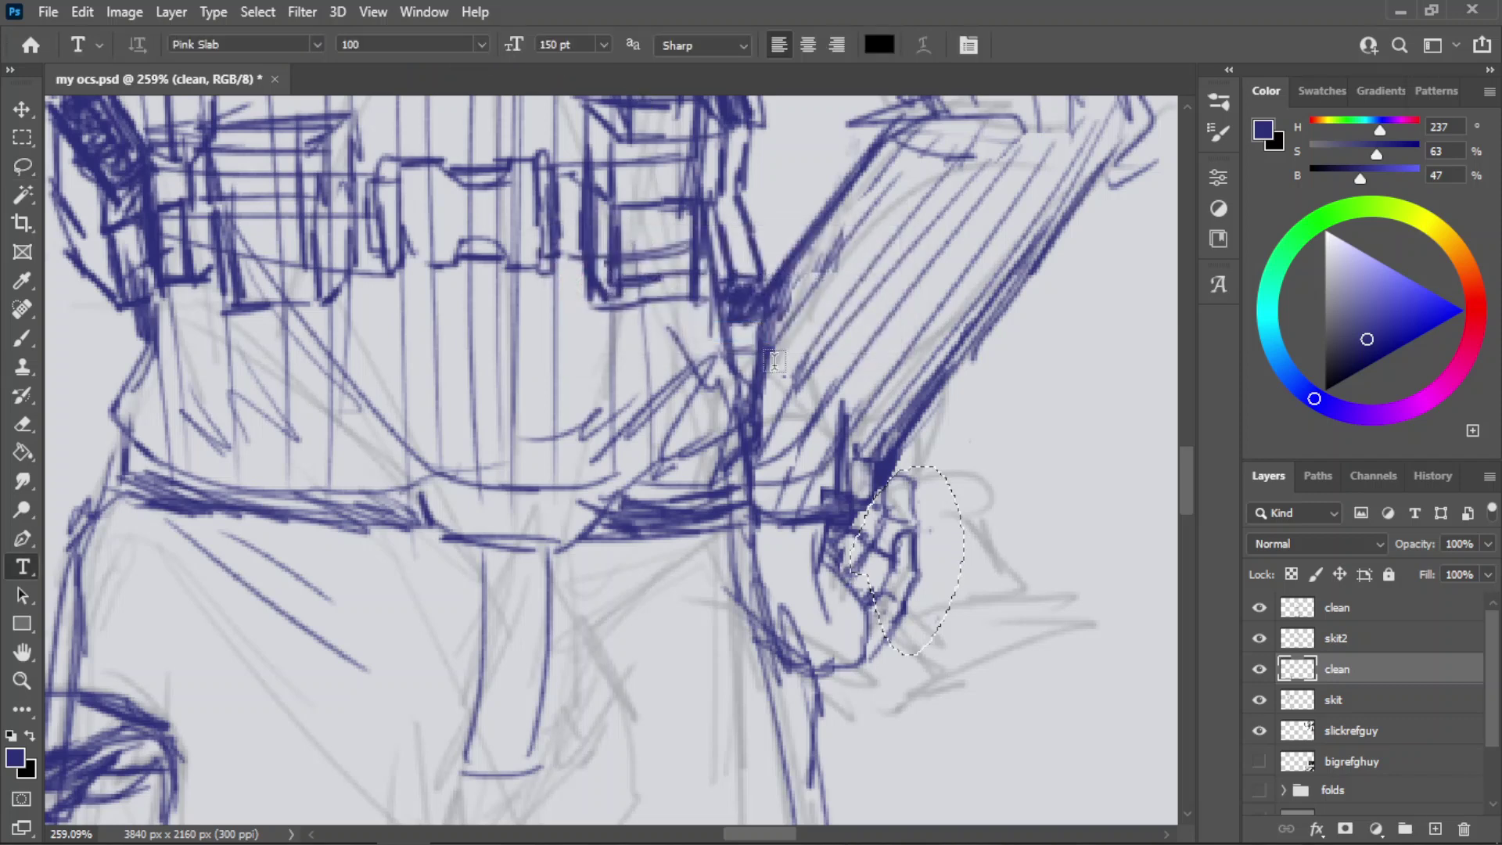
- Make the topmost clean layer active and save the document
{"action": "left_click", "coordinate": [1330, 611]}
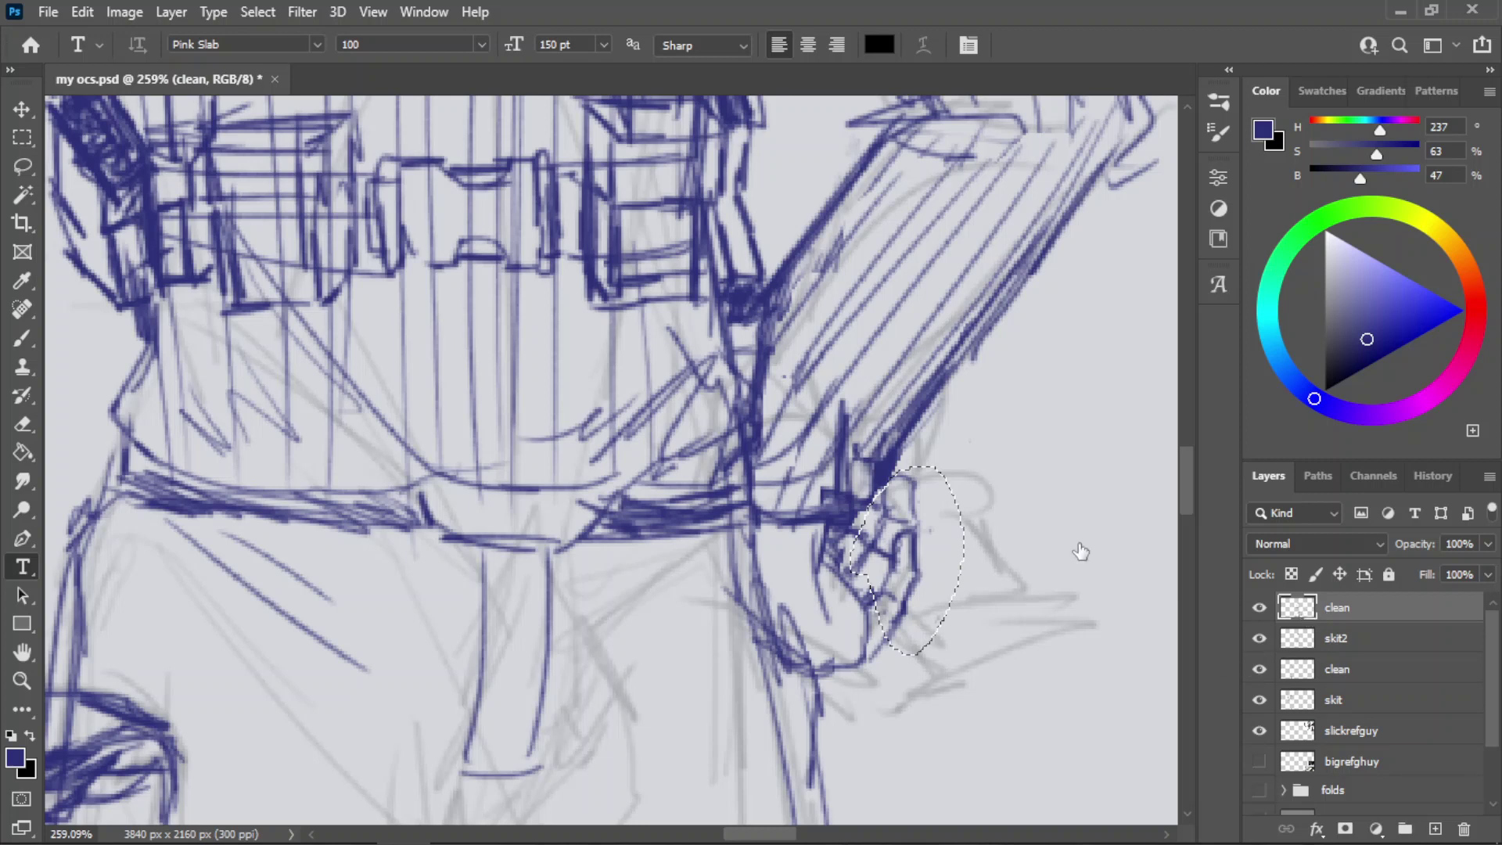
{"action": "key", "text": "l"}
{"action": "key", "text": "ctrl+s"}
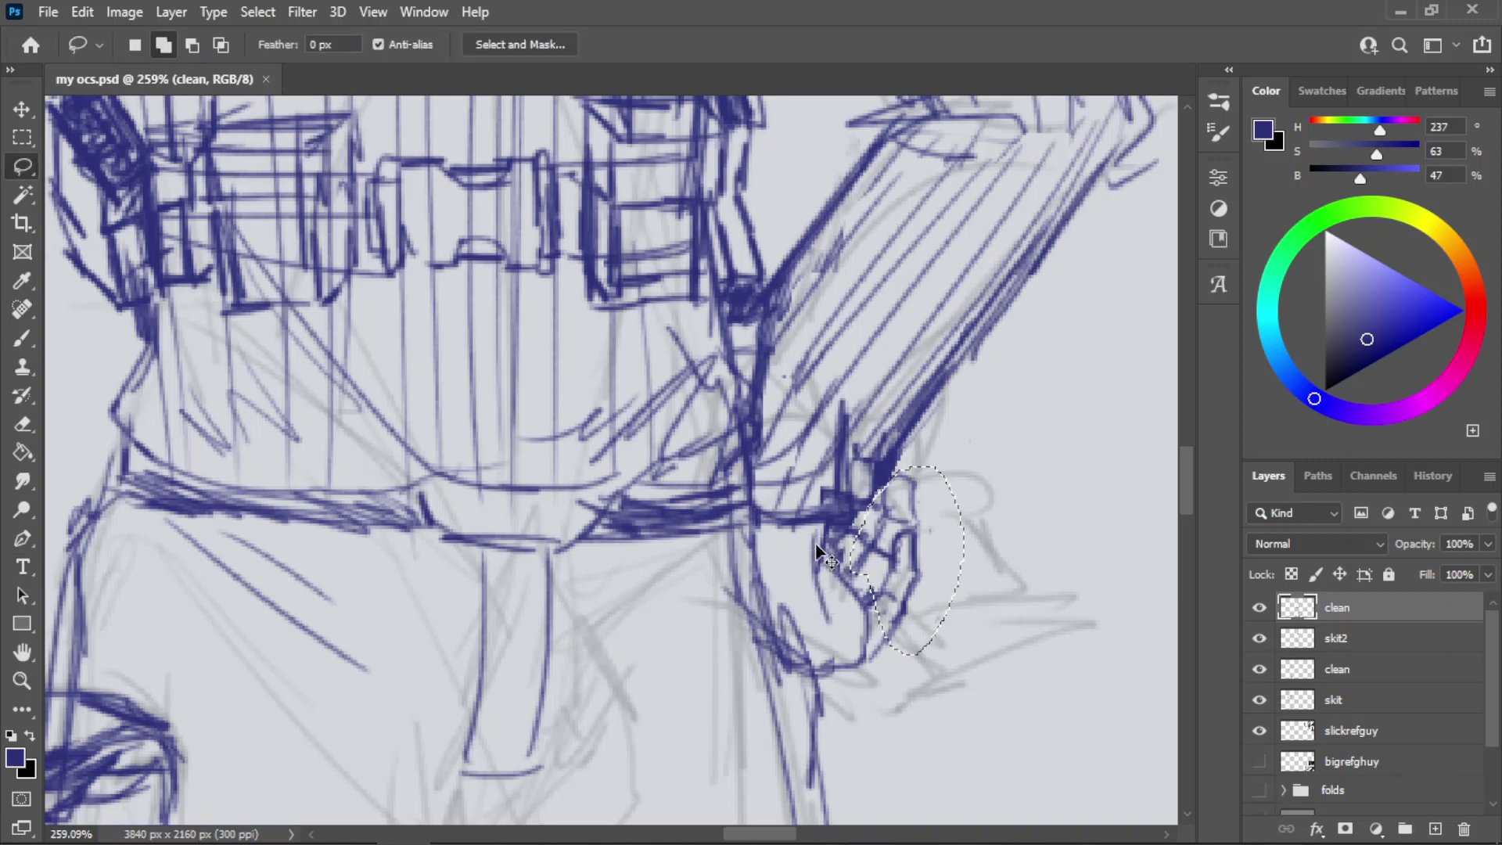
- Stretch the selected fingers of the hand at the hip to 108.82% height, adjust their width, and clear the selection
{"action": "key", "text": "ctrl+t"}
{"action": "left_click_drag", "start_coordinate": [906, 467], "coordinate": [913, 443]}
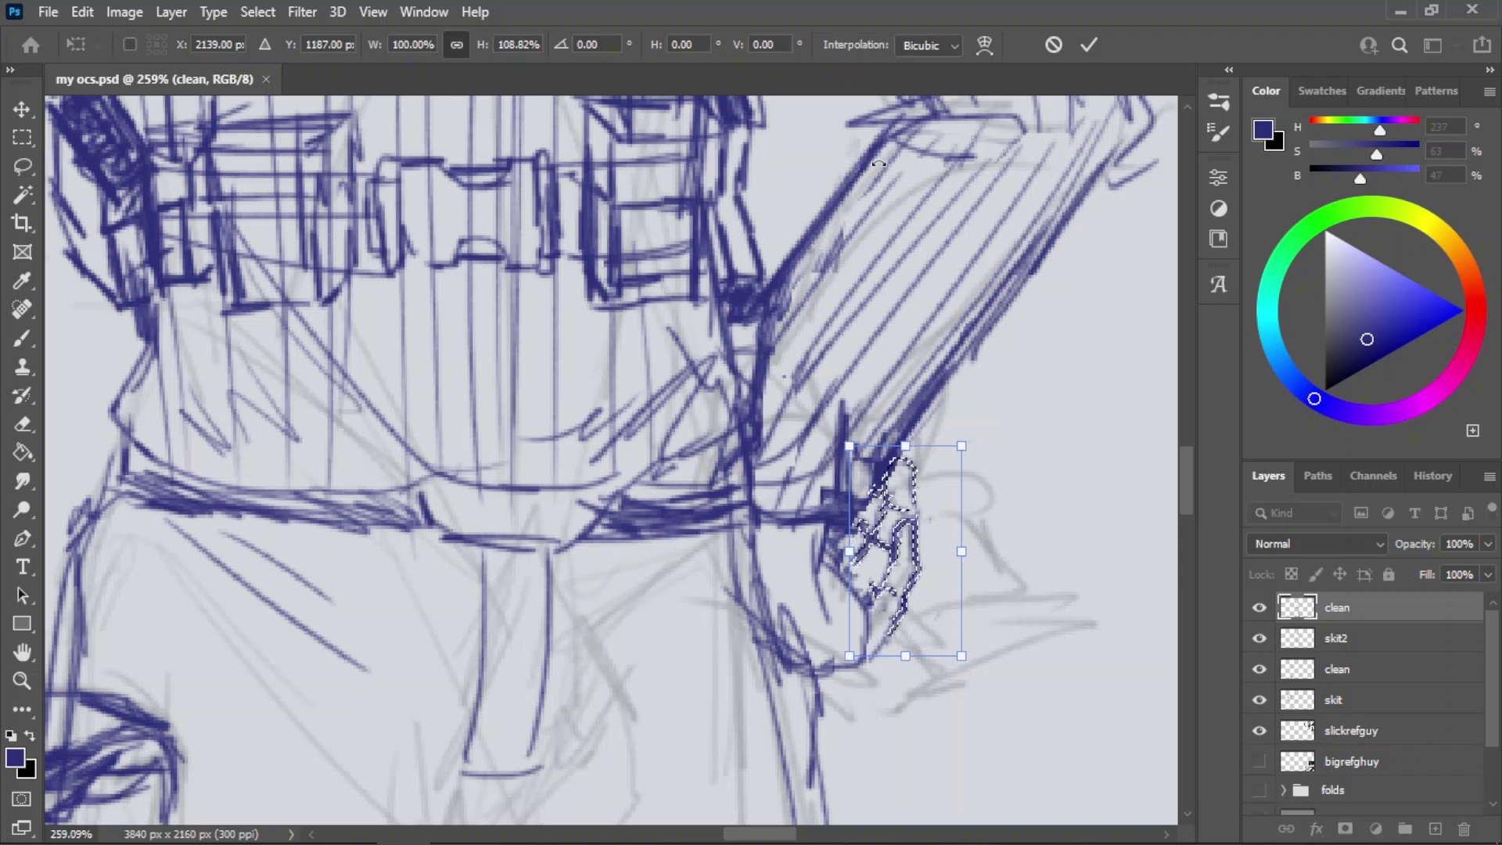
{"action": "left_click", "coordinate": [1089, 45]}
{"action": "key", "text": "ctrl+t"}
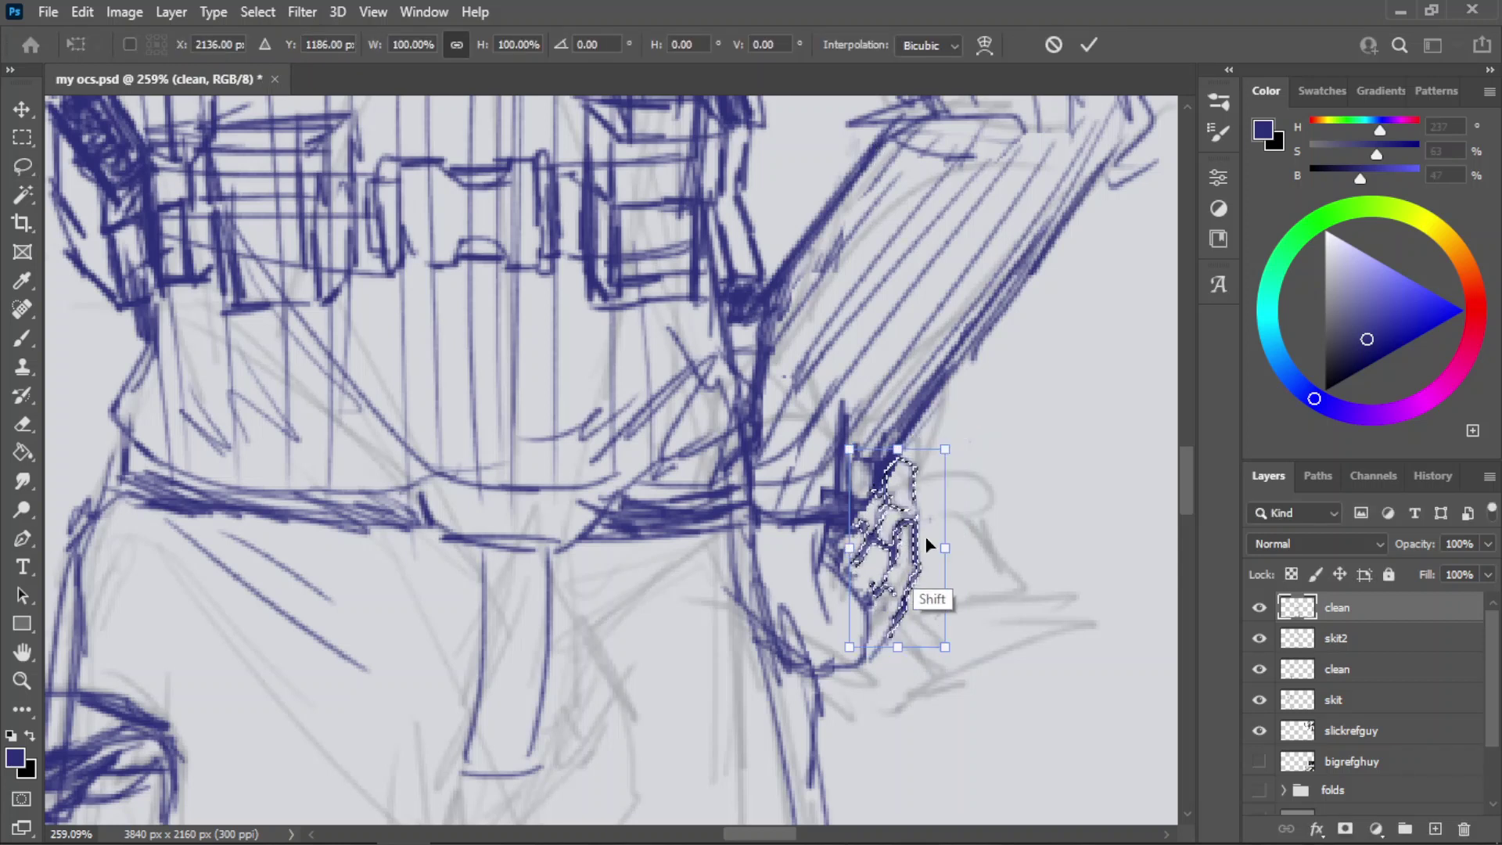
{"action": "mouse_move", "coordinate": [945, 548]}
{"action": "left_mouse_down"}
{"action": "mouse_move", "coordinate": [972, 540]}
{"action": "mouse_move", "coordinate": [917, 560]}
{"action": "left_mouse_up"}
{"action": "left_click", "coordinate": [1089, 45]}
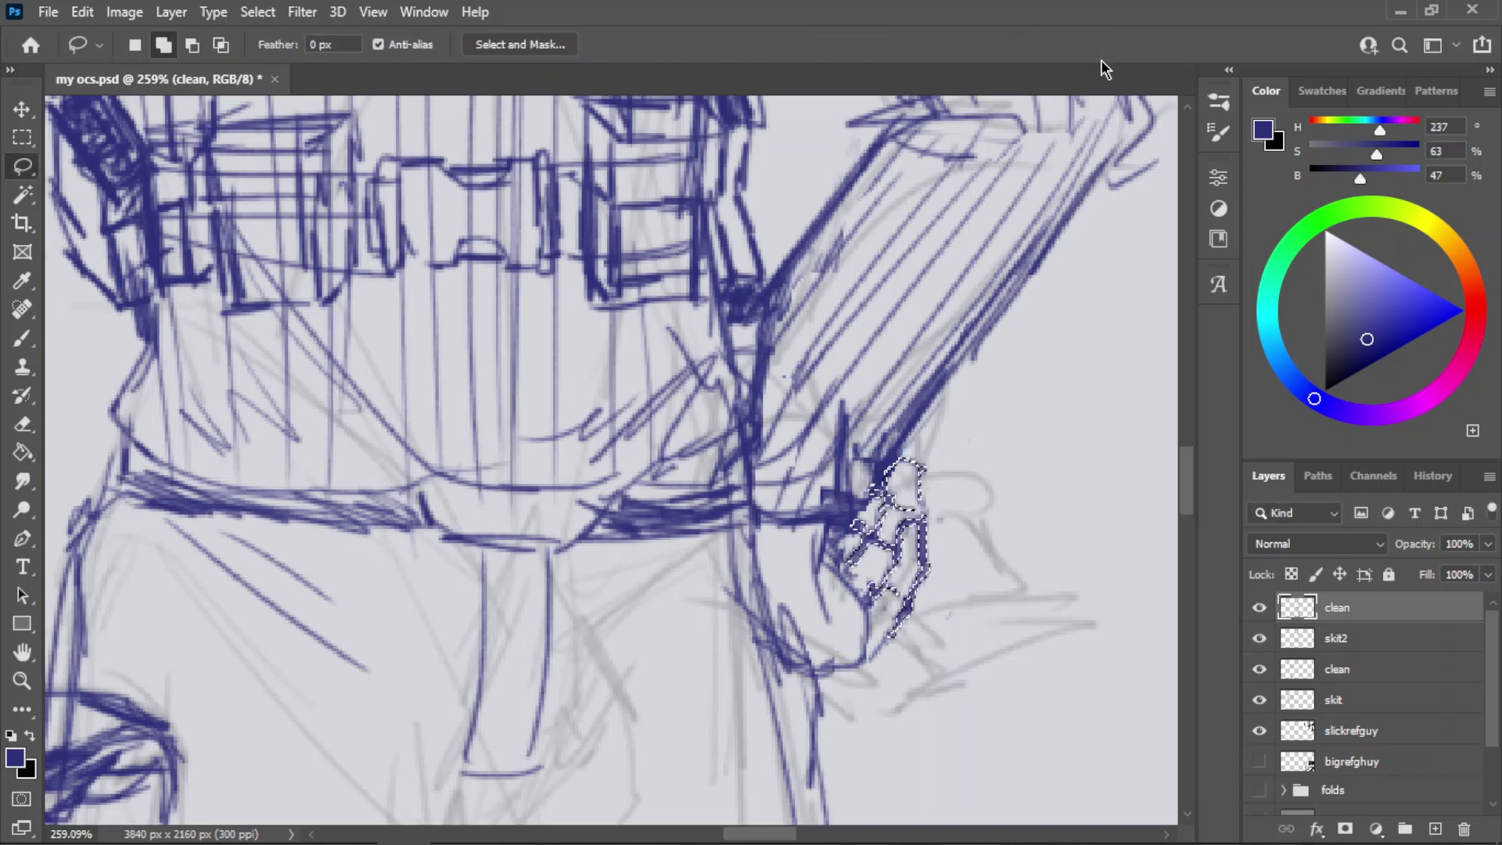
{"action": "key", "text": "ctrl+d"}
- On the lower clean layer, erase the fingers and thumb of the first character's sword-holding hand, and save the document
{"action": "key", "text": "z"}
{"action": "left_click_drag", "start_coordinate": [771, 500], "coordinate": [387, 542]}
{"action": "left_click_drag", "start_coordinate": [580, 537], "coordinate": [570, 536]}
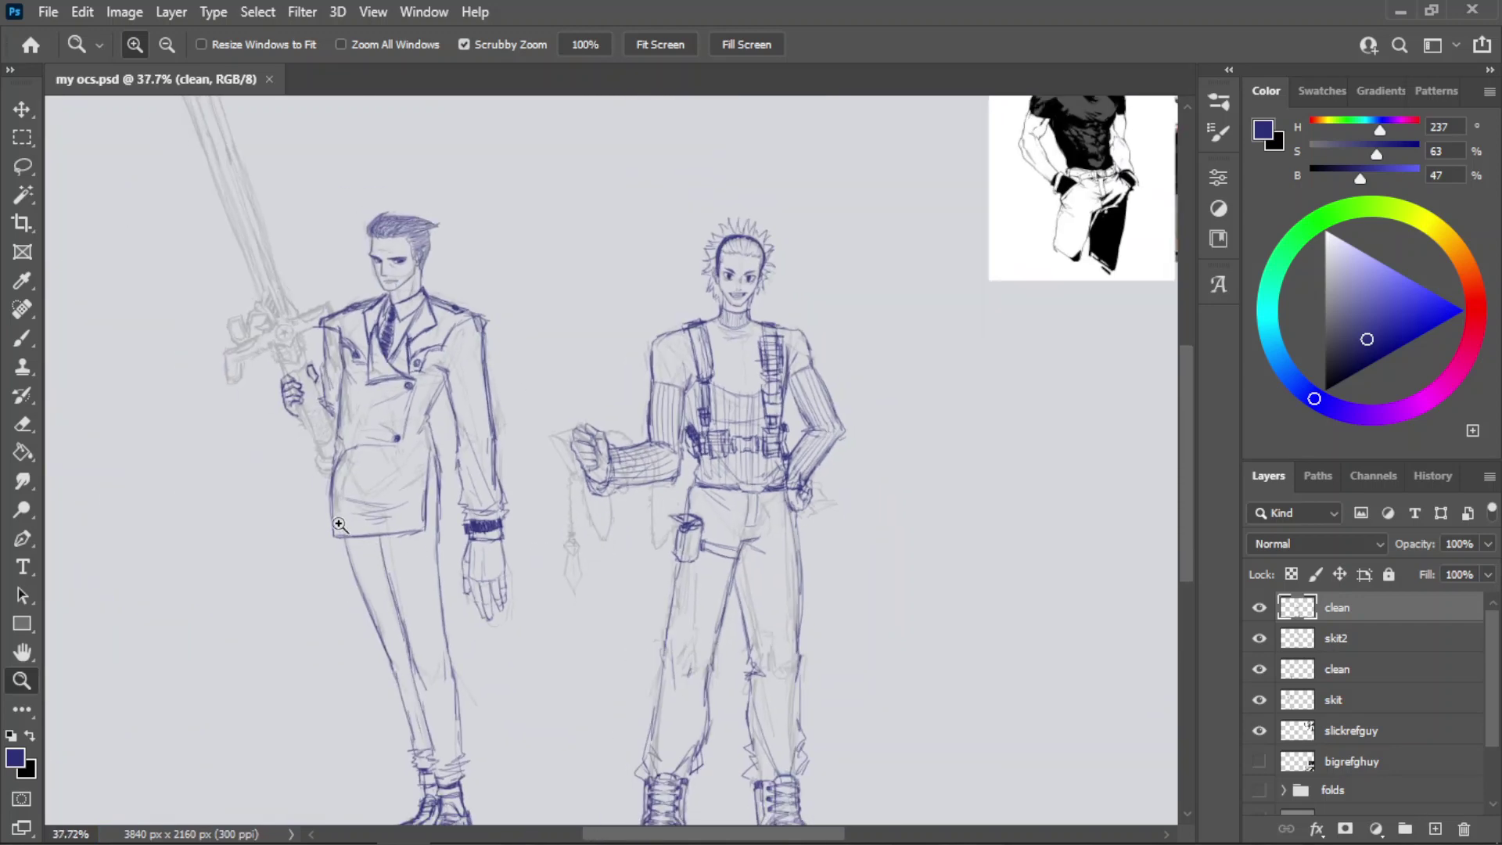
{"action": "left_click_drag", "start_coordinate": [337, 523], "coordinate": [574, 485]}
{"action": "left_click_drag", "start_coordinate": [738, 486], "coordinate": [719, 443]}
{"action": "key", "text": "e"}
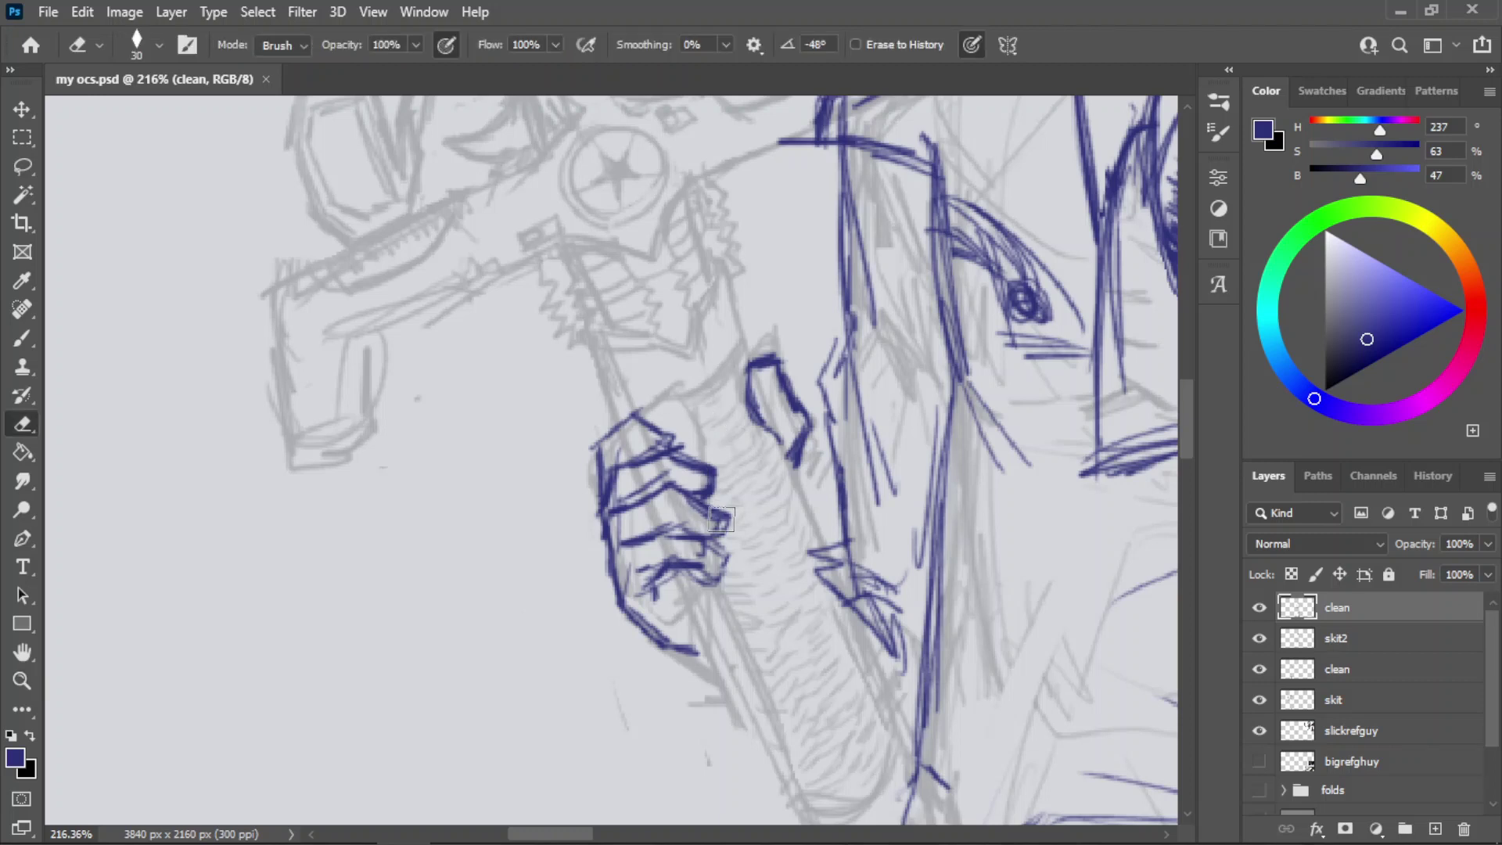
{"action": "left_click", "coordinate": [1339, 672]}
{"action": "mouse_move", "coordinate": [673, 438]}
{"action": "left_mouse_down"}
{"action": "mouse_move", "coordinate": [684, 571]}
{"action": "mouse_move", "coordinate": [743, 594]}
{"action": "mouse_move", "coordinate": [638, 492]}
{"action": "mouse_move", "coordinate": [649, 650]}
{"action": "mouse_move", "coordinate": [692, 675]}
{"action": "left_mouse_up"}
{"action": "mouse_move", "coordinate": [755, 391]}
{"action": "left_mouse_down"}
{"action": "mouse_move", "coordinate": [759, 427]}
{"action": "mouse_move", "coordinate": [786, 446]}
{"action": "mouse_move", "coordinate": [795, 394]}
{"action": "left_mouse_up"}
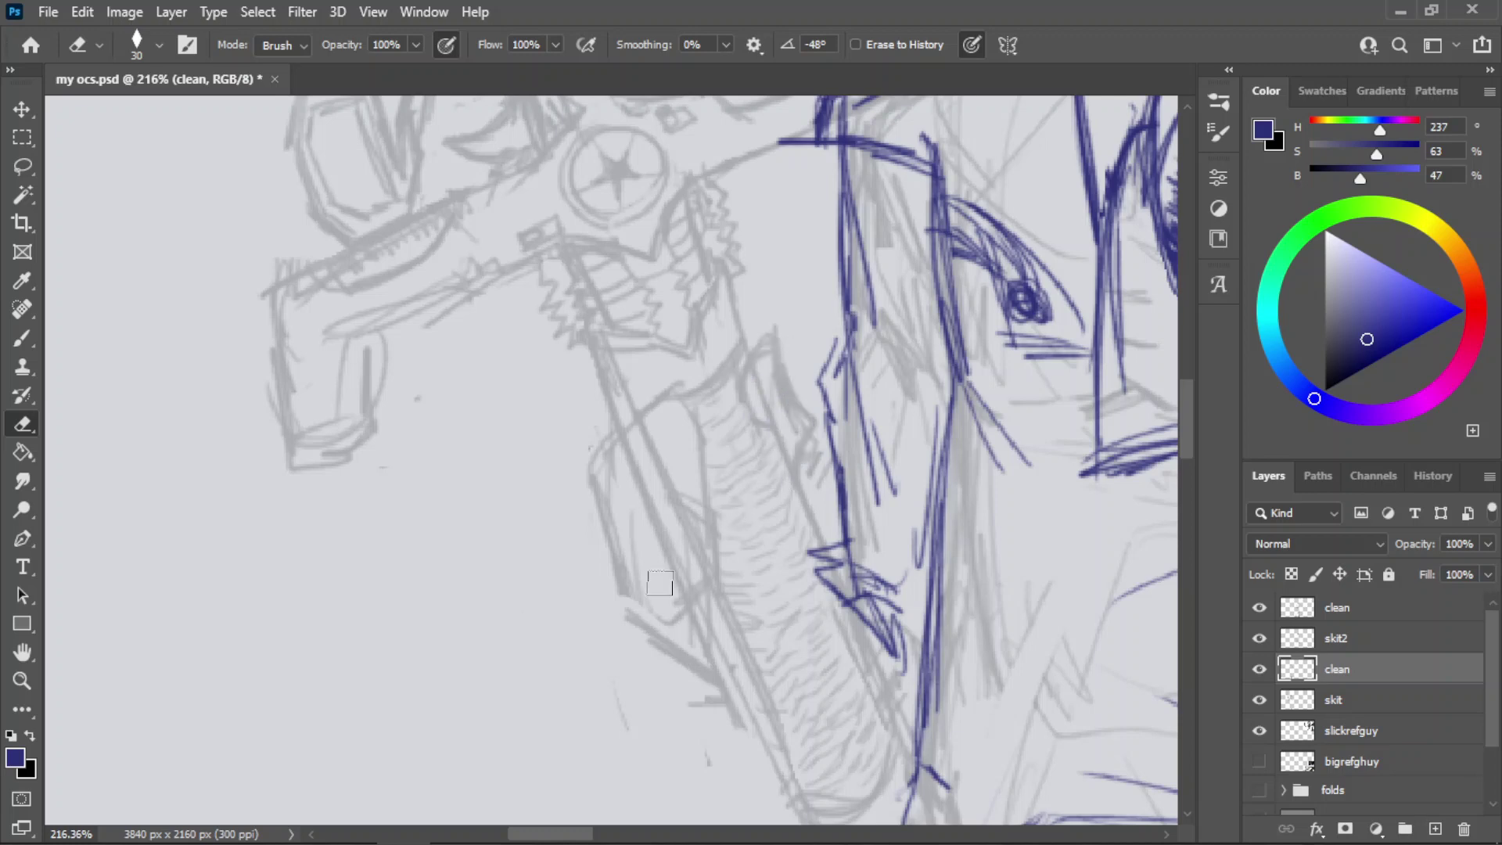
{"action": "key", "text": "z"}
{"action": "left_click_drag", "start_coordinate": [773, 548], "coordinate": [732, 548]}
{"action": "key", "text": "ctrl+s"}
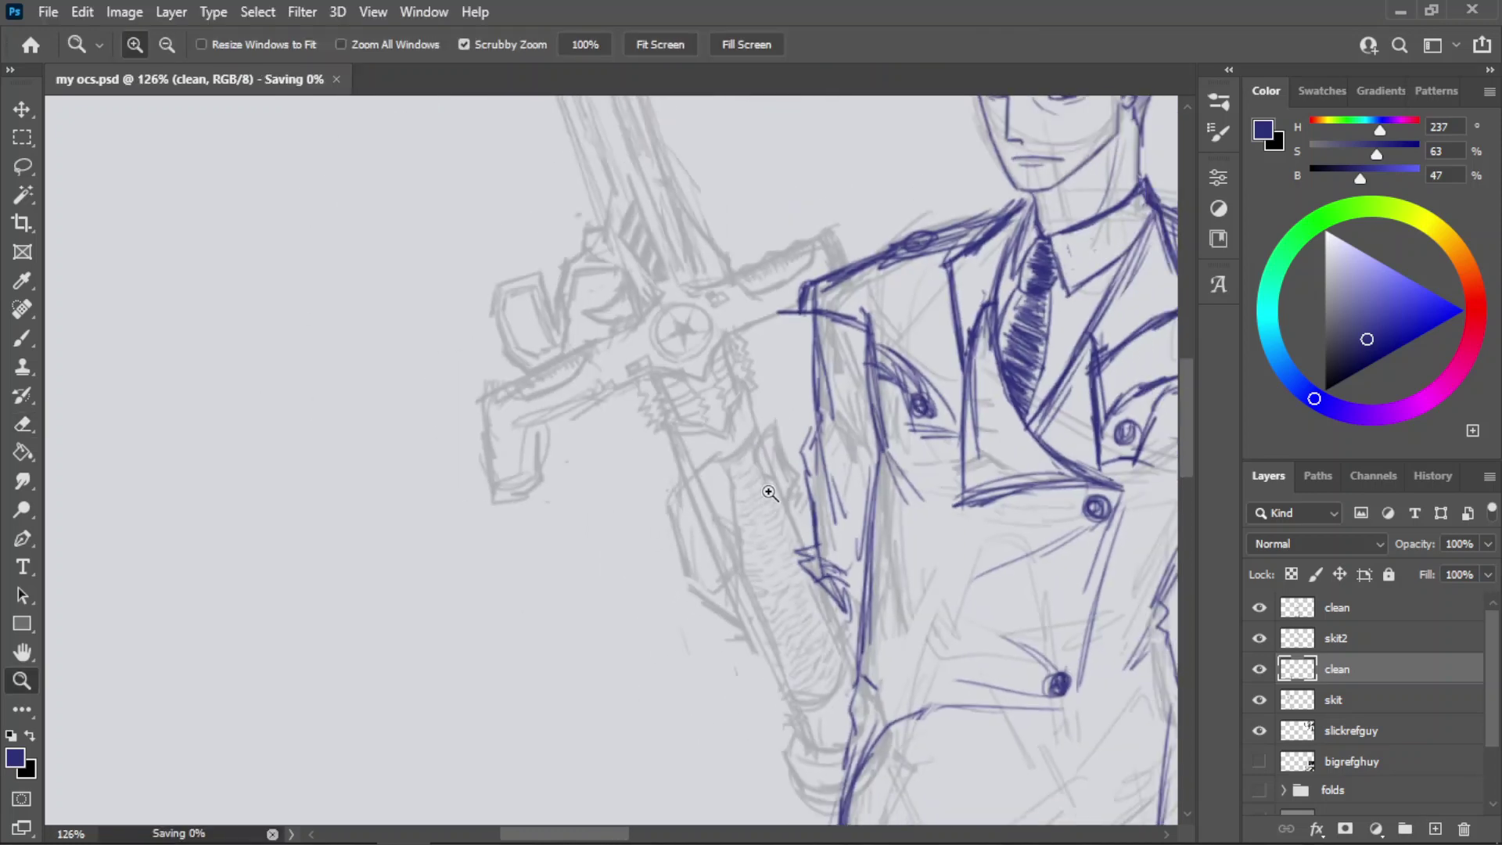
- Sketch the short crease where the thumb meets the palm over the sword grip
{"action": "key", "text": "b"}
{"action": "key", "text": "z"}
{"action": "key", "text": "b"}
{"action": "key", "text": "z"}
{"action": "mouse_move", "coordinate": [751, 482]}
{"action": "left_mouse_down"}
{"action": "mouse_move", "coordinate": [814, 462]}
{"action": "mouse_move", "coordinate": [722, 525]}
{"action": "left_mouse_up"}
{"action": "key", "text": "b"}
{"action": "key", "text": "ctrl+z"}
{"action": "mouse_move", "coordinate": [759, 459]}
{"action": "left_mouse_down"}
{"action": "mouse_move", "coordinate": [729, 503]}
{"action": "mouse_move", "coordinate": [754, 553]}
{"action": "left_mouse_up"}
{"action": "key", "text": "ctrl+z"}
{"action": "left_click_drag", "start_coordinate": [696, 480], "coordinate": [717, 616]}
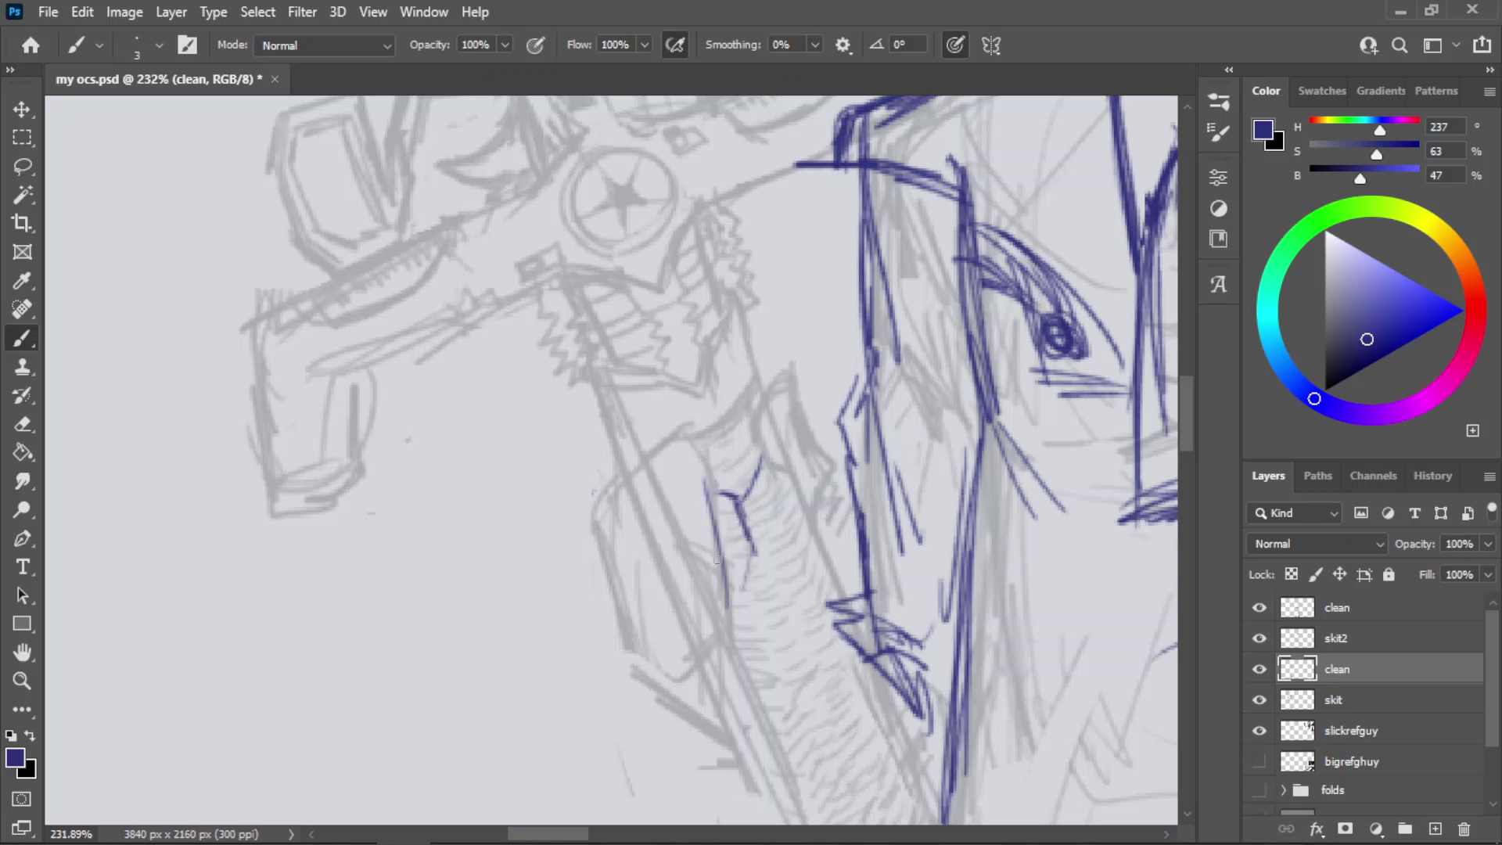
{"action": "key", "text": "ctrl+z"}
{"action": "left_click_drag", "start_coordinate": [696, 474], "coordinate": [733, 585]}
{"action": "key", "text": "ctrl+z"}
- Draw the palm's top edge, its curved outer side down toward the wrist, and the inner contour line of the sword hand
{"action": "mouse_move", "coordinate": [646, 478]}
{"action": "left_mouse_down"}
{"action": "mouse_move", "coordinate": [717, 494]}
{"action": "mouse_move", "coordinate": [651, 499]}
{"action": "mouse_move", "coordinate": [668, 573]}
{"action": "mouse_move", "coordinate": [652, 501]}
{"action": "mouse_move", "coordinate": [708, 498]}
{"action": "mouse_move", "coordinate": [633, 491]}
{"action": "left_mouse_up"}
{"action": "key", "text": "ctrl+z"}
{"action": "key", "text": "ctrl+z"}
{"action": "mouse_move", "coordinate": [633, 491]}
{"action": "left_mouse_down"}
{"action": "mouse_move", "coordinate": [624, 596]}
{"action": "mouse_move", "coordinate": [621, 558]}
{"action": "mouse_move", "coordinate": [641, 651]}
{"action": "left_mouse_up"}
{"action": "key", "text": "ctrl+z"}
{"action": "left_click_drag", "start_coordinate": [618, 532], "coordinate": [694, 714]}
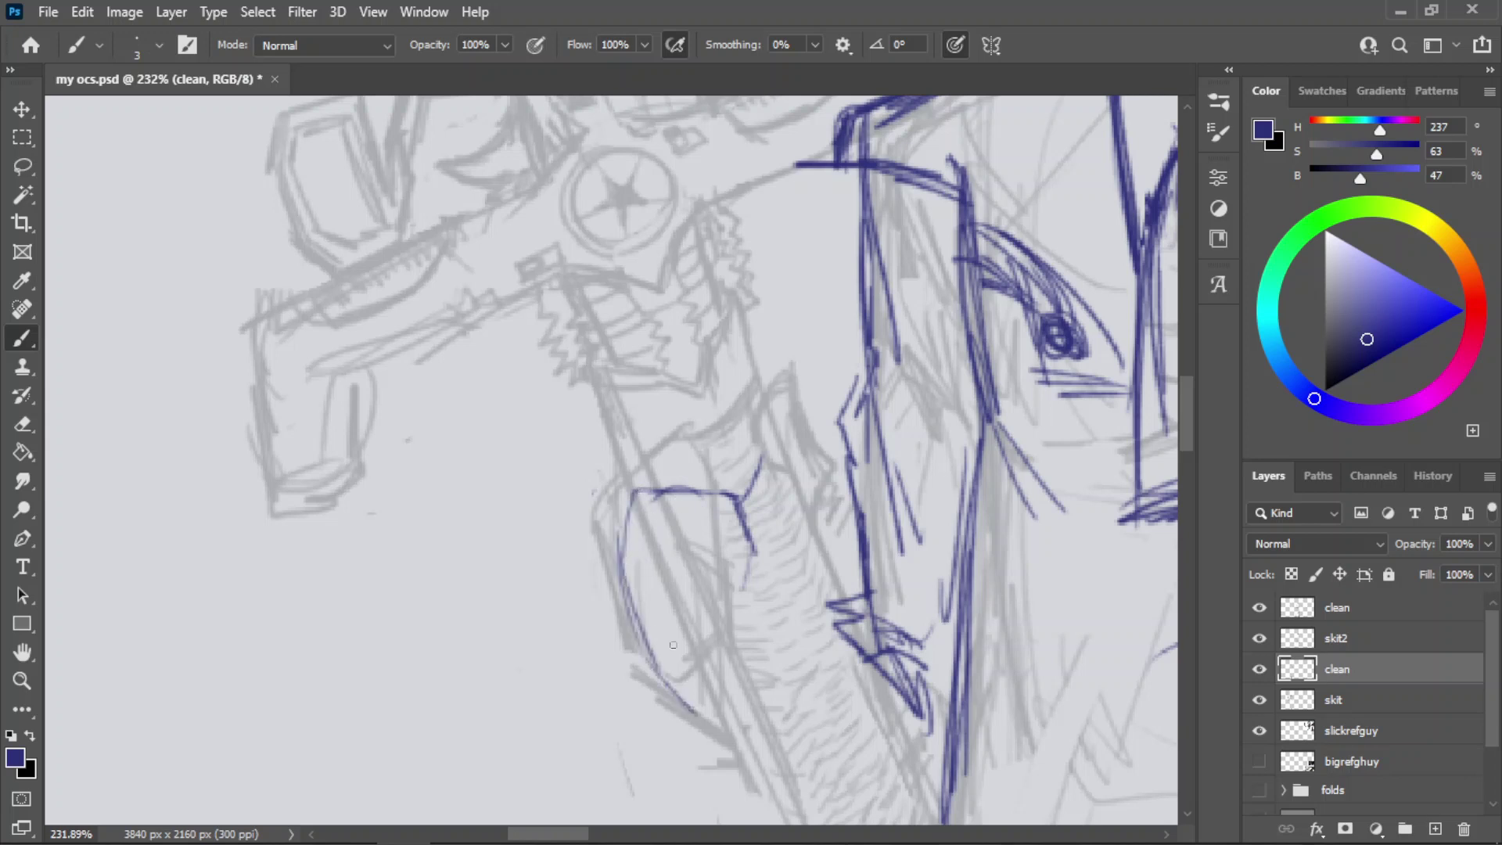
{"action": "mouse_move", "coordinate": [645, 499]}
{"action": "left_mouse_down"}
{"action": "mouse_move", "coordinate": [692, 601]}
{"action": "mouse_move", "coordinate": [706, 691]}
{"action": "left_mouse_up"}
{"action": "key", "text": "ctrl+z"}
{"action": "left_click_drag", "start_coordinate": [703, 615], "coordinate": [706, 703]}
{"action": "left_click_drag", "start_coordinate": [664, 513], "coordinate": [701, 617]}
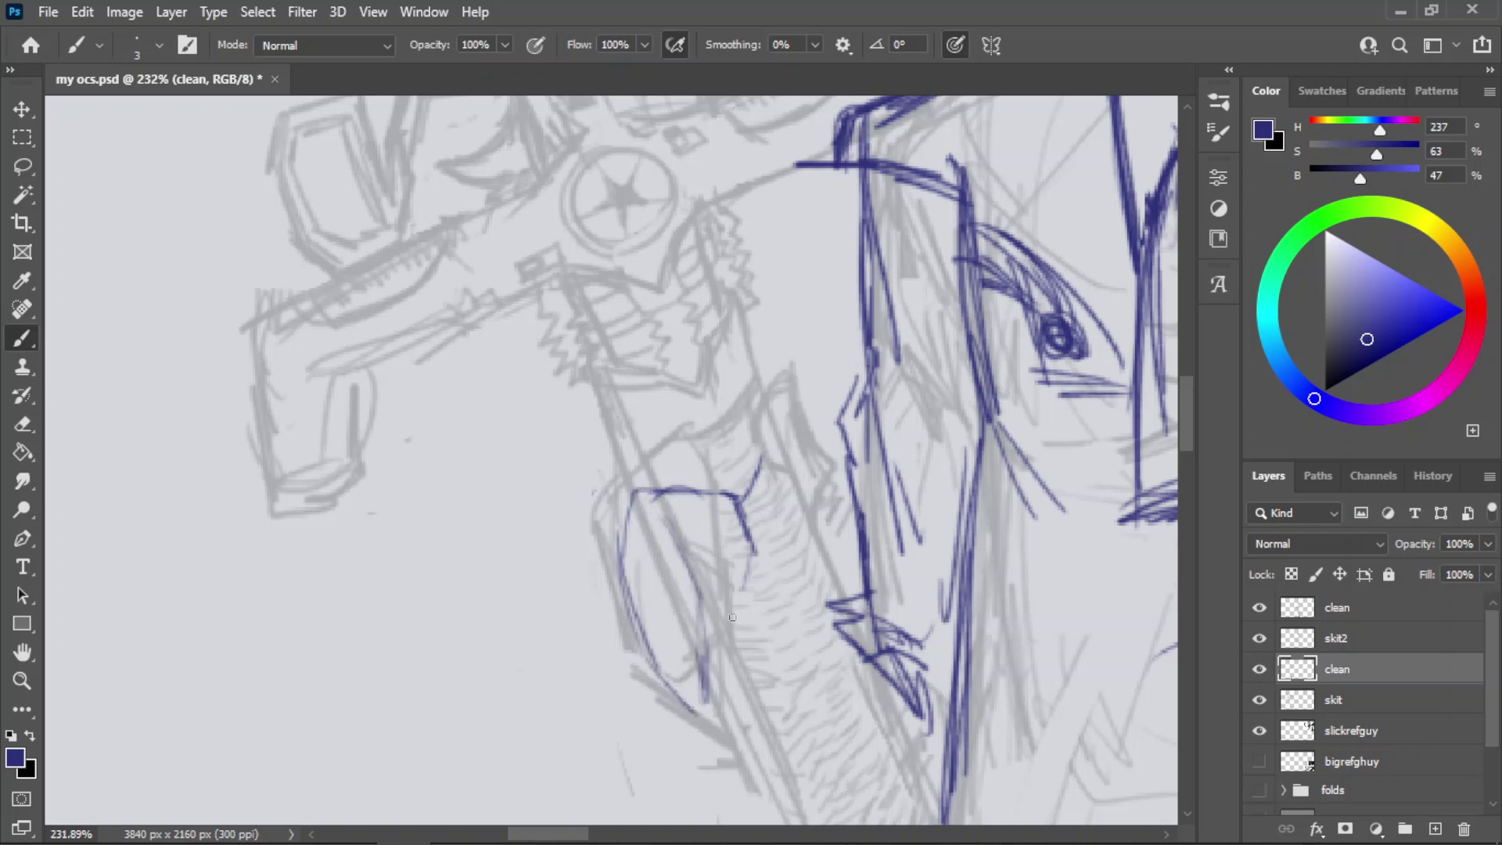
- Draw the sword hand's palm crease and the rounded thumb with its outer edge running down to the heel of the palm
{"action": "mouse_move", "coordinate": [750, 529]}
{"action": "left_mouse_down"}
{"action": "mouse_move", "coordinate": [767, 676]}
{"action": "mouse_move", "coordinate": [763, 640]}
{"action": "left_mouse_up"}
{"action": "key", "text": "ctrl+z"}
{"action": "mouse_move", "coordinate": [745, 497]}
{"action": "left_mouse_down"}
{"action": "mouse_move", "coordinate": [765, 438]}
{"action": "mouse_move", "coordinate": [821, 497]}
{"action": "left_mouse_up"}
{"action": "left_click_drag", "start_coordinate": [801, 441], "coordinate": [814, 516]}
{"action": "key", "text": "ctrl+z"}
{"action": "left_click_drag", "start_coordinate": [812, 454], "coordinate": [809, 537]}
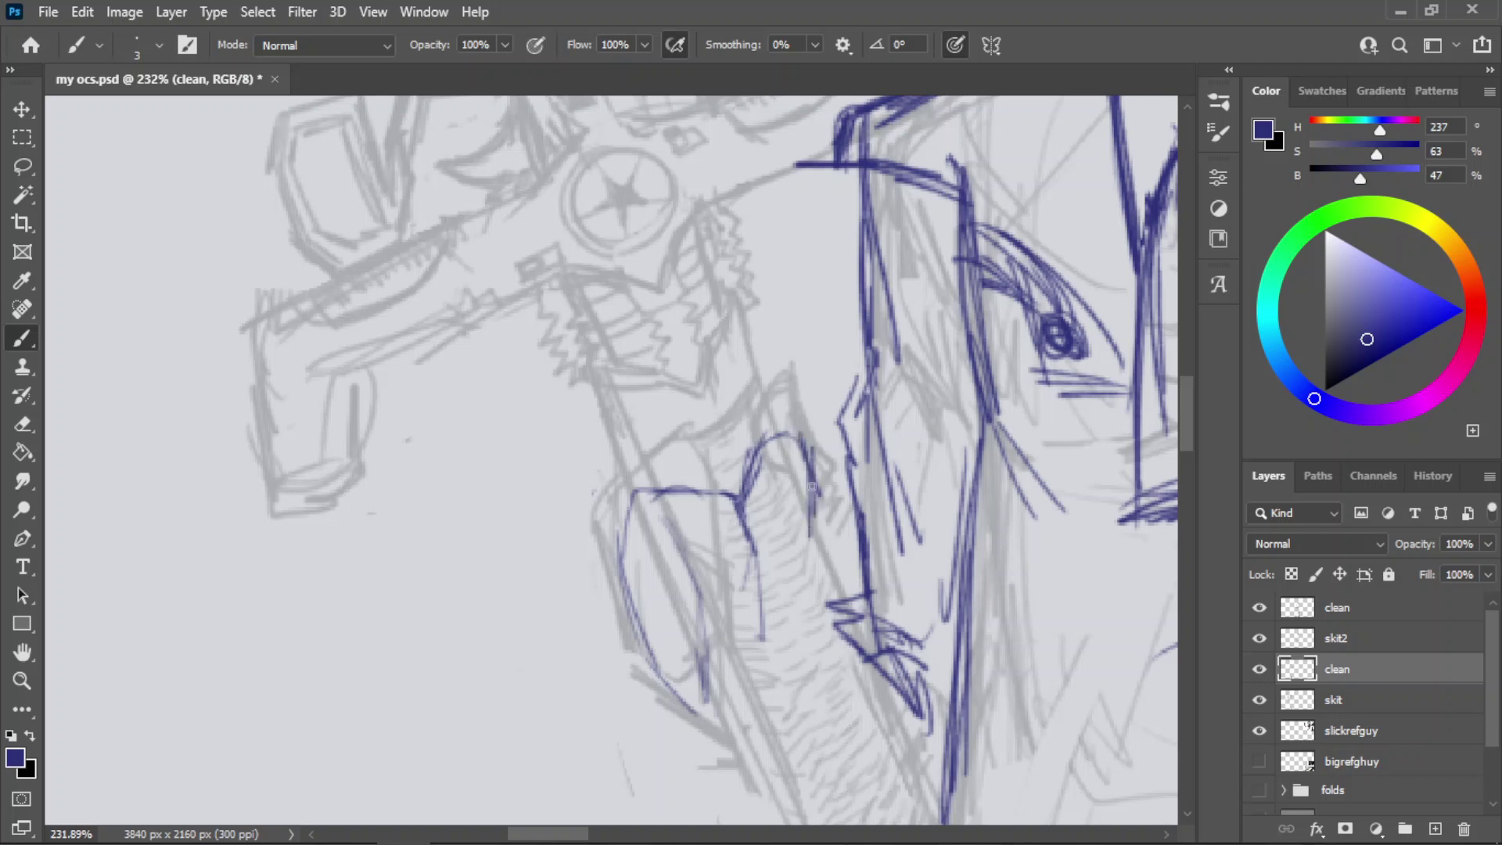
{"action": "mouse_move", "coordinate": [796, 432]}
{"action": "left_mouse_down"}
{"action": "mouse_move", "coordinate": [815, 532]}
{"action": "mouse_move", "coordinate": [792, 596]}
{"action": "left_mouse_up"}
{"action": "left_click_drag", "start_coordinate": [804, 453], "coordinate": [814, 669]}
{"action": "left_click_drag", "start_coordinate": [798, 565], "coordinate": [805, 705]}
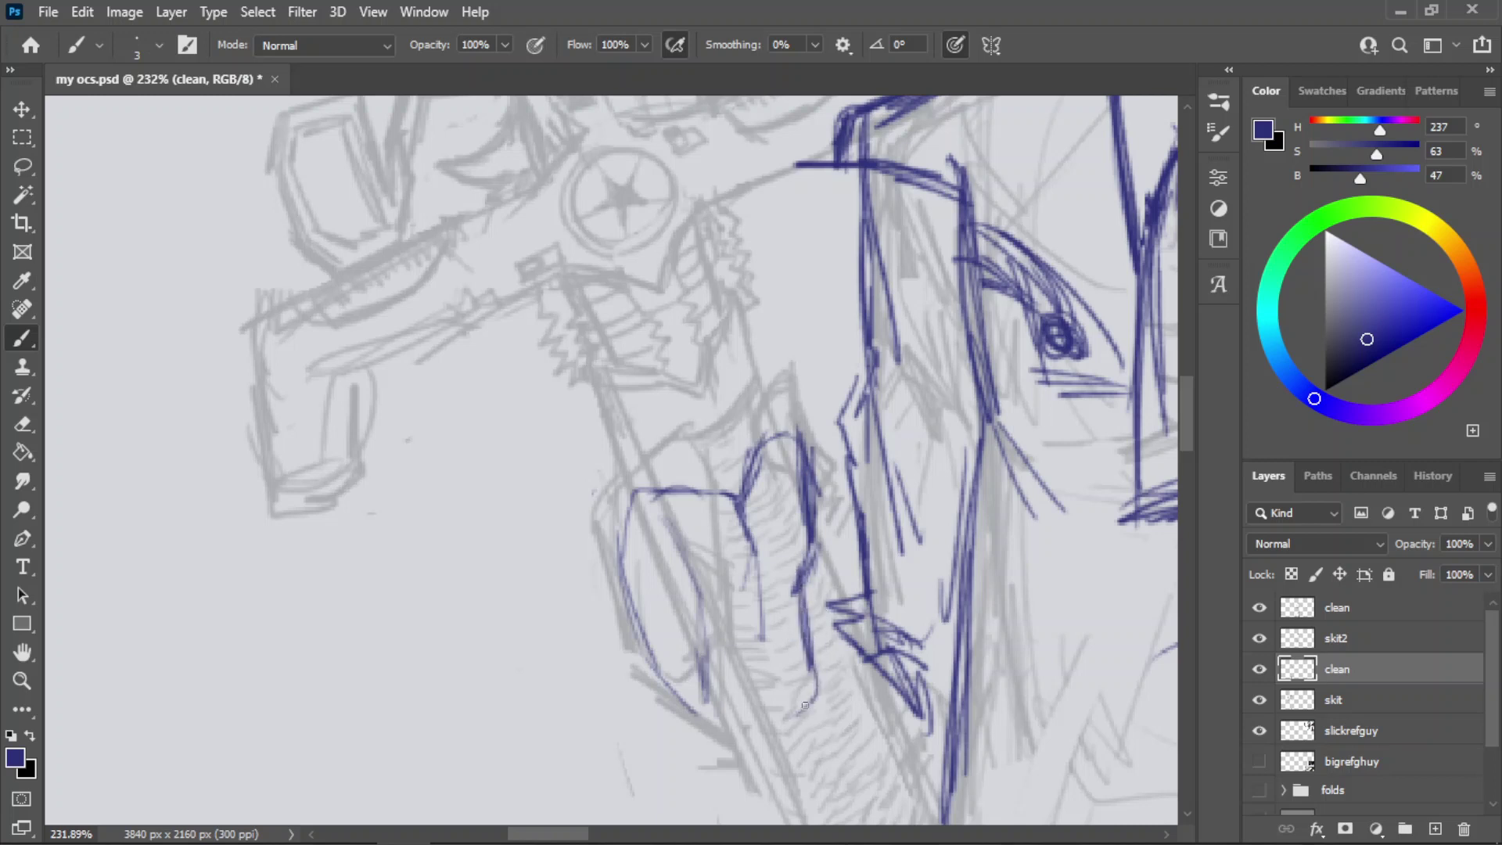
- Close the sword hand's outline with the heel of the thumb and a curve along the palm's base, and save the document
{"action": "left_click_drag", "start_coordinate": [808, 635], "coordinate": [800, 738]}
{"action": "key", "text": "ctrl+z"}
{"action": "key", "text": "ctrl+z"}
{"action": "left_click_drag", "start_coordinate": [807, 635], "coordinate": [799, 737]}
{"action": "mouse_move", "coordinate": [811, 703]}
{"action": "left_mouse_down"}
{"action": "mouse_move", "coordinate": [772, 738]}
{"action": "mouse_move", "coordinate": [732, 743]}
{"action": "left_mouse_up"}
{"action": "mouse_move", "coordinate": [656, 677]}
{"action": "left_mouse_down"}
{"action": "mouse_move", "coordinate": [733, 737]}
{"action": "mouse_move", "coordinate": [774, 712]}
{"action": "mouse_move", "coordinate": [812, 661]}
{"action": "mouse_move", "coordinate": [783, 595]}
{"action": "mouse_move", "coordinate": [815, 645]}
{"action": "mouse_move", "coordinate": [813, 520]}
{"action": "mouse_move", "coordinate": [539, 548]}
{"action": "left_mouse_up"}
{"action": "key", "text": "z"}
{"action": "key", "text": "ctrl+s"}
- Switch to OBS to check the recording and return to the drawing
{"action": "left_click_drag", "start_coordinate": [736, 514], "coordinate": [837, 467]}
{"action": "key", "text": "alt+Tab"}
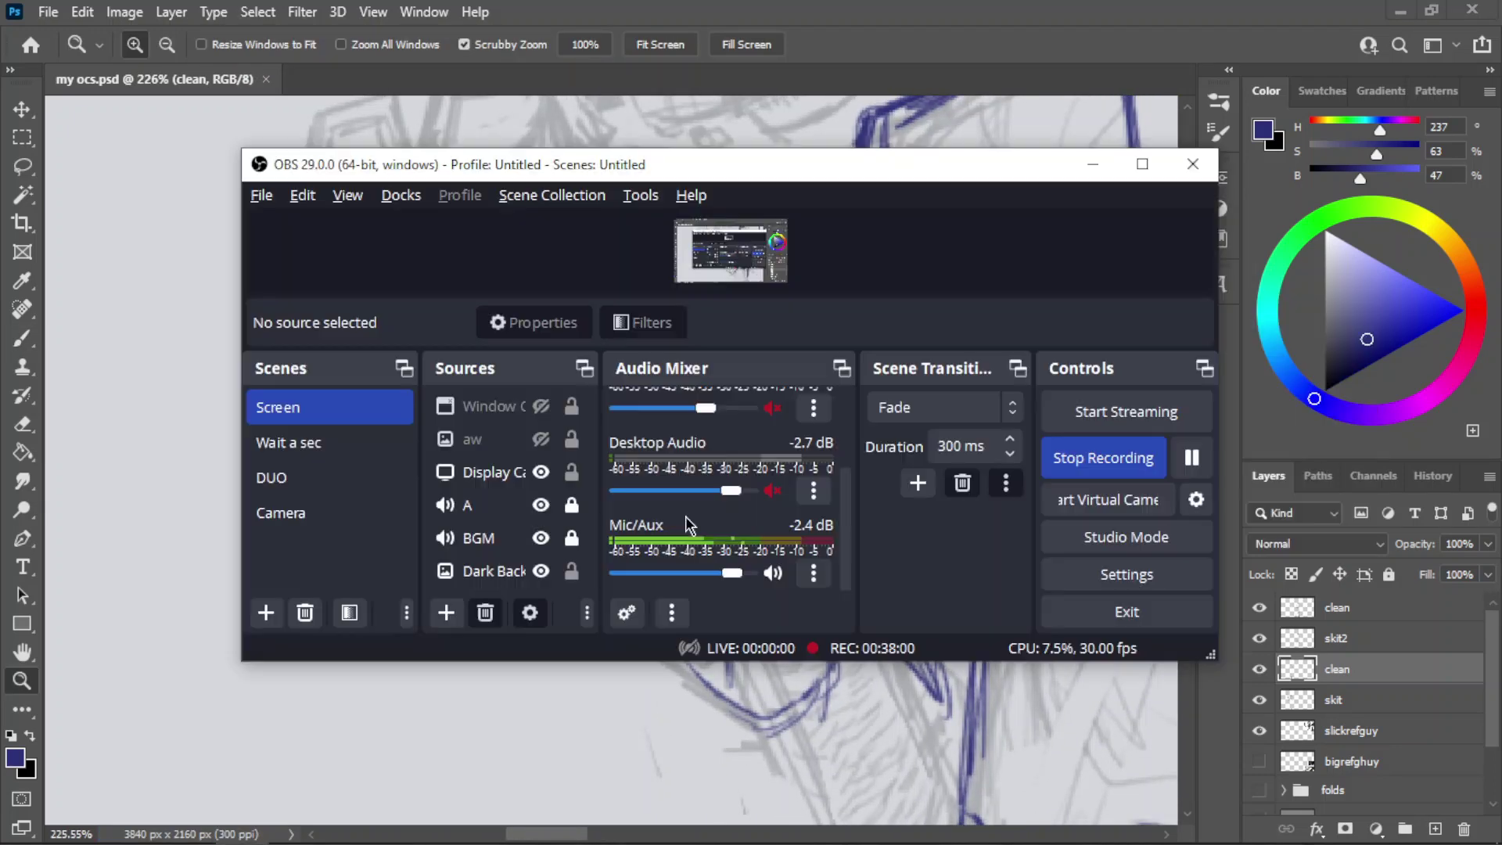
{"action": "key", "text": "alt+Tab"}
- Draw a thick, pointed thumb tip on top of the sword hand's thumb
{"action": "key", "text": "b"}
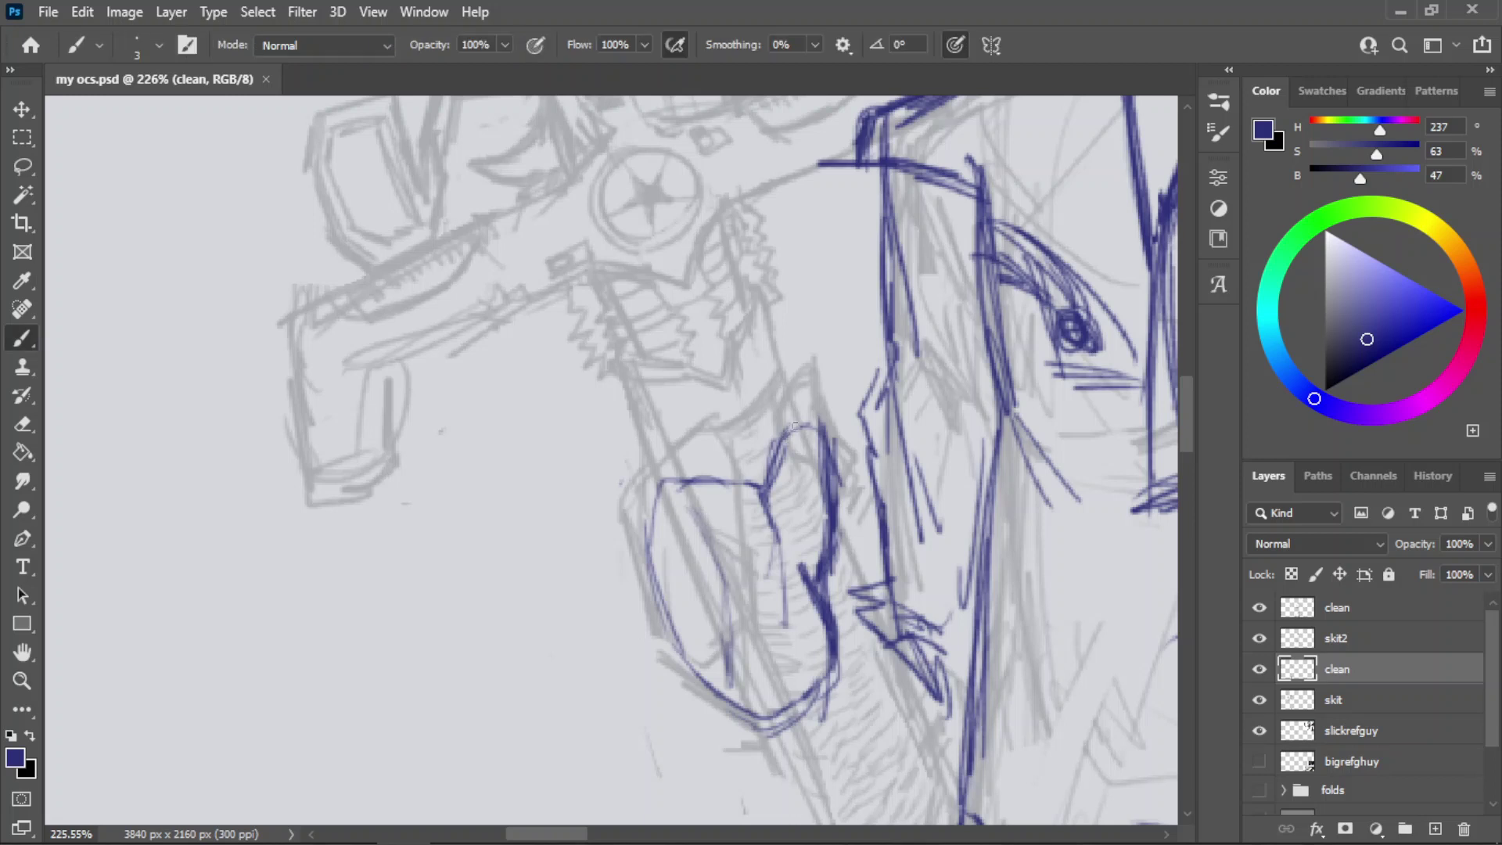
{"action": "mouse_move", "coordinate": [782, 391]}
{"action": "left_mouse_down"}
{"action": "mouse_move", "coordinate": [770, 430]}
{"action": "mouse_move", "coordinate": [794, 458]}
{"action": "mouse_move", "coordinate": [810, 446]}
{"action": "left_mouse_up"}
{"action": "left_click_drag", "start_coordinate": [798, 354], "coordinate": [837, 436]}
{"action": "key", "text": "ctrl+z"}
{"action": "mouse_move", "coordinate": [811, 366]}
{"action": "left_mouse_down"}
{"action": "mouse_move", "coordinate": [836, 429]}
{"action": "mouse_move", "coordinate": [777, 406]}
{"action": "left_mouse_up"}
{"action": "mouse_move", "coordinate": [788, 361]}
{"action": "left_mouse_down"}
{"action": "mouse_move", "coordinate": [784, 421]}
{"action": "mouse_move", "coordinate": [802, 359]}
{"action": "mouse_move", "coordinate": [778, 390]}
{"action": "mouse_move", "coordinate": [782, 432]}
{"action": "left_mouse_up"}
{"action": "key", "text": "ctrl+z"}
{"action": "key", "text": "ctrl+z"}
{"action": "mouse_move", "coordinate": [801, 352]}
{"action": "left_mouse_down"}
{"action": "mouse_move", "coordinate": [775, 397]}
{"action": "mouse_move", "coordinate": [832, 448]}
{"action": "left_mouse_up"}
{"action": "mouse_move", "coordinate": [784, 440]}
{"action": "left_mouse_down"}
{"action": "mouse_move", "coordinate": [795, 372]}
{"action": "mouse_move", "coordinate": [830, 425]}
{"action": "left_mouse_up"}
{"action": "left_click_drag", "start_coordinate": [799, 374], "coordinate": [819, 410]}
{"action": "left_click_drag", "start_coordinate": [800, 350], "coordinate": [836, 469]}
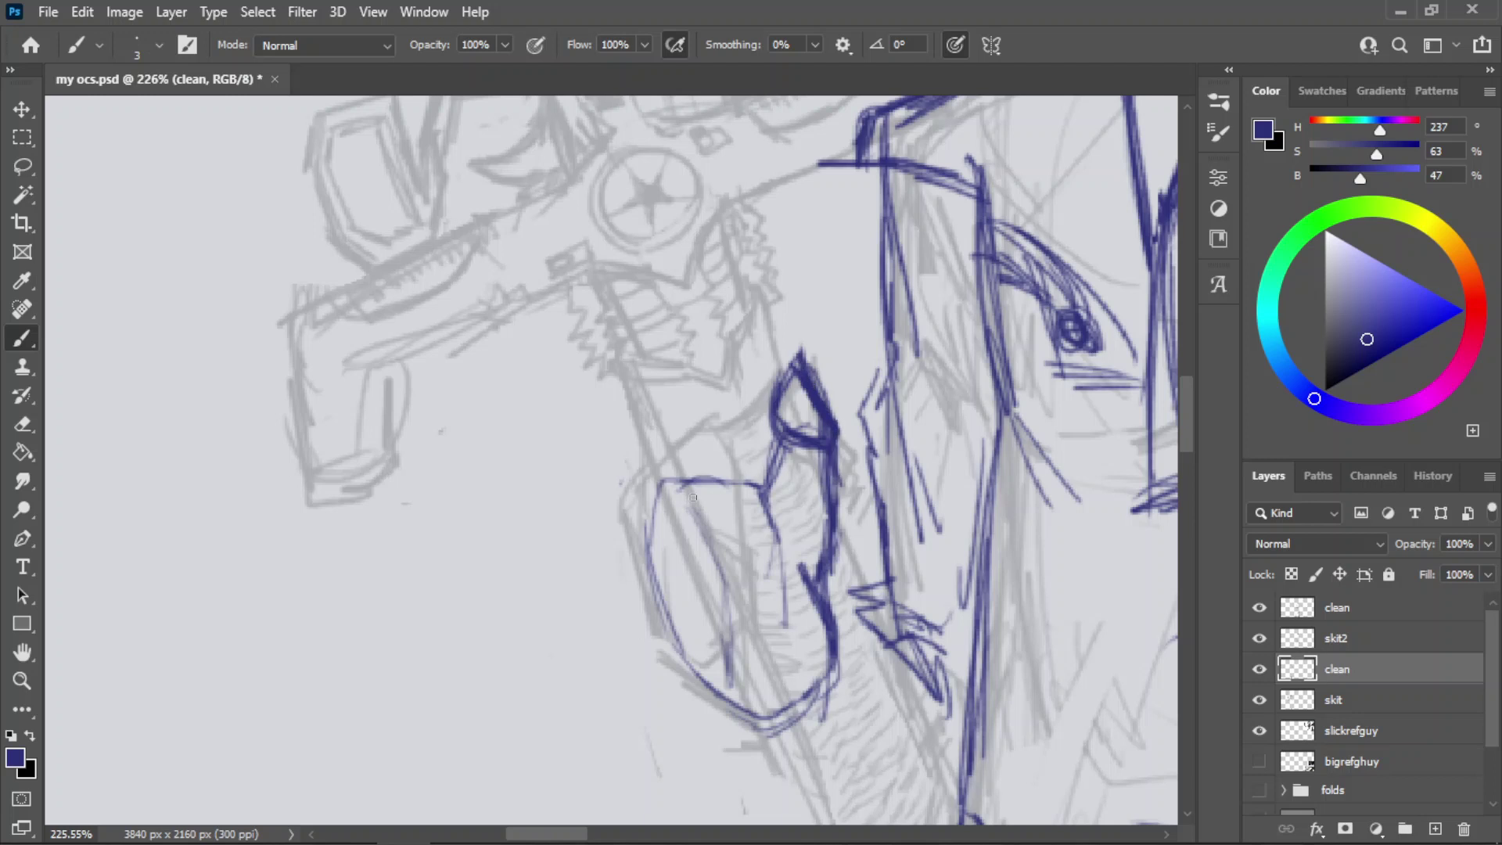
- Fade the palm's outer and inner lines with the Eraser at 20% opacity, and restore the eraser to full opacity
{"action": "key", "text": "e"}
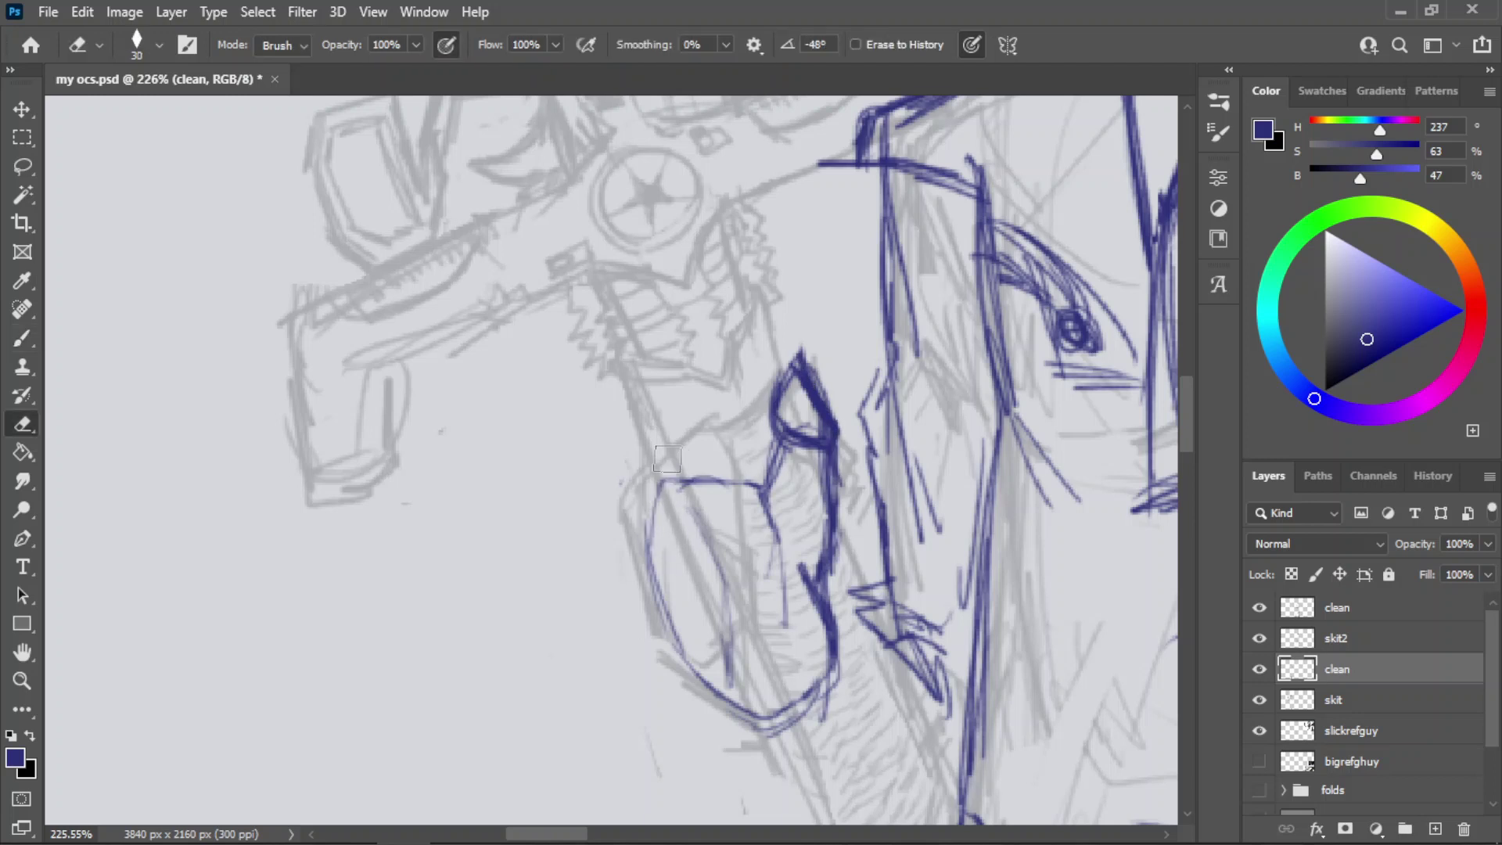
{"action": "mouse_move", "coordinate": [680, 481]}
{"action": "left_mouse_down"}
{"action": "mouse_move", "coordinate": [656, 505]}
{"action": "mouse_move", "coordinate": [715, 594]}
{"action": "mouse_move", "coordinate": [678, 640]}
{"action": "left_mouse_up"}
{"action": "key", "text": "ctrl+z"}
{"action": "key", "text": "2"}
{"action": "mouse_move", "coordinate": [659, 539]}
{"action": "left_mouse_down"}
{"action": "mouse_move", "coordinate": [697, 674]}
{"action": "mouse_move", "coordinate": [740, 670]}
{"action": "left_mouse_up"}
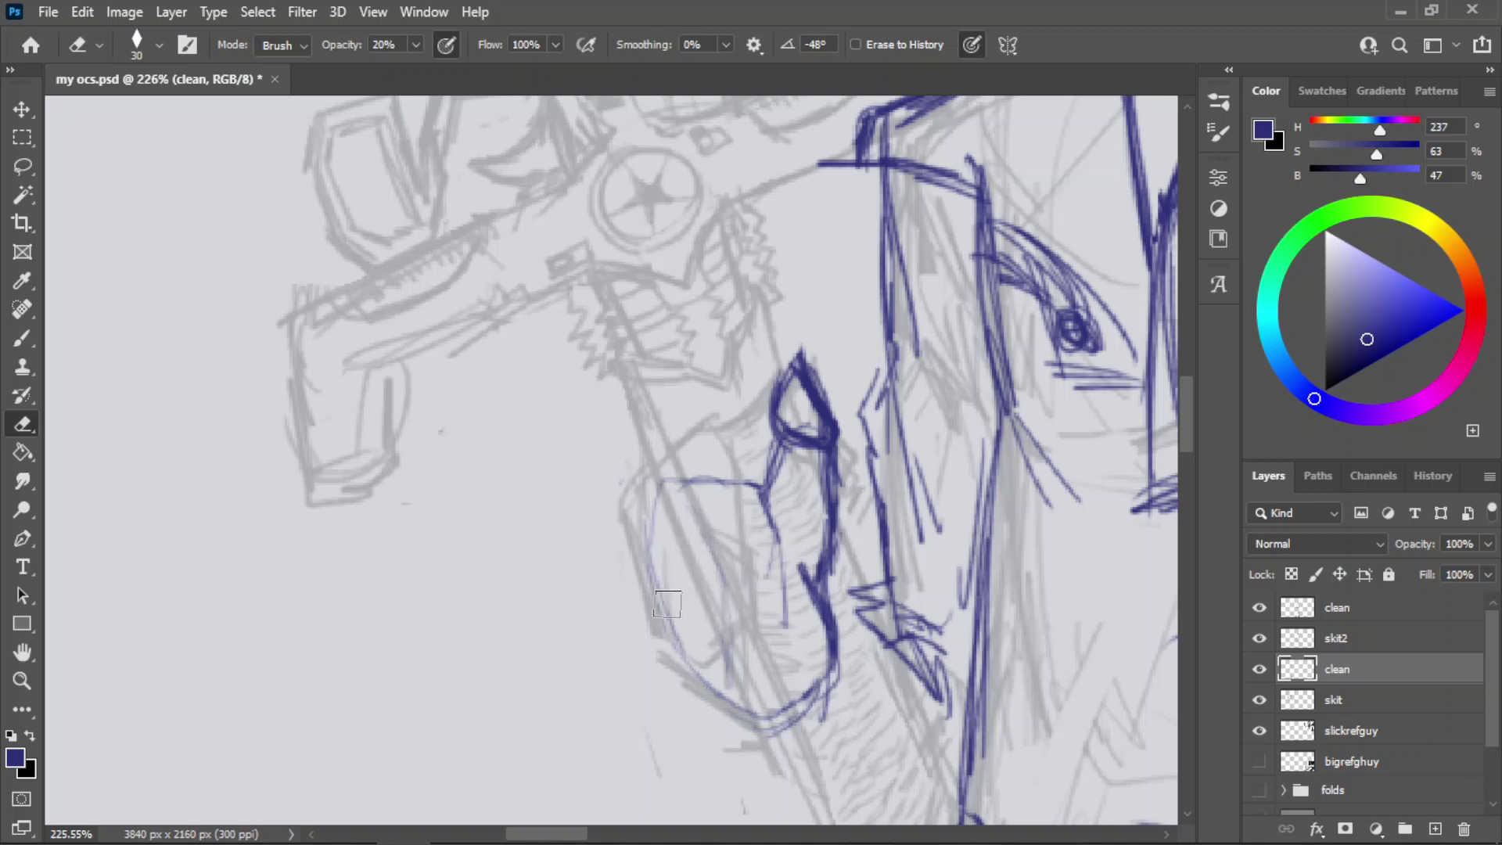
{"action": "key", "text": "0"}
{"action": "key", "text": "b"}
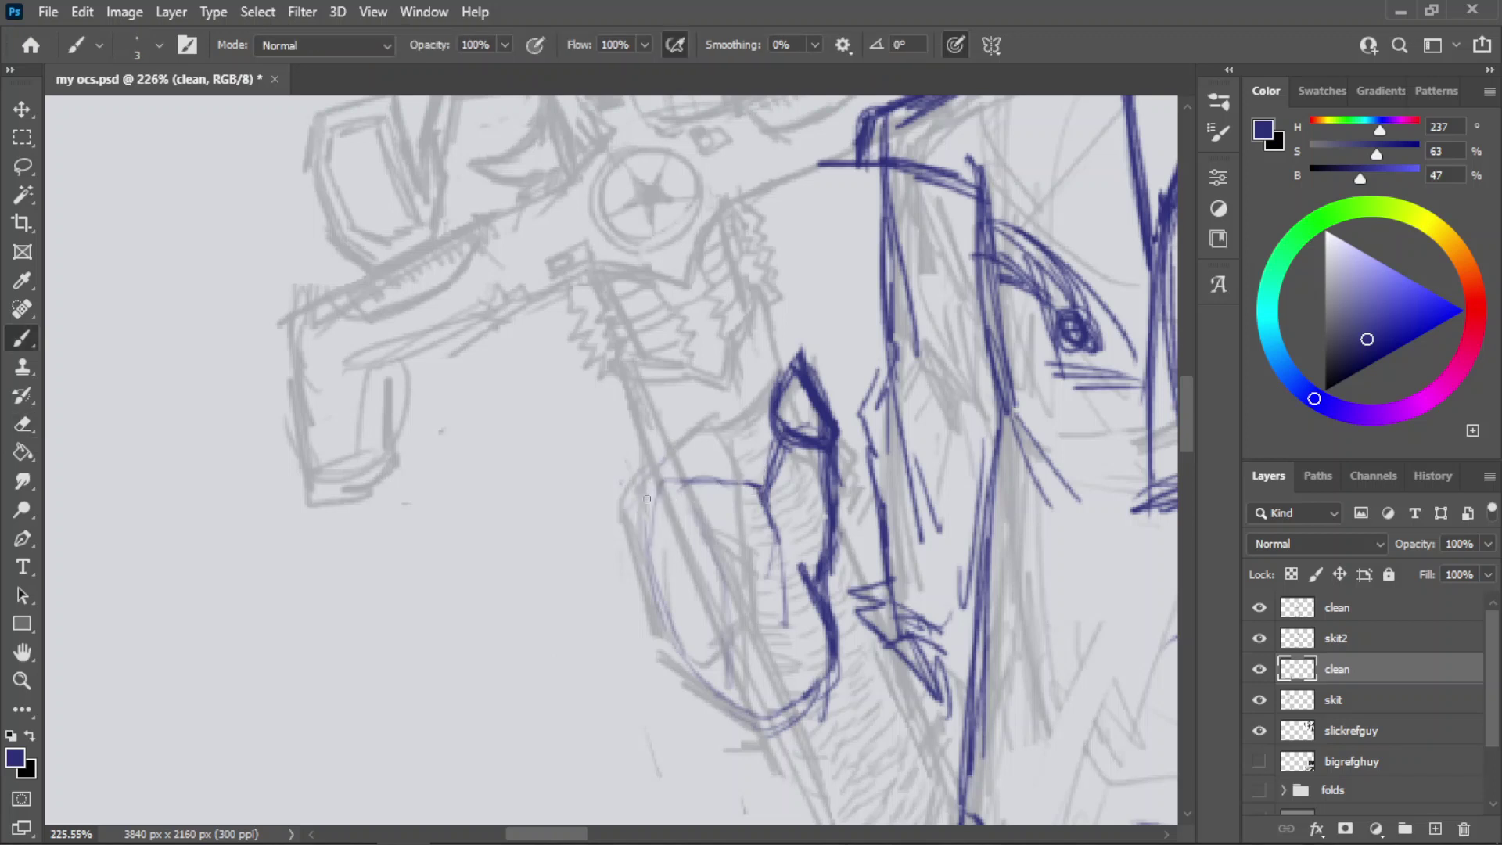
- Draw the index finger as a short, slanted rounded shape at the palm's upper outer corner
{"action": "key", "text": "z"}
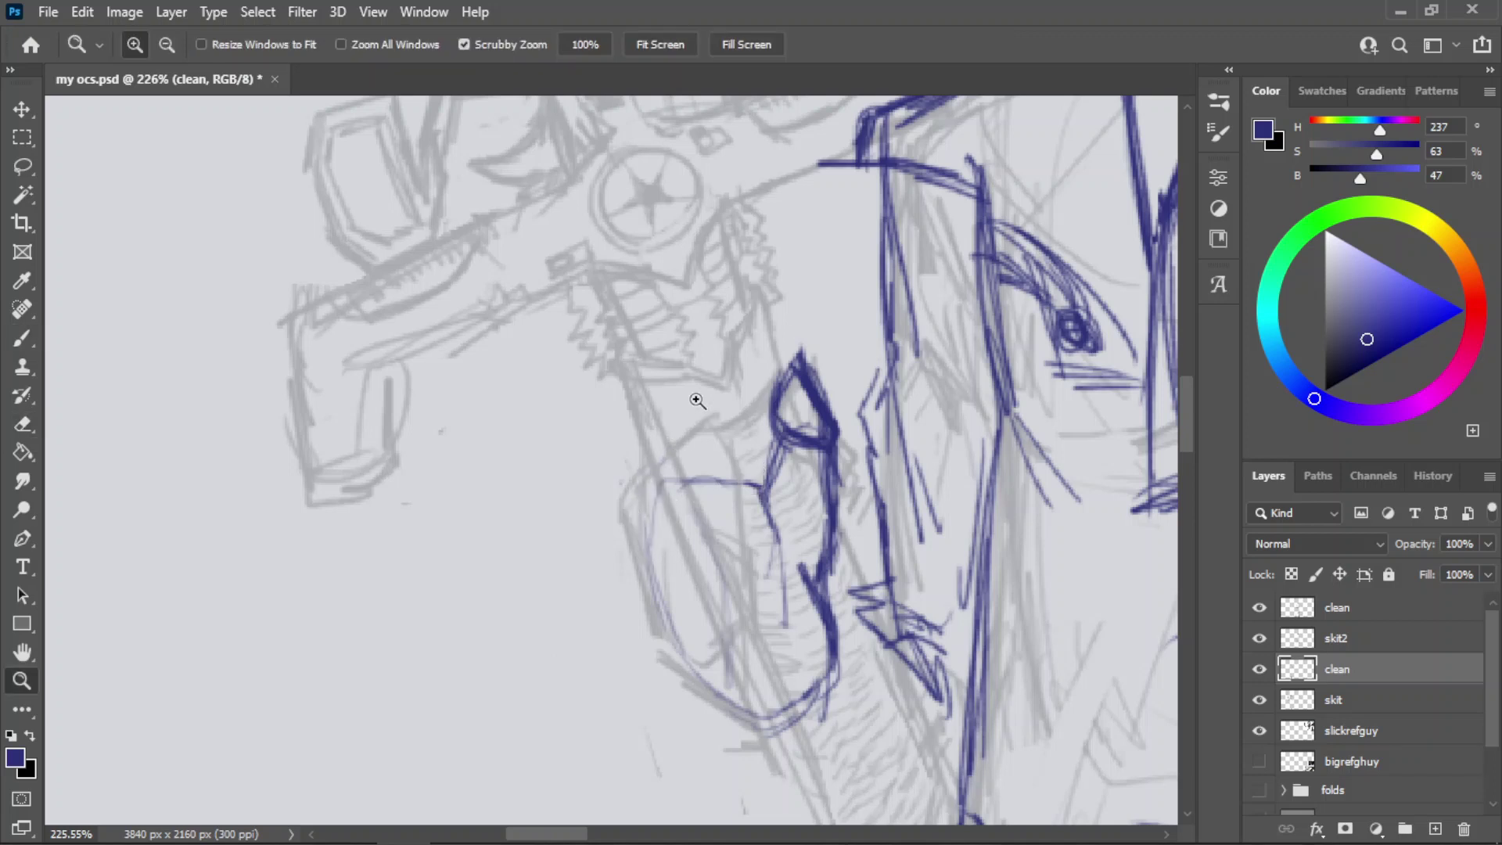
{"action": "left_click_drag", "start_coordinate": [697, 396], "coordinate": [598, 507]}
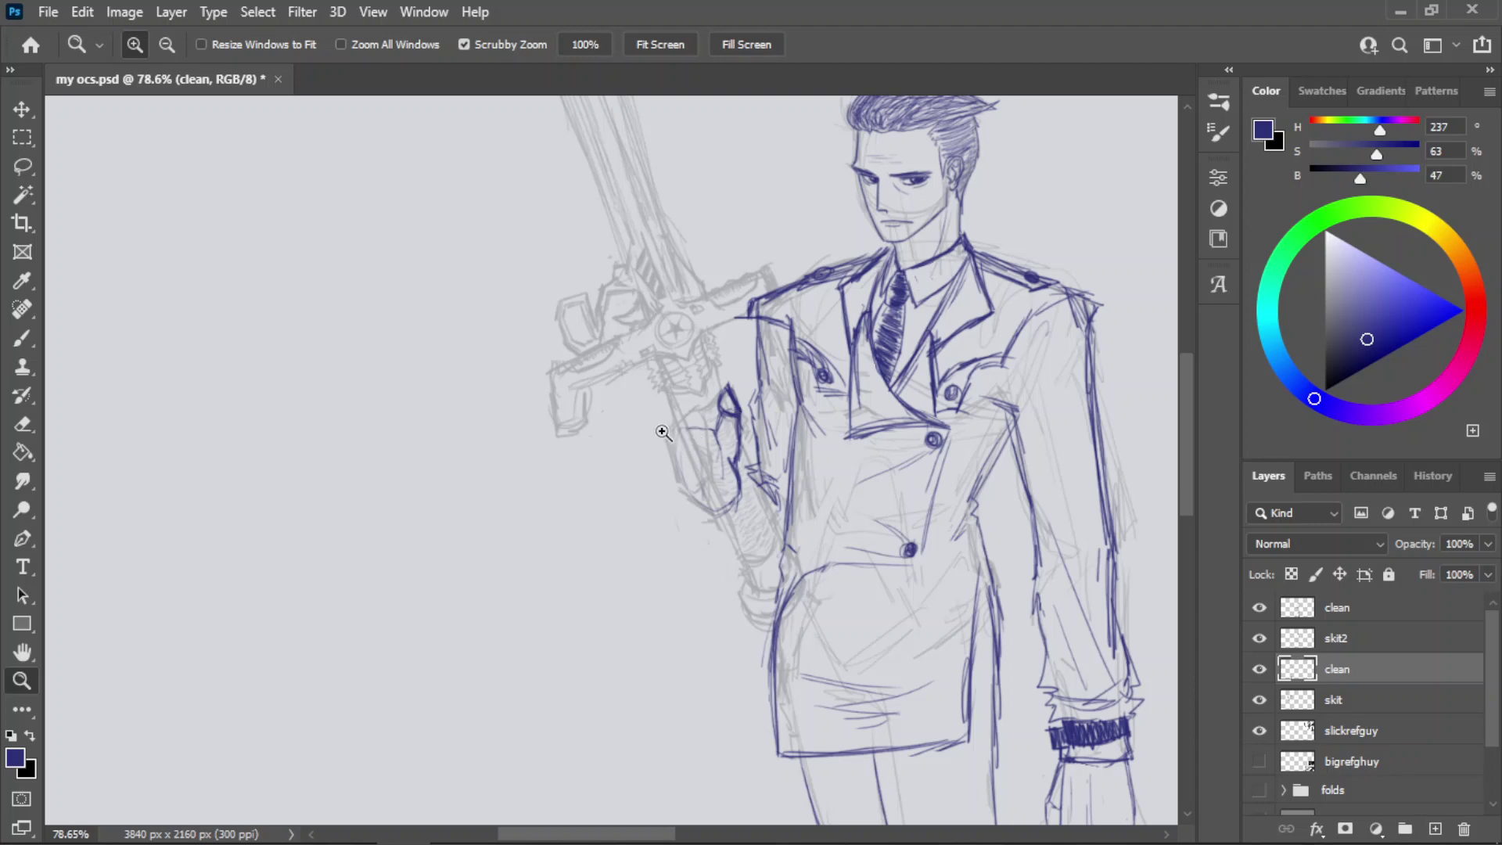
{"action": "left_click_drag", "start_coordinate": [661, 434], "coordinate": [788, 303]}
{"action": "key", "text": "b"}
{"action": "left_click_drag", "start_coordinate": [683, 461], "coordinate": [693, 392]}
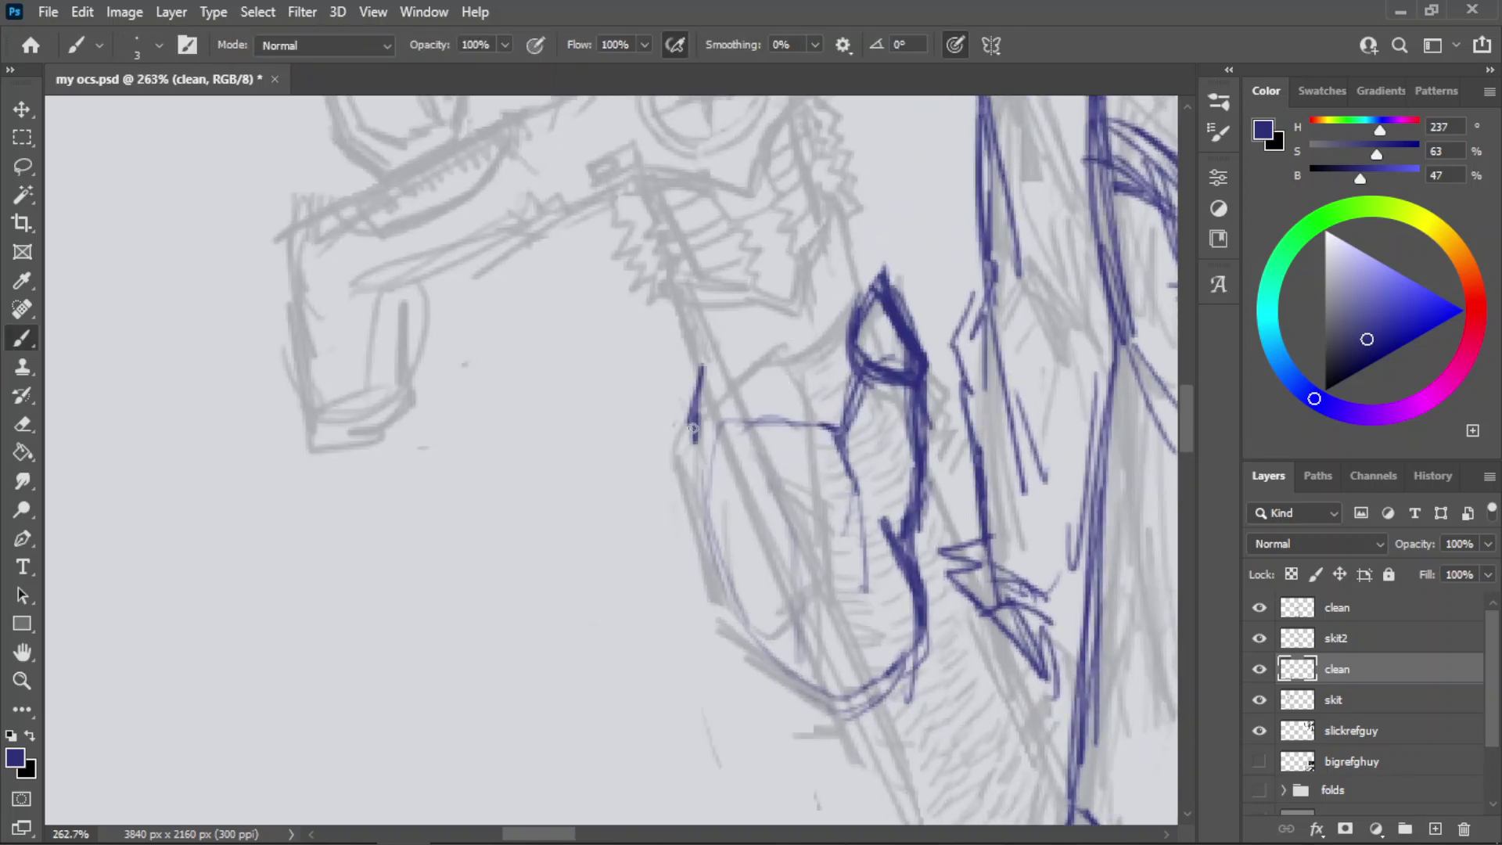
{"action": "key", "text": "ctrl+z"}
{"action": "mouse_move", "coordinate": [683, 453]}
{"action": "left_mouse_down"}
{"action": "mouse_move", "coordinate": [698, 381]}
{"action": "mouse_move", "coordinate": [720, 435]}
{"action": "left_mouse_up"}
{"action": "key", "text": "ctrl+z"}
{"action": "key", "text": "ctrl+z"}
{"action": "mouse_move", "coordinate": [699, 366]}
{"action": "left_mouse_down"}
{"action": "mouse_move", "coordinate": [746, 336]}
{"action": "mouse_move", "coordinate": [766, 376]}
{"action": "left_mouse_up"}
{"action": "key", "text": "ctrl+z"}
{"action": "key", "text": "ctrl+z"}
{"action": "key", "text": "ctrl+z"}
{"action": "mouse_move", "coordinate": [749, 336]}
{"action": "left_mouse_down"}
{"action": "mouse_move", "coordinate": [765, 383]}
{"action": "mouse_move", "coordinate": [718, 433]}
{"action": "left_mouse_up"}
{"action": "key", "text": "ctrl+z"}
{"action": "left_click_drag", "start_coordinate": [765, 377], "coordinate": [726, 417]}
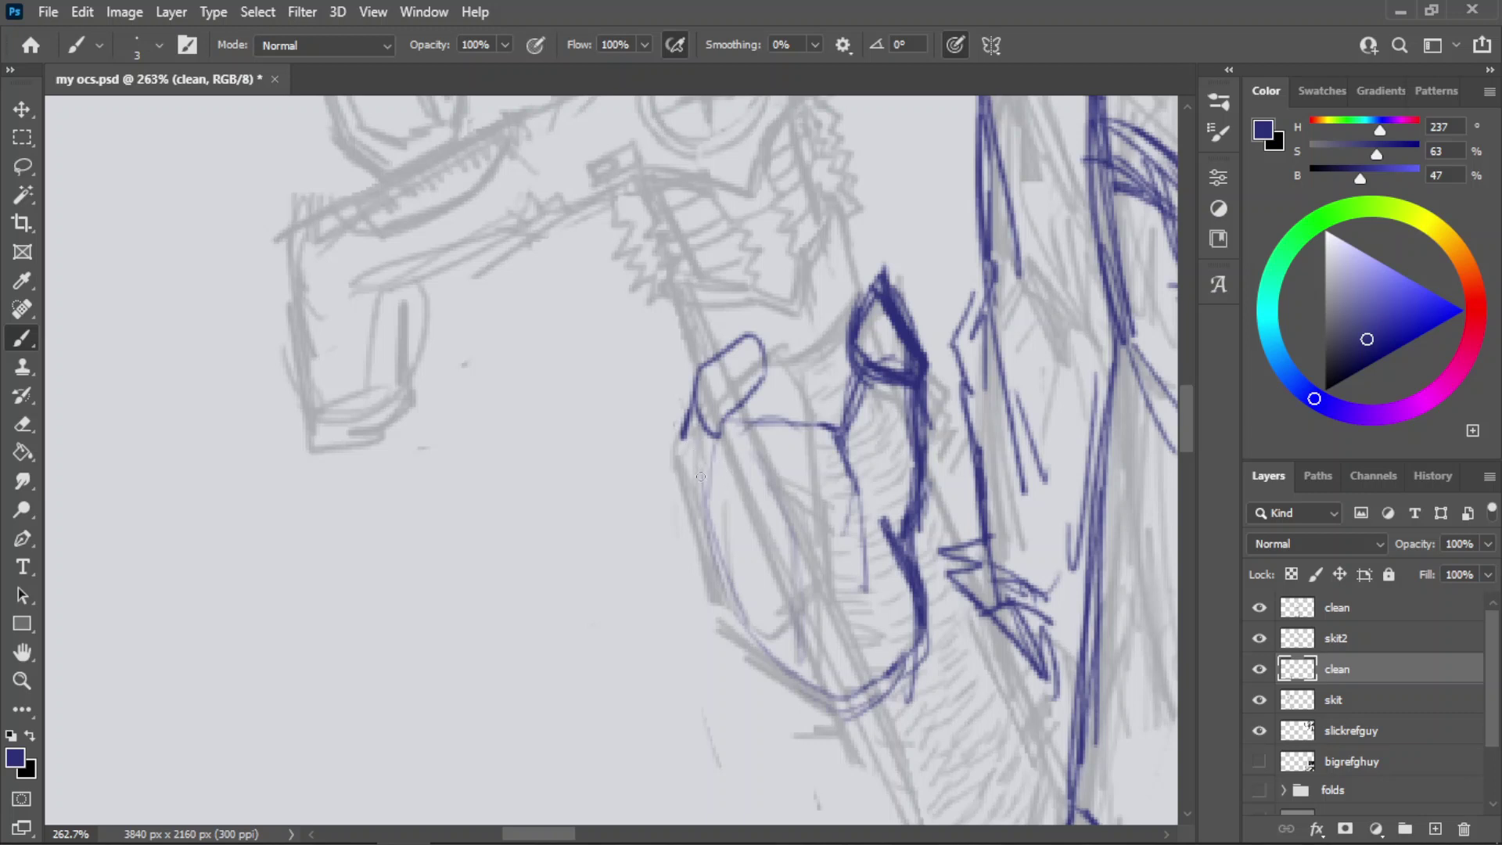
- Draw the middle finger's knuckle edge and its bent segment across the palm's top, just below the index finger
{"action": "key", "text": "ctrl+z"}
{"action": "left_click_drag", "start_coordinate": [696, 485], "coordinate": [732, 435]}
{"action": "key", "text": "ctrl+z"}
{"action": "mouse_move", "coordinate": [693, 486]}
{"action": "left_mouse_down"}
{"action": "mouse_move", "coordinate": [732, 427]}
{"action": "mouse_move", "coordinate": [760, 465]}
{"action": "mouse_move", "coordinate": [719, 527]}
{"action": "left_mouse_up"}
{"action": "key", "text": "ctrl+z"}
{"action": "left_click_drag", "start_coordinate": [765, 469], "coordinate": [716, 530]}
{"action": "key", "text": "ctrl+z"}
{"action": "mouse_move", "coordinate": [736, 421]}
{"action": "left_mouse_down"}
{"action": "mouse_move", "coordinate": [813, 401]}
{"action": "mouse_move", "coordinate": [817, 447]}
{"action": "mouse_move", "coordinate": [760, 471]}
{"action": "left_mouse_up"}
{"action": "key", "text": "ctrl+z"}
{"action": "key", "text": "ctrl+z"}
{"action": "key", "text": "ctrl+z"}
{"action": "key", "text": "ctrl+z"}
{"action": "key", "text": "ctrl+z"}
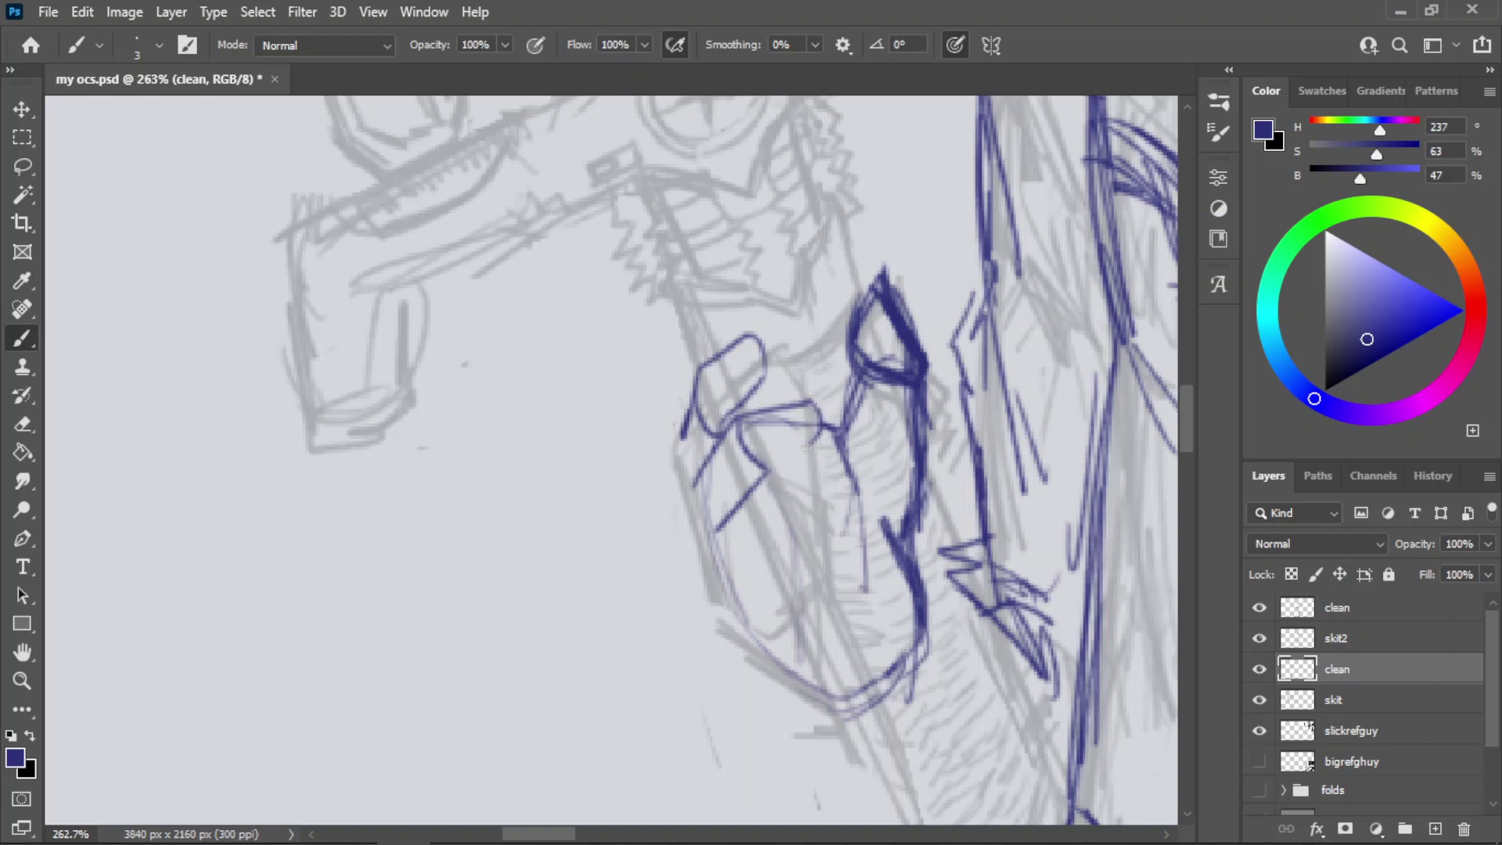
- Switch to the browser playing music on YouTube and return to the drawing
{"action": "key", "text": "alt+Tab"}
{"action": "key", "text": "Tab"}
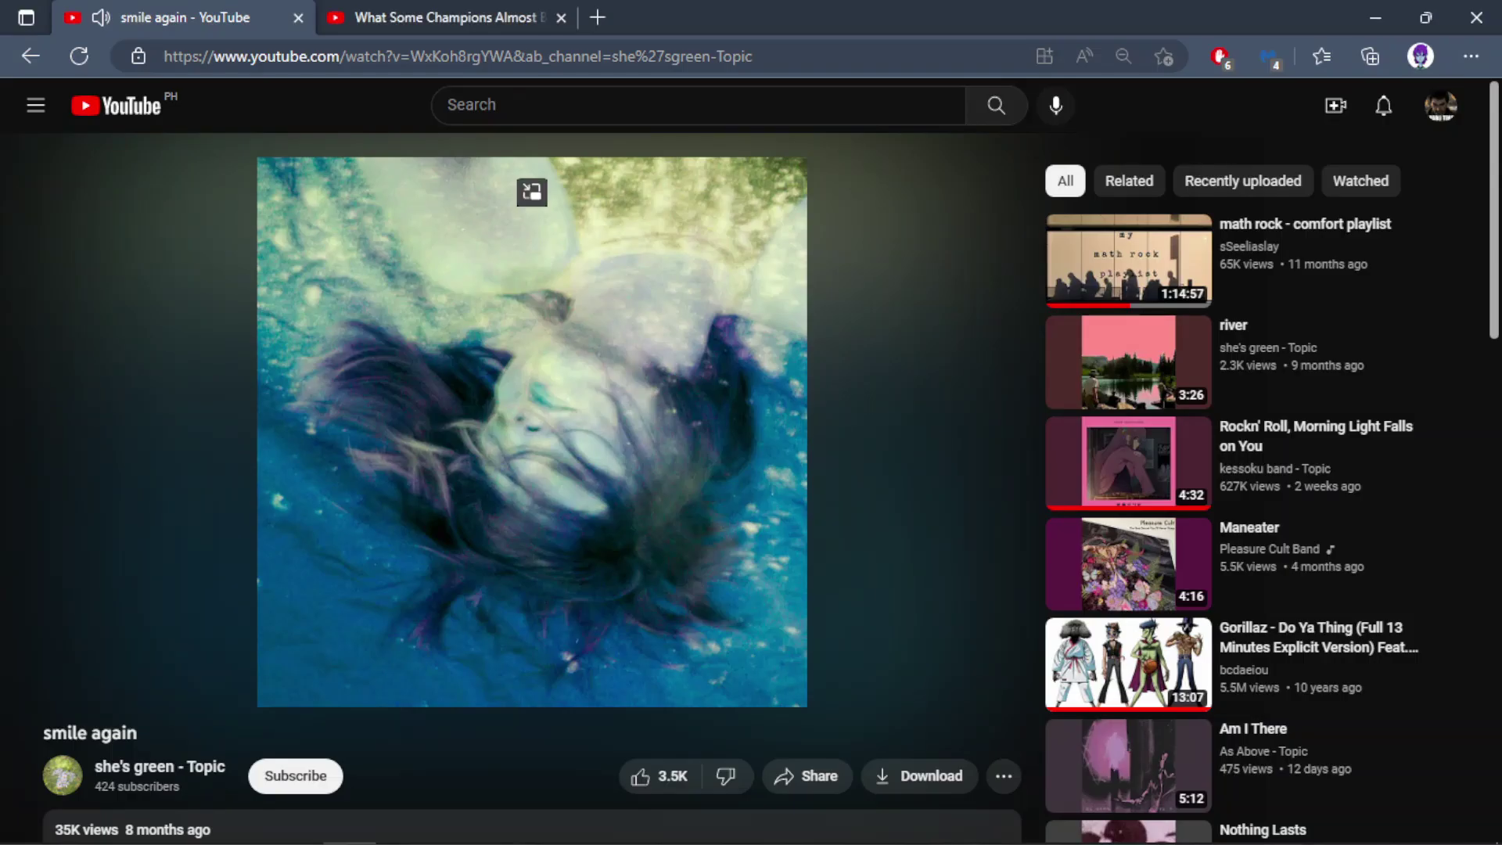
{"action": "key", "text": "alt+Tab"}
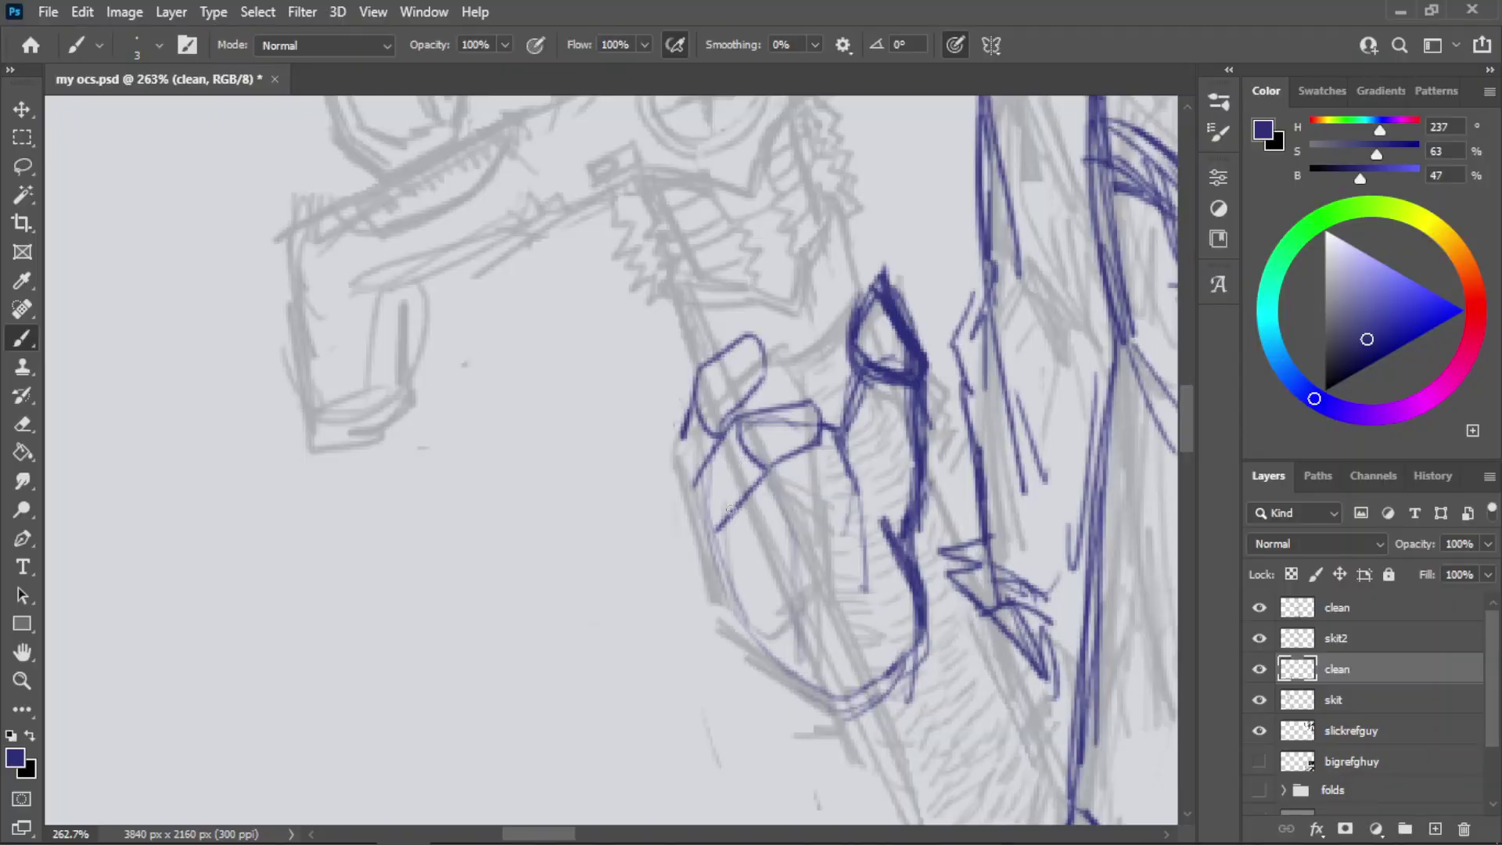
- Draw the ring finger's curved upper edge across the palm below the middle finger
{"action": "left_click_drag", "start_coordinate": [733, 490], "coordinate": [703, 563]}
{"action": "key", "text": "ctrl+z"}
{"action": "key", "text": "ctrl+z"}
{"action": "mouse_move", "coordinate": [726, 489]}
{"action": "left_mouse_down"}
{"action": "mouse_move", "coordinate": [709, 559]}
{"action": "mouse_move", "coordinate": [802, 470]}
{"action": "mouse_move", "coordinate": [705, 562]}
{"action": "left_mouse_up"}
{"action": "key", "text": "ctrl+z"}
{"action": "key", "text": "ctrl+z"}
{"action": "key", "text": "ctrl+z"}
{"action": "key", "text": "ctrl+z"}
{"action": "key", "text": "ctrl+z"}
{"action": "left_click_drag", "start_coordinate": [737, 502], "coordinate": [704, 559]}
{"action": "key", "text": "ctrl+z"}
{"action": "mouse_move", "coordinate": [738, 500]}
{"action": "left_mouse_down"}
{"action": "mouse_move", "coordinate": [790, 475]}
{"action": "mouse_move", "coordinate": [811, 484]}
{"action": "left_mouse_up"}
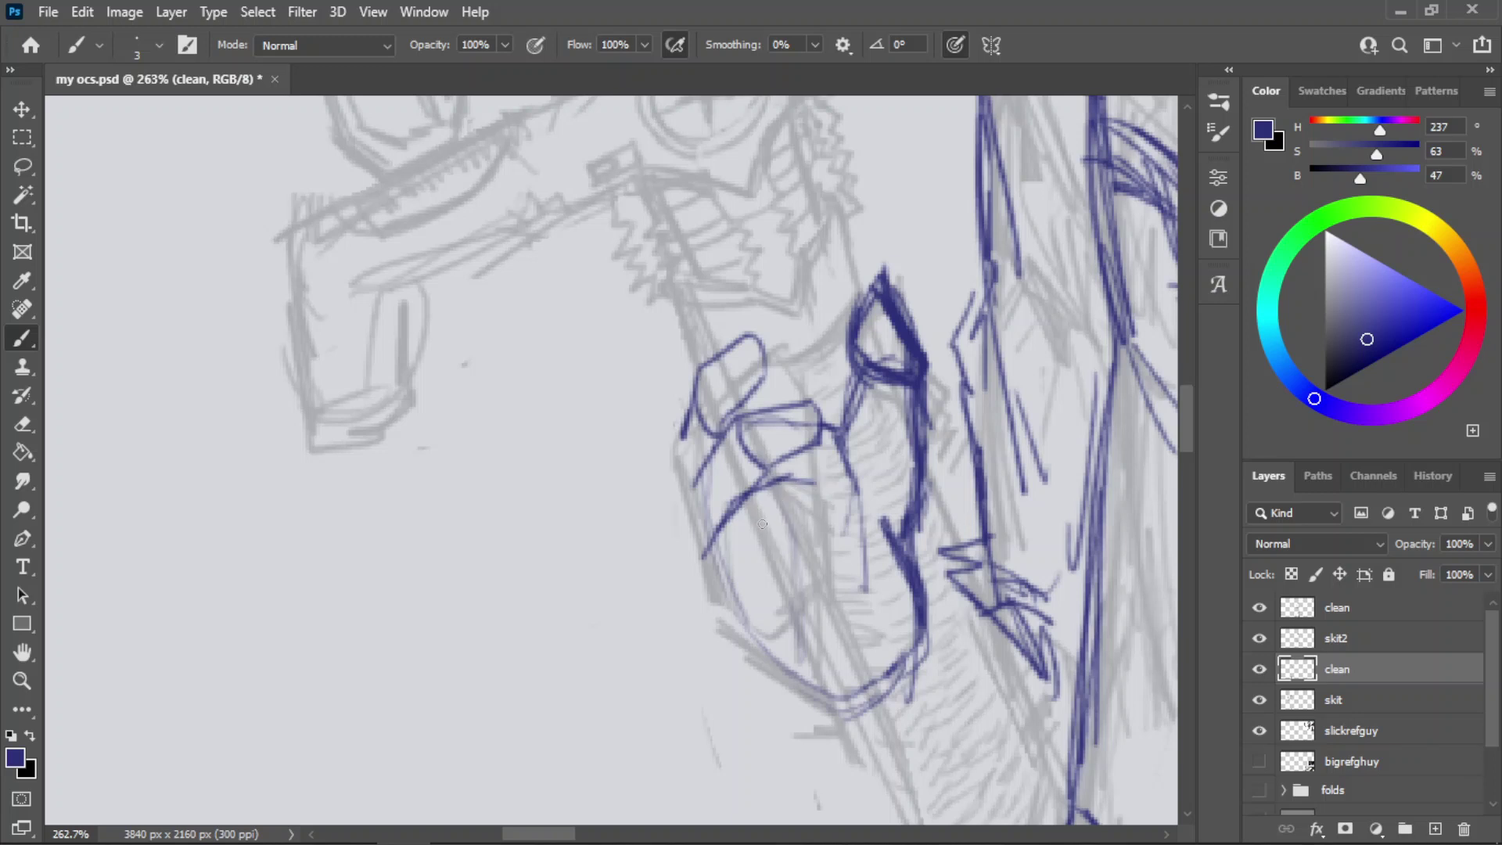
- Complete the ring finger with its rounded tip, lower edge, joint line and outer knuckle
{"action": "key", "text": "ctrl+z"}
{"action": "key", "text": "ctrl+z"}
{"action": "mouse_move", "coordinate": [775, 478]}
{"action": "left_mouse_down"}
{"action": "mouse_move", "coordinate": [831, 483]}
{"action": "mouse_move", "coordinate": [827, 528]}
{"action": "left_mouse_up"}
{"action": "key", "text": "ctrl+z"}
{"action": "key", "text": "ctrl+z"}
{"action": "key", "text": "ctrl+z"}
{"action": "key", "text": "ctrl+z"}
{"action": "left_click_drag", "start_coordinate": [822, 524], "coordinate": [714, 575]}
{"action": "key", "text": "ctrl+z"}
{"action": "key", "text": "ctrl+z"}
{"action": "key", "text": "ctrl+z"}
{"action": "key", "text": "ctrl+z"}
{"action": "key", "text": "ctrl+z"}
{"action": "mouse_move", "coordinate": [732, 501]}
{"action": "left_mouse_down"}
{"action": "mouse_move", "coordinate": [693, 542]}
{"action": "mouse_move", "coordinate": [697, 519]}
{"action": "left_mouse_up"}
{"action": "key", "text": "ctrl+z"}
{"action": "key", "text": "ctrl+z"}
{"action": "key", "text": "ctrl+z"}
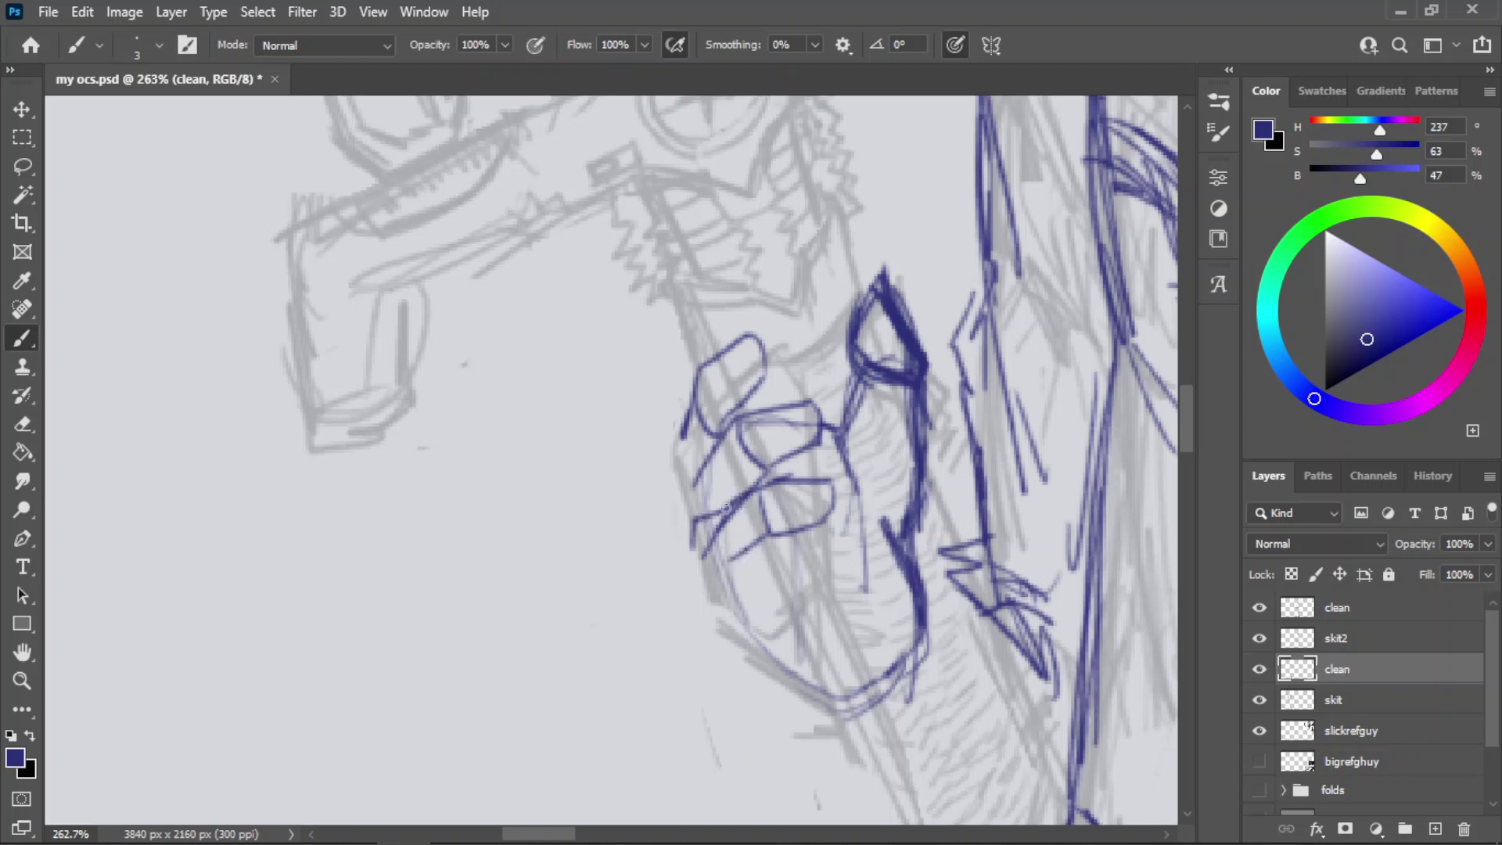
- Clean up the ring finger's stray lines and draw the little finger curled across the palm beneath it
{"action": "key", "text": "e"}
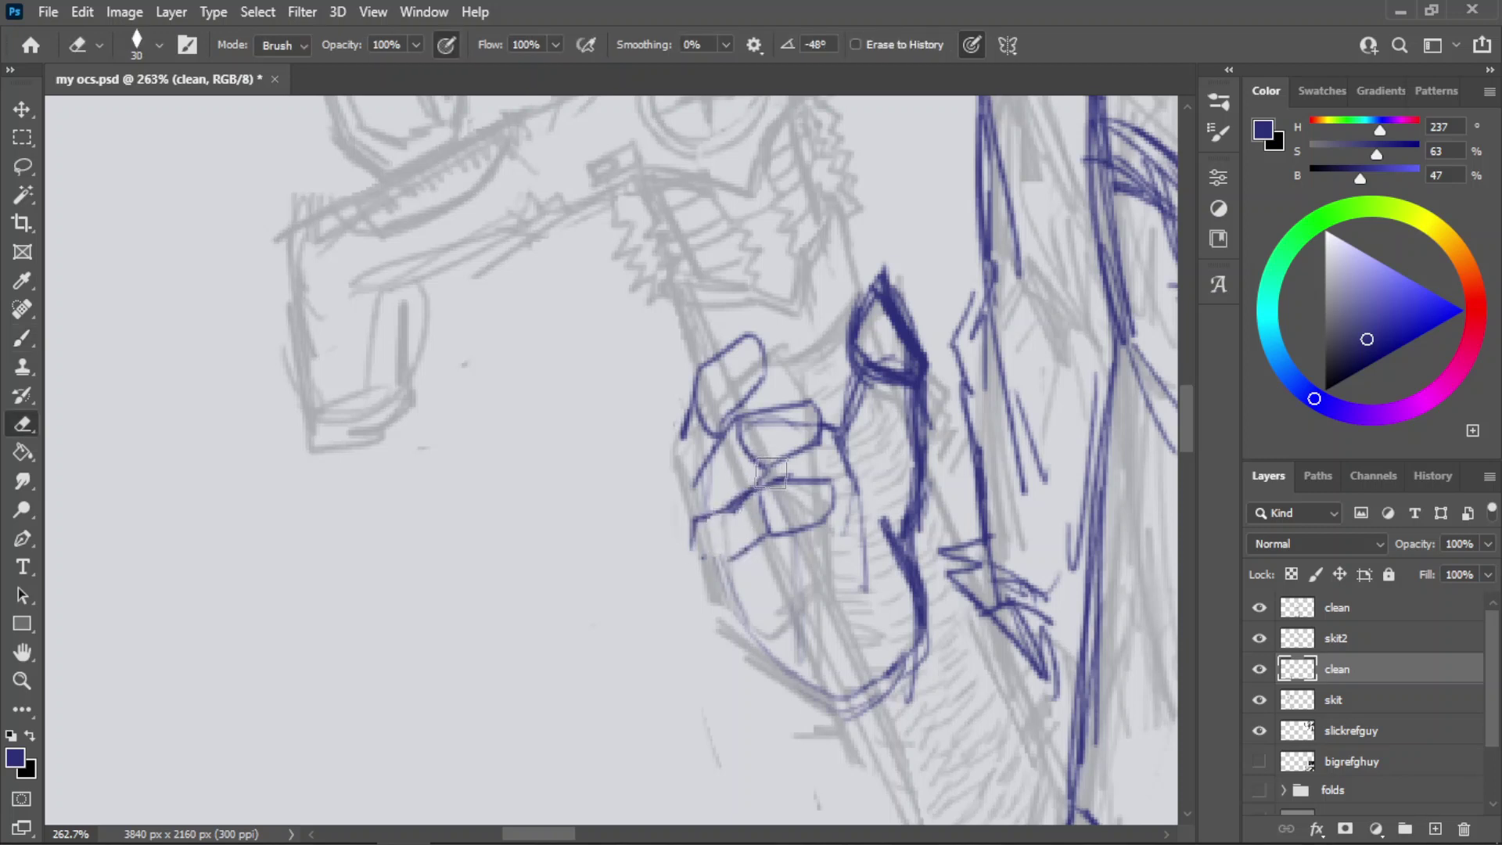
{"action": "key", "text": "b"}
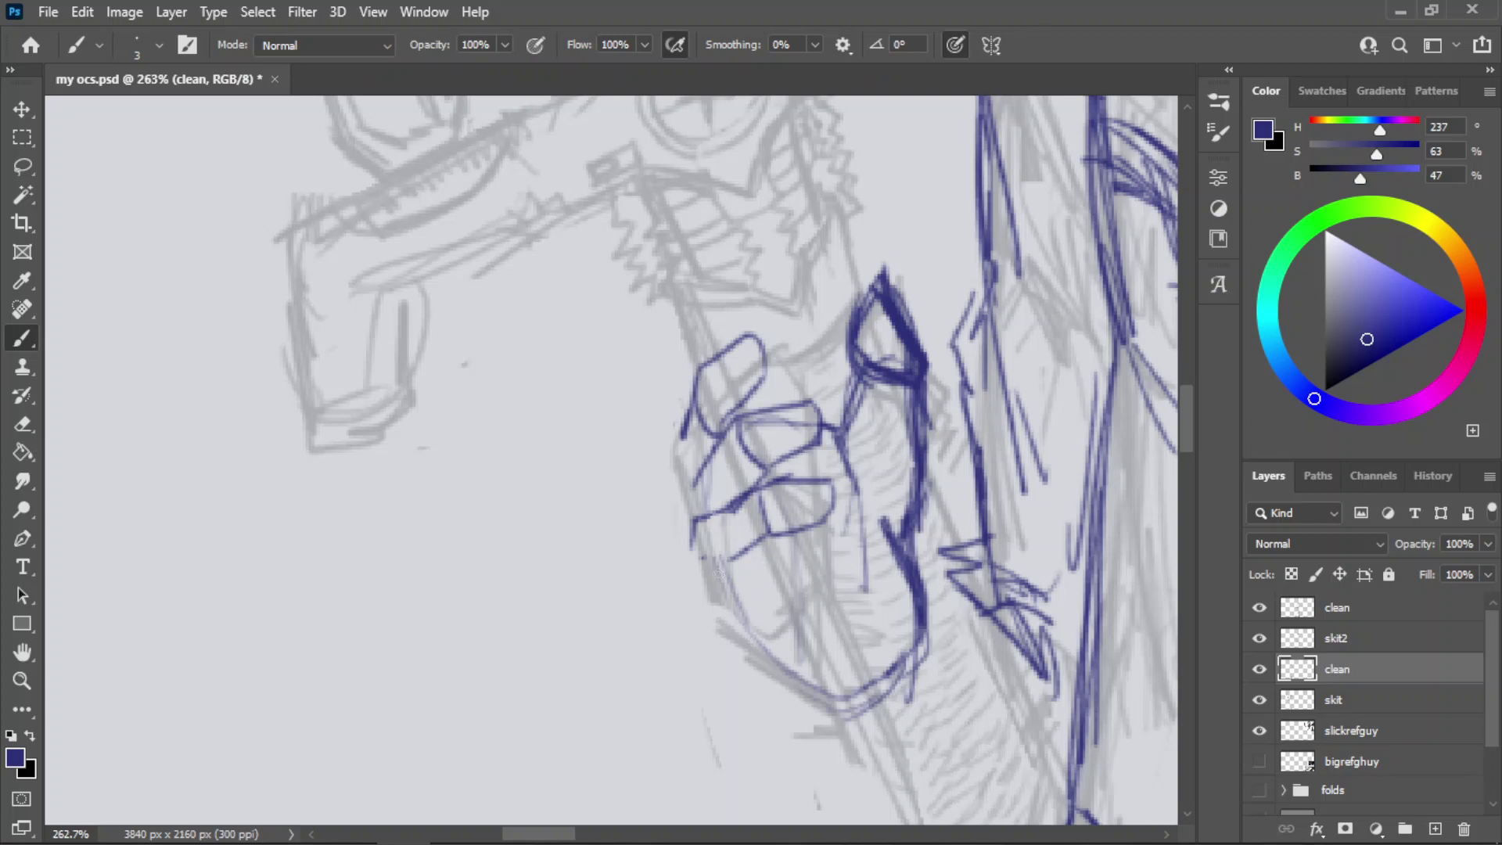
{"action": "mouse_move", "coordinate": [718, 577]}
{"action": "left_mouse_down"}
{"action": "mouse_move", "coordinate": [778, 554]}
{"action": "mouse_move", "coordinate": [798, 596]}
{"action": "left_mouse_up"}
{"action": "key", "text": "ctrl+z"}
{"action": "key", "text": "ctrl+z"}
{"action": "key", "text": "ctrl+z"}
{"action": "mouse_move", "coordinate": [781, 555]}
{"action": "left_mouse_down"}
{"action": "mouse_move", "coordinate": [794, 588]}
{"action": "mouse_move", "coordinate": [728, 613]}
{"action": "mouse_move", "coordinate": [744, 612]}
{"action": "left_mouse_up"}
{"action": "key", "text": "ctrl+z"}
{"action": "mouse_move", "coordinate": [774, 557]}
{"action": "left_mouse_down"}
{"action": "mouse_move", "coordinate": [831, 547]}
{"action": "mouse_move", "coordinate": [797, 579]}
{"action": "left_mouse_up"}
{"action": "key", "text": "ctrl+z"}
{"action": "key", "text": "ctrl+z"}
{"action": "mouse_move", "coordinate": [791, 550]}
{"action": "left_mouse_down"}
{"action": "mouse_move", "coordinate": [829, 543]}
{"action": "mouse_move", "coordinate": [834, 574]}
{"action": "left_mouse_up"}
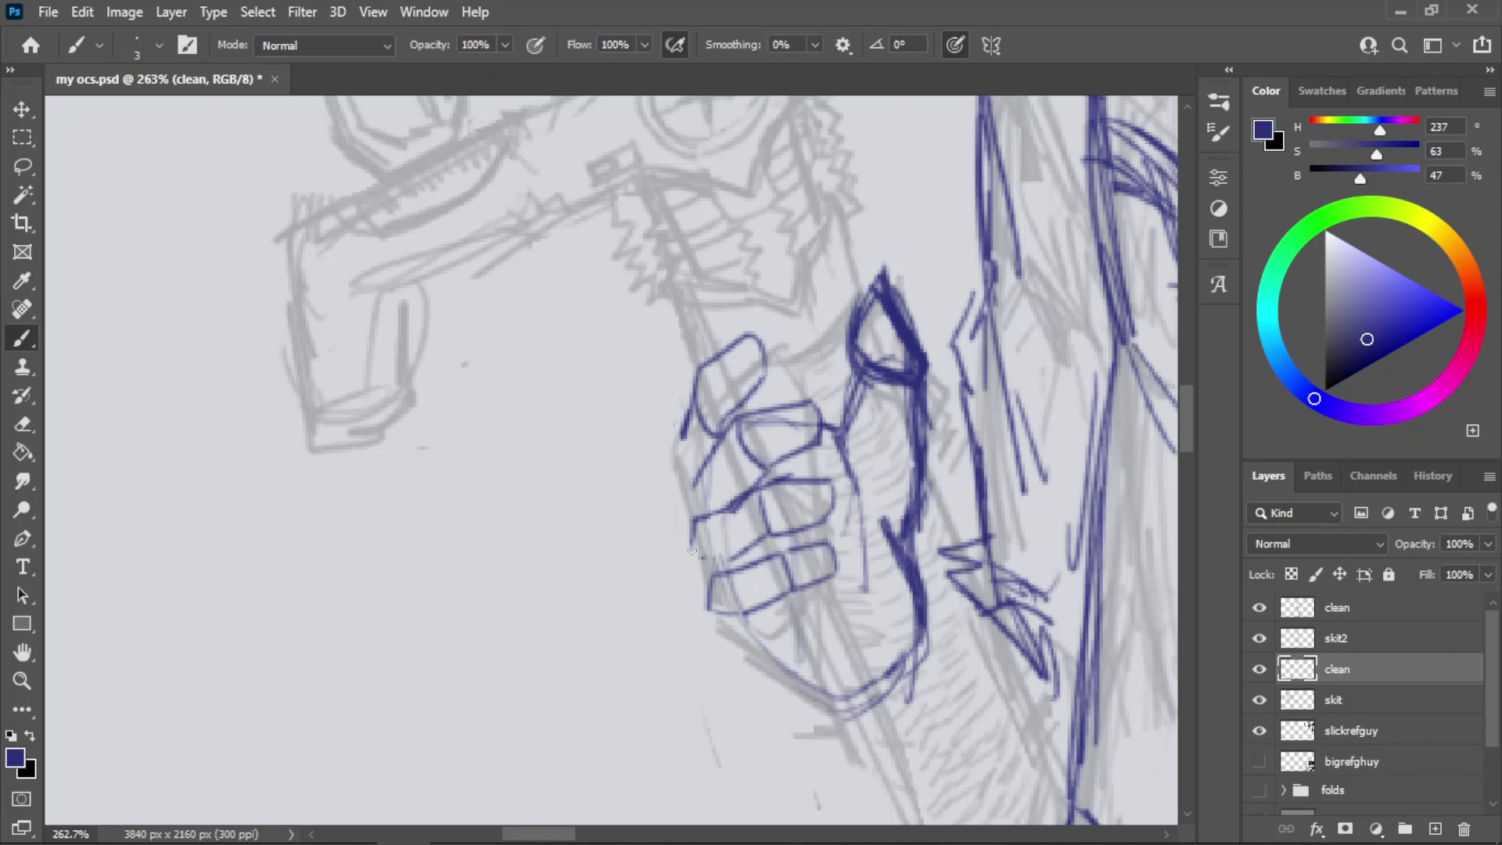
- Draw the little finger's outer knuckle and the curved edge of the palm beneath it
{"action": "left_click_drag", "start_coordinate": [692, 551], "coordinate": [699, 581]}
{"action": "key", "text": "ctrl+z"}
{"action": "mouse_move", "coordinate": [694, 525]}
{"action": "left_mouse_down"}
{"action": "mouse_move", "coordinate": [701, 577]}
{"action": "mouse_move", "coordinate": [768, 651]}
{"action": "mouse_move", "coordinate": [741, 638]}
{"action": "mouse_move", "coordinate": [785, 658]}
{"action": "left_mouse_up"}
{"action": "key", "text": "ctrl+z"}
{"action": "key", "text": "ctrl+z"}
{"action": "key", "text": "ctrl+z"}
{"action": "key", "text": "ctrl+z"}
{"action": "key", "text": "ctrl+z"}
{"action": "key", "text": "ctrl+z"}
{"action": "mouse_move", "coordinate": [716, 621]}
{"action": "left_mouse_down"}
{"action": "mouse_move", "coordinate": [759, 654]}
{"action": "mouse_move", "coordinate": [772, 646]}
{"action": "left_mouse_up"}
{"action": "key", "text": "ctrl+z"}
{"action": "key", "text": "z"}
{"action": "left_click_drag", "start_coordinate": [773, 518], "coordinate": [694, 583]}
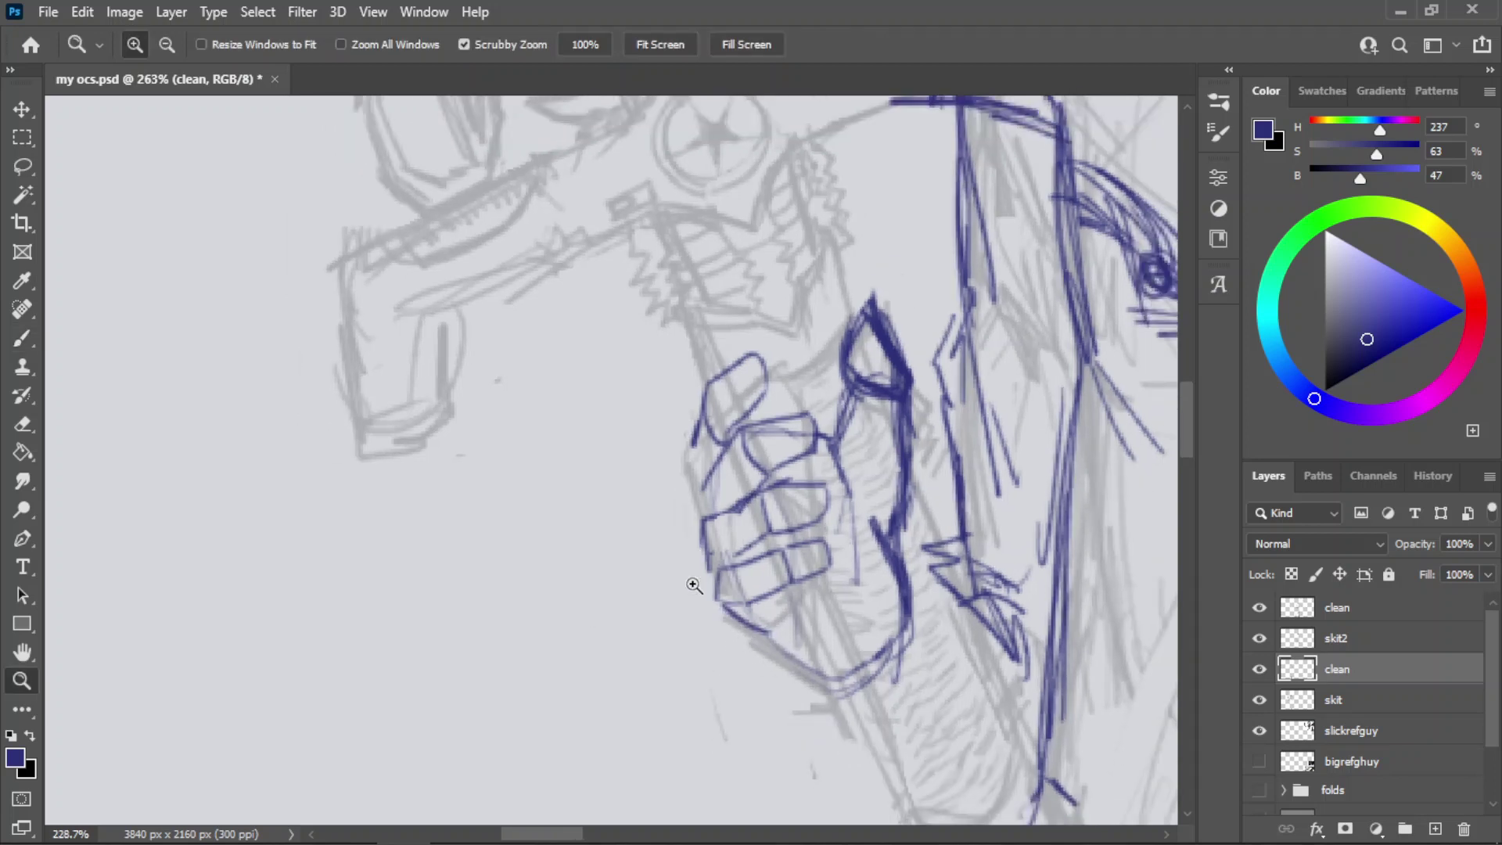
- Erase the thumb's heavy outer contour and inner base, and redraw its outer edge with a bend at the joint
{"action": "key", "text": "e"}
{"action": "mouse_move", "coordinate": [857, 383]}
{"action": "left_mouse_down"}
{"action": "mouse_move", "coordinate": [842, 459]}
{"action": "mouse_move", "coordinate": [855, 328]}
{"action": "mouse_move", "coordinate": [884, 391]}
{"action": "mouse_move", "coordinate": [876, 329]}
{"action": "mouse_move", "coordinate": [895, 349]}
{"action": "mouse_move", "coordinate": [859, 319]}
{"action": "mouse_move", "coordinate": [870, 401]}
{"action": "mouse_move", "coordinate": [862, 339]}
{"action": "mouse_move", "coordinate": [897, 386]}
{"action": "left_mouse_up"}
{"action": "key", "text": "b"}
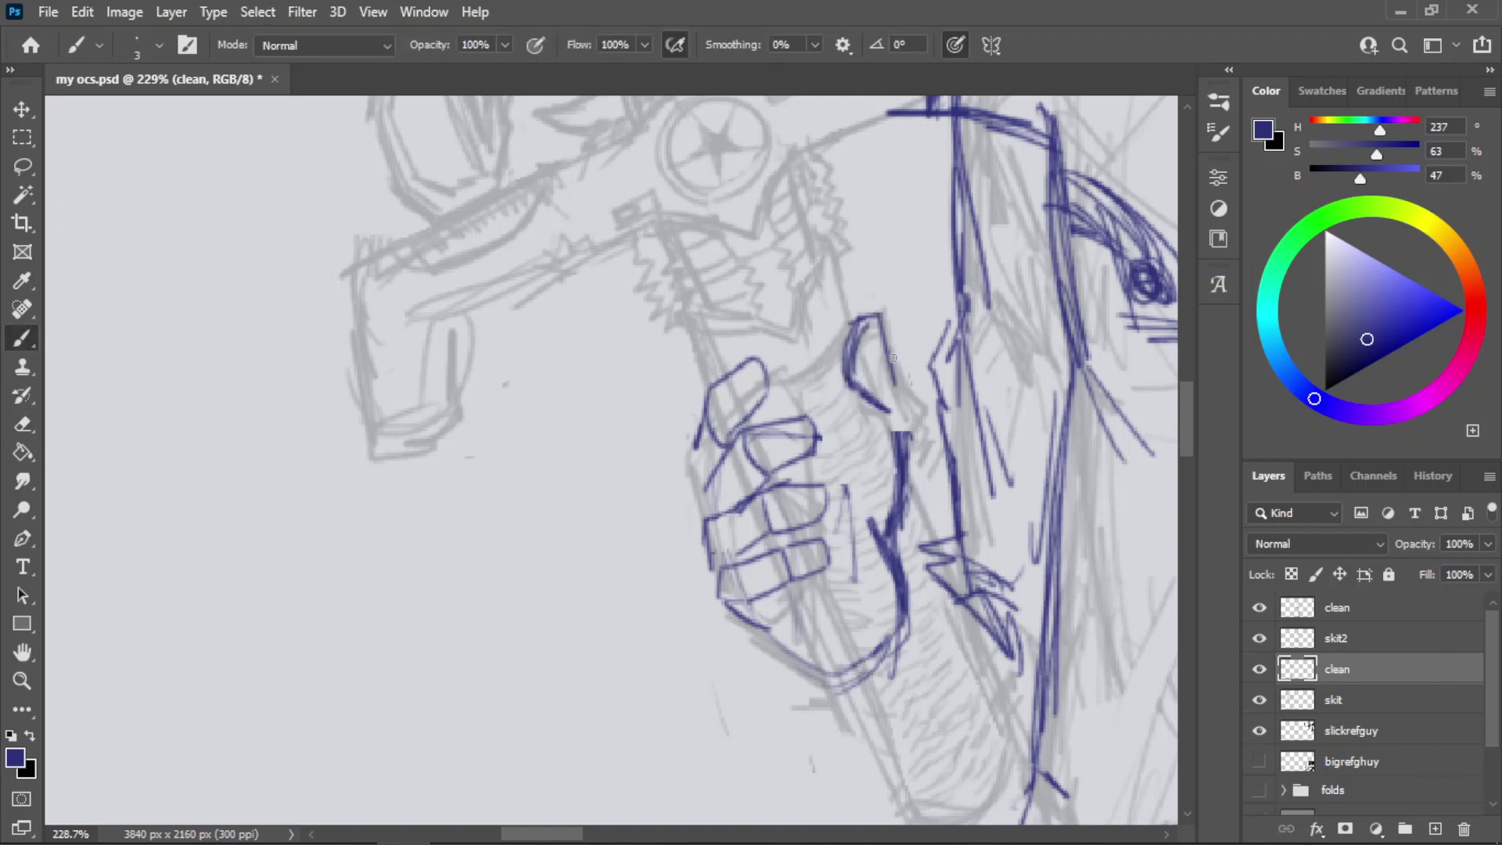
{"action": "left_click_drag", "start_coordinate": [877, 311], "coordinate": [902, 388]}
{"action": "mouse_move", "coordinate": [884, 336]}
{"action": "left_mouse_down"}
{"action": "mouse_move", "coordinate": [906, 379]}
{"action": "mouse_move", "coordinate": [895, 520]}
{"action": "mouse_move", "coordinate": [884, 486]}
{"action": "left_mouse_up"}
{"action": "key", "text": "e"}
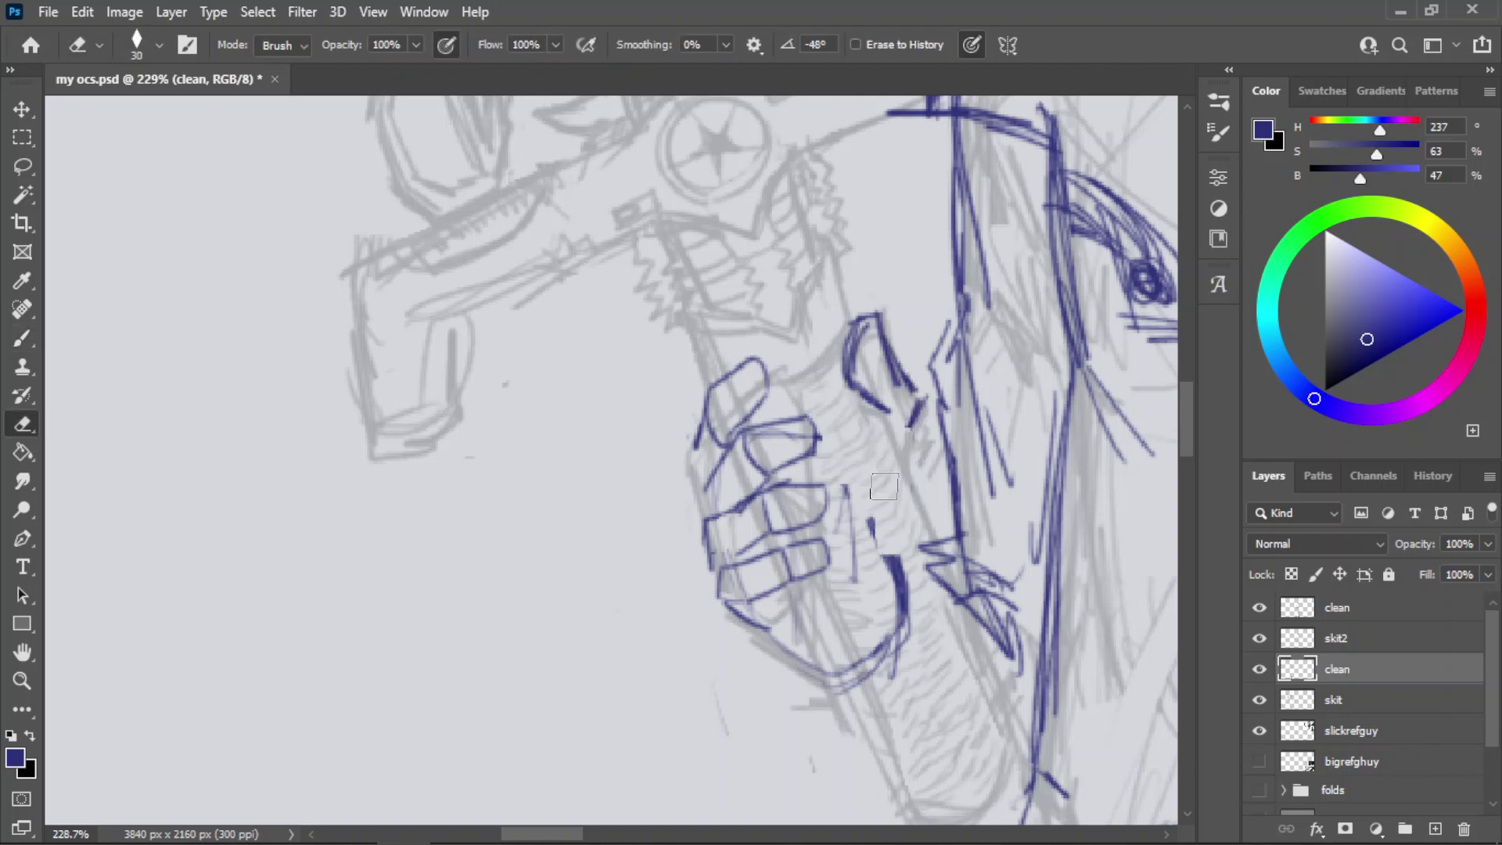
{"action": "key", "text": "b"}
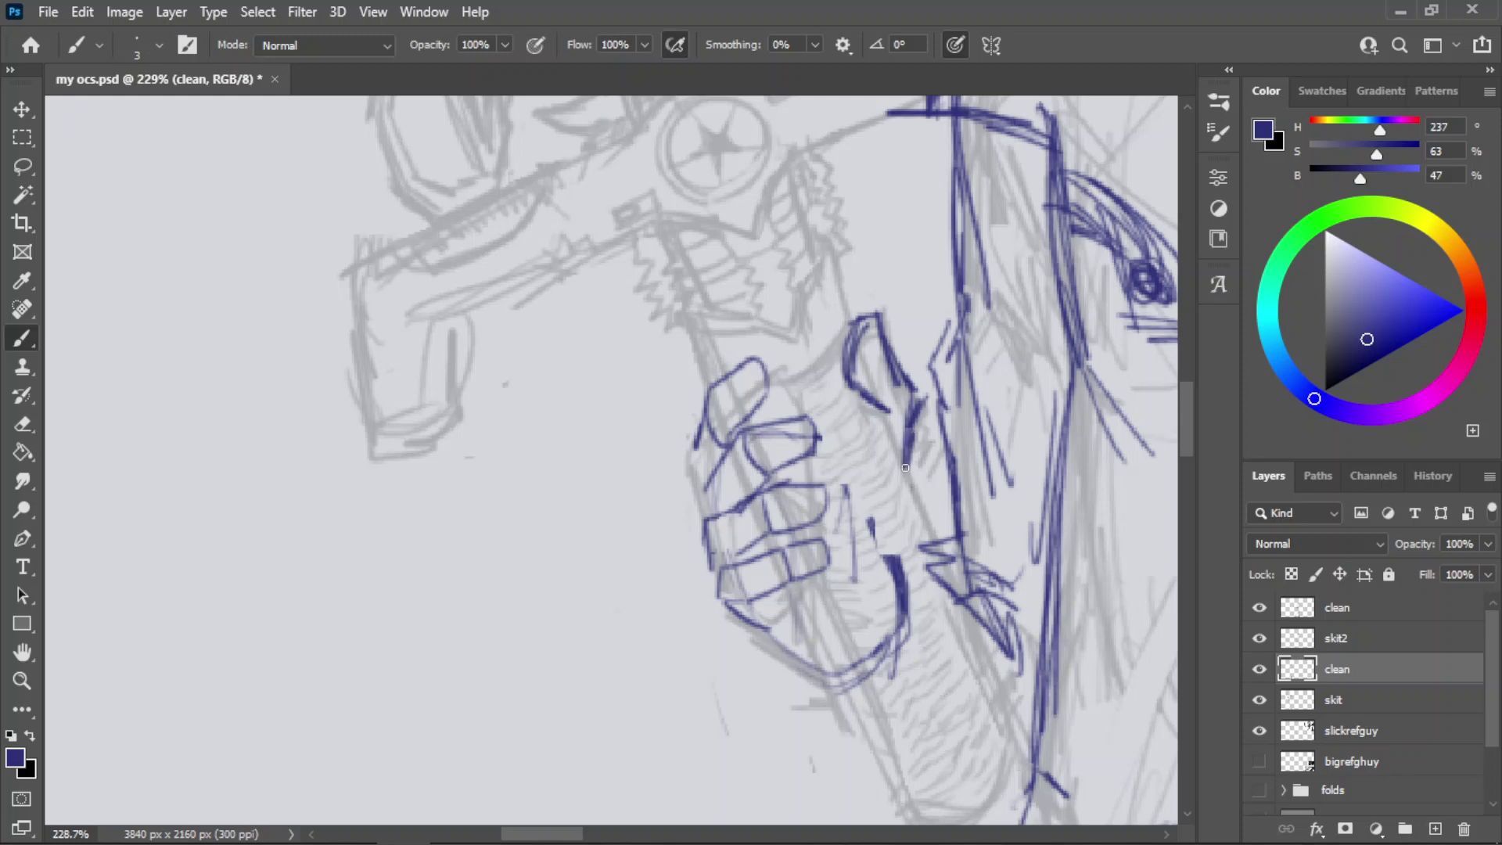
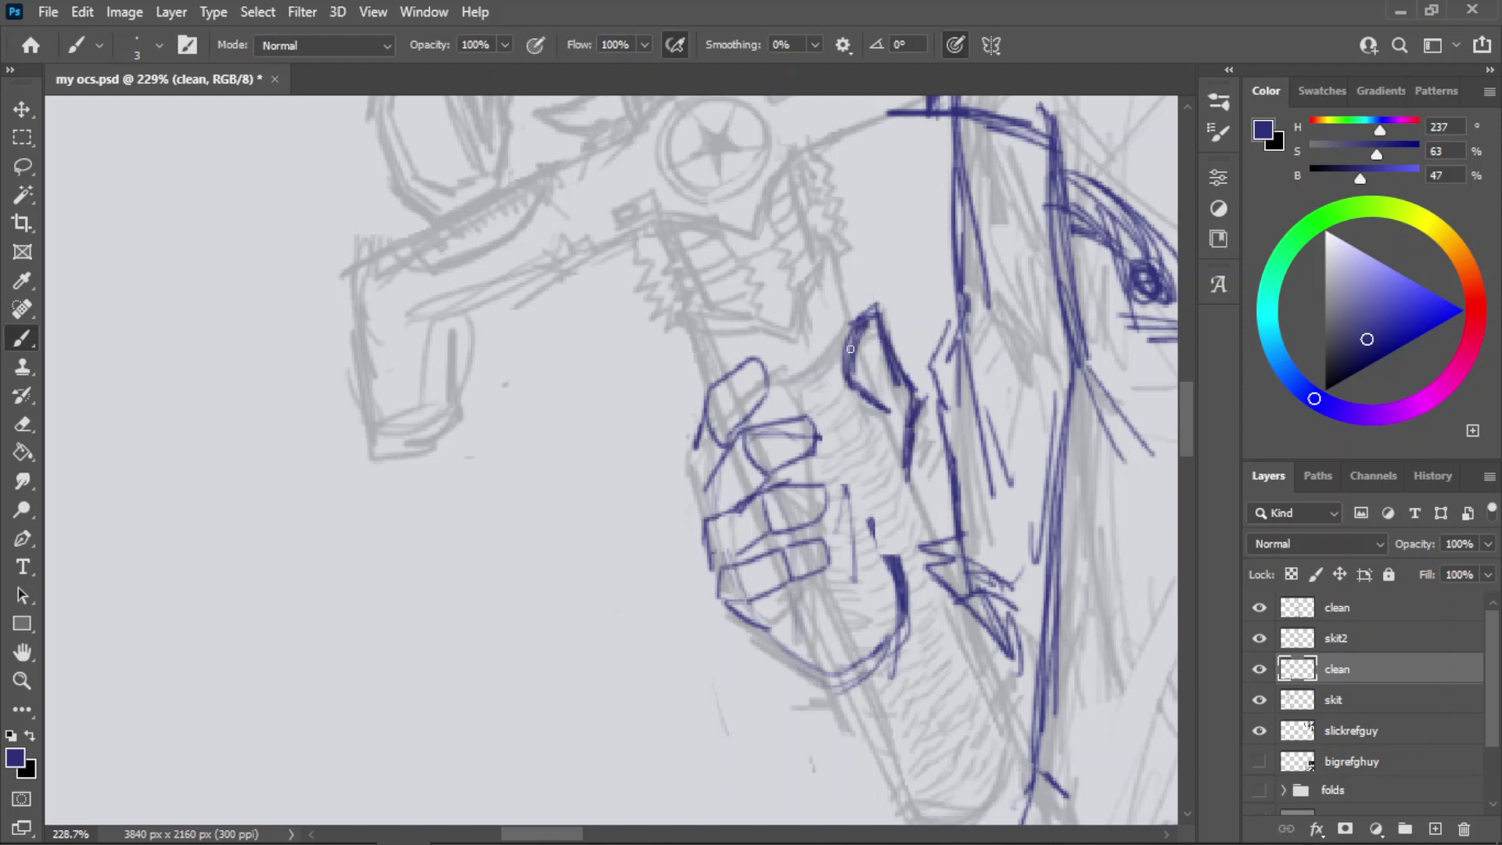
- Redraw the hand's outer contour from the index knuckle down to the ring finger and darken the index finger's upper edge
{"action": "key", "text": "ctrl+space"}
{"action": "left_click_drag", "start_coordinate": [825, 403], "coordinate": [705, 477]}
{"action": "left_click_drag", "start_coordinate": [824, 433], "coordinate": [966, 433]}
{"action": "left_click_drag", "start_coordinate": [684, 350], "coordinate": [674, 471]}
{"action": "key", "text": "ctrl+z"}
{"action": "left_click_drag", "start_coordinate": [691, 421], "coordinate": [677, 437]}
{"action": "left_click_drag", "start_coordinate": [678, 429], "coordinate": [676, 469]}
{"action": "key", "text": "ctrl+z"}
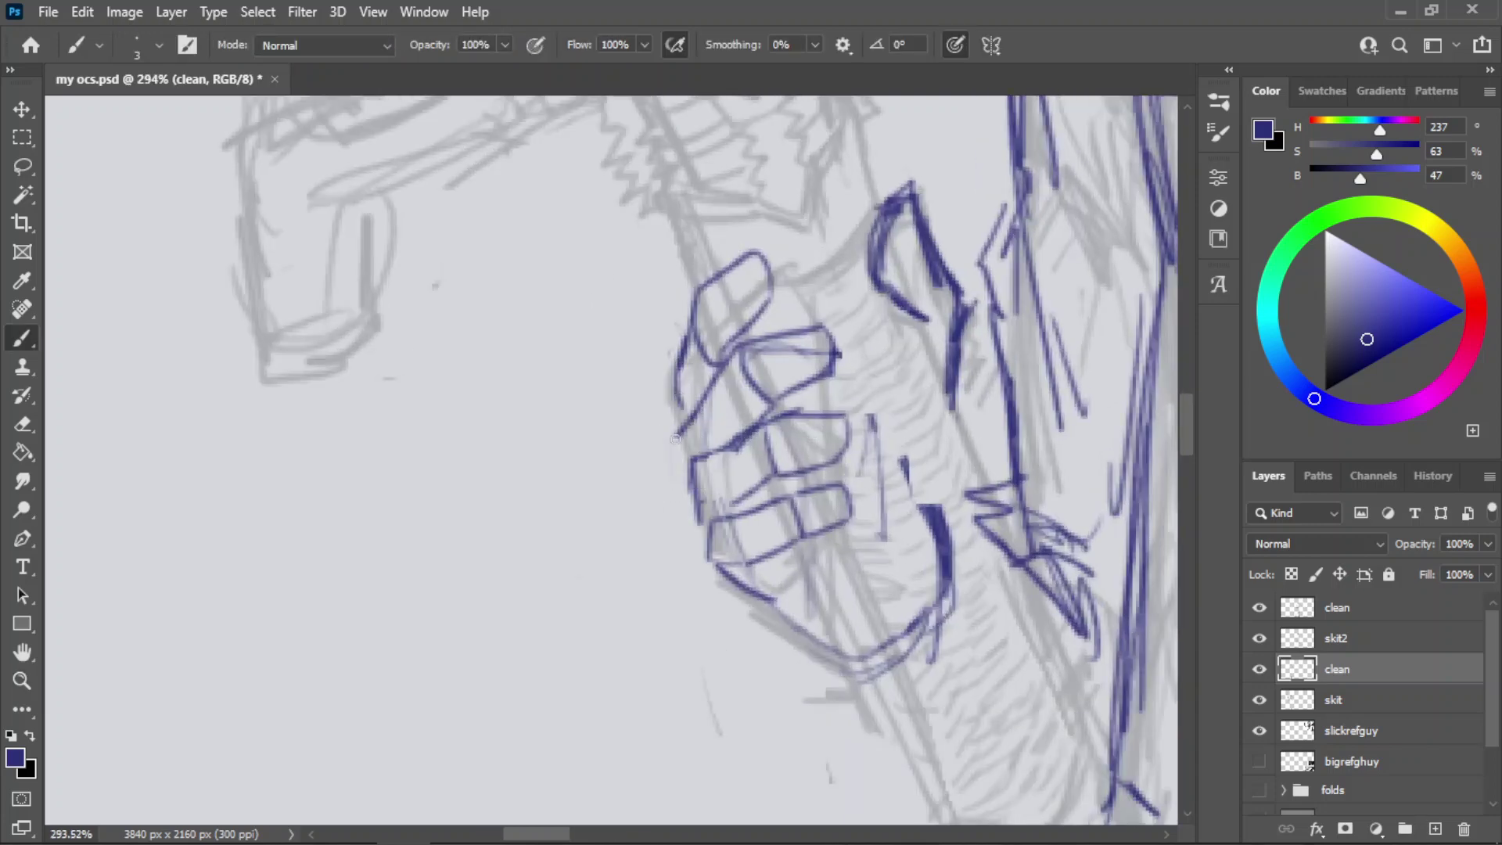
{"action": "key", "text": "ctrl+z"}
{"action": "key", "text": "ctrl+z"}
{"action": "key", "text": "ctrl+z"}
{"action": "key", "text": "ctrl+z"}
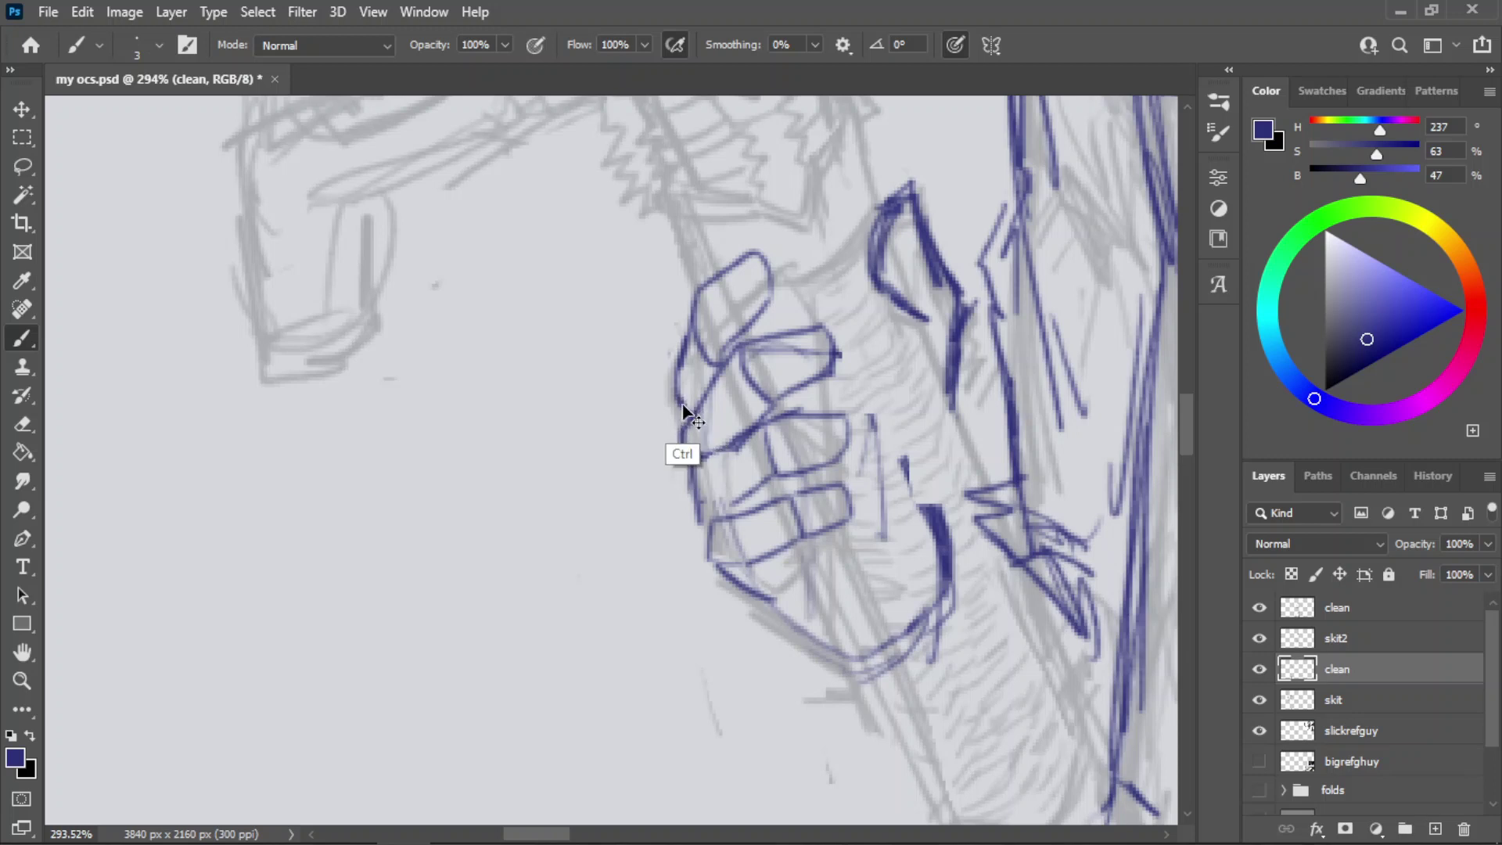
{"action": "left_click_drag", "start_coordinate": [679, 379], "coordinate": [689, 420]}
{"action": "key", "text": "ctrl+z"}
{"action": "left_click_drag", "start_coordinate": [693, 303], "coordinate": [749, 262]}
- Erase the stray lines between the fingers and thumb along with the lower palm curve, and save the drawing
{"action": "key", "text": "z"}
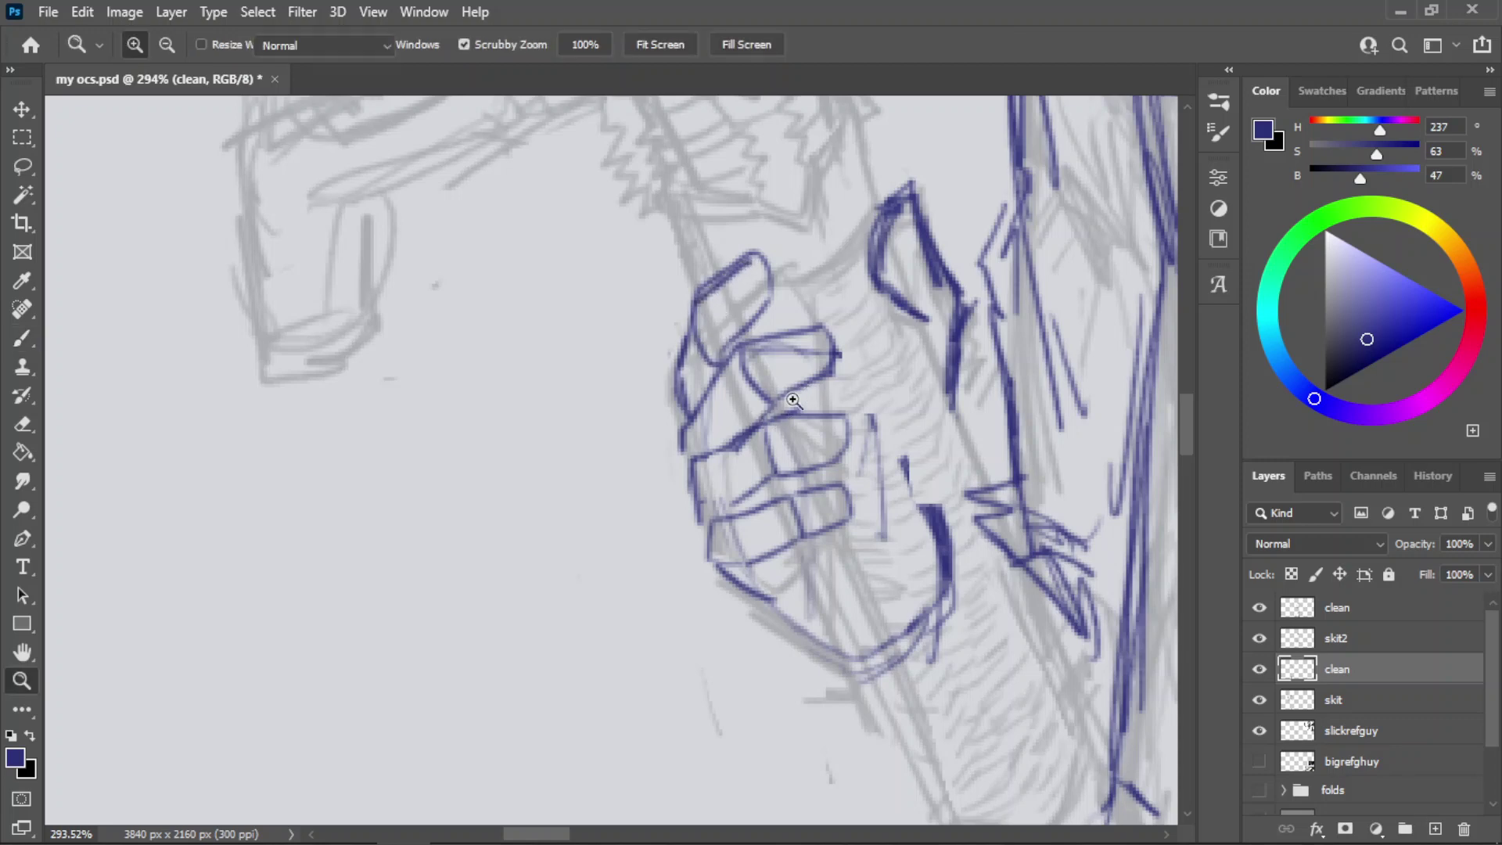
{"action": "mouse_move", "coordinate": [779, 406]}
{"action": "left_mouse_down"}
{"action": "mouse_move", "coordinate": [747, 530]}
{"action": "mouse_move", "coordinate": [827, 517]}
{"action": "left_mouse_up"}
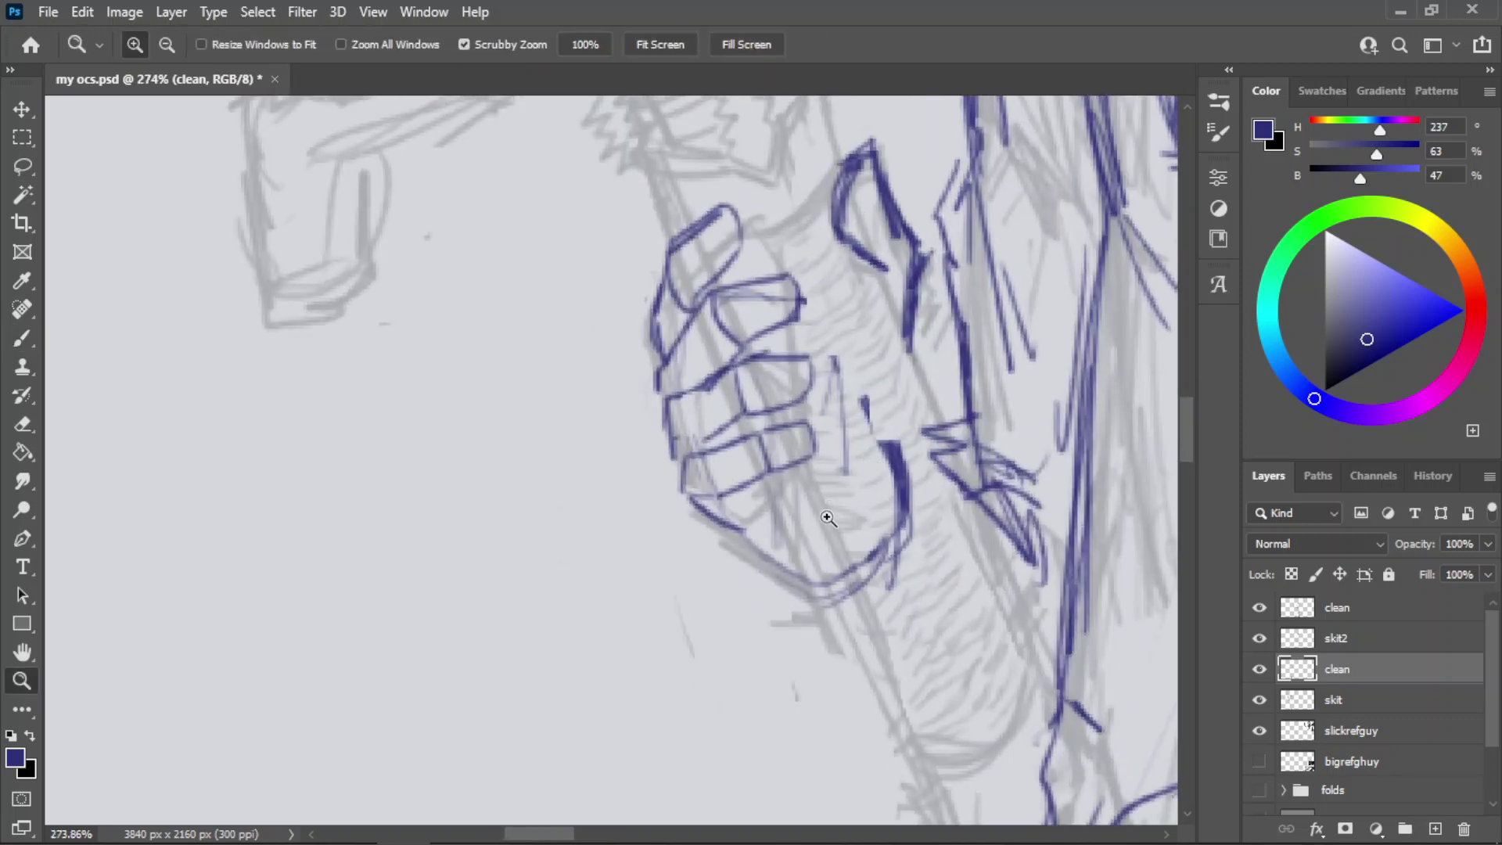
{"action": "key", "text": "e"}
{"action": "mouse_move", "coordinate": [833, 359]}
{"action": "left_mouse_down"}
{"action": "mouse_move", "coordinate": [857, 480]}
{"action": "mouse_move", "coordinate": [905, 568]}
{"action": "mouse_move", "coordinate": [895, 623]}
{"action": "mouse_move", "coordinate": [841, 561]}
{"action": "mouse_move", "coordinate": [831, 580]}
{"action": "mouse_move", "coordinate": [806, 532]}
{"action": "left_mouse_up"}
{"action": "key", "text": "ctrl+s"}
- Lasso the four fingers, scale them to about 109%, rotate them about 6° counterclockwise and shift them slightly toward the thumb
{"action": "key", "text": "z"}
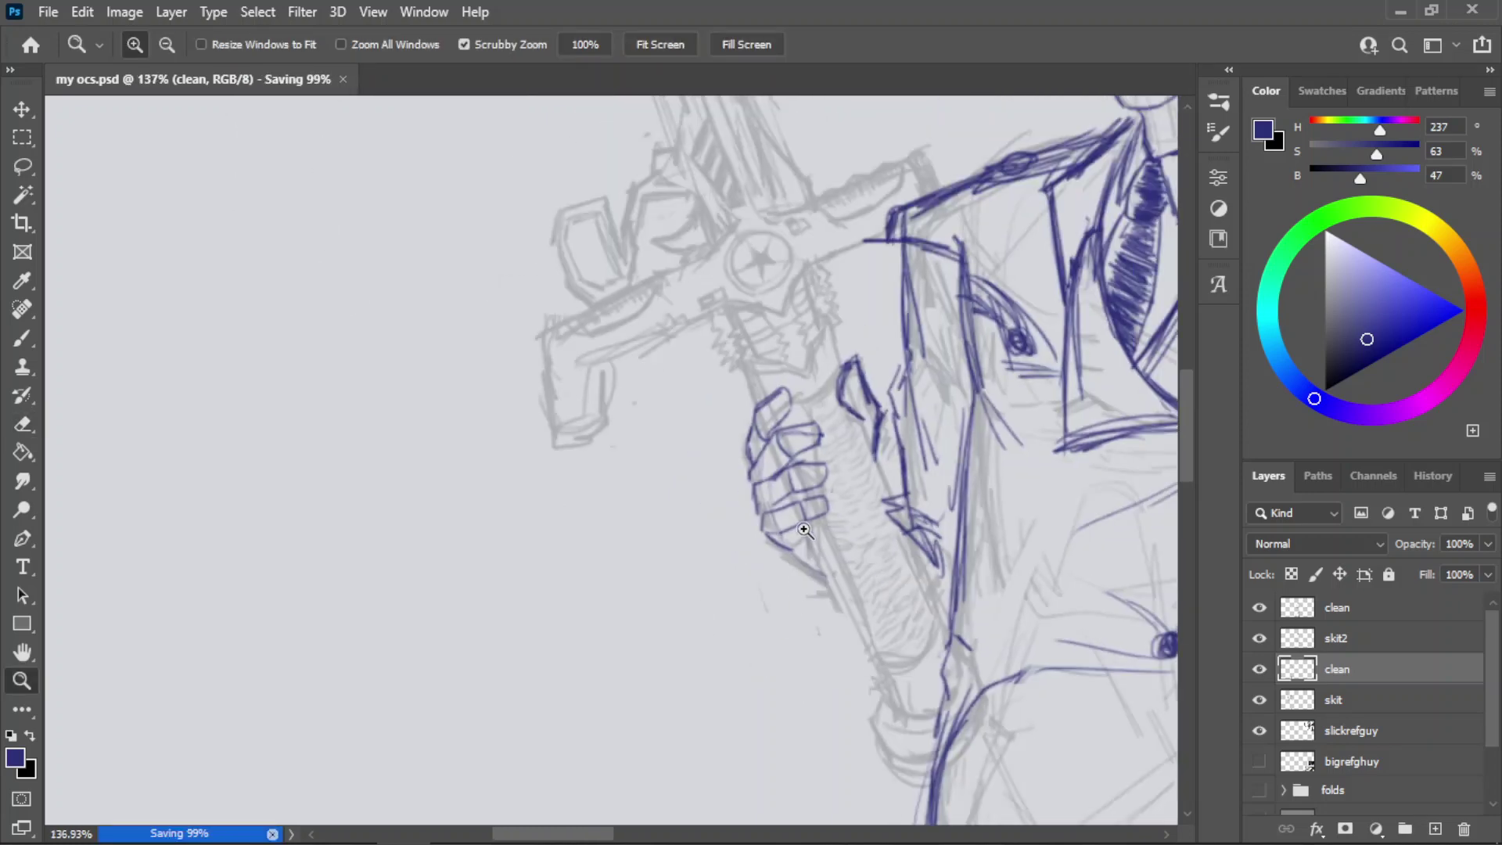
{"action": "left_click_drag", "start_coordinate": [809, 403], "coordinate": [852, 395]}
{"action": "key", "text": "b"}
{"action": "key", "text": "l"}
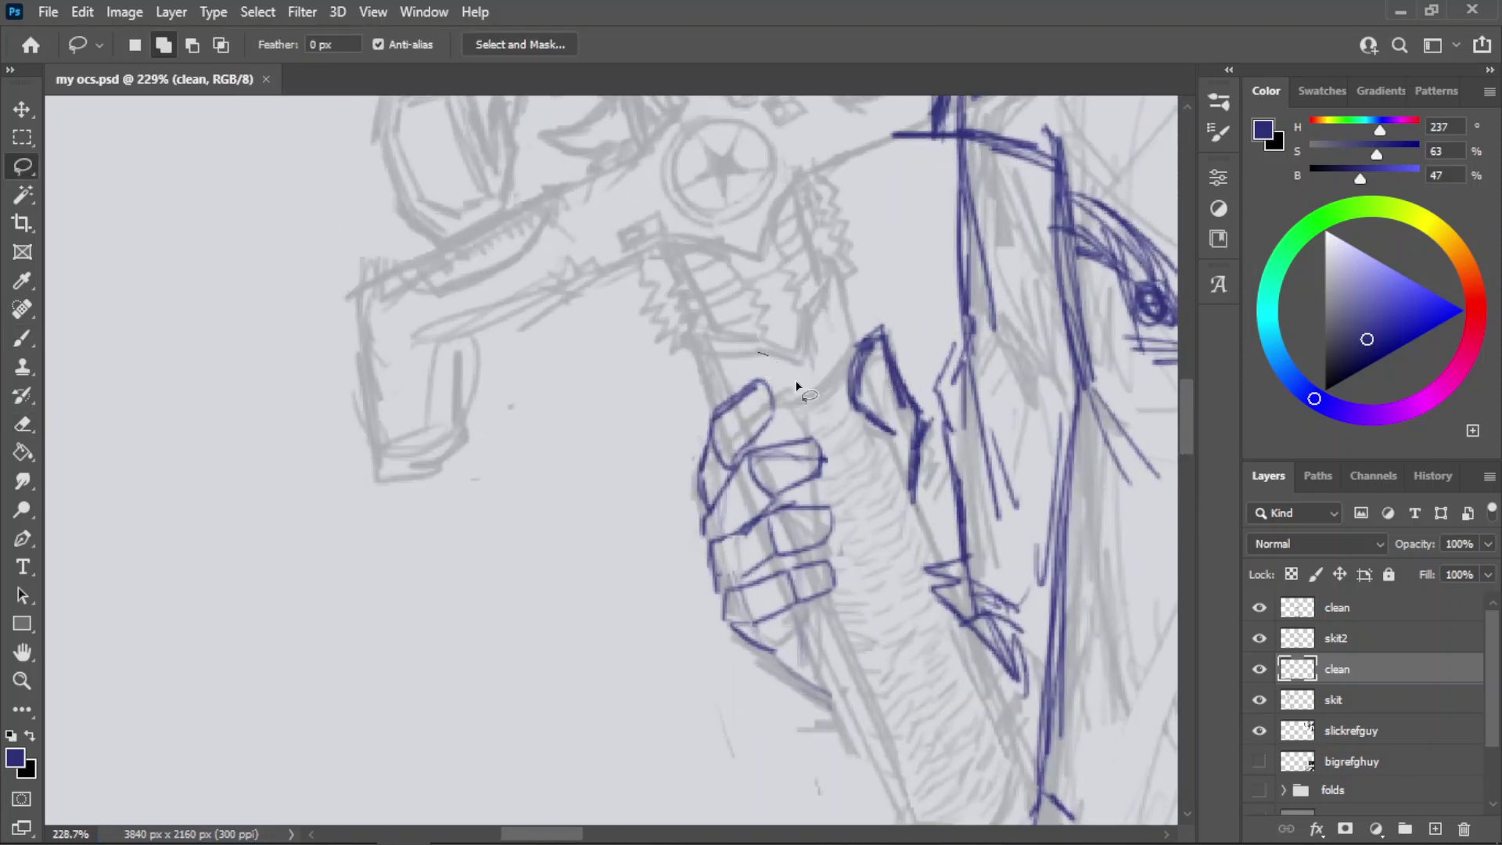
{"action": "mouse_move", "coordinate": [759, 352]}
{"action": "left_mouse_down"}
{"action": "mouse_move", "coordinate": [819, 718]}
{"action": "mouse_move", "coordinate": [707, 352]}
{"action": "mouse_move", "coordinate": [755, 354]}
{"action": "left_mouse_up"}
{"action": "key", "text": "ctrl+t"}
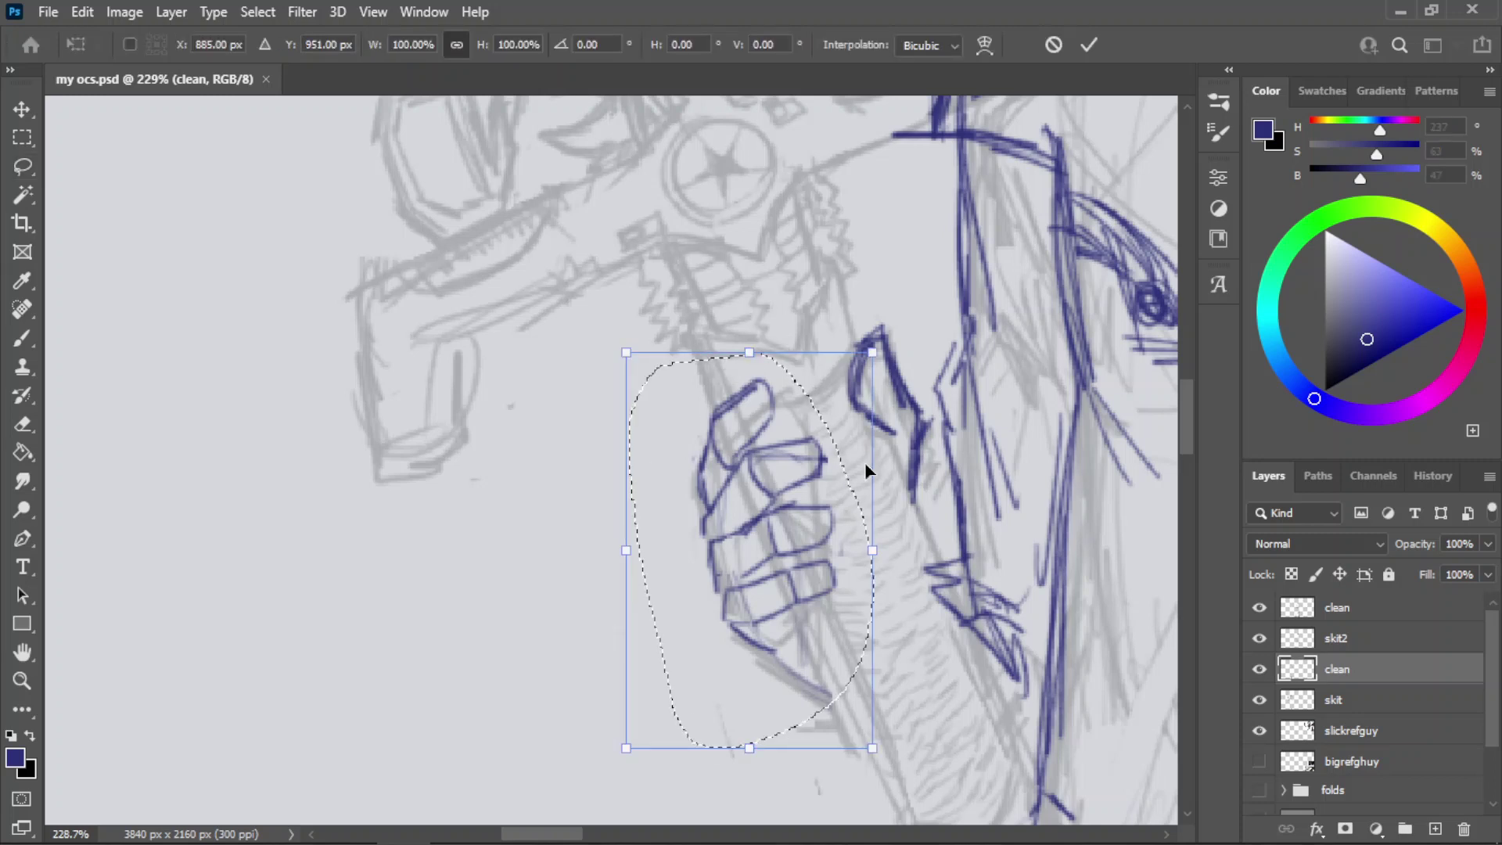
{"action": "left_click_drag", "start_coordinate": [926, 500], "coordinate": [932, 470]}
{"action": "left_click_drag", "start_coordinate": [871, 536], "coordinate": [892, 533]}
{"action": "mouse_move", "coordinate": [805, 561]}
{"action": "left_mouse_down"}
{"action": "mouse_move", "coordinate": [830, 567]}
{"action": "mouse_move", "coordinate": [809, 549]}
{"action": "left_mouse_up"}
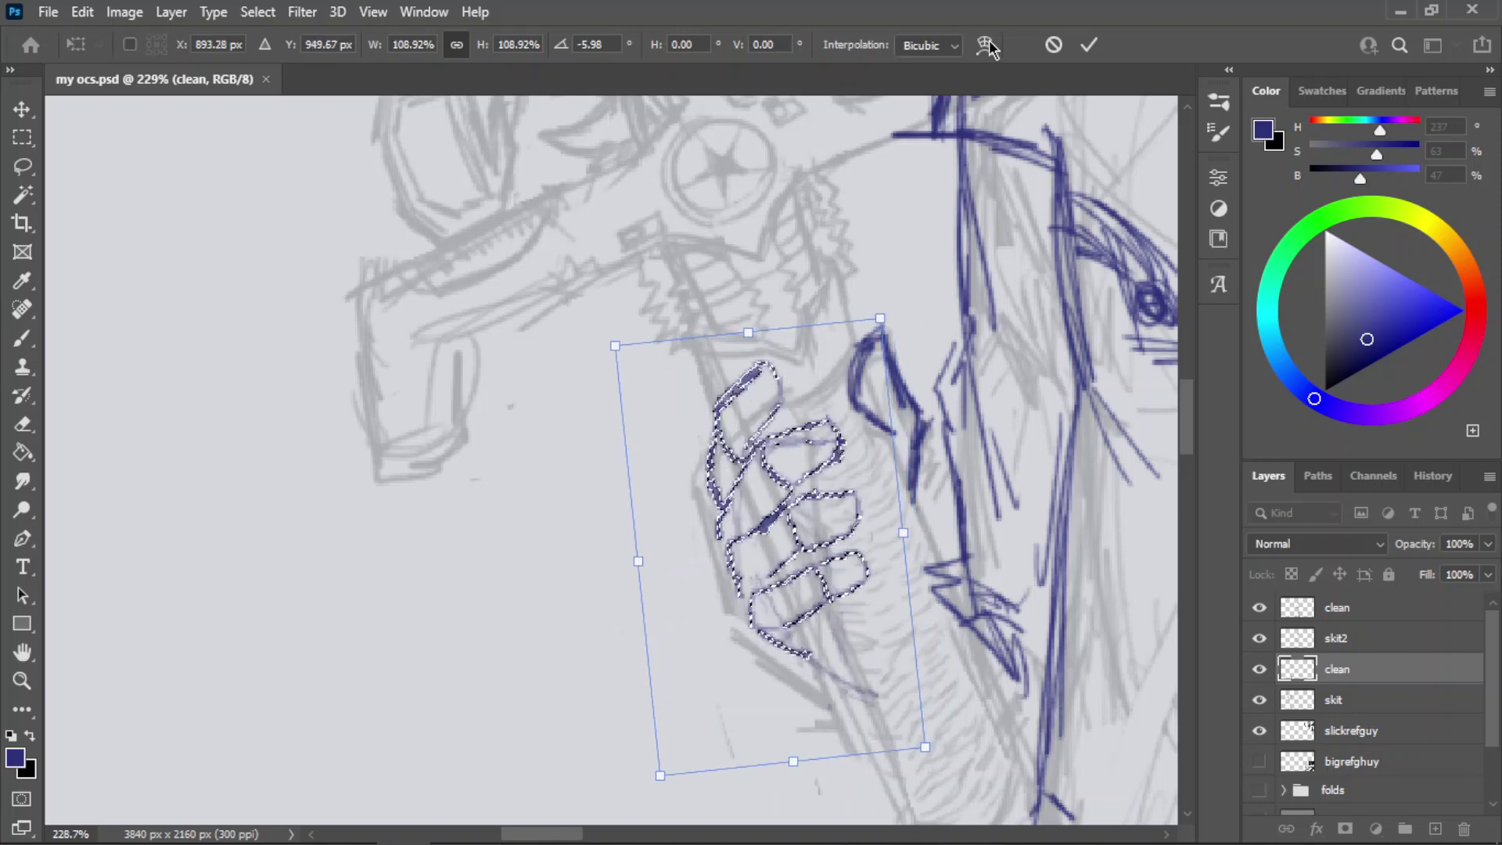
{"action": "left_click", "coordinate": [1090, 45]}
{"action": "key", "text": "ctrl+d"}
{"action": "key", "text": "z"}
{"action": "left_click_drag", "start_coordinate": [776, 450], "coordinate": [621, 471]}
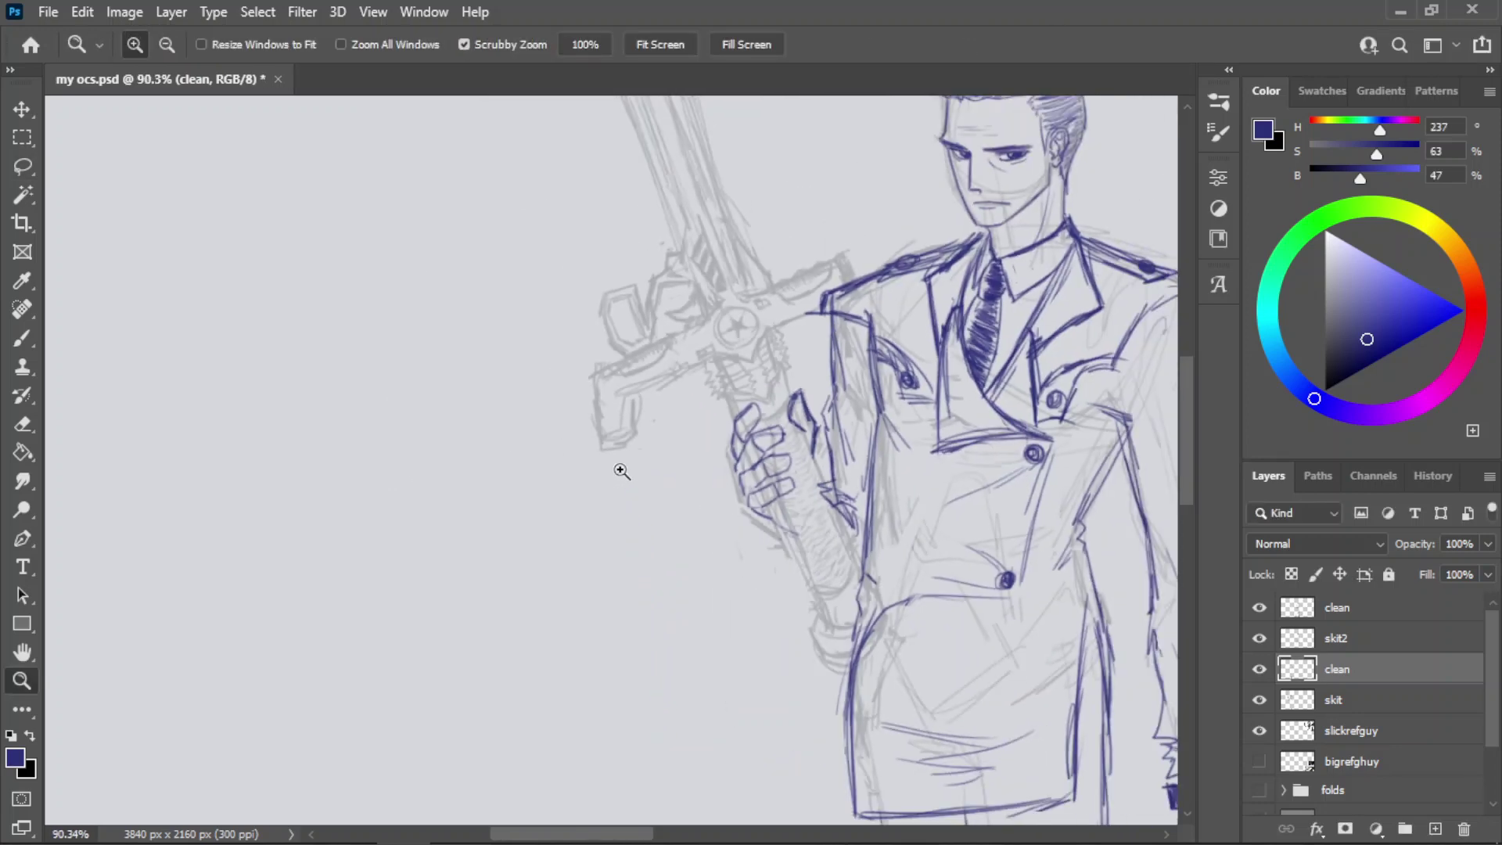
{"action": "left_click_drag", "start_coordinate": [715, 455], "coordinate": [831, 423]}
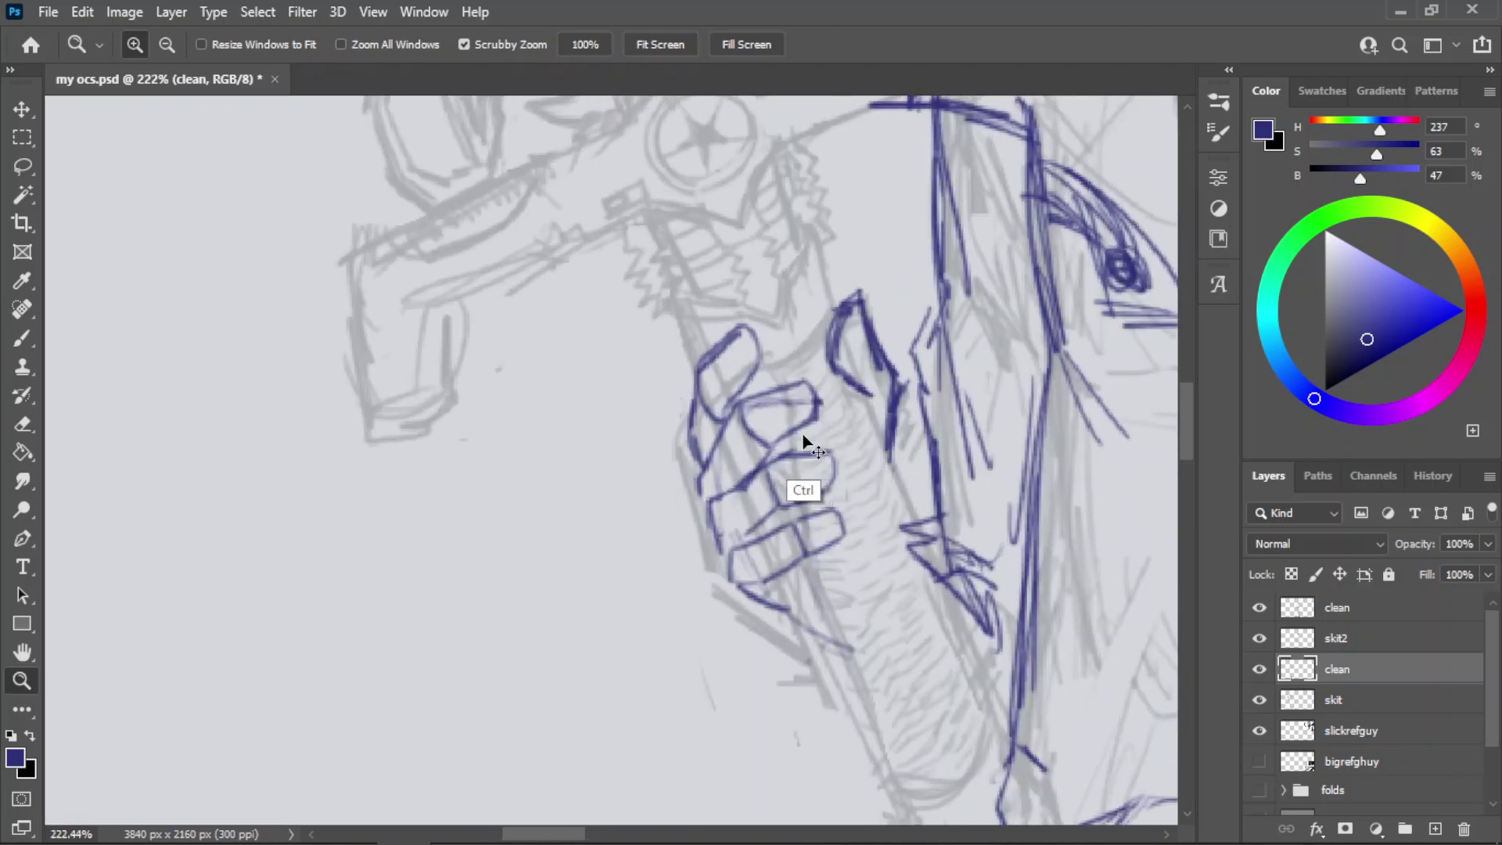
{"action": "key", "text": "ctrl+t"}
{"action": "left_click", "coordinate": [1054, 45]}
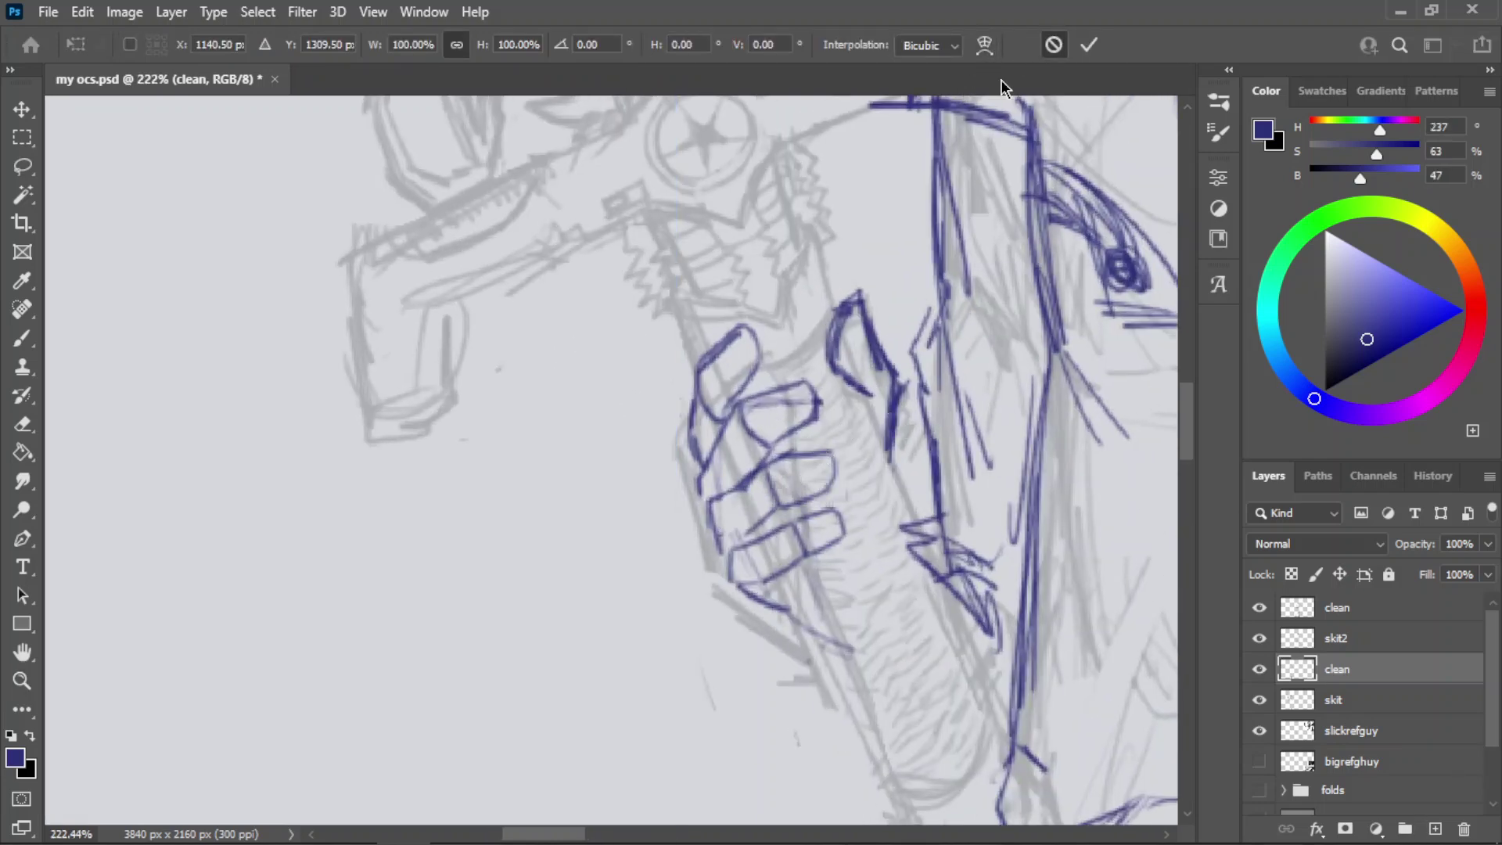
{"action": "key", "text": "ctrl+z"}
{"action": "key", "text": "ctrl+z"}
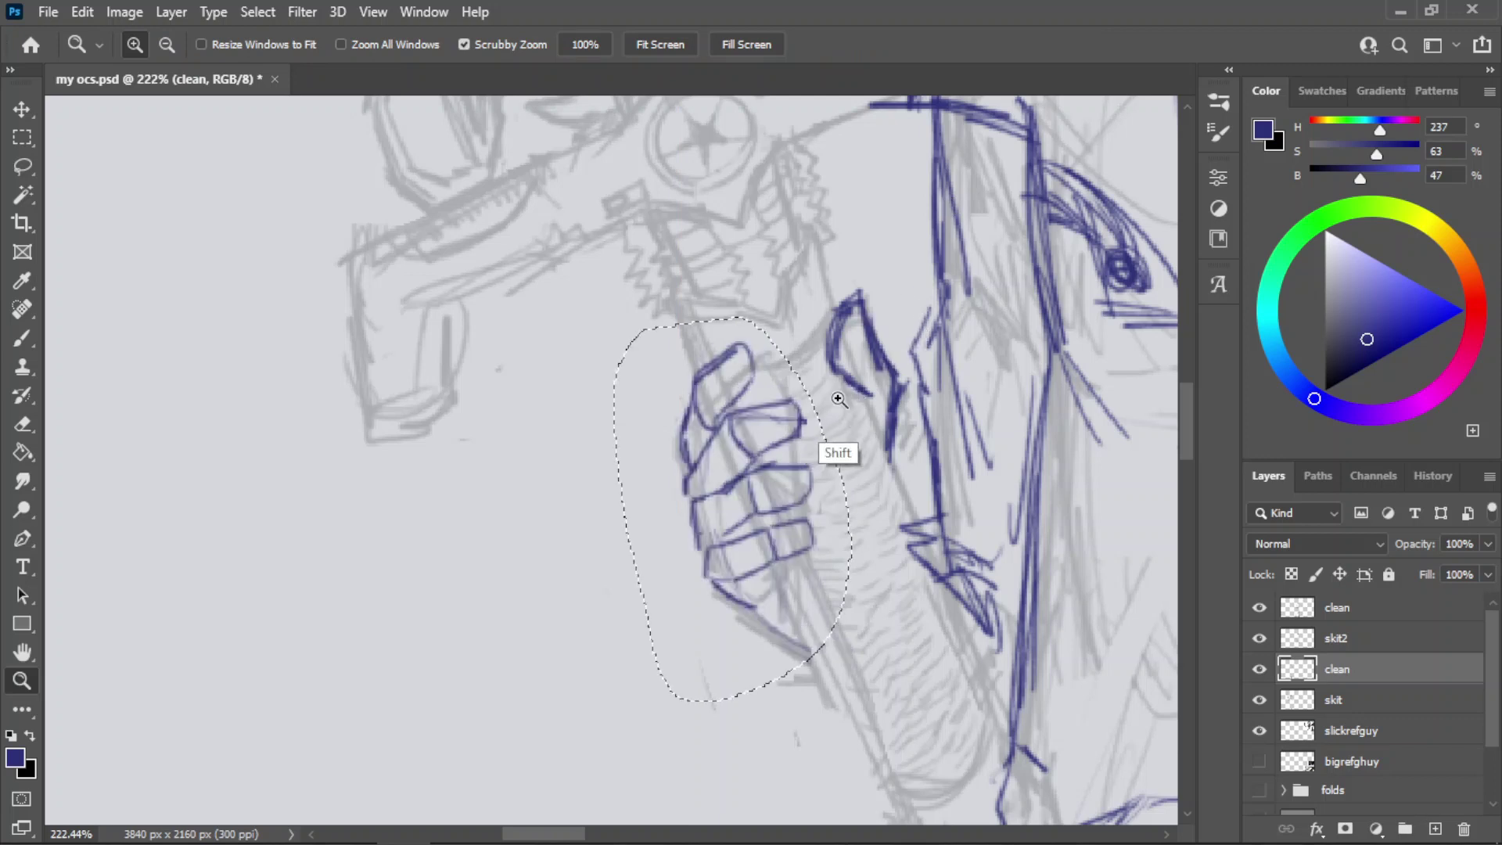
{"action": "key", "text": "ctrl+shift+z"}
{"action": "key", "text": "ctrl+shift+z"}
- Transform the selected finger lines to about 95% of their height and deselect them
{"action": "key", "text": "ctrl+t"}
{"action": "left_click_drag", "start_coordinate": [782, 669], "coordinate": [772, 648]}
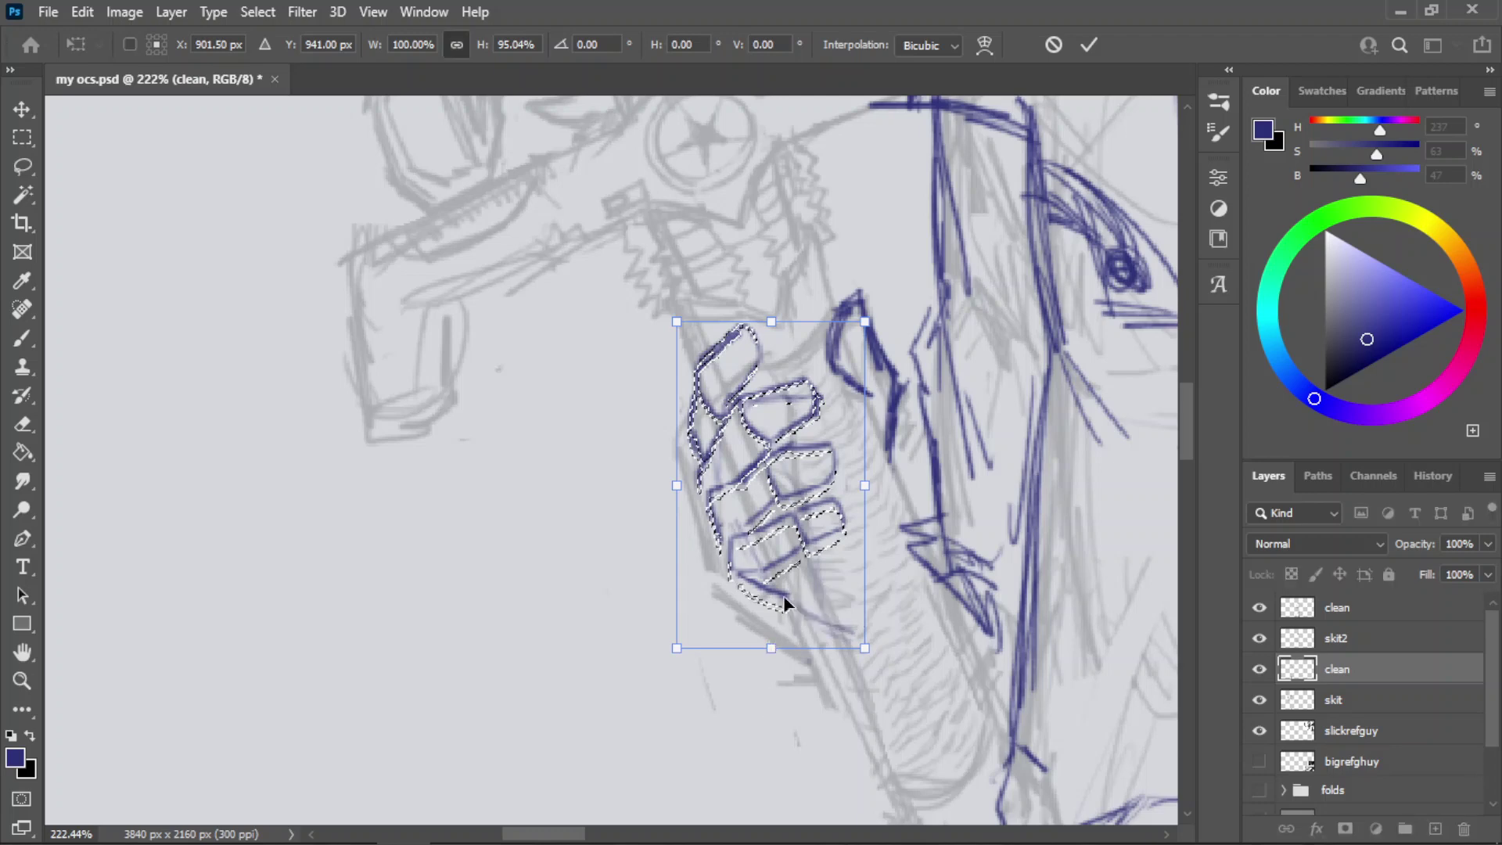
{"action": "left_click", "coordinate": [1097, 55]}
{"action": "key", "text": "z"}
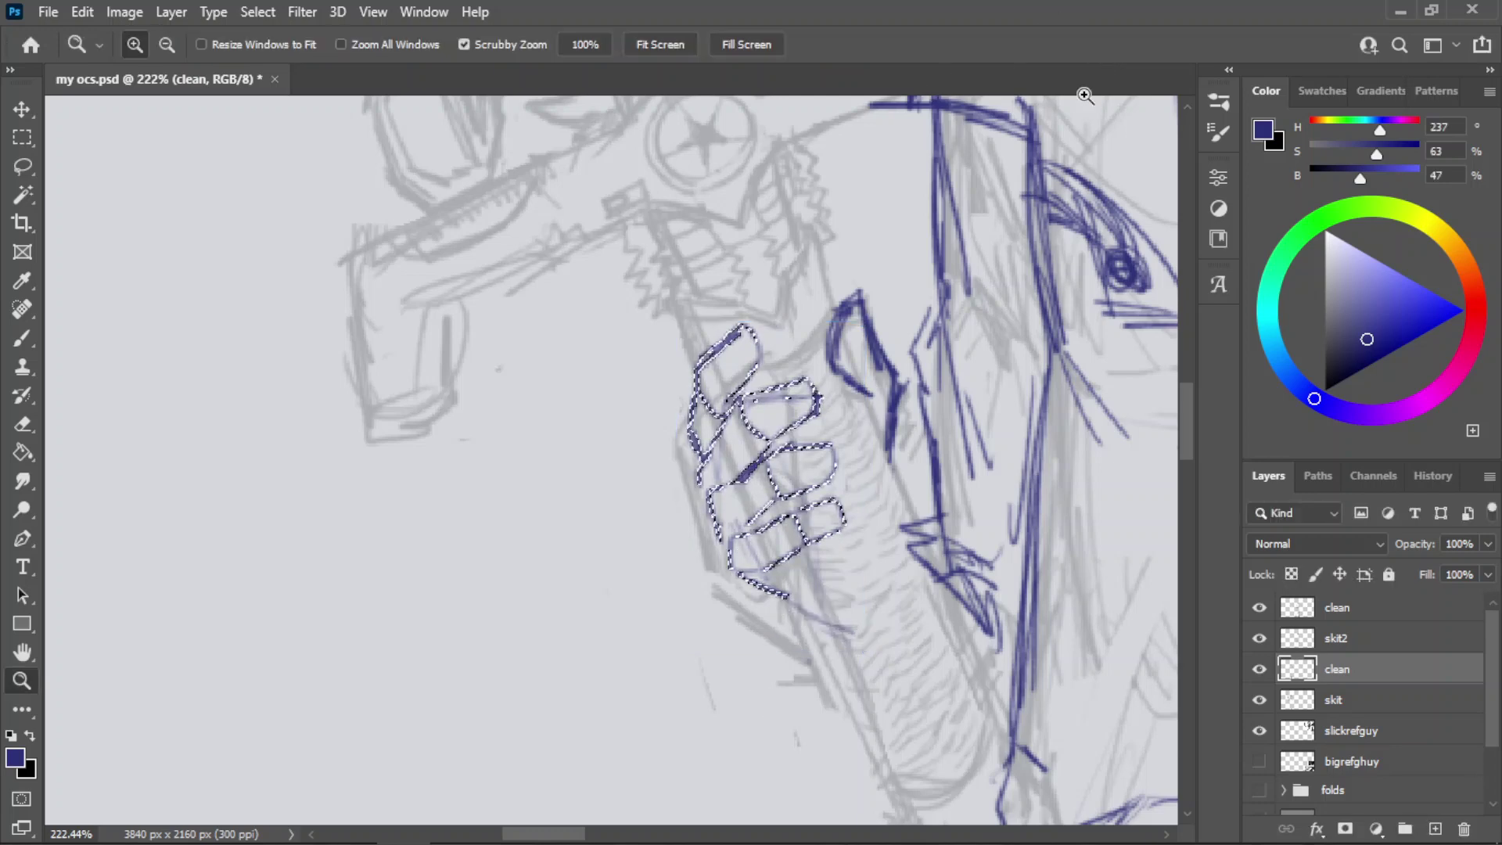
{"action": "key", "text": "ctrl+d"}
- Erase the leftover palm line trailing beneath the little finger and save the drawing
{"action": "left_click_drag", "start_coordinate": [838, 429], "coordinate": [813, 473]}
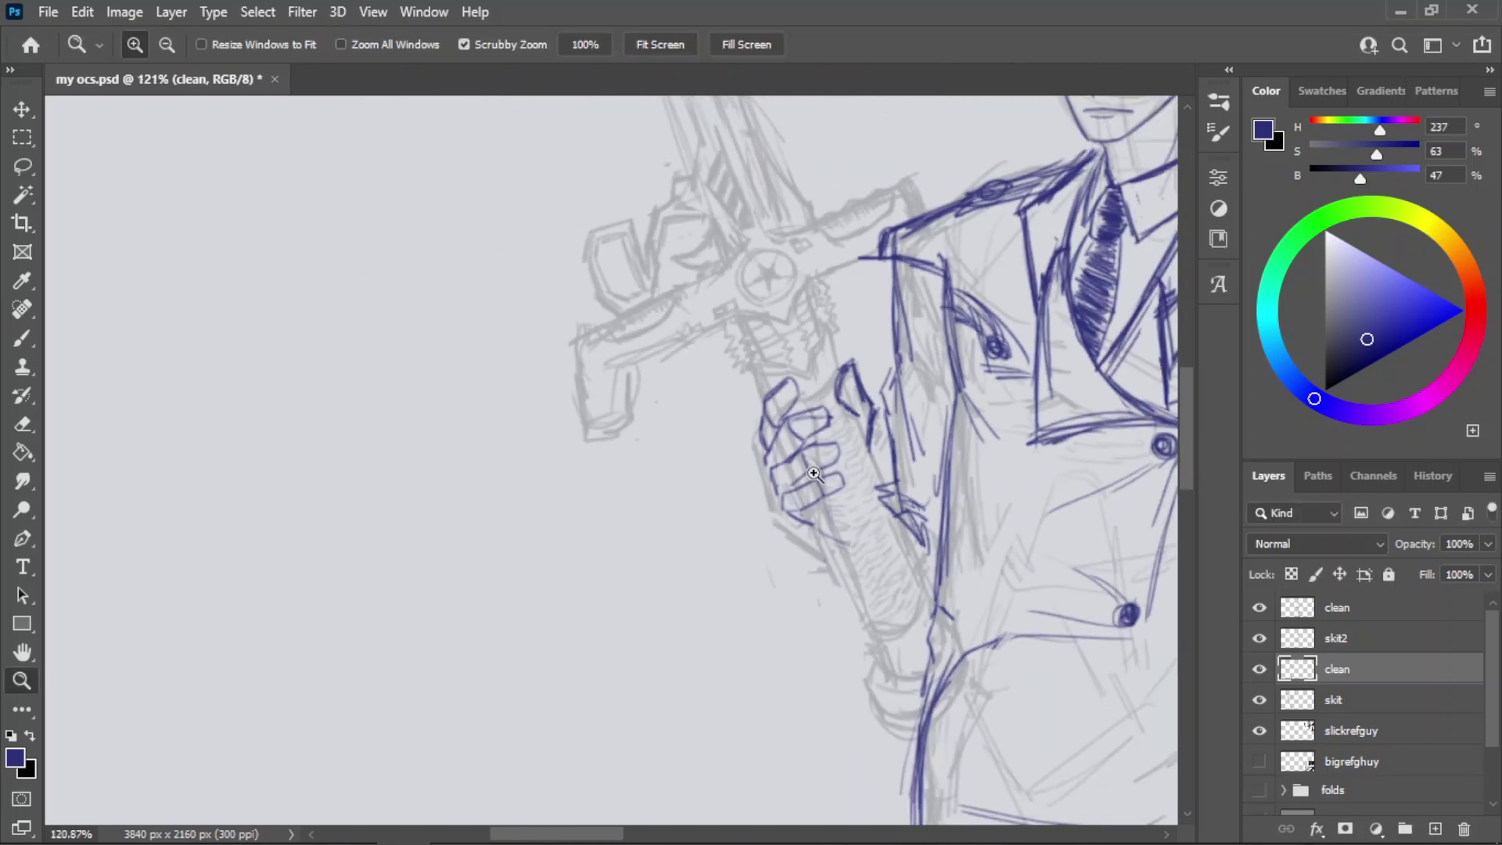
{"action": "key", "text": "e"}
{"action": "mouse_move", "coordinate": [812, 538]}
{"action": "left_mouse_down"}
{"action": "mouse_move", "coordinate": [900, 516]}
{"action": "mouse_move", "coordinate": [879, 546]}
{"action": "left_mouse_up"}
{"action": "mouse_move", "coordinate": [849, 491]}
{"action": "left_mouse_down"}
{"action": "mouse_move", "coordinate": [853, 520]}
{"action": "mouse_move", "coordinate": [686, 586]}
{"action": "left_mouse_up"}
- Examine the whole sheet, checking the redrawn sword hand, both characters' proportions and the reference images
{"action": "key", "text": "z"}
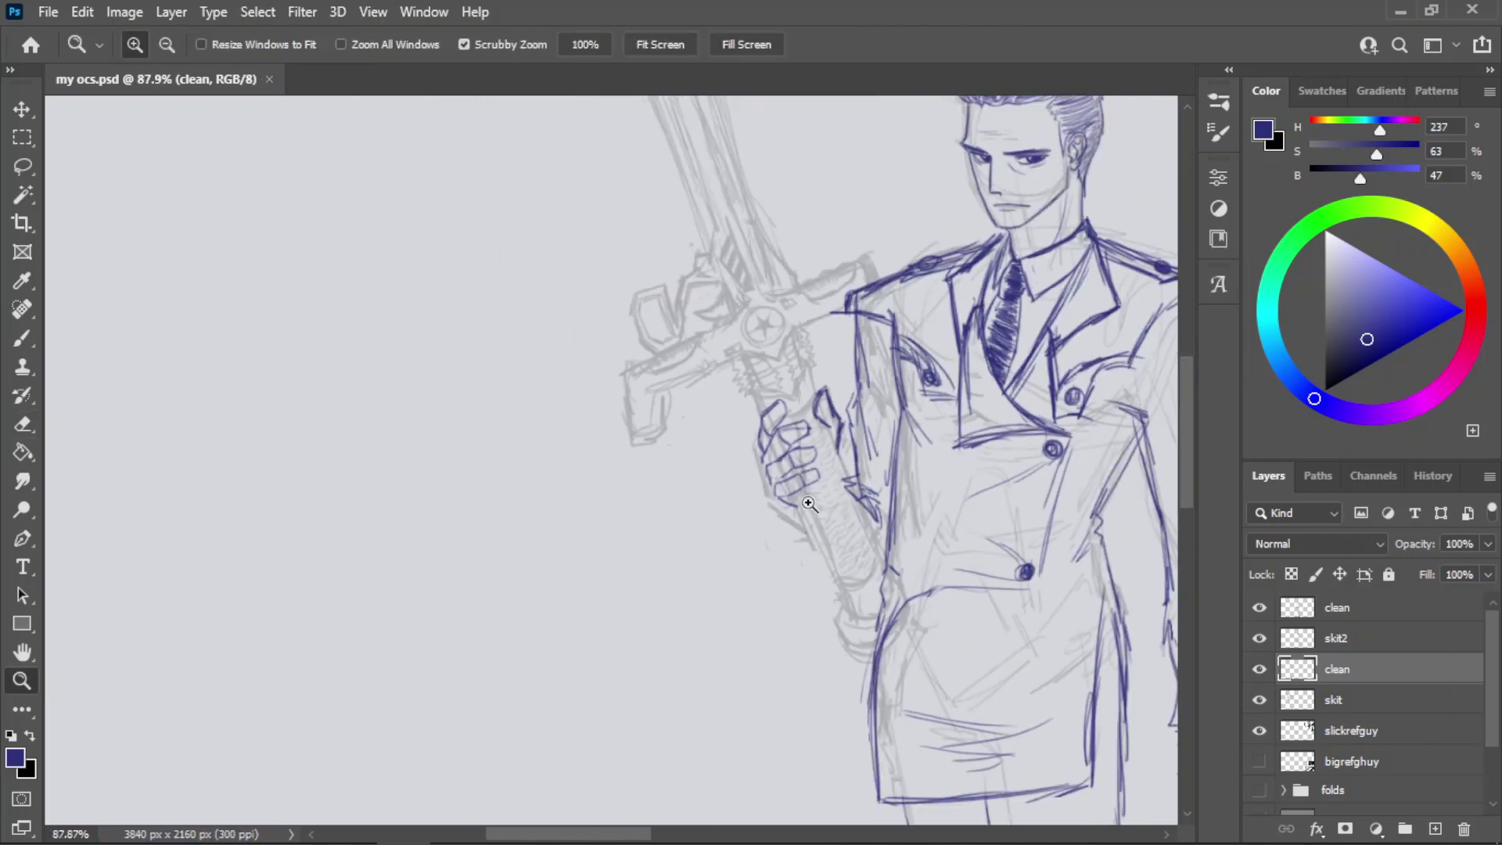
{"action": "left_click_drag", "start_coordinate": [805, 504], "coordinate": [730, 124]}
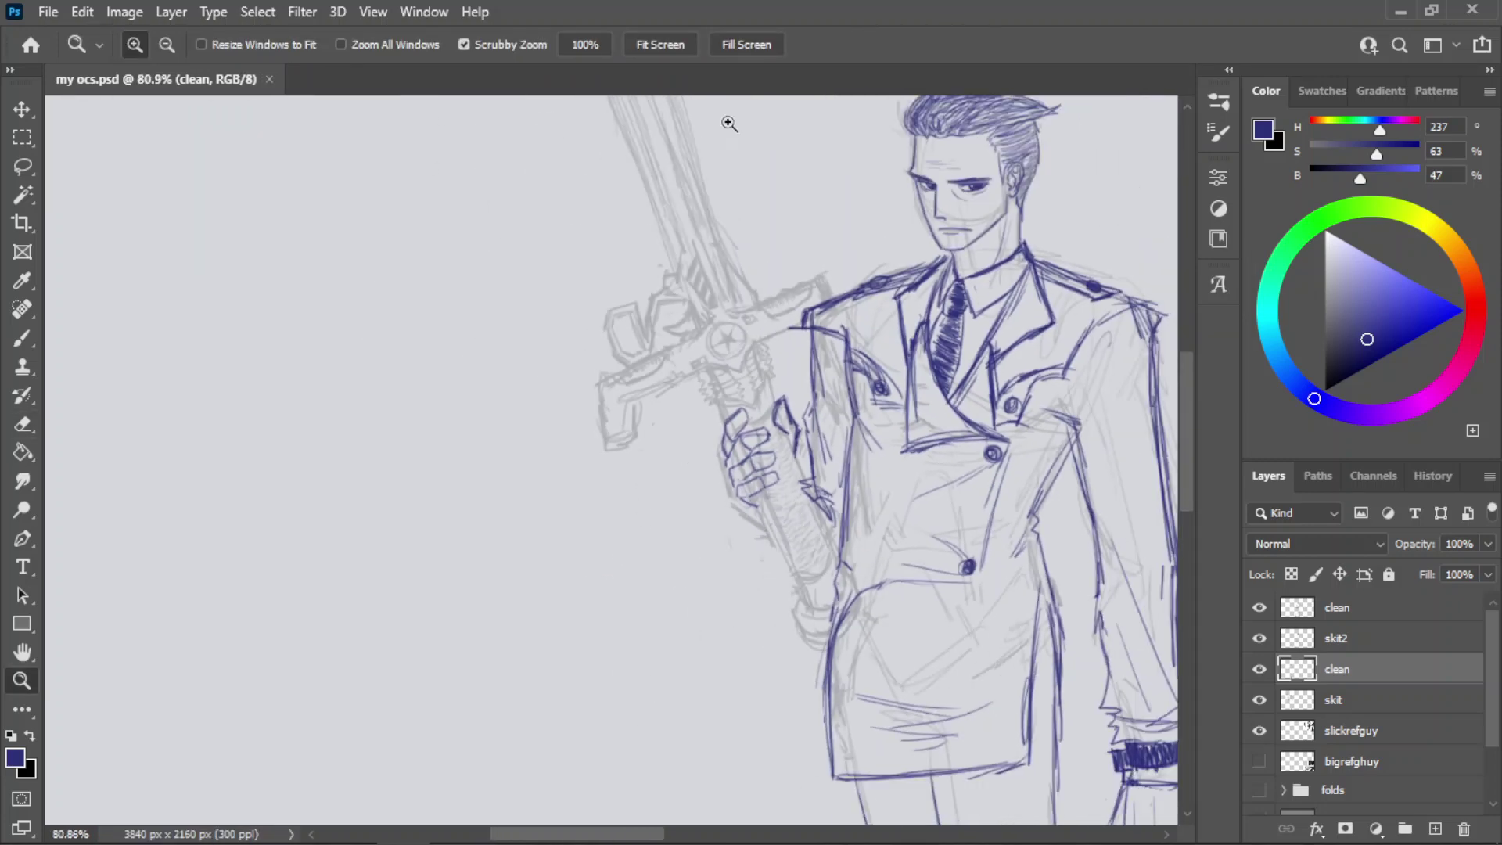
{"action": "left_click", "coordinate": [662, 47]}
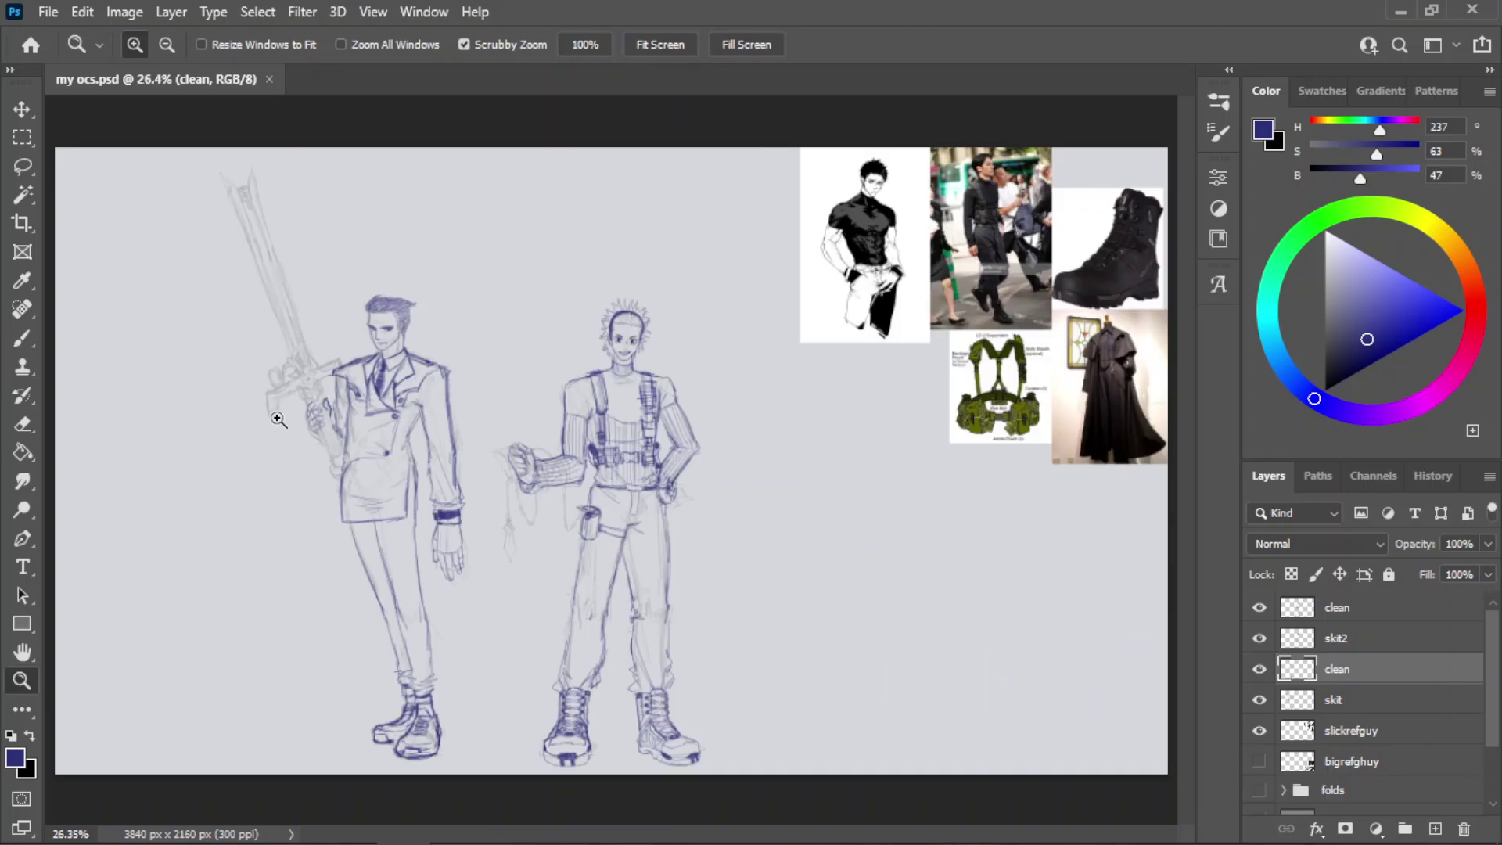
{"action": "left_click_drag", "start_coordinate": [277, 419], "coordinate": [352, 490]}
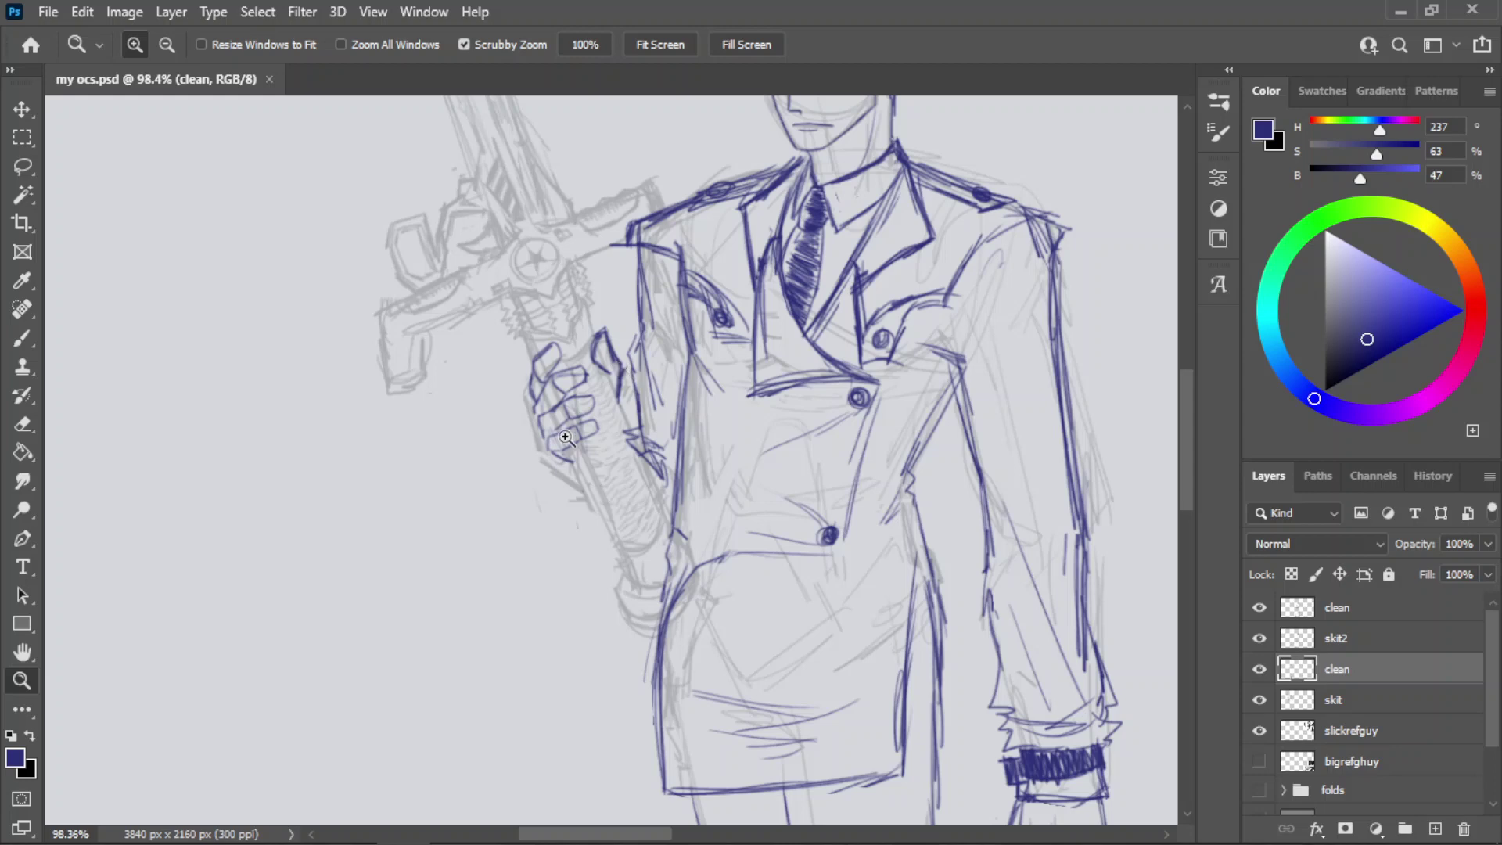
{"action": "left_click_drag", "start_coordinate": [663, 535], "coordinate": [617, 552]}
{"action": "left_click_drag", "start_coordinate": [753, 226], "coordinate": [722, 249]}
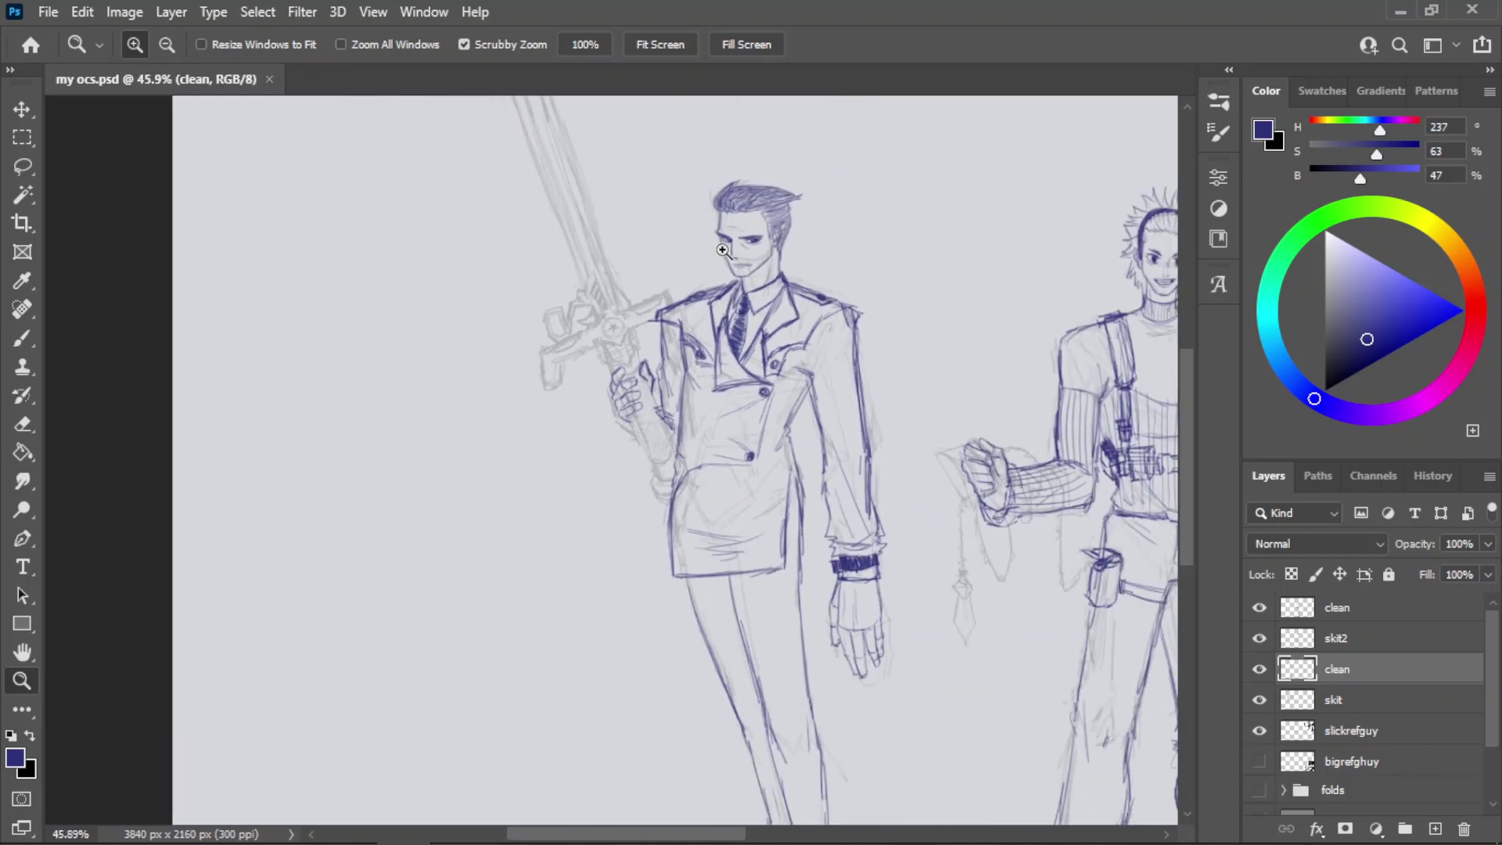
{"action": "left_click_drag", "start_coordinate": [658, 395], "coordinate": [592, 393]}
{"action": "left_click_drag", "start_coordinate": [786, 783], "coordinate": [869, 643]}
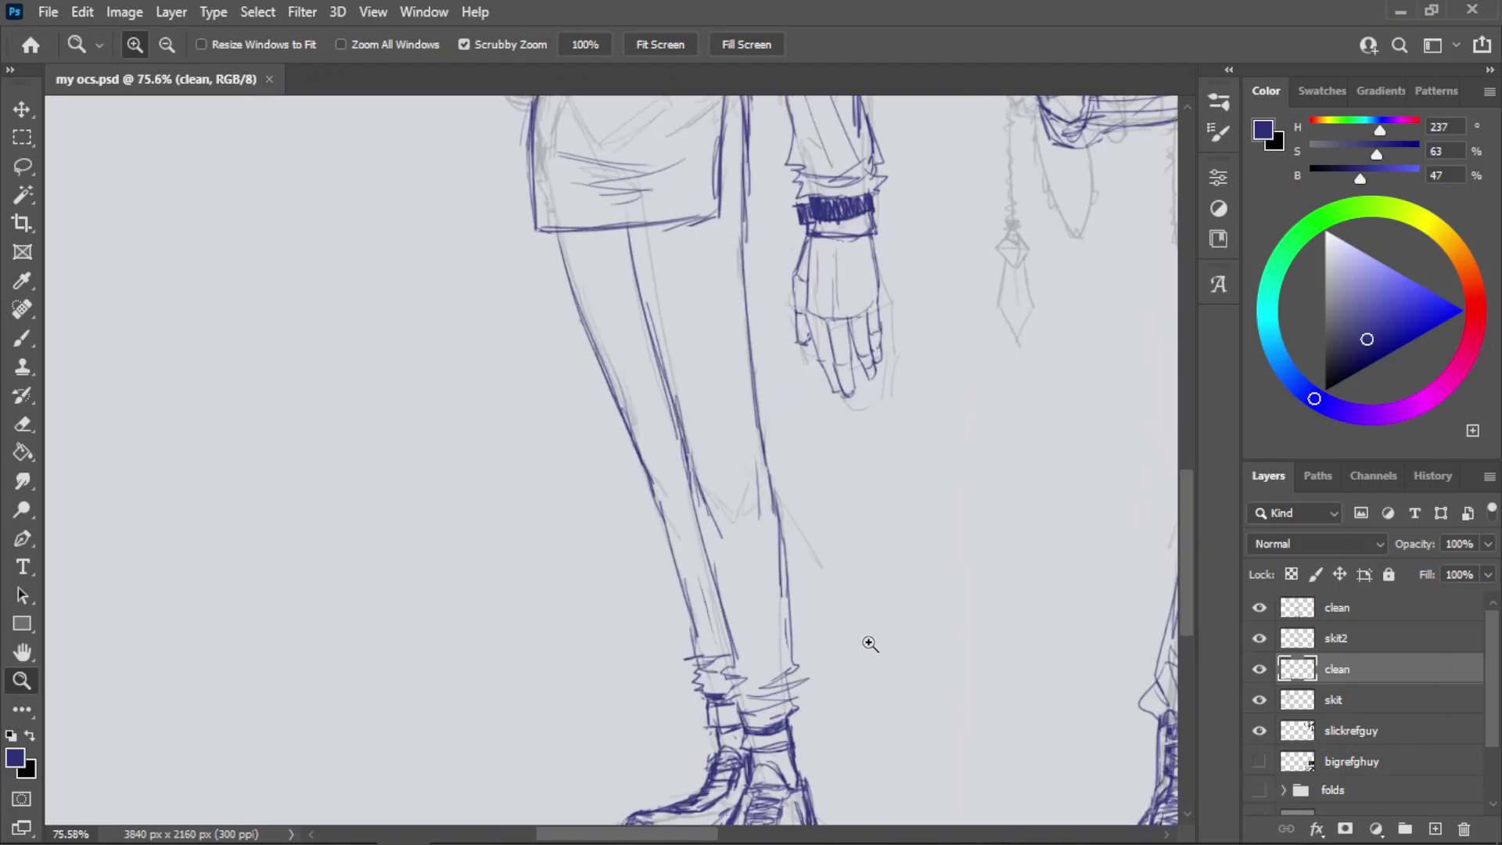
{"action": "left_click_drag", "start_coordinate": [676, 406], "coordinate": [592, 446]}
{"action": "left_click_drag", "start_coordinate": [719, 185], "coordinate": [769, 180]}
{"action": "left_click_drag", "start_coordinate": [708, 451], "coordinate": [639, 511]}
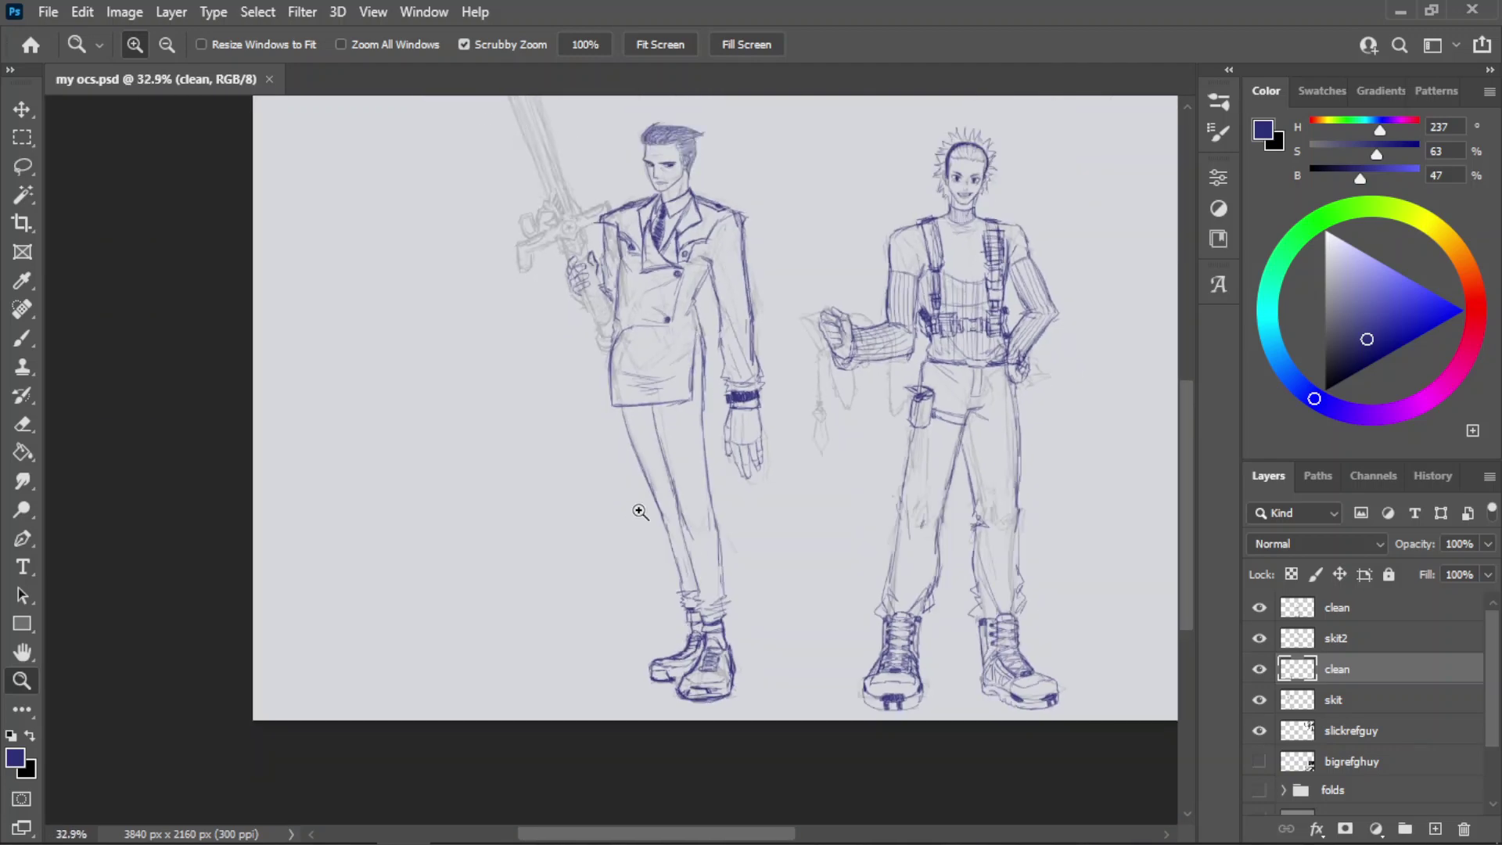
{"action": "left_click_drag", "start_coordinate": [854, 201], "coordinate": [914, 191]}
{"action": "left_click_drag", "start_coordinate": [851, 545], "coordinate": [810, 566]}
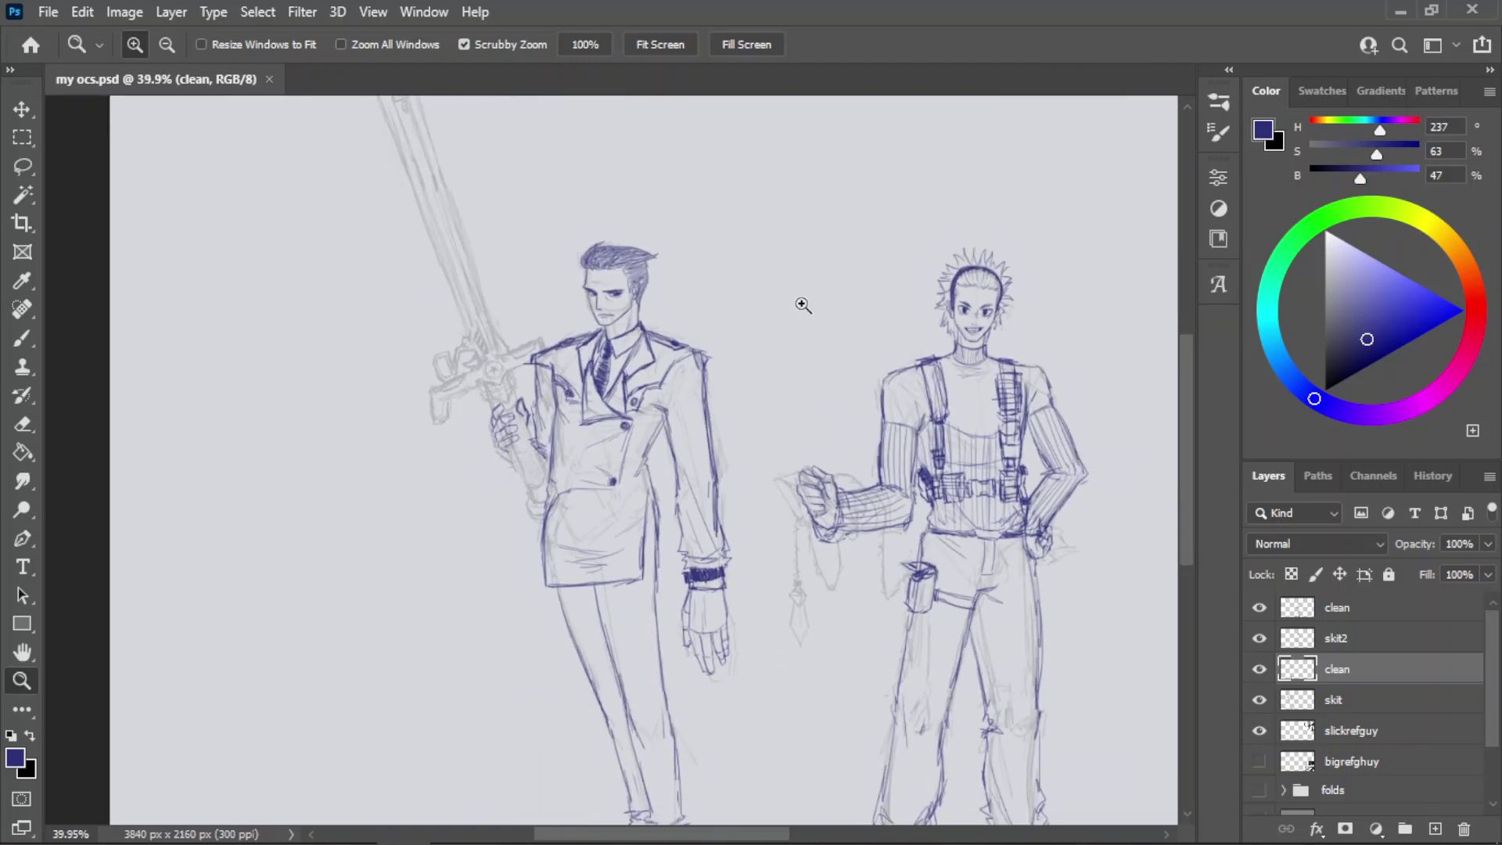
{"action": "left_click_drag", "start_coordinate": [710, 388], "coordinate": [672, 540]}
{"action": "left_click_drag", "start_coordinate": [421, 588], "coordinate": [482, 618]}
{"action": "left_click_drag", "start_coordinate": [609, 607], "coordinate": [535, 670]}
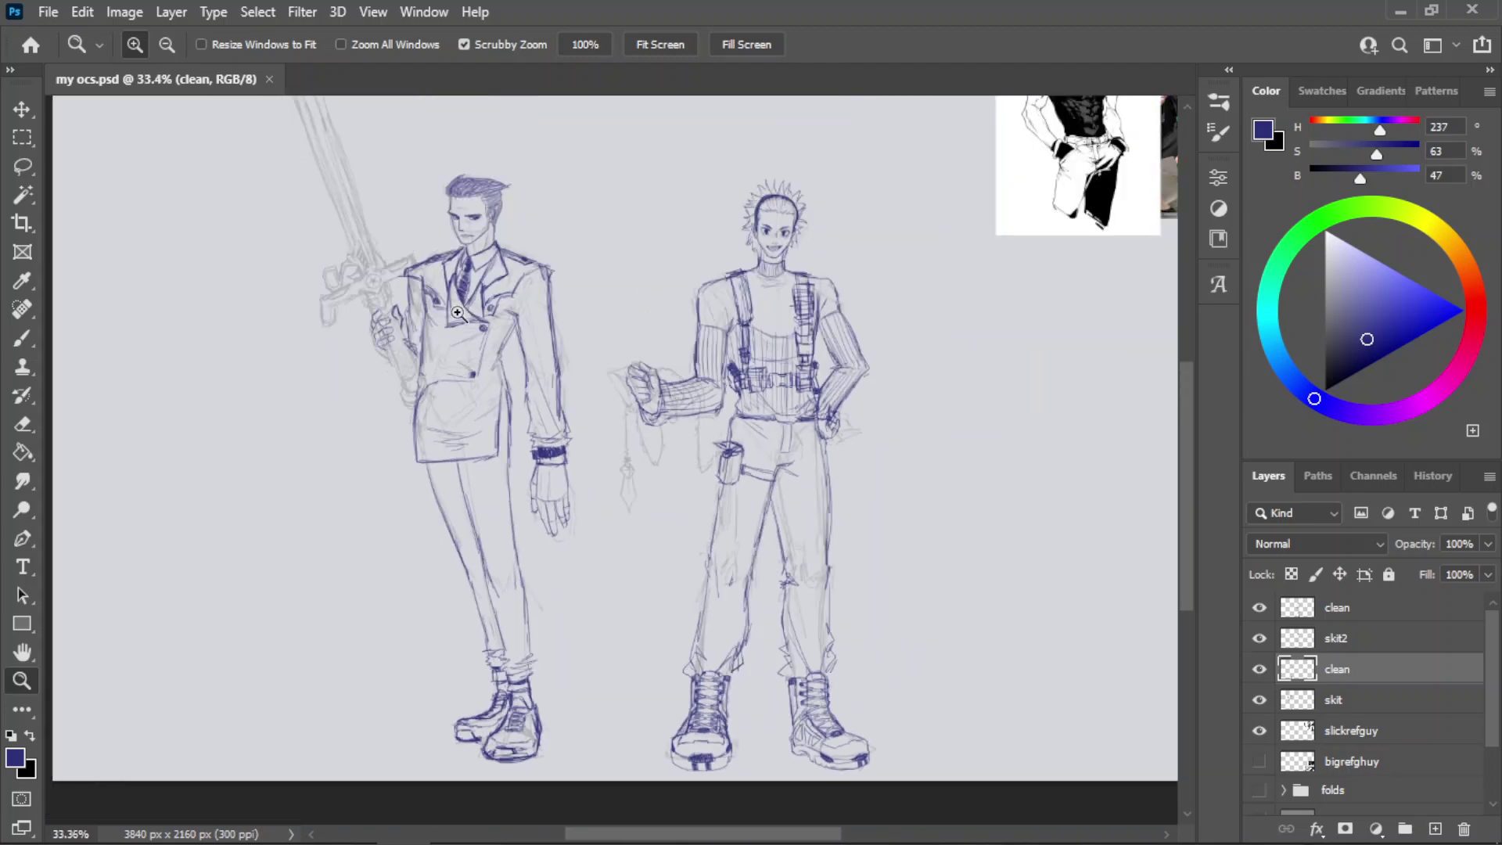
{"action": "mouse_move", "coordinate": [458, 313]}
{"action": "left_mouse_down"}
{"action": "mouse_move", "coordinate": [507, 269]}
{"action": "mouse_move", "coordinate": [455, 330]}
{"action": "left_mouse_up"}
{"action": "left_click_drag", "start_coordinate": [891, 366], "coordinate": [935, 360]}
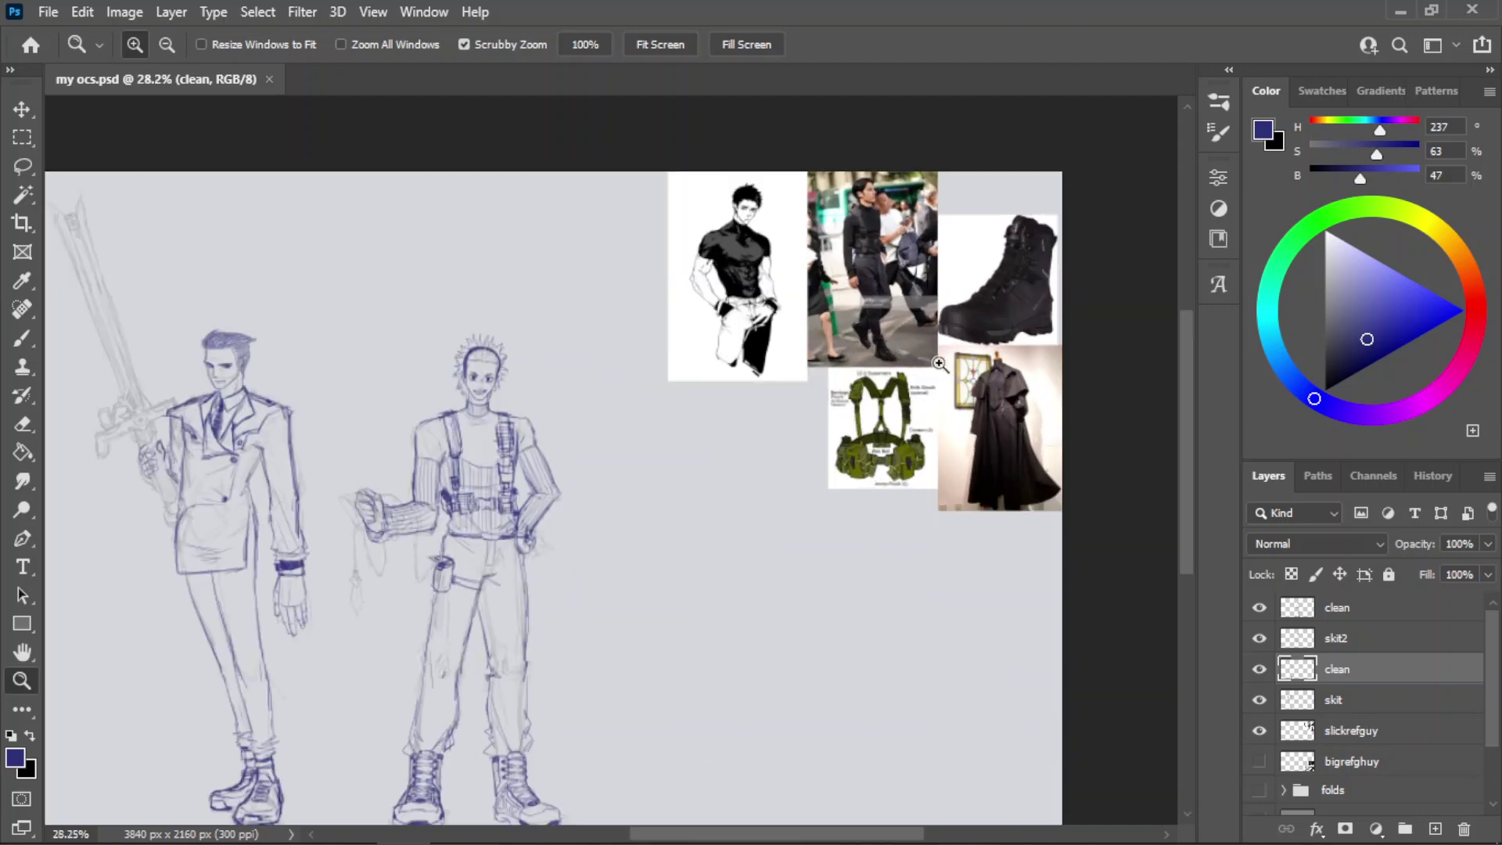
- Hide the slickrefguy reference layer and save the drawing
{"action": "left_click", "coordinate": [1259, 730]}
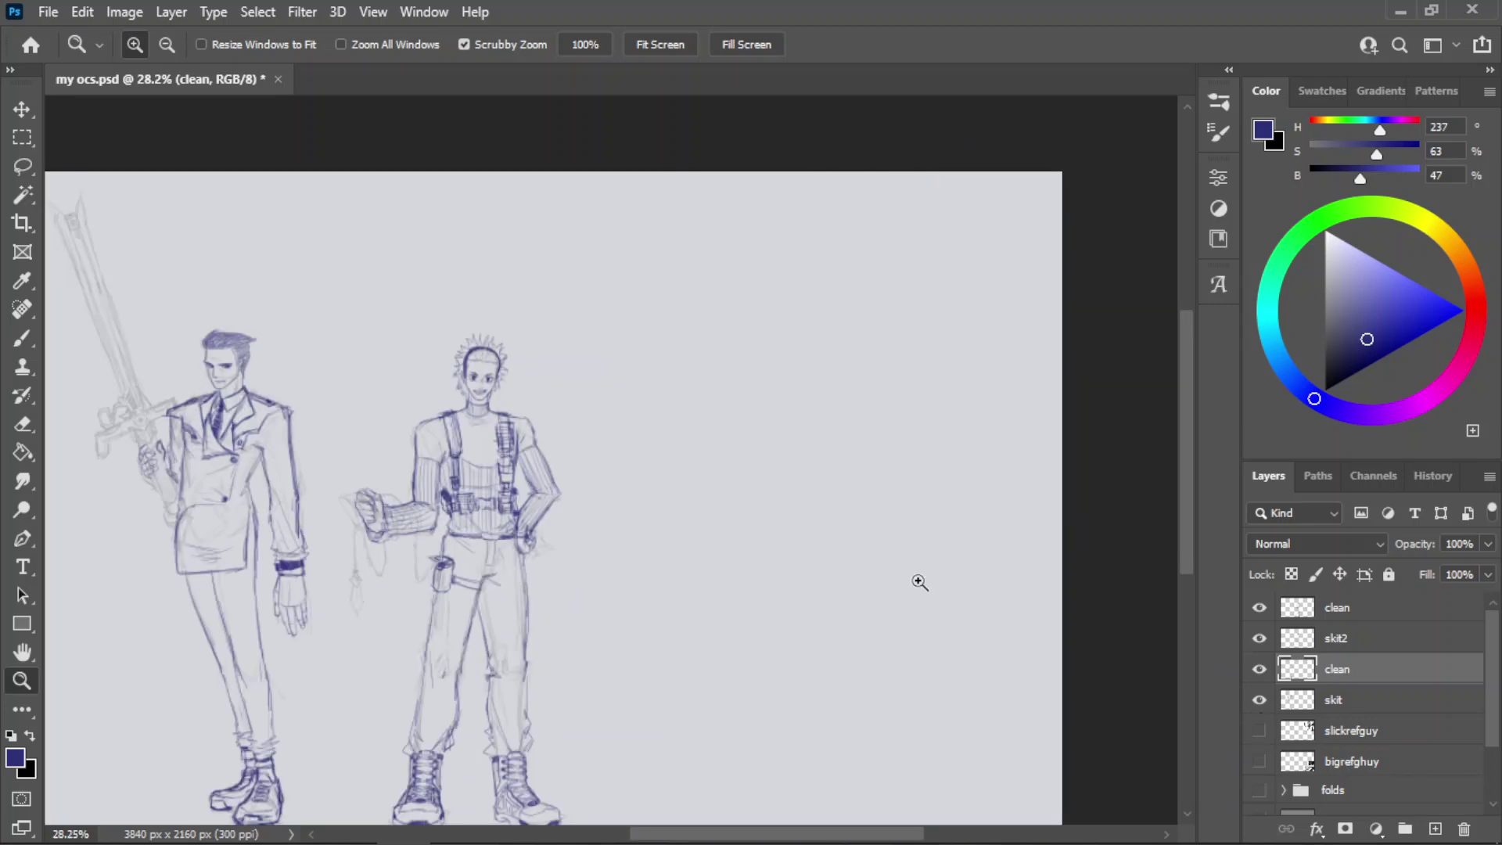
{"action": "left_click_drag", "start_coordinate": [324, 397], "coordinate": [395, 368]}
{"action": "key", "text": "ctrl+s"}
{"action": "left_click_drag", "start_coordinate": [730, 411], "coordinate": [688, 440]}
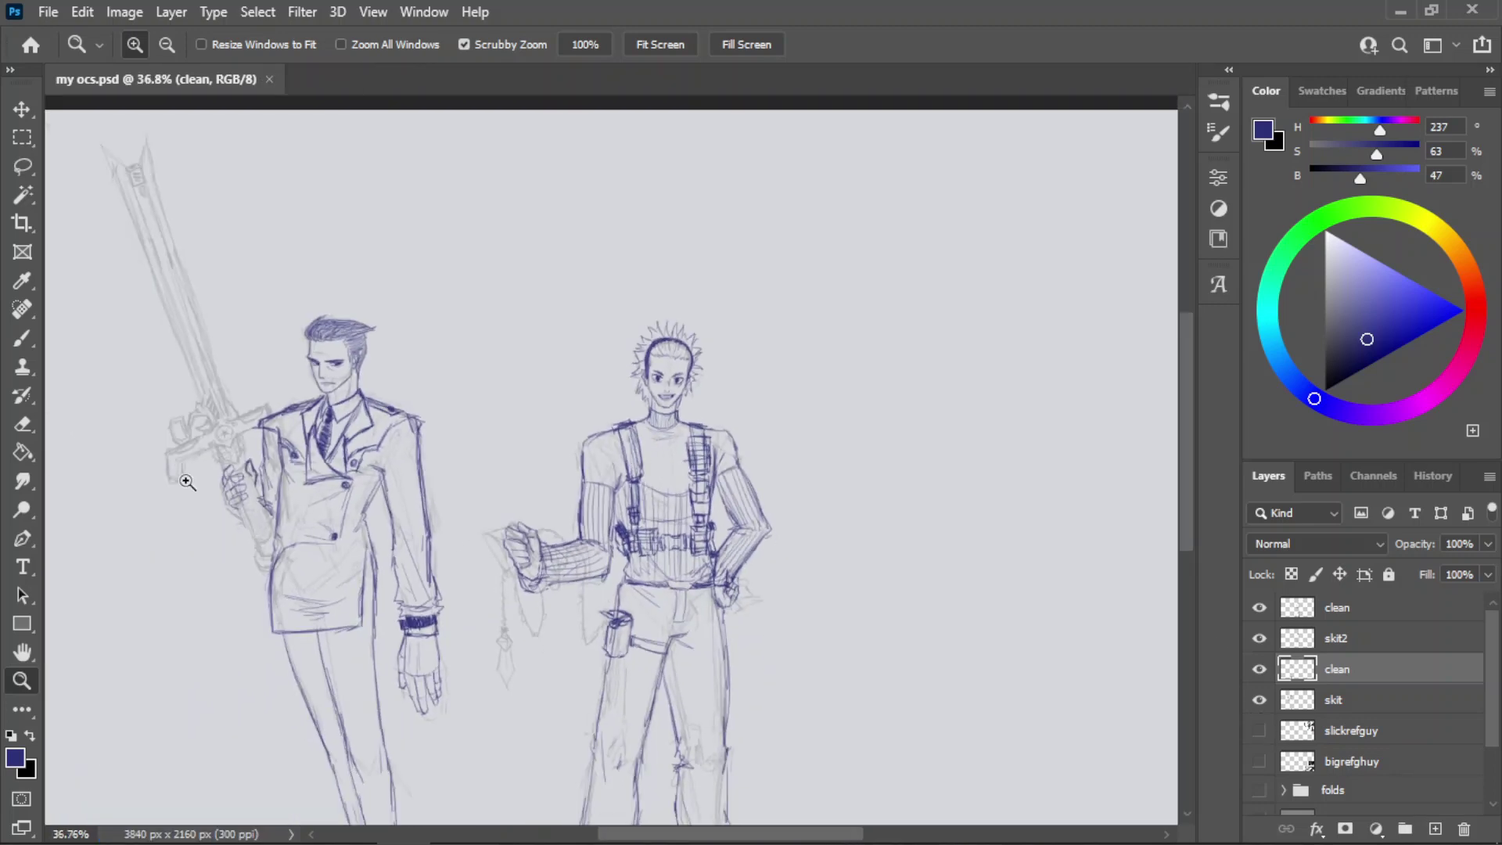
{"action": "left_click_drag", "start_coordinate": [185, 482], "coordinate": [245, 467]}
{"action": "left_click_drag", "start_coordinate": [595, 462], "coordinate": [575, 164]}
{"action": "left_click", "coordinate": [660, 46]}
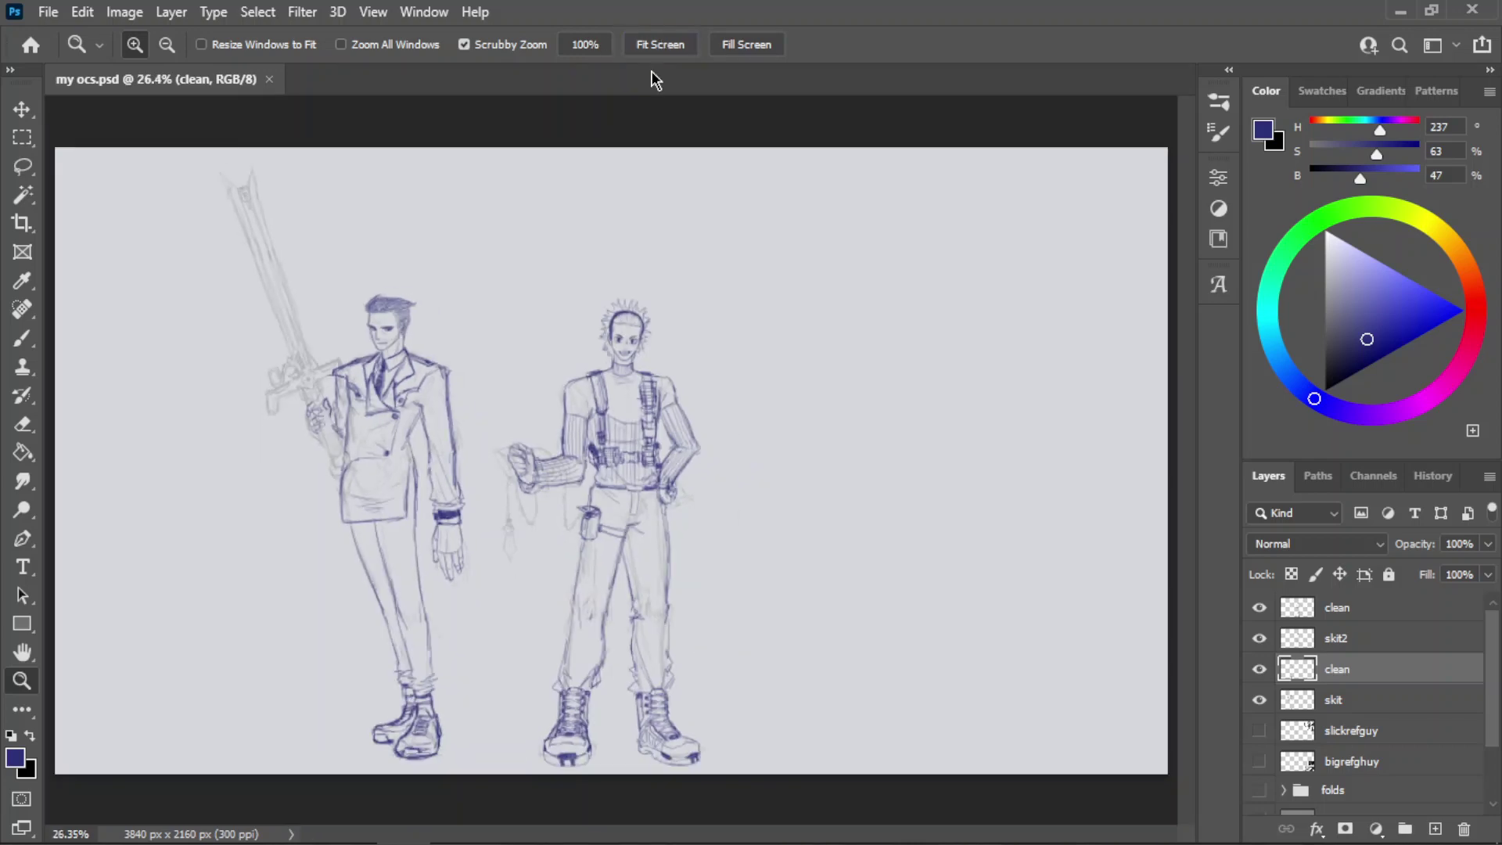
{"action": "left_click_drag", "start_coordinate": [528, 568], "coordinate": [557, 546]}
{"action": "key", "text": "alt+Tab"}
{"action": "key", "text": "Tab"}
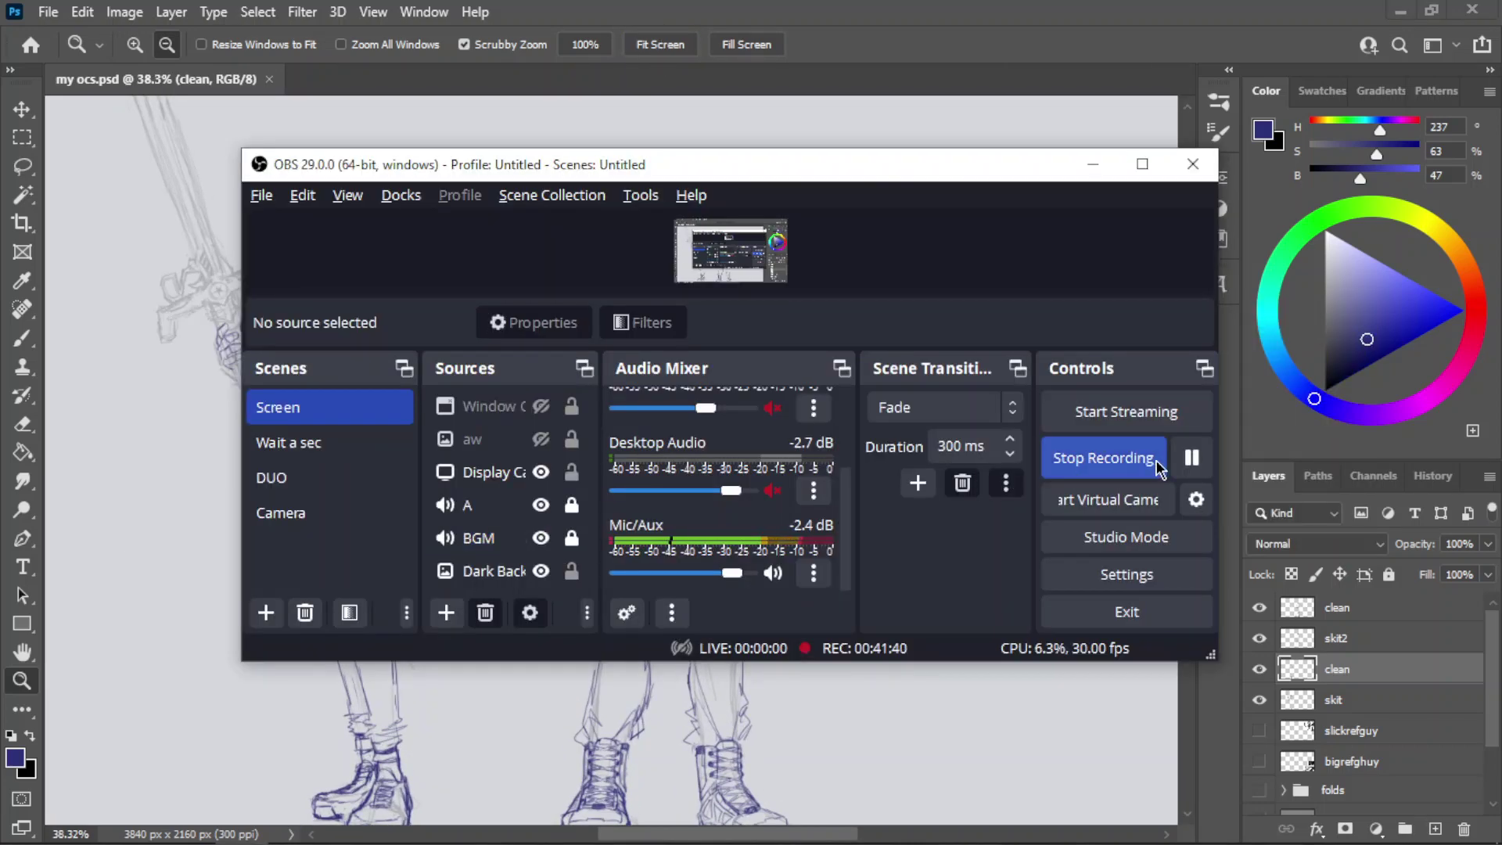
{"action": "left_click", "coordinate": [1013, 10]}
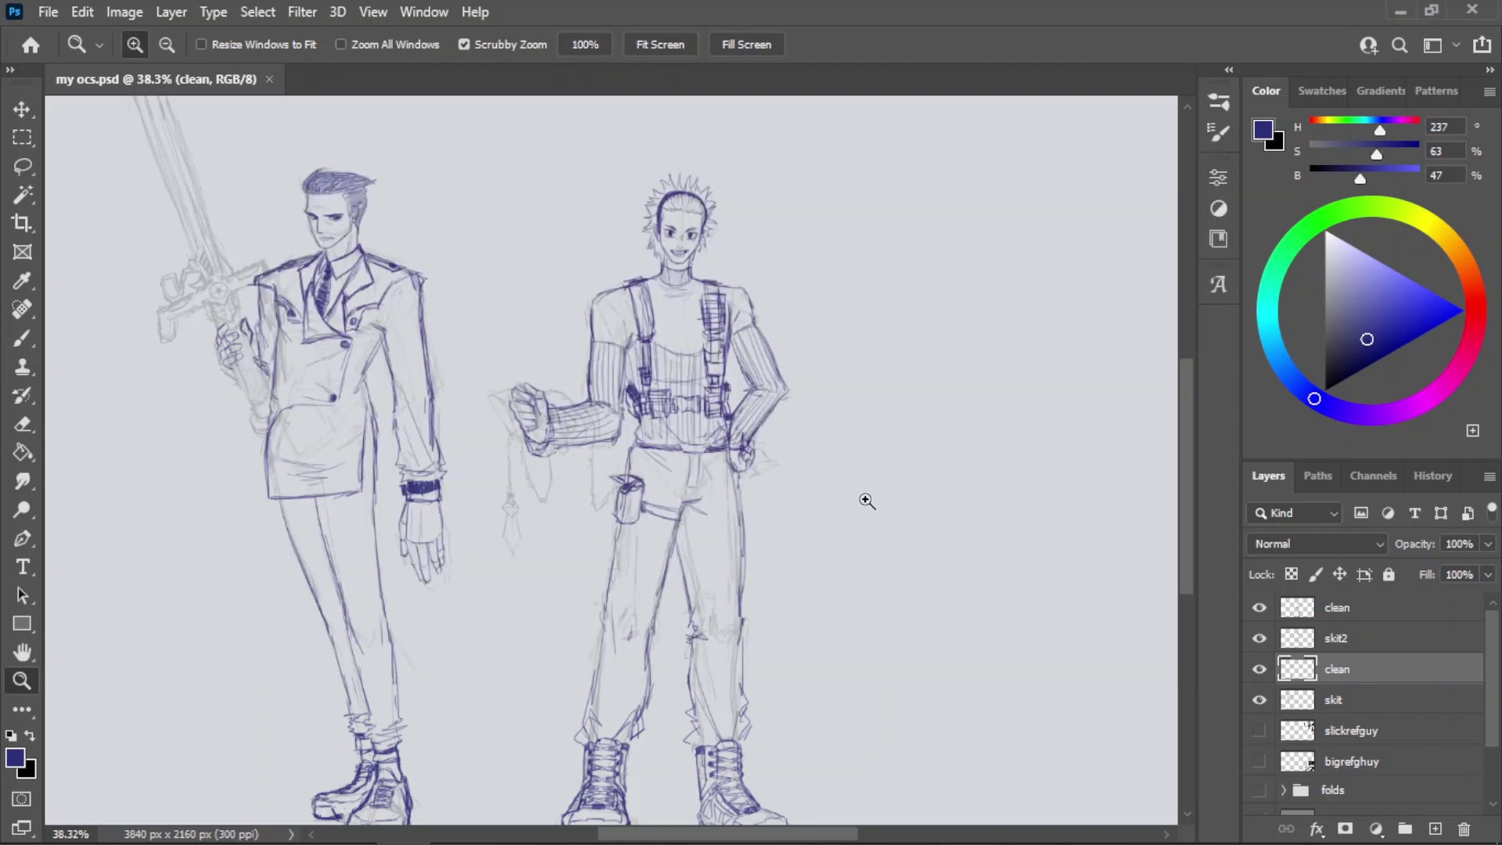
- Examine both characters, from the first one's sword hand to the second one's outstretched fist and forearm
{"action": "left_click_drag", "start_coordinate": [285, 334], "coordinate": [350, 332]}
{"action": "left_click_drag", "start_coordinate": [577, 478], "coordinate": [512, 540]}
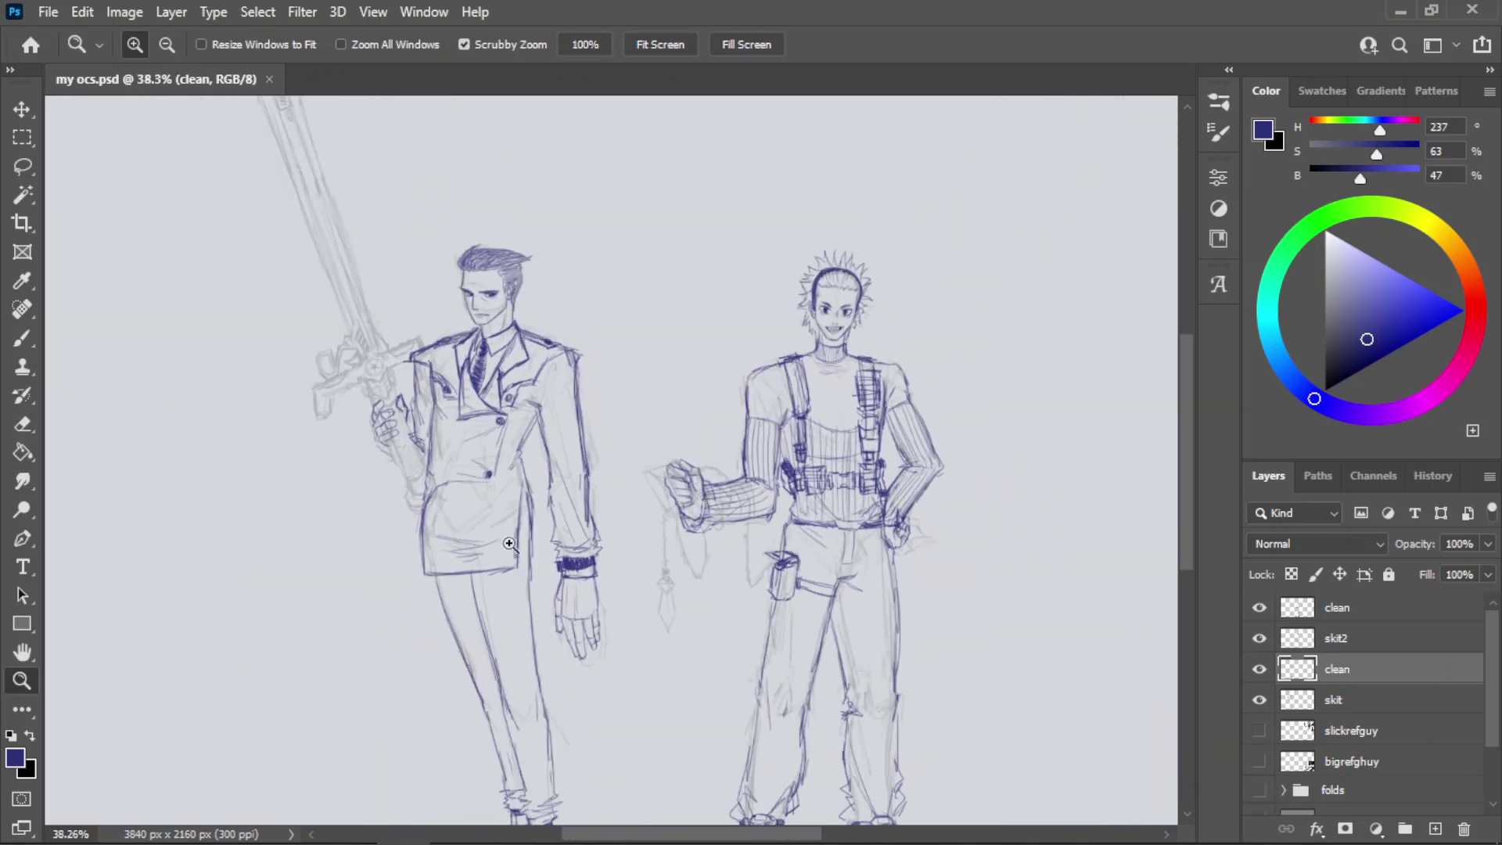
{"action": "left_click_drag", "start_coordinate": [384, 391], "coordinate": [481, 372]}
{"action": "left_click_drag", "start_coordinate": [465, 462], "coordinate": [393, 376]}
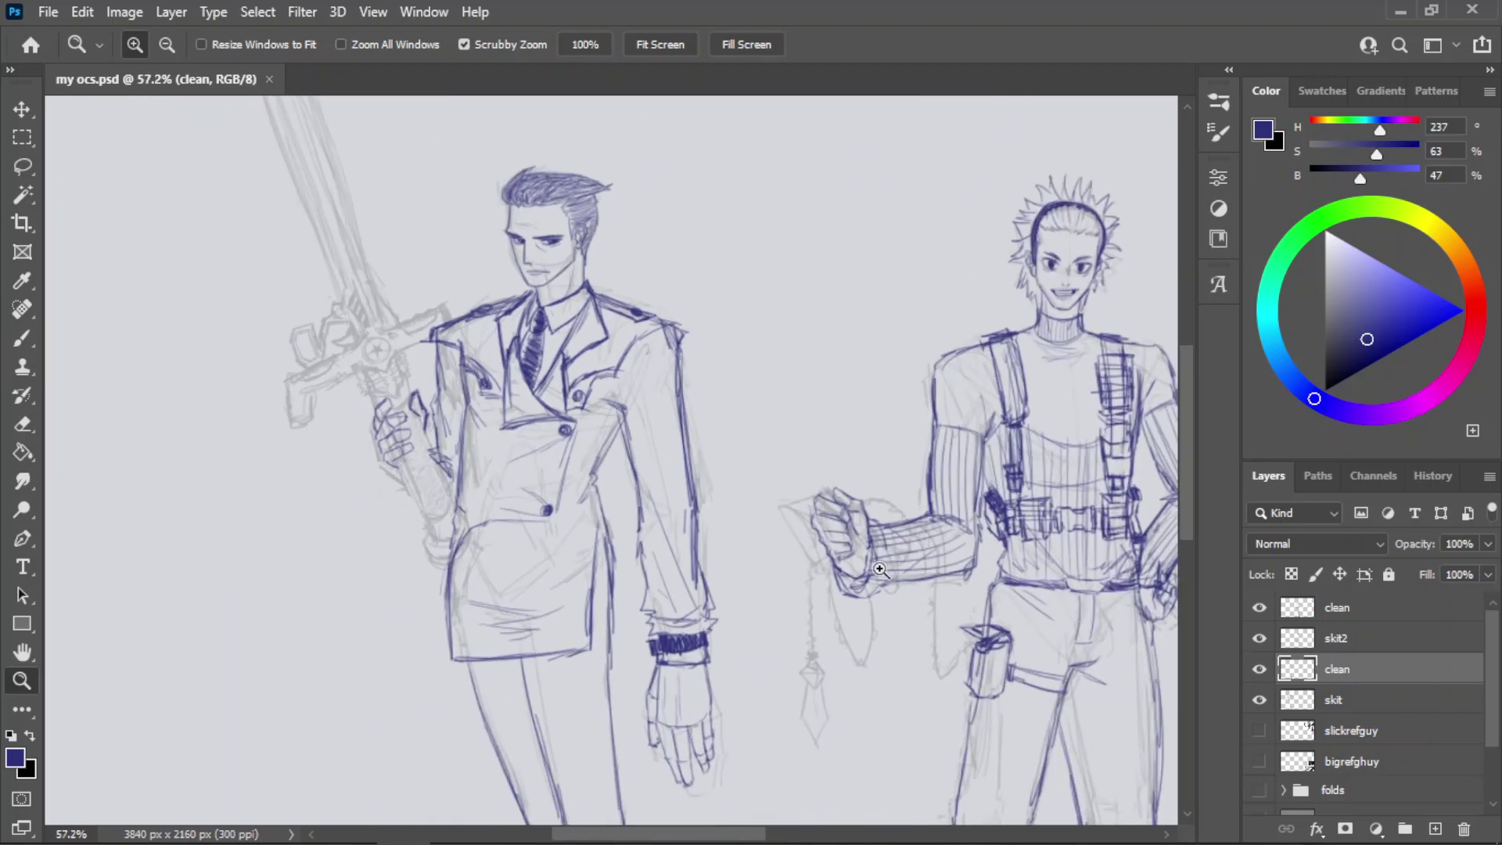
{"action": "left_click_drag", "start_coordinate": [881, 571], "coordinate": [955, 561]}
{"action": "left_click_drag", "start_coordinate": [642, 438], "coordinate": [571, 442]}
{"action": "left_click_drag", "start_coordinate": [850, 500], "coordinate": [883, 483]}
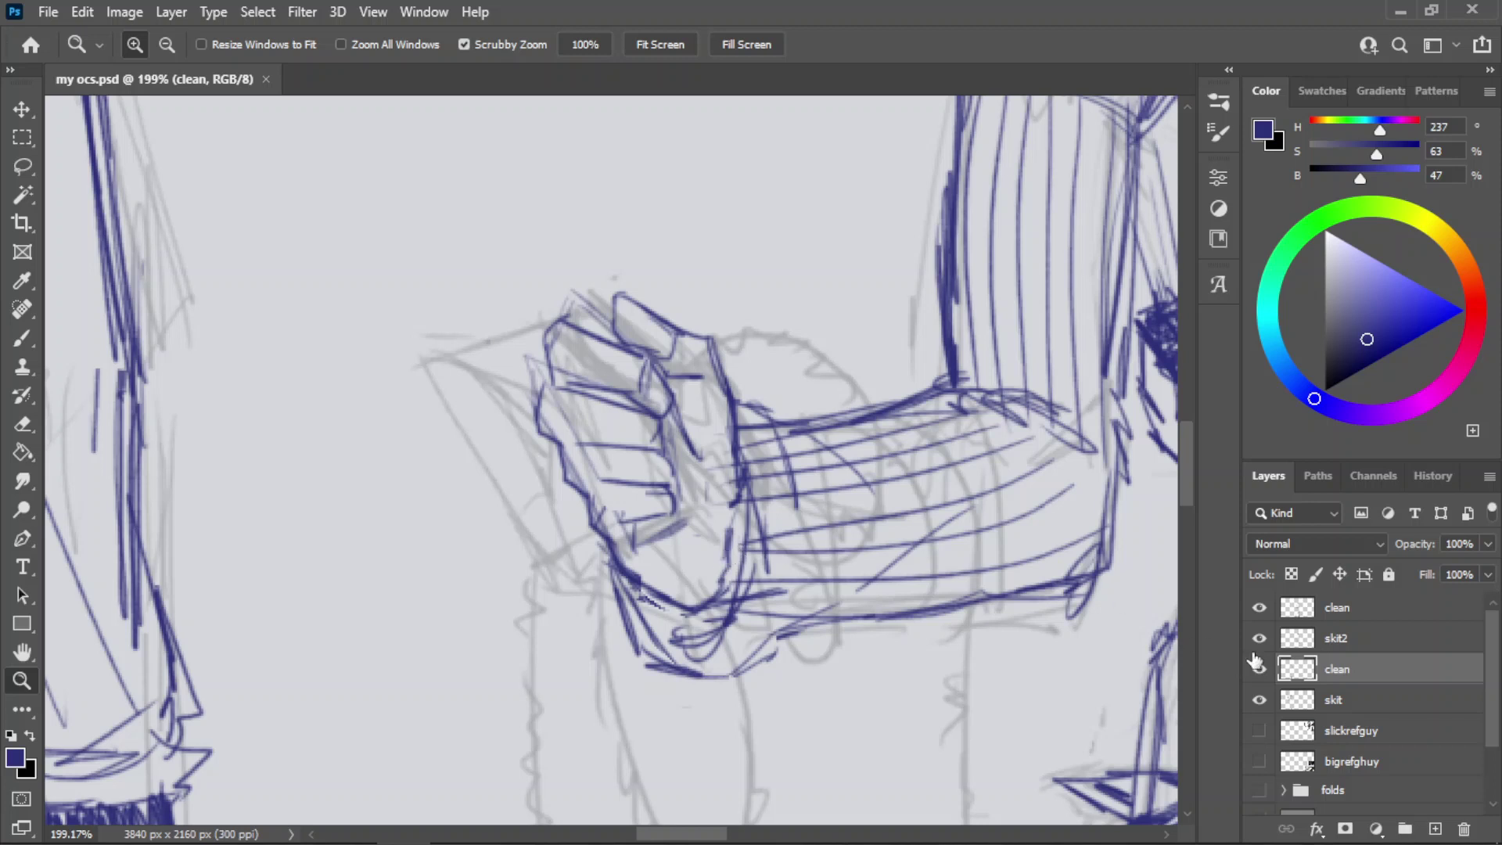
- Create a new layer named weap, place it directly beneath skit2, and save the drawing
{"action": "left_click", "coordinate": [1349, 610]}
{"action": "left_click", "coordinate": [1435, 828]}
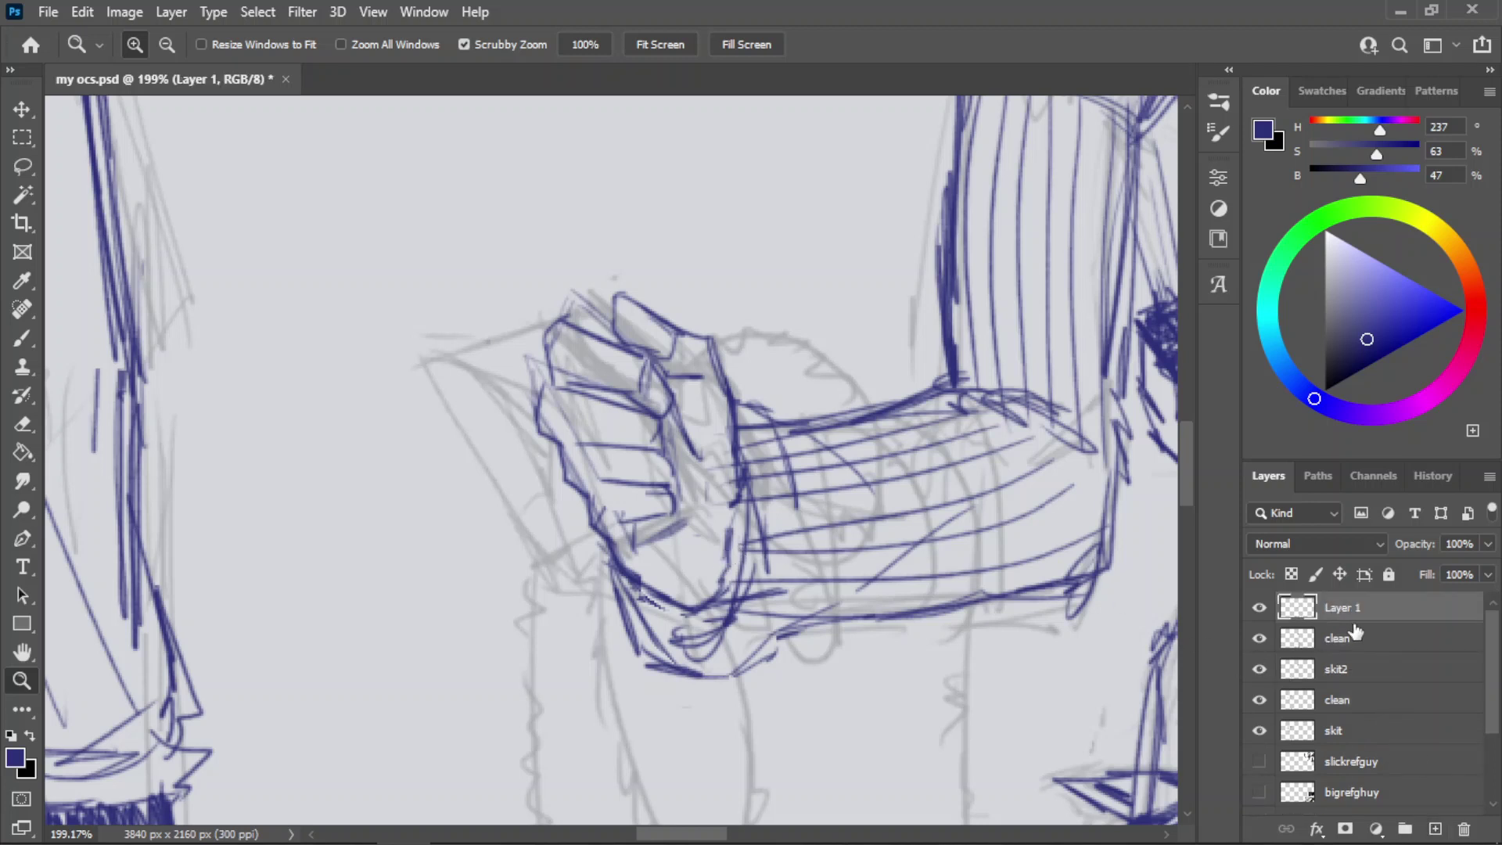
{"action": "double_click", "coordinate": [1348, 613]}
{"action": "type", "text": "weap"}
{"action": "key", "text": "Return"}
{"action": "left_click_drag", "start_coordinate": [1342, 635], "coordinate": [1341, 676]}
{"action": "key", "text": "ctrl+s"}
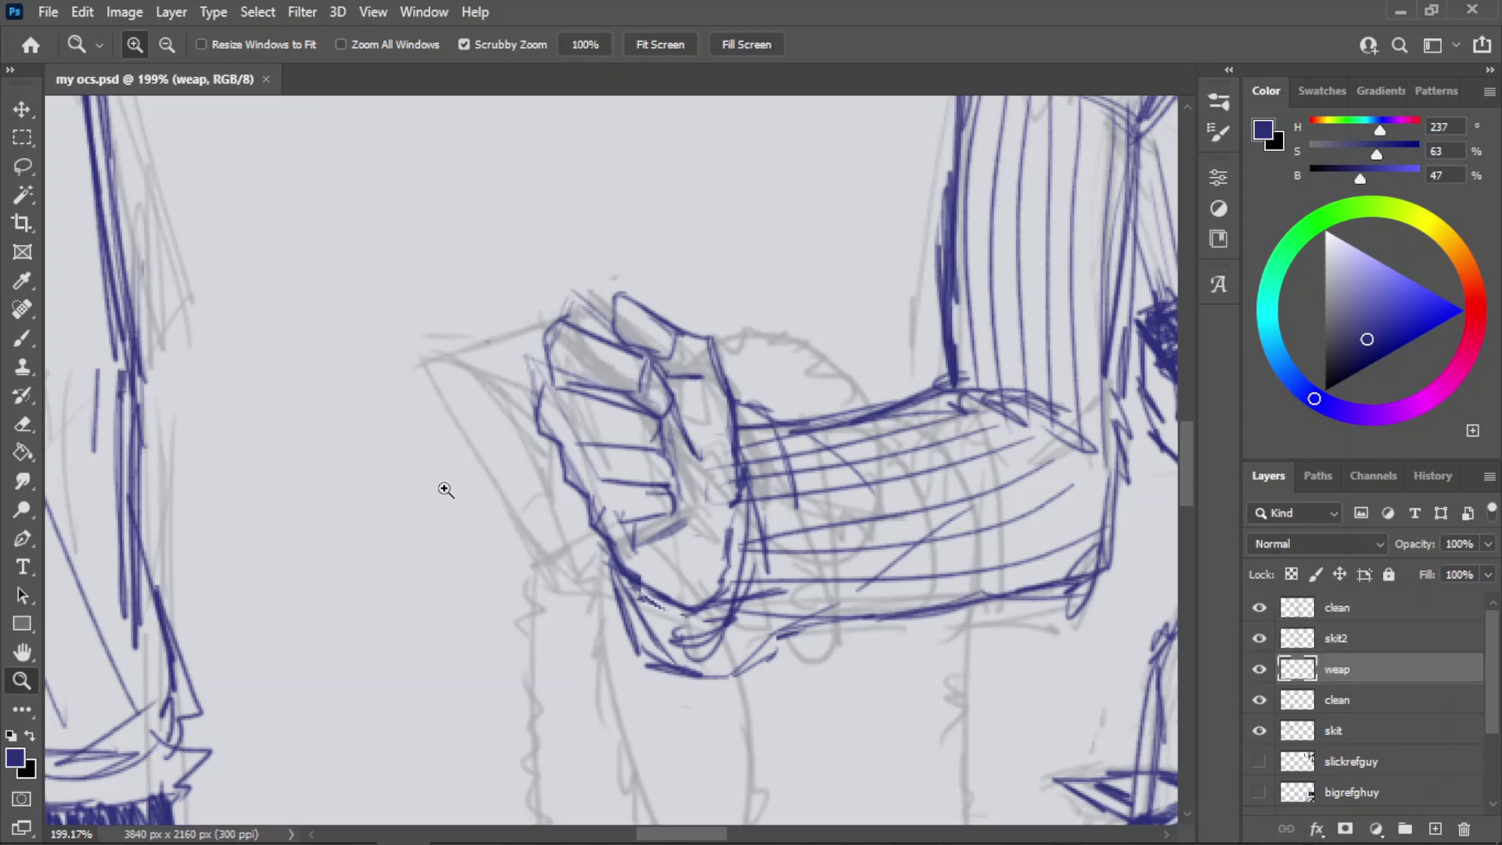
- Set the foreground colour to a dark red with hue 353° and ready the Brush for the first character's sword
{"action": "key", "text": "ctrl+0"}
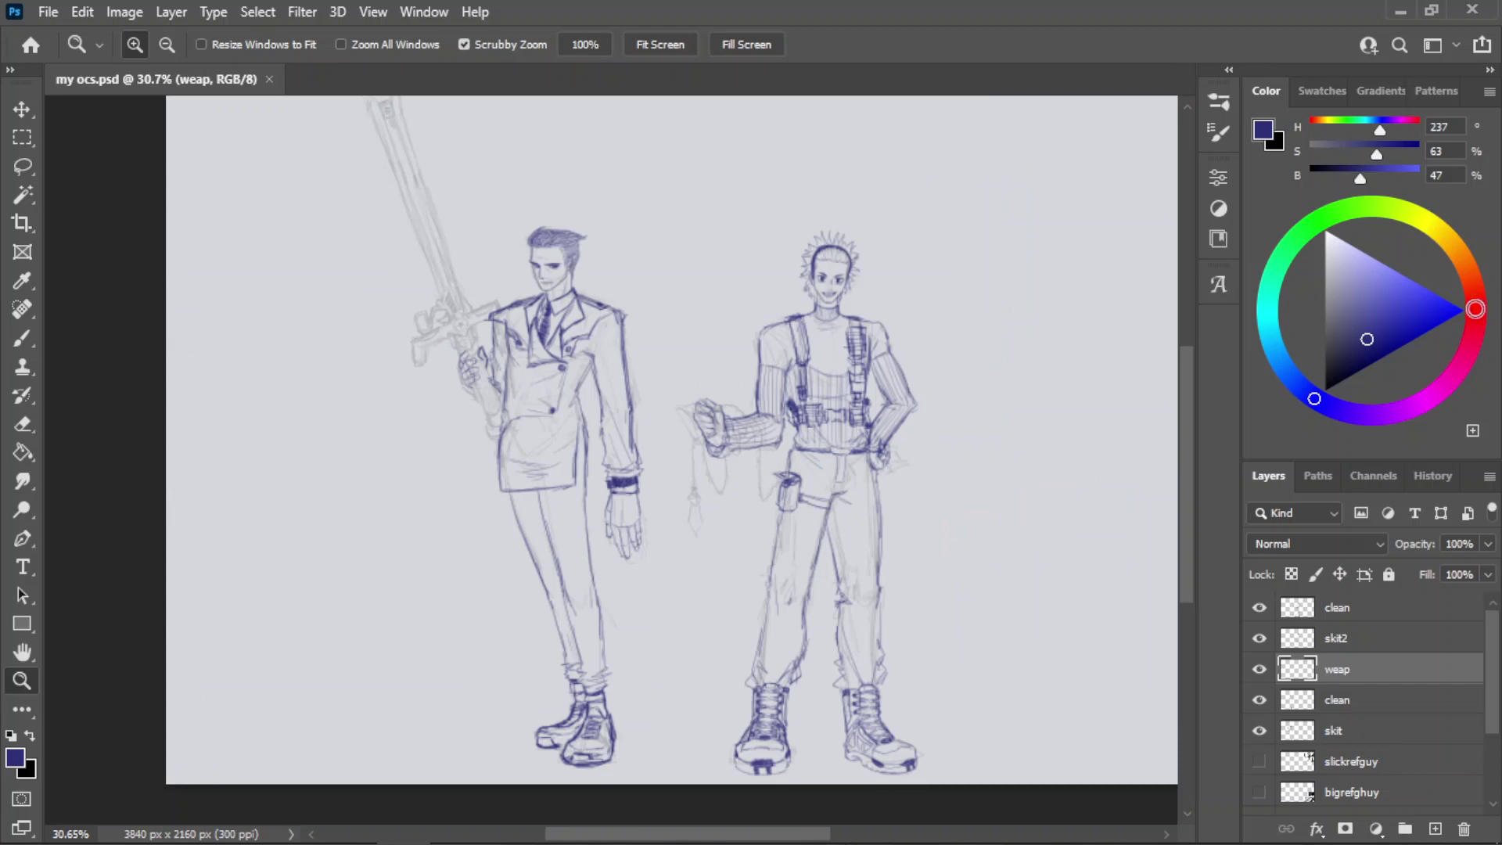
{"action": "left_click", "coordinate": [1474, 322]}
{"action": "left_click_drag", "start_coordinate": [352, 289], "coordinate": [479, 293]}
{"action": "key", "text": "b"}
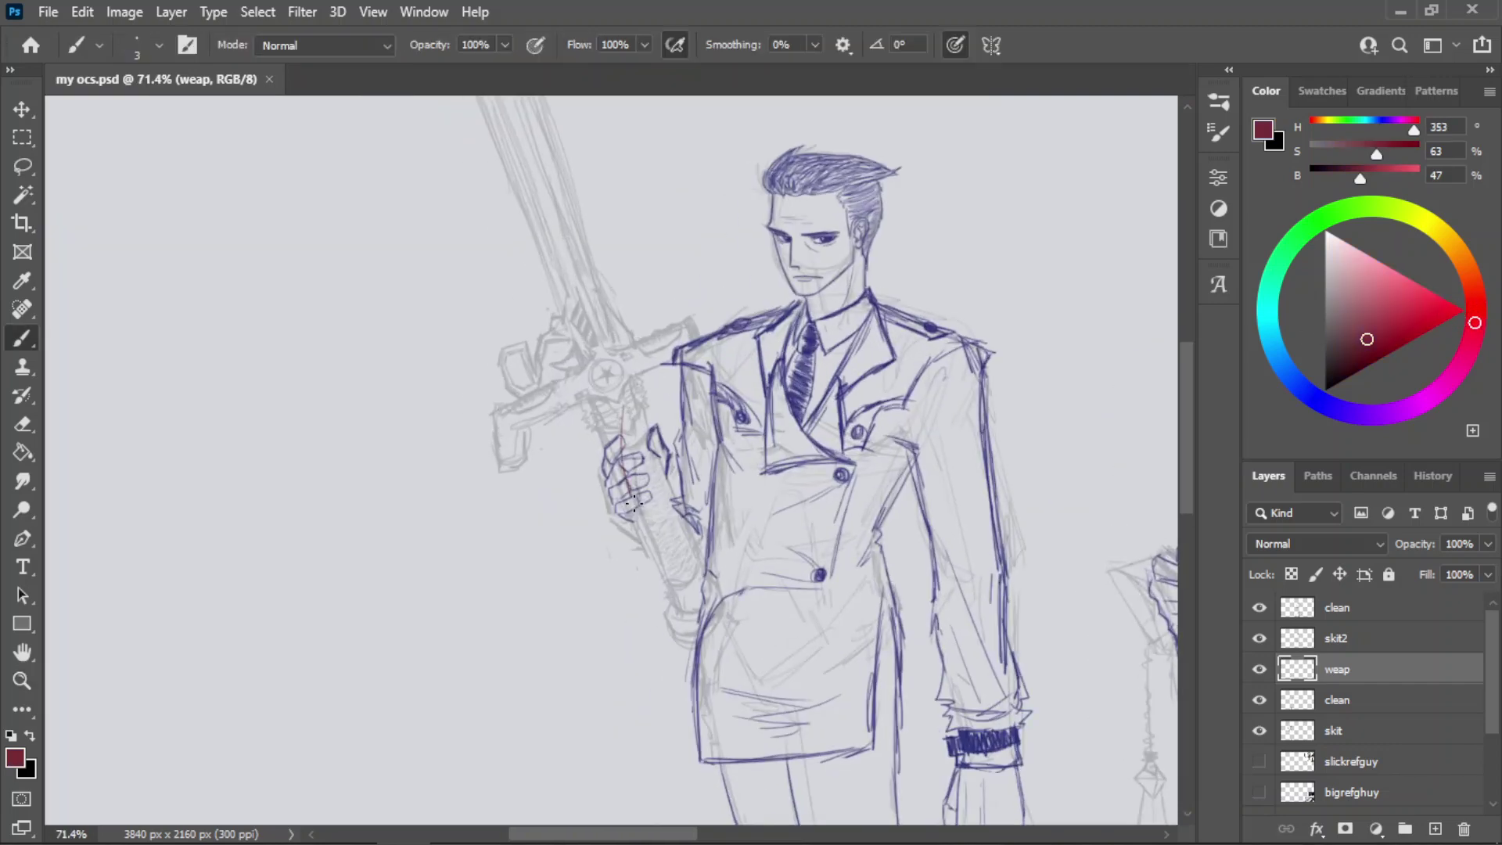
- Try to trace the sword grip's outer edge with long freehand dark red brush strokes
{"action": "left_click_drag", "start_coordinate": [569, 391], "coordinate": [637, 538]}
{"action": "left_click_drag", "start_coordinate": [583, 364], "coordinate": [661, 538]}
{"action": "key", "text": "ctrl+z"}
{"action": "key", "text": "z"}
{"action": "left_click_drag", "start_coordinate": [641, 449], "coordinate": [704, 446]}
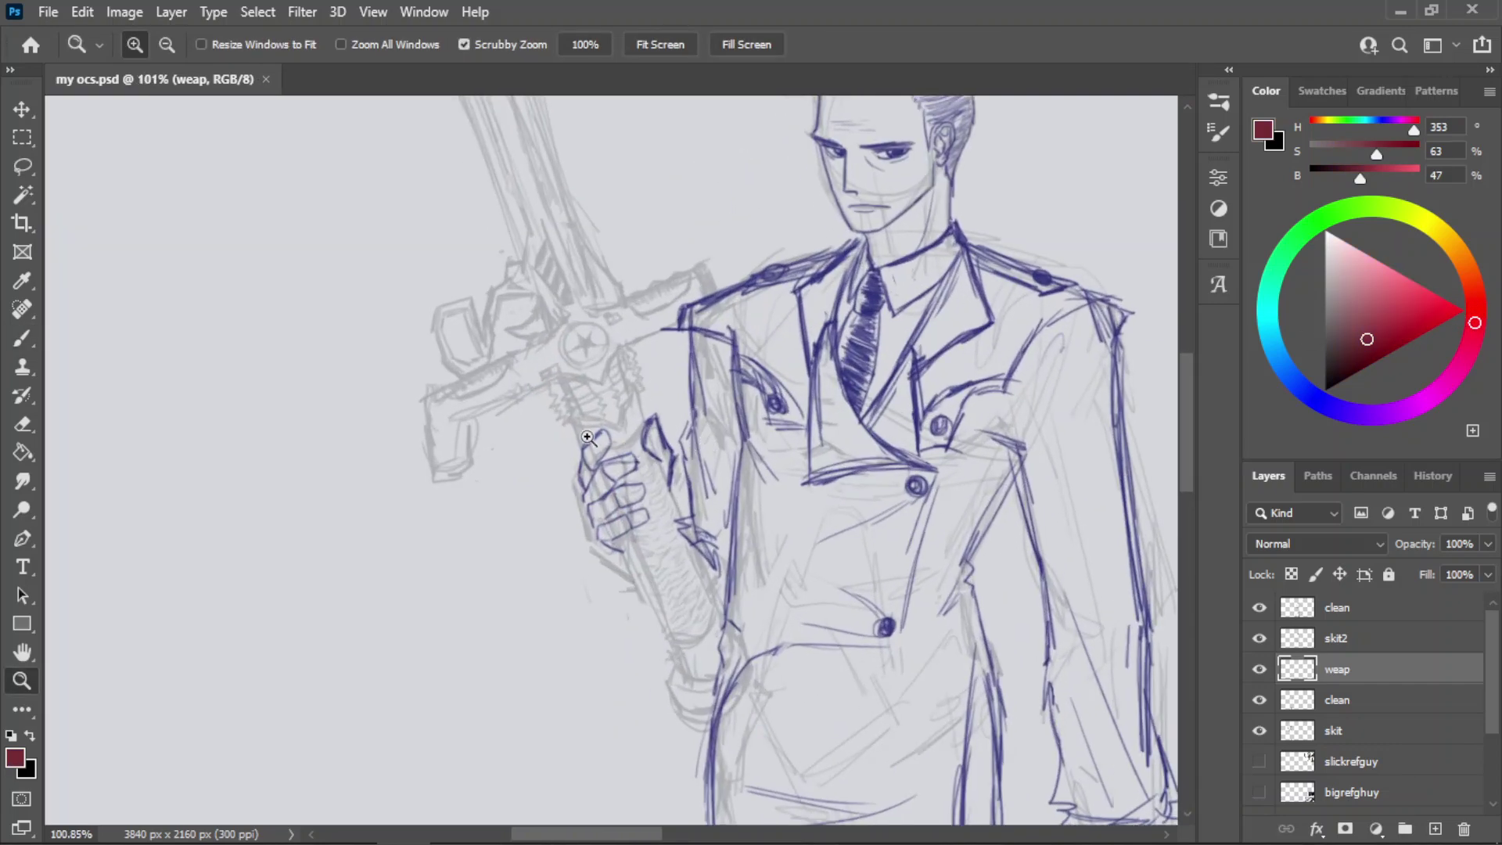
{"action": "key", "text": "b"}
{"action": "mouse_move", "coordinate": [592, 439]}
{"action": "left_mouse_down"}
{"action": "mouse_move", "coordinate": [646, 435]}
{"action": "mouse_move", "coordinate": [649, 693]}
{"action": "mouse_move", "coordinate": [715, 756]}
{"action": "left_mouse_up"}
{"action": "key", "text": "ctrl+z"}
{"action": "key", "text": "ctrl+z"}
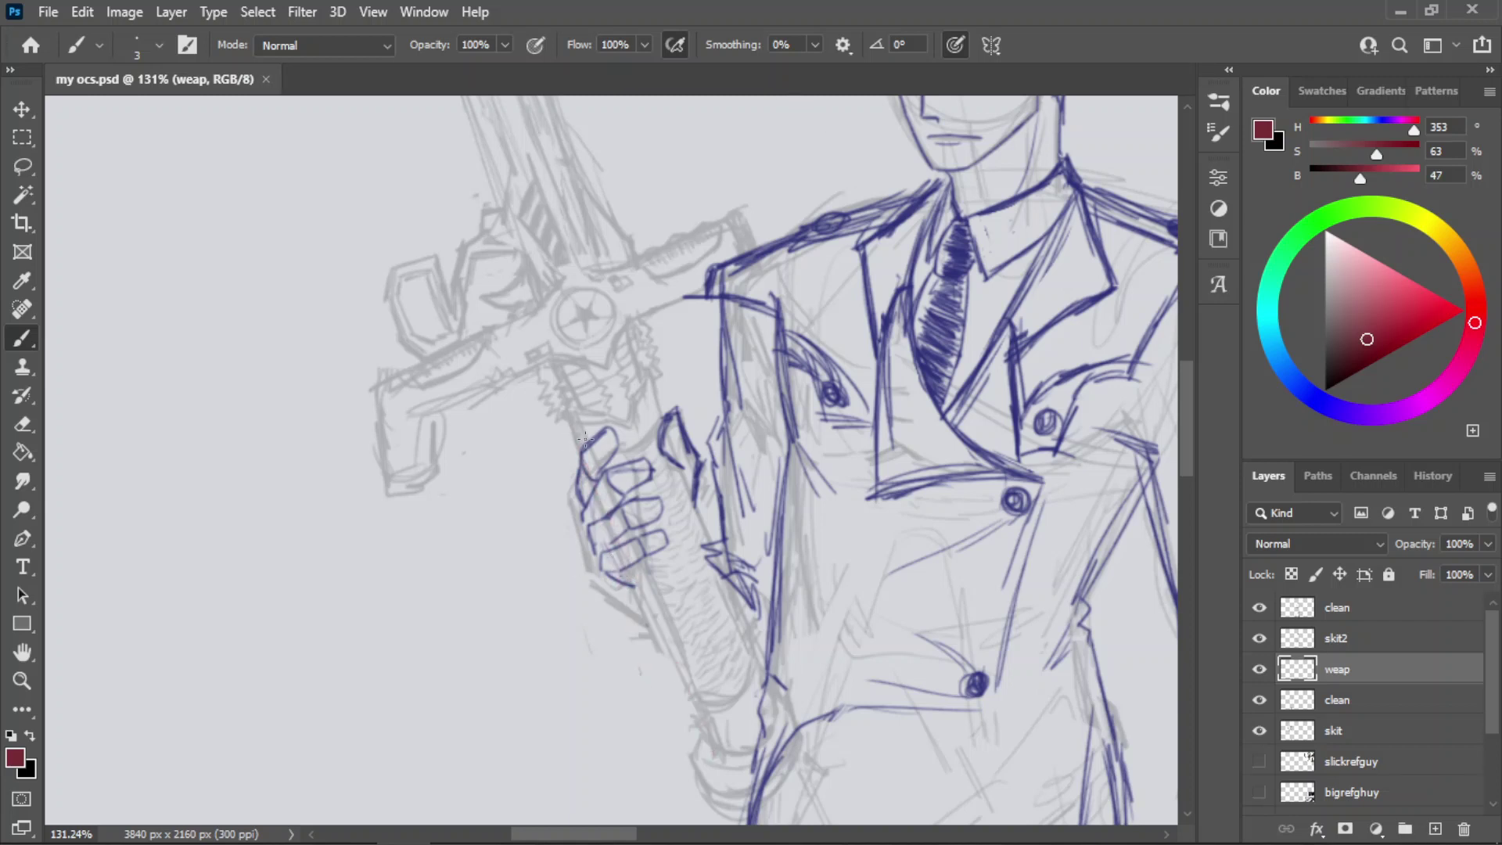
{"action": "mouse_move", "coordinate": [567, 407]}
{"action": "left_mouse_down"}
{"action": "mouse_move", "coordinate": [648, 652]}
{"action": "mouse_move", "coordinate": [718, 746]}
{"action": "left_mouse_up"}
{"action": "key", "text": "ctrl+z"}
{"action": "left_click_drag", "start_coordinate": [587, 459], "coordinate": [723, 767]}
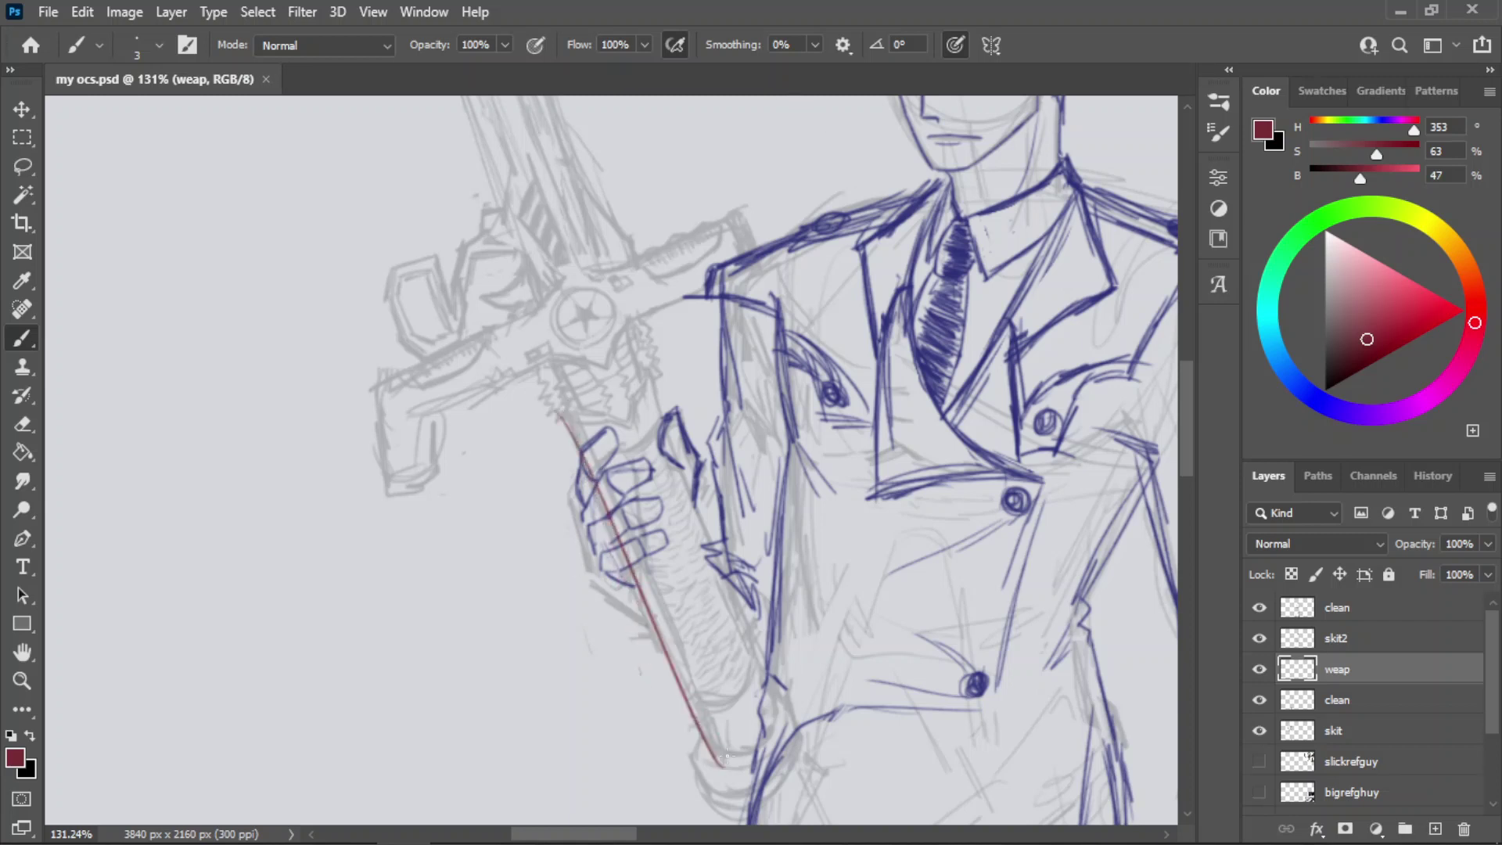
{"action": "key", "text": "ctrl+z"}
{"action": "left_click_drag", "start_coordinate": [557, 397], "coordinate": [724, 766]}
{"action": "key", "text": "ctrl+z"}
{"action": "left_click_drag", "start_coordinate": [487, 209], "coordinate": [730, 783]}
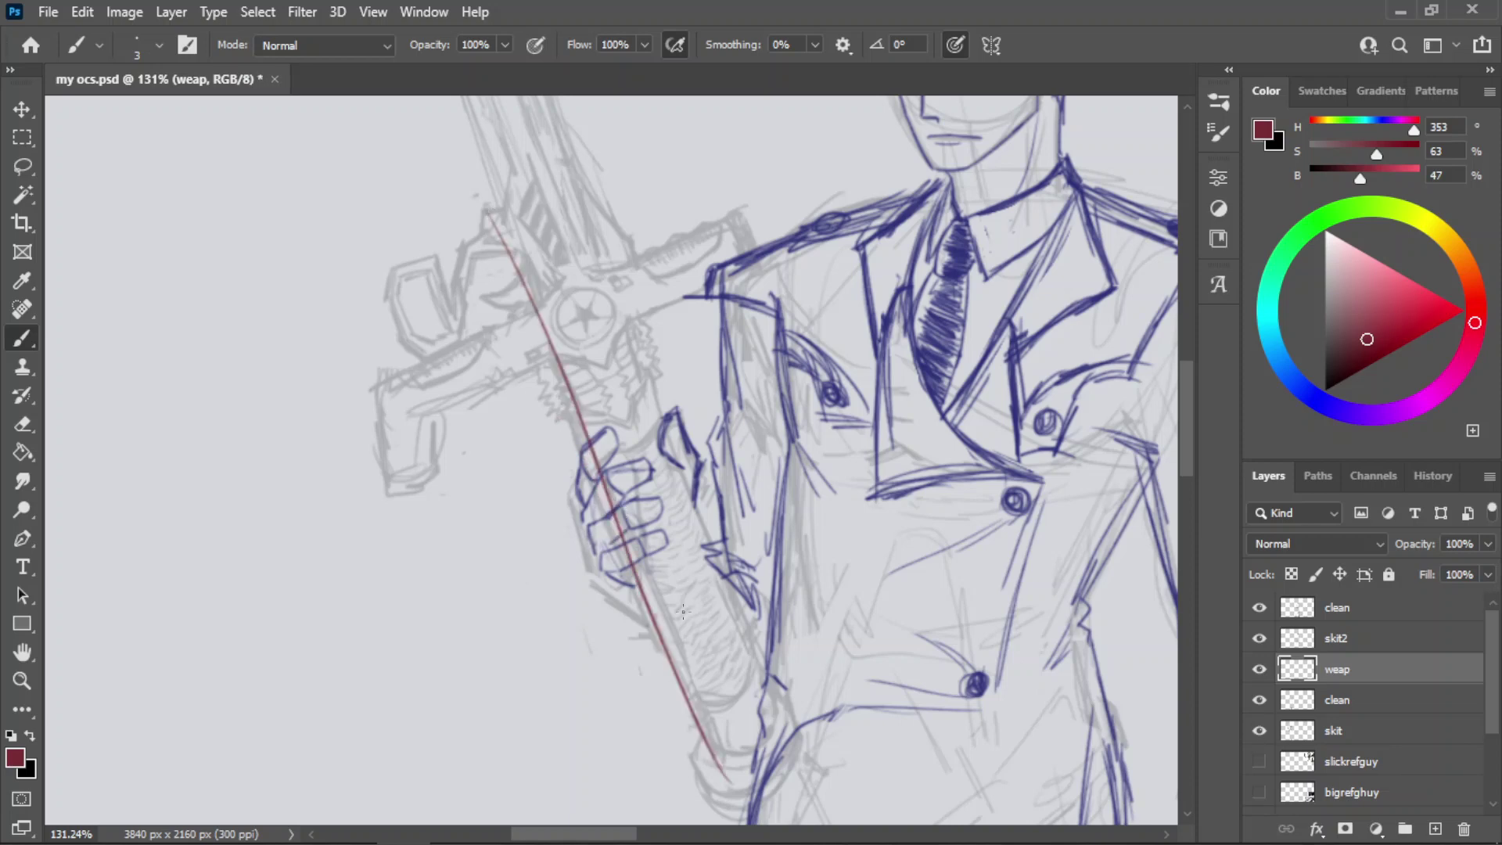
{"action": "key", "text": "ctrl+z"}
- Set the Pen tool's shape stroke to the recently used dark red and try a path along the sword grip
{"action": "key", "text": "ctrl+space"}
{"action": "left_click_drag", "start_coordinate": [760, 492], "coordinate": [618, 520]}
{"action": "key", "text": "ctrl+space"}
{"action": "left_click_drag", "start_coordinate": [614, 297], "coordinate": [688, 310]}
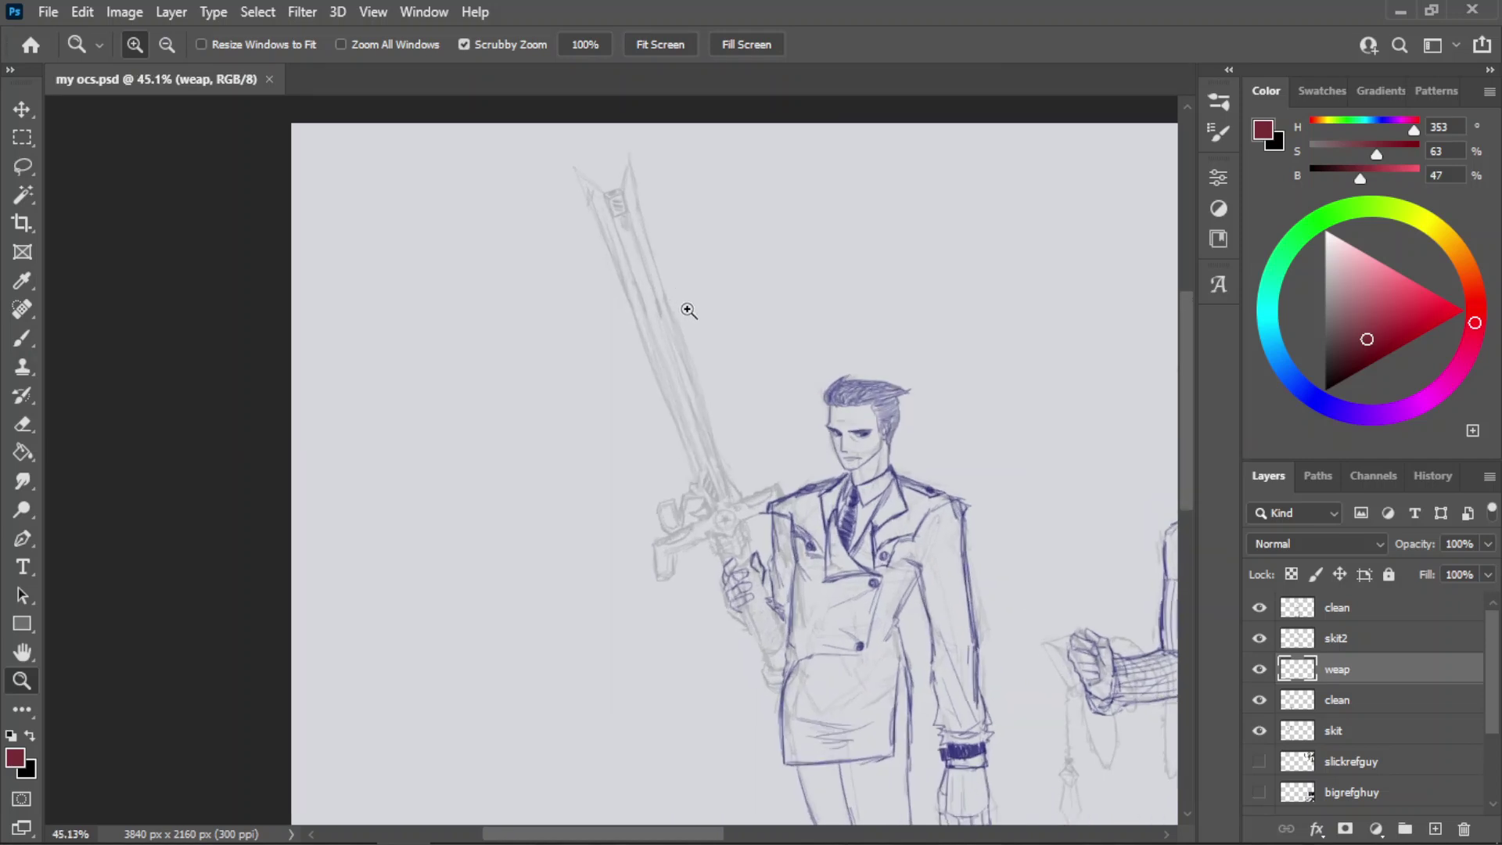
{"action": "left_click_drag", "start_coordinate": [739, 592], "coordinate": [813, 592]}
{"action": "key", "text": "b"}
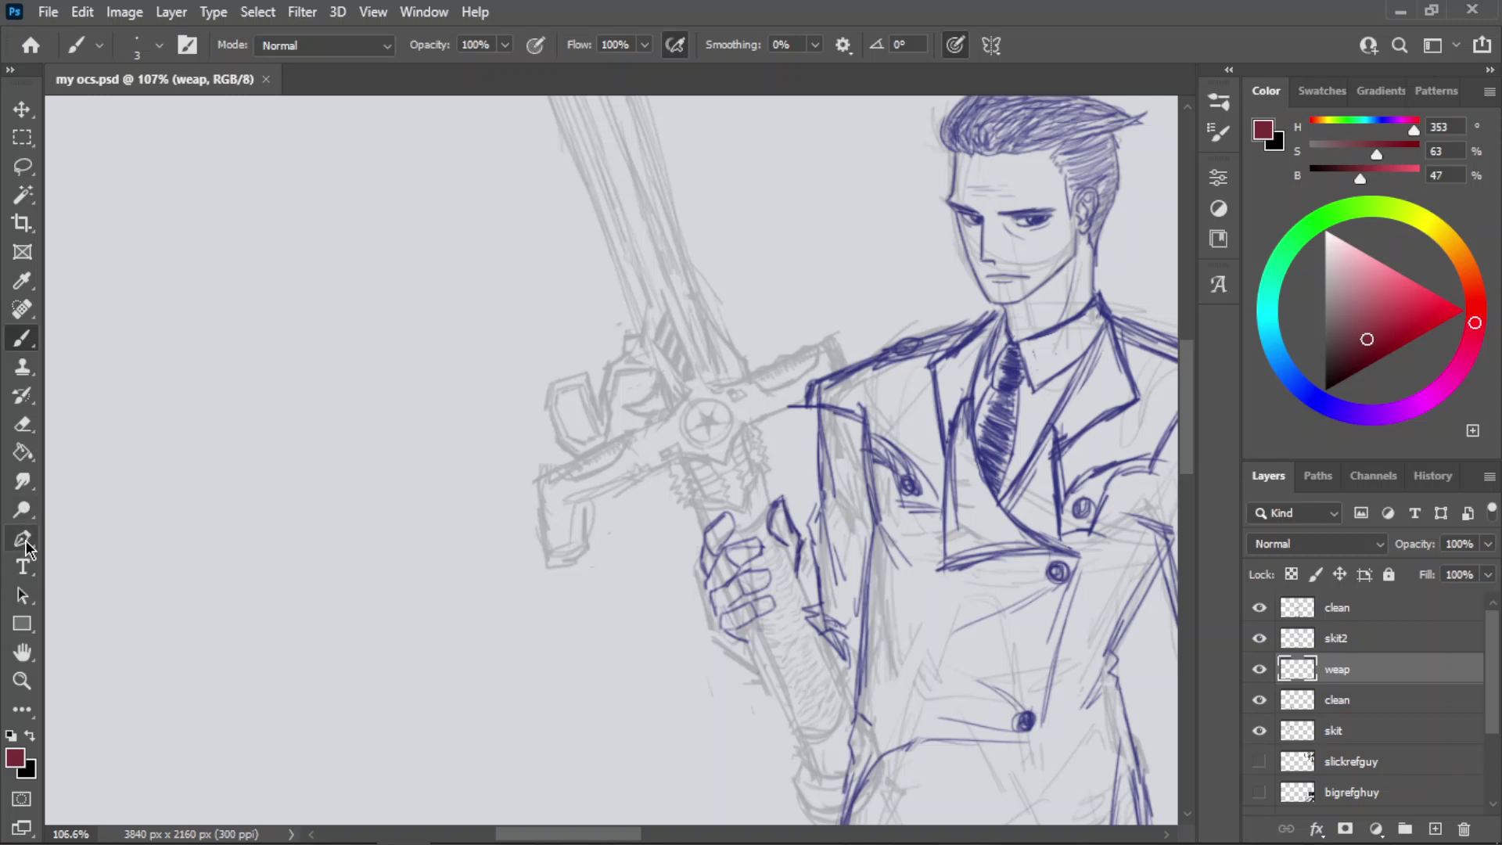
{"action": "left_click_drag", "start_coordinate": [22, 546], "coordinate": [82, 546]}
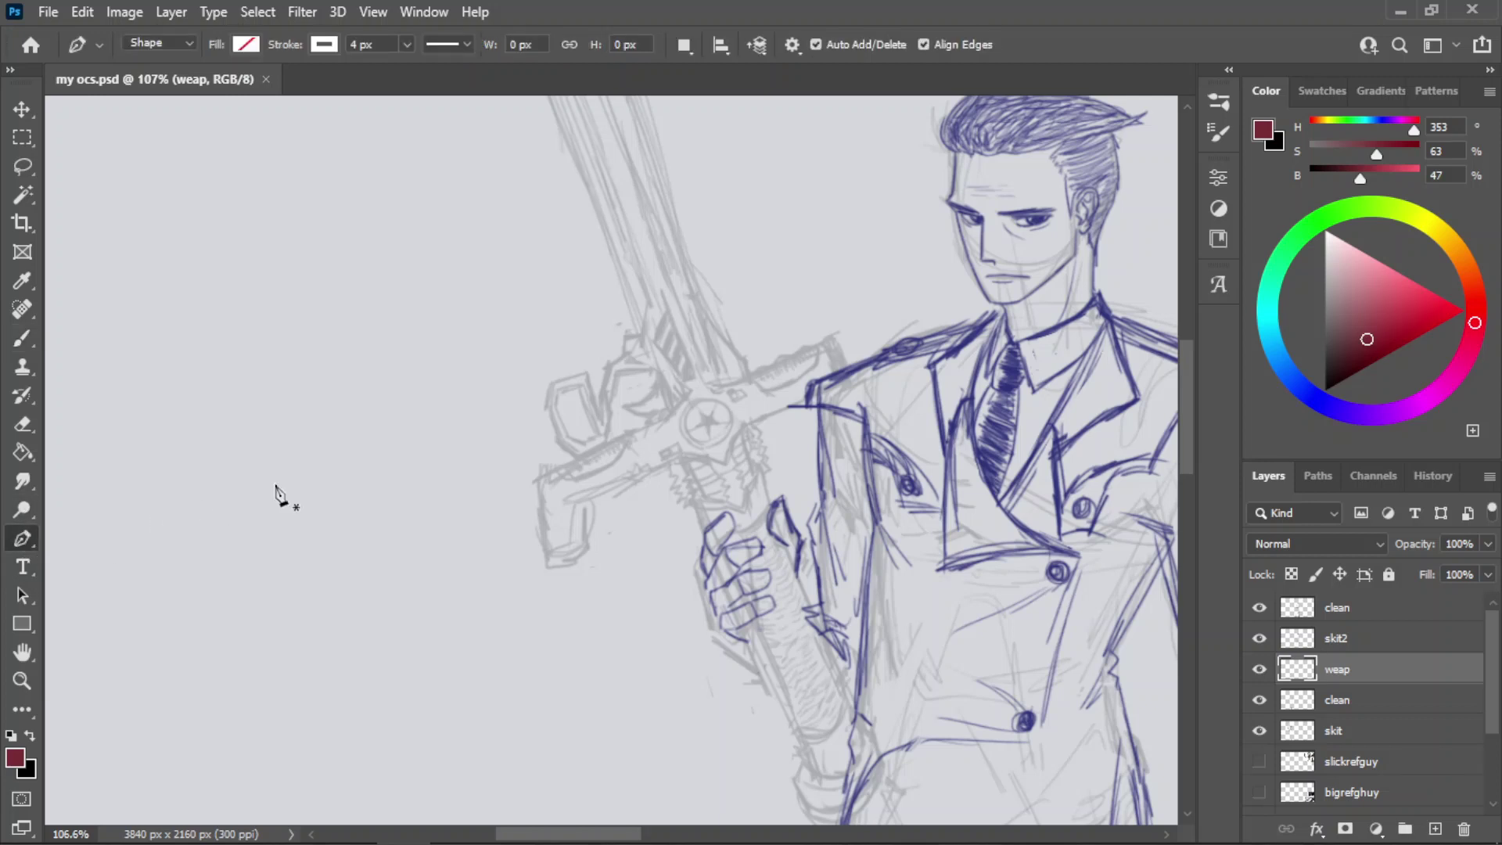
{"action": "left_click", "coordinate": [323, 44]}
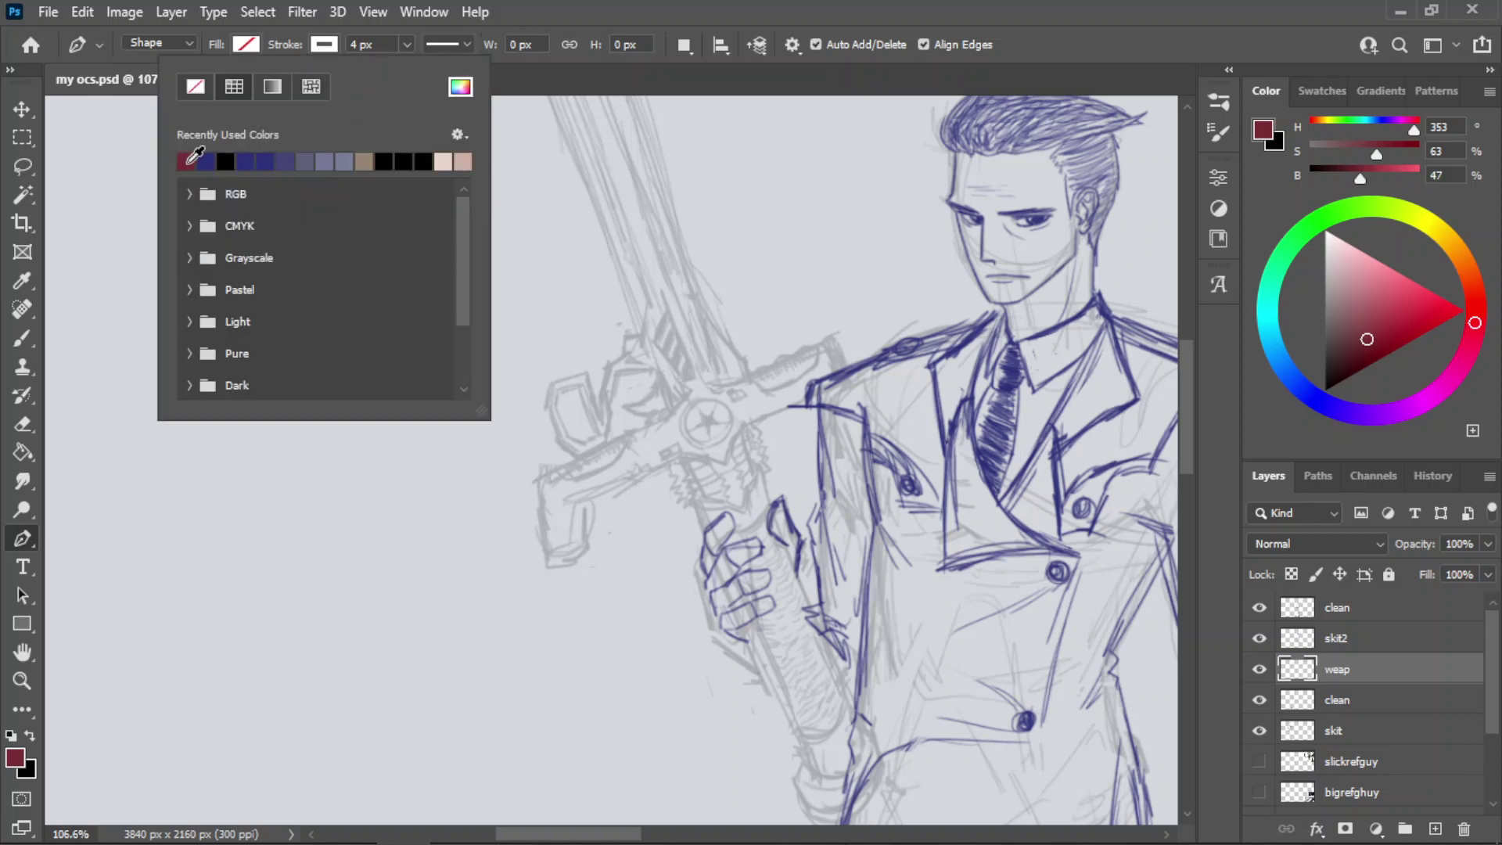
{"action": "left_click", "coordinate": [187, 161]}
{"action": "left_click", "coordinate": [322, 47]}
{"action": "left_click", "coordinate": [323, 47]}
{"action": "left_click_drag", "start_coordinate": [676, 453], "coordinate": [818, 792]}
{"action": "key", "text": "ctrl+z"}
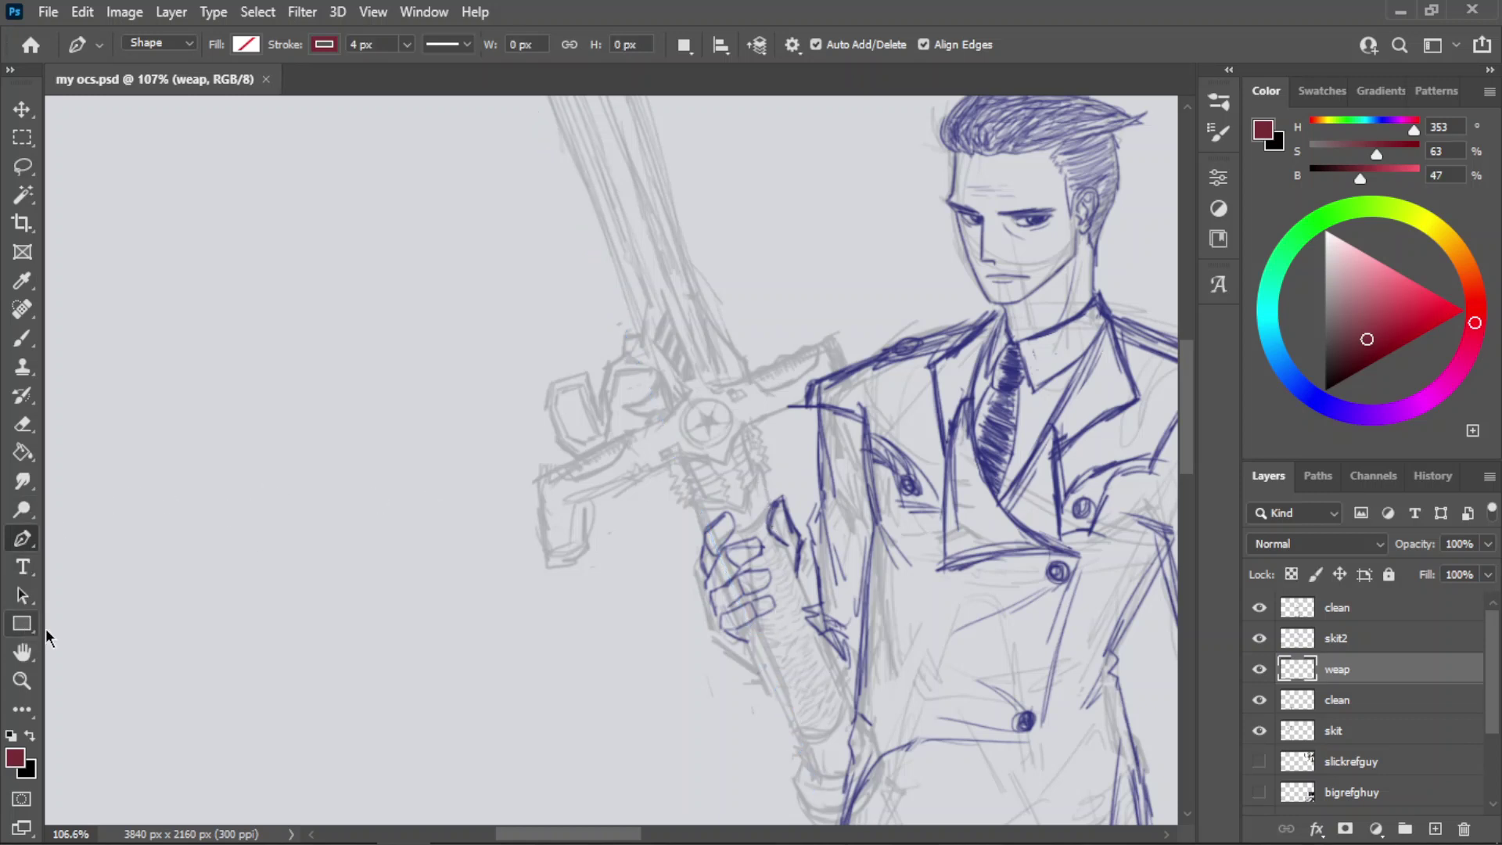
- Try a straight 4 px dark red line with the Line tool along the sword grip's outer edge
{"action": "left_click", "coordinate": [23, 624]}
{"action": "right_click", "coordinate": [26, 628]}
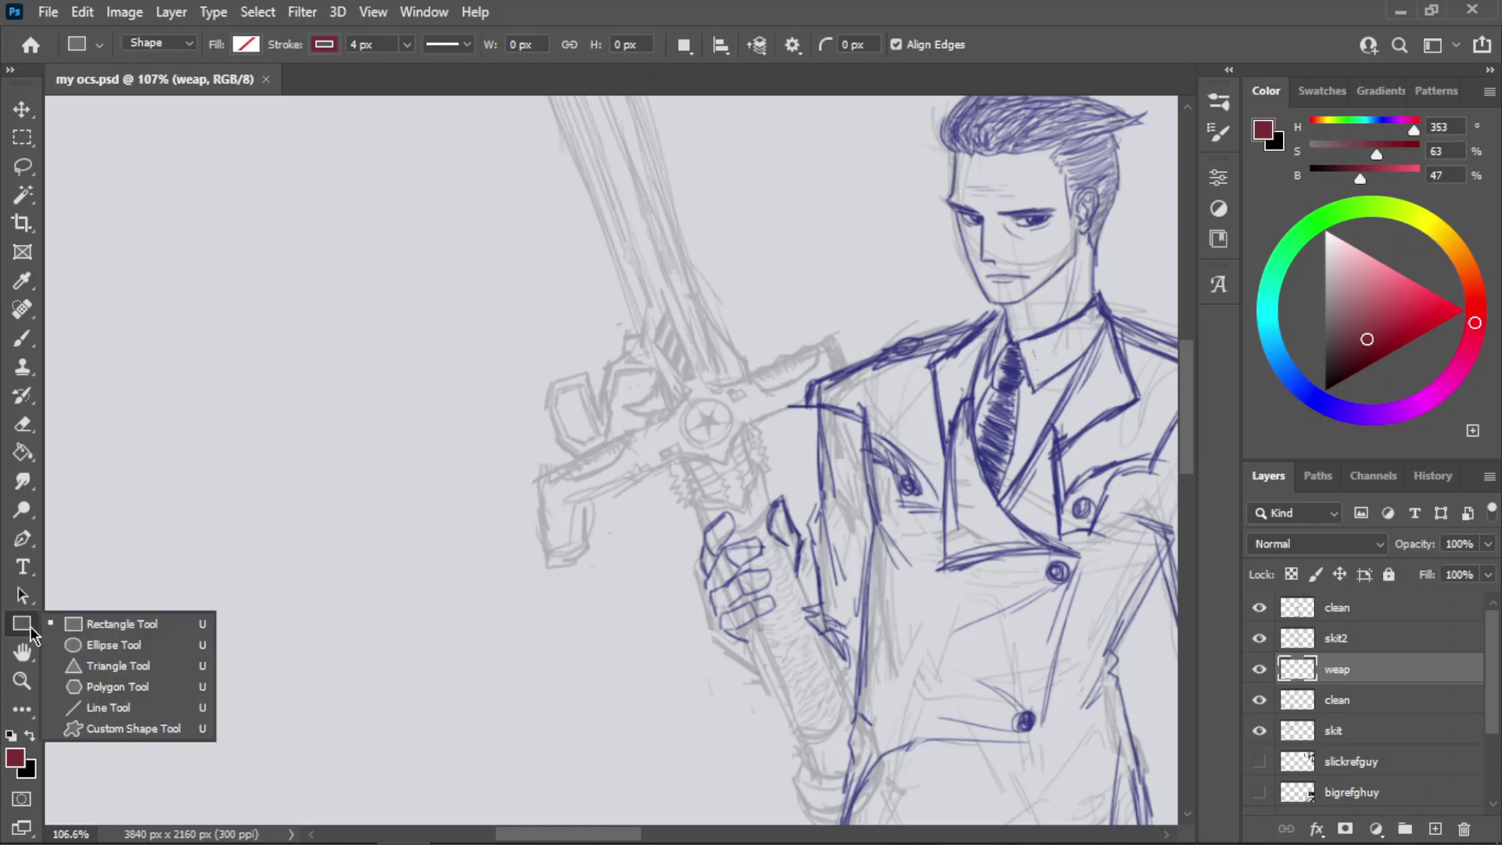
{"action": "left_click", "coordinate": [111, 703]}
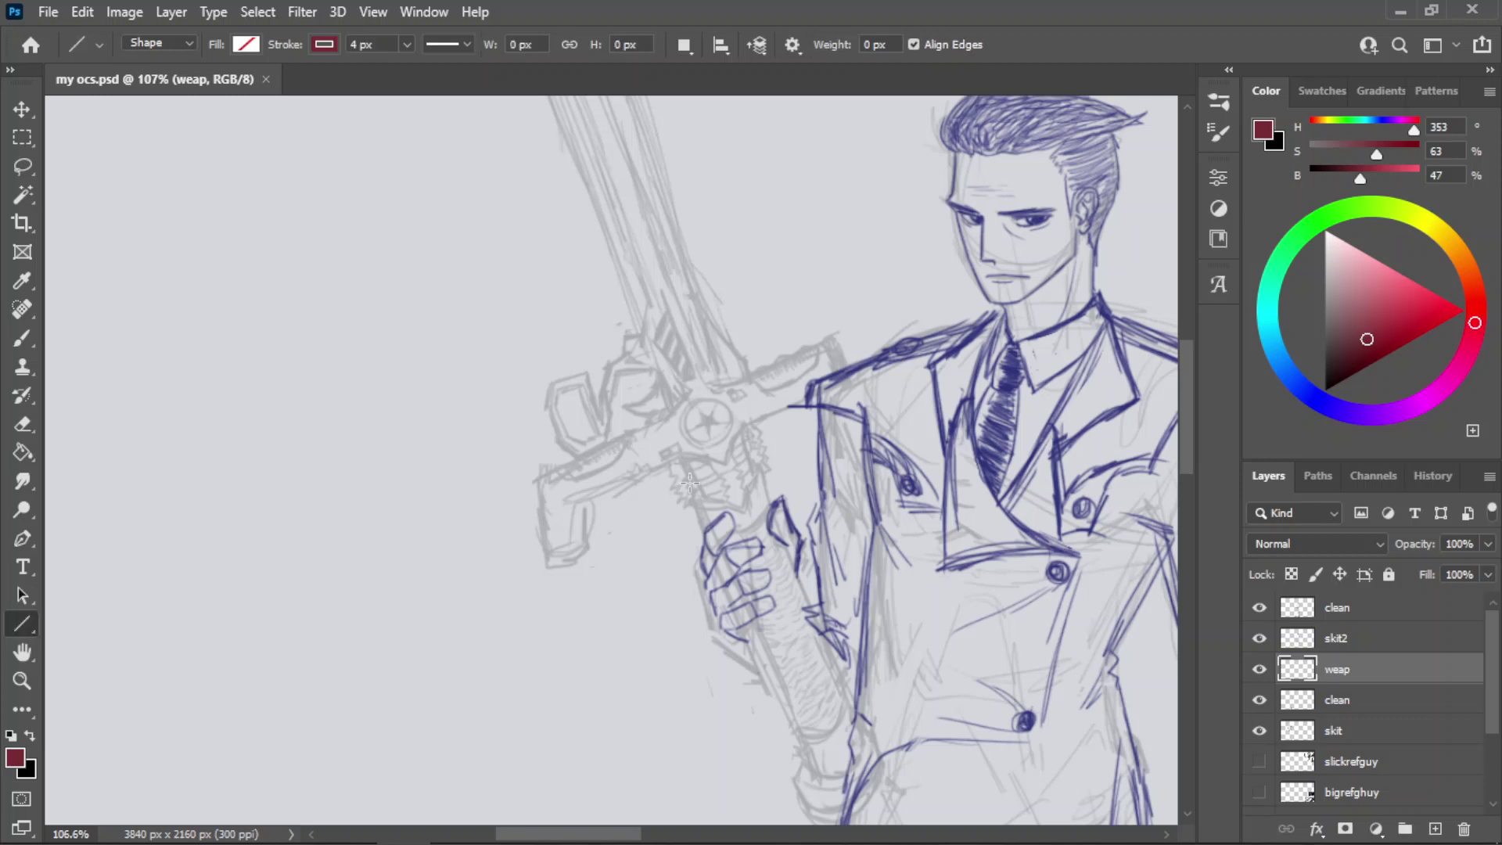
{"action": "left_click_drag", "start_coordinate": [675, 456], "coordinate": [810, 774]}
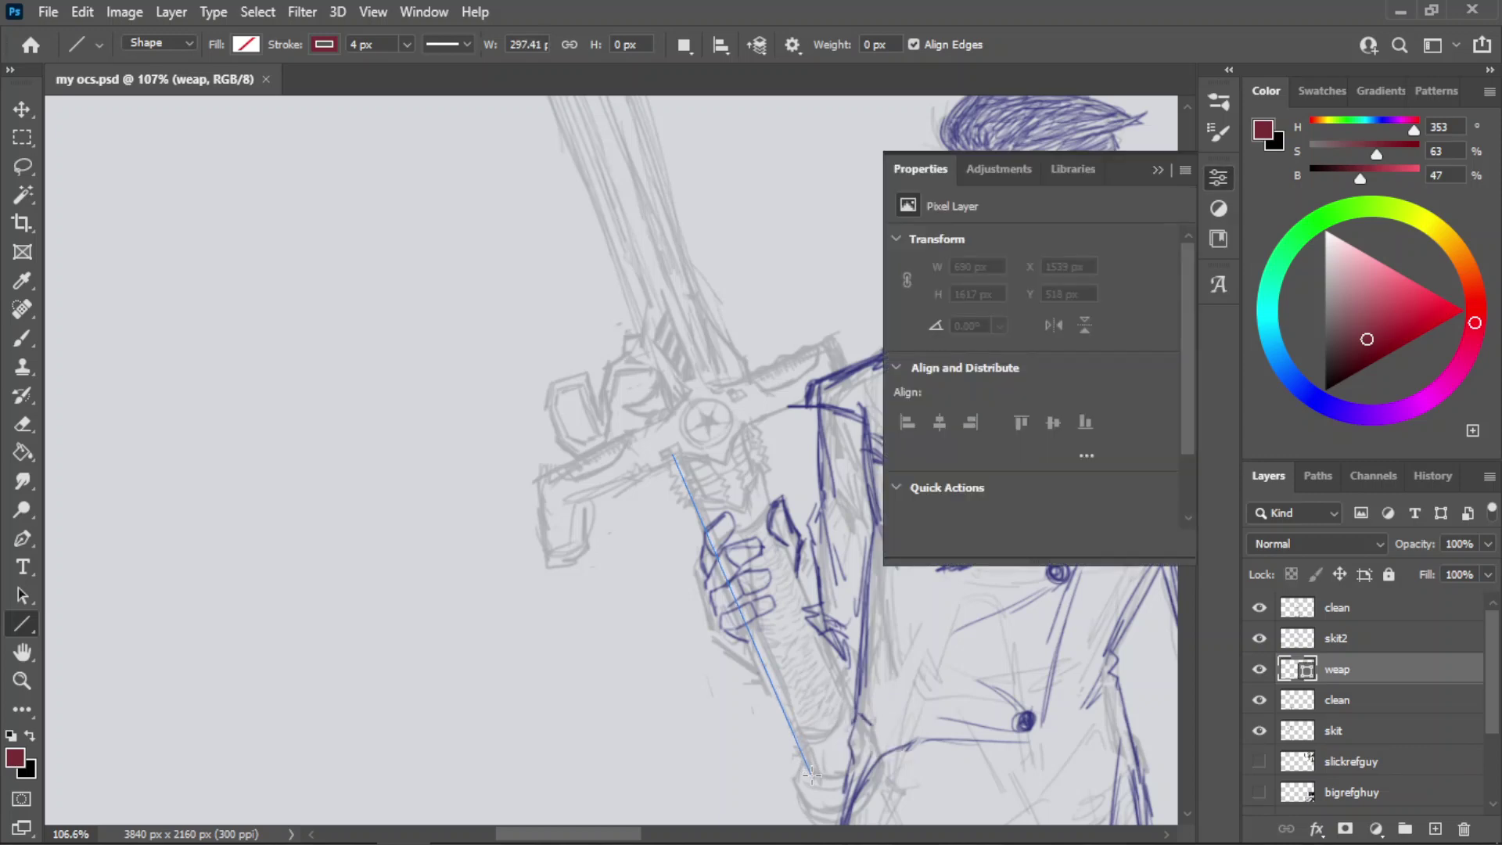
{"action": "key", "text": "z"}
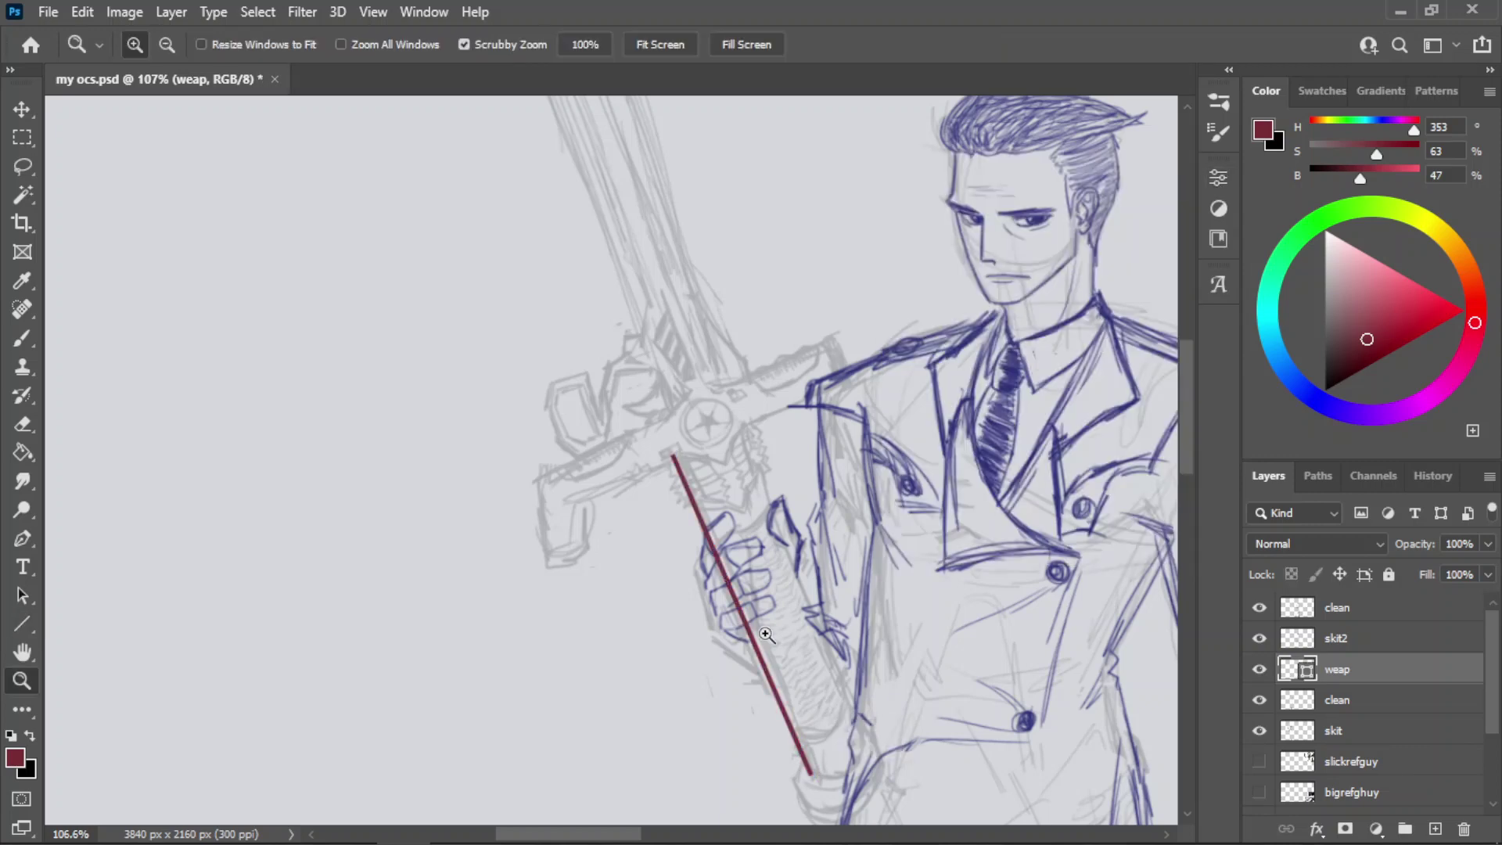
{"action": "left_click_drag", "start_coordinate": [807, 651], "coordinate": [855, 616]}
{"action": "left_click_drag", "start_coordinate": [671, 352], "coordinate": [638, 361]}
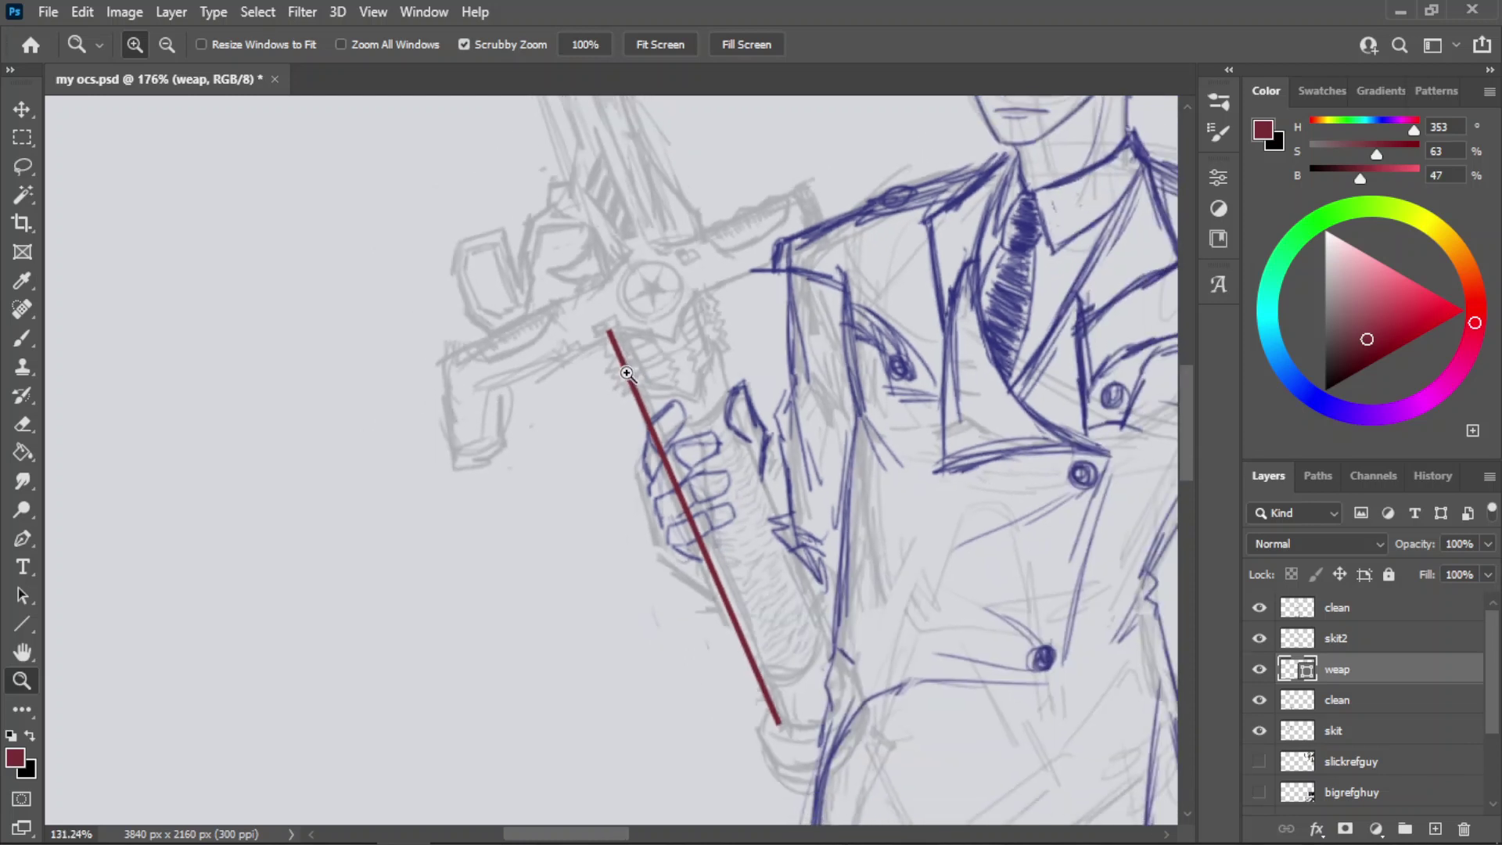
{"action": "left_click_drag", "start_coordinate": [739, 571], "coordinate": [771, 523]}
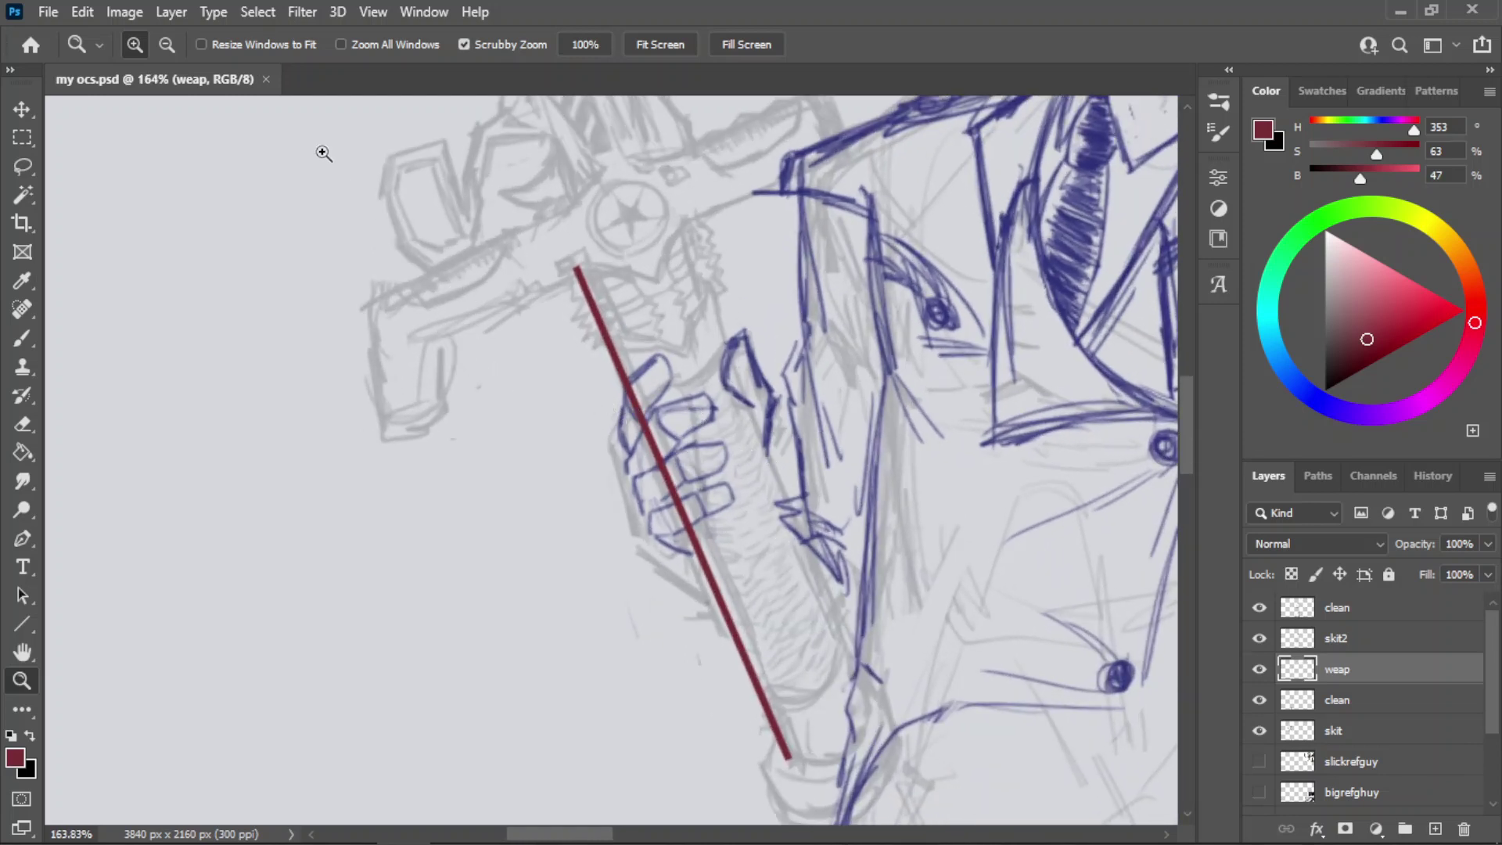
{"action": "key", "text": "ctrl+z"}
- Return to the Line tool and set its stroke width to 3 px
{"action": "key", "text": "l"}
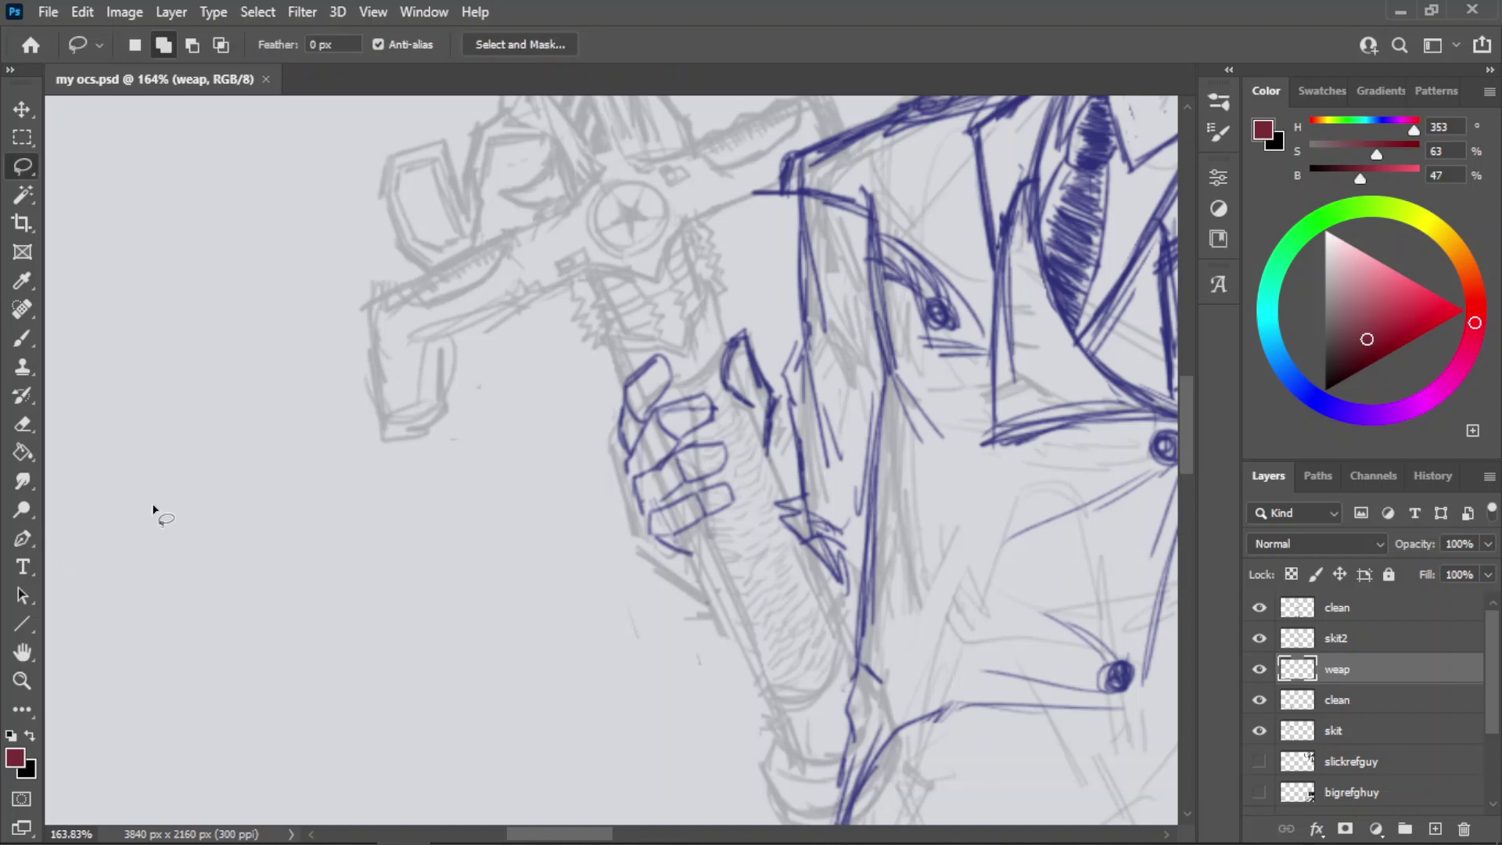
{"action": "key", "text": "o"}
{"action": "key", "text": "p"}
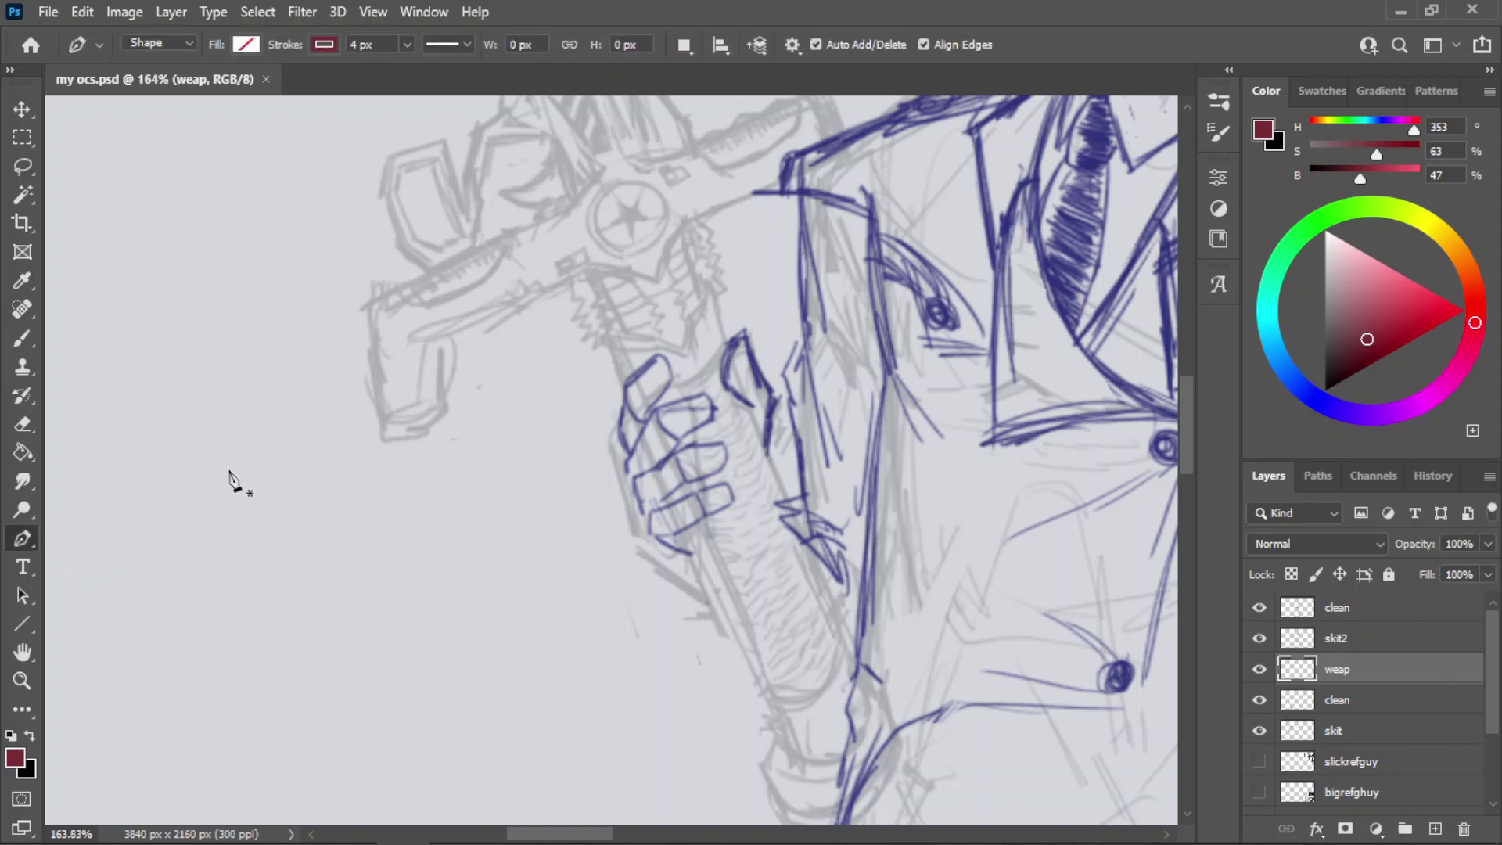
{"action": "key", "text": "i"}
{"action": "key", "text": "u"}
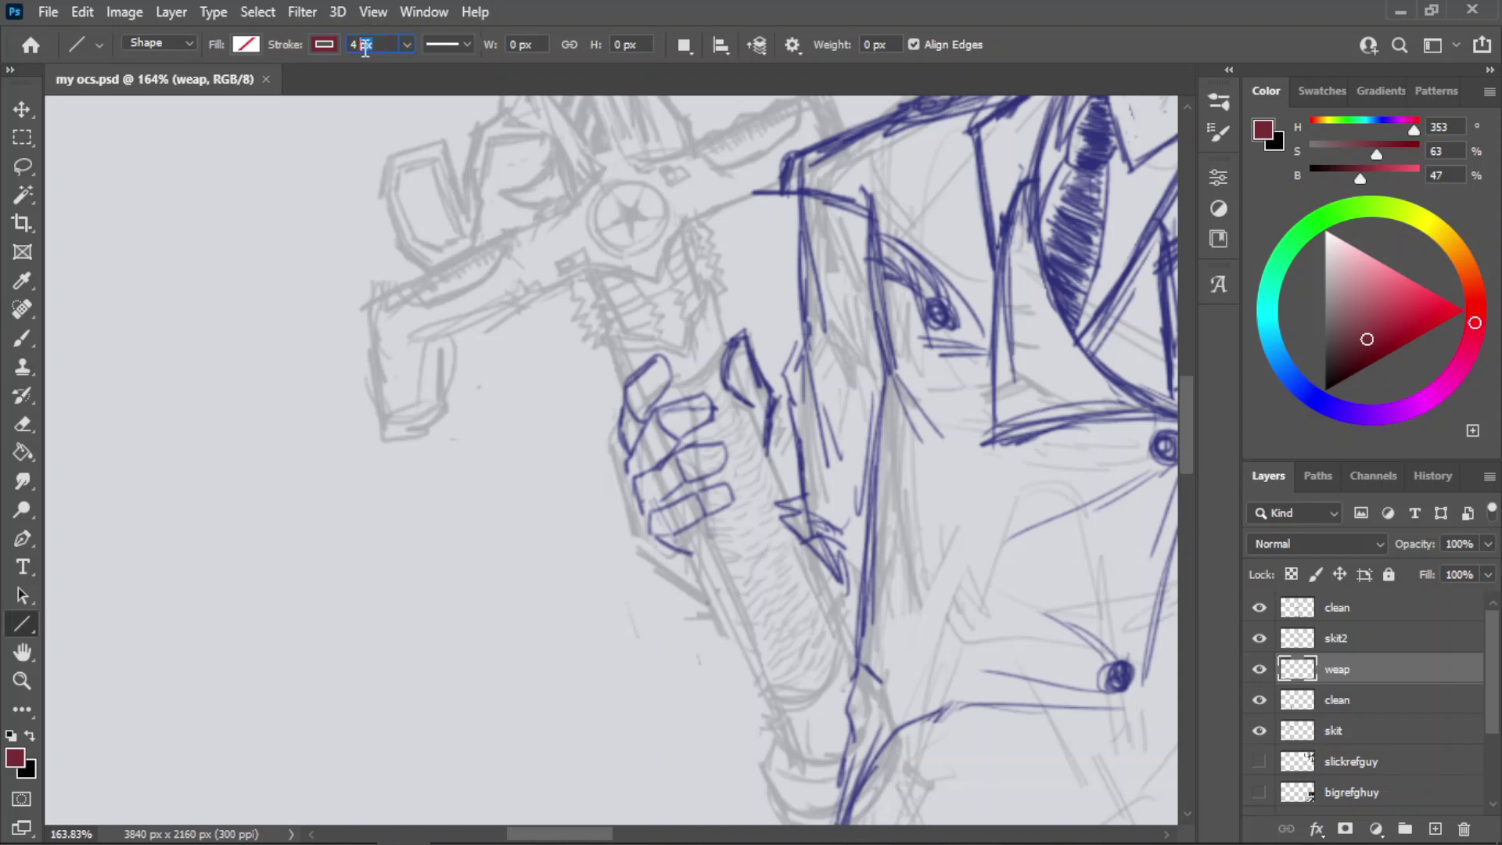
{"action": "type", "text": "3"}
{"action": "key", "text": "Return"}
{"action": "key", "text": "alt+Tab"}
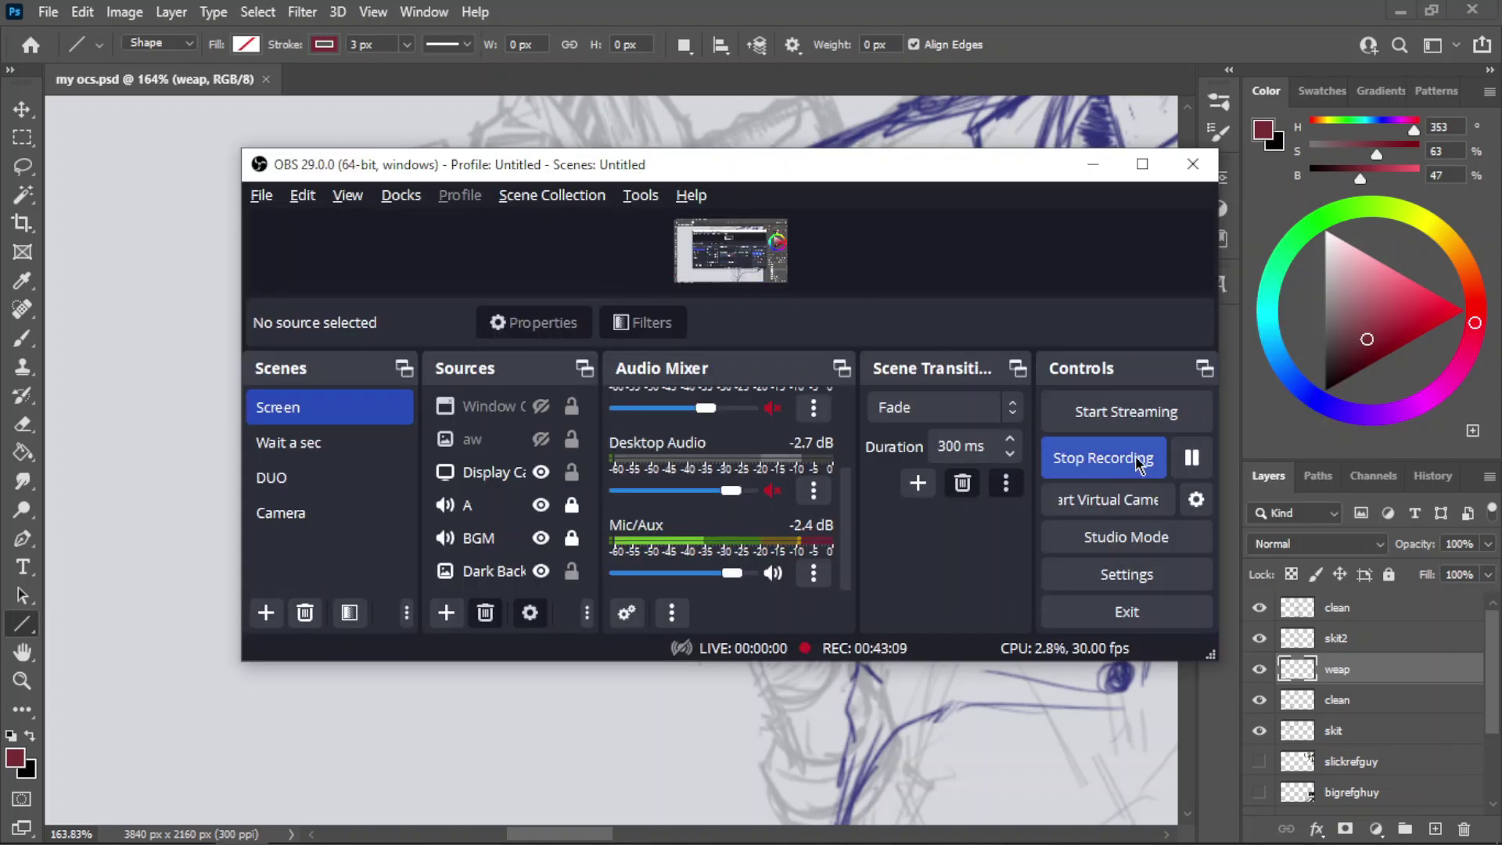
{"action": "left_click", "coordinate": [1191, 457]}
{"action": "left_click", "coordinate": [1192, 458]}
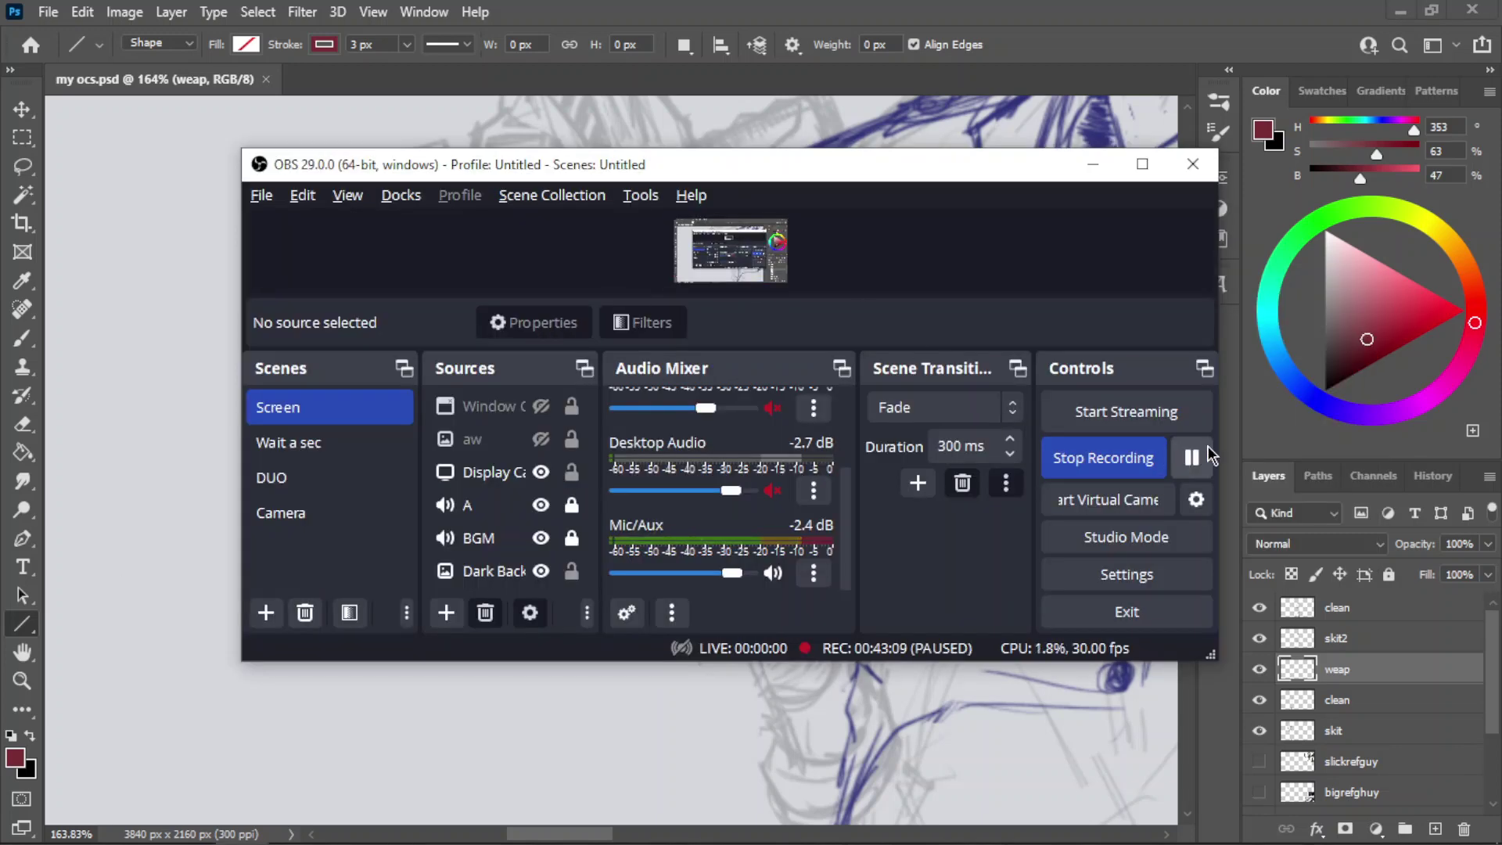
{"action": "key", "text": "alt+Tab"}
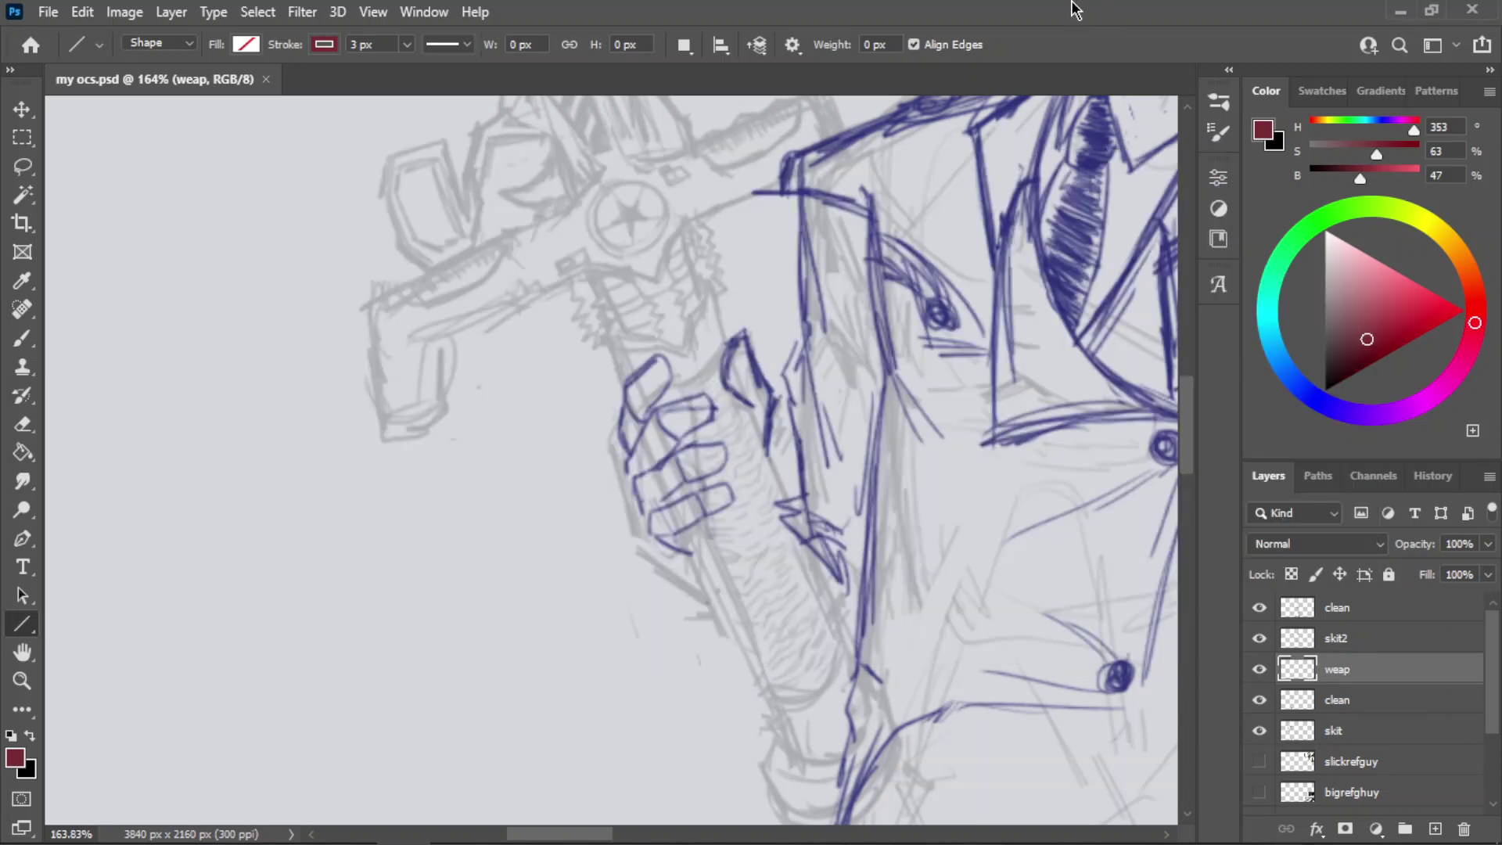
- Draw a straight 3 px dark red line about 266 px long at about 66.5° along the sword grip's outer edge
{"action": "key", "text": "b"}
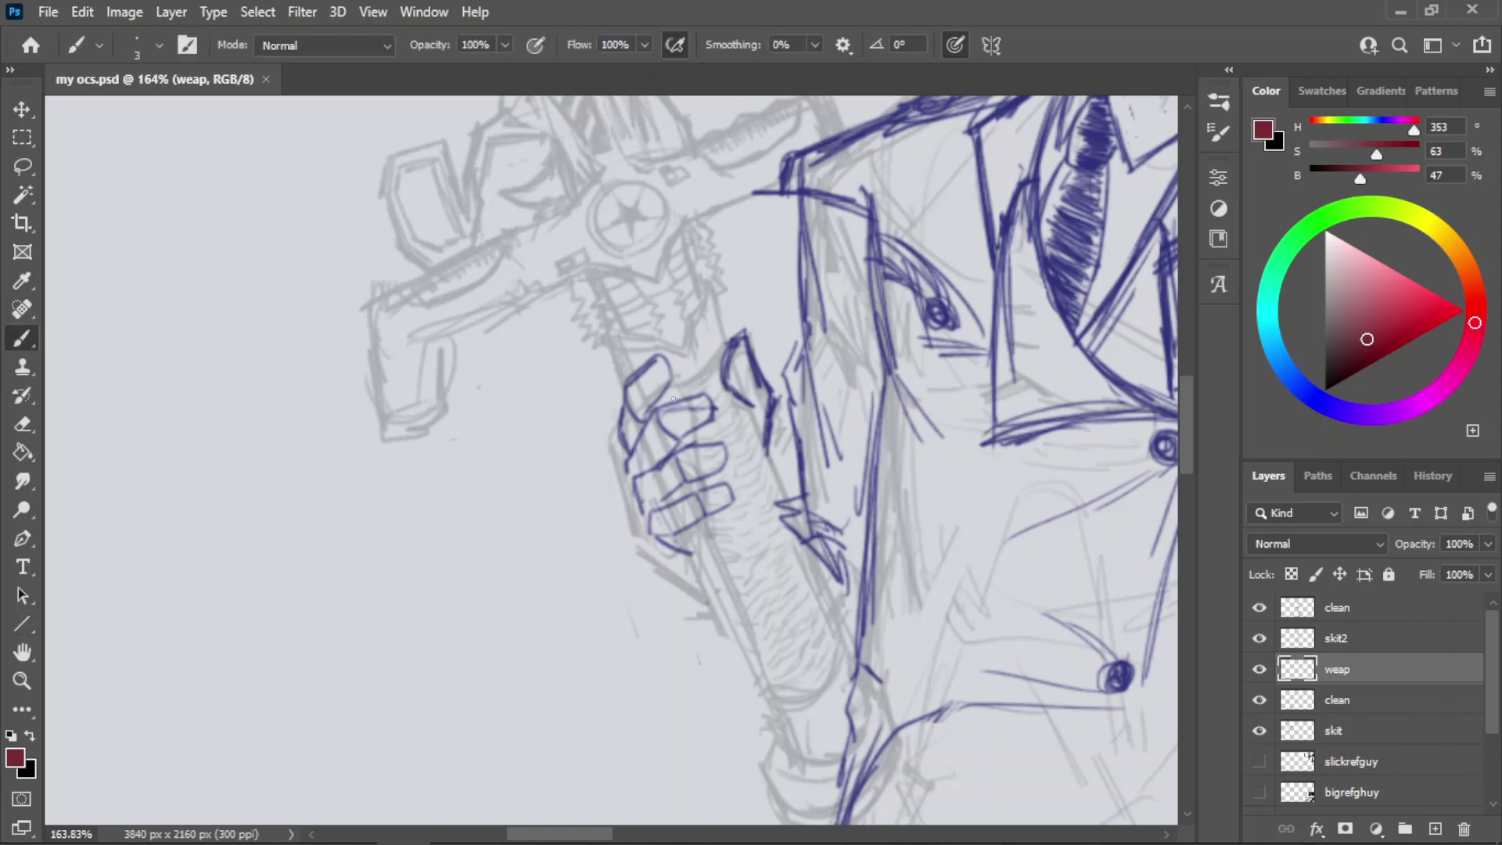
{"action": "key", "text": "i"}
{"action": "key", "text": "u"}
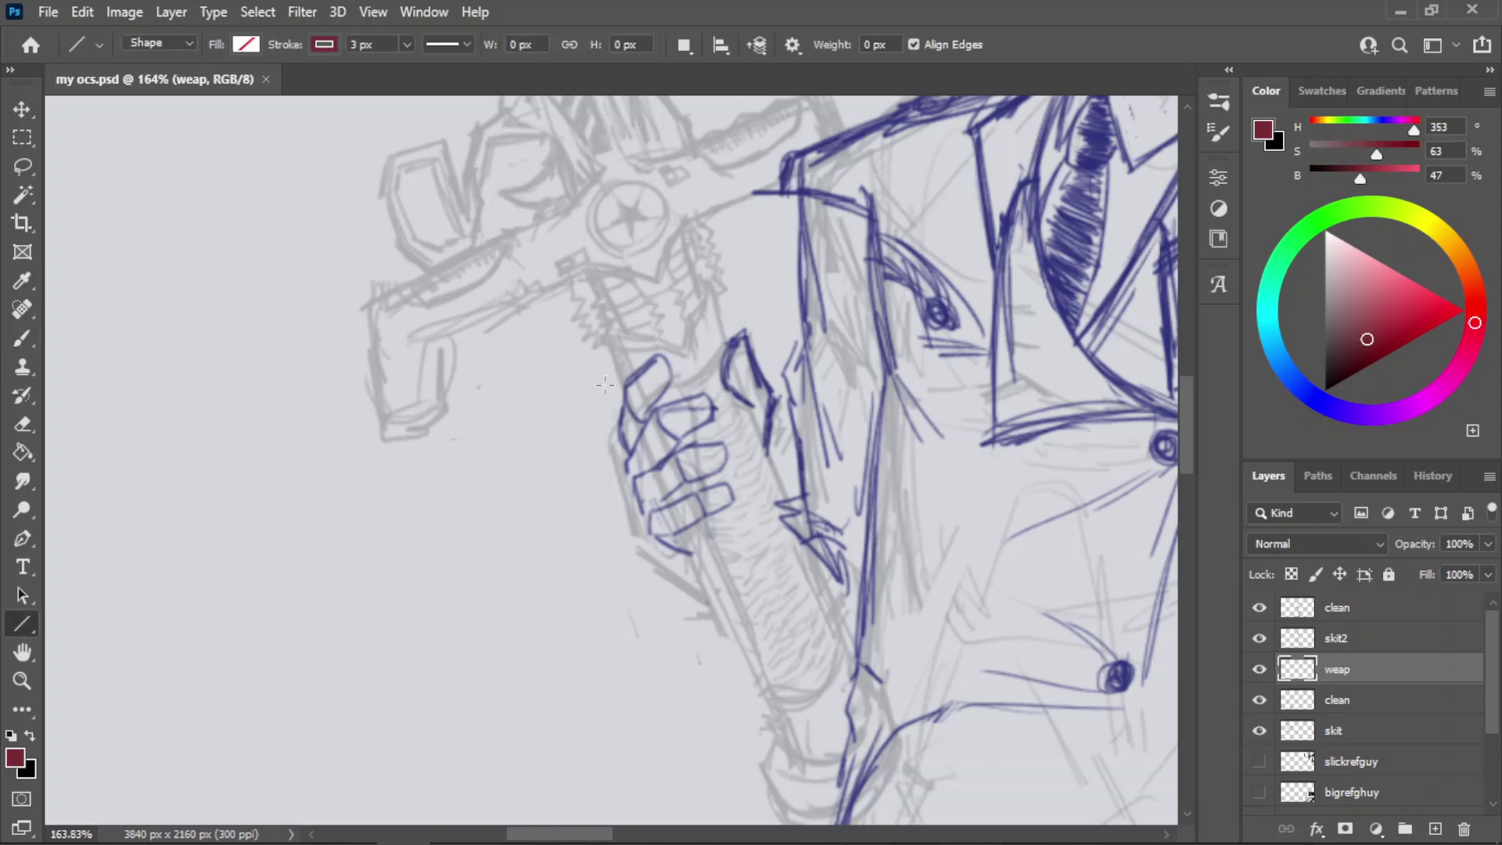
{"action": "left_click_drag", "start_coordinate": [606, 324], "coordinate": [794, 763]}
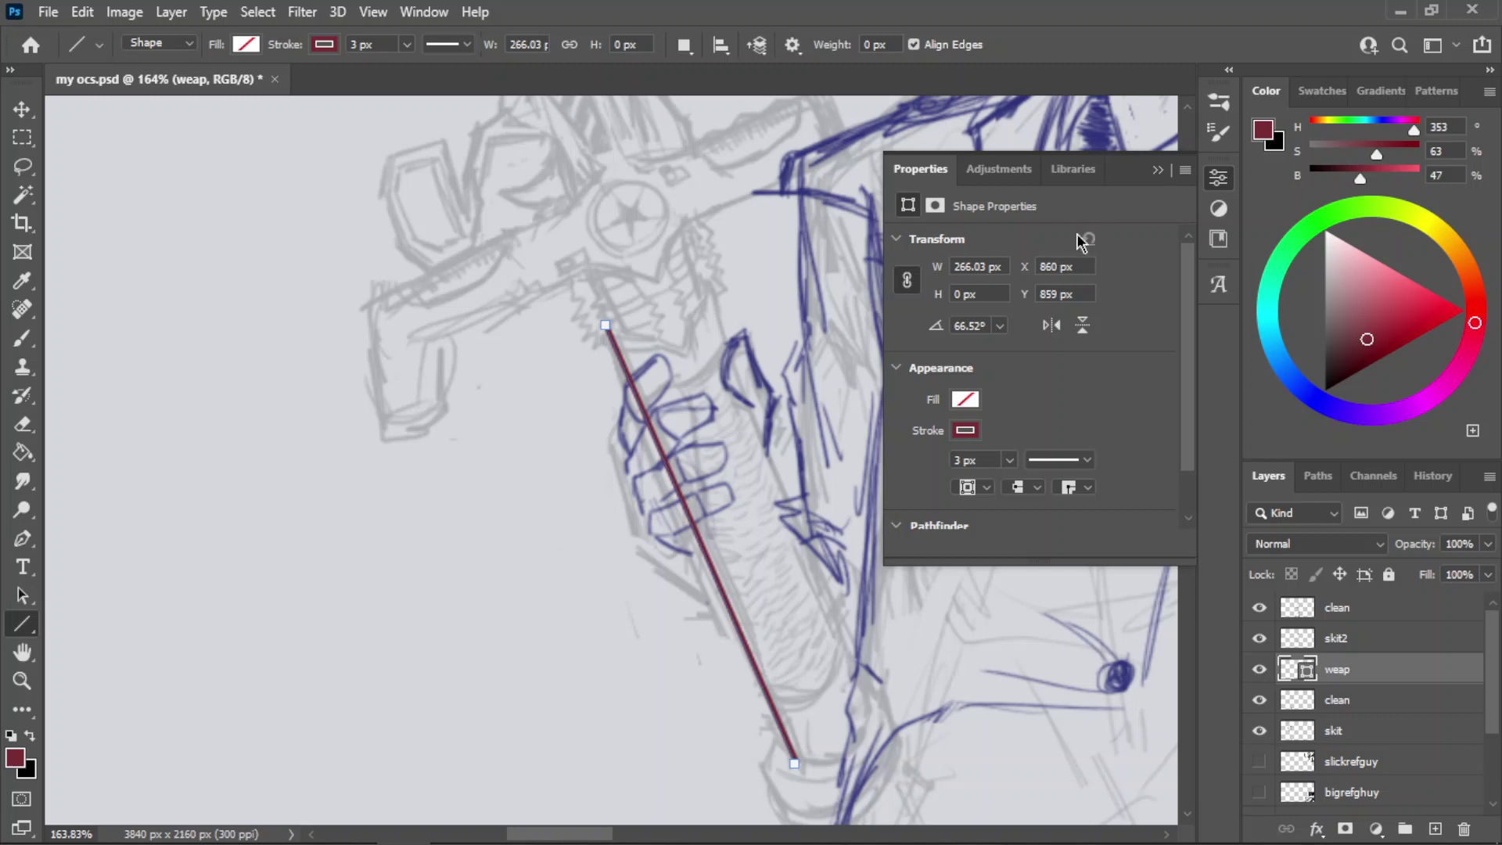
{"action": "left_click", "coordinate": [1219, 177]}
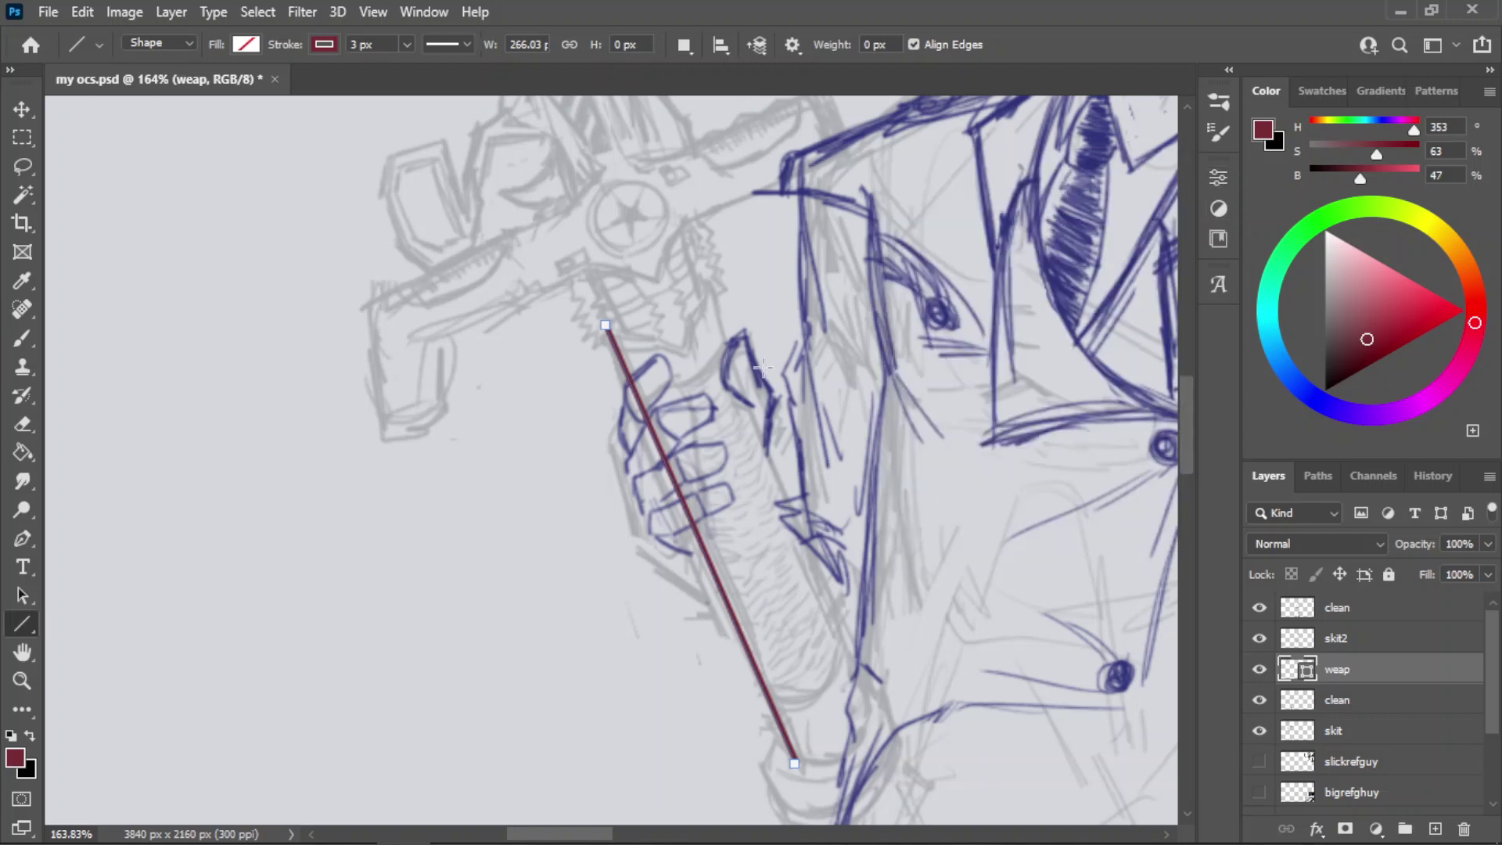
- Try a second straight line about 247 px long at about 68.6° along the sword grip's inner edge
{"action": "left_click_drag", "start_coordinate": [705, 289], "coordinate": [865, 702]}
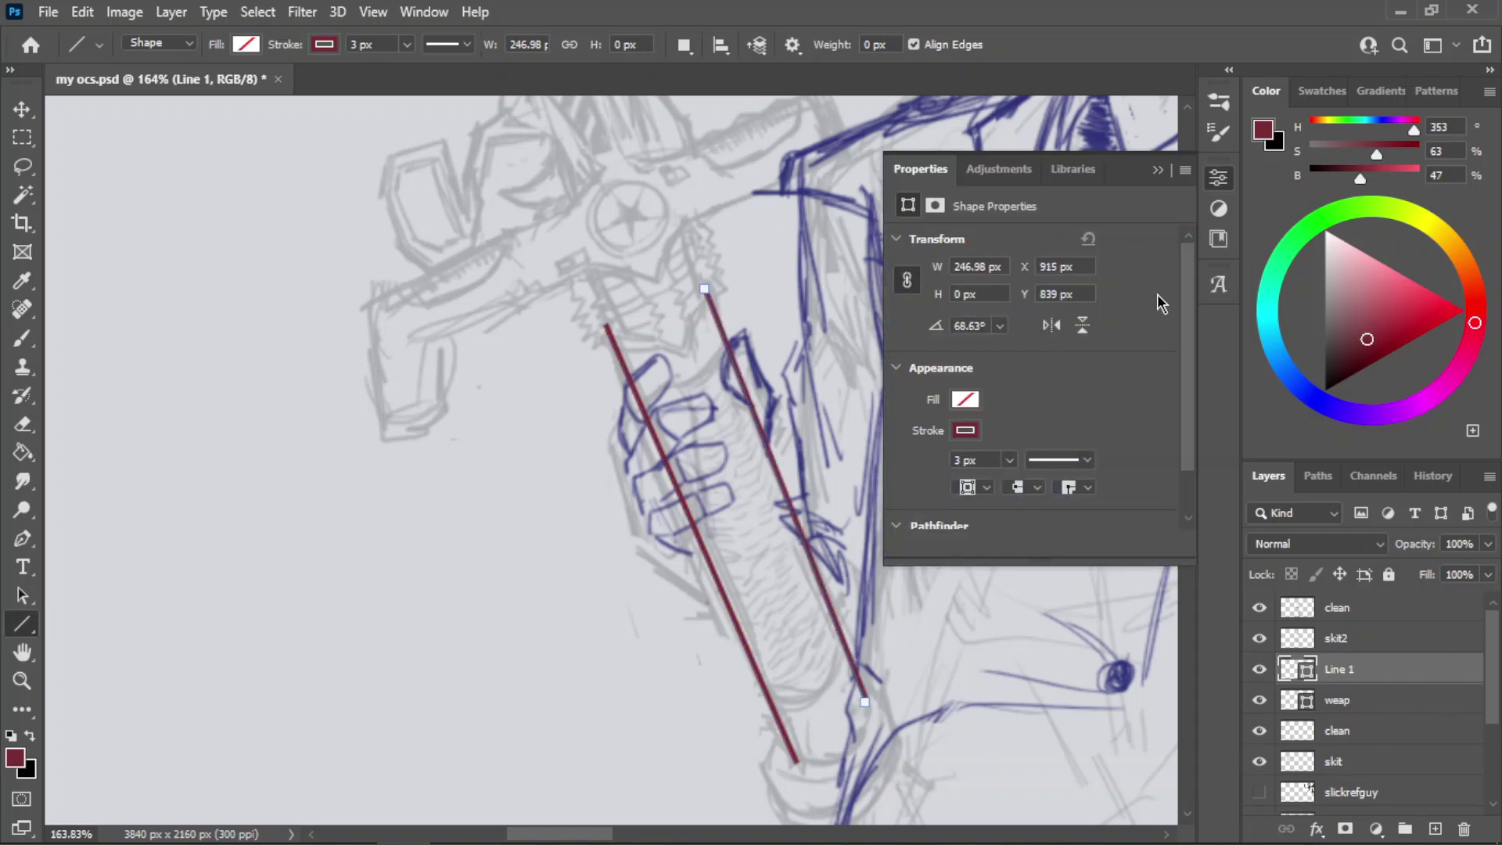
{"action": "left_click", "coordinate": [1221, 181]}
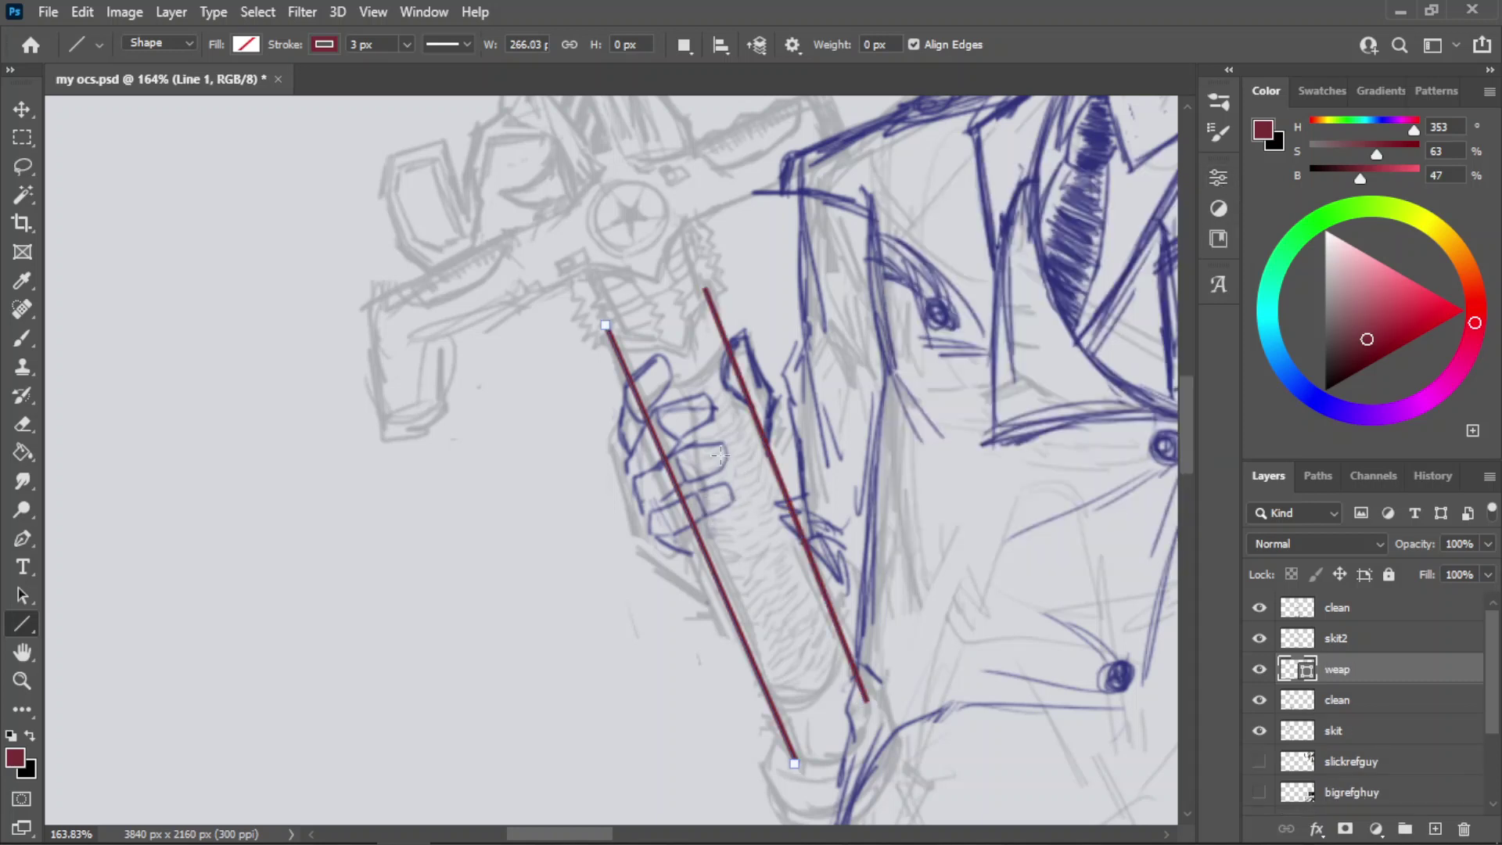
{"action": "key", "text": "ctrl+z"}
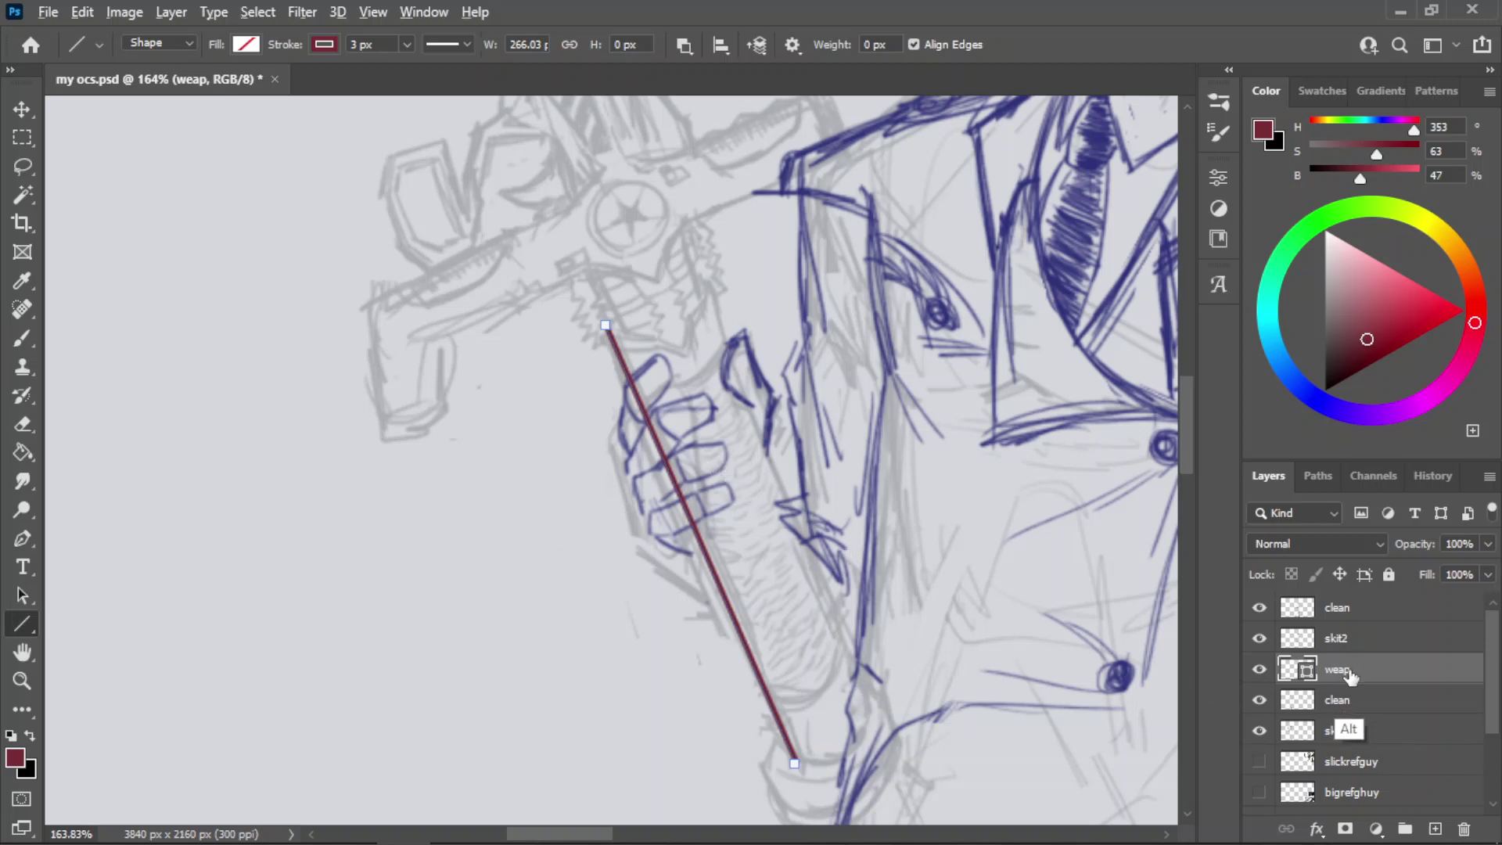
- Duplicate the weap line layer, move the copy to the sword grip's inner edge and rotate it 0.90°
{"action": "mouse_move", "coordinate": [1349, 677]}
{"action": "left_mouse_down", "text": "alt"}
{"action": "mouse_move", "coordinate": [1349, 695]}
{"action": "mouse_move", "coordinate": [1349, 662]}
{"action": "left_mouse_up", "text": "alt"}
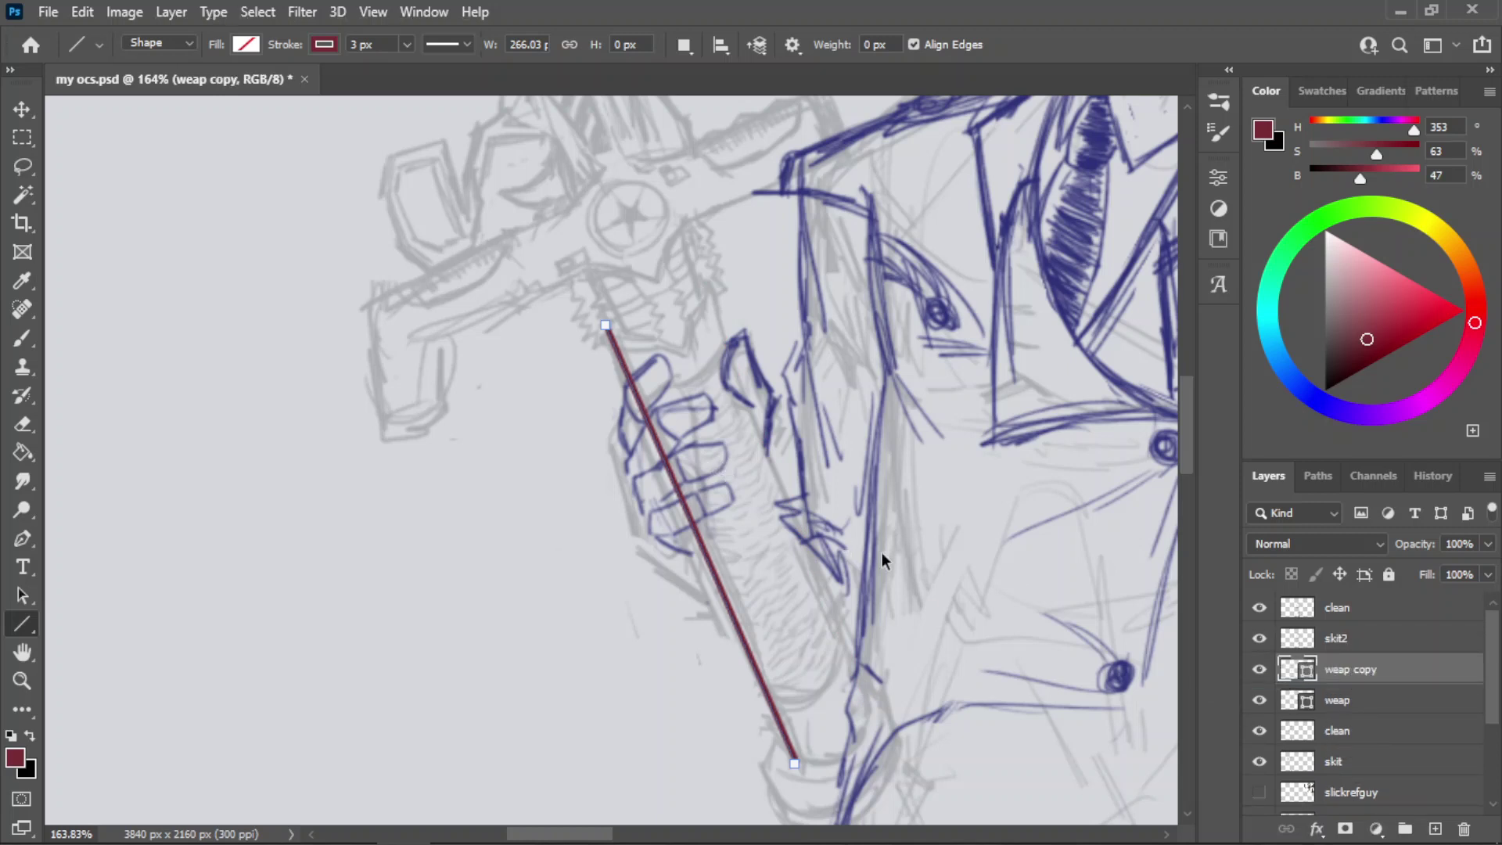
{"action": "key", "text": "ctrl+t"}
{"action": "left_click_drag", "start_coordinate": [705, 497], "coordinate": [772, 467]}
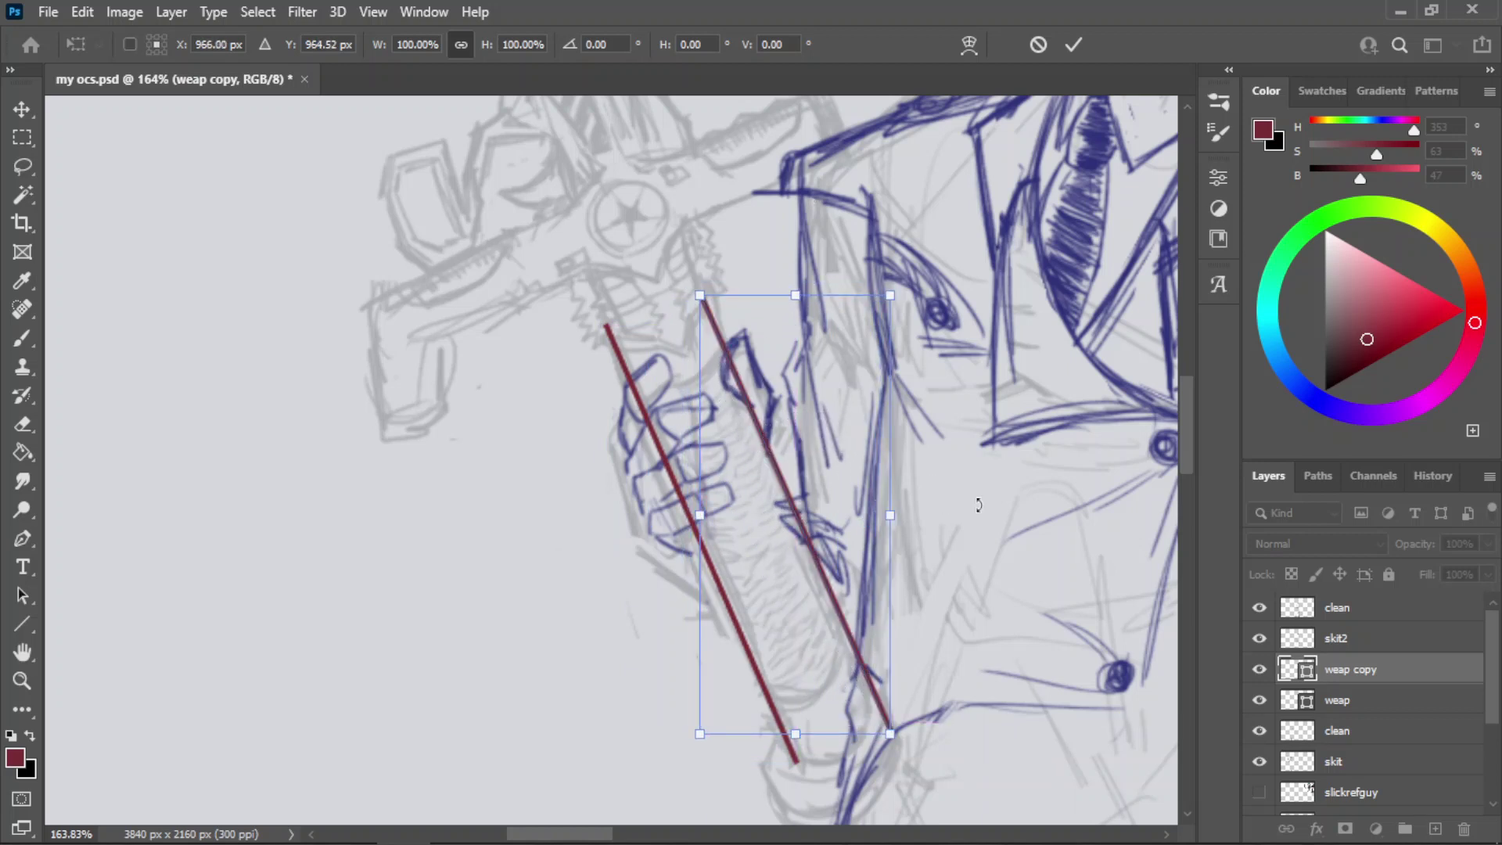
{"action": "left_click_drag", "start_coordinate": [978, 505], "coordinate": [987, 480]}
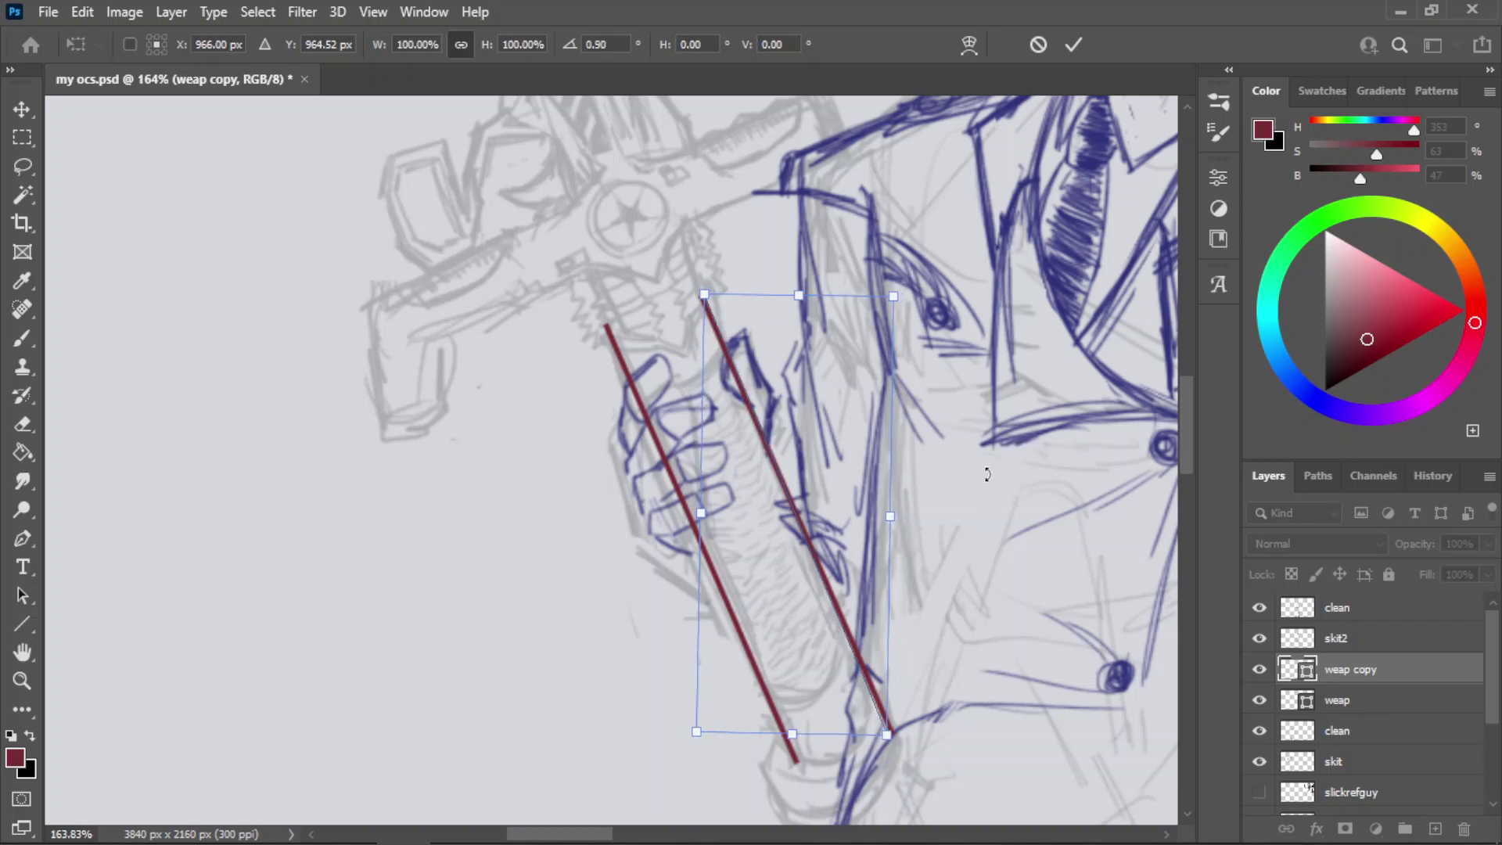
{"action": "left_click", "coordinate": [1073, 47]}
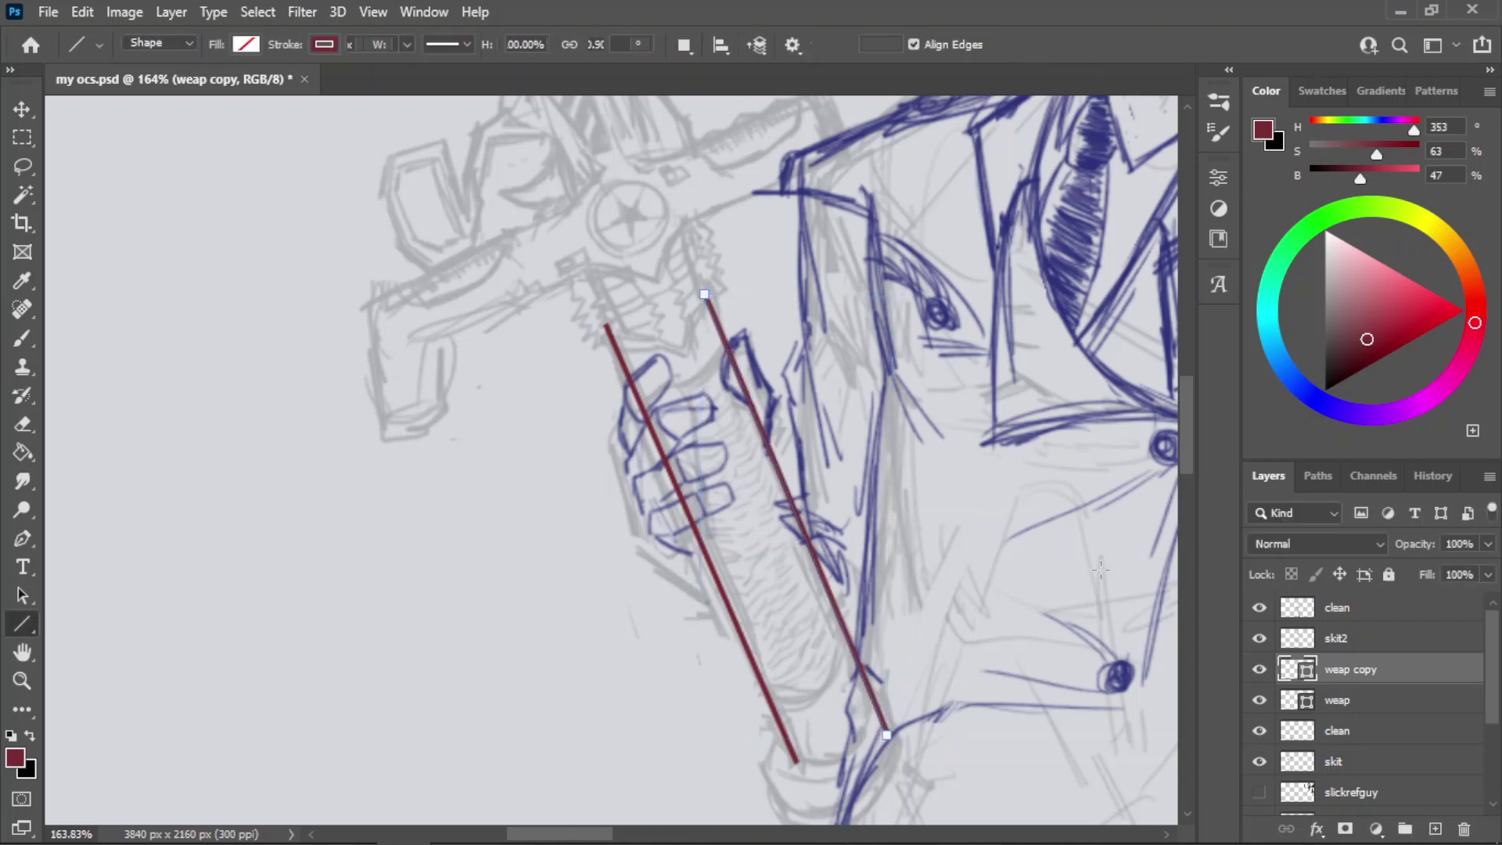
- Delete the original weap line layer and place a duplicate of the rotated line along the grip's outer edge
{"action": "left_click", "coordinate": [1353, 702]}
{"action": "key", "text": "Delete"}
{"action": "left_click_drag", "start_coordinate": [1340, 670], "coordinate": [1338, 665]}
{"action": "key", "text": "ctrl+t"}
{"action": "left_click_drag", "start_coordinate": [753, 491], "coordinate": [701, 528]}
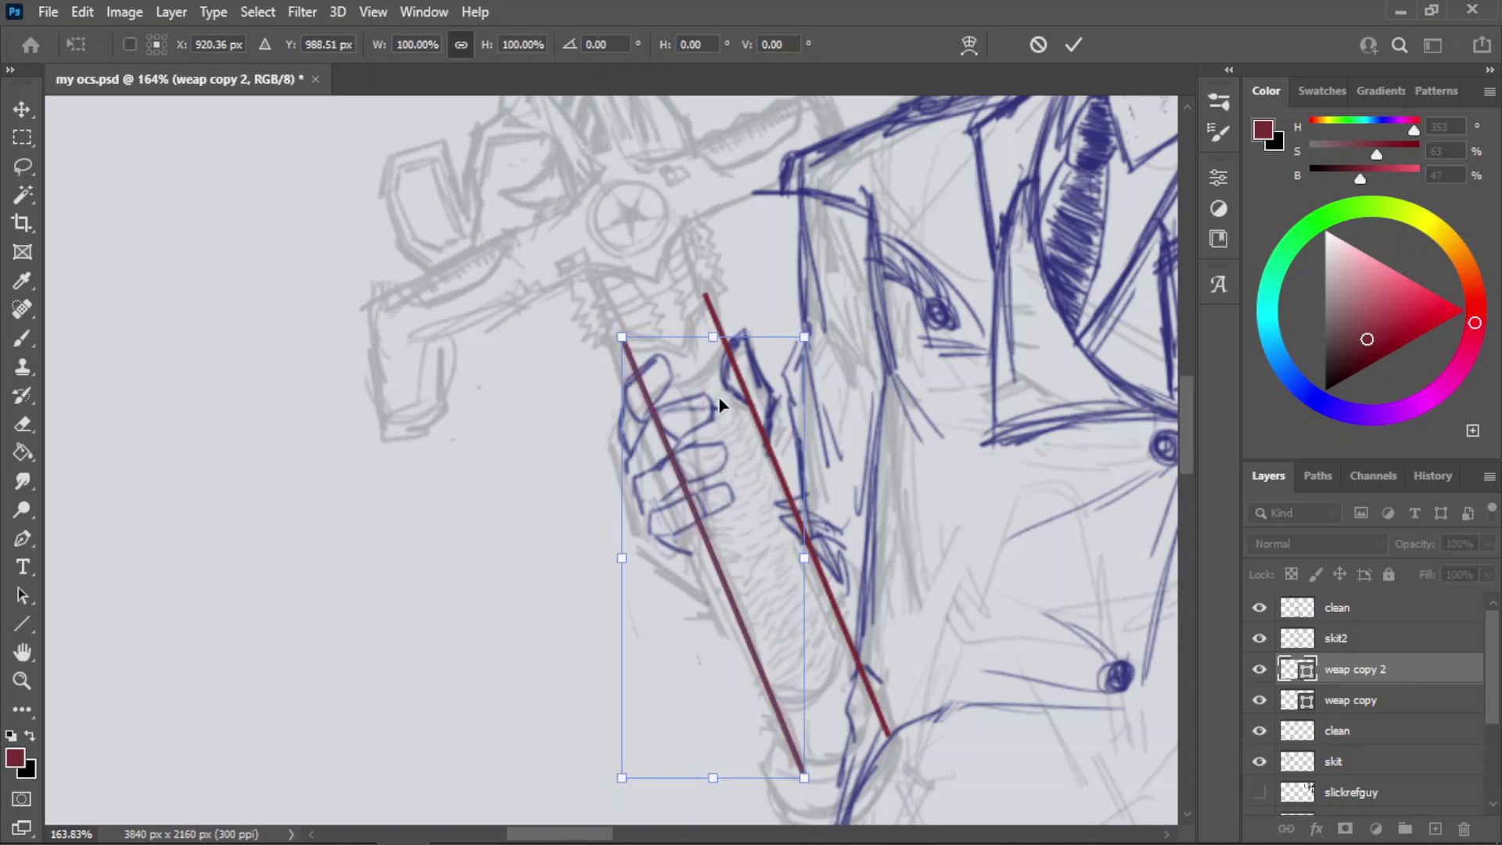
{"action": "left_click", "coordinate": [1074, 44]}
- Rasterize both grip line layers, merge them into one layer and save the document
{"action": "key", "text": "z"}
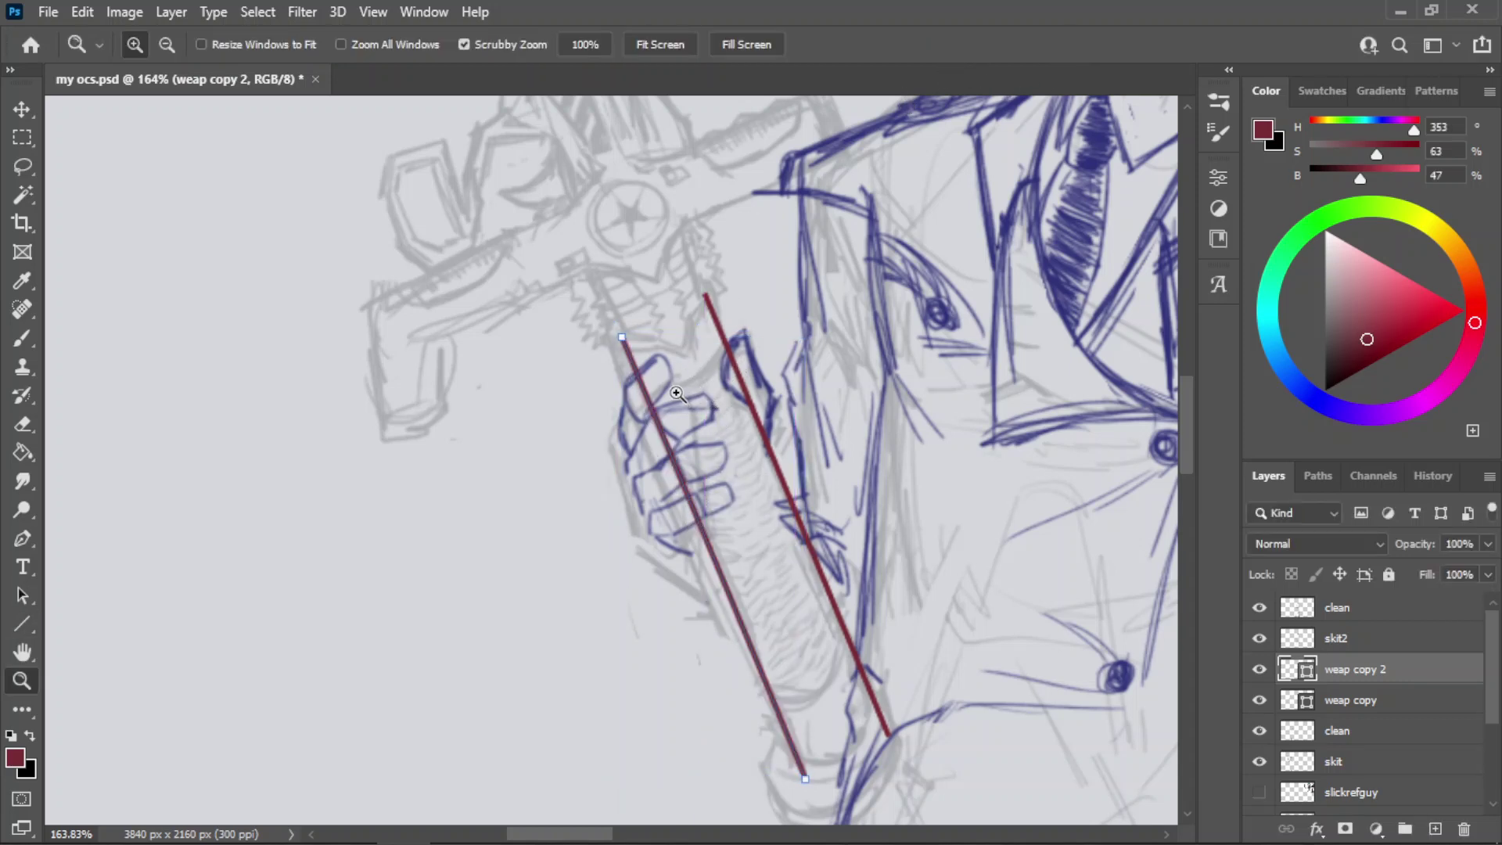
{"action": "scroll", "coordinate": [677, 393], "scroll_direction": "down", "scroll_amount": 3}
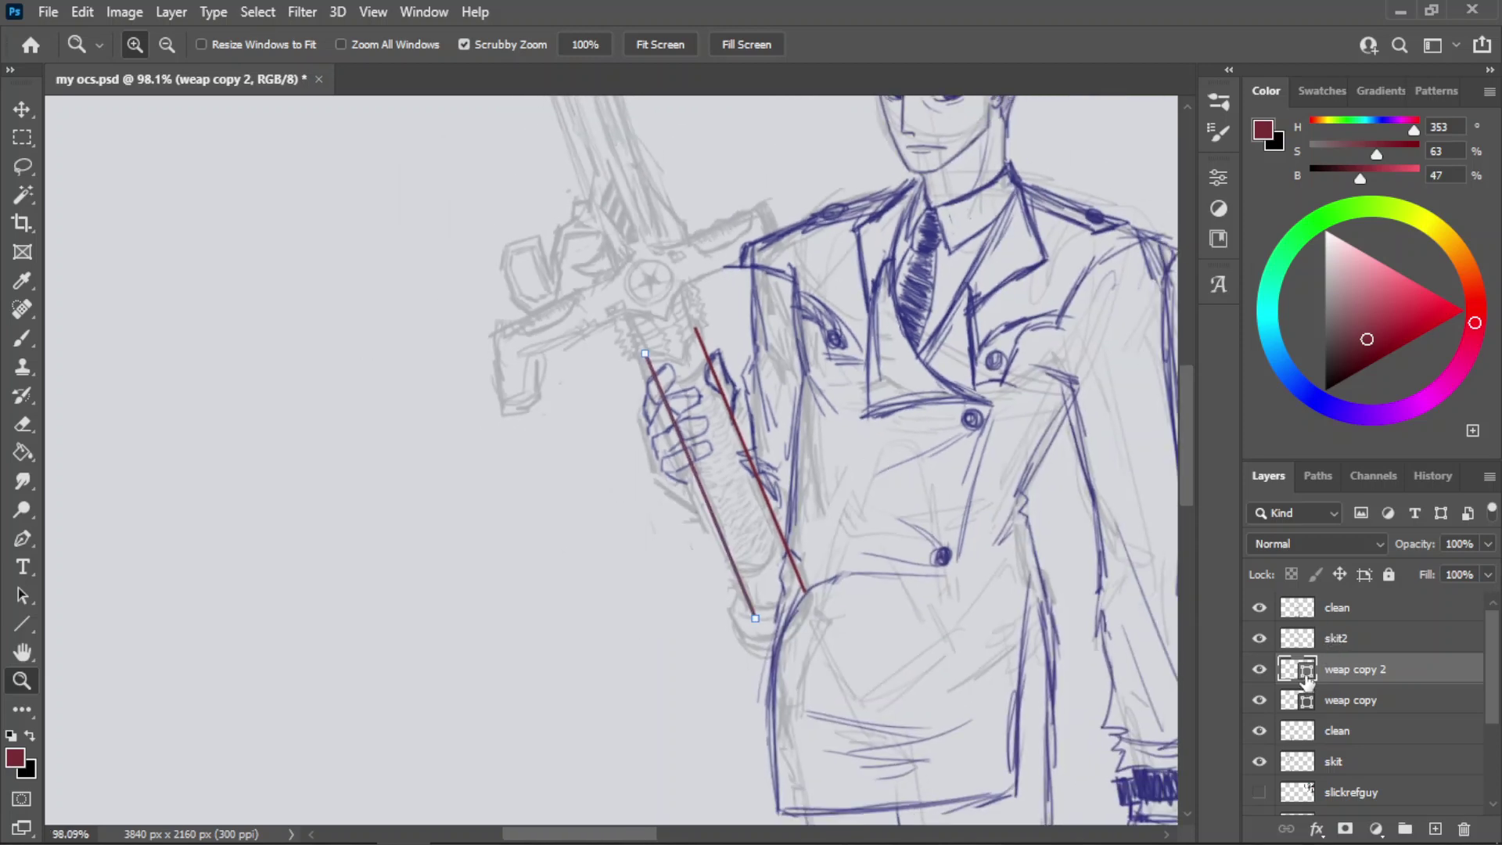
{"action": "right_click", "coordinate": [1336, 672]}
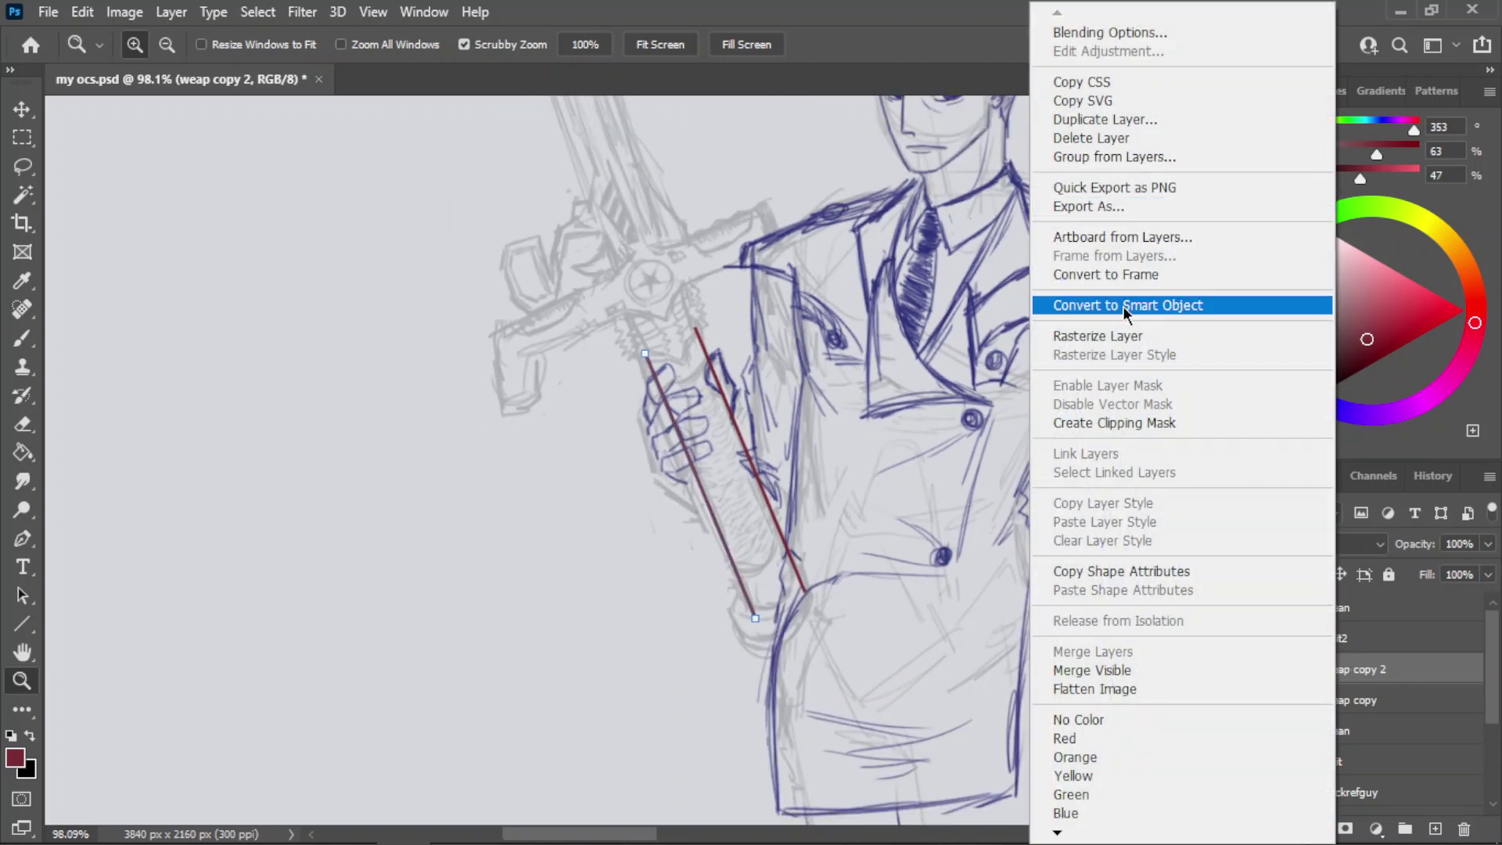
{"action": "left_click", "coordinate": [1123, 336]}
{"action": "key", "text": "ctrl+1"}
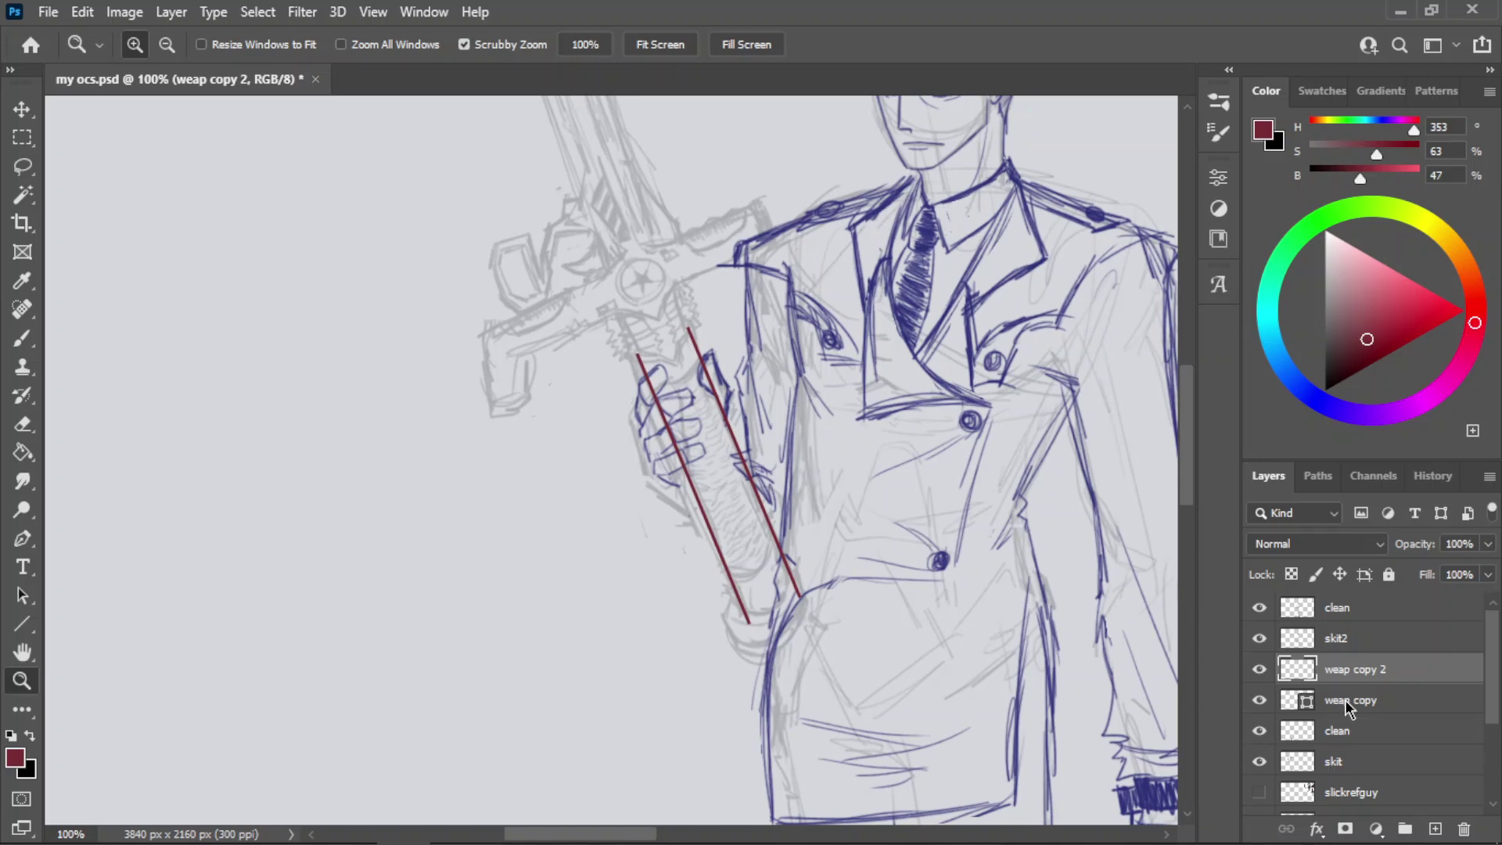
{"action": "right_click", "coordinate": [1345, 699]}
{"action": "left_click", "coordinate": [1122, 337]}
{"action": "left_click", "coordinate": [1350, 680]}
{"action": "key", "text": "ctrl+e"}
{"action": "key", "text": "ctrl+s"}
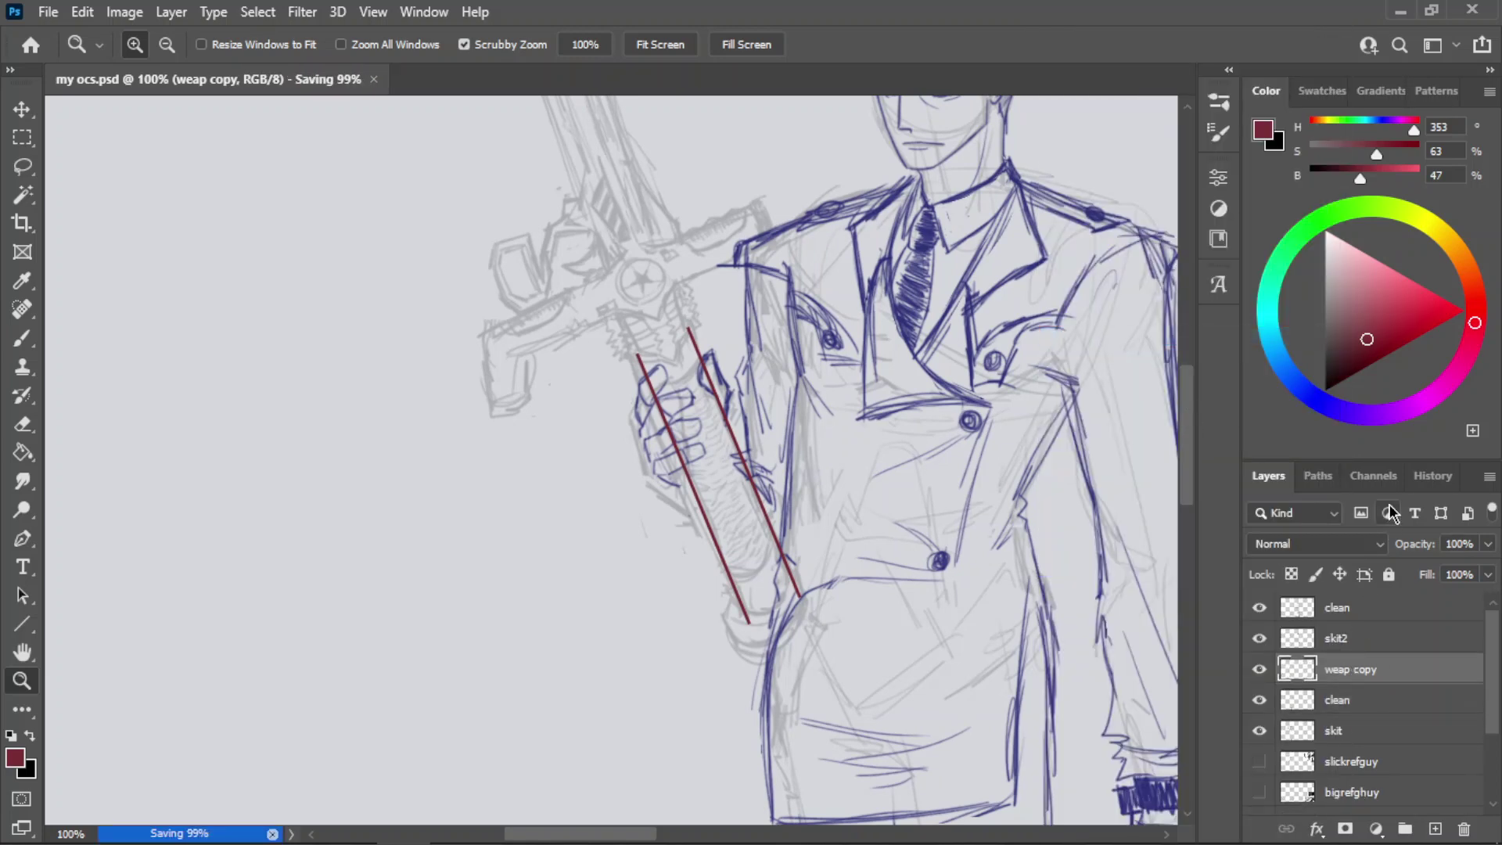
- Switch to the browser, play "Rockn' Roll, Morning Light Falls on You" on YouTube, and return to Photoshop
{"action": "key", "text": "alt+Tab"}
{"action": "key", "text": "Tab"}
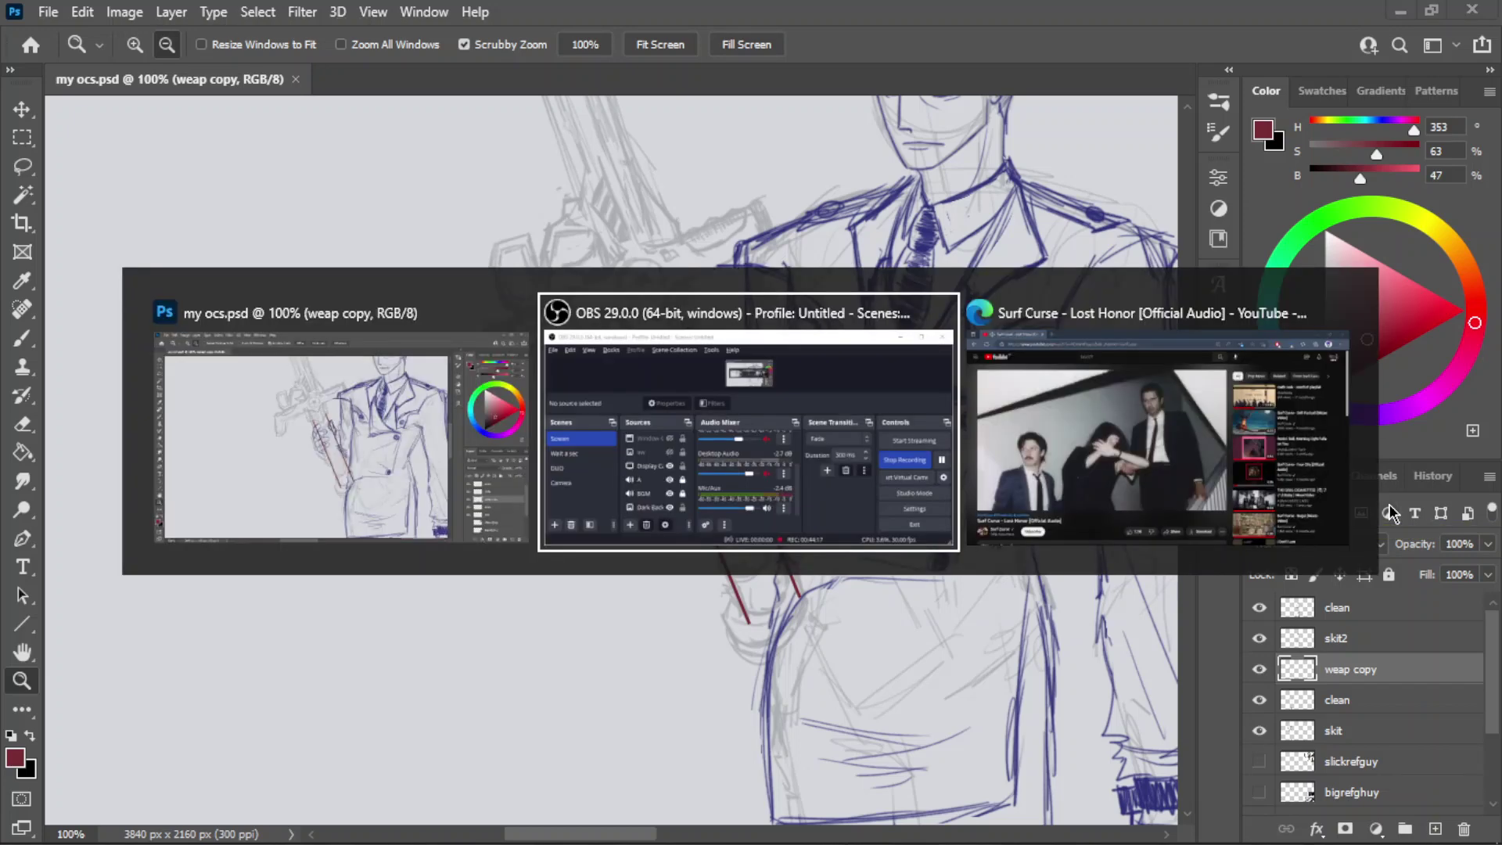
{"action": "key", "text": "alt+Tab"}
{"action": "key", "text": "Tab"}
{"action": "key", "text": "alt+shift+Tab"}
{"action": "key", "text": "alt+shift+Tab"}
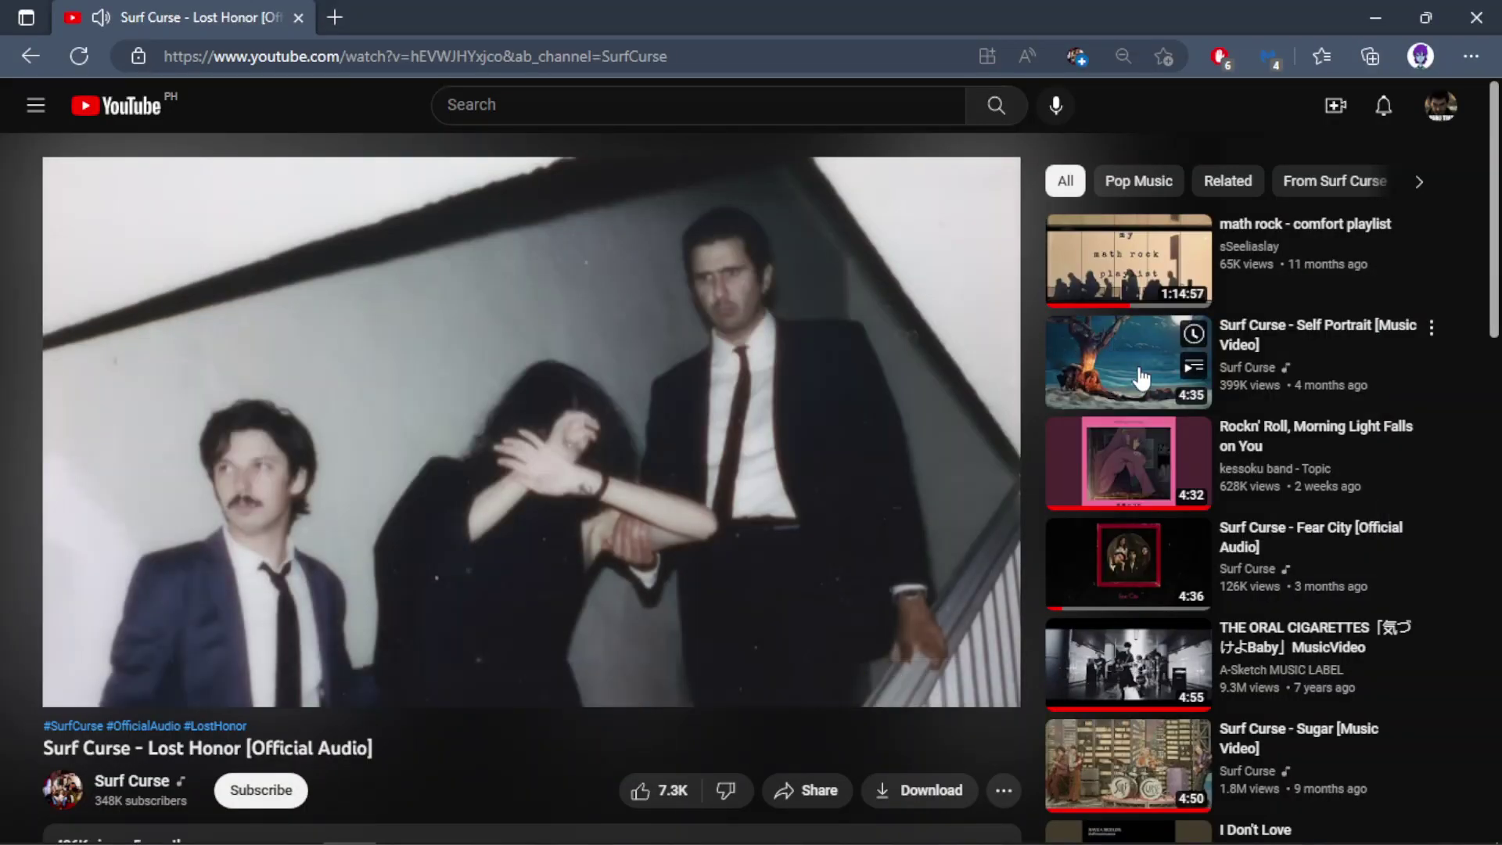
{"action": "left_click", "coordinate": [1093, 457]}
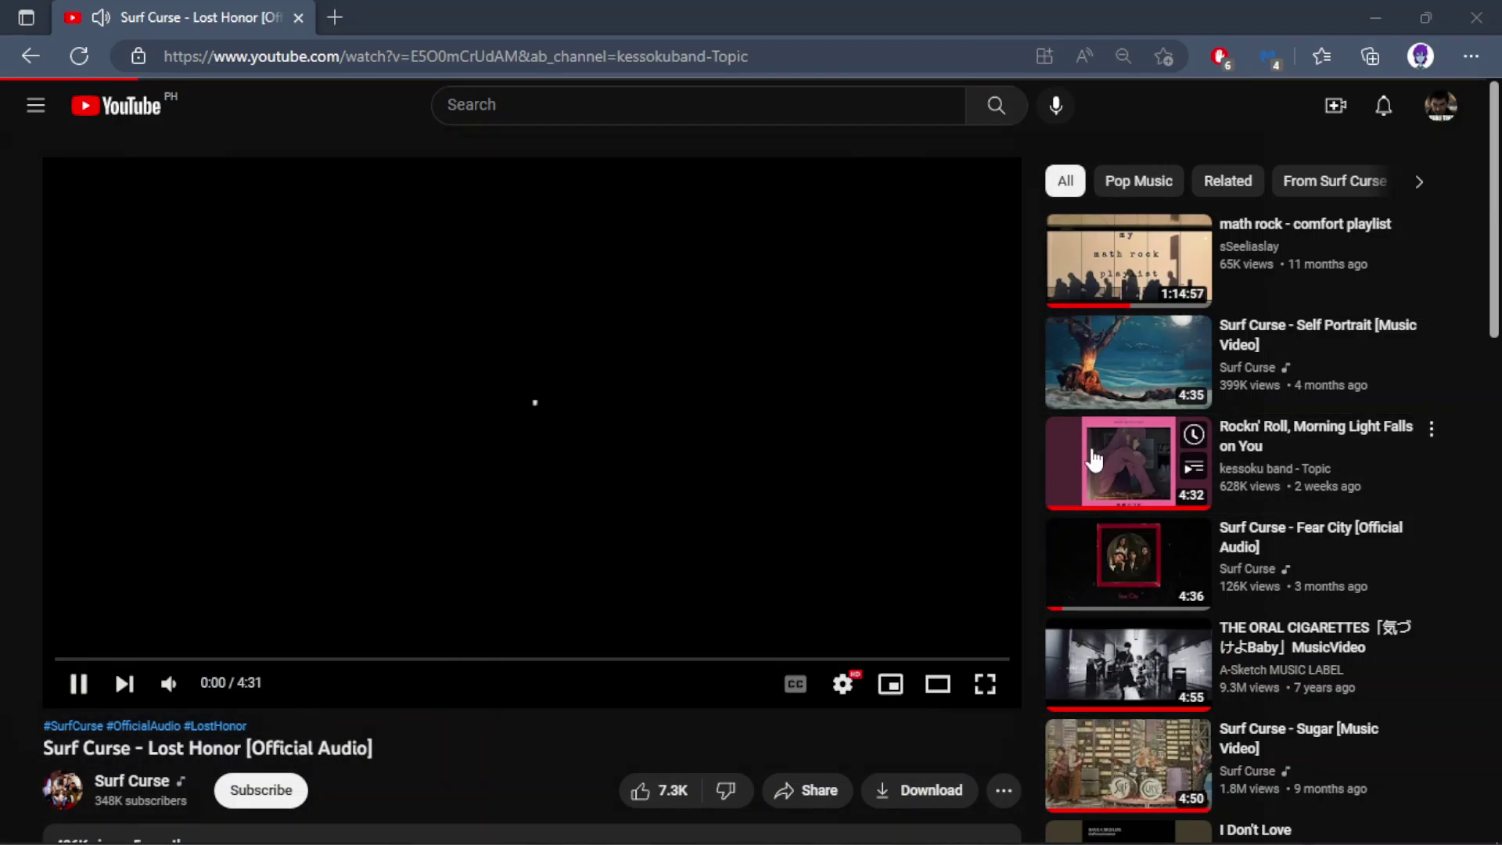
{"action": "key", "text": "alt+Tab"}
- Try a curved 3 px brush stroke joining the lower ends of the two grip lines
{"action": "left_click_drag", "start_coordinate": [789, 503], "coordinate": [742, 524]}
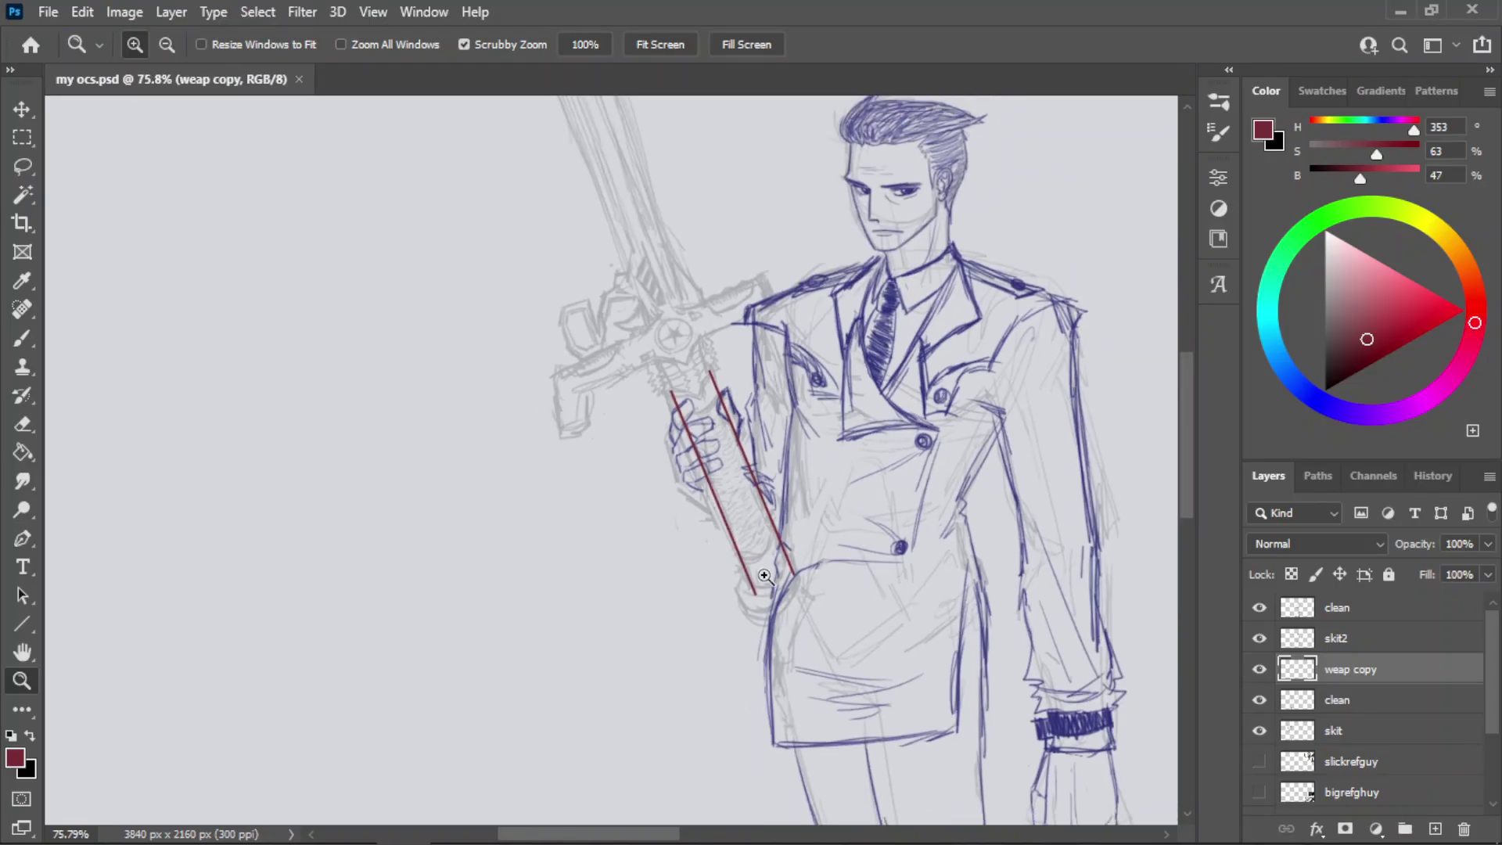
{"action": "mouse_move", "coordinate": [766, 575]}
{"action": "left_mouse_down"}
{"action": "mouse_move", "coordinate": [853, 540]}
{"action": "mouse_move", "coordinate": [713, 646]}
{"action": "mouse_move", "coordinate": [761, 648]}
{"action": "left_mouse_up"}
{"action": "key", "text": "e"}
{"action": "mouse_move", "coordinate": [704, 602]}
{"action": "left_mouse_down"}
{"action": "mouse_move", "coordinate": [736, 622]}
{"action": "mouse_move", "coordinate": [780, 604]}
{"action": "mouse_move", "coordinate": [719, 600]}
{"action": "mouse_move", "coordinate": [799, 593]}
{"action": "mouse_move", "coordinate": [777, 607]}
{"action": "mouse_move", "coordinate": [811, 582]}
{"action": "mouse_move", "coordinate": [752, 606]}
{"action": "mouse_move", "coordinate": [813, 580]}
{"action": "left_mouse_up"}
{"action": "key", "text": "b"}
{"action": "key", "text": "ctrl+z"}
{"action": "key", "text": "ctrl+z"}
{"action": "key", "text": "ctrl+z"}
{"action": "key", "text": "ctrl+z"}
{"action": "key", "text": "ctrl+z"}
{"action": "key", "text": "ctrl+z"}
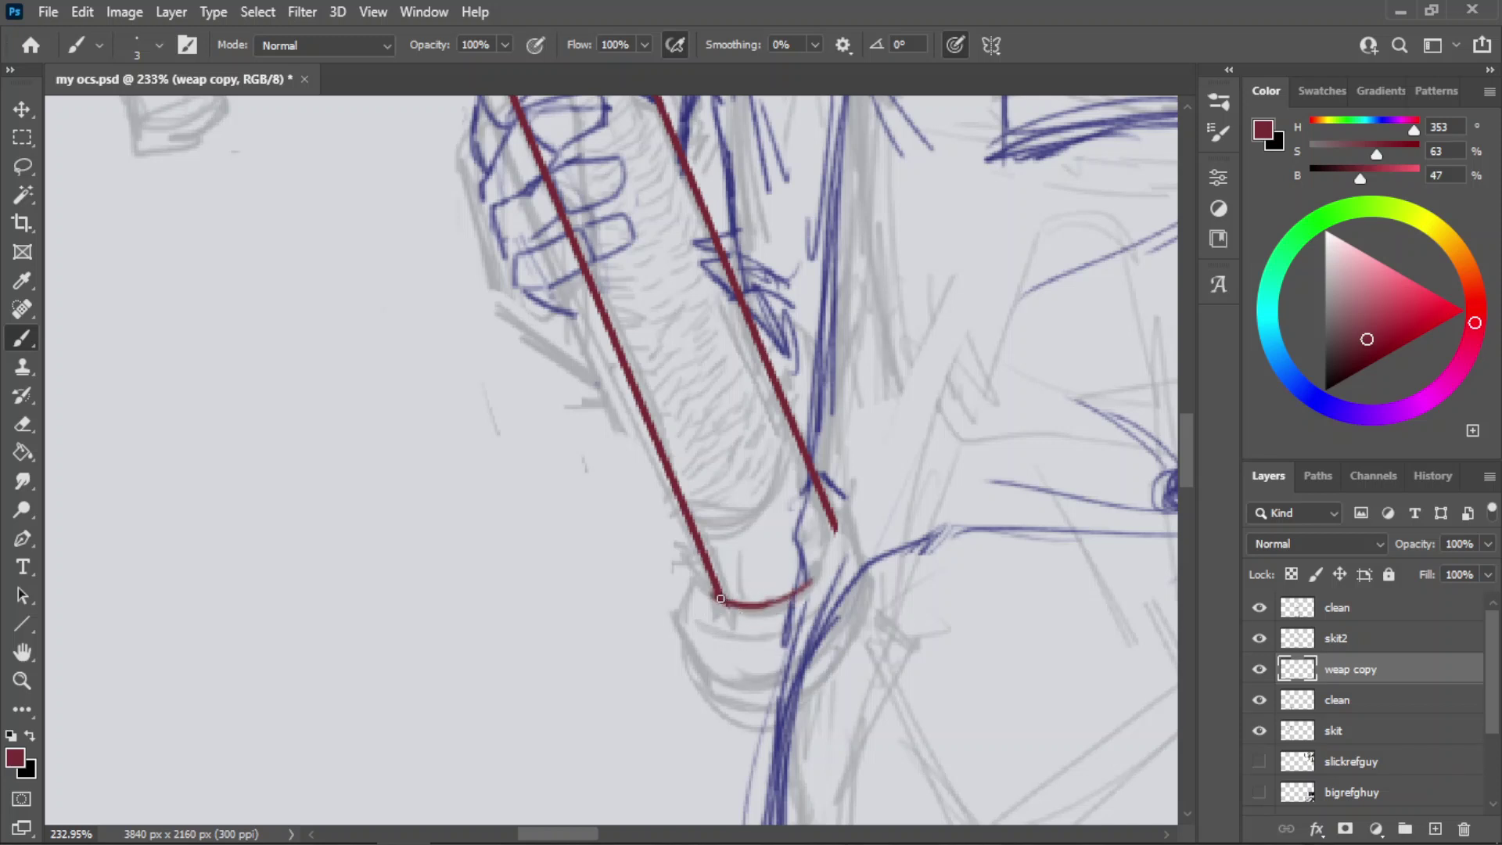
{"action": "key", "text": "ctrl+z"}
- Draw a rounded end with the 3 px brush that joins the two grip lines at the bottom
{"action": "mouse_move", "coordinate": [719, 600]}
{"action": "left_mouse_down"}
{"action": "mouse_move", "coordinate": [765, 604]}
{"action": "mouse_move", "coordinate": [824, 573]}
{"action": "left_mouse_up"}
{"action": "mouse_move", "coordinate": [774, 605]}
{"action": "left_mouse_down"}
{"action": "mouse_move", "coordinate": [831, 553]}
{"action": "mouse_move", "coordinate": [814, 584]}
{"action": "mouse_move", "coordinate": [835, 526]}
{"action": "left_mouse_up"}
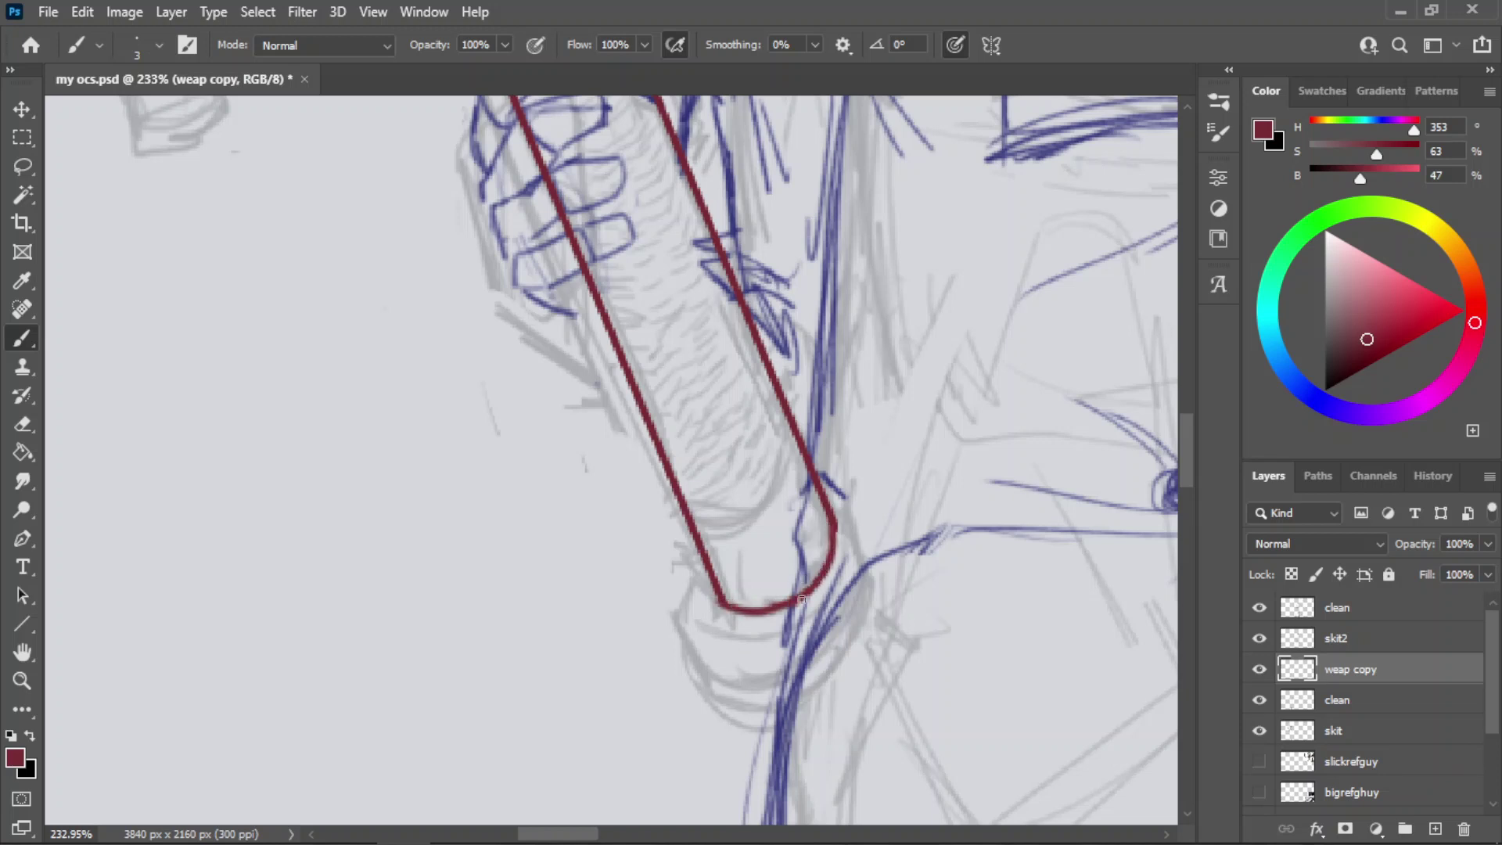
{"action": "mouse_move", "coordinate": [822, 581]}
{"action": "left_mouse_down"}
{"action": "mouse_move", "coordinate": [739, 603]}
{"action": "mouse_move", "coordinate": [735, 616]}
{"action": "mouse_move", "coordinate": [713, 594]}
{"action": "mouse_move", "coordinate": [751, 623]}
{"action": "mouse_move", "coordinate": [729, 594]}
{"action": "mouse_move", "coordinate": [772, 616]}
{"action": "mouse_move", "coordinate": [766, 593]}
{"action": "mouse_move", "coordinate": [736, 601]}
{"action": "mouse_move", "coordinate": [786, 608]}
{"action": "left_mouse_up"}
{"action": "key", "text": "ctrl+z"}
{"action": "key", "text": "ctrl+z"}
{"action": "key", "text": "ctrl+z"}
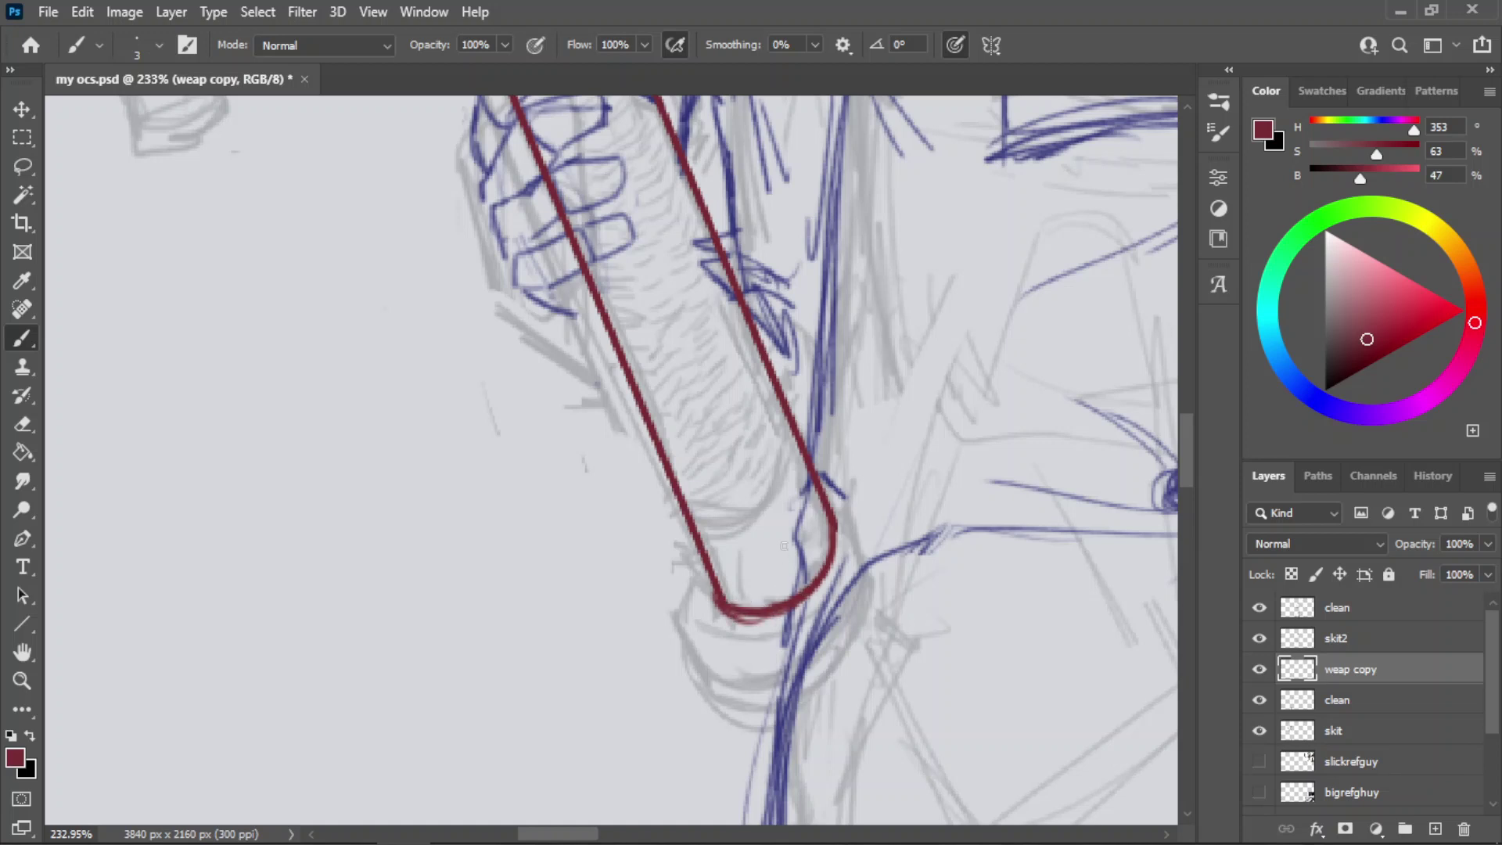
- Draw a short slanted stroke for the lower outer edge of the pommel, retrying until it follows the sketch
{"action": "mouse_move", "coordinate": [698, 569]}
{"action": "left_mouse_down"}
{"action": "mouse_move", "coordinate": [683, 612]}
{"action": "mouse_move", "coordinate": [726, 699]}
{"action": "left_mouse_up"}
{"action": "key", "text": "ctrl+z"}
{"action": "left_click_drag", "start_coordinate": [674, 620], "coordinate": [715, 701]}
{"action": "key", "text": "ctrl+z"}
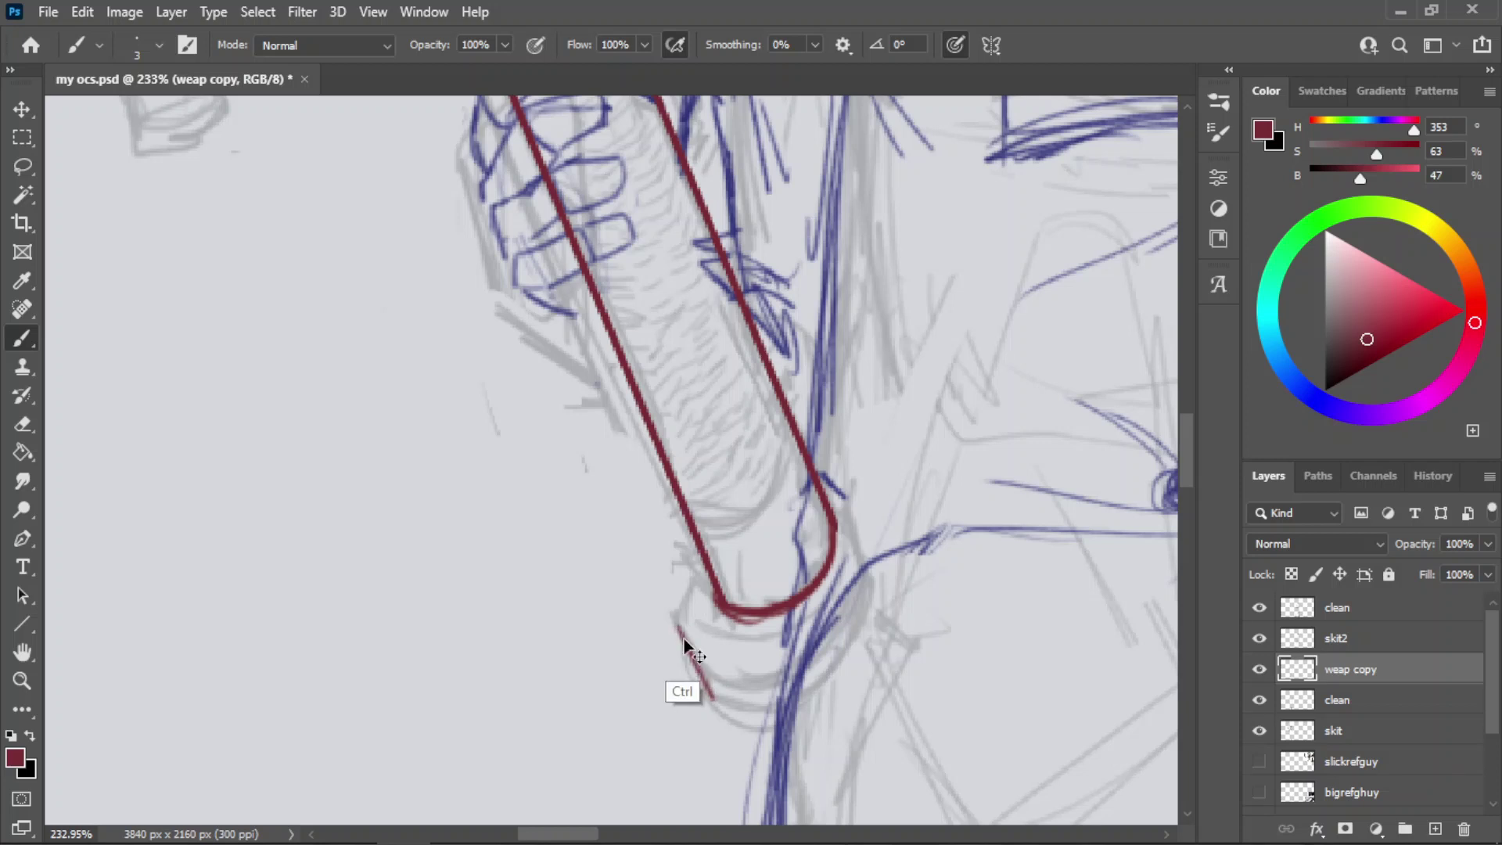
{"action": "mouse_move", "coordinate": [675, 623]}
{"action": "left_mouse_down"}
{"action": "mouse_move", "coordinate": [710, 689]}
{"action": "mouse_move", "coordinate": [695, 666]}
{"action": "mouse_move", "coordinate": [784, 684]}
{"action": "mouse_move", "coordinate": [794, 663]}
{"action": "left_mouse_up"}
{"action": "key", "text": "ctrl+z"}
{"action": "key", "text": "ctrl+z"}
{"action": "left_click_drag", "start_coordinate": [676, 623], "coordinate": [790, 633]}
{"action": "key", "text": "ctrl+z"}
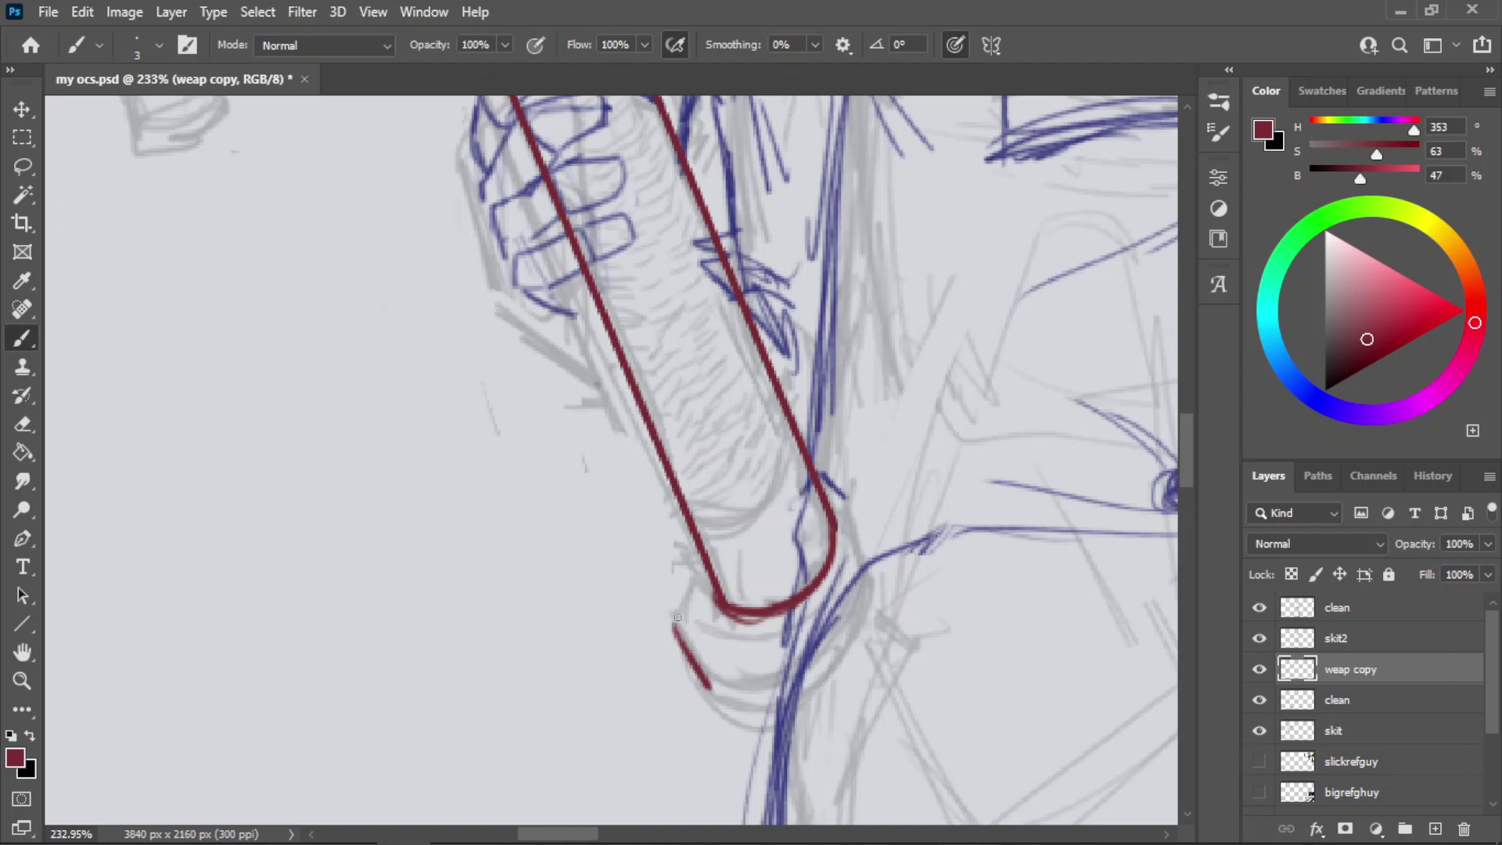
- Draw the pommel's upper edges curving out from the grip line on each side
{"action": "left_click_drag", "start_coordinate": [674, 627], "coordinate": [701, 565]}
{"action": "key", "text": "ctrl+z"}
{"action": "mouse_move", "coordinate": [675, 625]}
{"action": "left_mouse_down"}
{"action": "mouse_move", "coordinate": [706, 551]}
{"action": "mouse_move", "coordinate": [698, 567]}
{"action": "left_mouse_up"}
{"action": "key", "text": "ctrl+z"}
{"action": "key", "text": "ctrl+z"}
{"action": "key", "text": "ctrl+z"}
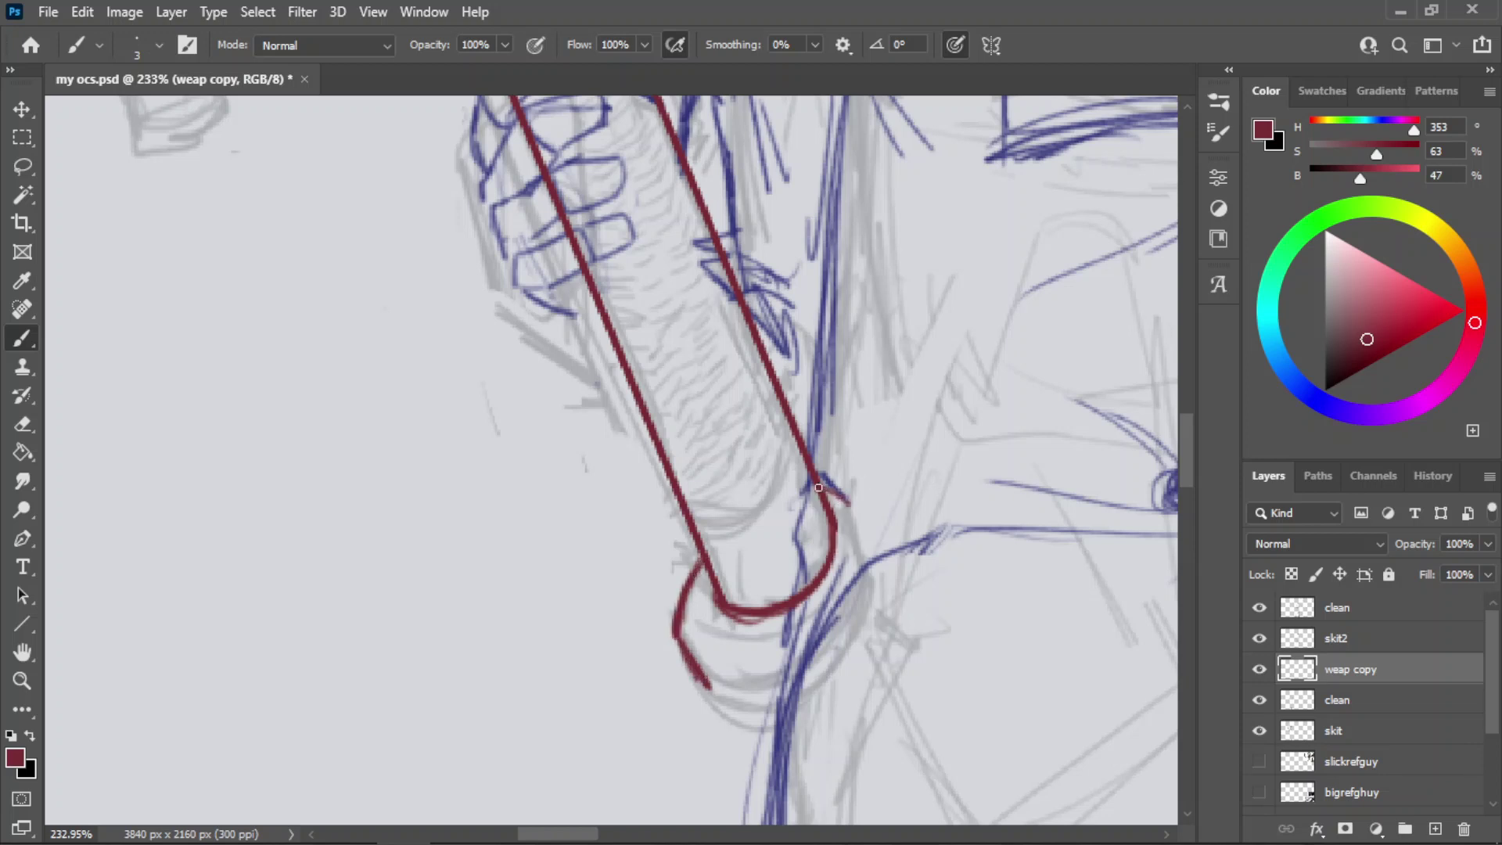
{"action": "key", "text": "ctrl+z"}
{"action": "mouse_move", "coordinate": [815, 482]}
{"action": "left_mouse_down"}
{"action": "mouse_move", "coordinate": [852, 504]}
{"action": "mouse_move", "coordinate": [826, 486]}
{"action": "mouse_move", "coordinate": [859, 531]}
{"action": "mouse_move", "coordinate": [857, 504]}
{"action": "mouse_move", "coordinate": [870, 569]}
{"action": "left_mouse_up"}
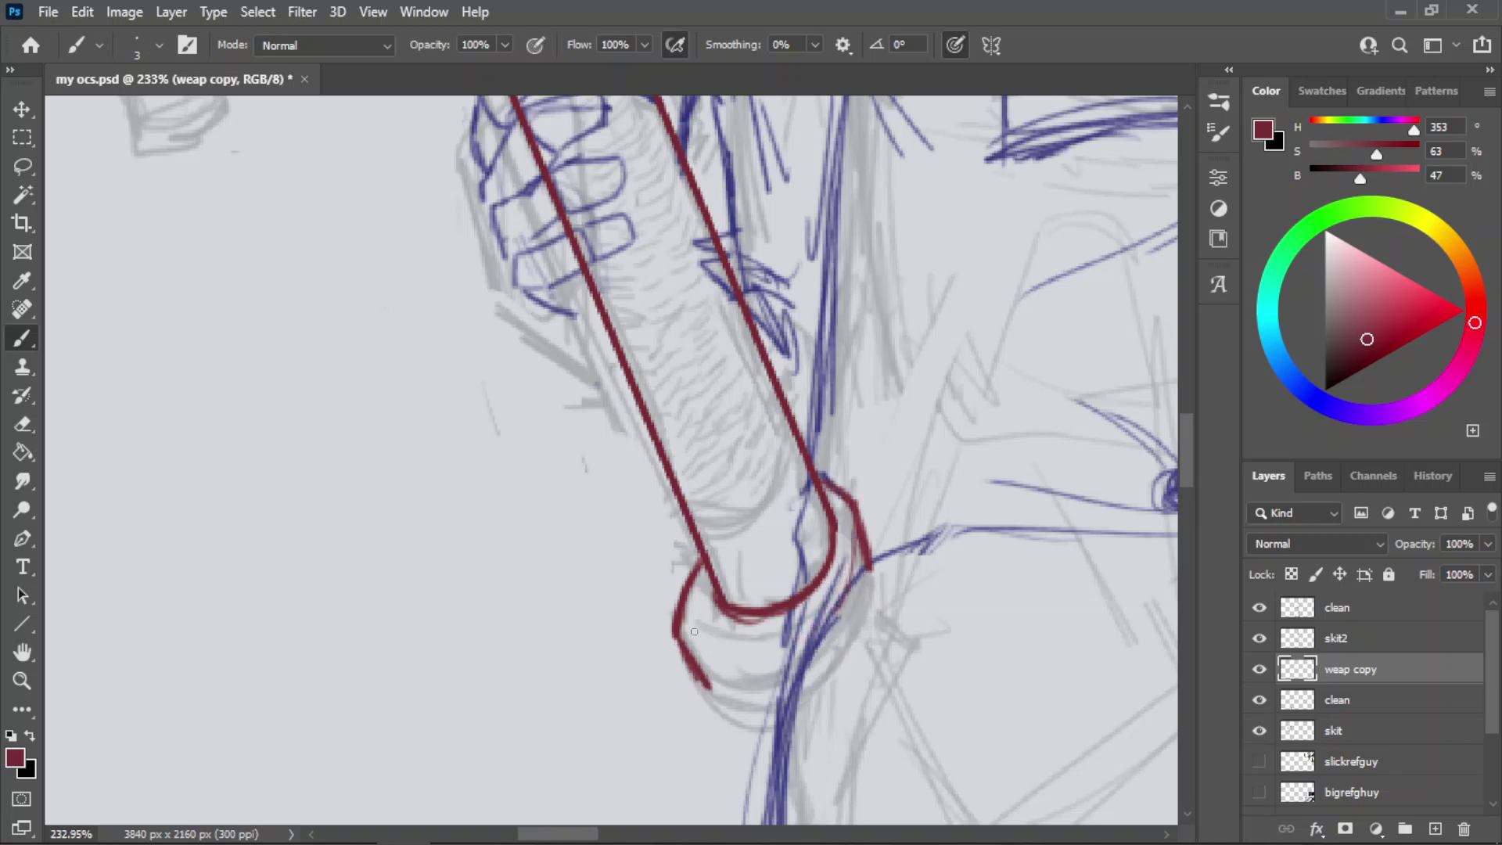
- Draw a thin contour arc across the pommel's face below the rounded grip end
{"action": "left_click_drag", "start_coordinate": [694, 631], "coordinate": [810, 639]}
{"action": "key", "text": "ctrl+z"}
{"action": "left_click_drag", "start_coordinate": [700, 640], "coordinate": [812, 639]}
{"action": "key", "text": "ctrl+z"}
{"action": "mouse_move", "coordinate": [704, 642]}
{"action": "left_mouse_down"}
{"action": "mouse_move", "coordinate": [835, 618]}
{"action": "mouse_move", "coordinate": [851, 580]}
{"action": "mouse_move", "coordinate": [854, 617]}
{"action": "left_mouse_up"}
{"action": "key", "text": "ctrl+z"}
{"action": "key", "text": "ctrl+z"}
- Draw the pommel's inner-side edge down from the upper curve and around its rounded bottom
{"action": "left_click_drag", "start_coordinate": [868, 563], "coordinate": [843, 635]}
{"action": "key", "text": "ctrl+z"}
{"action": "left_click_drag", "start_coordinate": [869, 566], "coordinate": [845, 649]}
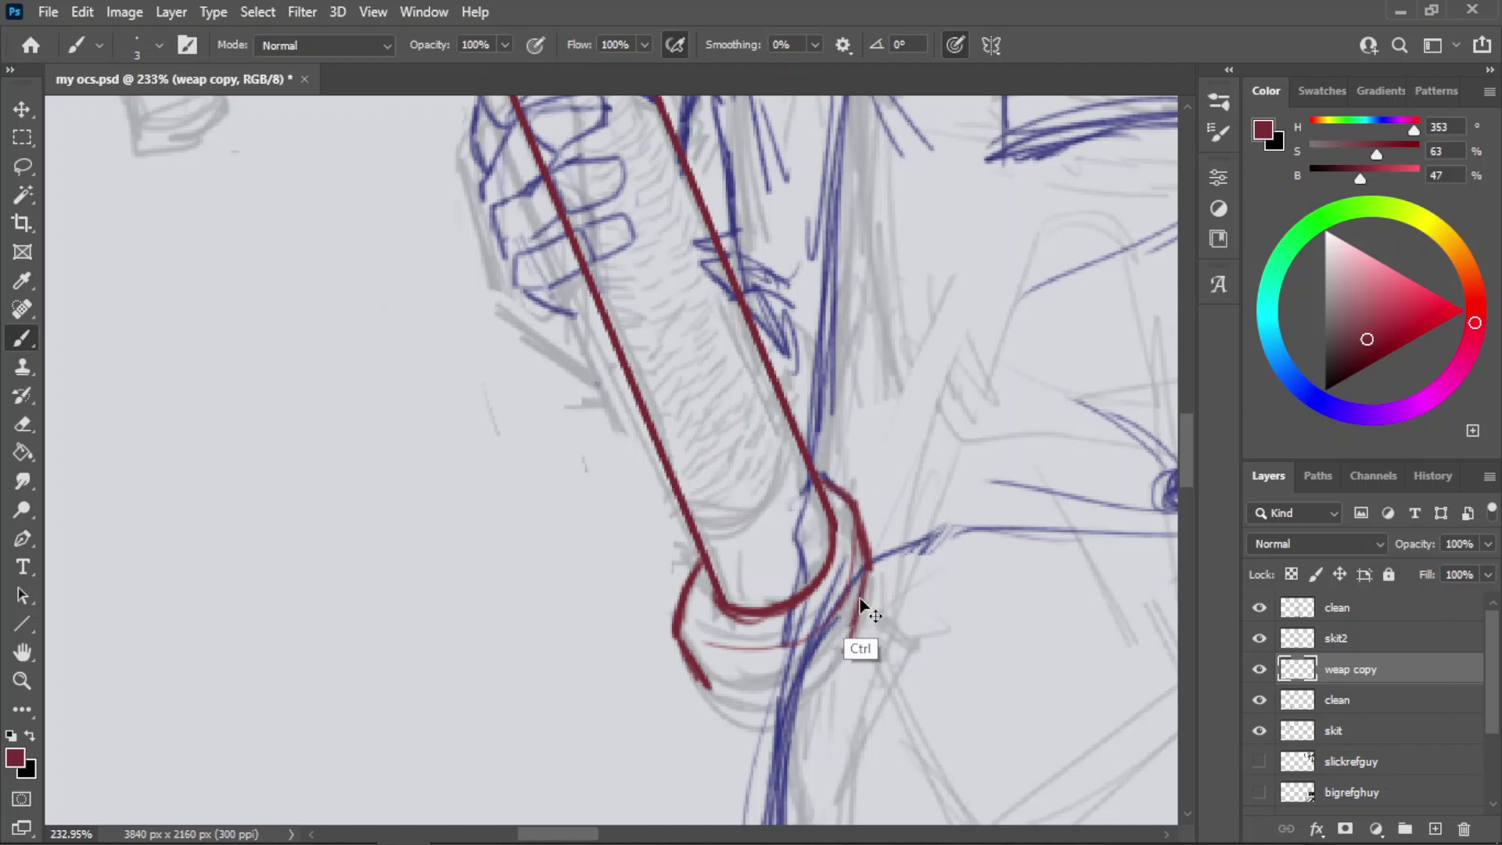
{"action": "key", "text": "ctrl+z"}
{"action": "left_click_drag", "start_coordinate": [868, 560], "coordinate": [850, 625]}
{"action": "key", "text": "ctrl+z"}
{"action": "mouse_move", "coordinate": [869, 566]}
{"action": "left_mouse_down"}
{"action": "mouse_move", "coordinate": [858, 620]}
{"action": "mouse_move", "coordinate": [800, 678]}
{"action": "left_mouse_up"}
{"action": "mouse_move", "coordinate": [866, 609]}
{"action": "left_mouse_down"}
{"action": "mouse_move", "coordinate": [785, 691]}
{"action": "mouse_move", "coordinate": [700, 677]}
{"action": "mouse_move", "coordinate": [754, 699]}
{"action": "mouse_move", "coordinate": [697, 669]}
{"action": "mouse_move", "coordinate": [761, 693]}
{"action": "mouse_move", "coordinate": [717, 686]}
{"action": "mouse_move", "coordinate": [786, 670]}
{"action": "mouse_move", "coordinate": [718, 678]}
{"action": "mouse_move", "coordinate": [839, 655]}
{"action": "left_mouse_up"}
{"action": "key", "text": "ctrl+z"}
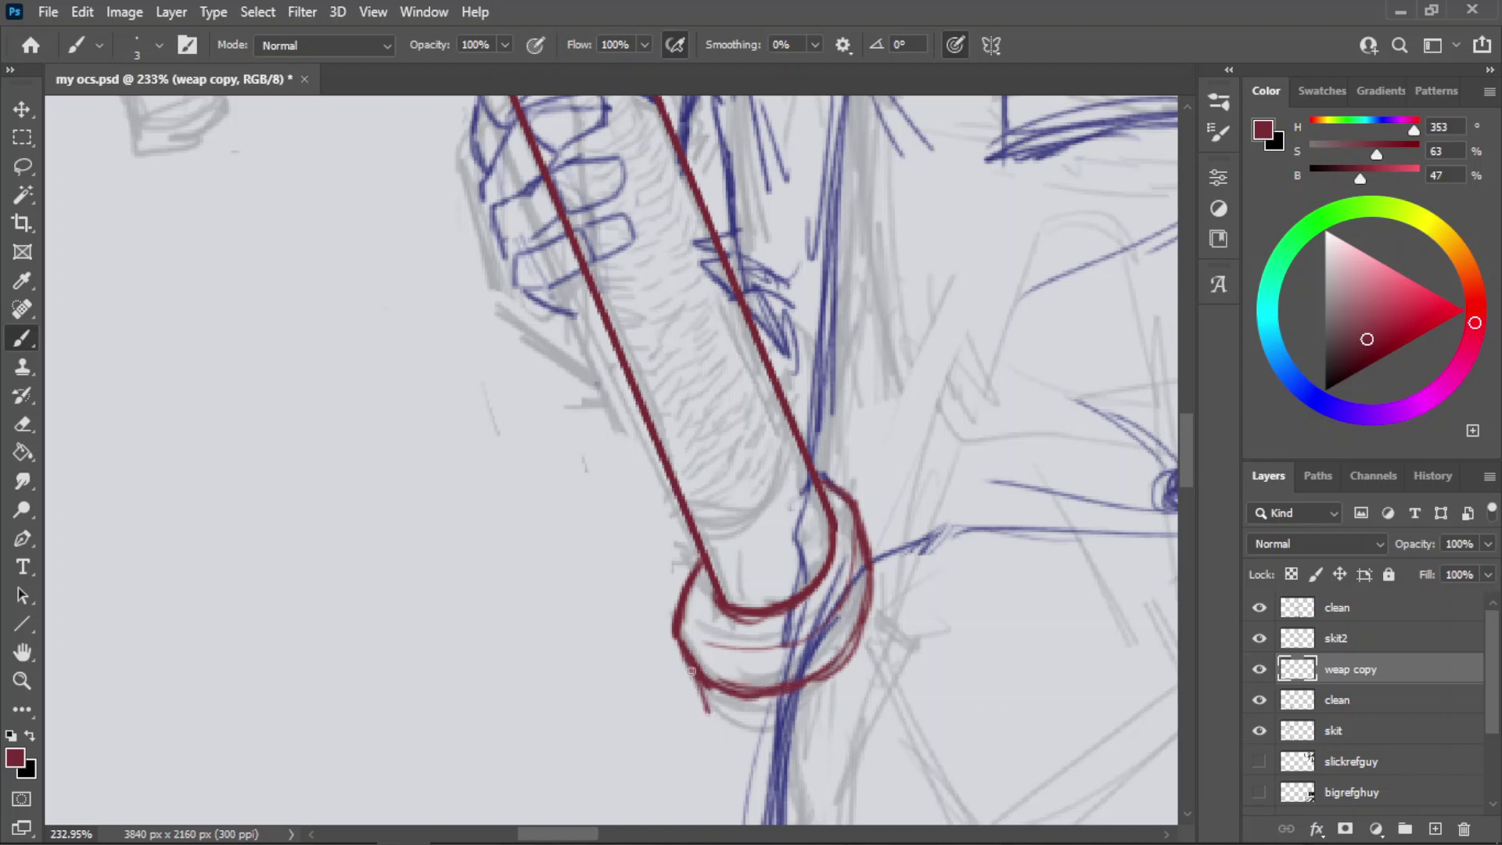
- Add a second outer curve around the pommel's bottom and fill the band between the curves with brush strokes
{"action": "key", "text": "ctrl+z"}
{"action": "mouse_move", "coordinate": [691, 670]}
{"action": "left_mouse_down"}
{"action": "mouse_move", "coordinate": [701, 694]}
{"action": "mouse_move", "coordinate": [747, 714]}
{"action": "mouse_move", "coordinate": [801, 707]}
{"action": "mouse_move", "coordinate": [866, 638]}
{"action": "mouse_move", "coordinate": [874, 584]}
{"action": "left_mouse_up"}
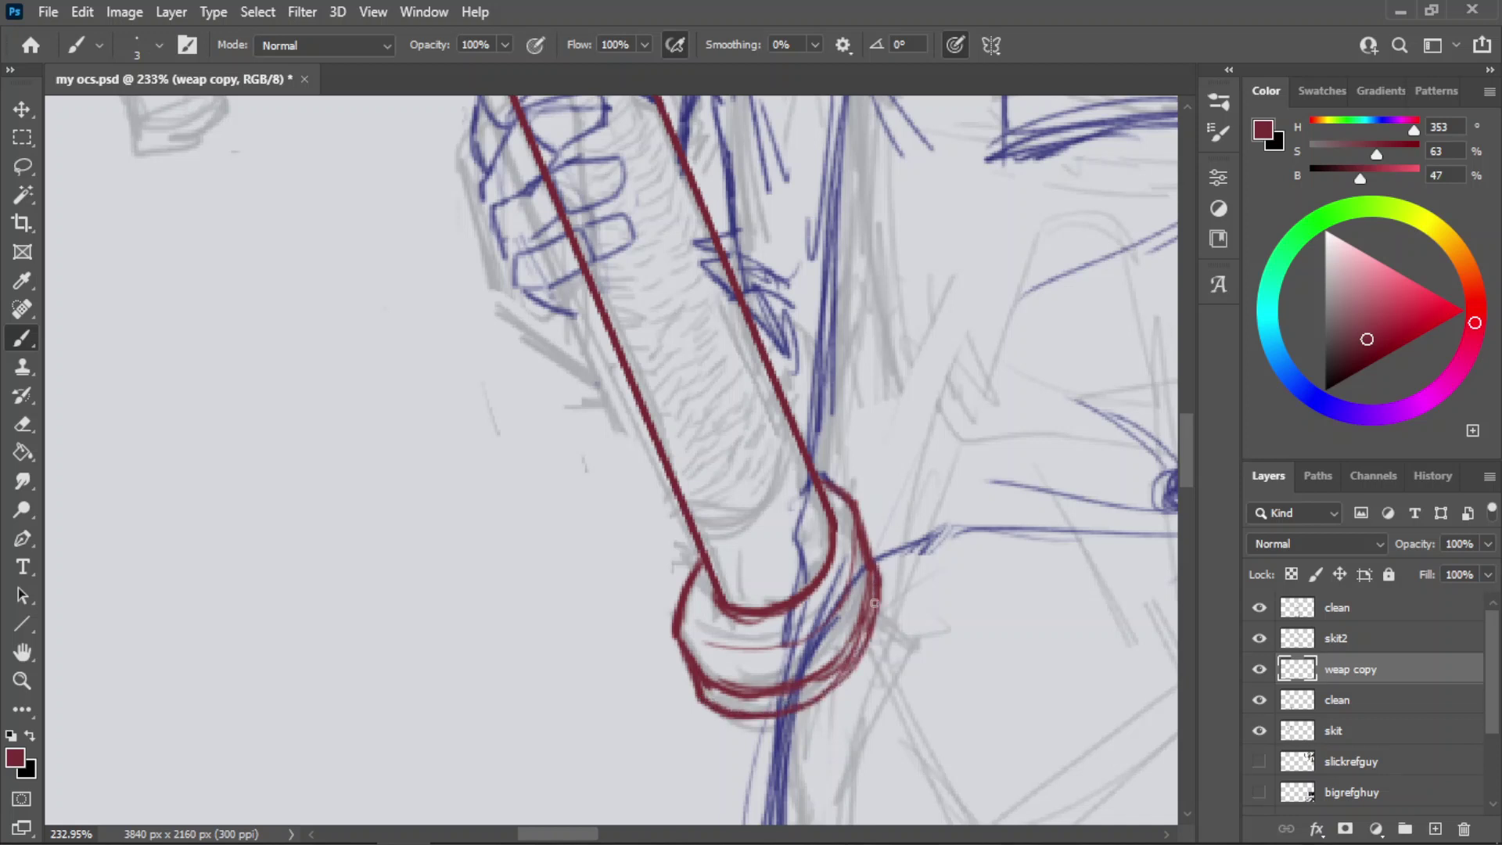
{"action": "mouse_move", "coordinate": [852, 652]}
{"action": "left_mouse_down"}
{"action": "mouse_move", "coordinate": [835, 682]}
{"action": "mouse_move", "coordinate": [843, 664]}
{"action": "mouse_move", "coordinate": [752, 698]}
{"action": "mouse_move", "coordinate": [702, 685]}
{"action": "mouse_move", "coordinate": [740, 707]}
{"action": "mouse_move", "coordinate": [812, 692]}
{"action": "left_mouse_up"}
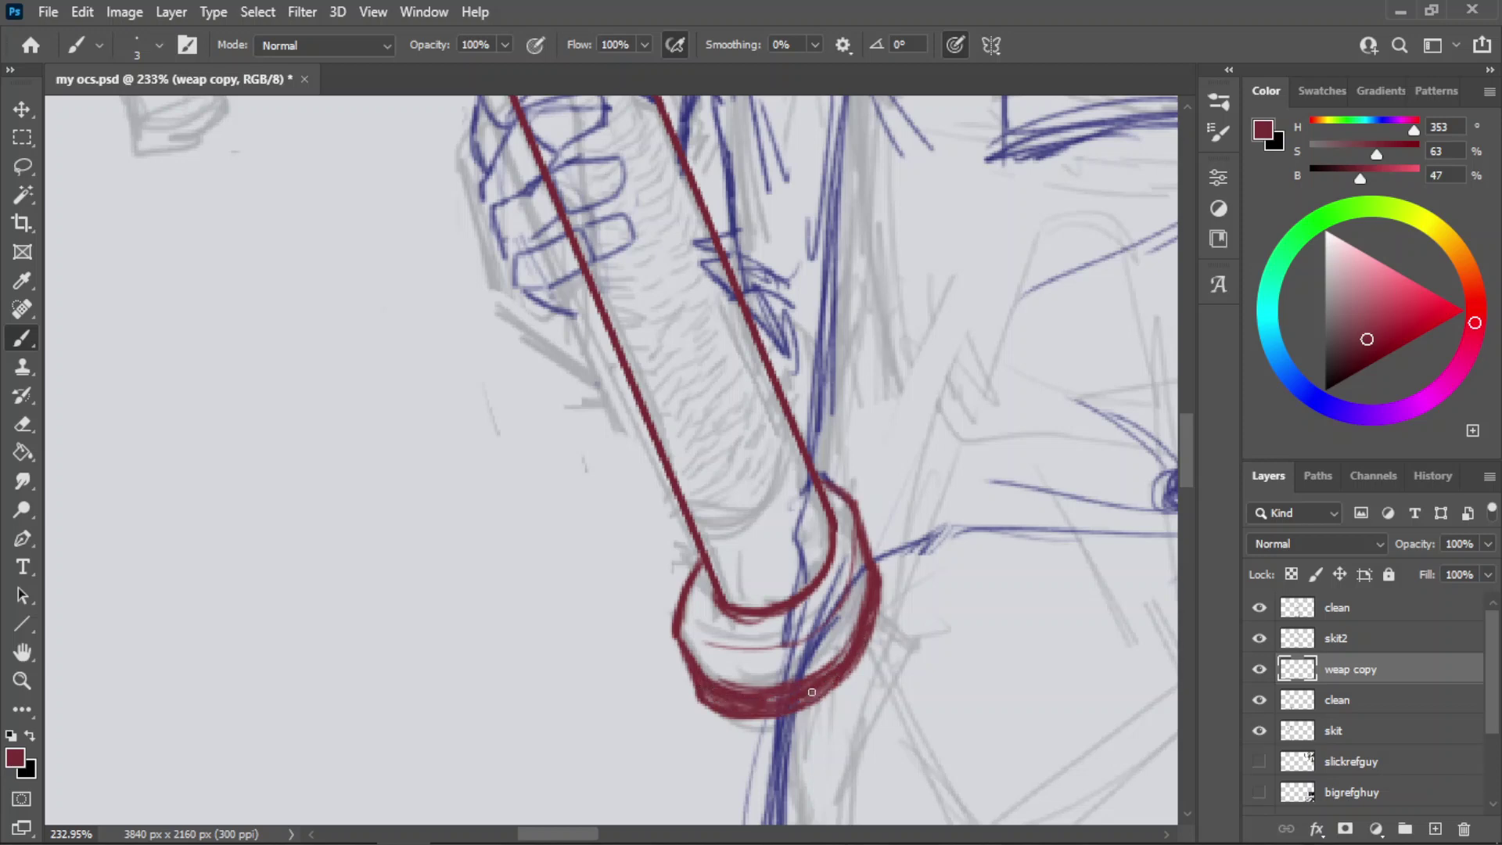
- Erase the middle of the pommel's thin contour arc and redraw it with the 3 px brush
{"action": "key", "text": "z"}
{"action": "mouse_move", "coordinate": [830, 607]}
{"action": "left_mouse_down"}
{"action": "mouse_move", "coordinate": [728, 647]}
{"action": "mouse_move", "coordinate": [908, 603]}
{"action": "left_mouse_up"}
{"action": "key", "text": "e"}
{"action": "left_click_drag", "start_coordinate": [779, 648], "coordinate": [899, 593]}
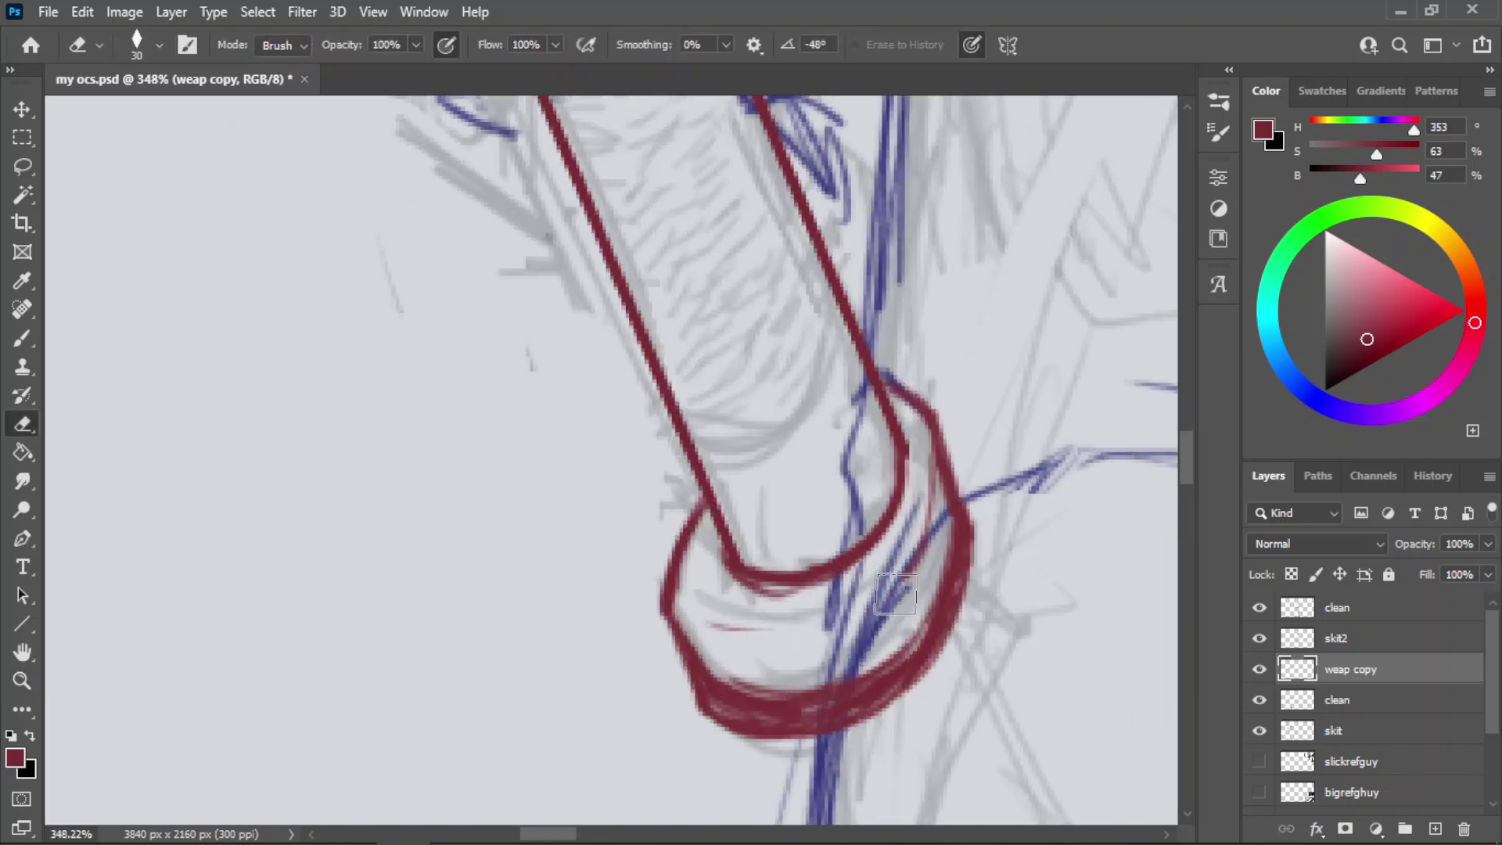
{"action": "key", "text": "b"}
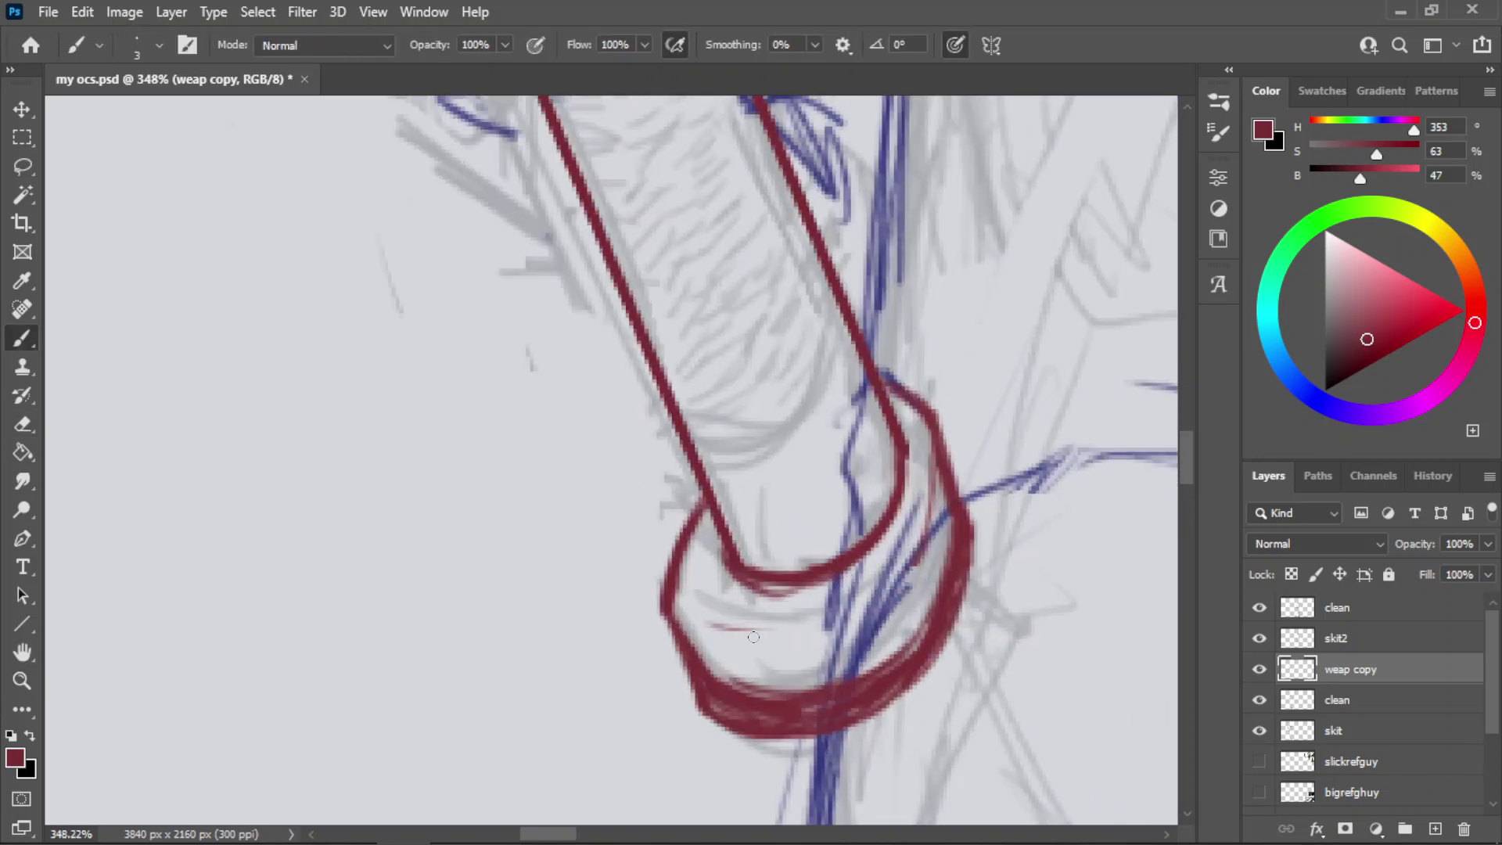
{"action": "left_click_drag", "start_coordinate": [708, 622], "coordinate": [841, 610]}
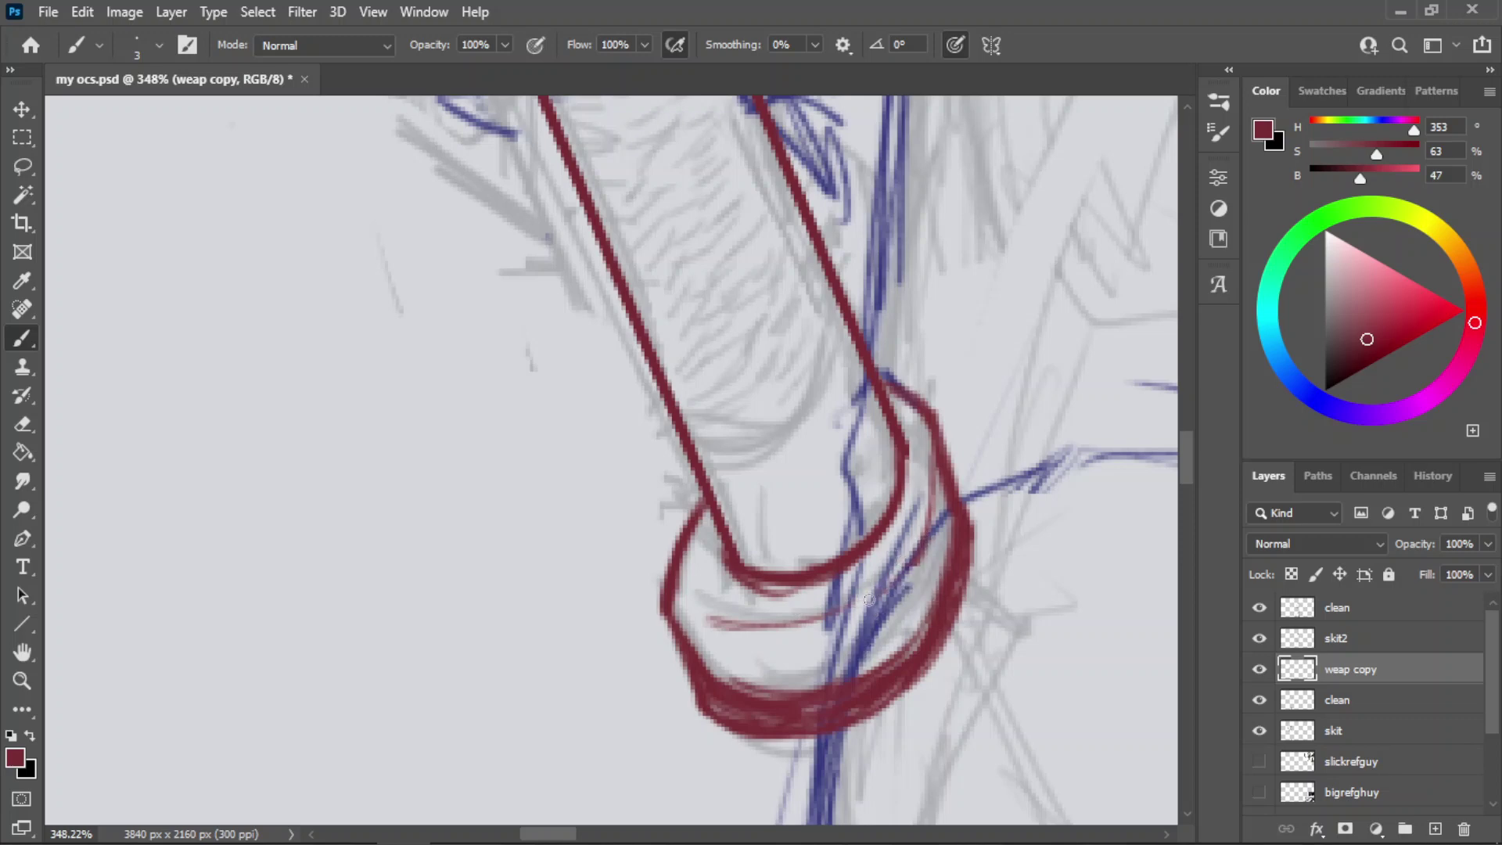
{"action": "left_click_drag", "start_coordinate": [867, 593], "coordinate": [786, 611]}
{"action": "key", "text": "z"}
{"action": "left_click_drag", "start_coordinate": [760, 546], "coordinate": [689, 551]}
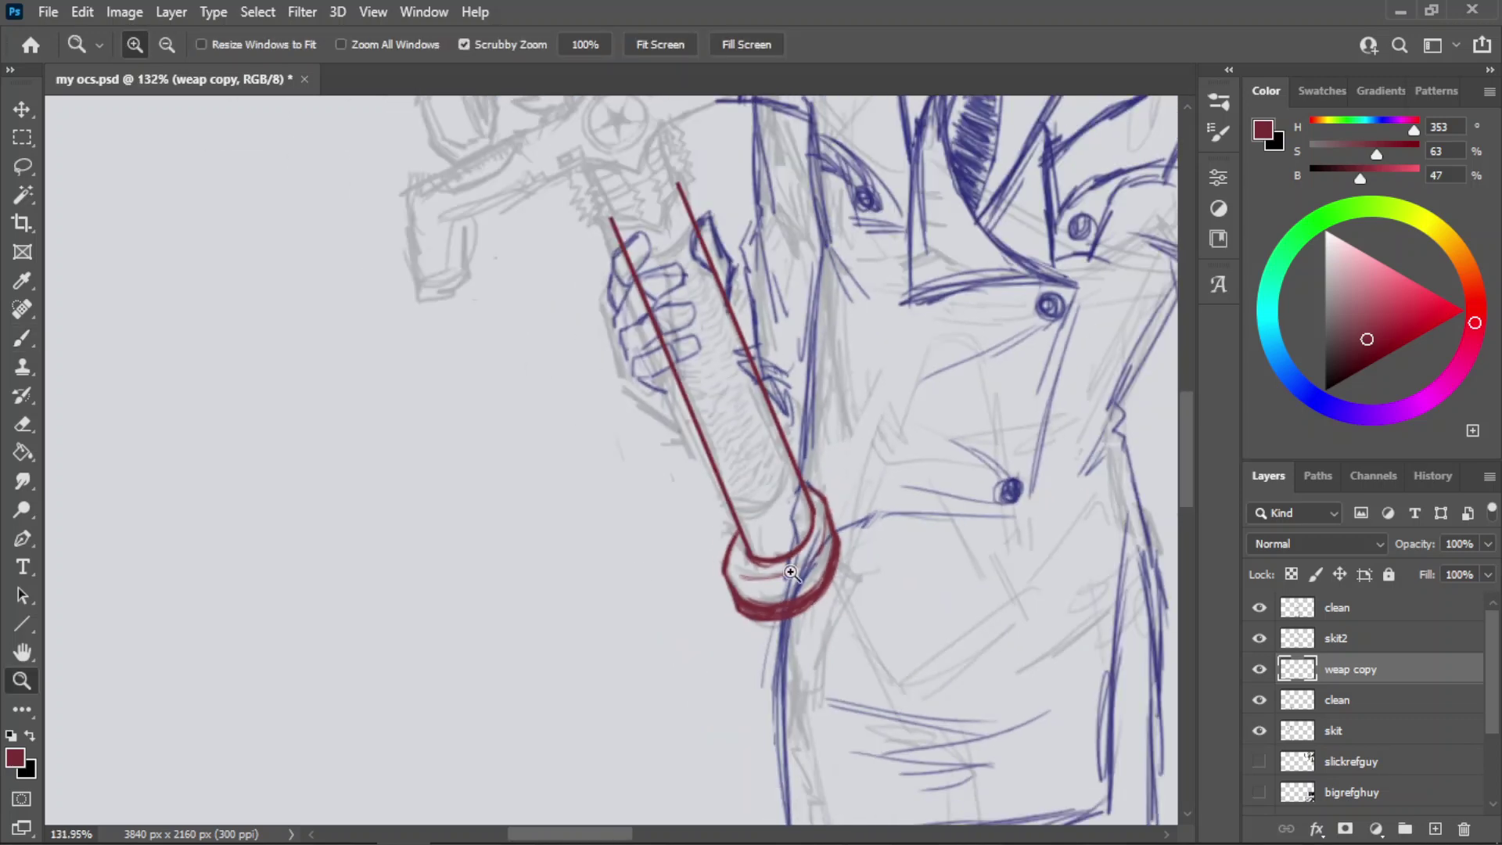
- Erase the outer part of the pommel's contour arc and redraw it as a more rounded curve
{"action": "left_click_drag", "start_coordinate": [785, 575], "coordinate": [860, 578]}
{"action": "key", "text": "e"}
{"action": "mouse_move", "coordinate": [711, 578]}
{"action": "left_mouse_down"}
{"action": "mouse_move", "coordinate": [673, 580]}
{"action": "mouse_move", "coordinate": [754, 577]}
{"action": "left_mouse_up"}
{"action": "key", "text": "b"}
{"action": "key", "text": "ctrl+z"}
{"action": "key", "text": "ctrl+z"}
{"action": "left_click_drag", "start_coordinate": [644, 540], "coordinate": [751, 589]}
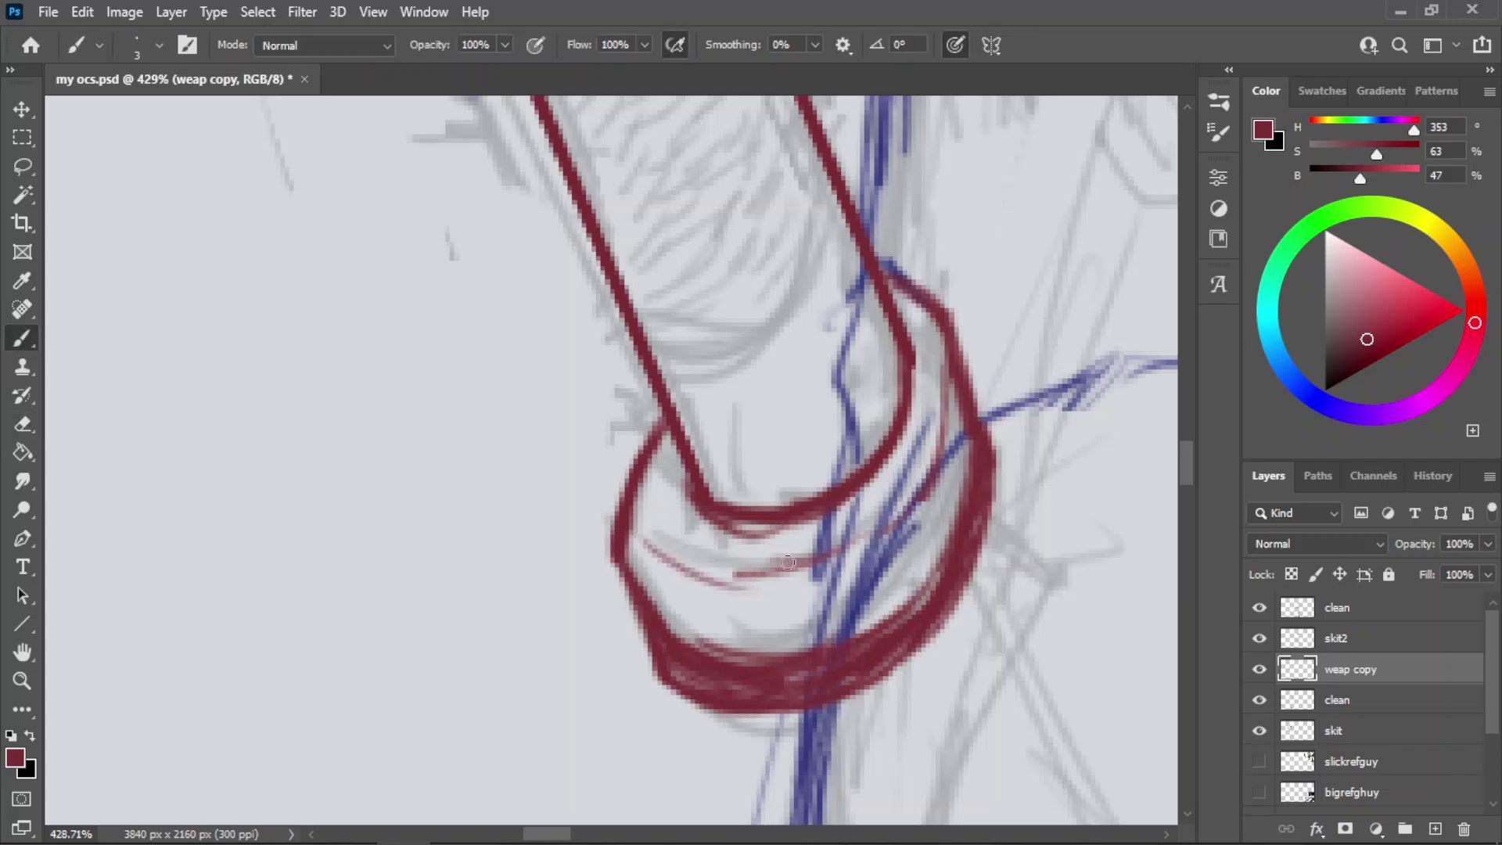
{"action": "key", "text": "ctrl+z"}
{"action": "mouse_move", "coordinate": [649, 530]}
{"action": "left_mouse_down"}
{"action": "mouse_move", "coordinate": [747, 583]}
{"action": "mouse_move", "coordinate": [892, 532]}
{"action": "left_mouse_up"}
{"action": "key", "text": "e"}
{"action": "key", "text": "b"}
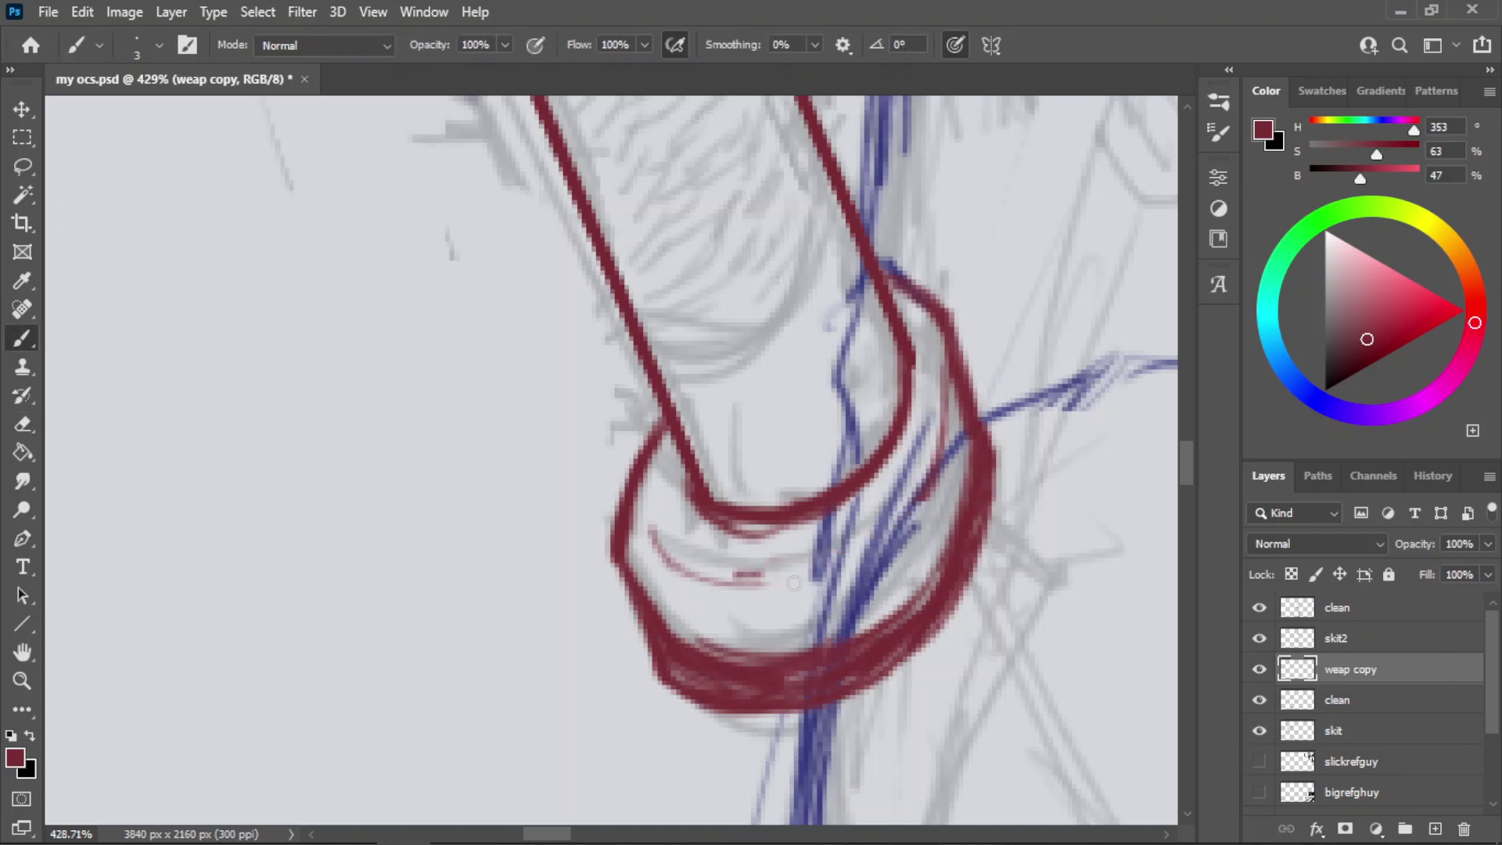
- Extend the contour arc to the stroke on the pommel's inner side and save the document
{"action": "mouse_move", "coordinate": [729, 587]}
{"action": "left_mouse_down"}
{"action": "mouse_move", "coordinate": [885, 565]}
{"action": "mouse_move", "coordinate": [889, 535]}
{"action": "left_mouse_up"}
{"action": "key", "text": "ctrl+z"}
{"action": "left_click_drag", "start_coordinate": [817, 571], "coordinate": [911, 493]}
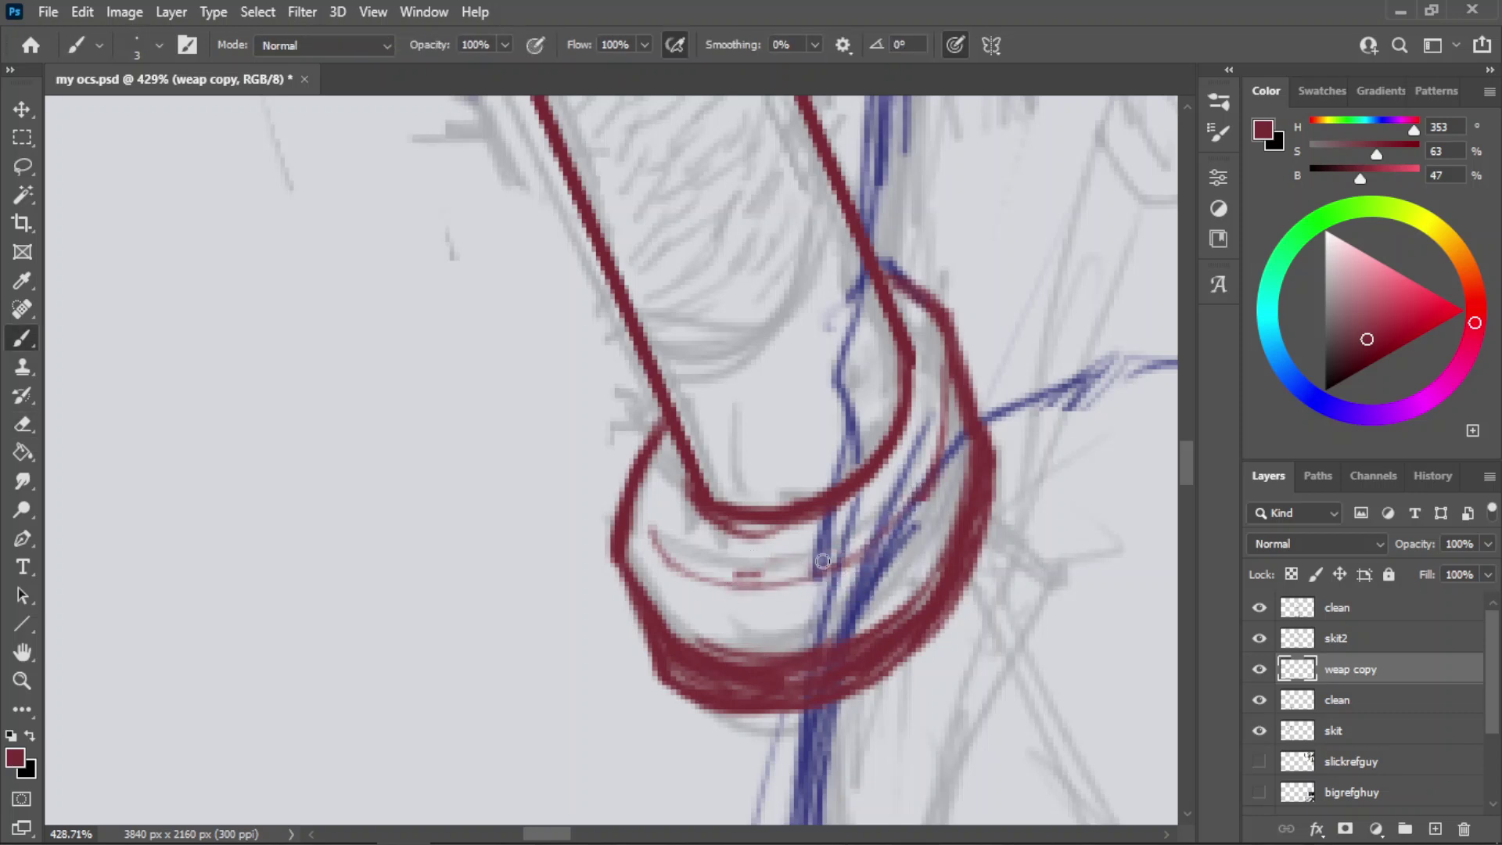
{"action": "key", "text": "ctrl+z"}
{"action": "key", "text": "ctrl+z"}
{"action": "left_click_drag", "start_coordinate": [752, 584], "coordinate": [875, 527]}
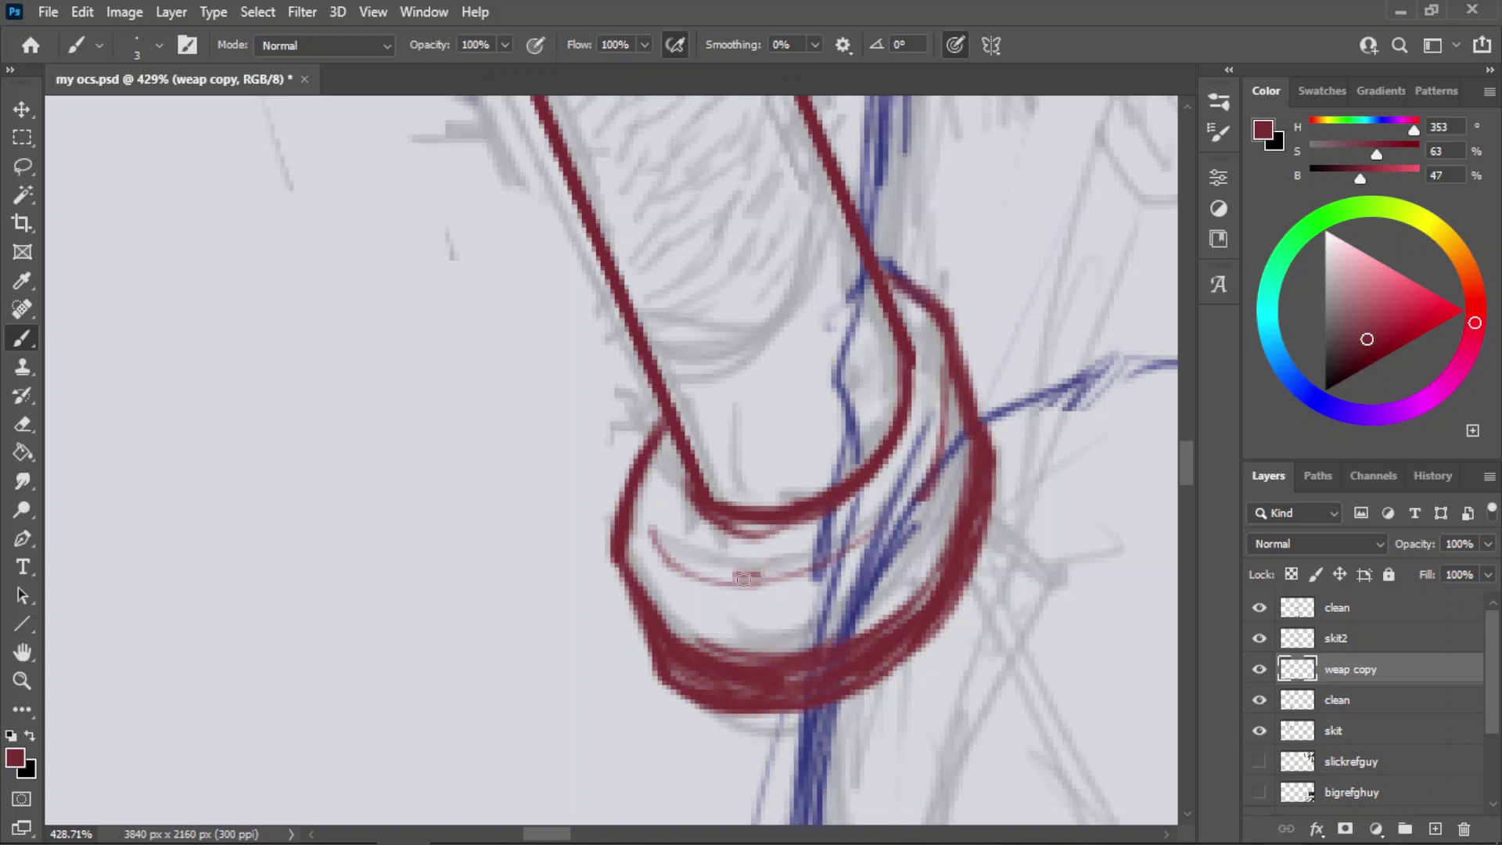
{"action": "left_click_drag", "start_coordinate": [742, 579], "coordinate": [885, 519]}
{"action": "key", "text": "ctrl+z"}
{"action": "key", "text": "ctrl+z"}
{"action": "mouse_move", "coordinate": [749, 585]}
{"action": "left_mouse_down"}
{"action": "mouse_move", "coordinate": [888, 529]}
{"action": "mouse_move", "coordinate": [907, 502]}
{"action": "left_mouse_up"}
{"action": "key", "text": "ctrl+z"}
{"action": "left_click_drag", "start_coordinate": [844, 551], "coordinate": [914, 495]}
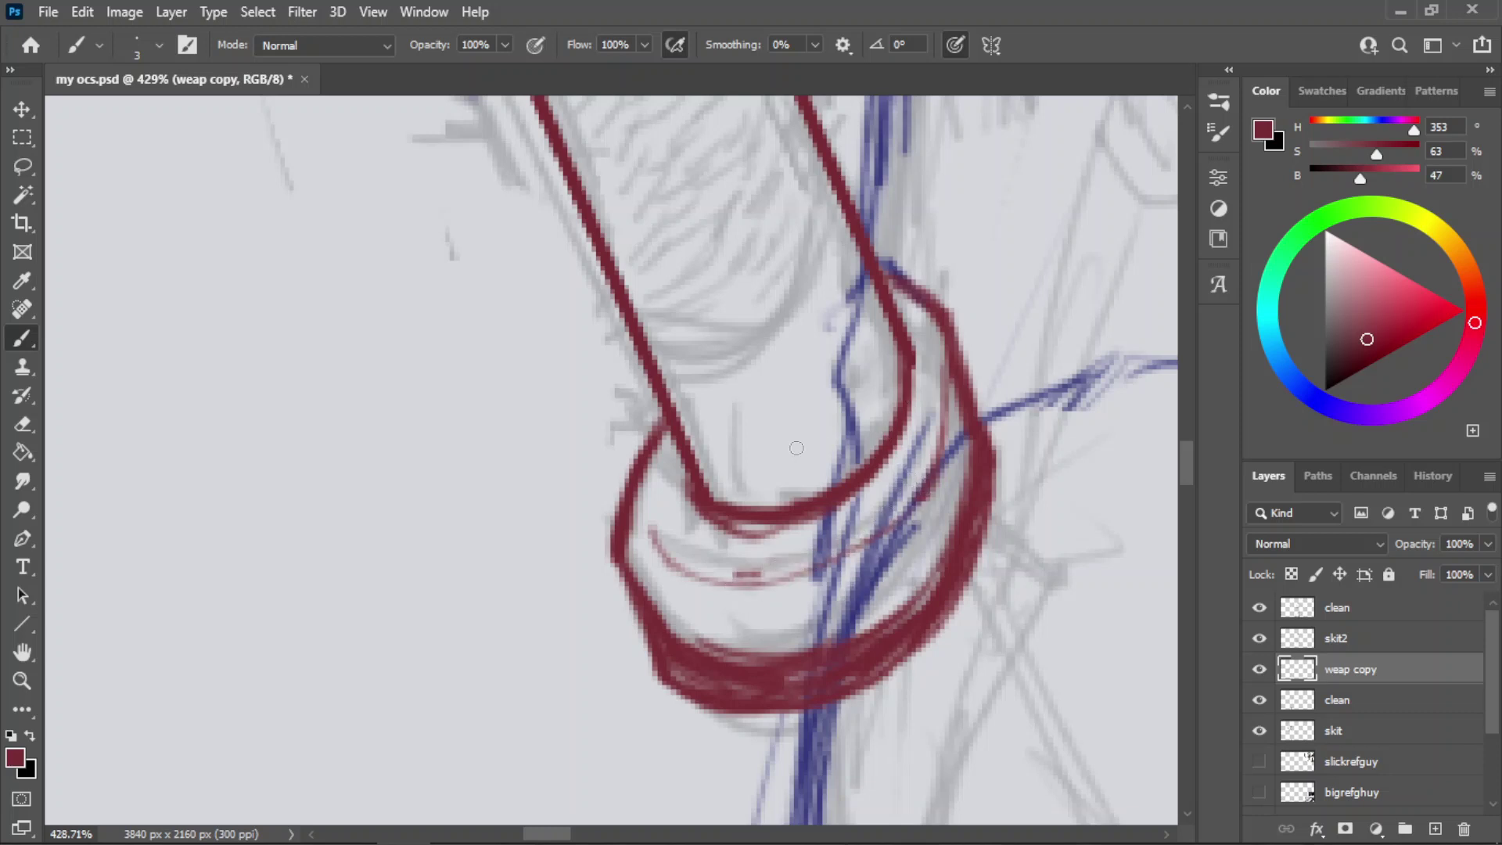
{"action": "key", "text": "z"}
{"action": "left_click_drag", "start_coordinate": [837, 543], "coordinate": [766, 532]}
{"action": "key", "text": "ctrl+s"}
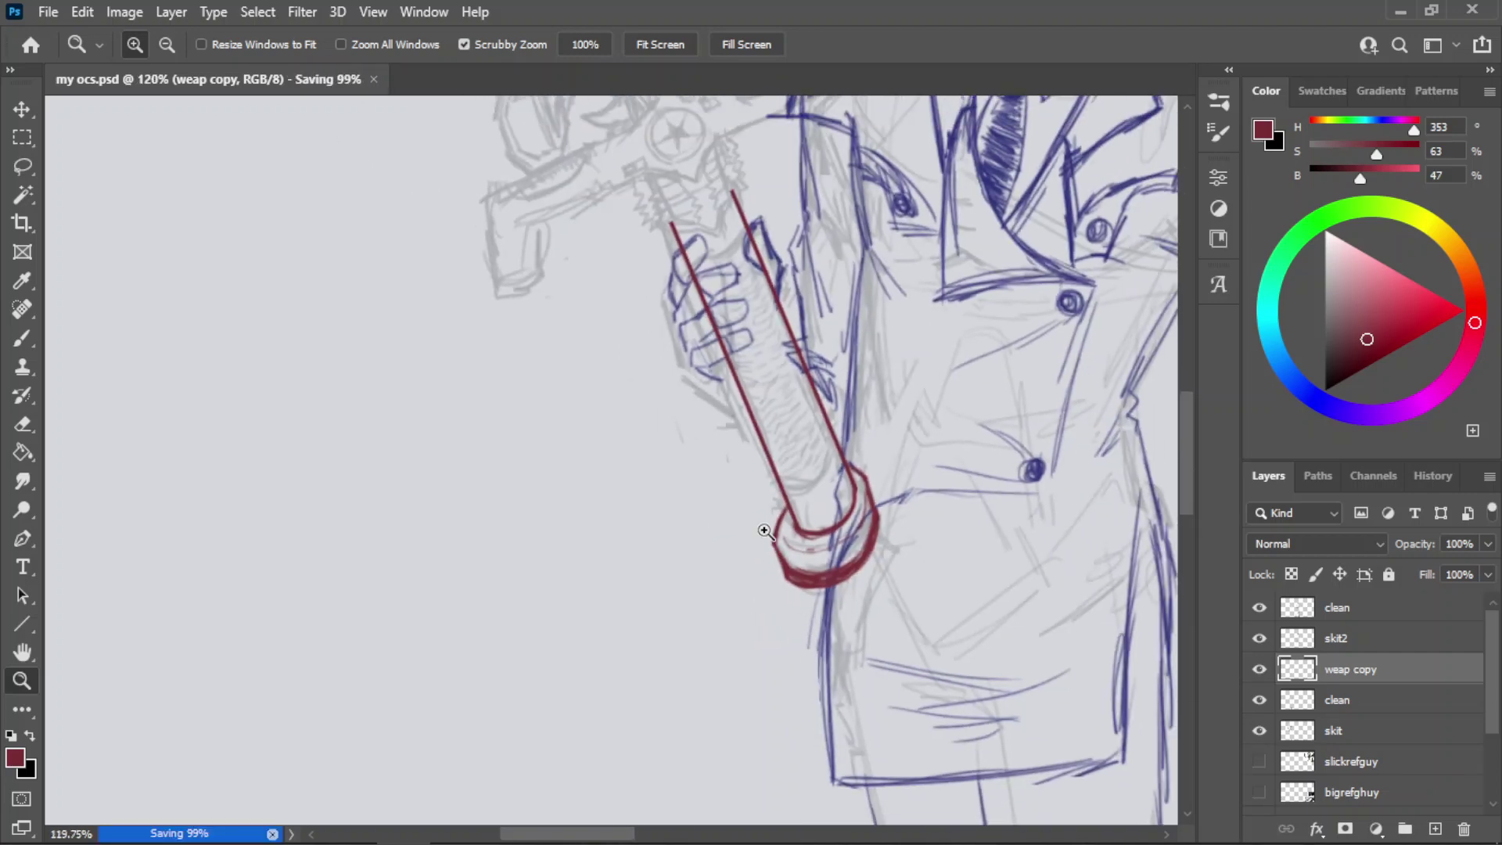
- Erase part of the pommel's lower band and try a new brush stroke along its inner edge
{"action": "left_click_drag", "start_coordinate": [781, 297], "coordinate": [692, 380]}
{"action": "left_click_drag", "start_coordinate": [722, 156], "coordinate": [860, 254]}
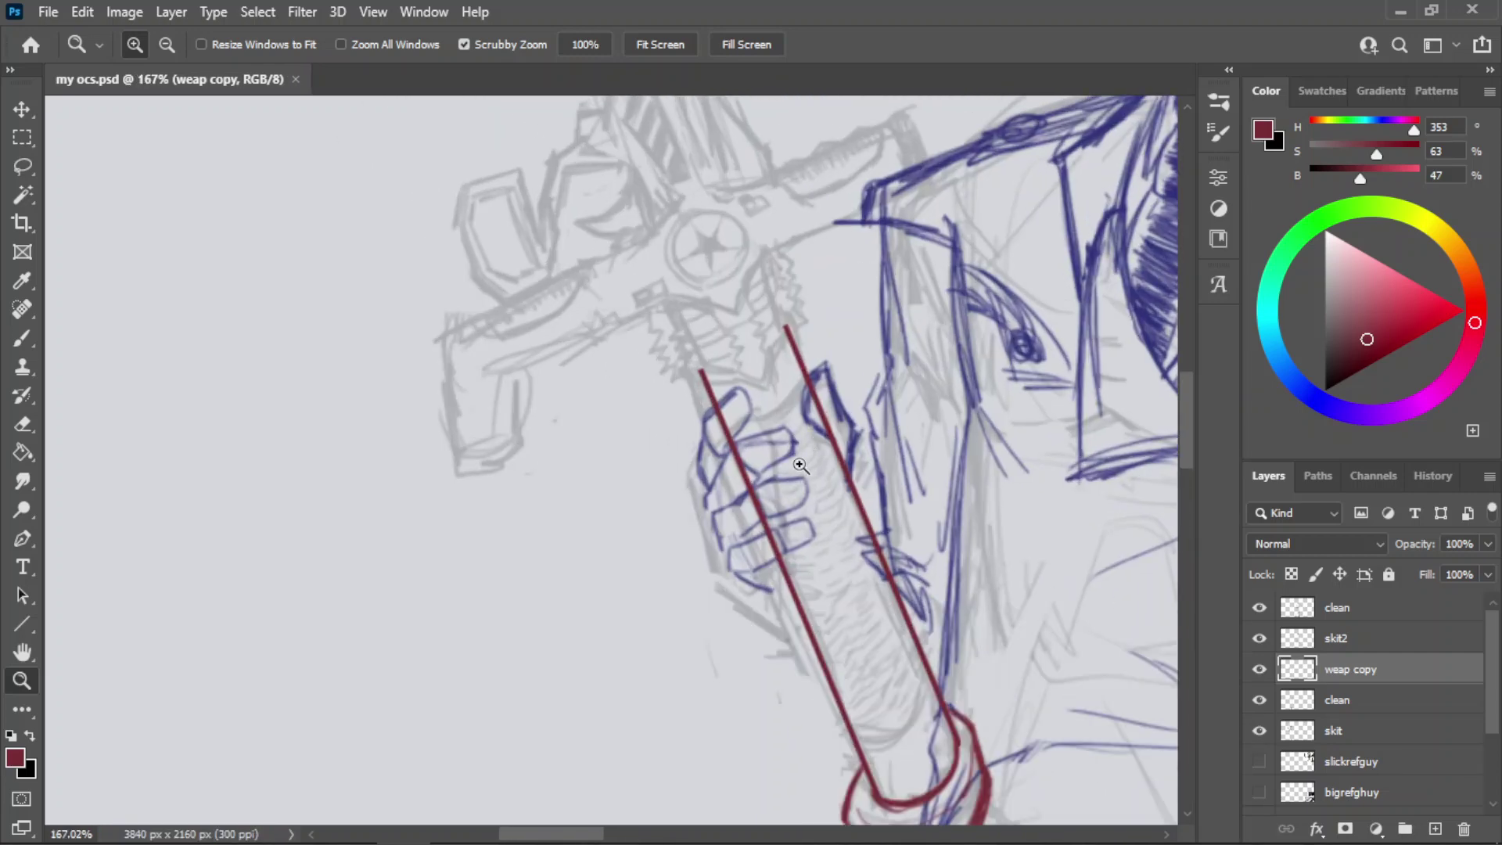
{"action": "left_click_drag", "start_coordinate": [800, 466], "coordinate": [834, 401]}
{"action": "left_click_drag", "start_coordinate": [813, 498], "coordinate": [720, 593]}
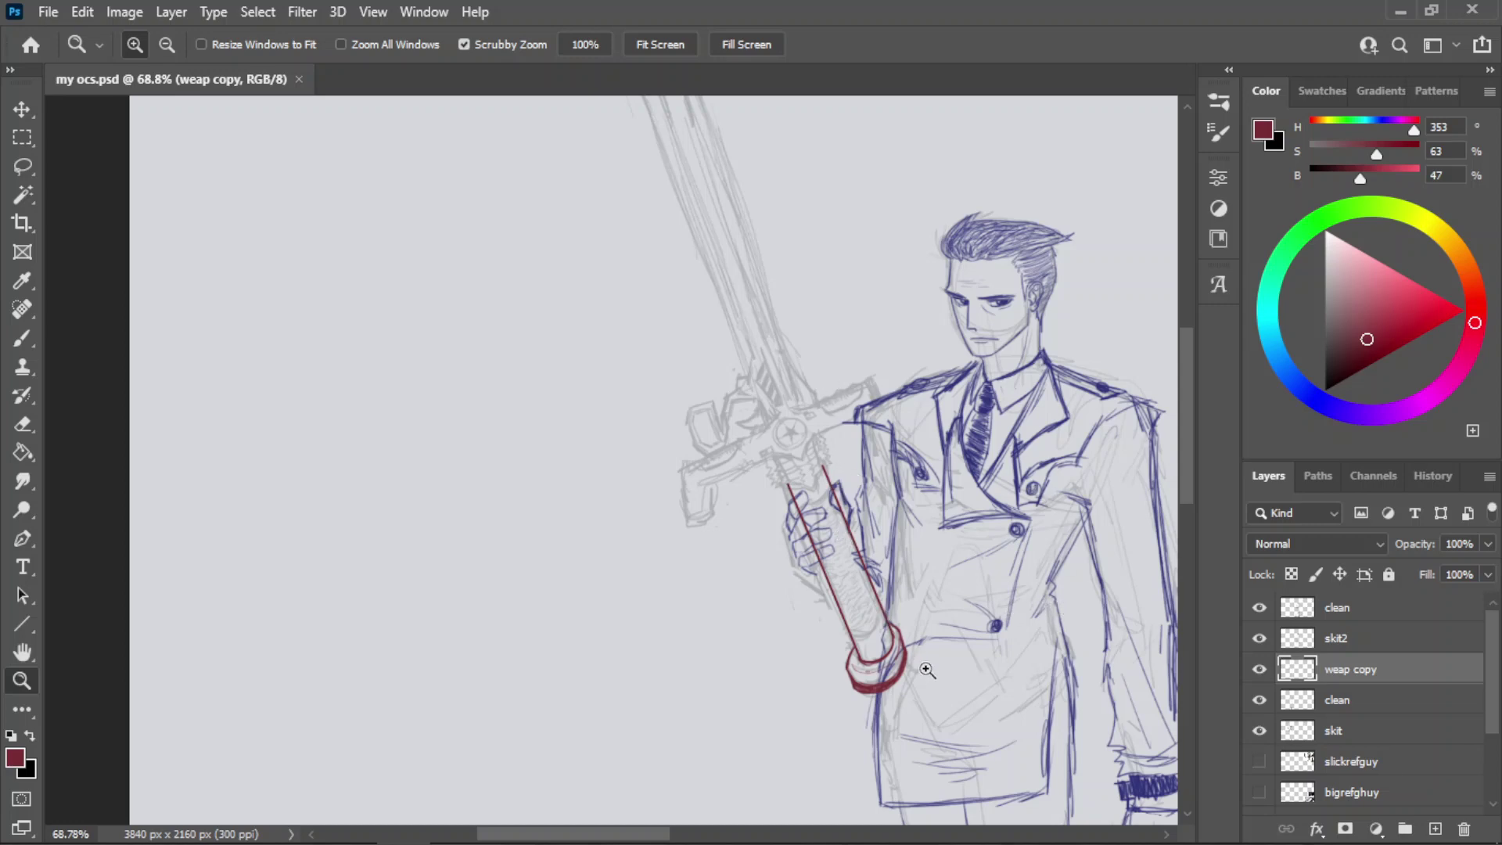
{"action": "left_click_drag", "start_coordinate": [909, 693], "coordinate": [996, 664]}
{"action": "key", "text": "e"}
{"action": "mouse_move", "coordinate": [774, 662]}
{"action": "left_mouse_down"}
{"action": "mouse_move", "coordinate": [801, 719]}
{"action": "mouse_move", "coordinate": [745, 621]}
{"action": "mouse_move", "coordinate": [826, 681]}
{"action": "left_mouse_up"}
{"action": "key", "text": "z"}
{"action": "key", "text": "b"}
{"action": "mouse_move", "coordinate": [763, 545]}
{"action": "left_mouse_down"}
{"action": "mouse_move", "coordinate": [753, 580]}
{"action": "mouse_move", "coordinate": [770, 648]}
{"action": "mouse_move", "coordinate": [794, 681]}
{"action": "mouse_move", "coordinate": [860, 690]}
{"action": "left_mouse_up"}
{"action": "key", "text": "ctrl+z"}
{"action": "key", "text": "ctrl+z"}
- Thicken the pommel's band along its bottom and body-facing side with 3 px brush strokes and save the document
{"action": "left_click_drag", "start_coordinate": [777, 660], "coordinate": [840, 720]}
{"action": "left_click_drag", "start_coordinate": [792, 678], "coordinate": [856, 717]}
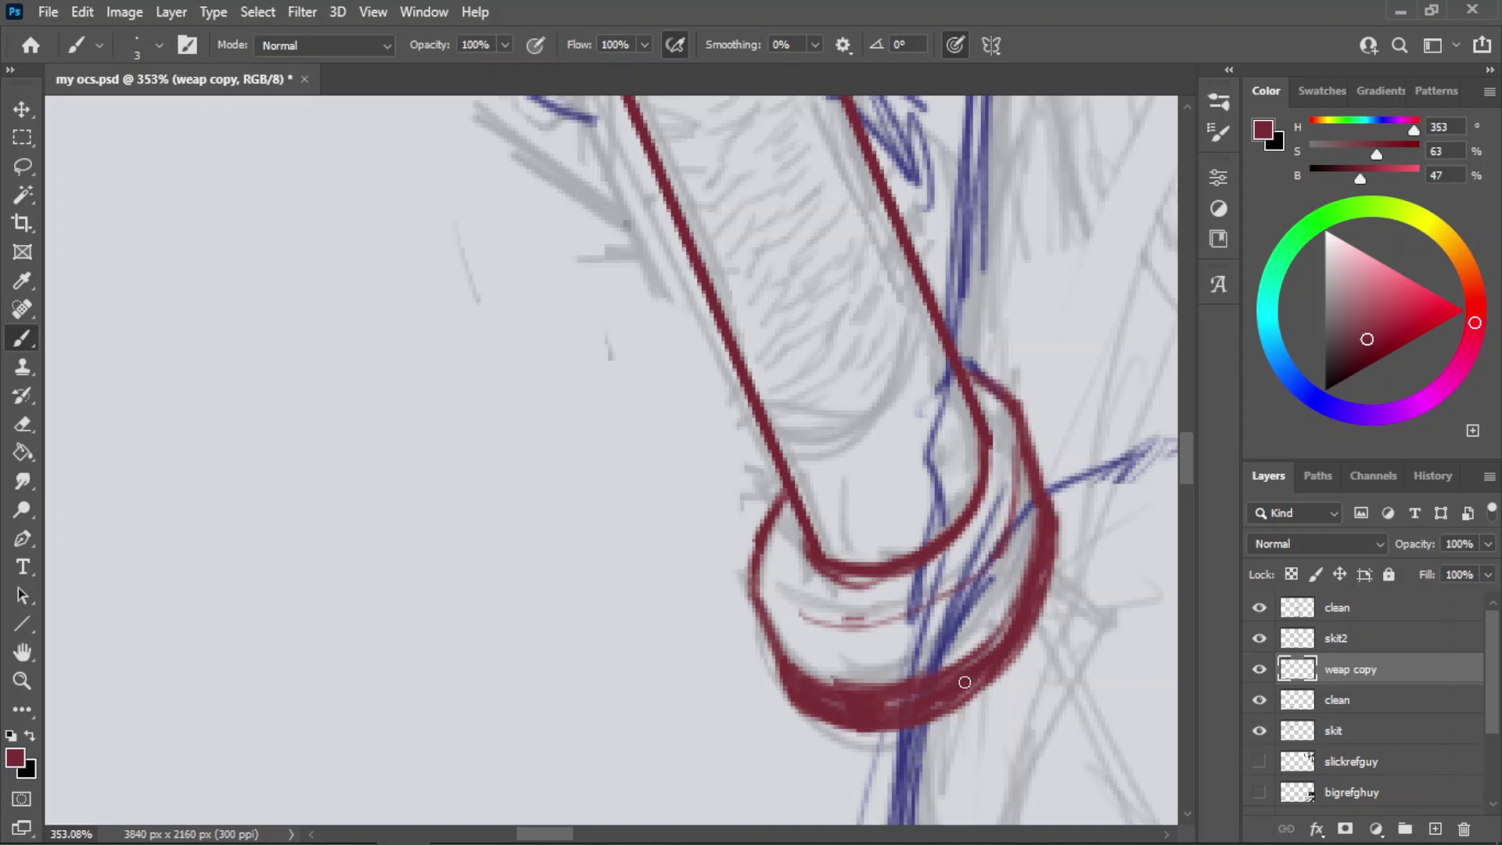
{"action": "left_click_drag", "start_coordinate": [945, 676], "coordinate": [1020, 584]}
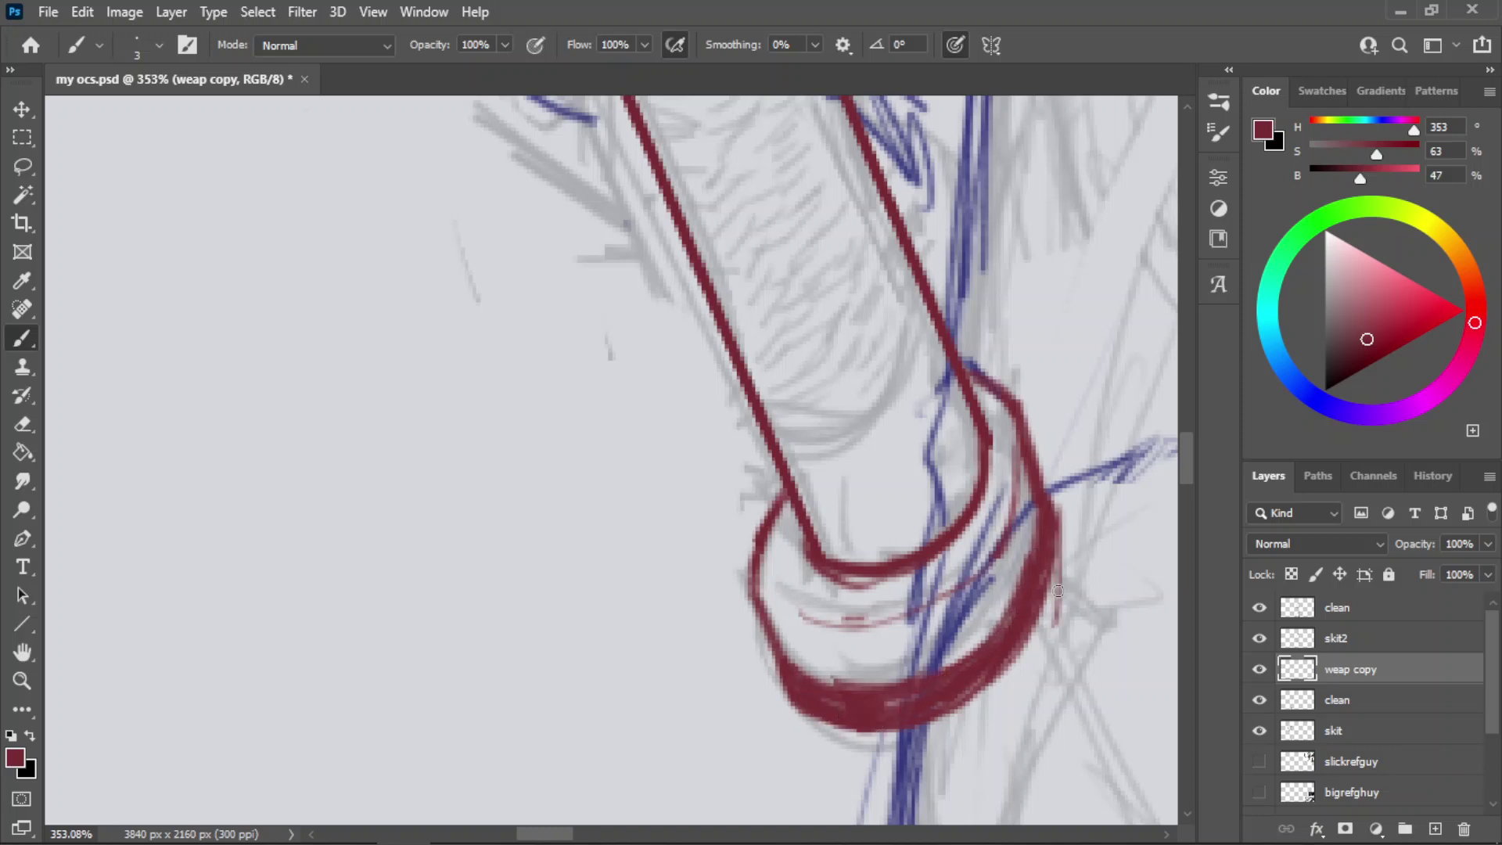
{"action": "key", "text": "z"}
{"action": "mouse_move", "coordinate": [923, 583]}
{"action": "left_mouse_down"}
{"action": "mouse_move", "coordinate": [870, 590]}
{"action": "mouse_move", "coordinate": [898, 614]}
{"action": "left_mouse_up"}
{"action": "key", "text": "ctrl+s"}
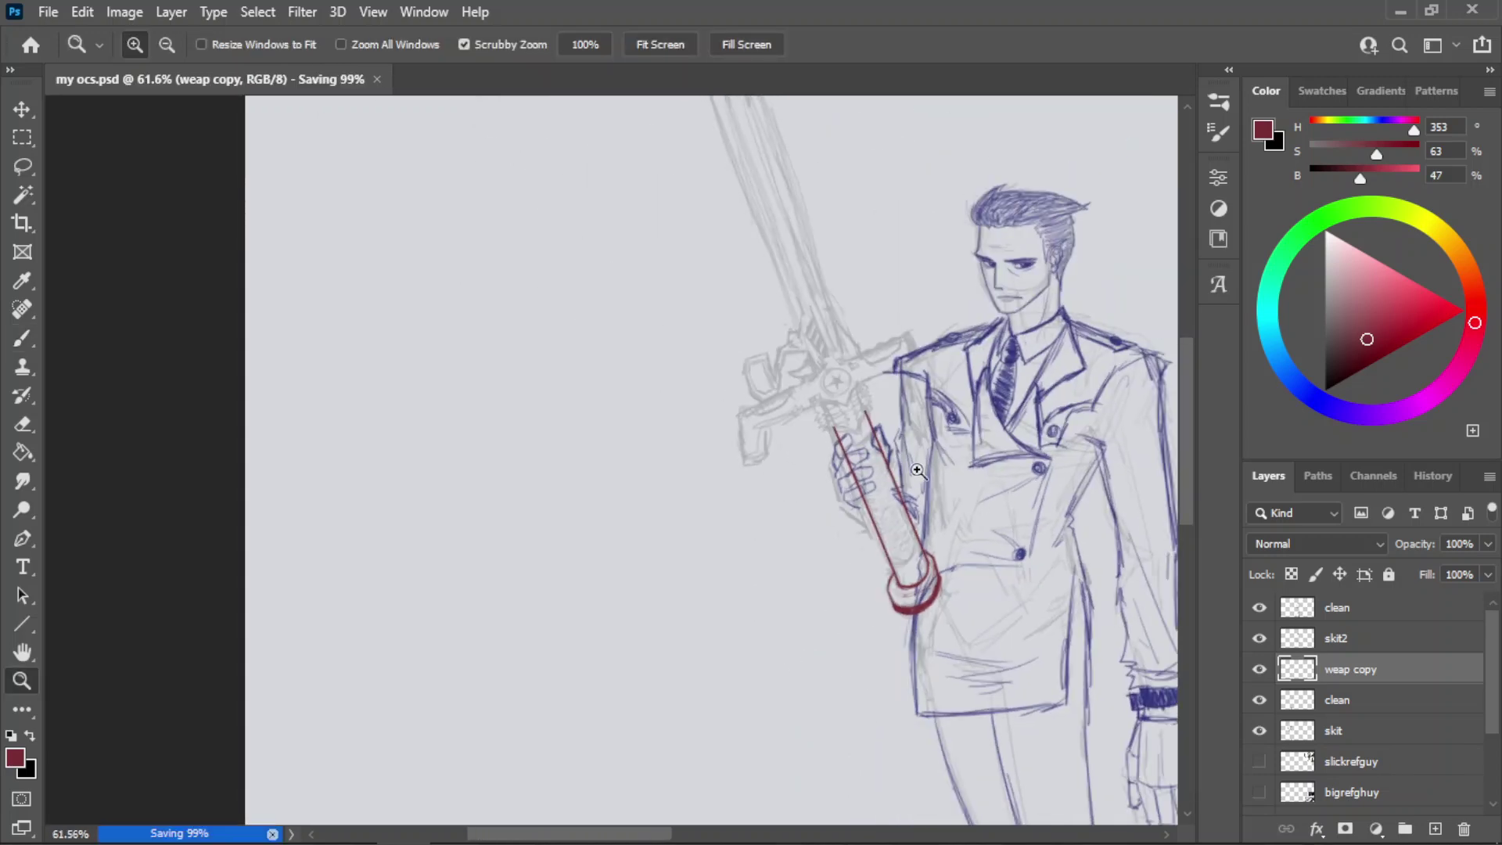
- Lasso the upper part of the sword grip and try copying its lines to a new layer
{"action": "left_click_drag", "start_coordinate": [877, 395], "coordinate": [899, 348]}
{"action": "left_click_drag", "start_coordinate": [844, 629], "coordinate": [783, 622]}
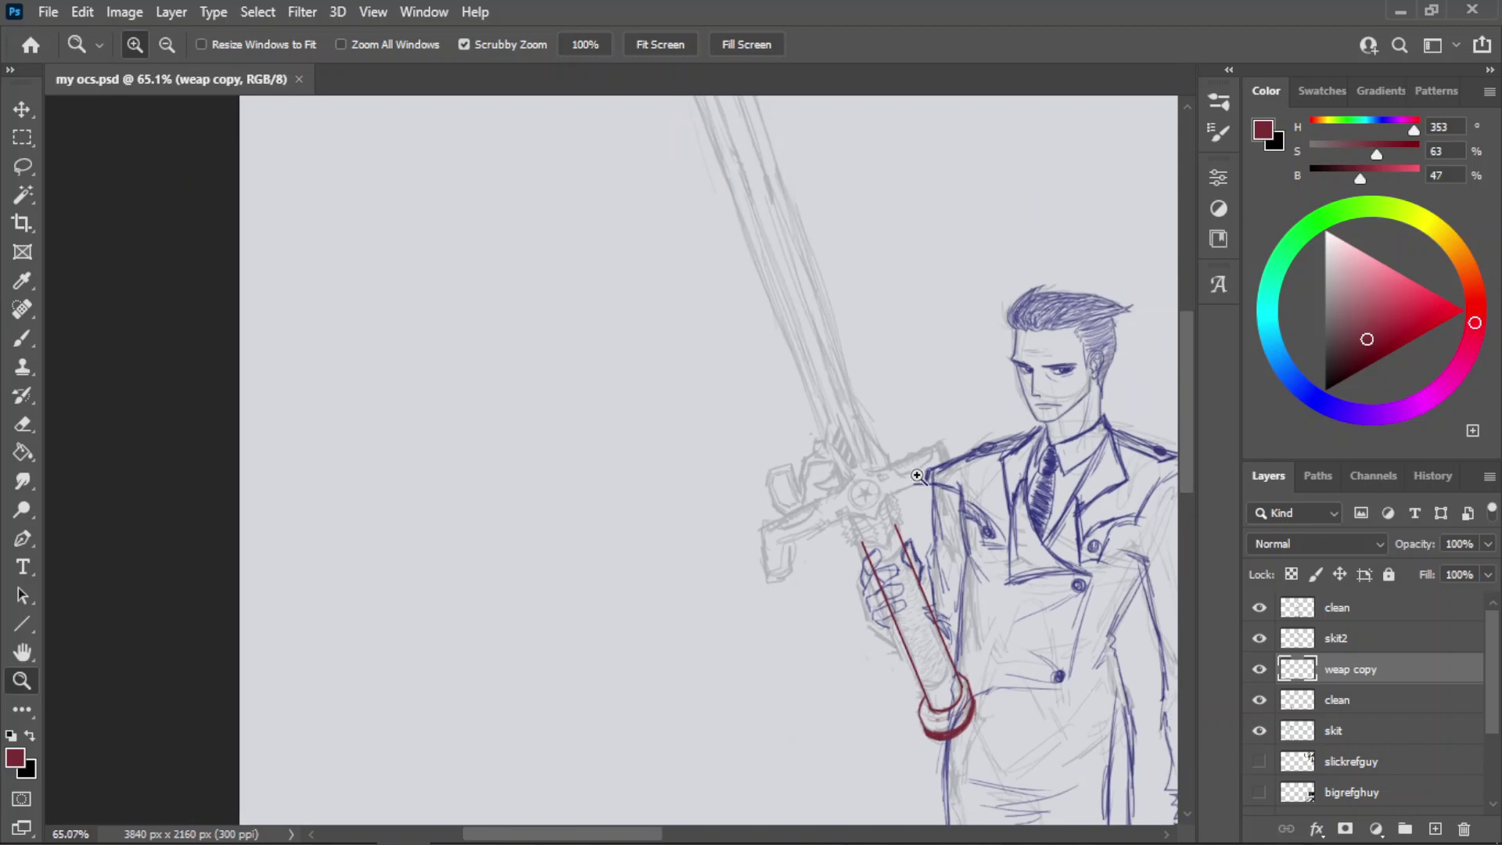
{"action": "left_click_drag", "start_coordinate": [912, 420], "coordinate": [805, 637]}
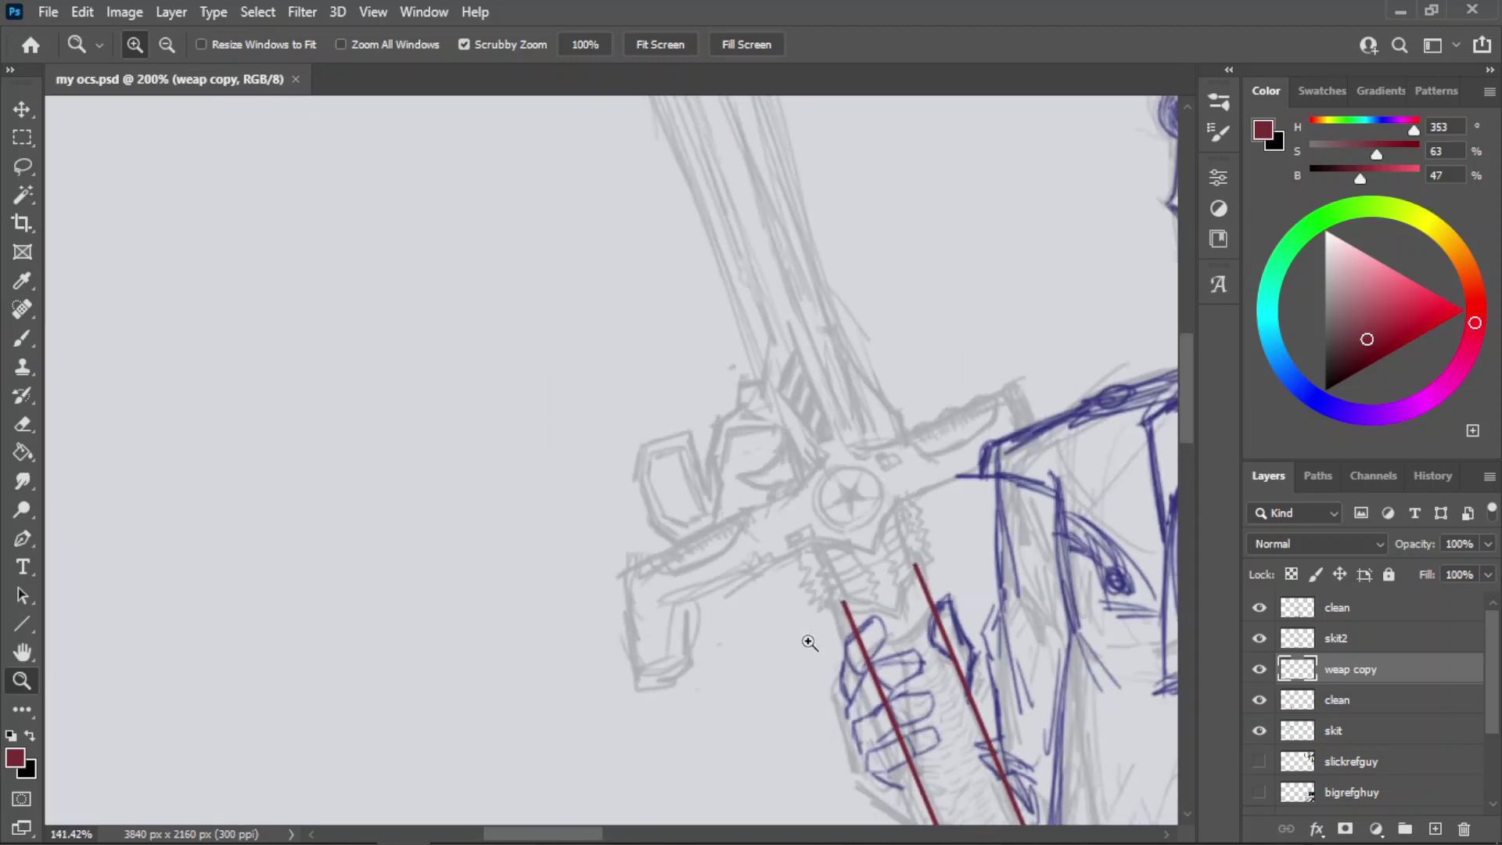
{"action": "left_click_drag", "start_coordinate": [901, 557], "coordinate": [850, 513]}
{"action": "left_click_drag", "start_coordinate": [797, 192], "coordinate": [895, 454]}
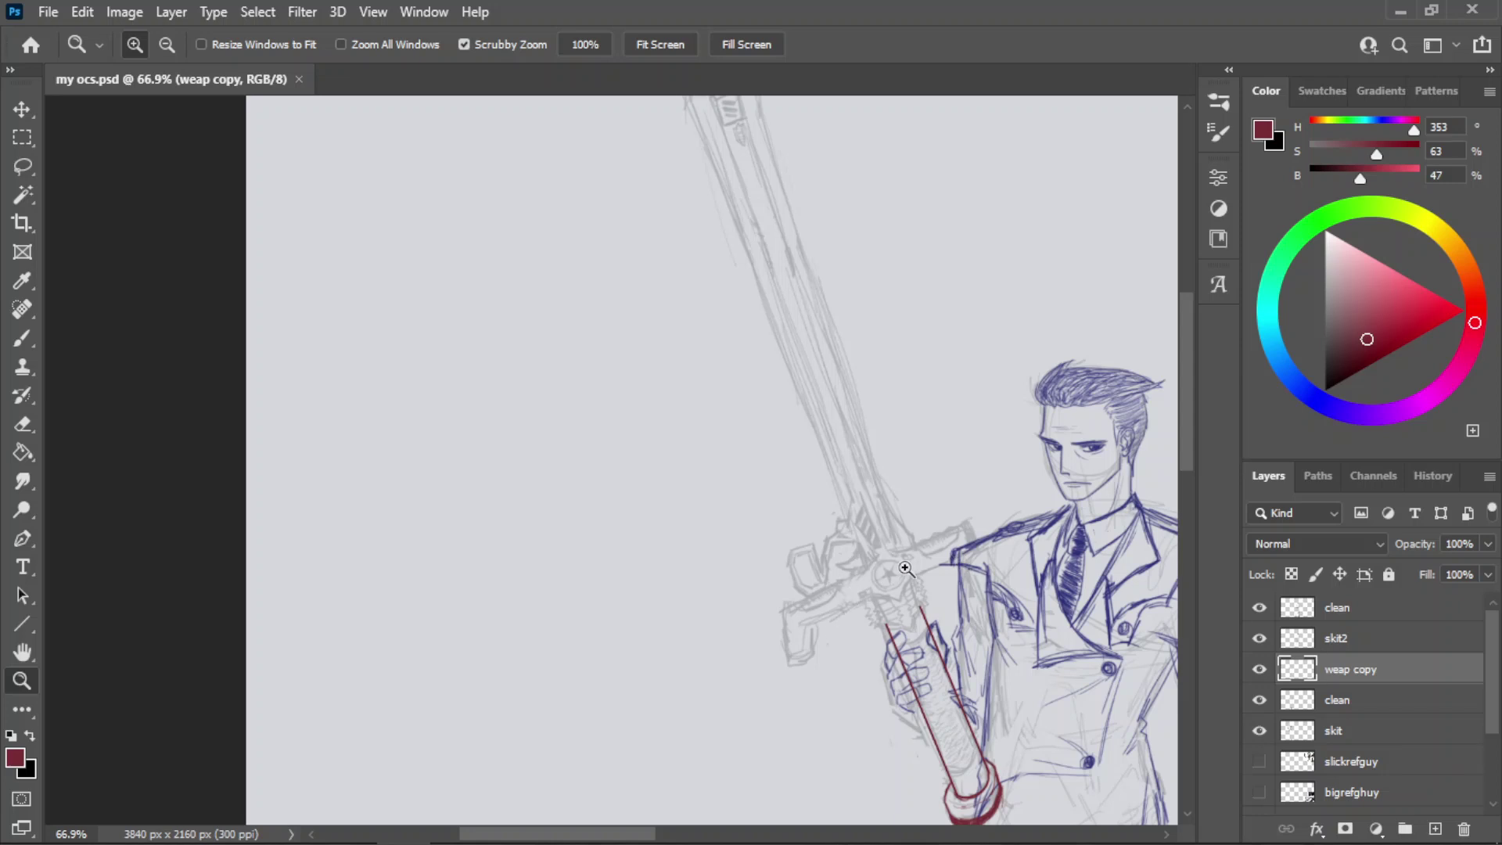
{"action": "key", "text": "b"}
{"action": "key", "text": "l"}
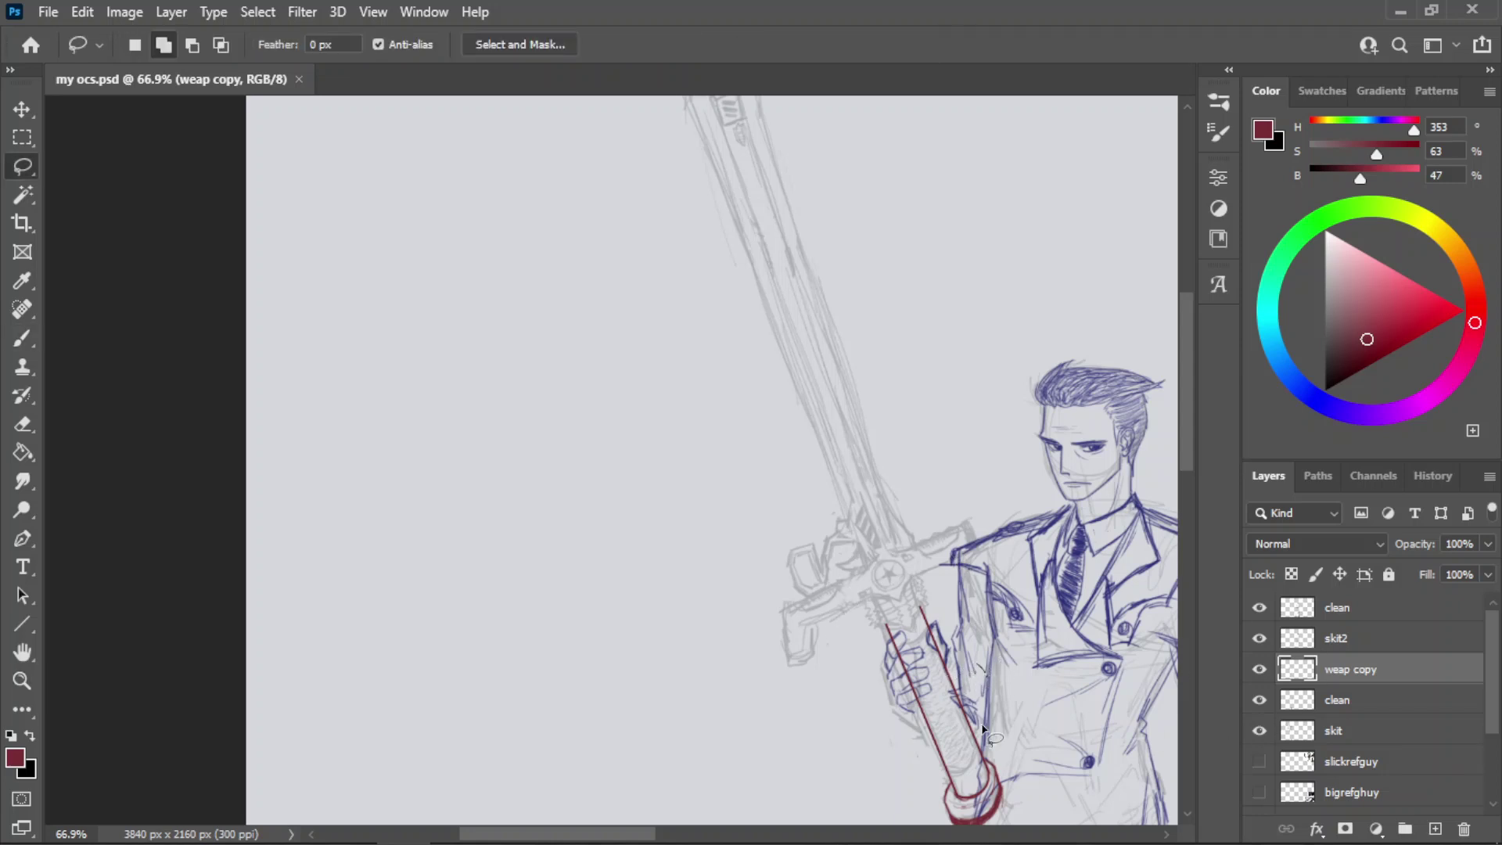
{"action": "mouse_move", "coordinate": [988, 684]}
{"action": "left_mouse_down"}
{"action": "mouse_move", "coordinate": [815, 519]}
{"action": "mouse_move", "coordinate": [989, 540]}
{"action": "left_mouse_up"}
{"action": "key", "text": "ctrl"}
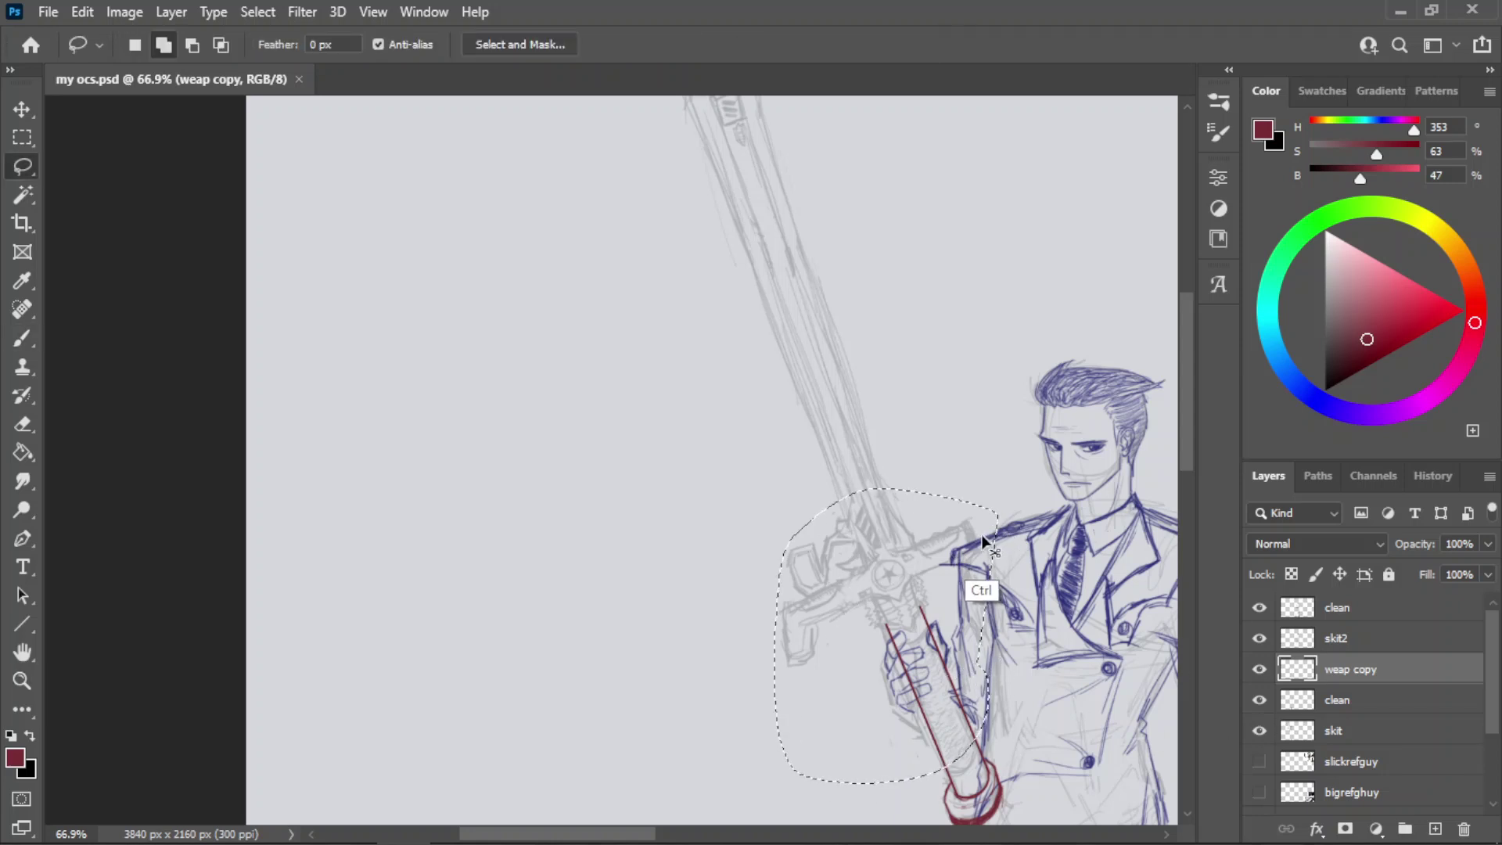
{"action": "key", "text": "ctrl+j"}
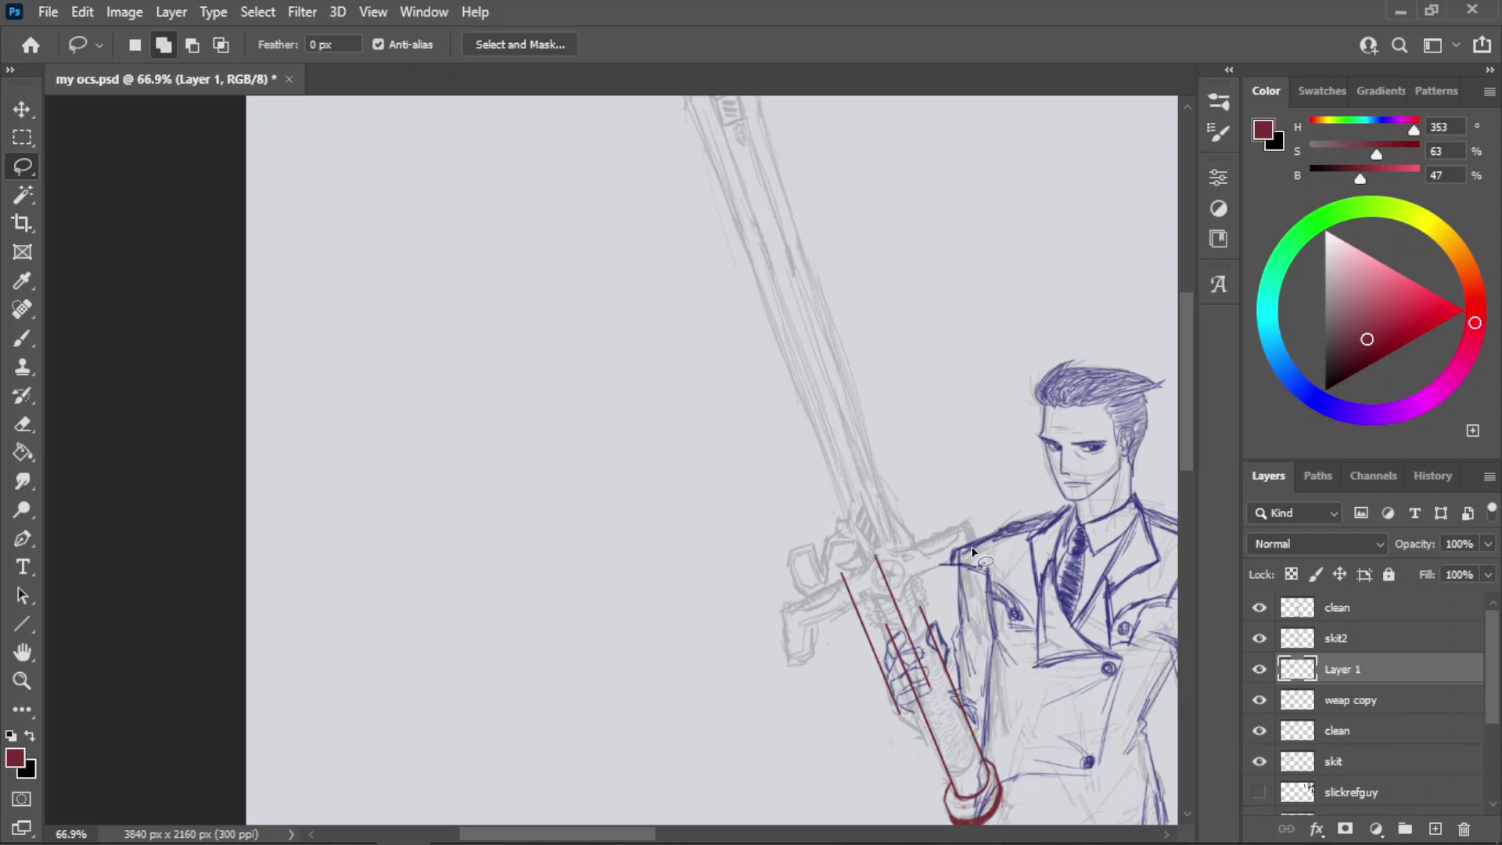
{"action": "key", "text": "ctrl+z"}
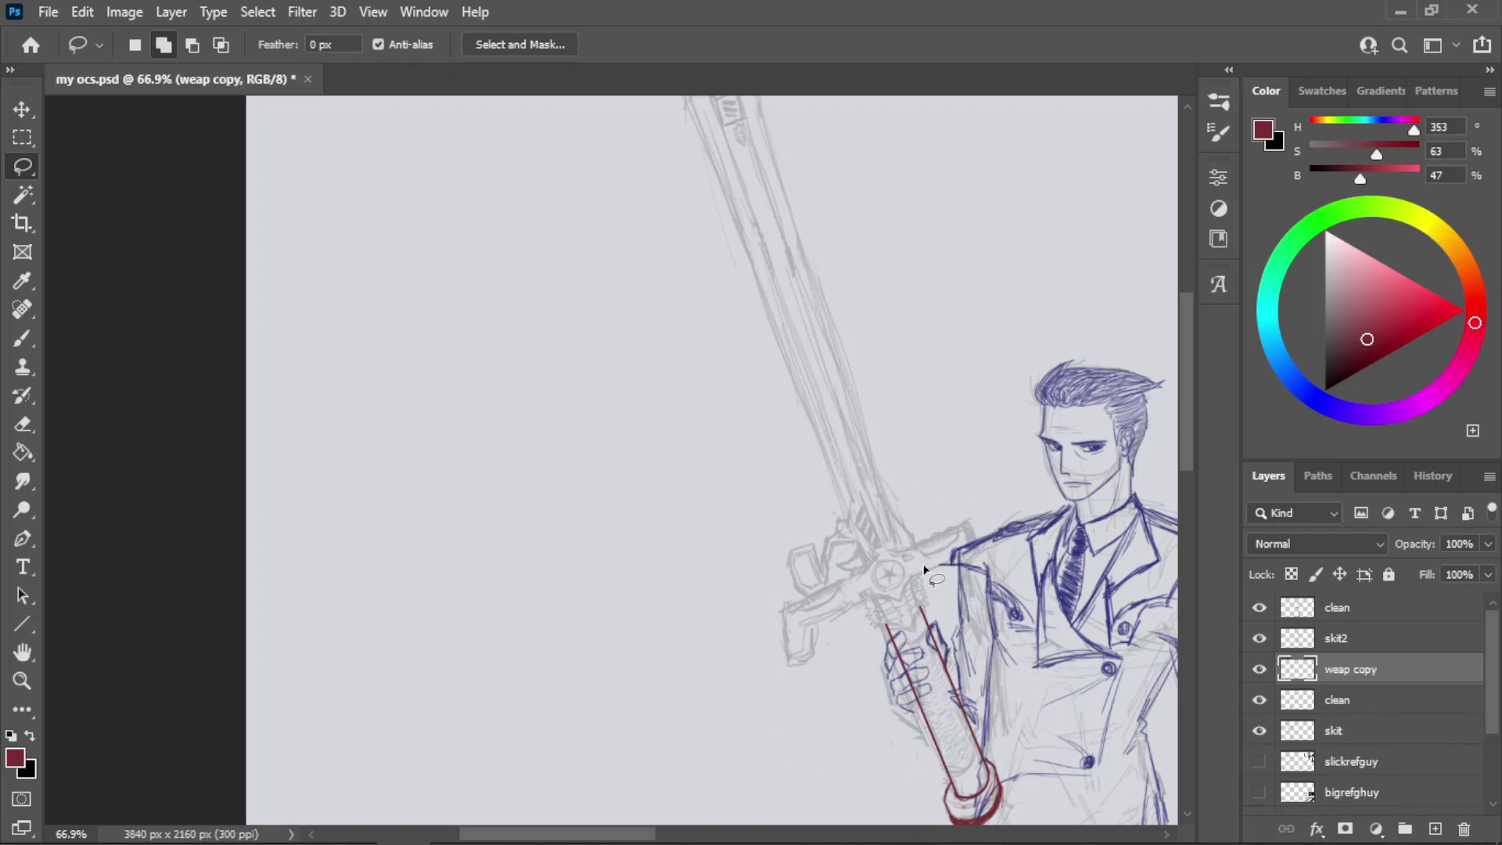
- Rotate the canvas view to 26° so the sword stands nearly upright
{"action": "key", "text": "z"}
{"action": "left_click_drag", "start_coordinate": [927, 558], "coordinate": [831, 397]}
{"action": "left_click_drag", "start_coordinate": [931, 542], "coordinate": [917, 548]}
{"action": "key", "text": "r"}
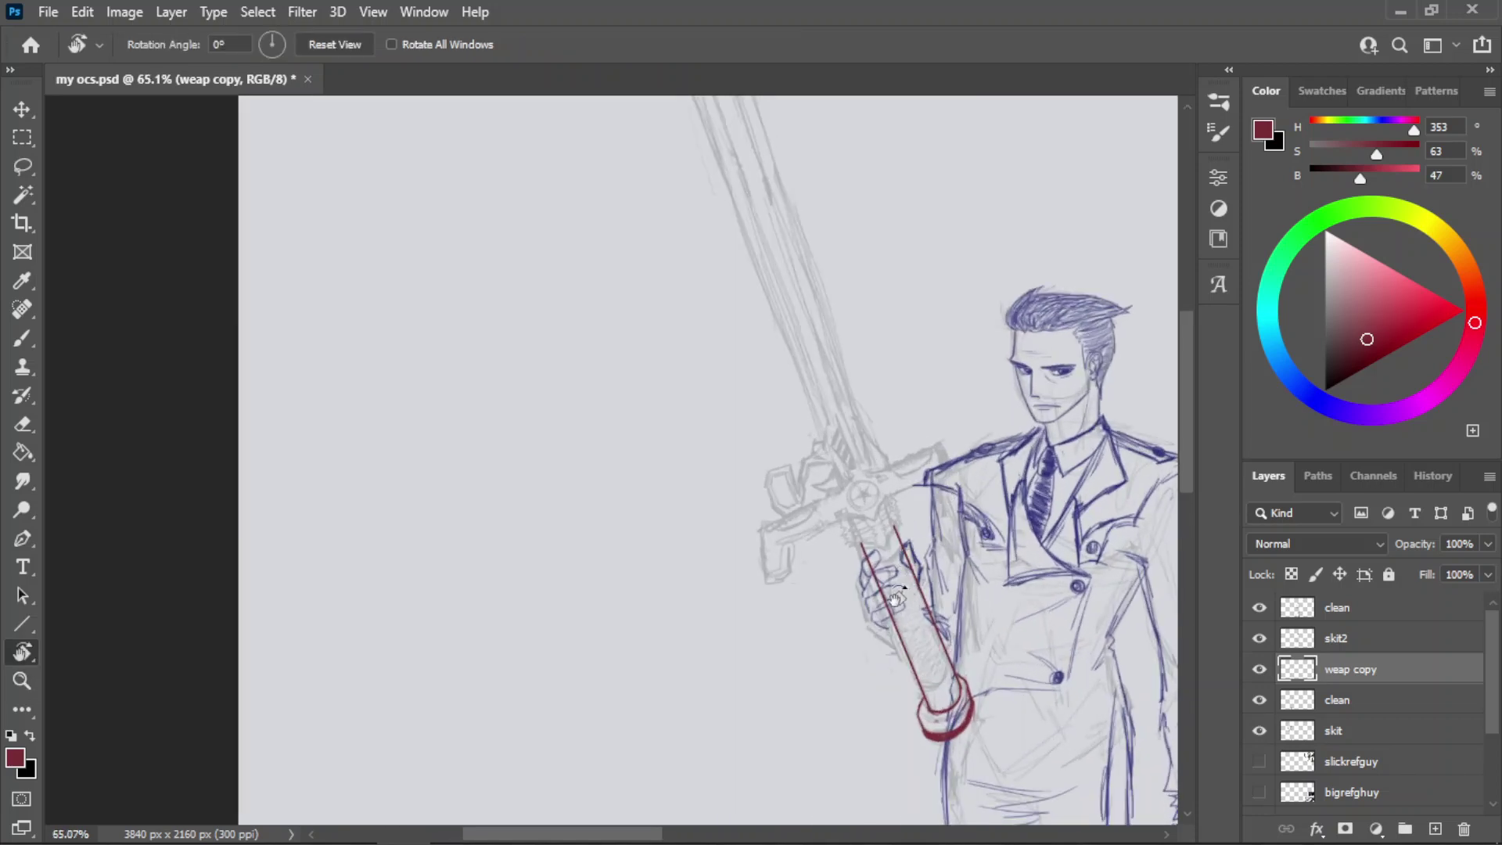
{"action": "key", "text": "e"}
{"action": "key", "text": "r"}
{"action": "mouse_move", "coordinate": [954, 544]}
{"action": "left_mouse_down"}
{"action": "mouse_move", "coordinate": [994, 587]}
{"action": "mouse_move", "coordinate": [964, 747]}
{"action": "left_mouse_up"}
{"action": "key", "text": "z"}
{"action": "left_click_drag", "start_coordinate": [699, 266], "coordinate": [665, 270]}
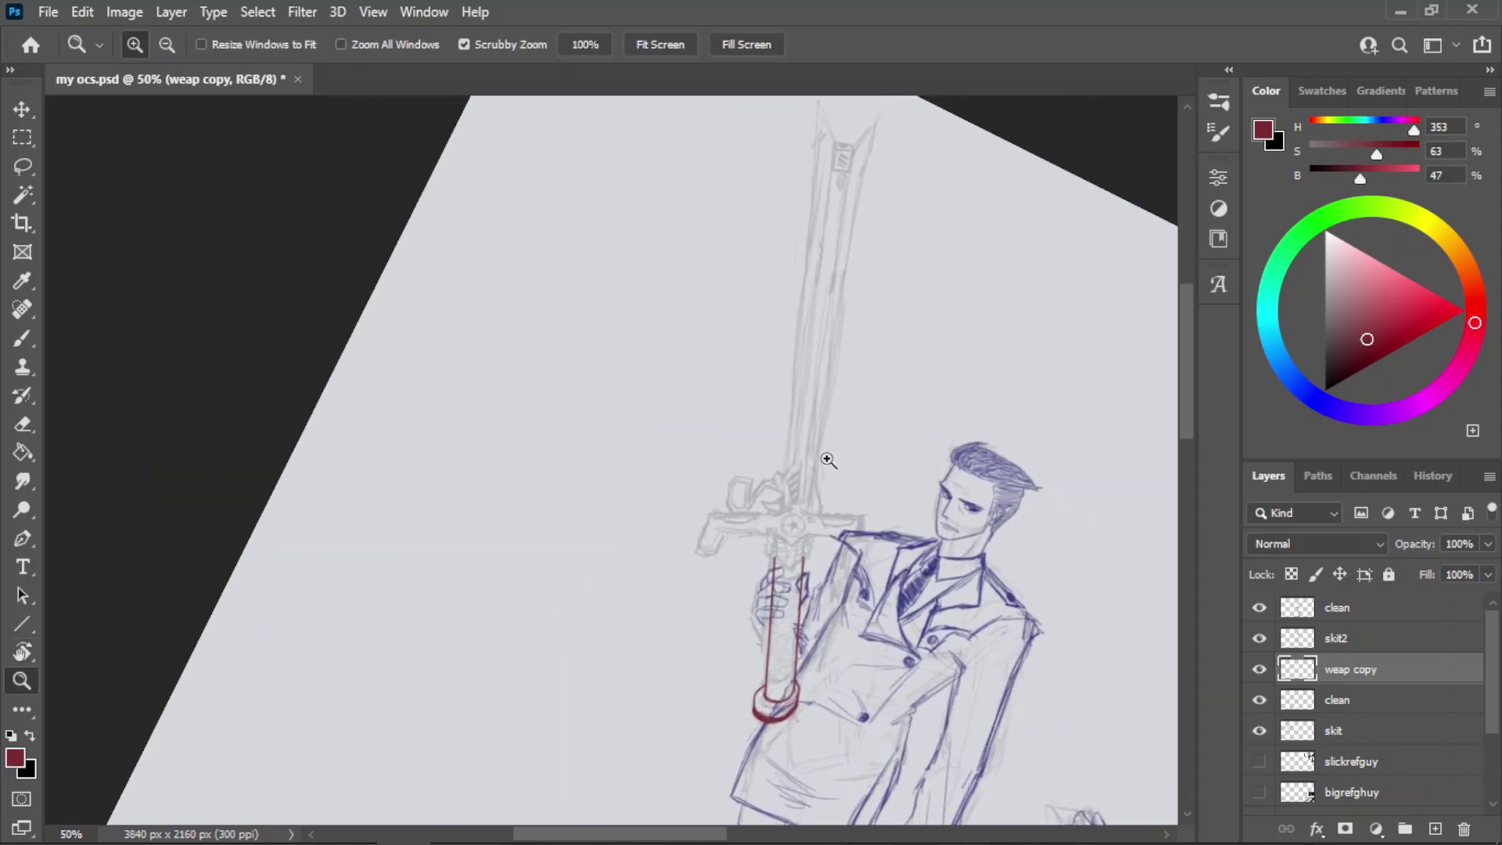
{"action": "left_click_drag", "start_coordinate": [949, 606], "coordinate": [948, 606]}
{"action": "left_click_drag", "start_coordinate": [712, 182], "coordinate": [769, 197]}
- Test a straight stroke along the blade, undo it, and rotate the view slightly back until the sword is vertical
{"action": "key", "text": "b"}
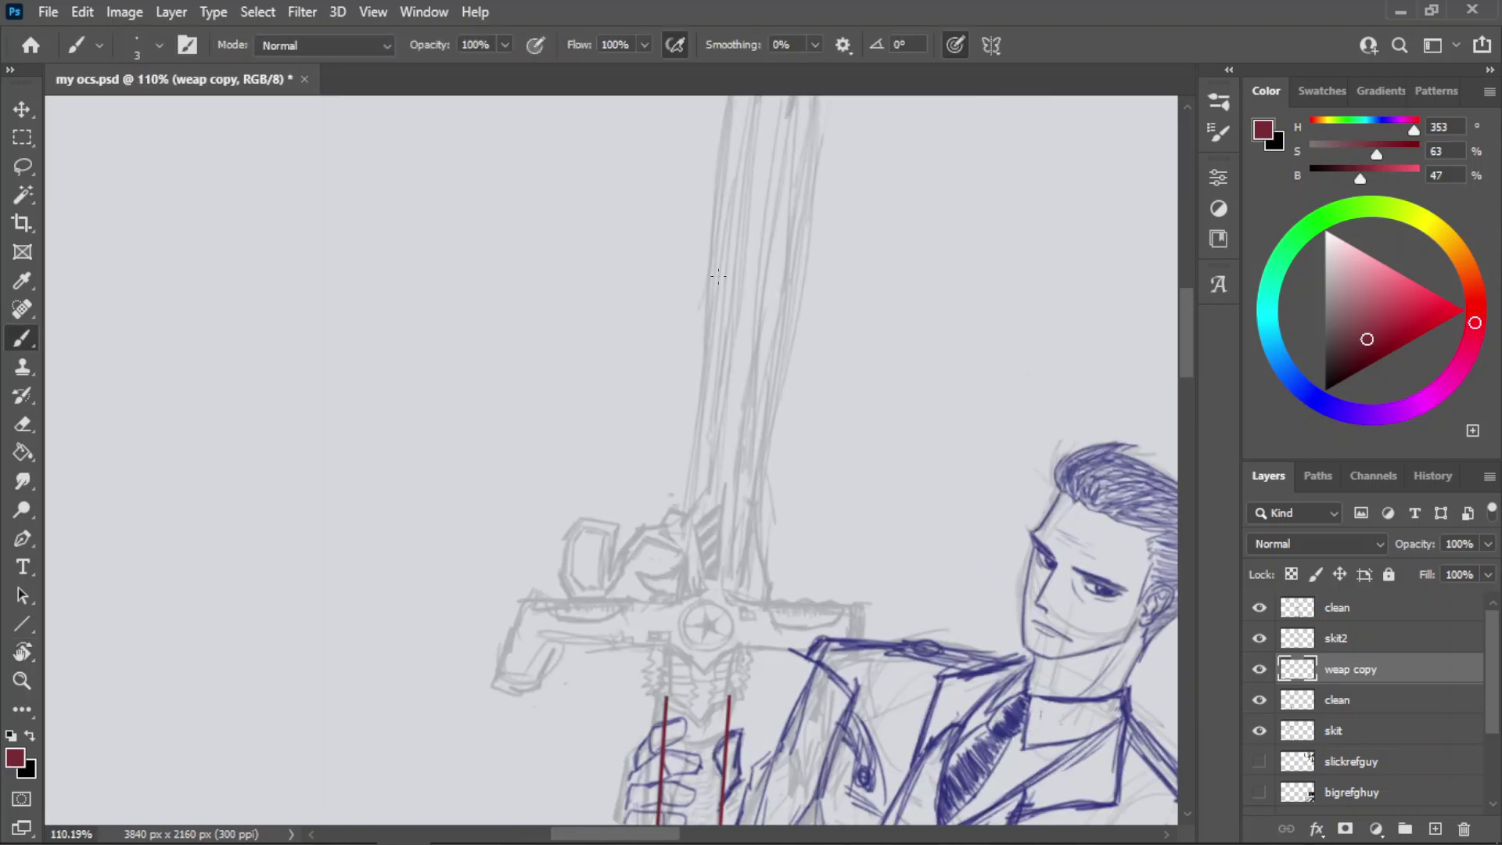
{"action": "left_click", "coordinate": [716, 224]}
{"action": "left_click", "coordinate": [711, 509], "text": "shift"}
{"action": "key", "text": "ctrl+z"}
{"action": "key", "text": "t"}
{"action": "key", "text": "r"}
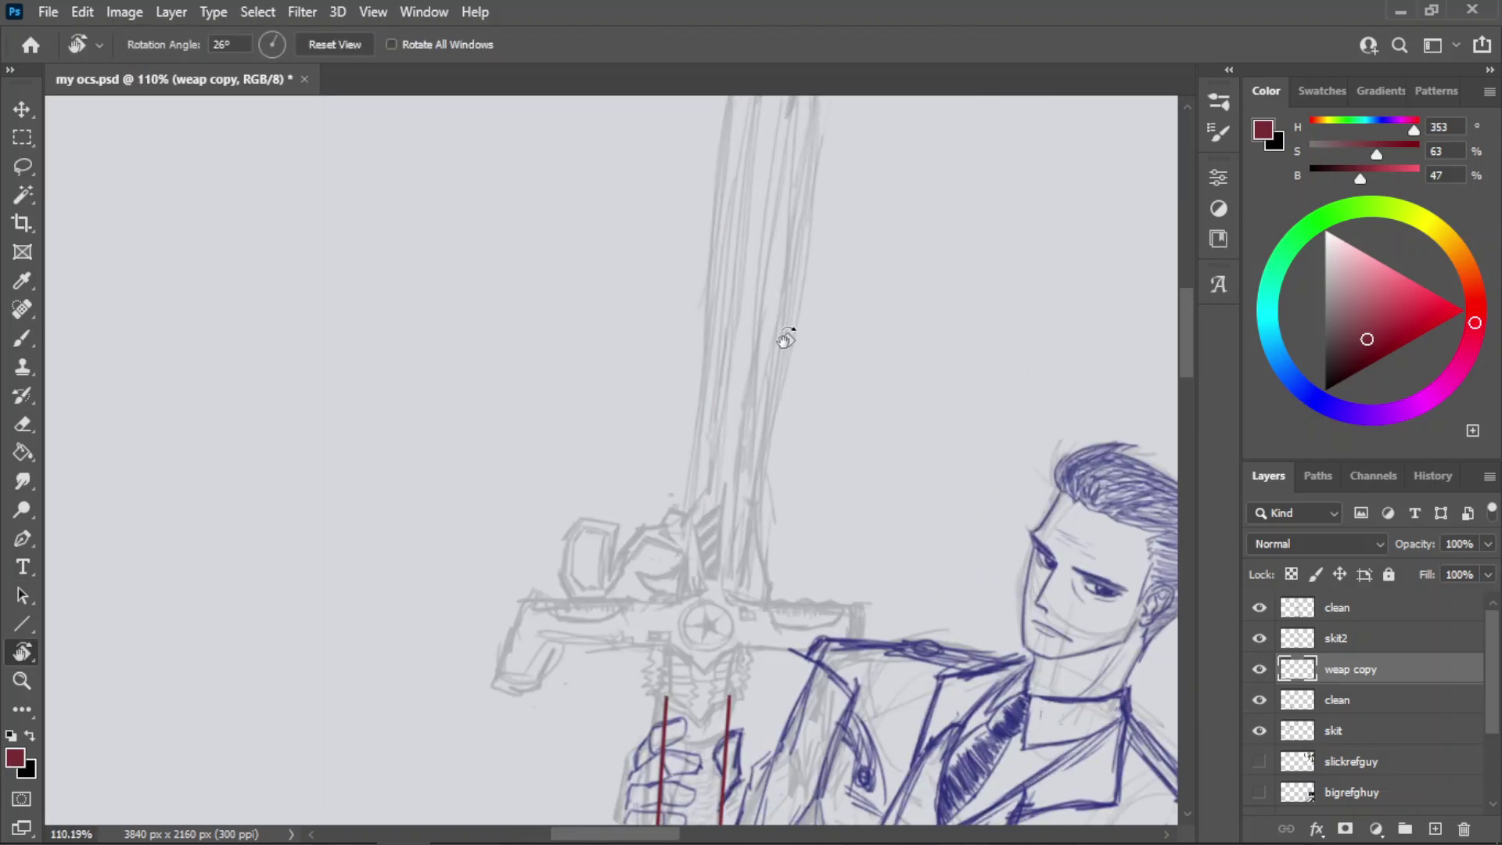
{"action": "left_click_drag", "start_coordinate": [787, 338], "coordinate": [777, 321]}
- Try drawing a straight vertical 3 px line along the blade's outer edge
{"action": "key", "text": "b"}
{"action": "left_click_drag", "start_coordinate": [683, 232], "coordinate": [698, 533]}
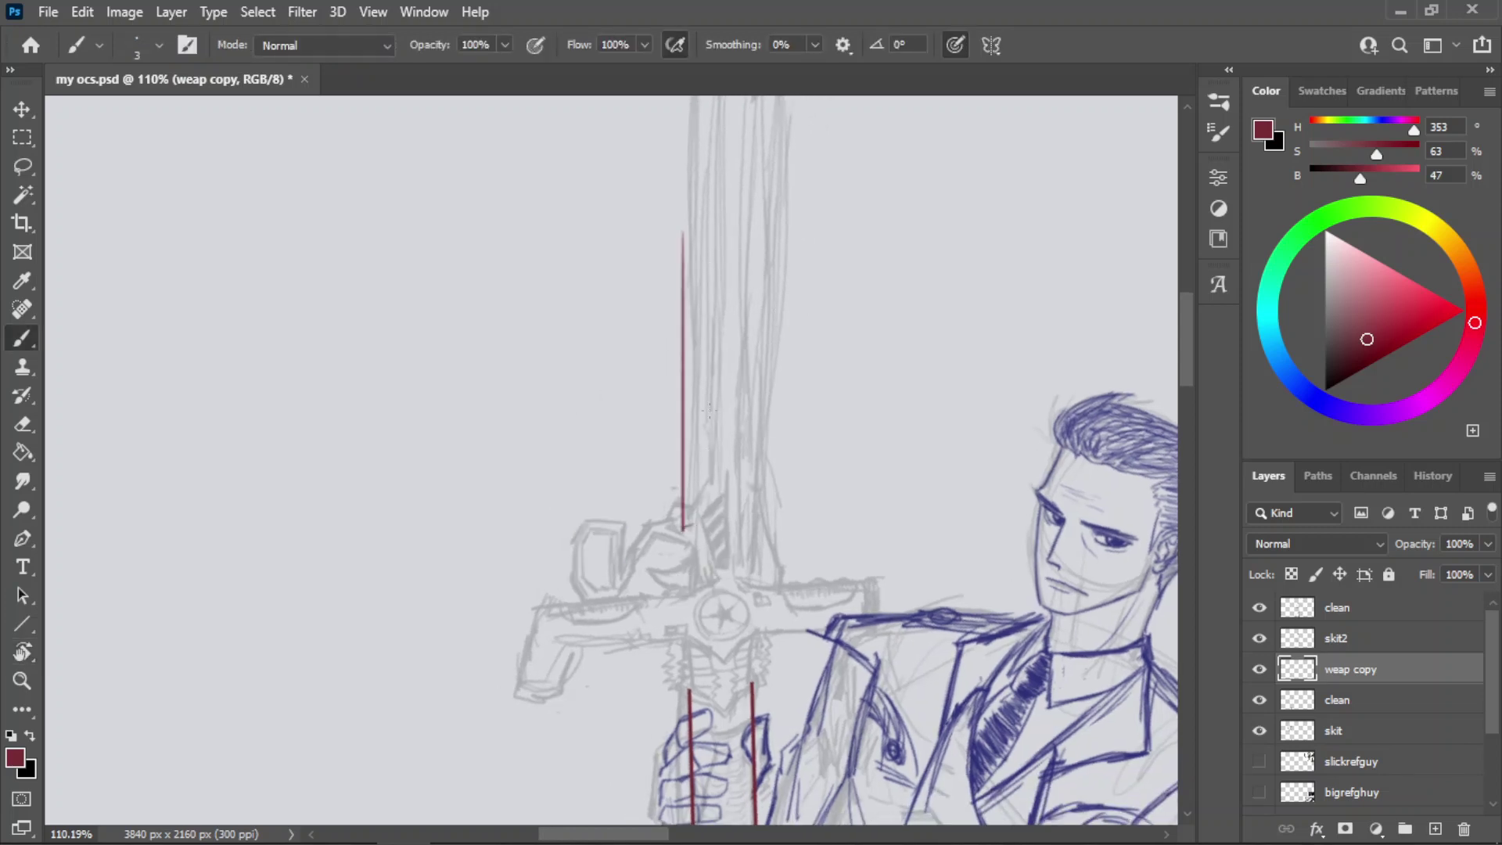
{"action": "key", "text": "ctrl+z"}
{"action": "left_click_drag", "start_coordinate": [696, 179], "coordinate": [697, 539]}
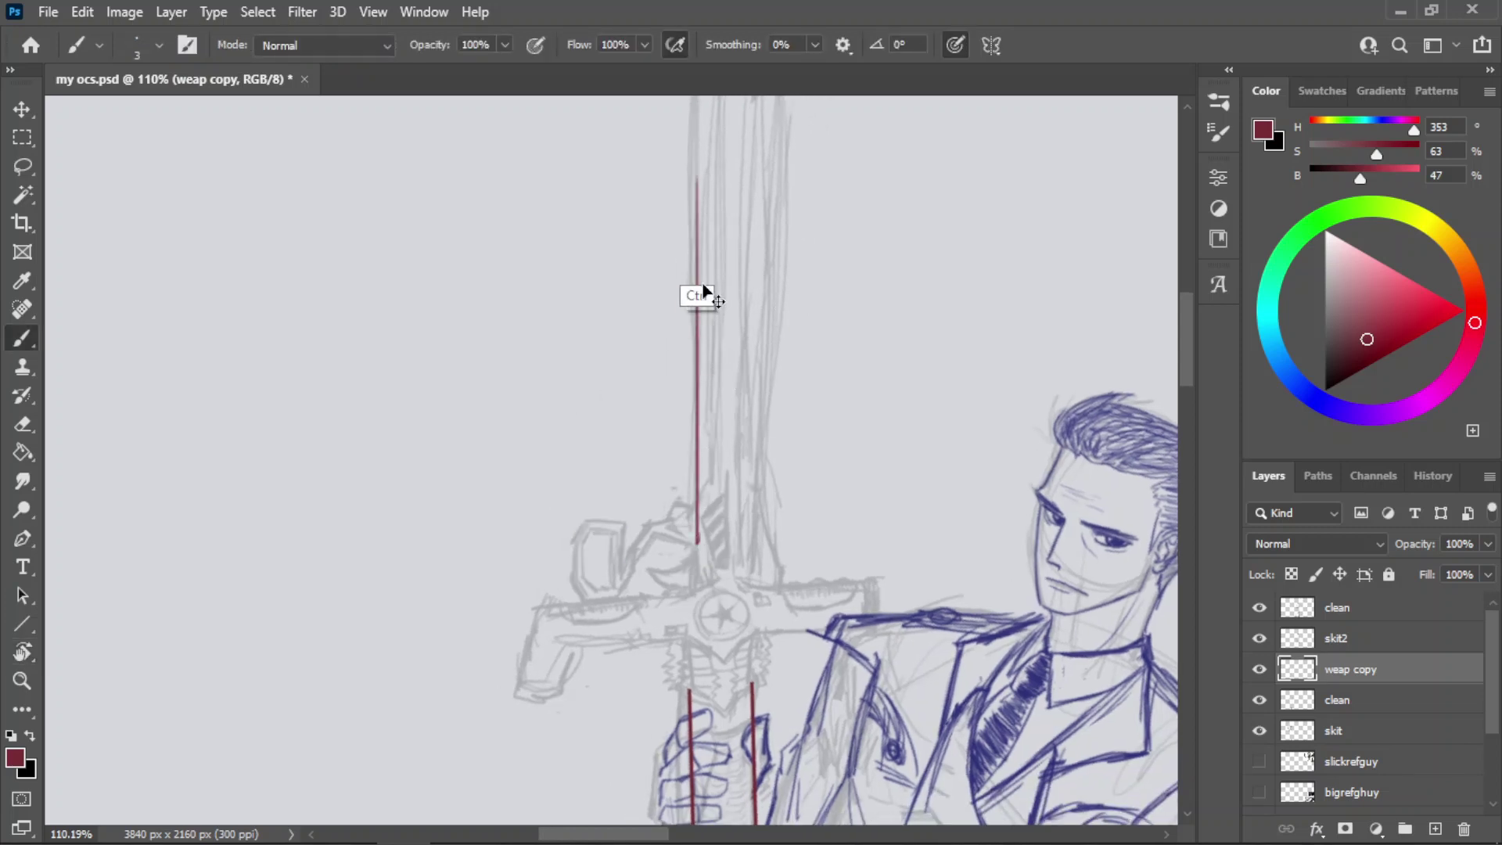
{"action": "key", "text": "ctrl+z"}
{"action": "left_click_drag", "start_coordinate": [693, 167], "coordinate": [697, 543]}
{"action": "key", "text": "ctrl+z"}
- Lasso the dark red grip and pommel line art, delete it, deselect, and save the document
{"action": "key", "text": "z"}
{"action": "left_click_drag", "start_coordinate": [733, 244], "coordinate": [656, 270]}
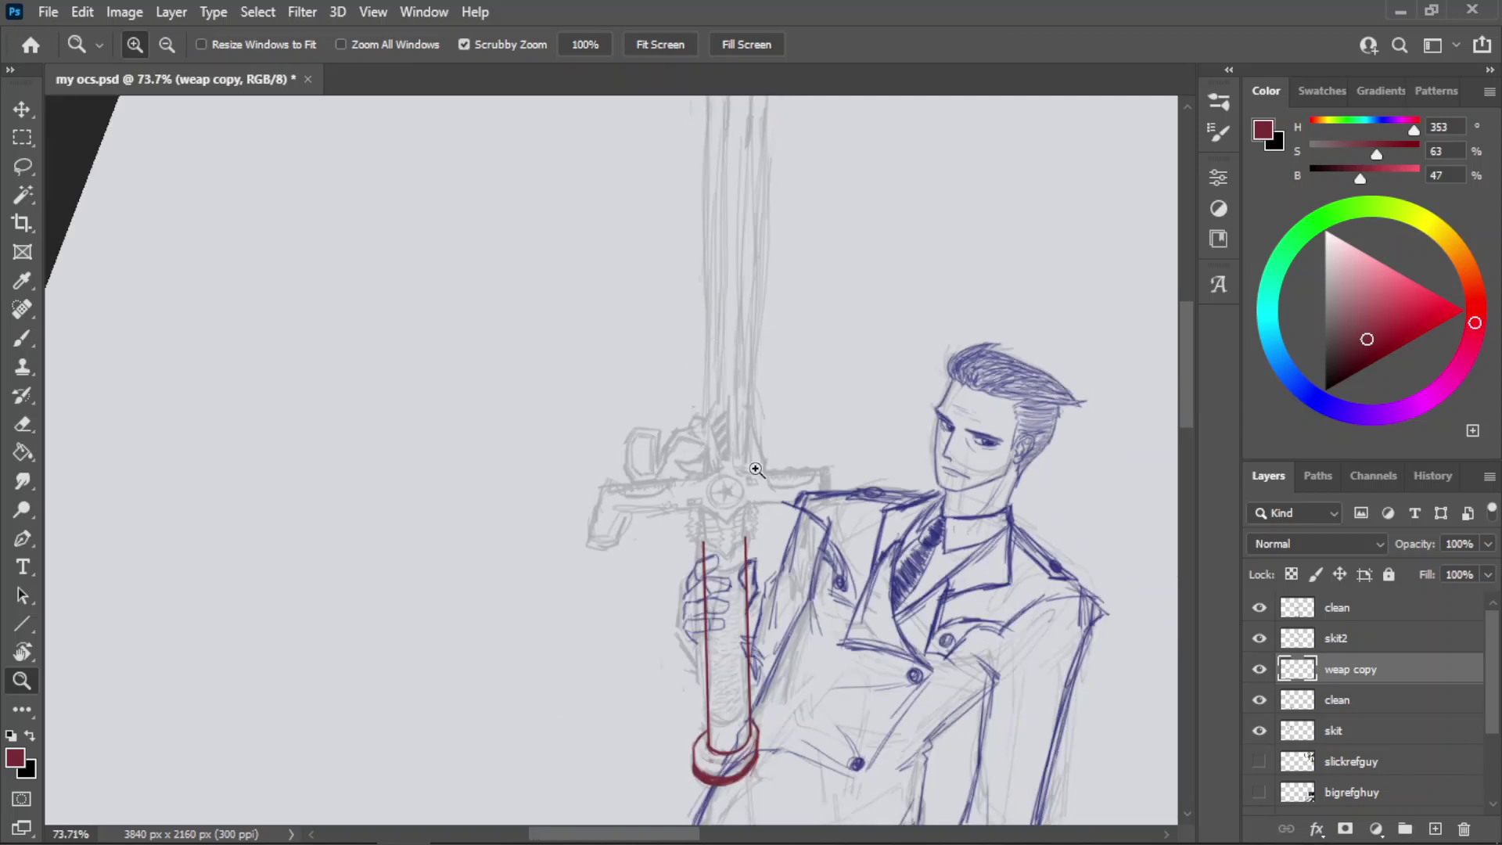
{"action": "left_click_drag", "start_coordinate": [816, 472], "coordinate": [754, 396]}
{"action": "left_click_drag", "start_coordinate": [804, 625], "coordinate": [908, 610]}
{"action": "key", "text": "b"}
{"action": "key", "text": "l"}
{"action": "mouse_move", "coordinate": [718, 332]}
{"action": "left_mouse_down"}
{"action": "mouse_move", "coordinate": [865, 767]}
{"action": "mouse_move", "coordinate": [692, 278]}
{"action": "left_mouse_up"}
{"action": "key", "text": "Delete"}
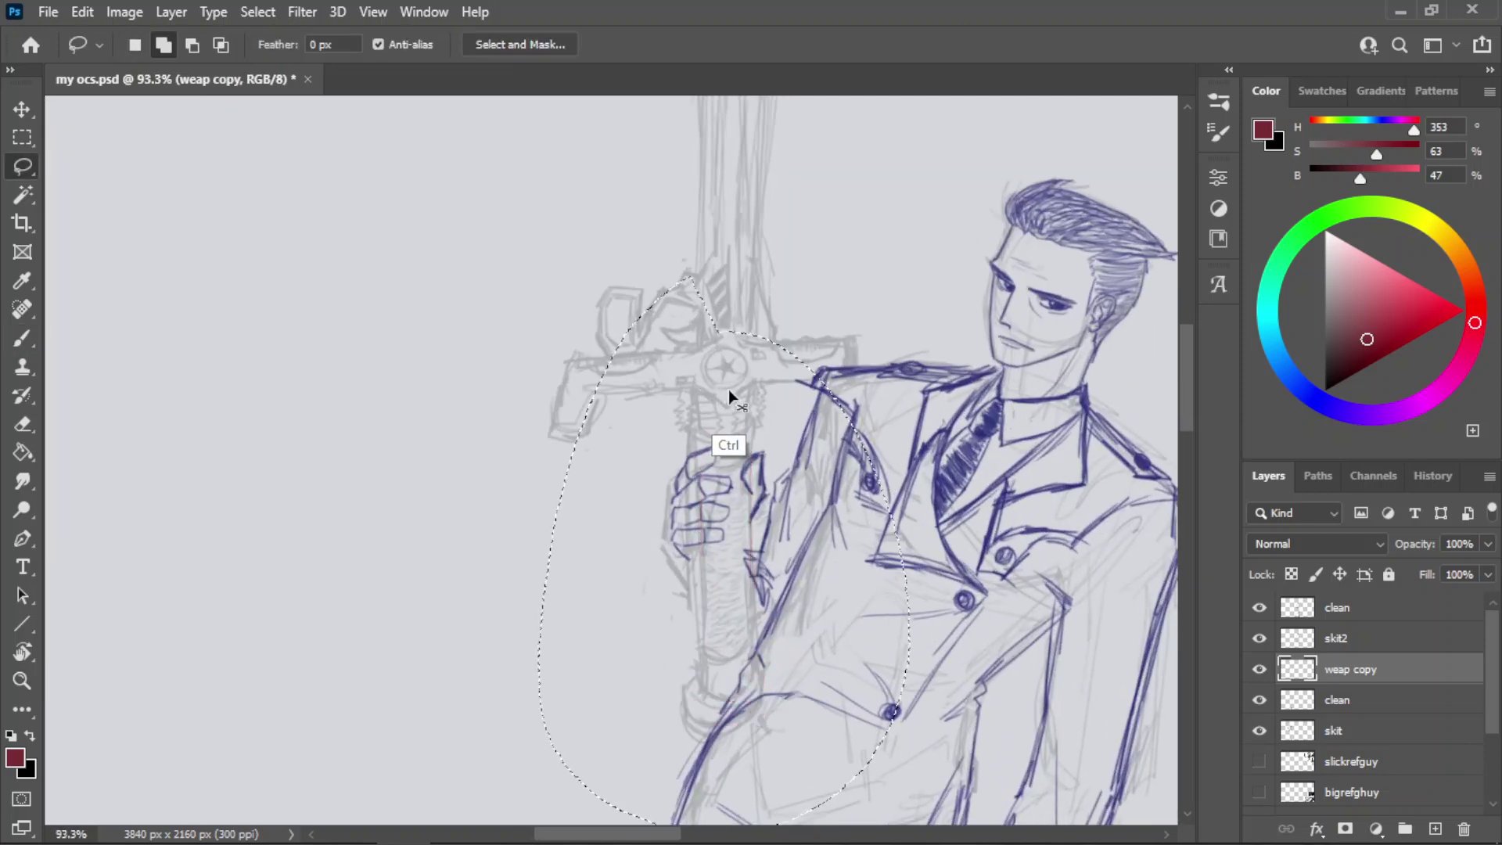
{"action": "key", "text": "ctrl+d"}
{"action": "key", "text": "ctrl+s"}
- Draw a straight vertical 3 px line along the grip's outer side, from below the guard to the pommel
{"action": "key", "text": "z"}
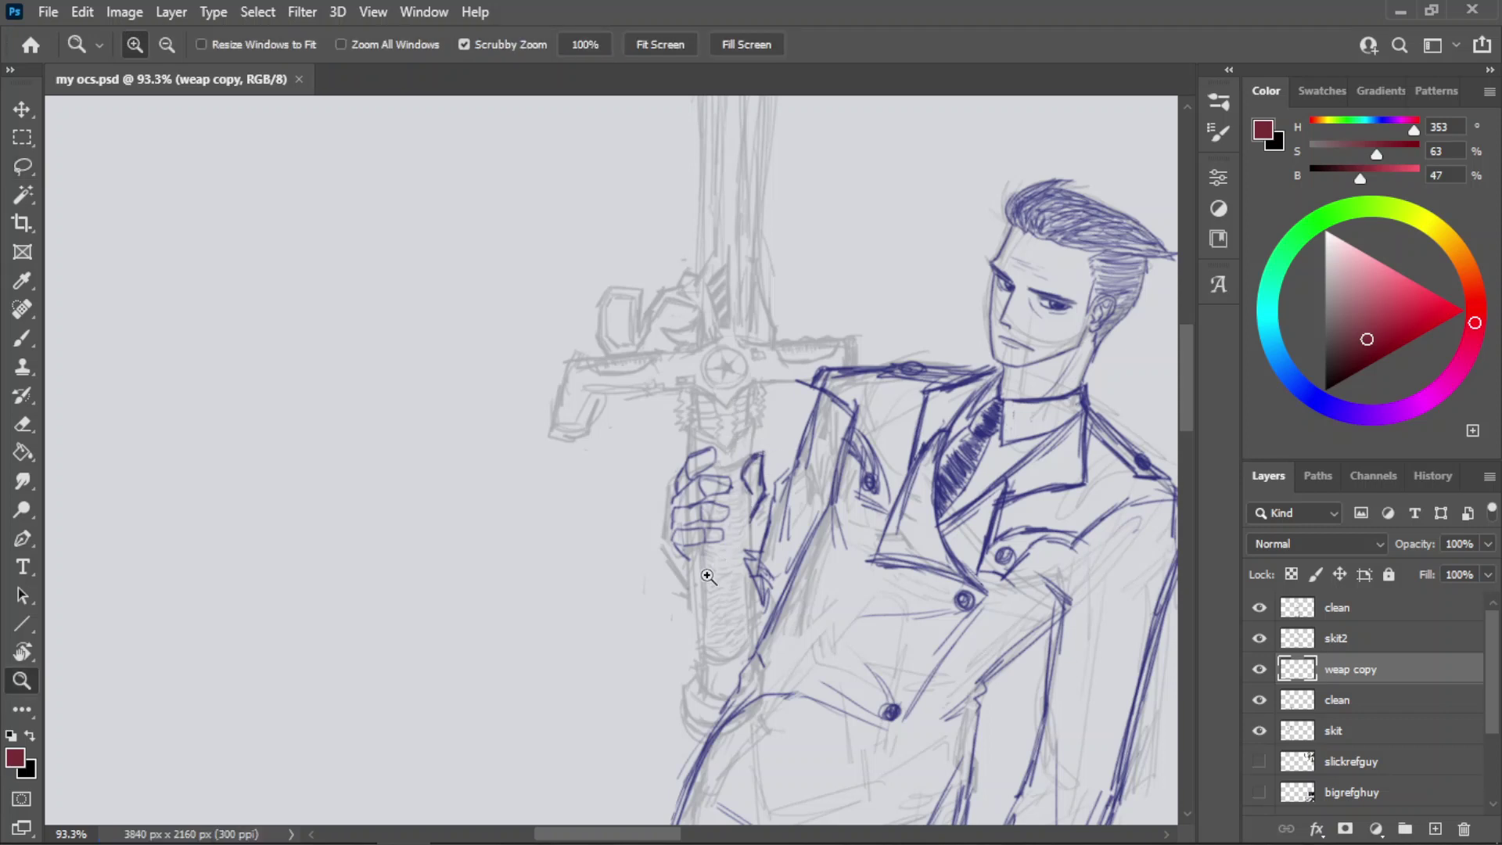
{"action": "left_click_drag", "start_coordinate": [707, 571], "coordinate": [751, 571]}
{"action": "key", "text": "b"}
{"action": "left_click", "coordinate": [691, 389]}
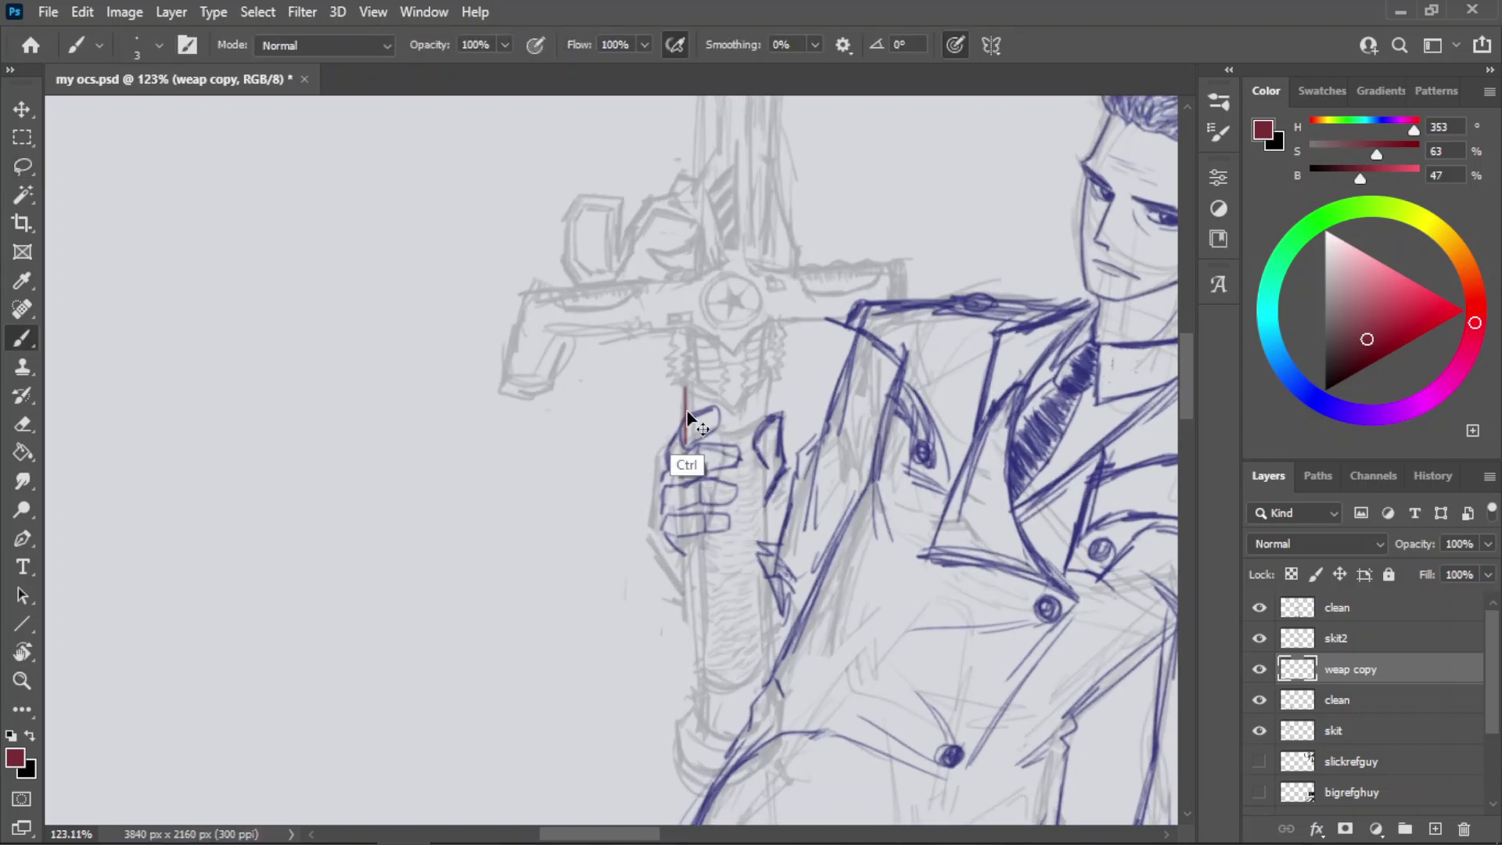
{"action": "left_click", "coordinate": [692, 735], "text": "shift"}
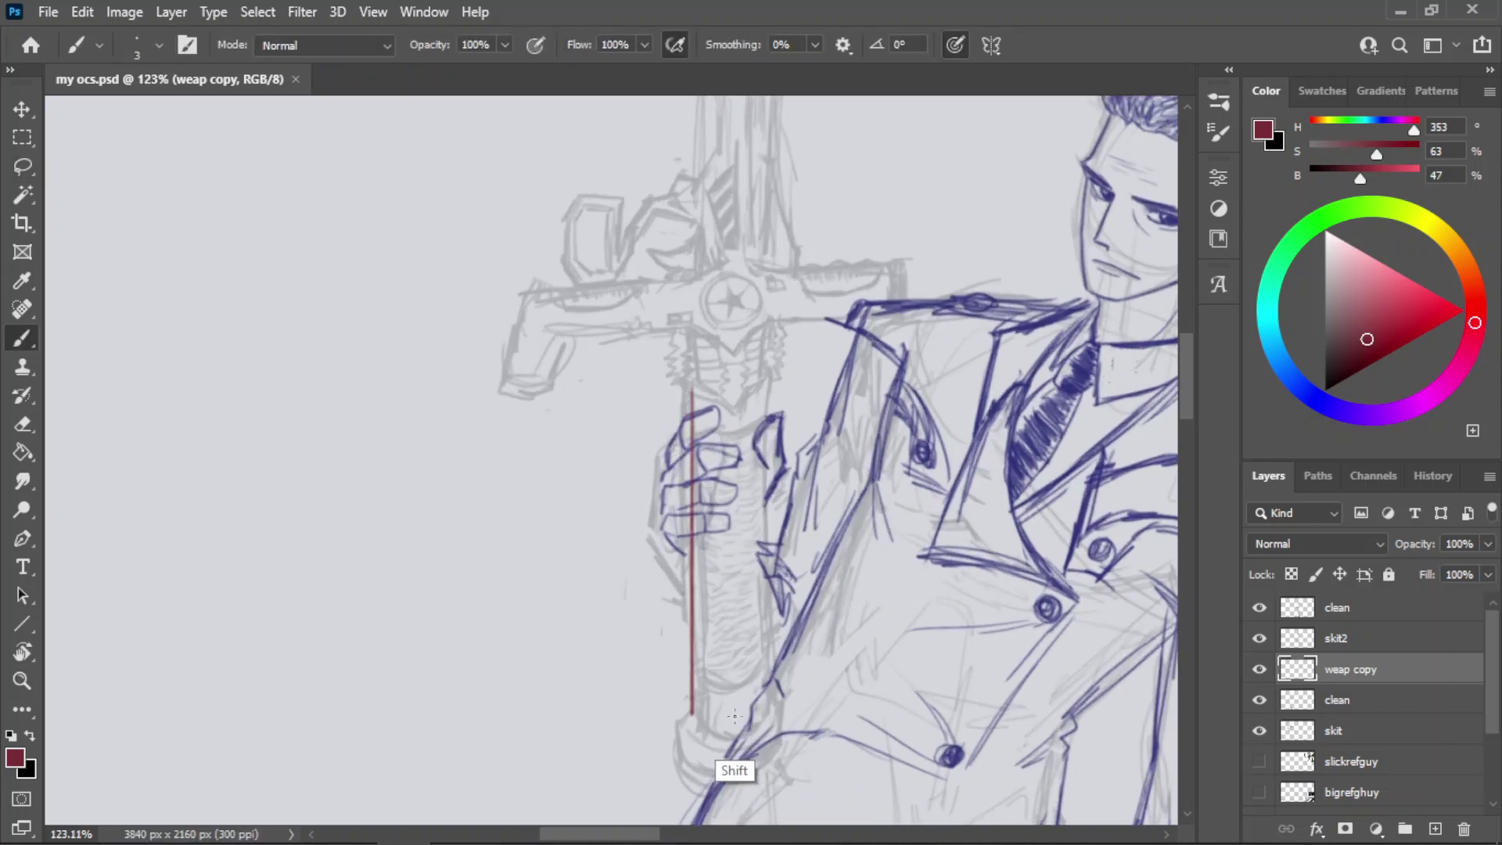
- Draw a parallel straight line along the grip's body-facing side, from the pommel up to below the guard
{"action": "left_click_drag", "start_coordinate": [772, 395], "coordinate": [782, 676]}
{"action": "key", "text": "ctrl+z"}
{"action": "mouse_move", "coordinate": [766, 387]}
{"action": "left_mouse_down"}
{"action": "mouse_move", "coordinate": [776, 665]}
{"action": "mouse_move", "coordinate": [764, 467]}
{"action": "mouse_move", "coordinate": [761, 632]}
{"action": "mouse_move", "coordinate": [760, 401]}
{"action": "left_mouse_up"}
{"action": "key", "text": "ctrl+z"}
{"action": "key", "text": "ctrl+z"}
{"action": "left_click", "coordinate": [766, 385]}
{"action": "left_click", "coordinate": [766, 608], "text": "shift"}
{"action": "key", "text": "ctrl+z"}
{"action": "key", "text": "ctrl+z"}
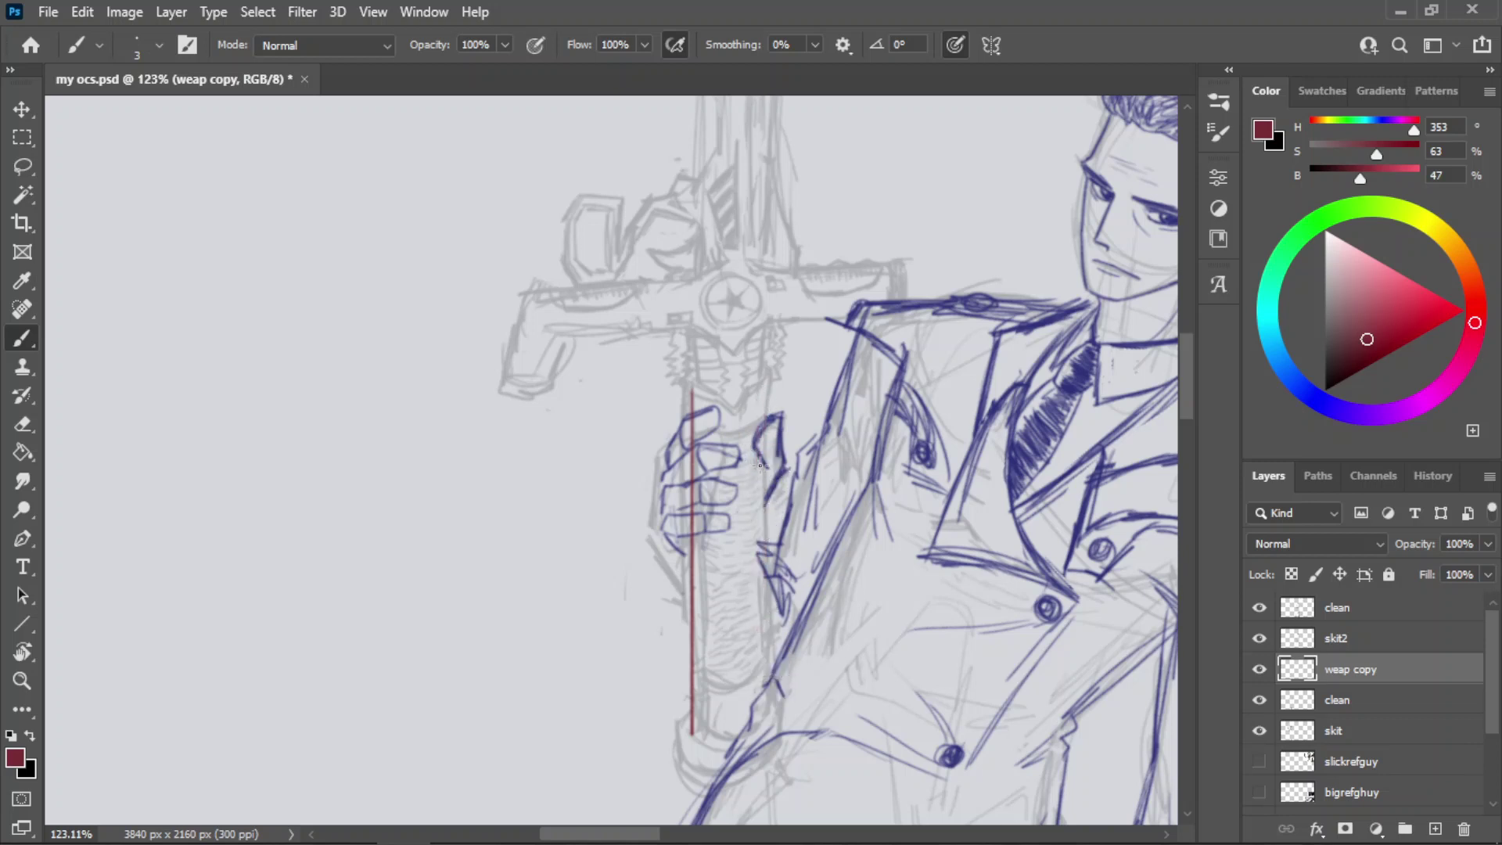
{"action": "left_click_drag", "start_coordinate": [760, 465], "coordinate": [775, 731]}
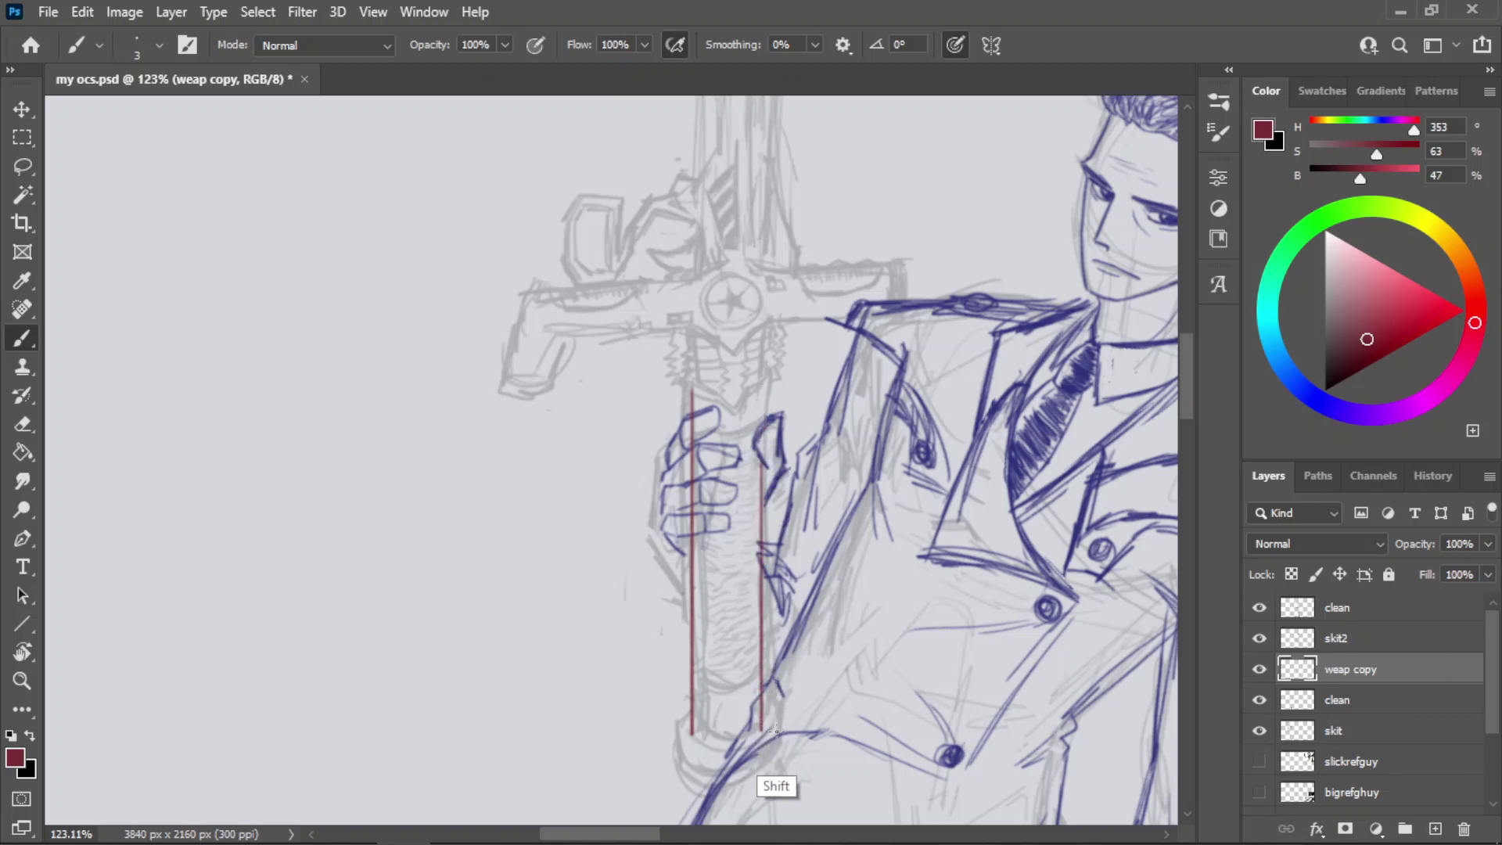
{"action": "left_click", "coordinate": [763, 383], "text": "shift"}
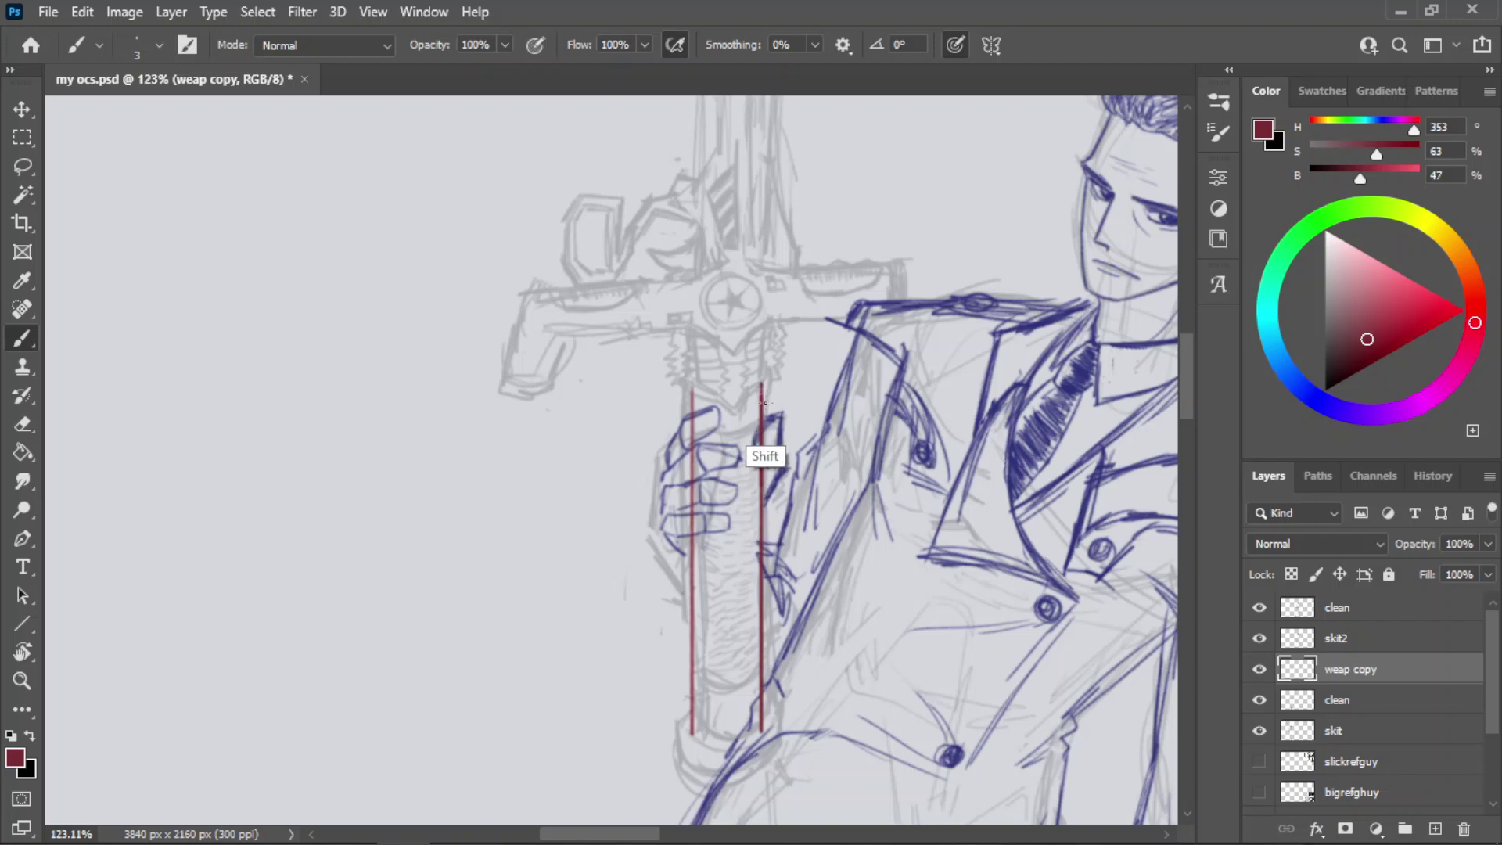
- Try closing the grip's lower end with a curved stroke between the two side lines
{"action": "key", "text": "ctrl+space"}
{"action": "left_click_drag", "start_coordinate": [729, 425], "coordinate": [683, 435]}
{"action": "left_click_drag", "start_coordinate": [747, 659], "coordinate": [888, 614]}
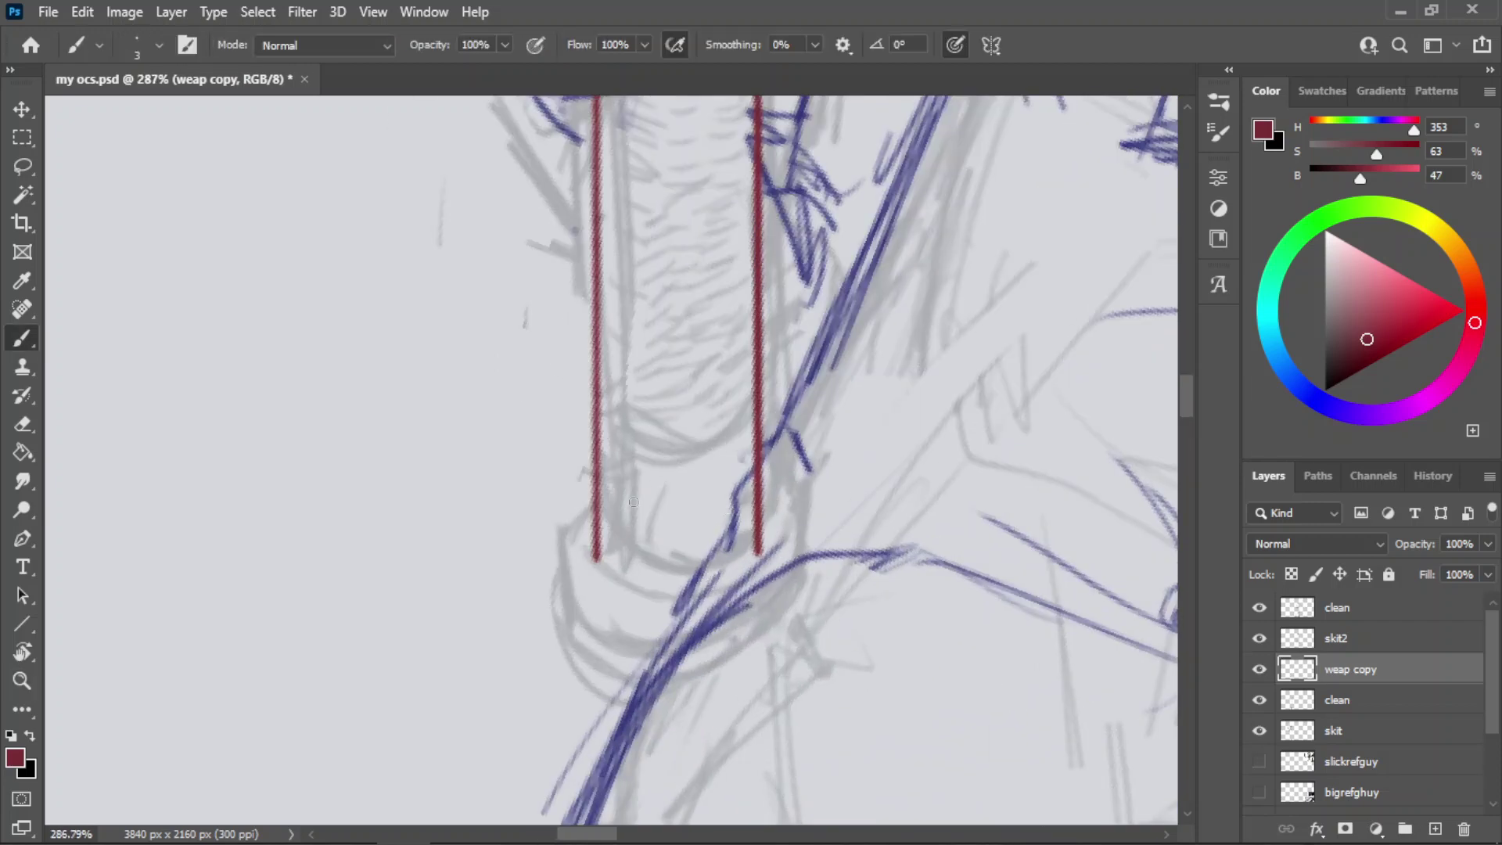
{"action": "mouse_move", "coordinate": [596, 554]}
{"action": "left_mouse_down"}
{"action": "mouse_move", "coordinate": [695, 579]}
{"action": "mouse_move", "coordinate": [632, 559]}
{"action": "mouse_move", "coordinate": [668, 578]}
{"action": "mouse_move", "coordinate": [614, 571]}
{"action": "mouse_move", "coordinate": [721, 571]}
{"action": "left_mouse_up"}
{"action": "key", "text": "ctrl+z"}
{"action": "key", "text": "ctrl+z"}
{"action": "mouse_move", "coordinate": [595, 552]}
{"action": "left_mouse_down"}
{"action": "mouse_move", "coordinate": [758, 565]}
{"action": "mouse_move", "coordinate": [660, 592]}
{"action": "mouse_move", "coordinate": [756, 575]}
{"action": "left_mouse_up"}
{"action": "key", "text": "ctrl+z"}
{"action": "key", "text": "ctrl+z"}
{"action": "key", "text": "ctrl+z"}
{"action": "key", "text": "ctrl+z"}
- Join the grip's two side lines at the bottom with a rounded curve
{"action": "mouse_move", "coordinate": [597, 557]}
{"action": "left_mouse_down"}
{"action": "mouse_move", "coordinate": [754, 547]}
{"action": "mouse_move", "coordinate": [647, 581]}
{"action": "mouse_move", "coordinate": [597, 553]}
{"action": "mouse_move", "coordinate": [743, 574]}
{"action": "left_mouse_up"}
{"action": "key", "text": "ctrl+z"}
{"action": "key", "text": "ctrl+z"}
{"action": "mouse_move", "coordinate": [599, 558]}
{"action": "left_mouse_down"}
{"action": "mouse_move", "coordinate": [757, 533]}
{"action": "mouse_move", "coordinate": [684, 597]}
{"action": "left_mouse_up"}
{"action": "left_click_drag", "start_coordinate": [694, 593], "coordinate": [758, 556]}
{"action": "key", "text": "ctrl+z"}
{"action": "key", "text": "ctrl+z"}
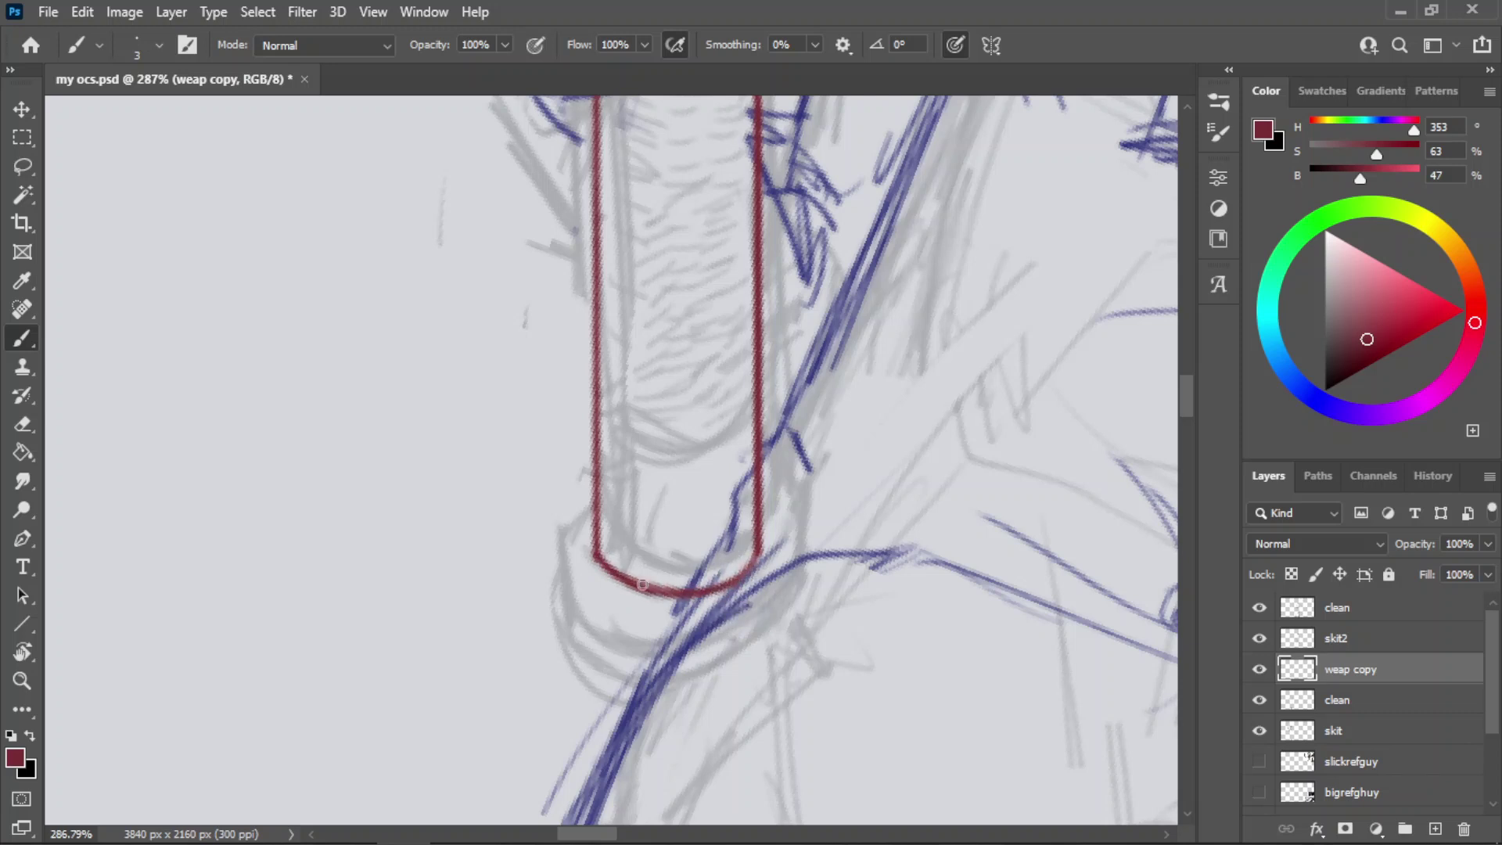
- Try sketching an ellipse around the grip's lower end as the pommel's rim
{"action": "left_click_drag", "start_coordinate": [600, 521], "coordinate": [840, 535]}
{"action": "key", "text": "ctrl+z"}
{"action": "left_click_drag", "start_coordinate": [751, 509], "coordinate": [680, 496]}
{"action": "key", "text": "ctrl+z"}
{"action": "mouse_move", "coordinate": [741, 492]}
{"action": "left_mouse_down"}
{"action": "mouse_move", "coordinate": [557, 544]}
{"action": "mouse_move", "coordinate": [602, 522]}
{"action": "mouse_move", "coordinate": [569, 587]}
{"action": "mouse_move", "coordinate": [601, 521]}
{"action": "mouse_move", "coordinate": [595, 607]}
{"action": "mouse_move", "coordinate": [602, 585]}
{"action": "left_mouse_up"}
{"action": "key", "text": "ctrl+z"}
{"action": "key", "text": "ctrl+z"}
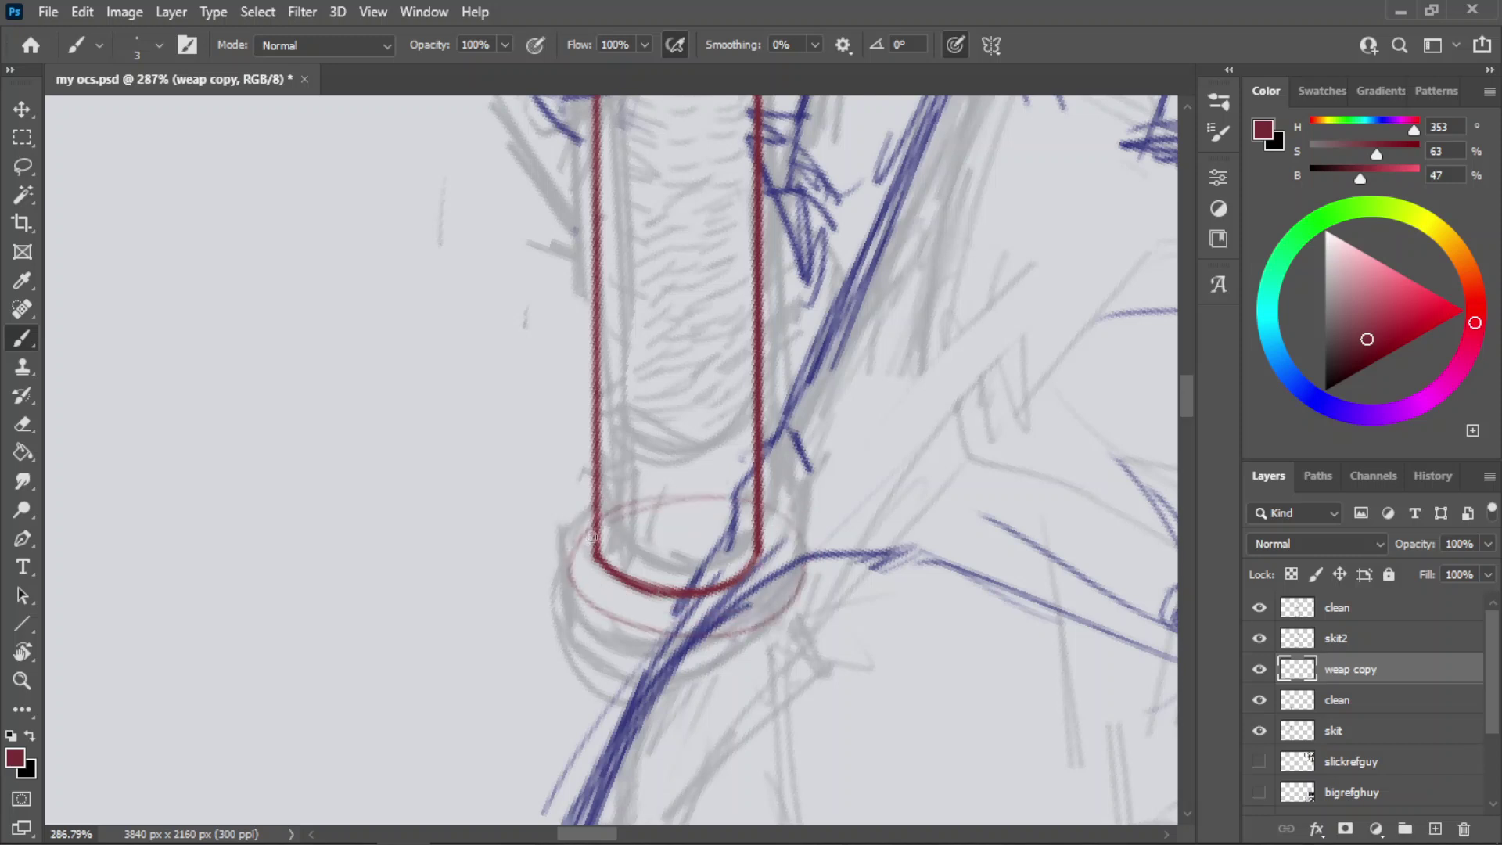
{"action": "key", "text": "ctrl+z"}
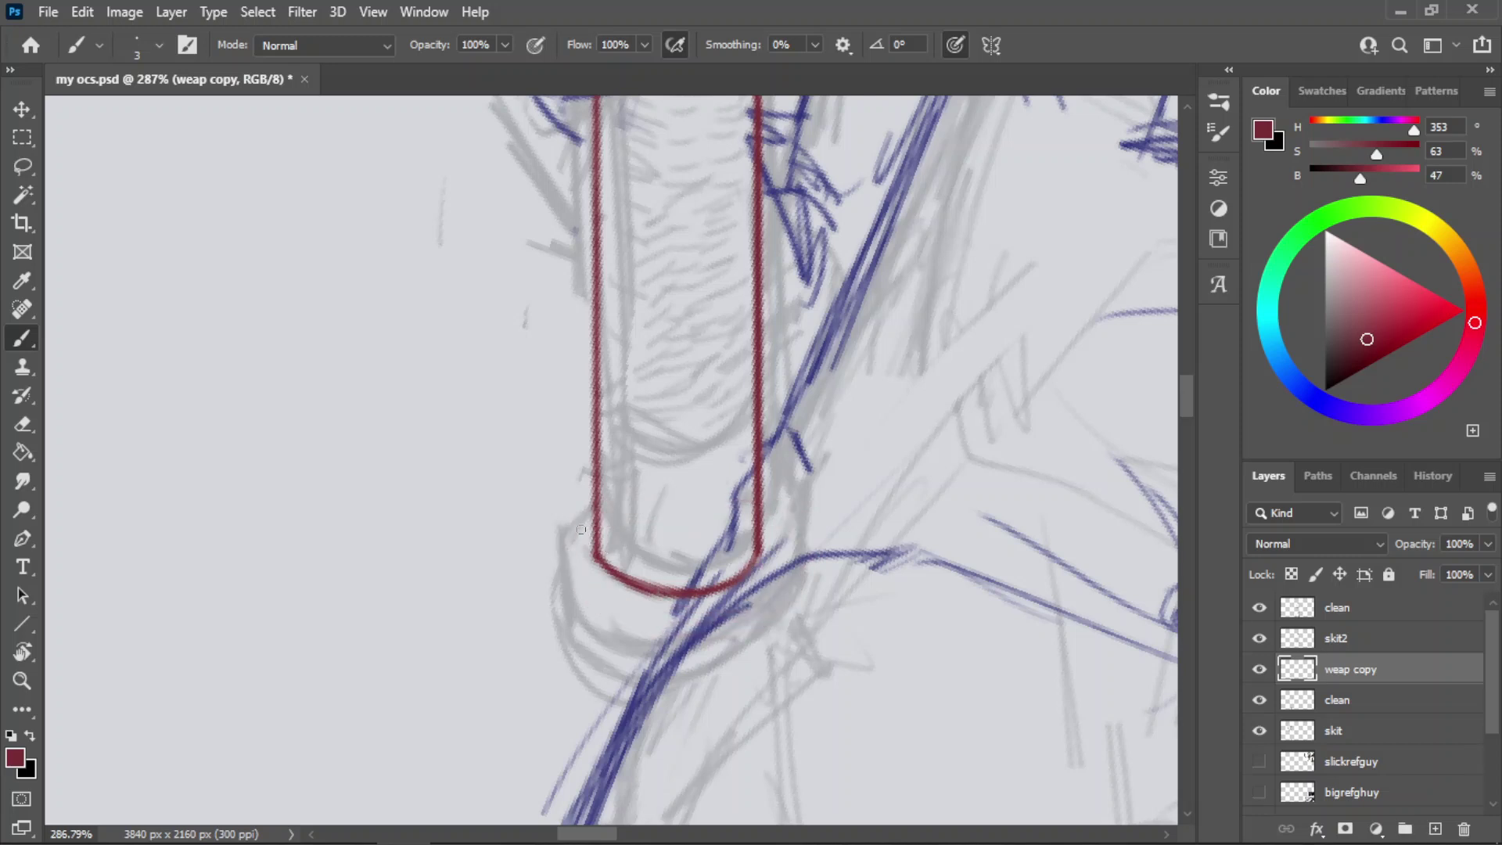
- Draw the pommel's short rim strokes on both sides of the grip and its body-facing edge down into the bottom curve
{"action": "mouse_move", "coordinate": [588, 528]}
{"action": "left_mouse_down"}
{"action": "mouse_move", "coordinate": [551, 572]}
{"action": "mouse_move", "coordinate": [550, 556]}
{"action": "left_mouse_up"}
{"action": "key", "text": "ctrl+z"}
{"action": "mouse_move", "coordinate": [748, 511]}
{"action": "left_mouse_down"}
{"action": "mouse_move", "coordinate": [811, 529]}
{"action": "mouse_move", "coordinate": [817, 611]}
{"action": "left_mouse_up"}
{"action": "key", "text": "ctrl+z"}
{"action": "mouse_move", "coordinate": [817, 551]}
{"action": "left_mouse_down"}
{"action": "mouse_move", "coordinate": [820, 616]}
{"action": "mouse_move", "coordinate": [815, 531]}
{"action": "mouse_move", "coordinate": [821, 650]}
{"action": "mouse_move", "coordinate": [701, 695]}
{"action": "left_mouse_up"}
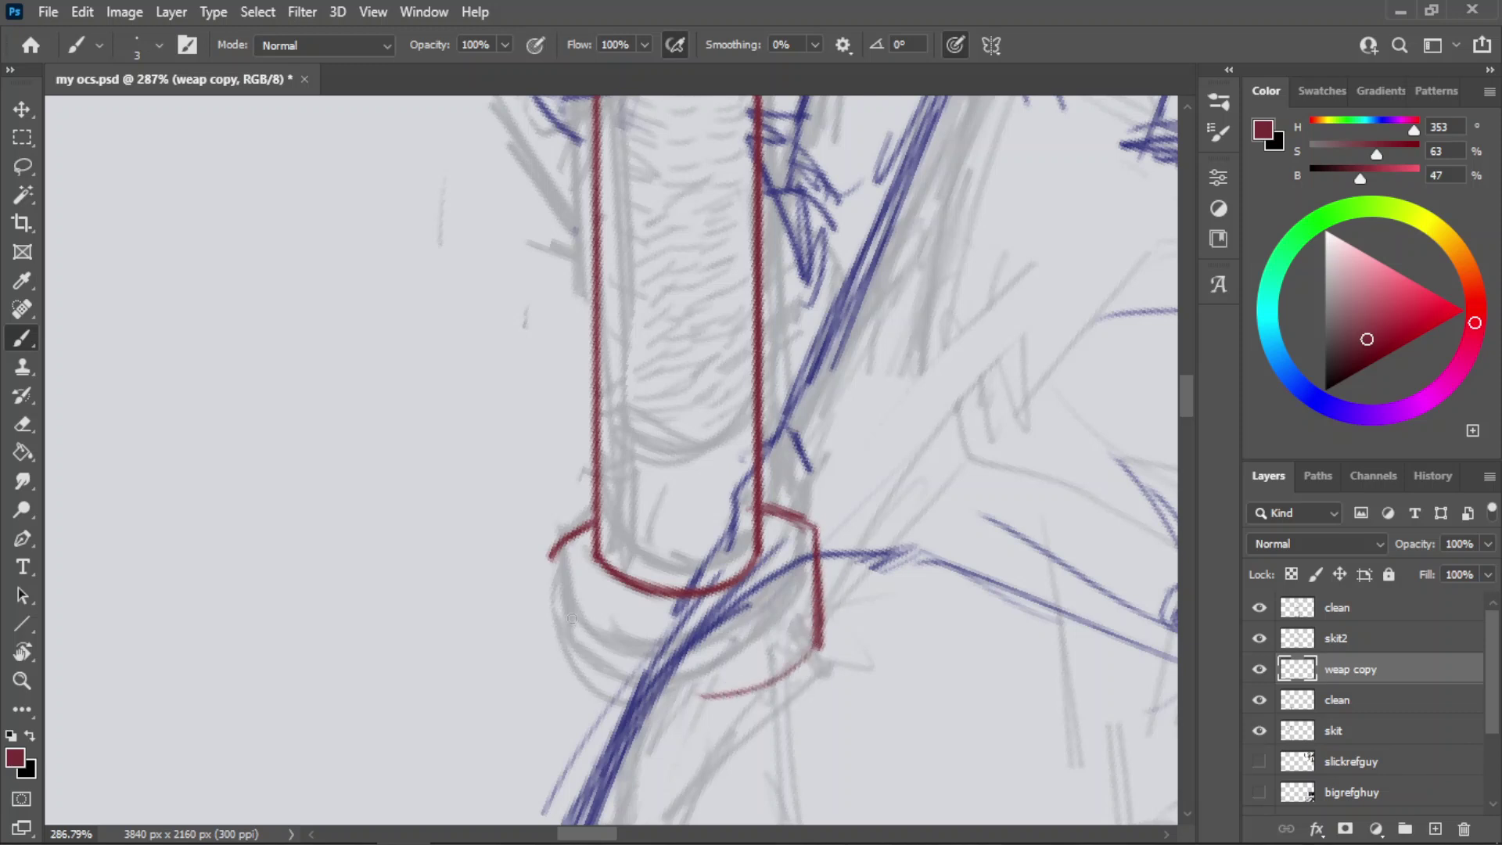
- Try extending the pommel's bottom curve toward the outer side and adding the outer edge
{"action": "left_click_drag", "start_coordinate": [818, 651], "coordinate": [687, 701]}
{"action": "key", "text": "ctrl+z"}
{"action": "left_click_drag", "start_coordinate": [818, 657], "coordinate": [640, 704]}
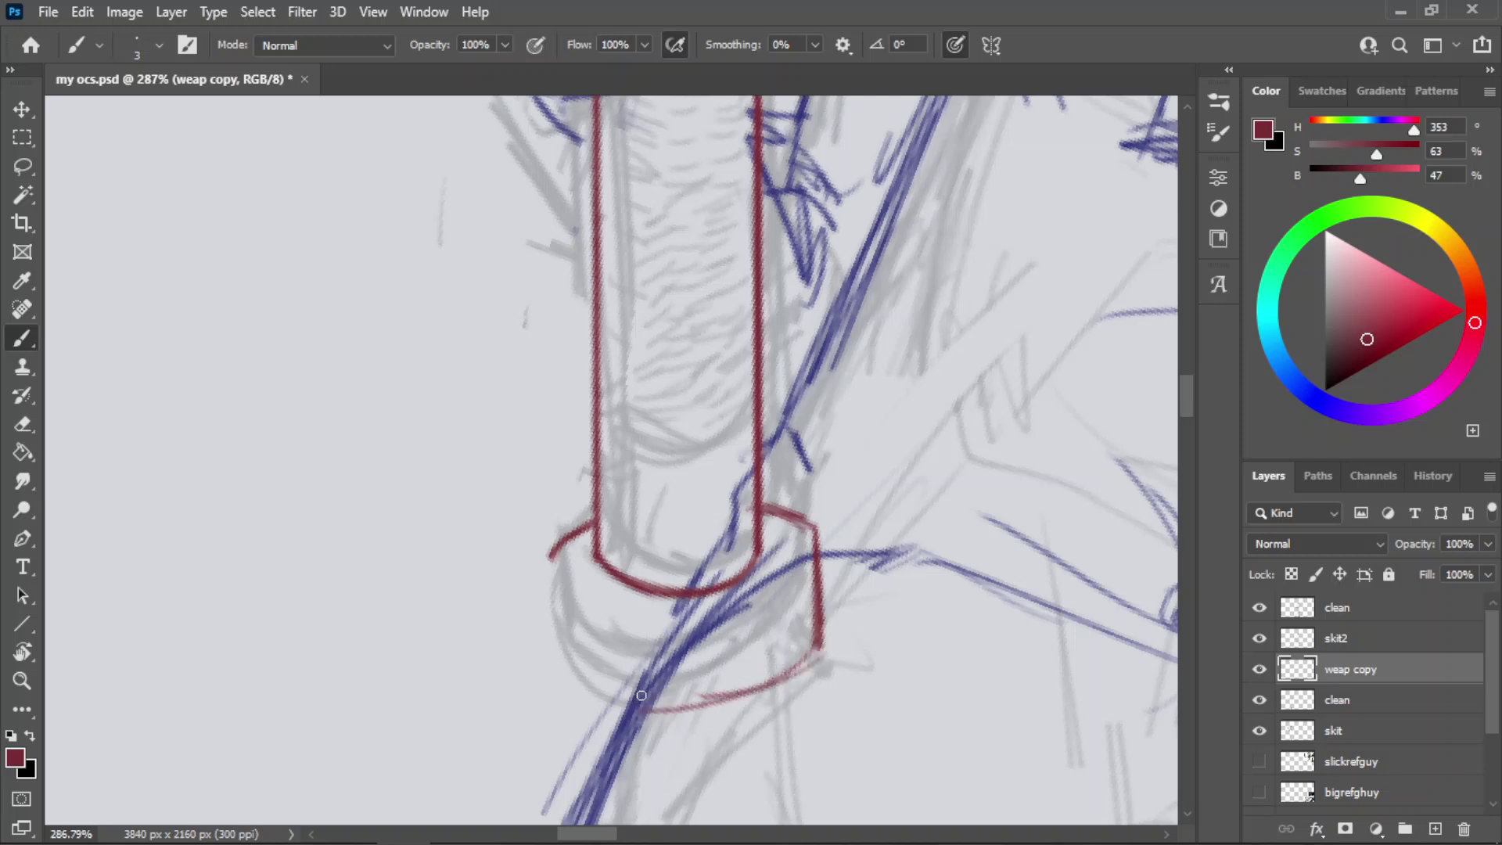
{"action": "key", "text": "ctrl+z"}
{"action": "left_click_drag", "start_coordinate": [807, 669], "coordinate": [596, 694]}
{"action": "left_click_drag", "start_coordinate": [547, 562], "coordinate": [555, 662]}
{"action": "key", "text": "ctrl+z"}
{"action": "key", "text": "ctrl+z"}
{"action": "key", "text": "ctrl+z"}
- Draw the pommel's outer edge and close its bottom with a thickened curve reaching the body-facing edge
{"action": "mouse_move", "coordinate": [540, 553]}
{"action": "left_mouse_down"}
{"action": "mouse_move", "coordinate": [555, 664]}
{"action": "mouse_move", "coordinate": [646, 719]}
{"action": "mouse_move", "coordinate": [569, 658]}
{"action": "mouse_move", "coordinate": [686, 714]}
{"action": "left_mouse_up"}
{"action": "left_click_drag", "start_coordinate": [557, 657], "coordinate": [748, 688]}
{"action": "key", "text": "ctrl+z"}
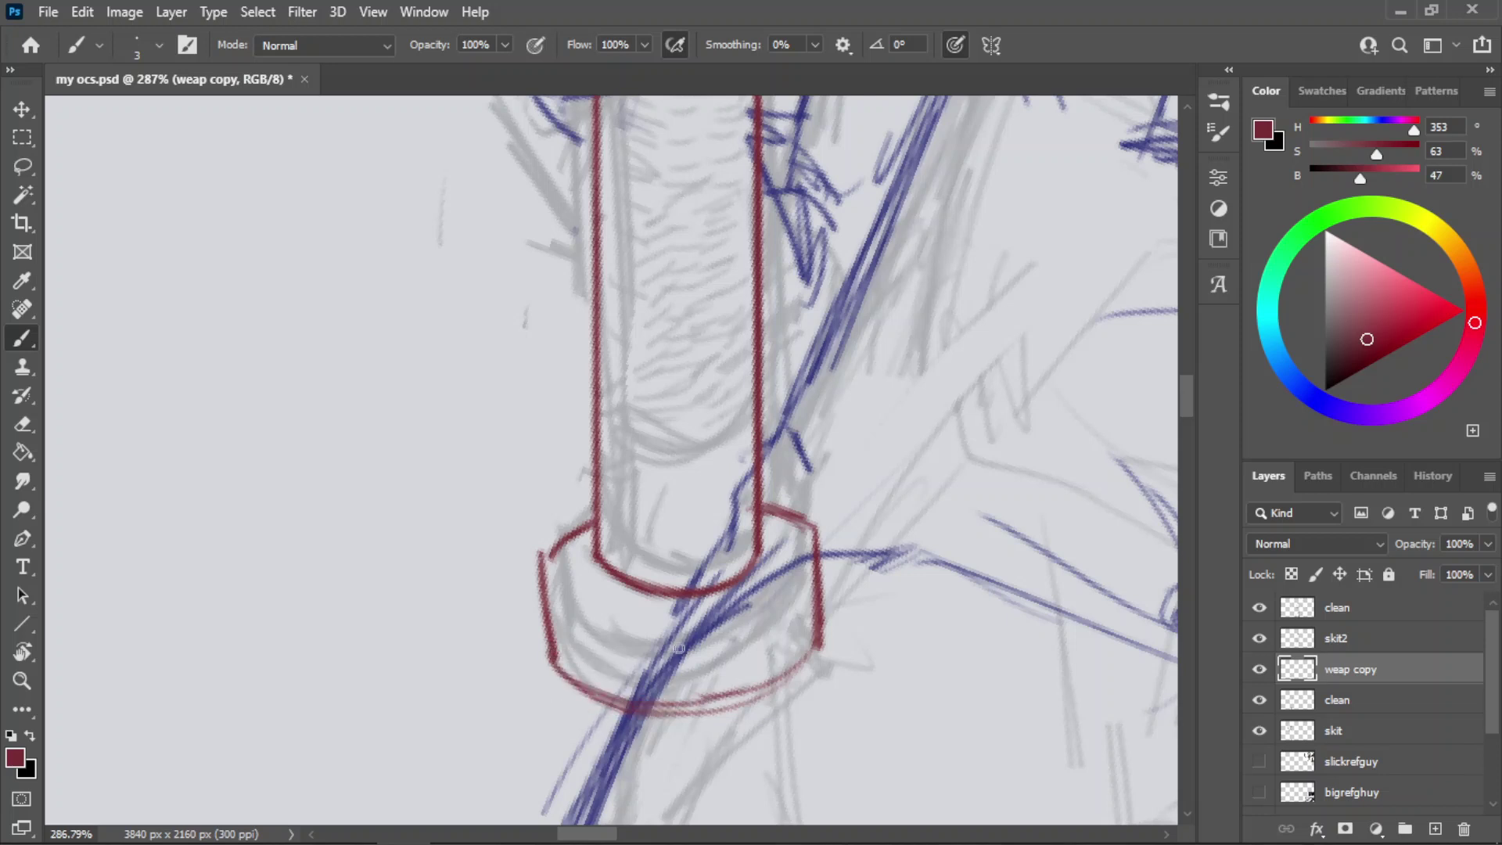
{"action": "key", "text": "ctrl+z"}
{"action": "left_click_drag", "start_coordinate": [558, 665], "coordinate": [751, 704]}
{"action": "key", "text": "ctrl+z"}
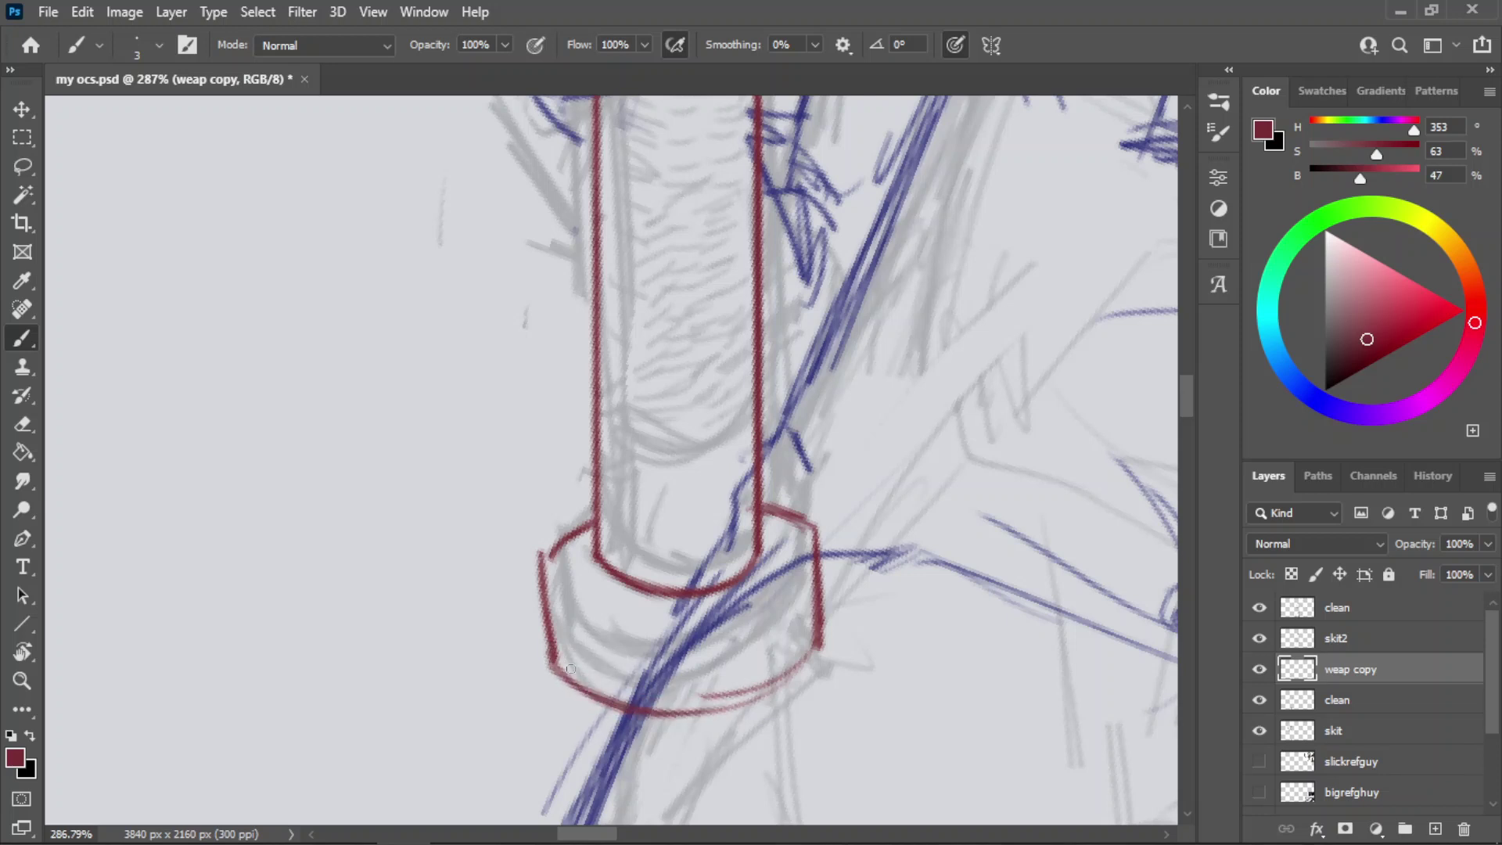
{"action": "left_click_drag", "start_coordinate": [550, 667], "coordinate": [776, 679]}
{"action": "left_click_drag", "start_coordinate": [652, 708], "coordinate": [806, 657]}
{"action": "left_click_drag", "start_coordinate": [728, 705], "coordinate": [818, 651]}
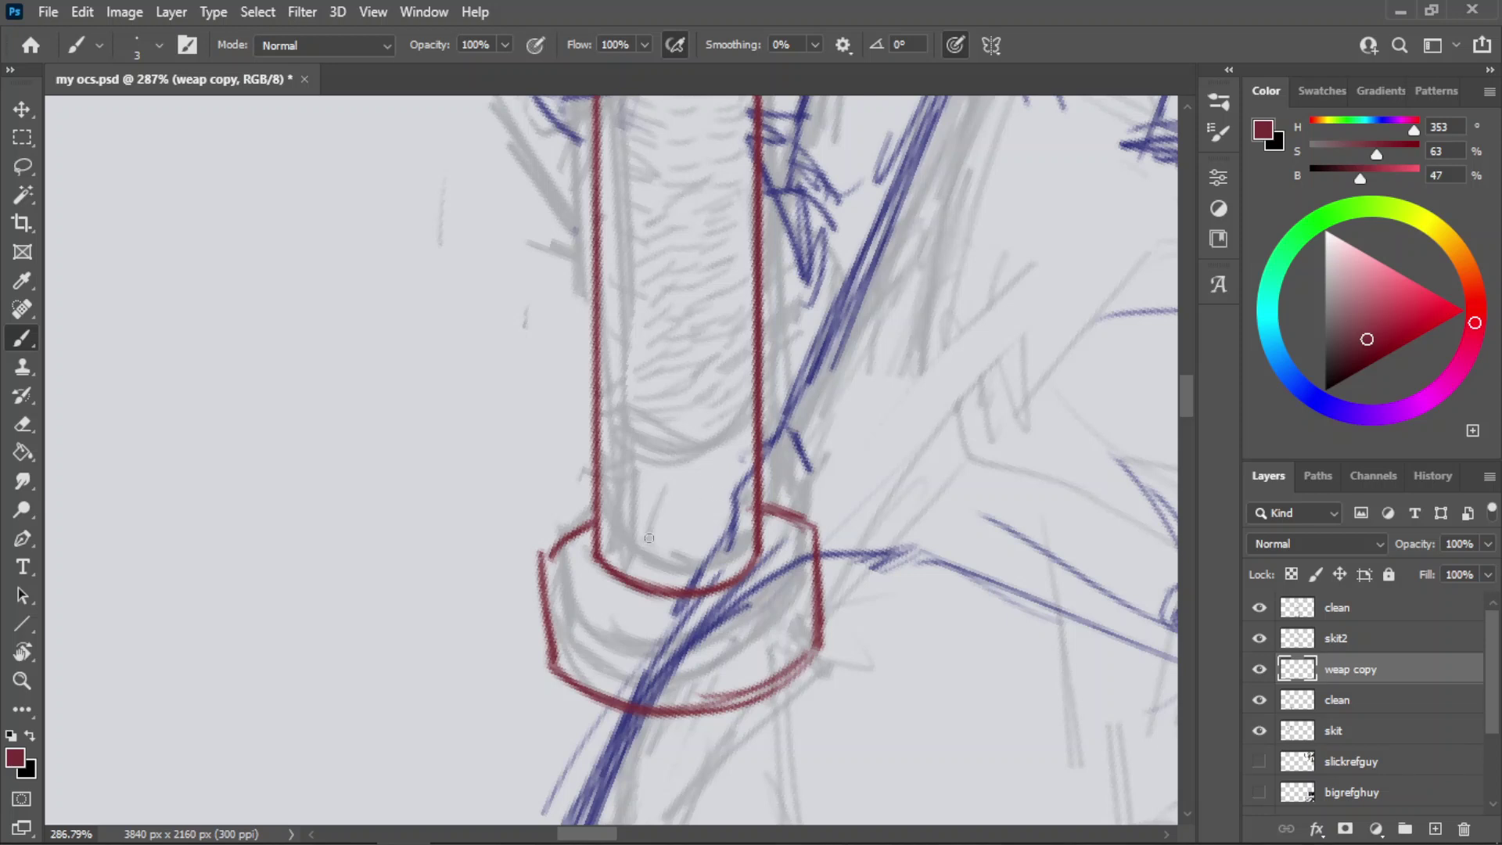
- Draw thin inner rim curves just inside the pommel's upper edge on both sides below the grip
{"action": "left_click_drag", "start_coordinate": [557, 566], "coordinate": [658, 614]}
{"action": "key", "text": "ctrl+z"}
{"action": "key", "text": "ctrl+z"}
{"action": "mouse_move", "coordinate": [555, 570]}
{"action": "left_mouse_down"}
{"action": "mouse_move", "coordinate": [671, 613]}
{"action": "mouse_move", "coordinate": [765, 602]}
{"action": "left_mouse_up"}
{"action": "key", "text": "ctrl+z"}
{"action": "left_click_drag", "start_coordinate": [647, 610], "coordinate": [774, 592]}
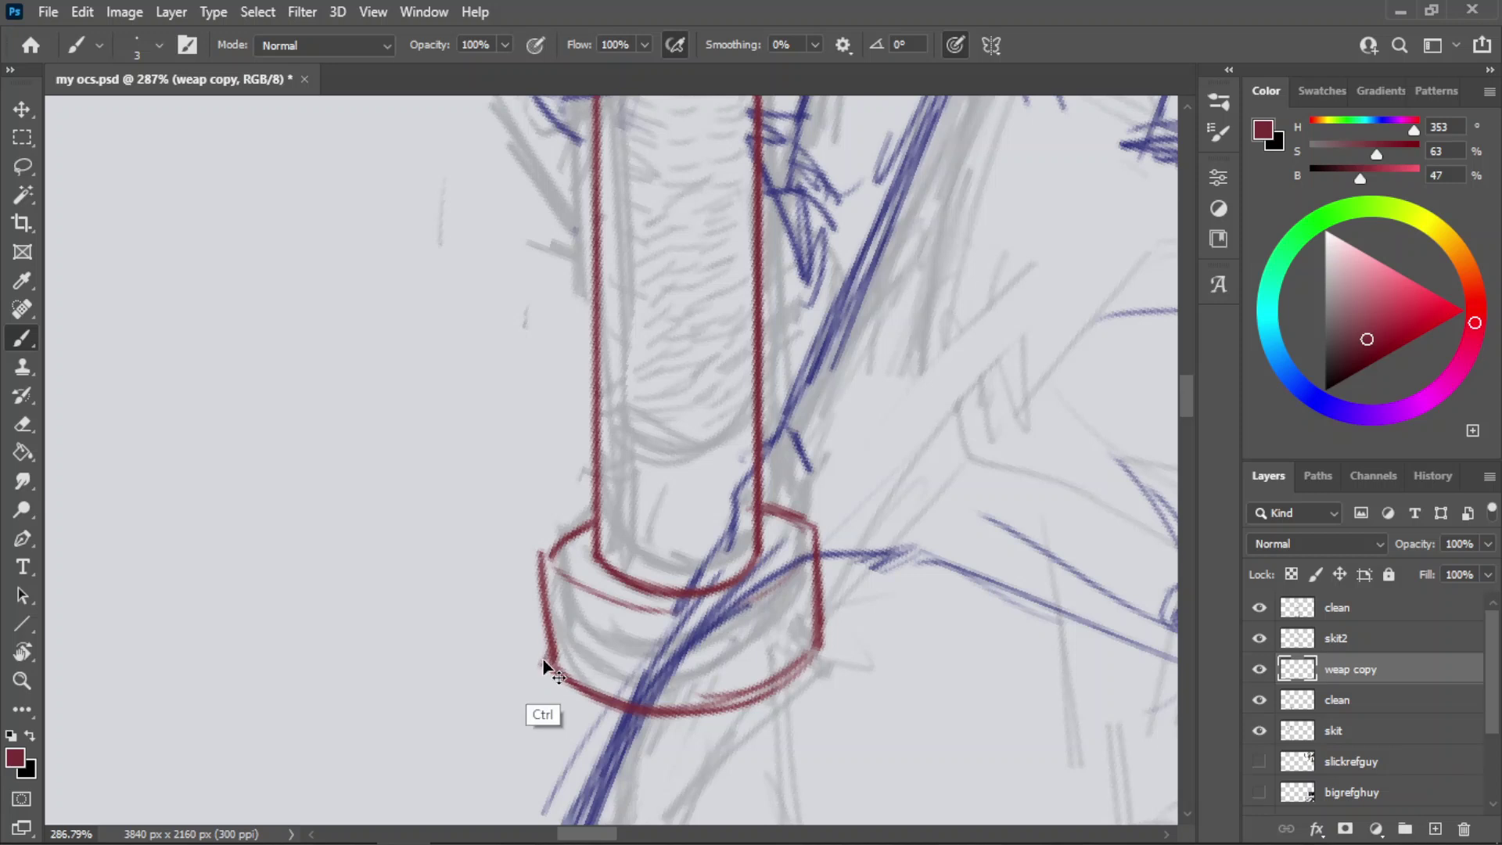
- Outline a slightly flared base band beneath the pommel, joining both side edges with a rounded bottom curve
{"action": "mouse_move", "coordinate": [548, 665]}
{"action": "left_mouse_down"}
{"action": "mouse_move", "coordinate": [535, 657]}
{"action": "mouse_move", "coordinate": [547, 649]}
{"action": "mouse_move", "coordinate": [563, 729]}
{"action": "left_mouse_up"}
{"action": "key", "text": "ctrl+z"}
{"action": "key", "text": "ctrl+z"}
{"action": "key", "text": "ctrl+z"}
{"action": "key", "text": "ctrl+z"}
{"action": "mouse_move", "coordinate": [545, 688]}
{"action": "left_mouse_down"}
{"action": "mouse_move", "coordinate": [621, 758]}
{"action": "mouse_move", "coordinate": [708, 748]}
{"action": "left_mouse_up"}
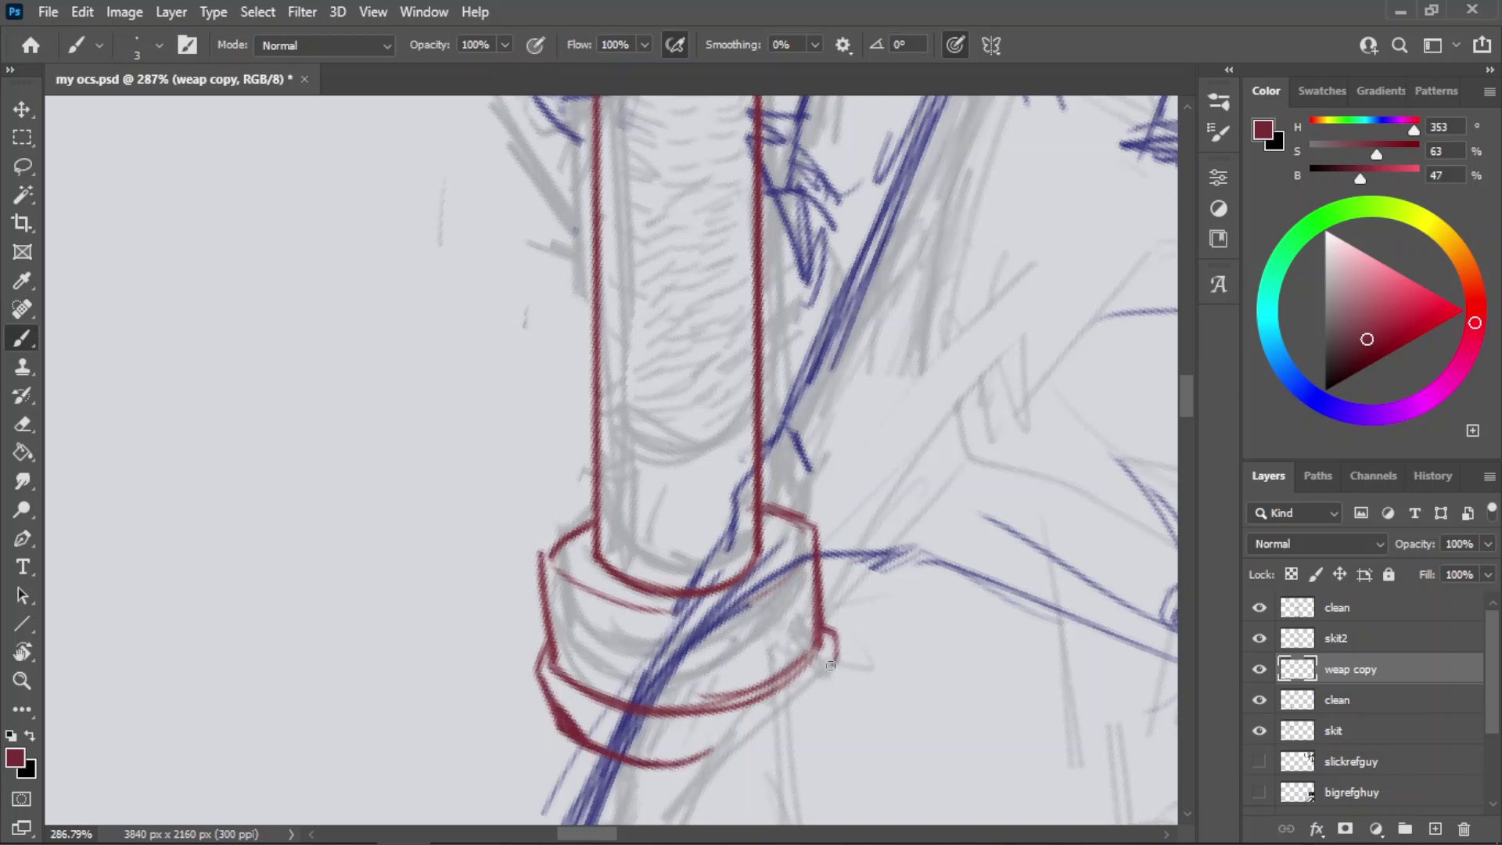
{"action": "key", "text": "ctrl+z"}
{"action": "left_click_drag", "start_coordinate": [831, 666], "coordinate": [815, 708]}
{"action": "left_click_drag", "start_coordinate": [819, 705], "coordinate": [708, 755]}
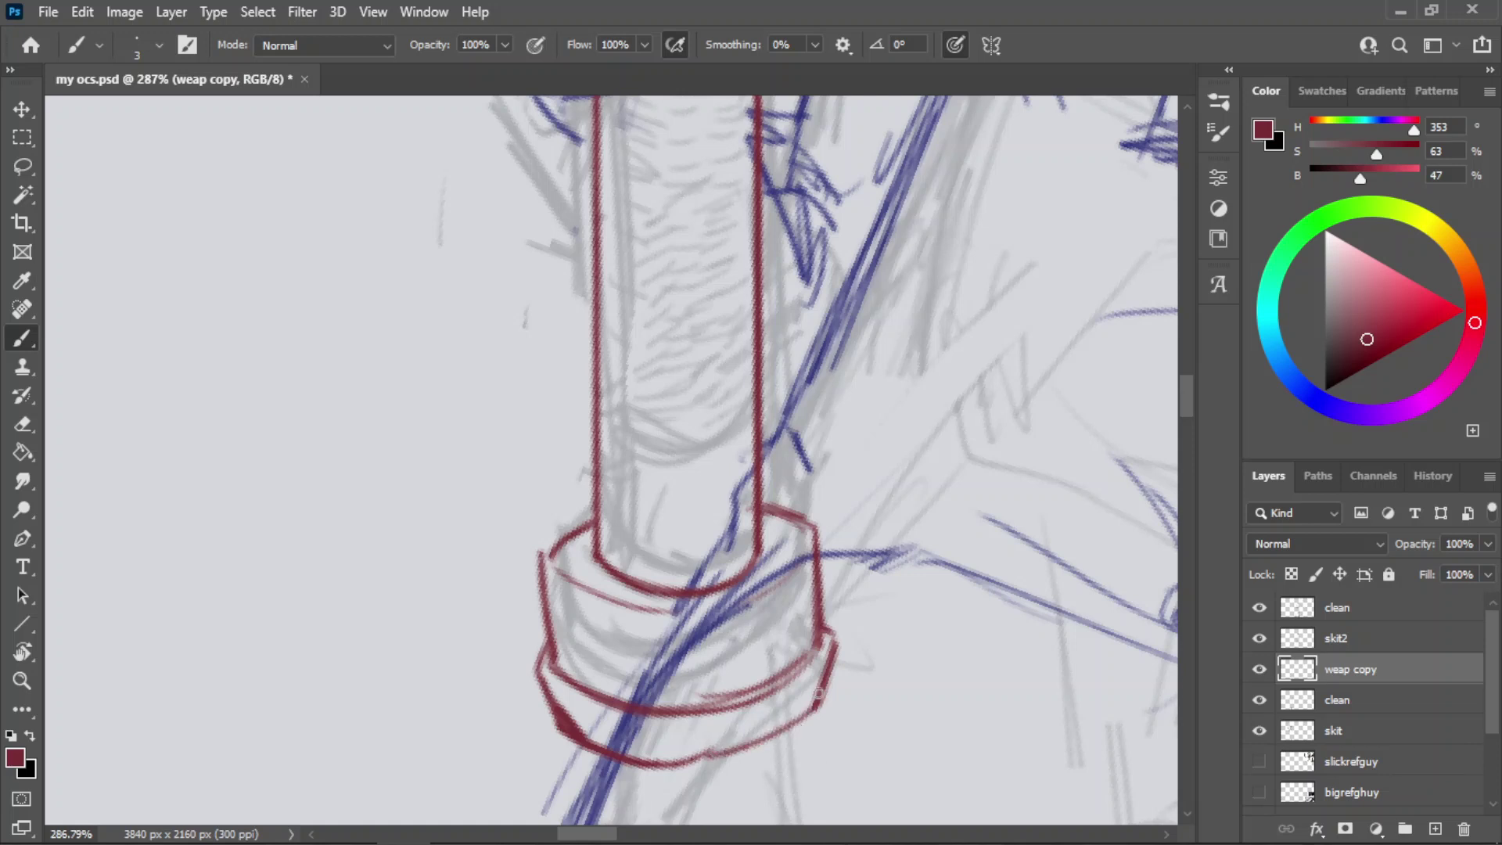
{"action": "key", "text": "ctrl+z"}
- Fill the pommel's base band with dense dark red strokes and save the document
{"action": "mouse_move", "coordinate": [829, 643]}
{"action": "left_mouse_down"}
{"action": "mouse_move", "coordinate": [804, 724]}
{"action": "mouse_move", "coordinate": [727, 756]}
{"action": "mouse_move", "coordinate": [690, 751]}
{"action": "mouse_move", "coordinate": [790, 726]}
{"action": "mouse_move", "coordinate": [704, 753]}
{"action": "mouse_move", "coordinate": [798, 704]}
{"action": "mouse_move", "coordinate": [820, 653]}
{"action": "mouse_move", "coordinate": [724, 716]}
{"action": "mouse_move", "coordinate": [825, 661]}
{"action": "mouse_move", "coordinate": [772, 709]}
{"action": "mouse_move", "coordinate": [634, 719]}
{"action": "mouse_move", "coordinate": [747, 728]}
{"action": "mouse_move", "coordinate": [565, 710]}
{"action": "left_mouse_up"}
{"action": "mouse_move", "coordinate": [548, 656]}
{"action": "left_mouse_down"}
{"action": "mouse_move", "coordinate": [540, 693]}
{"action": "mouse_move", "coordinate": [567, 715]}
{"action": "mouse_move", "coordinate": [657, 735]}
{"action": "mouse_move", "coordinate": [681, 755]}
{"action": "mouse_move", "coordinate": [626, 732]}
{"action": "mouse_move", "coordinate": [706, 747]}
{"action": "left_mouse_up"}
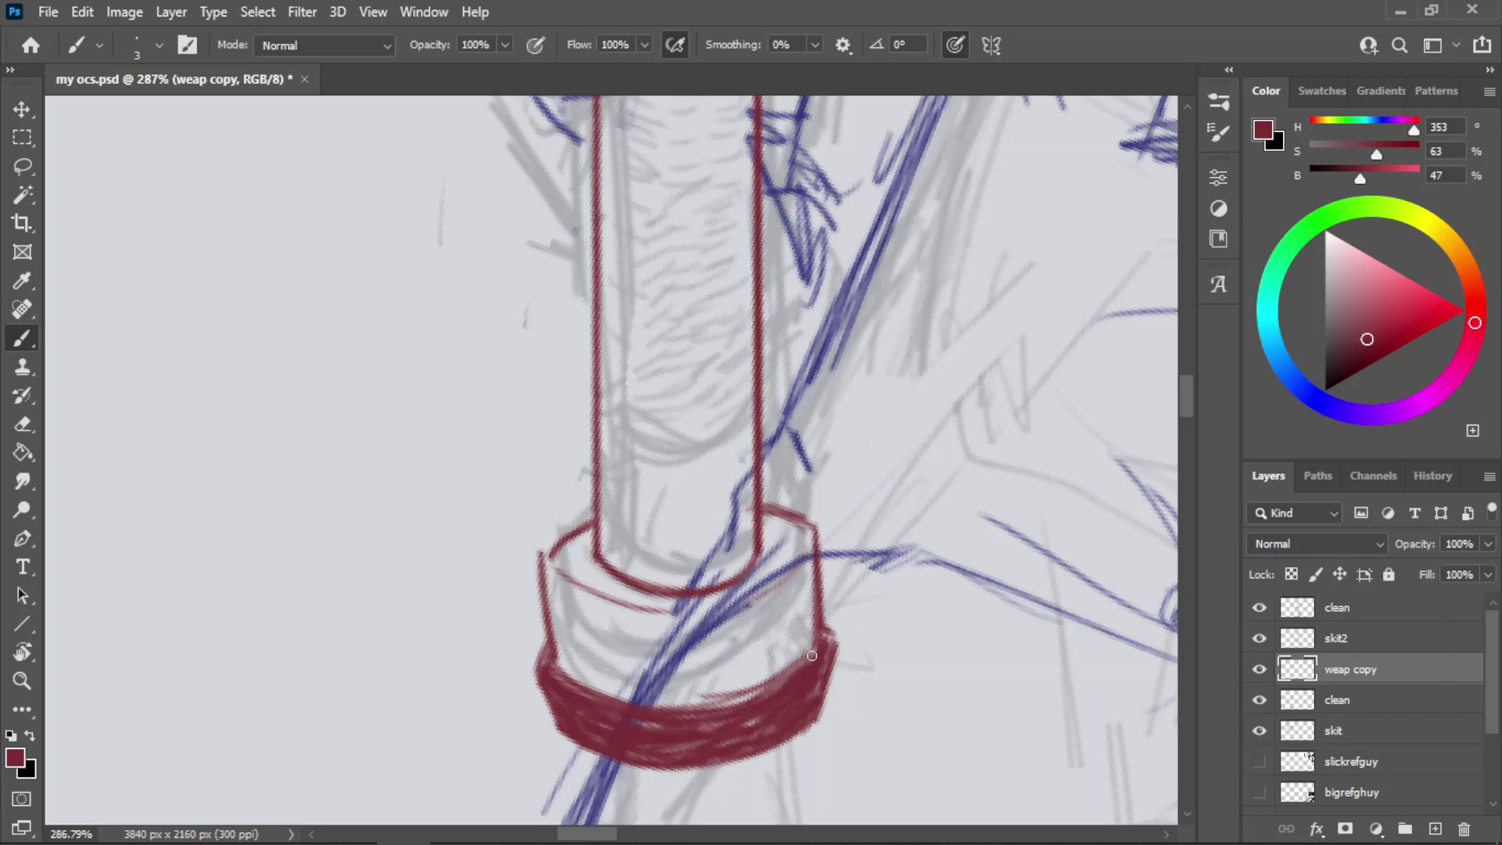
{"action": "key", "text": "z"}
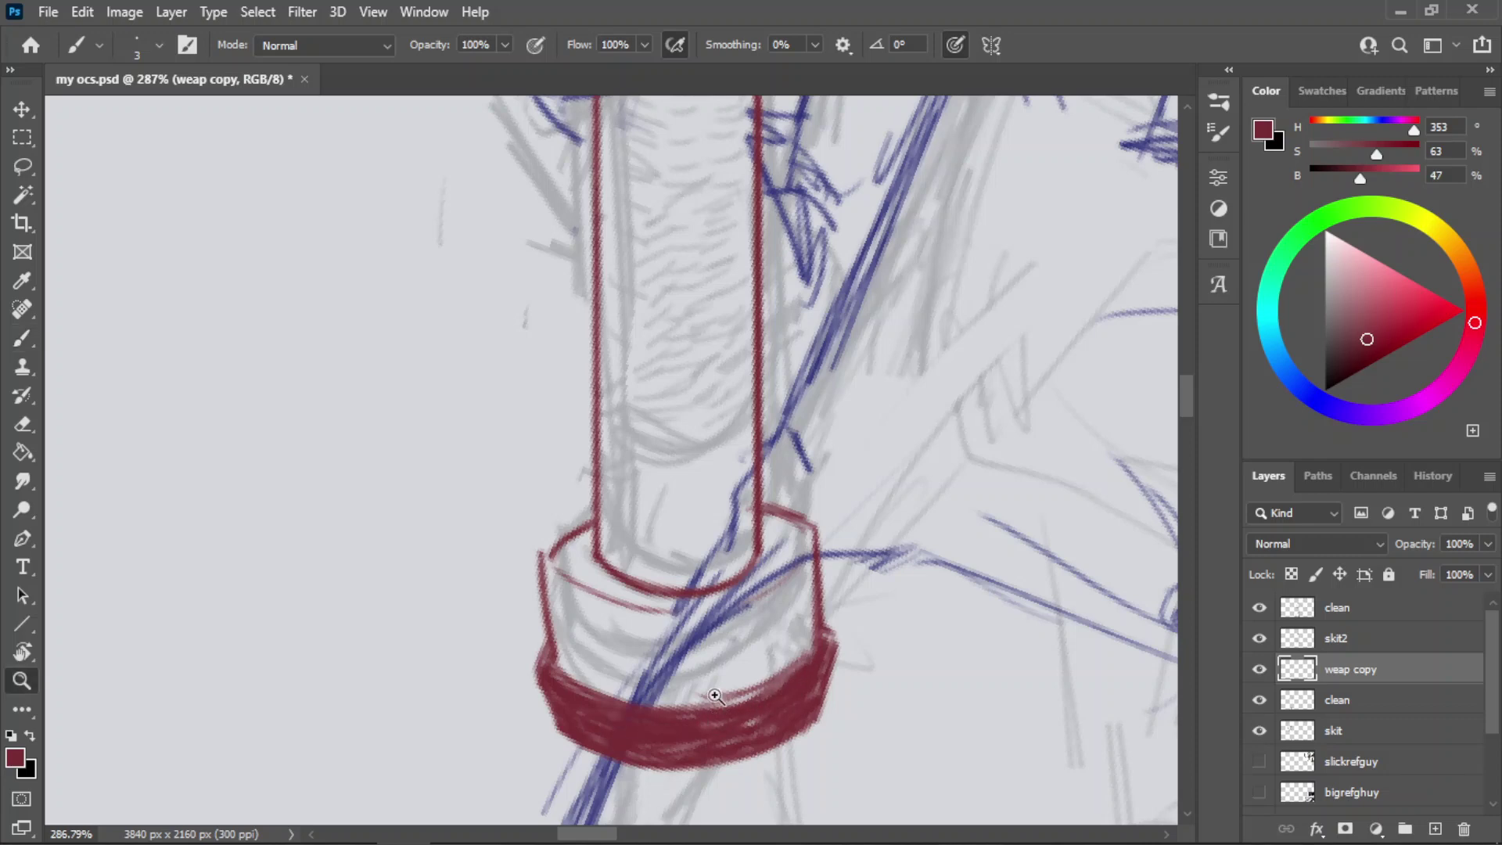
{"action": "left_click_drag", "start_coordinate": [738, 554], "coordinate": [639, 611]}
{"action": "key", "text": "ctrl+s"}
{"action": "left_click_drag", "start_coordinate": [727, 520], "coordinate": [829, 513]}
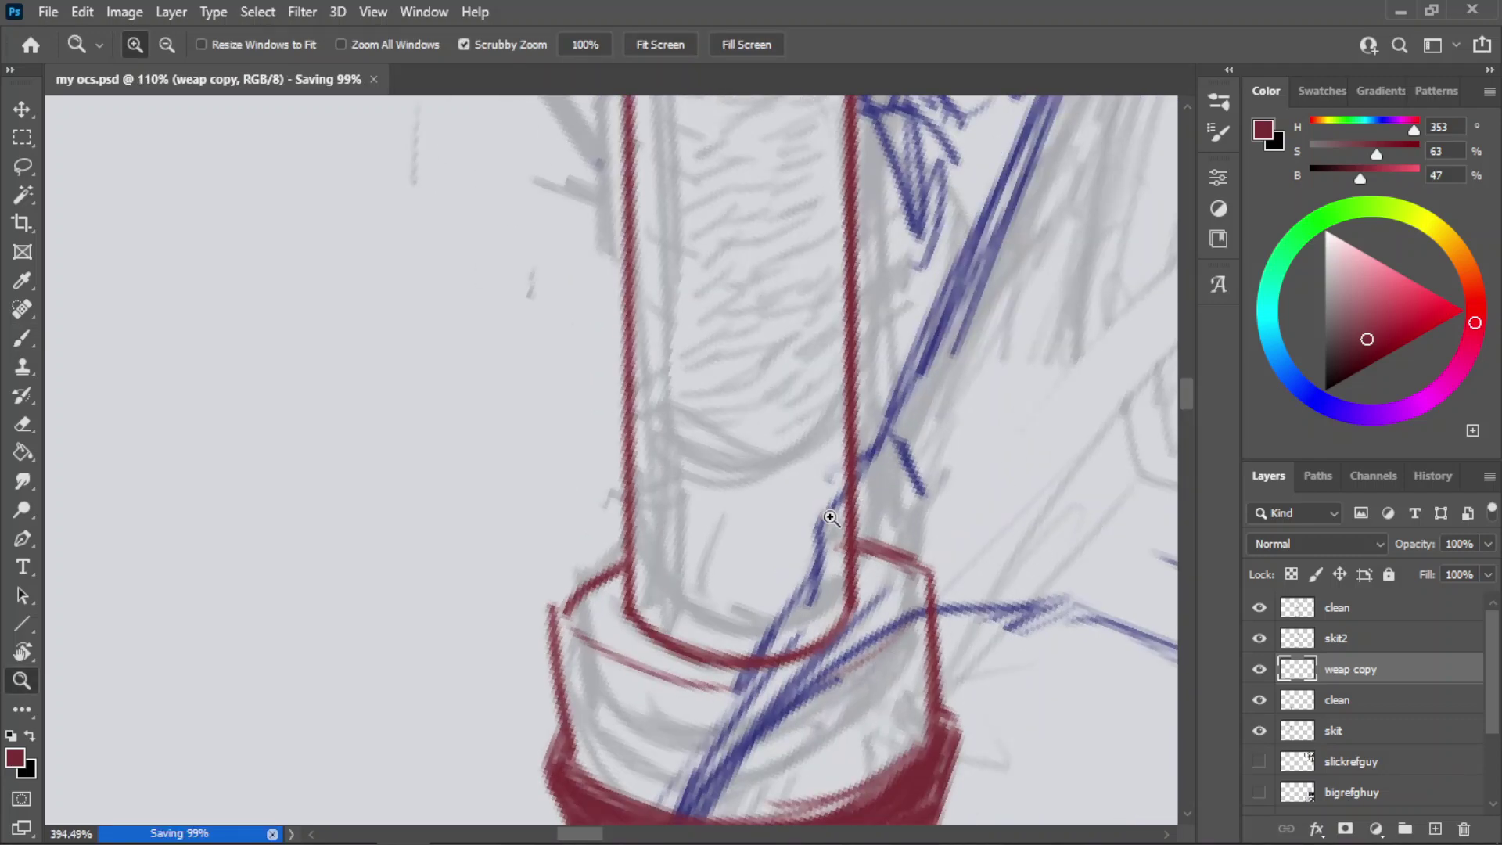
{"action": "key", "text": "b"}
{"action": "mouse_move", "coordinate": [568, 614]}
{"action": "left_mouse_down"}
{"action": "mouse_move", "coordinate": [607, 574]}
{"action": "mouse_move", "coordinate": [565, 620]}
{"action": "left_mouse_up"}
{"action": "key", "text": "ctrl+z"}
- Add short horizontal hatching strokes along the outer side of the grip's lower end, just above the pommel
{"action": "key", "text": "z"}
{"action": "left_click_drag", "start_coordinate": [737, 722], "coordinate": [626, 670]}
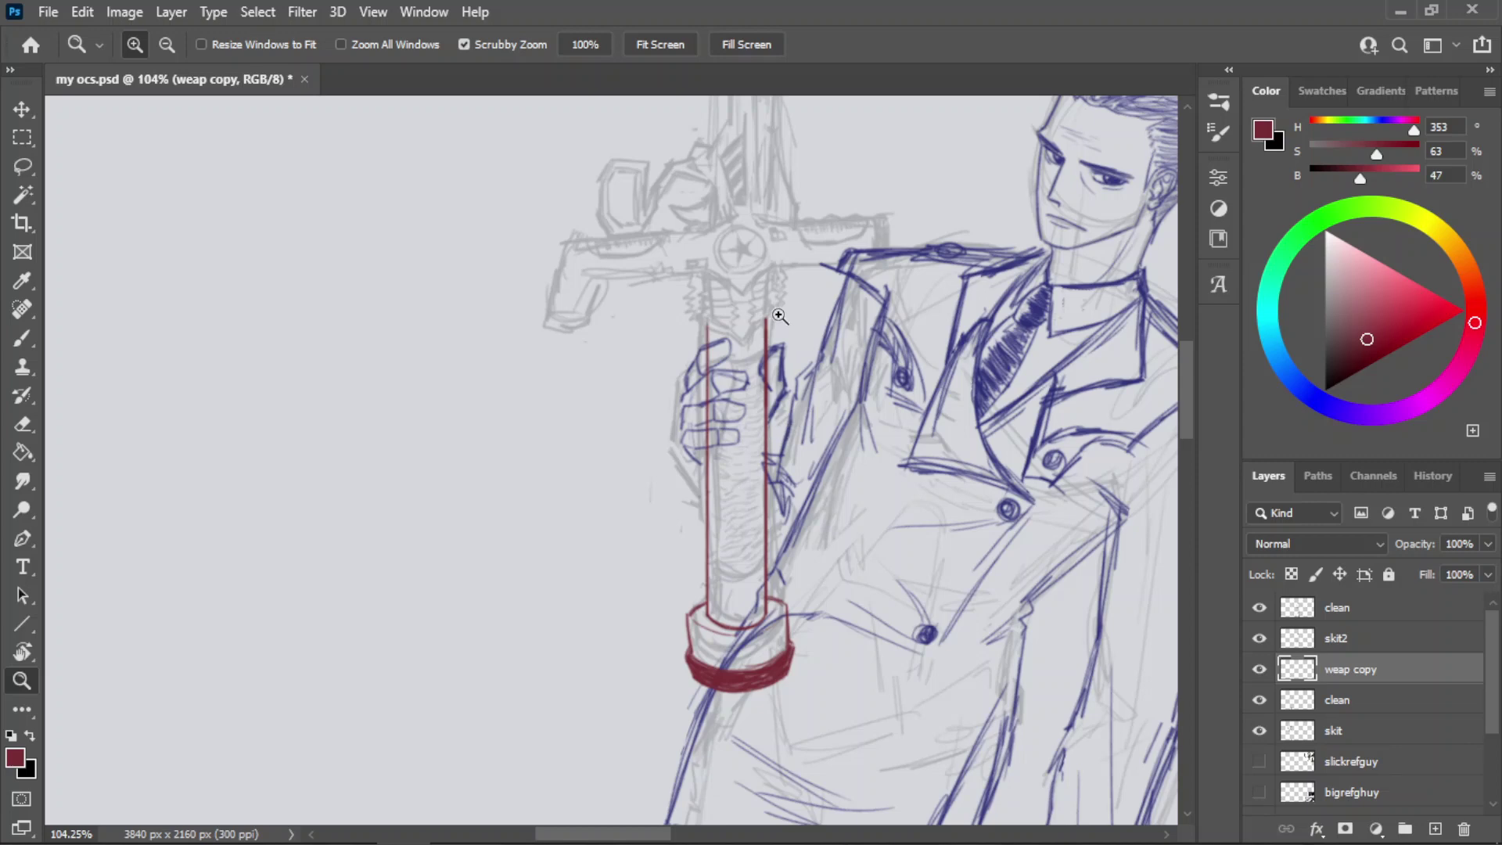
{"action": "left_click_drag", "start_coordinate": [779, 316], "coordinate": [873, 359]}
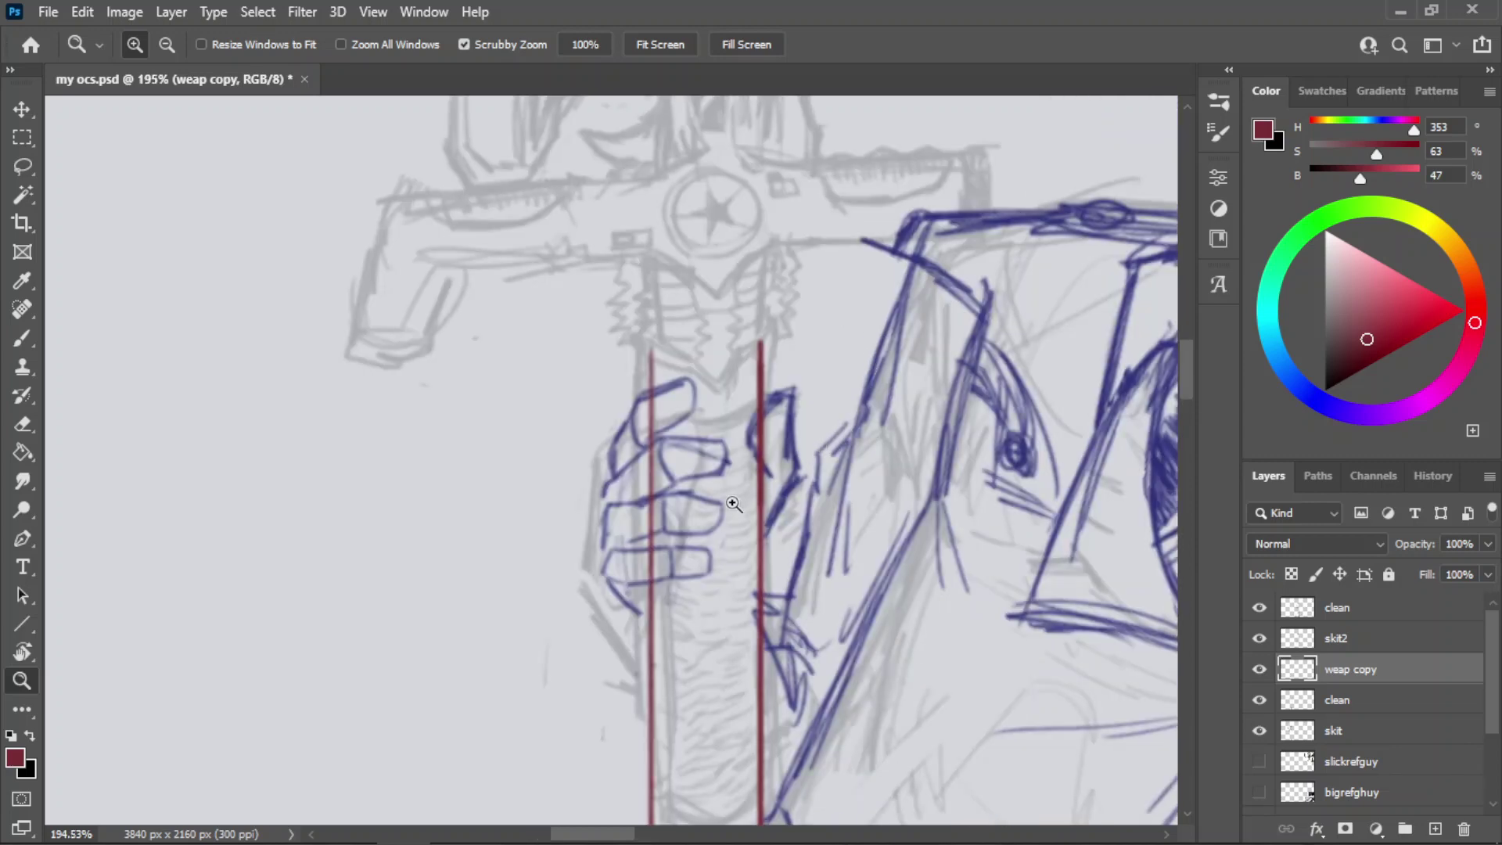
{"action": "left_click_drag", "start_coordinate": [776, 429], "coordinate": [668, 438]}
{"action": "left_click_drag", "start_coordinate": [758, 503], "coordinate": [835, 462]}
{"action": "left_click_drag", "start_coordinate": [774, 342], "coordinate": [818, 433]}
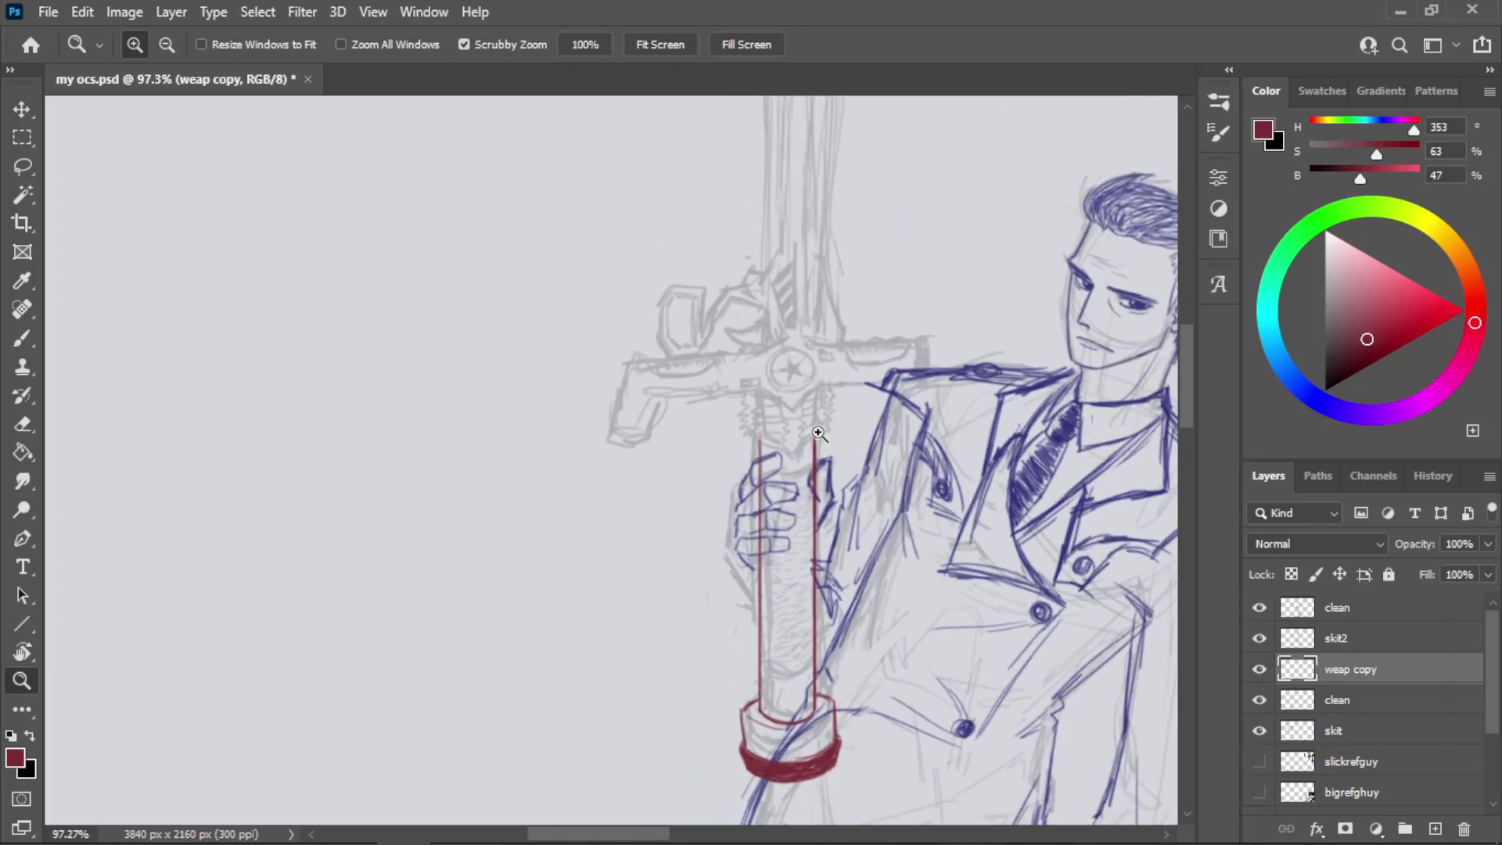
{"action": "left_click_drag", "start_coordinate": [850, 686], "coordinate": [907, 684]}
{"action": "key", "text": "b"}
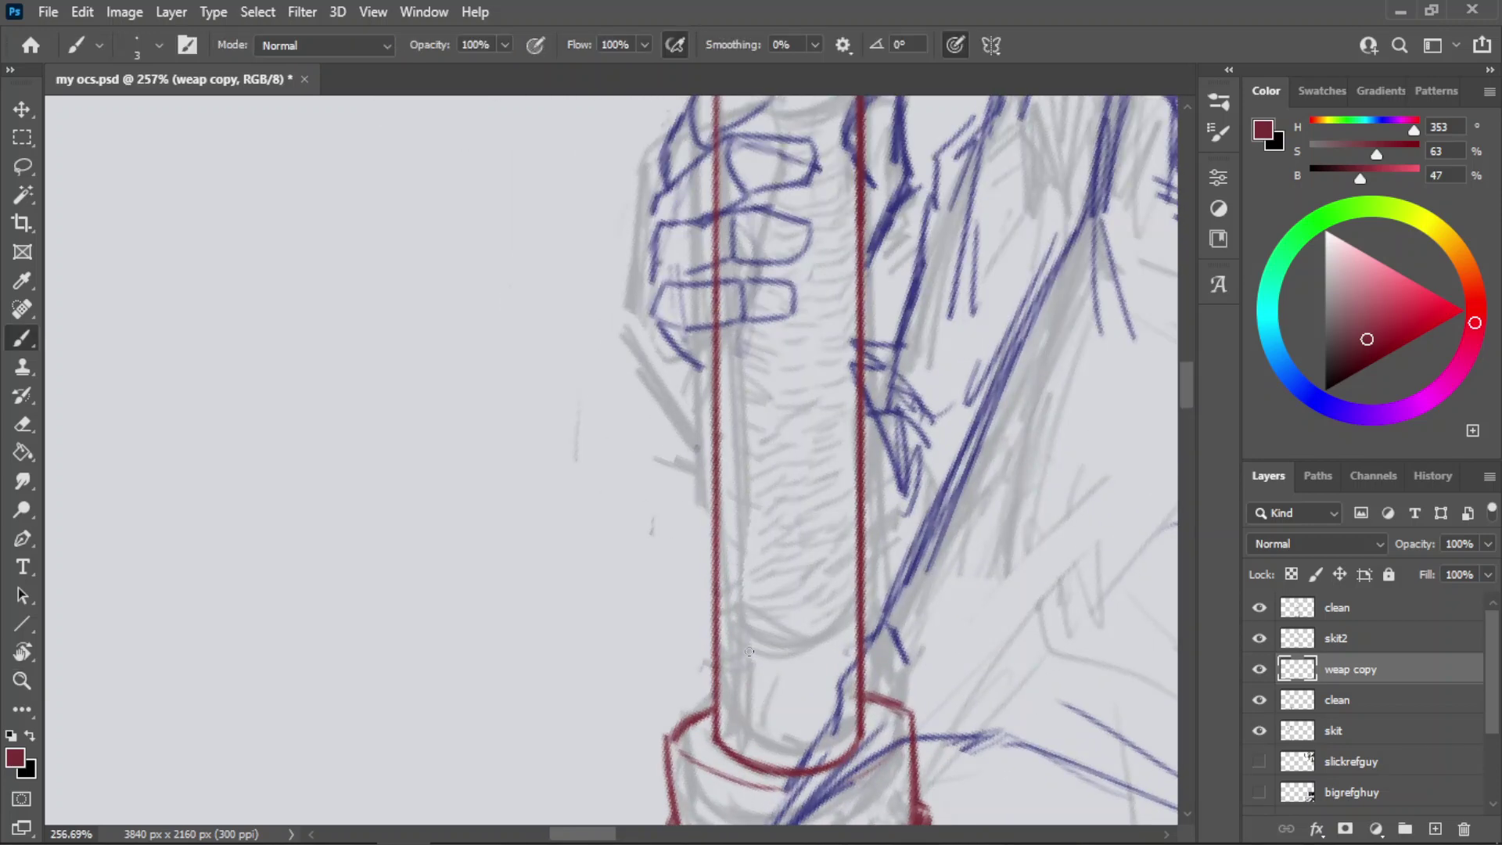
{"action": "mouse_move", "coordinate": [752, 664]}
{"action": "left_mouse_down"}
{"action": "mouse_move", "coordinate": [755, 709]}
{"action": "mouse_move", "coordinate": [788, 681]}
{"action": "mouse_move", "coordinate": [784, 715]}
{"action": "left_mouse_up"}
{"action": "key", "text": "ctrl+z"}
{"action": "key", "text": "ctrl+z"}
{"action": "key", "text": "ctrl+z"}
{"action": "key", "text": "ctrl+z"}
{"action": "key", "text": "ctrl+z"}
{"action": "key", "text": "ctrl+z"}
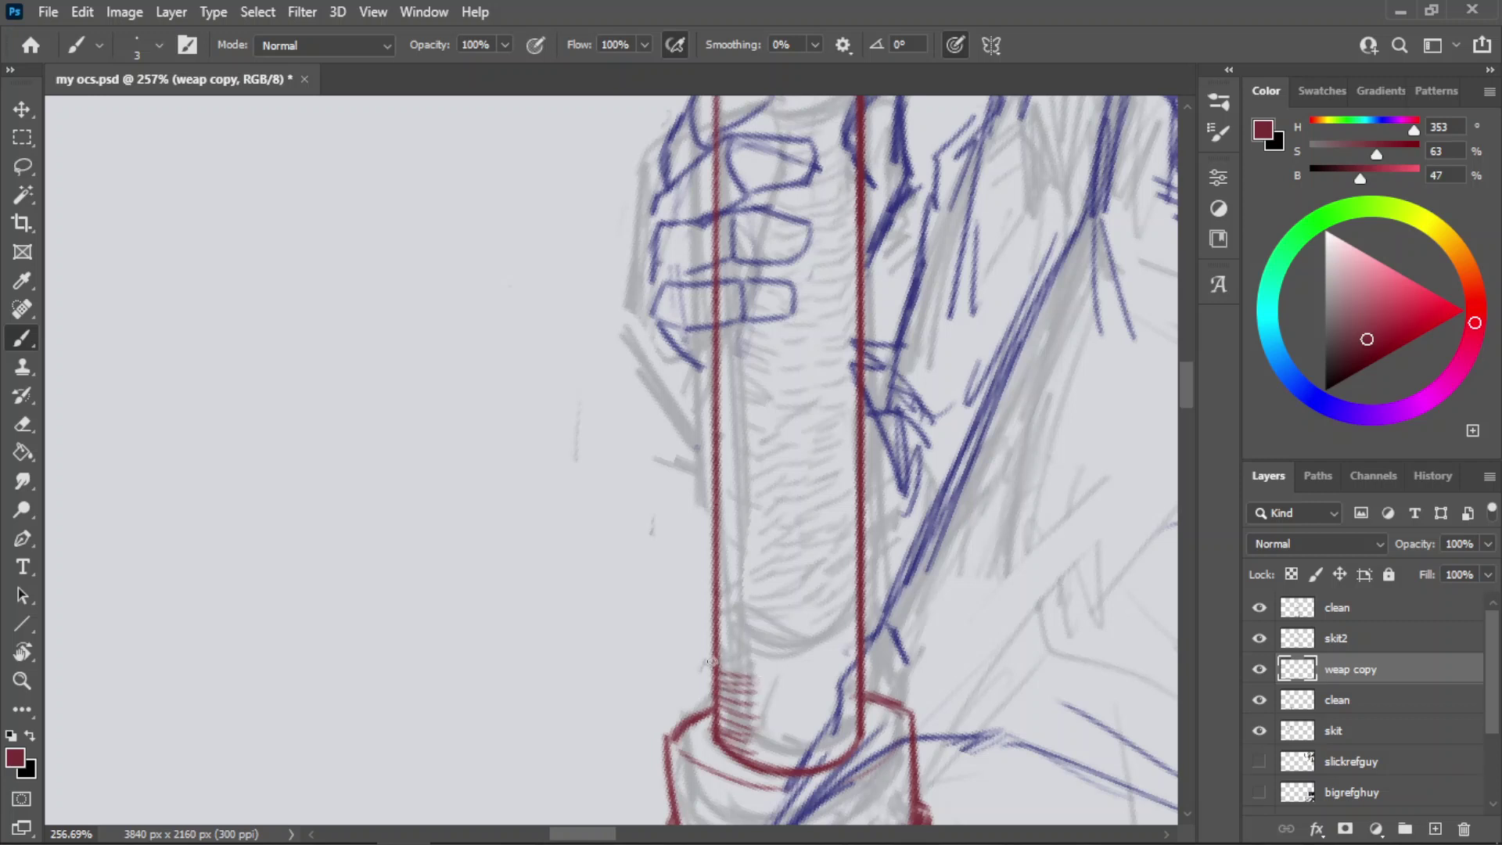
- Draw a thick curved band line across the lower grip, just above the hatching
{"action": "mouse_move", "coordinate": [719, 632]}
{"action": "left_mouse_down"}
{"action": "mouse_move", "coordinate": [806, 643]}
{"action": "mouse_move", "coordinate": [831, 622]}
{"action": "mouse_move", "coordinate": [718, 634]}
{"action": "left_mouse_up"}
{"action": "key", "text": "ctrl+z"}
{"action": "key", "text": "ctrl+z"}
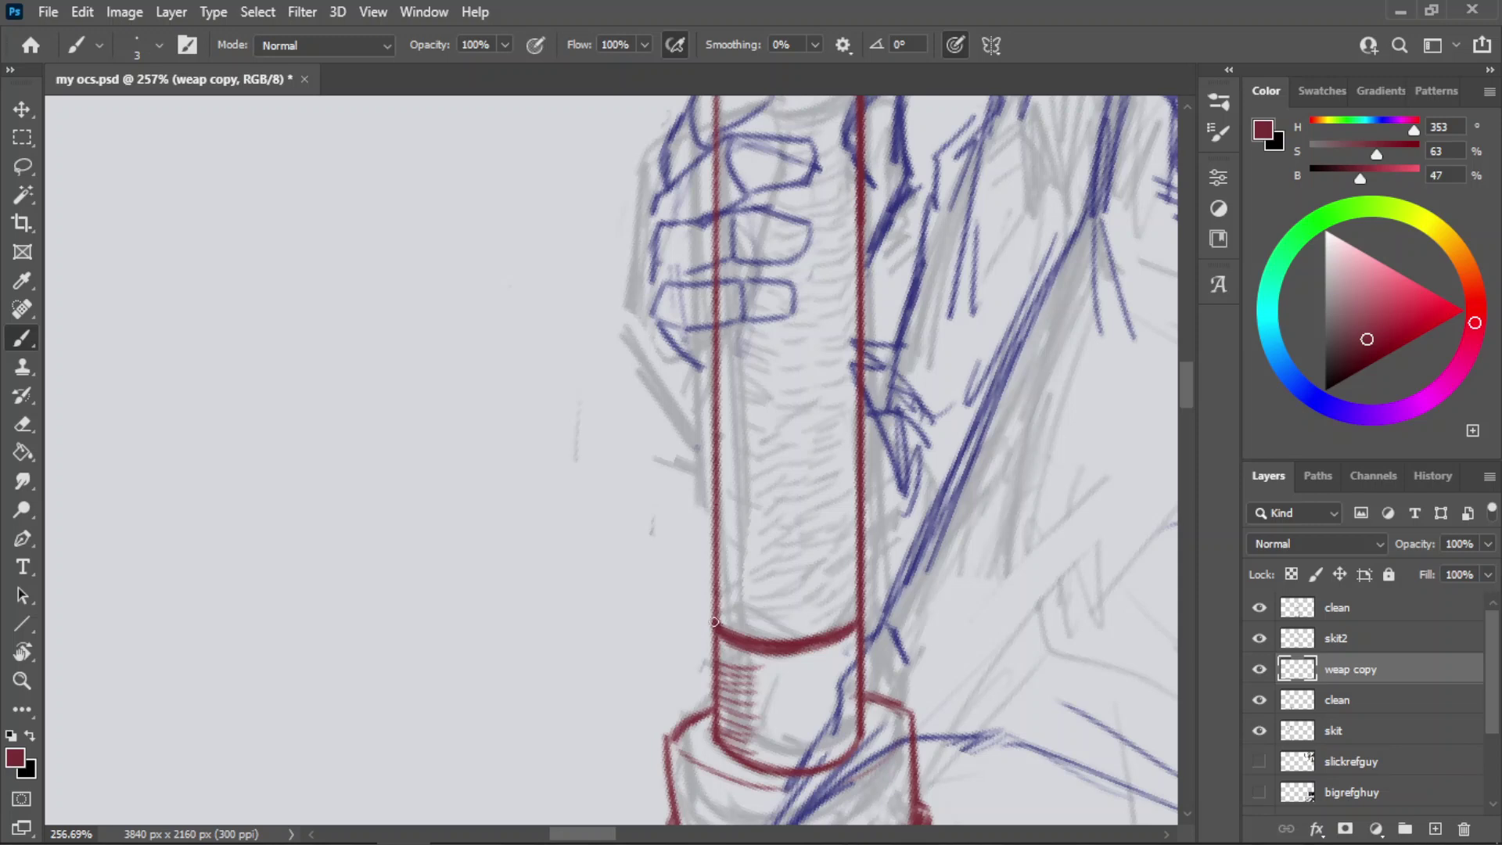
- Draw a thickened curved line across the upper grip at the level of the top finger
{"action": "key", "text": "z"}
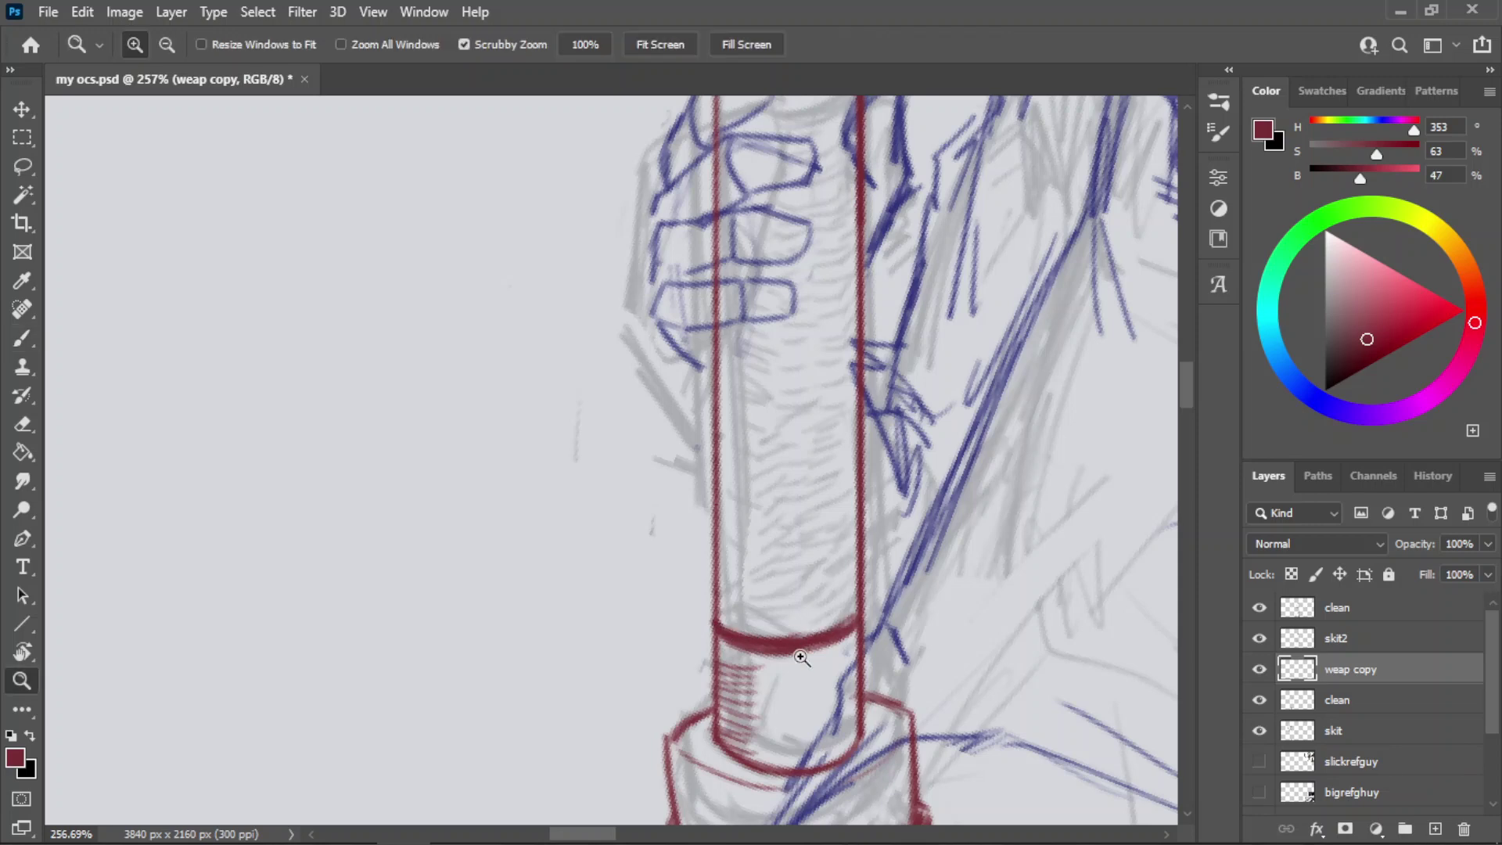
{"action": "left_click_drag", "start_coordinate": [878, 537], "coordinate": [996, 408]}
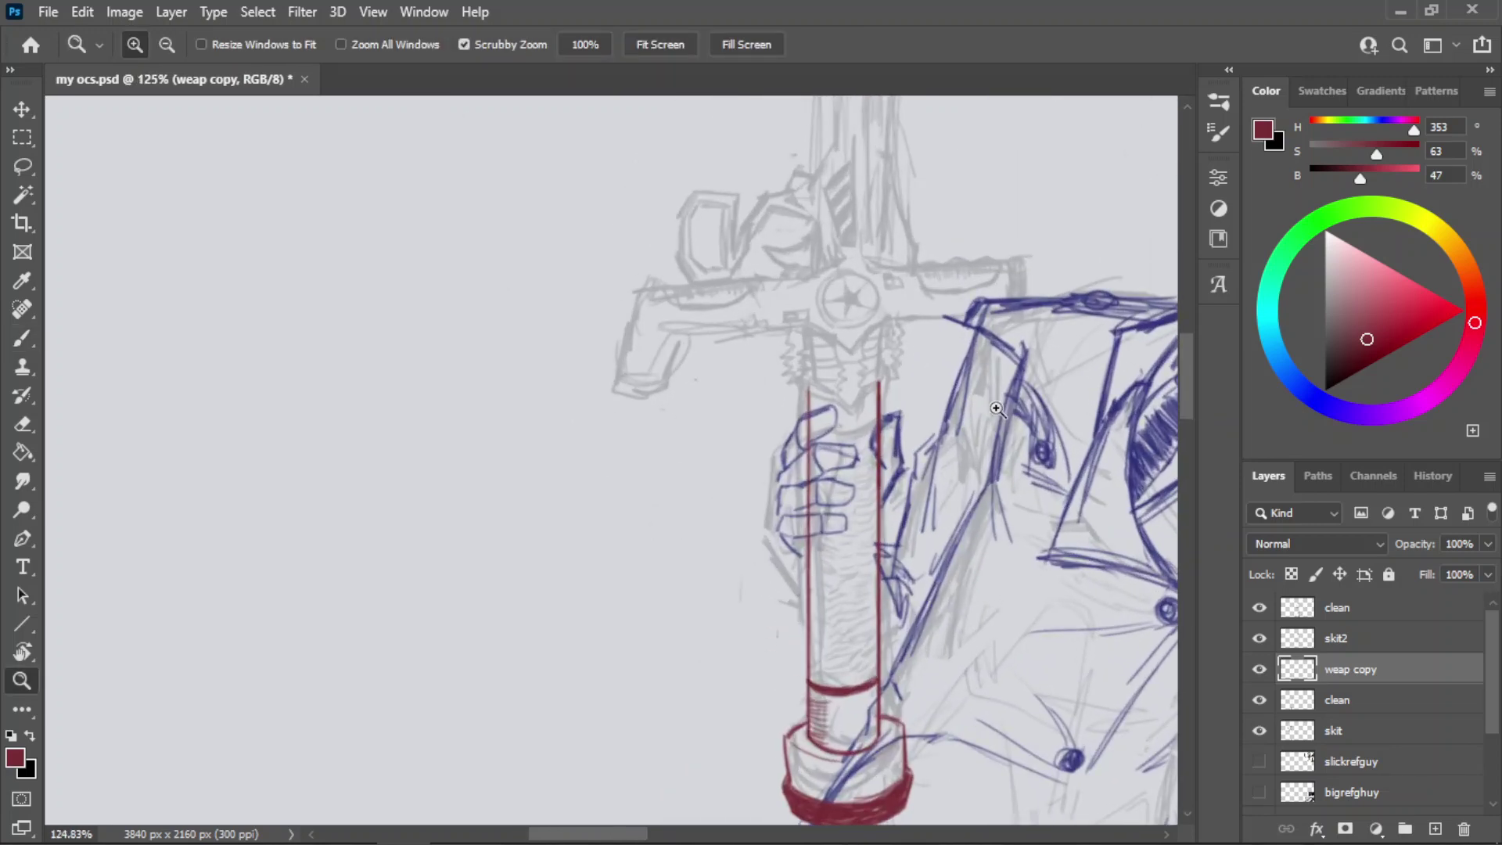
{"action": "left_click_drag", "start_coordinate": [866, 382], "coordinate": [978, 383]}
{"action": "mouse_move", "coordinate": [799, 391]}
{"action": "left_mouse_down"}
{"action": "mouse_move", "coordinate": [661, 429]}
{"action": "mouse_move", "coordinate": [947, 414]}
{"action": "left_mouse_up"}
{"action": "key", "text": "b"}
{"action": "left_click_drag", "start_coordinate": [680, 442], "coordinate": [799, 469]}
{"action": "key", "text": "ctrl+z"}
{"action": "left_click_drag", "start_coordinate": [688, 440], "coordinate": [815, 456]}
{"action": "left_click_drag", "start_coordinate": [692, 442], "coordinate": [840, 449]}
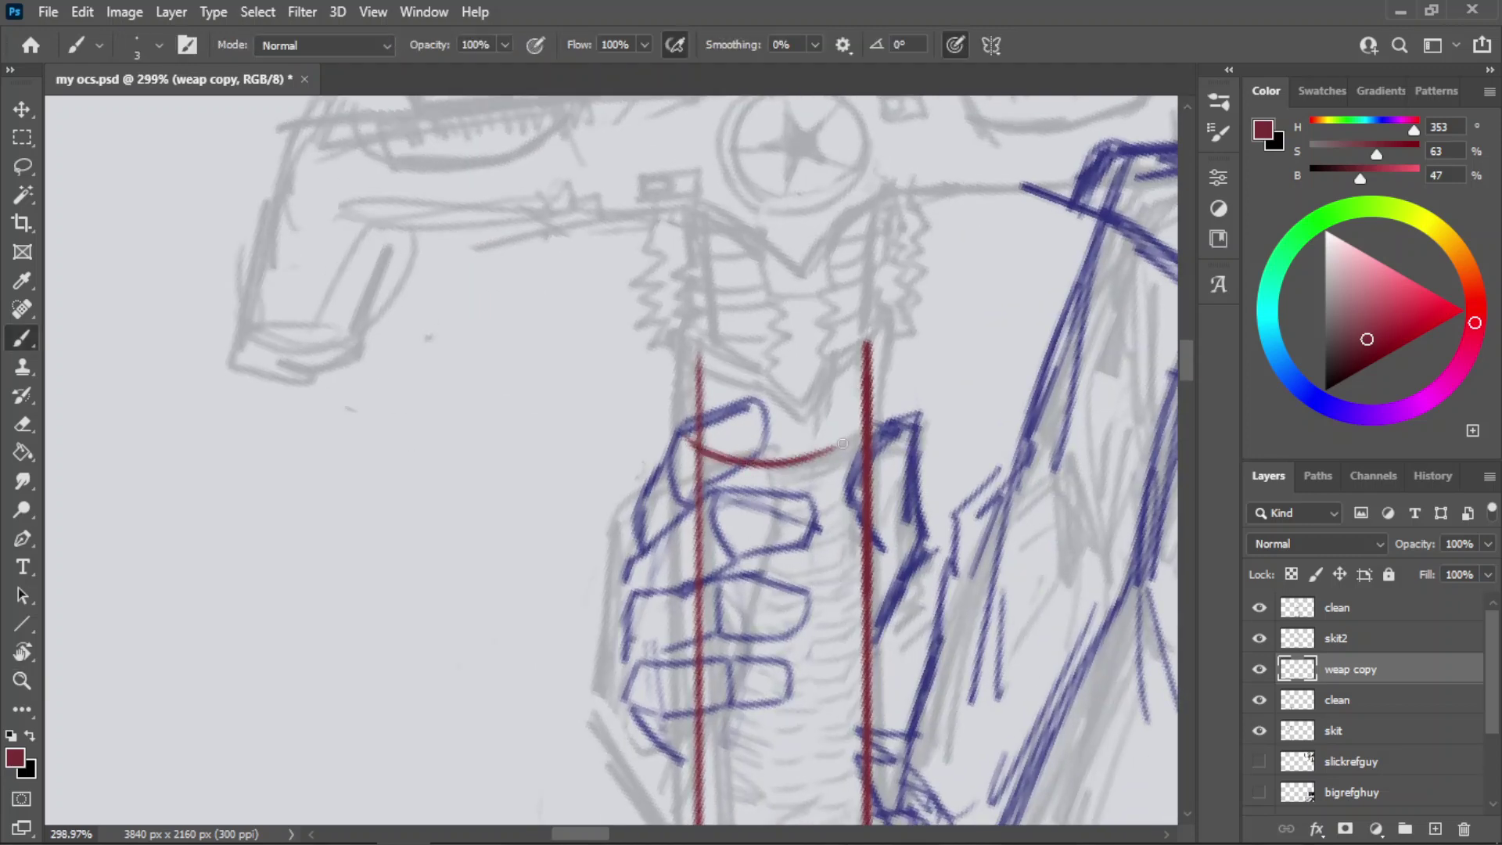
{"action": "mouse_move", "coordinate": [734, 456]}
{"action": "left_mouse_down"}
{"action": "mouse_move", "coordinate": [866, 434]}
{"action": "mouse_move", "coordinate": [687, 439]}
{"action": "left_mouse_up"}
{"action": "key", "text": "ctrl+z"}
{"action": "key", "text": "ctrl+z"}
{"action": "left_click_drag", "start_coordinate": [861, 441], "coordinate": [691, 448]}
{"action": "mouse_move", "coordinate": [807, 474]}
{"action": "left_mouse_down"}
{"action": "mouse_move", "coordinate": [694, 443]}
{"action": "mouse_move", "coordinate": [834, 462]}
{"action": "left_mouse_up"}
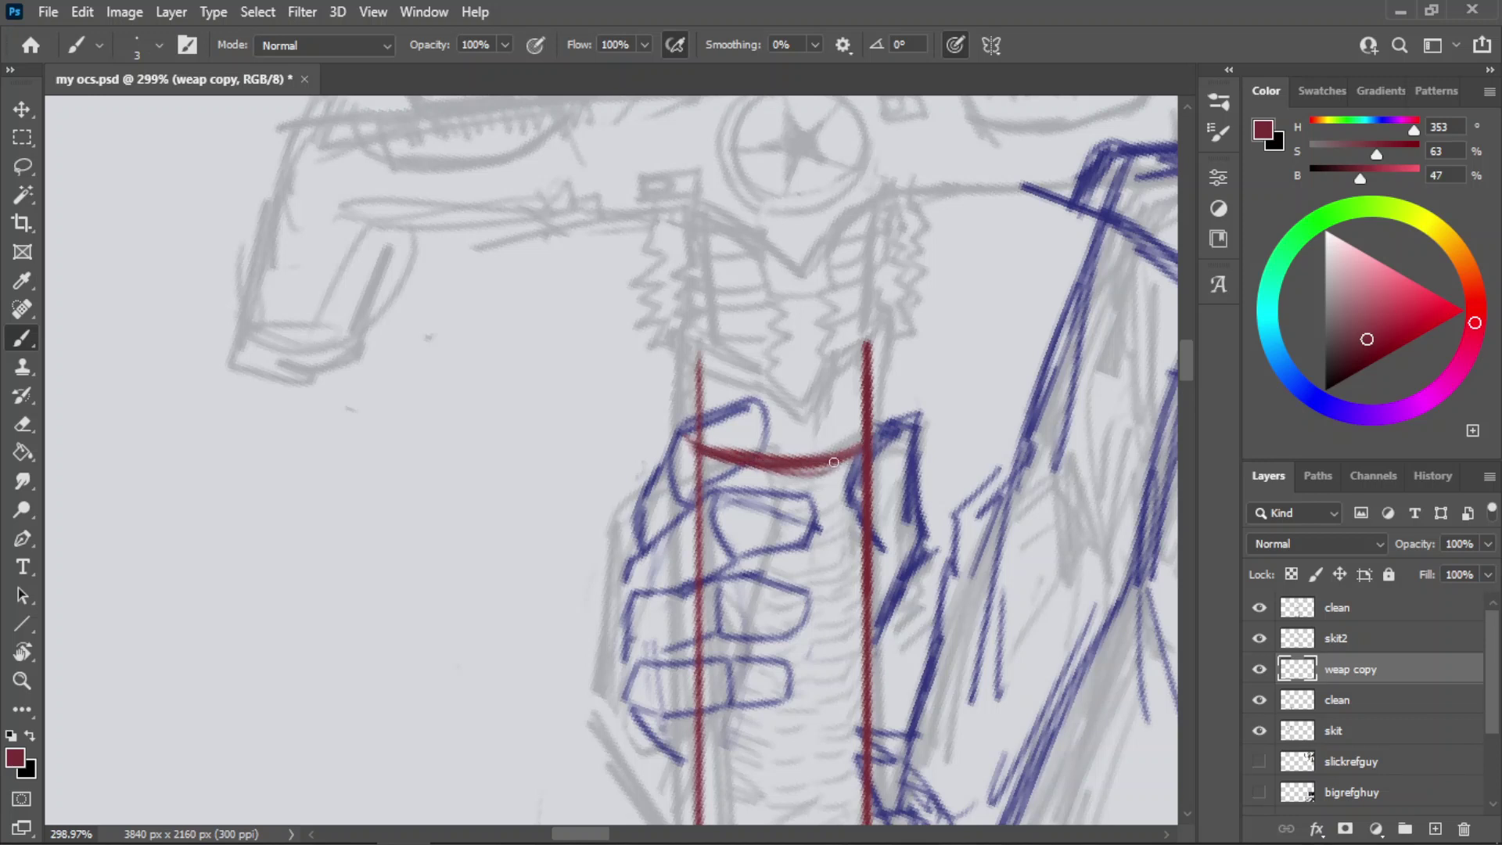
- Refine and even out the upper grip's curved line where it meets the body-facing edge
{"action": "key", "text": "z"}
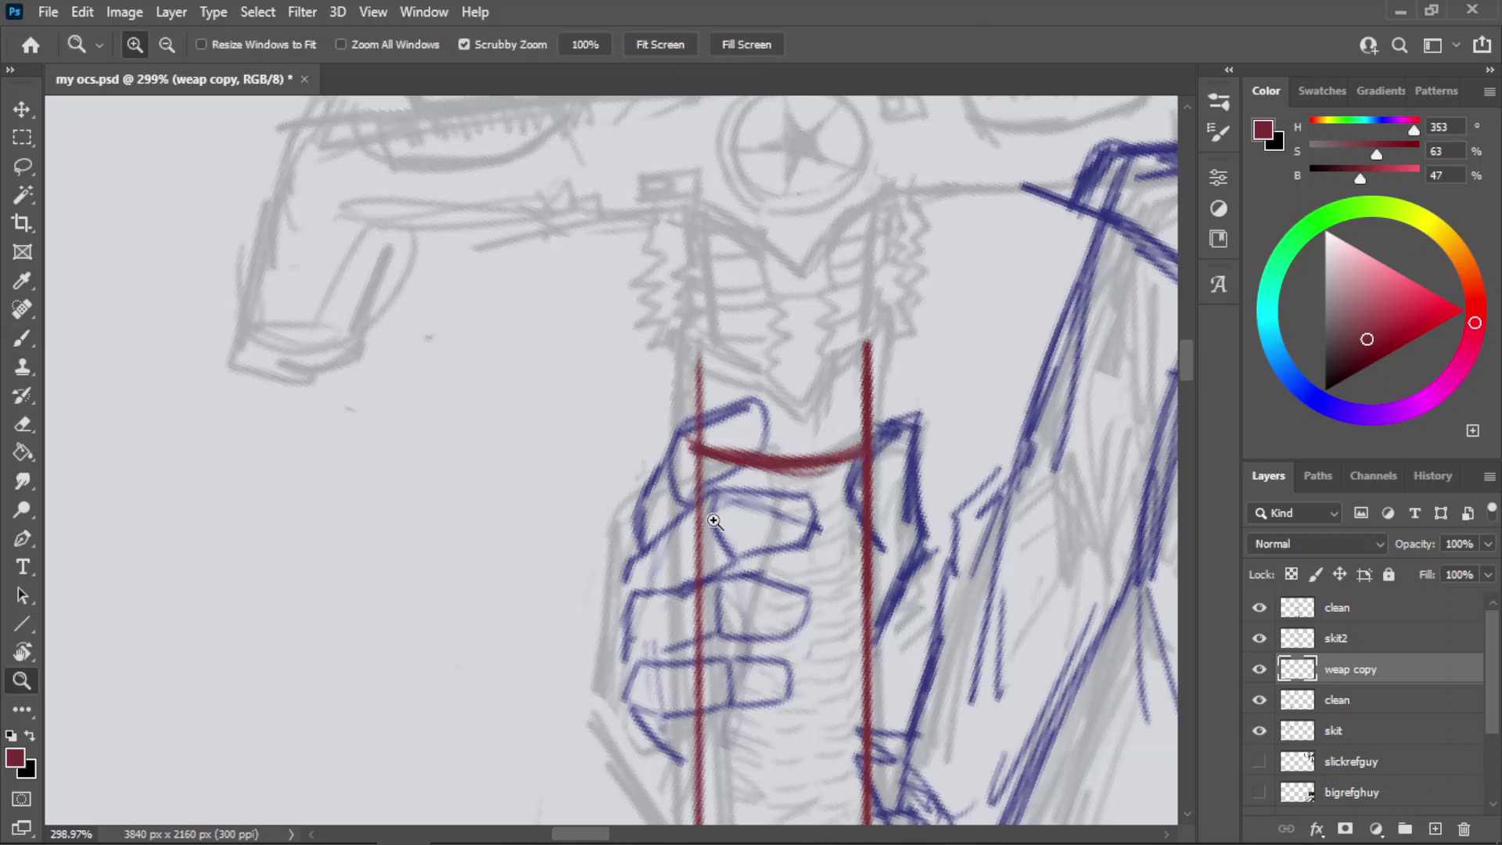
{"action": "key", "text": "b"}
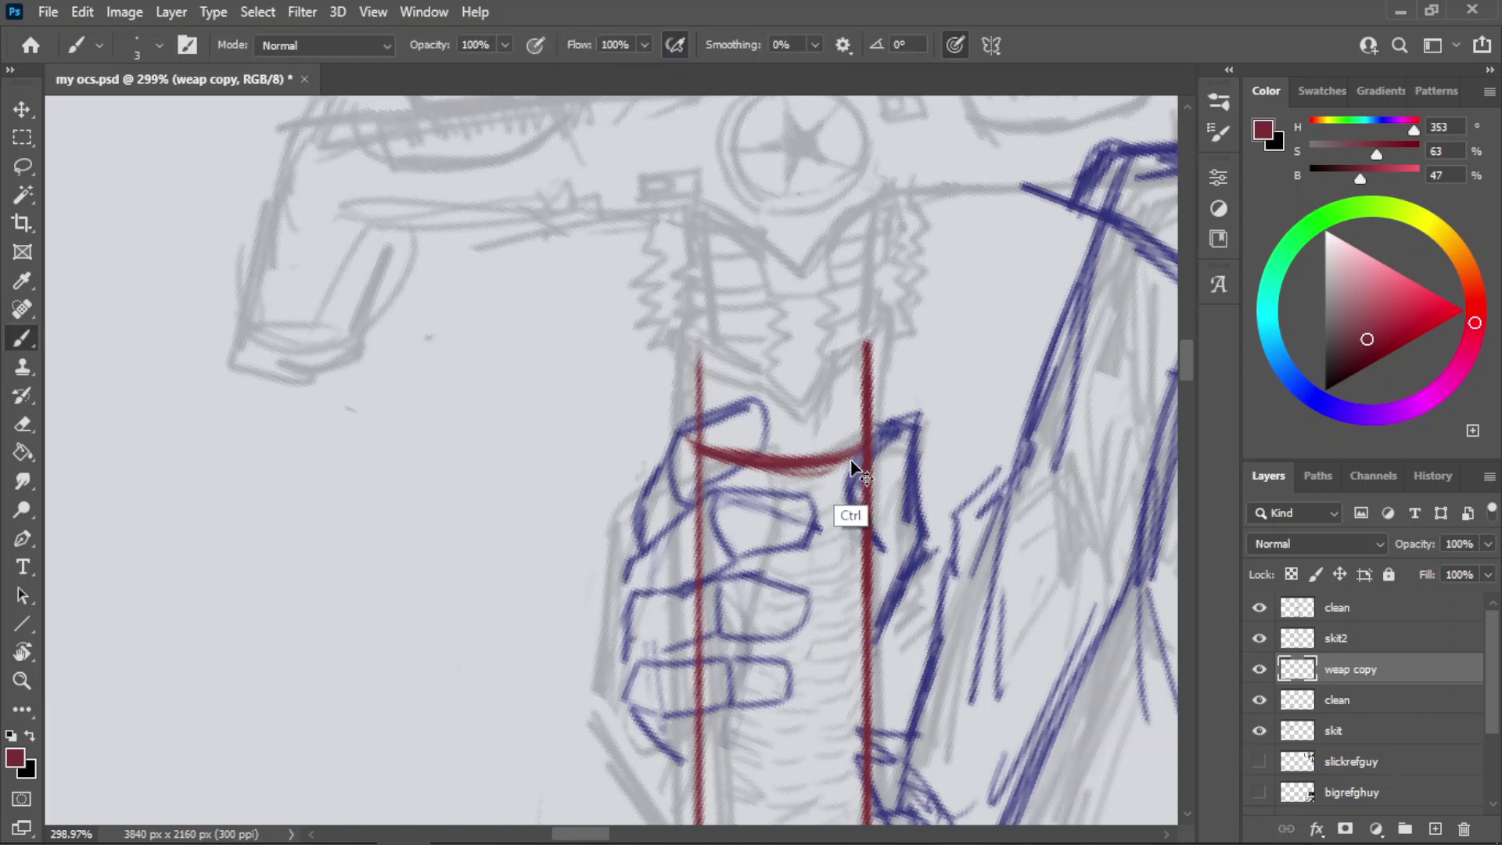
{"action": "key", "text": "ctrl+z"}
{"action": "key", "text": "ctrl+z"}
{"action": "mouse_move", "coordinate": [862, 450]}
{"action": "left_mouse_down"}
{"action": "mouse_move", "coordinate": [739, 460]}
{"action": "mouse_move", "coordinate": [863, 443]}
{"action": "left_mouse_up"}
{"action": "key", "text": "ctrl+z"}
- Try drawing a straight vertical line from the grip's body-facing edge up through the crossguard into the blade
{"action": "key", "text": "z"}
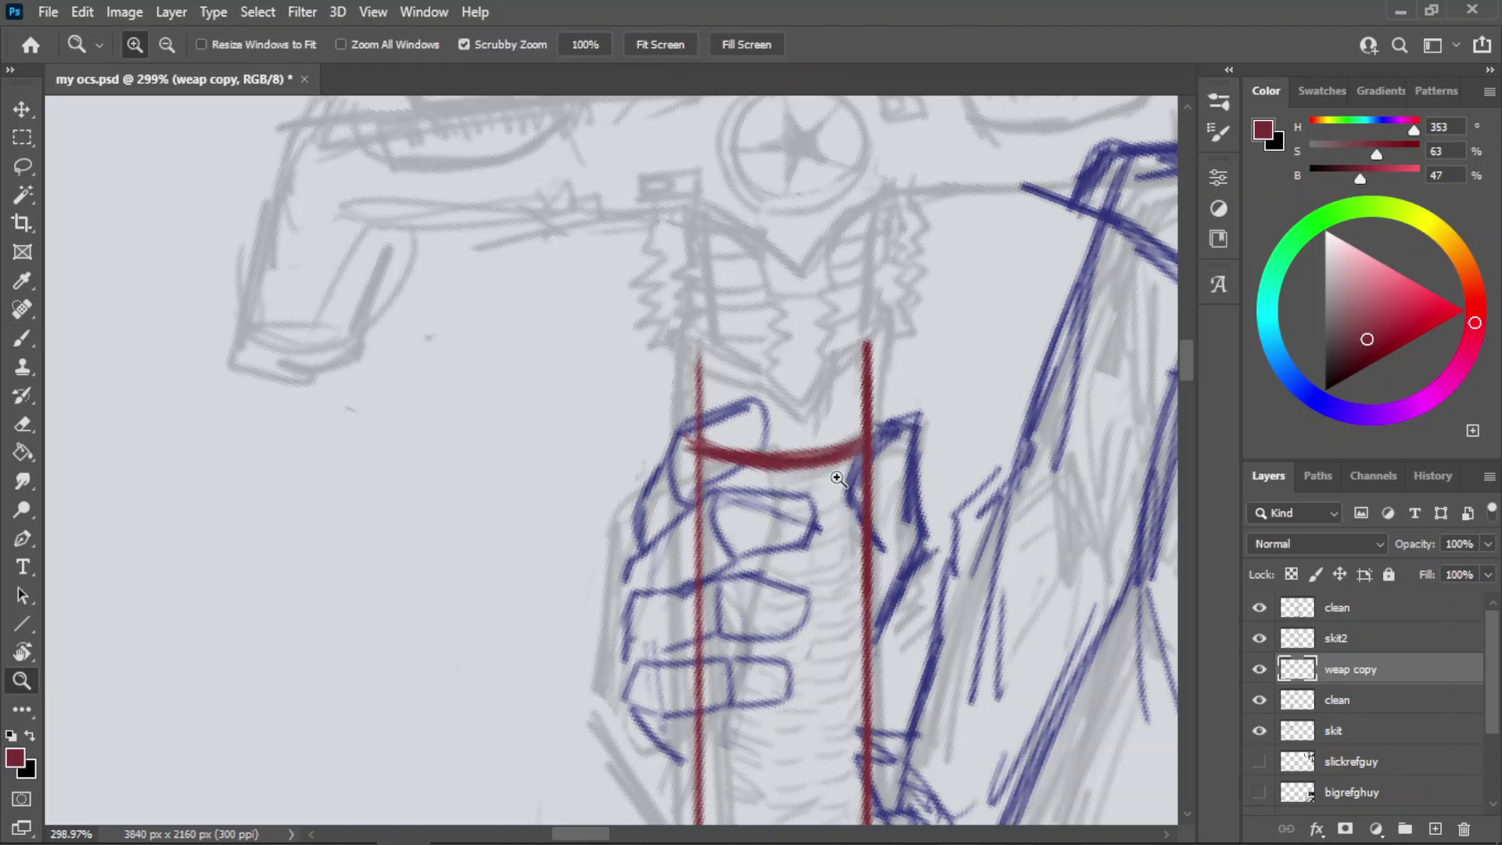
{"action": "left_click_drag", "start_coordinate": [819, 302], "coordinate": [860, 399]}
{"action": "left_click_drag", "start_coordinate": [825, 481], "coordinate": [739, 548]}
{"action": "left_click_drag", "start_coordinate": [854, 263], "coordinate": [872, 352]}
{"action": "left_click_drag", "start_coordinate": [794, 485], "coordinate": [713, 586]}
{"action": "scroll", "coordinate": [779, 491], "scroll_direction": "down", "scroll_amount": 2}
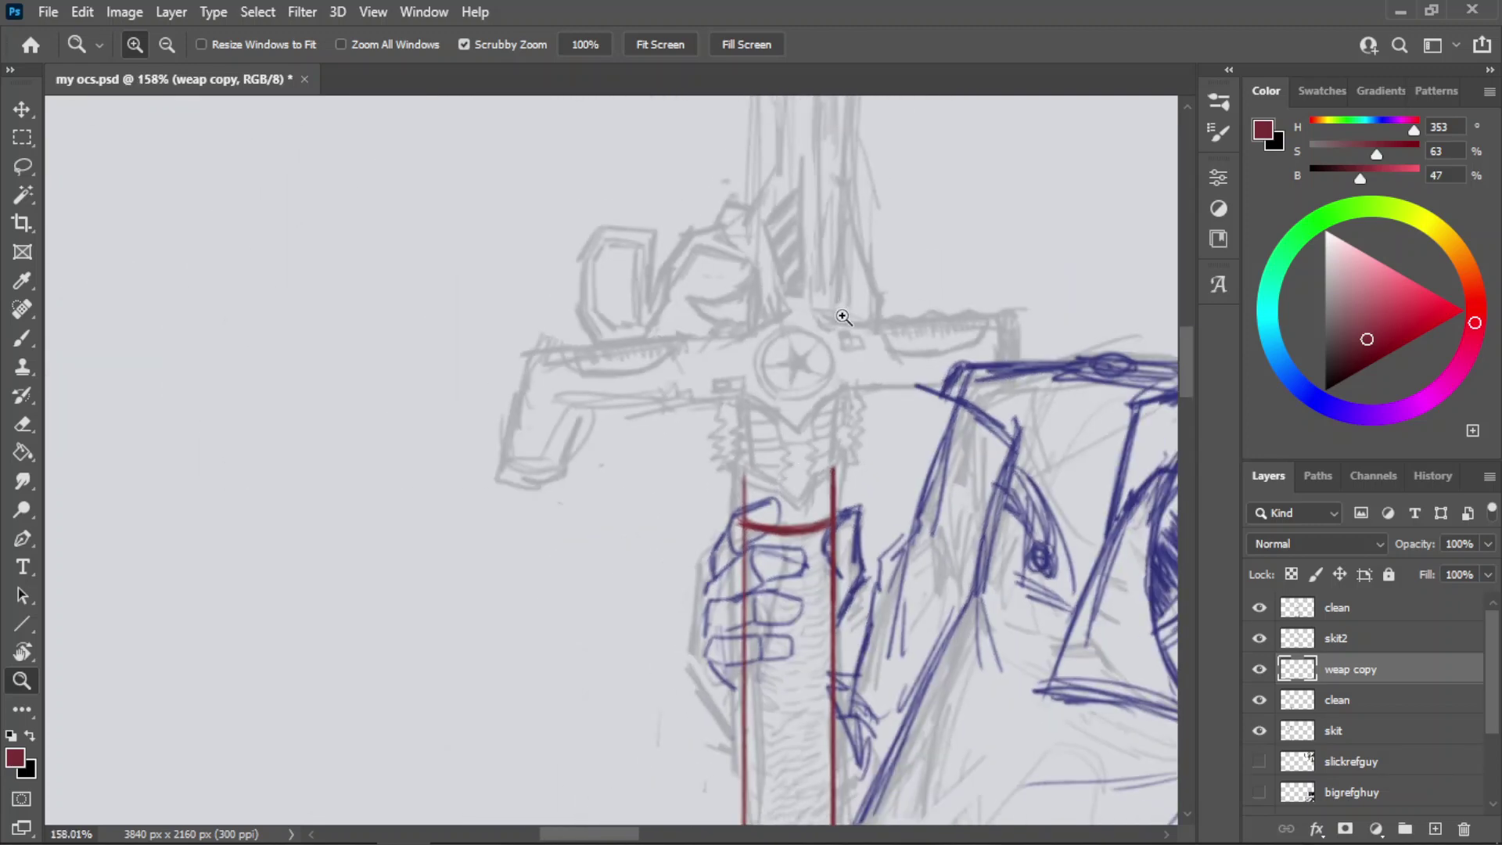
{"action": "key", "text": "b"}
{"action": "key", "text": "z"}
{"action": "left_click_drag", "start_coordinate": [830, 540], "coordinate": [764, 623]}
{"action": "left_click_drag", "start_coordinate": [841, 343], "coordinate": [892, 446]}
{"action": "key", "text": "b"}
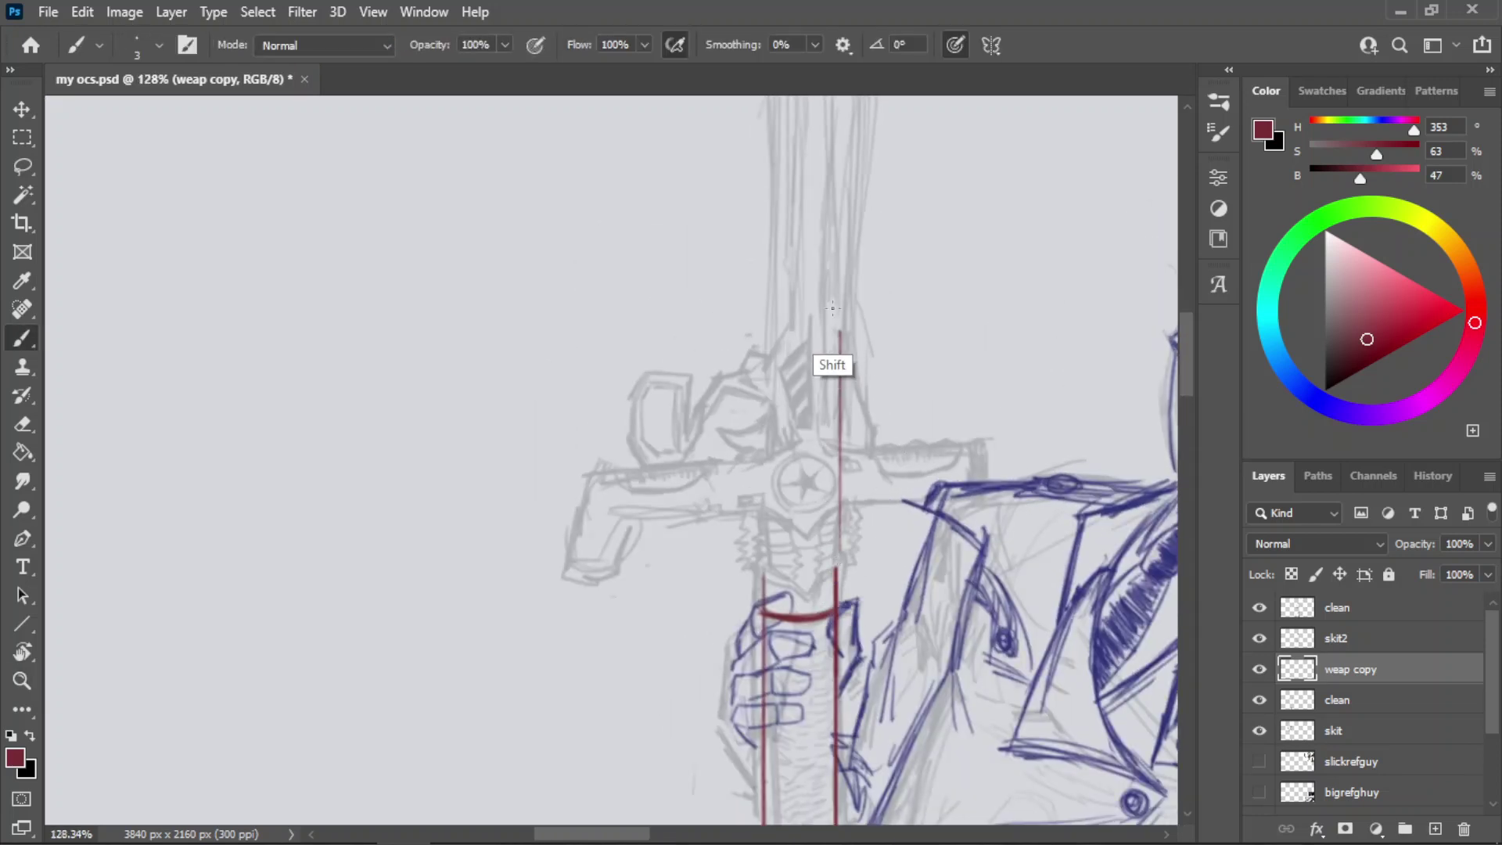
{"action": "left_click", "coordinate": [839, 228], "text": "shift"}
{"action": "key", "text": "ctrl+z"}
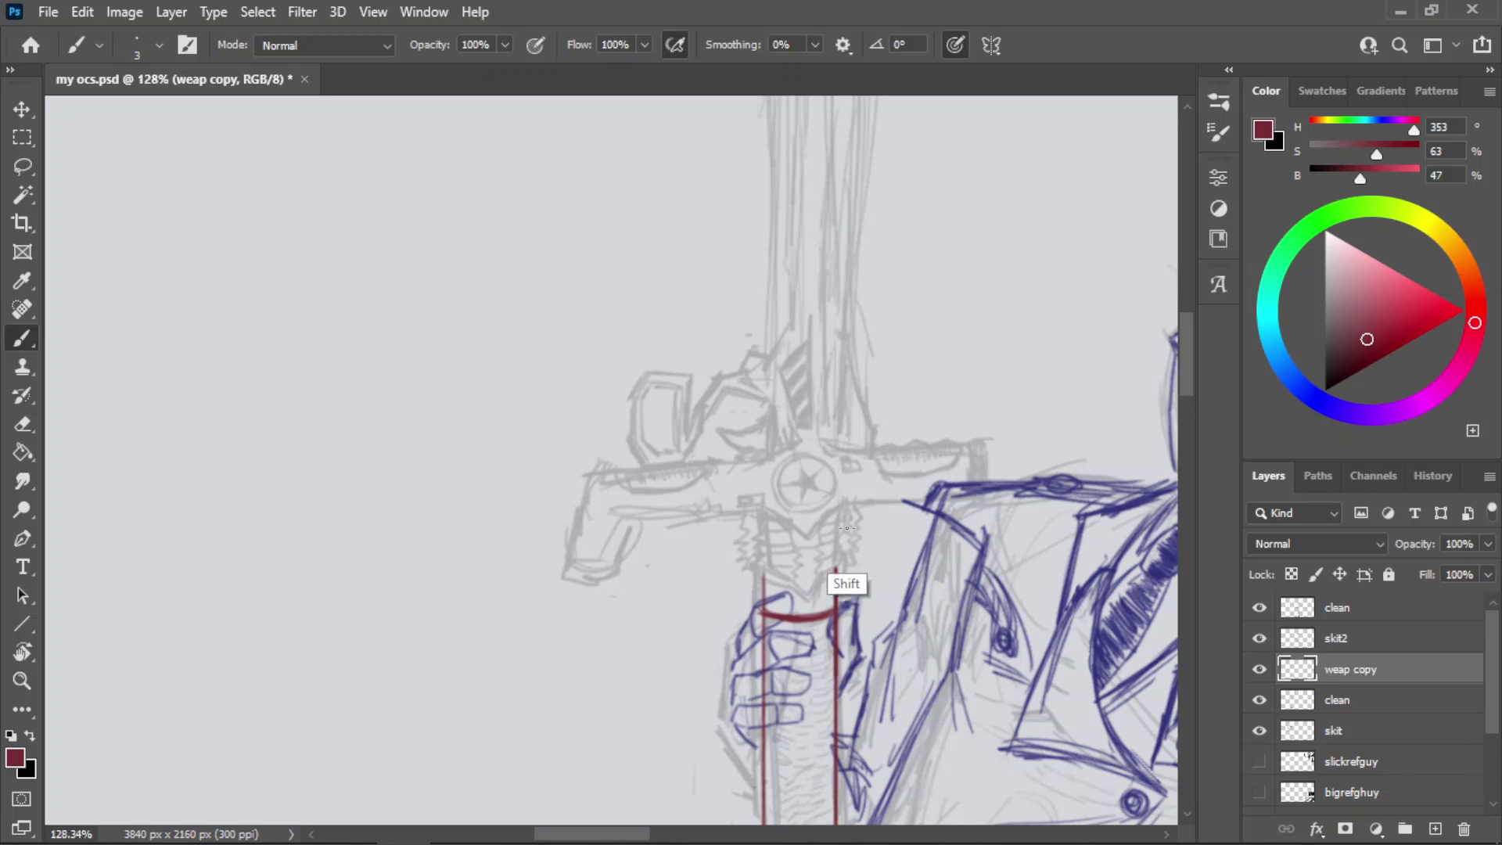
- Try building one long straight line from the grip's body-facing edge up the full blade to its tip
{"action": "left_click_drag", "start_coordinate": [845, 526], "coordinate": [837, 118]}
{"action": "left_click_drag", "start_coordinate": [839, 205], "coordinate": [839, 293]}
{"action": "left_click_drag", "start_coordinate": [840, 302], "coordinate": [834, 76]}
{"action": "left_click_drag", "start_coordinate": [839, 156], "coordinate": [842, 359]}
{"action": "scroll", "coordinate": [839, 117], "scroll_direction": "up", "scroll_amount": 2}
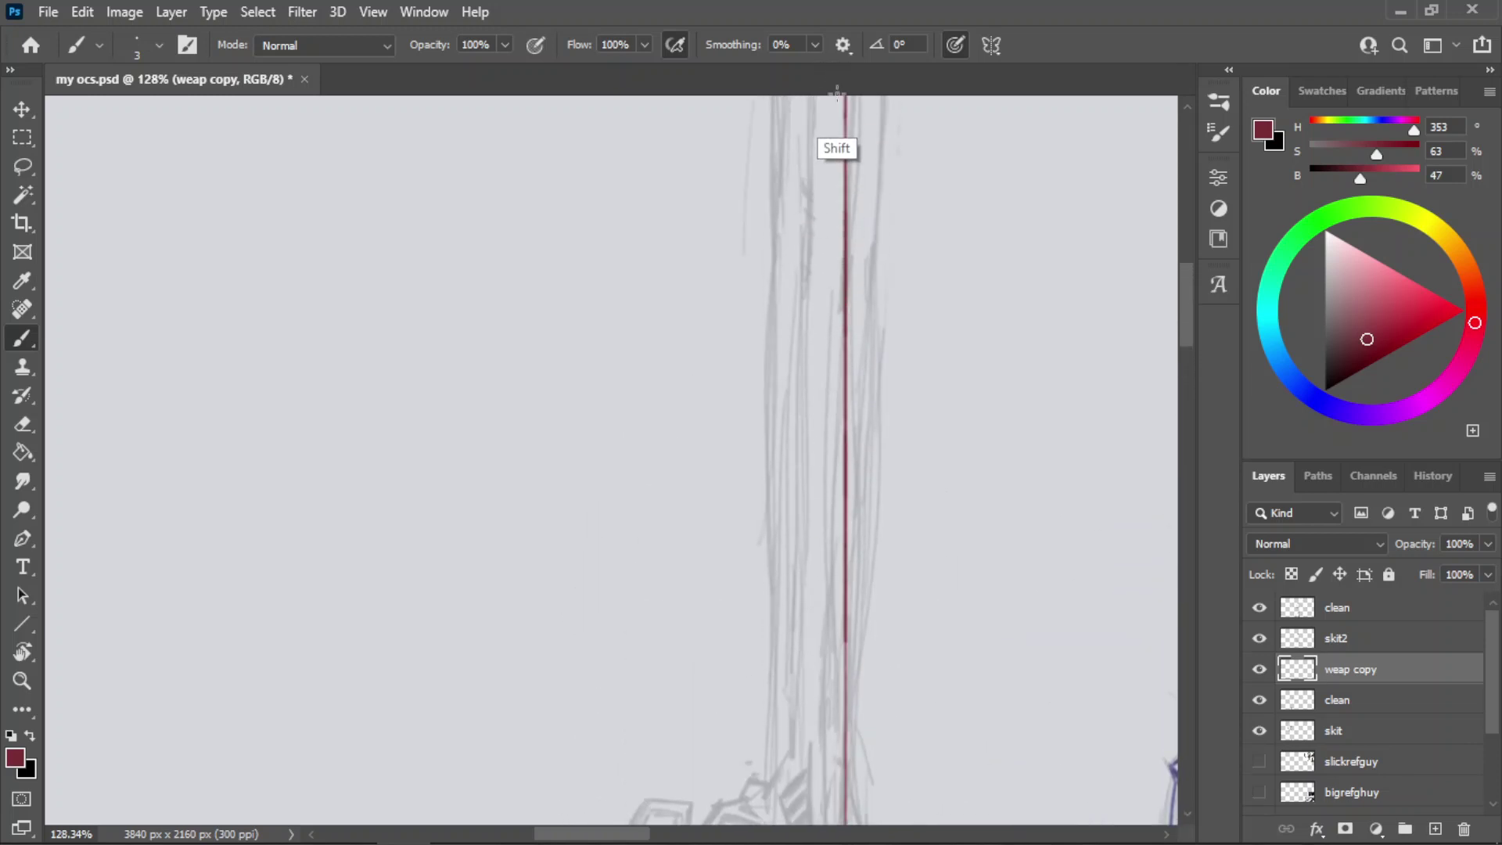
{"action": "scroll", "coordinate": [841, 157], "scroll_direction": "up", "scroll_amount": 1}
{"action": "left_click_drag", "start_coordinate": [841, 184], "coordinate": [845, 299]}
{"action": "left_click_drag", "start_coordinate": [845, 213], "coordinate": [845, 83]}
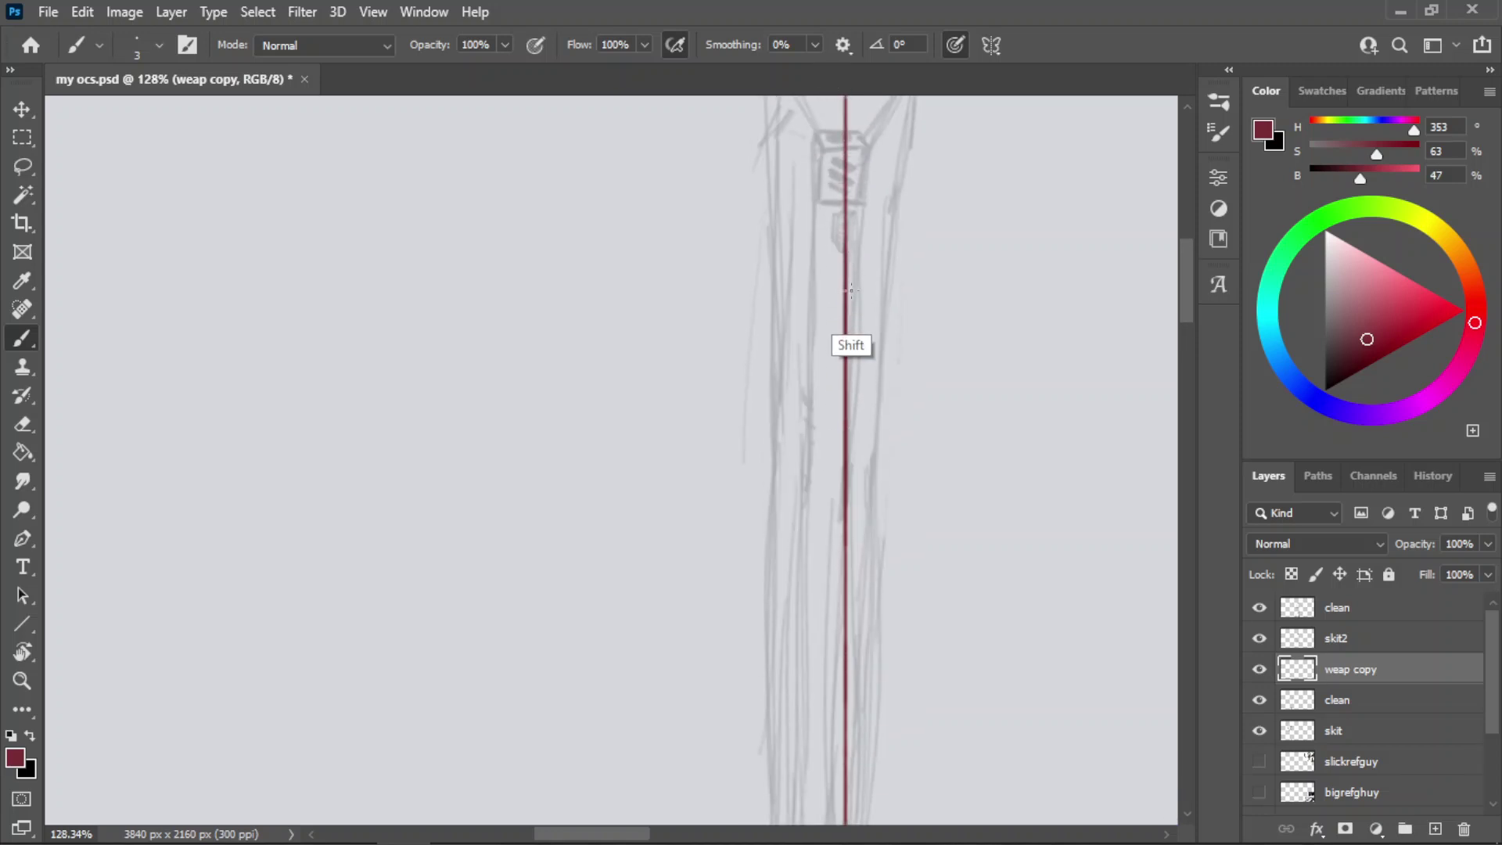
{"action": "left_click_drag", "start_coordinate": [879, 491], "coordinate": [829, 538]}
{"action": "left_click_drag", "start_coordinate": [971, 325], "coordinate": [1041, 325]}
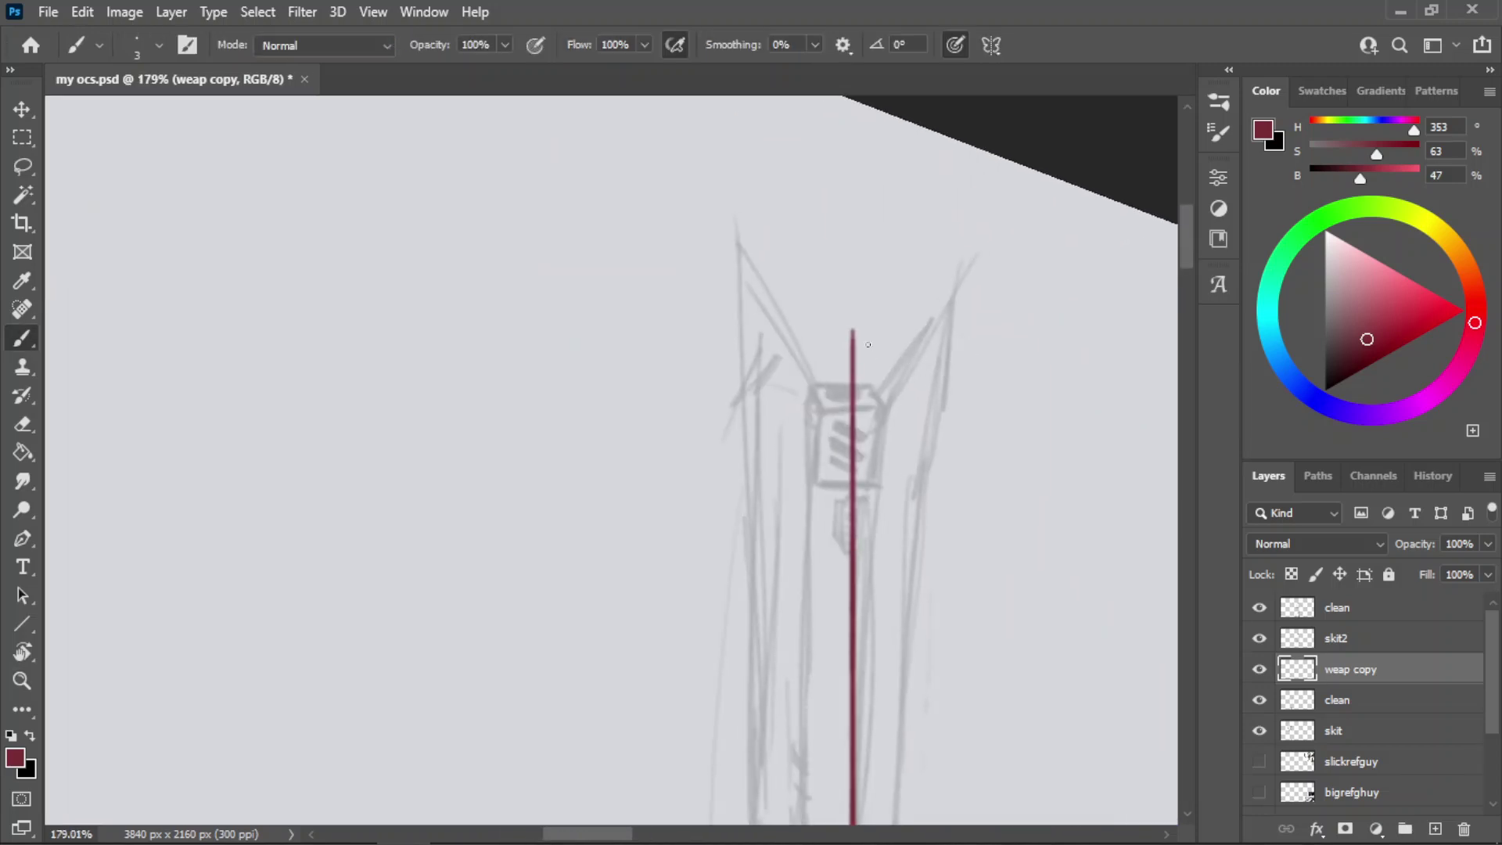
{"action": "left_click_drag", "start_coordinate": [852, 342], "coordinate": [852, 255]}
{"action": "key", "text": "z"}
{"action": "scroll", "coordinate": [721, 335], "scroll_direction": "down", "scroll_amount": 5}
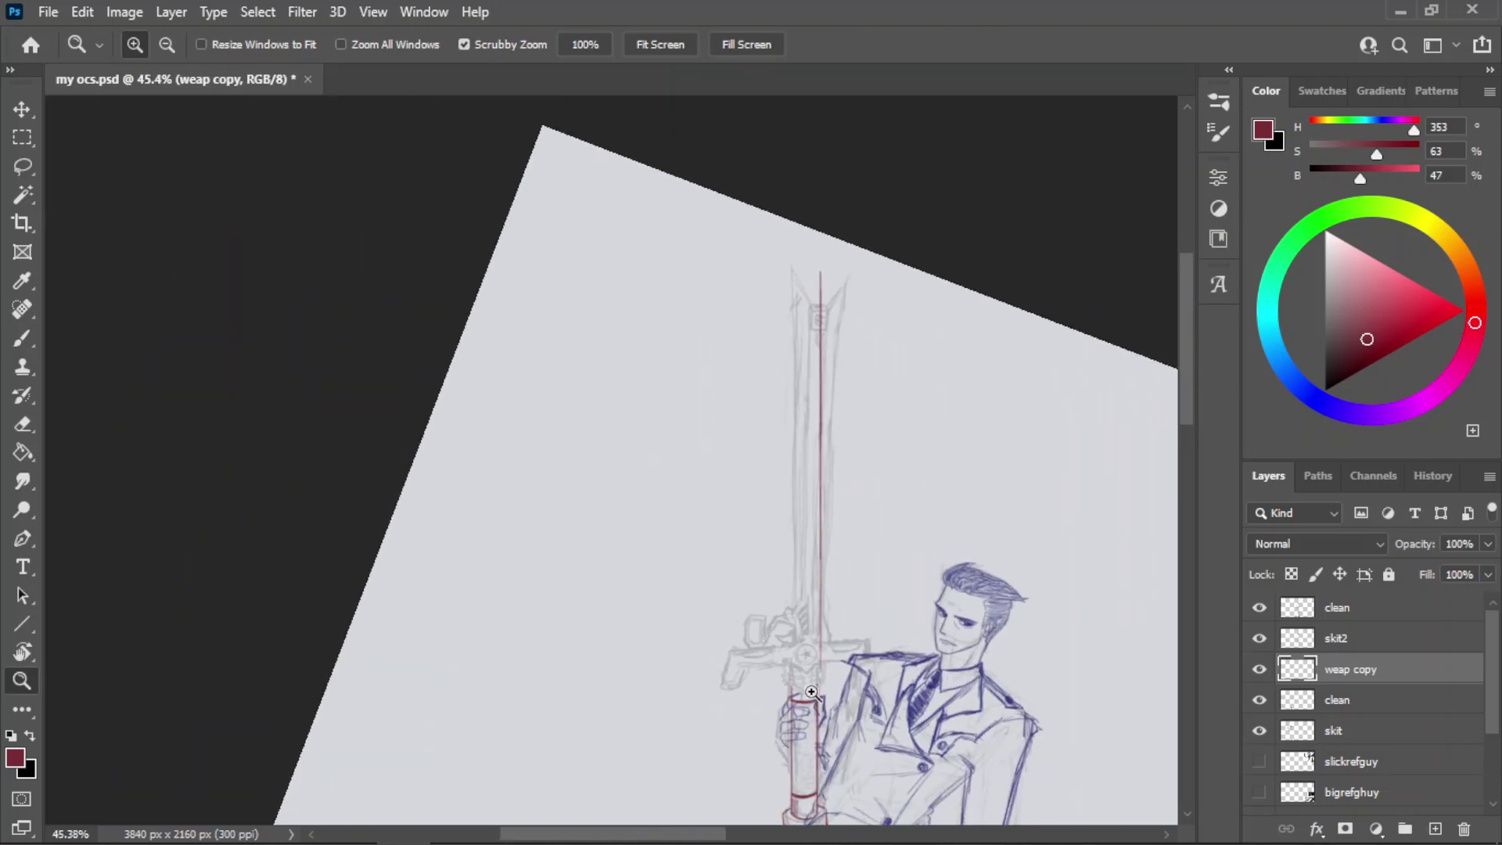
{"action": "left_click_drag", "start_coordinate": [811, 692], "coordinate": [861, 606]}
{"action": "left_click_drag", "start_coordinate": [831, 517], "coordinate": [819, 539]}
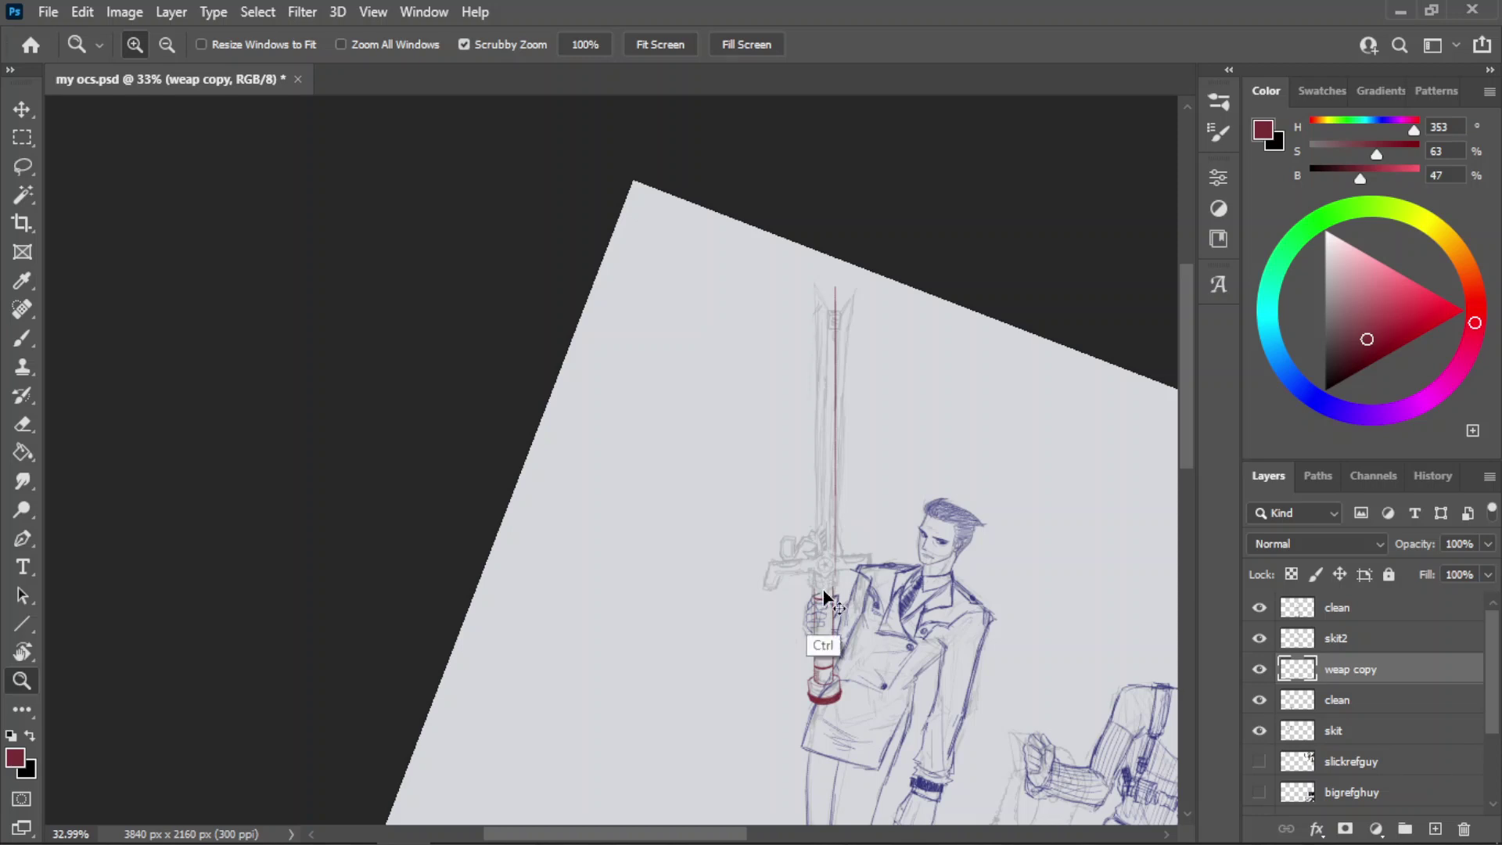
{"action": "left_click_drag", "start_coordinate": [823, 522], "coordinate": [892, 525]}
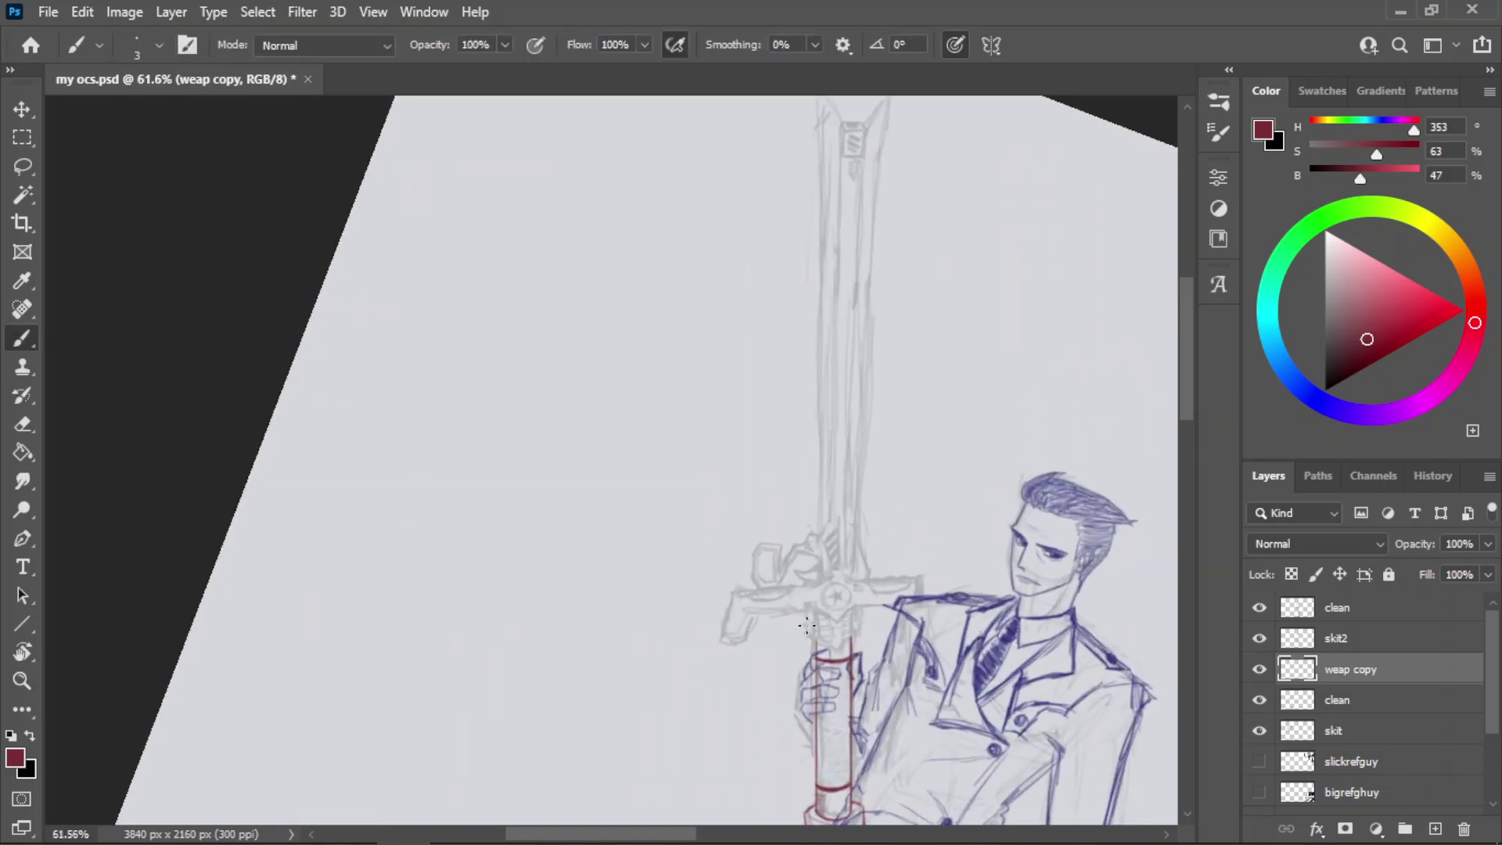
- Try a straight vertical line upward from the grip's outer edge alongside the blade
{"action": "mouse_move", "coordinate": [808, 609]}
{"action": "left_mouse_down"}
{"action": "mouse_move", "coordinate": [800, 630]}
{"action": "mouse_move", "coordinate": [813, 356]}
{"action": "left_mouse_up"}
{"action": "key", "text": "b"}
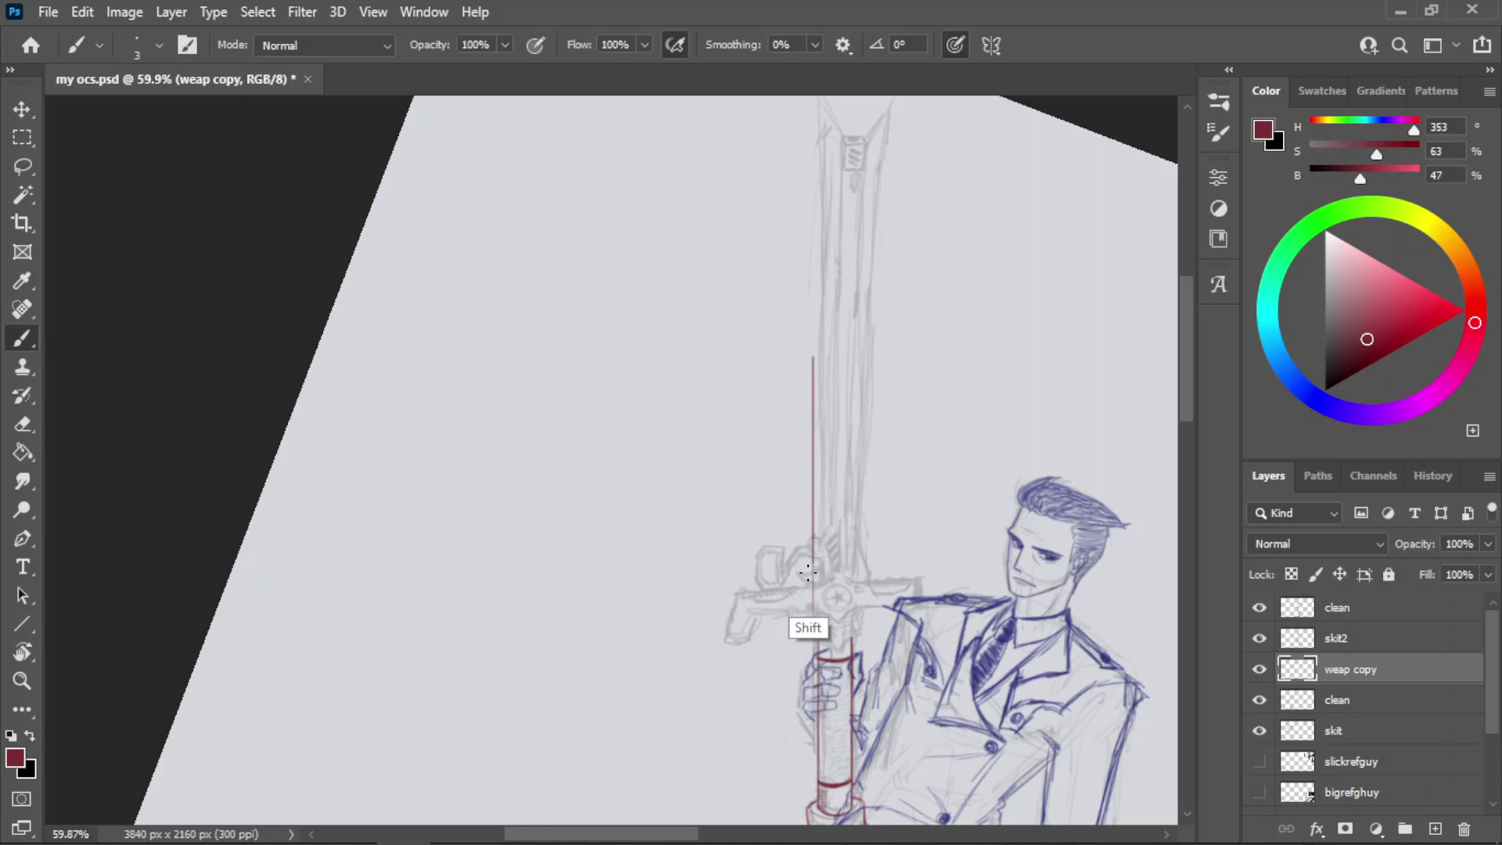
{"action": "key", "text": "ctrl+z"}
- Set the canvas view's rotation angle to 22° and return to the Brush tool
{"action": "key", "text": "r"}
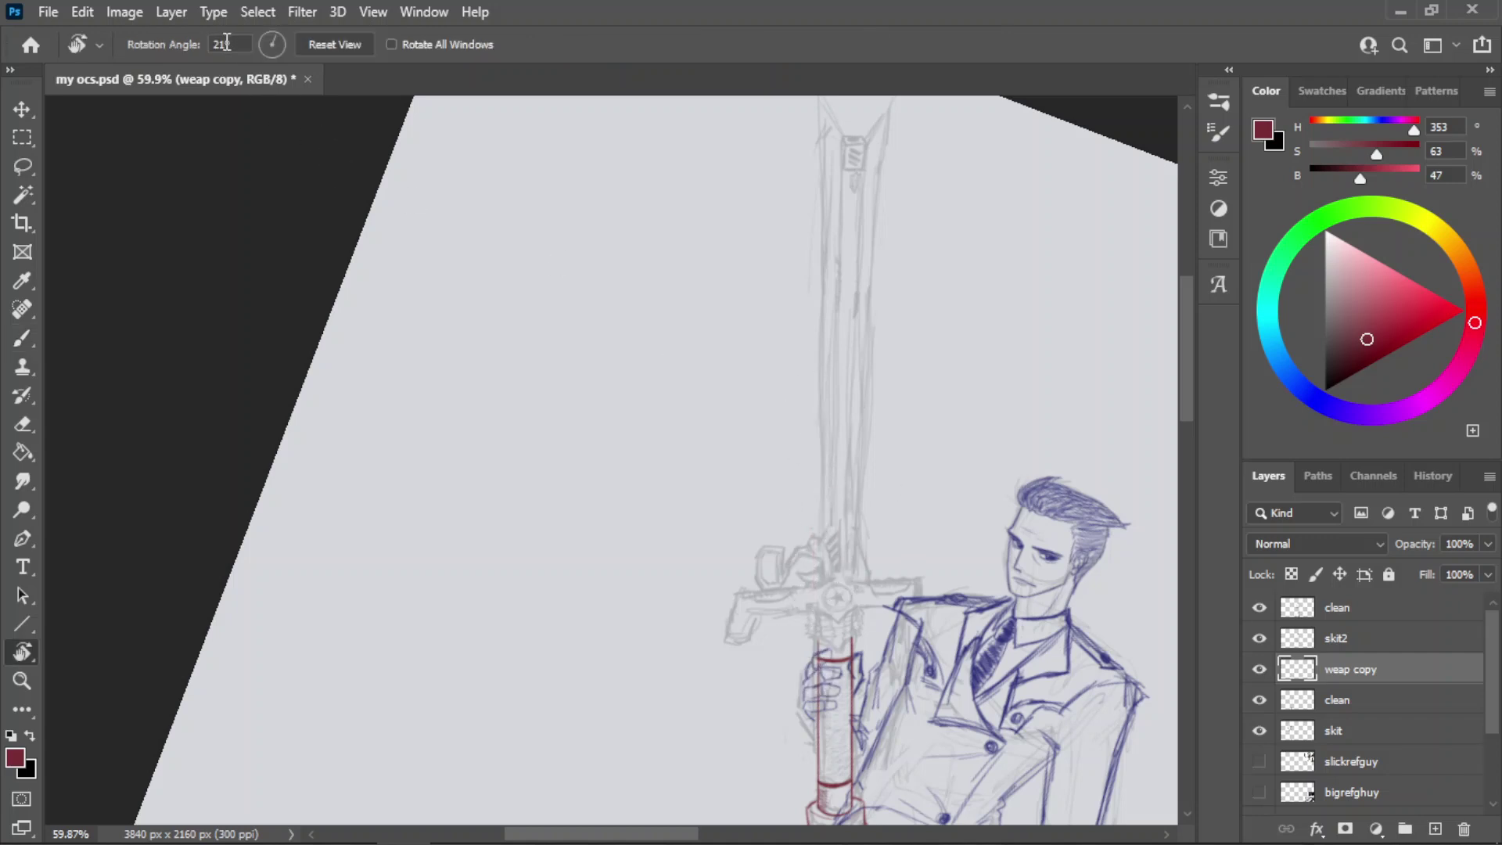
{"action": "type", "text": "22"}
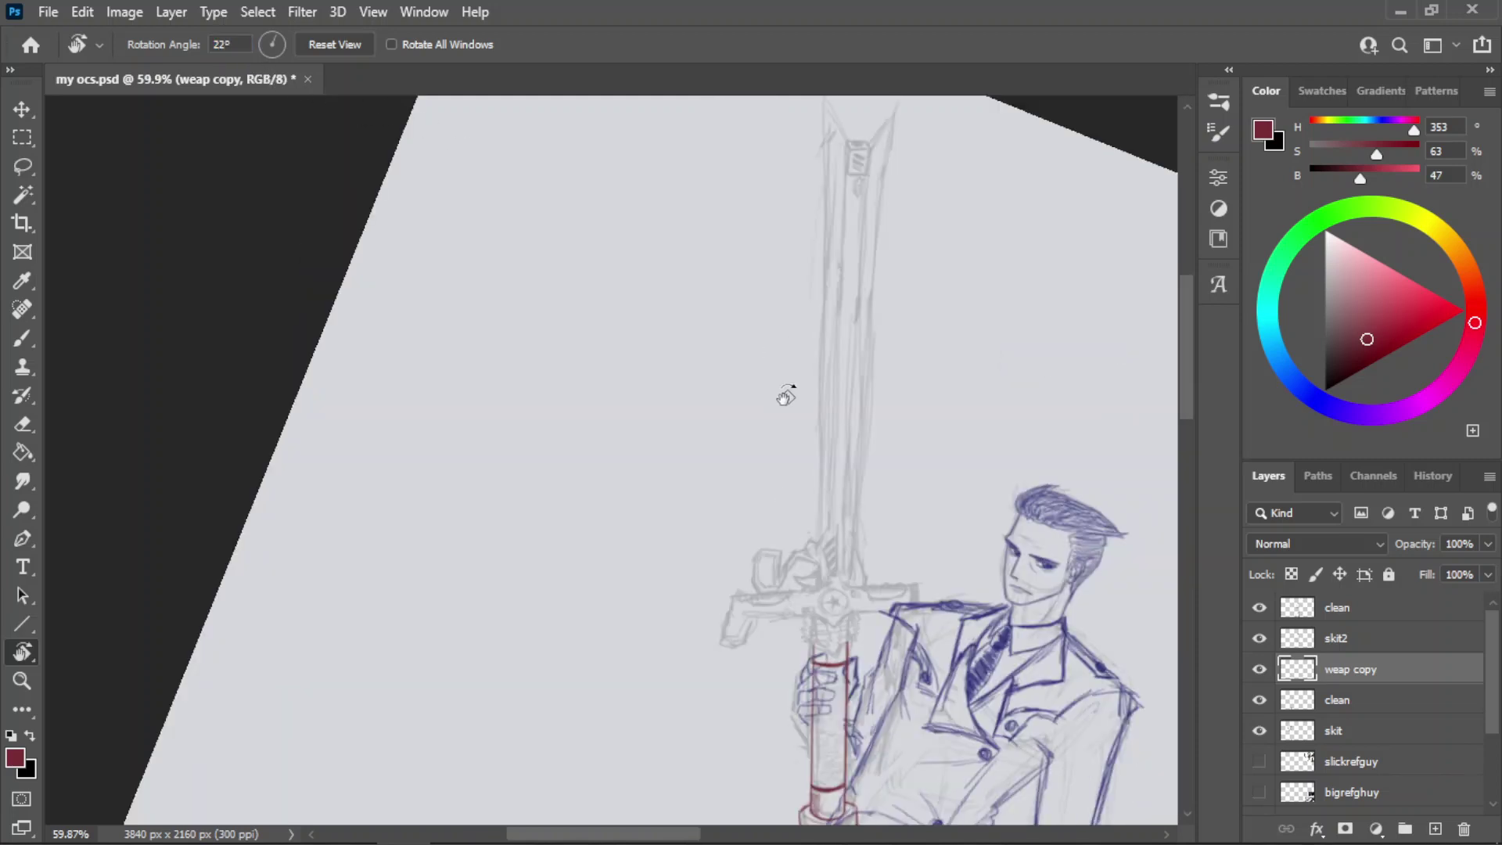
{"action": "type", "text": "b"}
- Try straight vertical blade lines rising from the grip's body-facing edge and from its outer edge
{"action": "left_click_drag", "start_coordinate": [846, 626], "coordinate": [845, 197]}
{"action": "key", "text": "ctrl+z"}
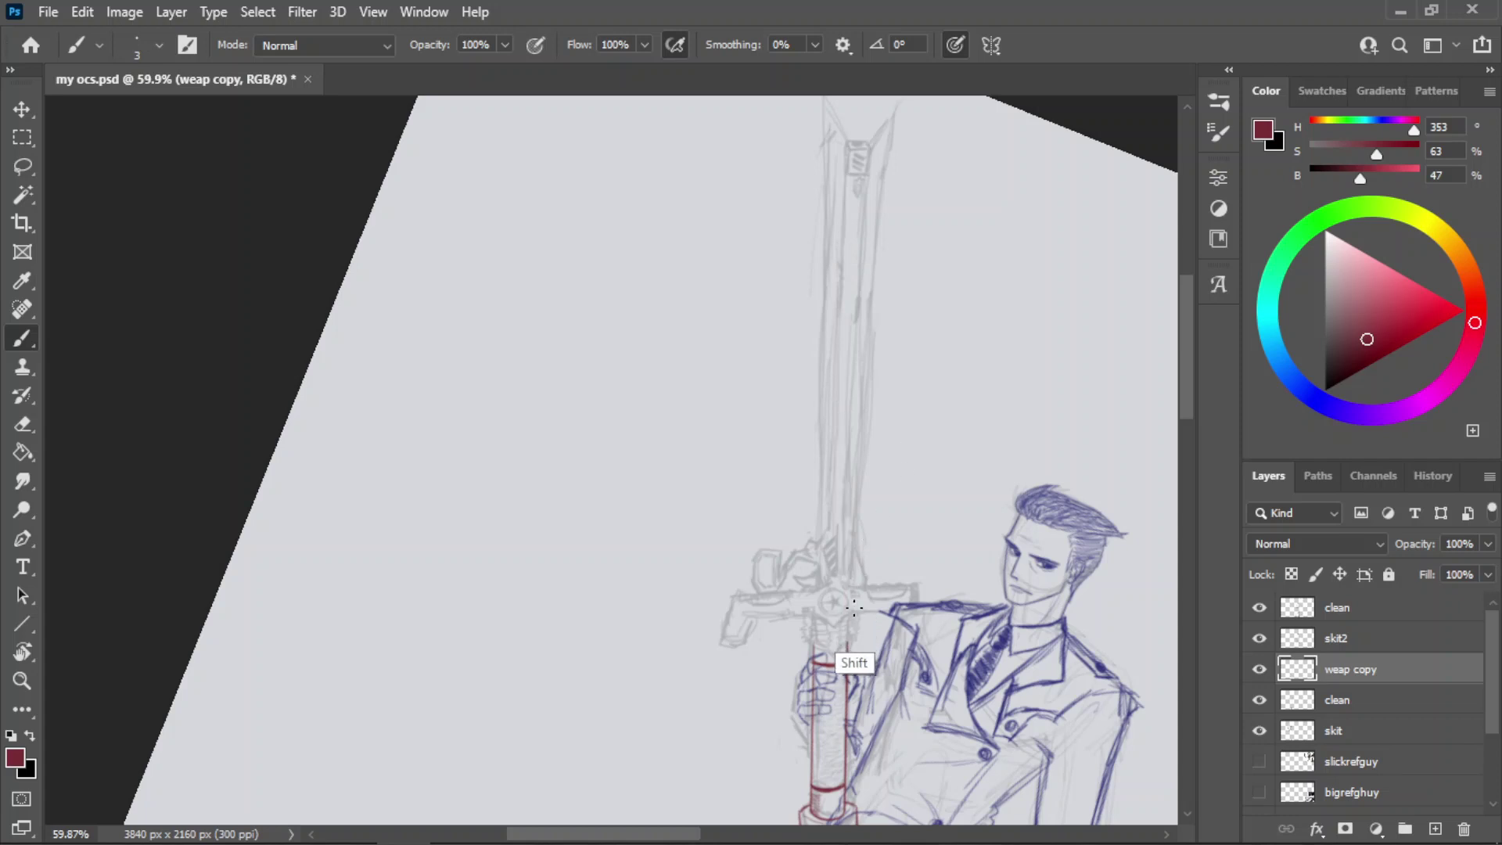
{"action": "mouse_move", "coordinate": [849, 629]}
{"action": "left_mouse_down"}
{"action": "mouse_move", "coordinate": [879, 306]}
{"action": "mouse_move", "coordinate": [867, 142]}
{"action": "mouse_move", "coordinate": [918, 815]}
{"action": "left_mouse_up"}
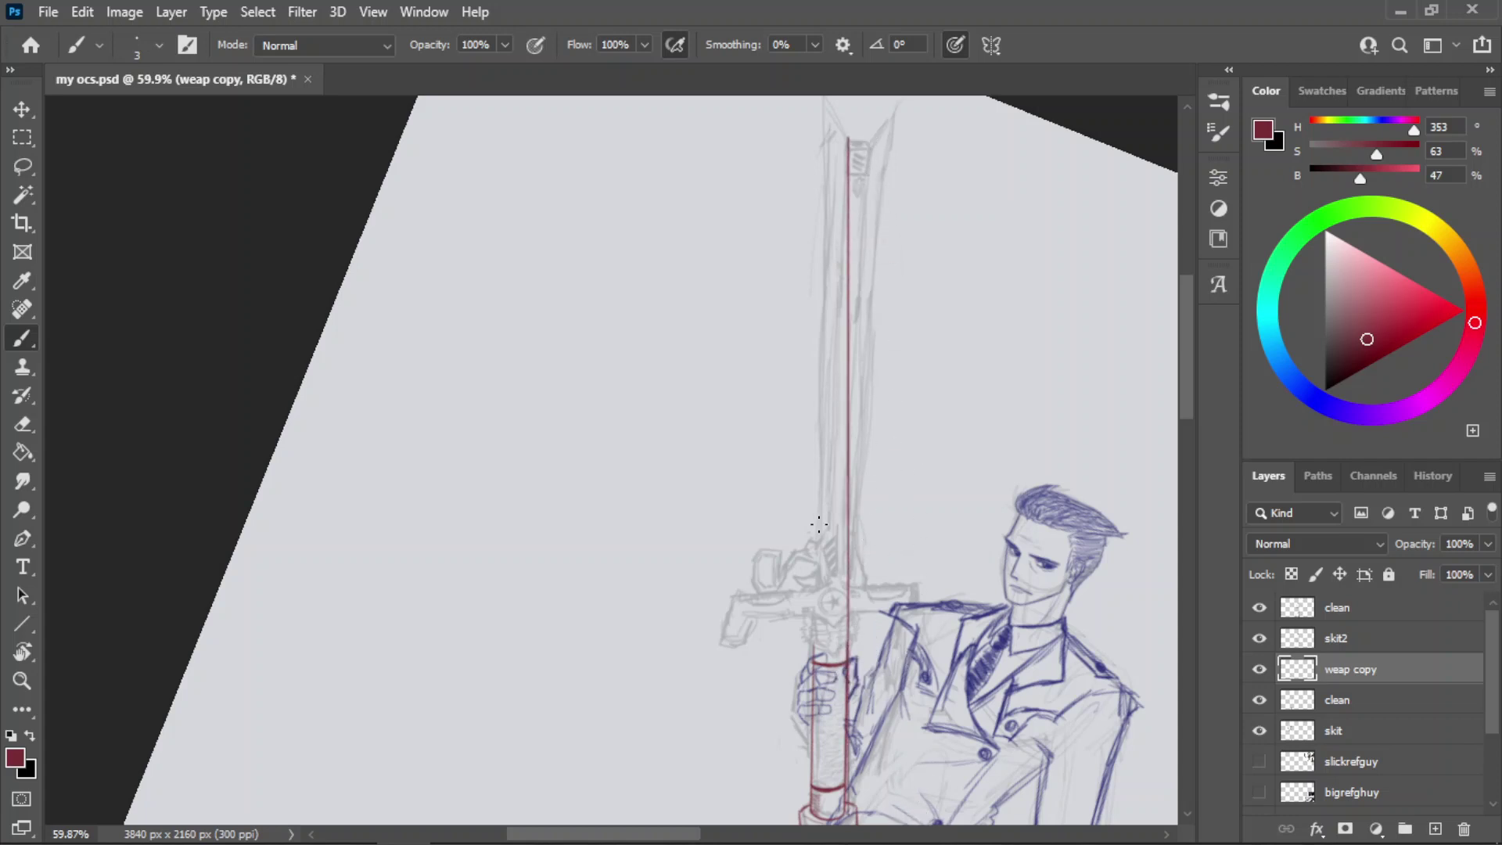
{"action": "key", "text": "ctrl+z"}
{"action": "left_click_drag", "start_coordinate": [807, 615], "coordinate": [807, 157]}
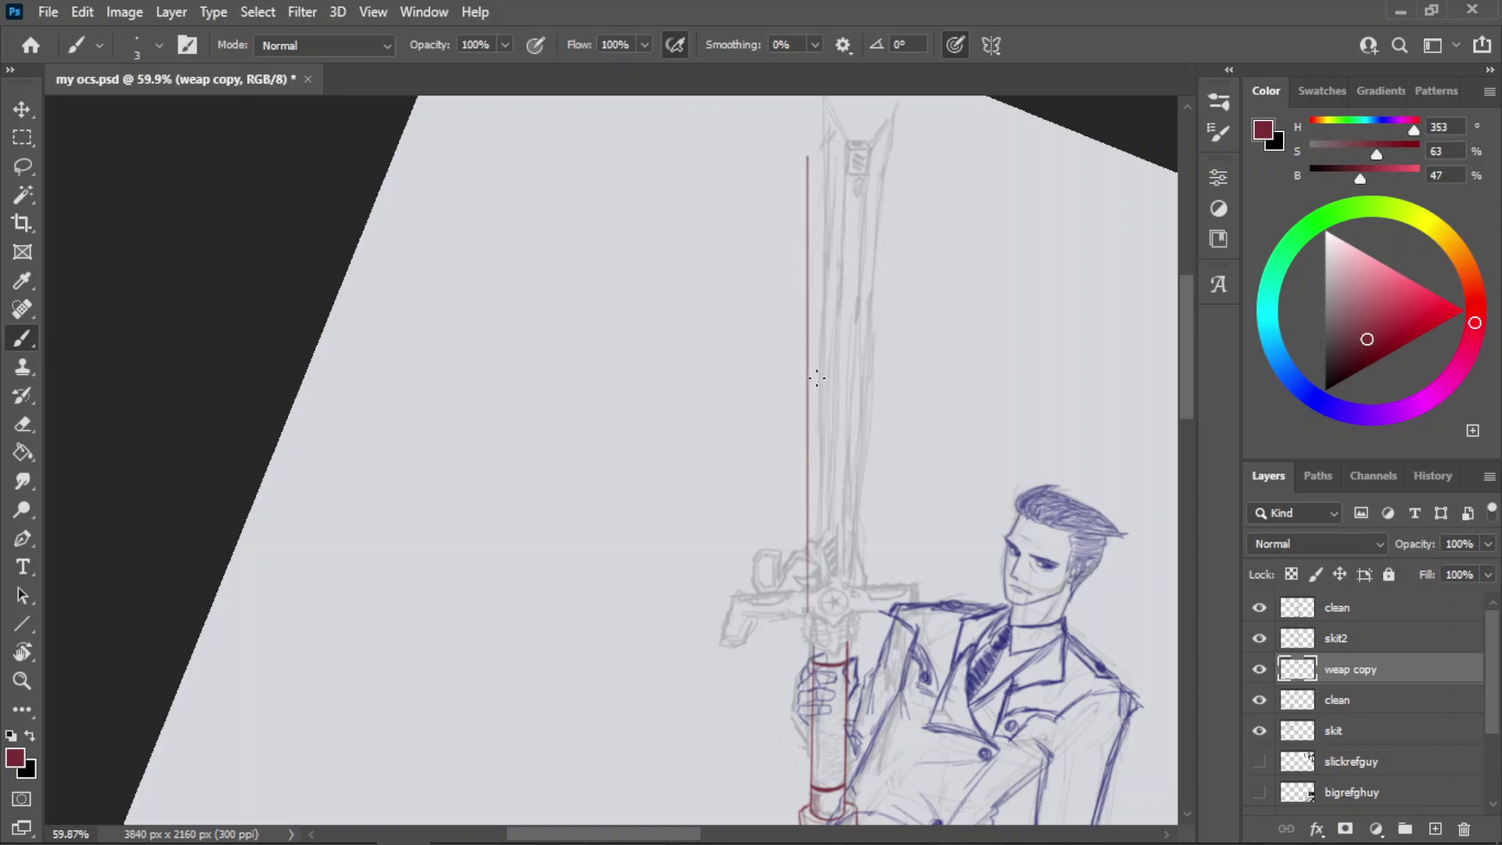
{"action": "key", "text": "ctrl+z"}
- Set the canvas view's rotation angle to 23° and return to the Brush tool
{"action": "key", "text": "r"}
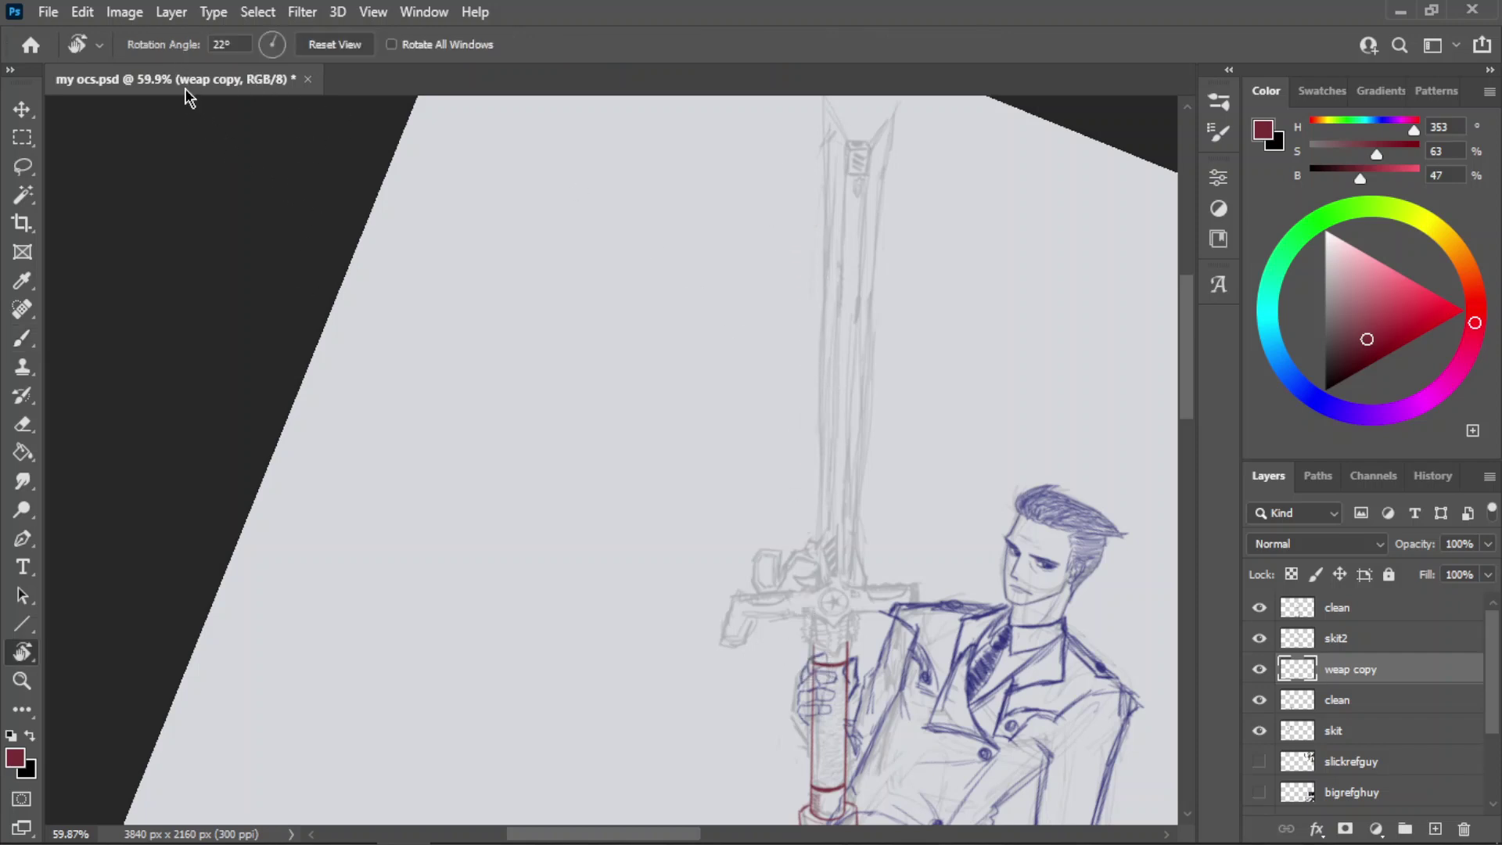
{"action": "key", "text": "Up"}
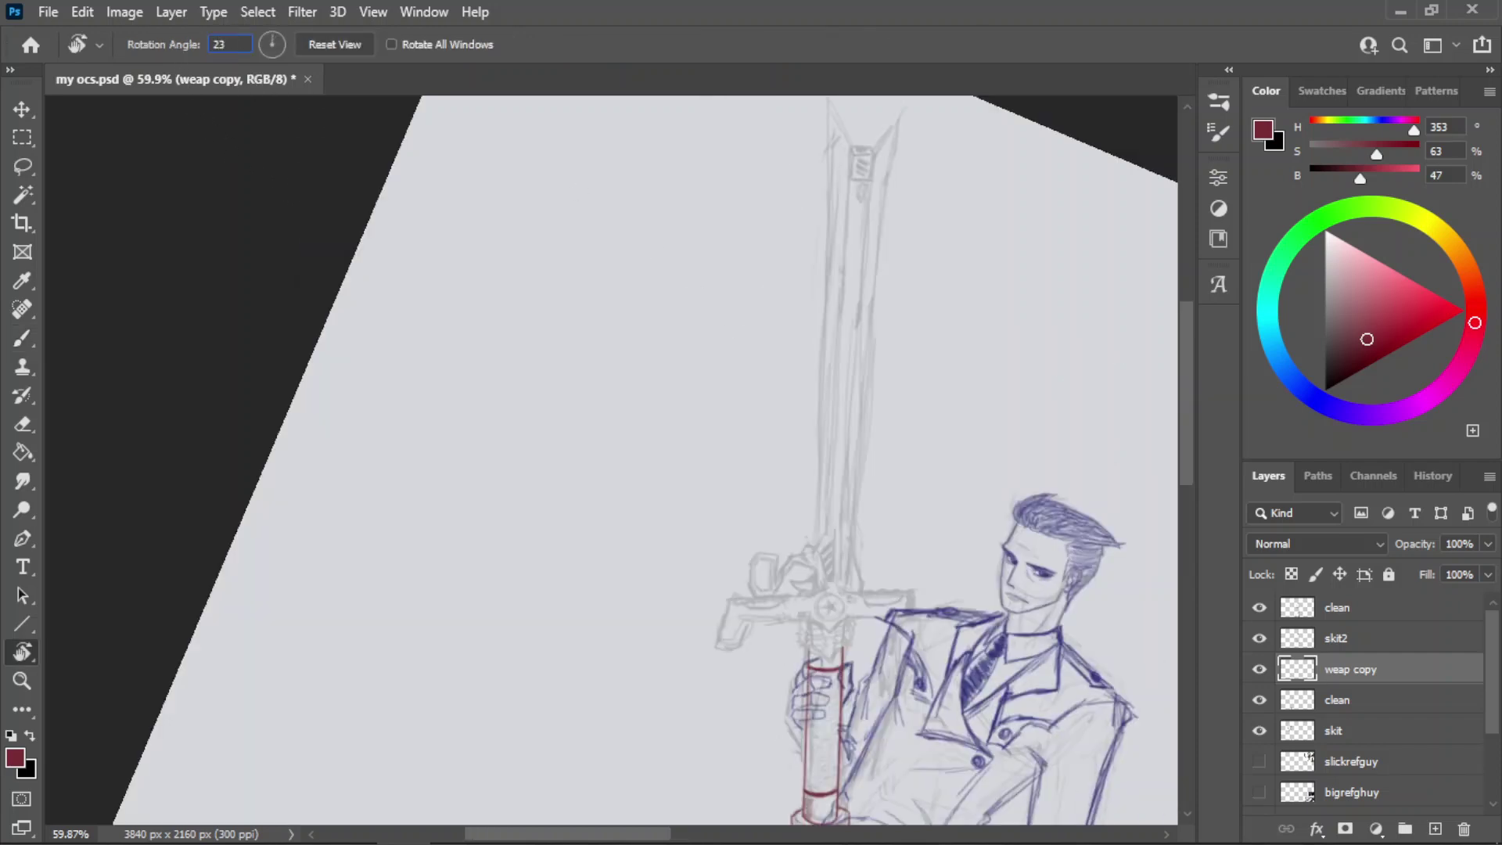
{"action": "key", "text": "b"}
- Draw the blade's outer edge as one straight vertical line from beside the tip down to the guard
{"action": "mouse_move", "coordinate": [849, 552]}
{"action": "left_mouse_down"}
{"action": "mouse_move", "coordinate": [855, 607]}
{"action": "mouse_move", "coordinate": [895, 258]}
{"action": "mouse_move", "coordinate": [877, 796]}
{"action": "left_mouse_up"}
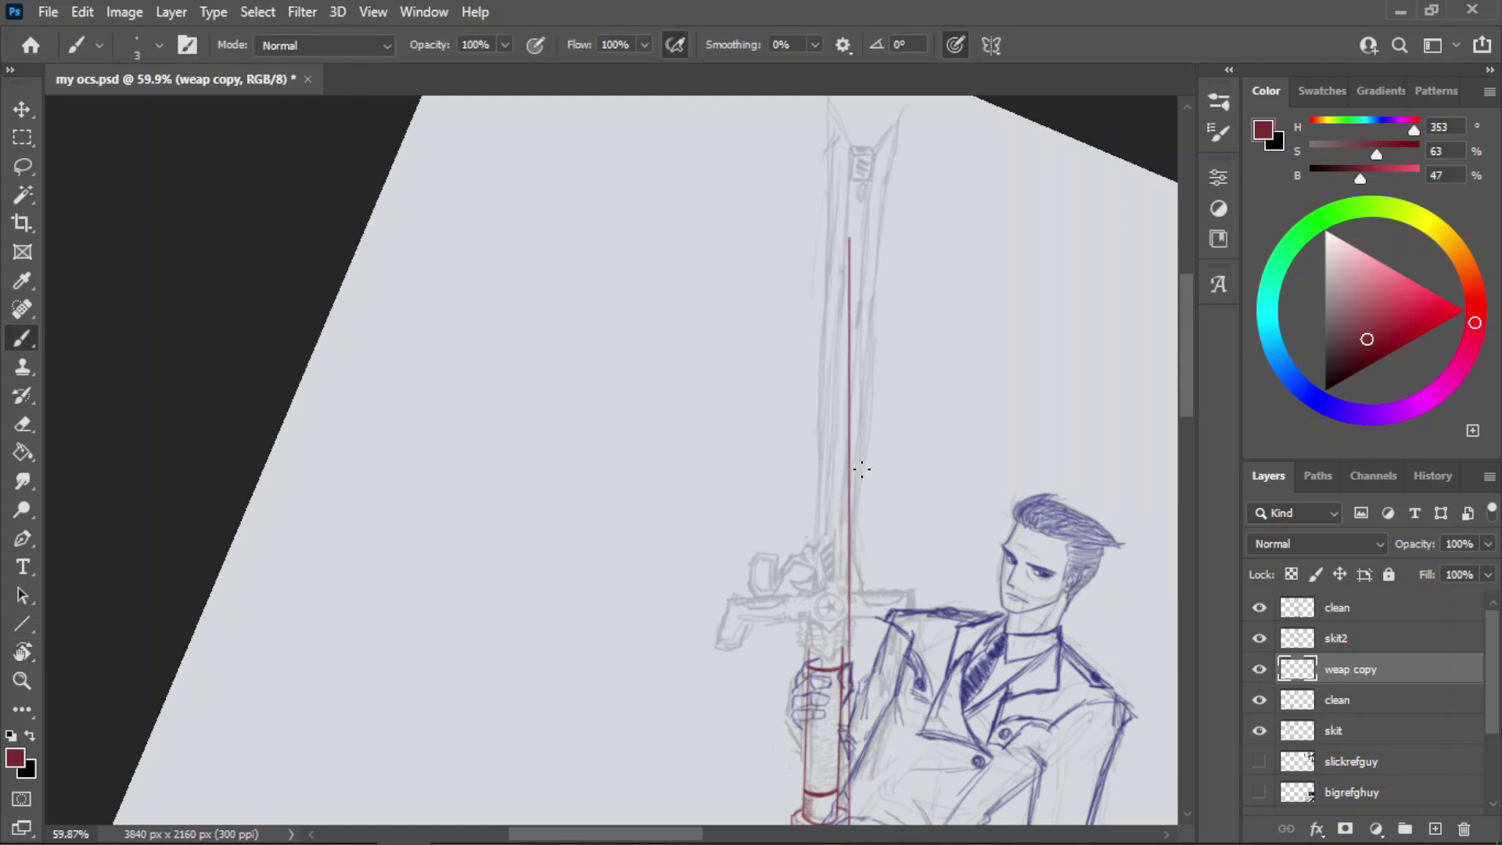
{"action": "key", "text": "ctrl+z"}
{"action": "left_click_drag", "start_coordinate": [809, 626], "coordinate": [828, 196]}
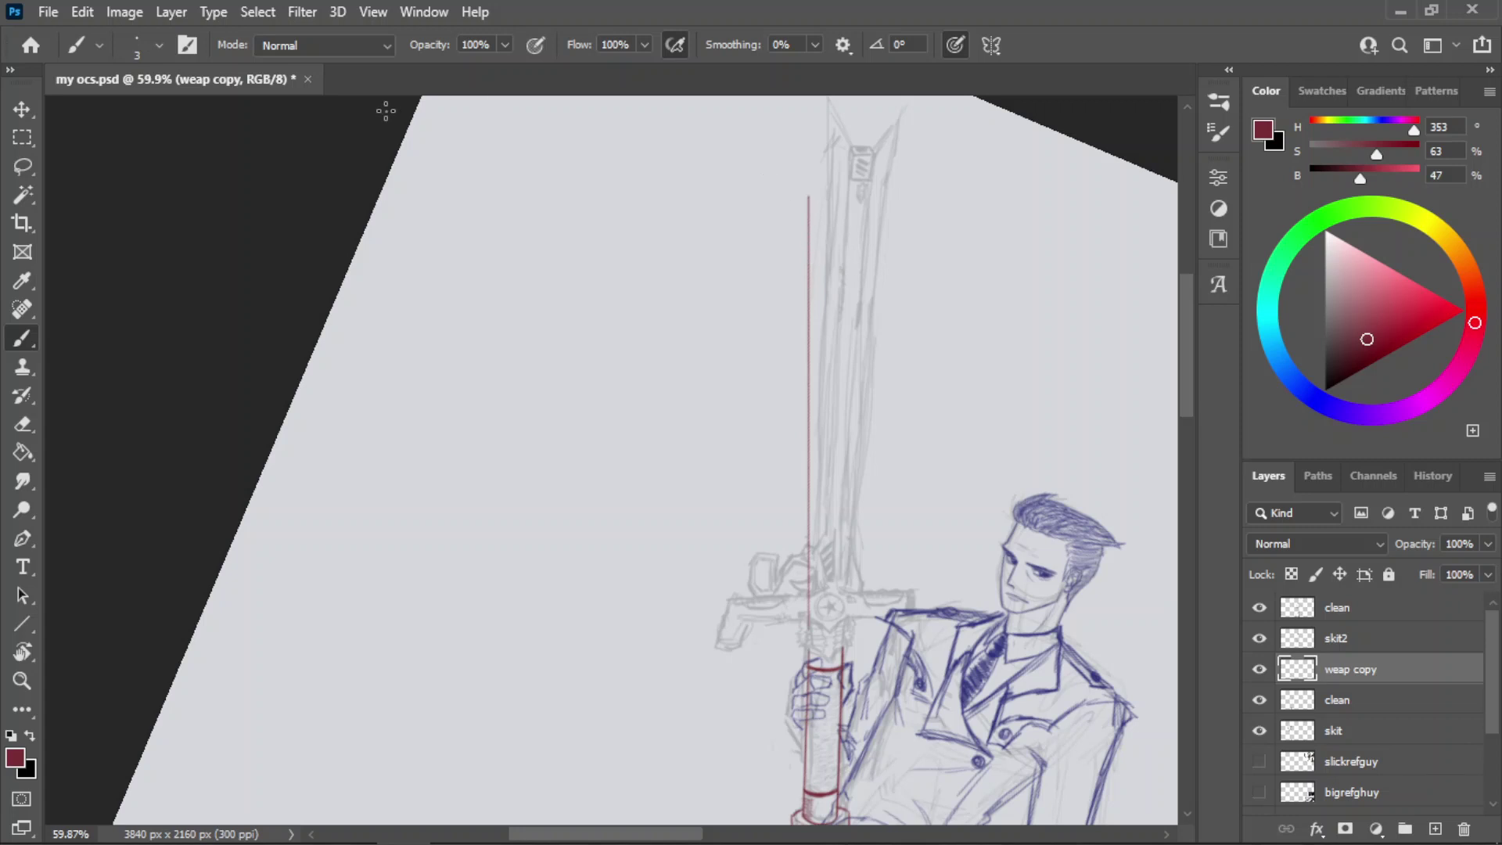
{"action": "key", "text": "ctrl+z"}
{"action": "mouse_move", "coordinate": [809, 616]}
{"action": "left_mouse_down"}
{"action": "mouse_move", "coordinate": [833, 416]}
{"action": "mouse_move", "coordinate": [822, 192]}
{"action": "left_mouse_up"}
{"action": "key", "text": "ctrl+z"}
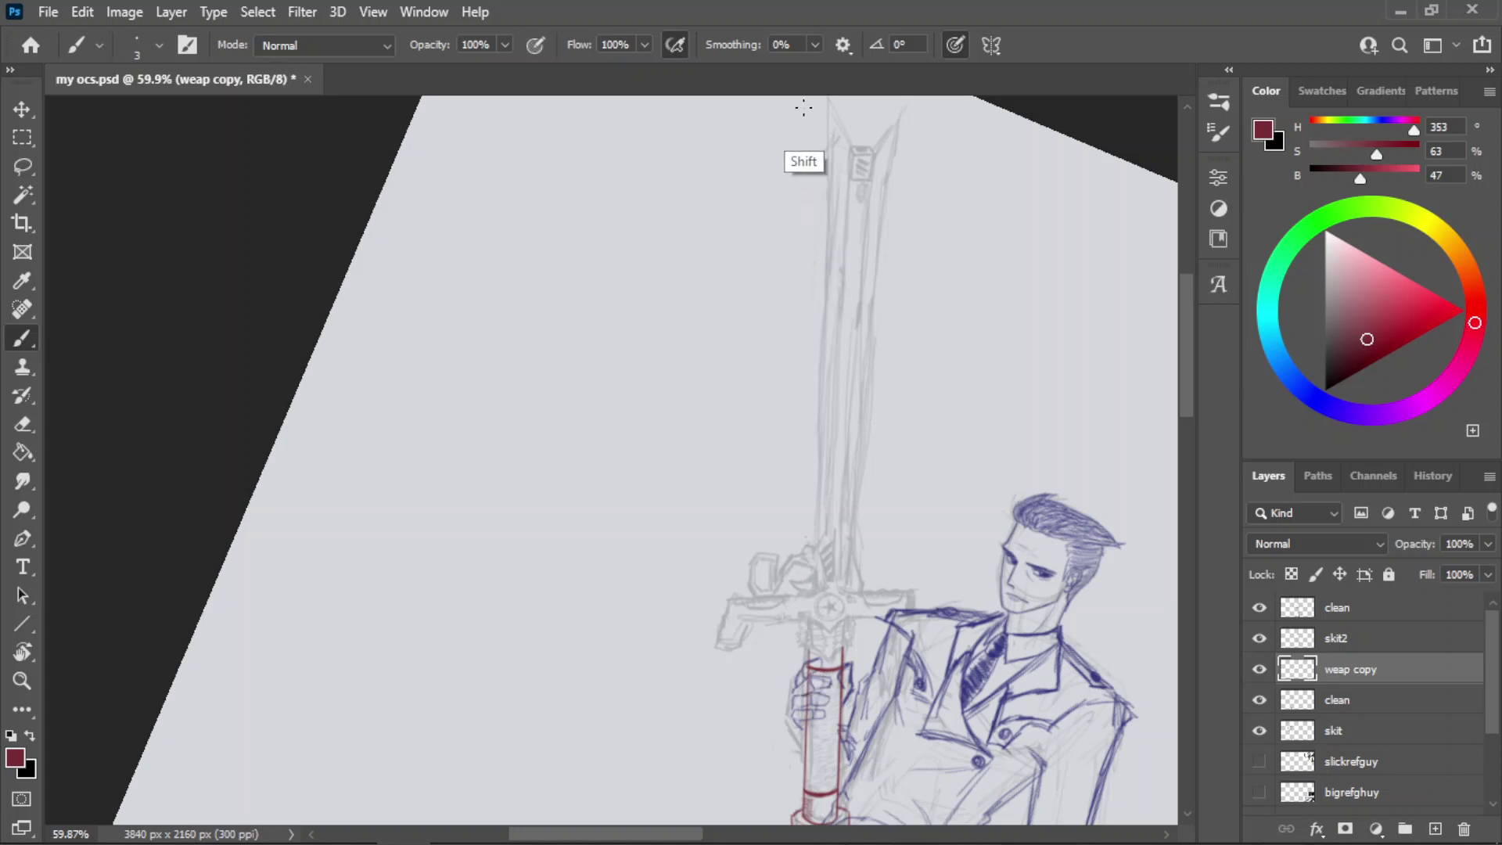
{"action": "mouse_move", "coordinate": [804, 110]}
{"action": "left_mouse_down"}
{"action": "mouse_move", "coordinate": [832, 632]}
{"action": "mouse_move", "coordinate": [810, 94]}
{"action": "mouse_move", "coordinate": [814, 603]}
{"action": "left_mouse_up"}
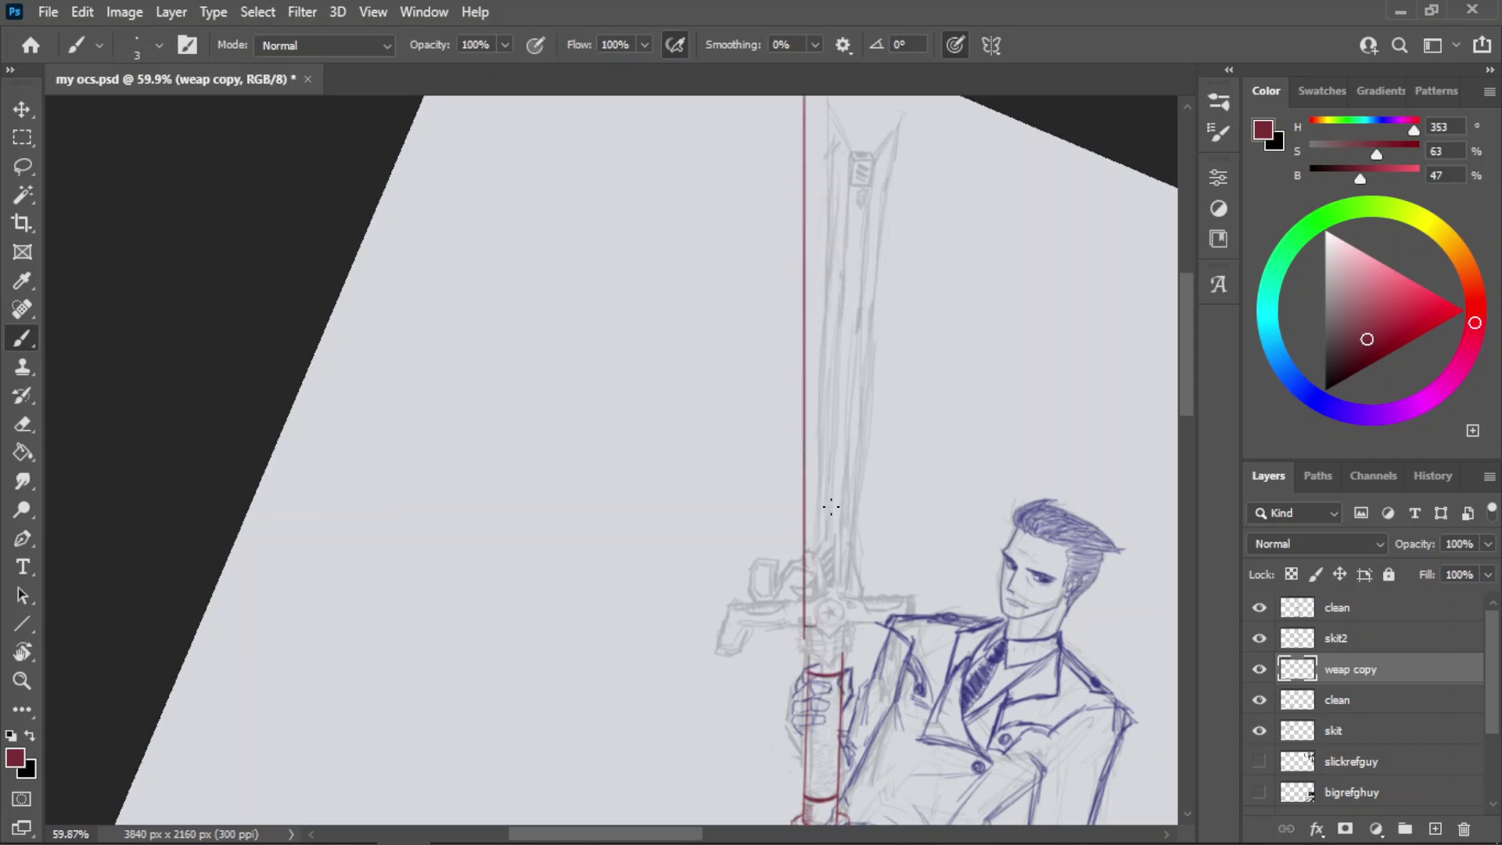
- Set the canvas rotation angle to 18° and draw the blade's body-facing edge as a straight vertical line from guard to tip
{"action": "key", "text": "r"}
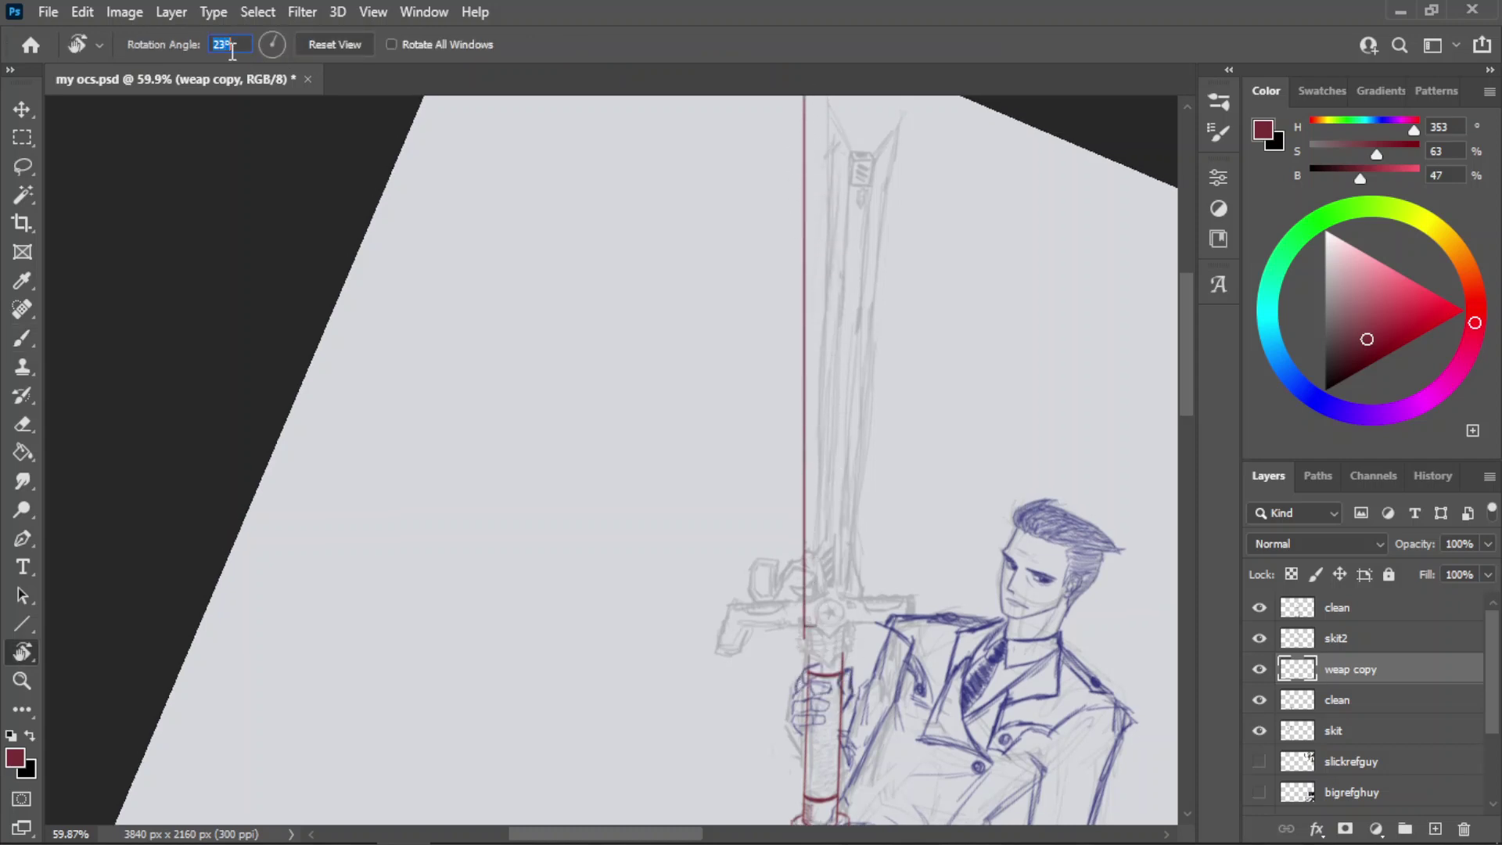
{"action": "type", "text": "18"}
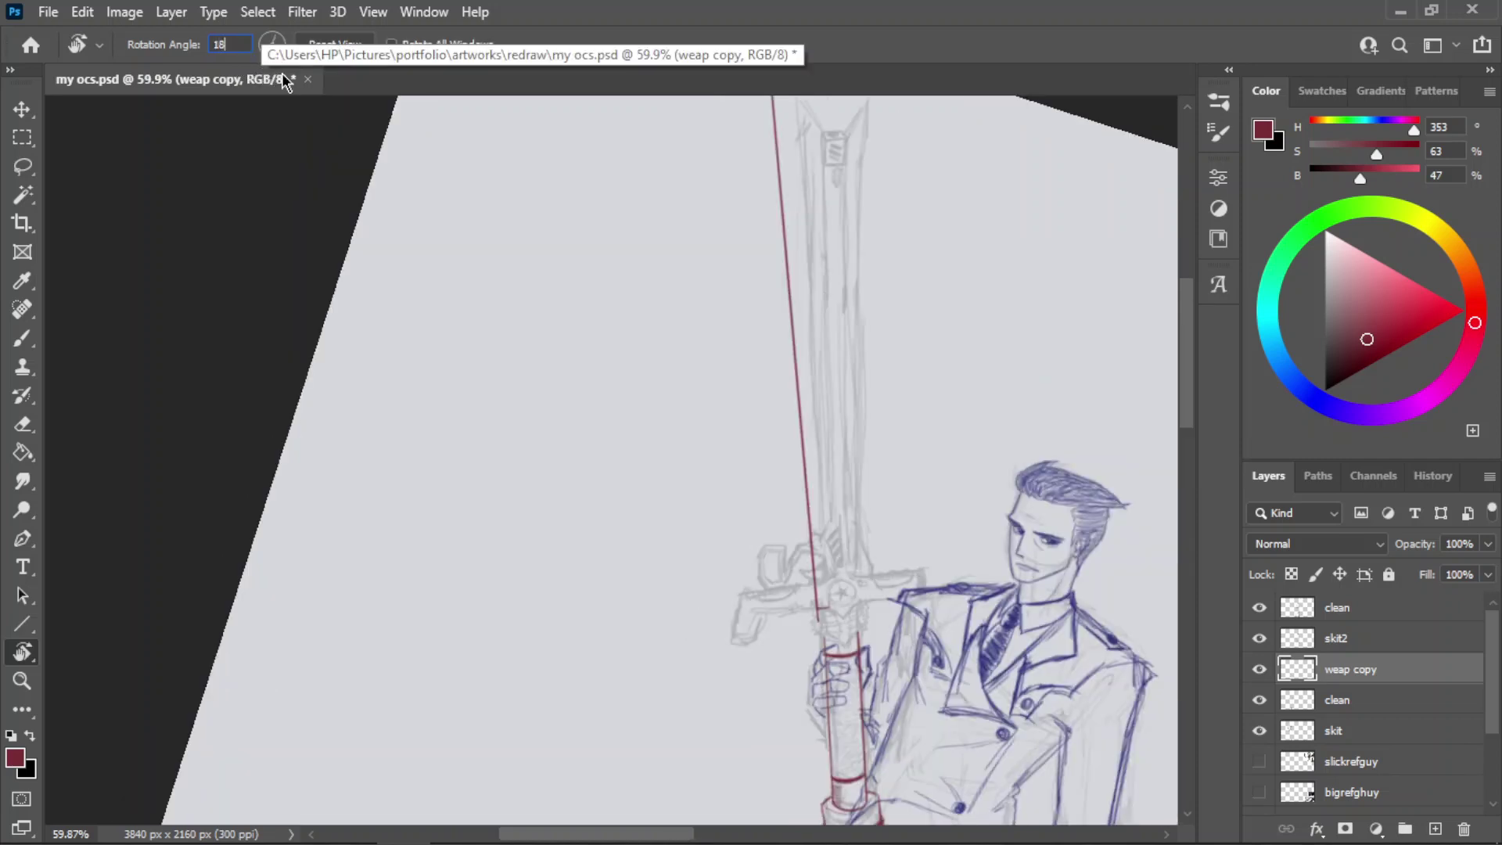
{"action": "key", "text": "Return"}
{"action": "key", "text": "b"}
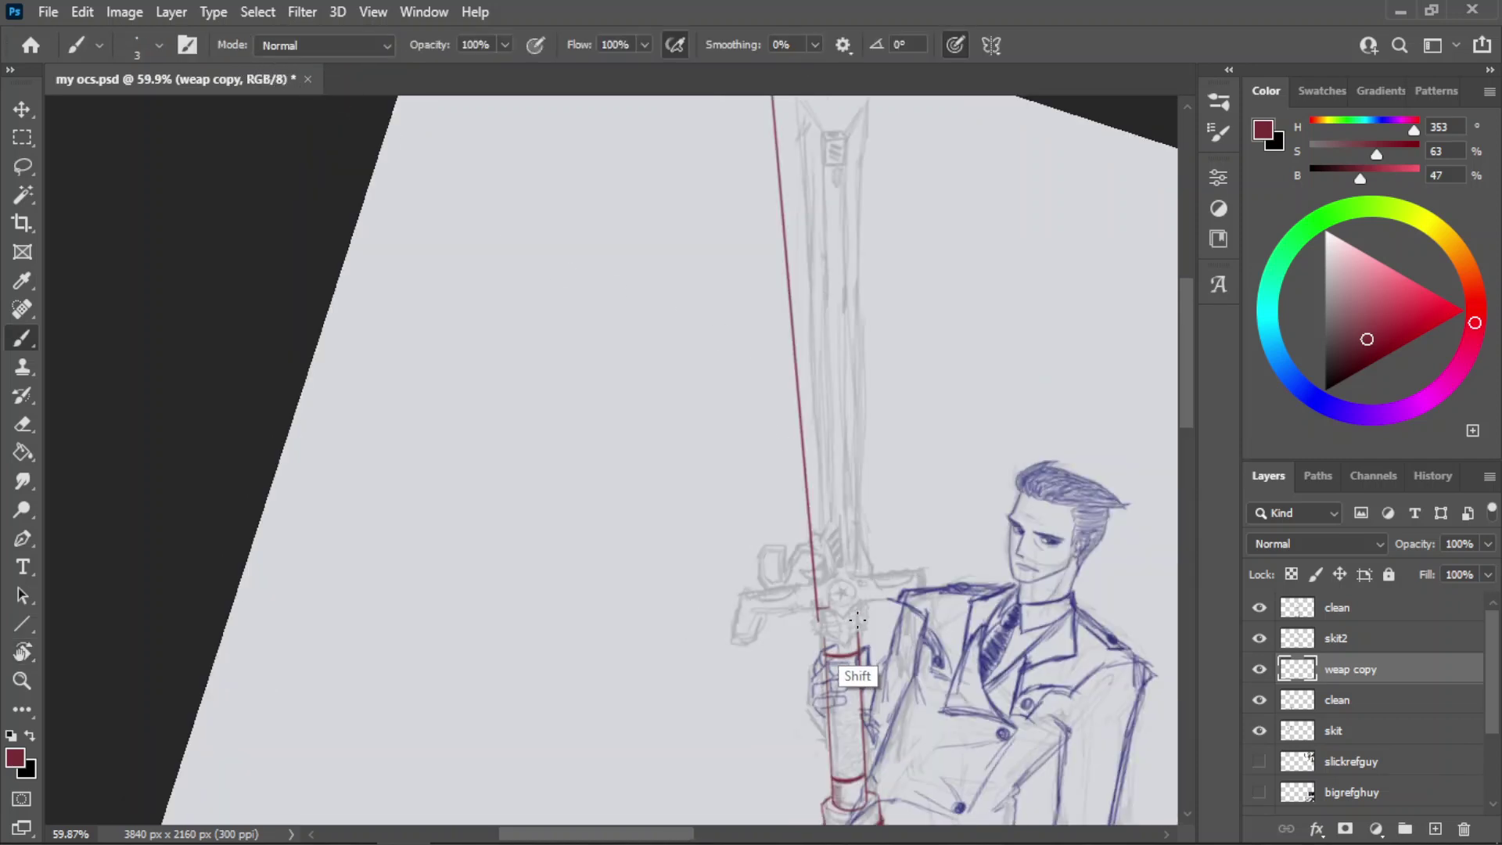
{"action": "left_click_drag", "start_coordinate": [855, 660], "coordinate": [865, 117]}
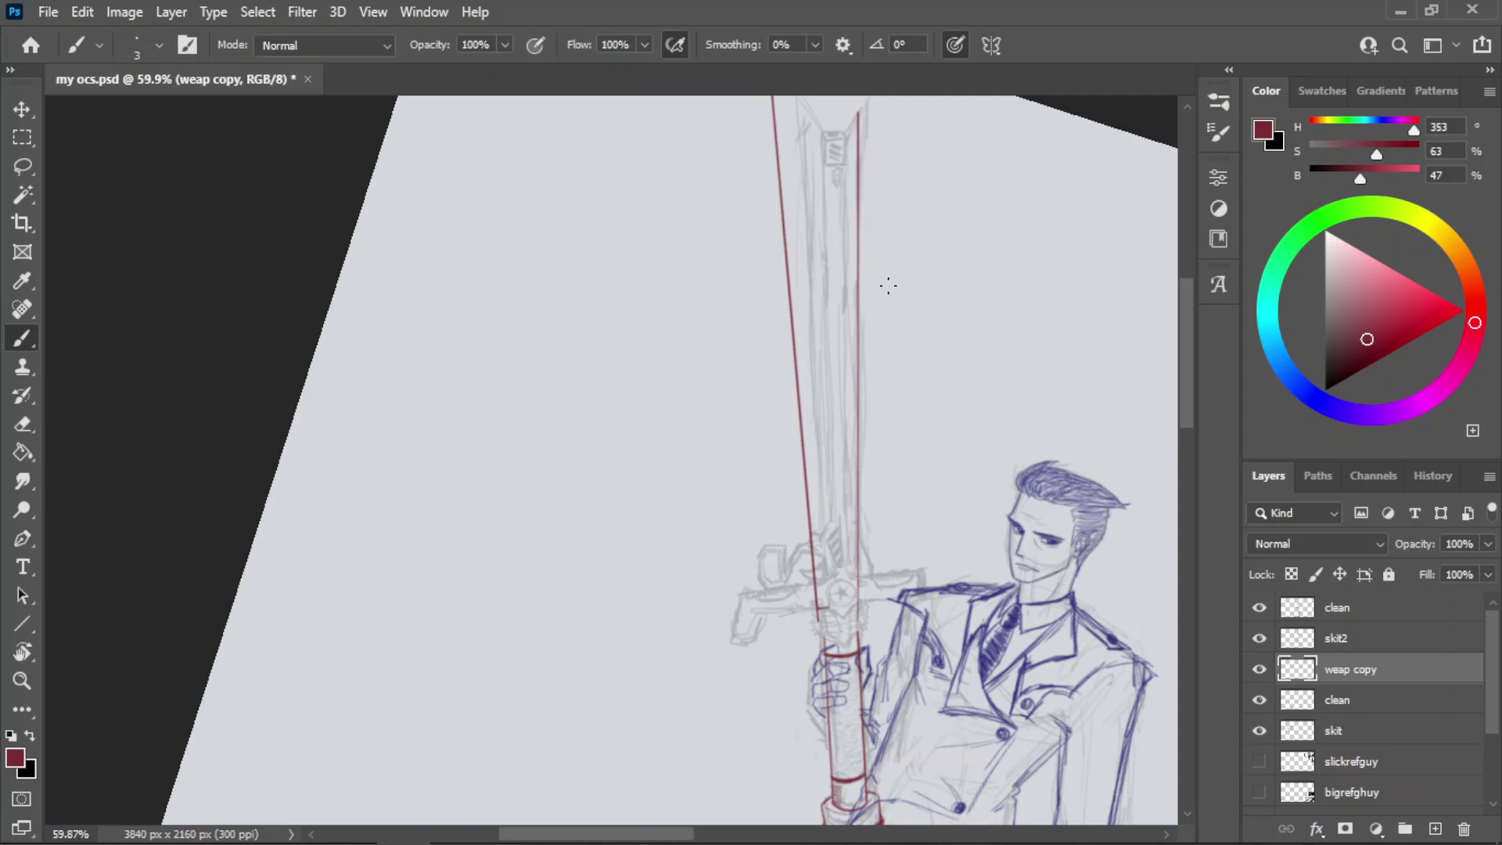
{"action": "key", "text": "ctrl+z"}
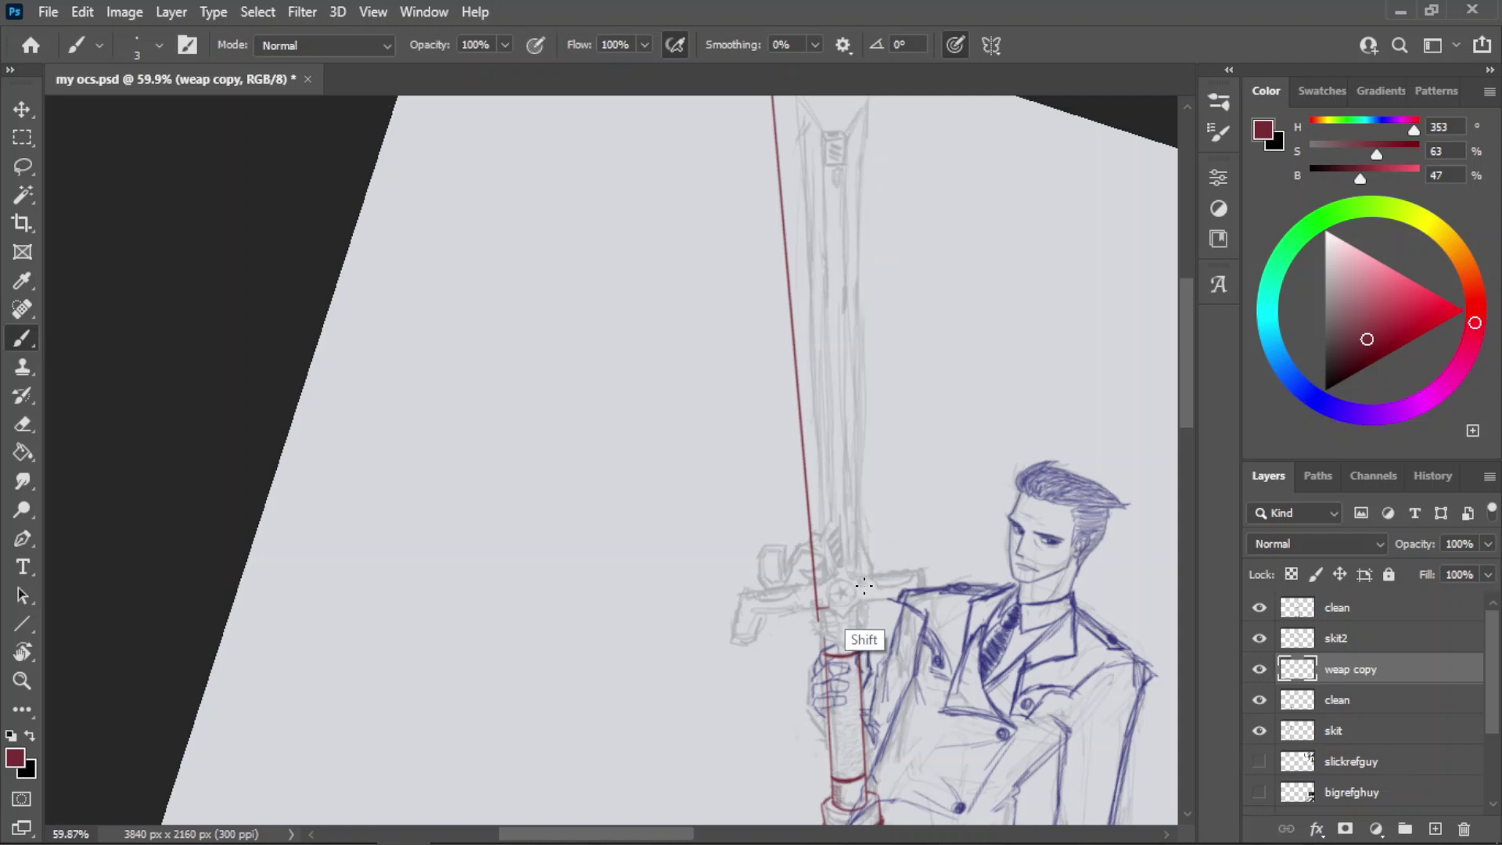
{"action": "mouse_move", "coordinate": [863, 605]}
{"action": "left_mouse_down"}
{"action": "mouse_move", "coordinate": [888, 192]}
{"action": "mouse_move", "coordinate": [876, 85]}
{"action": "left_mouse_up"}
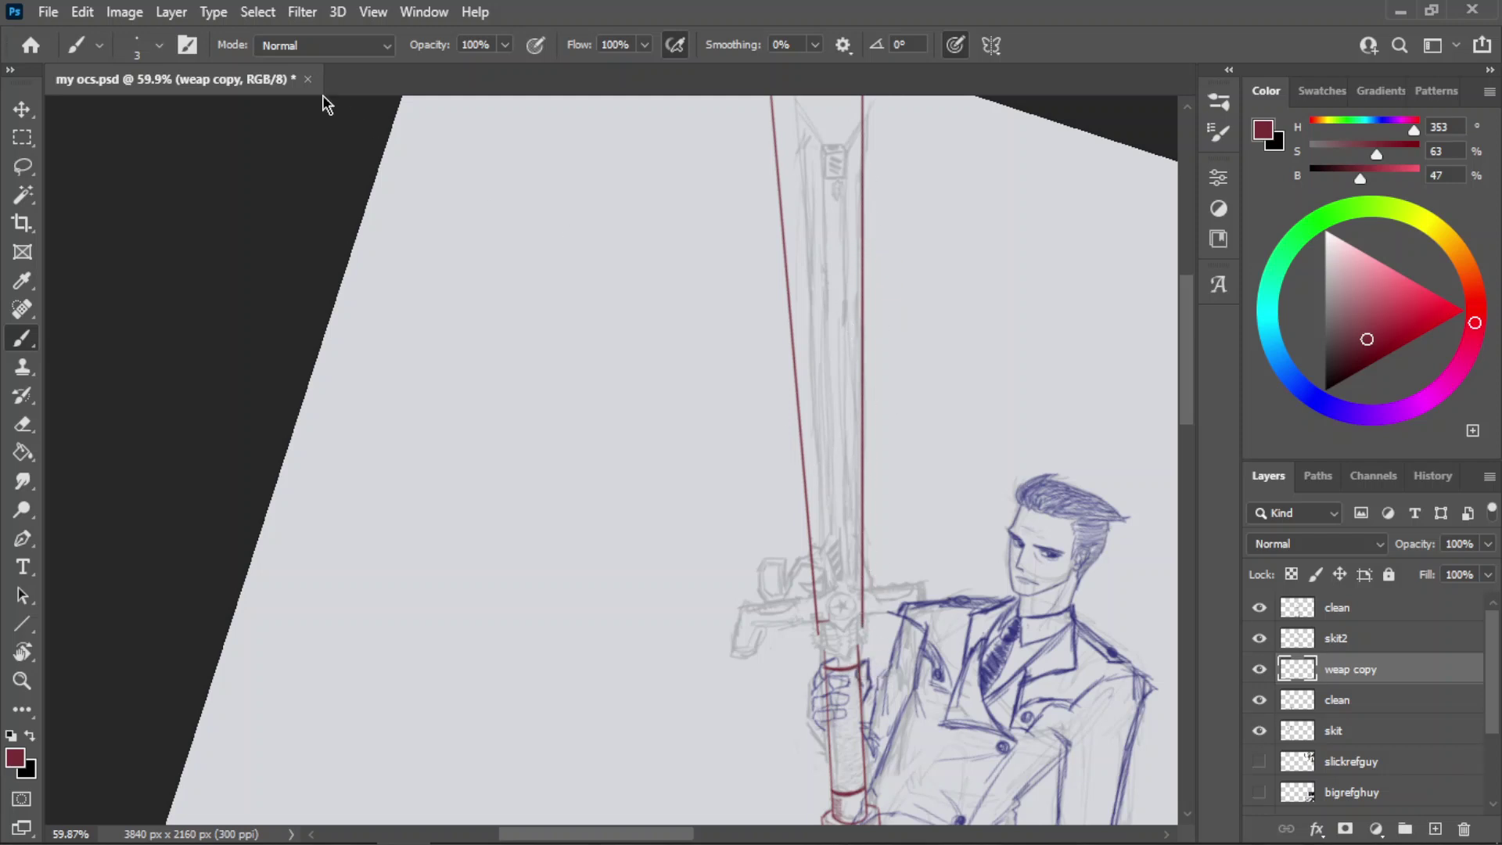
- Erase the lower ends of both blade edge lines where they overlap the sketched guard
{"action": "key", "text": "z"}
{"action": "left_click_drag", "start_coordinate": [823, 655], "coordinate": [900, 645]}
{"action": "key", "text": "e"}
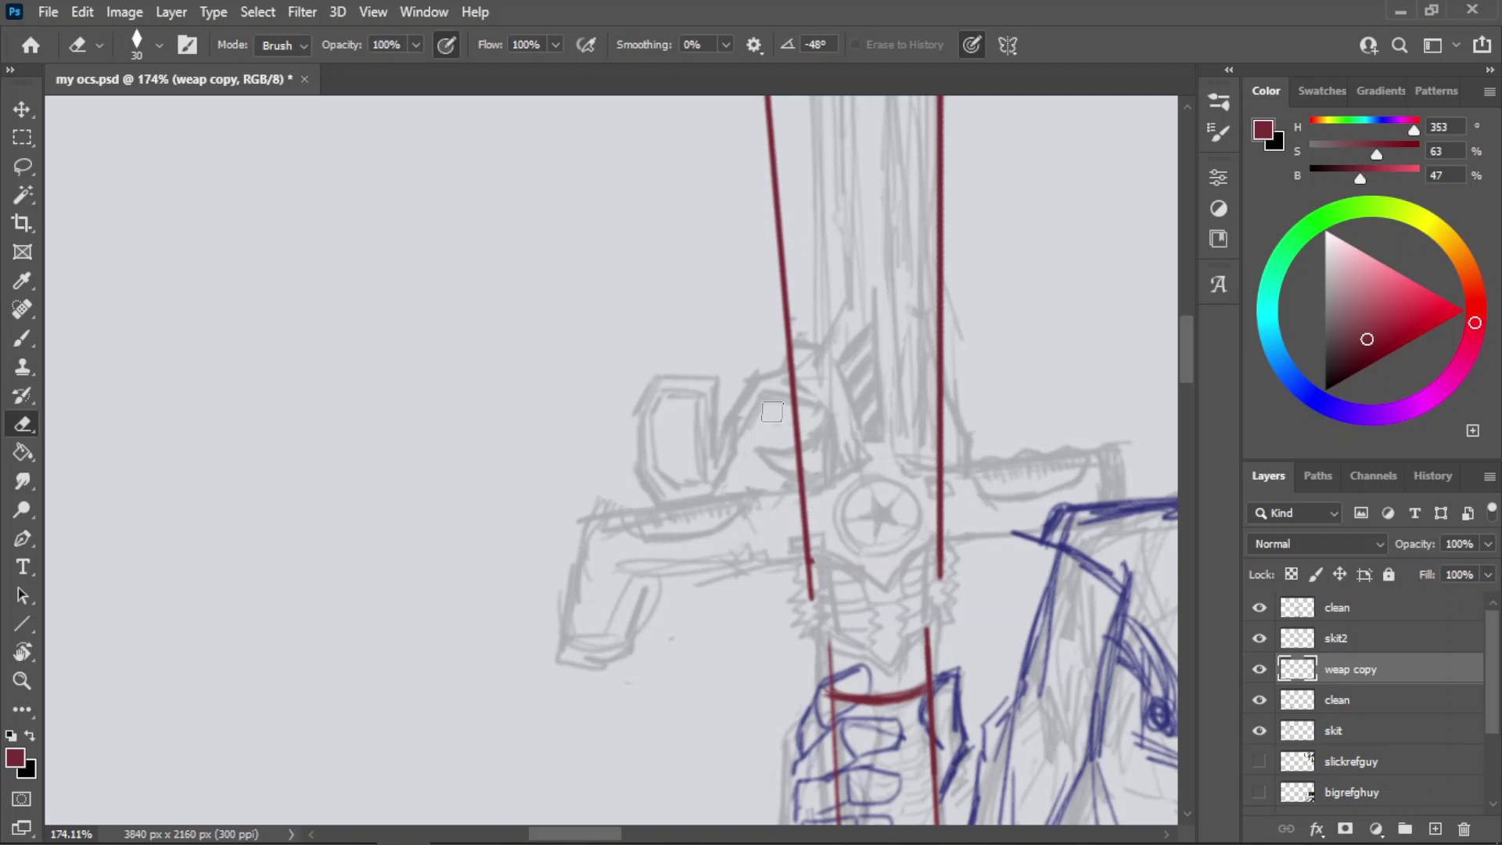
{"action": "key", "text": "ctrl+z"}
{"action": "mouse_move", "coordinate": [901, 586]}
{"action": "left_mouse_down"}
{"action": "mouse_move", "coordinate": [958, 564]}
{"action": "mouse_move", "coordinate": [959, 506]}
{"action": "left_mouse_up"}
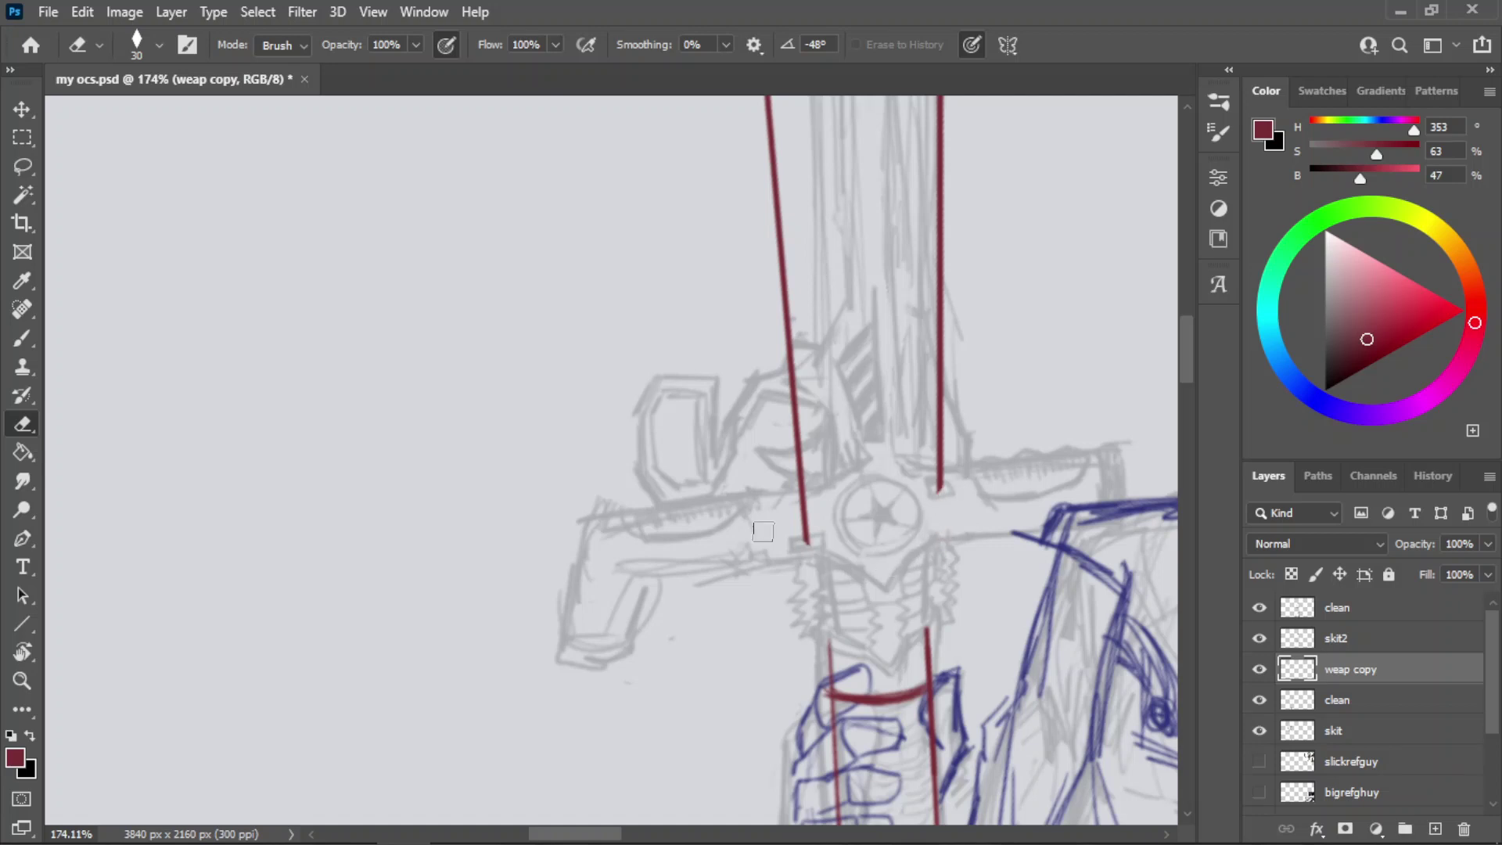
{"action": "left_click_drag", "start_coordinate": [762, 532], "coordinate": [765, 483]}
{"action": "key", "text": "b"}
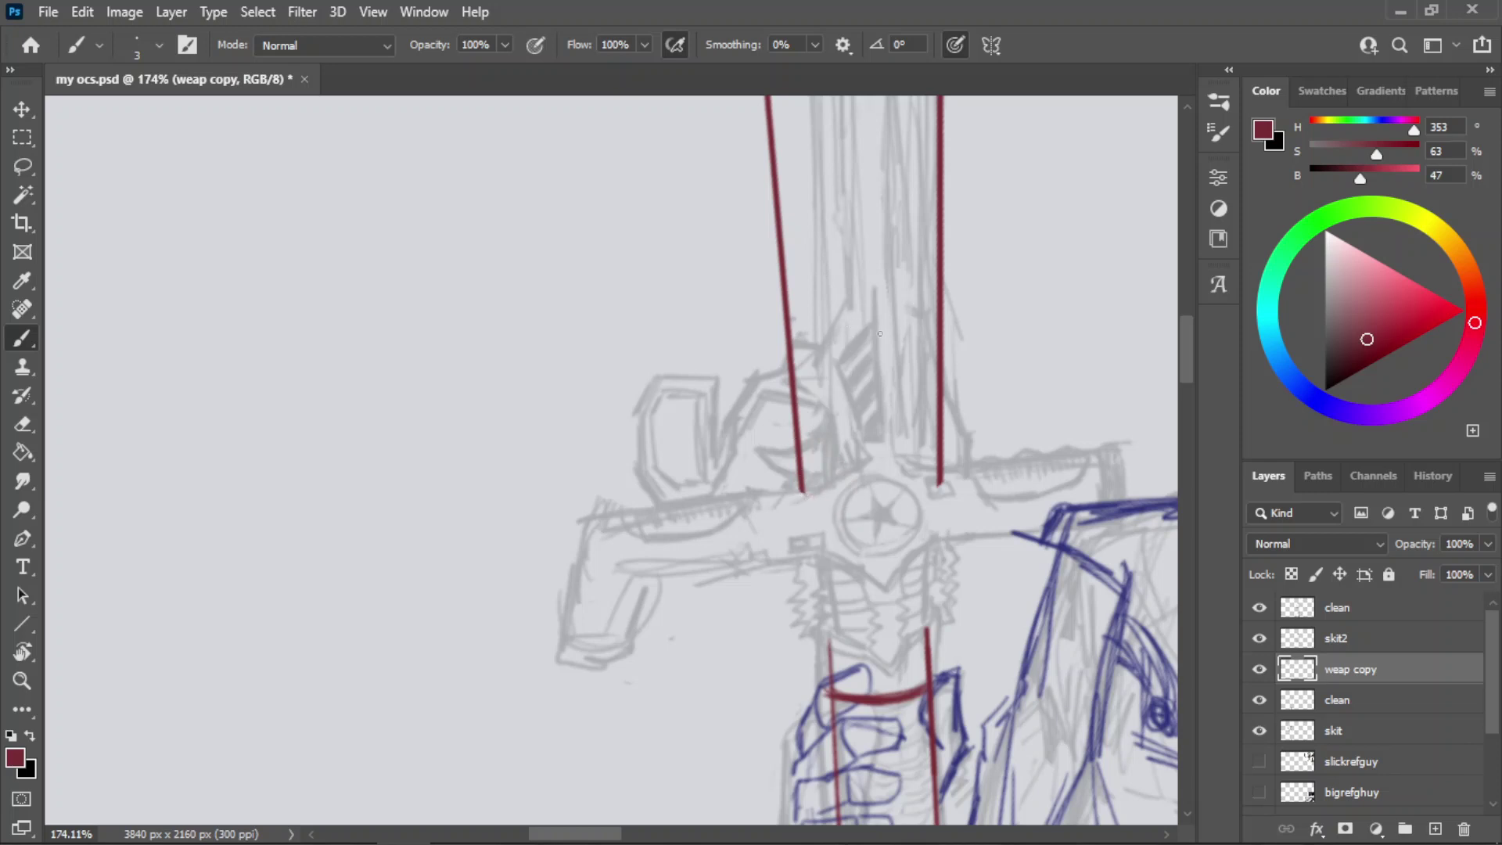
- Set the canvas rotation angle to 22° and try a straight vertical inner line from near the blade's tip to the guard
{"action": "key", "text": "z"}
{"action": "left_click_drag", "start_coordinate": [859, 532], "coordinate": [802, 450]}
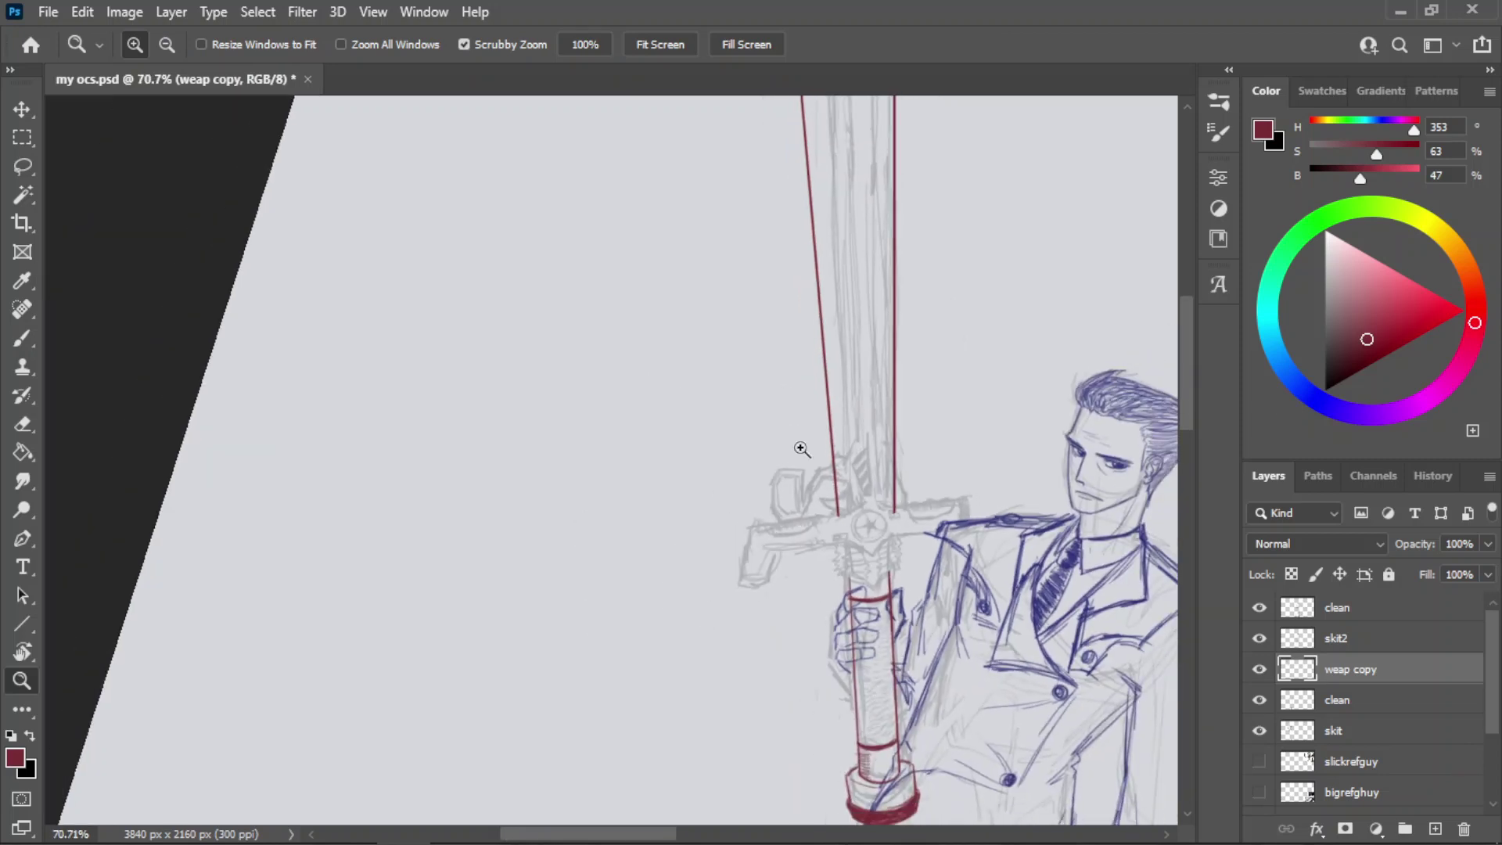
{"action": "key", "text": "r"}
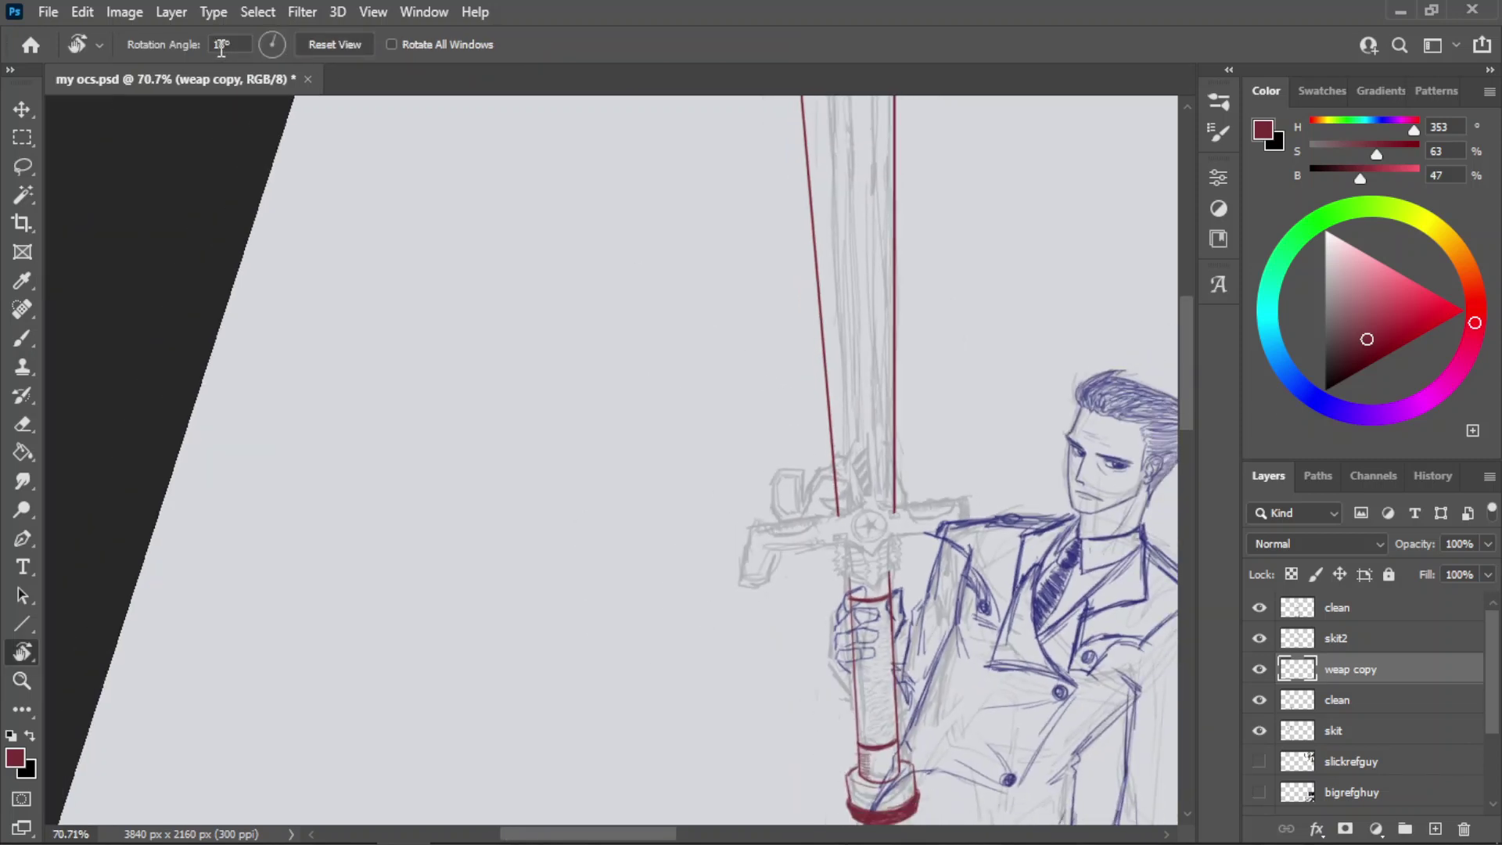
{"action": "type", "text": "122"}
{"action": "type", "text": "22"}
{"action": "key", "text": "Return"}
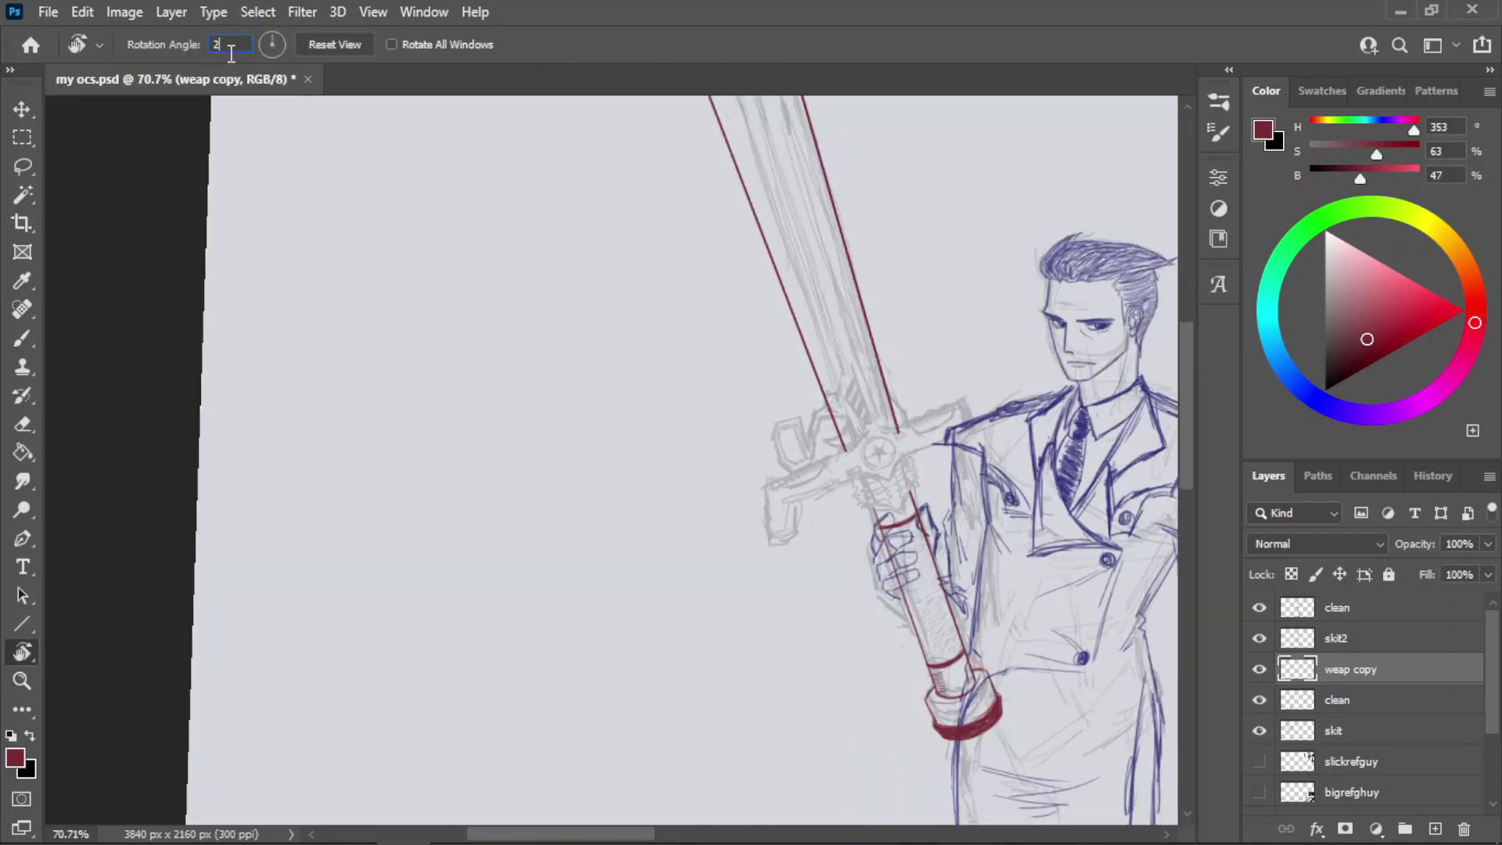
{"action": "key", "text": "z"}
{"action": "left_click_drag", "start_coordinate": [865, 532], "coordinate": [821, 469]}
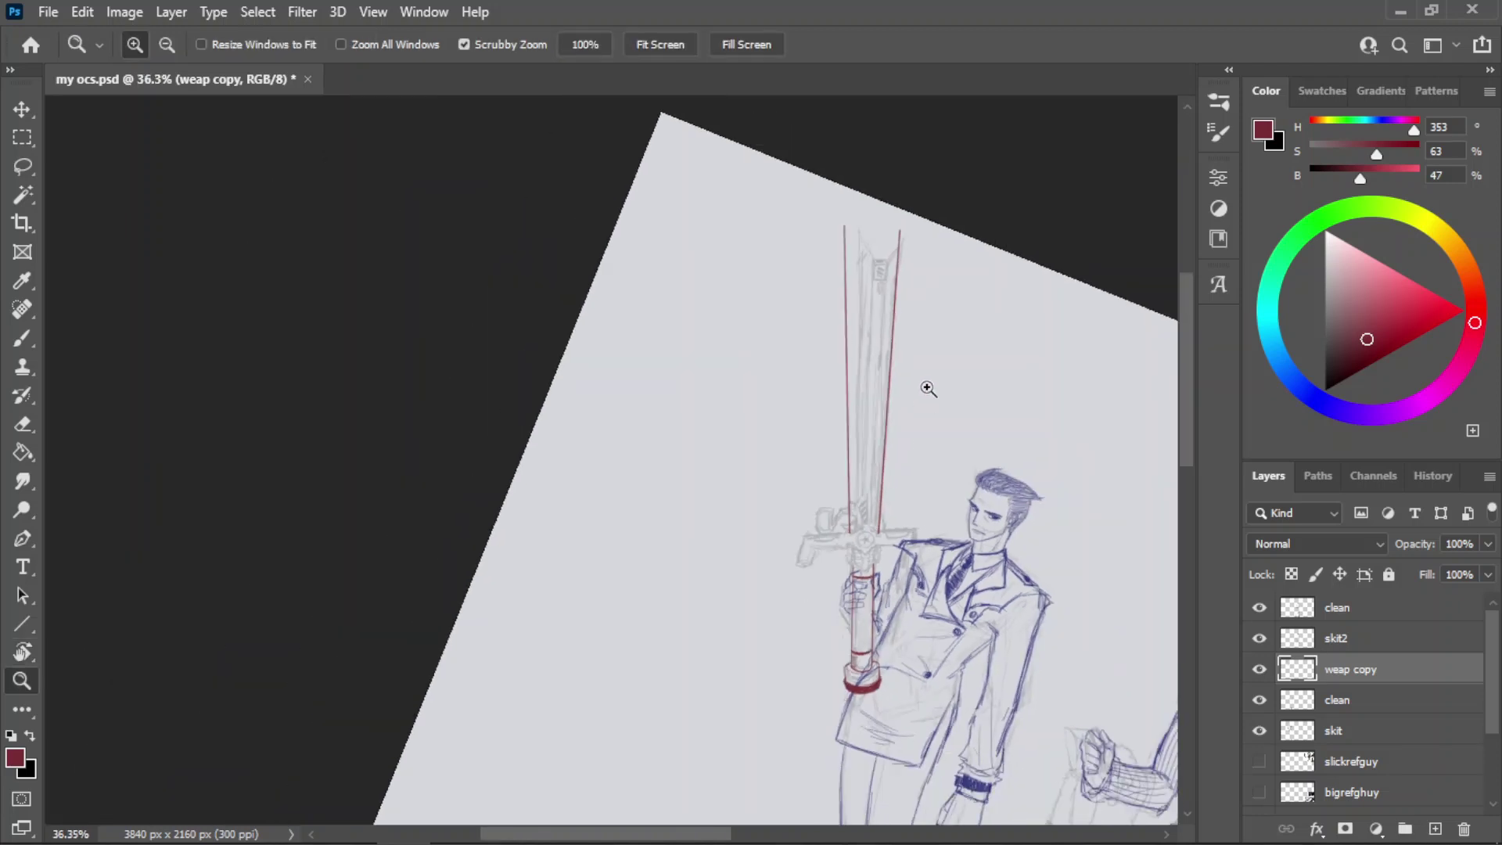
{"action": "left_click_drag", "start_coordinate": [920, 349], "coordinate": [959, 336]}
{"action": "key", "text": "b"}
{"action": "left_click_drag", "start_coordinate": [811, 191], "coordinate": [811, 688]}
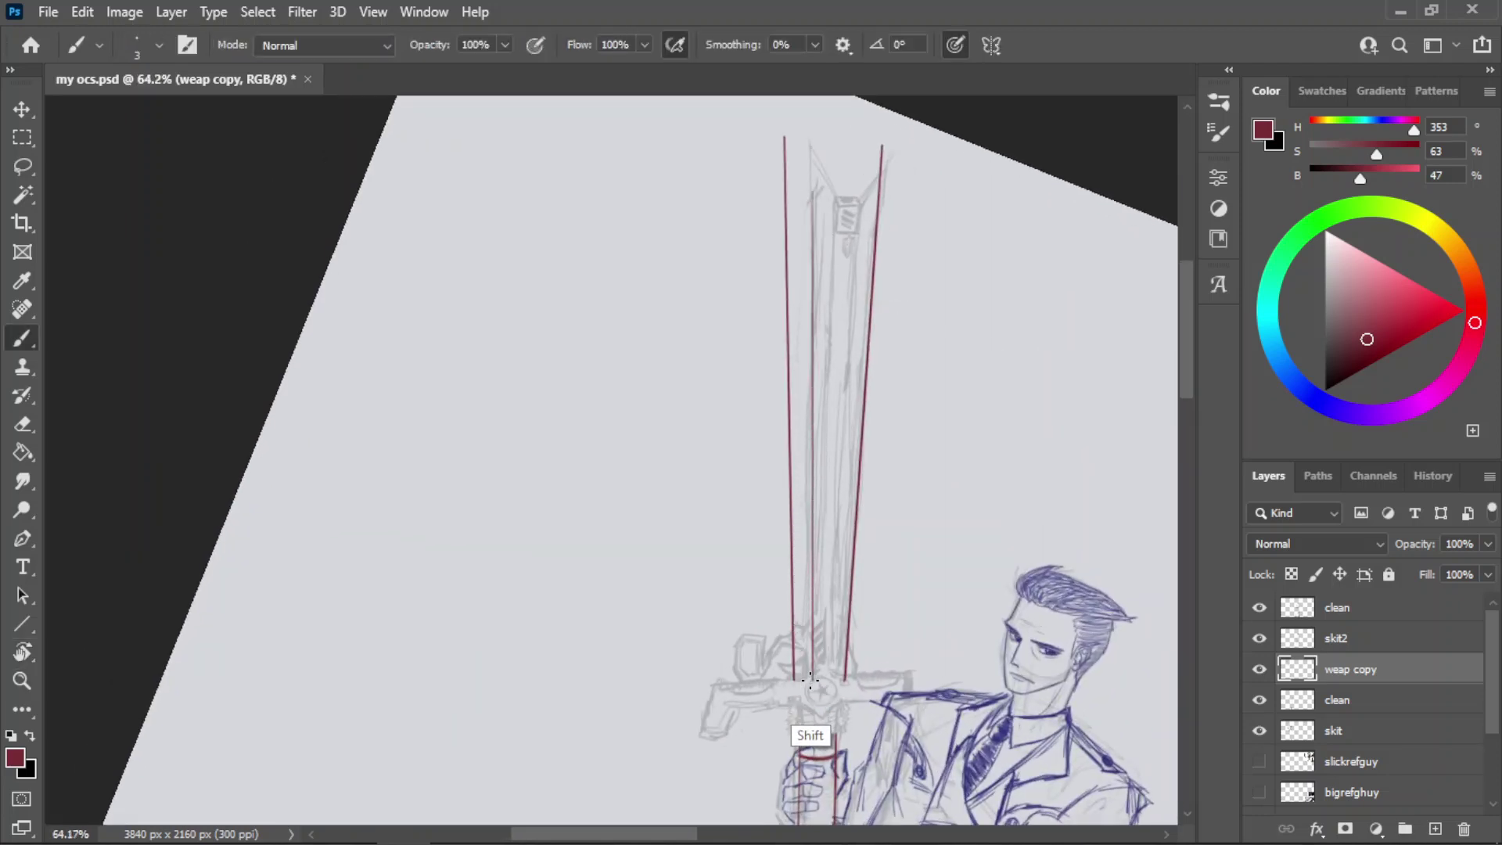
{"action": "key", "text": "ctrl+z"}
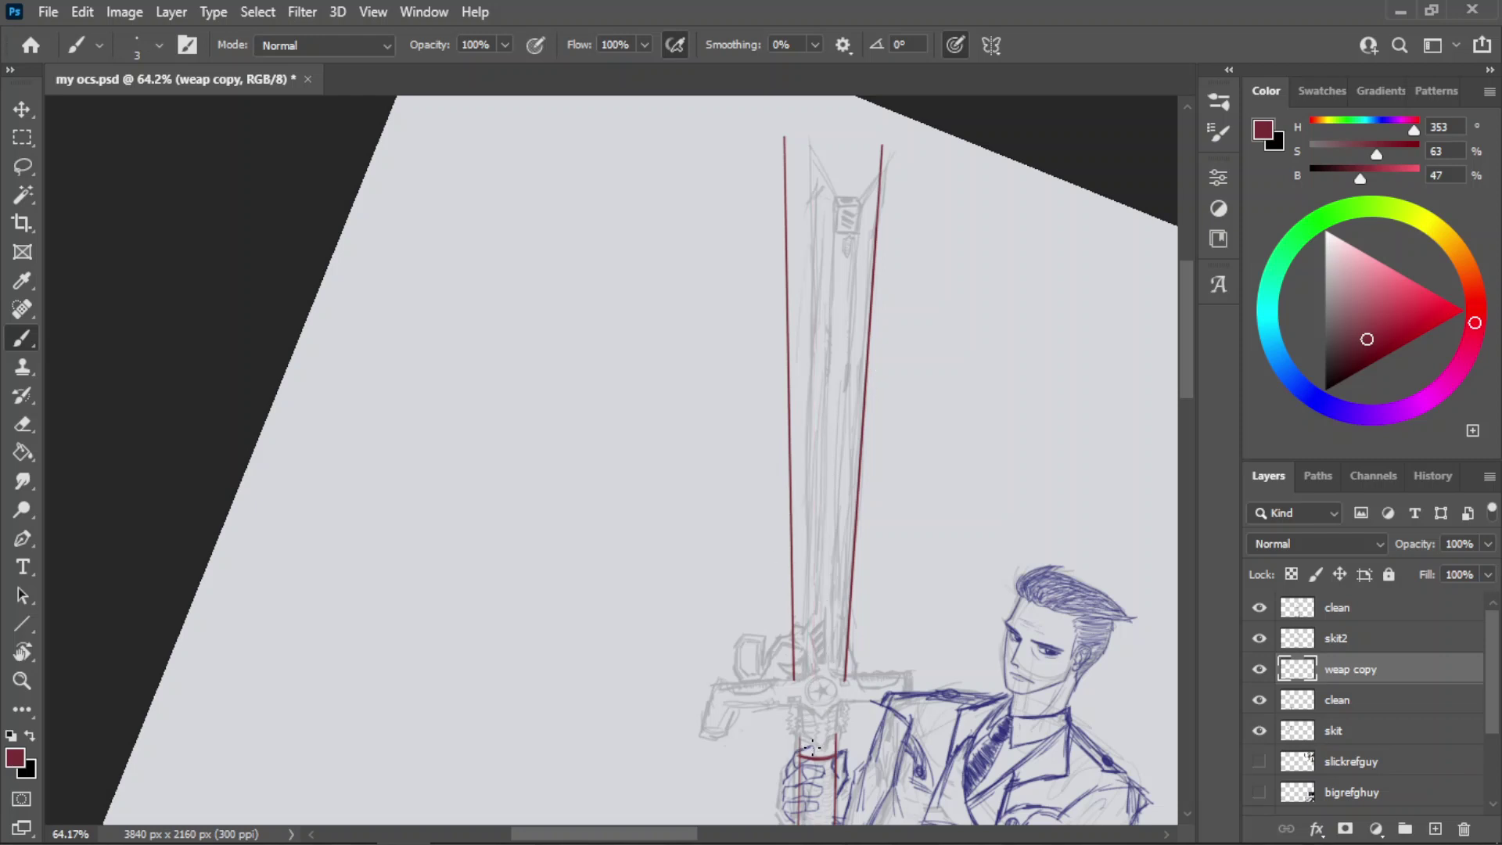
- Set the canvas rotation angle to 21° and draw a straight vertical inner blade line from near the tip to the grip
{"action": "key", "text": "r"}
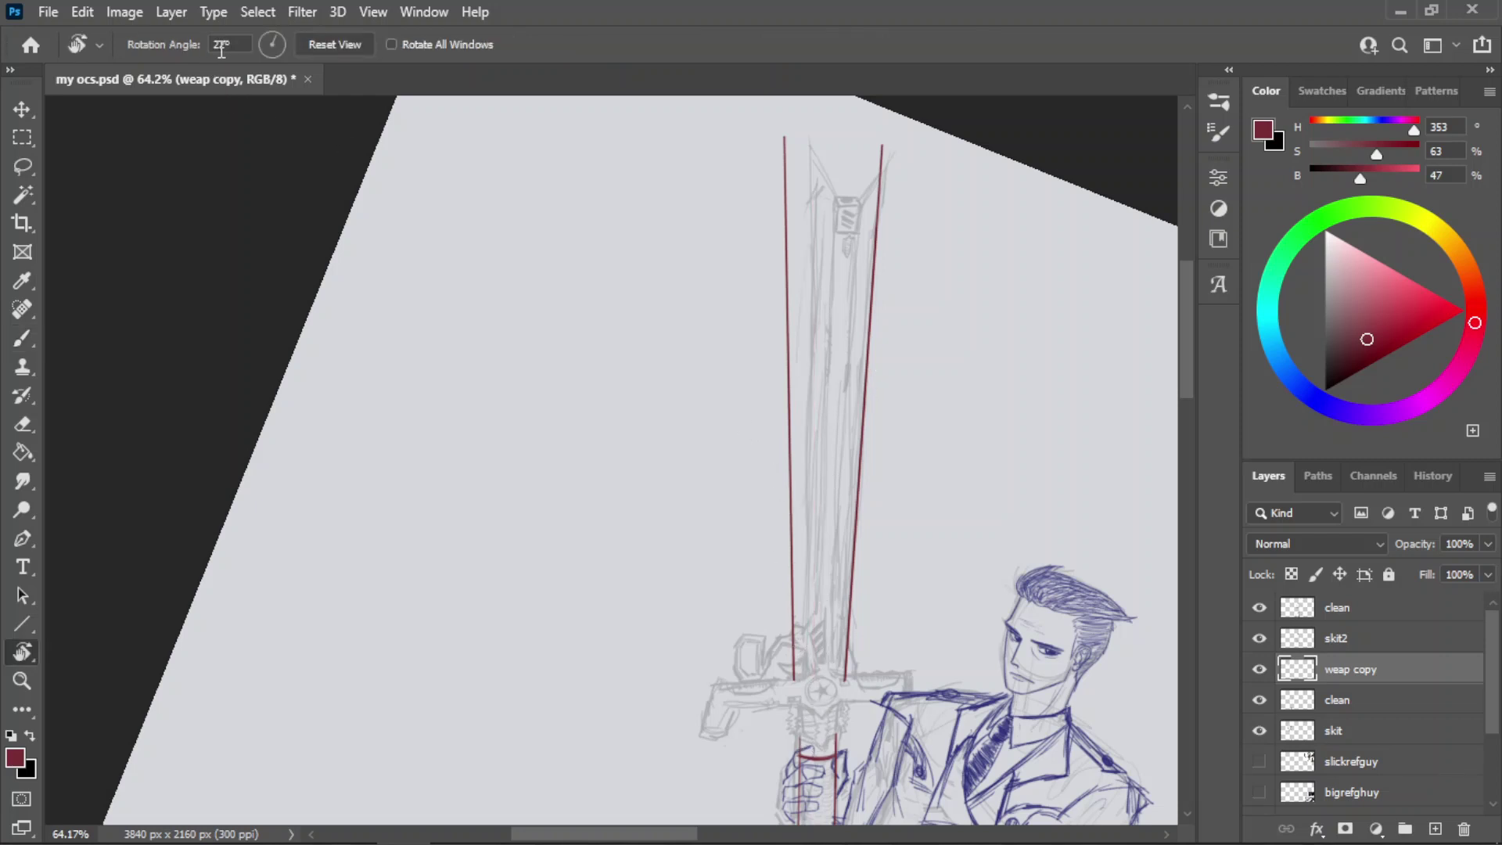
{"action": "left_click", "coordinate": [217, 44]}
{"action": "type", "text": "21"}
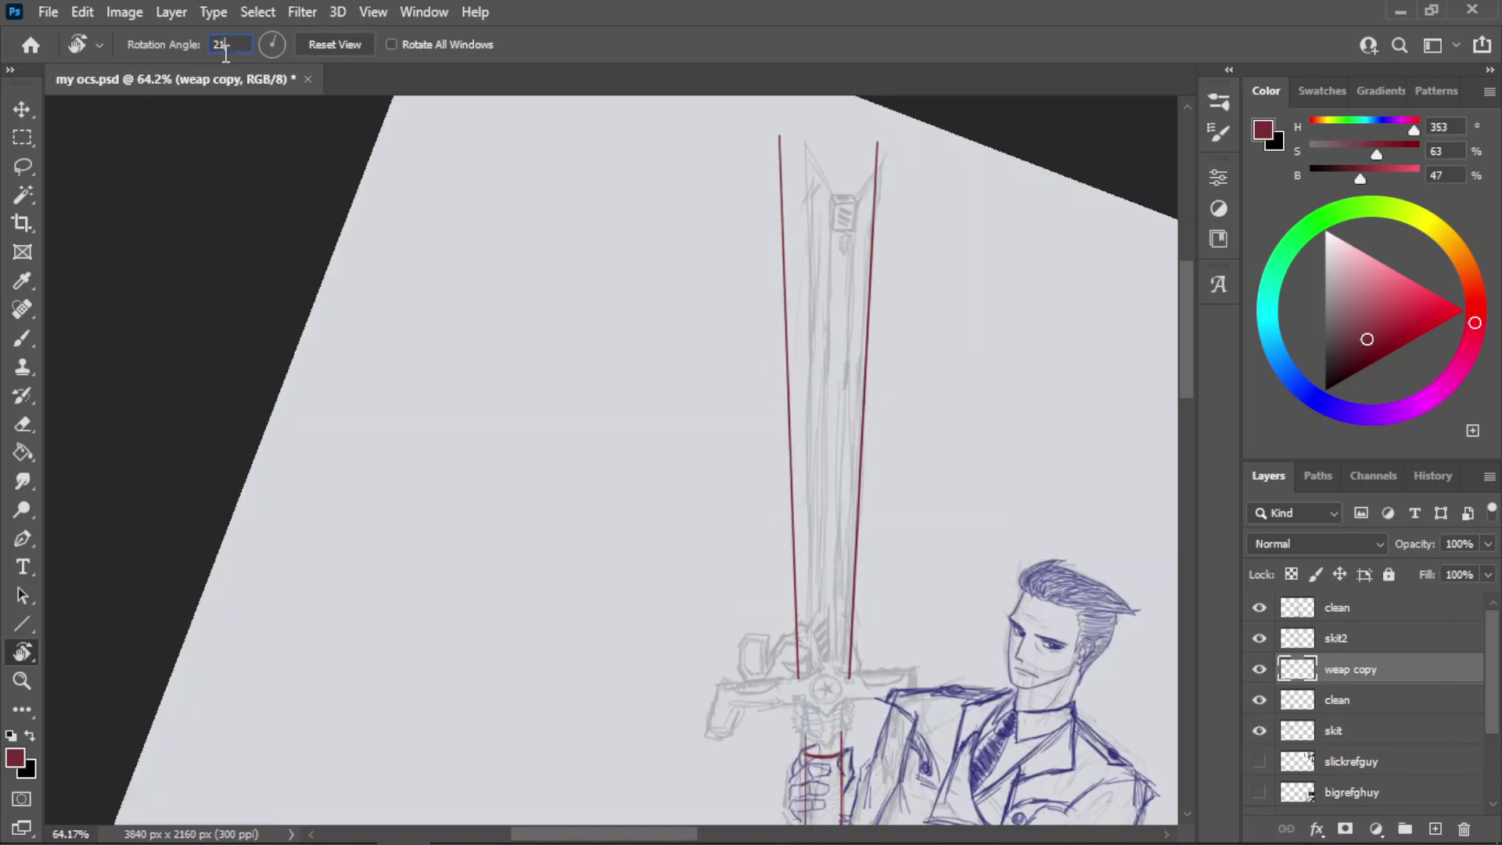
{"action": "type", "text": "b"}
{"action": "mouse_move", "coordinate": [815, 205]}
{"action": "left_mouse_down"}
{"action": "mouse_move", "coordinate": [836, 472]}
{"action": "mouse_move", "coordinate": [821, 767]}
{"action": "mouse_move", "coordinate": [817, 219]}
{"action": "left_mouse_up"}
{"action": "key", "text": "ctrl+z"}
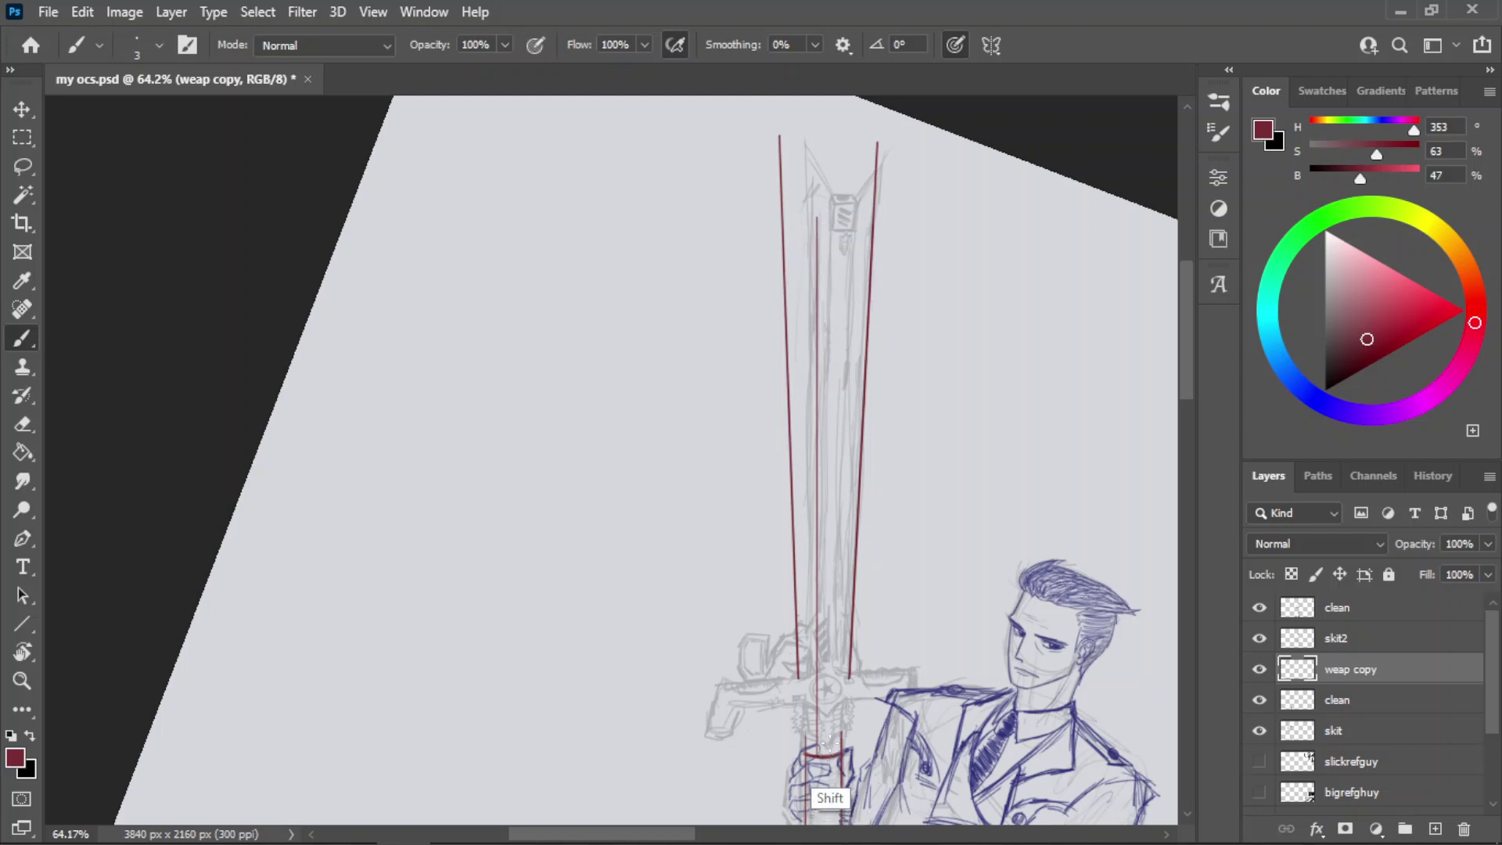
- Draw a second straight inner line closer to the blade's center, and retrace the first inner line to strengthen it
{"action": "left_click_drag", "start_coordinate": [829, 749], "coordinate": [837, 507]}
{"action": "key", "text": "ctrl+z"}
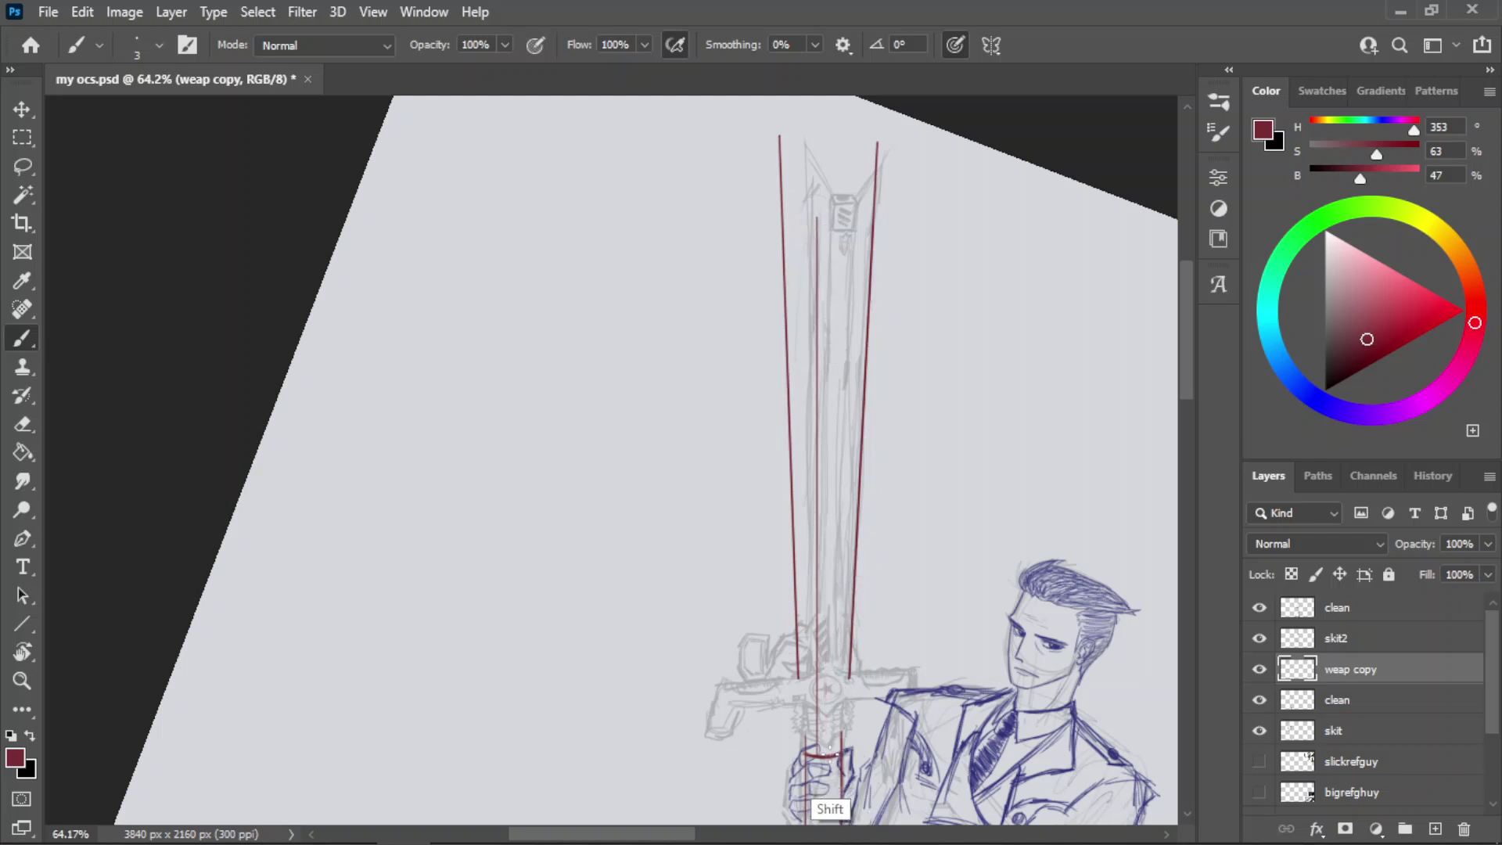
{"action": "mouse_move", "coordinate": [831, 749]}
{"action": "left_mouse_down"}
{"action": "mouse_move", "coordinate": [829, 211]}
{"action": "mouse_move", "coordinate": [836, 529]}
{"action": "left_mouse_up"}
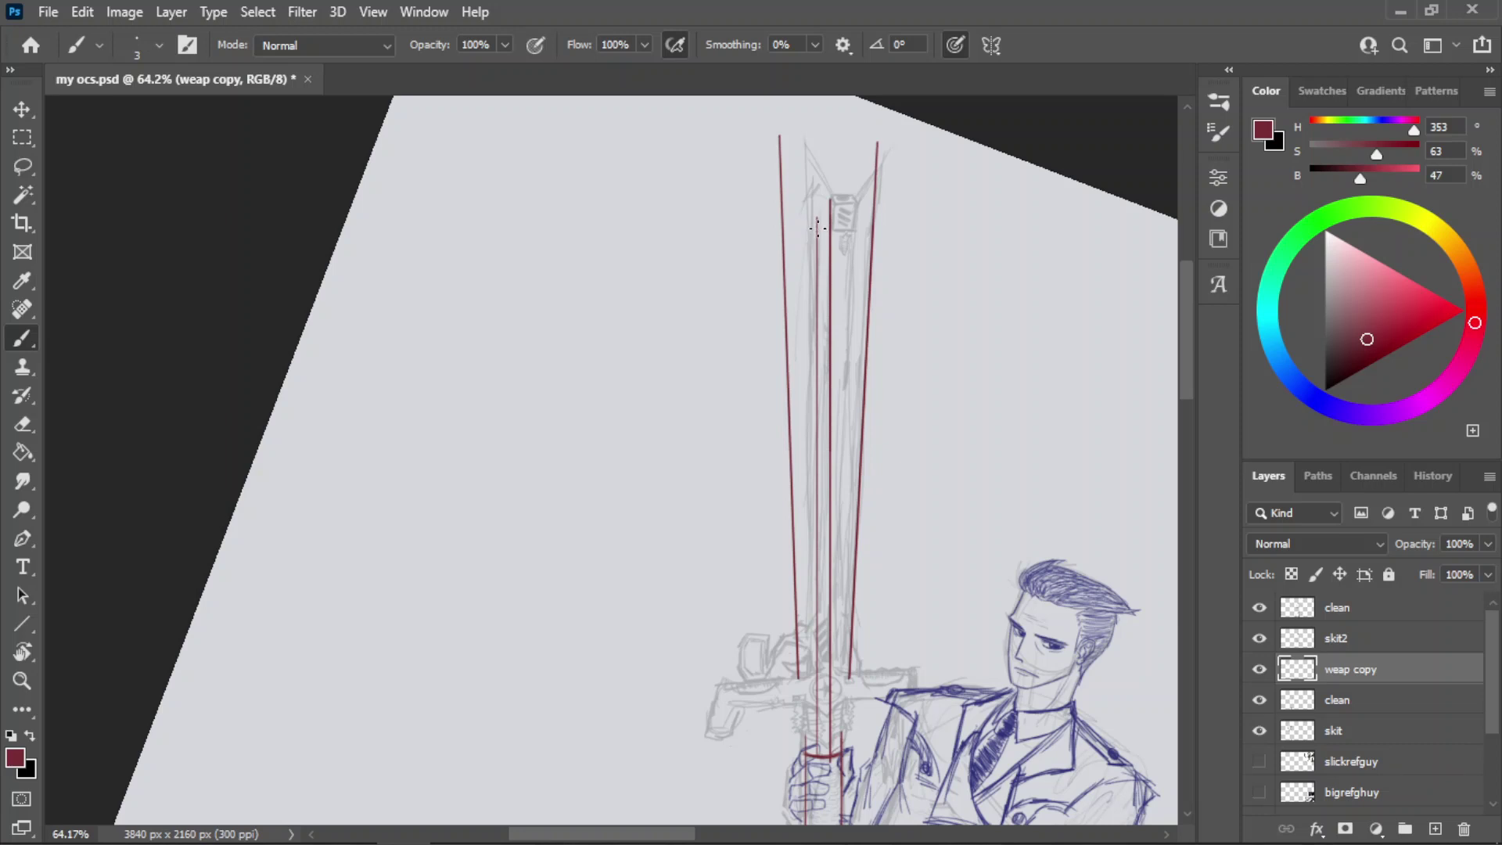
{"action": "left_click_drag", "start_coordinate": [818, 228], "coordinate": [814, 741]}
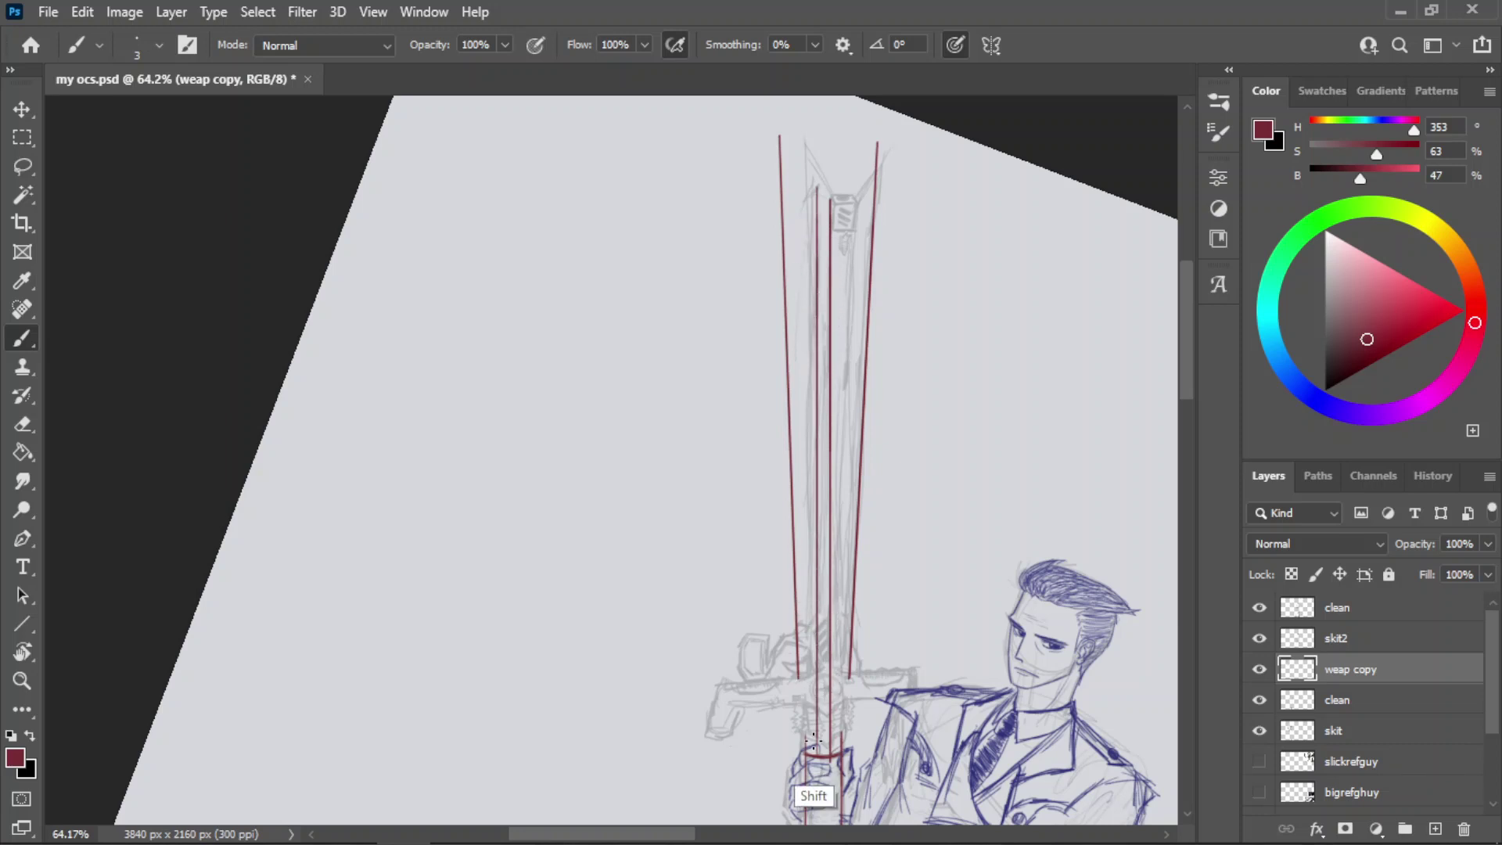
- Set the canvas view's rotation angle to 22° with the blade's inner lines in place
{"action": "key", "text": "z"}
{"action": "left_click_drag", "start_coordinate": [847, 155], "coordinate": [939, 266]}
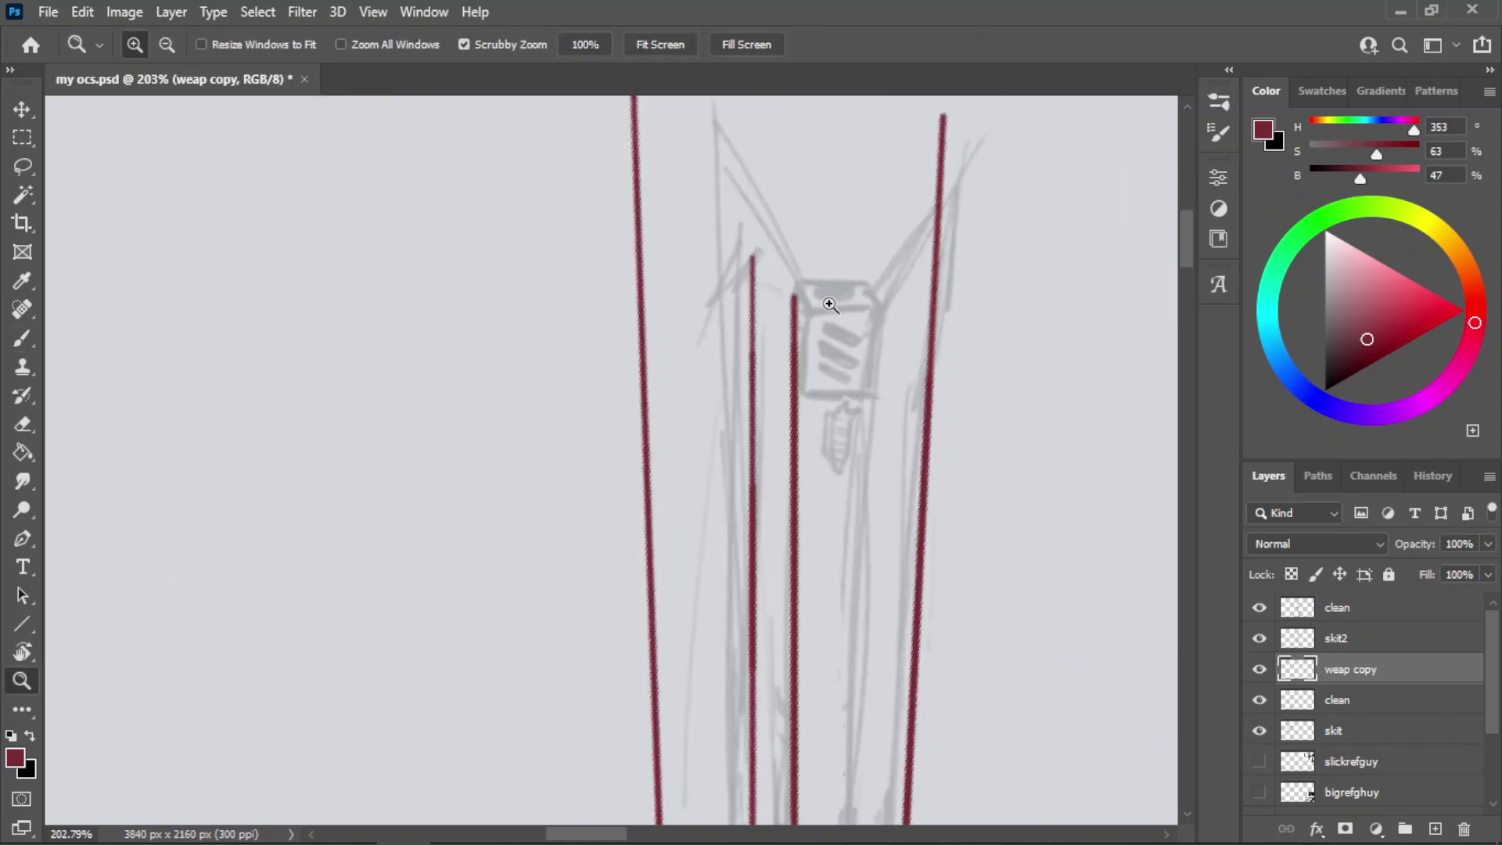
{"action": "key", "text": "e"}
{"action": "key", "text": "z"}
{"action": "left_click_drag", "start_coordinate": [836, 408], "coordinate": [737, 473]}
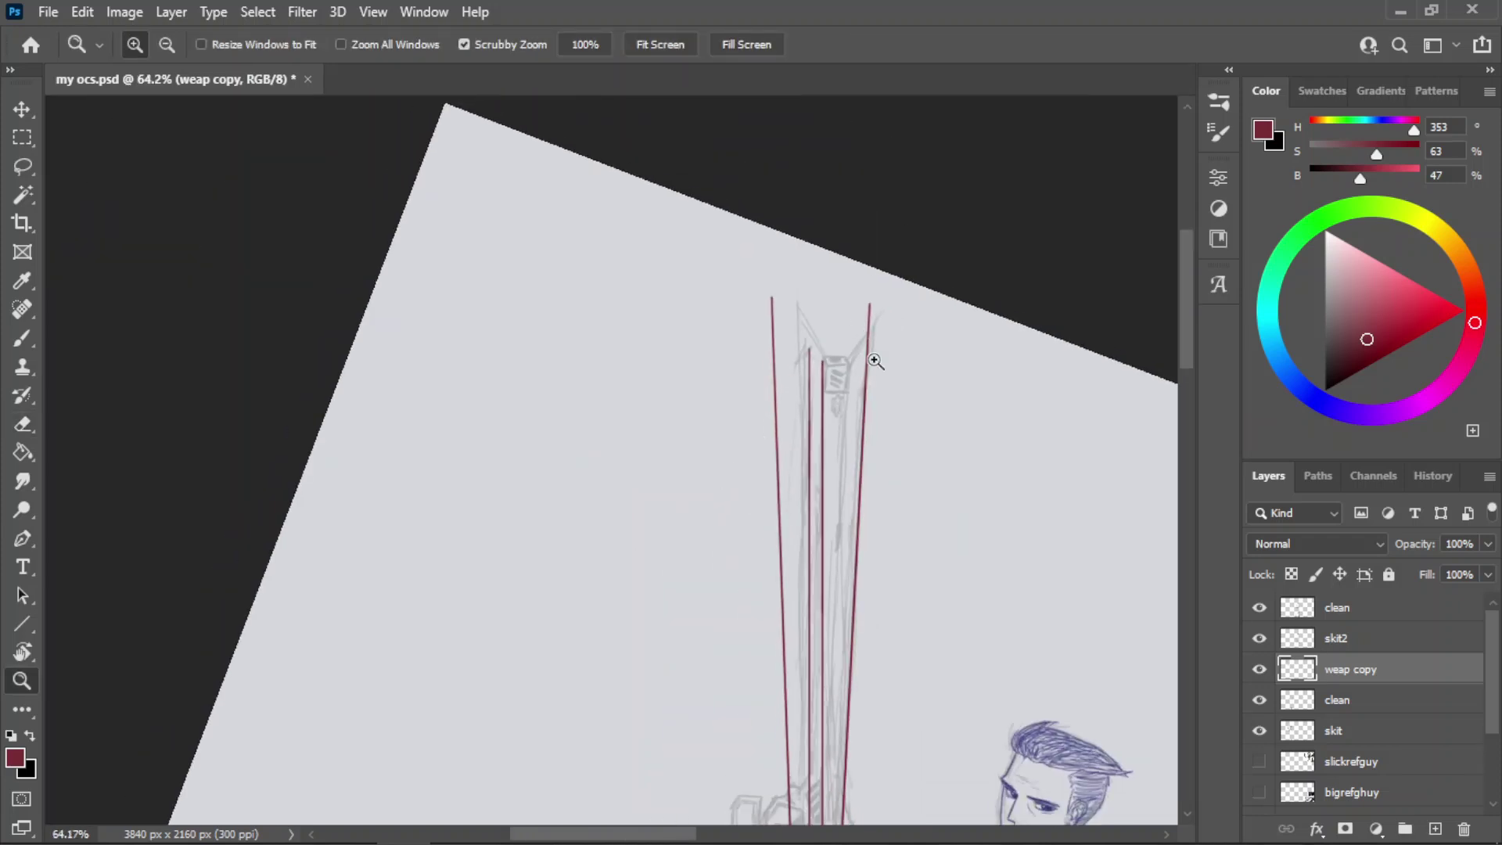
{"action": "key", "text": "r"}
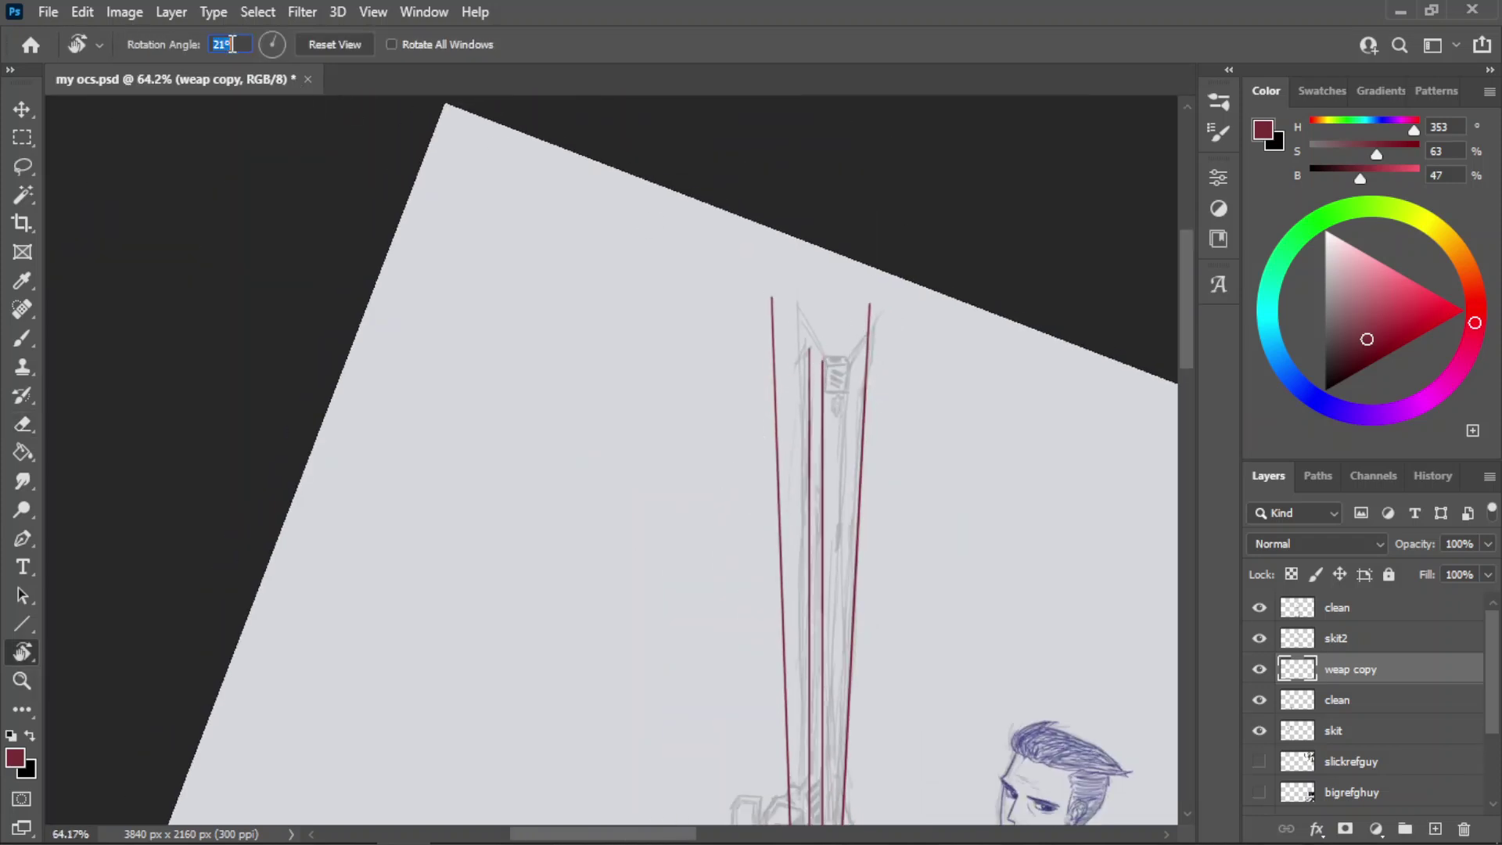
{"action": "type", "text": "22"}
{"action": "key", "text": "Return"}
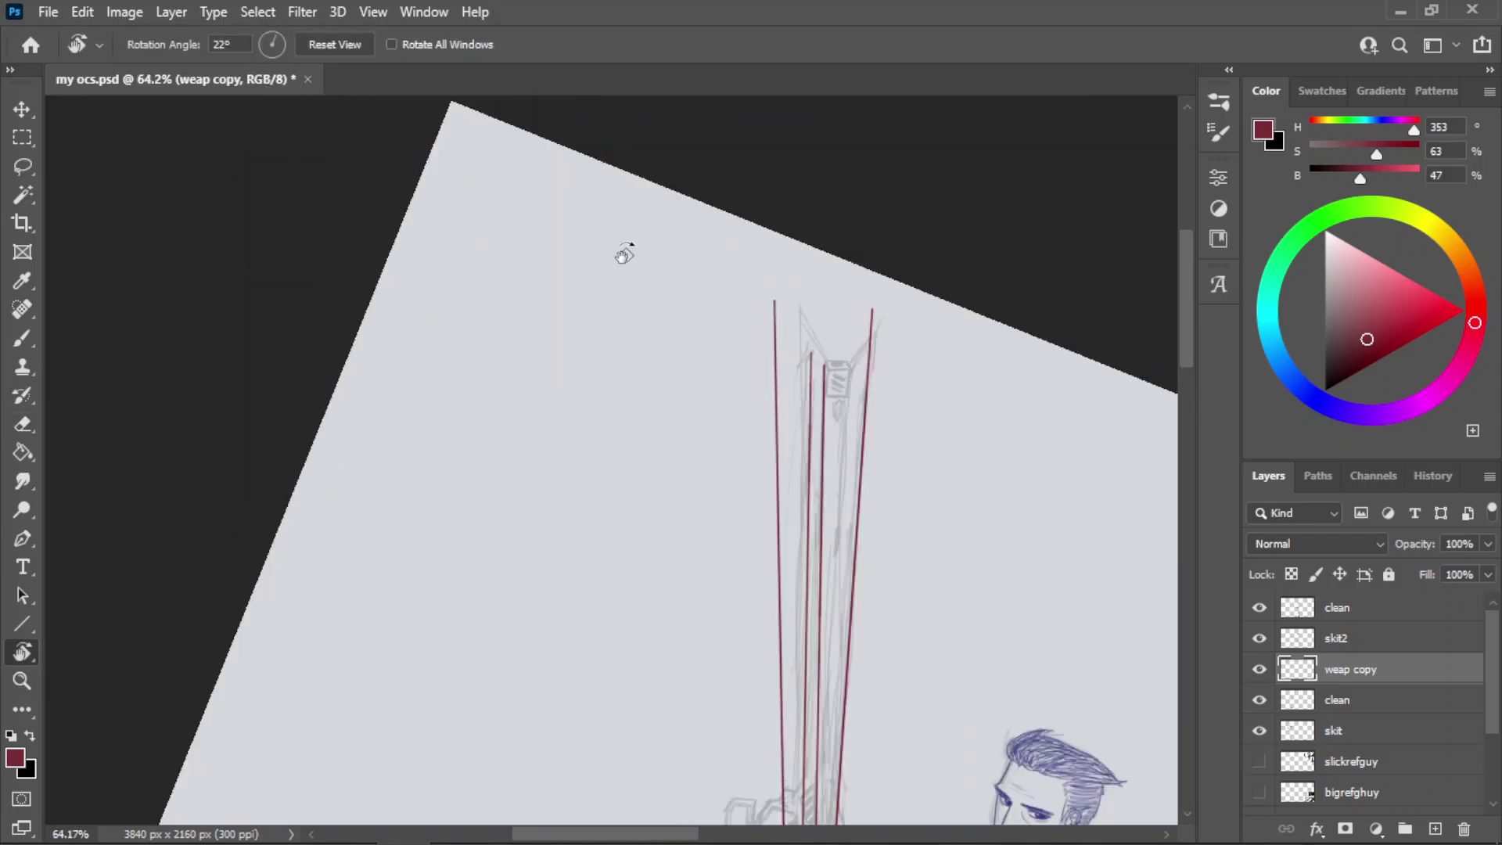
- Try a freehand slanted tip stroke from the top of the blade's left edge toward the first inner line
{"action": "key", "text": "z"}
{"action": "left_click_drag", "start_coordinate": [751, 274], "coordinate": [737, 344]}
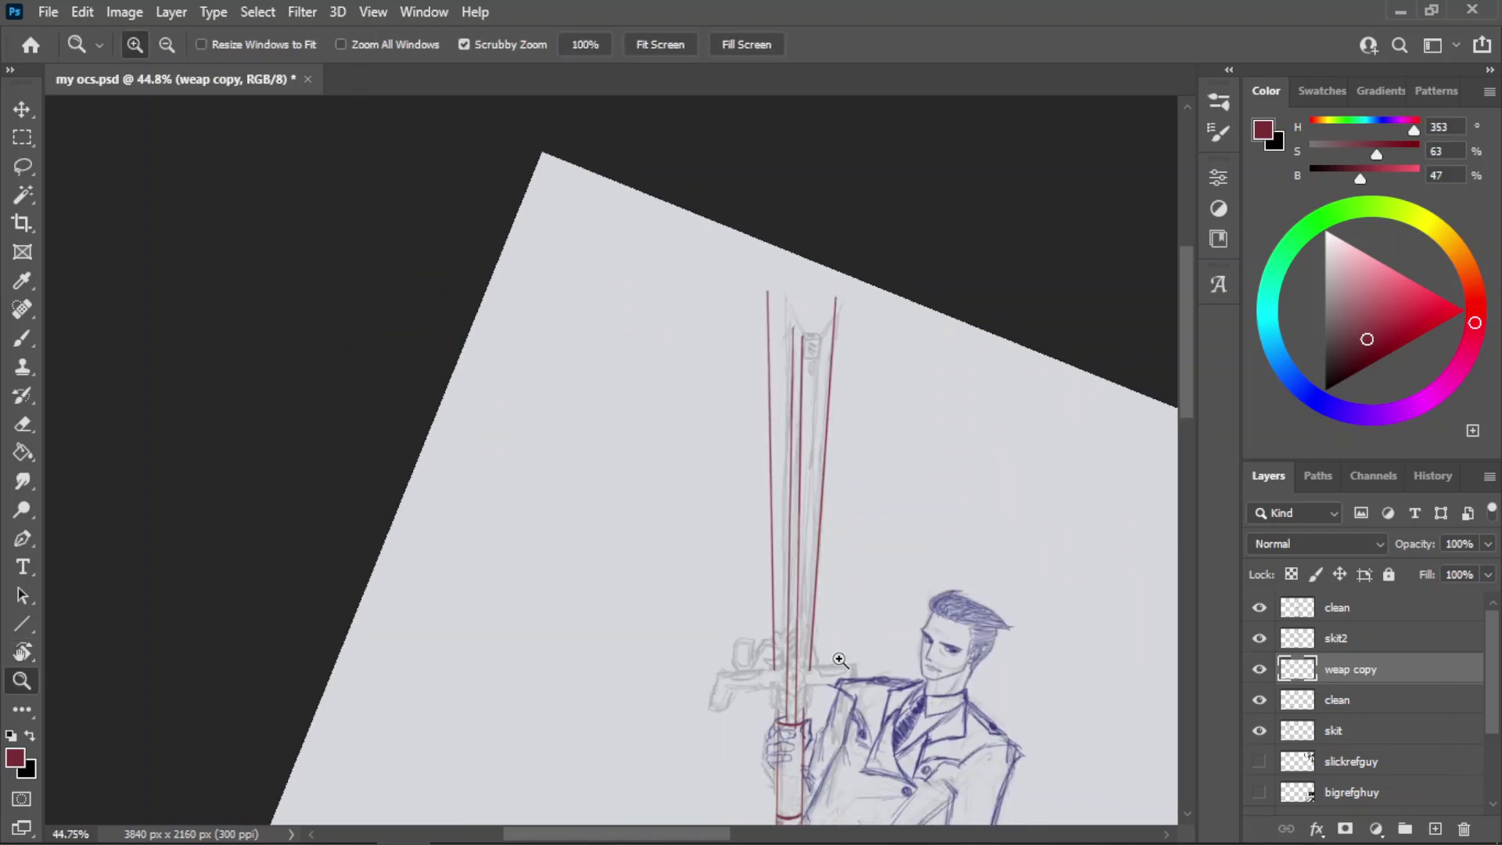
{"action": "left_click_drag", "start_coordinate": [813, 279], "coordinate": [919, 289]}
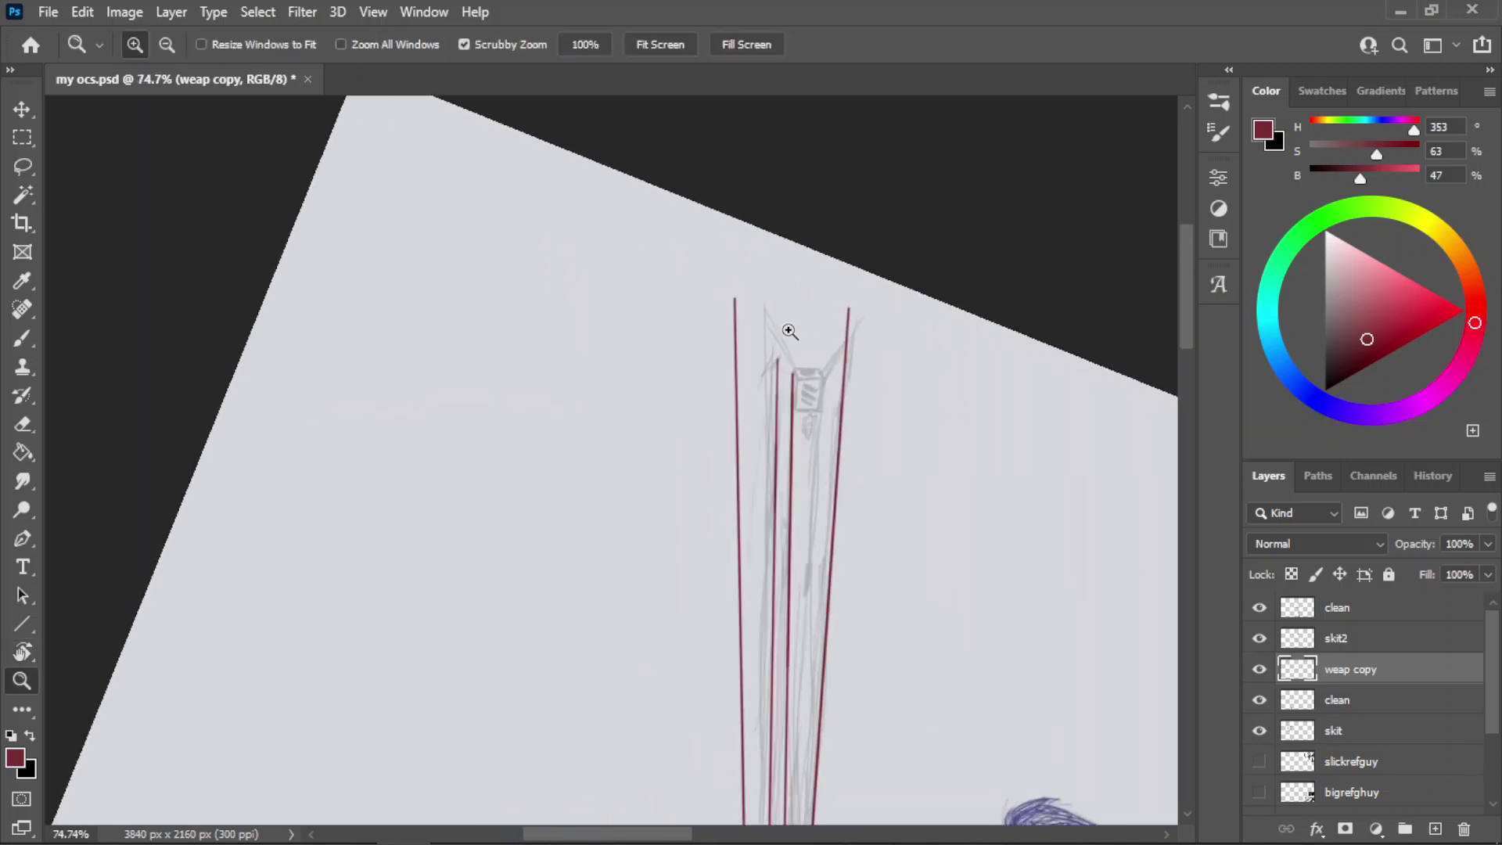
{"action": "left_click_drag", "start_coordinate": [788, 332], "coordinate": [931, 321]}
{"action": "key", "text": "b"}
{"action": "left_click_drag", "start_coordinate": [648, 228], "coordinate": [797, 399]}
{"action": "key", "text": "ctrl+z"}
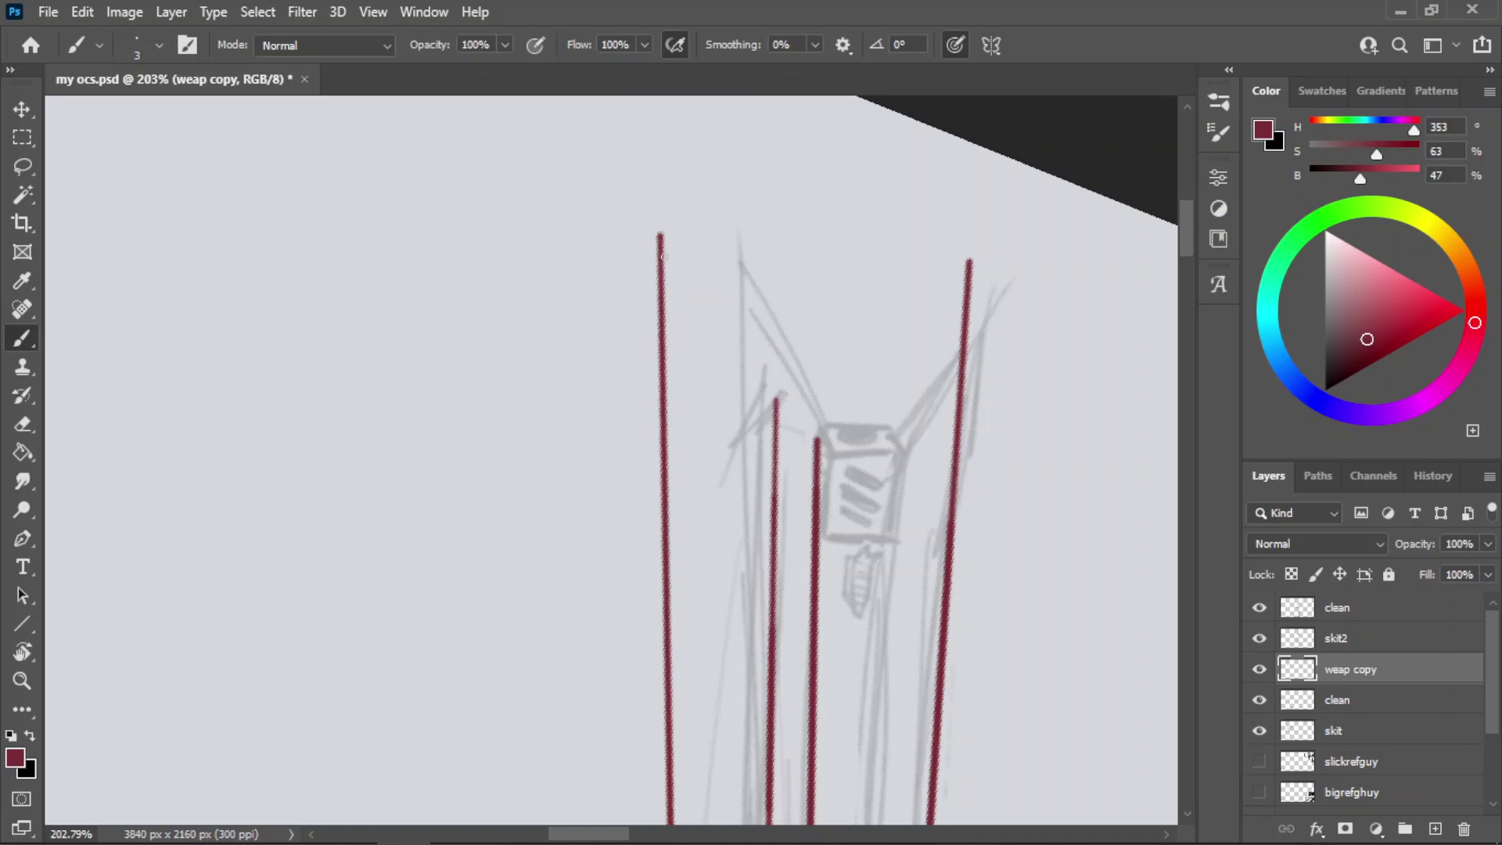
- Draw a straight slanted tip line joining the top of the blade's left edge to the top of the first inner line
{"action": "key", "text": "r"}
{"action": "key", "text": "b"}
{"action": "left_click", "coordinate": [775, 400], "text": "shift"}
{"action": "left_click_drag", "start_coordinate": [660, 235], "coordinate": [771, 383]}
{"action": "key", "text": "ctrl+z"}
{"action": "mouse_move", "coordinate": [660, 235]}
{"action": "left_mouse_down"}
{"action": "mouse_move", "coordinate": [770, 369]}
{"action": "mouse_move", "coordinate": [785, 409]}
{"action": "left_mouse_up"}
{"action": "key", "text": "ctrl+z"}
{"action": "key", "text": "ctrl+z"}
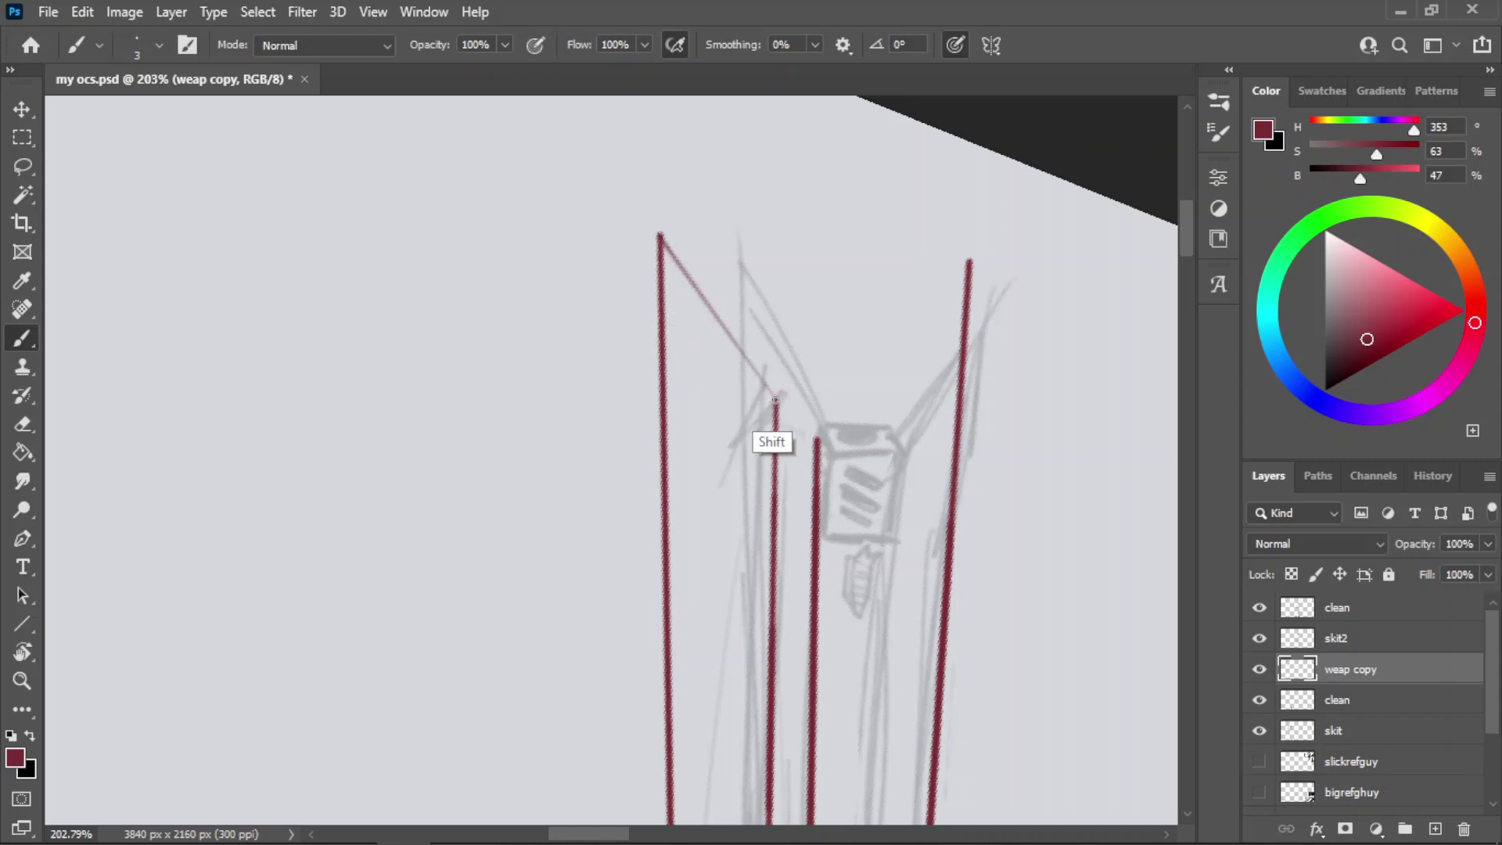
{"action": "left_click", "coordinate": [663, 246], "text": "shift"}
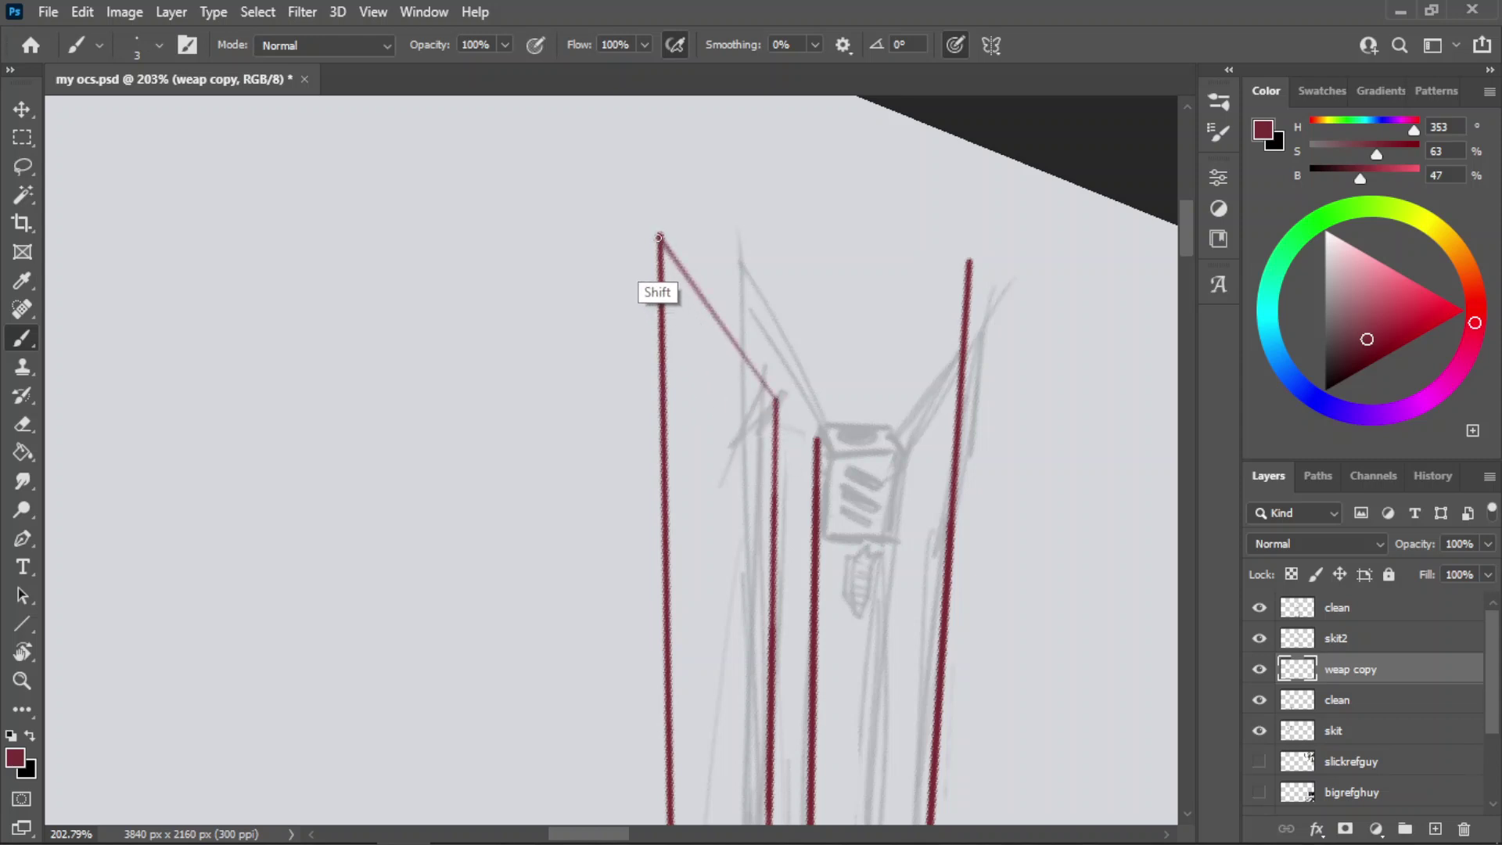
- Draw a straight slanted tip line from the top of the blade's right edge to just above the second inner line
{"action": "key", "text": "z"}
{"action": "left_click", "coordinate": [777, 405], "text": "alt"}
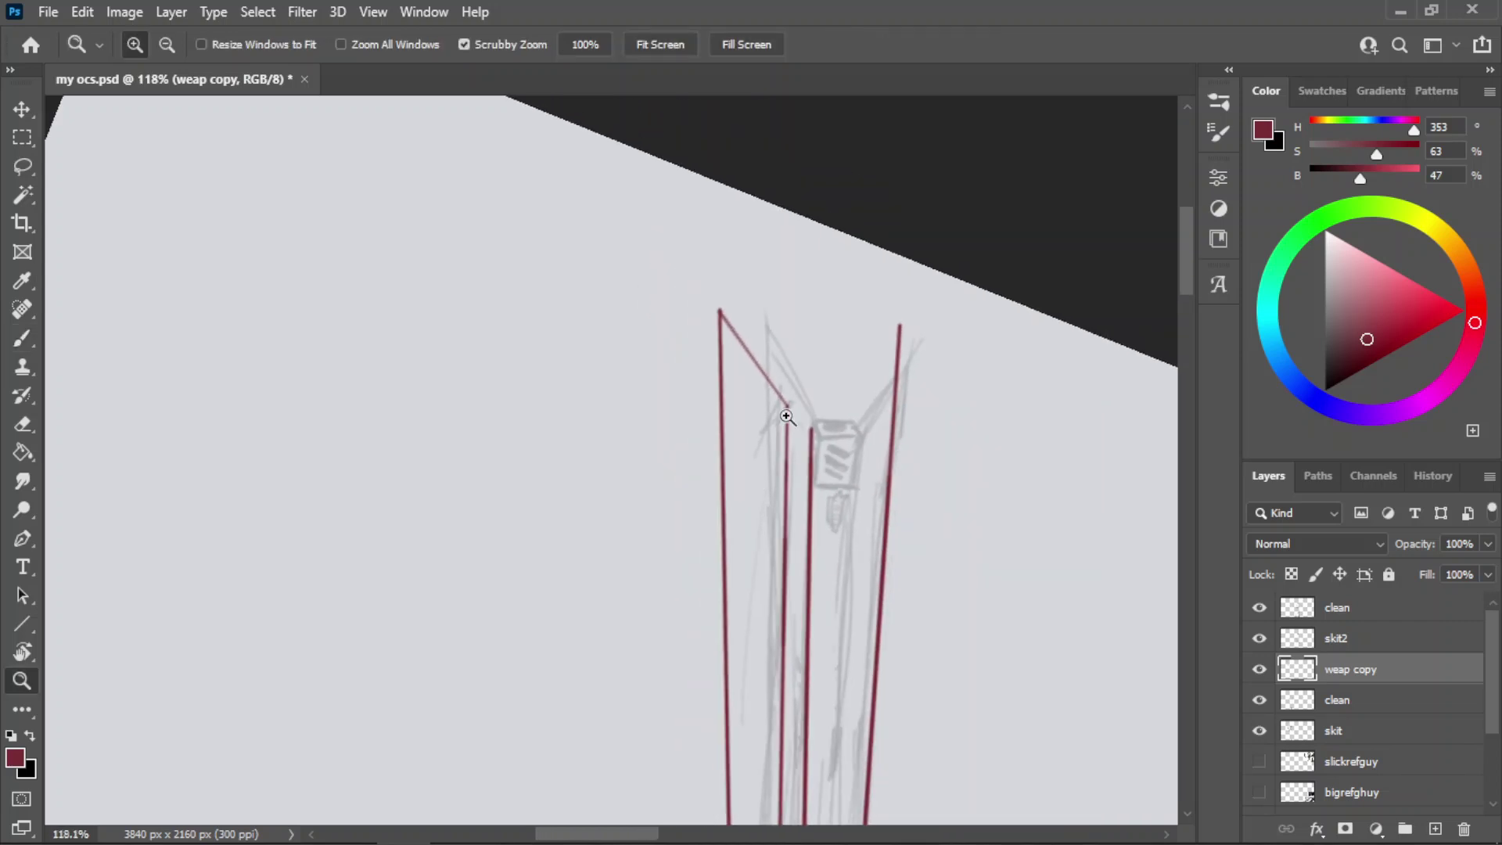
{"action": "left_click", "coordinate": [944, 321]}
{"action": "key", "text": "b"}
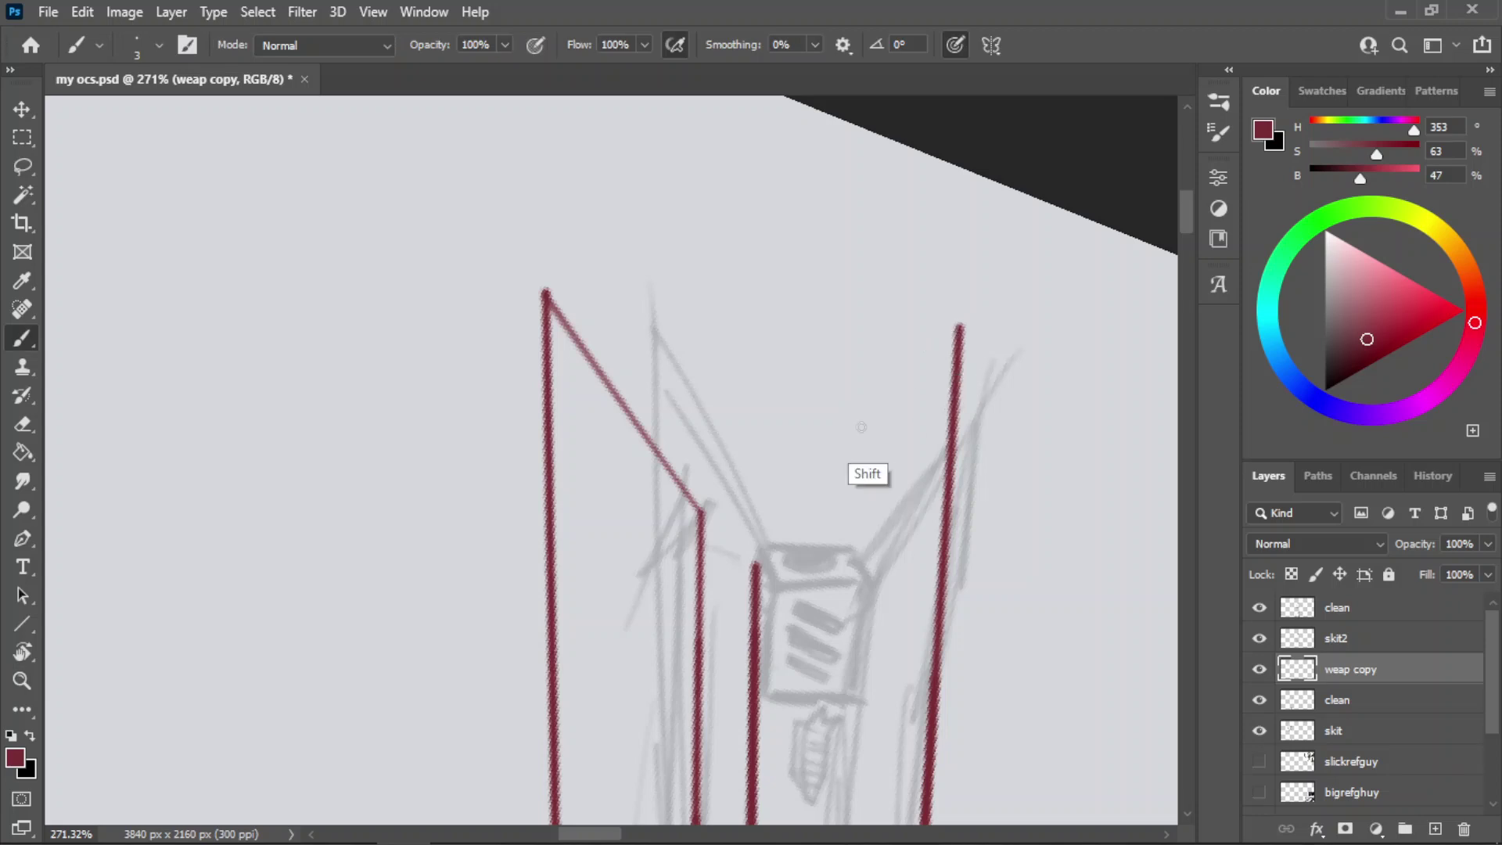
{"action": "left_click", "coordinate": [758, 522], "text": "shift"}
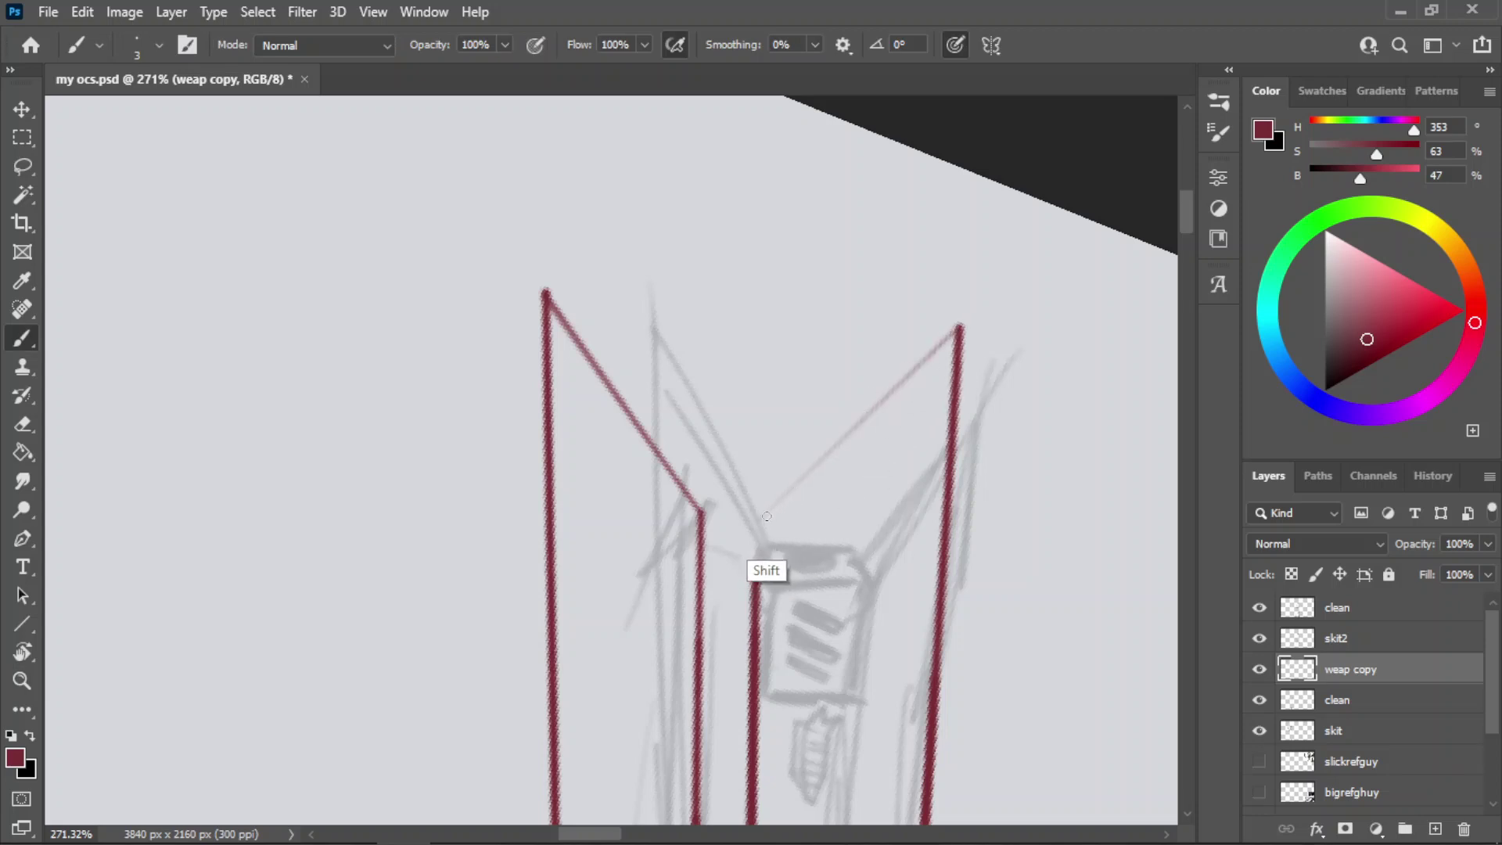
{"action": "left_click", "coordinate": [758, 518], "text": "shift"}
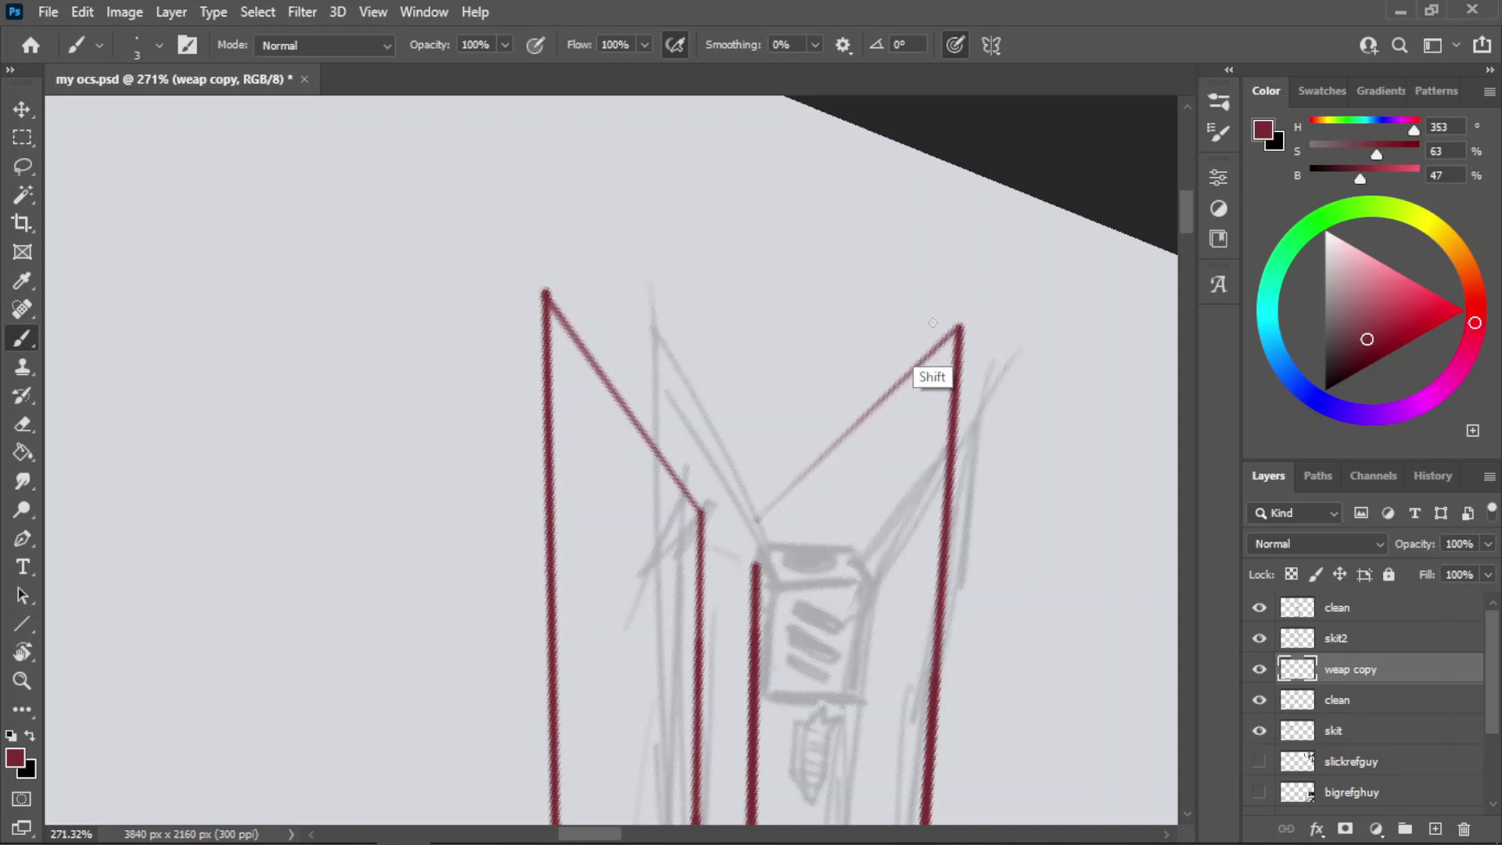
{"action": "left_click", "coordinate": [960, 332], "text": "shift"}
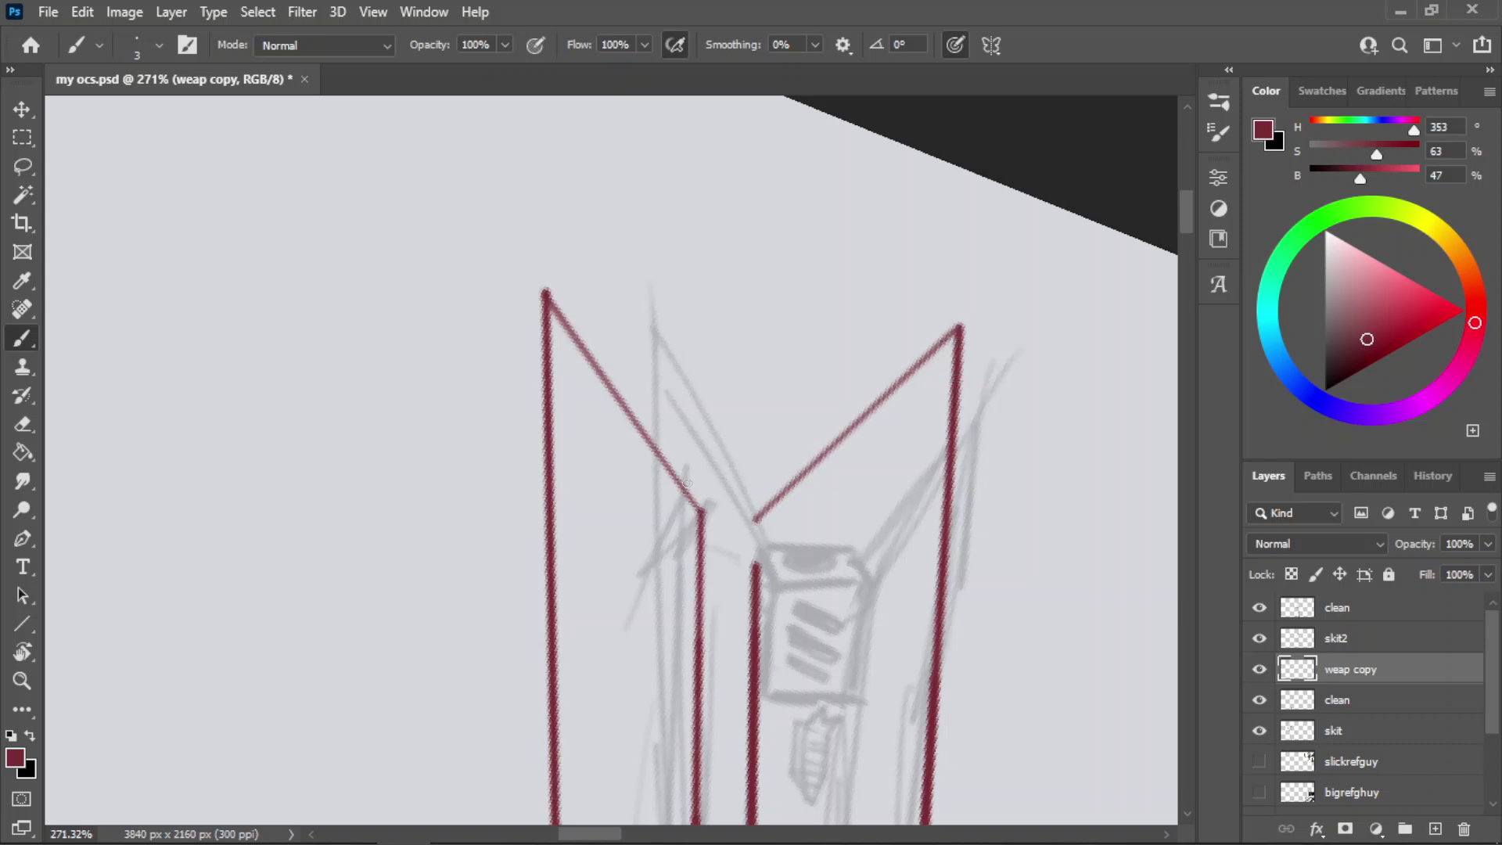
- With the canvas rotation angle at 21°, extend the second inner line up to the right tip line and save the document
{"action": "type", "text": "r"}
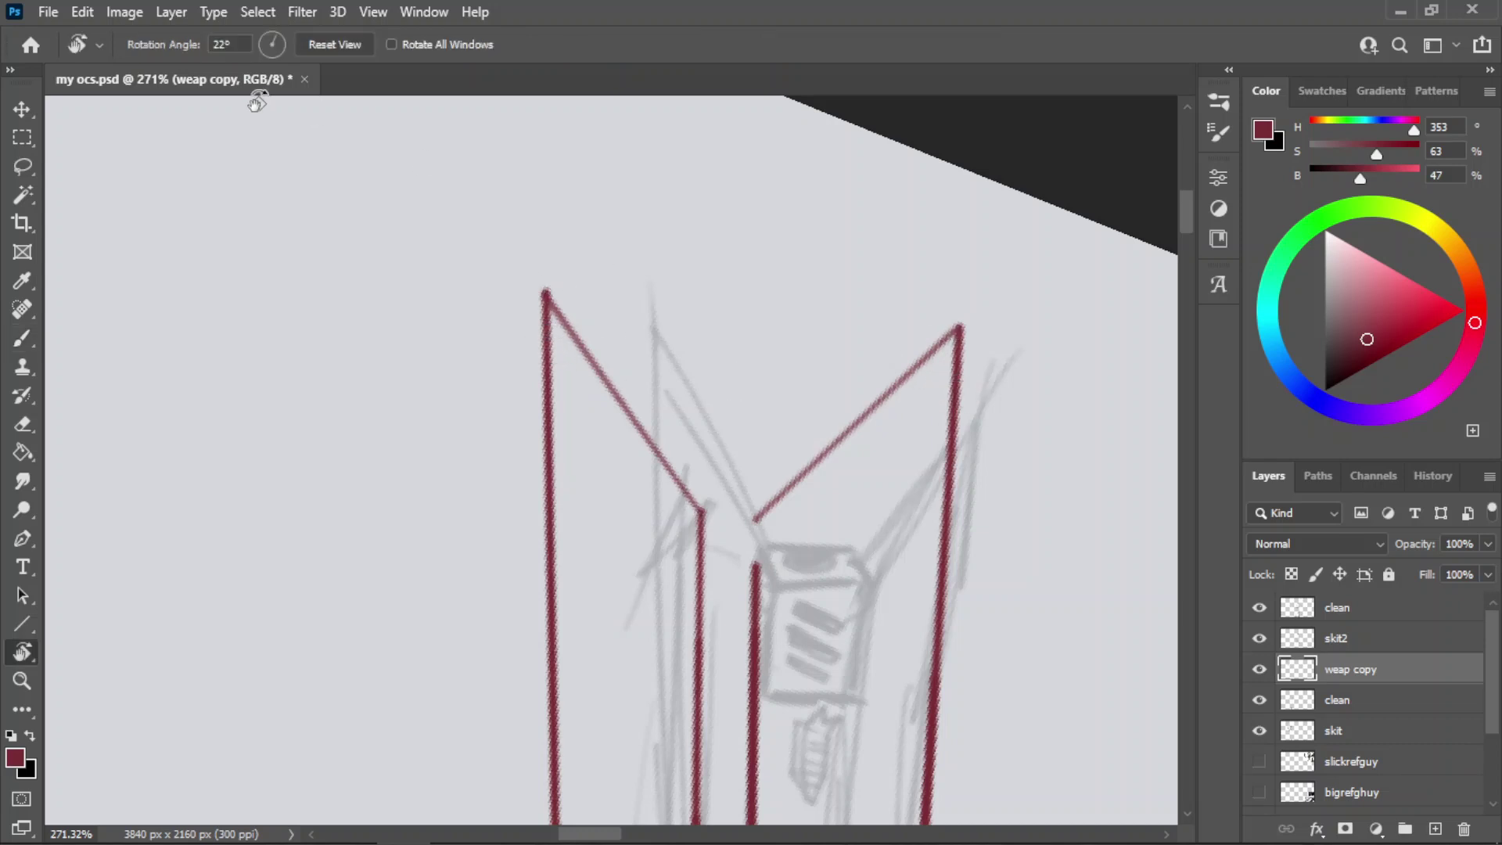
{"action": "type", "text": "21"}
{"action": "key", "text": "Return"}
{"action": "key", "text": "b"}
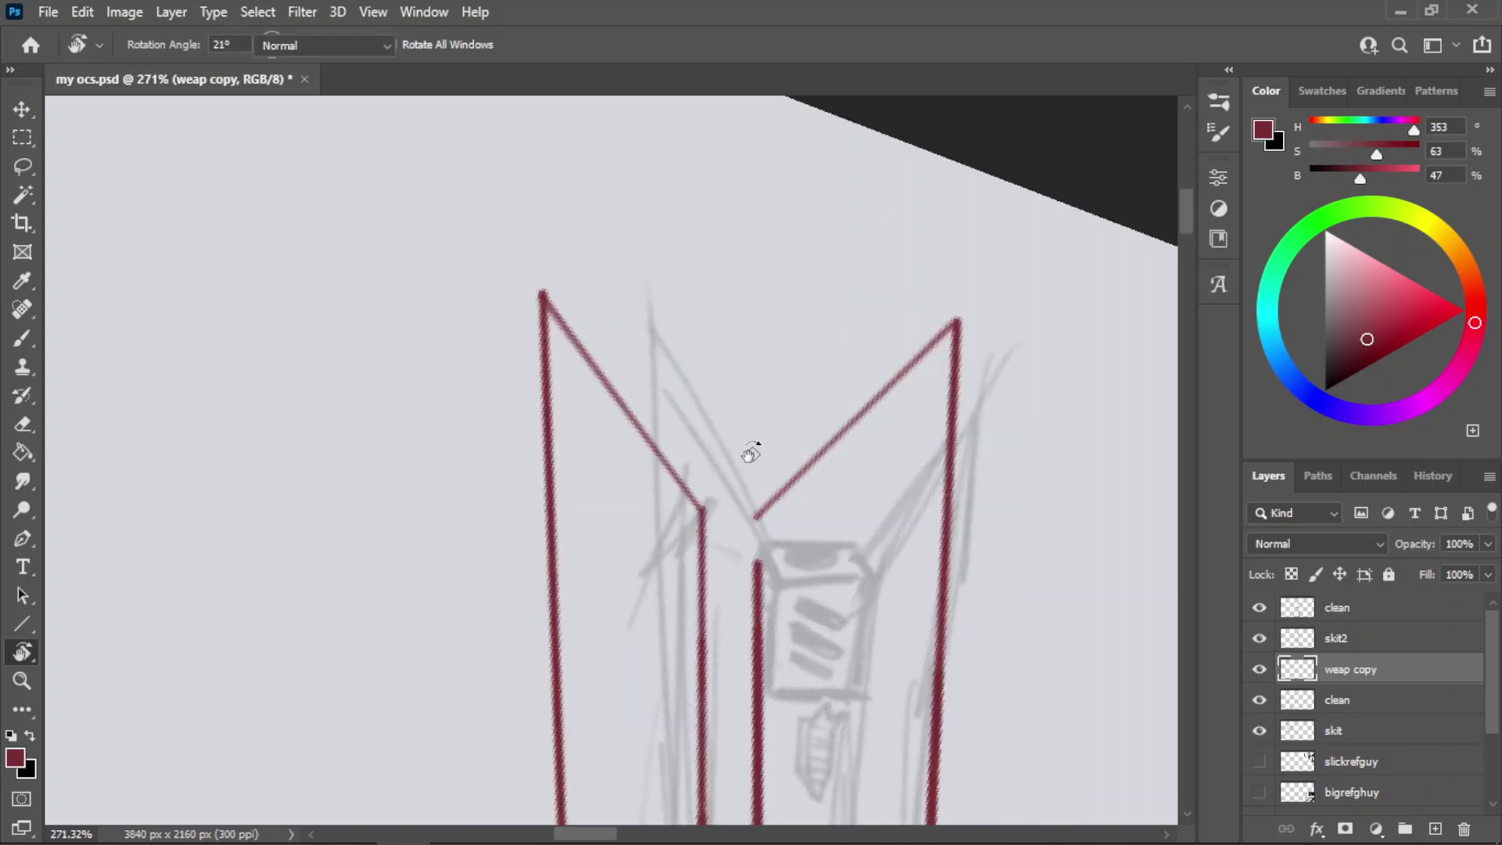
{"action": "left_click_drag", "start_coordinate": [755, 517], "coordinate": [757, 589]}
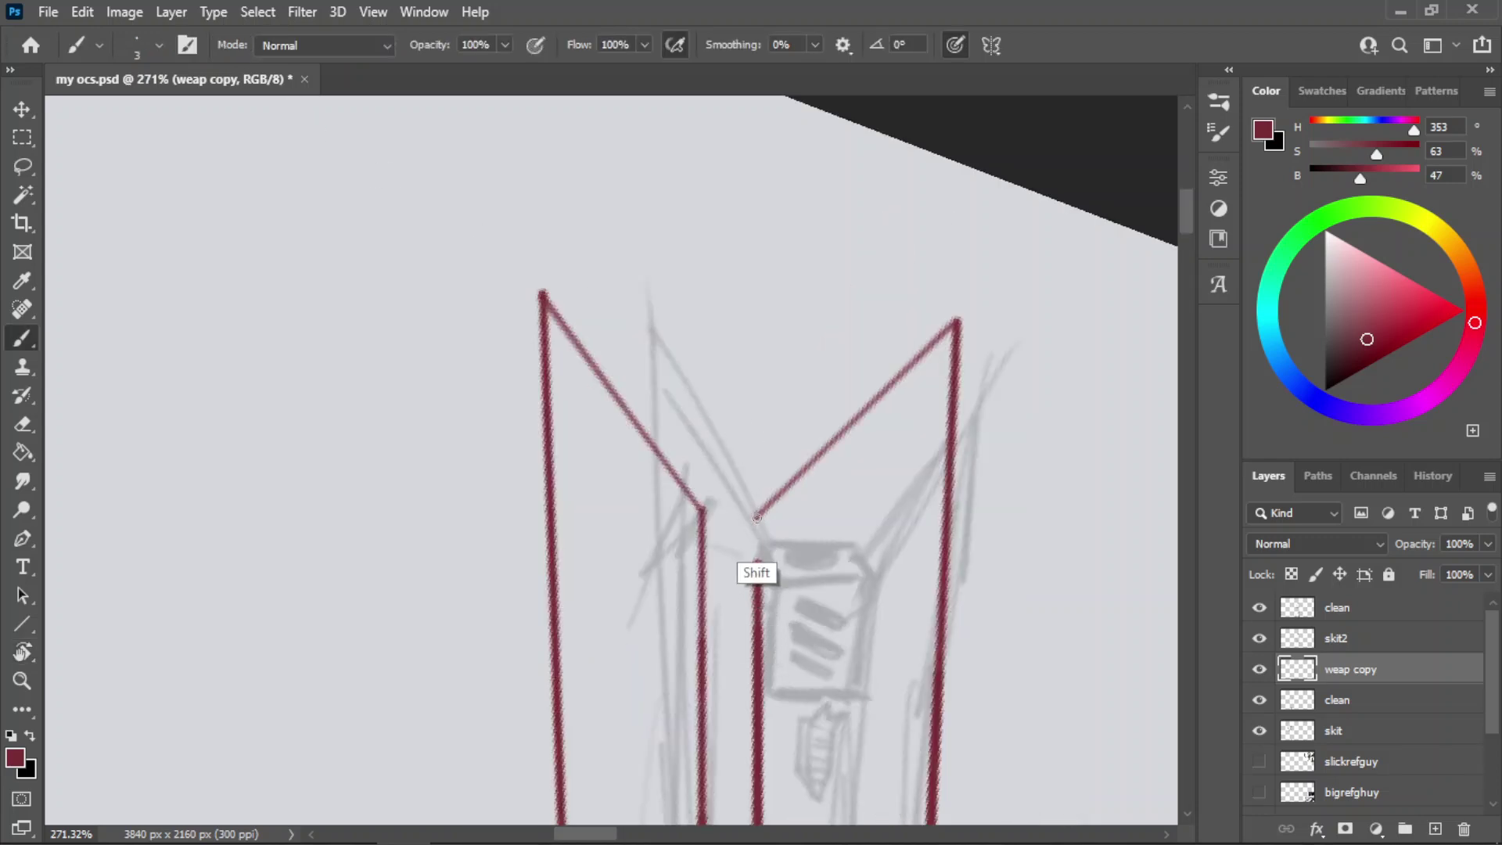
{"action": "key", "text": "z"}
{"action": "left_click_drag", "start_coordinate": [724, 315], "coordinate": [931, 537]}
{"action": "key", "text": "ctrl+s"}
- Draw slanted lines at the blade's base near the guard, joining each outer edge to its nearest inner line
{"action": "left_click_drag", "start_coordinate": [720, 586], "coordinate": [780, 581]}
{"action": "left_click_drag", "start_coordinate": [763, 610], "coordinate": [679, 559]}
{"action": "mouse_move", "coordinate": [837, 540]}
{"action": "left_mouse_down"}
{"action": "mouse_move", "coordinate": [728, 617]}
{"action": "mouse_move", "coordinate": [696, 618]}
{"action": "mouse_move", "coordinate": [888, 528]}
{"action": "mouse_move", "coordinate": [943, 520]}
{"action": "left_mouse_up"}
{"action": "key", "text": "e"}
{"action": "key", "text": "b"}
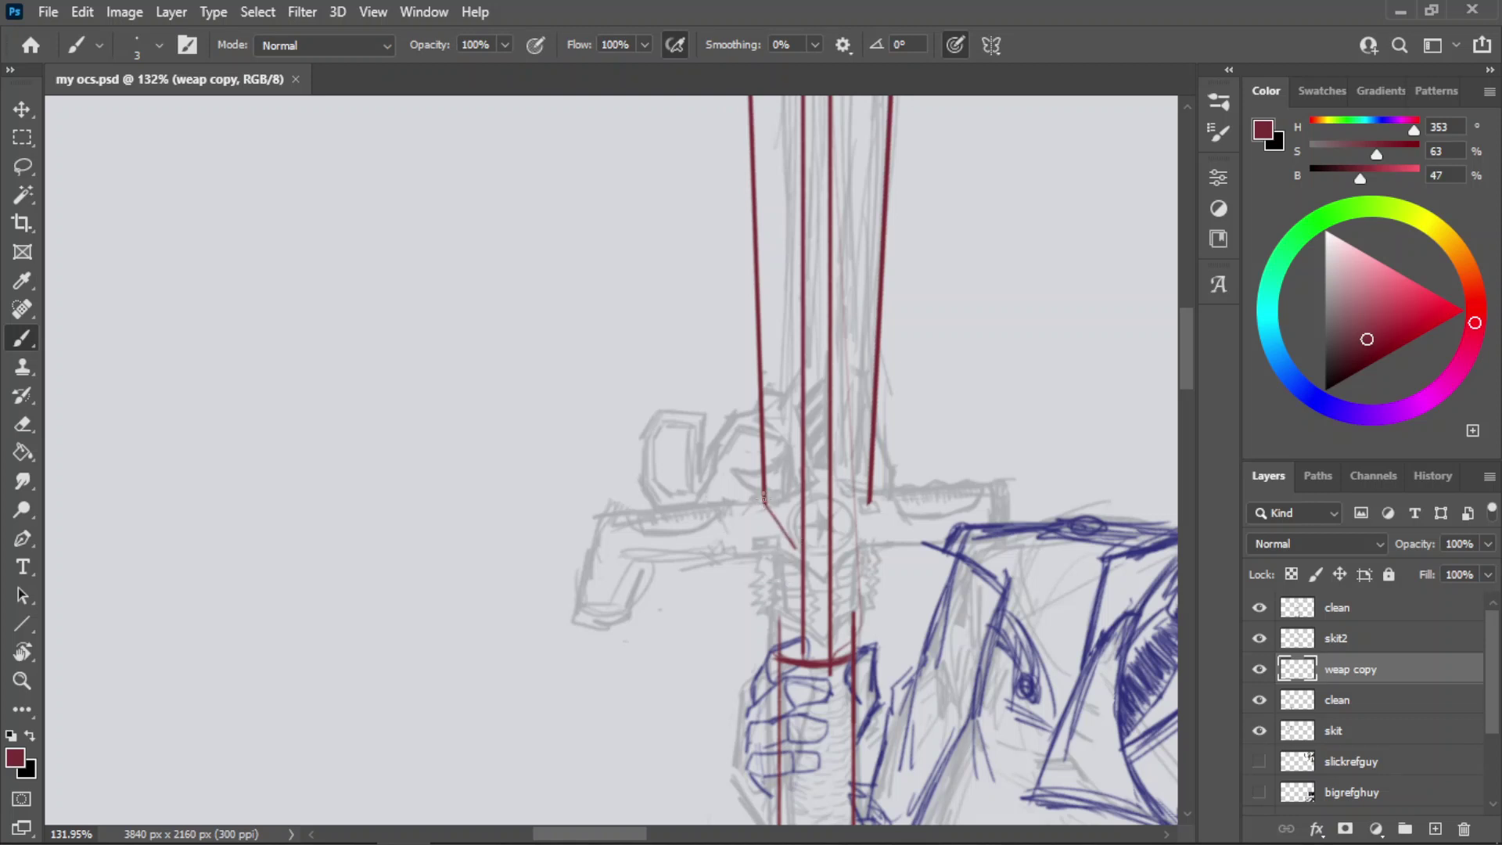
{"action": "key", "text": "ctrl+z"}
{"action": "left_click_drag", "start_coordinate": [802, 552], "coordinate": [761, 506]}
{"action": "mouse_move", "coordinate": [868, 503]}
{"action": "left_mouse_down"}
{"action": "mouse_move", "coordinate": [843, 545]}
{"action": "mouse_move", "coordinate": [716, 634]}
{"action": "left_mouse_up"}
- Reset the canvas rotation and review the whole sword against the character
{"action": "key", "text": "z"}
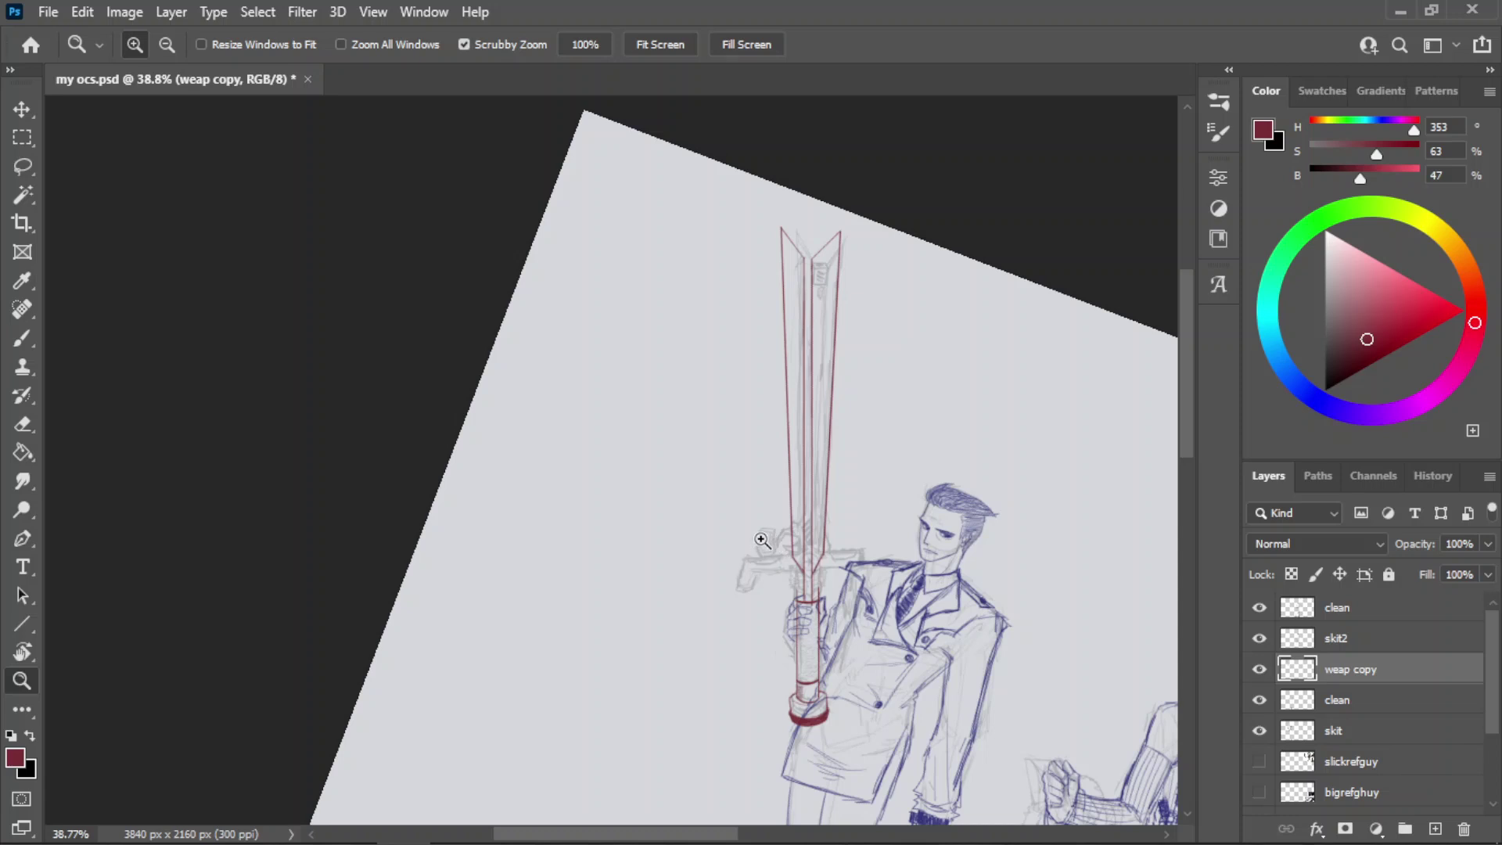
{"action": "key", "text": "r"}
{"action": "left_click", "coordinate": [348, 45]}
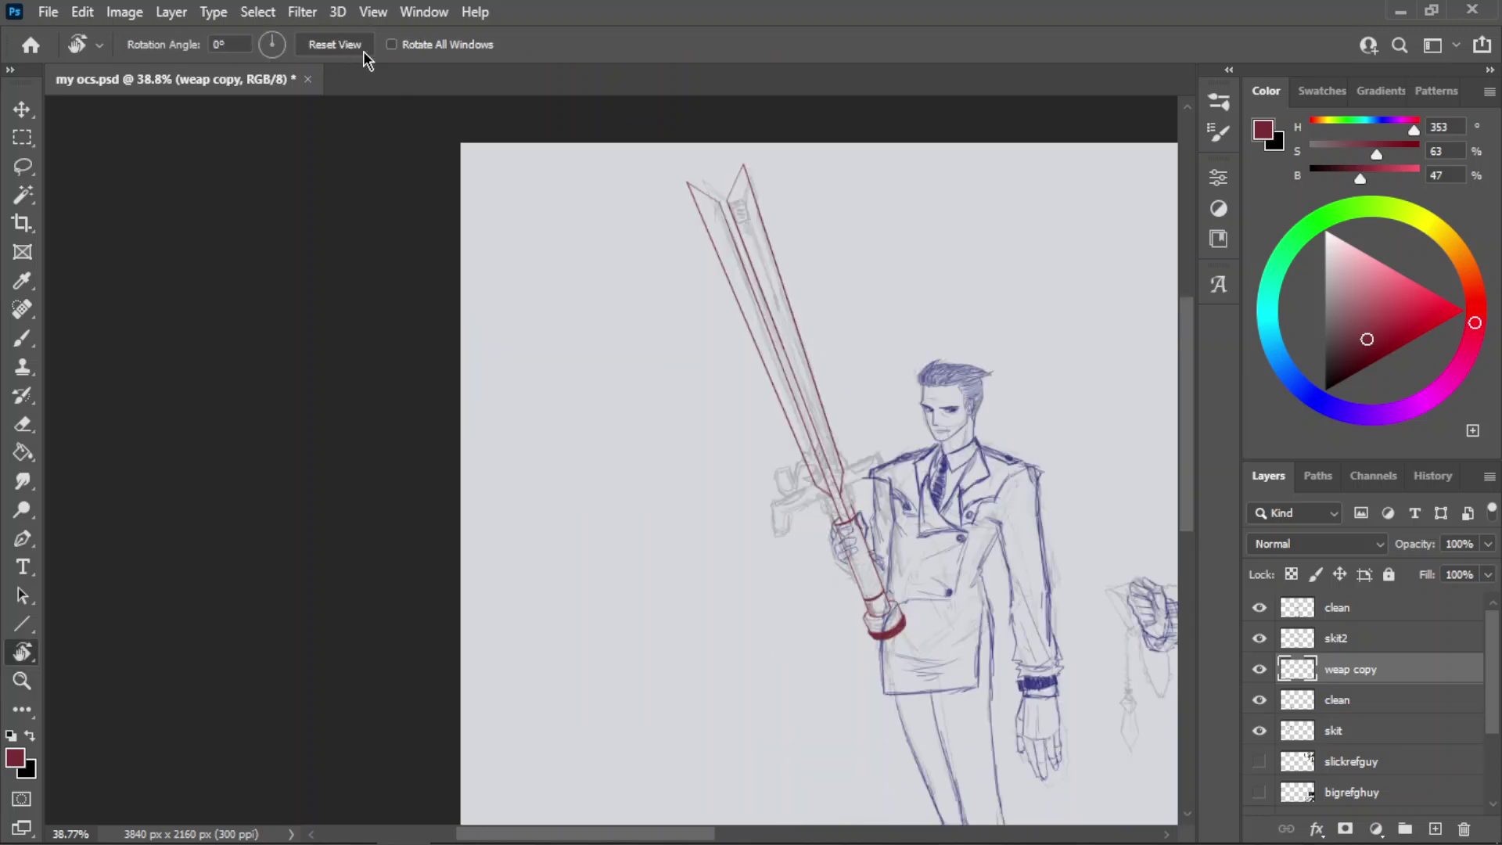
{"action": "key", "text": "z"}
{"action": "left_click_drag", "start_coordinate": [931, 407], "coordinate": [976, 381]}
{"action": "left_click_drag", "start_coordinate": [765, 553], "coordinate": [749, 554]}
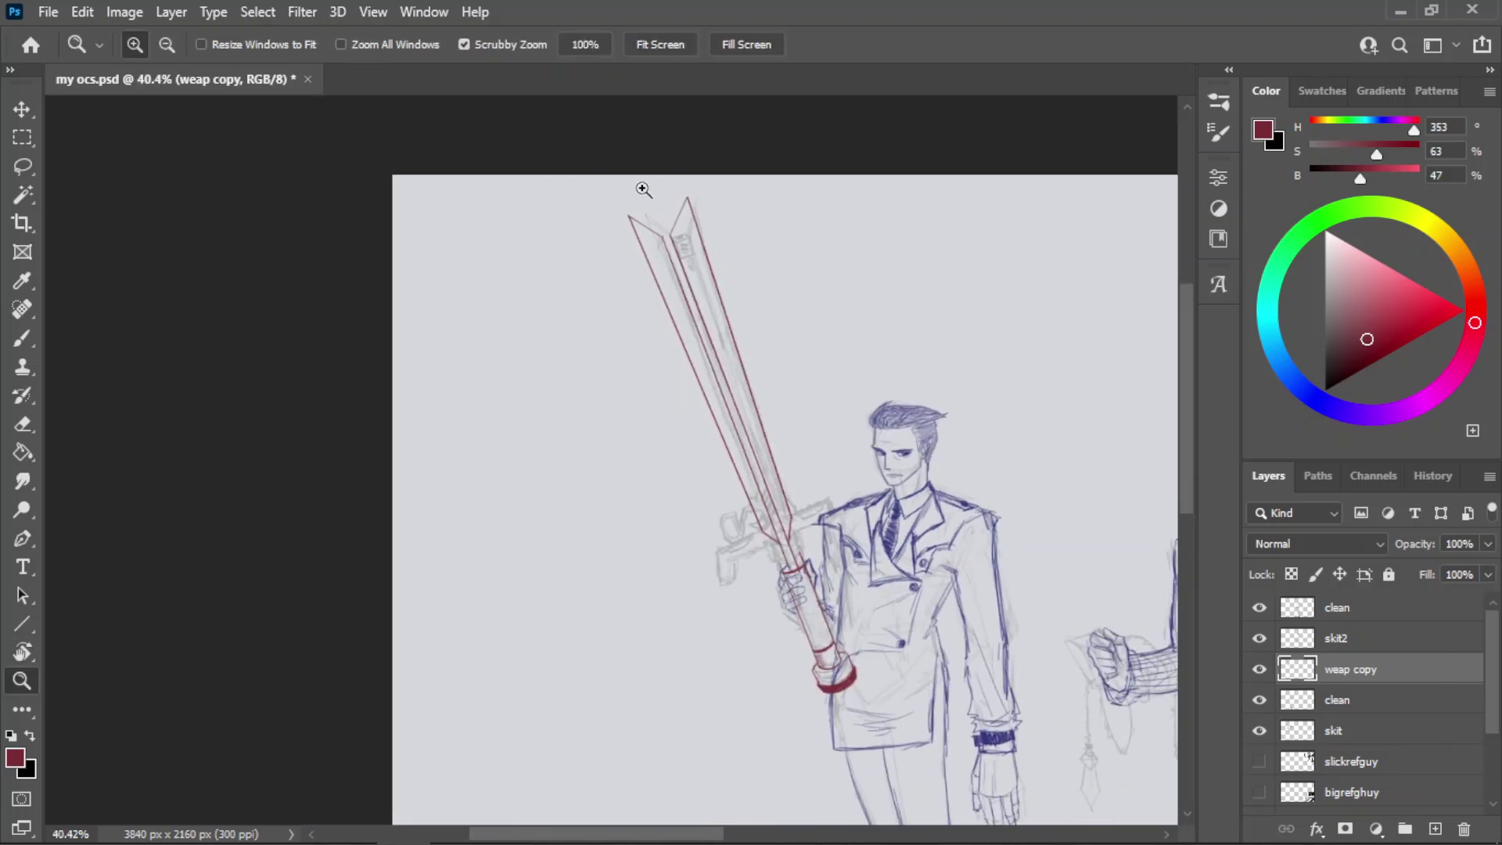
- Set the canvas rotation angle to 24° and erase the blade's left edge line from base to tip
{"action": "key", "text": "r"}
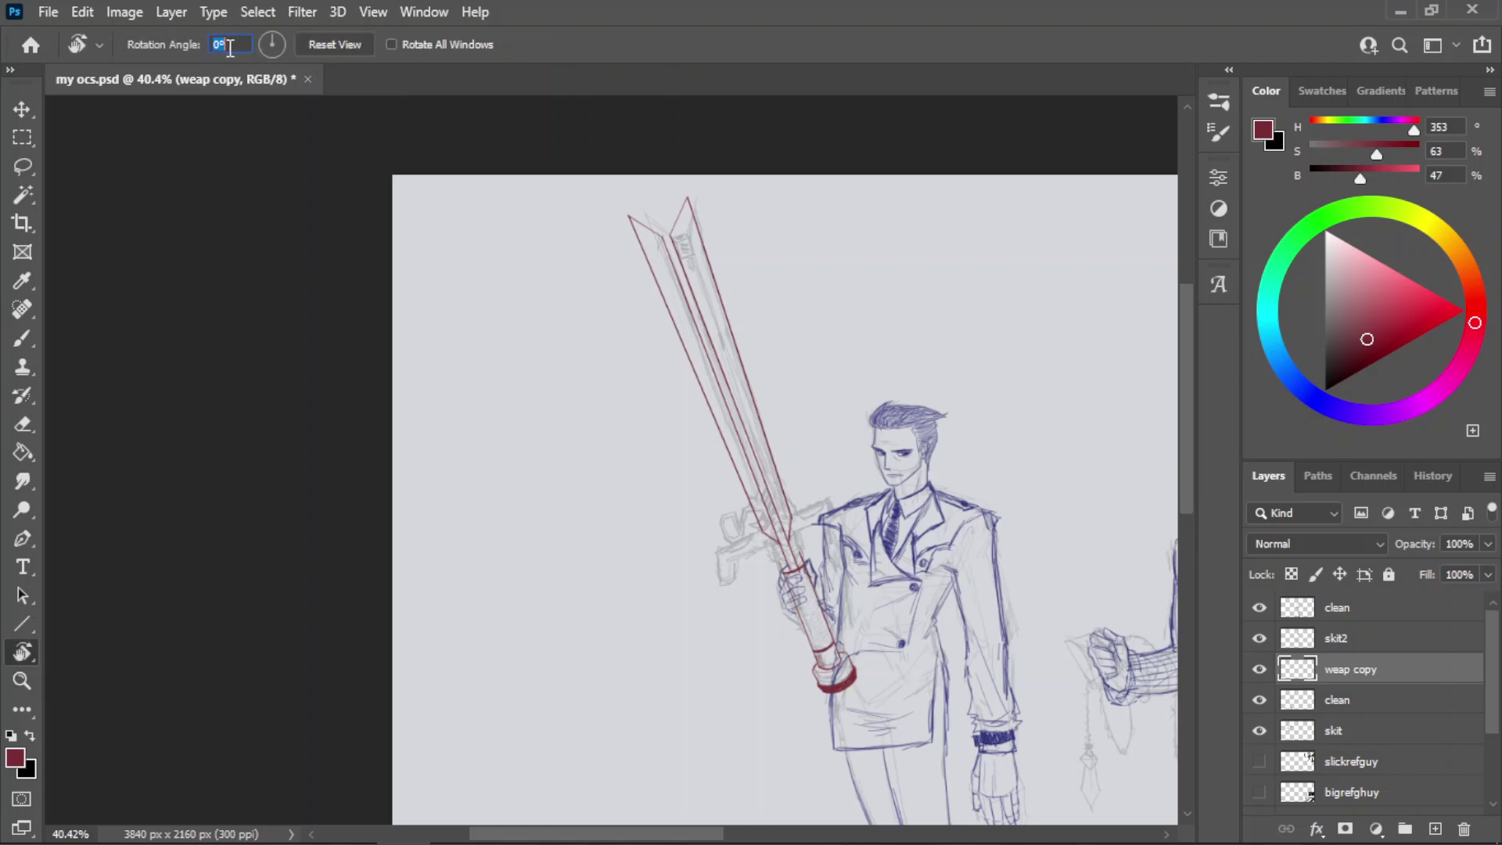
{"action": "type", "text": "21"}
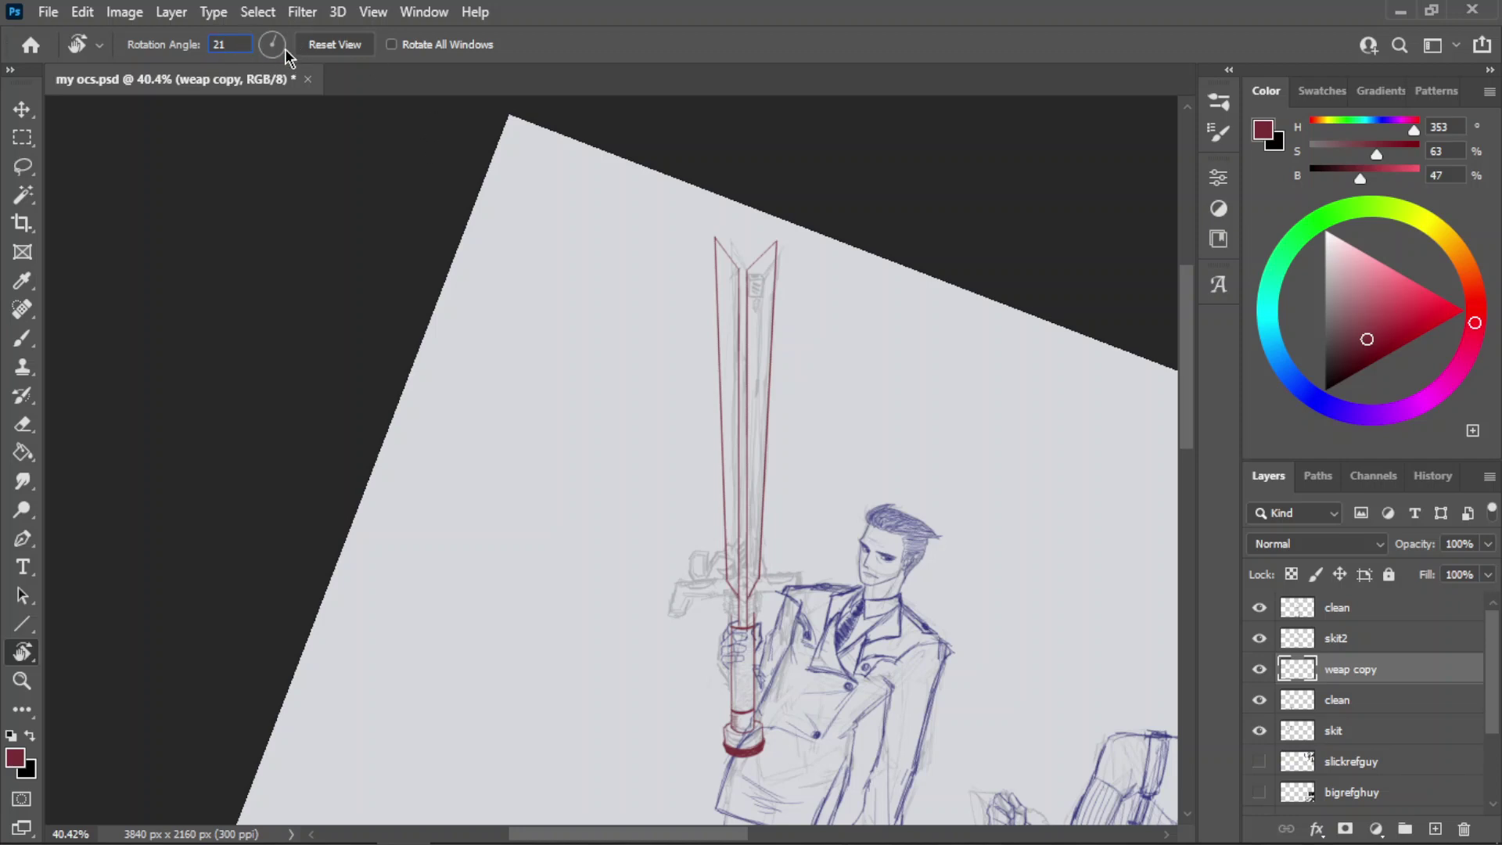
{"action": "key", "text": "BackSpace"}
{"action": "type", "text": "4"}
{"action": "key", "text": "Return"}
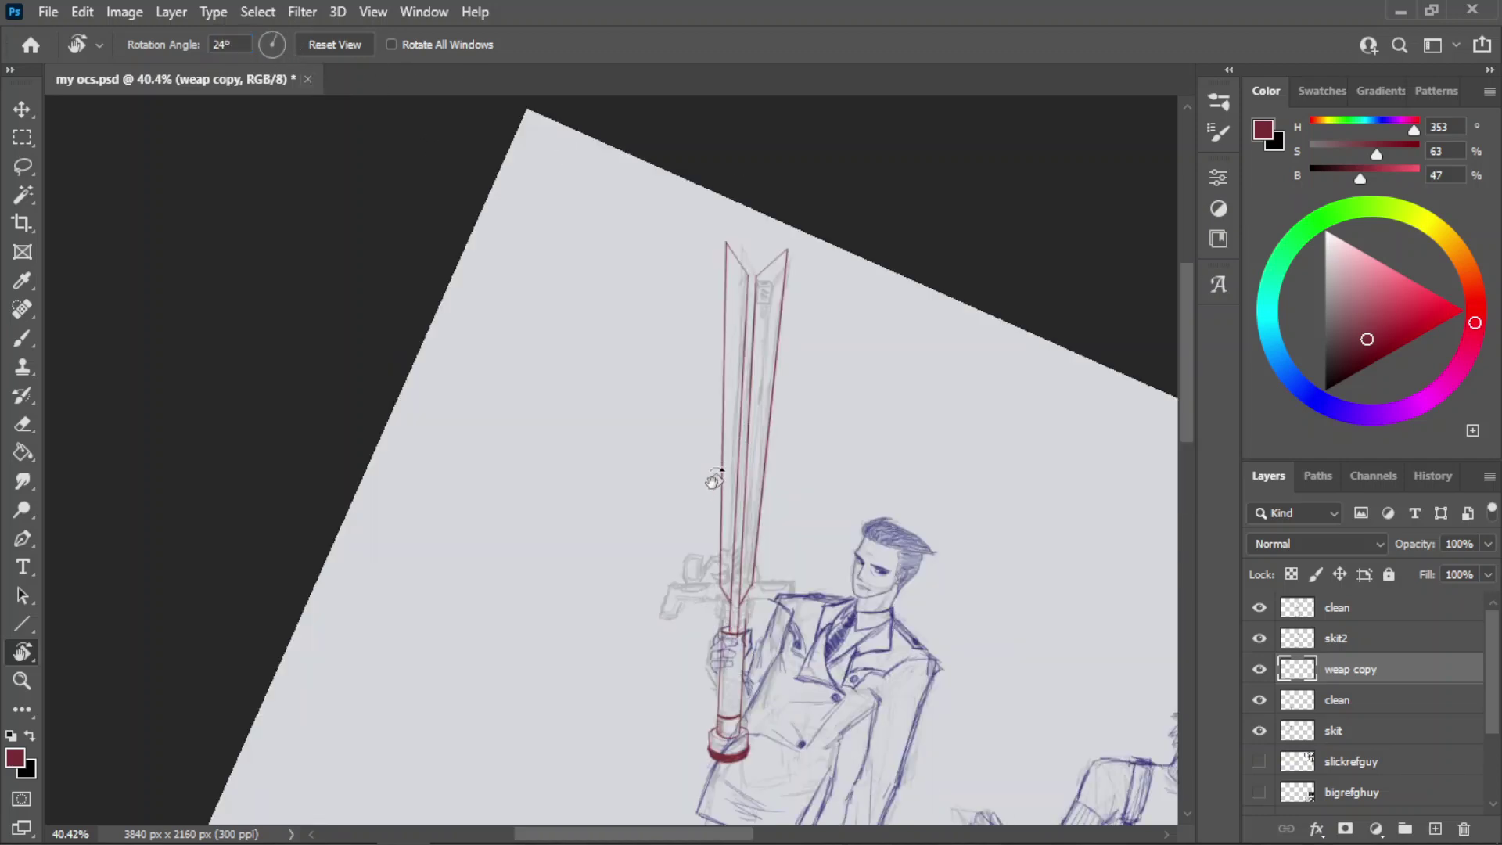
{"action": "key", "text": "z"}
{"action": "left_click_drag", "start_coordinate": [831, 436], "coordinate": [865, 449]}
{"action": "key", "text": "e"}
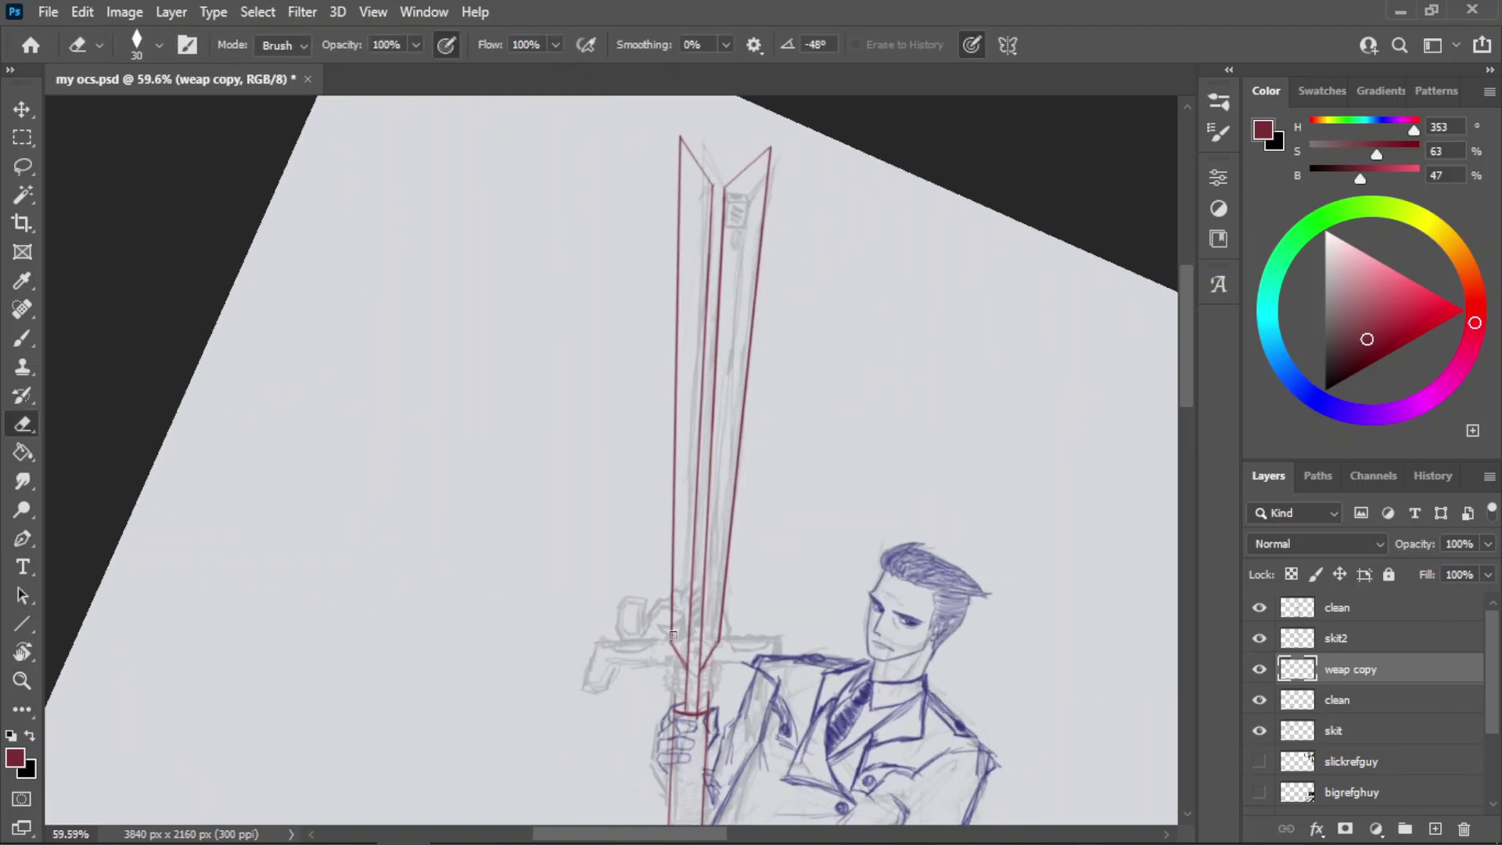
{"action": "left_click_drag", "start_coordinate": [671, 586], "coordinate": [678, 203]}
- Redraw the blade's left edge as a straight vertical line from the base slant to slightly above the tip
{"action": "key", "text": "b"}
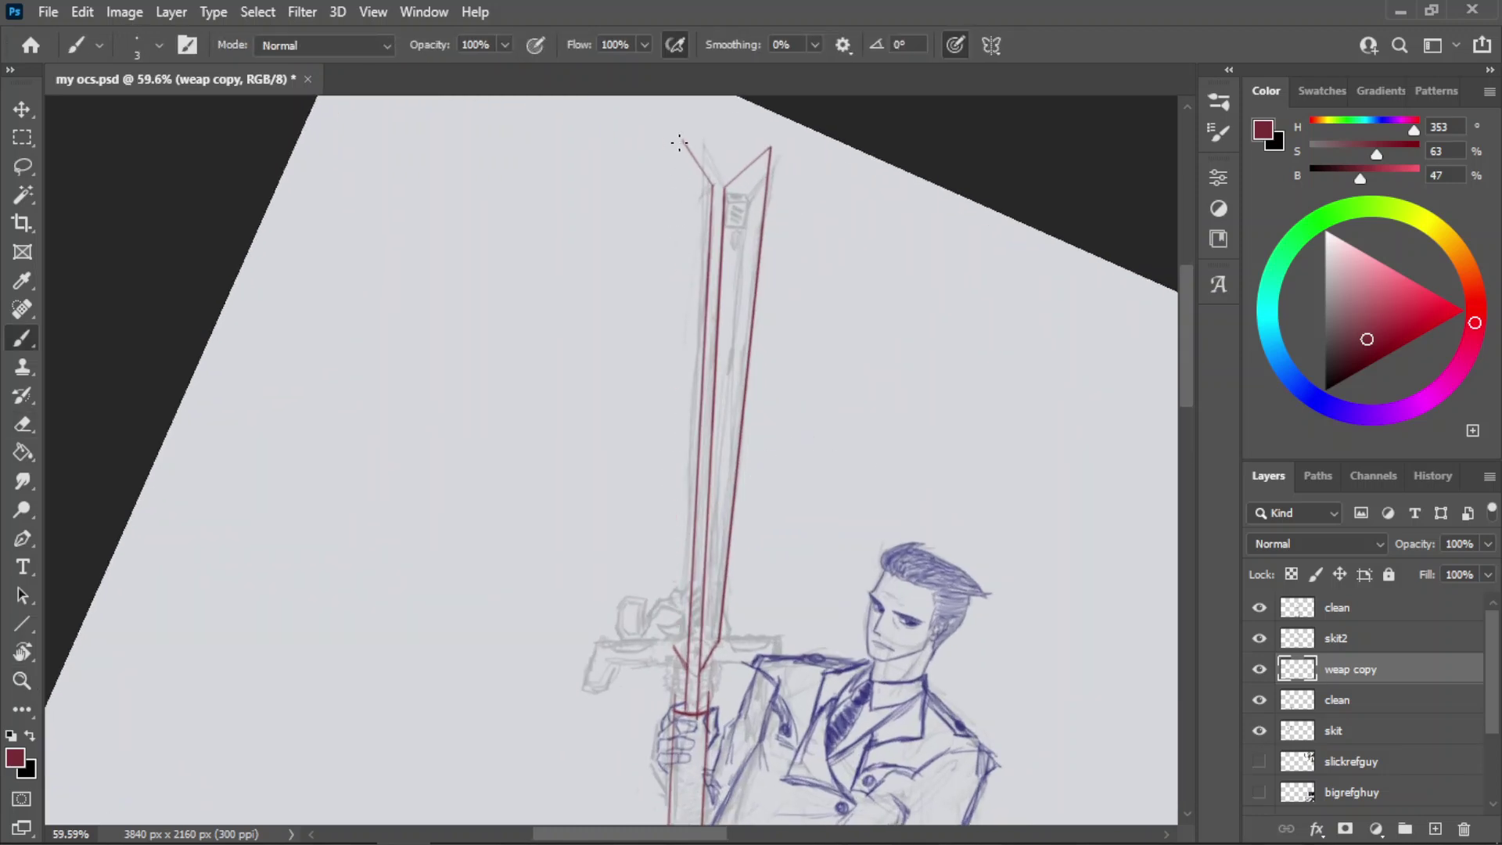
{"action": "mouse_move", "coordinate": [681, 144]}
{"action": "left_mouse_down"}
{"action": "mouse_move", "coordinate": [662, 646]}
{"action": "mouse_move", "coordinate": [681, 369]}
{"action": "left_mouse_up"}
{"action": "key", "text": "ctrl+z"}
{"action": "key", "text": "ctrl+z"}
{"action": "mouse_move", "coordinate": [674, 650]}
{"action": "left_mouse_down"}
{"action": "mouse_move", "coordinate": [678, 243]}
{"action": "mouse_move", "coordinate": [676, 655]}
{"action": "mouse_move", "coordinate": [679, 500]}
{"action": "mouse_move", "coordinate": [641, 147]}
{"action": "mouse_move", "coordinate": [651, 250]}
{"action": "left_mouse_up"}
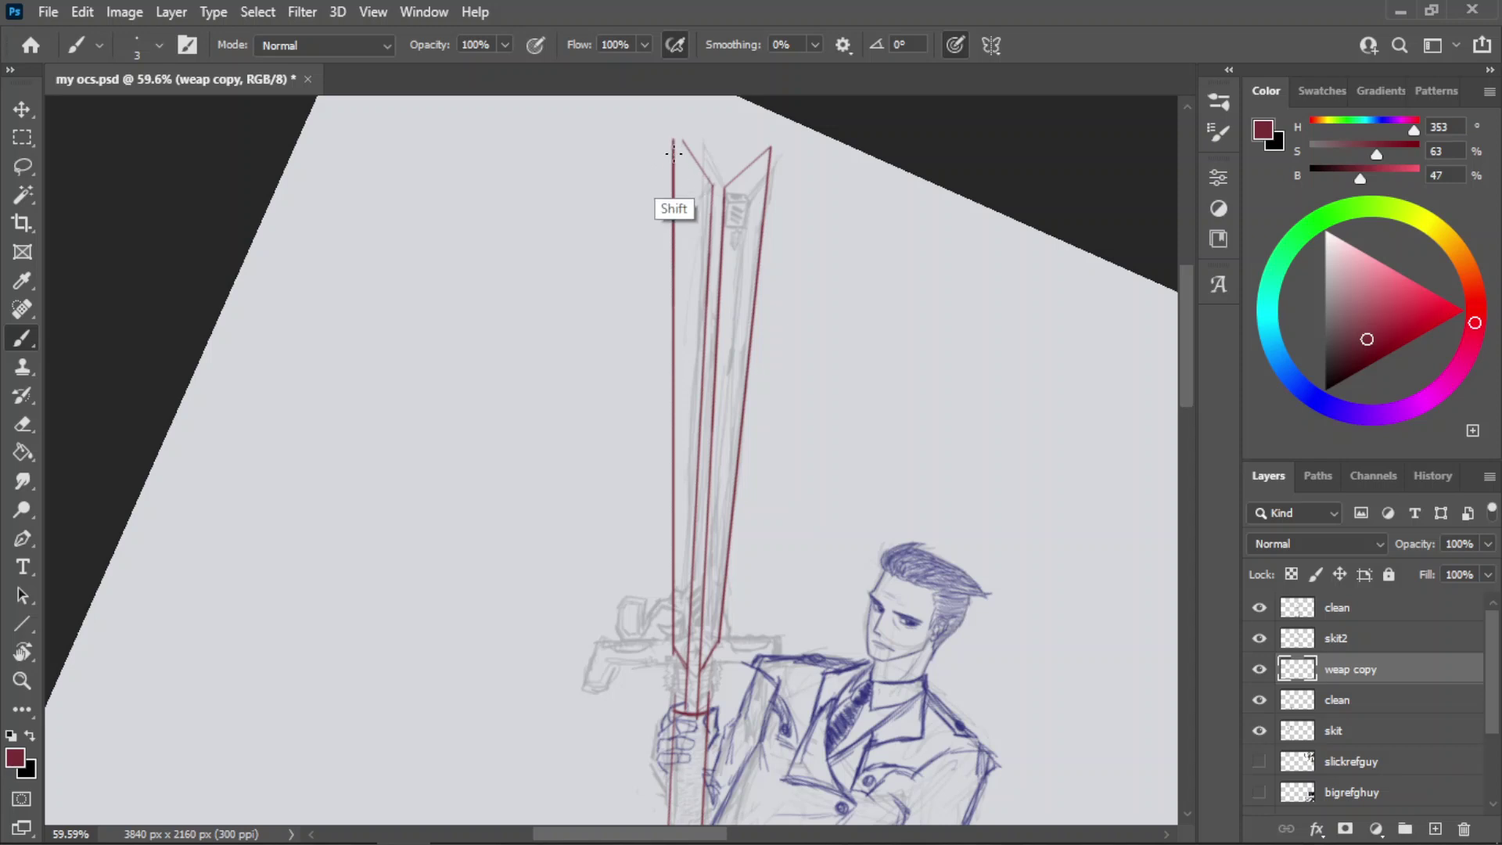
{"action": "left_click_drag", "start_coordinate": [675, 119], "coordinate": [674, 204]}
- Set the canvas rotation angle to 19° and erase the blade's right edge line from tip to base
{"action": "key", "text": "r"}
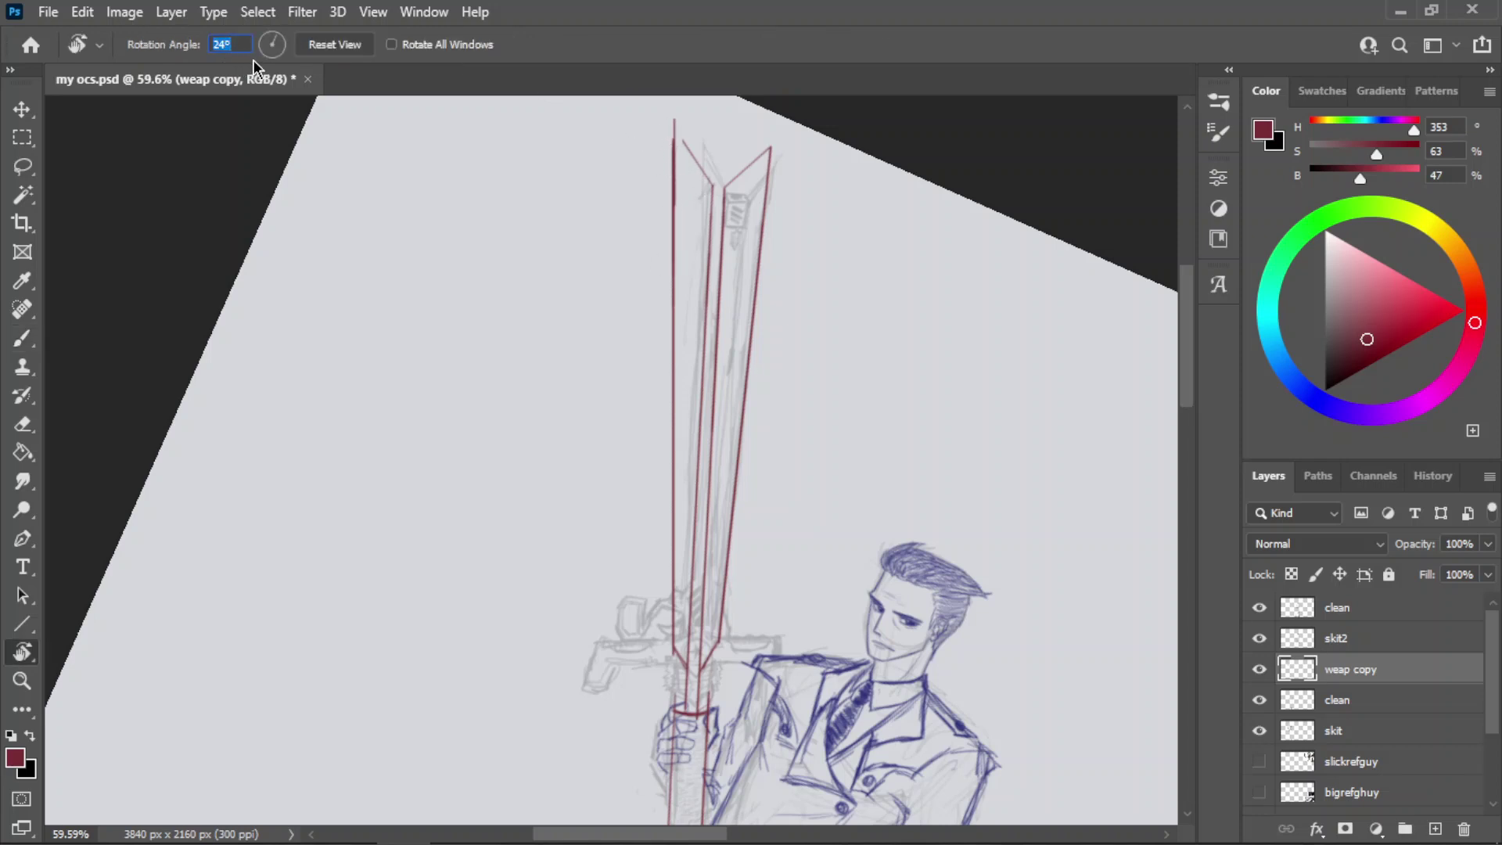
{"action": "type", "text": "19"}
{"action": "key", "text": "Return"}
{"action": "key", "text": "b"}
{"action": "key", "text": "e"}
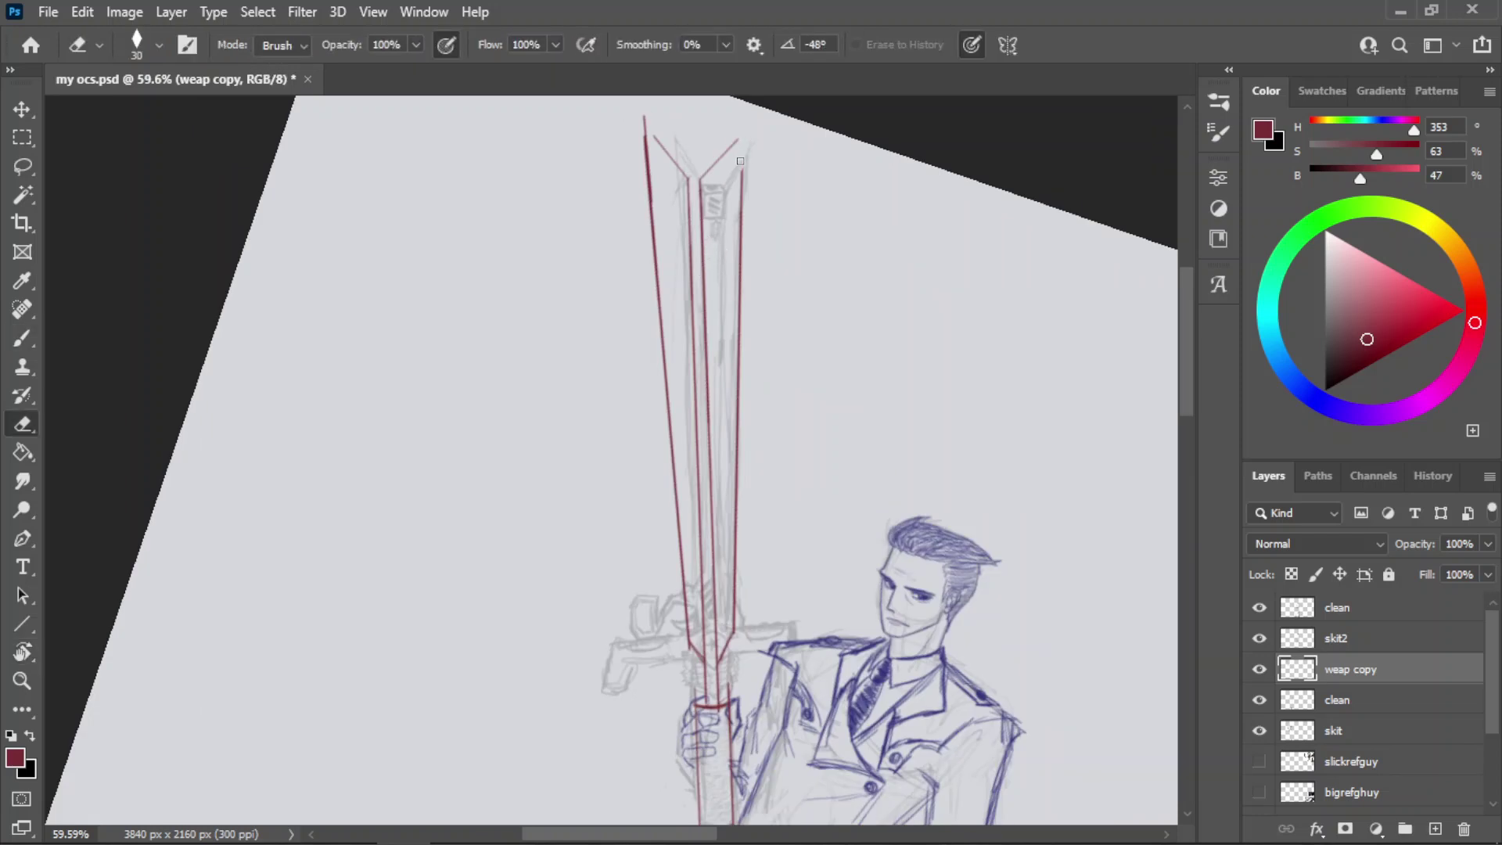
{"action": "left_click_drag", "start_coordinate": [740, 161], "coordinate": [736, 587]}
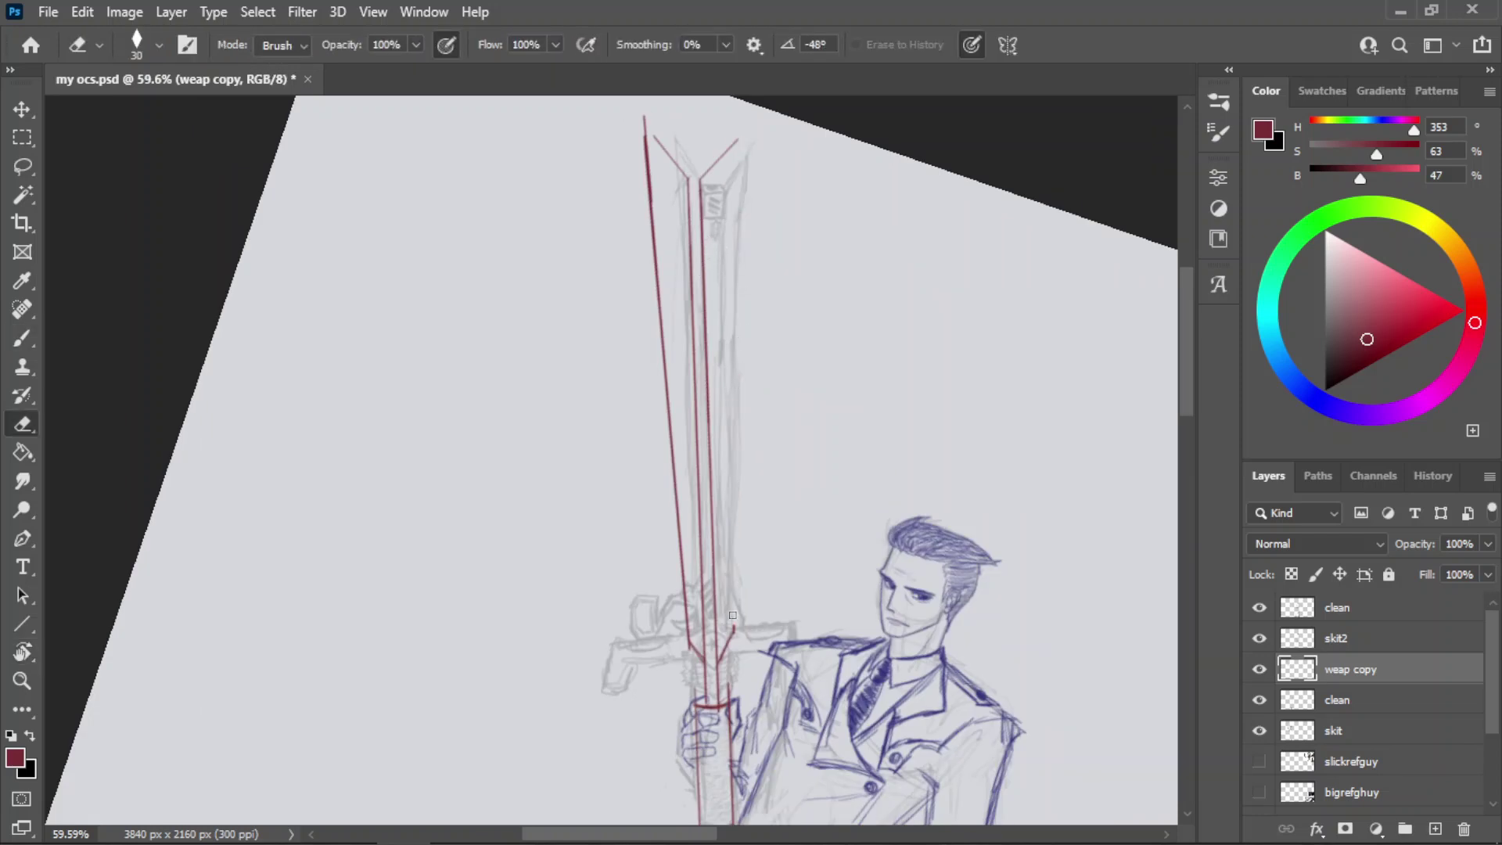
- Redraw the blade's right edge as a straight vertical line from the base slant up to the tip
{"action": "key", "text": "b"}
{"action": "left_click_drag", "start_coordinate": [731, 640], "coordinate": [729, 446]}
{"action": "key", "text": "ctrl+z"}
{"action": "left_click_drag", "start_coordinate": [733, 647], "coordinate": [734, 426]}
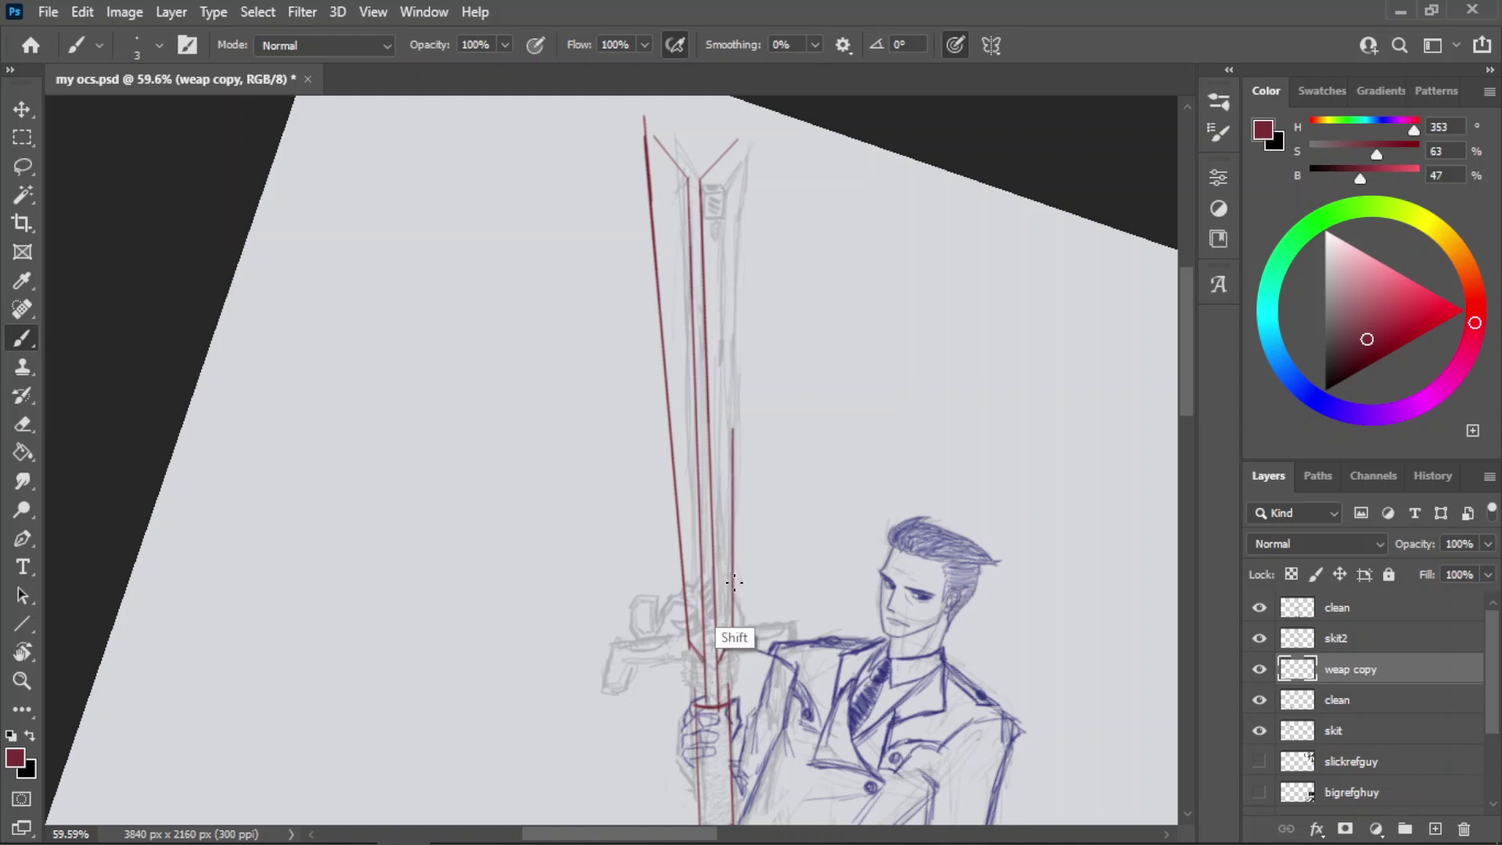
{"action": "left_click_drag", "start_coordinate": [733, 591], "coordinate": [749, 233]}
{"action": "mouse_move", "coordinate": [735, 406]}
{"action": "left_mouse_down"}
{"action": "mouse_move", "coordinate": [748, 258]}
{"action": "mouse_move", "coordinate": [733, 151]}
{"action": "left_mouse_up"}
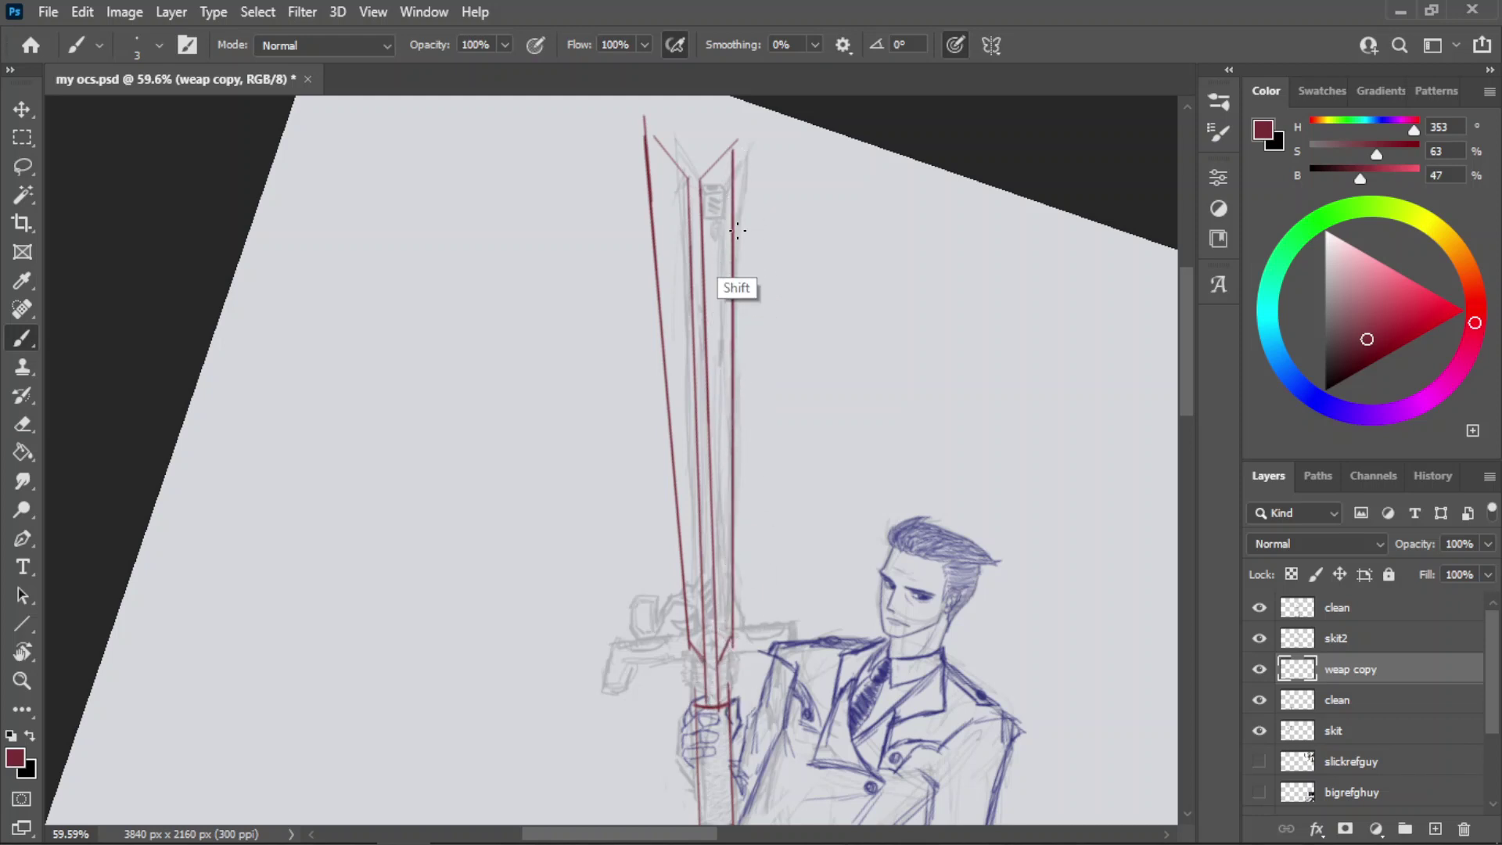
- Erase the stray line end where the redrawn right edge meets the base slant near the guard
{"action": "key", "text": "ctrl+space"}
{"action": "left_click_drag", "start_coordinate": [729, 670], "coordinate": [813, 661]}
{"action": "key", "text": "e"}
{"action": "left_click_drag", "start_coordinate": [741, 619], "coordinate": [762, 589]}
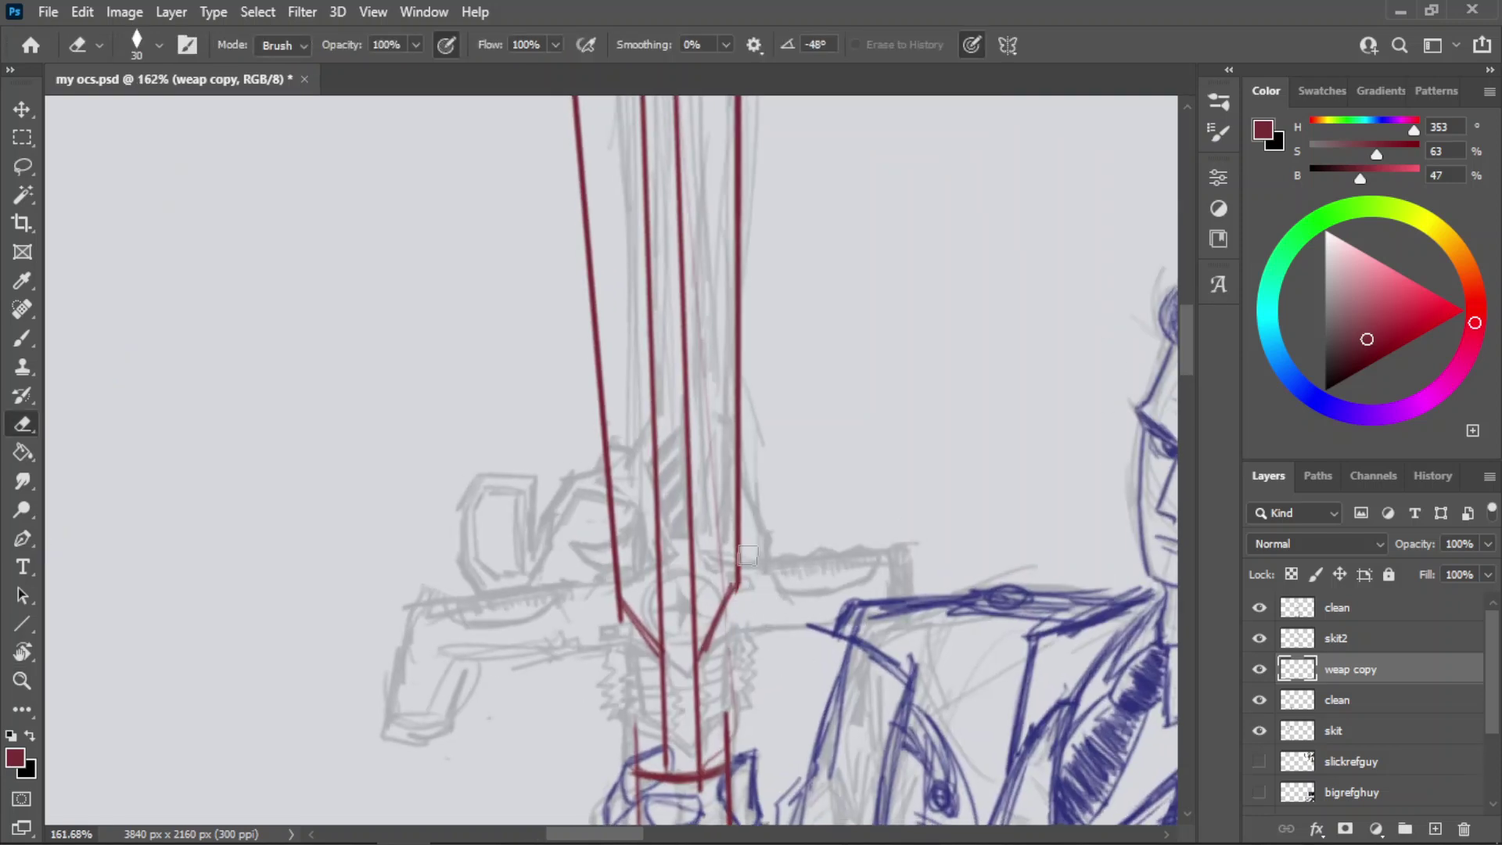
- Set the canvas rotation angle to 21° and save the document
{"action": "type", "text": "r0"}
{"action": "key", "text": "Return"}
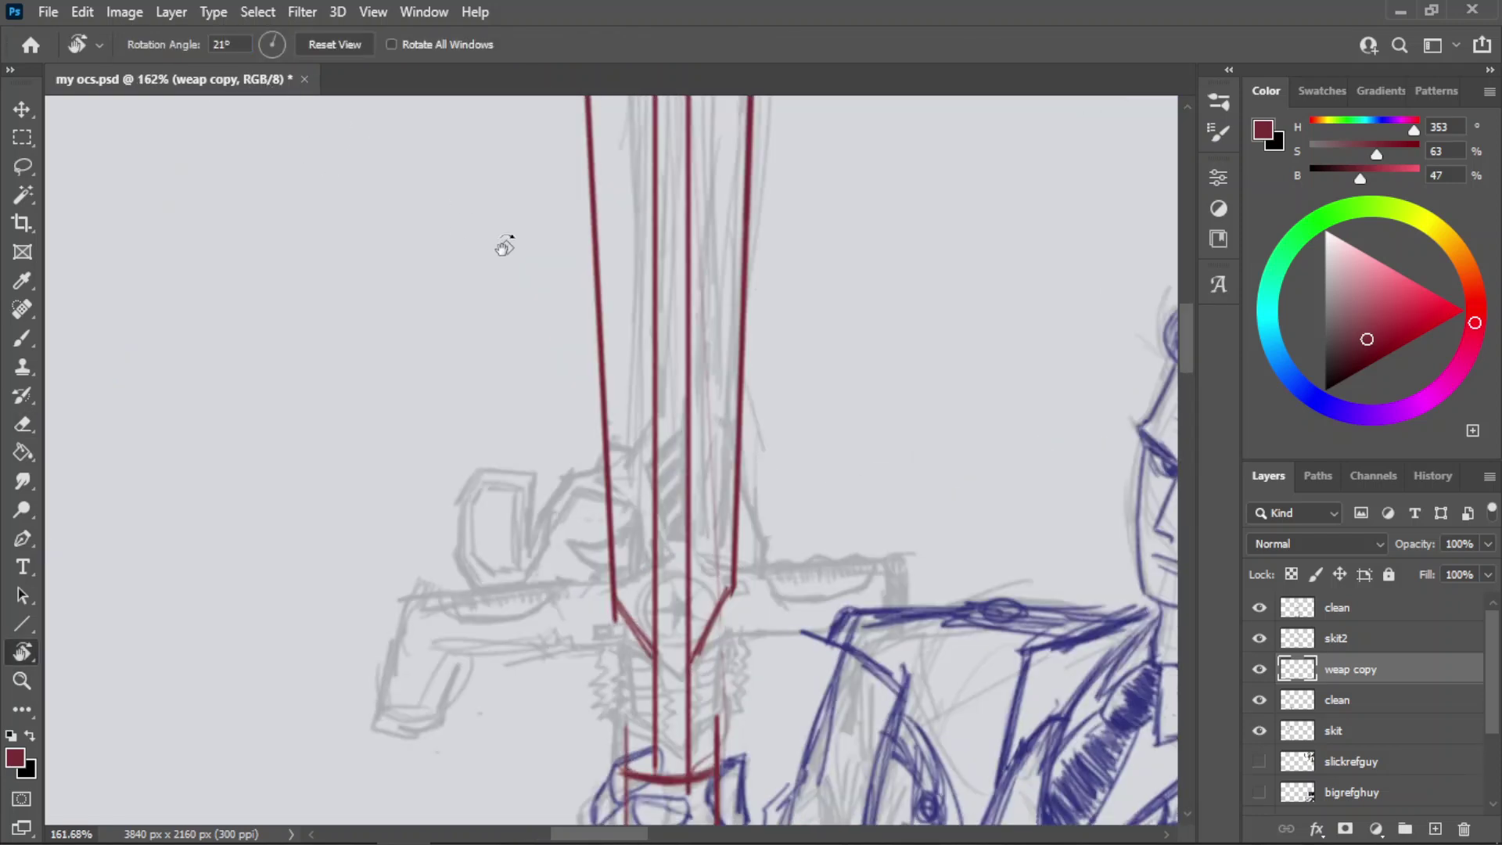
{"action": "key", "text": "z"}
{"action": "left_click_drag", "start_coordinate": [716, 503], "coordinate": [625, 513]}
{"action": "left_click_drag", "start_coordinate": [753, 485], "coordinate": [615, 610]}
{"action": "key", "text": "ctrl+s"}
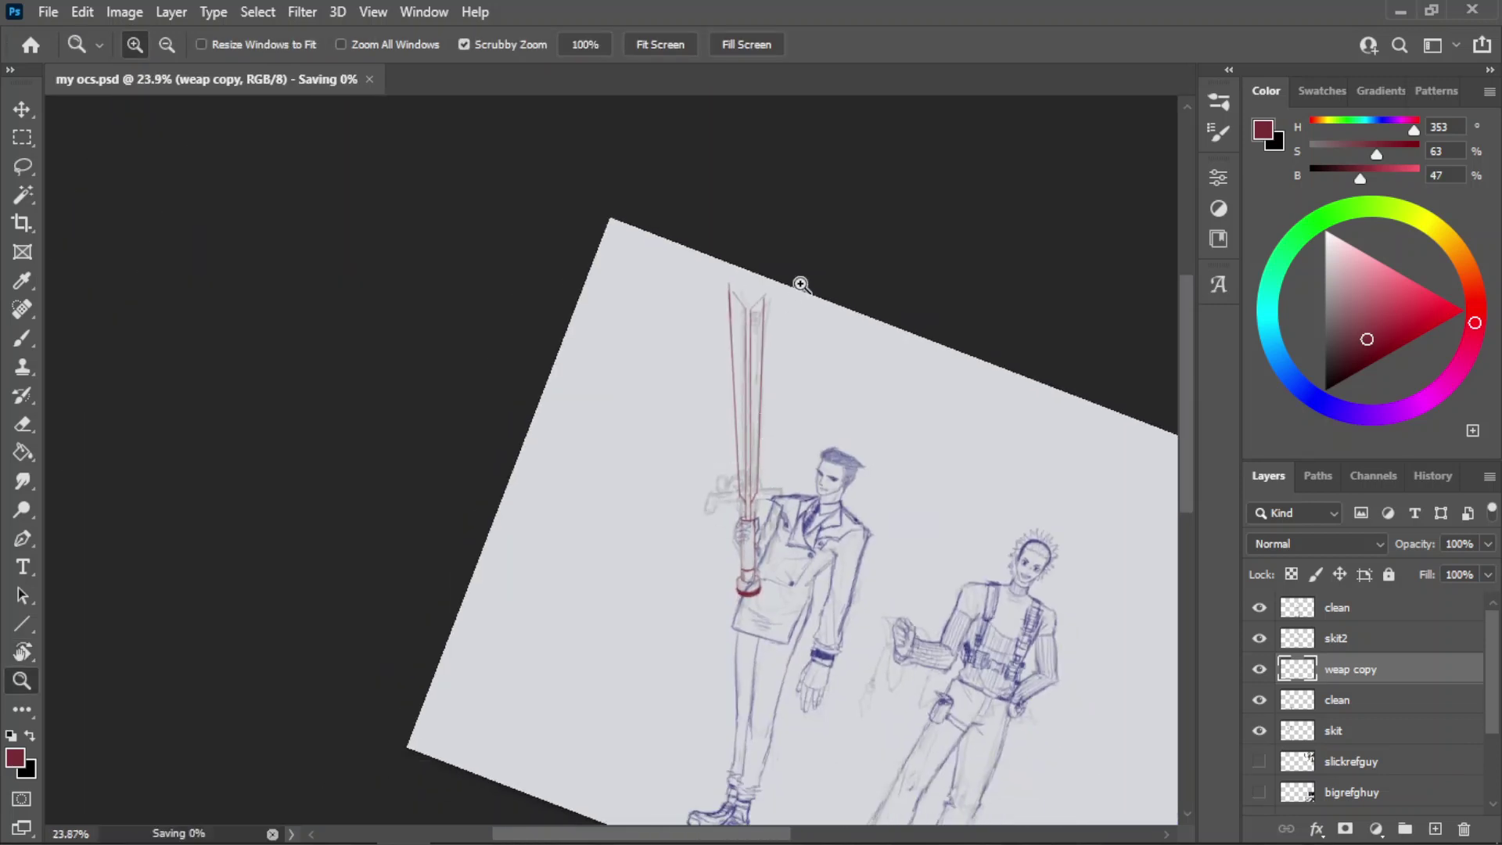
- Connect the left slanted tip line to the redrawn left edge and trim the overshooting line ends at both tips
{"action": "left_click_drag", "start_coordinate": [761, 283], "coordinate": [943, 304]}
{"action": "key", "text": "b"}
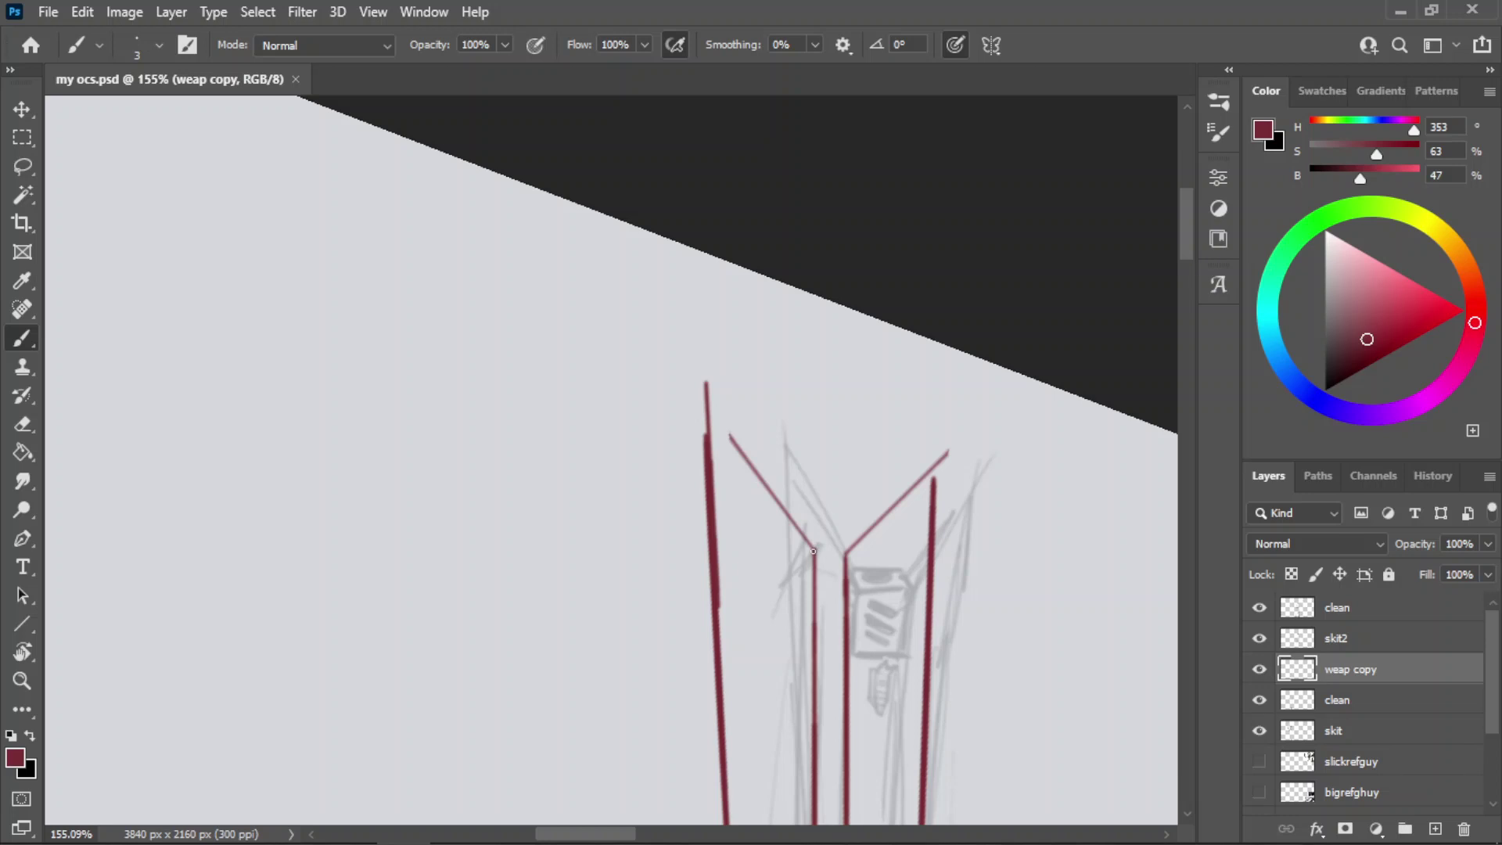
{"action": "left_click", "coordinate": [813, 551]}
{"action": "left_click", "coordinate": [710, 419], "text": "shift"}
{"action": "left_click", "coordinate": [814, 552], "text": "shift"}
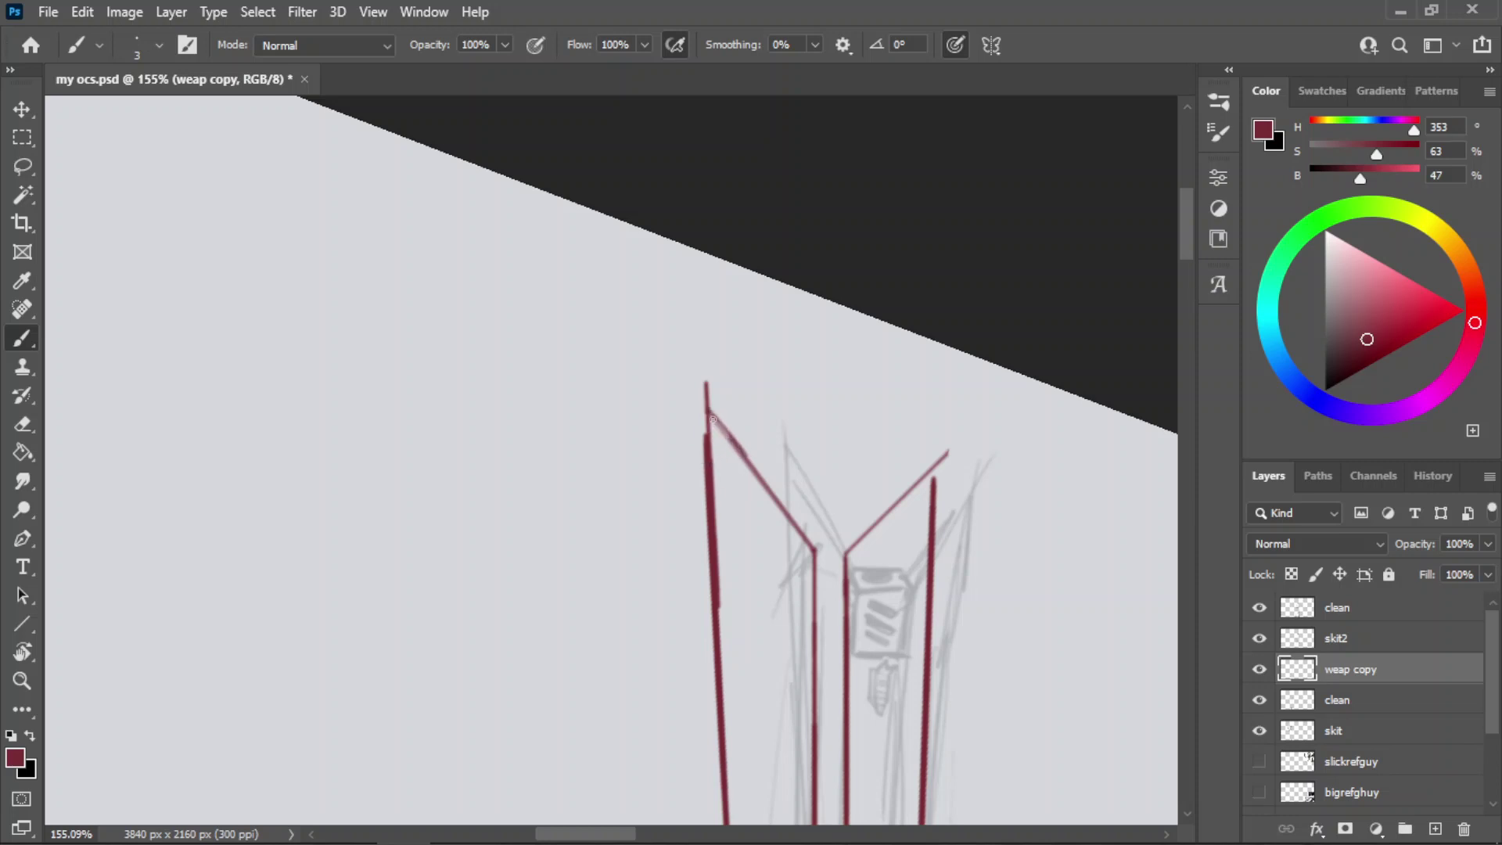
{"action": "key", "text": "e"}
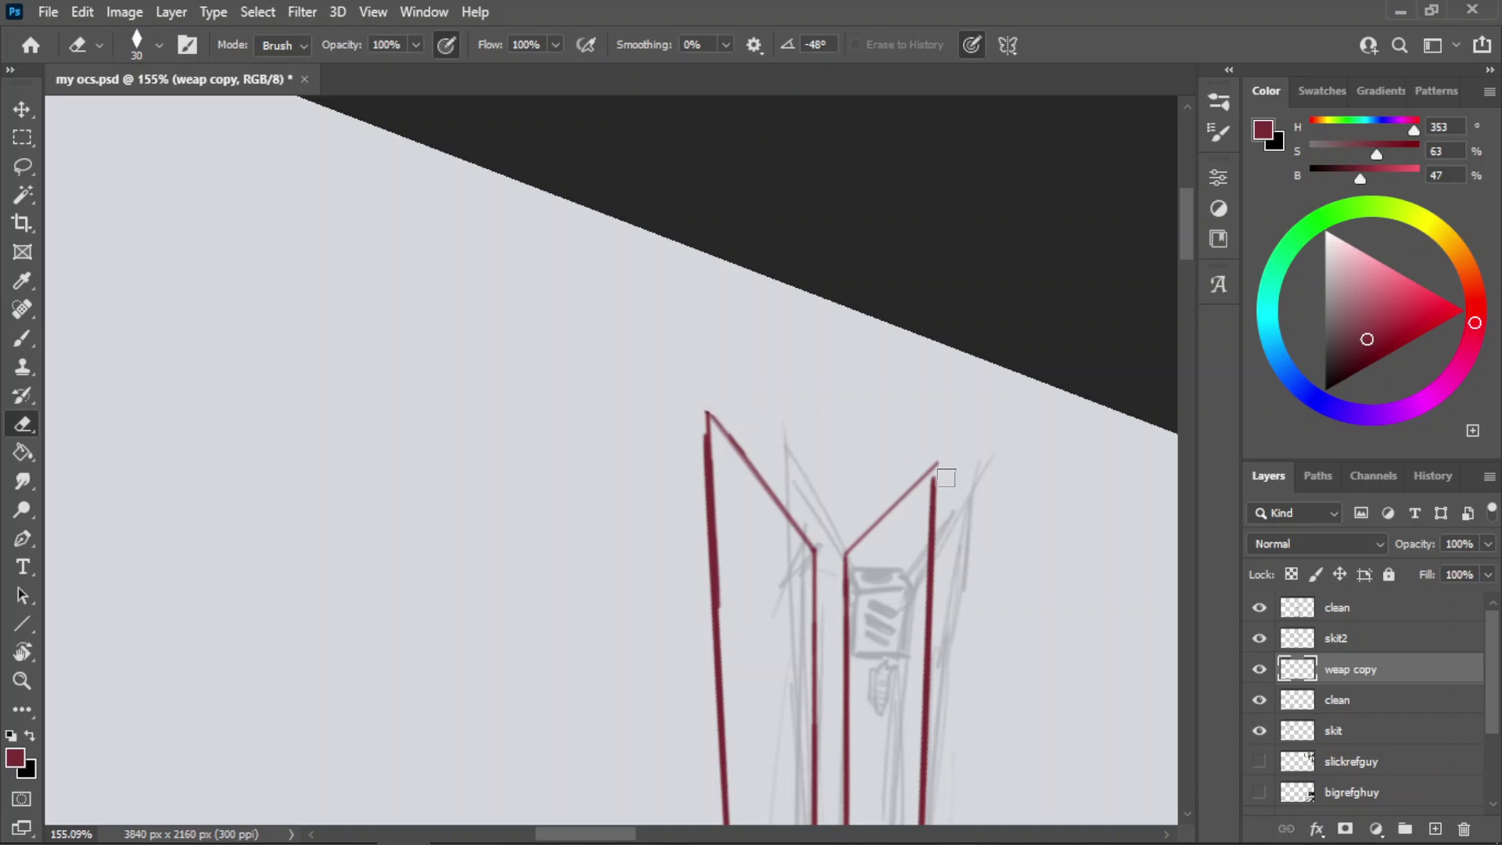
{"action": "key", "text": "b"}
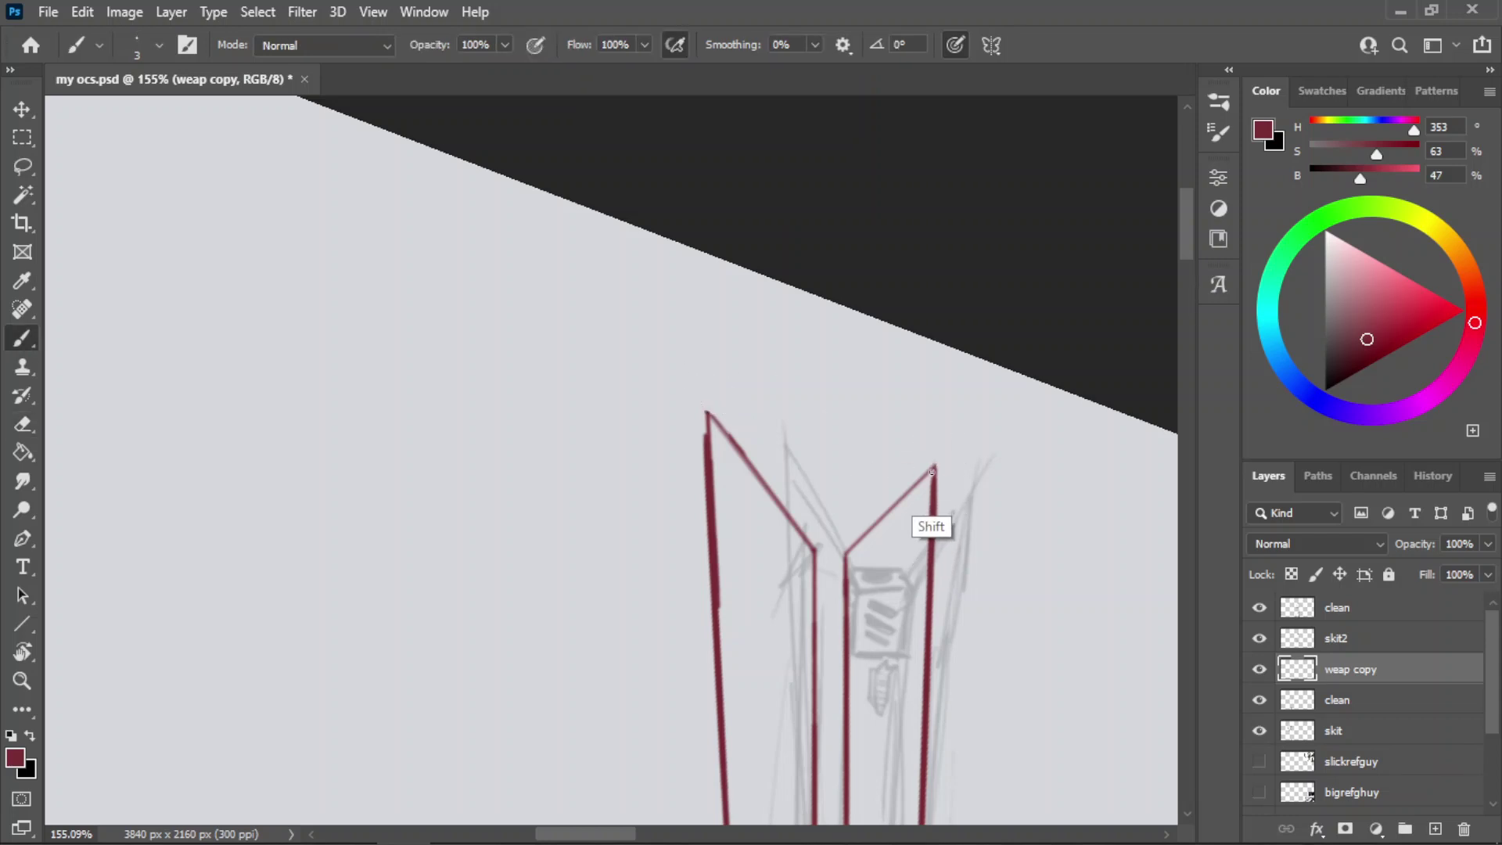
- Try to redraw the short end of the blade's right edge up to the right tip
{"action": "key", "text": "ctrl+z"}
{"action": "left_click_drag", "start_coordinate": [934, 505], "coordinate": [935, 465]}
{"action": "key", "text": "ctrl+z"}
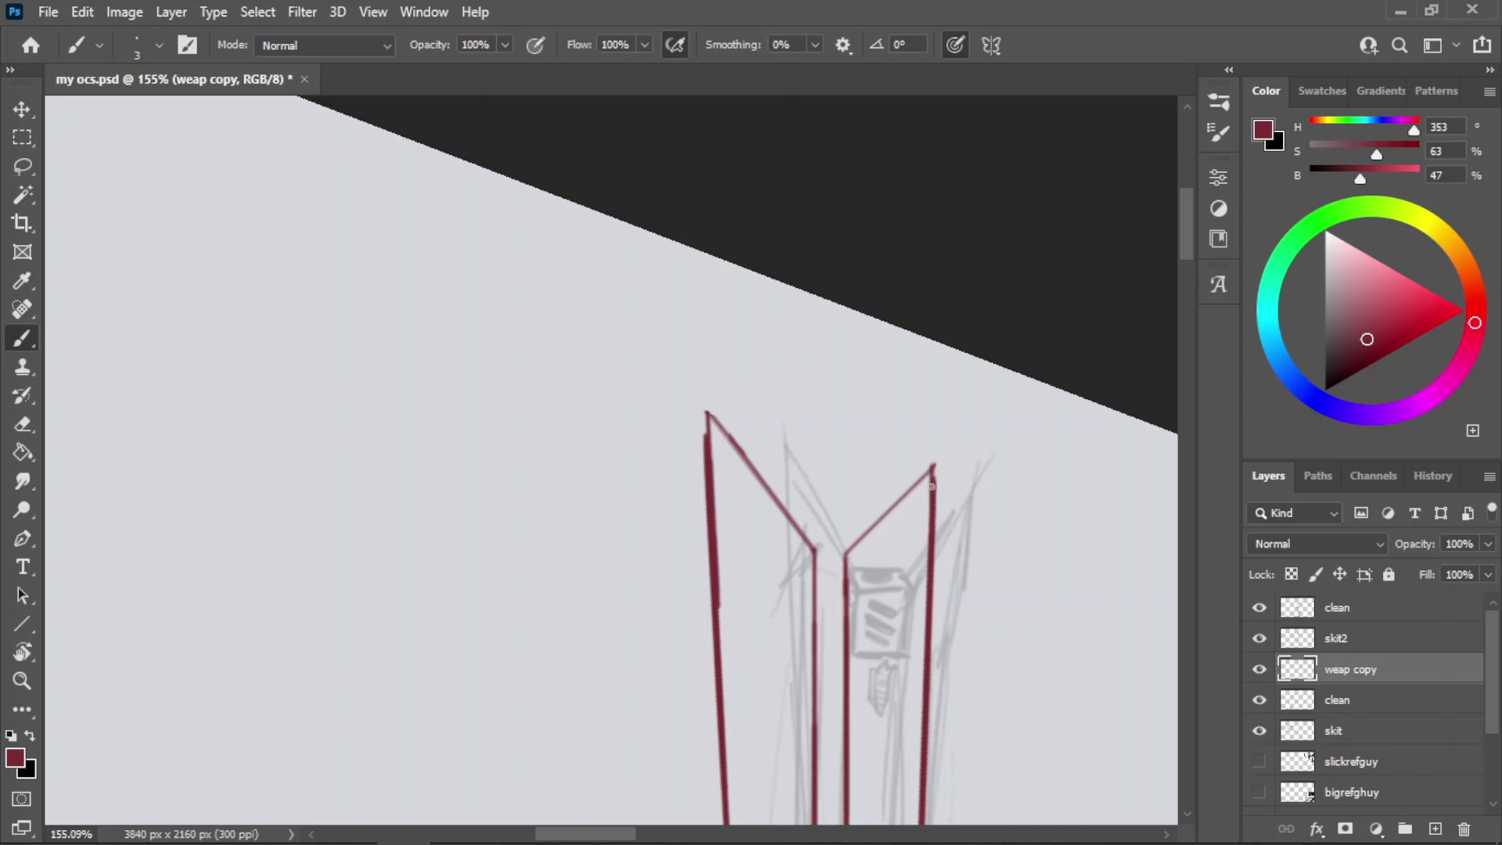
- Draw a straight horizontal guide line from the blade's left tip across above the right tip, and undo it
{"action": "key", "text": "z"}
{"action": "left_click_drag", "start_coordinate": [796, 358], "coordinate": [714, 397]}
{"action": "left_click_drag", "start_coordinate": [872, 421], "coordinate": [931, 421]}
{"action": "key", "text": "b"}
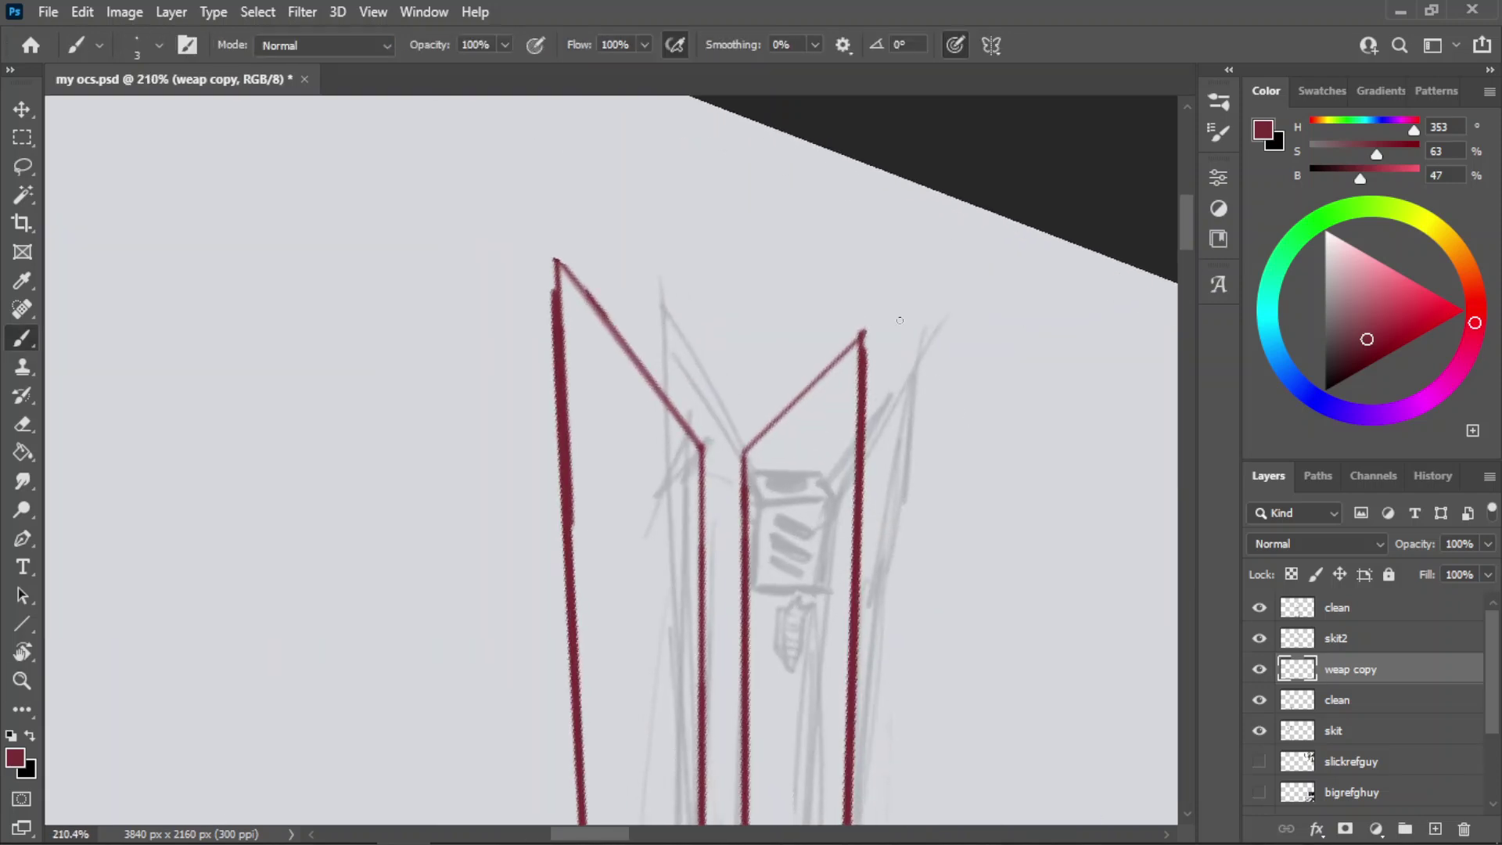
{"action": "left_click_drag", "start_coordinate": [545, 265], "coordinate": [873, 262]}
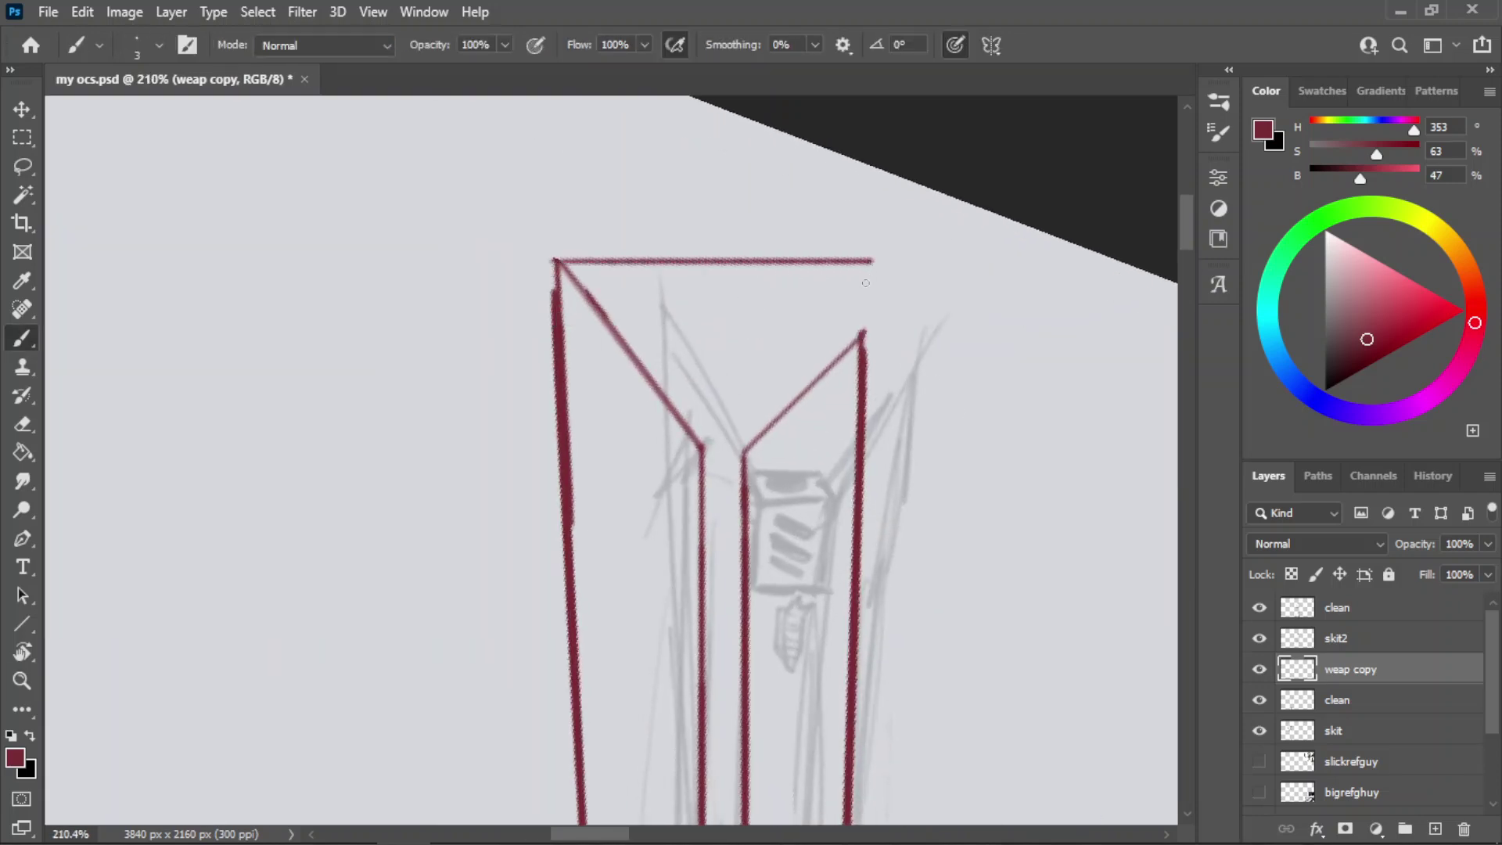
{"action": "key", "text": "ctrl+z"}
- Try to extend the blade's right edge straight up beyond the right tip at the current canvas angle
{"action": "left_click_drag", "start_coordinate": [861, 358], "coordinate": [860, 270]}
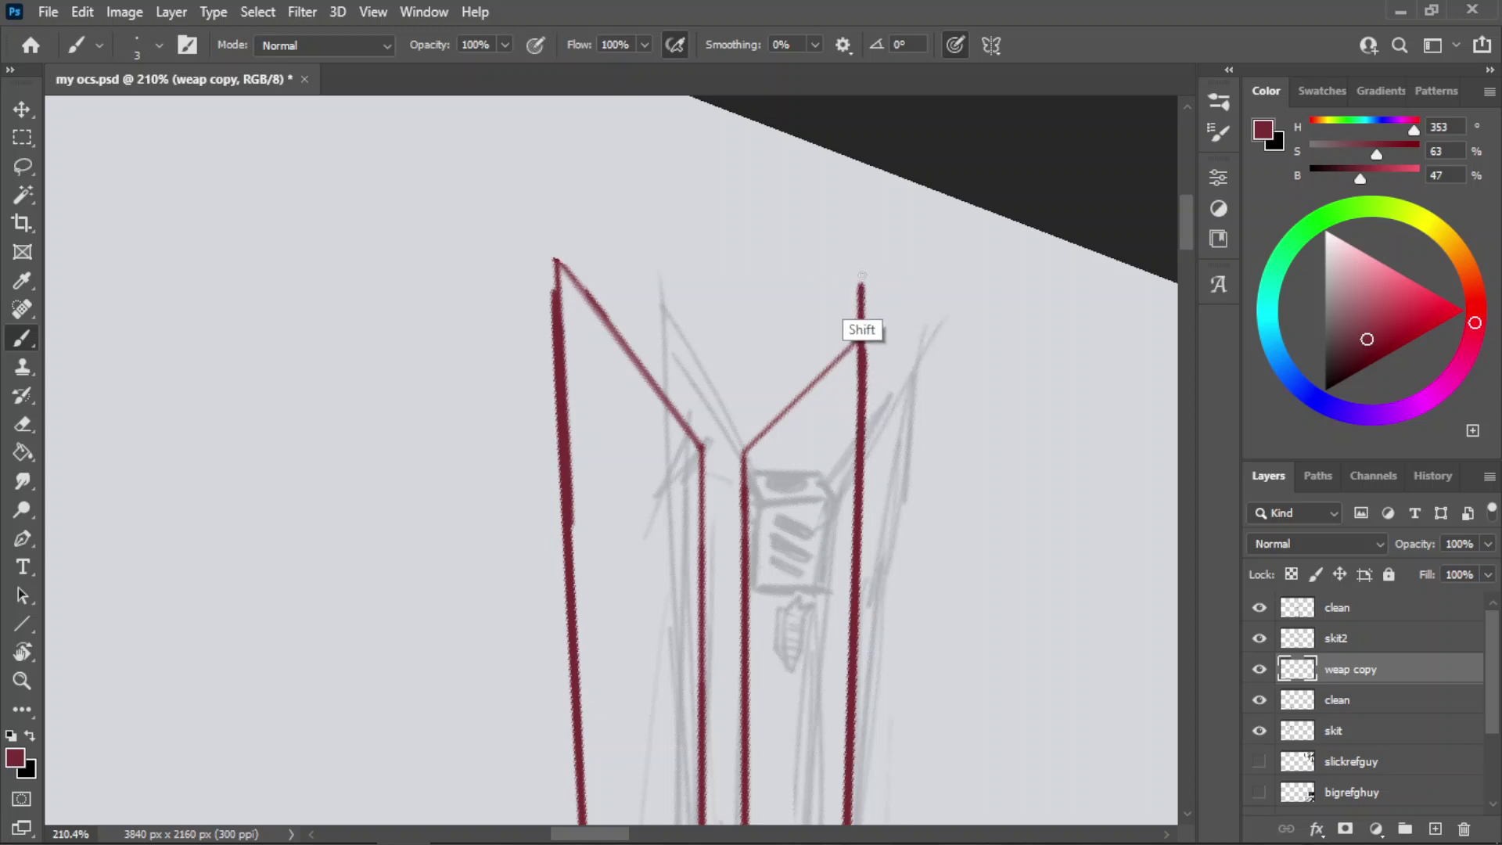
{"action": "key", "text": "ctrl+z"}
{"action": "left_click_drag", "start_coordinate": [861, 364], "coordinate": [862, 296]}
{"action": "key", "text": "ctrl+z"}
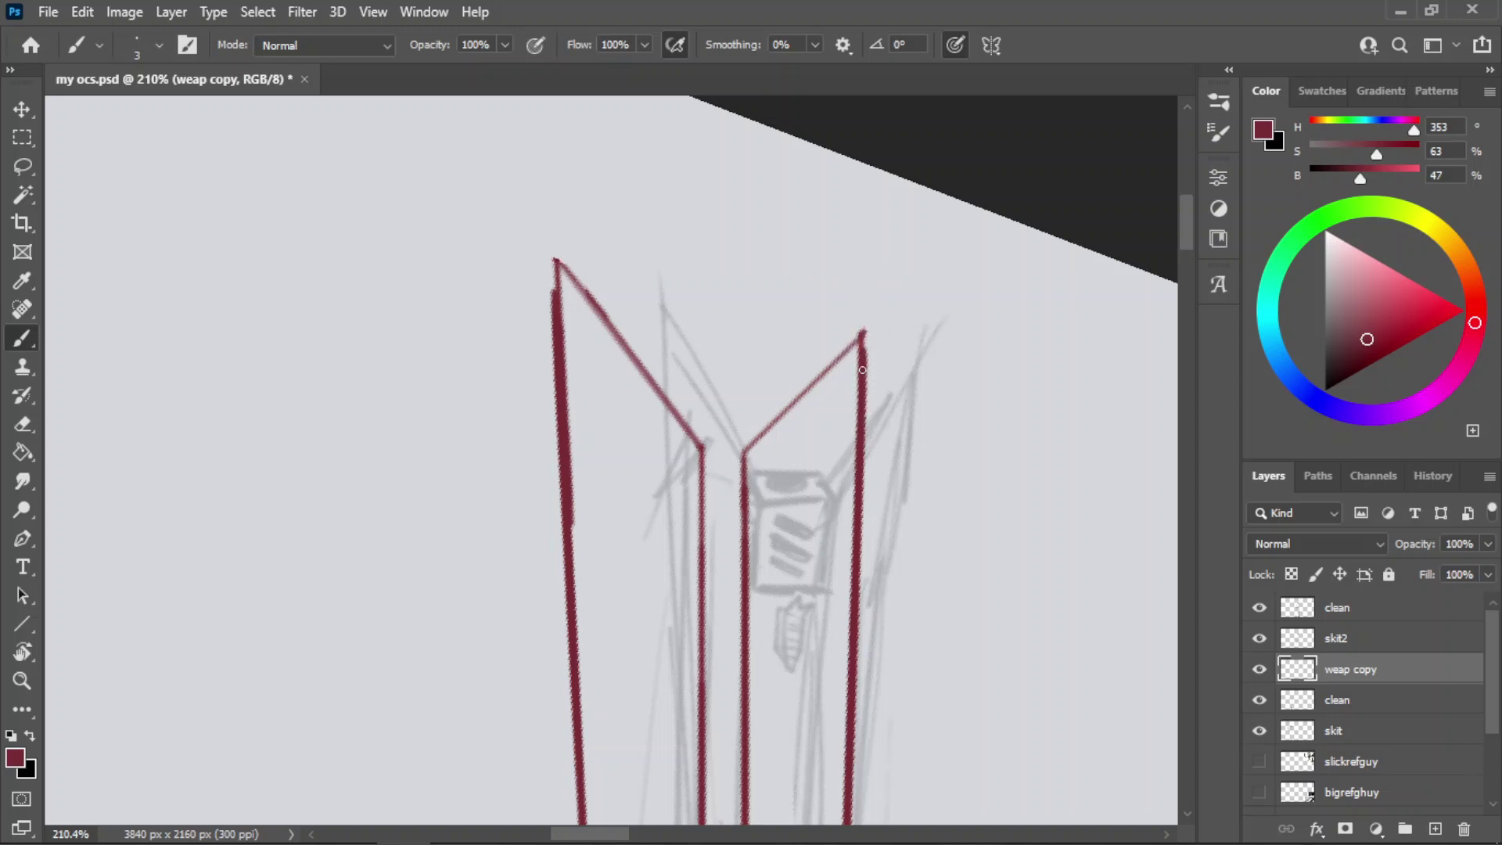
- Set the canvas rotation angle to 19° and extend the blade's right edge straight up to the height of the left tip
{"action": "type", "text": "r"}
{"action": "type", "text": "19"}
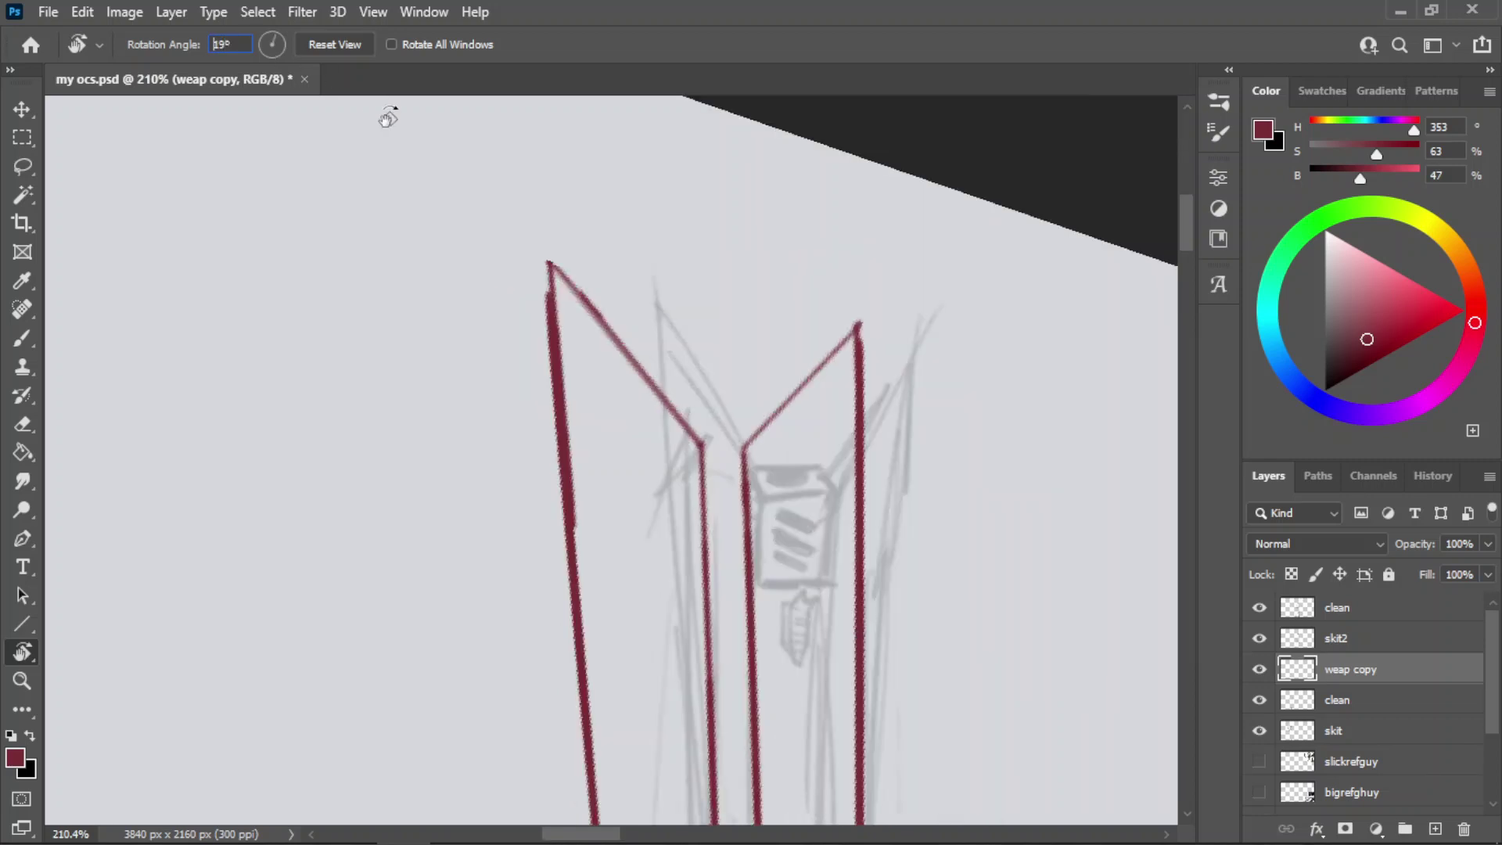
{"action": "key", "text": "Return"}
{"action": "key", "text": "b"}
{"action": "left_click_drag", "start_coordinate": [859, 355], "coordinate": [858, 266]}
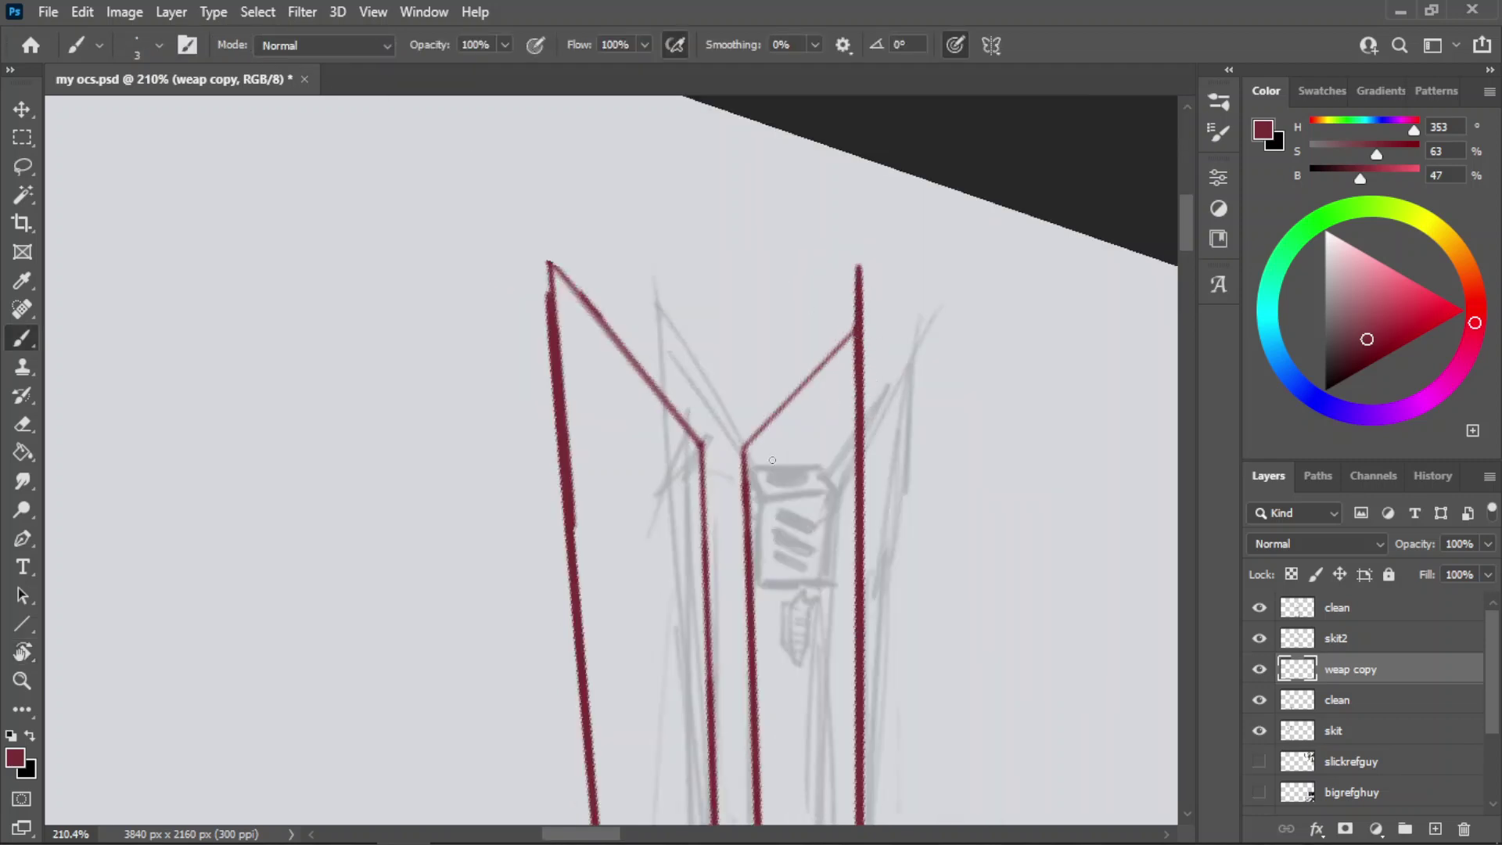
- Erase the old slanted tip line between the inner right line and the blade's right edge
{"action": "key", "text": "e"}
{"action": "mouse_move", "coordinate": [823, 364]}
{"action": "left_mouse_down"}
{"action": "mouse_move", "coordinate": [824, 410]}
{"action": "mouse_move", "coordinate": [837, 349]}
{"action": "mouse_move", "coordinate": [799, 425]}
{"action": "mouse_move", "coordinate": [775, 381]}
{"action": "mouse_move", "coordinate": [765, 429]}
{"action": "left_mouse_up"}
{"action": "left_click_drag", "start_coordinate": [770, 391], "coordinate": [755, 441]}
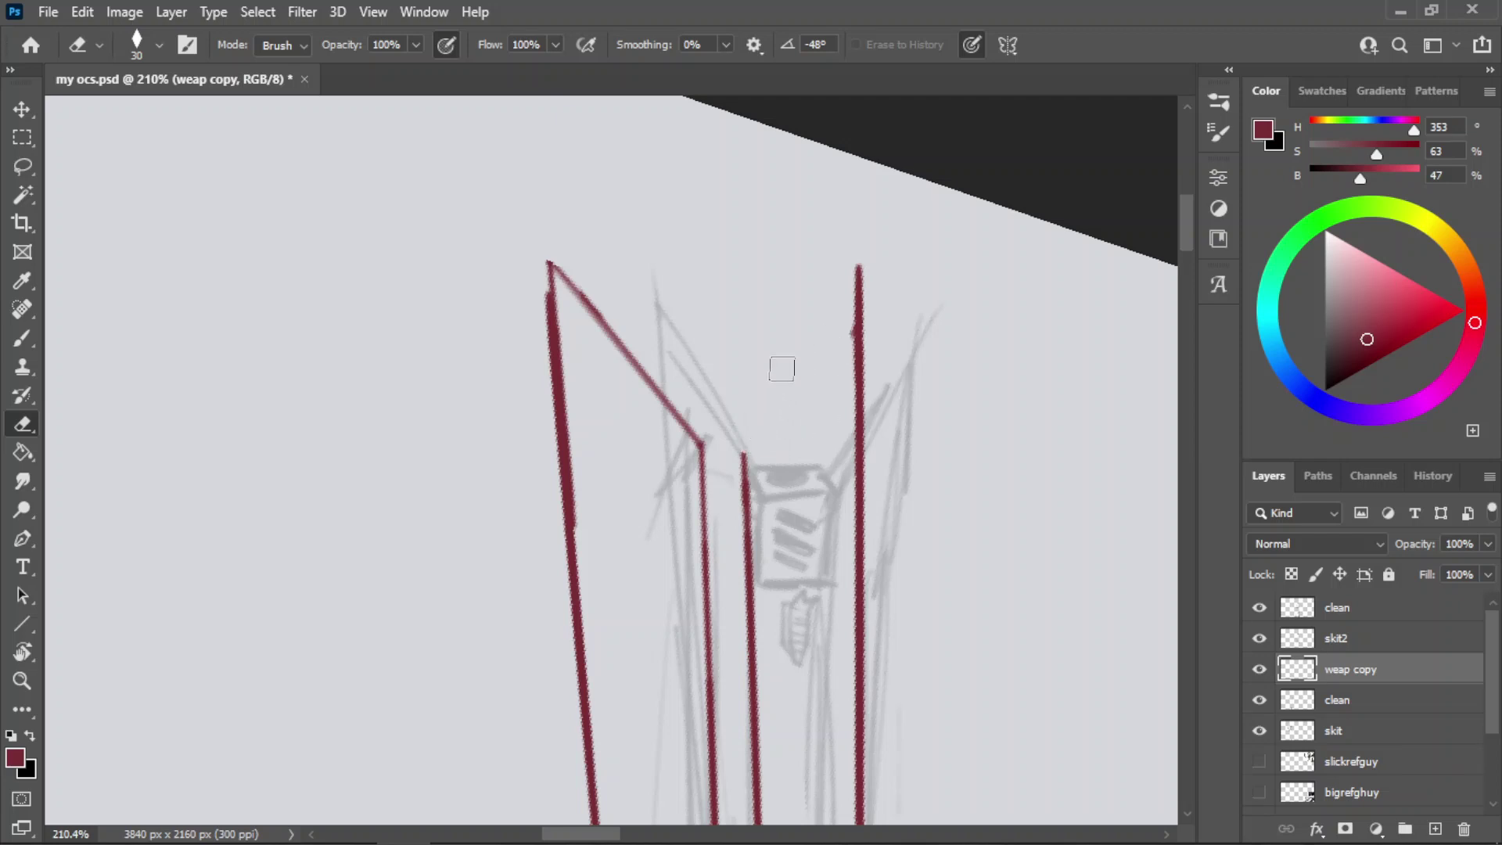
- Draw a straight slanted tip line joining the raised right tip to the upper end of the inner right line
{"action": "key", "text": "b"}
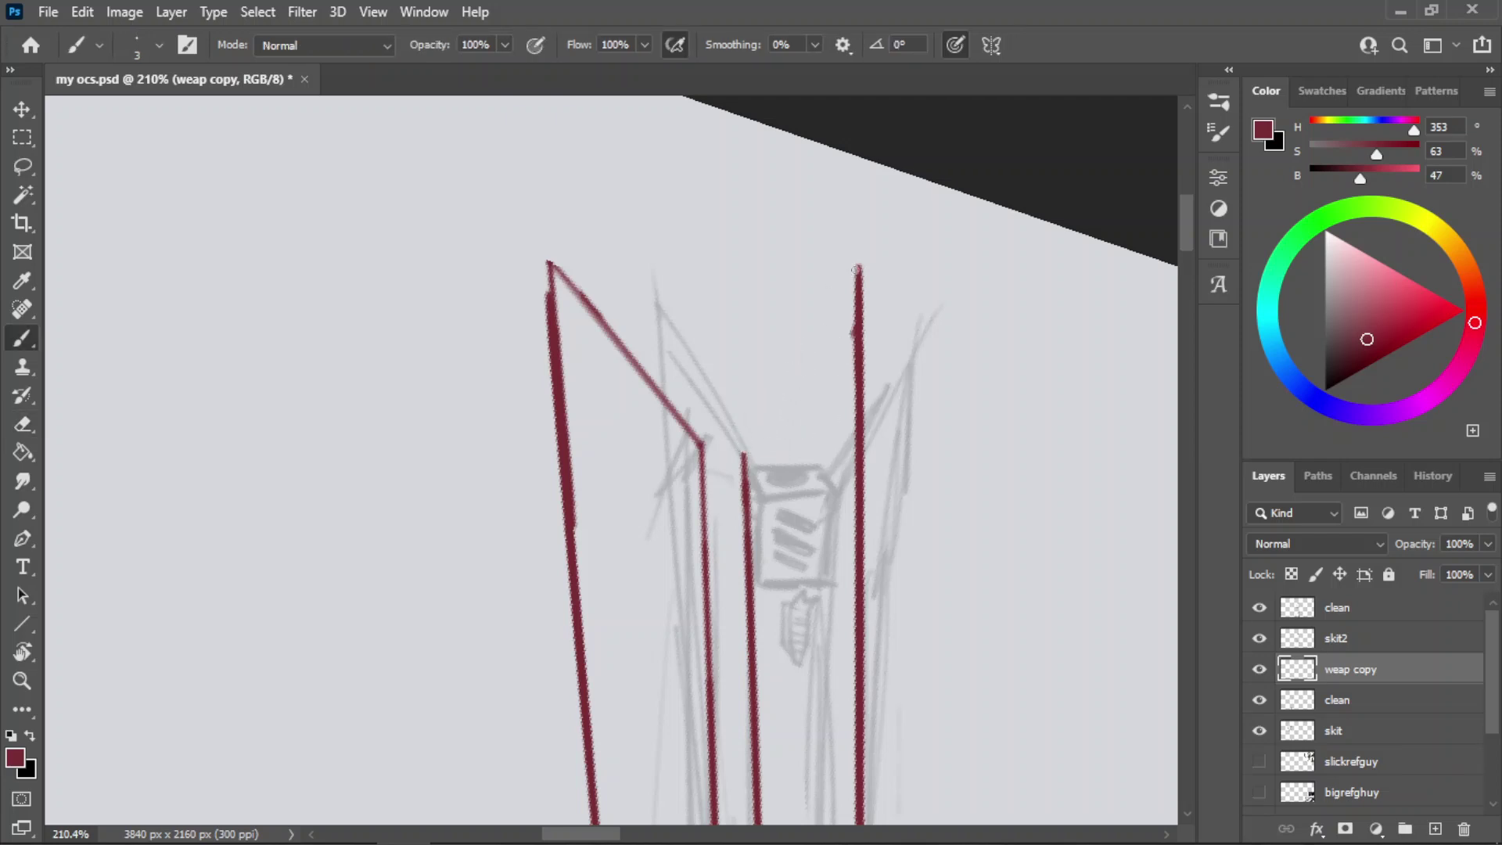
{"action": "left_click_drag", "start_coordinate": [744, 450], "coordinate": [852, 270]}
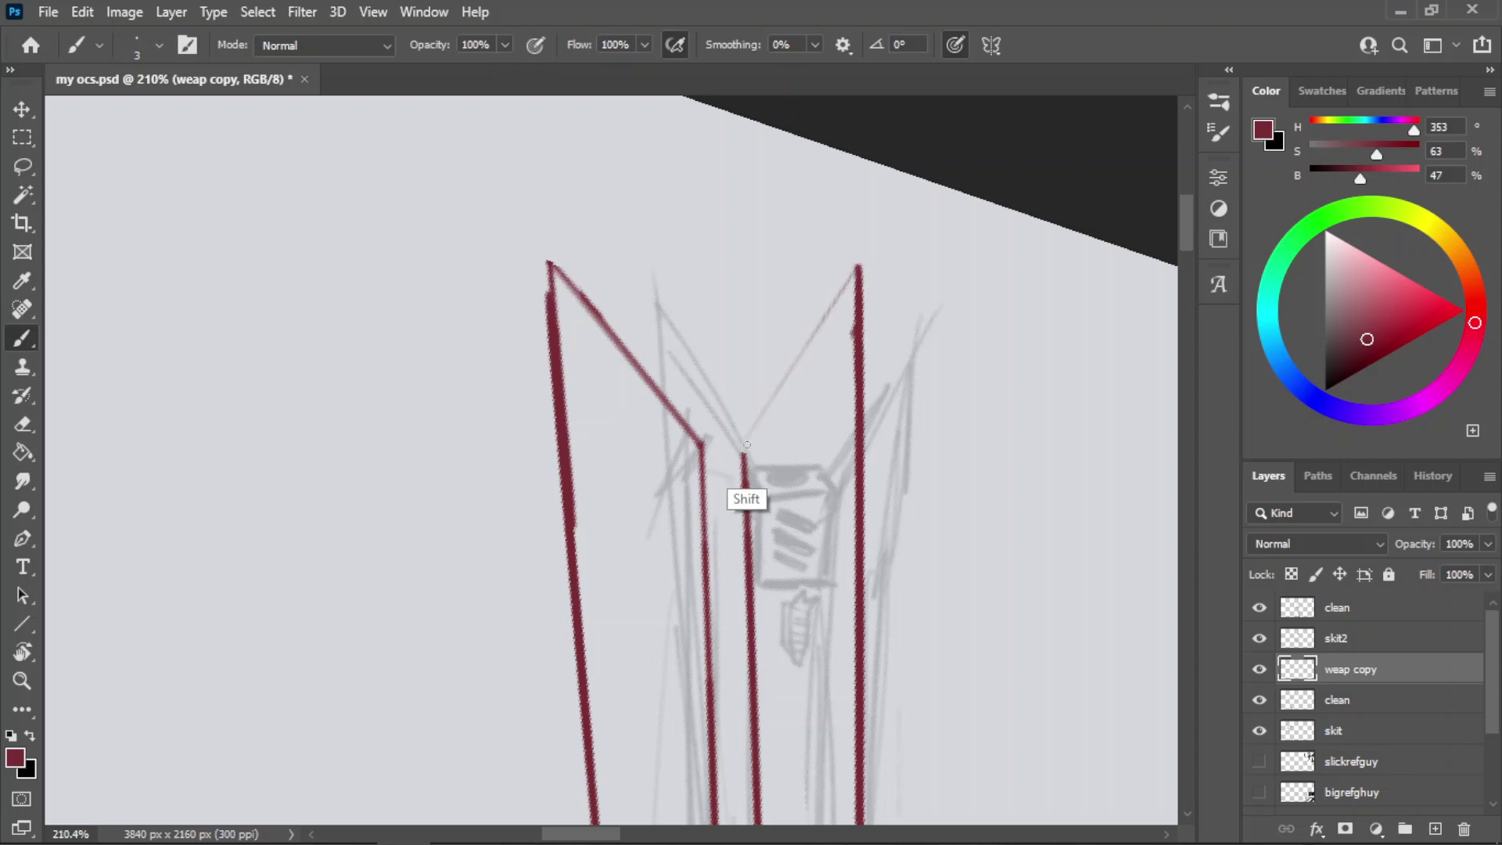
{"action": "left_click", "coordinate": [742, 440]}
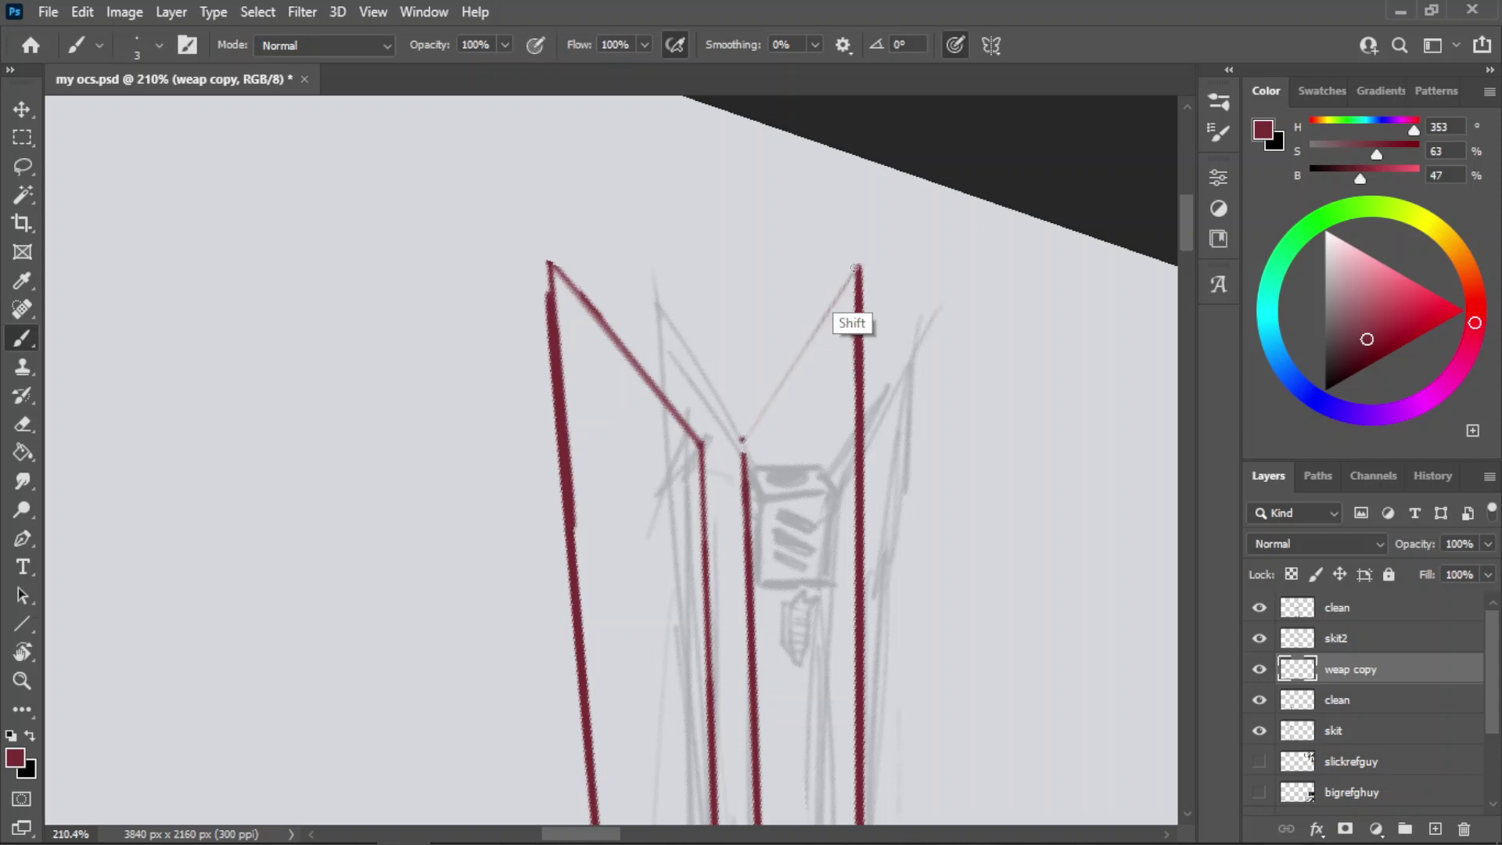
- Close the V-shaped notch at the blade's tip with a straight line up to the right-hand point, and save the document
{"action": "left_click", "coordinate": [857, 271], "text": "shift"}
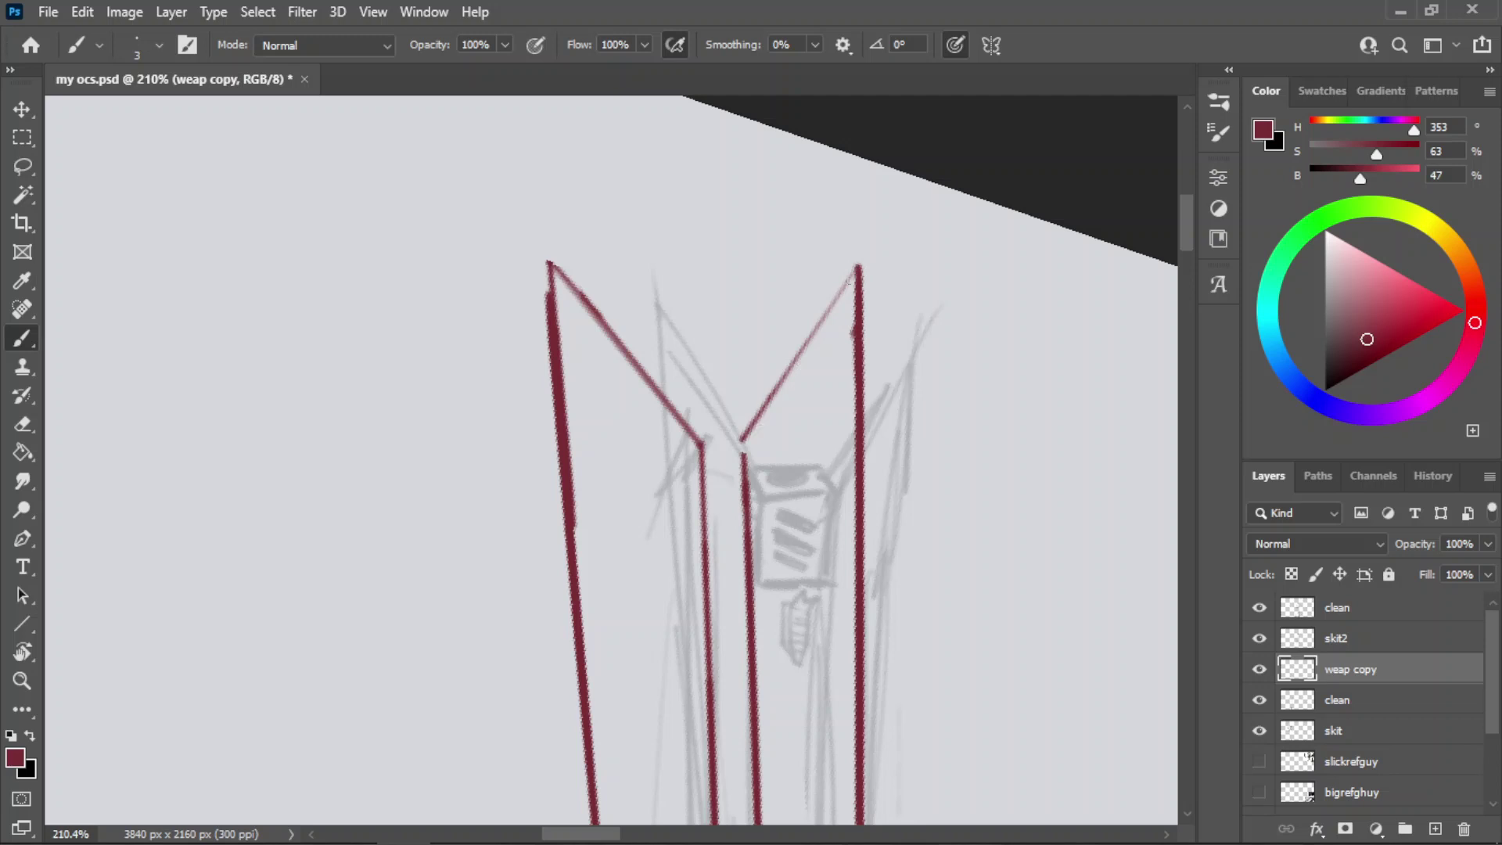
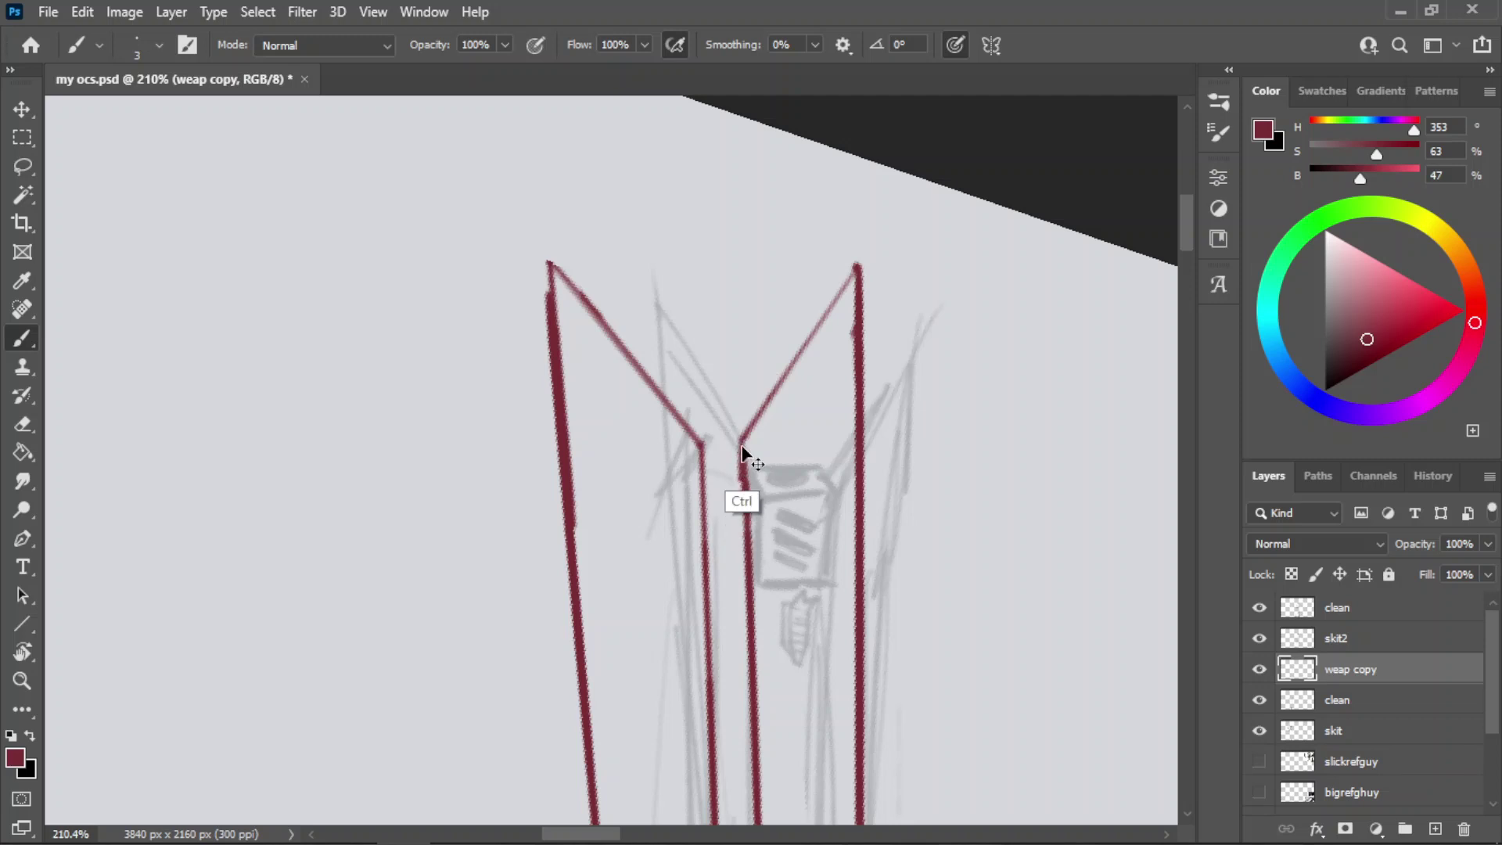
{"action": "key", "text": "z"}
{"action": "left_click_drag", "start_coordinate": [688, 379], "coordinate": [658, 396]}
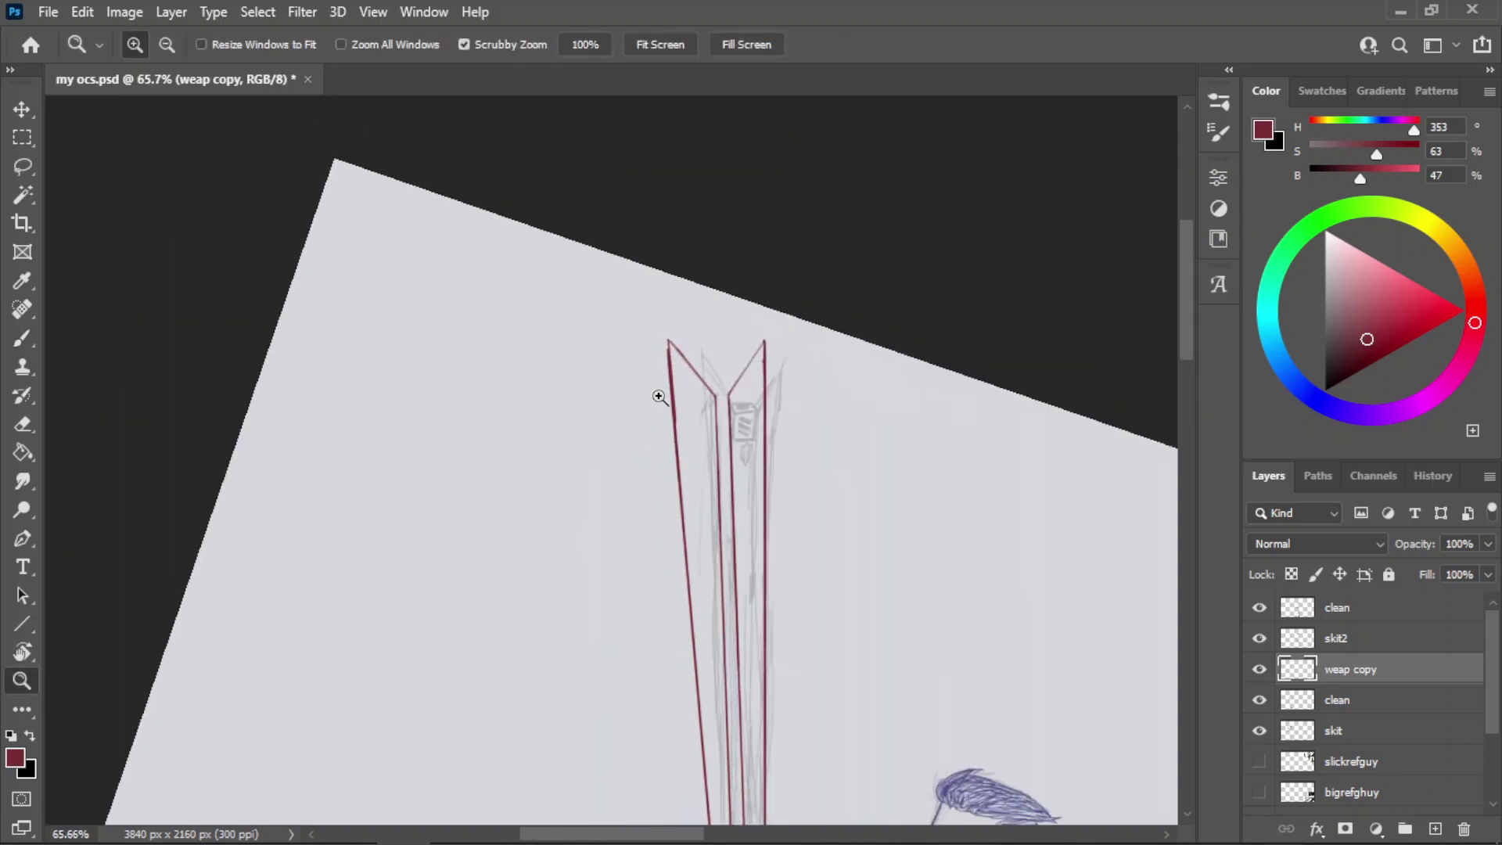
{"action": "key", "text": "ctrl+s"}
- Rotate the canvas view to 21° so the sword stands upright
{"action": "type", "text": "r"}
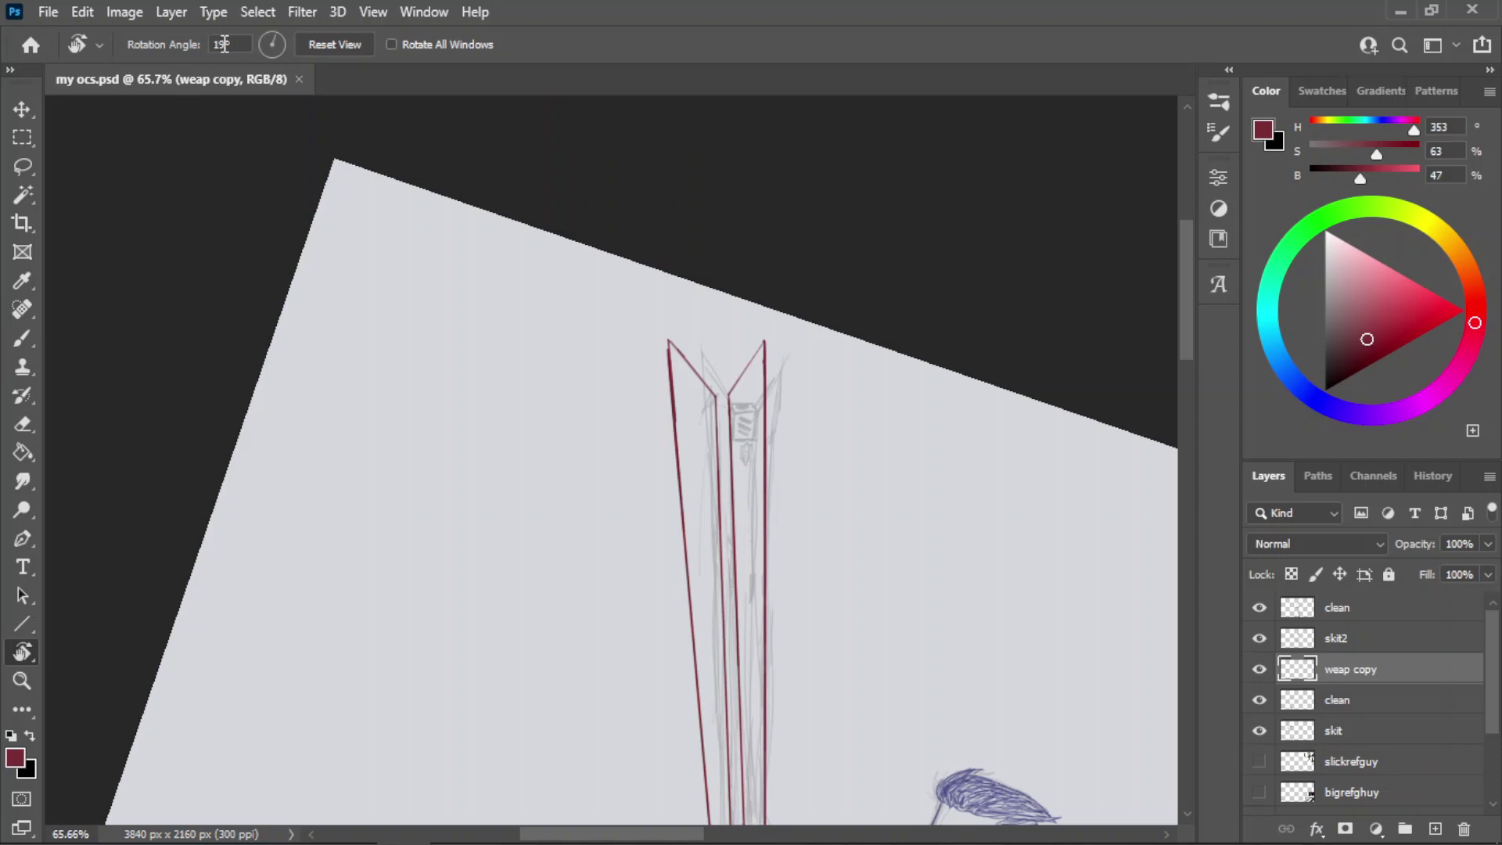
{"action": "type", "text": "21"}
{"action": "key", "text": "Return"}
{"action": "key", "text": "z"}
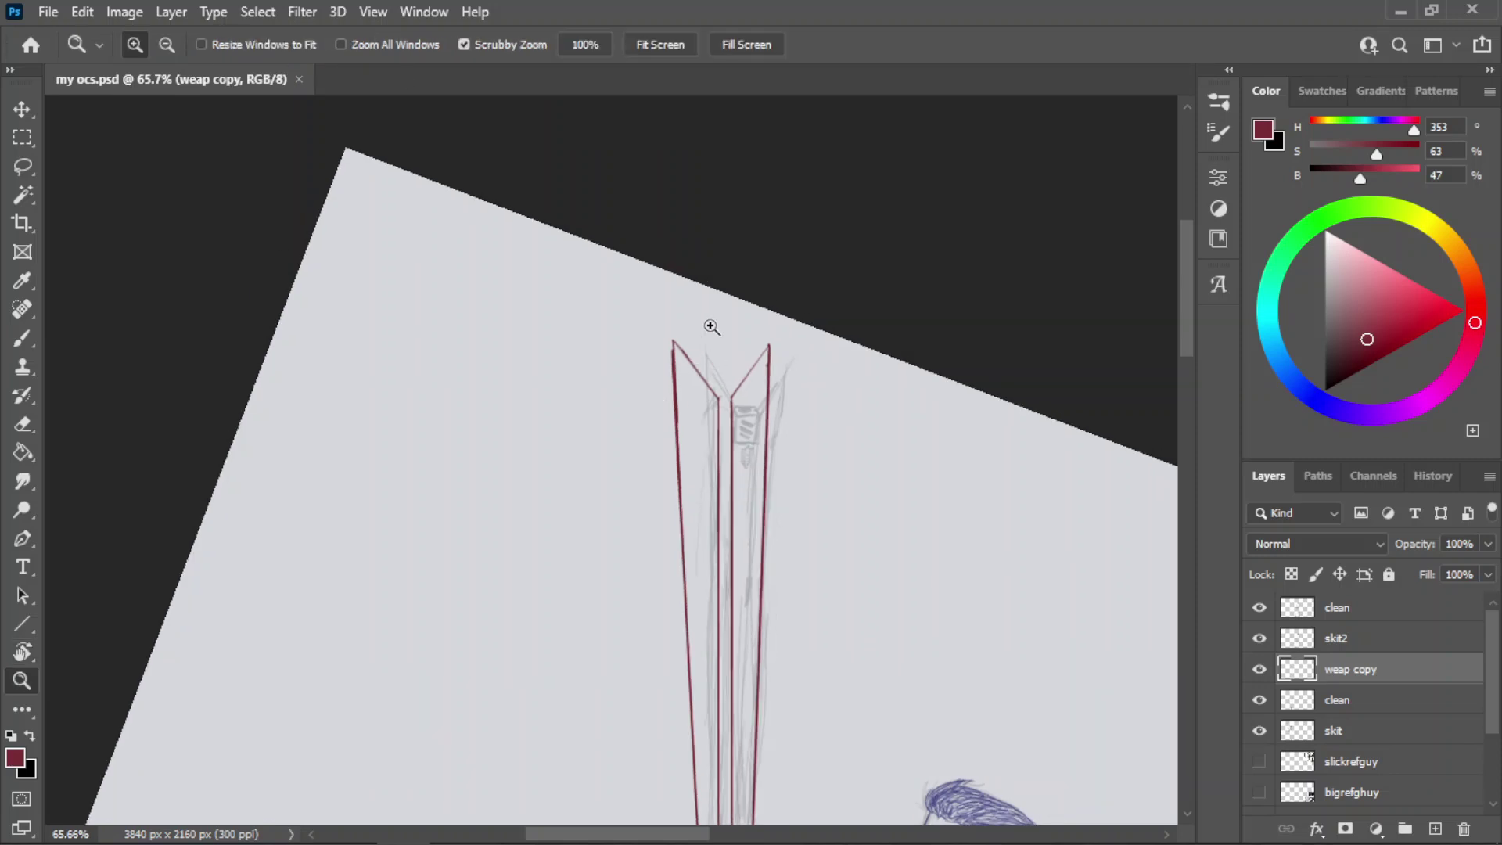
{"action": "left_click_drag", "start_coordinate": [709, 328], "coordinate": [638, 368]}
{"action": "left_click_drag", "start_coordinate": [737, 558], "coordinate": [834, 453]}
{"action": "left_click_drag", "start_coordinate": [666, 401], "coordinate": [640, 406]}
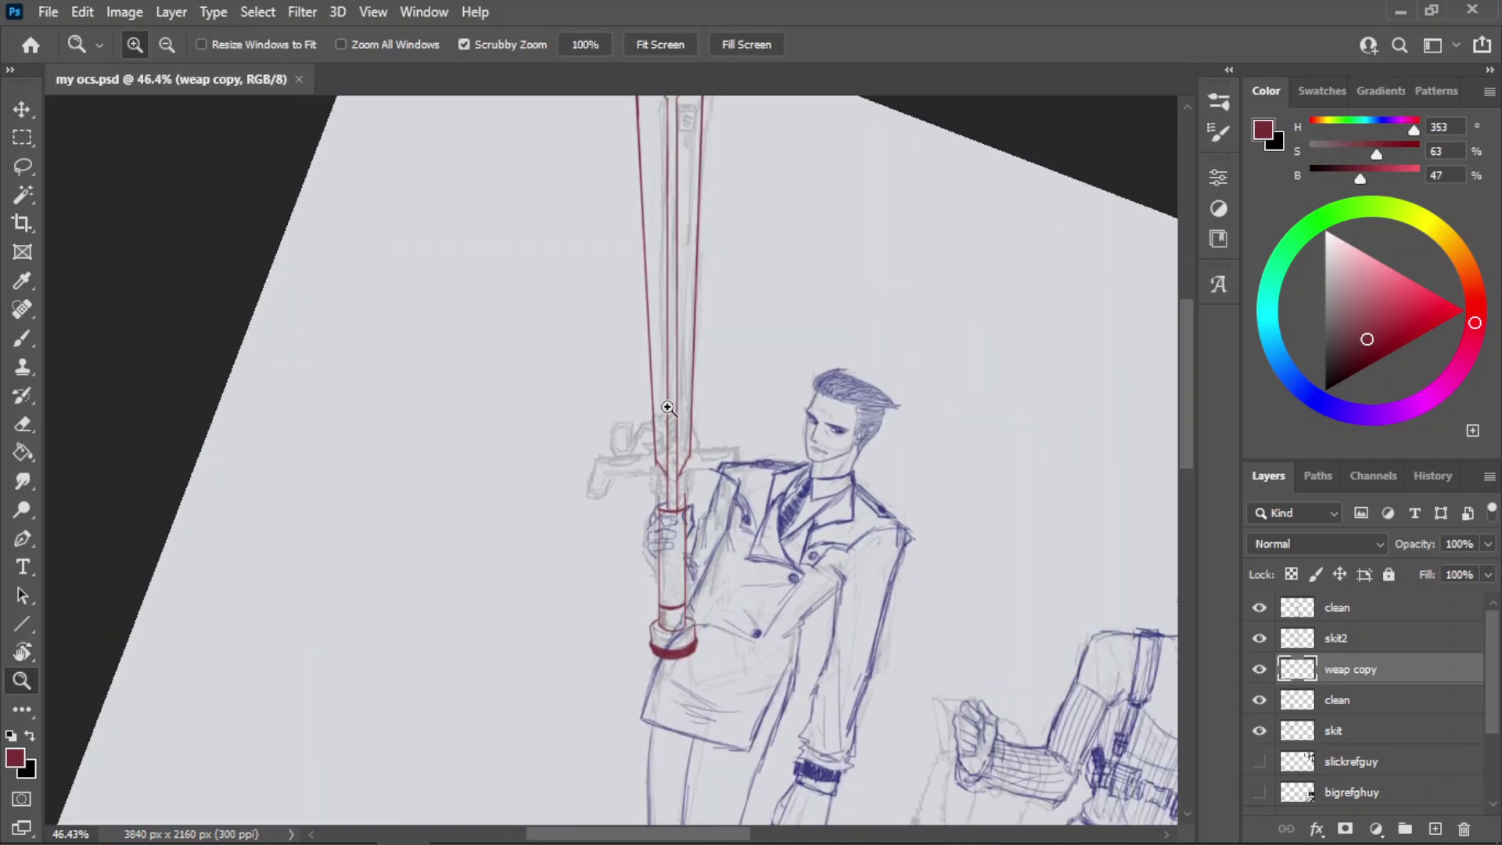
- Erase the parts of the two central blade lines reaching into the grip, and draw a curved line across the grip's top
{"action": "mouse_move", "coordinate": [739, 529]}
{"action": "left_mouse_down"}
{"action": "mouse_move", "coordinate": [705, 512]}
{"action": "mouse_move", "coordinate": [765, 560]}
{"action": "mouse_move", "coordinate": [861, 519]}
{"action": "left_mouse_up"}
{"action": "key", "text": "b"}
{"action": "key", "text": "e"}
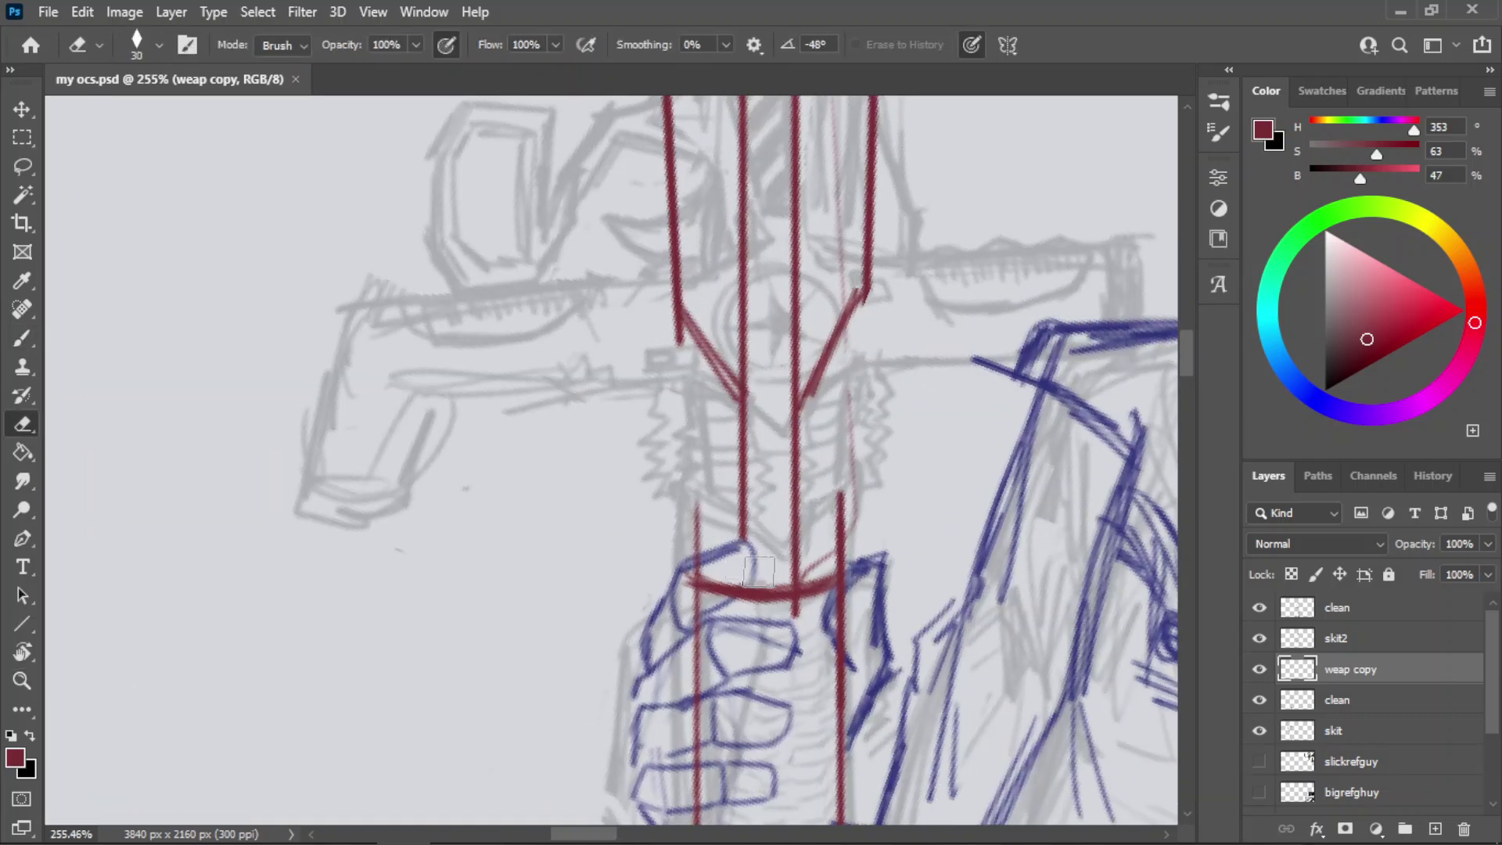
{"action": "mouse_move", "coordinate": [759, 571]}
{"action": "left_mouse_down"}
{"action": "mouse_move", "coordinate": [761, 527]}
{"action": "mouse_move", "coordinate": [795, 623]}
{"action": "mouse_move", "coordinate": [821, 533]}
{"action": "mouse_move", "coordinate": [730, 524]}
{"action": "mouse_move", "coordinate": [814, 525]}
{"action": "left_mouse_up"}
{"action": "key", "text": "b"}
{"action": "key", "text": "ctrl+z"}
{"action": "key", "text": "ctrl+z"}
{"action": "mouse_move", "coordinate": [702, 516]}
{"action": "left_mouse_down"}
{"action": "mouse_move", "coordinate": [832, 511]}
{"action": "mouse_move", "coordinate": [701, 508]}
{"action": "mouse_move", "coordinate": [839, 513]}
{"action": "left_mouse_up"}
{"action": "key", "text": "ctrl+z"}
{"action": "key", "text": "ctrl+z"}
{"action": "mouse_move", "coordinate": [702, 512]}
{"action": "left_mouse_down"}
{"action": "mouse_move", "coordinate": [847, 506]}
{"action": "mouse_move", "coordinate": [777, 512]}
{"action": "mouse_move", "coordinate": [770, 485]}
{"action": "mouse_move", "coordinate": [758, 505]}
{"action": "mouse_move", "coordinate": [798, 500]}
{"action": "left_mouse_up"}
{"action": "key", "text": "ctrl+z"}
{"action": "key", "text": "e"}
{"action": "key", "text": "b"}
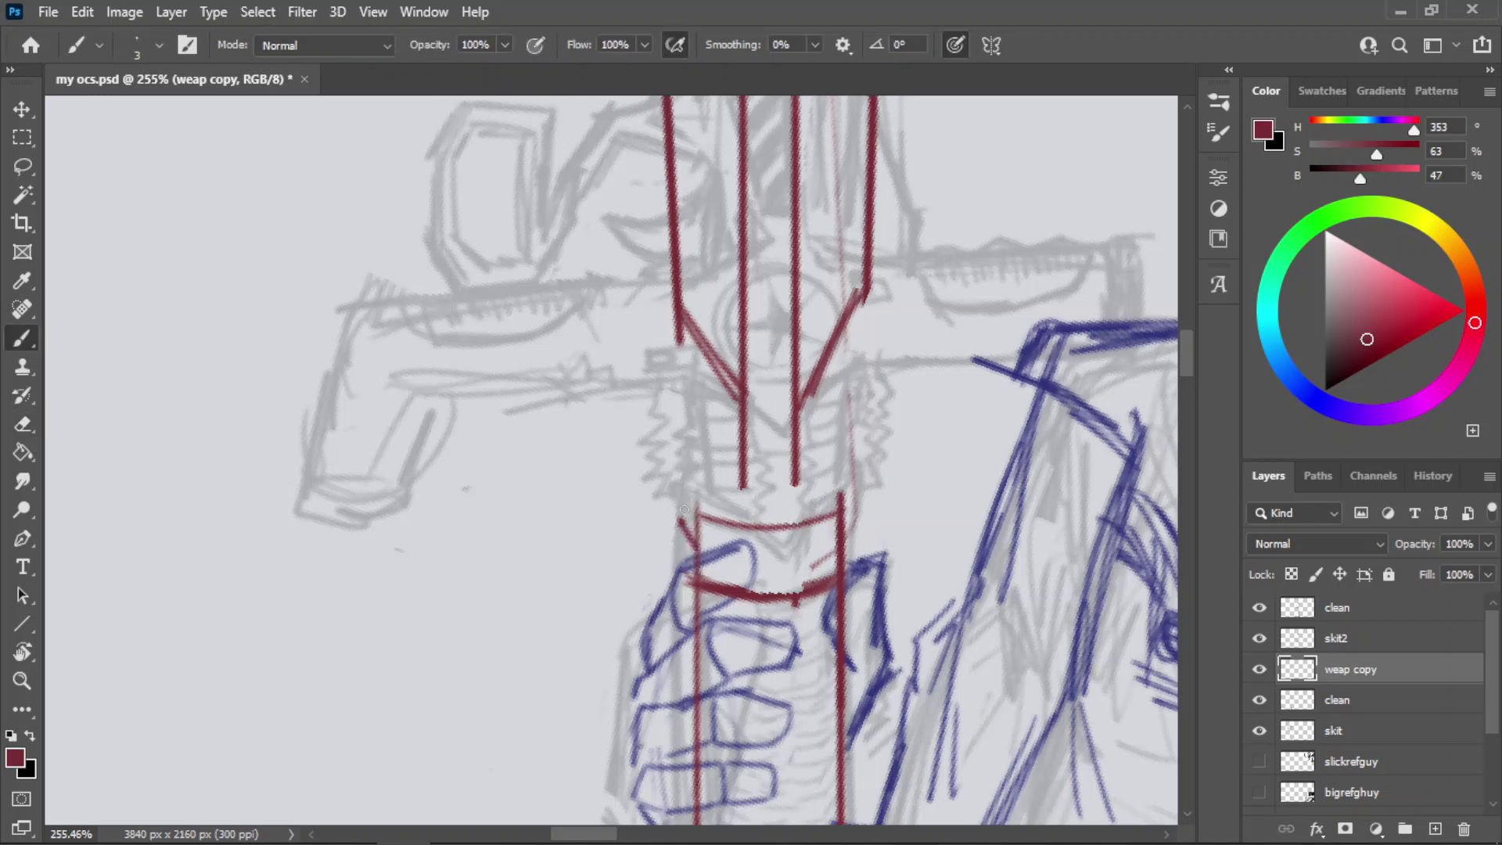
- Draw a pointed corner on the left side of the grip collar and erase the middle of the collar's curved line
{"action": "key", "text": "ctrl+z"}
{"action": "mouse_move", "coordinate": [695, 545]}
{"action": "left_mouse_down"}
{"action": "mouse_move", "coordinate": [698, 492]}
{"action": "mouse_move", "coordinate": [701, 512]}
{"action": "left_mouse_up"}
{"action": "key", "text": "e"}
{"action": "key", "text": "b"}
{"action": "key", "text": "ctrl+z"}
{"action": "key", "text": "ctrl+z"}
{"action": "key", "text": "e"}
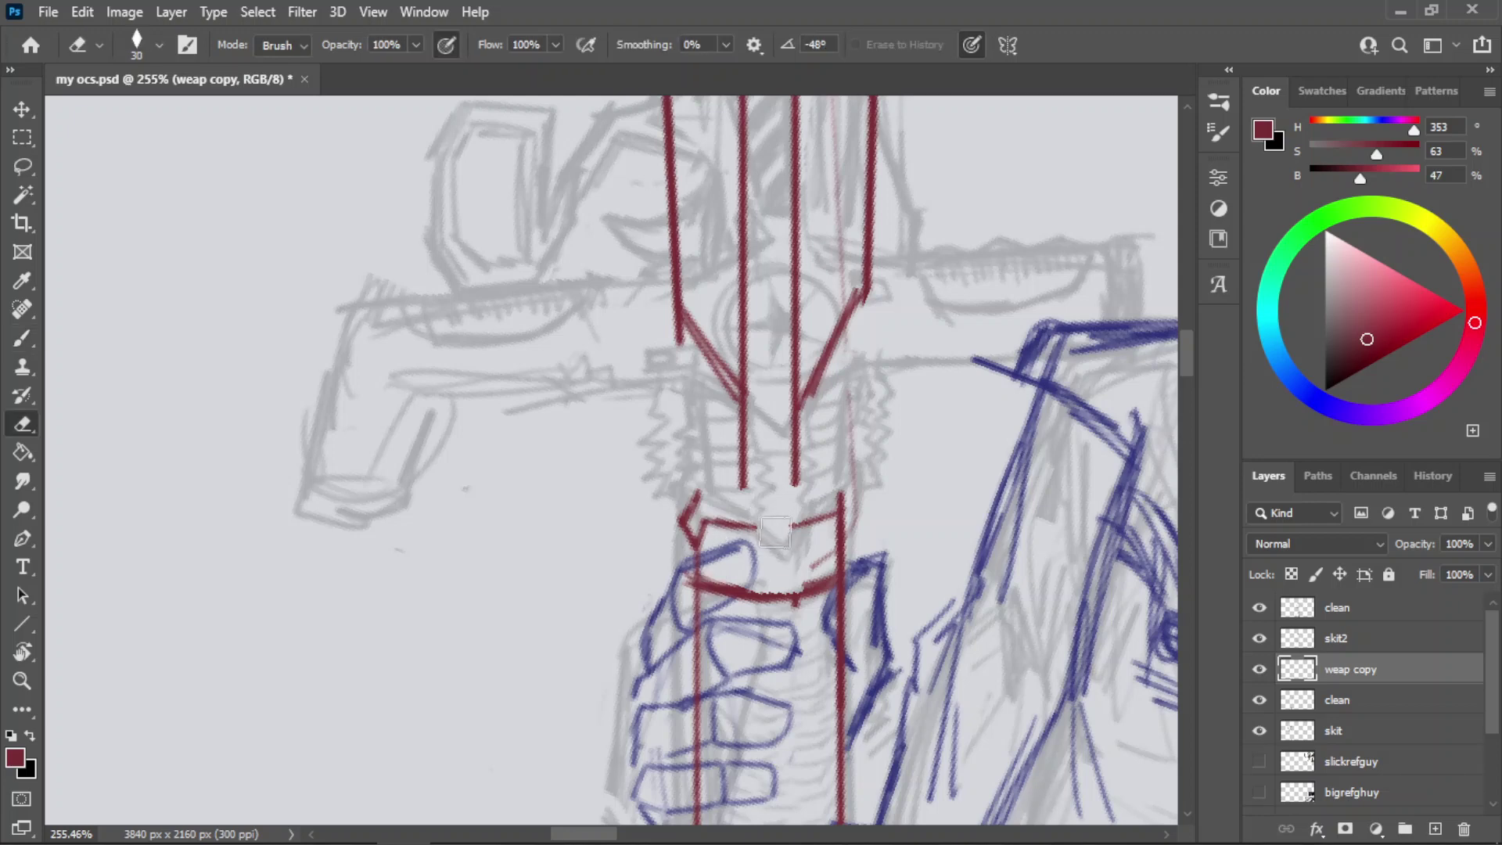
- Draw a V-shaped dip in the middle of the collar's lower line, joining its two halves
{"action": "key", "text": "z"}
{"action": "left_click_drag", "start_coordinate": [792, 547], "coordinate": [865, 471]}
{"action": "key", "text": "b"}
{"action": "mouse_move", "coordinate": [714, 502]}
{"action": "left_mouse_down"}
{"action": "mouse_move", "coordinate": [771, 572]}
{"action": "mouse_move", "coordinate": [757, 563]}
{"action": "left_mouse_up"}
{"action": "key", "text": "ctrl+z"}
{"action": "key", "text": "ctrl+z"}
{"action": "key", "text": "ctrl+z"}
{"action": "left_click_drag", "start_coordinate": [797, 503], "coordinate": [771, 573]}
{"action": "key", "text": "ctrl+z"}
{"action": "key", "text": "ctrl+z"}
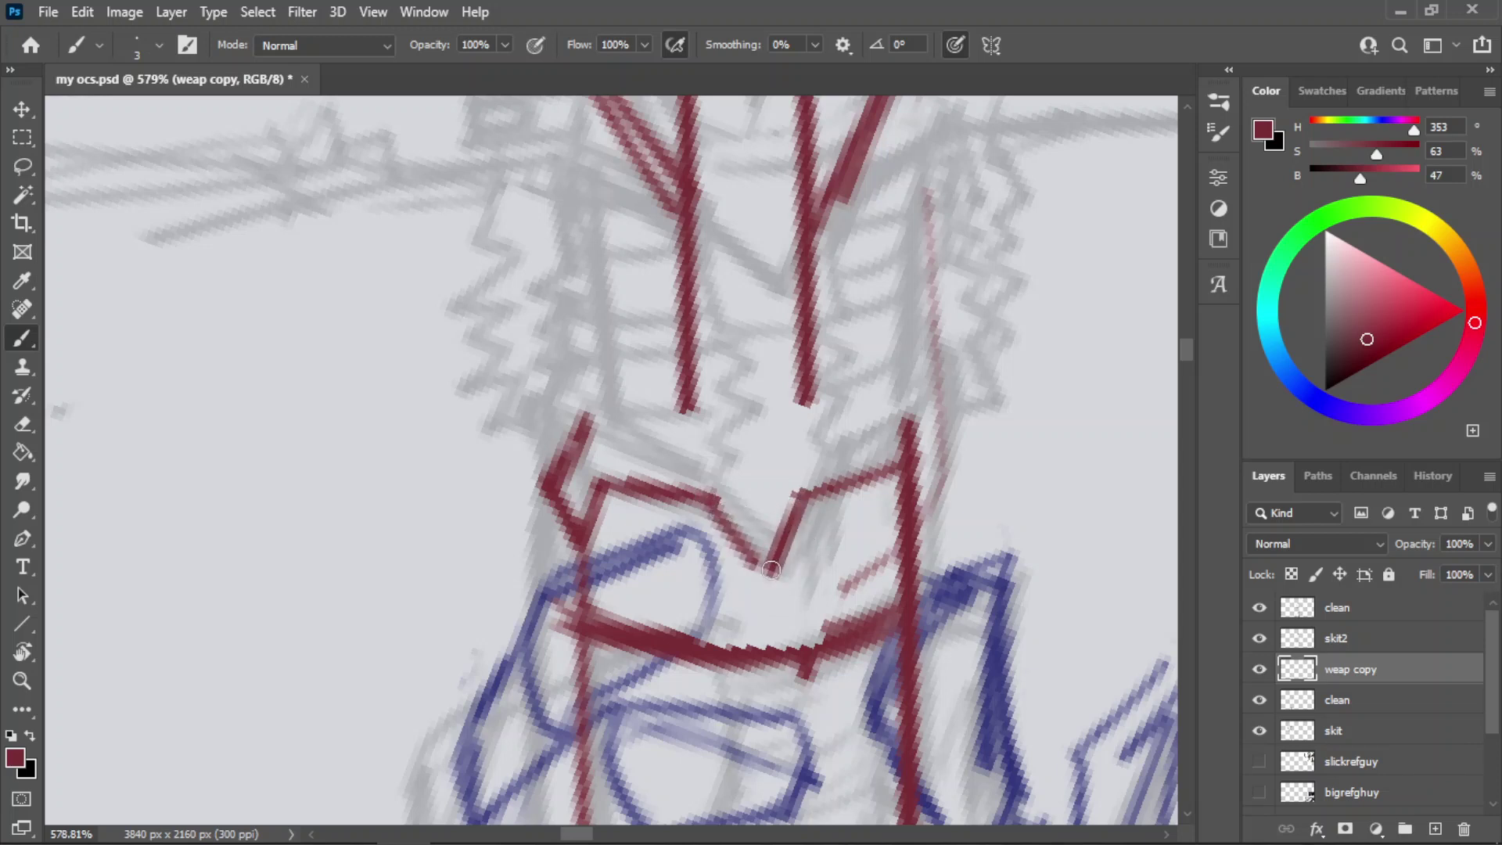
{"action": "left_click_drag", "start_coordinate": [715, 508], "coordinate": [750, 577]}
{"action": "key", "text": "ctrl+z"}
{"action": "left_click_drag", "start_coordinate": [722, 523], "coordinate": [756, 571]}
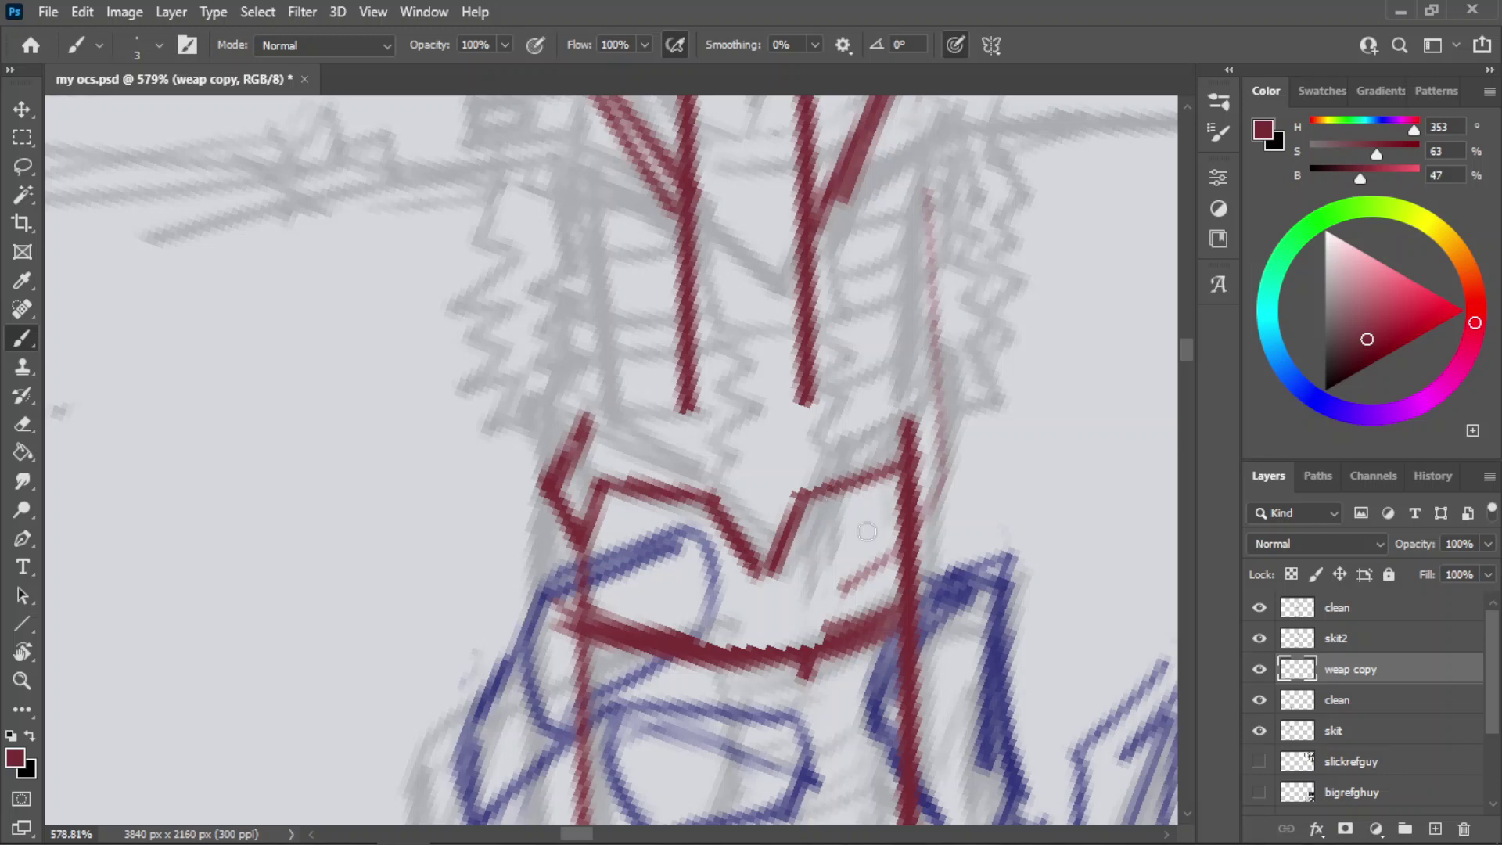
- Erase the stray line beside the collar's right edge and draw a pointed corner there to match the left one
{"action": "key", "text": "e"}
{"action": "left_click", "coordinate": [941, 454]}
{"action": "key", "text": "b"}
{"action": "mouse_move", "coordinate": [901, 465]}
{"action": "left_mouse_down"}
{"action": "mouse_move", "coordinate": [913, 522]}
{"action": "mouse_move", "coordinate": [924, 468]}
{"action": "left_mouse_up"}
{"action": "mouse_move", "coordinate": [918, 520]}
{"action": "left_mouse_down"}
{"action": "mouse_move", "coordinate": [932, 457]}
{"action": "mouse_move", "coordinate": [905, 414]}
{"action": "left_mouse_up"}
{"action": "left_click_drag", "start_coordinate": [929, 466], "coordinate": [903, 408]}
{"action": "key", "text": "ctrl+z"}
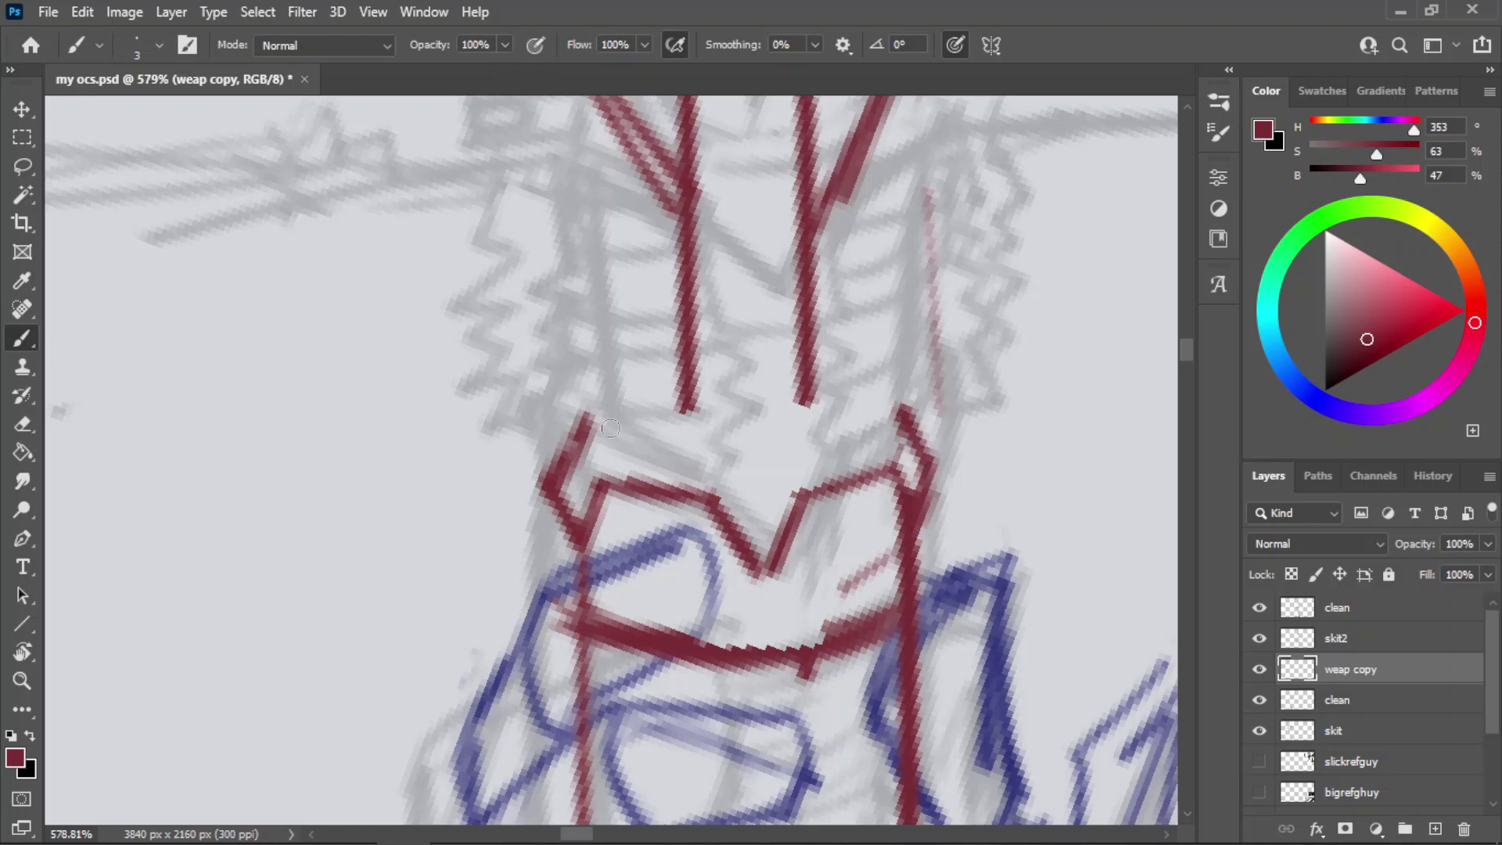
- Draw the left half of the collar's upper zigzag edge, from the left corner down toward the centre
{"action": "mouse_move", "coordinate": [590, 426]}
{"action": "left_mouse_down"}
{"action": "mouse_move", "coordinate": [649, 461]}
{"action": "mouse_move", "coordinate": [694, 443]}
{"action": "mouse_move", "coordinate": [767, 522]}
{"action": "left_mouse_up"}
{"action": "key", "text": "ctrl+z"}
{"action": "key", "text": "ctrl+z"}
{"action": "key", "text": "ctrl+z"}
{"action": "key", "text": "ctrl+z"}
{"action": "left_click_drag", "start_coordinate": [712, 456], "coordinate": [752, 510]}
{"action": "key", "text": "ctrl+z"}
{"action": "mouse_move", "coordinate": [710, 460]}
{"action": "left_mouse_down"}
{"action": "mouse_move", "coordinate": [757, 521]}
{"action": "mouse_move", "coordinate": [755, 508]}
{"action": "left_mouse_up"}
{"action": "key", "text": "ctrl+z"}
{"action": "key", "text": "ctrl+z"}
{"action": "key", "text": "ctrl+z"}
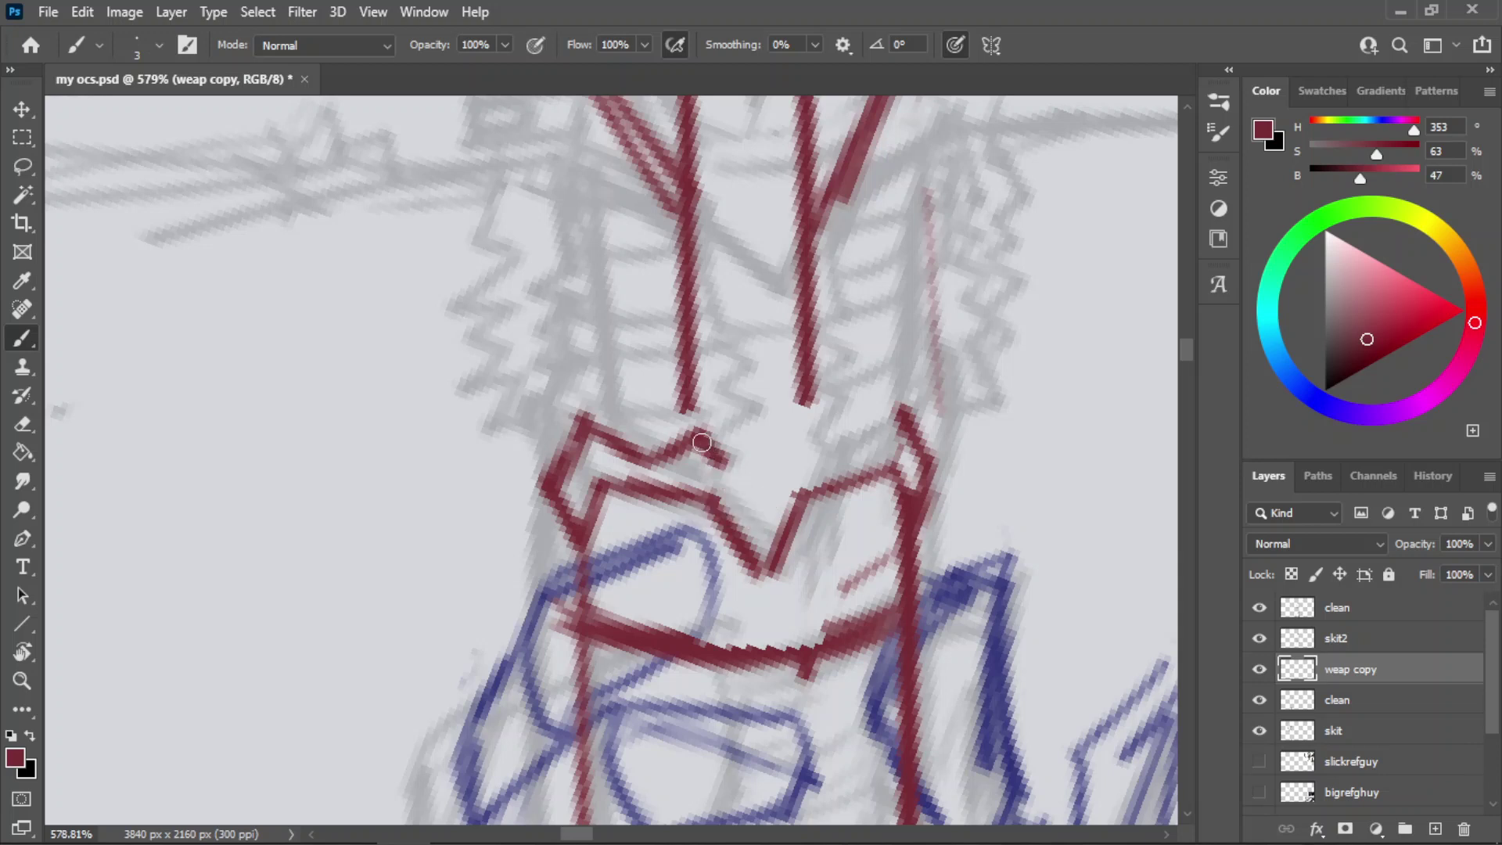
{"action": "left_click_drag", "start_coordinate": [701, 441], "coordinate": [755, 498]}
{"action": "key", "text": "ctrl+z"}
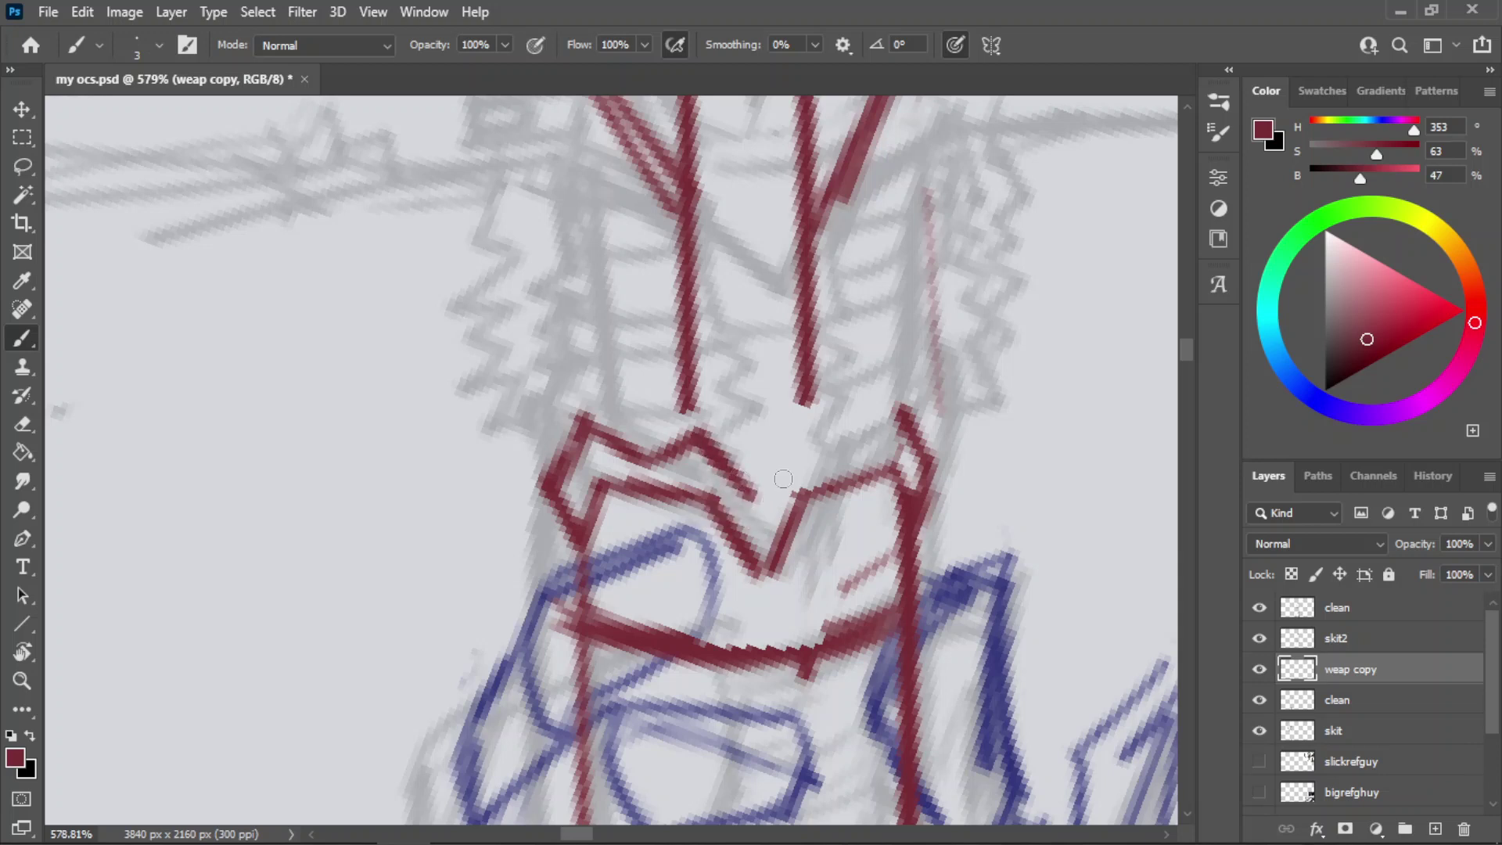
- Redraw the zigzag's stroke down to the centre and complete the right half of the collar's upper edge to its right corner
{"action": "left_click_drag", "start_coordinate": [804, 426], "coordinate": [768, 489]}
{"action": "key", "text": "ctrl+z"}
{"action": "left_click_drag", "start_coordinate": [803, 429], "coordinate": [761, 496]}
{"action": "key", "text": "ctrl+z"}
{"action": "key", "text": "ctrl+z"}
{"action": "key", "text": "ctrl+z"}
{"action": "key", "text": "ctrl+z"}
{"action": "left_click_drag", "start_coordinate": [699, 439], "coordinate": [754, 491]}
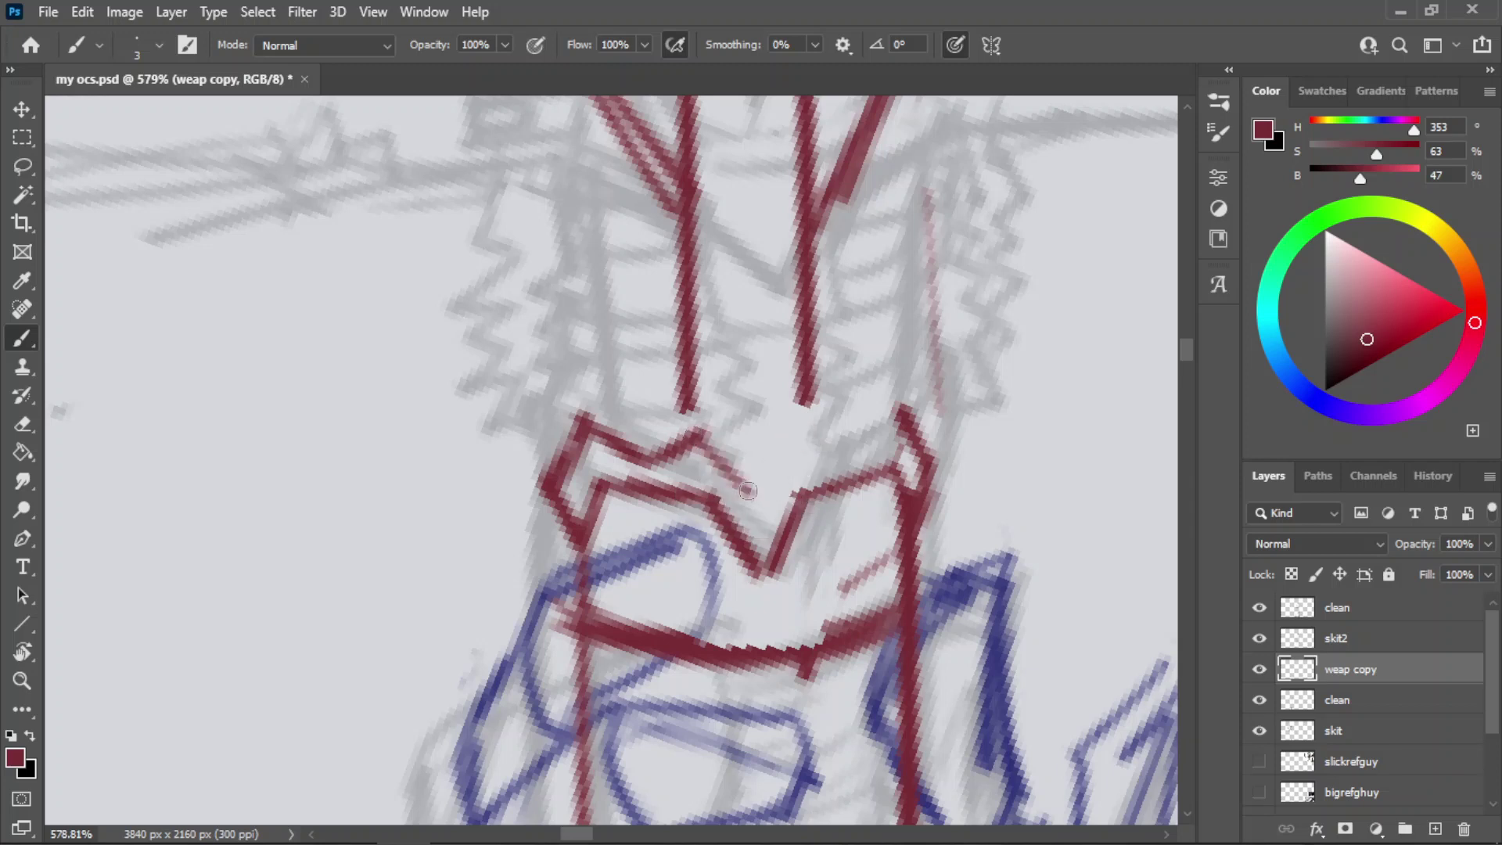
{"action": "left_click_drag", "start_coordinate": [693, 430], "coordinate": [748, 491]}
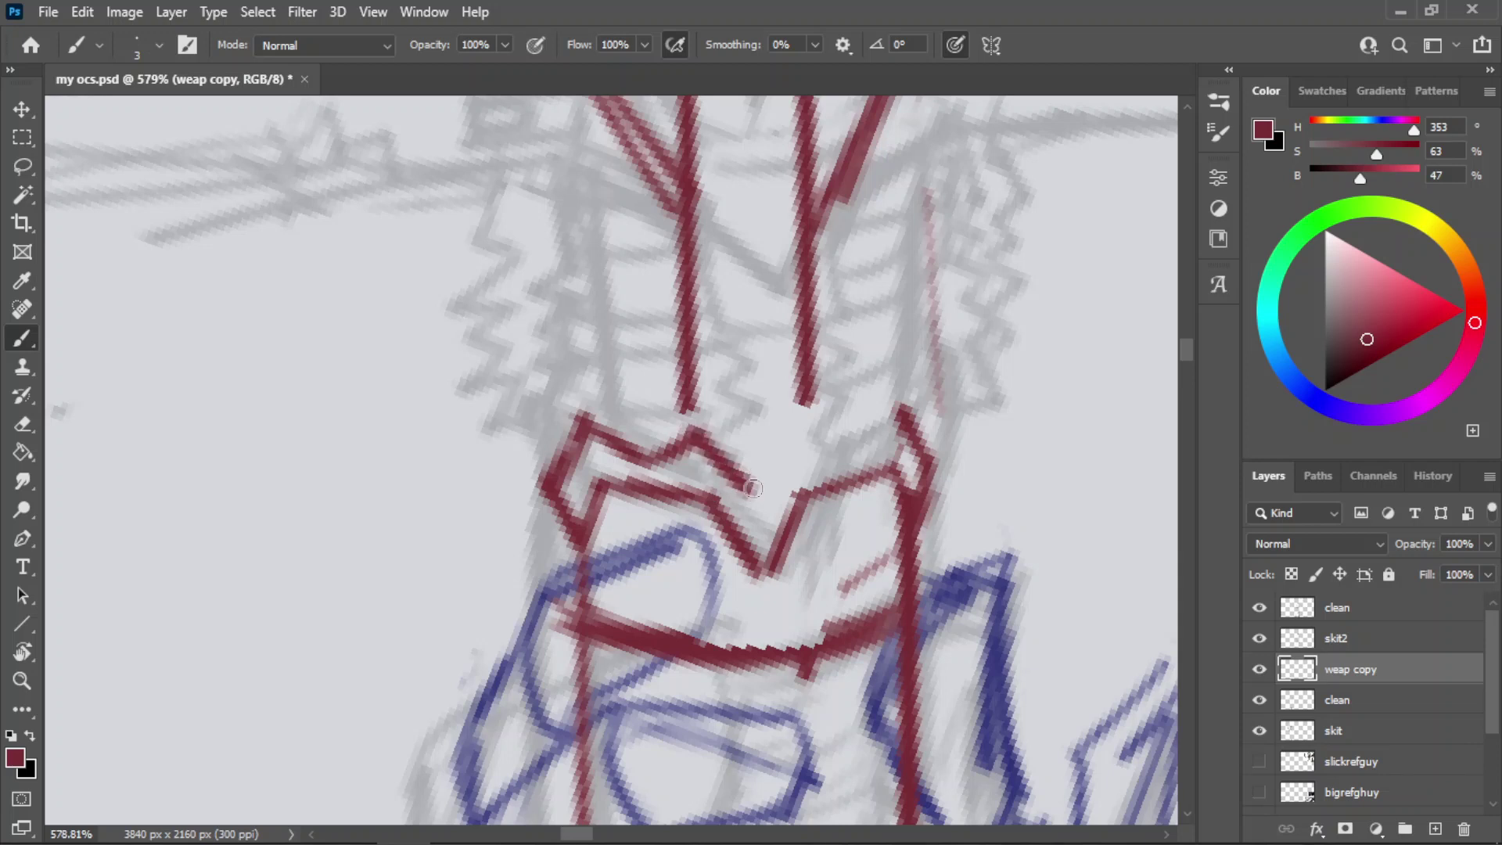
{"action": "left_click_drag", "start_coordinate": [814, 429], "coordinate": [772, 480]}
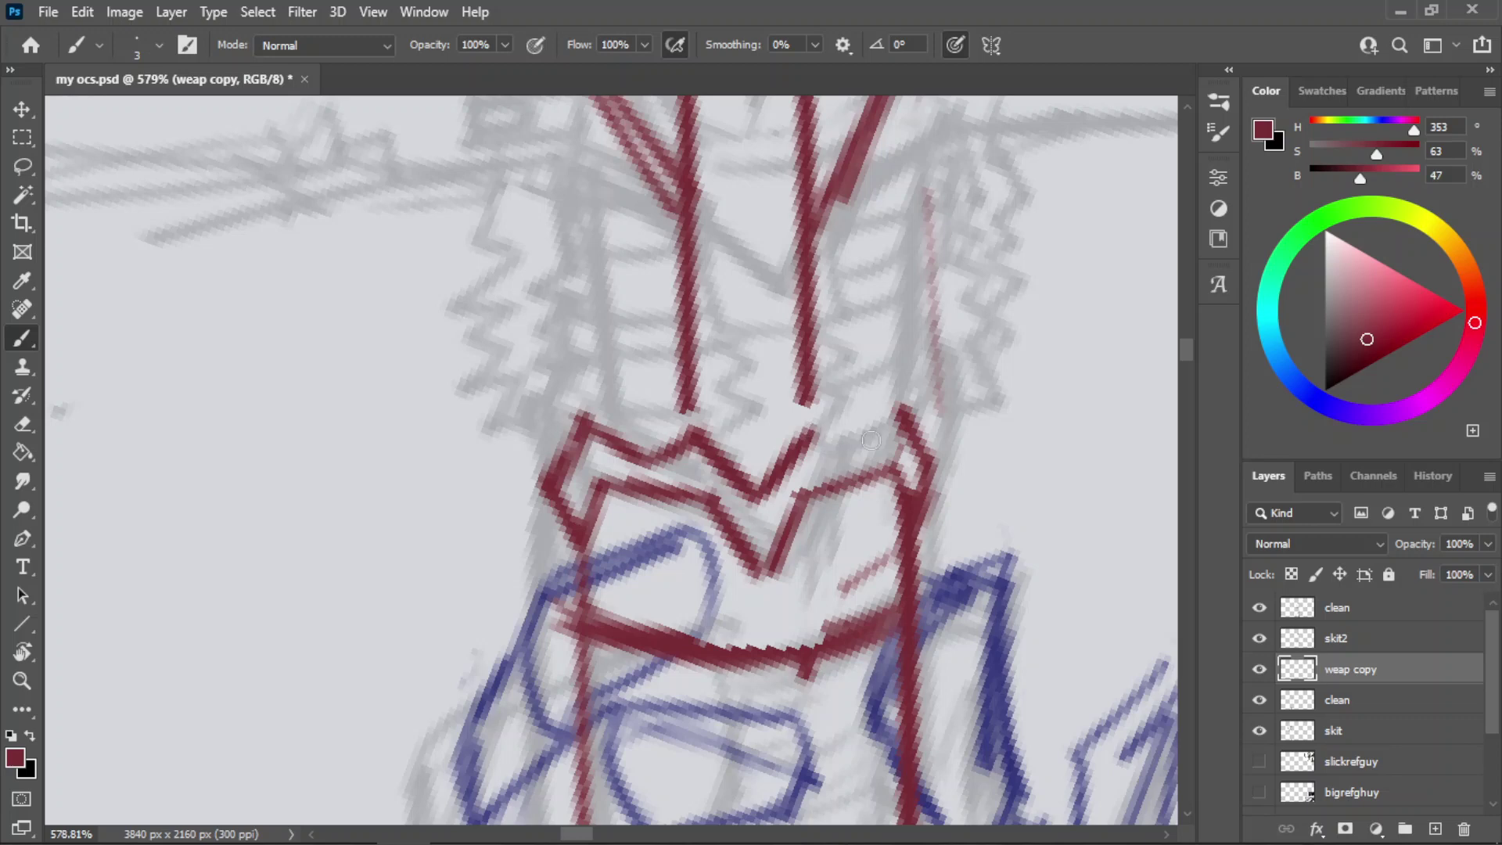
{"action": "left_click_drag", "start_coordinate": [806, 428], "coordinate": [869, 449]}
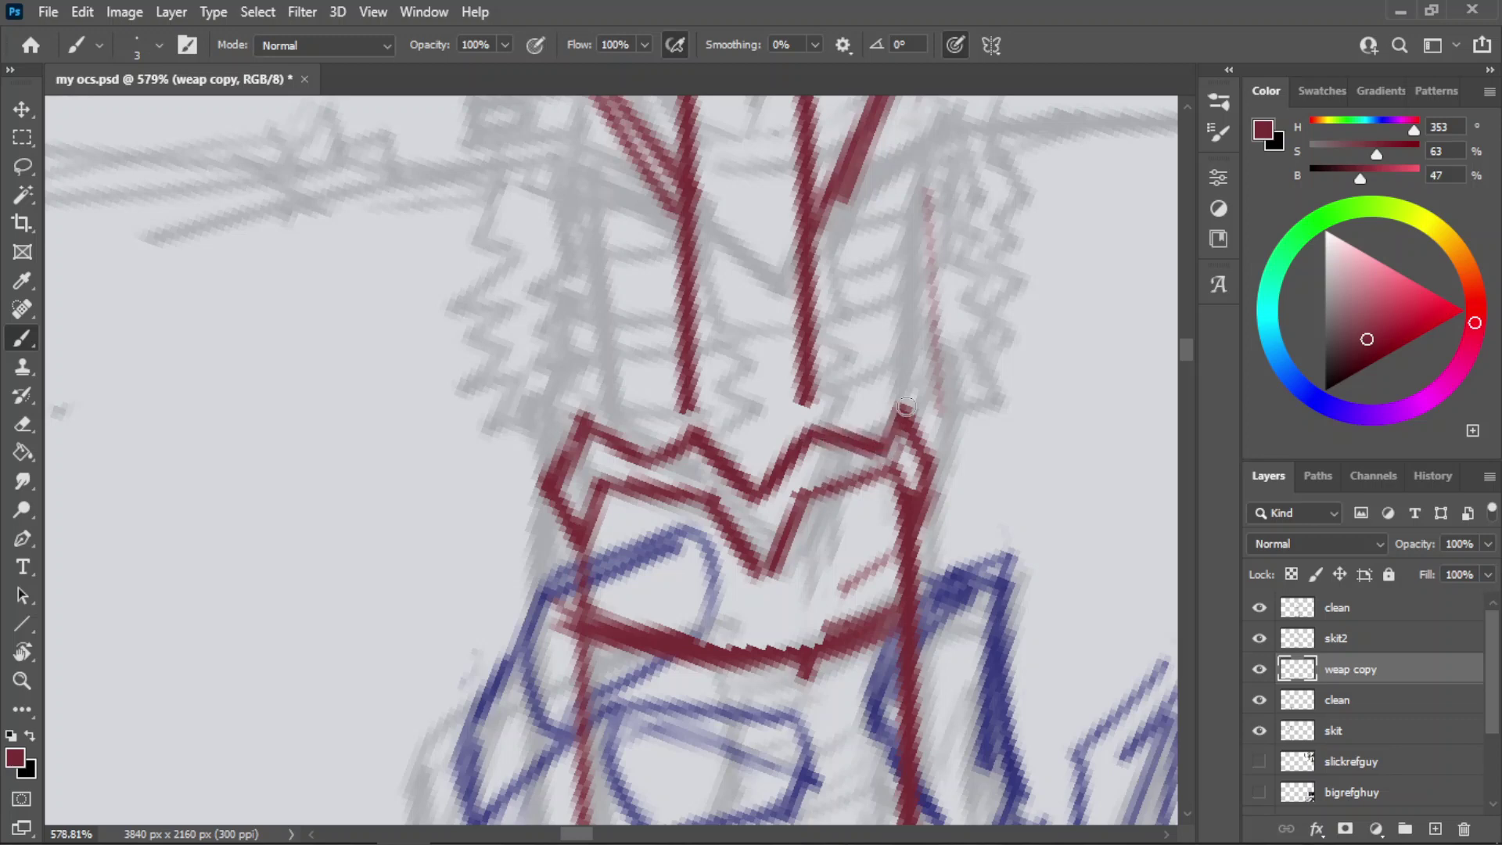
- Erase the loose lower ends of the two central blade lines above the collar and save the document
{"action": "key", "text": "z"}
{"action": "left_click_drag", "start_coordinate": [805, 429], "coordinate": [683, 507]}
{"action": "key", "text": "ctrl+s"}
{"action": "left_click_drag", "start_coordinate": [814, 341], "coordinate": [909, 313]}
{"action": "left_click_drag", "start_coordinate": [852, 510], "coordinate": [681, 548]}
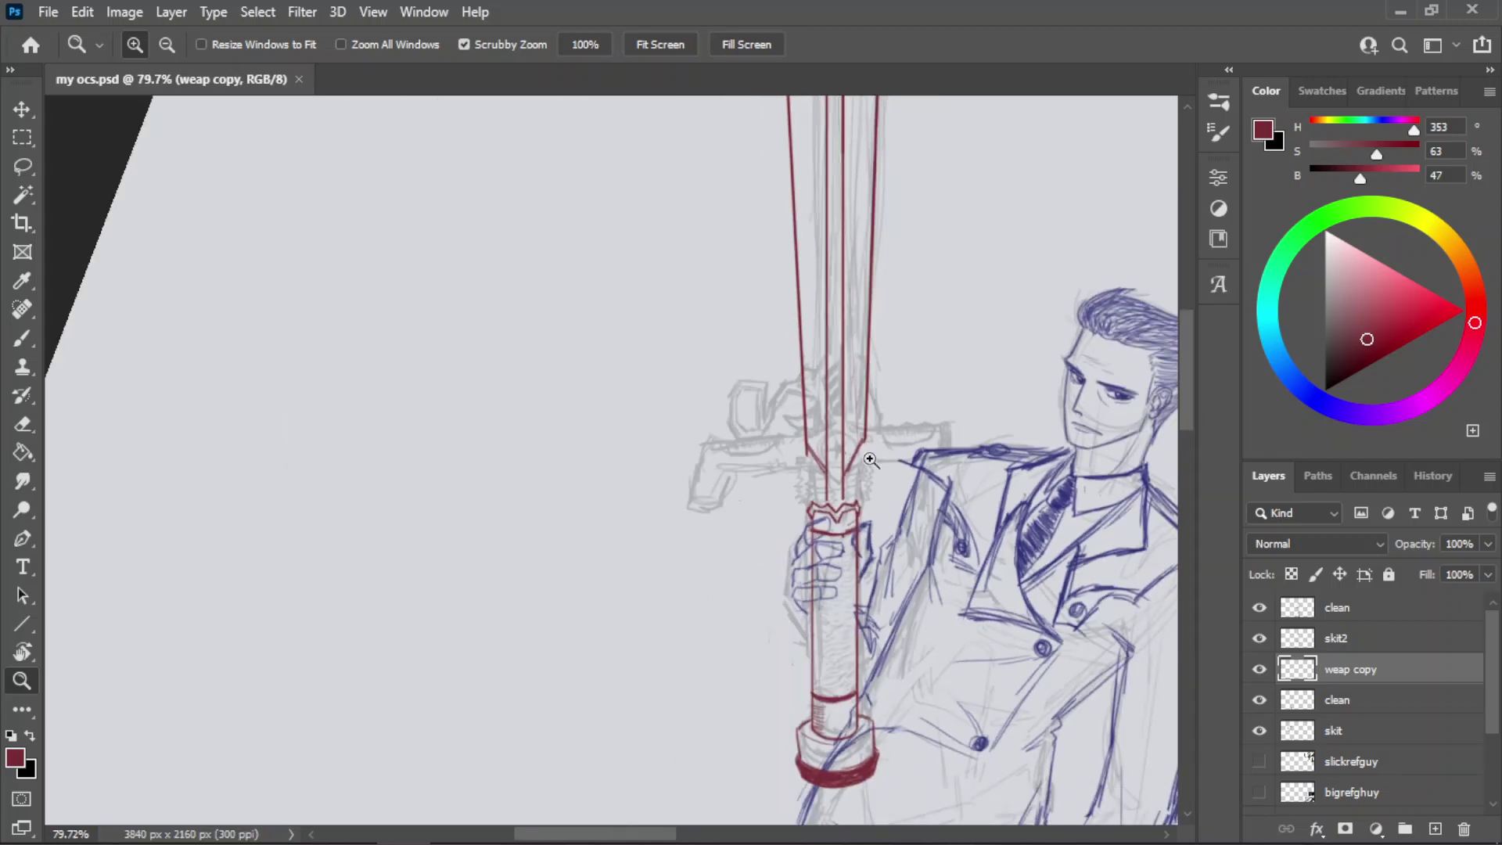
{"action": "left_click_drag", "start_coordinate": [854, 481], "coordinate": [900, 484]}
{"action": "key", "text": "e"}
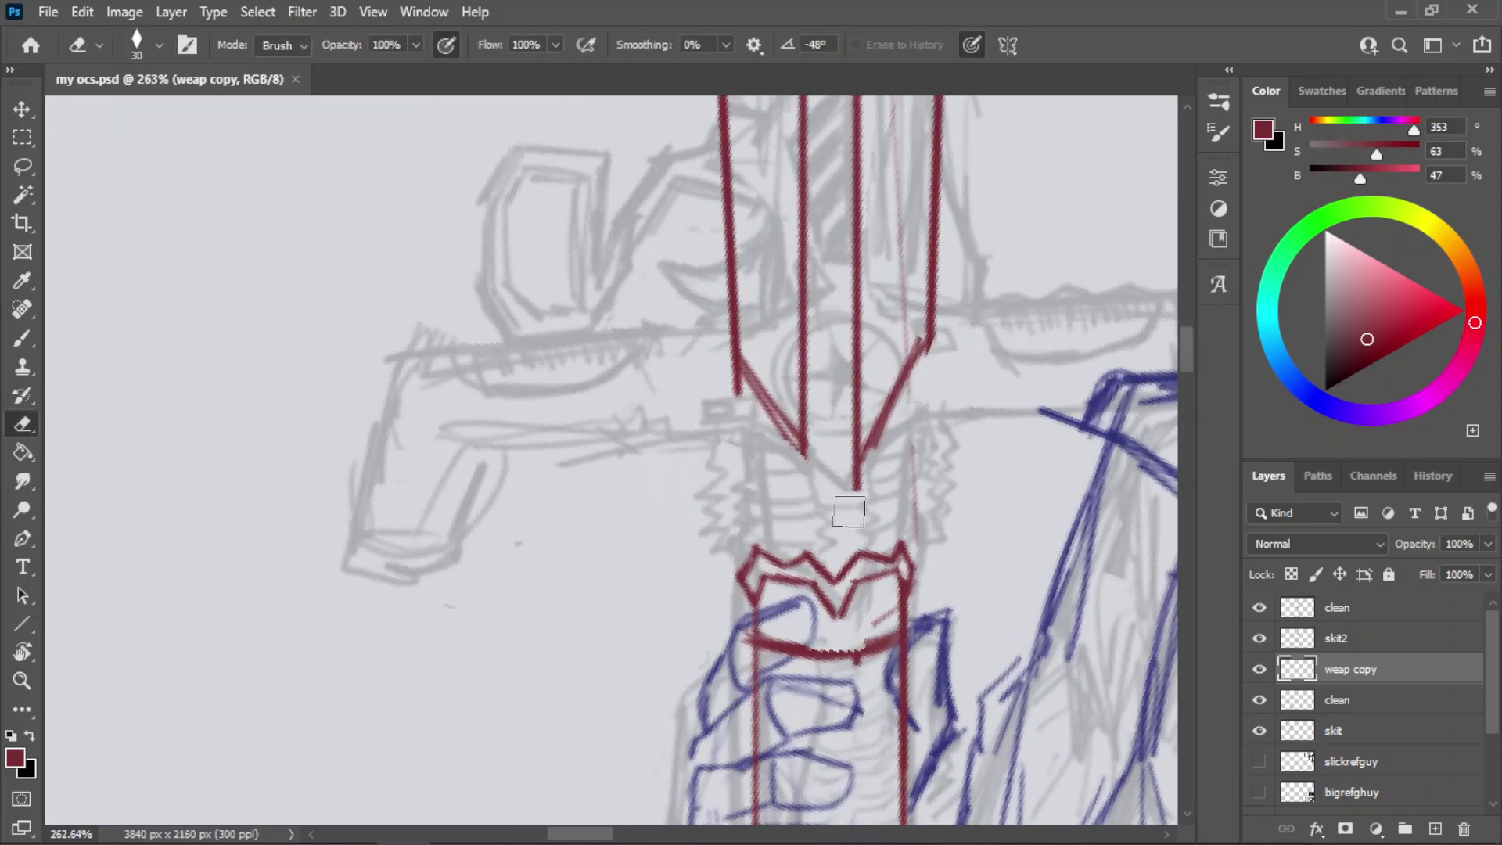
{"action": "key", "text": "z"}
{"action": "mouse_move", "coordinate": [780, 452]}
{"action": "left_mouse_down"}
{"action": "mouse_move", "coordinate": [714, 530]}
{"action": "mouse_move", "coordinate": [768, 510]}
{"action": "mouse_move", "coordinate": [982, 176]}
{"action": "mouse_move", "coordinate": [824, 537]}
{"action": "mouse_move", "coordinate": [932, 295]}
{"action": "mouse_move", "coordinate": [879, 411]}
{"action": "left_mouse_up"}
{"action": "key", "text": "ctrl+s"}
- Draw two parallel horizontal lines across the base of the V-notch at the blade's tip
{"action": "mouse_move", "coordinate": [876, 313]}
{"action": "left_mouse_down"}
{"action": "mouse_move", "coordinate": [899, 308]}
{"action": "mouse_move", "coordinate": [777, 325]}
{"action": "mouse_move", "coordinate": [789, 331]}
{"action": "mouse_move", "coordinate": [865, 324]}
{"action": "mouse_move", "coordinate": [803, 332]}
{"action": "mouse_move", "coordinate": [846, 289]}
{"action": "mouse_move", "coordinate": [768, 294]}
{"action": "left_mouse_up"}
{"action": "key", "text": "b"}
{"action": "key", "text": "ctrl+z"}
{"action": "key", "text": "ctrl+z"}
{"action": "key", "text": "ctrl+z"}
{"action": "key", "text": "ctrl+z"}
{"action": "key", "text": "ctrl+z"}
{"action": "left_click_drag", "start_coordinate": [863, 272], "coordinate": [759, 292]}
{"action": "left_click_drag", "start_coordinate": [884, 245], "coordinate": [1103, 265]}
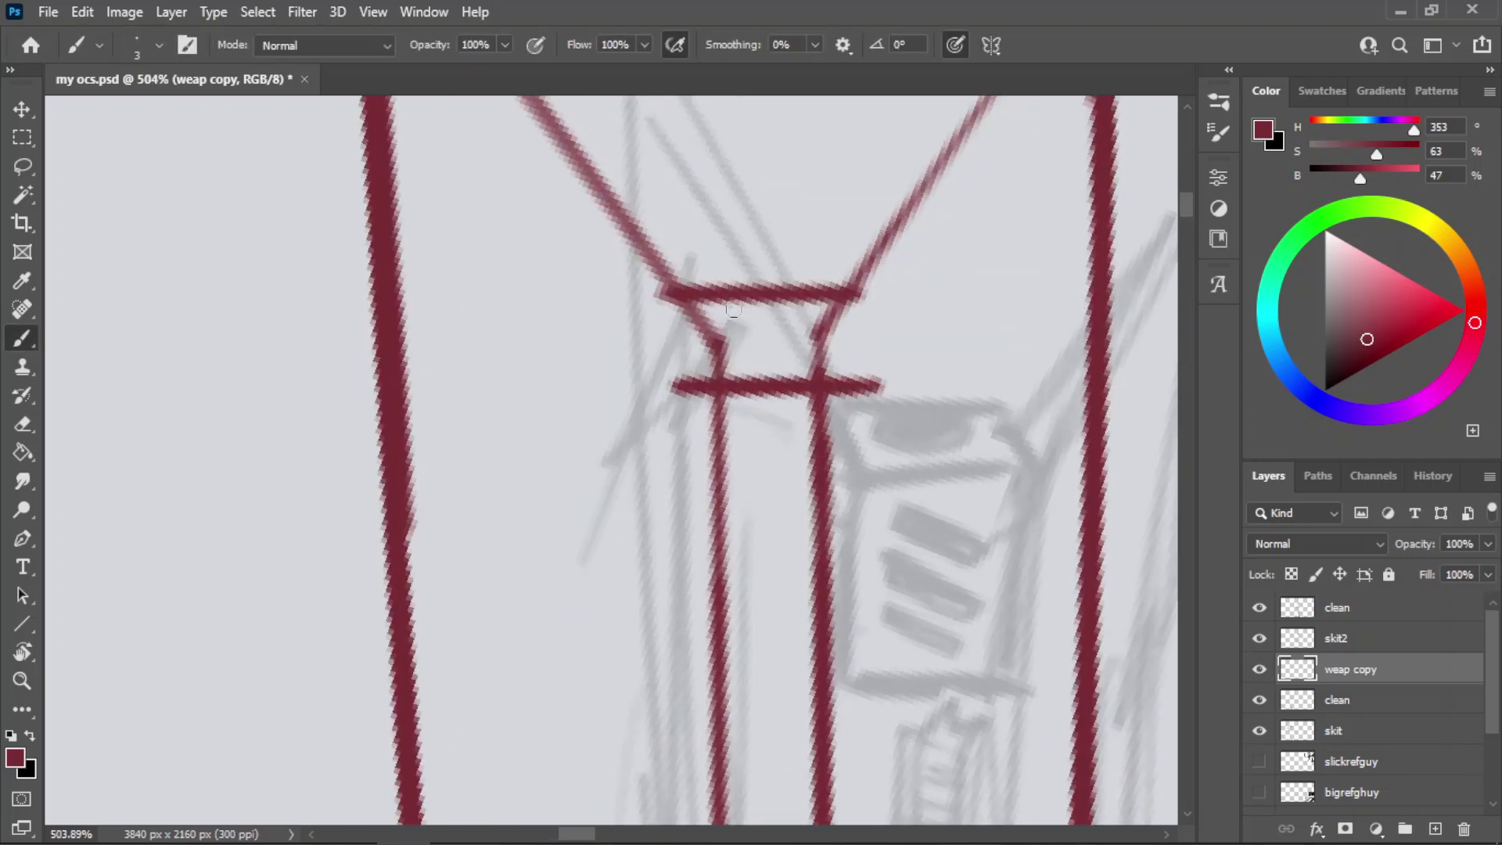
- Draw a filled oval with shading around it between the two horizontal lines below the notch
{"action": "mouse_move", "coordinate": [742, 306]}
{"action": "left_mouse_down"}
{"action": "mouse_move", "coordinate": [738, 347]}
{"action": "mouse_move", "coordinate": [753, 311]}
{"action": "left_mouse_up"}
{"action": "key", "text": "ctrl+z"}
{"action": "mouse_move", "coordinate": [751, 306]}
{"action": "left_mouse_down"}
{"action": "mouse_move", "coordinate": [808, 318]}
{"action": "mouse_move", "coordinate": [718, 328]}
{"action": "mouse_move", "coordinate": [807, 327]}
{"action": "mouse_move", "coordinate": [722, 323]}
{"action": "mouse_move", "coordinate": [762, 317]}
{"action": "mouse_move", "coordinate": [733, 311]}
{"action": "mouse_move", "coordinate": [806, 332]}
{"action": "mouse_move", "coordinate": [723, 320]}
{"action": "mouse_move", "coordinate": [731, 308]}
{"action": "mouse_move", "coordinate": [769, 350]}
{"action": "mouse_move", "coordinate": [752, 323]}
{"action": "mouse_move", "coordinate": [782, 324]}
{"action": "mouse_move", "coordinate": [742, 328]}
{"action": "mouse_move", "coordinate": [784, 319]}
{"action": "mouse_move", "coordinate": [764, 334]}
{"action": "mouse_move", "coordinate": [760, 317]}
{"action": "mouse_move", "coordinate": [707, 316]}
{"action": "mouse_move", "coordinate": [785, 362]}
{"action": "mouse_move", "coordinate": [714, 320]}
{"action": "mouse_move", "coordinate": [752, 357]}
{"action": "mouse_move", "coordinate": [813, 313]}
{"action": "mouse_move", "coordinate": [722, 328]}
{"action": "mouse_move", "coordinate": [812, 330]}
{"action": "mouse_move", "coordinate": [730, 328]}
{"action": "mouse_move", "coordinate": [795, 347]}
{"action": "mouse_move", "coordinate": [732, 334]}
{"action": "left_mouse_up"}
{"action": "key", "text": "ctrl+z"}
{"action": "key", "text": "ctrl+z"}
{"action": "key", "text": "ctrl+z"}
{"action": "key", "text": "ctrl+z"}
{"action": "key", "text": "ctrl+z"}
{"action": "key", "text": "ctrl+z"}
{"action": "key", "text": "ctrl+z"}
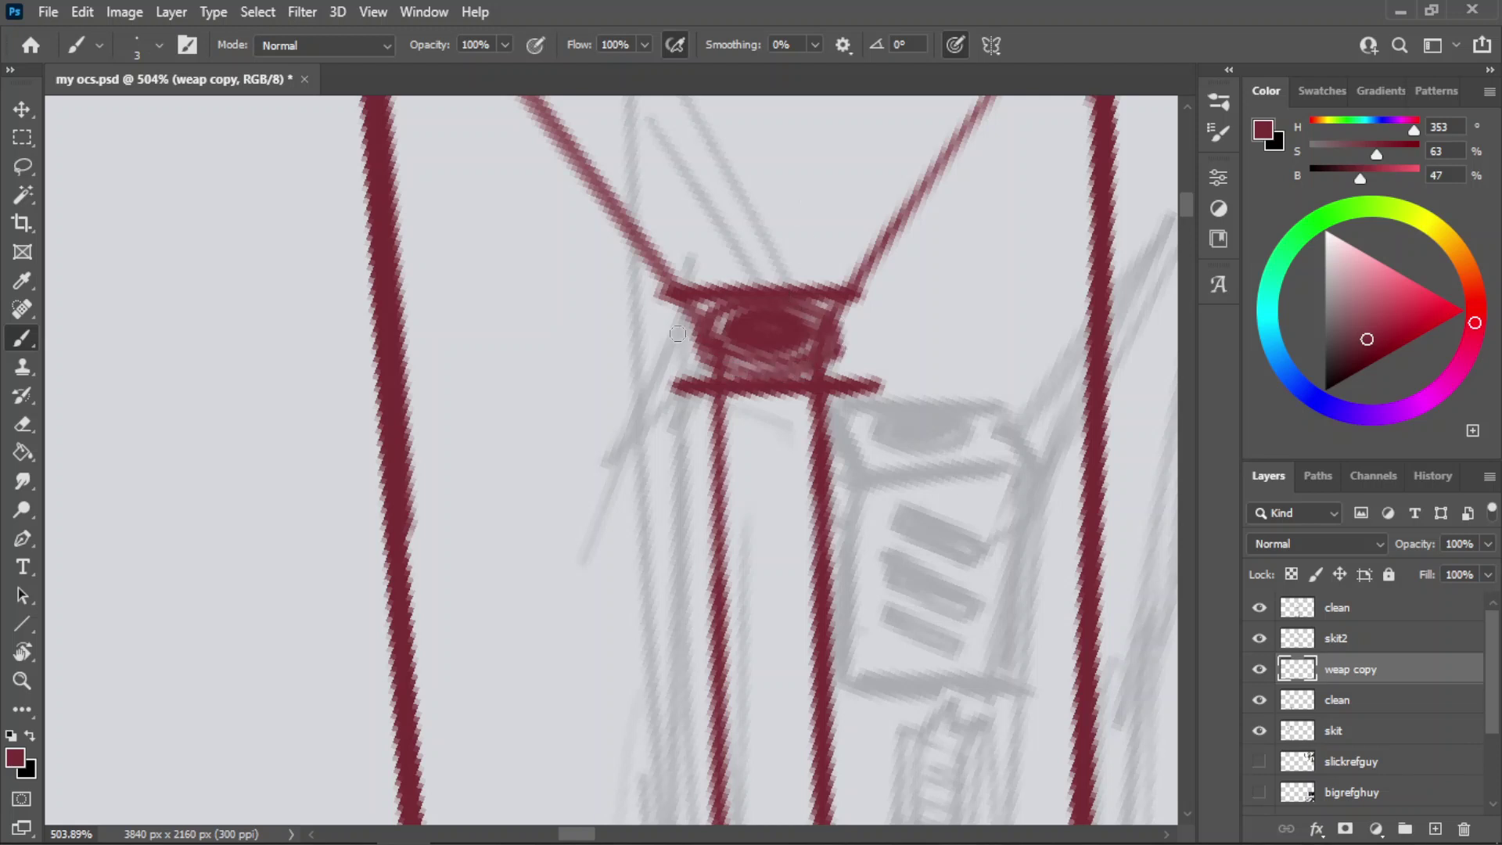
- Clean up the edge beside the shaded oval and draw slanted sides on both ends to form a trapezoid cap
{"action": "key", "text": "e"}
{"action": "left_click_drag", "start_coordinate": [674, 333], "coordinate": [661, 367]}
{"action": "key", "text": "b"}
{"action": "key", "text": "ctrl+z"}
{"action": "left_click_drag", "start_coordinate": [684, 302], "coordinate": [665, 374]}
{"action": "key", "text": "ctrl+z"}
{"action": "left_click_drag", "start_coordinate": [687, 302], "coordinate": [668, 376]}
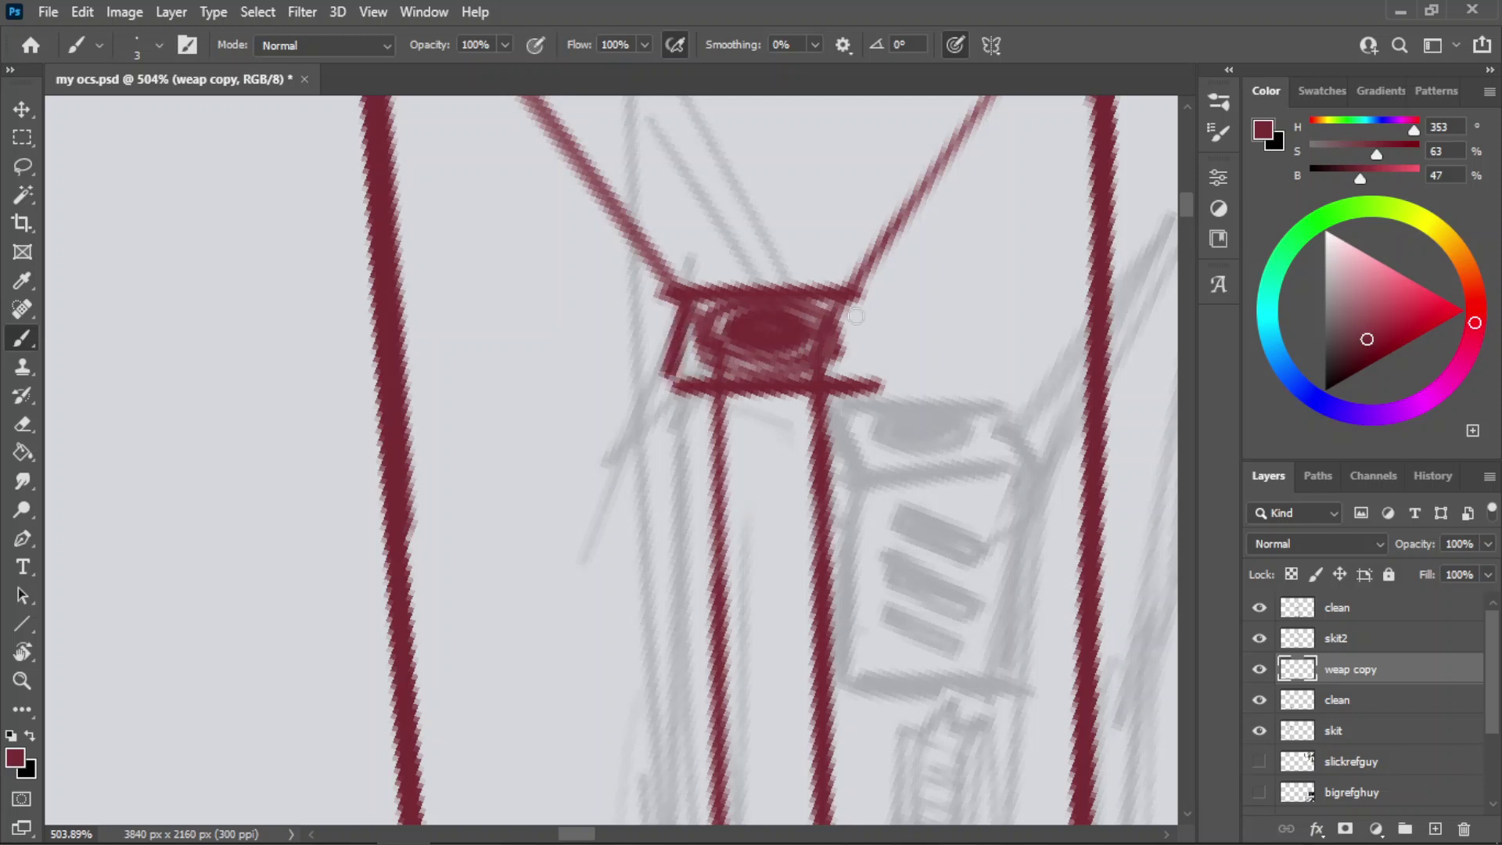
{"action": "key", "text": "ctrl+z"}
{"action": "mouse_move", "coordinate": [855, 303]}
{"action": "left_mouse_down"}
{"action": "mouse_move", "coordinate": [880, 389]}
{"action": "mouse_move", "coordinate": [882, 370]}
{"action": "left_mouse_up"}
{"action": "left_click_drag", "start_coordinate": [883, 368], "coordinate": [861, 305]}
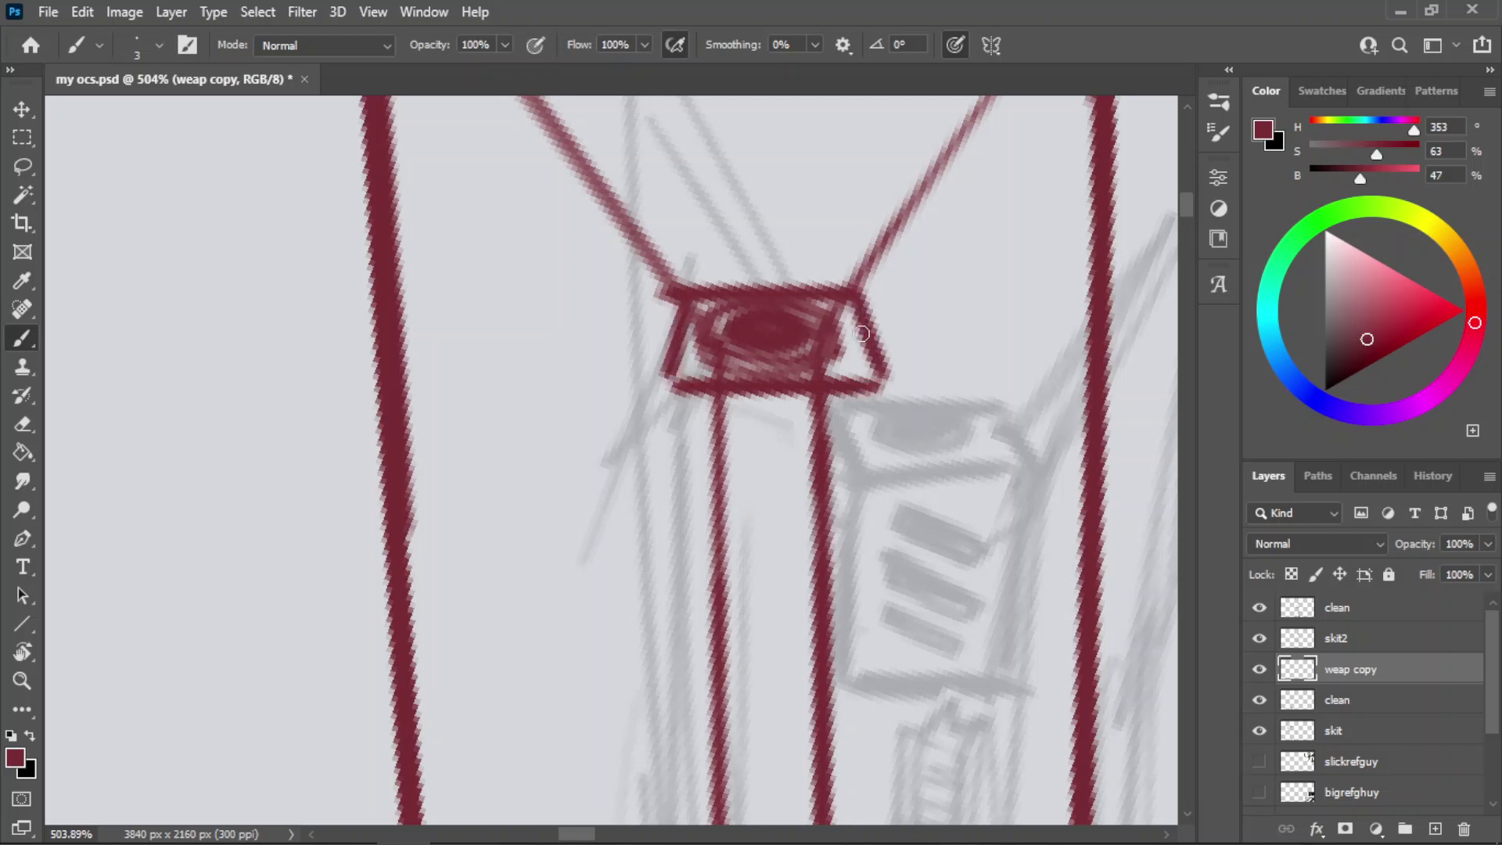
- Draw a rectangular box directly beneath the trapezoid cap with straight side and bottom lines
{"action": "mouse_move", "coordinate": [672, 383]}
{"action": "left_mouse_down"}
{"action": "mouse_move", "coordinate": [689, 476]}
{"action": "mouse_move", "coordinate": [684, 400]}
{"action": "mouse_move", "coordinate": [672, 563]}
{"action": "left_mouse_up"}
{"action": "key", "text": "ctrl+z"}
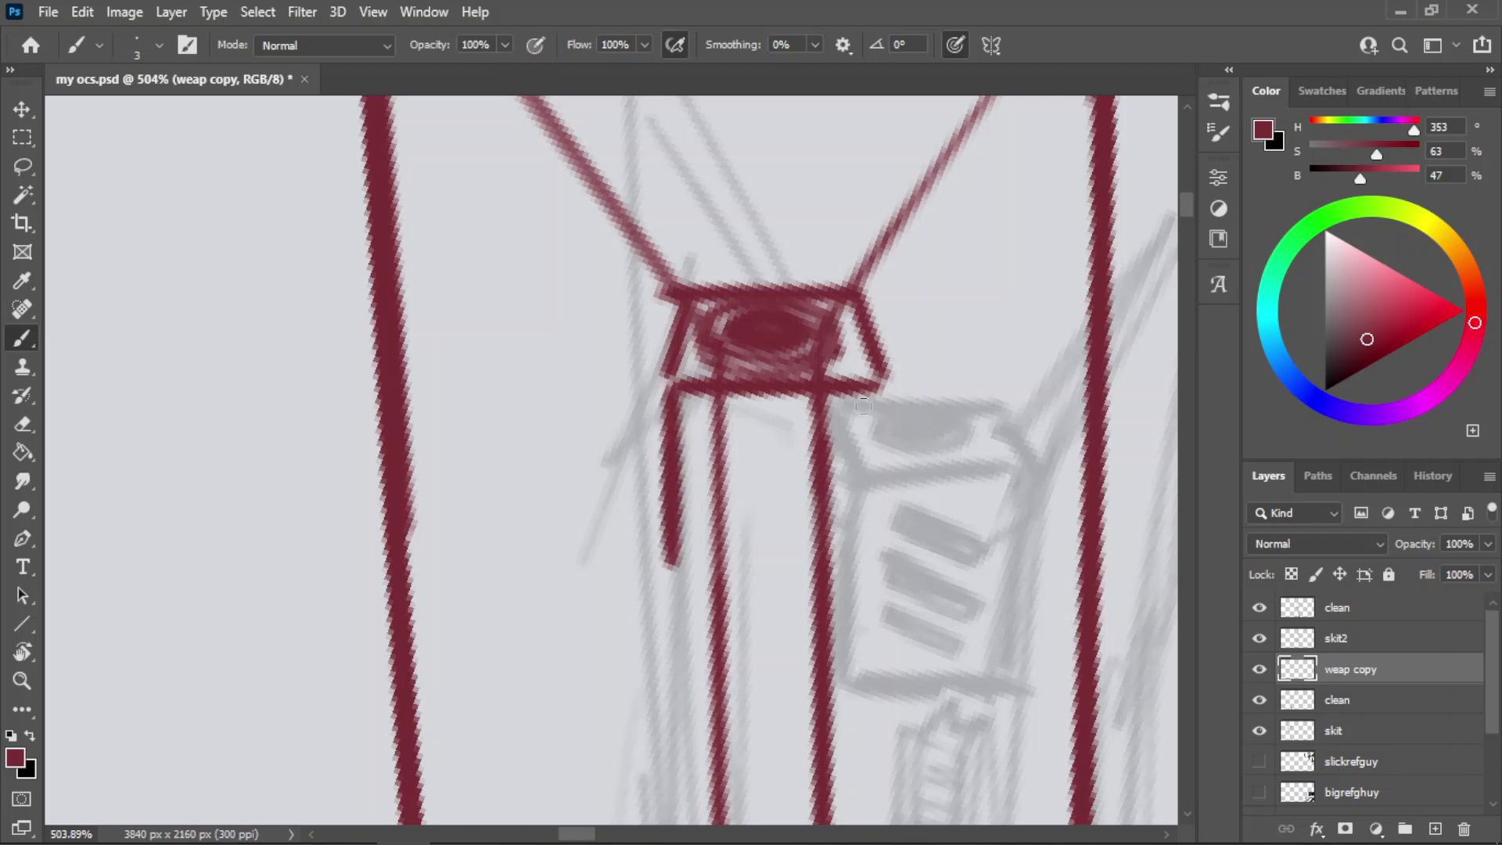
{"action": "left_click_drag", "start_coordinate": [878, 387], "coordinate": [877, 578]}
{"action": "key", "text": "ctrl+z"}
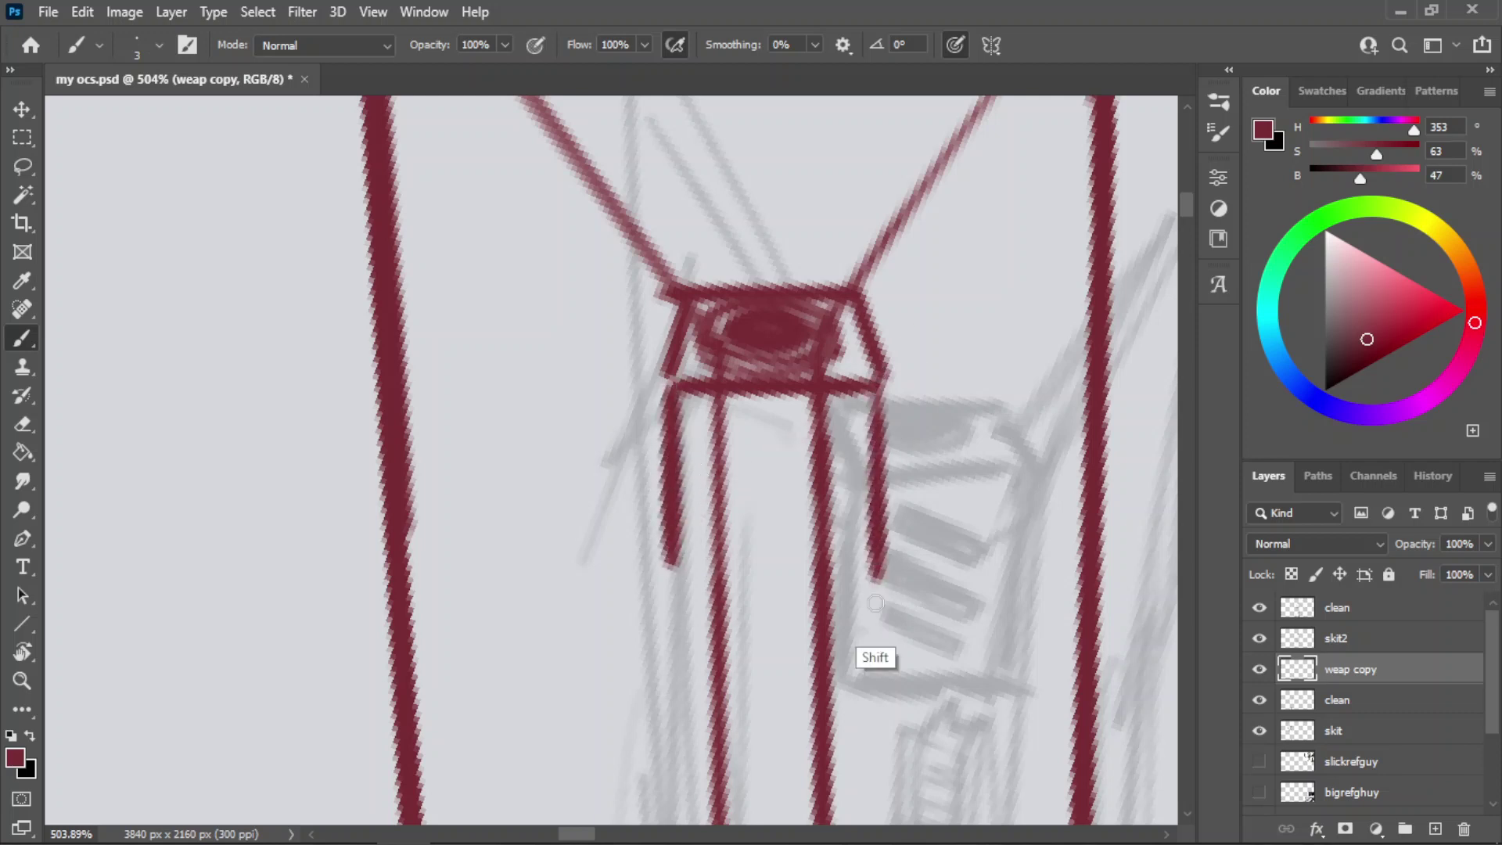
{"action": "left_click", "coordinate": [880, 629], "text": "shift"}
{"action": "left_click", "coordinate": [724, 642], "text": "shift"}
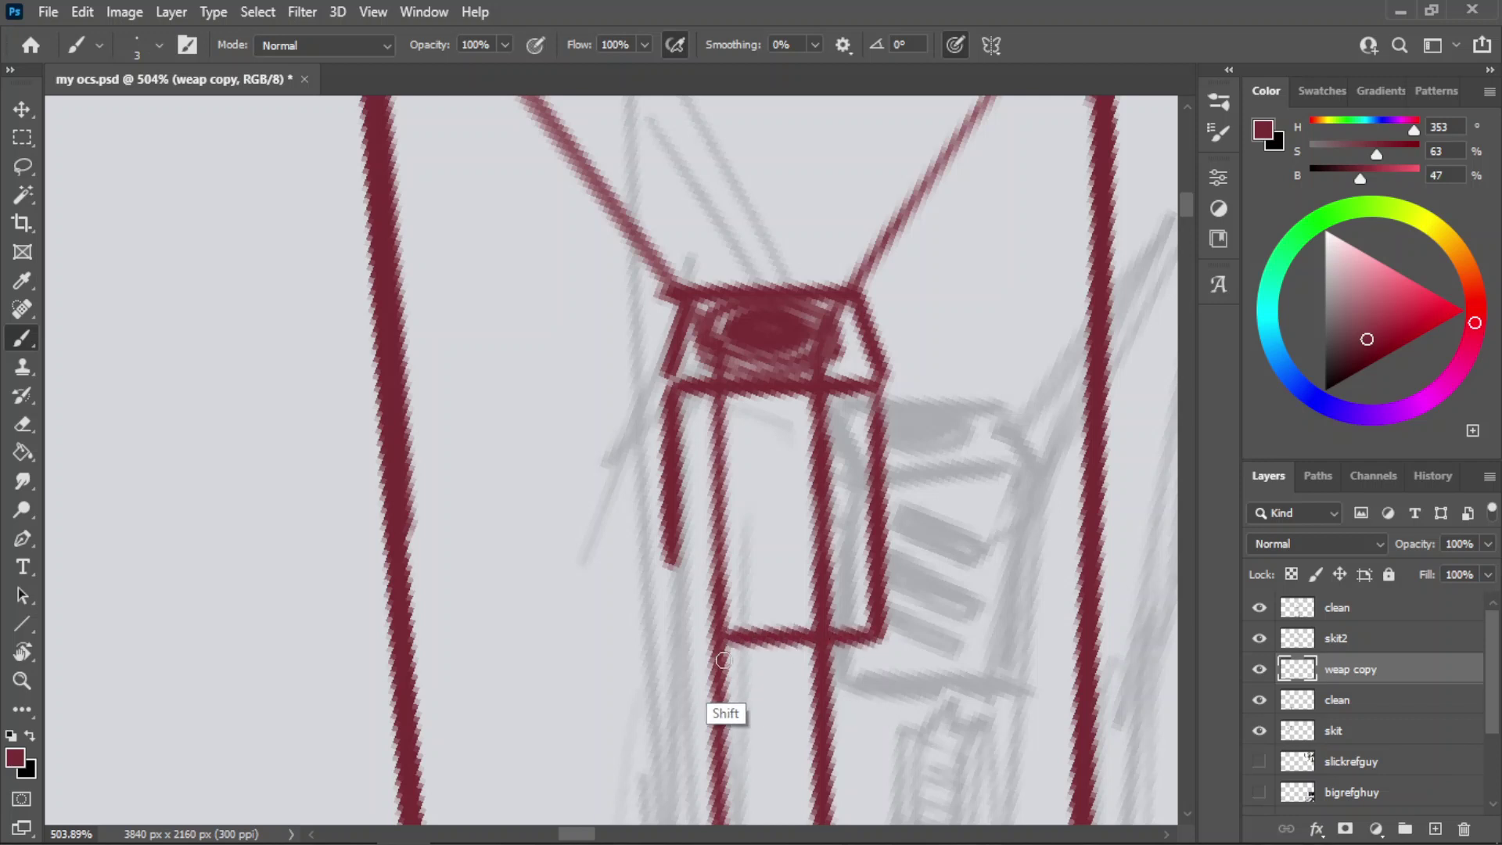
{"action": "left_click", "coordinate": [660, 639], "text": "shift"}
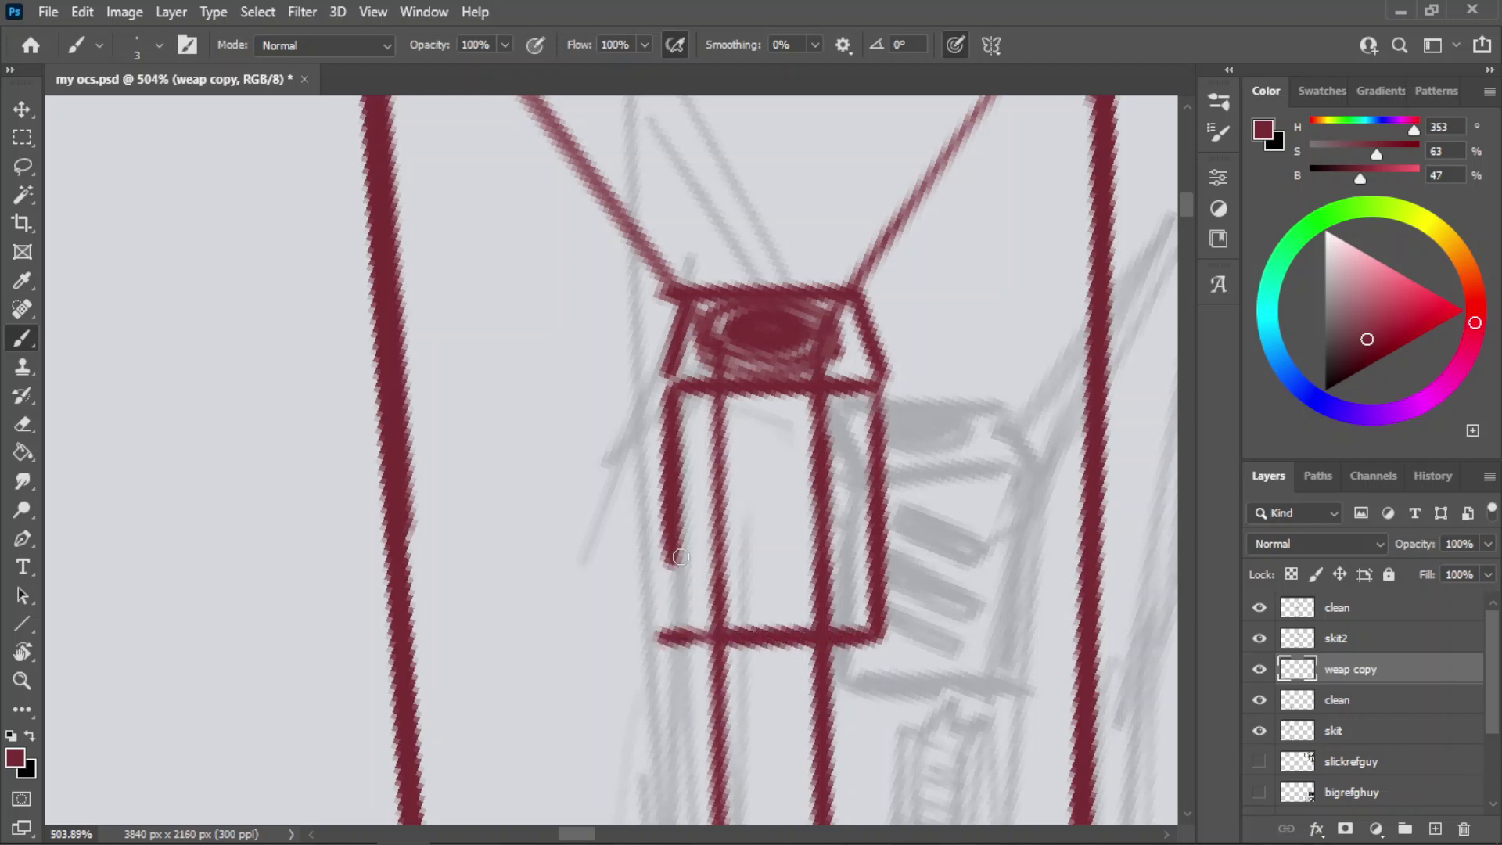
{"action": "left_click", "coordinate": [677, 621], "text": "shift"}
- Erase the central blade lines inside the rectangular box and save the document
{"action": "key", "text": "z"}
{"action": "left_click_drag", "start_coordinate": [725, 368], "coordinate": [690, 433]}
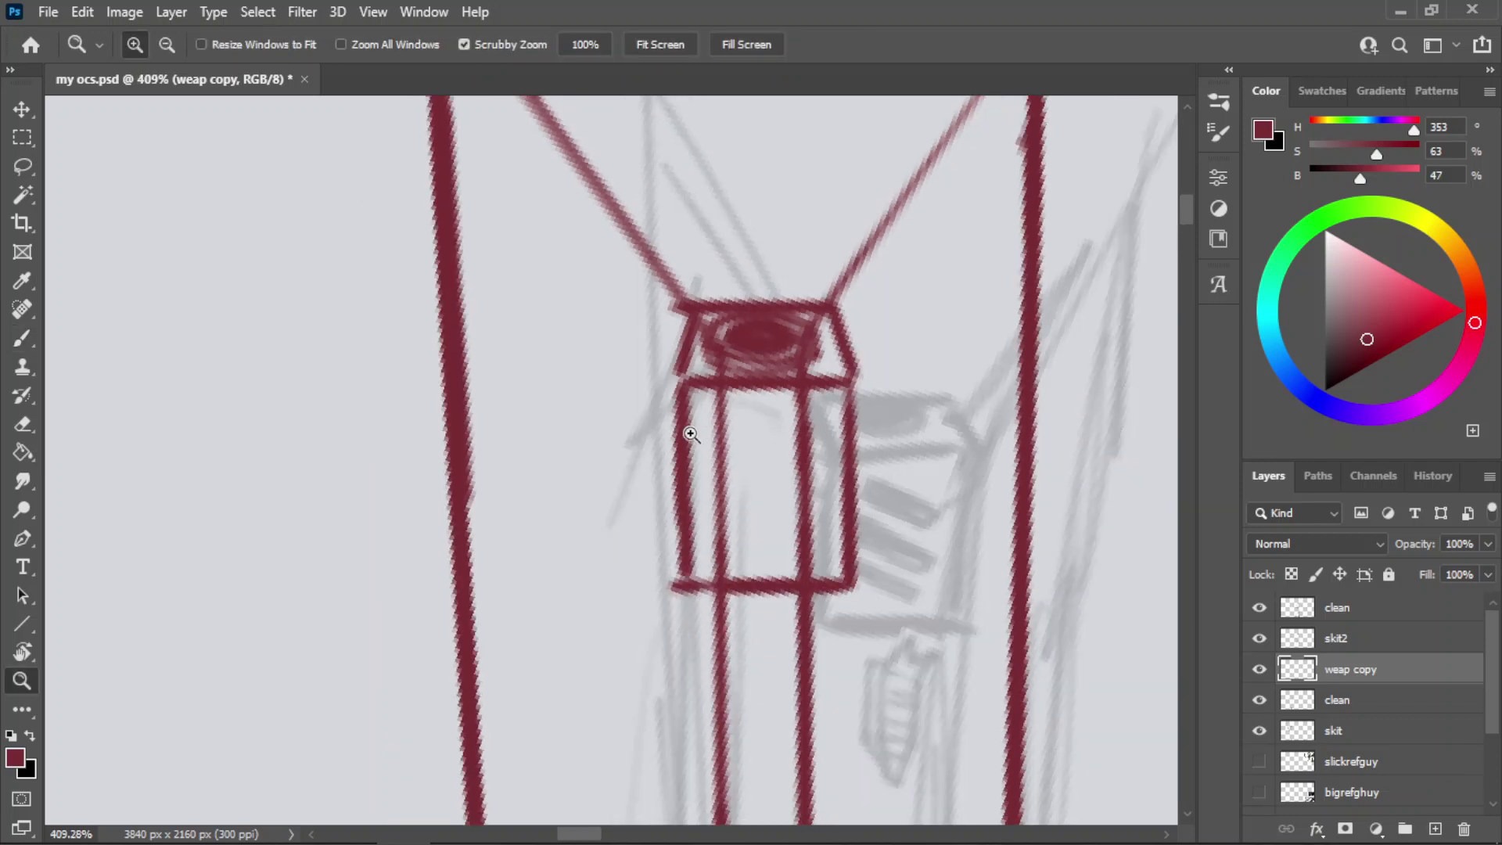
{"action": "left_click", "coordinate": [780, 474]}
{"action": "key", "text": "e"}
{"action": "mouse_move", "coordinate": [704, 368]}
{"action": "left_mouse_down"}
{"action": "mouse_move", "coordinate": [786, 396]}
{"action": "mouse_move", "coordinate": [800, 418]}
{"action": "mouse_move", "coordinate": [815, 568]}
{"action": "mouse_move", "coordinate": [722, 575]}
{"action": "mouse_move", "coordinate": [711, 490]}
{"action": "mouse_move", "coordinate": [613, 378]}
{"action": "left_mouse_up"}
{"action": "key", "text": "z"}
{"action": "key", "text": "ctrl+s"}
{"action": "left_click_drag", "start_coordinate": [738, 345], "coordinate": [656, 356]}
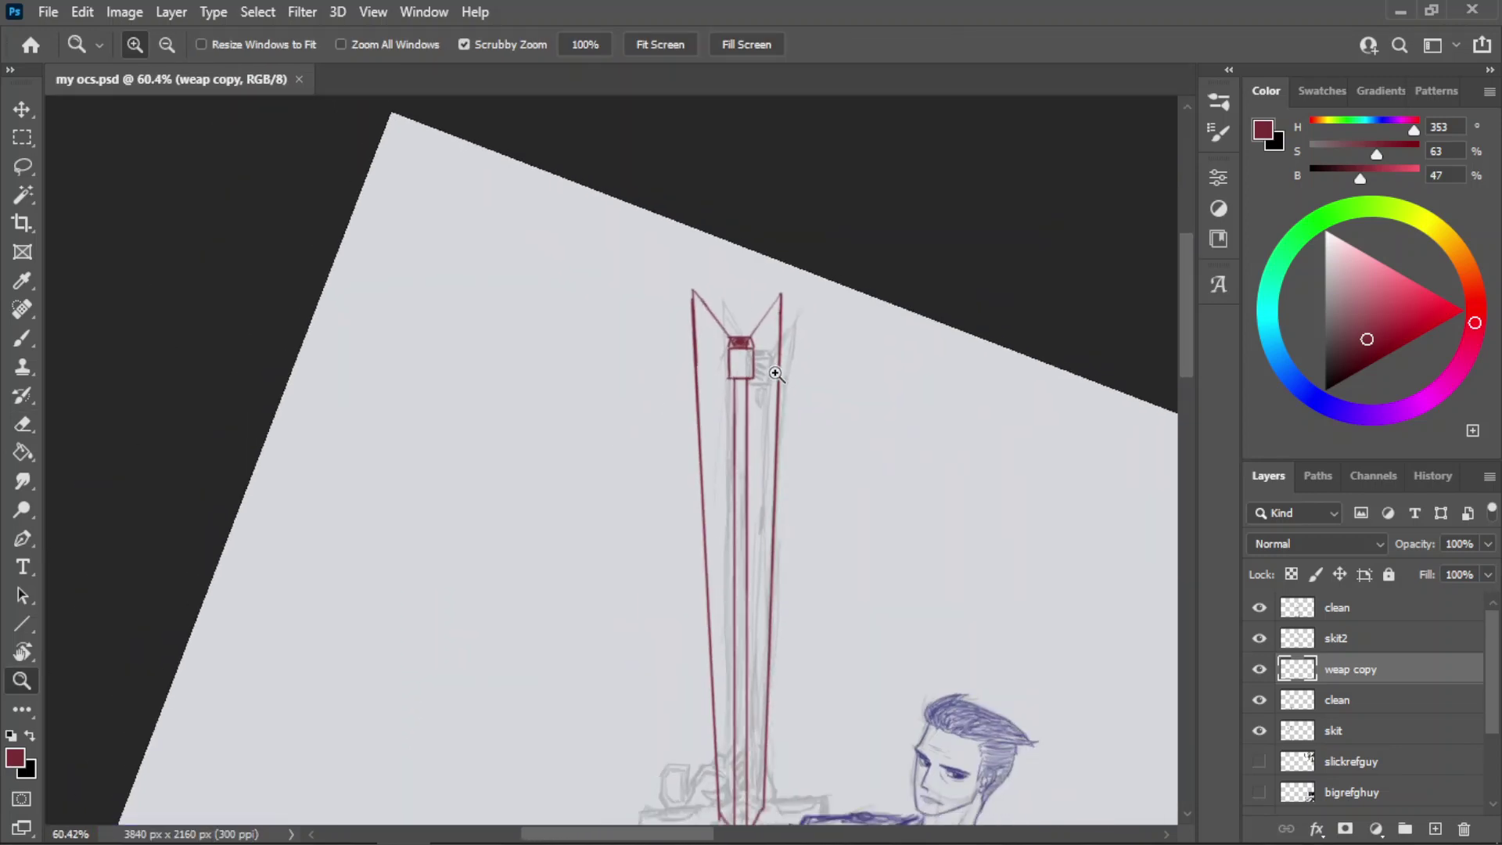
{"action": "left_click_drag", "start_coordinate": [751, 340], "coordinate": [829, 342]}
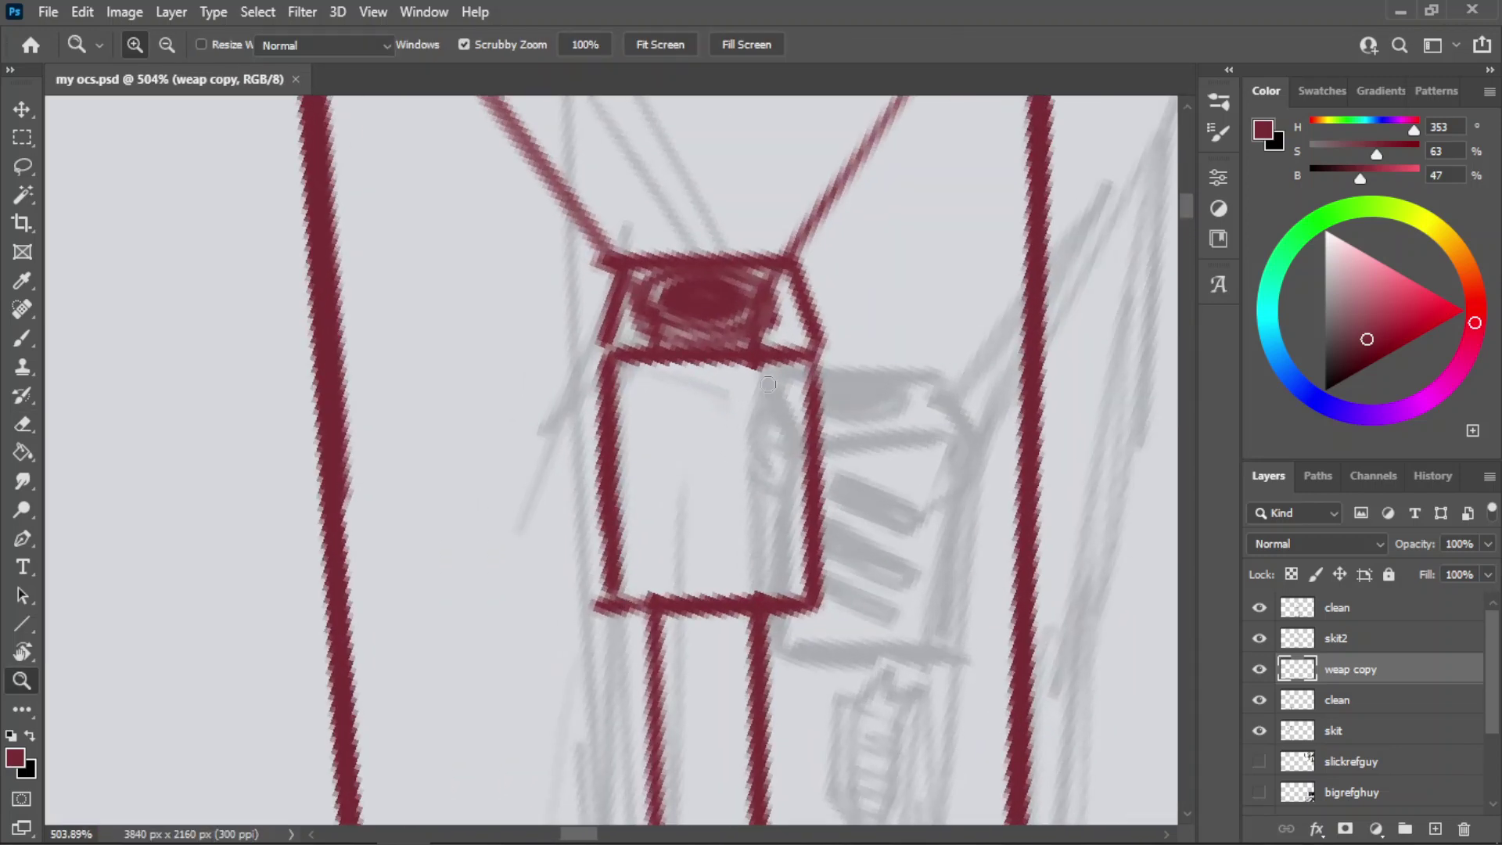
{"action": "key", "text": "b"}
{"action": "left_click_drag", "start_coordinate": [645, 391], "coordinate": [764, 443]}
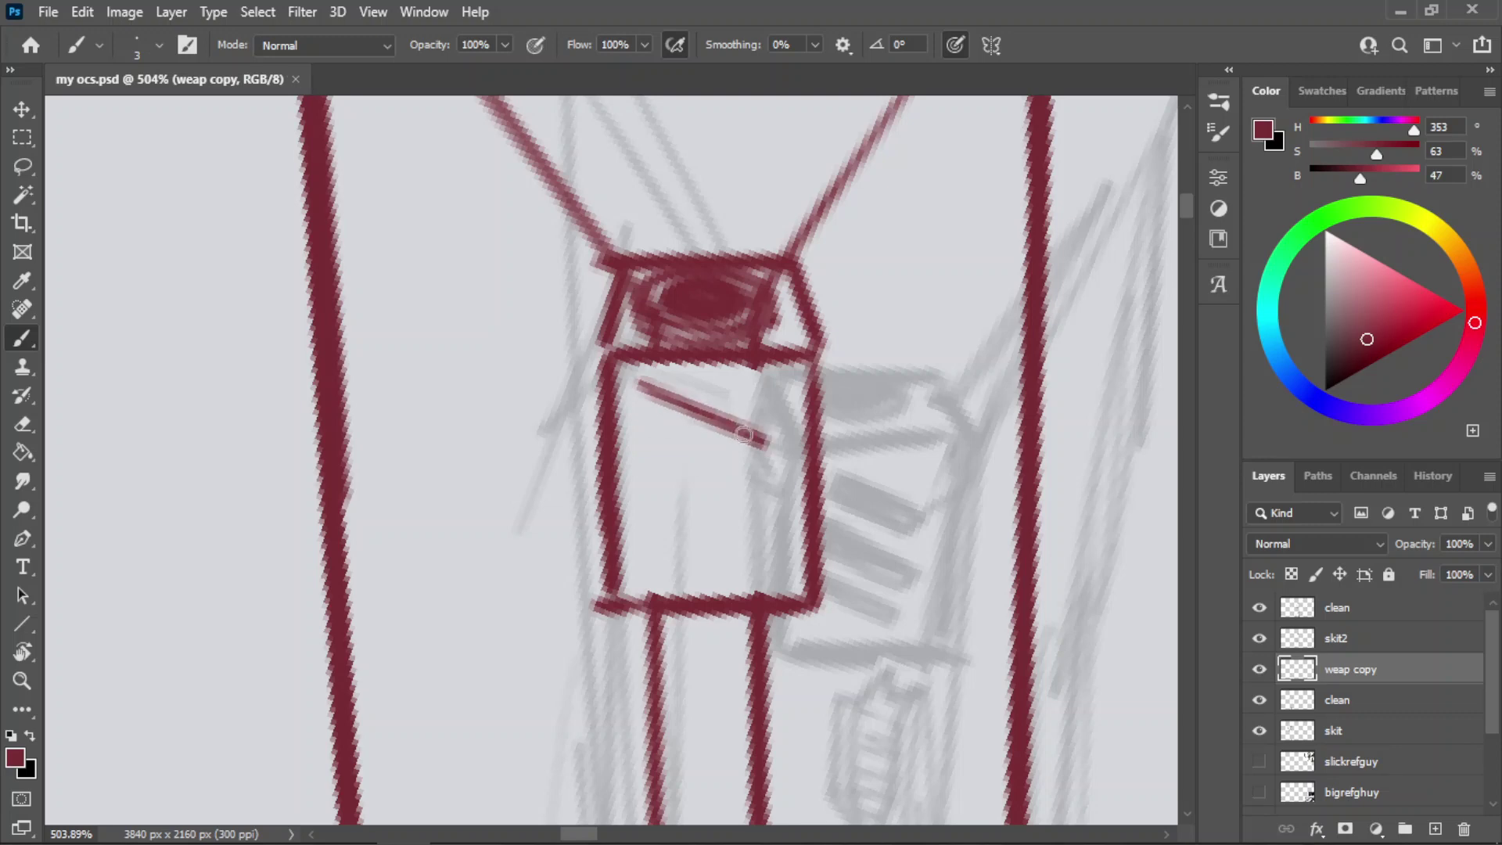
{"action": "key", "text": "ctrl+z"}
{"action": "key", "text": "ctrl+z"}
{"action": "key", "text": "ctrl+z"}
{"action": "key", "text": "r"}
{"action": "mouse_move", "coordinate": [669, 399]}
{"action": "left_mouse_down"}
{"action": "mouse_move", "coordinate": [691, 466]}
{"action": "mouse_move", "coordinate": [682, 566]}
{"action": "left_mouse_up"}
{"action": "key", "text": "b"}
{"action": "key", "text": "ctrl+z"}
{"action": "key", "text": "r"}
{"action": "mouse_move", "coordinate": [705, 472]}
{"action": "left_mouse_down"}
{"action": "mouse_move", "coordinate": [865, 527]}
{"action": "mouse_move", "coordinate": [938, 627]}
{"action": "mouse_move", "coordinate": [899, 594]}
{"action": "left_mouse_up"}
{"action": "key", "text": "b"}
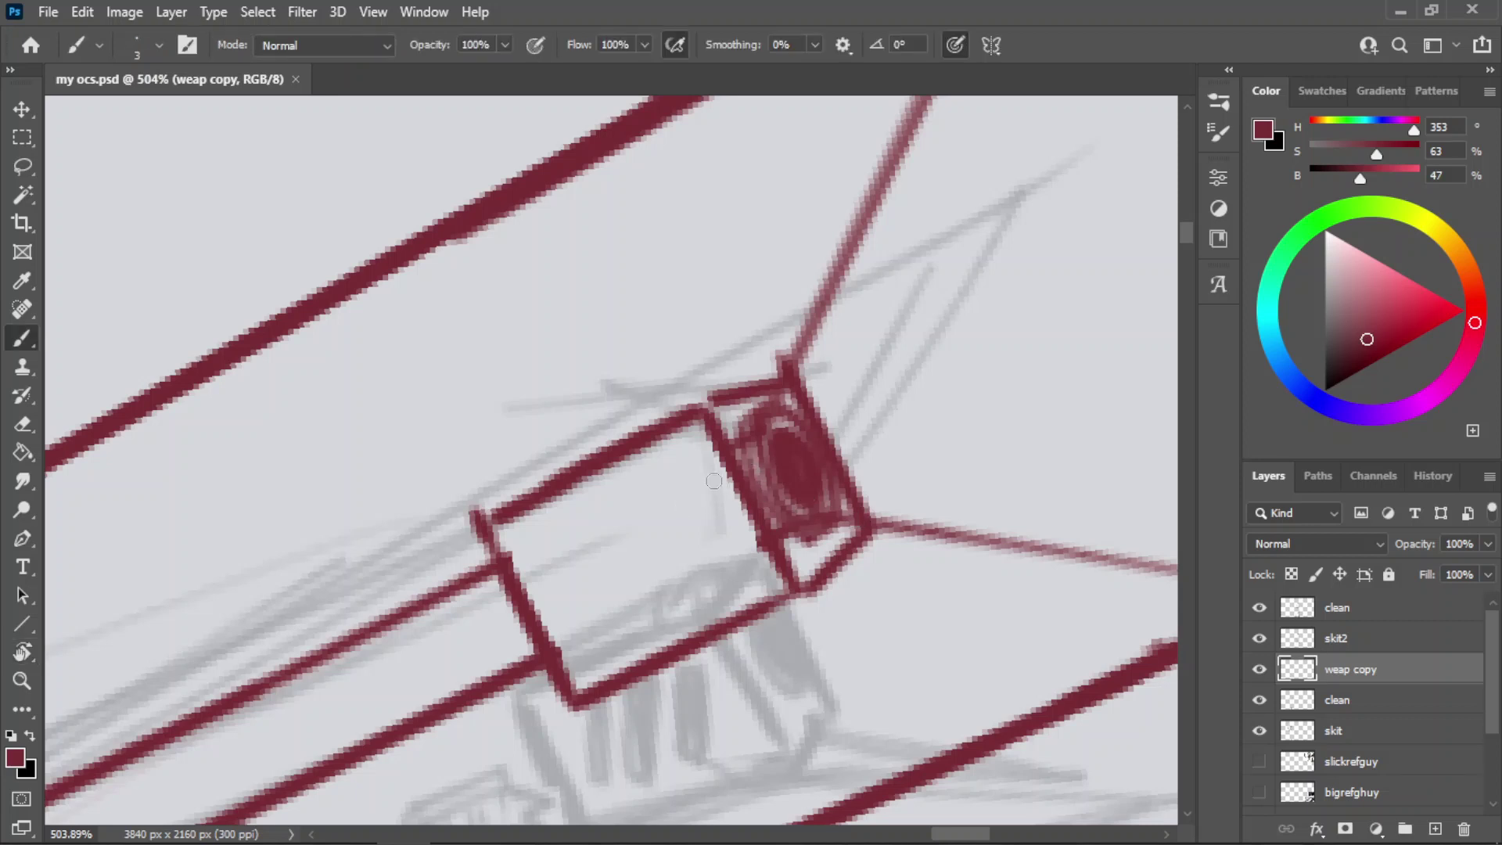
{"action": "mouse_move", "coordinate": [695, 448]}
{"action": "left_mouse_down"}
{"action": "mouse_move", "coordinate": [729, 599]}
{"action": "mouse_move", "coordinate": [714, 452]}
{"action": "mouse_move", "coordinate": [726, 589]}
{"action": "mouse_move", "coordinate": [722, 489]}
{"action": "left_mouse_up"}
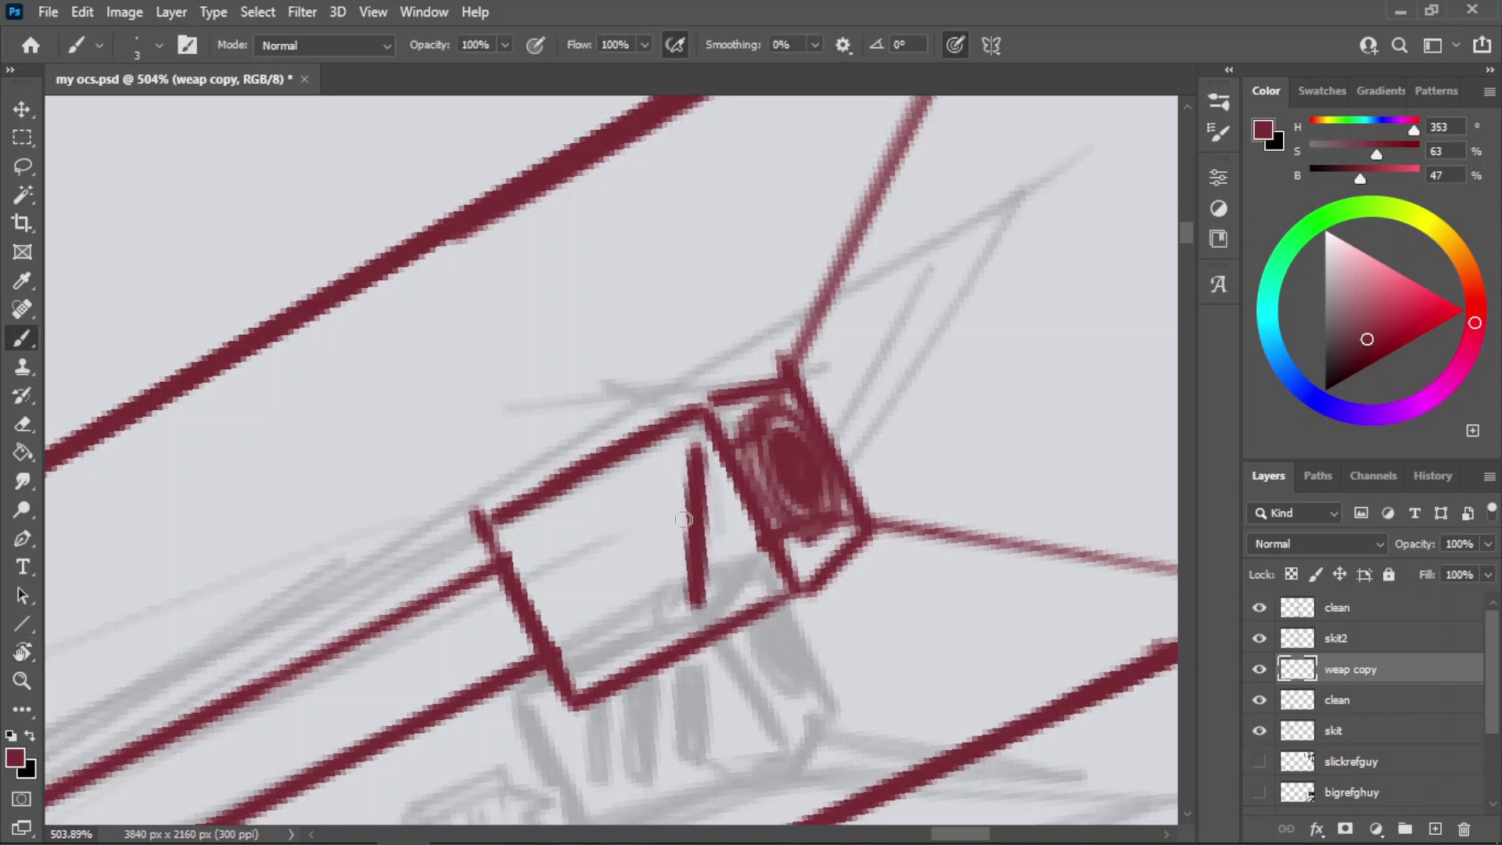
{"action": "left_click_drag", "start_coordinate": [632, 482], "coordinate": [637, 595]}
{"action": "key", "text": "ctrl+z"}
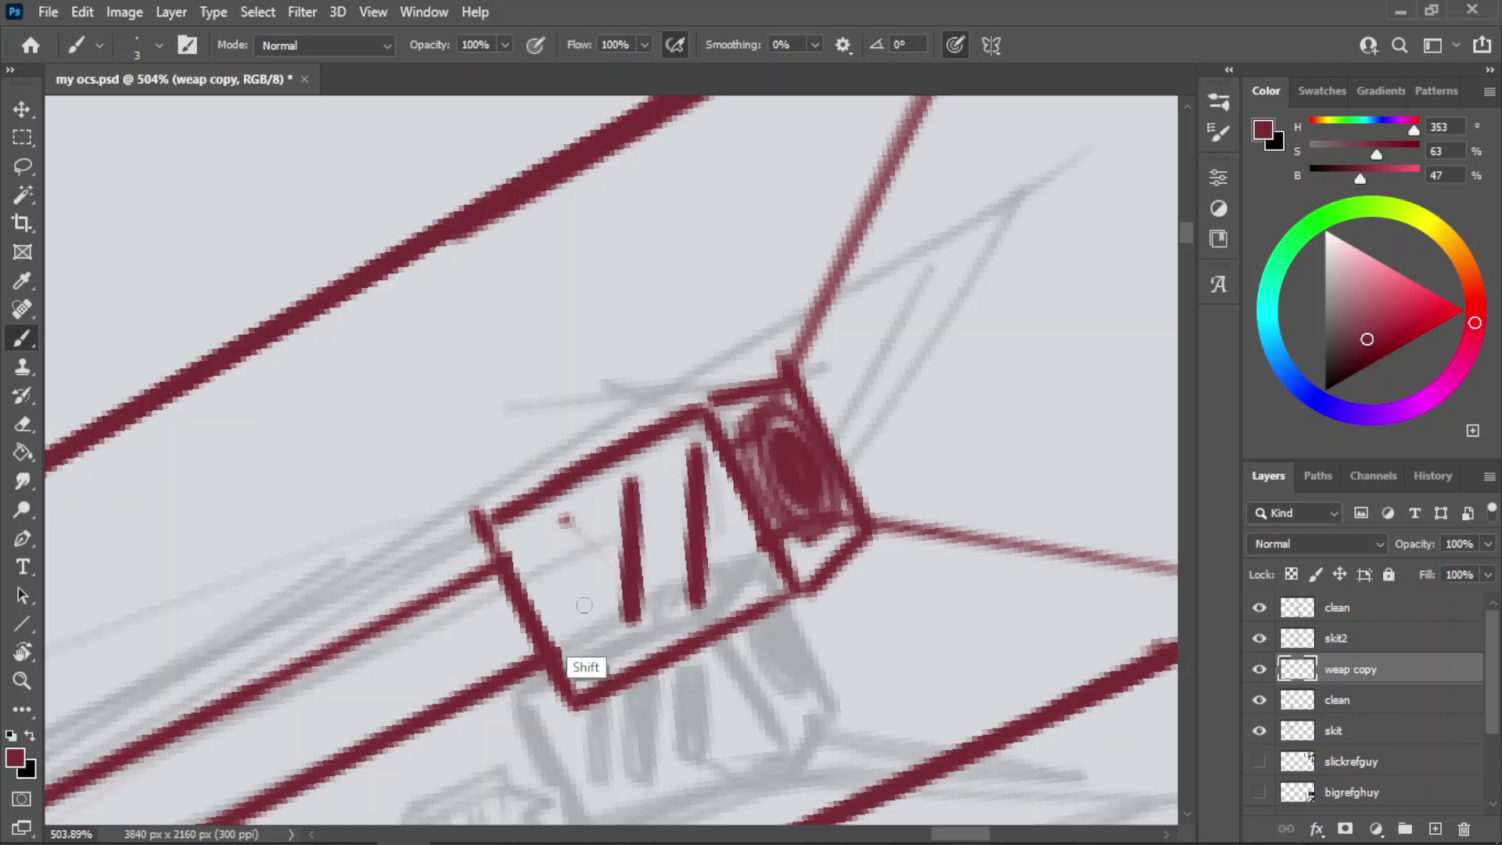
{"action": "mouse_move", "coordinate": [567, 635]}
{"action": "left_mouse_down"}
{"action": "mouse_move", "coordinate": [575, 526]}
{"action": "mouse_move", "coordinate": [574, 639]}
{"action": "mouse_move", "coordinate": [679, 595]}
{"action": "left_mouse_up"}
{"action": "key", "text": "ctrl+z"}
{"action": "key", "text": "z"}
{"action": "key", "text": "r"}
{"action": "key", "text": "r"}
{"action": "key", "text": "ctrl+z"}
{"action": "key", "text": "ctrl+z"}
{"action": "key", "text": "ctrl+z"}
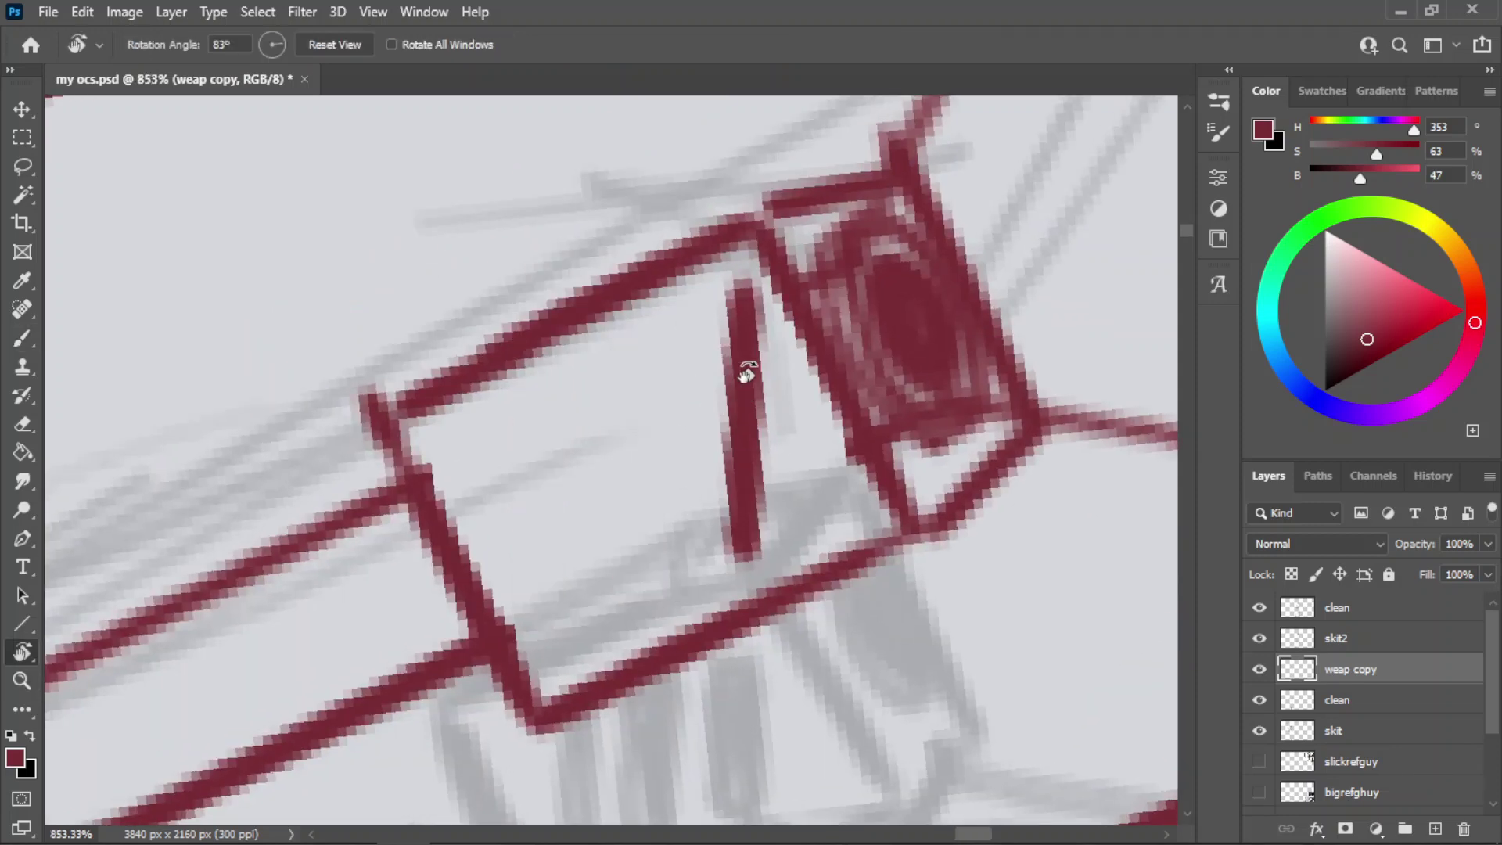
{"action": "left_click_drag", "start_coordinate": [750, 430], "coordinate": [737, 490]}
{"action": "key", "text": "b"}
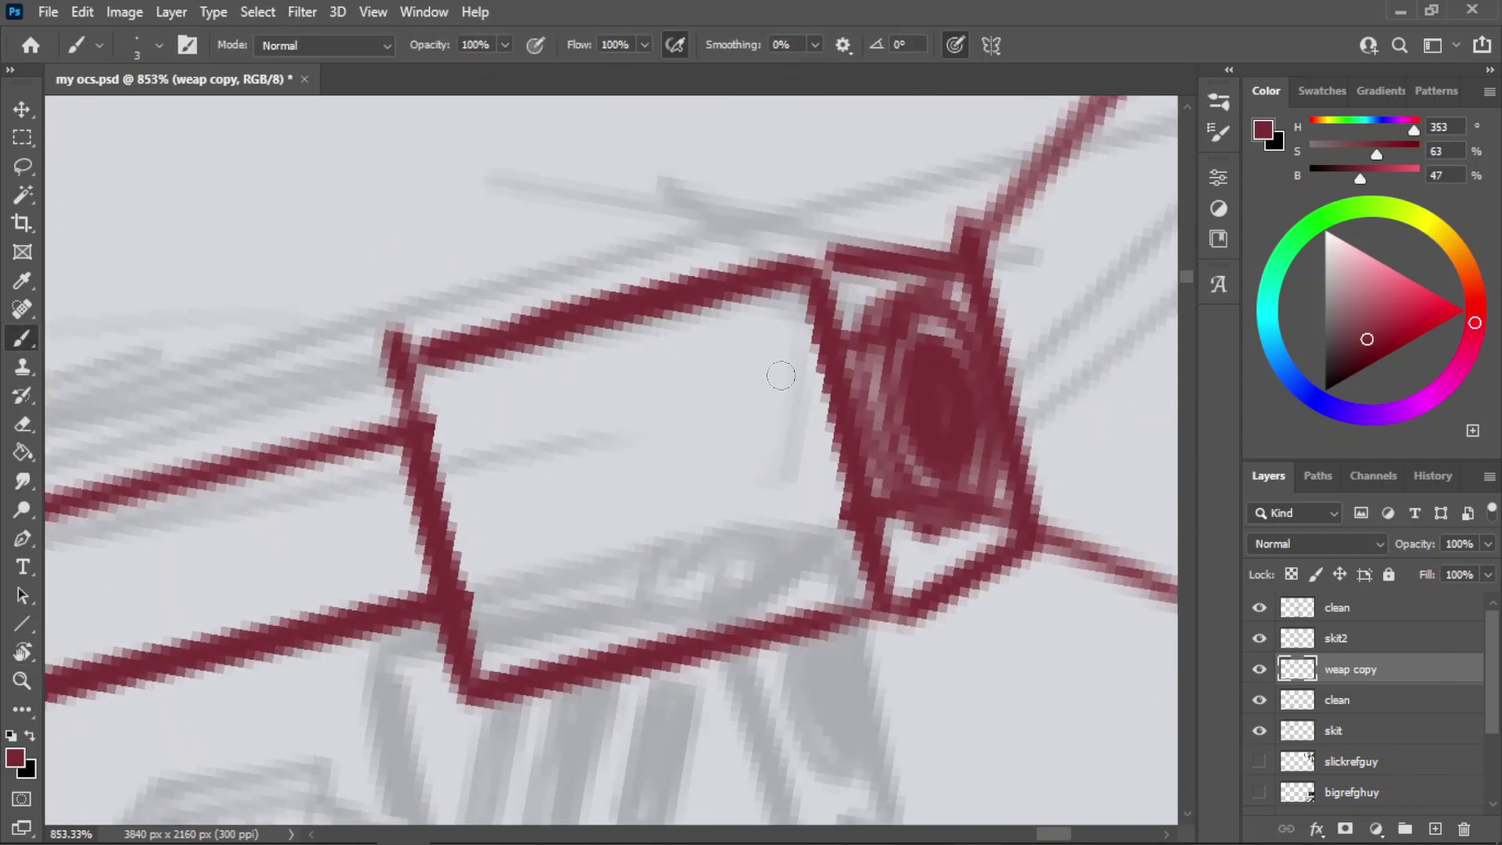
{"action": "left_click", "coordinate": [763, 340]}
{"action": "left_click", "coordinate": [759, 559], "text": "shift"}
{"action": "key", "text": "ctrl+z"}
{"action": "key", "text": "r"}
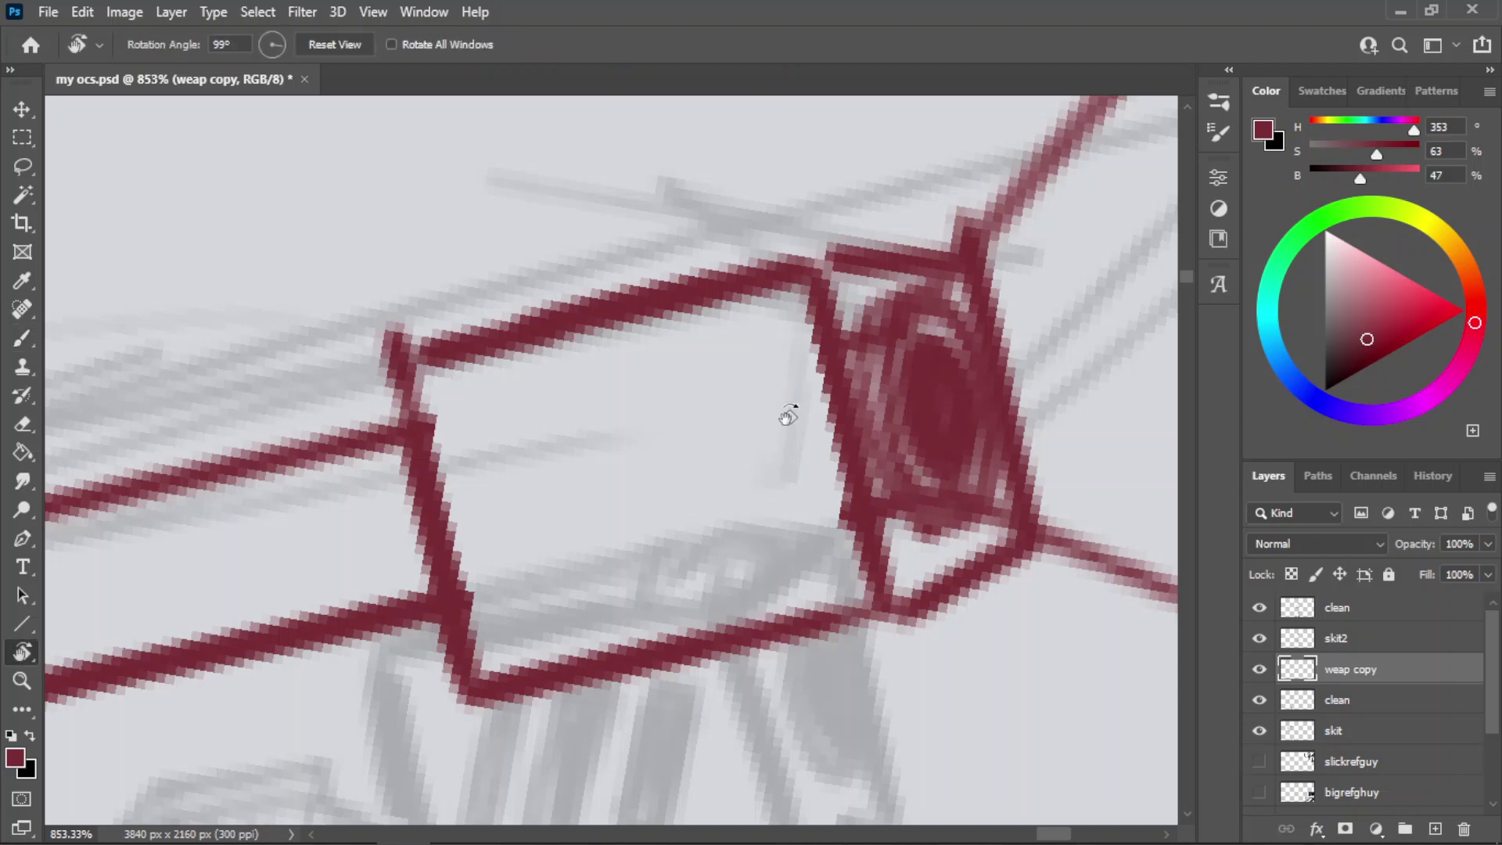
- Draw three parallel slanted stripes across the inside of the rectangular box and save the document
{"action": "left_click_drag", "start_coordinate": [788, 409], "coordinate": [734, 544]}
{"action": "key", "text": "b"}
{"action": "key", "text": "ctrl+z"}
{"action": "left_click_drag", "start_coordinate": [757, 320], "coordinate": [756, 558]}
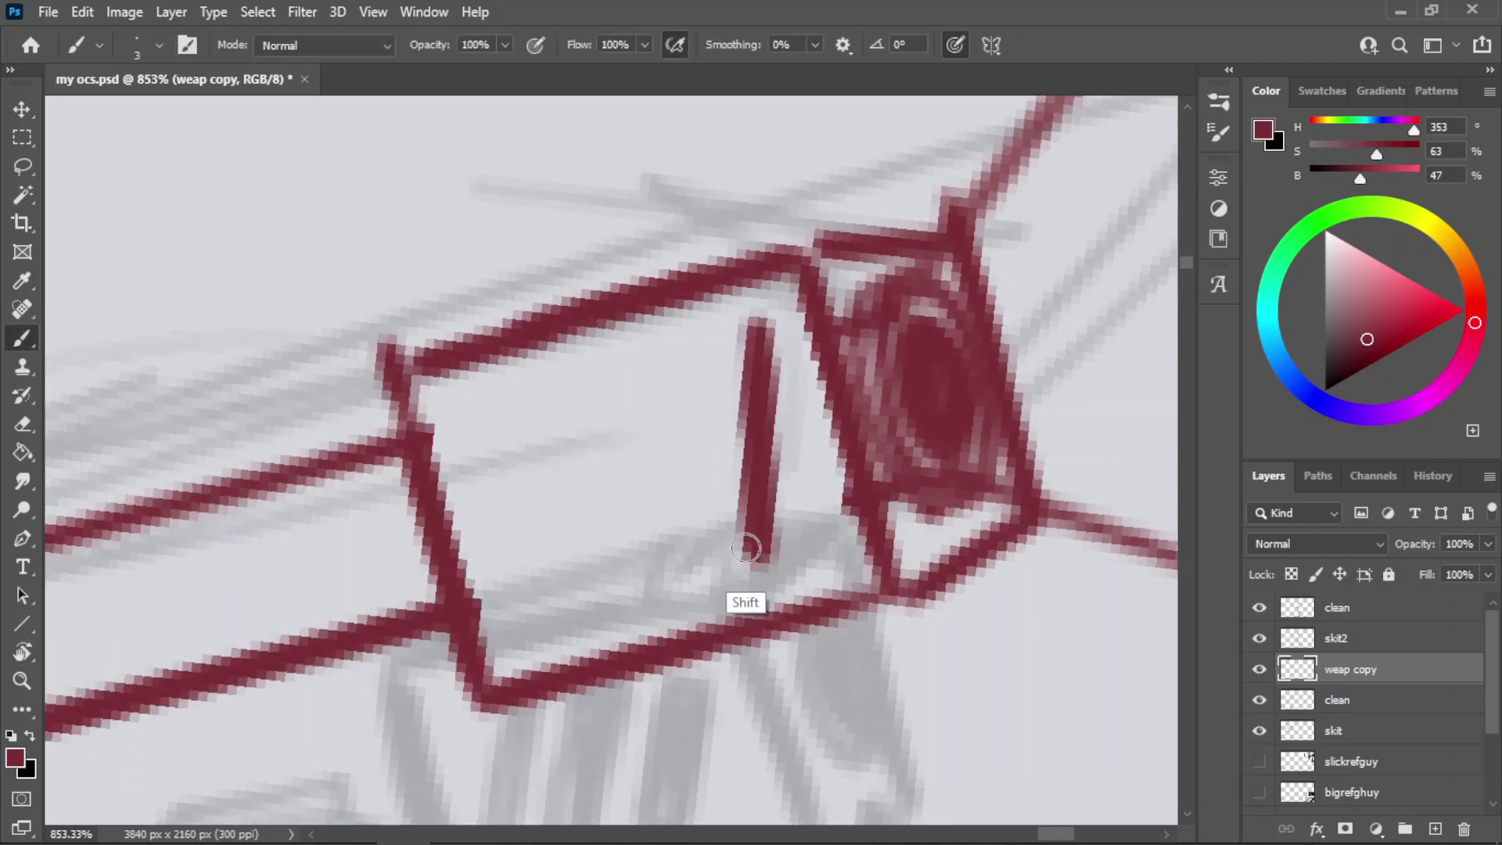
{"action": "left_click_drag", "start_coordinate": [642, 365], "coordinate": [638, 607]}
{"action": "mouse_move", "coordinate": [539, 396]}
{"action": "left_mouse_down"}
{"action": "mouse_move", "coordinate": [549, 603]}
{"action": "mouse_move", "coordinate": [553, 487]}
{"action": "left_mouse_up"}
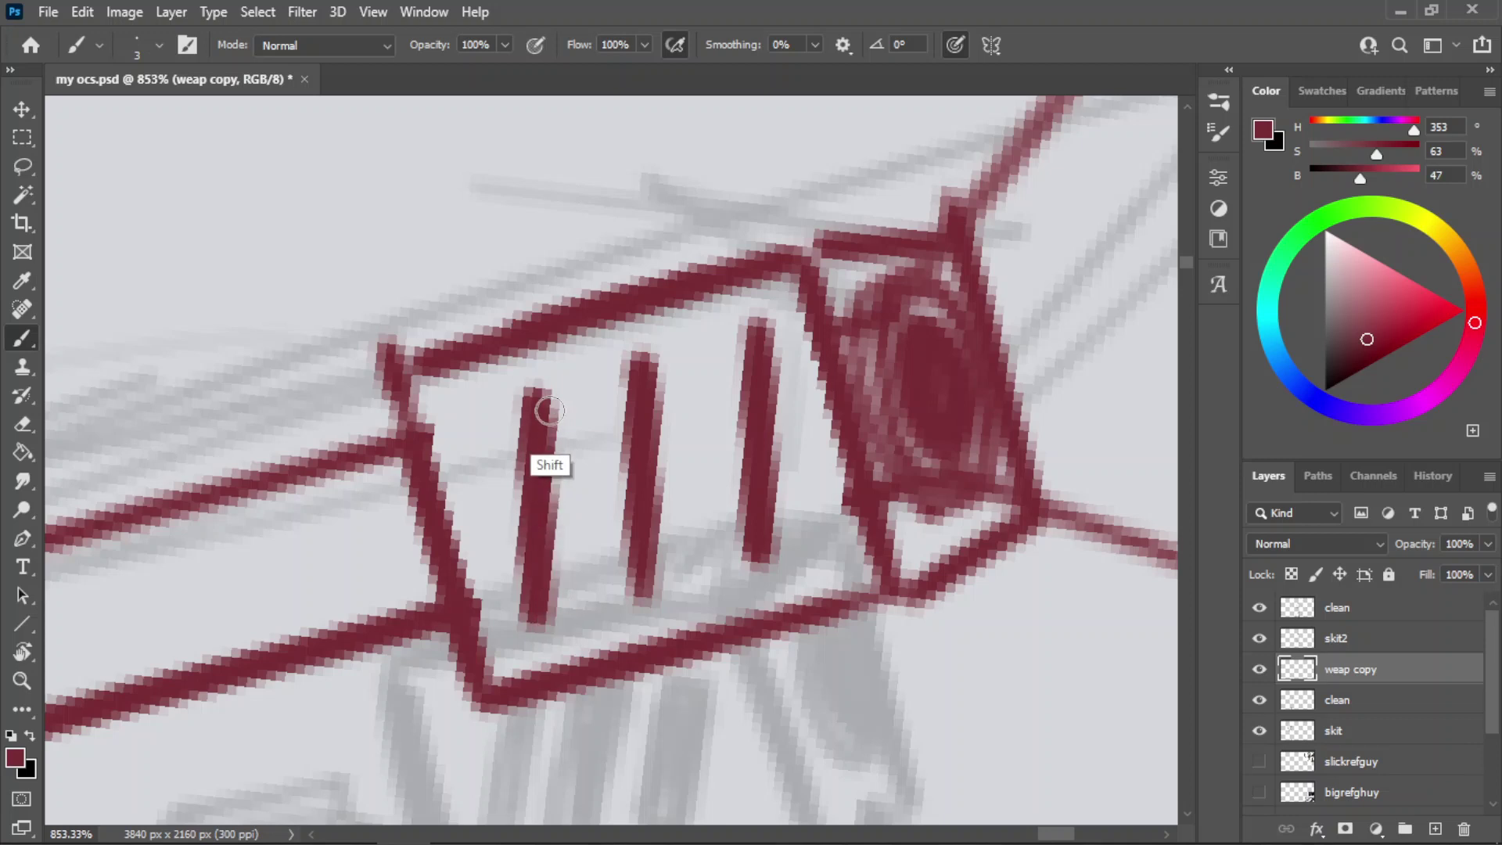
{"action": "key", "text": "ctrl+z"}
{"action": "mouse_move", "coordinate": [537, 401]}
{"action": "left_mouse_down"}
{"action": "mouse_move", "coordinate": [539, 621]}
{"action": "mouse_move", "coordinate": [538, 432]}
{"action": "mouse_move", "coordinate": [539, 600]}
{"action": "left_mouse_up"}
{"action": "key", "text": "r"}
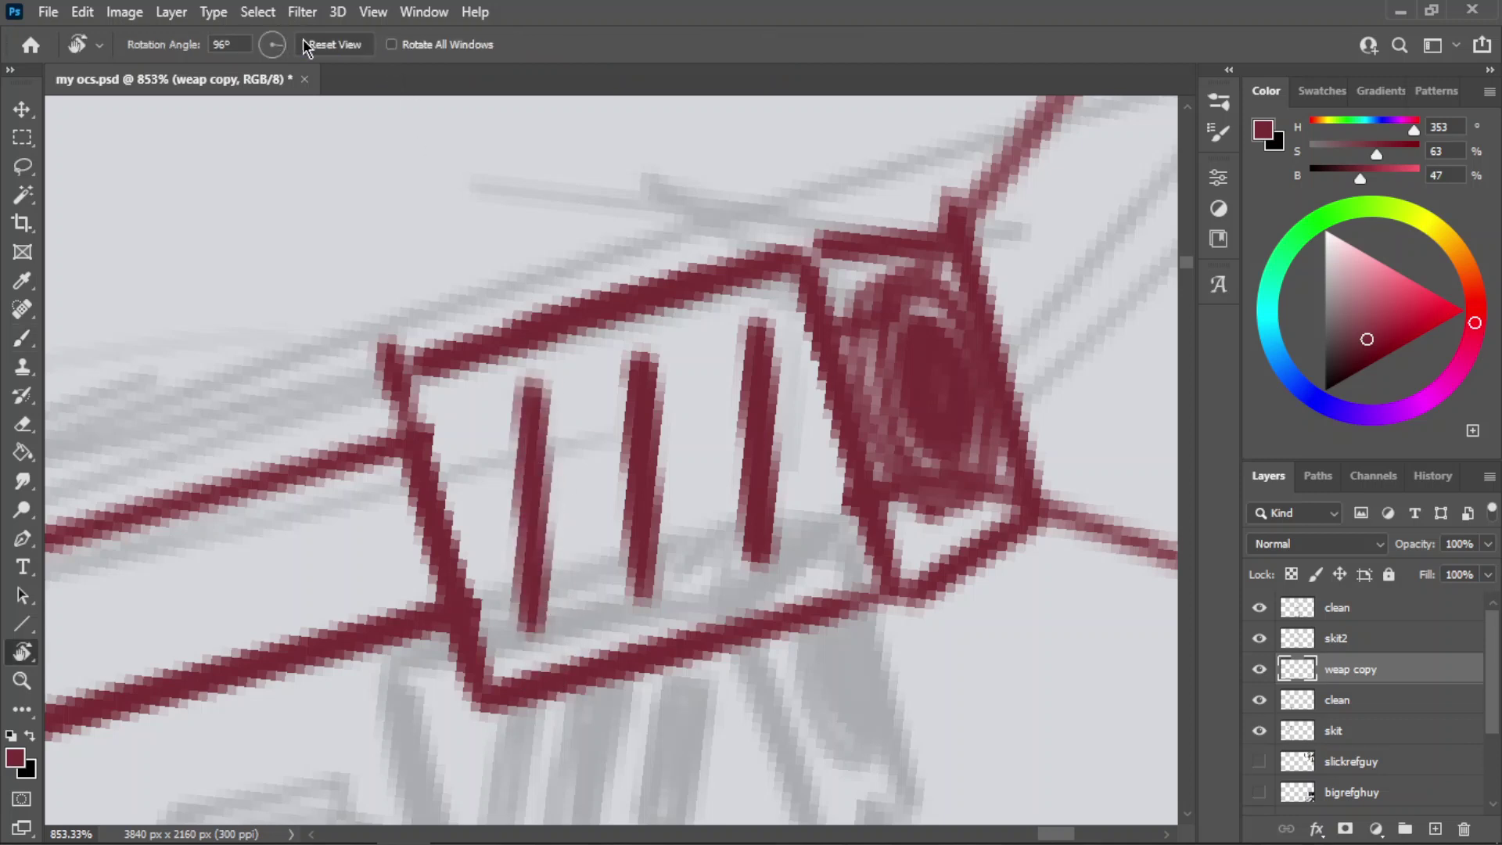
{"action": "left_click", "coordinate": [304, 40]}
{"action": "key", "text": "z"}
{"action": "left_click_drag", "start_coordinate": [688, 311], "coordinate": [504, 332]}
{"action": "key", "text": "ctrl+s"}
{"action": "left_click_drag", "start_coordinate": [621, 246], "coordinate": [543, 279]}
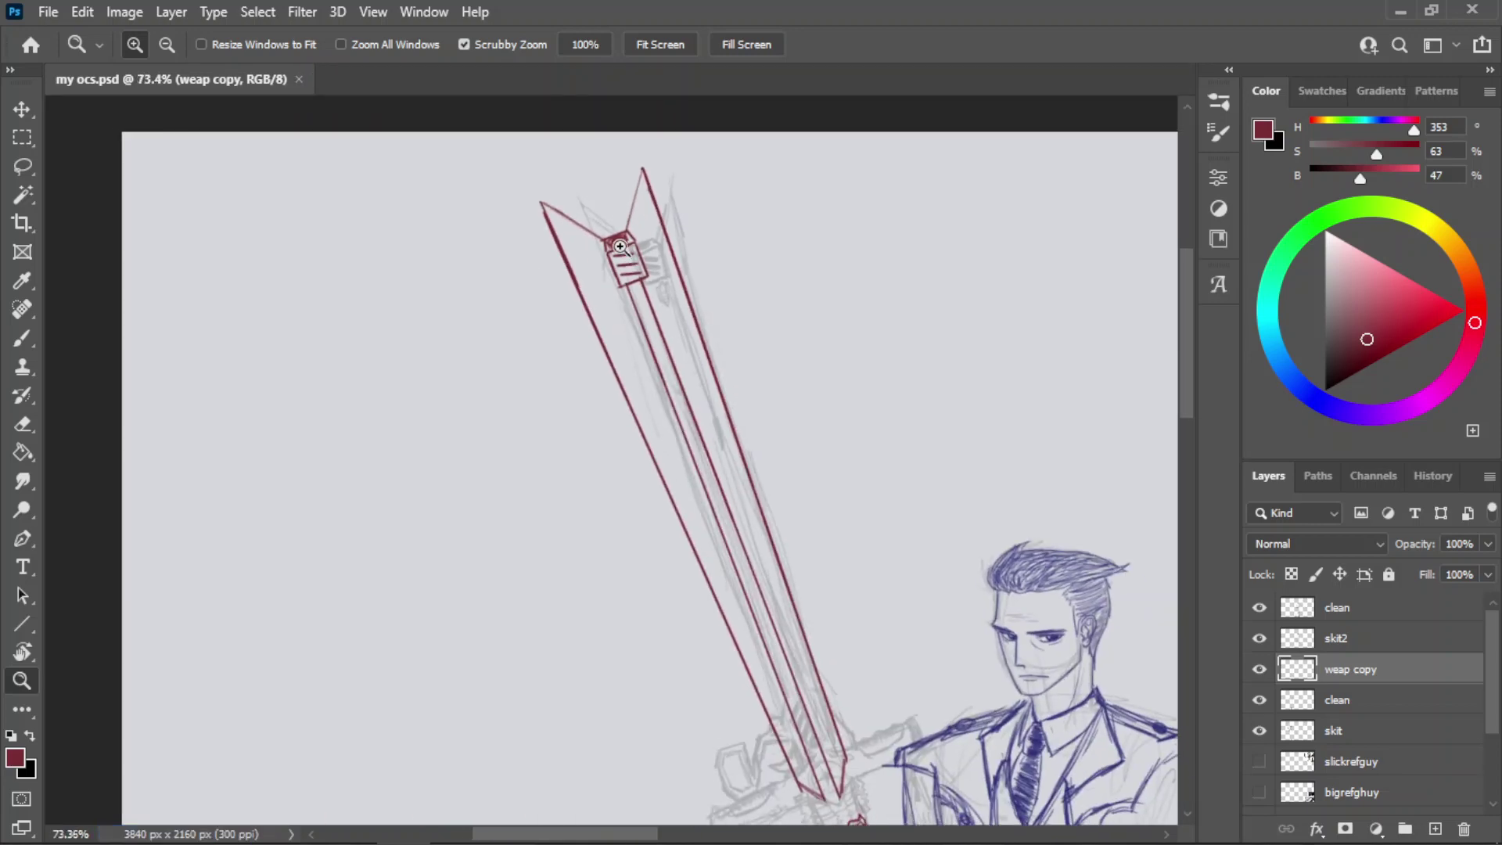
- Erase the uneven left side of the trapezoid cap and redraw it as a clean slanted line
{"action": "mouse_move", "coordinate": [619, 247]}
{"action": "left_mouse_down"}
{"action": "mouse_move", "coordinate": [615, 270]}
{"action": "mouse_move", "coordinate": [663, 320]}
{"action": "left_mouse_up"}
{"action": "key", "text": "e"}
{"action": "left_click", "coordinate": [622, 285]}
{"action": "key", "text": "b"}
{"action": "key", "text": "ctrl+z"}
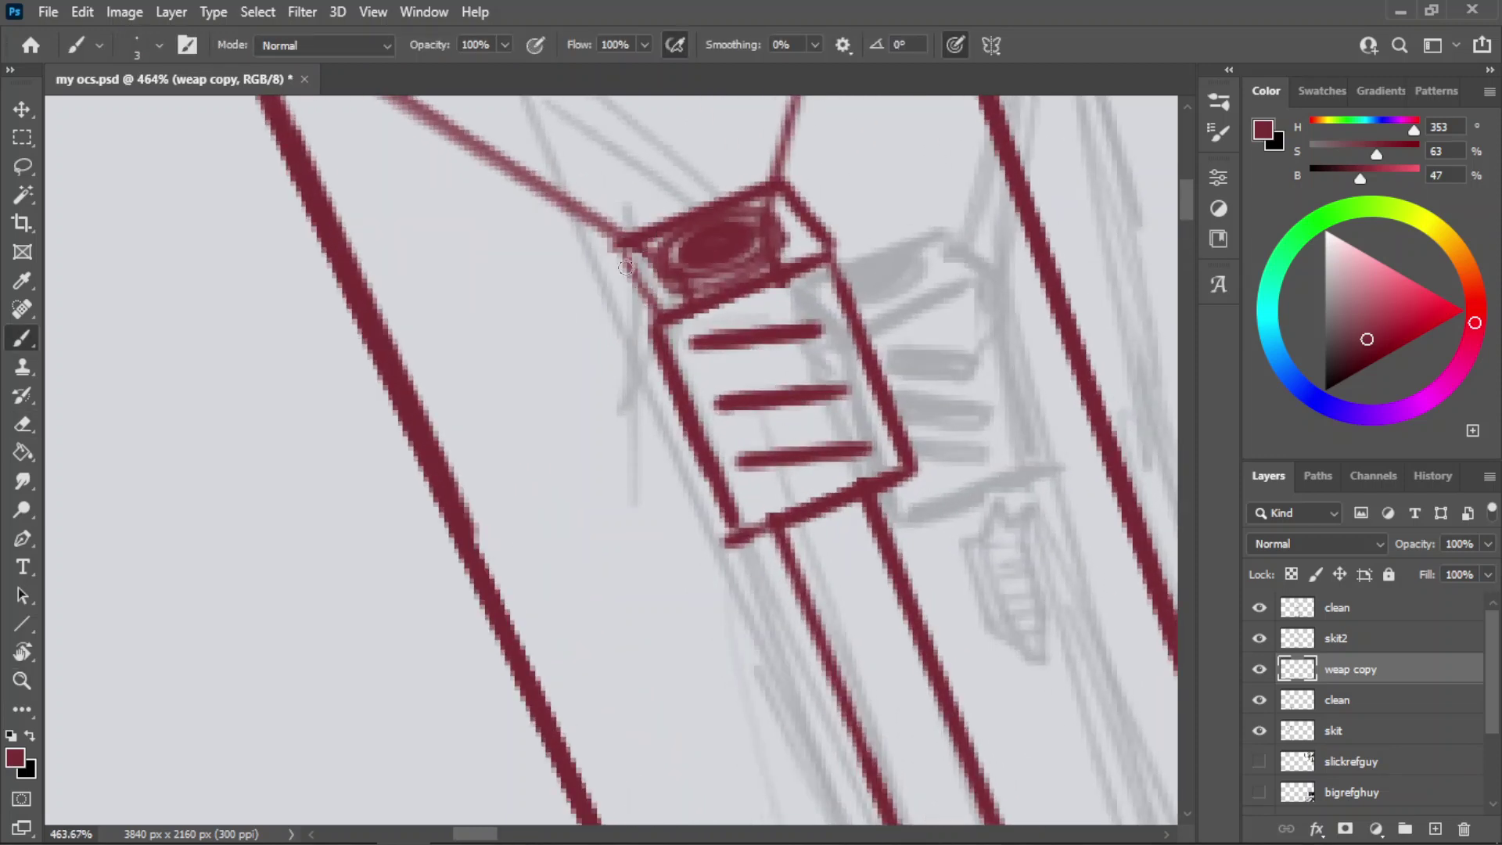
{"action": "mouse_move", "coordinate": [617, 248]}
{"action": "left_mouse_down"}
{"action": "mouse_move", "coordinate": [652, 314]}
{"action": "mouse_move", "coordinate": [626, 270]}
{"action": "left_mouse_up"}
{"action": "key", "text": "ctrl+z"}
{"action": "left_click_drag", "start_coordinate": [657, 323], "coordinate": [617, 253]}
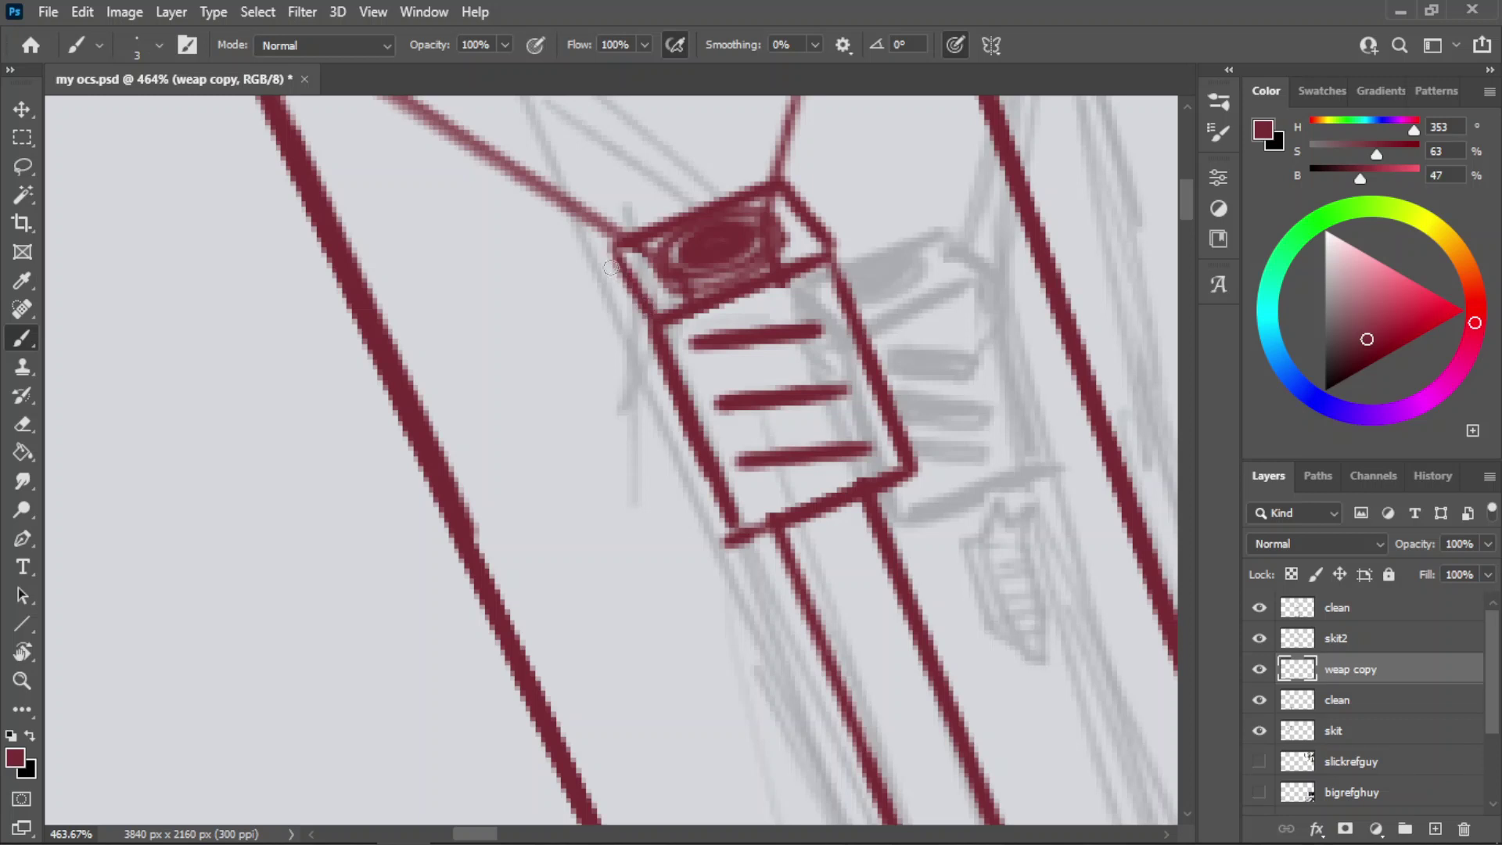
- Draw an outer vertical line down the left side of the cap and striped box, and save the document
{"action": "key", "text": "r"}
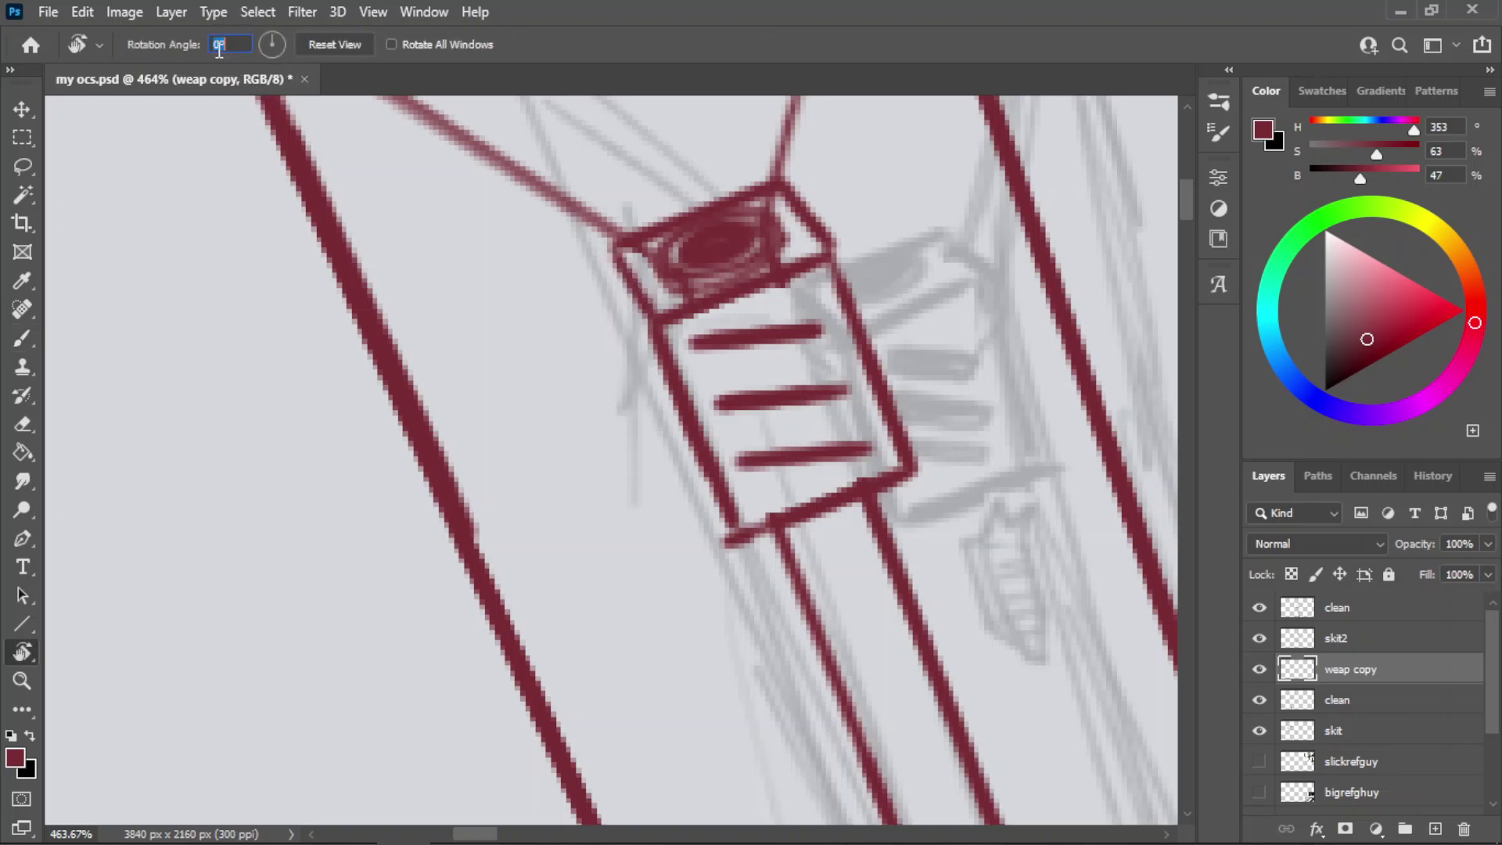
{"action": "left_click", "coordinate": [344, 45]}
{"action": "key", "text": "b"}
{"action": "left_click_drag", "start_coordinate": [683, 269], "coordinate": [695, 462]}
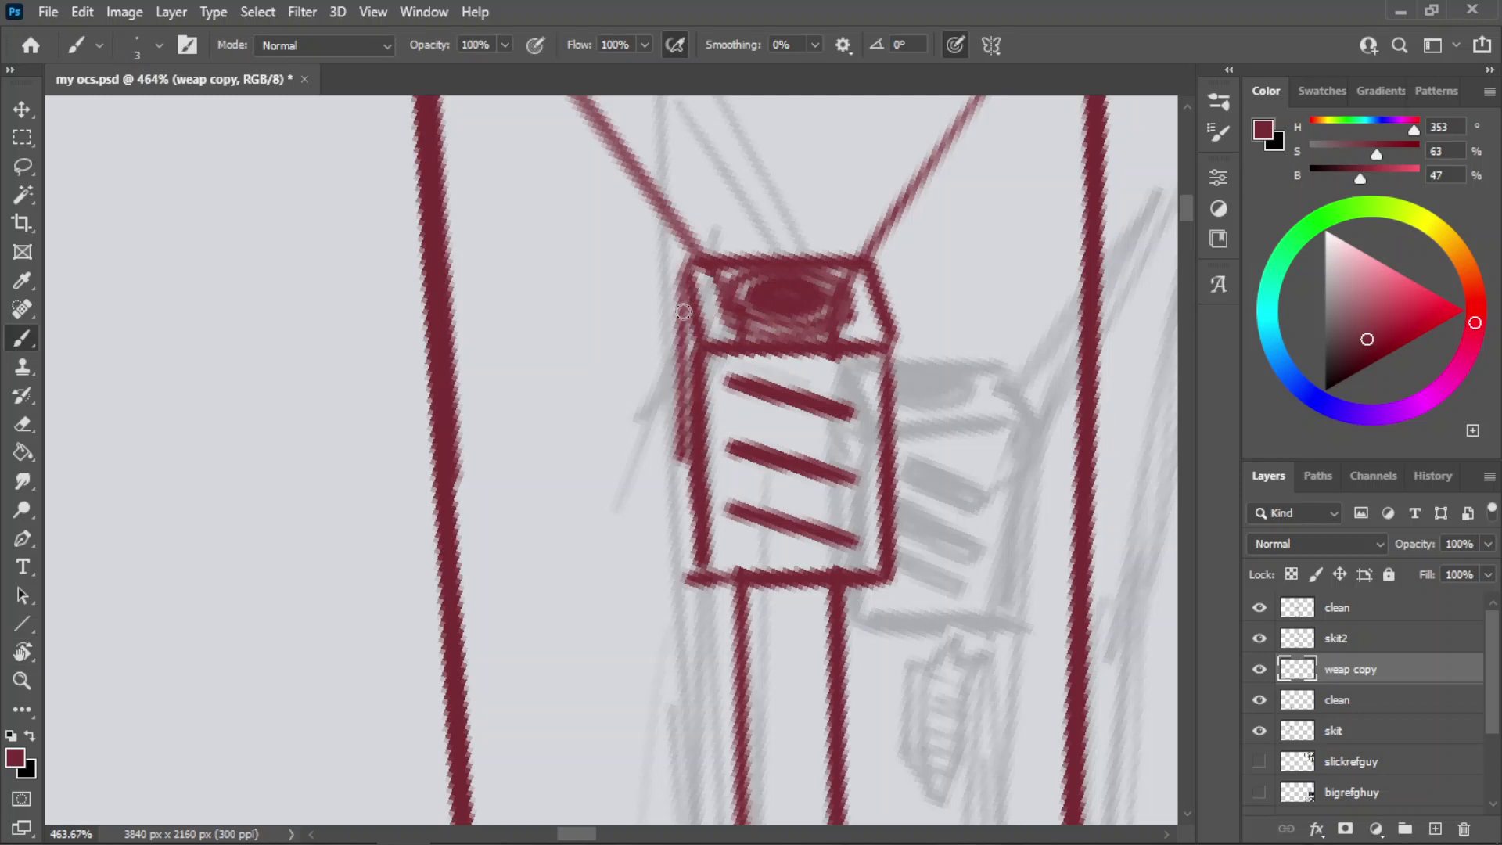
{"action": "key", "text": "ctrl+z"}
{"action": "left_click_drag", "start_coordinate": [681, 268], "coordinate": [695, 514]}
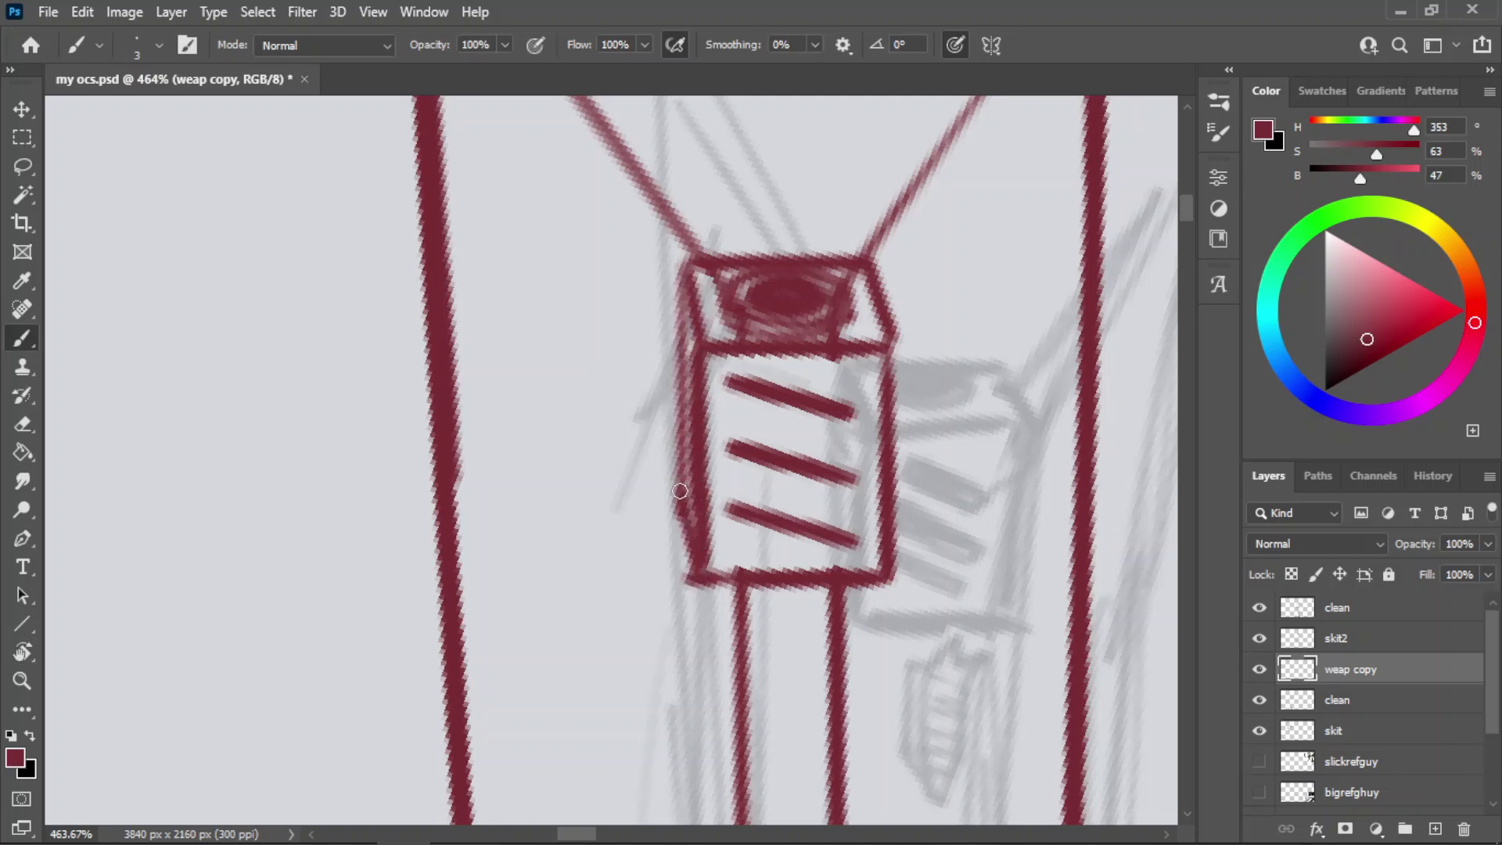
{"action": "key", "text": "z"}
{"action": "left_click_drag", "start_coordinate": [714, 305], "coordinate": [604, 363]}
{"action": "key", "text": "ctrl+s"}
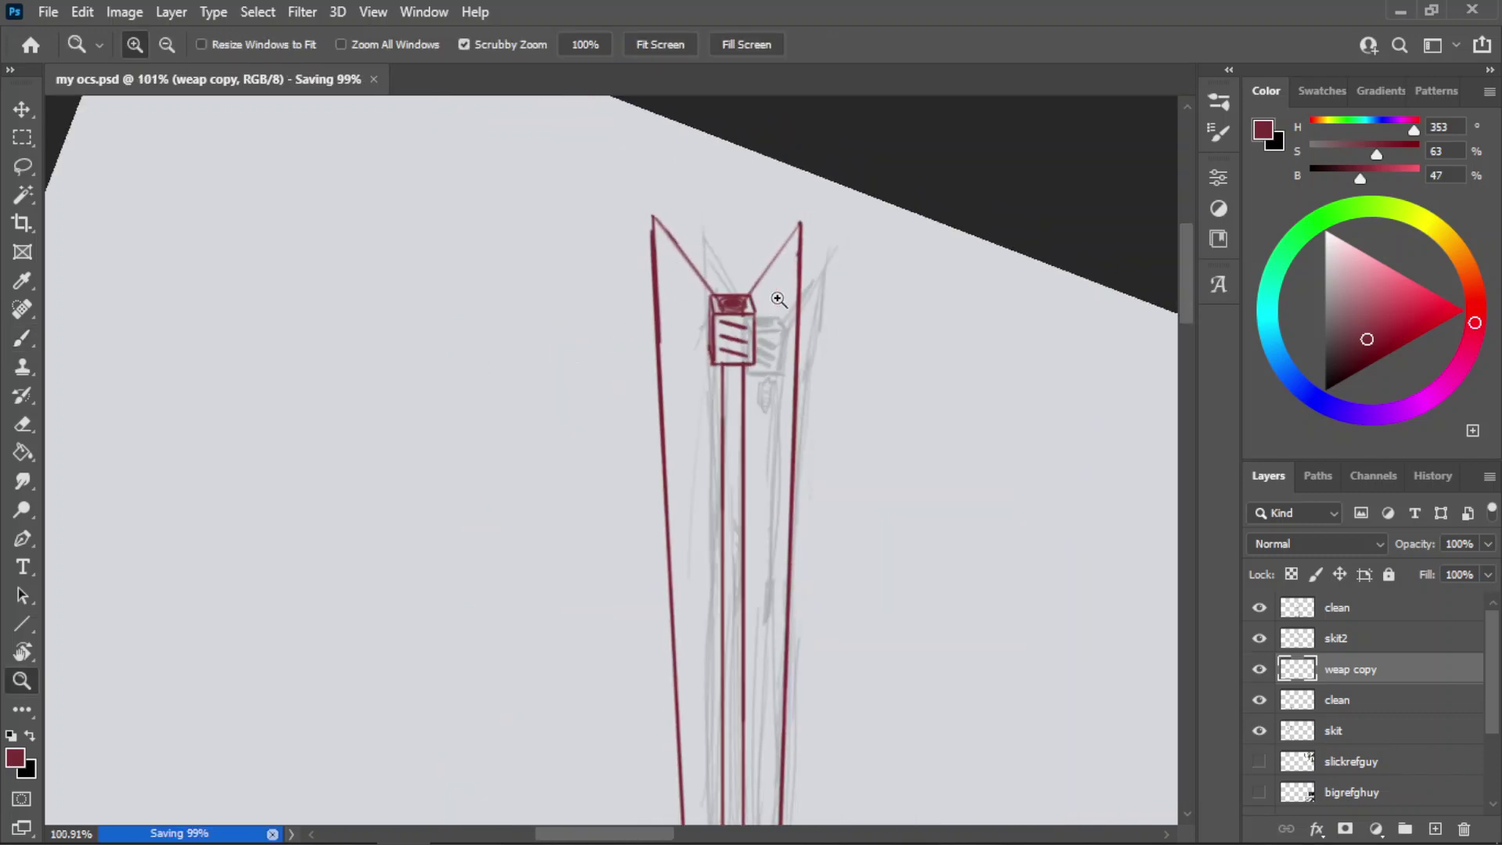
- Erase the slanted tip lines and inner line ends at the blade's lower end, above the round star emblem
{"action": "left_click_drag", "start_coordinate": [754, 299], "coordinate": [798, 370]}
{"action": "left_click_drag", "start_coordinate": [712, 276], "coordinate": [553, 282]}
{"action": "key", "text": "r"}
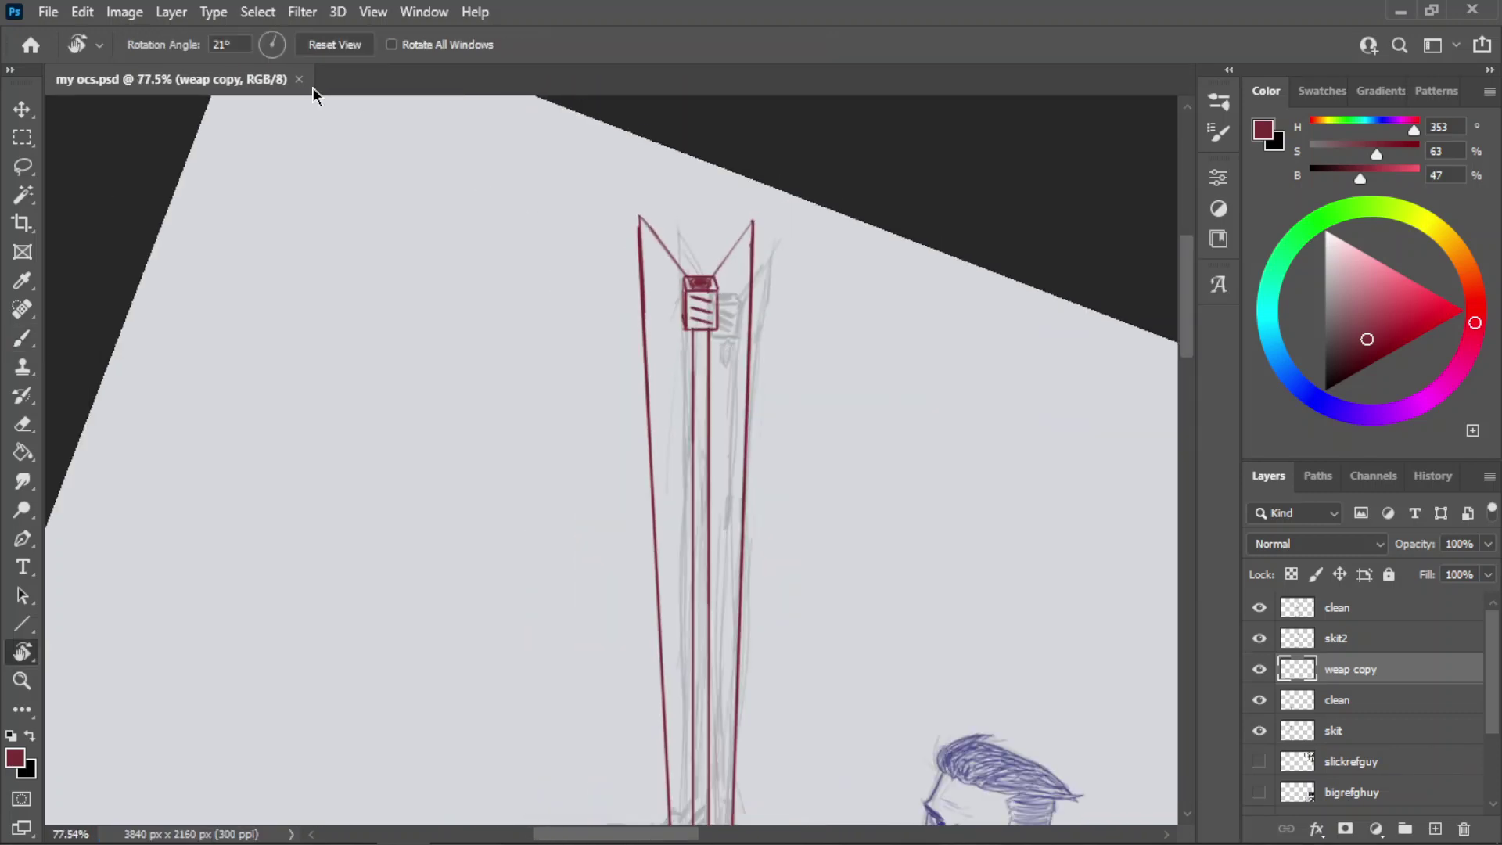
{"action": "key", "text": "z"}
{"action": "left_click_drag", "start_coordinate": [720, 240], "coordinate": [666, 258]}
{"action": "left_click_drag", "start_coordinate": [702, 640], "coordinate": [848, 518]}
{"action": "left_click_drag", "start_coordinate": [722, 438], "coordinate": [813, 462]}
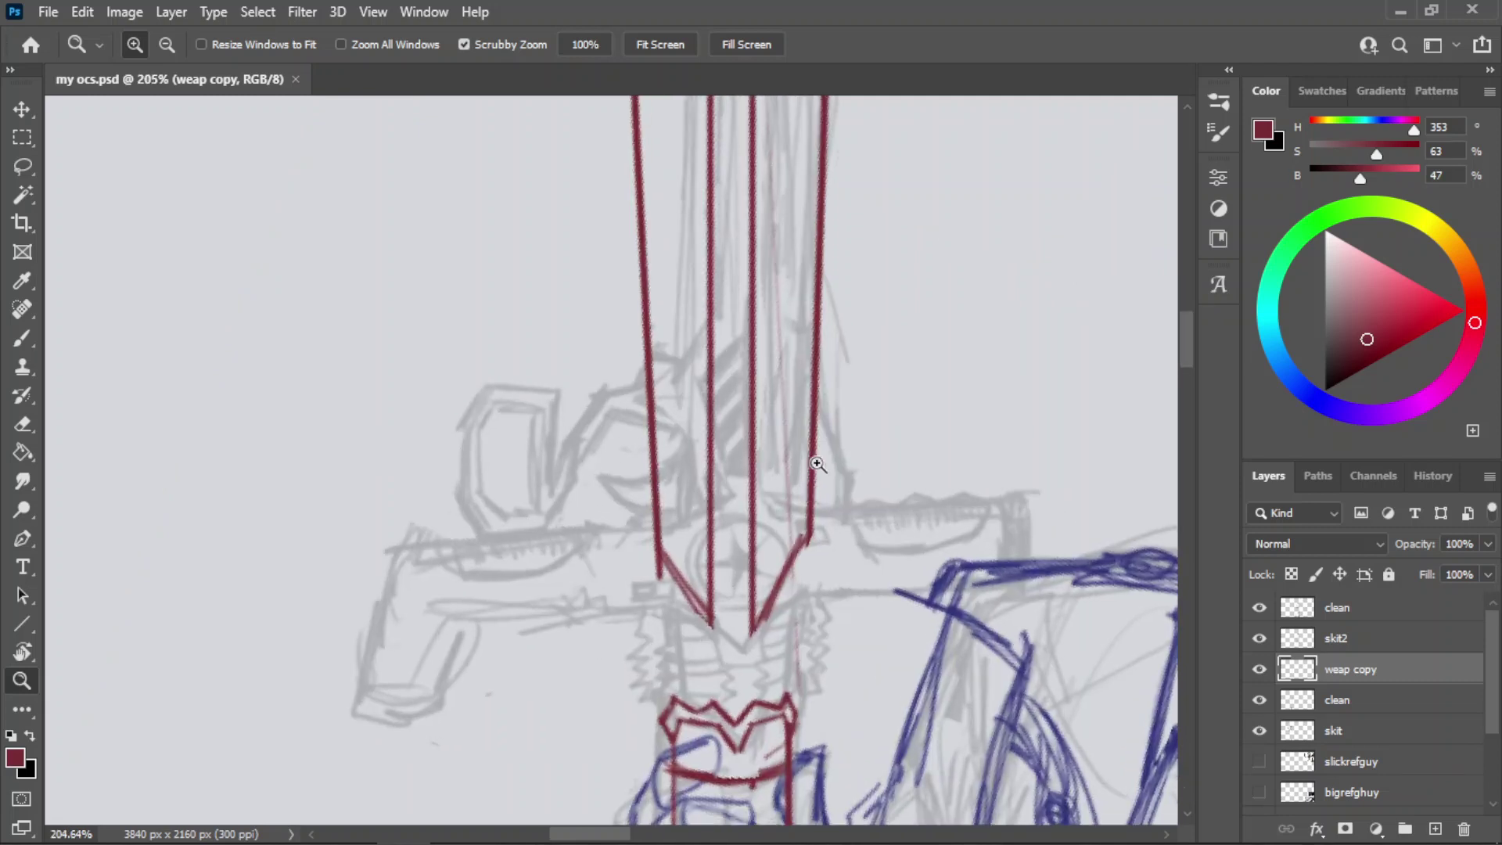
{"action": "key", "text": "e"}
{"action": "left_click_drag", "start_coordinate": [686, 579], "coordinate": [748, 605]}
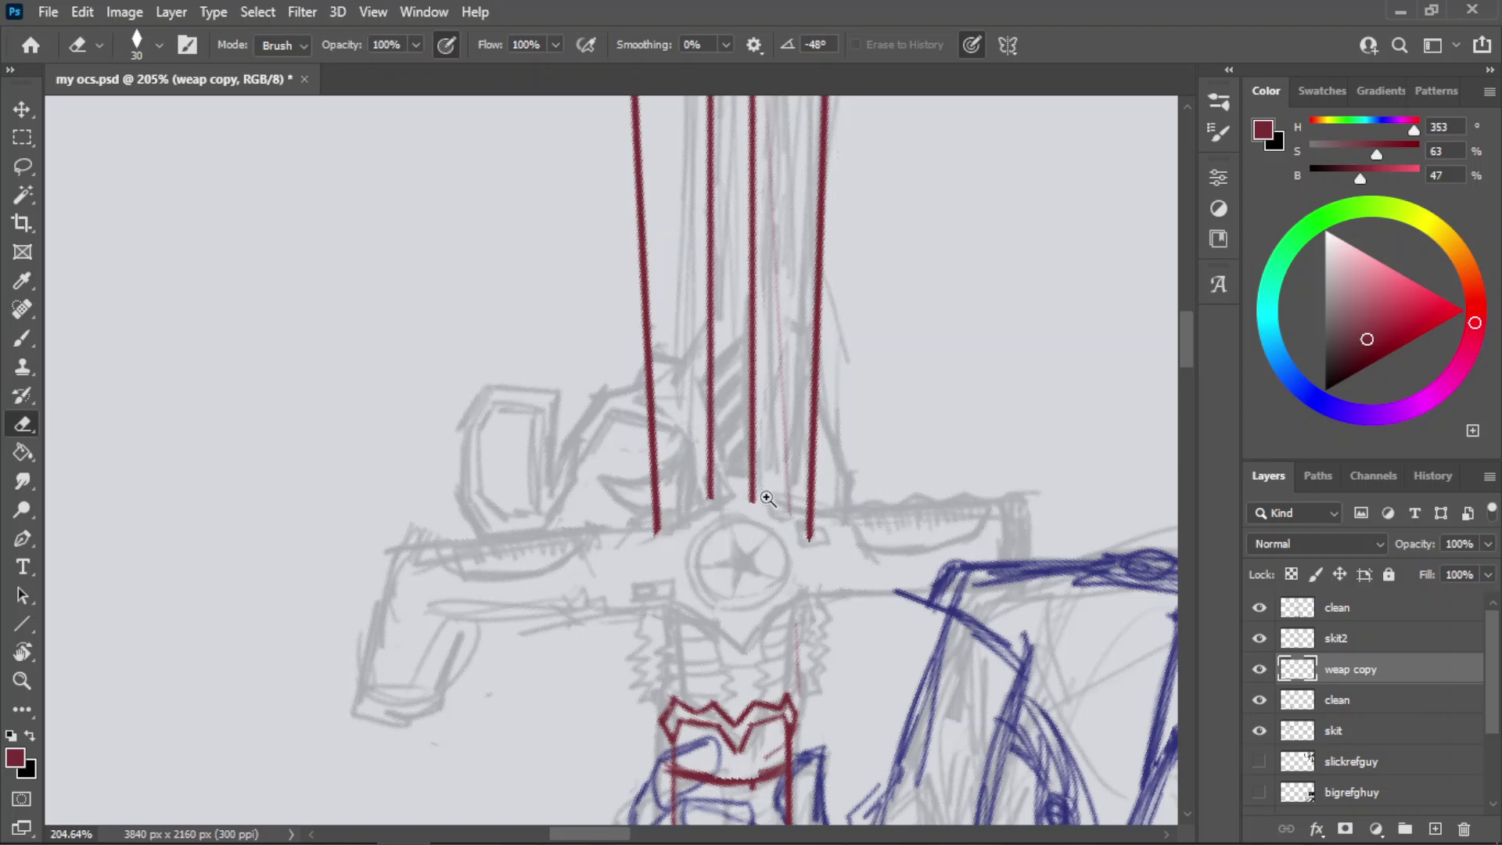
- Erase the lower ends of the blade's left outer edge and left inner line where they overlap the guard sketch
{"action": "left_click_drag", "start_coordinate": [766, 498], "coordinate": [798, 429]}
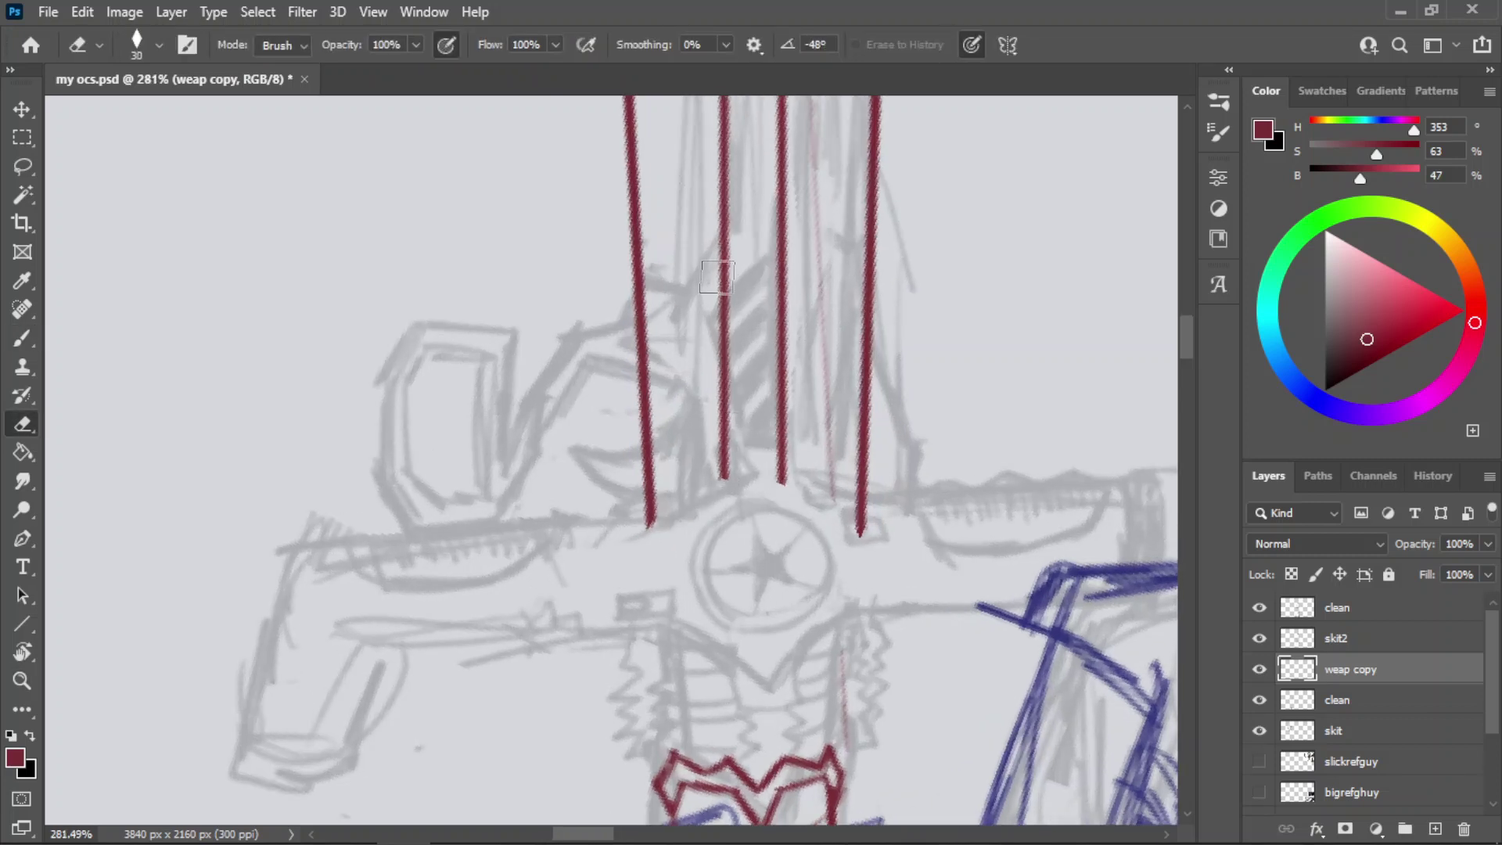
{"action": "mouse_move", "coordinate": [717, 276]}
{"action": "left_mouse_down"}
{"action": "mouse_move", "coordinate": [701, 442]}
{"action": "mouse_move", "coordinate": [649, 423]}
{"action": "mouse_move", "coordinate": [648, 341]}
{"action": "left_mouse_up"}
{"action": "key", "text": "ctrl+z"}
{"action": "key", "text": "ctrl+z"}
{"action": "left_click_drag", "start_coordinate": [635, 403], "coordinate": [662, 559]}
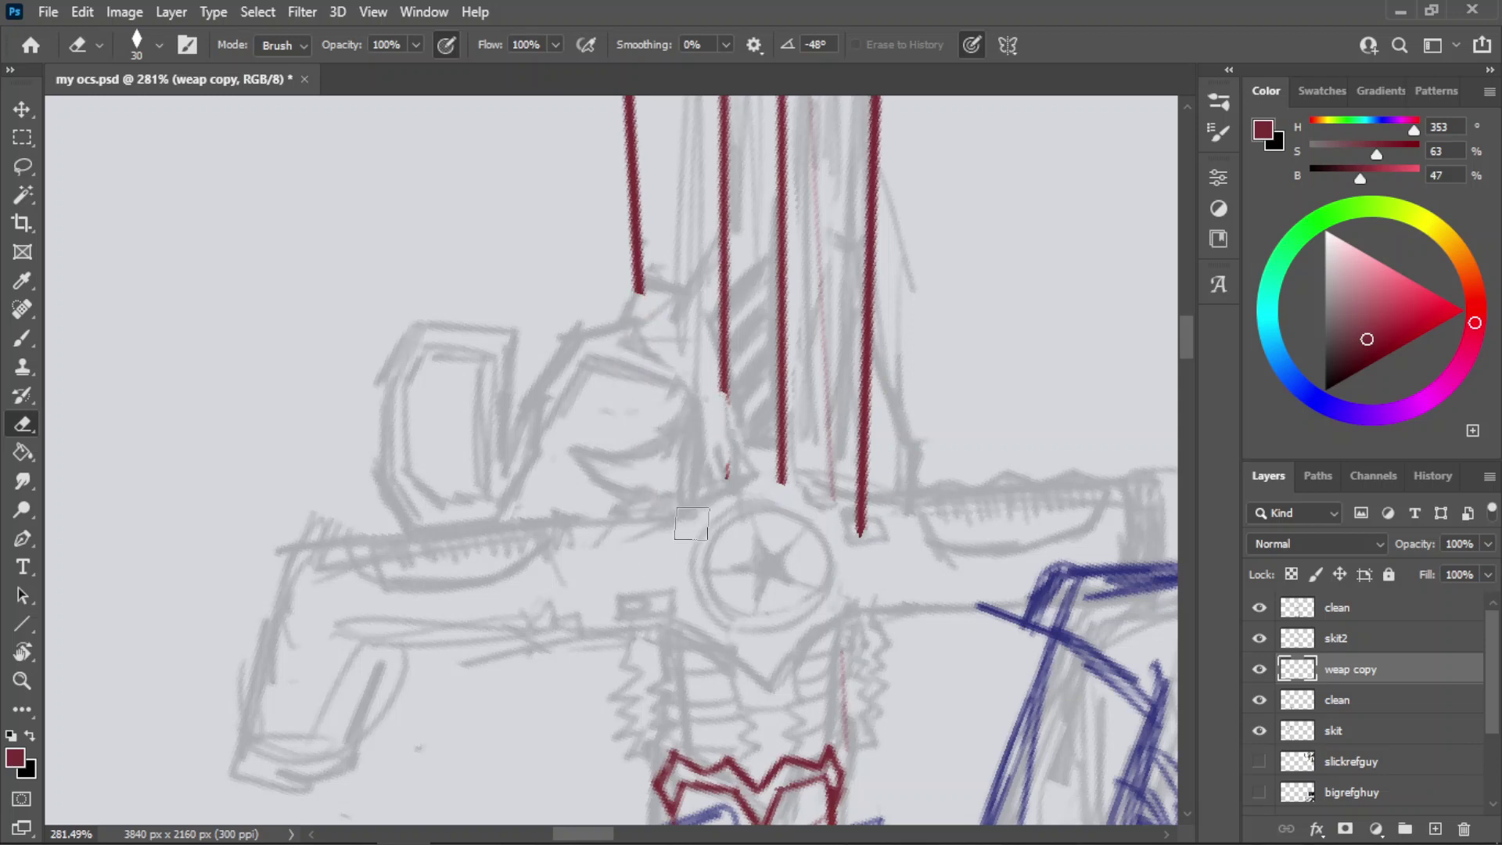
{"action": "left_click", "coordinate": [727, 402]}
{"action": "key", "text": "b"}
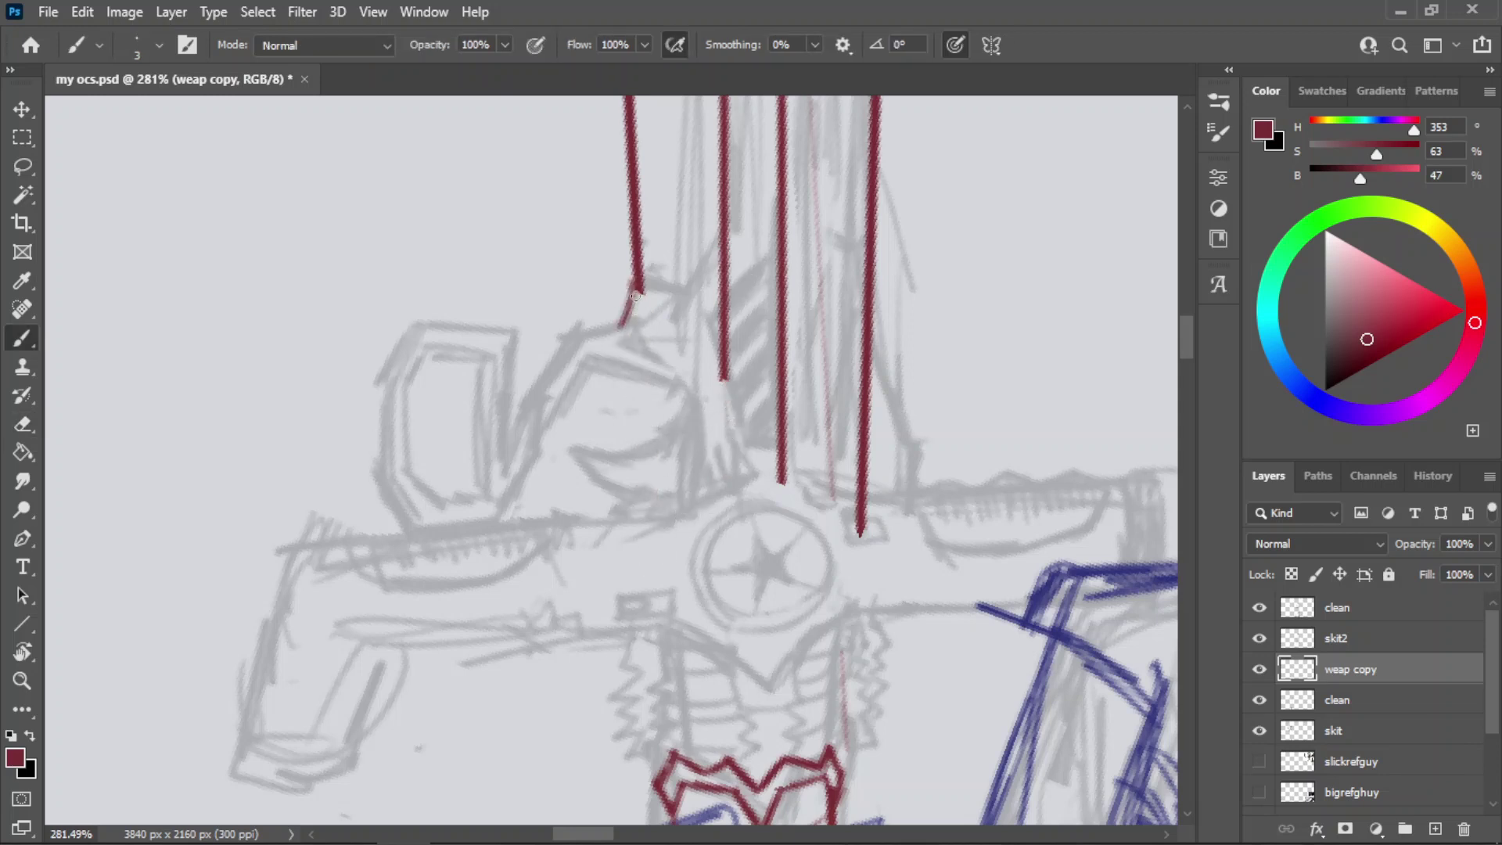
{"action": "key", "text": "ctrl+z"}
{"action": "key", "text": "e"}
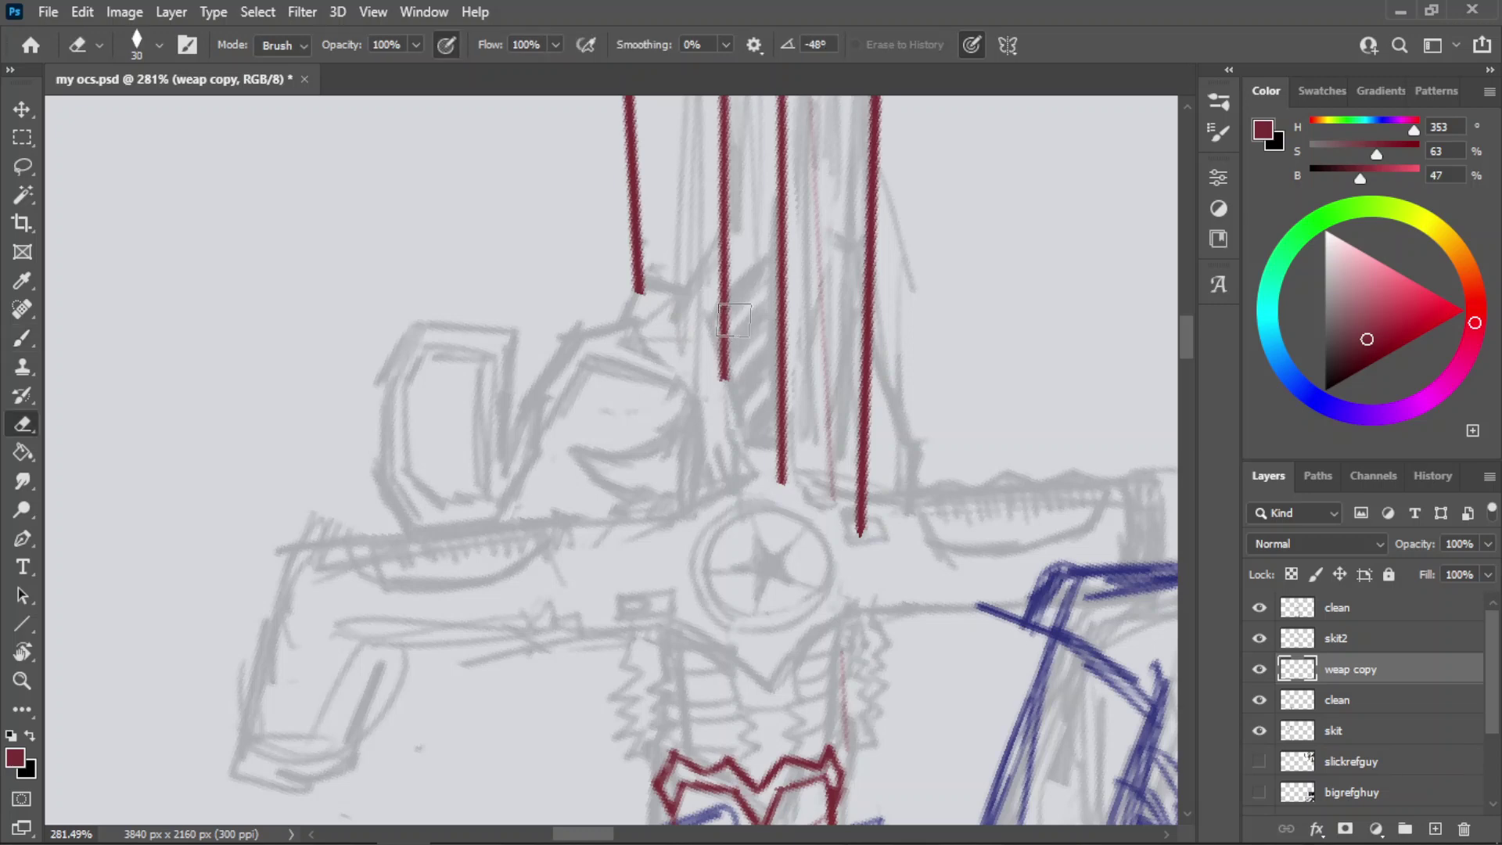
- Trim the blade's left inner line further up so it ends above the left outer edge's end
{"action": "key", "text": "z"}
{"action": "left_click_drag", "start_coordinate": [714, 392], "coordinate": [591, 548]}
{"action": "left_click_drag", "start_coordinate": [742, 306], "coordinate": [833, 329]}
{"action": "key", "text": "b"}
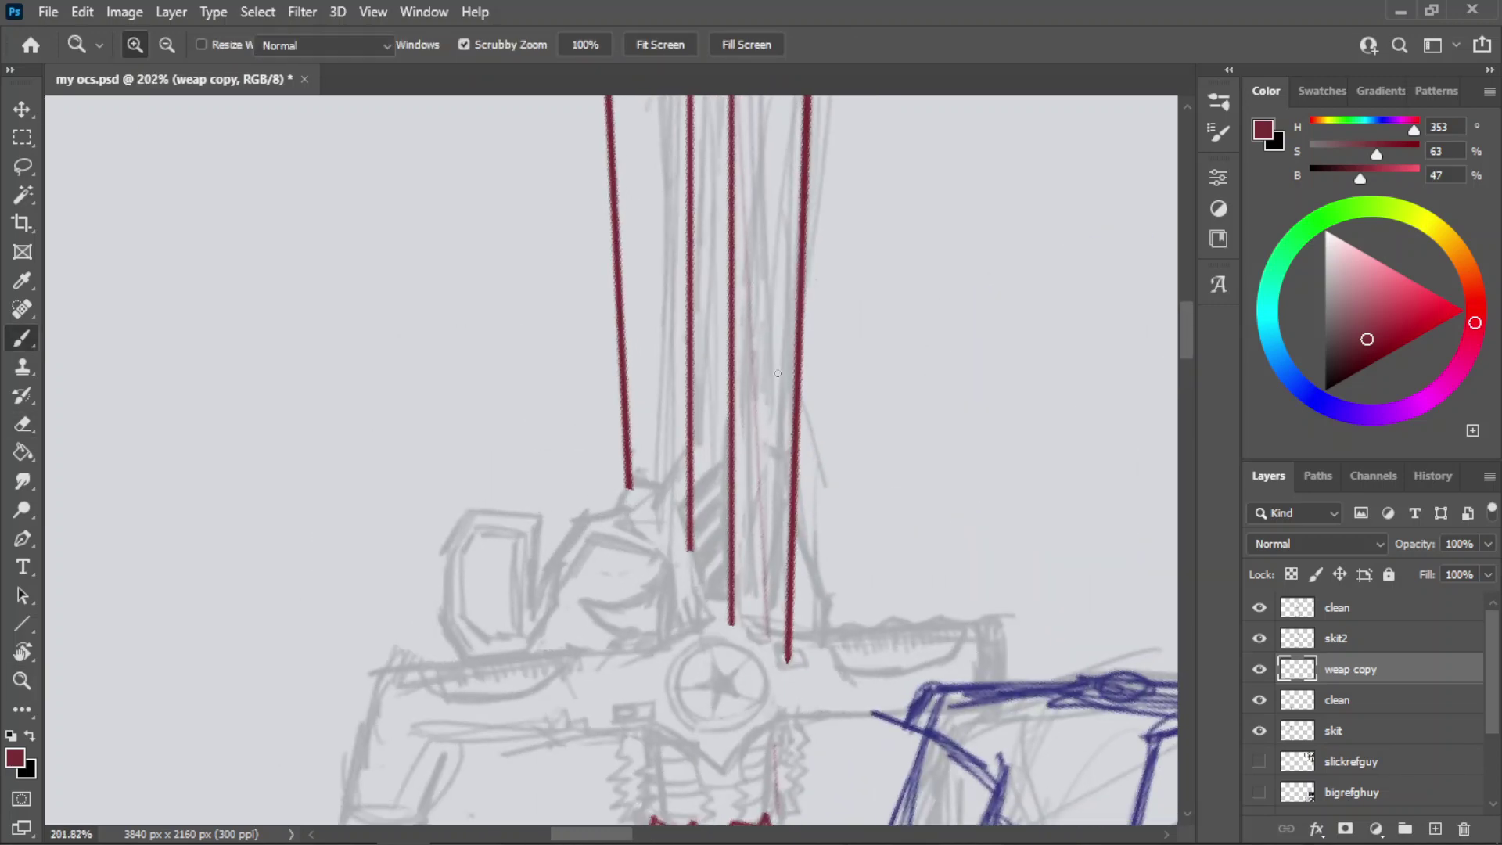
{"action": "key", "text": "z"}
{"action": "left_click_drag", "start_coordinate": [669, 476], "coordinate": [714, 503]}
{"action": "key", "text": "e"}
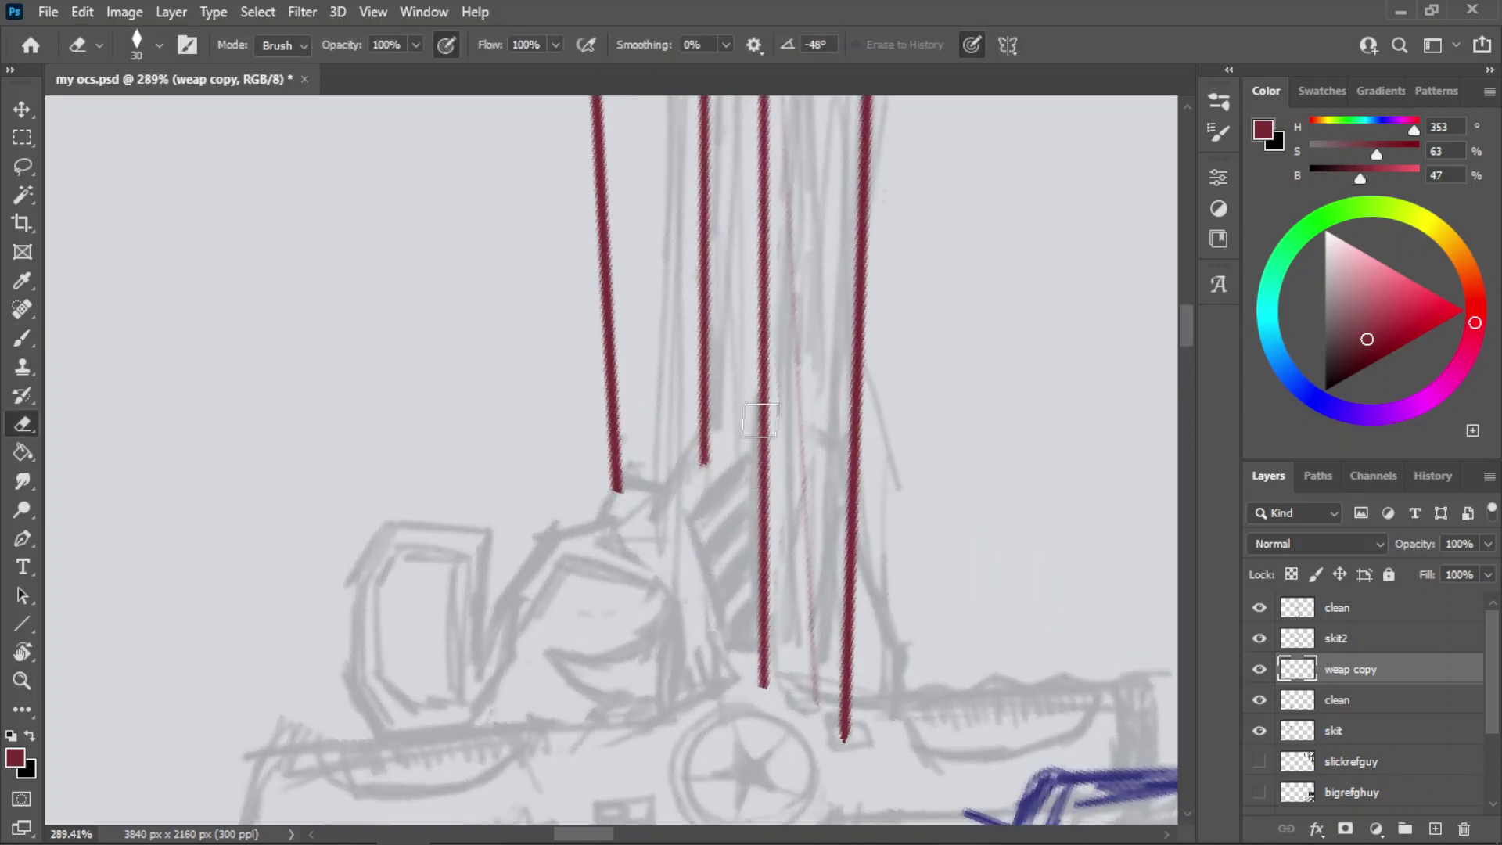
{"action": "key", "text": "b"}
{"action": "key", "text": "e"}
{"action": "left_click_drag", "start_coordinate": [706, 386], "coordinate": [708, 448]}
- Draw a diagonal from the left inner line to the left outer edge, with a small square containing a circled X beneath
{"action": "key", "text": "b"}
{"action": "mouse_move", "coordinate": [712, 371]}
{"action": "left_mouse_down"}
{"action": "mouse_move", "coordinate": [637, 514]}
{"action": "mouse_move", "coordinate": [707, 367]}
{"action": "left_mouse_up"}
{"action": "key", "text": "ctrl+z"}
{"action": "left_click_drag", "start_coordinate": [661, 493], "coordinate": [612, 485]}
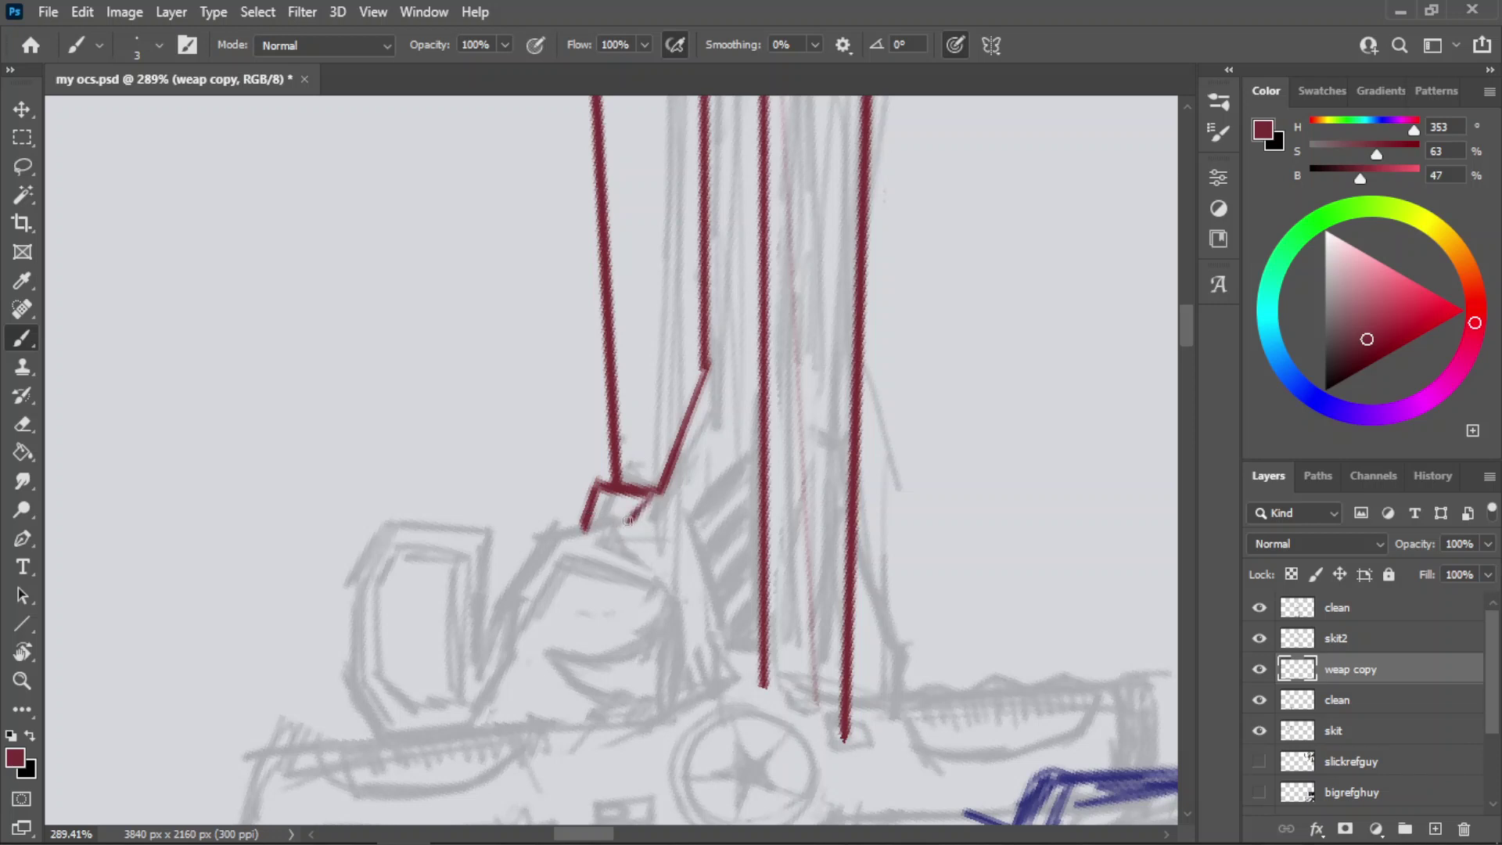
{"action": "left_click_drag", "start_coordinate": [630, 523], "coordinate": [546, 540]}
{"action": "key", "text": "ctrl+z"}
{"action": "key", "text": "ctrl+z"}
{"action": "left_click_drag", "start_coordinate": [654, 494], "coordinate": [619, 527]}
{"action": "key", "text": "ctrl+z"}
{"action": "key", "text": "z"}
{"action": "left_click_drag", "start_coordinate": [704, 488], "coordinate": [700, 489]}
{"action": "mouse_move", "coordinate": [759, 443]}
{"action": "left_mouse_down"}
{"action": "mouse_move", "coordinate": [727, 488]}
{"action": "mouse_move", "coordinate": [829, 501]}
{"action": "left_mouse_up"}
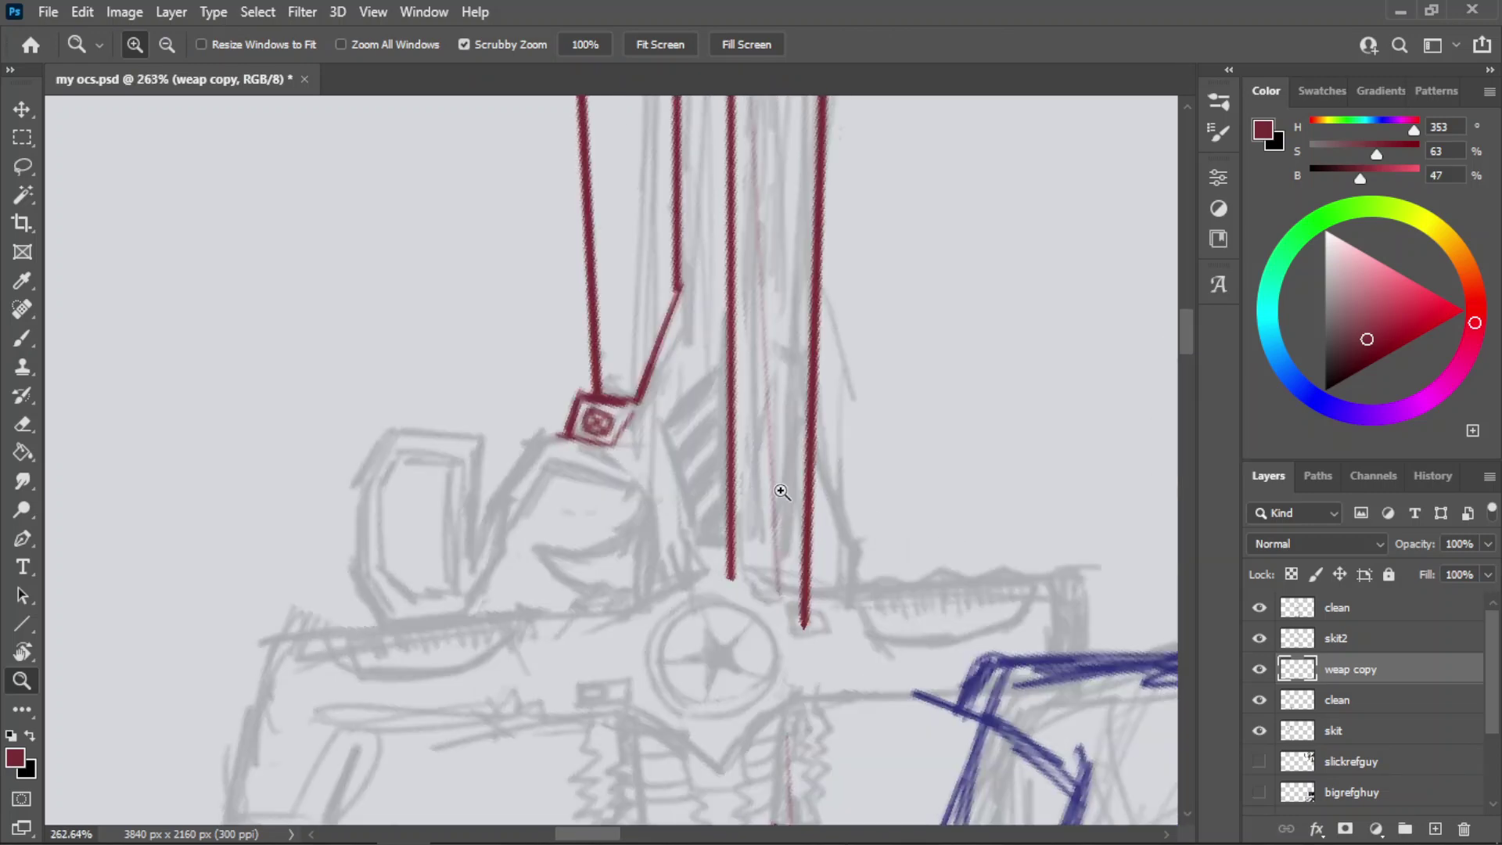
- Erase the lower ends of the blade's right inner line and right outer edge, along with the faint stray line between them
{"action": "key", "text": "e"}
{"action": "left_click_drag", "start_coordinate": [735, 367], "coordinate": [735, 580]}
{"action": "key", "text": "ctrl+z"}
{"action": "left_click_drag", "start_coordinate": [736, 376], "coordinate": [736, 581]}
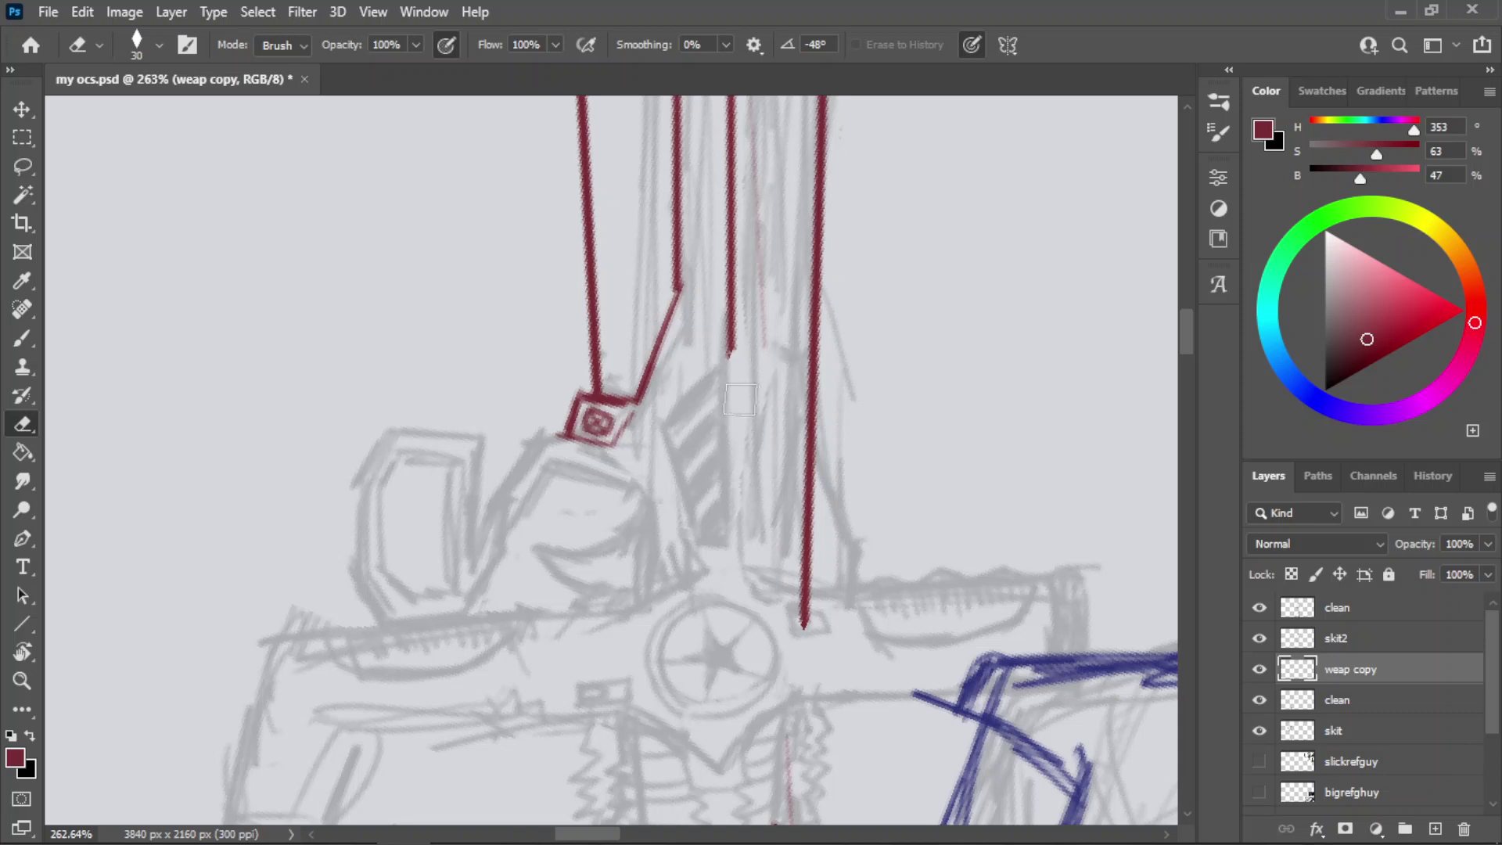
{"action": "mouse_move", "coordinate": [771, 592]}
{"action": "left_mouse_down"}
{"action": "mouse_move", "coordinate": [737, 444]}
{"action": "mouse_move", "coordinate": [777, 429]}
{"action": "mouse_move", "coordinate": [774, 389]}
{"action": "left_mouse_up"}
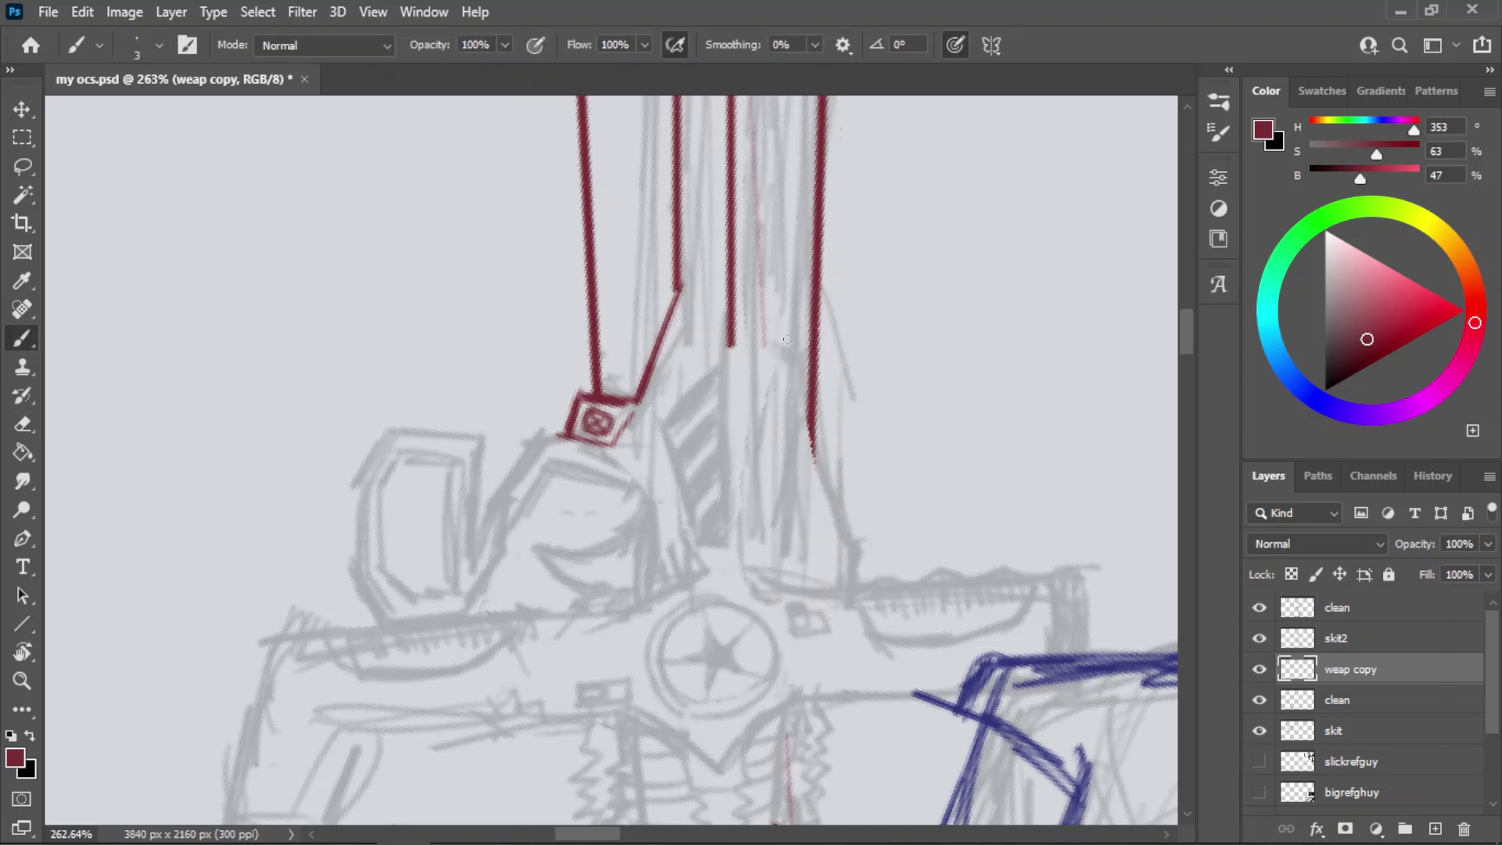
{"action": "left_click_drag", "start_coordinate": [730, 337], "coordinate": [796, 446]}
{"action": "key", "text": "b"}
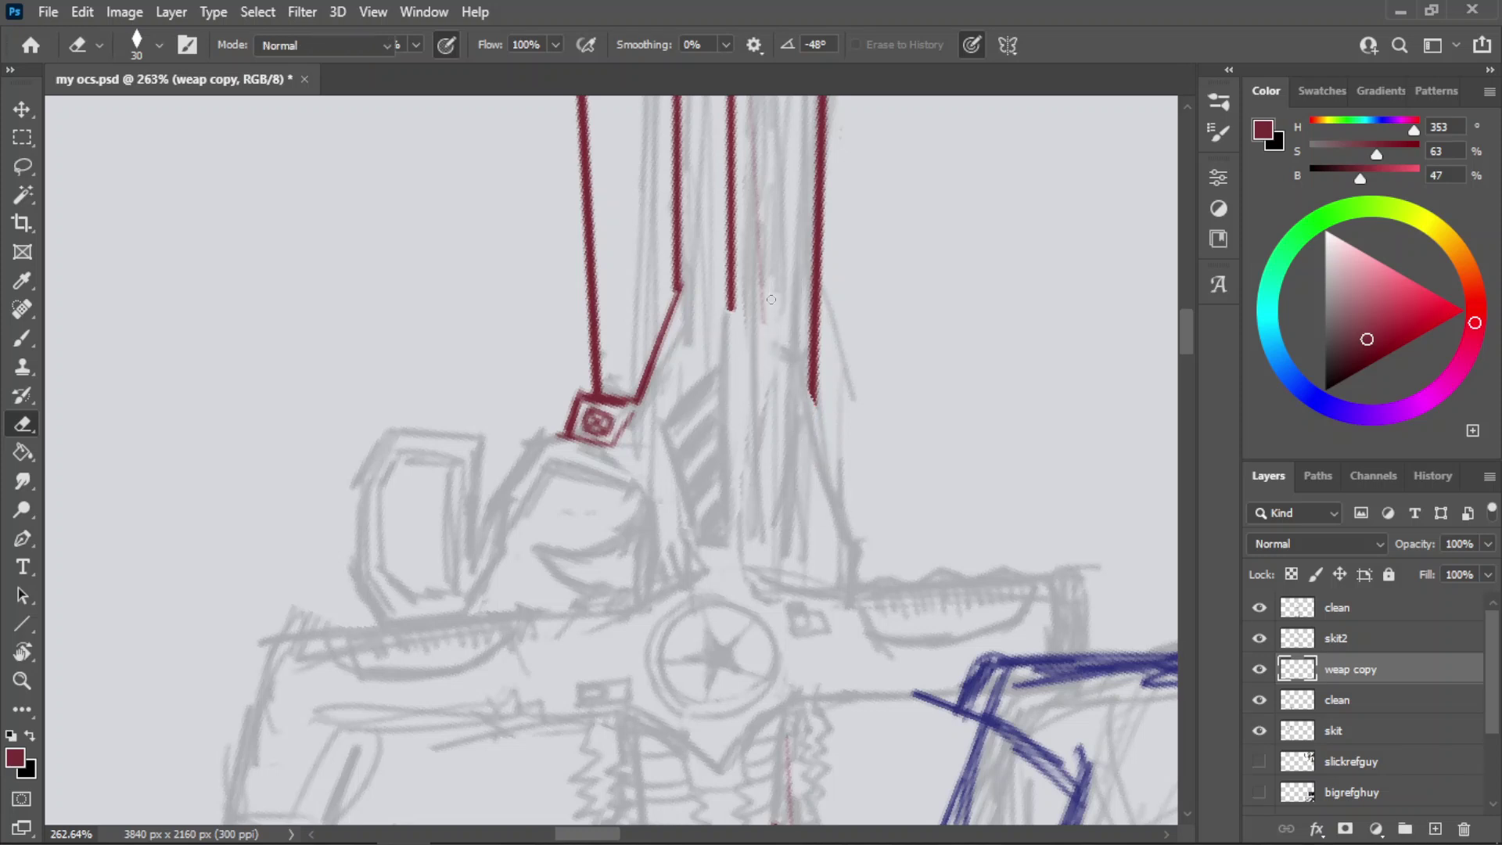
- Draw a short ledge from the right inner line, a straight vertical line down from it, and a diagonal to the right outer edge
{"action": "left_click_drag", "start_coordinate": [731, 305], "coordinate": [798, 363]}
{"action": "key", "text": "ctrl+z"}
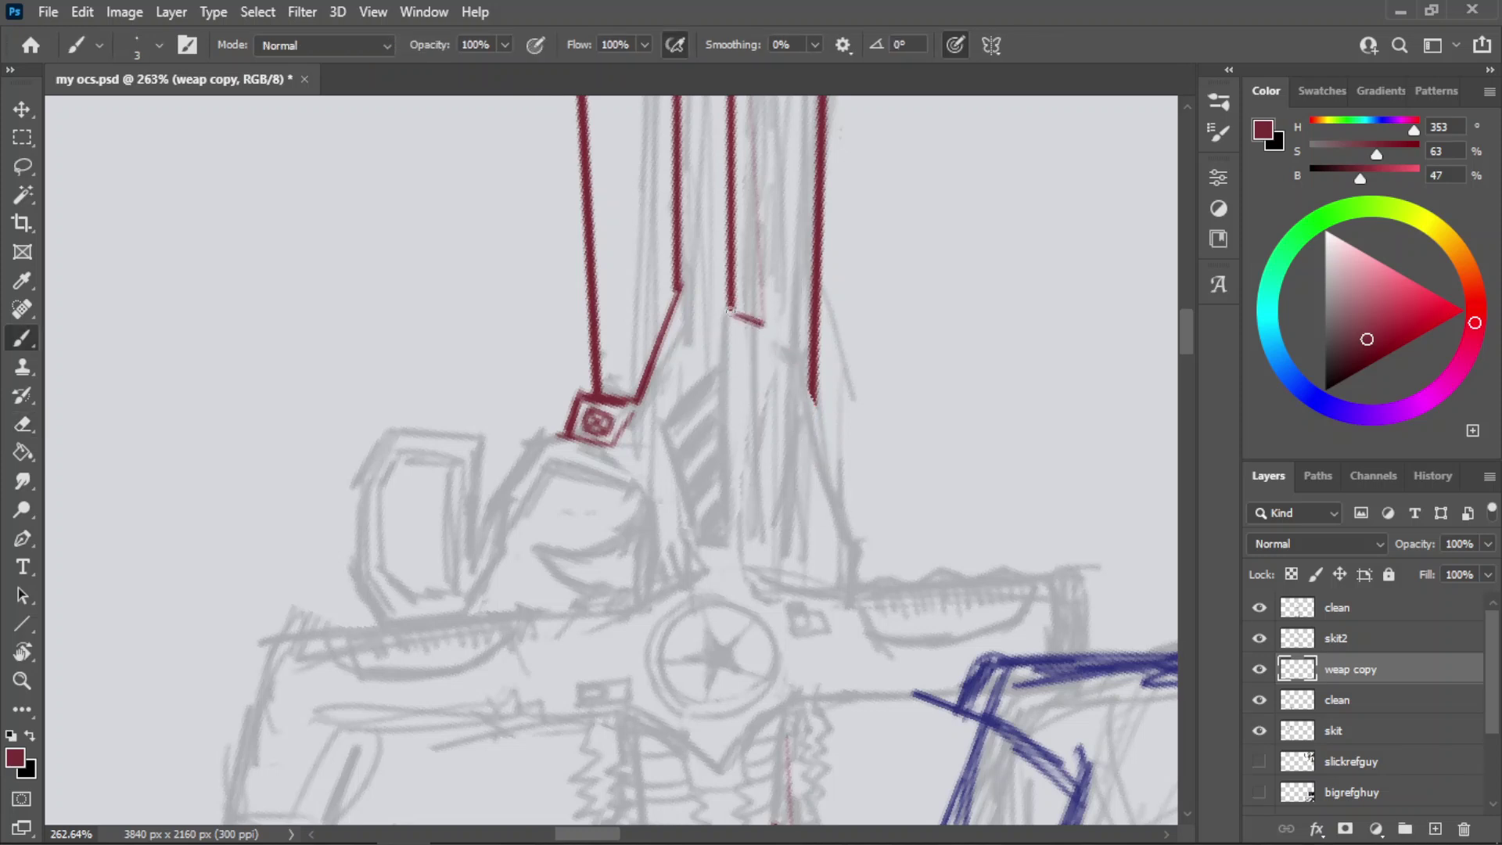
{"action": "left_click_drag", "start_coordinate": [755, 320], "coordinate": [761, 538]}
{"action": "key", "text": "ctrl+z"}
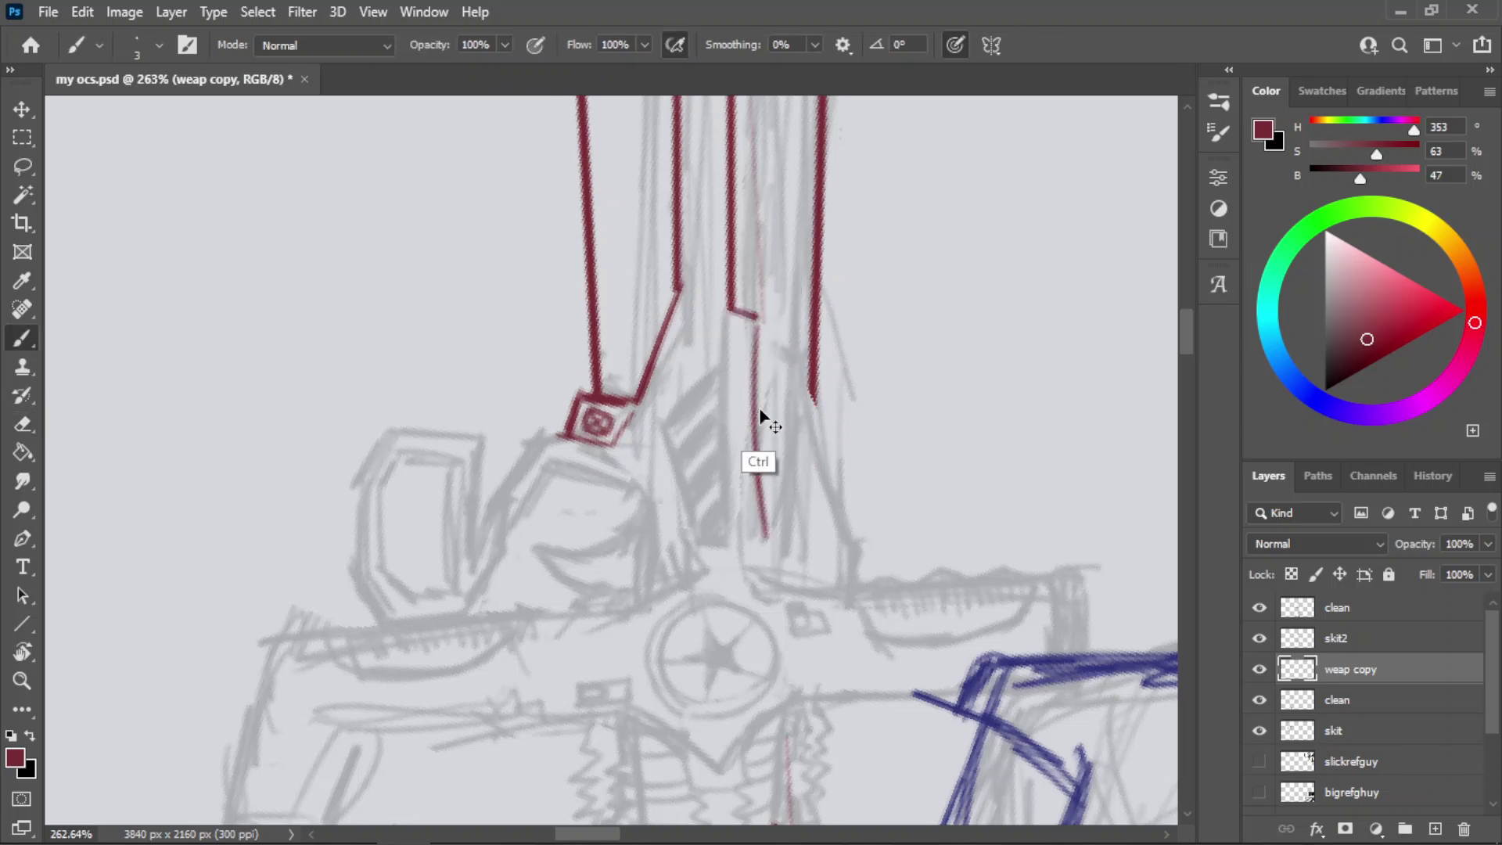
{"action": "key", "text": "ctrl+z"}
{"action": "left_click_drag", "start_coordinate": [755, 319], "coordinate": [755, 528]}
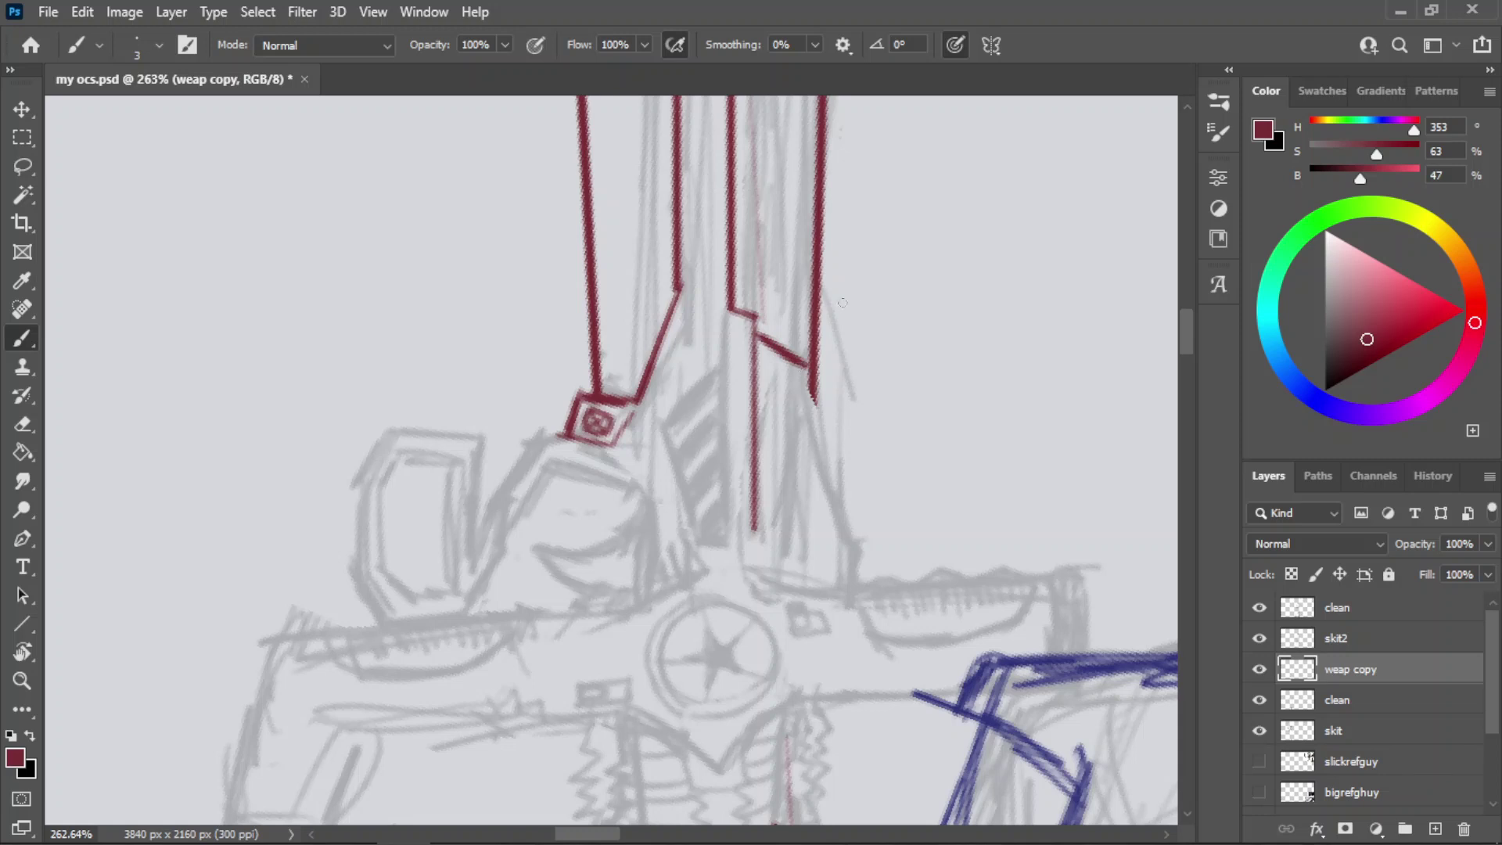
- Replace the tapered lower end of the blade's right outer edge with a straight vertical line running down toward the guard
{"action": "key", "text": "e"}
{"action": "left_click_drag", "start_coordinate": [826, 420], "coordinate": [818, 403]}
{"action": "key", "text": "b"}
{"action": "left_click", "coordinate": [817, 503], "text": "shift"}
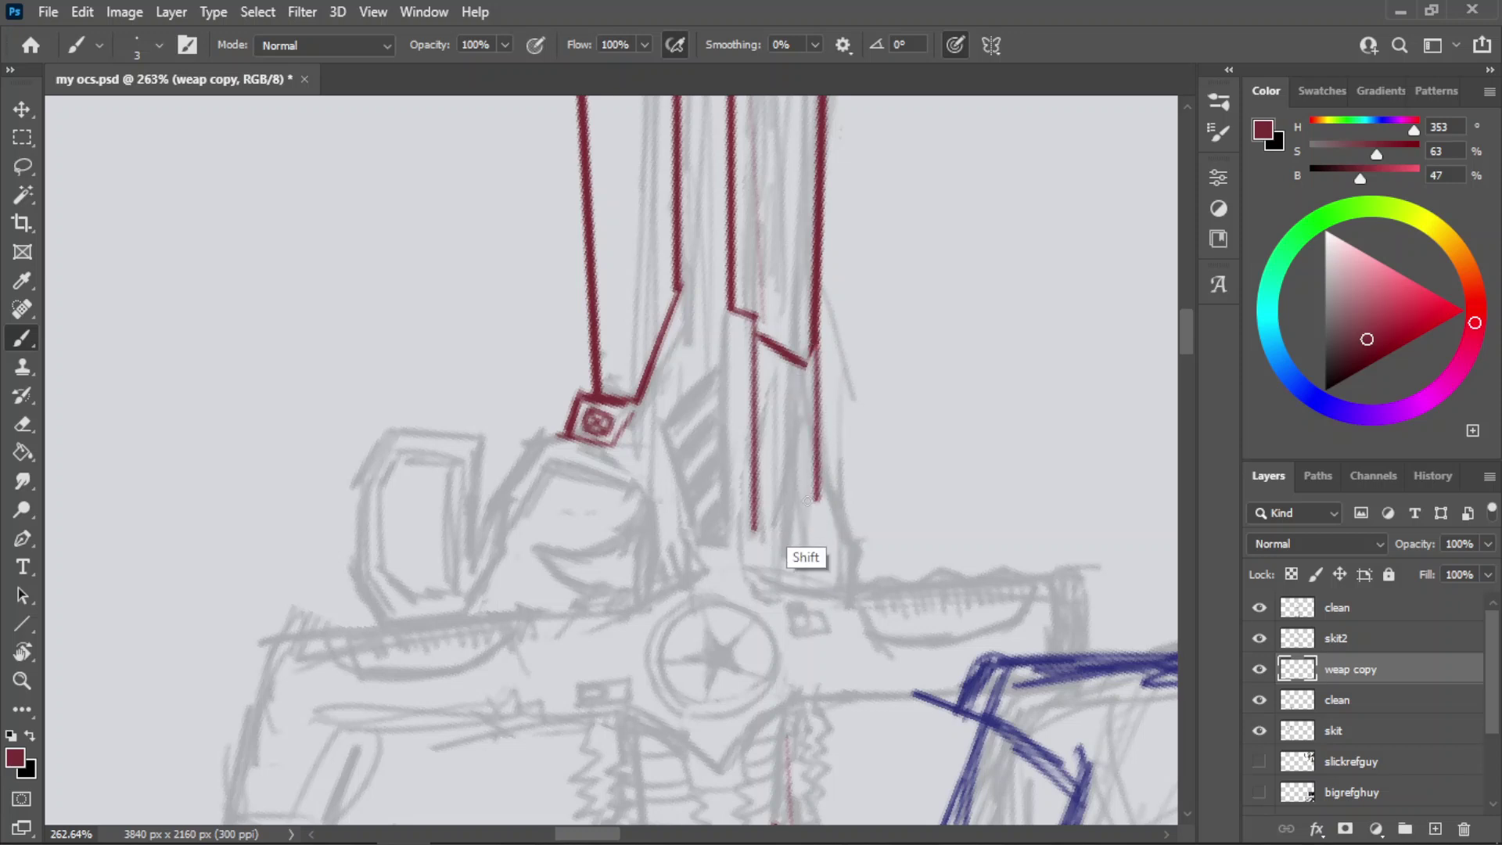
{"action": "key", "text": "ctrl+z"}
{"action": "key", "text": "ctrl+z"}
{"action": "mouse_move", "coordinate": [811, 356]}
{"action": "left_mouse_down"}
{"action": "mouse_move", "coordinate": [803, 493]}
{"action": "mouse_move", "coordinate": [815, 393]}
{"action": "mouse_move", "coordinate": [816, 526]}
{"action": "left_mouse_up"}
{"action": "key", "text": "ctrl+z"}
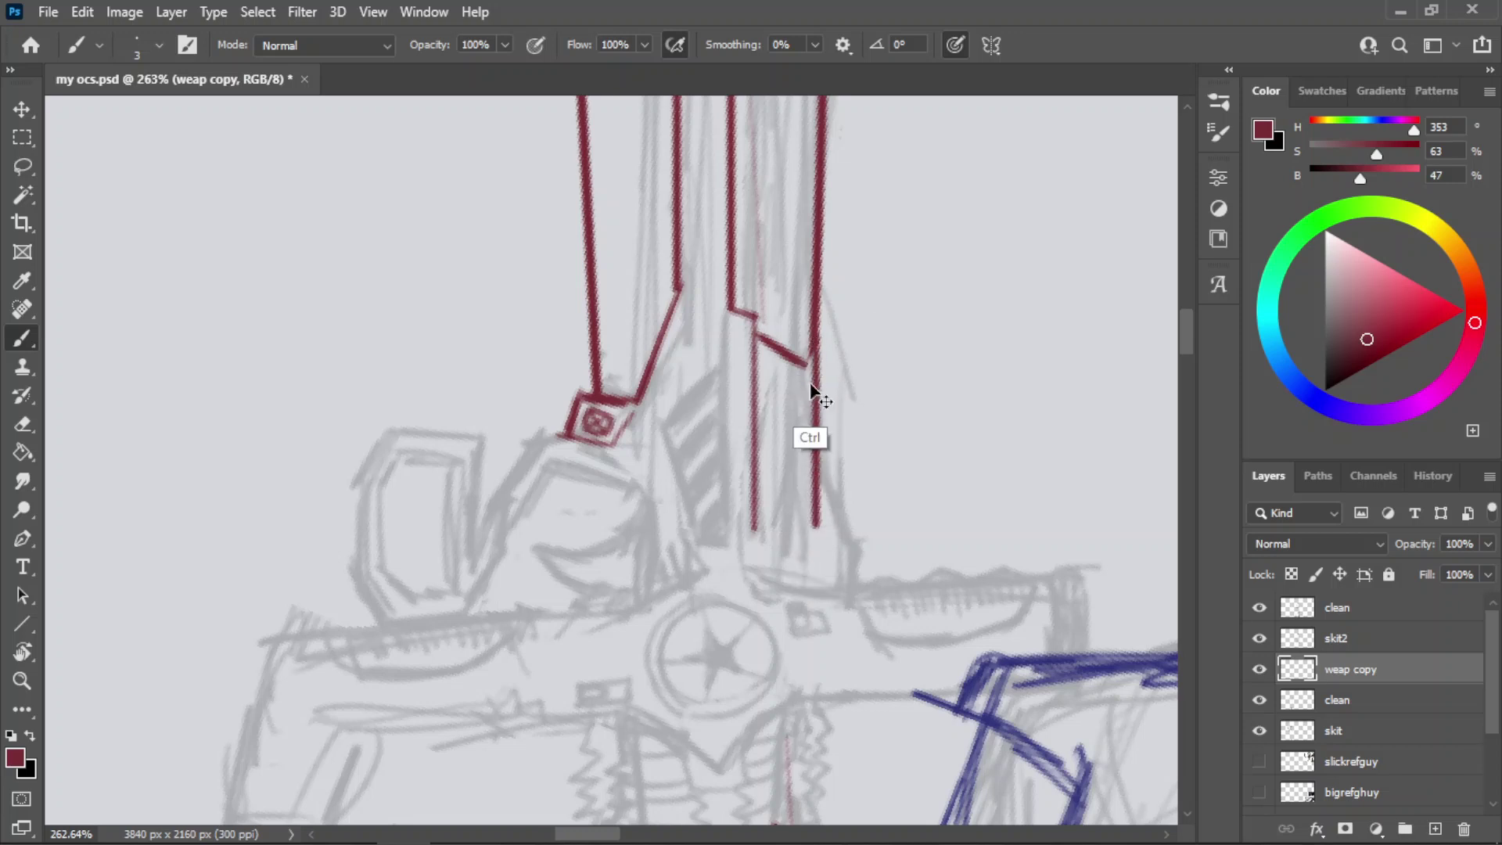
{"action": "key", "text": "ctrl+z"}
{"action": "left_click_drag", "start_coordinate": [815, 344], "coordinate": [816, 535]}
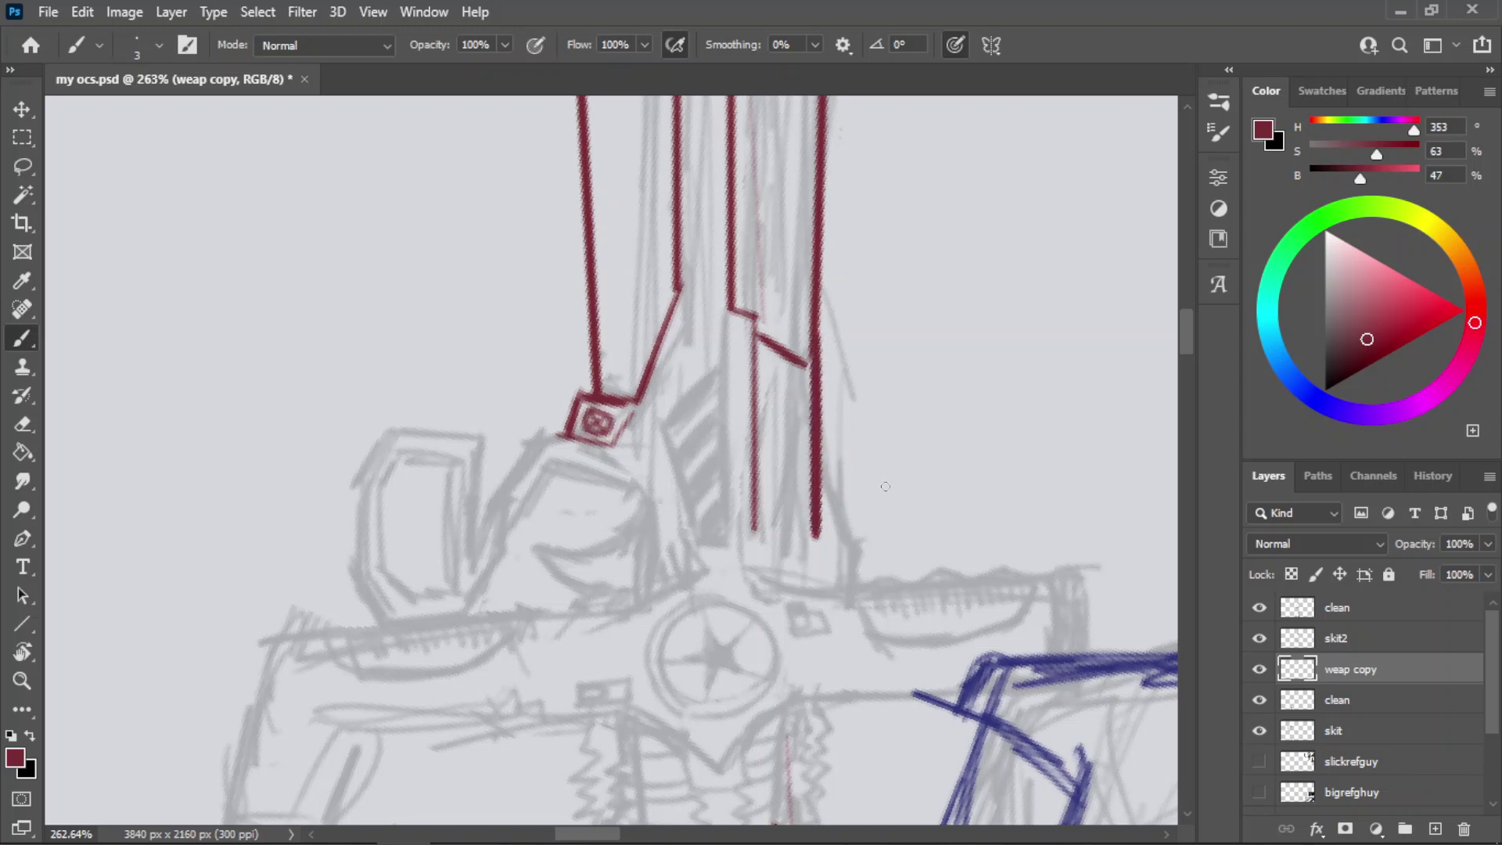
- Draw a diagonal flaring outward from the right outer edge, ending in a short vertical line down to the guard
{"action": "mouse_move", "coordinate": [815, 458]}
{"action": "left_mouse_down"}
{"action": "mouse_move", "coordinate": [856, 547]}
{"action": "mouse_move", "coordinate": [862, 536]}
{"action": "mouse_move", "coordinate": [862, 586]}
{"action": "mouse_move", "coordinate": [423, 694]}
{"action": "mouse_move", "coordinate": [943, 689]}
{"action": "mouse_move", "coordinate": [997, 642]}
{"action": "left_mouse_up"}
{"action": "key", "text": "ctrl+z"}
{"action": "key", "text": "ctrl+z"}
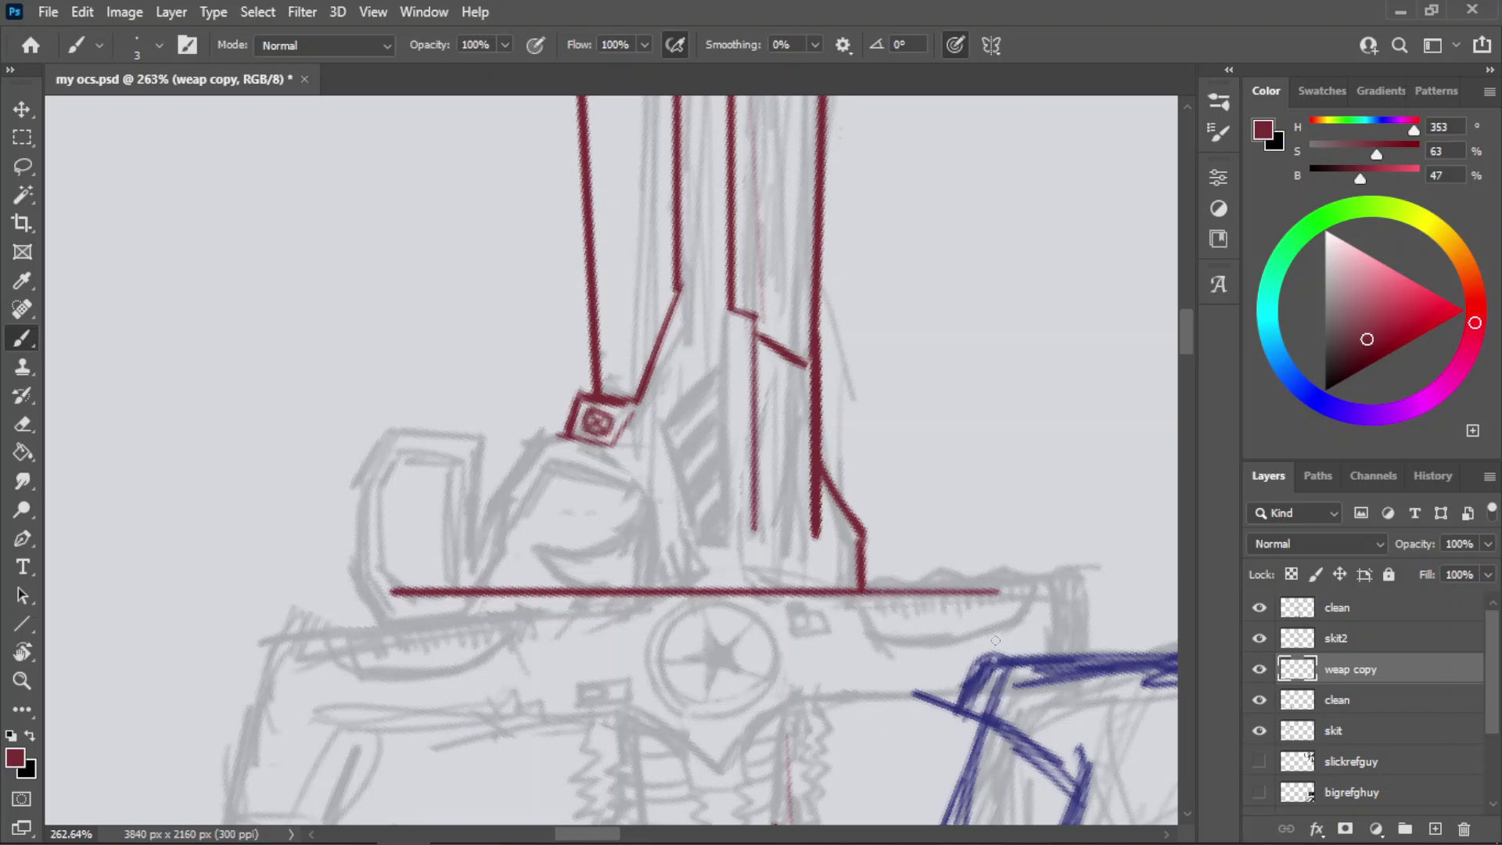
{"action": "key", "text": "ctrl+z"}
- Draw one long straight horizontal line beneath the blade as the guard's upper edge, following the sketch
{"action": "key", "text": "z"}
{"action": "left_click_drag", "start_coordinate": [680, 369], "coordinate": [603, 371]}
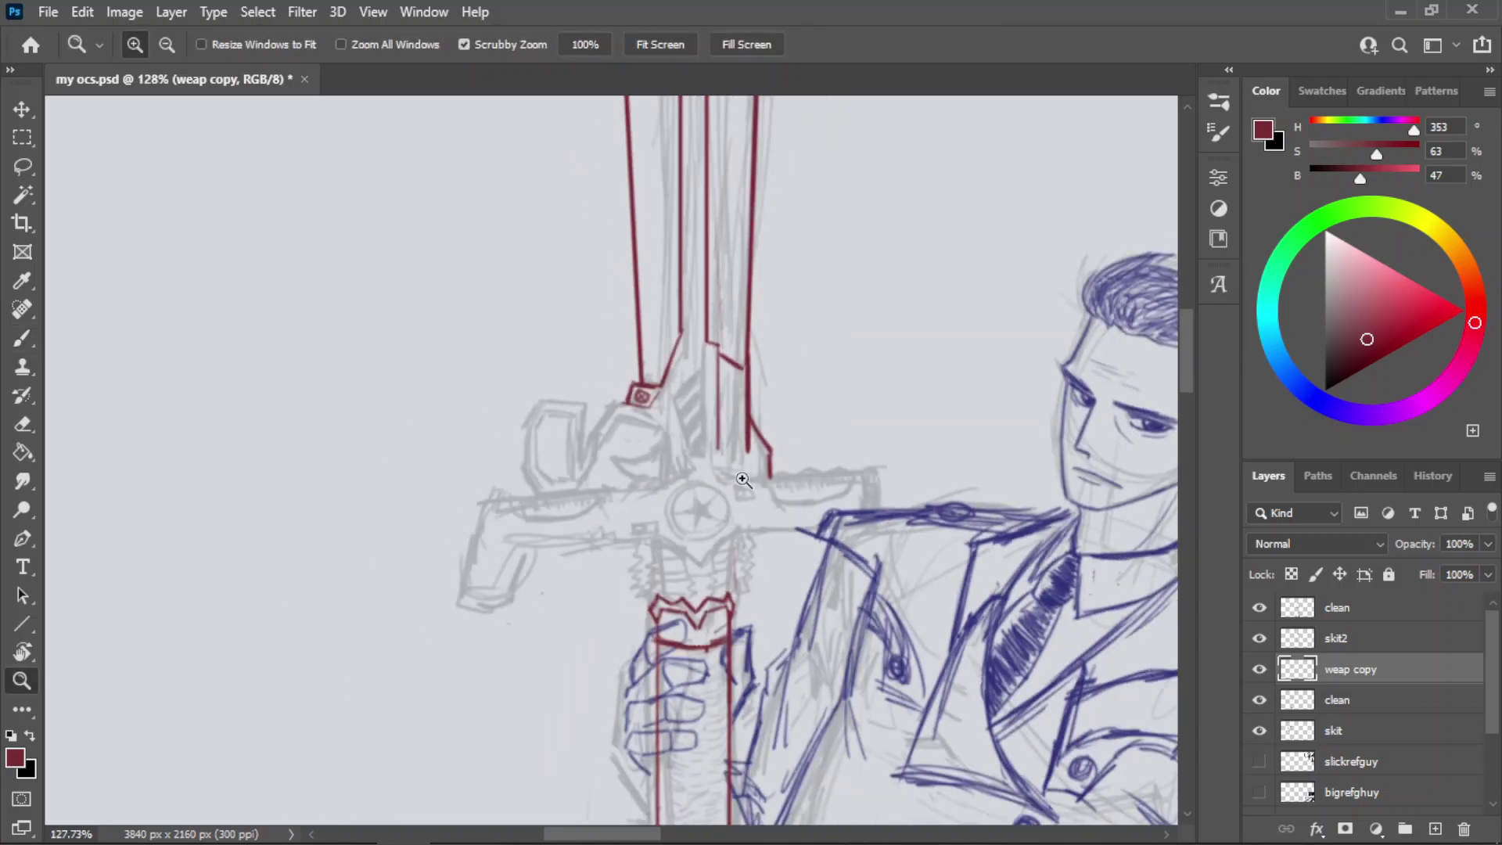
{"action": "mouse_move", "coordinate": [738, 404]}
{"action": "left_mouse_down"}
{"action": "mouse_move", "coordinate": [690, 426]}
{"action": "mouse_move", "coordinate": [698, 443]}
{"action": "mouse_move", "coordinate": [810, 438]}
{"action": "left_mouse_up"}
{"action": "key", "text": "z"}
{"action": "left_click_drag", "start_coordinate": [684, 438], "coordinate": [755, 438]}
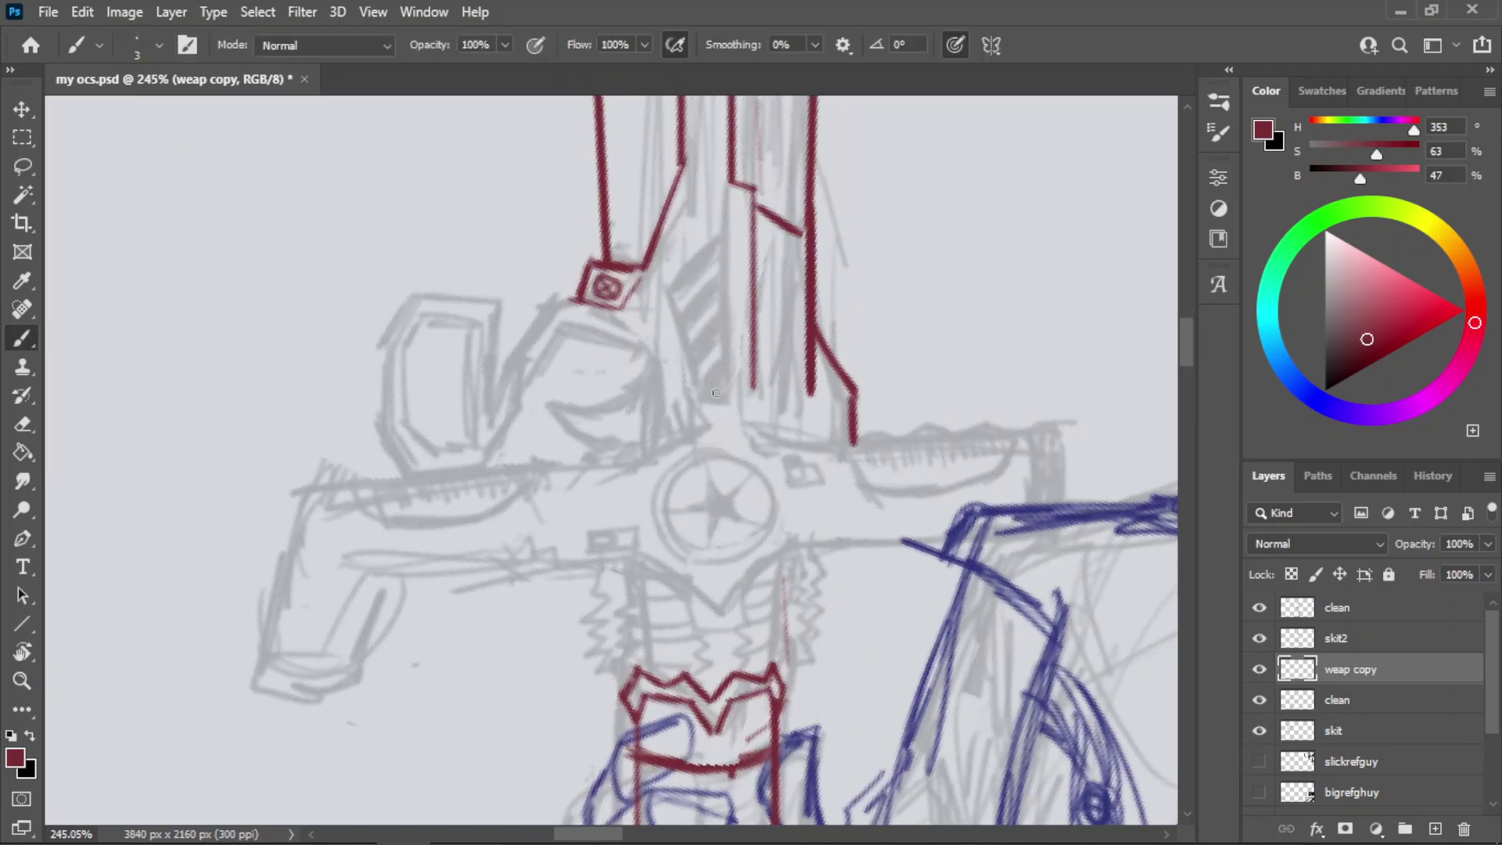
{"action": "key", "text": "r"}
{"action": "mouse_move", "coordinate": [669, 379]}
{"action": "left_mouse_down"}
{"action": "mouse_move", "coordinate": [791, 439]}
{"action": "mouse_move", "coordinate": [774, 409]}
{"action": "left_mouse_up"}
{"action": "key", "text": "b"}
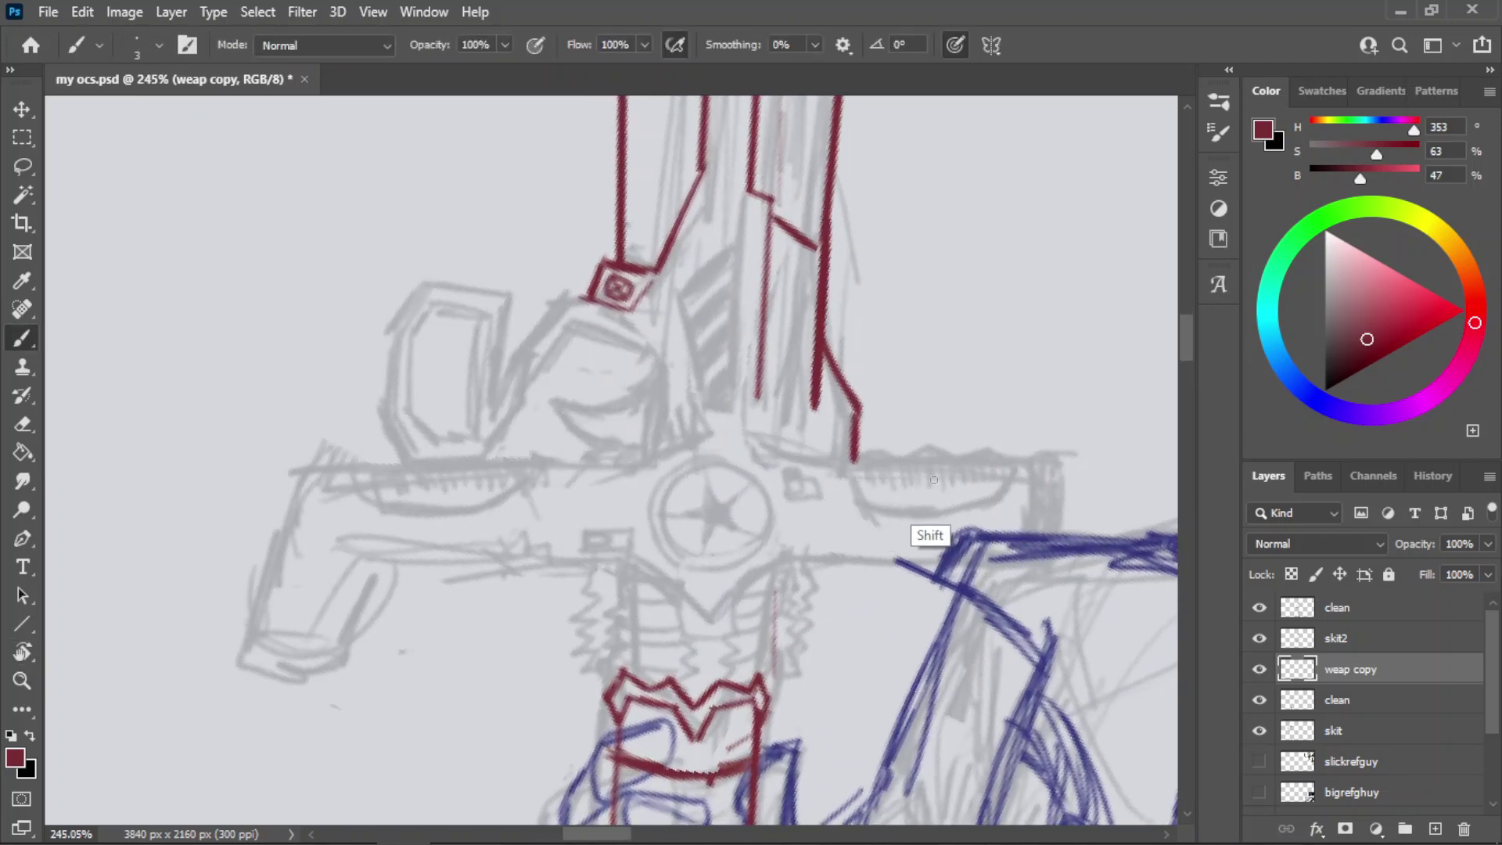
{"action": "left_click_drag", "start_coordinate": [939, 474], "coordinate": [405, 544]}
{"action": "key", "text": "ctrl+z"}
{"action": "mouse_move", "coordinate": [1014, 466]}
{"action": "left_mouse_down"}
{"action": "mouse_move", "coordinate": [778, 455]}
{"action": "mouse_move", "coordinate": [383, 500]}
{"action": "mouse_move", "coordinate": [669, 473]}
{"action": "mouse_move", "coordinate": [1032, 484]}
{"action": "mouse_move", "coordinate": [419, 505]}
{"action": "left_mouse_up"}
- Draw the guard's lower edge as a long straight line parallel to the upper edge, passing below the star emblem
{"action": "key", "text": "z"}
{"action": "left_click_drag", "start_coordinate": [881, 422], "coordinate": [916, 406]}
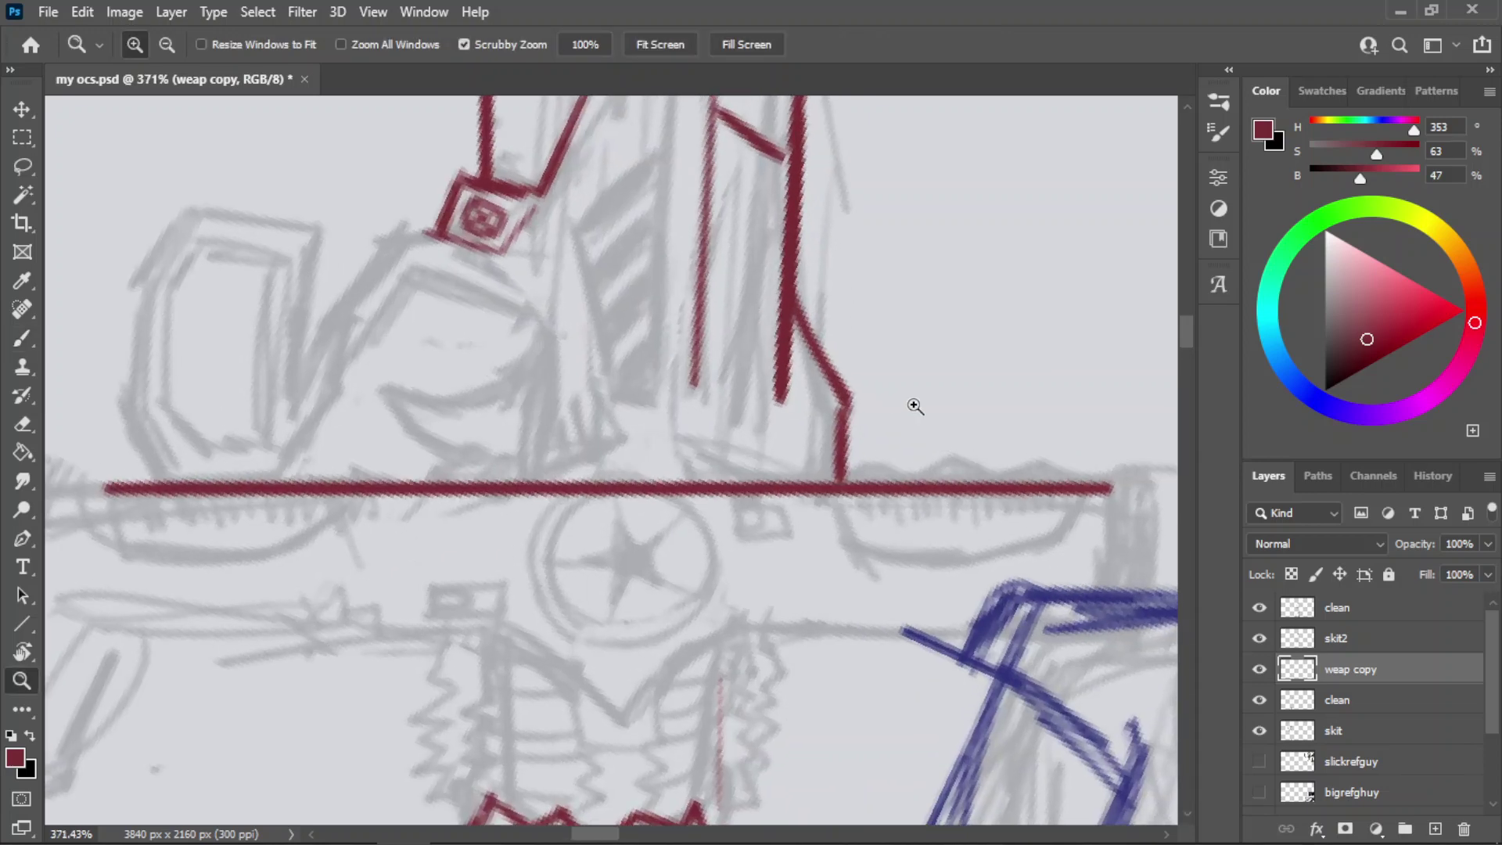
{"action": "key", "text": "z"}
{"action": "left_click_drag", "start_coordinate": [773, 448], "coordinate": [735, 458]}
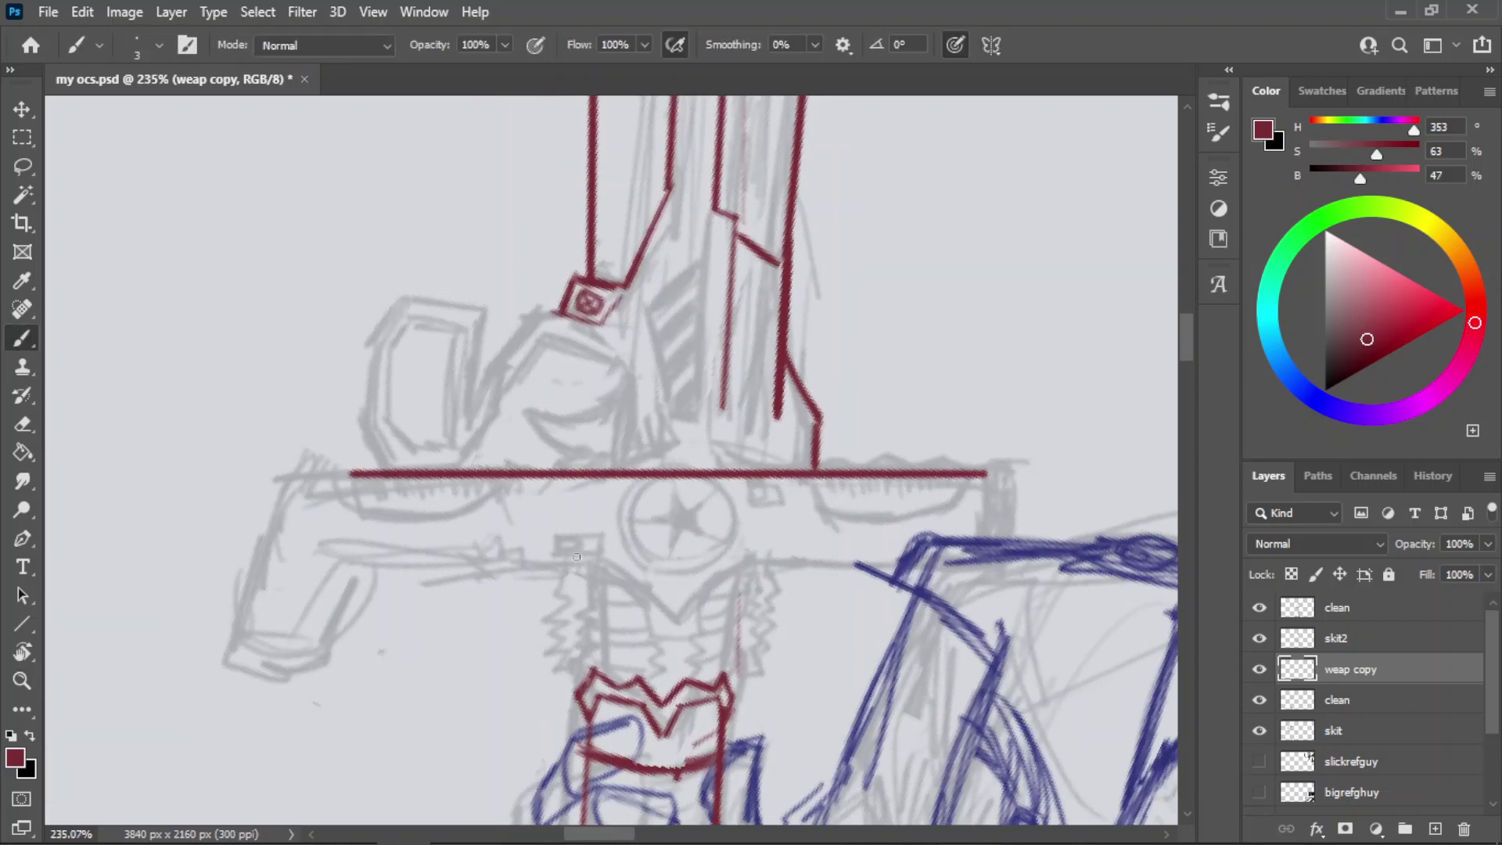
{"action": "mouse_move", "coordinate": [414, 574]}
{"action": "left_mouse_down"}
{"action": "mouse_move", "coordinate": [595, 575]}
{"action": "mouse_move", "coordinate": [397, 575]}
{"action": "mouse_move", "coordinate": [483, 569]}
{"action": "left_mouse_up"}
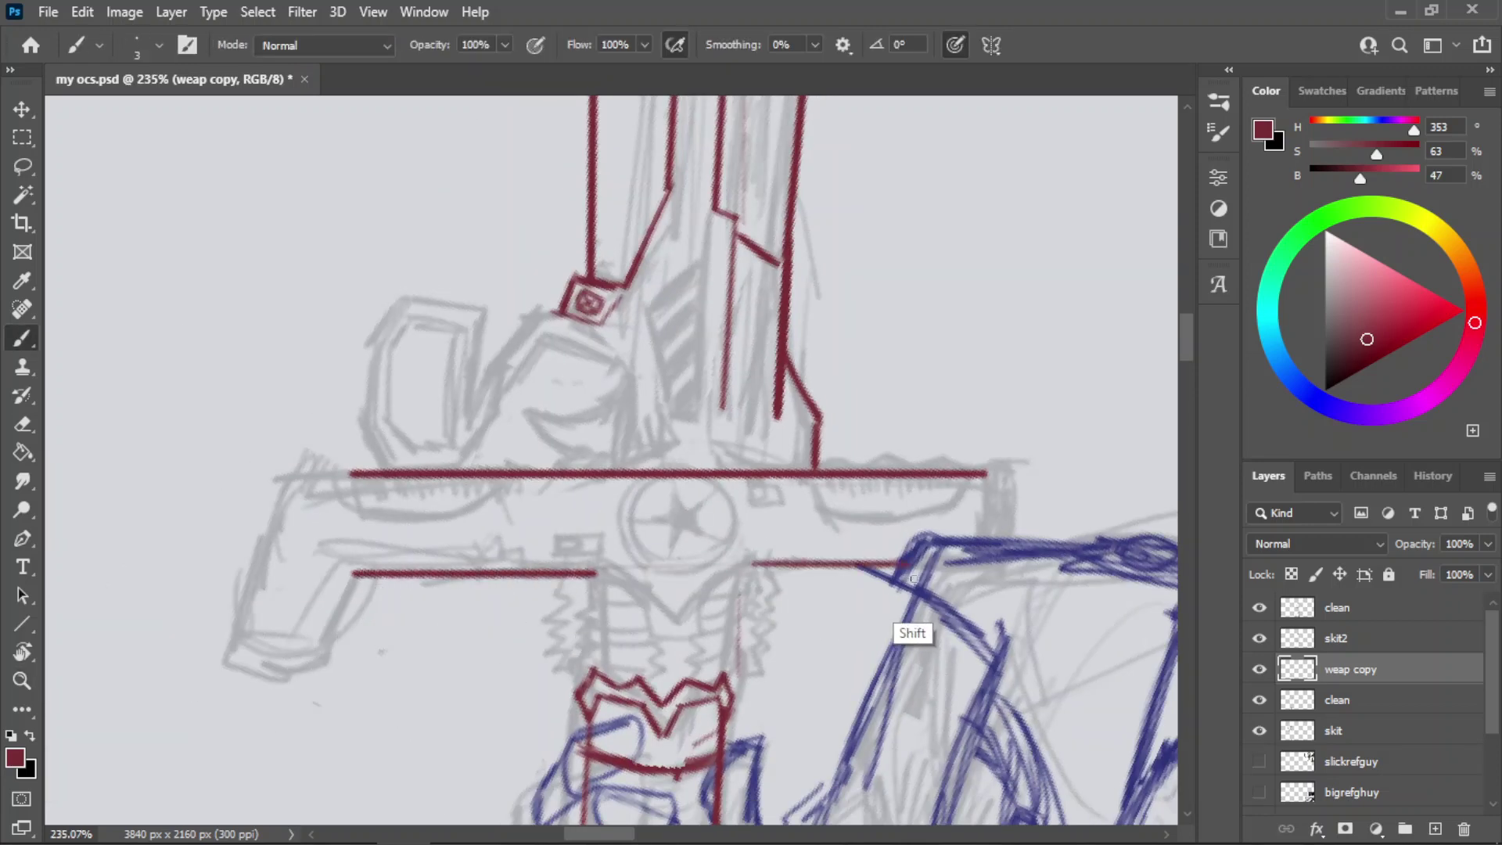
{"action": "key", "text": "ctrl+z"}
{"action": "mouse_move", "coordinate": [356, 570]}
{"action": "left_mouse_down"}
{"action": "mouse_move", "coordinate": [979, 621]}
{"action": "mouse_move", "coordinate": [580, 607]}
{"action": "mouse_move", "coordinate": [355, 627]}
{"action": "mouse_move", "coordinate": [962, 635]}
{"action": "mouse_move", "coordinate": [671, 654]}
{"action": "mouse_move", "coordinate": [358, 631]}
{"action": "left_mouse_up"}
- Close the guard's right end with a vertical line and outline a narrow, slightly taller end cap around it
{"action": "key", "text": "z"}
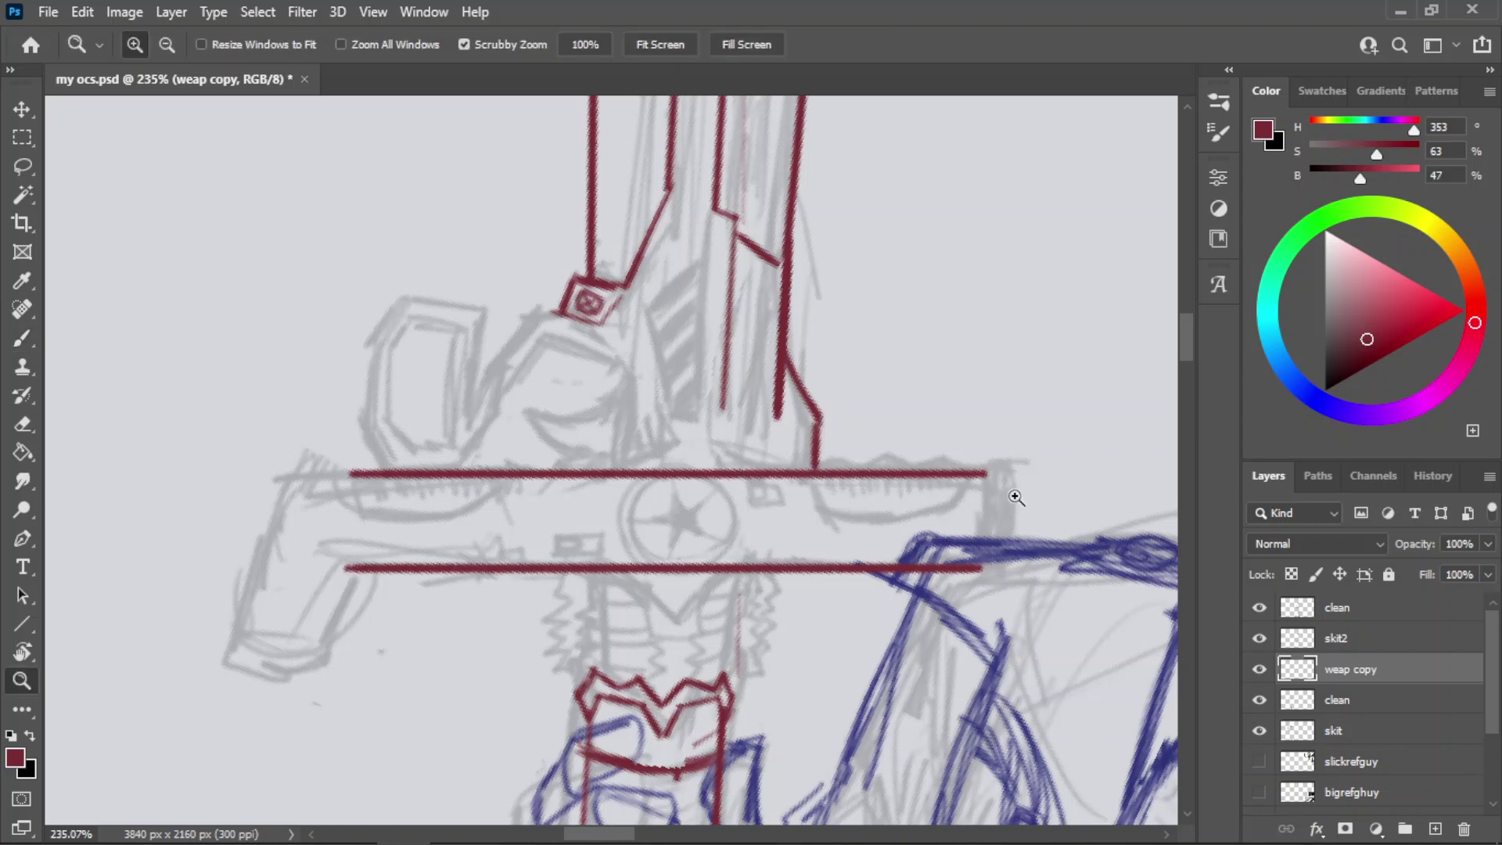
{"action": "left_click_drag", "start_coordinate": [997, 503], "coordinate": [1048, 500]}
{"action": "key", "text": "b"}
{"action": "left_click_drag", "start_coordinate": [977, 455], "coordinate": [978, 604]}
{"action": "key", "text": "ctrl+z"}
{"action": "key", "text": "ctrl+z"}
{"action": "left_click_drag", "start_coordinate": [983, 493], "coordinate": [978, 611]}
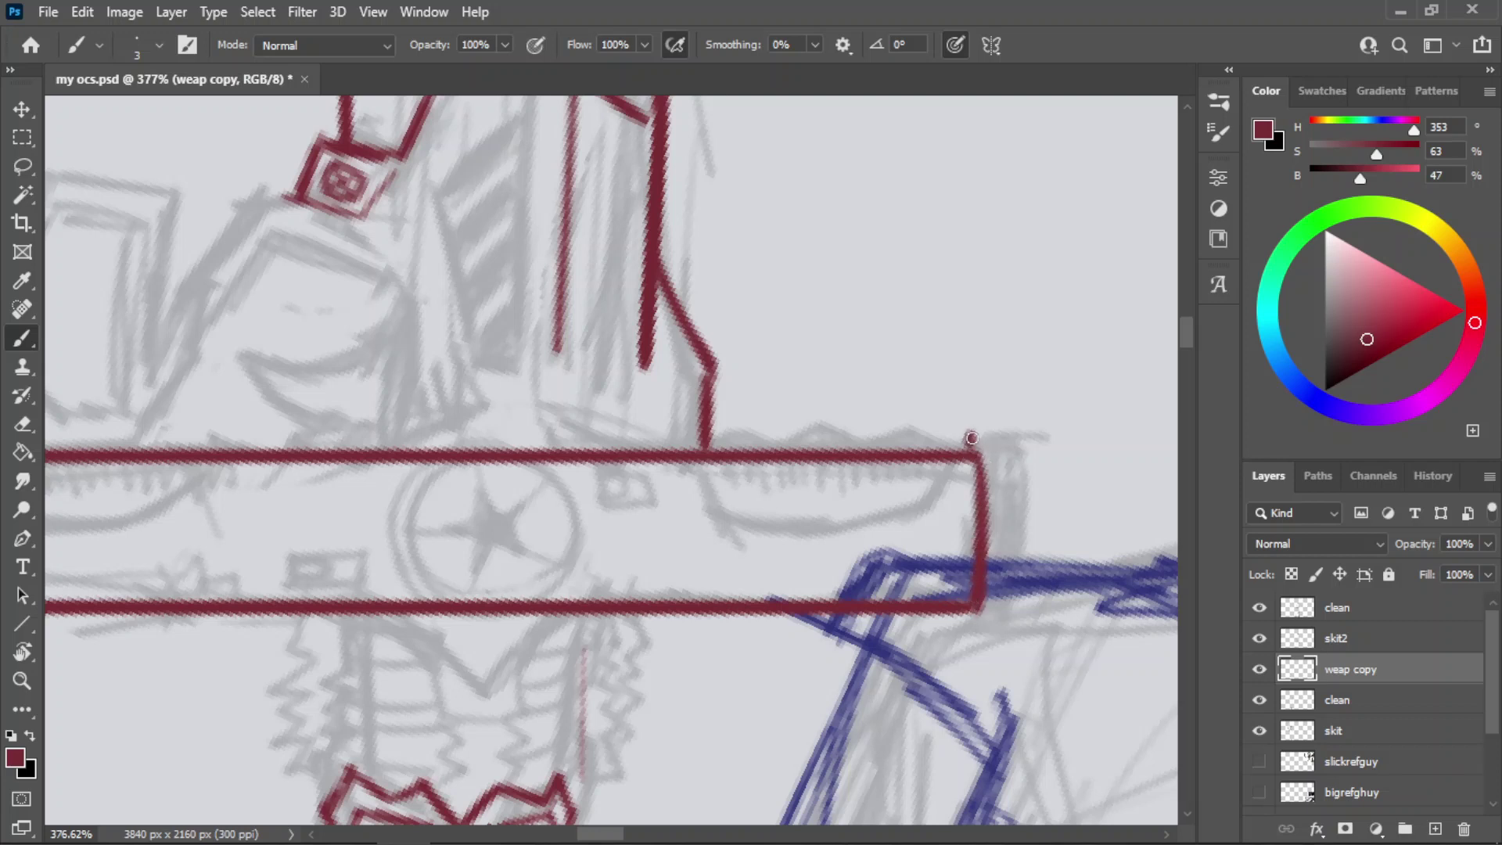
{"action": "left_click_drag", "start_coordinate": [972, 438], "coordinate": [1020, 448]}
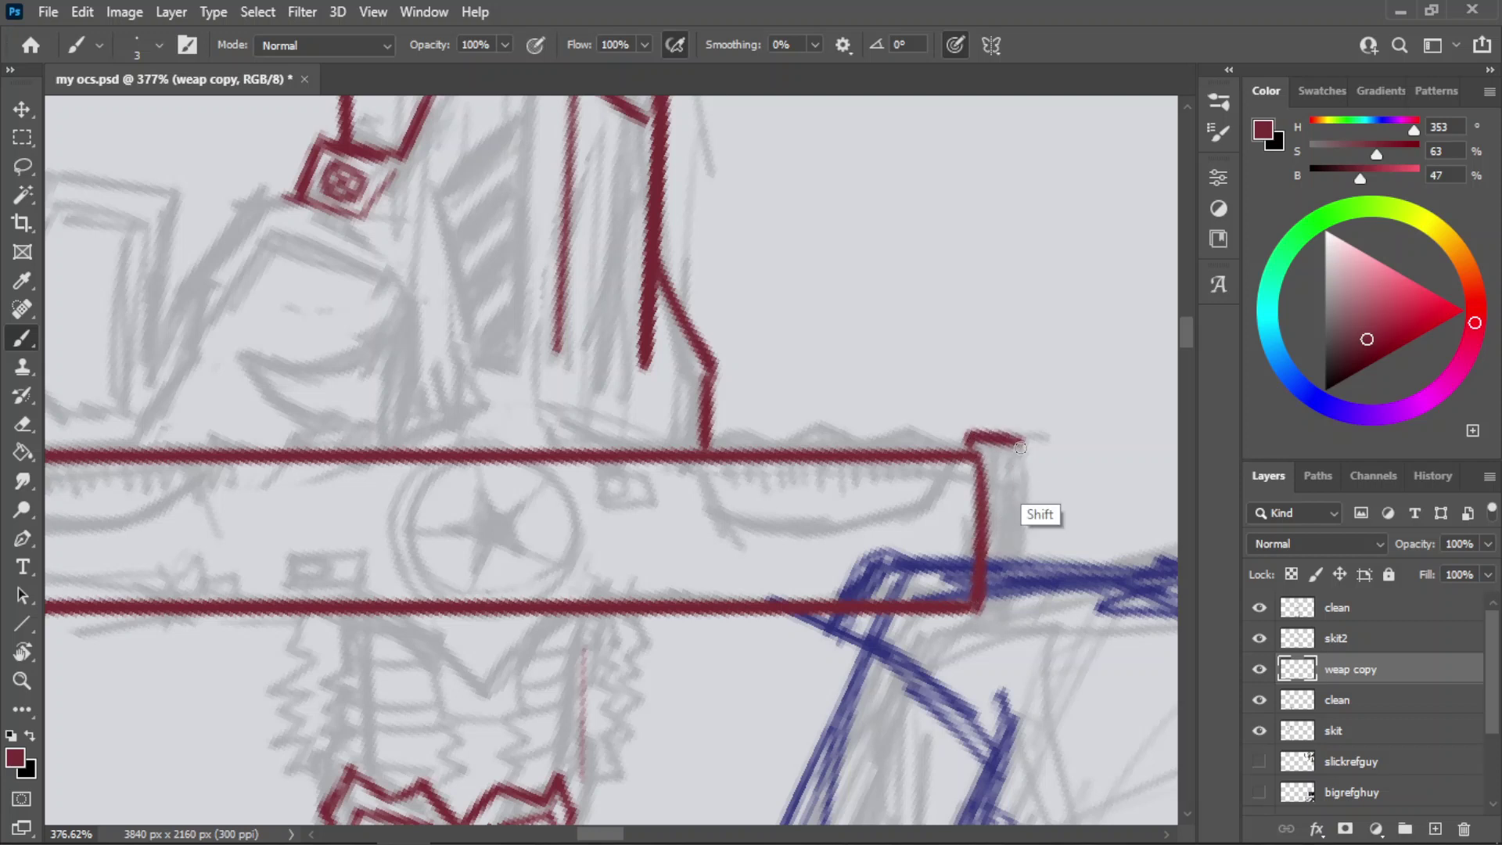
{"action": "left_click", "coordinate": [1019, 596], "text": "shift"}
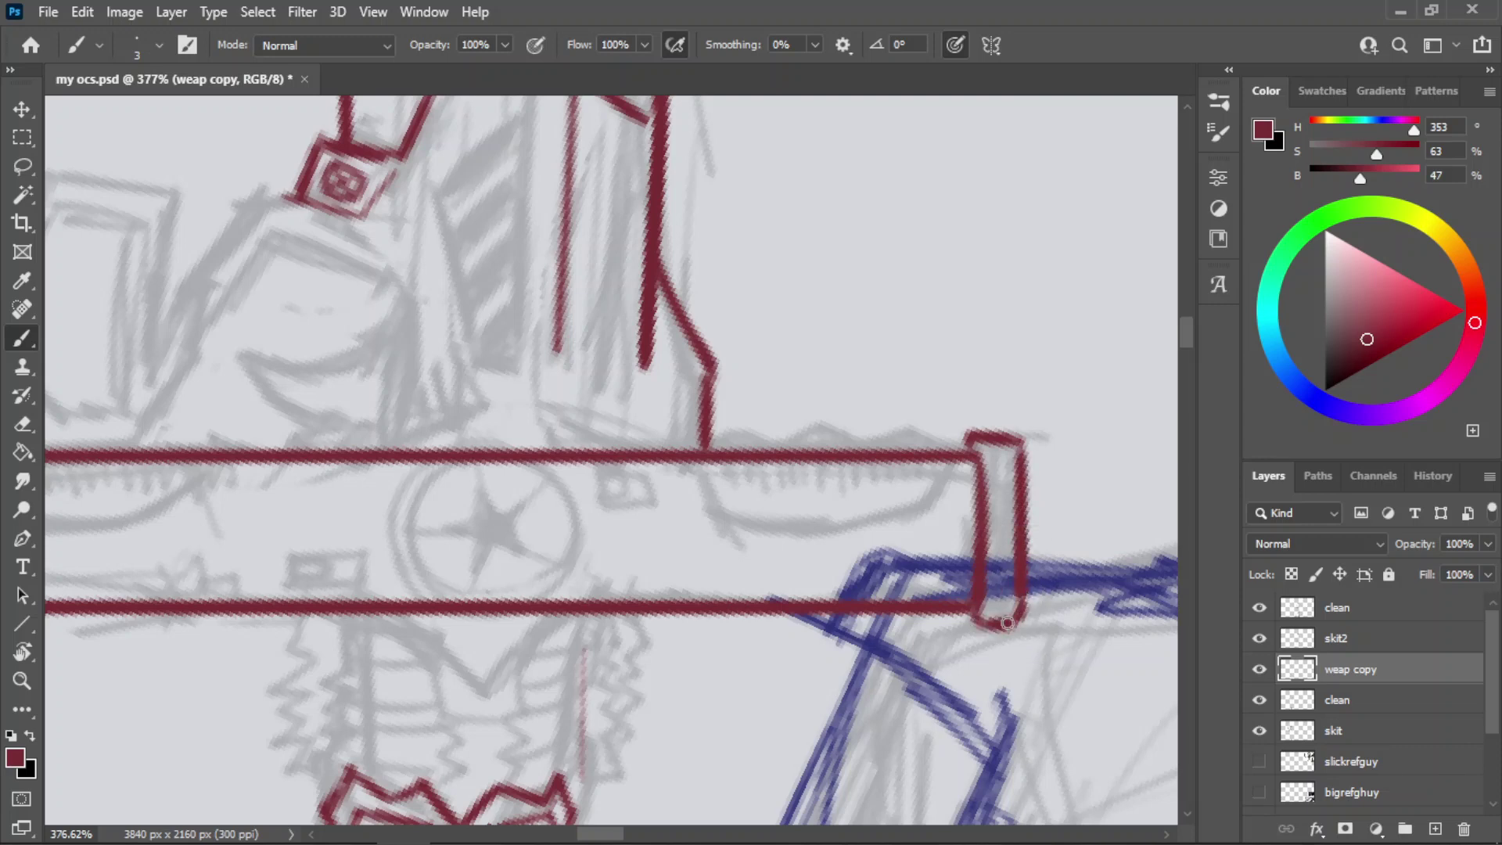
- Fill the narrow cap at the guard's right end with solid dark red
{"action": "key", "text": "z"}
{"action": "left_click_drag", "start_coordinate": [899, 433], "coordinate": [835, 519]}
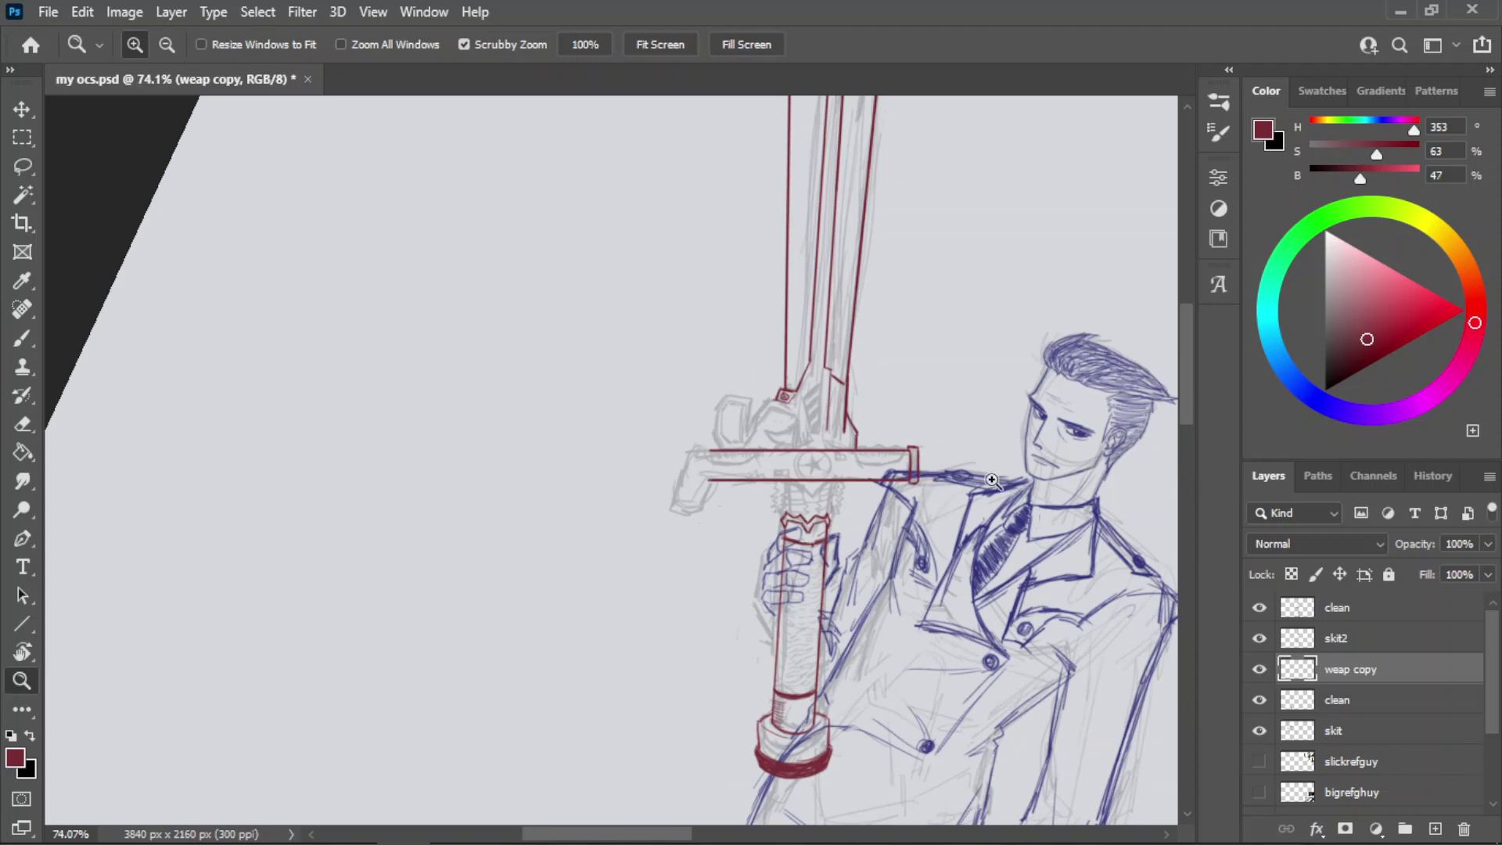
{"action": "left_click_drag", "start_coordinate": [925, 479], "coordinate": [993, 480]}
{"action": "key", "text": "b"}
{"action": "mouse_move", "coordinate": [872, 389]}
{"action": "left_mouse_down"}
{"action": "mouse_move", "coordinate": [877, 483]}
{"action": "mouse_move", "coordinate": [892, 375]}
{"action": "left_mouse_up"}
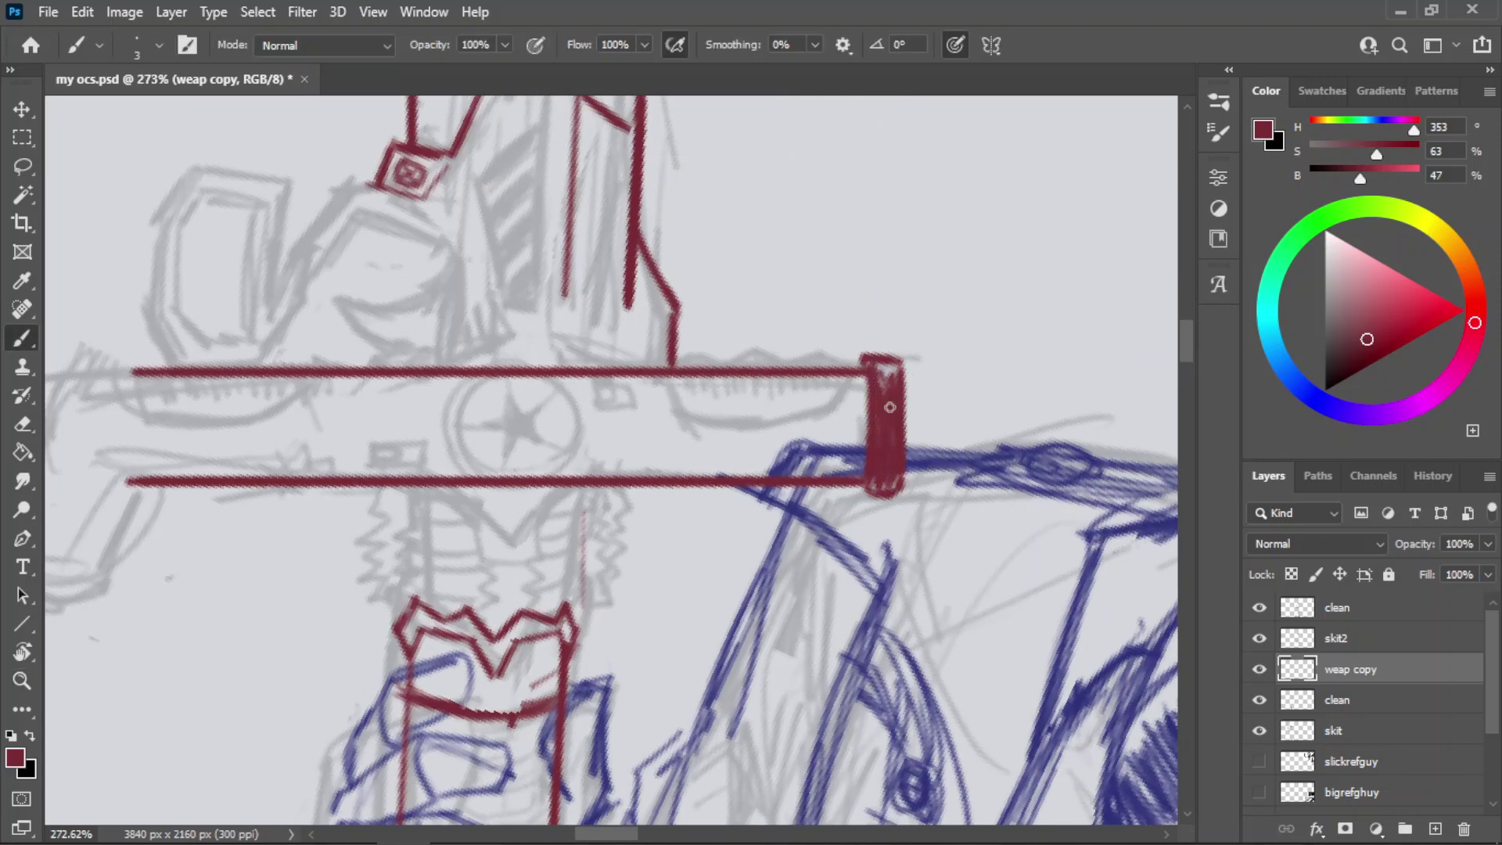
- Curve the left end of the guard's lower edge down and outward along the inside of the sketched bent arm
{"action": "key", "text": "z"}
{"action": "mouse_move", "coordinate": [798, 396]}
{"action": "left_mouse_down"}
{"action": "mouse_move", "coordinate": [480, 318]}
{"action": "mouse_move", "coordinate": [543, 292]}
{"action": "left_mouse_up"}
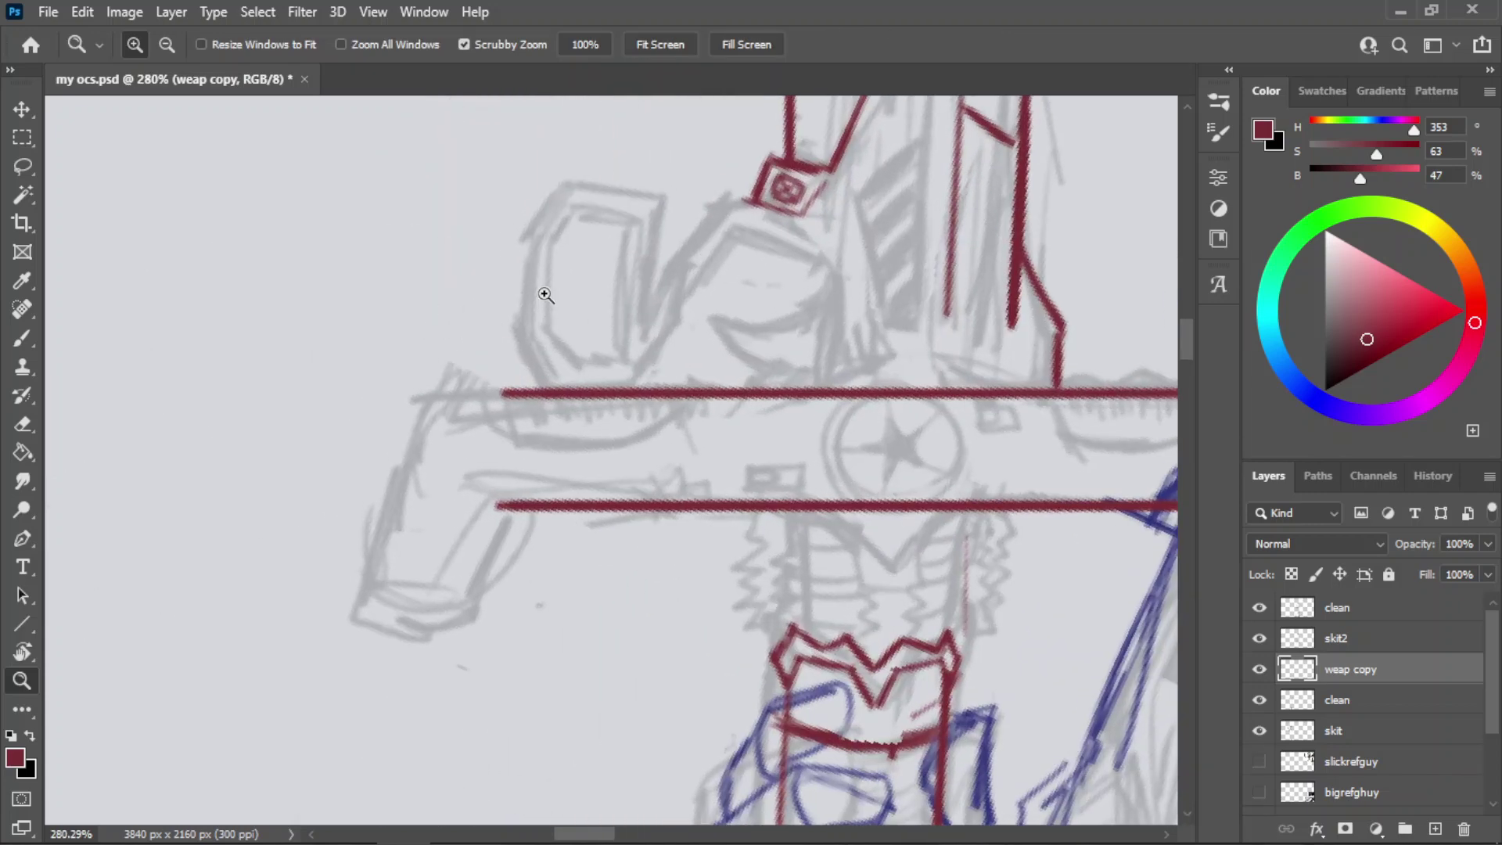
{"action": "key", "text": "b"}
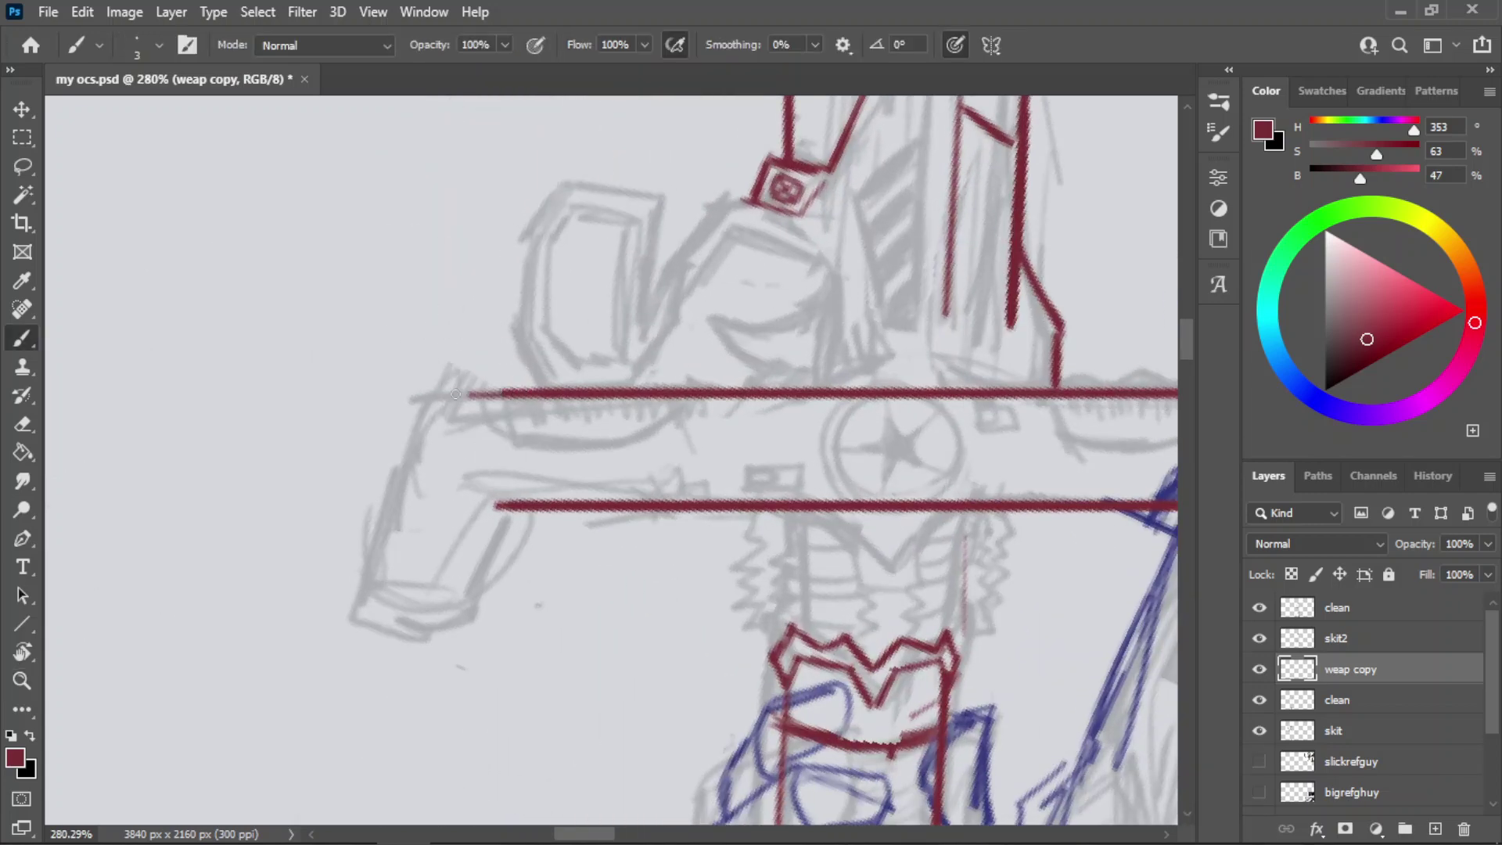
{"action": "left_click_drag", "start_coordinate": [496, 509], "coordinate": [475, 590]}
{"action": "key", "text": "ctrl+z"}
{"action": "left_click_drag", "start_coordinate": [504, 508], "coordinate": [480, 564]}
{"action": "key", "text": "ctrl+z"}
{"action": "key", "text": "e"}
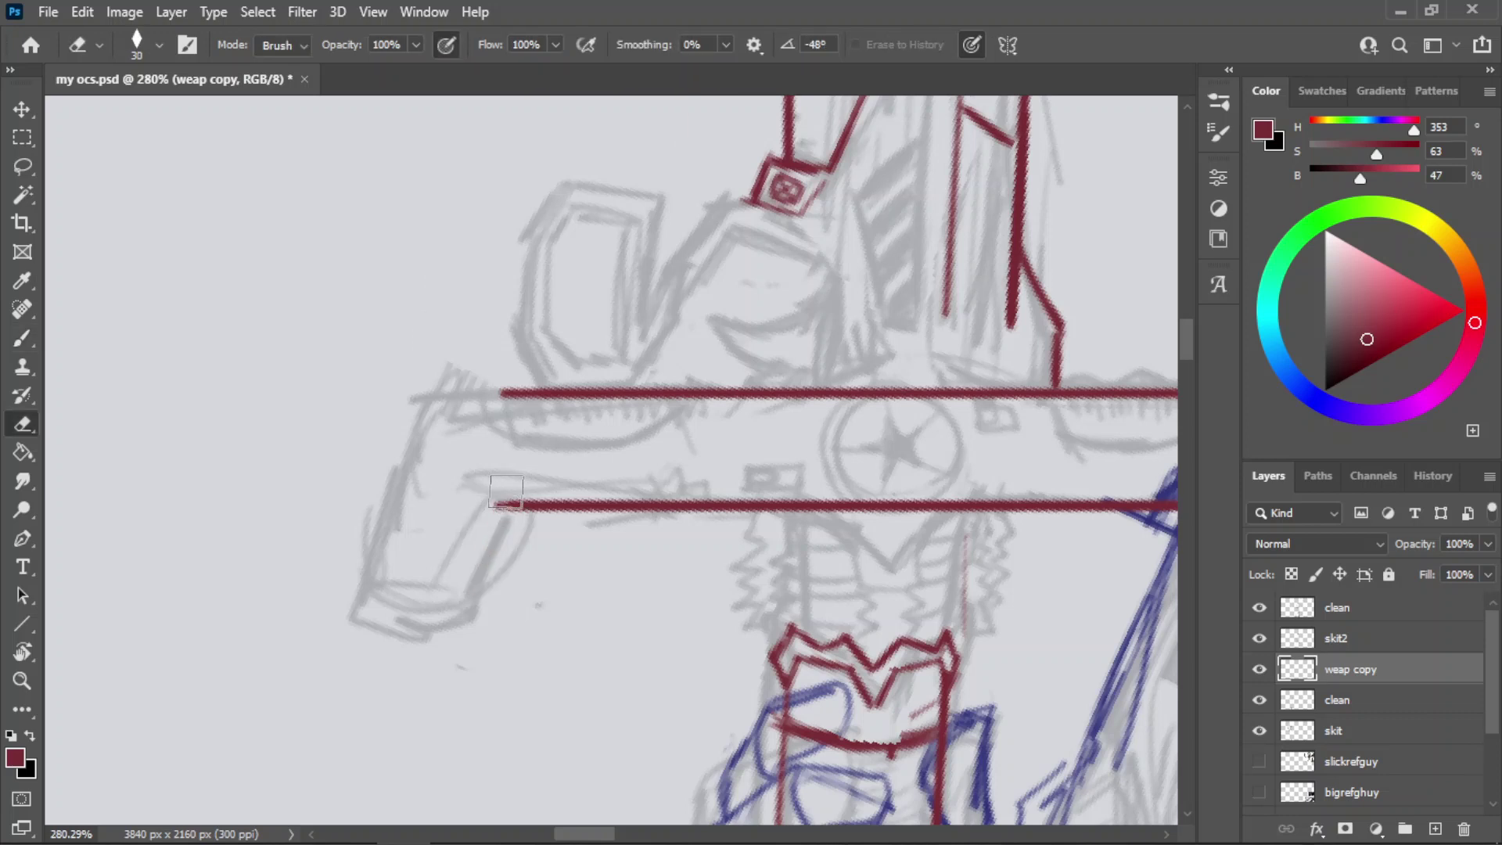
{"action": "mouse_move", "coordinate": [497, 511]}
{"action": "left_mouse_down"}
{"action": "mouse_move", "coordinate": [513, 487]}
{"action": "mouse_move", "coordinate": [580, 508]}
{"action": "mouse_move", "coordinate": [501, 550]}
{"action": "mouse_move", "coordinate": [476, 598]}
{"action": "left_mouse_up"}
{"action": "key", "text": "b"}
{"action": "key", "text": "ctrl+z"}
{"action": "key", "text": "ctrl+z"}
{"action": "left_click_drag", "start_coordinate": [501, 546], "coordinate": [474, 601]}
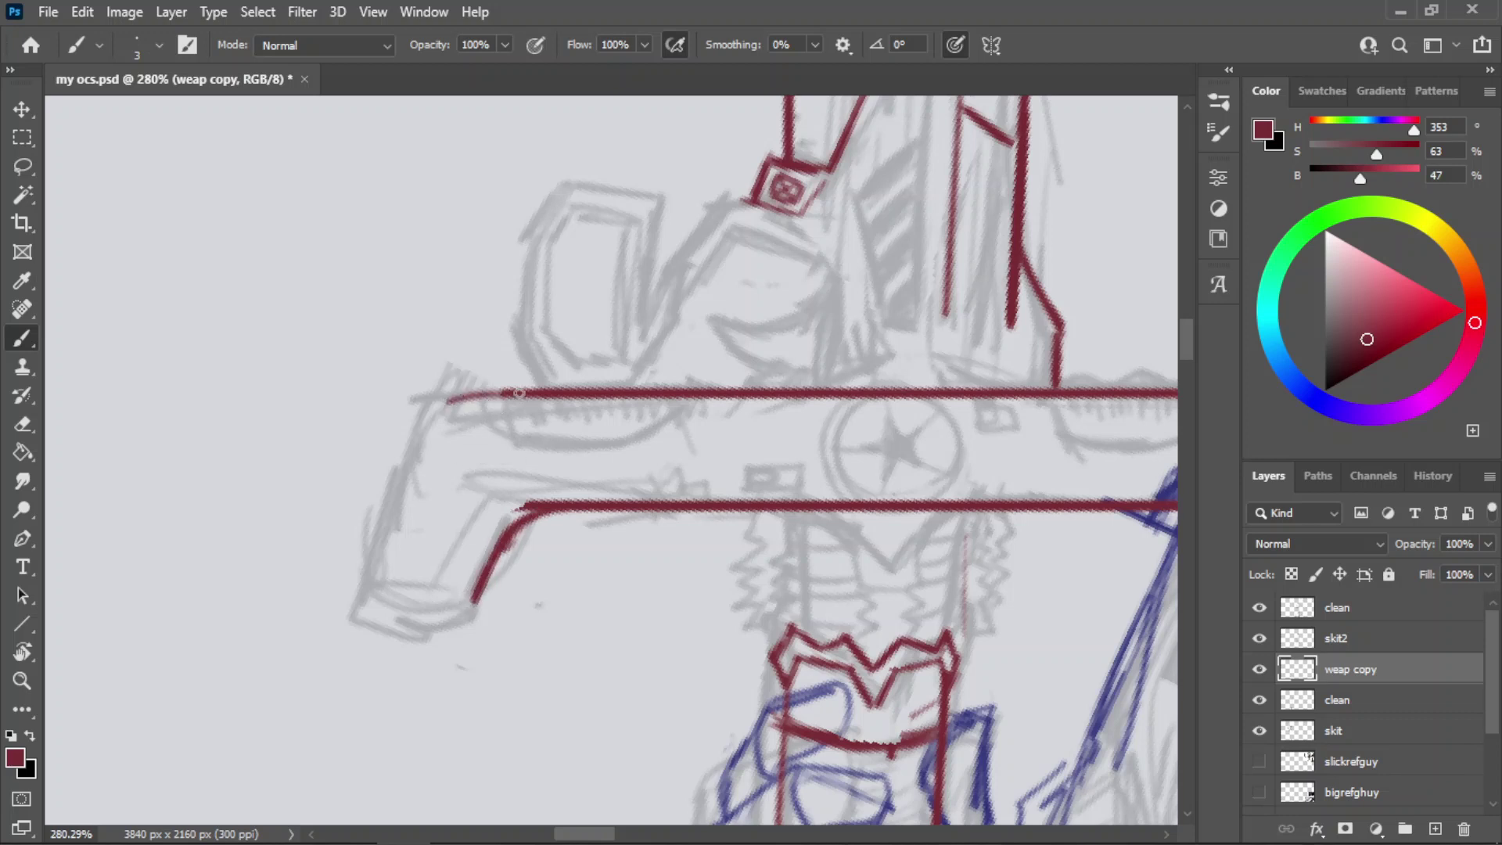
- Curve the guard's upper edge down along the outside of the bent left arm and outline a thin cap across its tip
{"action": "key", "text": "ctrl+z"}
{"action": "mouse_move", "coordinate": [442, 403]}
{"action": "left_mouse_down"}
{"action": "mouse_move", "coordinate": [490, 391]}
{"action": "mouse_move", "coordinate": [444, 406]}
{"action": "mouse_move", "coordinate": [407, 457]}
{"action": "mouse_move", "coordinate": [380, 559]}
{"action": "left_mouse_up"}
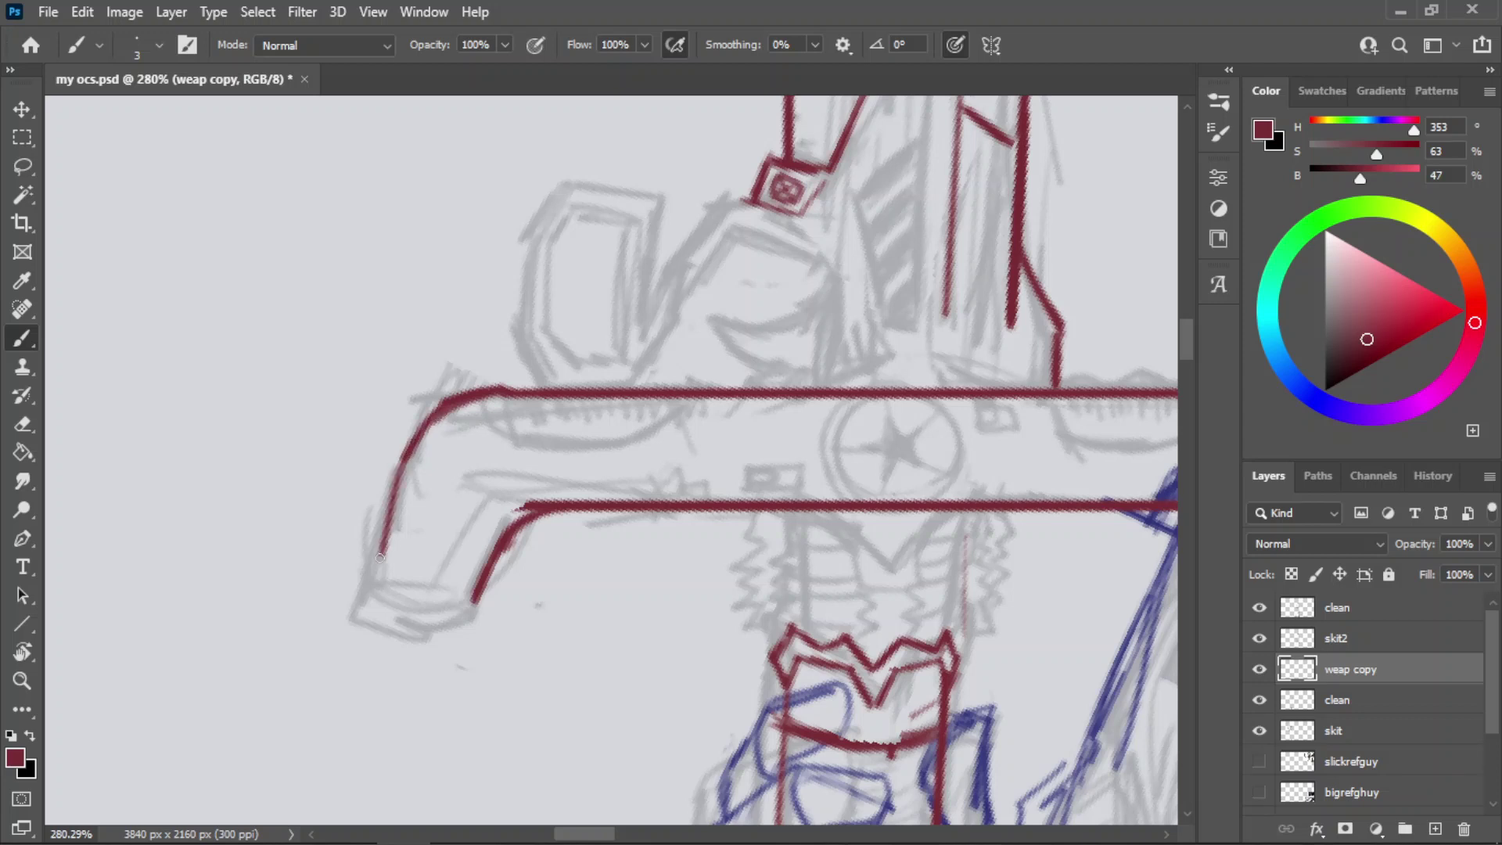
{"action": "left_click_drag", "start_coordinate": [407, 453], "coordinate": [366, 585]}
{"action": "mouse_move", "coordinate": [387, 508]}
{"action": "left_mouse_down"}
{"action": "mouse_move", "coordinate": [366, 585]}
{"action": "mouse_move", "coordinate": [455, 610]}
{"action": "mouse_move", "coordinate": [377, 623]}
{"action": "left_mouse_up"}
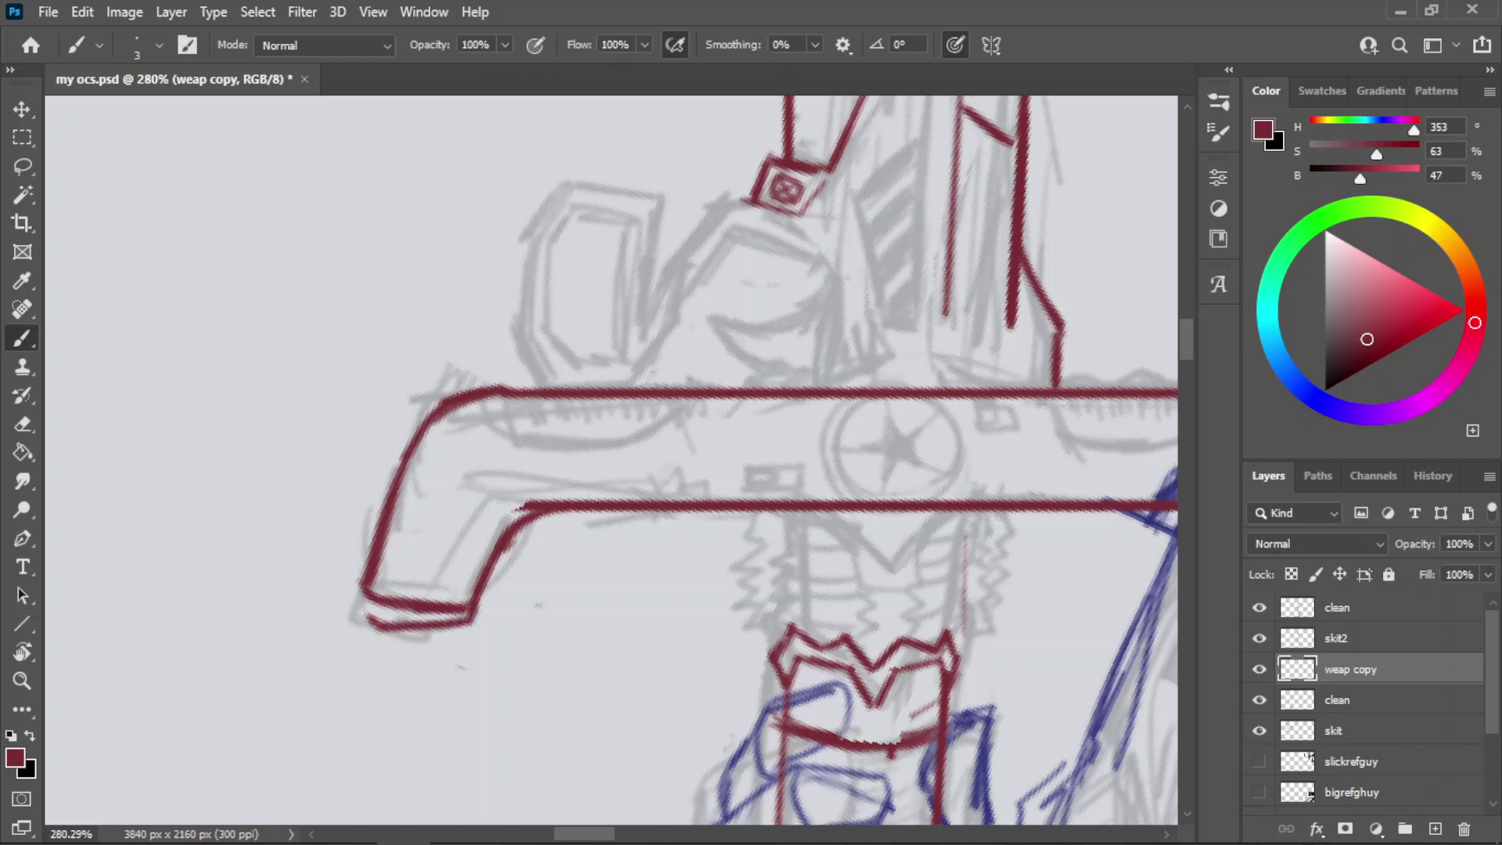
- Fill the thin cap at the tip of the guard's bent left arm with solid dark red
{"action": "key", "text": "ctrl+space"}
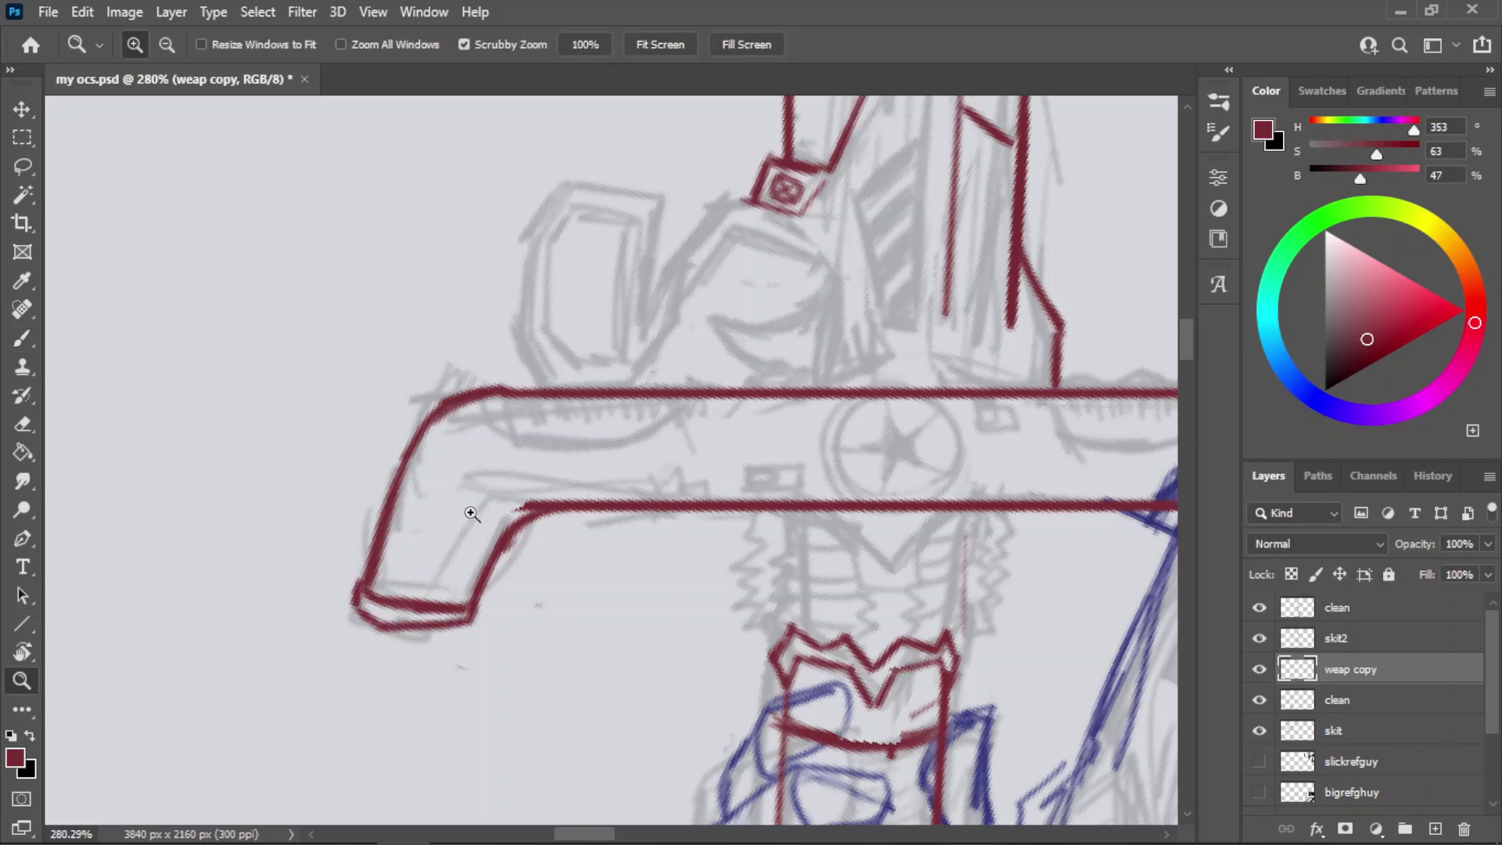
{"action": "left_click_drag", "start_coordinate": [539, 480], "coordinate": [521, 507]}
{"action": "left_click_drag", "start_coordinate": [438, 552], "coordinate": [563, 496]}
{"action": "mouse_move", "coordinate": [398, 557]}
{"action": "left_mouse_down"}
{"action": "mouse_move", "coordinate": [461, 594]}
{"action": "mouse_move", "coordinate": [464, 571]}
{"action": "mouse_move", "coordinate": [517, 593]}
{"action": "left_mouse_up"}
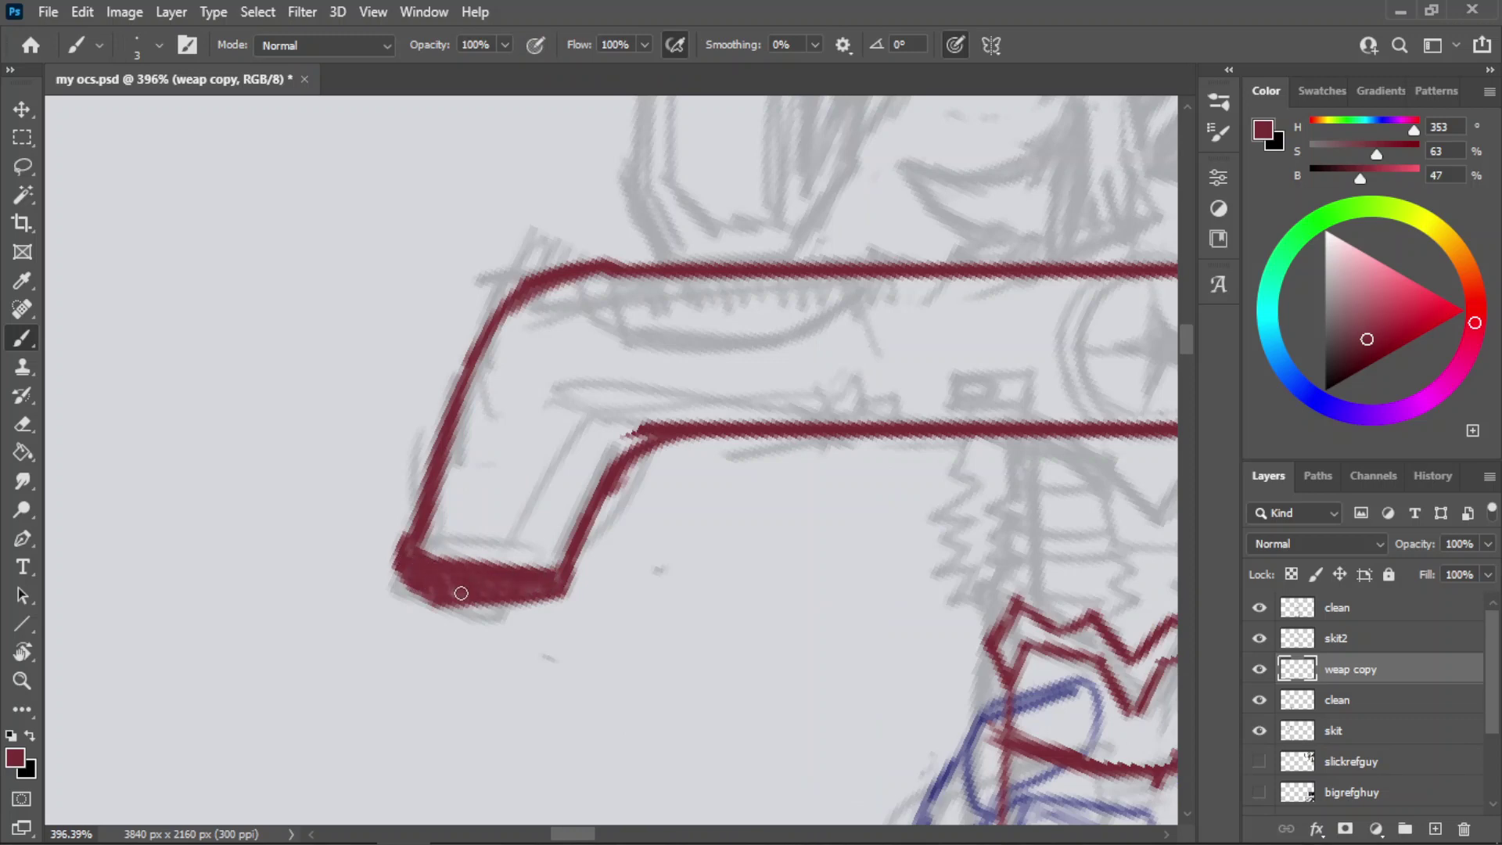
- Save the document with the finished guard outline
{"action": "key", "text": "ctrl+space"}
{"action": "left_click_drag", "start_coordinate": [534, 507], "coordinate": [439, 485]}
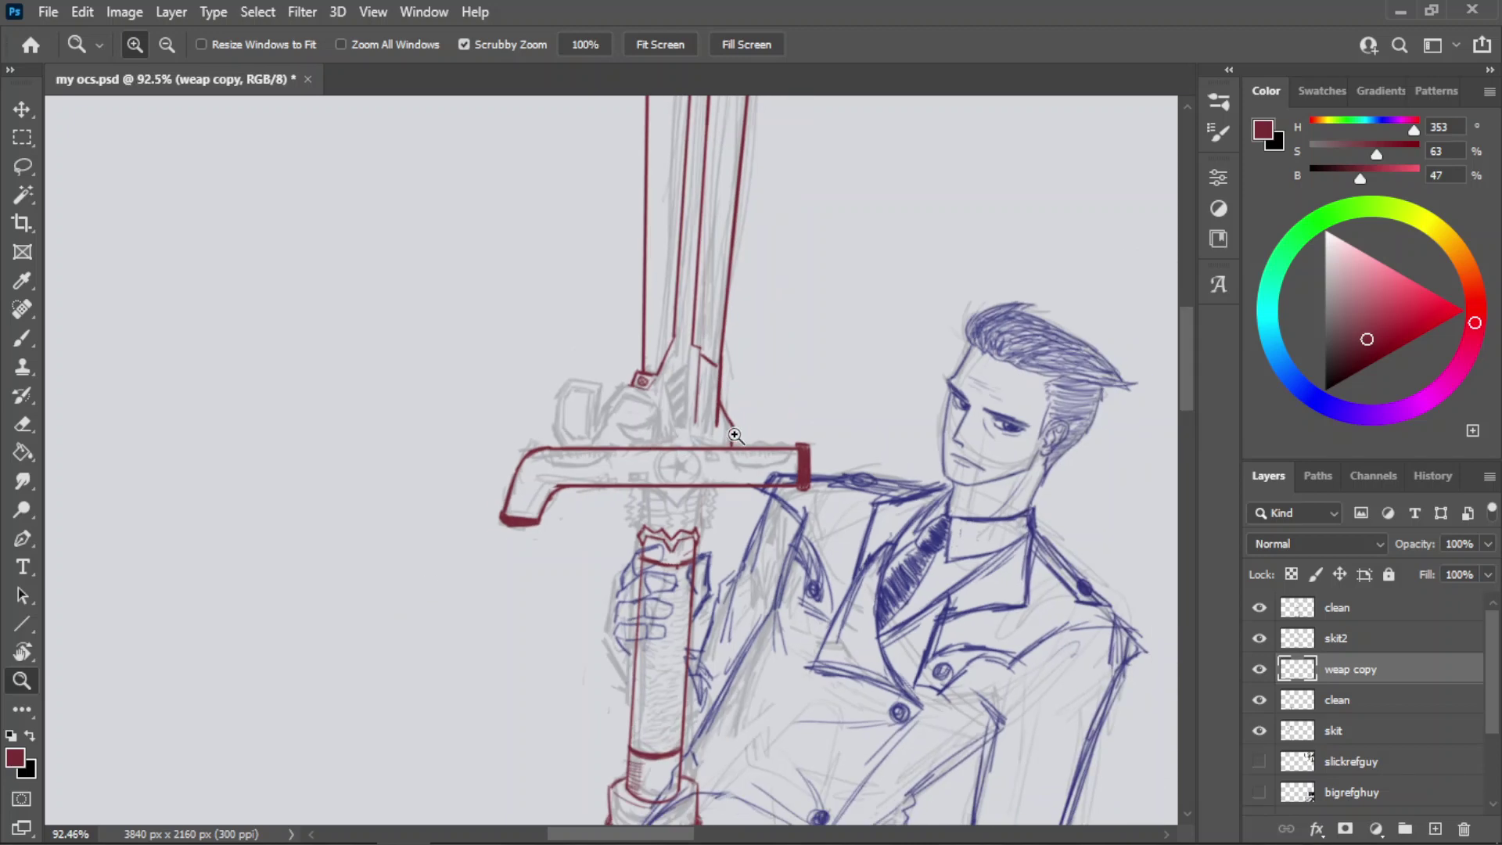
{"action": "left_click_drag", "start_coordinate": [655, 457], "coordinate": [734, 440]}
{"action": "key", "text": "ctrl+s"}
- Erase the middle section of the guard's lower edge beneath the star emblem, above the handle
{"action": "left_click_drag", "start_coordinate": [673, 497], "coordinate": [767, 500]}
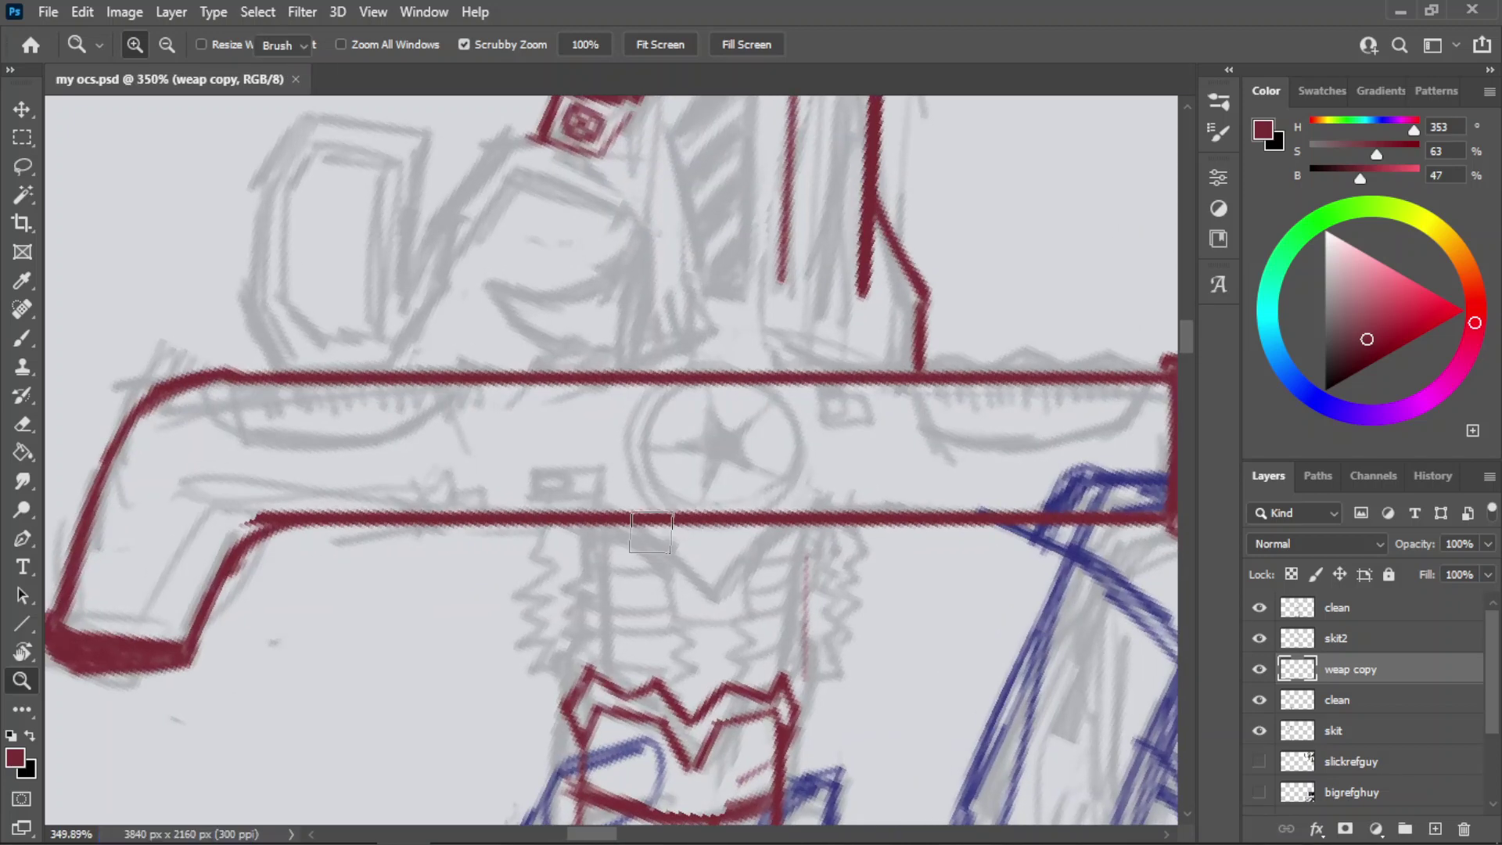
{"action": "key", "text": "e"}
{"action": "left_click", "coordinate": [657, 516]}
{"action": "key", "text": "ctrl+z"}
{"action": "left_click", "coordinate": [646, 516]}
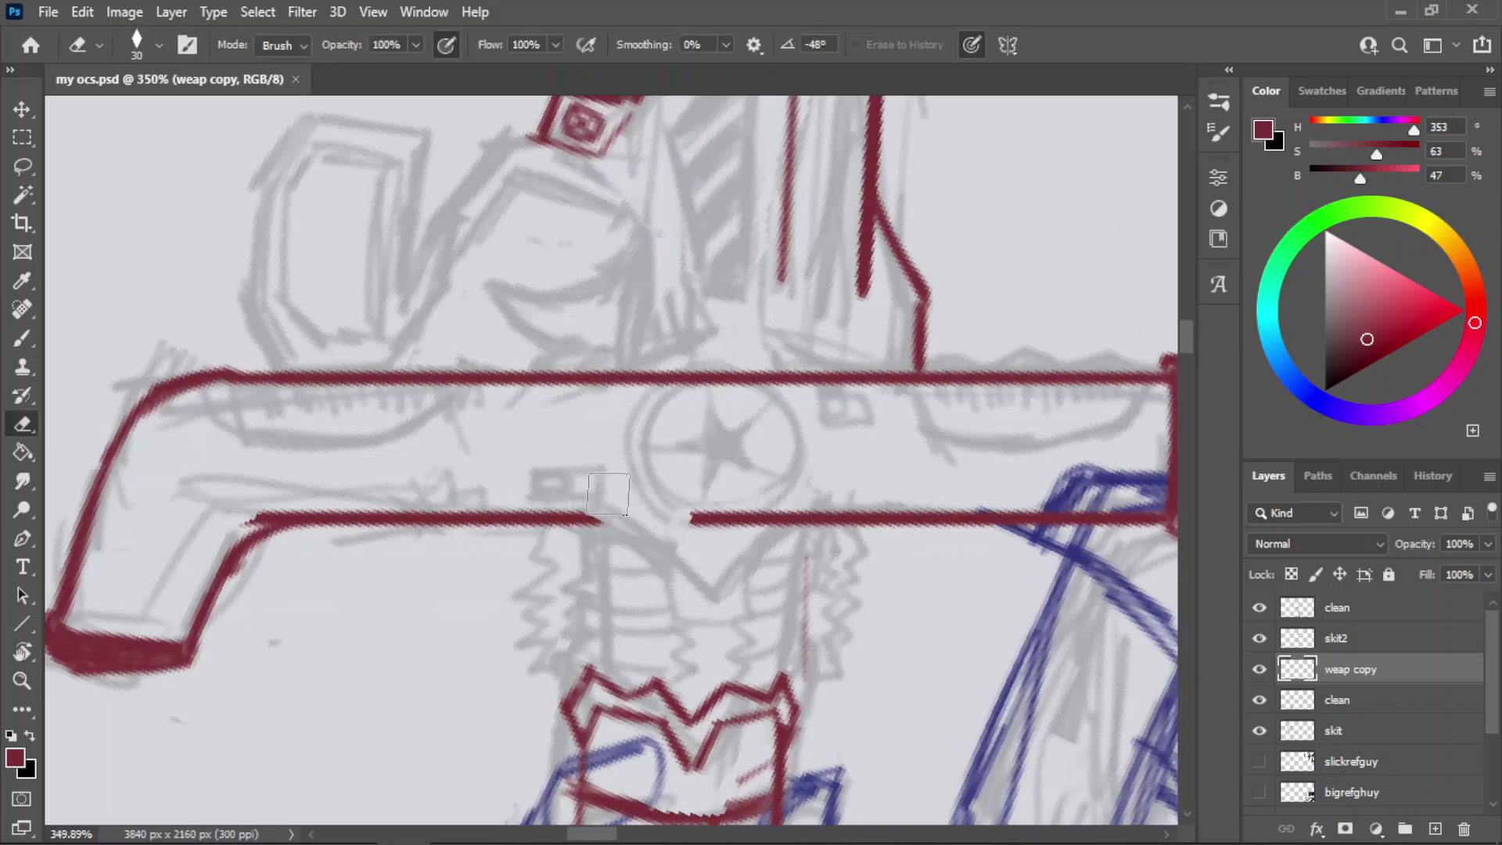
{"action": "left_click_drag", "start_coordinate": [673, 516], "coordinate": [810, 516]}
{"action": "key", "text": "b"}
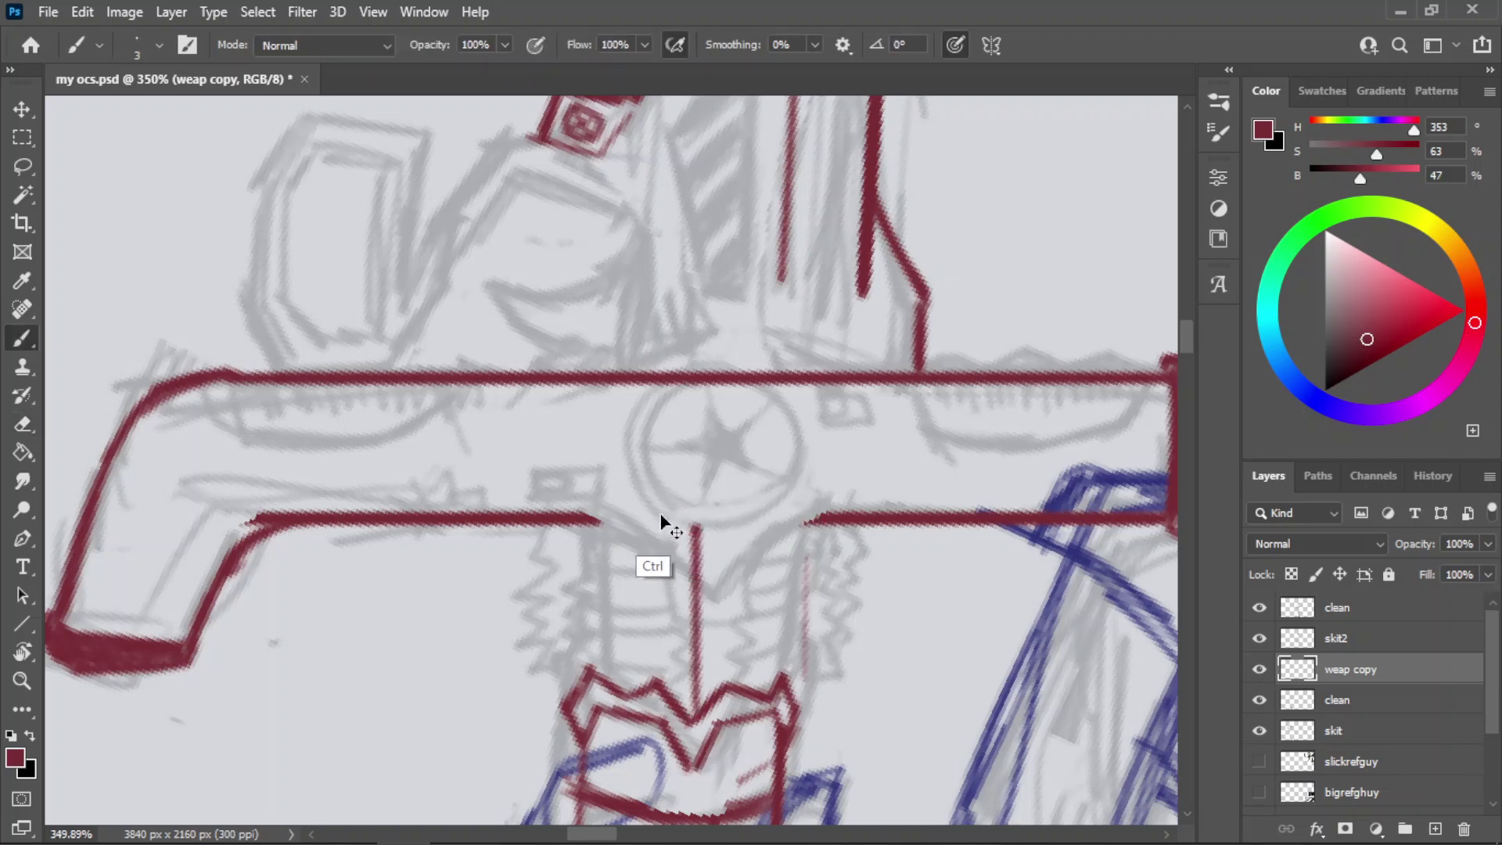
- Draw a vertical guideline from the centre notch of the handle collar up to the gap in the guard's lower edge
{"action": "key", "text": "r"}
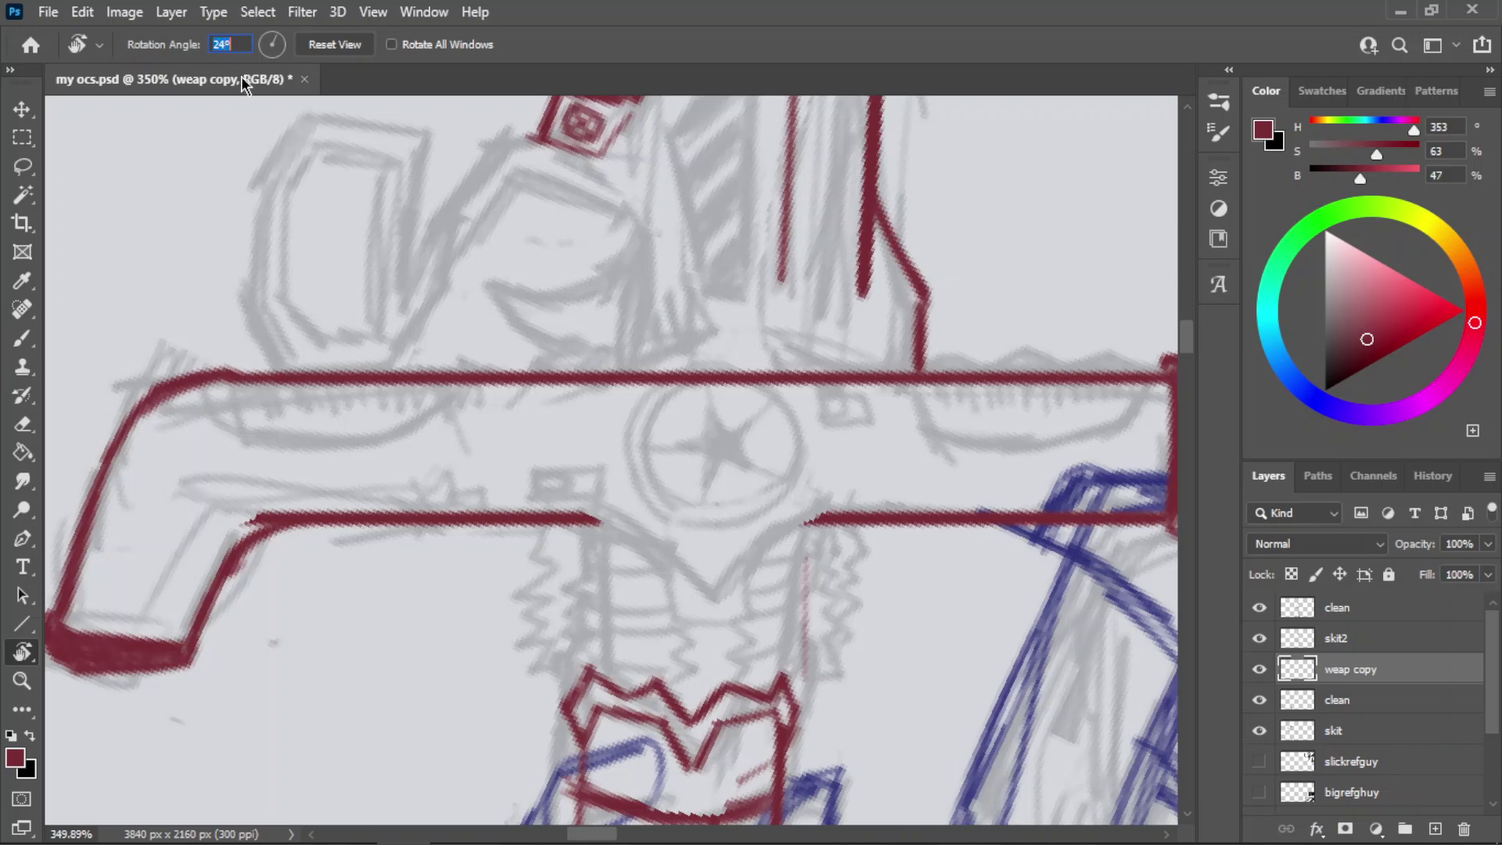
{"action": "left_click_drag", "start_coordinate": [489, 236], "coordinate": [481, 243]}
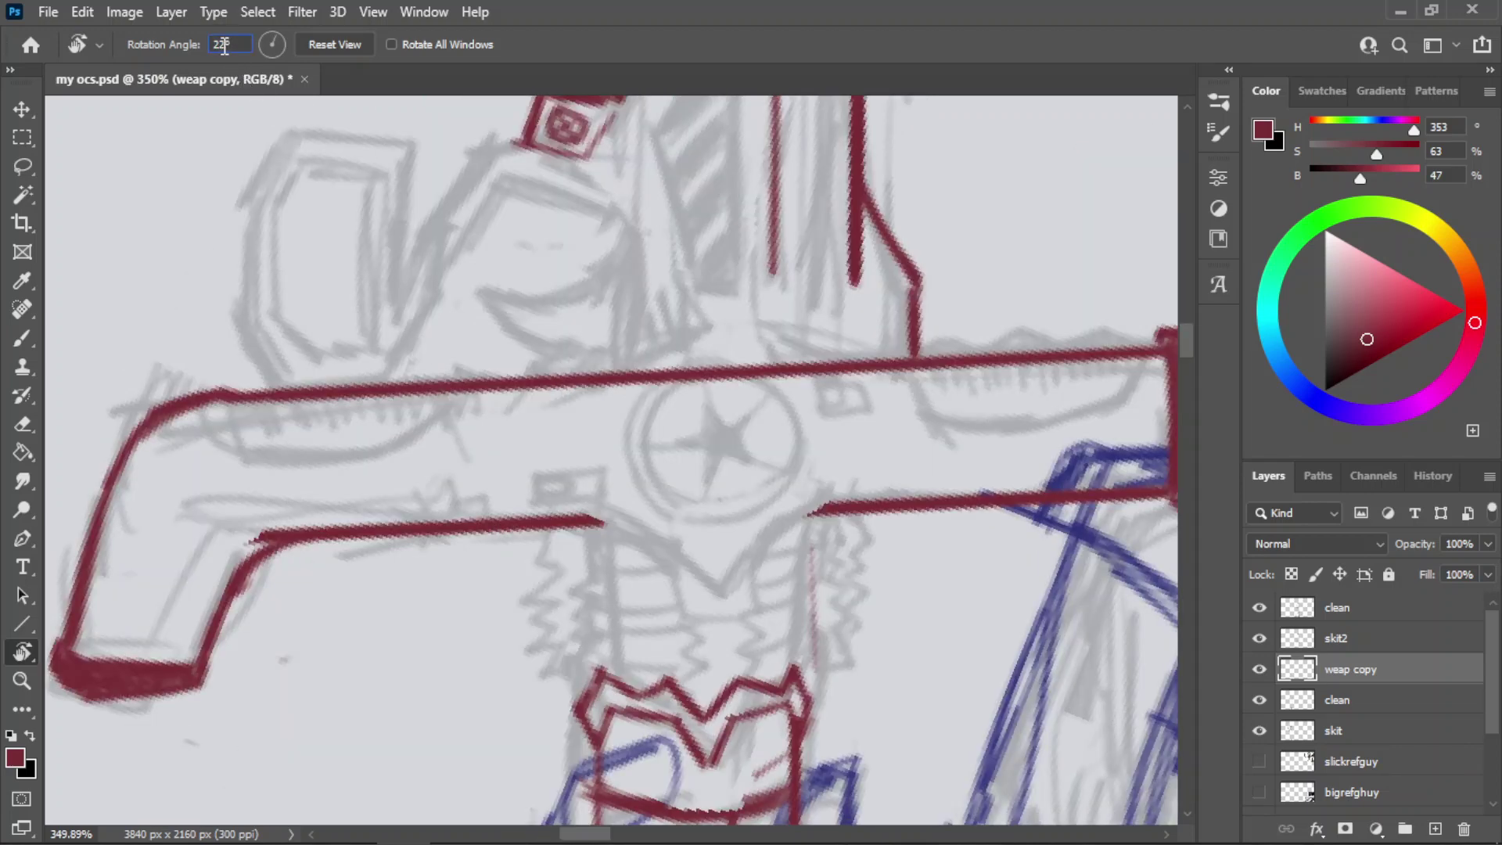
{"action": "key", "text": "Down"}
{"action": "key", "text": "b"}
{"action": "left_click", "coordinate": [598, 522]}
{"action": "left_click", "coordinate": [679, 517], "text": "shift"}
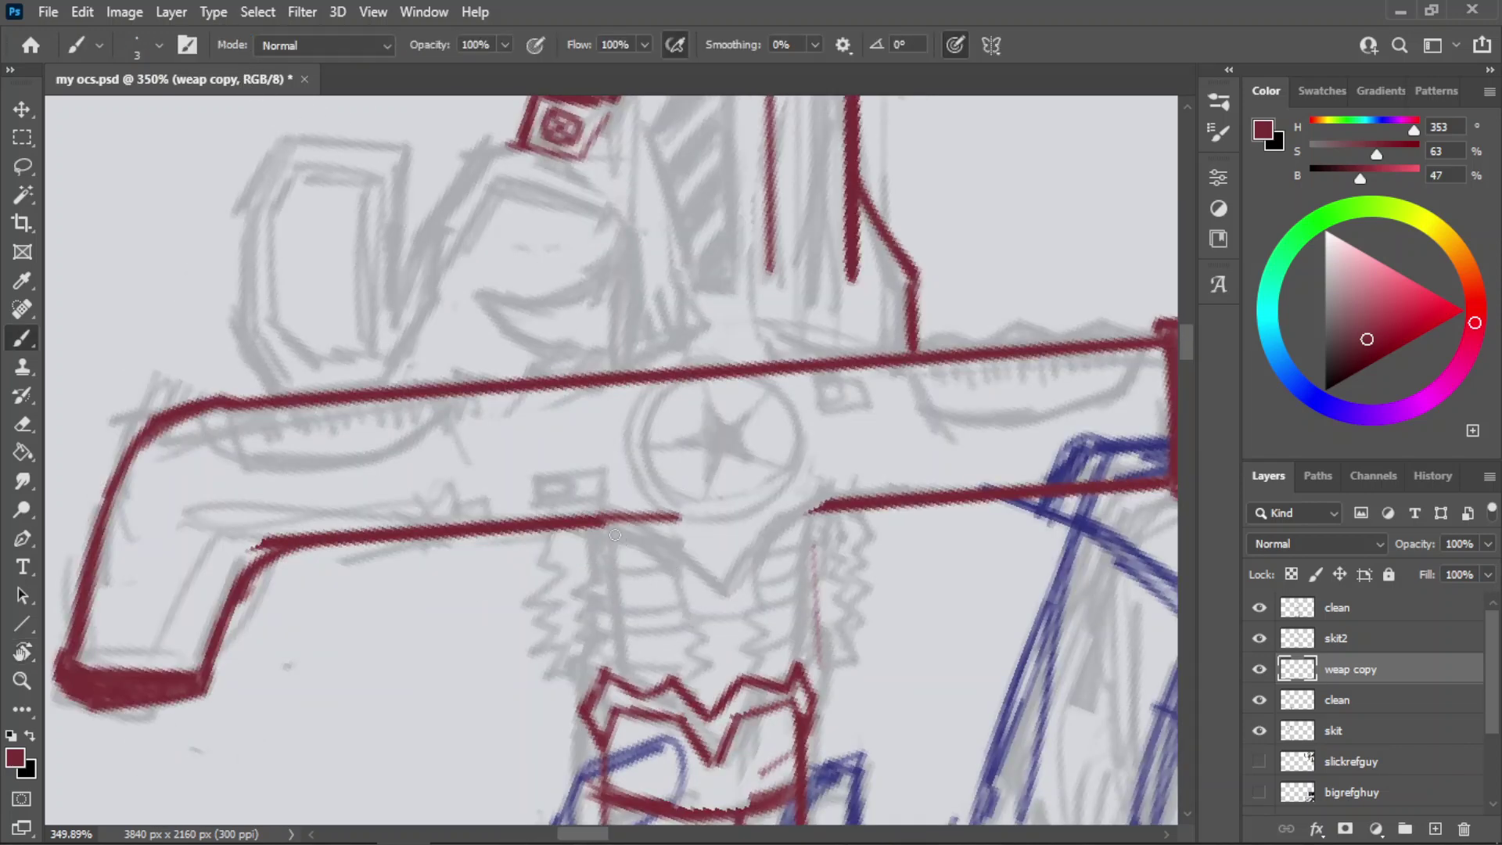
{"action": "key", "text": "ctrl+z"}
{"action": "left_click_drag", "start_coordinate": [709, 709], "coordinate": [708, 522]}
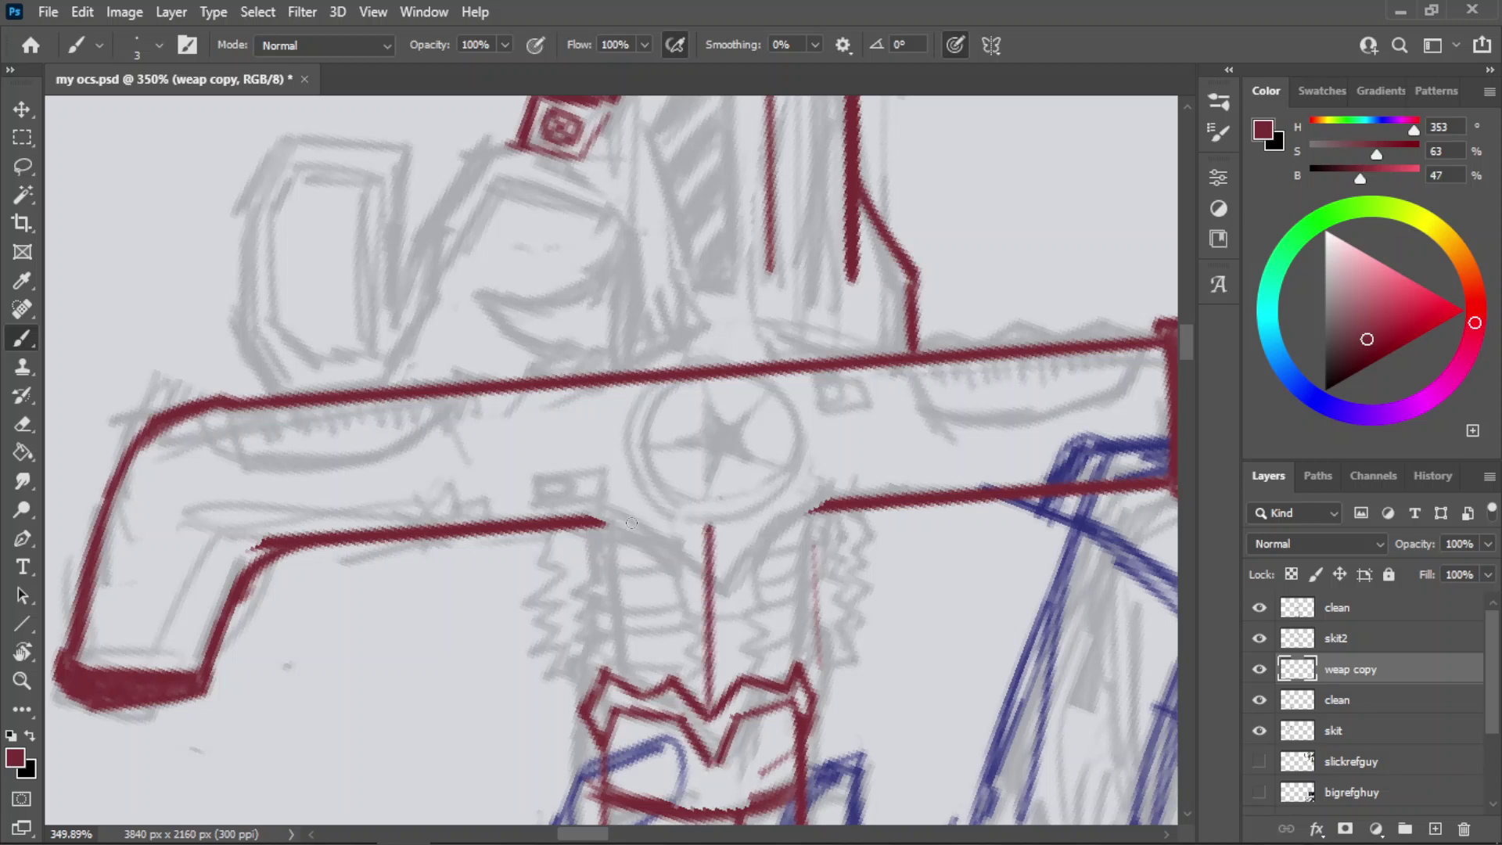
{"action": "key", "text": "ctrl+z"}
- Bridge the gap in the guard's lower edge with a V-shaped point whose tip sits on the vertical guideline
{"action": "mouse_move", "coordinate": [598, 517]}
{"action": "left_mouse_down"}
{"action": "mouse_move", "coordinate": [673, 555]}
{"action": "mouse_move", "coordinate": [690, 591]}
{"action": "mouse_move", "coordinate": [677, 570]}
{"action": "mouse_move", "coordinate": [699, 588]}
{"action": "mouse_move", "coordinate": [786, 523]}
{"action": "left_mouse_up"}
{"action": "key", "text": "ctrl+z"}
{"action": "key", "text": "ctrl+z"}
{"action": "key", "text": "ctrl+z"}
{"action": "mouse_move", "coordinate": [716, 603]}
{"action": "left_mouse_down"}
{"action": "mouse_move", "coordinate": [793, 506]}
{"action": "mouse_move", "coordinate": [839, 507]}
{"action": "mouse_move", "coordinate": [741, 565]}
{"action": "mouse_move", "coordinate": [717, 604]}
{"action": "left_mouse_up"}
{"action": "key", "text": "ctrl+z"}
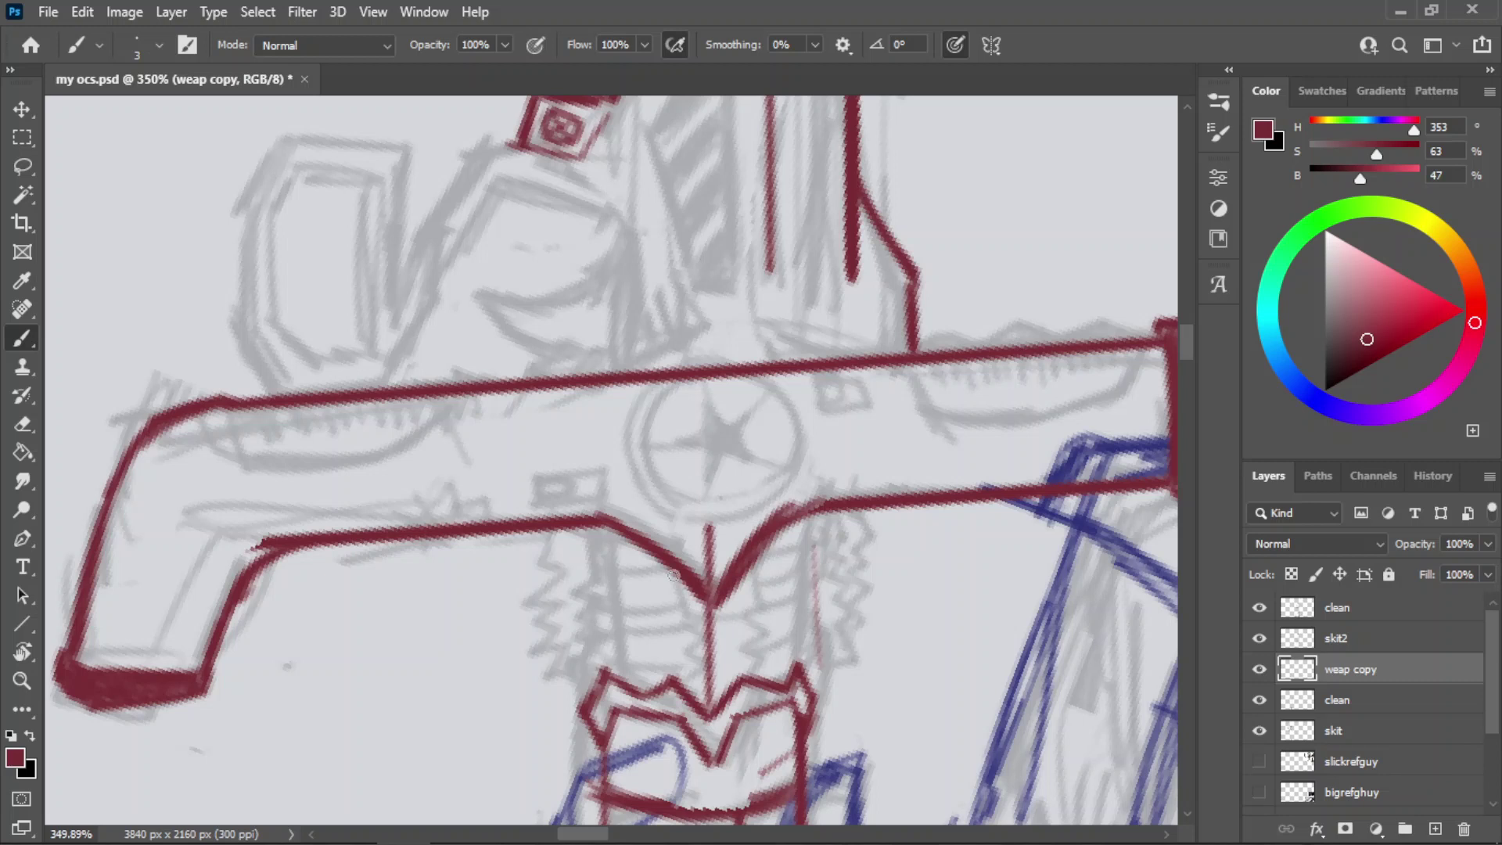
- Redraw the right side of the V-shaped point as a smoother curve from the lower edge and thicken the tip
{"action": "key", "text": "ctrl+z"}
{"action": "key", "text": "ctrl+z"}
{"action": "mouse_move", "coordinate": [723, 568]}
{"action": "left_mouse_down"}
{"action": "mouse_move", "coordinate": [813, 512]}
{"action": "mouse_move", "coordinate": [748, 549]}
{"action": "left_mouse_up"}
{"action": "key", "text": "ctrl+z"}
{"action": "key", "text": "ctrl+z"}
{"action": "mouse_move", "coordinate": [825, 506]}
{"action": "left_mouse_down"}
{"action": "mouse_move", "coordinate": [745, 549]}
{"action": "mouse_move", "coordinate": [714, 602]}
{"action": "left_mouse_up"}
{"action": "left_click_drag", "start_coordinate": [758, 548], "coordinate": [714, 604]}
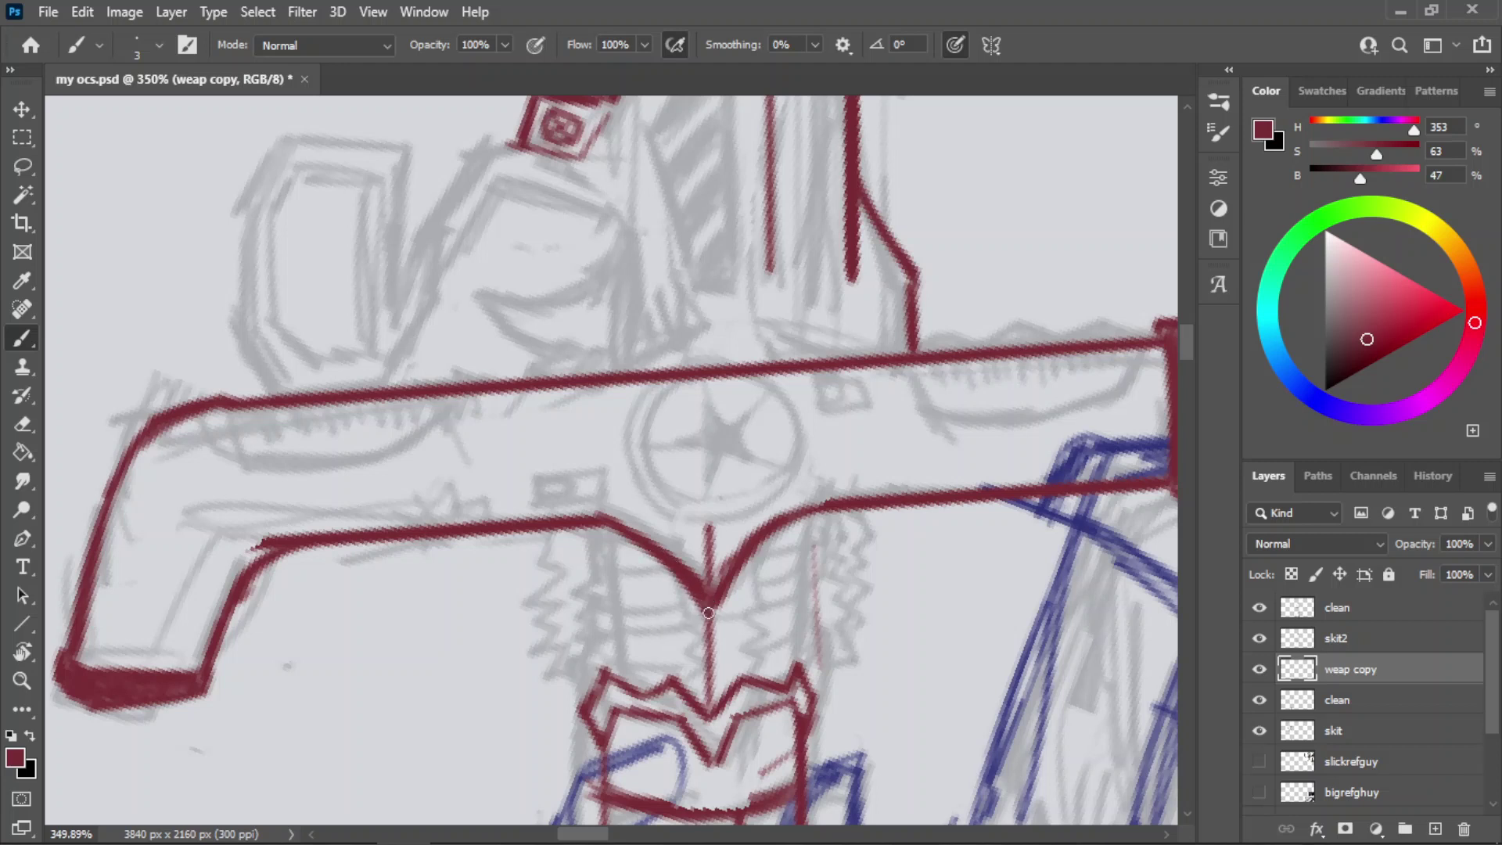
{"action": "left_click_drag", "start_coordinate": [770, 534], "coordinate": [774, 537]}
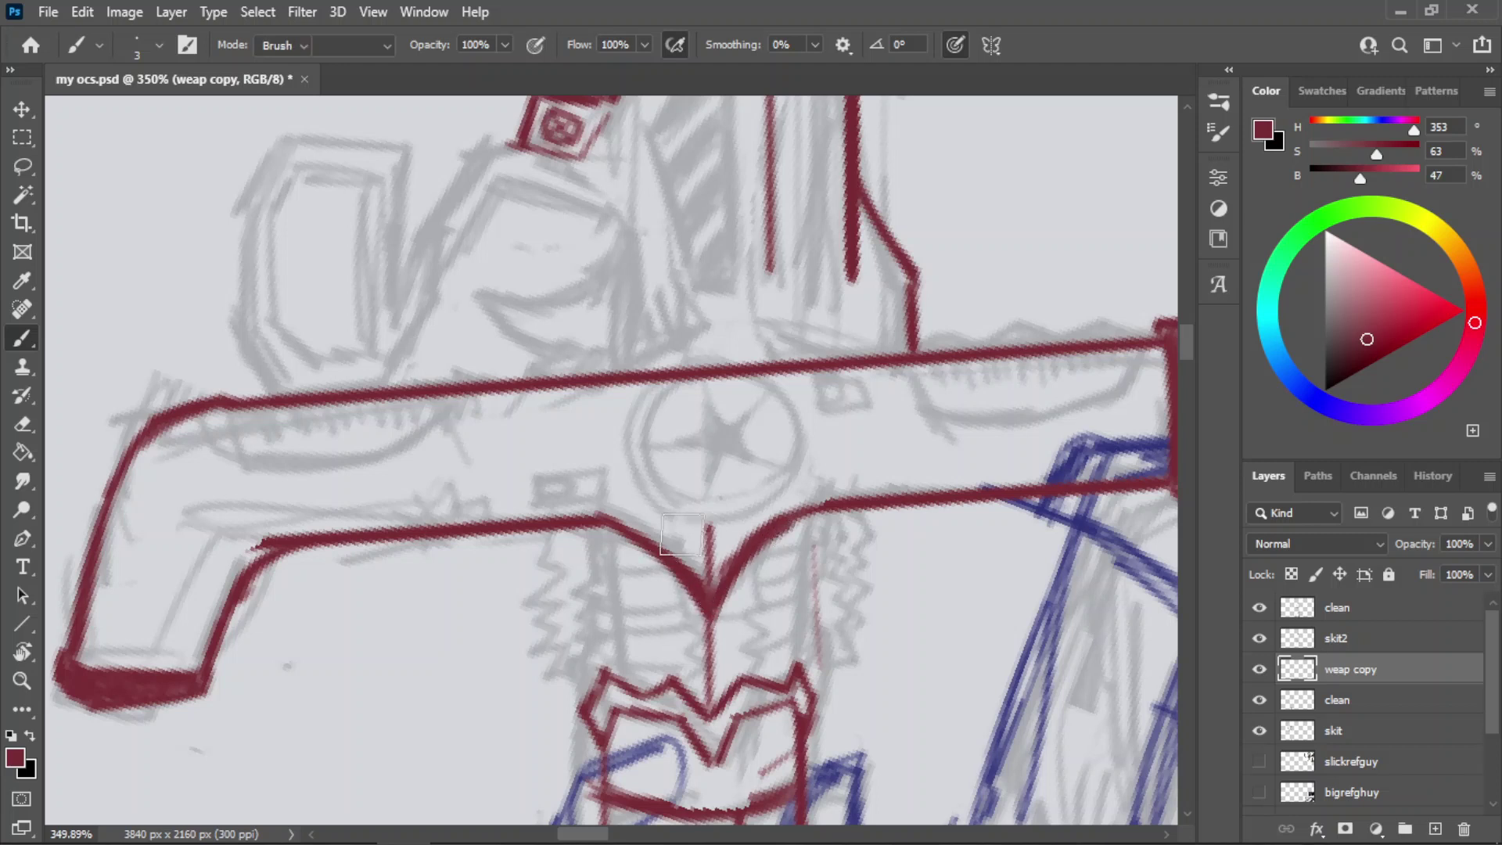
- Erase the guideline stub above the V-shaped point and the section of the guard's upper edge above the star emblem, saving the file
{"action": "key", "text": "e"}
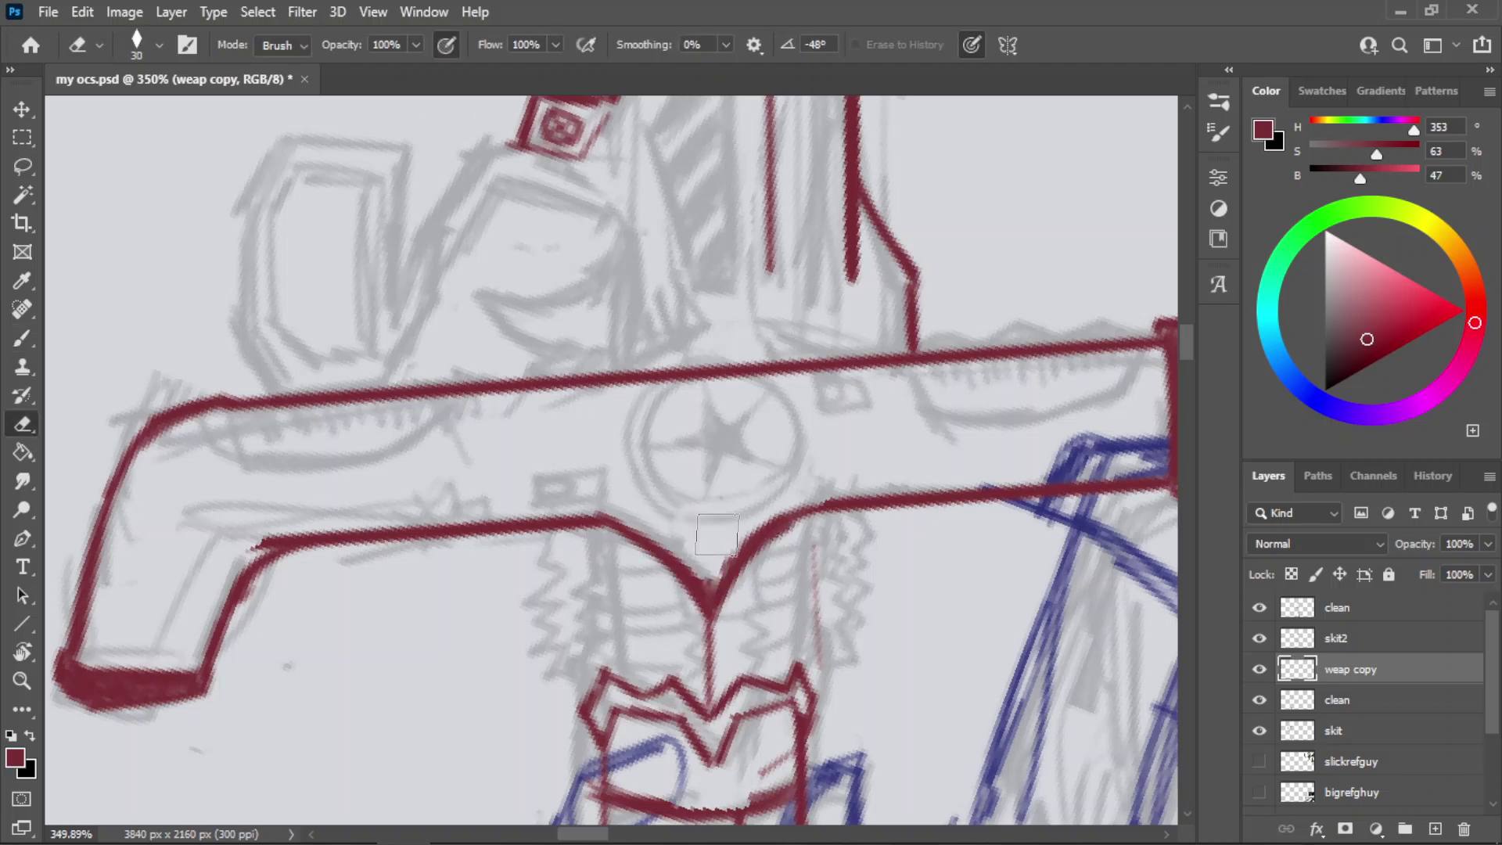
{"action": "key", "text": "ctrl+s"}
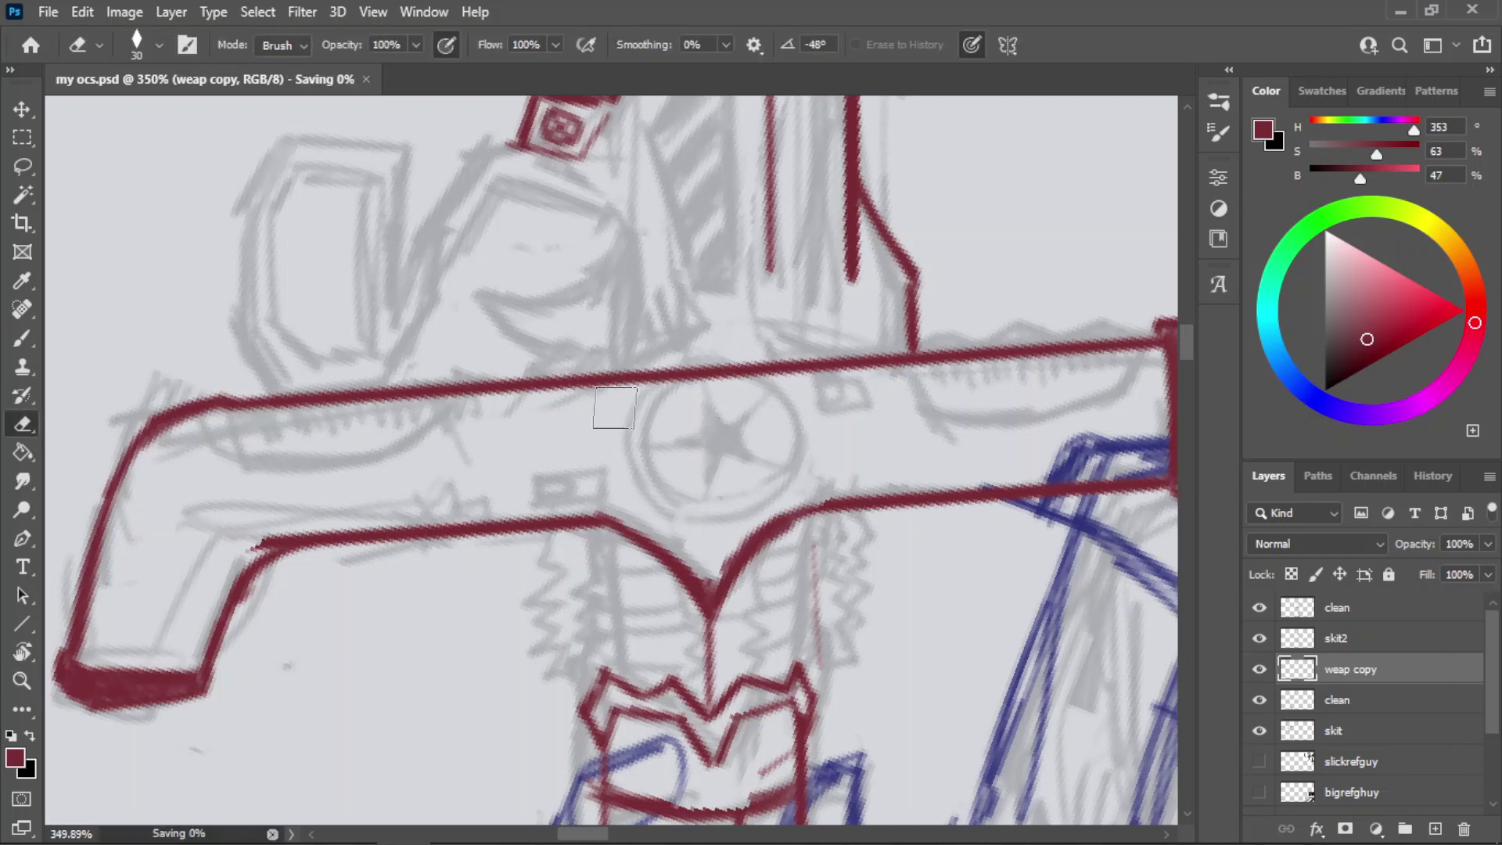
{"action": "left_click_drag", "start_coordinate": [625, 390], "coordinate": [770, 361]}
{"action": "key", "text": "ctrl+z"}
{"action": "mouse_move", "coordinate": [610, 396]}
{"action": "left_mouse_down"}
{"action": "mouse_move", "coordinate": [751, 350]}
{"action": "mouse_move", "coordinate": [815, 388]}
{"action": "mouse_move", "coordinate": [782, 367]}
{"action": "left_mouse_up"}
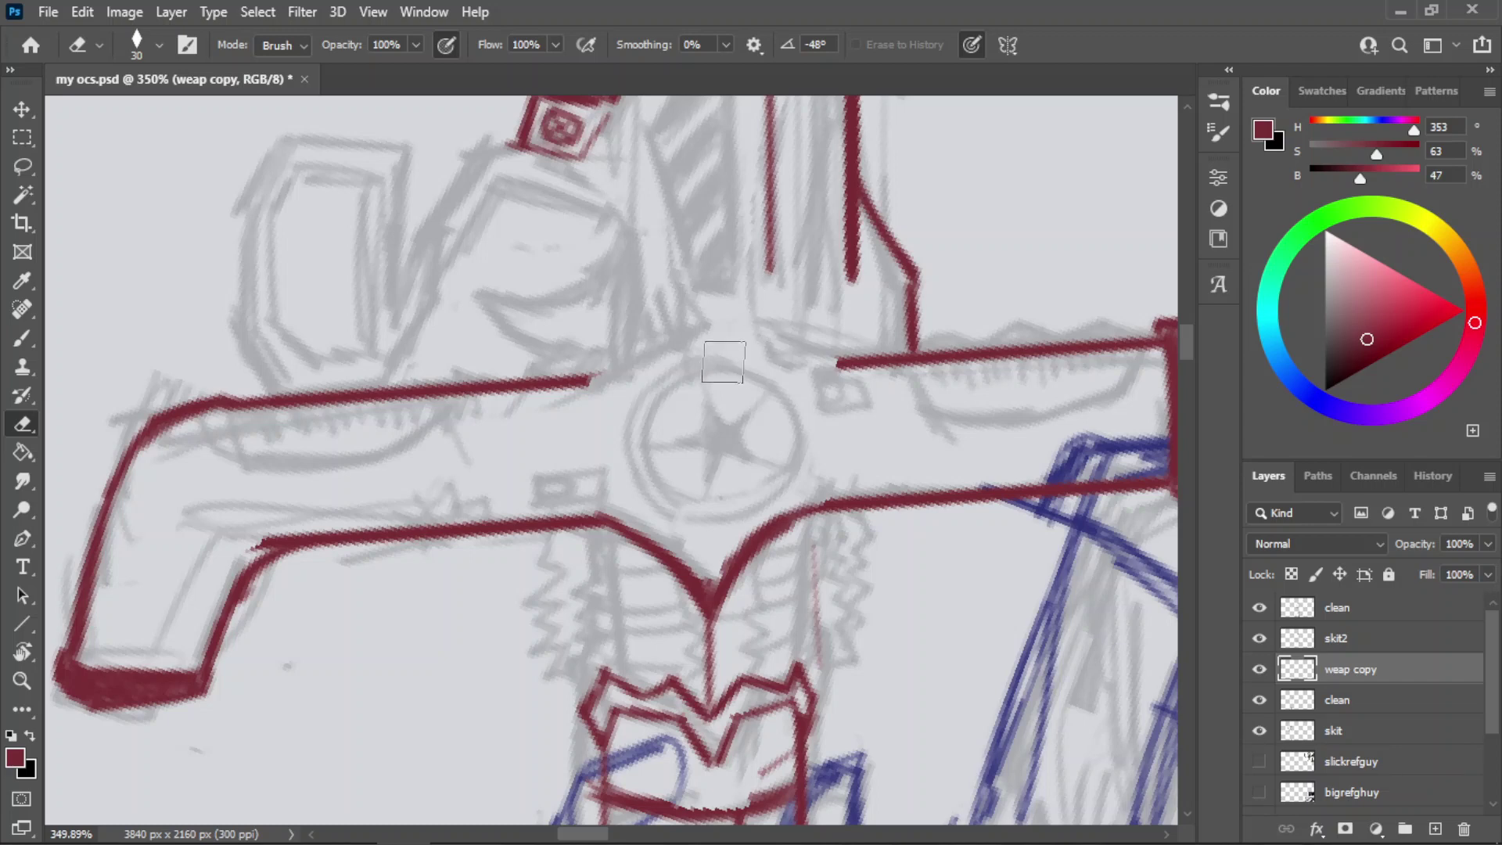
- Draw curved corners on both sides above the star emblem, joining the guard's upper edge to the base of the blade
{"action": "key", "text": "z"}
{"action": "mouse_move", "coordinate": [767, 421]}
{"action": "left_mouse_down"}
{"action": "mouse_move", "coordinate": [695, 466]}
{"action": "mouse_move", "coordinate": [653, 469]}
{"action": "left_mouse_up"}
{"action": "left_click_drag", "start_coordinate": [797, 382], "coordinate": [892, 383]}
{"action": "key", "text": "b"}
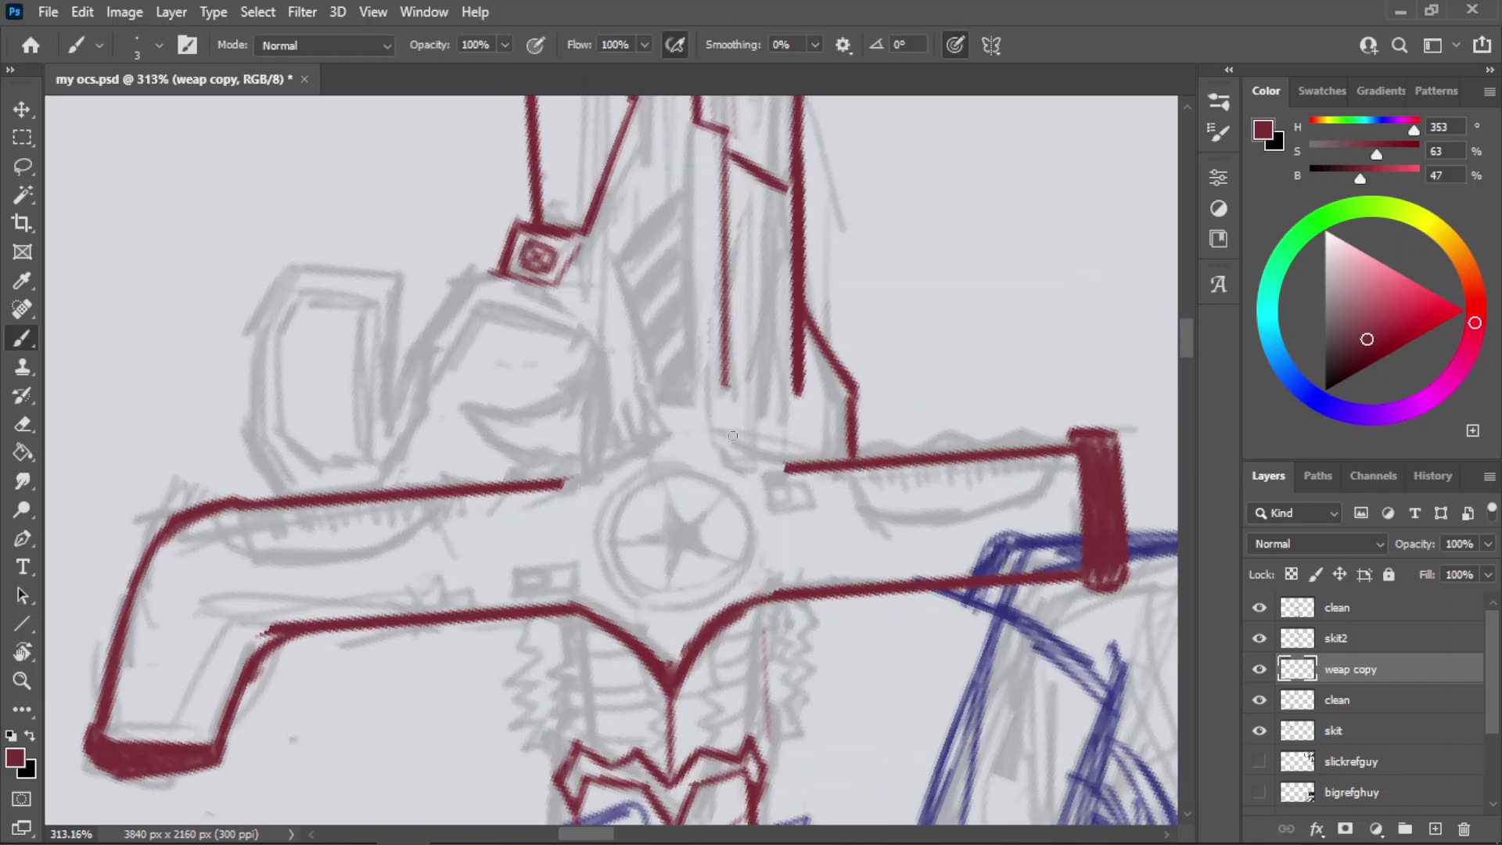
{"action": "left_click_drag", "start_coordinate": [724, 384], "coordinate": [728, 419]}
{"action": "mouse_move", "coordinate": [550, 483]}
{"action": "left_mouse_down"}
{"action": "mouse_move", "coordinate": [625, 464]}
{"action": "mouse_move", "coordinate": [627, 369]}
{"action": "left_mouse_up"}
{"action": "key", "text": "ctrl+z"}
{"action": "key", "text": "ctrl+z"}
{"action": "key", "text": "ctrl+z"}
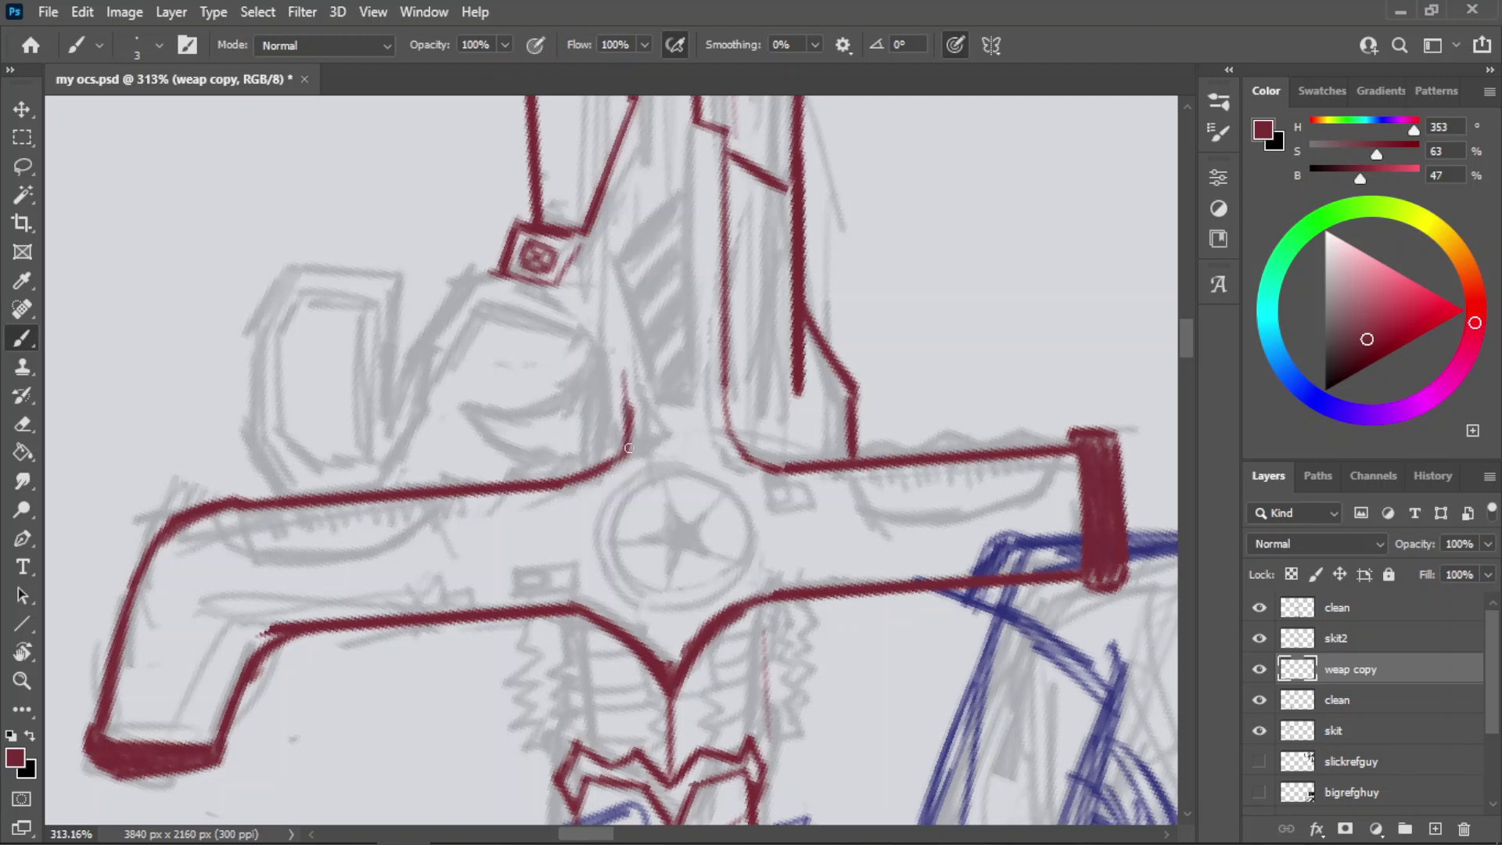
- Draw a slanted cap on the curve left of the blade and a thick parallel line inside it, down to the guard
{"action": "mouse_move", "coordinate": [626, 451]}
{"action": "left_mouse_down"}
{"action": "mouse_move", "coordinate": [620, 347]}
{"action": "mouse_move", "coordinate": [535, 315]}
{"action": "mouse_move", "coordinate": [600, 442]}
{"action": "left_mouse_up"}
{"action": "key", "text": "ctrl+z"}
{"action": "key", "text": "ctrl+z"}
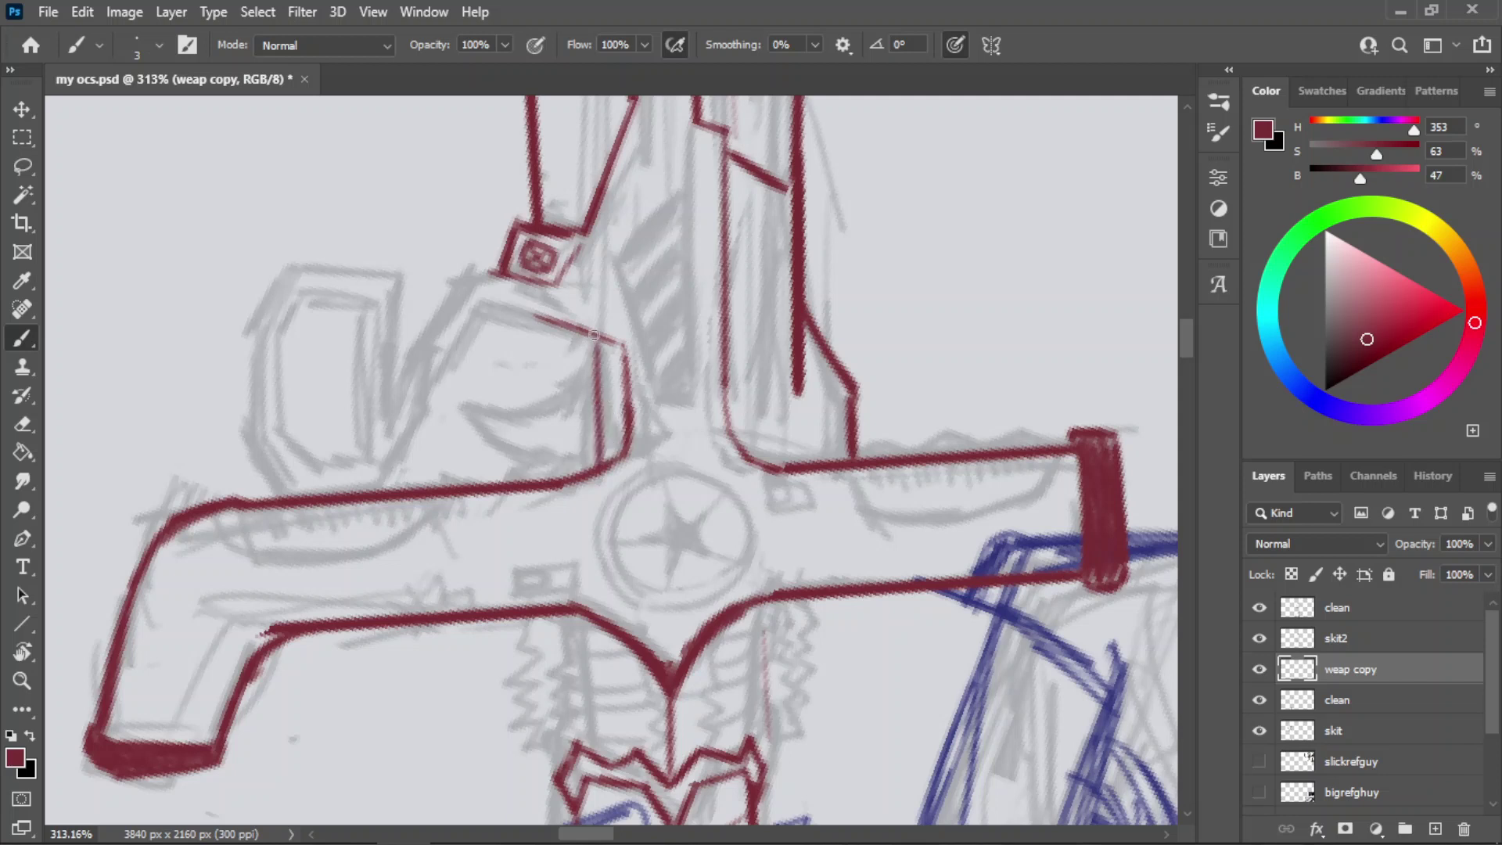
{"action": "key", "text": "ctrl+z"}
{"action": "left_click_drag", "start_coordinate": [595, 336], "coordinate": [591, 475]}
{"action": "key", "text": "ctrl+z"}
{"action": "key", "text": "ctrl+z"}
{"action": "left_click_drag", "start_coordinate": [596, 340], "coordinate": [609, 463]}
{"action": "left_click", "coordinate": [712, 543]}
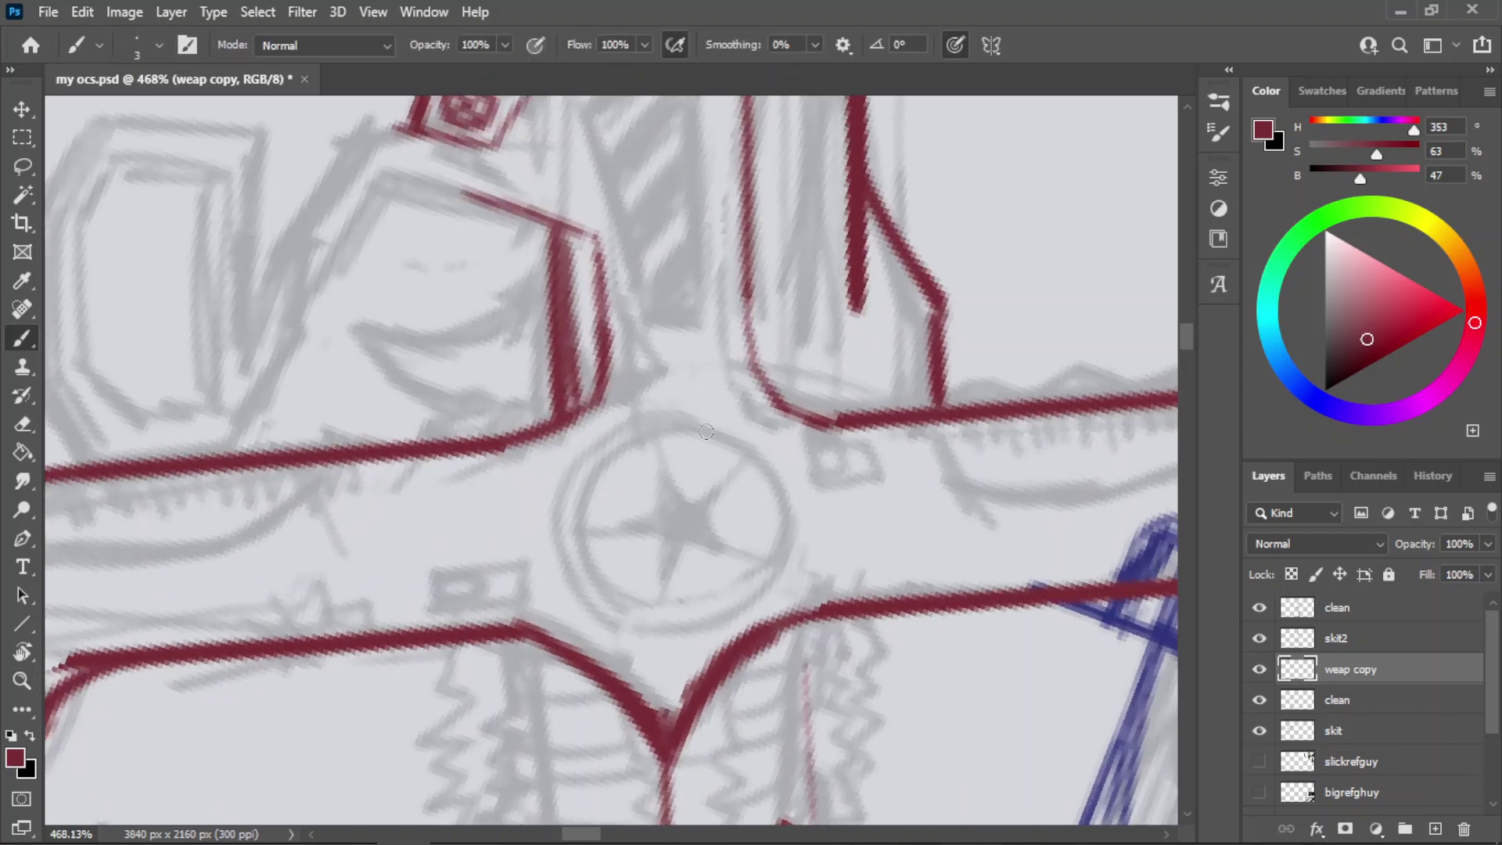
{"action": "mouse_move", "coordinate": [646, 417]}
{"action": "left_mouse_down"}
{"action": "mouse_move", "coordinate": [677, 633]}
{"action": "mouse_move", "coordinate": [583, 448]}
{"action": "left_mouse_up"}
{"action": "key", "text": "ctrl+z"}
{"action": "key", "text": "ctrl+shift+z"}
{"action": "key", "text": "ctrl+z"}
- Draw a 43 px circle with the Ellipse tool near the star emblem, with no fill and a 3 px dark red stroke
{"action": "right_click", "coordinate": [25, 612]}
{"action": "left_click", "coordinate": [92, 640]}
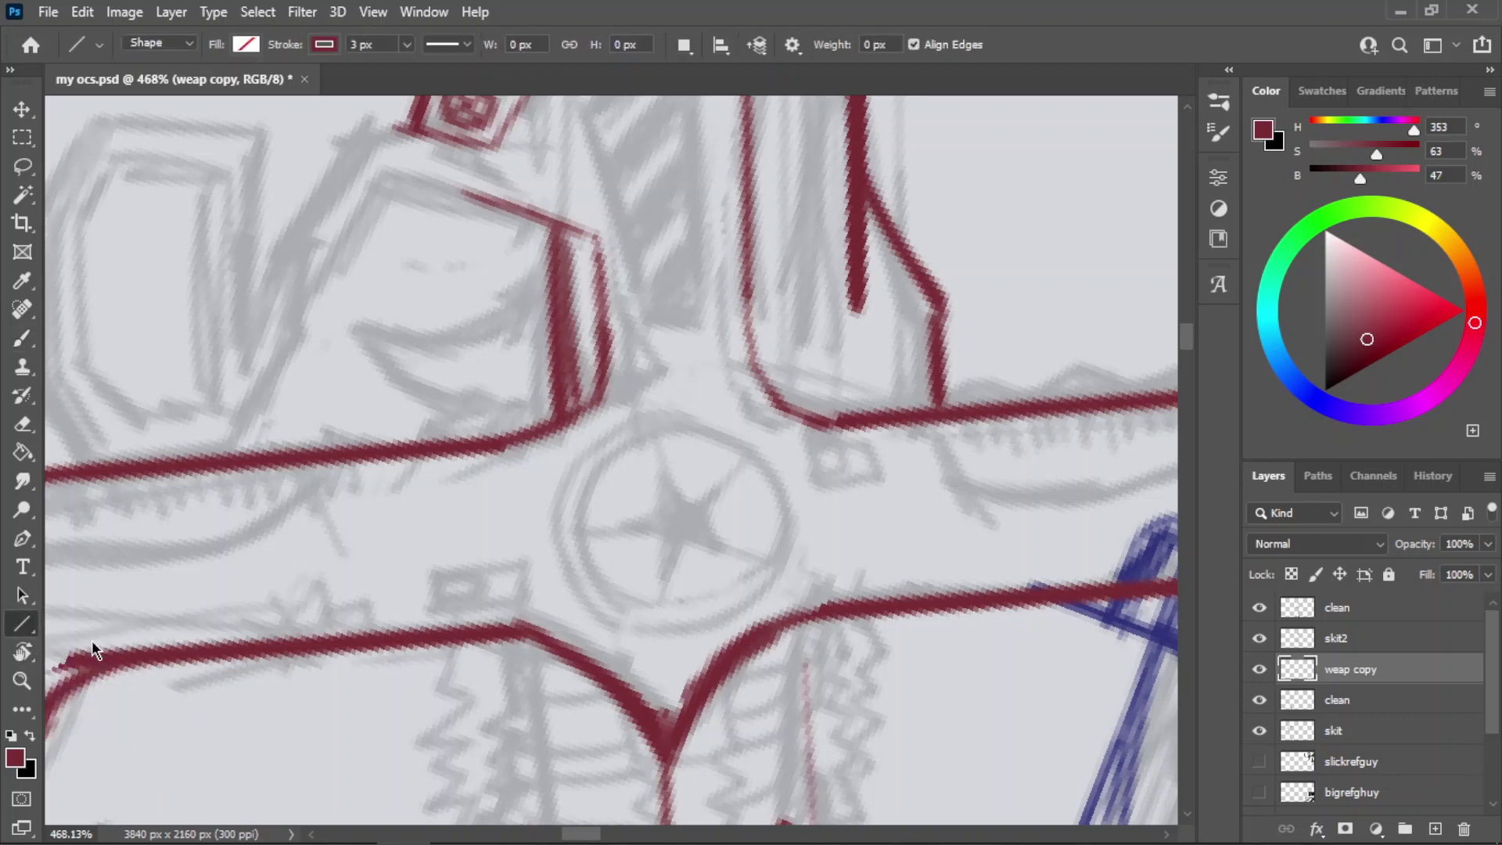
{"action": "left_click_drag", "start_coordinate": [556, 462], "coordinate": [856, 810]}
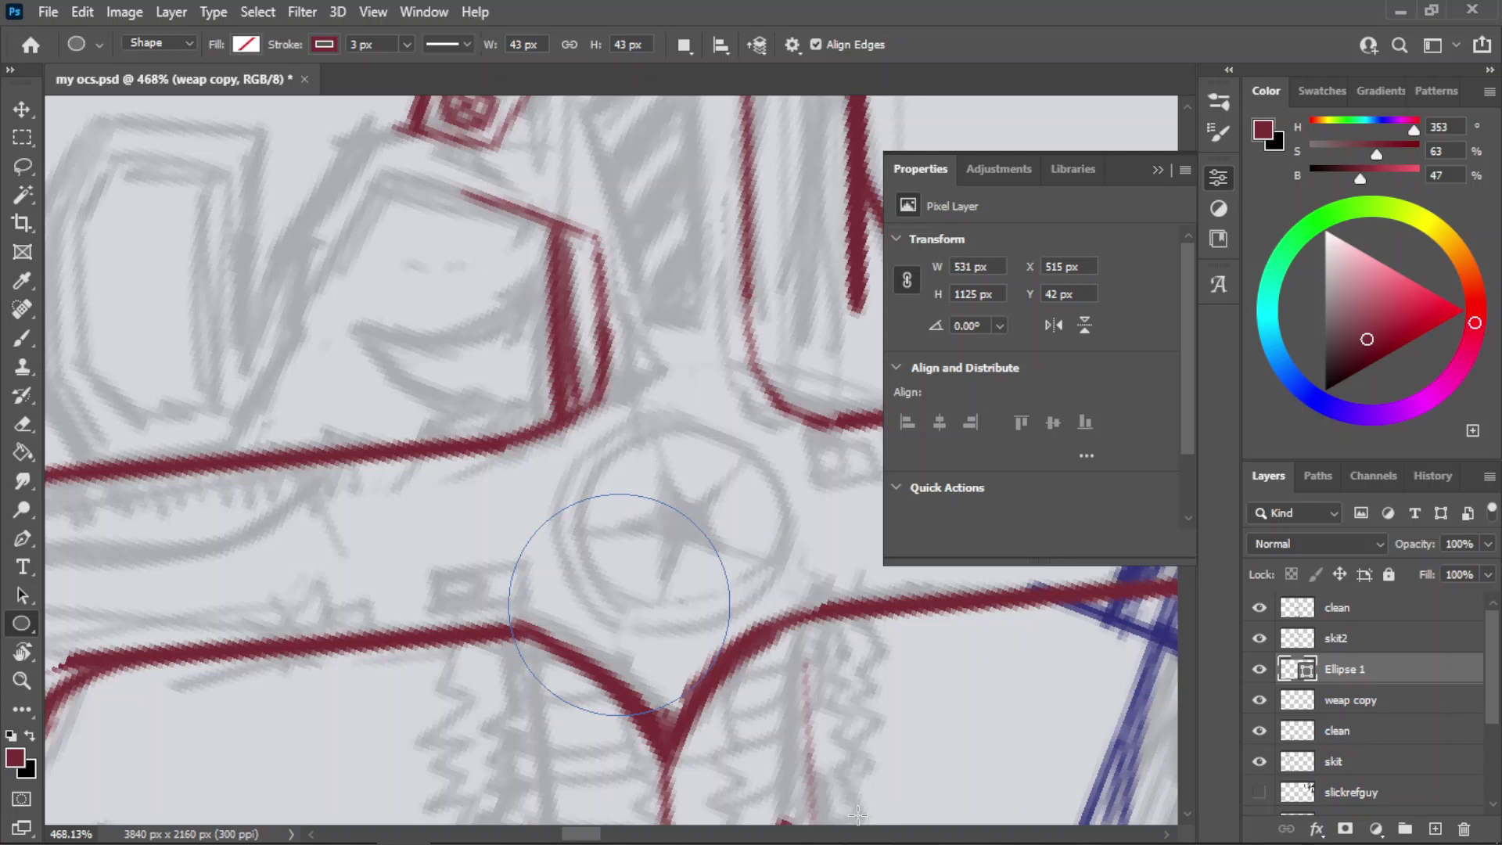
{"action": "left_click_drag", "start_coordinate": [613, 601], "coordinate": [706, 480]}
{"action": "key", "text": "ctrl+z"}
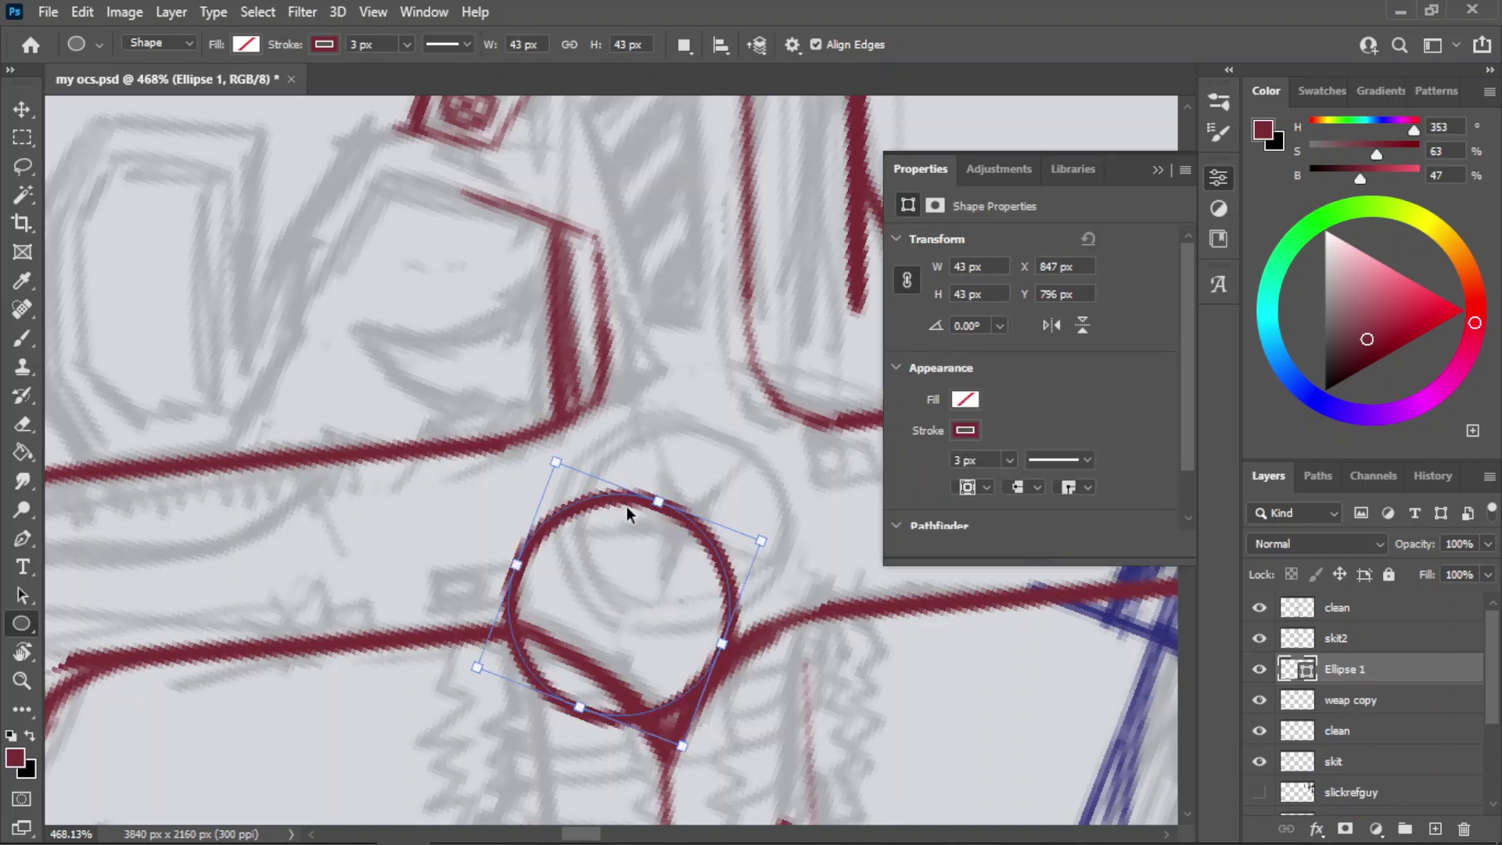
- Move the circle onto the sketched star emblem, centred above the guard's V-shaped point
{"action": "key", "text": "ctrl+t"}
{"action": "left_click_drag", "start_coordinate": [630, 549], "coordinate": [675, 494]}
{"action": "left_click_drag", "start_coordinate": [667, 491], "coordinate": [649, 493]}
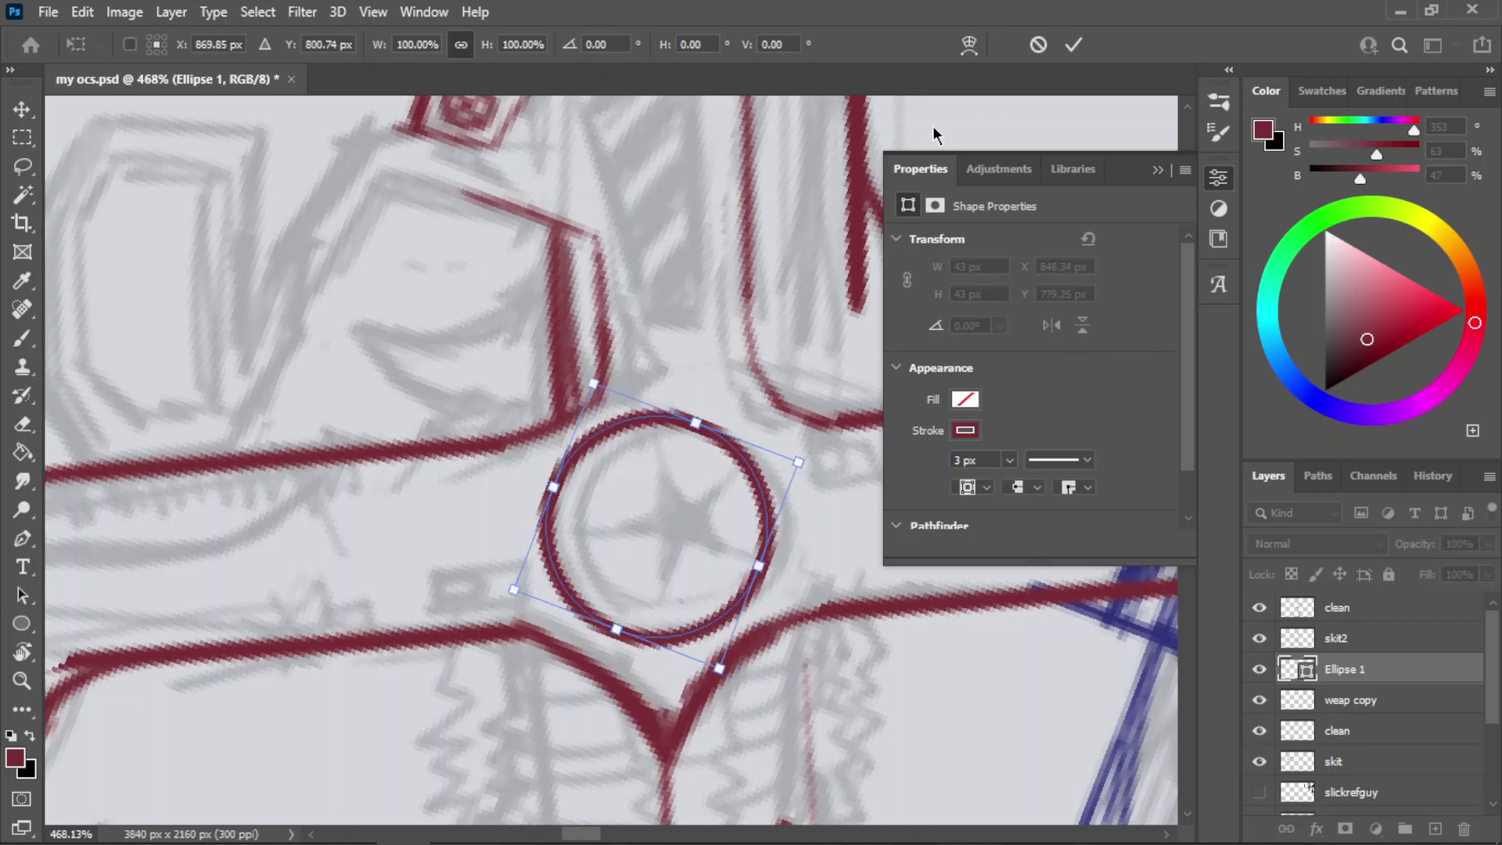
{"action": "key", "text": "Return"}
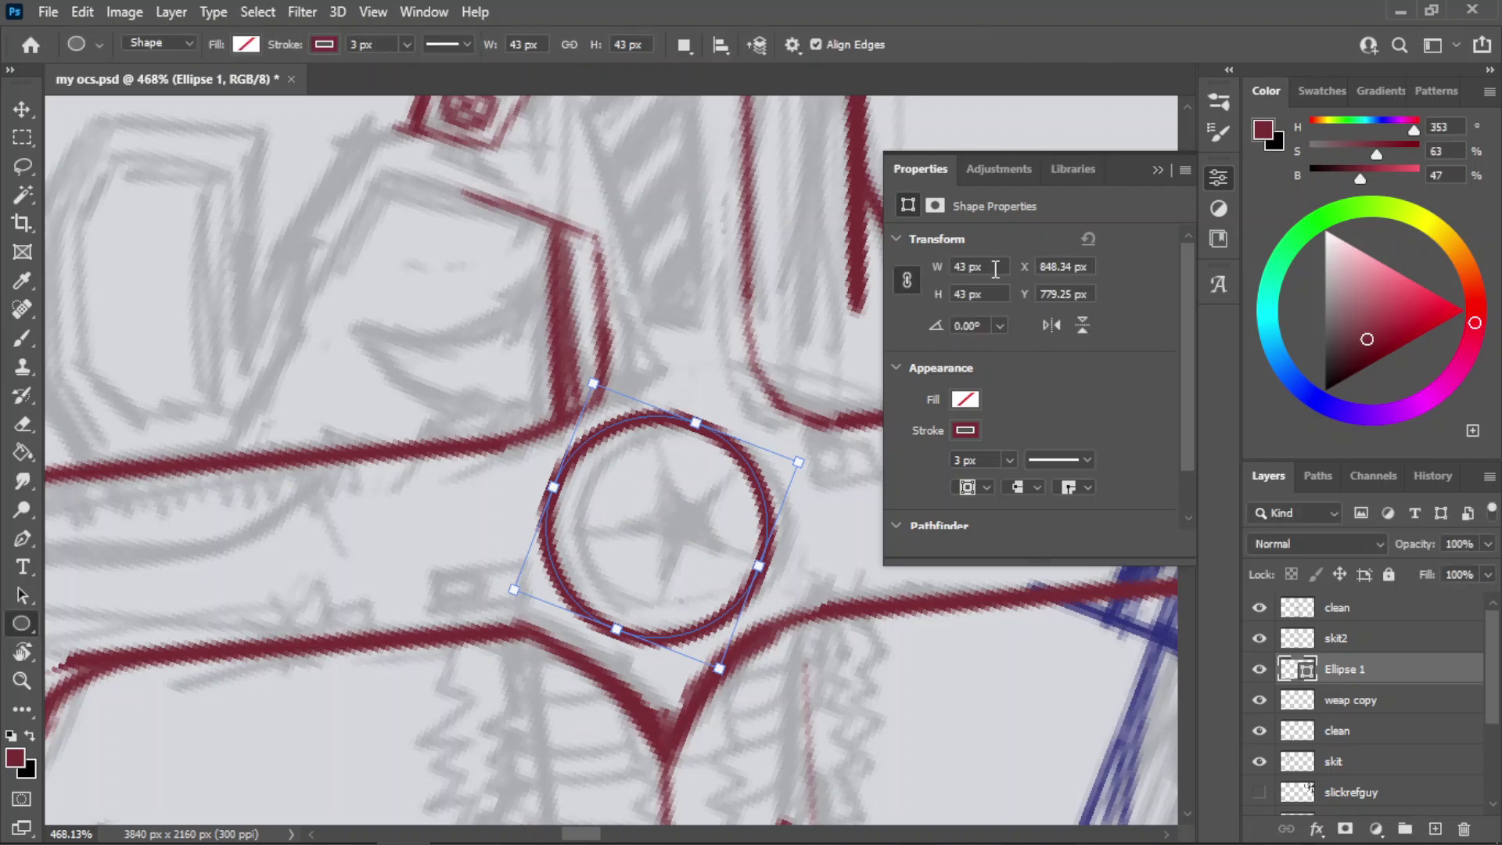
- Rasterize the Ellipse 1 layer and save the file
{"action": "right_click", "coordinate": [1322, 665]}
{"action": "left_click", "coordinate": [1130, 341]}
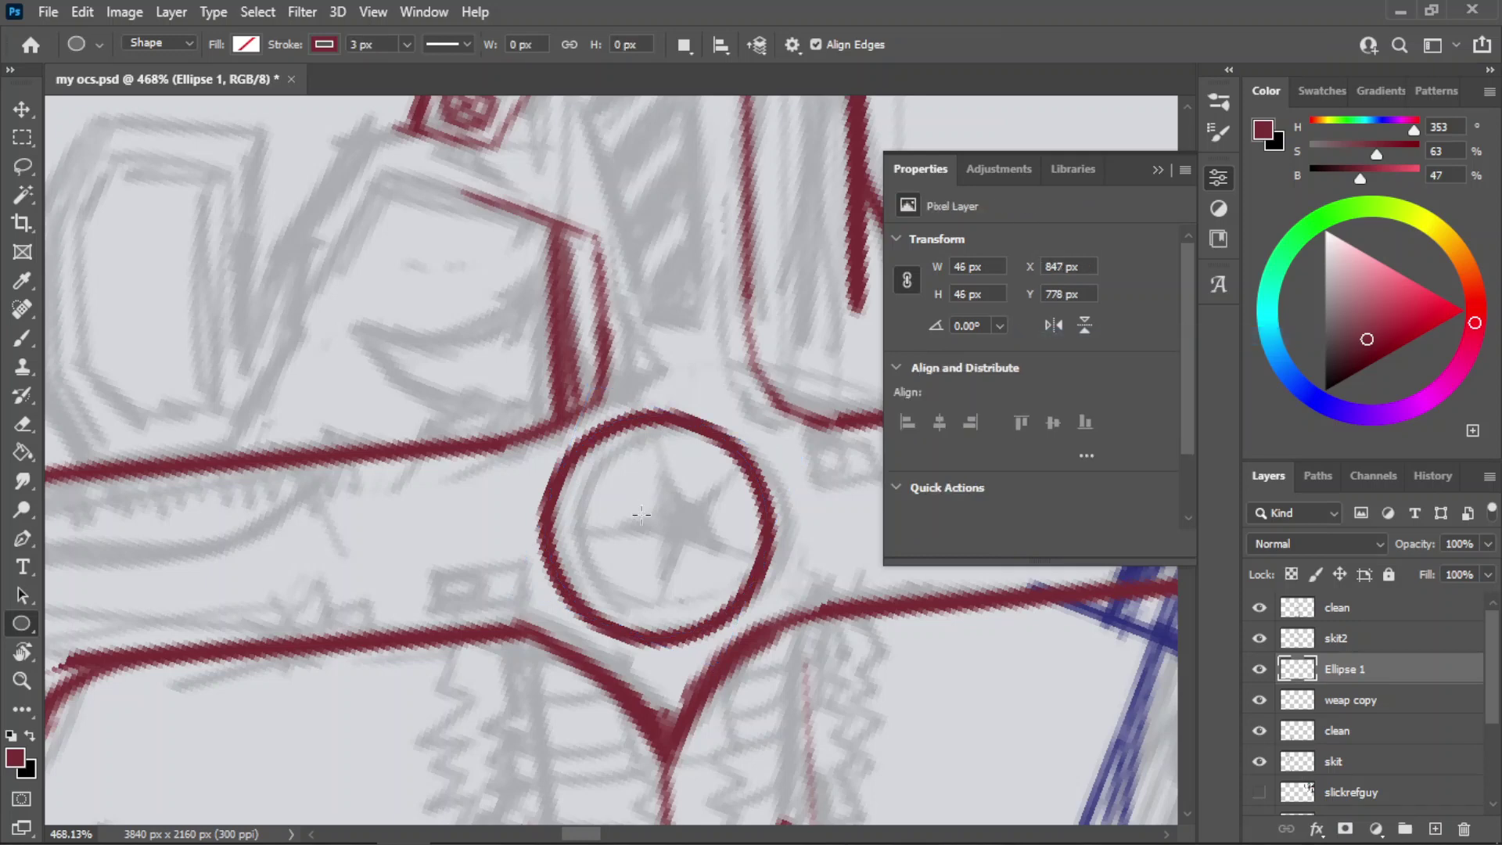
{"action": "left_click", "coordinate": [1217, 187]}
{"action": "key", "text": "z"}
{"action": "left_click_drag", "start_coordinate": [599, 491], "coordinate": [603, 490]}
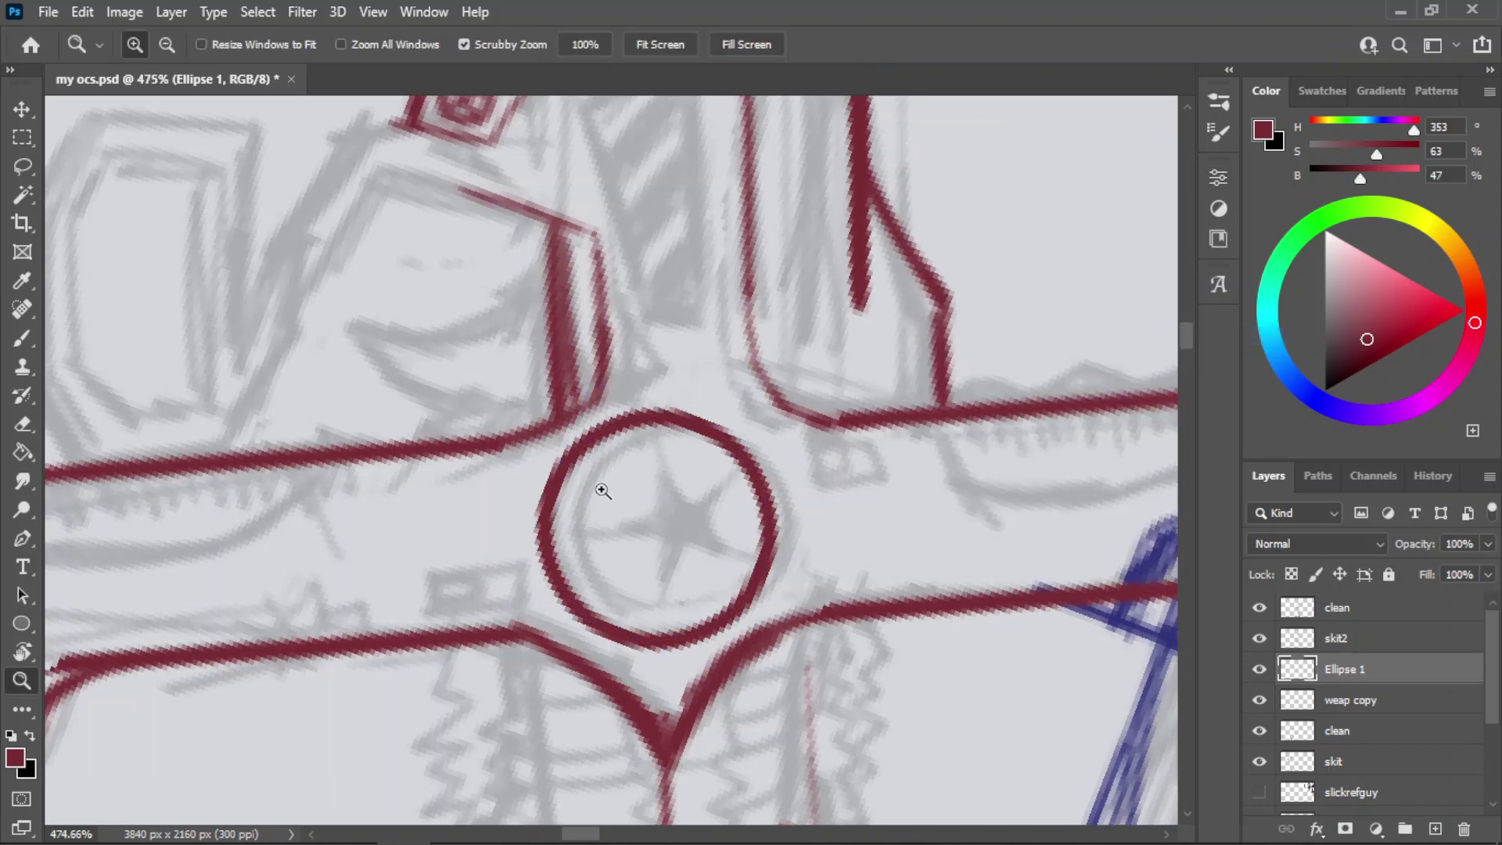
{"action": "key", "text": "ctrl+s"}
{"action": "left_click_drag", "start_coordinate": [735, 426], "coordinate": [772, 419]}
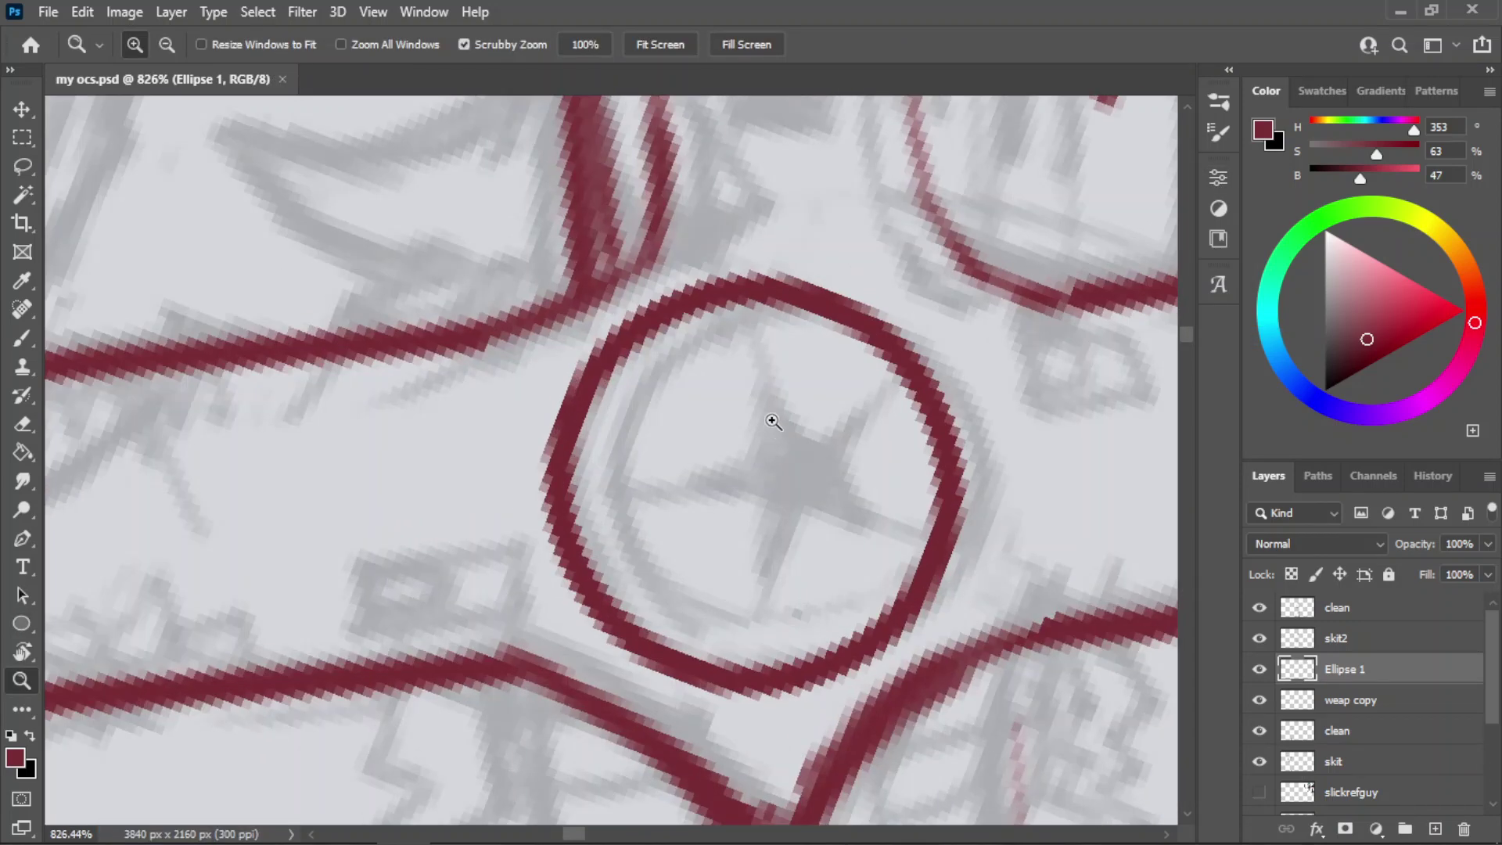
{"action": "left_click", "coordinate": [22, 626]}
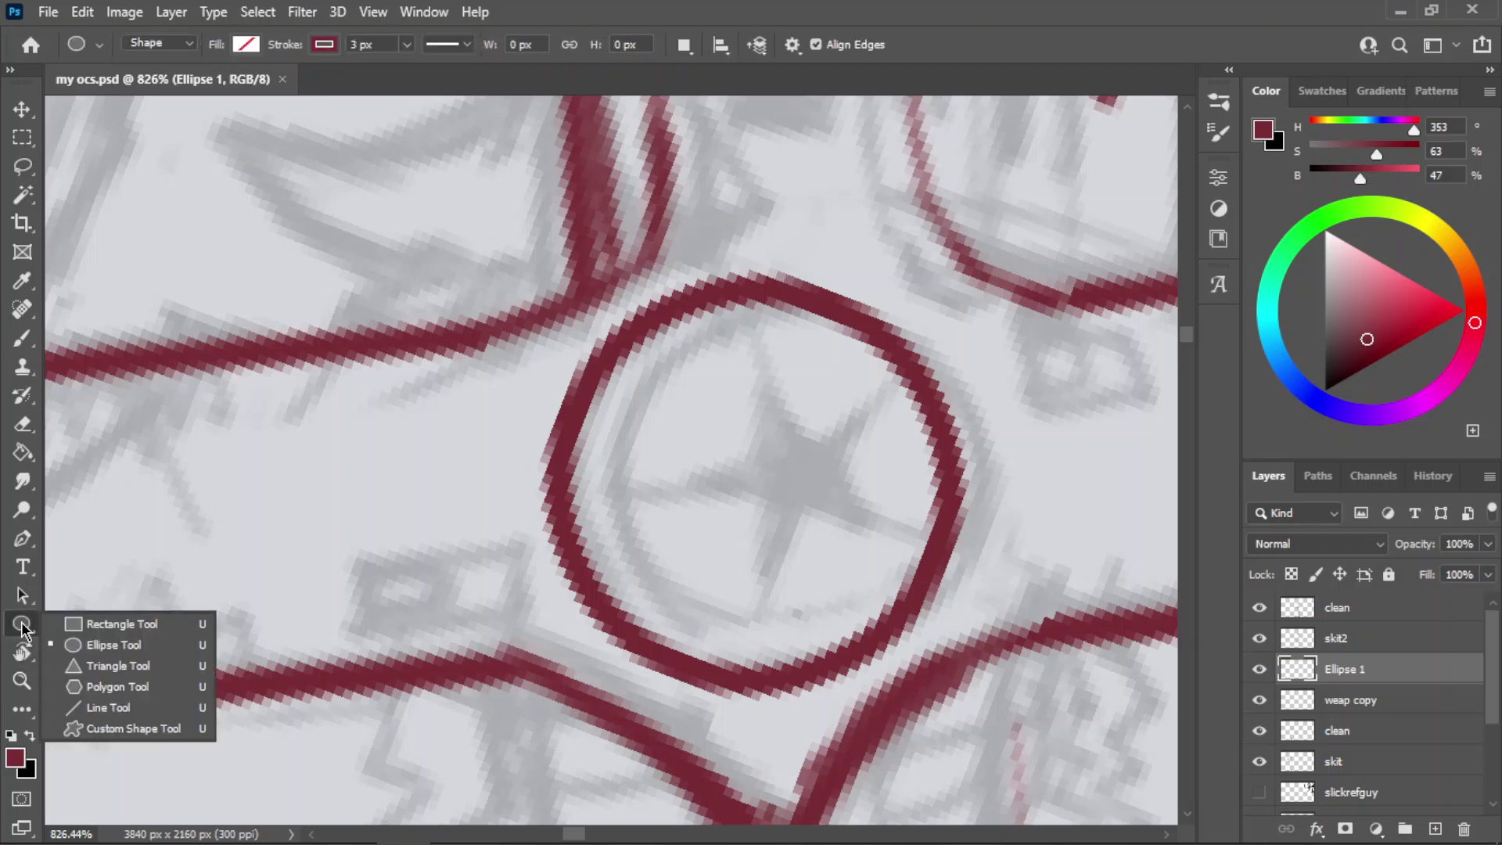
{"action": "left_click", "coordinate": [92, 661]}
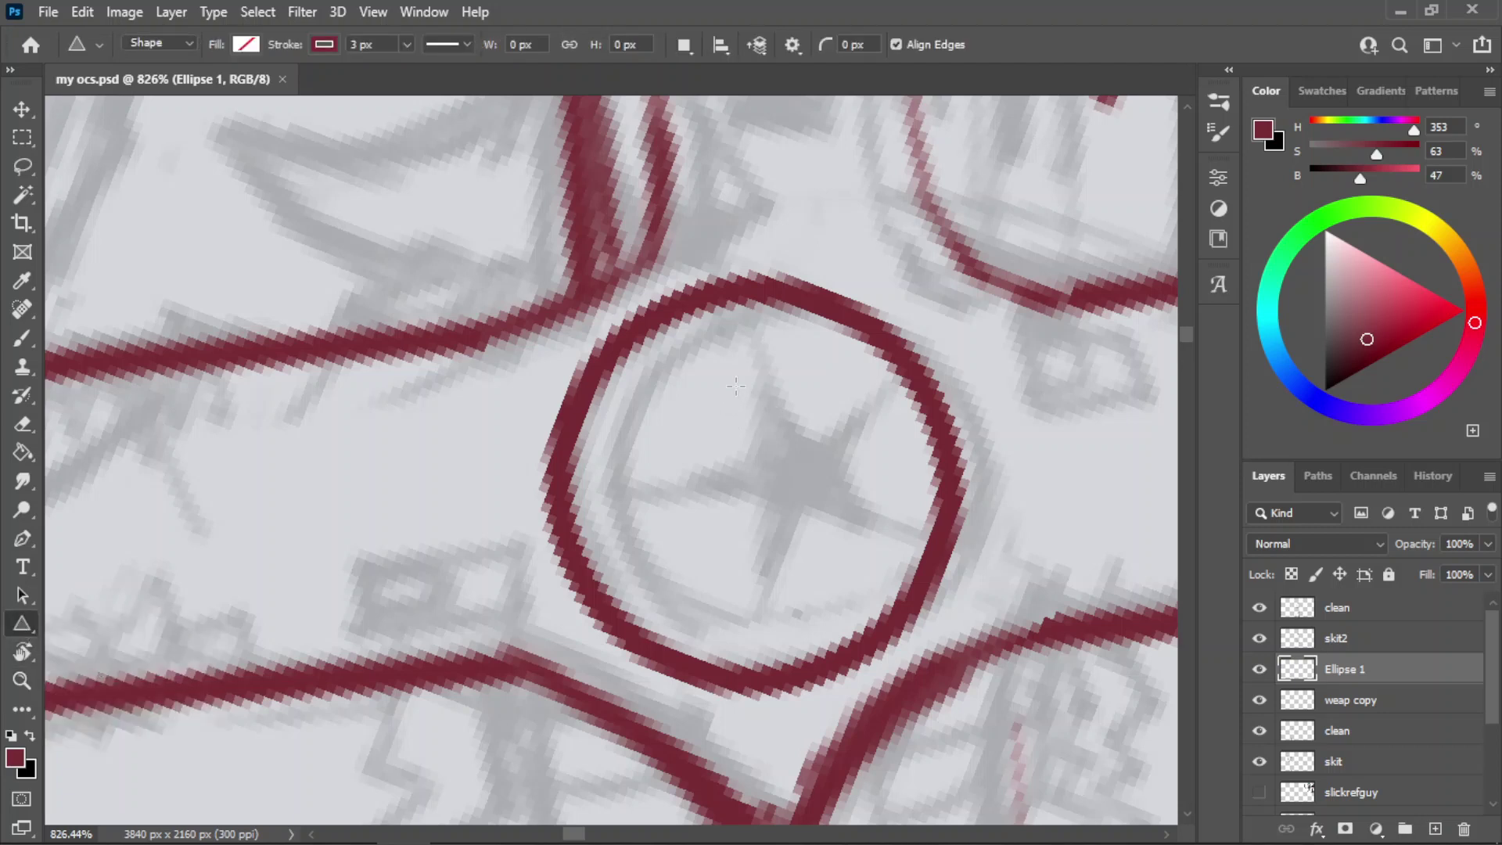
{"action": "key", "text": "b"}
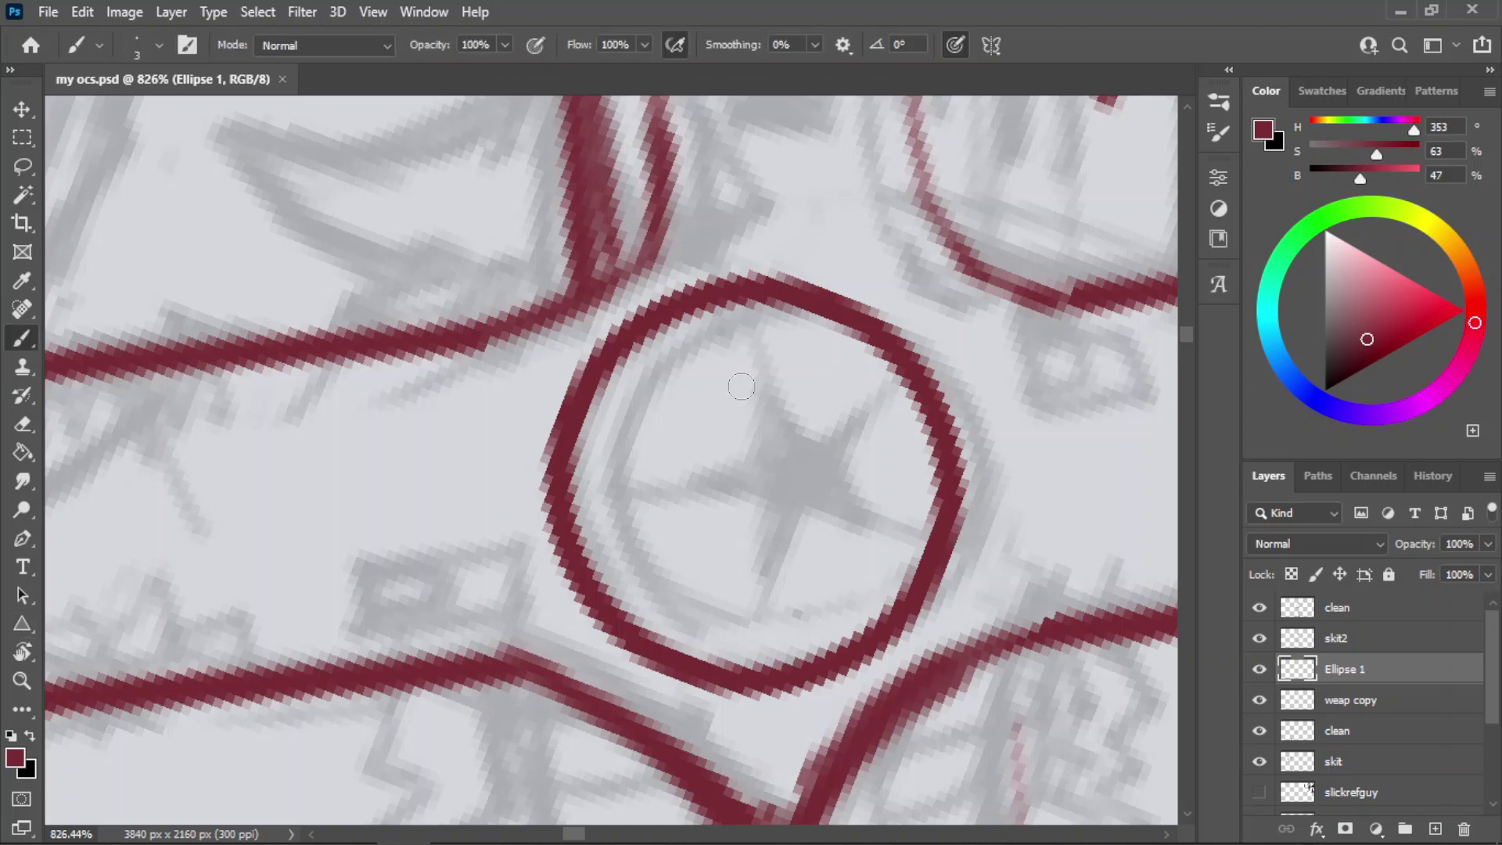
{"action": "left_click_drag", "start_coordinate": [723, 313], "coordinate": [732, 669]}
{"action": "key", "text": "ctrl+z"}
{"action": "left_click_drag", "start_coordinate": [732, 307], "coordinate": [731, 669]}
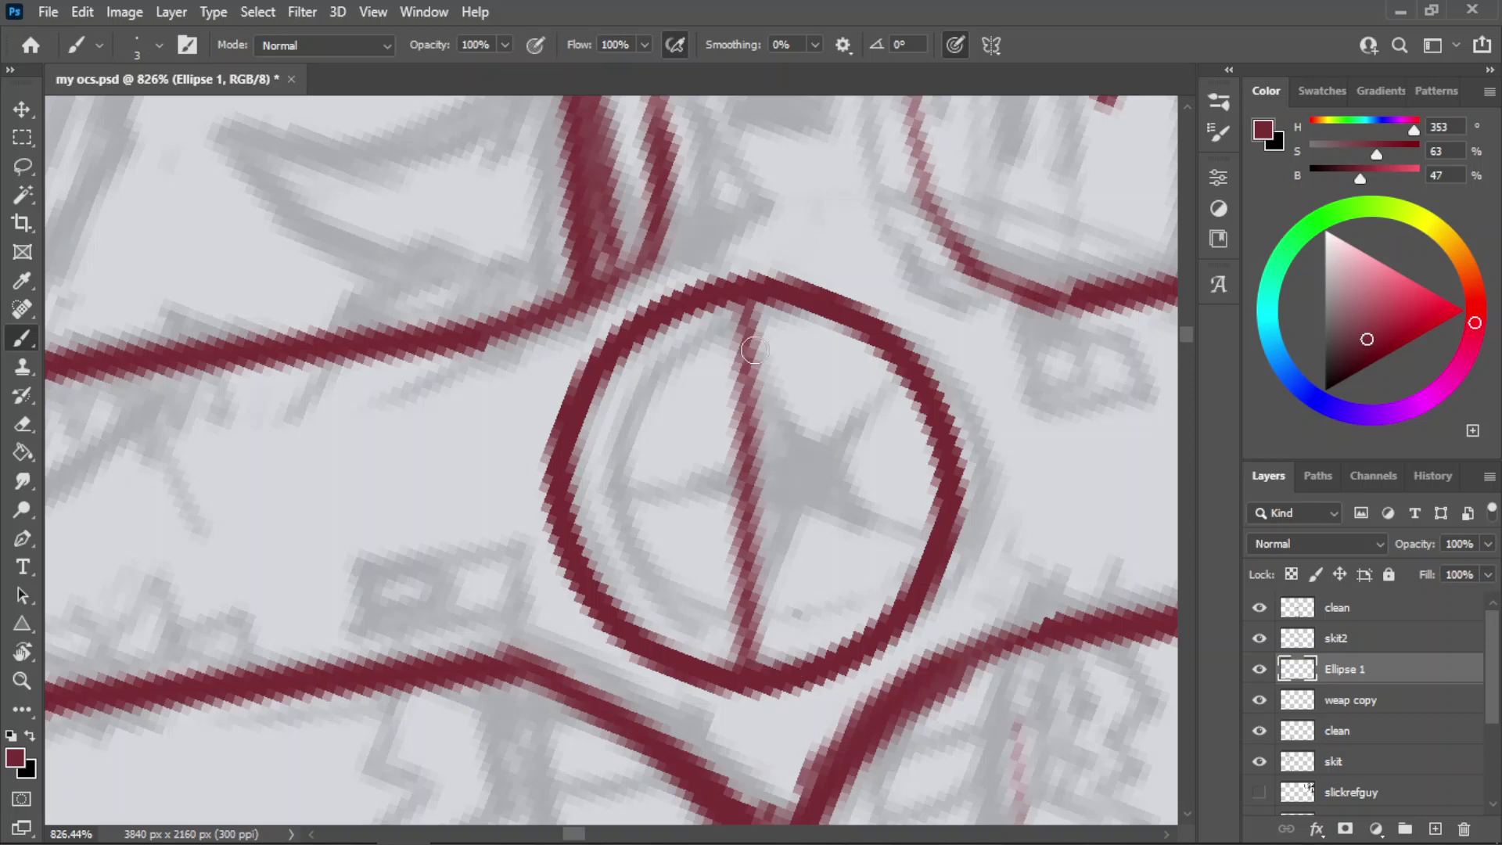
{"action": "key", "text": "ctrl+z"}
- Draw a thick straight brush line through the emblem circle from its top to its bottom
{"action": "key", "text": "r"}
{"action": "key", "text": "b"}
{"action": "left_click_drag", "start_coordinate": [747, 304], "coordinate": [736, 669]}
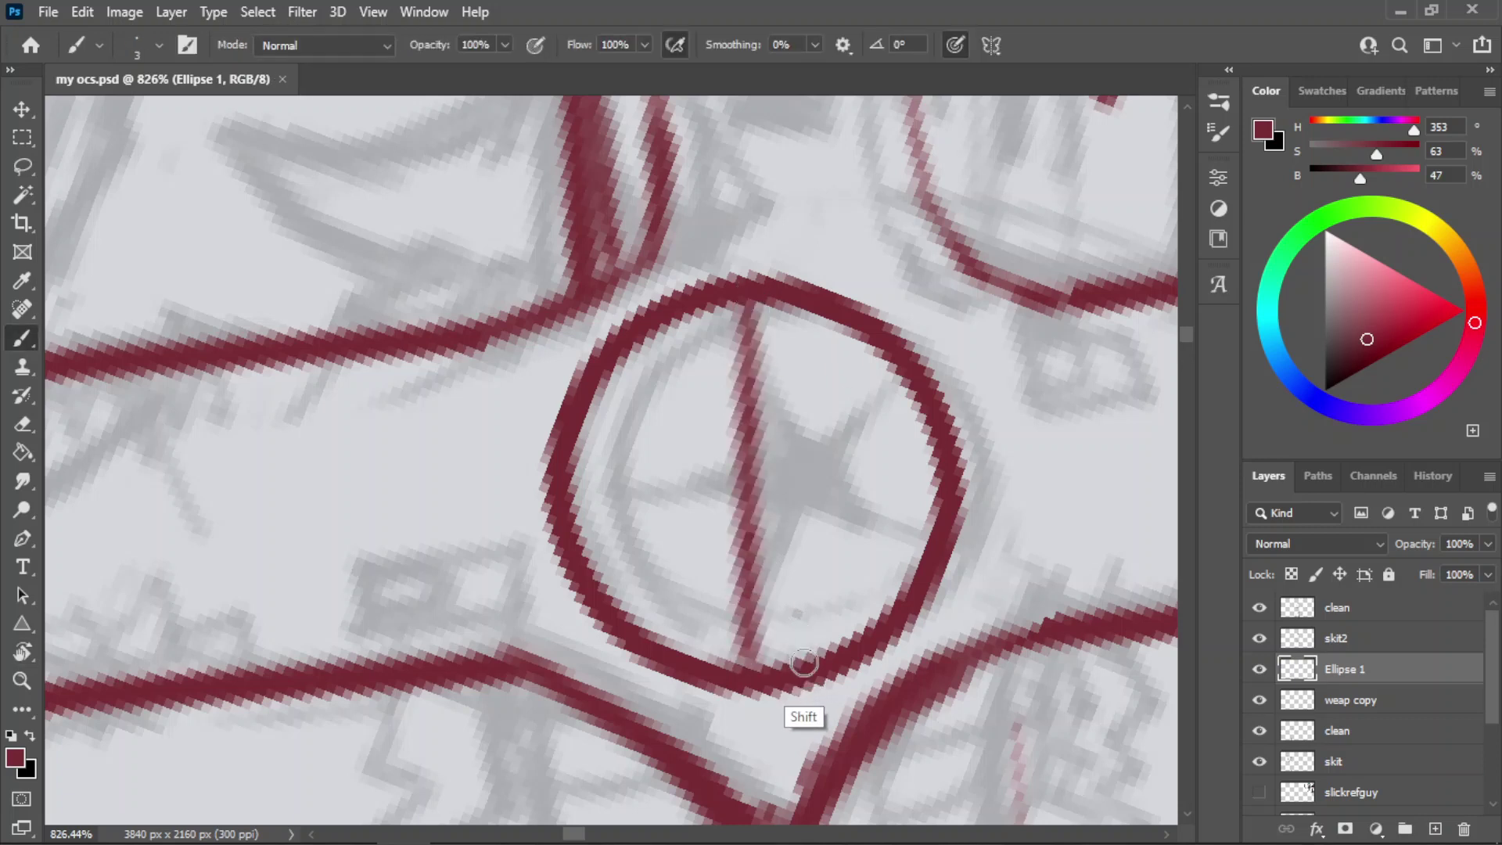
{"action": "left_click_drag", "start_coordinate": [799, 552], "coordinate": [761, 298]}
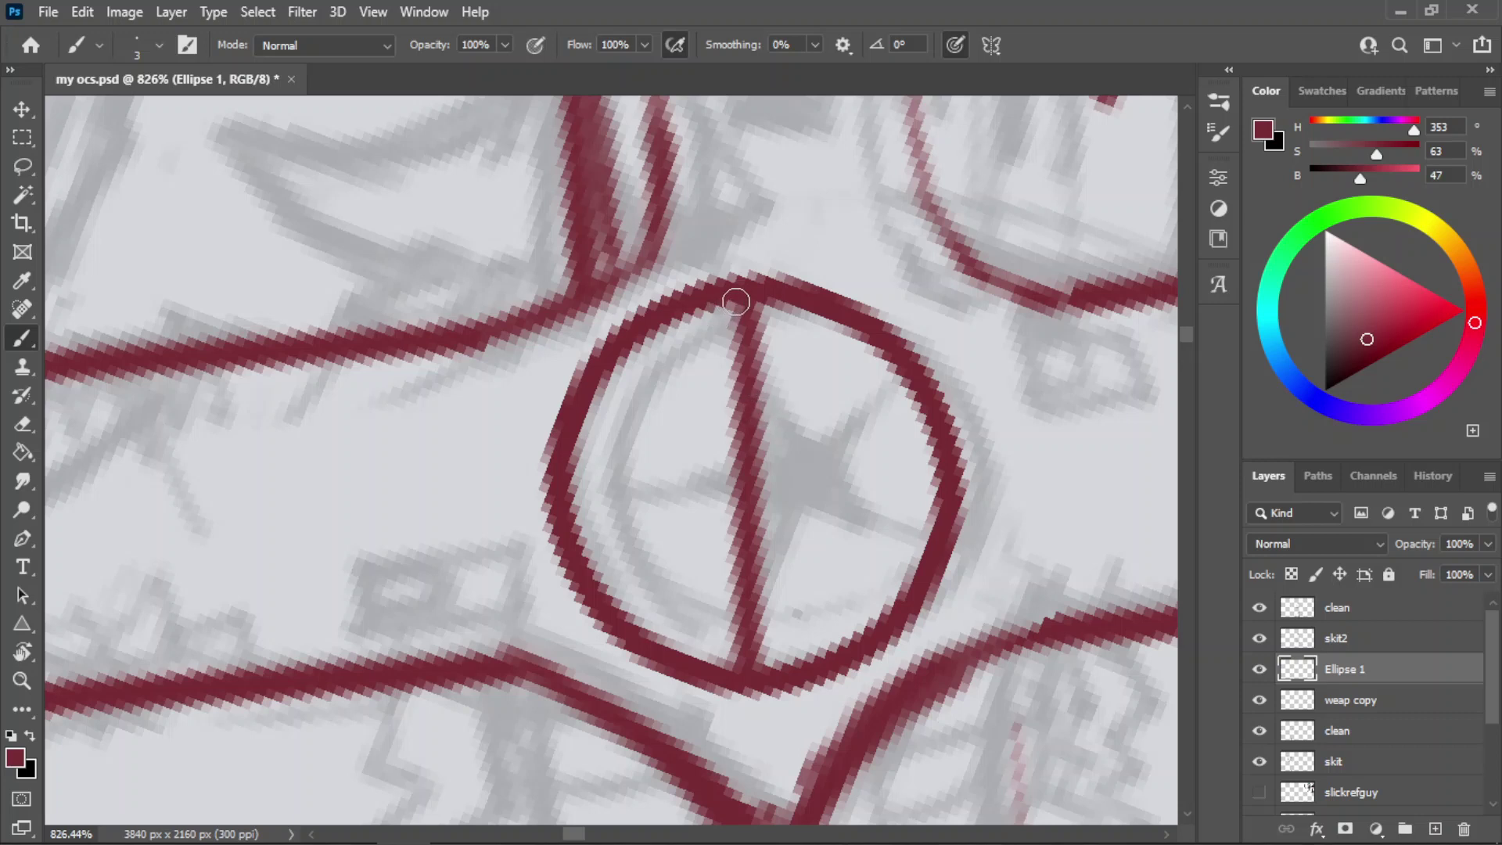
{"action": "left_click_drag", "start_coordinate": [744, 294], "coordinate": [751, 661]}
{"action": "key", "text": "ctrl+z"}
{"action": "left_click_drag", "start_coordinate": [744, 299], "coordinate": [750, 428]}
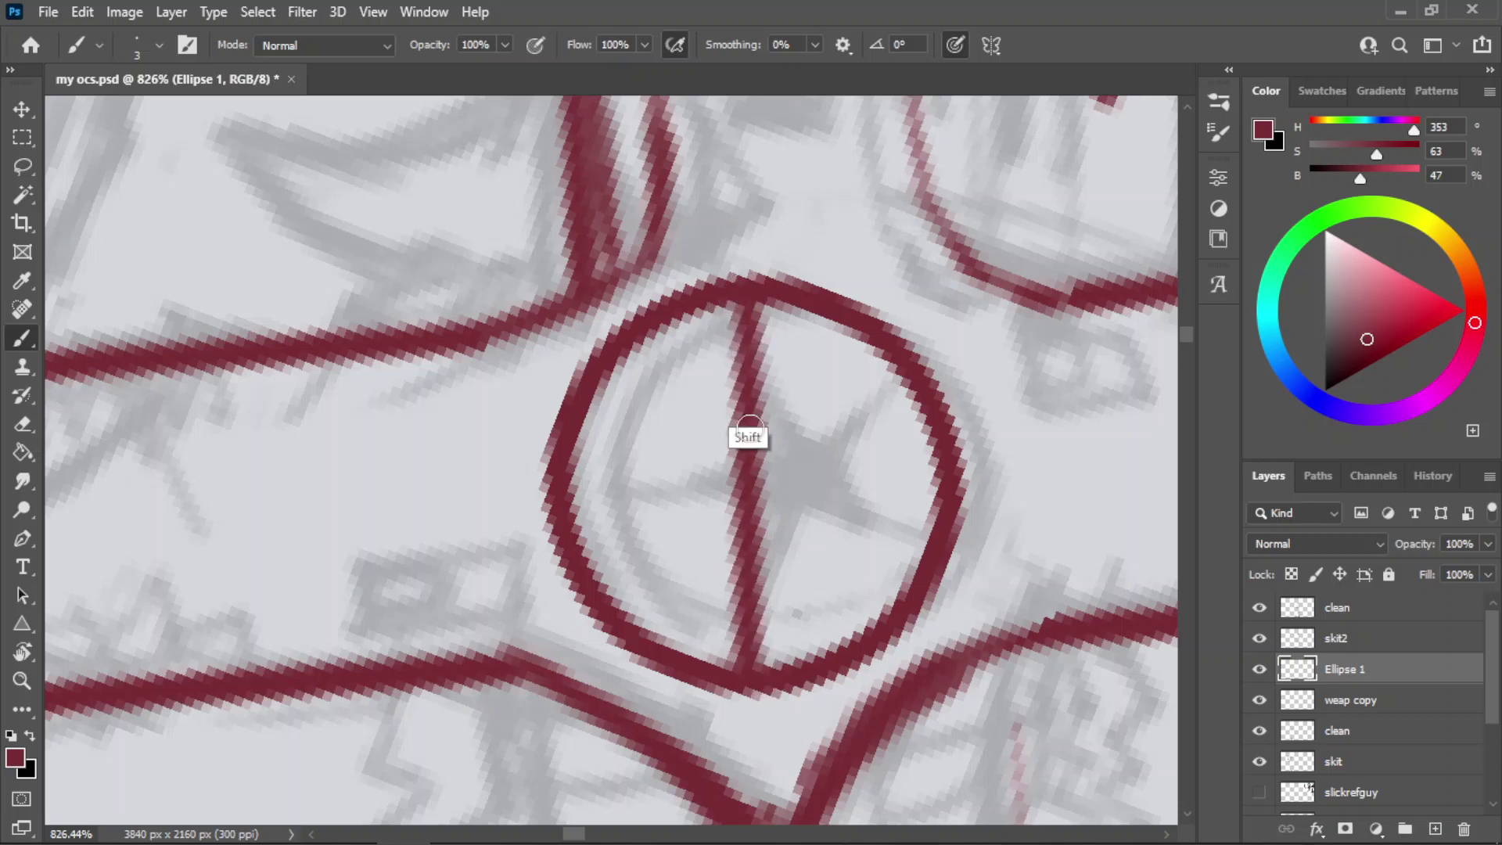
{"action": "left_click", "coordinate": [756, 663], "text": "shift"}
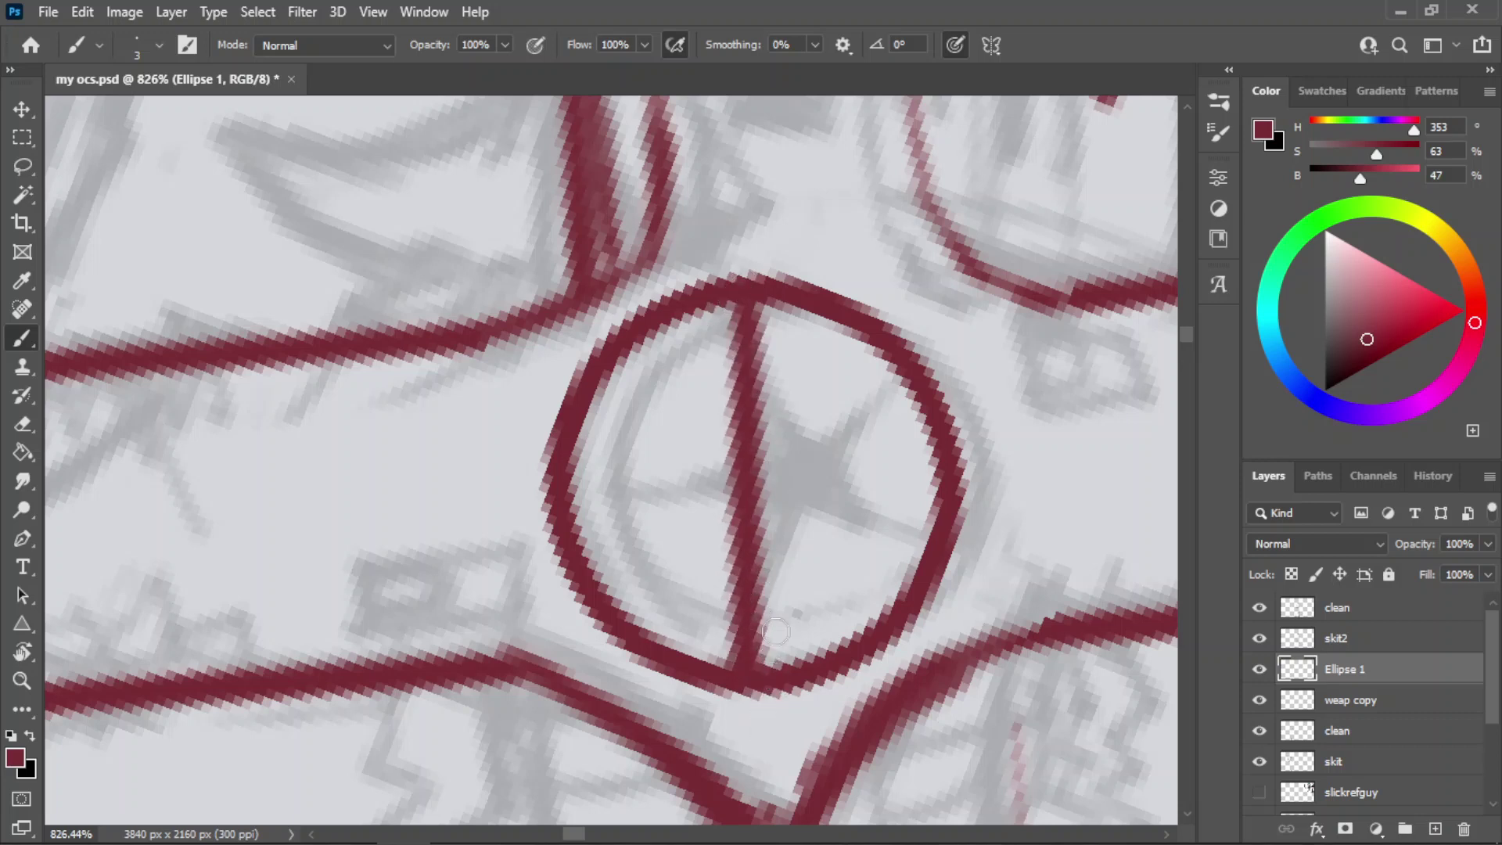
- Erase the middle and lower parts of the line inside the circle, keeping only a short spoke at the top
{"action": "key", "text": "e"}
{"action": "left_click", "coordinate": [739, 484]}
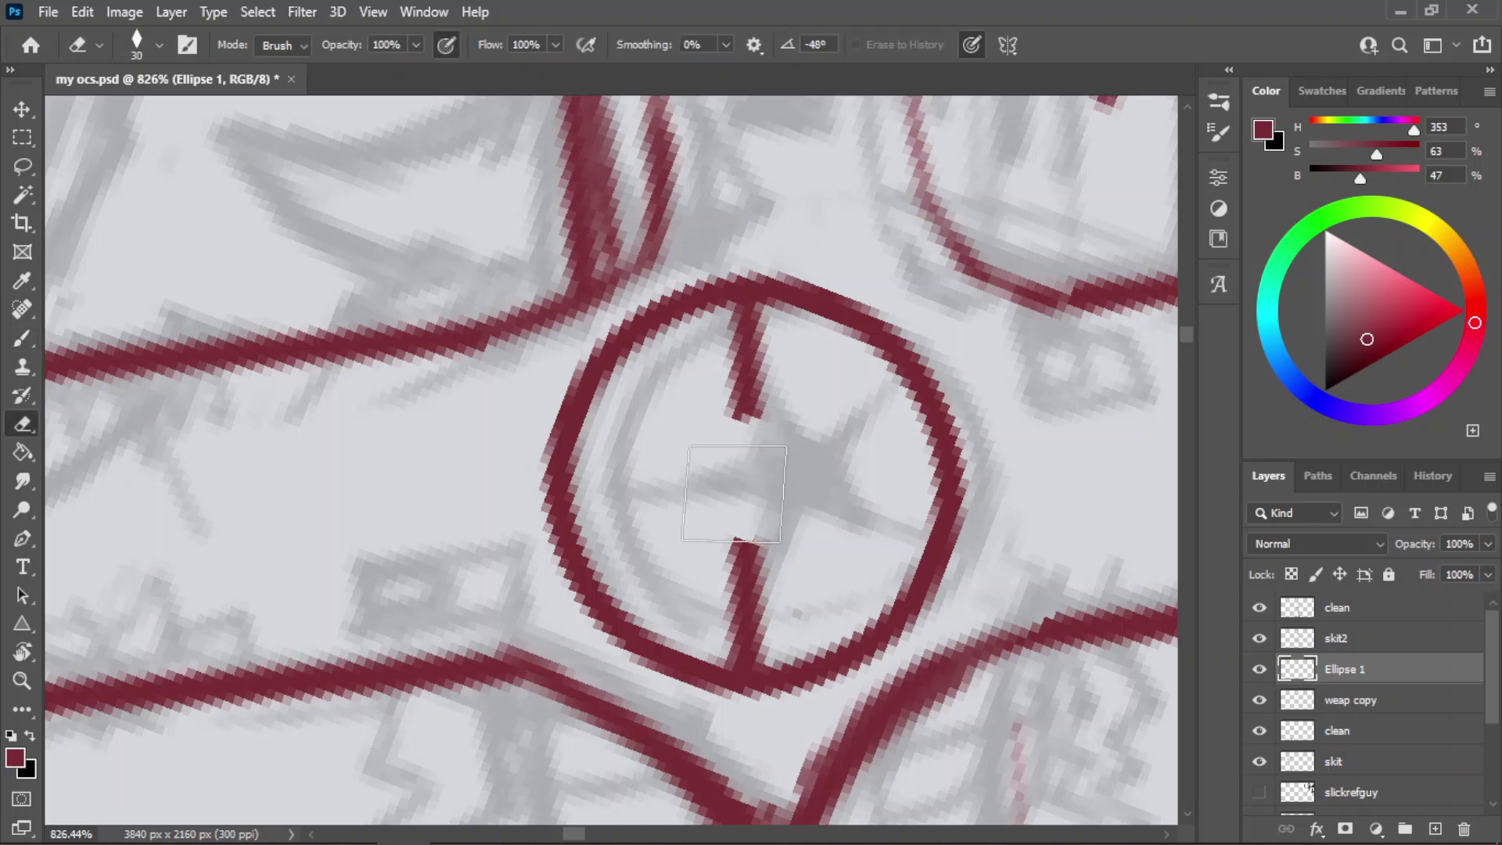
{"action": "key", "text": "ctrl+z"}
{"action": "mouse_move", "coordinate": [717, 486]}
{"action": "left_mouse_down"}
{"action": "mouse_move", "coordinate": [739, 511]}
{"action": "mouse_move", "coordinate": [718, 531]}
{"action": "left_mouse_up"}
{"action": "key", "text": "ctrl+z"}
{"action": "mouse_move", "coordinate": [725, 472]}
{"action": "left_mouse_down"}
{"action": "mouse_move", "coordinate": [770, 521]}
{"action": "mouse_move", "coordinate": [719, 479]}
{"action": "mouse_move", "coordinate": [747, 521]}
{"action": "mouse_move", "coordinate": [741, 607]}
{"action": "left_mouse_up"}
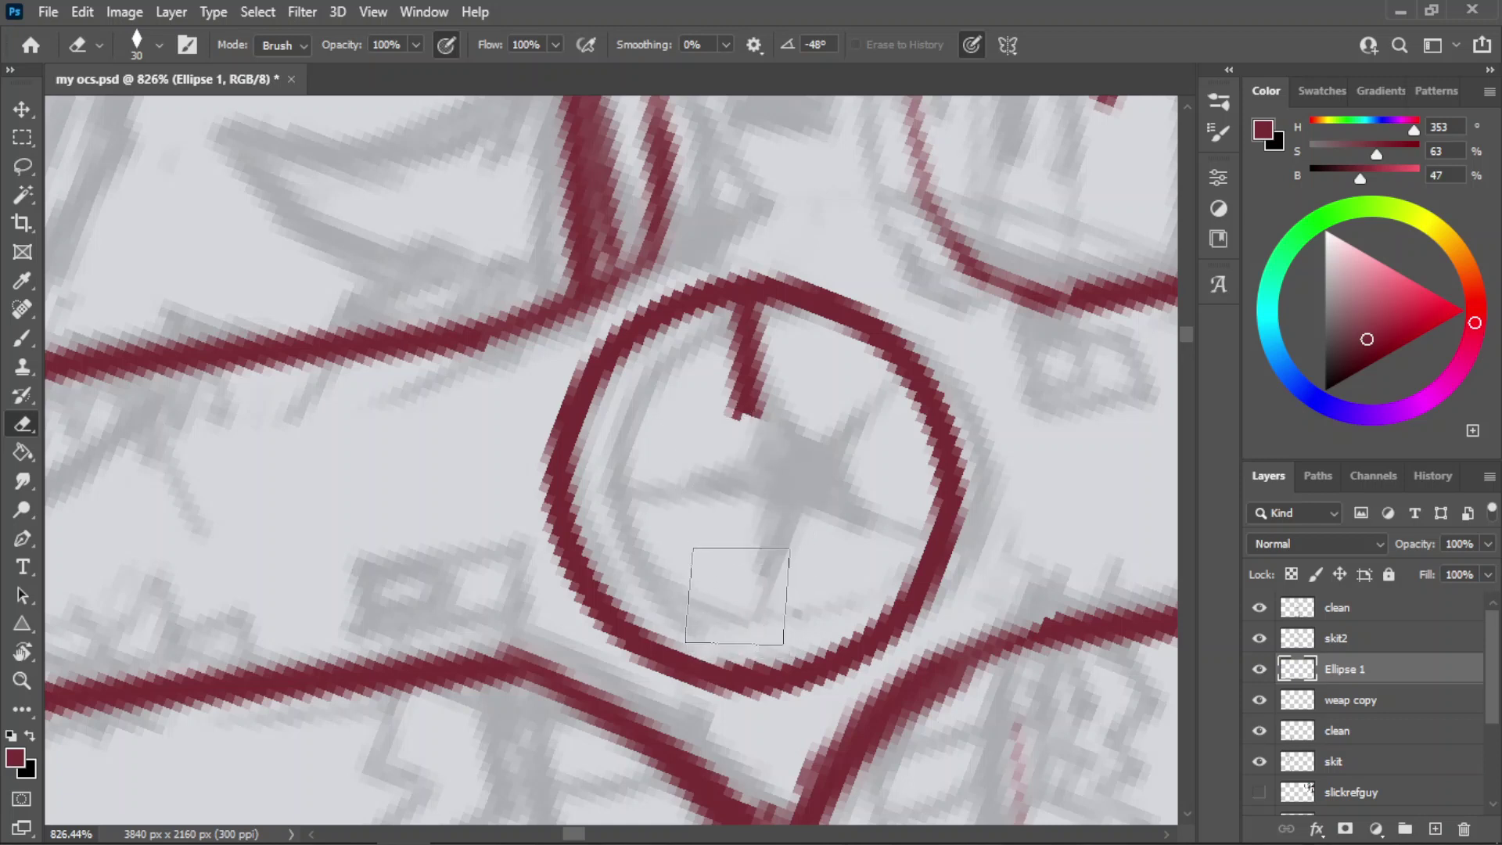
- Switch to the Edge browser, calculate 21+45 in a private search, close that page and return to Photoshop
{"action": "key", "text": "r"}
{"action": "key", "text": "b"}
{"action": "key", "text": "r"}
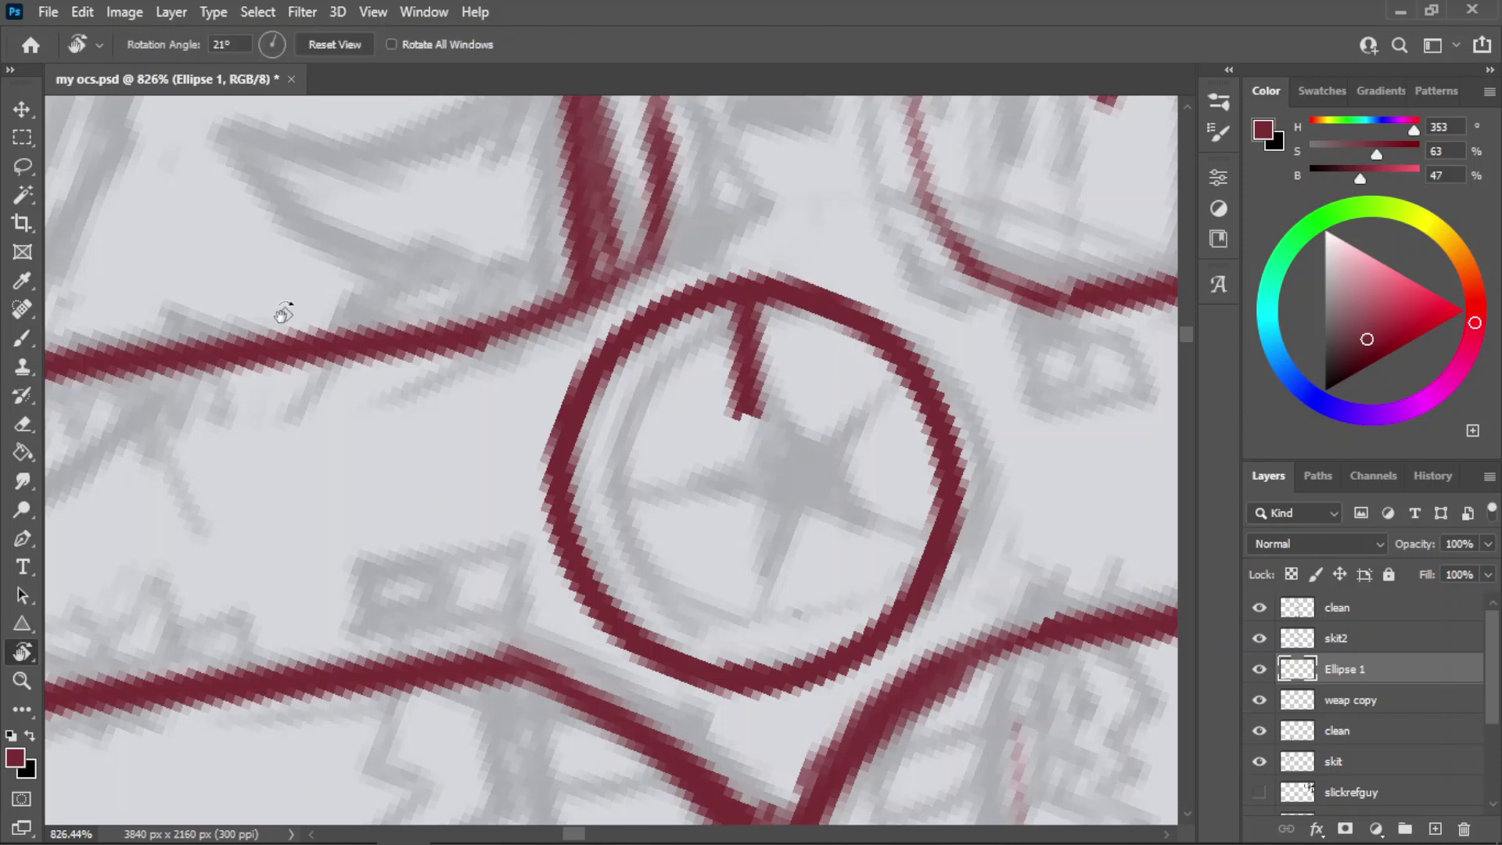
{"action": "key", "text": "alt+Tab"}
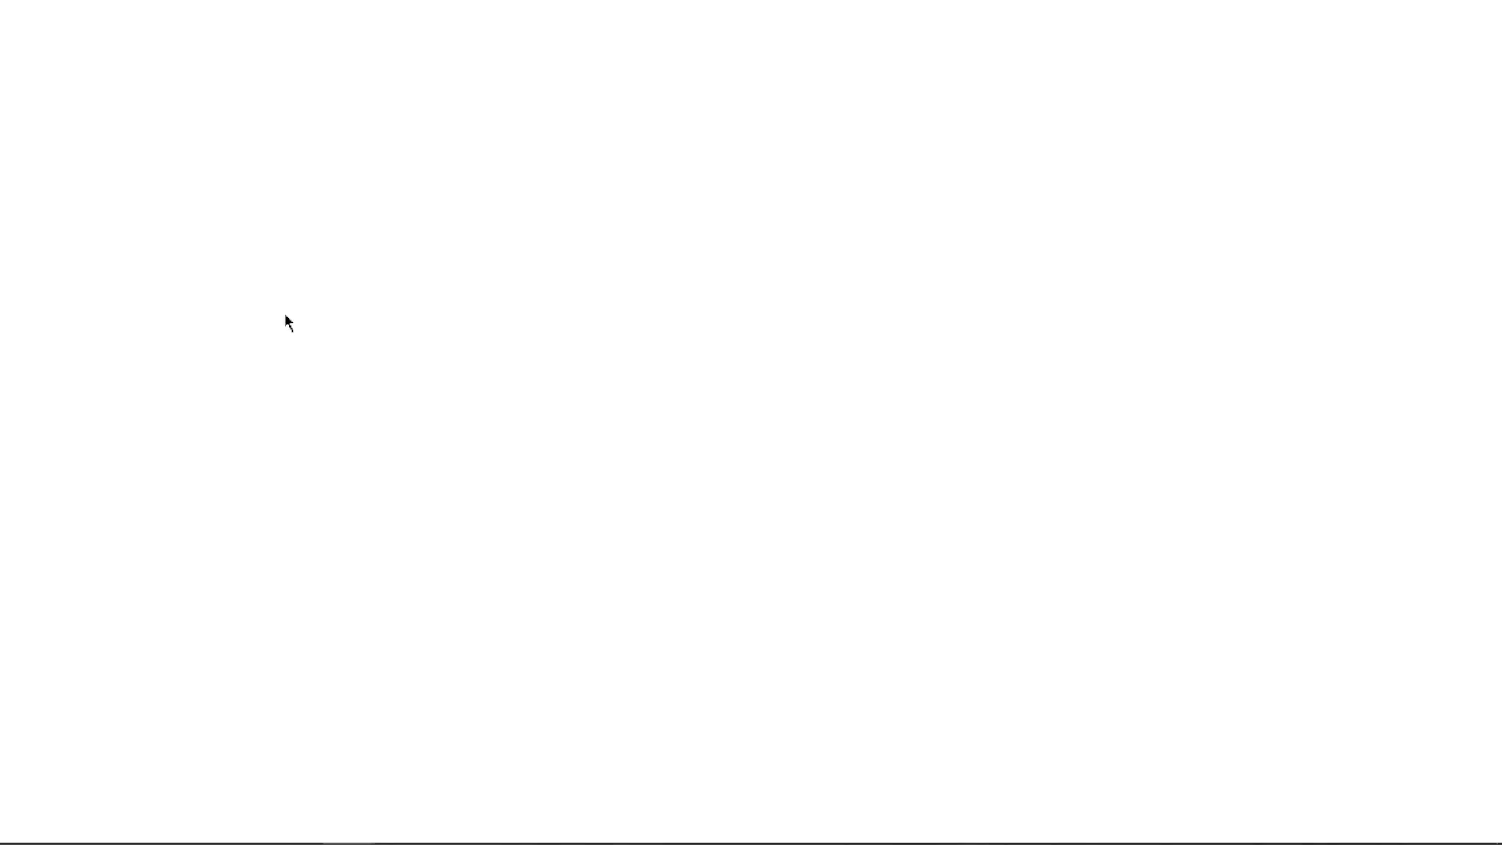
{"action": "type", "text": "21+45"}
{"action": "key", "text": "Return"}
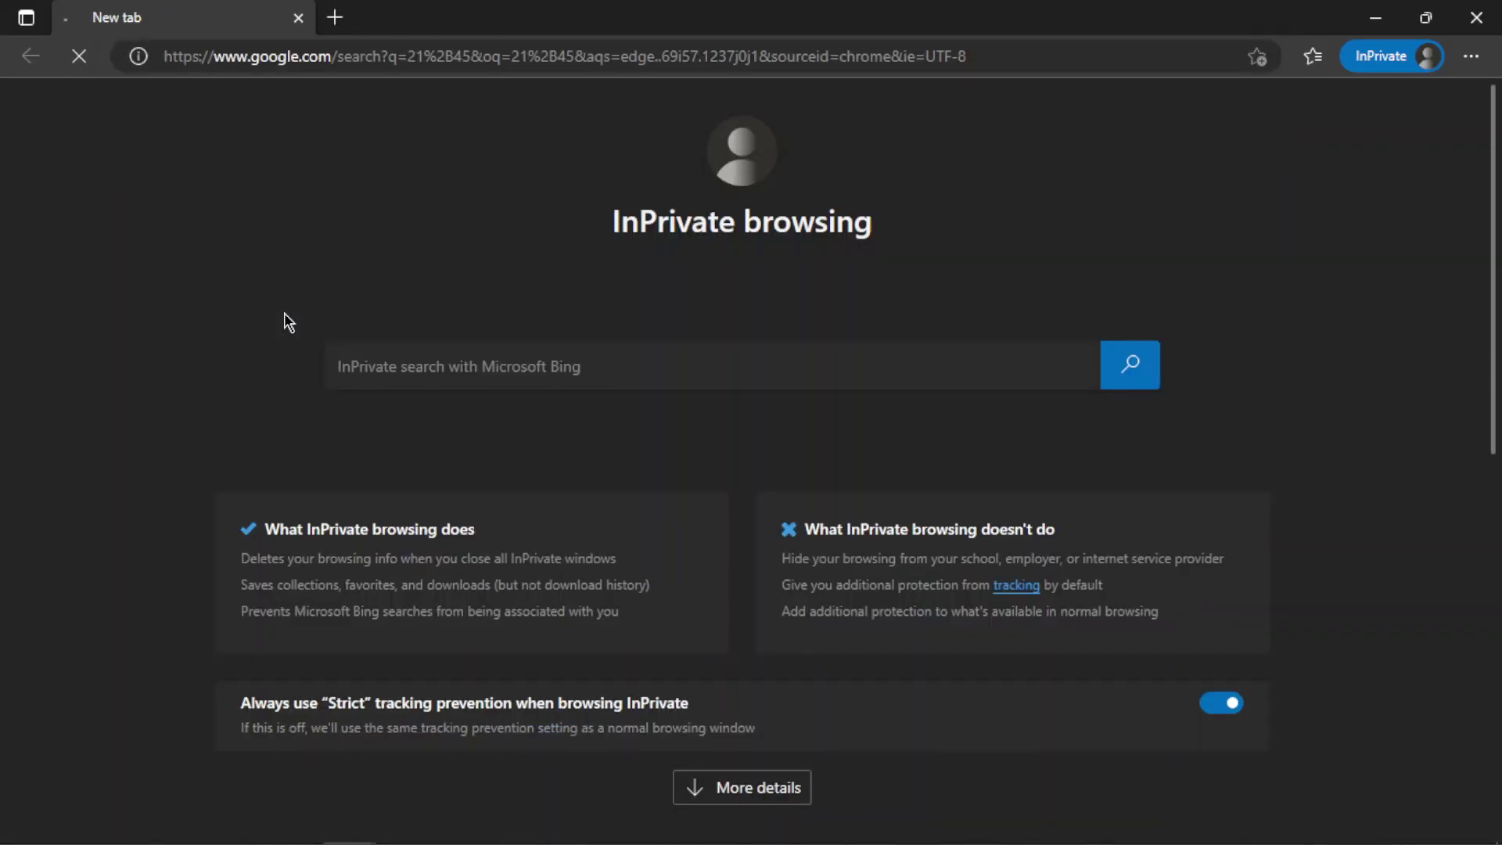
{"action": "key", "text": "ctrl+w"}
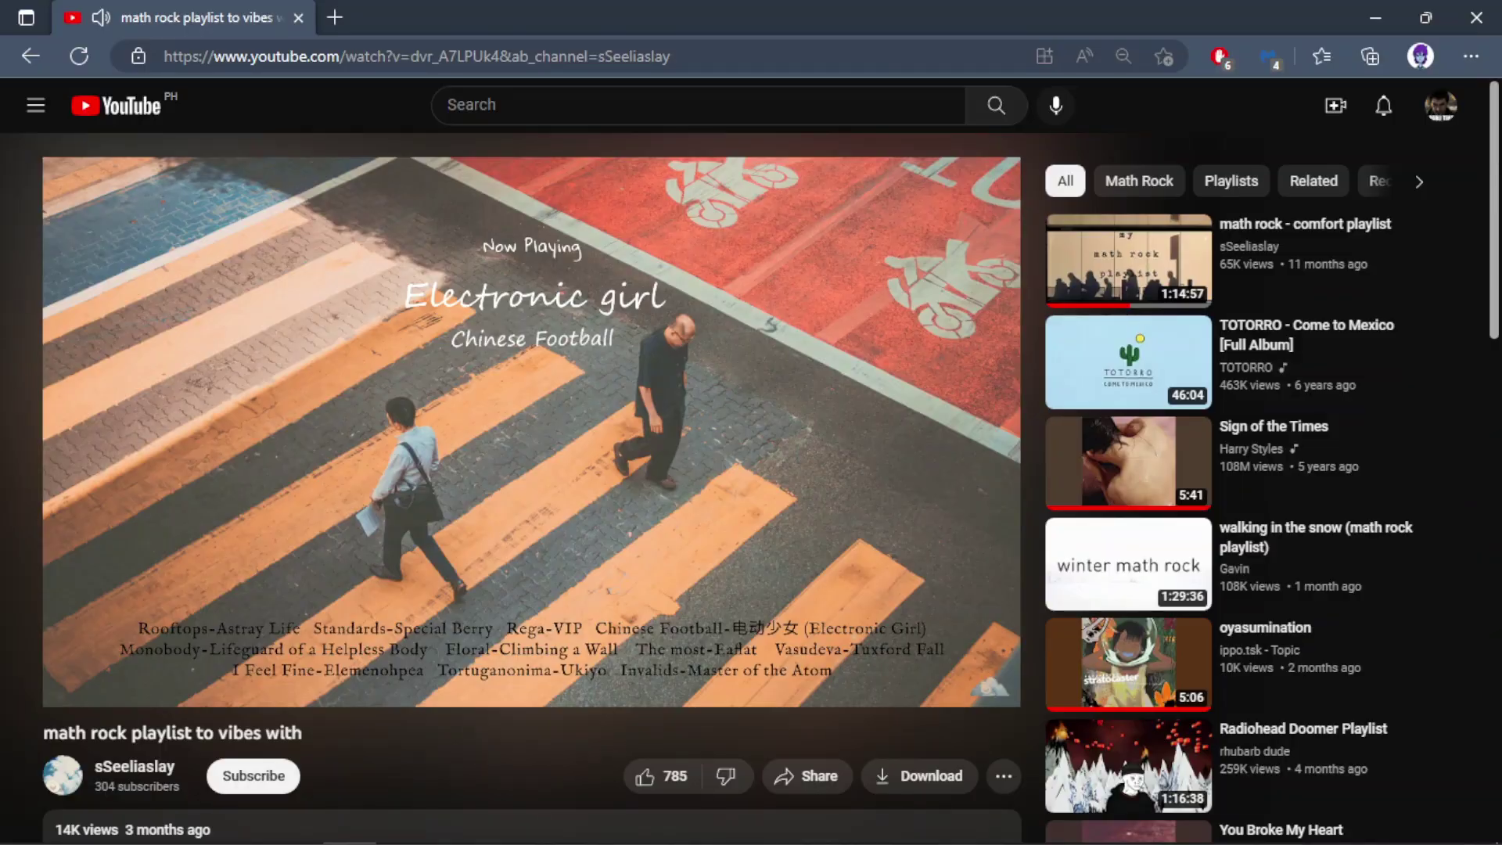
{"action": "key", "text": "alt+Tab"}
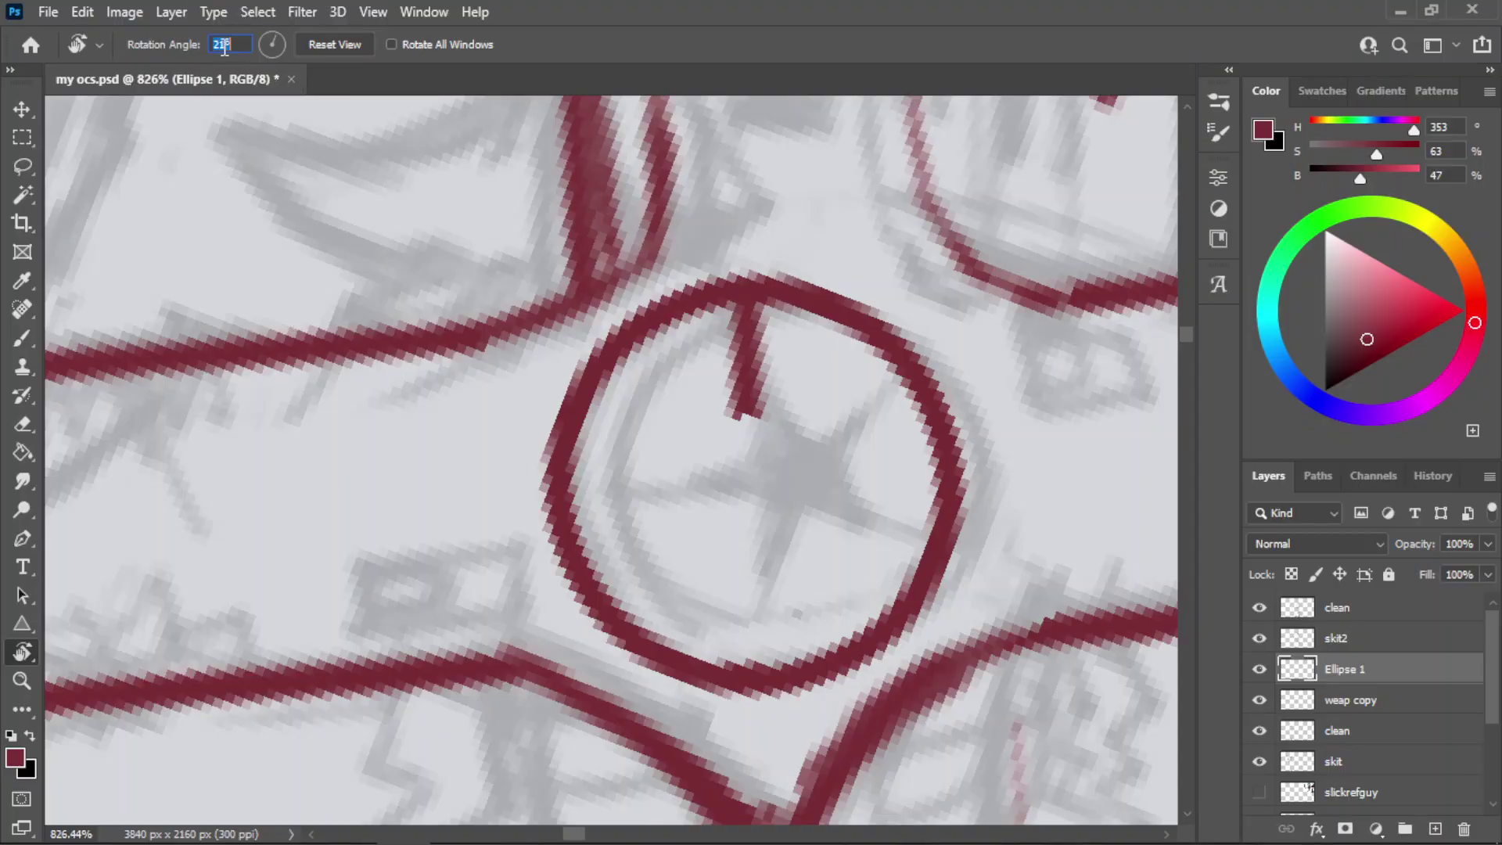
- Rotate the canvas view to 66° and return to the Brush tool
{"action": "type", "text": "66"}
{"action": "key", "text": "Return"}
{"action": "key", "text": "b"}
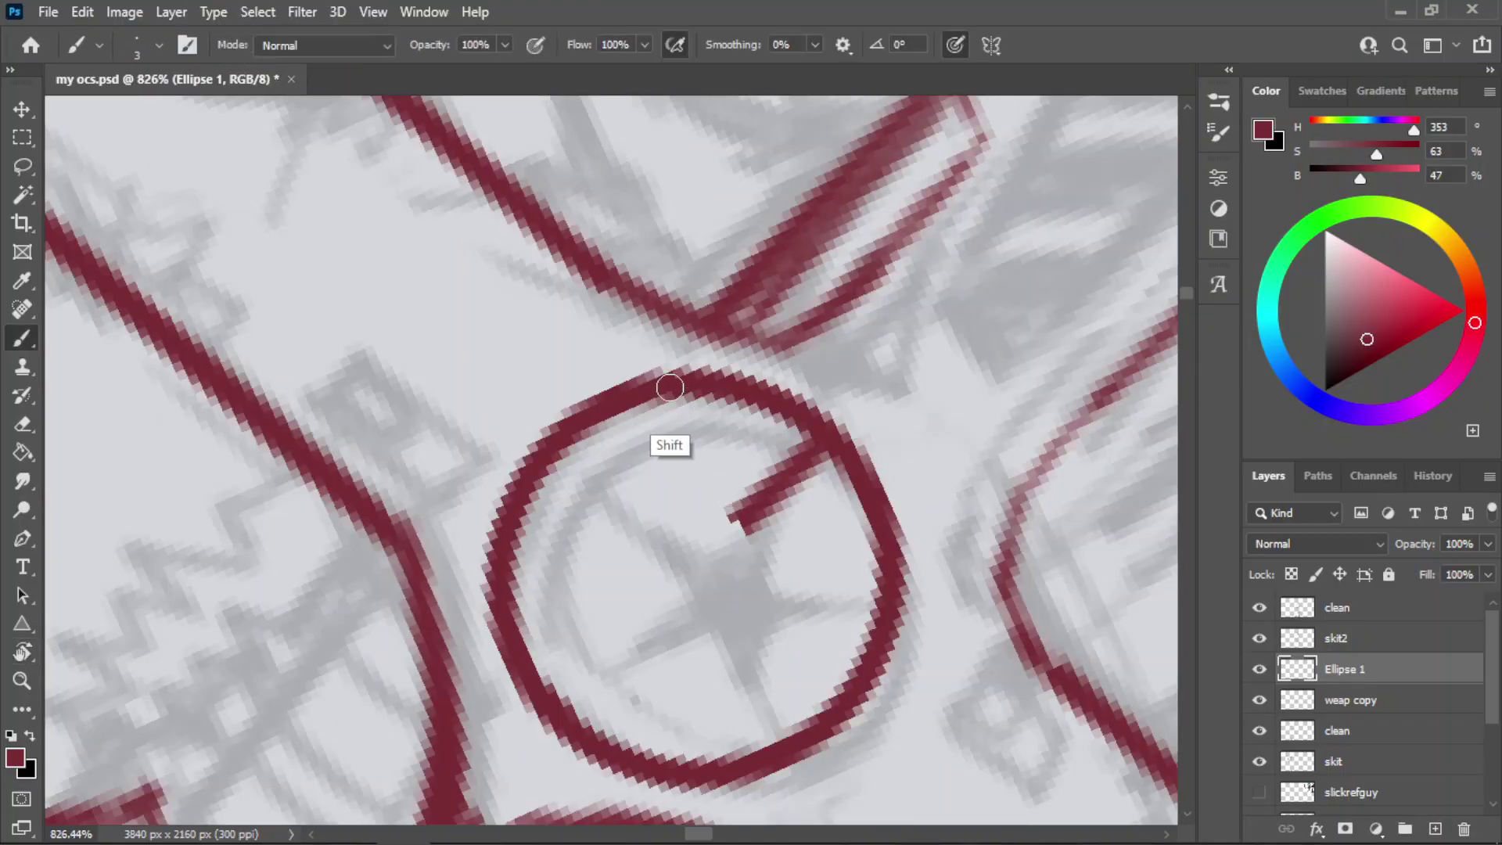
{"action": "left_click_drag", "start_coordinate": [670, 388], "coordinate": [668, 708]}
{"action": "key", "text": "ctrl+z"}
{"action": "left_click_drag", "start_coordinate": [685, 385], "coordinate": [728, 790]}
{"action": "key", "text": "ctrl+z"}
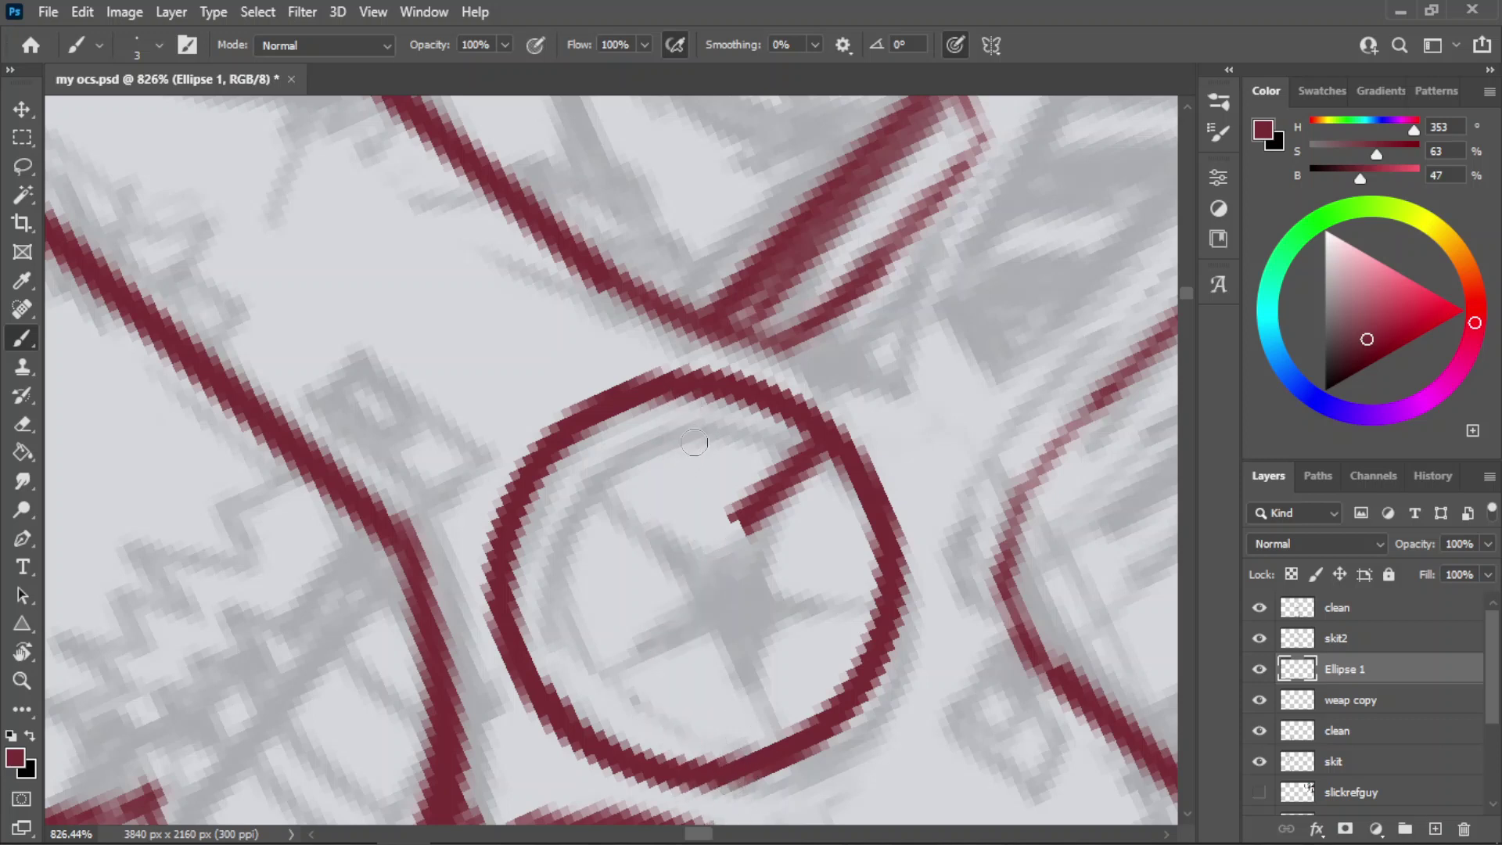
- Switch to the Edge browser, open a private window for a calculation, close it and return to Photoshop
{"action": "key", "text": "r"}
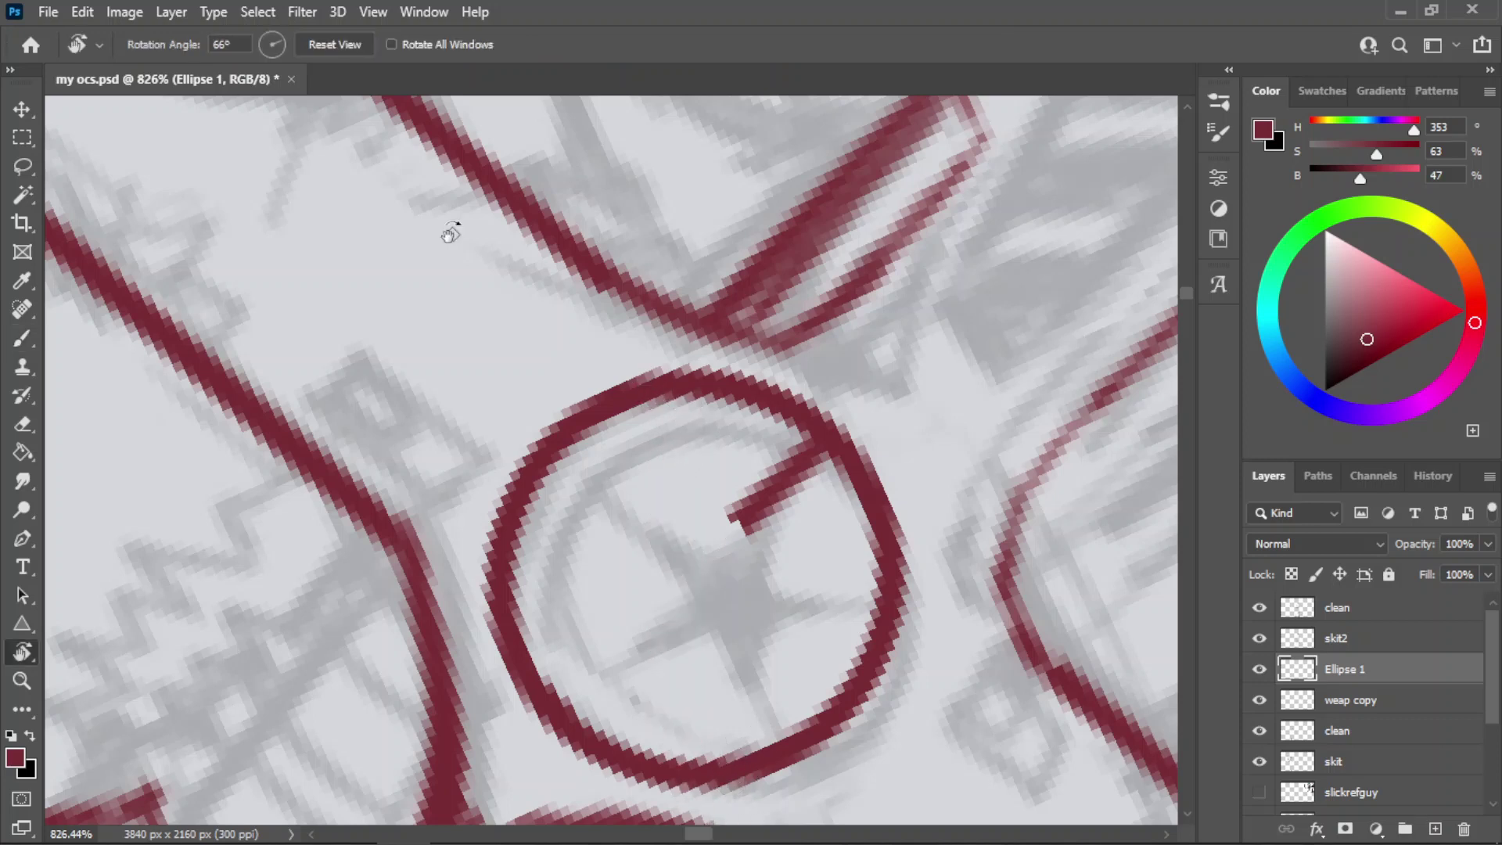
{"action": "key", "text": "alt+Tab"}
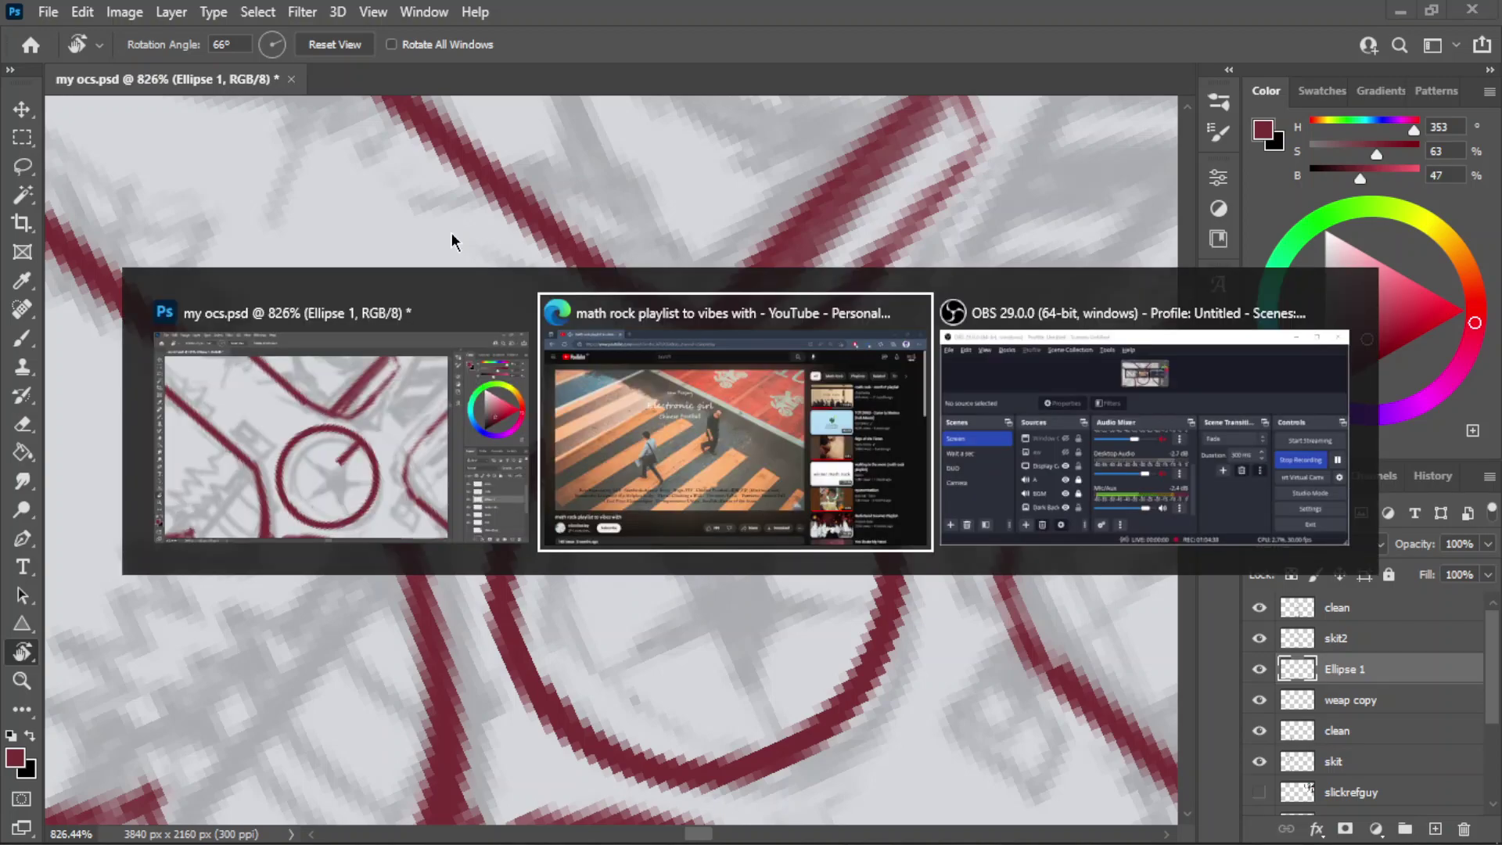
{"action": "key", "text": "ctrl+shift+n"}
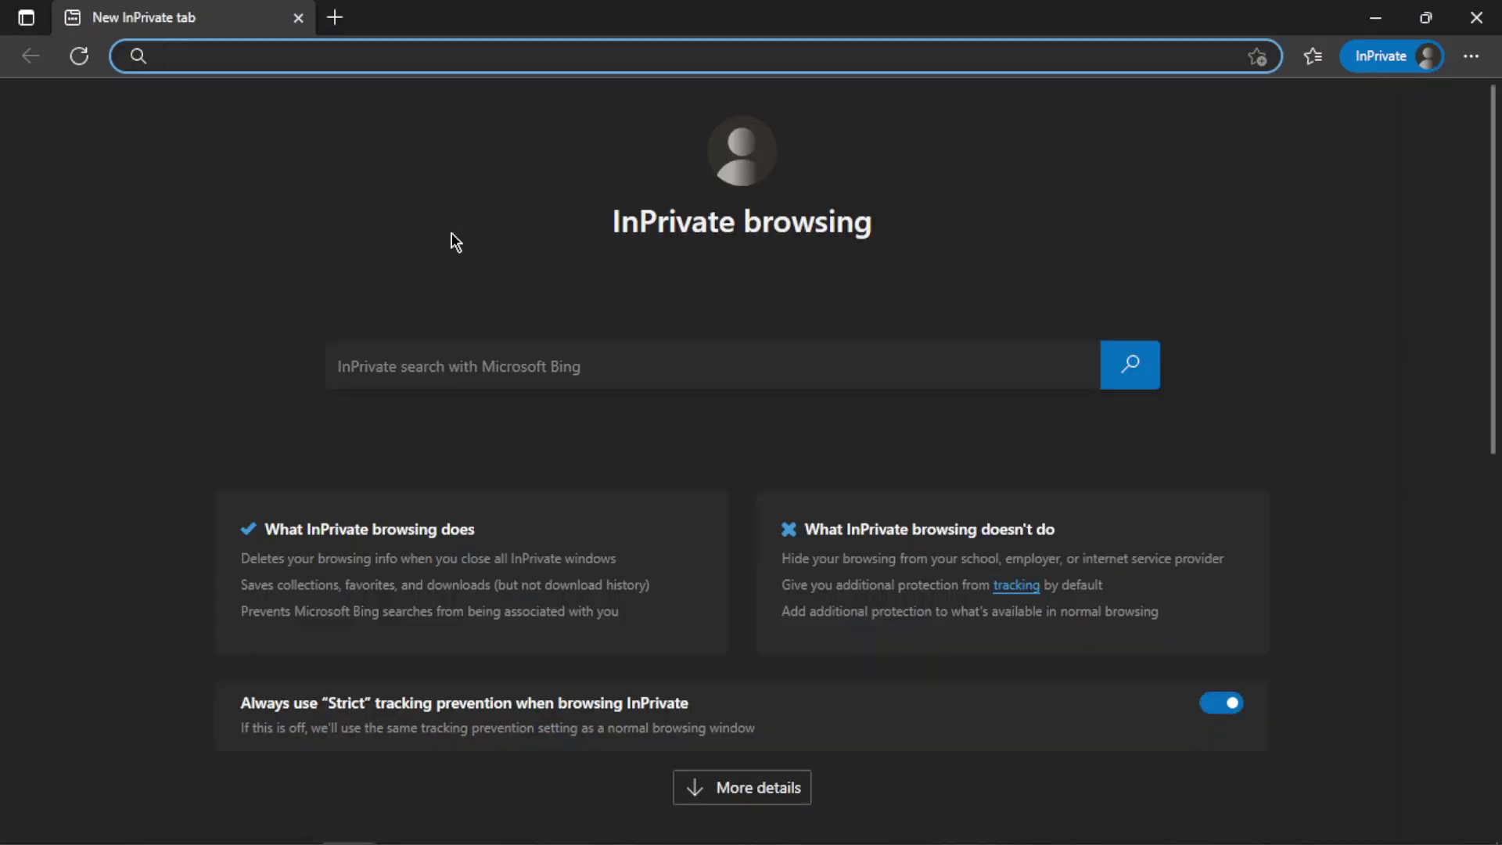
{"action": "type", "text": "9"}
{"action": "key", "text": "alt+Tab"}
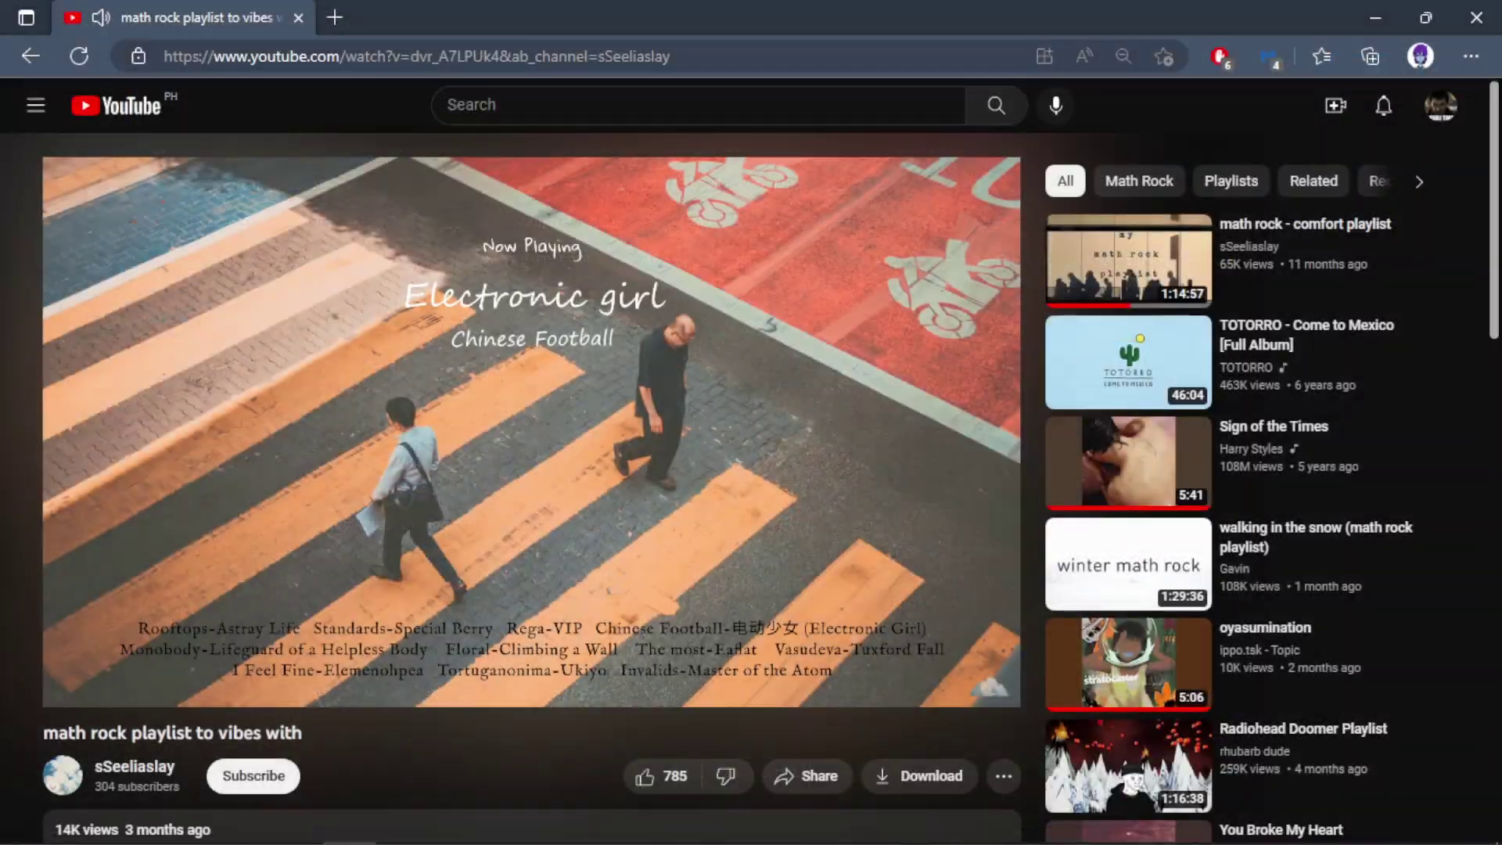
{"action": "key", "text": "alt+Tab"}
- Try a straight brush line through the emblem circle with the canvas view rotated to 100°
{"action": "key", "text": "z"}
{"action": "left_click_drag", "start_coordinate": [798, 637], "coordinate": [773, 454]}
{"action": "key", "text": "r"}
{"action": "left_click_drag", "start_coordinate": [736, 344], "coordinate": [800, 419]}
{"action": "key", "text": "b"}
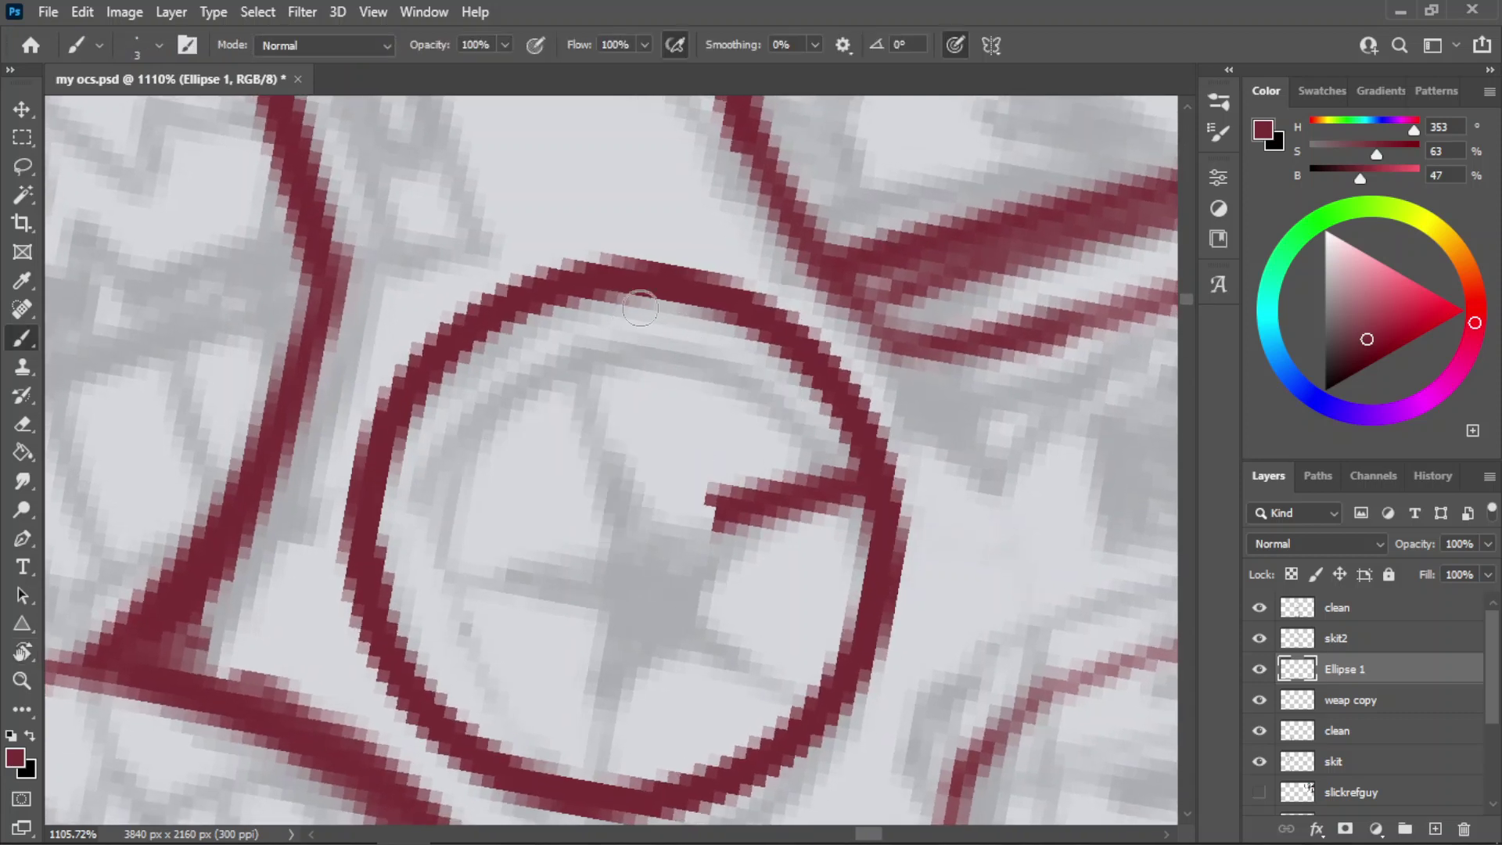
{"action": "left_click_drag", "start_coordinate": [650, 307], "coordinate": [700, 786]}
{"action": "key", "text": "ctrl+z"}
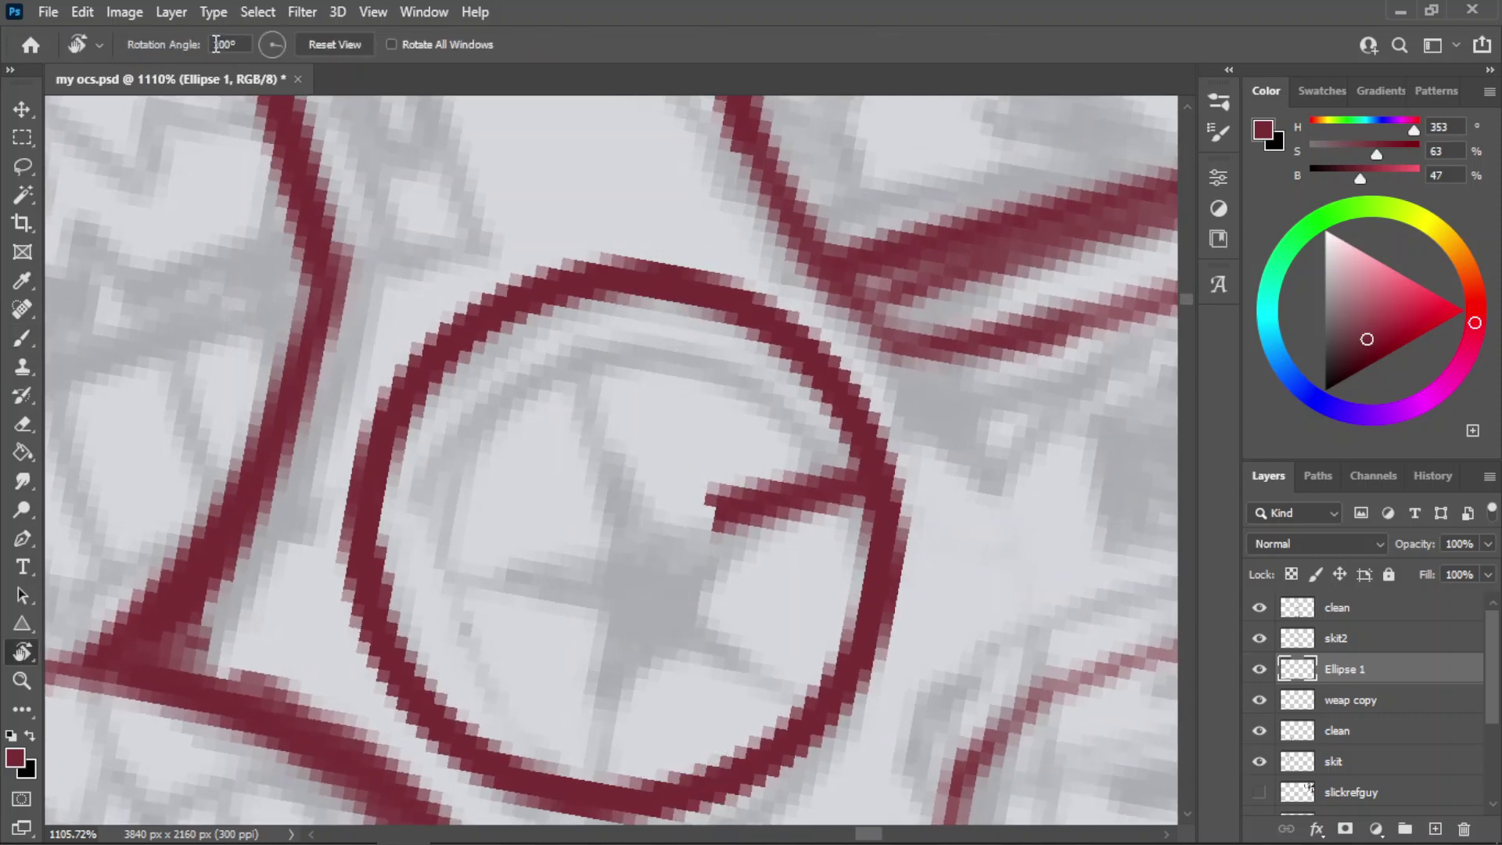
- Rotate the canvas view to 95° and try the straight line through the emblem circle again
{"action": "type", "text": "95"}
{"action": "key", "text": "Return"}
{"action": "key", "text": "b"}
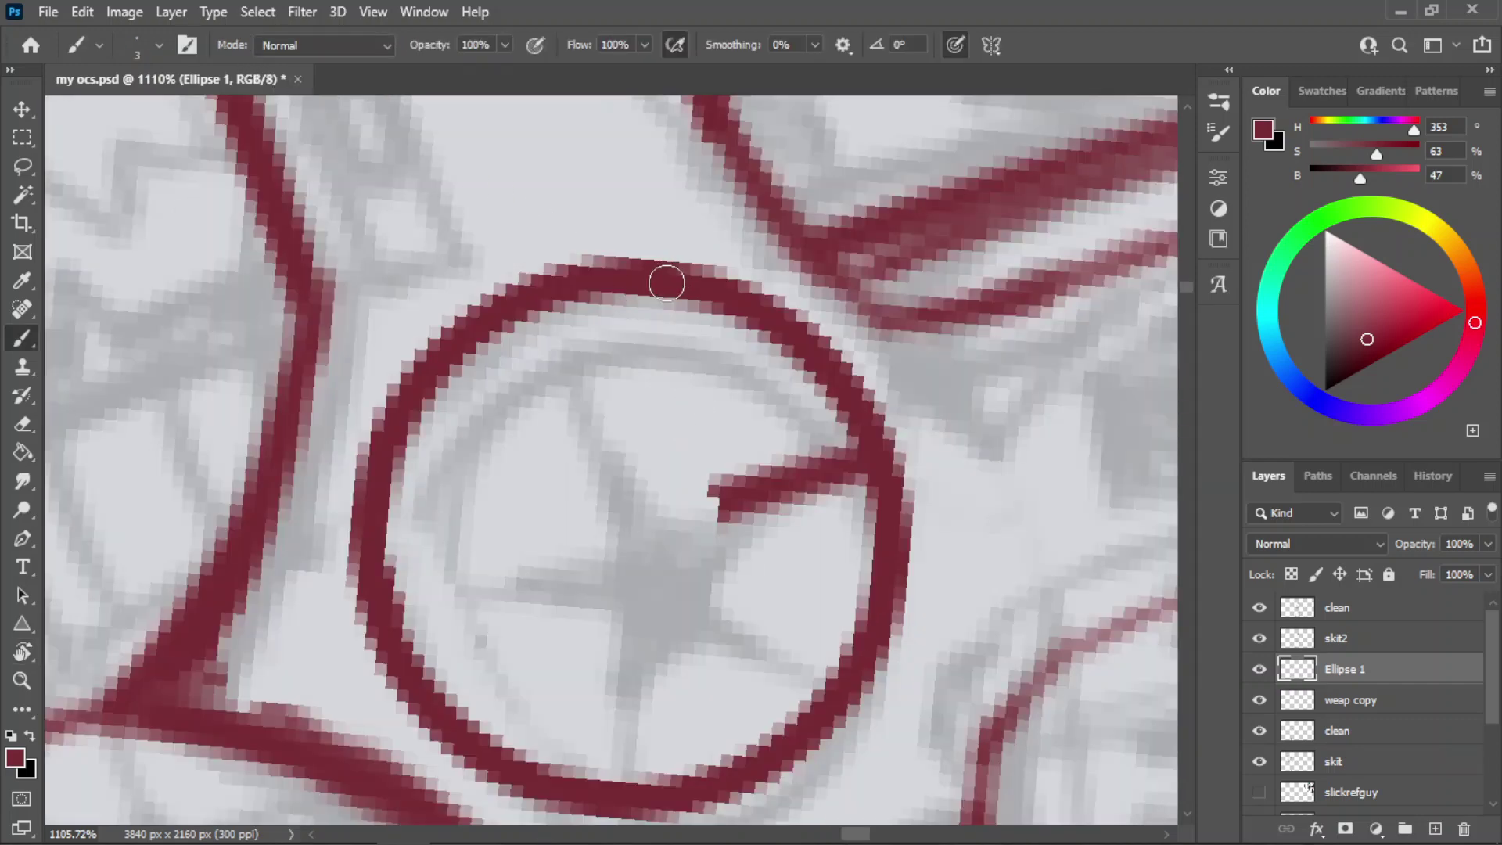
{"action": "left_click_drag", "start_coordinate": [671, 291], "coordinate": [643, 730]}
{"action": "key", "text": "ctrl+z"}
- Rotate the canvas view to 90° and draw a thick straight vertical brush line through the centre of the emblem circle
{"action": "type", "text": "r"}
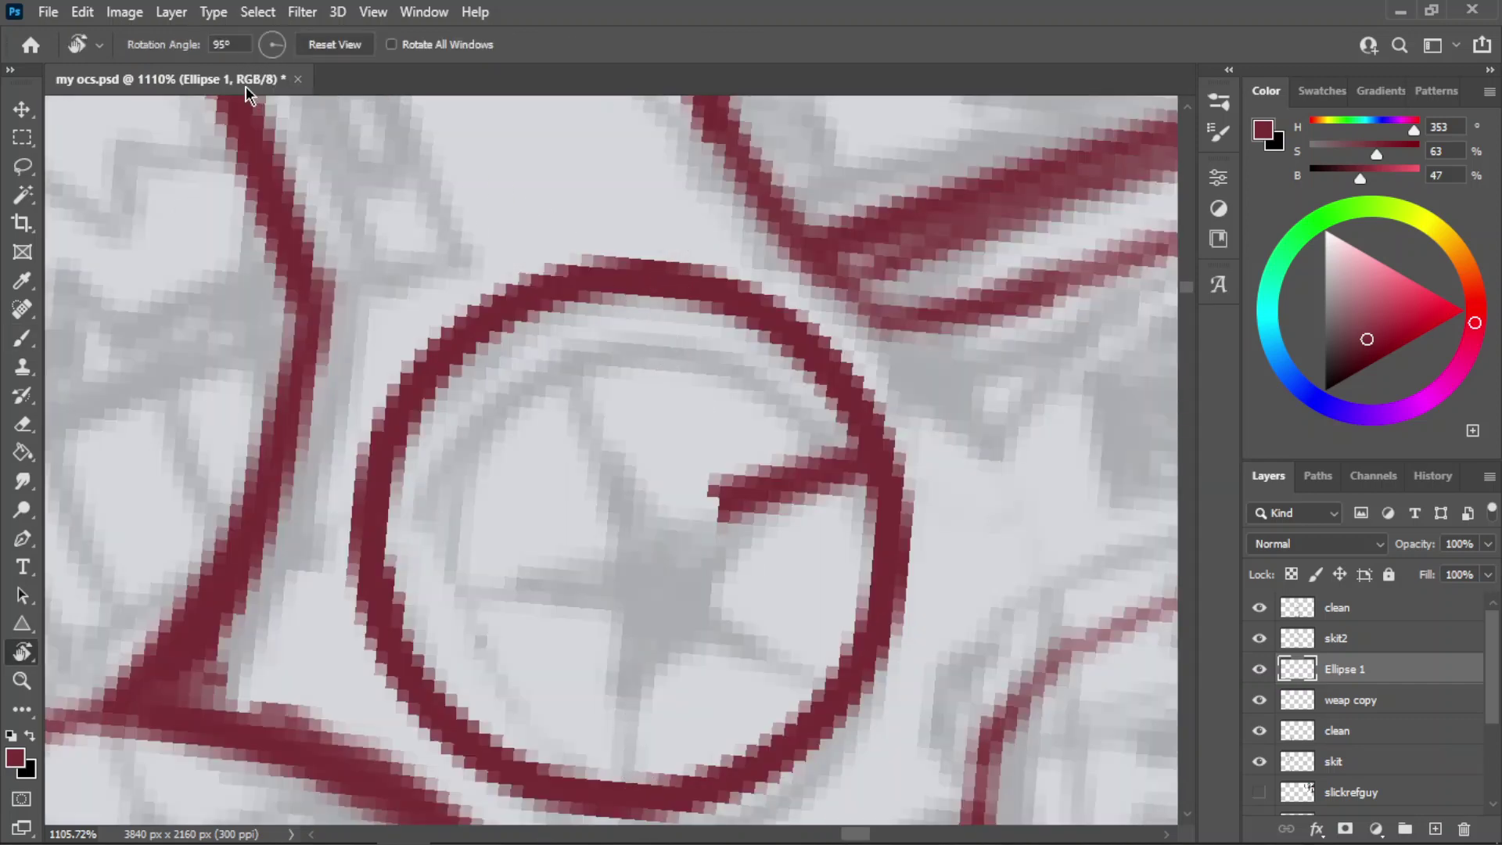
{"action": "type", "text": "90"}
{"action": "key", "text": "Return"}
{"action": "key", "text": "b"}
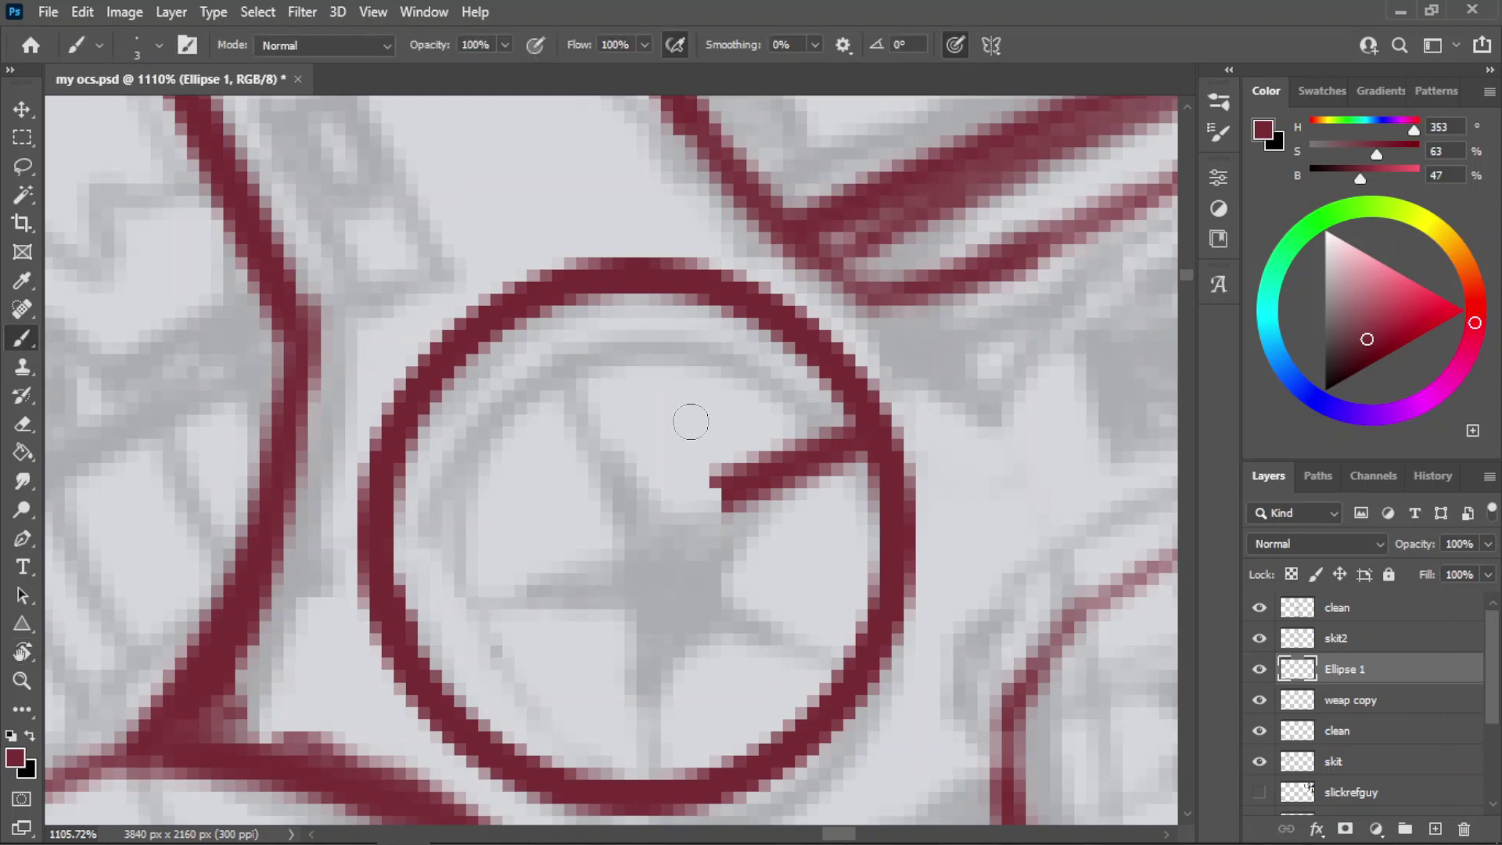
{"action": "left_click_drag", "start_coordinate": [655, 277], "coordinate": [628, 772]}
{"action": "key", "text": "ctrl+z"}
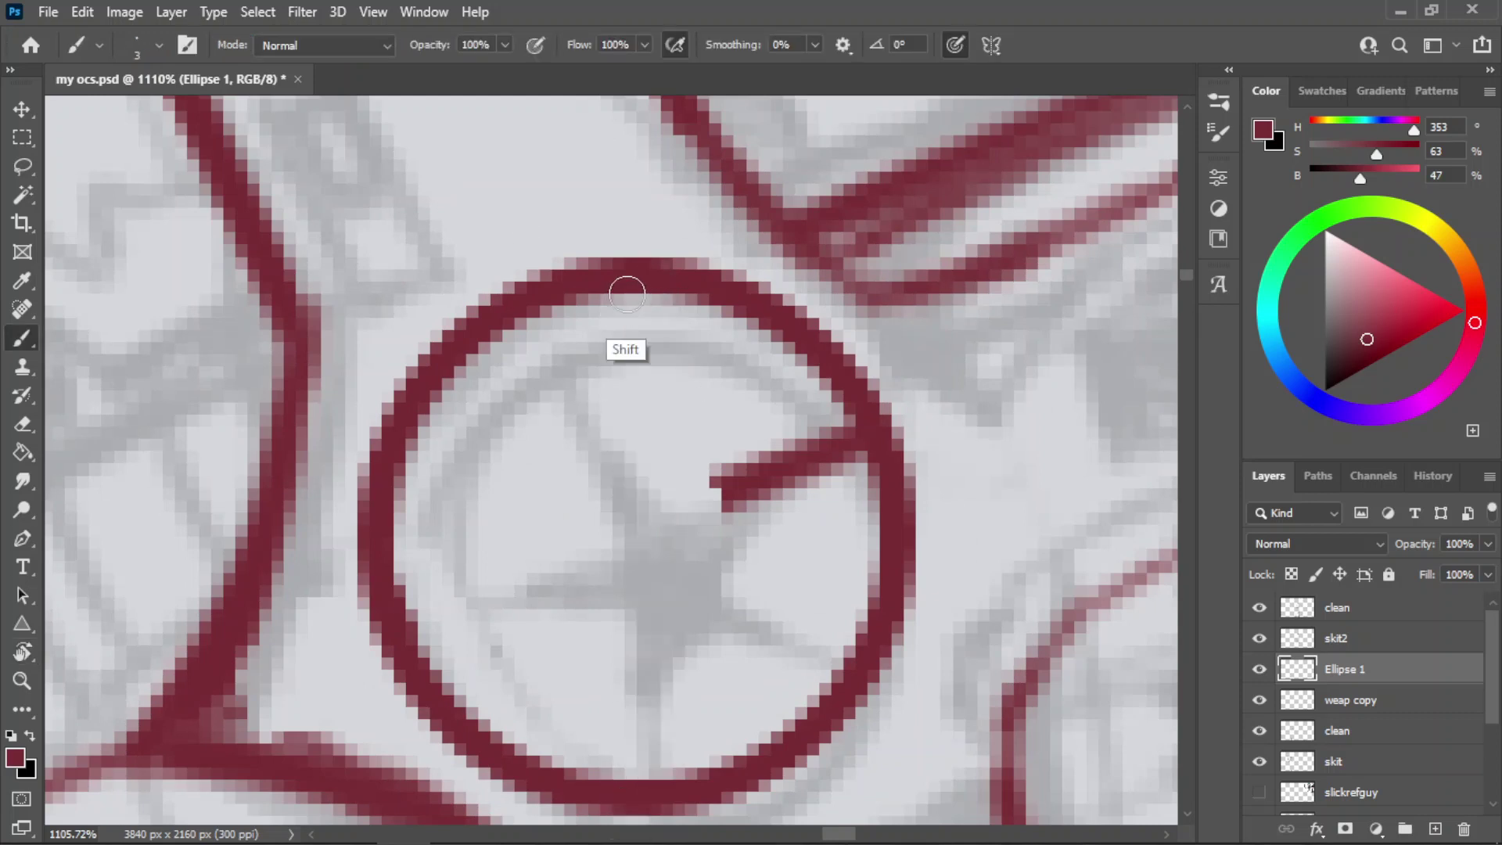
{"action": "left_click", "coordinate": [630, 295]}
{"action": "left_click", "coordinate": [640, 771], "text": "shift"}
{"action": "key", "text": "ctrl+z"}
{"action": "key", "text": "ctrl+shift+z"}
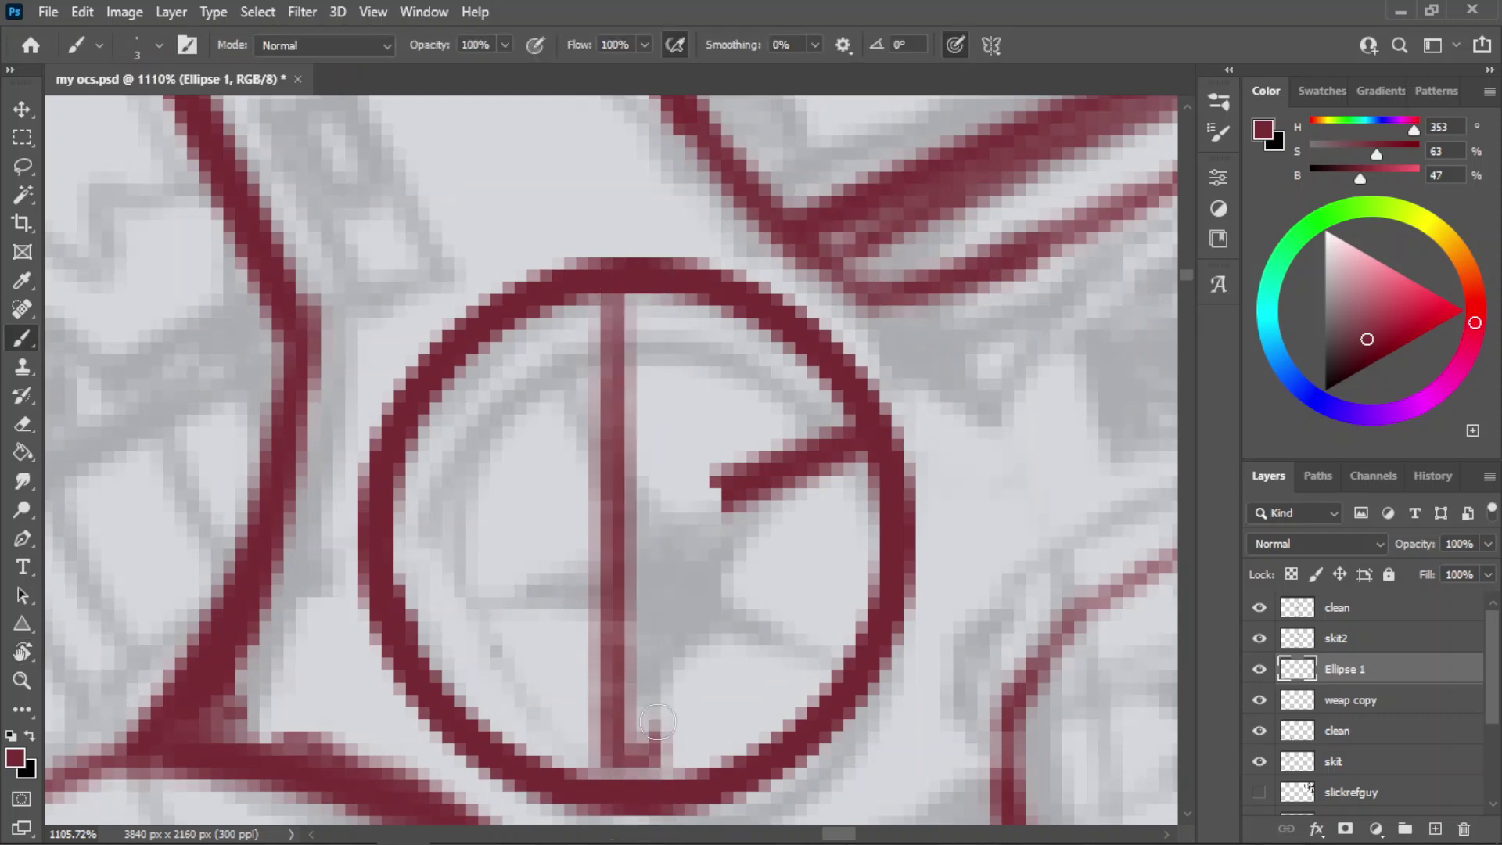
{"action": "key", "text": "ctrl+z"}
{"action": "left_click_drag", "start_coordinate": [637, 281], "coordinate": [688, 788]}
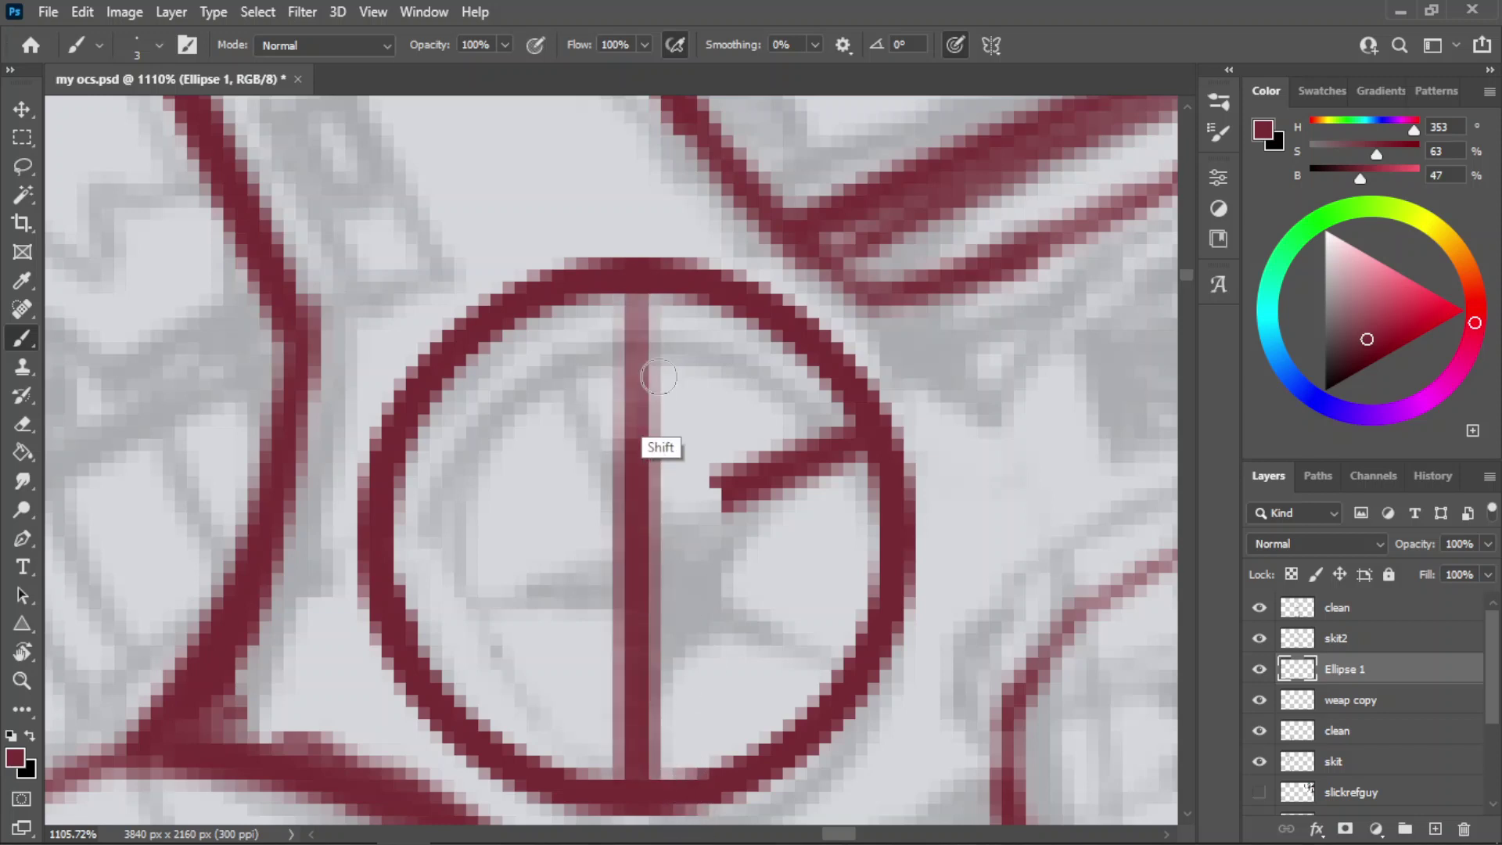
{"action": "key", "text": "ctrl+z"}
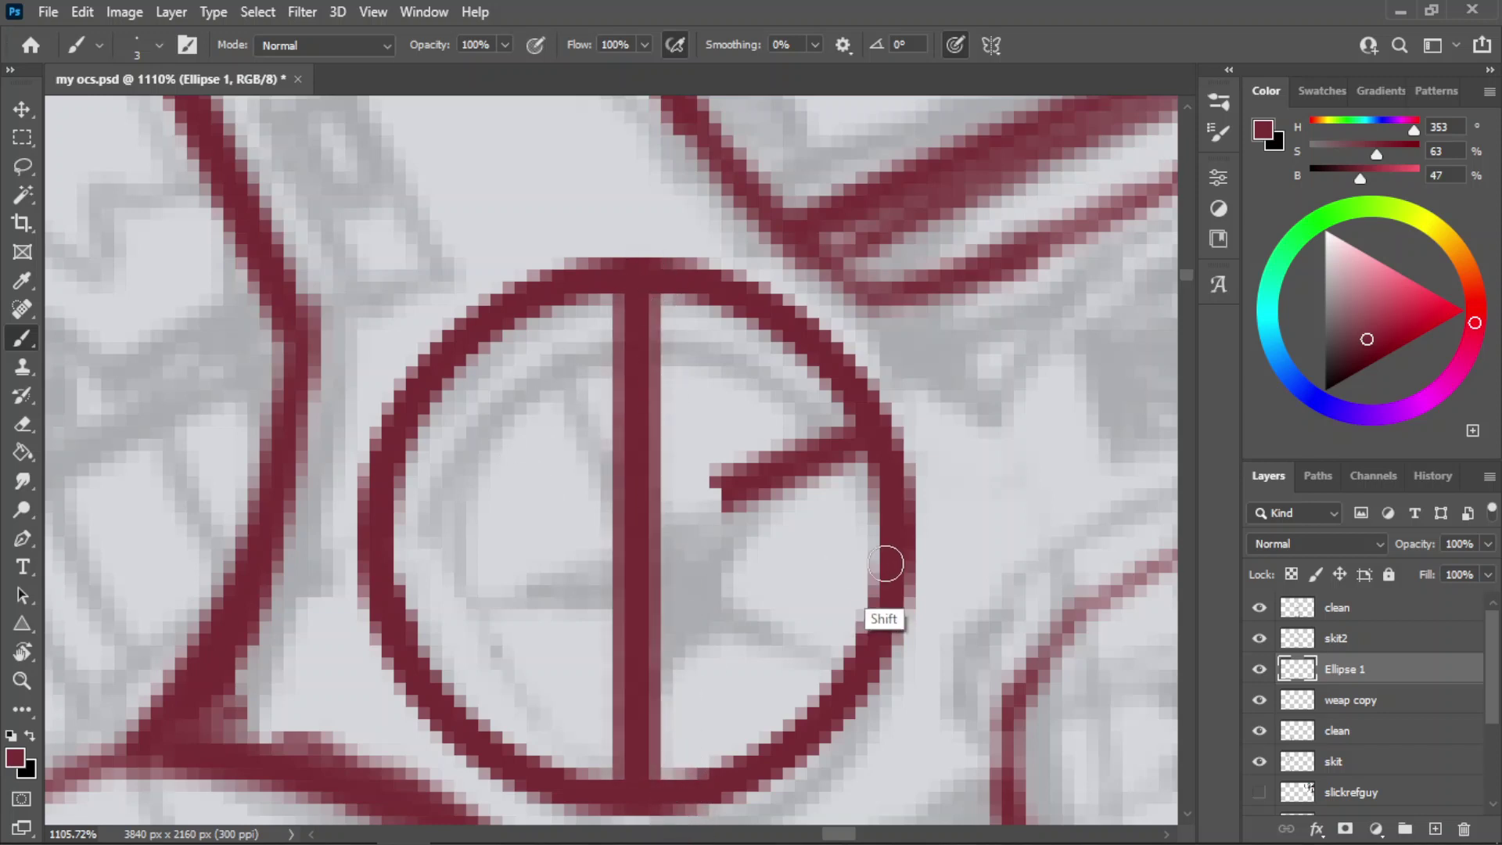
- Draw a thick straight horizontal brush line through the circle's centre, crossing the vertical line, redoing strokes that sit off-centre
{"action": "left_click_drag", "start_coordinate": [889, 570], "coordinate": [411, 583]}
{"action": "key", "text": "ctrl+z"}
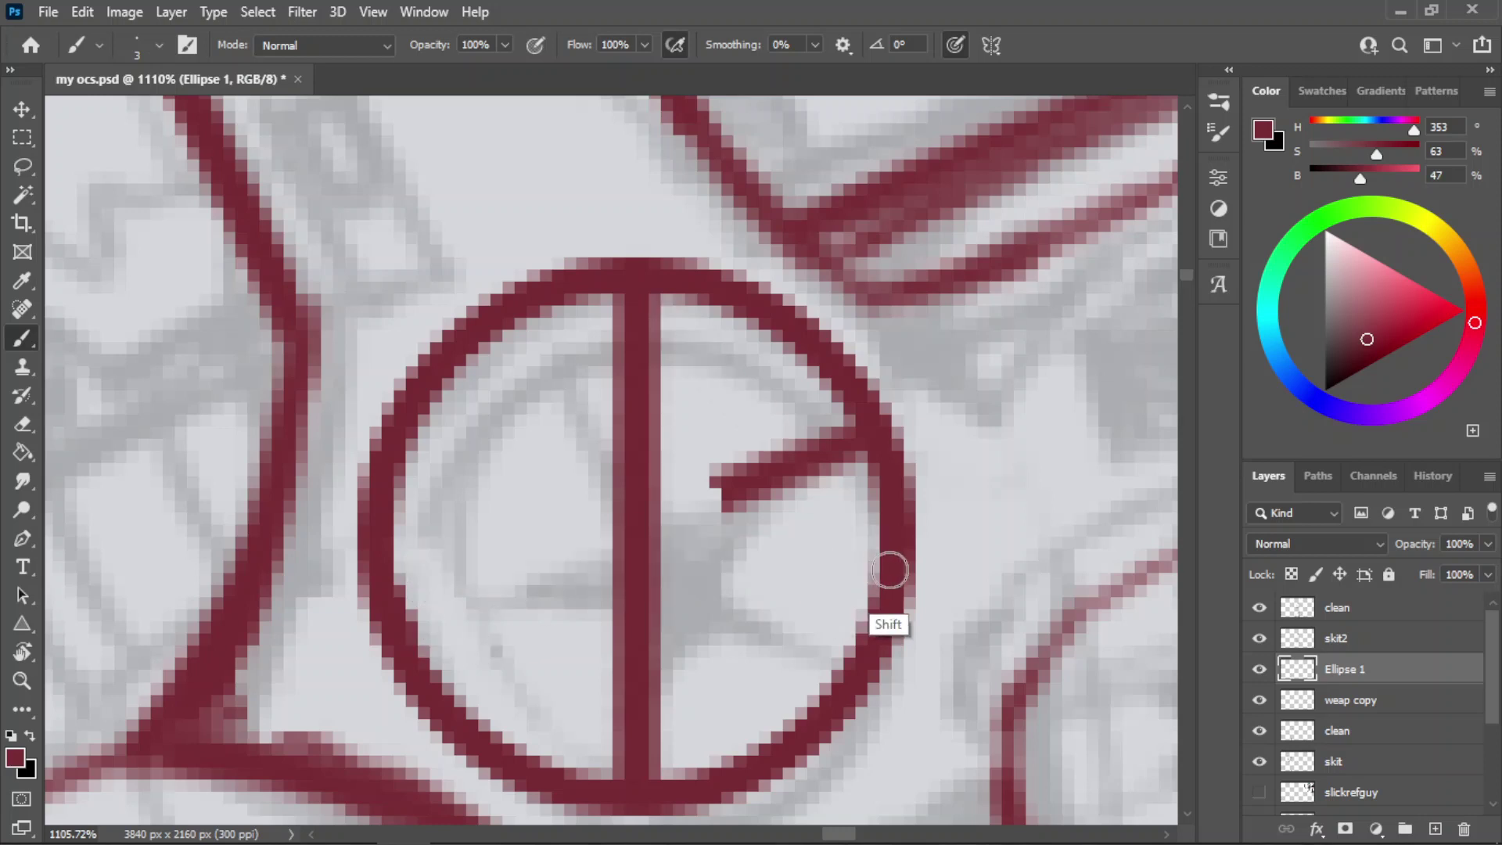
{"action": "left_click_drag", "start_coordinate": [889, 570], "coordinate": [402, 582]}
{"action": "key", "text": "ctrl+z"}
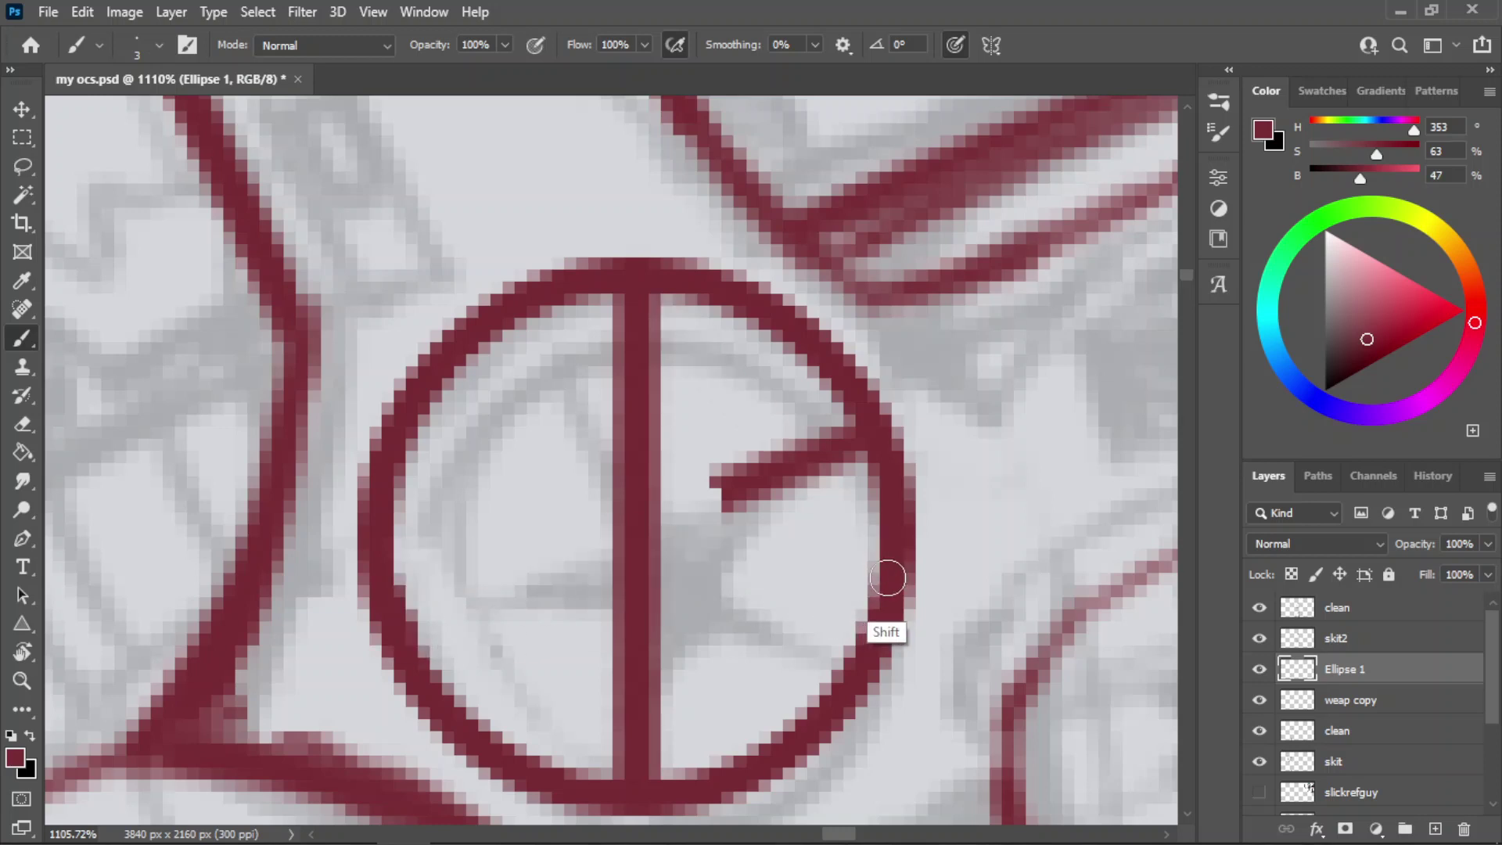
{"action": "mouse_move", "coordinate": [888, 570]}
{"action": "left_mouse_down"}
{"action": "mouse_move", "coordinate": [386, 570]}
{"action": "mouse_move", "coordinate": [585, 532]}
{"action": "mouse_move", "coordinate": [848, 552]}
{"action": "left_mouse_up"}
{"action": "key", "text": "ctrl+z"}
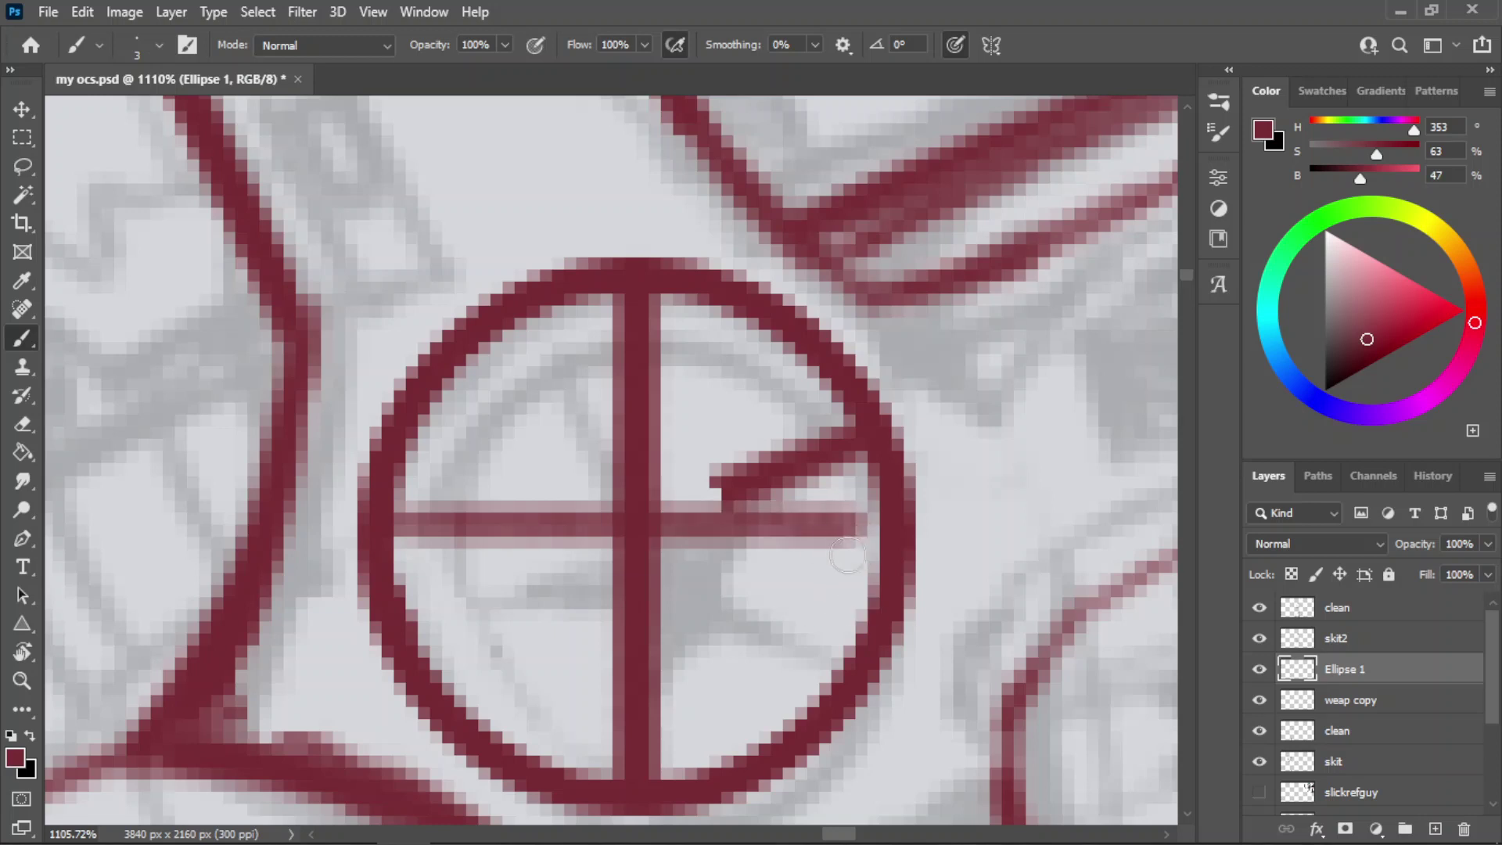
{"action": "key", "text": "ctrl+z"}
{"action": "mouse_move", "coordinate": [378, 526]}
{"action": "left_mouse_down"}
{"action": "mouse_move", "coordinate": [909, 553]}
{"action": "mouse_move", "coordinate": [386, 563]}
{"action": "left_mouse_up"}
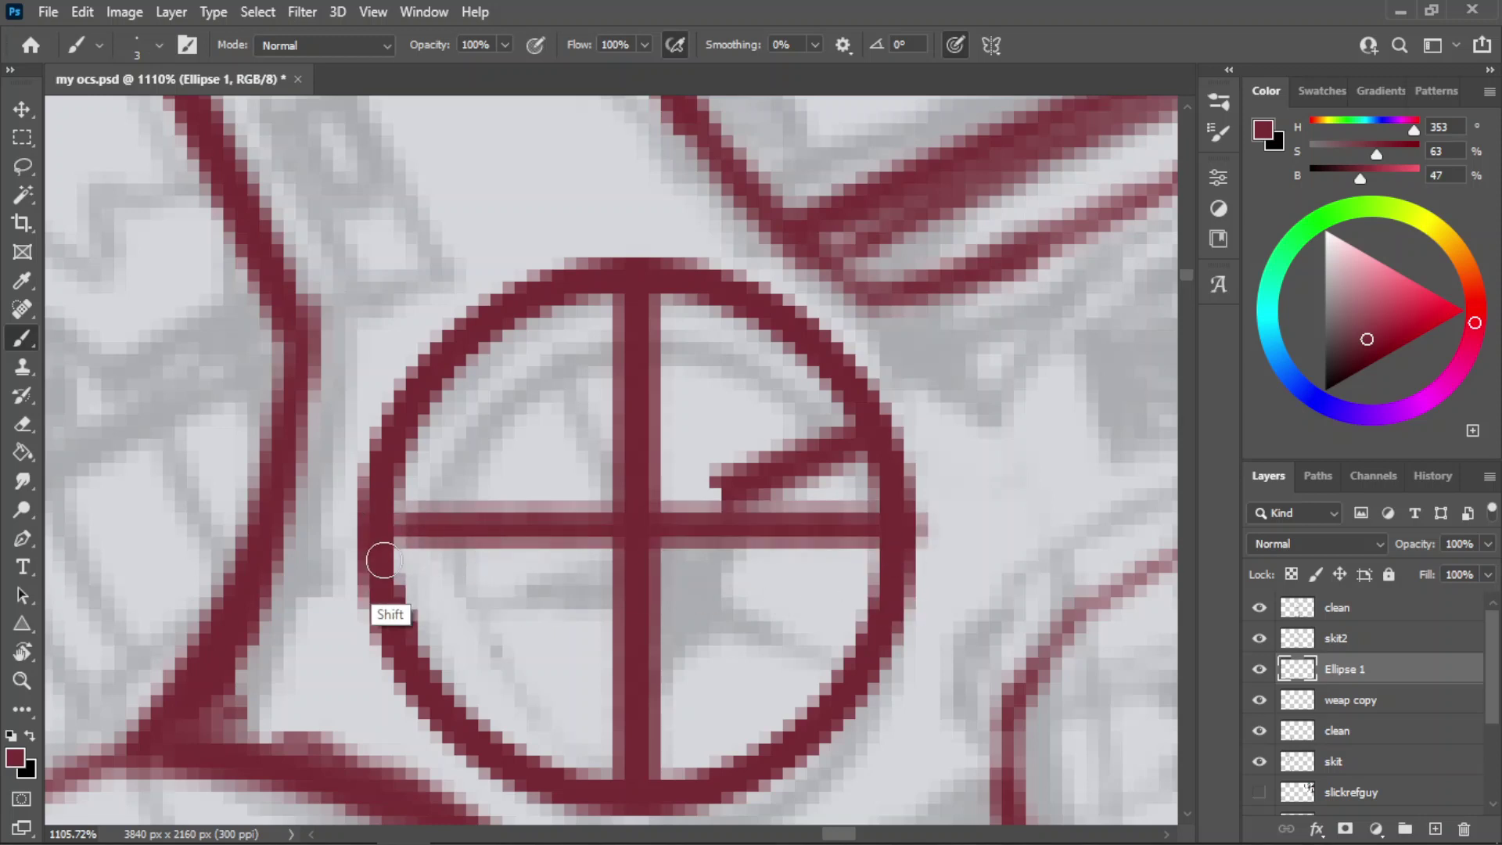
{"action": "key", "text": "ctrl+z"}
{"action": "mouse_move", "coordinate": [870, 551]}
{"action": "left_mouse_down"}
{"action": "mouse_move", "coordinate": [410, 573]}
{"action": "mouse_move", "coordinate": [504, 547]}
{"action": "mouse_move", "coordinate": [892, 562]}
{"action": "mouse_move", "coordinate": [387, 568]}
{"action": "left_mouse_up"}
{"action": "key", "text": "ctrl+z"}
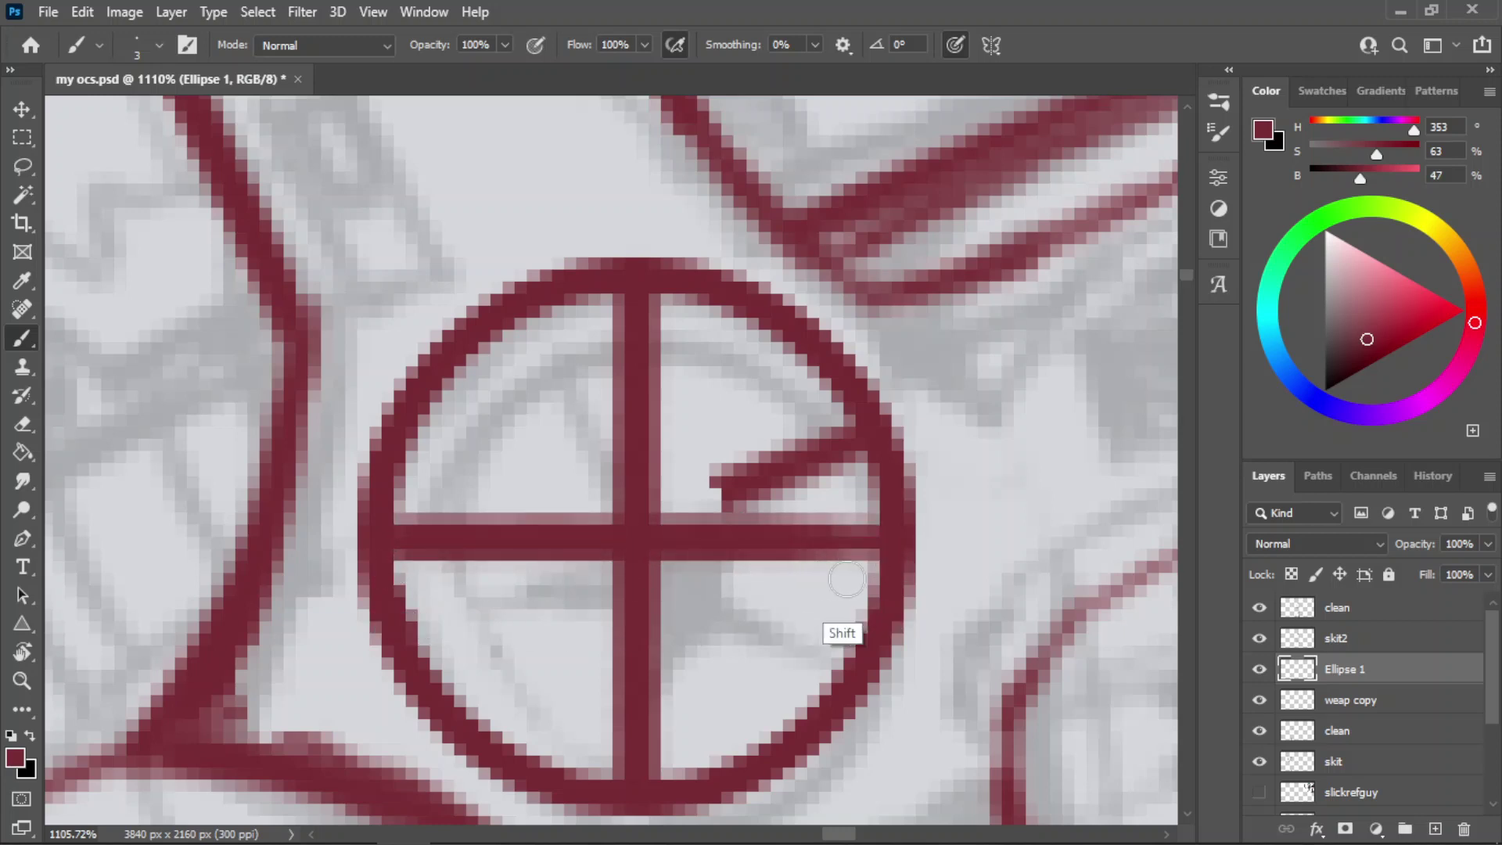
- Rotate the canvas view to 21° and erase the old short spoke beside the cross inside the emblem circle
{"action": "key", "text": "r"}
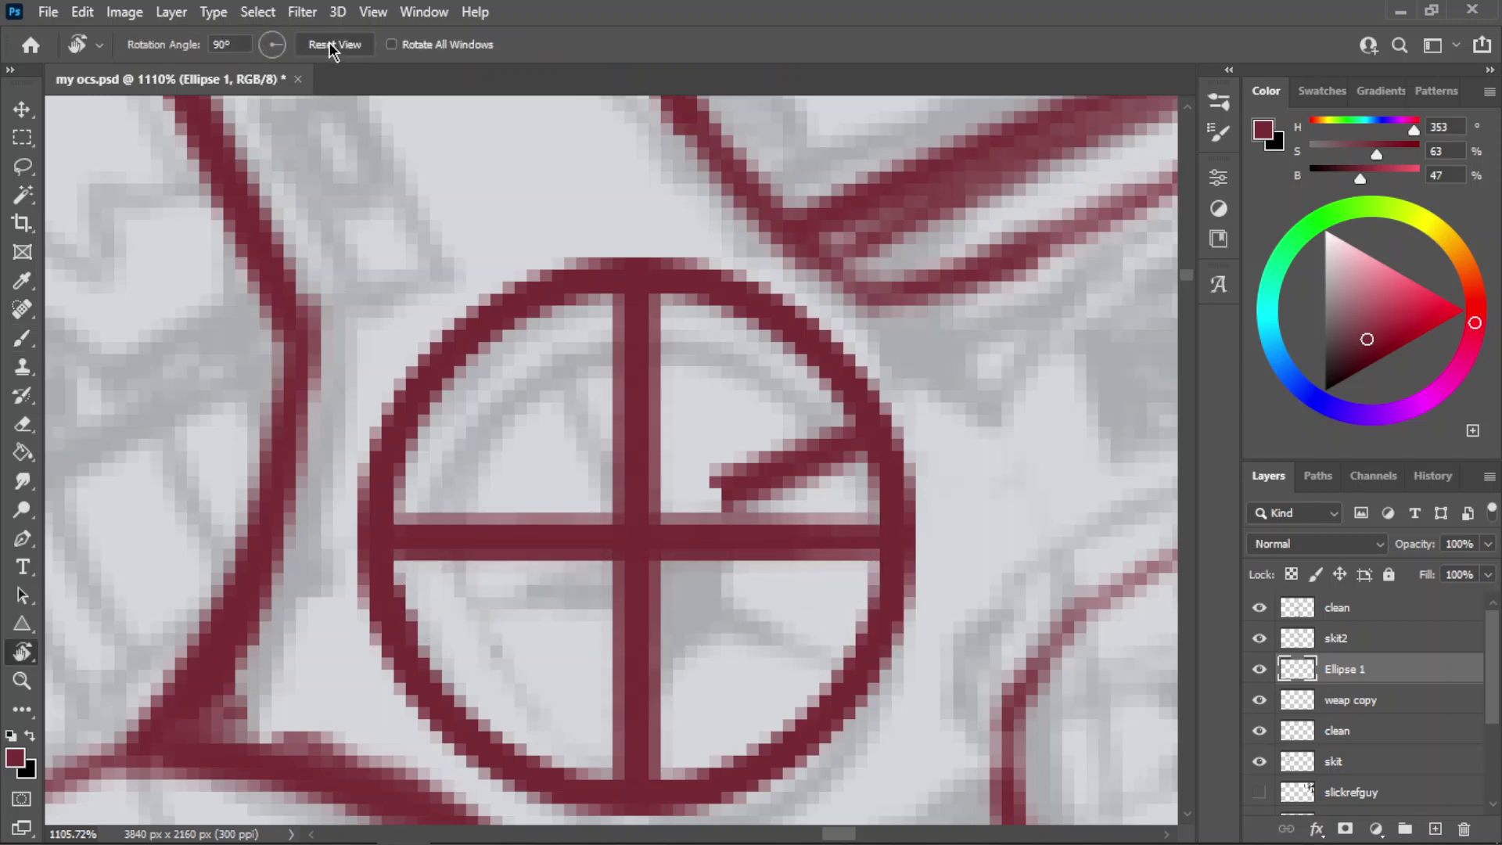
{"action": "left_click", "coordinate": [234, 44]}
{"action": "type", "text": "21"}
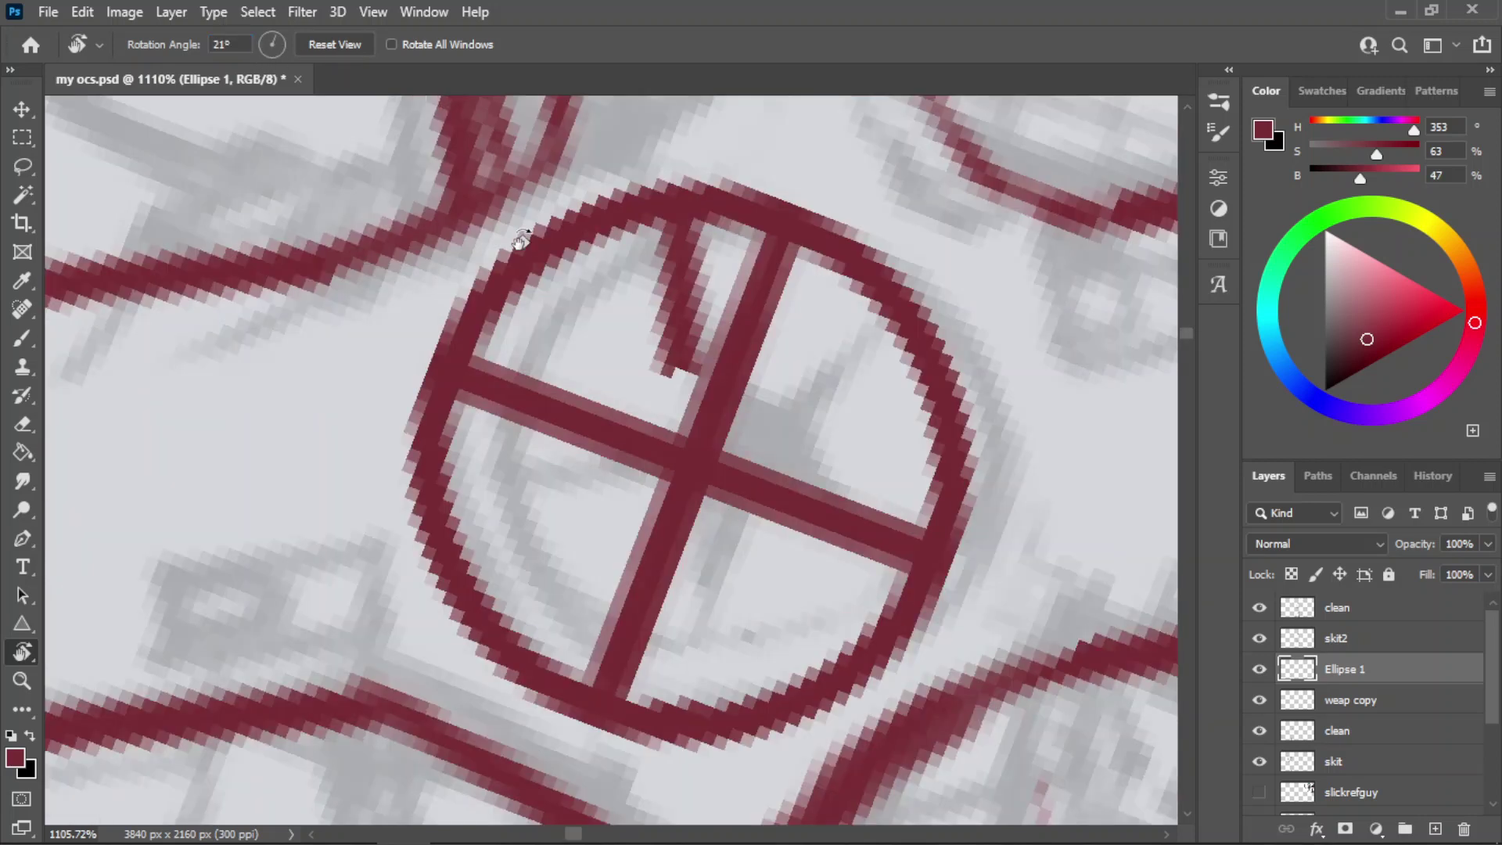
{"action": "type", "text": "e"}
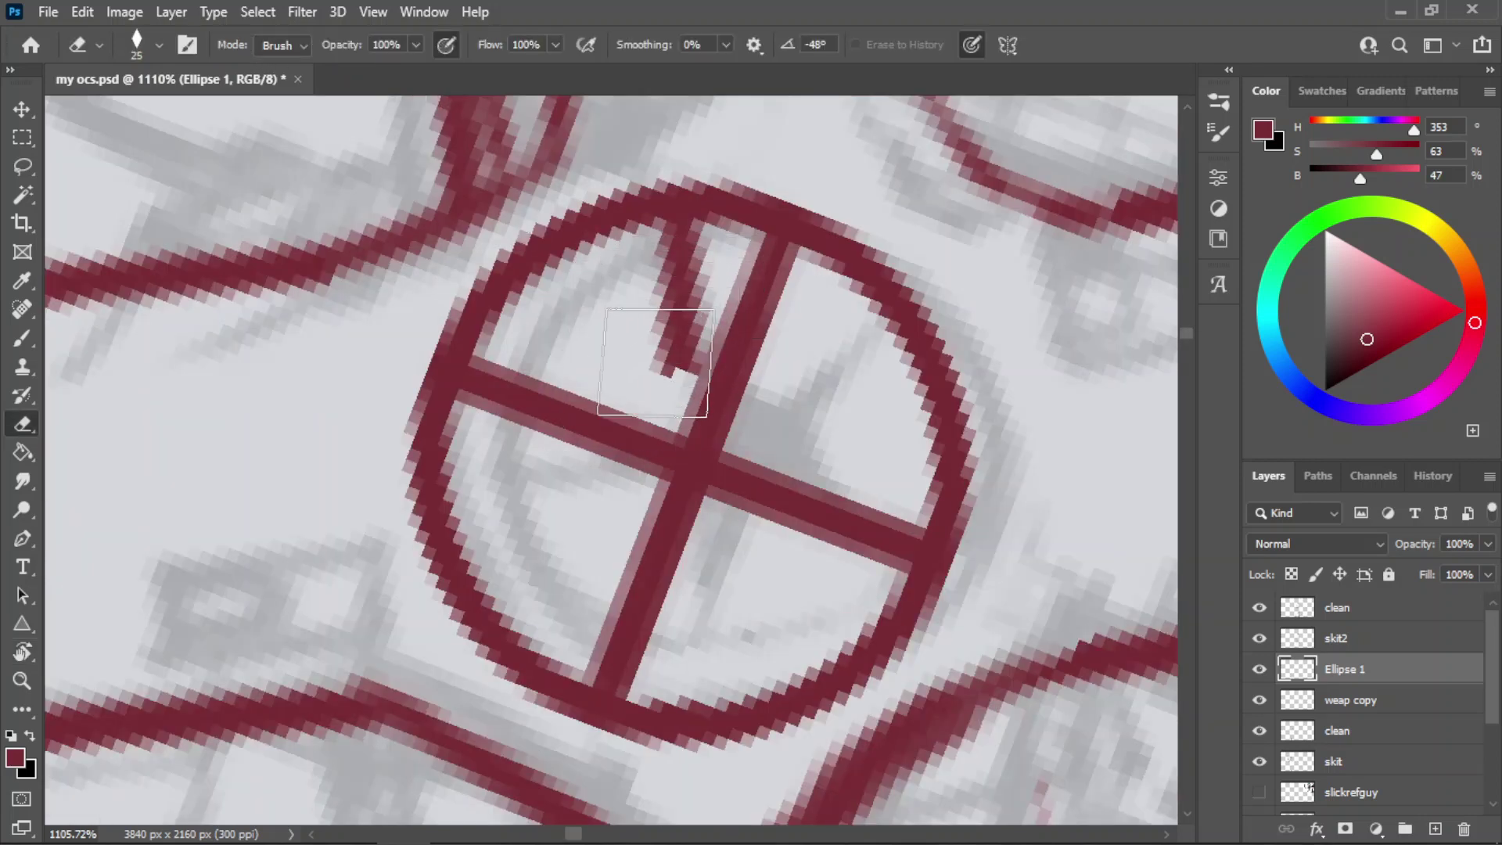
{"action": "mouse_move", "coordinate": [668, 374]}
{"action": "left_mouse_down"}
{"action": "mouse_move", "coordinate": [688, 344]}
{"action": "mouse_move", "coordinate": [663, 254]}
{"action": "left_mouse_up"}
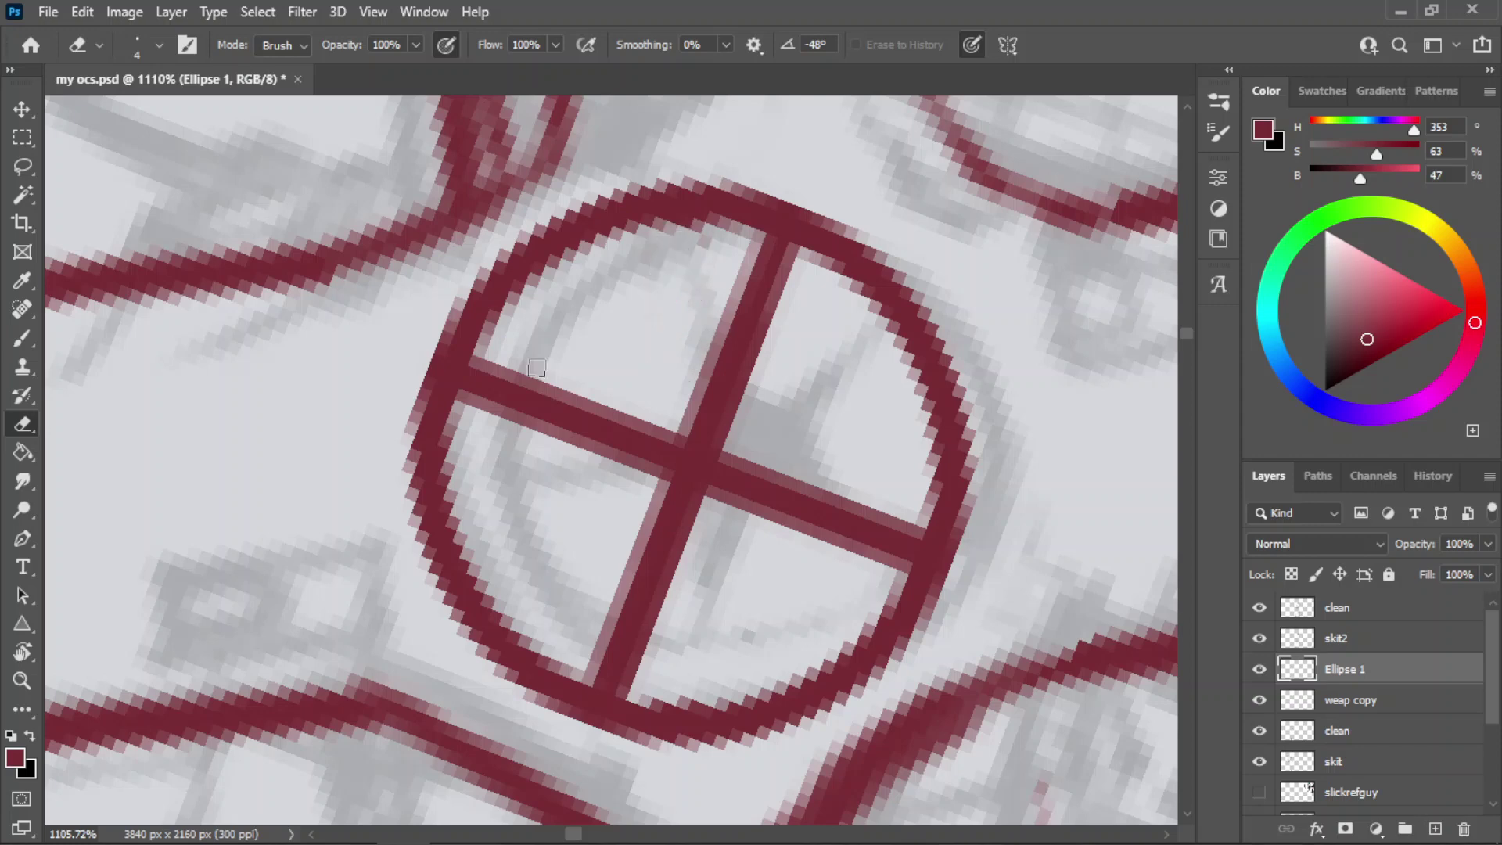
- Fill and round the two left inner corners of the cross at the emblem's centre with dark red brush strokes
{"action": "key", "text": "z"}
{"action": "mouse_move", "coordinate": [636, 334]}
{"action": "left_mouse_down"}
{"action": "mouse_move", "coordinate": [467, 409]}
{"action": "mouse_move", "coordinate": [473, 394]}
{"action": "left_mouse_up"}
{"action": "left_click_drag", "start_coordinate": [617, 329], "coordinate": [617, 359]}
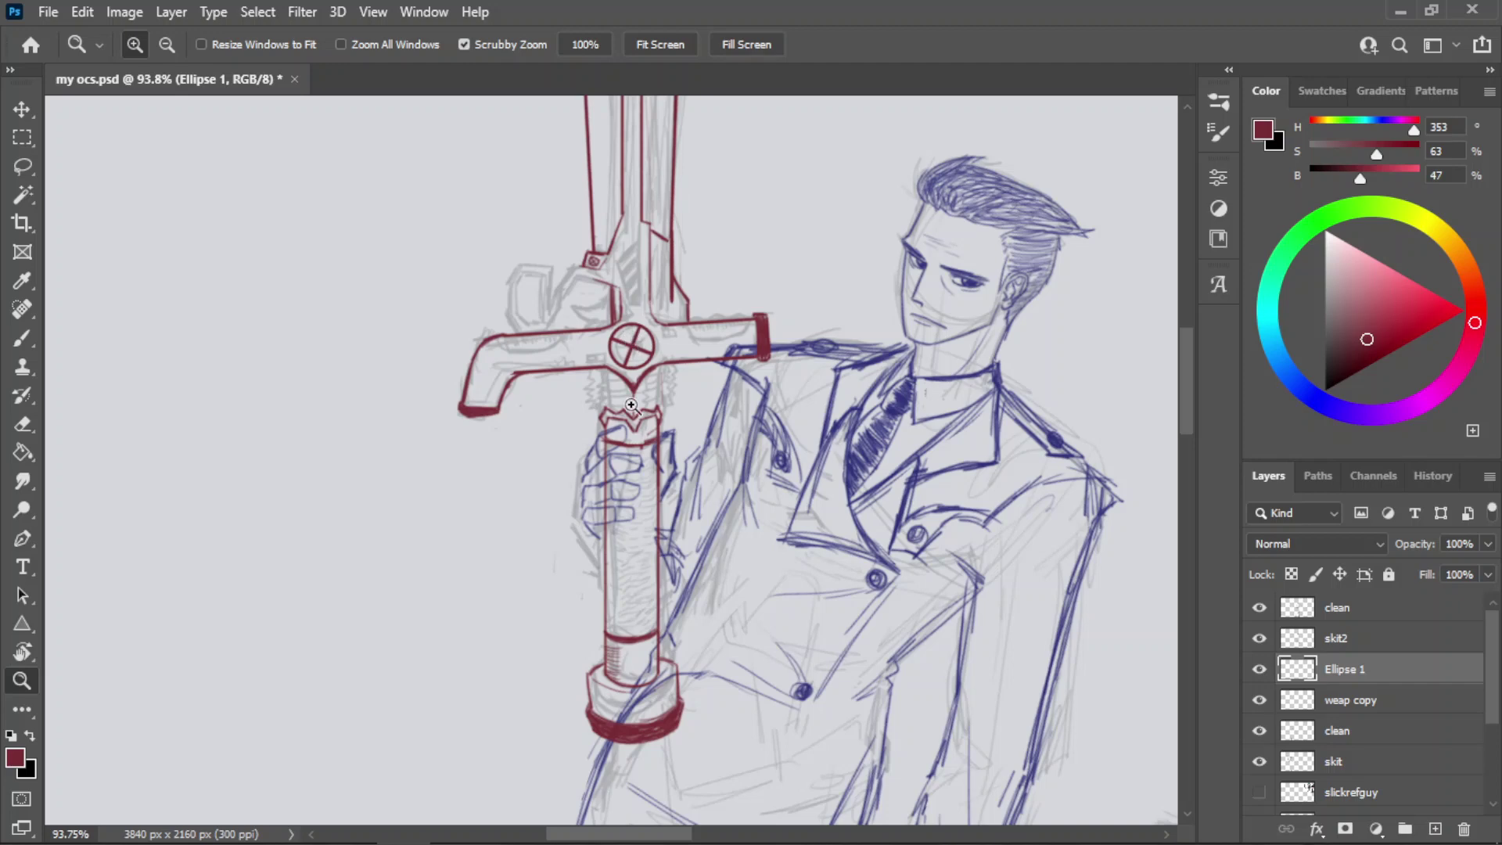
{"action": "mouse_move", "coordinate": [630, 335]}
{"action": "left_mouse_down"}
{"action": "mouse_move", "coordinate": [687, 362]}
{"action": "mouse_move", "coordinate": [692, 395]}
{"action": "mouse_move", "coordinate": [626, 396]}
{"action": "mouse_move", "coordinate": [665, 510]}
{"action": "mouse_move", "coordinate": [600, 408]}
{"action": "mouse_move", "coordinate": [657, 535]}
{"action": "mouse_move", "coordinate": [639, 455]}
{"action": "left_mouse_up"}
{"action": "key", "text": "b"}
{"action": "key", "text": "ctrl+z"}
{"action": "key", "text": "ctrl+z"}
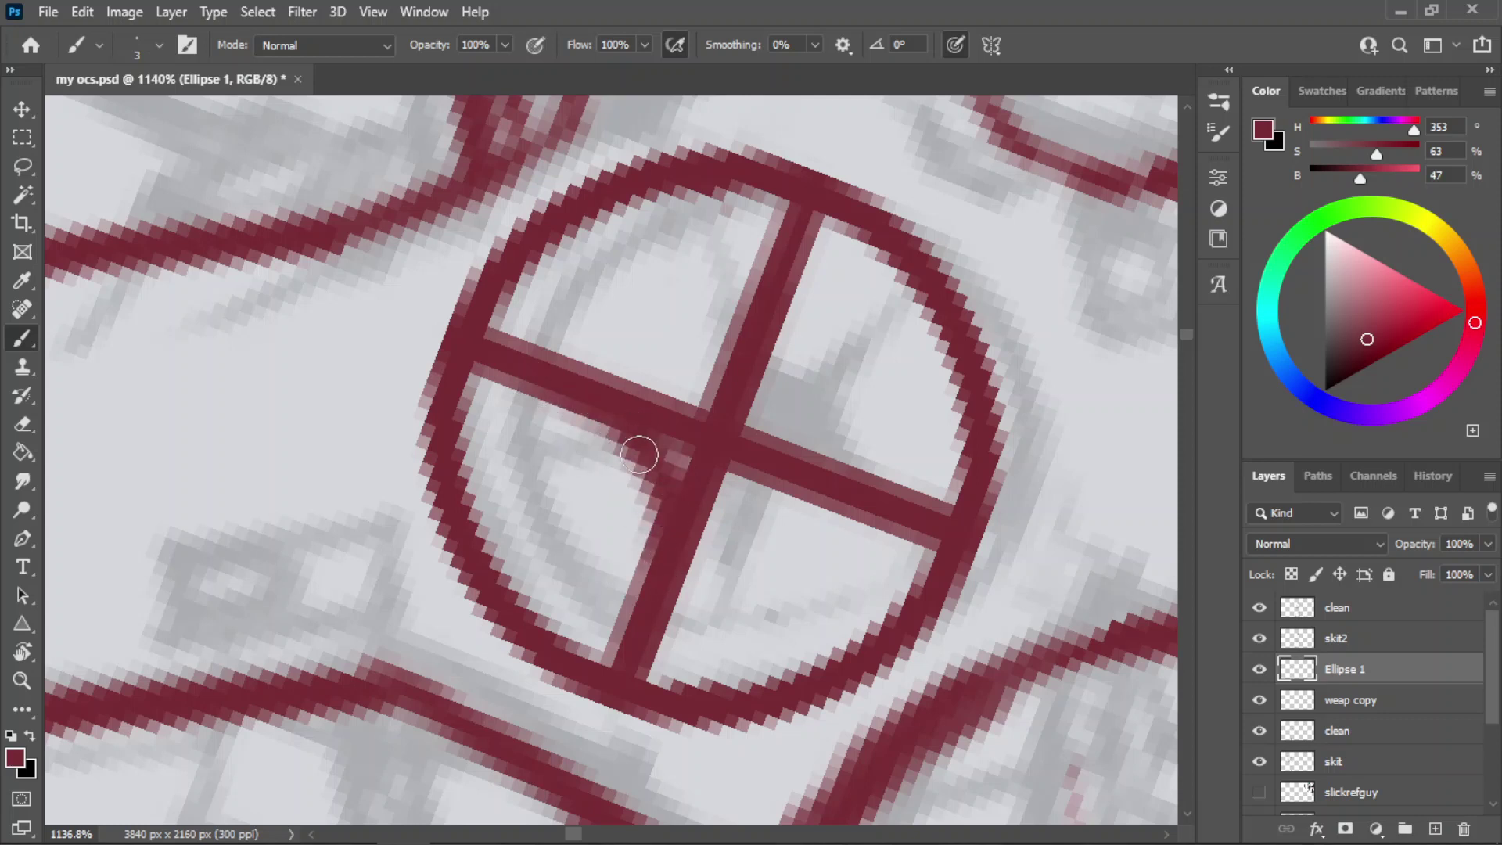
{"action": "mouse_move", "coordinate": [543, 371]}
{"action": "left_mouse_down"}
{"action": "mouse_move", "coordinate": [660, 510]}
{"action": "mouse_move", "coordinate": [678, 488]}
{"action": "left_mouse_up"}
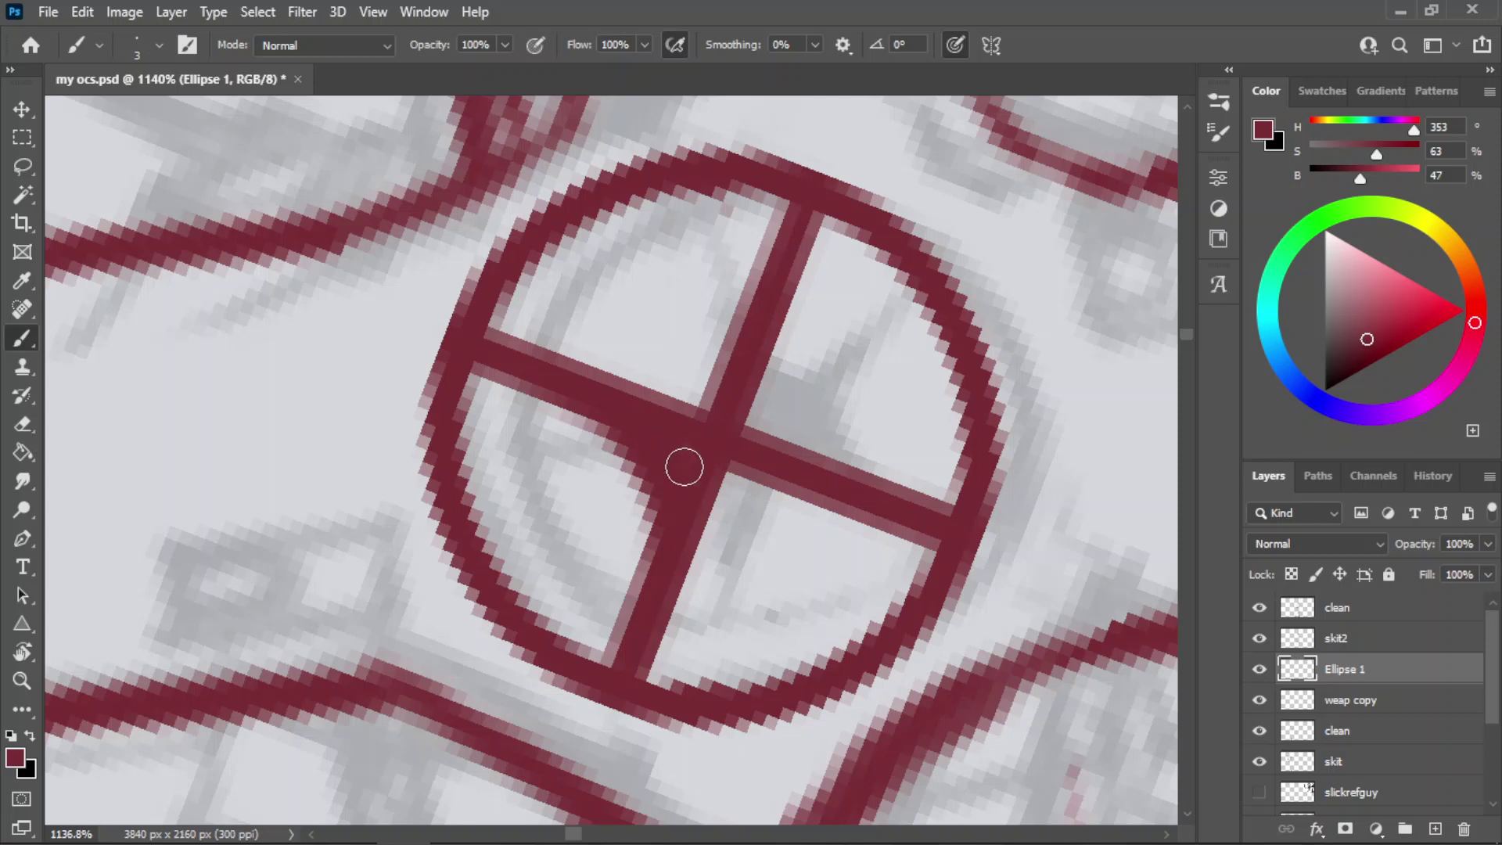
{"action": "mouse_move", "coordinate": [611, 400]}
{"action": "left_mouse_down"}
{"action": "mouse_move", "coordinate": [720, 387]}
{"action": "mouse_move", "coordinate": [589, 386]}
{"action": "mouse_move", "coordinate": [724, 377]}
{"action": "mouse_move", "coordinate": [630, 397]}
{"action": "left_mouse_up"}
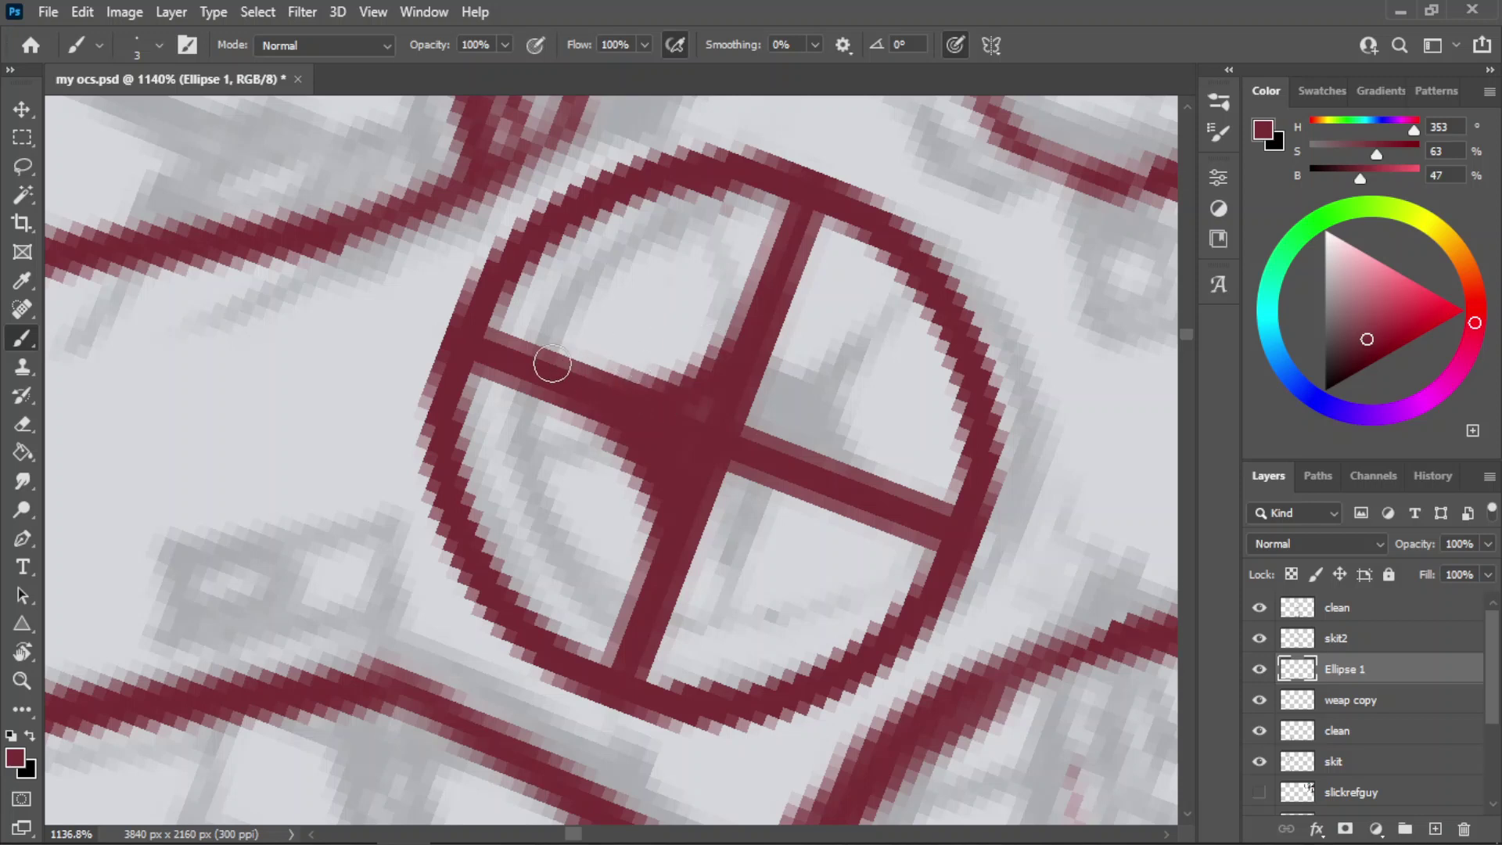
- Smooth the upper-left corner fill and round the two right inner corners to form a four-pointed star
{"action": "left_click_drag", "start_coordinate": [553, 363], "coordinate": [706, 400]}
{"action": "key", "text": "ctrl+z"}
{"action": "left_click_drag", "start_coordinate": [592, 382], "coordinate": [698, 399]}
{"action": "mouse_move", "coordinate": [775, 347]}
{"action": "left_mouse_down"}
{"action": "mouse_move", "coordinate": [768, 447]}
{"action": "mouse_move", "coordinate": [748, 403]}
{"action": "mouse_move", "coordinate": [772, 451]}
{"action": "mouse_move", "coordinate": [749, 402]}
{"action": "mouse_move", "coordinate": [769, 336]}
{"action": "mouse_move", "coordinate": [777, 455]}
{"action": "mouse_move", "coordinate": [761, 426]}
{"action": "mouse_move", "coordinate": [773, 429]}
{"action": "mouse_move", "coordinate": [767, 341]}
{"action": "mouse_move", "coordinate": [805, 471]}
{"action": "mouse_move", "coordinate": [763, 361]}
{"action": "left_mouse_up"}
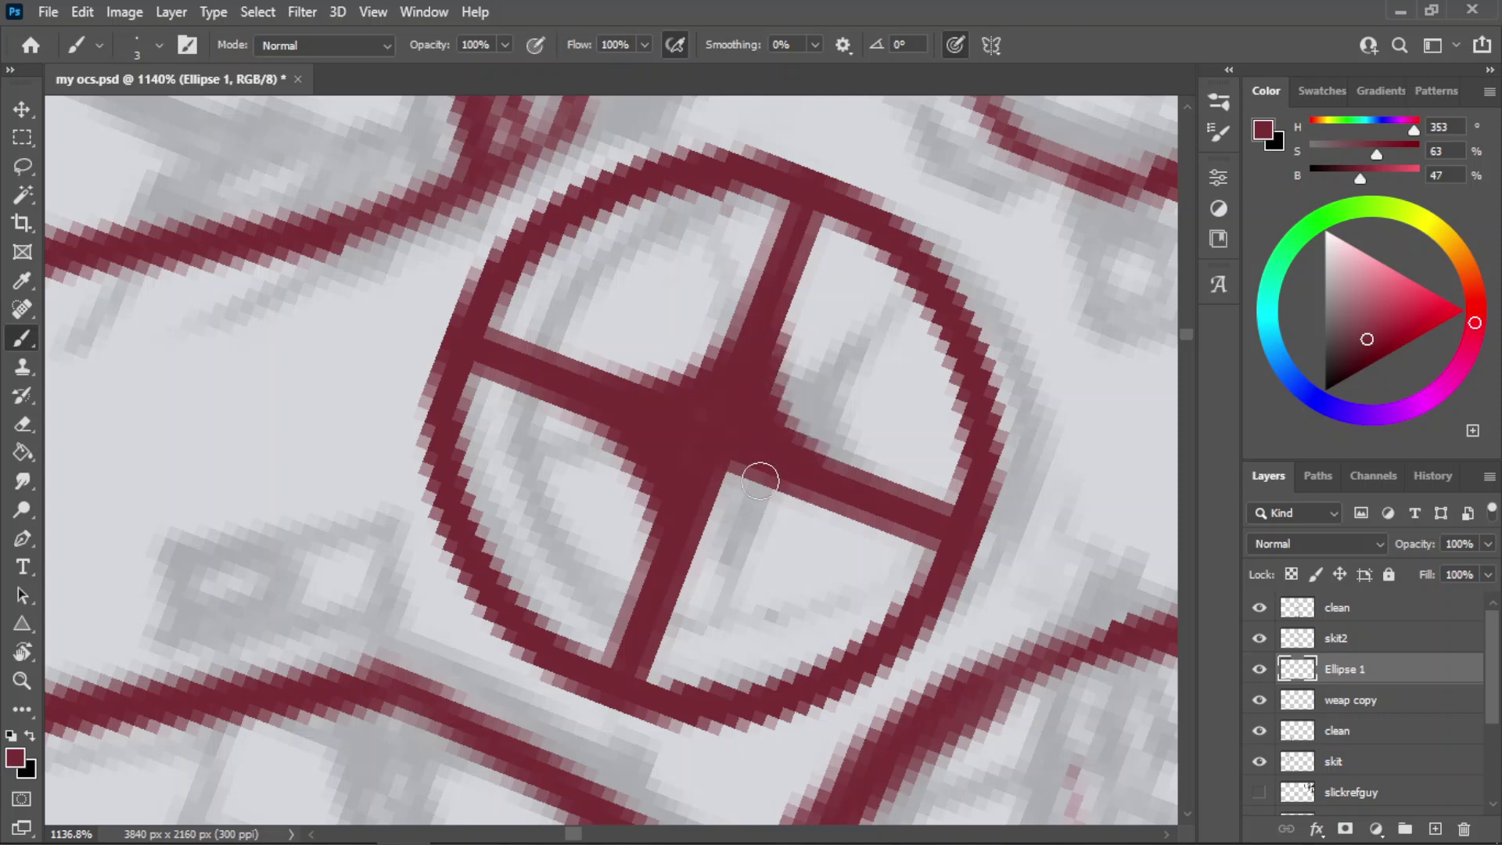
{"action": "mouse_move", "coordinate": [759, 480]}
{"action": "left_mouse_down"}
{"action": "mouse_move", "coordinate": [700, 524]}
{"action": "mouse_move", "coordinate": [807, 485]}
{"action": "mouse_move", "coordinate": [746, 487]}
{"action": "left_mouse_up"}
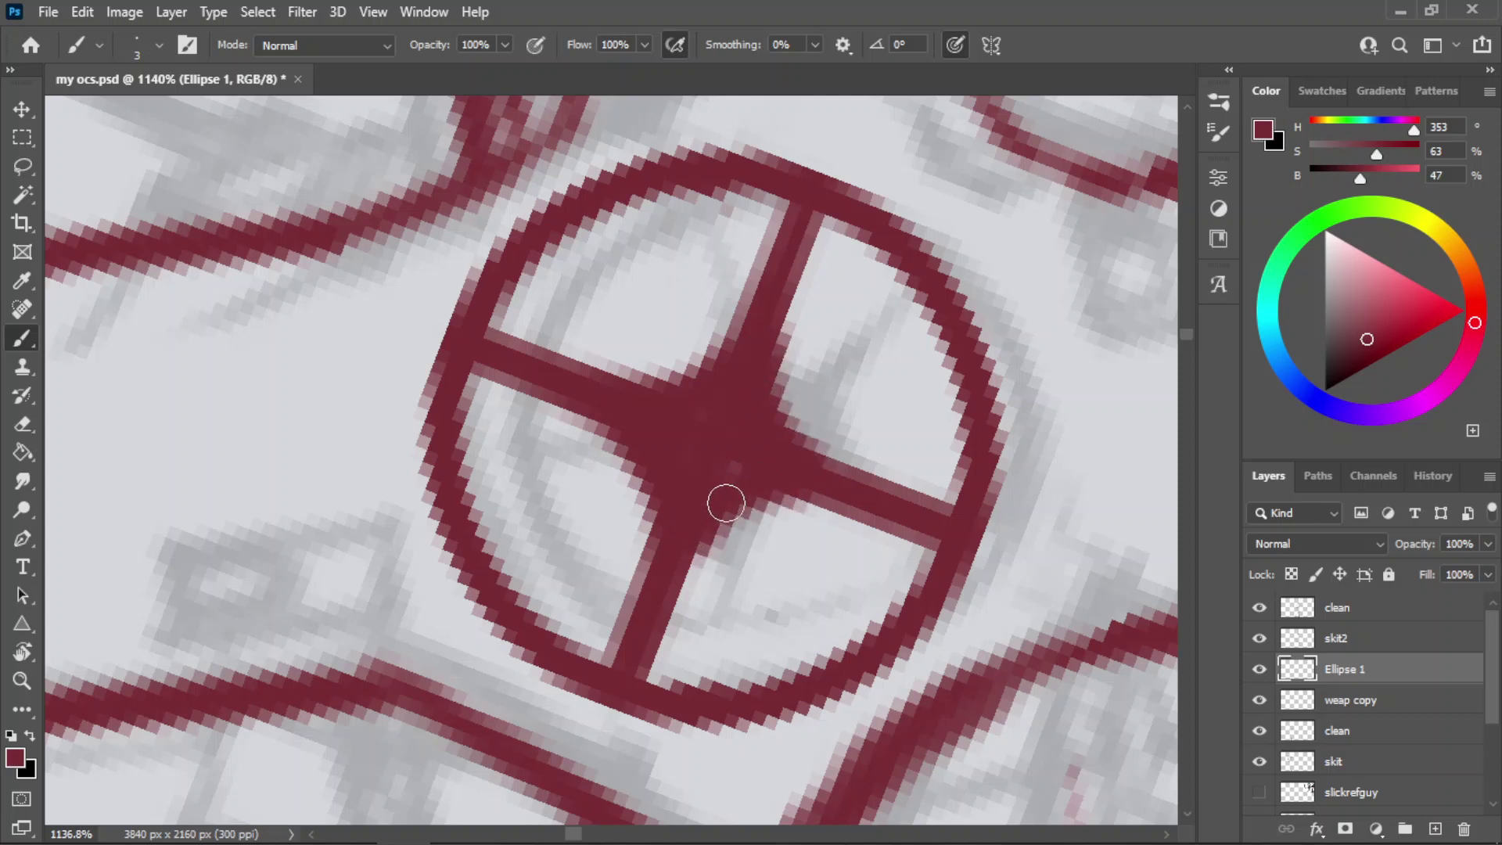
- Review the star emblem on the whole crossguard and undo the rounded corner fills at its centre
{"action": "key", "text": "z"}
{"action": "left_click_drag", "start_coordinate": [748, 403], "coordinate": [628, 422]}
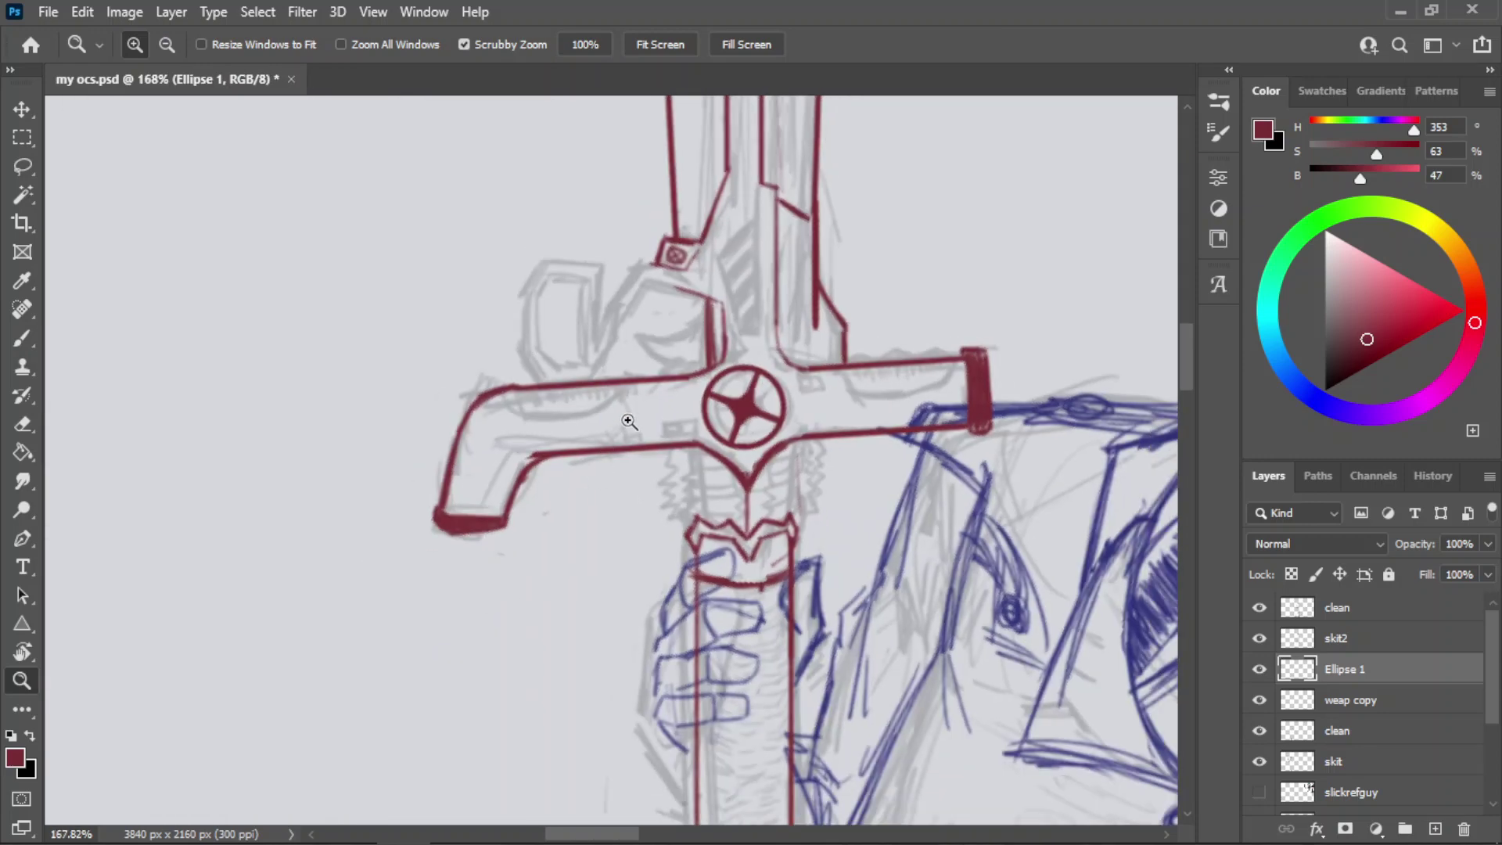
{"action": "left_click_drag", "start_coordinate": [712, 379], "coordinate": [591, 452]}
{"action": "left_click_drag", "start_coordinate": [738, 405], "coordinate": [790, 376]}
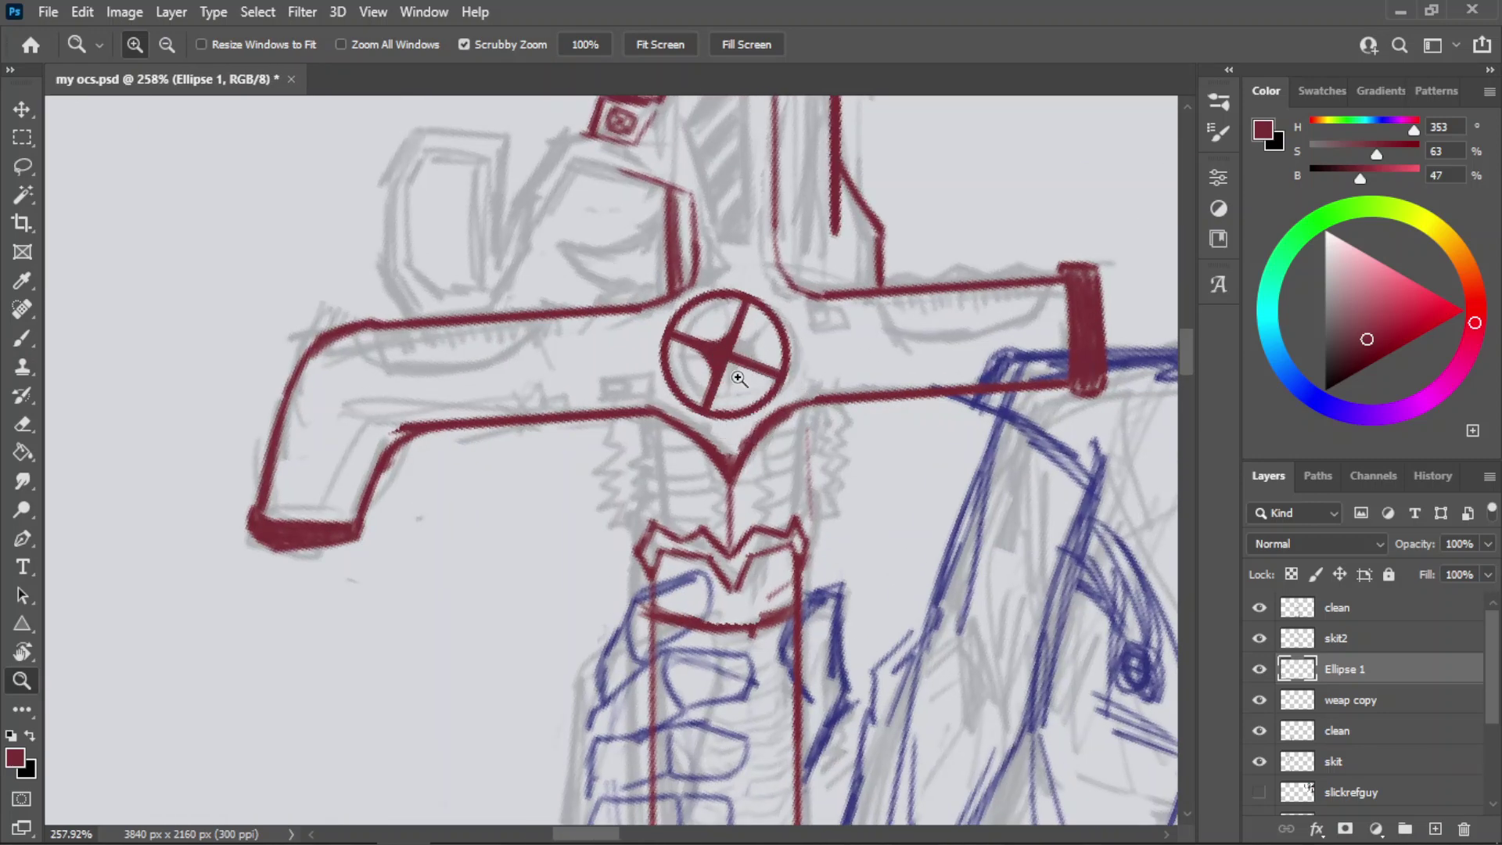
{"action": "key", "text": "ctrl"}
- Rotate the canvas view to 52° and try a straight vertical line between the arms of the cross
{"action": "mouse_move", "coordinate": [721, 322]}
{"action": "left_mouse_down"}
{"action": "mouse_move", "coordinate": [865, 490]}
{"action": "mouse_move", "coordinate": [892, 569]}
{"action": "left_mouse_up"}
{"action": "key", "text": "b"}
{"action": "key", "text": "r"}
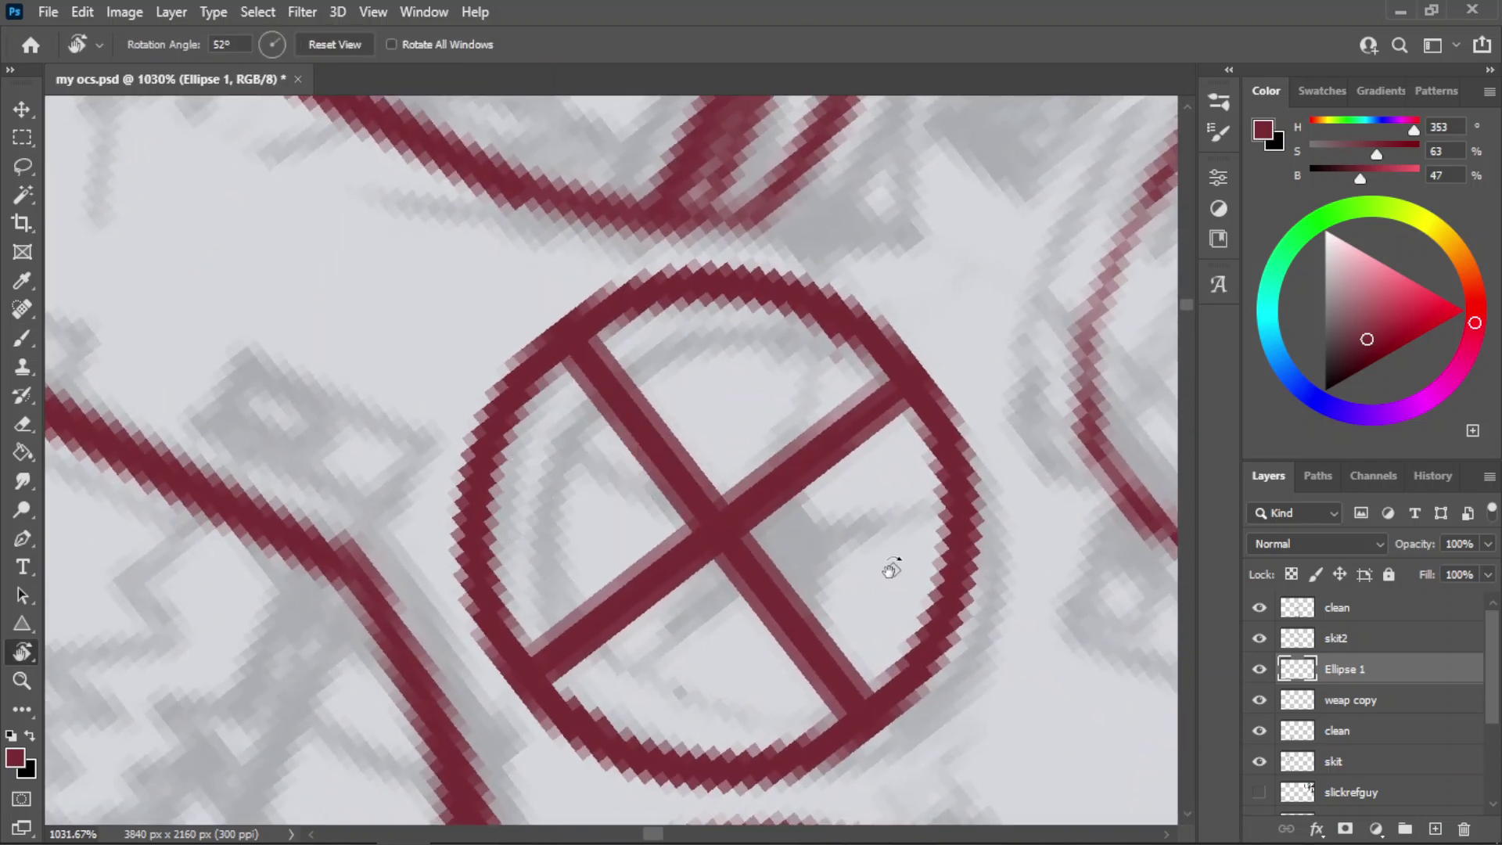
{"action": "key", "text": "b"}
{"action": "left_click_drag", "start_coordinate": [728, 286], "coordinate": [727, 736]}
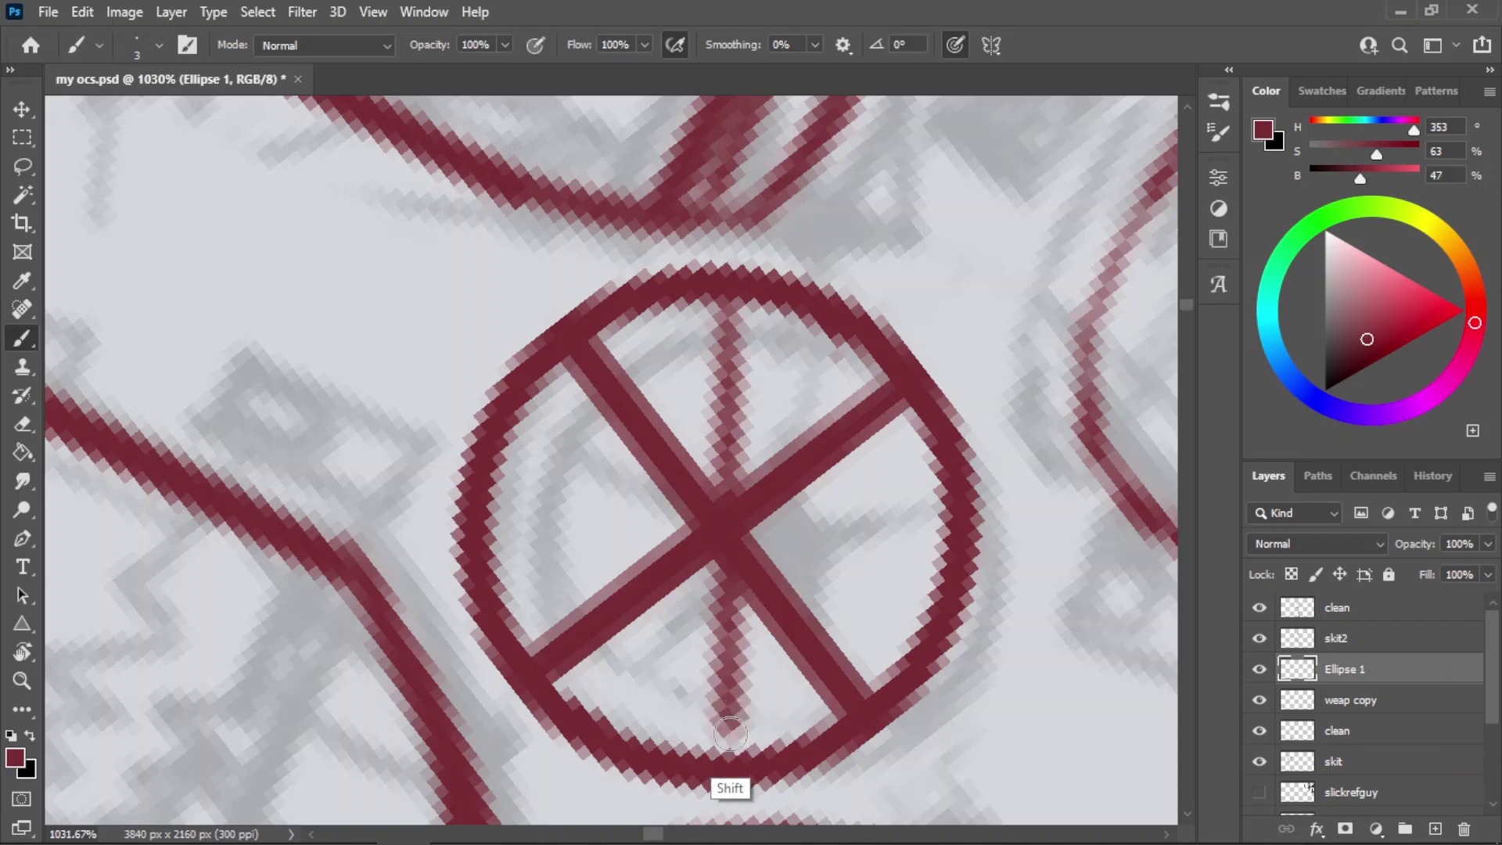
{"action": "key", "text": "ctrl+z"}
- Rotate the canvas view to 50° and try straight vertical lines through the centre of the cross
{"action": "key", "text": "r"}
{"action": "double_click", "coordinate": [229, 44]}
{"action": "type", "text": "50"}
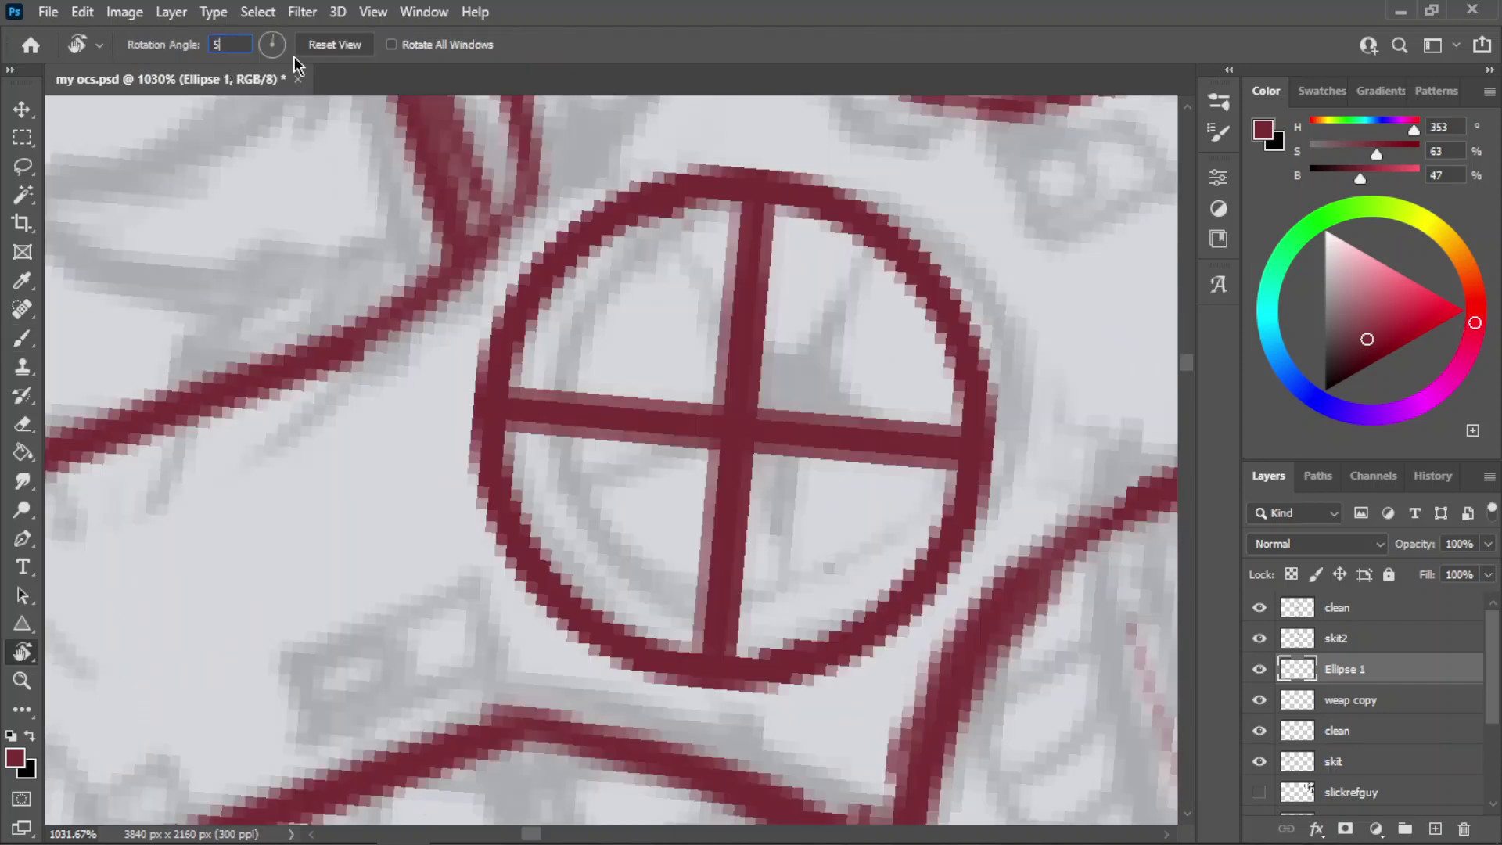
{"action": "key", "text": "Return"}
{"action": "key", "text": "b"}
{"action": "left_click_drag", "start_coordinate": [726, 285], "coordinate": [711, 756]}
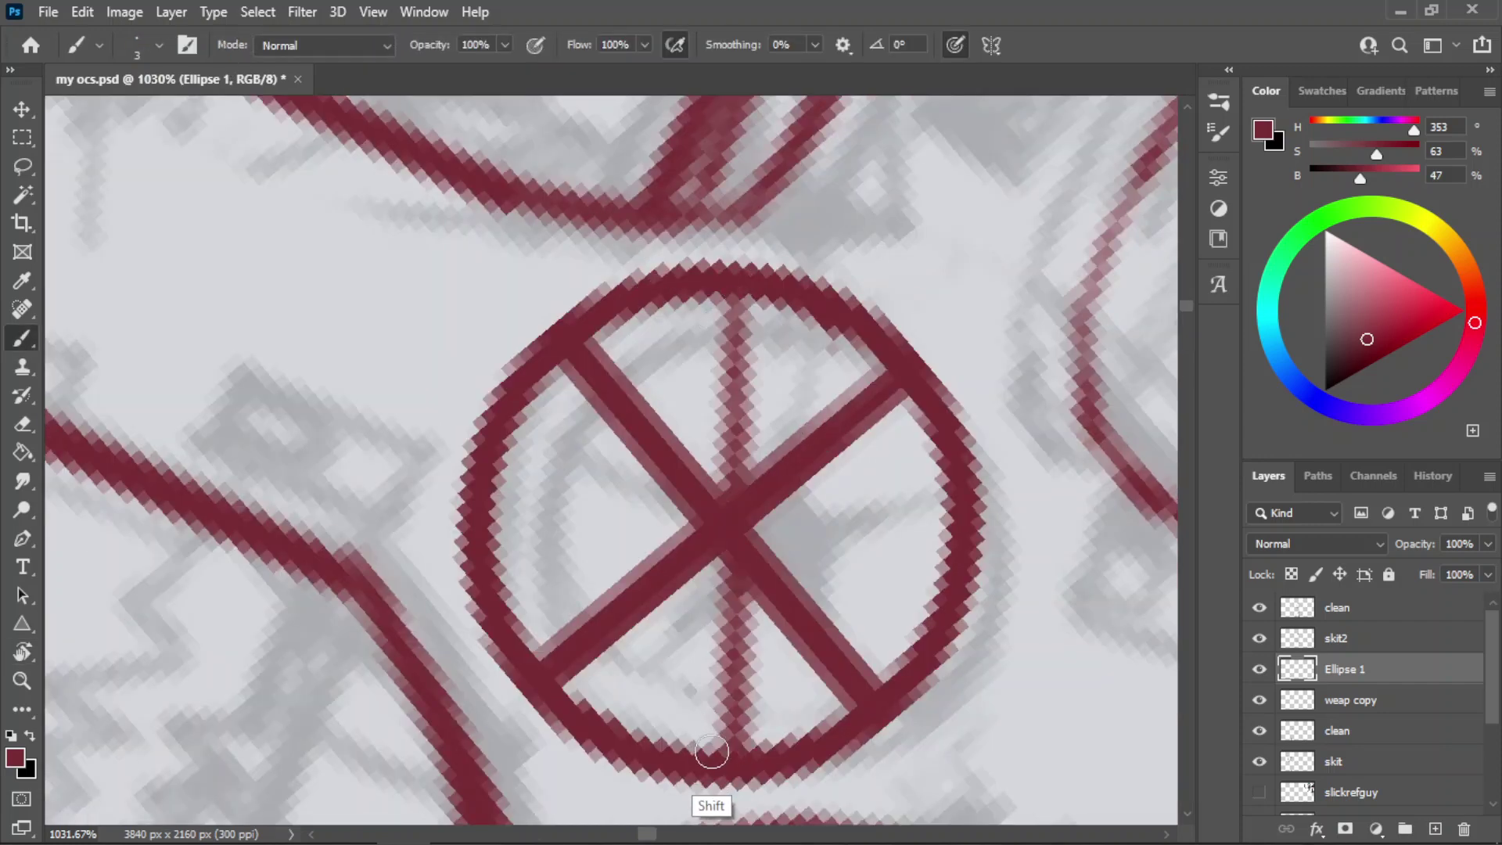
{"action": "key", "text": "ctrl+z"}
{"action": "mouse_move", "coordinate": [725, 288]}
{"action": "left_mouse_down"}
{"action": "mouse_move", "coordinate": [713, 749]}
{"action": "mouse_move", "coordinate": [756, 321]}
{"action": "mouse_move", "coordinate": [766, 330]}
{"action": "left_mouse_up"}
{"action": "key", "text": "ctrl+z"}
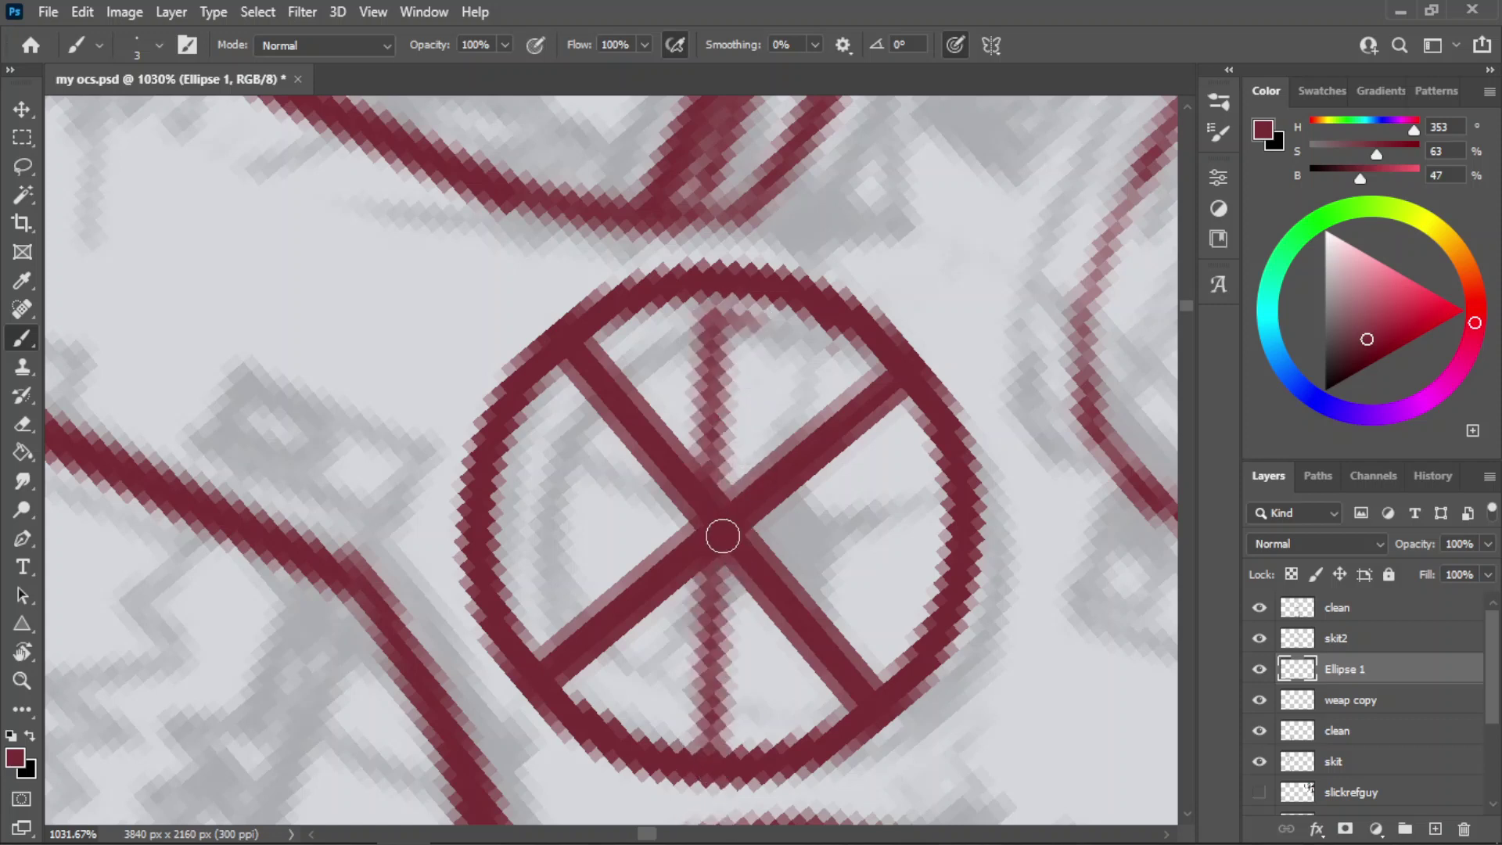
{"action": "key", "text": "ctrl+z"}
{"action": "mouse_move", "coordinate": [728, 503]}
{"action": "left_mouse_down"}
{"action": "mouse_move", "coordinate": [762, 295]}
{"action": "mouse_move", "coordinate": [732, 750]}
{"action": "left_mouse_up"}
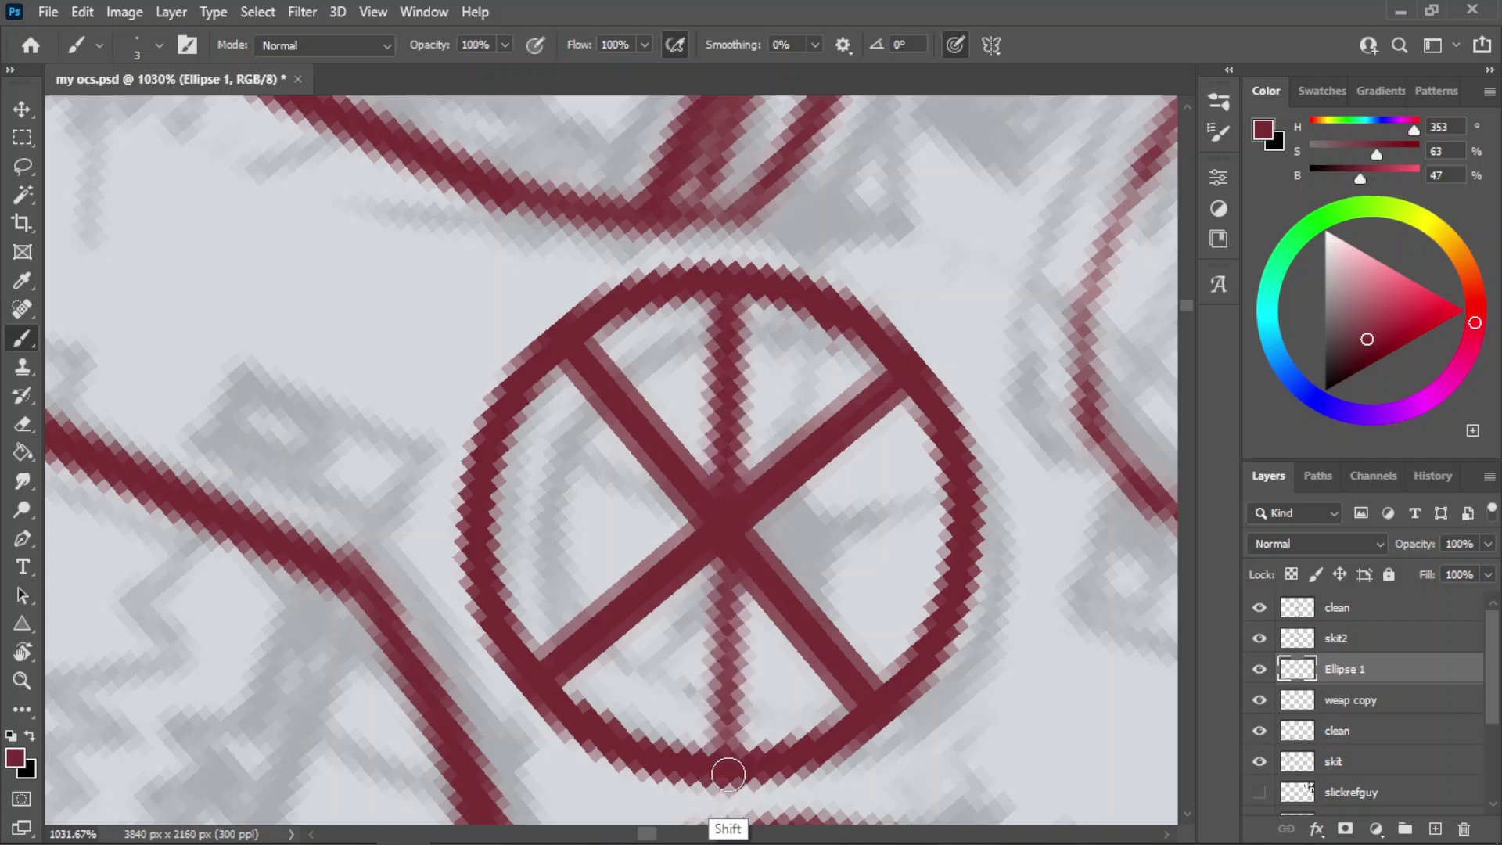
{"action": "key", "text": "ctrl+z"}
- Rotate the canvas view to 49° and draw a straight vertical spoke through the emblem's centre across the whole circle
{"action": "key", "text": "r"}
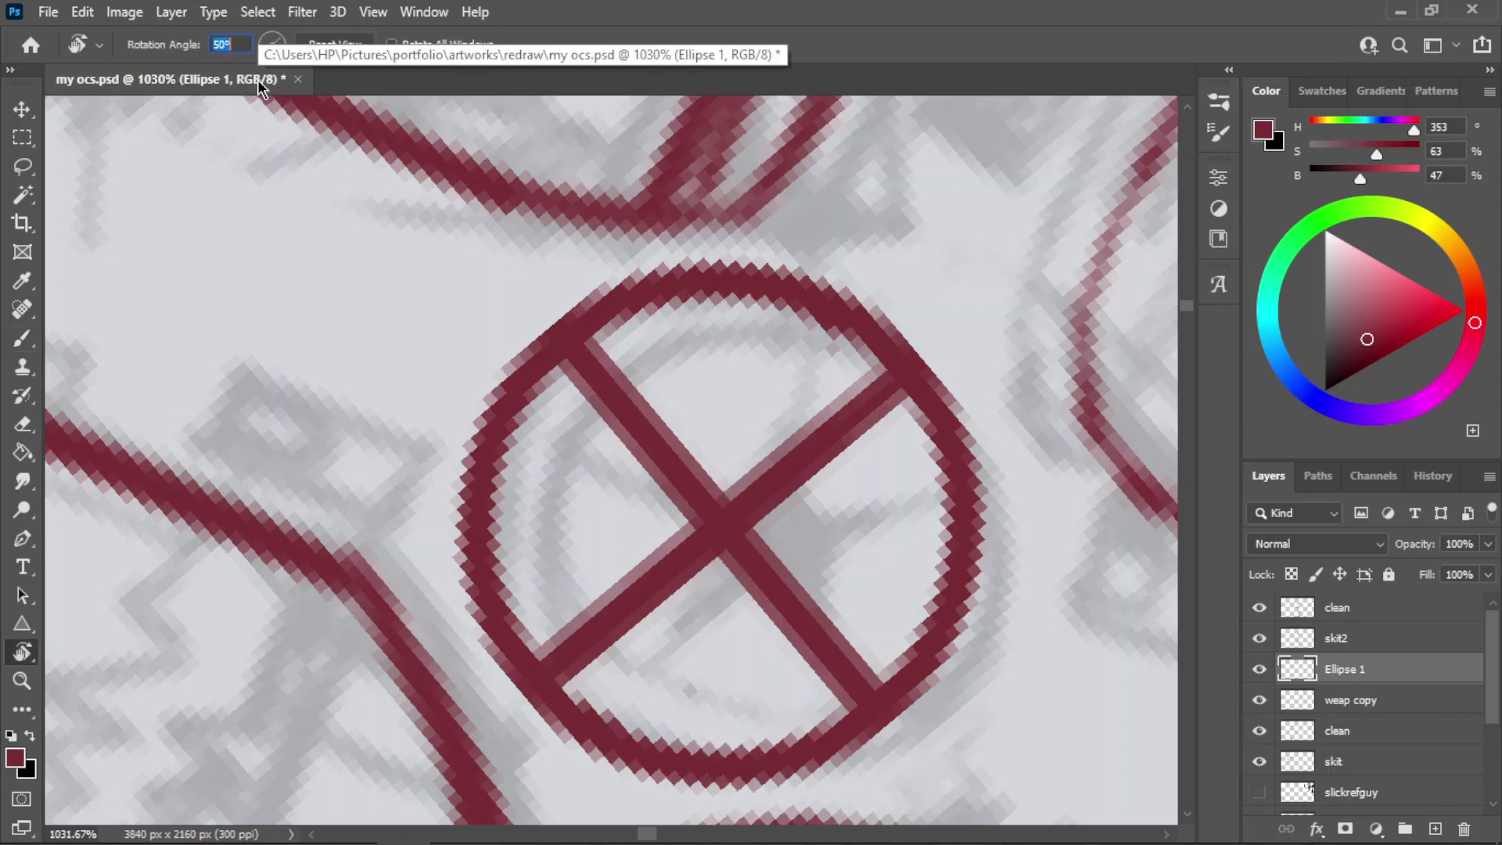
{"action": "type", "text": "5"}
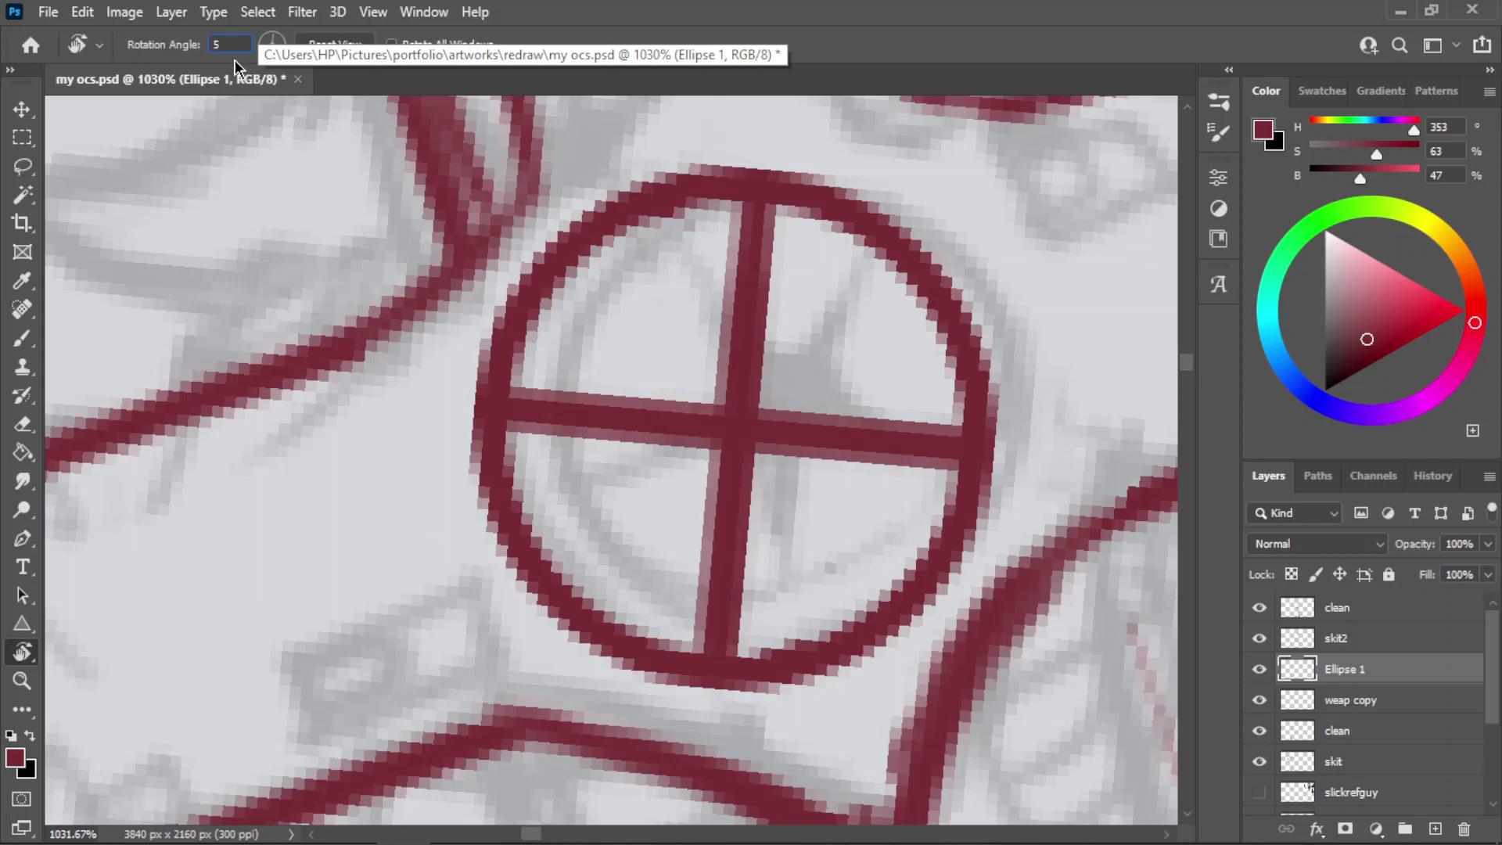
{"action": "key", "text": "BackSpace"}
{"action": "type", "text": "45"}
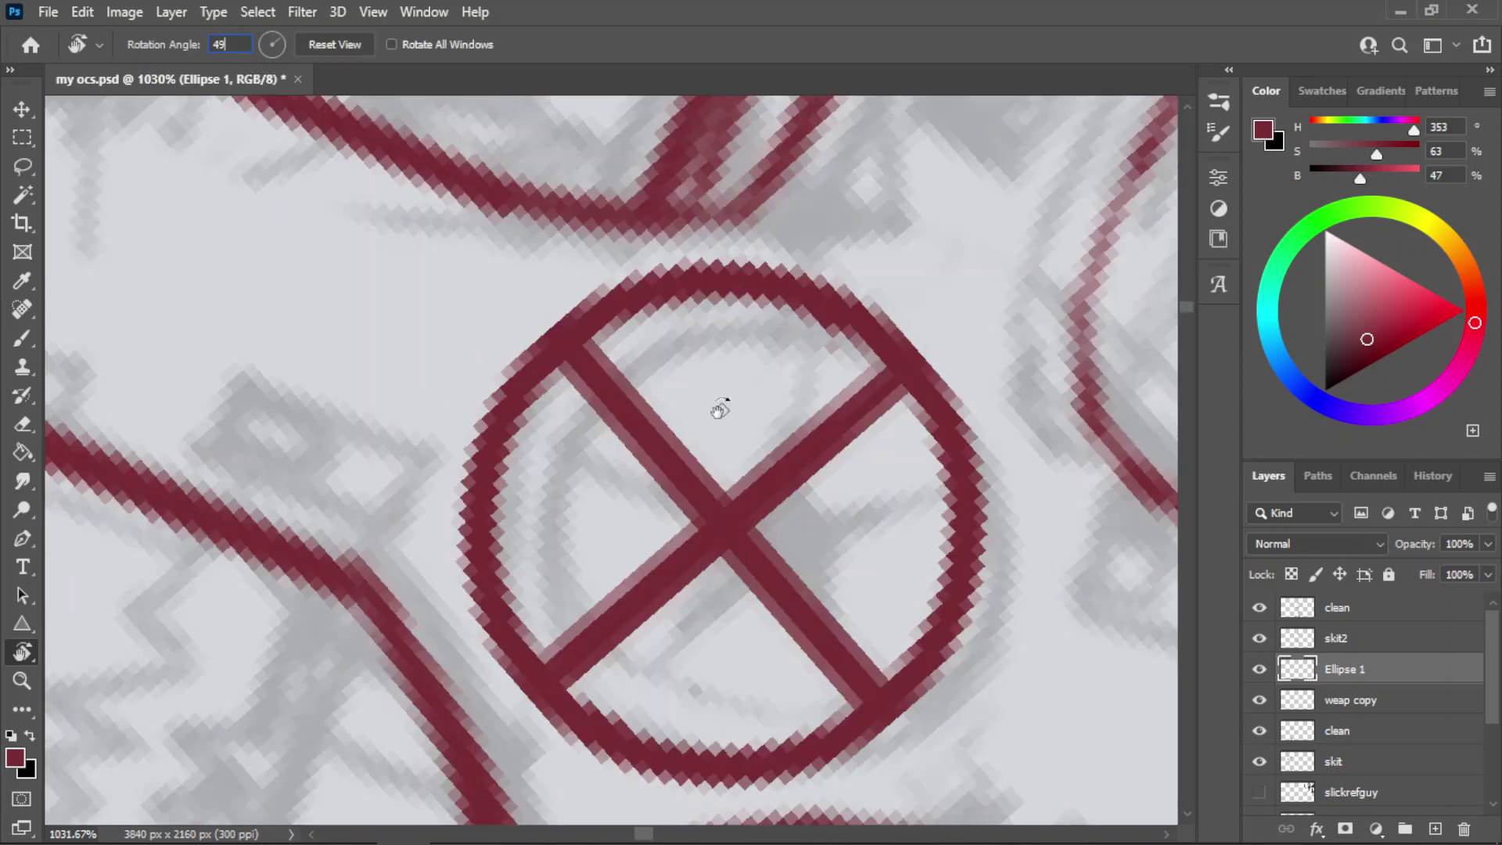
{"action": "type", "text": "bb"}
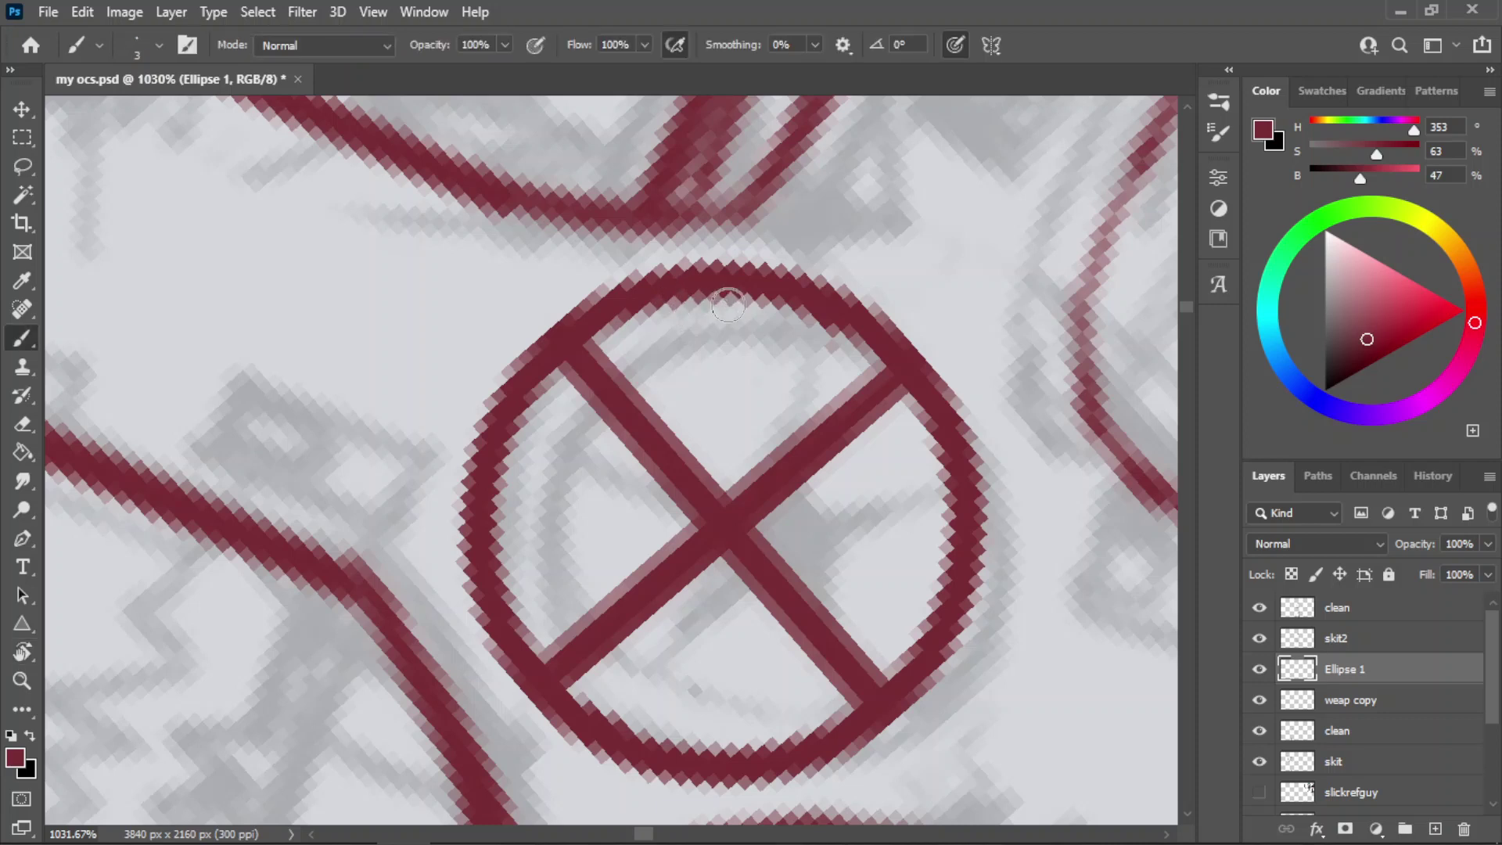
{"action": "left_click_drag", "start_coordinate": [734, 296], "coordinate": [712, 786]}
{"action": "key", "text": "ctrl+z"}
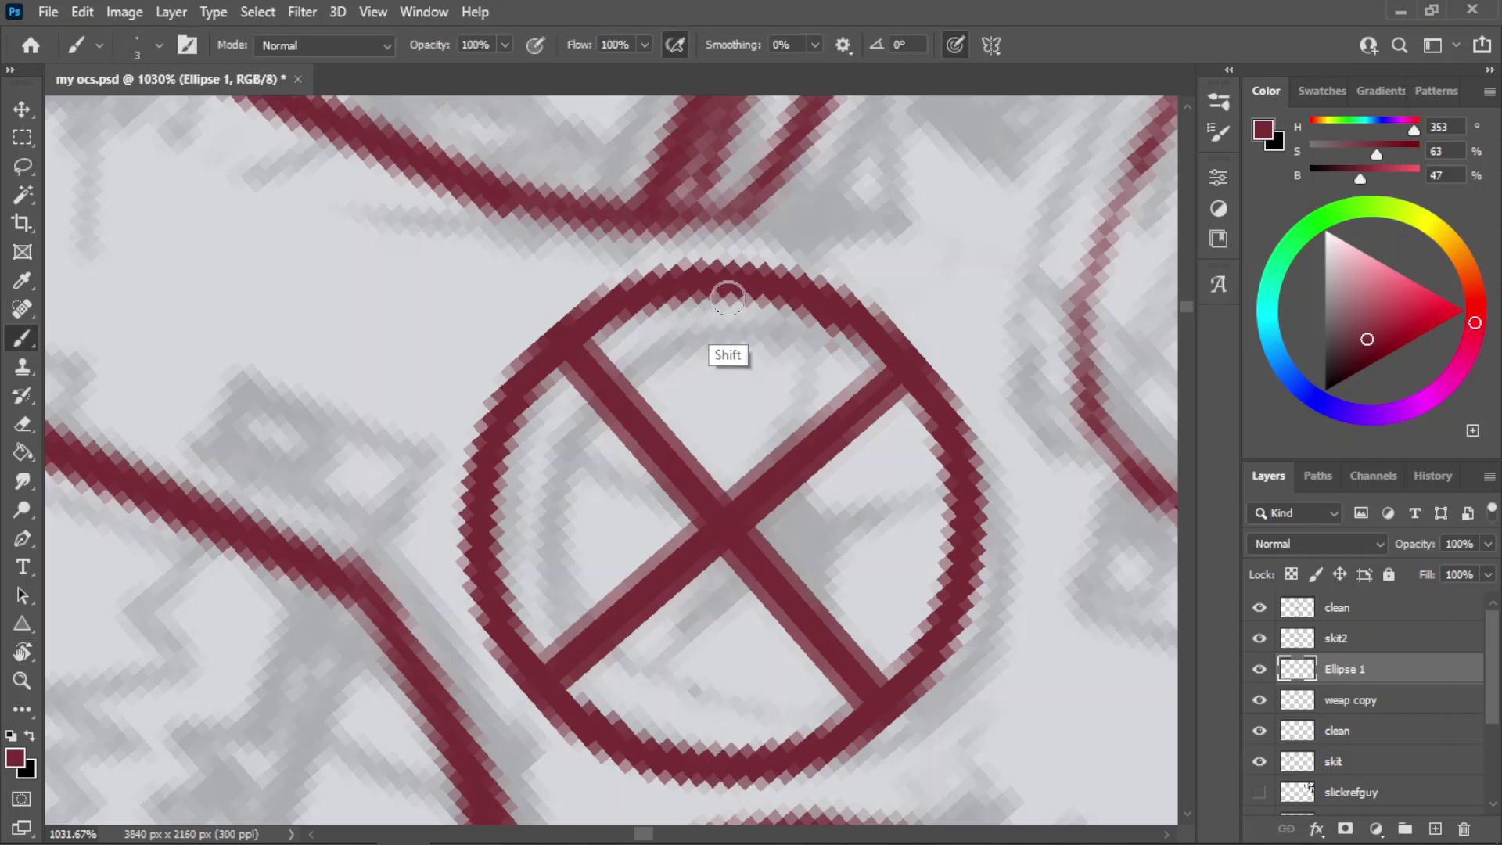
{"action": "left_click_drag", "start_coordinate": [731, 297], "coordinate": [708, 779]}
{"action": "key", "text": "ctrl+z"}
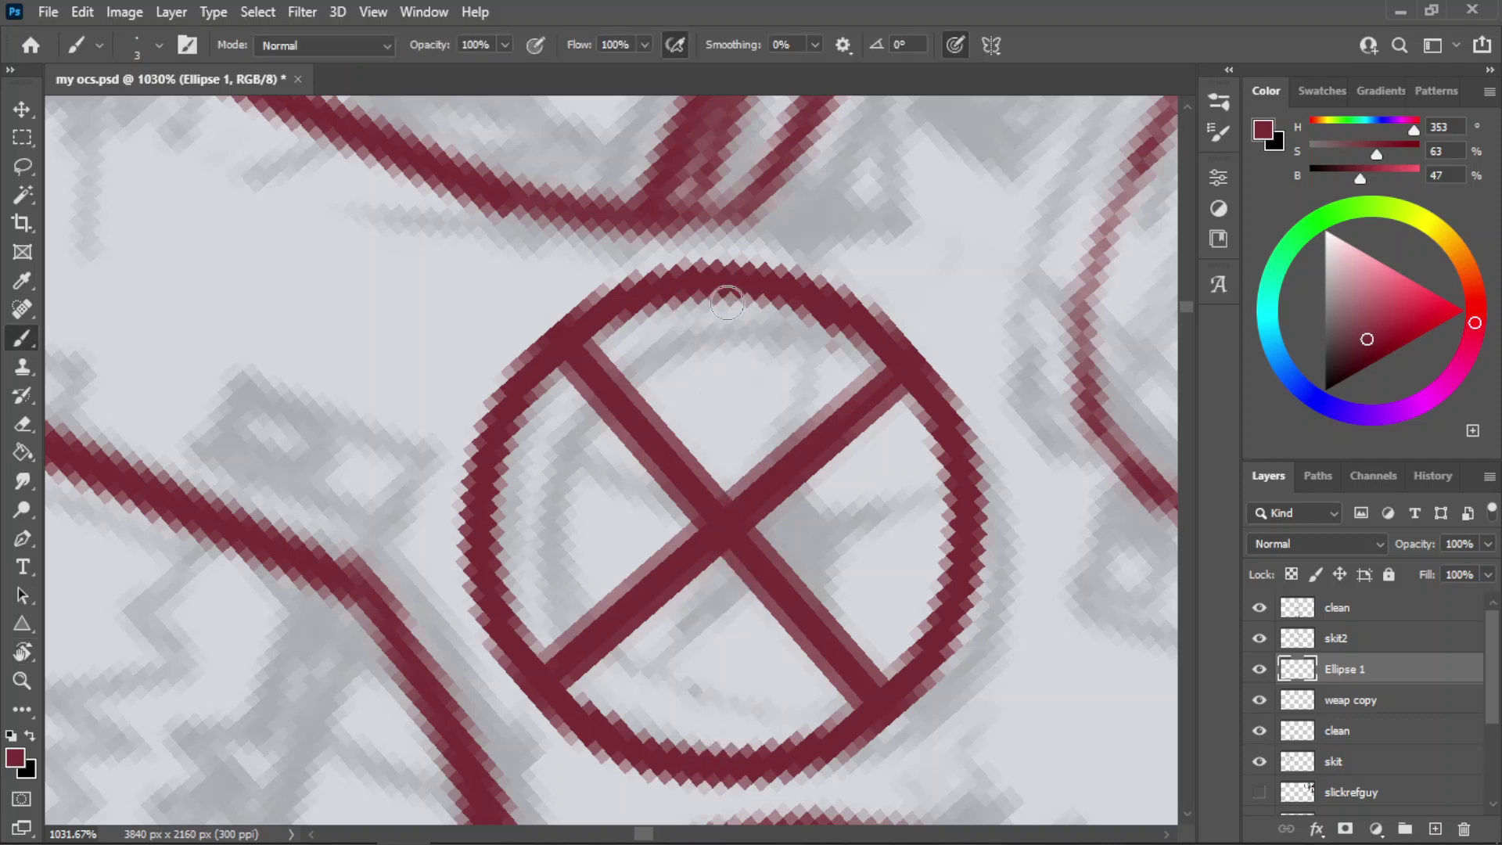
{"action": "mouse_move", "coordinate": [729, 299]}
{"action": "left_mouse_down"}
{"action": "mouse_move", "coordinate": [710, 785]}
{"action": "mouse_move", "coordinate": [744, 285]}
{"action": "mouse_move", "coordinate": [725, 731]}
{"action": "left_mouse_up"}
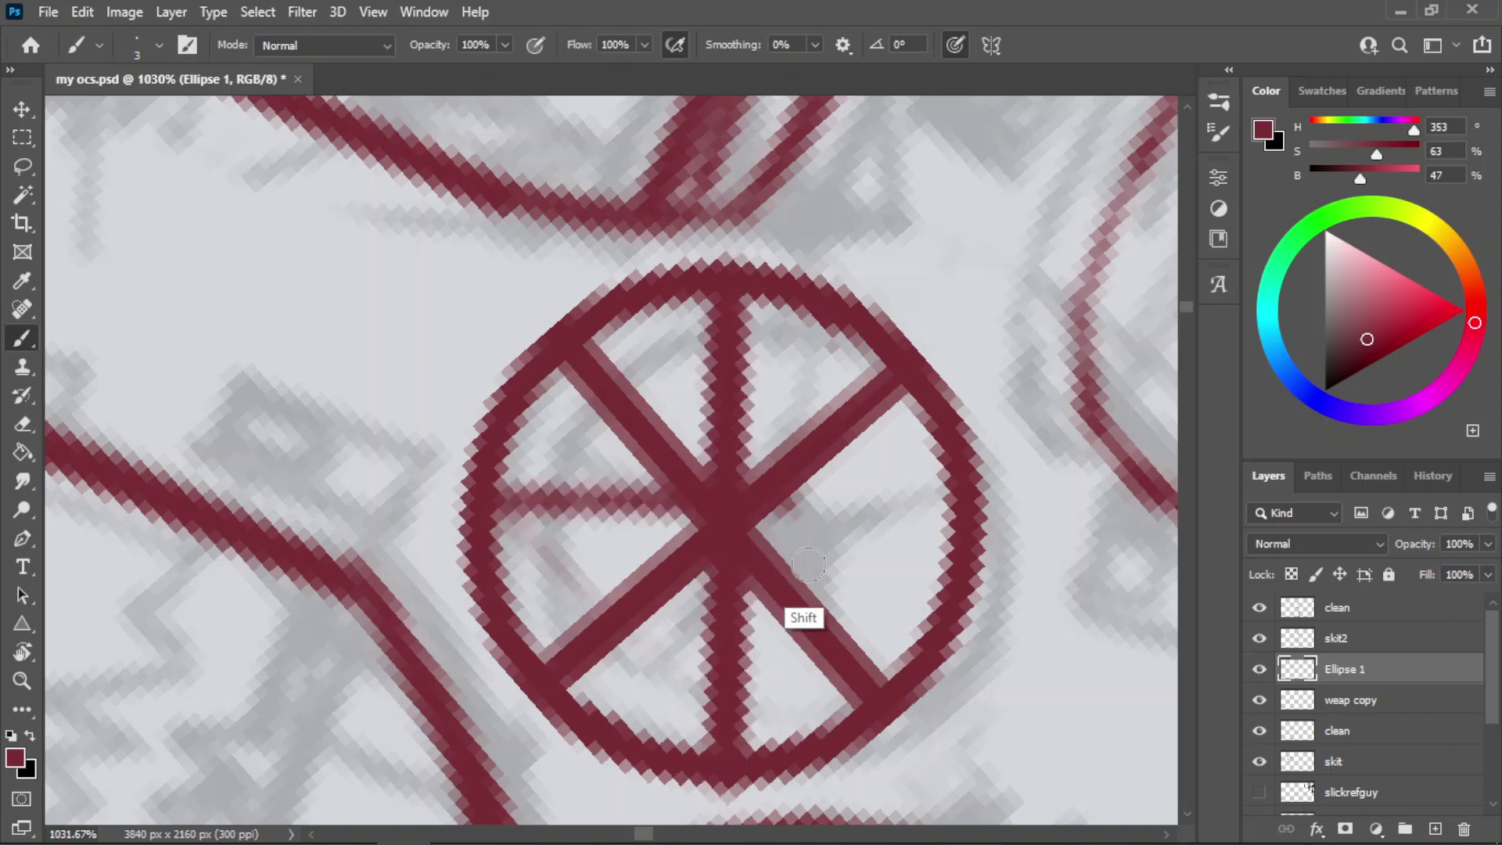
- Draw a straight horizontal spoke through the emblem's centre, completing the eight-spoked pattern
{"action": "mouse_move", "coordinate": [546, 540]}
{"action": "left_mouse_down"}
{"action": "mouse_move", "coordinate": [496, 526]}
{"action": "mouse_move", "coordinate": [951, 542]}
{"action": "left_mouse_up"}
{"action": "key", "text": "ctrl+z"}
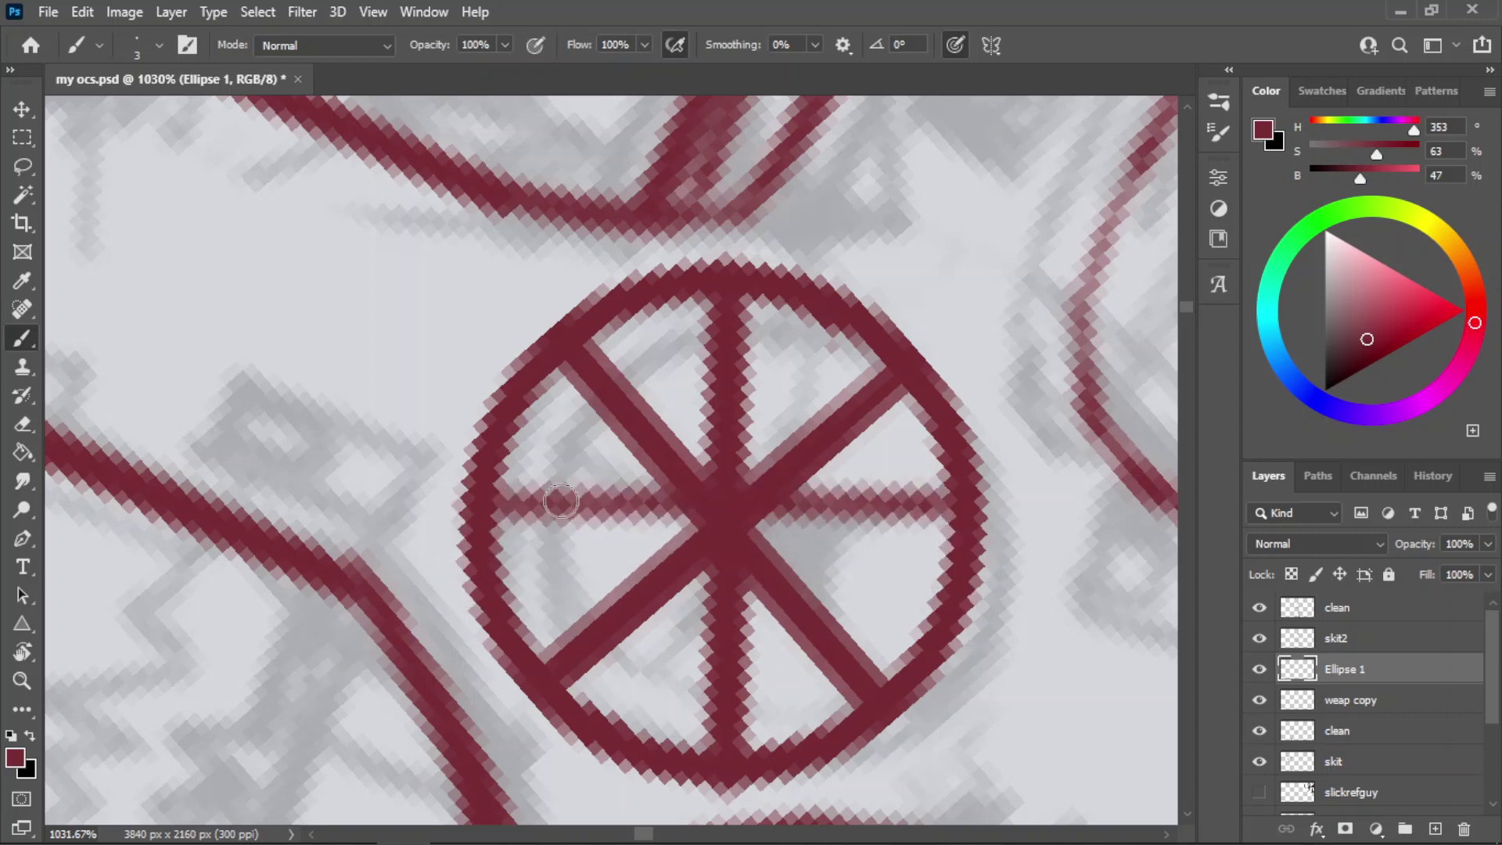
{"action": "key", "text": "ctrl+z"}
{"action": "left_click_drag", "start_coordinate": [695, 520], "coordinate": [493, 542]}
{"action": "key", "text": "ctrl+z"}
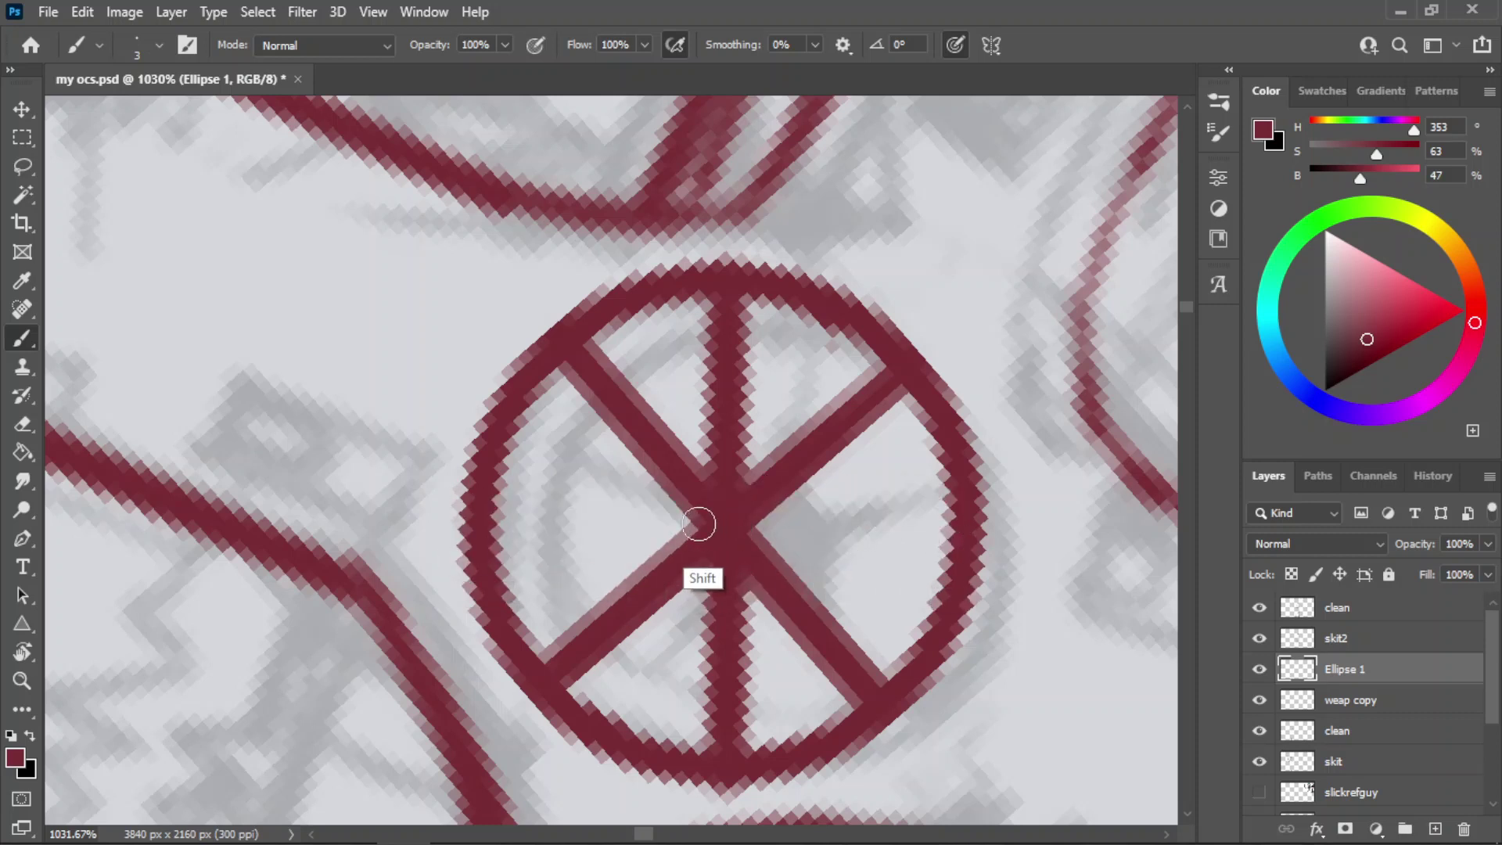
{"action": "mouse_move", "coordinate": [701, 527]}
{"action": "left_mouse_down"}
{"action": "mouse_move", "coordinate": [477, 520]}
{"action": "mouse_move", "coordinate": [912, 604]}
{"action": "mouse_move", "coordinate": [881, 566]}
{"action": "mouse_move", "coordinate": [503, 554]}
{"action": "mouse_move", "coordinate": [737, 527]}
{"action": "mouse_move", "coordinate": [691, 526]}
{"action": "mouse_move", "coordinate": [822, 536]}
{"action": "left_mouse_up"}
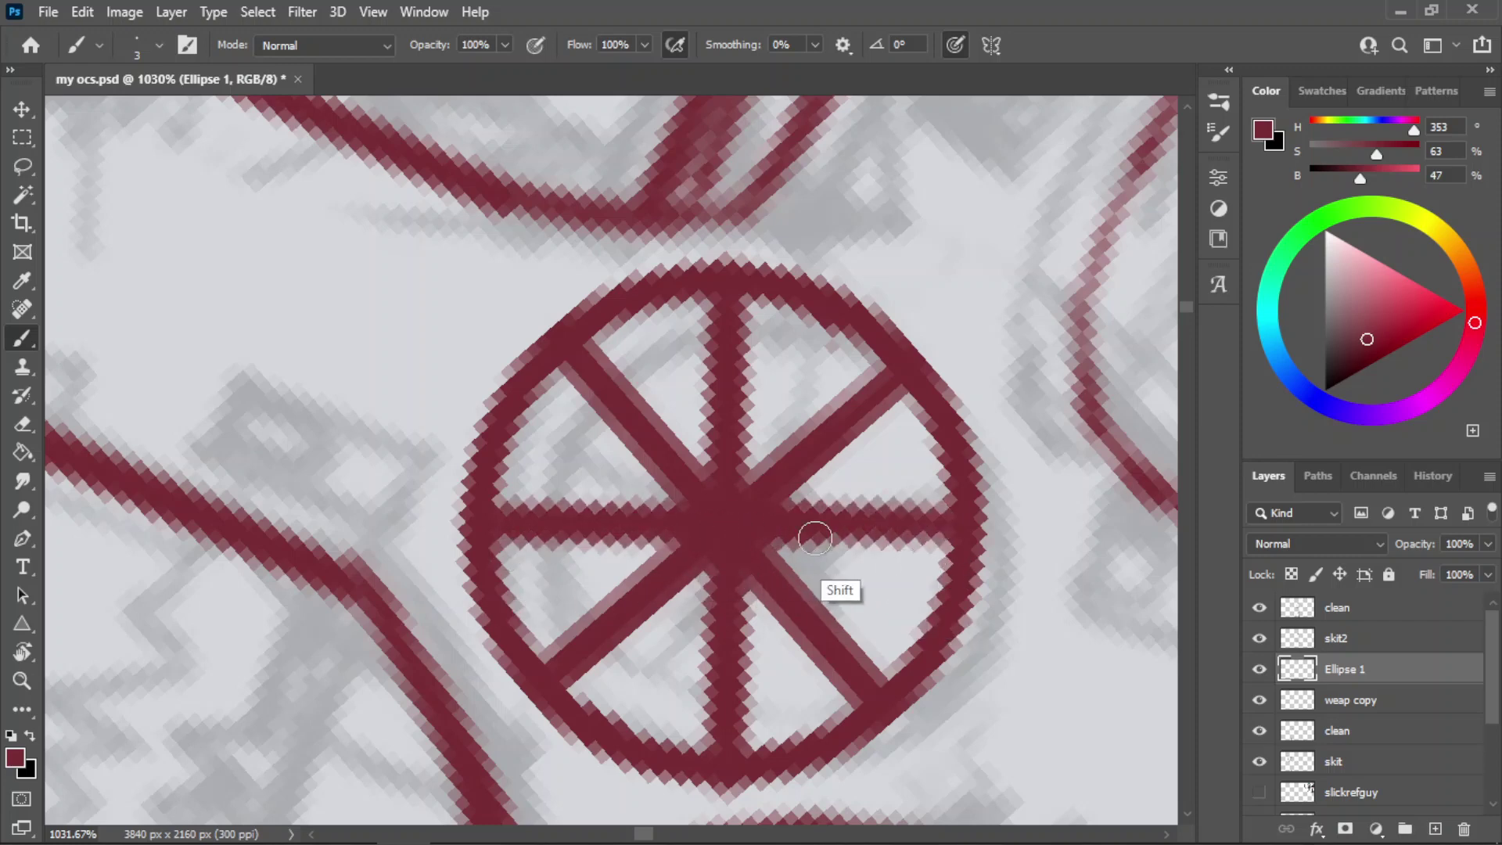
- Check the spoked emblem against the whole sword and reset the canvas rotation
{"action": "key", "text": "z"}
{"action": "left_click_drag", "start_coordinate": [682, 338], "coordinate": [572, 401]}
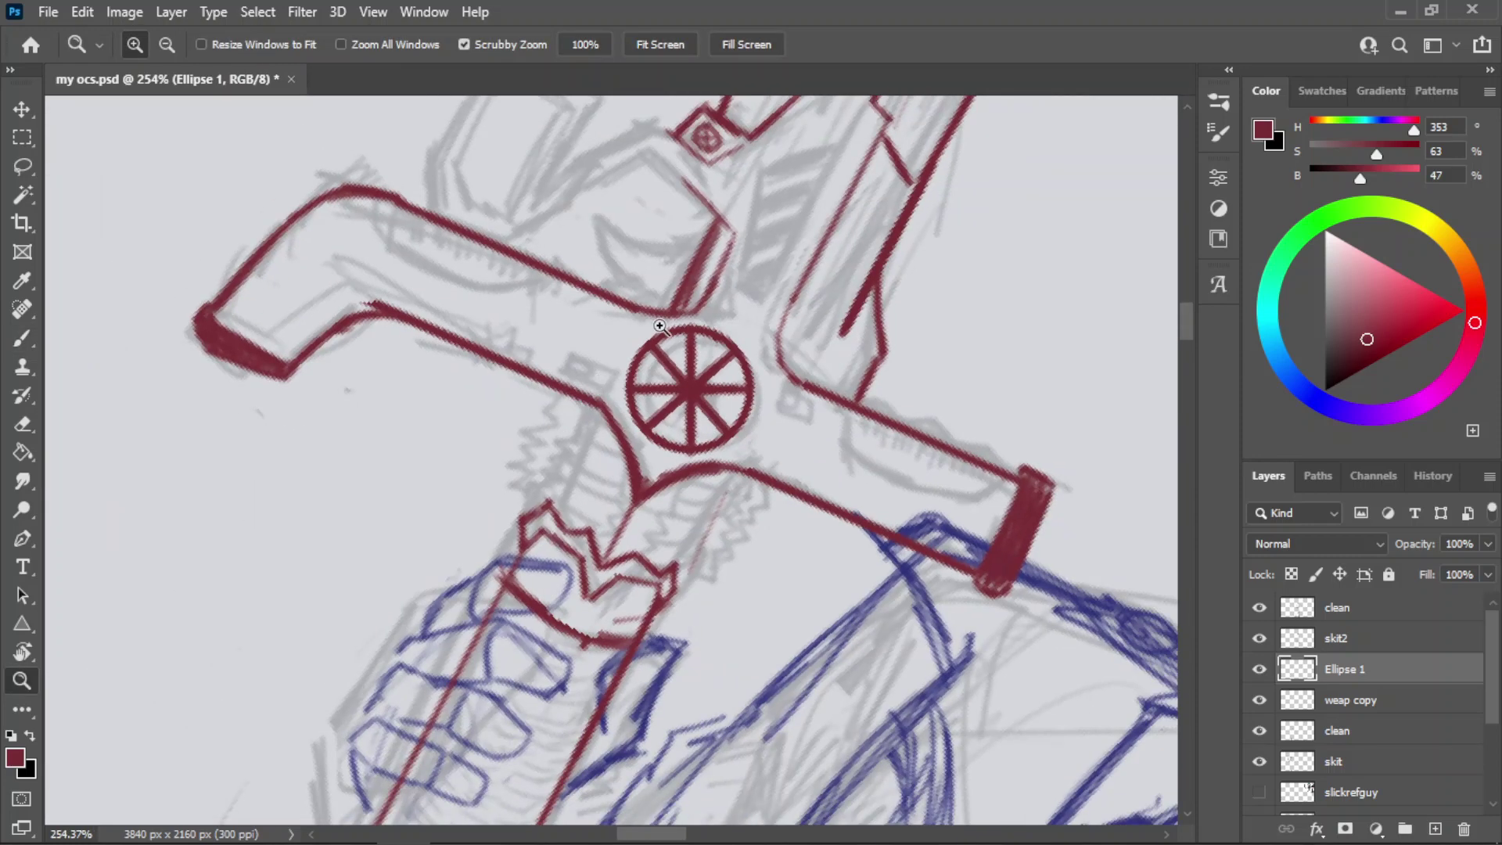
{"action": "left_click_drag", "start_coordinate": [657, 329], "coordinate": [781, 335]}
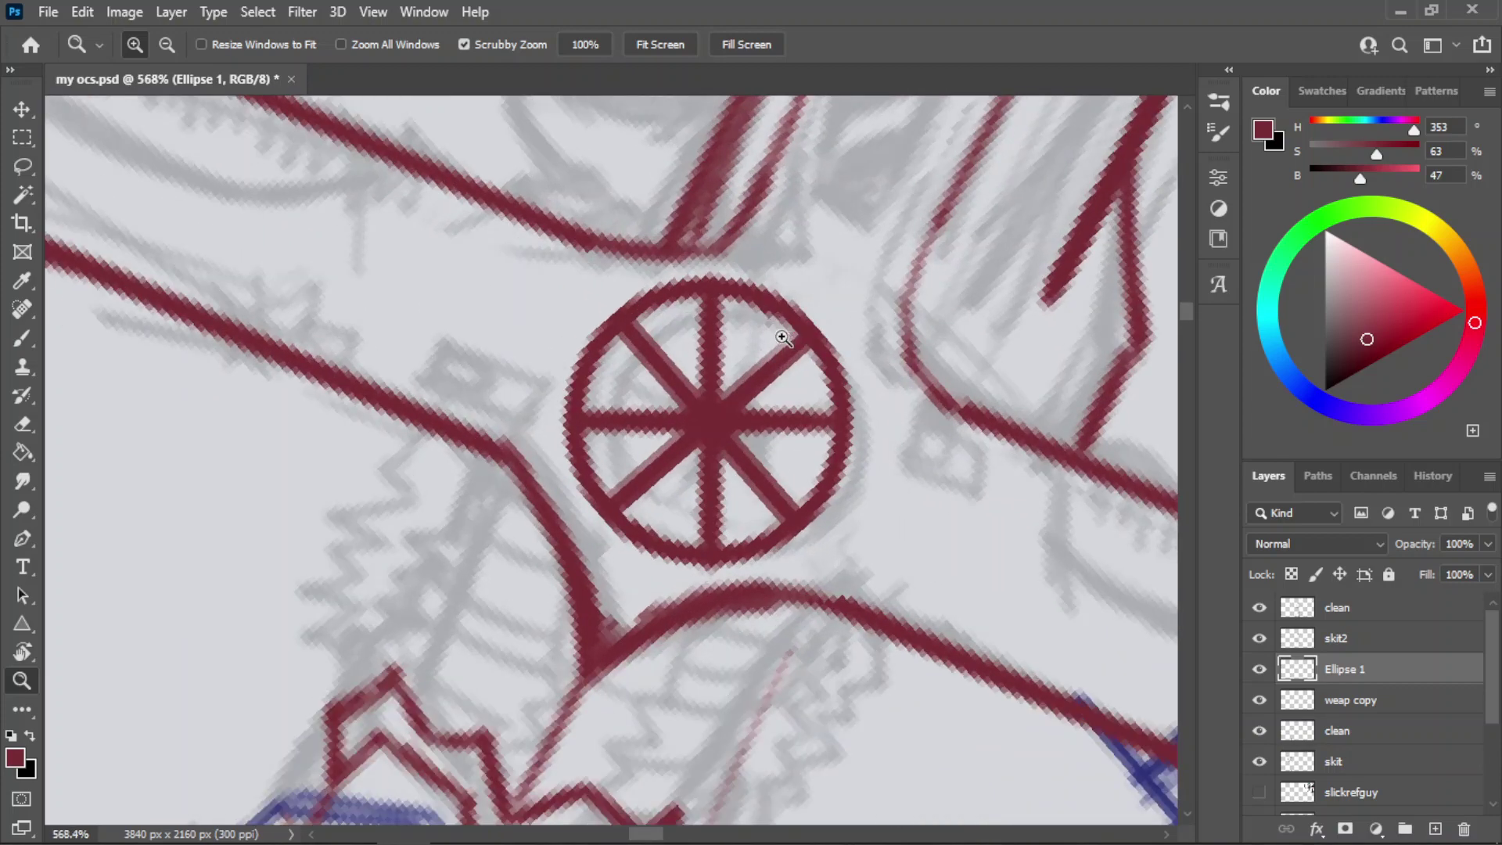
{"action": "left_click_drag", "start_coordinate": [670, 452], "coordinate": [586, 422]}
{"action": "key", "text": "r"}
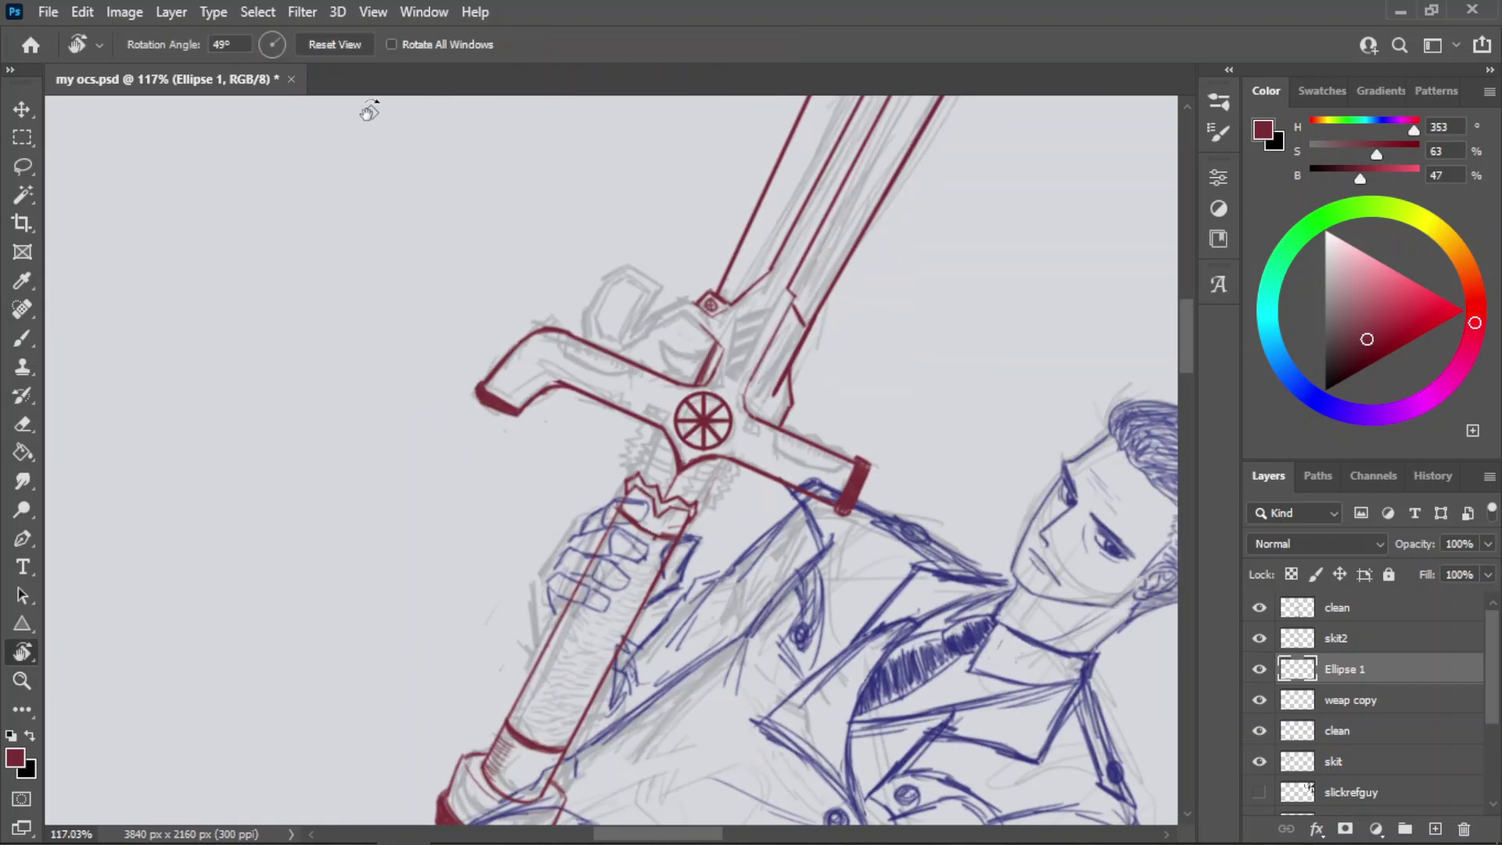
{"action": "left_click", "coordinate": [334, 45]}
{"action": "key", "text": "z"}
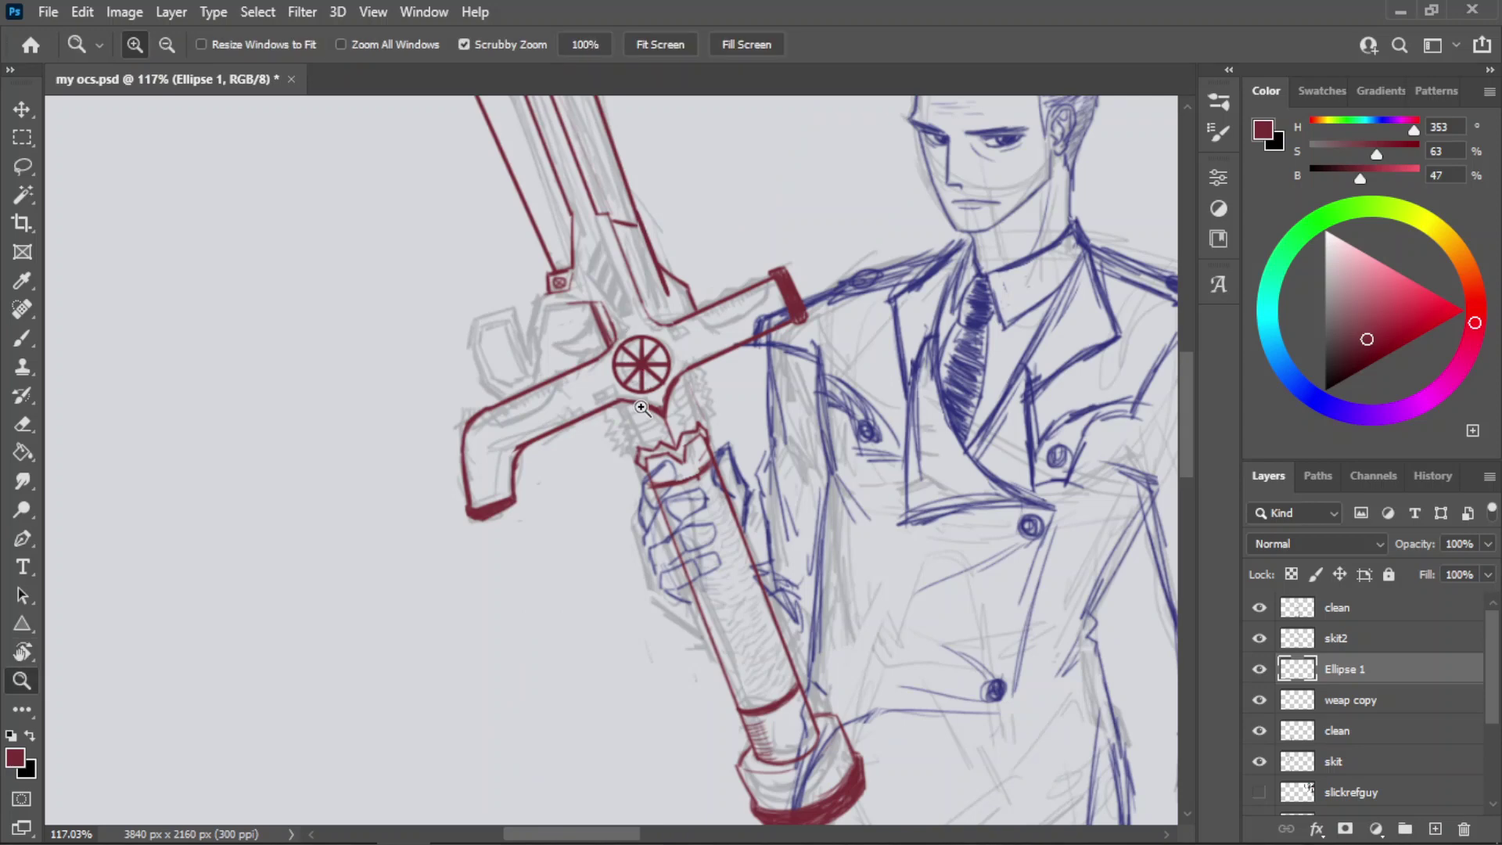
{"action": "left_click_drag", "start_coordinate": [643, 406], "coordinate": [577, 487]}
{"action": "left_click_drag", "start_coordinate": [609, 291], "coordinate": [677, 307]}
{"action": "mouse_move", "coordinate": [536, 435]}
{"action": "left_mouse_down"}
{"action": "mouse_move", "coordinate": [621, 382]}
{"action": "mouse_move", "coordinate": [696, 380]}
{"action": "left_mouse_up"}
- Try outlining the top and left edges of the sketched housing between the bolted square plate and the crossguard
{"action": "key", "text": "b"}
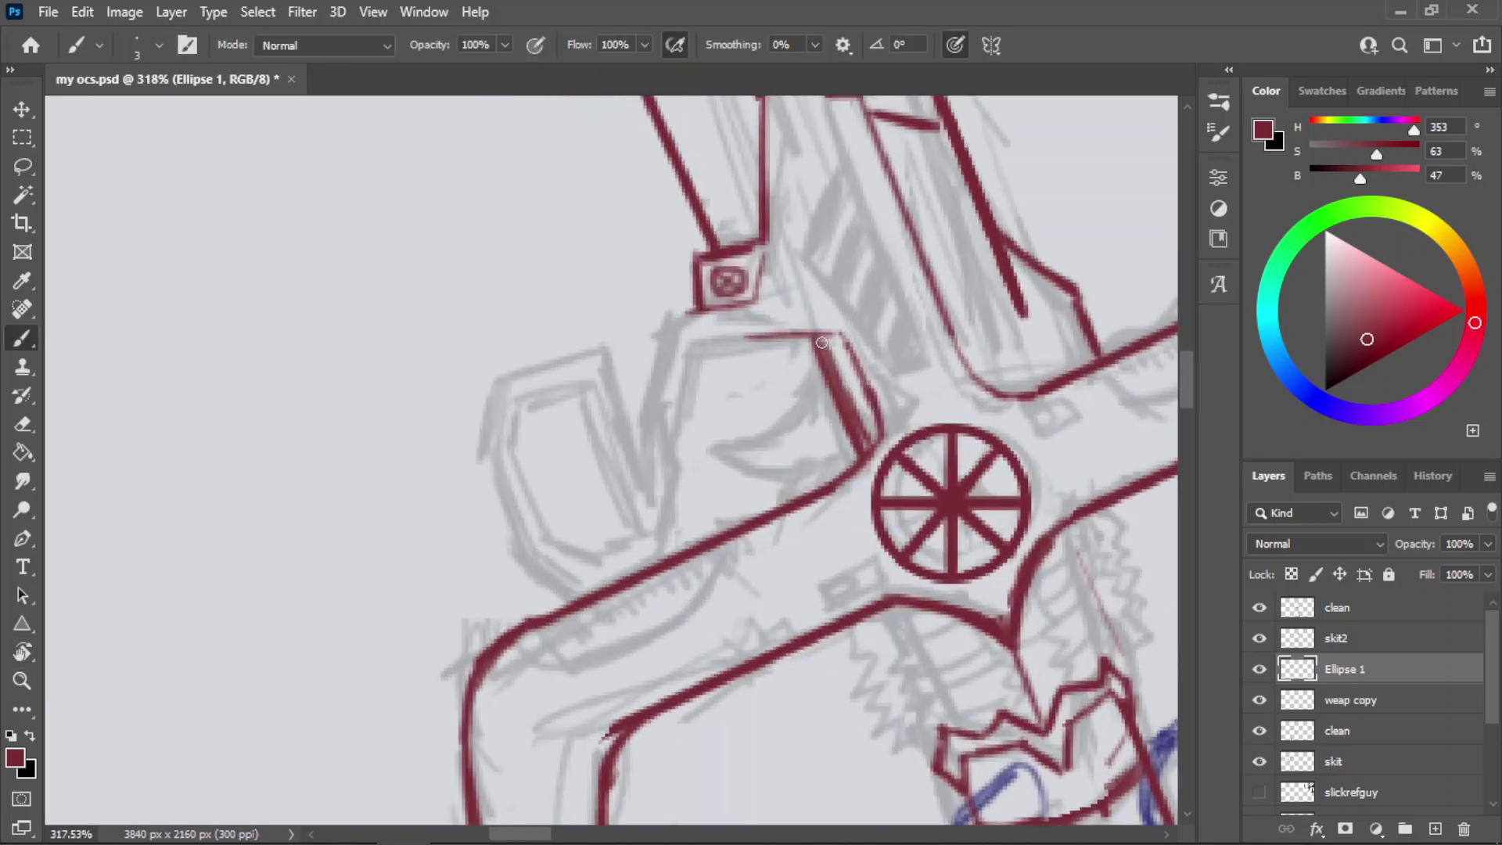
{"action": "mouse_move", "coordinate": [820, 341]}
{"action": "left_mouse_down"}
{"action": "mouse_move", "coordinate": [683, 354]}
{"action": "mouse_move", "coordinate": [794, 339]}
{"action": "mouse_move", "coordinate": [691, 349]}
{"action": "mouse_move", "coordinate": [679, 452]}
{"action": "left_mouse_up"}
{"action": "key", "text": "ctrl+z"}
{"action": "key", "text": "ctrl+z"}
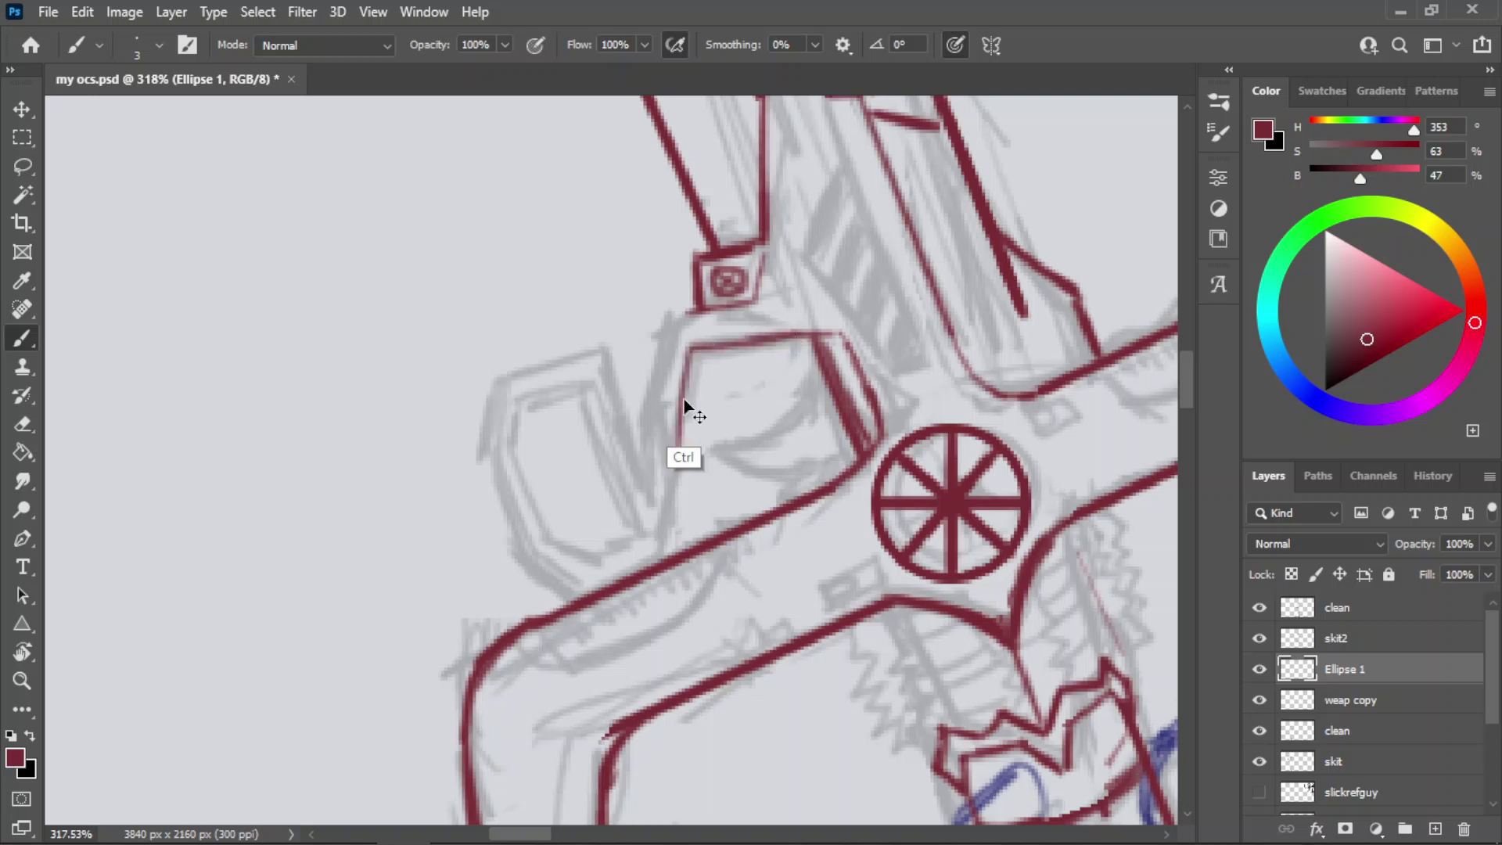
{"action": "key", "text": "ctrl+z"}
{"action": "left_click_drag", "start_coordinate": [691, 350], "coordinate": [670, 514]}
{"action": "key", "text": "ctrl+z"}
{"action": "mouse_move", "coordinate": [693, 347]}
{"action": "left_mouse_down"}
{"action": "mouse_move", "coordinate": [669, 504]}
{"action": "mouse_move", "coordinate": [679, 497]}
{"action": "left_mouse_up"}
{"action": "key", "text": "ctrl+z"}
{"action": "key", "text": "ctrl+z"}
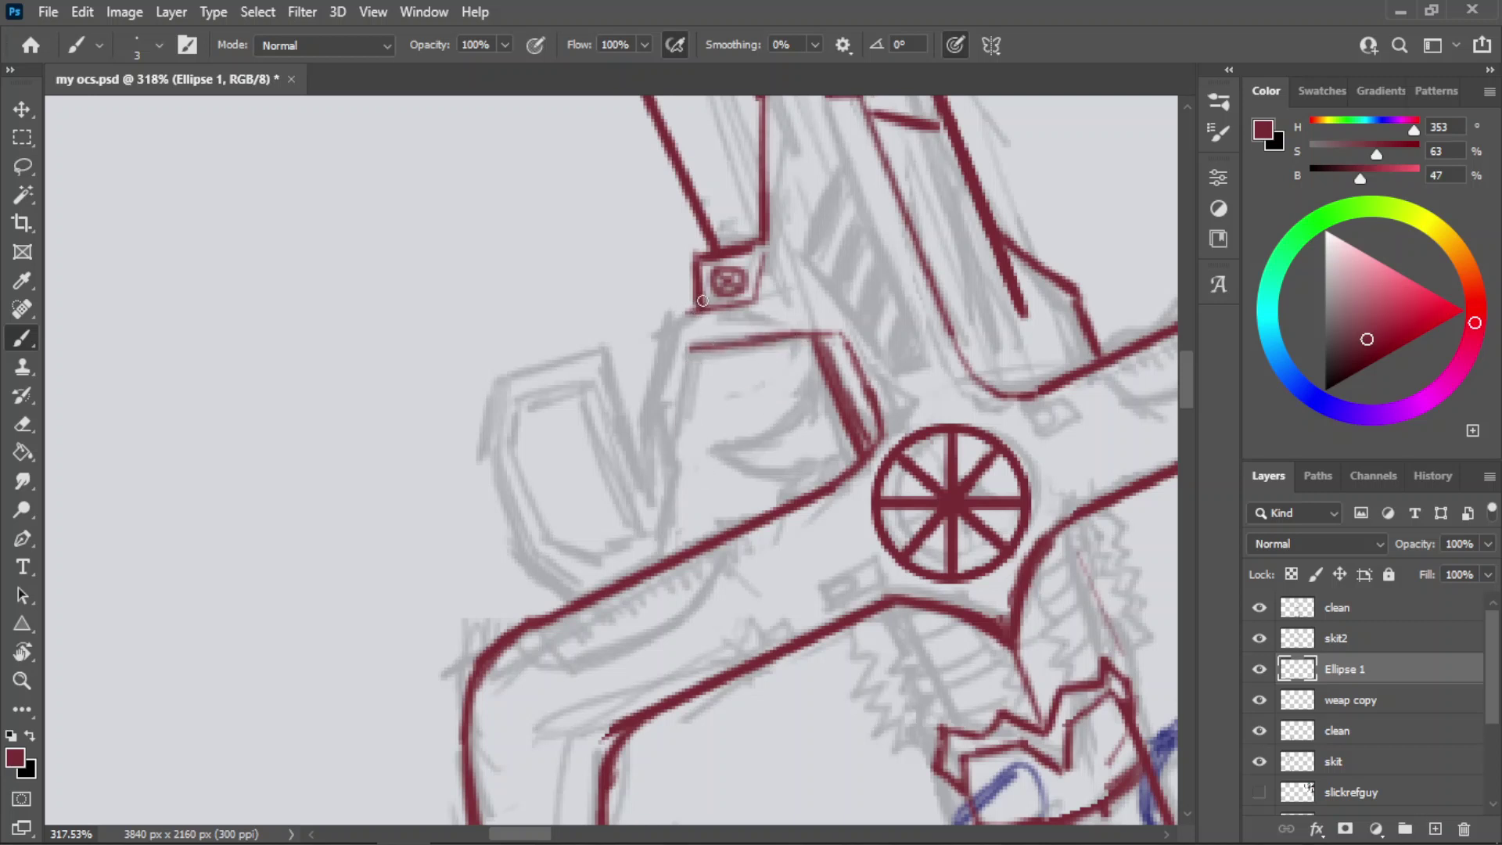
- Try sloping connecting lines from the bolted square plate toward the thick diagonal line above the crossguard
{"action": "key", "text": "ctrl+z"}
{"action": "left_click_drag", "start_coordinate": [696, 313], "coordinate": [771, 336]}
{"action": "key", "text": "ctrl+z"}
{"action": "key", "text": "ctrl+z"}
{"action": "left_click_drag", "start_coordinate": [689, 313], "coordinate": [781, 337]}
{"action": "key", "text": "ctrl+z"}
{"action": "key", "text": "ctrl+z"}
{"action": "left_click_drag", "start_coordinate": [770, 236], "coordinate": [809, 335]}
{"action": "key", "text": "ctrl+z"}
{"action": "key", "text": "ctrl+z"}
{"action": "key", "text": "ctrl+z"}
{"action": "key", "text": "ctrl+z"}
- Join the bolted plate to the thick diagonal line with a sloping edge, and merge the Ellipse 1 layer down into weap copy
{"action": "mouse_move", "coordinate": [696, 311]}
{"action": "left_mouse_down"}
{"action": "mouse_move", "coordinate": [768, 337]}
{"action": "mouse_move", "coordinate": [755, 330]}
{"action": "left_mouse_up"}
{"action": "key", "text": "ctrl+z"}
{"action": "left_click", "coordinate": [769, 332], "text": "shift"}
{"action": "key", "text": "e"}
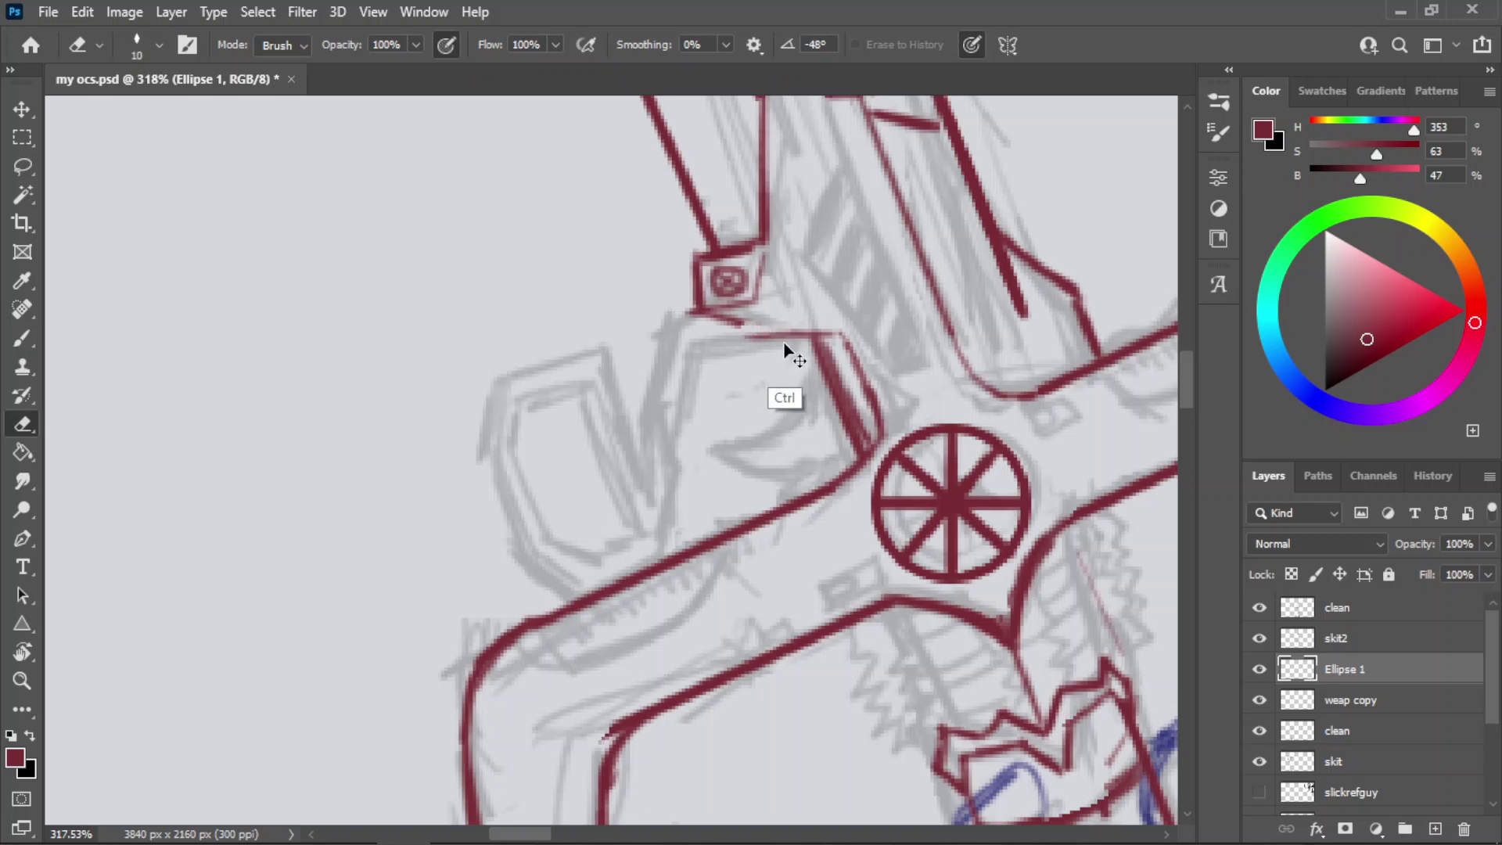
{"action": "key", "text": "ctrl+e"}
{"action": "left_click_drag", "start_coordinate": [743, 328], "coordinate": [810, 335]}
{"action": "key", "text": "b"}
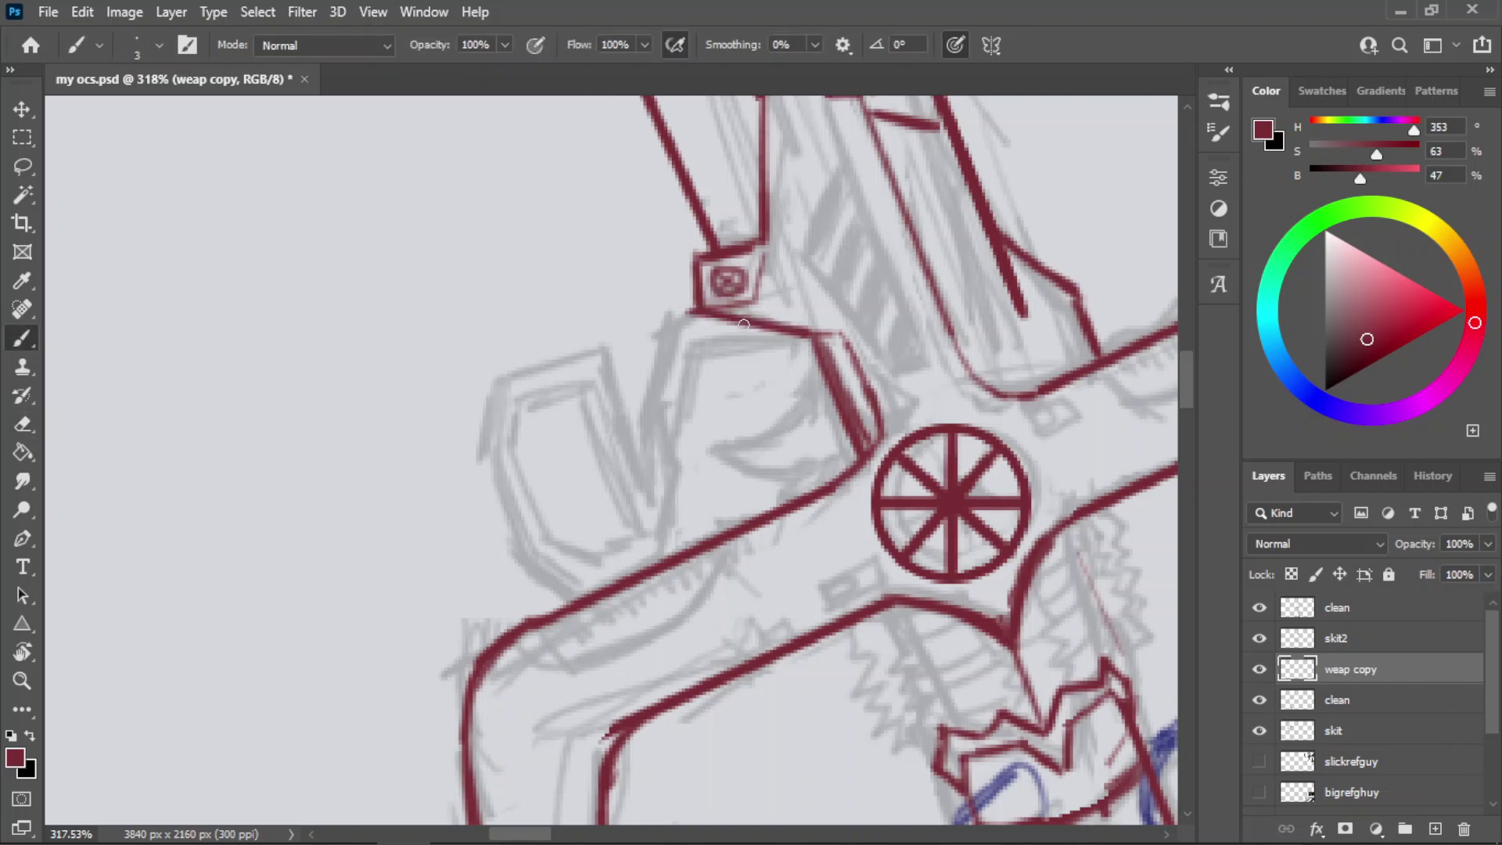
- Draw the housing's inner top edge just below the sloping line under the bolted plate
{"action": "mouse_move", "coordinate": [729, 313]}
{"action": "left_mouse_down"}
{"action": "mouse_move", "coordinate": [791, 325]}
{"action": "mouse_move", "coordinate": [690, 361]}
{"action": "left_mouse_up"}
{"action": "key", "text": "ctrl+z"}
{"action": "mouse_move", "coordinate": [811, 340]}
{"action": "left_mouse_down"}
{"action": "mouse_move", "coordinate": [693, 360]}
{"action": "mouse_move", "coordinate": [778, 343]}
{"action": "mouse_move", "coordinate": [713, 356]}
{"action": "left_mouse_up"}
{"action": "key", "text": "ctrl+z"}
{"action": "key", "text": "ctrl+z"}
{"action": "key", "text": "ctrl+z"}
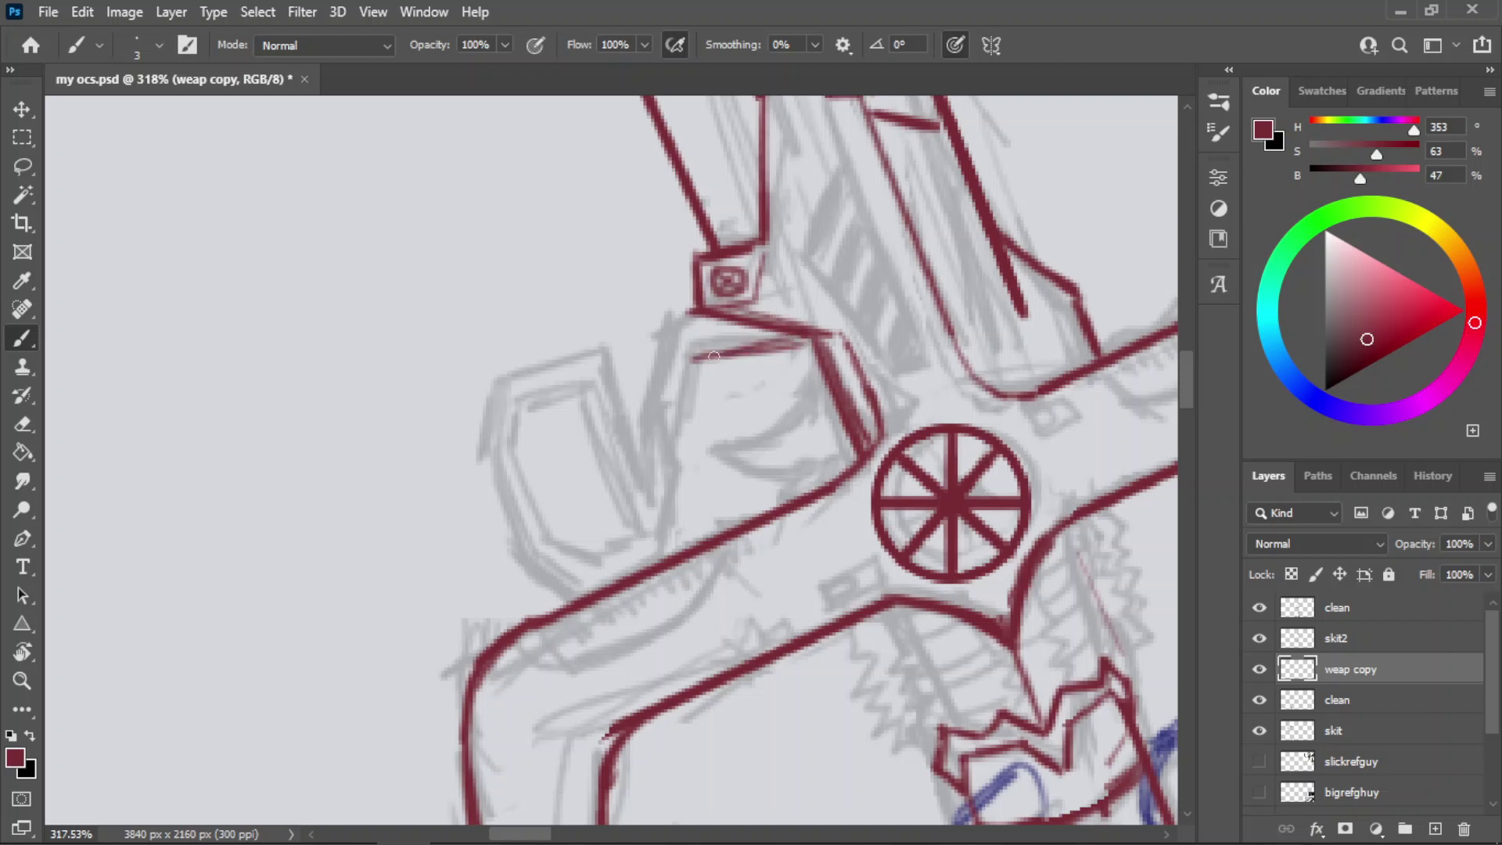
{"action": "key", "text": "ctrl+z"}
{"action": "key", "text": "ctrl+z"}
{"action": "mouse_move", "coordinate": [798, 338]}
{"action": "left_mouse_down"}
{"action": "mouse_move", "coordinate": [741, 351]}
{"action": "mouse_move", "coordinate": [698, 336]}
{"action": "left_mouse_up"}
{"action": "key", "text": "ctrl+z"}
{"action": "key", "text": "ctrl+z"}
{"action": "key", "text": "ctrl+z"}
- Draw the housing's outer edge from the left side of the bolted plate down toward the crossguard
{"action": "left_click_drag", "start_coordinate": [698, 276], "coordinate": [658, 326]}
{"action": "key", "text": "ctrl+z"}
{"action": "key", "text": "ctrl+z"}
{"action": "mouse_move", "coordinate": [690, 276]}
{"action": "left_mouse_down"}
{"action": "mouse_move", "coordinate": [659, 313]}
{"action": "mouse_move", "coordinate": [653, 426]}
{"action": "left_mouse_up"}
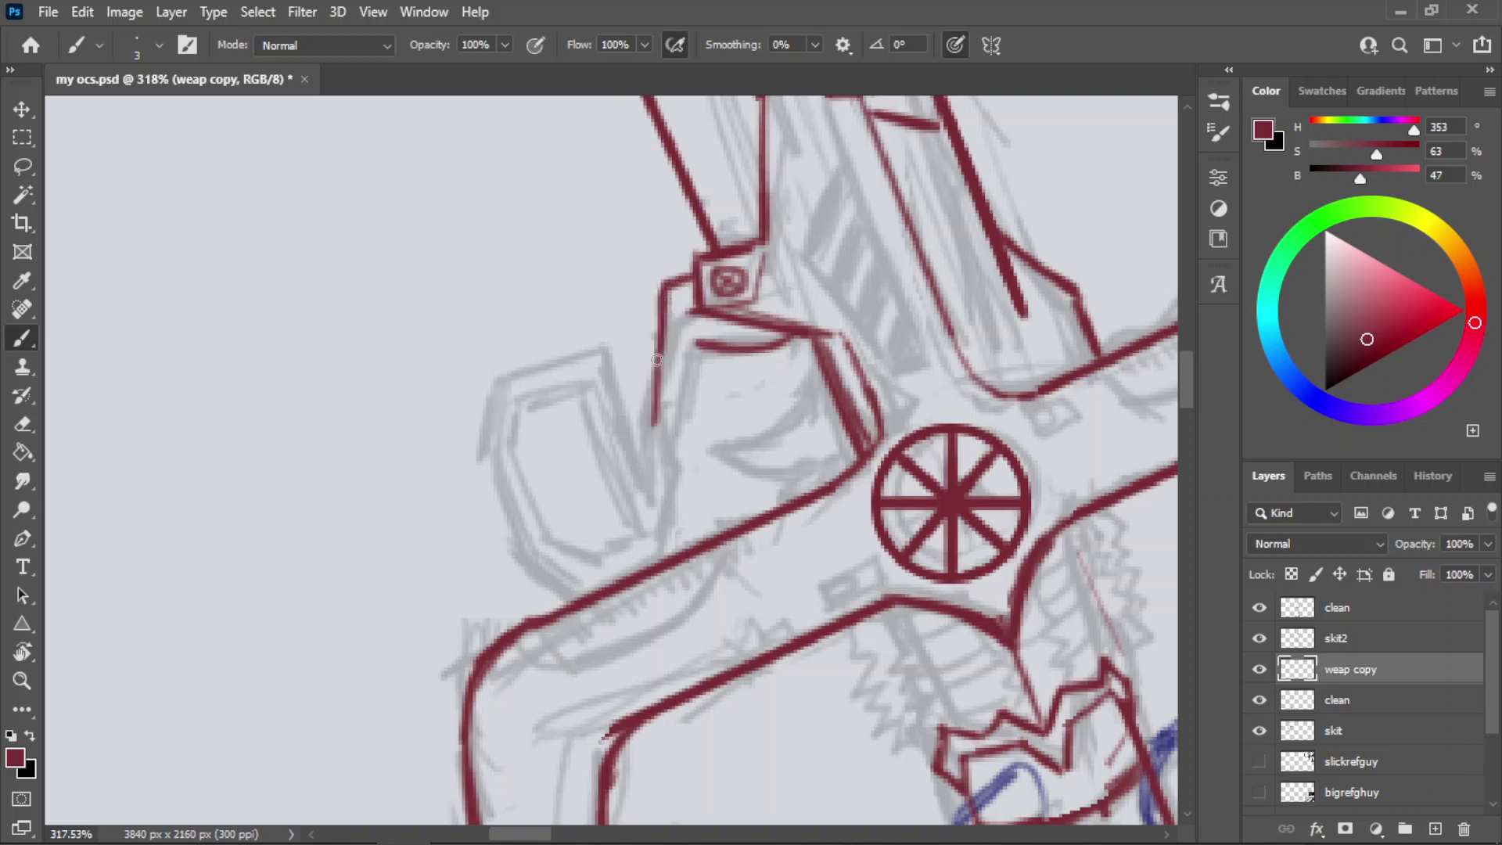
{"action": "key", "text": "ctrl+z"}
{"action": "left_click_drag", "start_coordinate": [662, 292], "coordinate": [648, 467]}
{"action": "left_click_drag", "start_coordinate": [658, 329], "coordinate": [646, 483]}
- Draw the housing's inner left edge and connect the side lines down to the crossguard's upper edge
{"action": "left_click_drag", "start_coordinate": [698, 345], "coordinate": [679, 462]}
{"action": "mouse_move", "coordinate": [657, 391]}
{"action": "left_mouse_down"}
{"action": "mouse_move", "coordinate": [677, 480]}
{"action": "mouse_move", "coordinate": [673, 456]}
{"action": "mouse_move", "coordinate": [664, 546]}
{"action": "left_mouse_up"}
{"action": "key", "text": "ctrl+z"}
{"action": "mouse_move", "coordinate": [679, 471]}
{"action": "left_mouse_down"}
{"action": "mouse_move", "coordinate": [678, 503]}
{"action": "mouse_move", "coordinate": [681, 471]}
{"action": "mouse_move", "coordinate": [672, 528]}
{"action": "mouse_move", "coordinate": [684, 413]}
{"action": "left_mouse_up"}
{"action": "key", "text": "ctrl+z"}
{"action": "key", "text": "ctrl+z"}
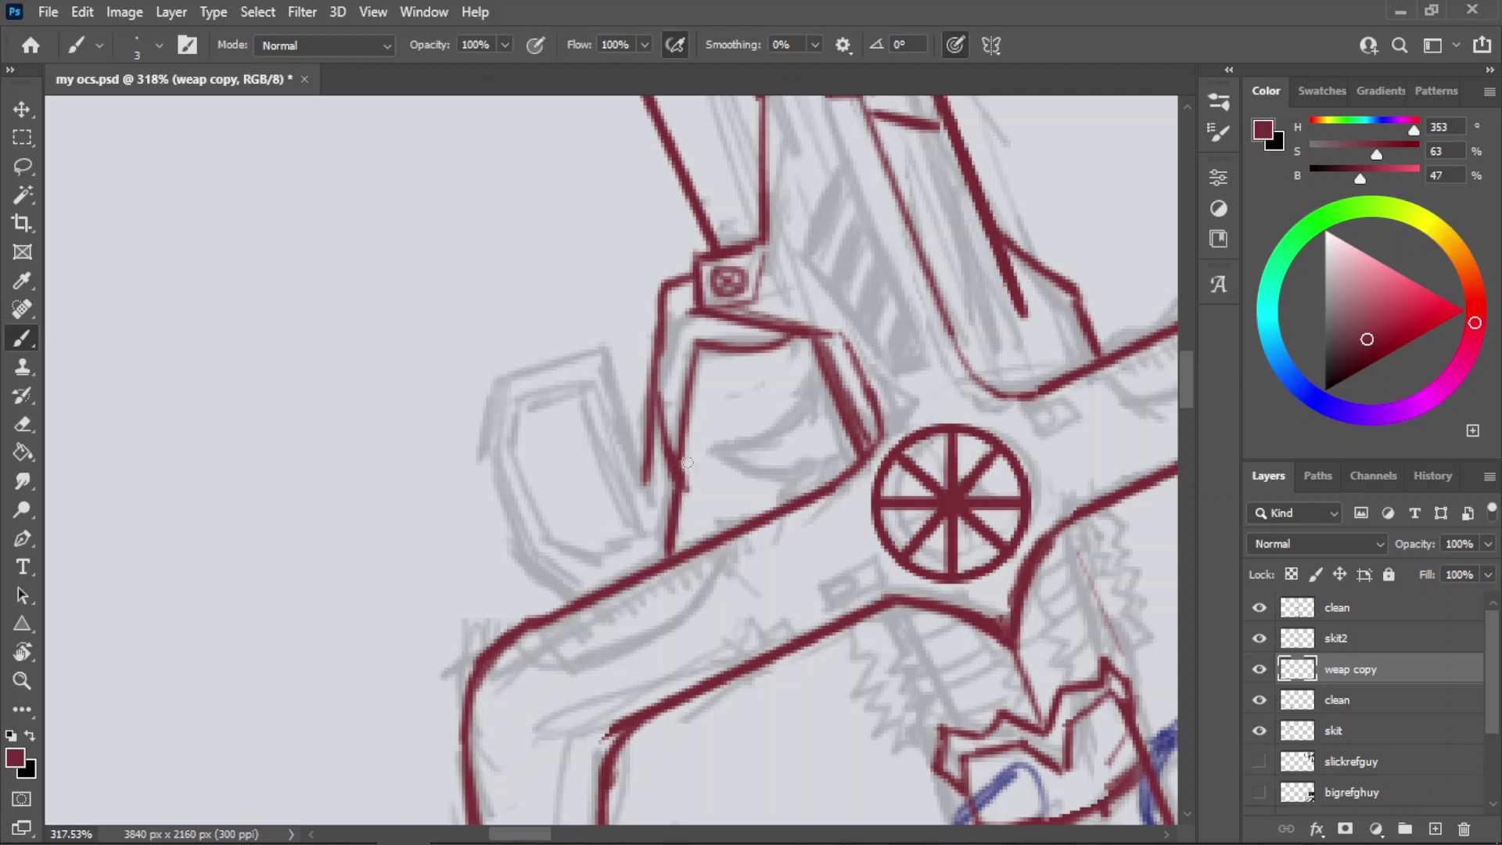
- Outline the bottom edge of the ring-shaped loop along the crossguard and its angled lower-left corner
{"action": "mouse_move", "coordinate": [670, 552]}
{"action": "left_mouse_down"}
{"action": "mouse_move", "coordinate": [562, 593]}
{"action": "mouse_move", "coordinate": [669, 551]}
{"action": "mouse_move", "coordinate": [573, 593]}
{"action": "left_mouse_up"}
{"action": "key", "text": "ctrl+z"}
{"action": "key", "text": "ctrl+z"}
{"action": "key", "text": "ctrl+z"}
{"action": "mouse_move", "coordinate": [666, 554]}
{"action": "left_mouse_down"}
{"action": "mouse_move", "coordinate": [575, 589]}
{"action": "mouse_move", "coordinate": [625, 569]}
{"action": "mouse_move", "coordinate": [541, 570]}
{"action": "mouse_move", "coordinate": [565, 585]}
{"action": "mouse_move", "coordinate": [523, 565]}
{"action": "mouse_move", "coordinate": [571, 595]}
{"action": "left_mouse_up"}
{"action": "key", "text": "ctrl+z"}
{"action": "mouse_move", "coordinate": [518, 560]}
{"action": "left_mouse_down"}
{"action": "mouse_move", "coordinate": [571, 595]}
{"action": "mouse_move", "coordinate": [482, 459]}
{"action": "mouse_move", "coordinate": [520, 558]}
{"action": "left_mouse_up"}
{"action": "key", "text": "ctrl+z"}
{"action": "key", "text": "ctrl+z"}
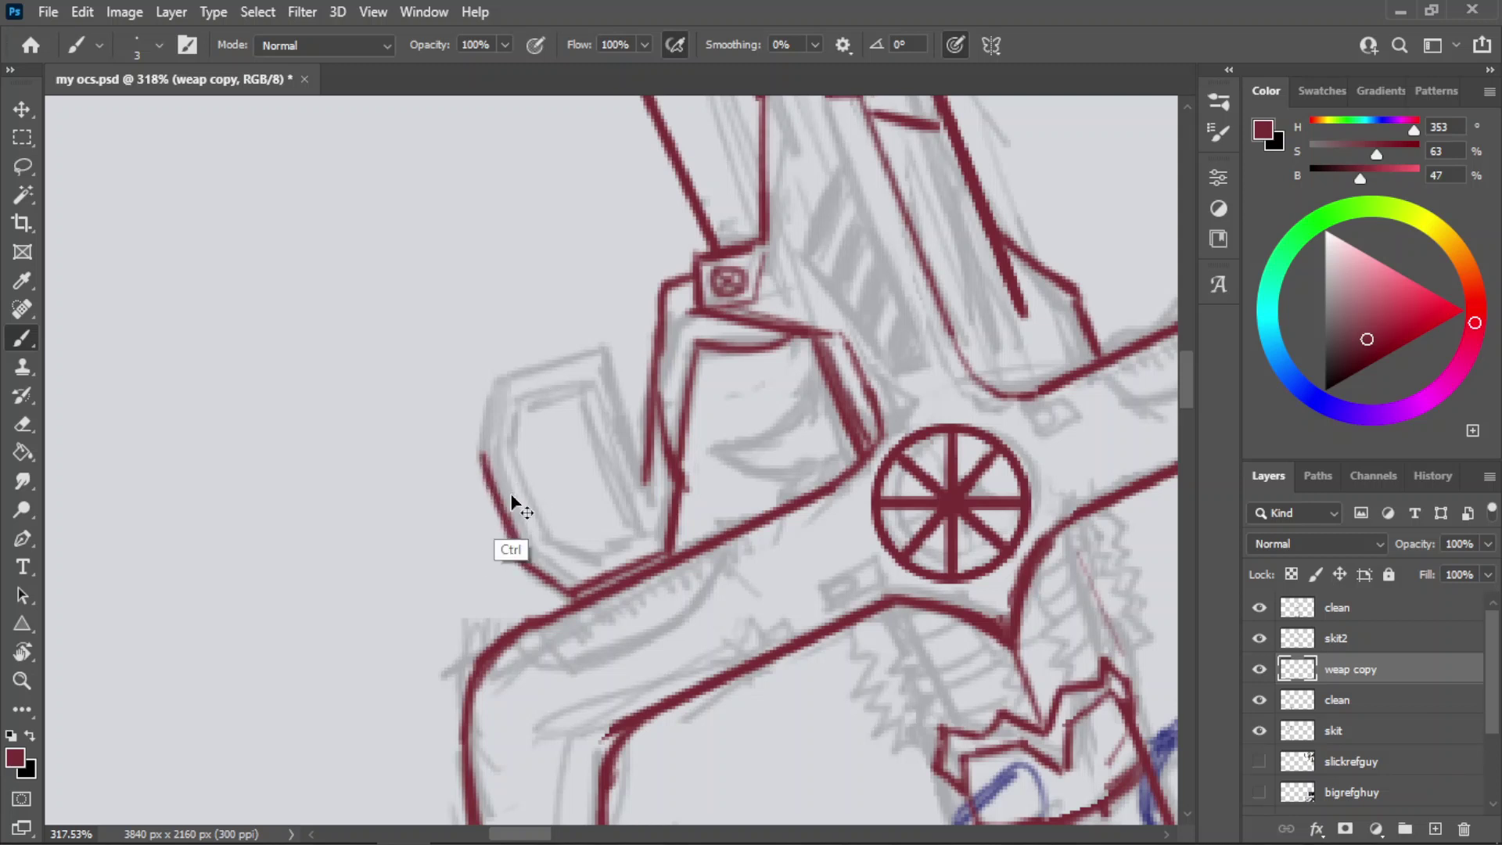
- Redraw the loop's lower-left side over the sketch until it meets the angled bottom corner
{"action": "key", "text": "ctrl+z"}
{"action": "key", "text": "ctrl+z"}
{"action": "left_click_drag", "start_coordinate": [485, 463], "coordinate": [520, 561]}
{"action": "key", "text": "ctrl+z"}
{"action": "left_click_drag", "start_coordinate": [486, 462], "coordinate": [521, 560]}
{"action": "key", "text": "ctrl+z"}
{"action": "key", "text": "ctrl+z"}
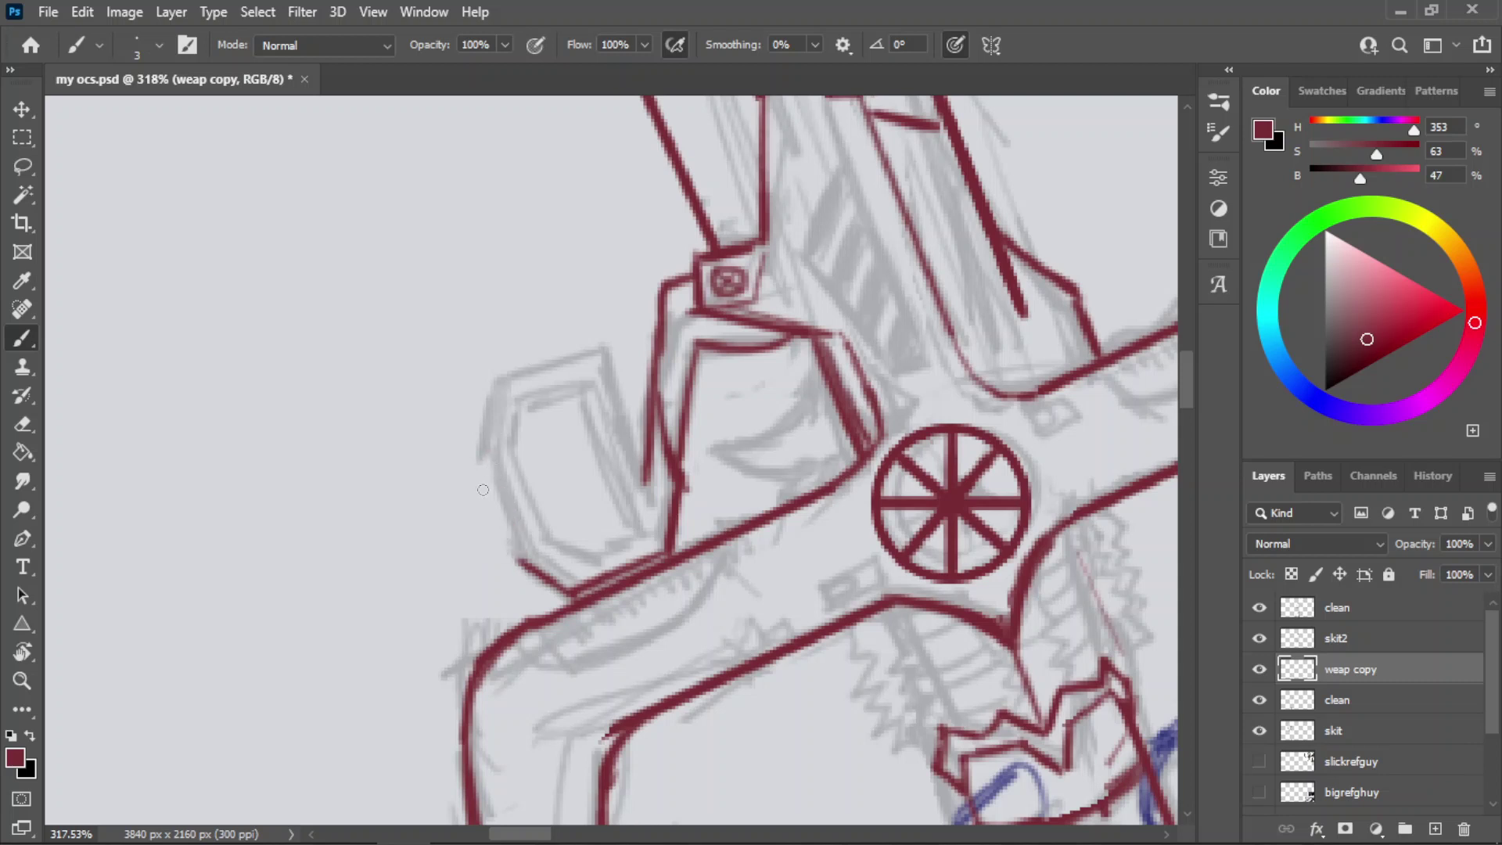
{"action": "left_click_drag", "start_coordinate": [483, 461], "coordinate": [521, 562]}
{"action": "key", "text": "ctrl+z"}
{"action": "key", "text": "ctrl+z"}
- Outline the loop's upper-left side, top edge and right side down to the housing
{"action": "mouse_move", "coordinate": [478, 460]}
{"action": "left_mouse_down"}
{"action": "mouse_move", "coordinate": [500, 390]}
{"action": "mouse_move", "coordinate": [604, 349]}
{"action": "left_mouse_up"}
{"action": "key", "text": "ctrl+z"}
{"action": "mouse_move", "coordinate": [493, 380]}
{"action": "left_mouse_down"}
{"action": "mouse_move", "coordinate": [601, 351]}
{"action": "mouse_move", "coordinate": [634, 442]}
{"action": "left_mouse_up"}
{"action": "left_click_drag", "start_coordinate": [604, 349], "coordinate": [647, 482]}
{"action": "left_click_drag", "start_coordinate": [604, 351], "coordinate": [642, 499]}
{"action": "key", "text": "ctrl+z"}
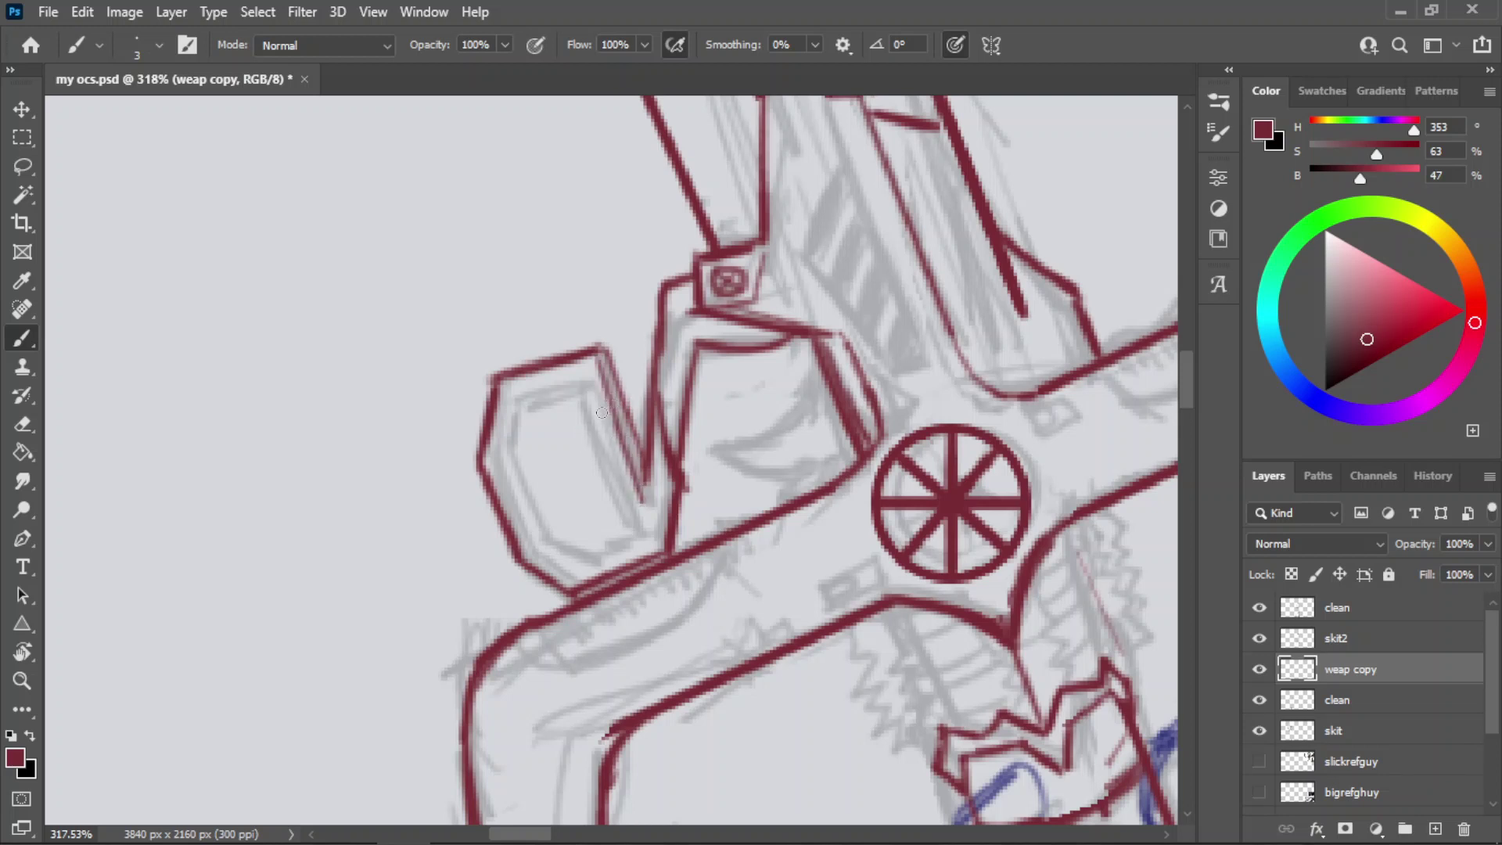
- Draw the loop's inner outline parallel to its outer edge, following the sketch
{"action": "mouse_move", "coordinate": [584, 382]}
{"action": "left_mouse_down"}
{"action": "mouse_move", "coordinate": [634, 551]}
{"action": "mouse_move", "coordinate": [593, 411]}
{"action": "mouse_move", "coordinate": [633, 534]}
{"action": "mouse_move", "coordinate": [566, 562]}
{"action": "mouse_move", "coordinate": [592, 556]}
{"action": "mouse_move", "coordinate": [535, 537]}
{"action": "mouse_move", "coordinate": [571, 558]}
{"action": "mouse_move", "coordinate": [508, 467]}
{"action": "left_mouse_up"}
{"action": "key", "text": "ctrl+z"}
{"action": "left_click_drag", "start_coordinate": [539, 538], "coordinate": [510, 464]}
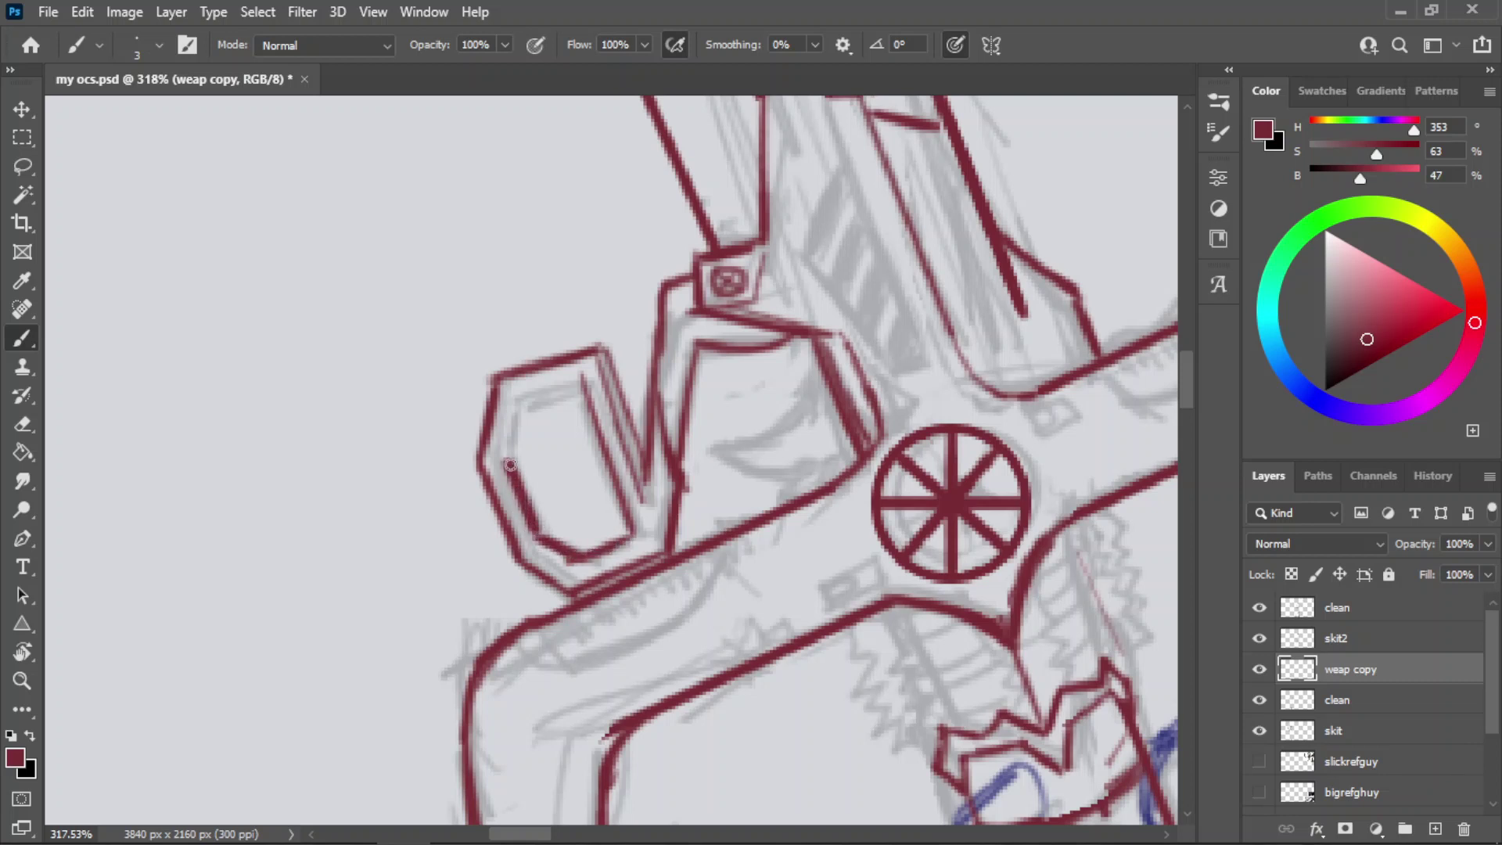
{"action": "left_click_drag", "start_coordinate": [518, 399], "coordinate": [508, 465]}
{"action": "mouse_move", "coordinate": [582, 381]}
{"action": "left_mouse_down"}
{"action": "mouse_move", "coordinate": [521, 405]}
{"action": "mouse_move", "coordinate": [582, 385]}
{"action": "mouse_move", "coordinate": [523, 406]}
{"action": "mouse_move", "coordinate": [569, 383]}
{"action": "left_mouse_up"}
{"action": "key", "text": "ctrl+z"}
{"action": "key", "text": "ctrl+z"}
{"action": "key", "text": "ctrl+z"}
{"action": "left_click_drag", "start_coordinate": [541, 389], "coordinate": [573, 381]}
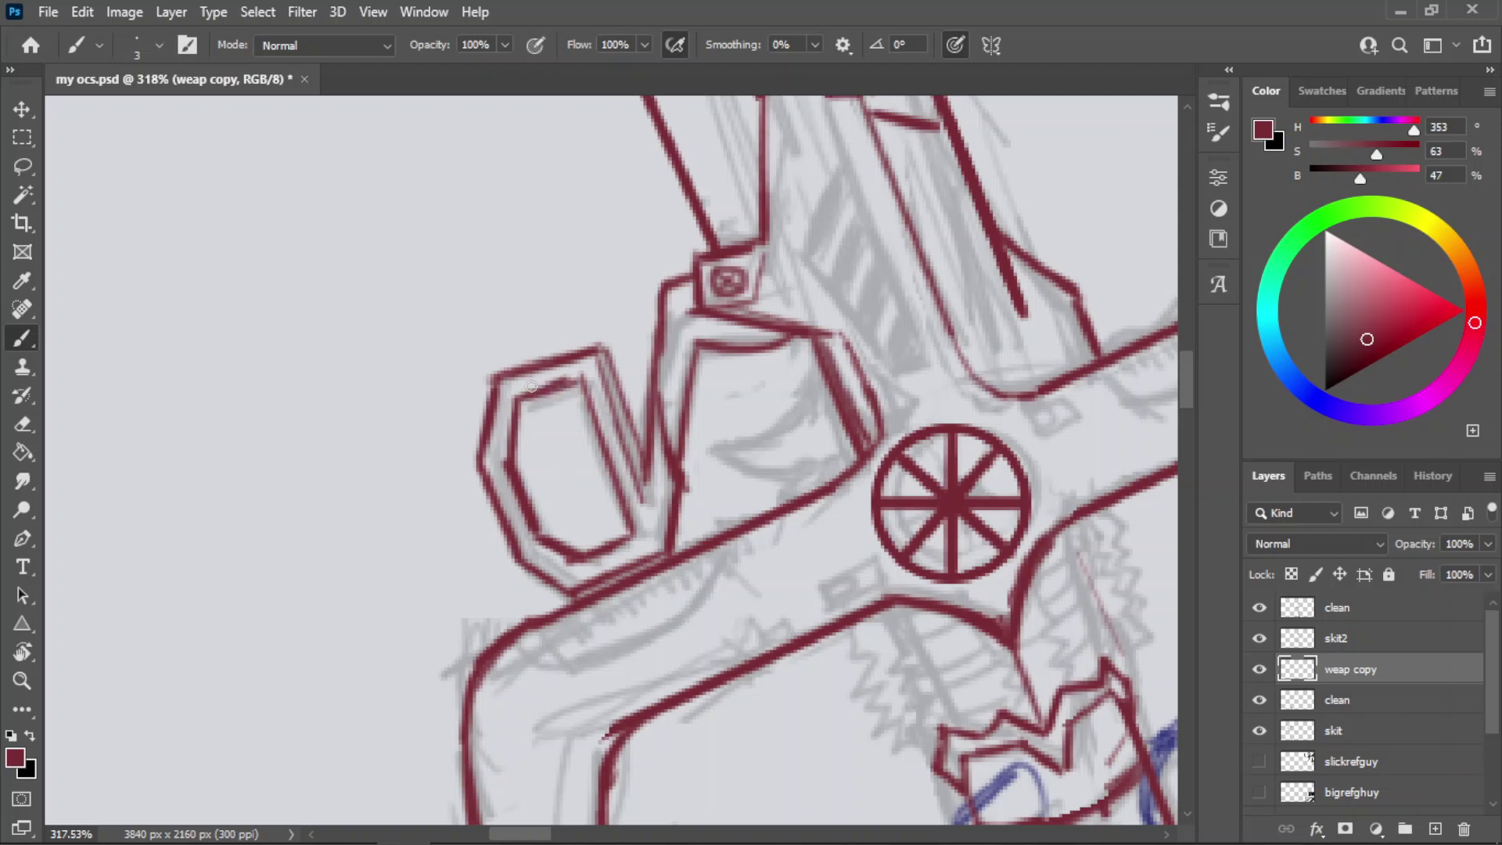
- Draw the crescent-shaped detail inside the housing above the crossguard and save the document
{"action": "key", "text": "z"}
{"action": "key", "text": "b"}
{"action": "key", "text": "ctrl+z"}
{"action": "mouse_move", "coordinate": [820, 372]}
{"action": "left_mouse_down"}
{"action": "mouse_move", "coordinate": [762, 435]}
{"action": "mouse_move", "coordinate": [714, 446]}
{"action": "mouse_move", "coordinate": [771, 476]}
{"action": "mouse_move", "coordinate": [821, 467]}
{"action": "left_mouse_up"}
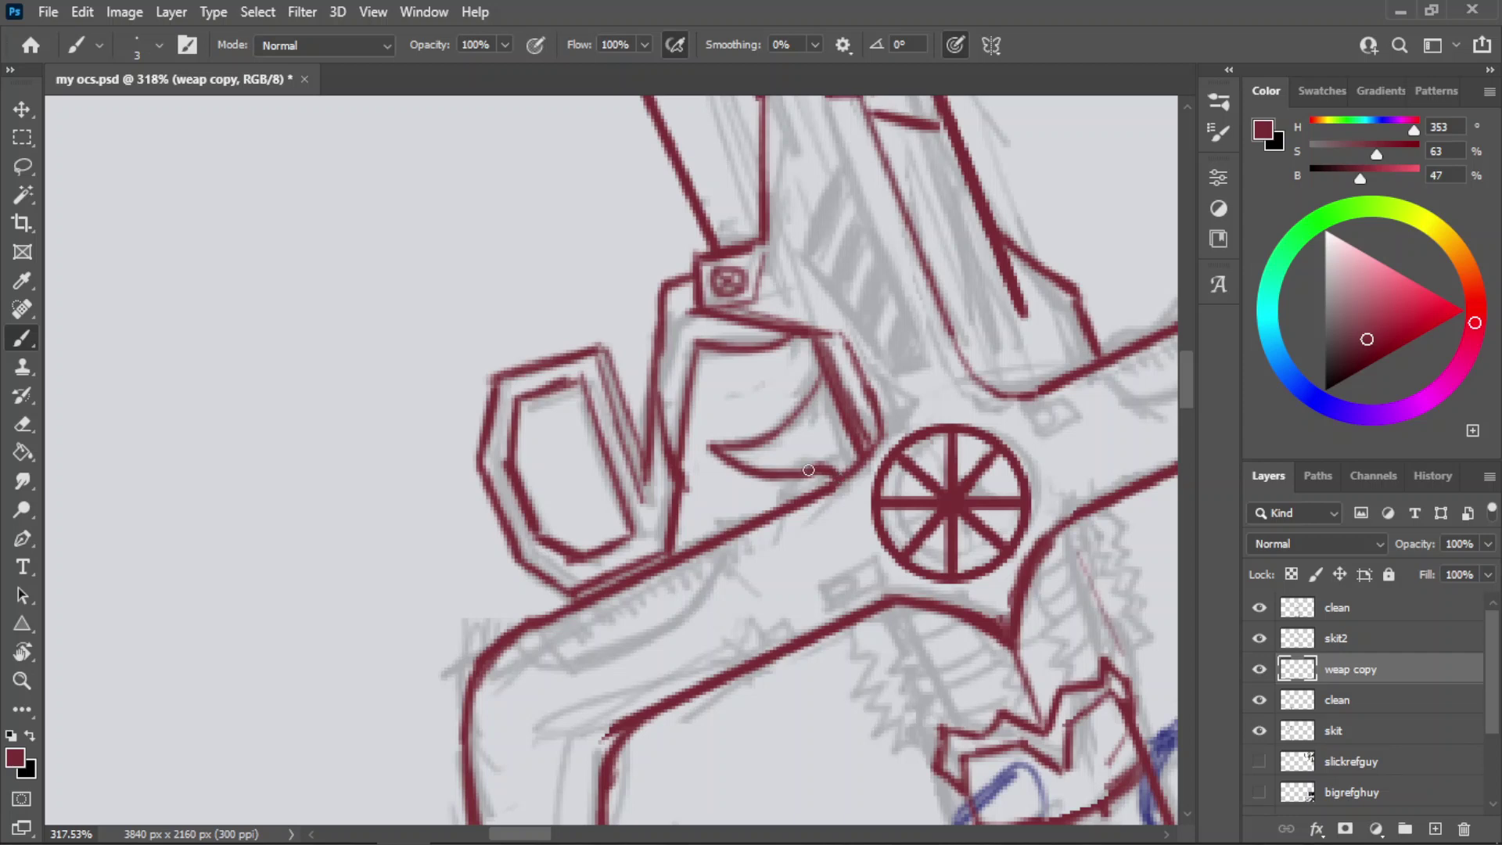
{"action": "key", "text": "ctrl+z"}
{"action": "mouse_move", "coordinate": [838, 472]}
{"action": "left_mouse_down"}
{"action": "mouse_move", "coordinate": [777, 474]}
{"action": "mouse_move", "coordinate": [819, 381]}
{"action": "mouse_move", "coordinate": [654, 486]}
{"action": "left_mouse_up"}
{"action": "key", "text": "z"}
{"action": "key", "text": "ctrl+s"}
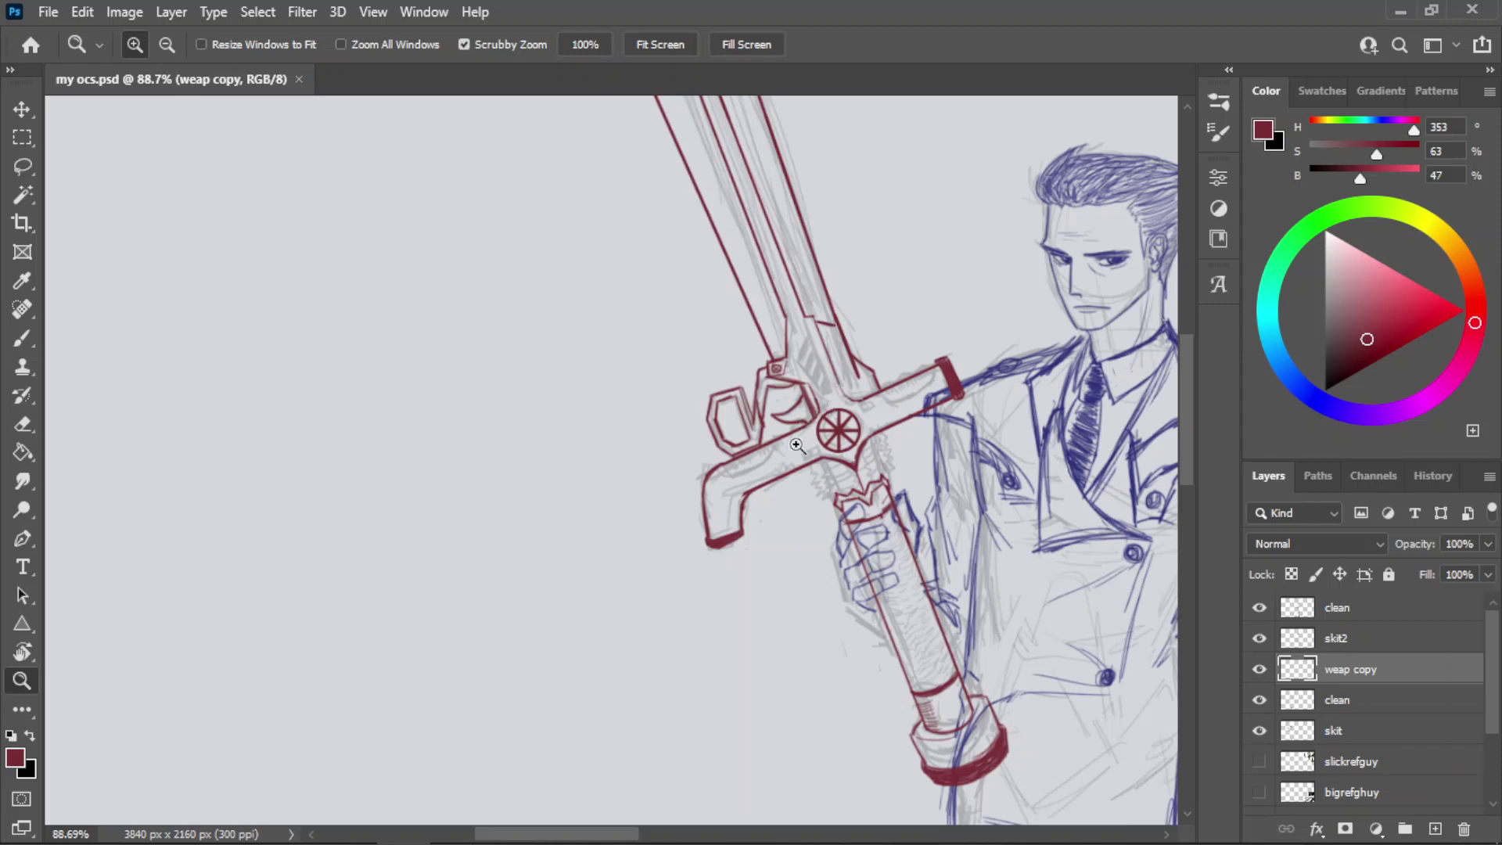
- Draw the angled inner end of the inset panel on the crossguard's downturned arm, starting from the arm's upper edge
{"action": "left_click_drag", "start_coordinate": [760, 481], "coordinate": [852, 406]}
{"action": "key", "text": "b"}
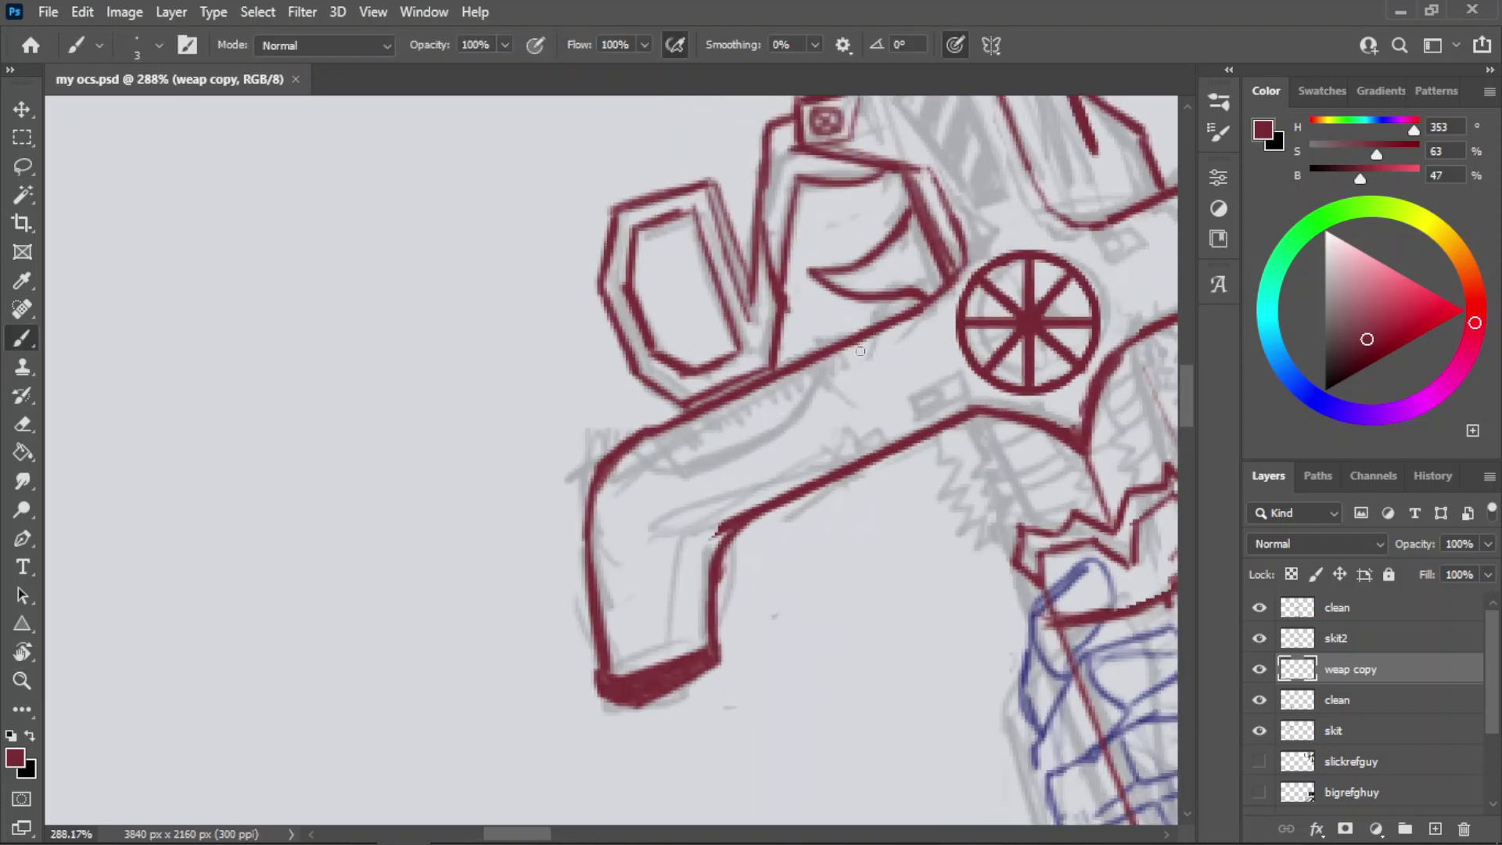
{"action": "left_click_drag", "start_coordinate": [929, 309], "coordinate": [891, 386]}
{"action": "key", "text": "ctrl+z"}
{"action": "mouse_move", "coordinate": [931, 304]}
{"action": "left_mouse_down"}
{"action": "mouse_move", "coordinate": [902, 369]}
{"action": "mouse_move", "coordinate": [883, 373]}
{"action": "left_mouse_up"}
{"action": "key", "text": "ctrl+z"}
{"action": "key", "text": "ctrl+z"}
{"action": "key", "text": "ctrl+z"}
{"action": "mouse_move", "coordinate": [899, 323]}
{"action": "left_mouse_down"}
{"action": "mouse_move", "coordinate": [877, 381]}
{"action": "mouse_move", "coordinate": [803, 415]}
{"action": "left_mouse_up"}
{"action": "key", "text": "ctrl+z"}
{"action": "key", "text": "ctrl+z"}
{"action": "mouse_move", "coordinate": [864, 340]}
{"action": "left_mouse_down"}
{"action": "mouse_move", "coordinate": [849, 395]}
{"action": "mouse_move", "coordinate": [765, 442]}
{"action": "left_mouse_up"}
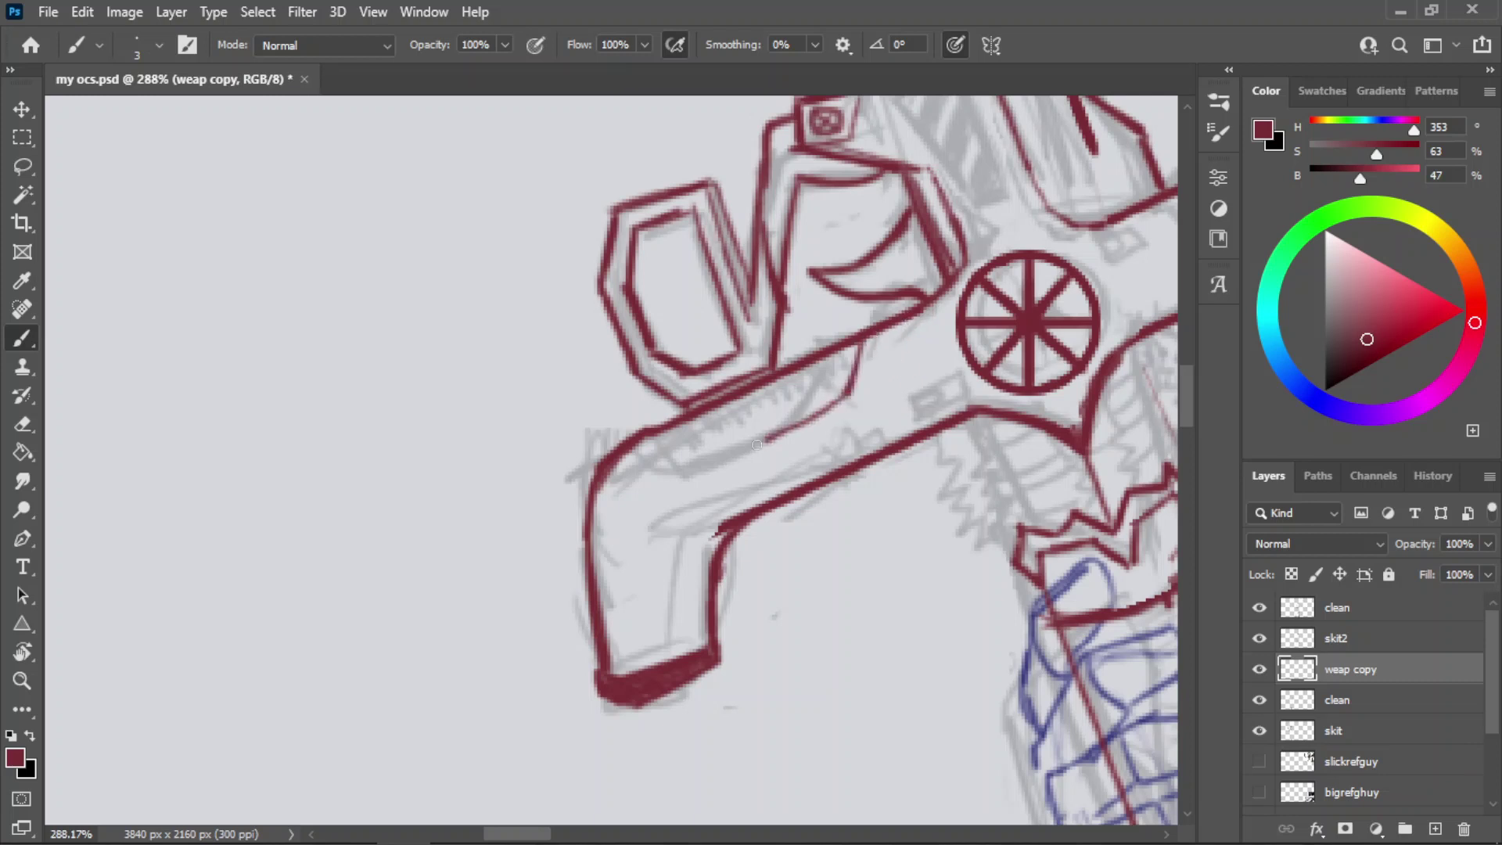
- Draw the inset panel's long lower edge parallel to the crossguard arm's upper edge and close its outer end
{"action": "key", "text": "ctrl+z"}
{"action": "mouse_move", "coordinate": [847, 397]}
{"action": "left_mouse_down"}
{"action": "mouse_move", "coordinate": [701, 474]}
{"action": "mouse_move", "coordinate": [845, 394]}
{"action": "left_mouse_up"}
{"action": "key", "text": "ctrl+z"}
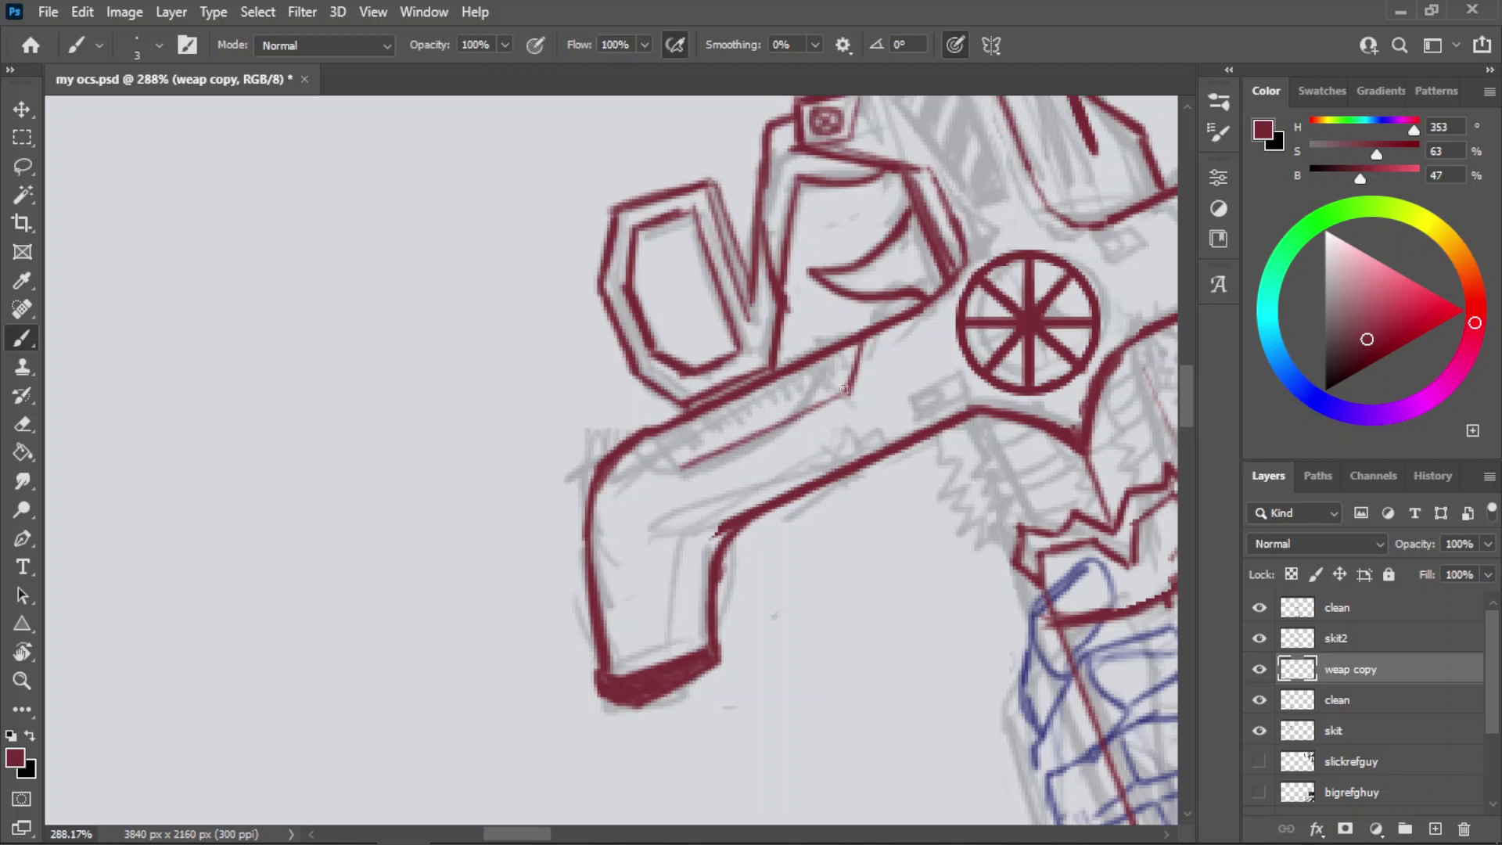
{"action": "key", "text": "ctrl+z"}
{"action": "mouse_move", "coordinate": [691, 465]}
{"action": "left_mouse_down"}
{"action": "mouse_move", "coordinate": [848, 394]}
{"action": "mouse_move", "coordinate": [688, 467]}
{"action": "mouse_move", "coordinate": [653, 433]}
{"action": "mouse_move", "coordinate": [700, 477]}
{"action": "mouse_move", "coordinate": [845, 390]}
{"action": "left_mouse_up"}
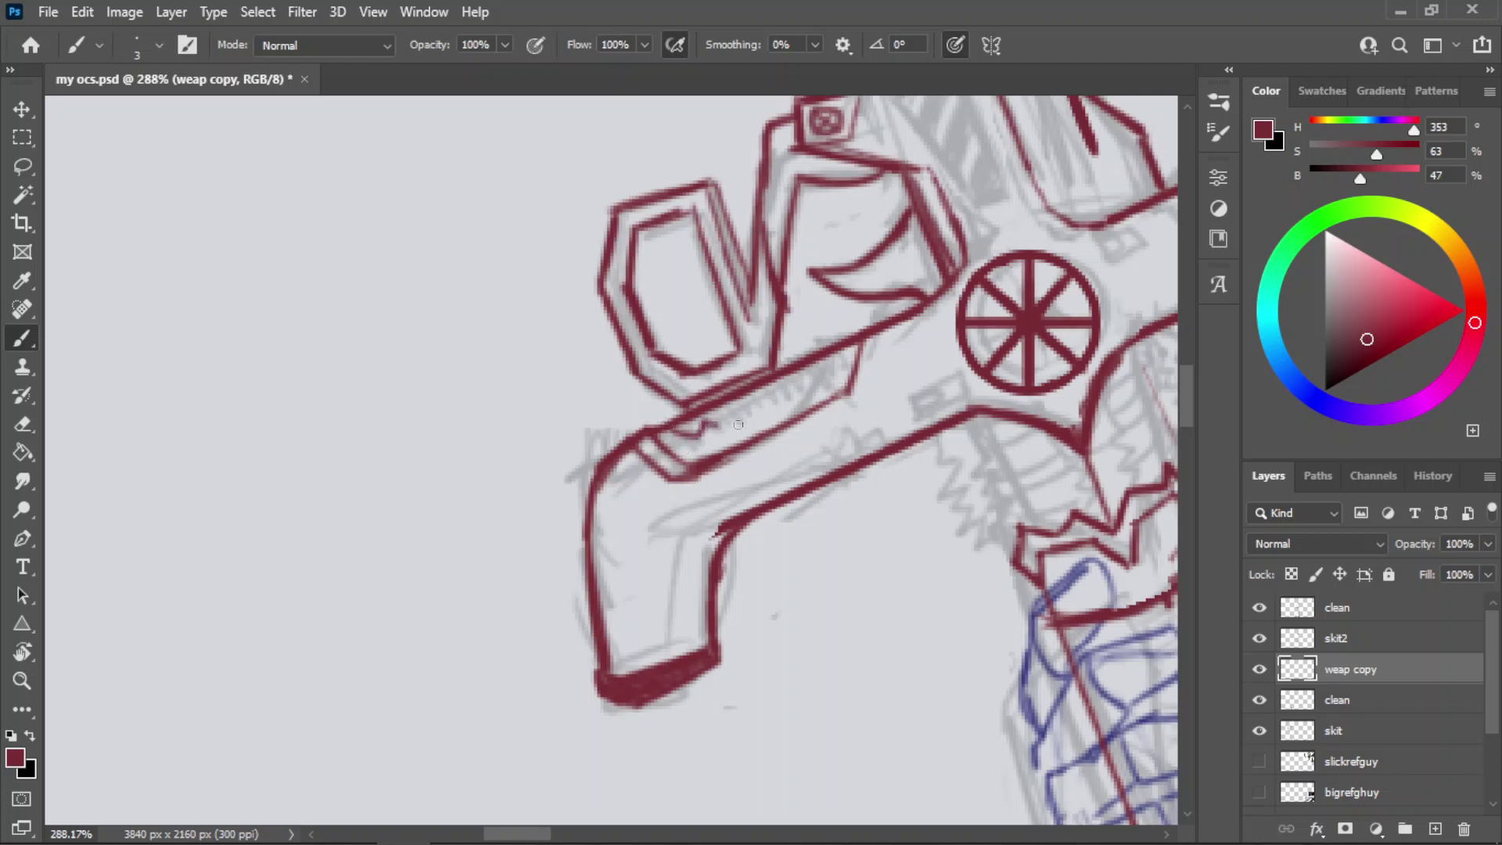
- Add a row of short, evenly spaced hatch ticks along the upper edge inside the inset panel
{"action": "left_click_drag", "start_coordinate": [738, 425], "coordinate": [759, 402]}
{"action": "key", "text": "ctrl+z"}
{"action": "key", "text": "ctrl+z"}
{"action": "left_click_drag", "start_coordinate": [780, 379], "coordinate": [776, 389]}
{"action": "left_click_drag", "start_coordinate": [790, 375], "coordinate": [786, 387]}
{"action": "left_click_drag", "start_coordinate": [801, 373], "coordinate": [798, 383]}
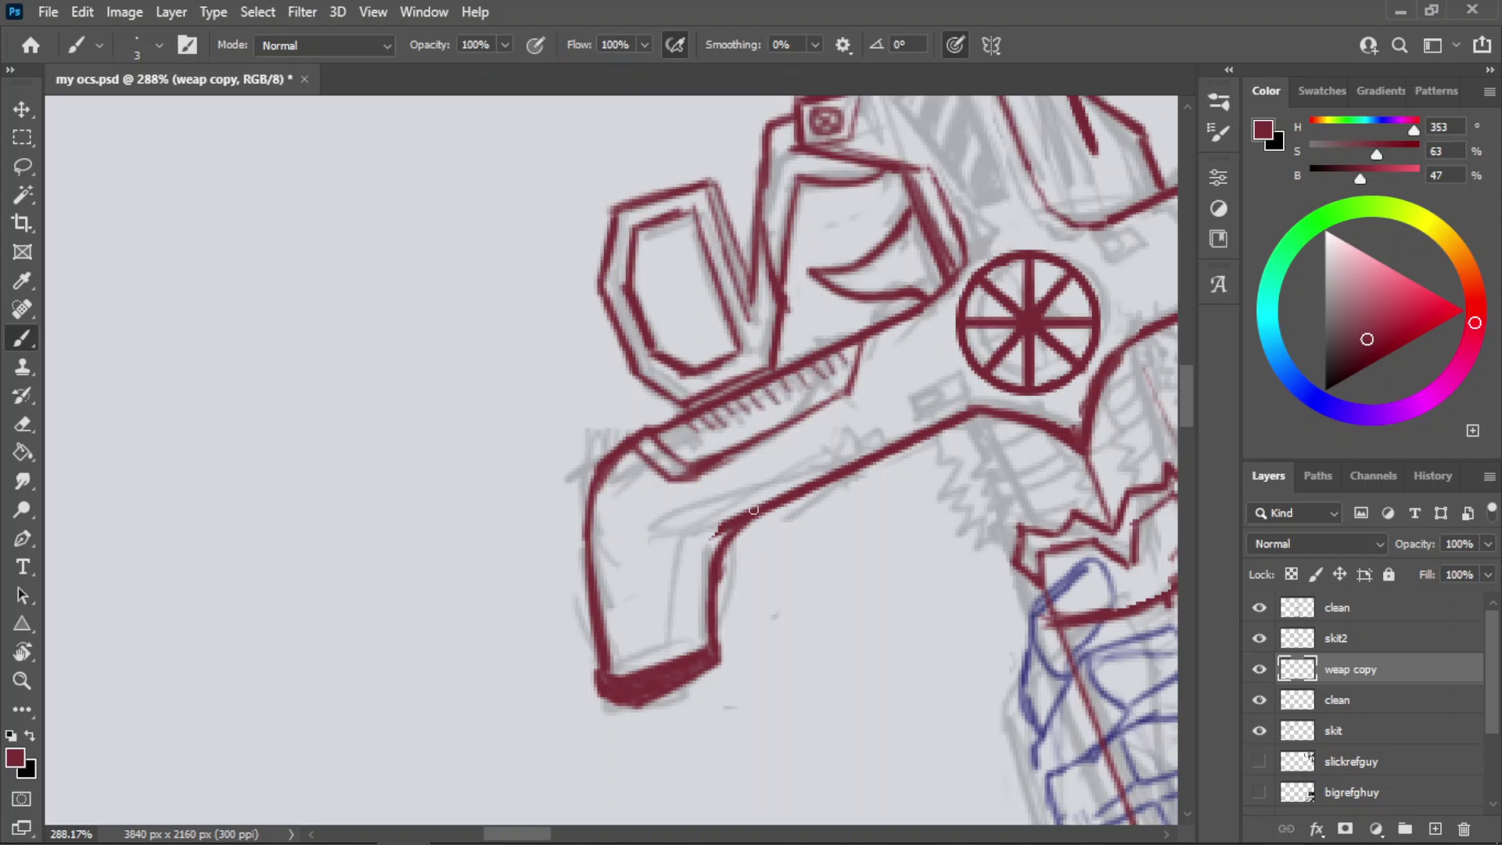
- Draw an inner contour parallel to the downturned arm's underside, following its bend down toward the dark end cap
{"action": "mouse_move", "coordinate": [879, 442]}
{"action": "left_mouse_down"}
{"action": "mouse_move", "coordinate": [738, 505]}
{"action": "mouse_move", "coordinate": [686, 561]}
{"action": "mouse_move", "coordinate": [684, 635]}
{"action": "mouse_move", "coordinate": [611, 671]}
{"action": "left_mouse_up"}
{"action": "key", "text": "ctrl+z"}
{"action": "mouse_move", "coordinate": [684, 639]}
{"action": "left_mouse_down"}
{"action": "mouse_move", "coordinate": [611, 673]}
{"action": "mouse_move", "coordinate": [692, 642]}
{"action": "mouse_move", "coordinate": [621, 666]}
{"action": "left_mouse_up"}
{"action": "key", "text": "ctrl+z"}
{"action": "key", "text": "ctrl+z"}
{"action": "key", "text": "ctrl+z"}
- Redraw the short inner line just above the downturned arm's dark end cap, parallel to the cap
{"action": "key", "text": "z"}
{"action": "mouse_move", "coordinate": [743, 479]}
{"action": "left_mouse_down"}
{"action": "mouse_move", "coordinate": [721, 519]}
{"action": "mouse_move", "coordinate": [668, 539]}
{"action": "left_mouse_up"}
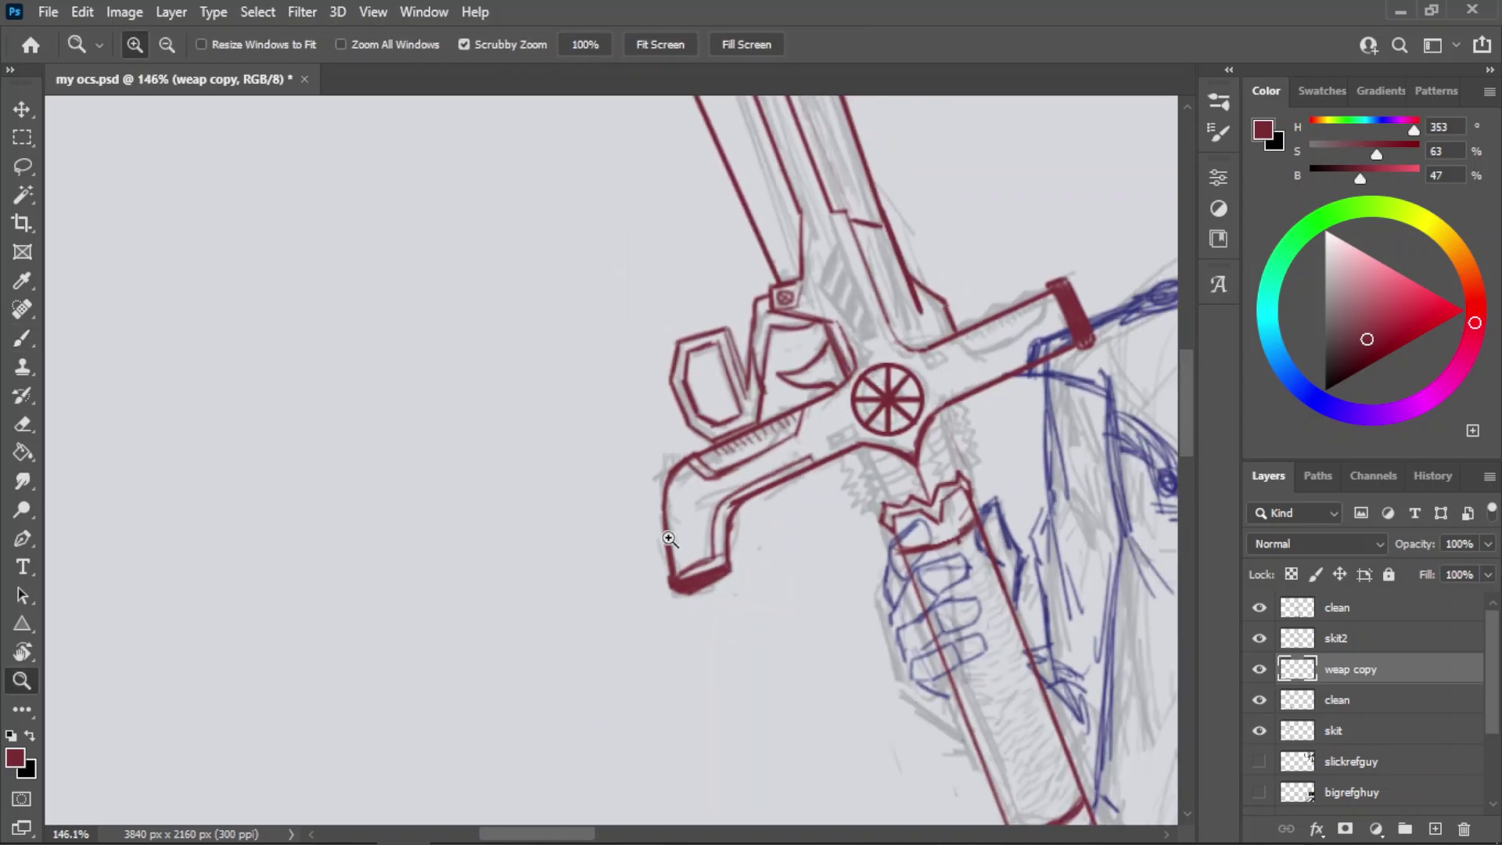
{"action": "left_click_drag", "start_coordinate": [837, 424], "coordinate": [871, 432]}
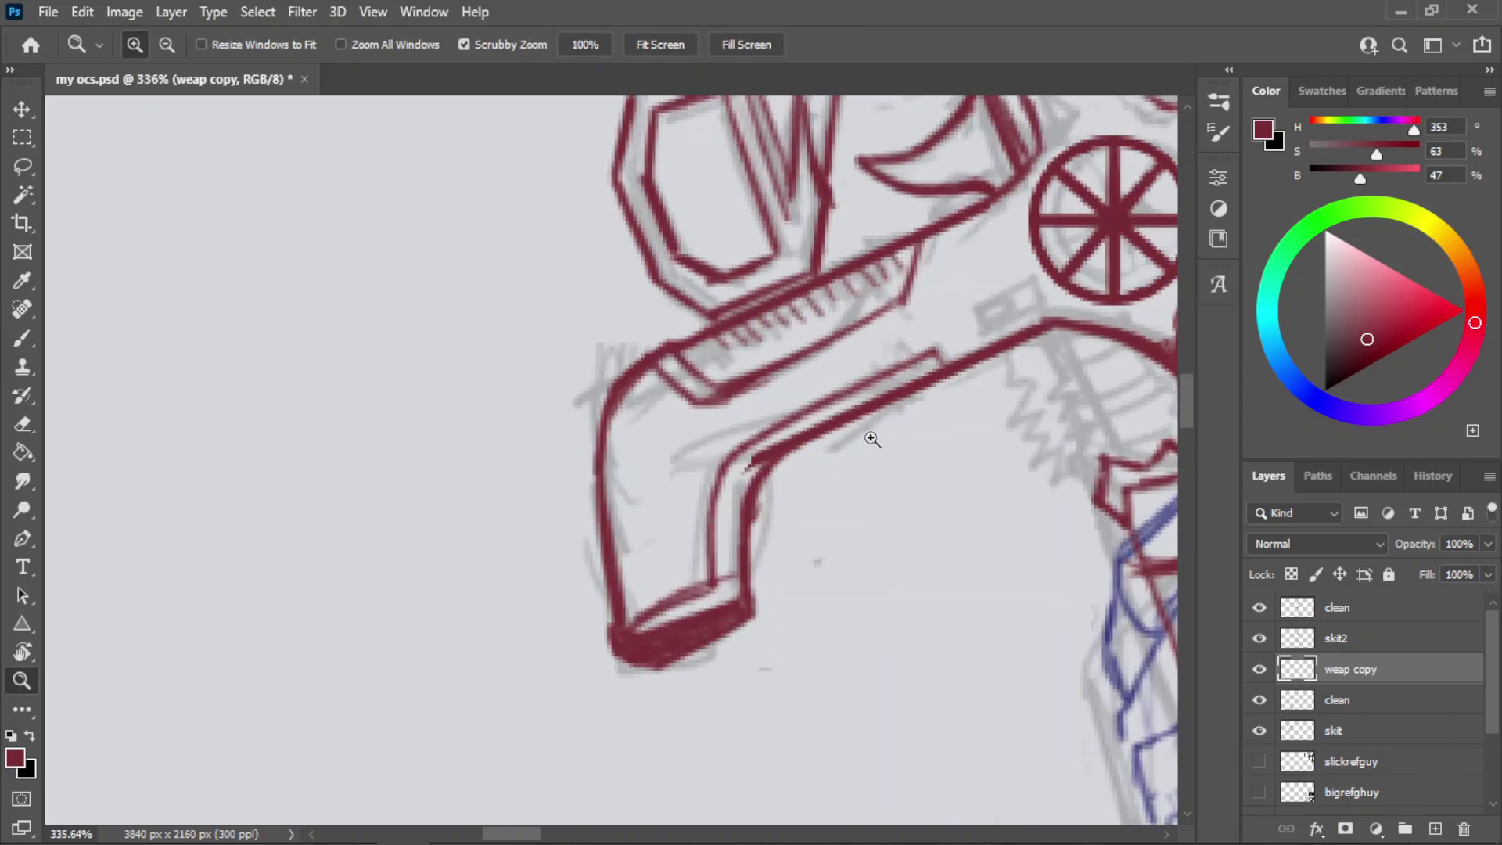
{"action": "key", "text": "b"}
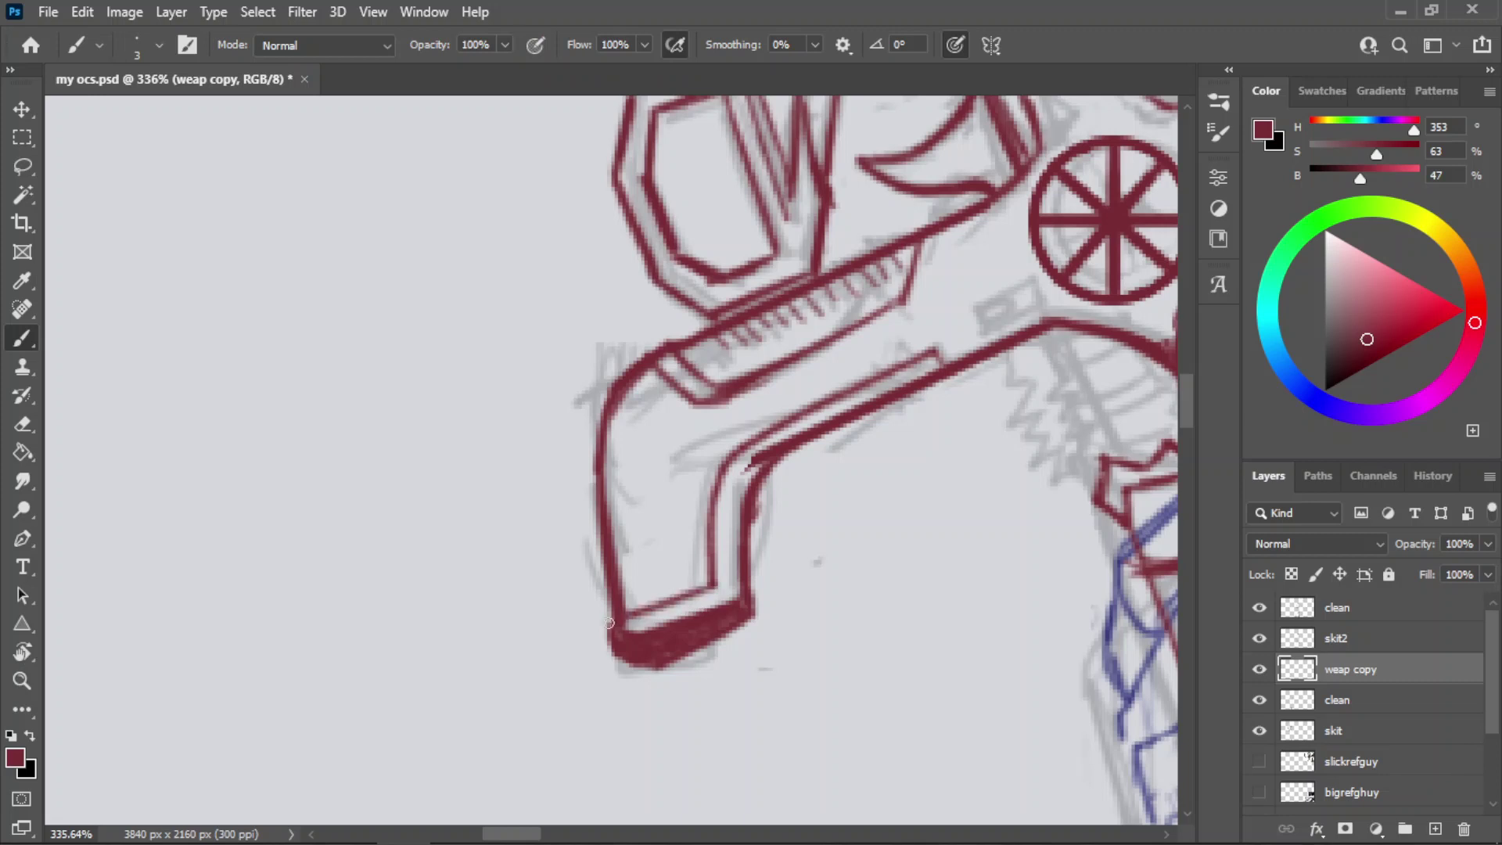
{"action": "key", "text": "ctrl+z"}
{"action": "left_click_drag", "start_coordinate": [710, 592], "coordinate": [631, 622]}
{"action": "key", "text": "ctrl+z"}
{"action": "left_click_drag", "start_coordinate": [714, 589], "coordinate": [638, 612]}
{"action": "key", "text": "ctrl+z"}
{"action": "key", "text": "ctrl+z"}
{"action": "key", "text": "ctrl+z"}
{"action": "key", "text": "ctrl+z"}
{"action": "key", "text": "ctrl+z"}
{"action": "mouse_move", "coordinate": [658, 383]}
{"action": "left_mouse_down"}
{"action": "mouse_move", "coordinate": [617, 423]}
{"action": "mouse_move", "coordinate": [612, 463]}
{"action": "mouse_move", "coordinate": [620, 545]}
{"action": "mouse_move", "coordinate": [625, 442]}
{"action": "mouse_move", "coordinate": [648, 607]}
{"action": "mouse_move", "coordinate": [625, 477]}
{"action": "mouse_move", "coordinate": [630, 552]}
{"action": "left_mouse_up"}
{"action": "key", "text": "ctrl+z"}
{"action": "key", "text": "ctrl+z"}
{"action": "key", "text": "ctrl+z"}
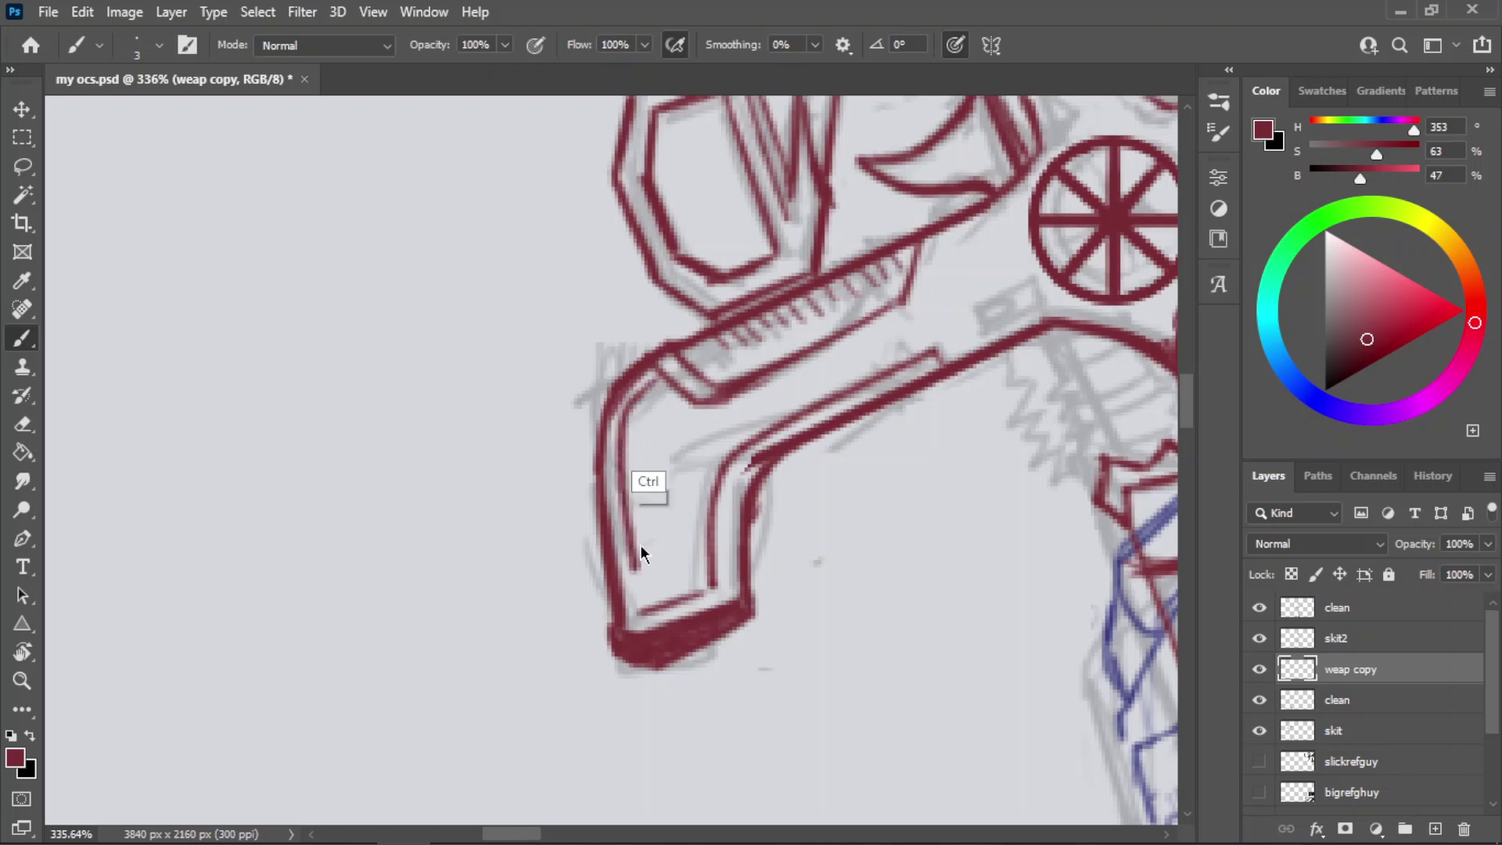
{"action": "key", "text": "ctrl+z"}
{"action": "mouse_move", "coordinate": [661, 378]}
{"action": "left_mouse_down"}
{"action": "mouse_move", "coordinate": [628, 445]}
{"action": "mouse_move", "coordinate": [646, 608]}
{"action": "mouse_move", "coordinate": [625, 458]}
{"action": "left_mouse_up"}
{"action": "key", "text": "ctrl+z"}
{"action": "key", "text": "ctrl+z"}
- Draw the inner line along the downturned arm's outer side and curve it up toward the inset panel
{"action": "left_click_drag", "start_coordinate": [626, 438], "coordinate": [649, 608]}
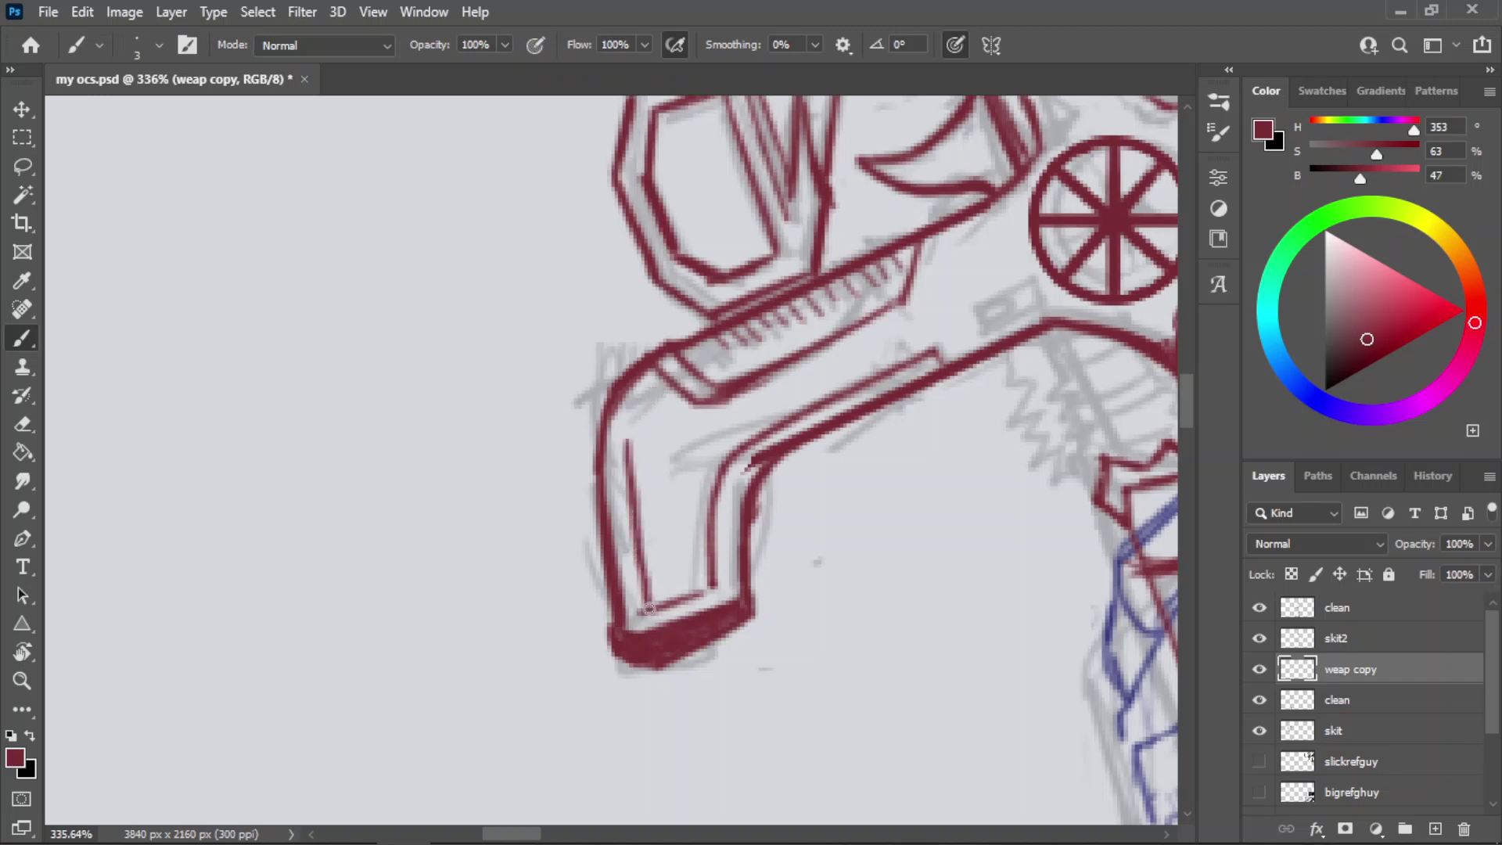
{"action": "key", "text": "ctrl+z"}
{"action": "left_click_drag", "start_coordinate": [625, 442], "coordinate": [646, 600]}
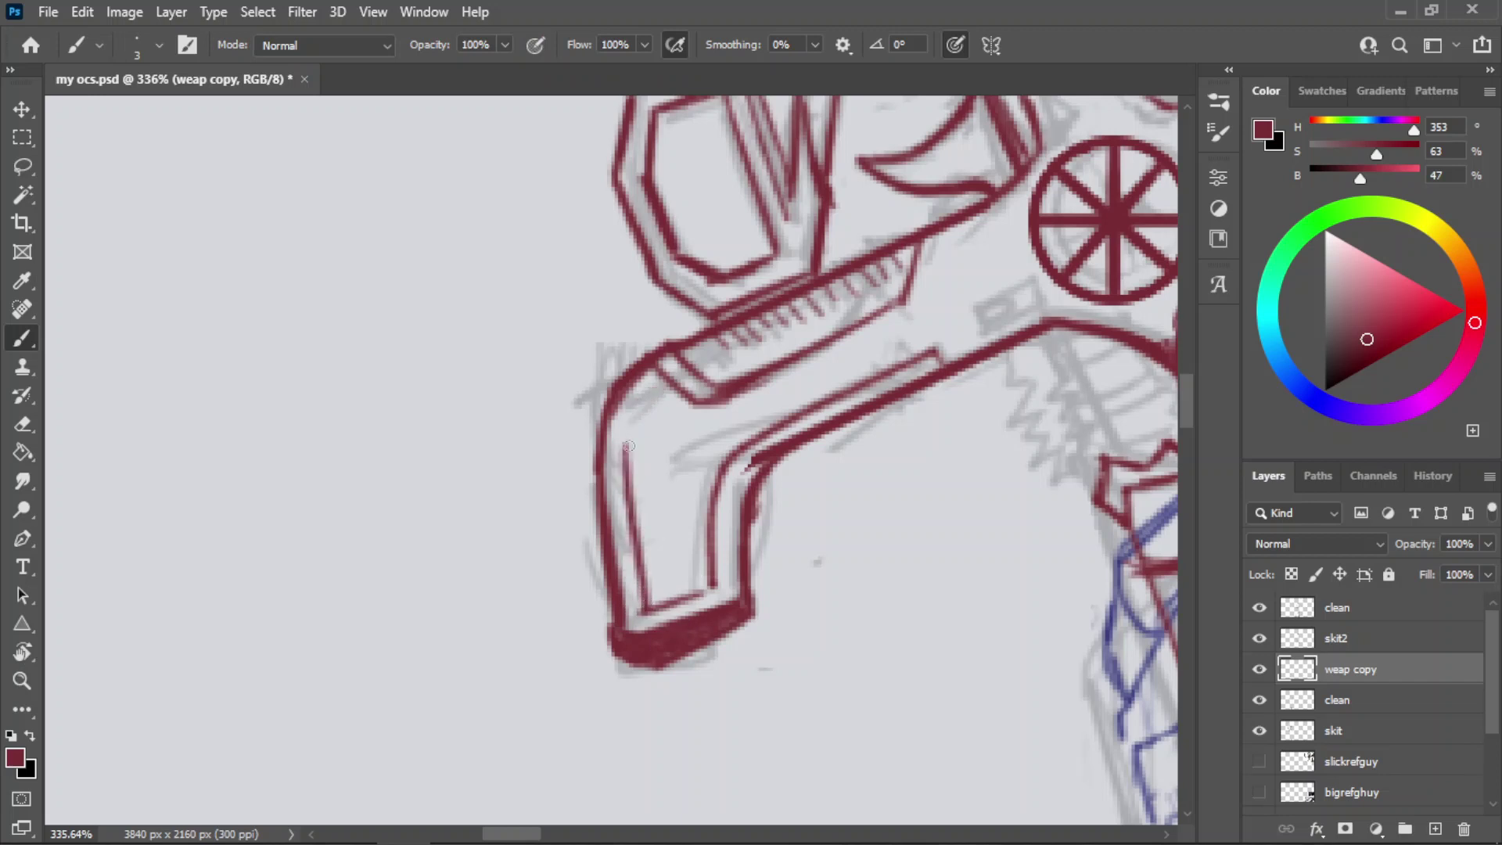
{"action": "mouse_move", "coordinate": [631, 433]}
{"action": "left_mouse_down"}
{"action": "mouse_move", "coordinate": [674, 389]}
{"action": "mouse_move", "coordinate": [635, 428]}
{"action": "left_mouse_up"}
{"action": "key", "text": "ctrl+z"}
{"action": "key", "text": "ctrl+z"}
- Draw the small rectangular slot between the spoked emblem and the downturned arm's lower edge, following the sketch
{"action": "key", "text": "ctrl+space"}
{"action": "left_click_drag", "start_coordinate": [658, 448], "coordinate": [492, 533]}
{"action": "left_click_drag", "start_coordinate": [770, 371], "coordinate": [936, 392]}
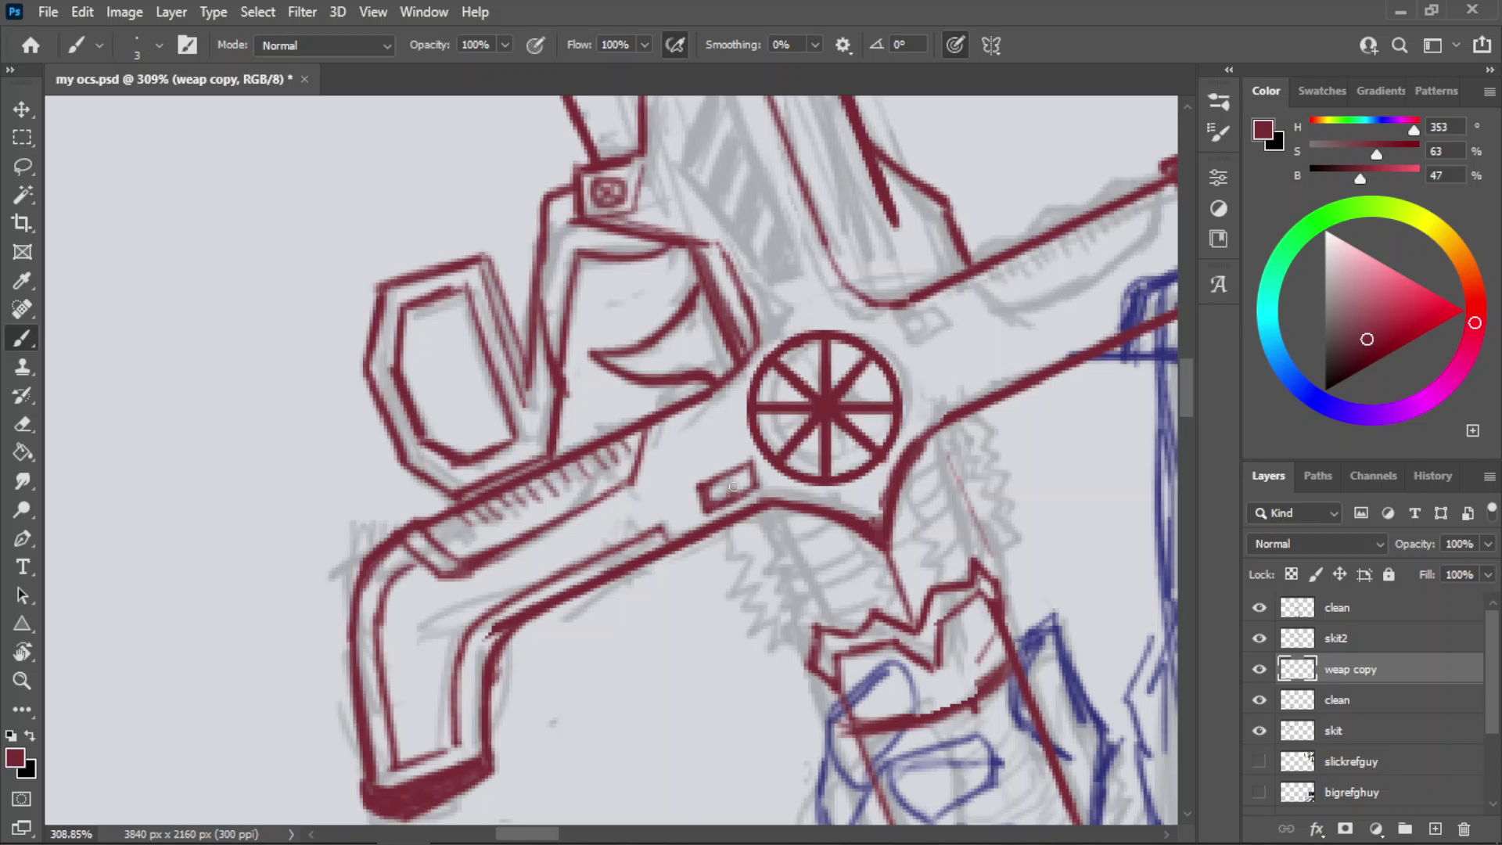
{"action": "key", "text": "ctrl+z"}
{"action": "key", "text": "ctrl+z"}
{"action": "key", "text": "ctrl+z"}
- Draw the curved lower outline of the small detail between the spoked emblem and the straight arm's upper edge
{"action": "key", "text": "ctrl+space"}
{"action": "left_click_drag", "start_coordinate": [956, 268], "coordinate": [1053, 275]}
{"action": "left_click_drag", "start_coordinate": [830, 397], "coordinate": [760, 426]}
{"action": "key", "text": "ctrl+z"}
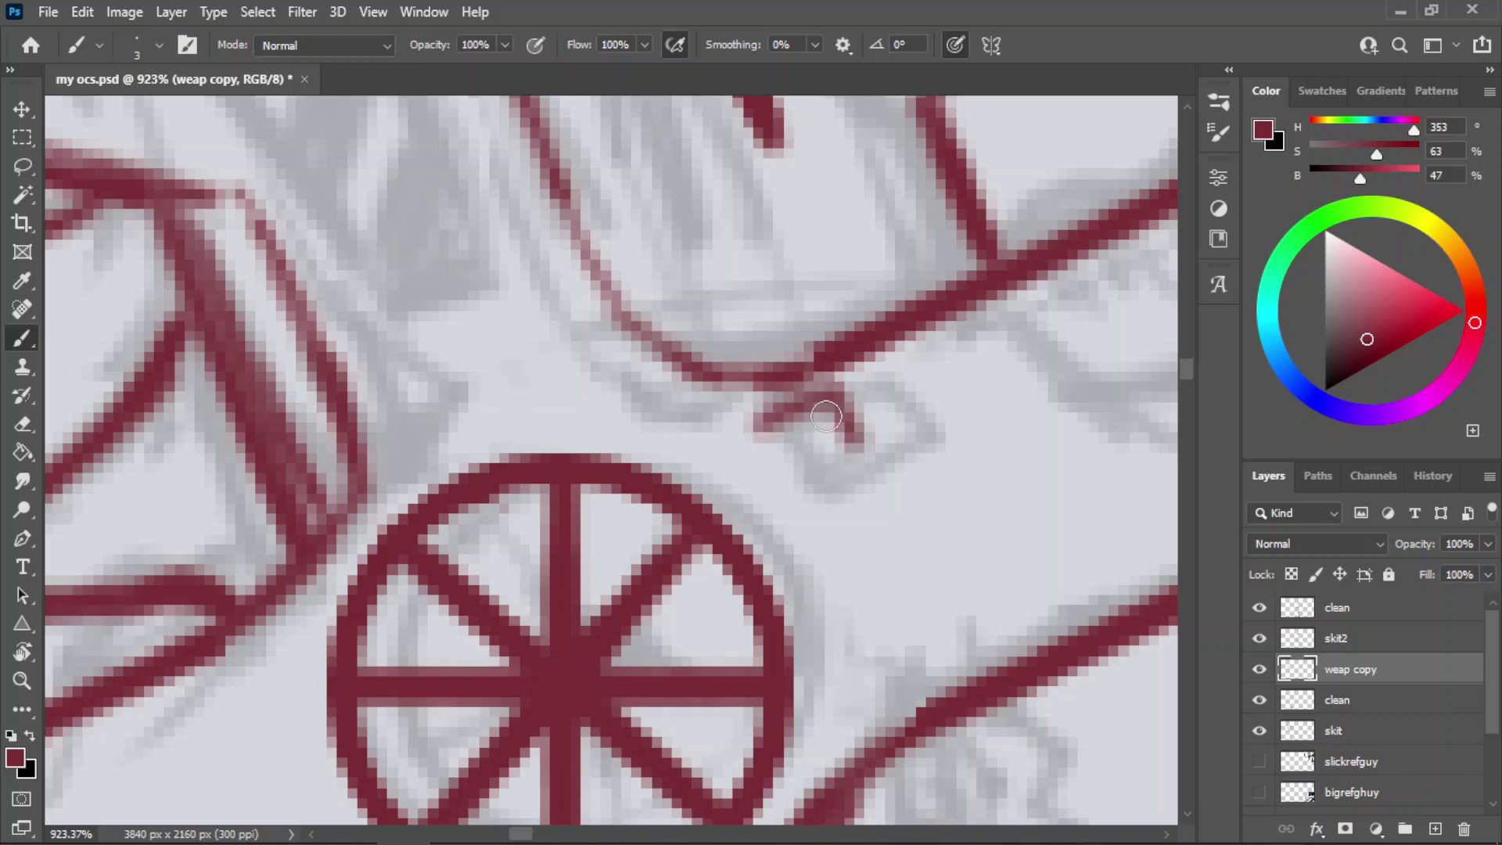
{"action": "key", "text": "ctrl+z"}
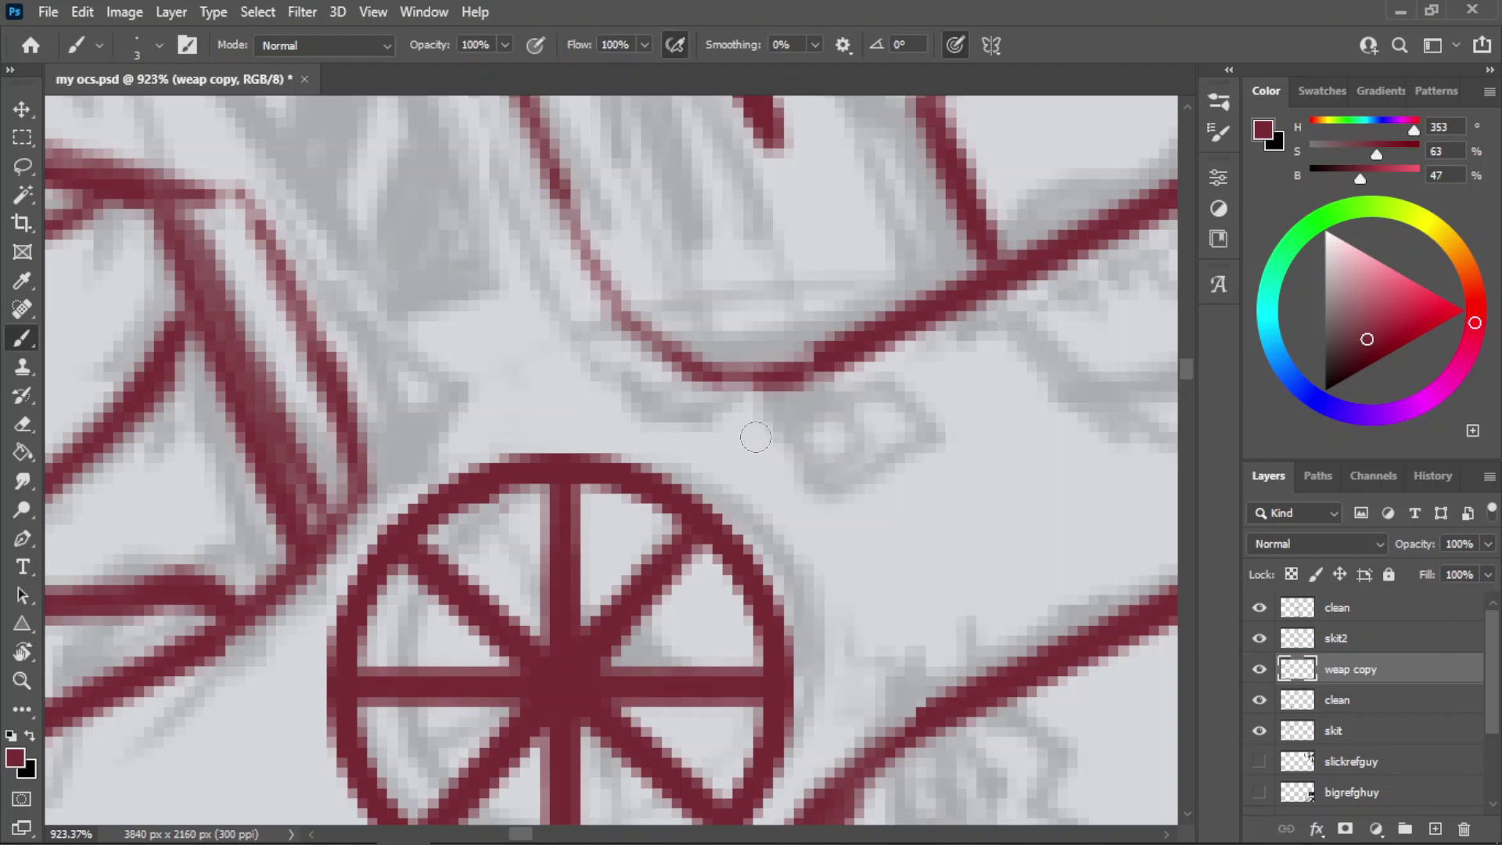
{"action": "mouse_move", "coordinate": [735, 425]}
{"action": "left_mouse_down"}
{"action": "mouse_move", "coordinate": [867, 468]}
{"action": "mouse_move", "coordinate": [877, 486]}
{"action": "mouse_move", "coordinate": [937, 446]}
{"action": "left_mouse_up"}
{"action": "key", "text": "ctrl+z"}
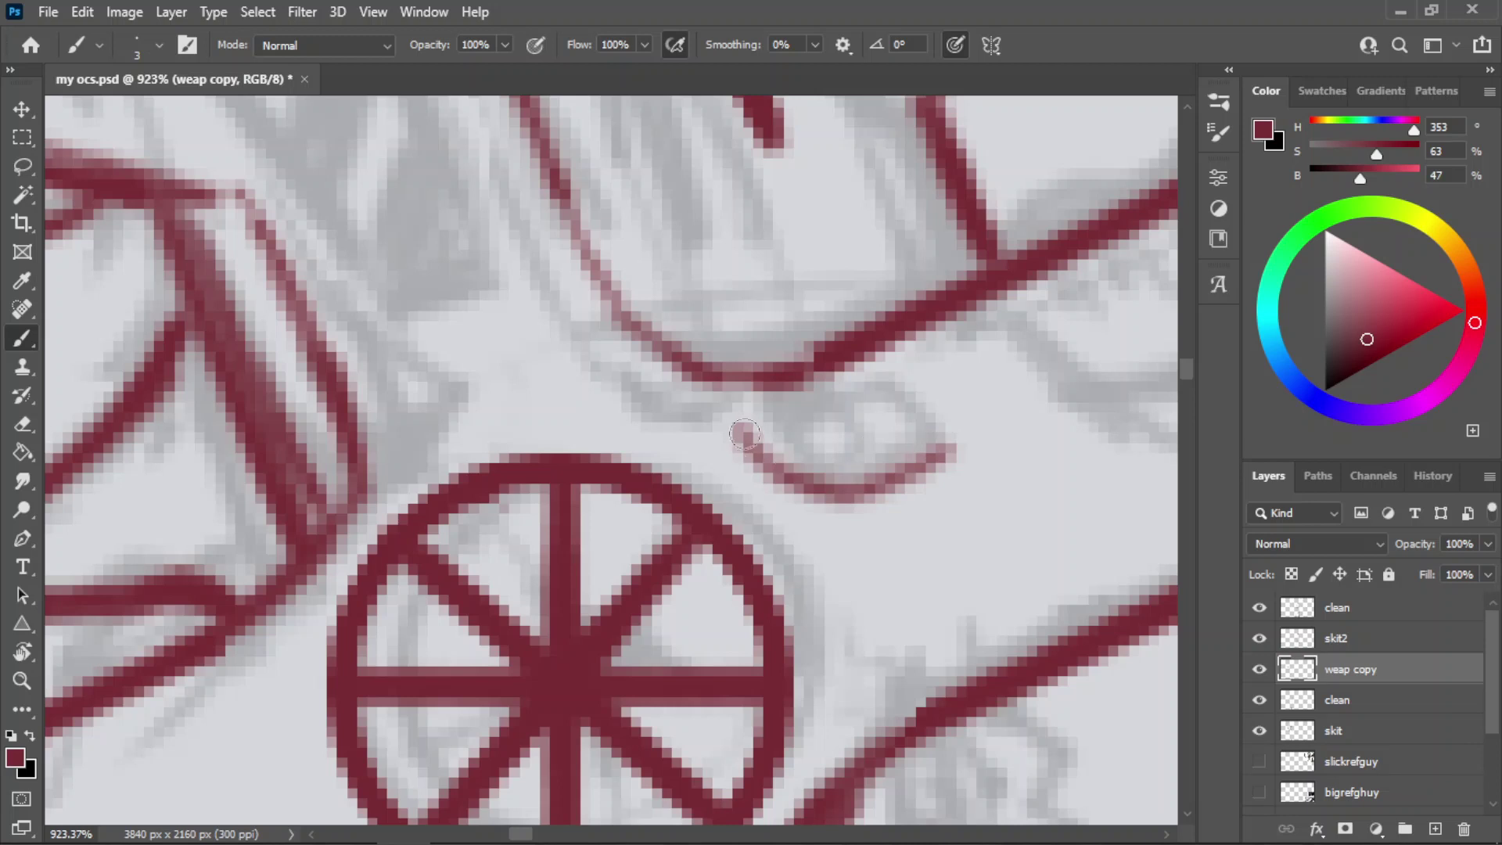
{"action": "mouse_move", "coordinate": [766, 409]}
{"action": "left_mouse_down"}
{"action": "mouse_move", "coordinate": [913, 386]}
{"action": "mouse_move", "coordinate": [801, 387]}
{"action": "mouse_move", "coordinate": [918, 386]}
{"action": "left_mouse_up"}
{"action": "key", "text": "ctrl+z"}
{"action": "left_click_drag", "start_coordinate": [784, 439], "coordinate": [855, 403]}
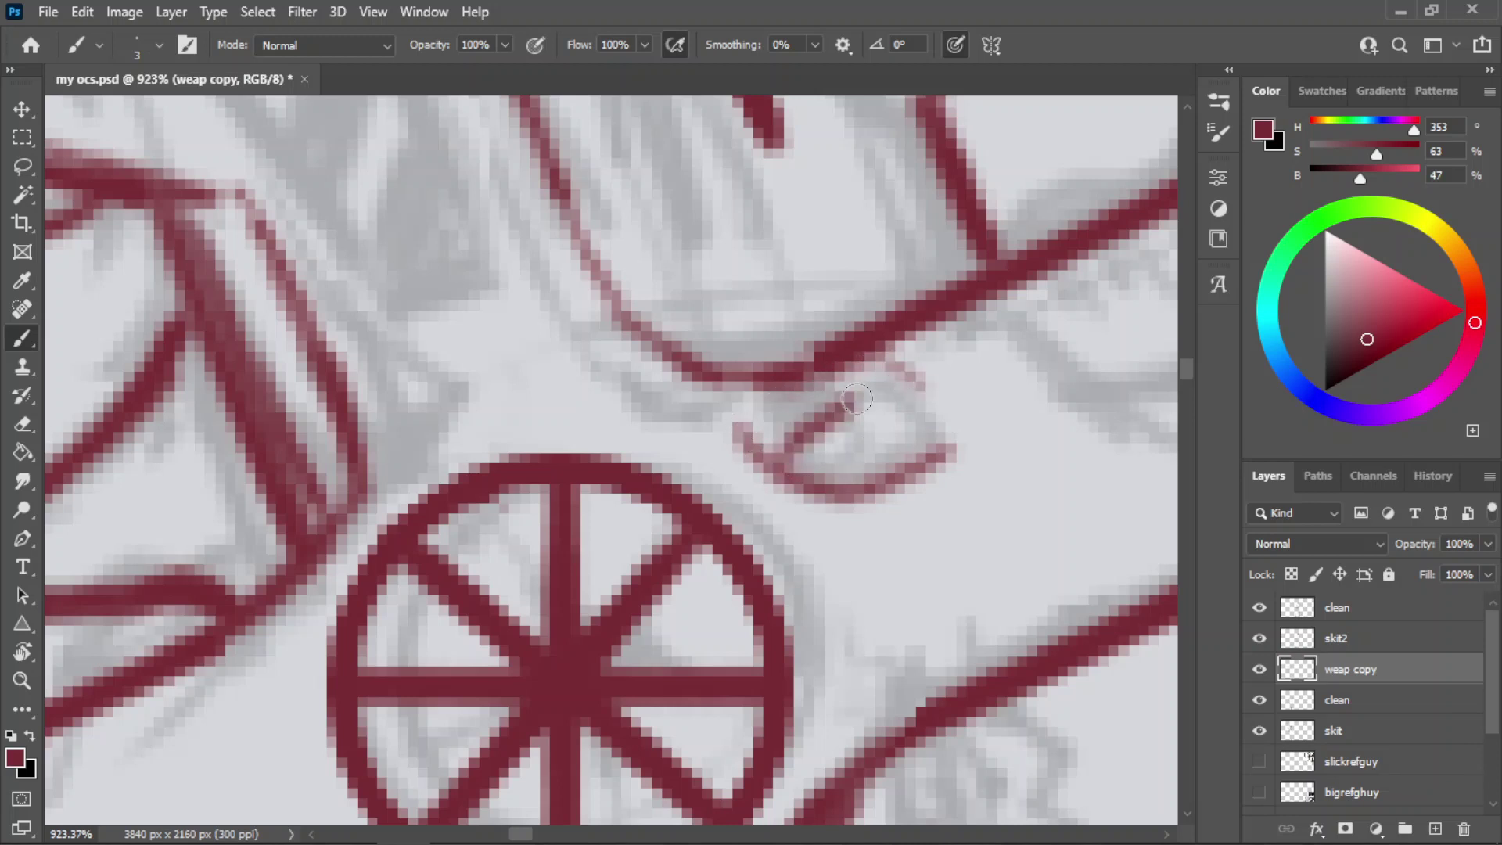
{"action": "key", "text": "ctrl+z"}
{"action": "left_click_drag", "start_coordinate": [786, 439], "coordinate": [851, 405]}
{"action": "key", "text": "ctrl+z"}
{"action": "mouse_move", "coordinate": [829, 471]}
{"action": "left_mouse_down"}
{"action": "mouse_move", "coordinate": [839, 435]}
{"action": "mouse_move", "coordinate": [848, 451]}
{"action": "mouse_move", "coordinate": [815, 431]}
{"action": "mouse_move", "coordinate": [807, 447]}
{"action": "mouse_move", "coordinate": [825, 432]}
{"action": "mouse_move", "coordinate": [809, 432]}
{"action": "mouse_move", "coordinate": [875, 378]}
{"action": "left_mouse_up"}
{"action": "key", "text": "ctrl+z"}
{"action": "key", "text": "ctrl+z"}
{"action": "key", "text": "ctrl+z"}
- Draw the small slanted cell inside the curved detail, outlining its upper and lower edges
{"action": "left_click_drag", "start_coordinate": [817, 424], "coordinate": [902, 388]}
{"action": "key", "text": "ctrl+z"}
{"action": "mouse_move", "coordinate": [822, 425]}
{"action": "left_mouse_down"}
{"action": "mouse_move", "coordinate": [916, 387]}
{"action": "mouse_move", "coordinate": [929, 447]}
{"action": "mouse_move", "coordinate": [887, 440]}
{"action": "mouse_move", "coordinate": [923, 419]}
{"action": "left_mouse_up"}
{"action": "key", "text": "ctrl+z"}
{"action": "key", "text": "ctrl+z"}
{"action": "left_click_drag", "start_coordinate": [829, 467], "coordinate": [926, 427]}
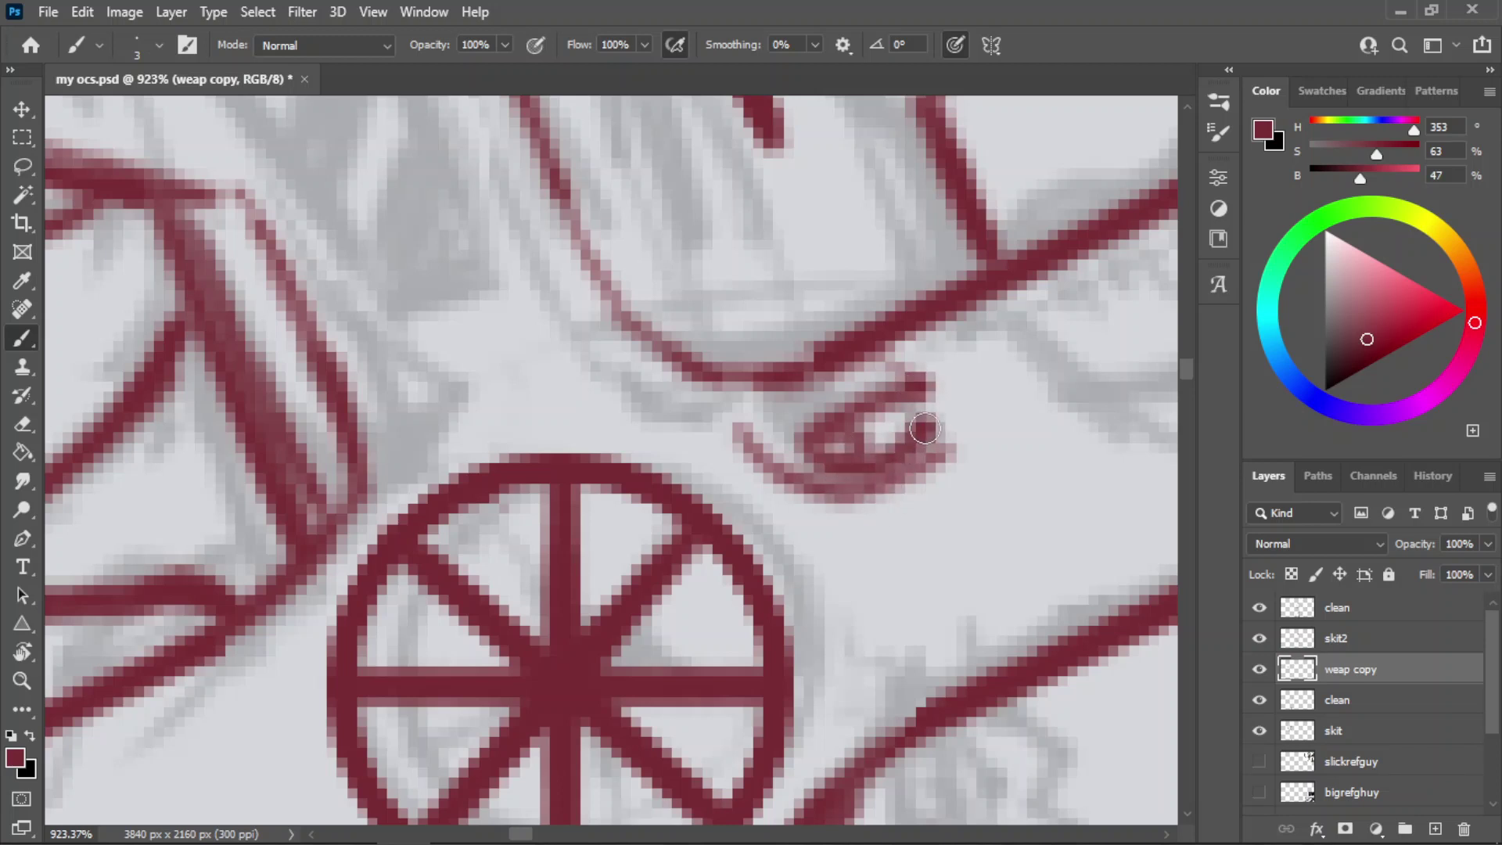
{"action": "key", "text": "ctrl+z"}
{"action": "key", "text": "ctrl+z"}
{"action": "mouse_move", "coordinate": [821, 458]}
{"action": "left_mouse_down"}
{"action": "mouse_move", "coordinate": [874, 472]}
{"action": "mouse_move", "coordinate": [942, 410]}
{"action": "left_mouse_up"}
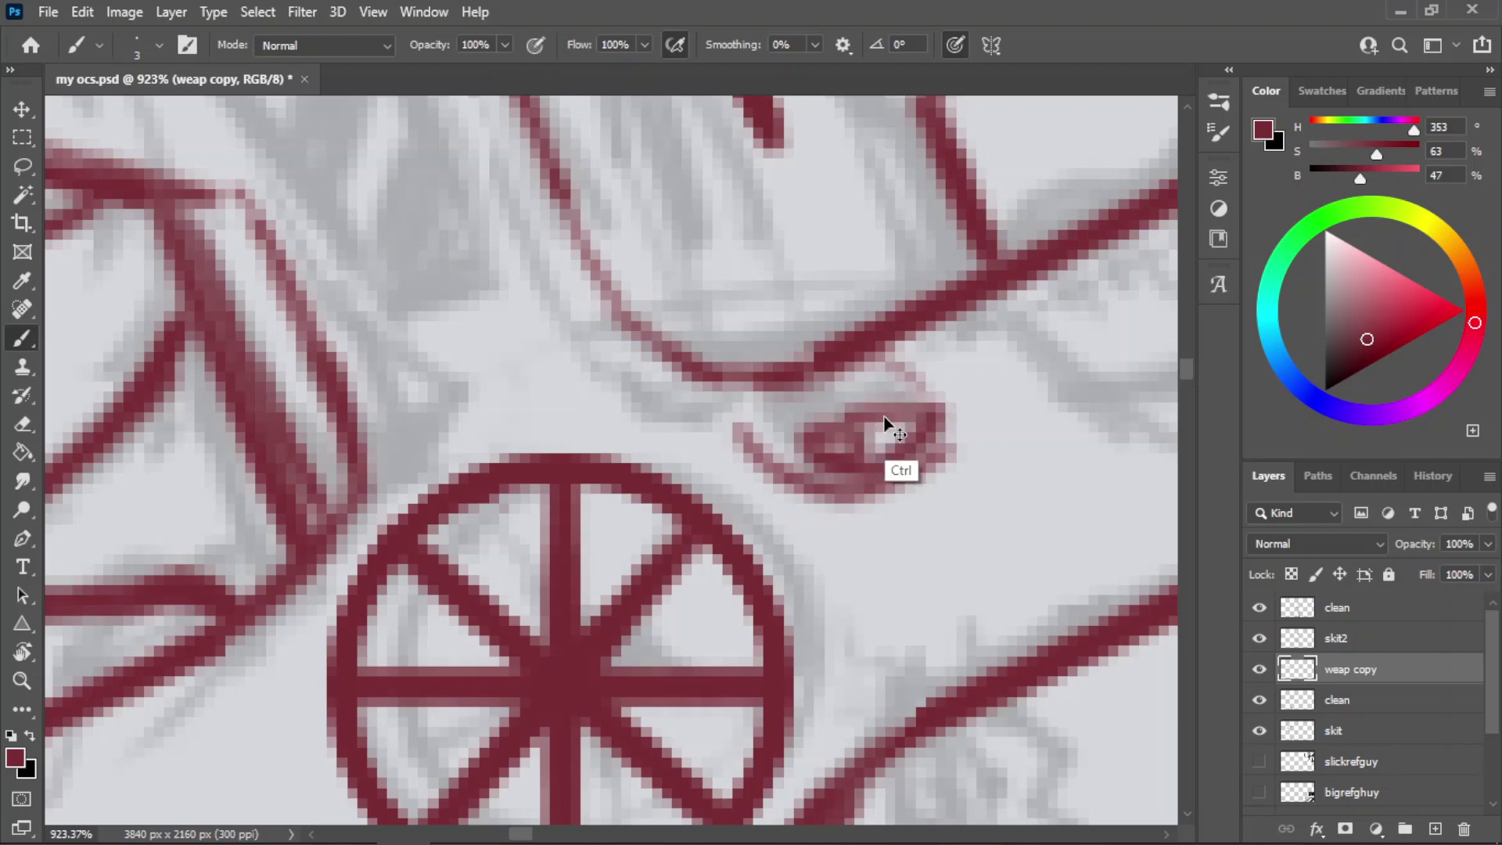
{"action": "key", "text": "ctrl+z"}
{"action": "left_click_drag", "start_coordinate": [825, 421], "coordinate": [938, 411]}
- Outline the inset panel on the crossguard's straight arm with a short inner end and a long lower edge
{"action": "key", "text": "z"}
{"action": "mouse_move", "coordinate": [742, 403]}
{"action": "left_mouse_down"}
{"action": "mouse_move", "coordinate": [633, 445]}
{"action": "mouse_move", "coordinate": [614, 426]}
{"action": "left_mouse_up"}
{"action": "left_click_drag", "start_coordinate": [848, 366], "coordinate": [912, 372]}
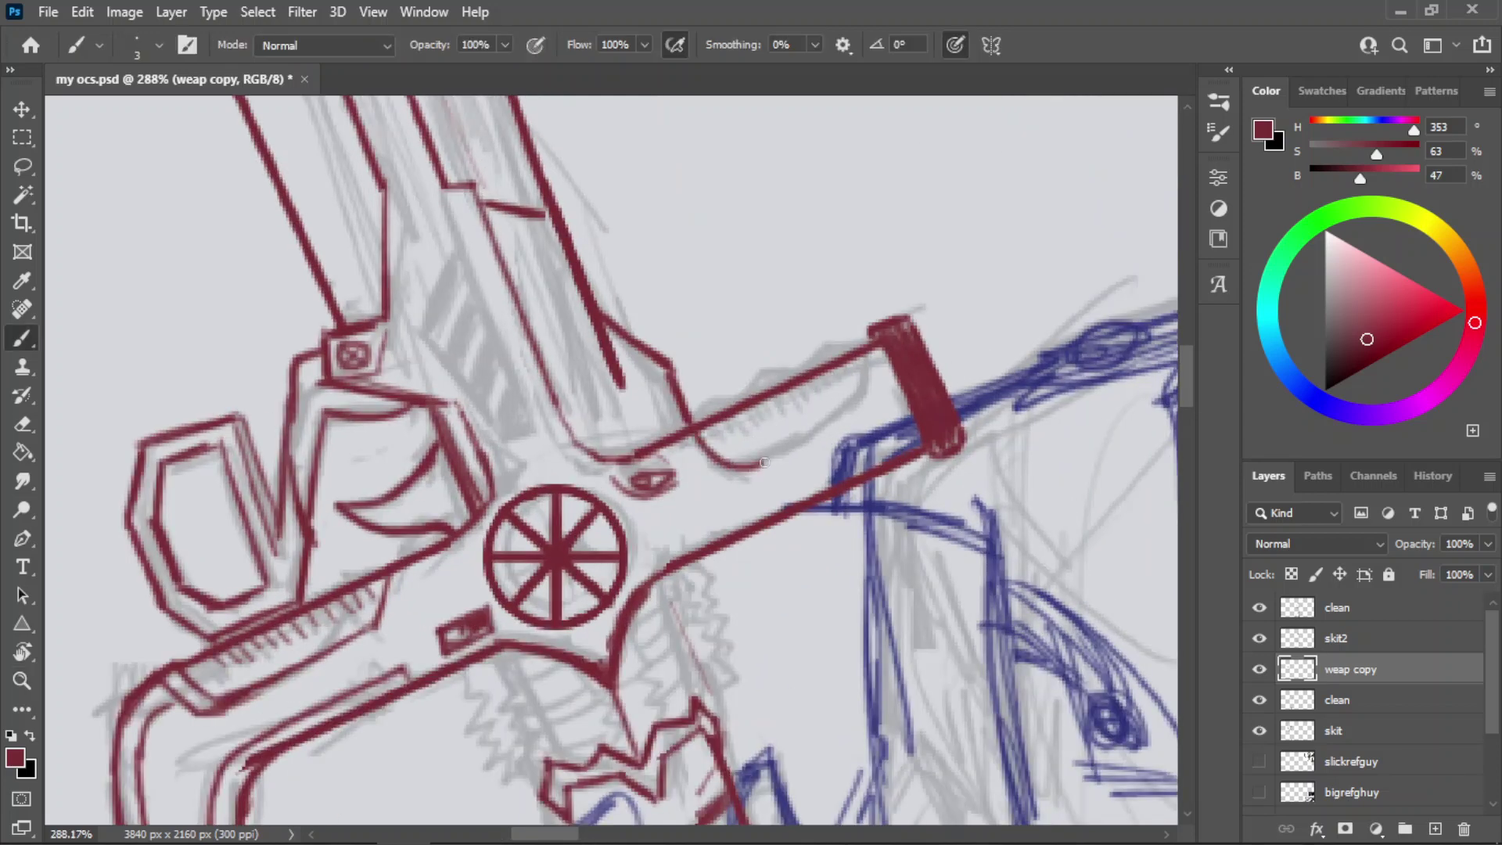
{"action": "left_click_drag", "start_coordinate": [724, 468], "coordinate": [856, 400]}
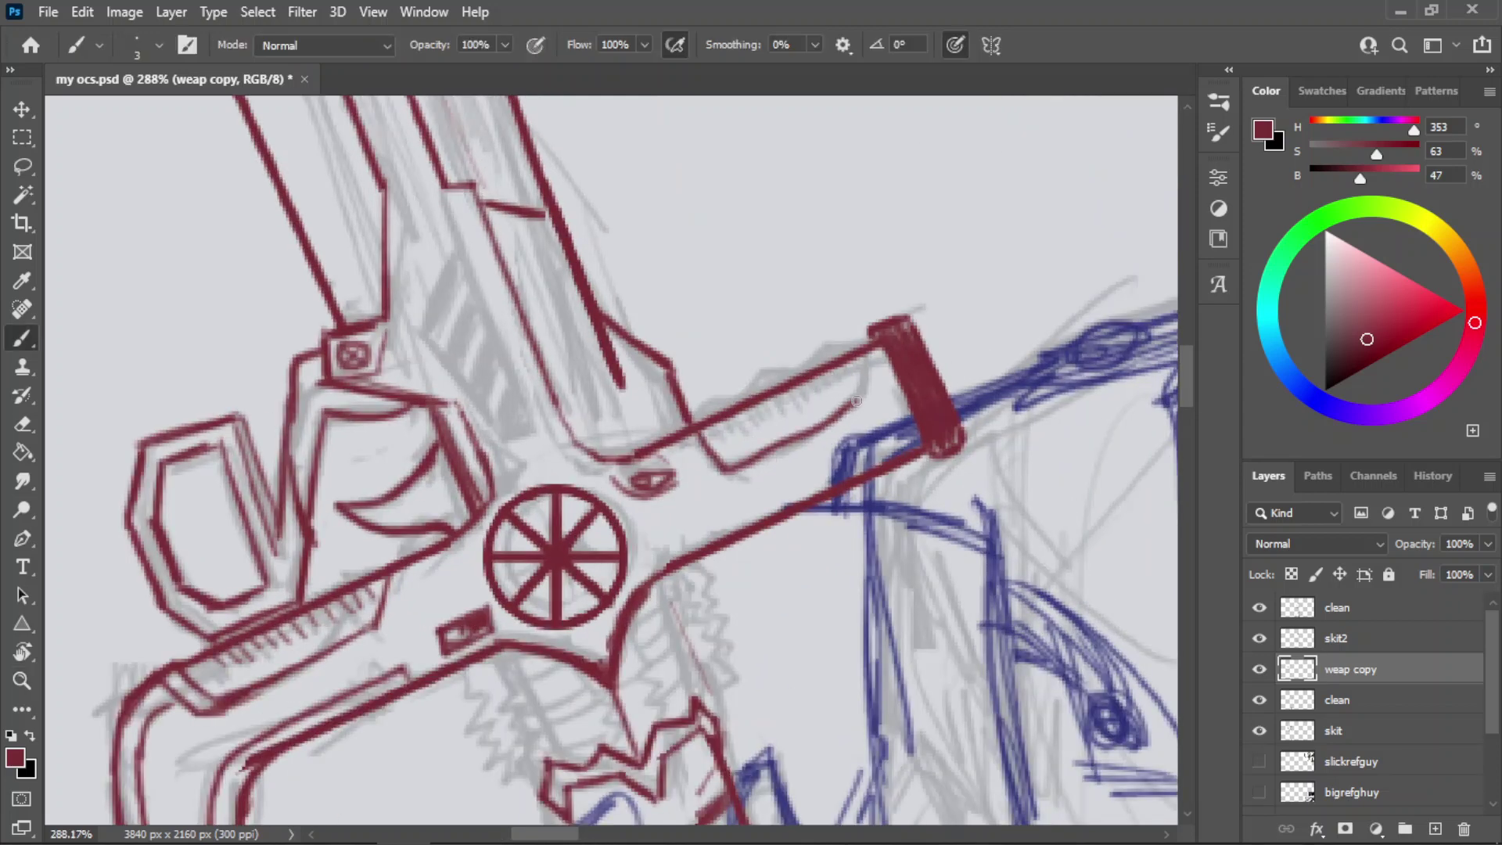
- Draw the dividing bands across the straight arm and a second contour line parallel to the inset panel's lower edge
{"action": "left_click_drag", "start_coordinate": [678, 441], "coordinate": [704, 480]}
{"action": "mouse_move", "coordinate": [715, 491]}
{"action": "left_mouse_down"}
{"action": "mouse_move", "coordinate": [746, 477]}
{"action": "mouse_move", "coordinate": [769, 513]}
{"action": "mouse_move", "coordinate": [727, 507]}
{"action": "mouse_move", "coordinate": [743, 478]}
{"action": "mouse_move", "coordinate": [731, 523]}
{"action": "mouse_move", "coordinate": [712, 488]}
{"action": "mouse_move", "coordinate": [729, 533]}
{"action": "left_mouse_up"}
{"action": "key", "text": "ctrl+z"}
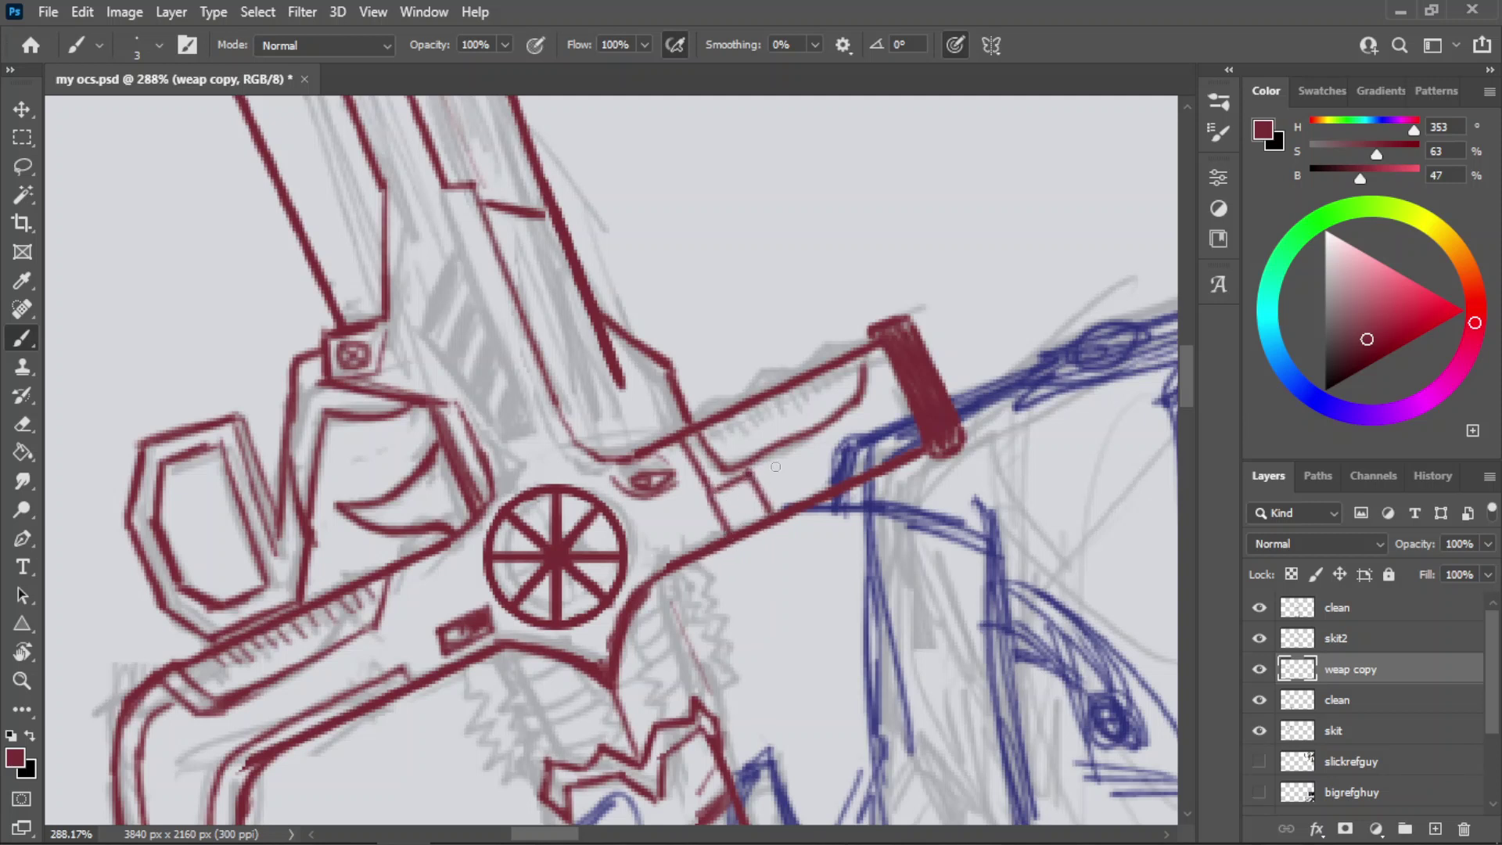
{"action": "key", "text": "ctrl+z"}
{"action": "mouse_move", "coordinate": [816, 445]}
{"action": "left_mouse_down"}
{"action": "mouse_move", "coordinate": [780, 463]}
{"action": "mouse_move", "coordinate": [845, 425]}
{"action": "left_mouse_up"}
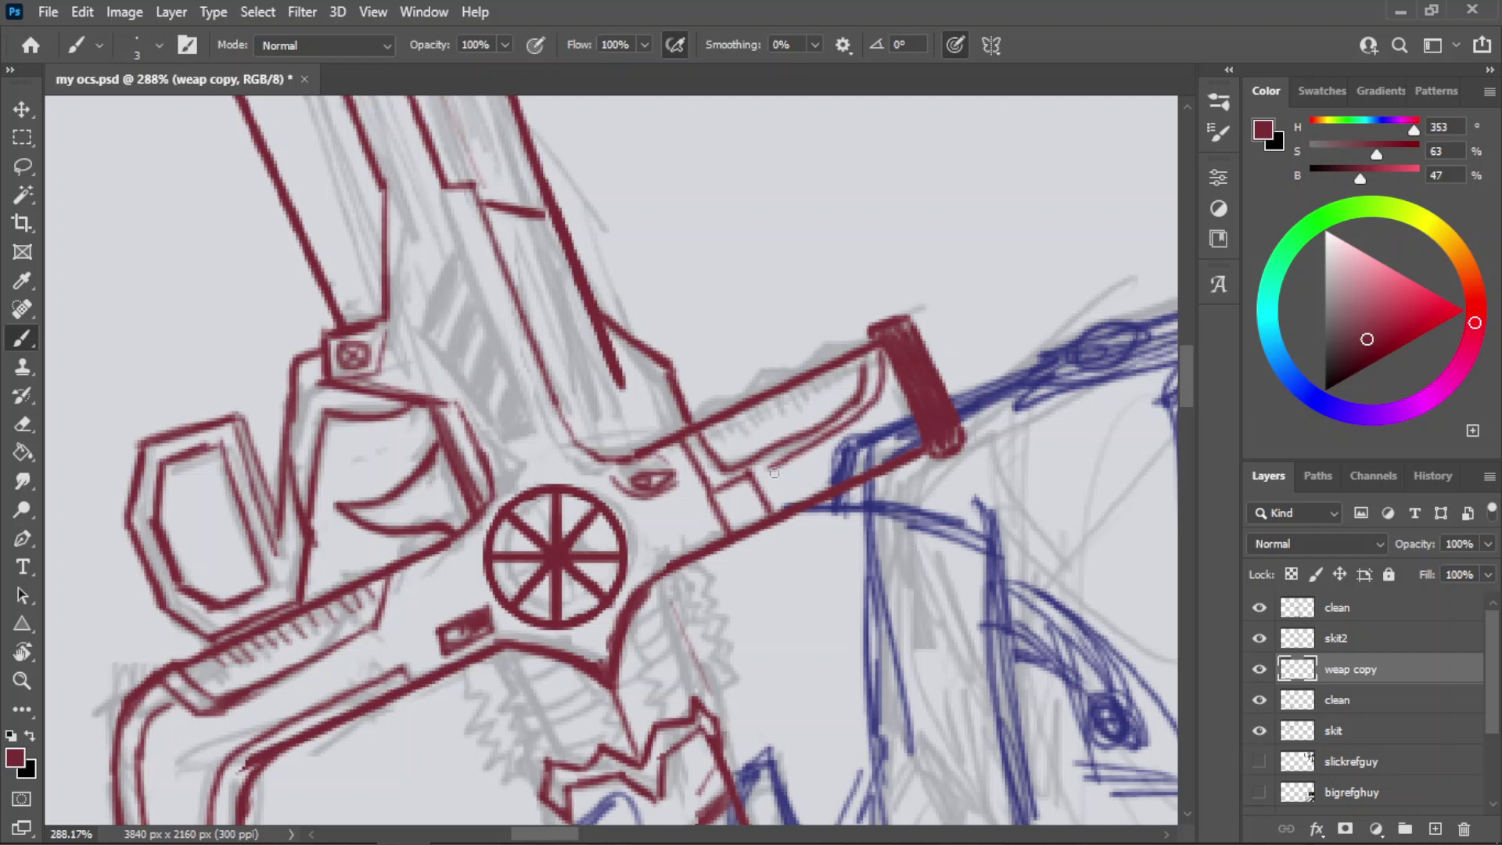
{"action": "left_click_drag", "start_coordinate": [773, 471], "coordinate": [786, 506]}
- Erase the straight arm's upper edge above the inset panel and redraw it as a wavy contour up to the end cap
{"action": "key", "text": "e"}
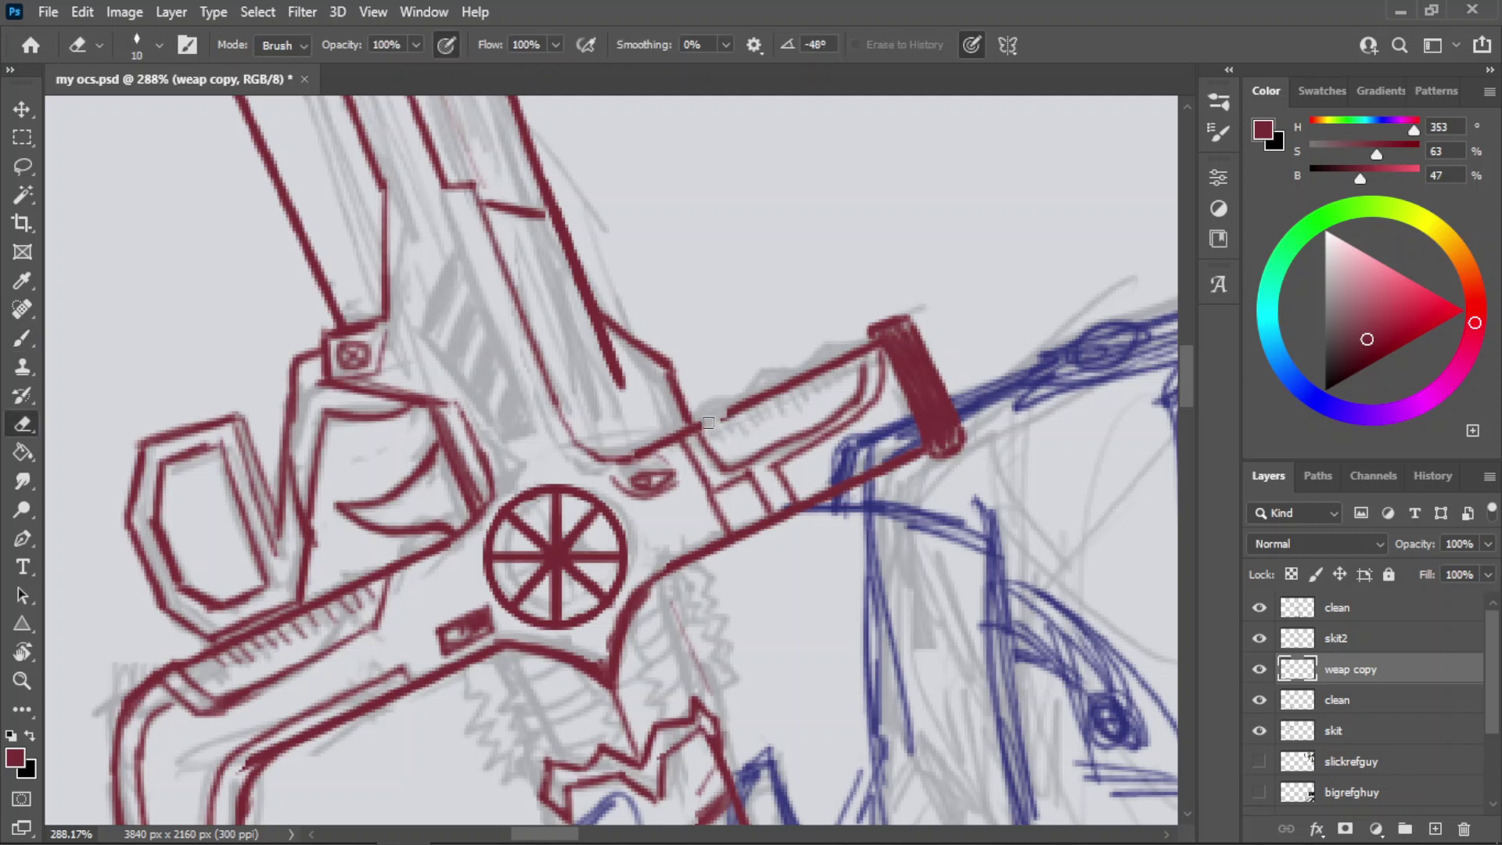
{"action": "left_click_drag", "start_coordinate": [708, 423], "coordinate": [777, 391]}
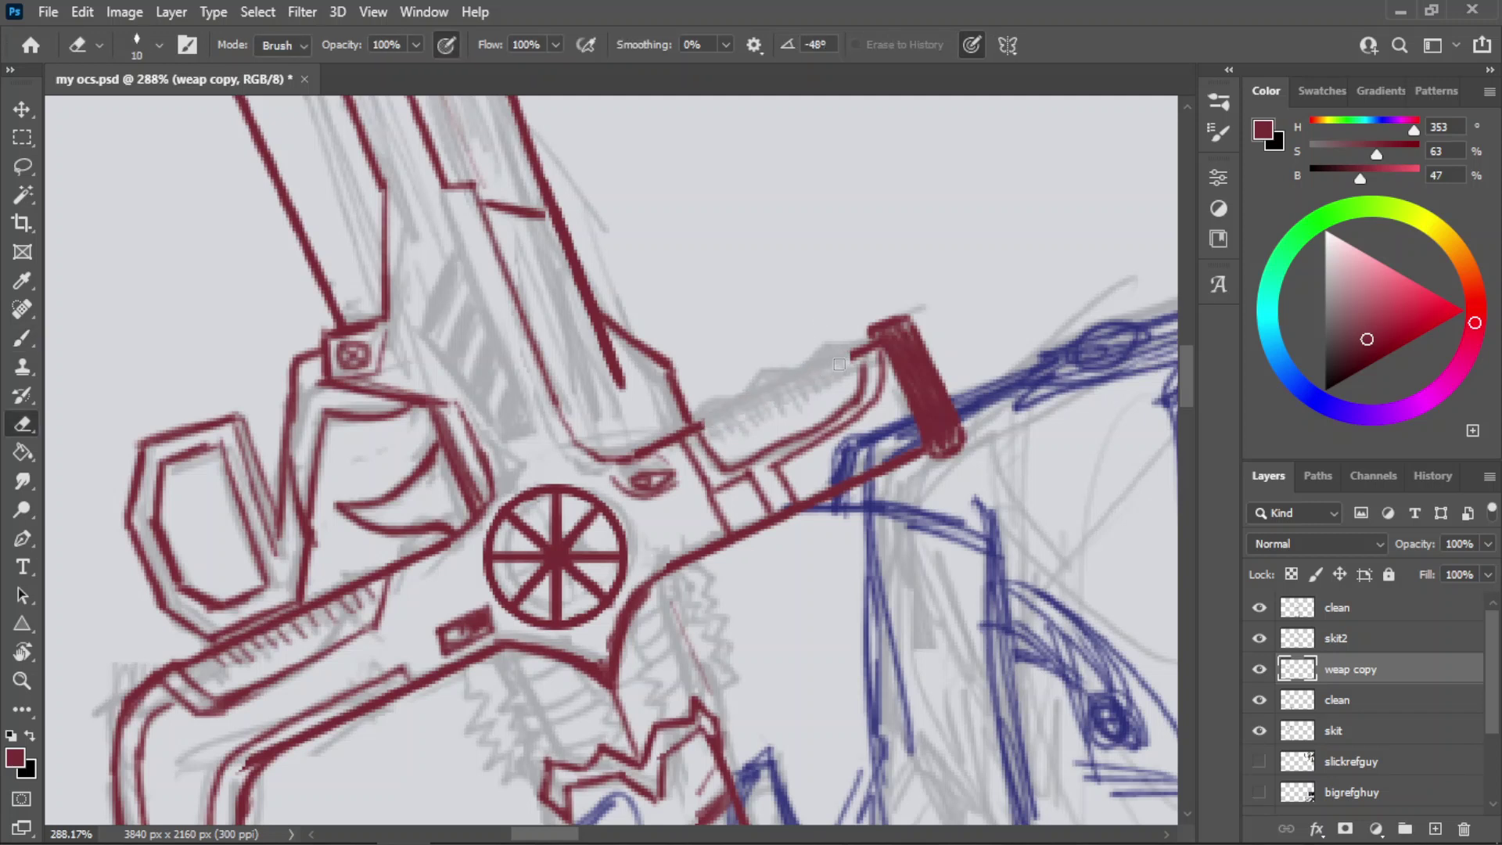
{"action": "key", "text": "b"}
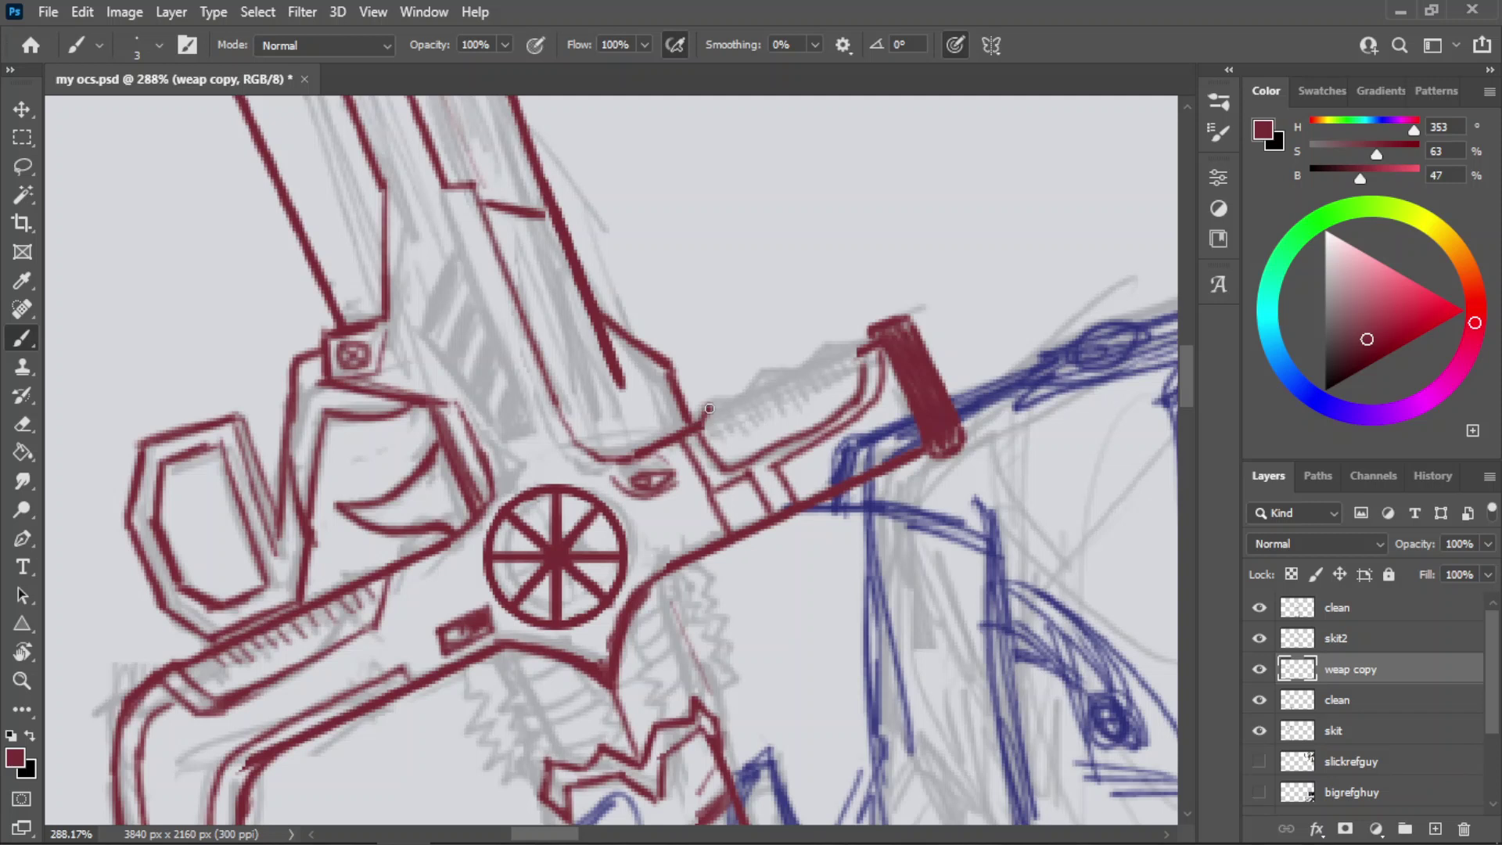
{"action": "key", "text": "ctrl+z"}
{"action": "left_click_drag", "start_coordinate": [699, 426], "coordinate": [717, 407]}
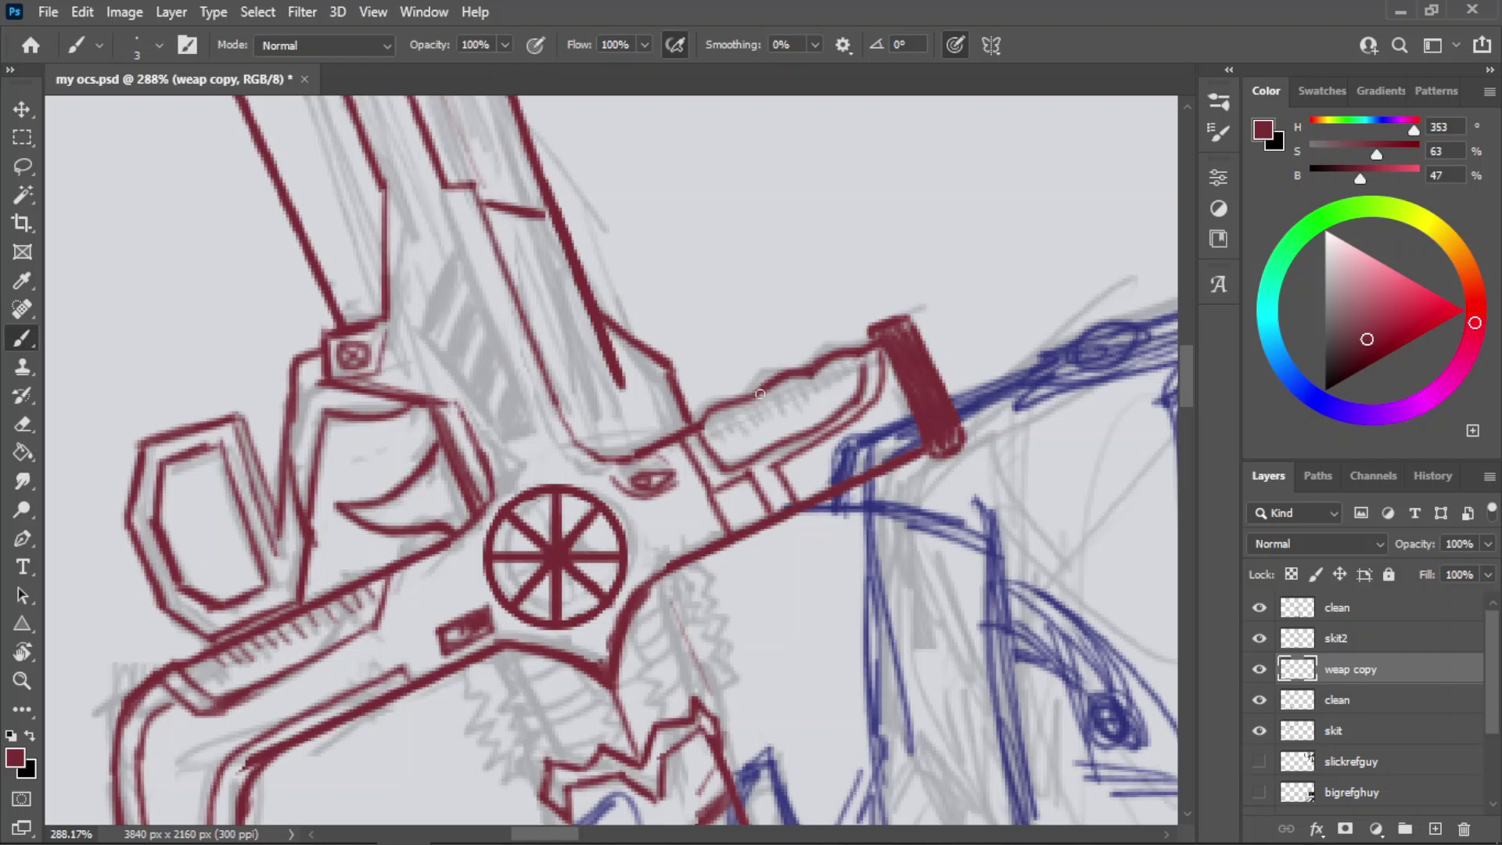
- Draw and fill a narrow tapered slit inside the panel at the blade's base
{"action": "key", "text": "z"}
{"action": "left_click_drag", "start_coordinate": [607, 350], "coordinate": [521, 345]}
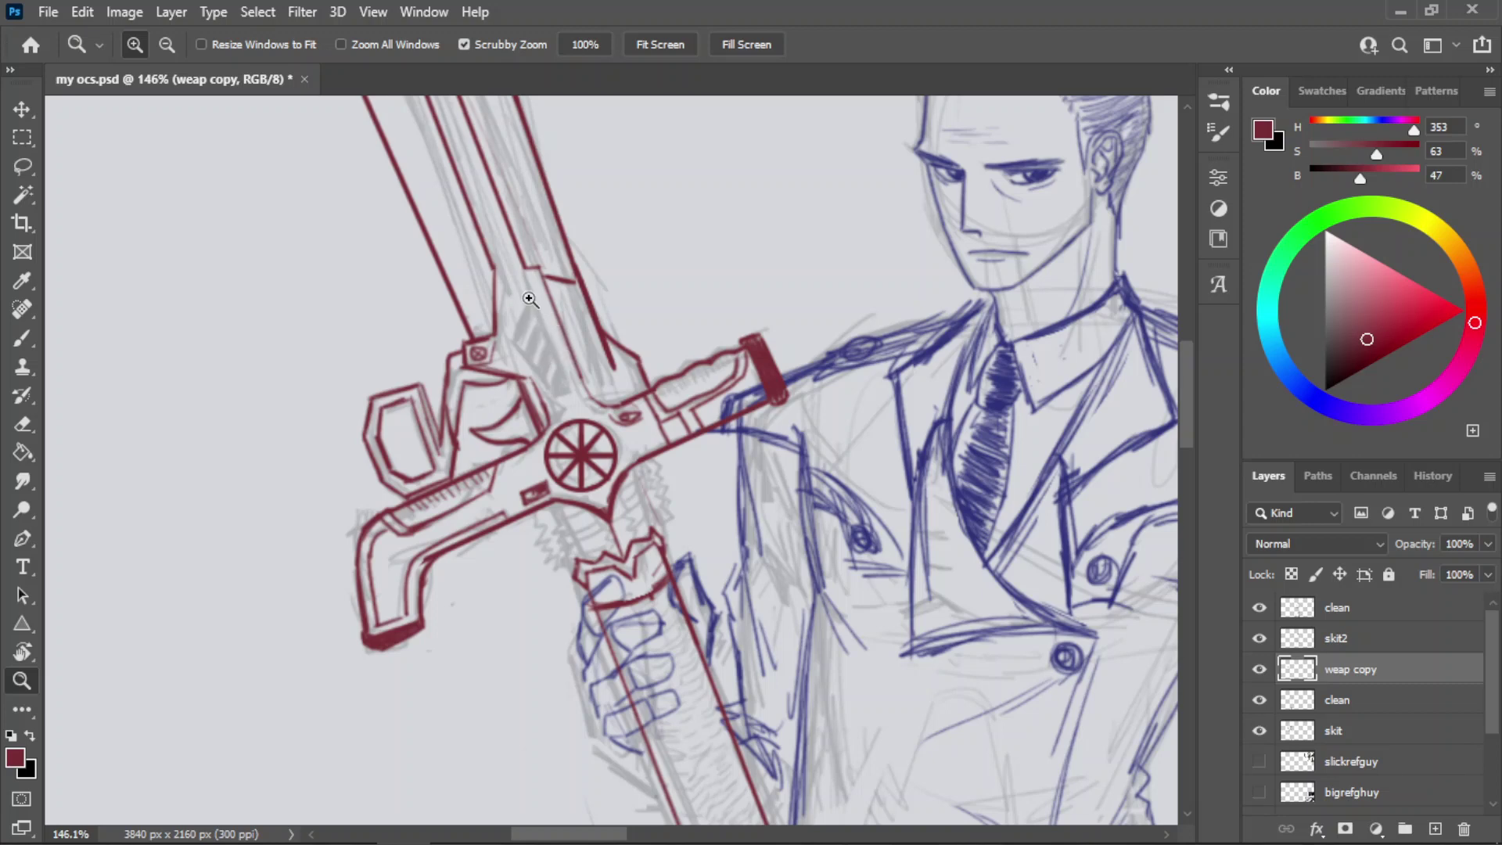
{"action": "left_click_drag", "start_coordinate": [479, 307], "coordinate": [561, 317]}
{"action": "key", "text": "b"}
{"action": "left_click_drag", "start_coordinate": [654, 282], "coordinate": [718, 464]}
{"action": "key", "text": "ctrl+z"}
{"action": "key", "text": "ctrl+z"}
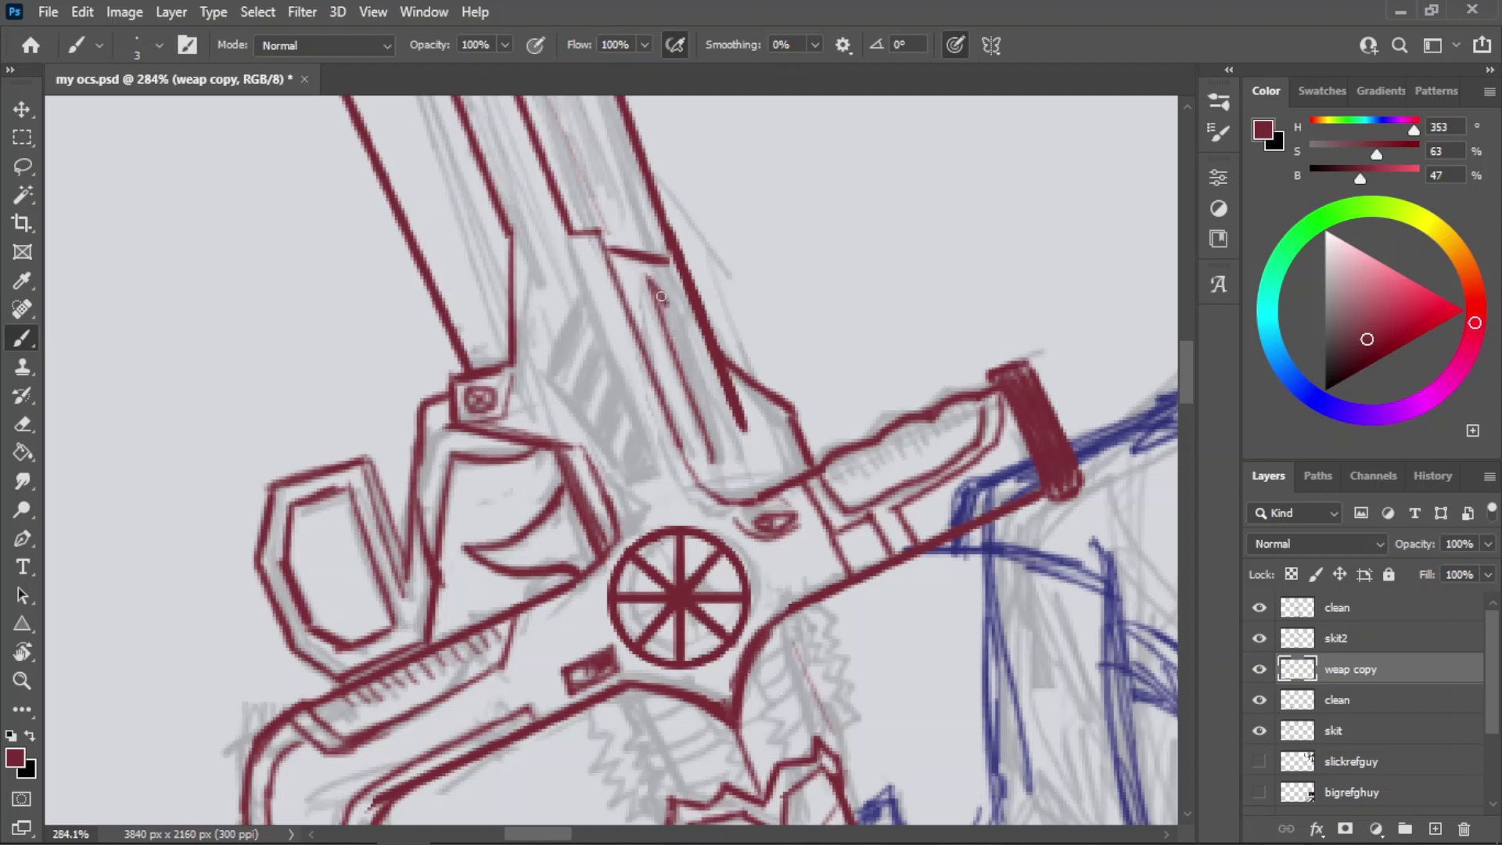
{"action": "mouse_move", "coordinate": [661, 297]}
{"action": "left_mouse_down"}
{"action": "mouse_move", "coordinate": [715, 454]}
{"action": "mouse_move", "coordinate": [670, 332]}
{"action": "mouse_move", "coordinate": [695, 406]}
{"action": "left_mouse_up"}
{"action": "key", "text": "ctrl+z"}
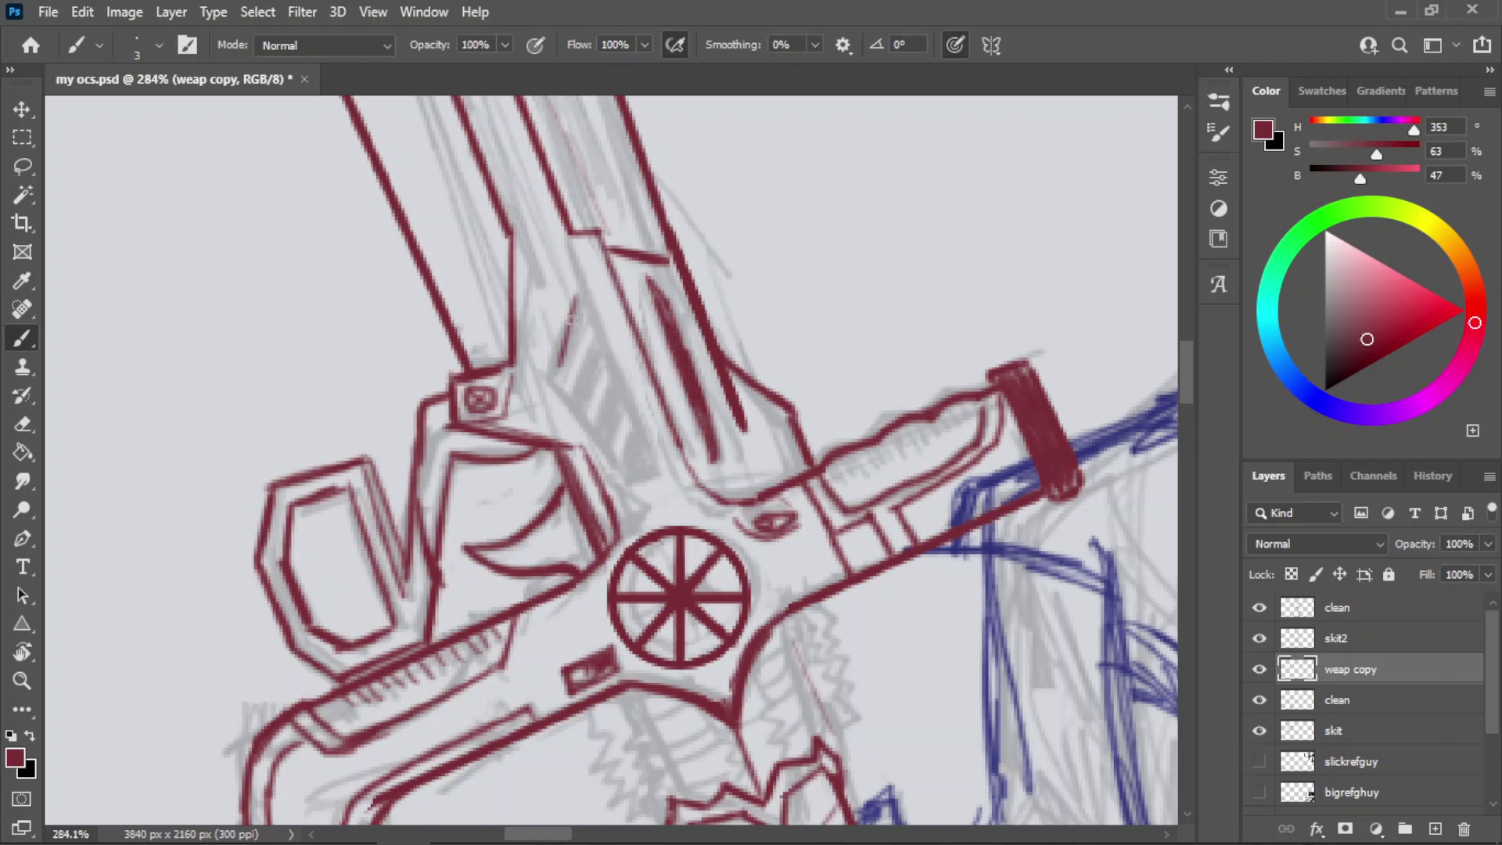
- Draw the long straight side and short bottom edge of the tapered, striped panel at the blade's base
{"action": "key", "text": "r"}
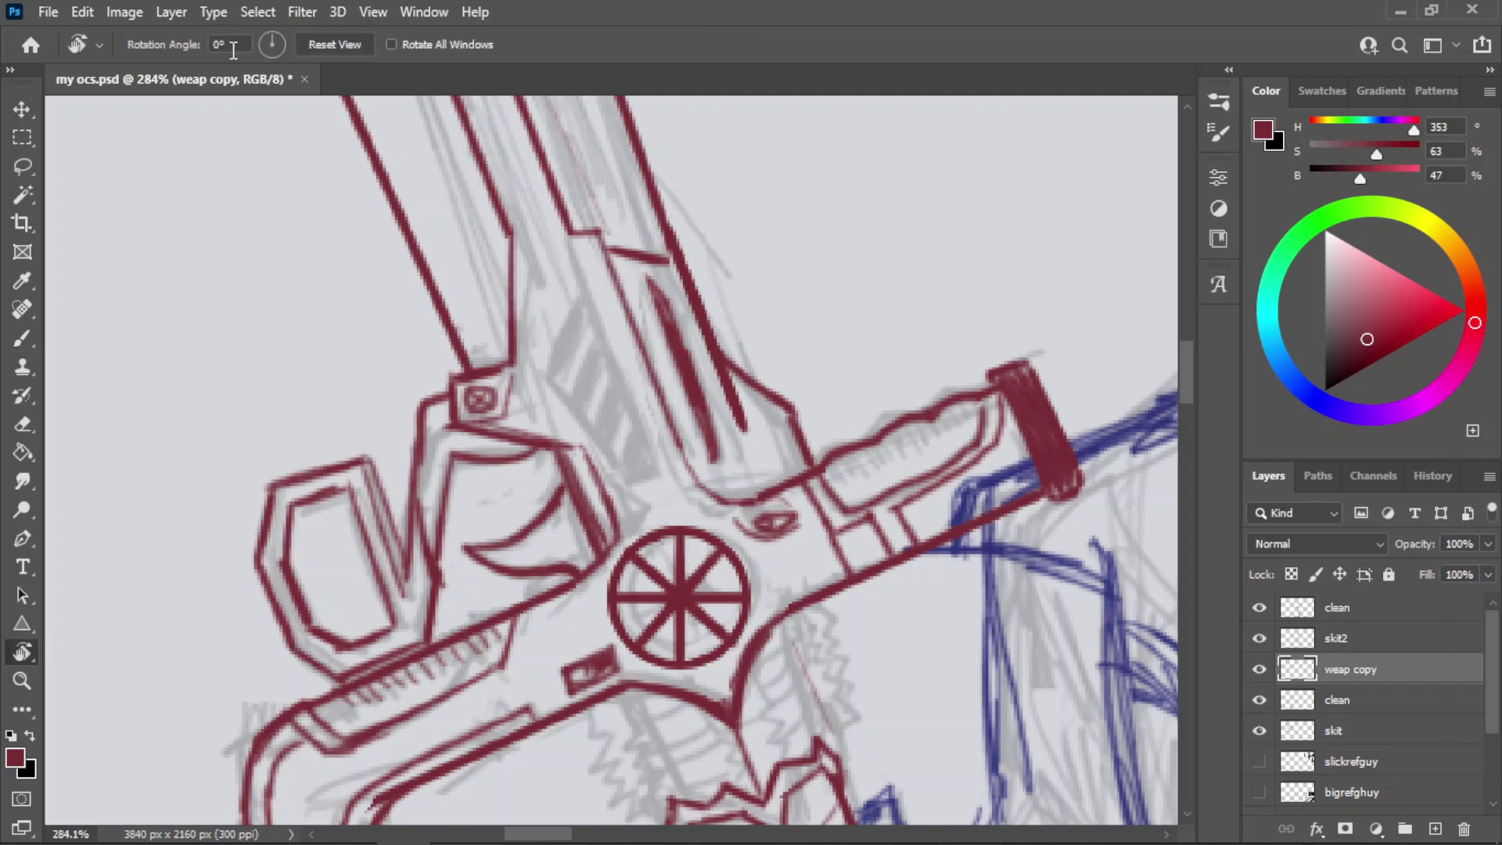
{"action": "key", "text": "Return"}
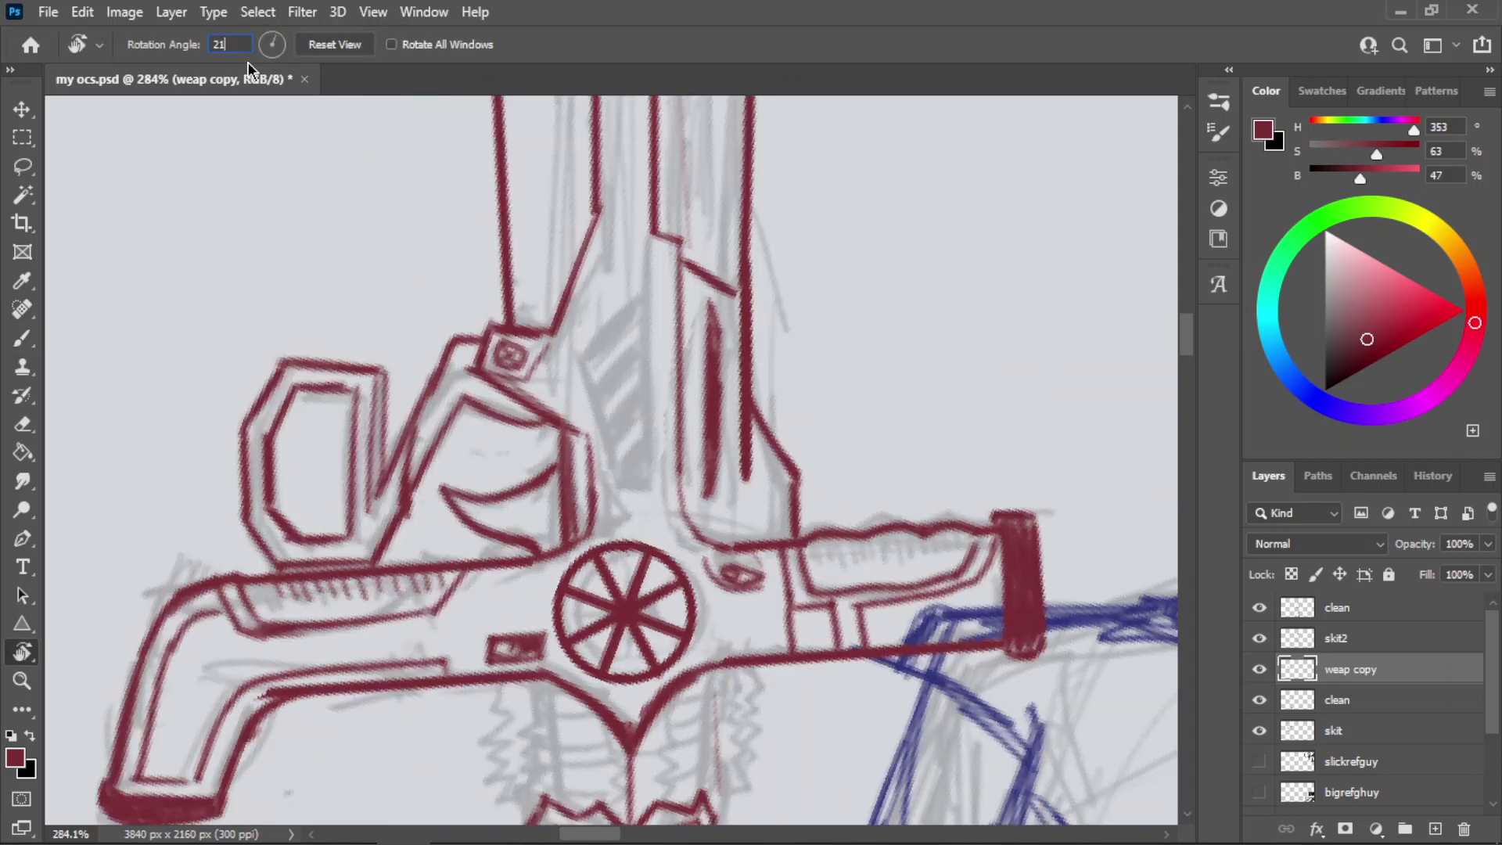
{"action": "key", "text": "b"}
{"action": "left_click_drag", "start_coordinate": [645, 242], "coordinate": [653, 435]}
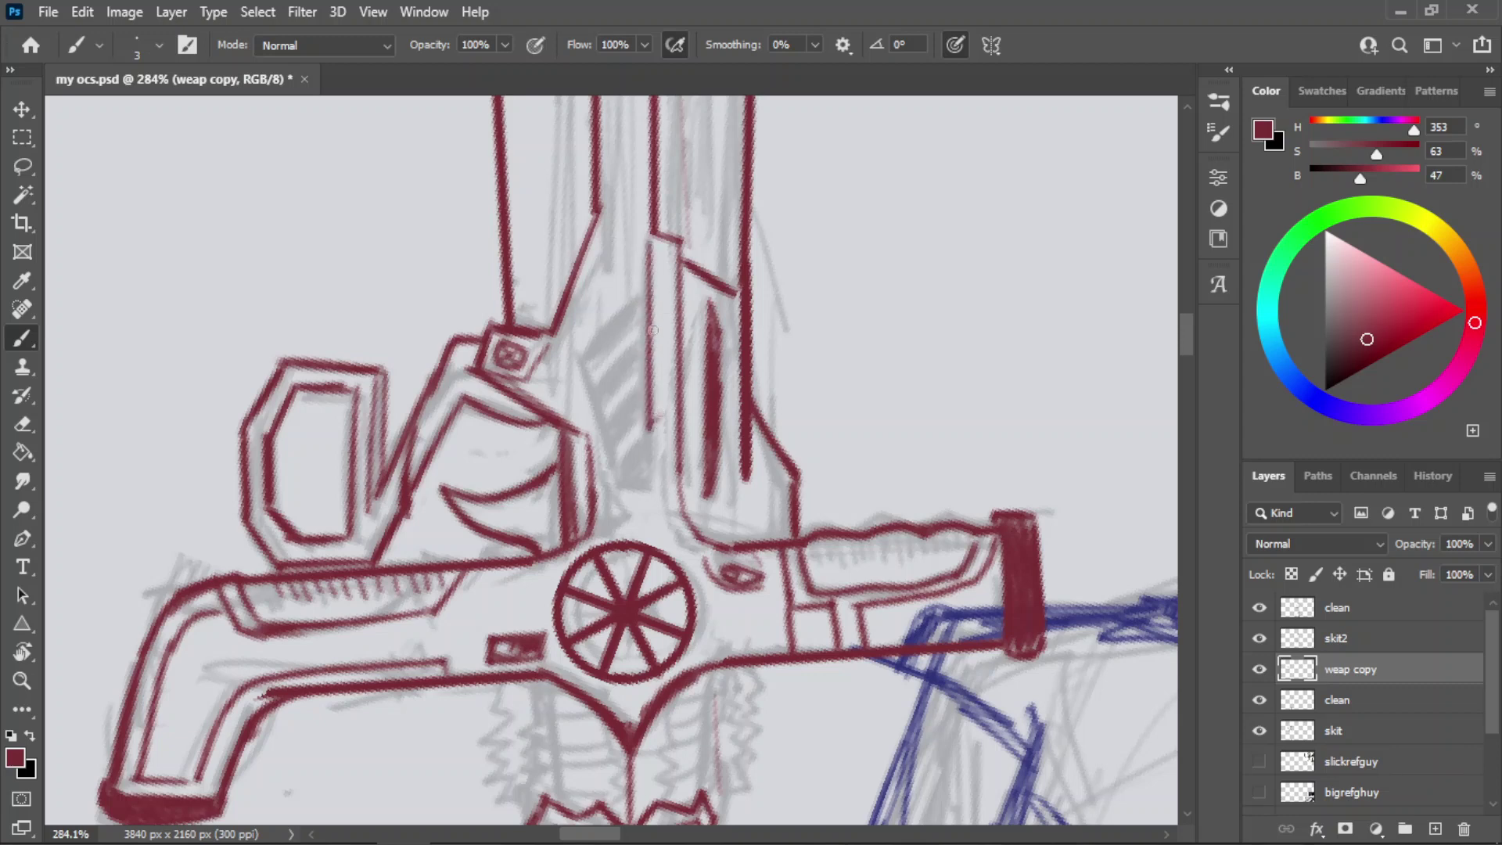
{"action": "key", "text": "ctrl+z"}
{"action": "mouse_move", "coordinate": [645, 244]}
{"action": "left_mouse_down"}
{"action": "mouse_move", "coordinate": [654, 485]}
{"action": "mouse_move", "coordinate": [654, 256]}
{"action": "mouse_move", "coordinate": [653, 481]}
{"action": "mouse_move", "coordinate": [689, 435]}
{"action": "left_mouse_up"}
{"action": "key", "text": "ctrl+z"}
{"action": "key", "text": "z"}
{"action": "key", "text": "b"}
{"action": "left_click_drag", "start_coordinate": [676, 505], "coordinate": [613, 508]}
- Draw the striped panel's opposite side from its bottom edge up toward the square pivot joint
{"action": "key", "text": "r"}
{"action": "mouse_move", "coordinate": [551, 273]}
{"action": "left_mouse_down"}
{"action": "mouse_move", "coordinate": [645, 295]}
{"action": "mouse_move", "coordinate": [615, 484]}
{"action": "left_mouse_up"}
{"action": "key", "text": "b"}
{"action": "key", "text": "ctrl+z"}
{"action": "key", "text": "r"}
{"action": "mouse_move", "coordinate": [688, 285]}
{"action": "left_mouse_down"}
{"action": "mouse_move", "coordinate": [638, 286]}
{"action": "mouse_move", "coordinate": [601, 482]}
{"action": "mouse_move", "coordinate": [607, 200]}
{"action": "left_mouse_up"}
{"action": "key", "text": "ctrl+z"}
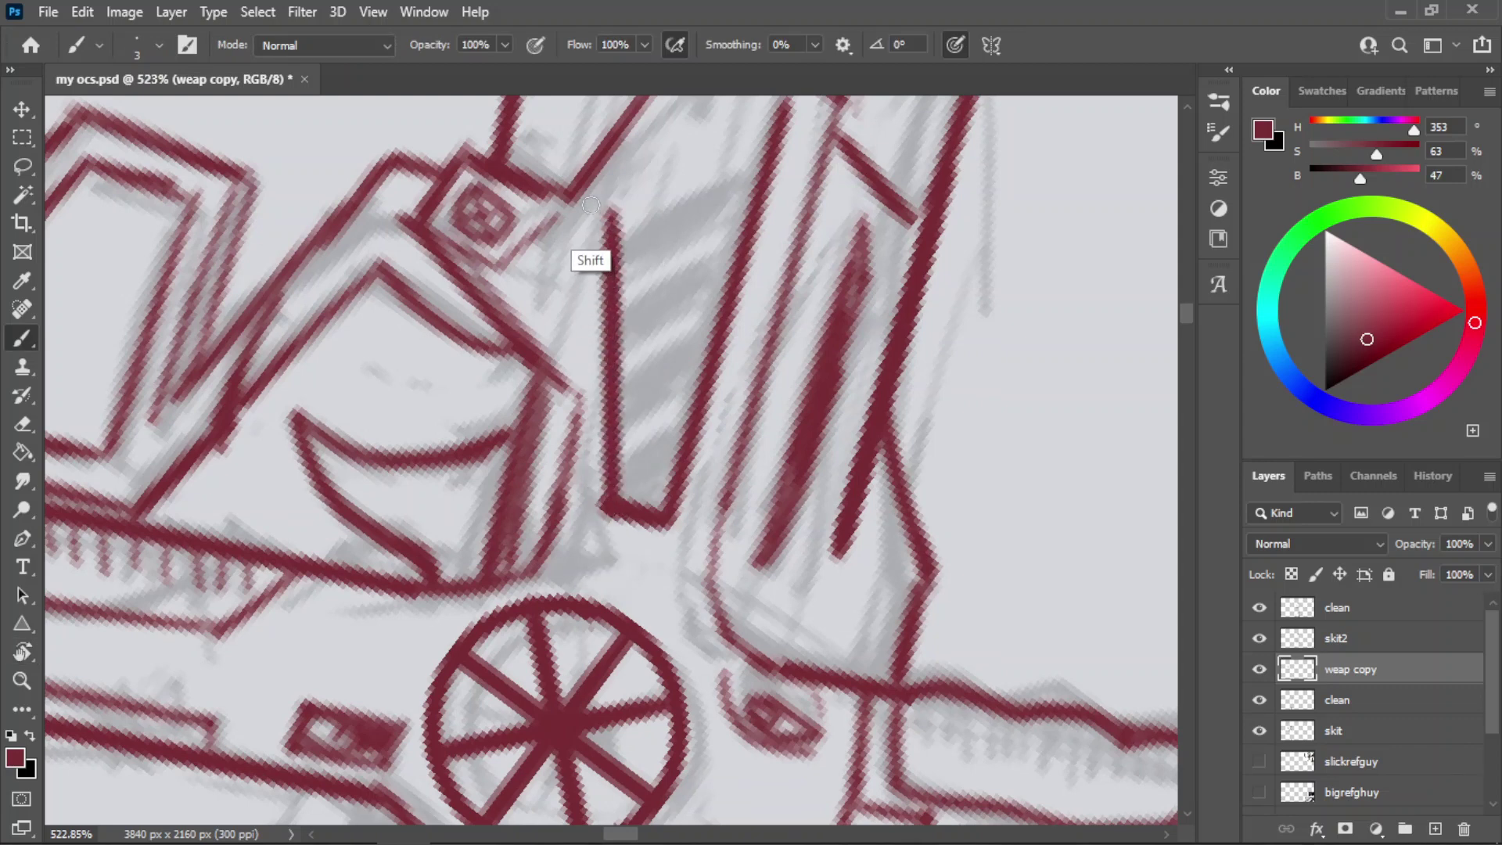
{"action": "key", "text": "z"}
{"action": "mouse_move", "coordinate": [728, 452]}
{"action": "left_mouse_down"}
{"action": "mouse_move", "coordinate": [702, 382]}
{"action": "mouse_move", "coordinate": [808, 380]}
{"action": "left_mouse_up"}
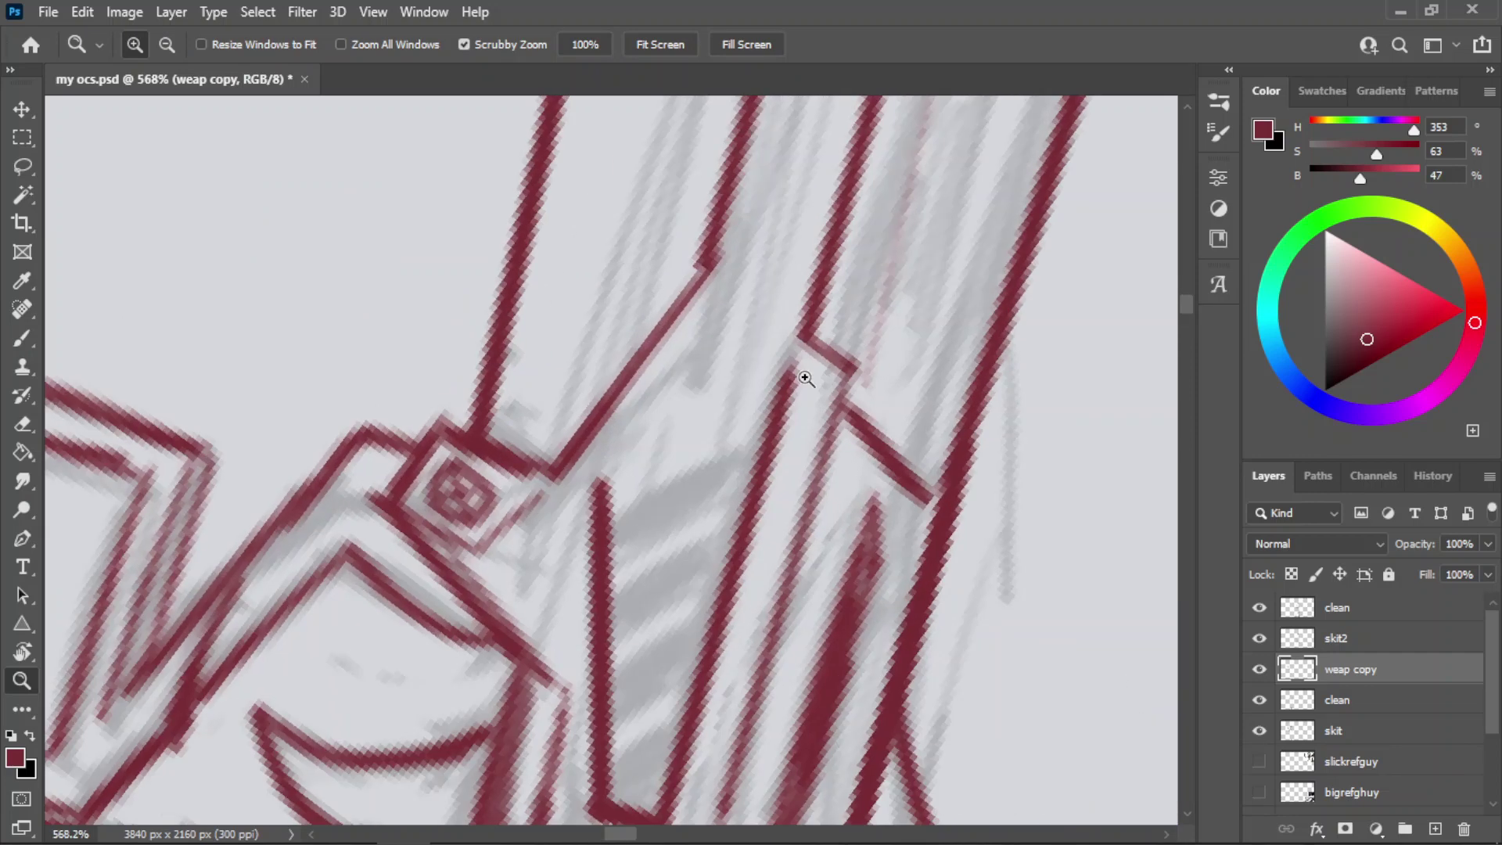
{"action": "key", "text": "b"}
{"action": "key", "text": "r"}
{"action": "left_click_drag", "start_coordinate": [703, 458], "coordinate": [657, 330]}
{"action": "left_click_drag", "start_coordinate": [744, 349], "coordinate": [827, 393]}
{"action": "key", "text": "b"}
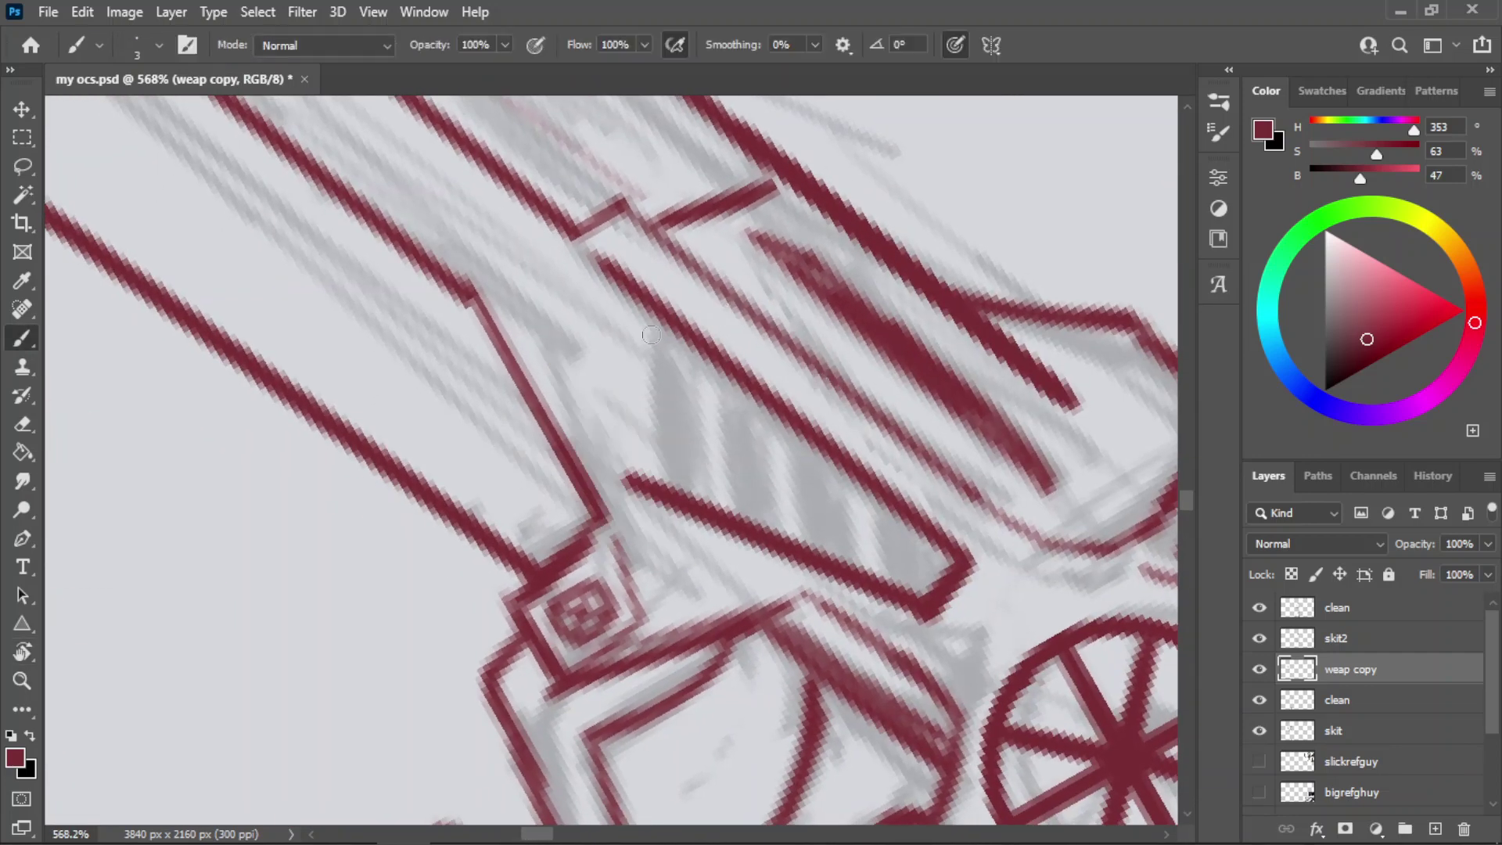
{"action": "left_click", "coordinate": [656, 322]}
{"action": "left_click", "coordinate": [651, 473], "text": "shift"}
{"action": "key", "text": "ctrl+z"}
{"action": "key", "text": "r"}
{"action": "mouse_move", "coordinate": [660, 335]}
{"action": "left_mouse_down"}
{"action": "mouse_move", "coordinate": [730, 361]}
{"action": "mouse_move", "coordinate": [701, 351]}
{"action": "mouse_move", "coordinate": [668, 497]}
{"action": "left_mouse_up"}
{"action": "key", "text": "b"}
{"action": "key", "text": "ctrl+z"}
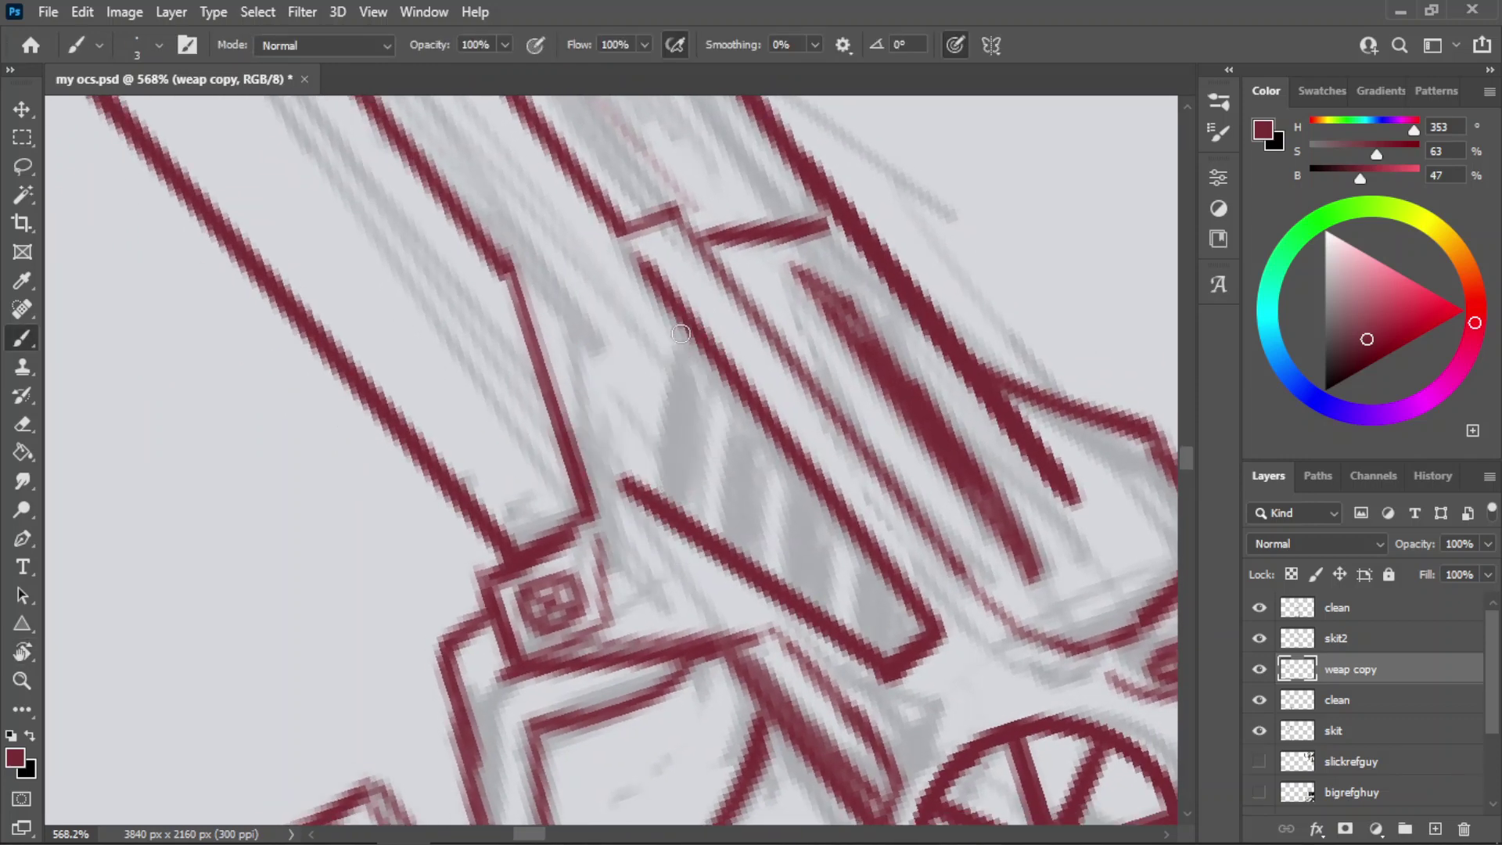
{"action": "left_click_drag", "start_coordinate": [685, 322], "coordinate": [657, 493]}
{"action": "key", "text": "ctrl+z"}
{"action": "left_click", "coordinate": [656, 292]}
{"action": "left_click", "coordinate": [649, 492], "text": "shift"}
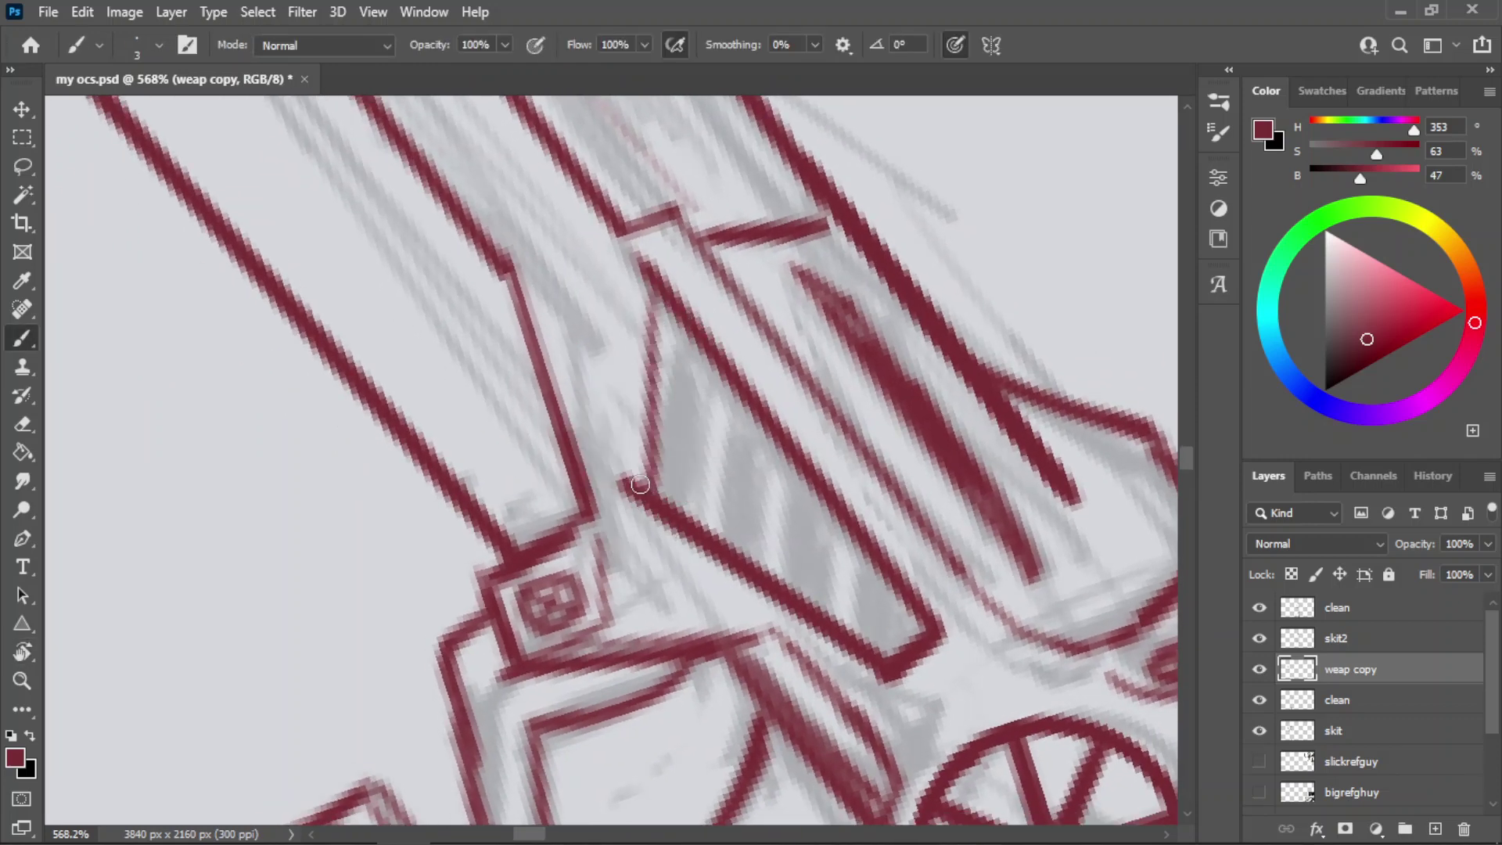
{"action": "key", "text": "ctrl+z"}
- Draw the edge closing the wide end of the striped panel and a parallel, slightly shorter line just outside it
{"action": "key", "text": "r"}
{"action": "mouse_move", "coordinate": [681, 357]}
{"action": "left_mouse_down"}
{"action": "mouse_move", "coordinate": [684, 325]}
{"action": "mouse_move", "coordinate": [657, 493]}
{"action": "left_mouse_up"}
{"action": "key", "text": "b"}
{"action": "key", "text": "ctrl+z"}
{"action": "left_click_drag", "start_coordinate": [668, 321], "coordinate": [665, 497]}
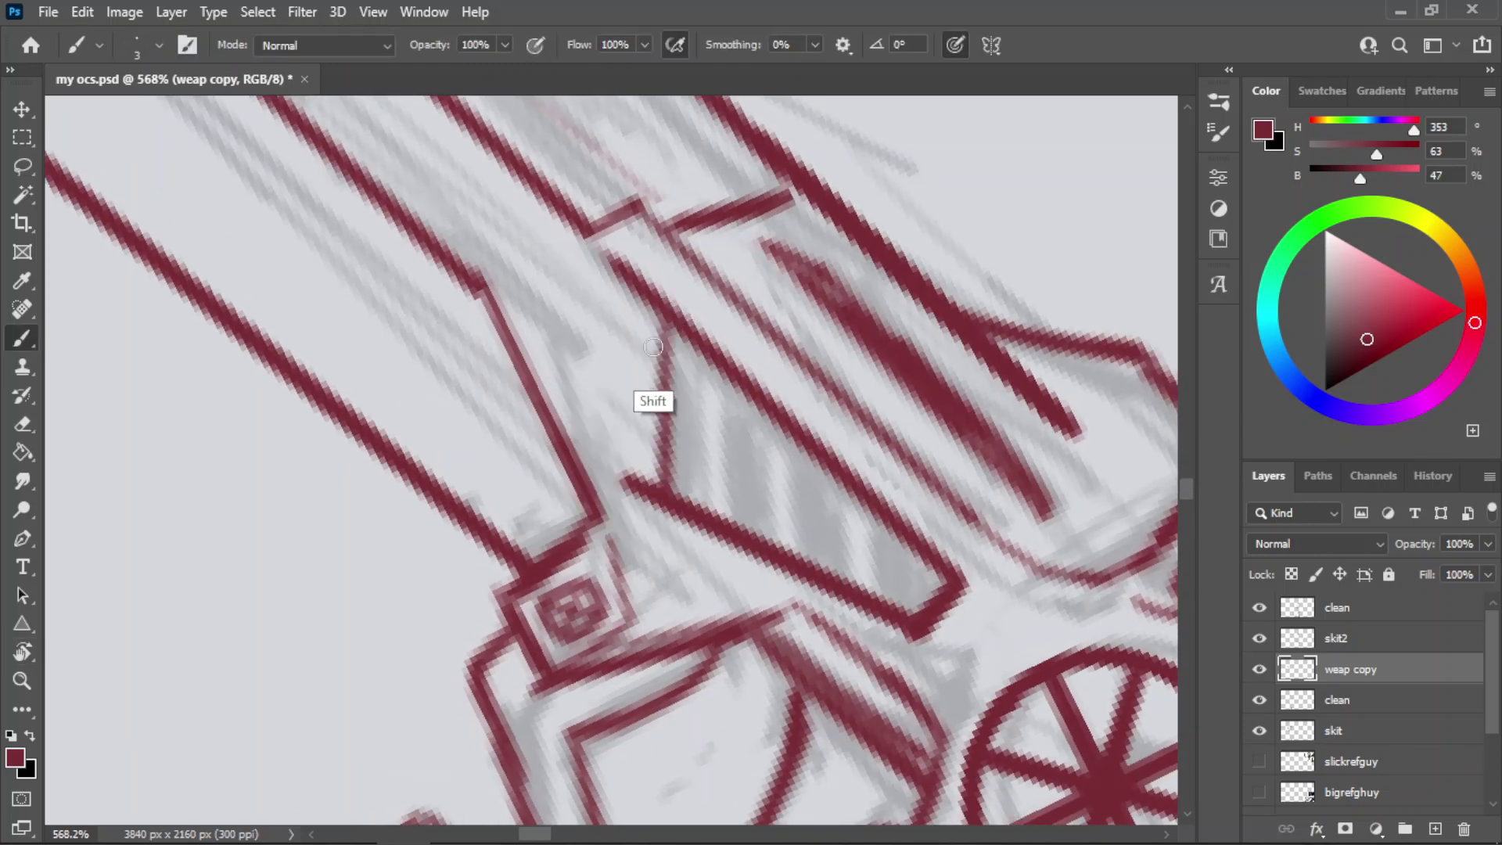
{"action": "left_click_drag", "start_coordinate": [637, 309], "coordinate": [637, 460]}
{"action": "key", "text": "ctrl+z"}
{"action": "left_click", "coordinate": [642, 330]}
{"action": "left_click", "coordinate": [643, 450], "text": "shift"}
{"action": "key", "text": "shift+b"}
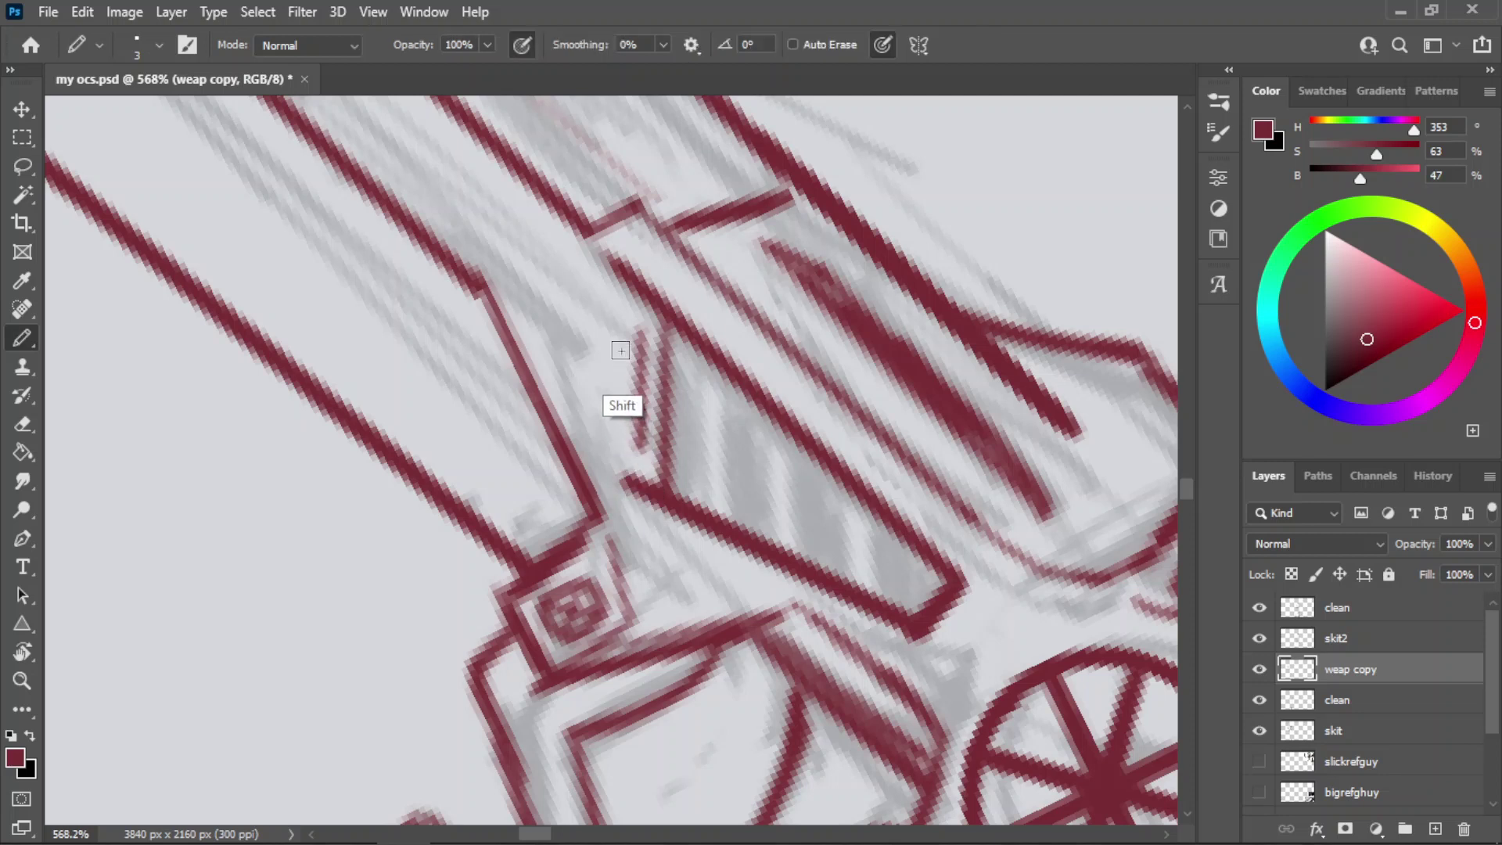
{"action": "left_click", "coordinate": [622, 355]}
{"action": "left_click", "coordinate": [621, 406], "text": "shift"}
{"action": "key", "text": "ctrl+z"}
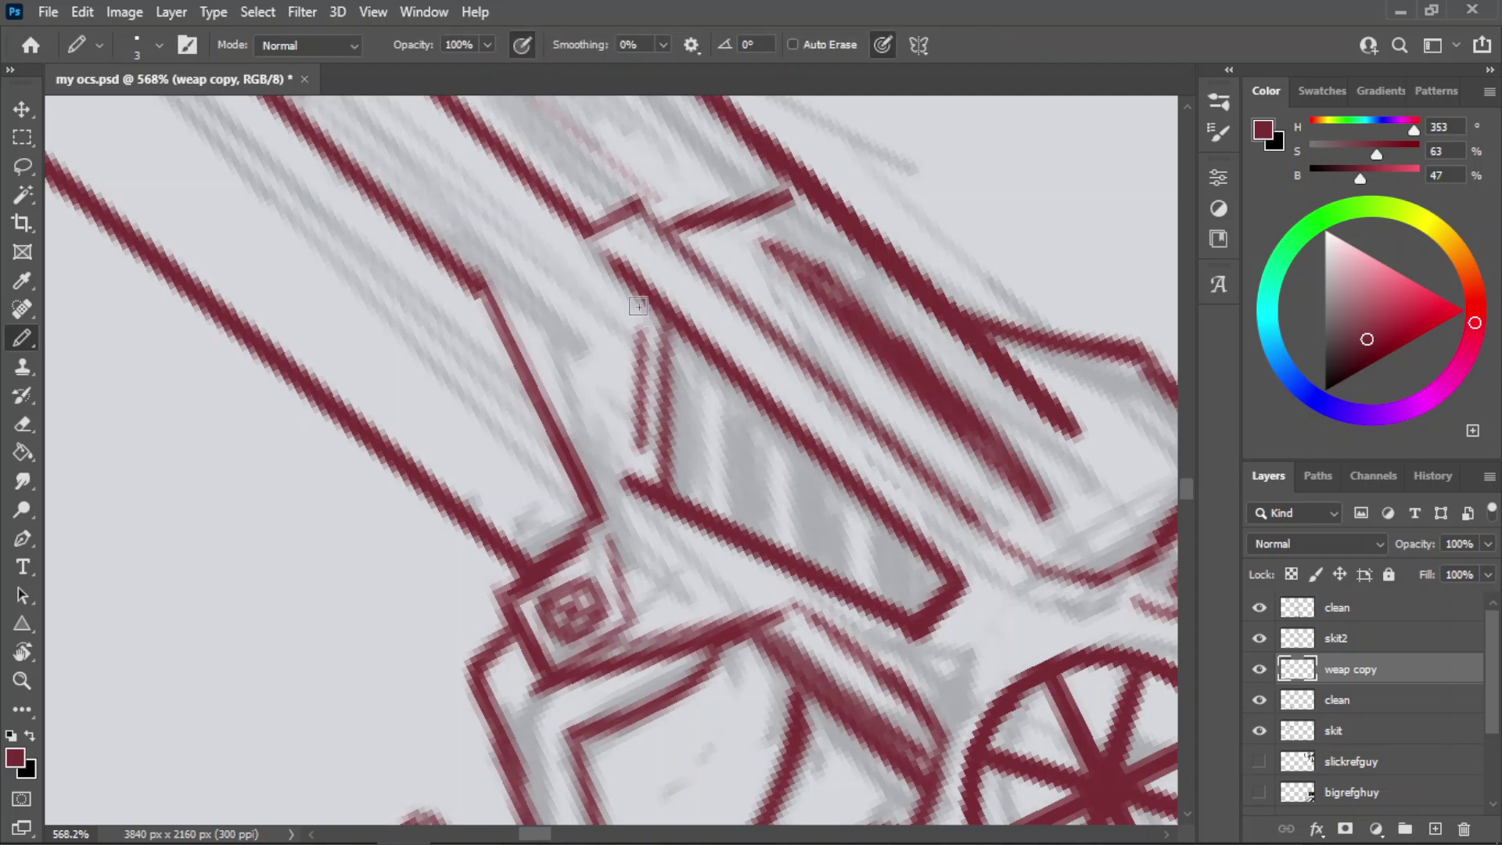
{"action": "right_click", "coordinate": [22, 338]}
{"action": "left_click", "coordinate": [76, 348]}
- Add a third, shorter parallel line with the brush outside the striped panel's wide end
{"action": "left_click", "coordinate": [612, 350]}
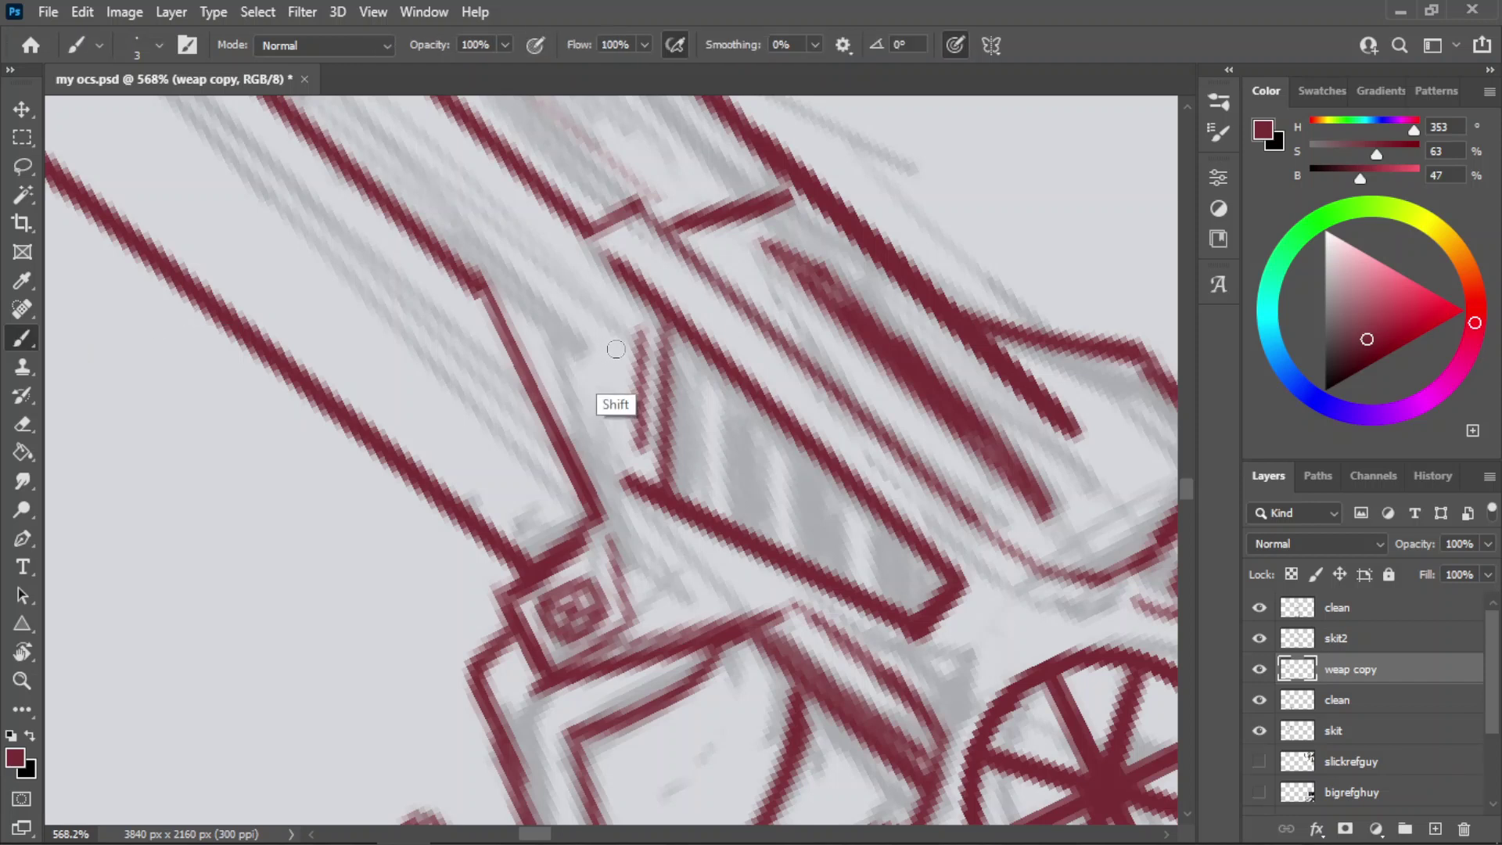
{"action": "left_click", "coordinate": [617, 414], "text": "shift"}
{"action": "key", "text": "ctrl+z"}
{"action": "left_click", "coordinate": [620, 425], "text": "shift"}
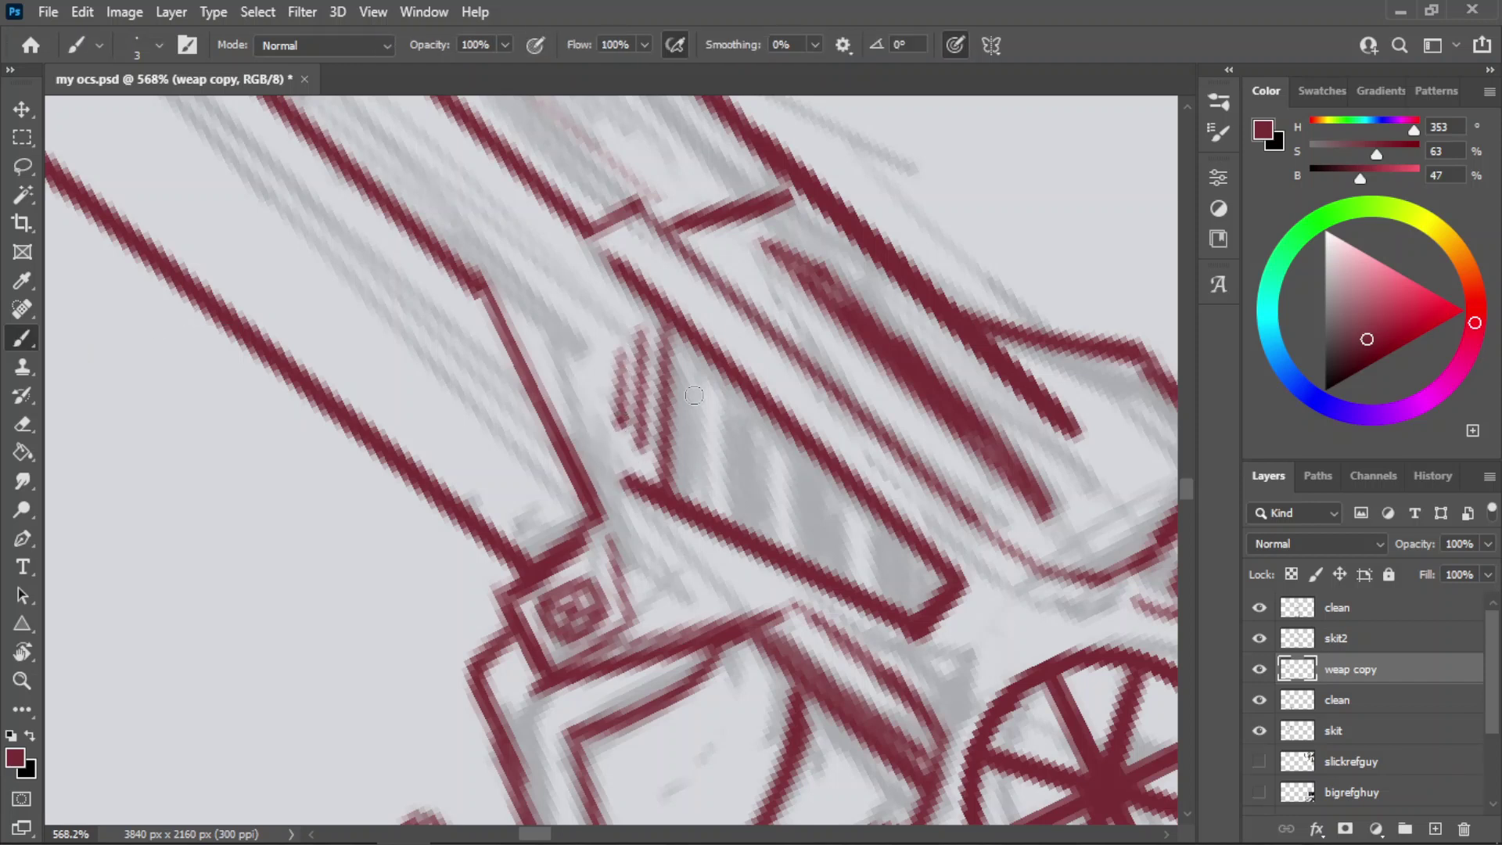
- Outline and fill the first dark stripe at the panel's wide end, and save the document
{"action": "left_click_drag", "start_coordinate": [711, 377], "coordinate": [711, 508]}
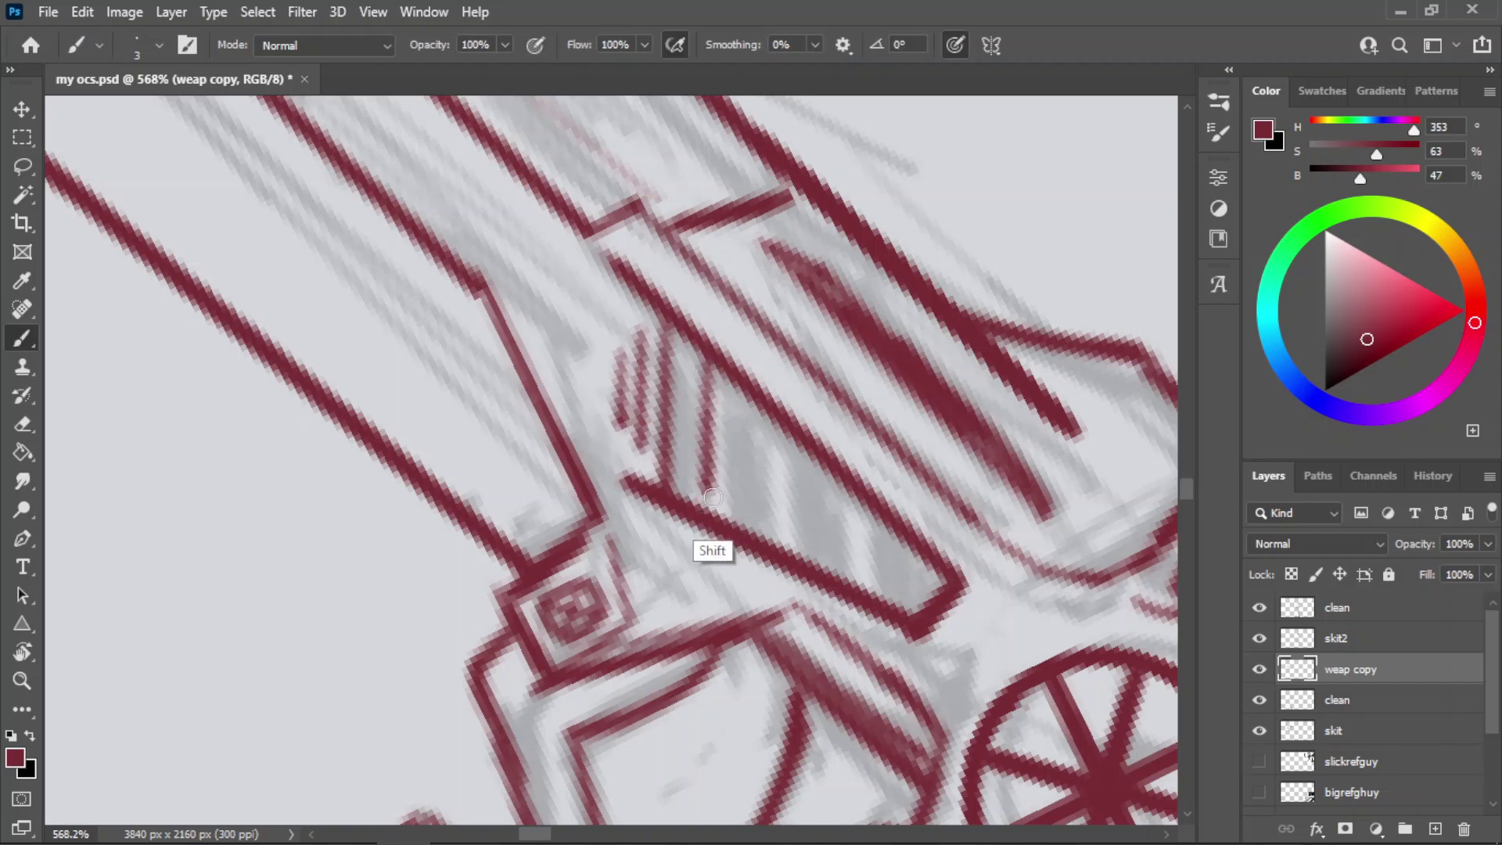
{"action": "mouse_move", "coordinate": [673, 335]}
{"action": "left_mouse_down"}
{"action": "mouse_move", "coordinate": [698, 439]}
{"action": "mouse_move", "coordinate": [688, 468]}
{"action": "mouse_move", "coordinate": [667, 456]}
{"action": "mouse_move", "coordinate": [693, 442]}
{"action": "left_mouse_up"}
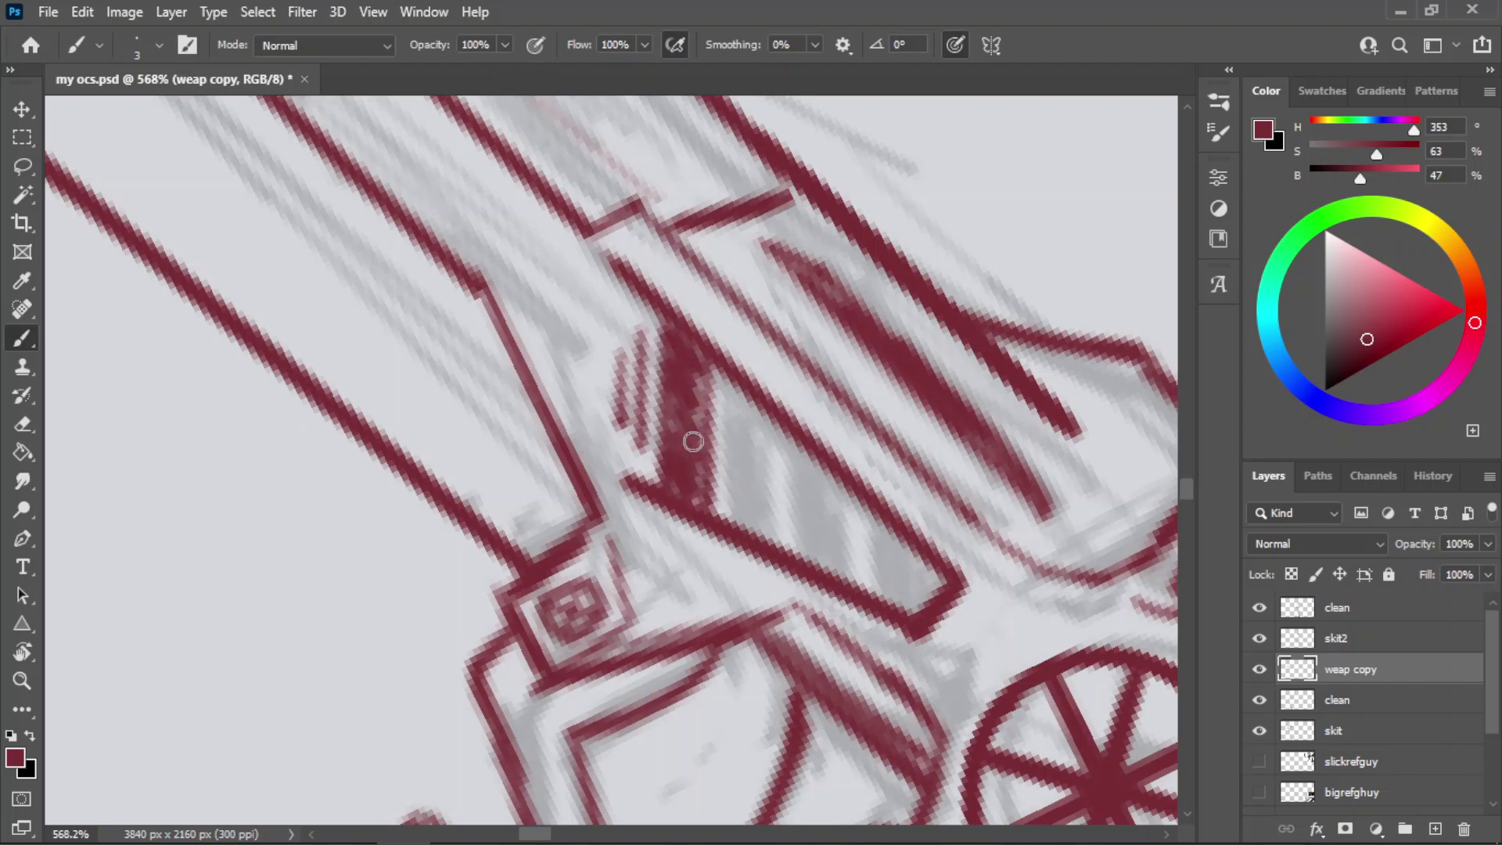
{"action": "key", "text": "ctrl+s"}
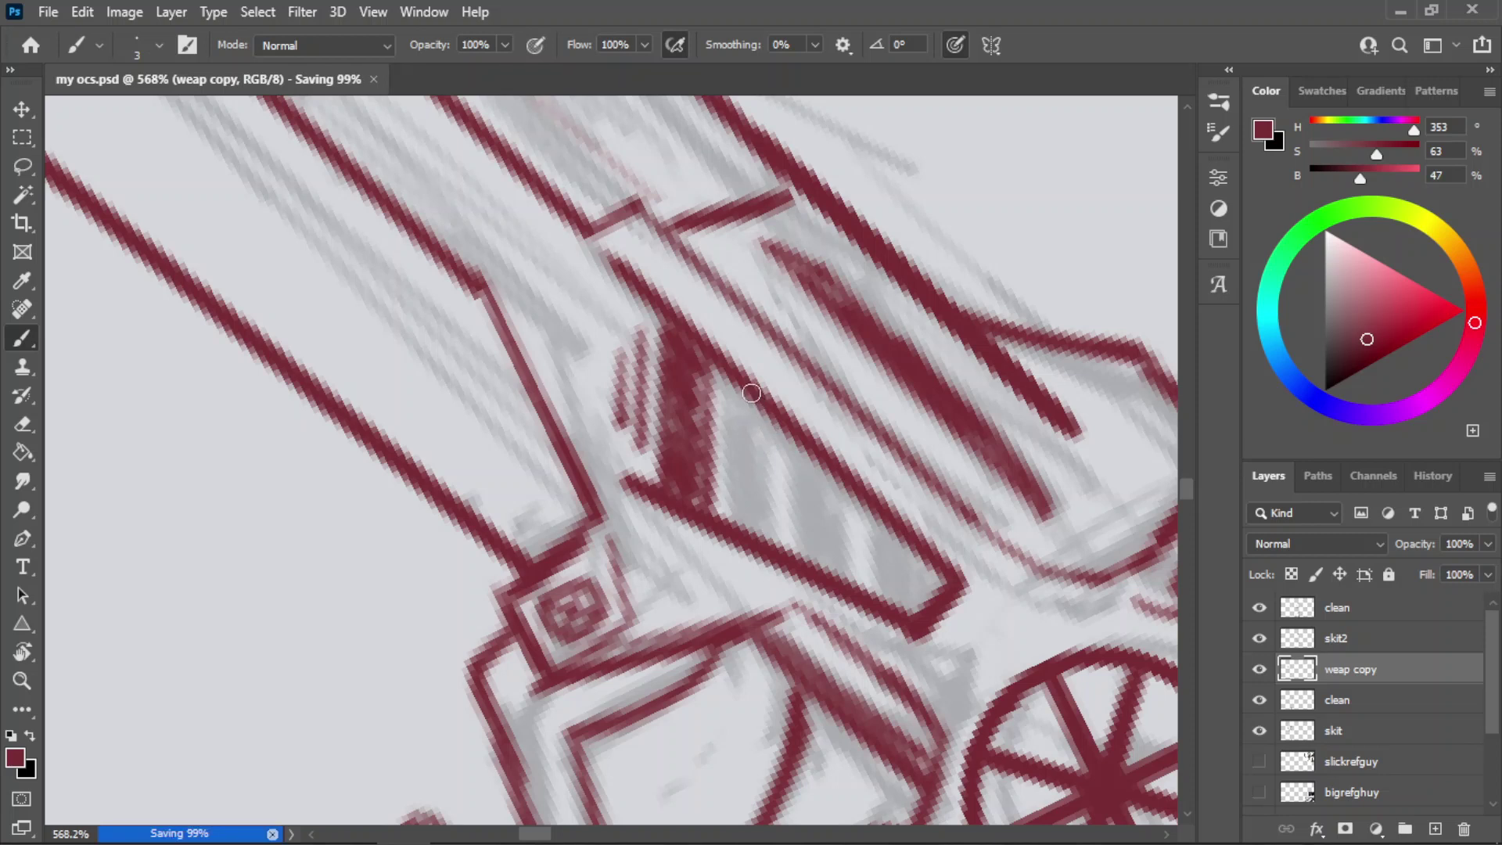
- Outline the second stripe across the tapered panel with two parallel lines and fill it dark red
{"action": "left_click", "coordinate": [746, 382]}
{"action": "left_click", "coordinate": [739, 519], "text": "shift"}
{"action": "left_click", "coordinate": [799, 451]}
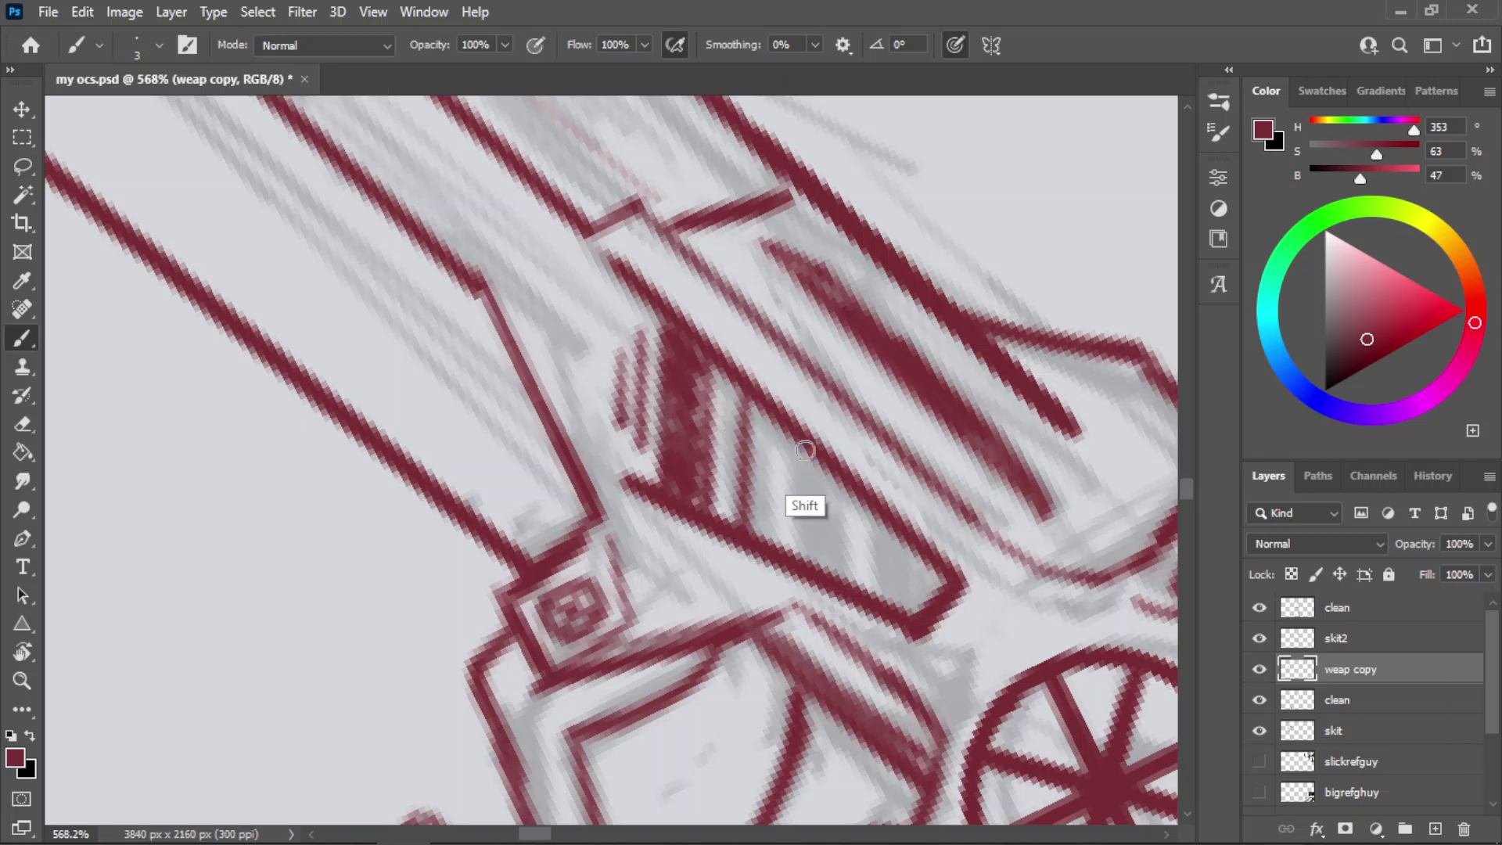
{"action": "left_click", "coordinate": [797, 553], "text": "shift"}
{"action": "key", "text": "ctrl+z"}
{"action": "left_click", "coordinate": [798, 450]}
{"action": "left_click", "coordinate": [791, 550], "text": "shift"}
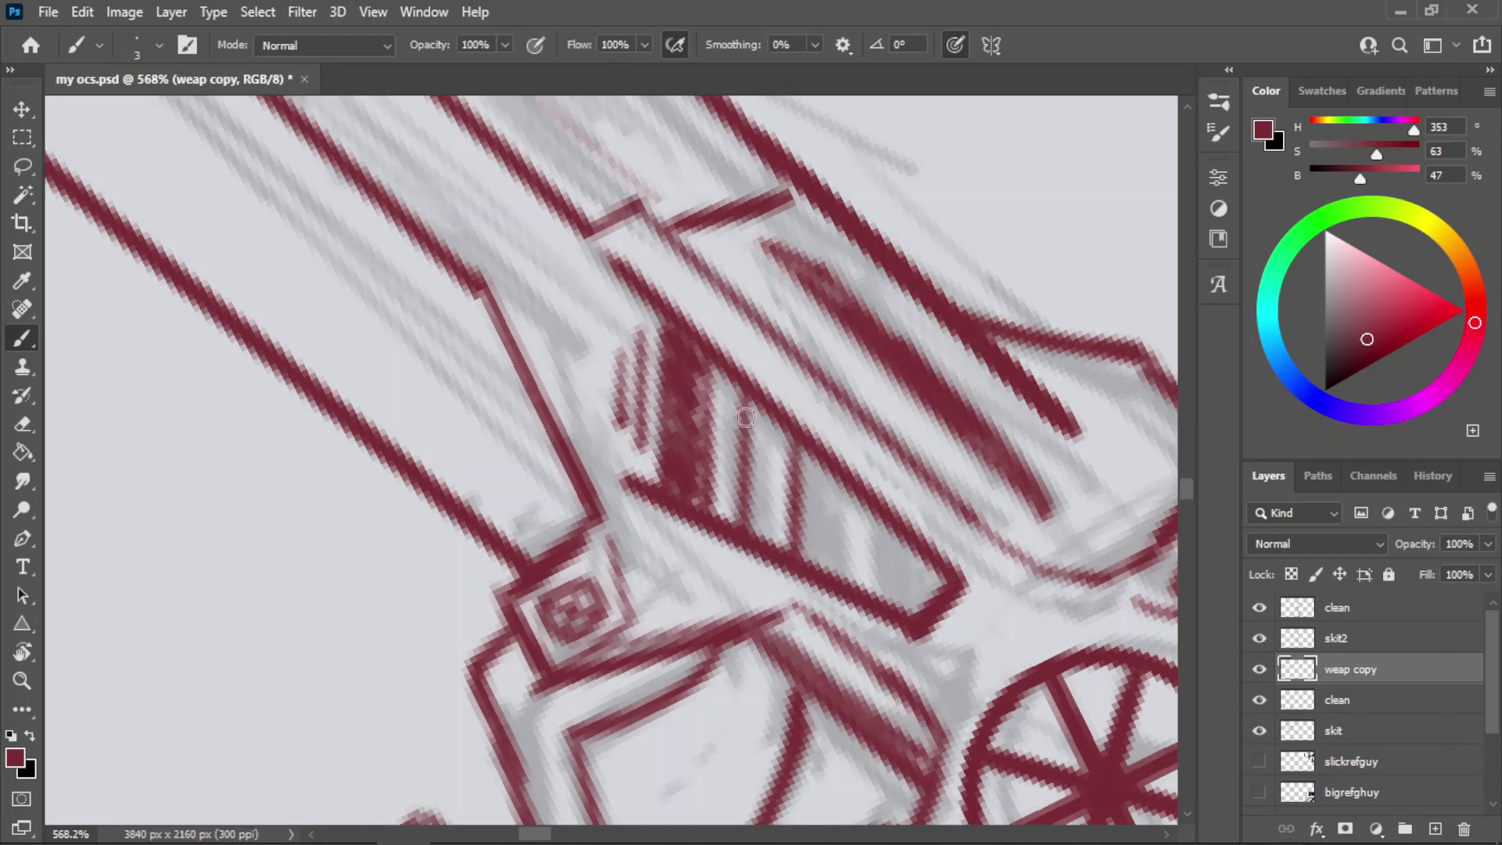
{"action": "mouse_move", "coordinate": [747, 417]}
{"action": "left_mouse_down"}
{"action": "mouse_move", "coordinate": [786, 451]}
{"action": "mouse_move", "coordinate": [760, 474]}
{"action": "mouse_move", "coordinate": [759, 529]}
{"action": "left_mouse_up"}
- Outline the third stripe nearer the panel's narrow end with two parallel lines and fill it dark red
{"action": "left_click", "coordinate": [831, 471]}
{"action": "left_click", "coordinate": [824, 551], "text": "shift"}
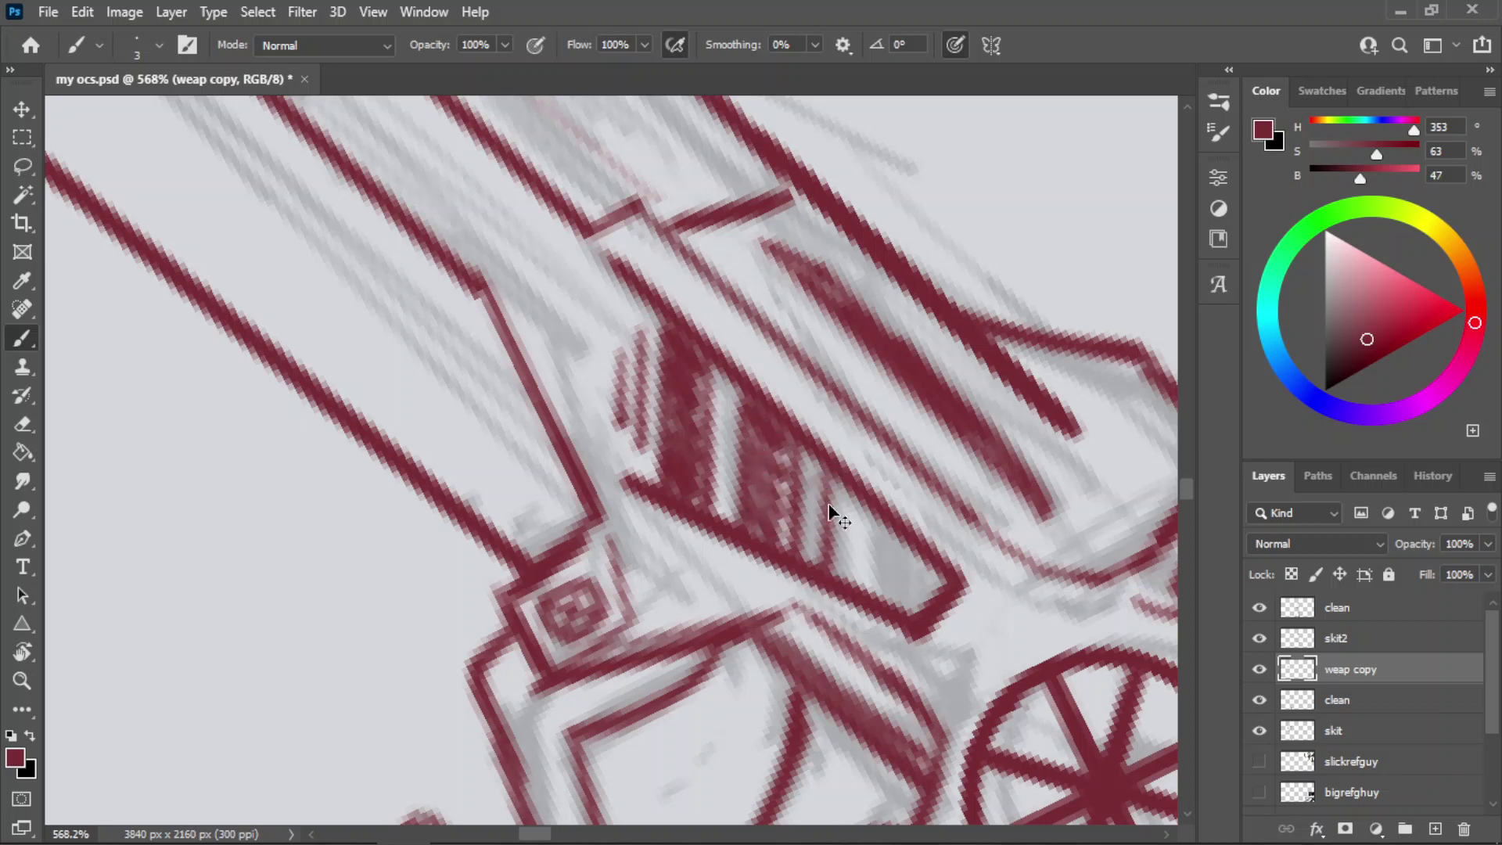
{"action": "key", "text": "ctrl+z"}
{"action": "left_click", "coordinate": [838, 475]}
{"action": "left_click", "coordinate": [830, 558], "text": "shift"}
{"action": "left_click", "coordinate": [883, 517]}
{"action": "left_click", "coordinate": [876, 596], "text": "shift"}
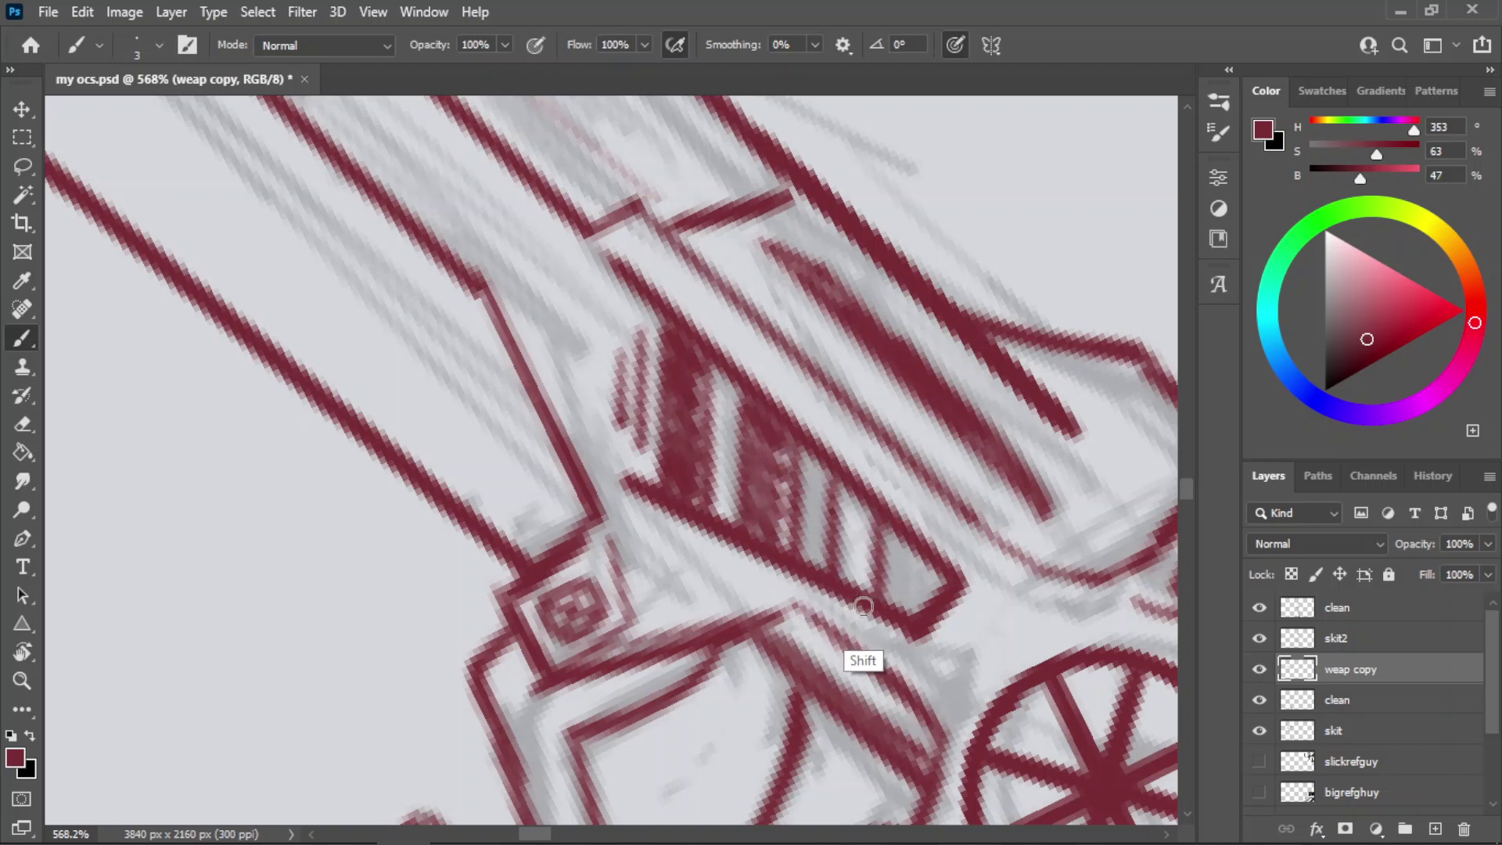
{"action": "mouse_move", "coordinate": [845, 523]}
{"action": "left_mouse_down"}
{"action": "mouse_move", "coordinate": [848, 496]}
{"action": "mouse_move", "coordinate": [855, 577]}
{"action": "mouse_move", "coordinate": [864, 543]}
{"action": "left_mouse_up"}
- Draw a short slanted line across the striped panel's narrow tip, undoing the strokes that miss
{"action": "left_click", "coordinate": [914, 554]}
{"action": "left_click", "coordinate": [912, 618], "text": "shift"}
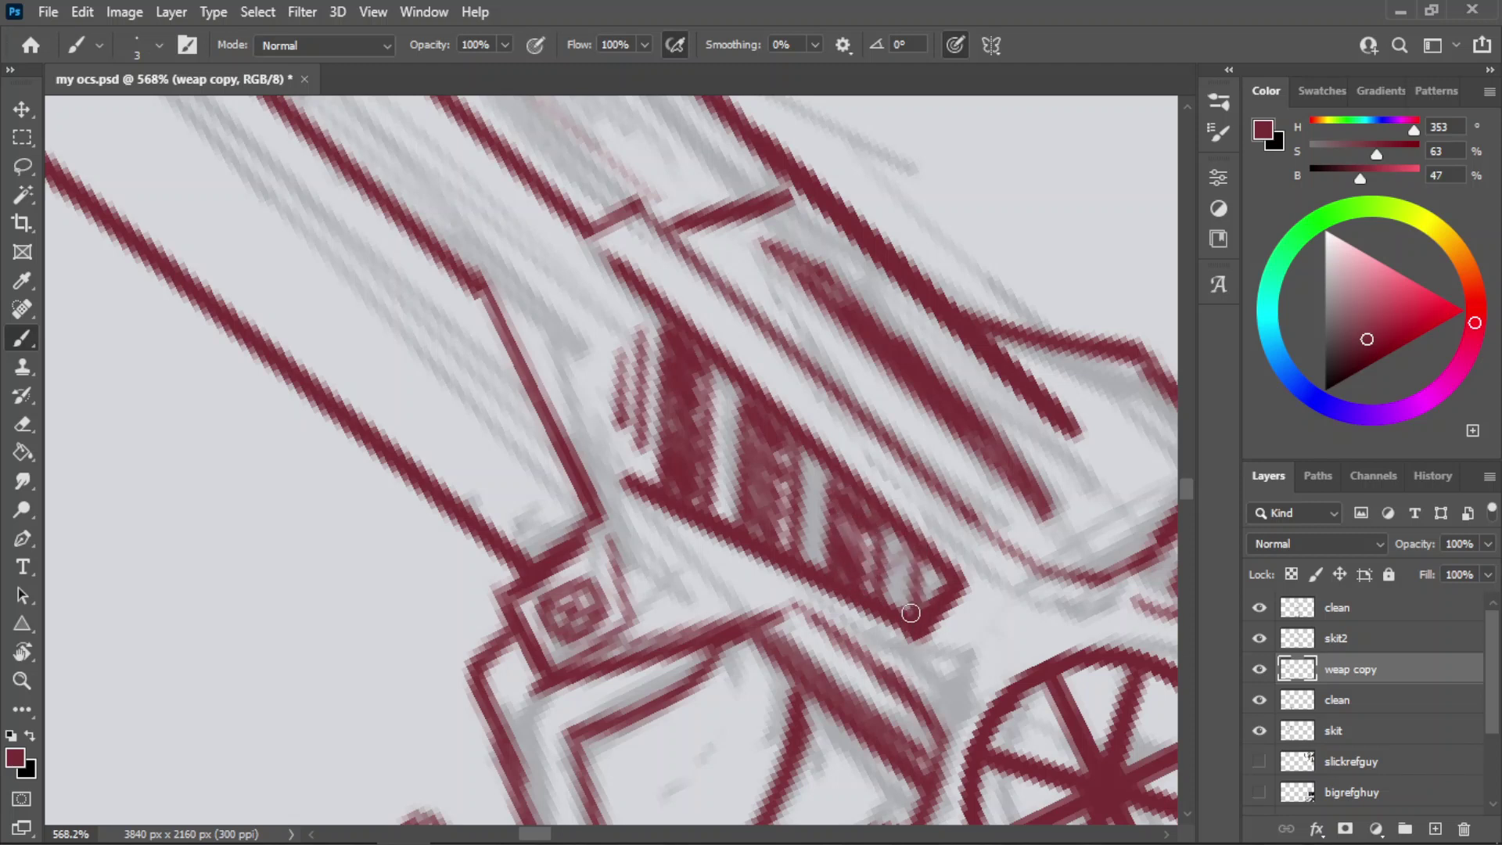
{"action": "key", "text": "ctrl+z"}
{"action": "left_click", "coordinate": [915, 552]}
{"action": "left_click", "coordinate": [909, 620], "text": "shift"}
{"action": "key", "text": "ctrl+z"}
{"action": "mouse_move", "coordinate": [920, 557]}
{"action": "left_mouse_down"}
{"action": "mouse_move", "coordinate": [899, 607]}
{"action": "mouse_move", "coordinate": [919, 604]}
{"action": "mouse_move", "coordinate": [895, 610]}
{"action": "mouse_move", "coordinate": [915, 573]}
{"action": "left_mouse_up"}
{"action": "key", "text": "ctrl+z"}
{"action": "key", "text": "ctrl+z"}
{"action": "key", "text": "ctrl+z"}
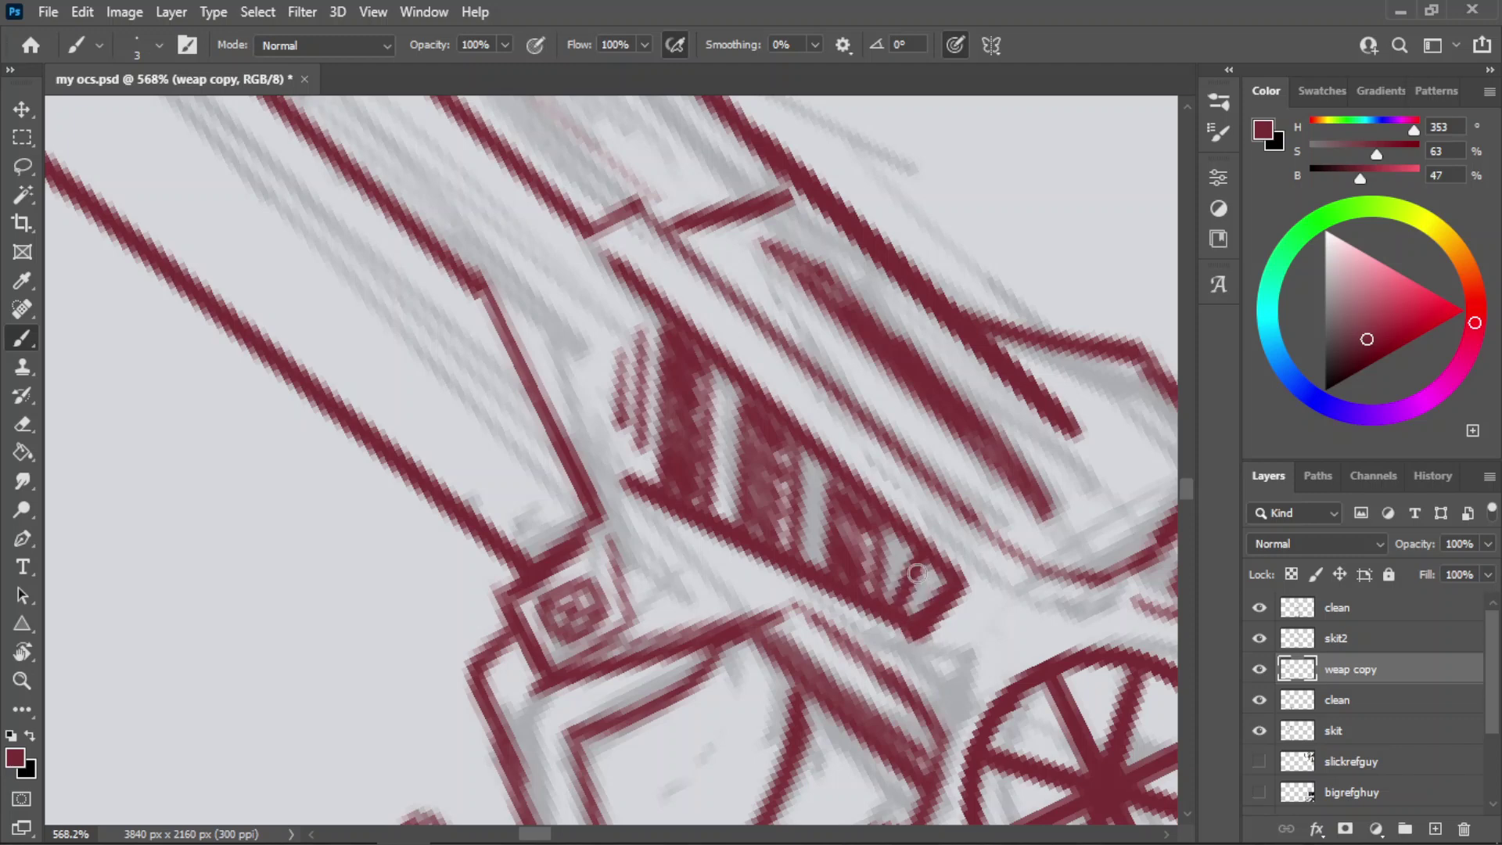
- Examine the sword's hilt and blade base with the canvas rotation reset, from the whole weapon to the crossguard and grip collar
{"action": "key", "text": "z"}
{"action": "left_click_drag", "start_coordinate": [764, 366], "coordinate": [659, 410]}
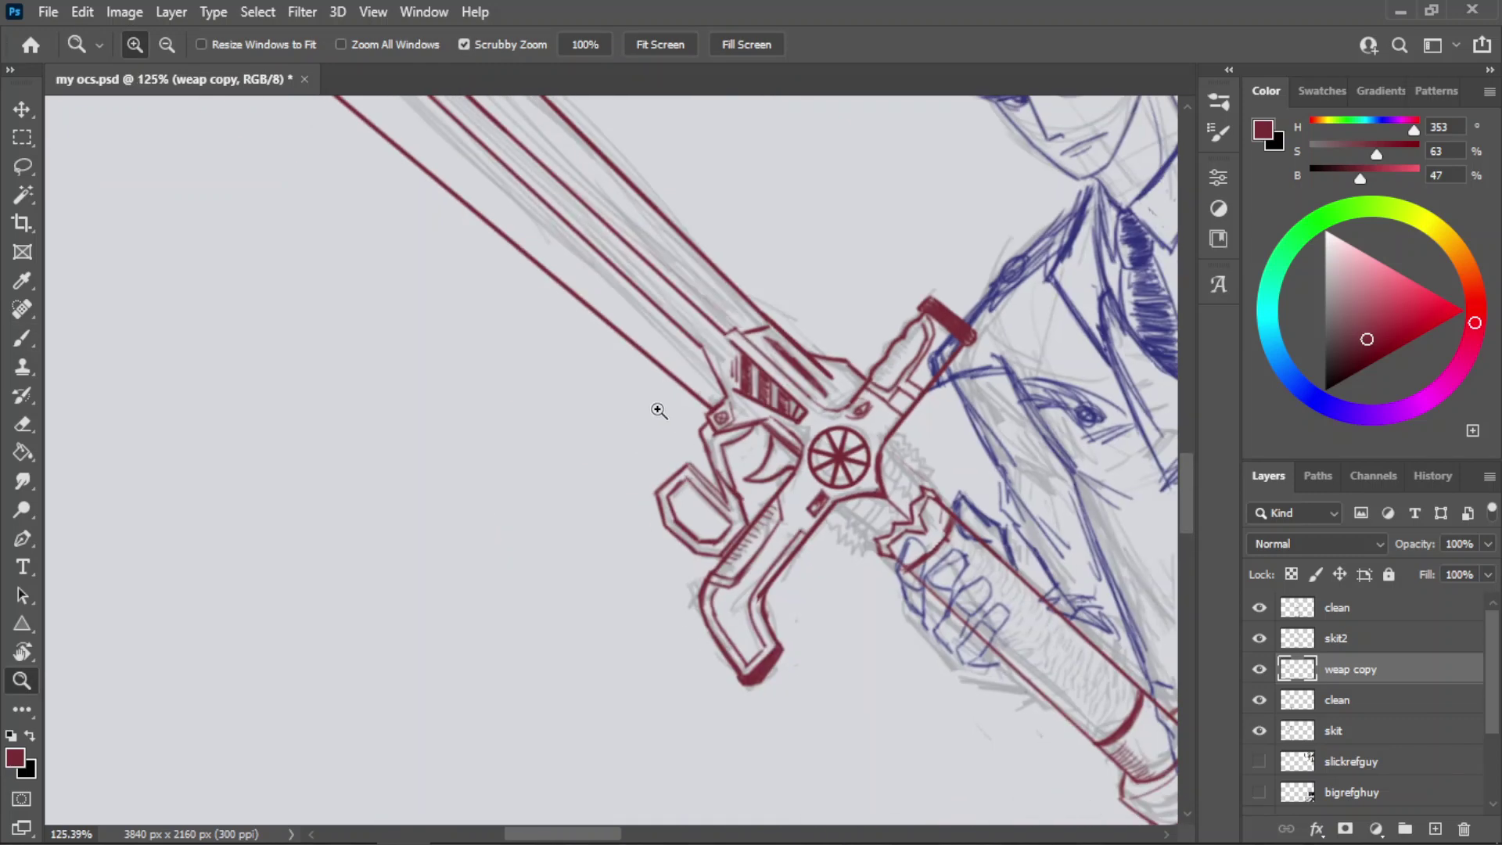
{"action": "key", "text": "r"}
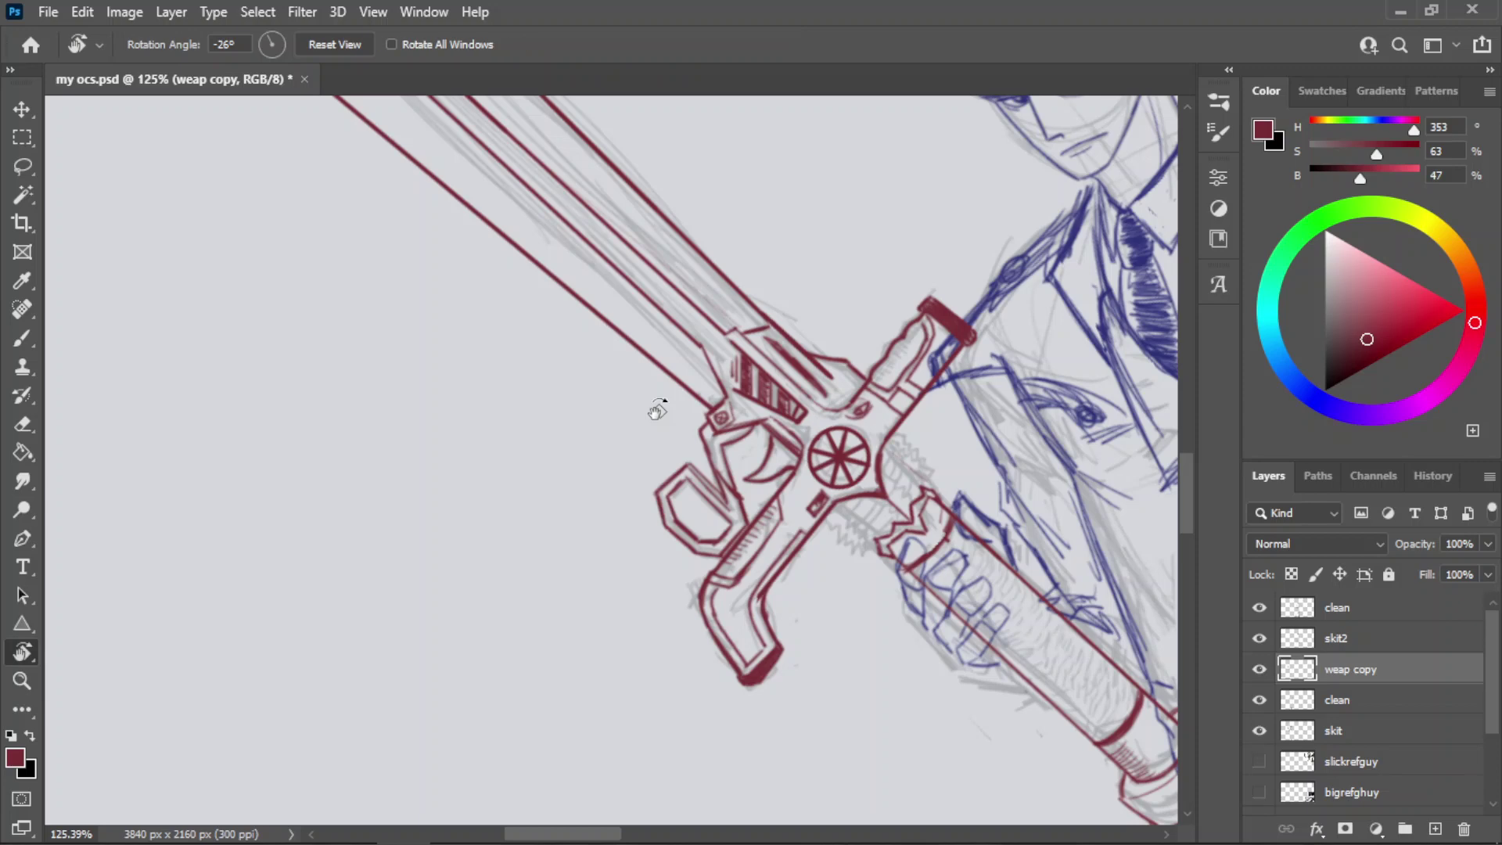
{"action": "left_click", "coordinate": [326, 45]}
{"action": "key", "text": "z"}
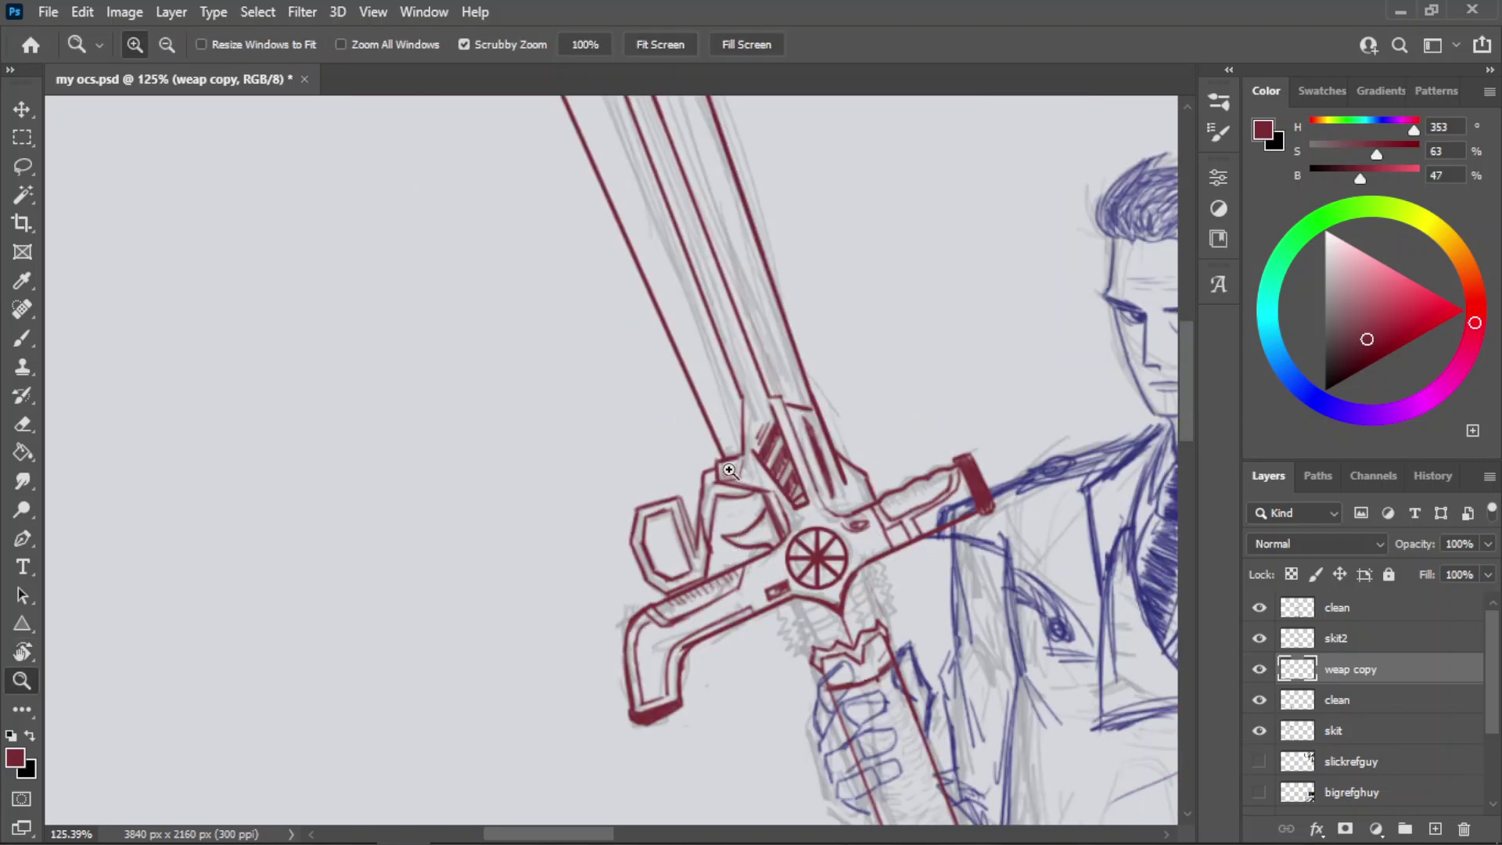
{"action": "left_click_drag", "start_coordinate": [857, 697], "coordinate": [894, 696]}
{"action": "left_click_drag", "start_coordinate": [665, 360], "coordinate": [639, 368]}
{"action": "left_click_drag", "start_coordinate": [746, 507], "coordinate": [812, 501]}
{"action": "key", "text": "e"}
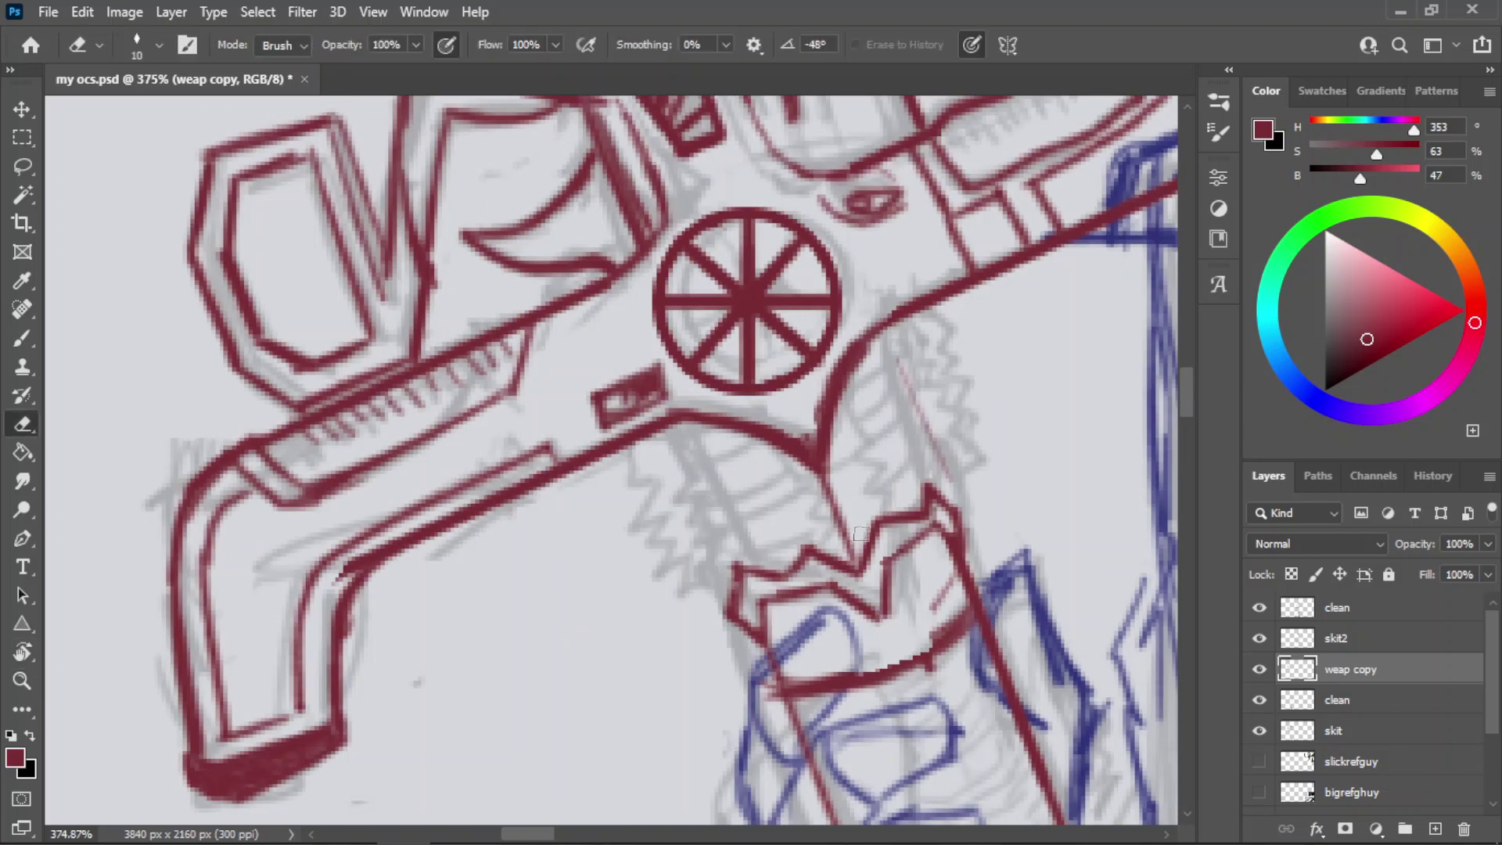
- Draw a line ending in a zigzag from the crossguard's pointed underside to the jagged grip collar, on the side of the bent arm
{"action": "key", "text": "r"}
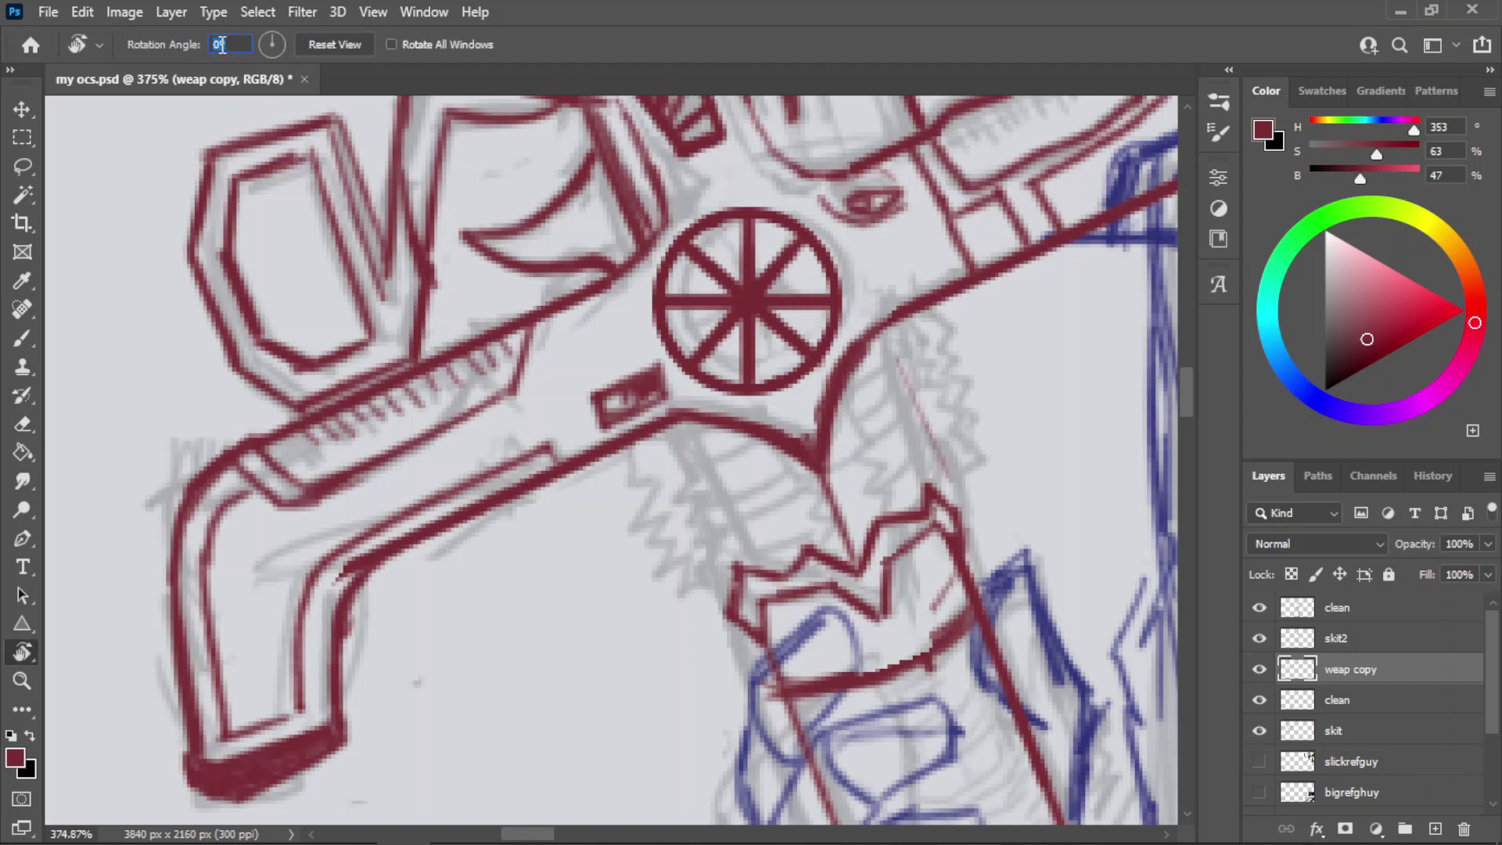
{"action": "type", "text": "21be"}
{"action": "left_click_drag", "start_coordinate": [805, 583], "coordinate": [802, 574]}
{"action": "key", "text": "b"}
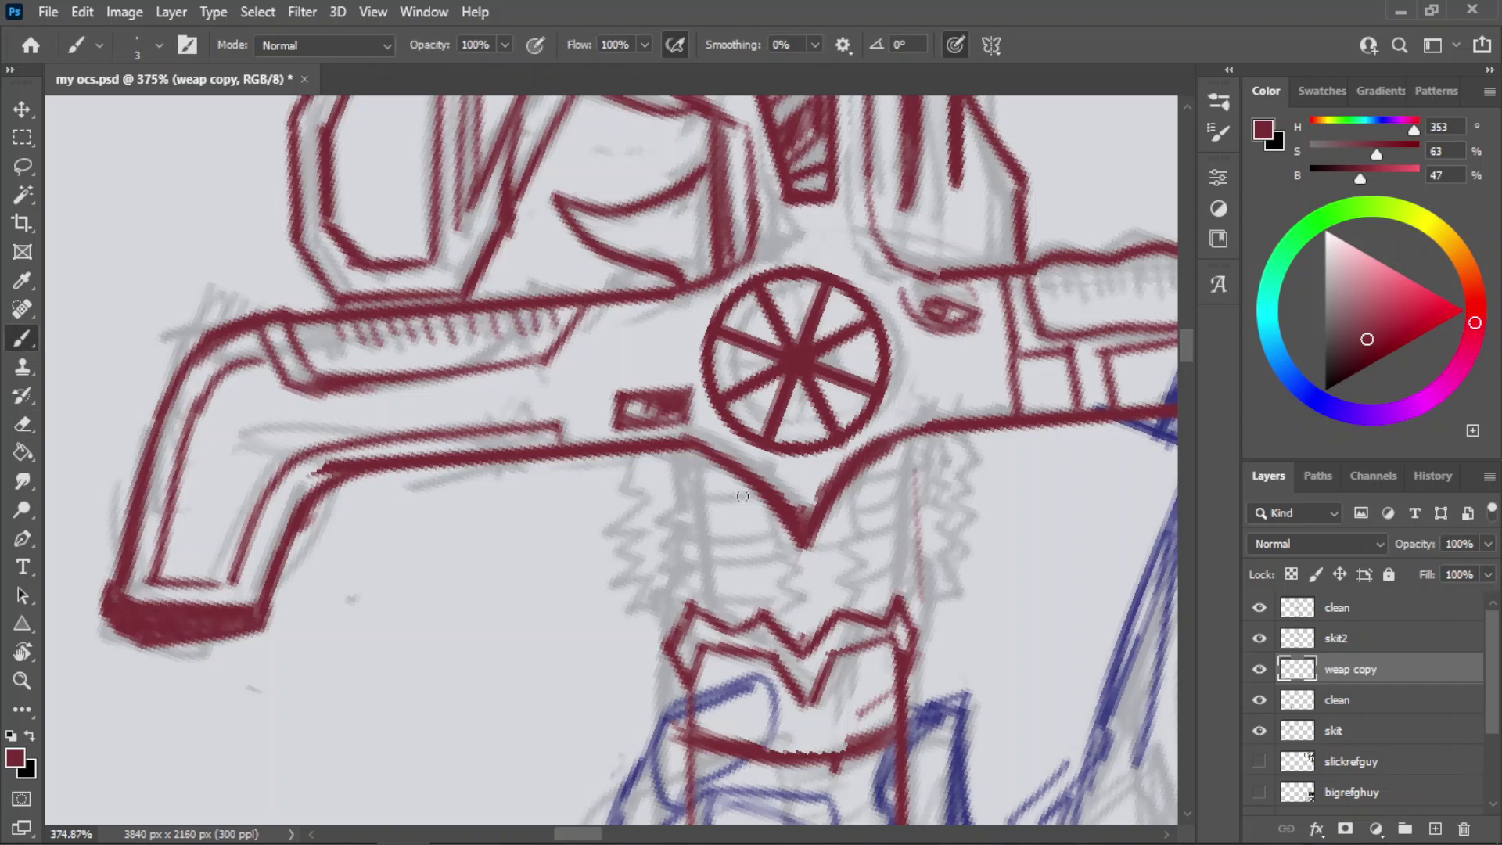
{"action": "key", "text": "ctrl+z"}
{"action": "mouse_move", "coordinate": [749, 489]}
{"action": "left_mouse_down"}
{"action": "mouse_move", "coordinate": [771, 581]}
{"action": "mouse_move", "coordinate": [756, 523]}
{"action": "mouse_move", "coordinate": [761, 553]}
{"action": "left_mouse_up"}
{"action": "key", "text": "ctrl+z"}
{"action": "key", "text": "ctrl+z"}
{"action": "key", "text": "ctrl+z"}
{"action": "key", "text": "ctrl+z"}
{"action": "mouse_move", "coordinate": [747, 487]}
{"action": "left_mouse_down"}
{"action": "mouse_move", "coordinate": [754, 571]}
{"action": "mouse_move", "coordinate": [778, 582]}
{"action": "mouse_move", "coordinate": [748, 592]}
{"action": "left_mouse_up"}
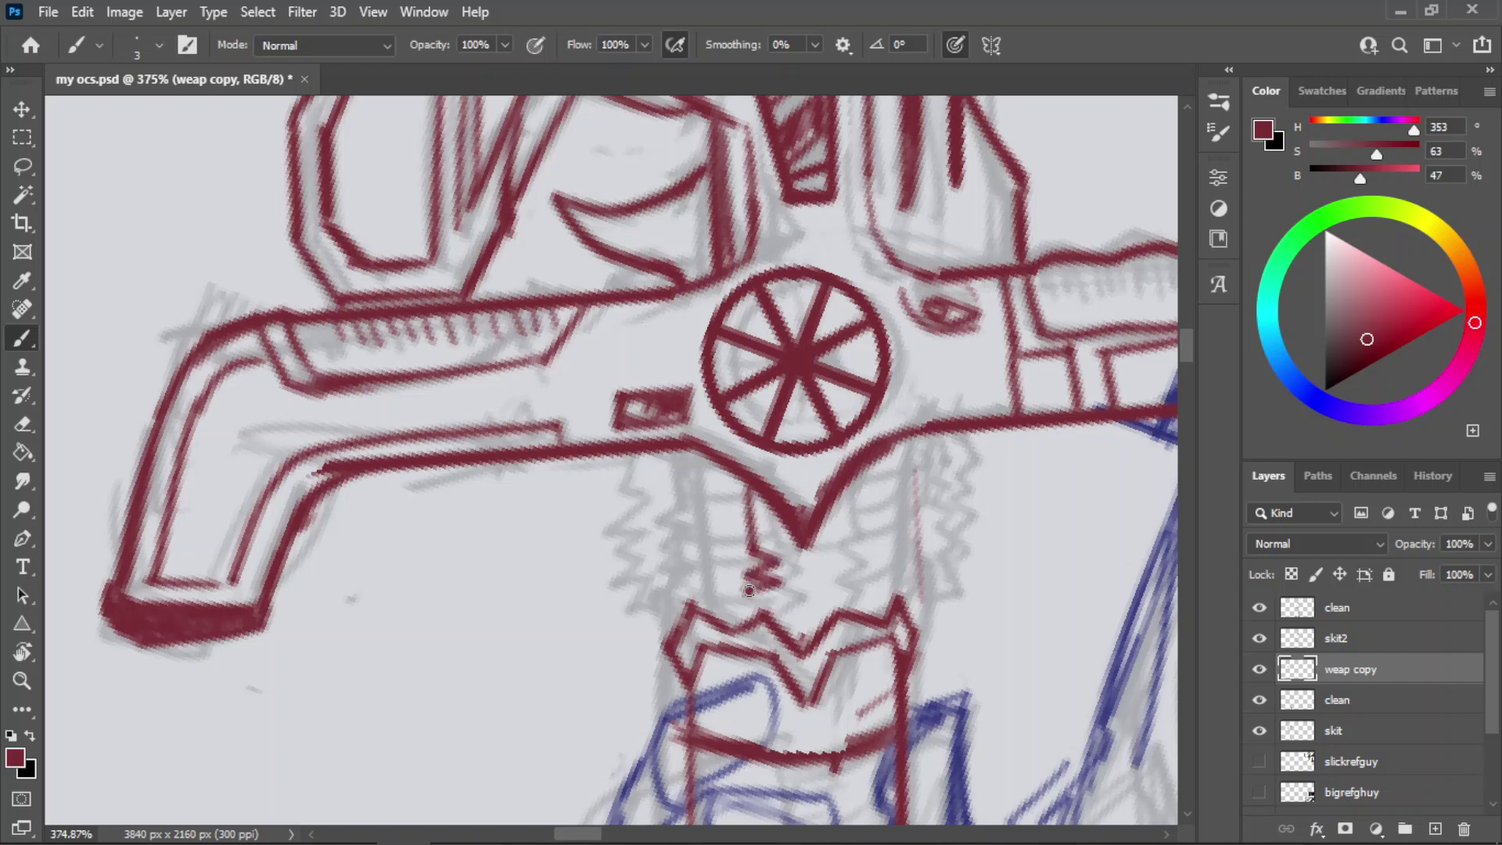
- Draw the matching line and zigzag on the opposite side of the crossguard's point, down to the grip collar
{"action": "left_click_drag", "start_coordinate": [848, 476], "coordinate": [860, 561]}
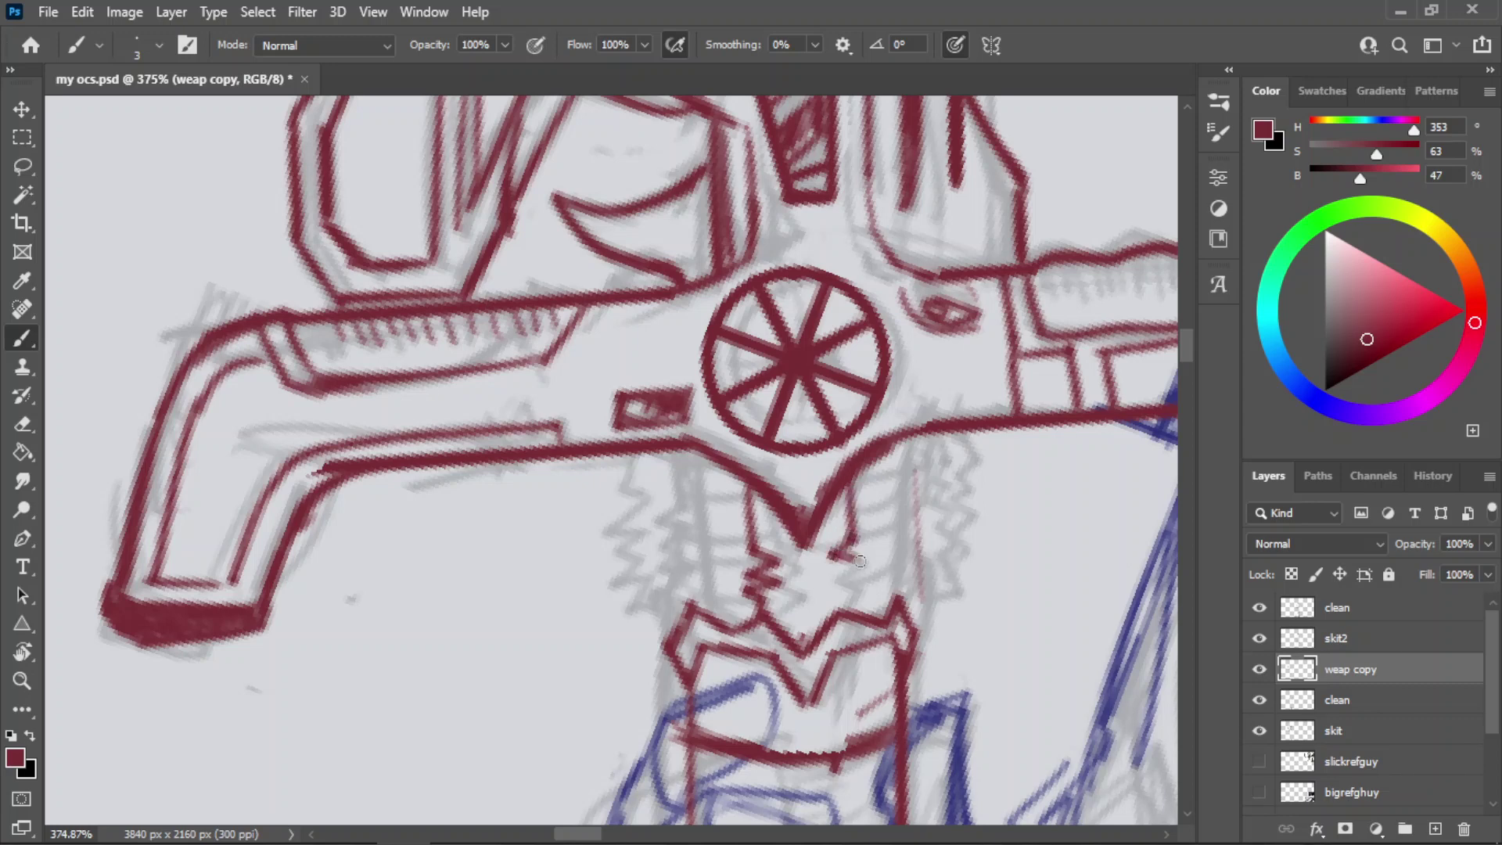
{"action": "key", "text": "ctrl+z"}
{"action": "key", "text": "ctrl+z"}
{"action": "left_click_drag", "start_coordinate": [844, 482], "coordinate": [851, 535]}
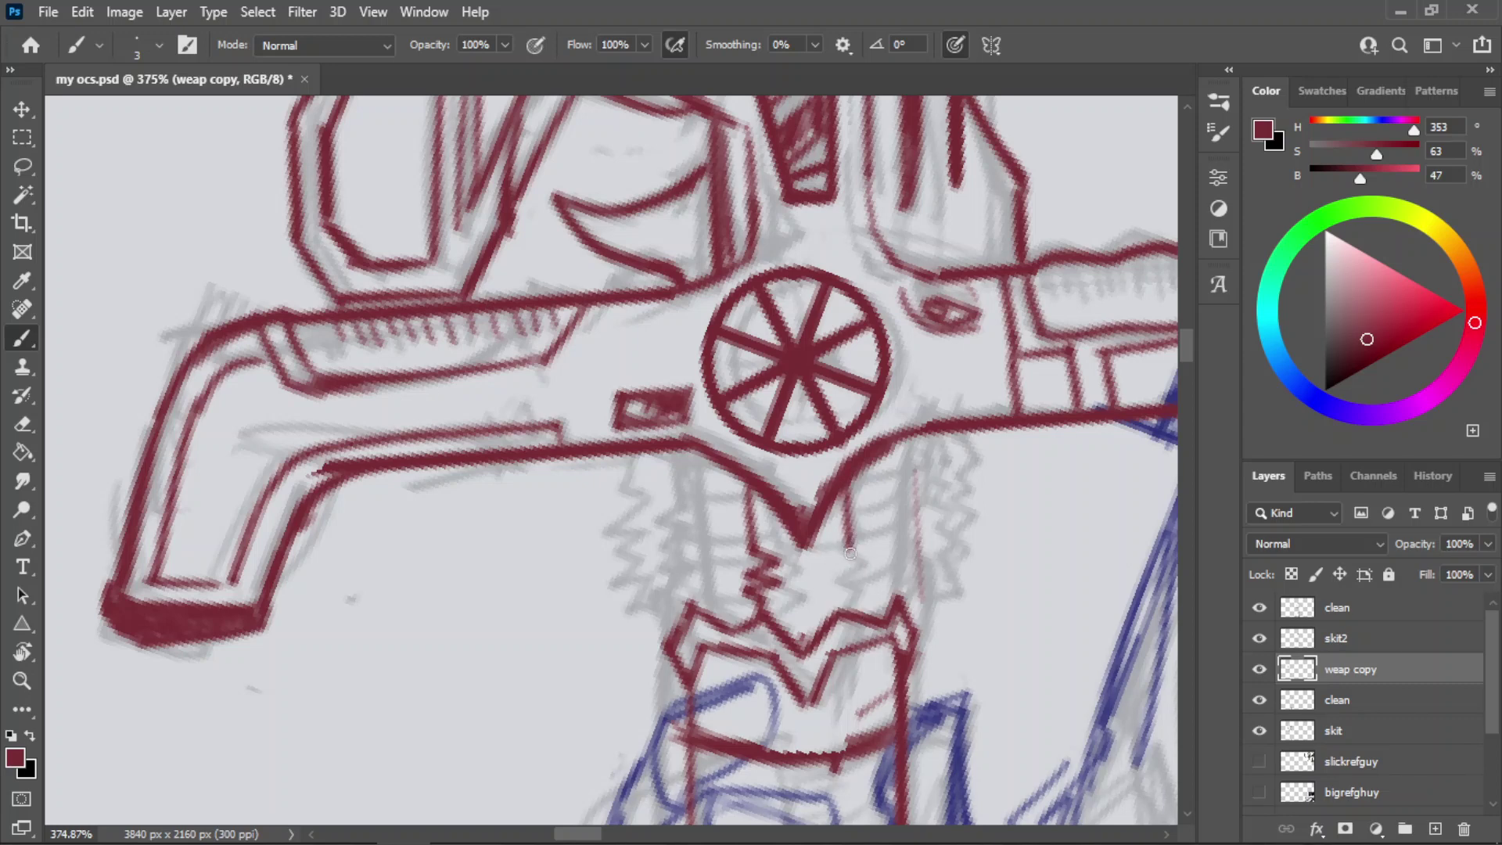
{"action": "mouse_move", "coordinate": [849, 548]}
{"action": "left_mouse_down"}
{"action": "mouse_move", "coordinate": [828, 587]}
{"action": "mouse_move", "coordinate": [851, 619]}
{"action": "left_mouse_up"}
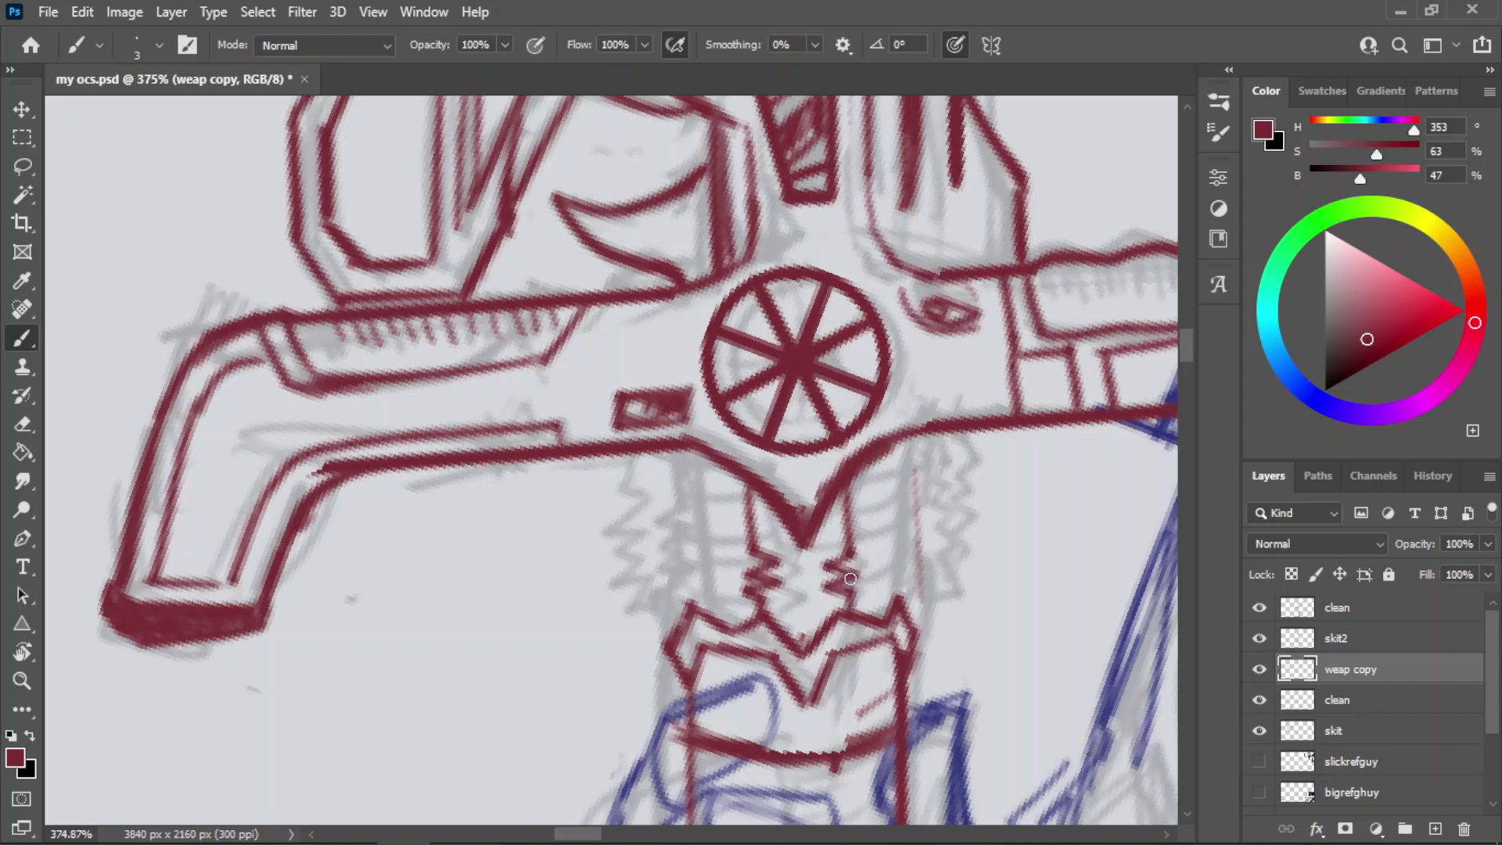
- Connect the two zigzags below the crossguard's point with horizontal lines
{"action": "mouse_move", "coordinate": [766, 583]}
{"action": "left_mouse_down"}
{"action": "mouse_move", "coordinate": [830, 593]}
{"action": "mouse_move", "coordinate": [759, 580]}
{"action": "left_mouse_up"}
{"action": "key", "text": "ctrl+z"}
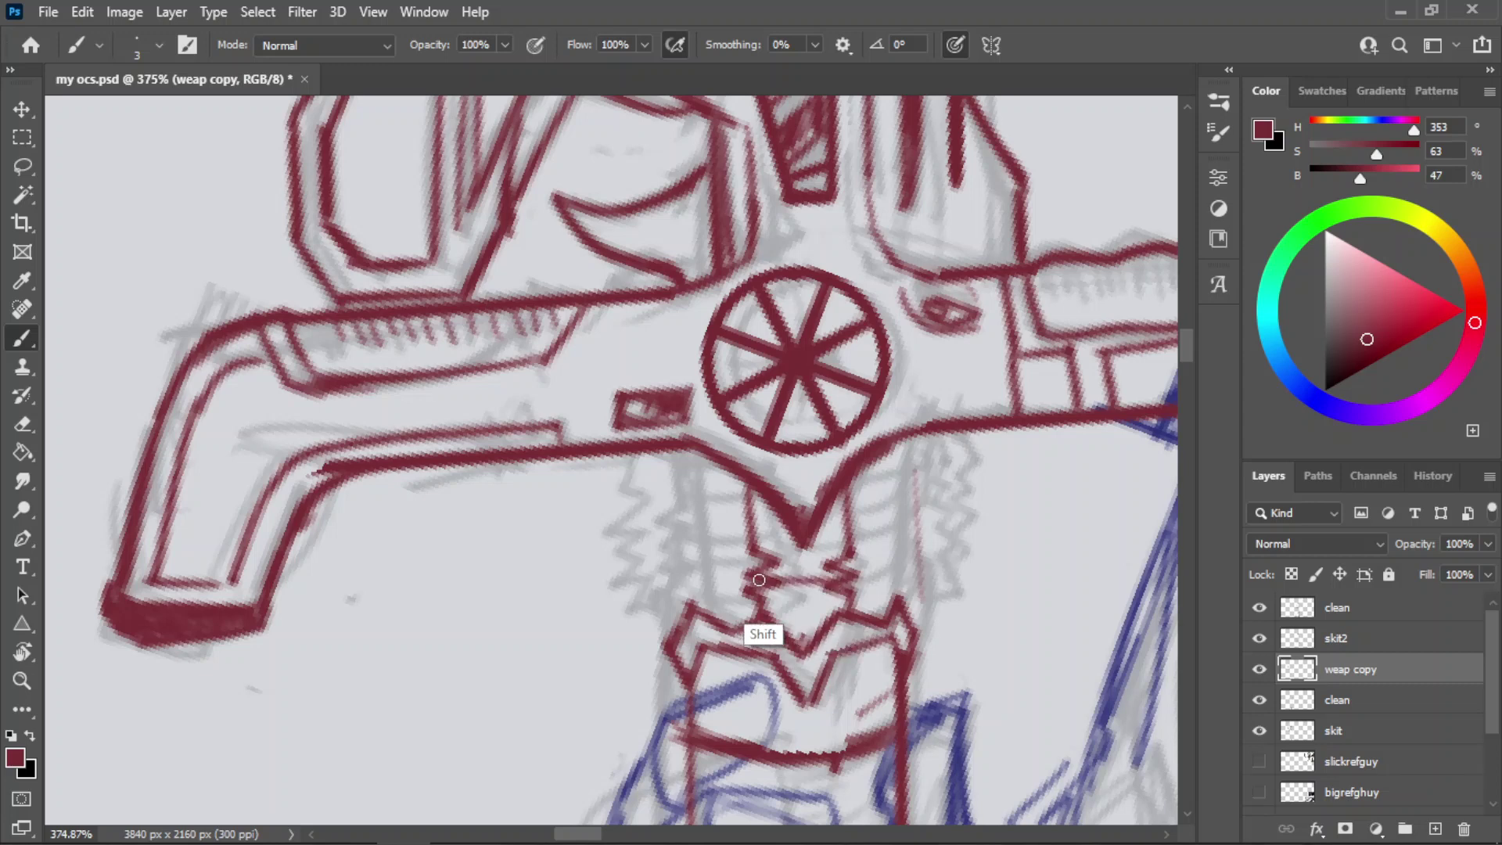
{"action": "left_click_drag", "start_coordinate": [849, 558], "coordinate": [765, 560]}
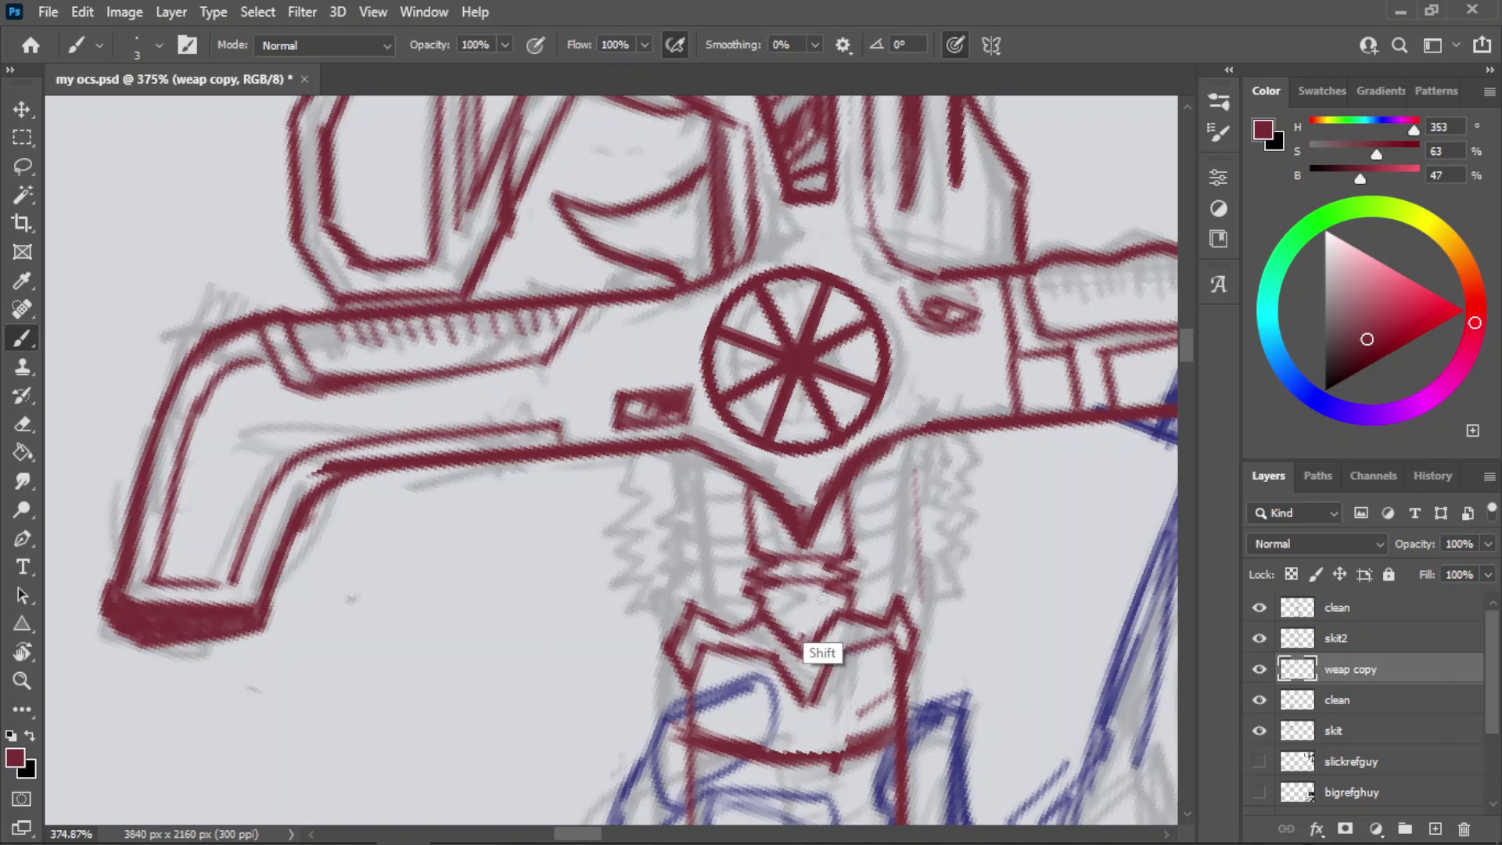
{"action": "left_click", "coordinate": [747, 603], "text": "shift"}
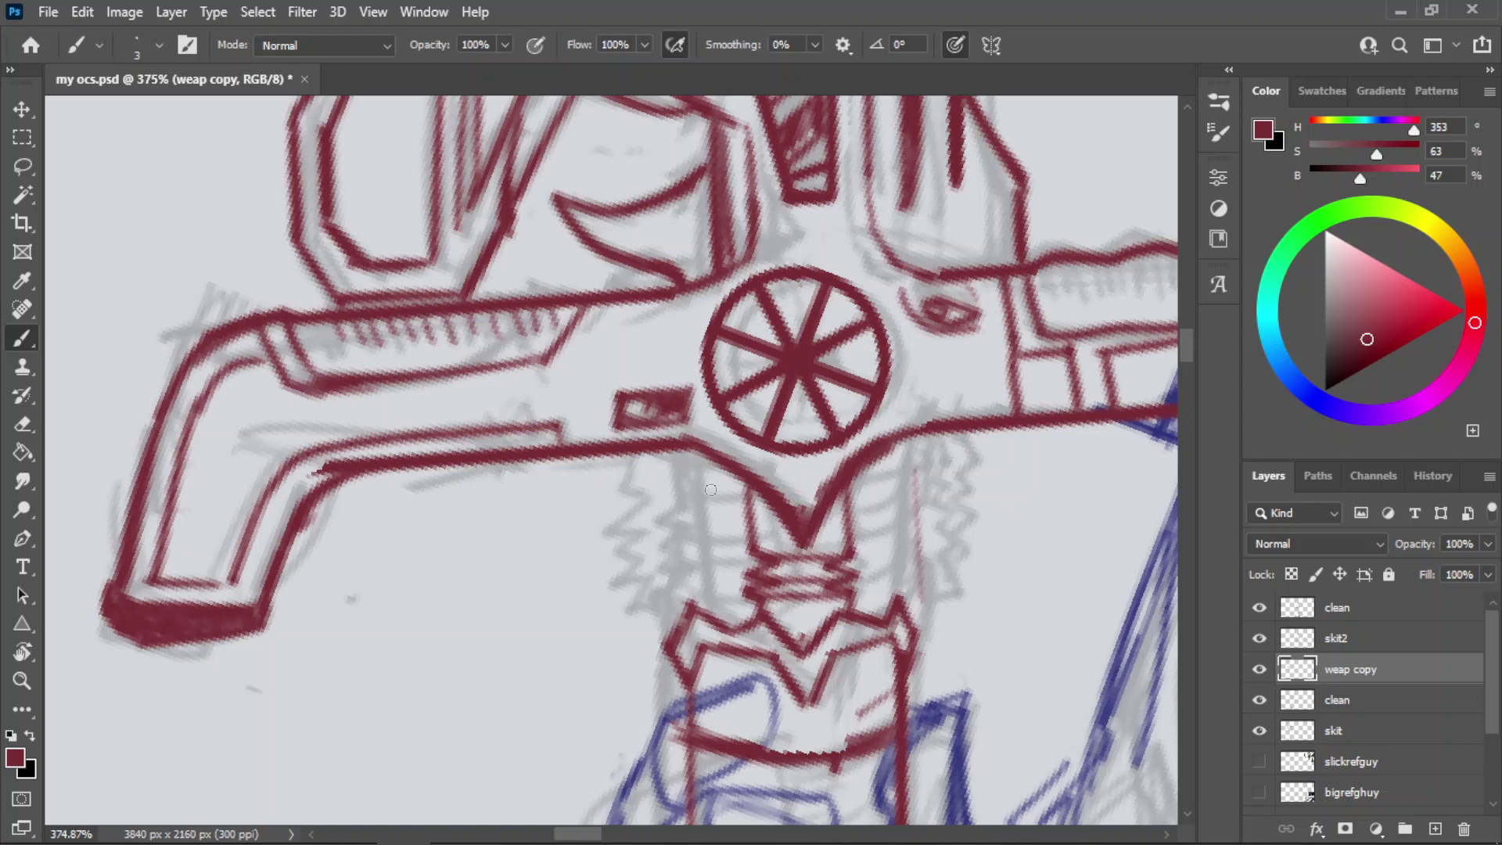
- Draw the two thick outer sides of the hilt's neck between the crossguard and the grip collar
{"action": "mouse_move", "coordinate": [702, 456]}
{"action": "left_mouse_down"}
{"action": "mouse_move", "coordinate": [715, 602]}
{"action": "mouse_move", "coordinate": [701, 473]}
{"action": "left_mouse_up"}
{"action": "key", "text": "ctrl+z"}
{"action": "mouse_move", "coordinate": [713, 604]}
{"action": "left_mouse_down"}
{"action": "mouse_move", "coordinate": [700, 459]}
{"action": "mouse_move", "coordinate": [714, 623]}
{"action": "left_mouse_up"}
{"action": "mouse_move", "coordinate": [895, 445]}
{"action": "left_mouse_down"}
{"action": "mouse_move", "coordinate": [887, 614]}
{"action": "mouse_move", "coordinate": [887, 447]}
{"action": "left_mouse_up"}
{"action": "key", "text": "ctrl+z"}
{"action": "left_click_drag", "start_coordinate": [886, 566], "coordinate": [888, 447]}
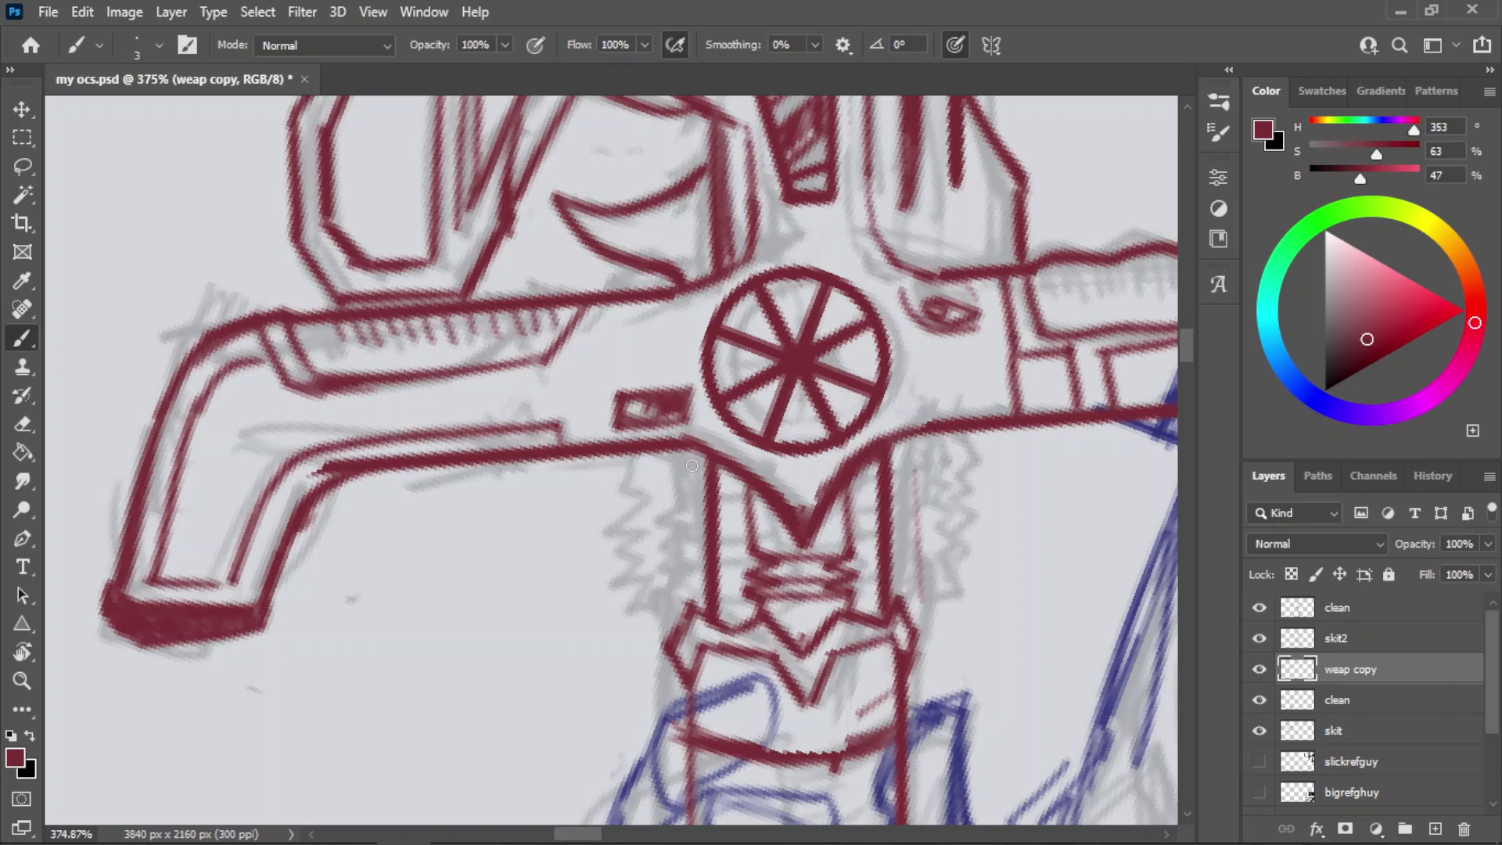
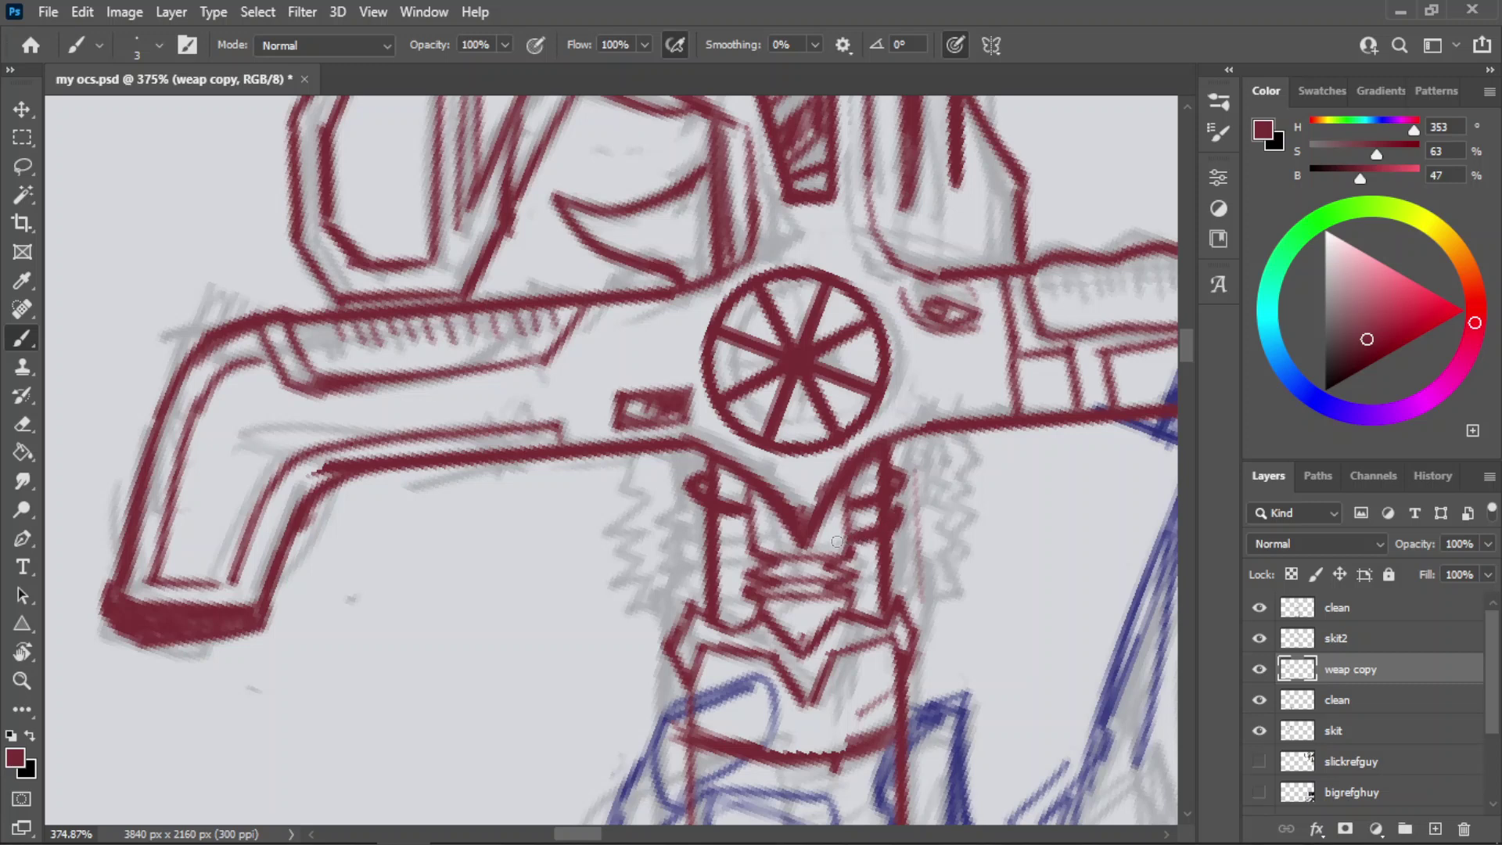
- Draw rows of short horizontal ribs across both outer sides of the neck, down to the grip collar
{"action": "mouse_move", "coordinate": [689, 533]}
{"action": "left_mouse_down"}
{"action": "mouse_move", "coordinate": [742, 543]}
{"action": "mouse_move", "coordinate": [687, 527]}
{"action": "mouse_move", "coordinate": [748, 549]}
{"action": "mouse_move", "coordinate": [697, 567]}
{"action": "mouse_move", "coordinate": [730, 580]}
{"action": "mouse_move", "coordinate": [694, 565]}
{"action": "mouse_move", "coordinate": [743, 579]}
{"action": "left_mouse_up"}
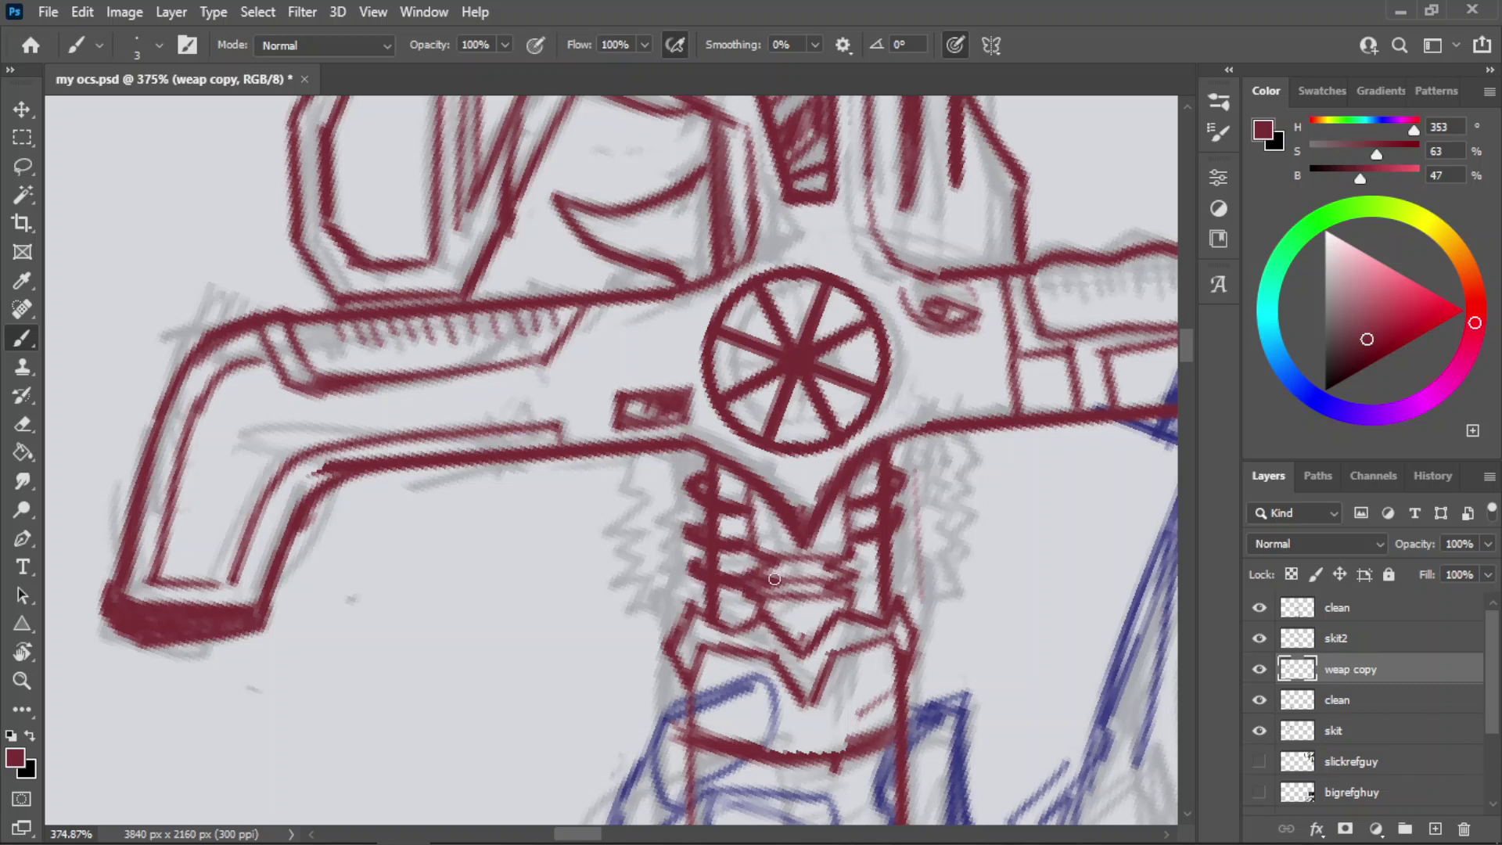
{"action": "mouse_move", "coordinate": [871, 578]}
{"action": "left_mouse_down"}
{"action": "mouse_move", "coordinate": [898, 569]}
{"action": "mouse_move", "coordinate": [845, 588]}
{"action": "left_mouse_up"}
{"action": "left_click_drag", "start_coordinate": [704, 605], "coordinate": [754, 616]}
{"action": "mouse_move", "coordinate": [850, 606]}
{"action": "left_mouse_down"}
{"action": "mouse_move", "coordinate": [887, 600]}
{"action": "mouse_move", "coordinate": [890, 622]}
{"action": "mouse_move", "coordinate": [874, 605]}
{"action": "left_mouse_up"}
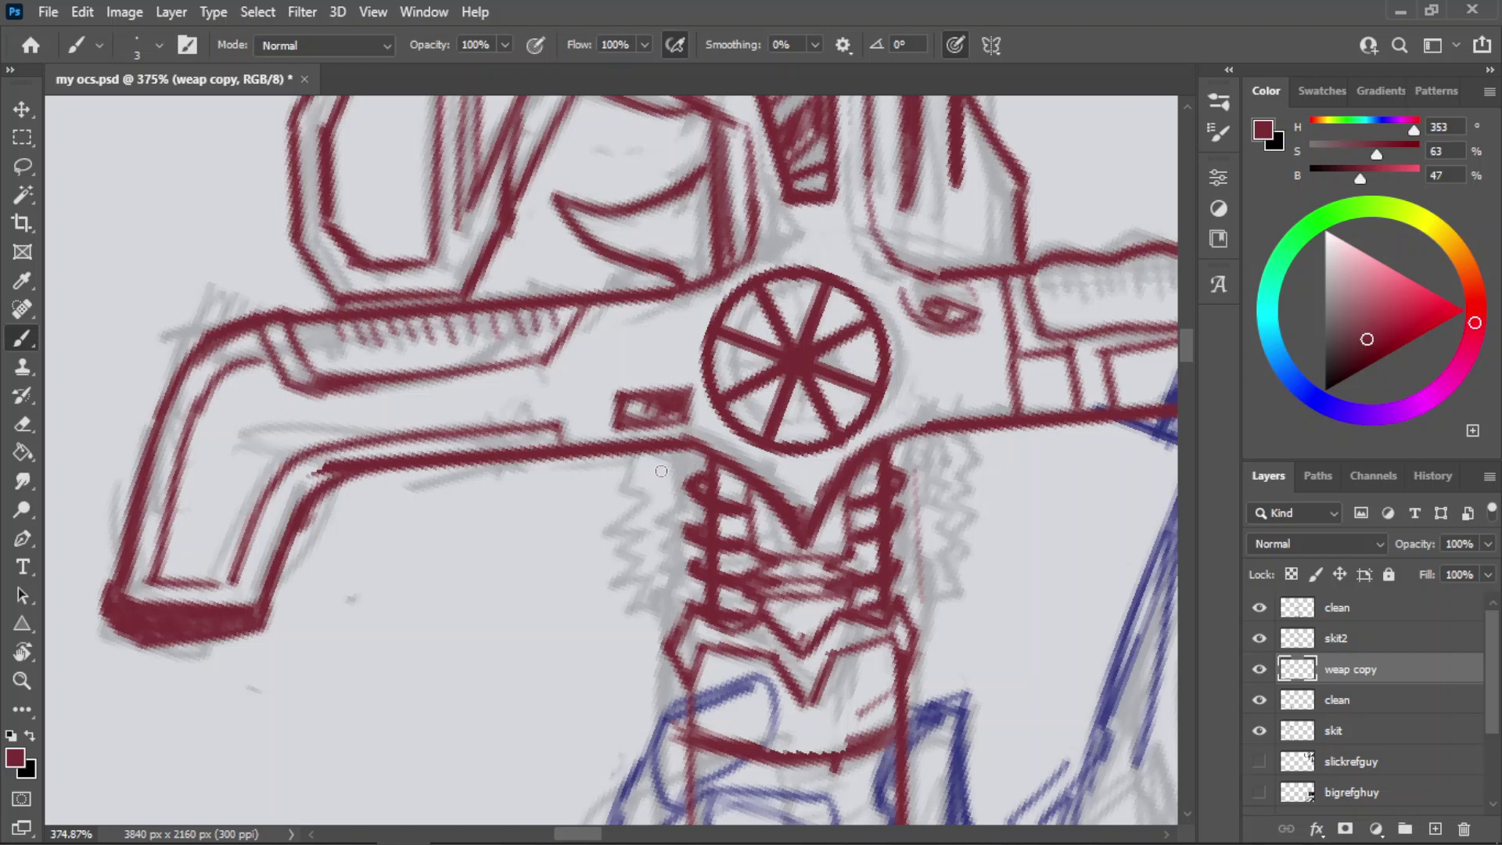
- Draw jagged zigzag lines down the outer side of the hilt's neck beneath the crossguard's bent arm
{"action": "left_click_drag", "start_coordinate": [655, 449], "coordinate": [661, 535]}
{"action": "key", "text": "ctrl+z"}
{"action": "key", "text": "ctrl+z"}
{"action": "left_click_drag", "start_coordinate": [654, 453], "coordinate": [660, 522]}
{"action": "key", "text": "ctrl+z"}
{"action": "left_click_drag", "start_coordinate": [655, 452], "coordinate": [666, 515]}
{"action": "key", "text": "ctrl+z"}
{"action": "key", "text": "ctrl+z"}
{"action": "mouse_move", "coordinate": [656, 454]}
{"action": "left_mouse_down"}
{"action": "mouse_move", "coordinate": [632, 507]}
{"action": "mouse_move", "coordinate": [655, 516]}
{"action": "mouse_move", "coordinate": [628, 534]}
{"action": "mouse_move", "coordinate": [654, 537]}
{"action": "mouse_move", "coordinate": [612, 569]}
{"action": "mouse_move", "coordinate": [650, 558]}
{"action": "left_mouse_up"}
{"action": "key", "text": "ctrl+z"}
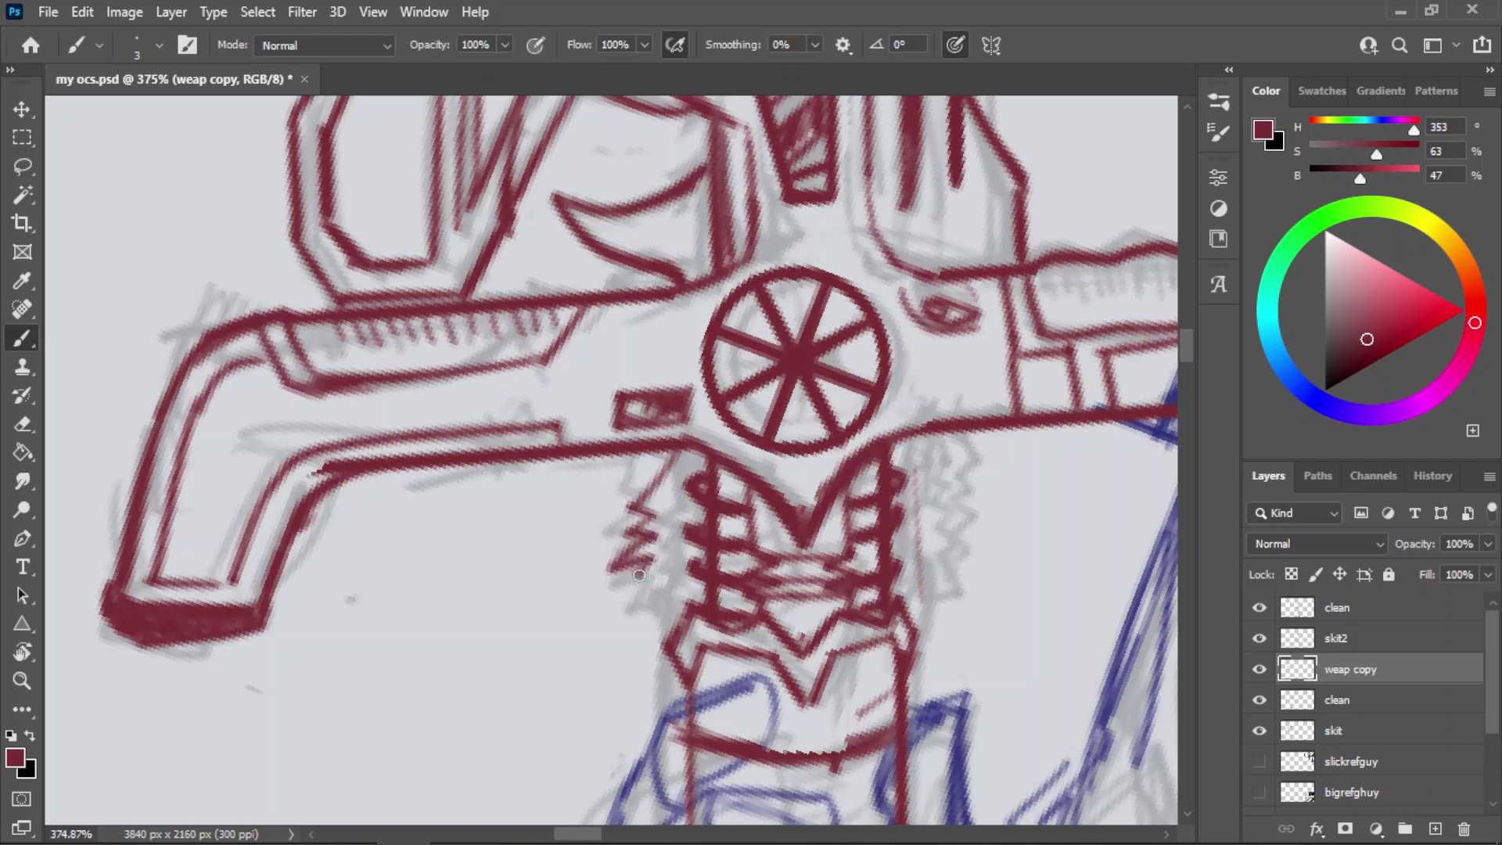
{"action": "key", "text": "ctrl+z"}
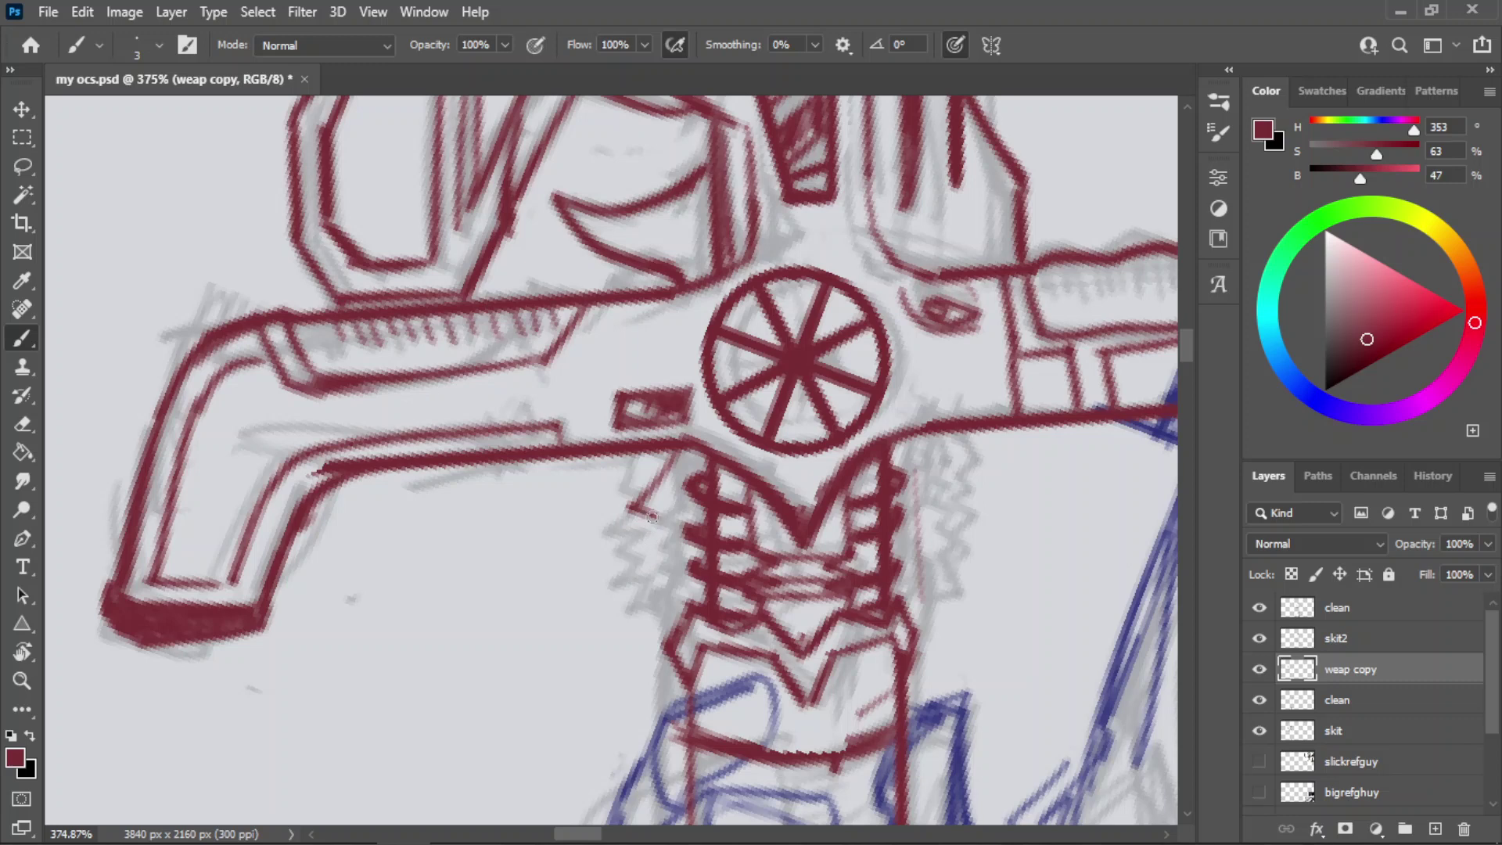
{"action": "mouse_move", "coordinate": [652, 517]}
{"action": "left_mouse_down"}
{"action": "mouse_move", "coordinate": [634, 564]}
{"action": "mouse_move", "coordinate": [653, 563]}
{"action": "mouse_move", "coordinate": [671, 649]}
{"action": "left_mouse_up"}
{"action": "mouse_move", "coordinate": [698, 462]}
{"action": "left_mouse_down"}
{"action": "mouse_move", "coordinate": [662, 500]}
{"action": "mouse_move", "coordinate": [680, 616]}
{"action": "left_mouse_up"}
{"action": "key", "text": "ctrl+z"}
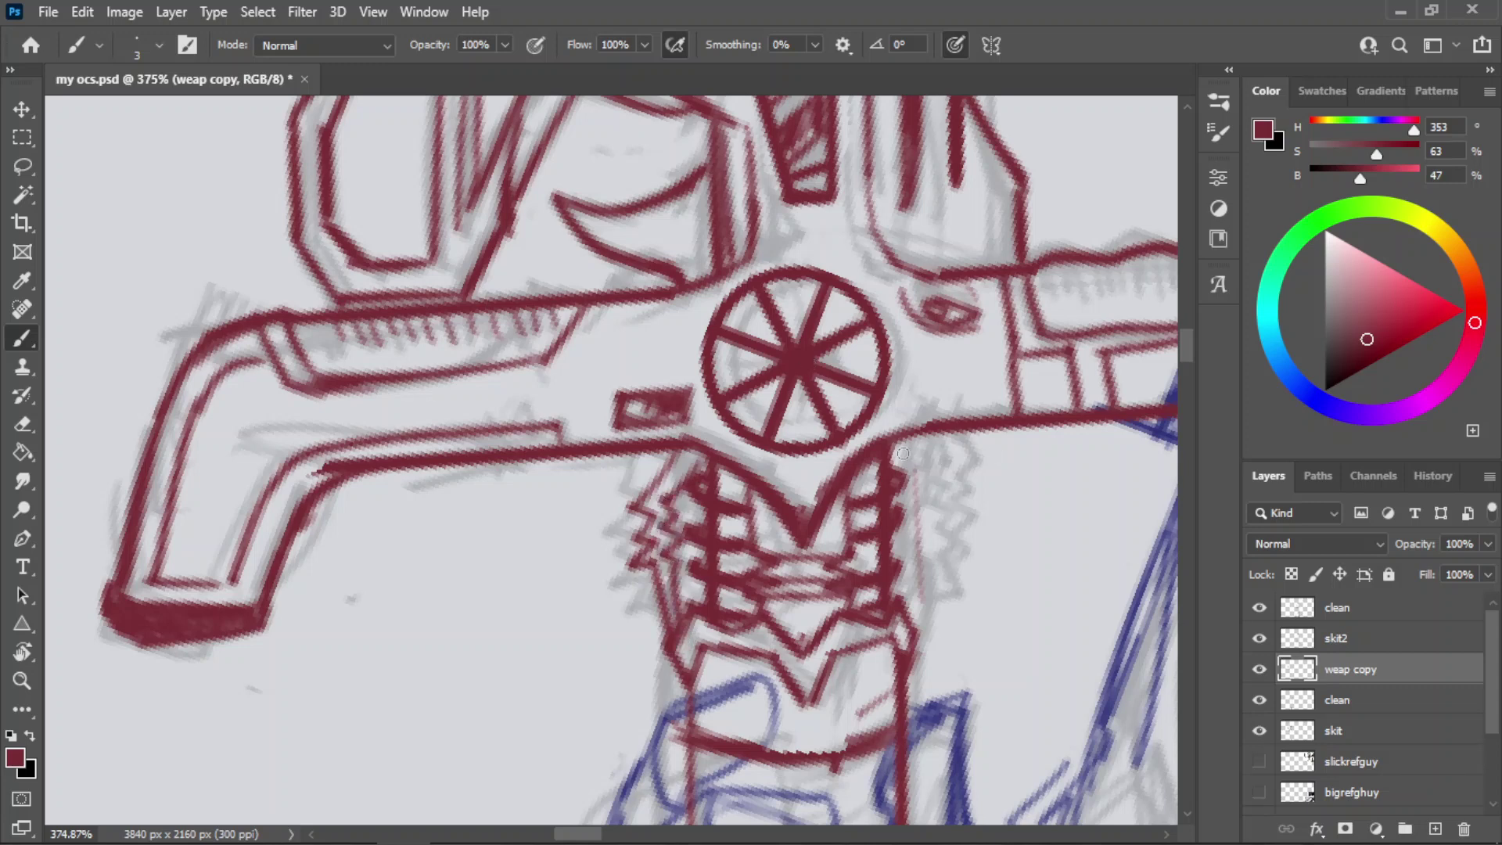
- Draw matching zigzag lines along the opposite outer side of the hilt's neck and save the file
{"action": "mouse_move", "coordinate": [898, 442]}
{"action": "left_mouse_down"}
{"action": "mouse_move", "coordinate": [918, 490]}
{"action": "mouse_move", "coordinate": [905, 454]}
{"action": "mouse_move", "coordinate": [932, 481]}
{"action": "mouse_move", "coordinate": [907, 524]}
{"action": "left_mouse_up"}
{"action": "key", "text": "ctrl+z"}
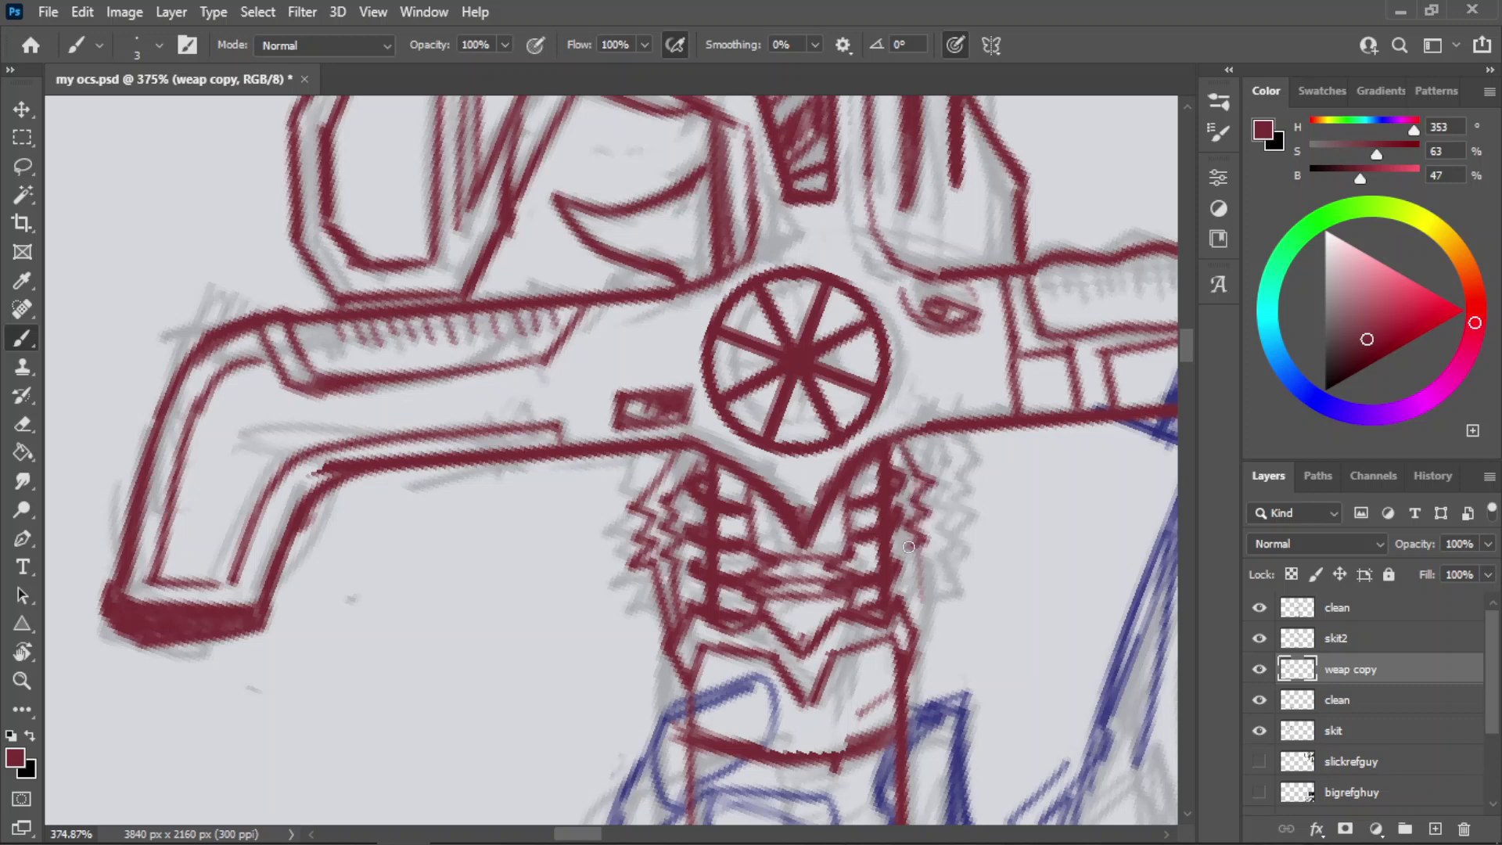
{"action": "left_click_drag", "start_coordinate": [909, 631], "coordinate": [892, 570]}
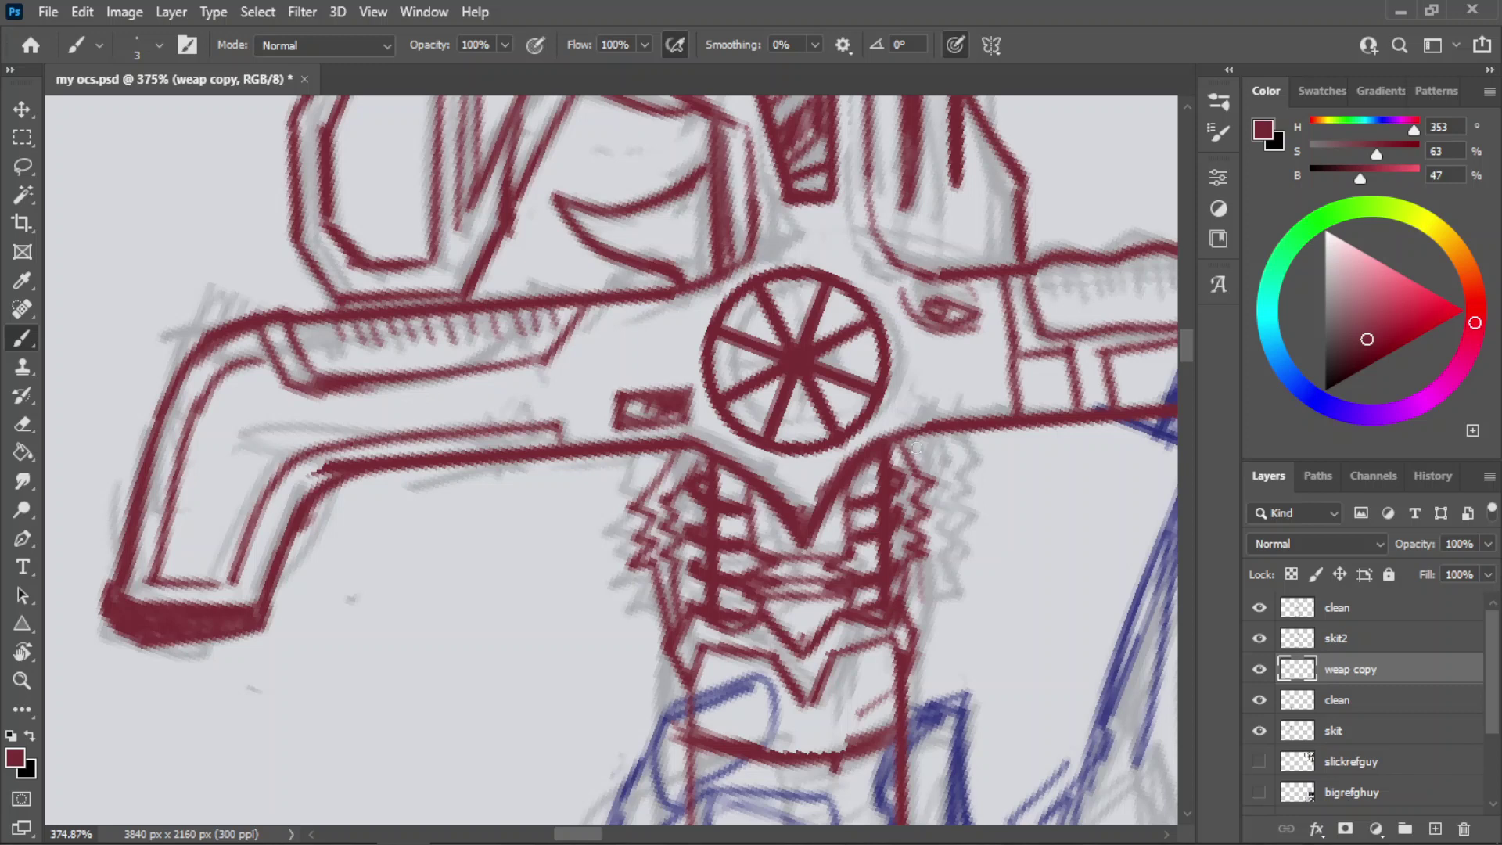
{"action": "mouse_move", "coordinate": [916, 449]}
{"action": "left_mouse_down"}
{"action": "mouse_move", "coordinate": [959, 488]}
{"action": "mouse_move", "coordinate": [932, 502]}
{"action": "mouse_move", "coordinate": [947, 577]}
{"action": "mouse_move", "coordinate": [914, 626]}
{"action": "left_mouse_up"}
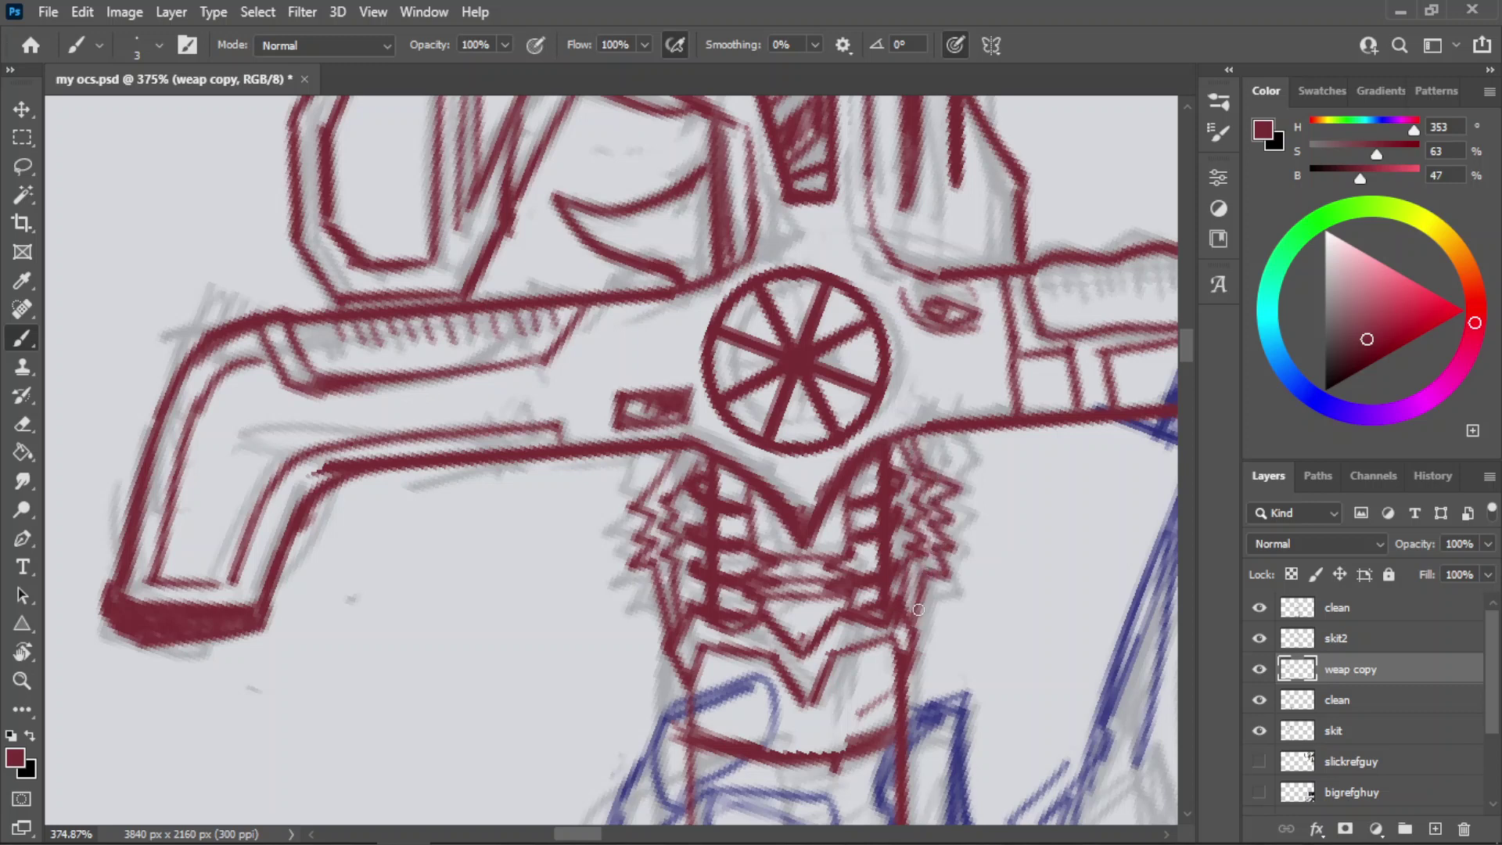
{"action": "key", "text": "z"}
{"action": "mouse_move", "coordinate": [762, 454]}
{"action": "left_mouse_down"}
{"action": "mouse_move", "coordinate": [699, 469]}
{"action": "mouse_move", "coordinate": [734, 462]}
{"action": "left_mouse_up"}
{"action": "key", "text": "ctrl+s"}
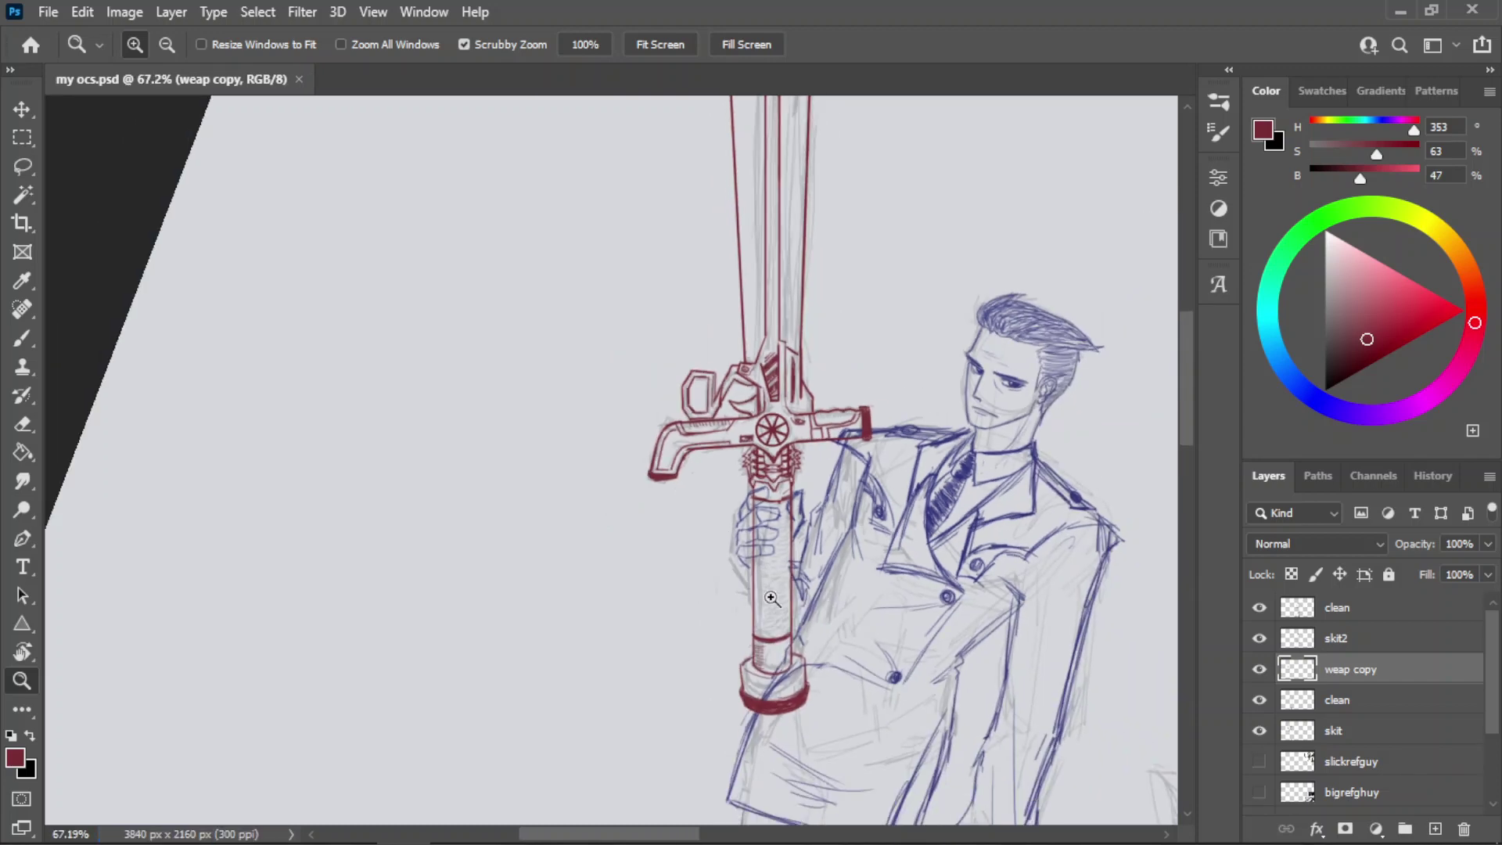
- Fit the whole canvas in the window and reset its rotation to upright
{"action": "left_click_drag", "start_coordinate": [756, 513], "coordinate": [814, 446]}
{"action": "left_click_drag", "start_coordinate": [806, 377], "coordinate": [706, 398]}
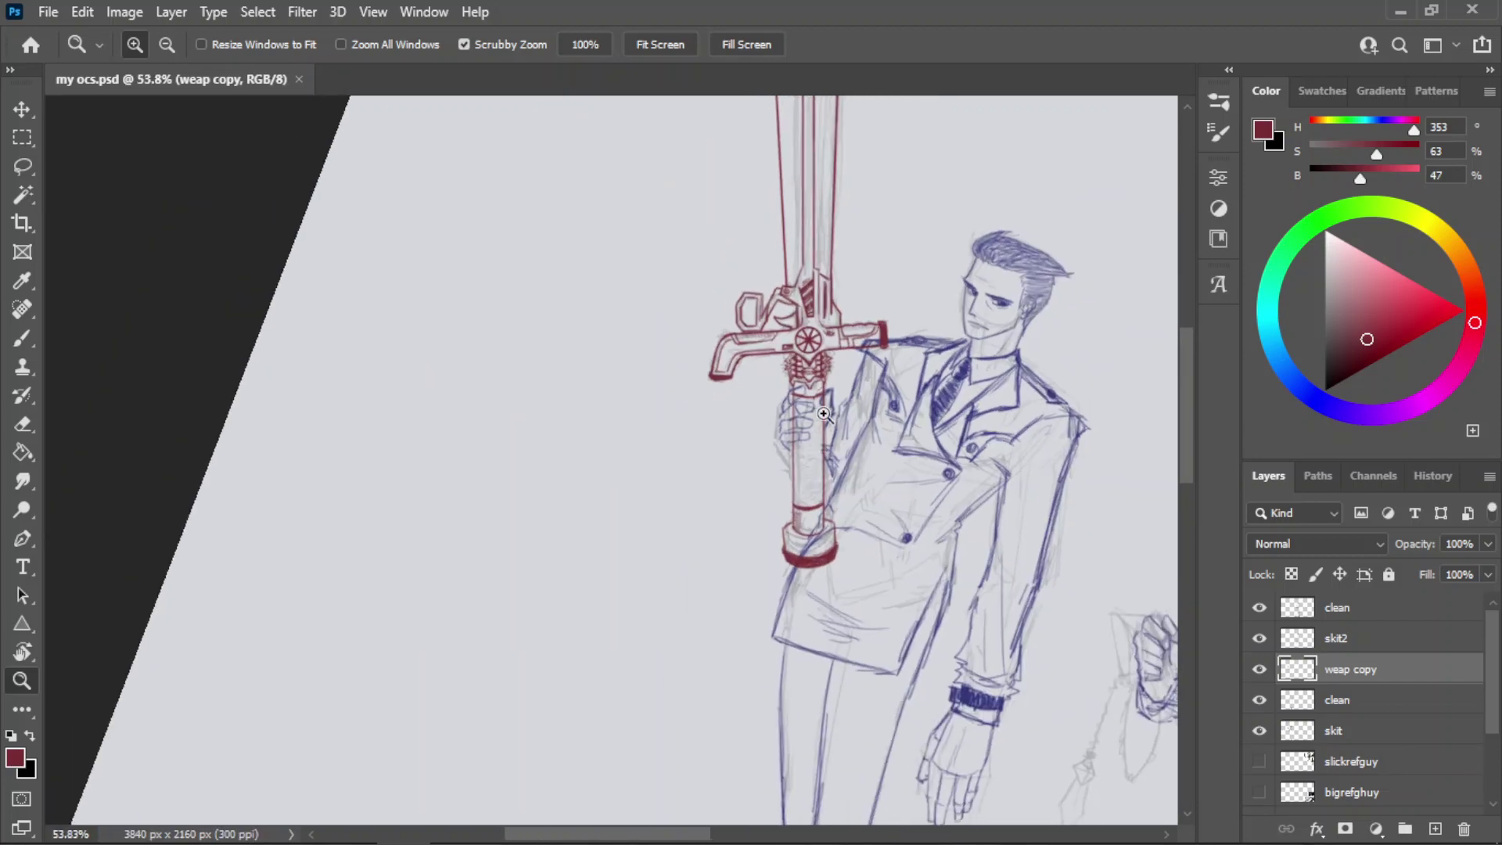
{"action": "left_click_drag", "start_coordinate": [830, 419], "coordinate": [885, 404]}
{"action": "left_click", "coordinate": [660, 45]}
{"action": "key", "text": "r"}
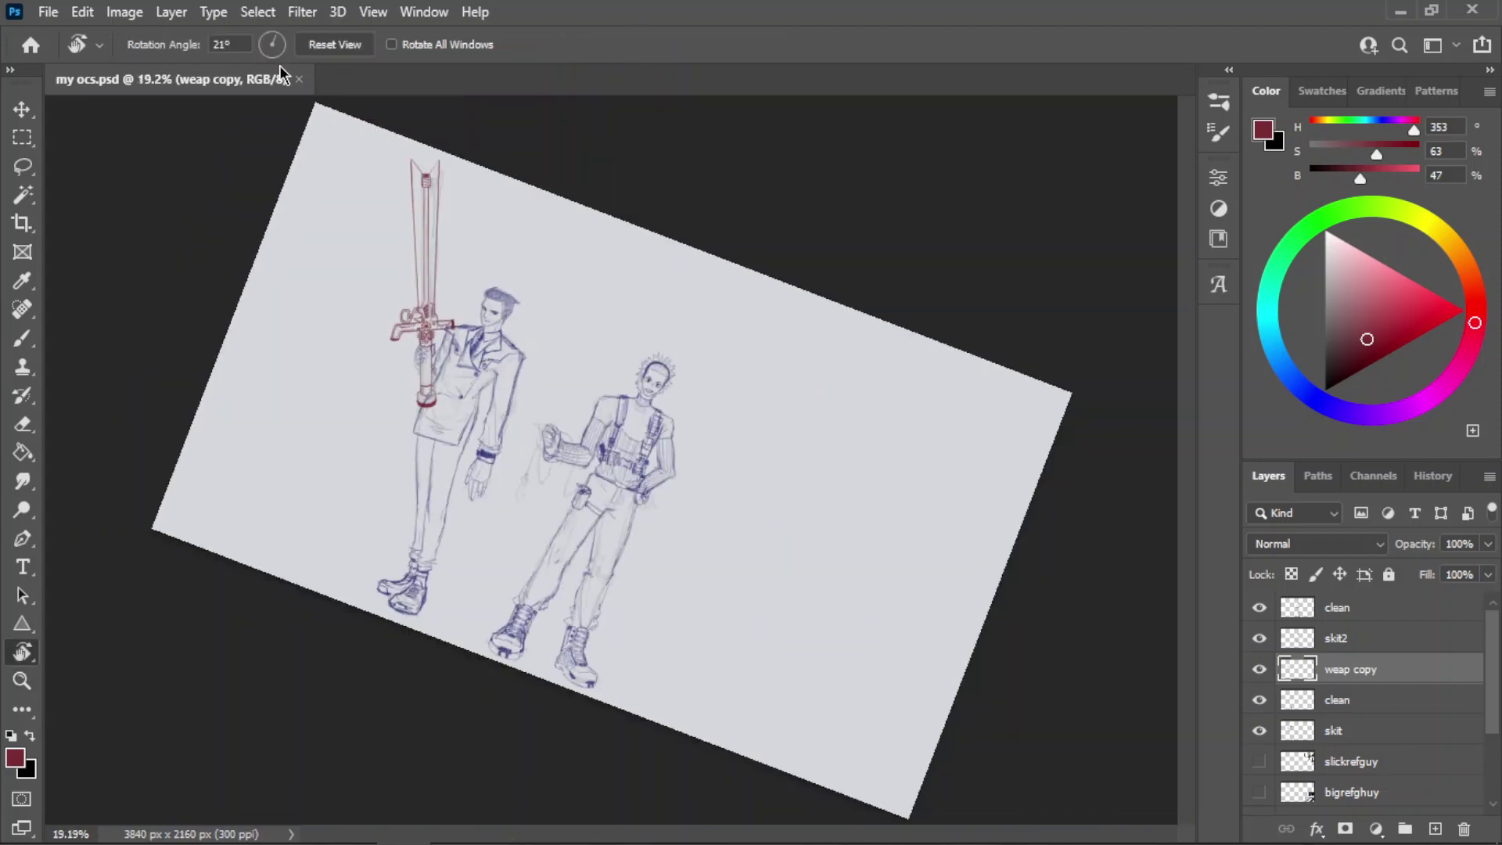
{"action": "left_click", "coordinate": [334, 45]}
{"action": "key", "text": "z"}
{"action": "left_click_drag", "start_coordinate": [448, 542], "coordinate": [520, 481]}
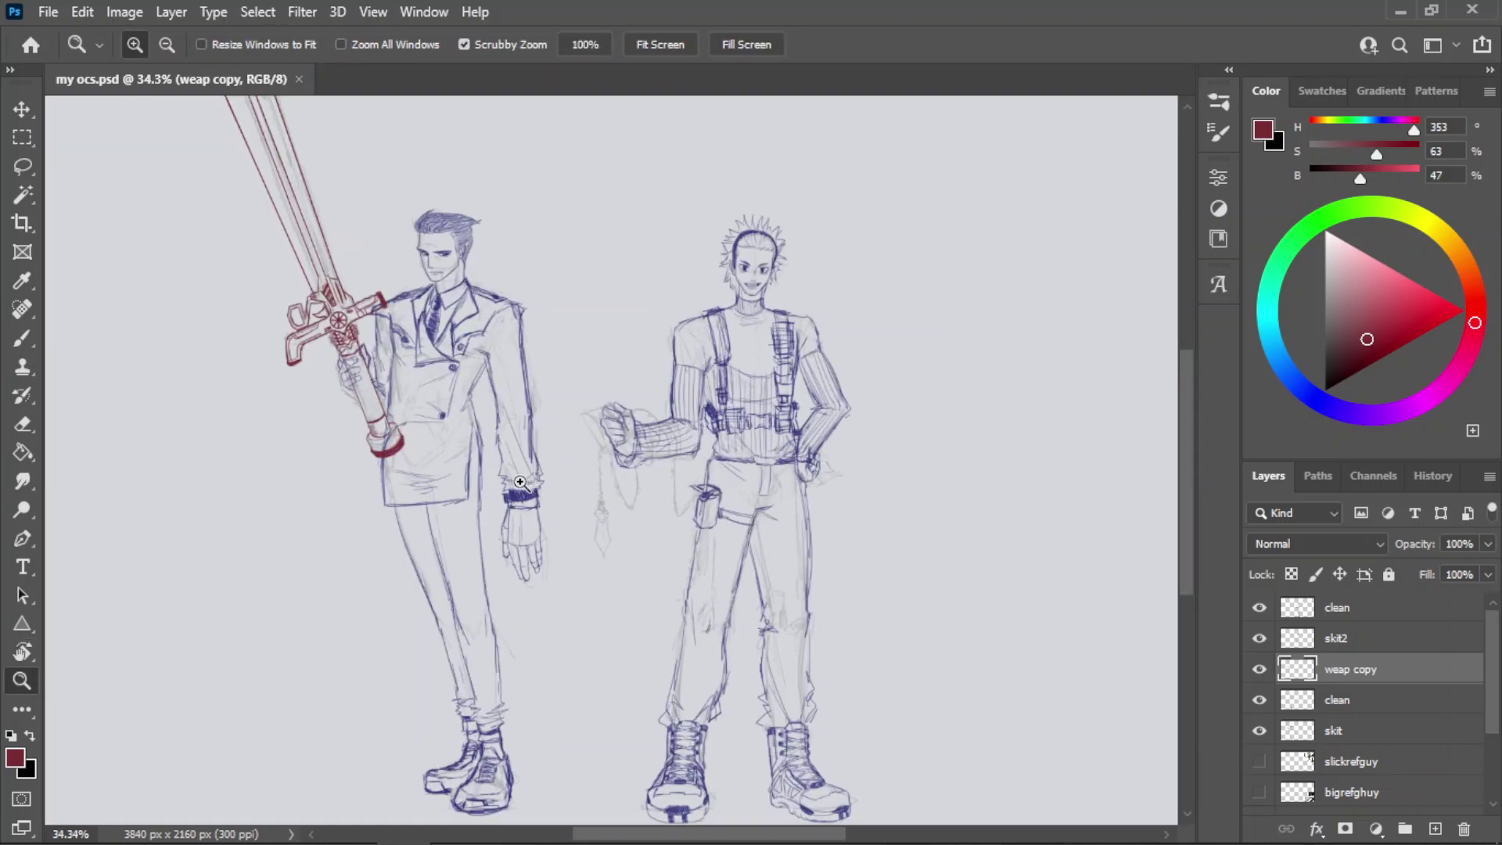
- Compare the sword's line art with the rough sketch by temporarily hiding the weap copy layer
{"action": "left_click_drag", "start_coordinate": [782, 407], "coordinate": [742, 419]}
{"action": "left_click_drag", "start_coordinate": [290, 406], "coordinate": [535, 446]}
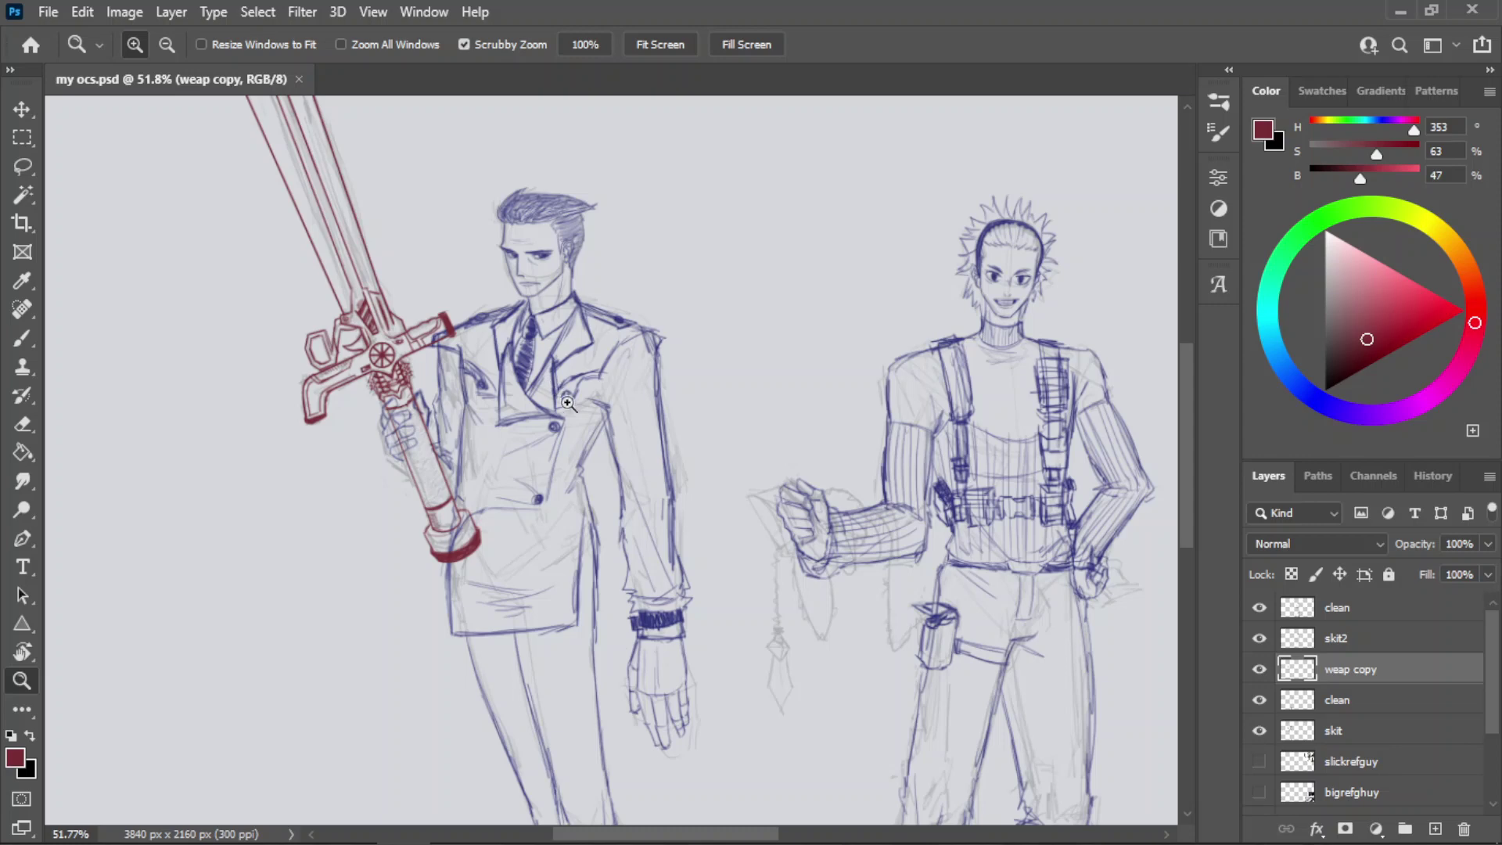
{"action": "left_click_drag", "start_coordinate": [552, 369], "coordinate": [505, 357]}
{"action": "left_click_drag", "start_coordinate": [388, 144], "coordinate": [438, 141]}
{"action": "left_click_drag", "start_coordinate": [739, 444], "coordinate": [714, 428]}
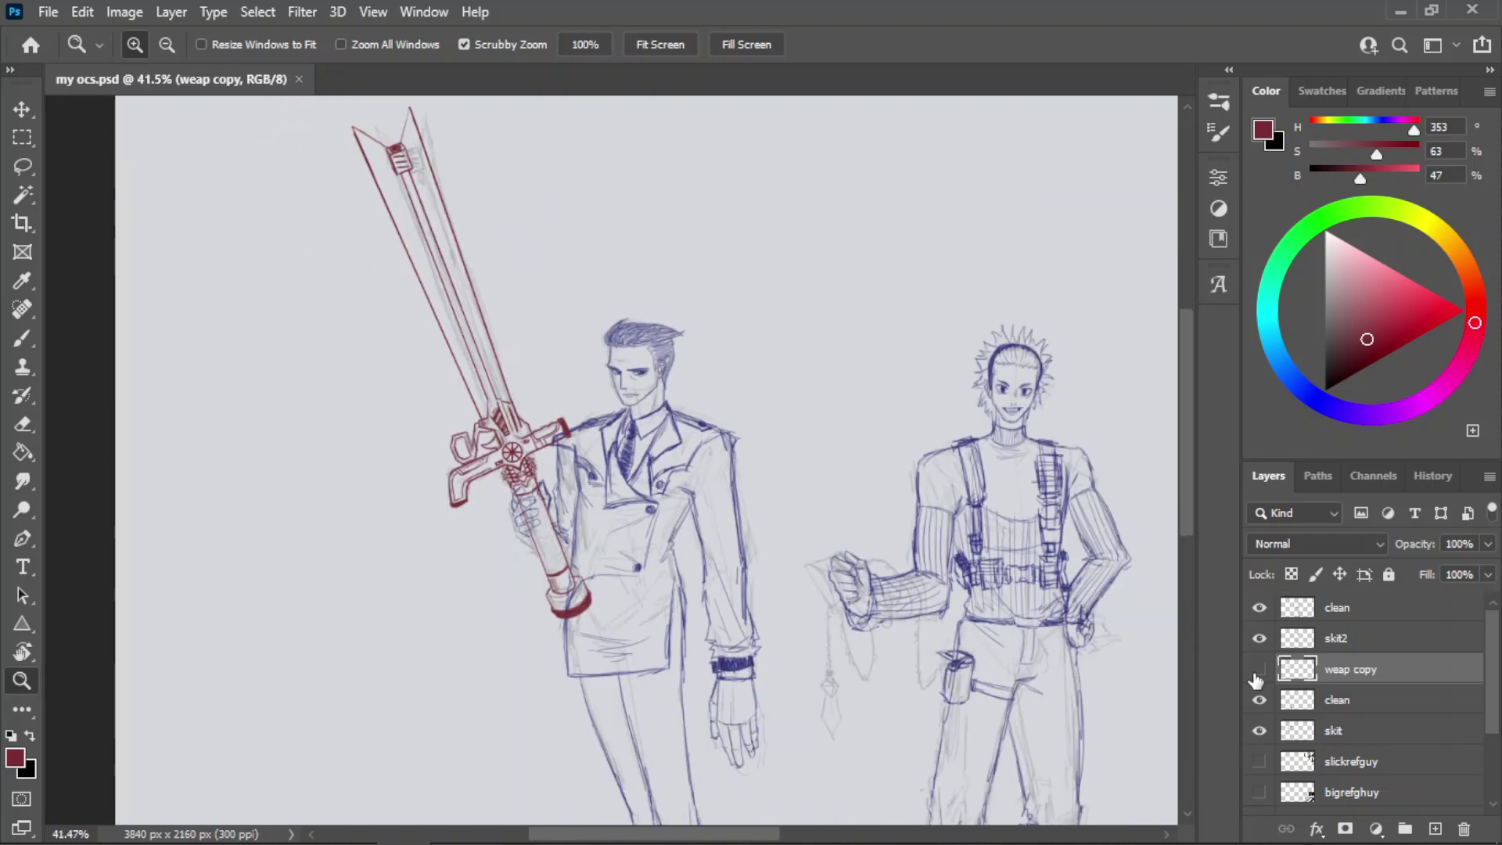
{"action": "left_click", "coordinate": [1260, 669]}
{"action": "left_click_drag", "start_coordinate": [435, 235], "coordinate": [536, 420]}
{"action": "left_click_drag", "start_coordinate": [469, 326], "coordinate": [514, 306]}
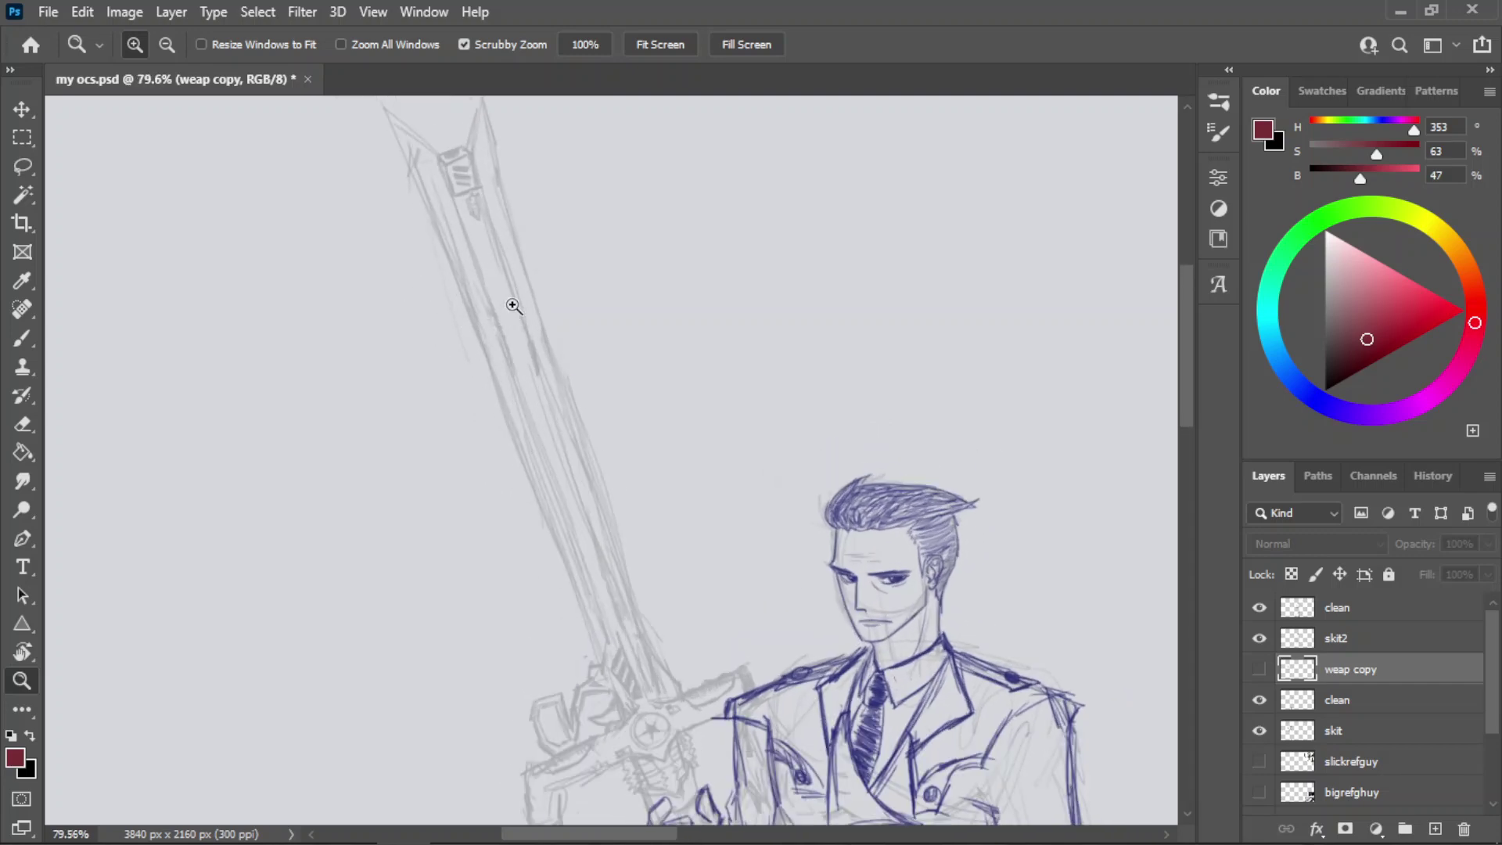
{"action": "key", "text": "ctrl+z"}
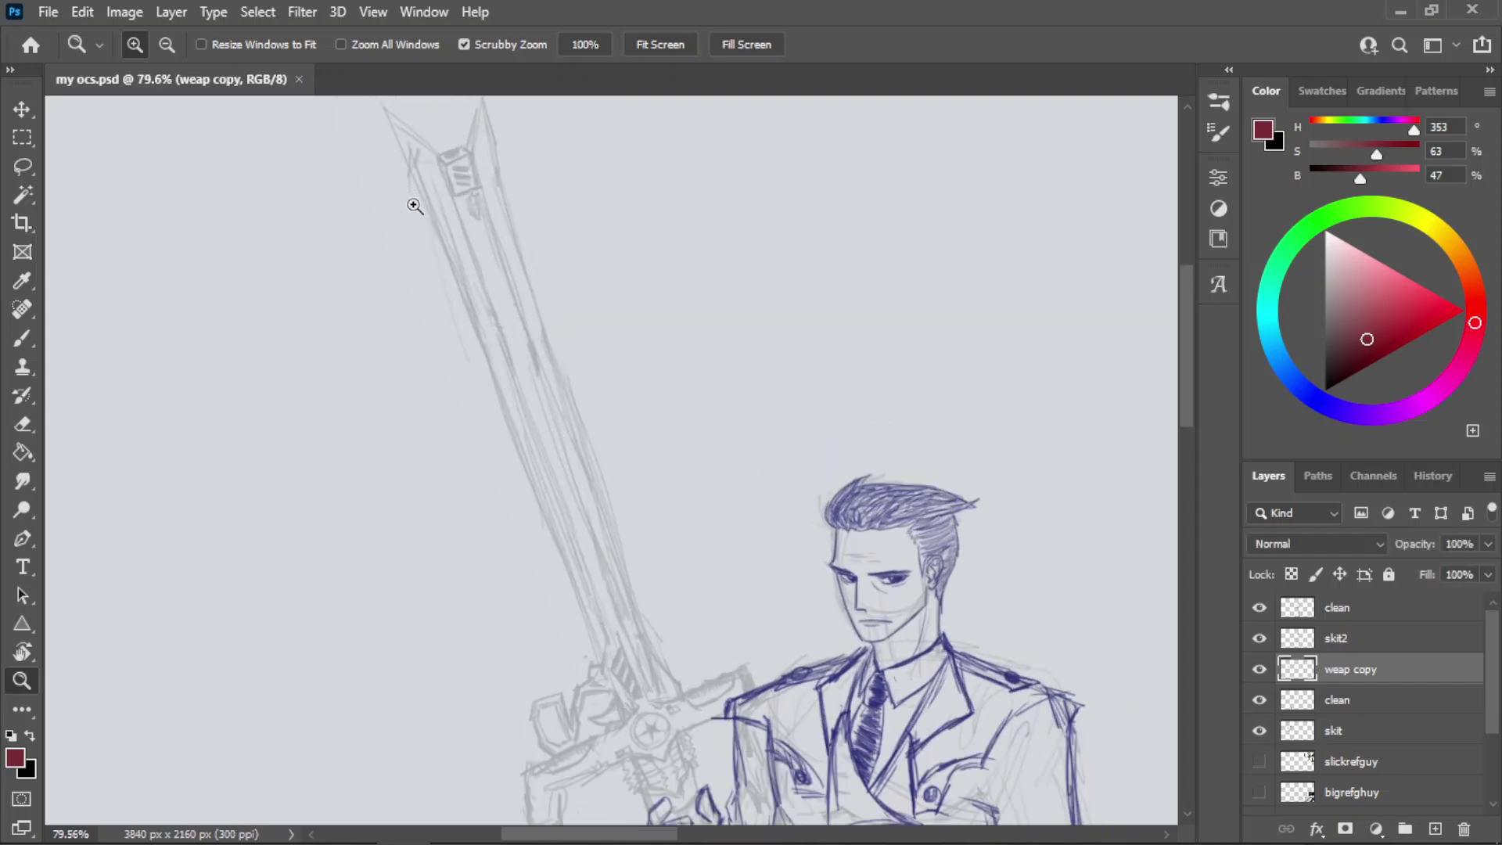
- Draw a small pointed ornament inside the blade's central strip, just below the striped block at the tip
{"action": "mouse_move", "coordinate": [410, 197]}
{"action": "left_mouse_down"}
{"action": "mouse_move", "coordinate": [580, 345]}
{"action": "mouse_move", "coordinate": [527, 258]}
{"action": "mouse_move", "coordinate": [632, 273]}
{"action": "mouse_move", "coordinate": [546, 308]}
{"action": "mouse_move", "coordinate": [557, 287]}
{"action": "mouse_move", "coordinate": [556, 308]}
{"action": "mouse_move", "coordinate": [577, 302]}
{"action": "mouse_move", "coordinate": [558, 320]}
{"action": "mouse_move", "coordinate": [592, 398]}
{"action": "left_mouse_up"}
{"action": "key", "text": "b"}
{"action": "key", "text": "ctrl+z"}
{"action": "key", "text": "ctrl+z"}
{"action": "mouse_move", "coordinate": [583, 310]}
{"action": "left_mouse_down"}
{"action": "mouse_move", "coordinate": [610, 390]}
{"action": "mouse_move", "coordinate": [581, 388]}
{"action": "mouse_move", "coordinate": [606, 381]}
{"action": "mouse_move", "coordinate": [585, 389]}
{"action": "mouse_move", "coordinate": [582, 353]}
{"action": "left_mouse_up"}
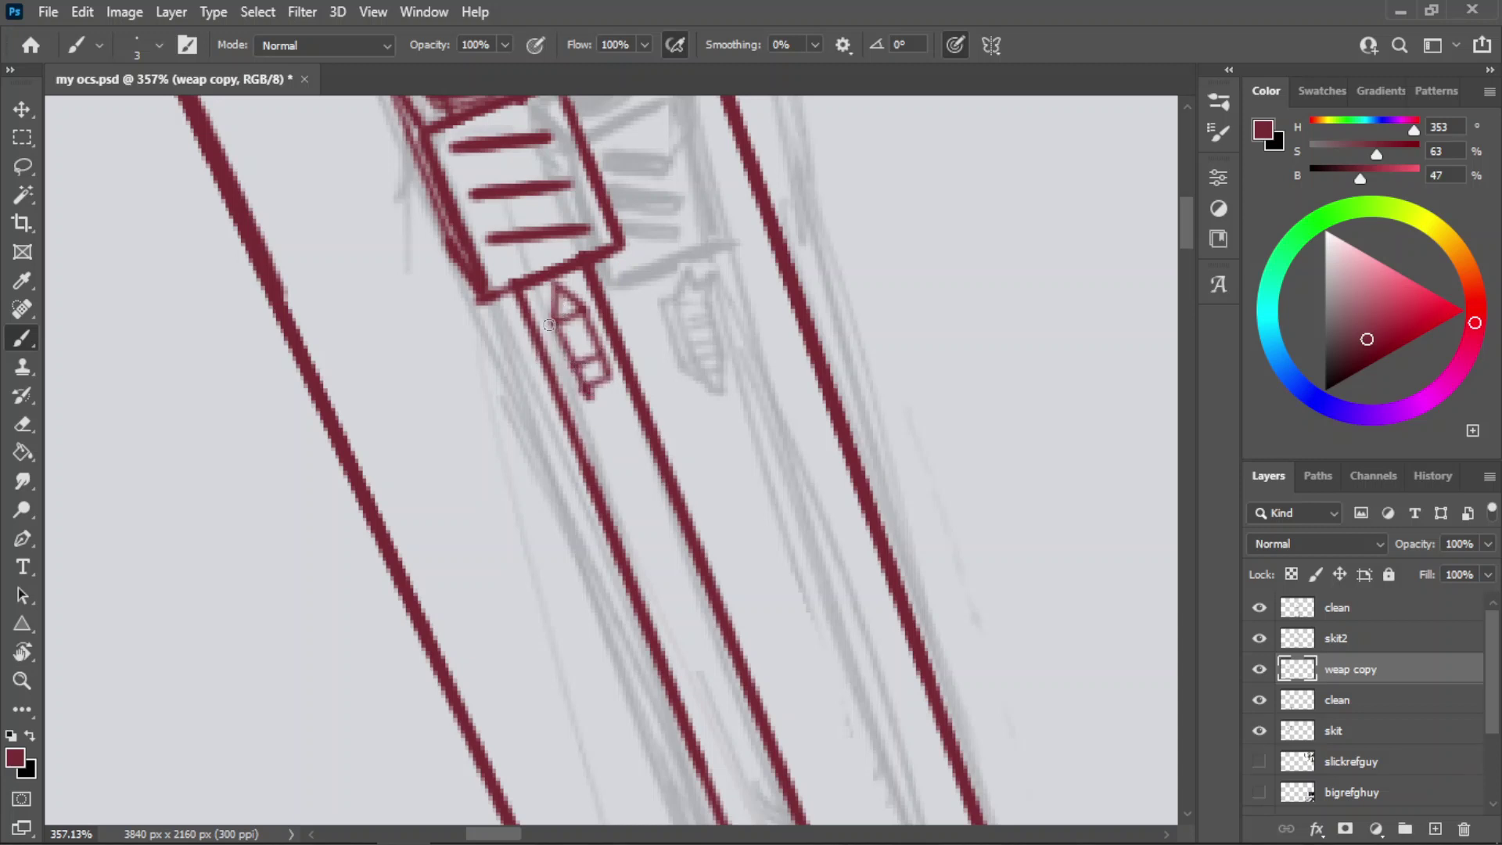
{"action": "key", "text": "ctrl+space"}
{"action": "mouse_move", "coordinate": [549, 324]}
{"action": "left_mouse_down"}
{"action": "mouse_move", "coordinate": [579, 403]}
{"action": "mouse_move", "coordinate": [590, 396]}
{"action": "left_mouse_up"}
{"action": "left_click", "coordinate": [552, 335], "text": "ctrl"}
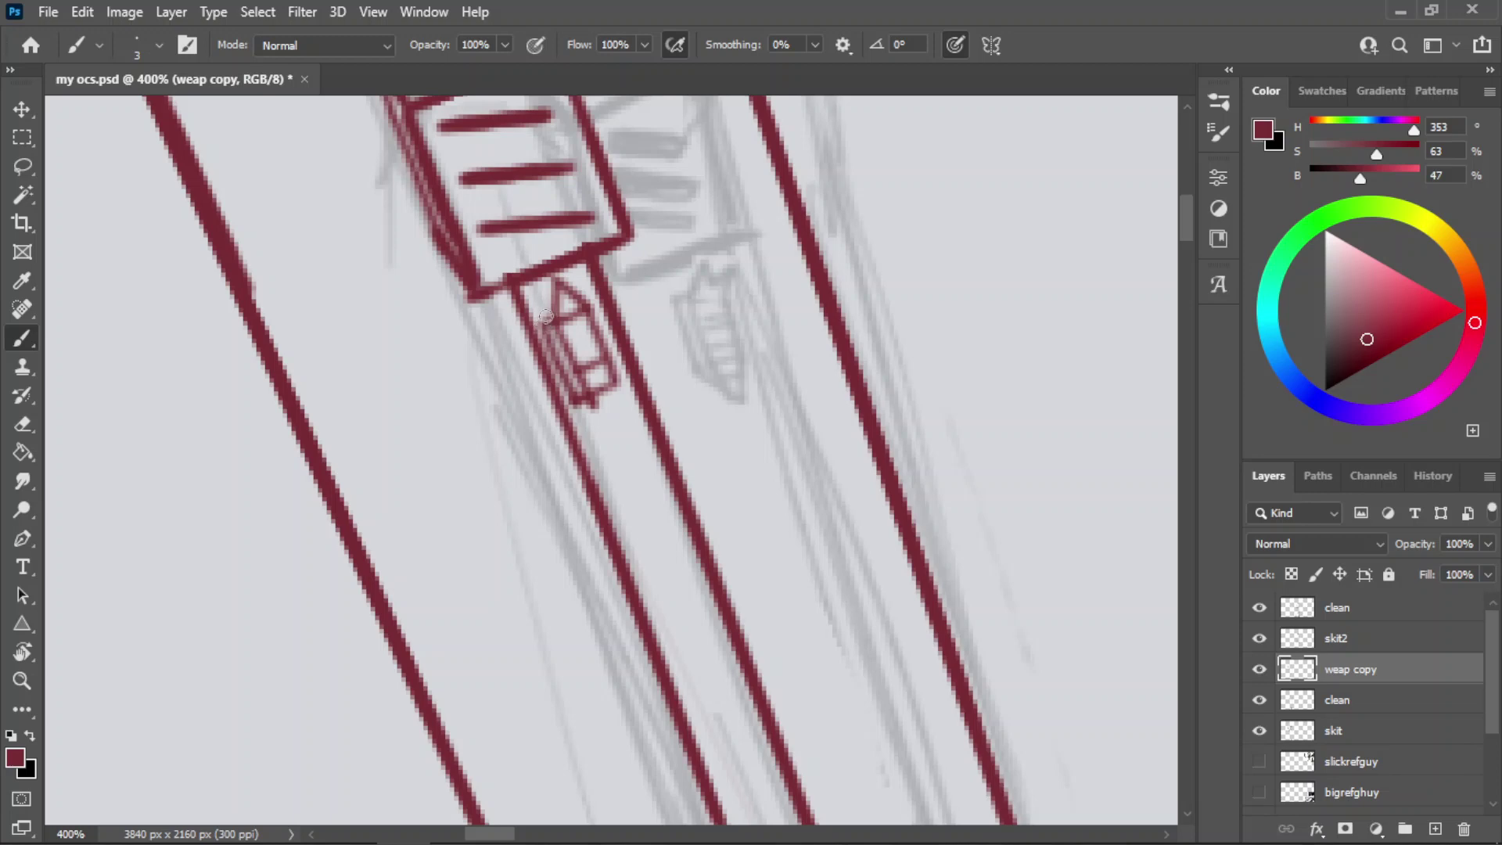
- Fill the small pointed ornament with inner detail lines and save the file
{"action": "mouse_move", "coordinate": [546, 316]}
{"action": "left_mouse_down"}
{"action": "mouse_move", "coordinate": [545, 286]}
{"action": "mouse_move", "coordinate": [519, 345]}
{"action": "mouse_move", "coordinate": [496, 349]}
{"action": "left_mouse_up"}
{"action": "key", "text": "ctrl+space"}
{"action": "left_click_drag", "start_coordinate": [617, 285], "coordinate": [786, 297]}
{"action": "mouse_move", "coordinate": [610, 393]}
{"action": "left_mouse_down"}
{"action": "mouse_move", "coordinate": [651, 447]}
{"action": "mouse_move", "coordinate": [634, 424]}
{"action": "mouse_move", "coordinate": [636, 462]}
{"action": "left_mouse_up"}
{"action": "key", "text": "ctrl+z"}
{"action": "key", "text": "z"}
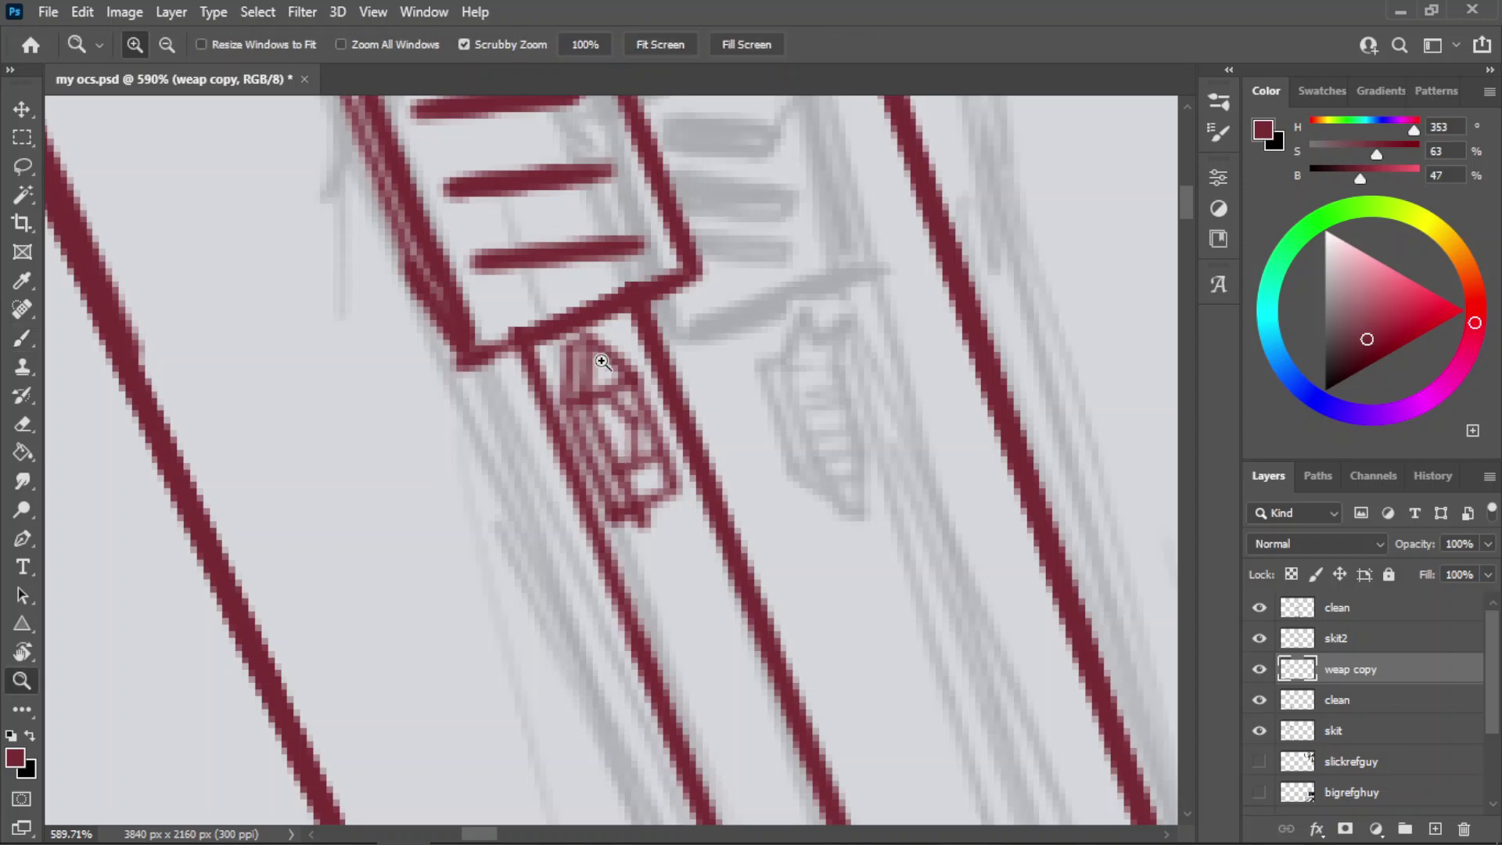
{"action": "mouse_move", "coordinate": [597, 358]}
{"action": "left_mouse_down"}
{"action": "mouse_move", "coordinate": [529, 402]}
{"action": "mouse_move", "coordinate": [532, 360]}
{"action": "mouse_move", "coordinate": [486, 325]}
{"action": "left_mouse_up"}
{"action": "key", "text": "ctrl+s"}
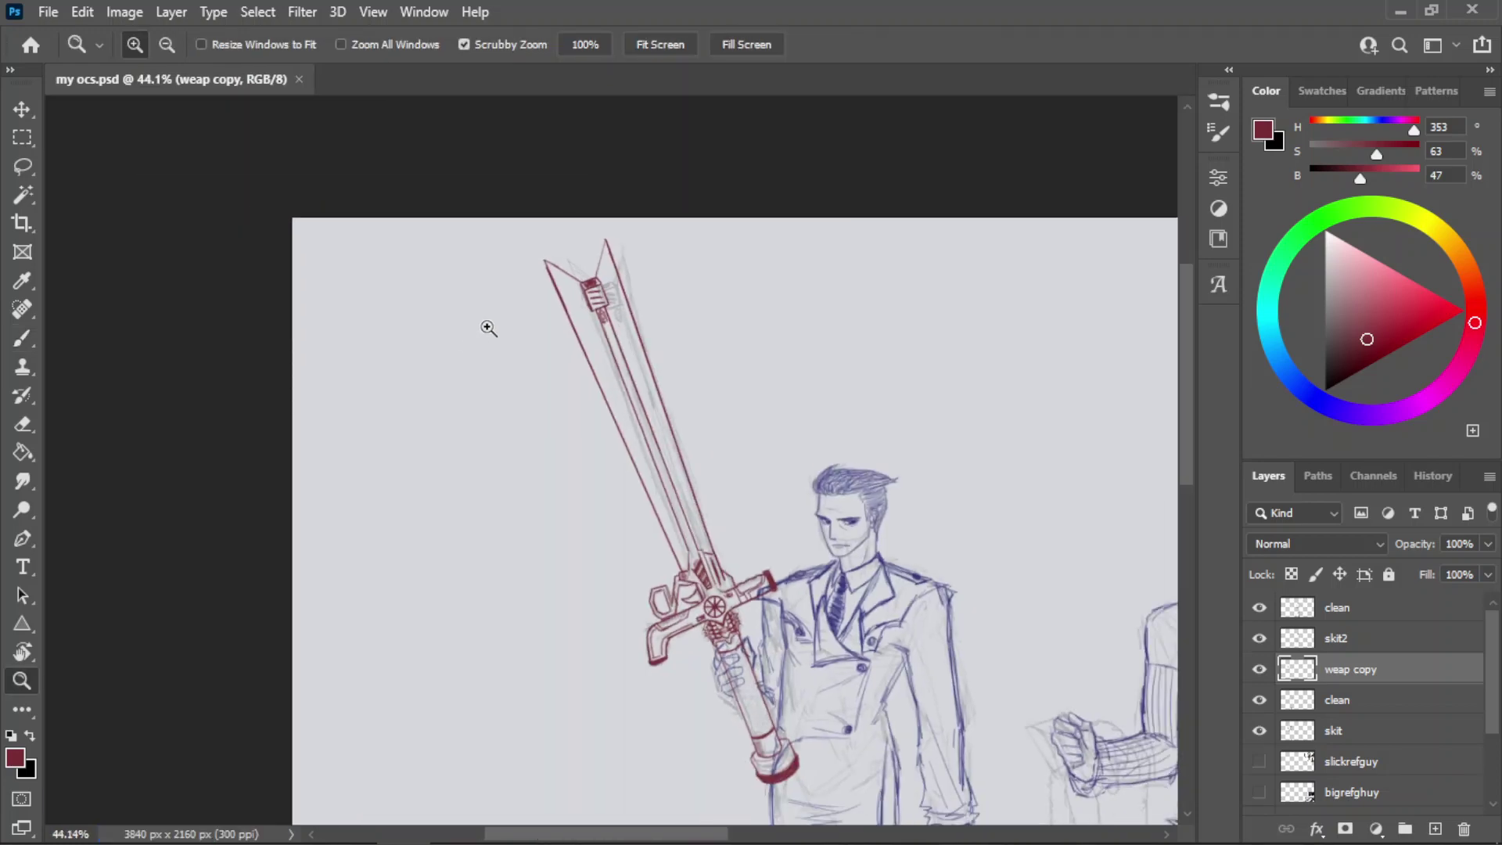
- Close the lower end of the blade's small ornament with a short curved stroke and save
{"action": "mouse_move", "coordinate": [604, 311]}
{"action": "left_mouse_down"}
{"action": "mouse_move", "coordinate": [763, 350]}
{"action": "mouse_move", "coordinate": [732, 369]}
{"action": "left_mouse_up"}
{"action": "key", "text": "b"}
{"action": "key", "text": "z"}
{"action": "key", "text": "b"}
{"action": "key", "text": "b"}
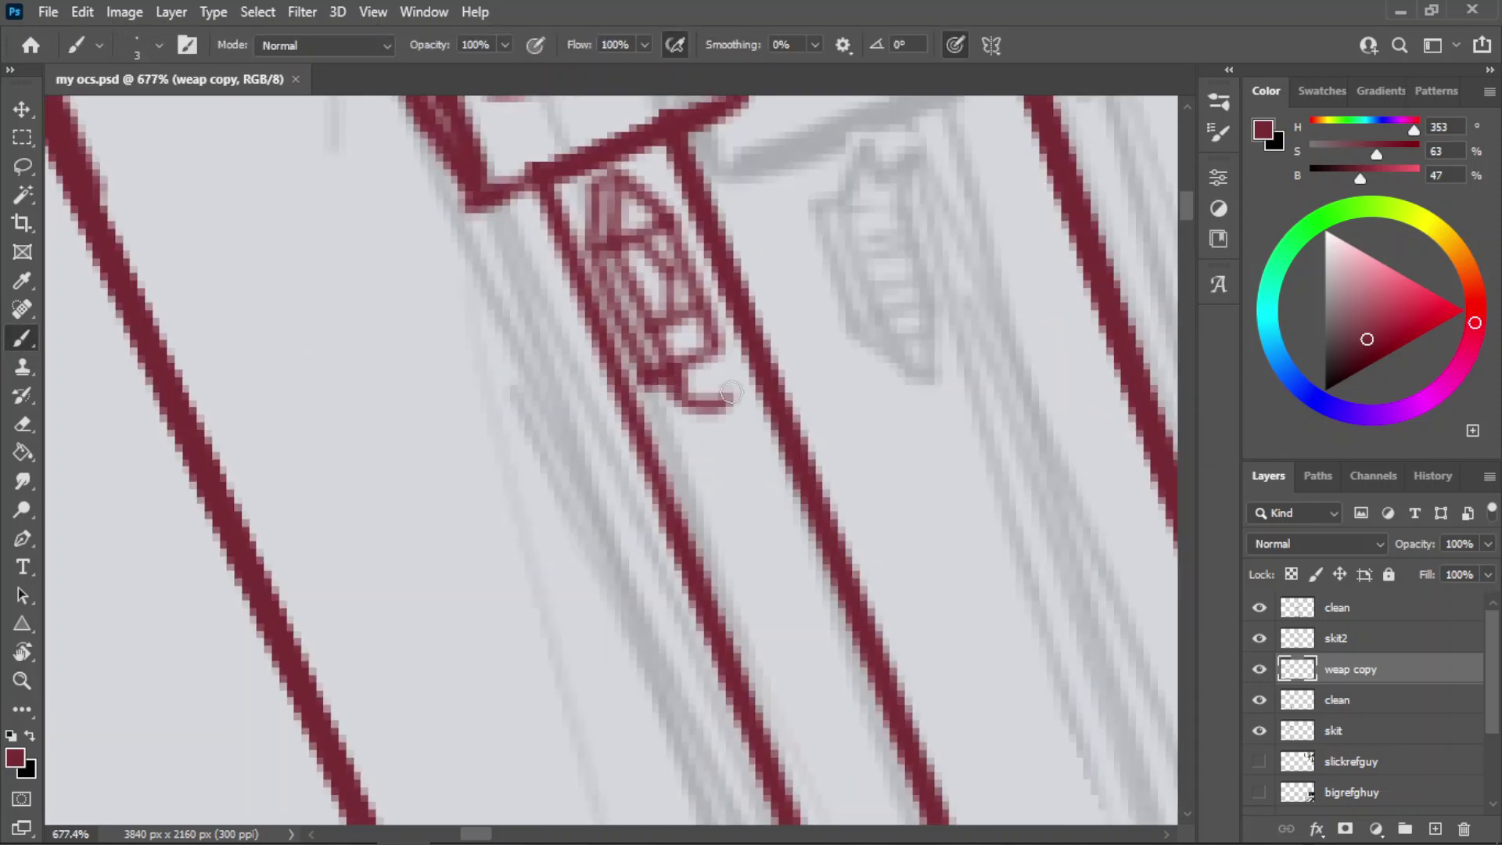
{"action": "mouse_move", "coordinate": [643, 383]}
{"action": "left_mouse_down"}
{"action": "mouse_move", "coordinate": [690, 419]}
{"action": "mouse_move", "coordinate": [729, 392]}
{"action": "mouse_move", "coordinate": [587, 396]}
{"action": "left_mouse_up"}
{"action": "key", "text": "z"}
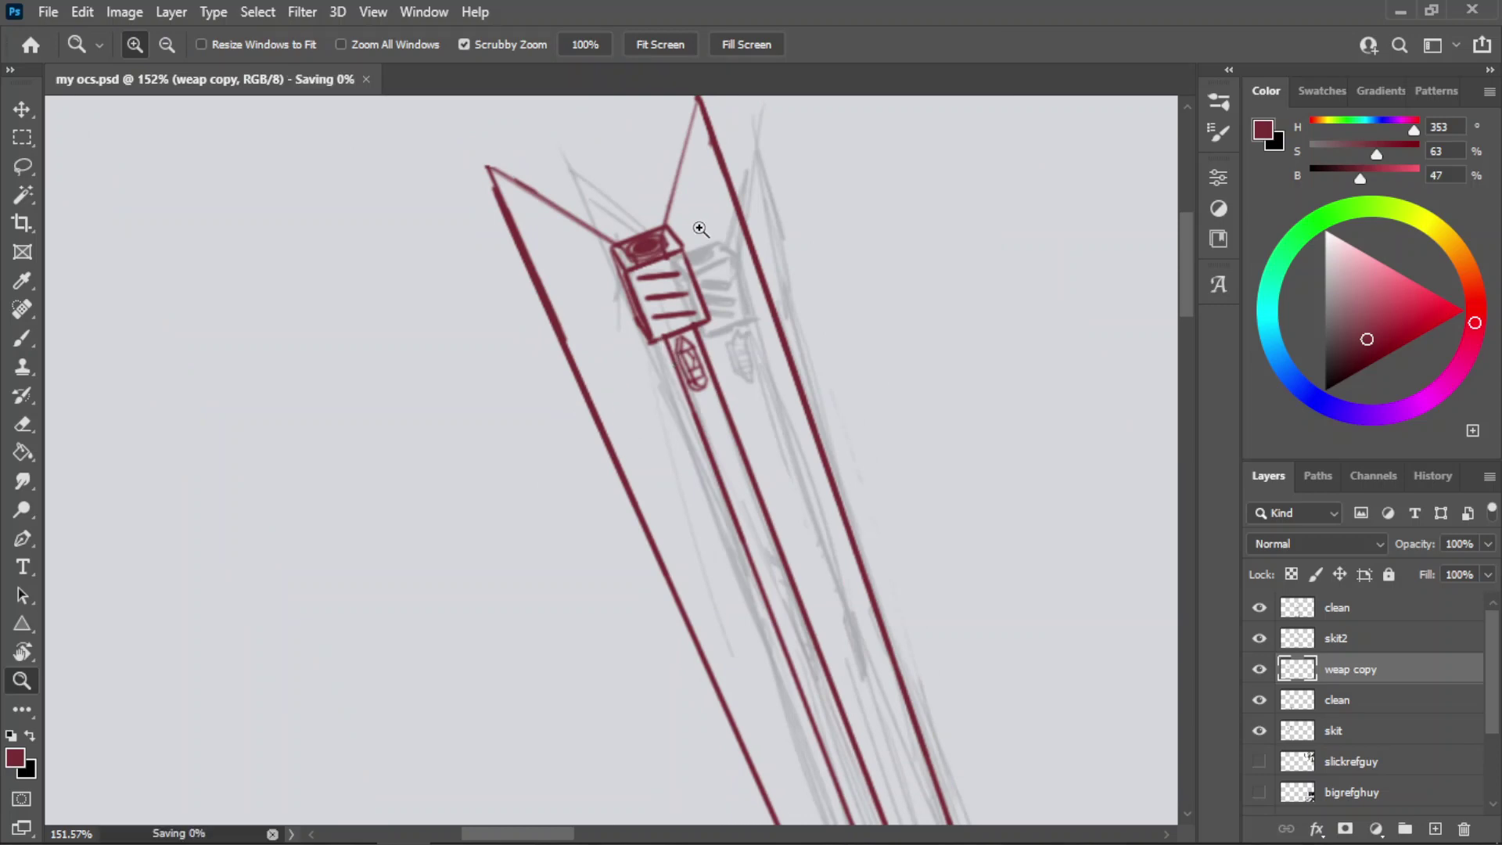
- Draw short hatch strokes along the wavy upper edge of the crossguard's capped arm and save the file
{"action": "left_click_drag", "start_coordinate": [697, 228], "coordinate": [527, 292]}
{"action": "left_click_drag", "start_coordinate": [870, 382], "coordinate": [899, 383]}
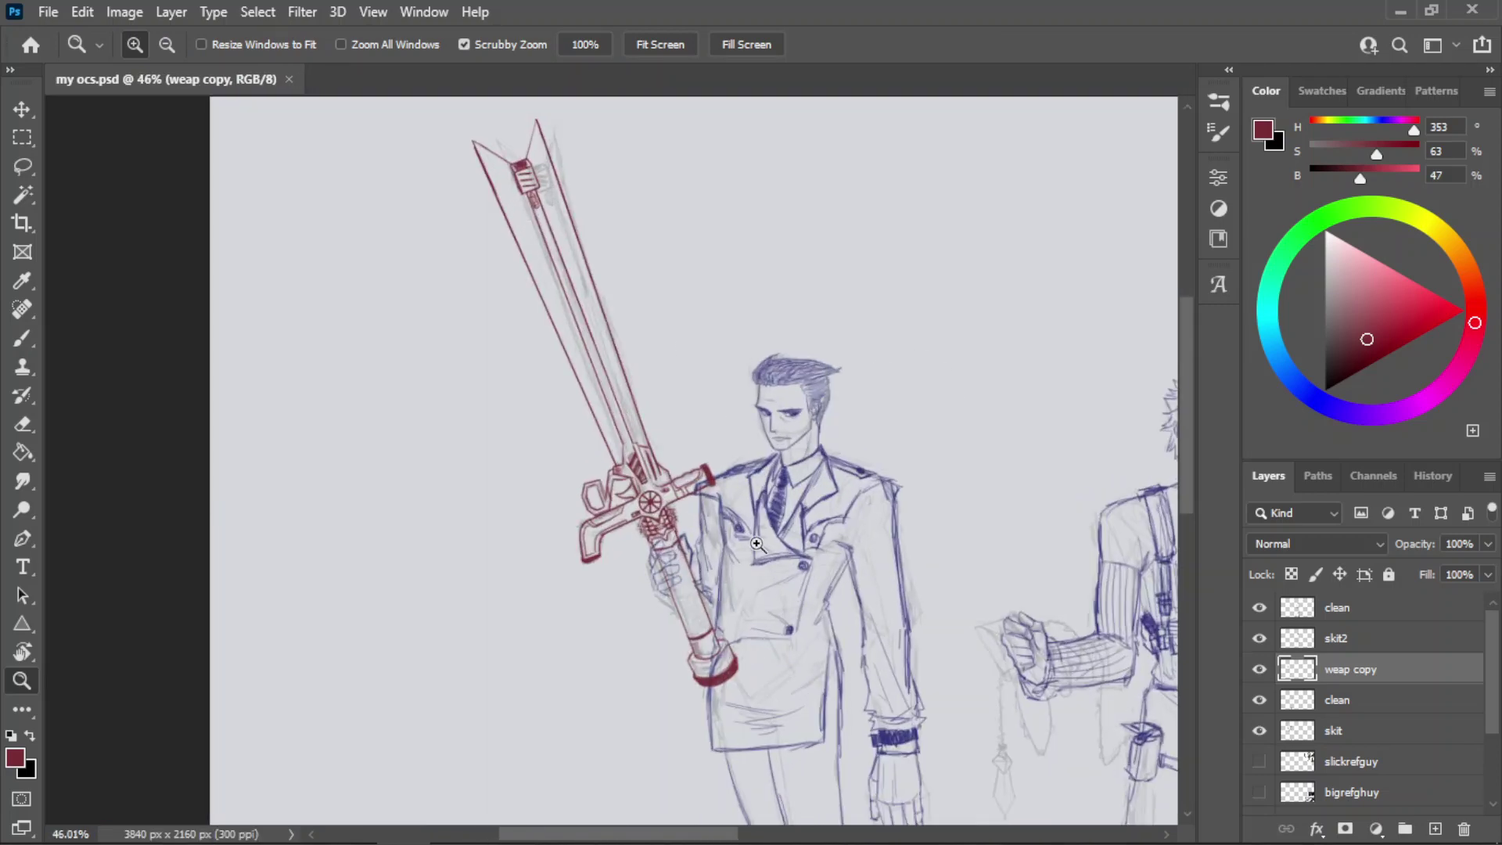
{"action": "left_click_drag", "start_coordinate": [756, 543], "coordinate": [790, 541]}
{"action": "left_click_drag", "start_coordinate": [623, 452], "coordinate": [775, 385]}
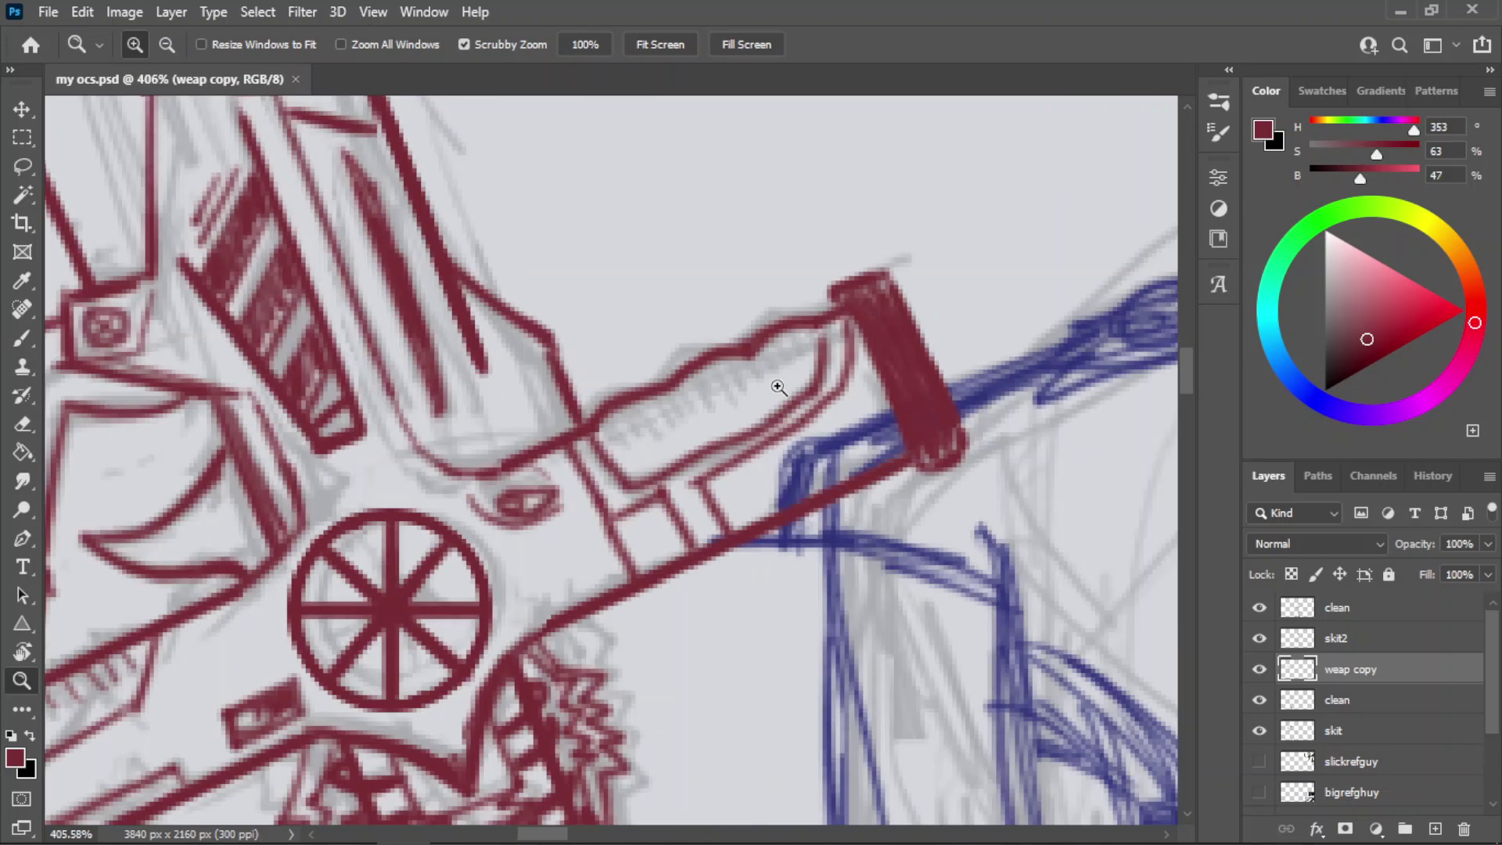
{"action": "key", "text": "b"}
{"action": "mouse_move", "coordinate": [618, 407]}
{"action": "left_mouse_down"}
{"action": "mouse_move", "coordinate": [632, 435]}
{"action": "mouse_move", "coordinate": [660, 424]}
{"action": "left_mouse_up"}
{"action": "left_click_drag", "start_coordinate": [661, 395], "coordinate": [673, 415]}
{"action": "mouse_move", "coordinate": [674, 388]}
{"action": "left_mouse_down"}
{"action": "mouse_move", "coordinate": [687, 409]}
{"action": "mouse_move", "coordinate": [704, 404]}
{"action": "left_mouse_up"}
{"action": "mouse_move", "coordinate": [705, 371]}
{"action": "left_mouse_down"}
{"action": "mouse_move", "coordinate": [720, 394]}
{"action": "mouse_move", "coordinate": [737, 389]}
{"action": "left_mouse_up"}
{"action": "mouse_move", "coordinate": [740, 358]}
{"action": "left_mouse_down"}
{"action": "mouse_move", "coordinate": [761, 379]}
{"action": "mouse_move", "coordinate": [765, 368]}
{"action": "left_mouse_up"}
{"action": "mouse_move", "coordinate": [769, 341]}
{"action": "left_mouse_down"}
{"action": "mouse_move", "coordinate": [779, 360]}
{"action": "mouse_move", "coordinate": [795, 354]}
{"action": "left_mouse_up"}
{"action": "left_click_drag", "start_coordinate": [801, 330], "coordinate": [810, 349]}
{"action": "key", "text": "z"}
{"action": "mouse_move", "coordinate": [737, 318]}
{"action": "left_mouse_down"}
{"action": "mouse_move", "coordinate": [719, 290]}
{"action": "mouse_move", "coordinate": [634, 444]}
{"action": "mouse_move", "coordinate": [671, 423]}
{"action": "left_mouse_up"}
{"action": "key", "text": "ctrl+s"}
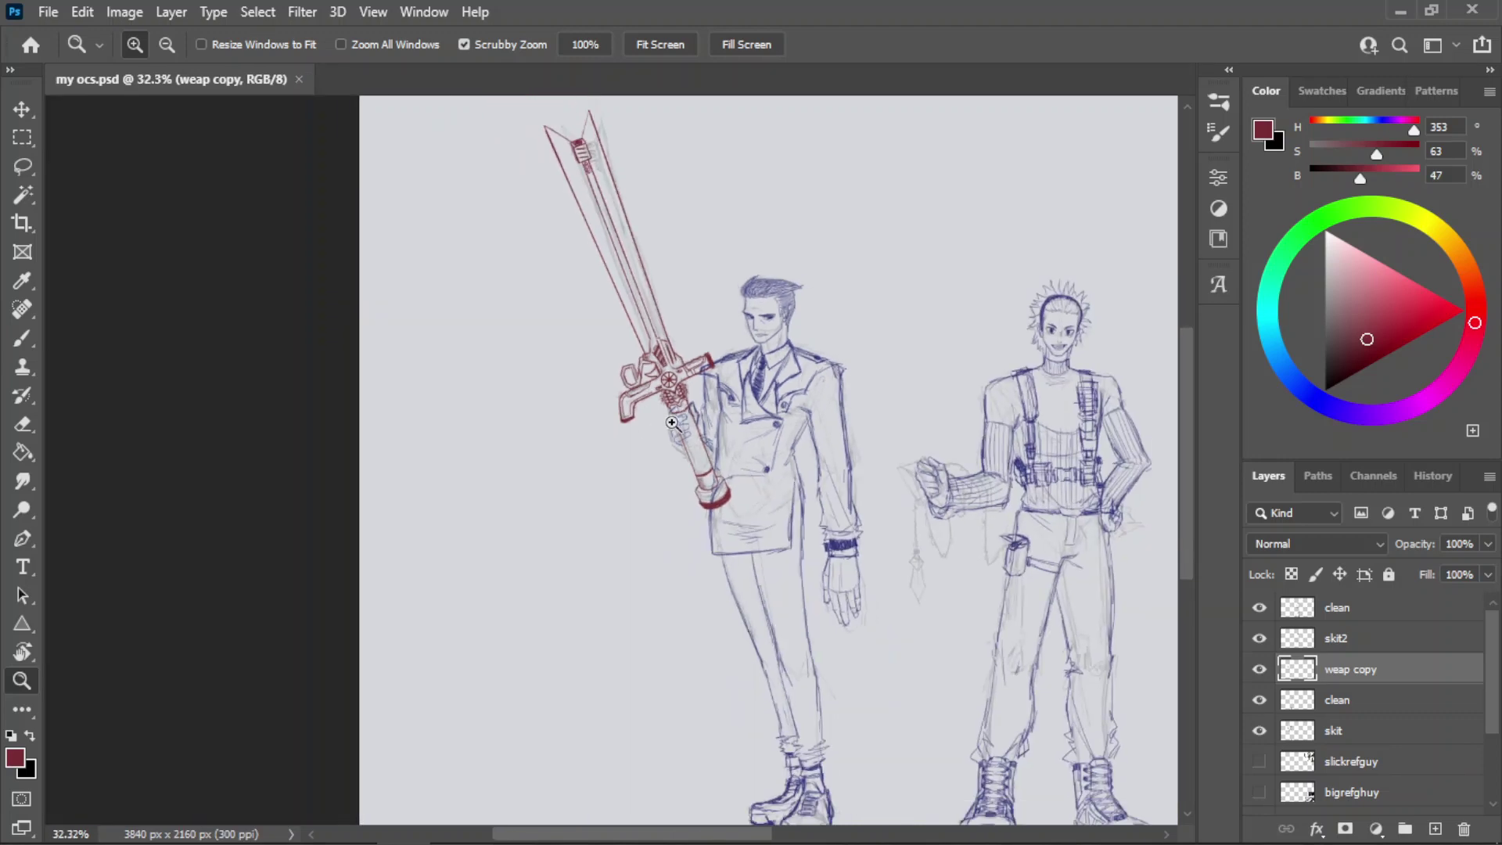
- Add a new layer above the top clean layer, name it whip and save the file
{"action": "left_click_drag", "start_coordinate": [1042, 526], "coordinate": [1134, 542]}
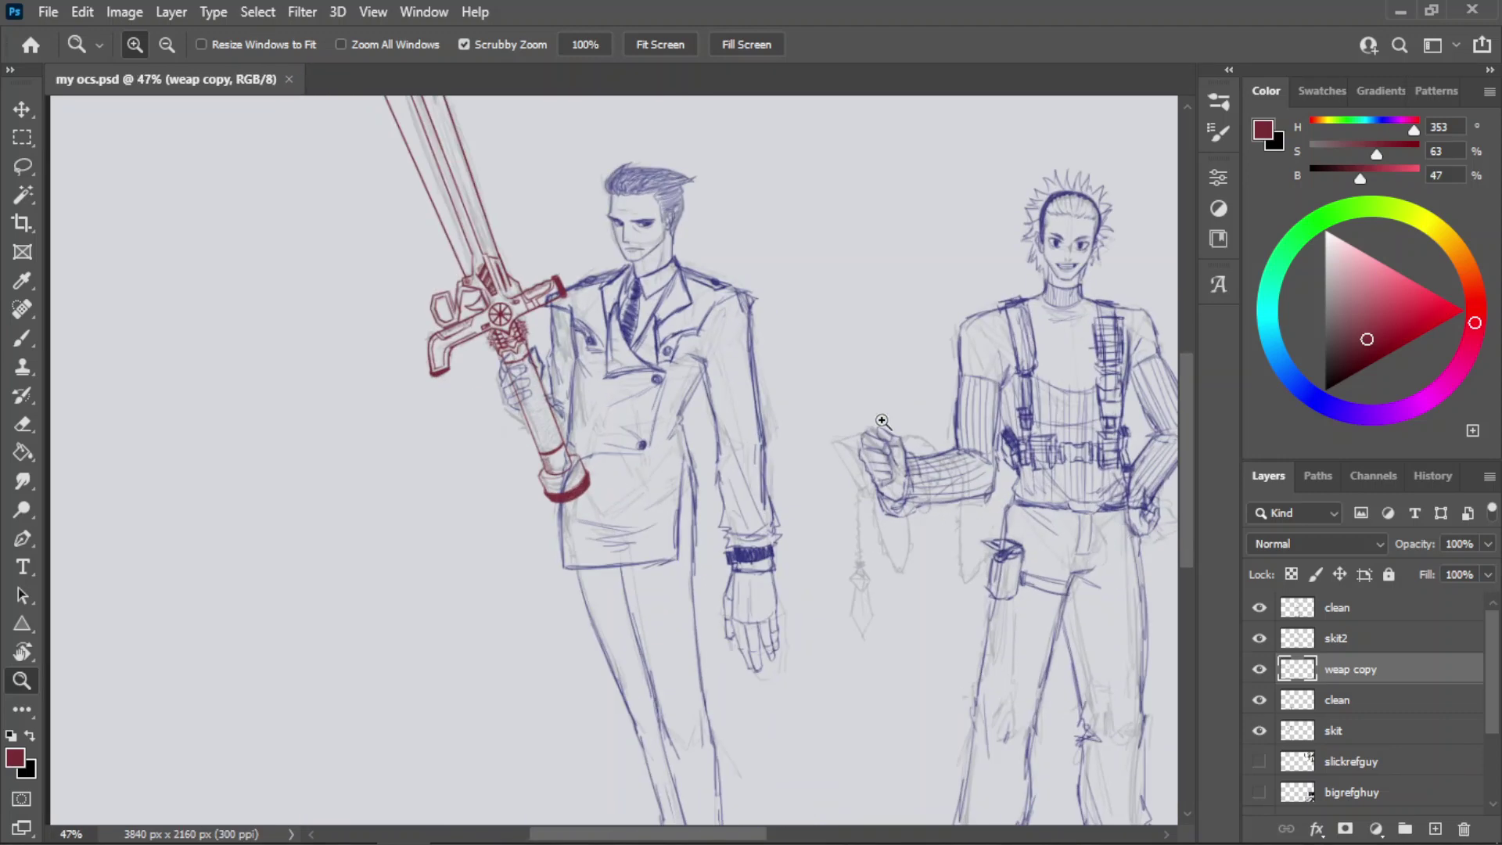
{"action": "left_click", "coordinate": [1358, 612]}
{"action": "left_click", "coordinate": [1434, 828]}
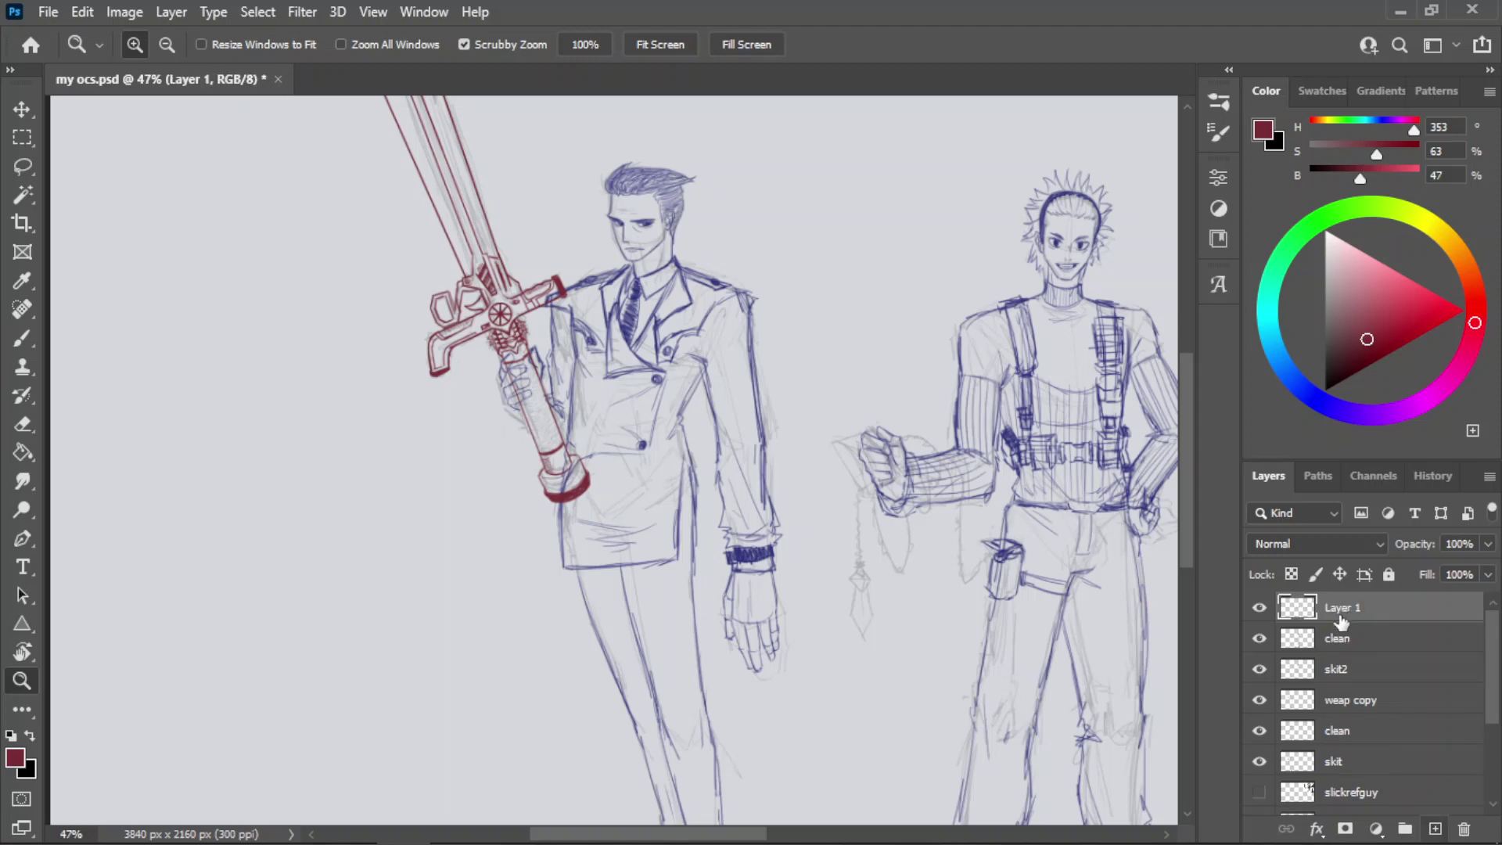
{"action": "double_click", "coordinate": [1341, 617]}
{"action": "type", "text": "whip"}
{"action": "key", "text": "Return"}
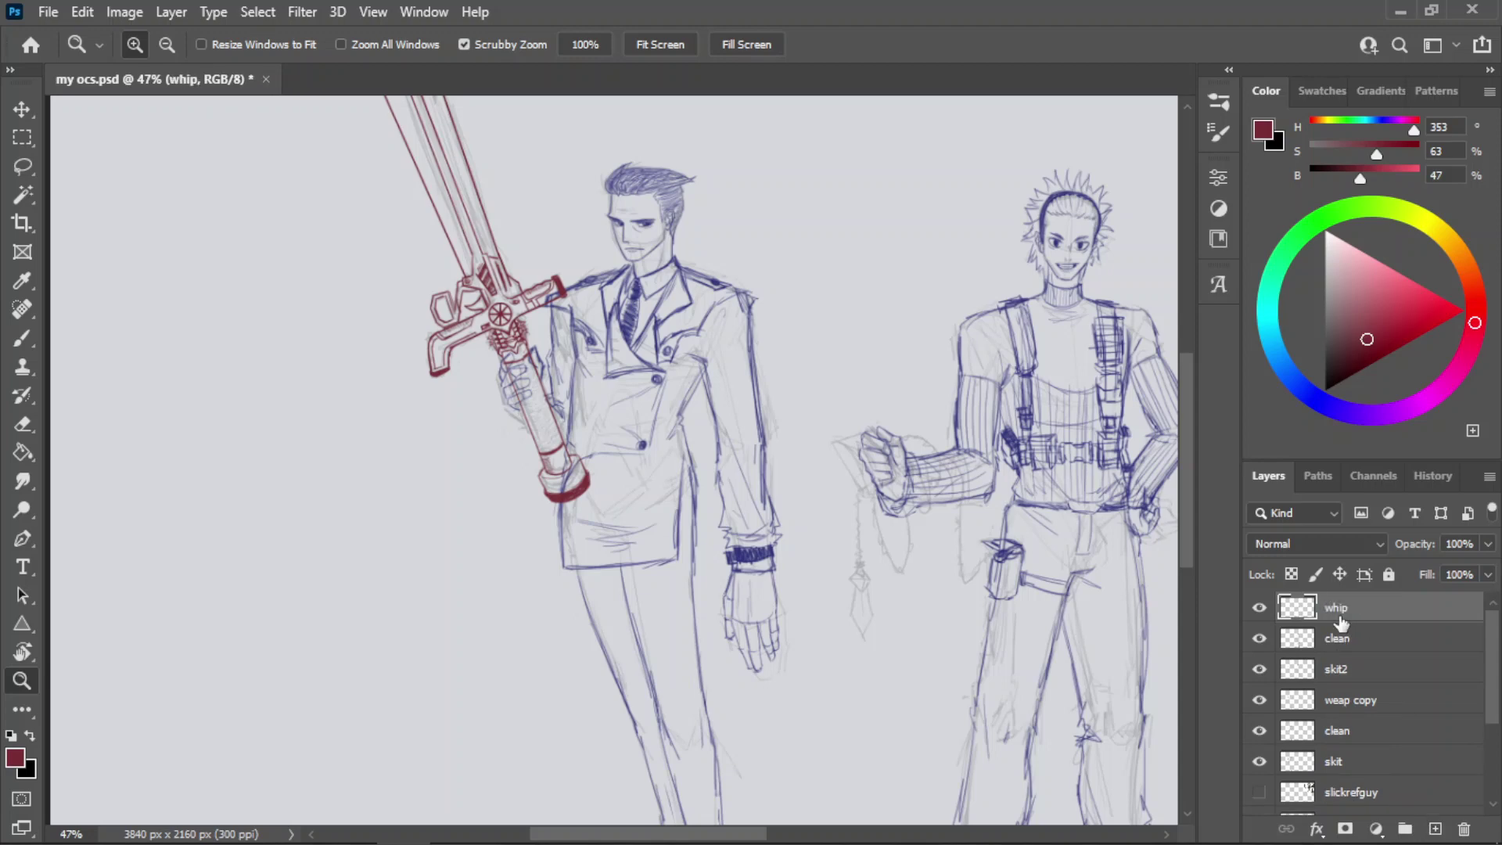
{"action": "key", "text": "r"}
{"action": "key", "text": "ctrl+s"}
- Draw the whip's round loop from the second character's fist over the wrist and forearm
{"action": "key", "text": "z"}
{"action": "left_click_drag", "start_coordinate": [999, 460], "coordinate": [1111, 470]}
{"action": "left_click_drag", "start_coordinate": [623, 242], "coordinate": [567, 290]}
{"action": "left_click_drag", "start_coordinate": [815, 483], "coordinate": [724, 606]}
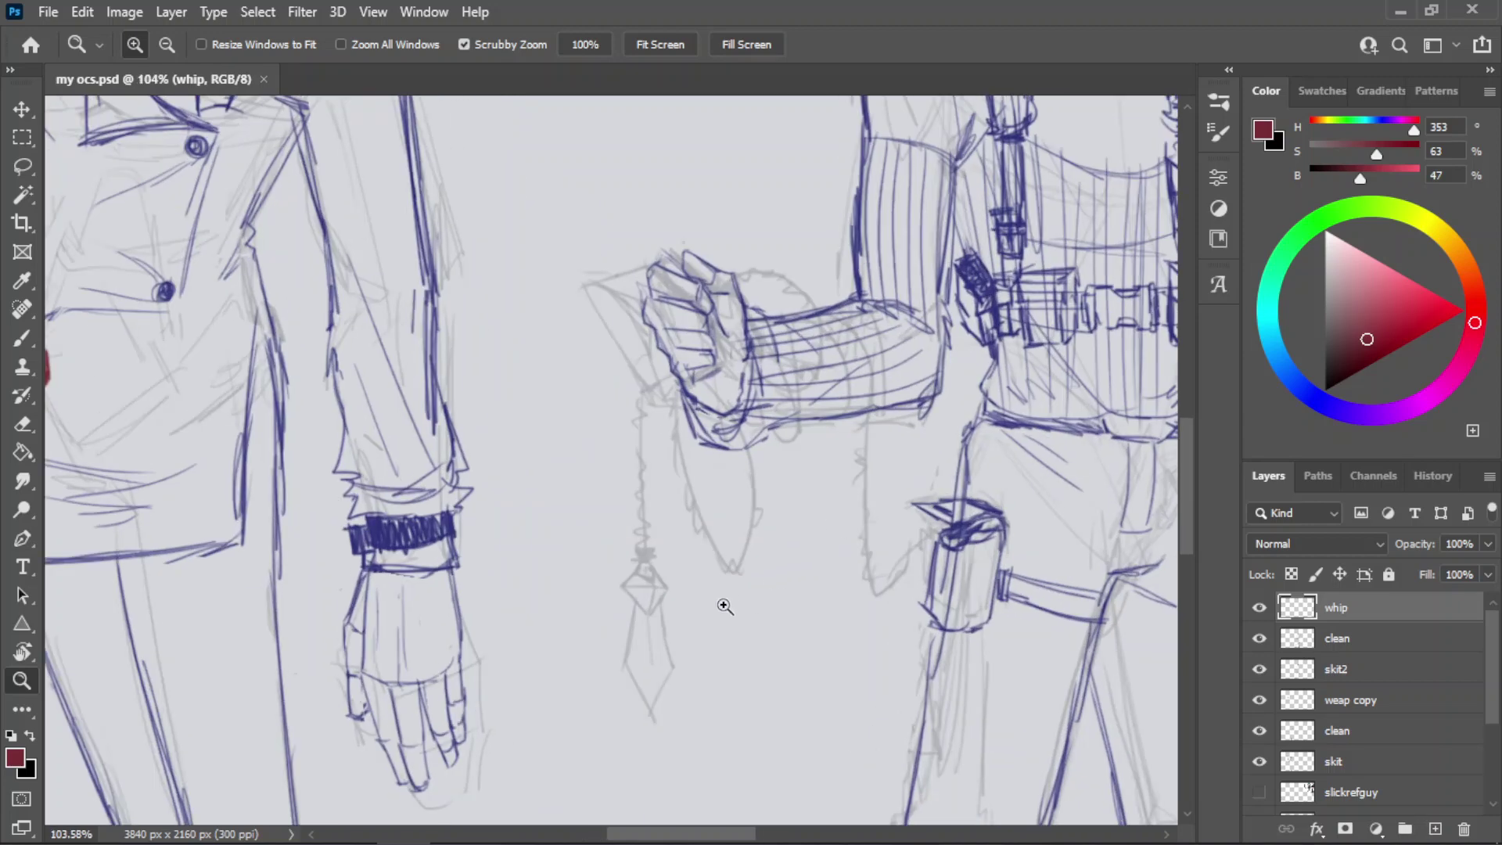
{"action": "left_click_drag", "start_coordinate": [751, 263], "coordinate": [806, 266]}
{"action": "key", "text": "b"}
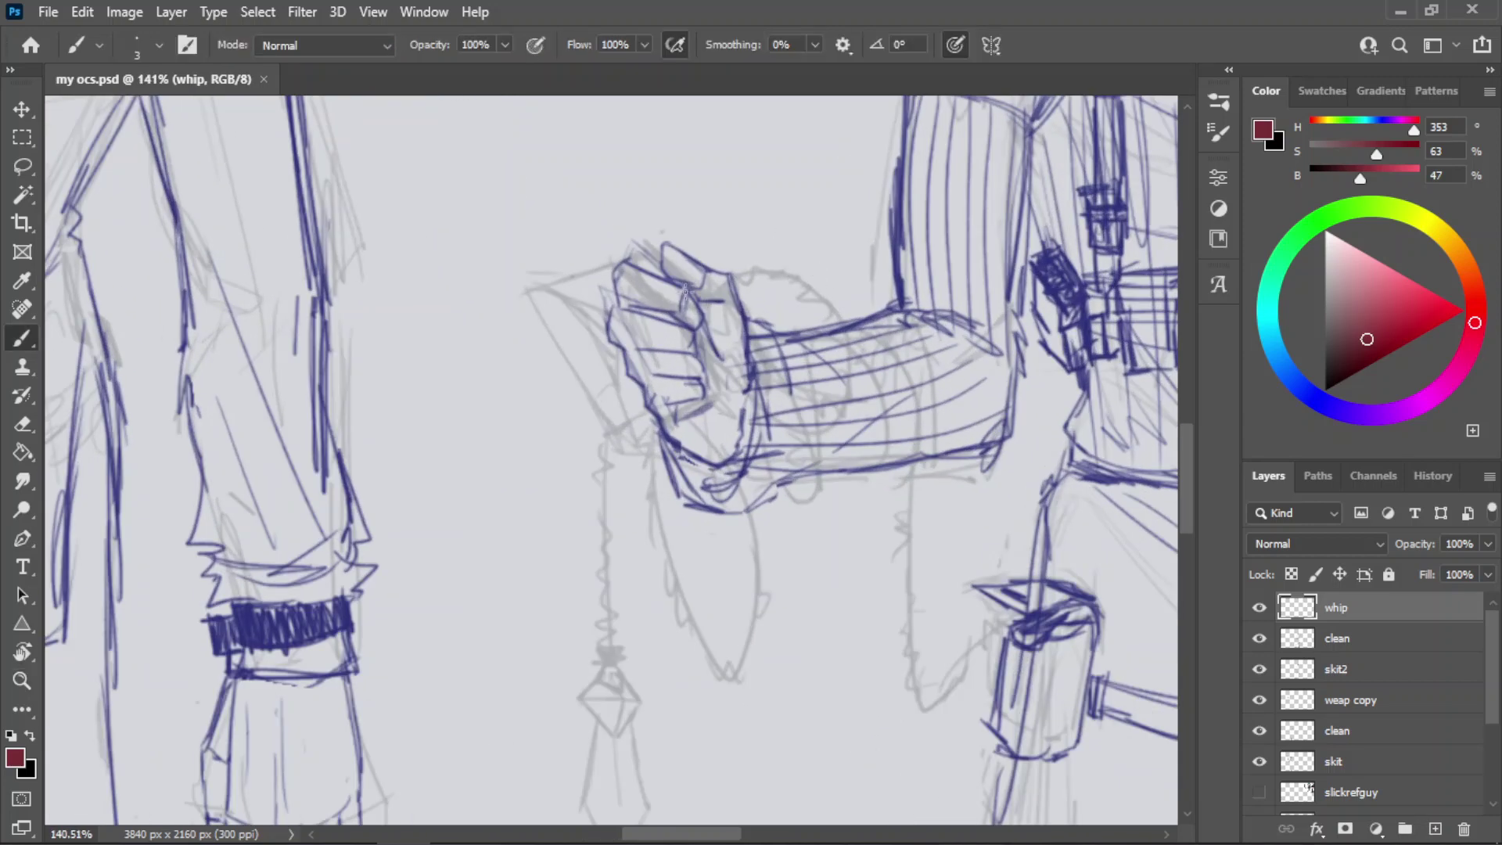
{"action": "left_click_drag", "start_coordinate": [668, 274], "coordinate": [721, 308]}
{"action": "key", "text": "ctrl+z"}
{"action": "mouse_move", "coordinate": [626, 258]}
{"action": "left_mouse_down"}
{"action": "mouse_move", "coordinate": [689, 284]}
{"action": "mouse_move", "coordinate": [783, 278]}
{"action": "mouse_move", "coordinate": [775, 418]}
{"action": "left_mouse_up"}
{"action": "key", "text": "ctrl+z"}
{"action": "key", "text": "ctrl+z"}
{"action": "key", "text": "ctrl+z"}
{"action": "mouse_move", "coordinate": [720, 344]}
{"action": "left_mouse_down"}
{"action": "mouse_move", "coordinate": [841, 371]}
{"action": "mouse_move", "coordinate": [723, 321]}
{"action": "mouse_move", "coordinate": [740, 311]}
{"action": "mouse_move", "coordinate": [829, 430]}
{"action": "mouse_move", "coordinate": [720, 282]}
{"action": "mouse_move", "coordinate": [700, 303]}
{"action": "mouse_move", "coordinate": [747, 388]}
{"action": "mouse_move", "coordinate": [810, 280]}
{"action": "mouse_move", "coordinate": [693, 296]}
{"action": "mouse_move", "coordinate": [673, 283]}
{"action": "mouse_move", "coordinate": [747, 387]}
{"action": "mouse_move", "coordinate": [806, 283]}
{"action": "mouse_move", "coordinate": [731, 295]}
{"action": "left_mouse_up"}
{"action": "key", "text": "ctrl+z"}
{"action": "key", "text": "ctrl+z"}
{"action": "key", "text": "ctrl+z"}
{"action": "key", "text": "ctrl+z"}
{"action": "mouse_move", "coordinate": [708, 352]}
{"action": "left_mouse_down"}
{"action": "mouse_move", "coordinate": [861, 312]}
{"action": "mouse_move", "coordinate": [708, 274]}
{"action": "mouse_move", "coordinate": [689, 290]}
{"action": "left_mouse_up"}
{"action": "key", "text": "ctrl+z"}
{"action": "key", "text": "ctrl+z"}
{"action": "mouse_move", "coordinate": [704, 341]}
{"action": "left_mouse_down"}
{"action": "mouse_move", "coordinate": [843, 305]}
{"action": "mouse_move", "coordinate": [727, 289]}
{"action": "left_mouse_up"}
{"action": "key", "text": "ctrl+z"}
{"action": "mouse_move", "coordinate": [649, 261]}
{"action": "left_mouse_down"}
{"action": "mouse_move", "coordinate": [790, 413]}
{"action": "mouse_move", "coordinate": [759, 241]}
{"action": "mouse_move", "coordinate": [687, 270]}
{"action": "mouse_move", "coordinate": [743, 407]}
{"action": "mouse_move", "coordinate": [814, 242]}
{"action": "mouse_move", "coordinate": [693, 258]}
{"action": "mouse_move", "coordinate": [735, 361]}
{"action": "mouse_move", "coordinate": [708, 329]}
{"action": "mouse_move", "coordinate": [839, 295]}
{"action": "mouse_move", "coordinate": [695, 293]}
{"action": "left_mouse_up"}
{"action": "key", "text": "ctrl+z"}
{"action": "key", "text": "ctrl+z"}
{"action": "key", "text": "ctrl+z"}
{"action": "key", "text": "ctrl+z"}
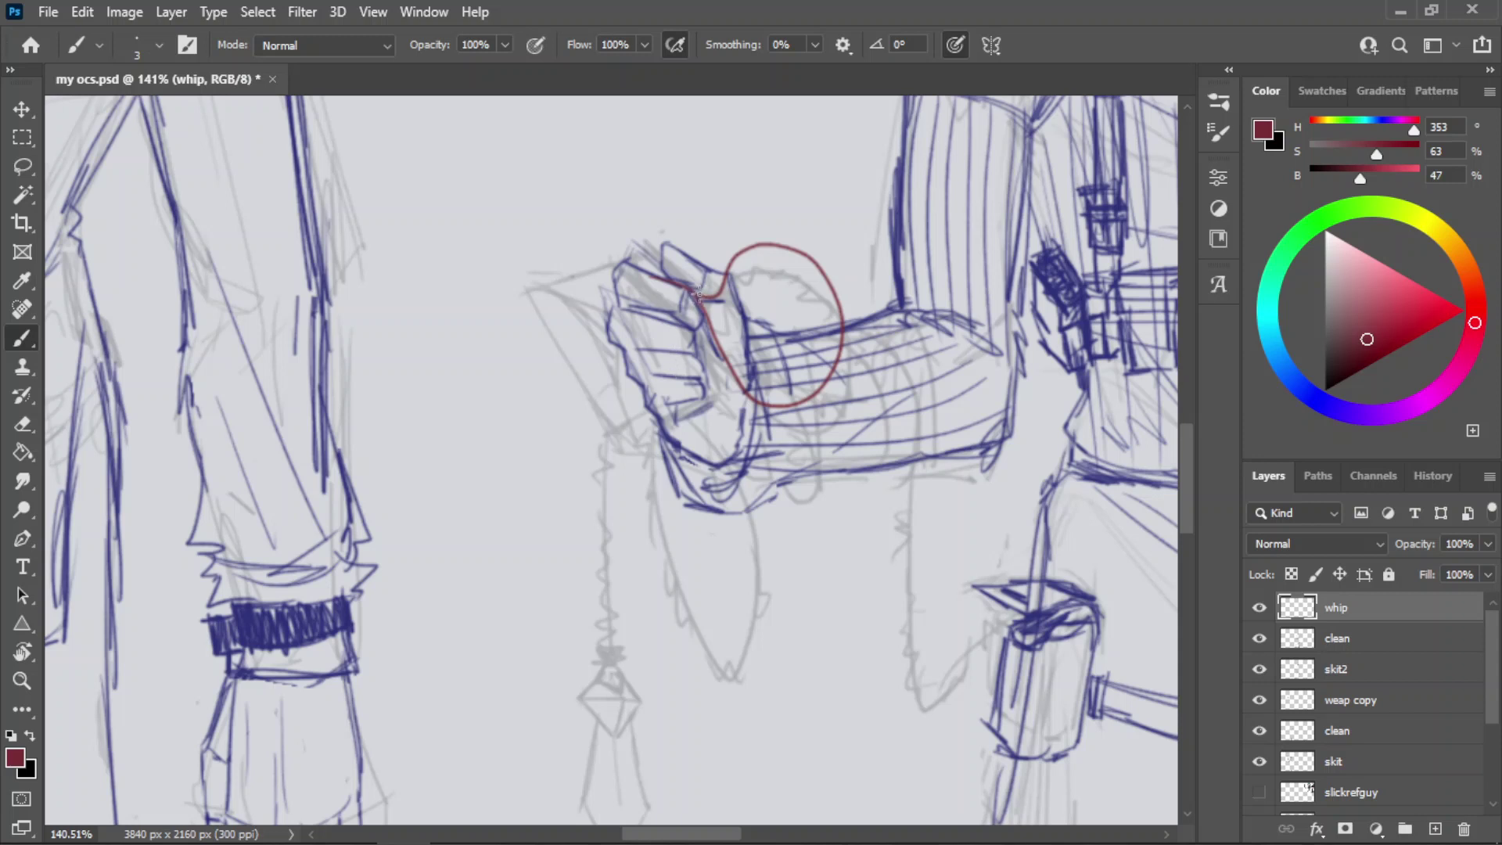
{"action": "key", "text": "ctrl+z"}
- Draw the whip's long narrow loop hanging from the fingers below the second character's fist
{"action": "mouse_move", "coordinate": [679, 285]}
{"action": "left_mouse_down"}
{"action": "mouse_move", "coordinate": [705, 309]}
{"action": "mouse_move", "coordinate": [669, 420]}
{"action": "left_mouse_up"}
{"action": "key", "text": "ctrl+z"}
{"action": "mouse_move", "coordinate": [659, 285]}
{"action": "left_mouse_down"}
{"action": "mouse_move", "coordinate": [693, 448]}
{"action": "mouse_move", "coordinate": [687, 564]}
{"action": "left_mouse_up"}
{"action": "key", "text": "ctrl+z"}
{"action": "key", "text": "ctrl+z"}
{"action": "mouse_move", "coordinate": [661, 279]}
{"action": "left_mouse_down"}
{"action": "mouse_move", "coordinate": [660, 443]}
{"action": "mouse_move", "coordinate": [700, 642]}
{"action": "mouse_move", "coordinate": [753, 700]}
{"action": "mouse_move", "coordinate": [778, 601]}
{"action": "mouse_move", "coordinate": [754, 516]}
{"action": "left_mouse_up"}
{"action": "key", "text": "ctrl+z"}
{"action": "mouse_move", "coordinate": [661, 274]}
{"action": "left_mouse_down"}
{"action": "mouse_move", "coordinate": [646, 371]}
{"action": "mouse_move", "coordinate": [673, 553]}
{"action": "mouse_move", "coordinate": [712, 662]}
{"action": "mouse_move", "coordinate": [747, 621]}
{"action": "mouse_move", "coordinate": [720, 505]}
{"action": "mouse_move", "coordinate": [669, 406]}
{"action": "left_mouse_up"}
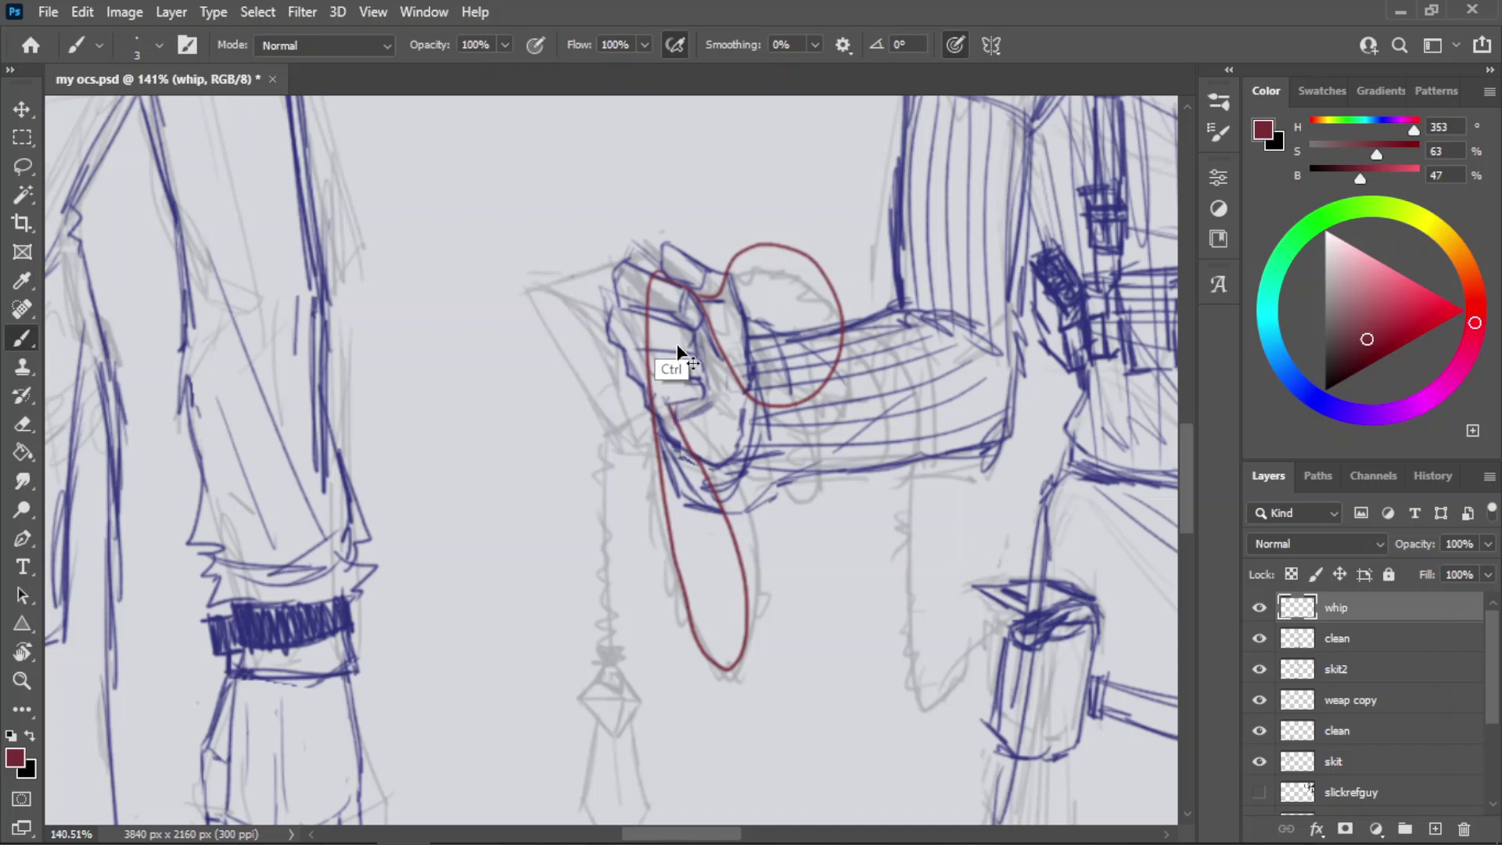
{"action": "key", "text": "ctrl+z"}
{"action": "mouse_move", "coordinate": [665, 274]}
{"action": "left_mouse_down"}
{"action": "mouse_move", "coordinate": [663, 481]}
{"action": "mouse_move", "coordinate": [686, 622]}
{"action": "mouse_move", "coordinate": [736, 675]}
{"action": "mouse_move", "coordinate": [755, 582]}
{"action": "mouse_move", "coordinate": [692, 385]}
{"action": "left_mouse_up"}
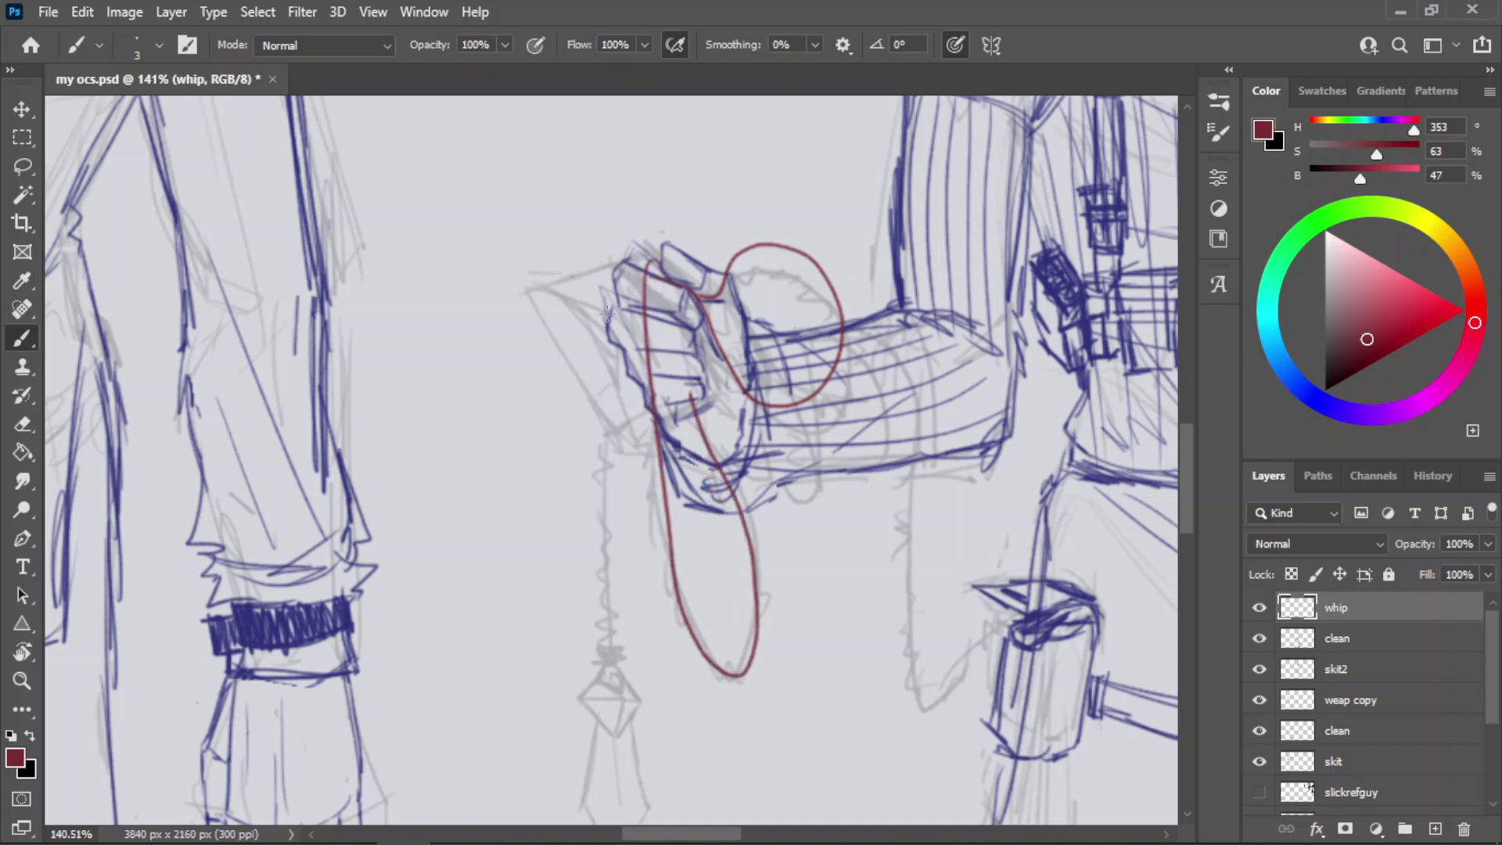
- Draw the small whip loops over the fingertips and the straight strand hanging down to a coil above the pendant
{"action": "left_click_drag", "start_coordinate": [608, 320], "coordinate": [601, 480]}
{"action": "key", "text": "ctrl+z"}
{"action": "left_click_drag", "start_coordinate": [615, 361], "coordinate": [624, 542]}
{"action": "key", "text": "ctrl+z"}
{"action": "mouse_move", "coordinate": [662, 249]}
{"action": "left_mouse_down"}
{"action": "mouse_move", "coordinate": [652, 247]}
{"action": "mouse_move", "coordinate": [645, 260]}
{"action": "mouse_move", "coordinate": [658, 259]}
{"action": "mouse_move", "coordinate": [622, 237]}
{"action": "mouse_move", "coordinate": [632, 267]}
{"action": "left_mouse_up"}
{"action": "key", "text": "ctrl+z"}
{"action": "left_click_drag", "start_coordinate": [615, 356], "coordinate": [618, 617]}
{"action": "key", "text": "ctrl+z"}
{"action": "left_click_drag", "start_coordinate": [617, 348], "coordinate": [619, 667]}
{"action": "key", "text": "ctrl+z"}
{"action": "left_click_drag", "start_coordinate": [617, 334], "coordinate": [610, 616]}
{"action": "key", "text": "ctrl+z"}
{"action": "left_click_drag", "start_coordinate": [616, 330], "coordinate": [611, 652]}
{"action": "key", "text": "ctrl+z"}
{"action": "key", "text": "ctrl+z"}
{"action": "mouse_move", "coordinate": [619, 332]}
{"action": "left_mouse_down"}
{"action": "mouse_move", "coordinate": [614, 628]}
{"action": "mouse_move", "coordinate": [590, 631]}
{"action": "mouse_move", "coordinate": [624, 636]}
{"action": "left_mouse_up"}
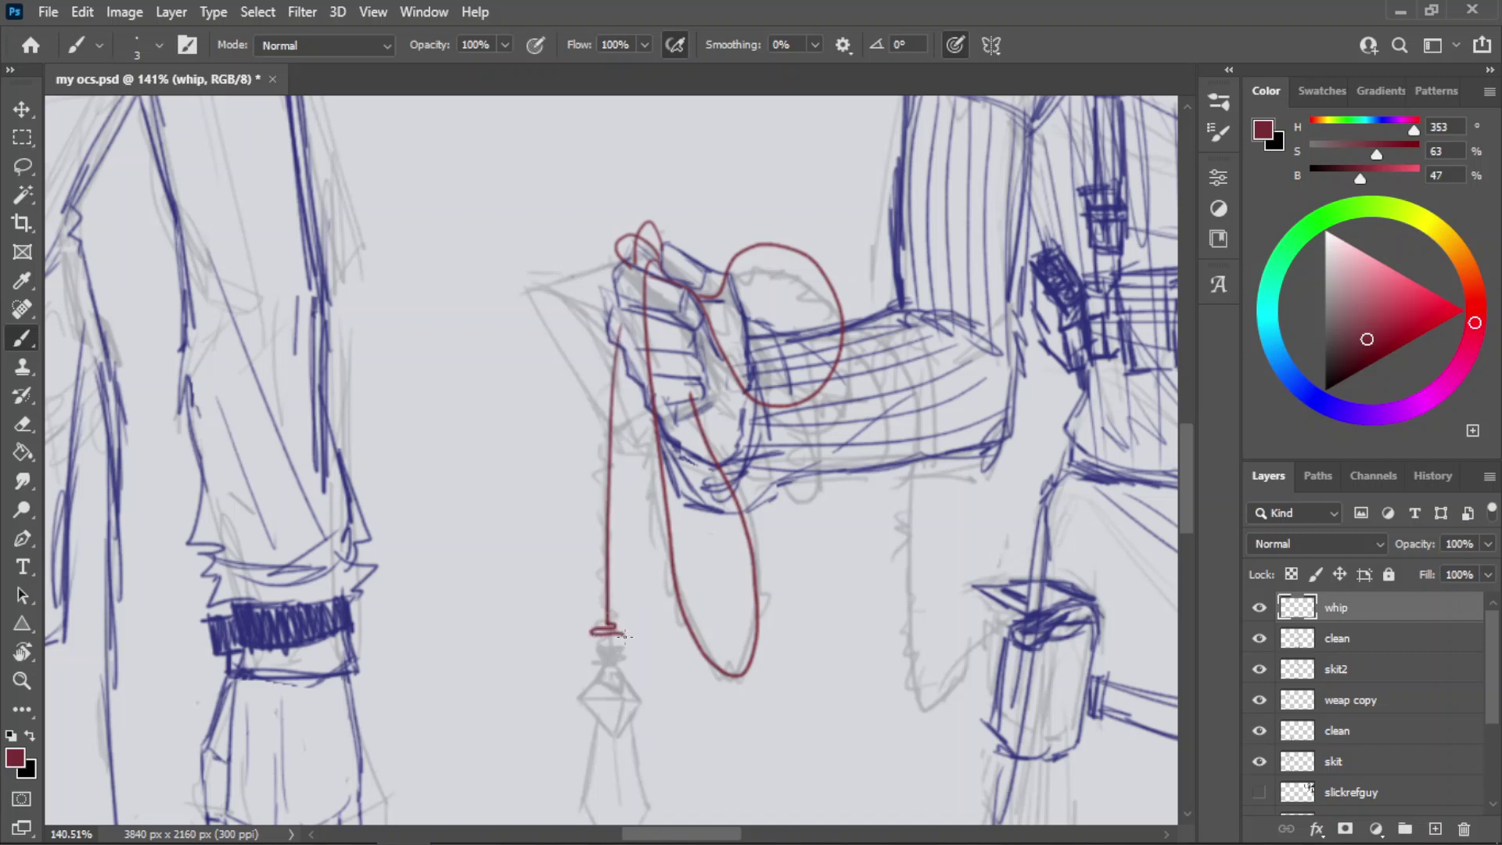
- Draw a small filled knot below the whip's coil and an angular link joining it to the pendant's gem
{"action": "key", "text": "z"}
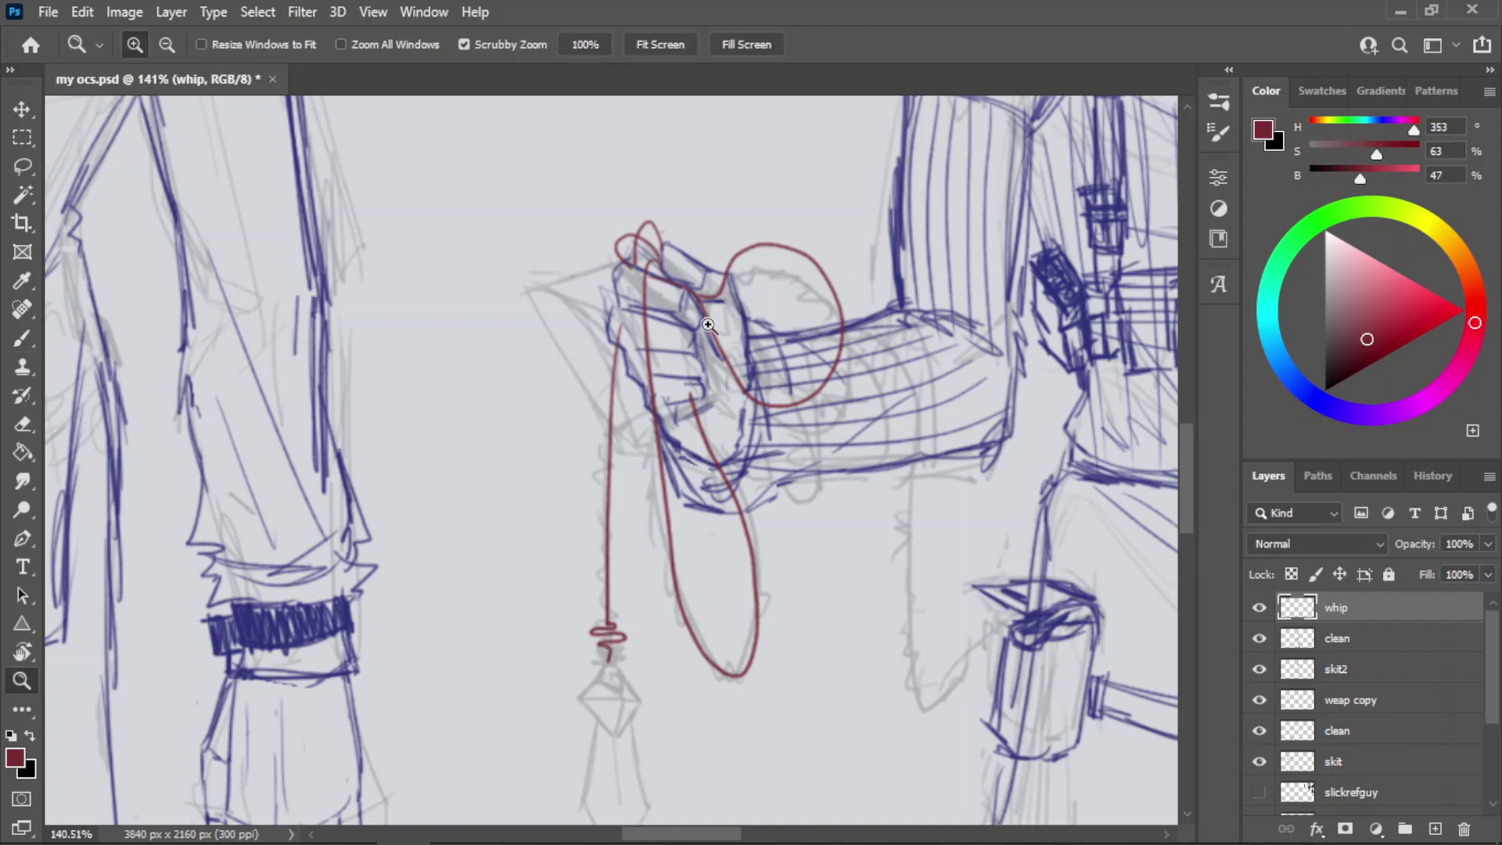
{"action": "left_click_drag", "start_coordinate": [727, 285], "coordinate": [636, 337]}
{"action": "left_click_drag", "start_coordinate": [701, 428], "coordinate": [835, 375]}
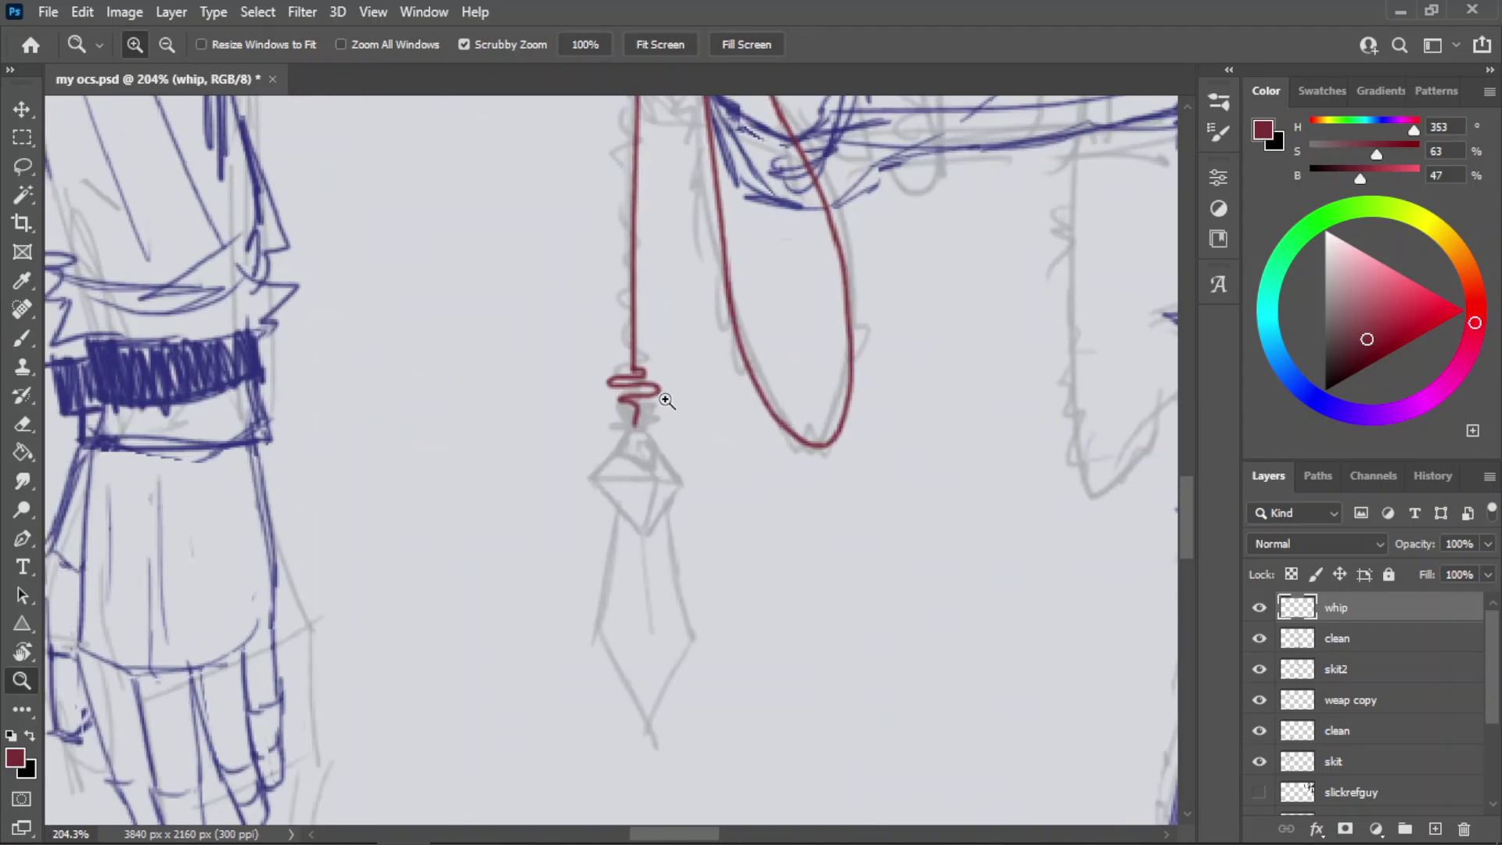
{"action": "key", "text": "z"}
{"action": "mouse_move", "coordinate": [601, 405]}
{"action": "left_mouse_down"}
{"action": "mouse_move", "coordinate": [651, 405]}
{"action": "mouse_move", "coordinate": [681, 434]}
{"action": "mouse_move", "coordinate": [634, 453]}
{"action": "mouse_move", "coordinate": [630, 413]}
{"action": "mouse_move", "coordinate": [648, 444]}
{"action": "mouse_move", "coordinate": [639, 470]}
{"action": "left_mouse_up"}
{"action": "key", "text": "ctrl+z"}
{"action": "key", "text": "ctrl+z"}
{"action": "key", "text": "ctrl+z"}
{"action": "mouse_move", "coordinate": [662, 415]}
{"action": "left_mouse_down"}
{"action": "mouse_move", "coordinate": [642, 468]}
{"action": "mouse_move", "coordinate": [670, 453]}
{"action": "left_mouse_up"}
{"action": "key", "text": "ctrl+z"}
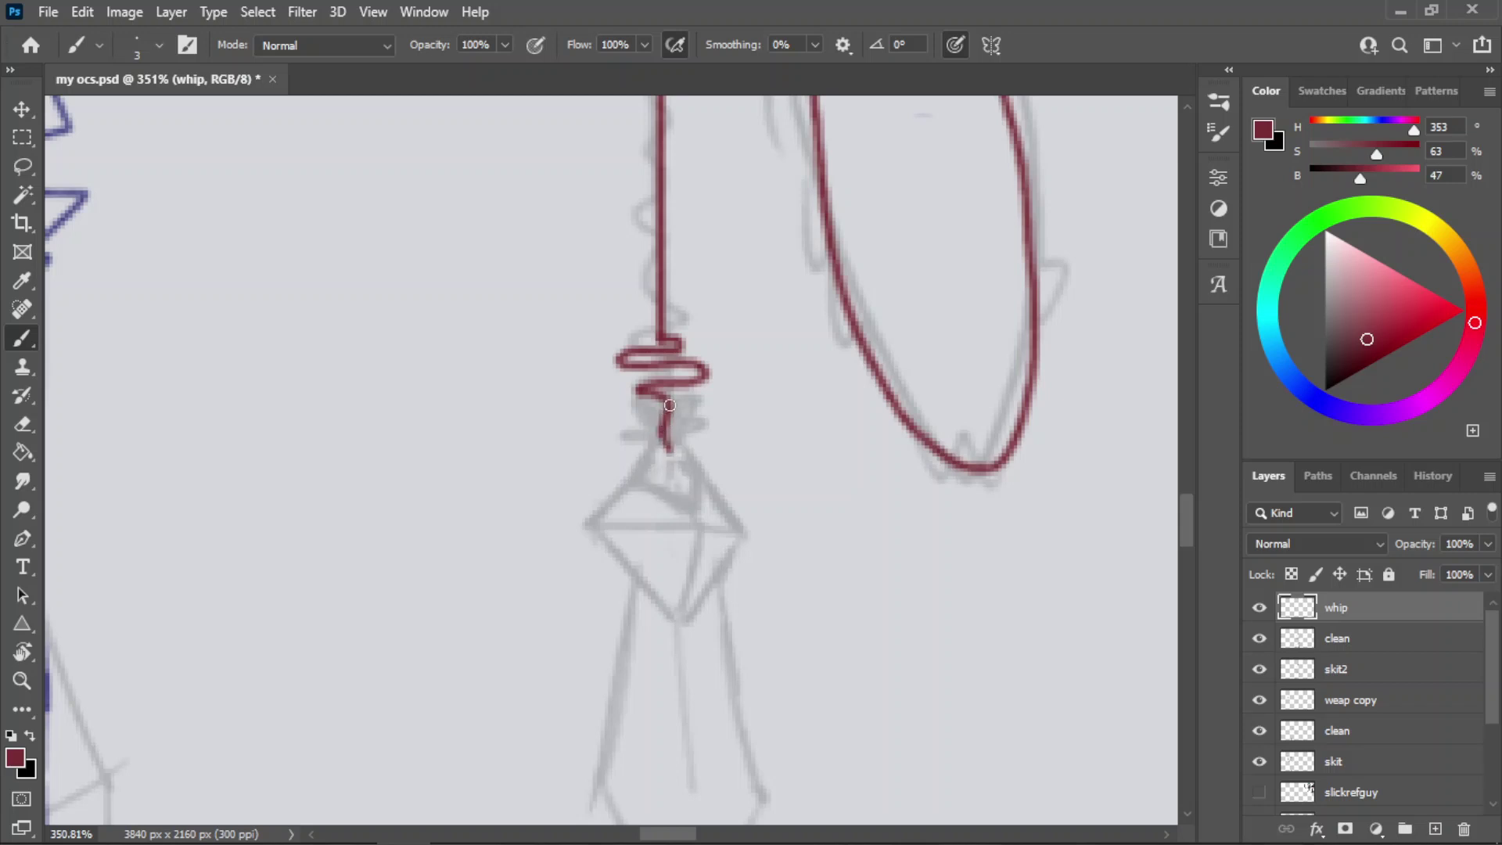
{"action": "mouse_move", "coordinate": [667, 405]}
{"action": "left_mouse_down"}
{"action": "mouse_move", "coordinate": [653, 433]}
{"action": "mouse_move", "coordinate": [660, 415]}
{"action": "mouse_move", "coordinate": [681, 417]}
{"action": "mouse_move", "coordinate": [650, 413]}
{"action": "mouse_move", "coordinate": [658, 431]}
{"action": "mouse_move", "coordinate": [670, 413]}
{"action": "mouse_move", "coordinate": [641, 419]}
{"action": "mouse_move", "coordinate": [691, 421]}
{"action": "mouse_move", "coordinate": [640, 412]}
{"action": "mouse_move", "coordinate": [696, 419]}
{"action": "mouse_move", "coordinate": [639, 418]}
{"action": "mouse_move", "coordinate": [651, 441]}
{"action": "mouse_move", "coordinate": [630, 418]}
{"action": "mouse_move", "coordinate": [689, 429]}
{"action": "mouse_move", "coordinate": [674, 447]}
{"action": "mouse_move", "coordinate": [694, 460]}
{"action": "mouse_move", "coordinate": [694, 510]}
{"action": "left_mouse_up"}
{"action": "key", "text": "ctrl+z"}
{"action": "key", "text": "ctrl+z"}
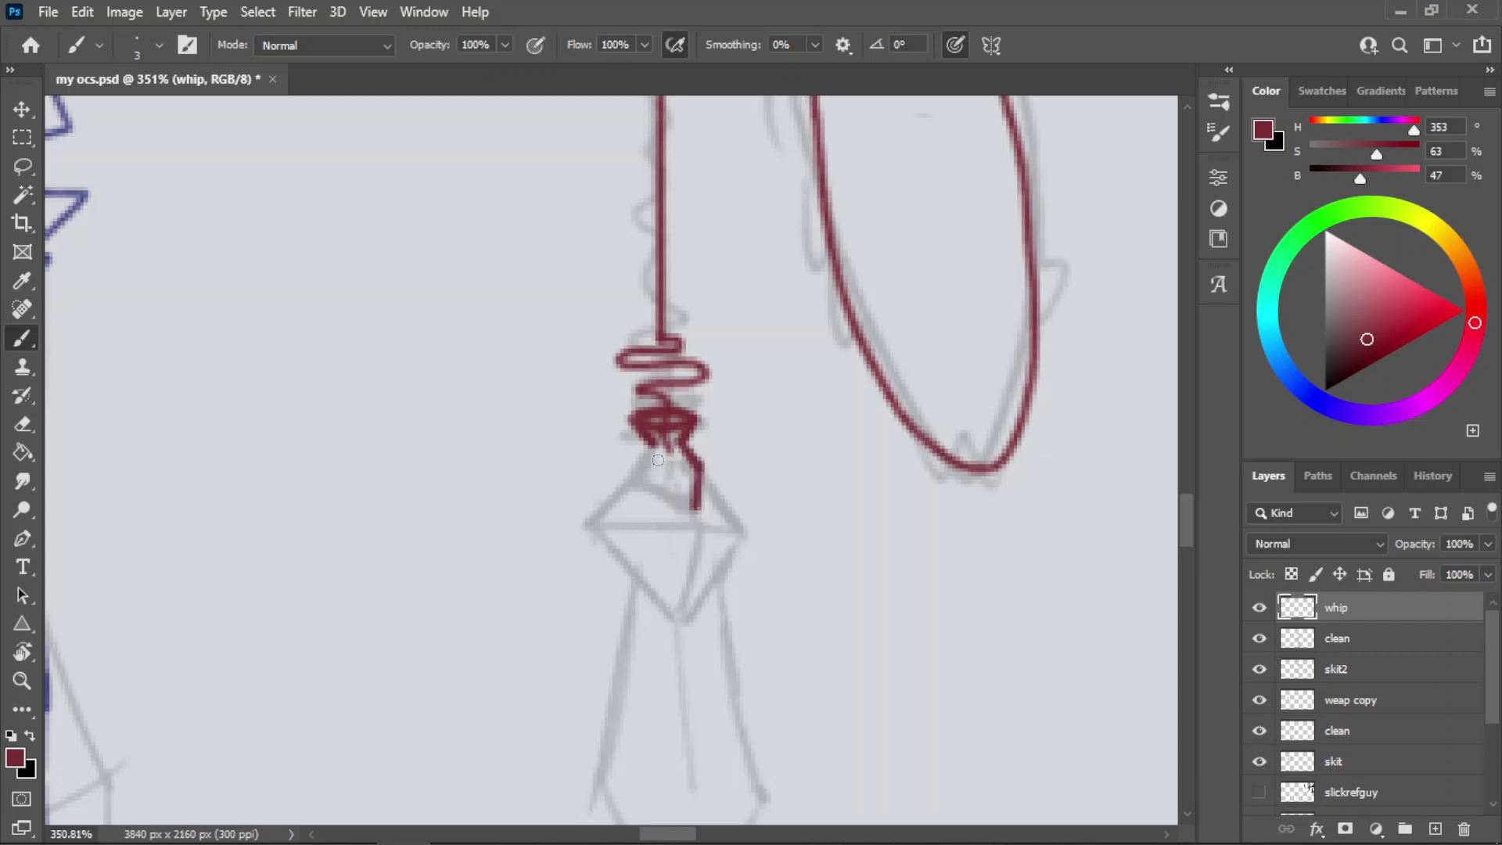
{"action": "mouse_move", "coordinate": [658, 460]}
{"action": "left_mouse_down"}
{"action": "mouse_move", "coordinate": [632, 479]}
{"action": "mouse_move", "coordinate": [693, 510]}
{"action": "mouse_move", "coordinate": [650, 474]}
{"action": "mouse_move", "coordinate": [651, 439]}
{"action": "mouse_move", "coordinate": [677, 438]}
{"action": "mouse_move", "coordinate": [641, 427]}
{"action": "mouse_move", "coordinate": [672, 435]}
{"action": "mouse_move", "coordinate": [648, 418]}
{"action": "mouse_move", "coordinate": [687, 413]}
{"action": "left_mouse_up"}
- Draw the upper and lower left edges of the pendant's diamond-shaped gem, from the link down to its lowest point
{"action": "key", "text": "z"}
{"action": "left_click_drag", "start_coordinate": [704, 363], "coordinate": [658, 372]}
{"action": "left_click_drag", "start_coordinate": [711, 465], "coordinate": [749, 356]}
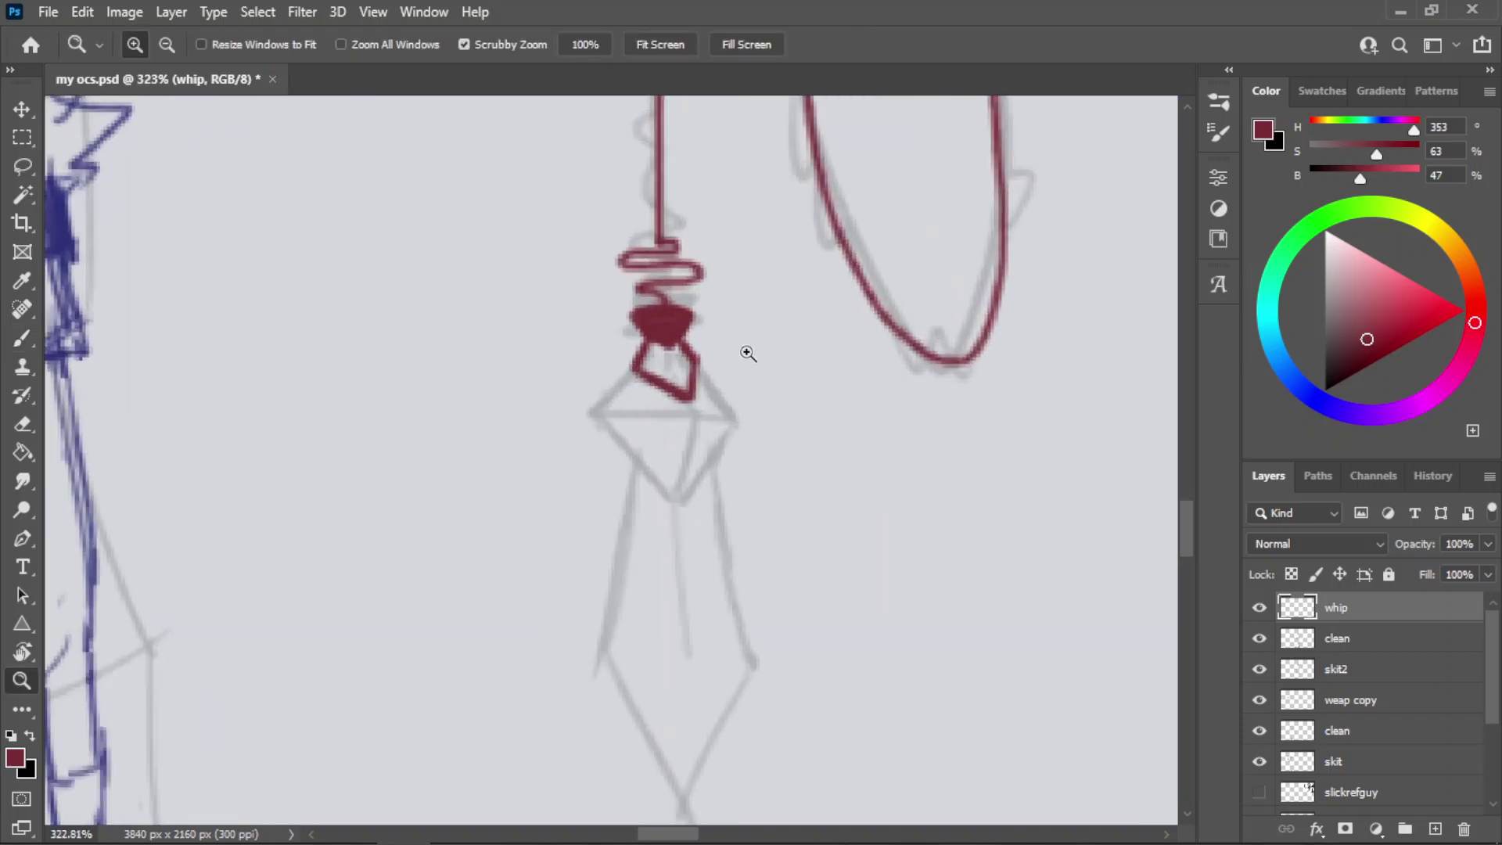
{"action": "key", "text": "b"}
{"action": "mouse_move", "coordinate": [635, 370]}
{"action": "left_mouse_down"}
{"action": "mouse_move", "coordinate": [595, 420]}
{"action": "mouse_move", "coordinate": [592, 406]}
{"action": "mouse_move", "coordinate": [679, 487]}
{"action": "left_mouse_up"}
{"action": "key", "text": "ctrl+z"}
{"action": "key", "text": "ctrl+z"}
{"action": "key", "text": "ctrl+z"}
{"action": "key", "text": "ctrl+z"}
{"action": "key", "text": "ctrl+z"}
{"action": "key", "text": "ctrl+z"}
{"action": "mouse_move", "coordinate": [636, 371]}
{"action": "left_mouse_down"}
{"action": "mouse_move", "coordinate": [597, 416]}
{"action": "mouse_move", "coordinate": [675, 502]}
{"action": "left_mouse_up"}
{"action": "key", "text": "ctrl+z"}
{"action": "key", "text": "ctrl+z"}
{"action": "left_click_drag", "start_coordinate": [597, 418], "coordinate": [675, 502]}
{"action": "key", "text": "ctrl+z"}
{"action": "key", "text": "ctrl+z"}
{"action": "key", "text": "ctrl+shift+z"}
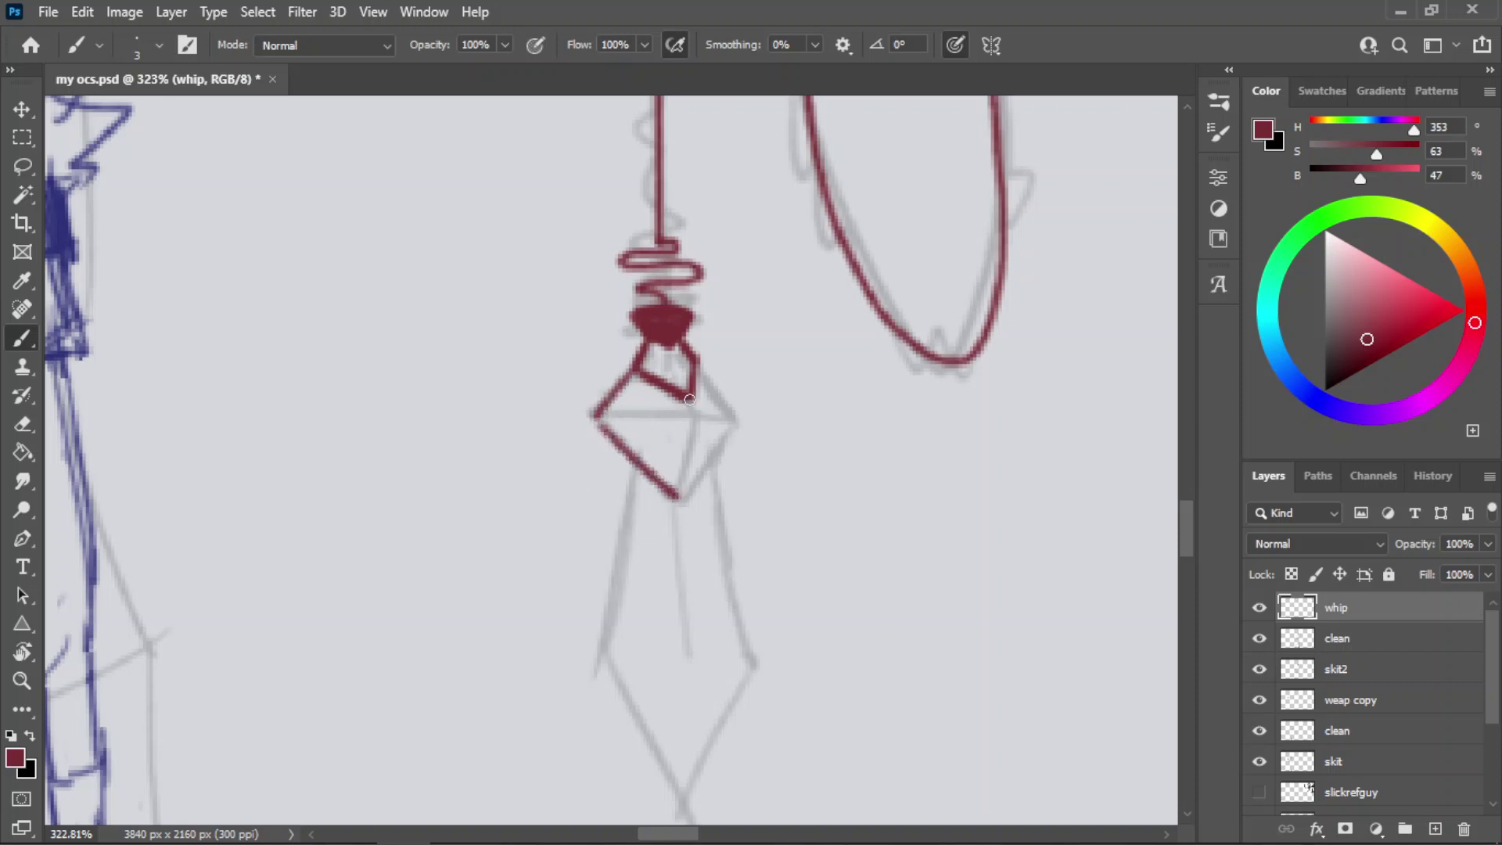
- Draw the gem's right outer edges and the inner facet line running down to its lowest point
{"action": "left_click_drag", "start_coordinate": [689, 399], "coordinate": [684, 497]}
{"action": "key", "text": "ctrl+z"}
{"action": "key", "text": "ctrl+z"}
{"action": "key", "text": "ctrl+z"}
{"action": "left_click_drag", "start_coordinate": [704, 417], "coordinate": [680, 496]}
{"action": "key", "text": "ctrl+z"}
{"action": "mouse_move", "coordinate": [696, 364]}
{"action": "left_mouse_down"}
{"action": "mouse_move", "coordinate": [728, 433]}
{"action": "mouse_move", "coordinate": [683, 495]}
{"action": "left_mouse_up"}
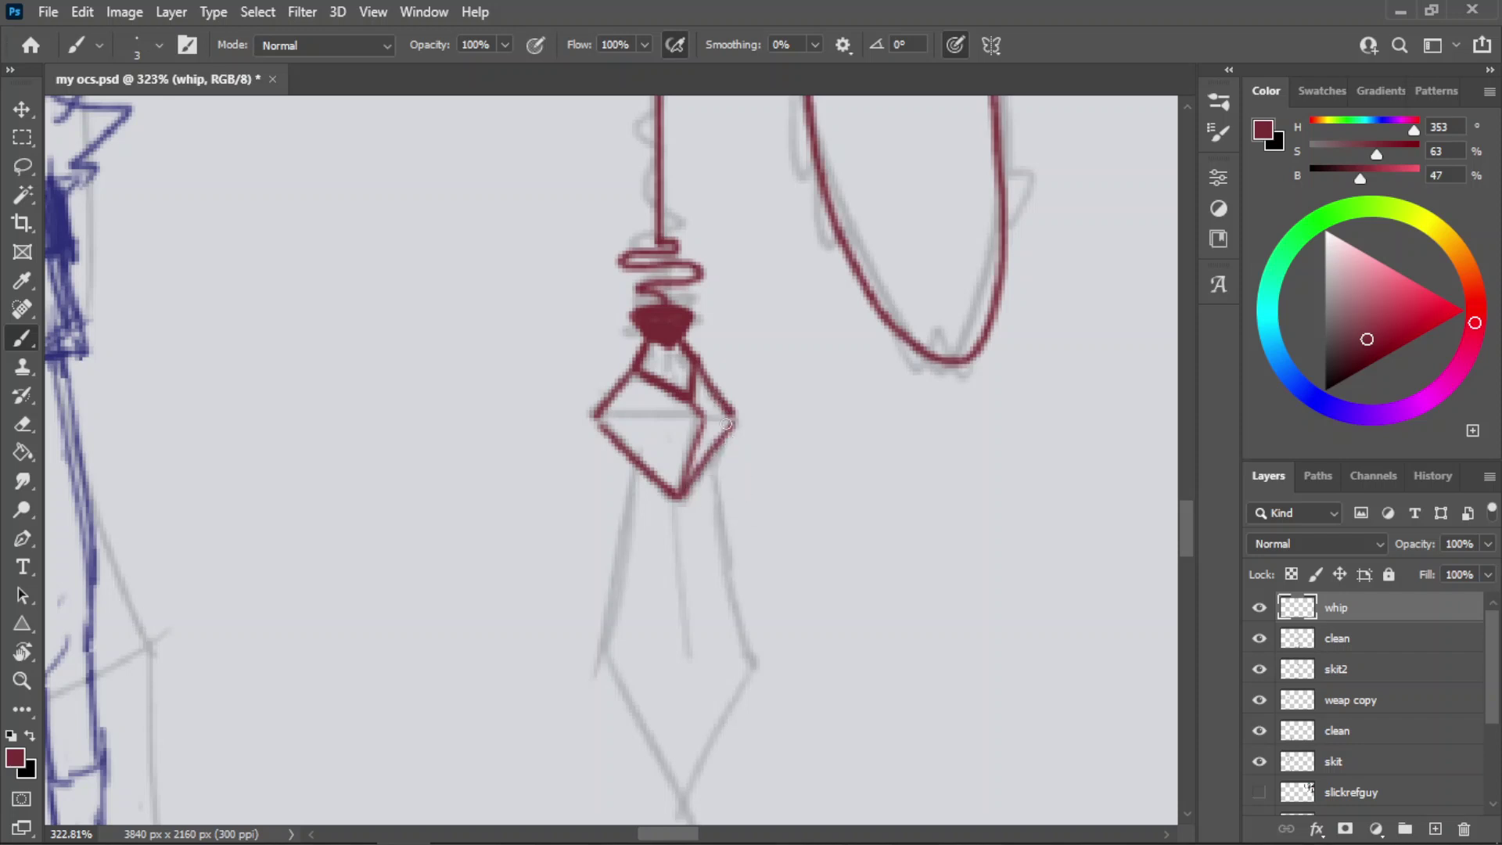
{"action": "key", "text": "ctrl+z"}
{"action": "left_click_drag", "start_coordinate": [732, 416], "coordinate": [684, 500]}
- Draw the horizontal facet line across the gem's widest part and save the file
{"action": "mouse_move", "coordinate": [701, 413]}
{"action": "left_mouse_down"}
{"action": "mouse_move", "coordinate": [732, 415]}
{"action": "mouse_move", "coordinate": [595, 415]}
{"action": "left_mouse_up"}
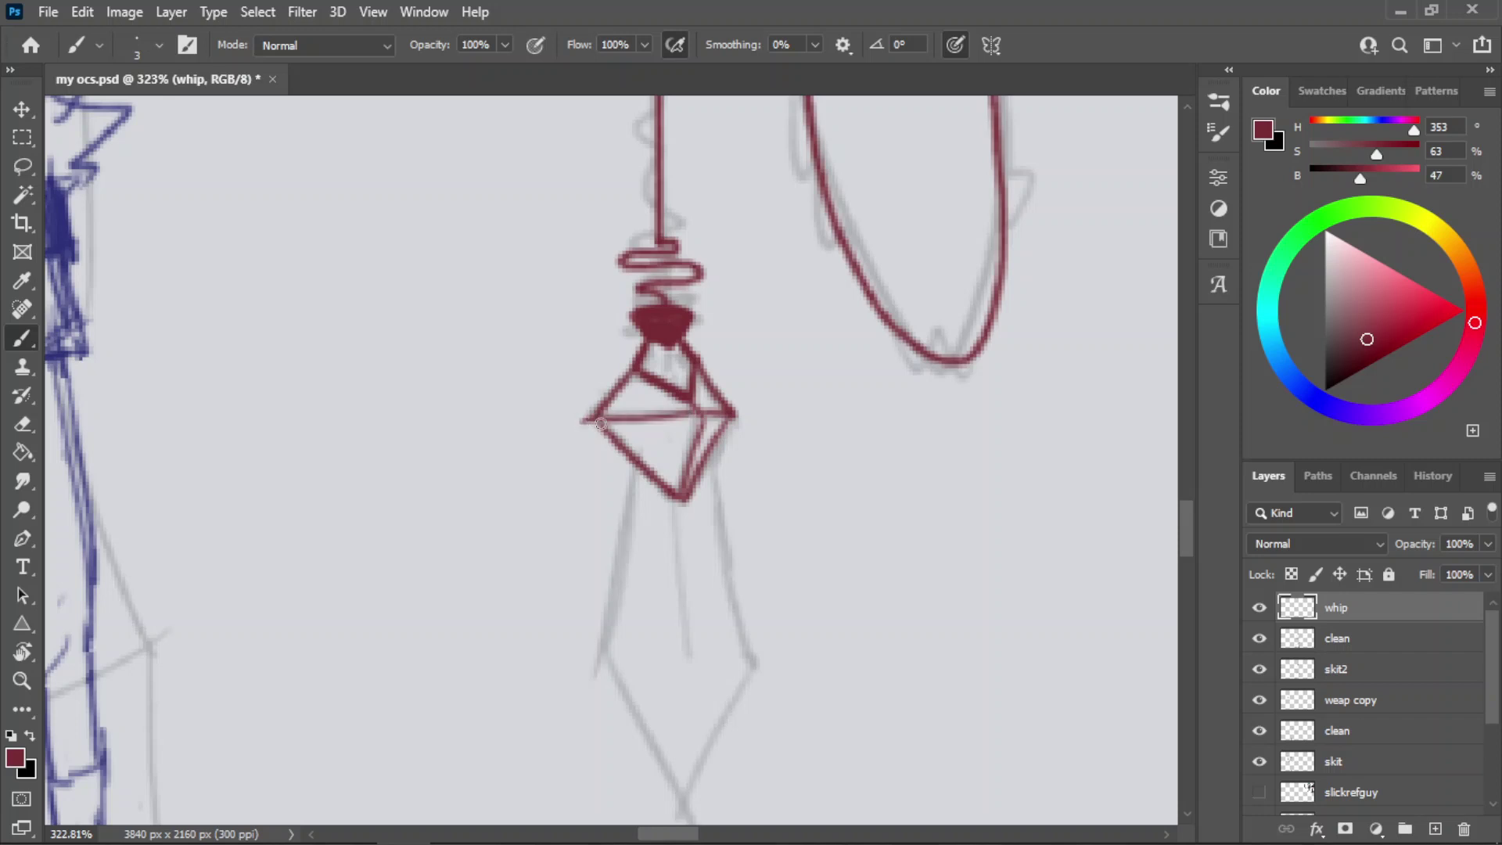
{"action": "key", "text": "ctrl+z"}
{"action": "left_click_drag", "start_coordinate": [693, 411], "coordinate": [601, 416]}
{"action": "key", "text": "z"}
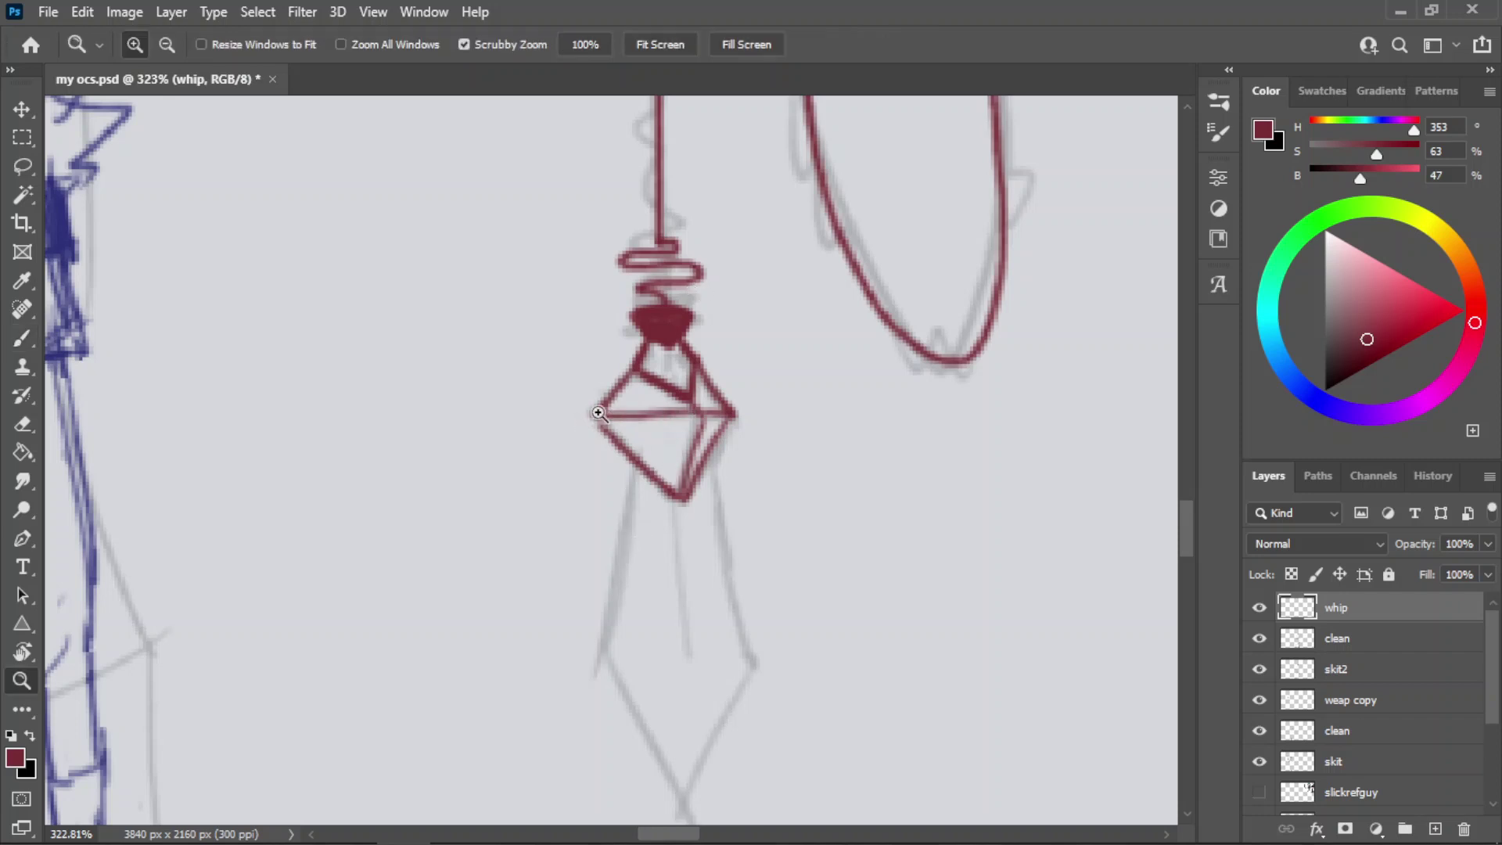
{"action": "key", "text": "ctrl+s"}
- Draw the left side of the pendant's blade from the gem down to its widest point
{"action": "left_click_drag", "start_coordinate": [683, 304], "coordinate": [585, 328]}
{"action": "left_click_drag", "start_coordinate": [657, 425], "coordinate": [764, 422]}
{"action": "key", "text": "b"}
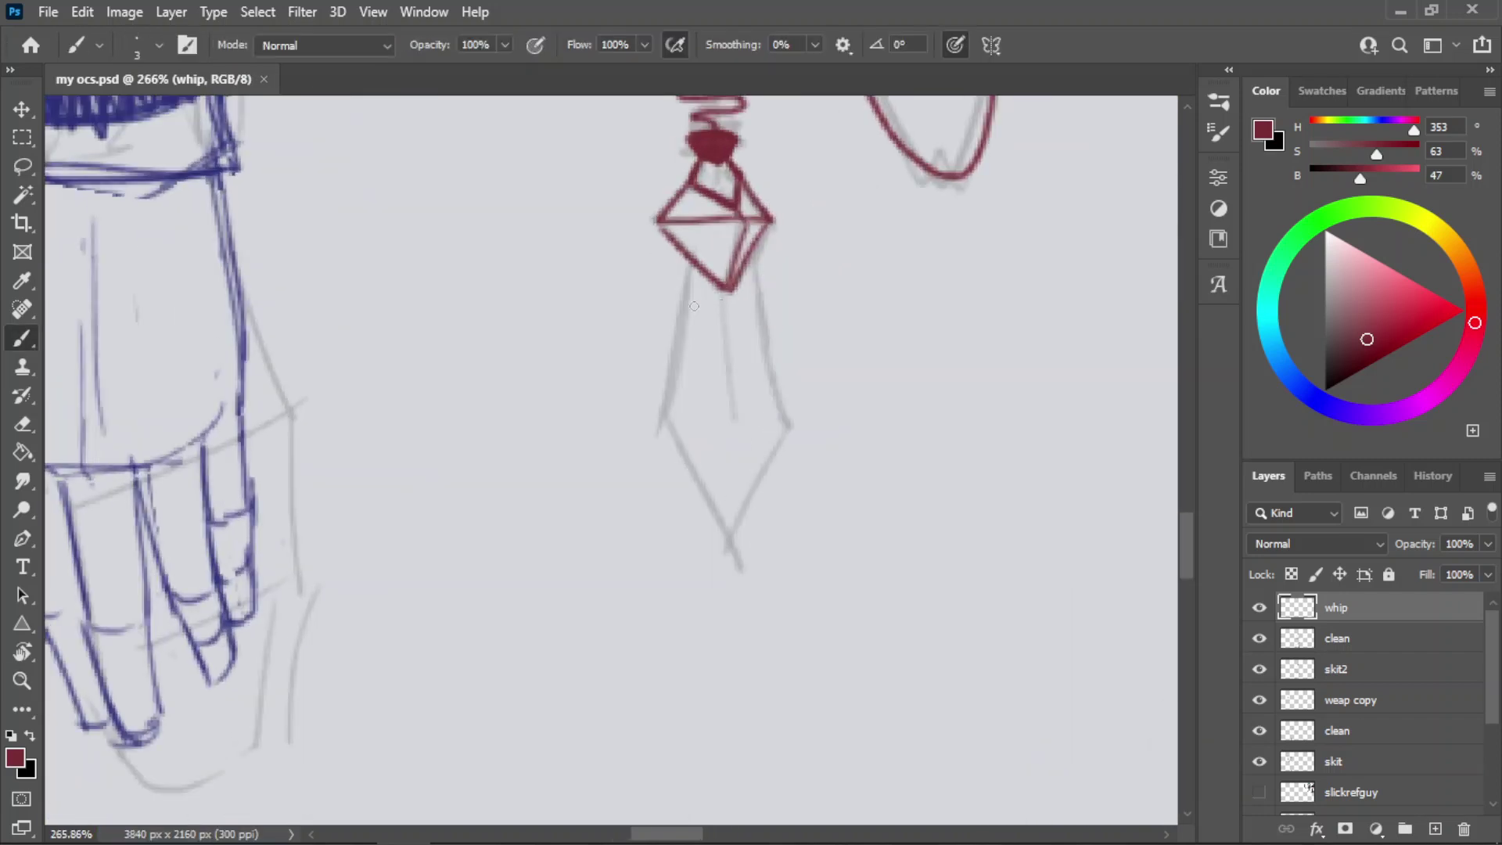
{"action": "left_click_drag", "start_coordinate": [690, 262], "coordinate": [663, 422]}
{"action": "key", "text": "ctrl+z"}
{"action": "key", "text": "ctrl+z"}
{"action": "left_click_drag", "start_coordinate": [688, 264], "coordinate": [664, 435]}
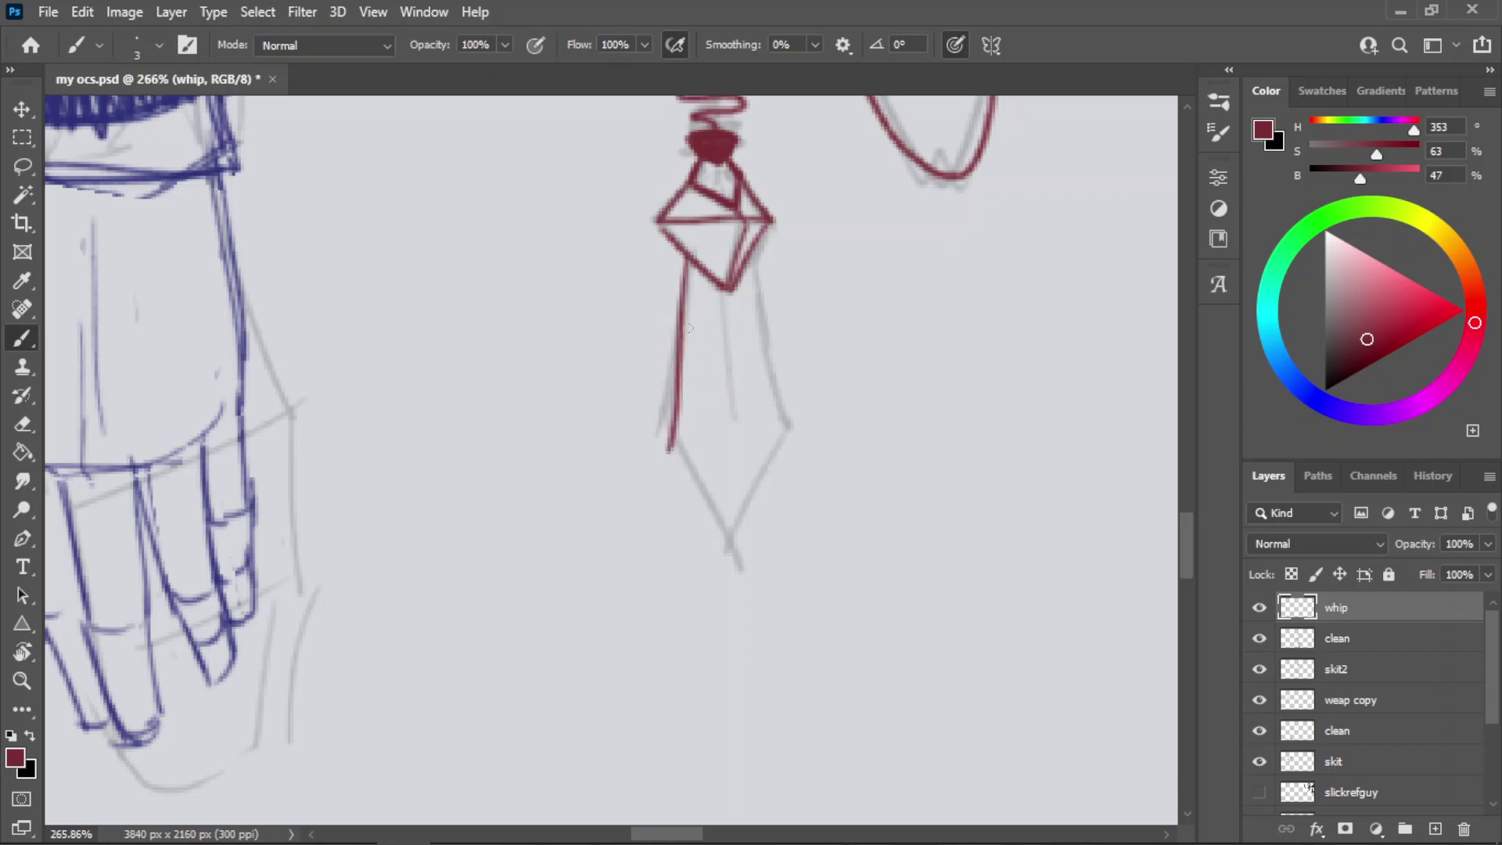
{"action": "key", "text": "ctrl+z"}
{"action": "left_click_drag", "start_coordinate": [690, 262], "coordinate": [664, 441]}
{"action": "key", "text": "ctrl+z"}
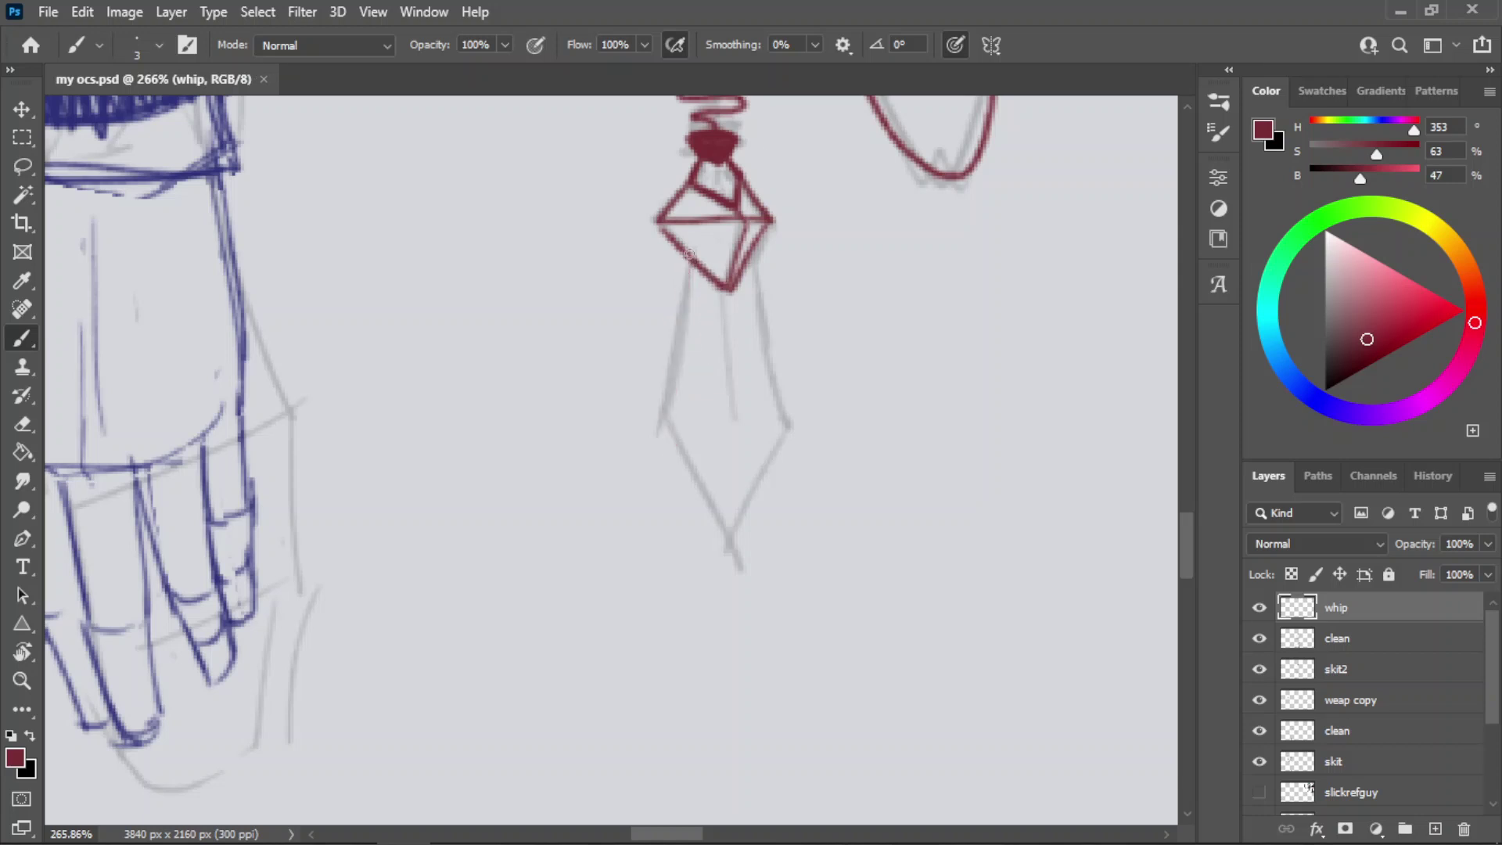
{"action": "left_click_drag", "start_coordinate": [687, 265], "coordinate": [663, 420]}
- Draw the right side of the blade from the gem past its widest point down to the tip
{"action": "mouse_move", "coordinate": [756, 244]}
{"action": "left_mouse_down"}
{"action": "mouse_move", "coordinate": [789, 420]}
{"action": "mouse_move", "coordinate": [757, 514]}
{"action": "left_mouse_up"}
{"action": "key", "text": "ctrl+z"}
{"action": "key", "text": "ctrl+z"}
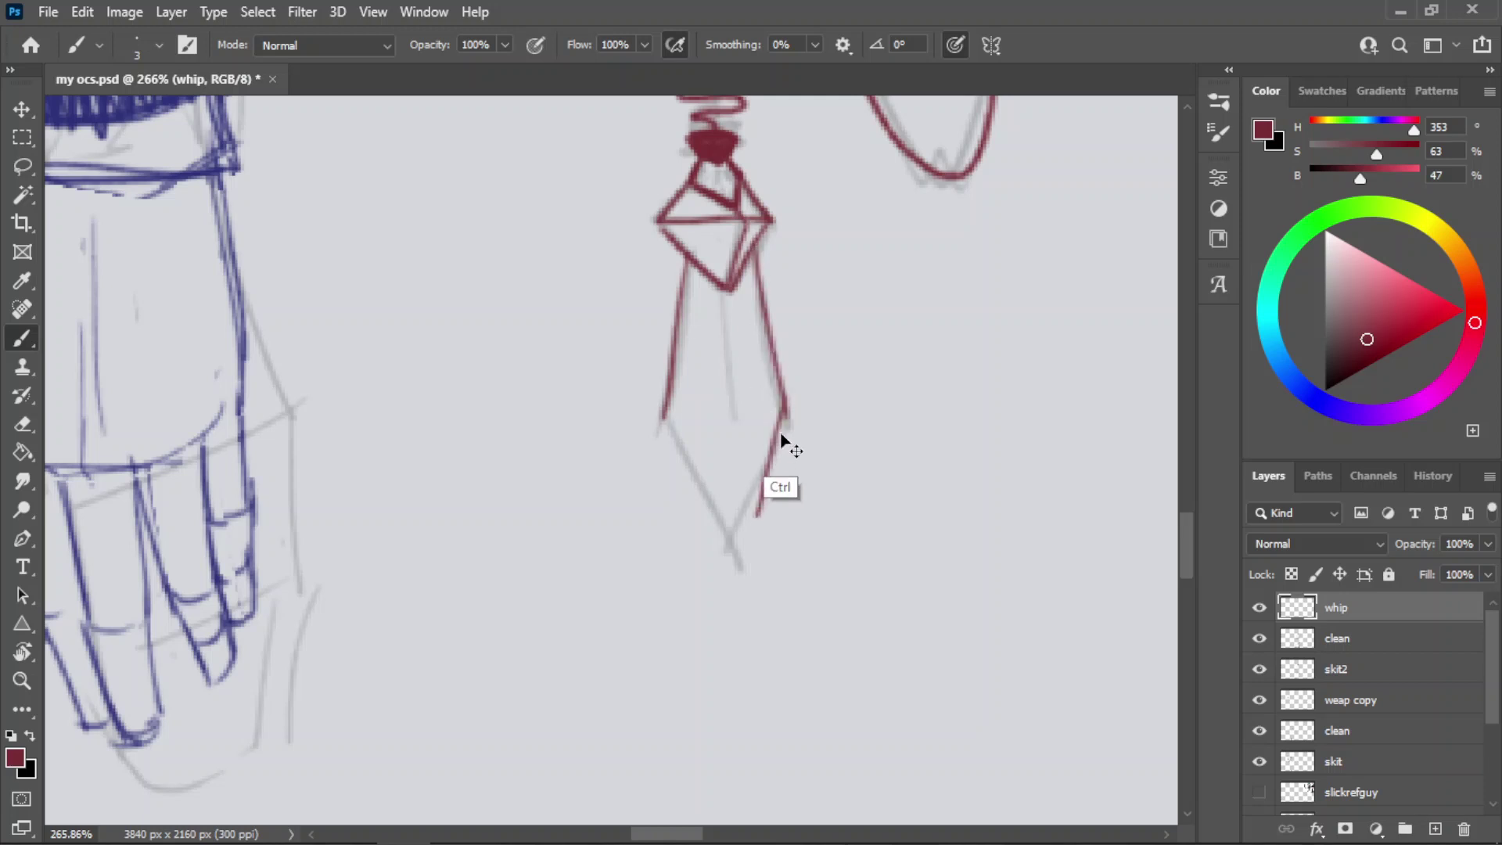
{"action": "key", "text": "ctrl+z"}
{"action": "left_click_drag", "start_coordinate": [785, 413], "coordinate": [733, 545]}
{"action": "key", "text": "ctrl+z"}
{"action": "key", "text": "ctrl+z"}
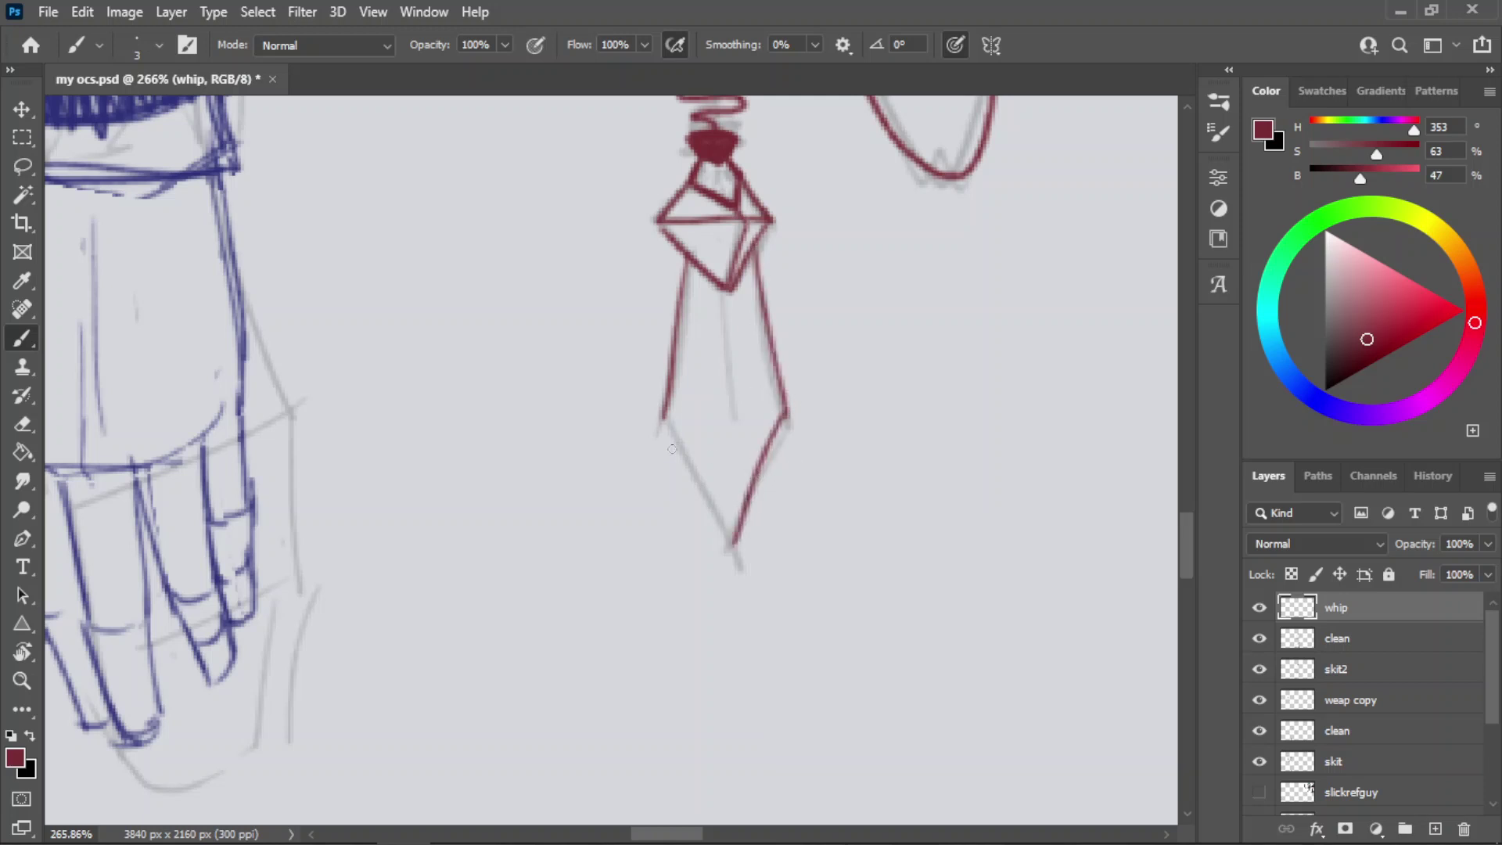
- Close the blade outline with the lower left edge running down to the tip and save the file
{"action": "left_click_drag", "start_coordinate": [663, 420], "coordinate": [737, 547]}
{"action": "key", "text": "ctrl+z"}
{"action": "mouse_move", "coordinate": [666, 428]}
{"action": "left_mouse_down"}
{"action": "mouse_move", "coordinate": [736, 560]}
{"action": "mouse_move", "coordinate": [747, 540]}
{"action": "mouse_move", "coordinate": [739, 558]}
{"action": "left_mouse_up"}
{"action": "key", "text": "ctrl+z"}
{"action": "key", "text": "z"}
{"action": "key", "text": "e"}
{"action": "key", "text": "z"}
{"action": "left_click_drag", "start_coordinate": [746, 480], "coordinate": [678, 526]}
{"action": "key", "text": "ctrl+s"}
- Draw a narrow rounded groove down the middle of the blade, starting at the gem's lowest point
{"action": "left_click_drag", "start_coordinate": [762, 410], "coordinate": [841, 400]}
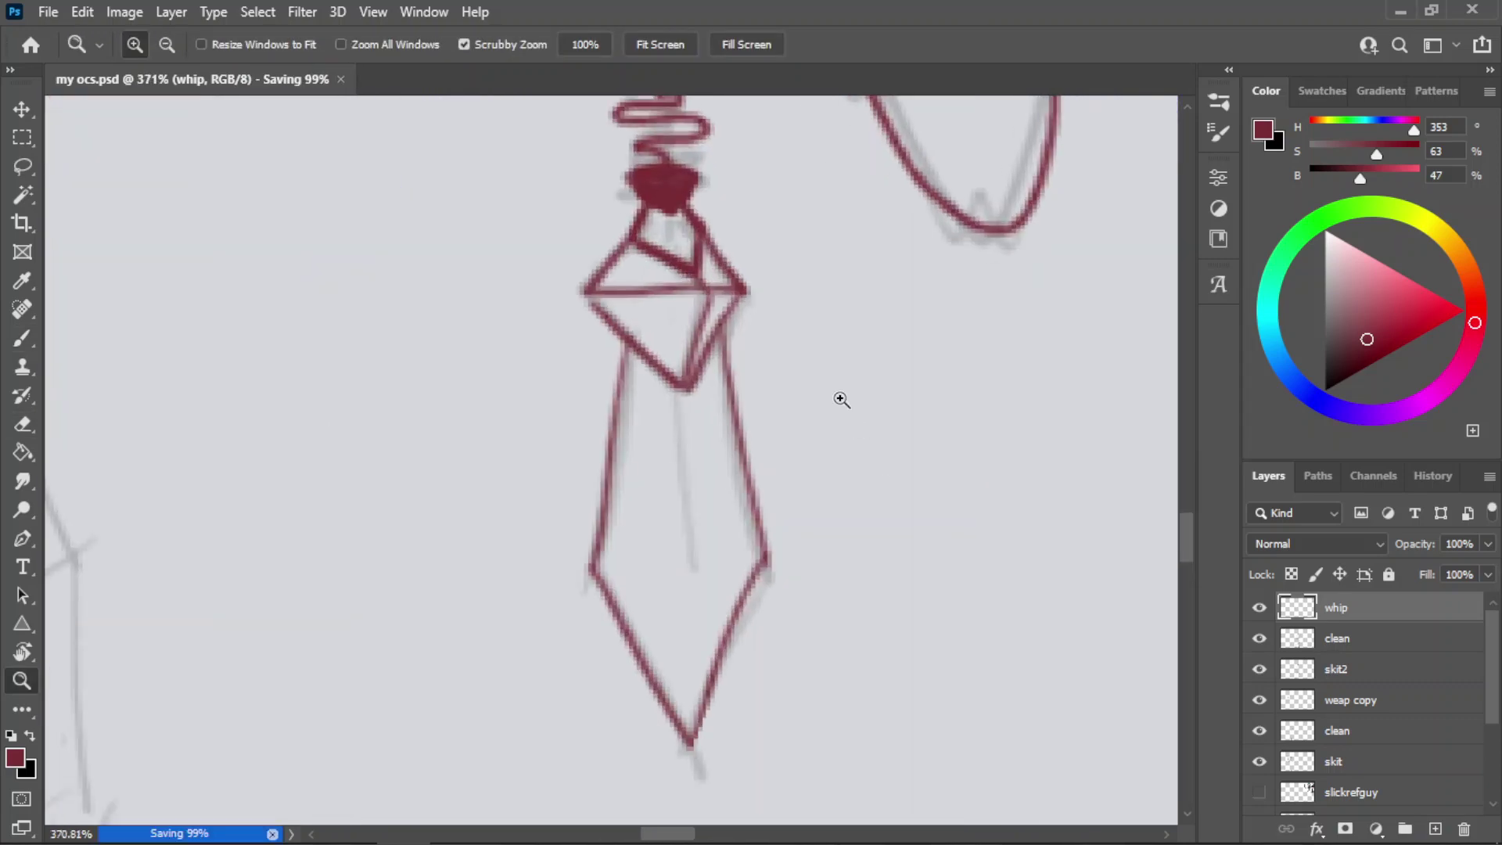
{"action": "key", "text": "b"}
{"action": "mouse_move", "coordinate": [663, 389]}
{"action": "left_mouse_down"}
{"action": "mouse_move", "coordinate": [670, 563]}
{"action": "mouse_move", "coordinate": [667, 446]}
{"action": "mouse_move", "coordinate": [682, 570]}
{"action": "mouse_move", "coordinate": [695, 567]}
{"action": "left_mouse_up"}
{"action": "key", "text": "ctrl+z"}
{"action": "key", "text": "ctrl+z"}
{"action": "left_click_drag", "start_coordinate": [688, 395], "coordinate": [691, 567]}
{"action": "key", "text": "ctrl+z"}
{"action": "key", "text": "ctrl+z"}
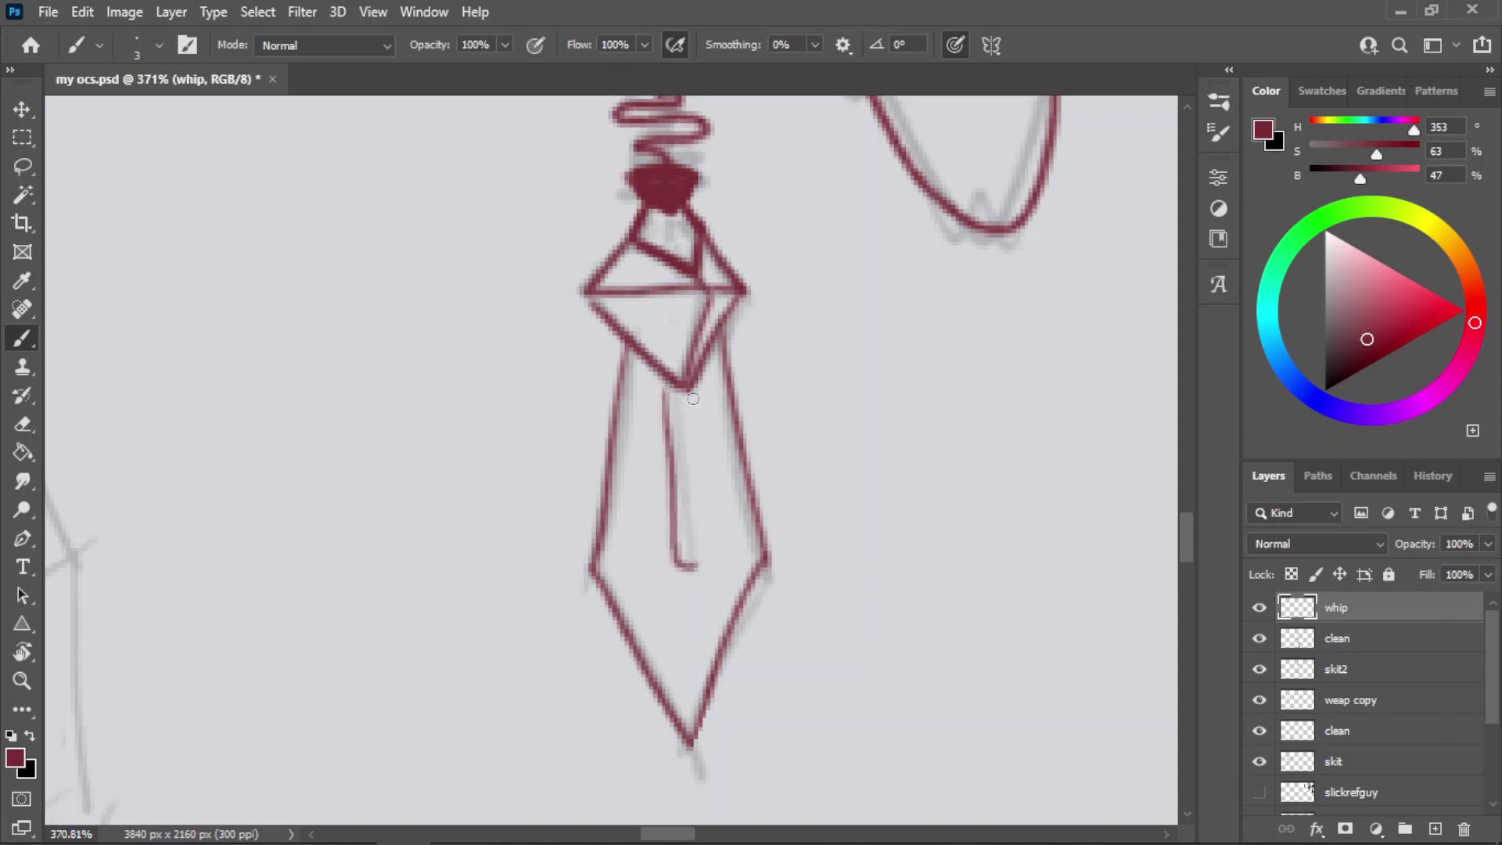
{"action": "mouse_move", "coordinate": [693, 398]}
{"action": "left_mouse_down"}
{"action": "mouse_move", "coordinate": [695, 570]}
{"action": "mouse_move", "coordinate": [643, 535]}
{"action": "left_mouse_up"}
- Draw inner bevel lines following both lower edges toward the blade's tip and save the file
{"action": "key", "text": "z"}
{"action": "left_click_drag", "start_coordinate": [755, 447], "coordinate": [821, 453]}
{"action": "key", "text": "b"}
{"action": "left_click_drag", "start_coordinate": [544, 271], "coordinate": [645, 451]}
{"action": "key", "text": "ctrl+z"}
{"action": "key", "text": "ctrl+z"}
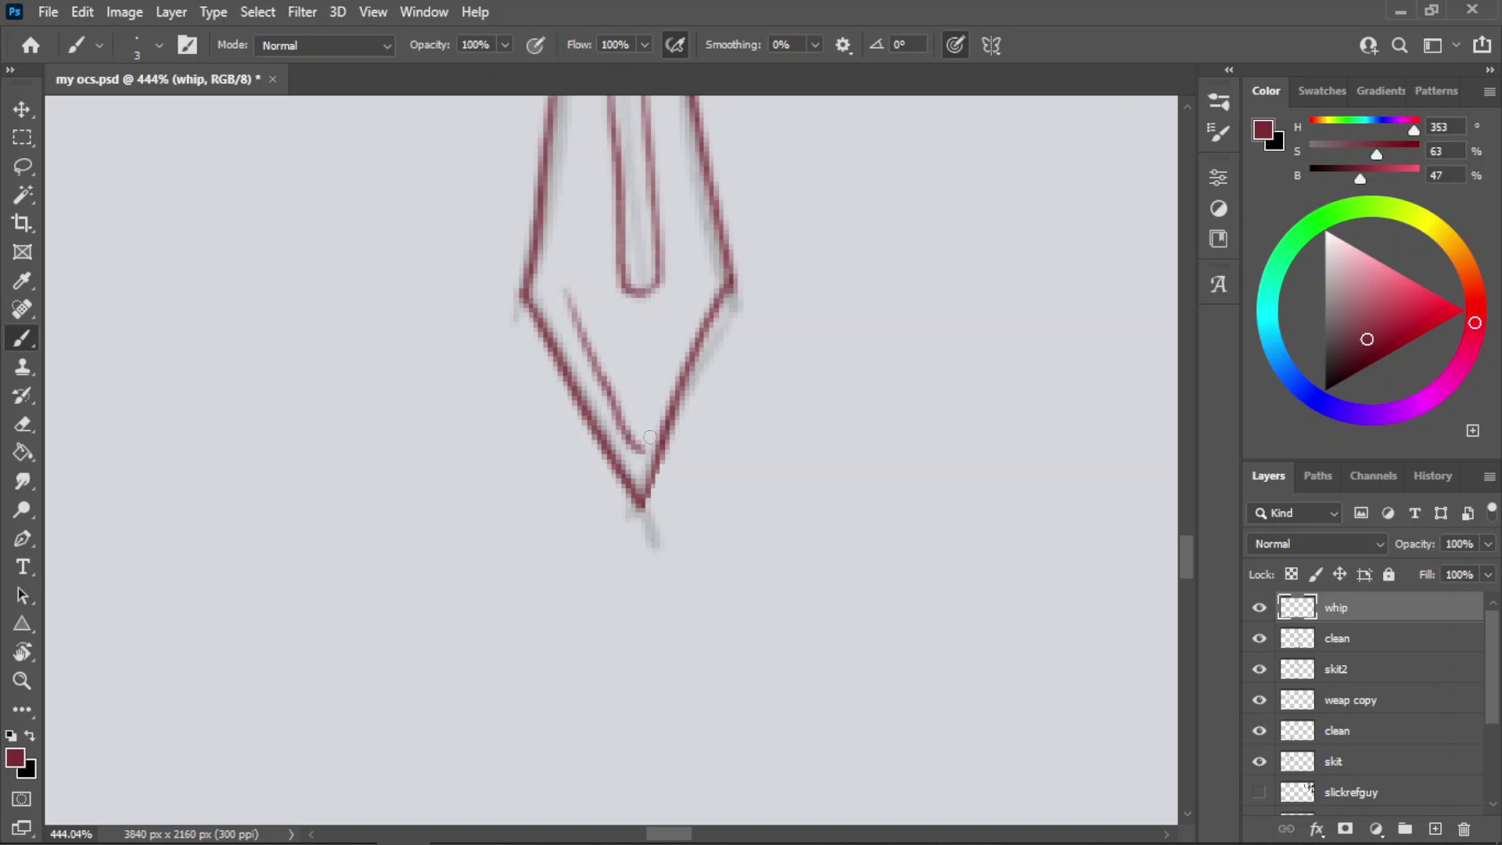
{"action": "left_click_drag", "start_coordinate": [685, 326], "coordinate": [645, 449]}
{"action": "key", "text": "ctrl+z"}
{"action": "left_click_drag", "start_coordinate": [698, 301], "coordinate": [644, 451]}
{"action": "key", "text": "z"}
{"action": "left_click_drag", "start_coordinate": [749, 384], "coordinate": [632, 531]}
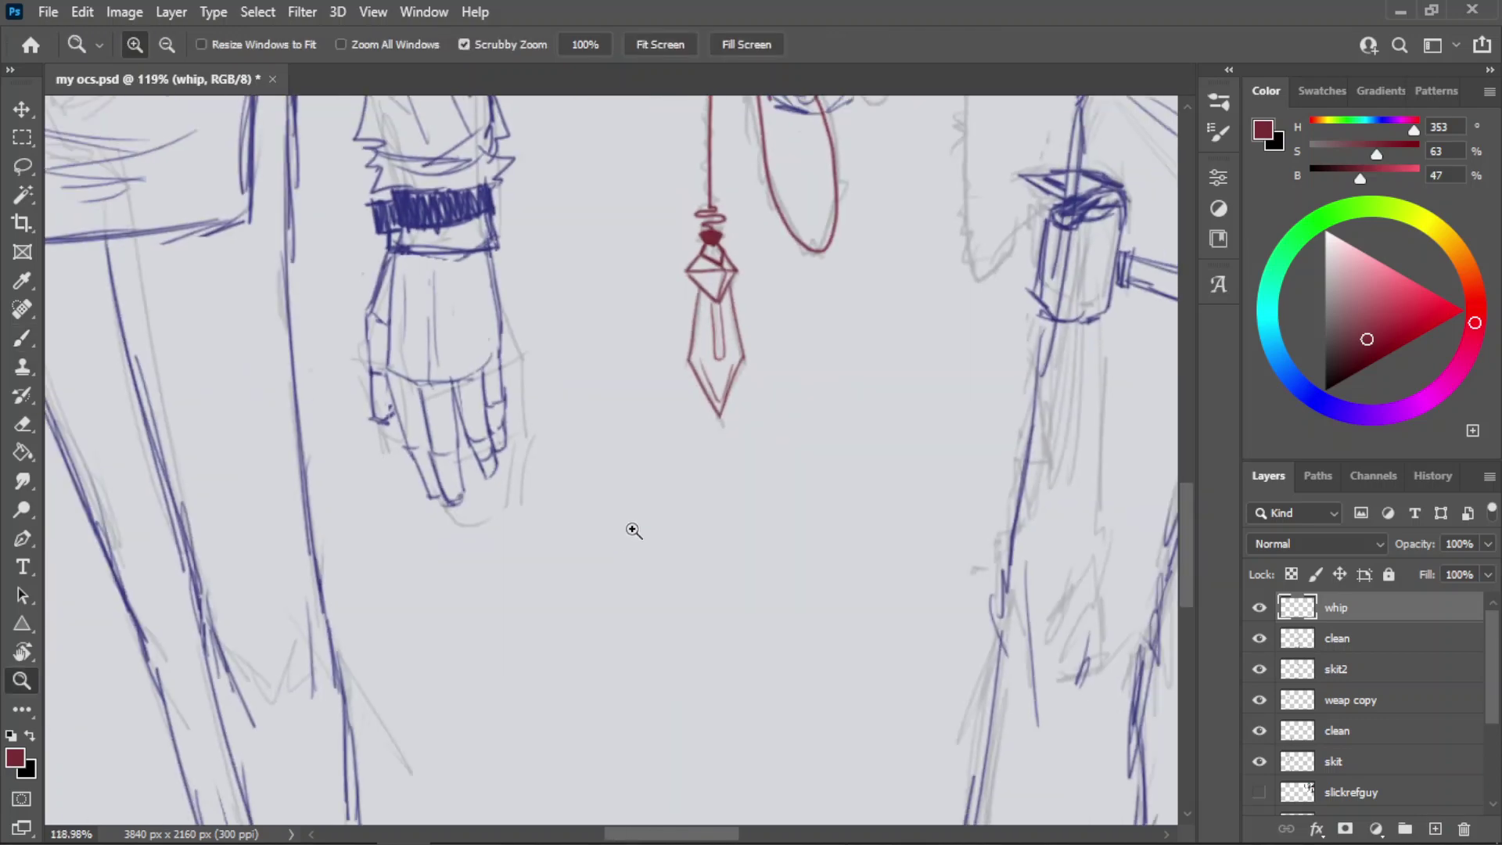
{"action": "scroll", "coordinate": [633, 530], "scroll_direction": "down", "scroll_amount": 5}
{"action": "key", "text": "ctrl+s"}
- Draw the whip's curved strands wrapping around the second character's forearm from the wrist toward the elbow
{"action": "scroll", "coordinate": [777, 426], "scroll_direction": "up", "scroll_amount": 1}
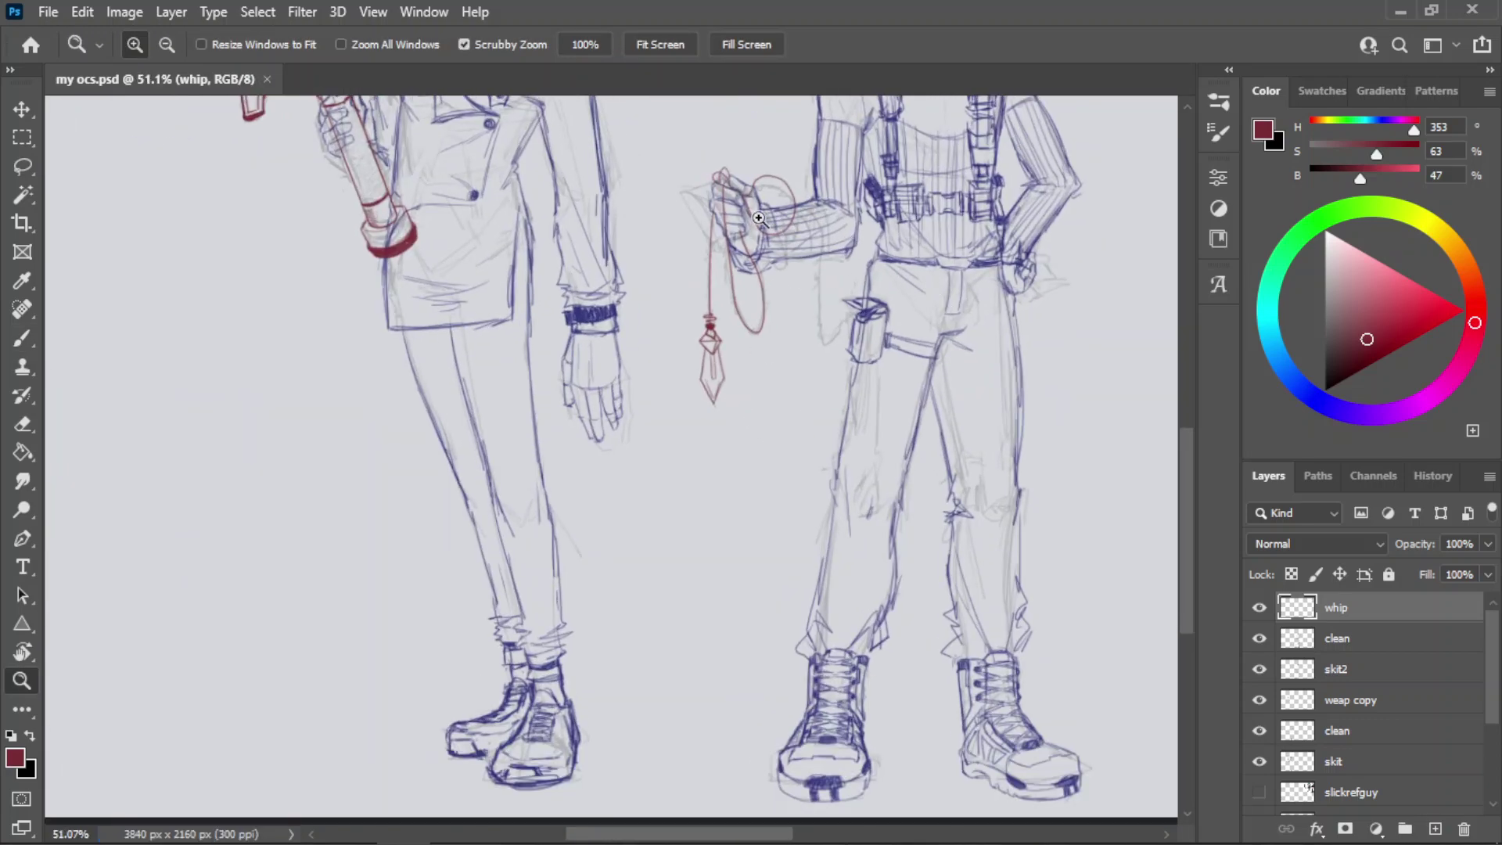
{"action": "scroll", "coordinate": [758, 217], "scroll_direction": "up", "scroll_amount": 3}
{"action": "scroll", "coordinate": [751, 227], "scroll_direction": "down", "scroll_amount": 2}
{"action": "scroll", "coordinate": [743, 235], "scroll_direction": "up", "scroll_amount": 2}
{"action": "key", "text": "b"}
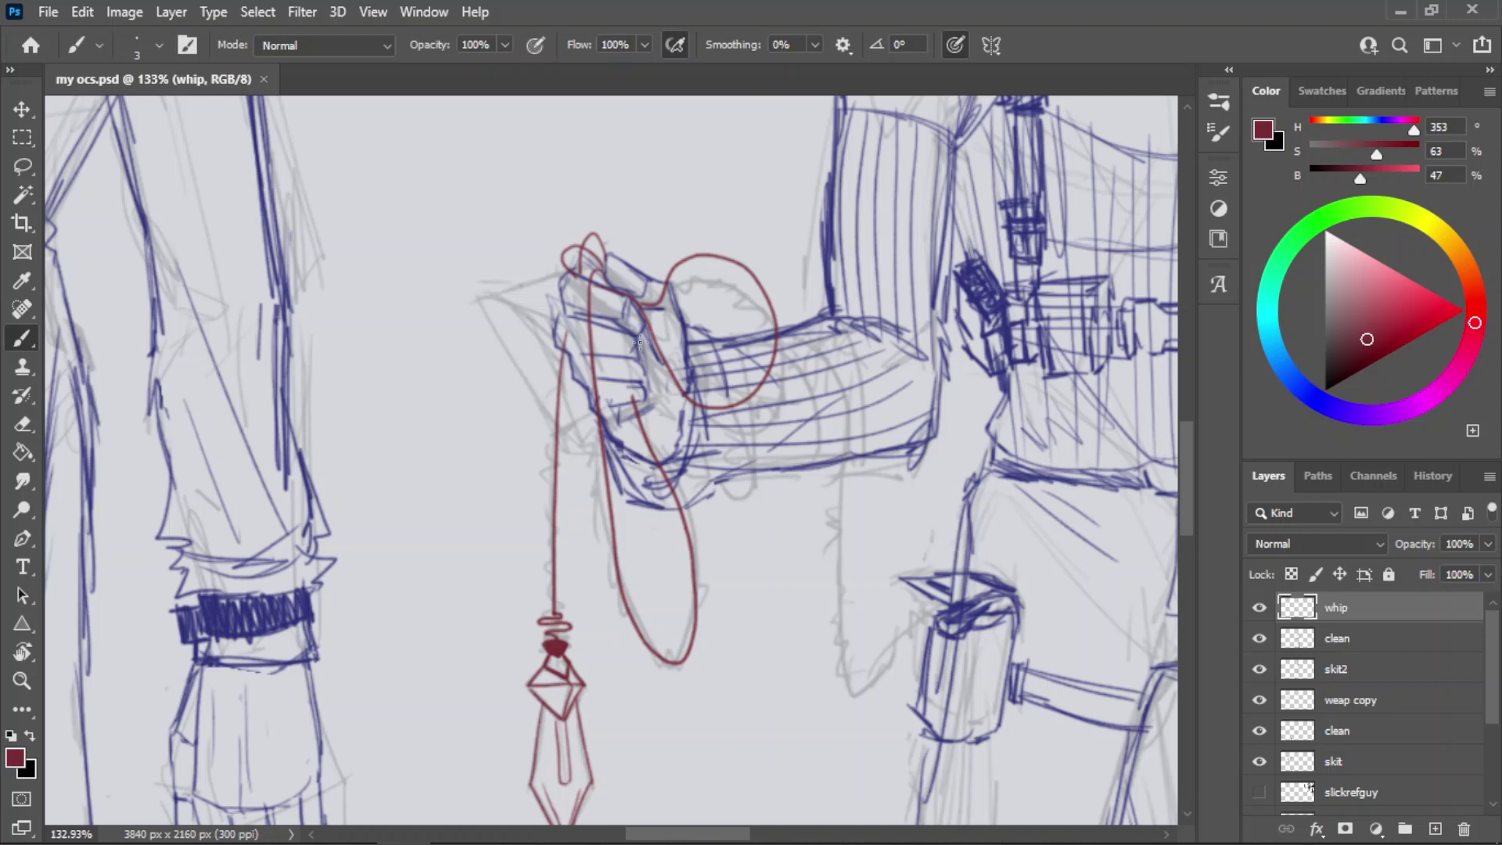
{"action": "left_click_drag", "start_coordinate": [618, 294], "coordinate": [619, 281]}
{"action": "mouse_move", "coordinate": [680, 312]}
{"action": "left_mouse_down"}
{"action": "mouse_move", "coordinate": [724, 387]}
{"action": "mouse_move", "coordinate": [739, 505]}
{"action": "left_mouse_up"}
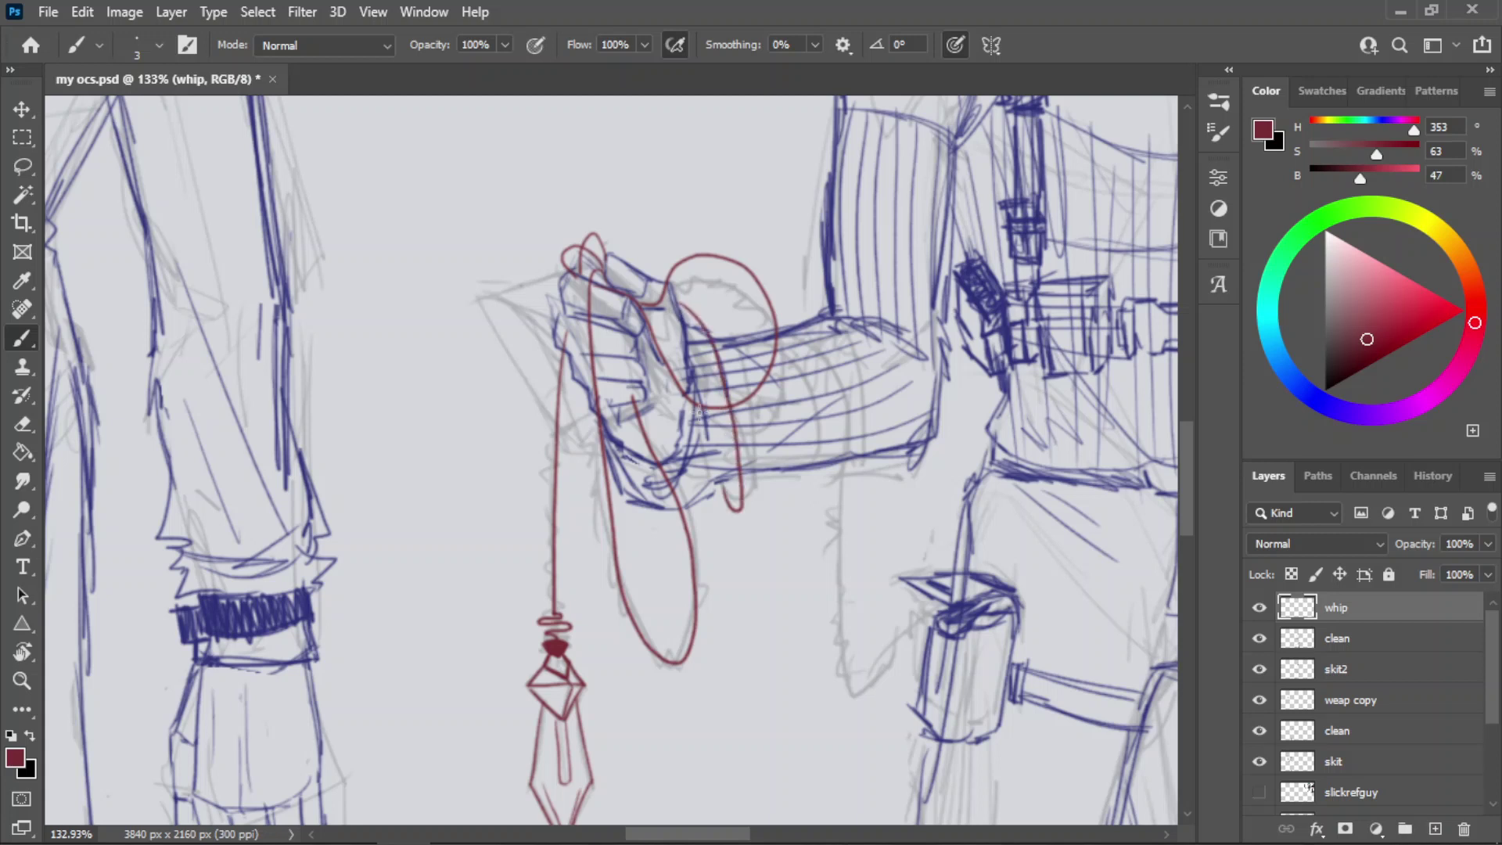
{"action": "mouse_move", "coordinate": [714, 336]}
{"action": "left_mouse_down"}
{"action": "mouse_move", "coordinate": [778, 407]}
{"action": "mouse_move", "coordinate": [793, 477]}
{"action": "left_mouse_up"}
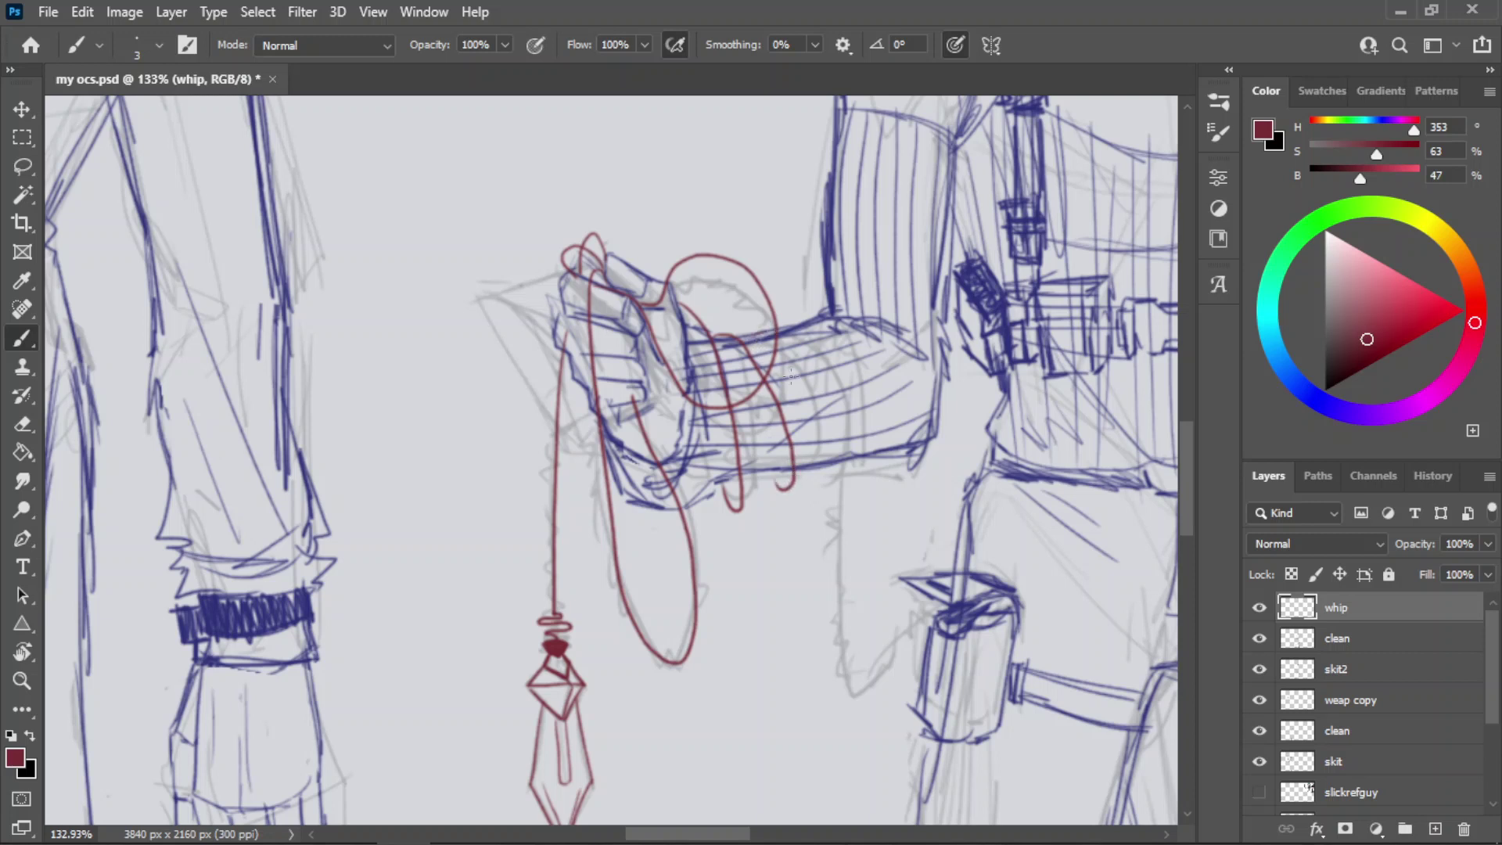
{"action": "mouse_move", "coordinate": [757, 328]}
{"action": "left_mouse_down"}
{"action": "mouse_move", "coordinate": [803, 414]}
{"action": "mouse_move", "coordinate": [787, 477]}
{"action": "left_mouse_up"}
{"action": "left_click_drag", "start_coordinate": [791, 329], "coordinate": [828, 468]}
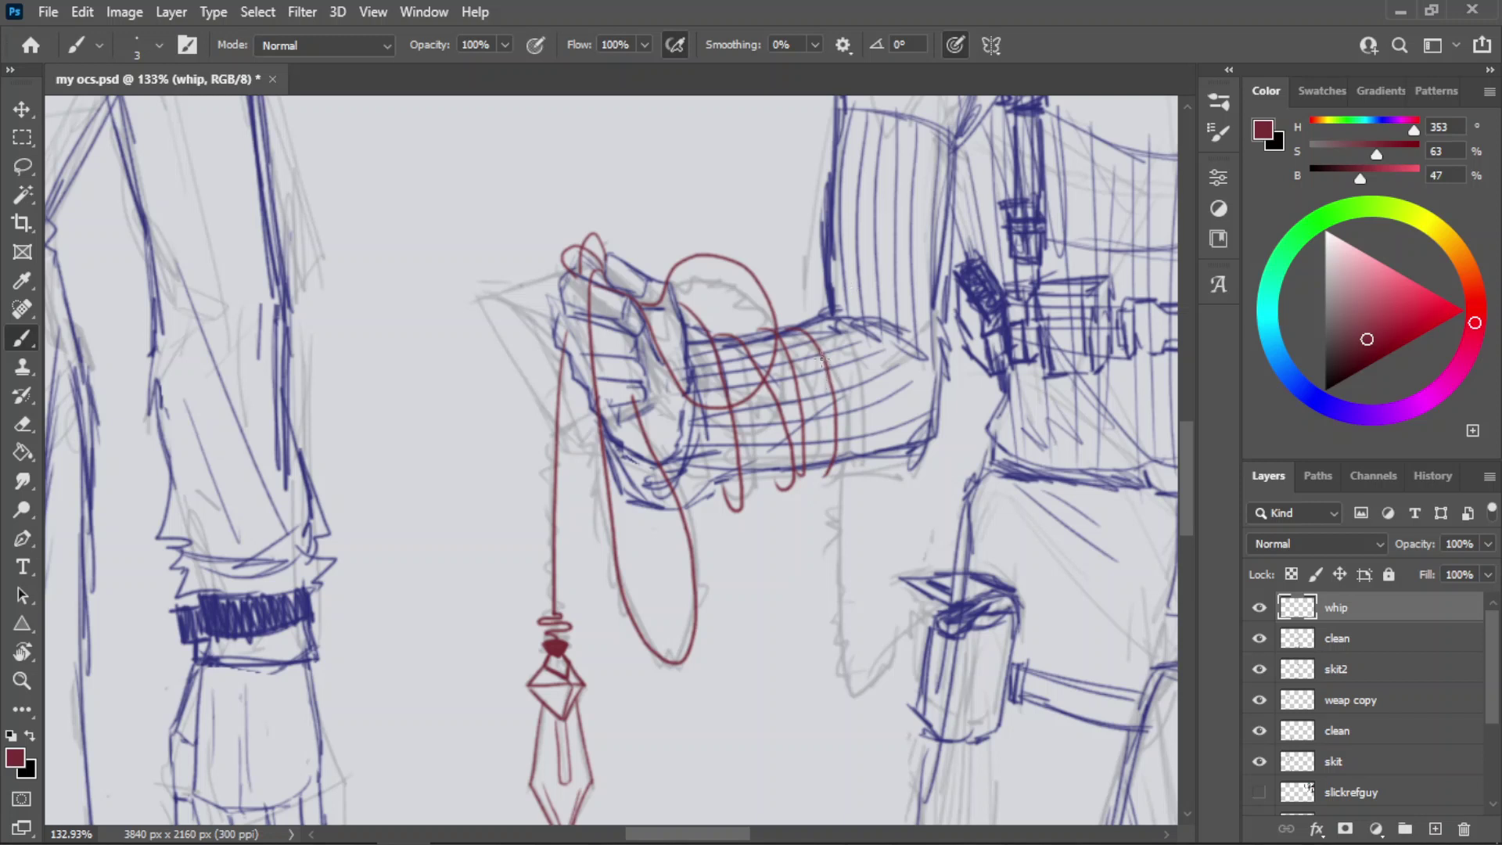
{"action": "mouse_move", "coordinate": [801, 327]}
{"action": "left_mouse_down"}
{"action": "mouse_move", "coordinate": [826, 311]}
{"action": "mouse_move", "coordinate": [848, 430]}
{"action": "mouse_move", "coordinate": [844, 562]}
{"action": "left_mouse_up"}
{"action": "key", "text": "ctrl+z"}
{"action": "mouse_move", "coordinate": [800, 324]}
{"action": "left_mouse_down"}
{"action": "mouse_move", "coordinate": [832, 366]}
{"action": "mouse_move", "coordinate": [840, 493]}
{"action": "left_mouse_up"}
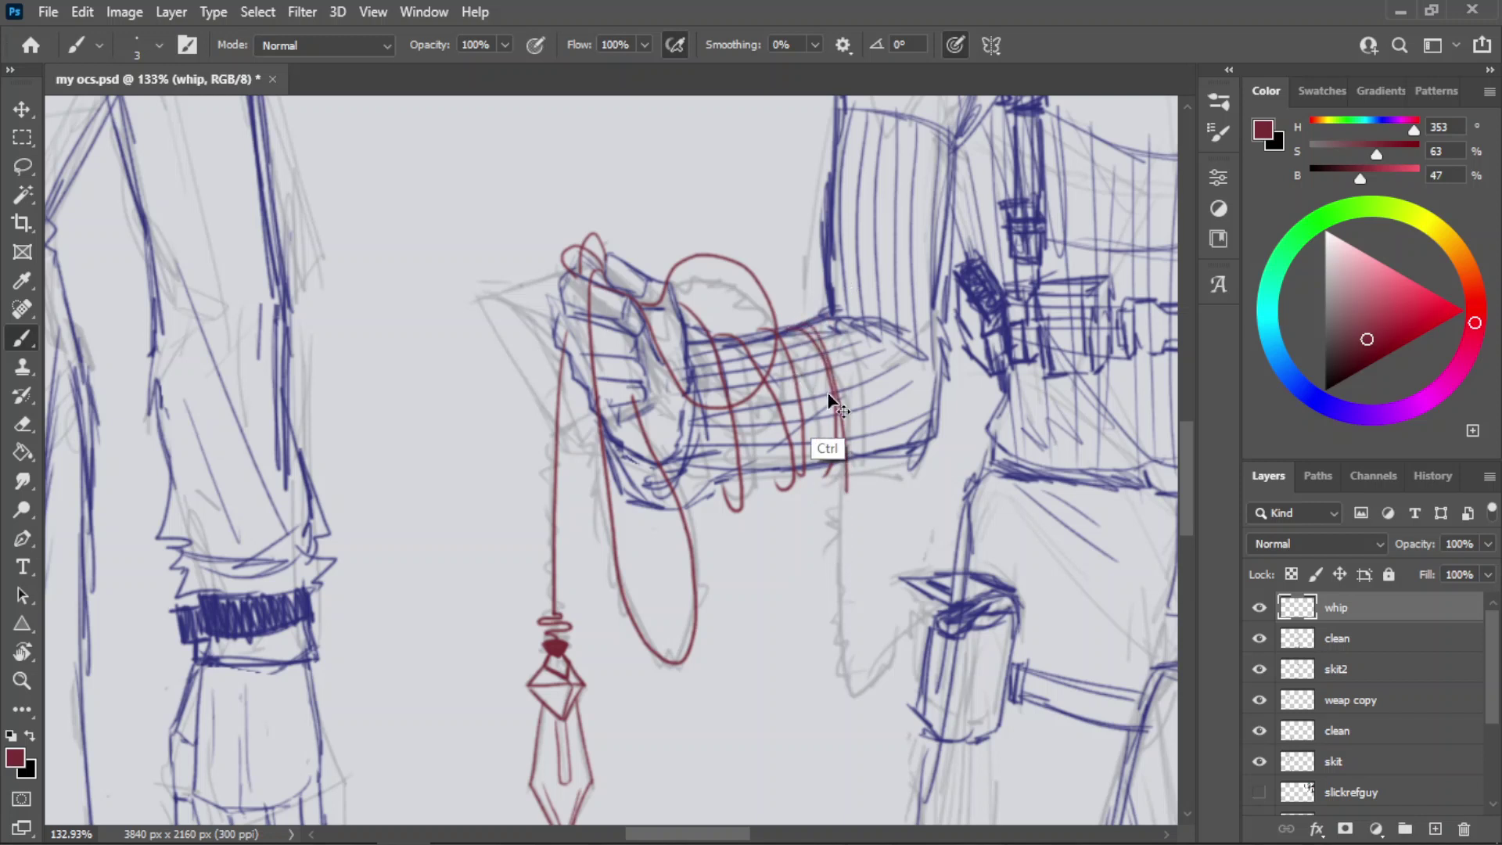
{"action": "key", "text": "ctrl+z"}
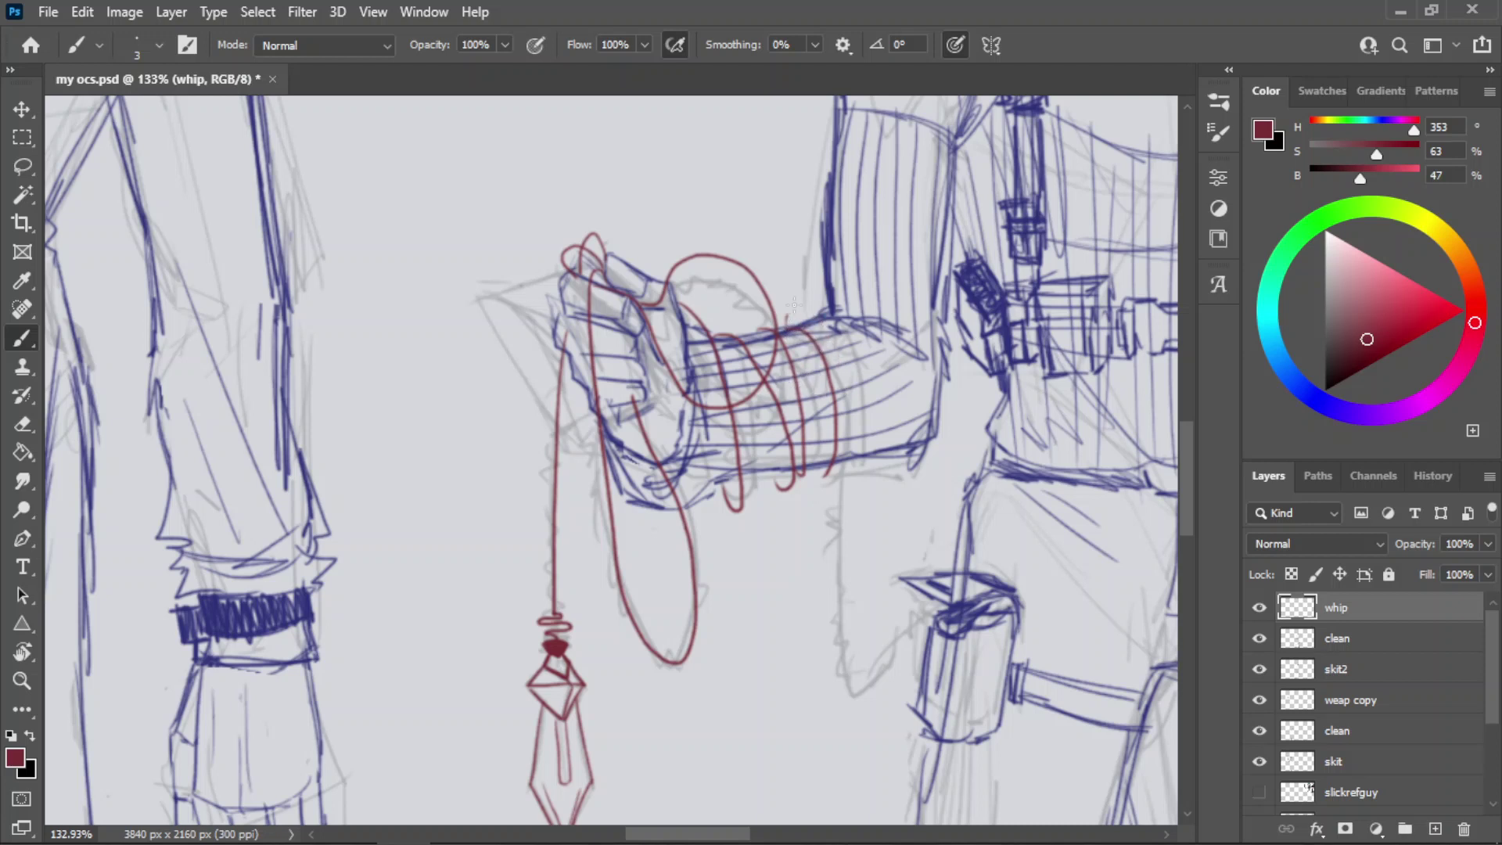
- Draw a loop over the forearm near the elbow, continuing as a hanging strand that curves up to the thigh pouch
{"action": "mouse_move", "coordinate": [786, 320]}
{"action": "left_mouse_down"}
{"action": "mouse_move", "coordinate": [851, 380]}
{"action": "mouse_move", "coordinate": [839, 696]}
{"action": "mouse_move", "coordinate": [937, 629]}
{"action": "left_mouse_up"}
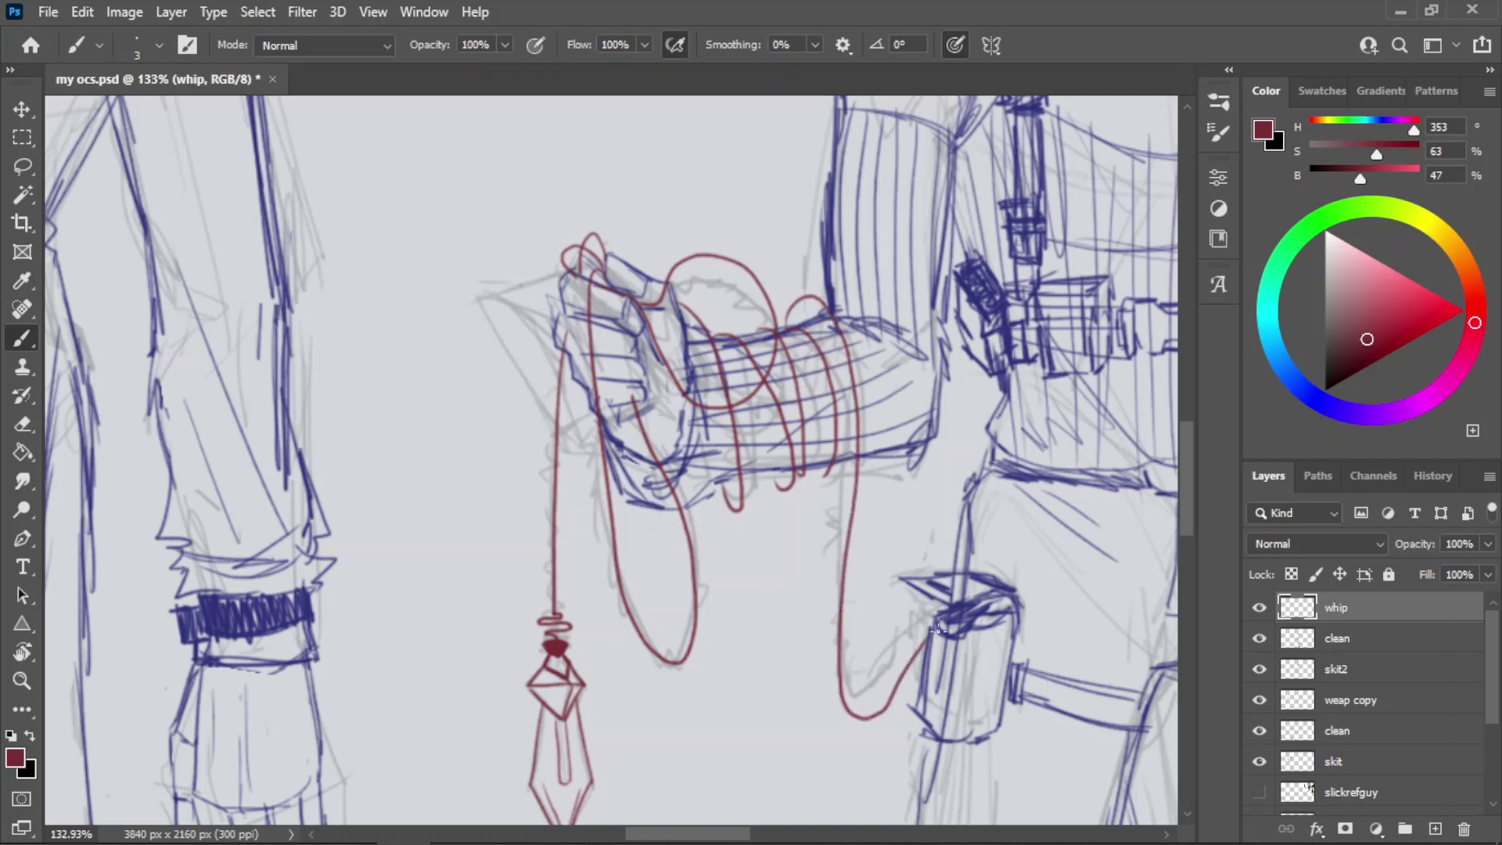
{"action": "key", "text": "ctrl+z"}
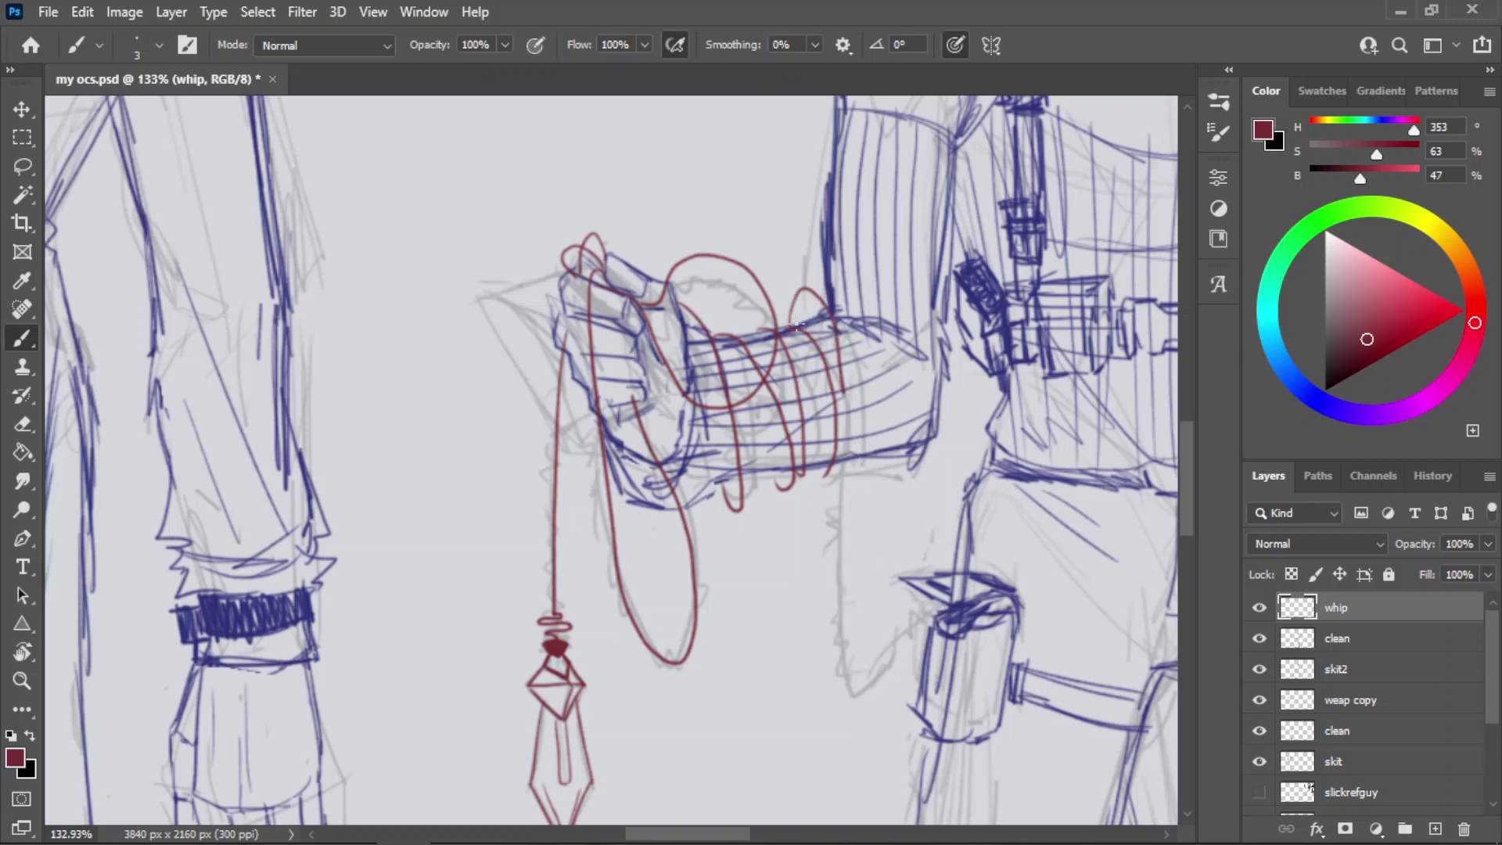
{"action": "mouse_move", "coordinate": [855, 394]}
{"action": "left_mouse_down"}
{"action": "mouse_move", "coordinate": [905, 674]}
{"action": "mouse_move", "coordinate": [943, 593]}
{"action": "left_mouse_up"}
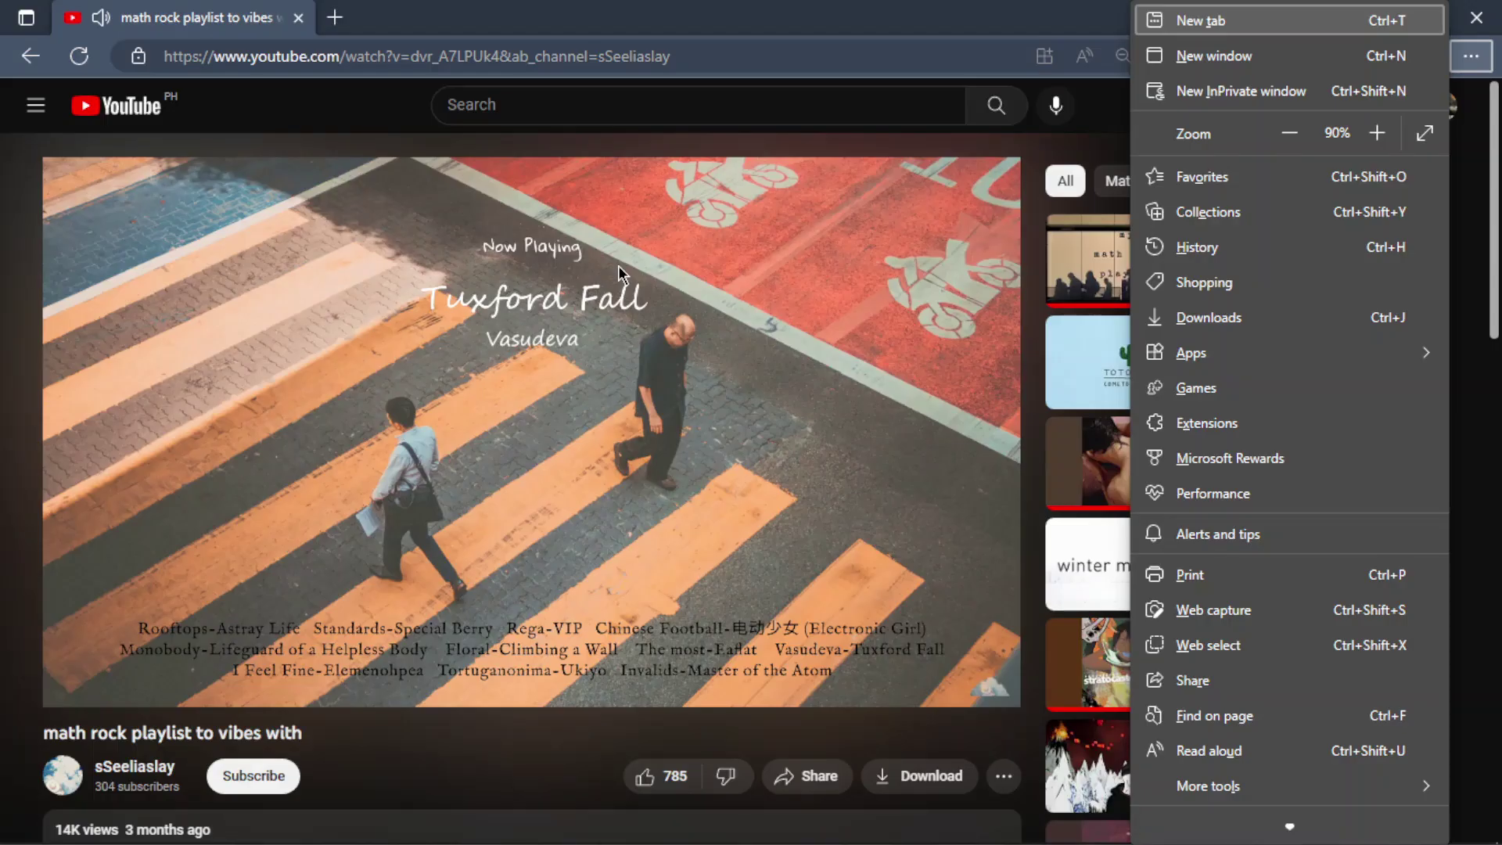
{"action": "left_click", "coordinate": [2, 840]}
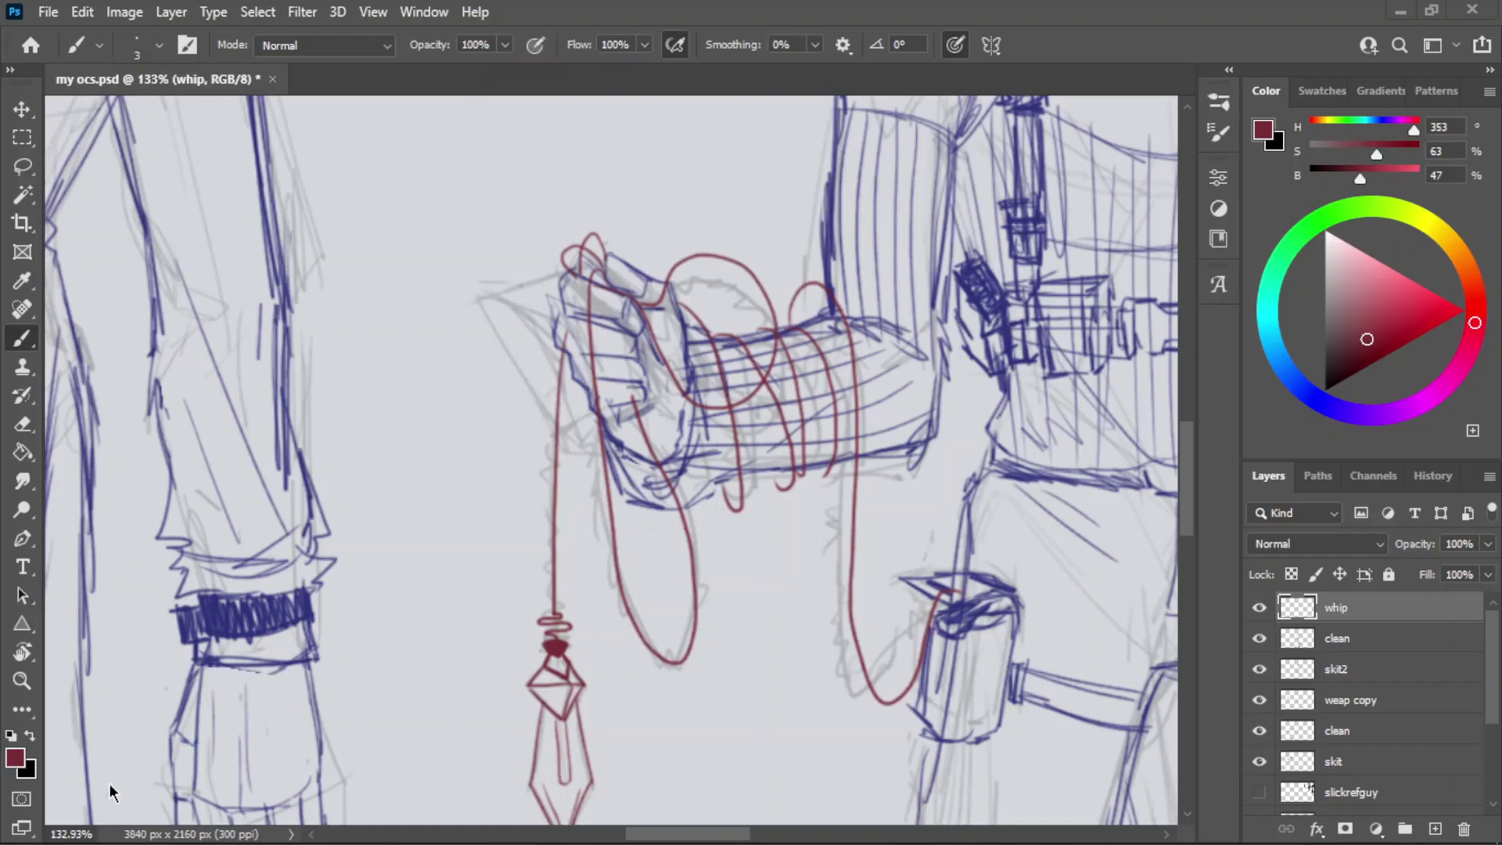
{"action": "key", "text": "alt+Tab"}
{"action": "key", "text": "Tab"}
{"action": "key", "text": "Tab"}
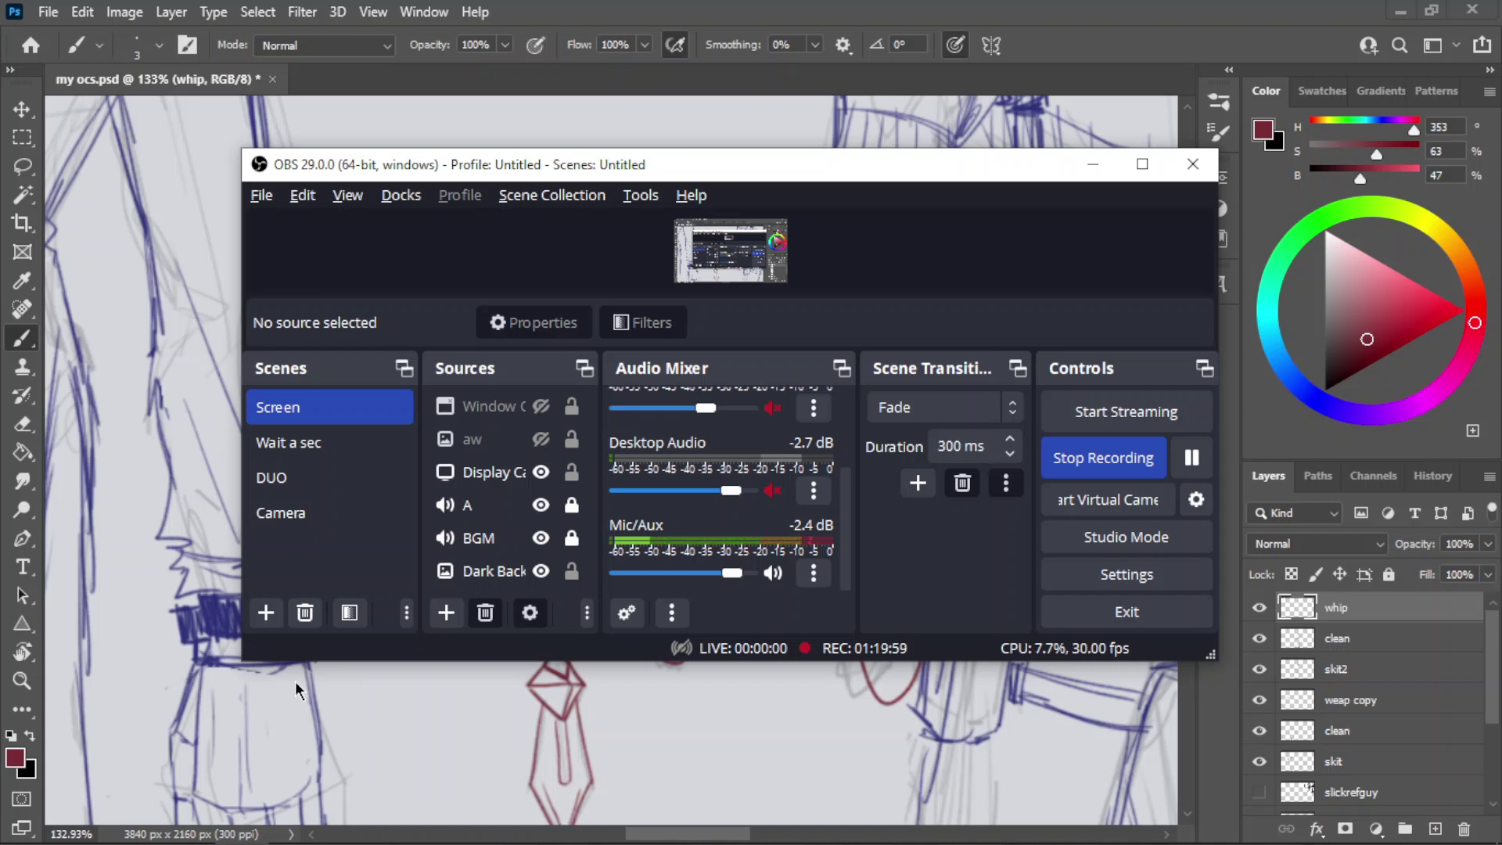
{"action": "key", "text": "alt+Tab"}
{"action": "key", "text": "Tab"}
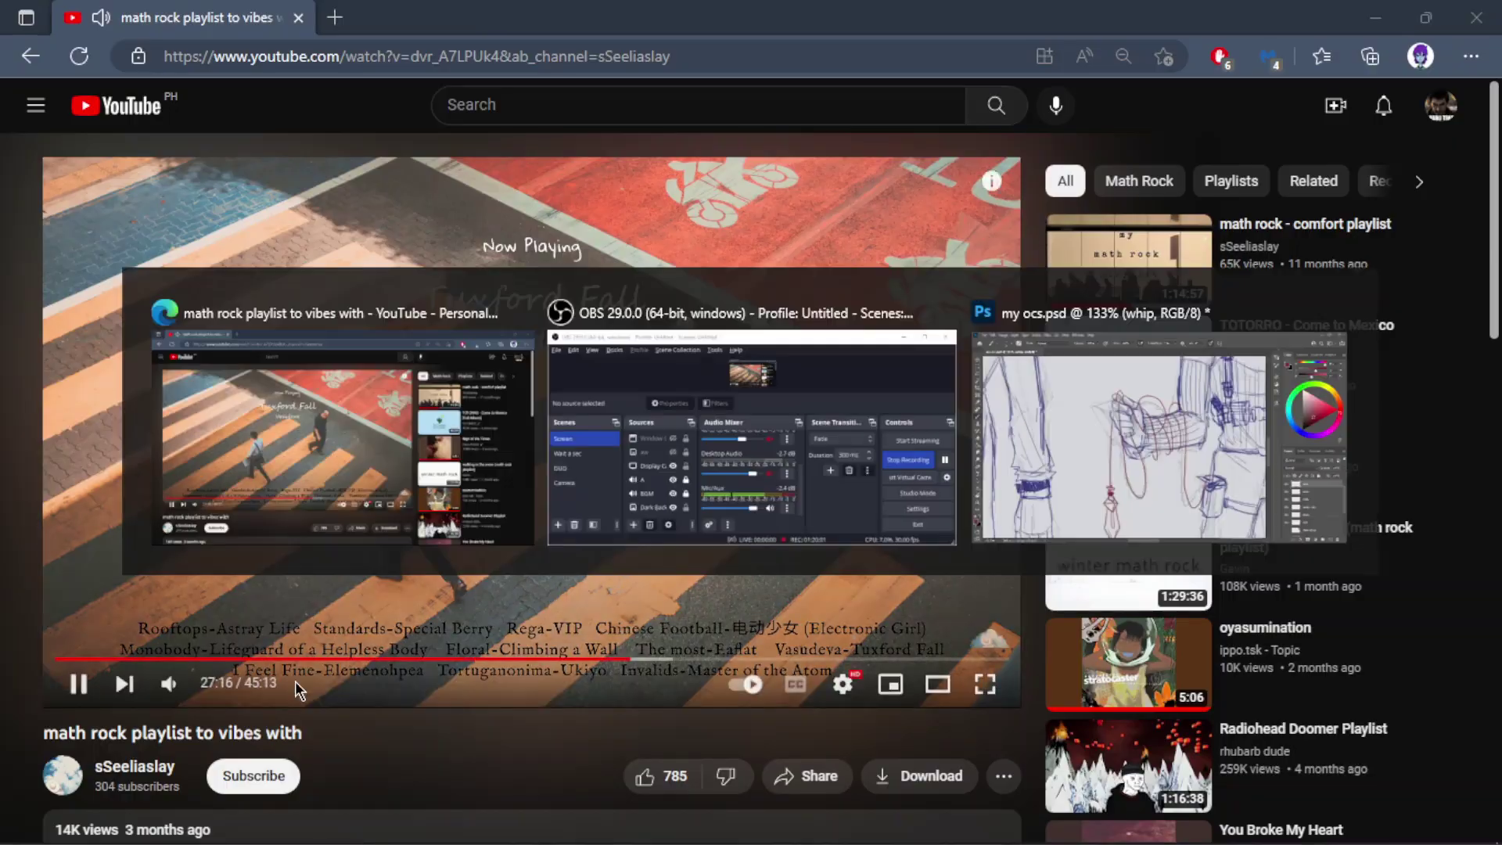
- Erase the end of the whip strand where it overlaps the thigh pouch, fit the whole canvas in view and save the file
{"action": "key", "text": "ctrl+s"}
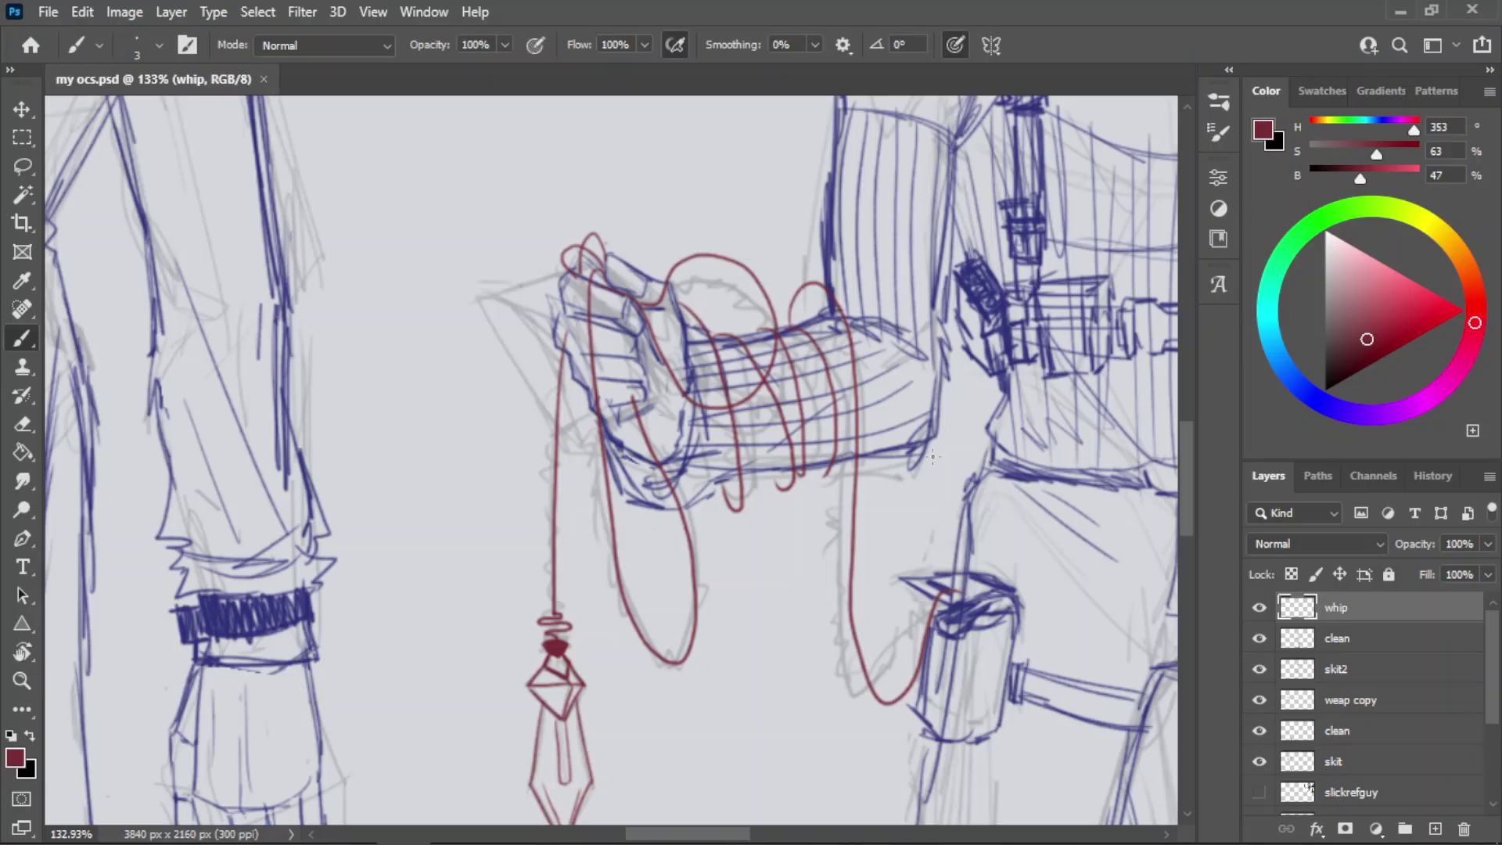
{"action": "key", "text": "e"}
{"action": "left_click_drag", "start_coordinate": [938, 598], "coordinate": [945, 591]}
{"action": "key", "text": "z"}
{"action": "mouse_move", "coordinate": [859, 427]}
{"action": "left_mouse_down"}
{"action": "mouse_move", "coordinate": [809, 432]}
{"action": "mouse_move", "coordinate": [804, 391]}
{"action": "left_mouse_up"}
{"action": "left_click", "coordinate": [660, 44]}
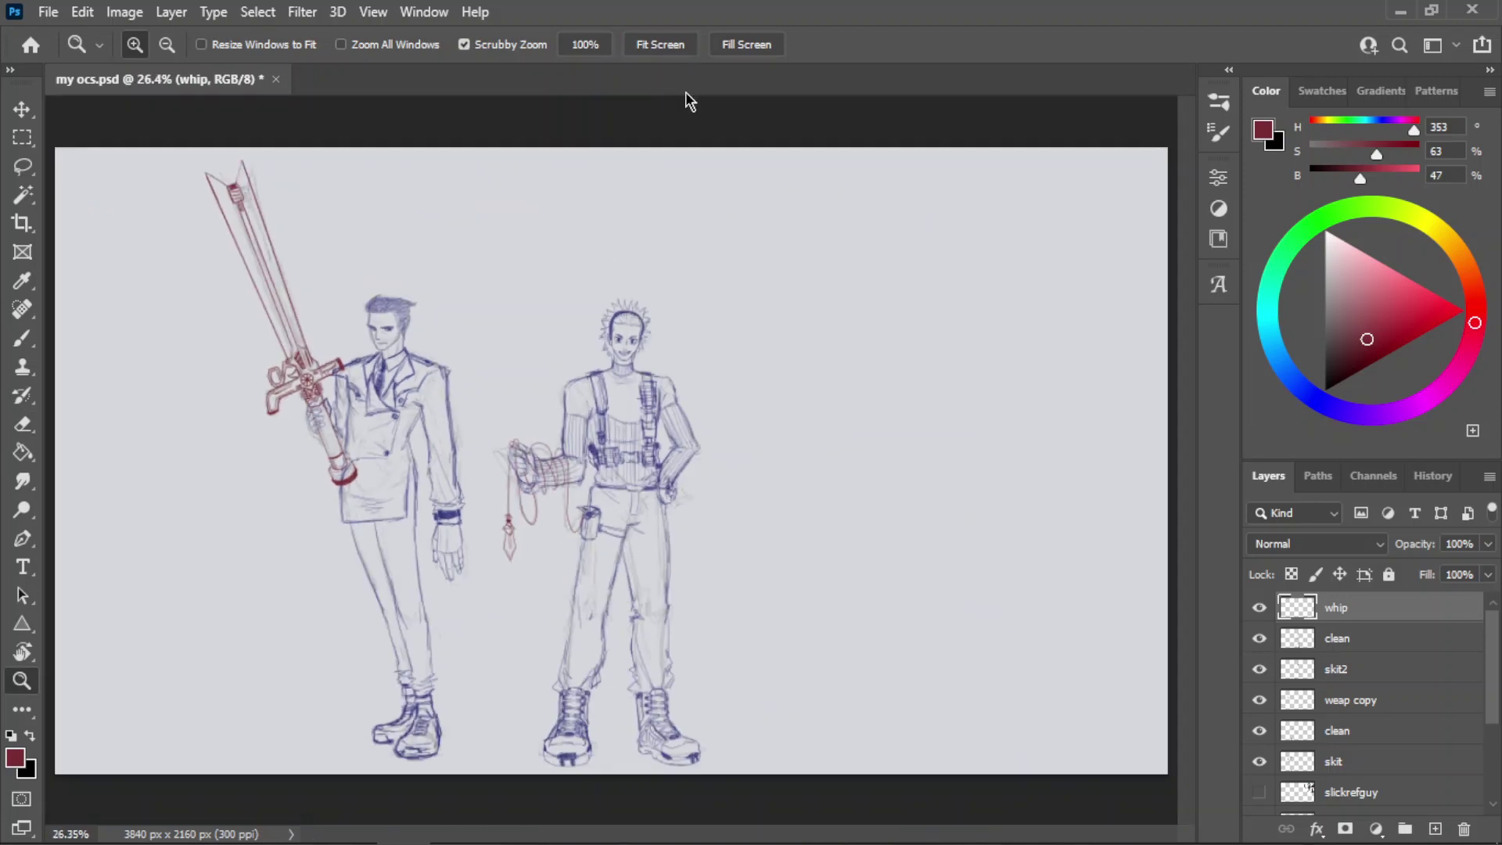
{"action": "key", "text": "ctrl+s"}
- Hide the rough sketch layers skit2 and skit so only the clean line art shows, and save the file
{"action": "left_click", "coordinate": [485, 530]}
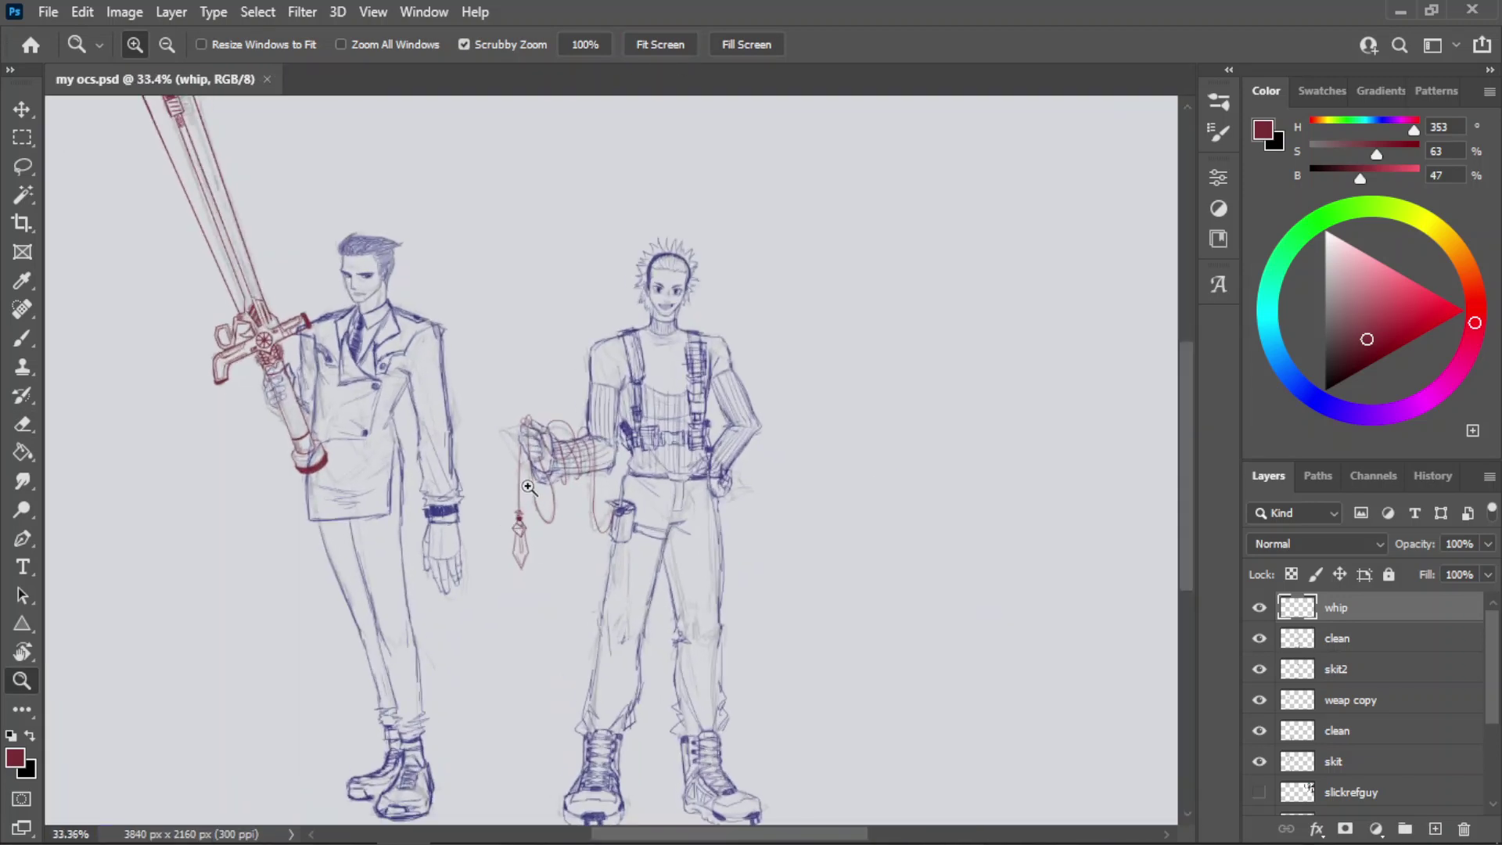
{"action": "left_click", "coordinate": [643, 46]}
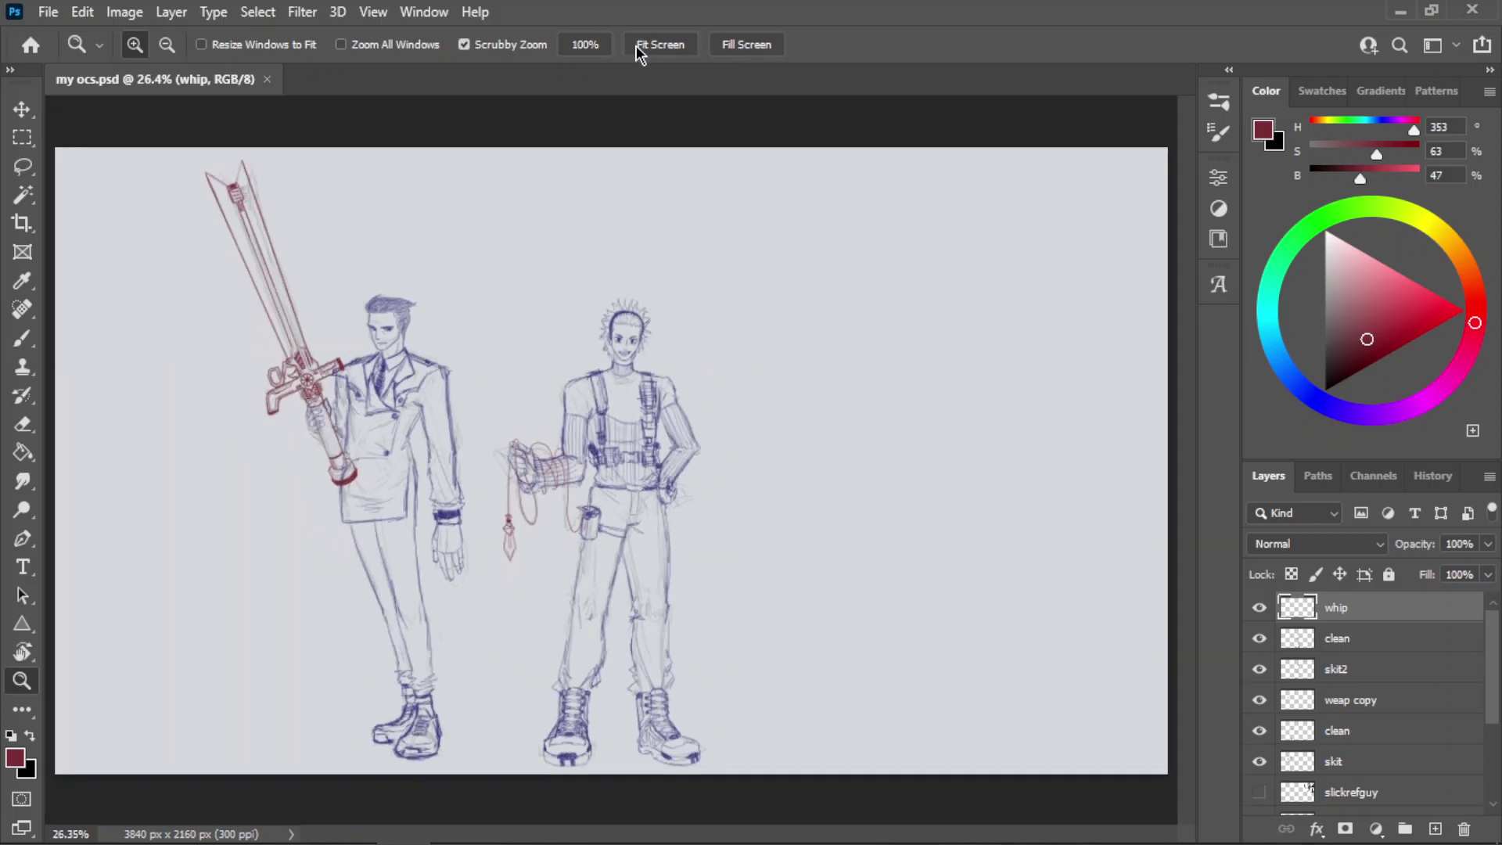
{"action": "left_click", "coordinate": [1259, 669]}
{"action": "left_click", "coordinate": [1258, 761]}
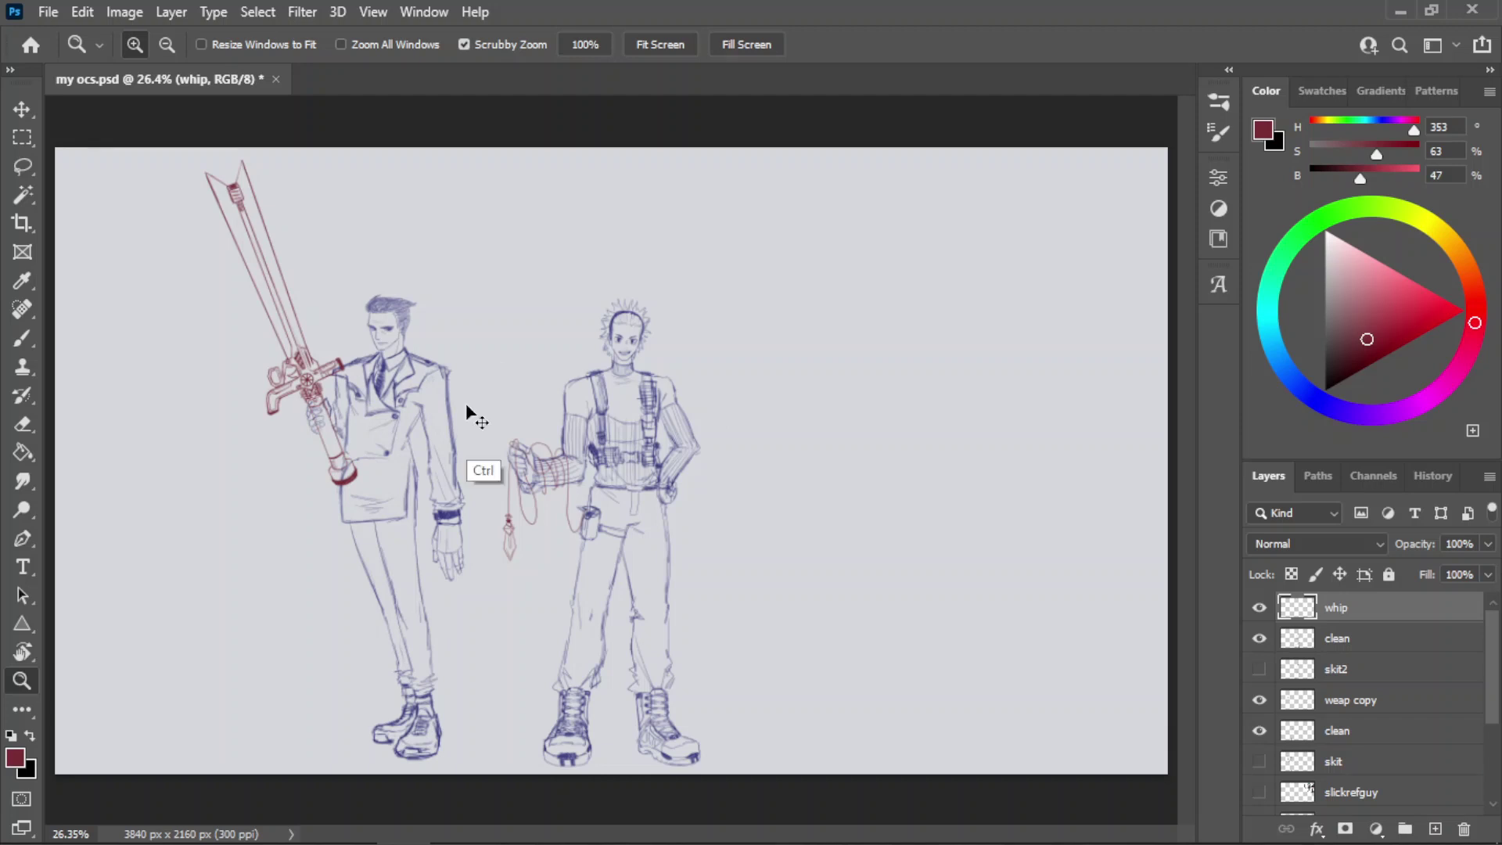
{"action": "key", "text": "ctrl+s"}
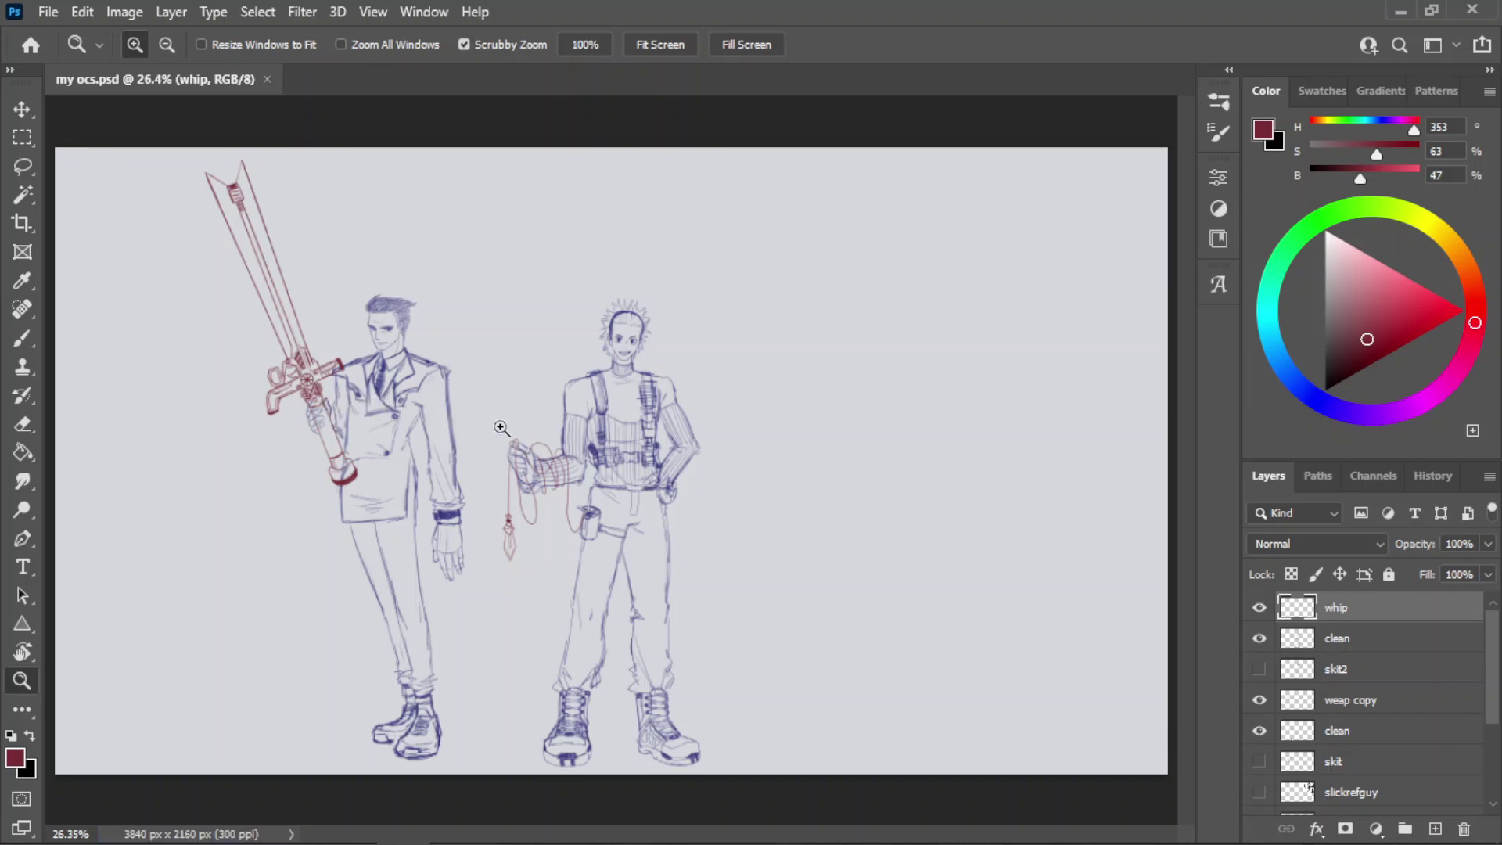
{"action": "key", "text": "alt+Tab"}
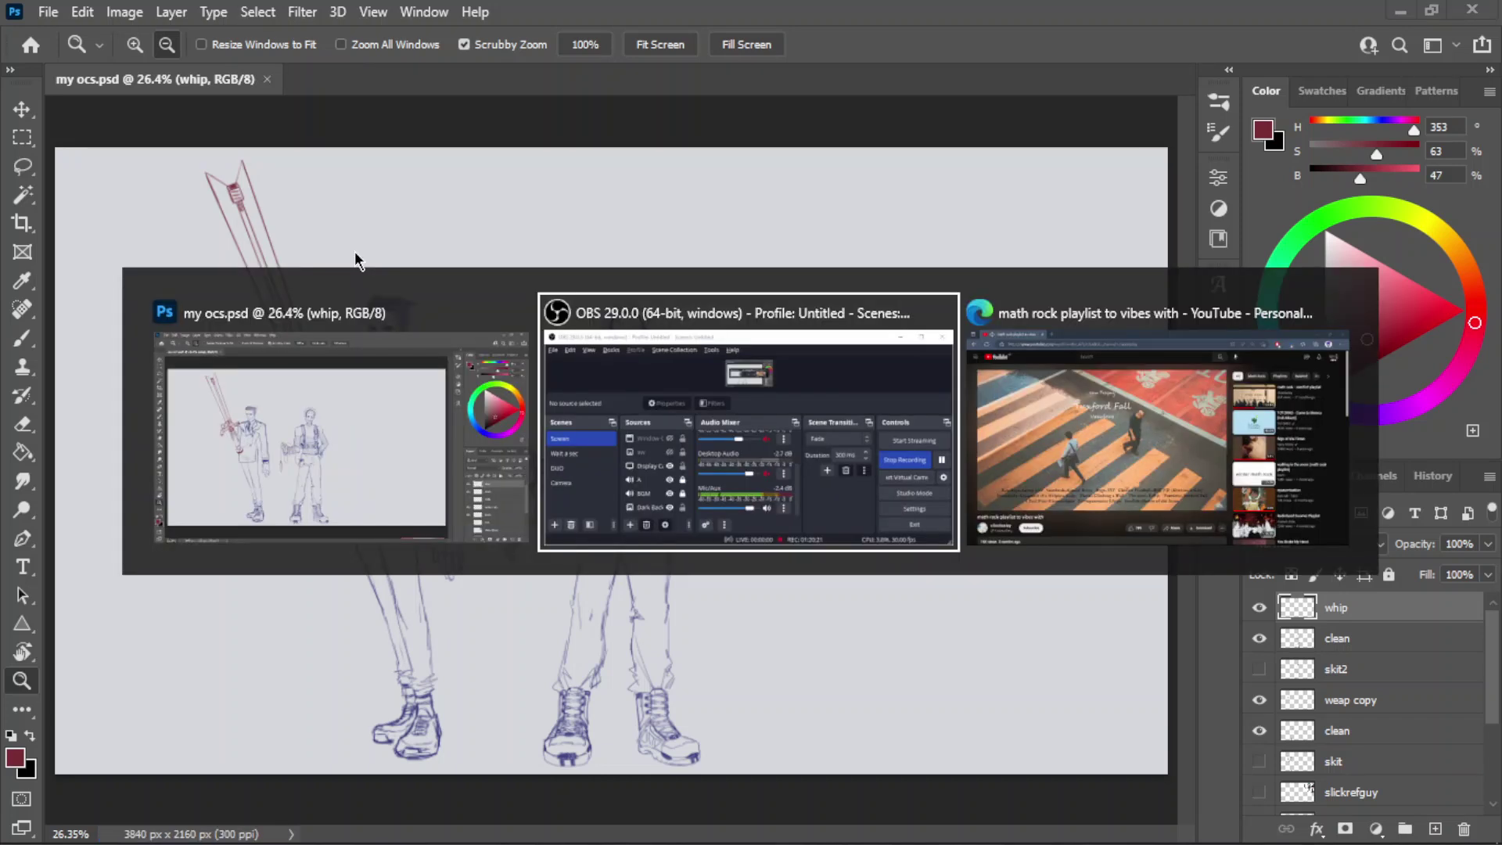